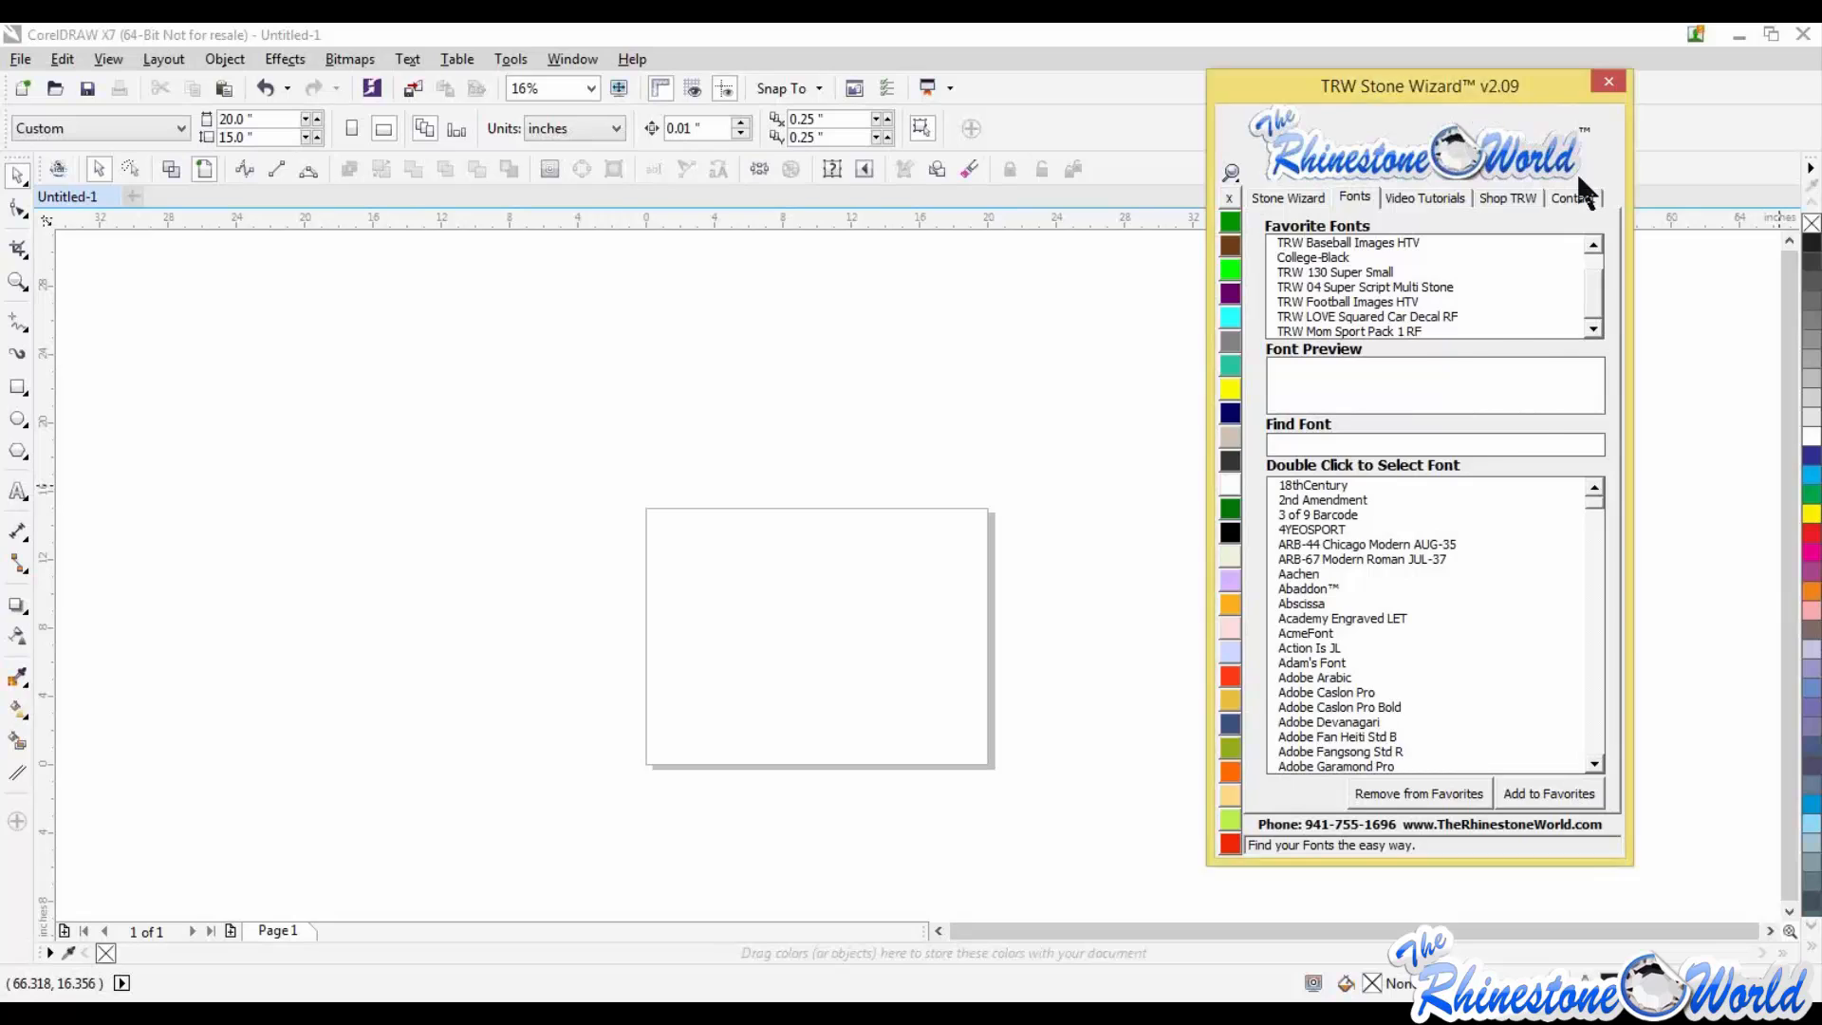
Step: Launch the TRW Stone Wizard and display its font management section
left_click_drag(1473, 95, 1566, 80)
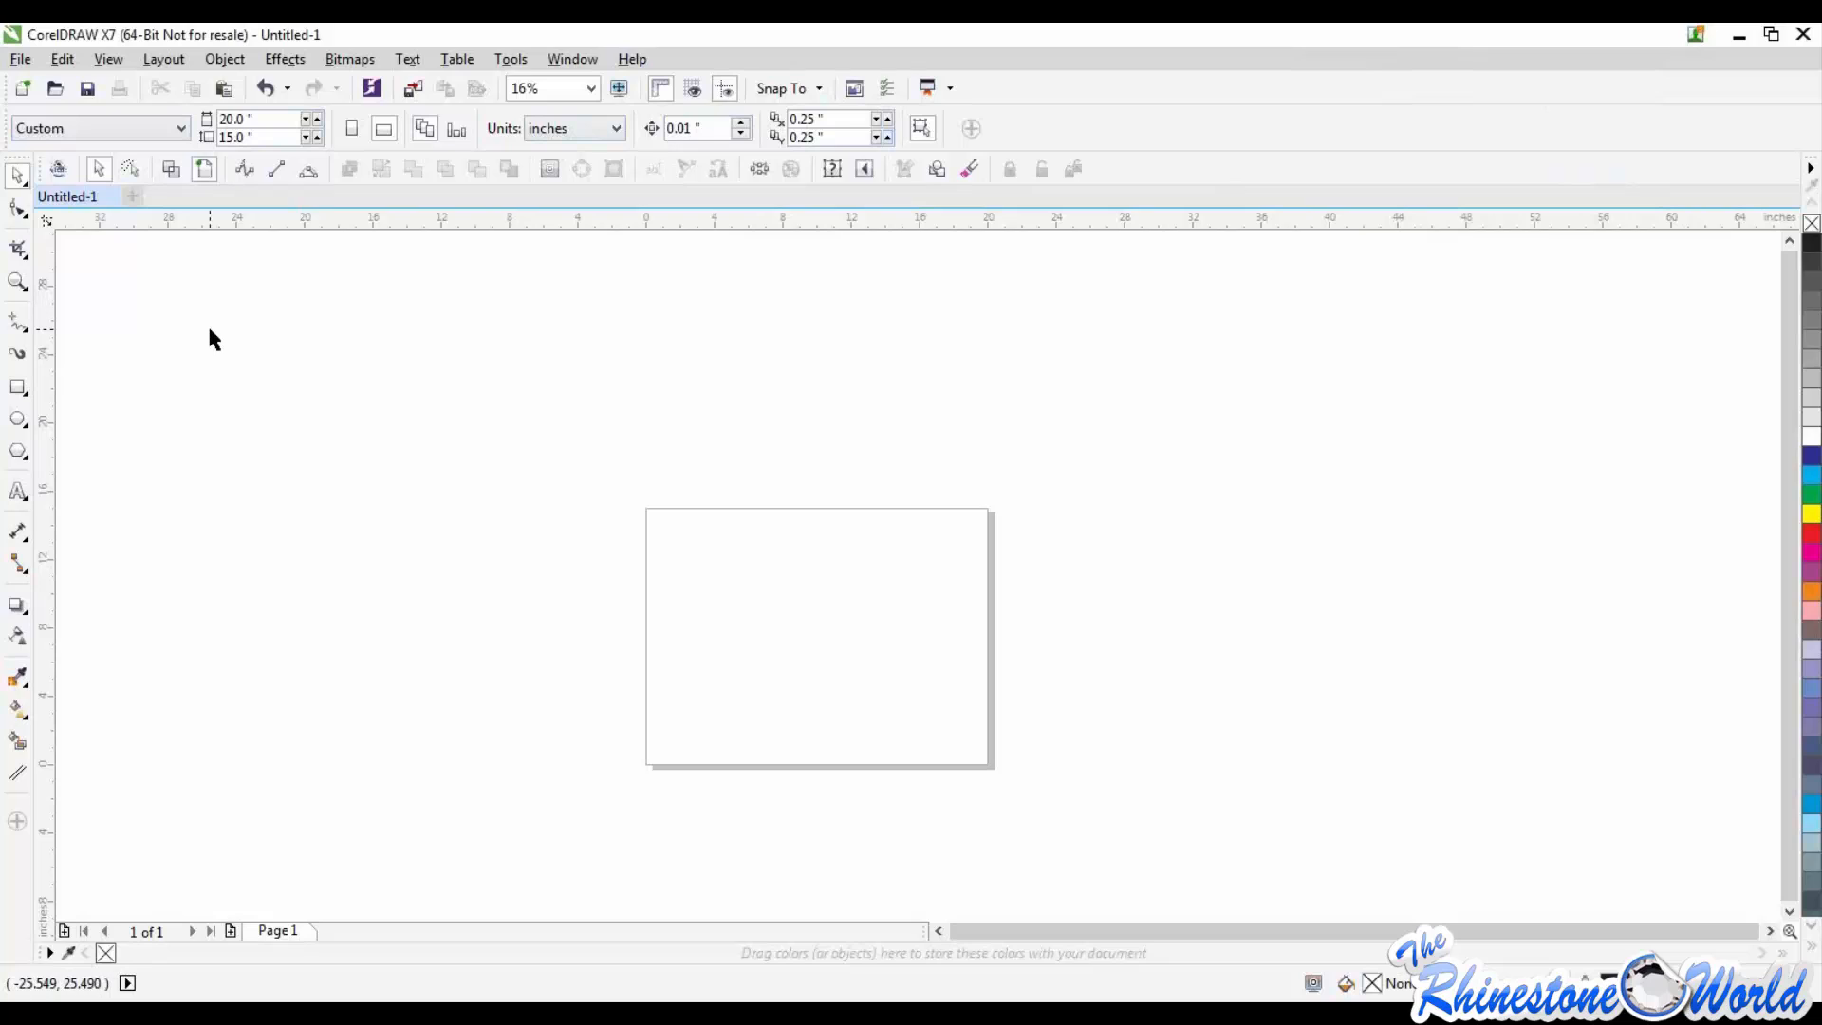
left_click(58, 169)
left_click_drag(1551, 78, 1498, 79)
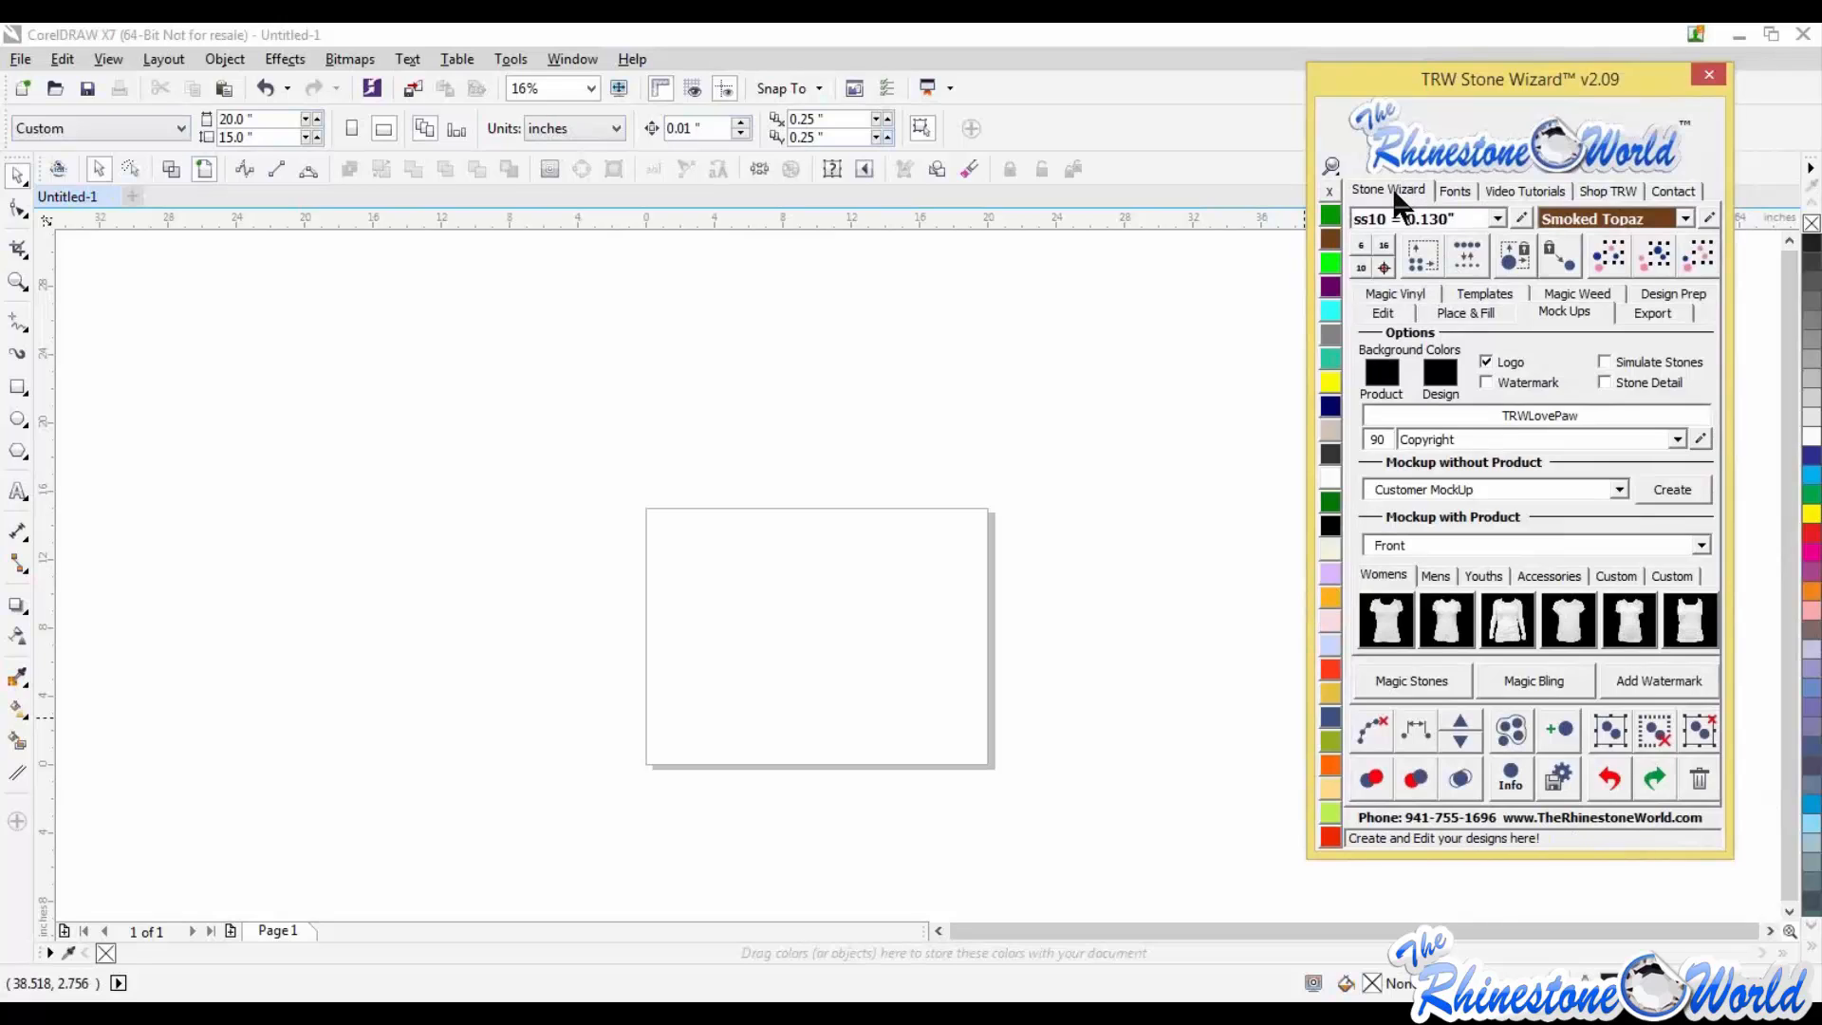
left_click(1455, 193)
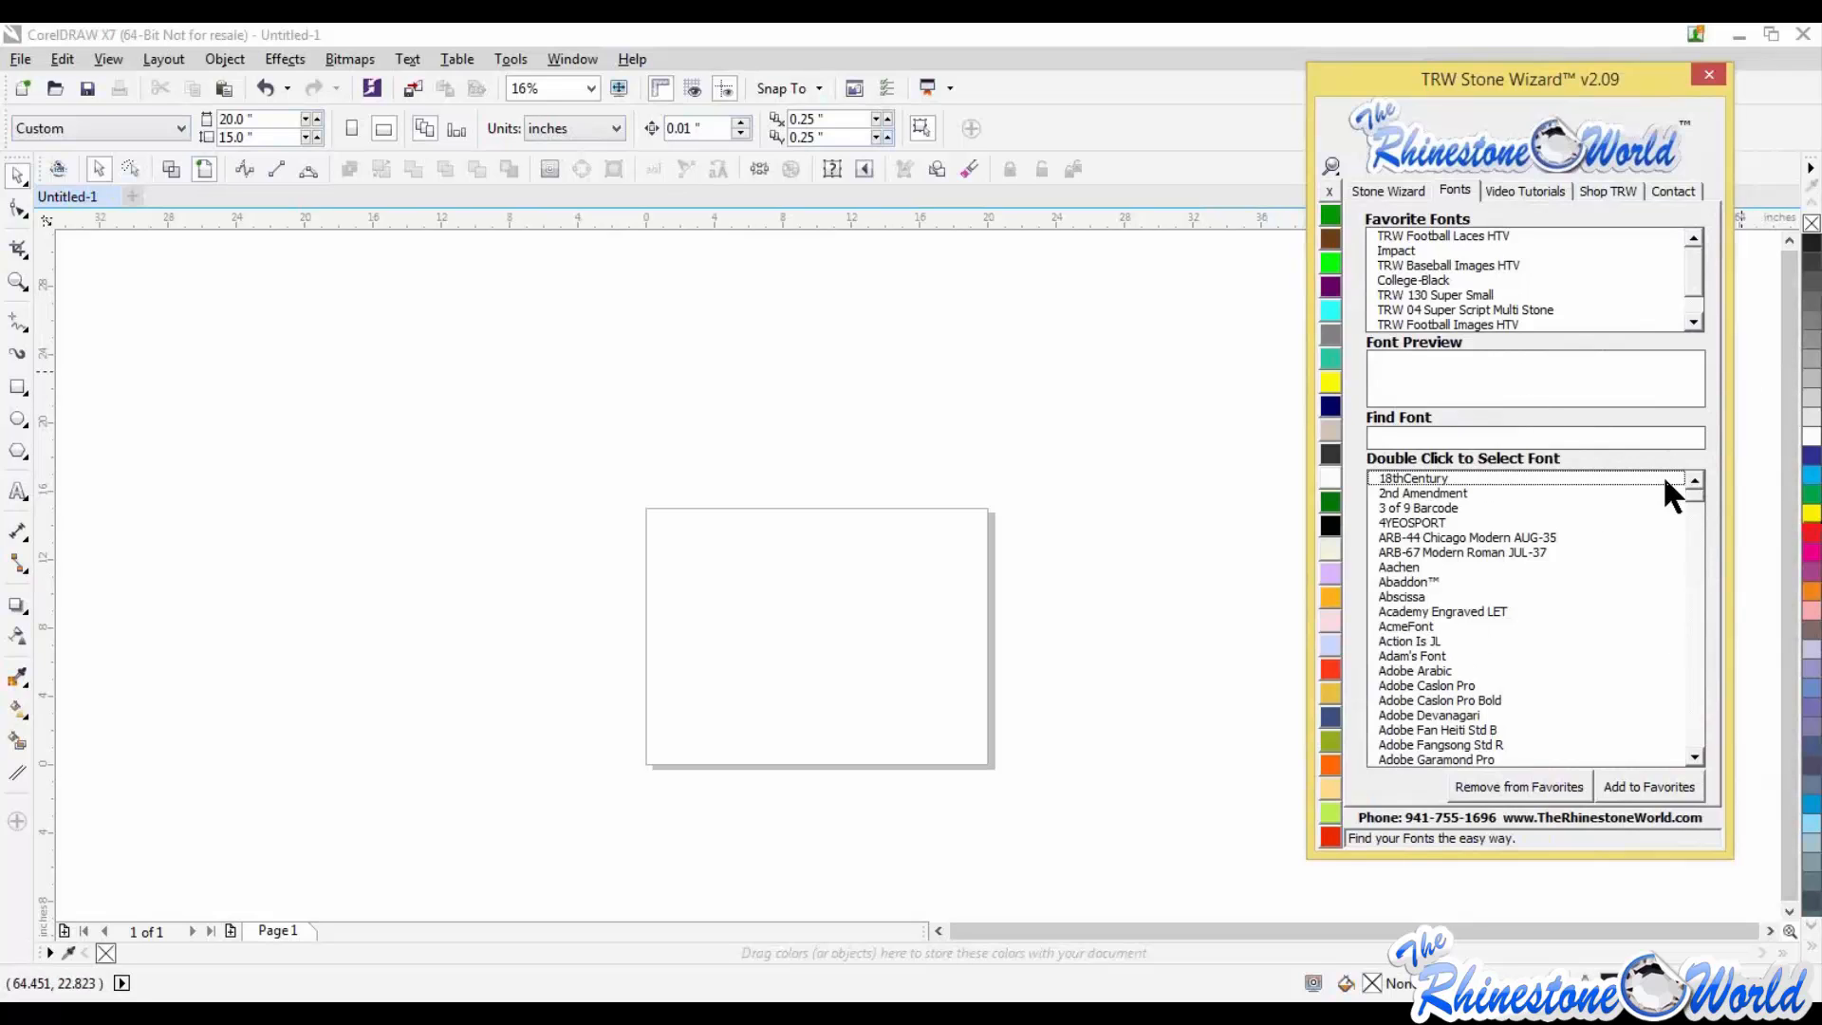
mouse_move(1696, 494)
left_mouse_down()
mouse_move(1709, 679)
mouse_move(1706, 479)
left_mouse_up()
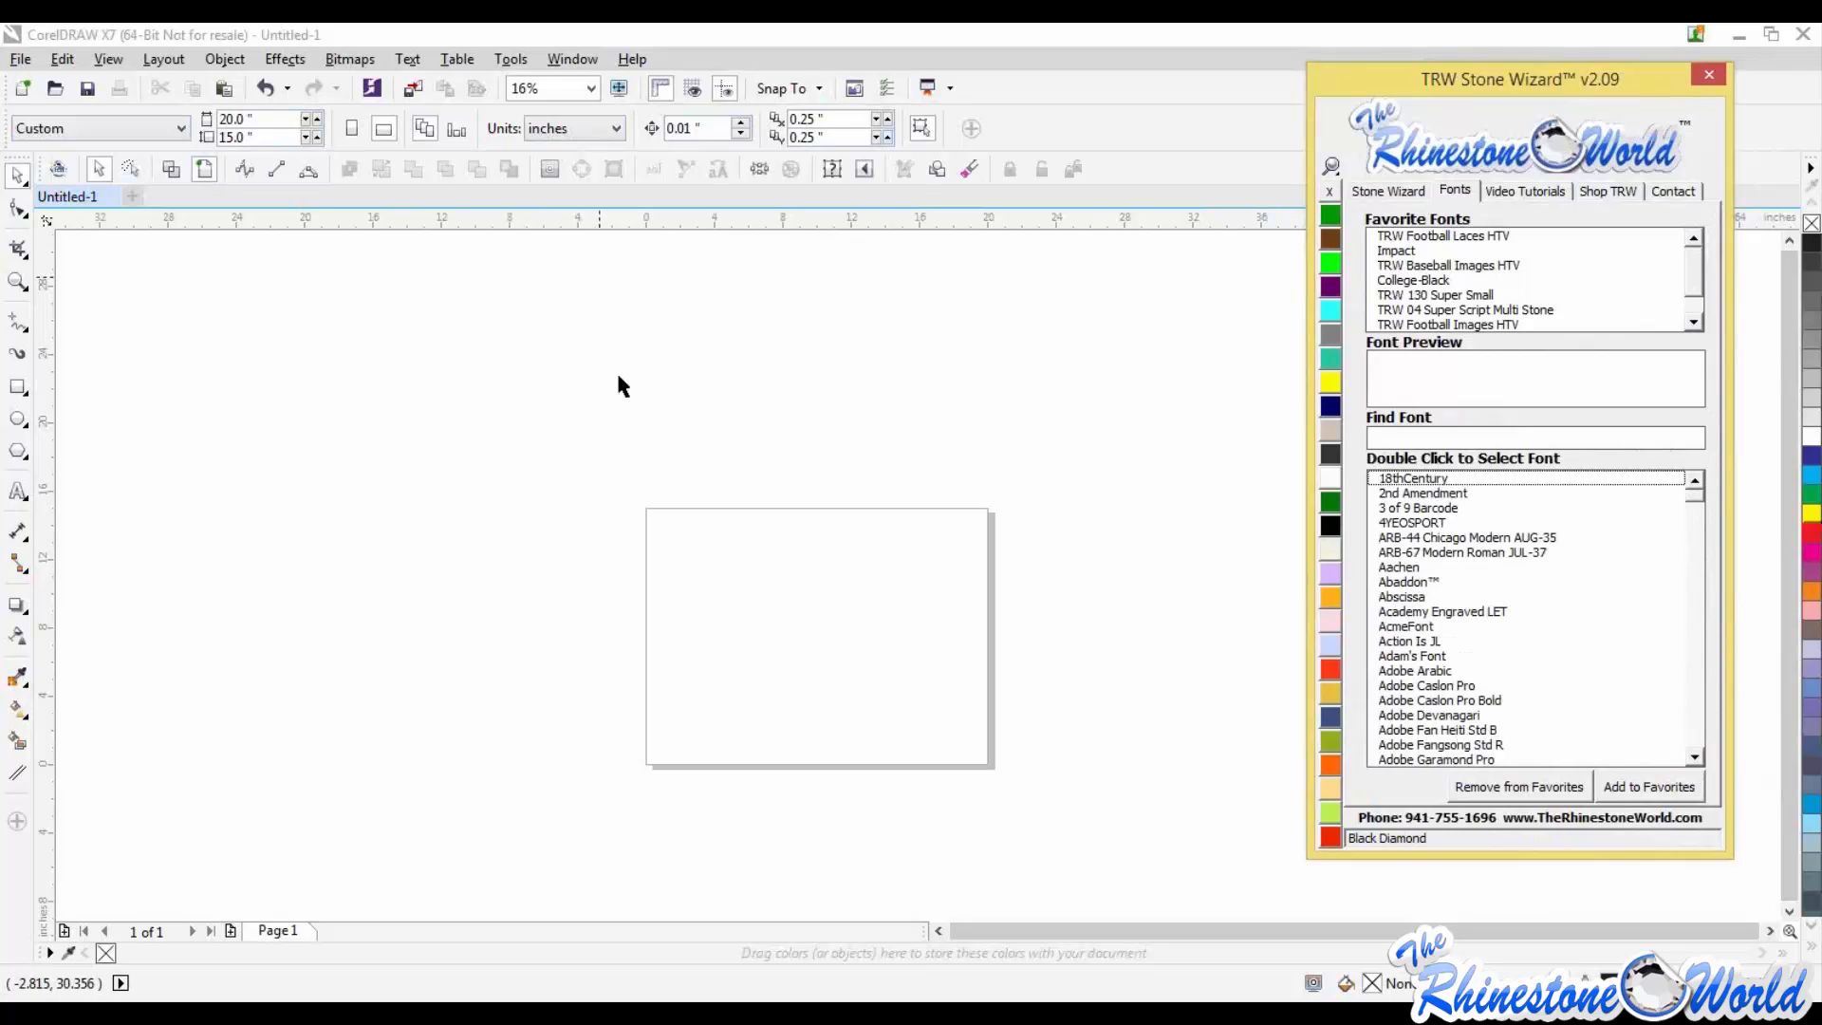
Step: Add the artistic text "W" near the page's upper middle in Arial Rounded MT Bold at 150 pt
left_click(134, 320)
left_click(18, 492)
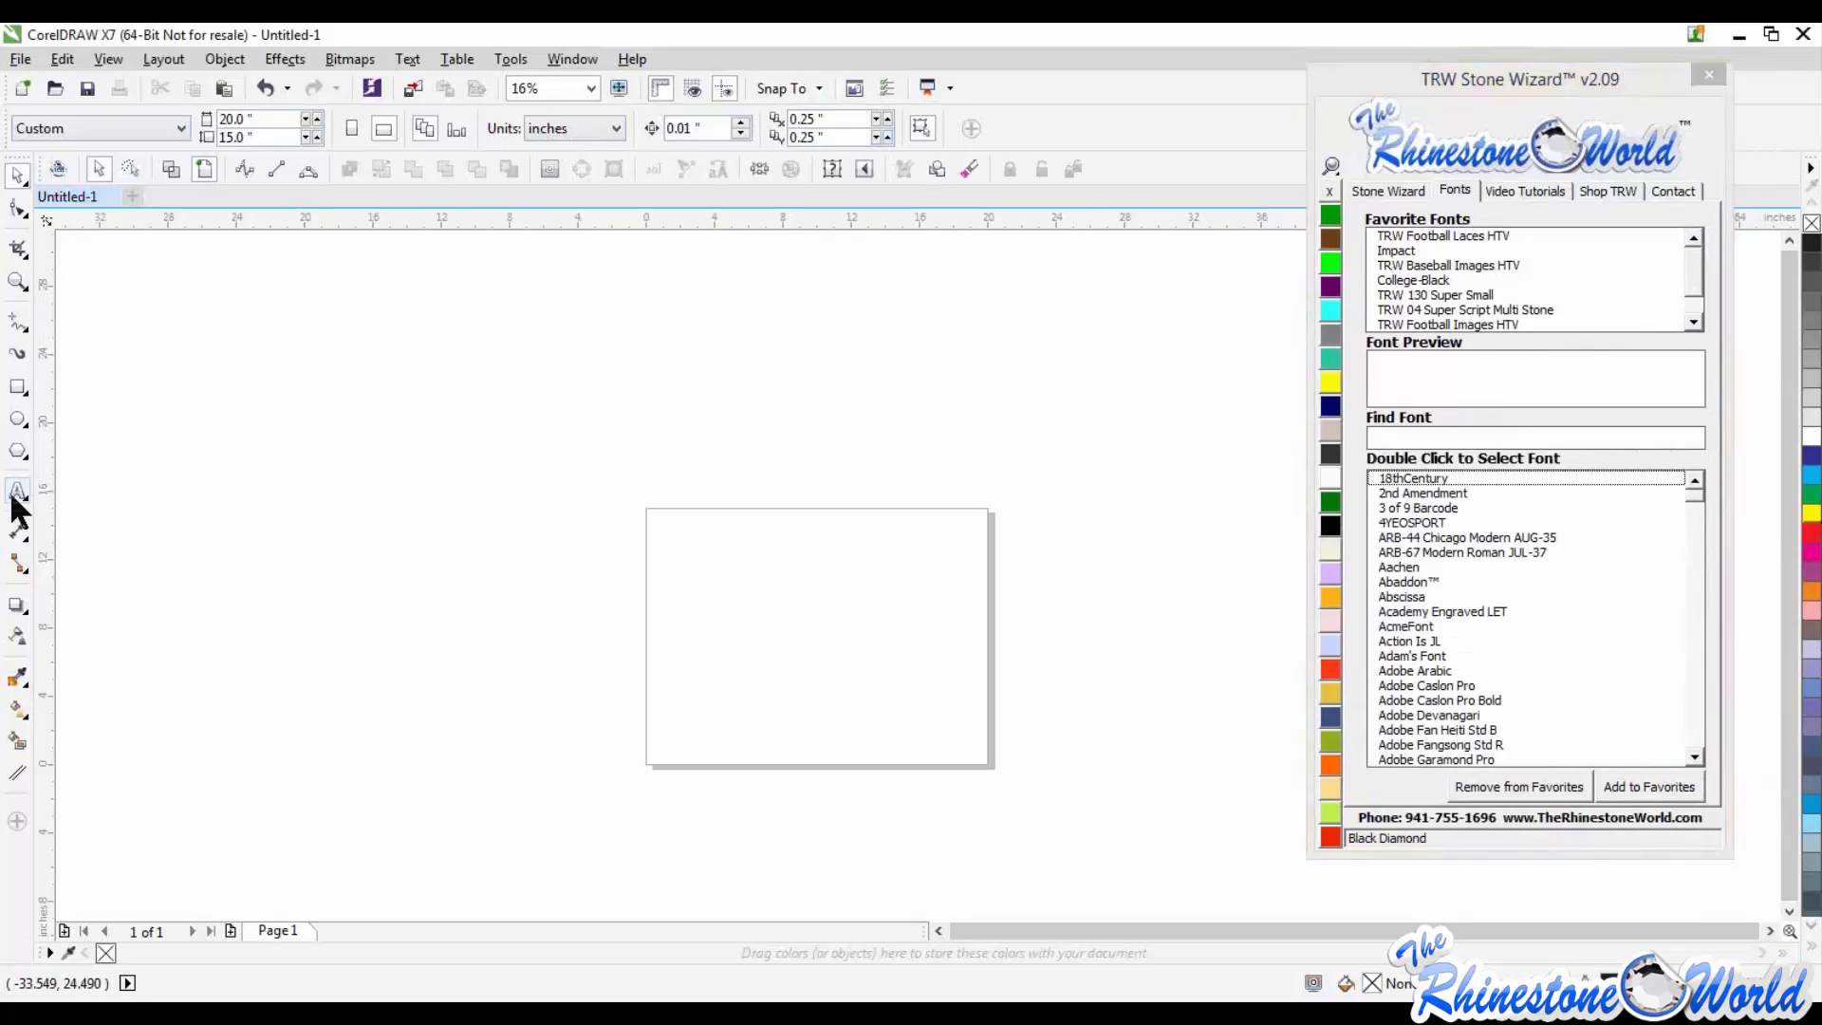
left_click(777, 569)
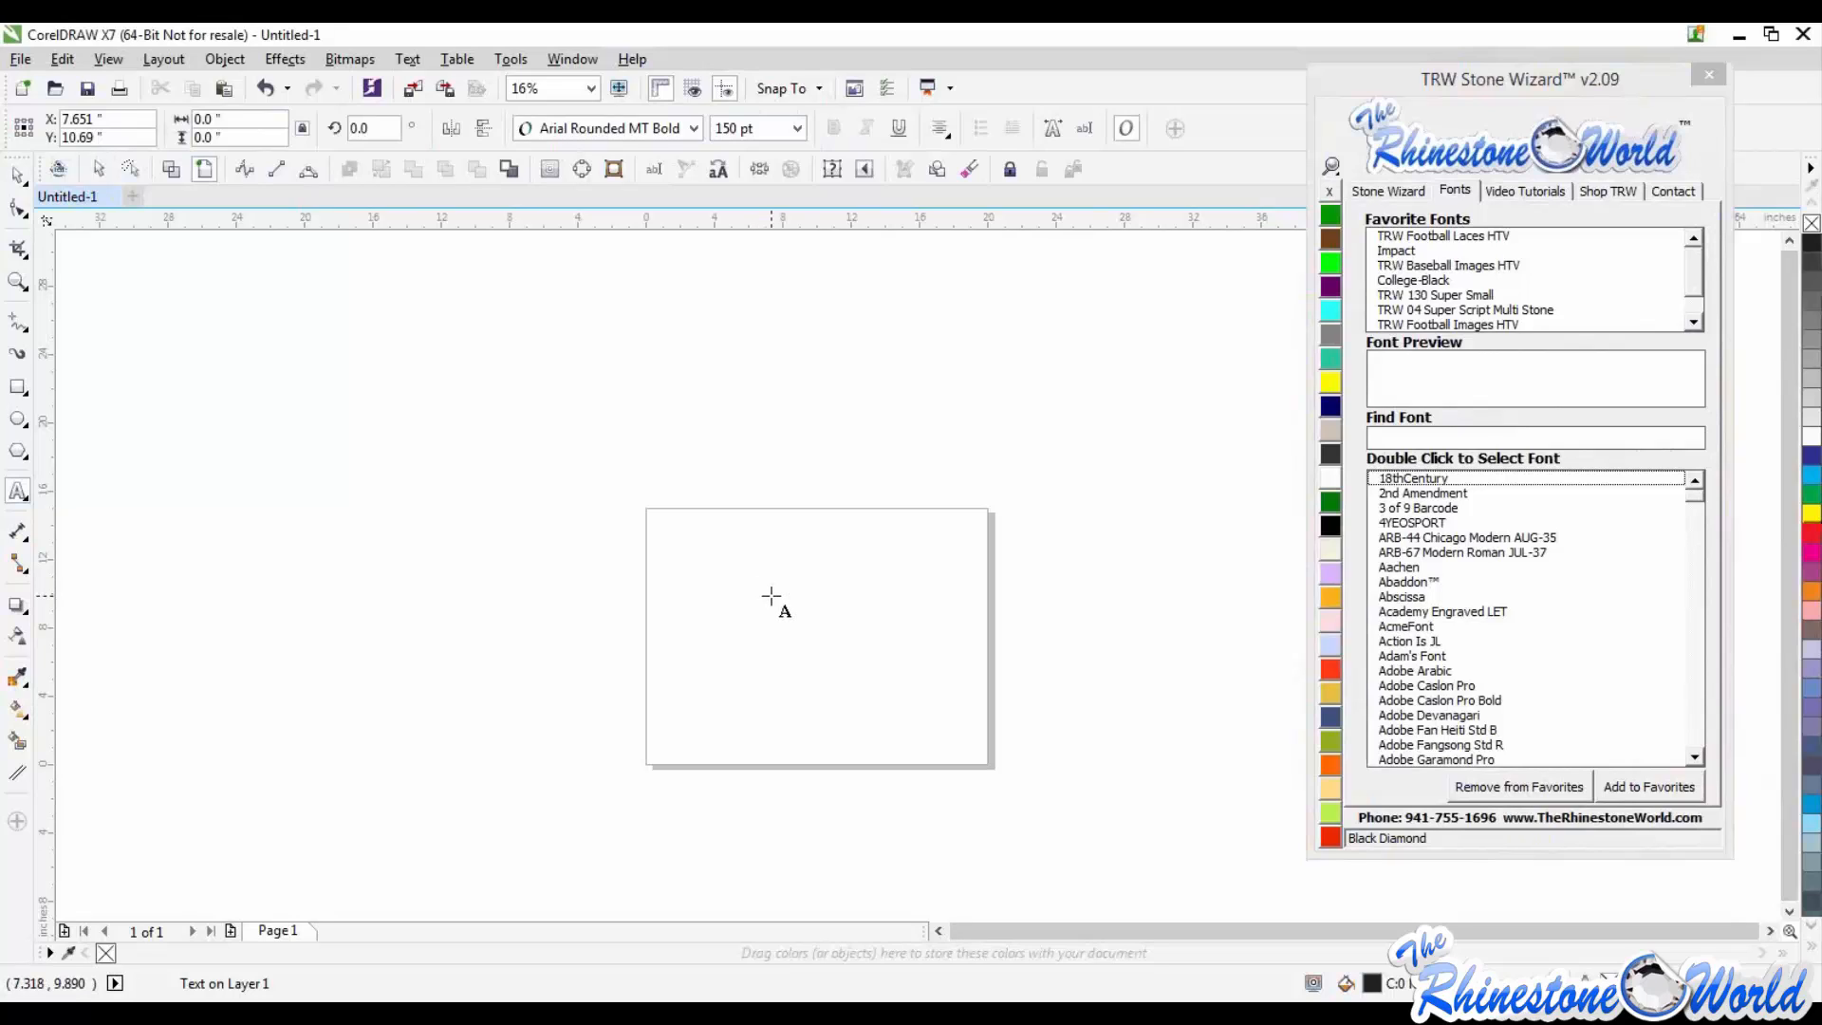
type("W")
key("Escape")
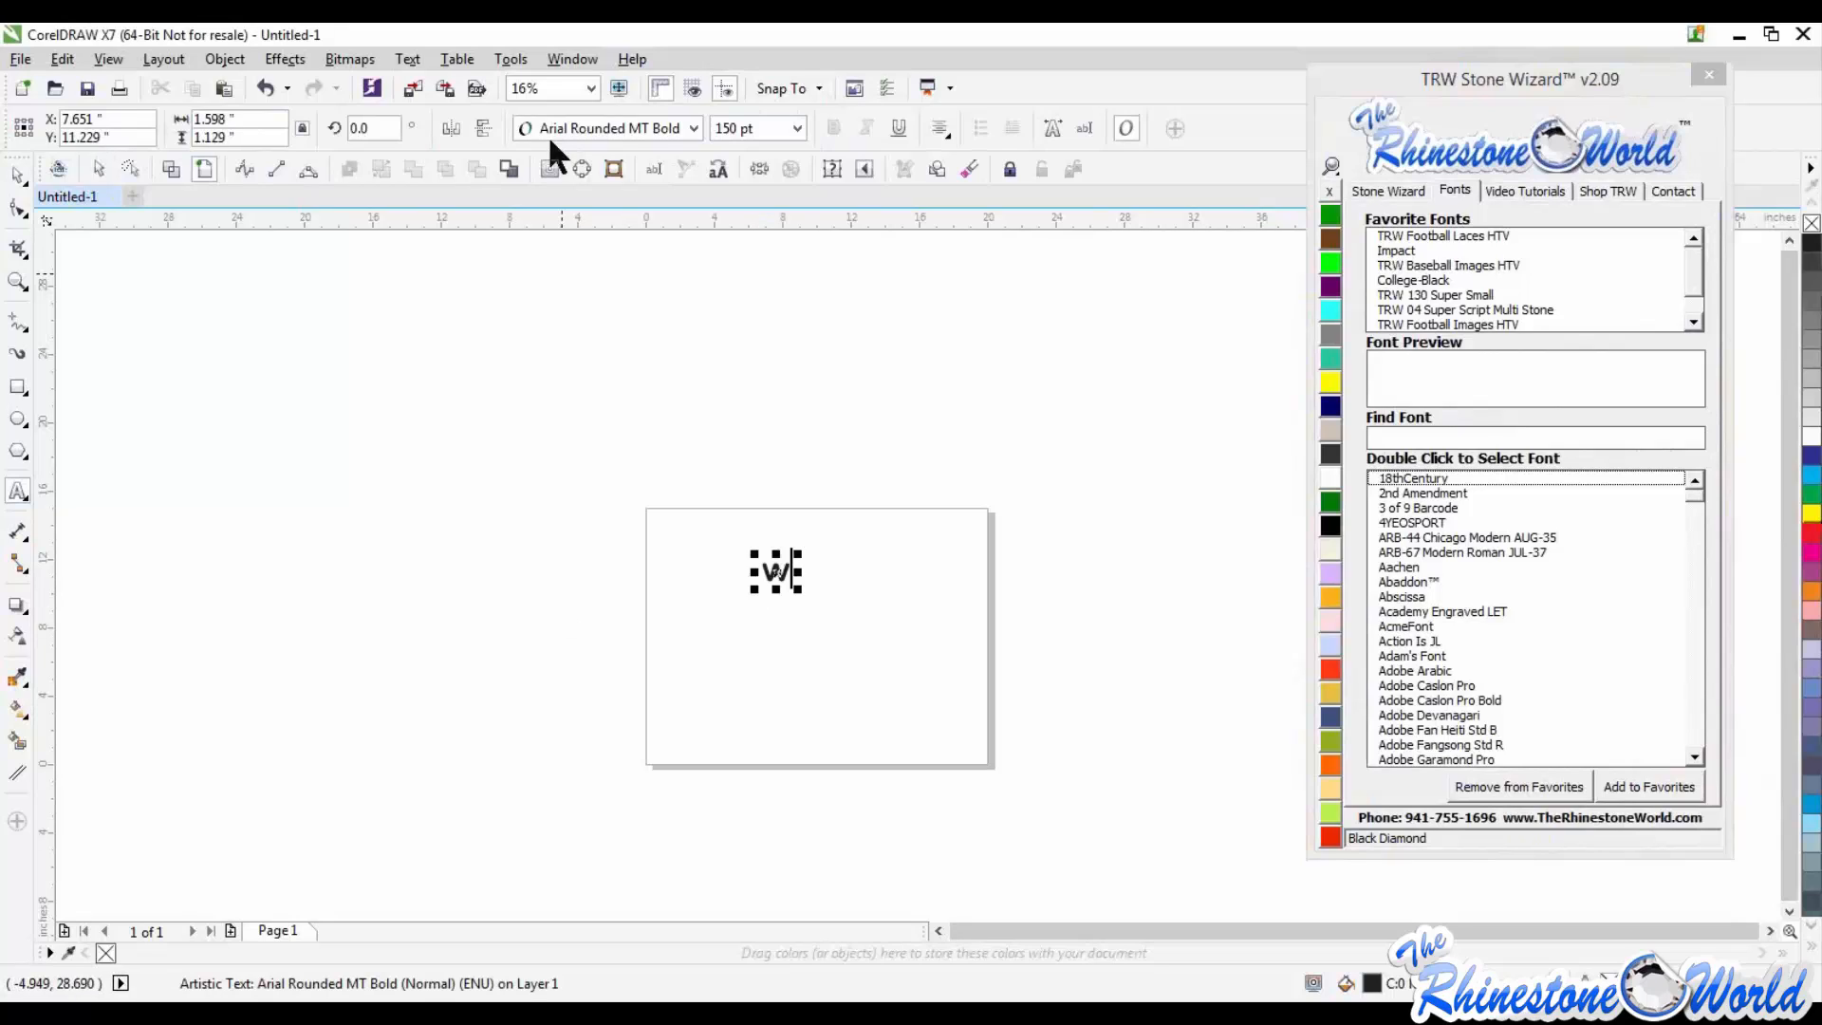
Step: Look through CorelDRAW's own font list and preview fonts such as Abaddon™ in the Stone Wizard
left_click(692, 128)
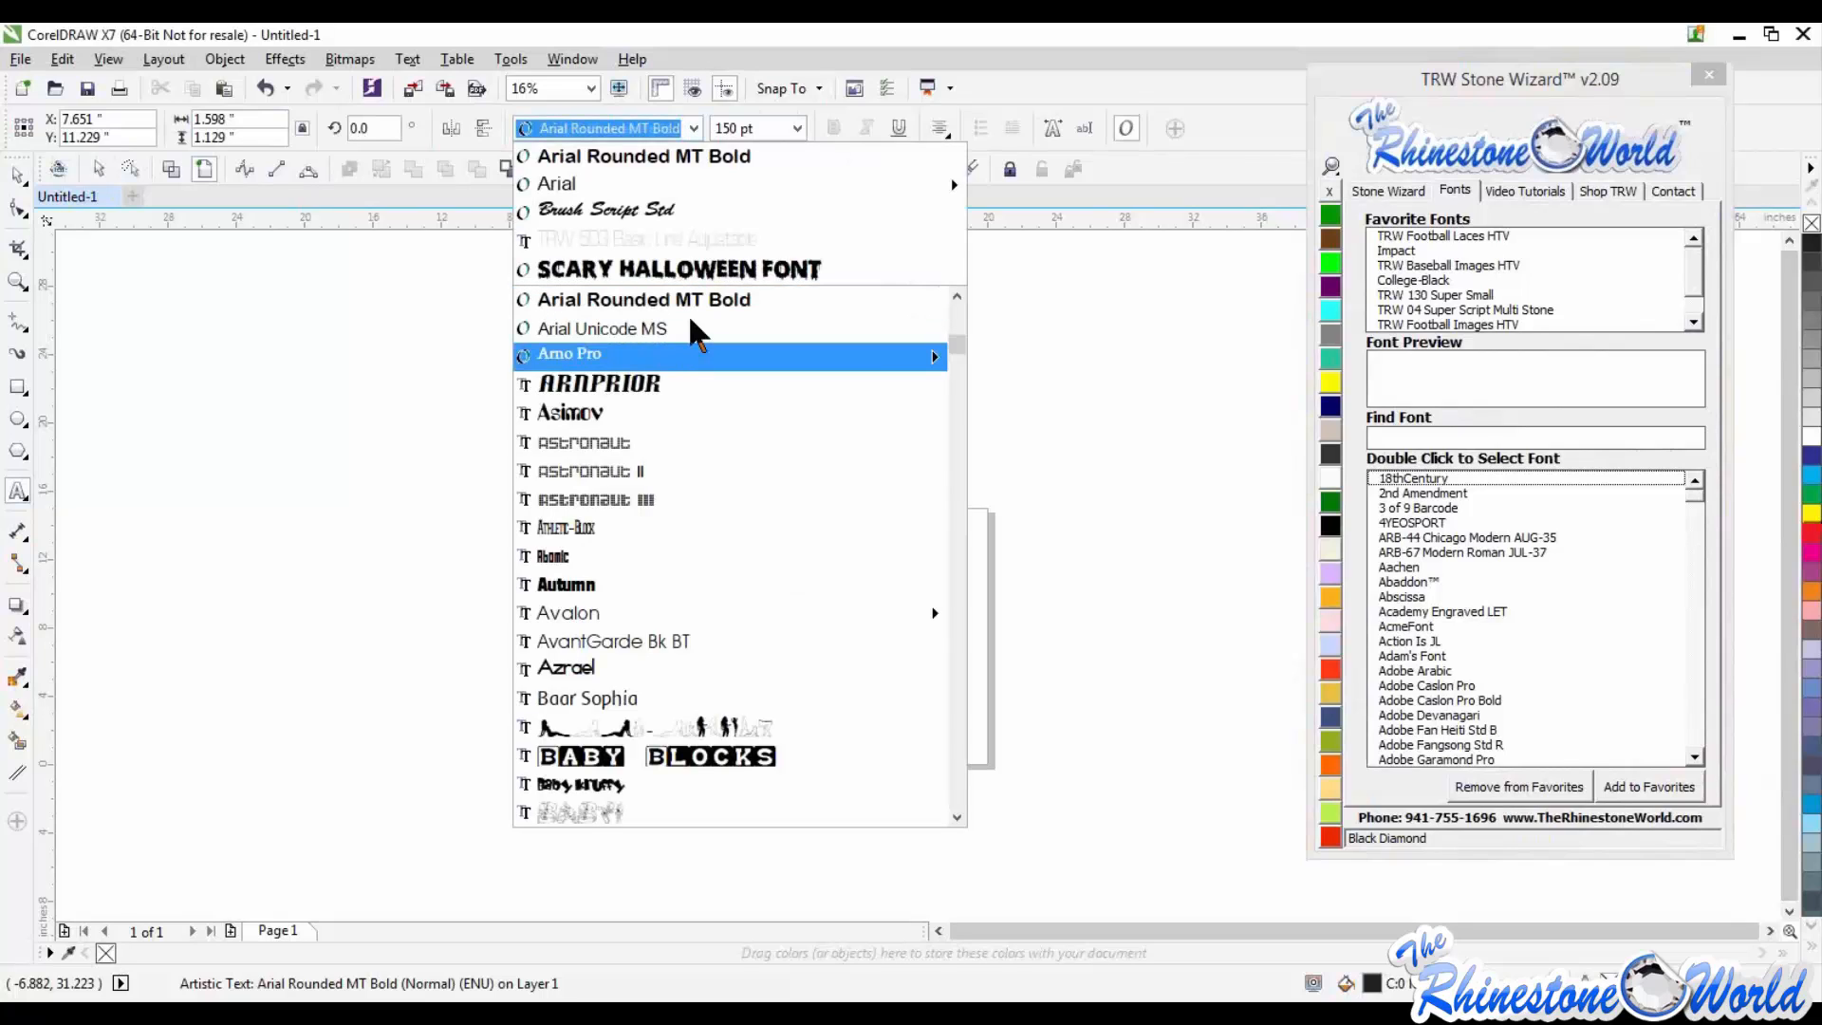
left_click(322, 389)
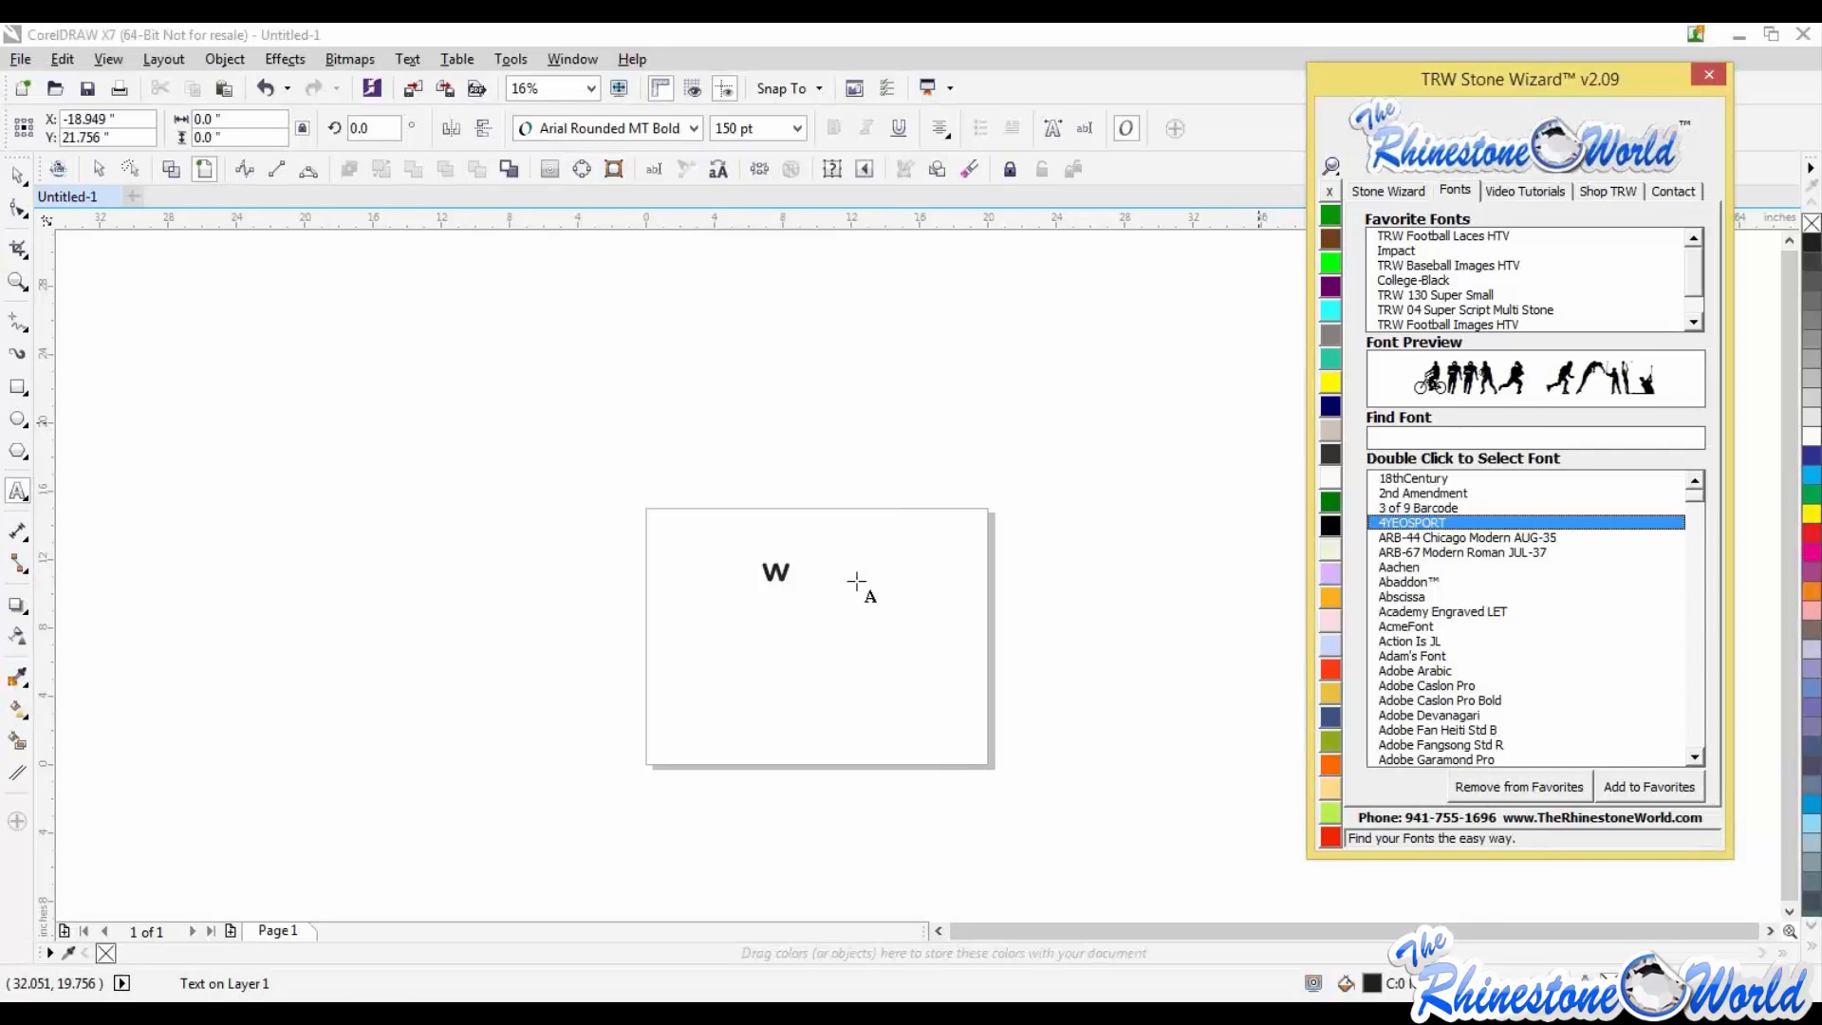
left_click(1412, 552)
left_click(1414, 582)
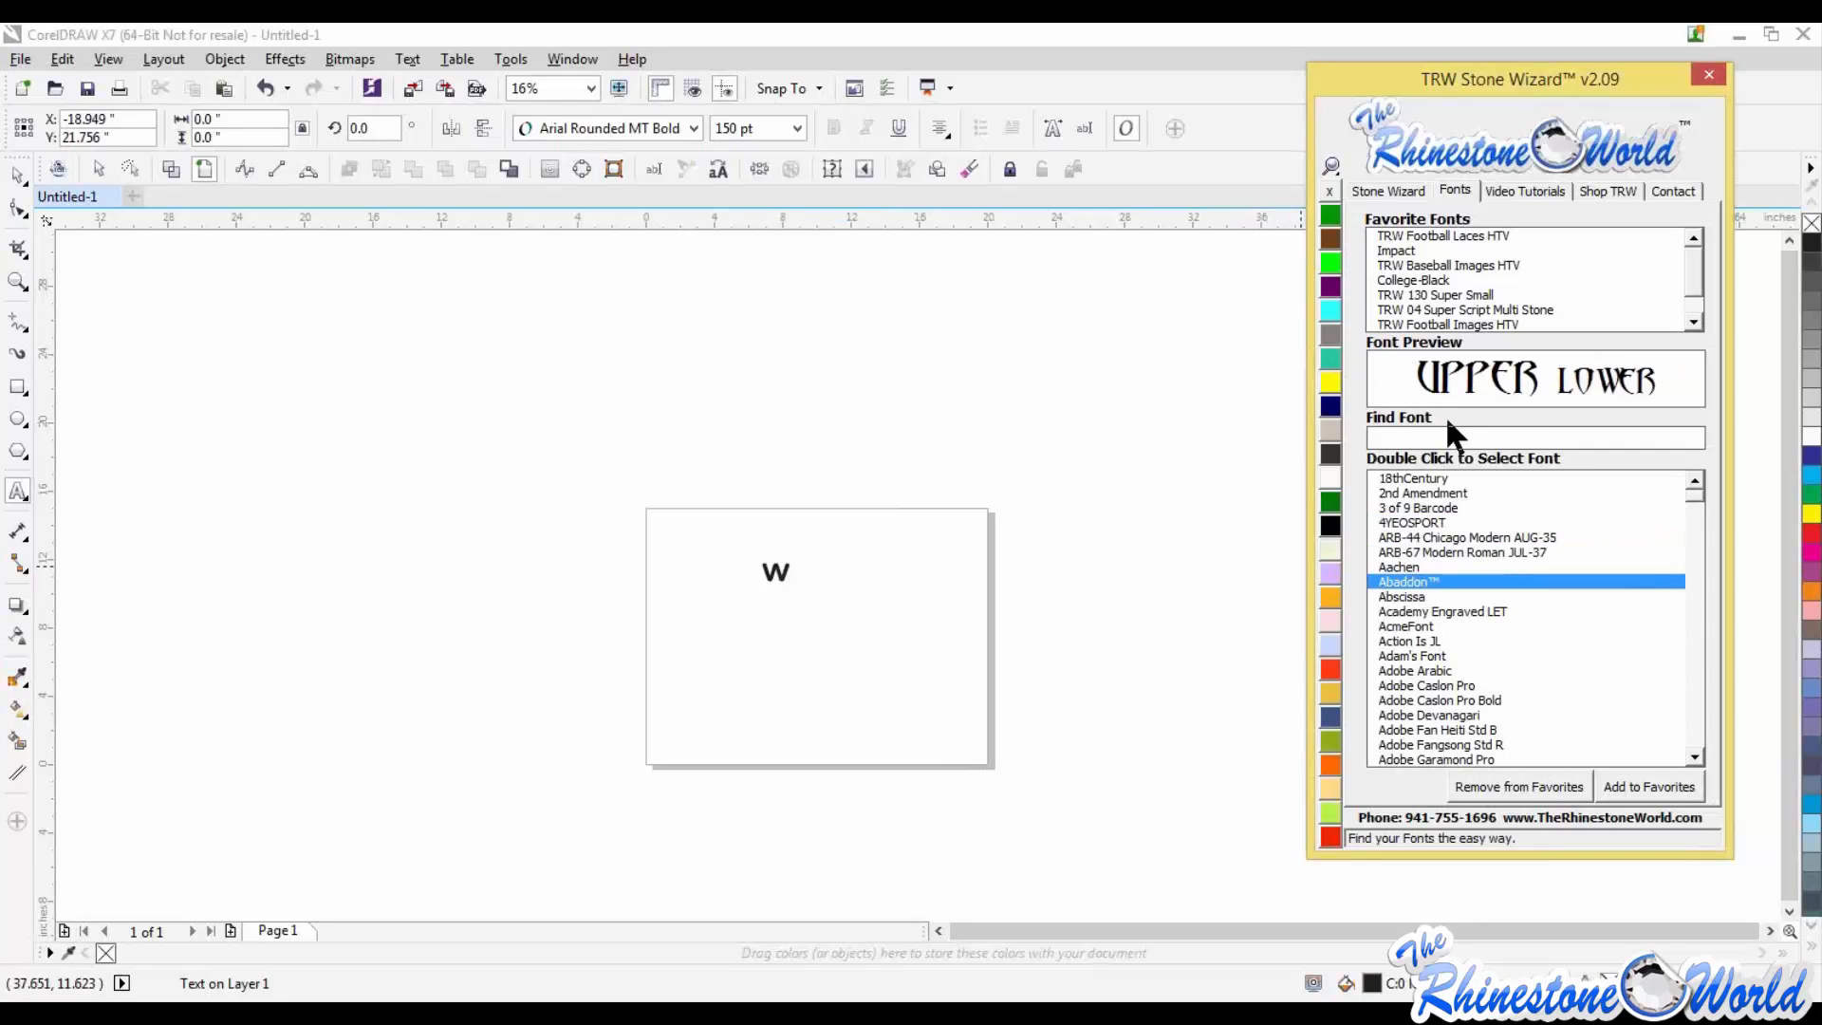
Step: Filter the Stone Wizard's font list by "trw" and browse the matching fonts
left_click(1399, 432)
left_click(23, 167)
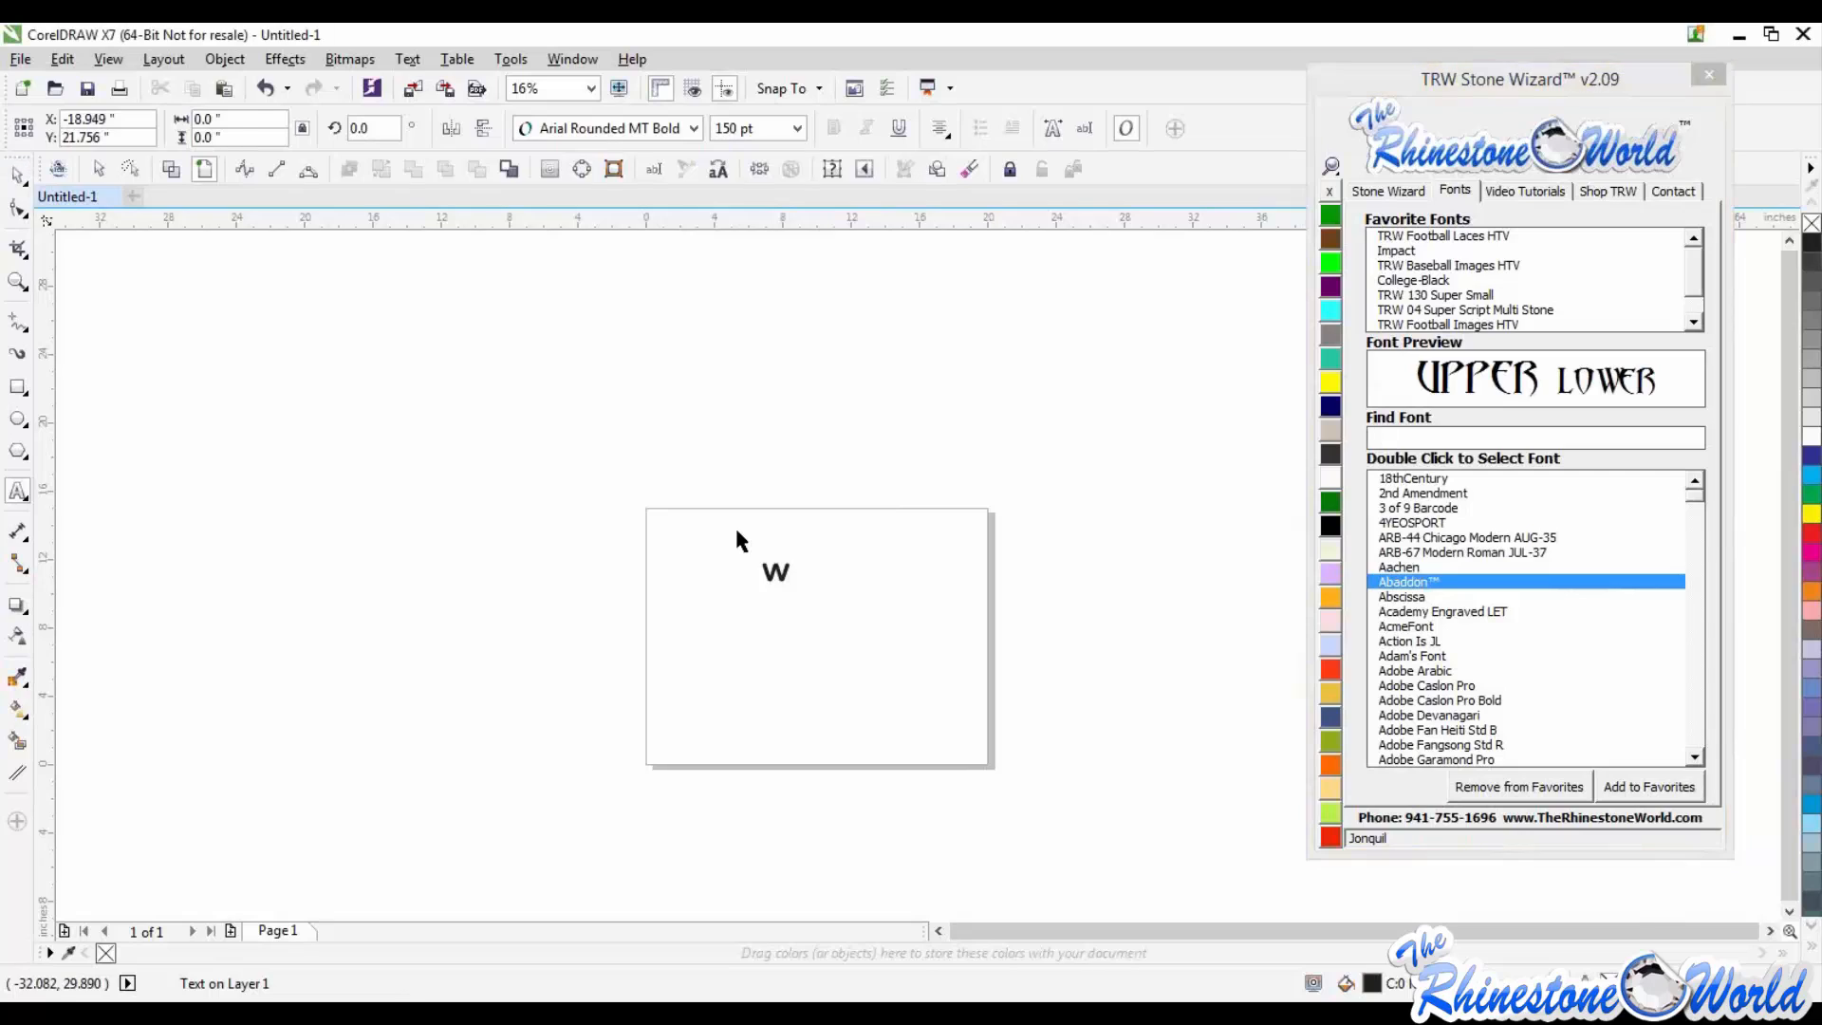
left_click(734, 526)
left_click(1408, 439)
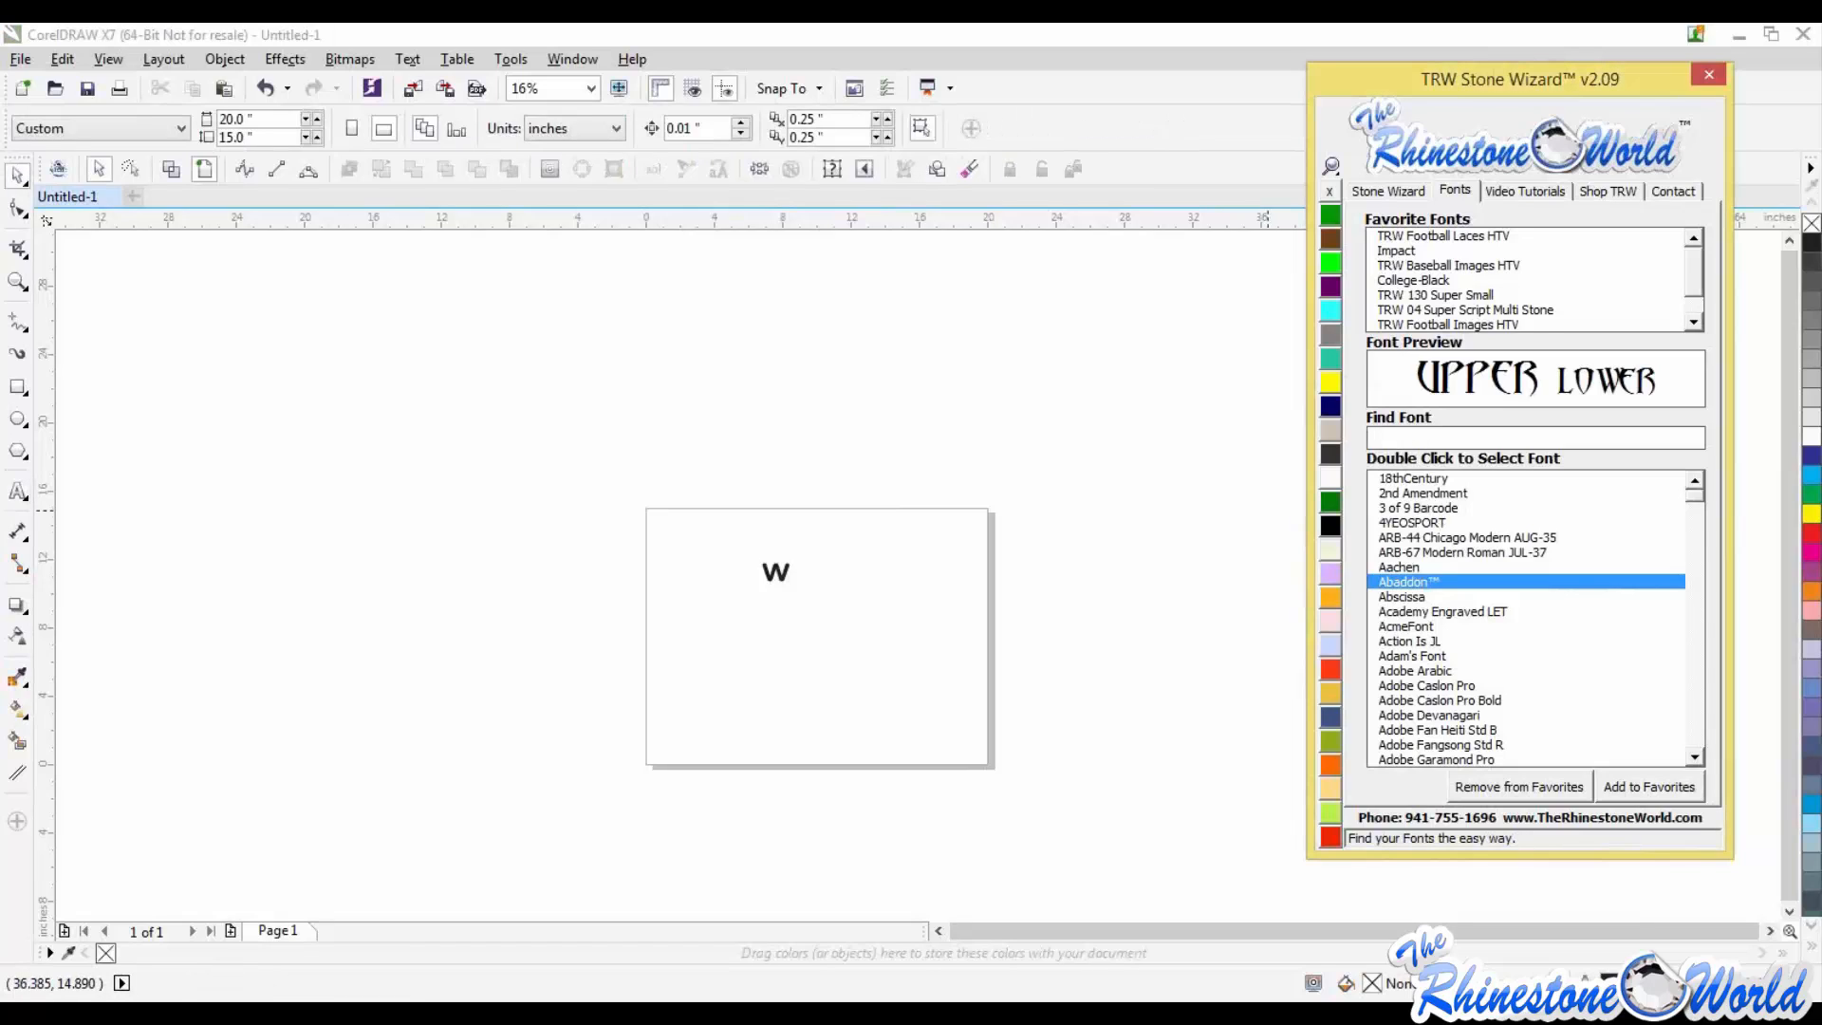
type("trw")
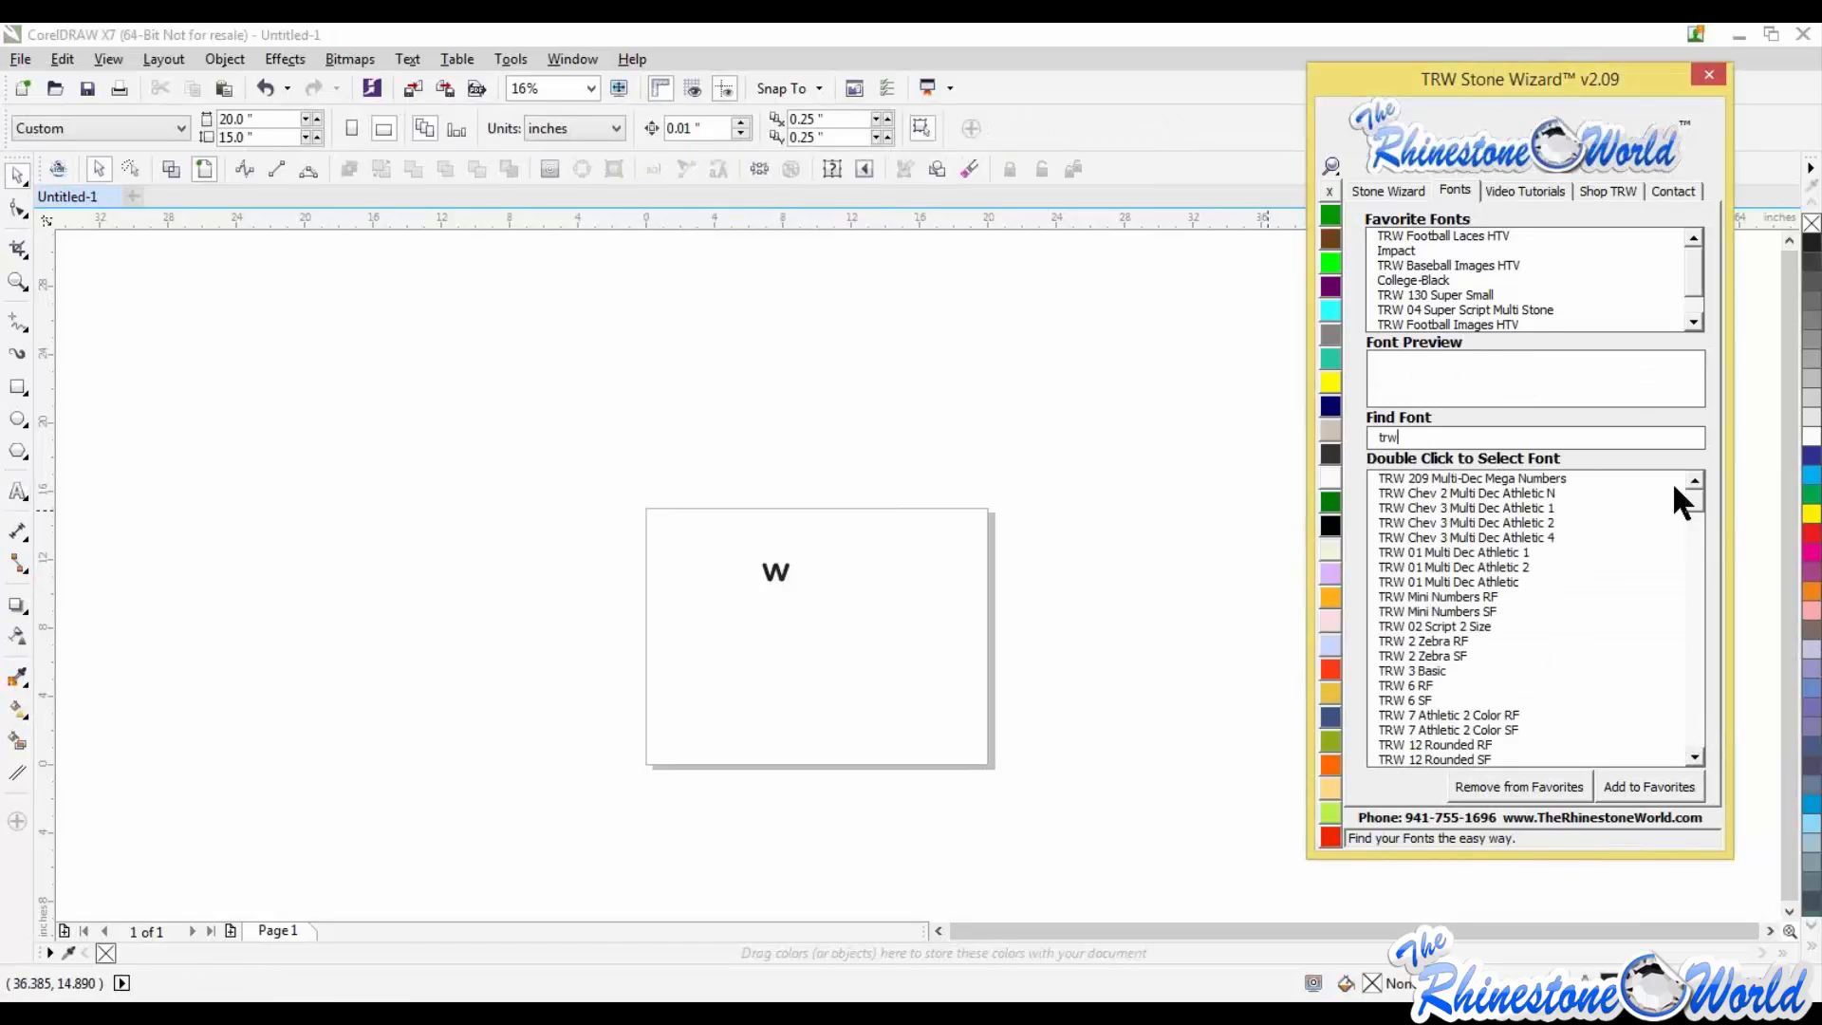
left_click_drag(1698, 506, 1489, 345)
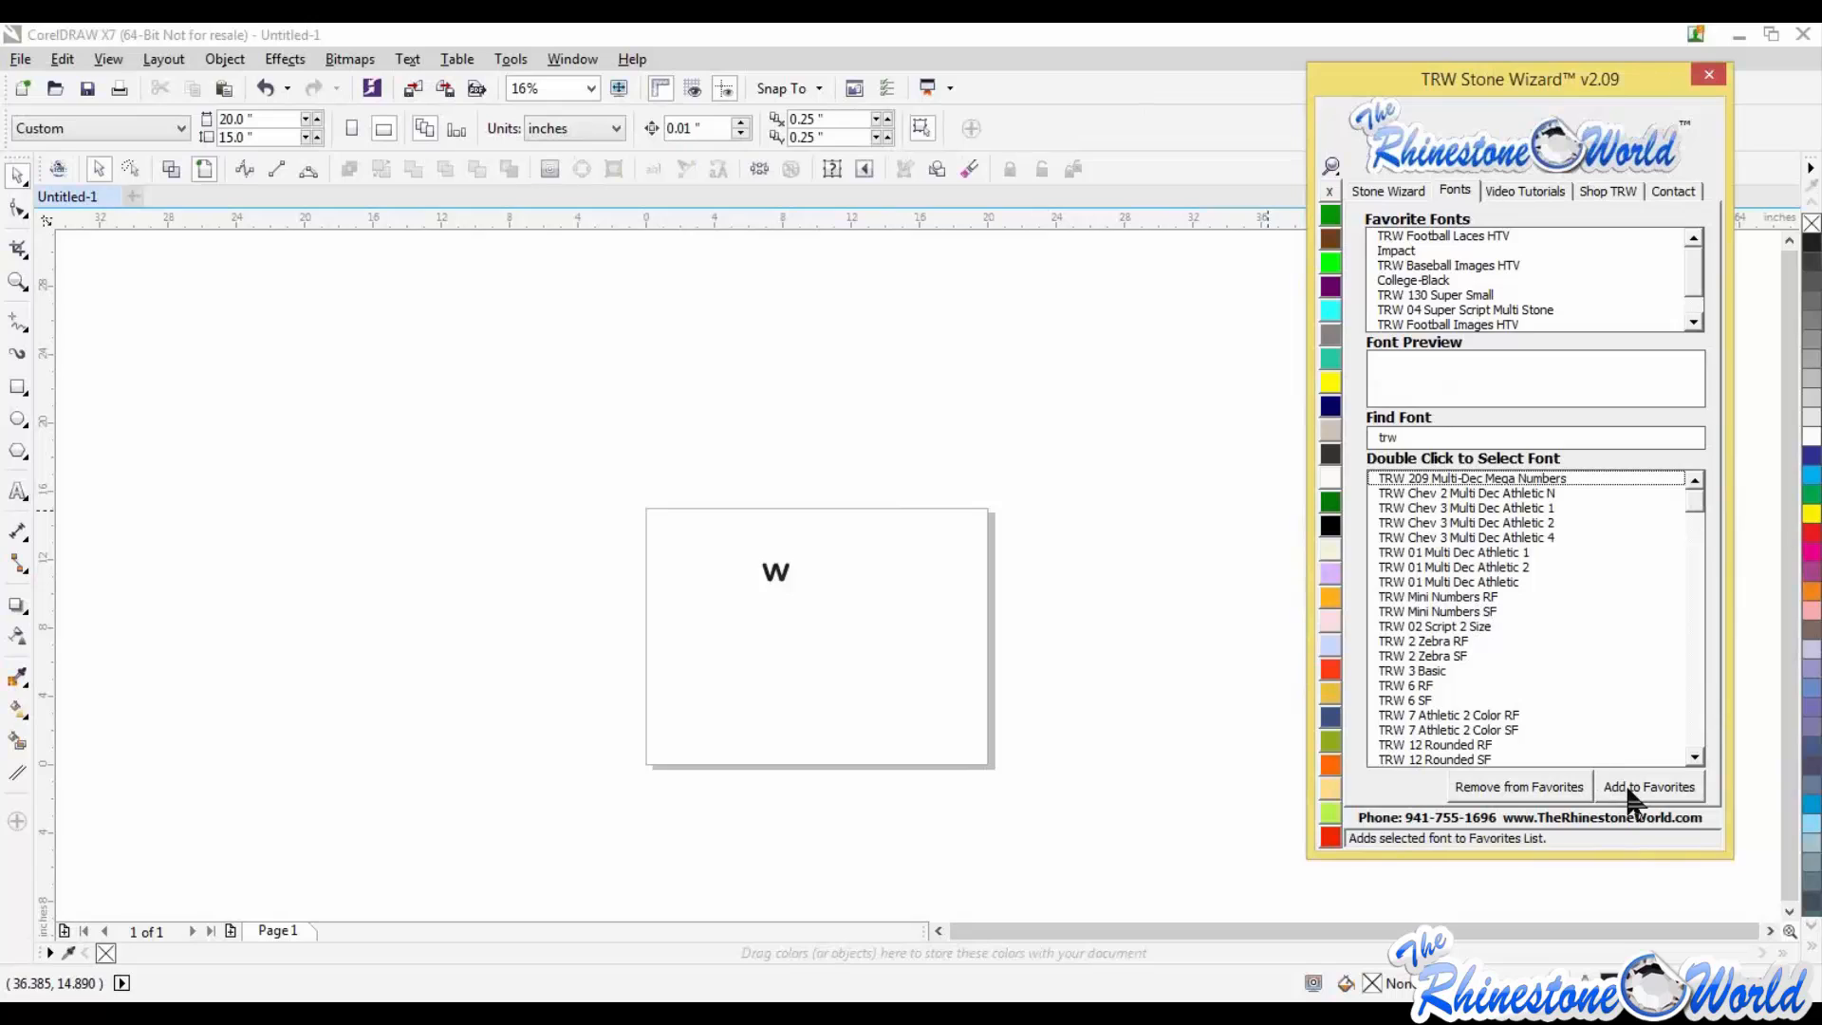
Step: Add TRW 209 Multi-Dec Mega Numbers to the favorite fonts and select it among the favorites
left_click(1435, 480)
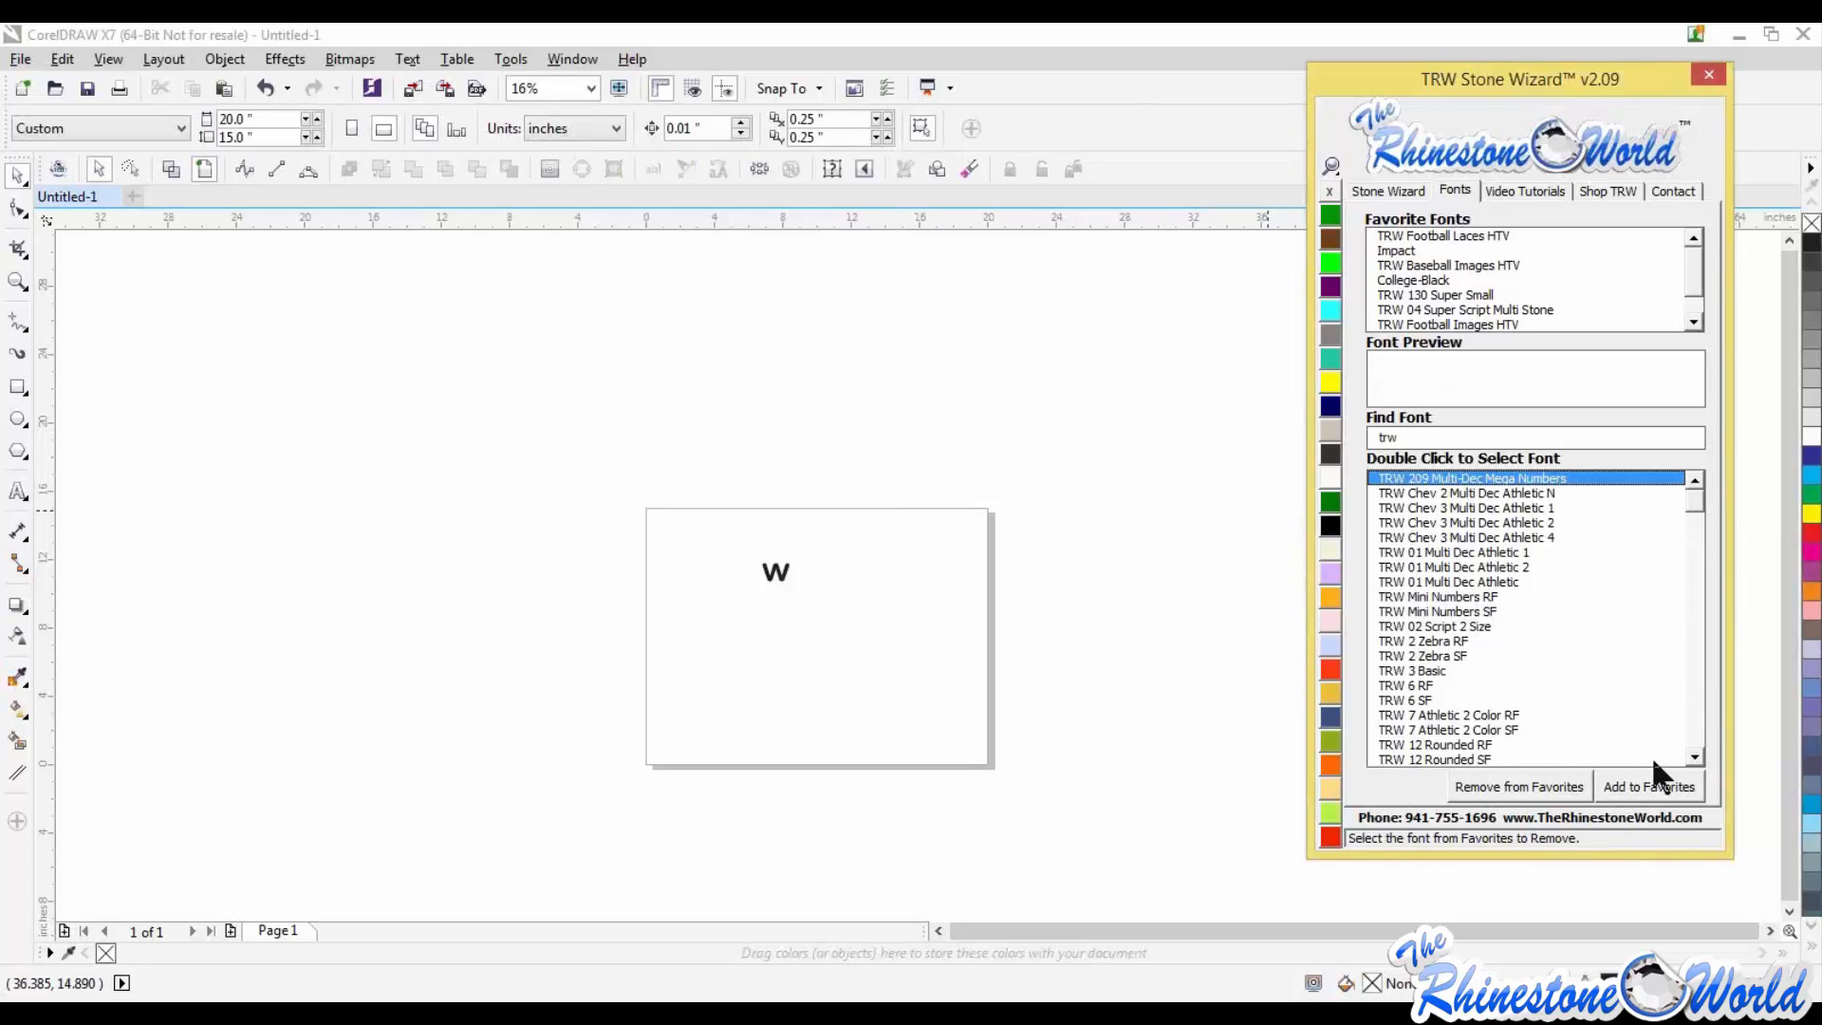
left_click(1656, 787)
scroll(1692, 303, "down", 1)
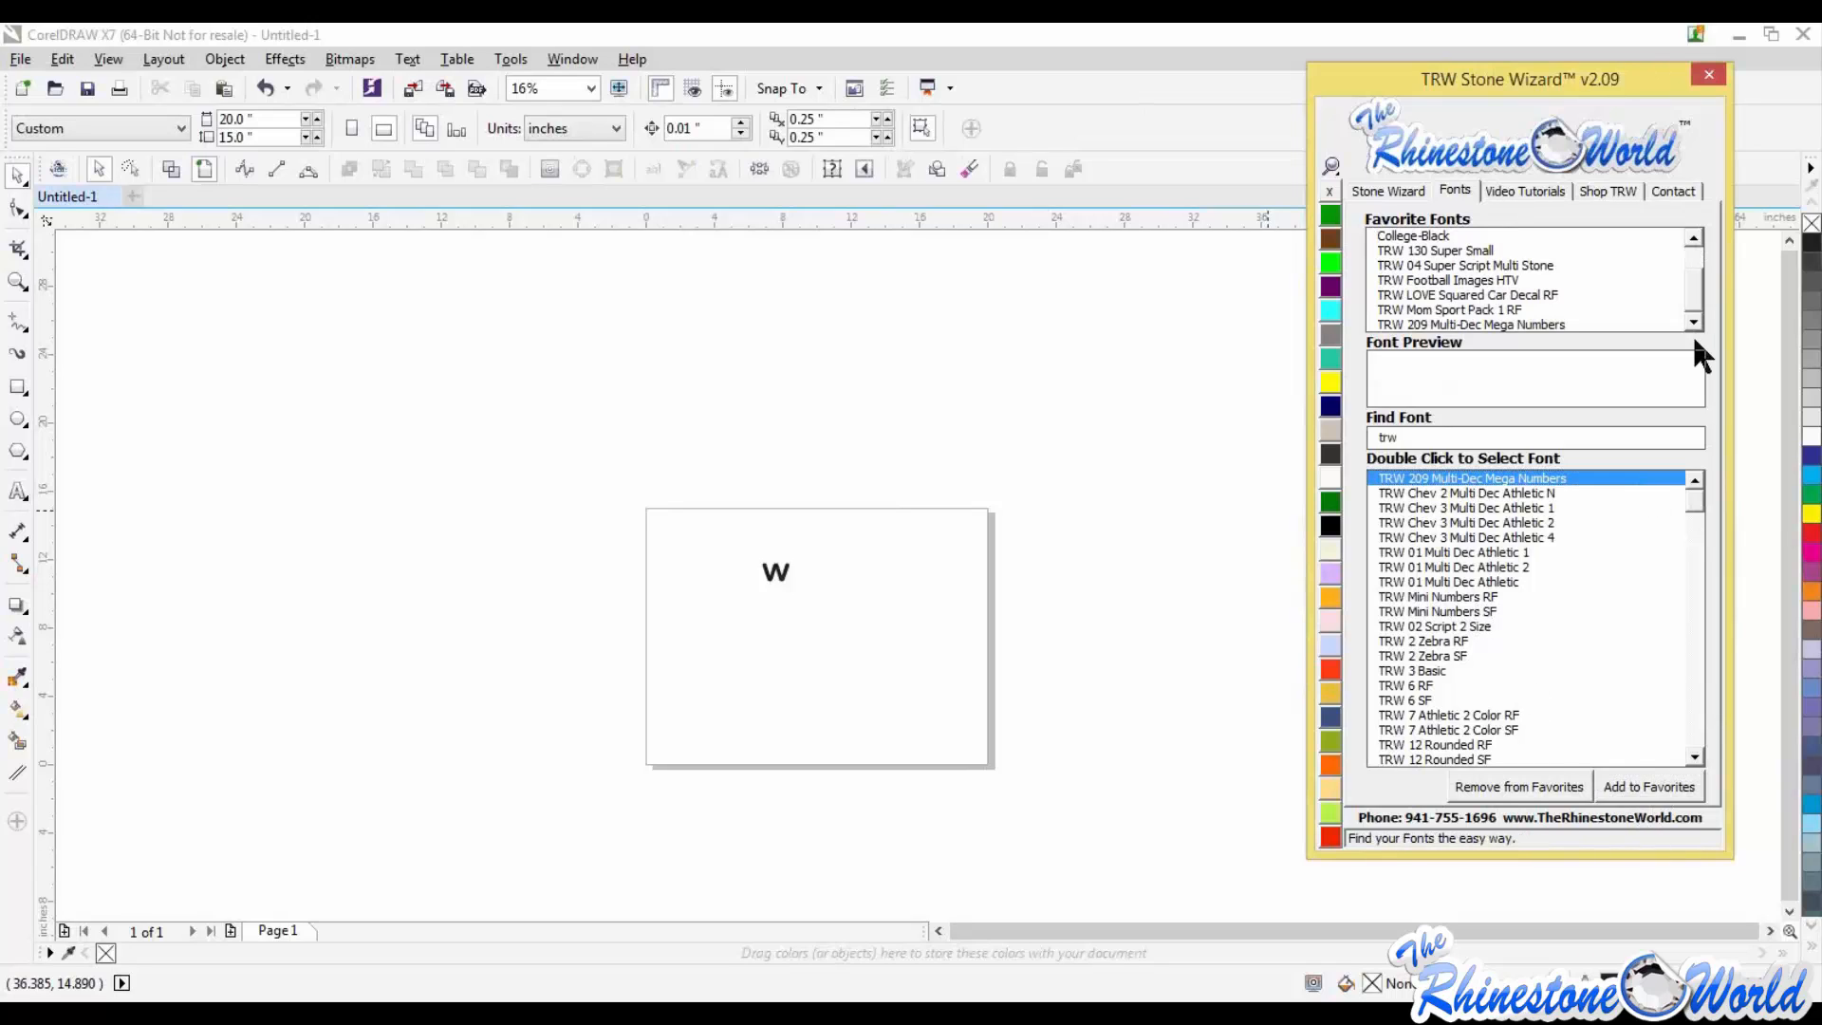
left_click(1469, 323)
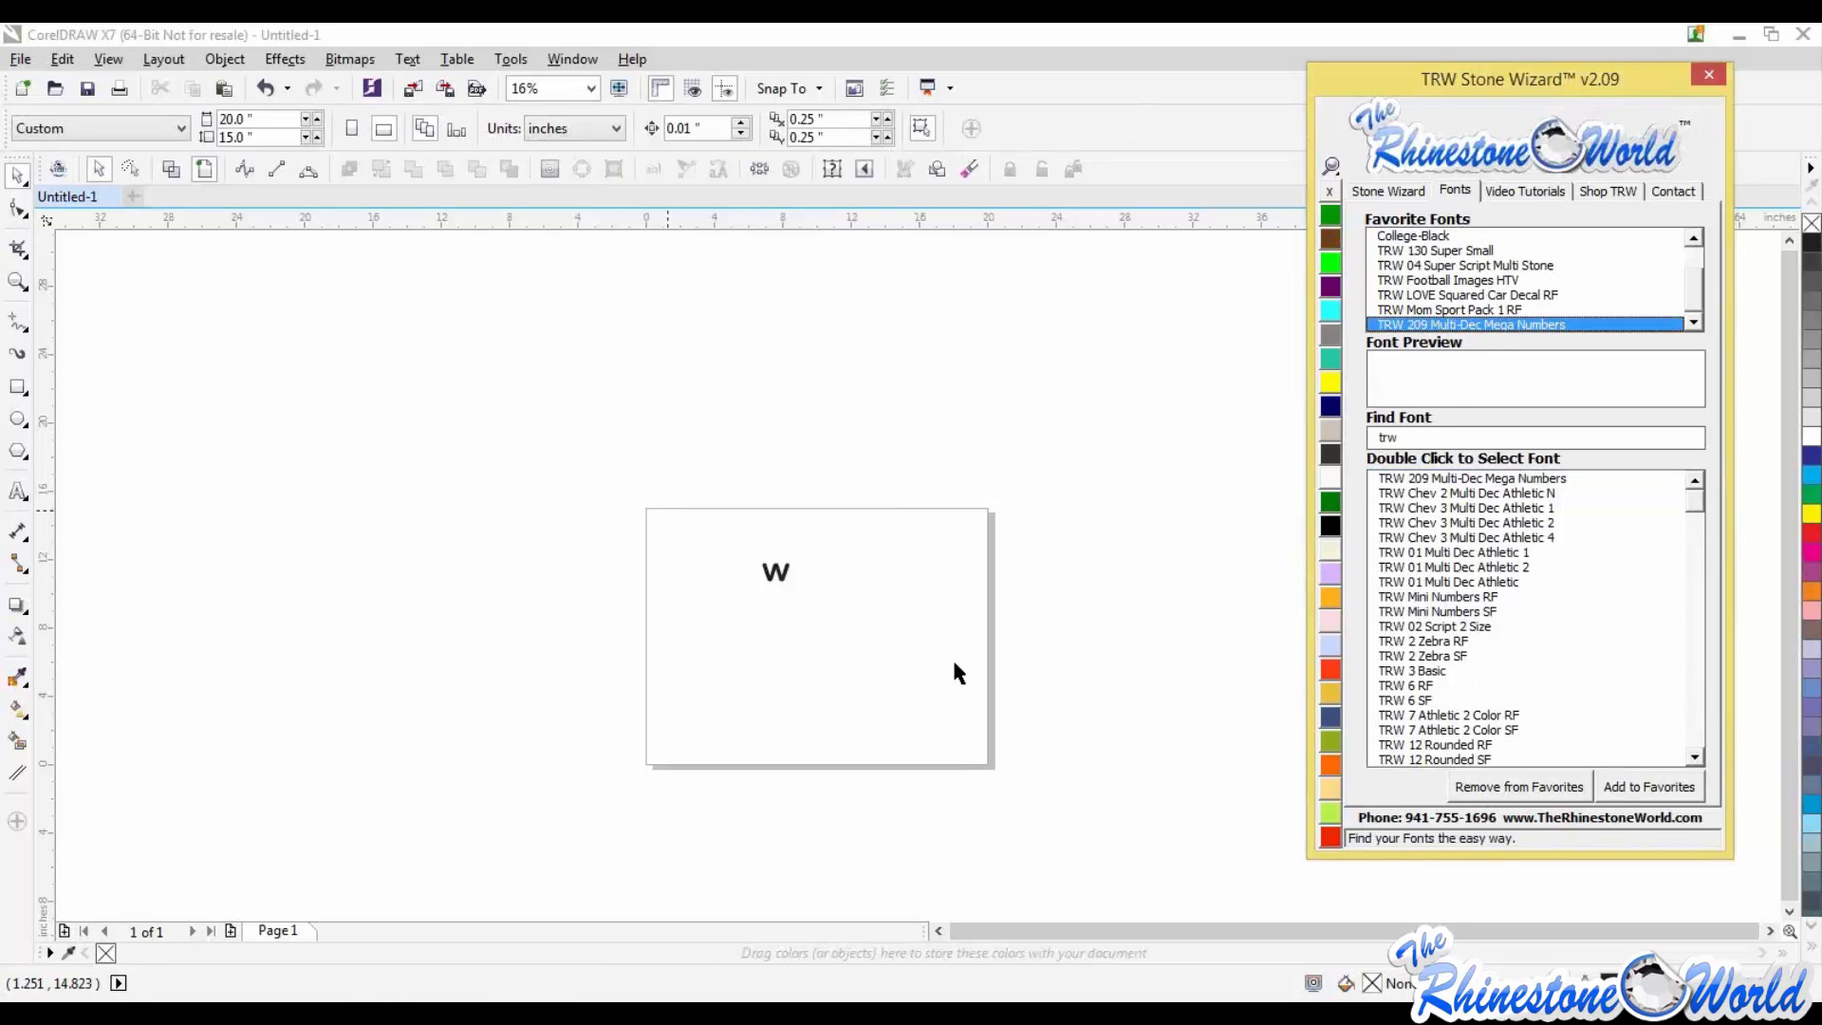
Step: Enlarge the W to about 13.5 inches wide and apply the favorites TRW 209 Multi-Dec Mega Numbers and TRW Mom Sport Pack 1 RF in turn
left_click(788, 579)
left_click_drag(800, 590, 1023, 725)
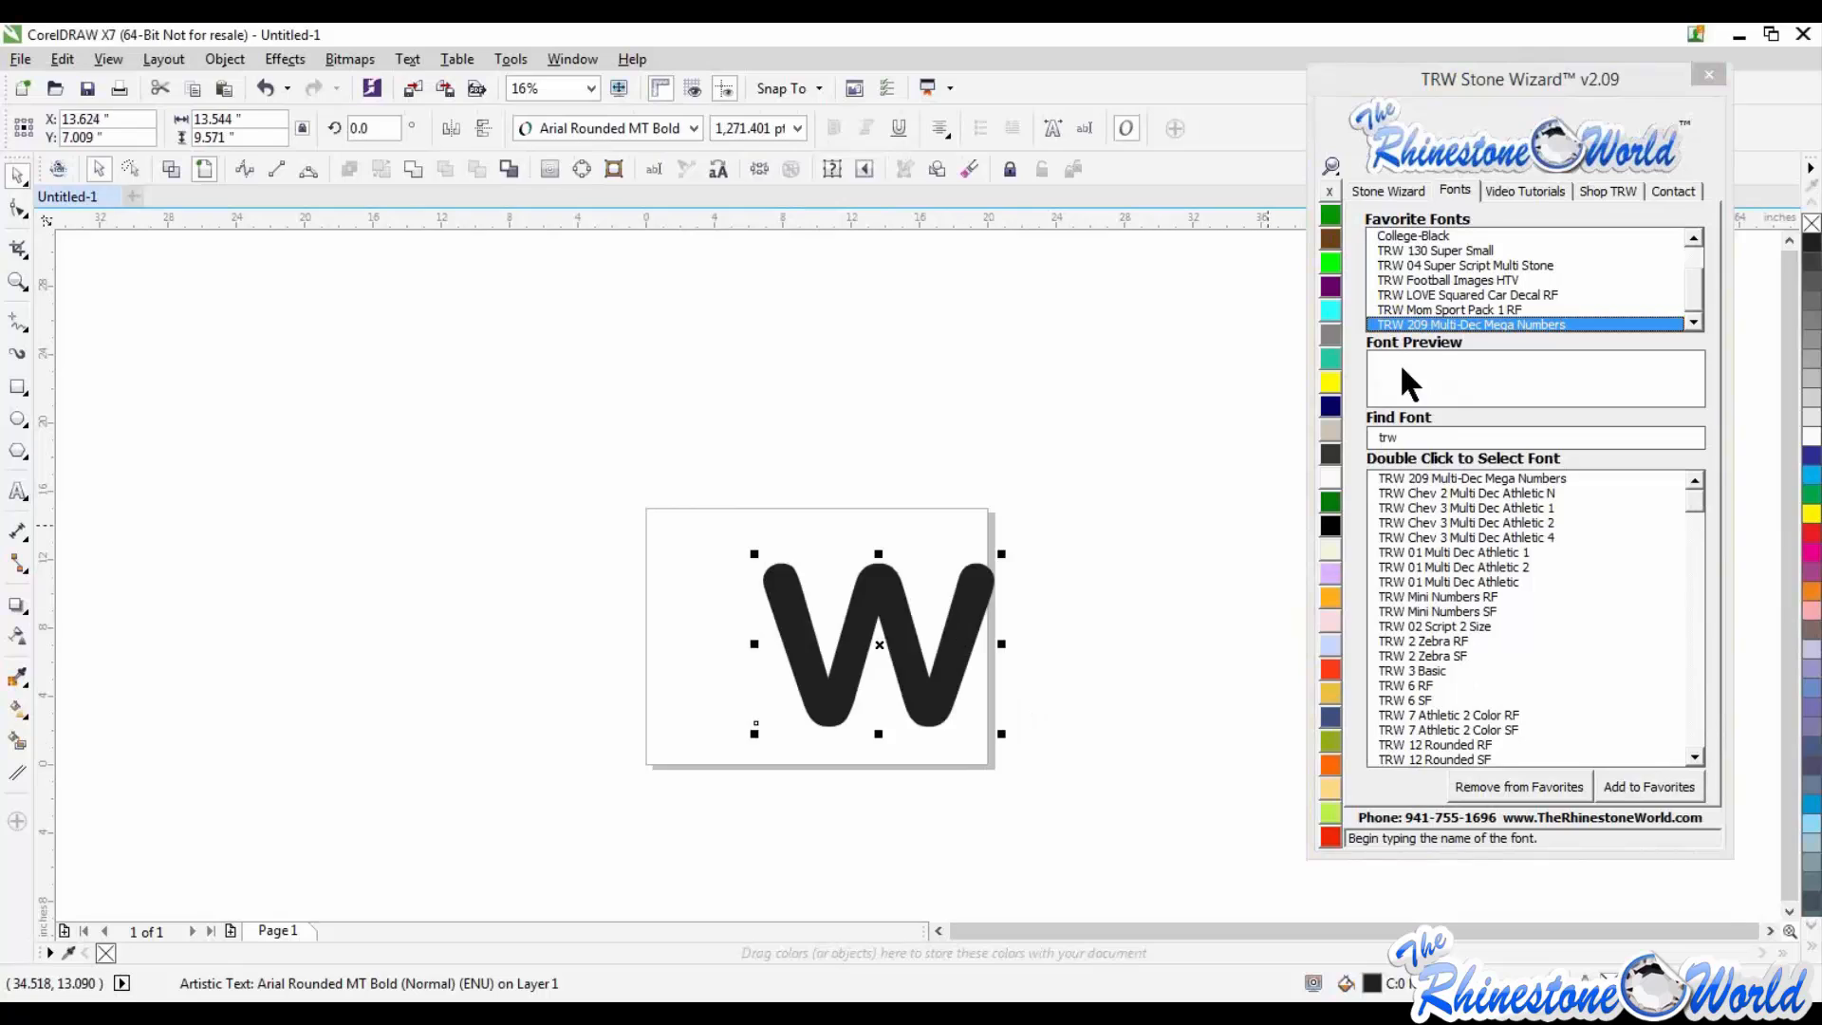
double_click(1425, 323)
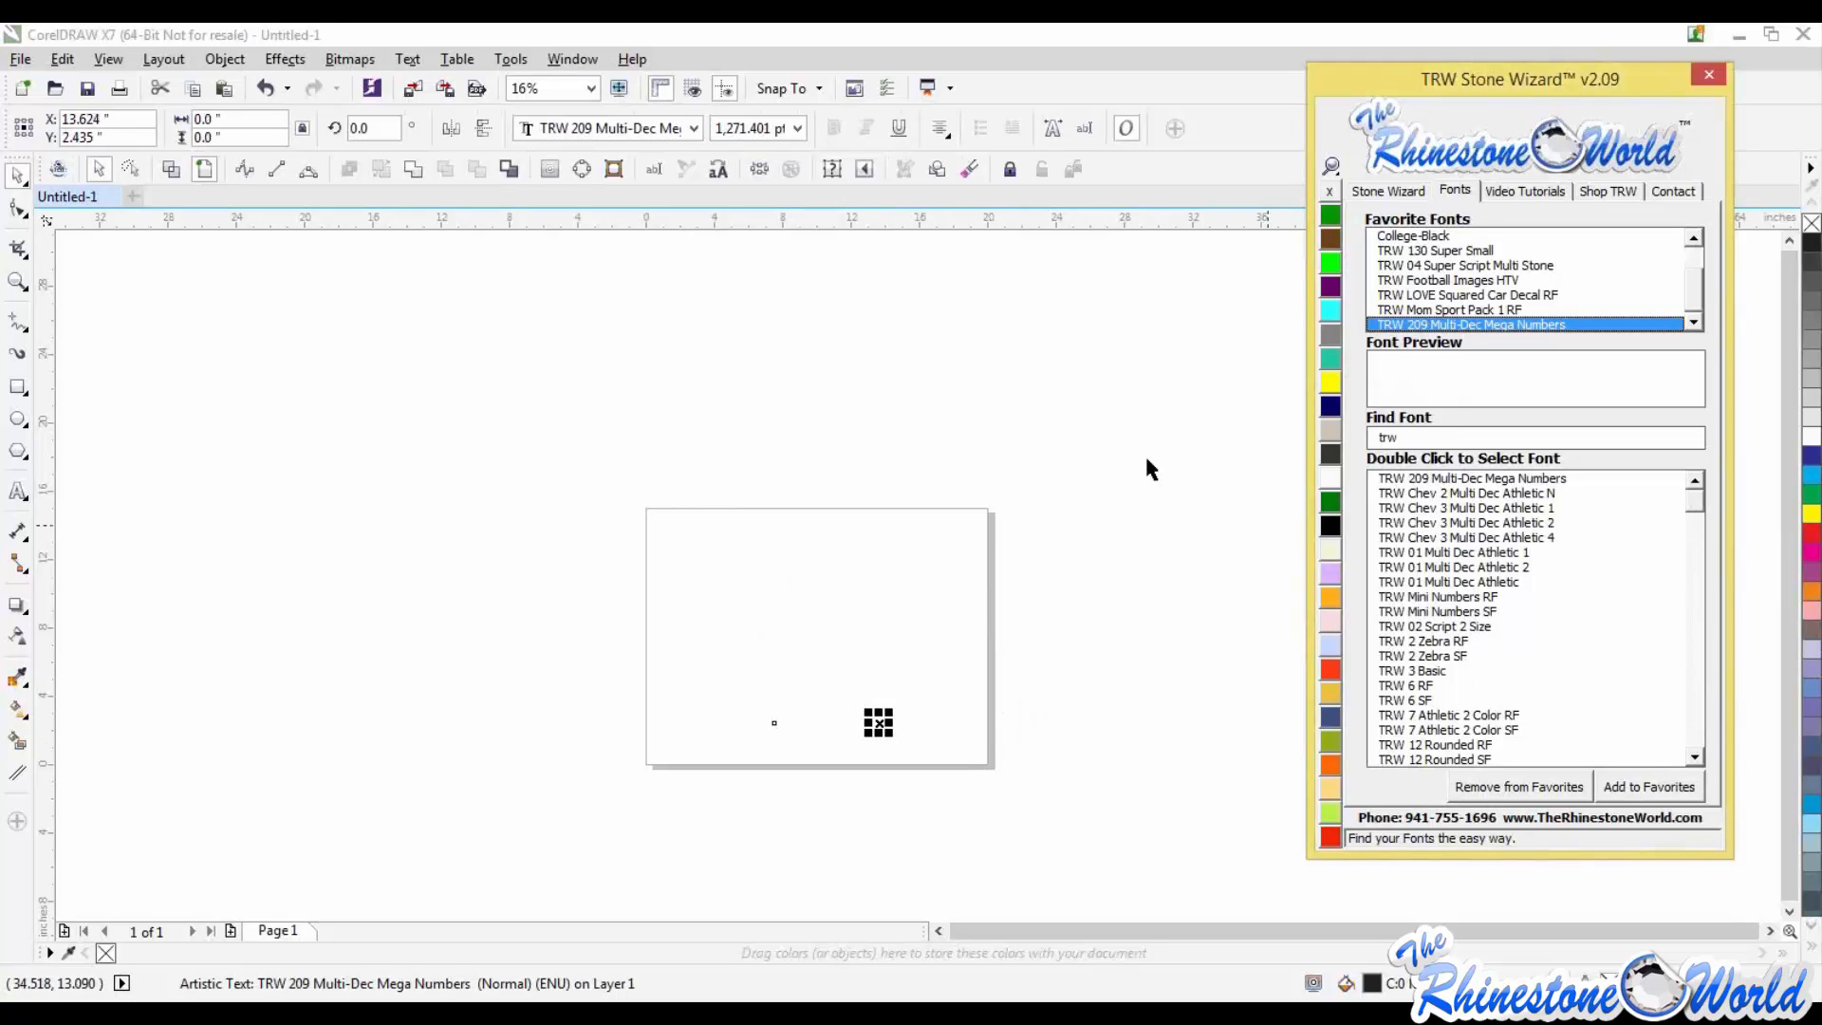
left_click(1427, 311)
double_click(1426, 311)
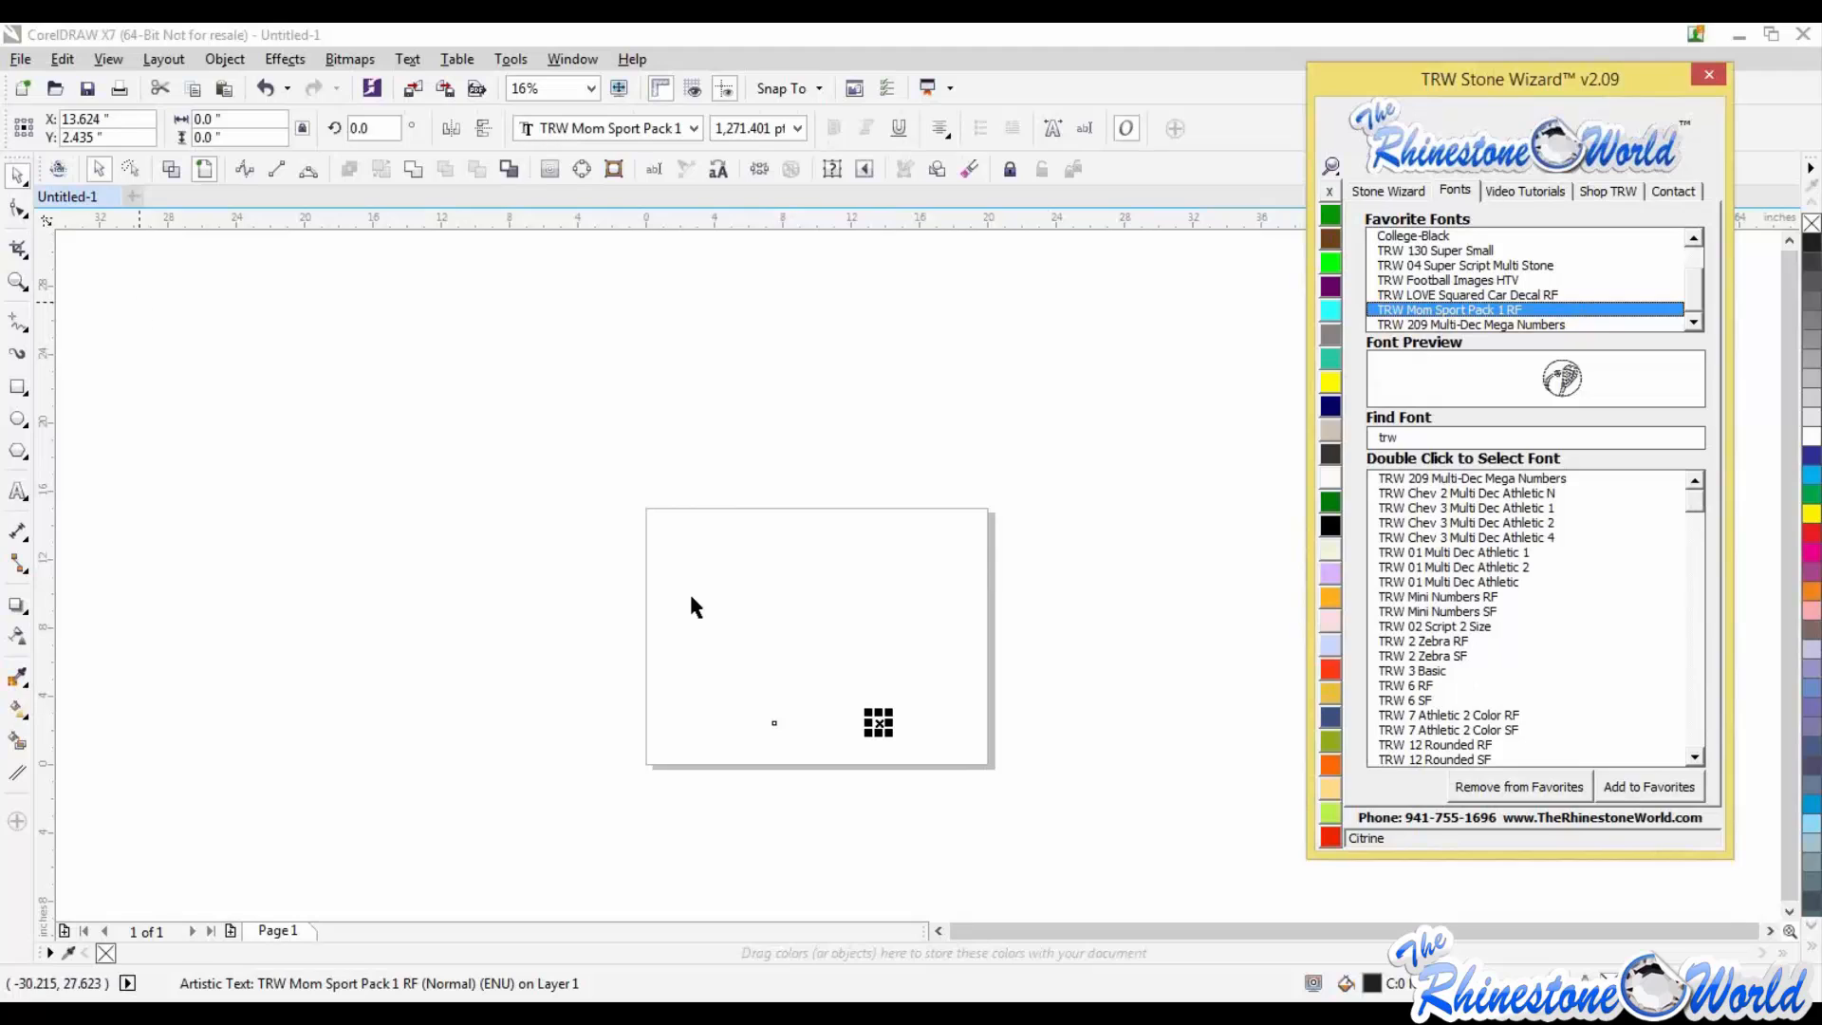
Step: Delete the artistic text set in TRW Mom Sport Pack 1 RF from the page
left_click(99, 169)
left_click(739, 624)
left_click_drag(1032, 813, 346, 491)
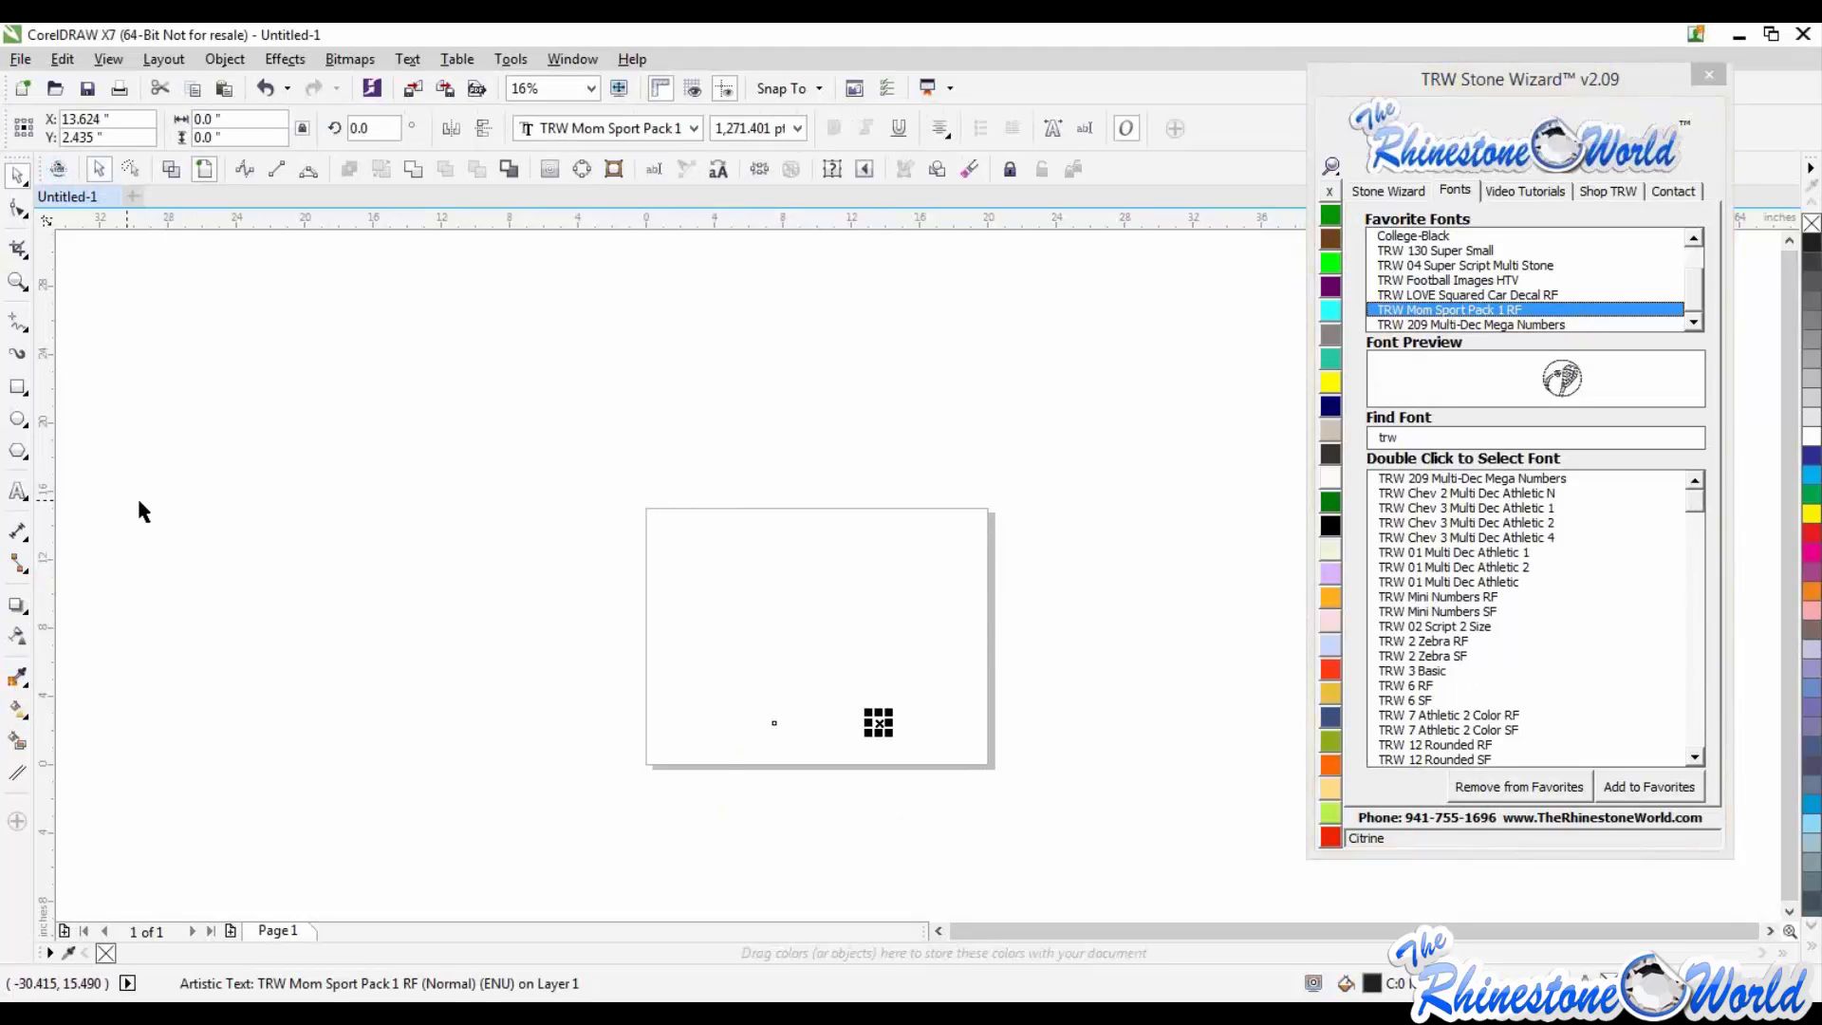
key("Delete")
Step: Add the font TRW 01 Multi Dec Athletic 1 to the Stone Wizard's favorite fonts
left_click(17, 492)
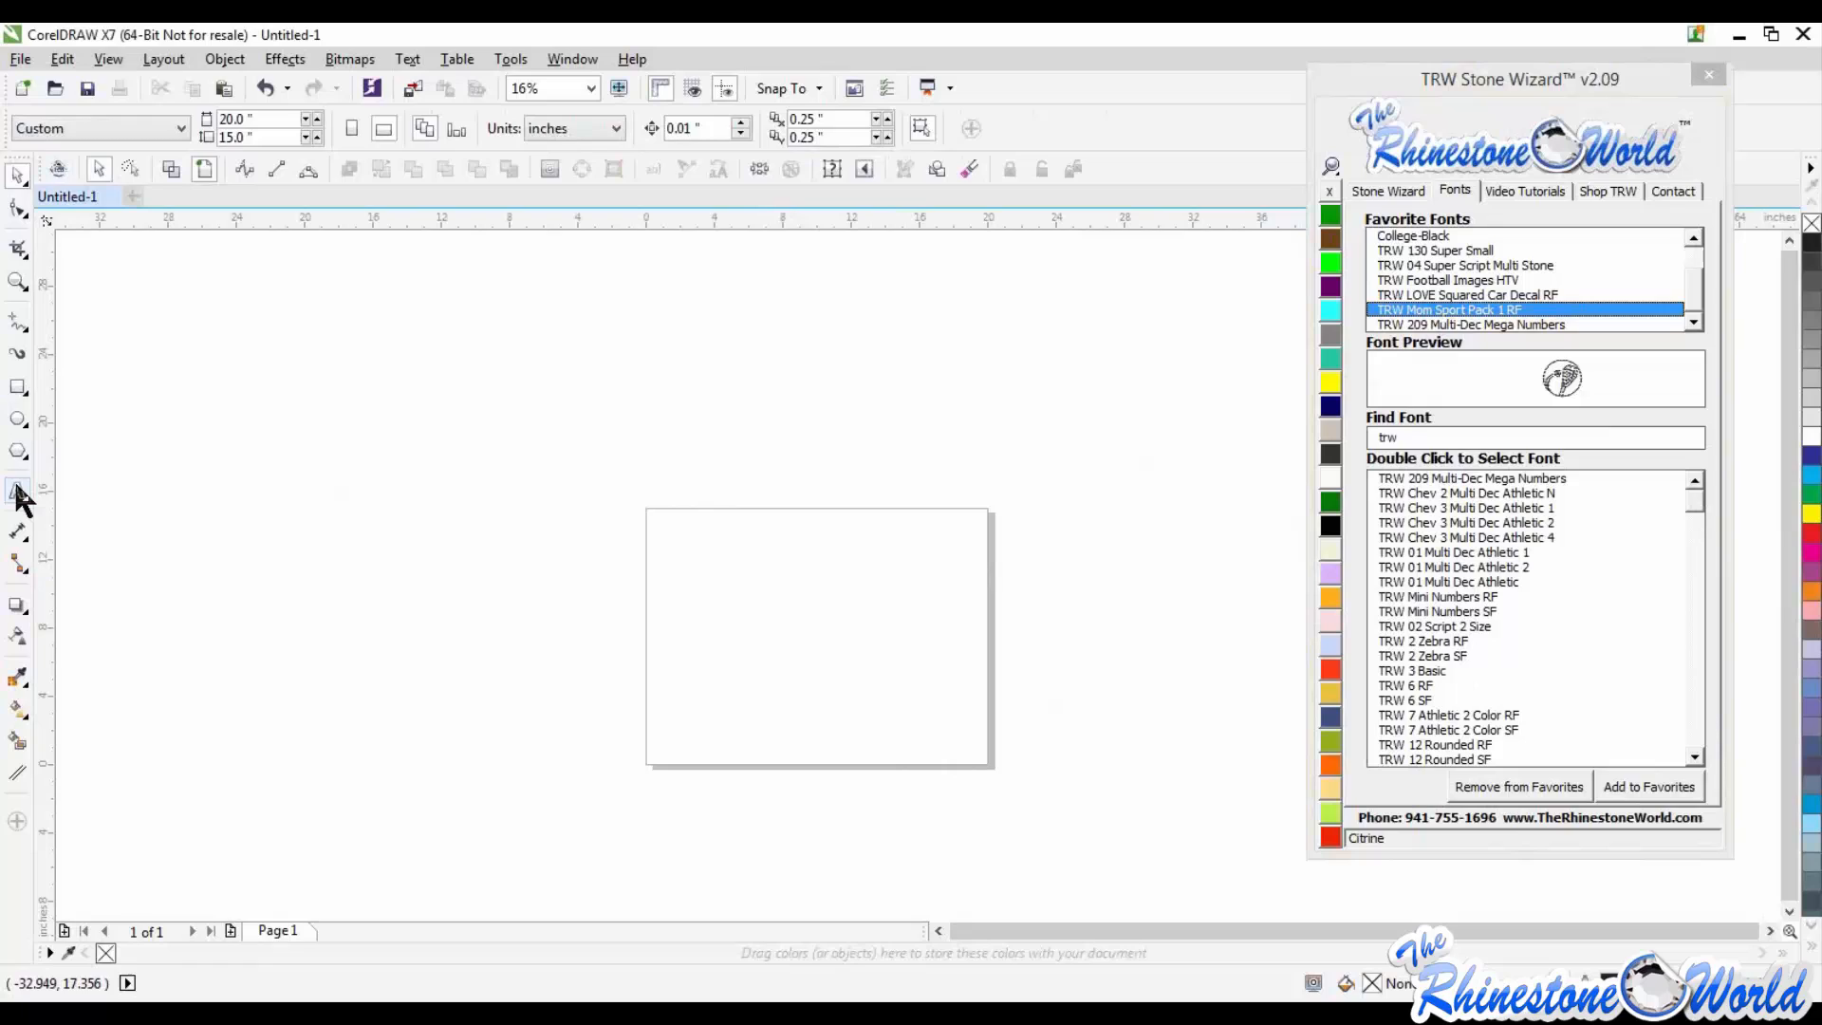
left_click(739, 575)
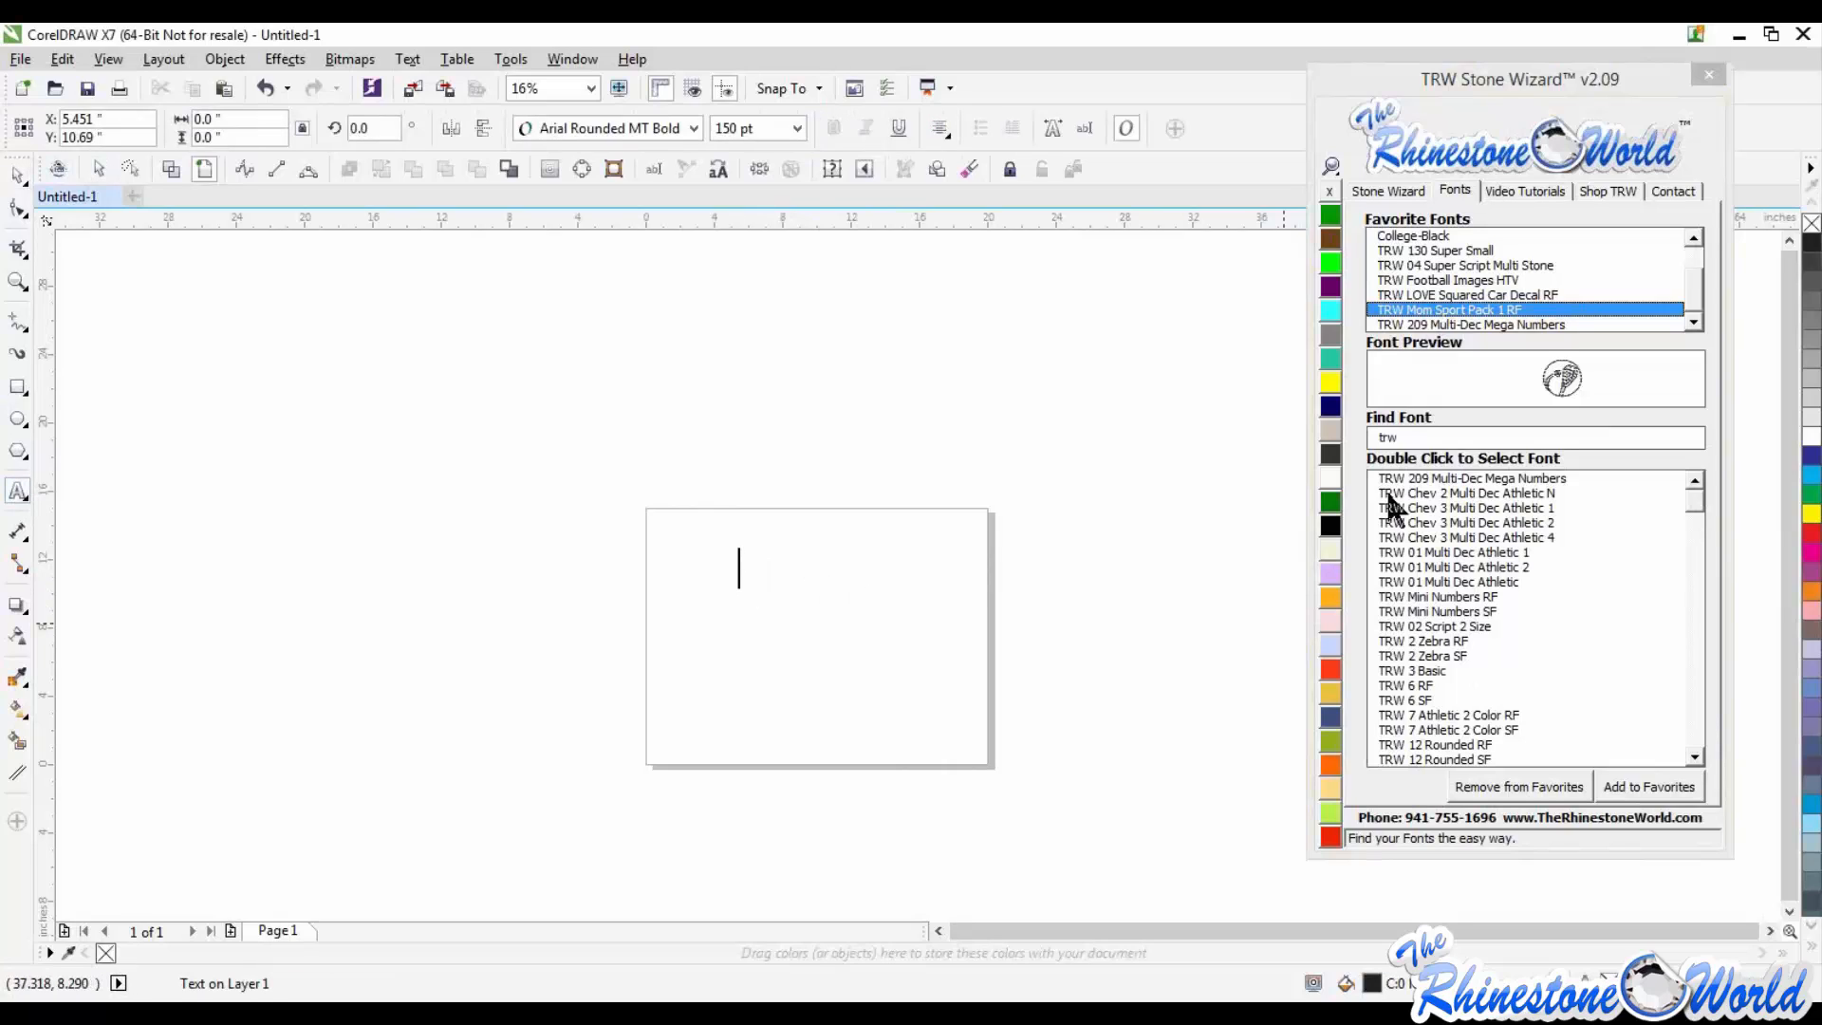
left_click(1464, 554)
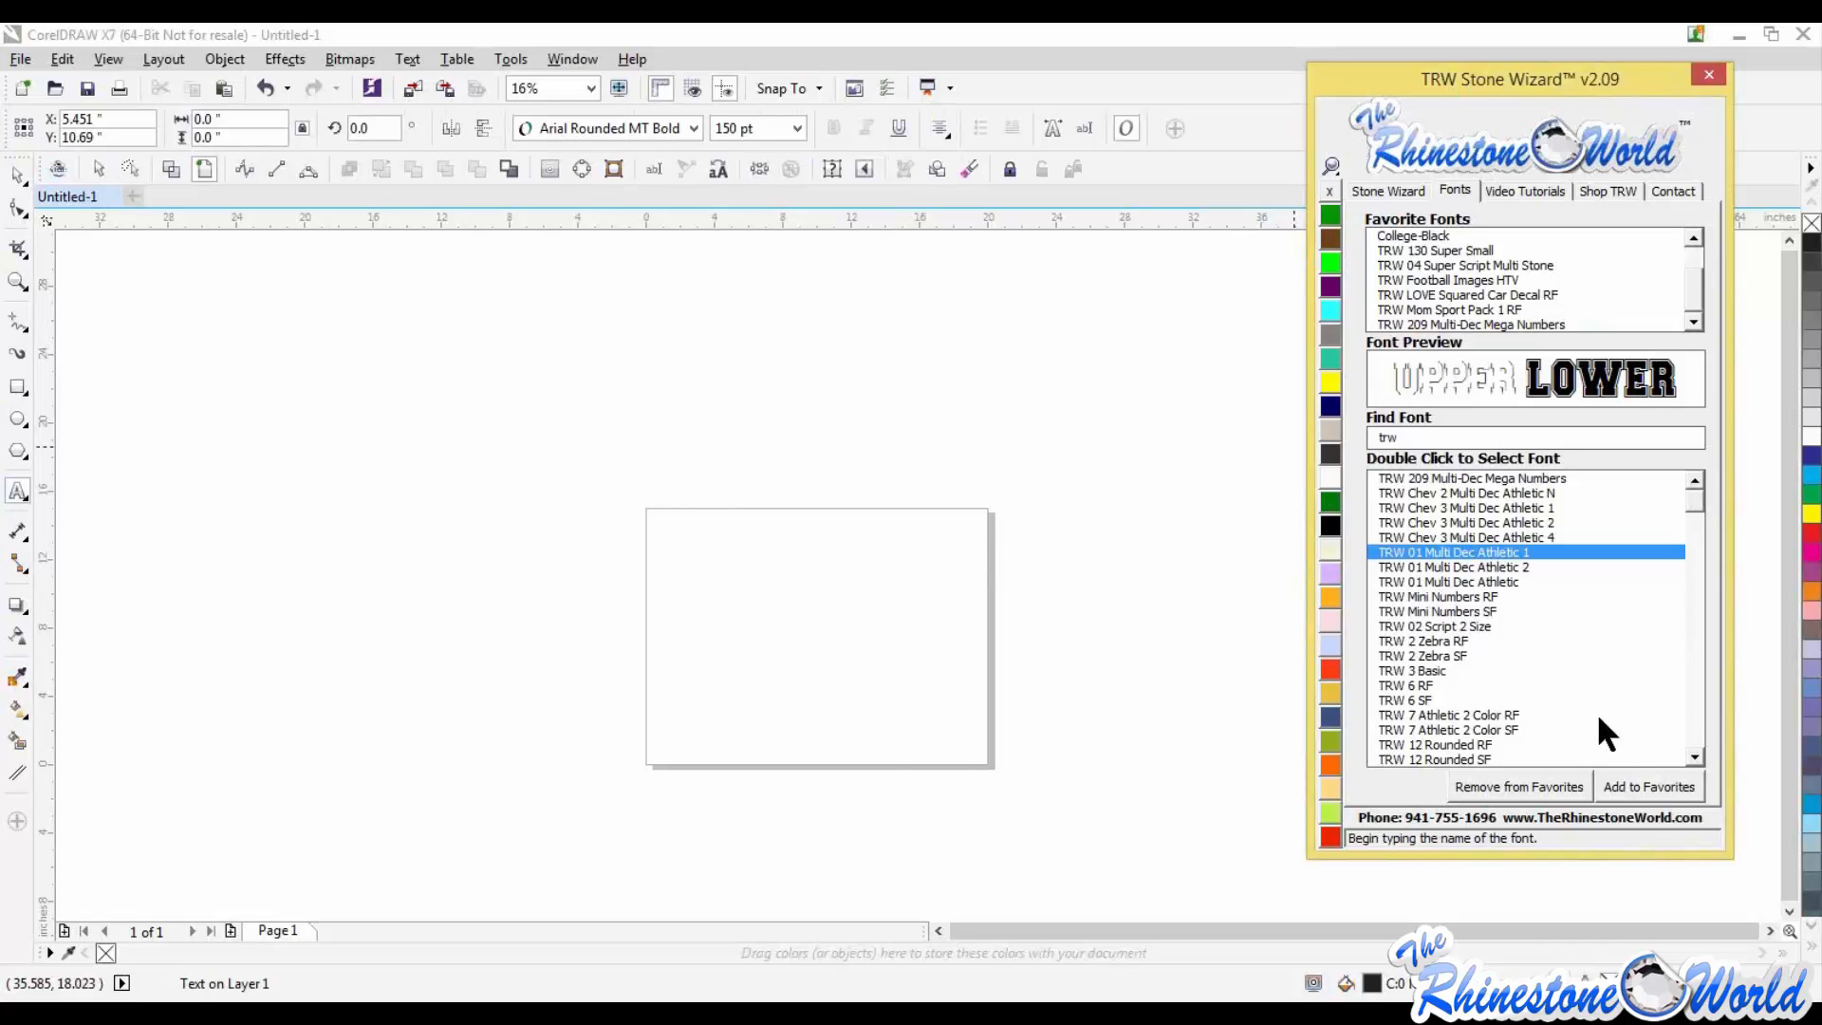
left_click(1630, 786)
left_click(1689, 310)
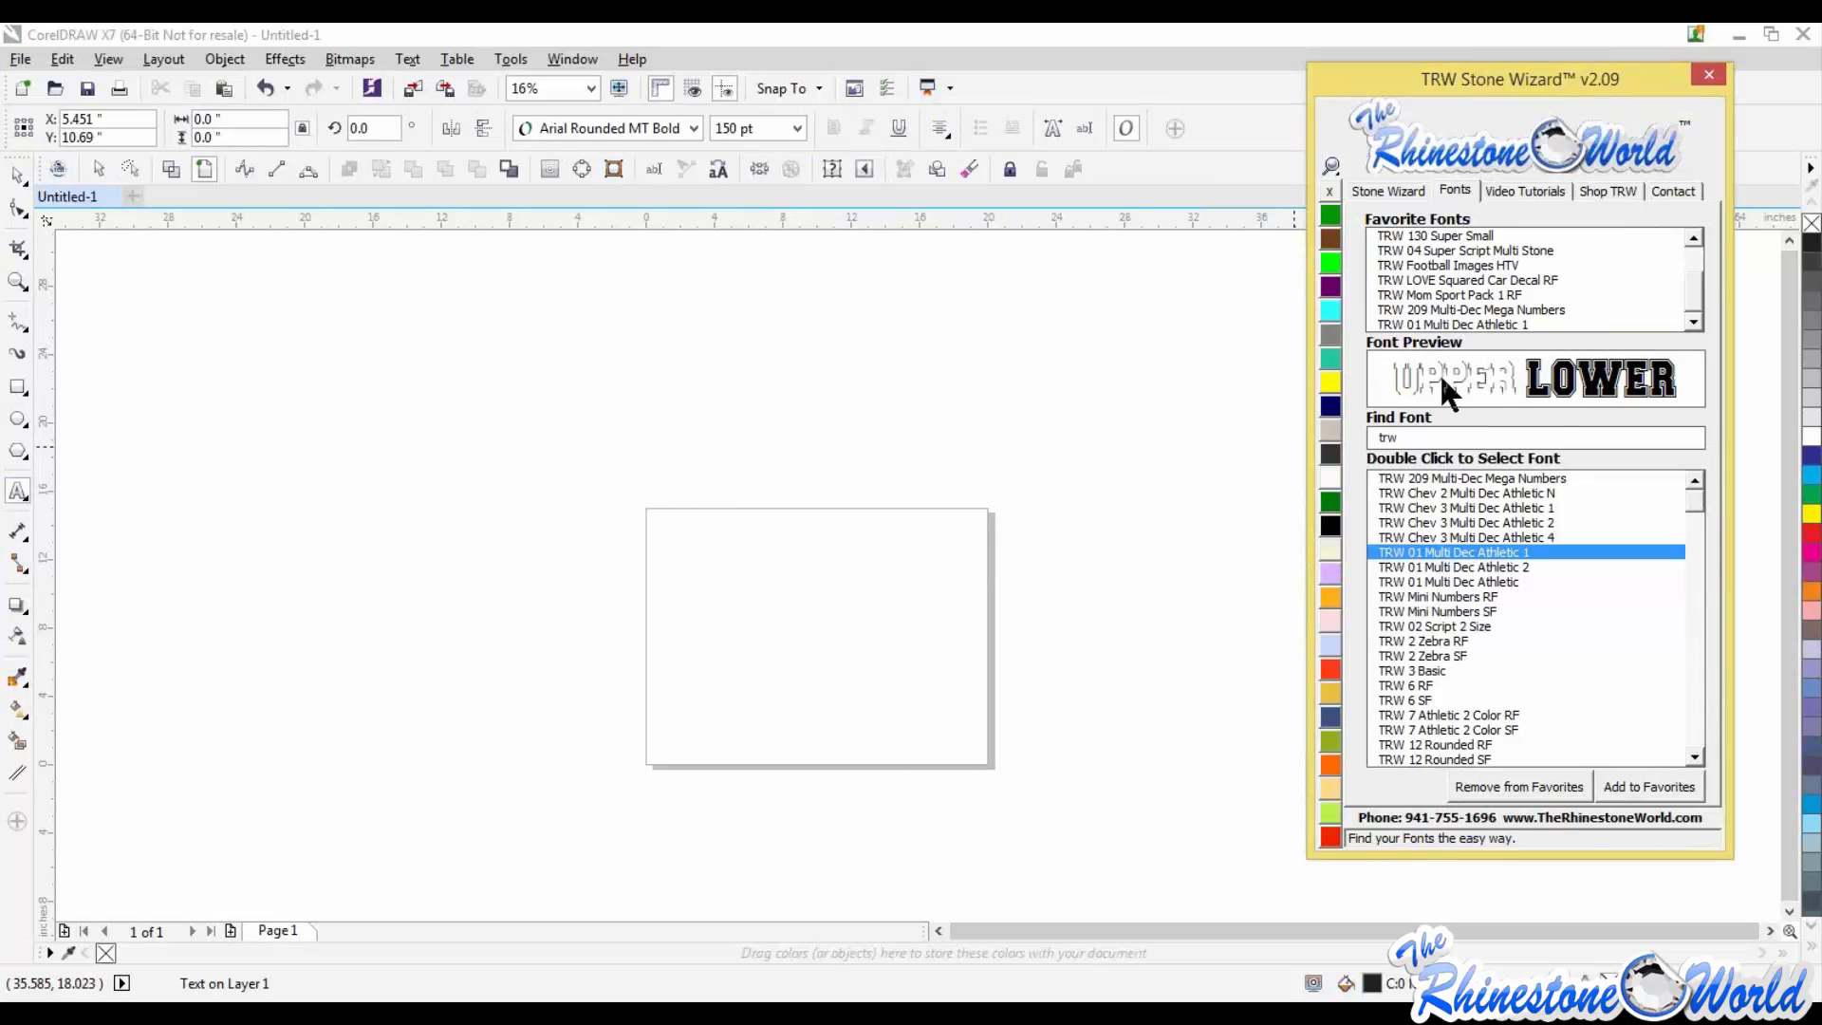
Step: Try out TRW 01 Multi Dec Athletic 1 on enlarged sample text on the page, and delete that text
left_click(763, 579)
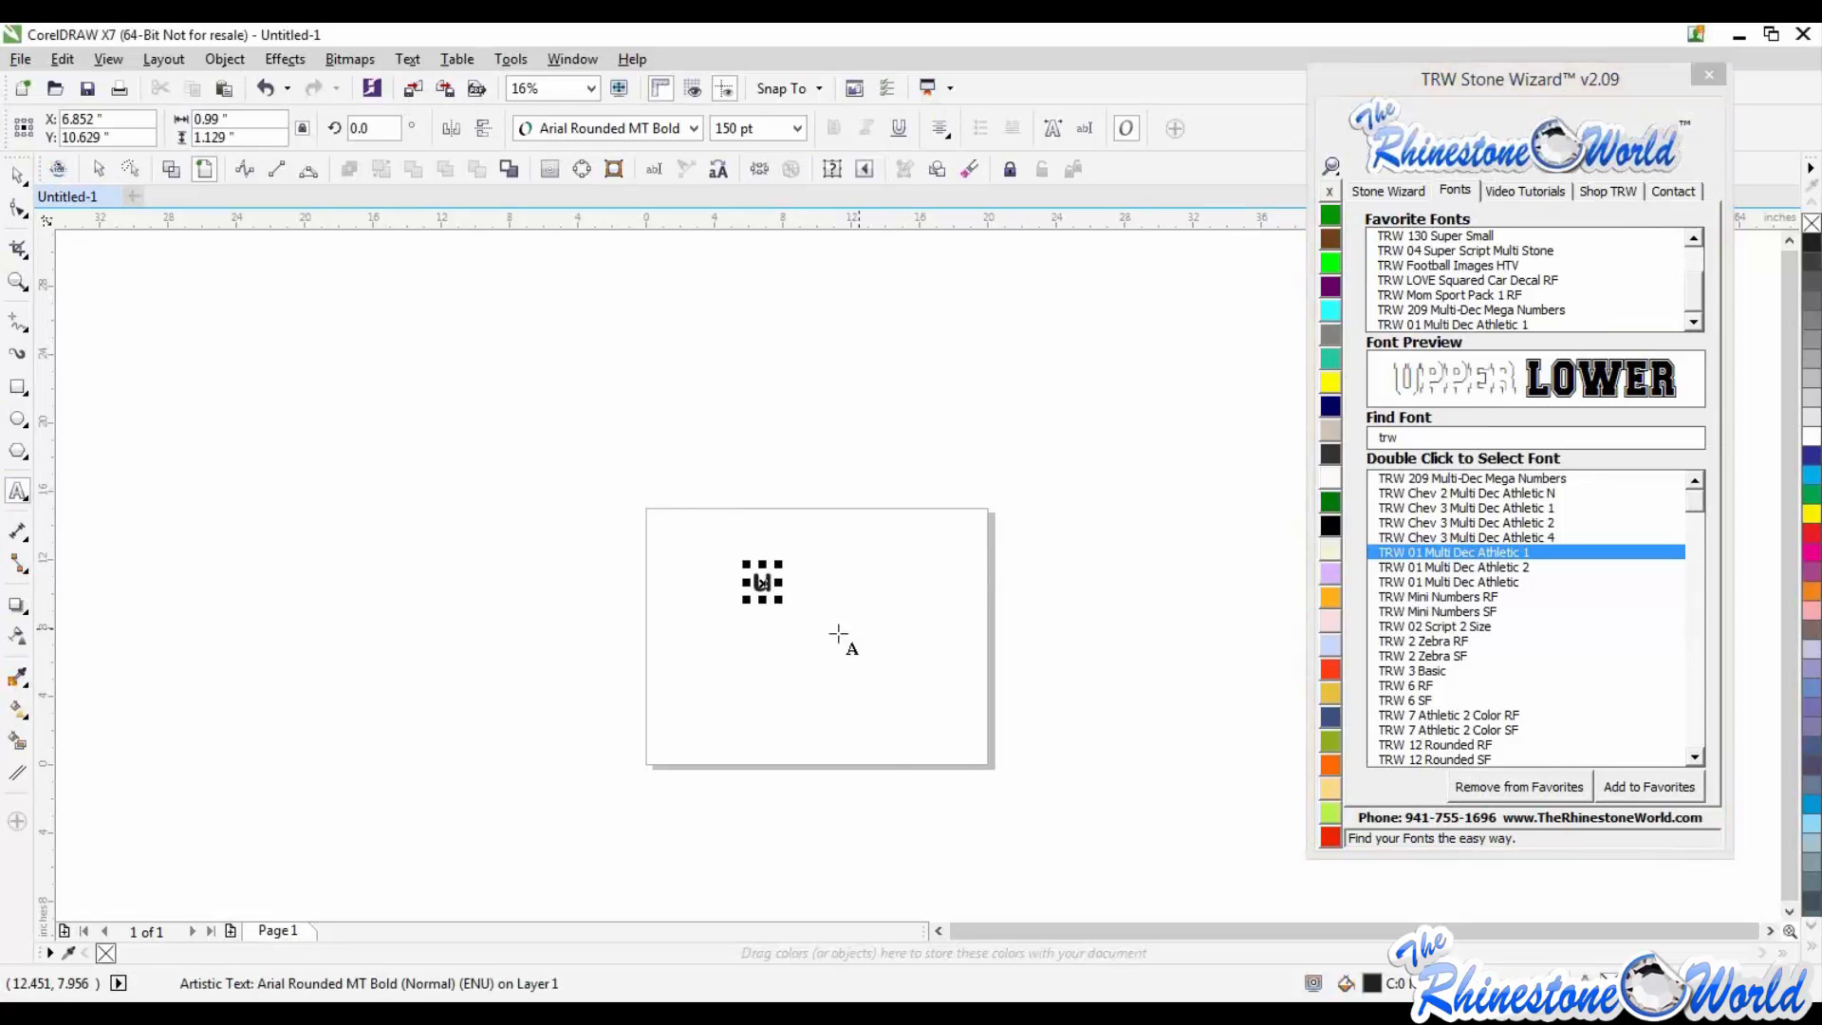
left_click(1477, 378)
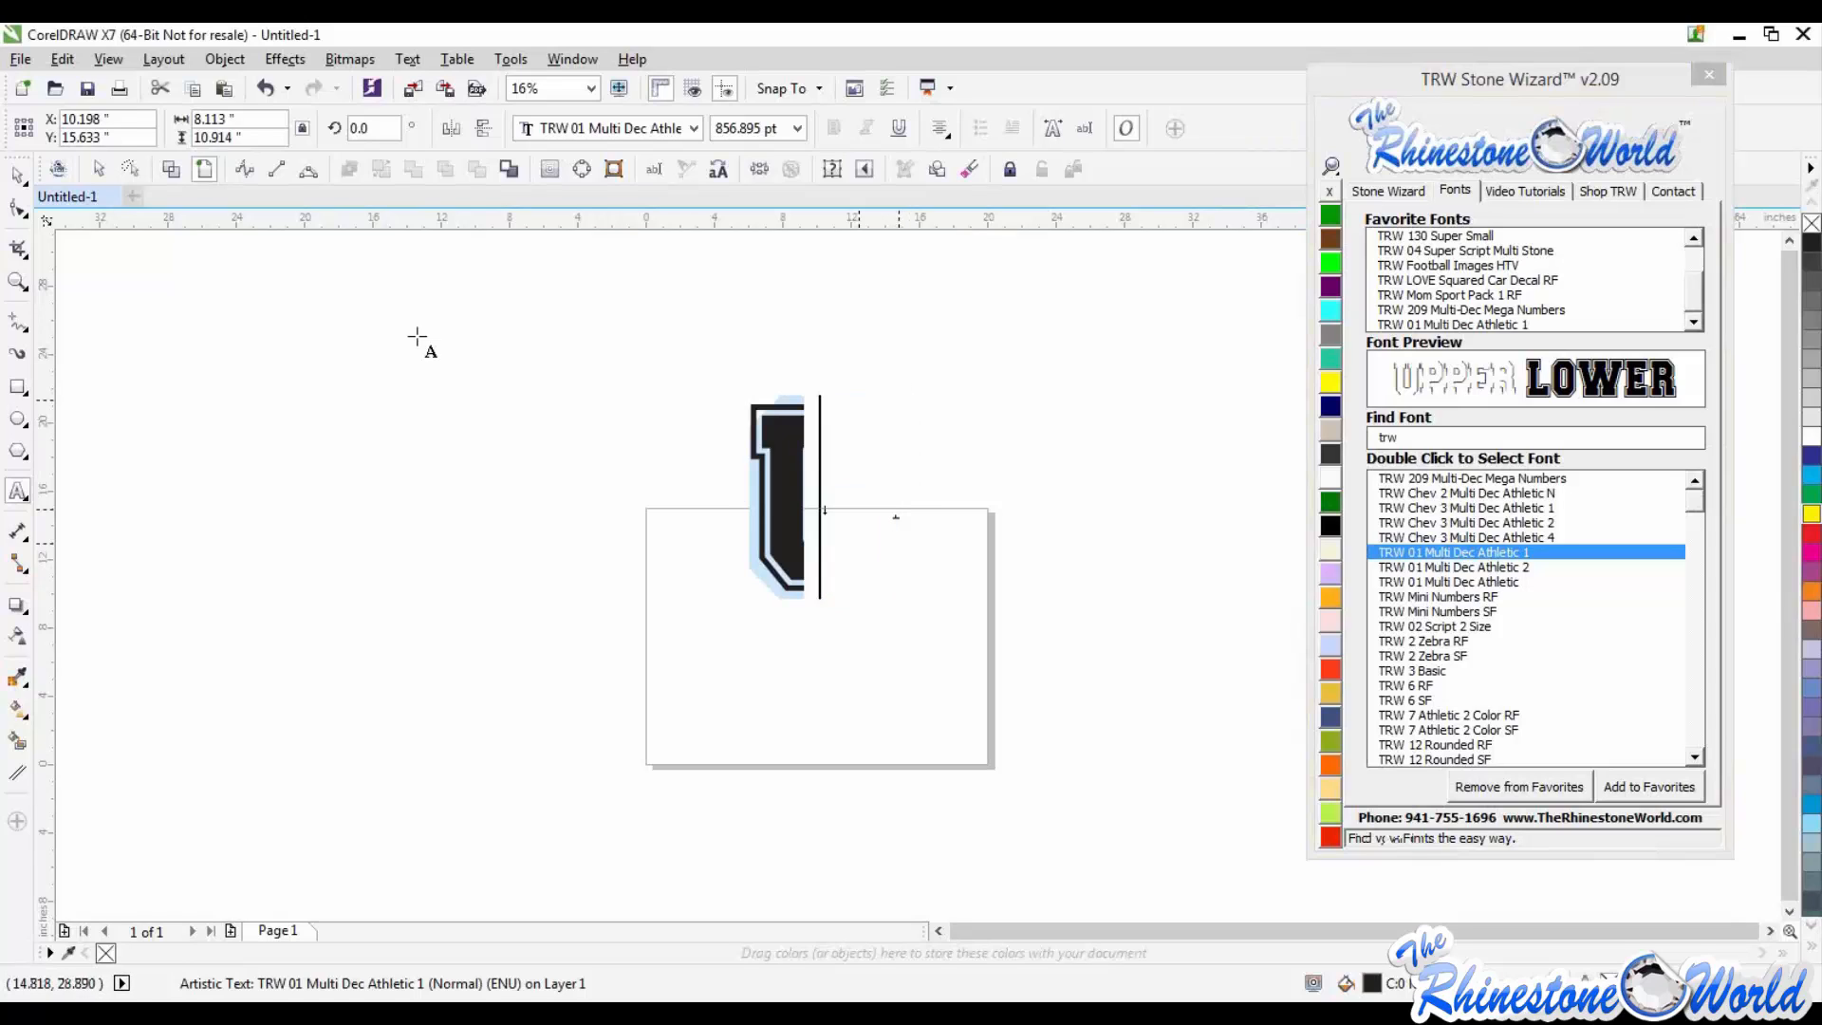
left_click(17, 174)
key("Delete")
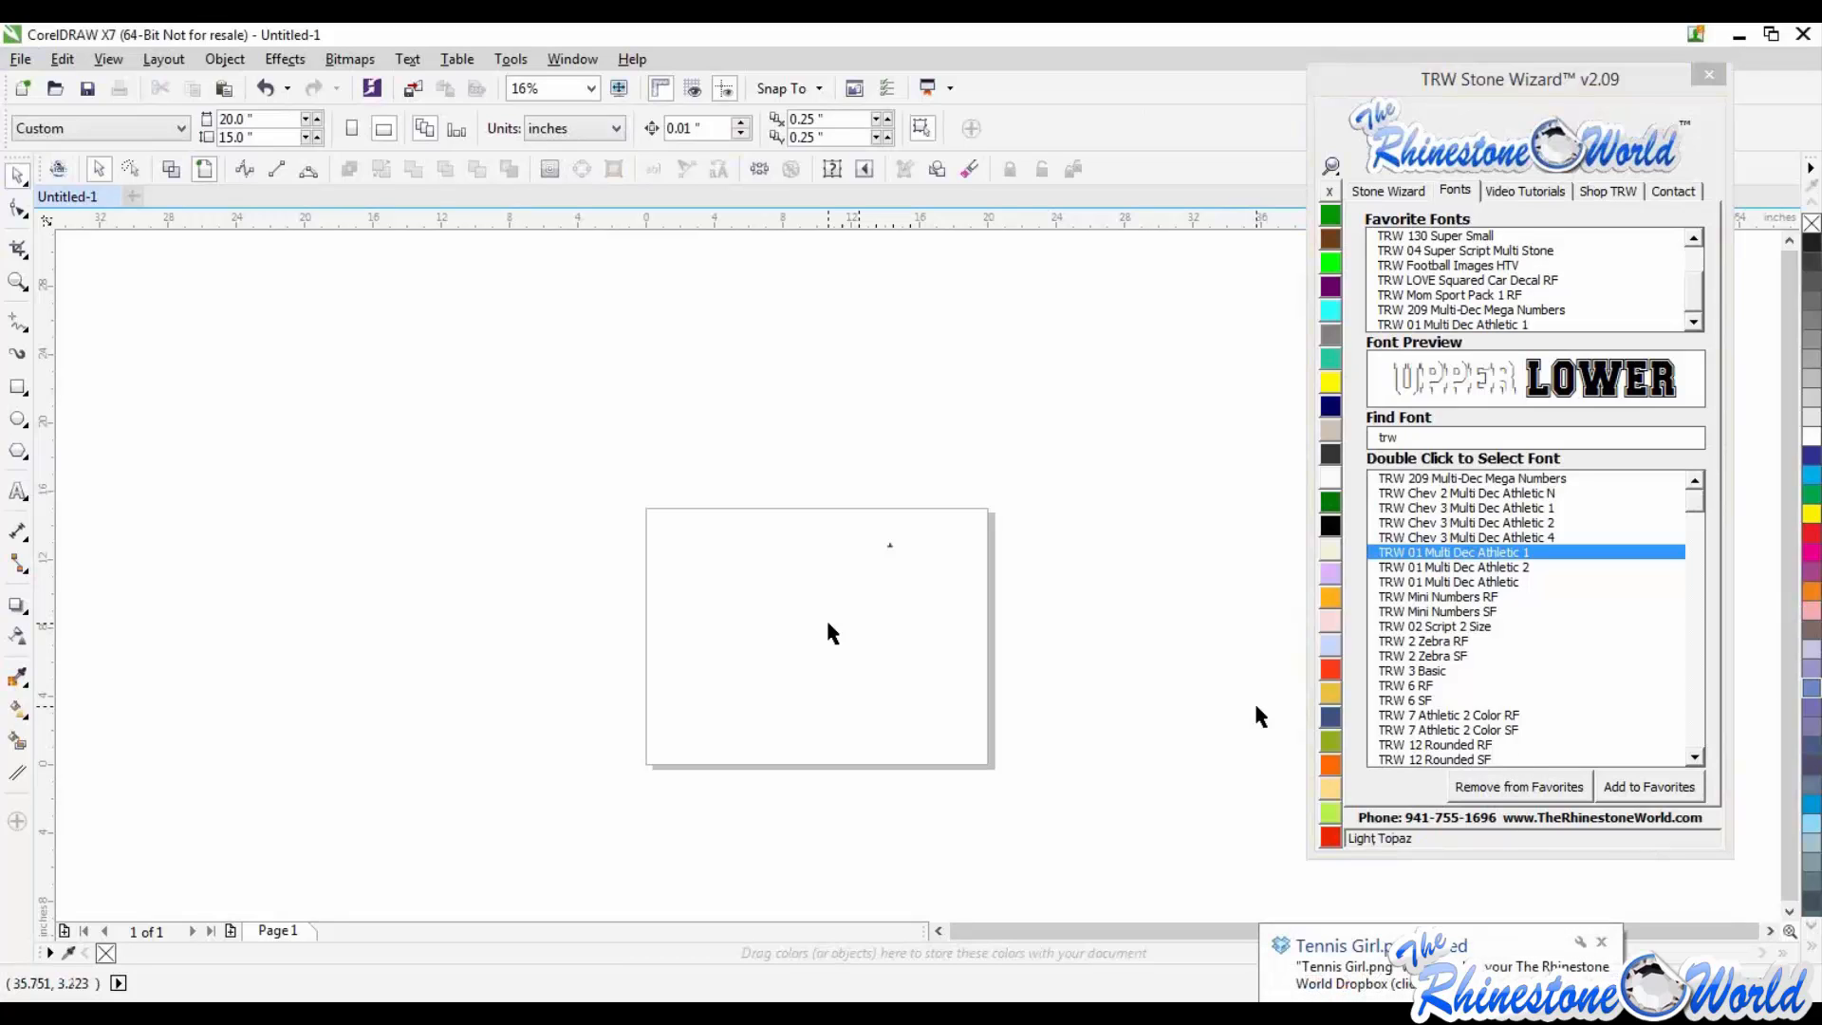
Step: Dismiss the Dropbox notification and pause Dropbox syncing
left_click(1602, 942)
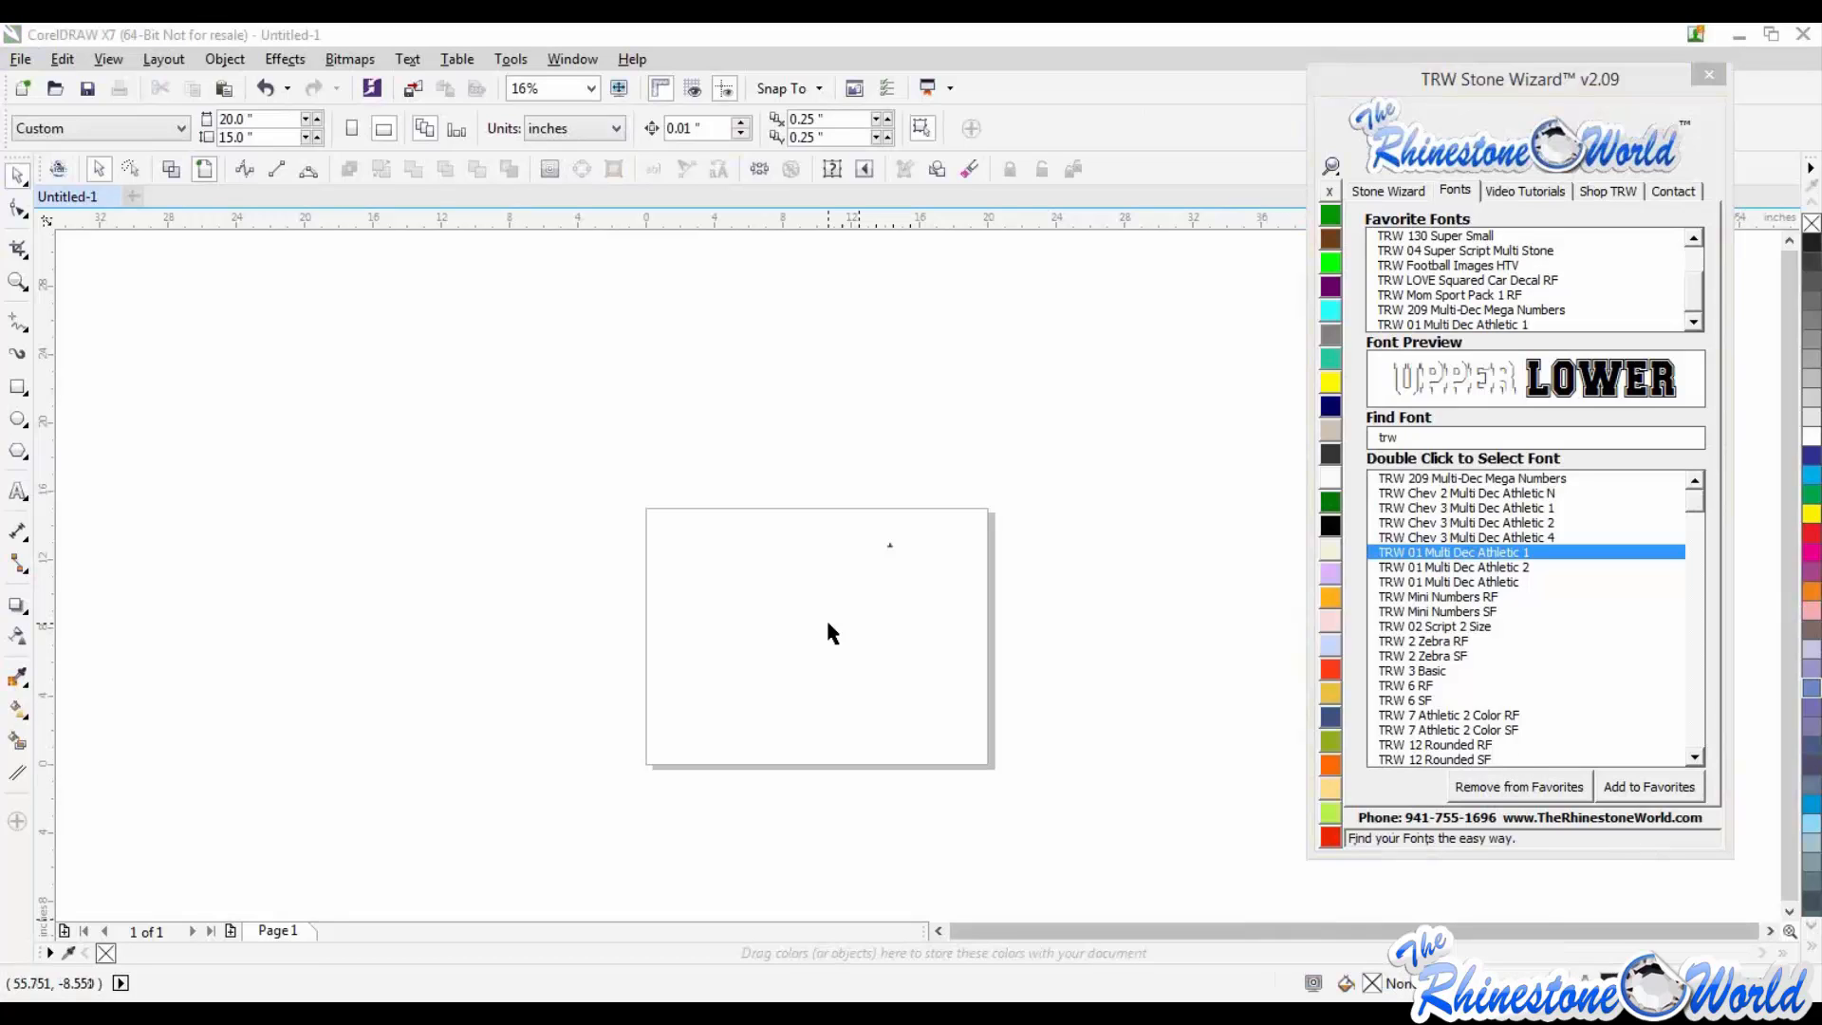
left_click(1606, 1012)
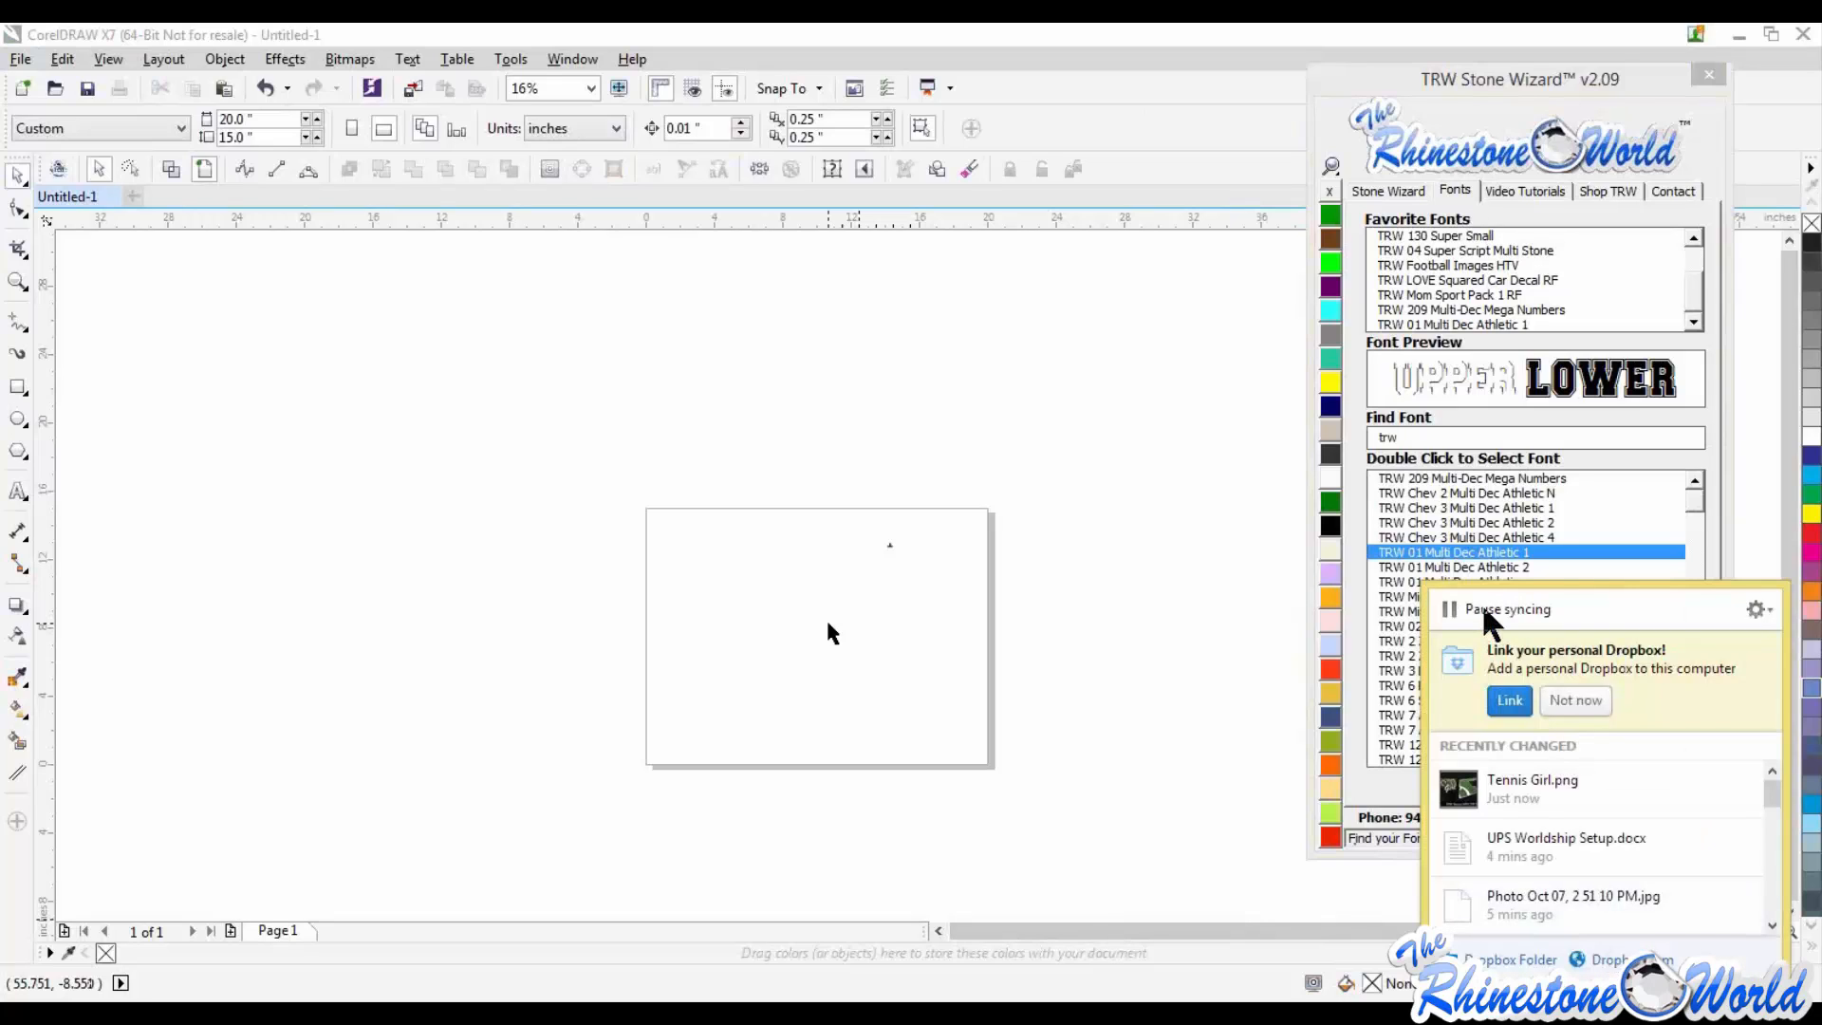
left_click(1485, 612)
left_click(1160, 632)
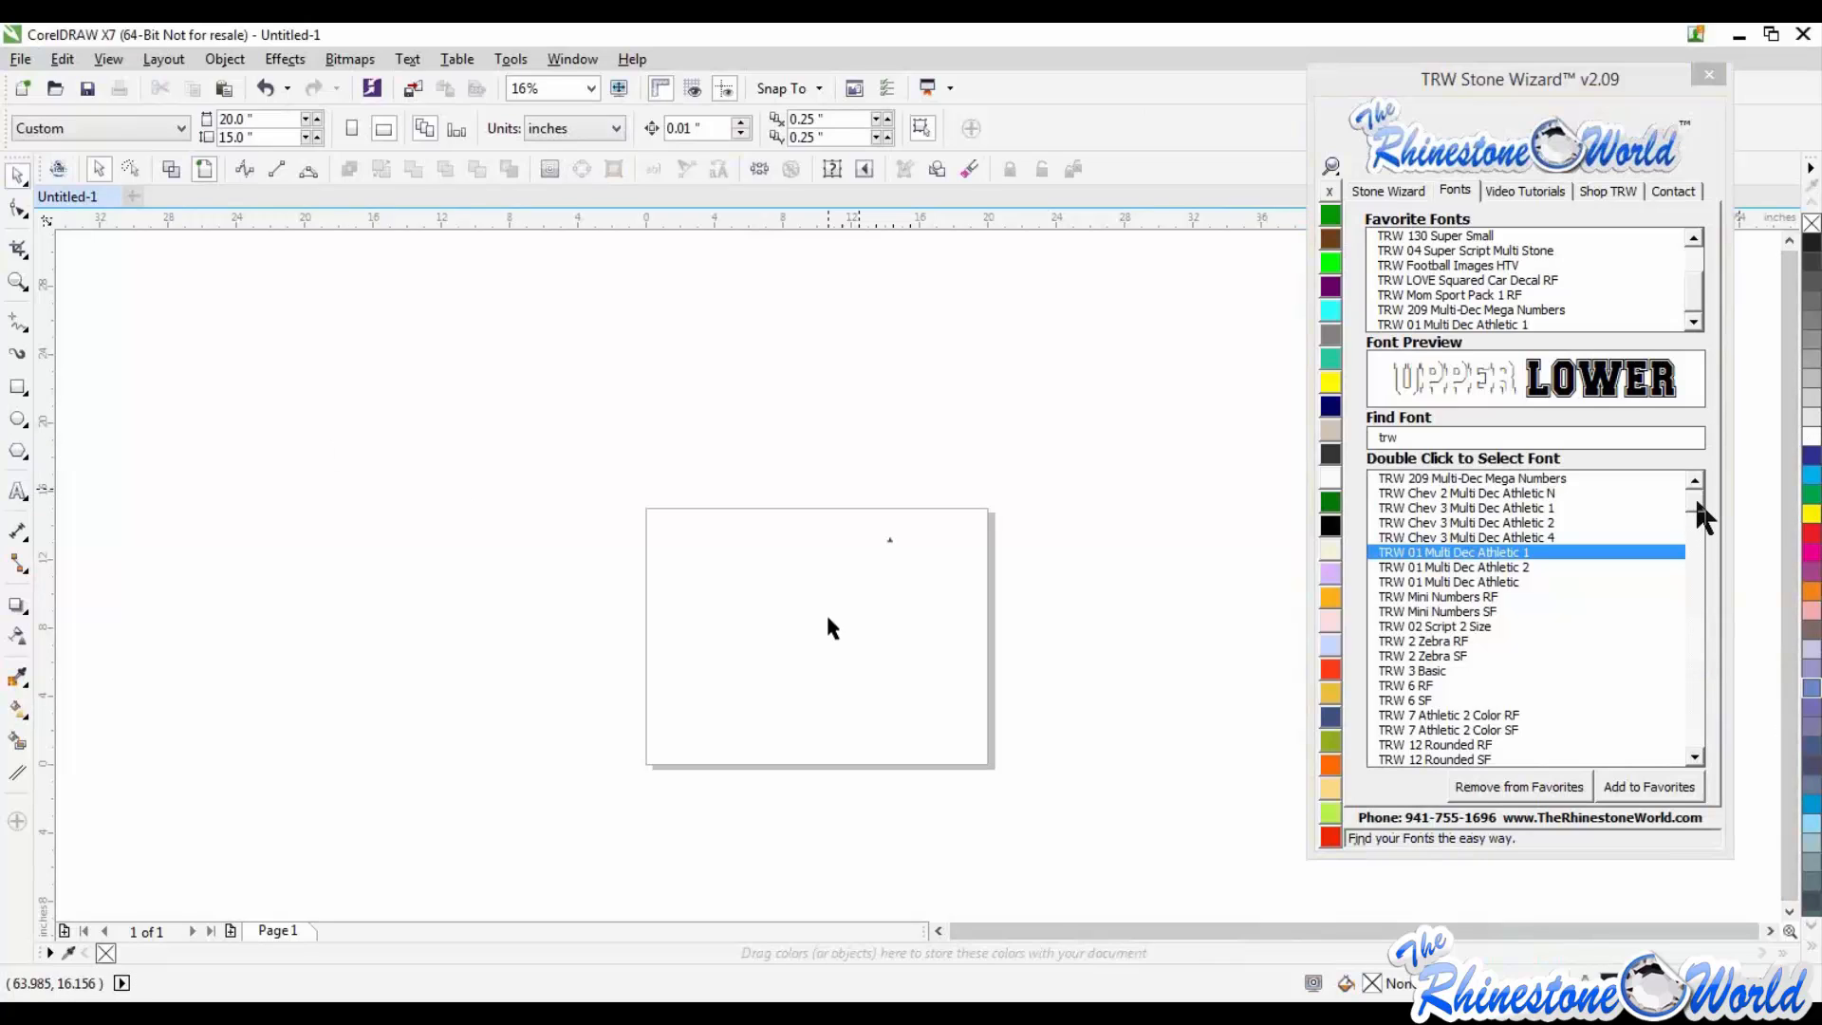
Step: Bring up the Stone Wizard's Edit tools and add the artistic text Football near the upper edge of the page
left_click(1401, 190)
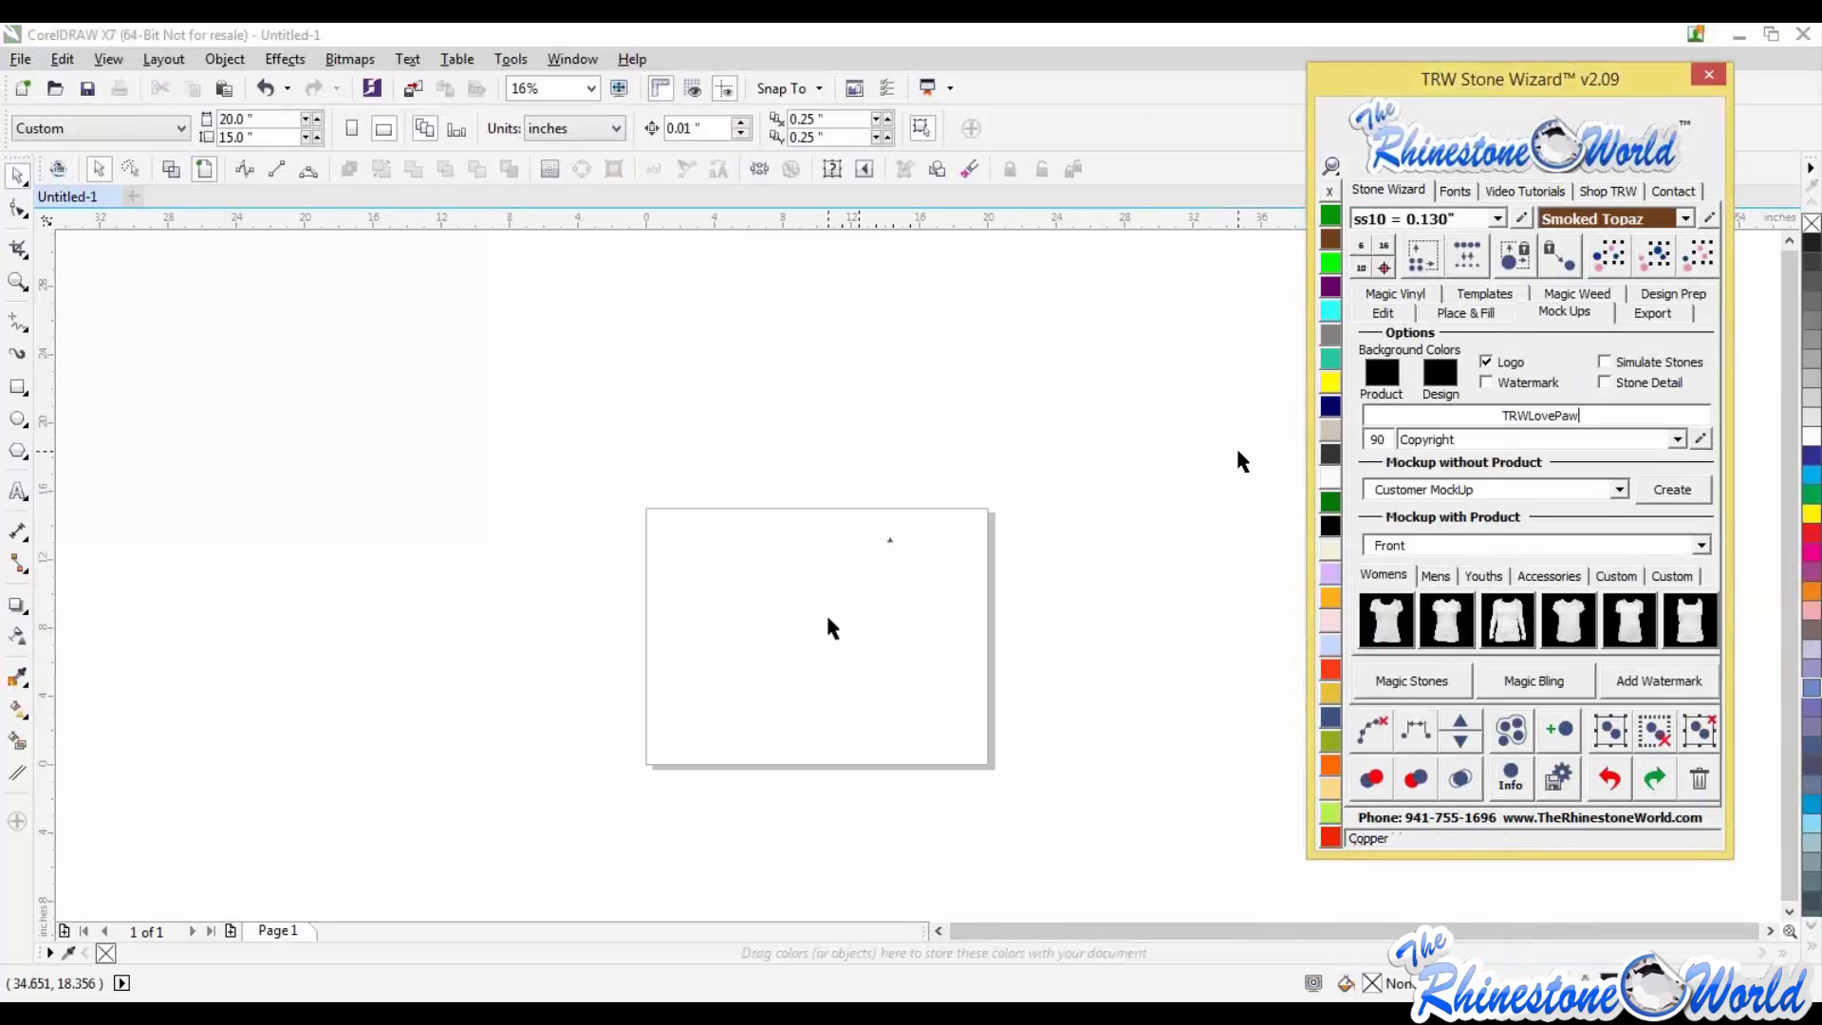
left_click(1383, 313)
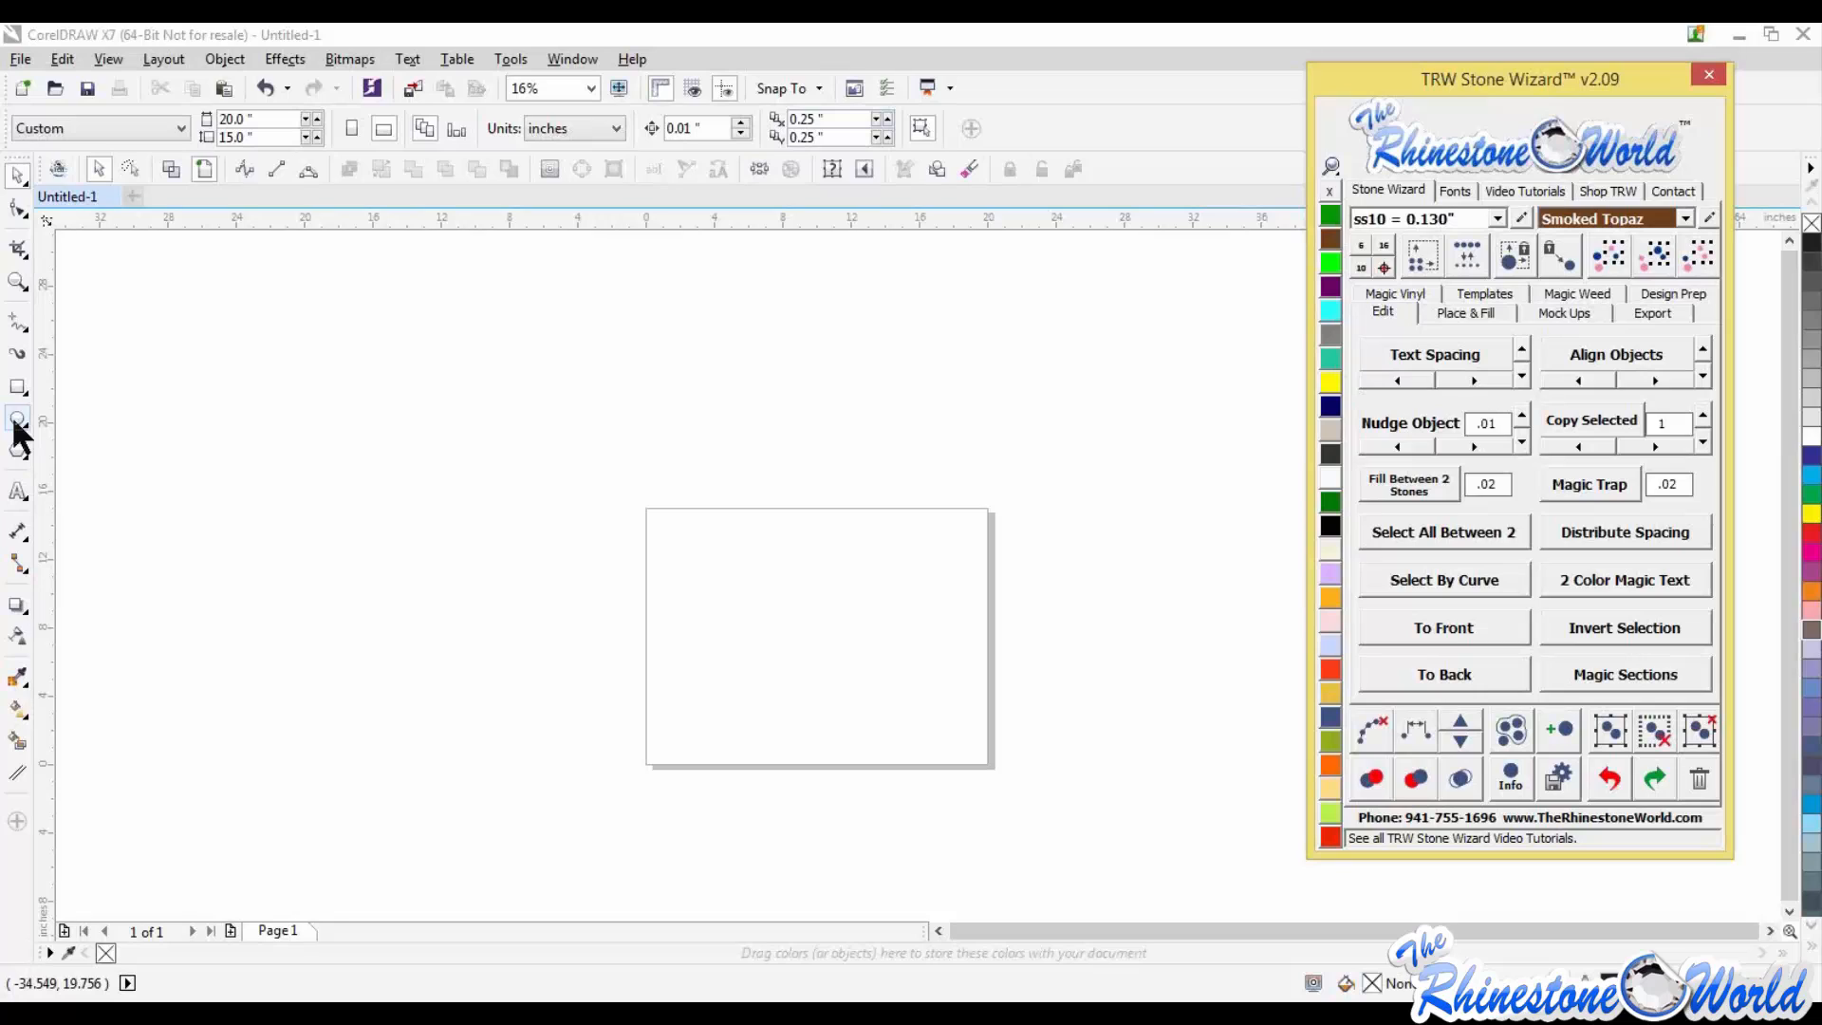
left_click(17, 491)
left_click(721, 546)
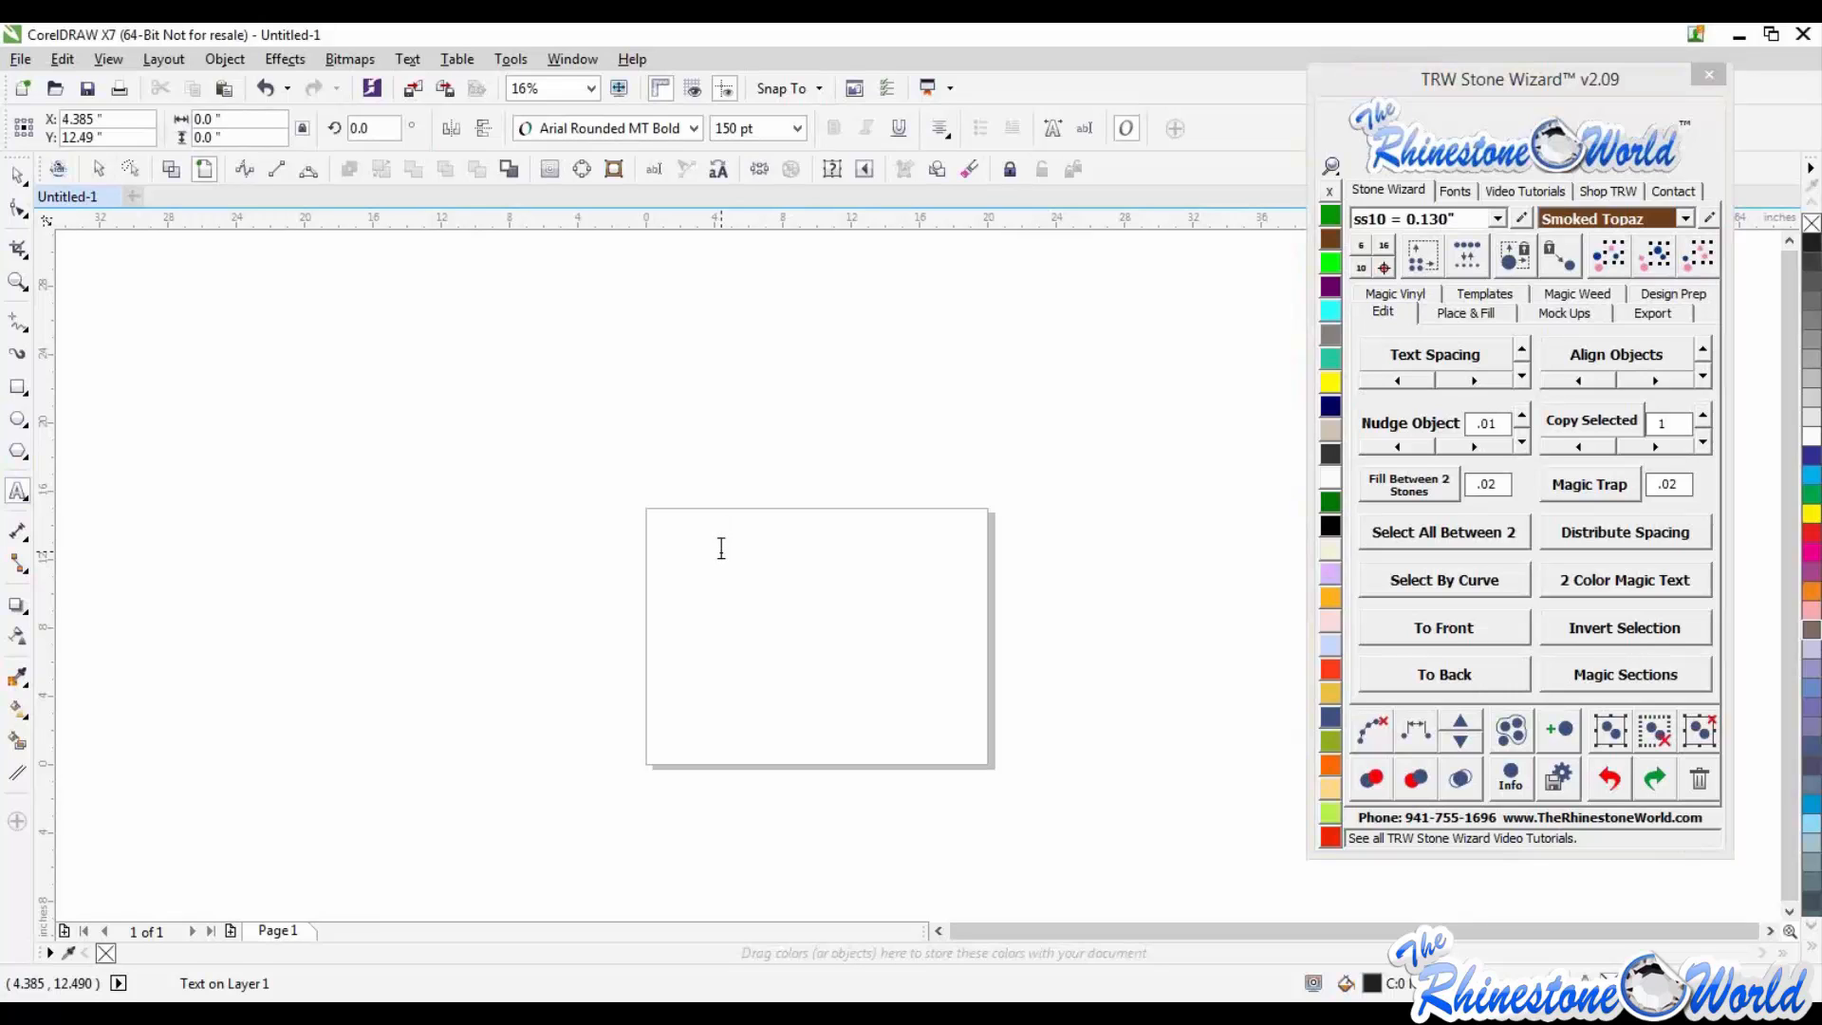
scroll(745, 540, "up", 1)
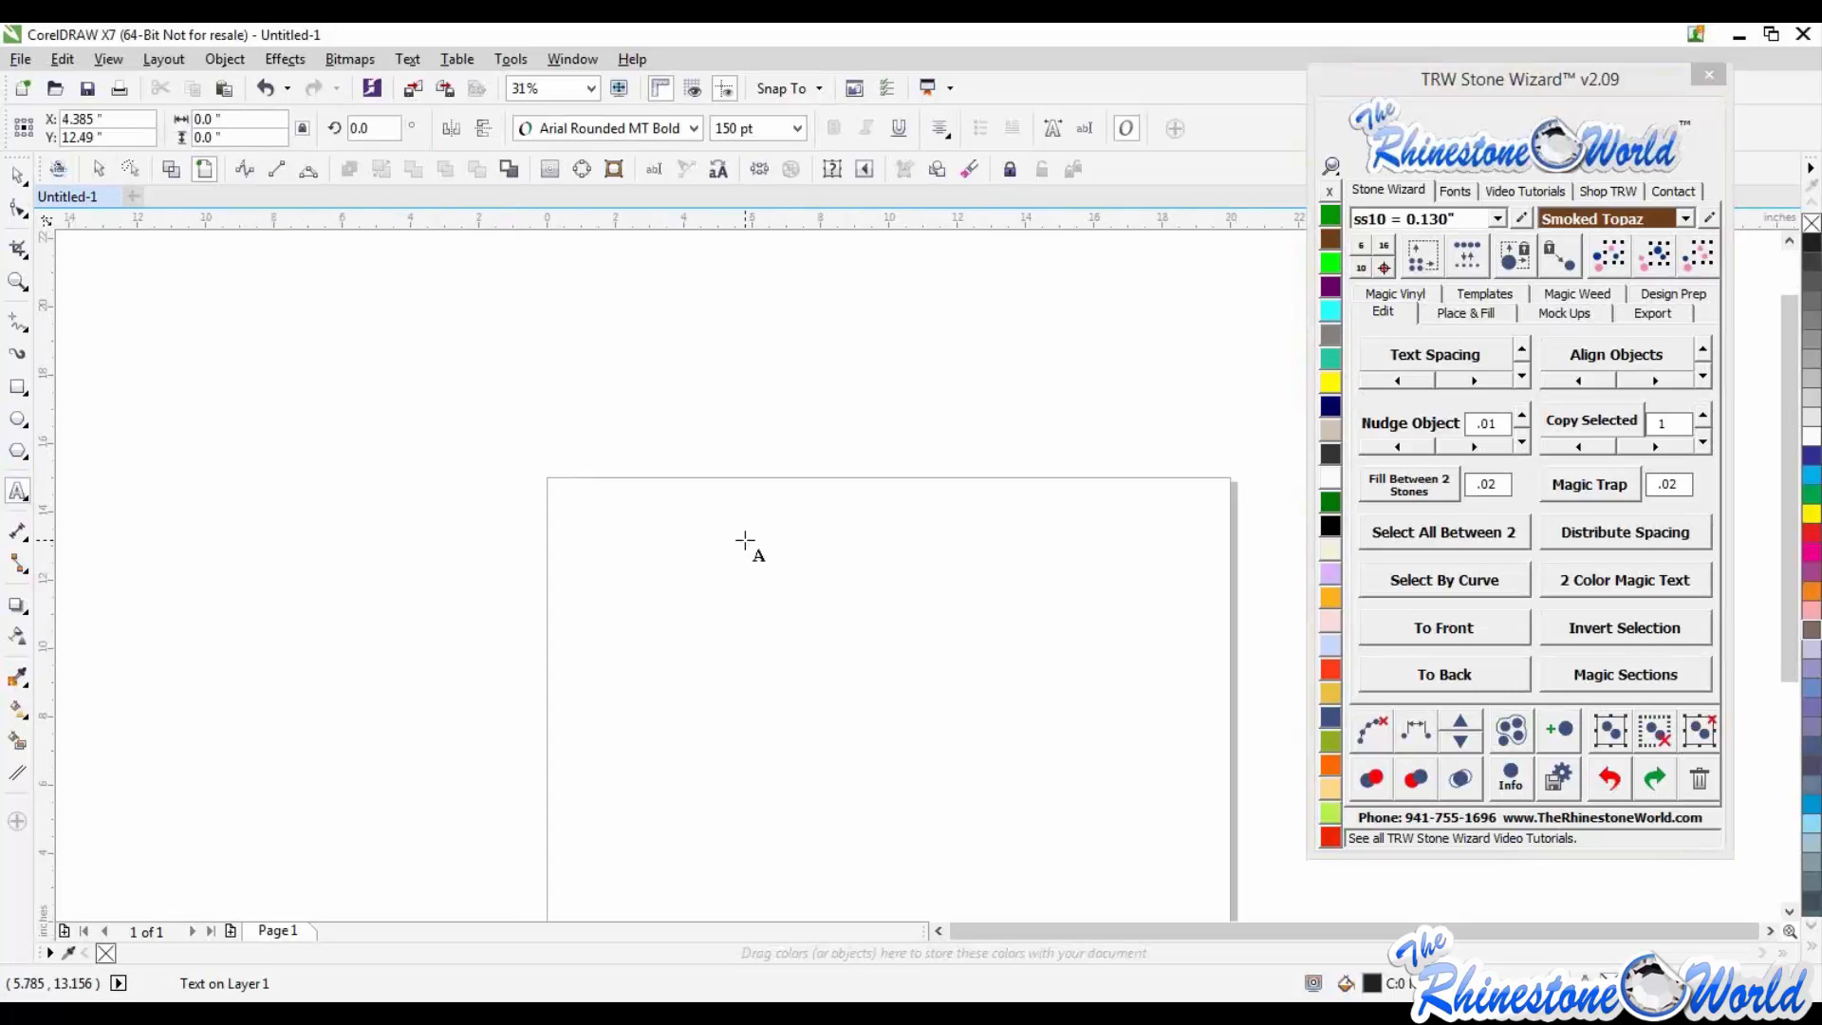
type("Foo")
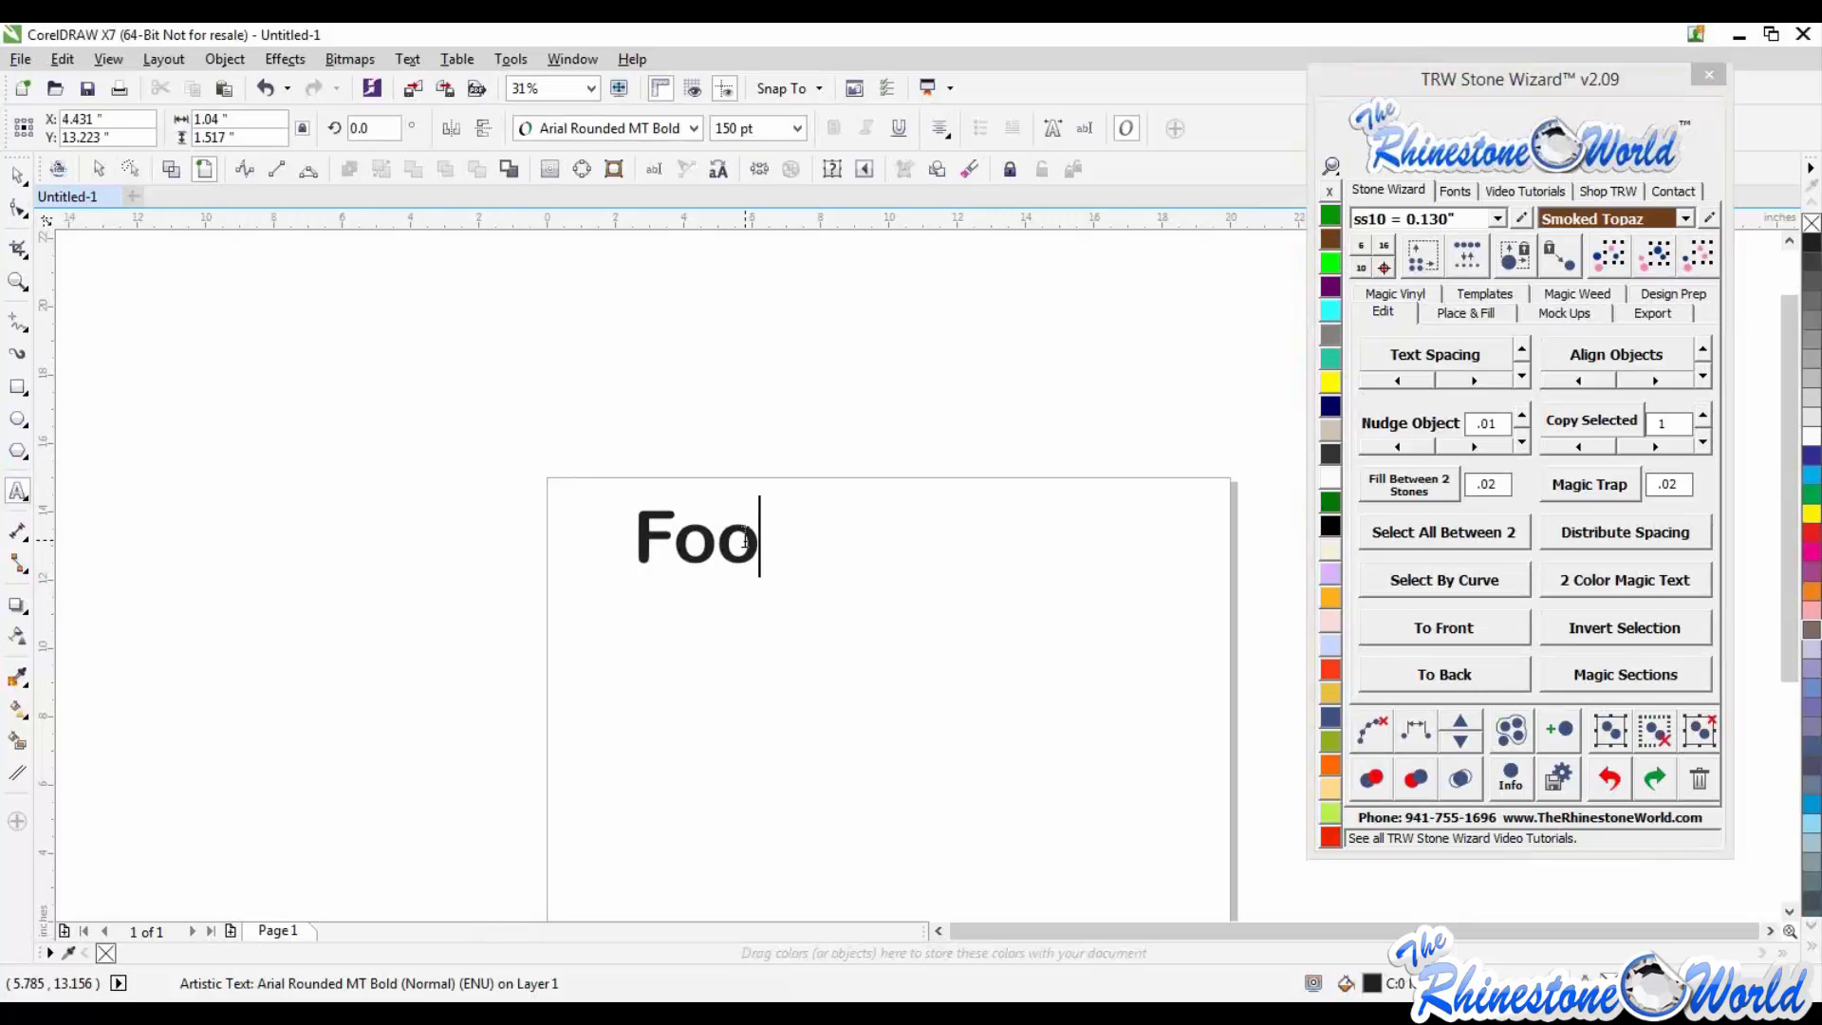
type("tball")
left_click(16, 177)
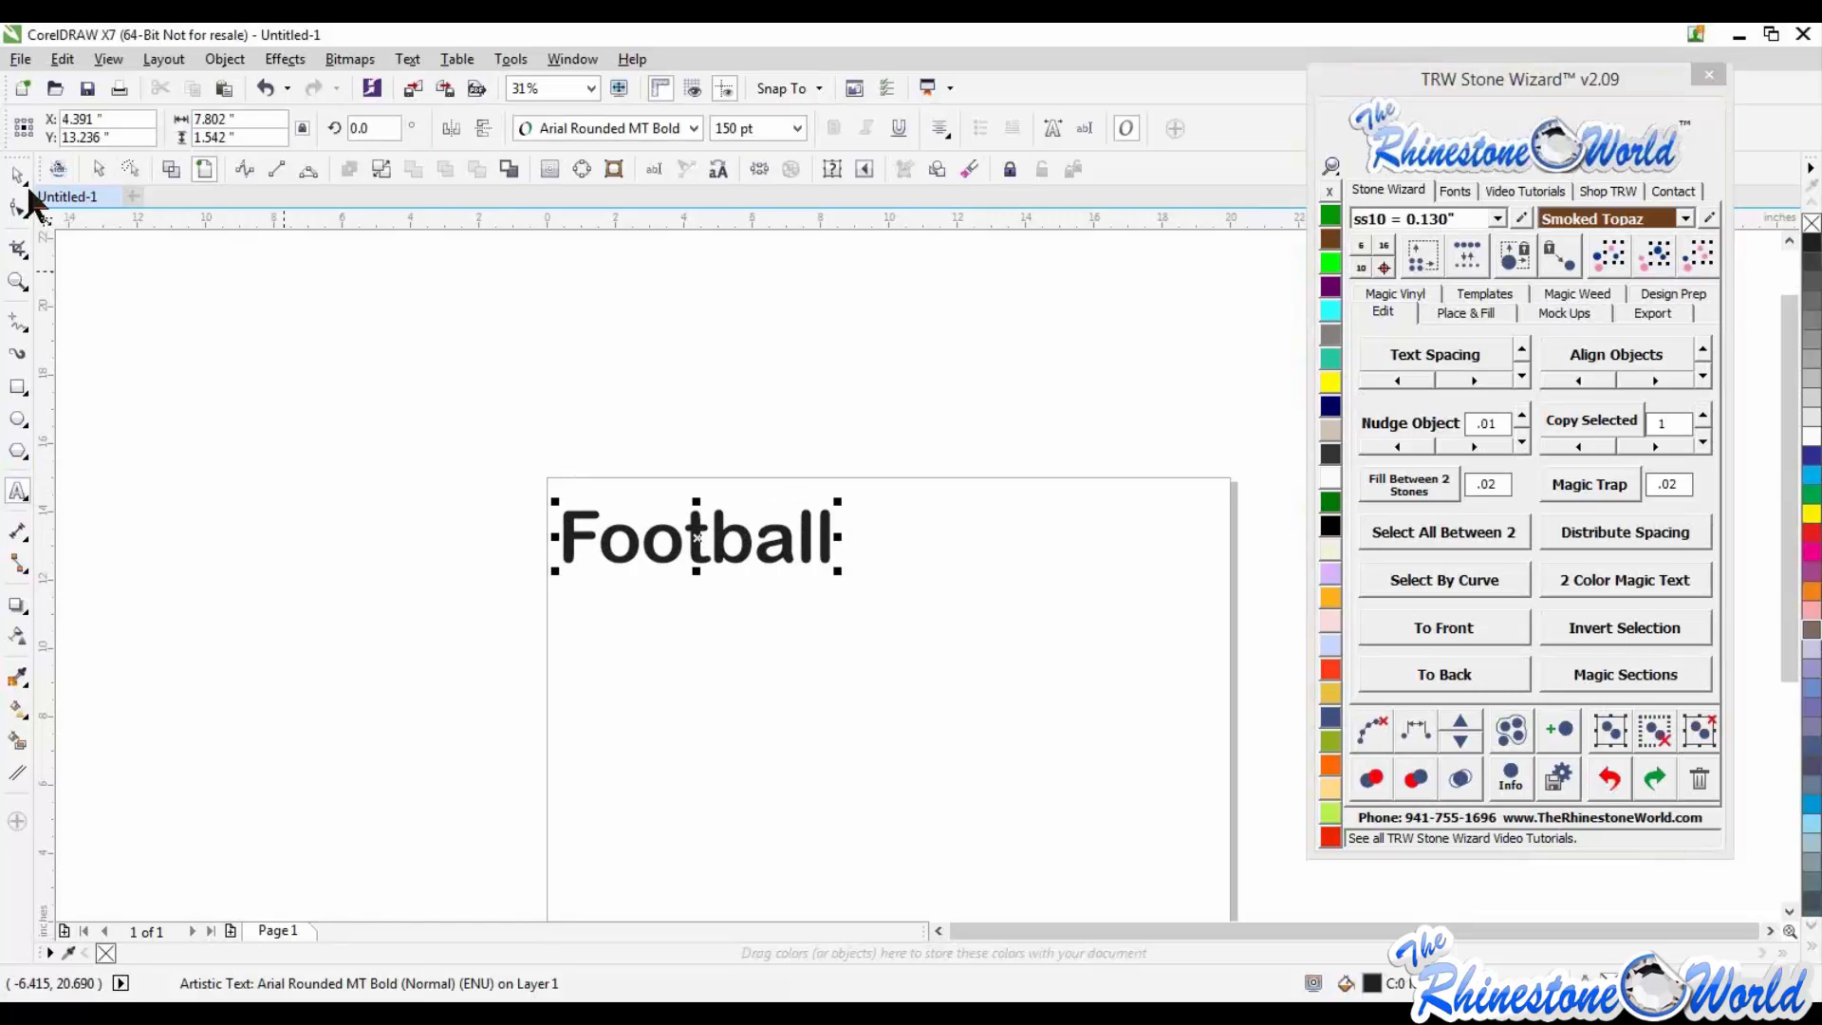
Step: Set the Football text in the favorite font TRW 130 Super Small and deselect it
left_click(1465, 188)
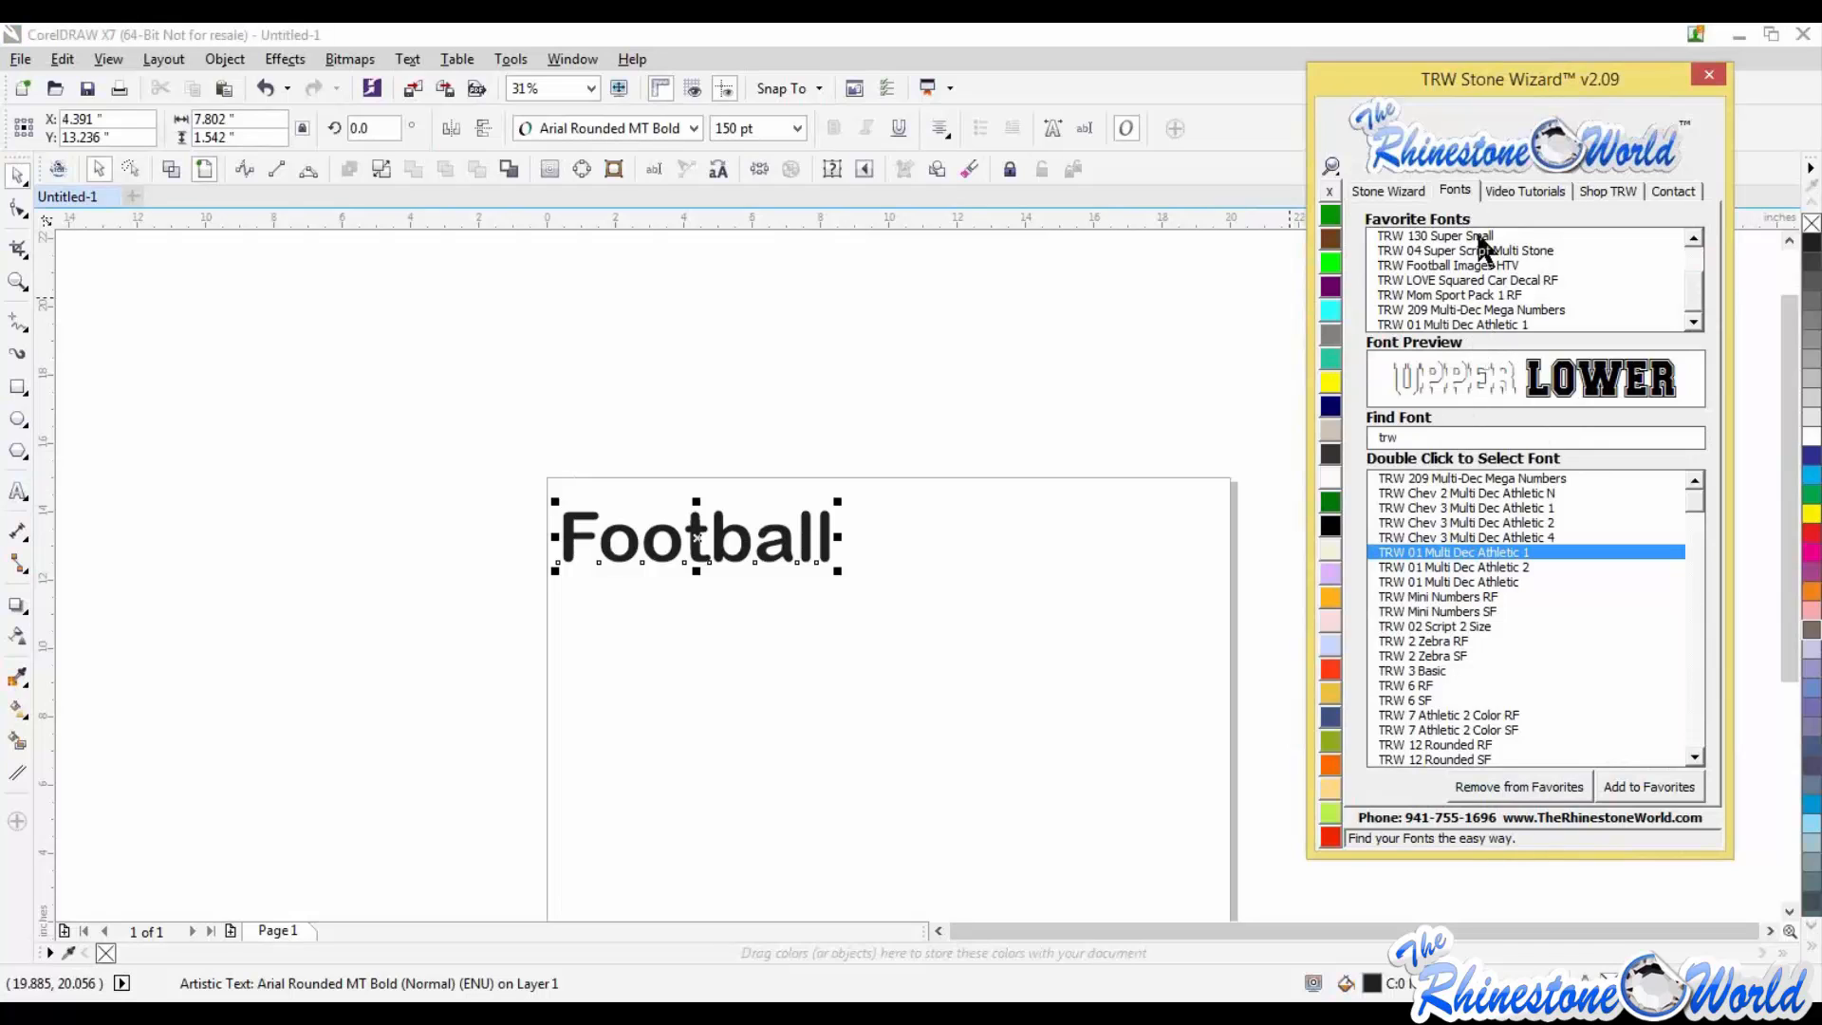
double_click(1476, 236)
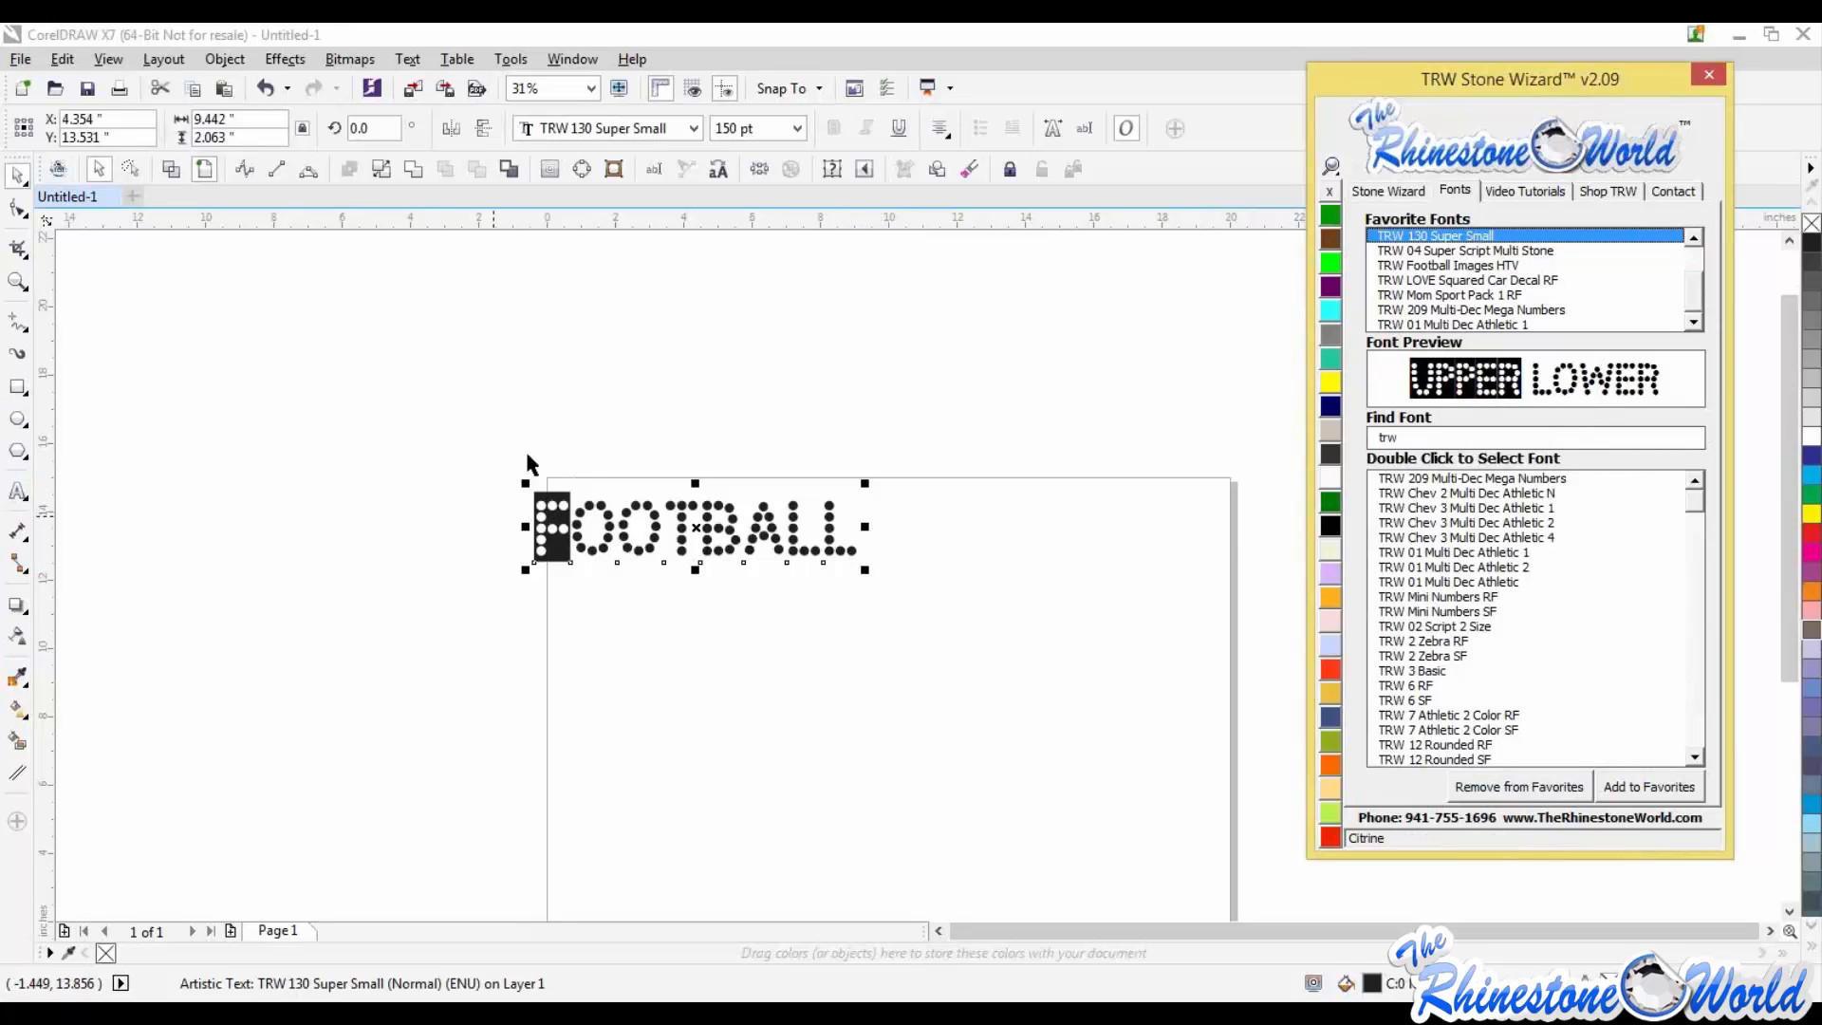
left_click(575, 518)
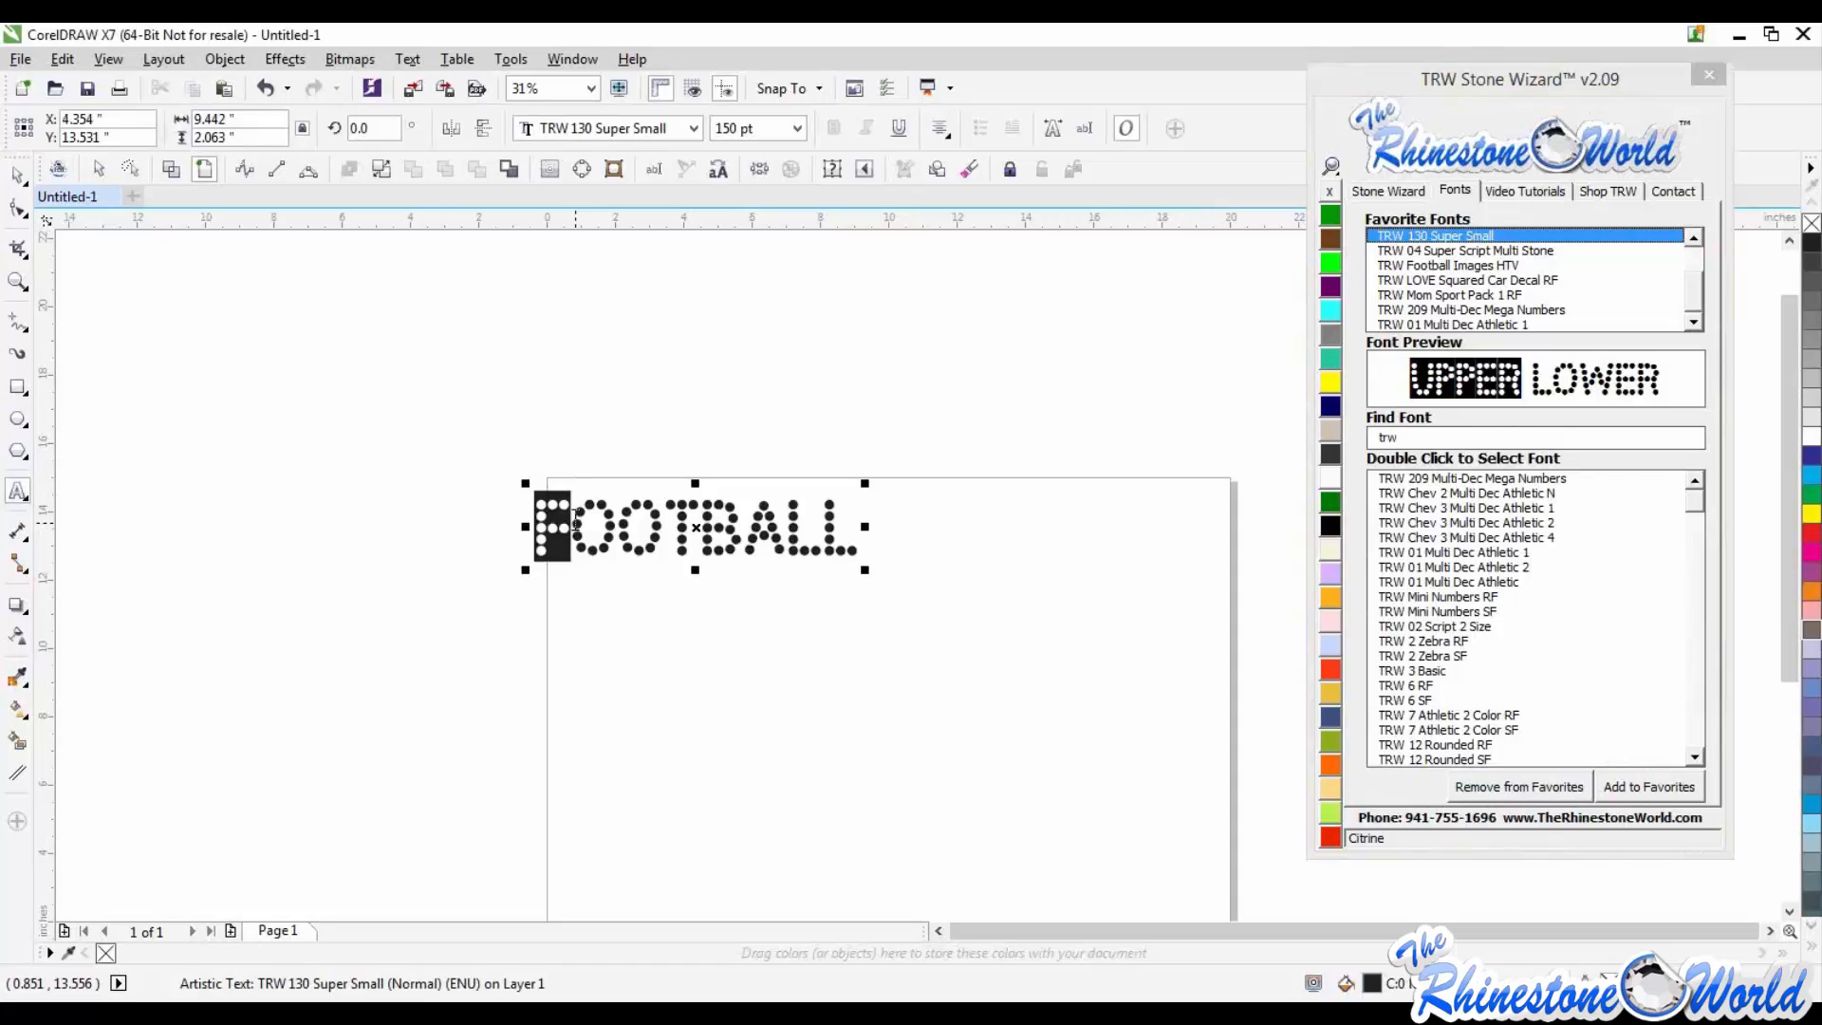
left_click(576, 523)
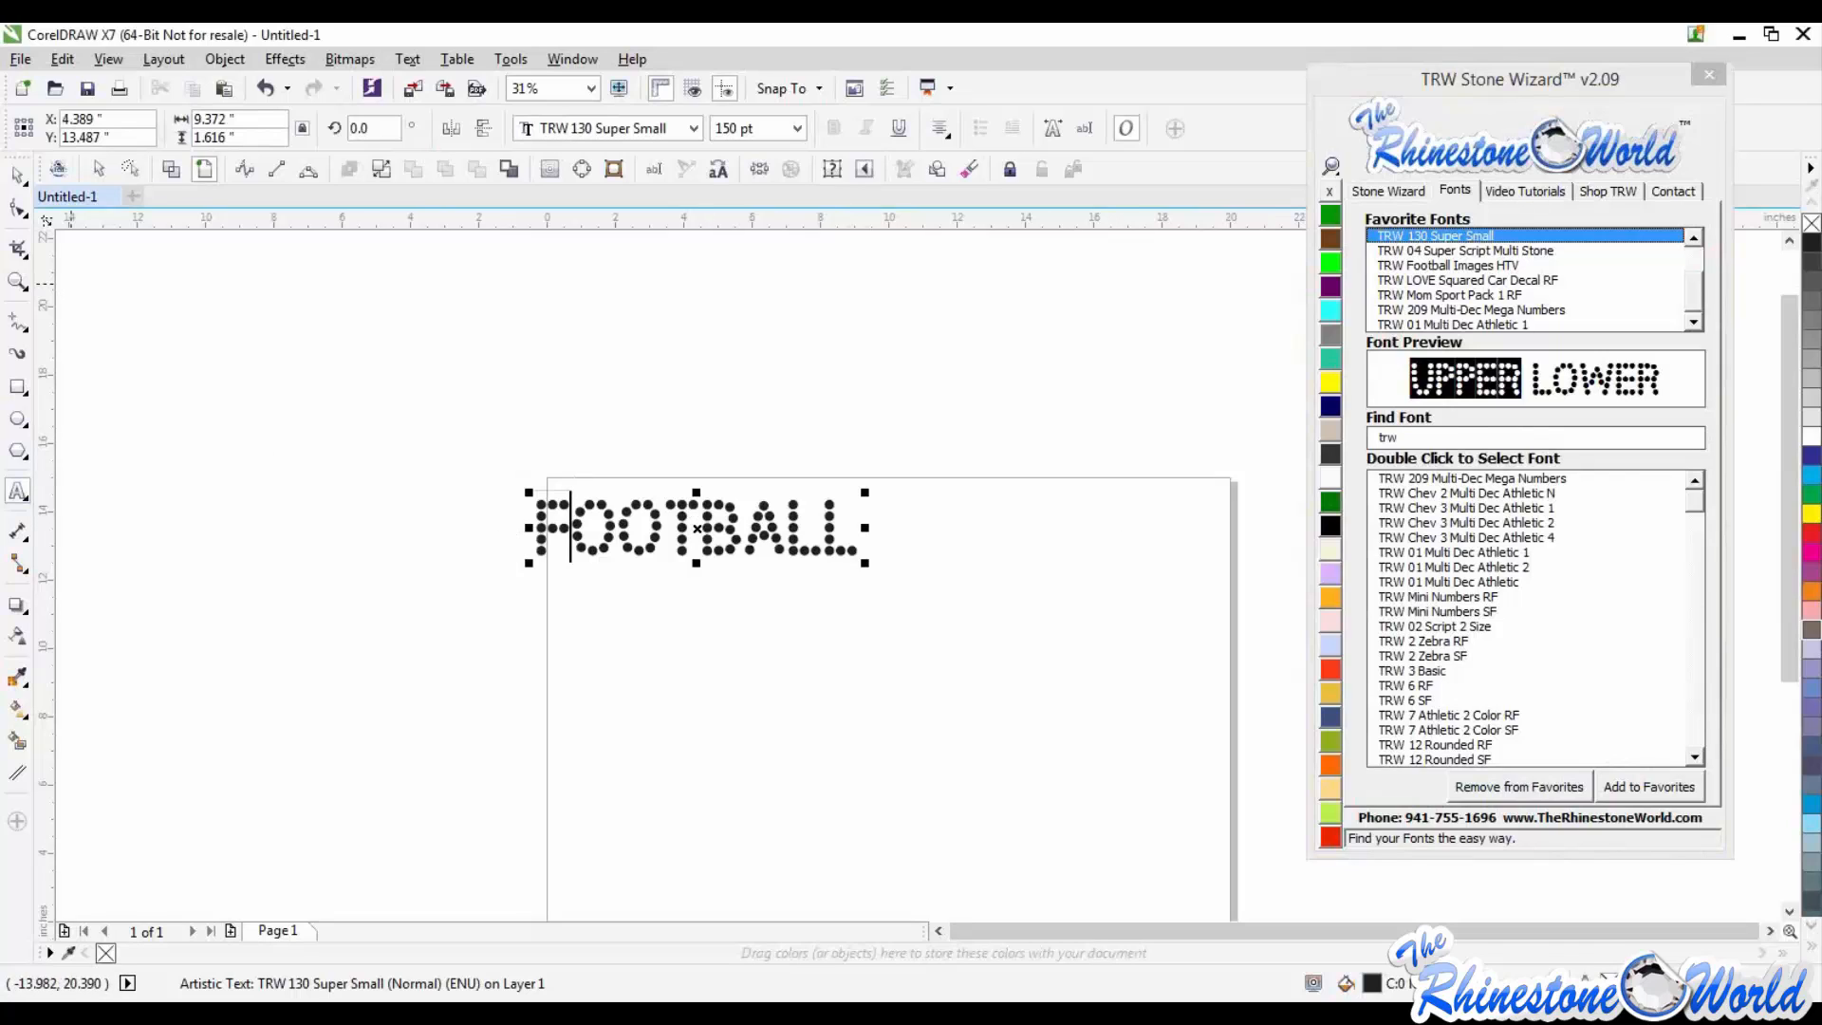
left_click(17, 175)
left_click(479, 482)
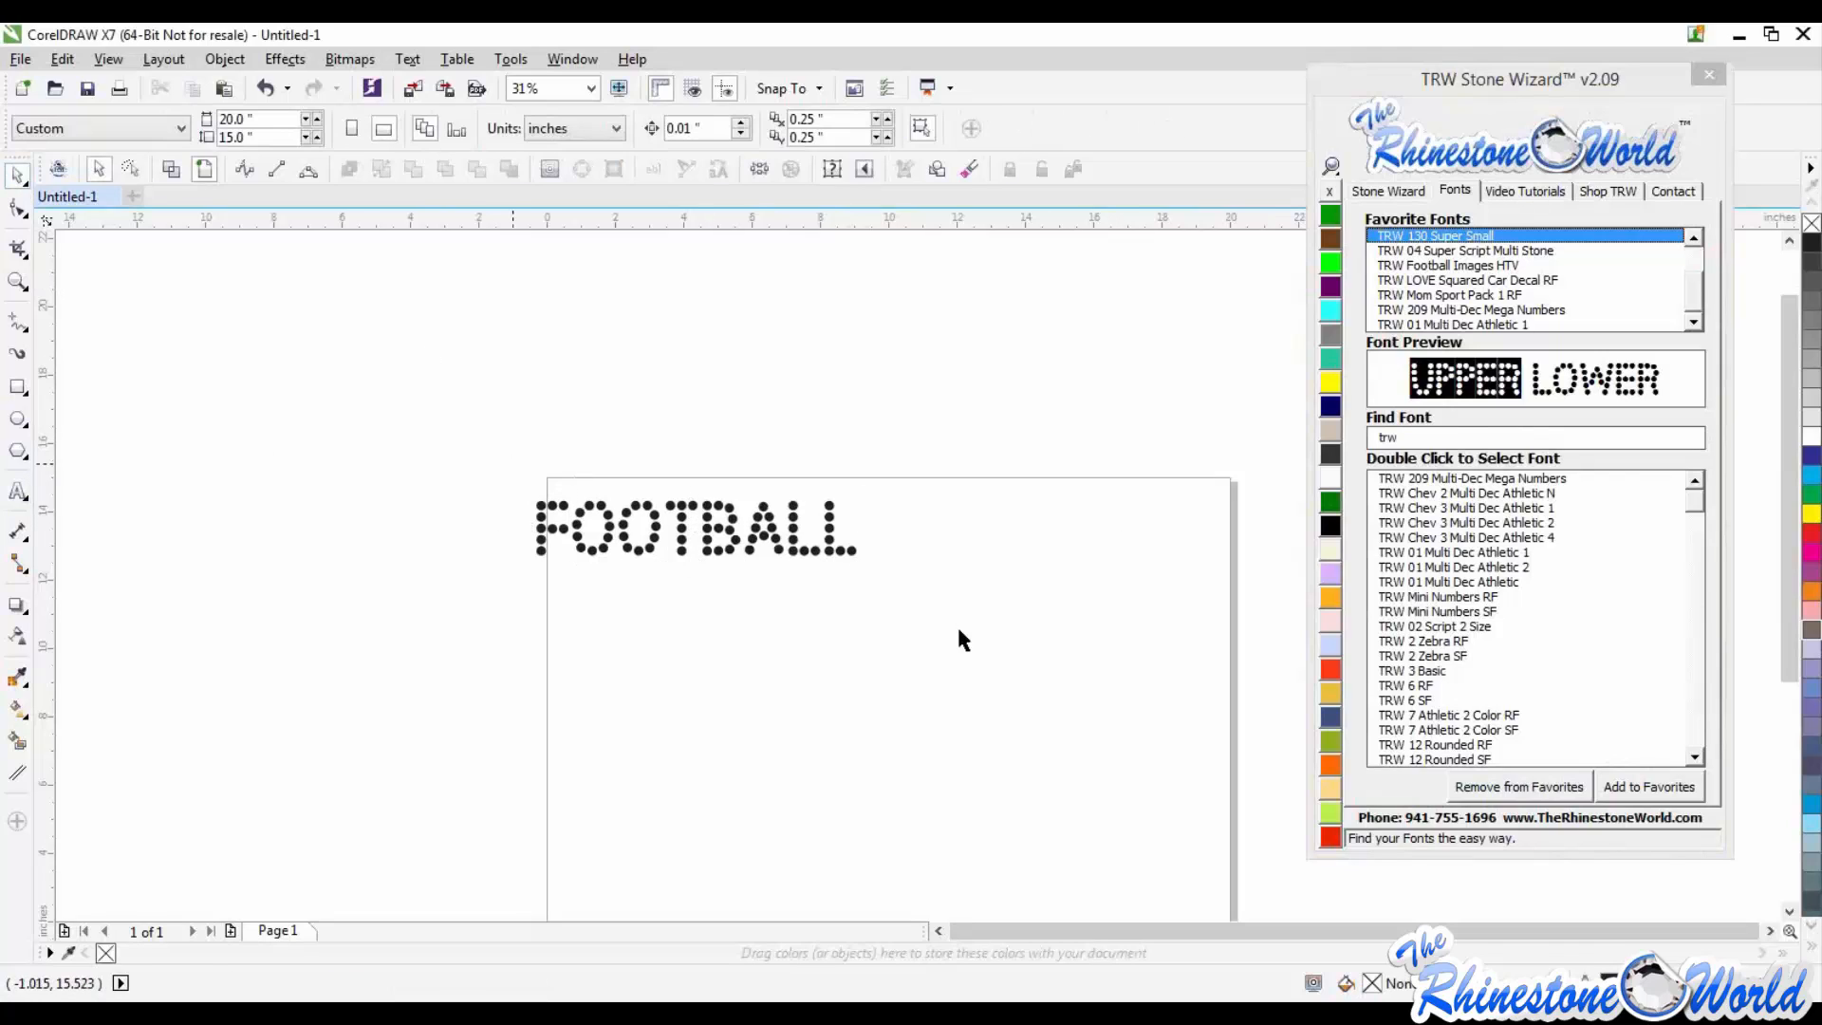
Step: Move the FOOTBALL text to the right so it lies fully inside the page
left_click_drag(760, 522, 949, 543)
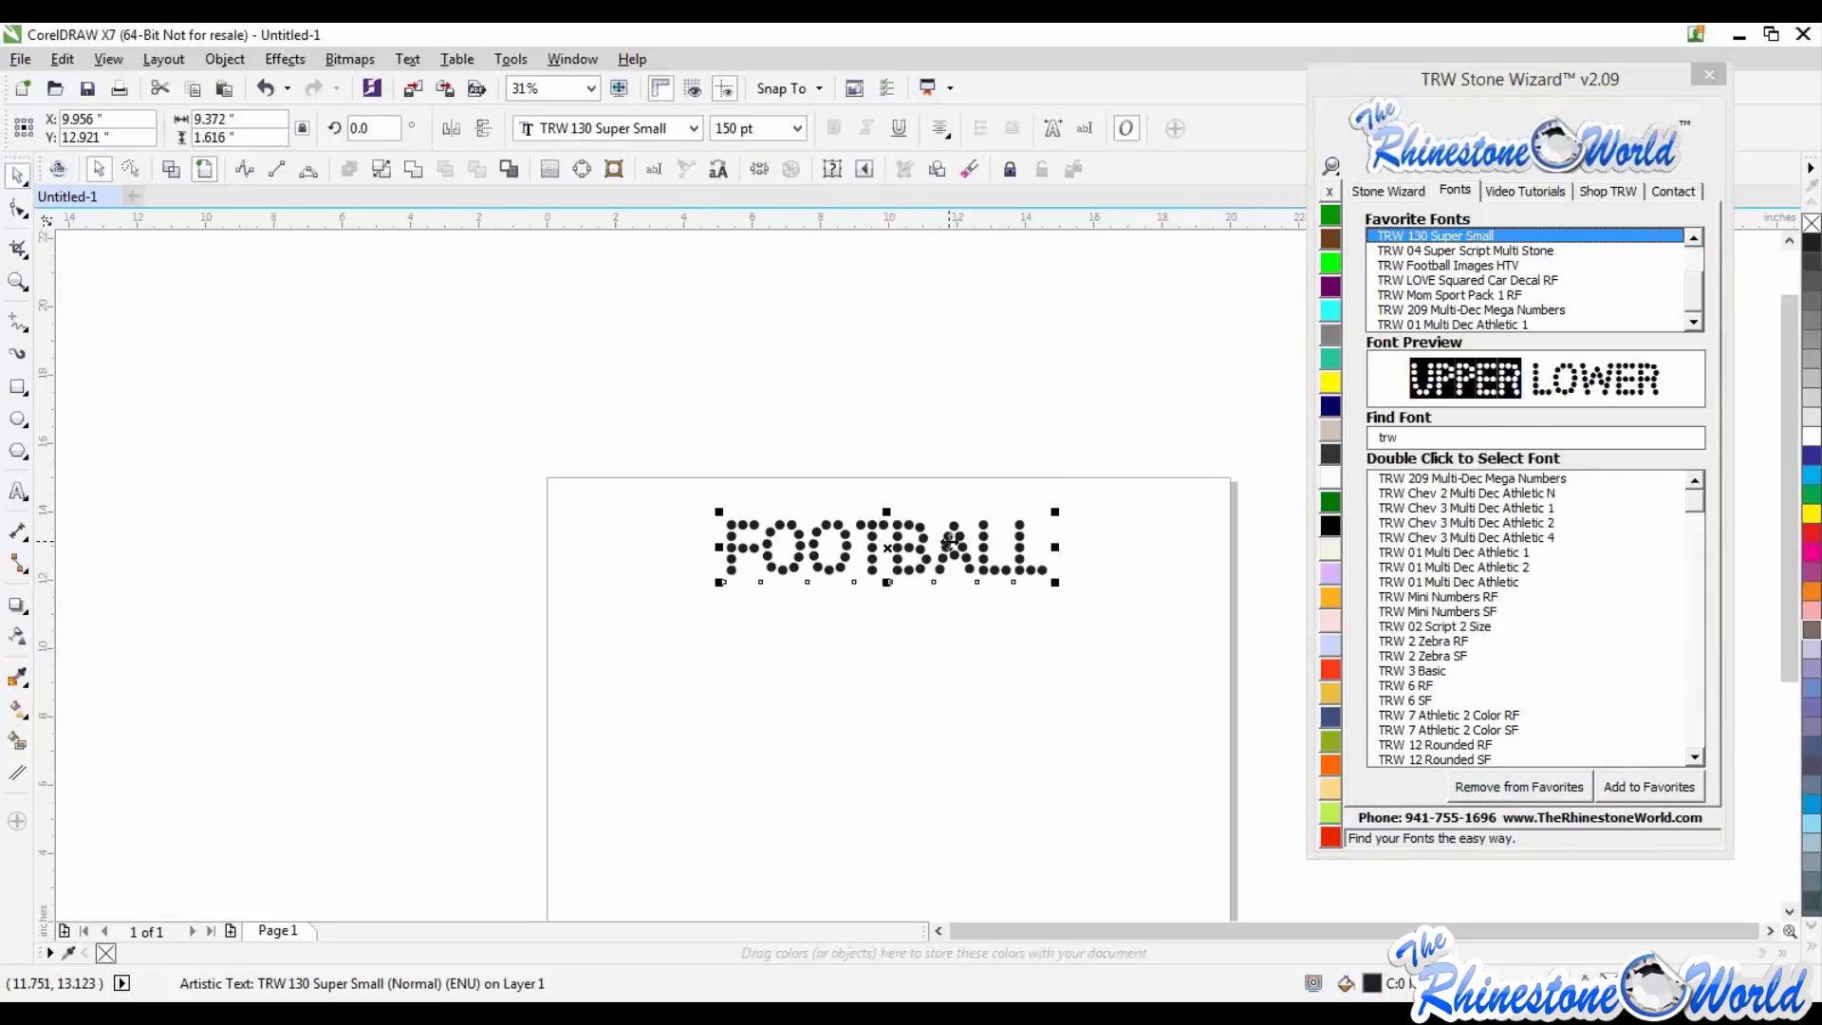
key("ctrl+z")
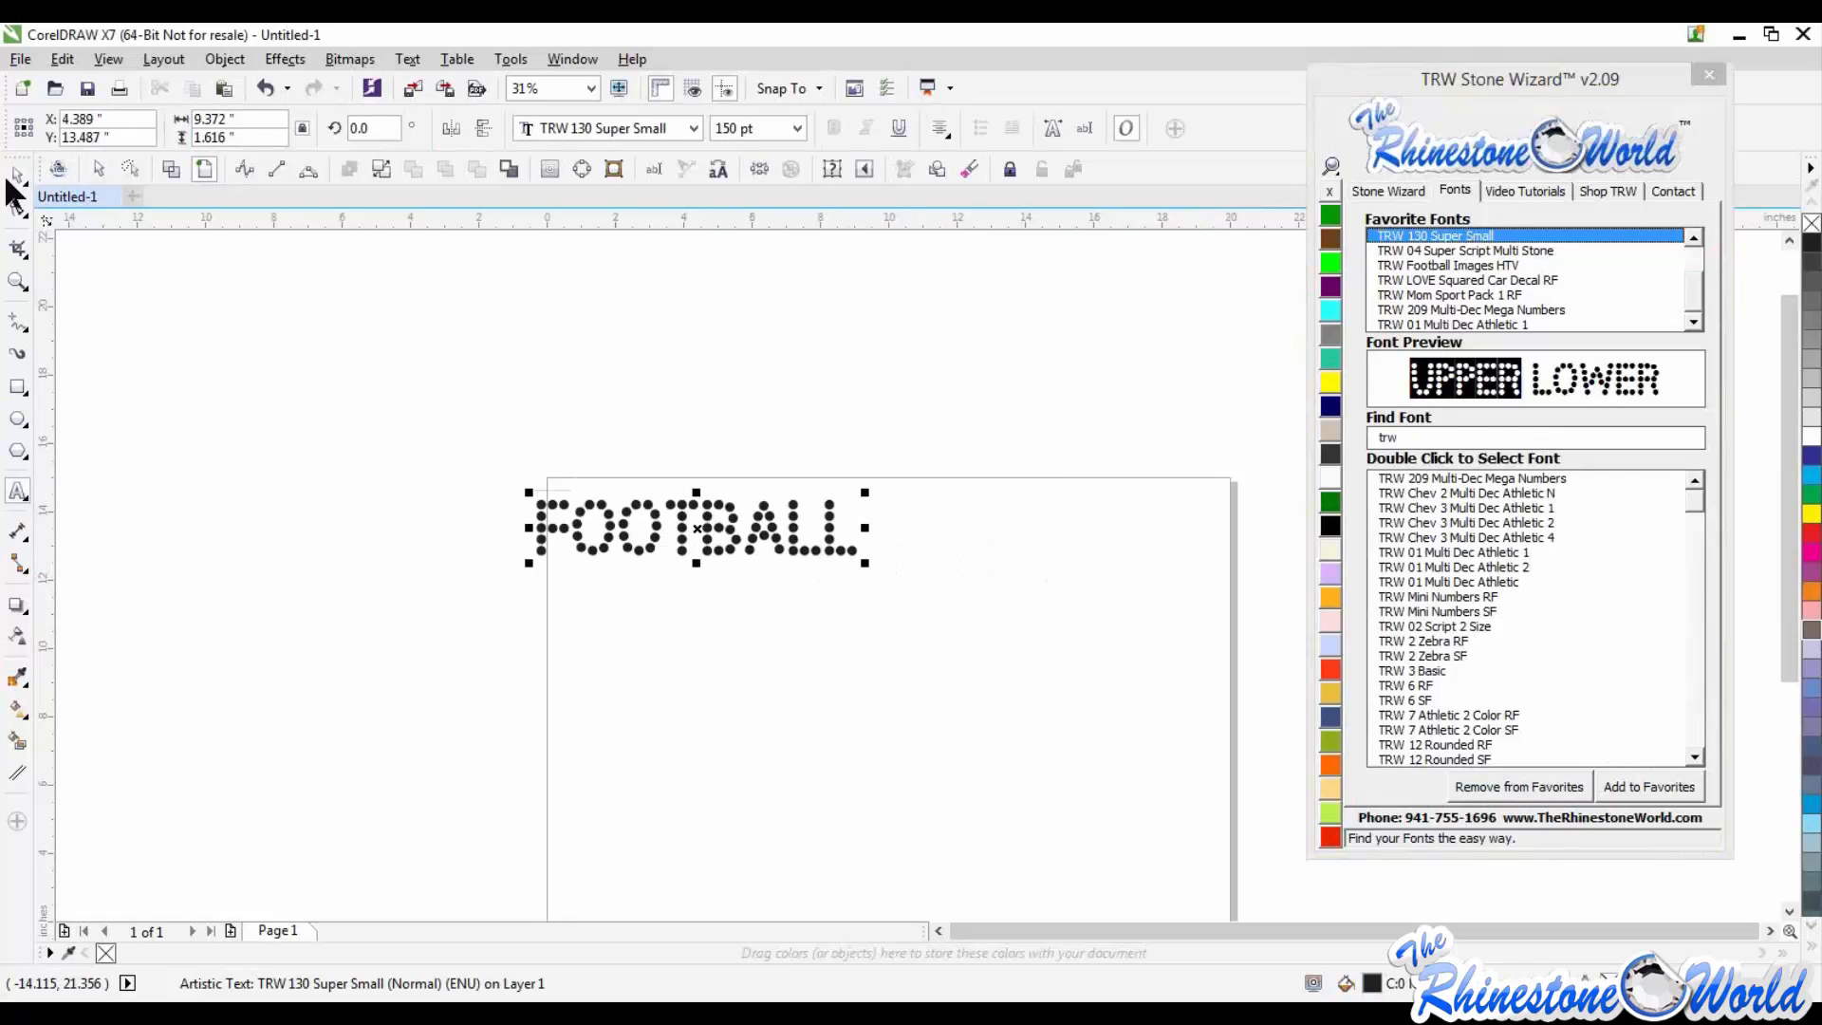
left_click_drag(653, 552, 754, 560)
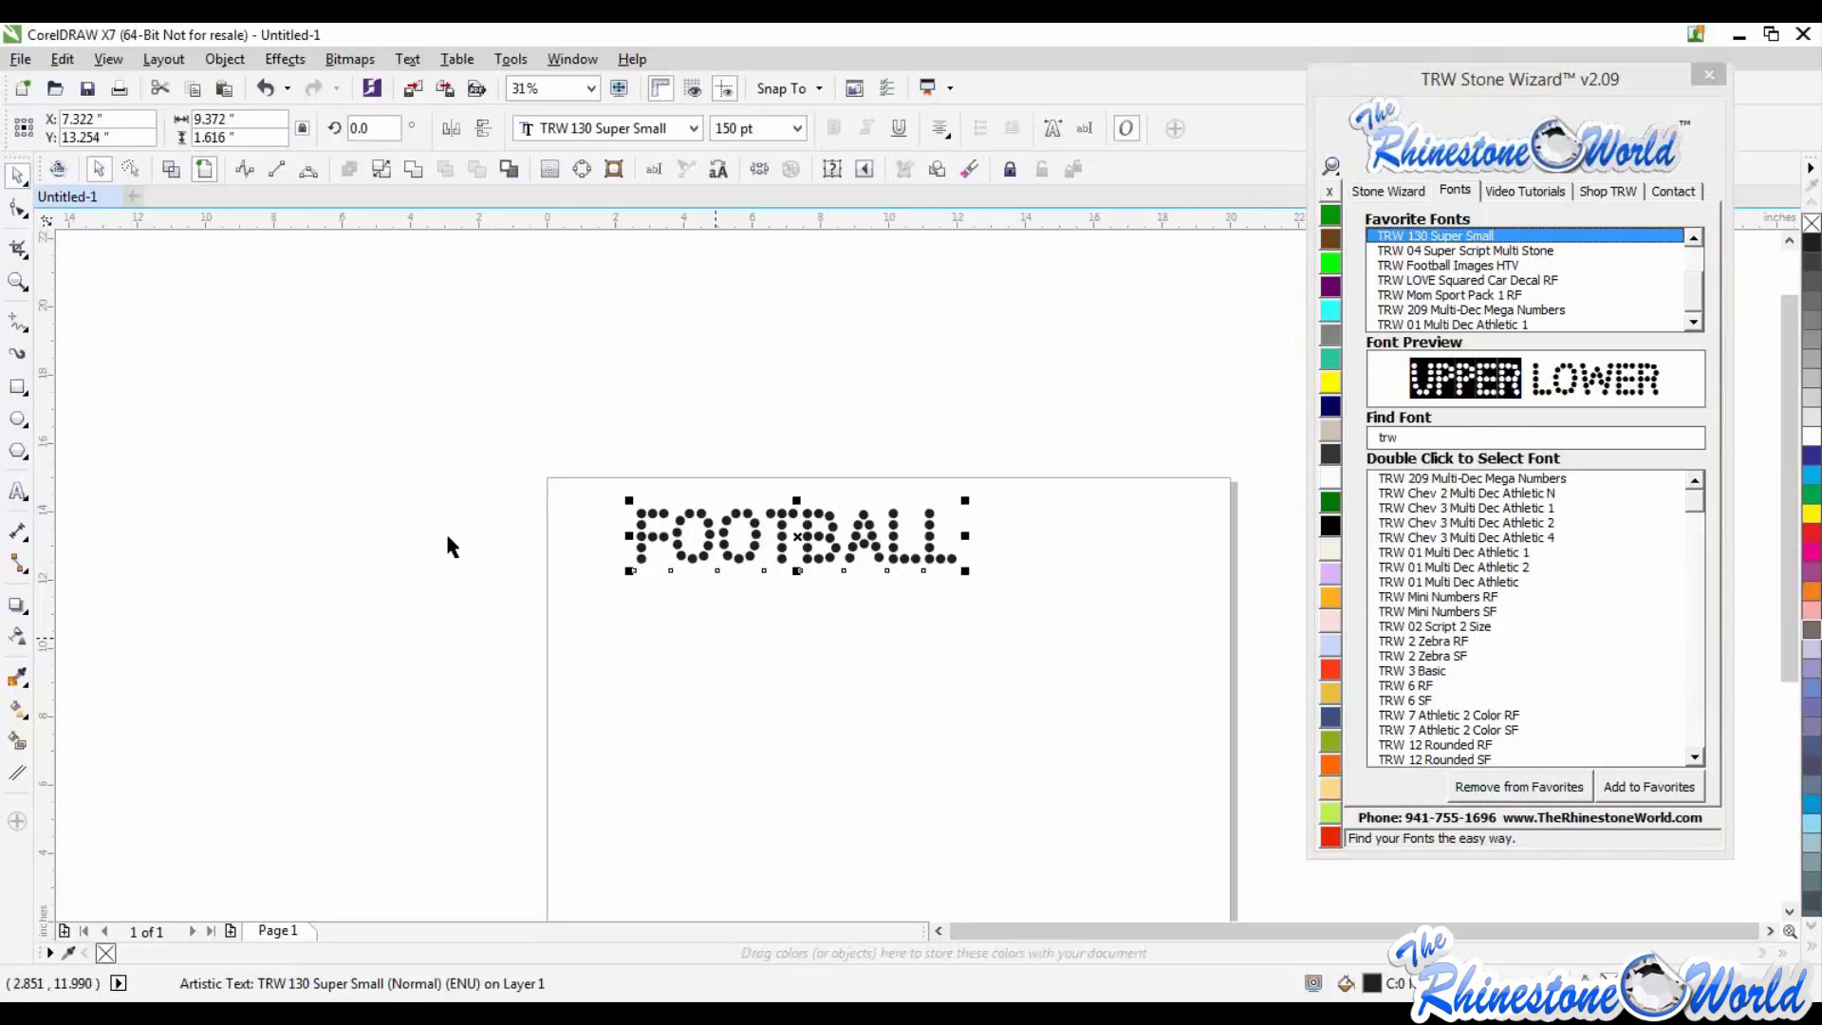
Step: Convert the FOOTBALL text into individual ss10 (0.130") stones with the Stone Wizard and check the size of one stone
left_click_drag(507, 410, 1052, 634)
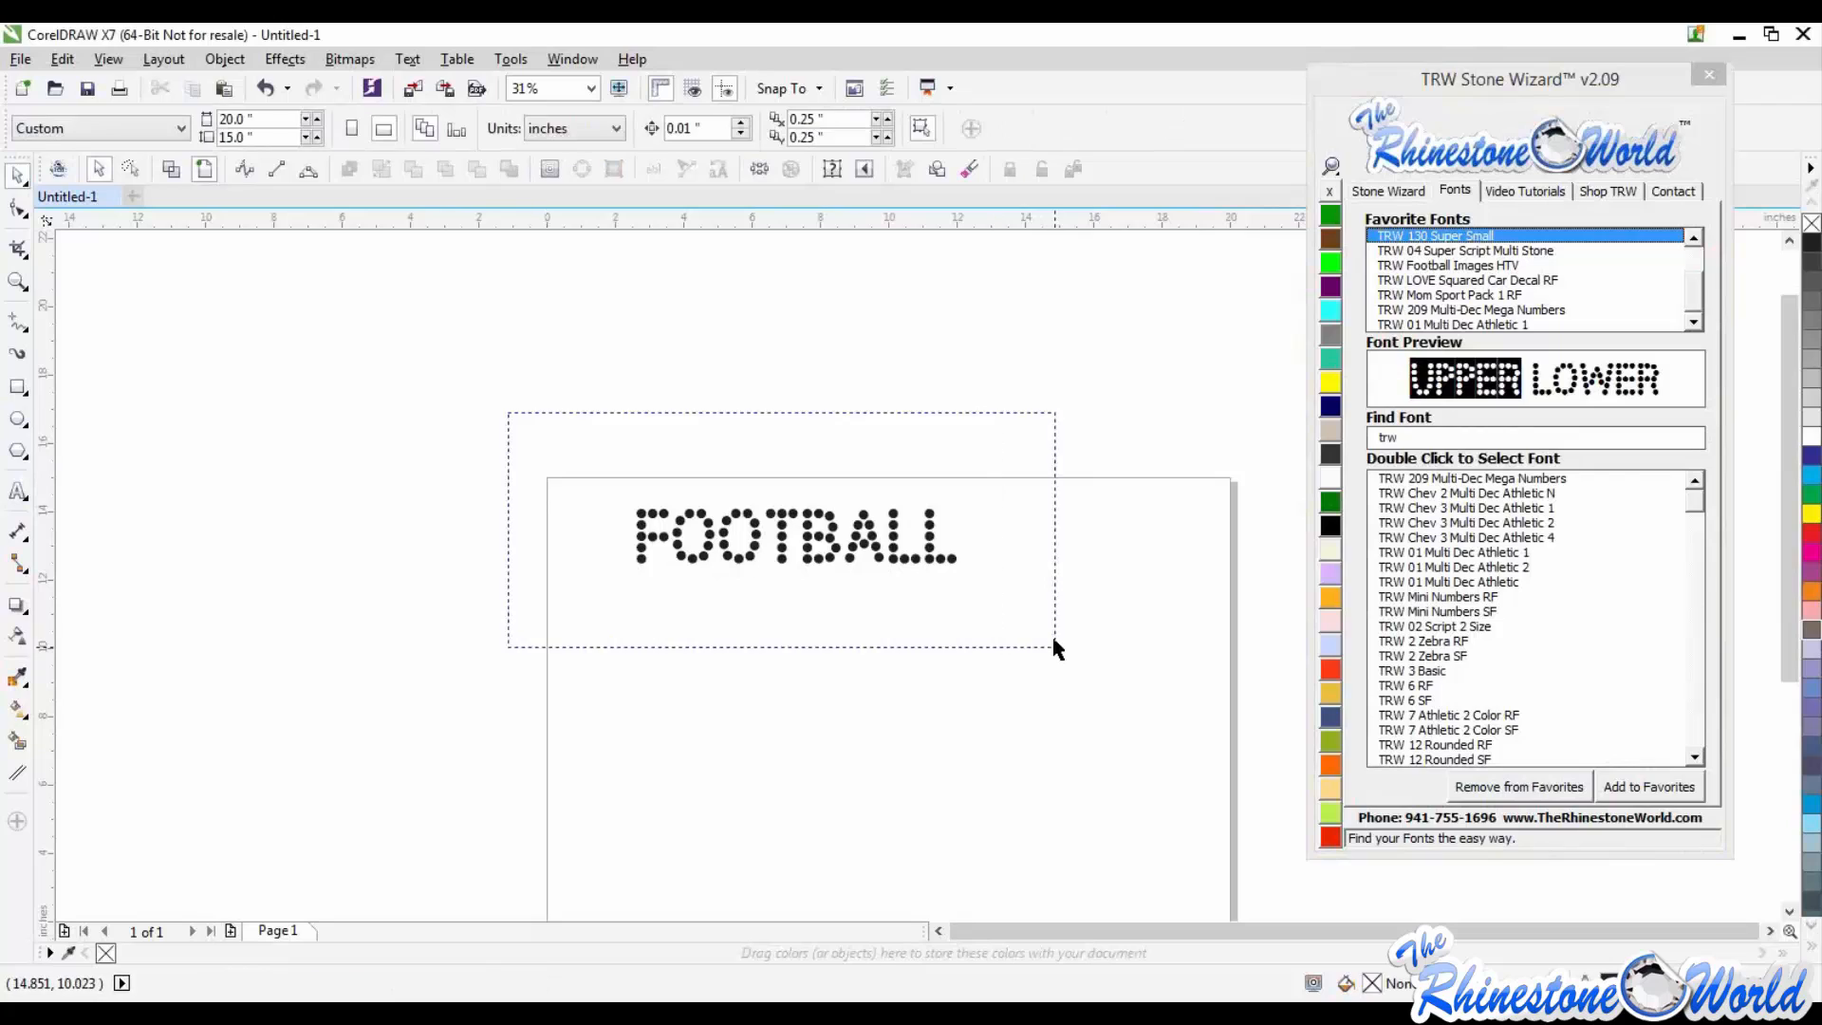
left_click(1391, 191)
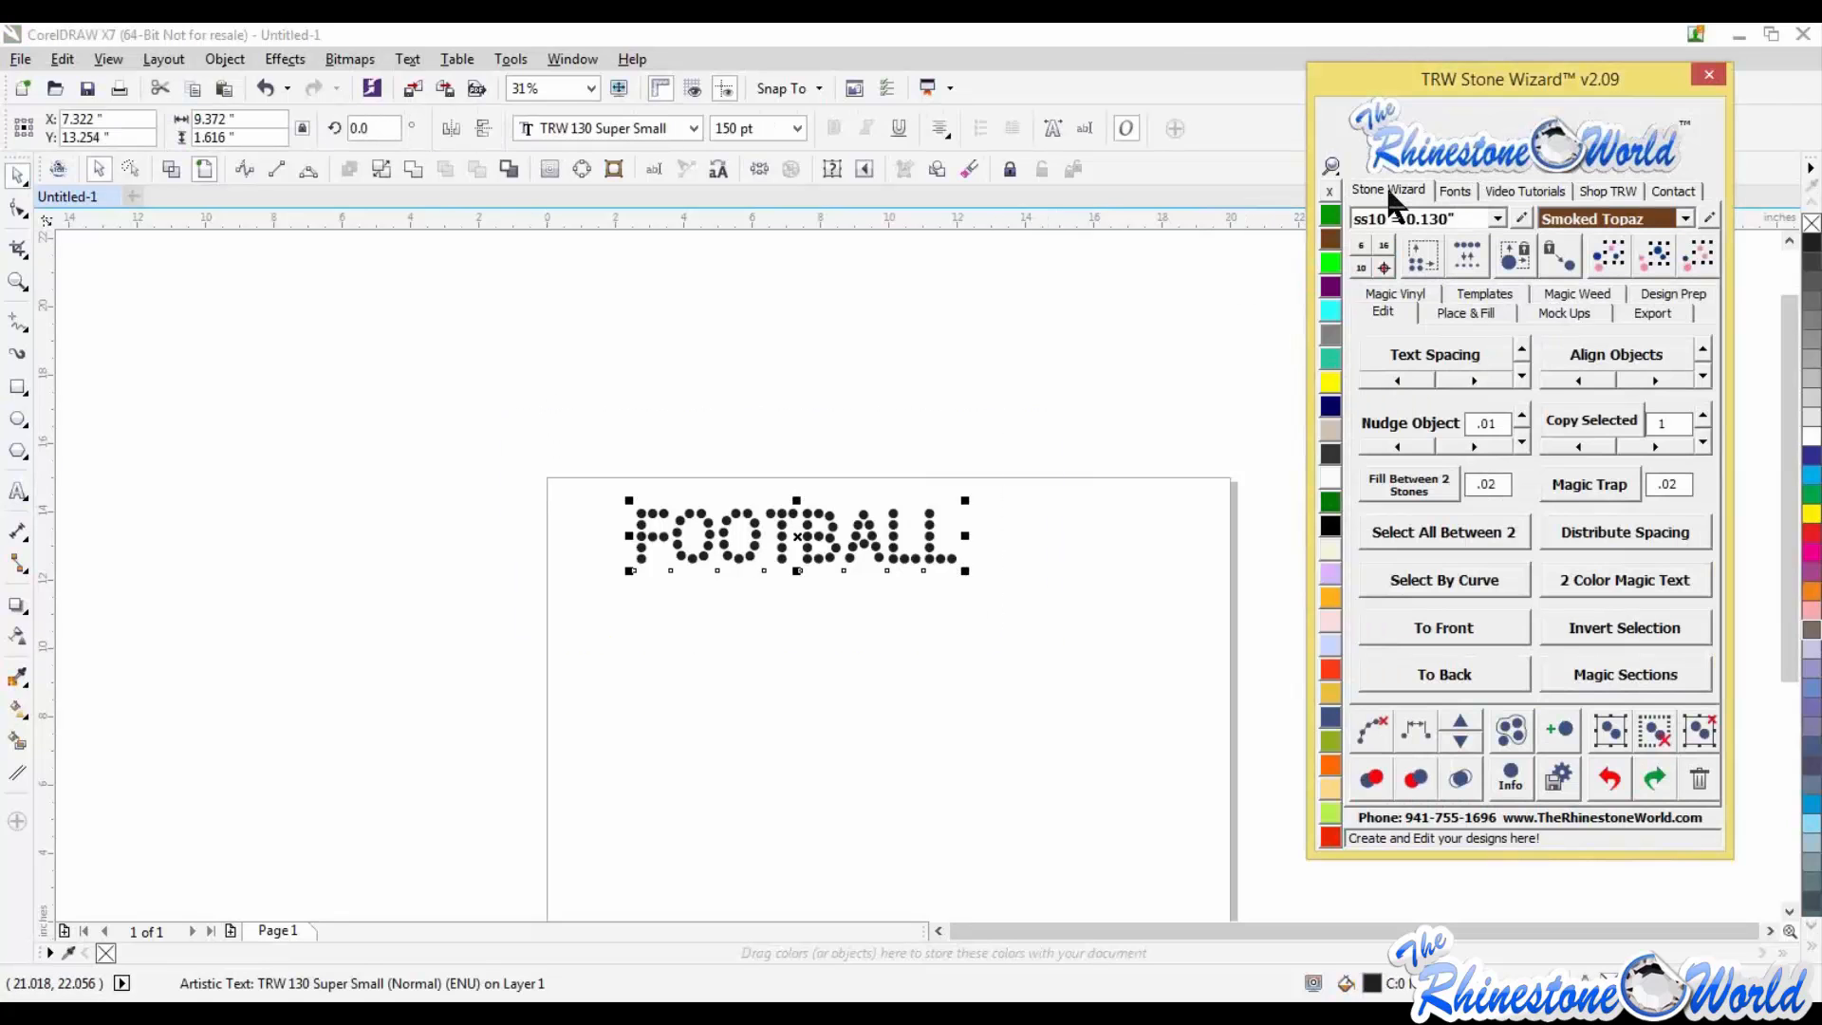
left_click(1421, 254)
left_click(796, 617)
scroll(793, 621, "up", 5)
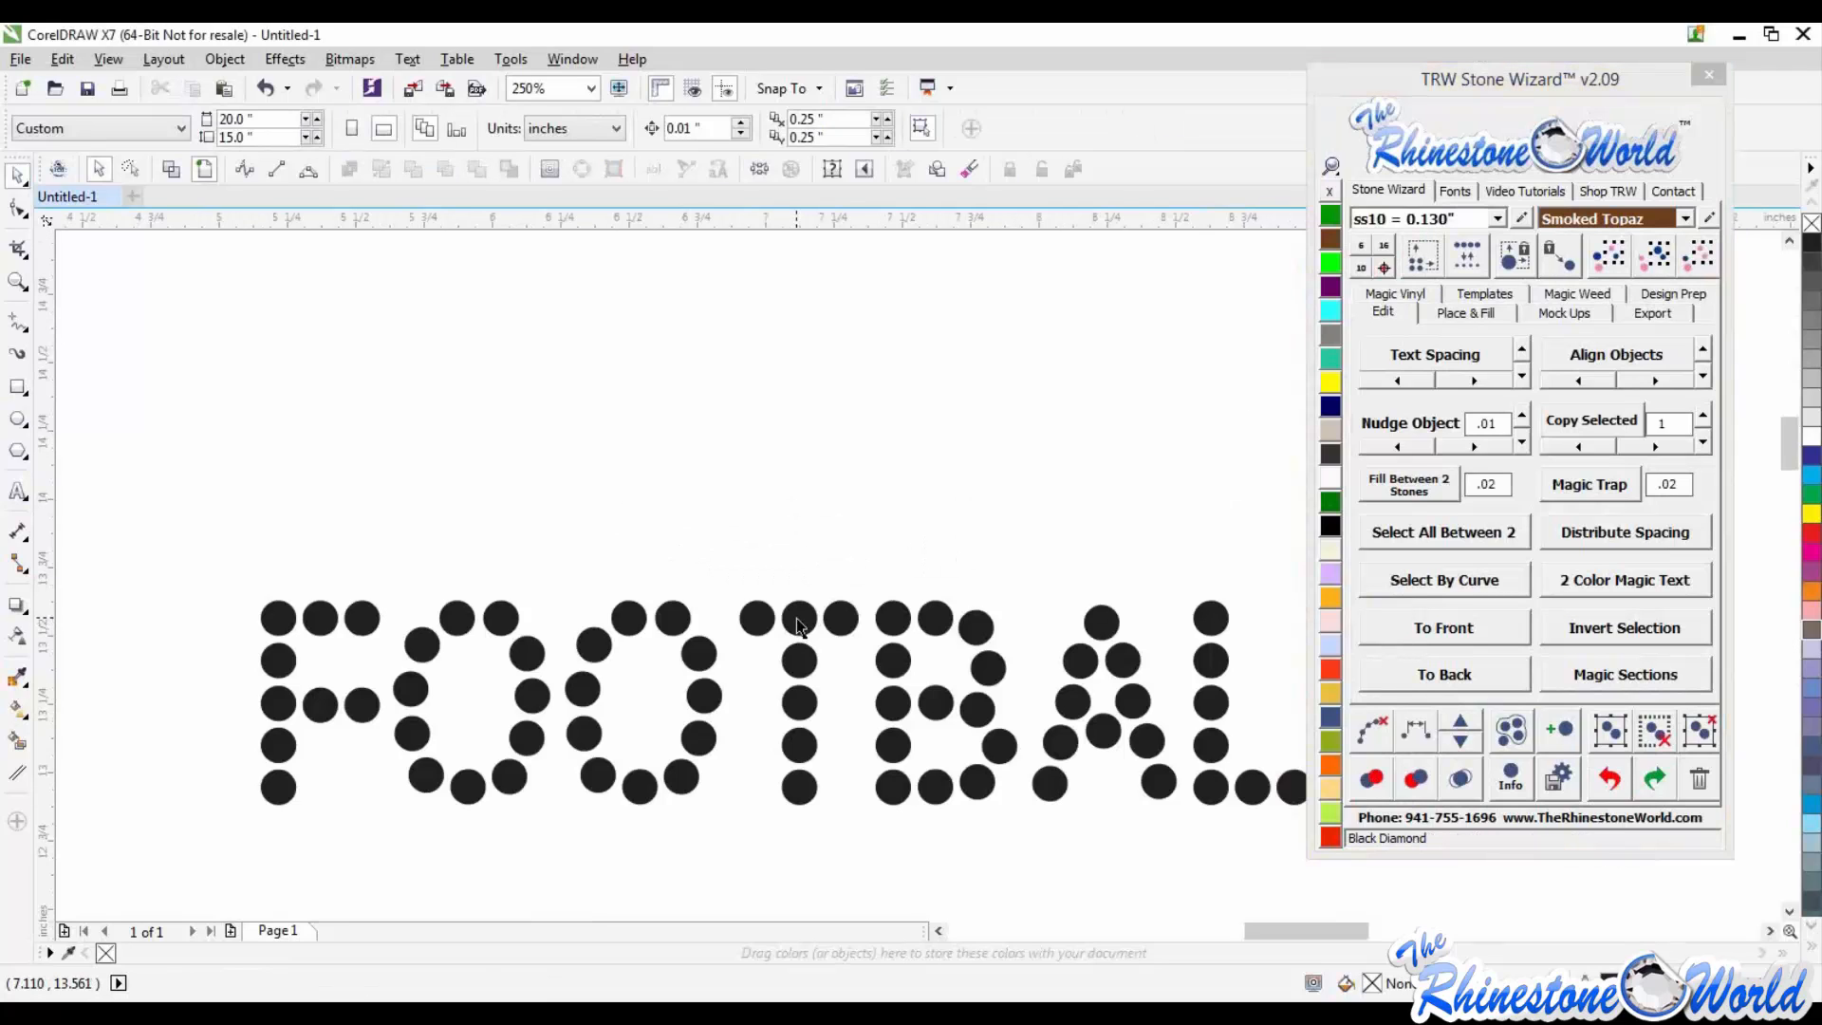
left_click(796, 612)
scroll(798, 617, "down", 2)
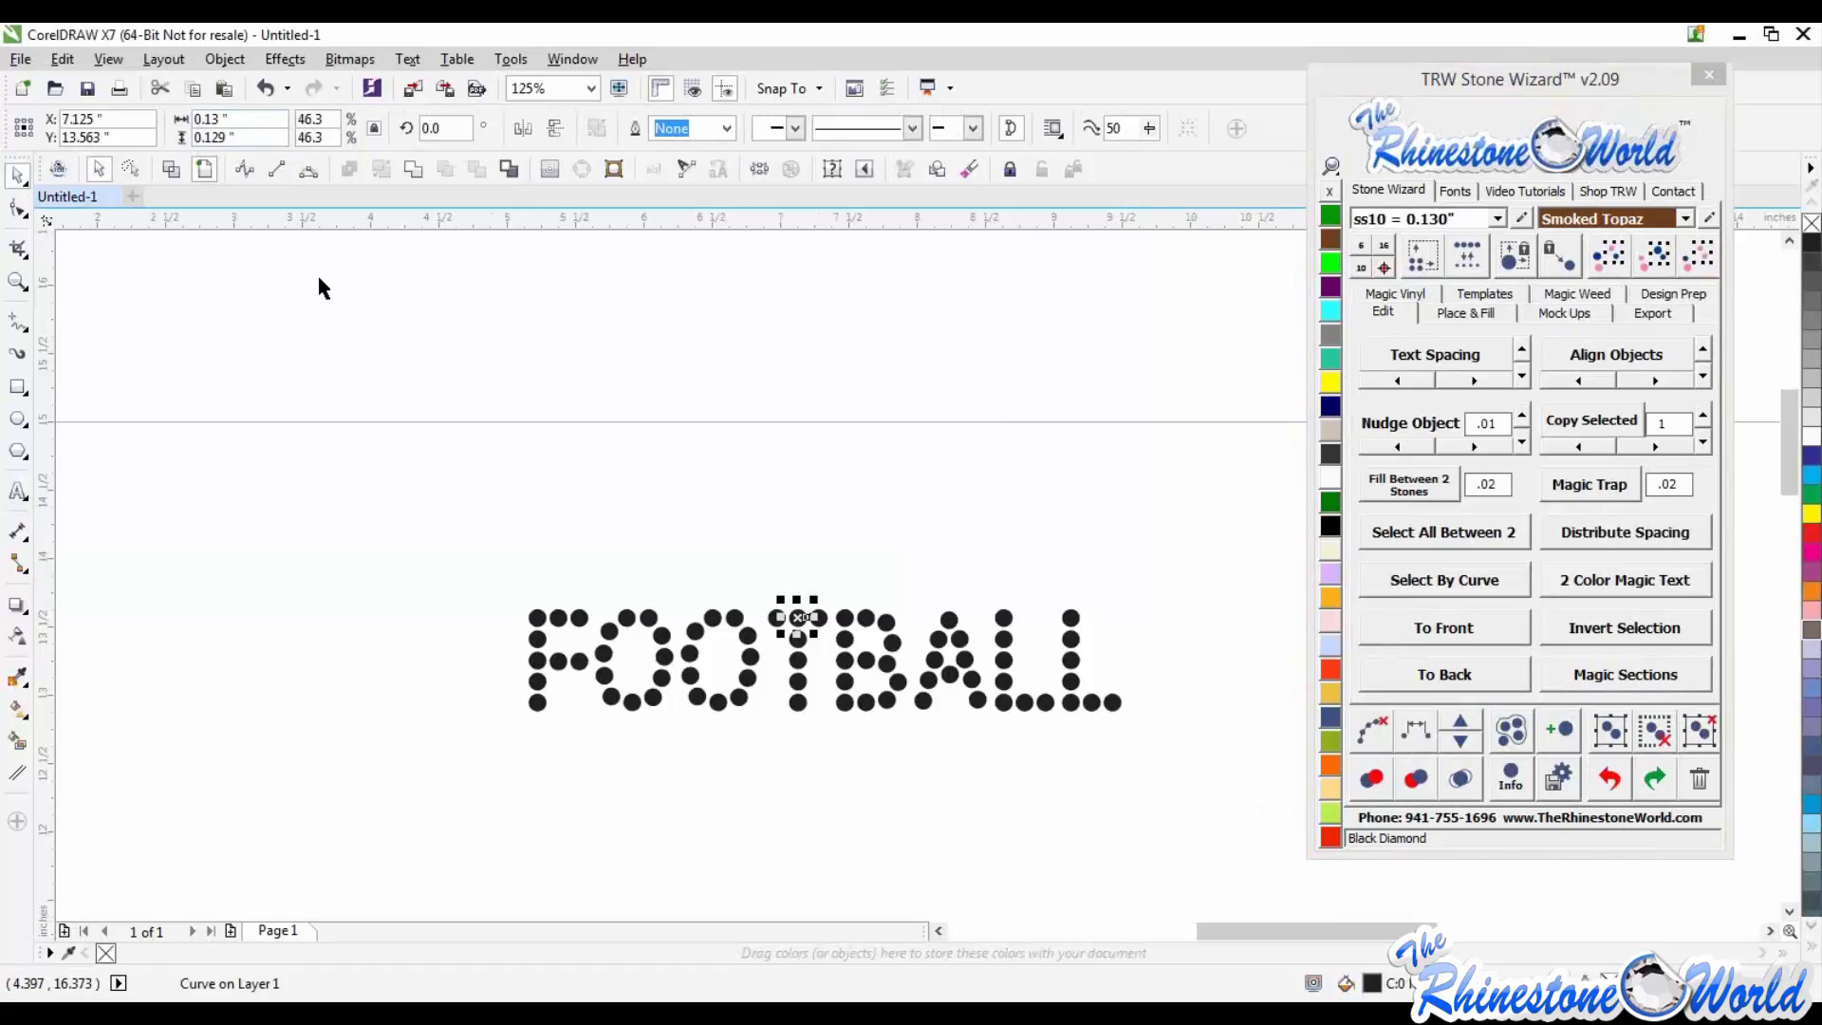
left_click(659, 522)
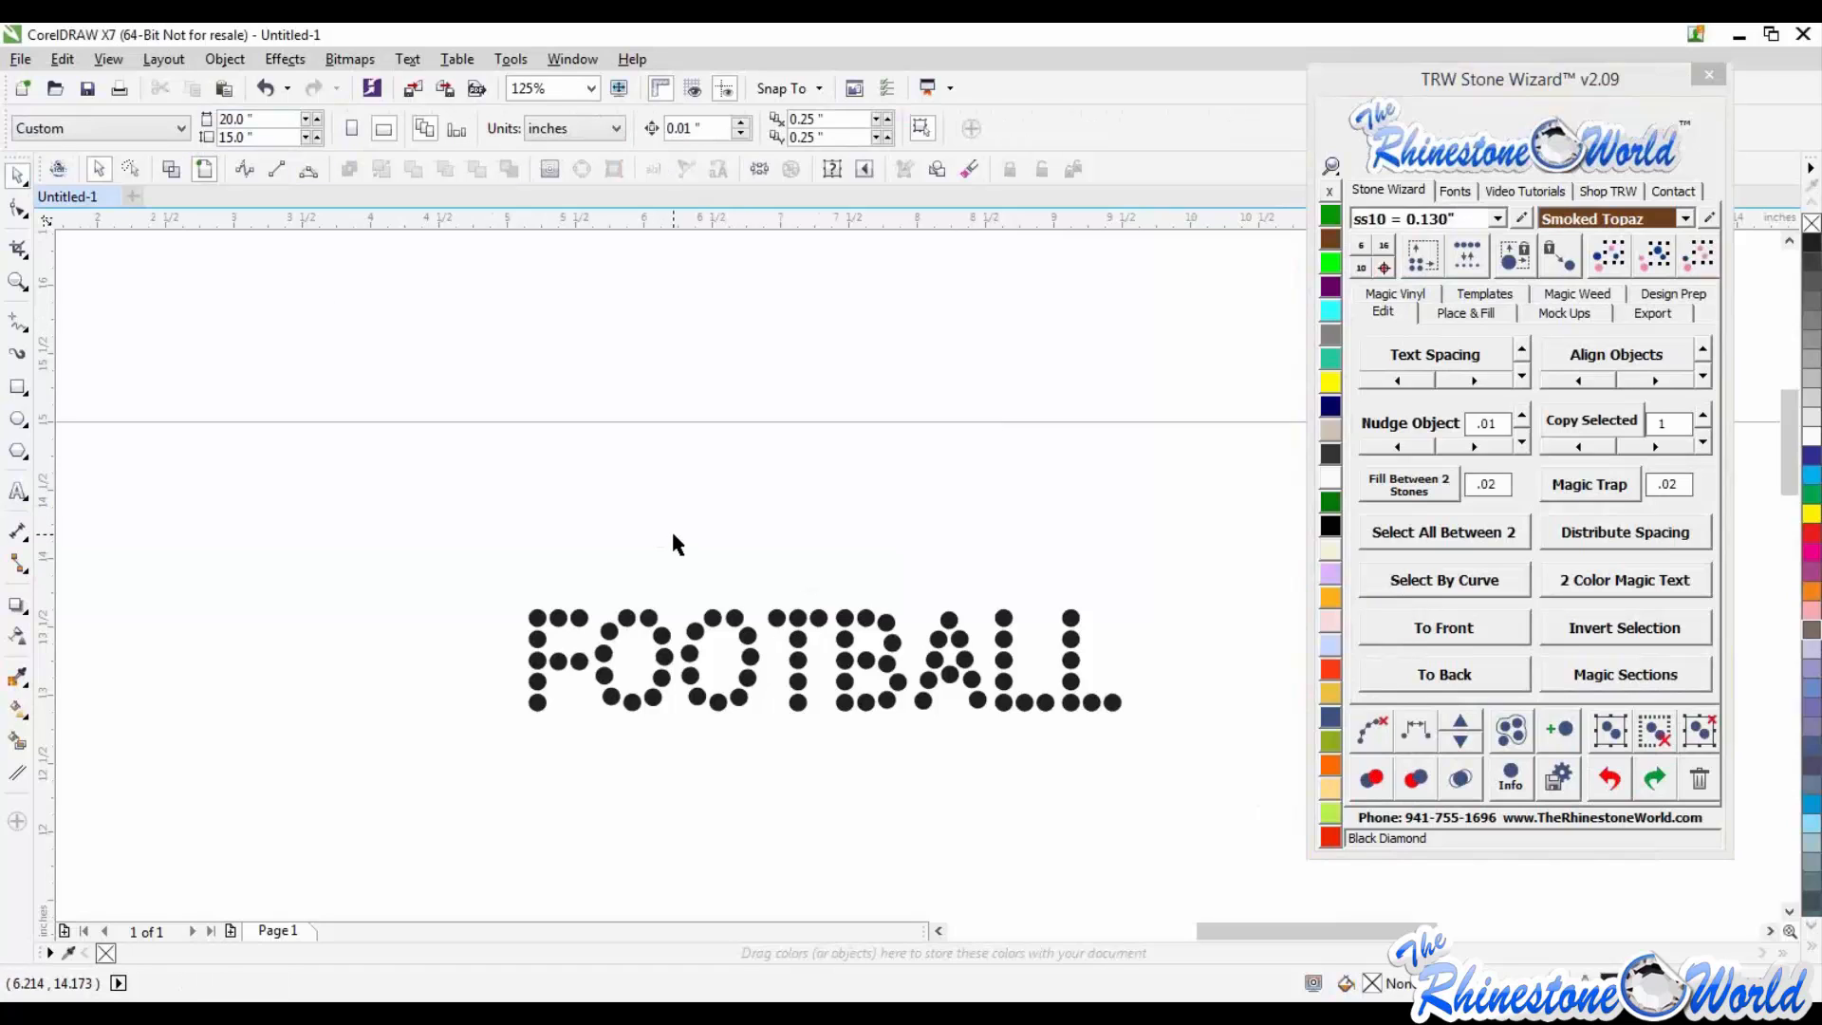
Step: Color the upper stones of FOOTBALL Emerald and the lower stones Light Orange
left_click_drag(461, 570, 1215, 784)
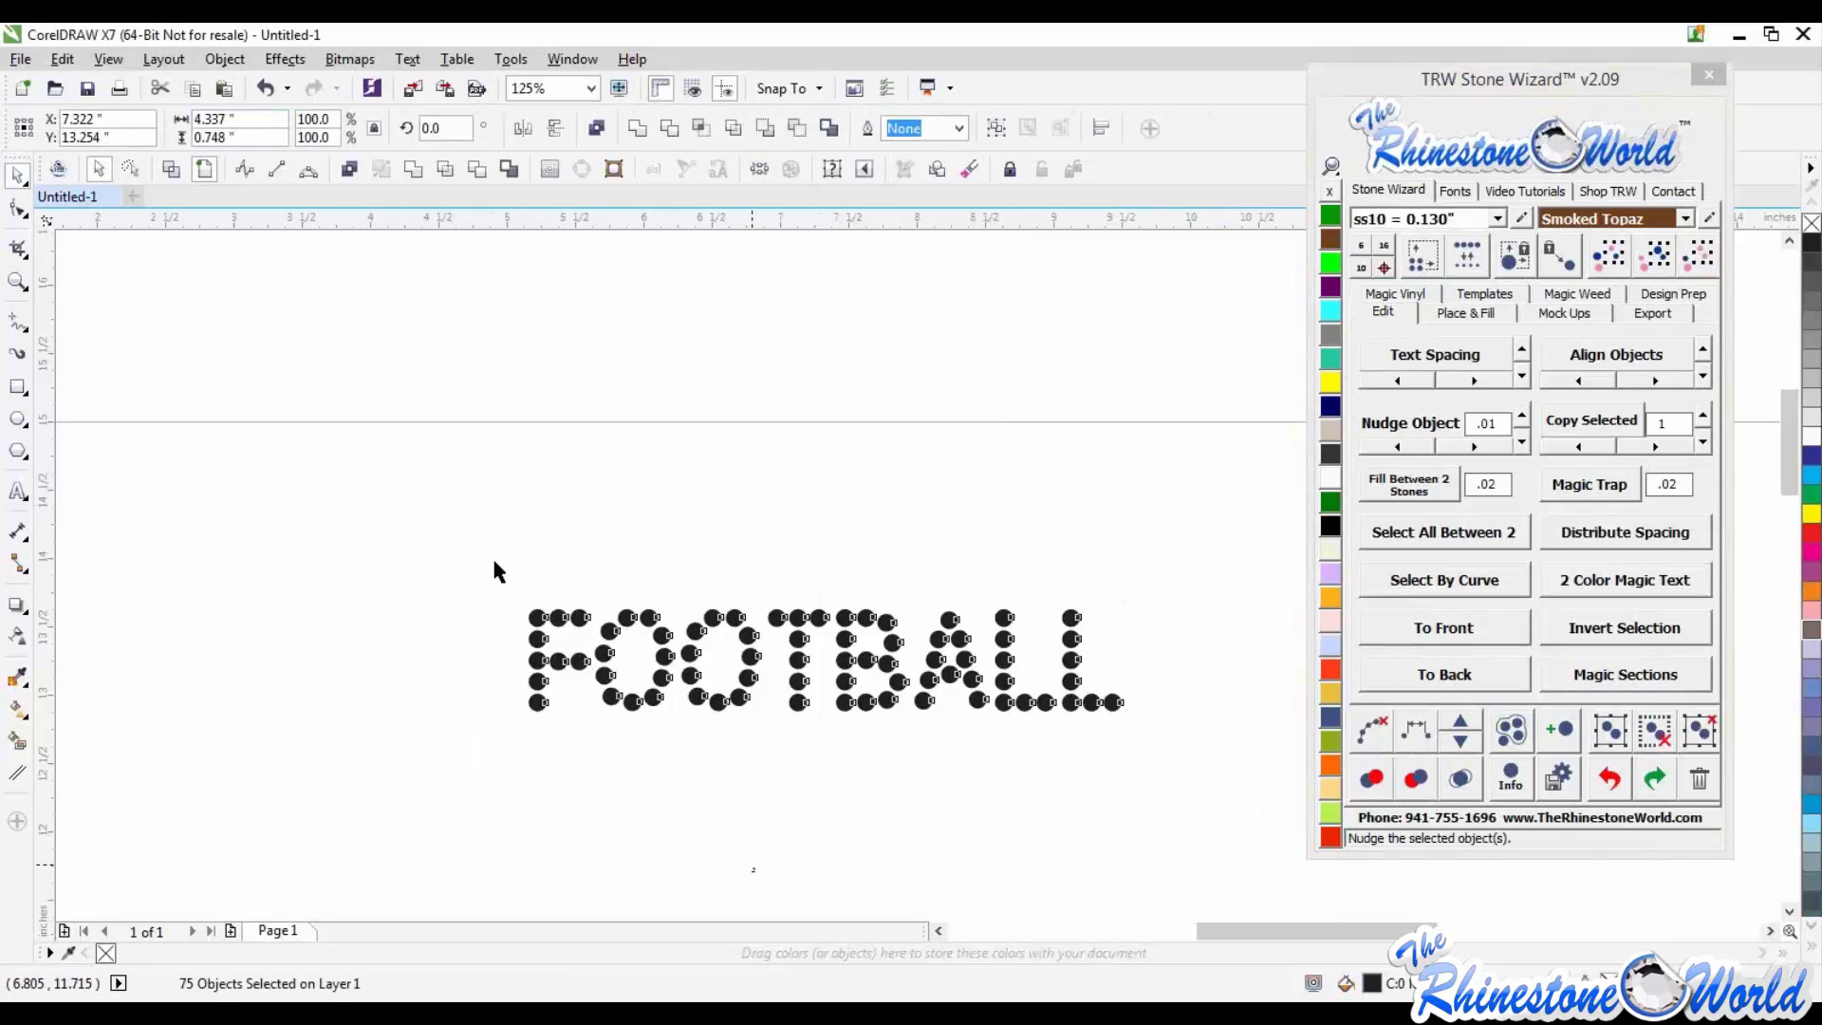
left_click_drag(437, 525, 1289, 667)
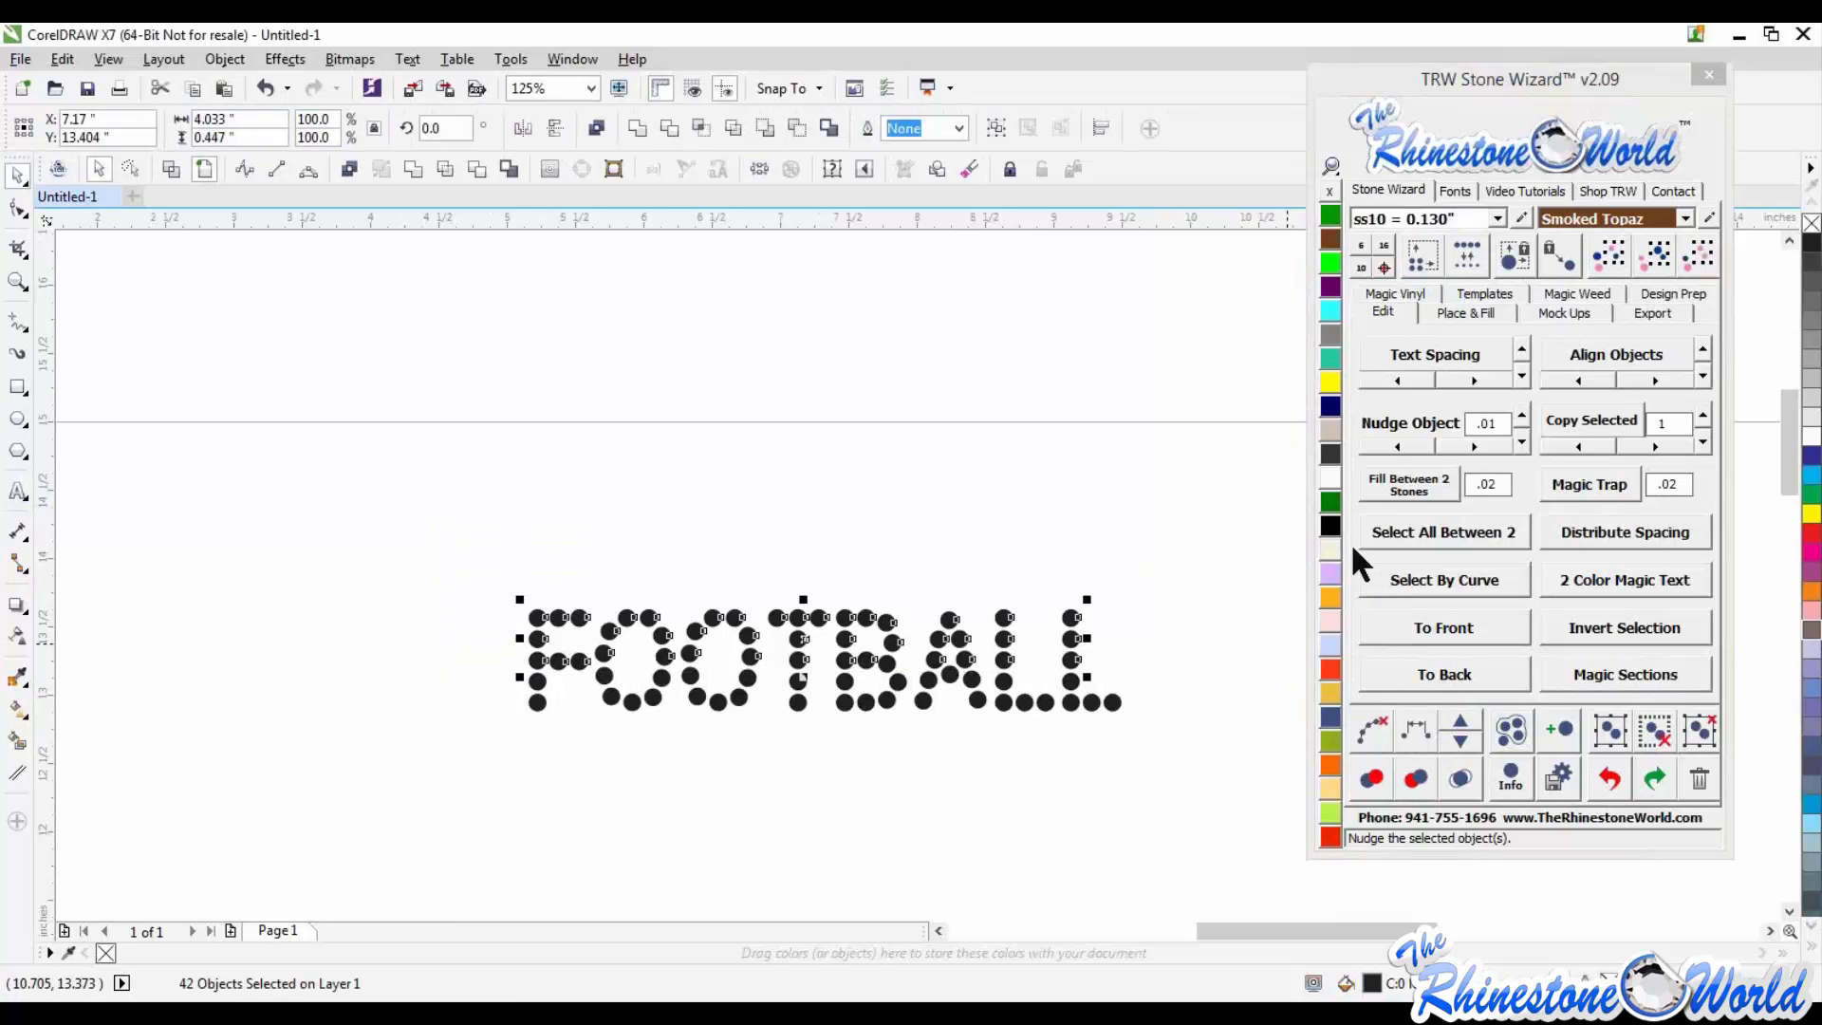
left_click(1333, 503)
left_click_drag(465, 659, 1160, 827)
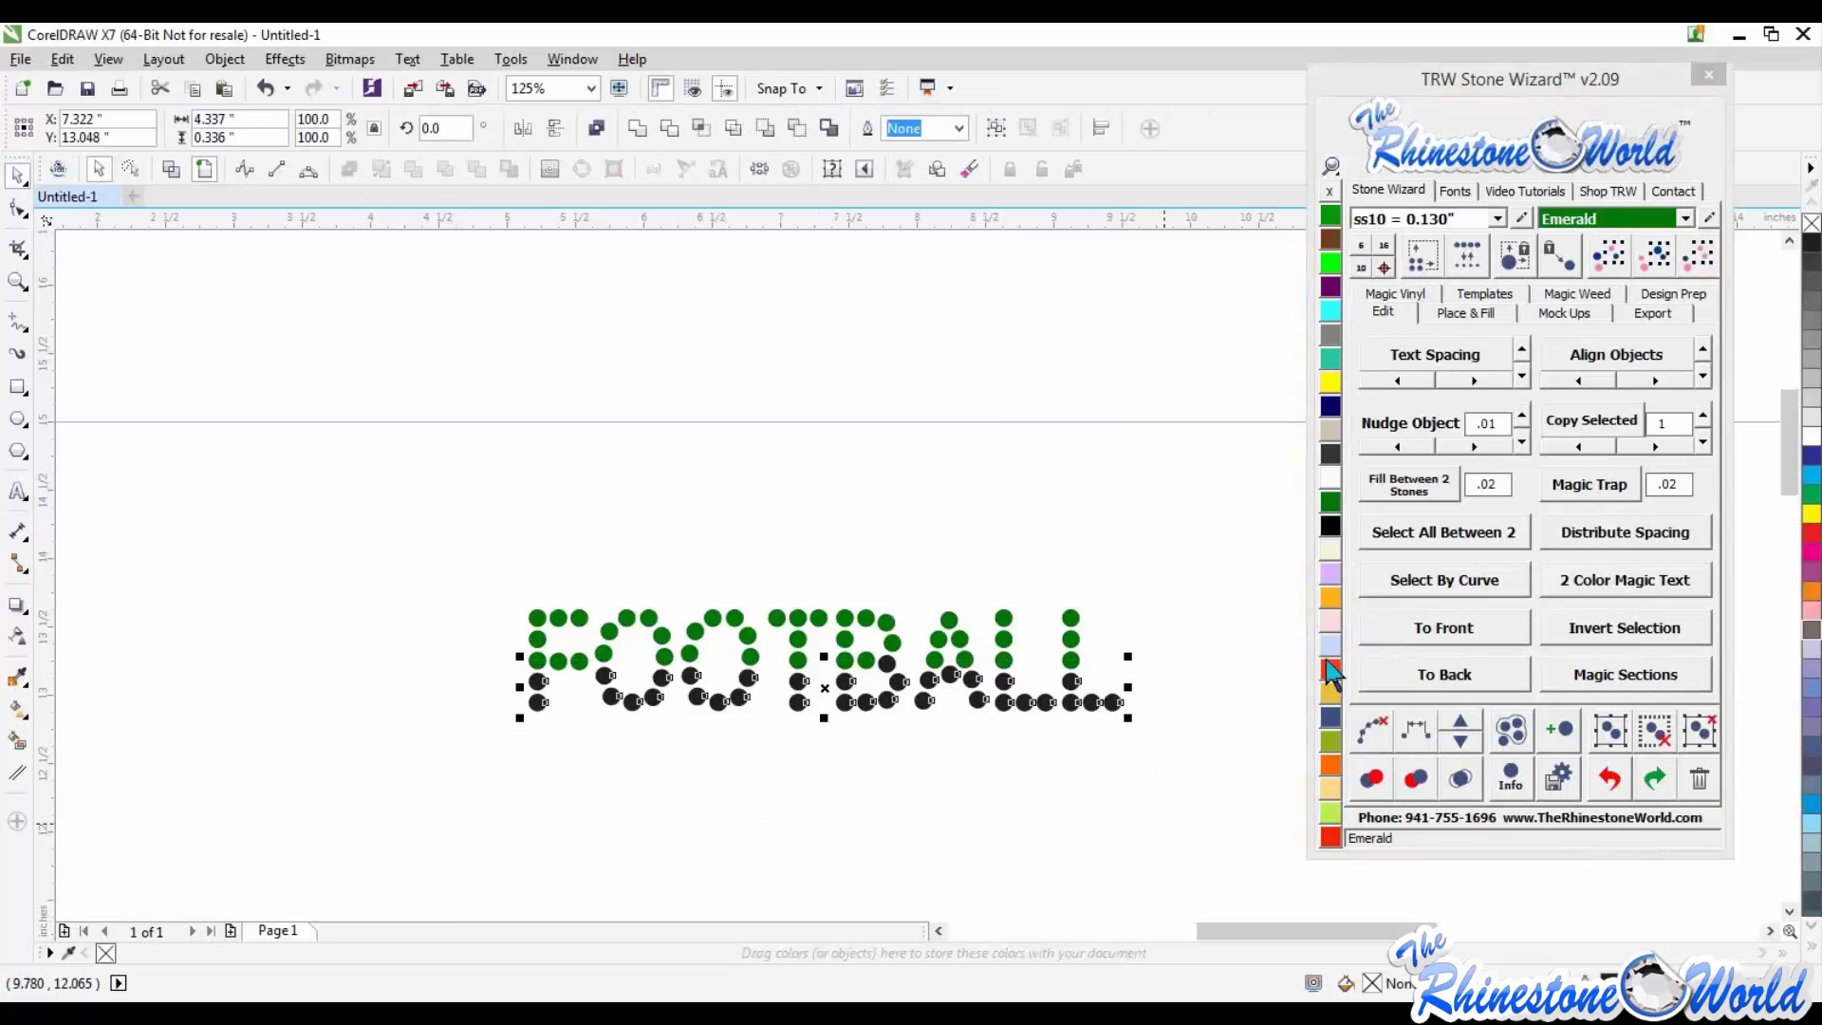
left_click(1332, 598)
left_click(876, 663)
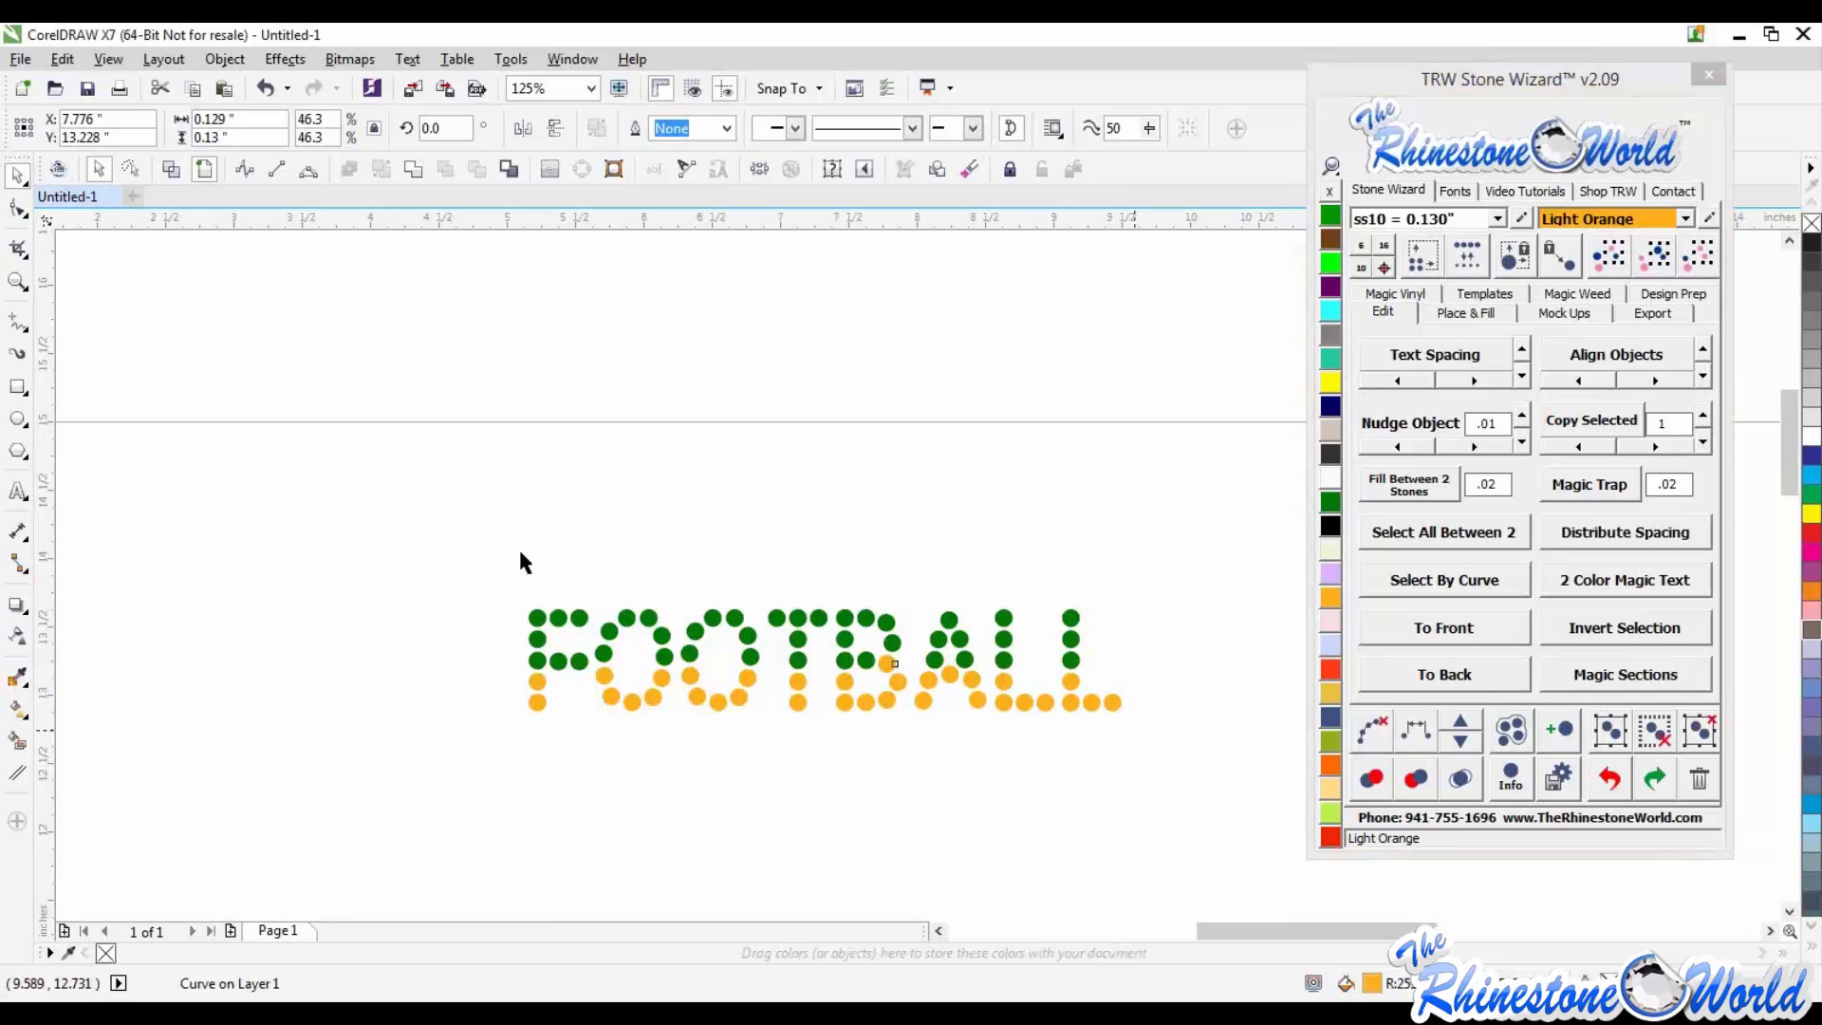
Step: Create TRW Magic Templates from all the FOOTBALL stones and move the Stone Wizard window clear of the resulting templates
left_click_drag(518, 546, 1182, 798)
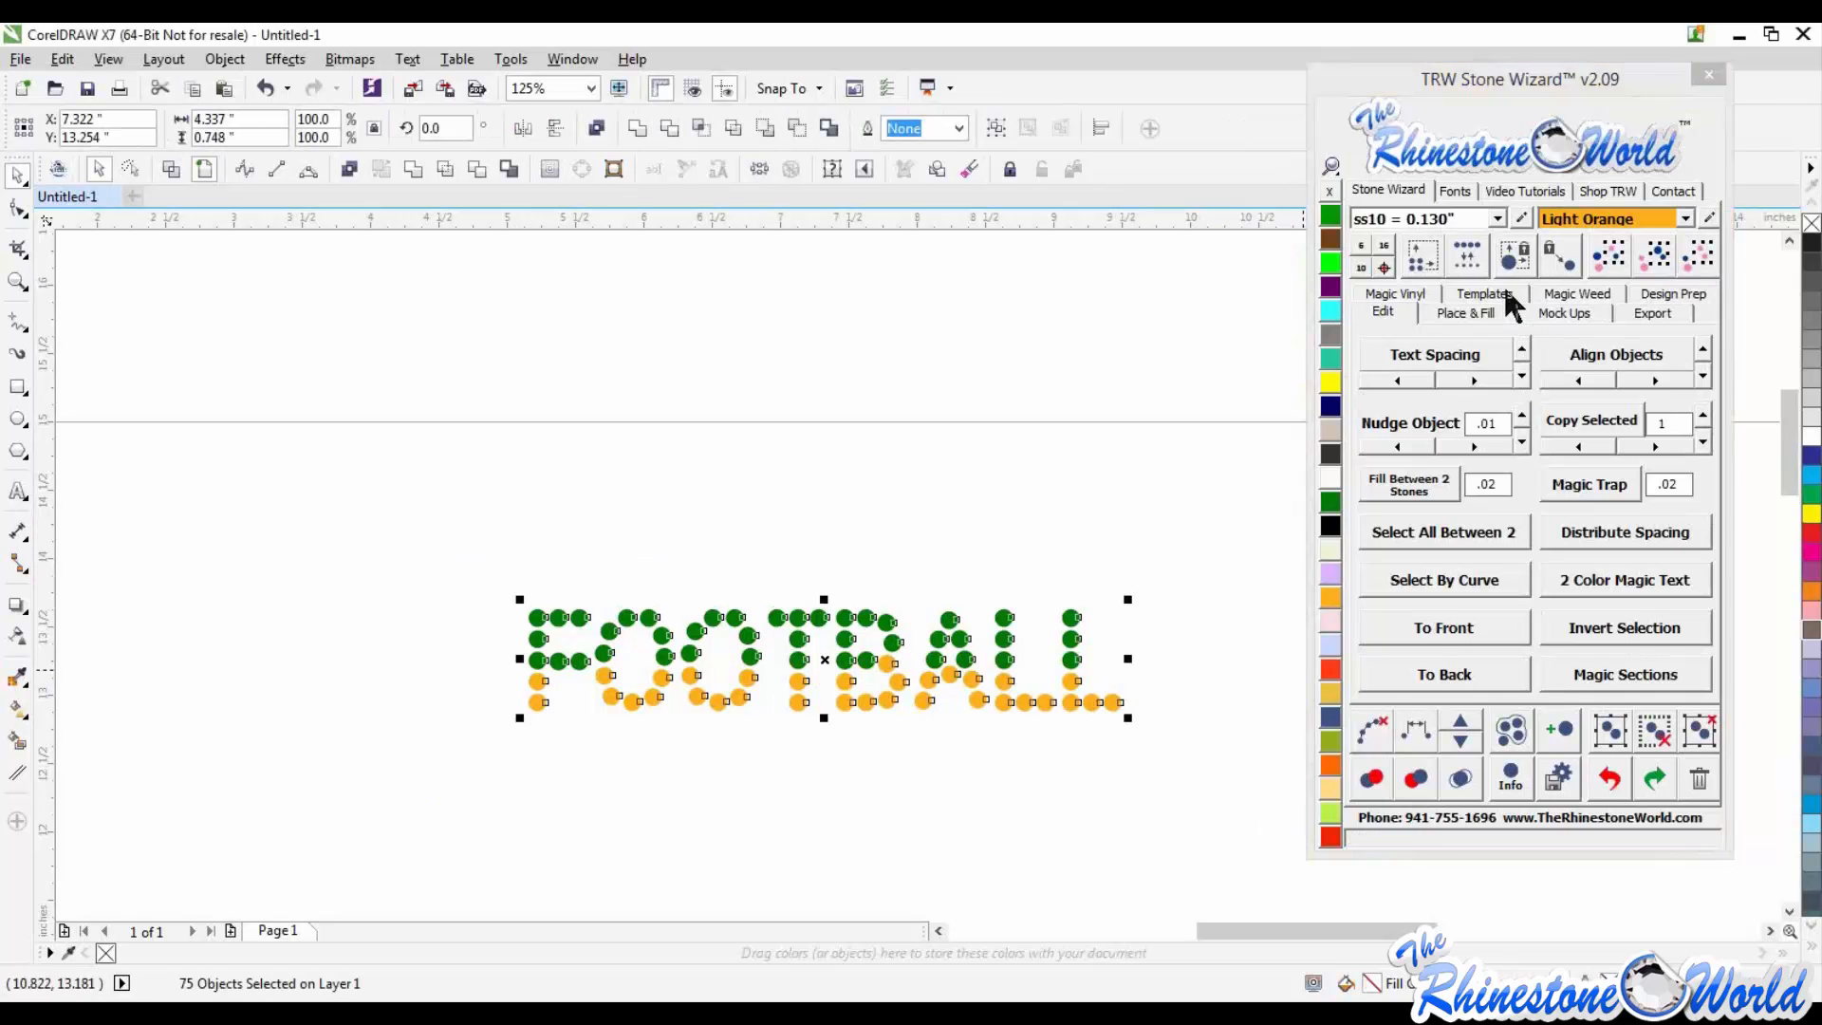
left_click(1499, 294)
left_click(1485, 373)
left_click_drag(1583, 83, 700, 168)
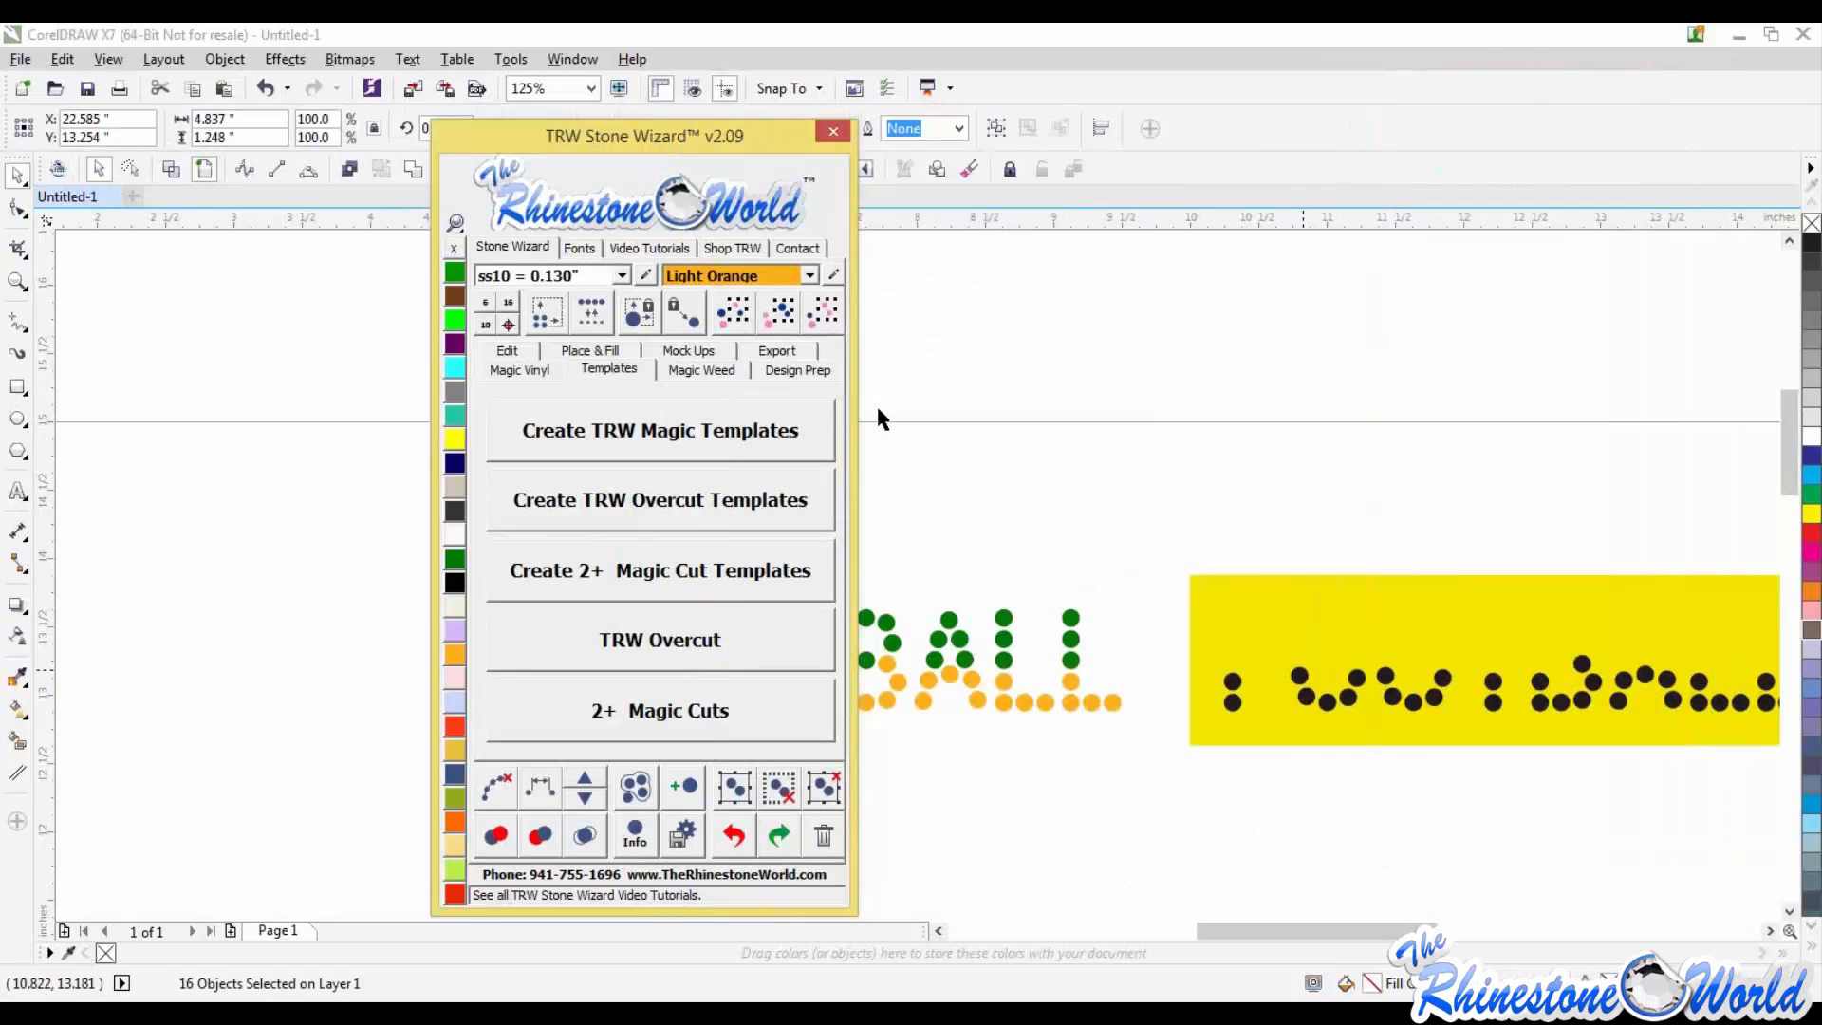
left_click(1010, 516)
scroll(1011, 517, "down", 1)
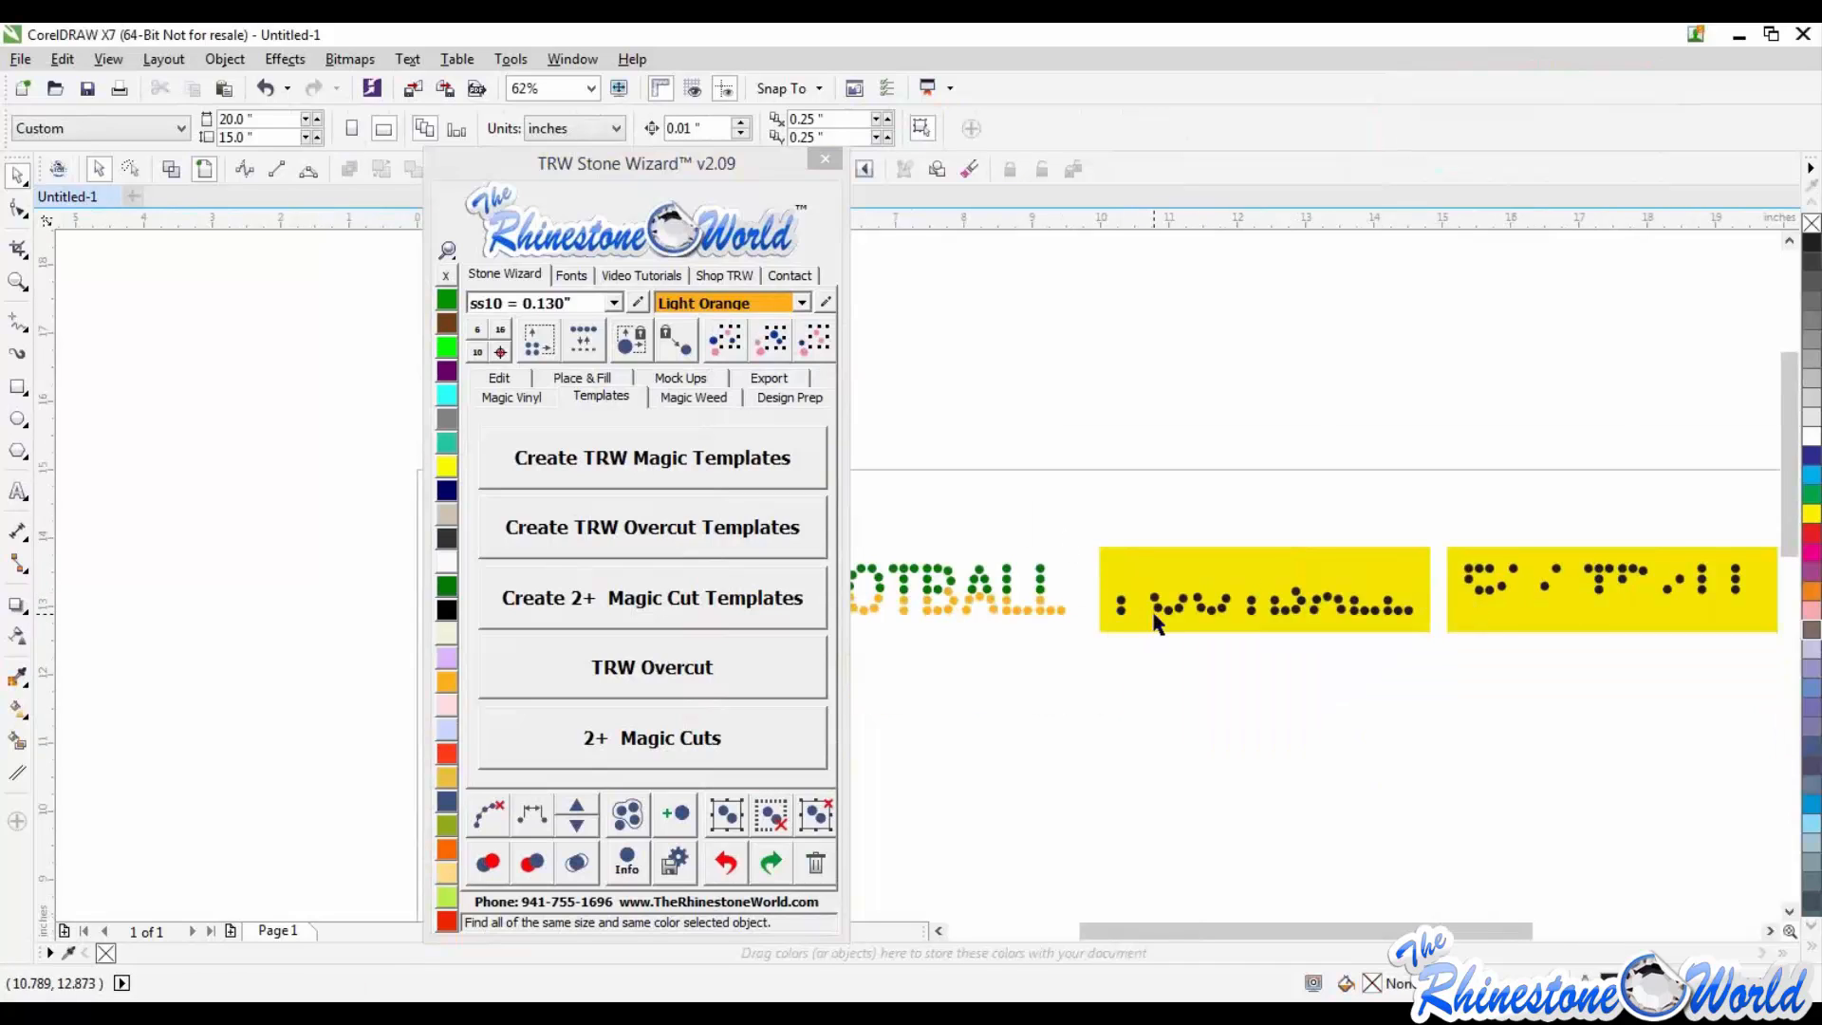
scroll(1188, 693, "down", 2)
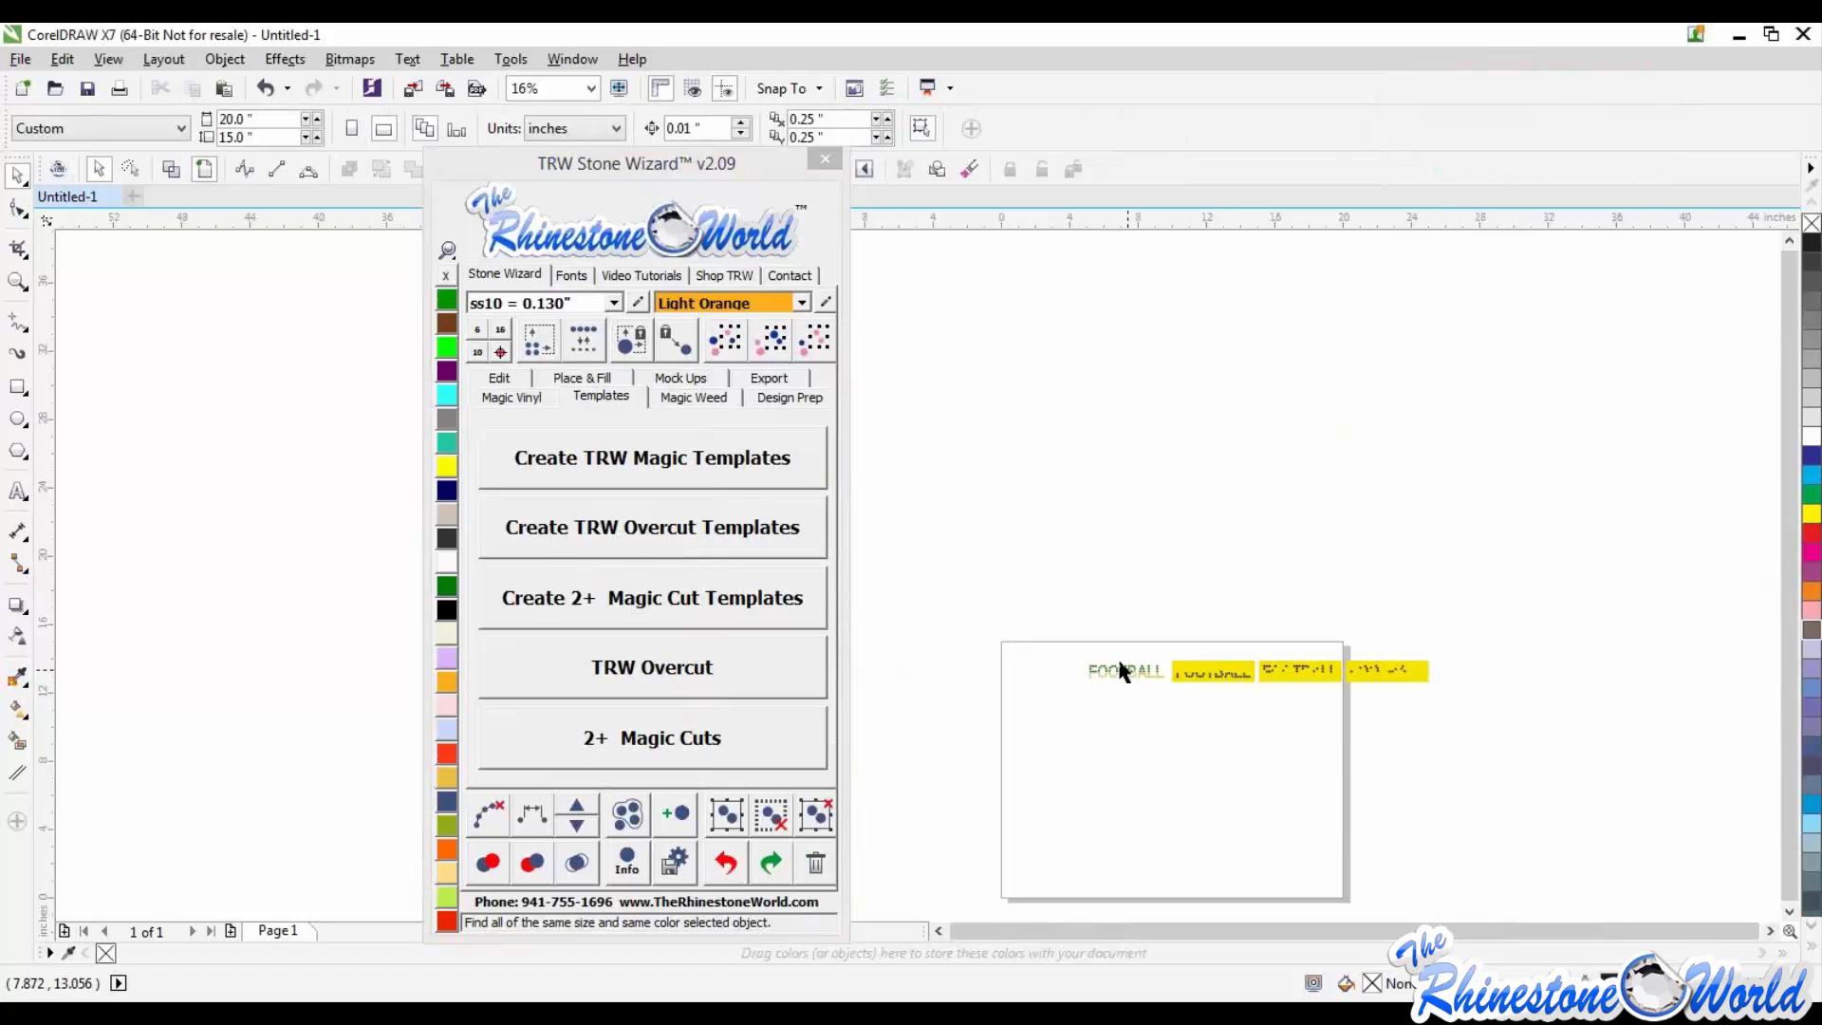
scroll(1119, 665, "up", 1)
Step: Delete the FOOTBALL stones with their templates and move the Stone Wizard window back off the drawing area
left_click_drag(1030, 610, 1648, 763)
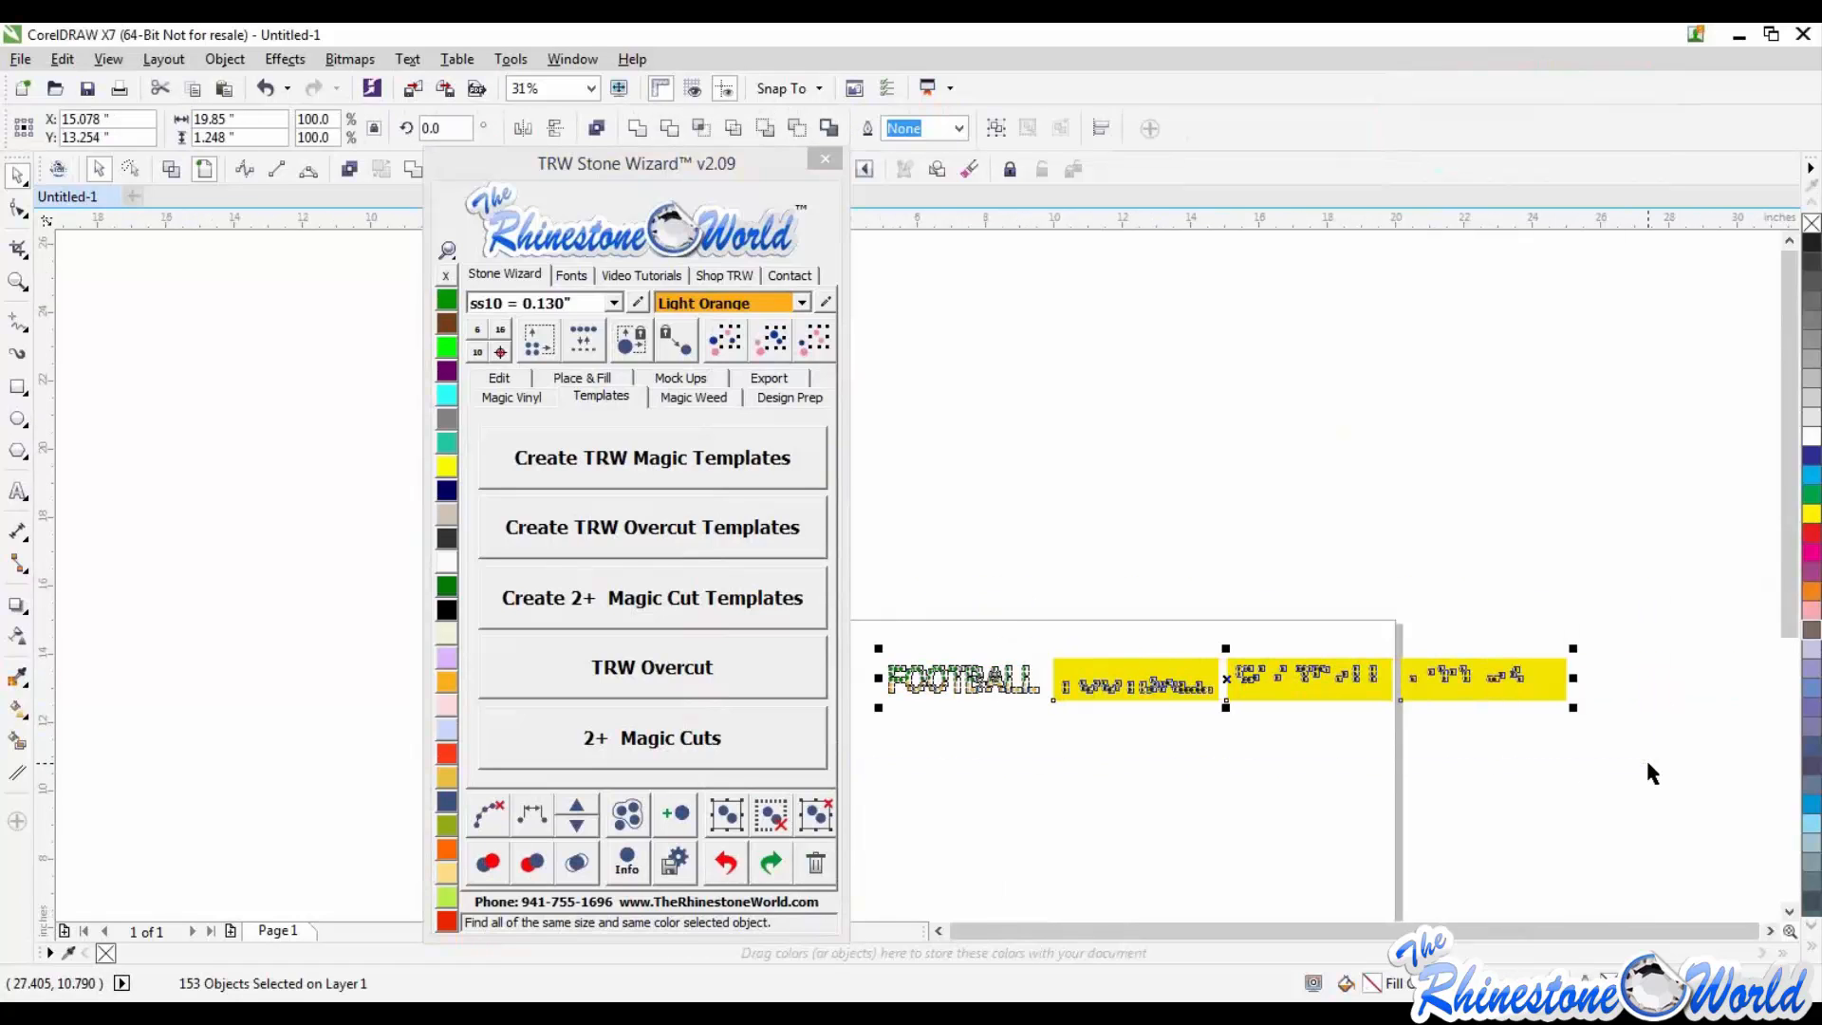
key("Delete")
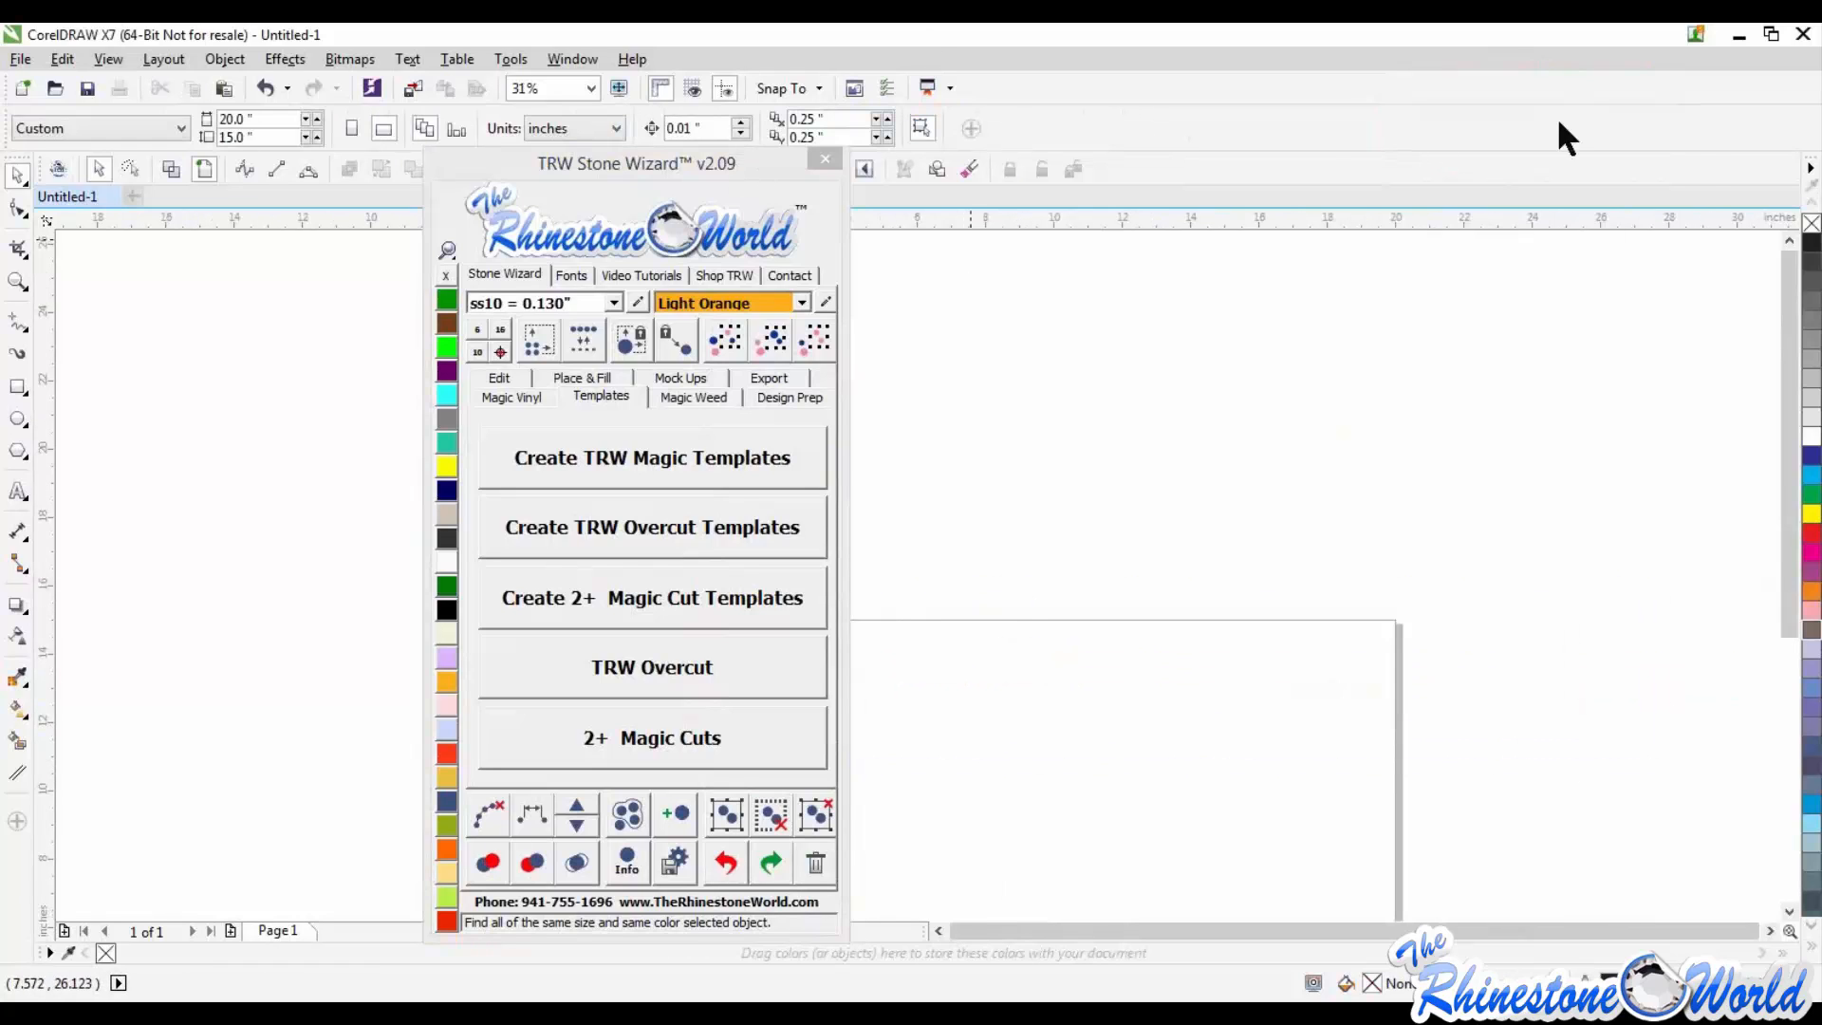
mouse_move(1559, 121)
left_mouse_down()
mouse_move(1604, 156)
mouse_move(1581, 135)
left_mouse_up()
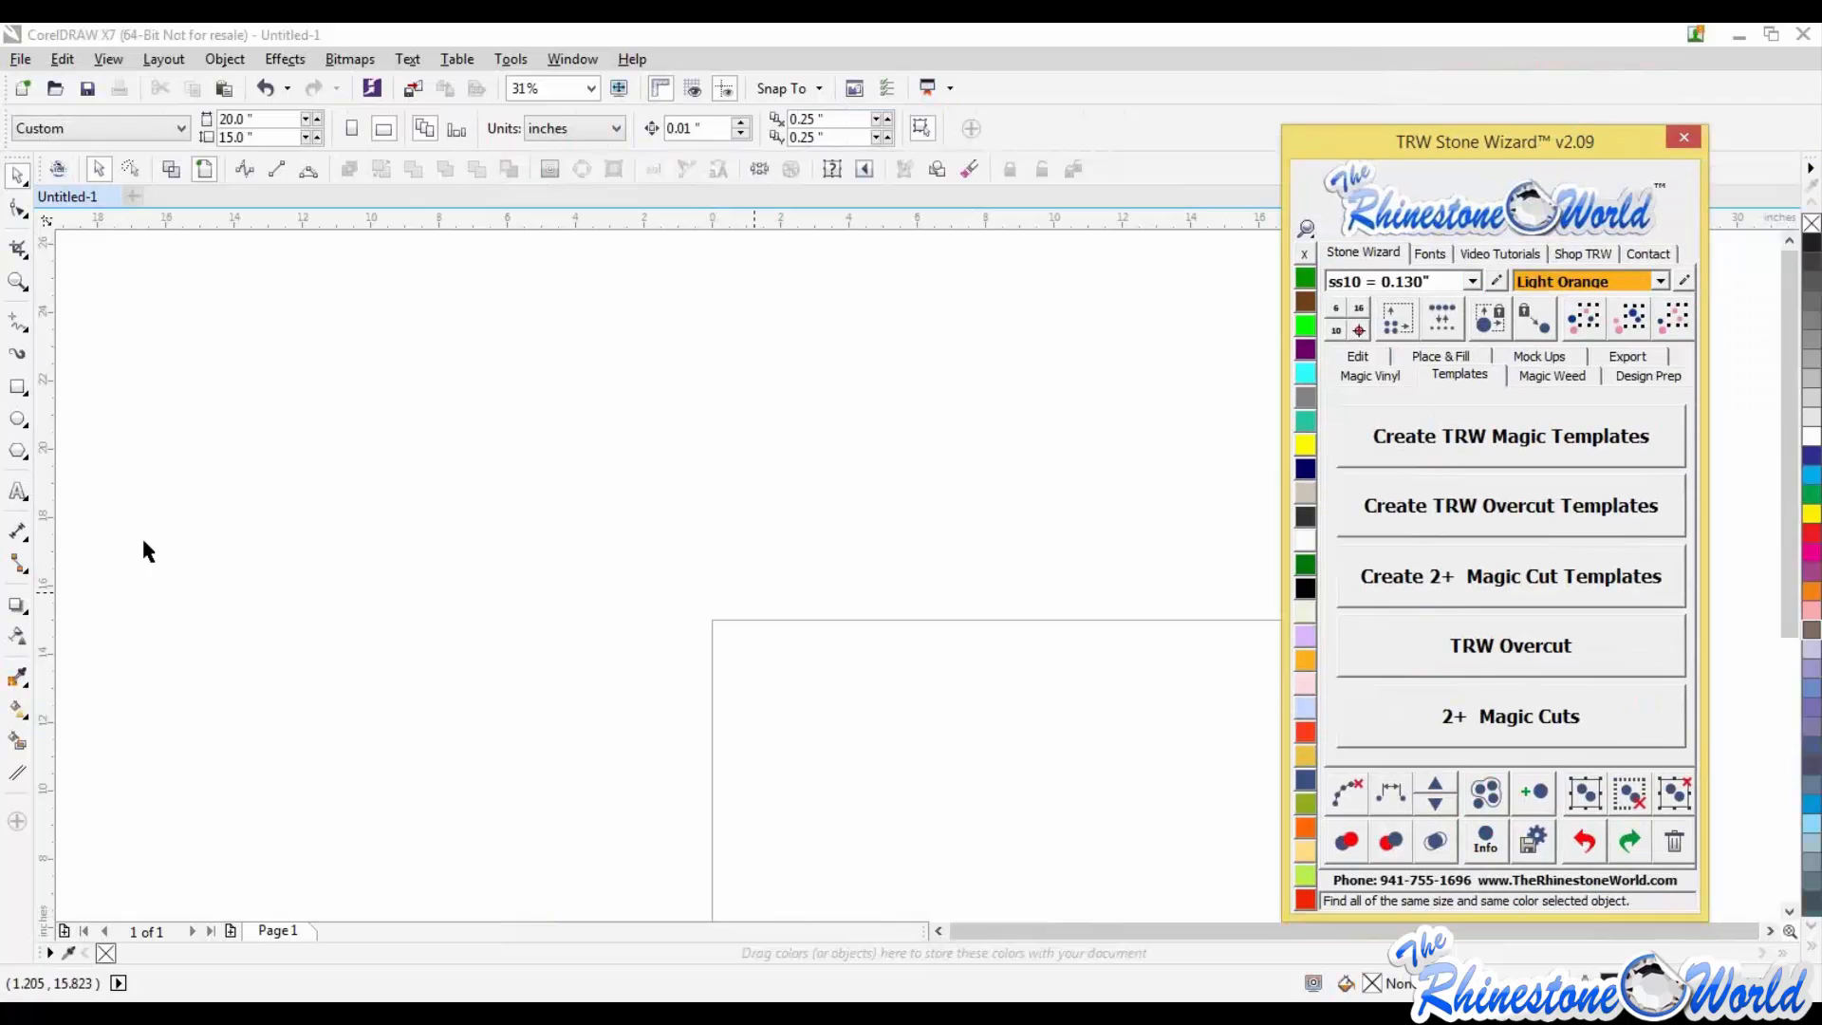
Step: Add the artistic text TRW inside the upper part of the empty page
left_click(17, 492)
left_click(912, 700)
type("TRW")
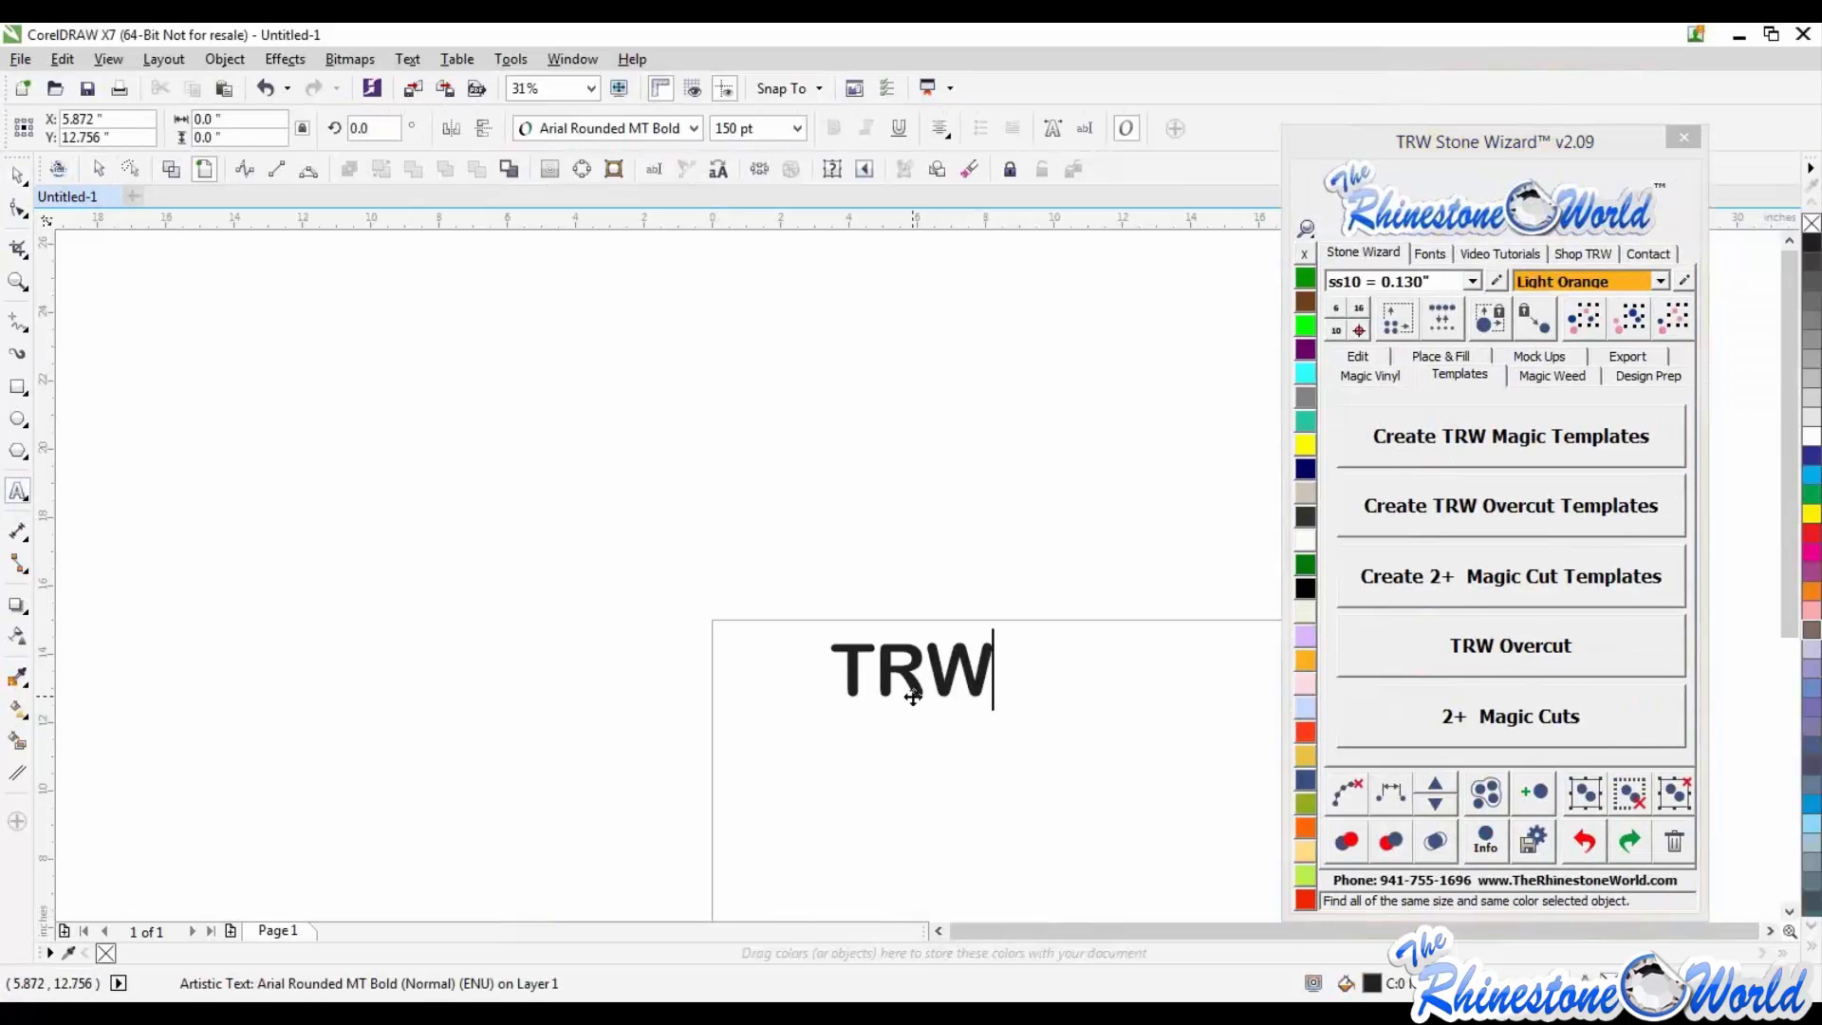
Step: Set the TRW text in the font TRW 7 Athletic 2 Color RF and return to the Stone Wizard's main tools
left_click(1430, 251)
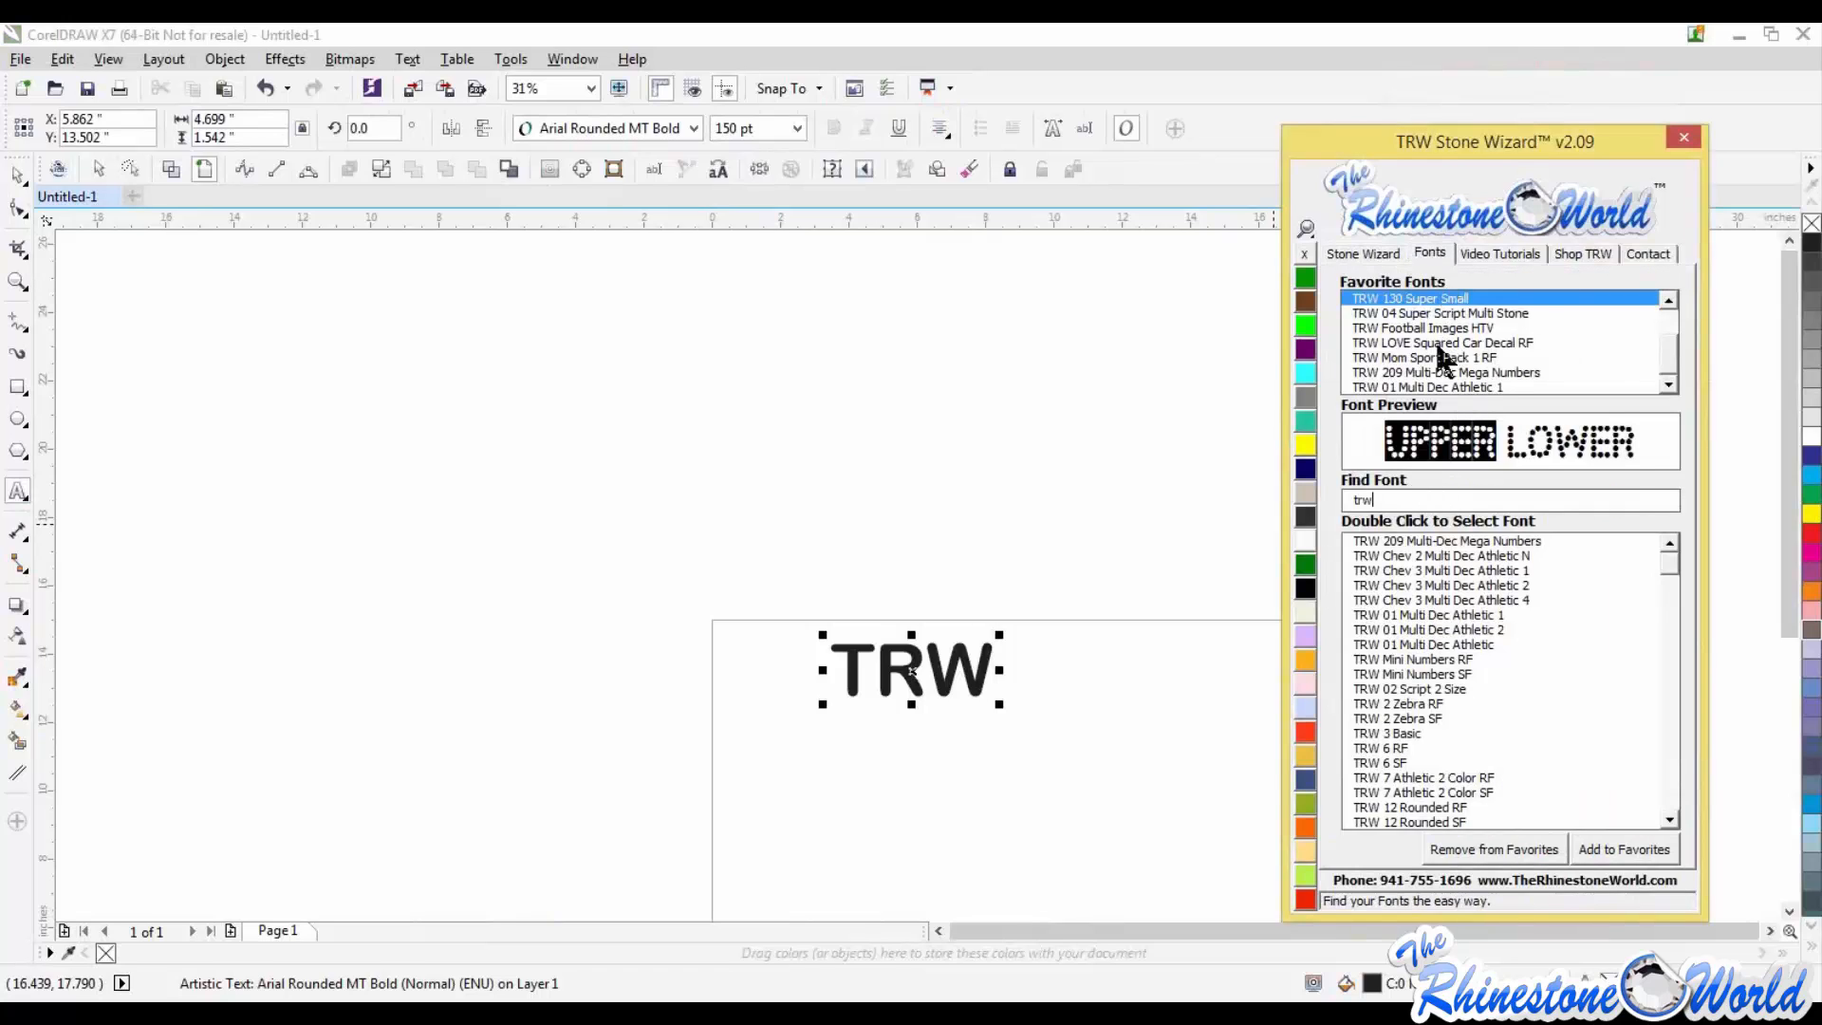
scroll(1668, 565, "down", 1)
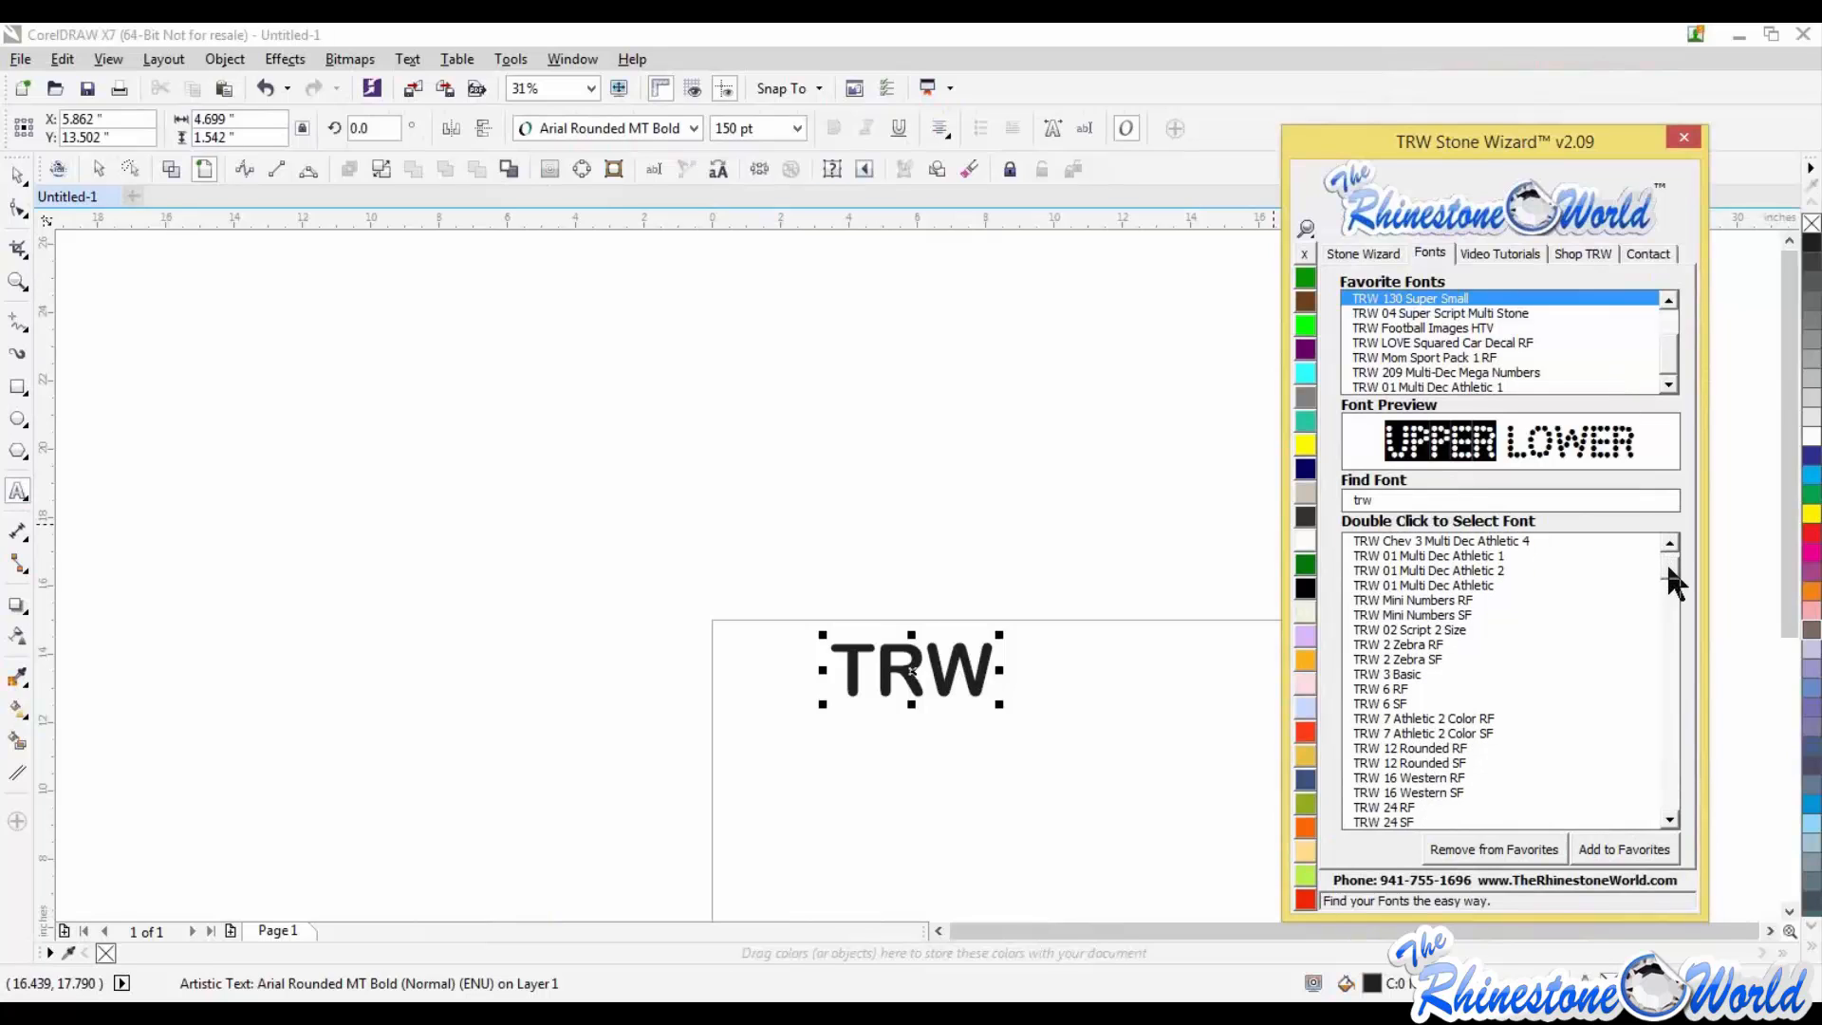
double_click(1438, 720)
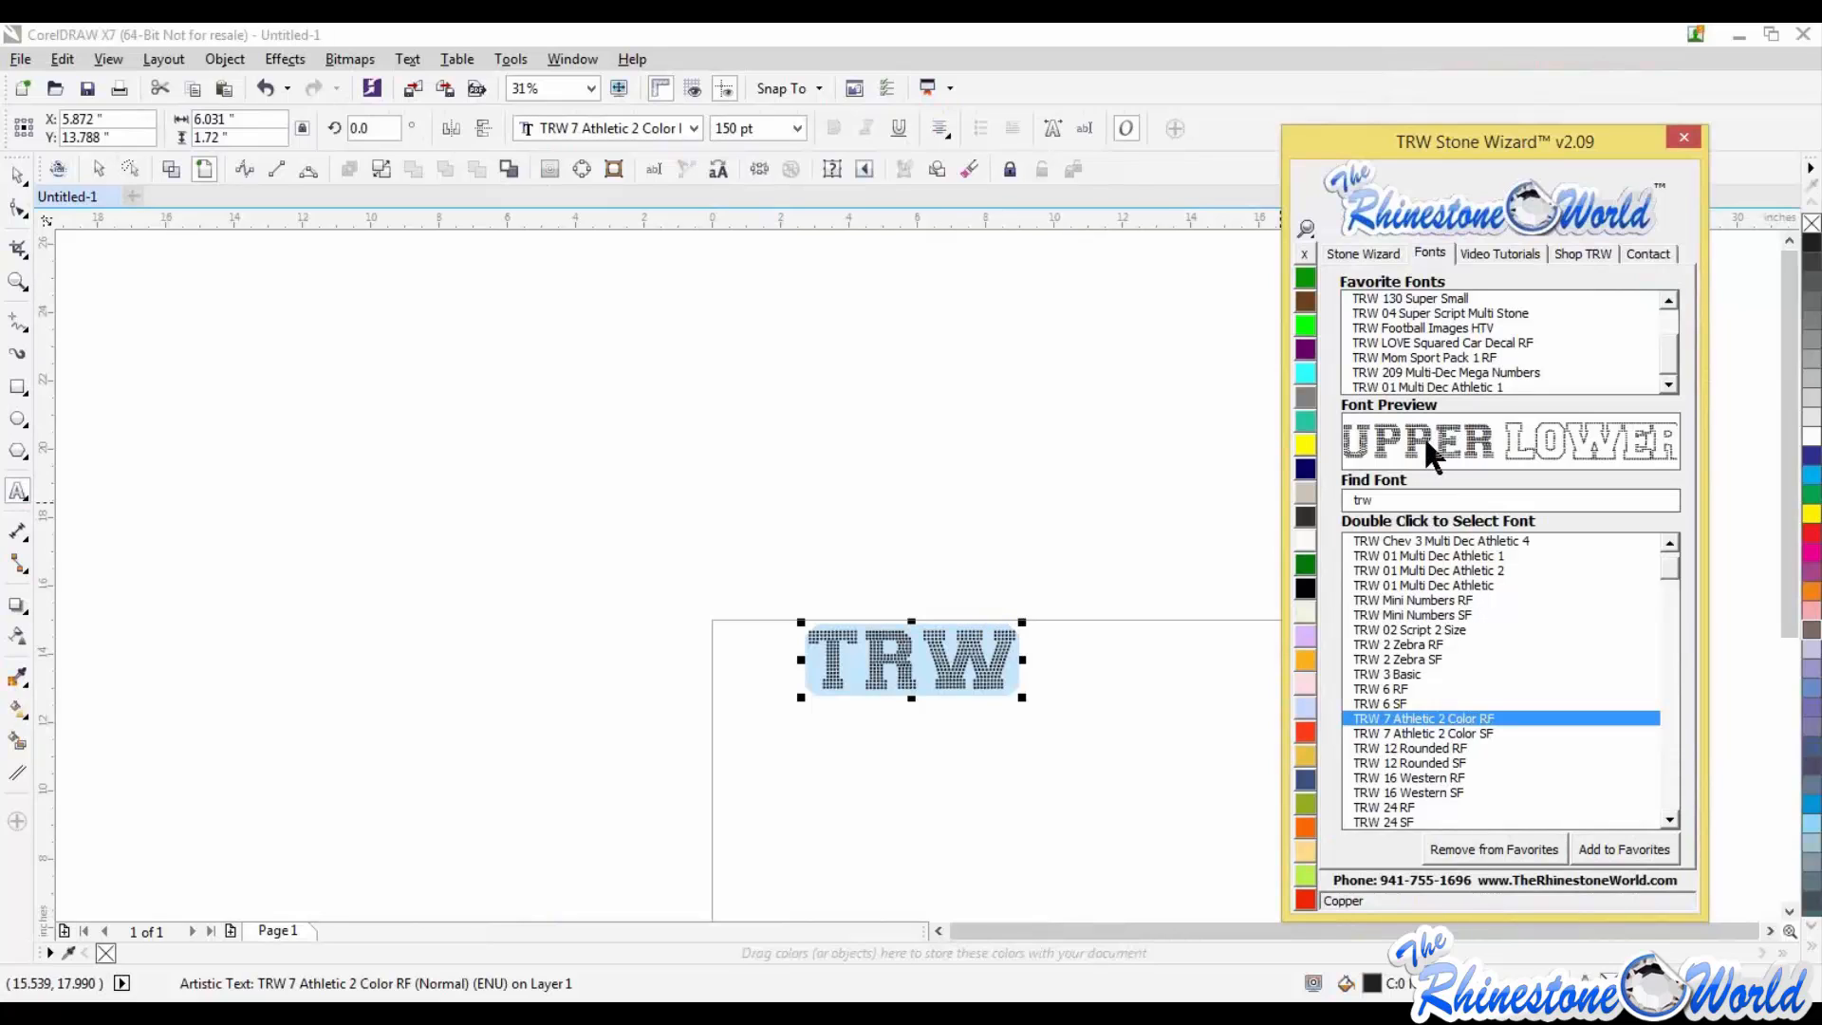
left_click(1363, 254)
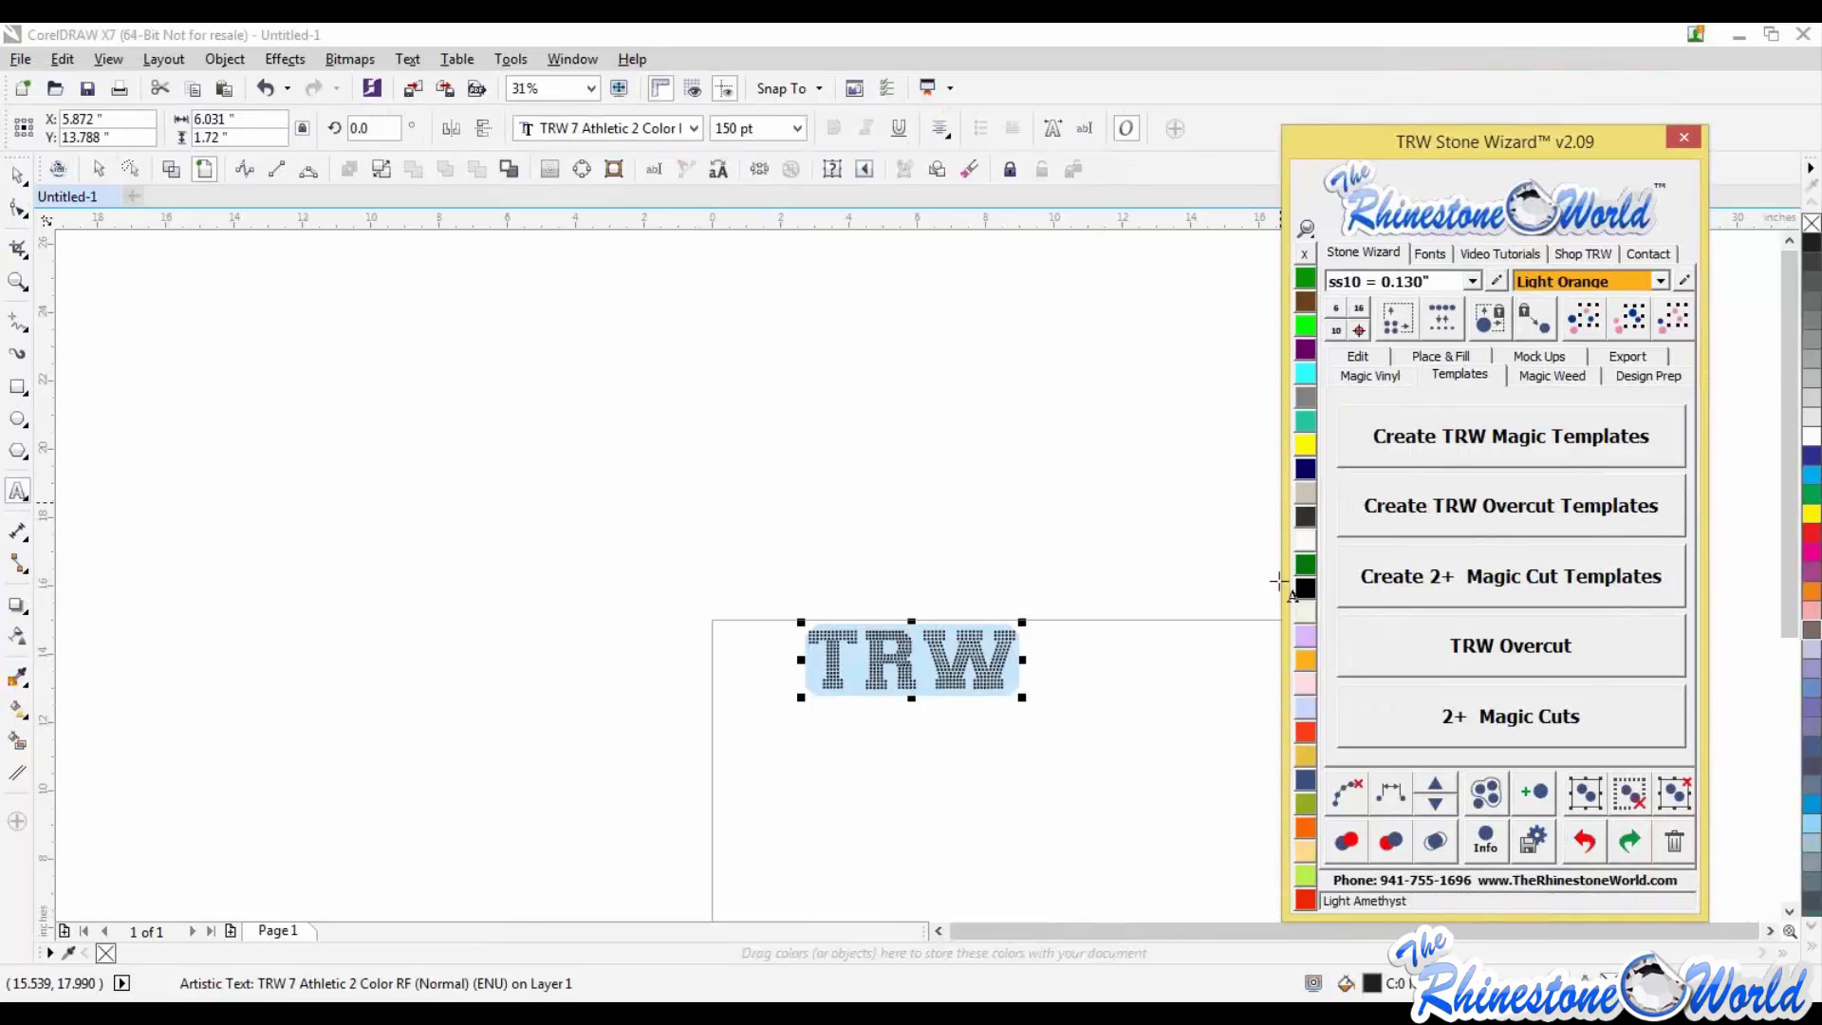
Step: Turn the TRW text into a two-color rhinestone design with 2 Color Magic Text and inspect the stones up close
left_click(1358, 358)
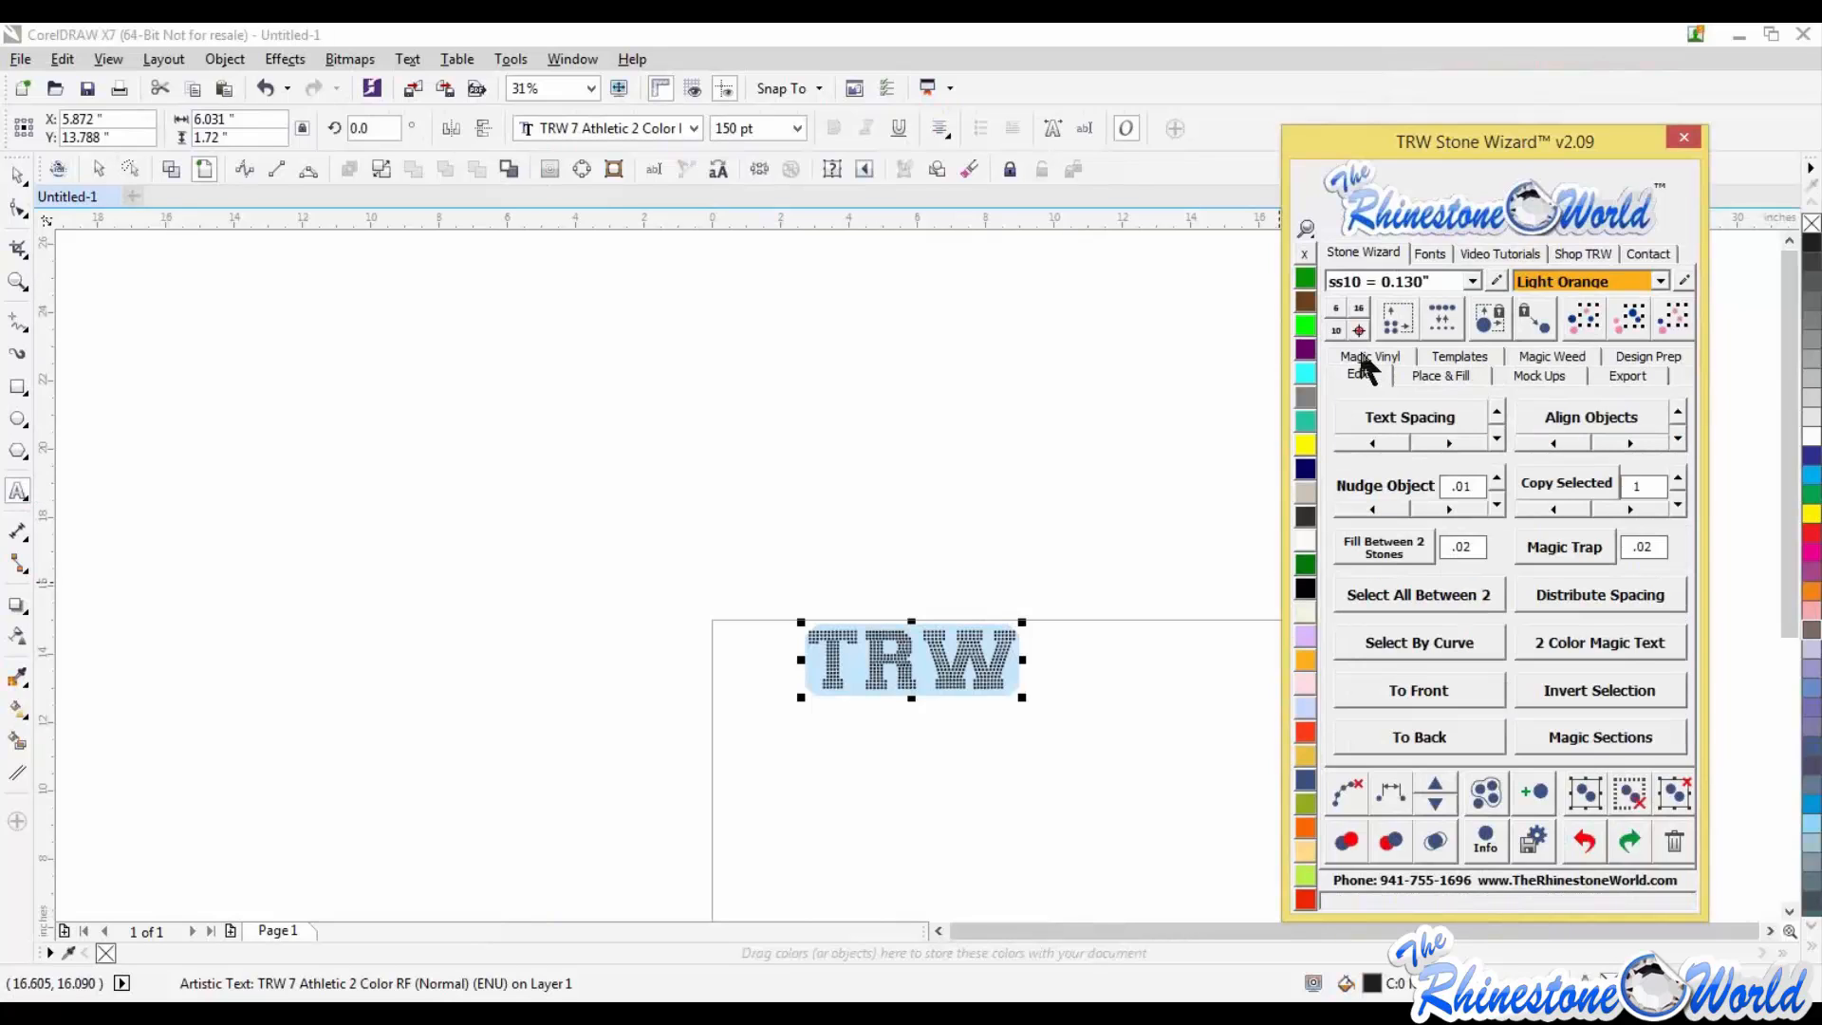
left_click(1551, 635)
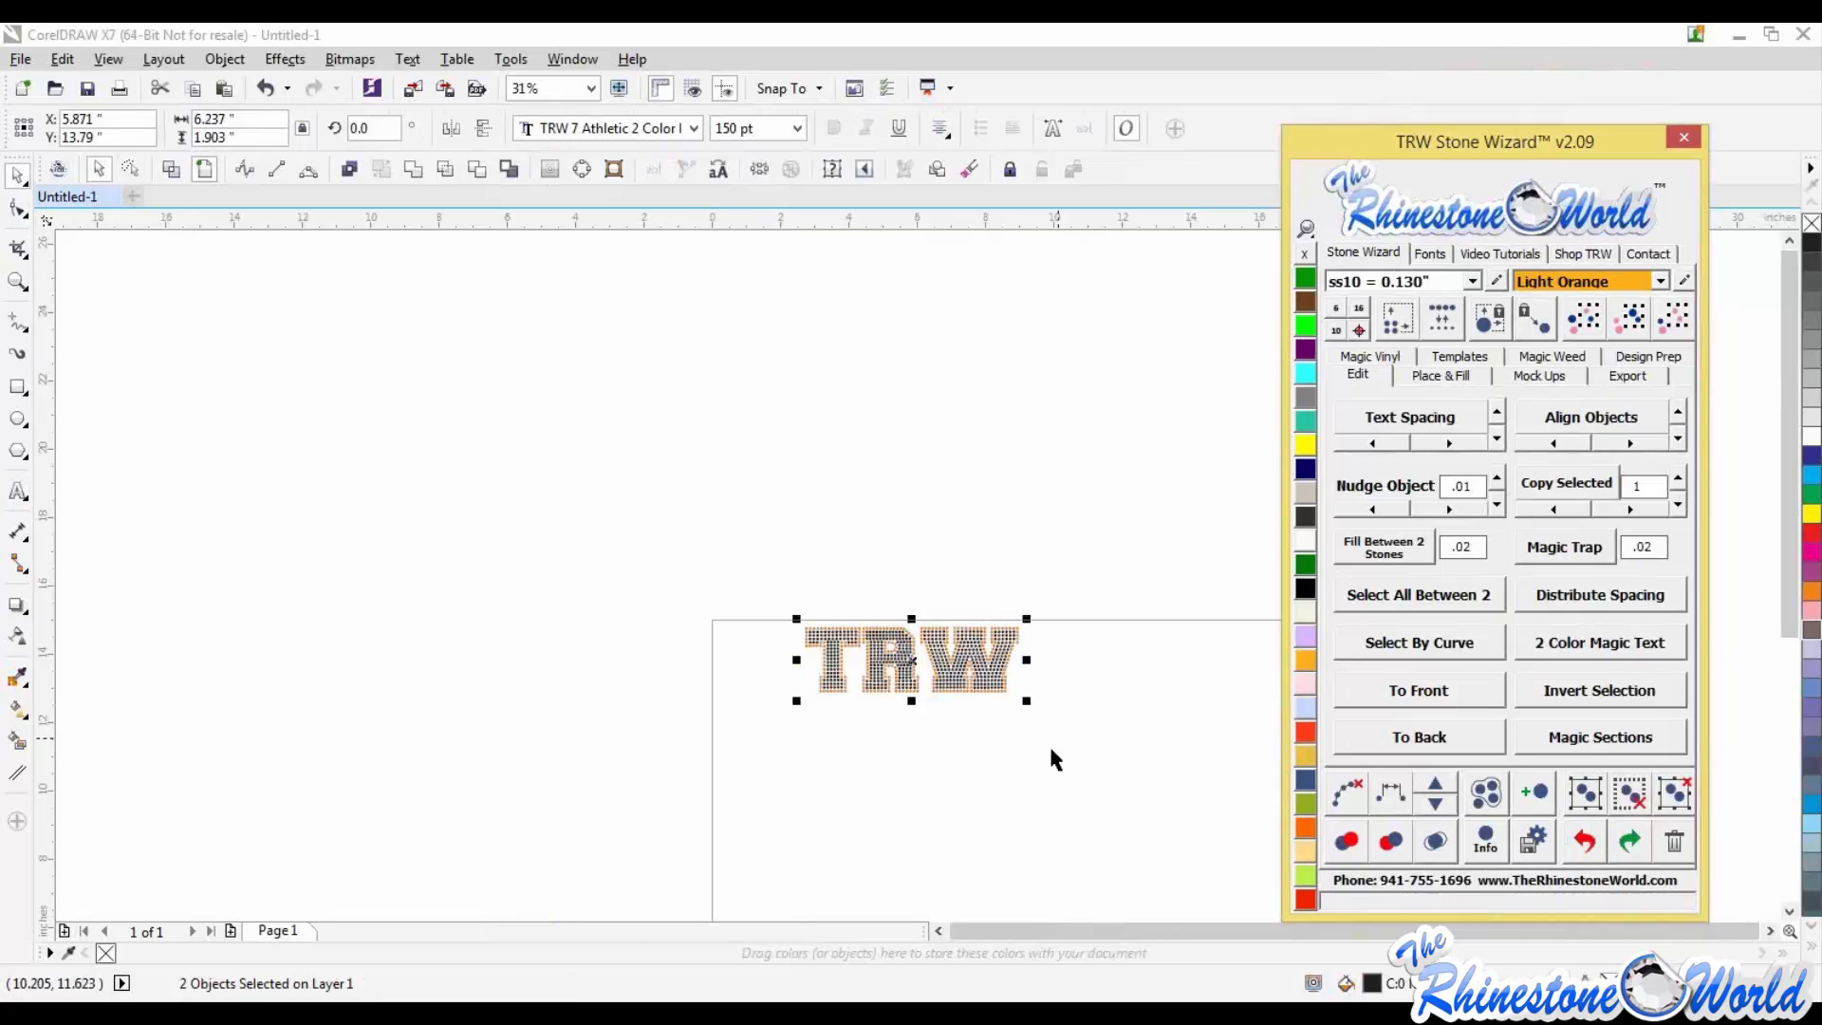
scroll(983, 612, "up", 4)
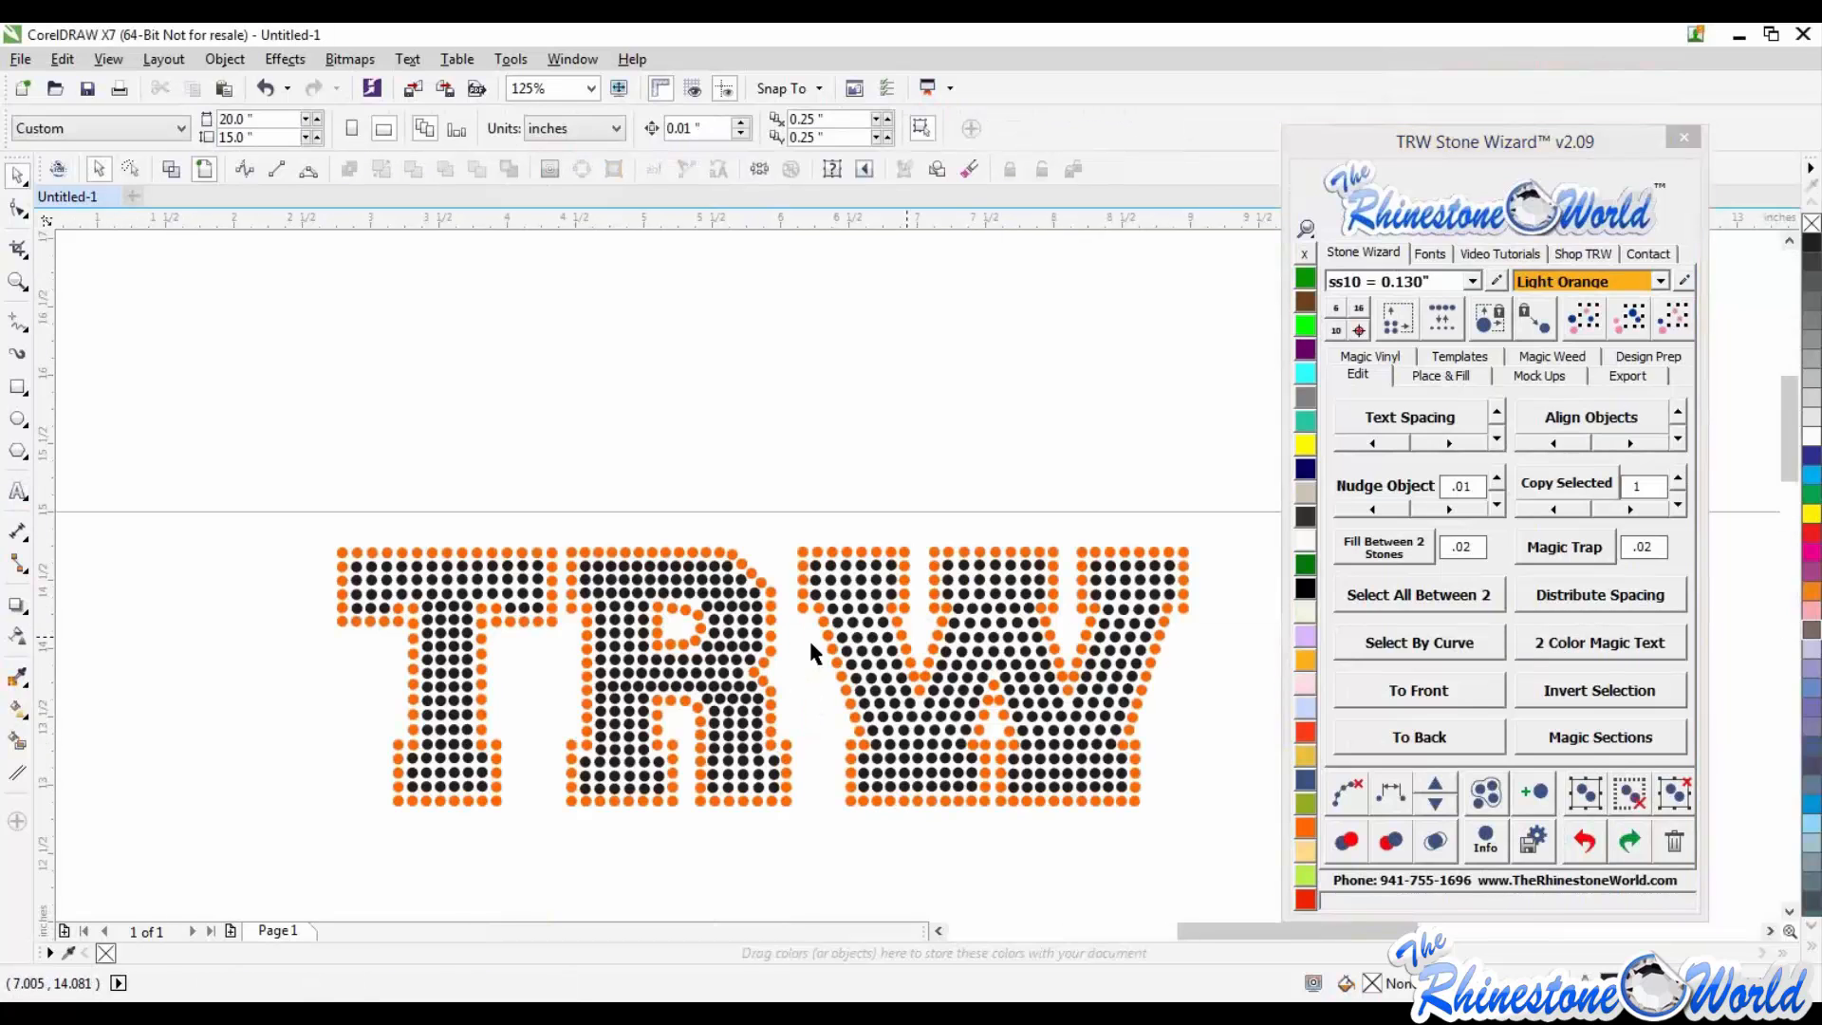
scroll(546, 627, "down", 2)
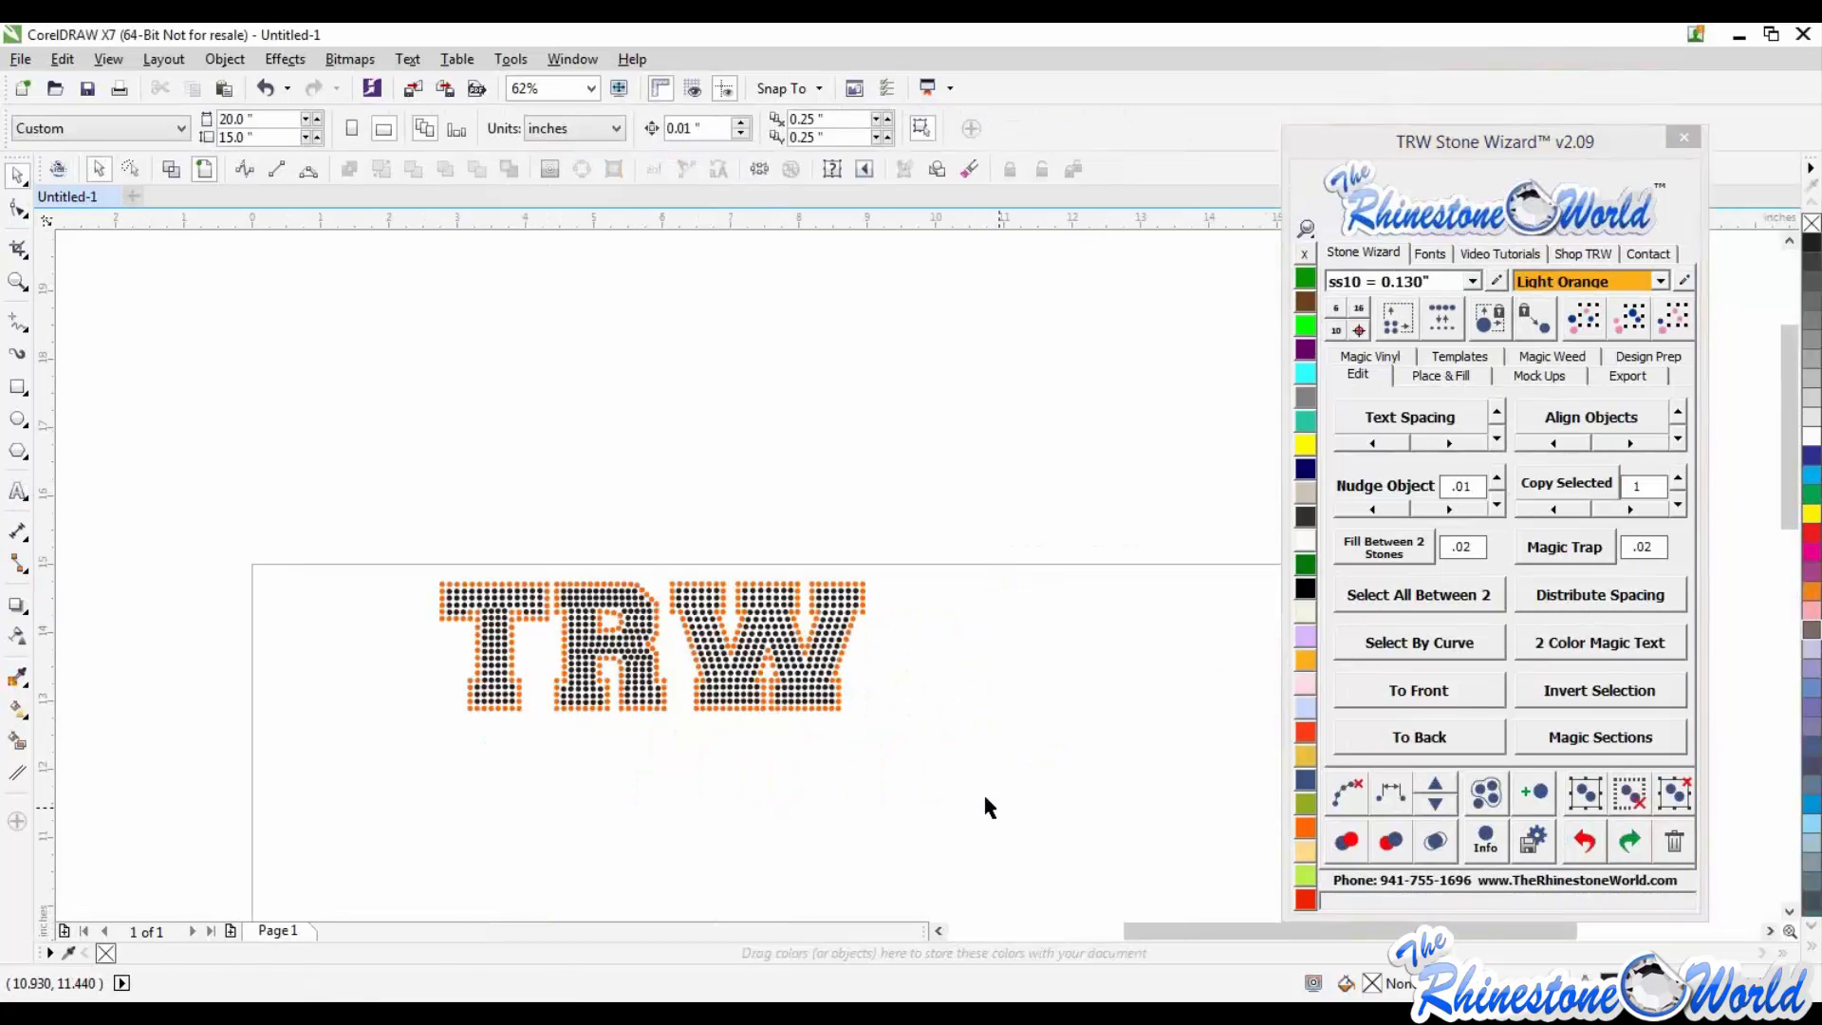
Step: Resize the two-color TRW design to ss10 with stone replacement, check a single stone's size and move the design lower on the page
key("ctrl+a")
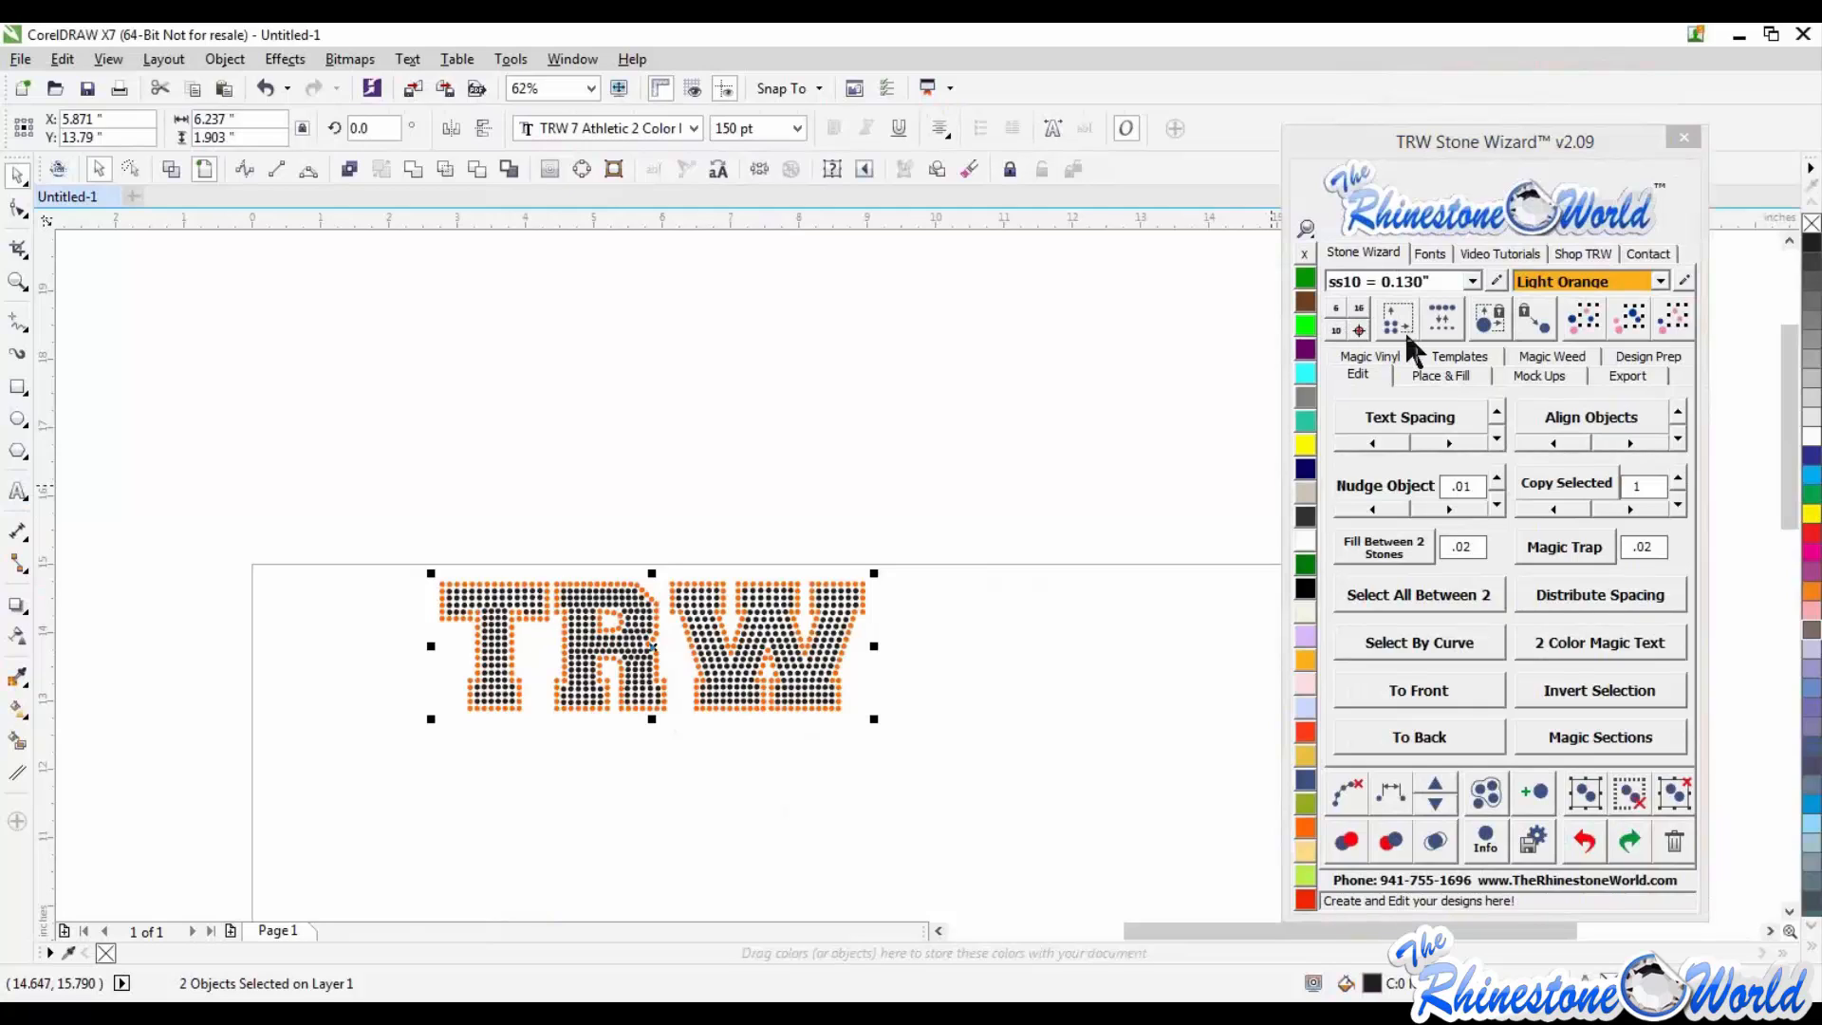
left_click(1336, 331)
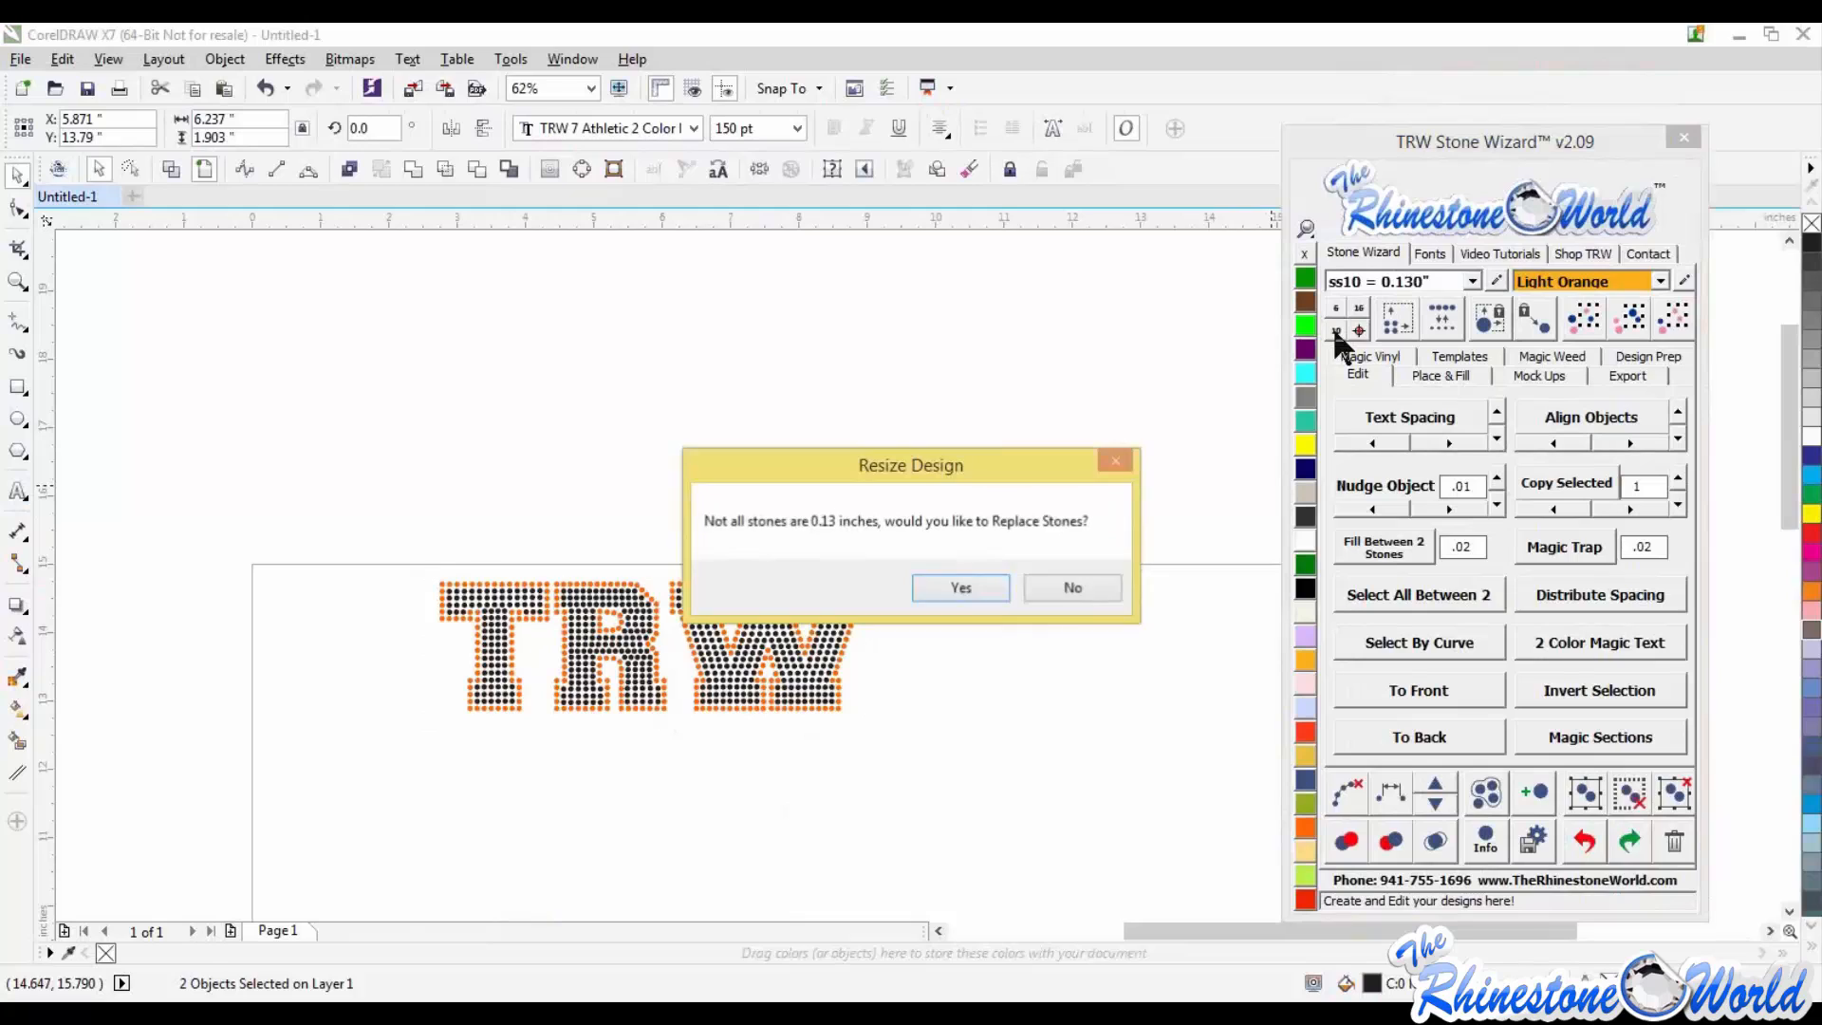
left_click(953, 594)
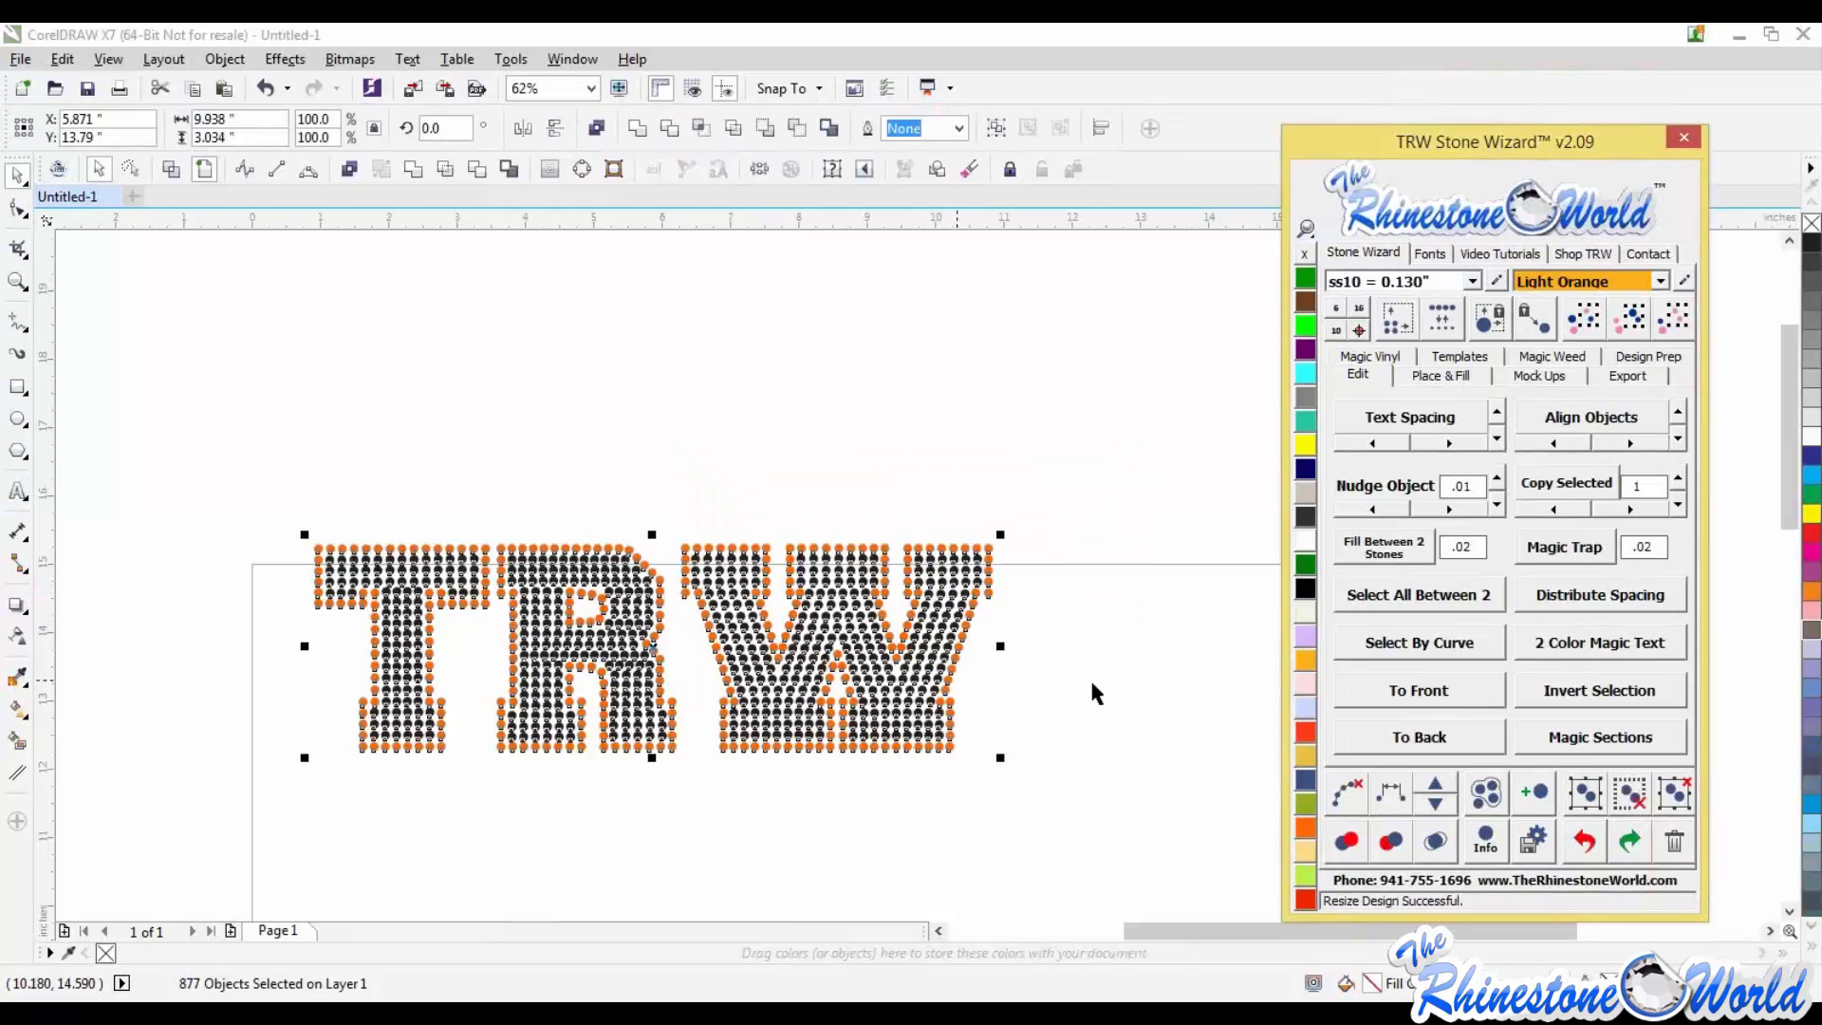
left_click(968, 625)
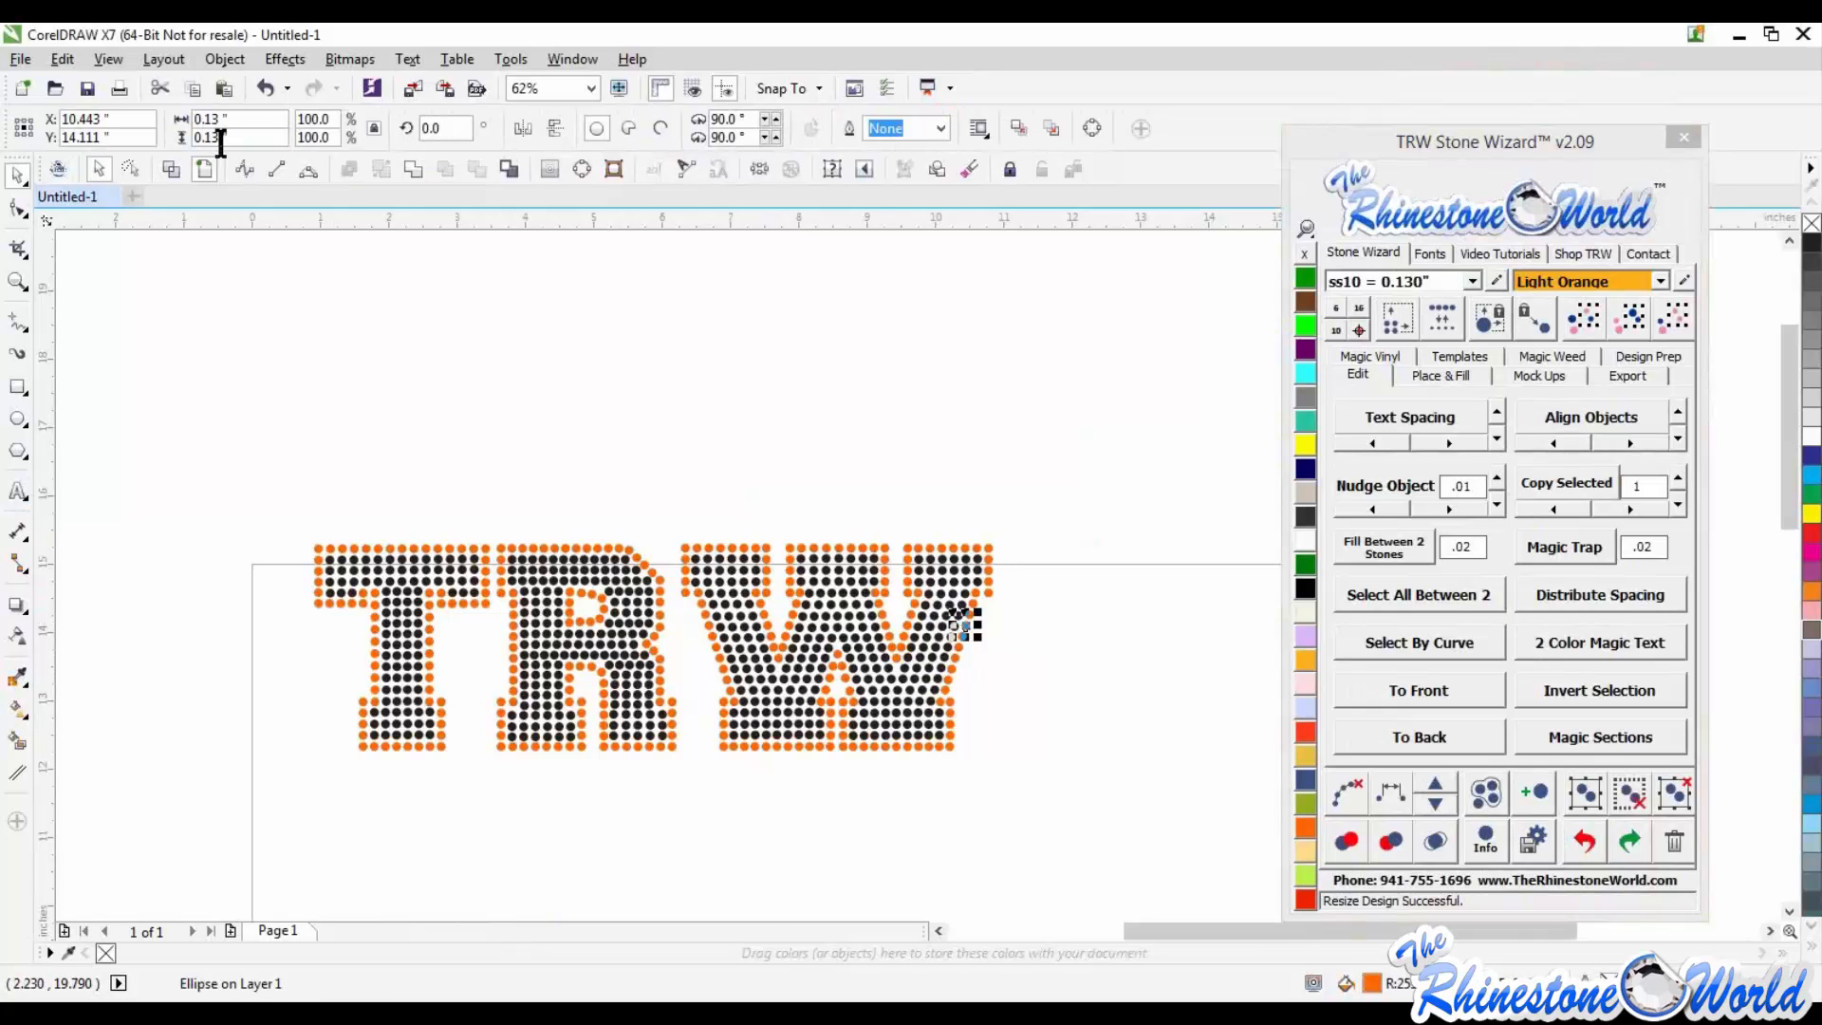
left_click_drag(246, 442, 1014, 818)
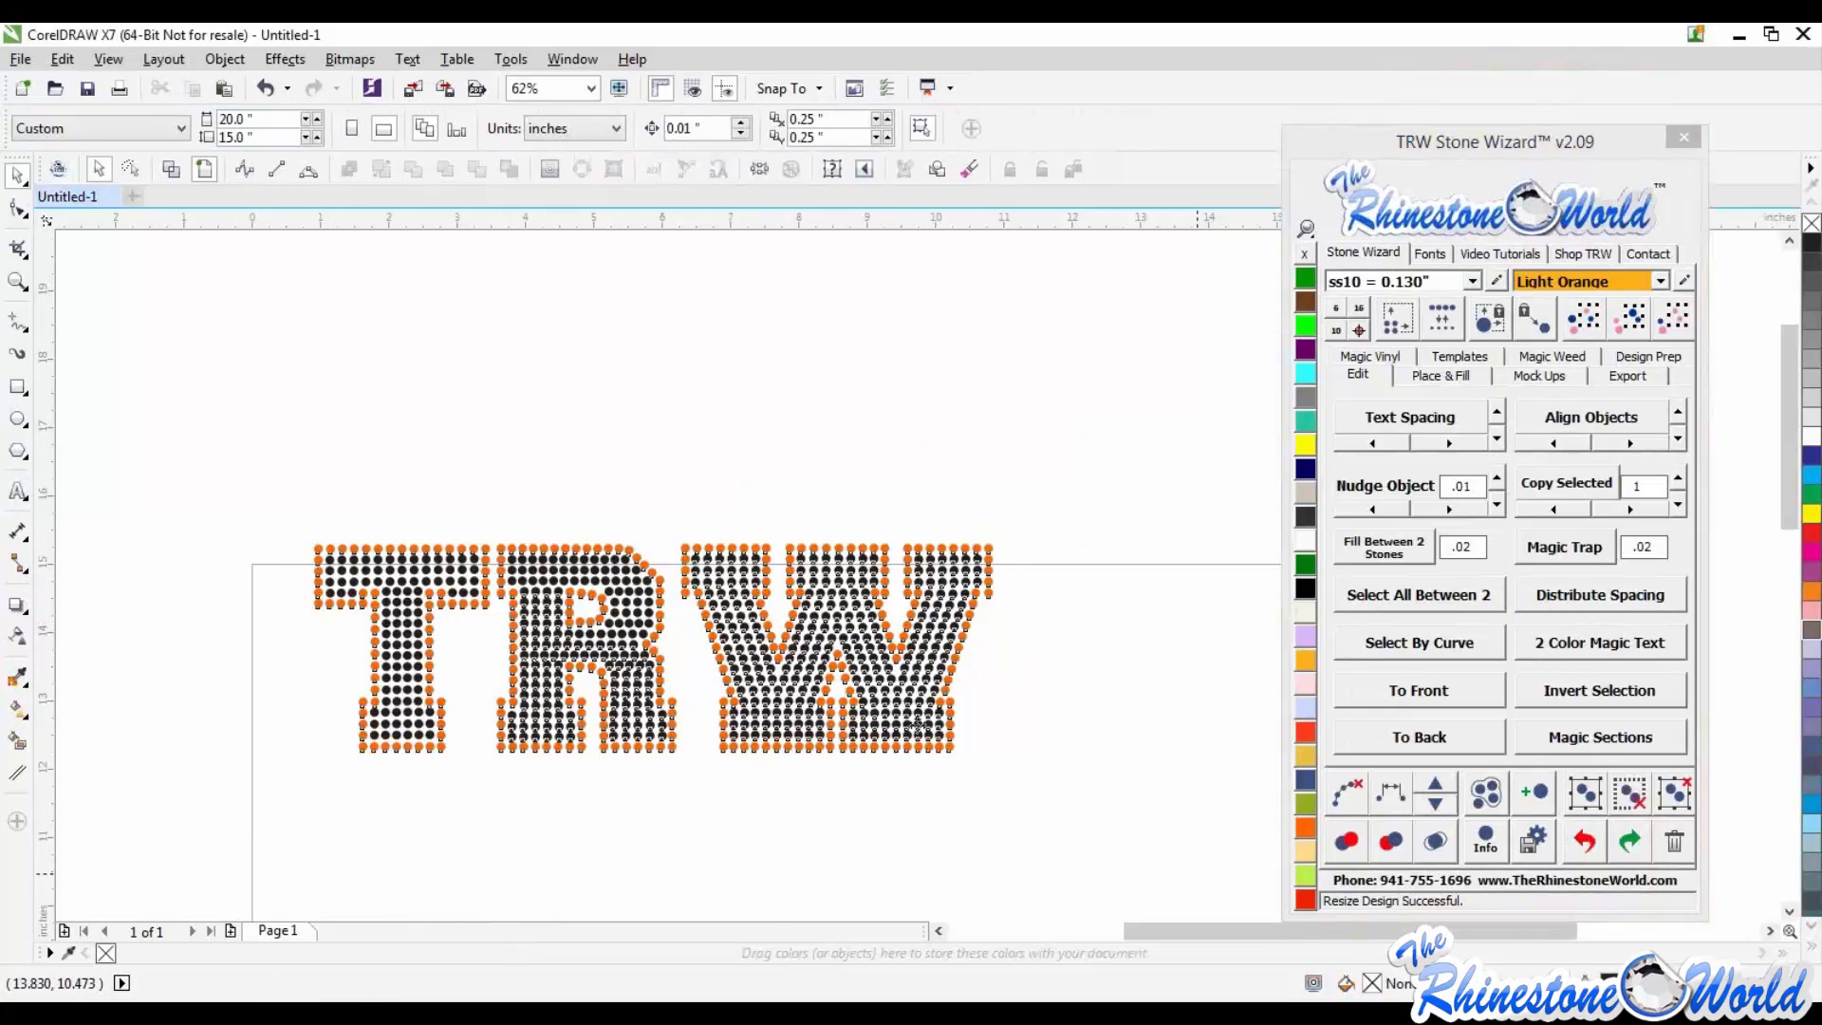
left_click_drag(778, 659, 767, 730)
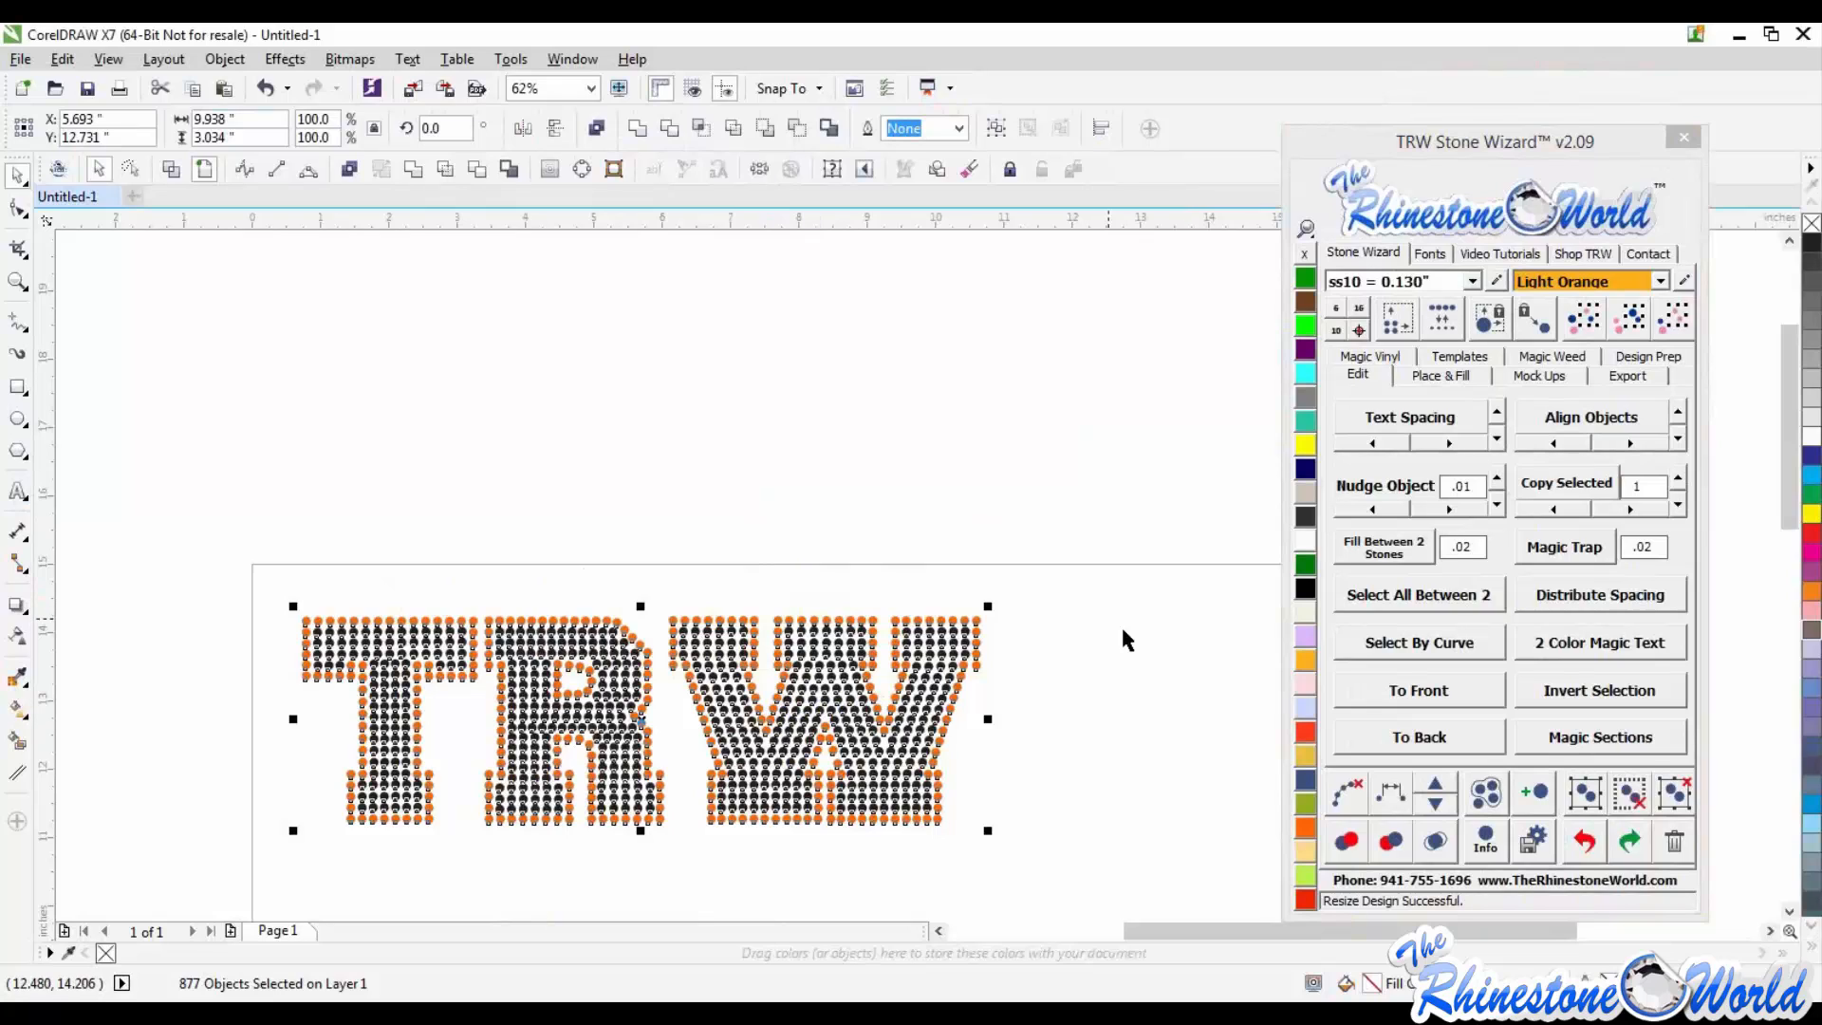
Step: Undo the move, the ss10 resize and the two-color conversion, back to the plain TRW text
left_click(898, 427)
left_click(1586, 841)
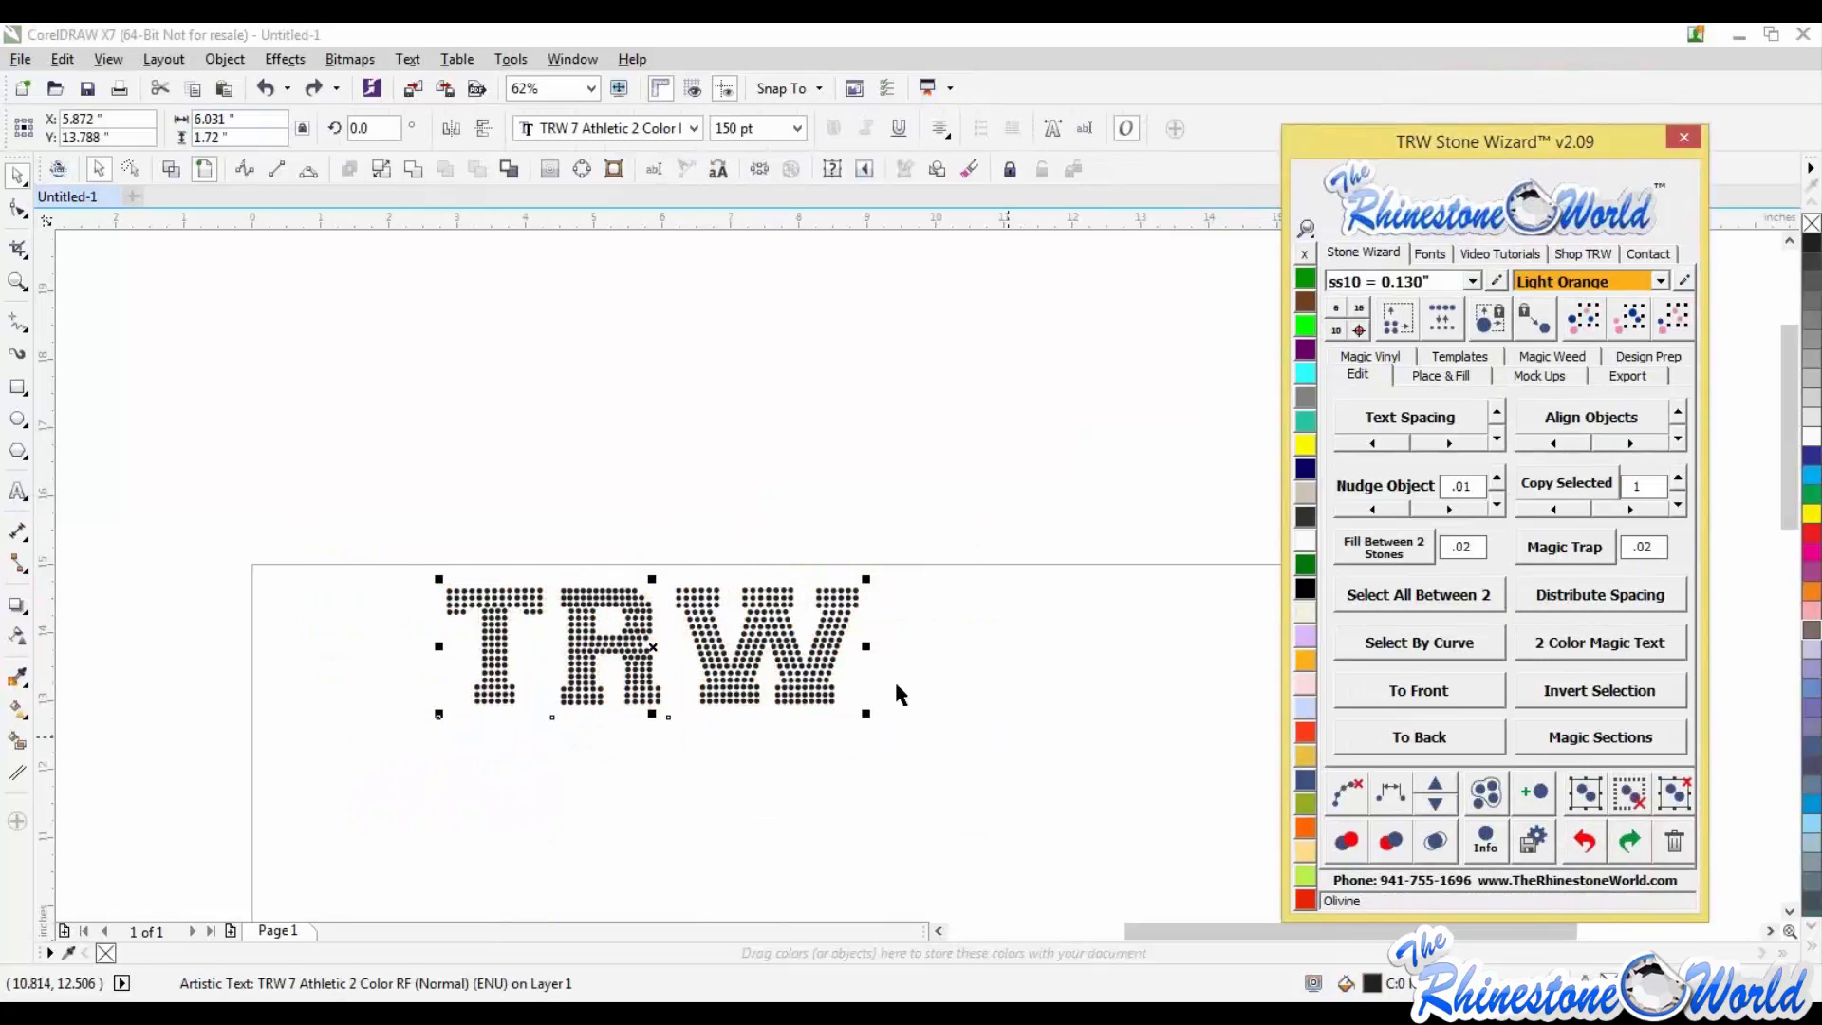
left_click(894, 679)
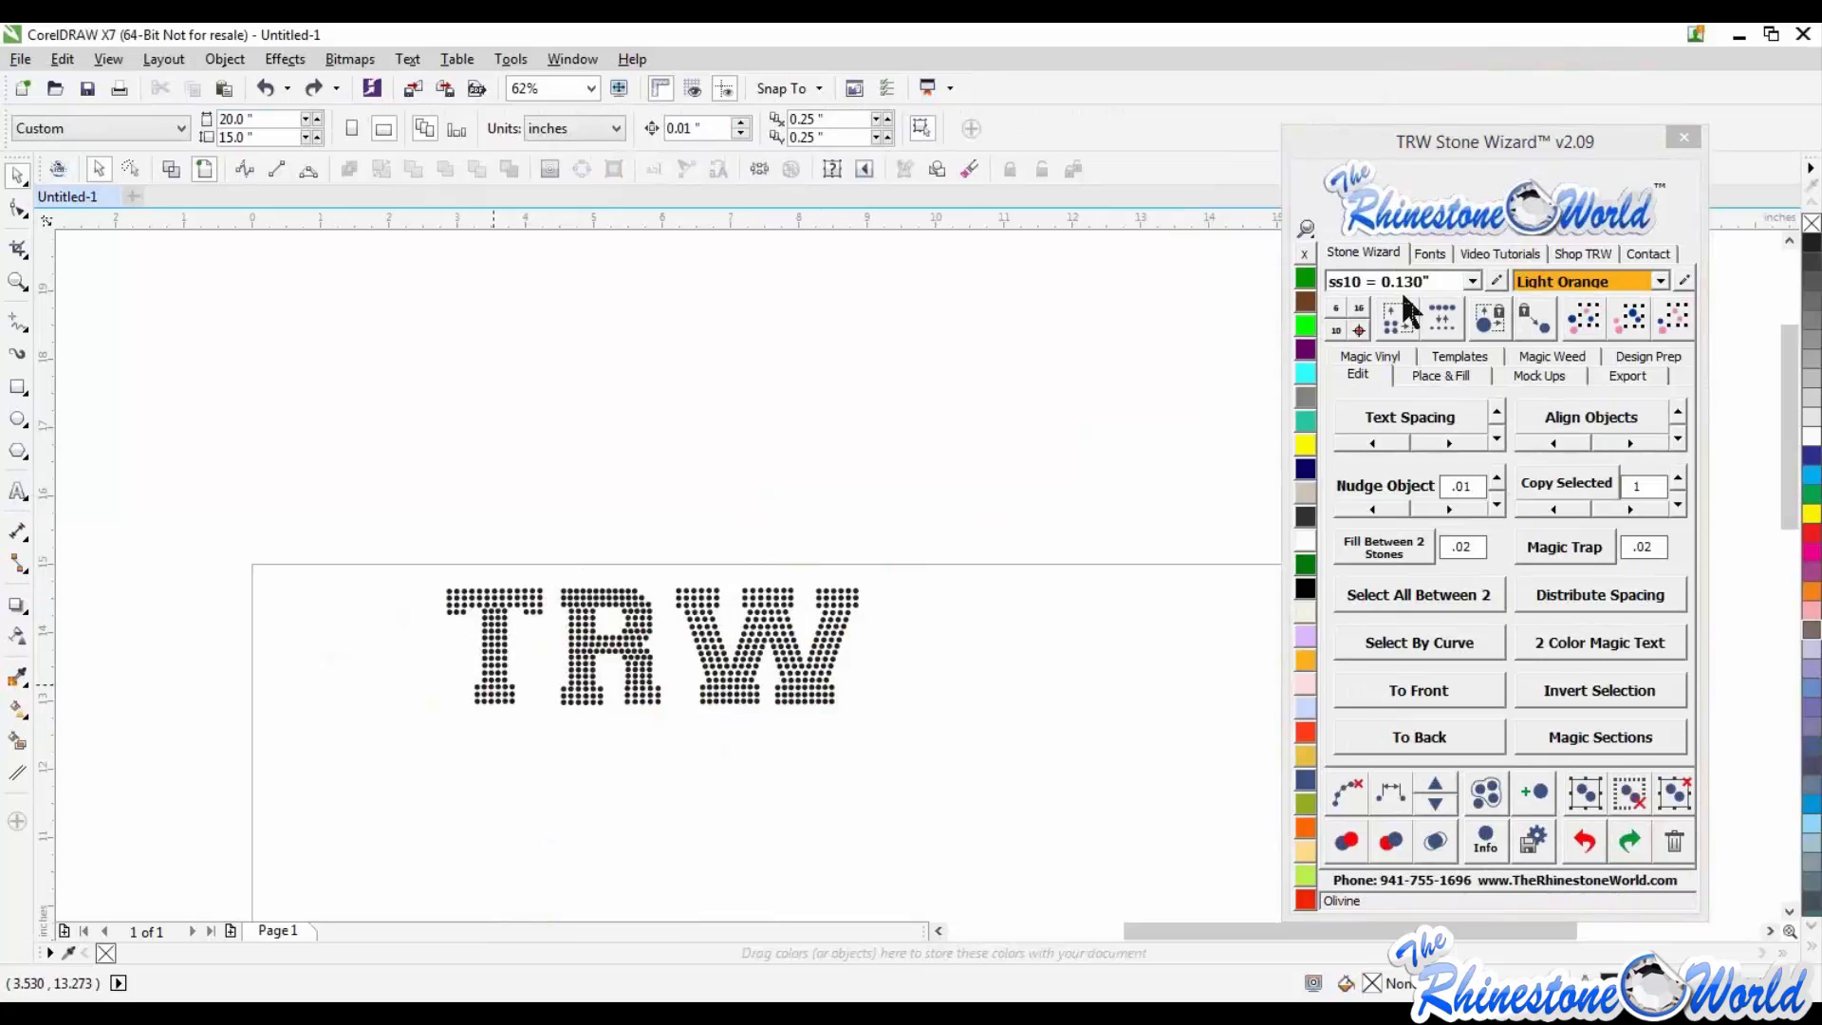
left_click(1431, 252)
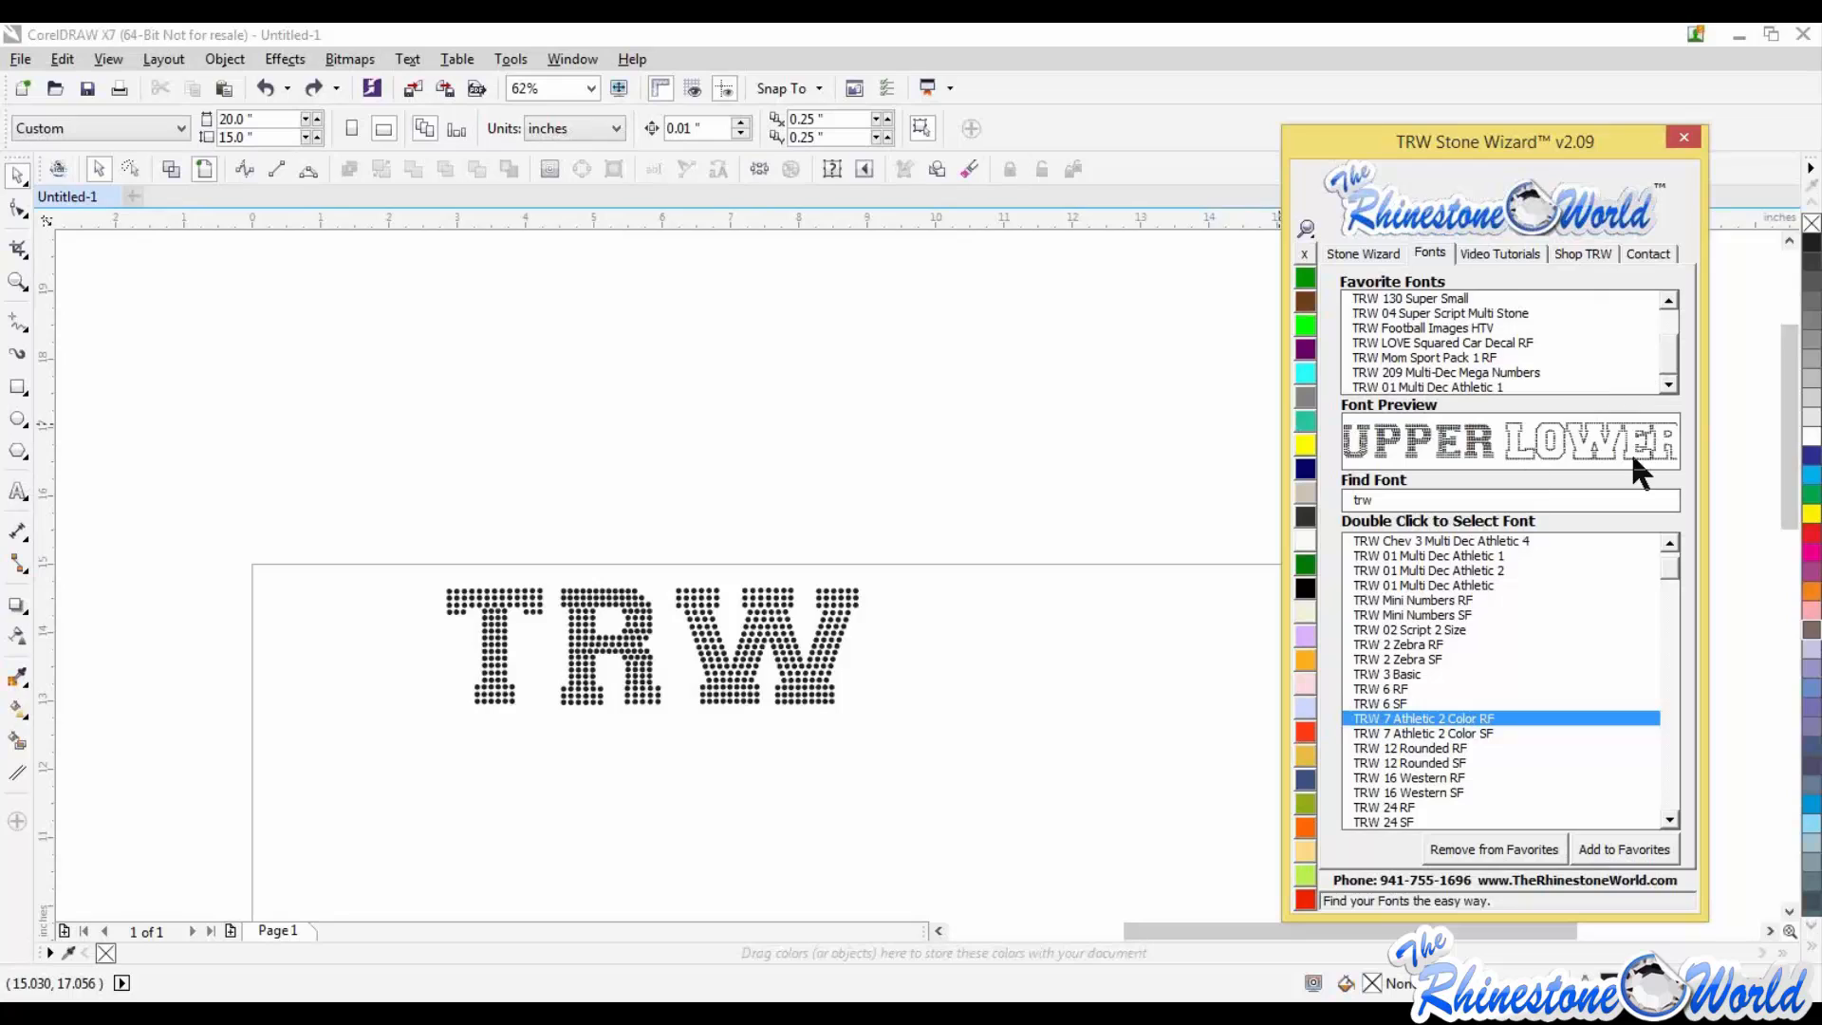
left_click(1361, 251)
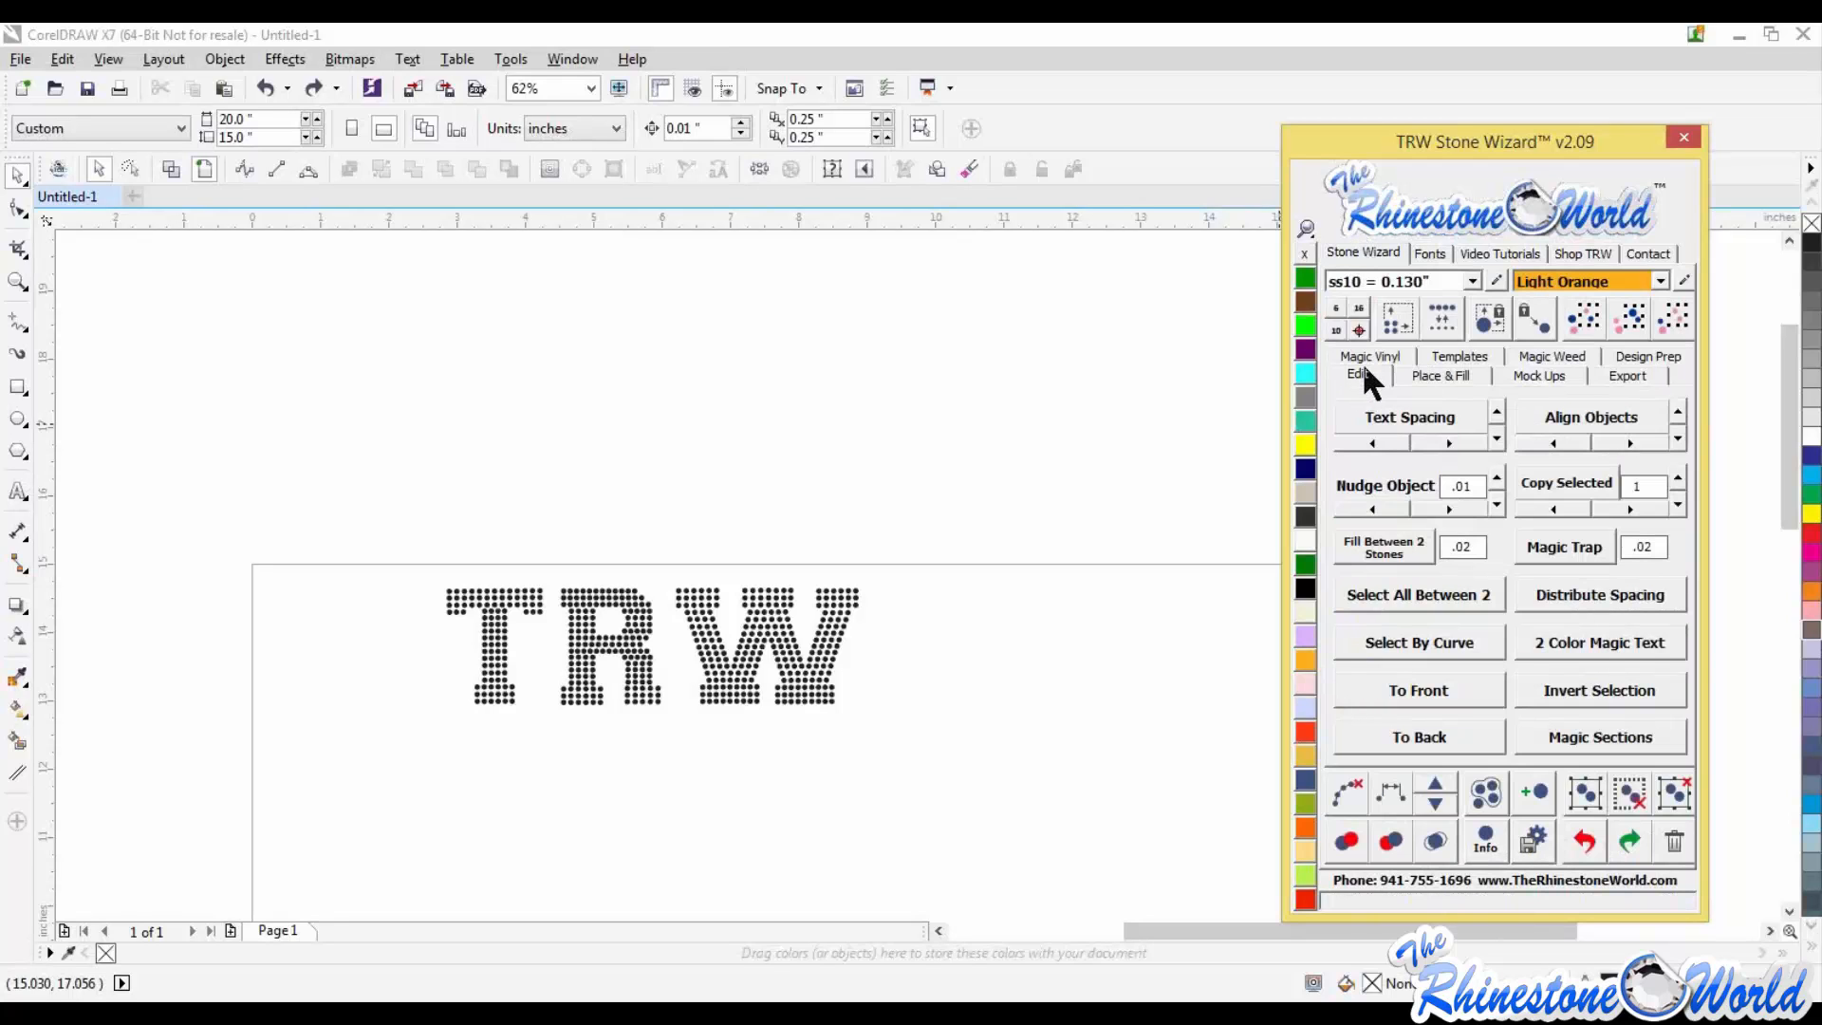
left_click(1430, 253)
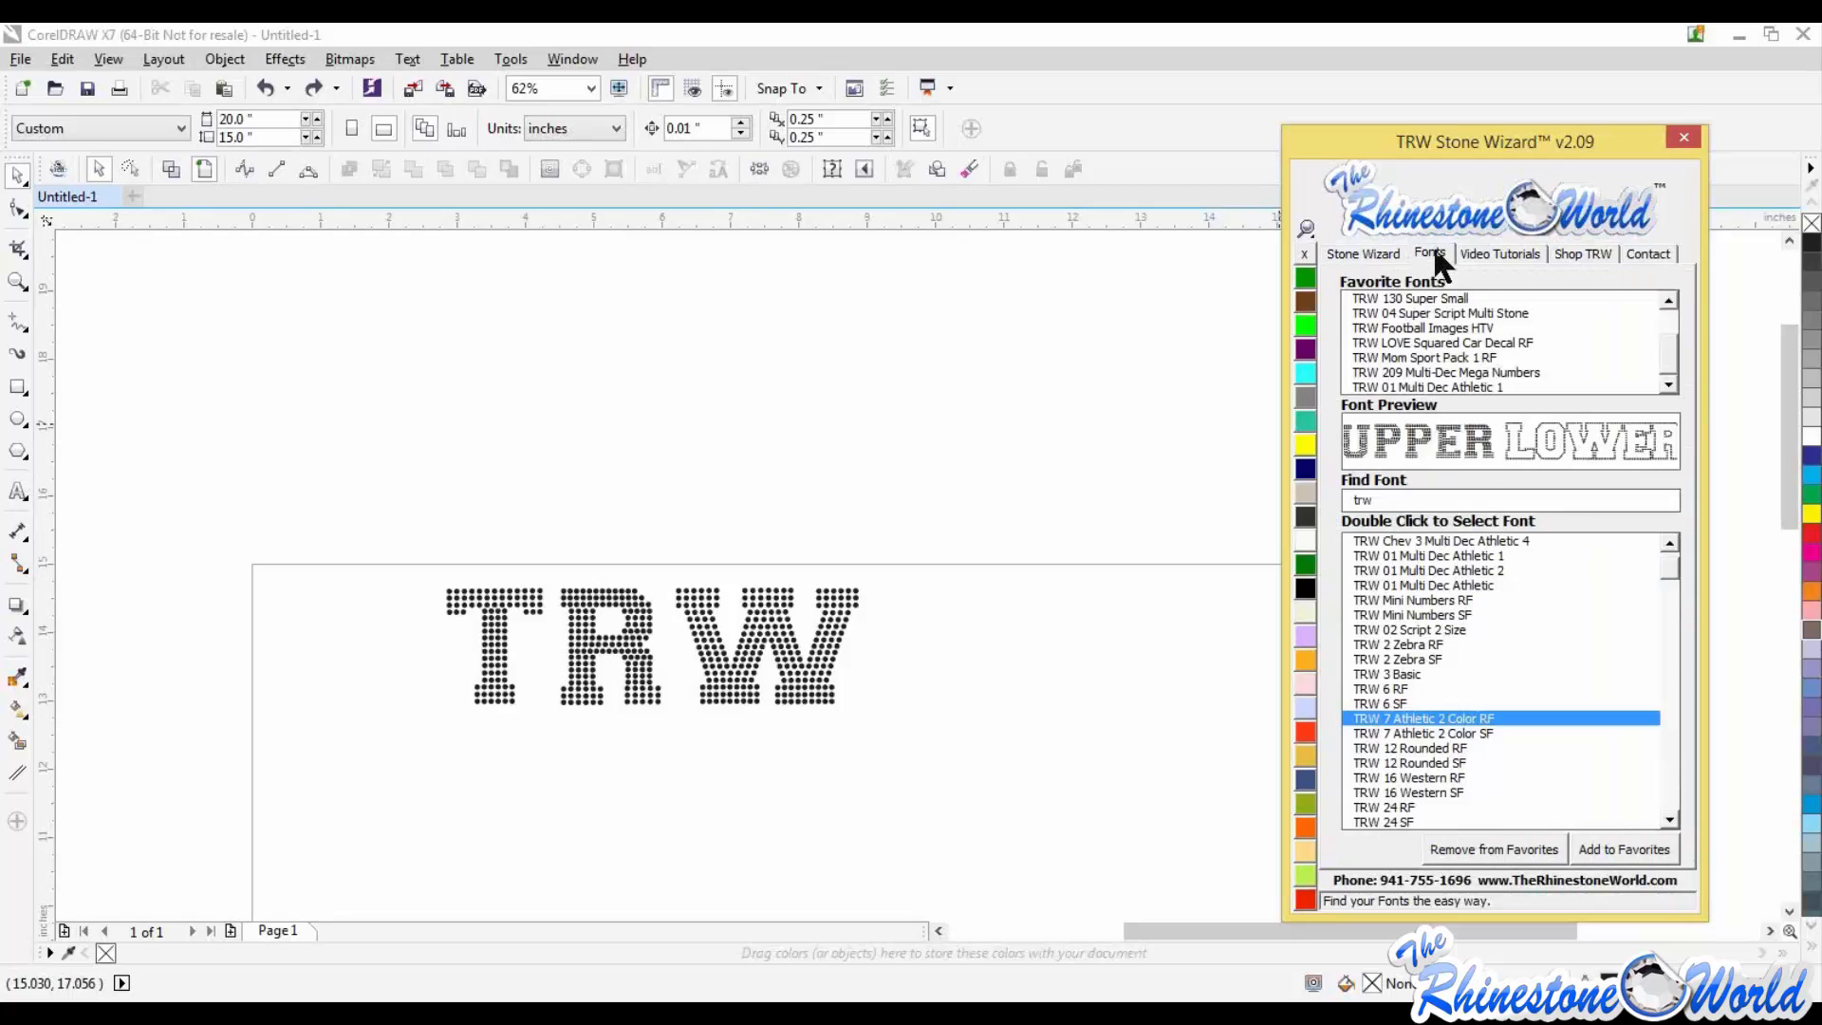
left_click(1364, 253)
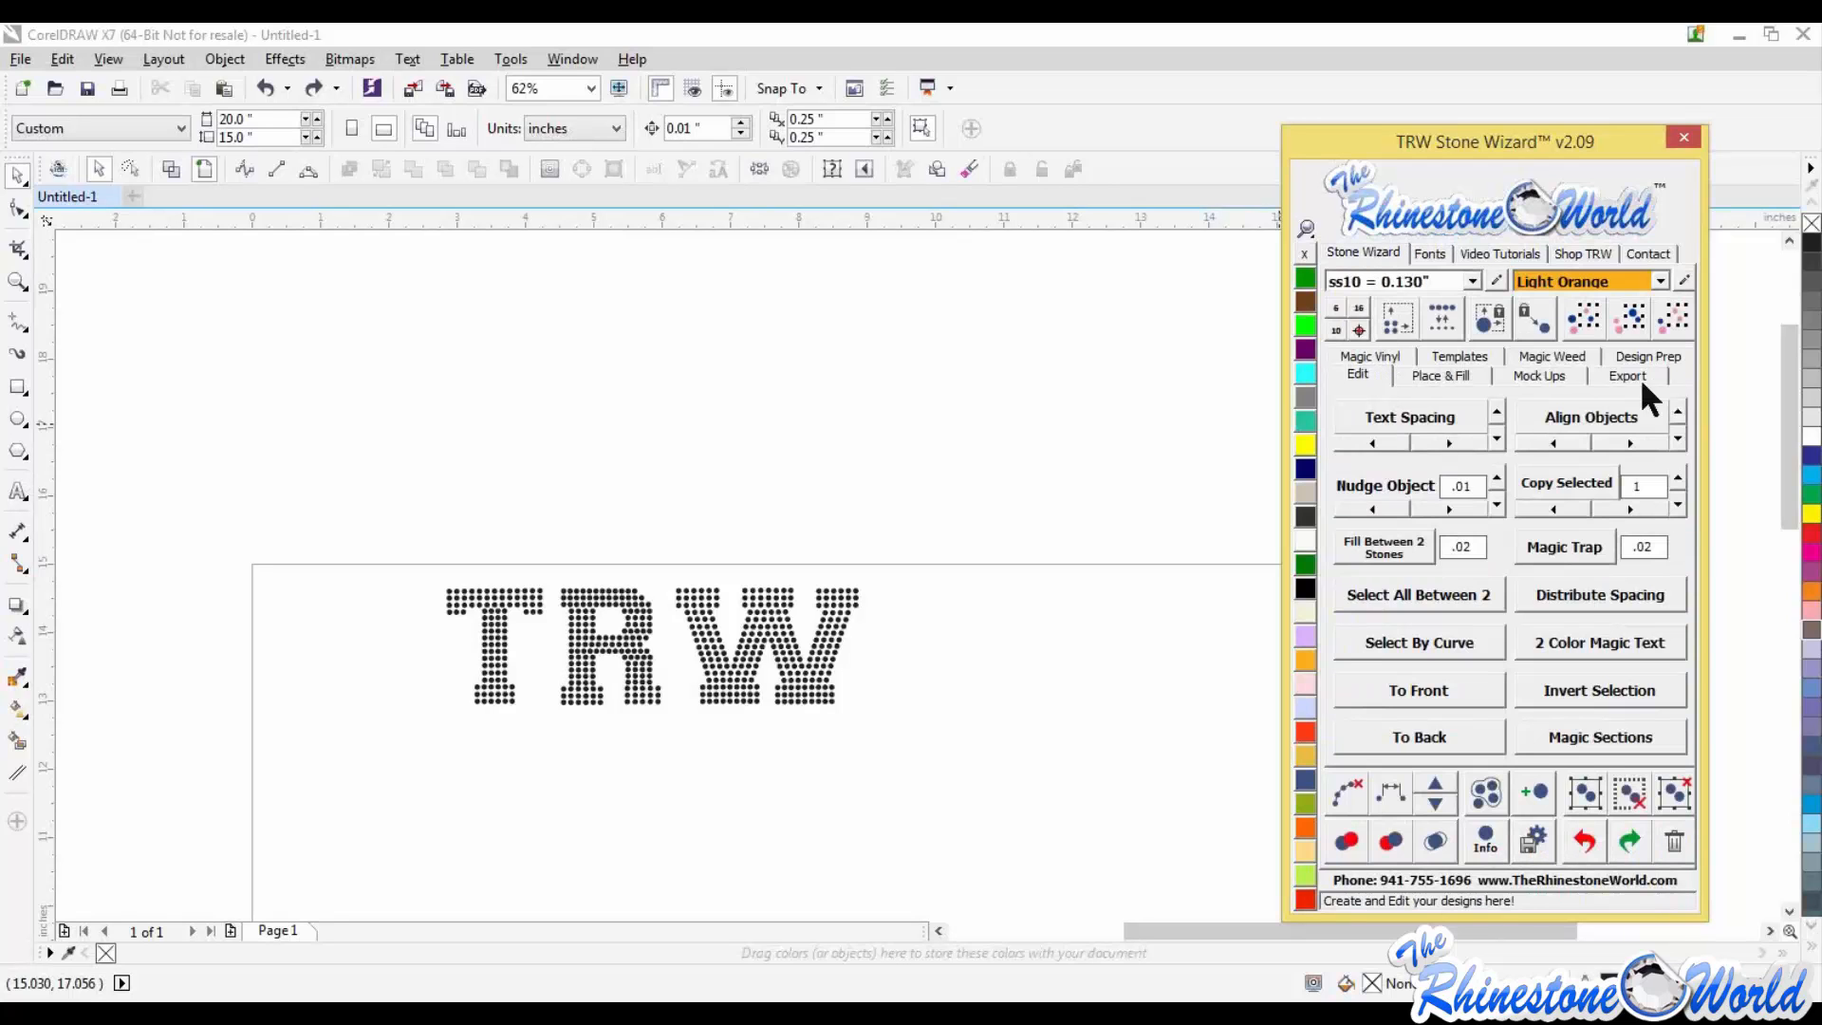
left_click(1414, 376)
left_click(1363, 372)
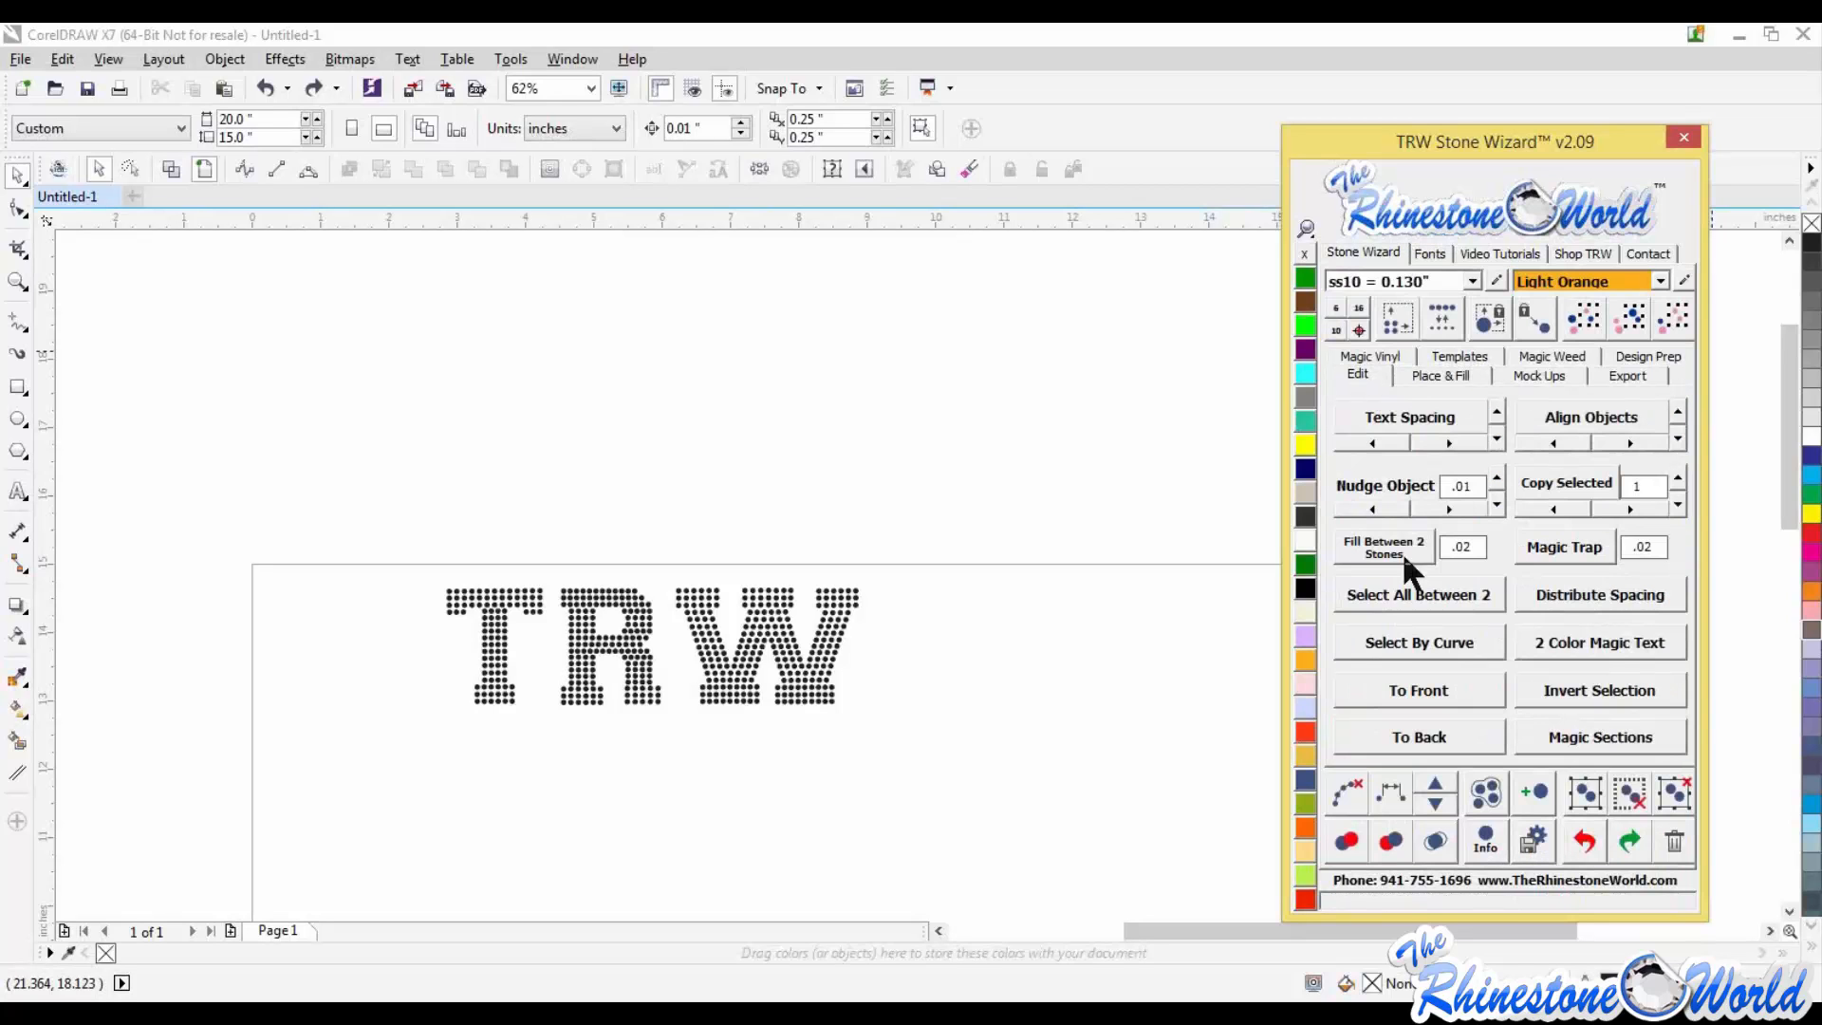
Step: Select the TRW text and apply 2 Color Magic Text to it with the color Light Orange
left_click(1589, 642)
left_click_drag(320, 483, 982, 767)
left_click(1589, 641)
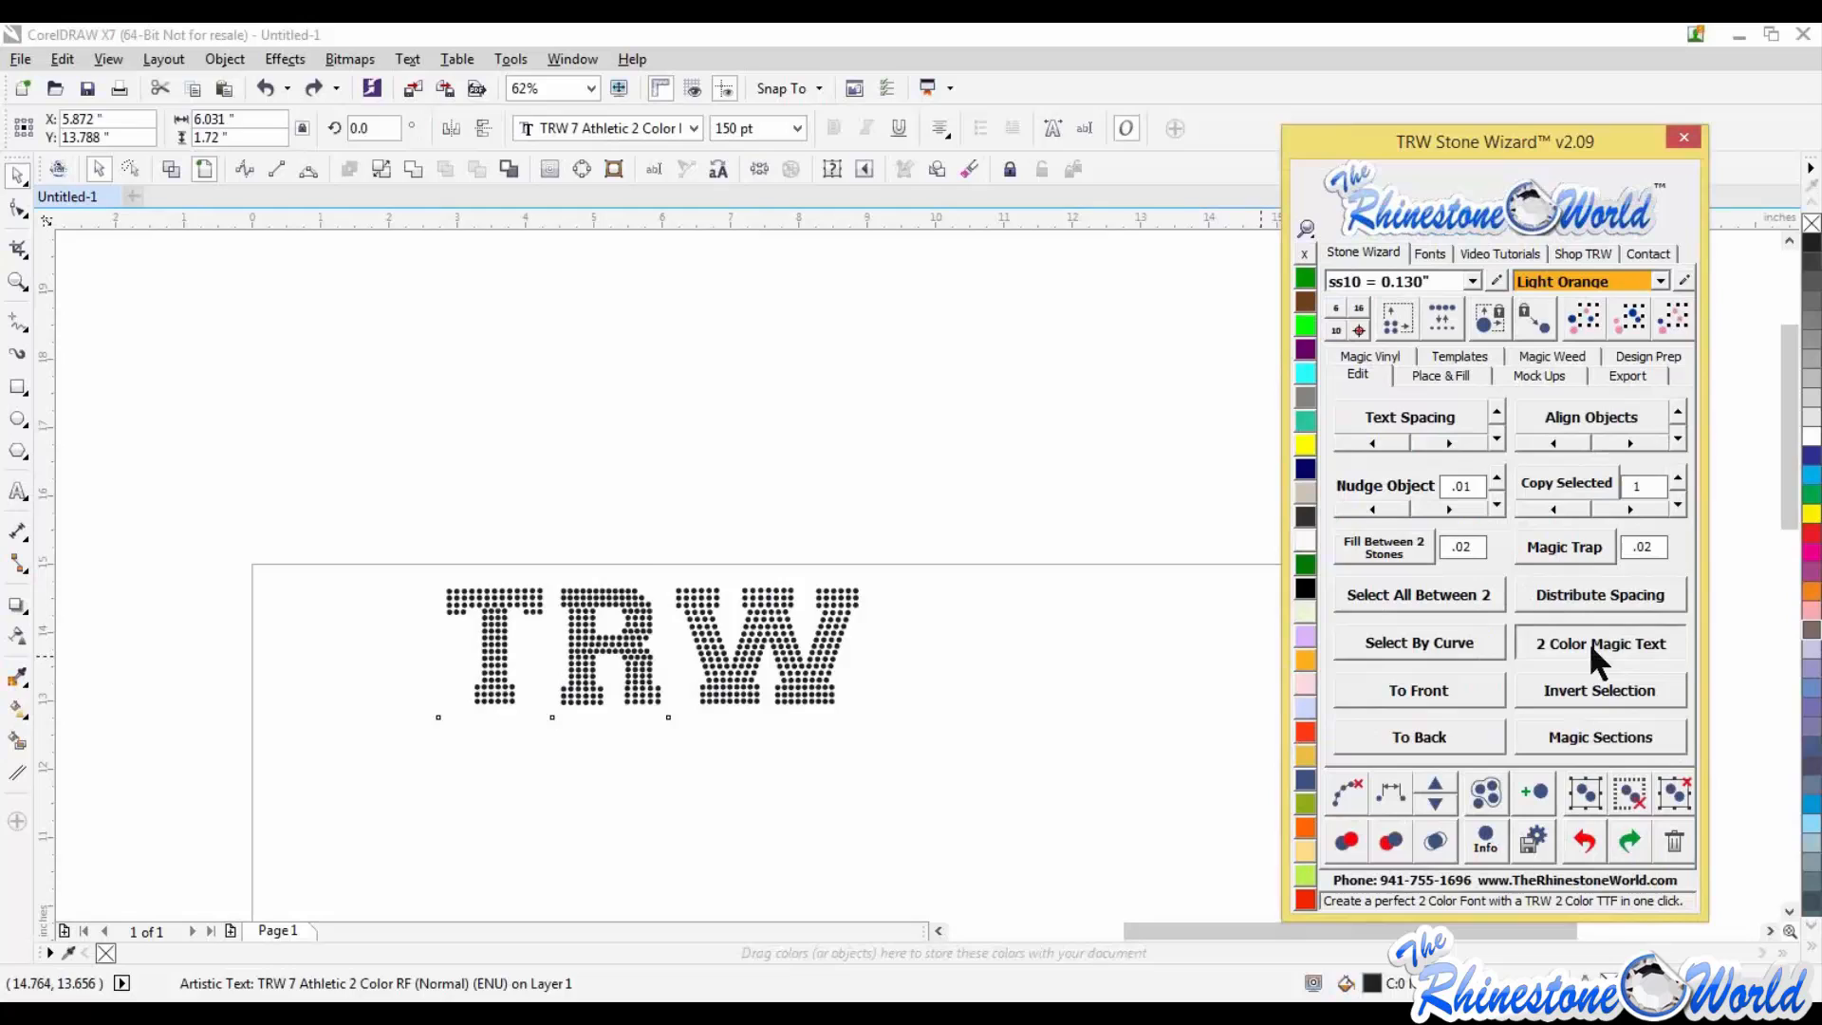
left_click(1072, 682)
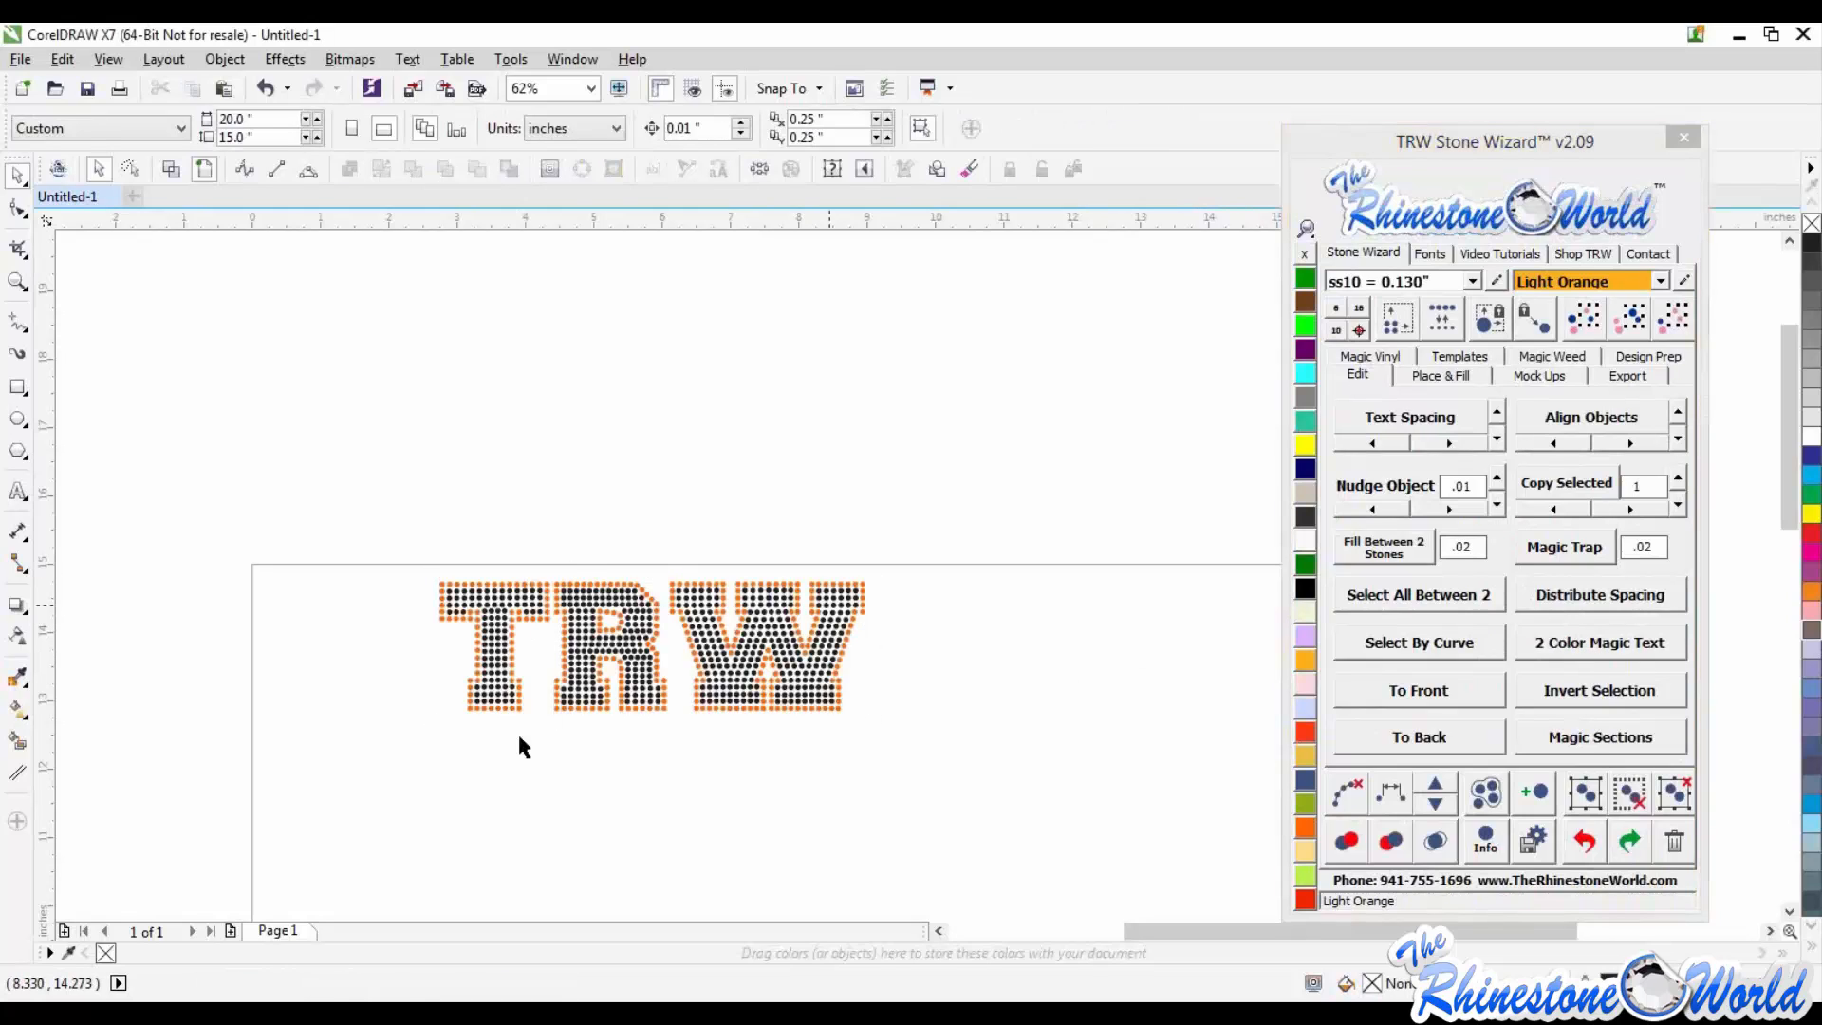
Step: Resize the whole two-color TRW design to ss10, accepting stone replacement, and place it lower so it lies fully on the page
left_click_drag(368, 523, 1070, 794)
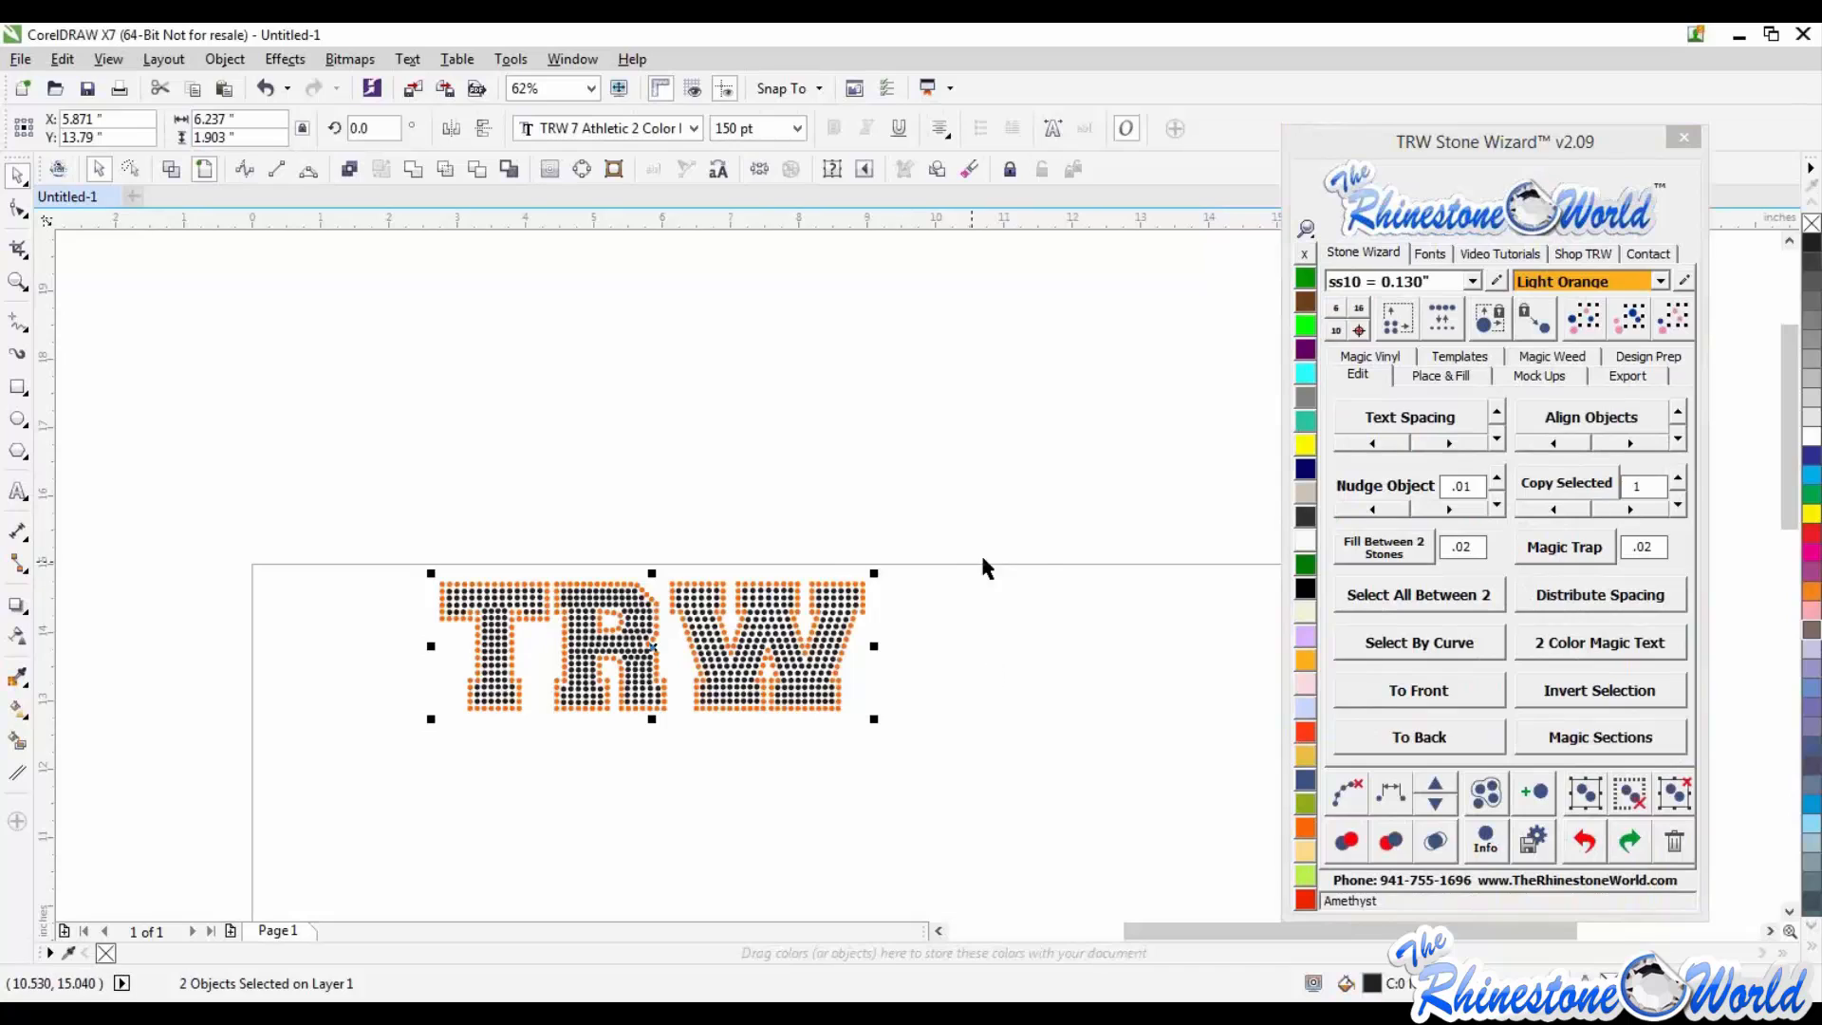
left_click(1331, 330)
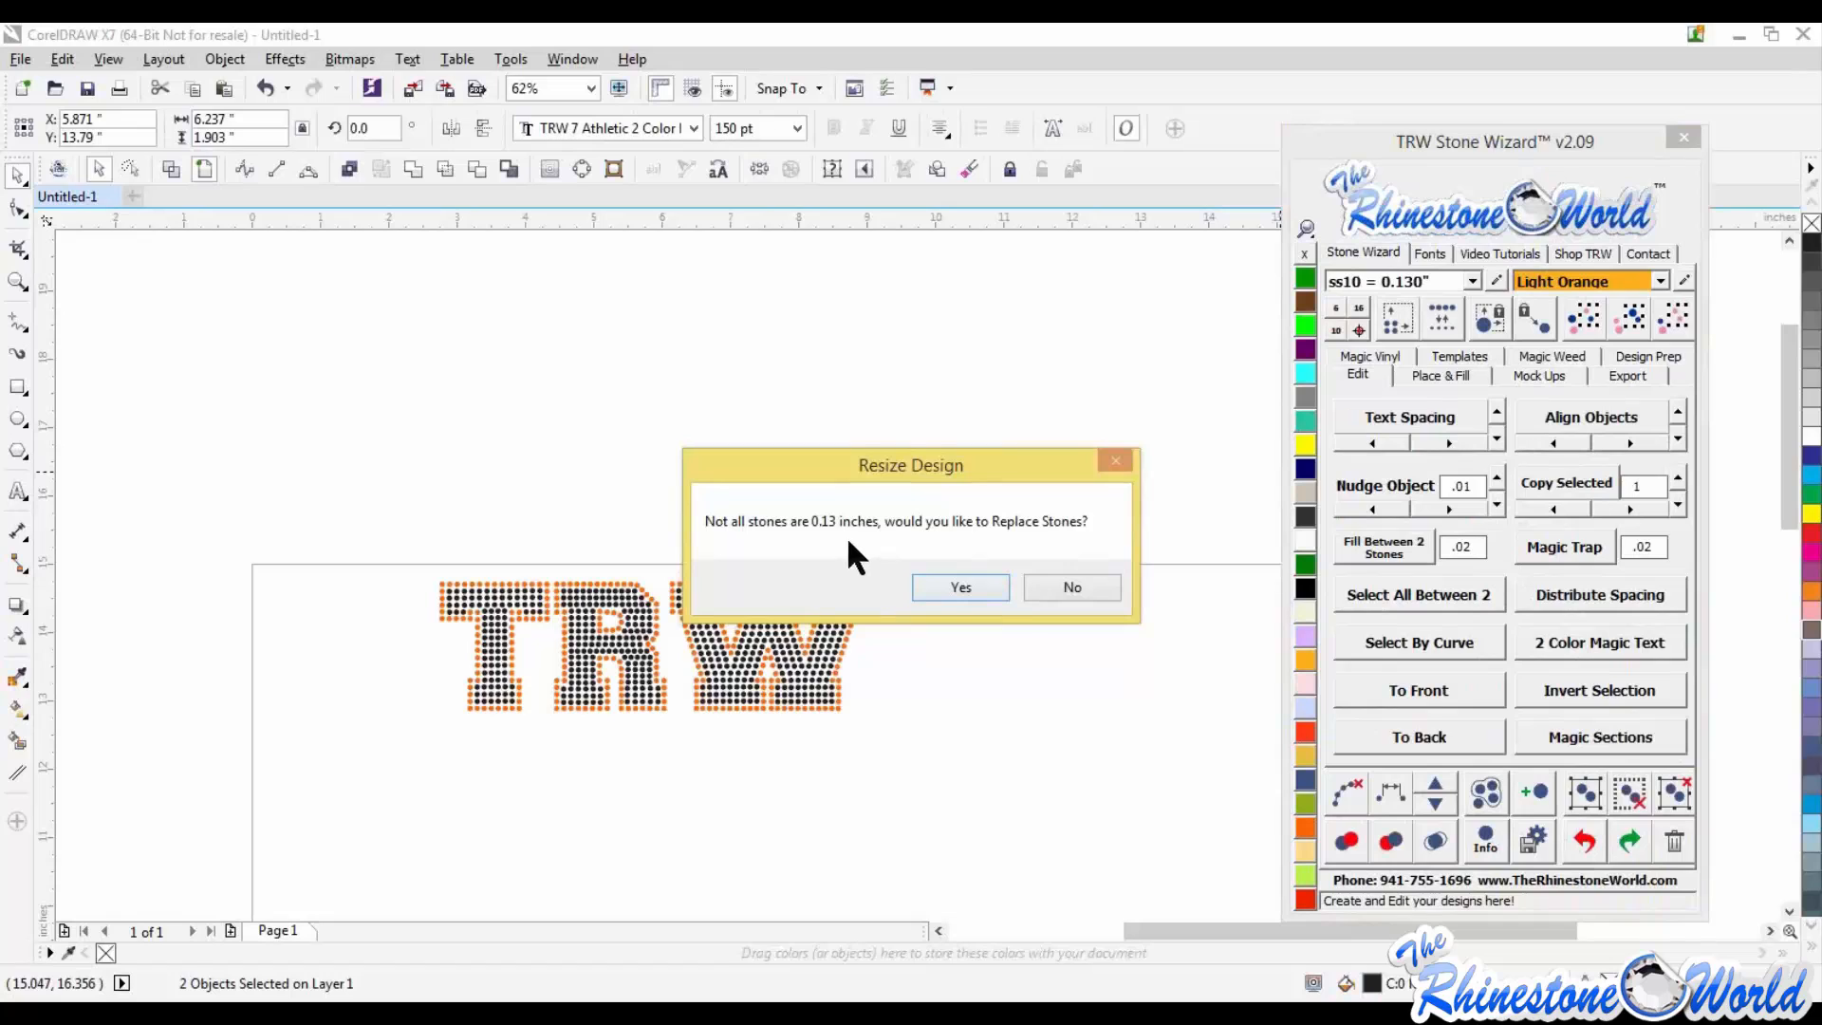
left_click(997, 586)
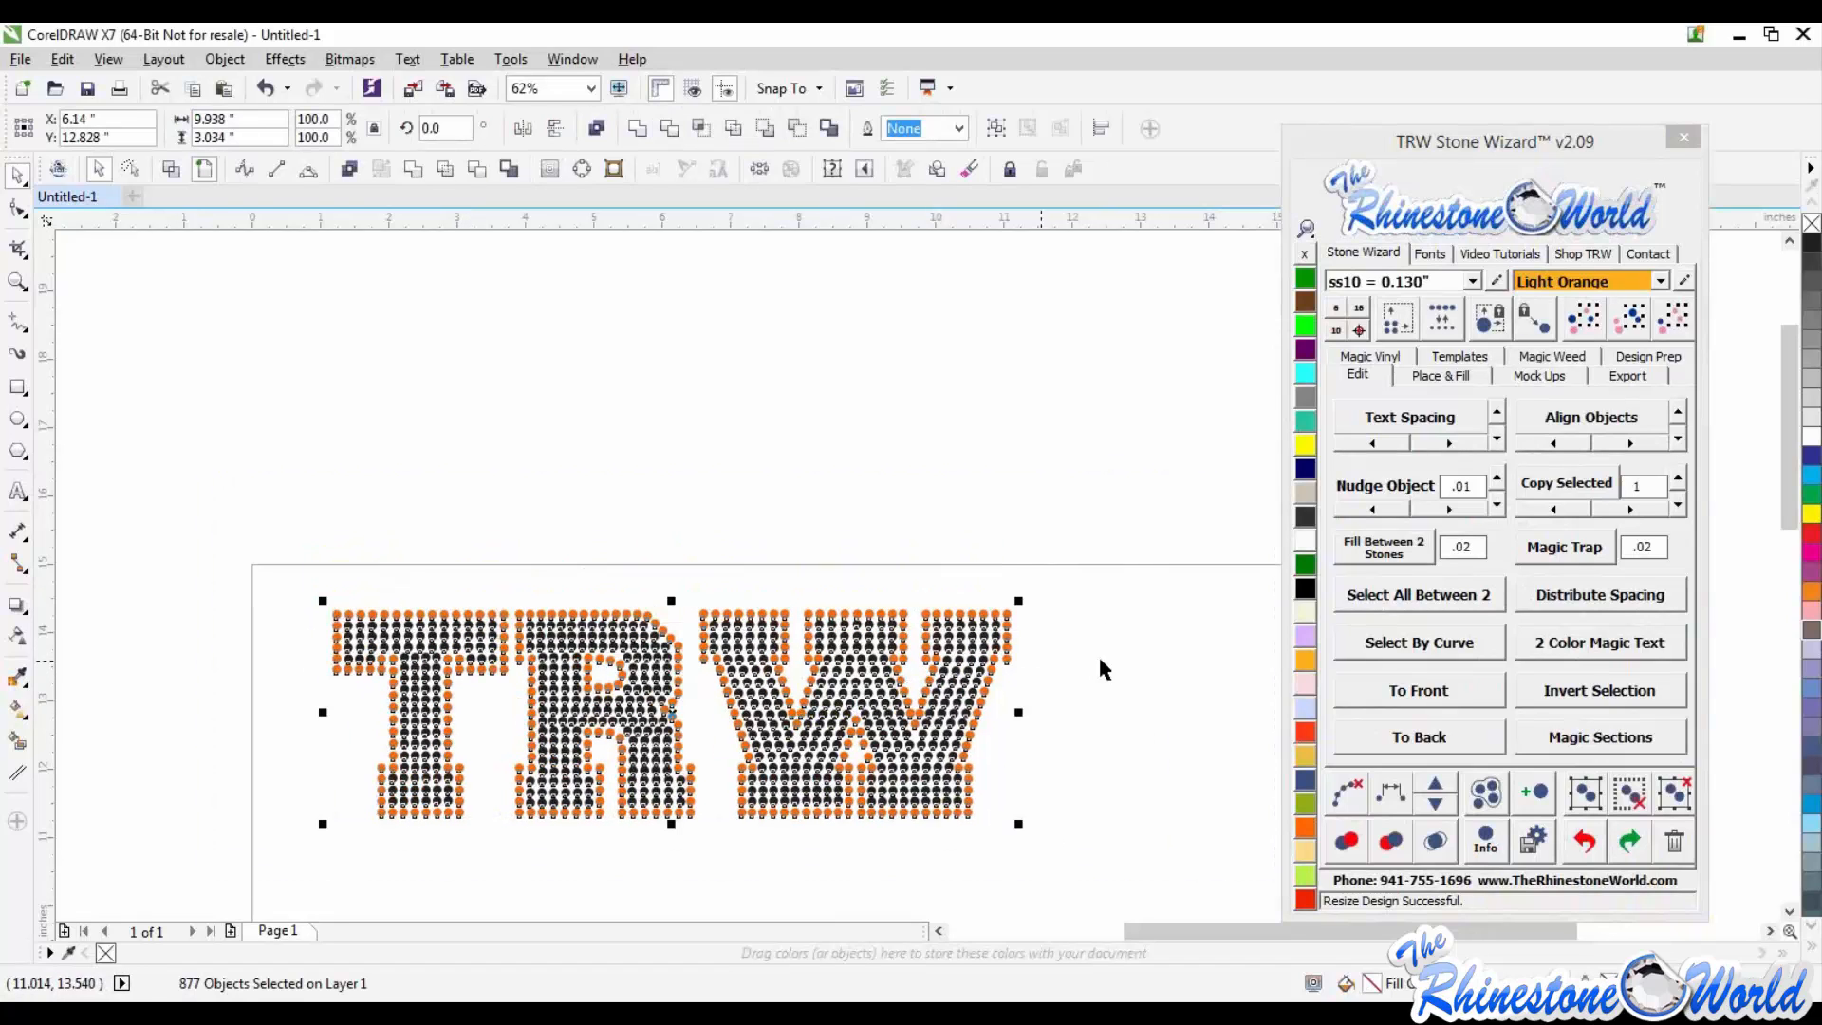
Step: Resize the whole TRW stone design to ss6 and check the size of one black stone in the W
left_click(1337, 308)
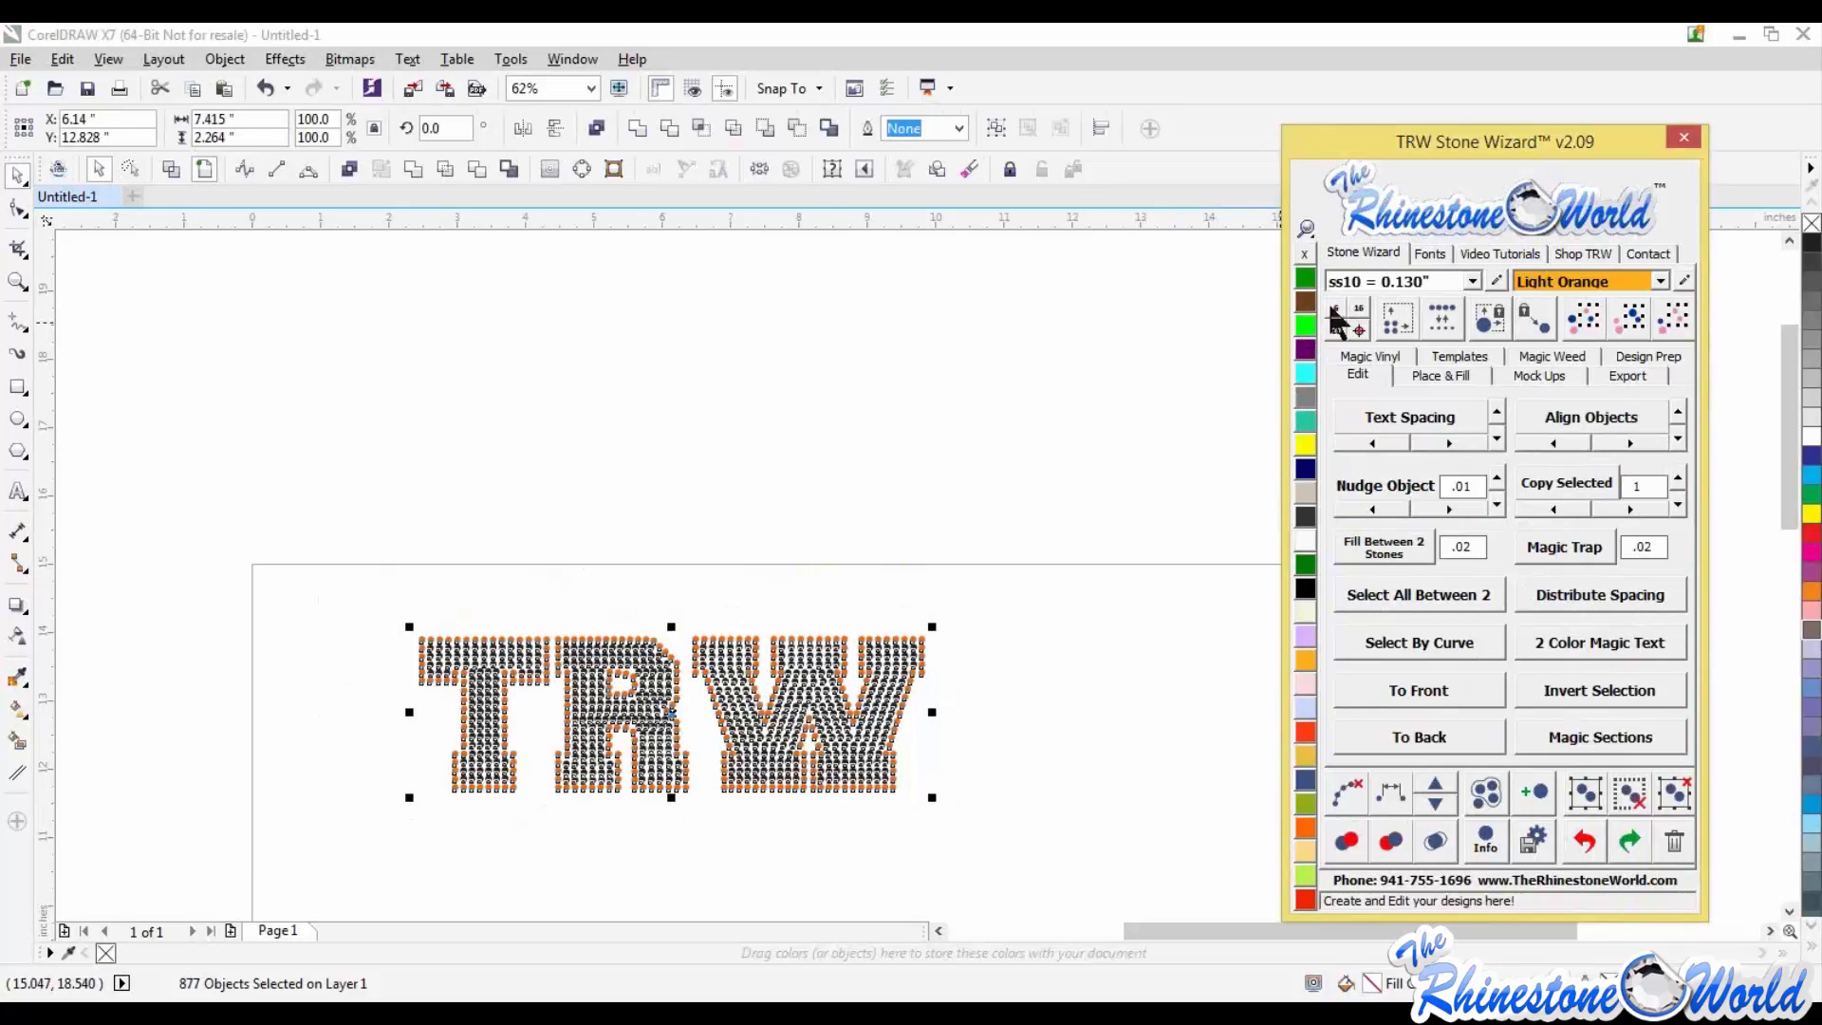
left_click(1060, 612)
scroll(839, 648, "up", 3)
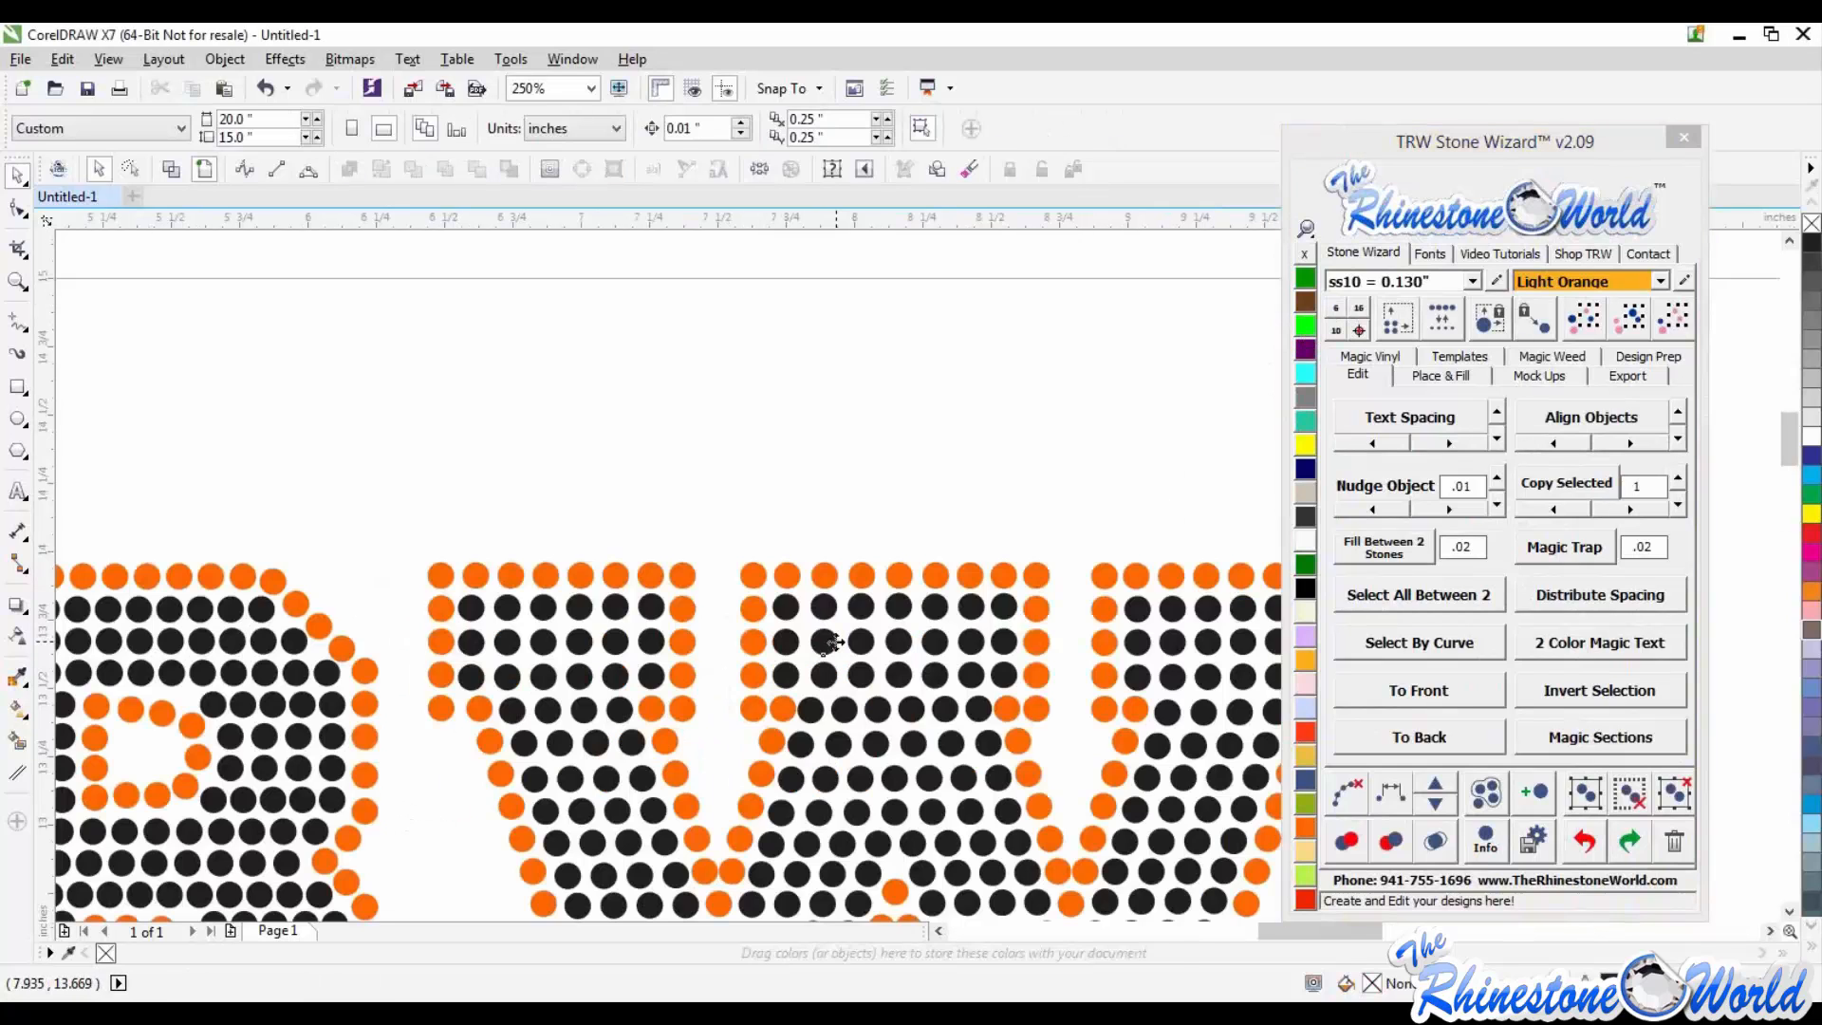
left_click(832, 643)
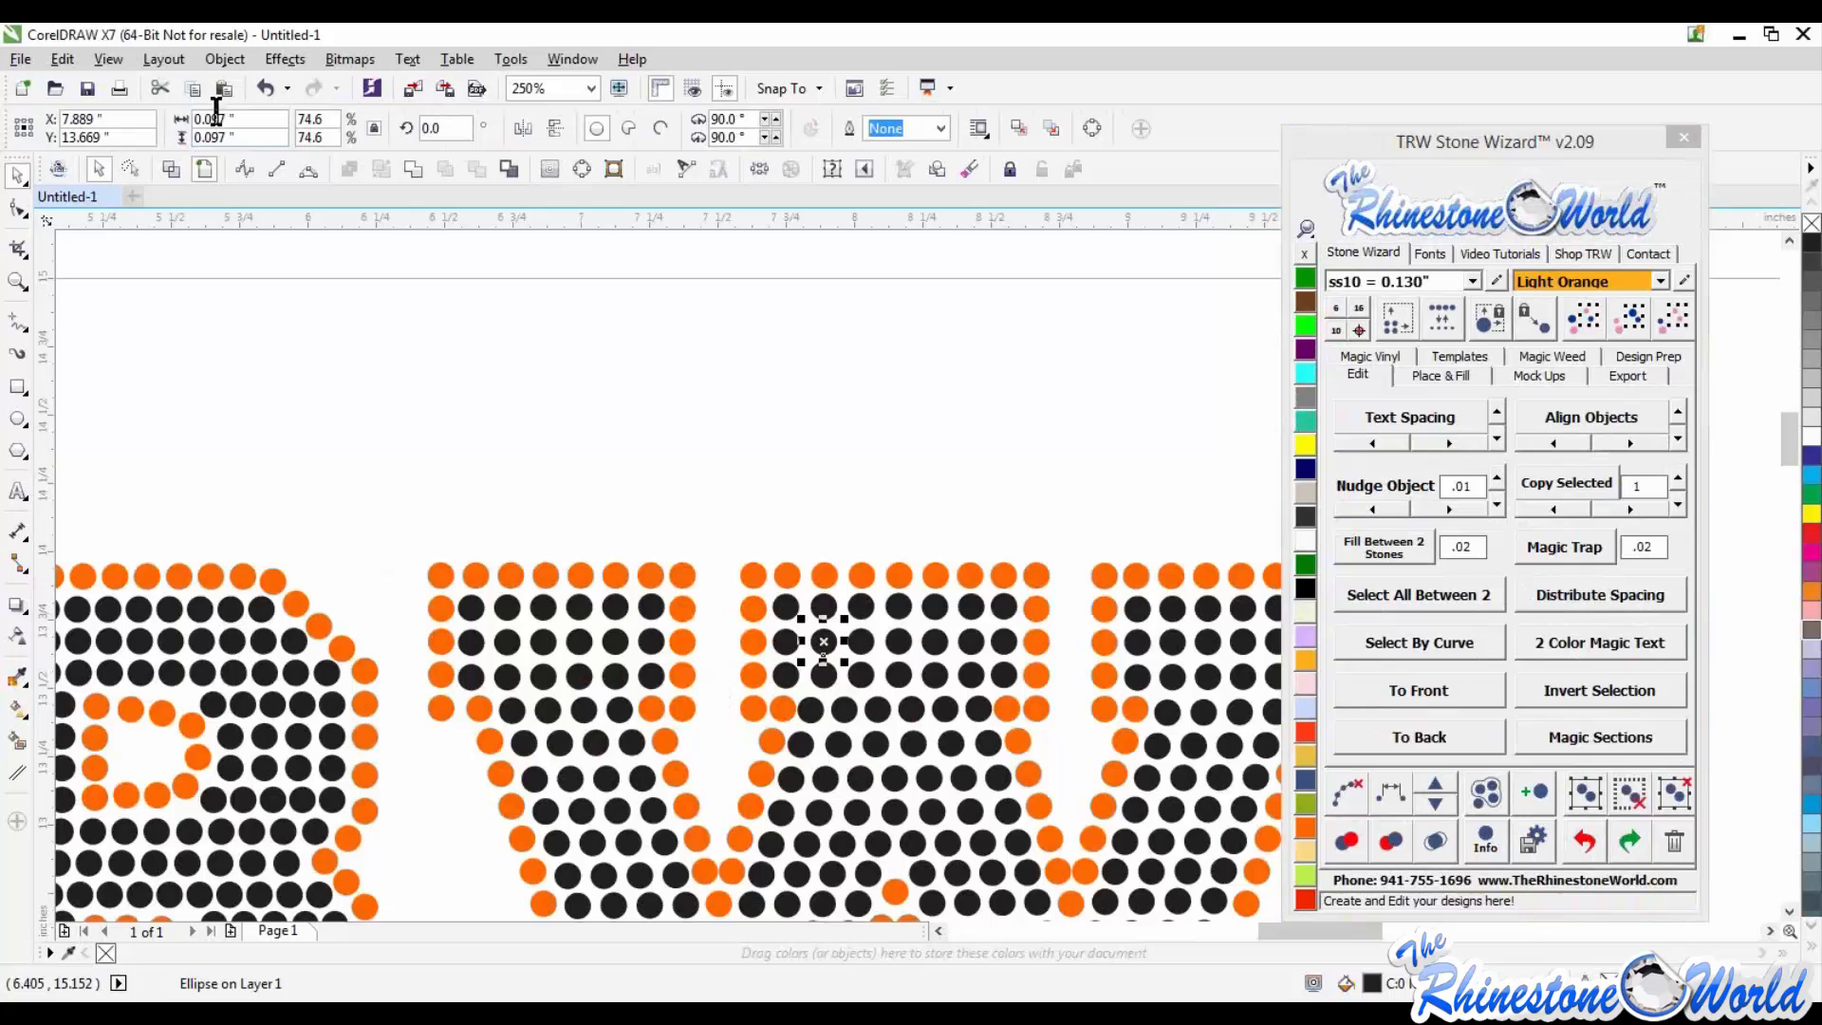
Step: Select all the stones of the two-color TRW design and delete them from the page
left_click(618, 470)
scroll(619, 470, "down", 2)
left_click_drag(109, 410, 1243, 896)
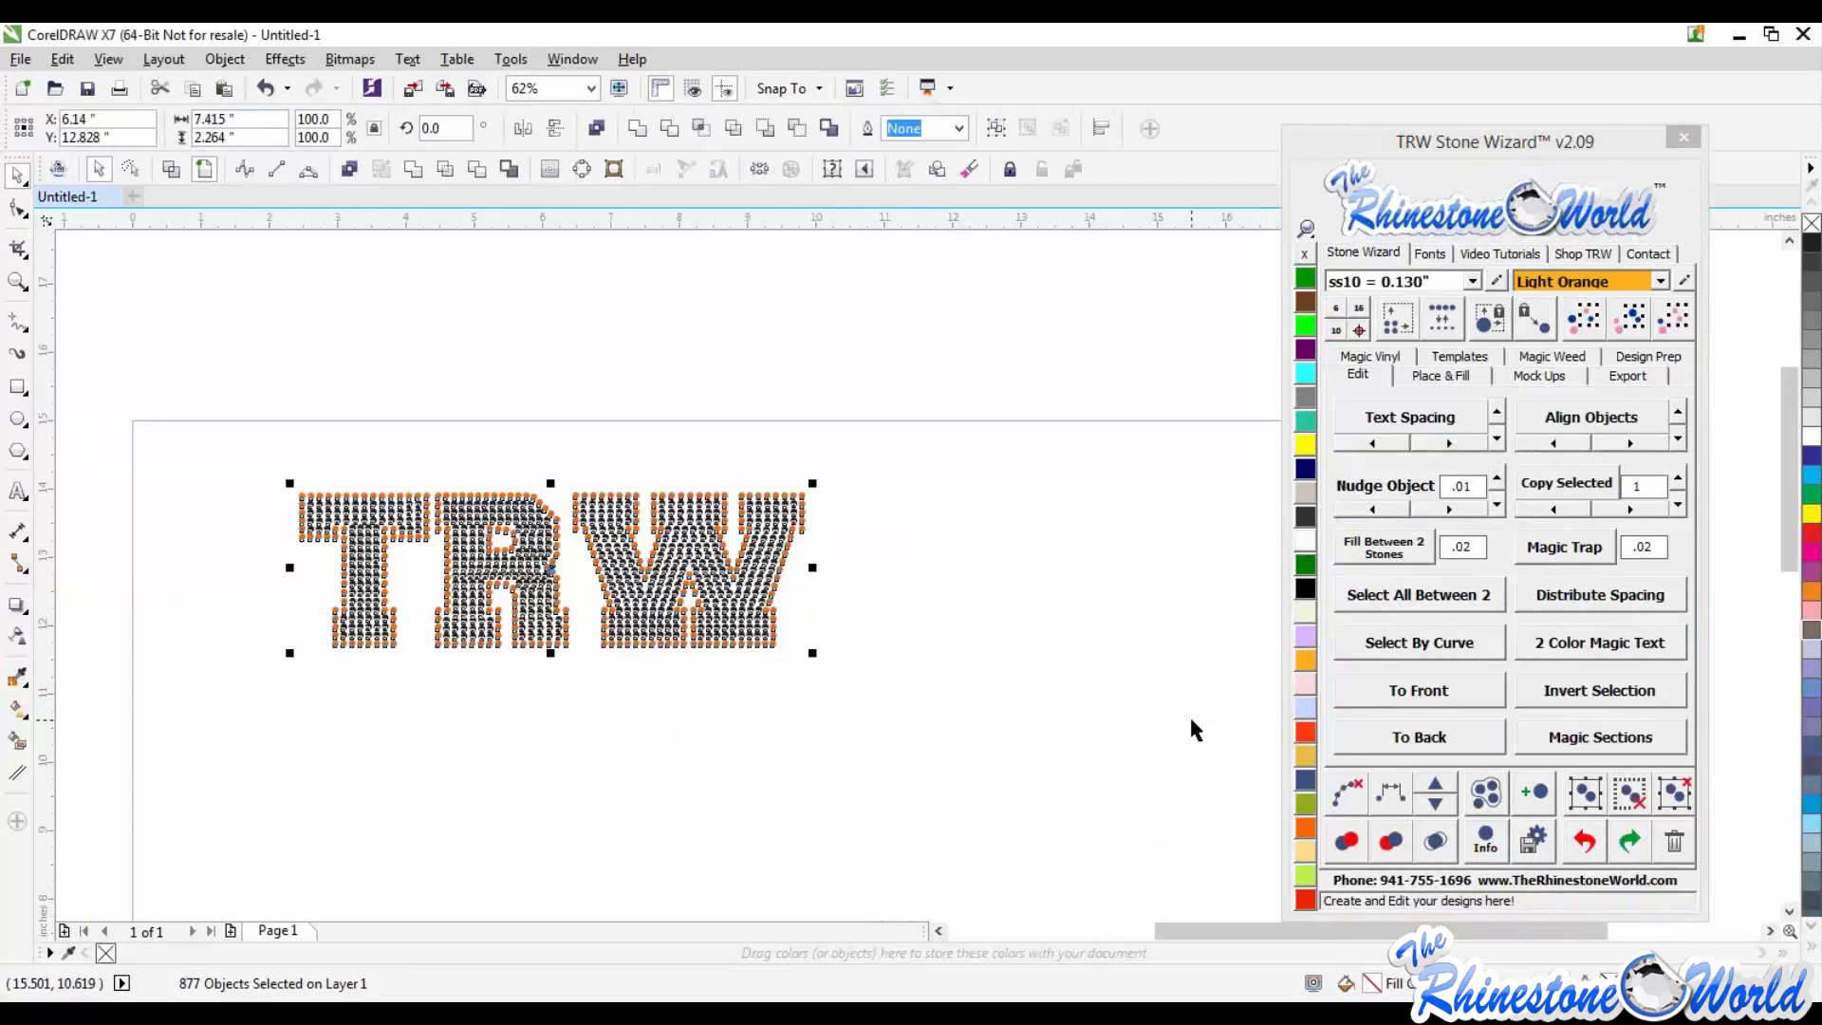
left_click(1120, 595)
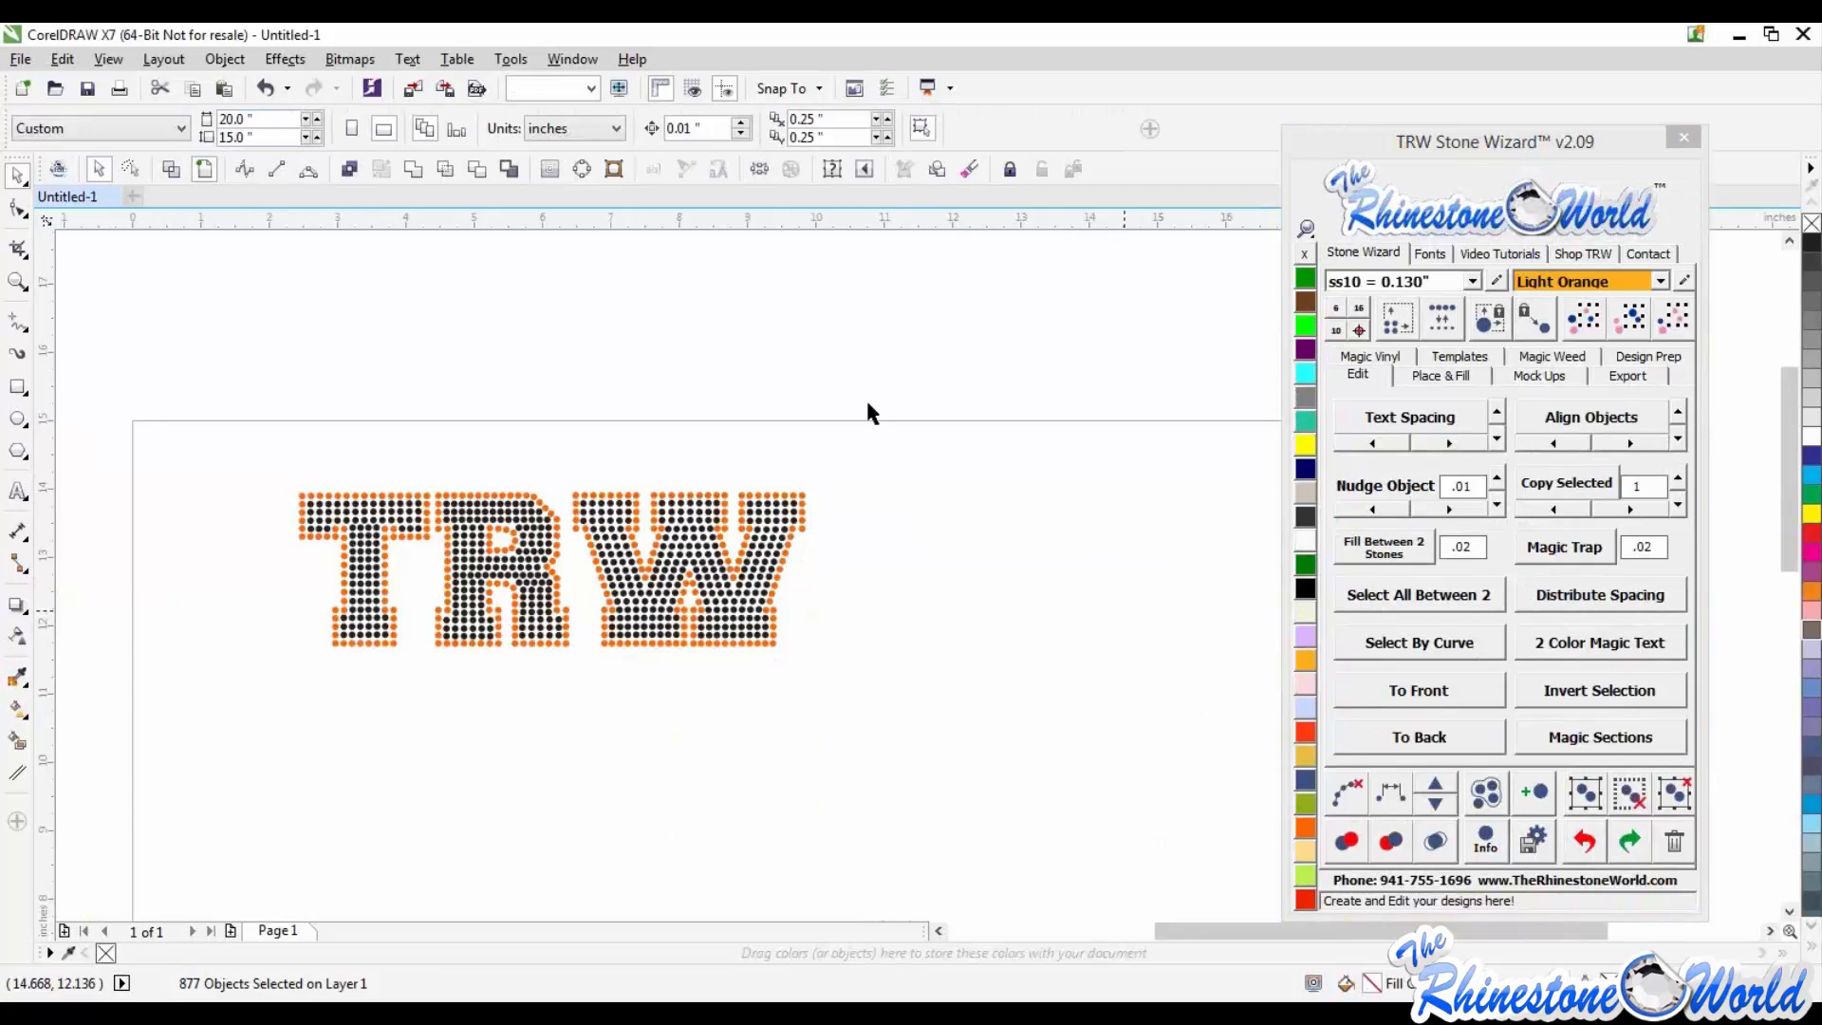
left_click_drag(191, 398, 1030, 806)
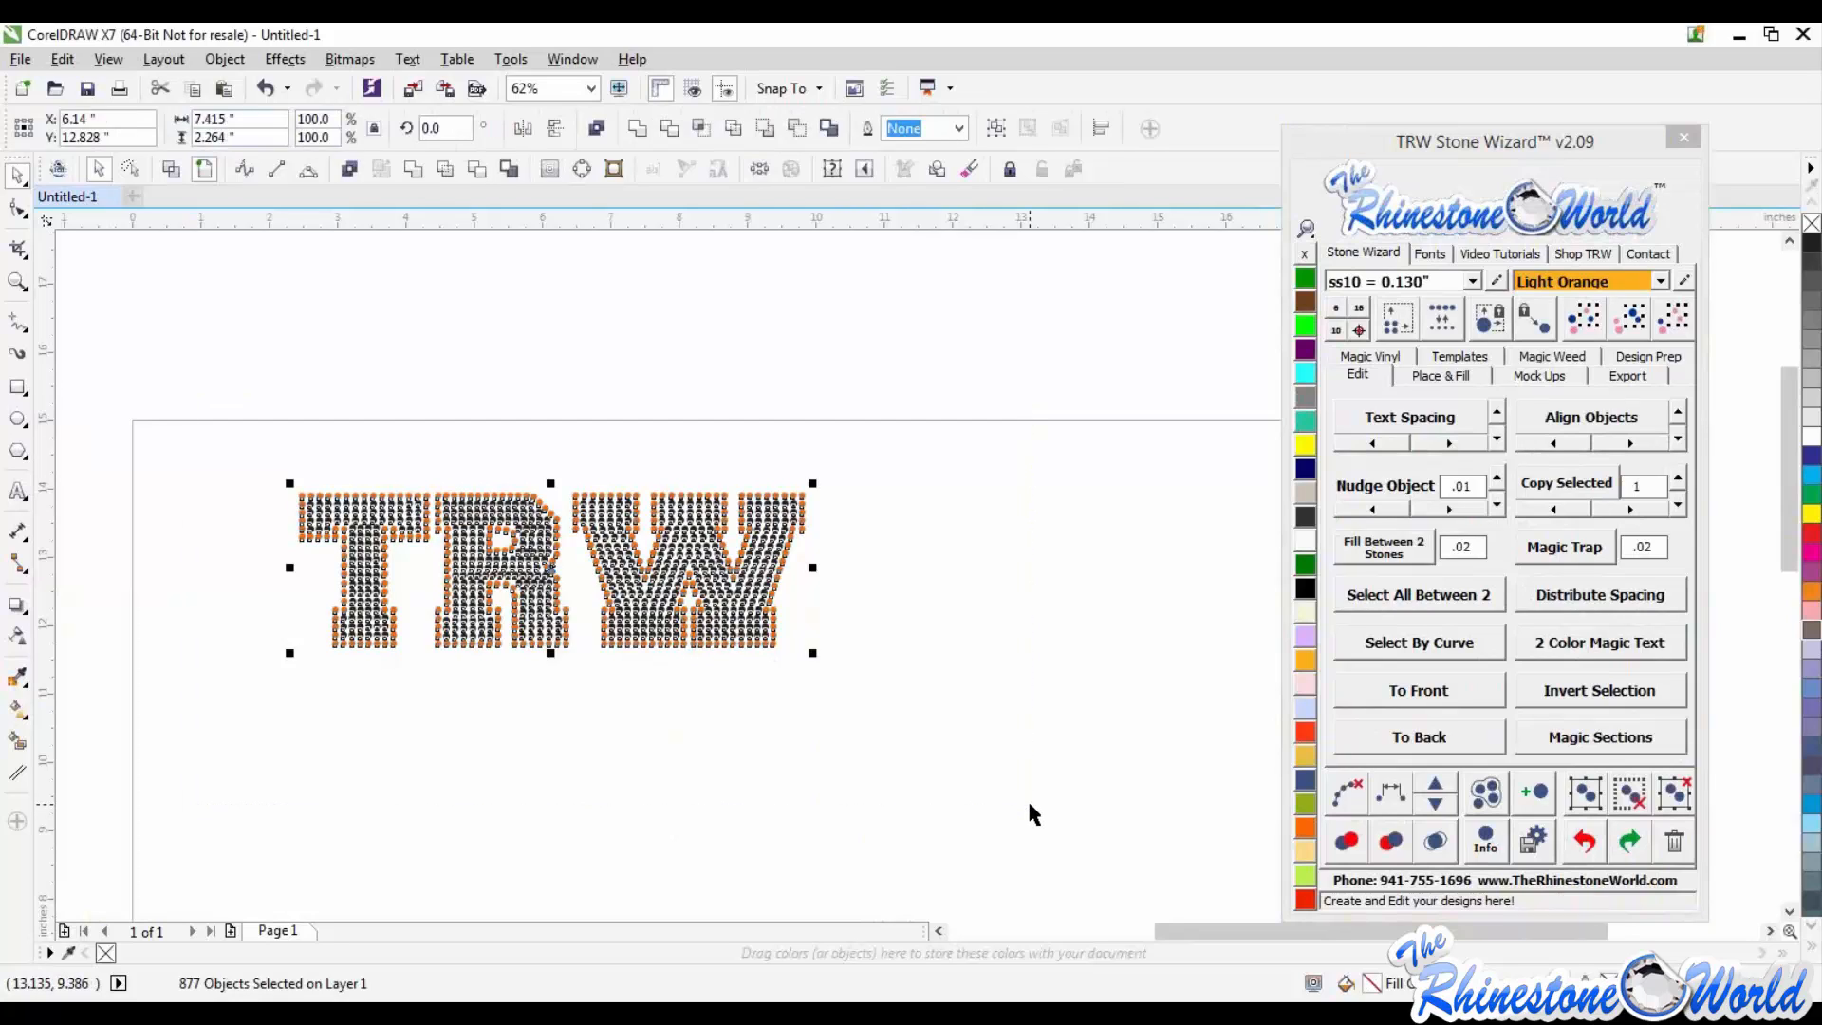
key("Delete")
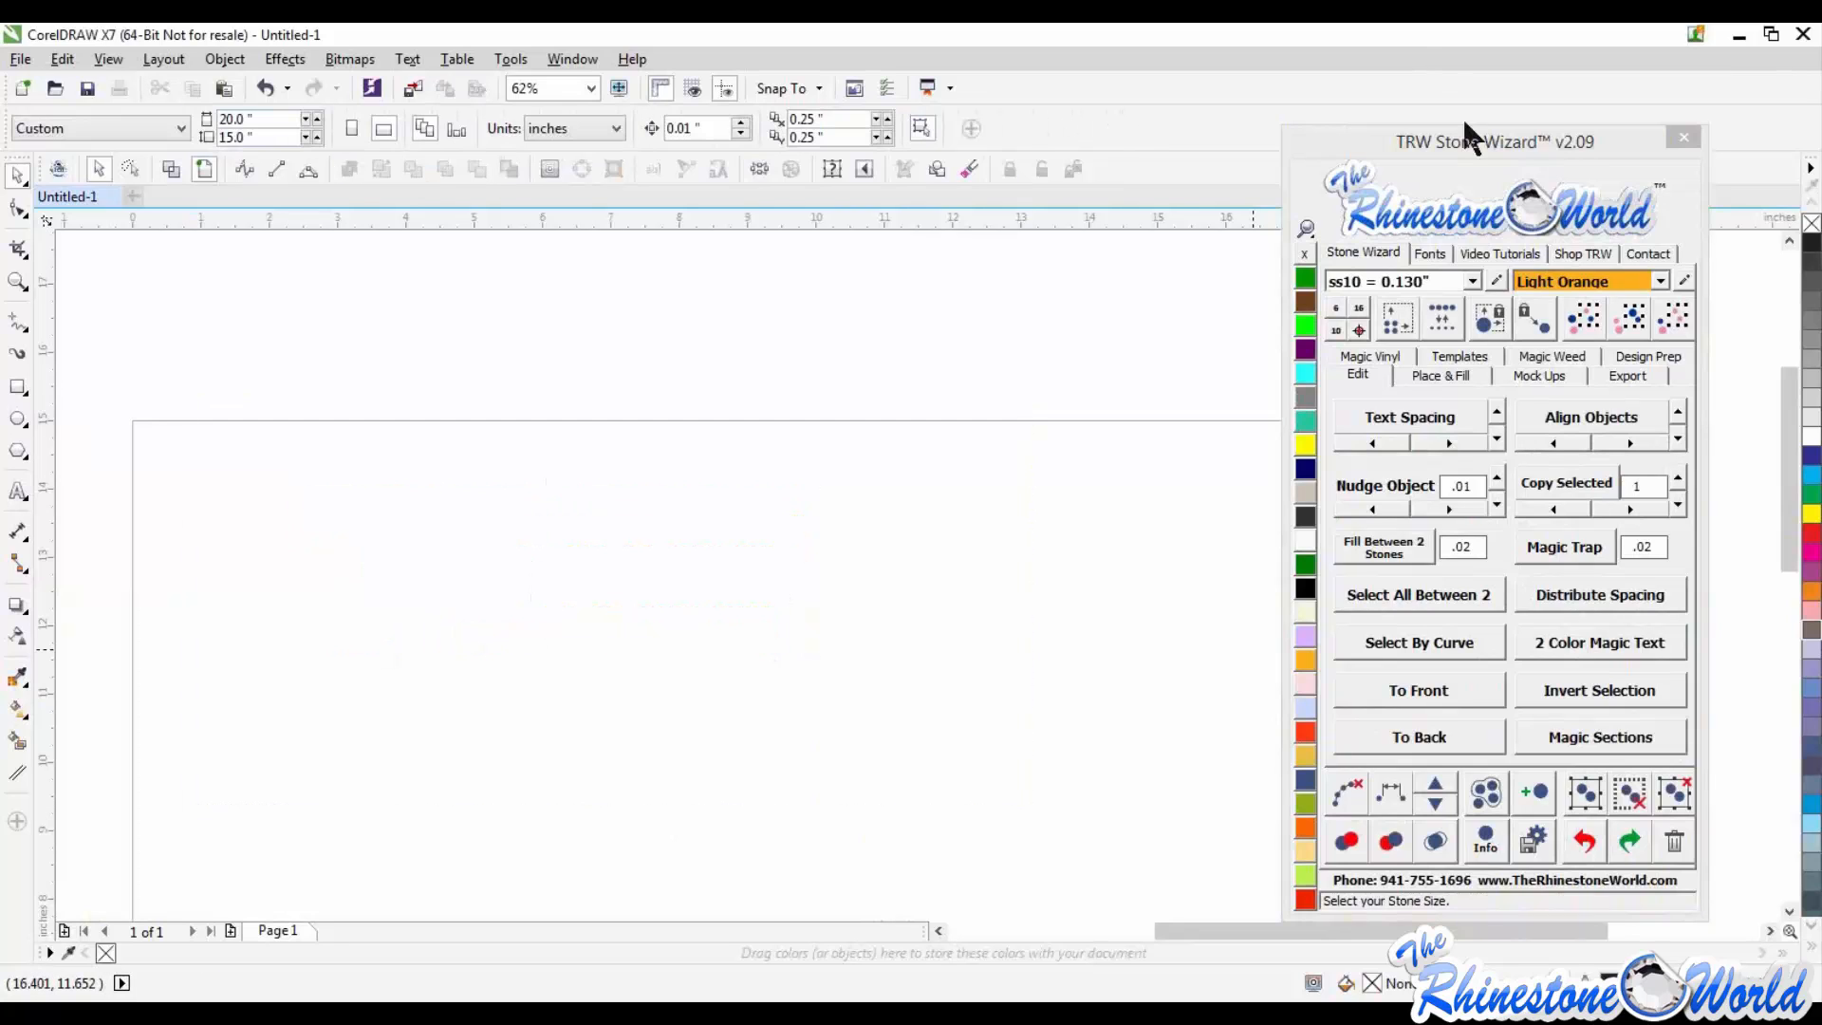
Step: Move the Stone Wizard window further off the drawing area
left_click_drag(1464, 142, 1481, 98)
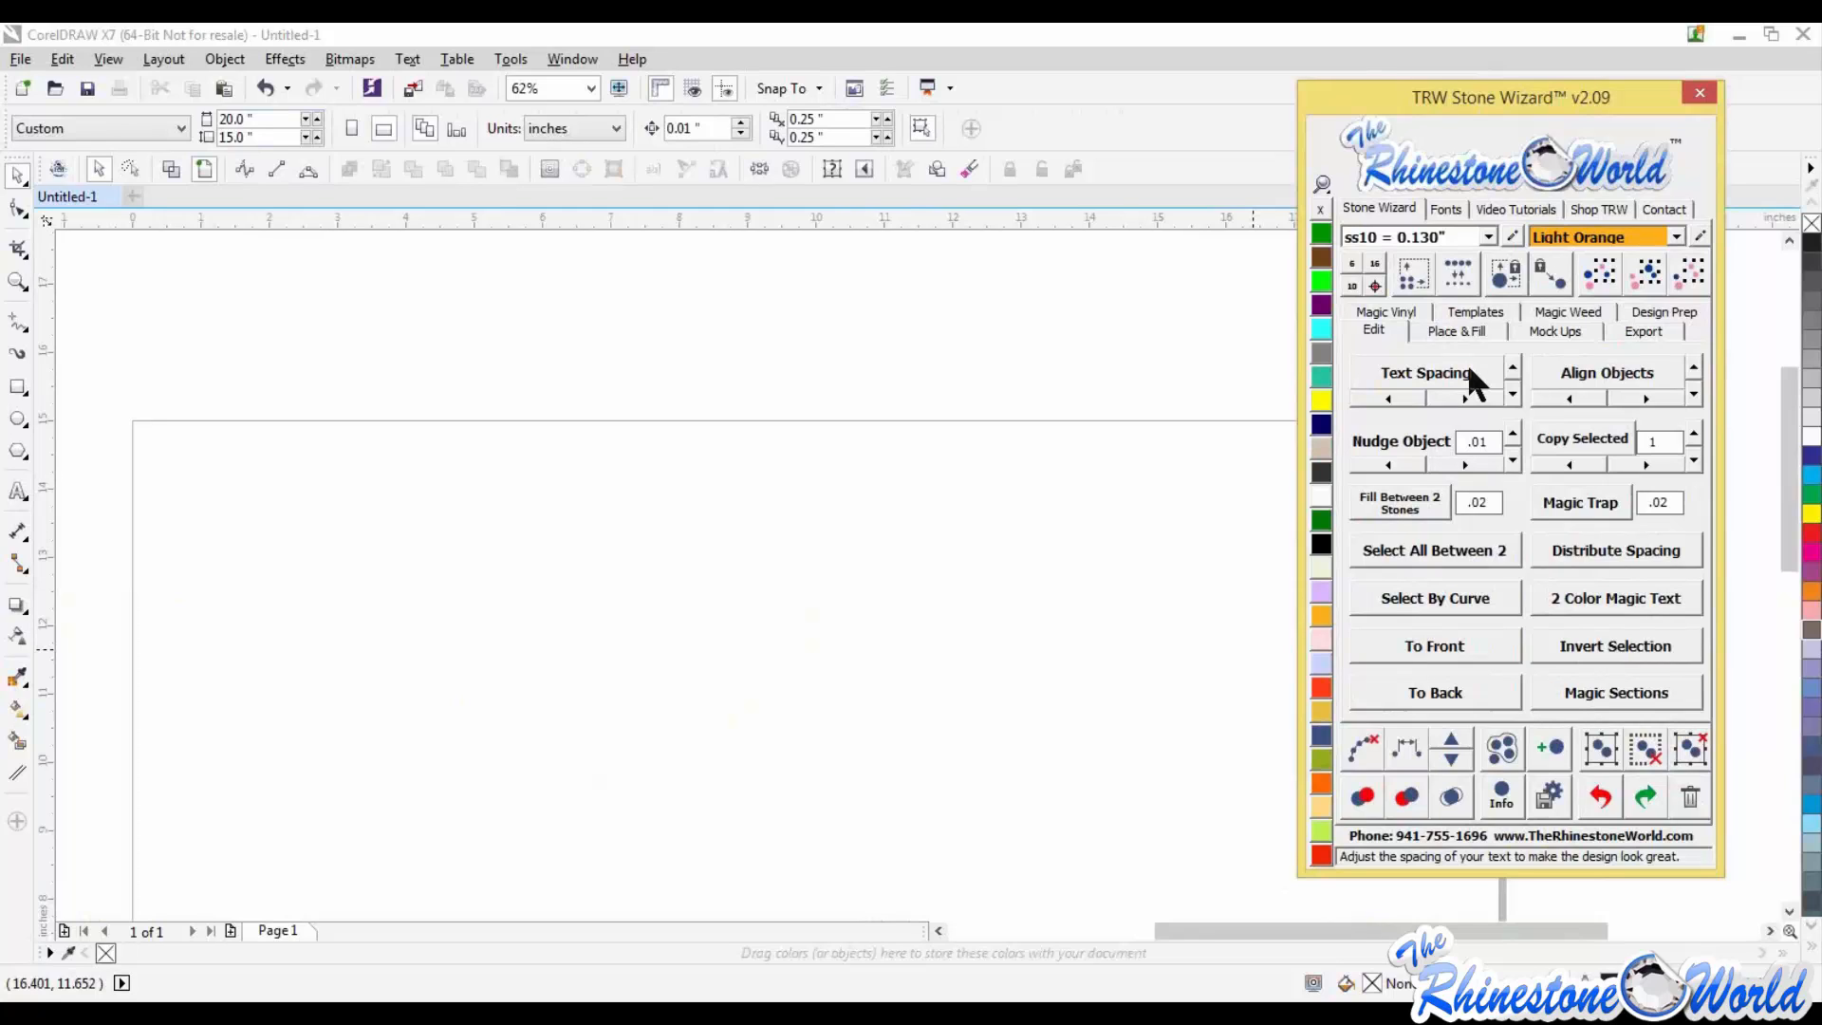
left_click_drag(1444, 101, 1471, 114)
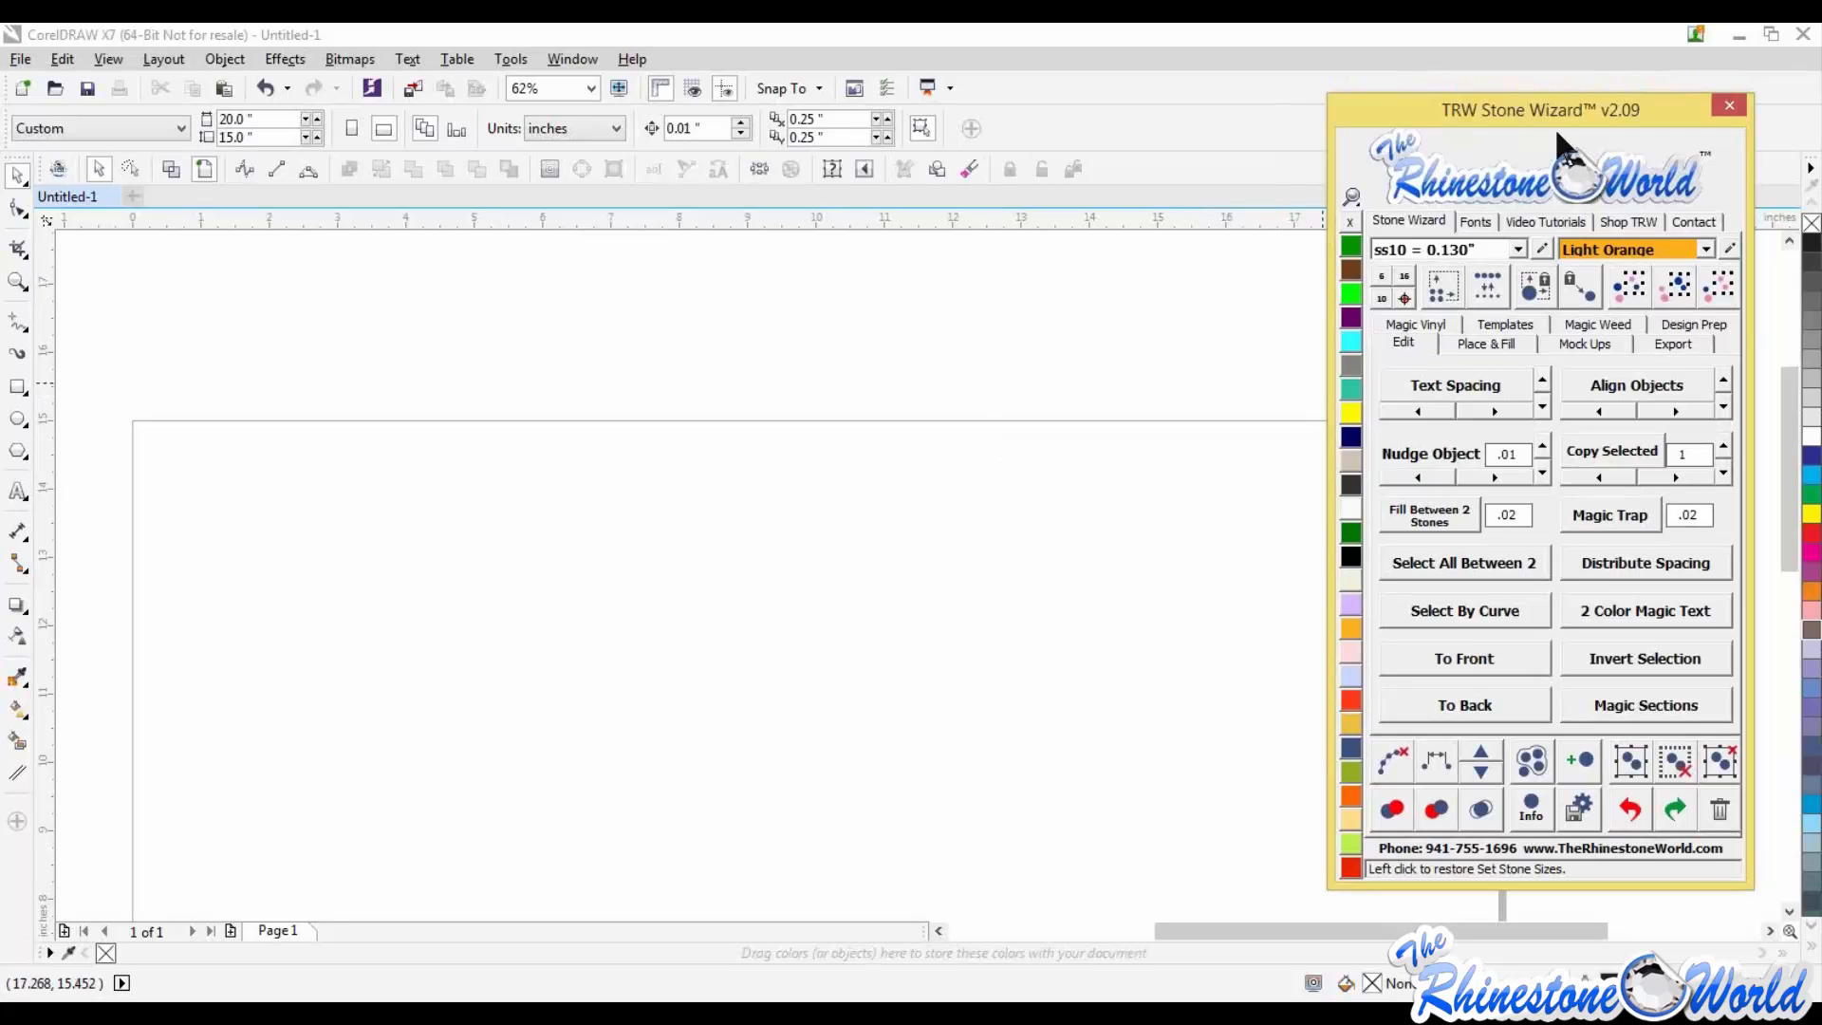
left_click_drag(1568, 112, 1576, 89)
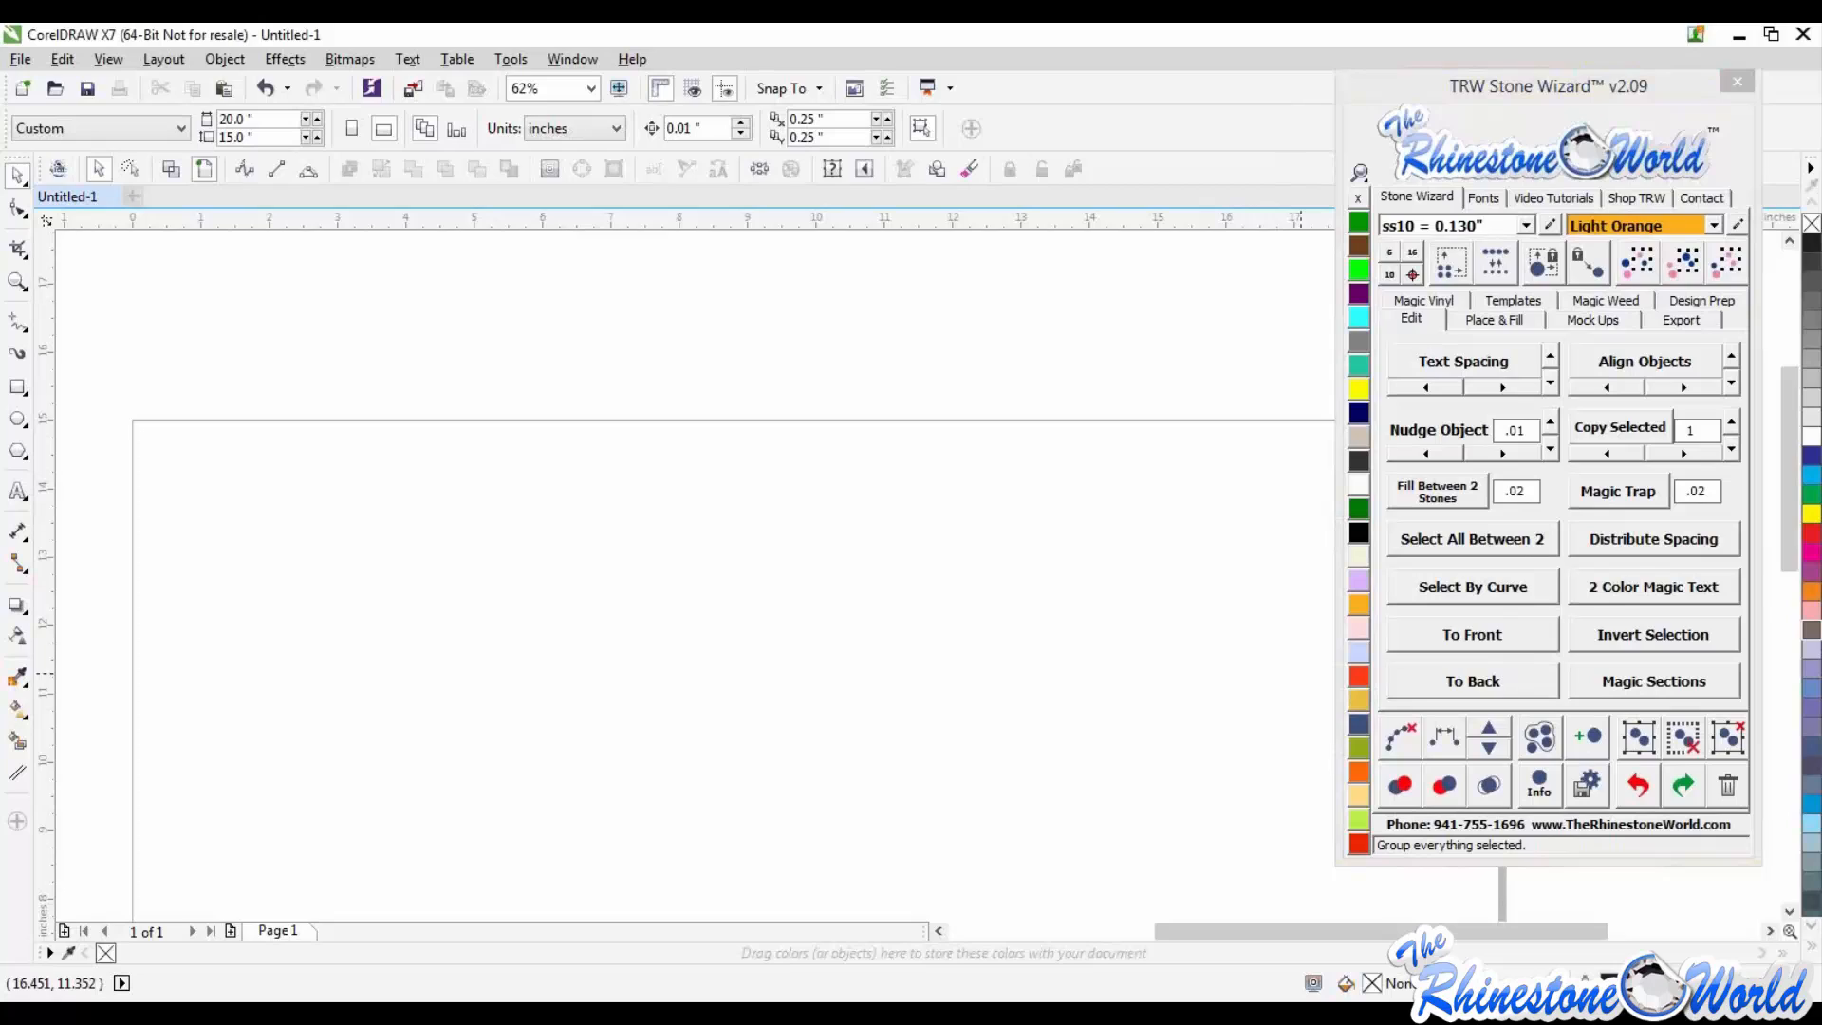
Step: Add the artistic text LHS at the upper edge of the empty page
left_click(18, 492)
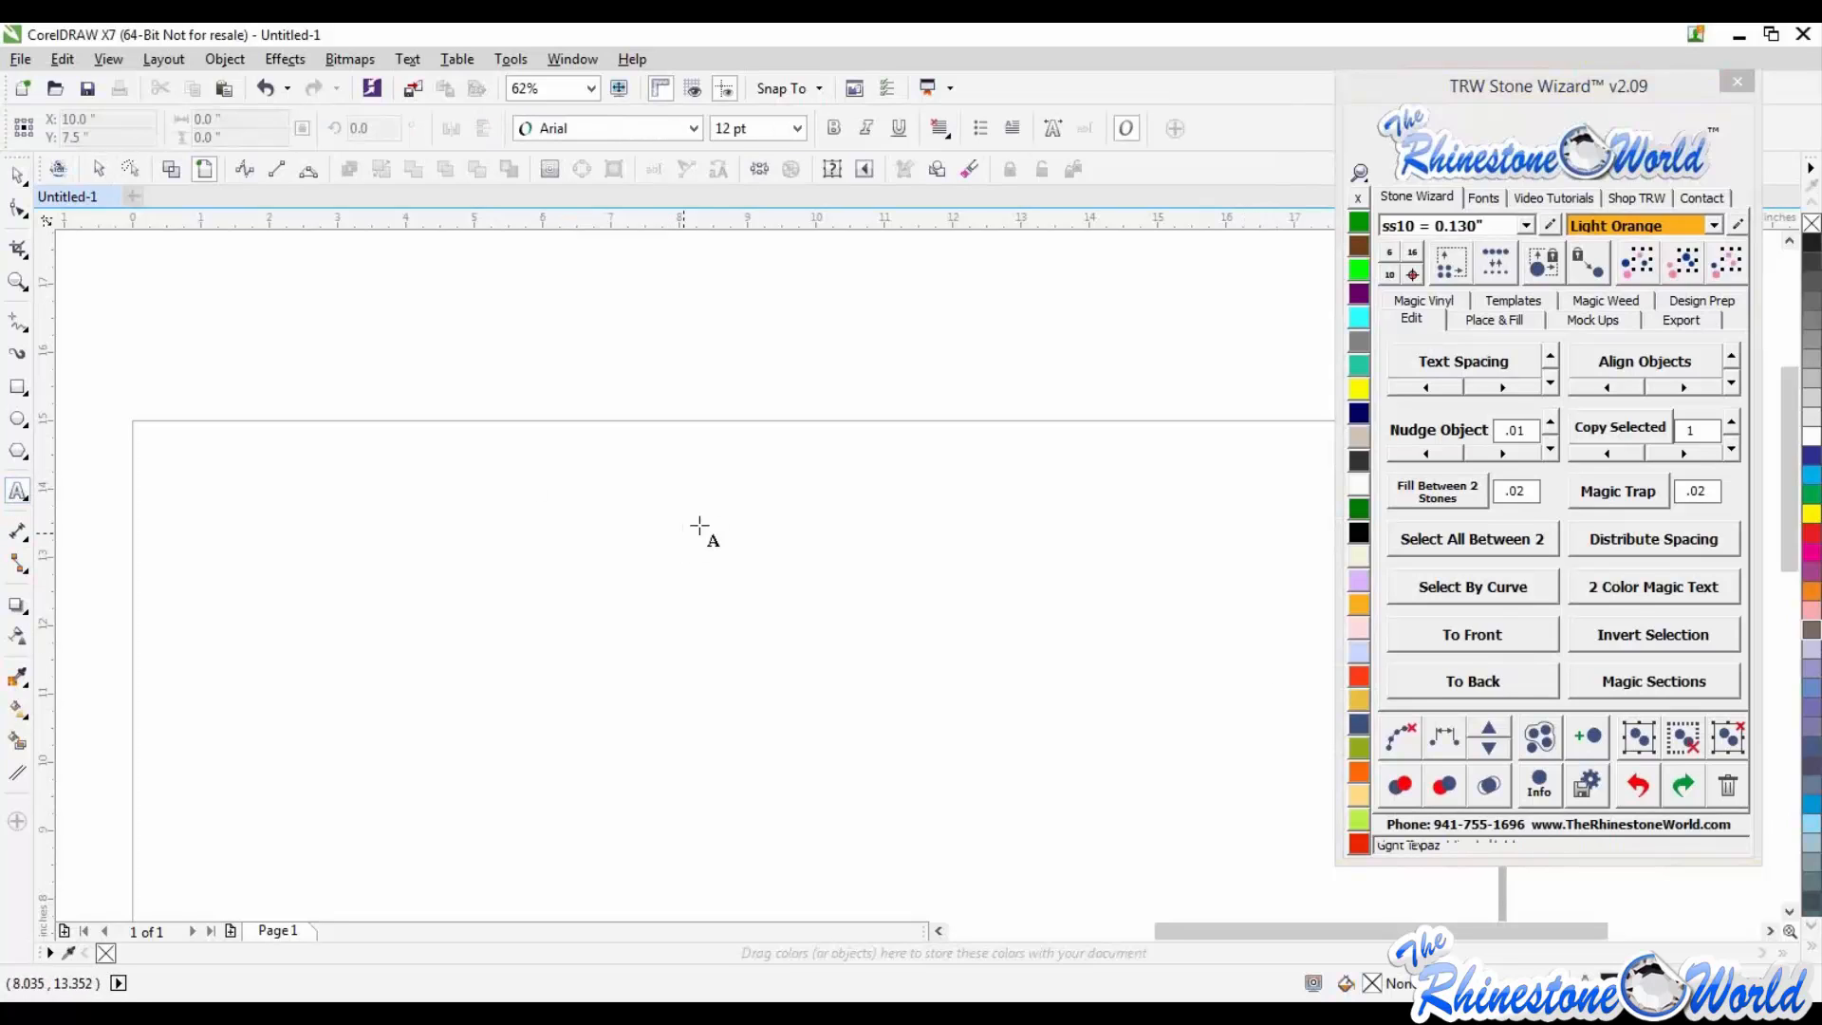
left_click(708, 515)
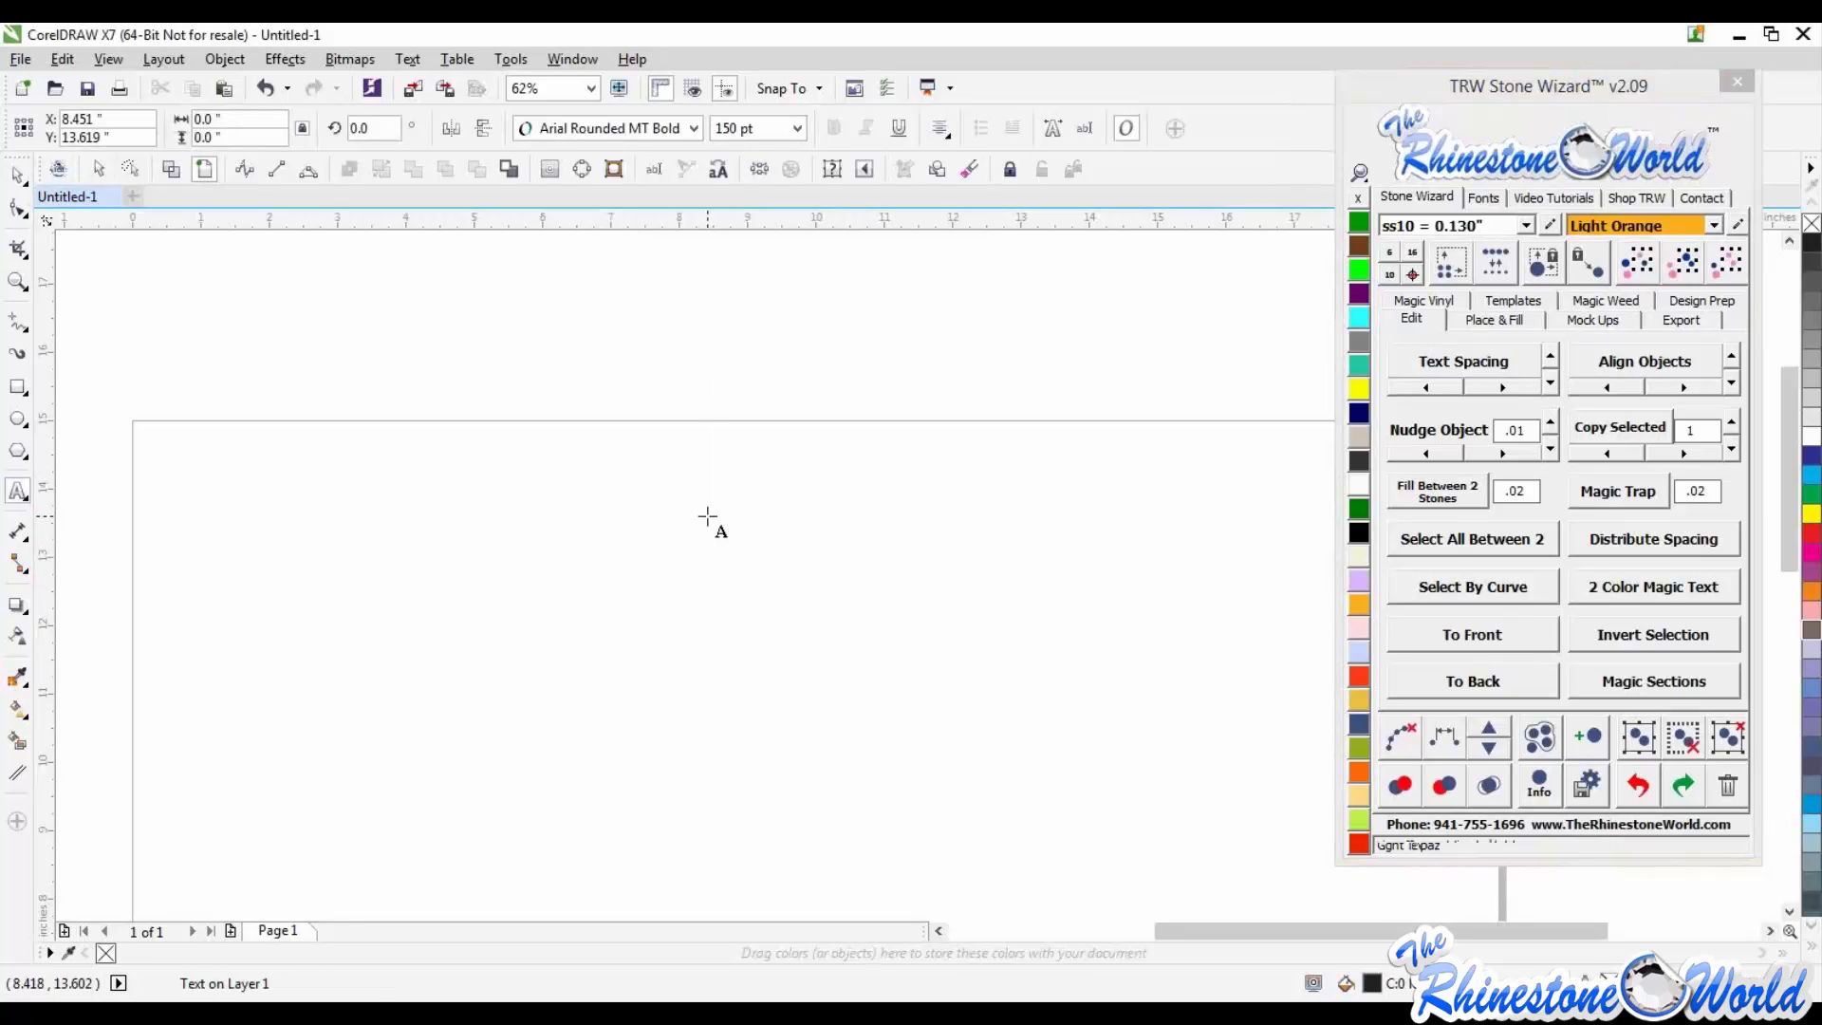
type("LHS")
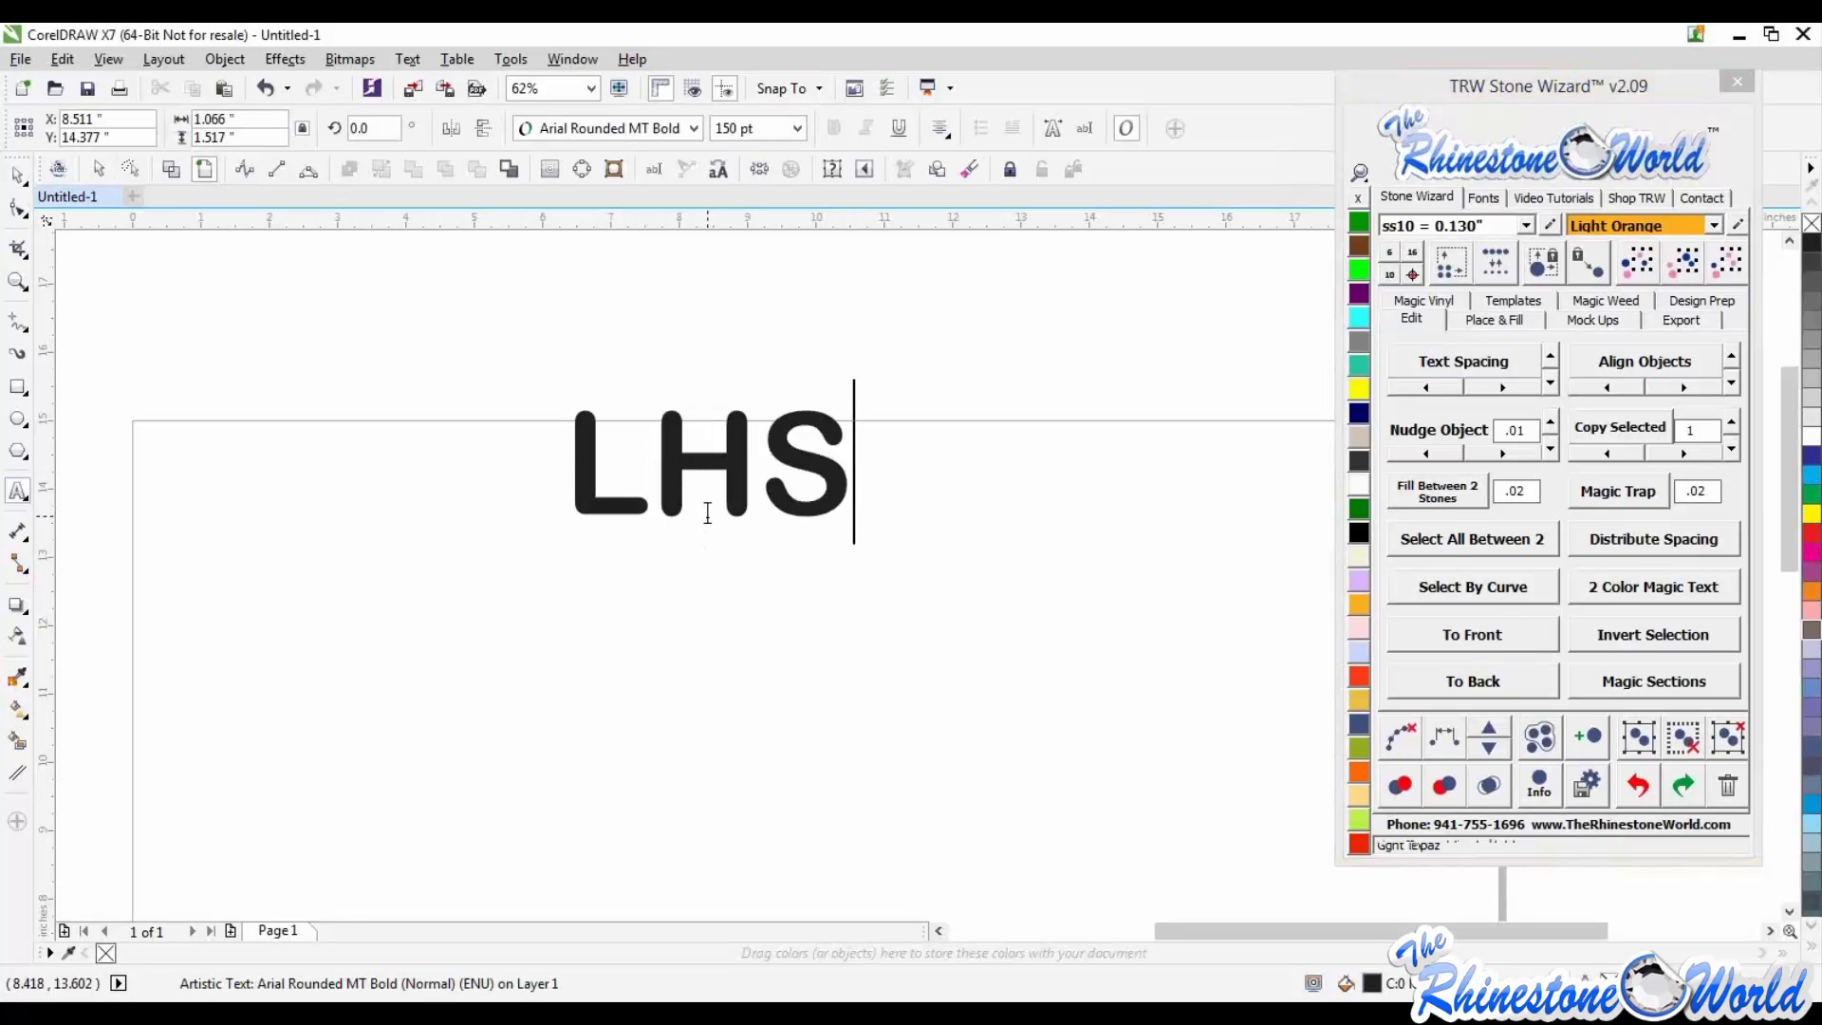
Step: Enlarge the LHS text to about 9.4 by 3.6 inches and reposition it just below the page's upper edge
left_click(13, 173)
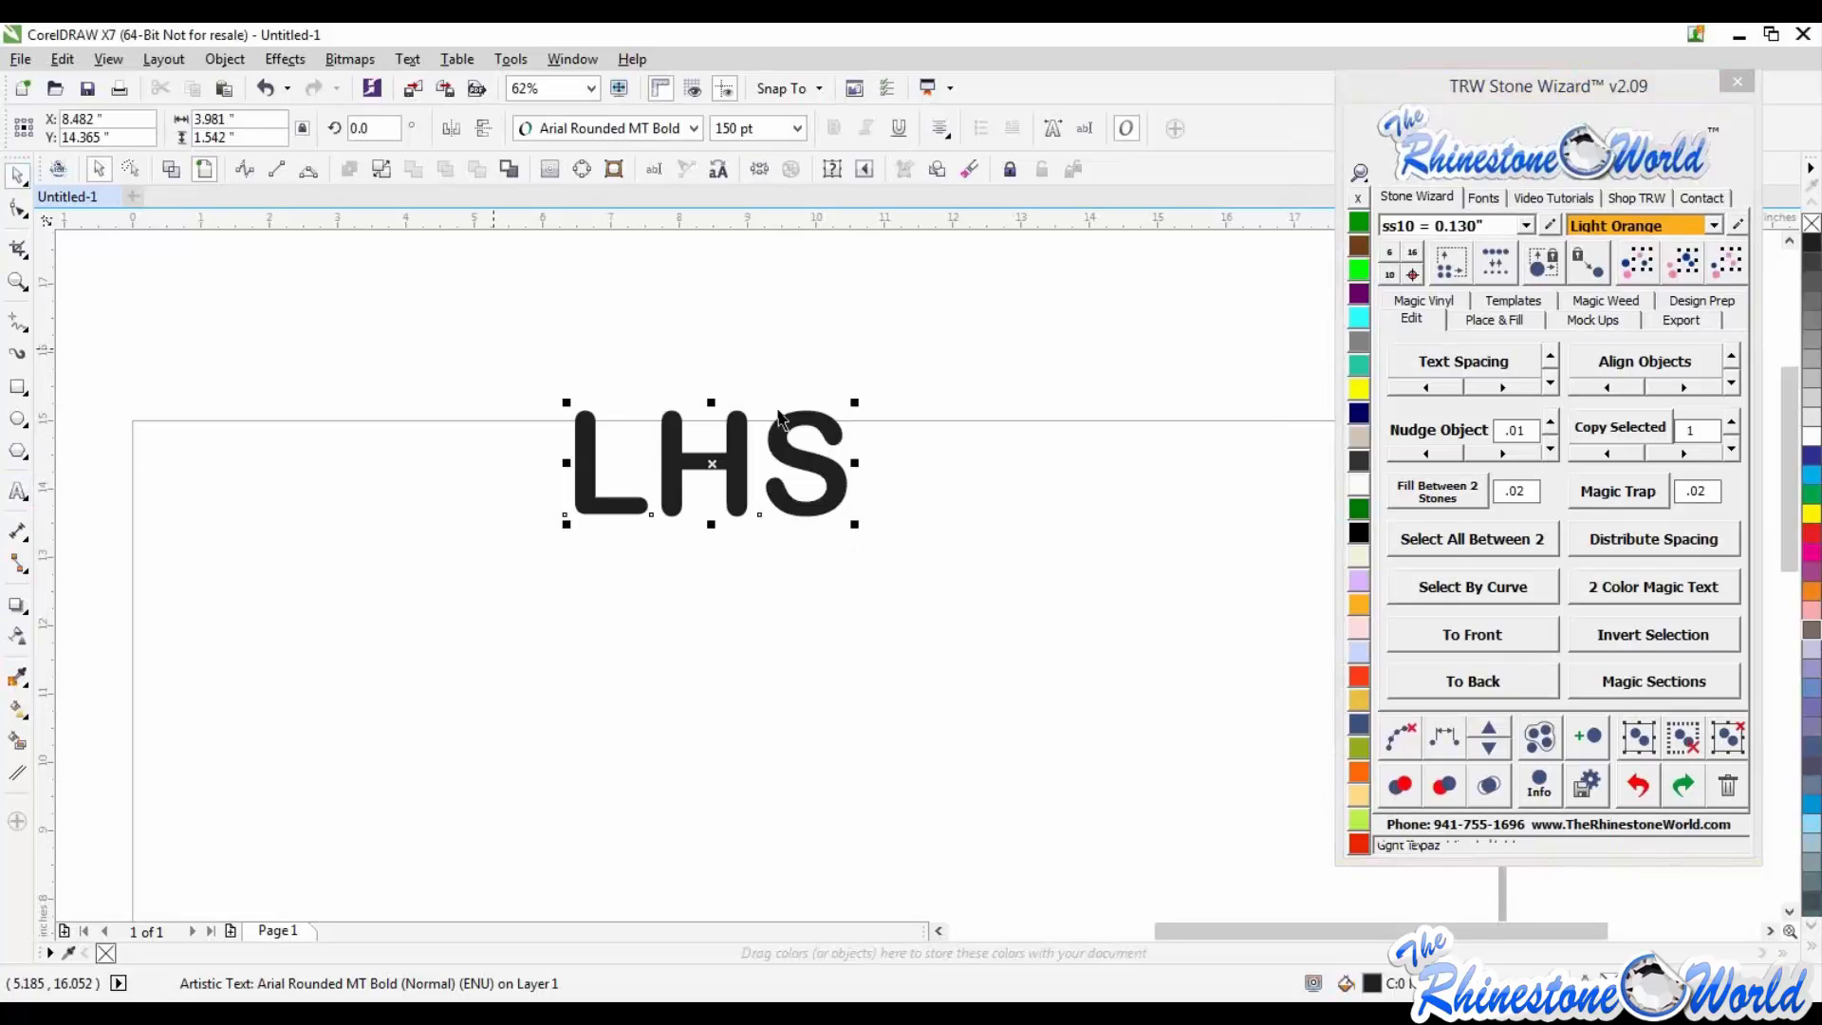
left_click_drag(1215, 685, 1215, 685)
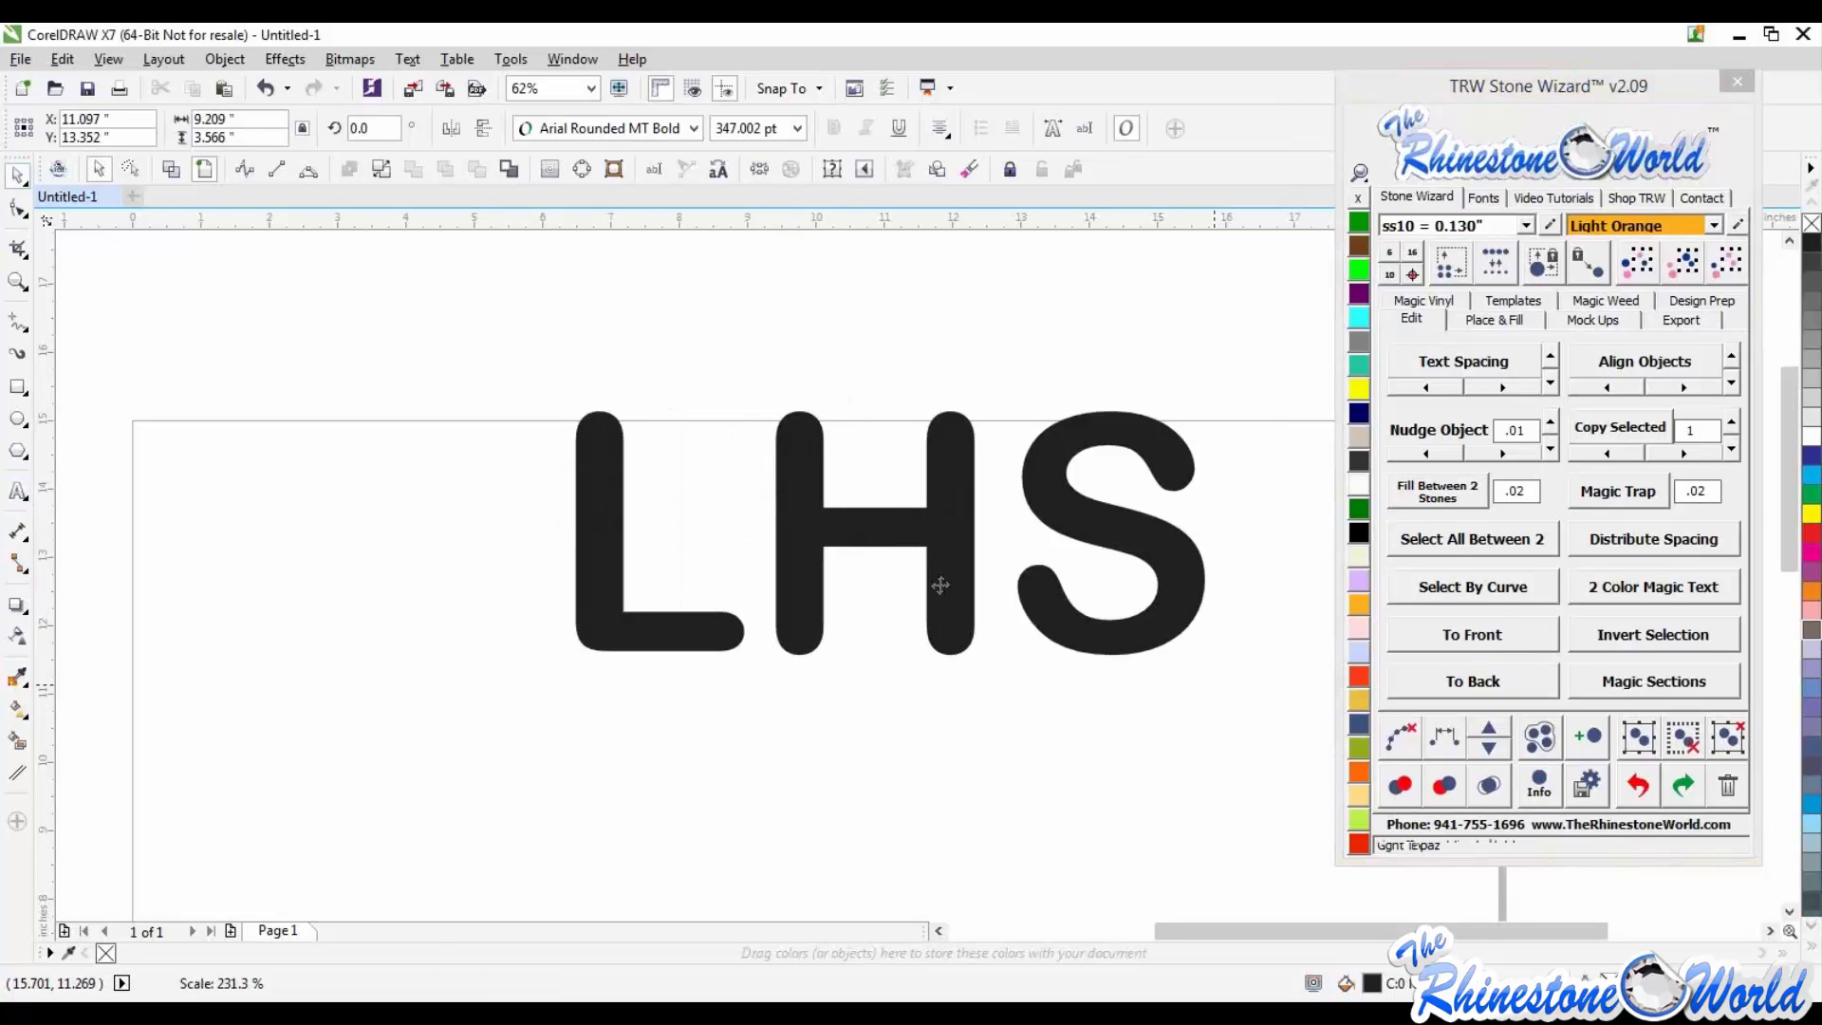
left_click_drag(832, 525, 734, 534)
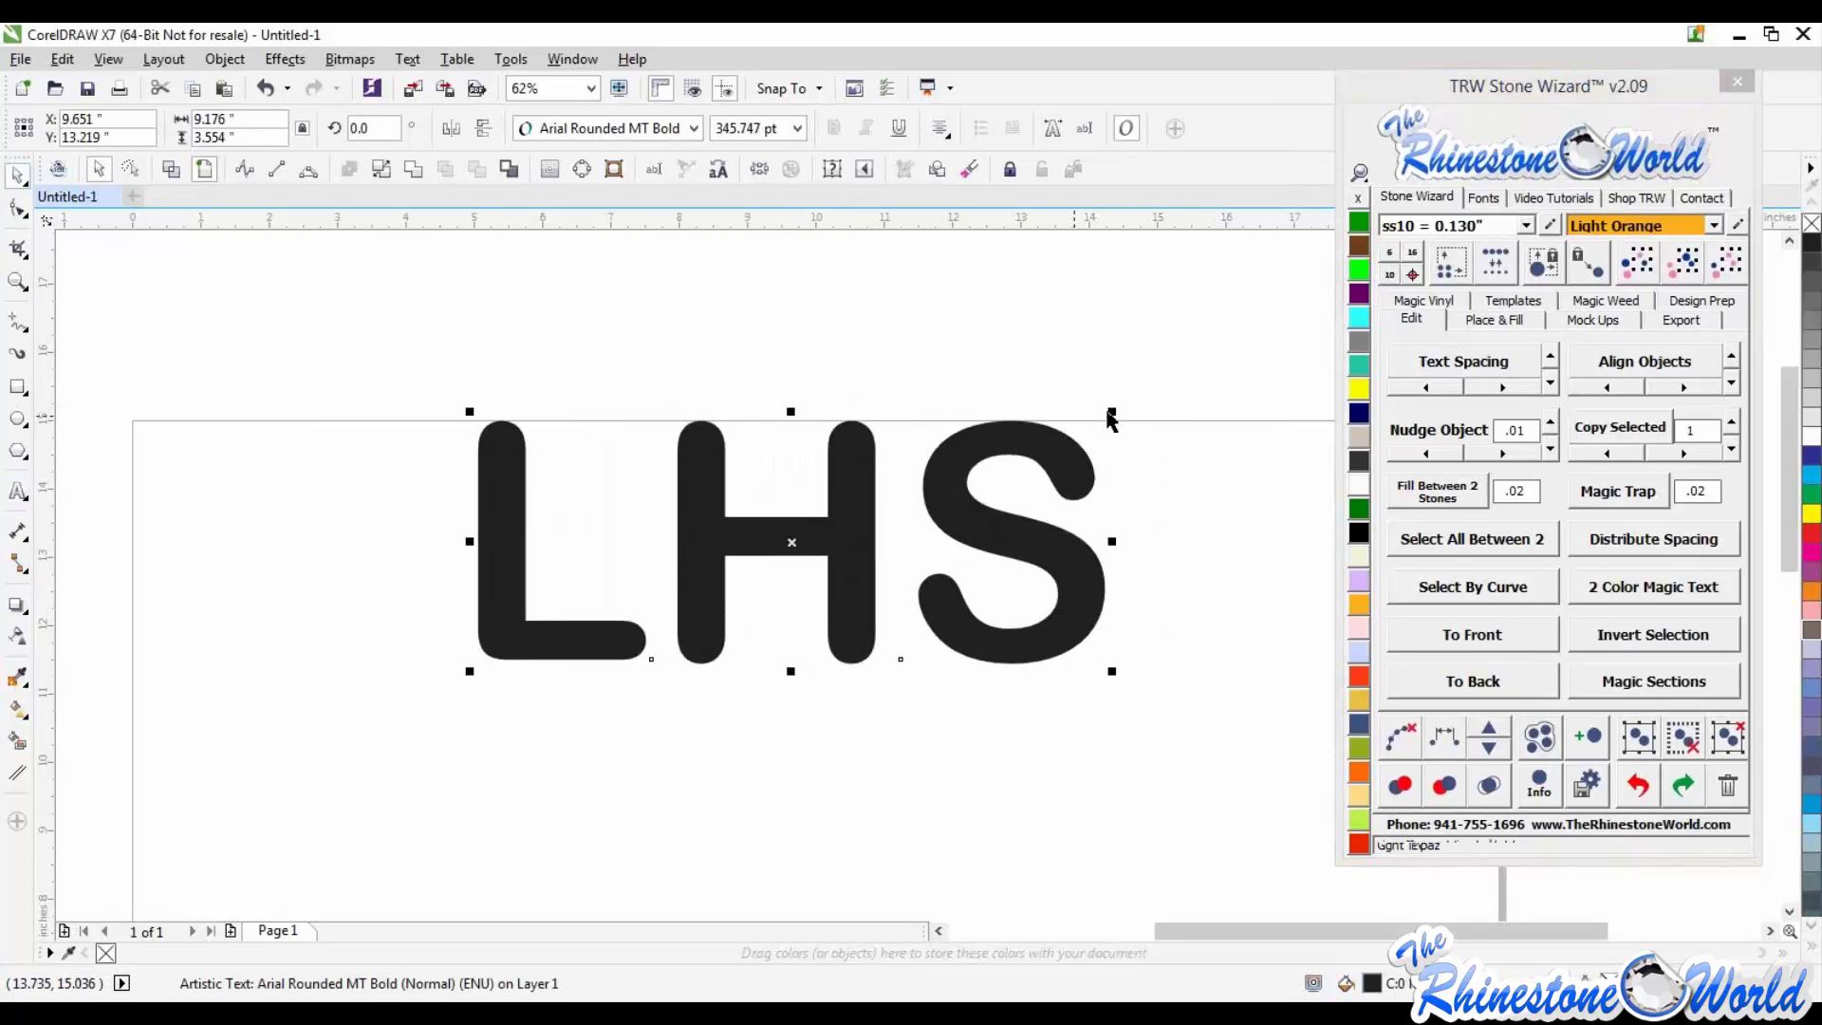
left_click_drag(1114, 410, 1135, 401)
left_click_drag(806, 560, 807, 553)
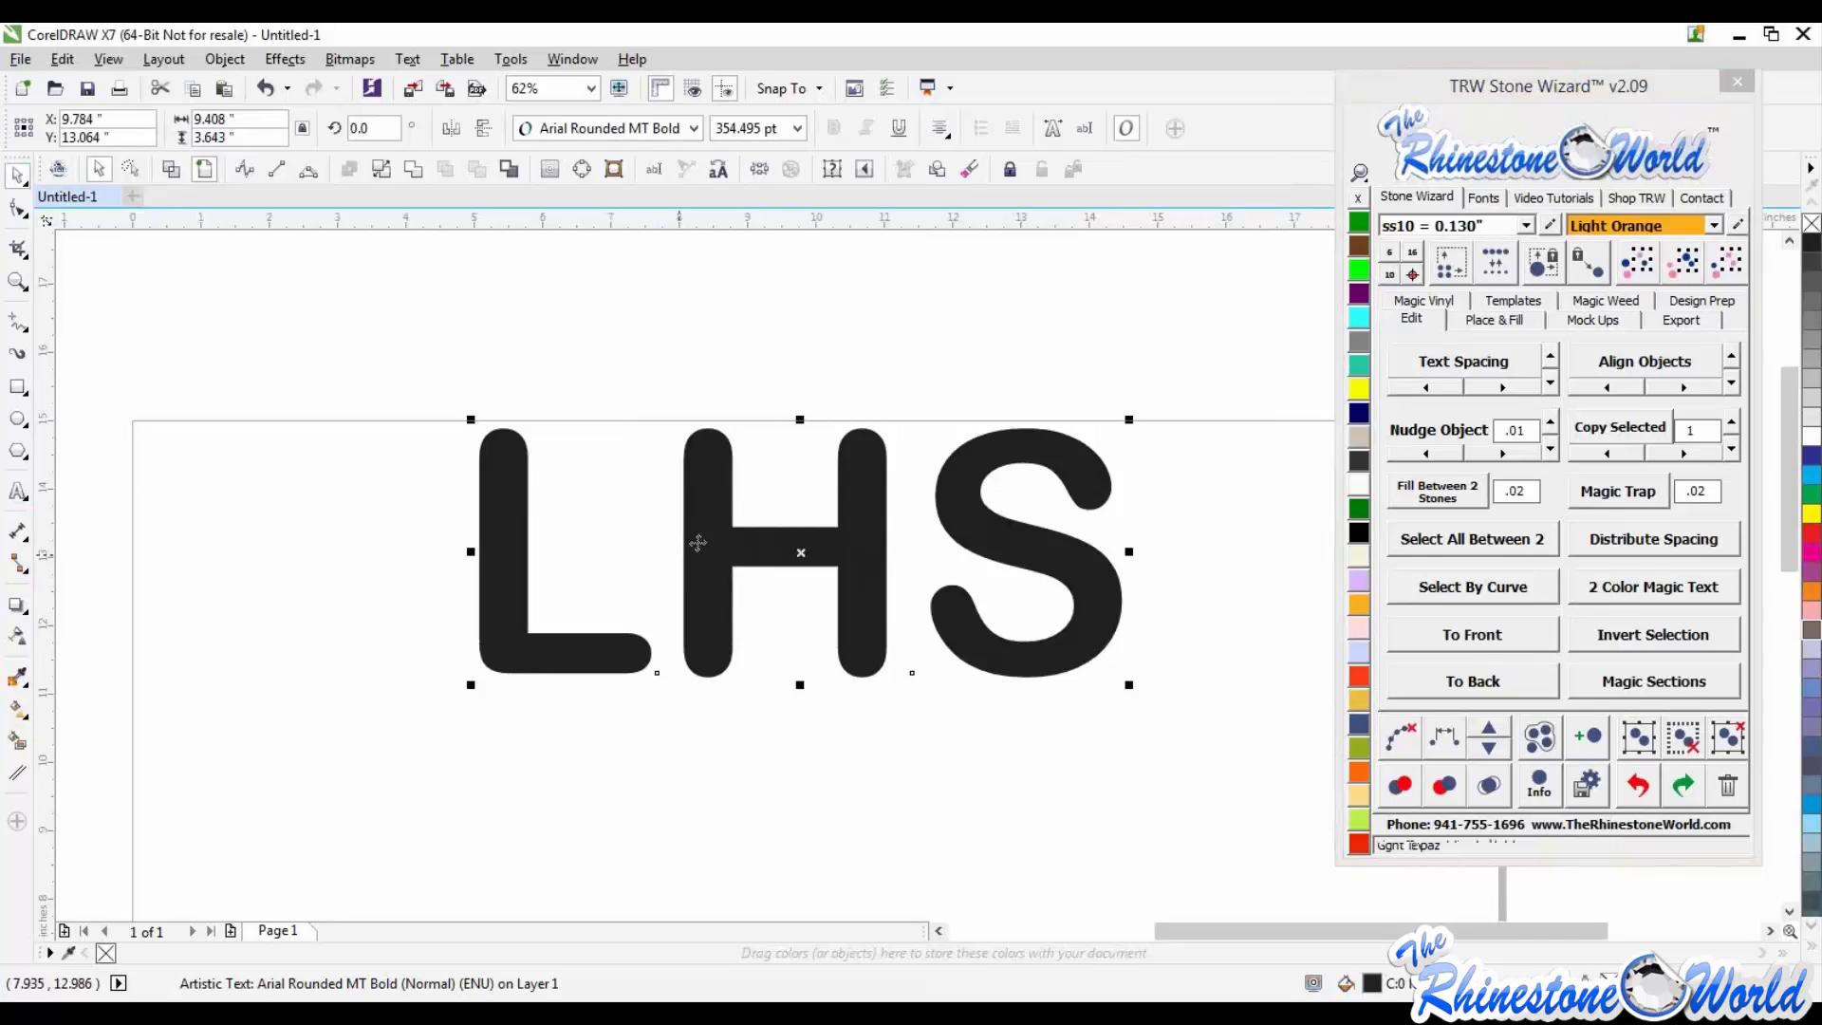
Step: Apply the favorite font TRW Football Laces HTV to the LHS text, enlarge it to about 9.5 inches wide and reposition it
scroll(675, 567, "down", 4)
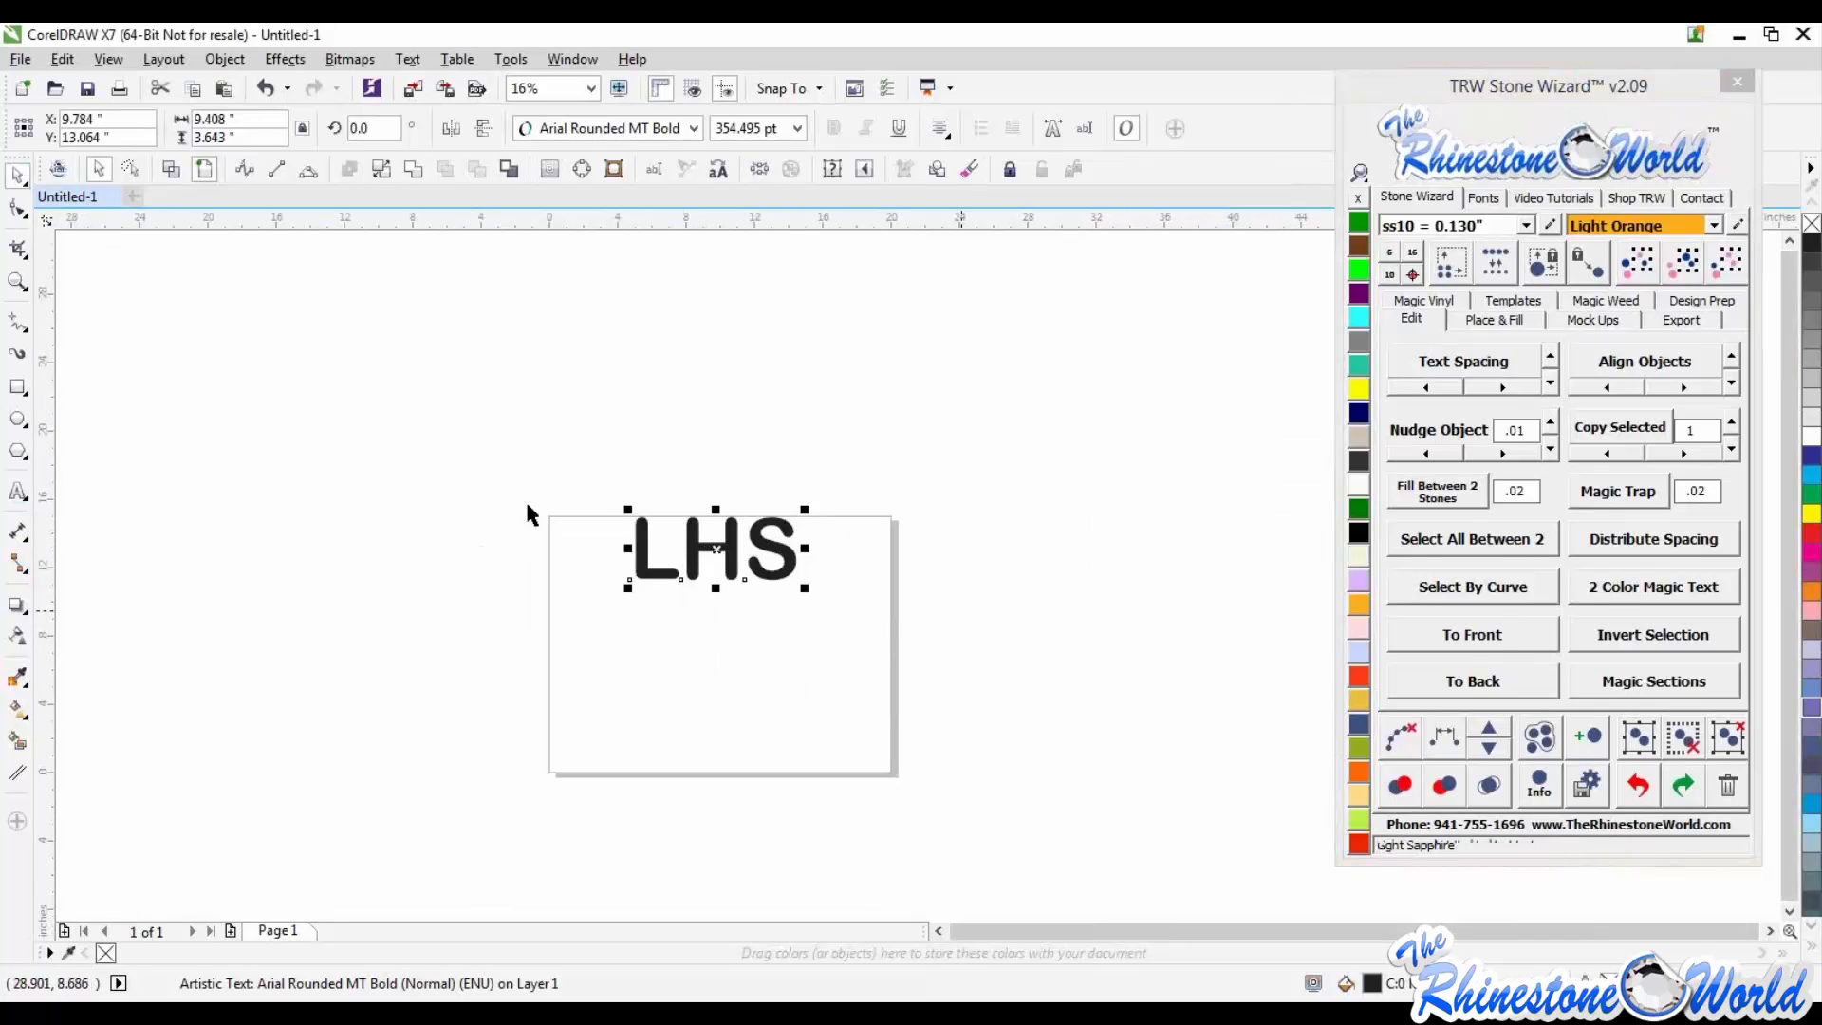
scroll(624, 510, "up", 2)
left_click(1477, 201)
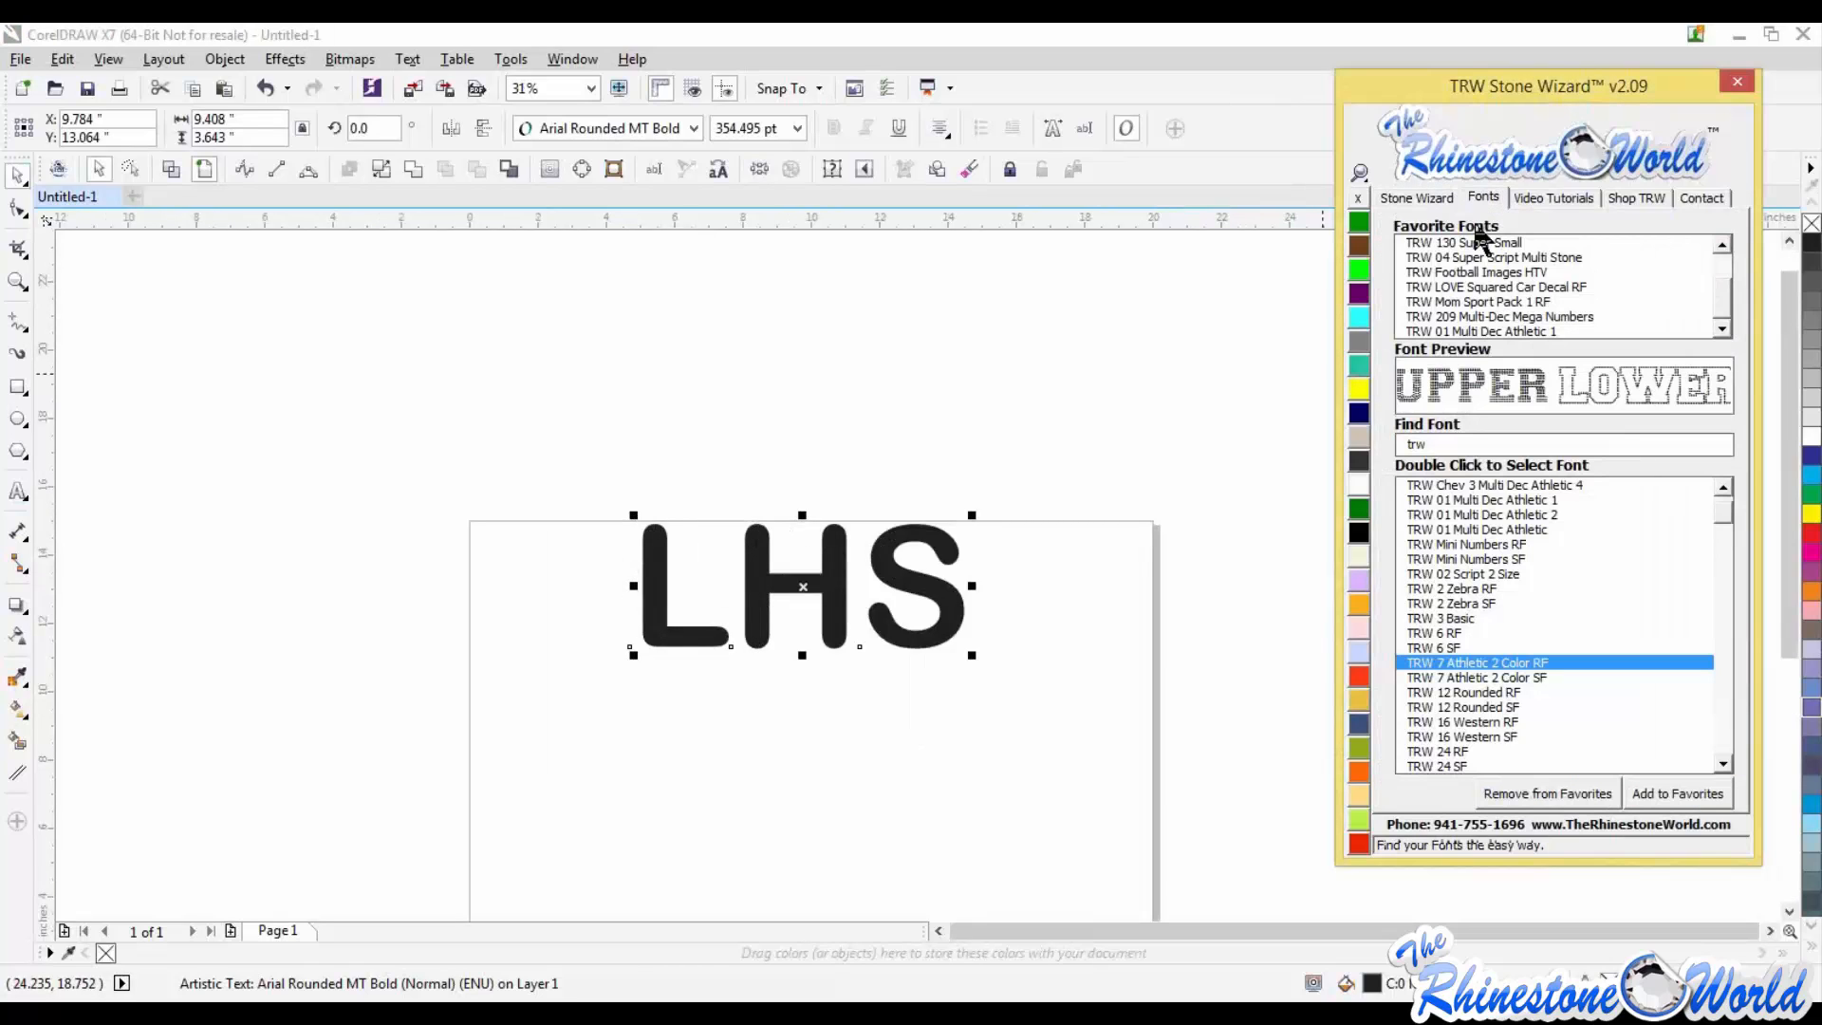
left_click(1721, 264)
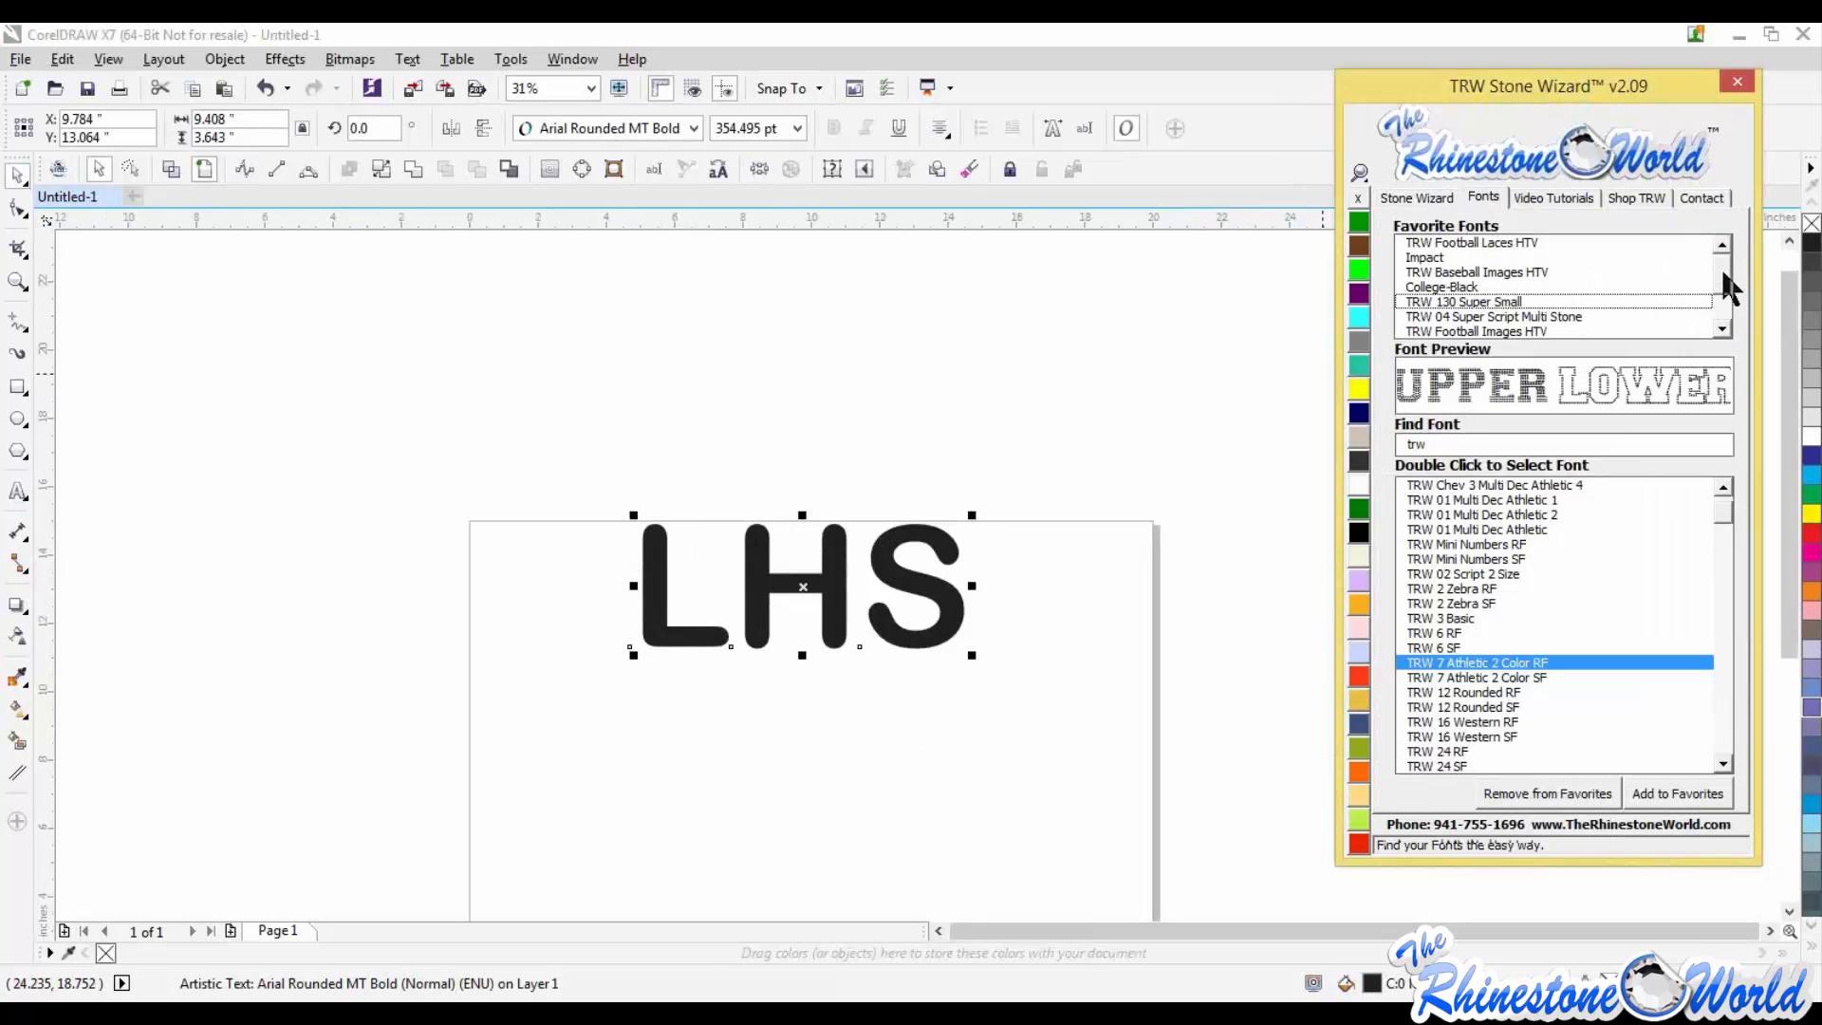
double_click(1504, 245)
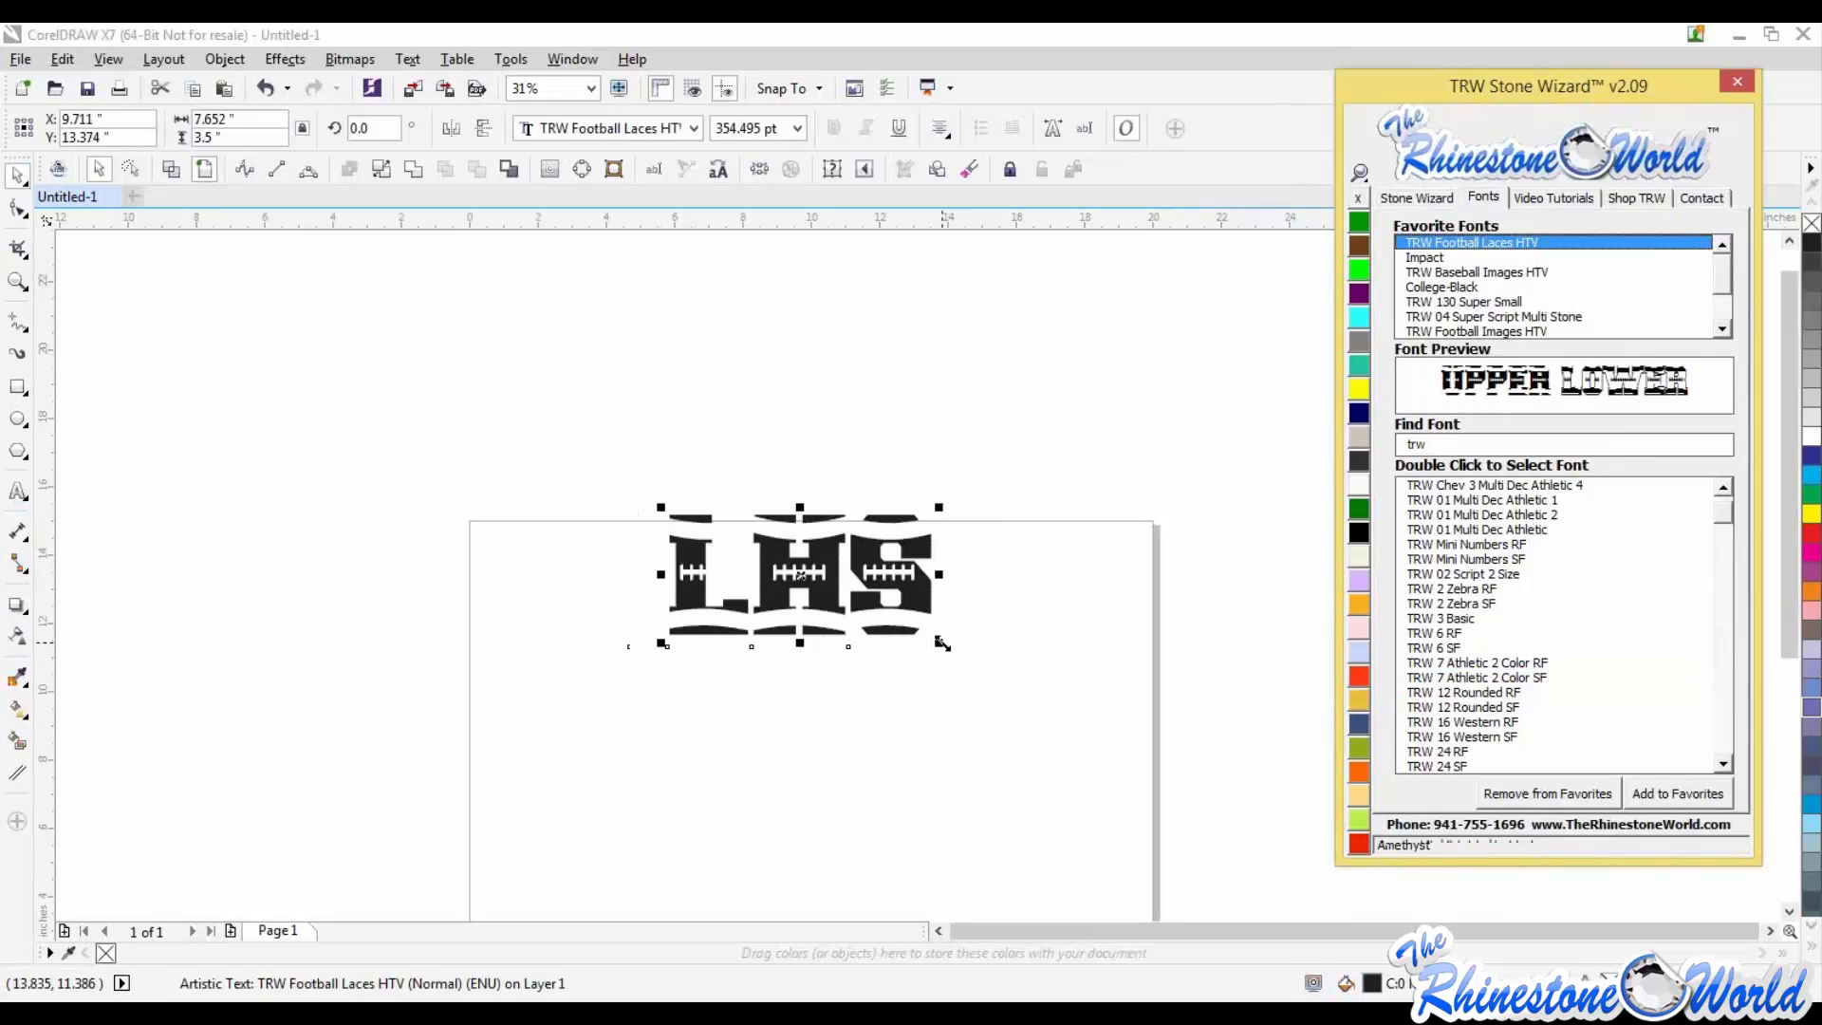
left_click_drag(943, 643, 1004, 700)
left_click_drag(834, 593, 797, 612)
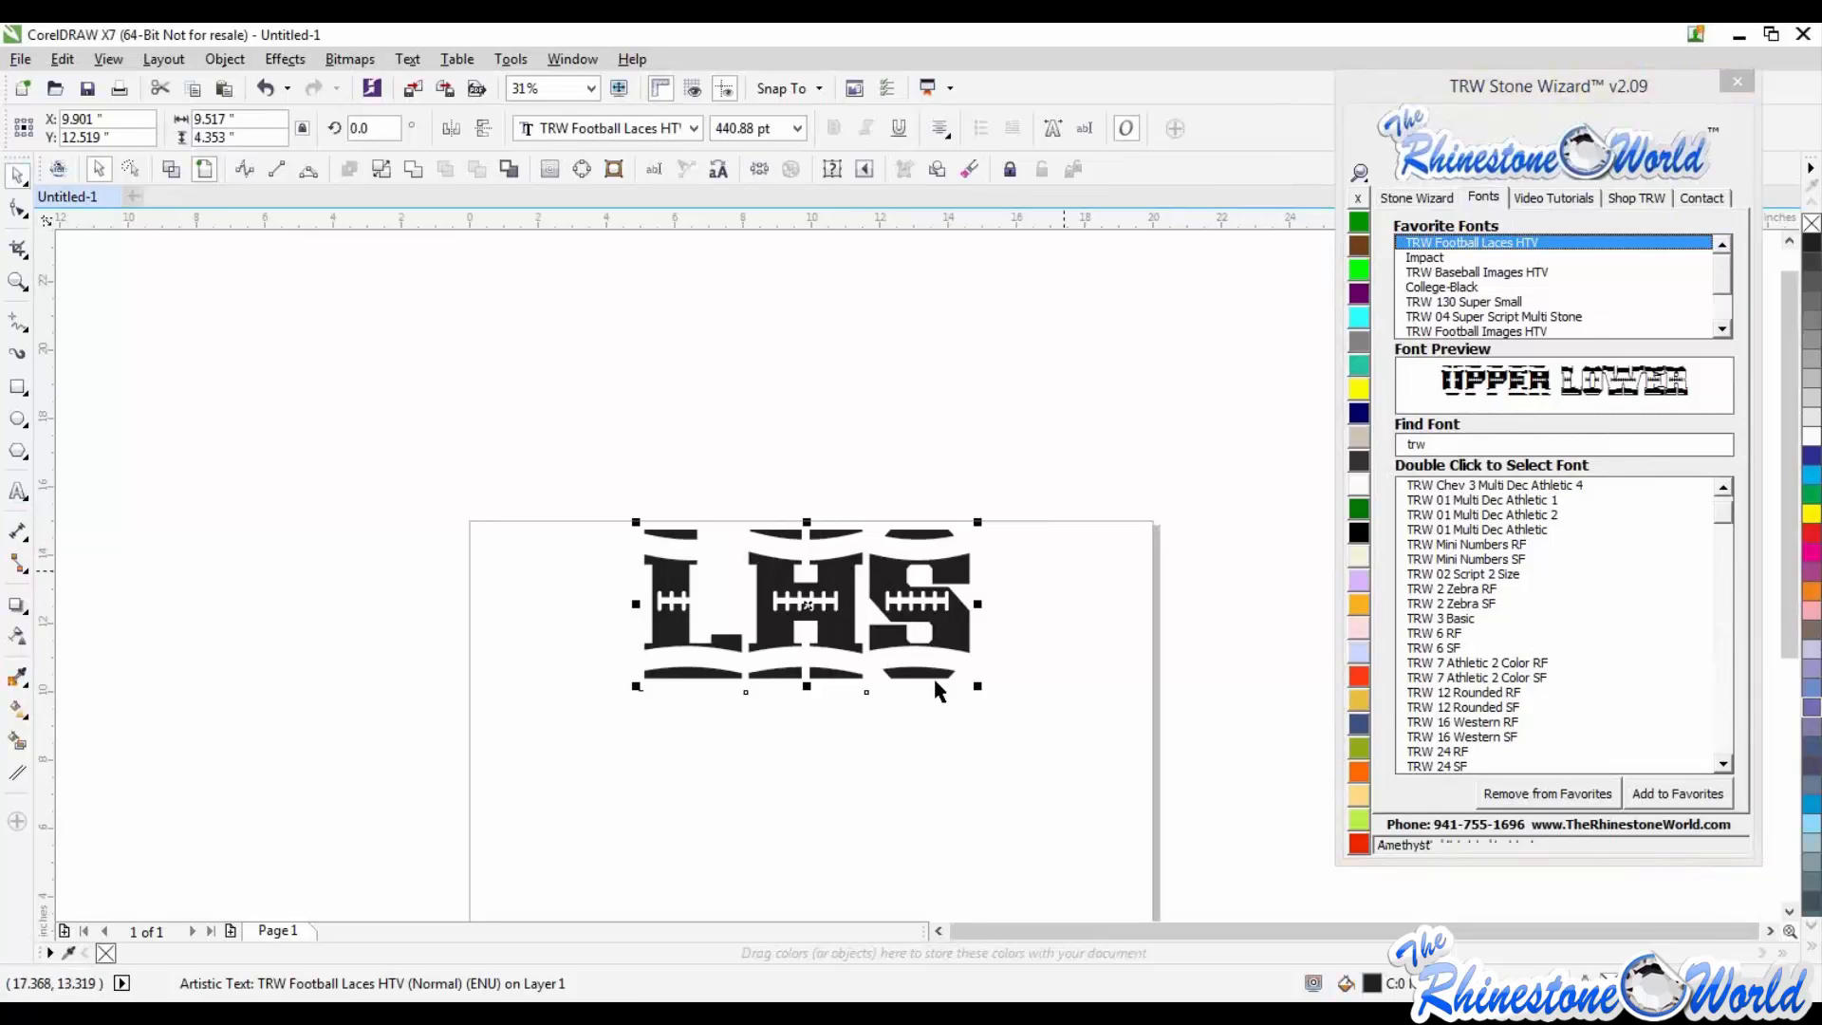
Step: Apply 2 Color Magic Text to the LHS lettering and enlarge both color layers together to about 13.2 by 6.2 inches
left_click(1434, 200)
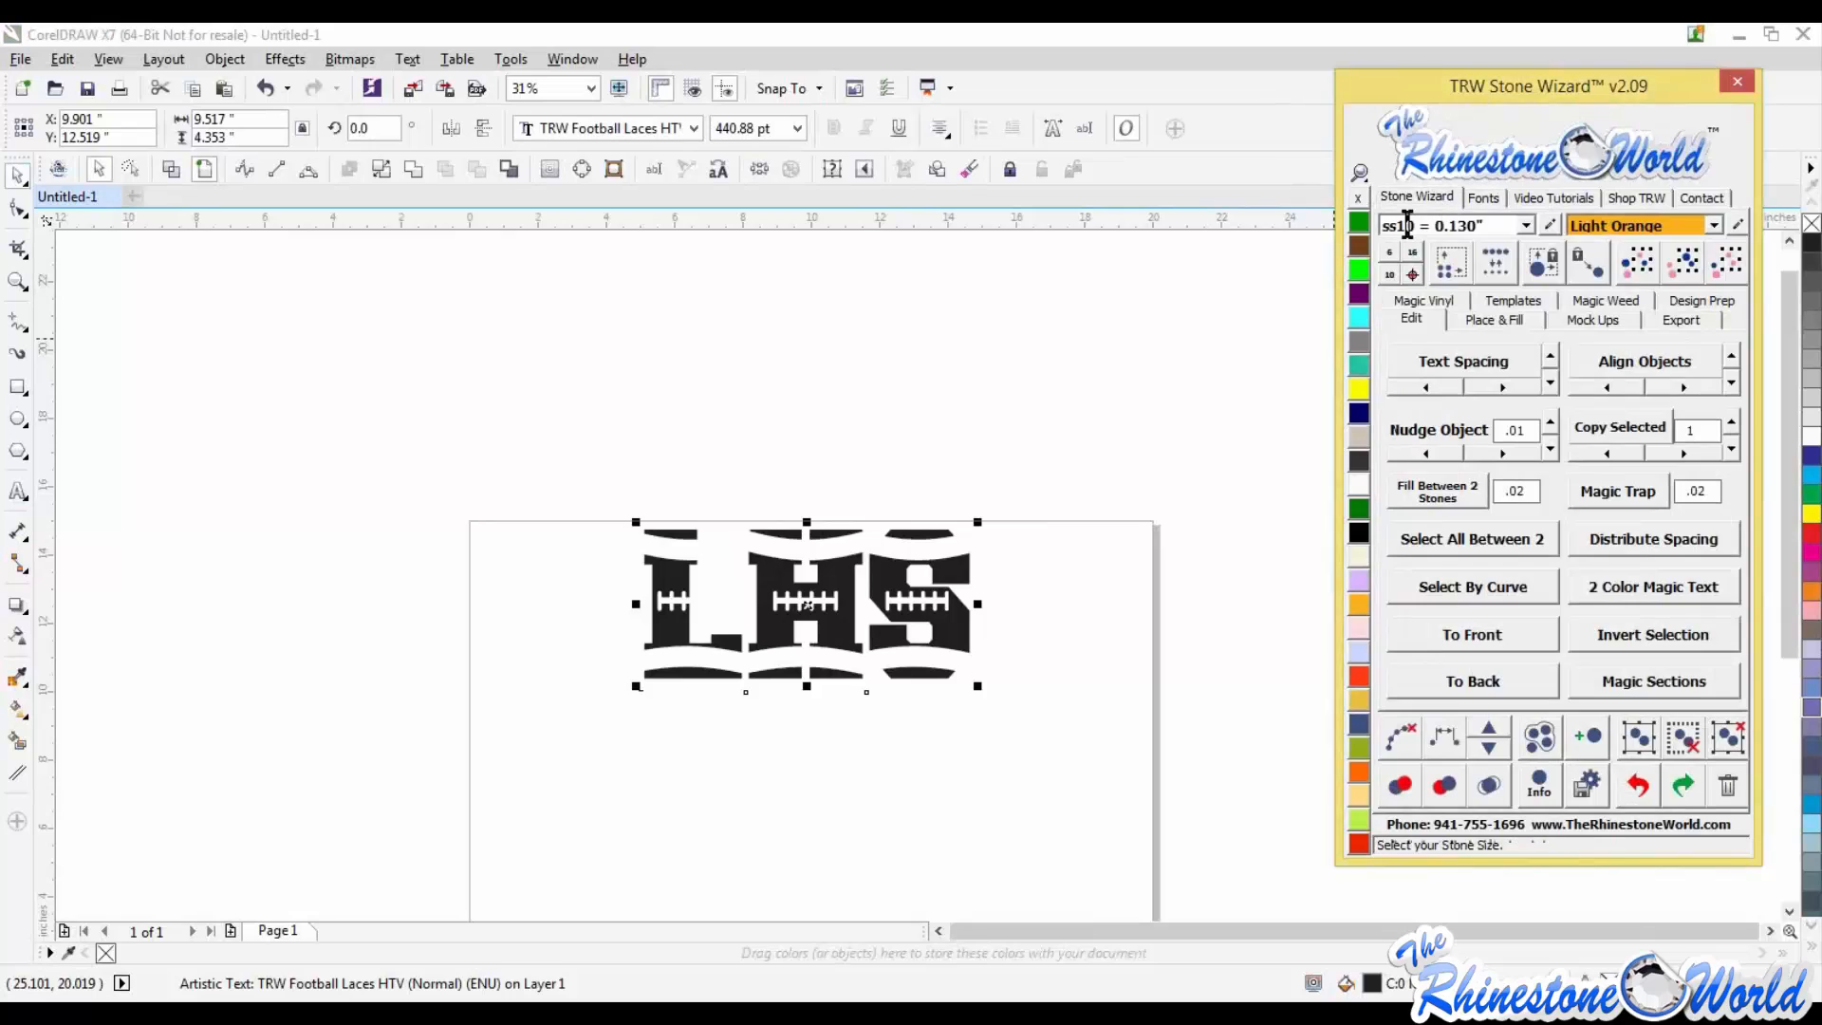
left_click(1613, 585)
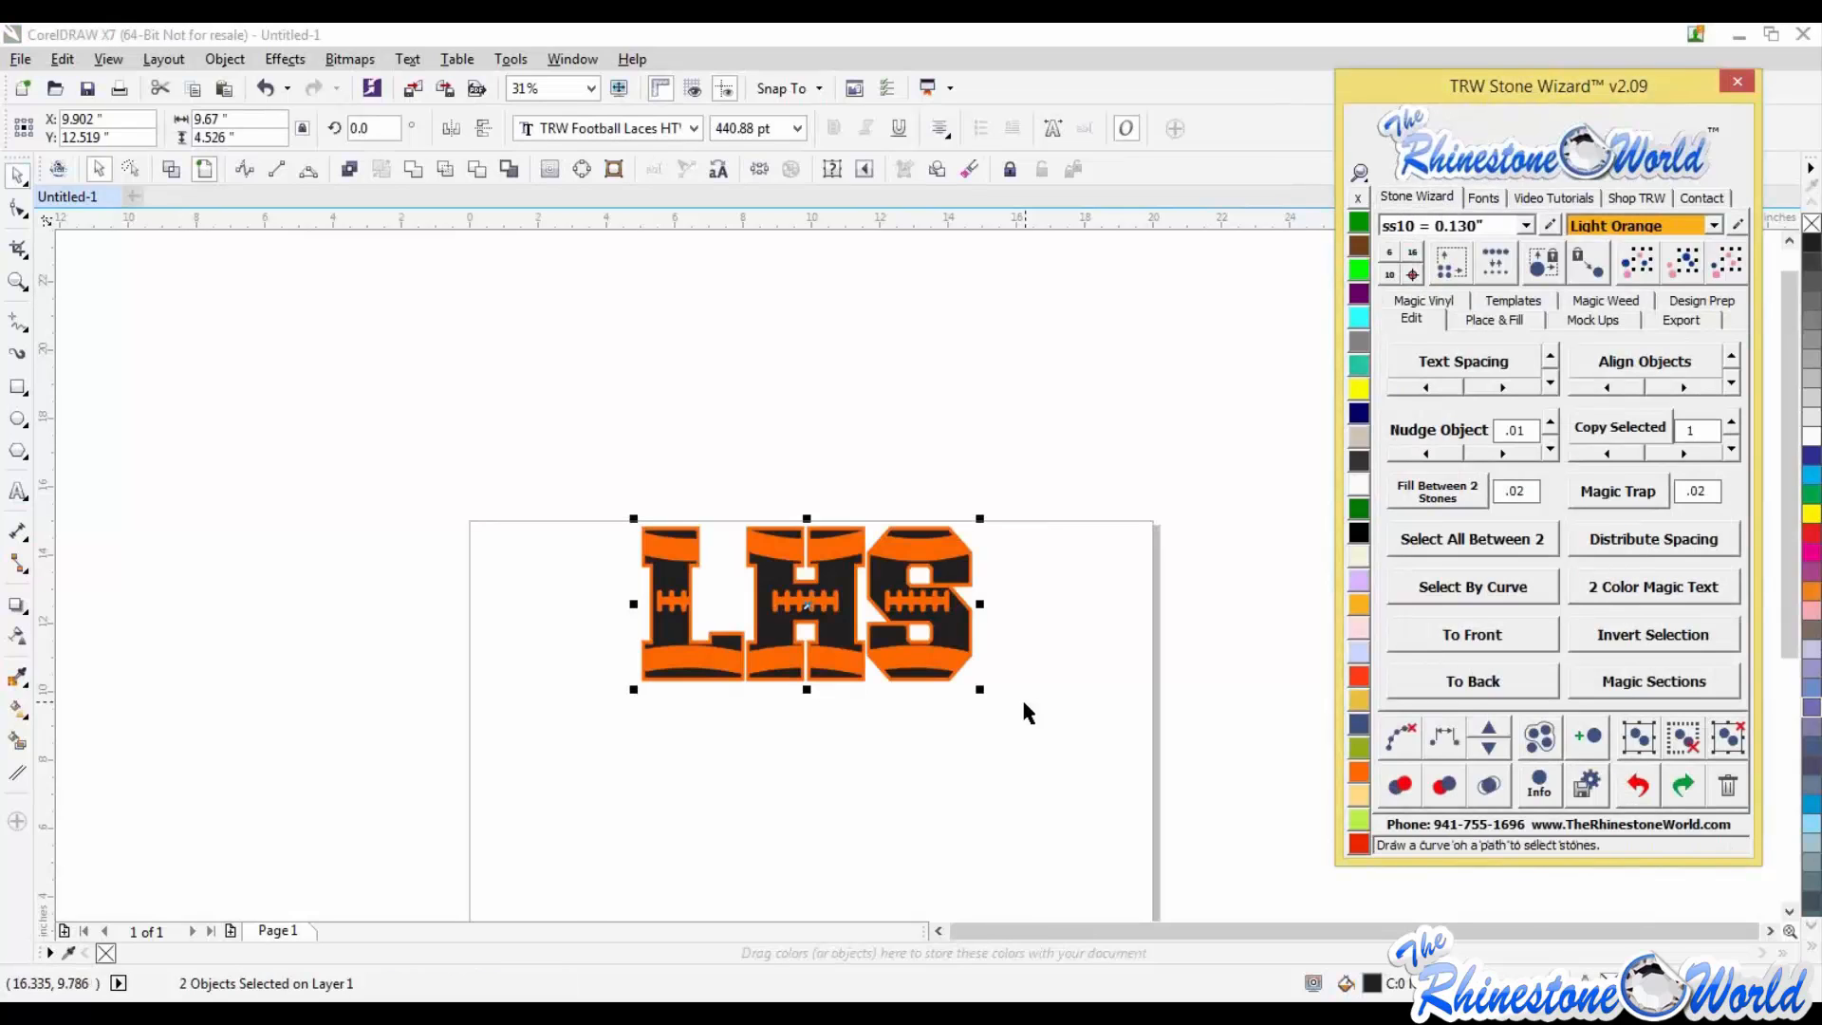
left_click(532, 450)
left_click_drag(546, 471, 1116, 774)
left_click_drag(984, 691, 1094, 752)
left_click_drag(860, 639, 835, 639)
Step: Move the black LHS lettering off the orange layer, send it to the back, and undo both changes
left_click(549, 709)
left_click_drag(656, 663, 598, 732)
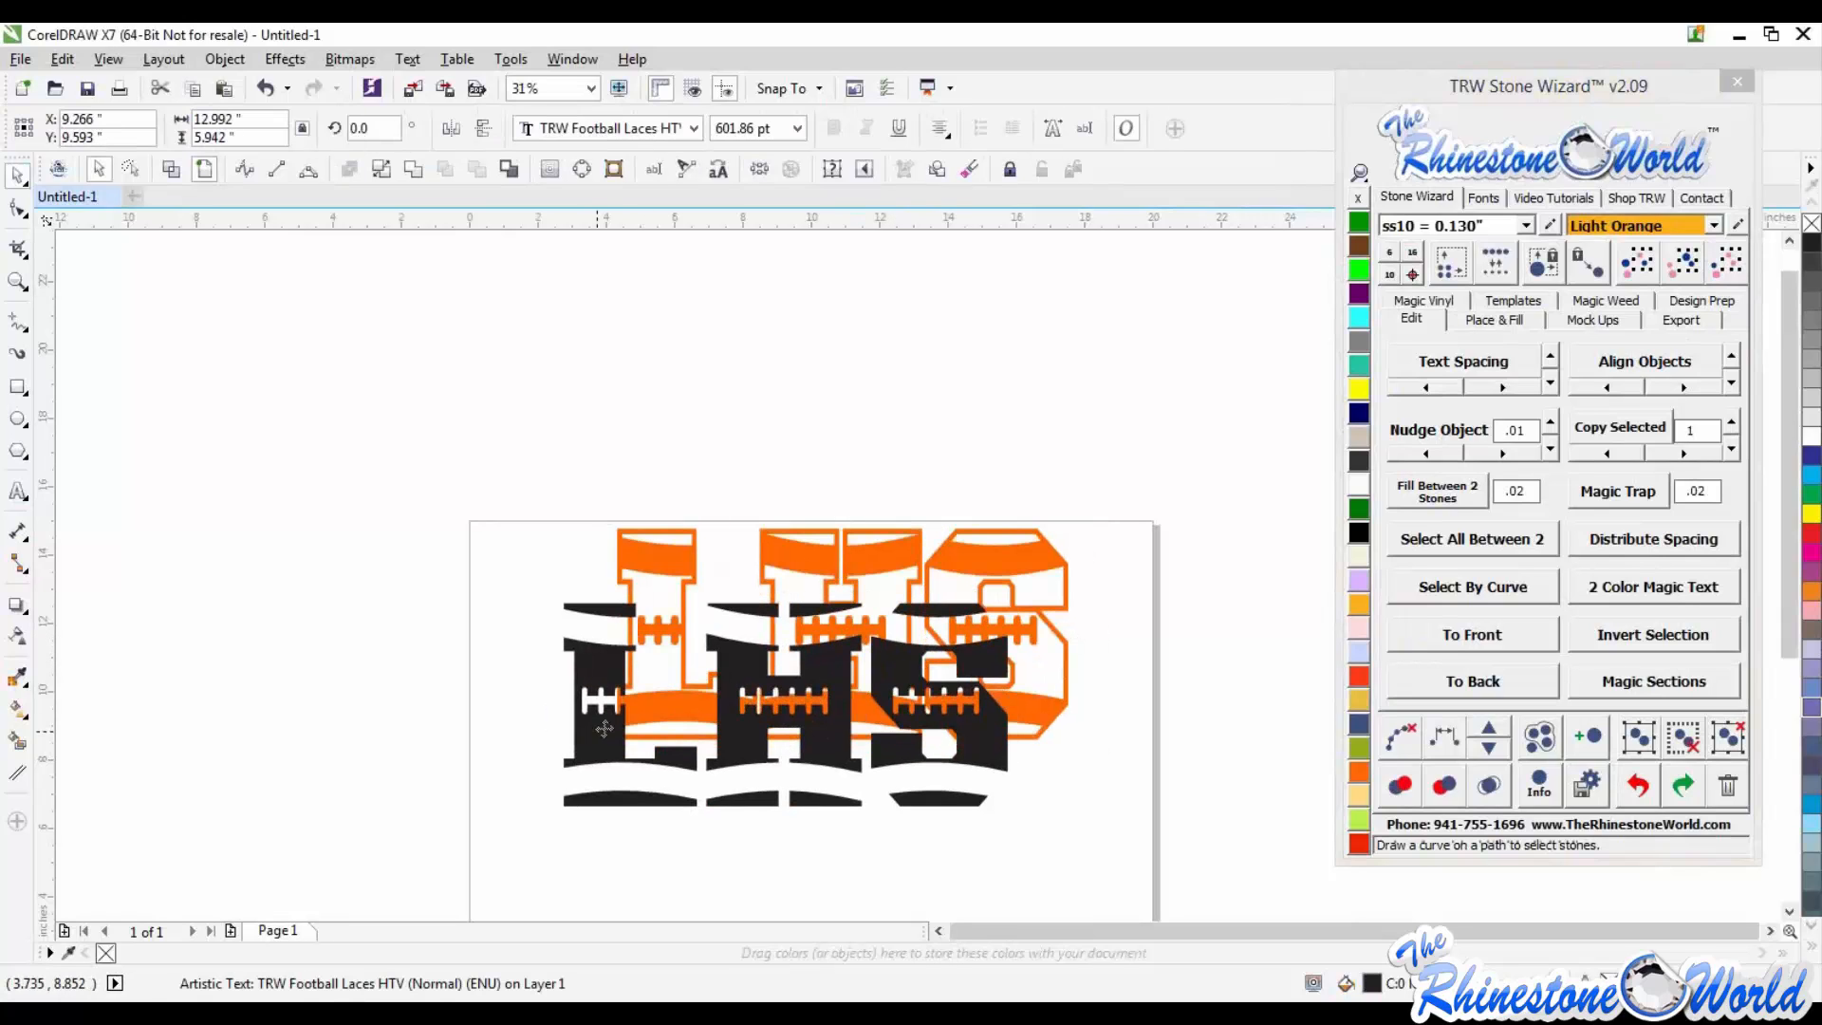
key("shift+Page_Down")
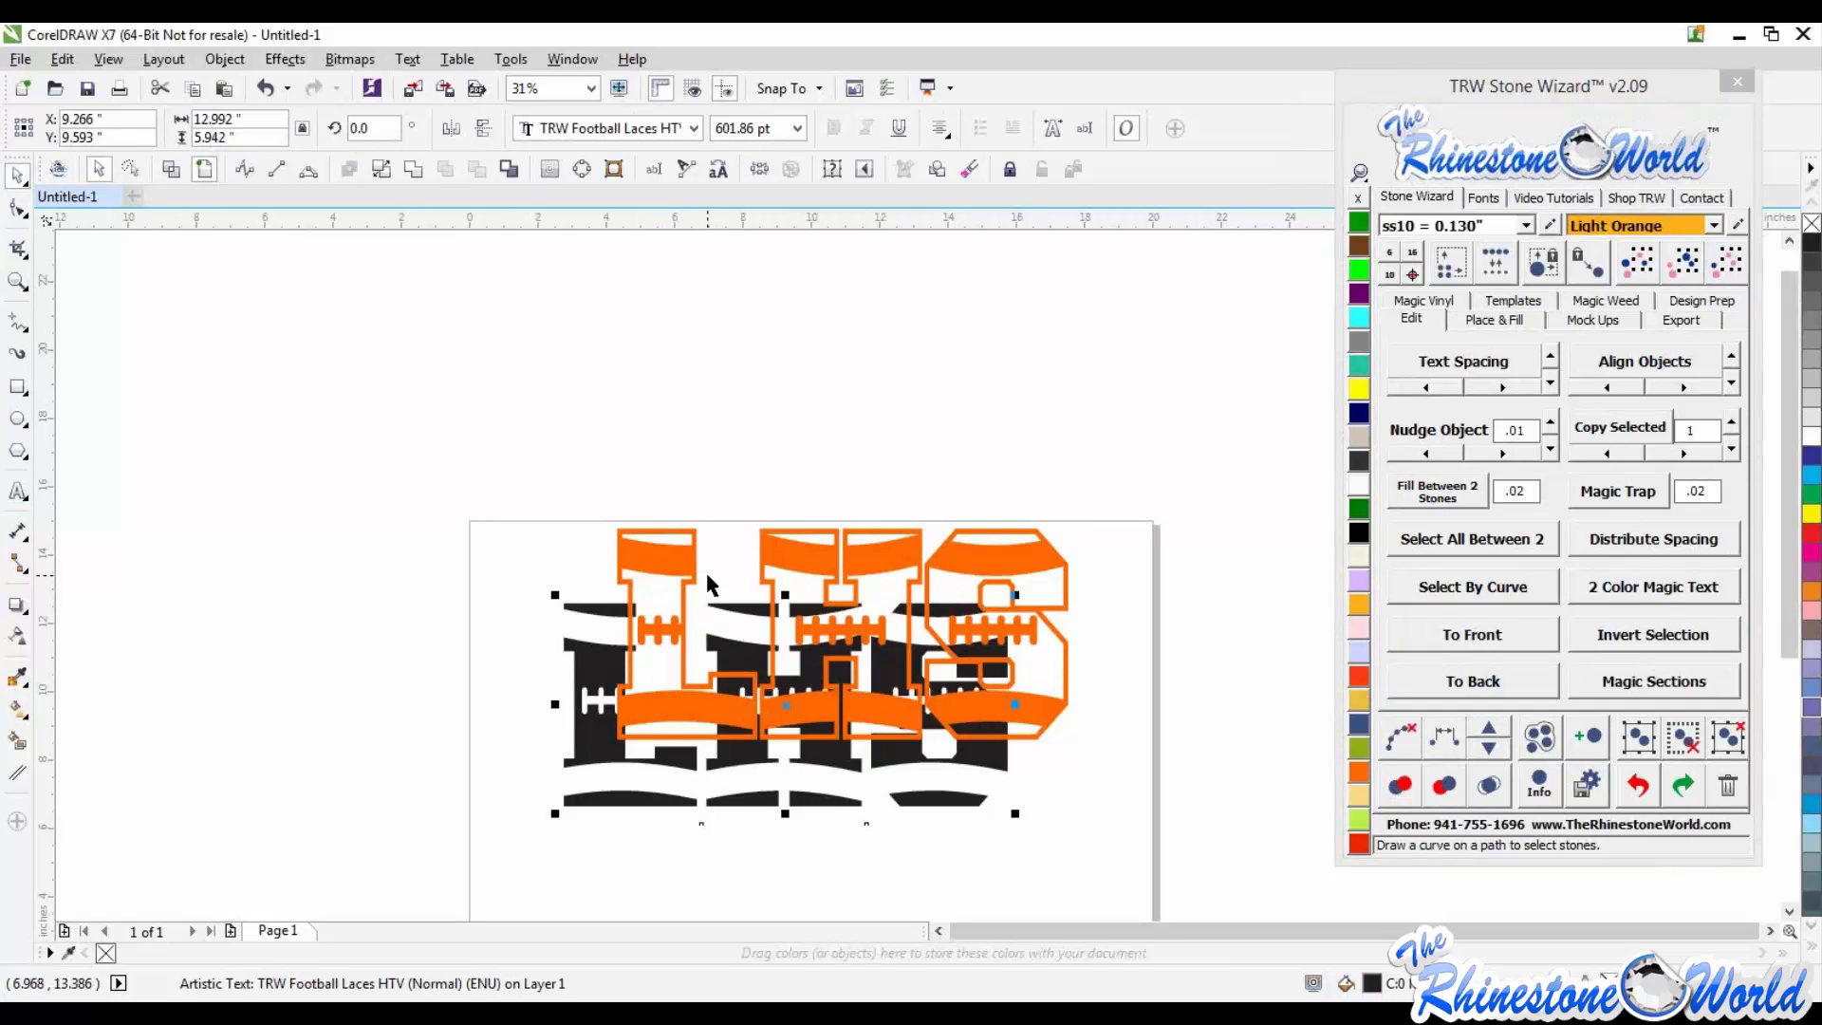
key("ctrl+z")
key("ctrl+z")
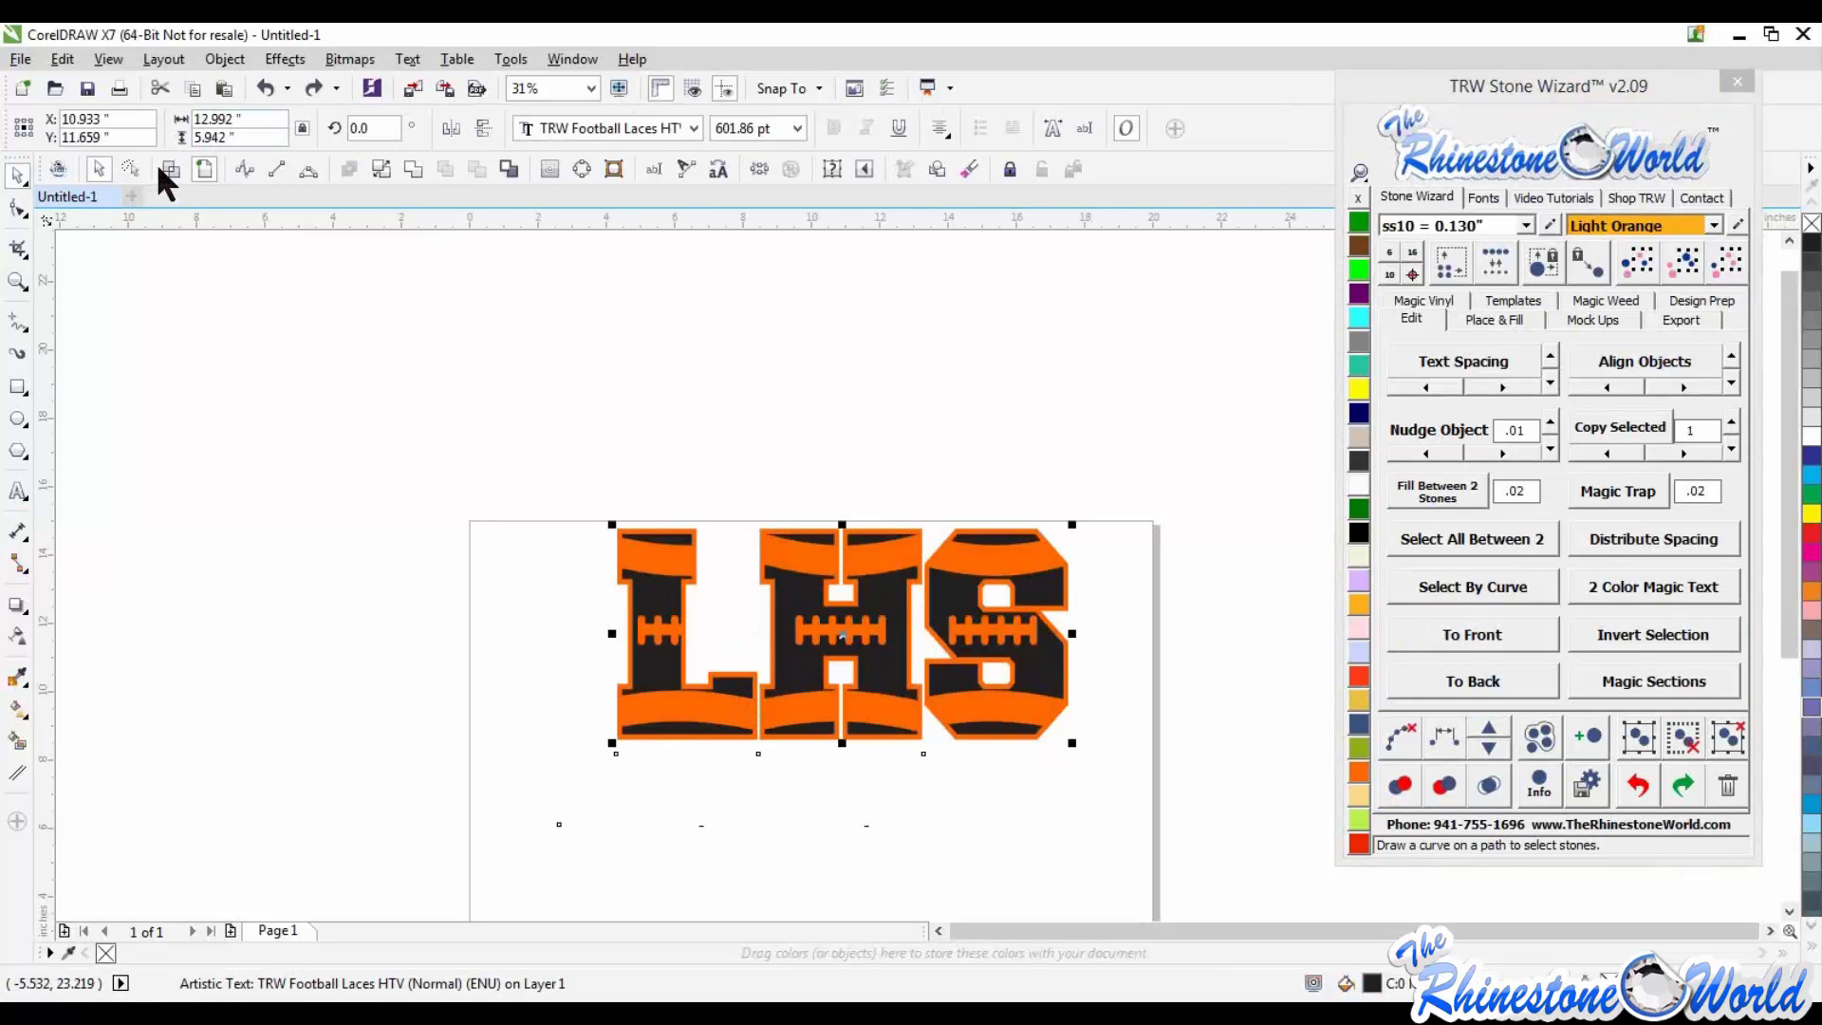
Step: Examine in wireframe view how the black and orange outlines of the LHS design overlap, and return to the full-color view
left_click(171, 169)
scroll(674, 607, "up", 5)
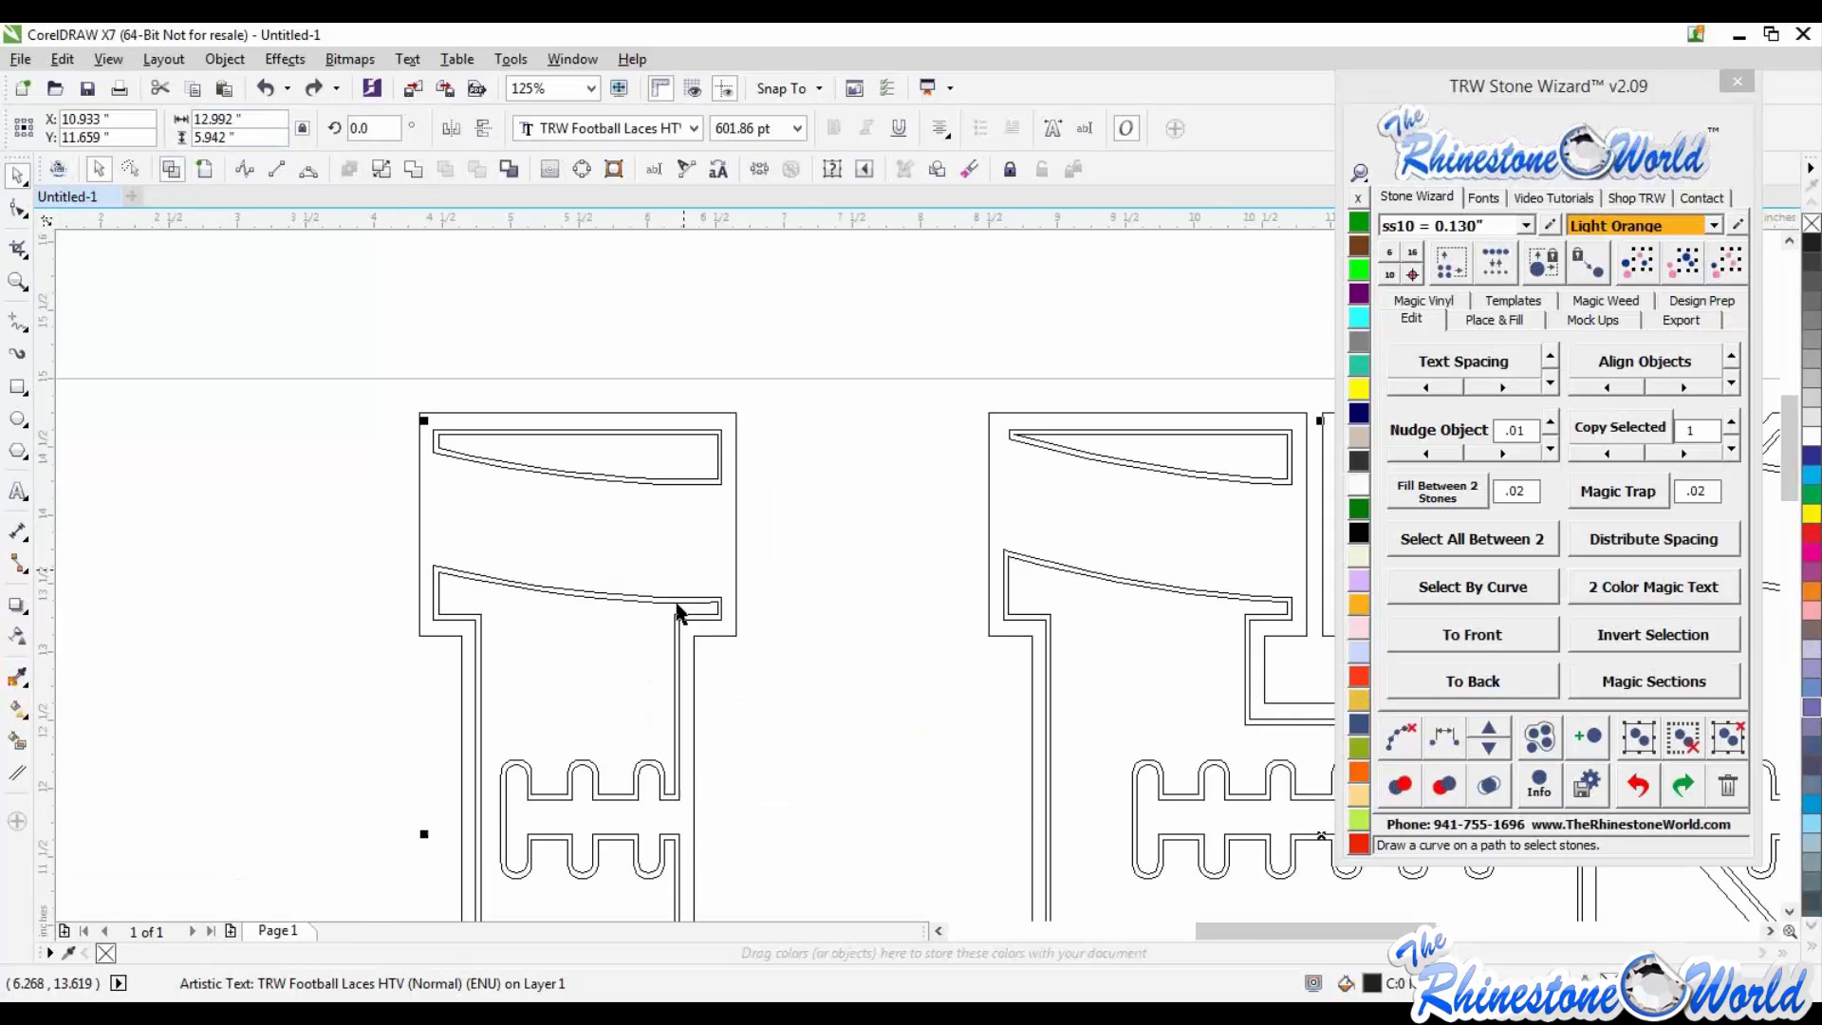
scroll(676, 617, "up", 1)
scroll(813, 593, "down", 1)
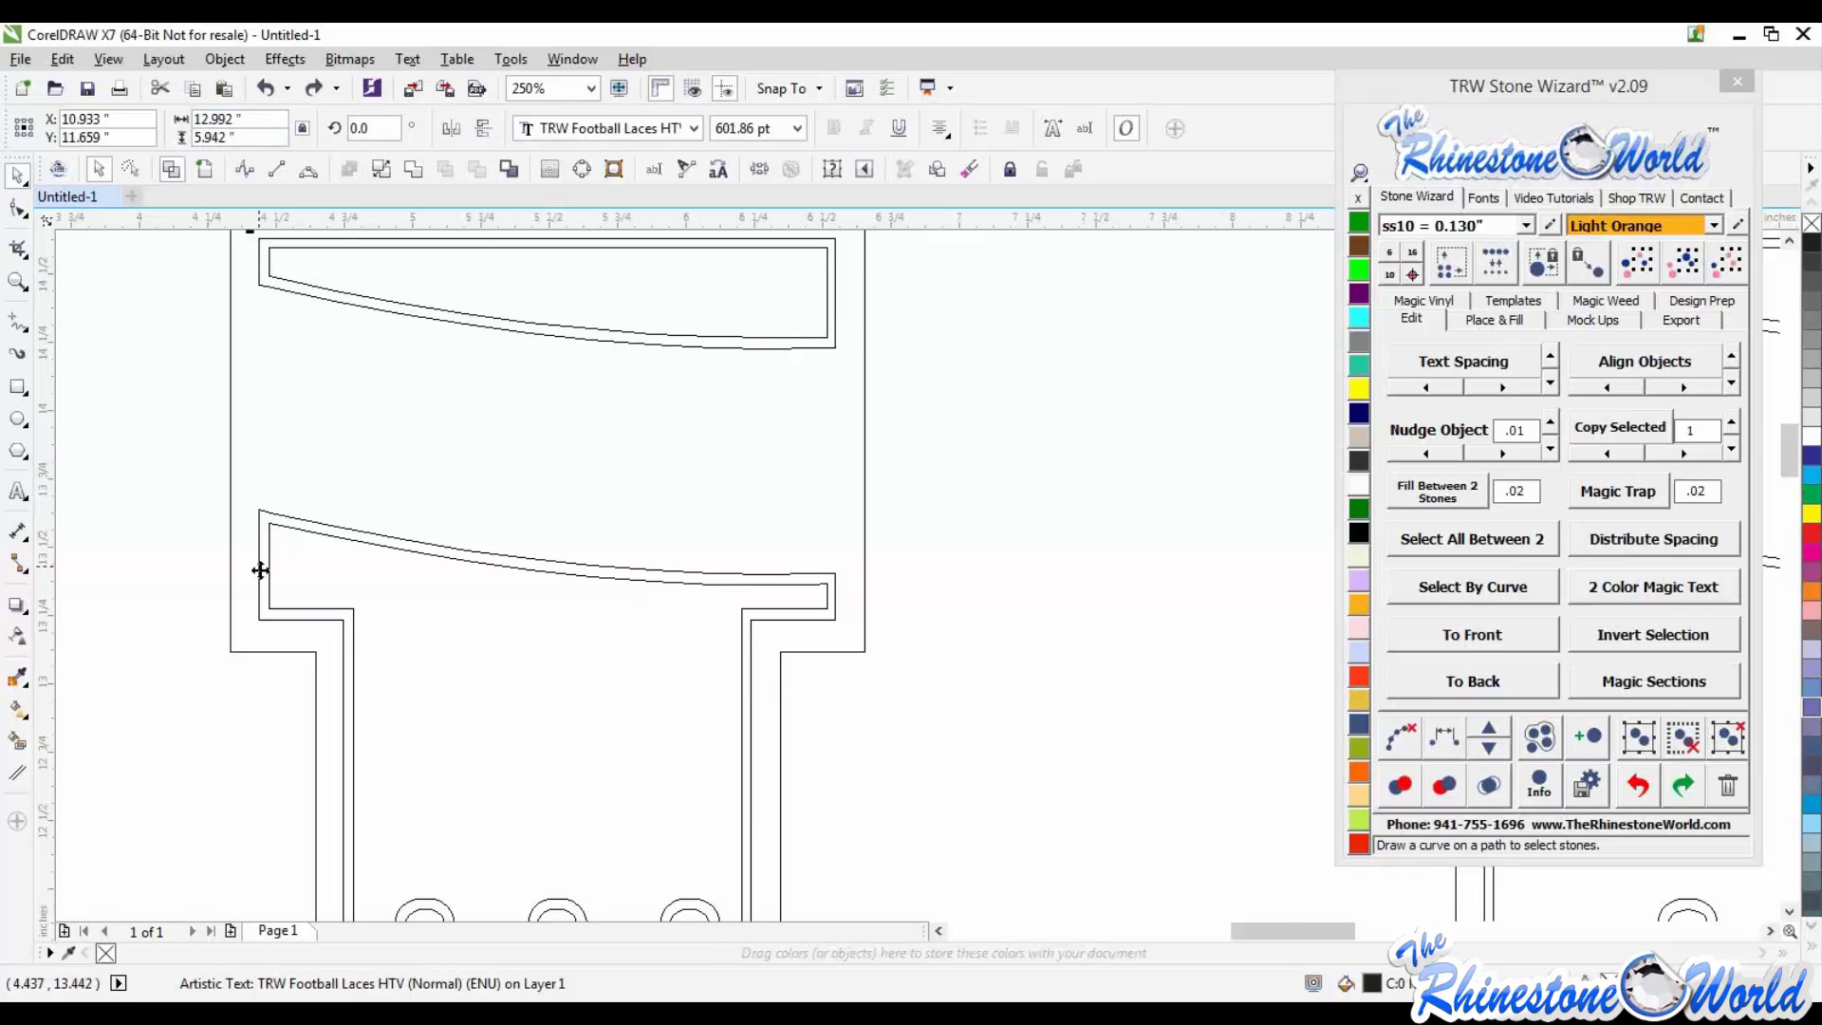
scroll(260, 569, "down", 2)
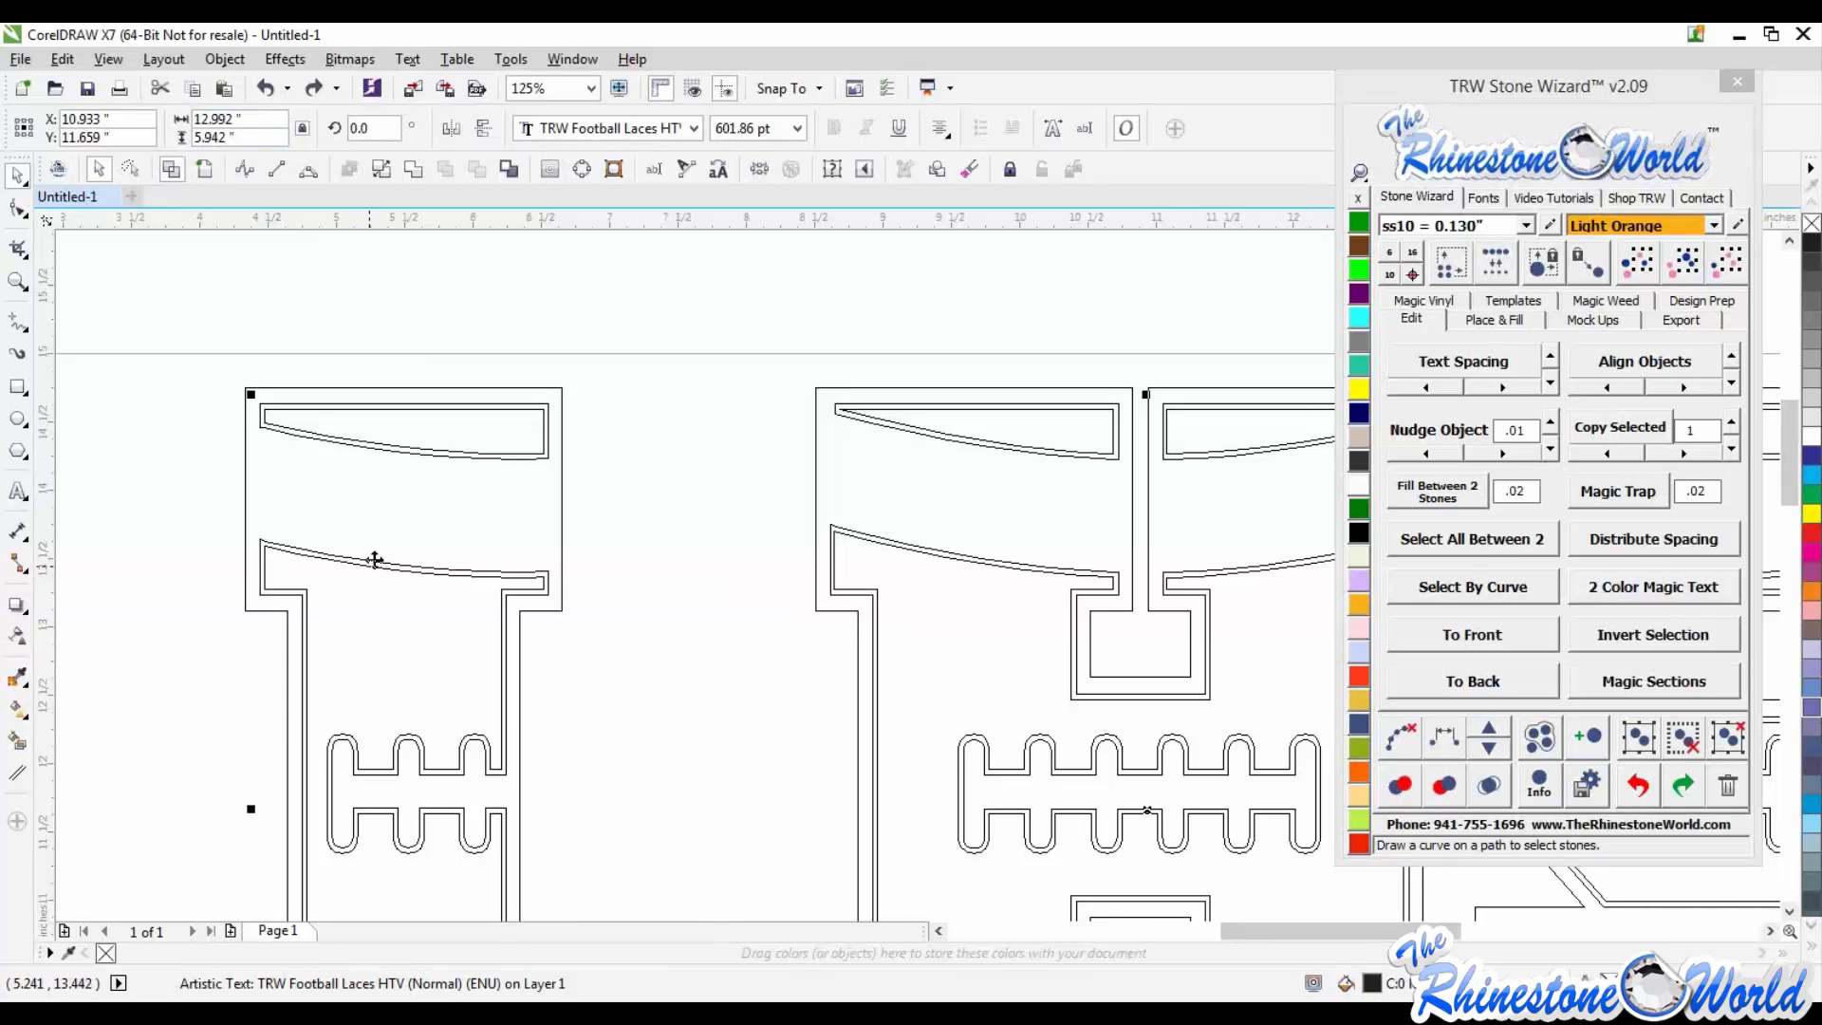
left_click(752, 376)
scroll(755, 378, "down", 2)
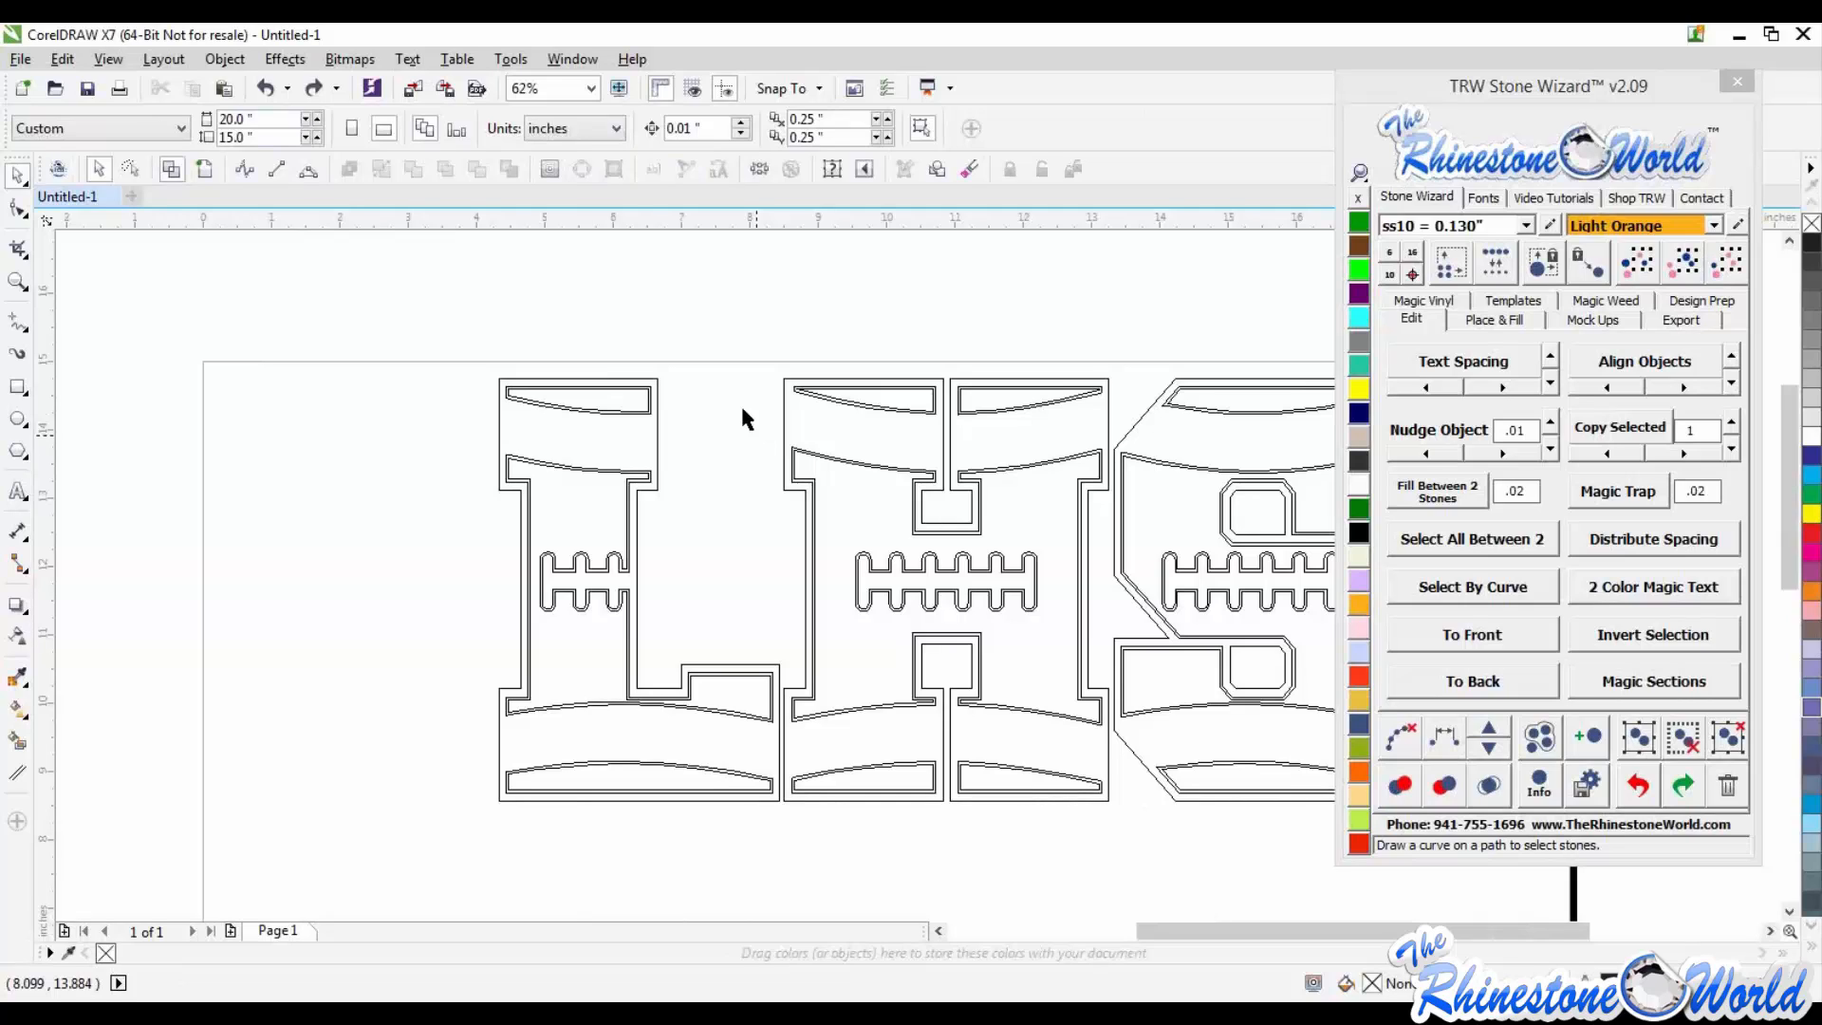
scroll(440, 362, "down", 3)
scroll(440, 362, "up", 1)
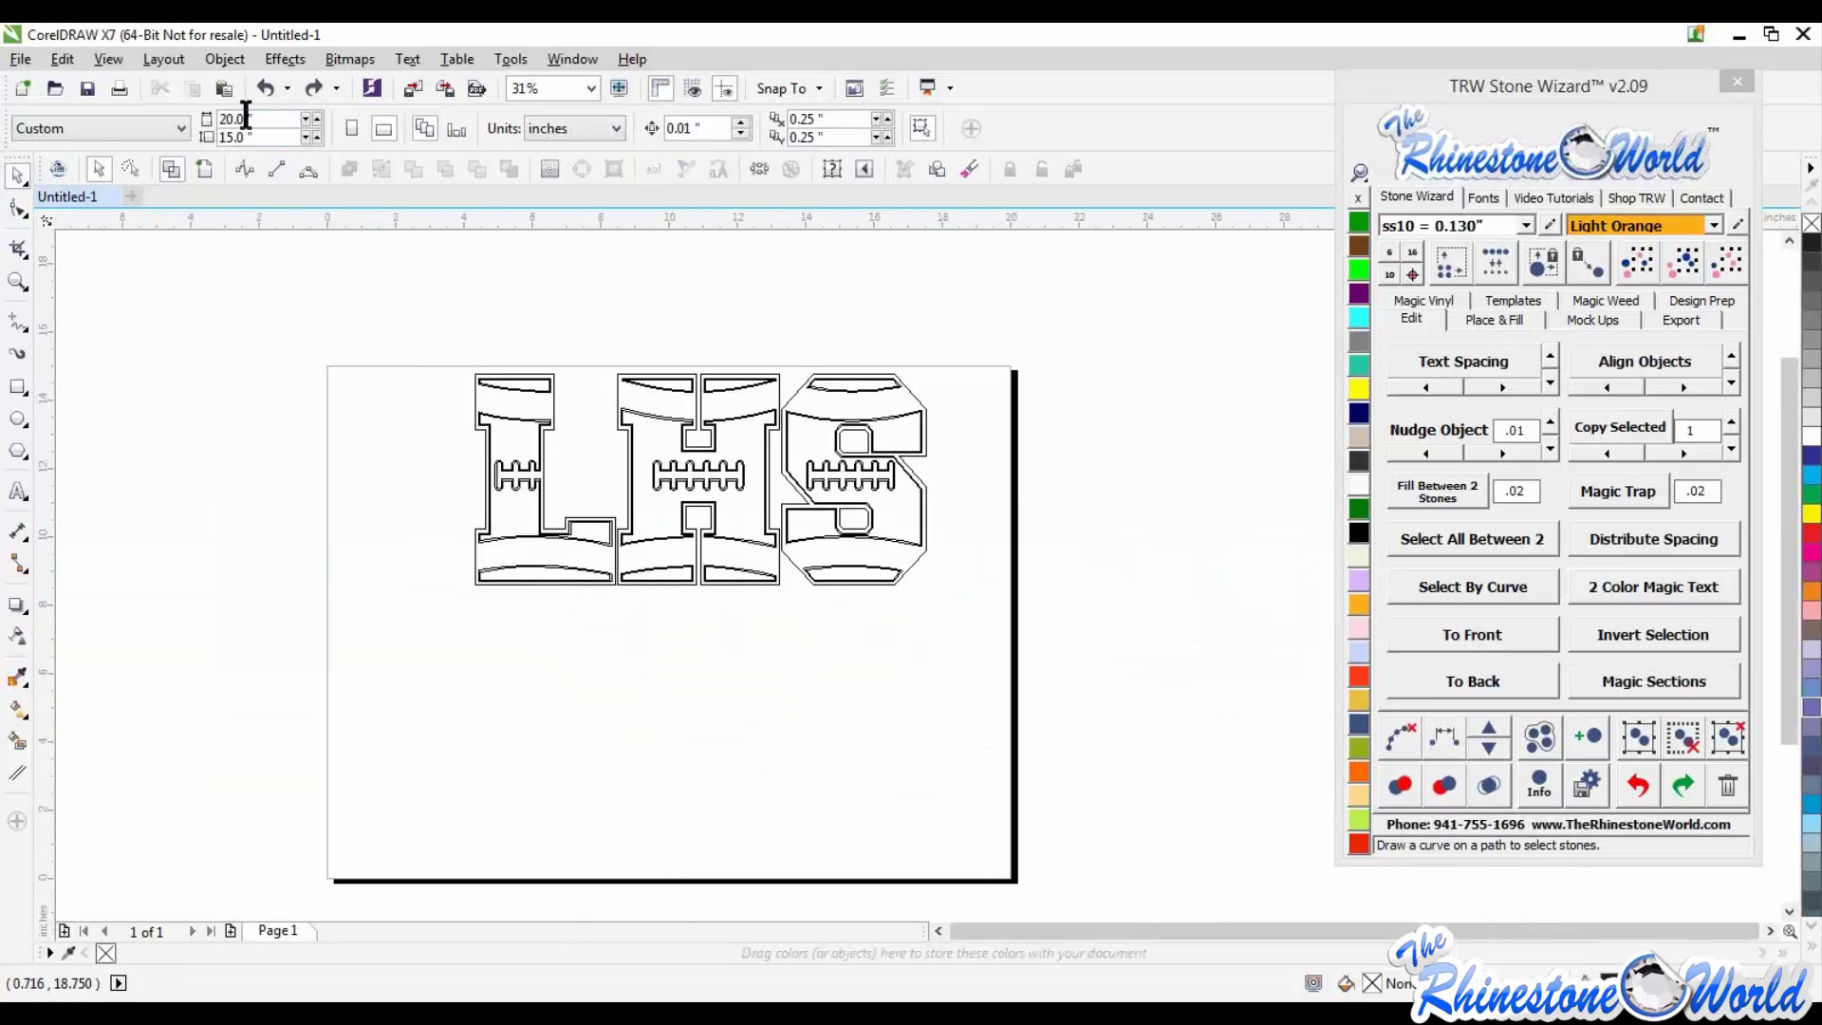
left_click(202, 173)
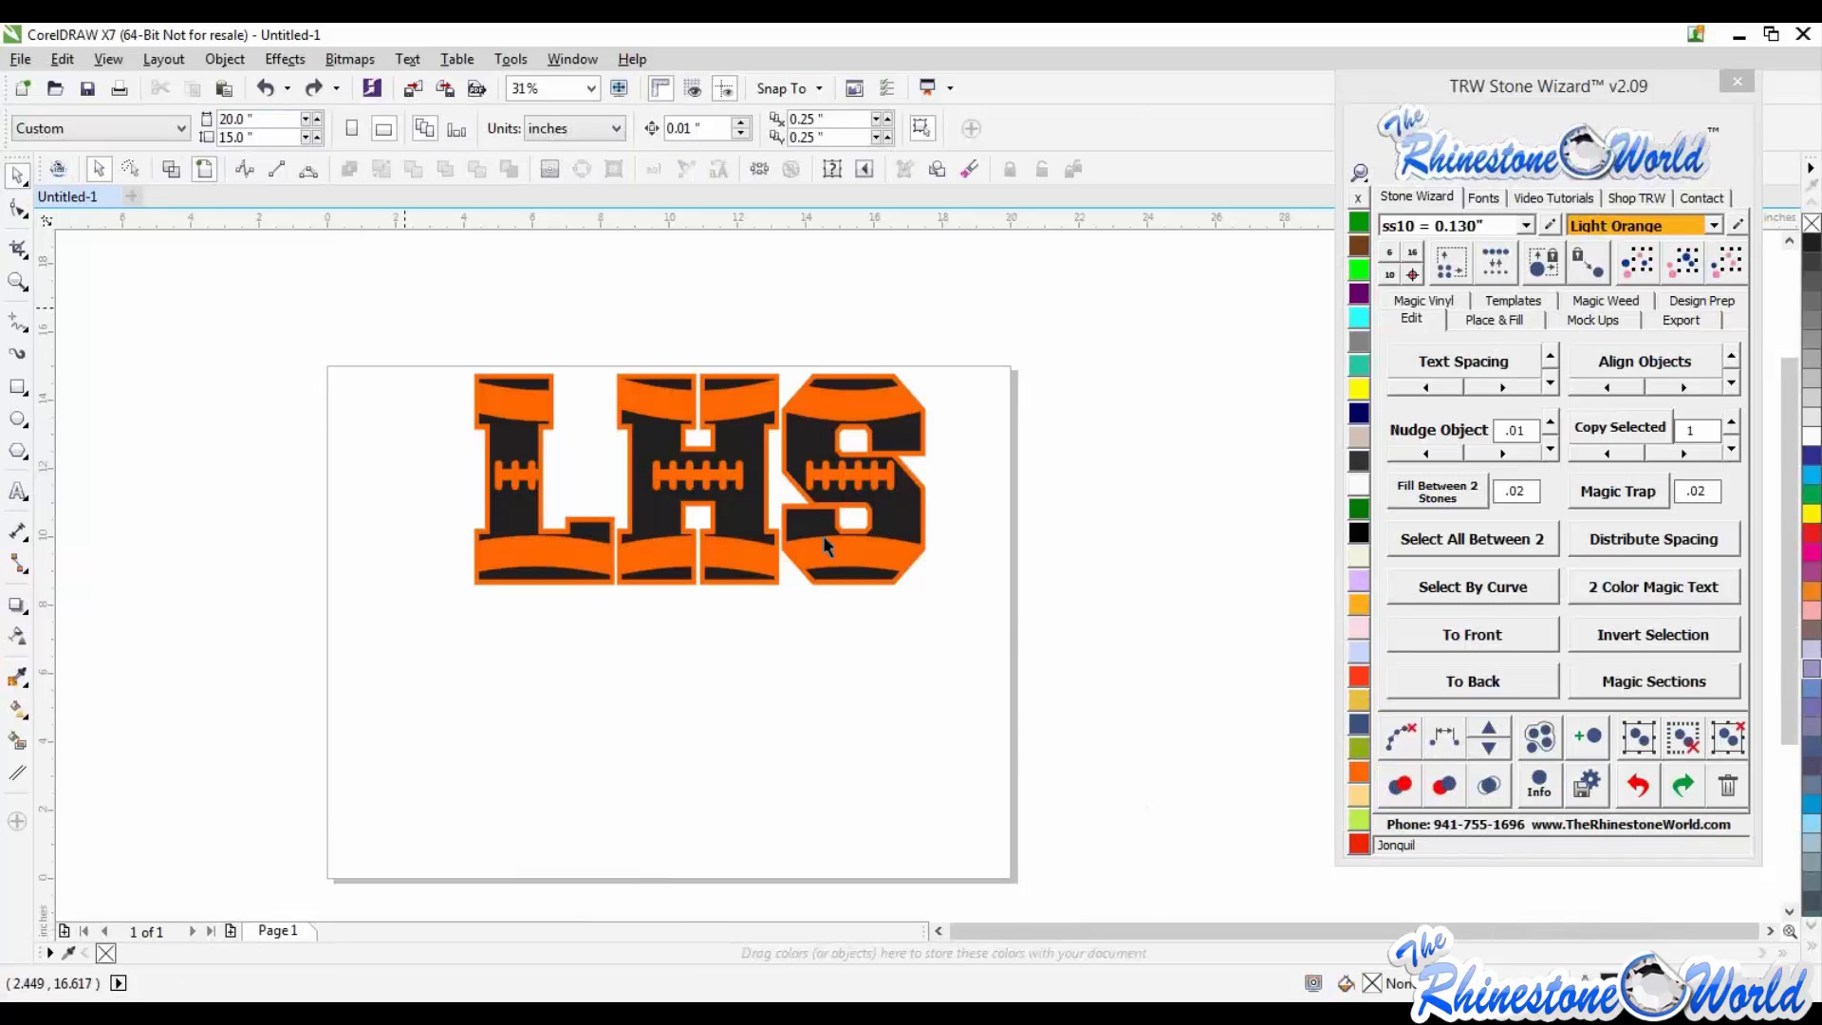
Step: Select both layers of the two-color LHS design and shift them slightly to the left on the page
left_click_drag(410, 319, 1131, 709)
mouse_move(890, 560)
left_mouse_down()
mouse_move(767, 560)
mouse_move(886, 560)
left_mouse_up()
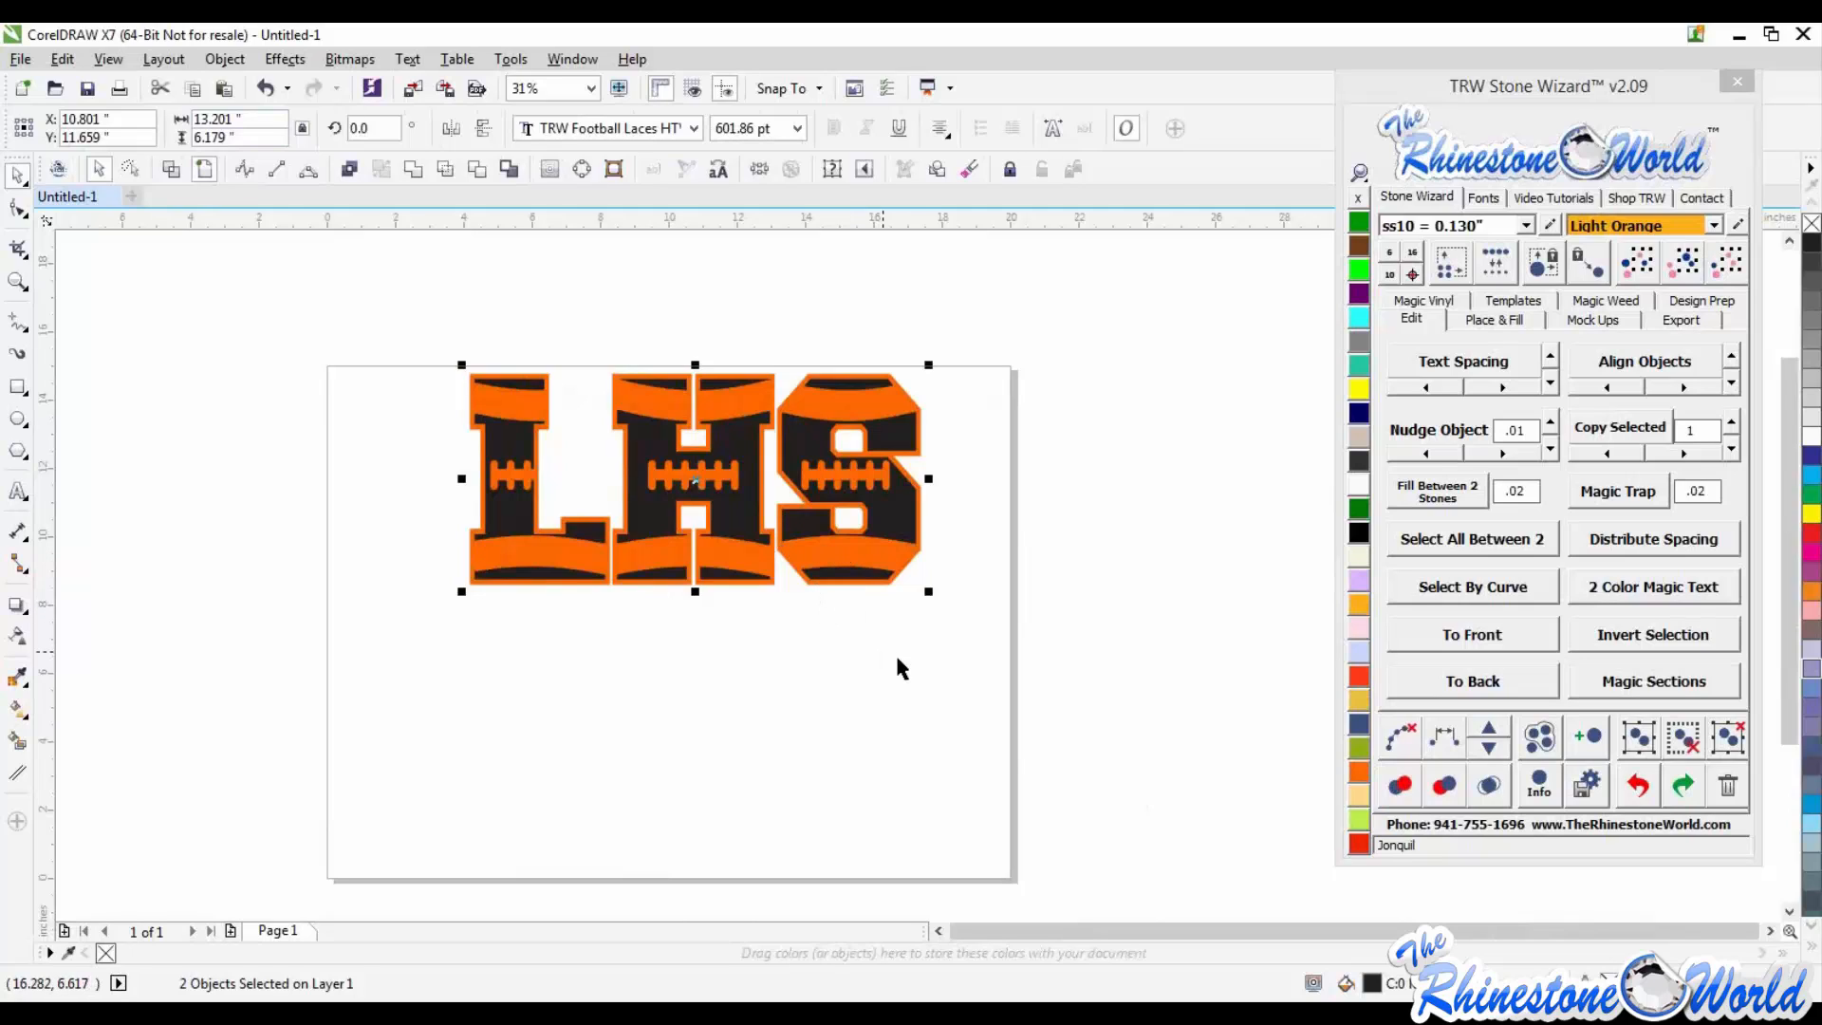
left_click(602, 662)
Step: Add a second artistic text LHS in the lower half of the page and enlarge it
scroll(599, 663, "down", 2)
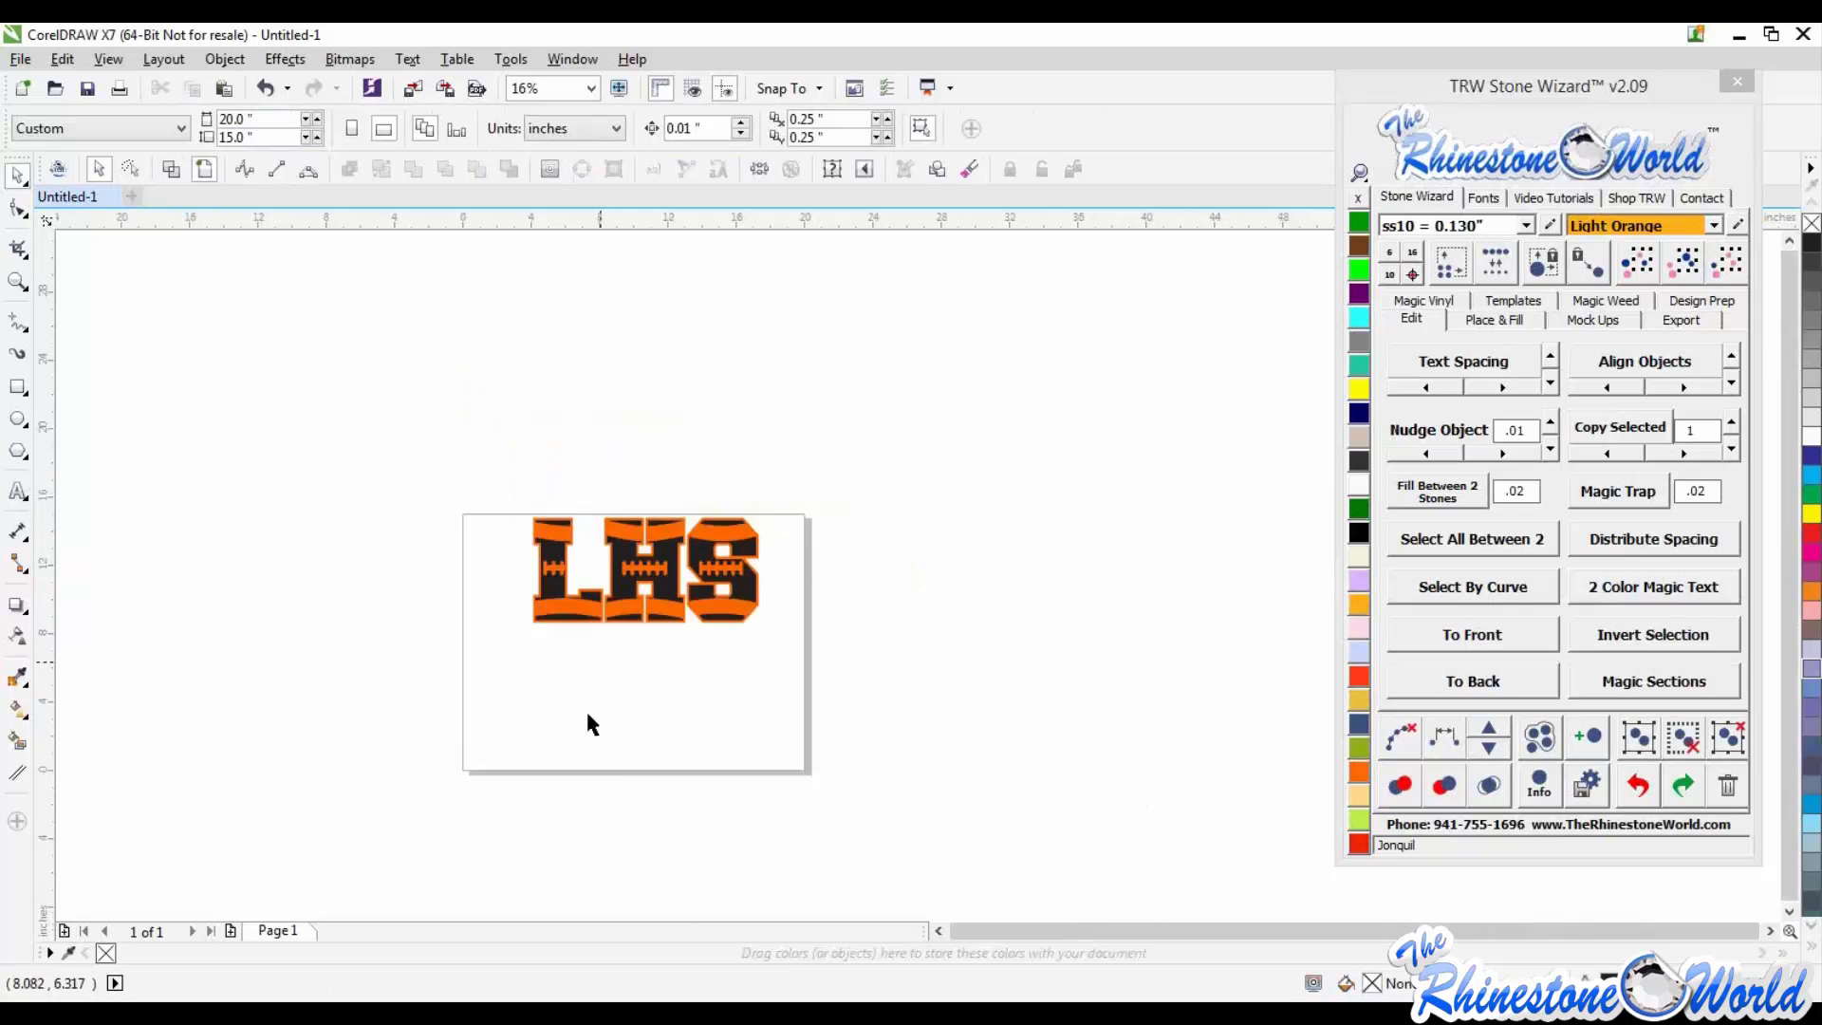
scroll(588, 724, "up", 2)
left_click(18, 492)
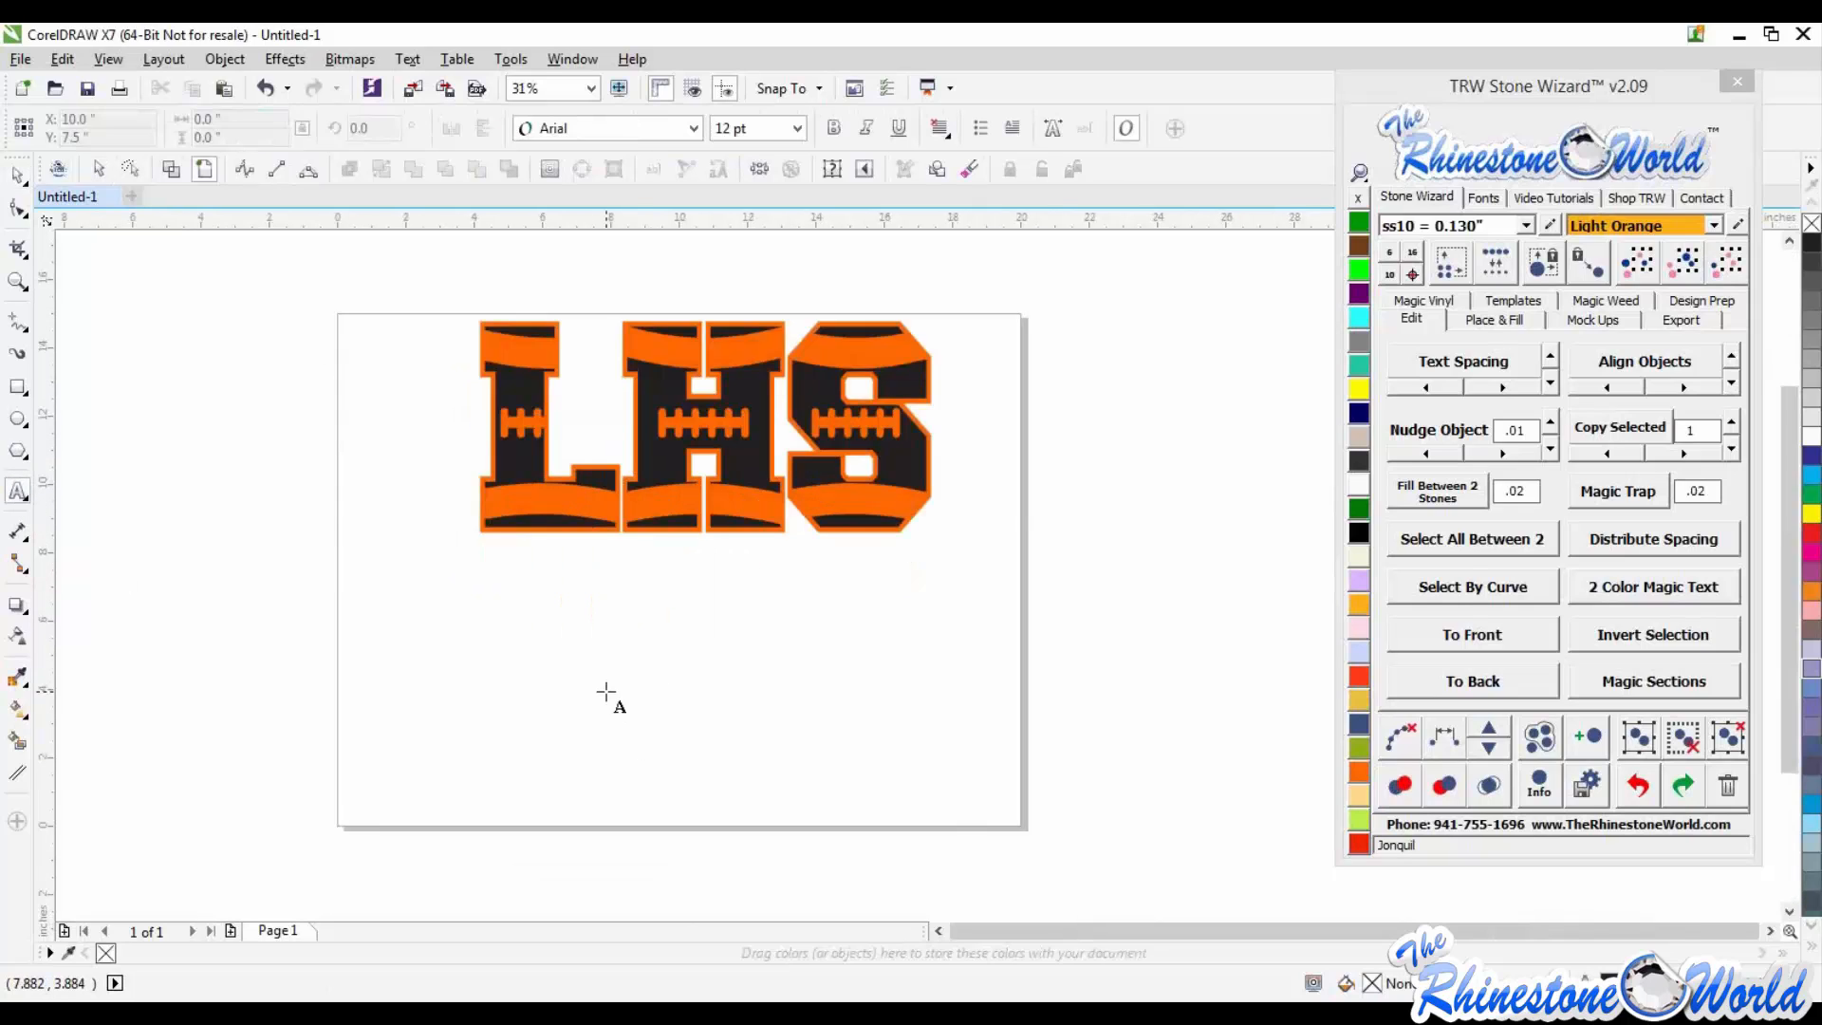
left_click(605, 693)
type("HS")
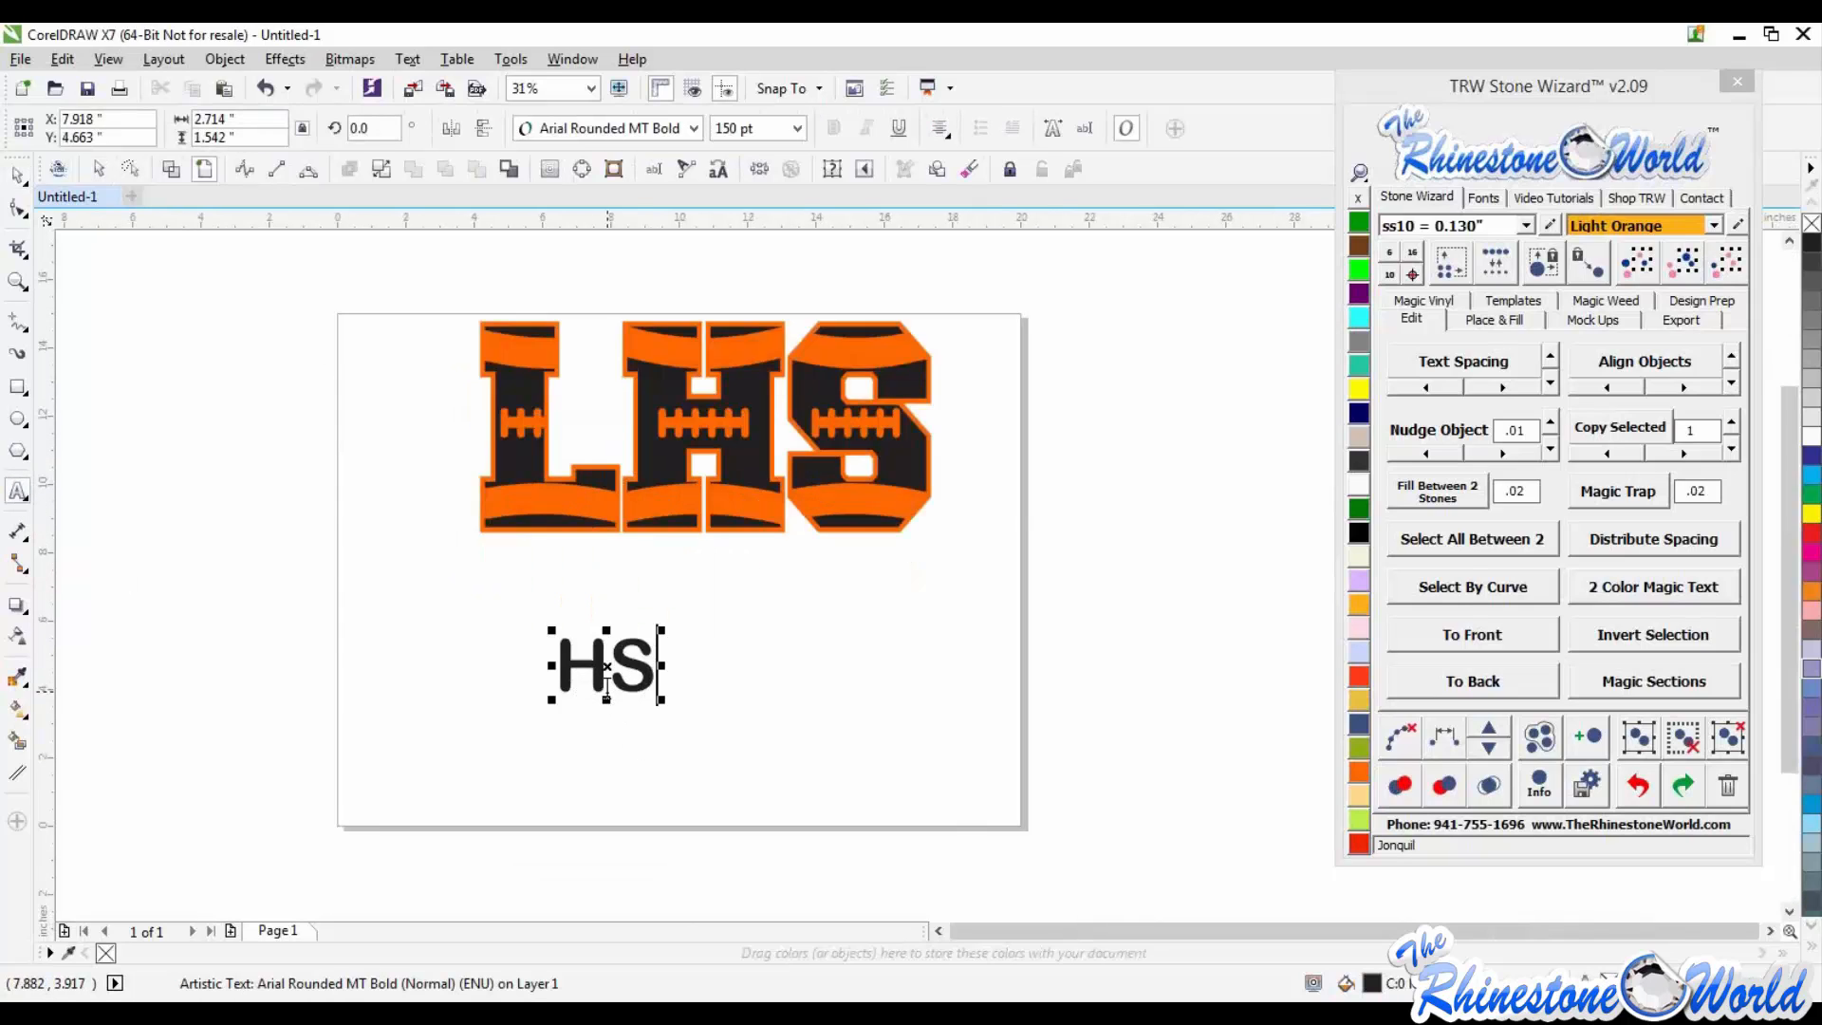
key("BackSpace")
key("BackSpace")
type("LHS")
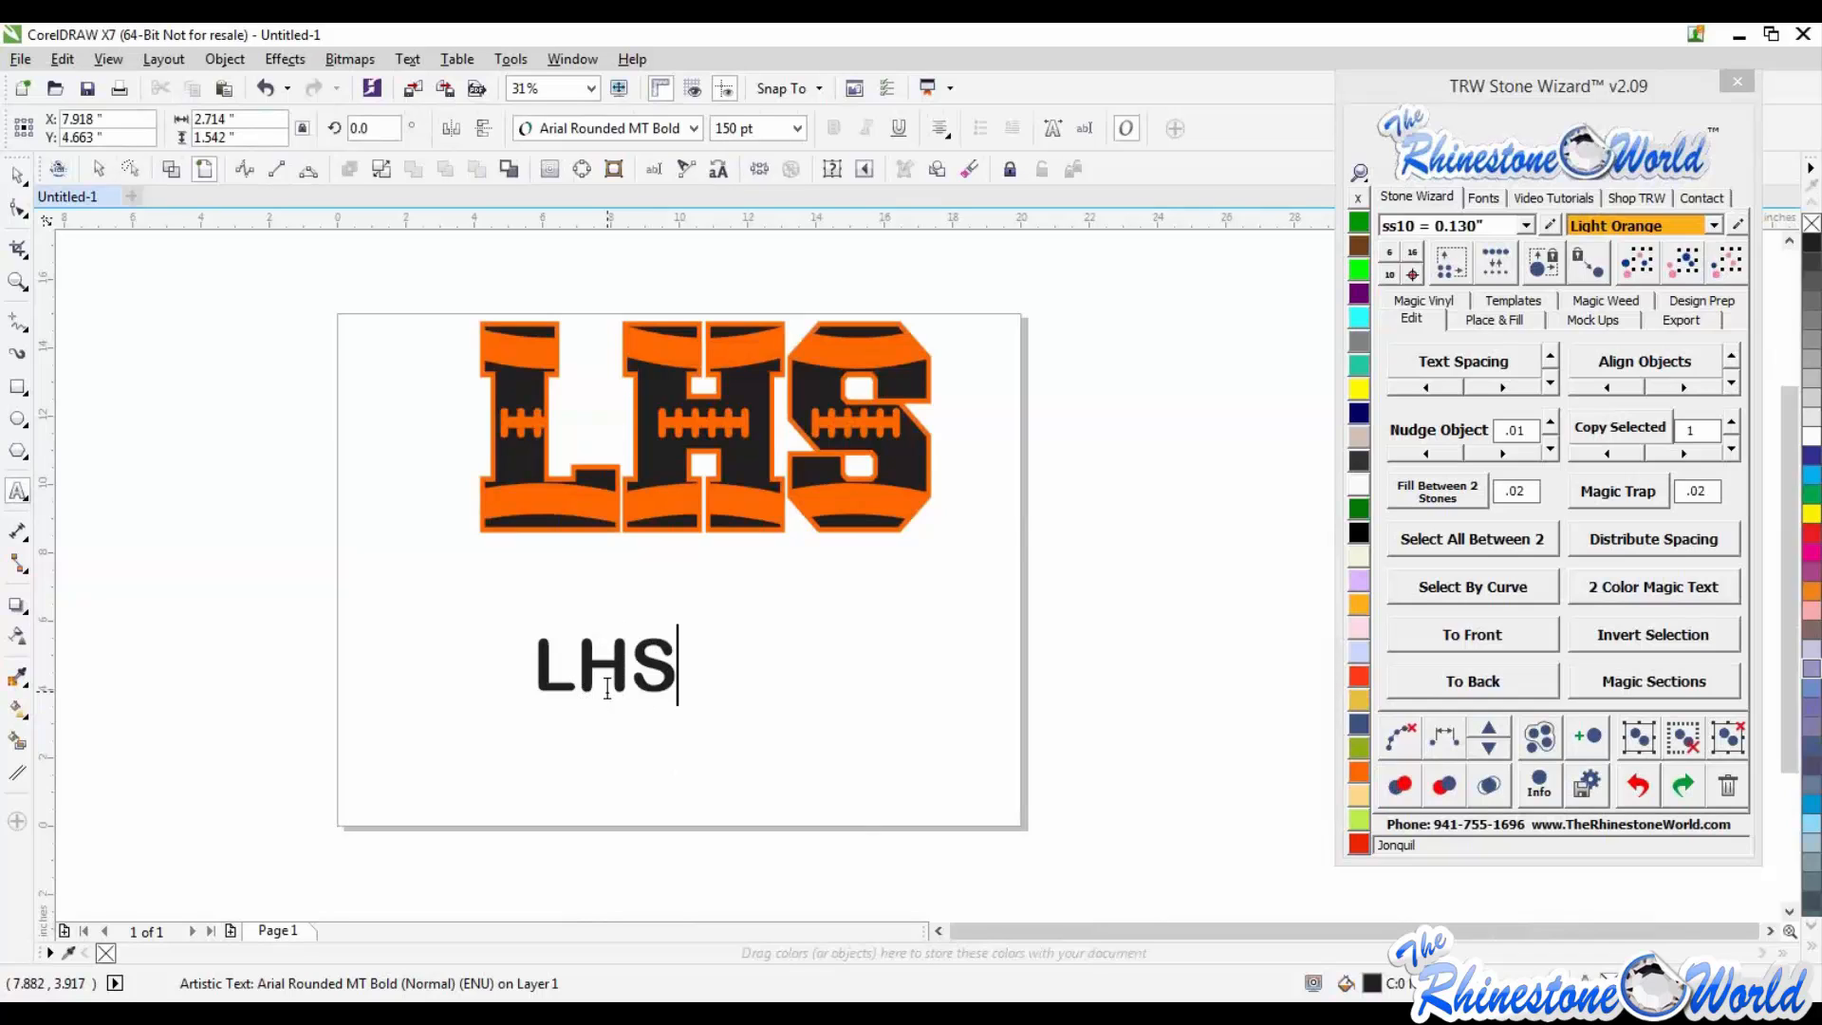
left_click_drag(679, 700, 1013, 851)
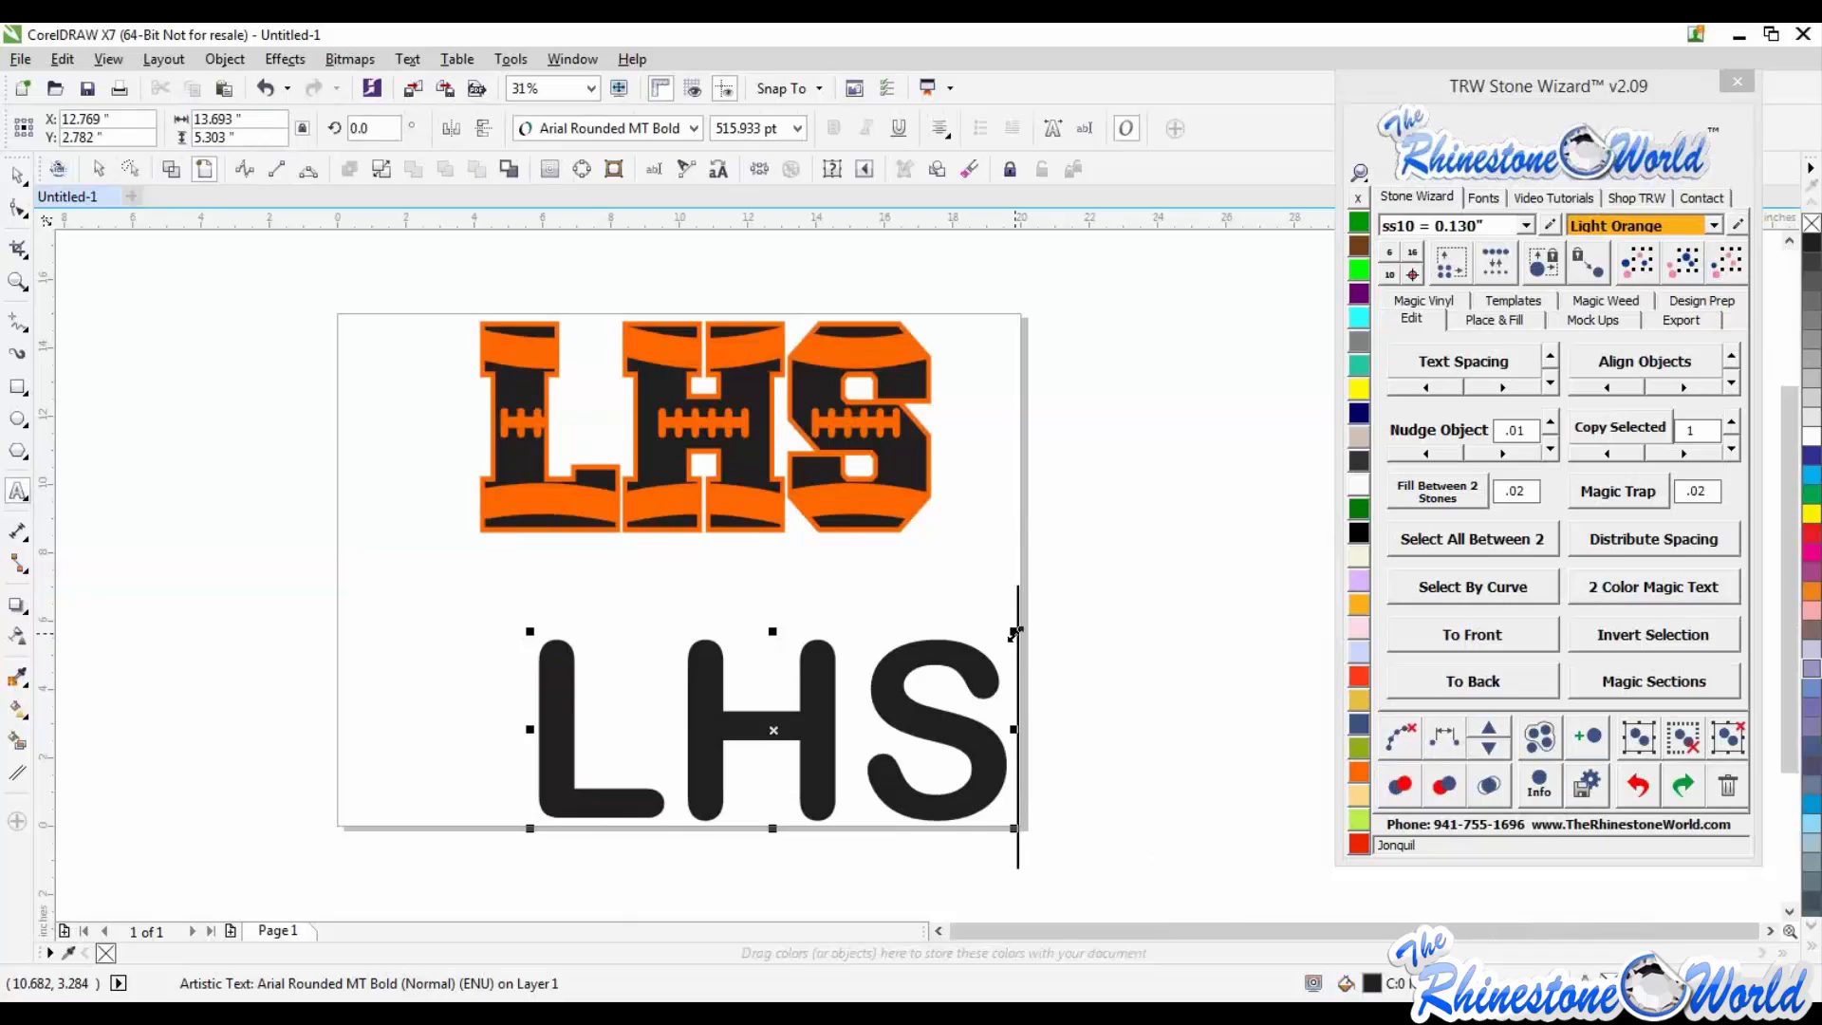
left_click_drag(1014, 632, 863, 692)
Step: Apply TRW Football Laces HTV to the lower LHS text, enlarge it to about 10.5 by 4.8 inches and position it below the first design
left_click(1481, 197)
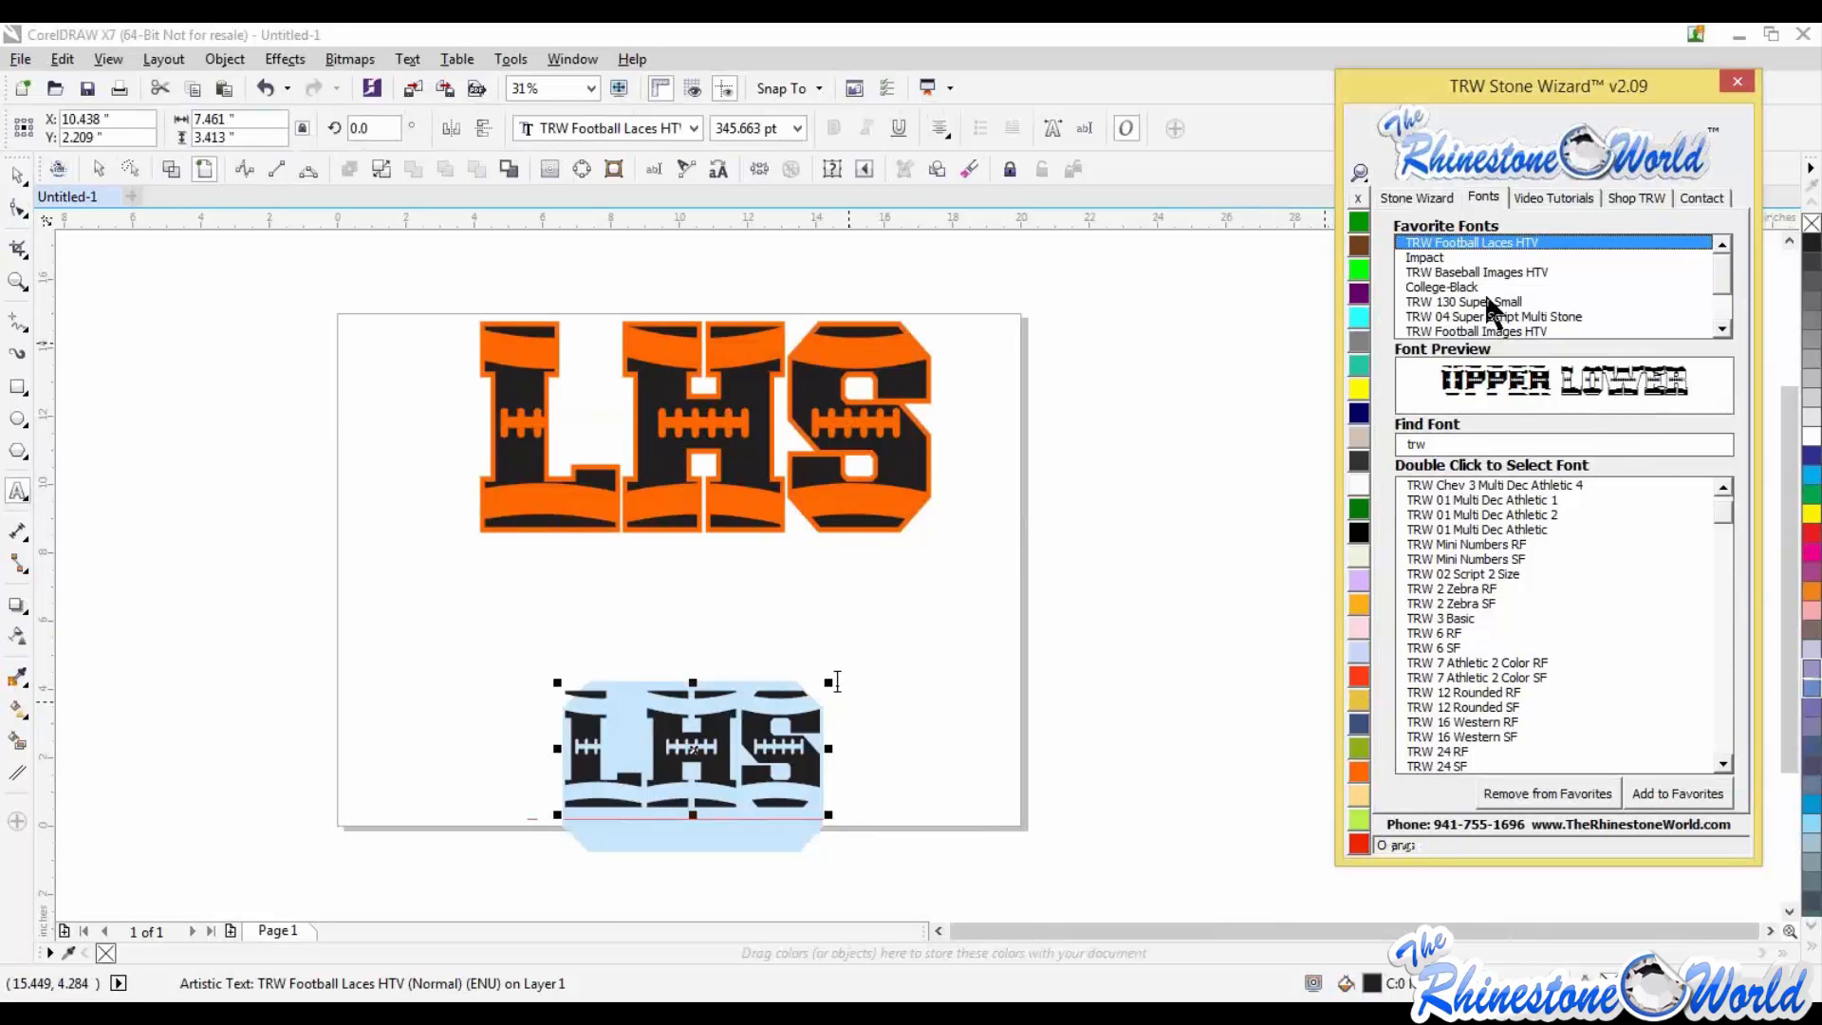
left_click(18, 177)
left_click_drag(676, 764, 505, 687)
left_click_drag(661, 740, 847, 757)
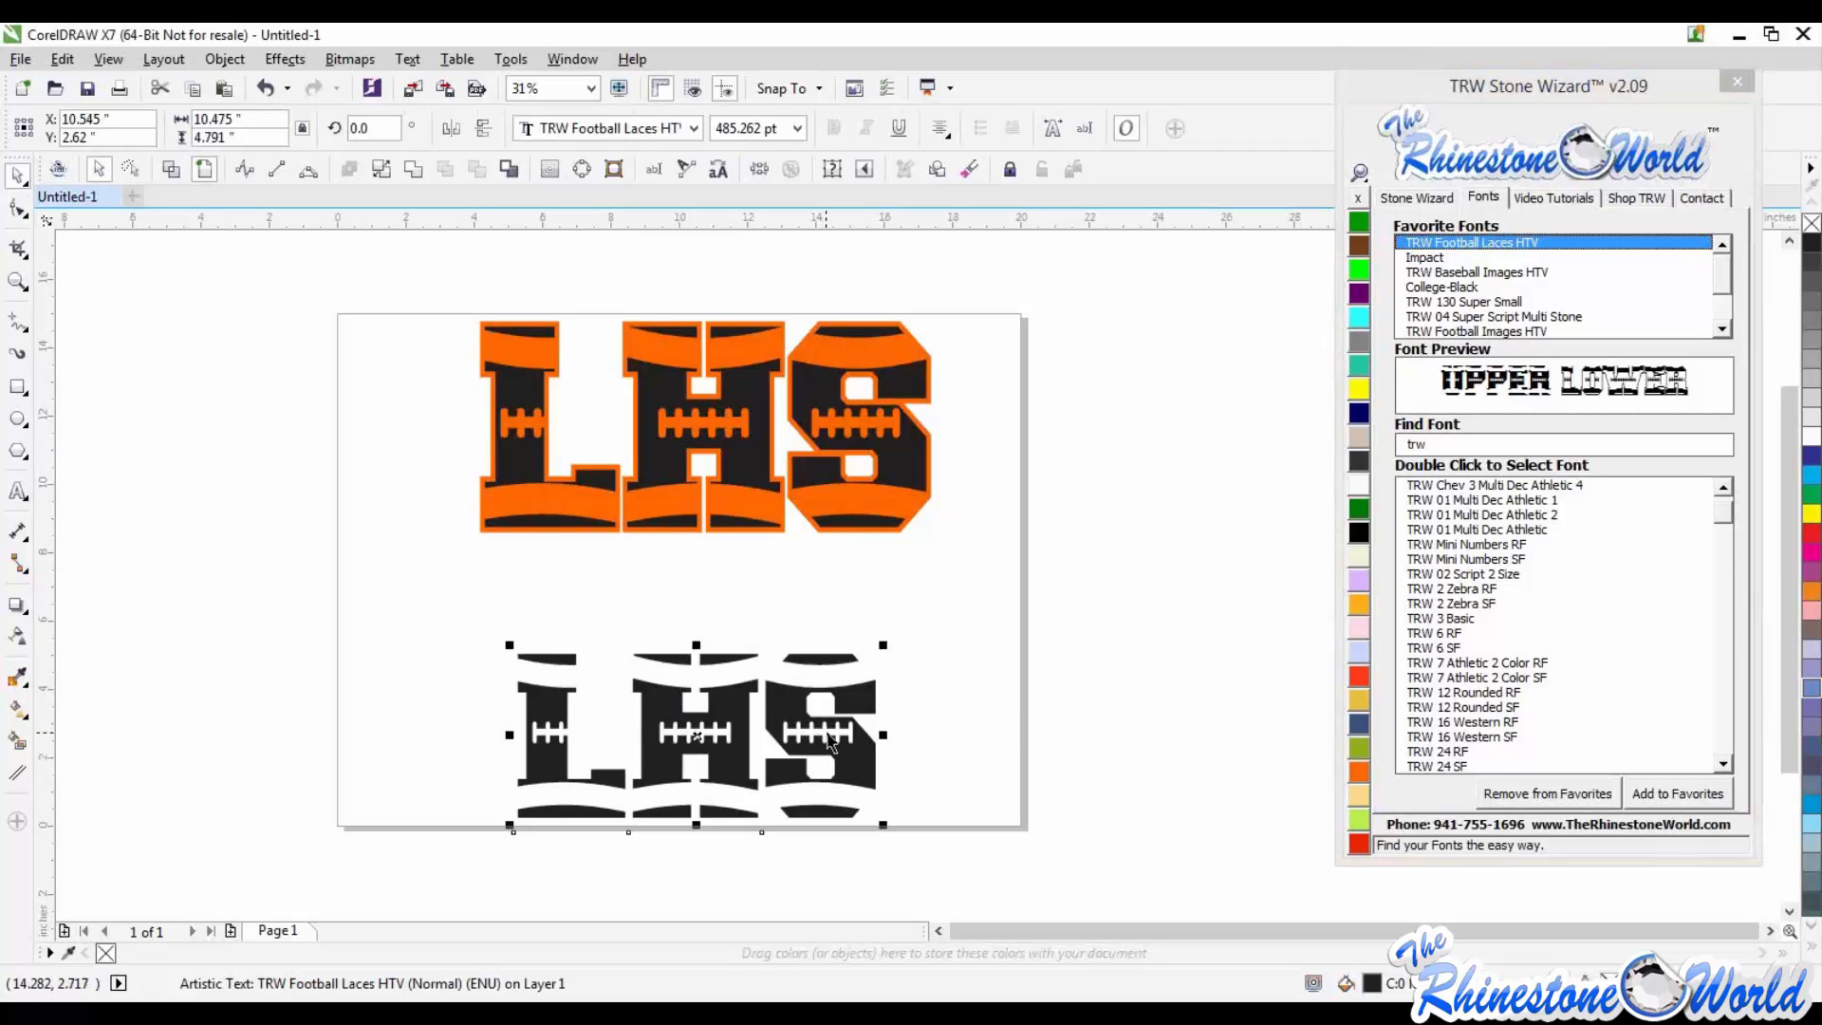
Step: Apply 2 Color Magic Text to the lower LHS text and enlarge both layers to about 13.7 by 6.4 inches
left_click(1418, 194)
left_click(1602, 585)
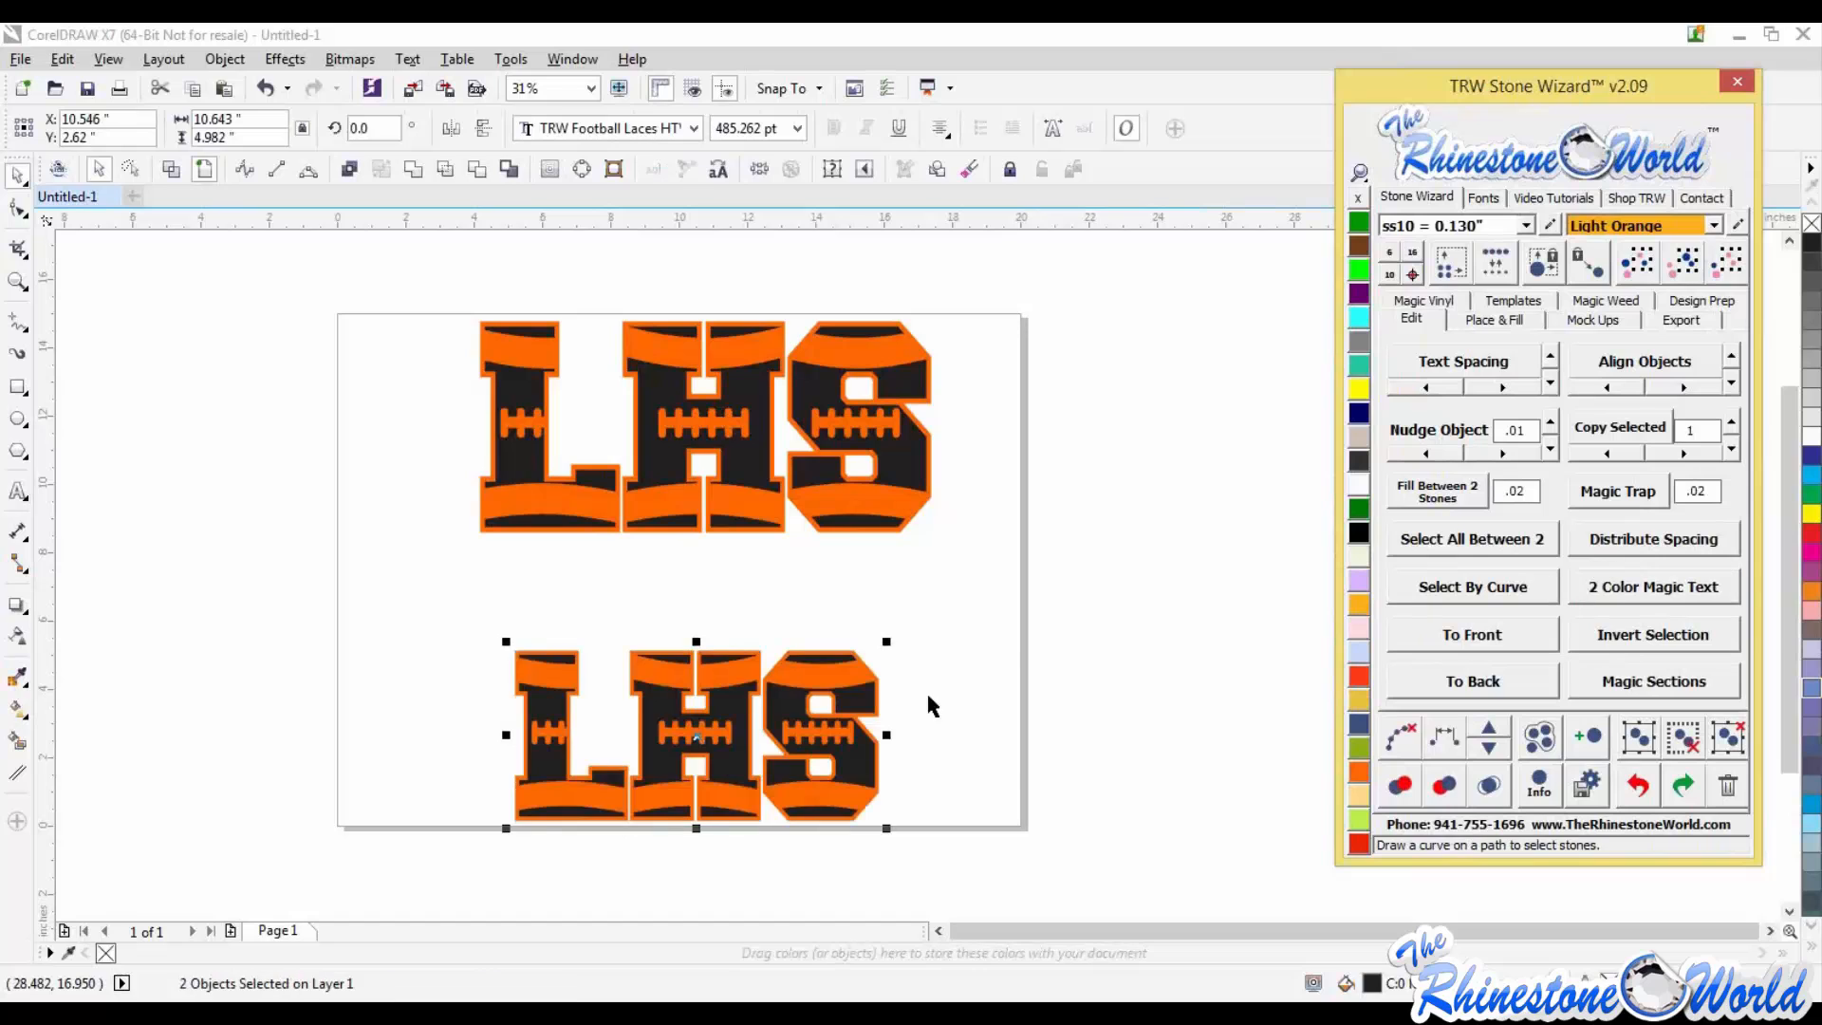
left_click(917, 750)
left_click_drag(462, 604, 1046, 907)
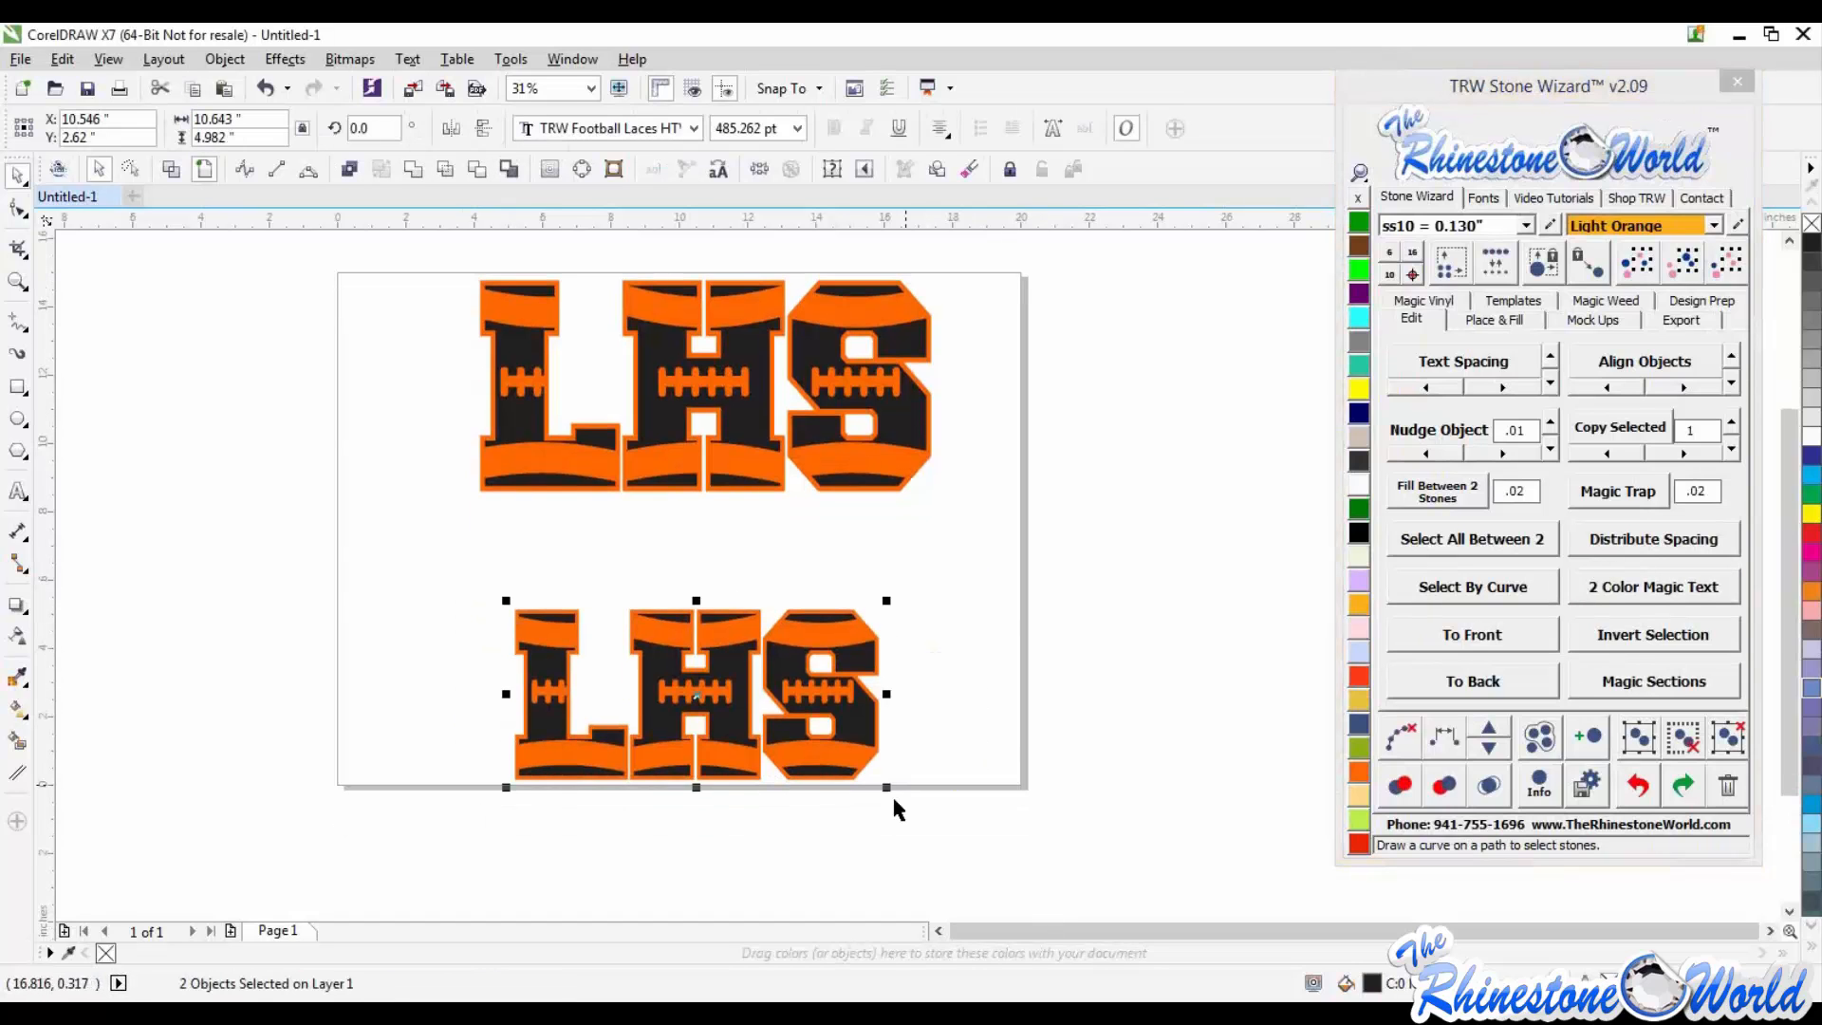
left_click_drag(887, 787, 933, 817)
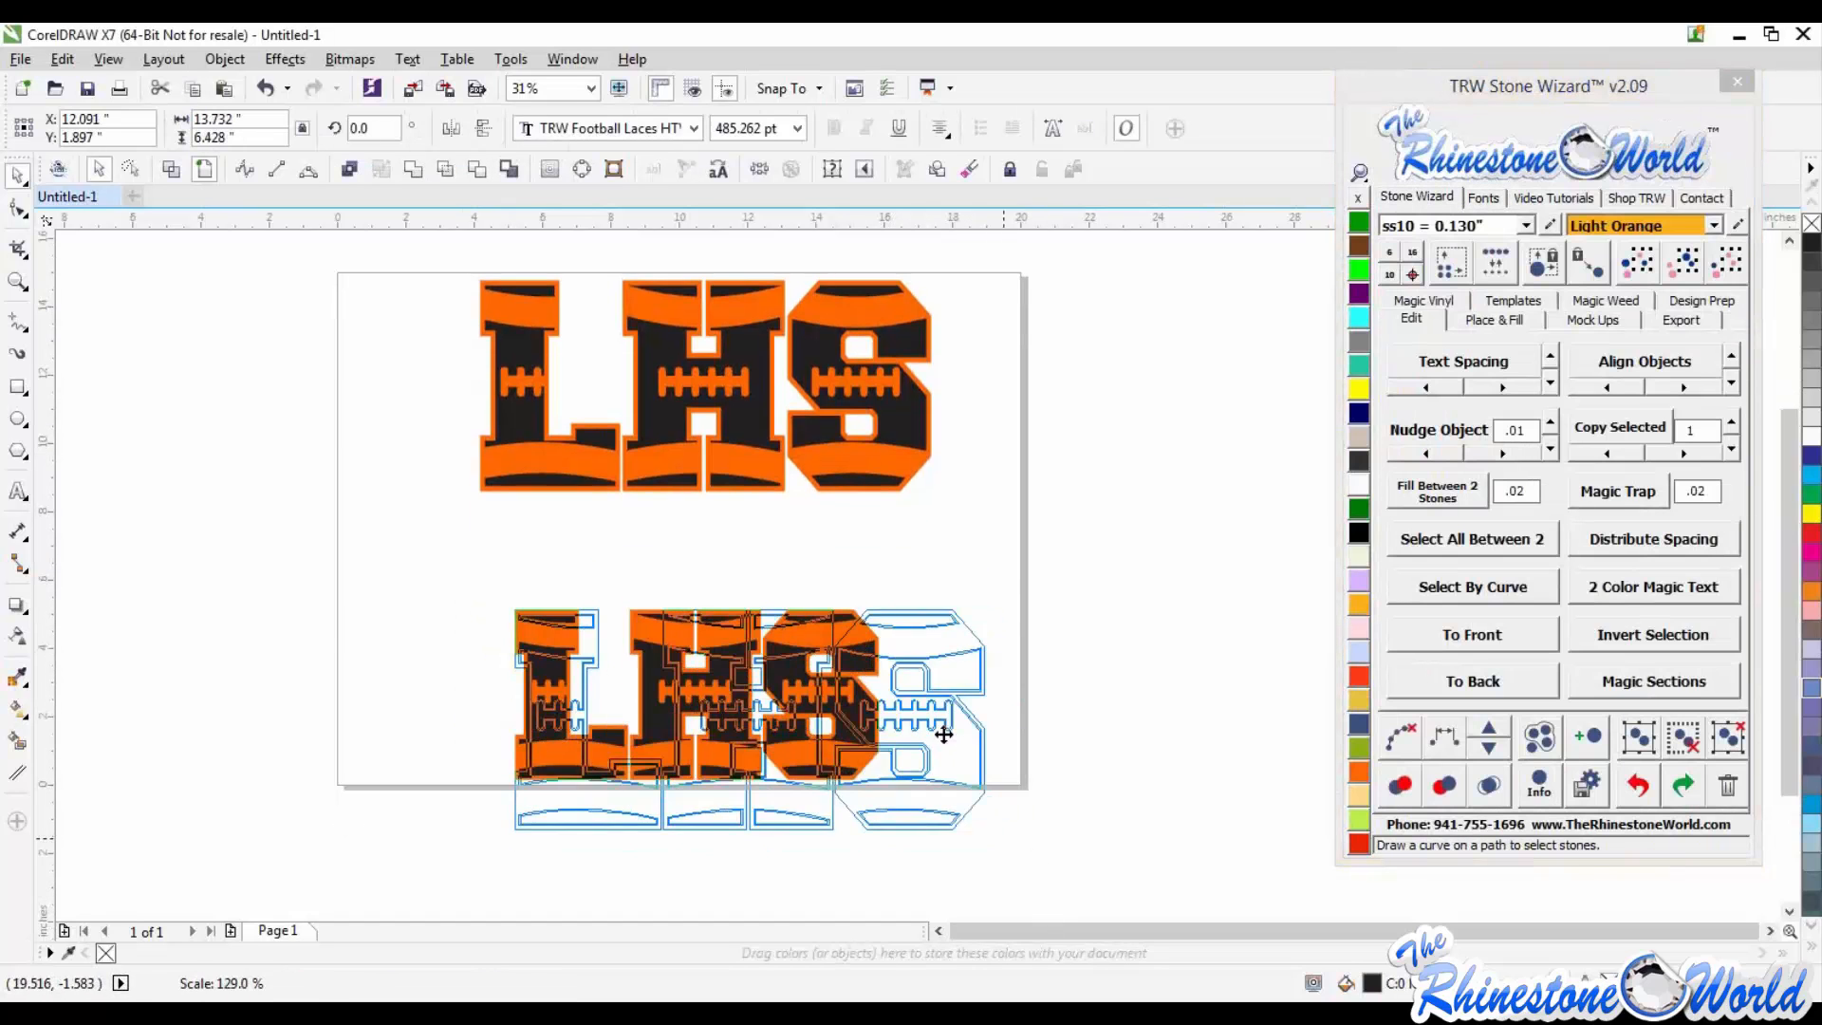
left_click_drag(973, 787, 992, 836)
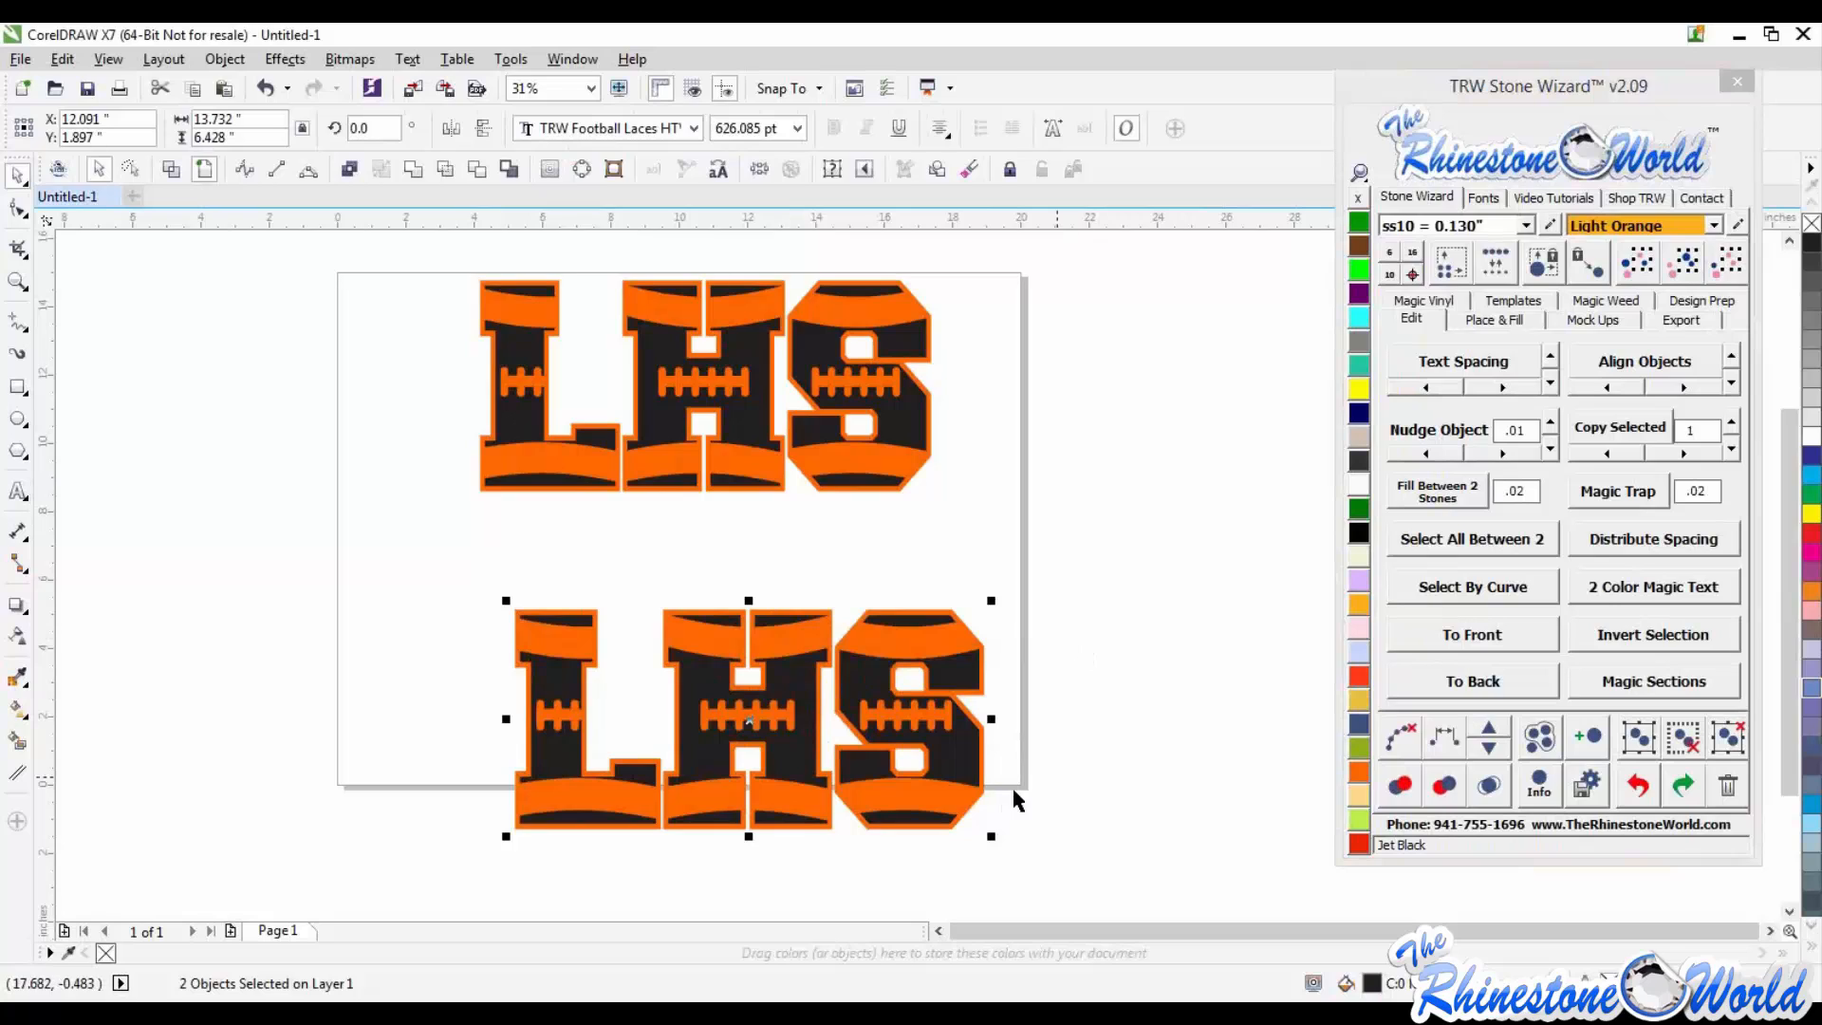
Step: Move the black layer of the lower LHS design off its orange layer and undo the move
left_click(1098, 794)
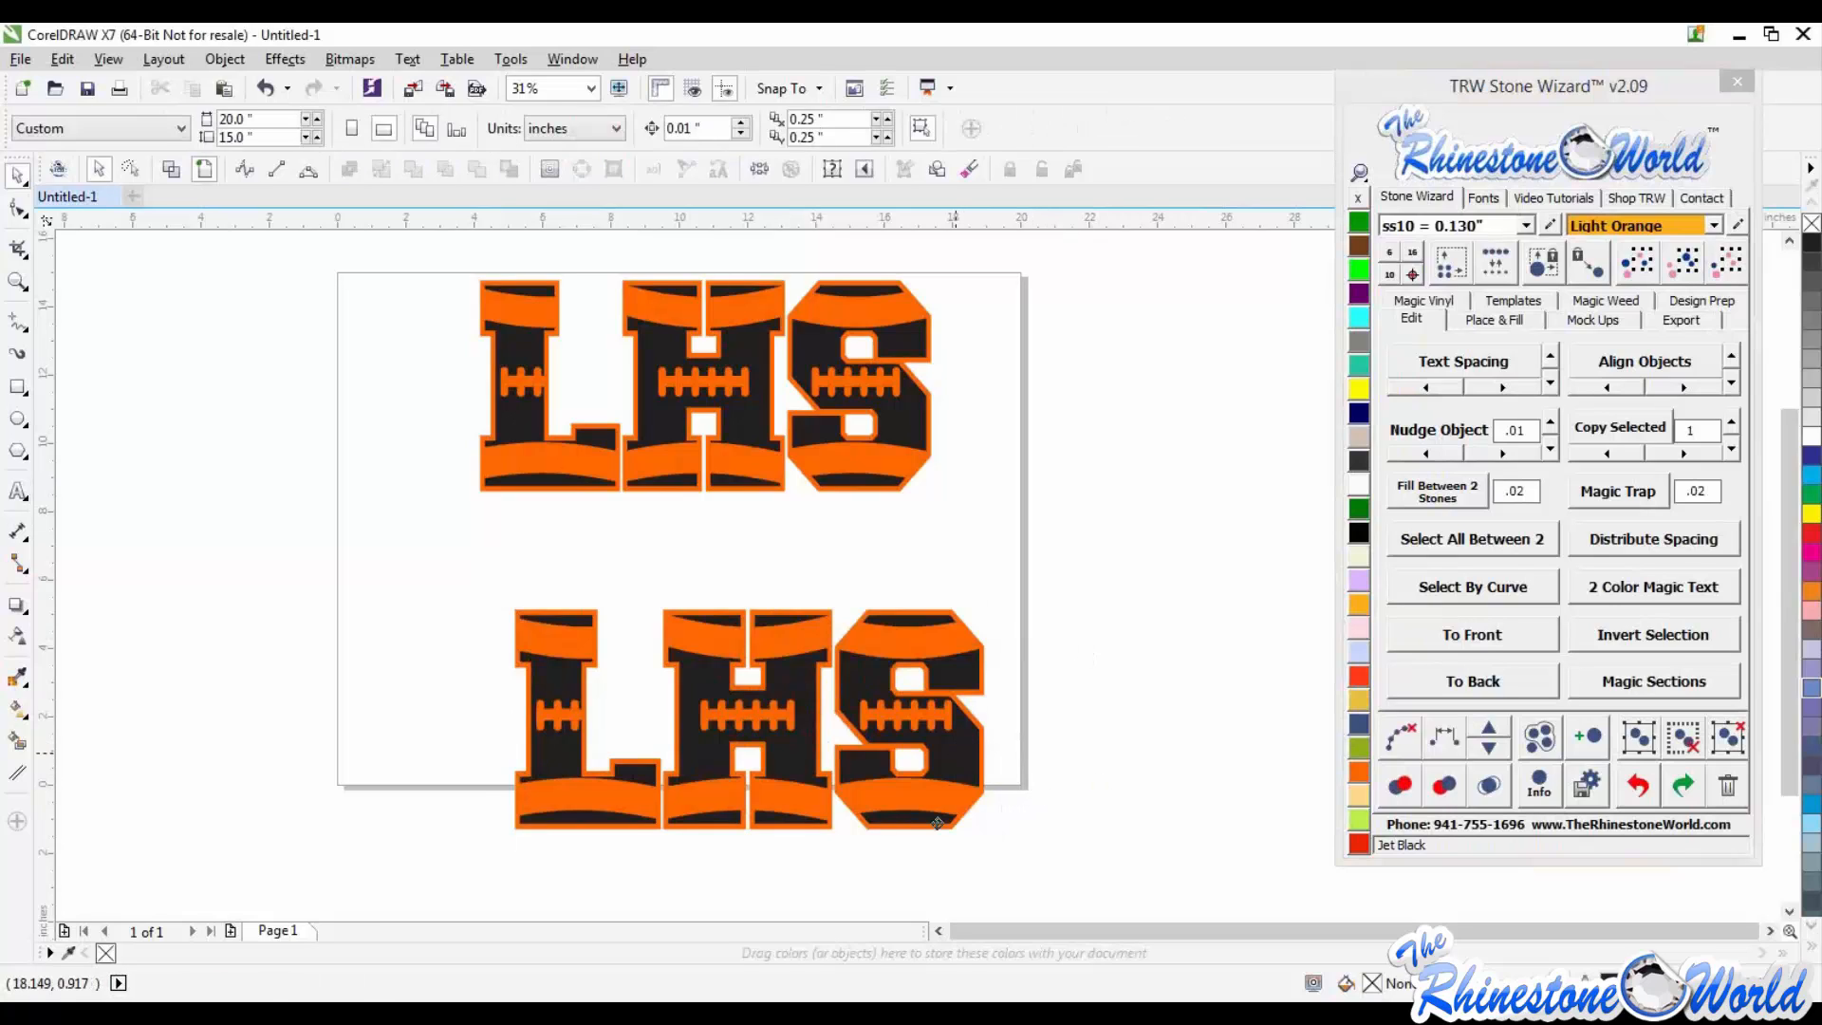
left_click(938, 823)
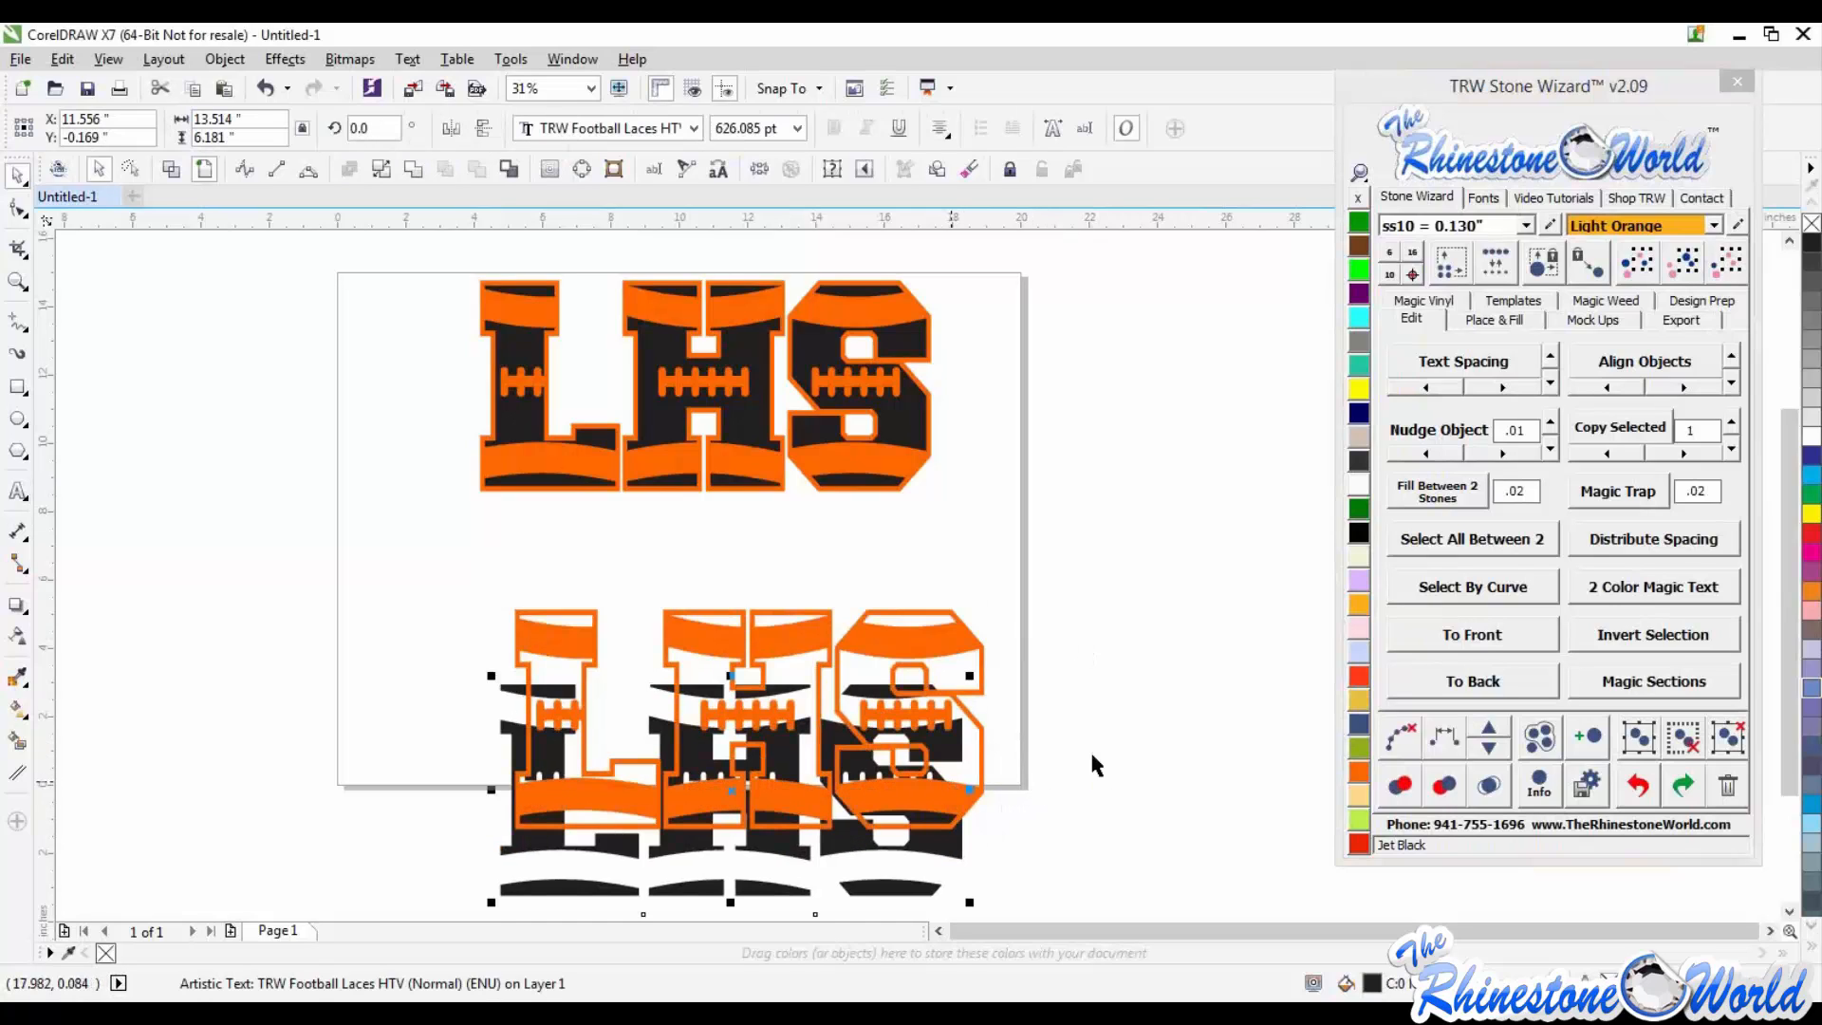
left_click(1139, 750)
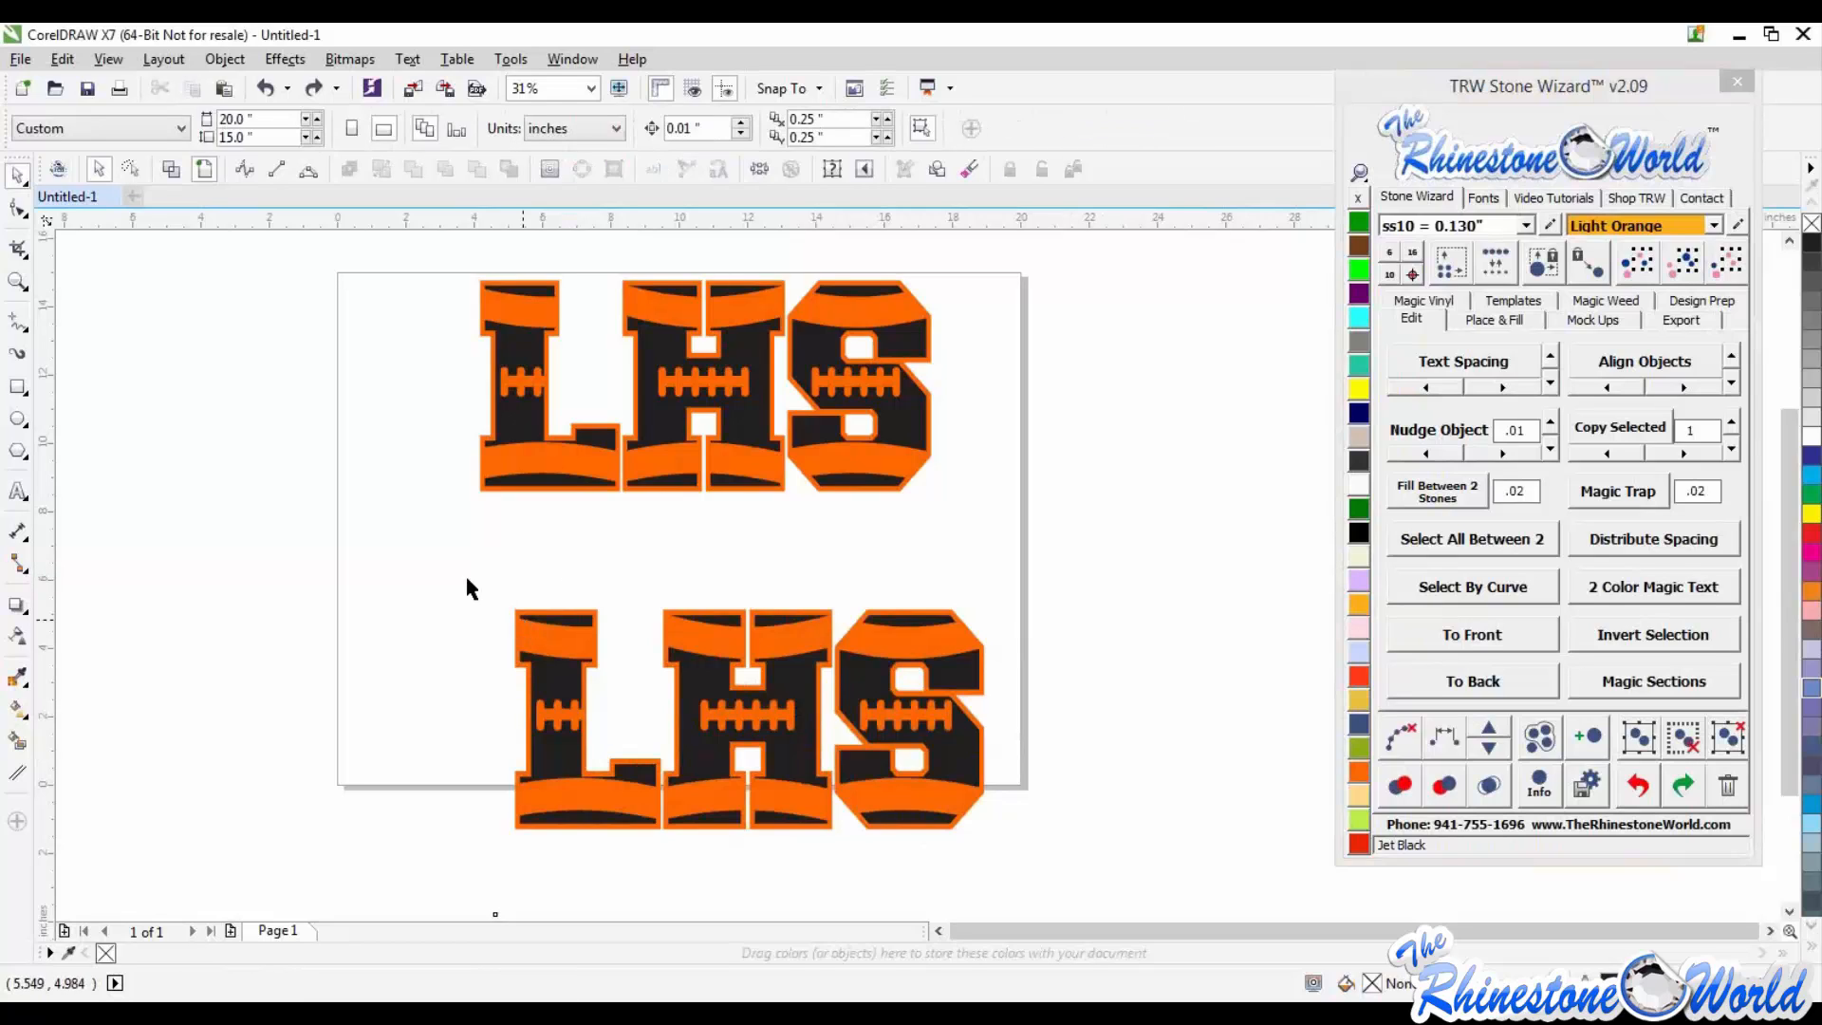
Step: Delete the lower LHS design from the page
scroll(1100, 858, "down", 1)
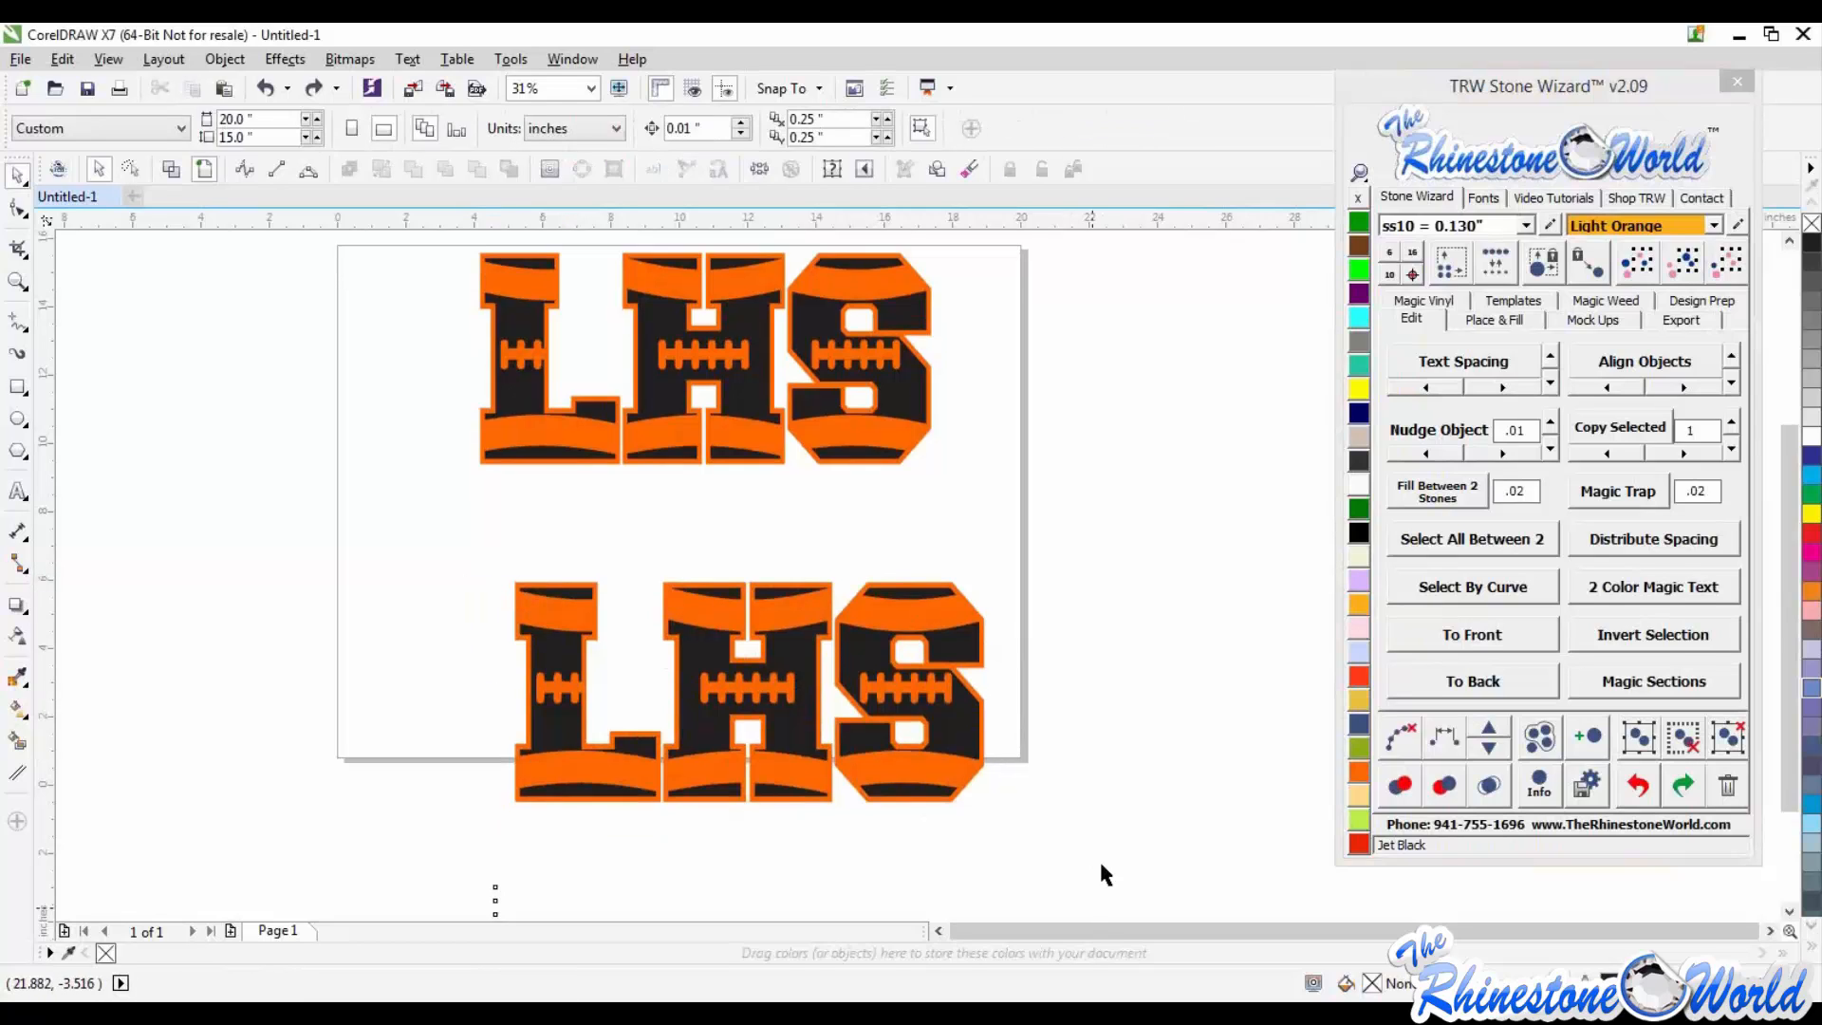
left_click_drag(1101, 865, 1103, 809)
key("Delete")
scroll(910, 644, "down", 1)
scroll(843, 485, "up", 1)
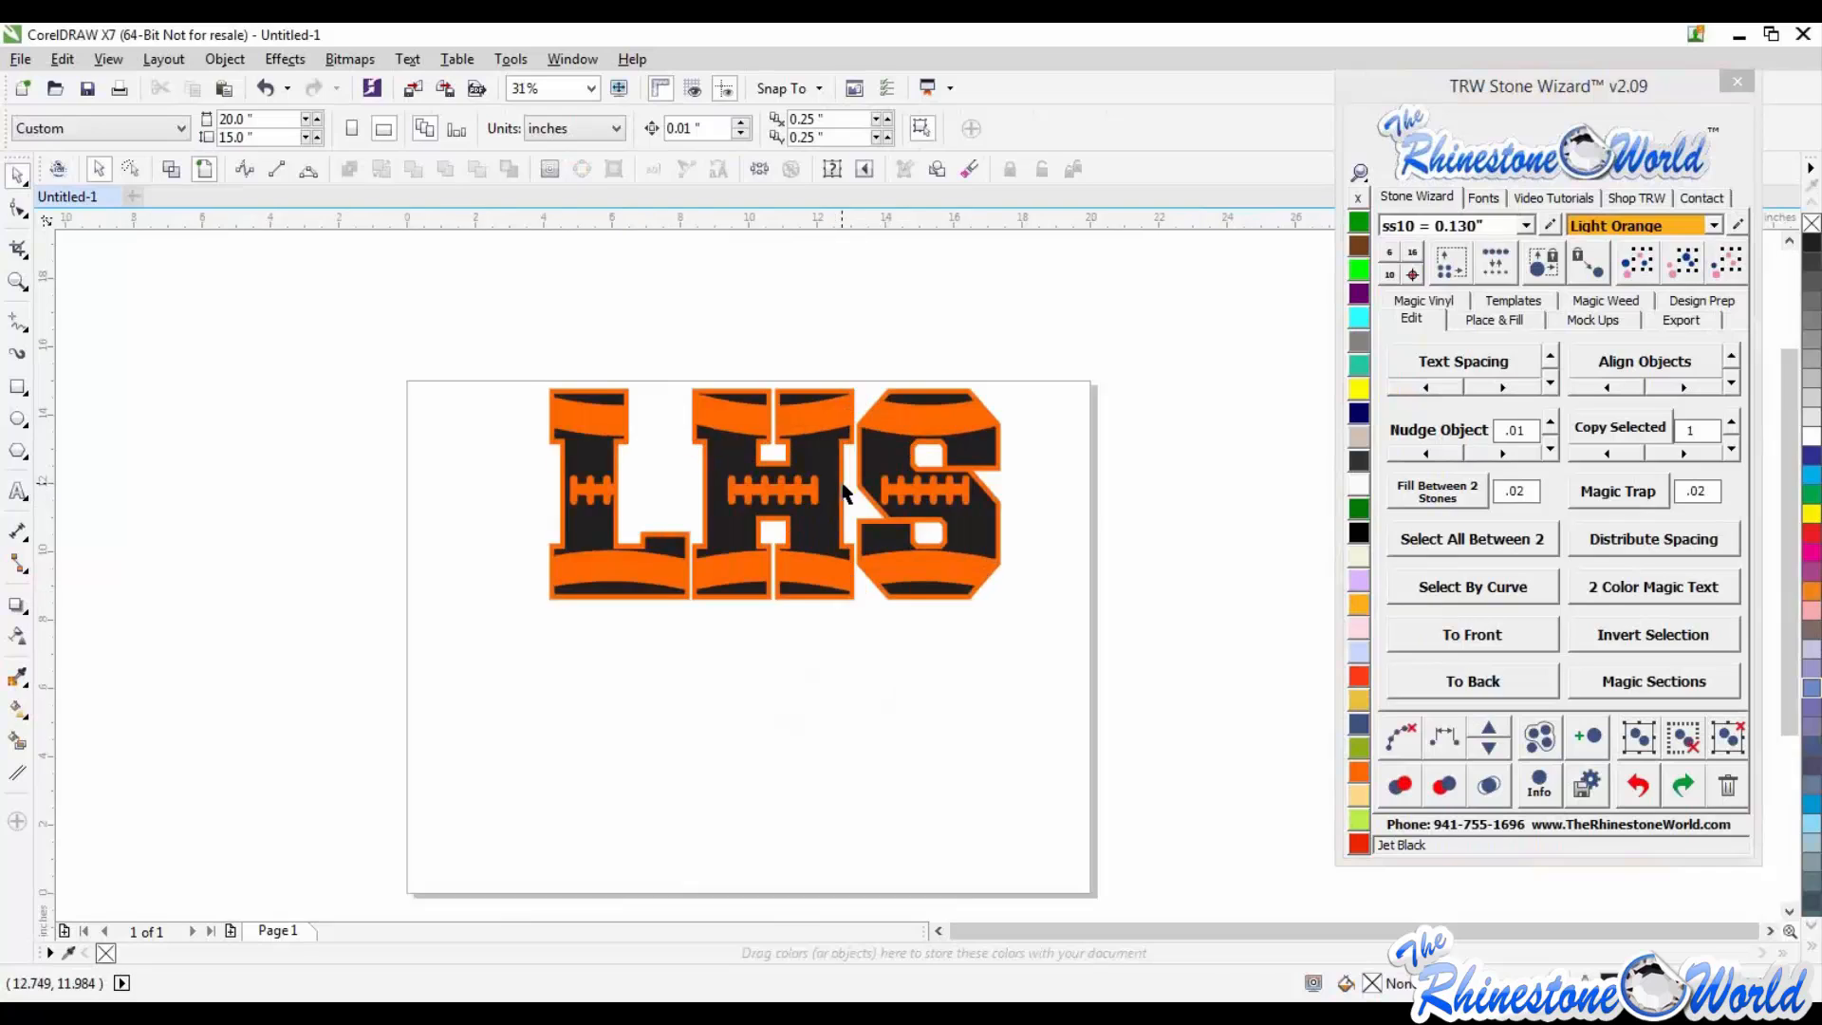
key("ctrl+z")
Step: Mirror both layers of the remaining LHS design horizontally and flip them back to normal reading direction
left_click_drag(462, 328, 1178, 692)
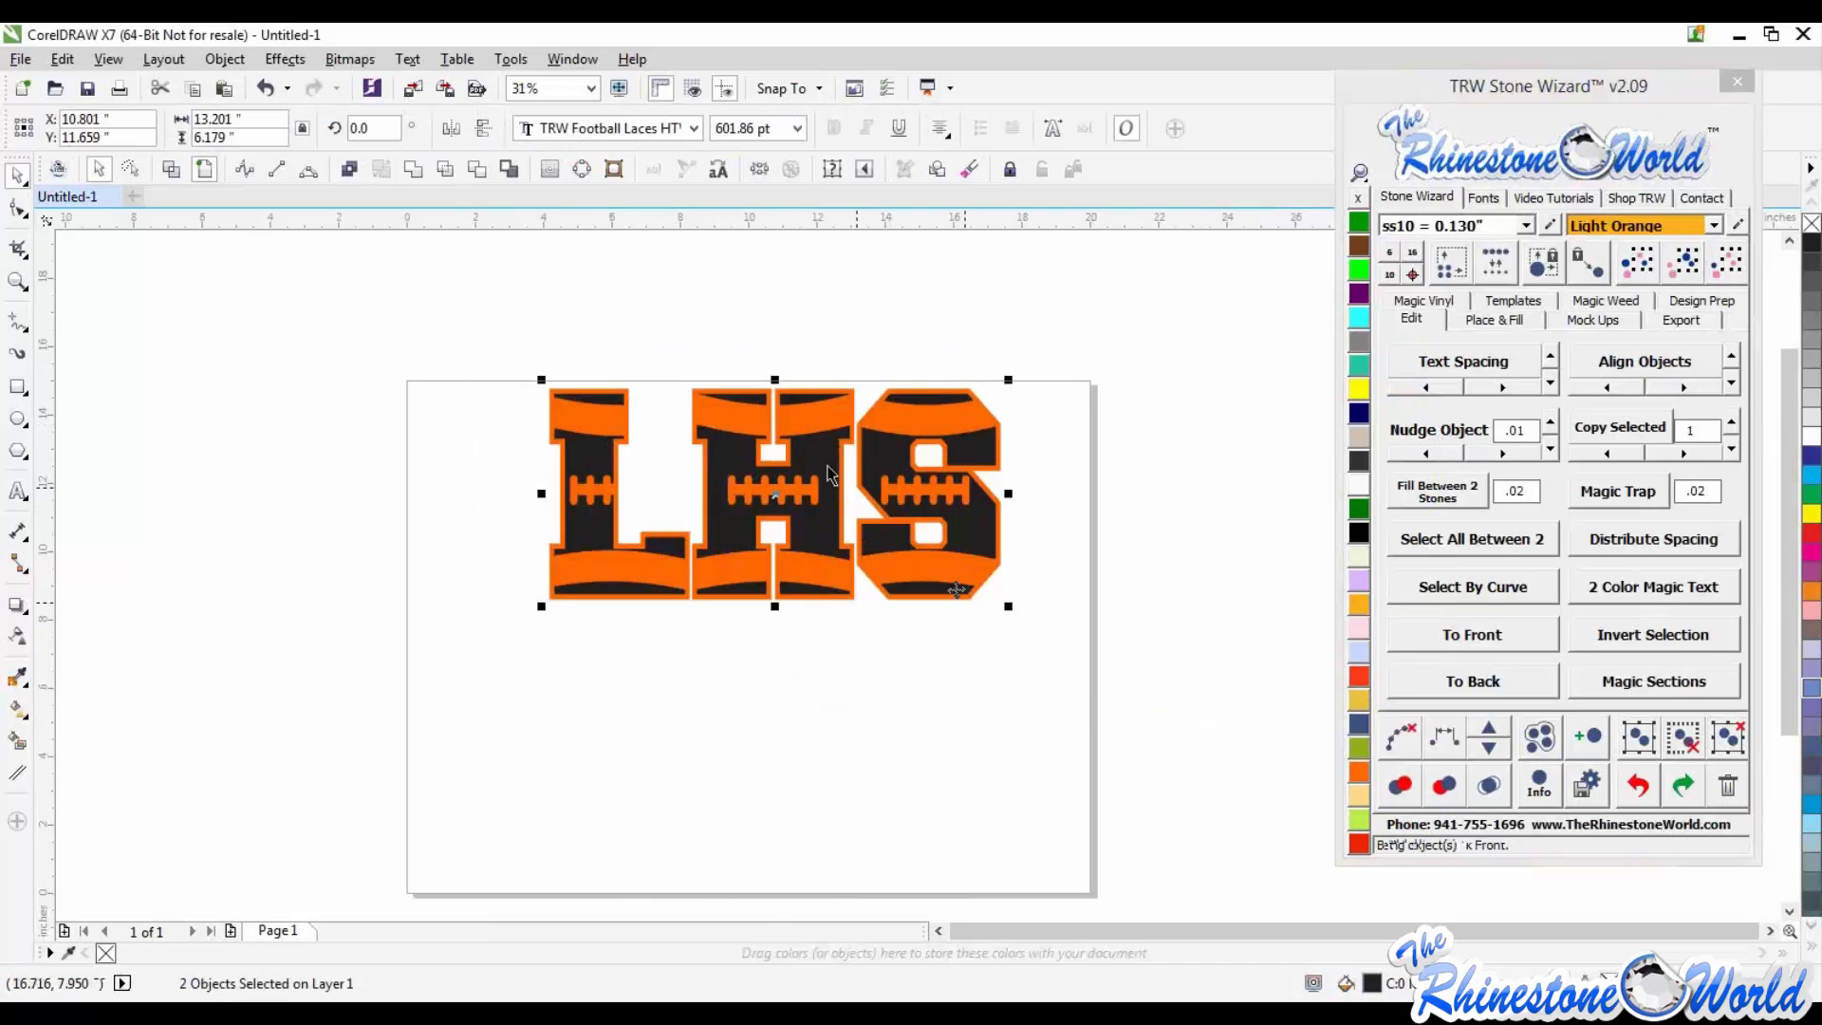
left_click(452, 127)
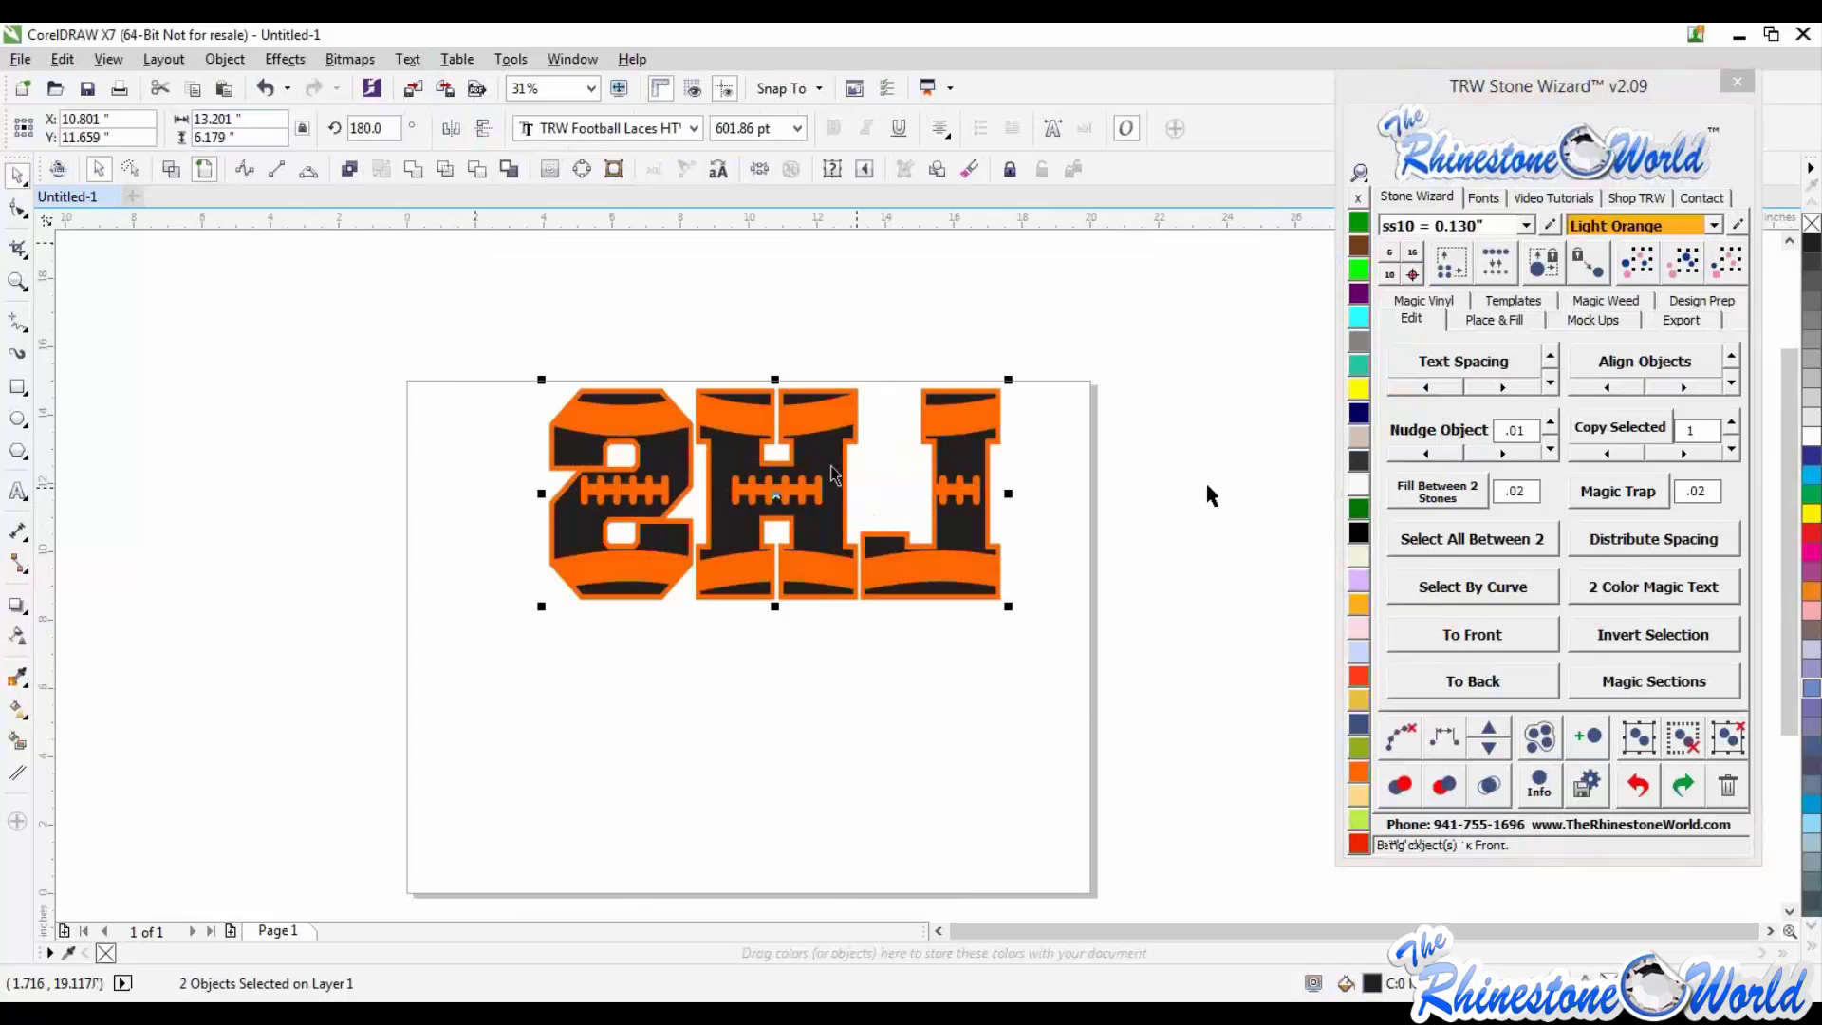
left_click(1497, 309)
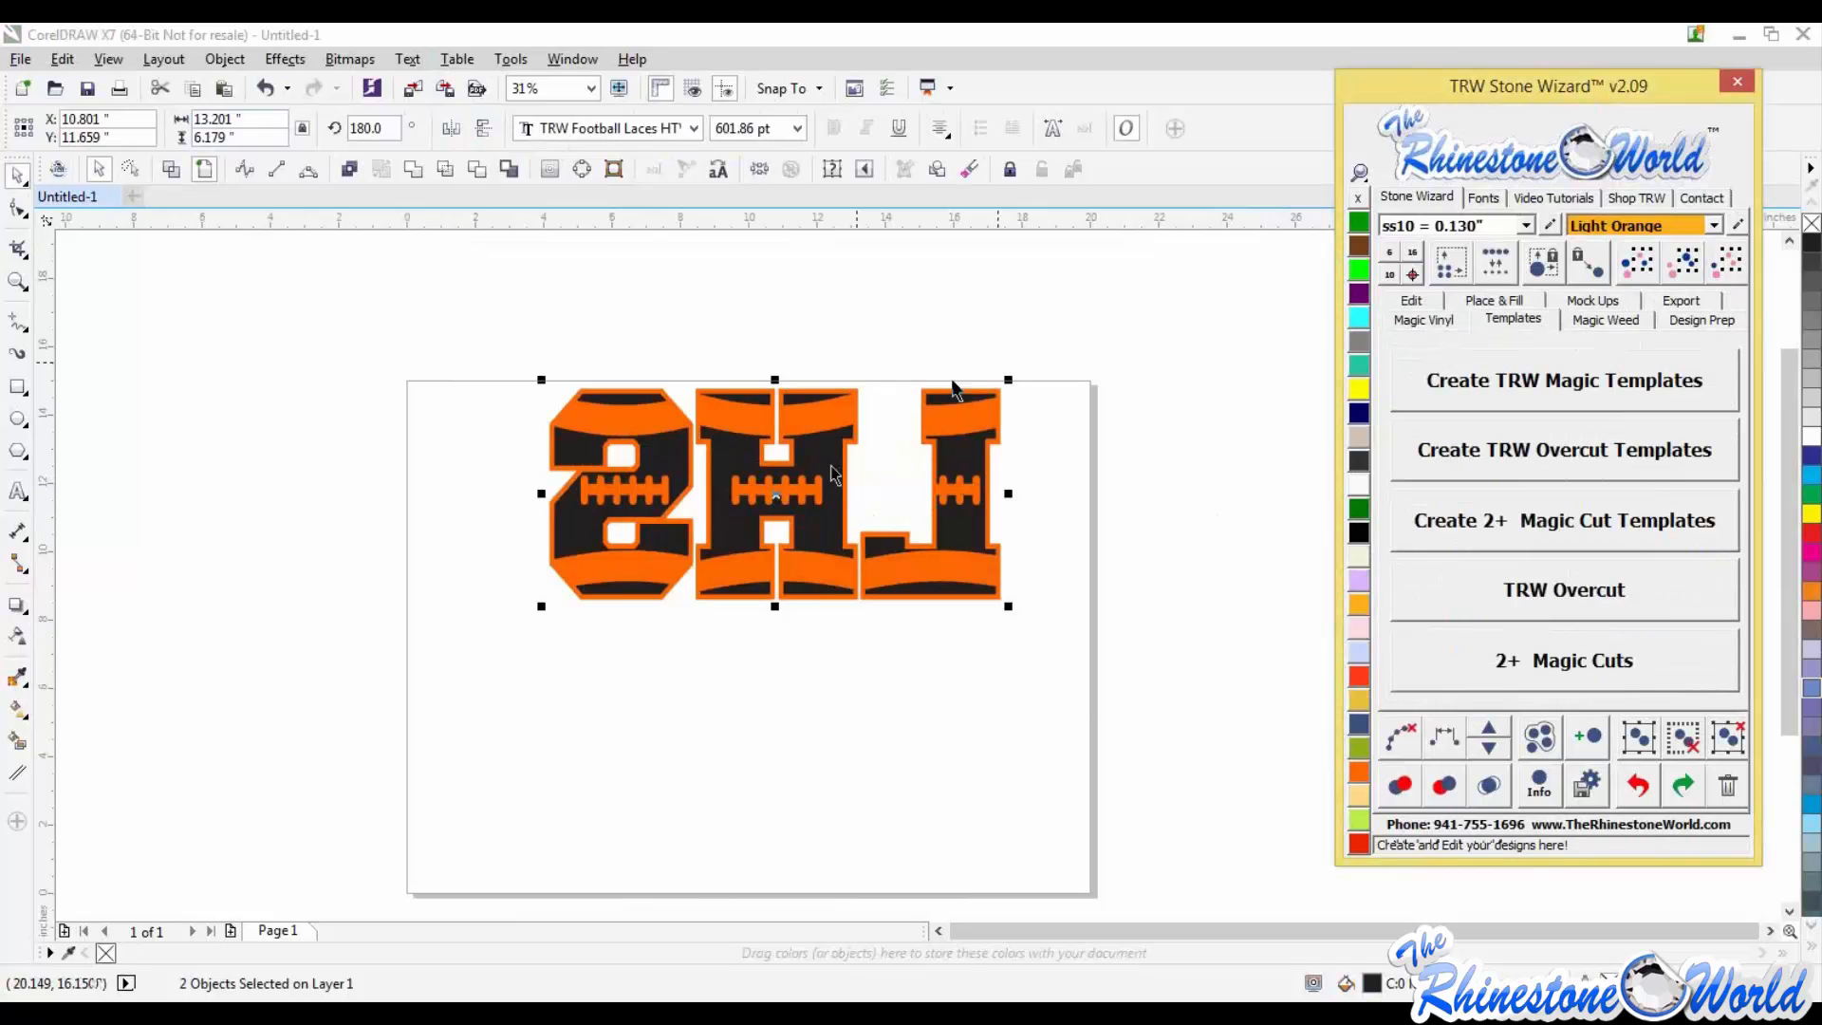
left_click(452, 127)
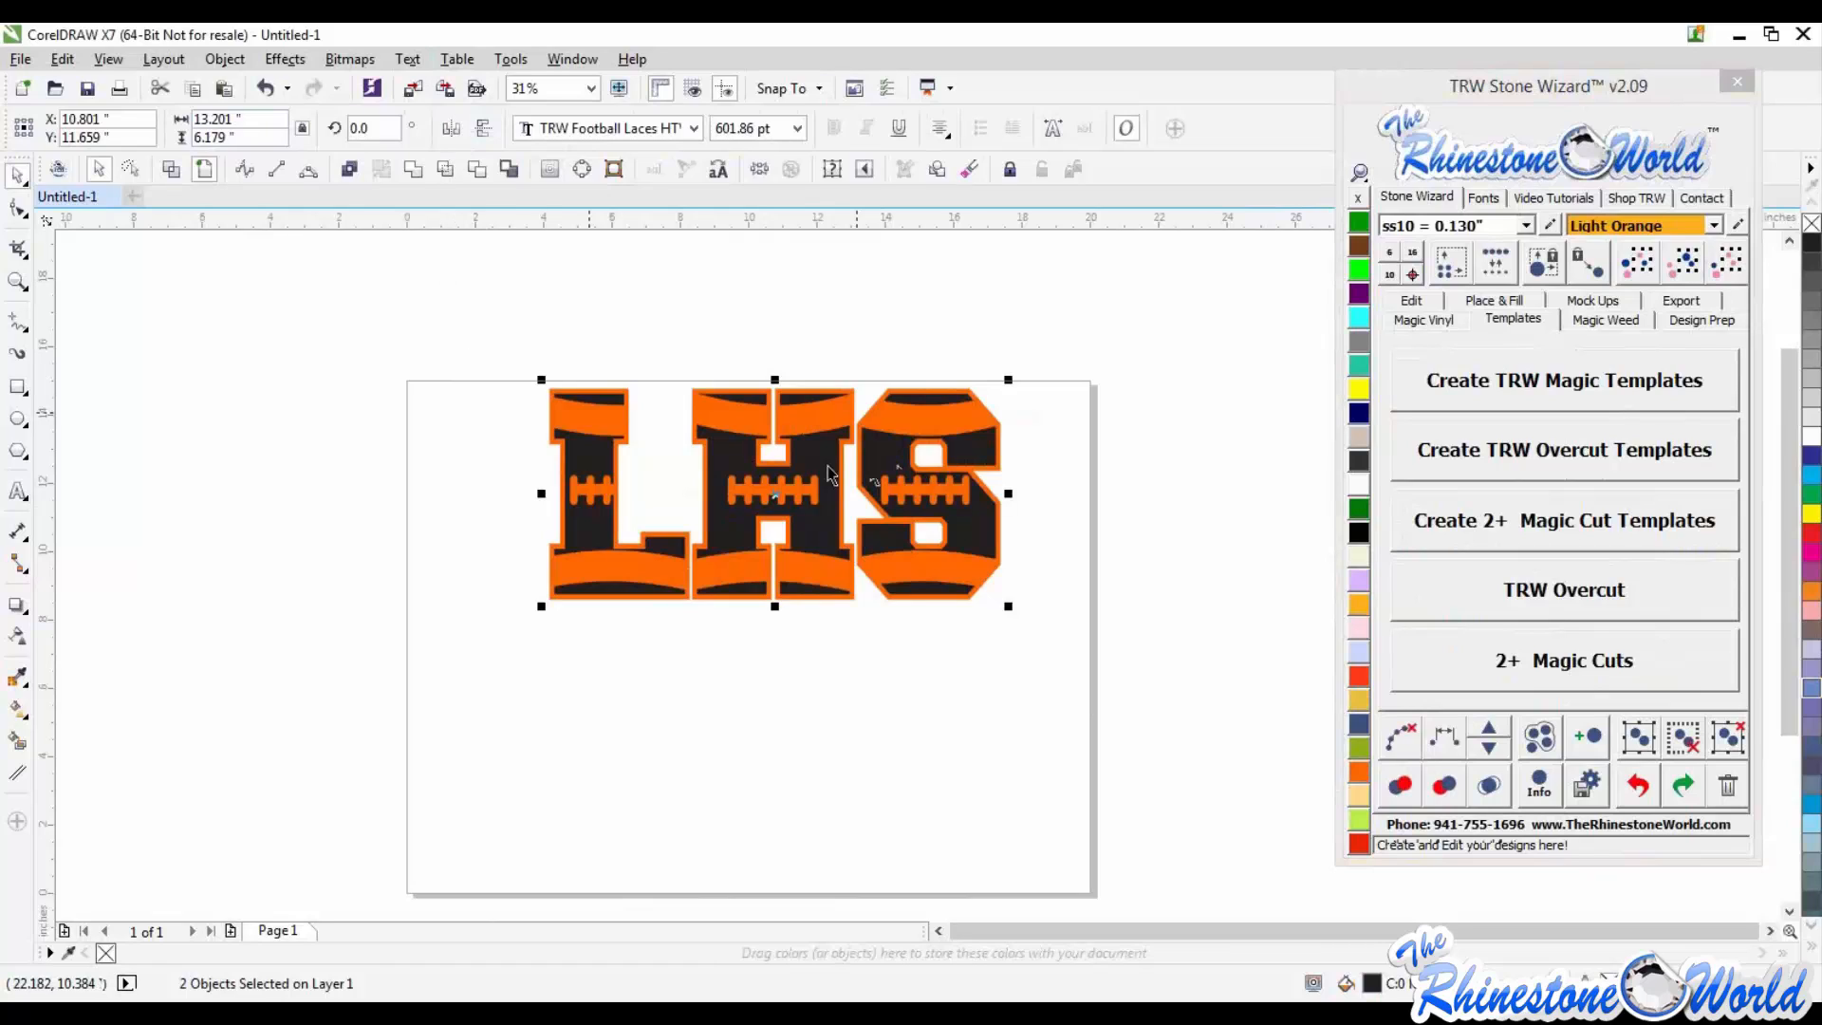
left_click(771, 691)
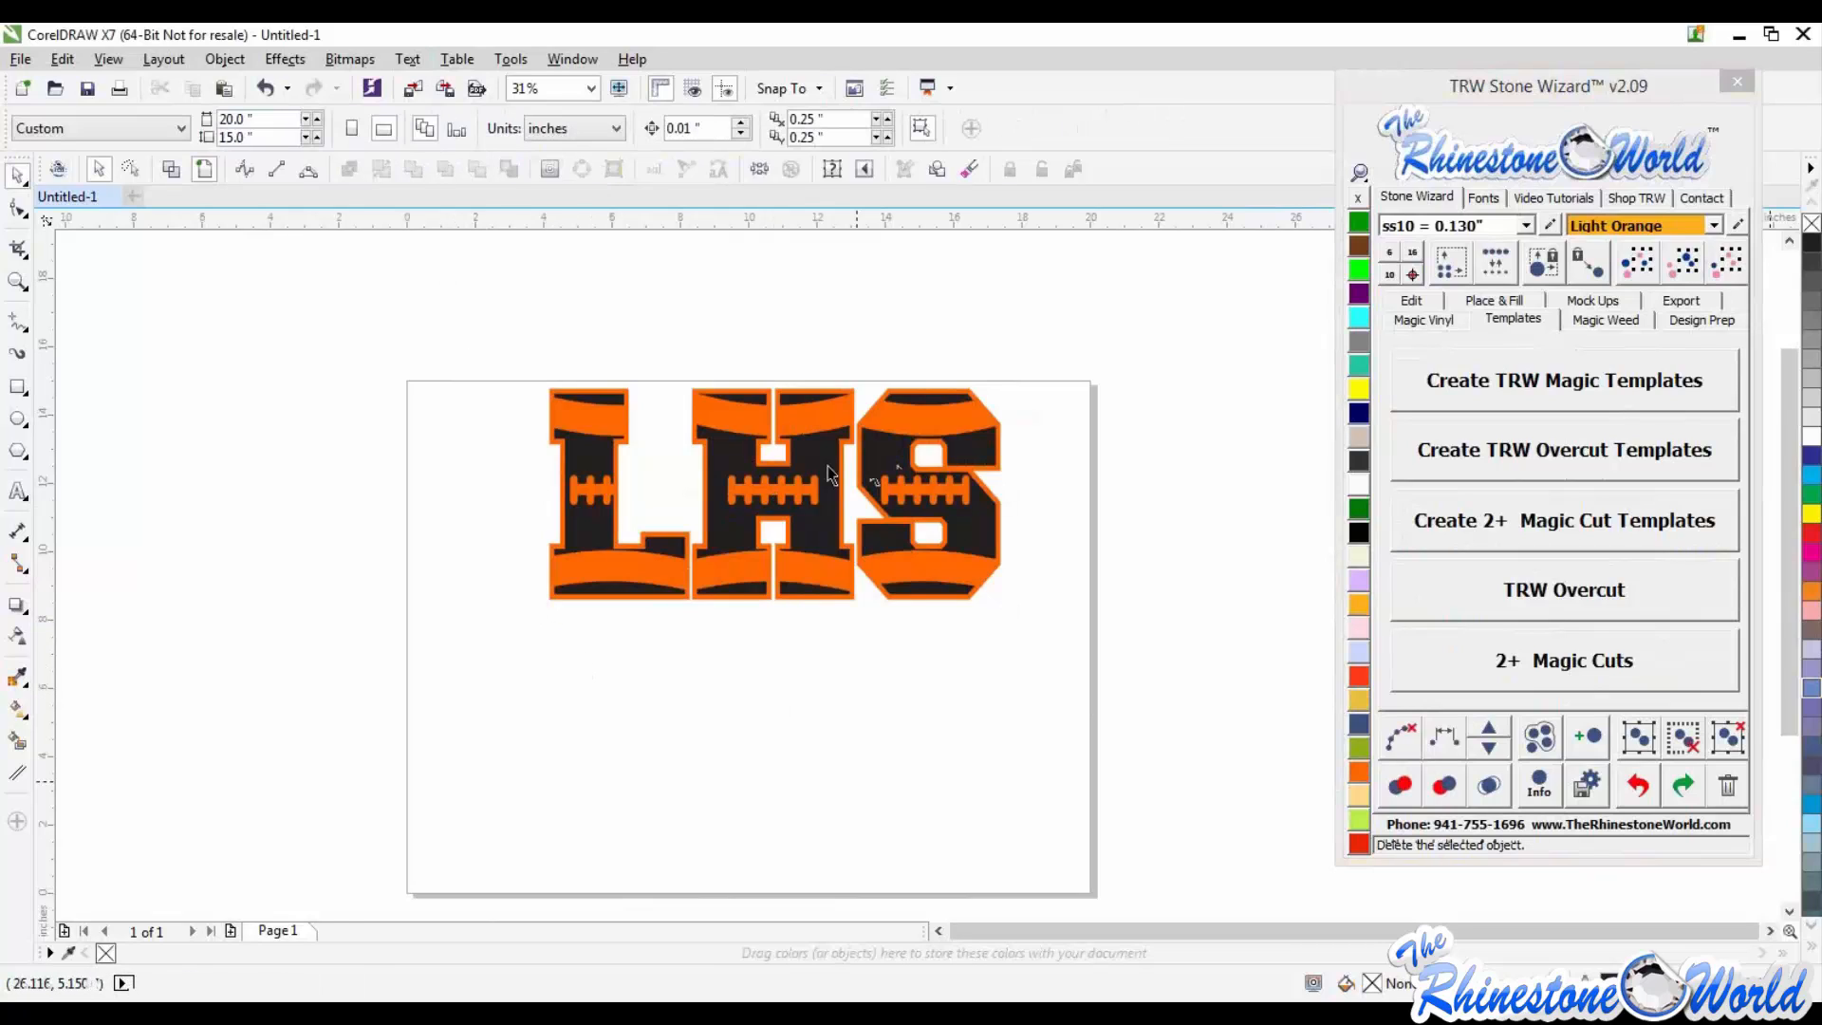
Step: Recolour the black layer of the LHS design, trying Citrine and Smoked Topaz before settling on Cobalt
left_click(976, 532)
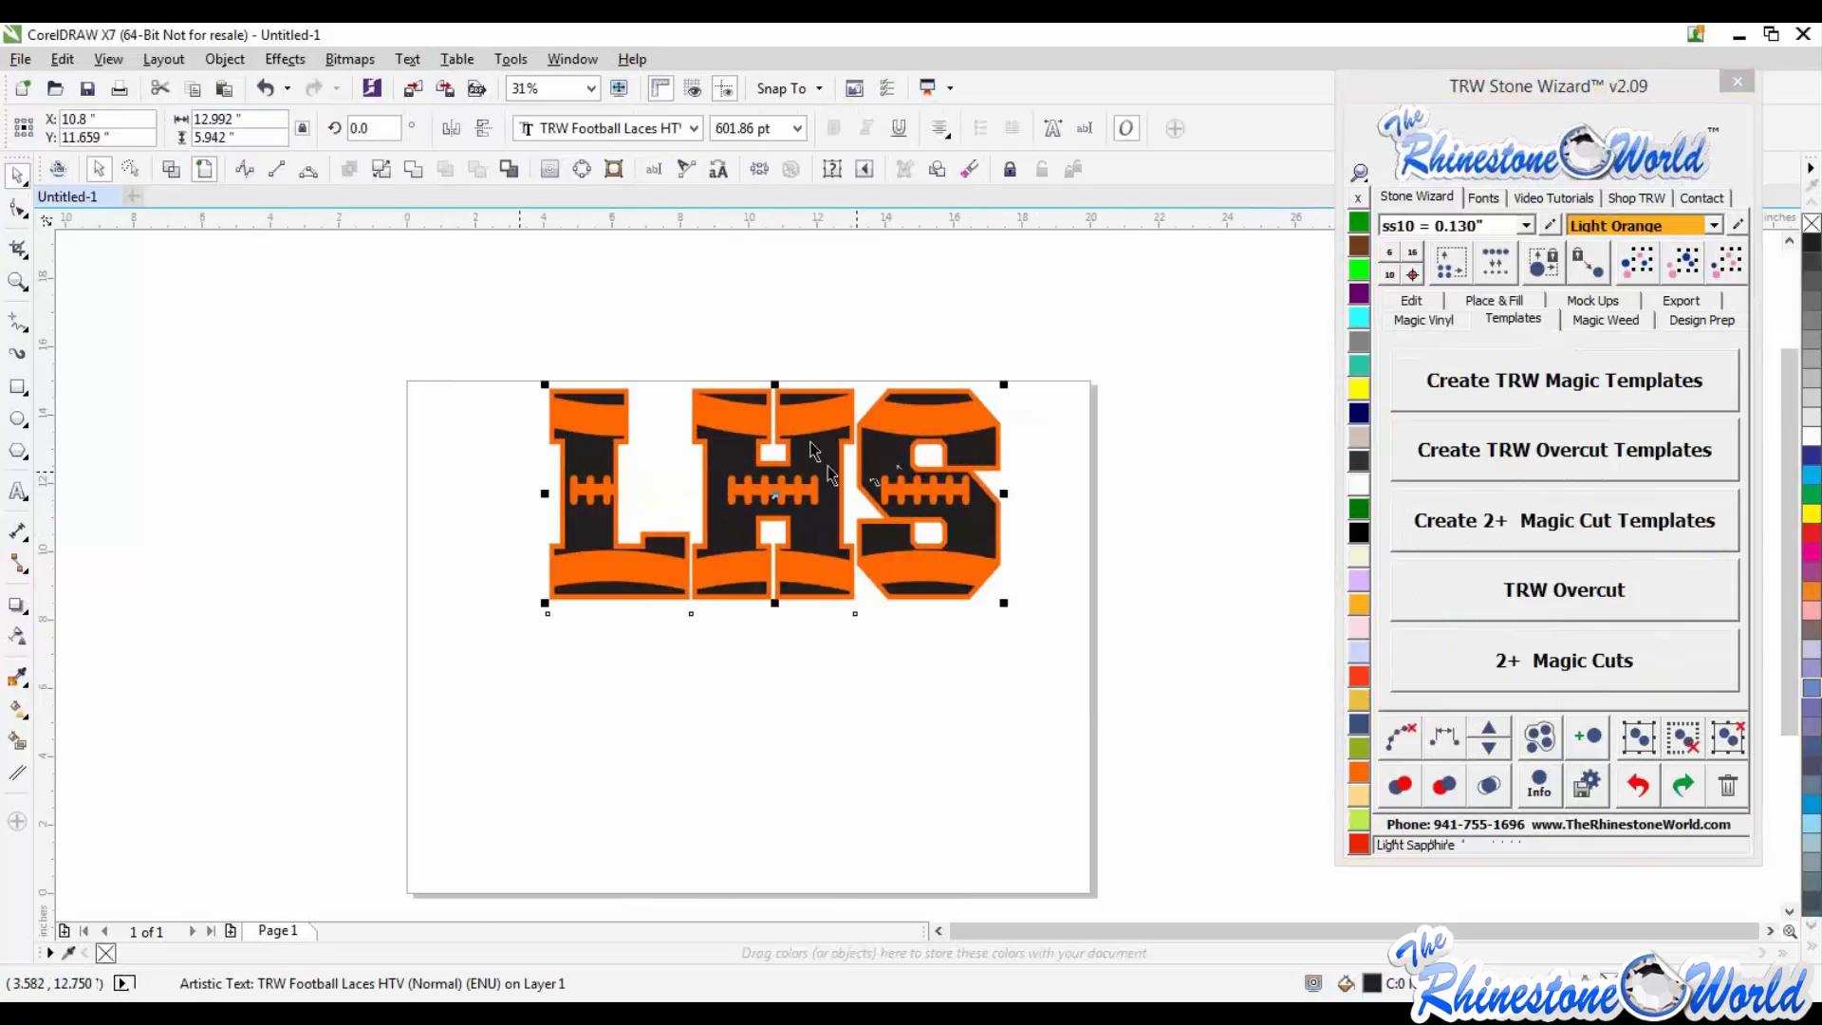
left_click(1359, 387)
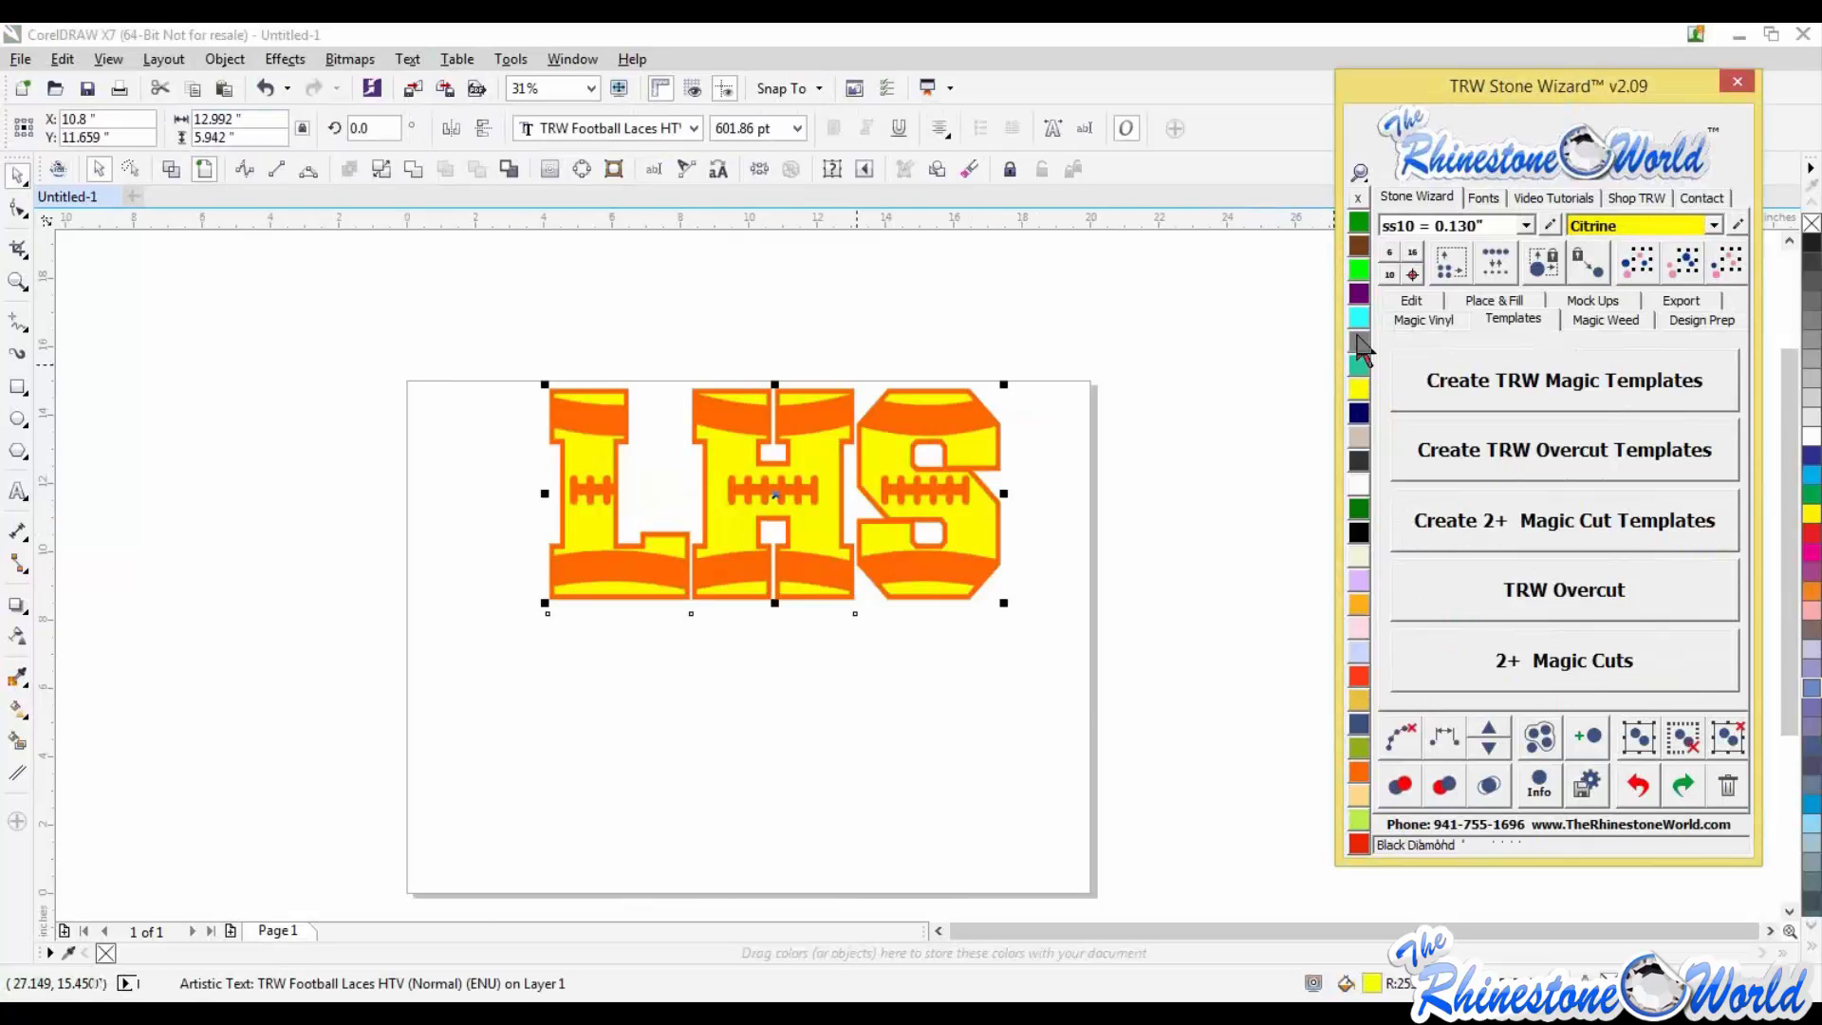
left_click(1360, 340)
left_click(1359, 269)
left_click(1359, 245)
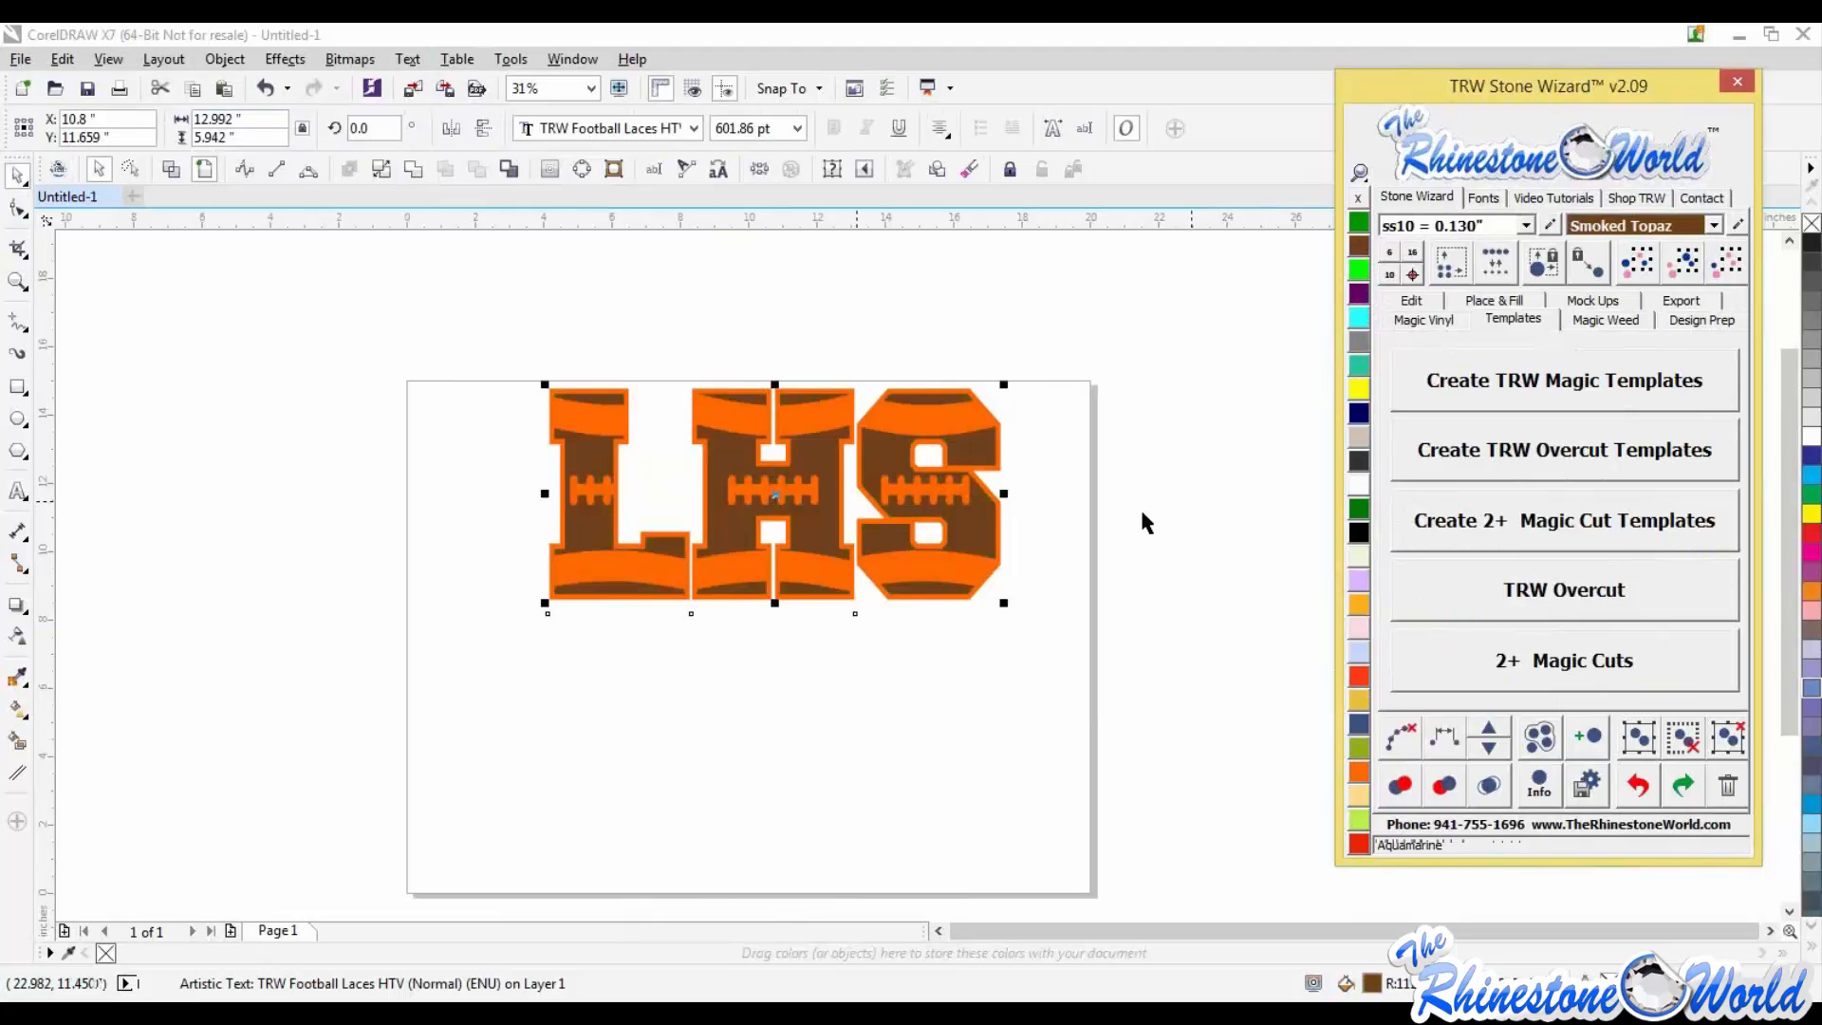
left_click(1359, 412)
left_click(1033, 577)
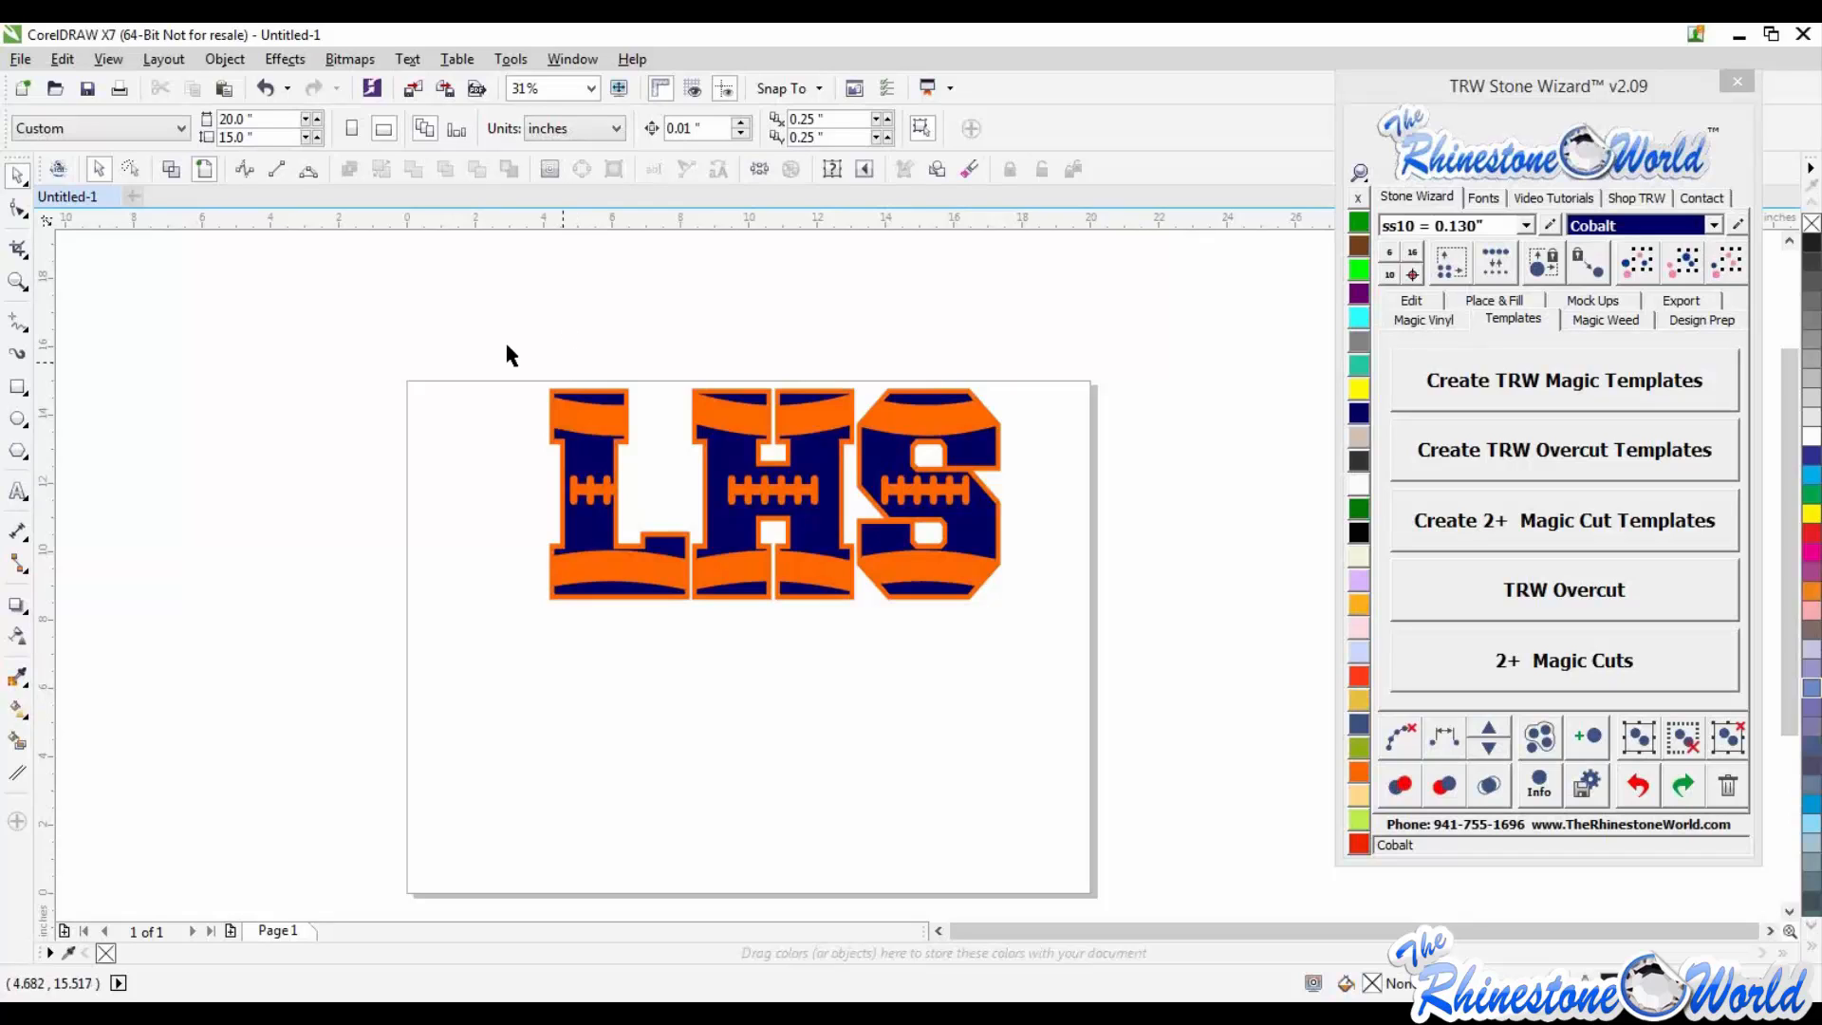
Step: Move both layers of the LHS design to the page's left edge
left_click_drag(507, 344, 1065, 647)
left_click_drag(983, 555, 851, 556)
left_click(668, 714)
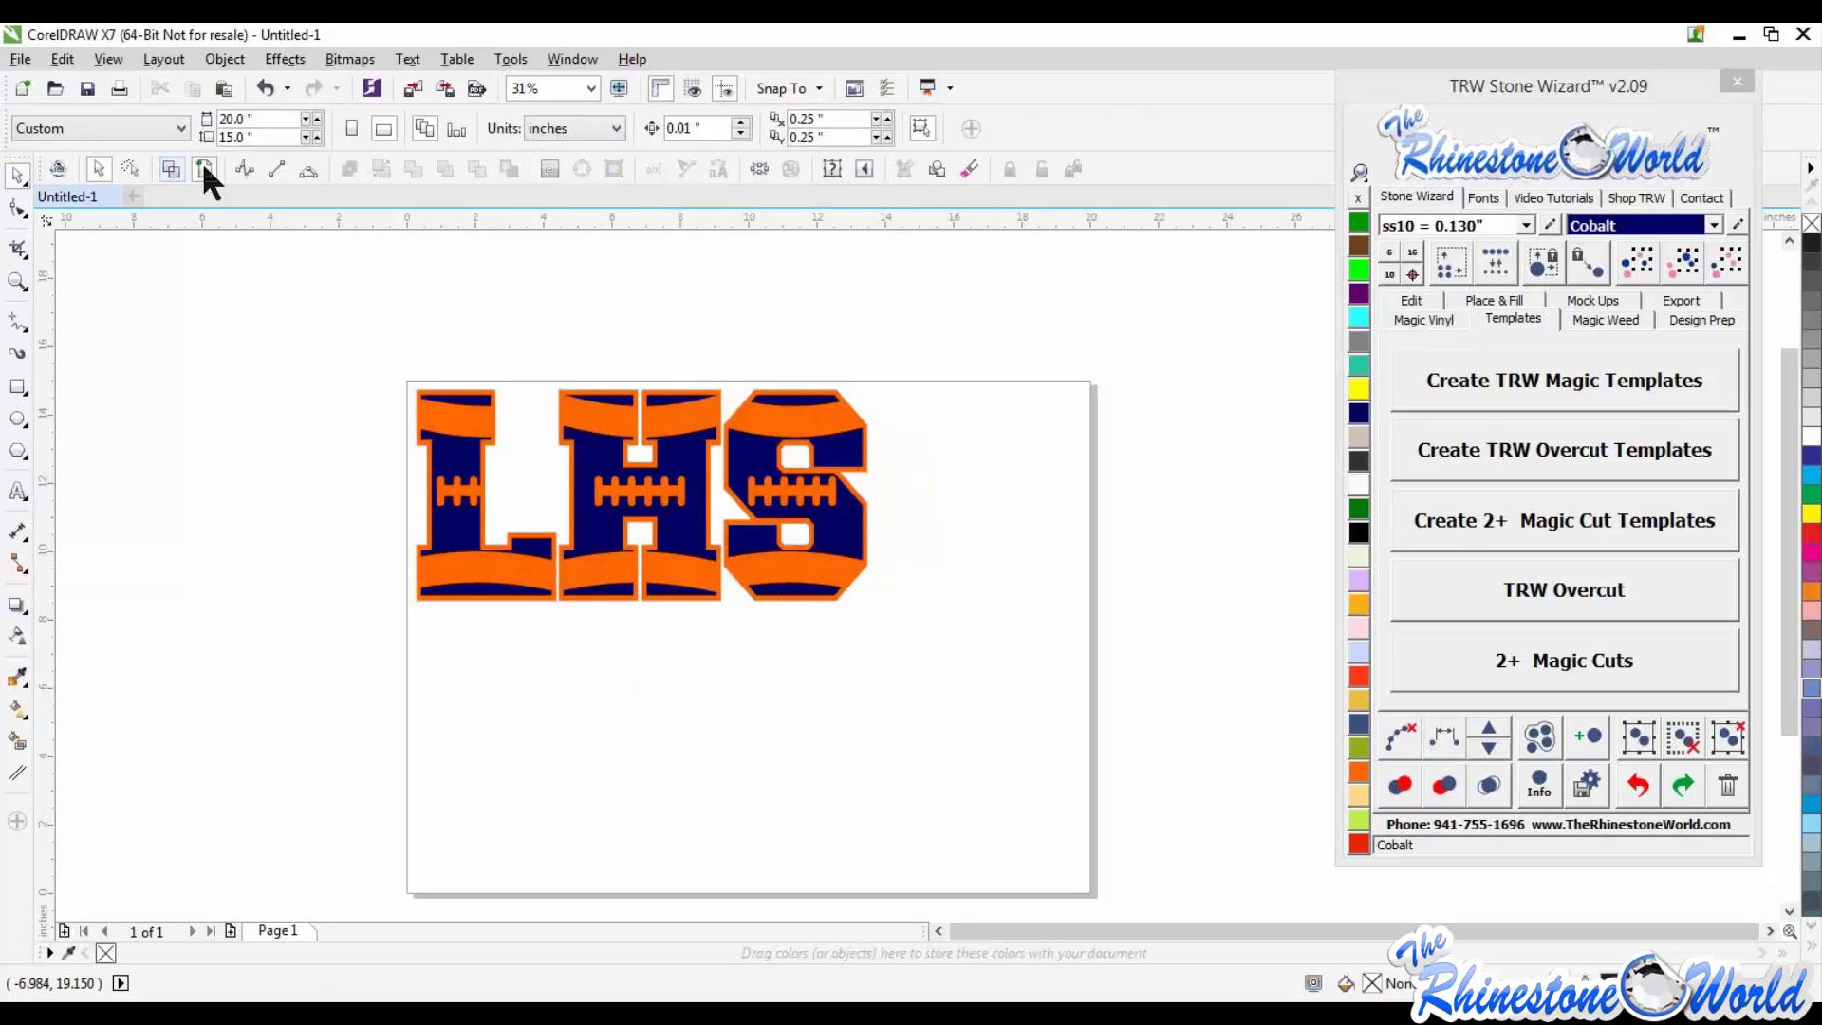
Step: Draw a horizontal line about 13.3 inches long under the LHS letters and move it slightly down
left_click(272, 170)
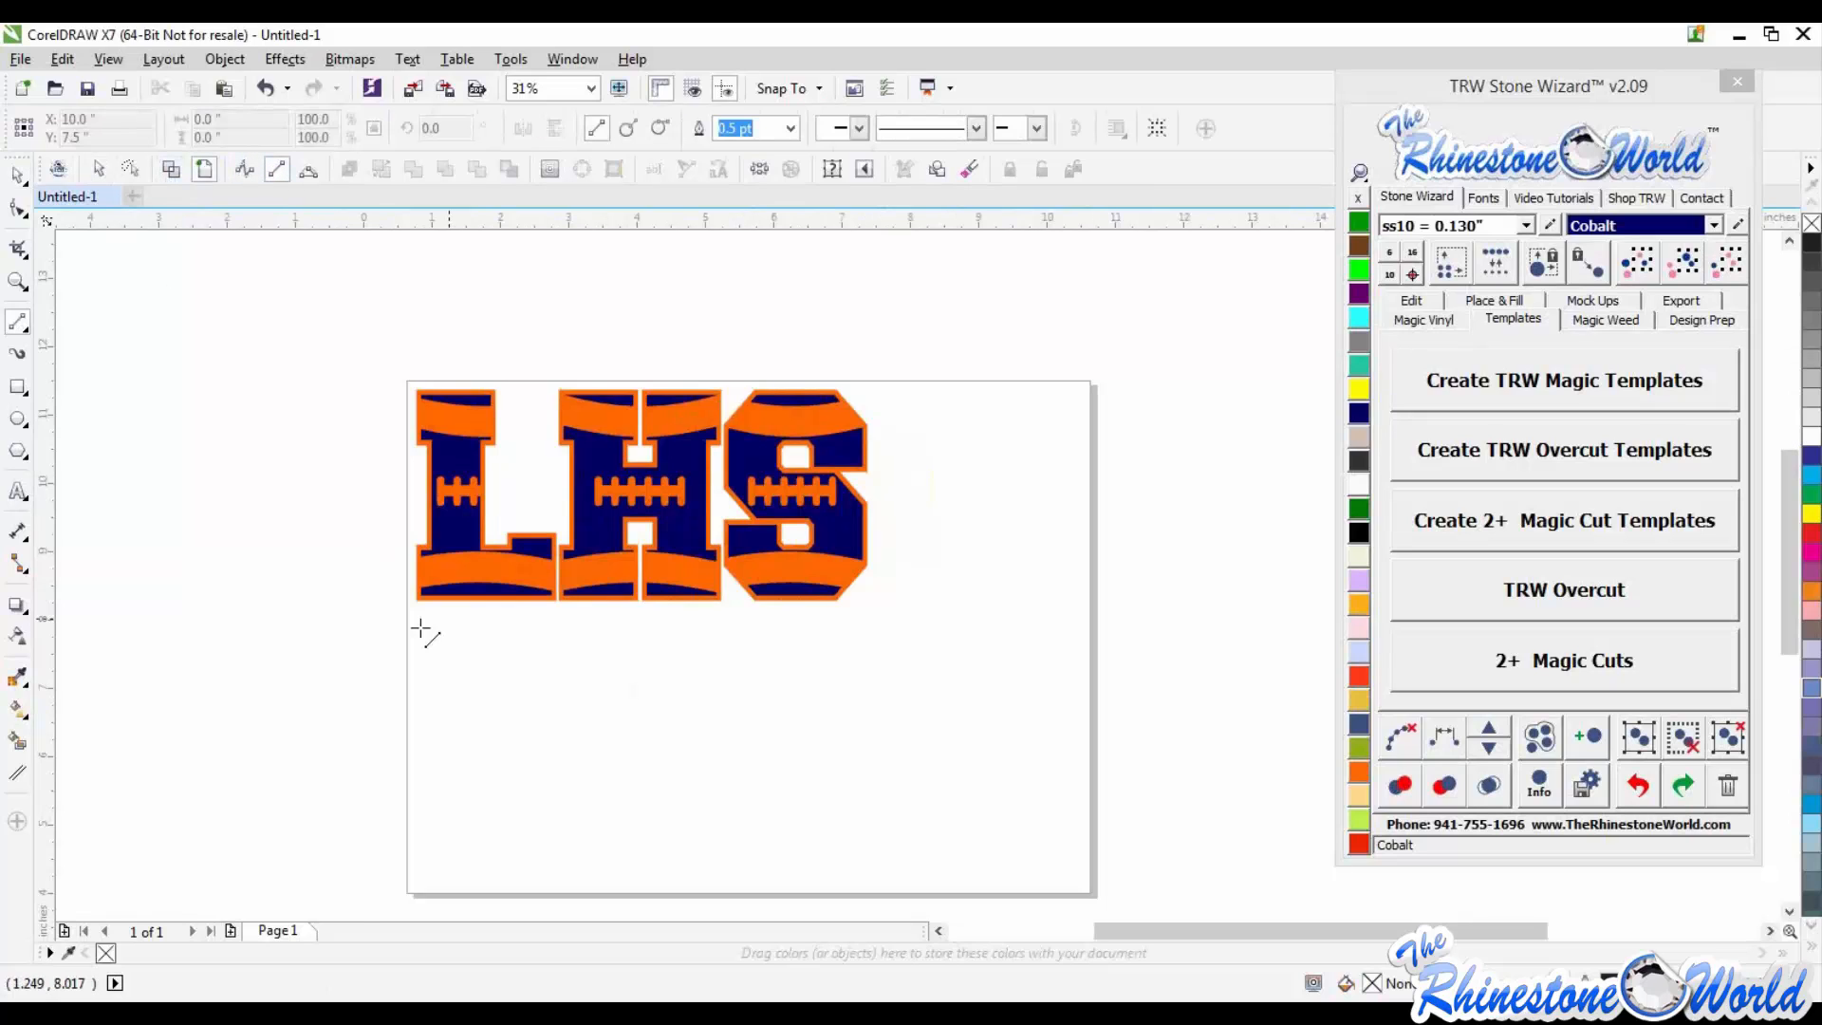
scroll(408, 620, "up", 1)
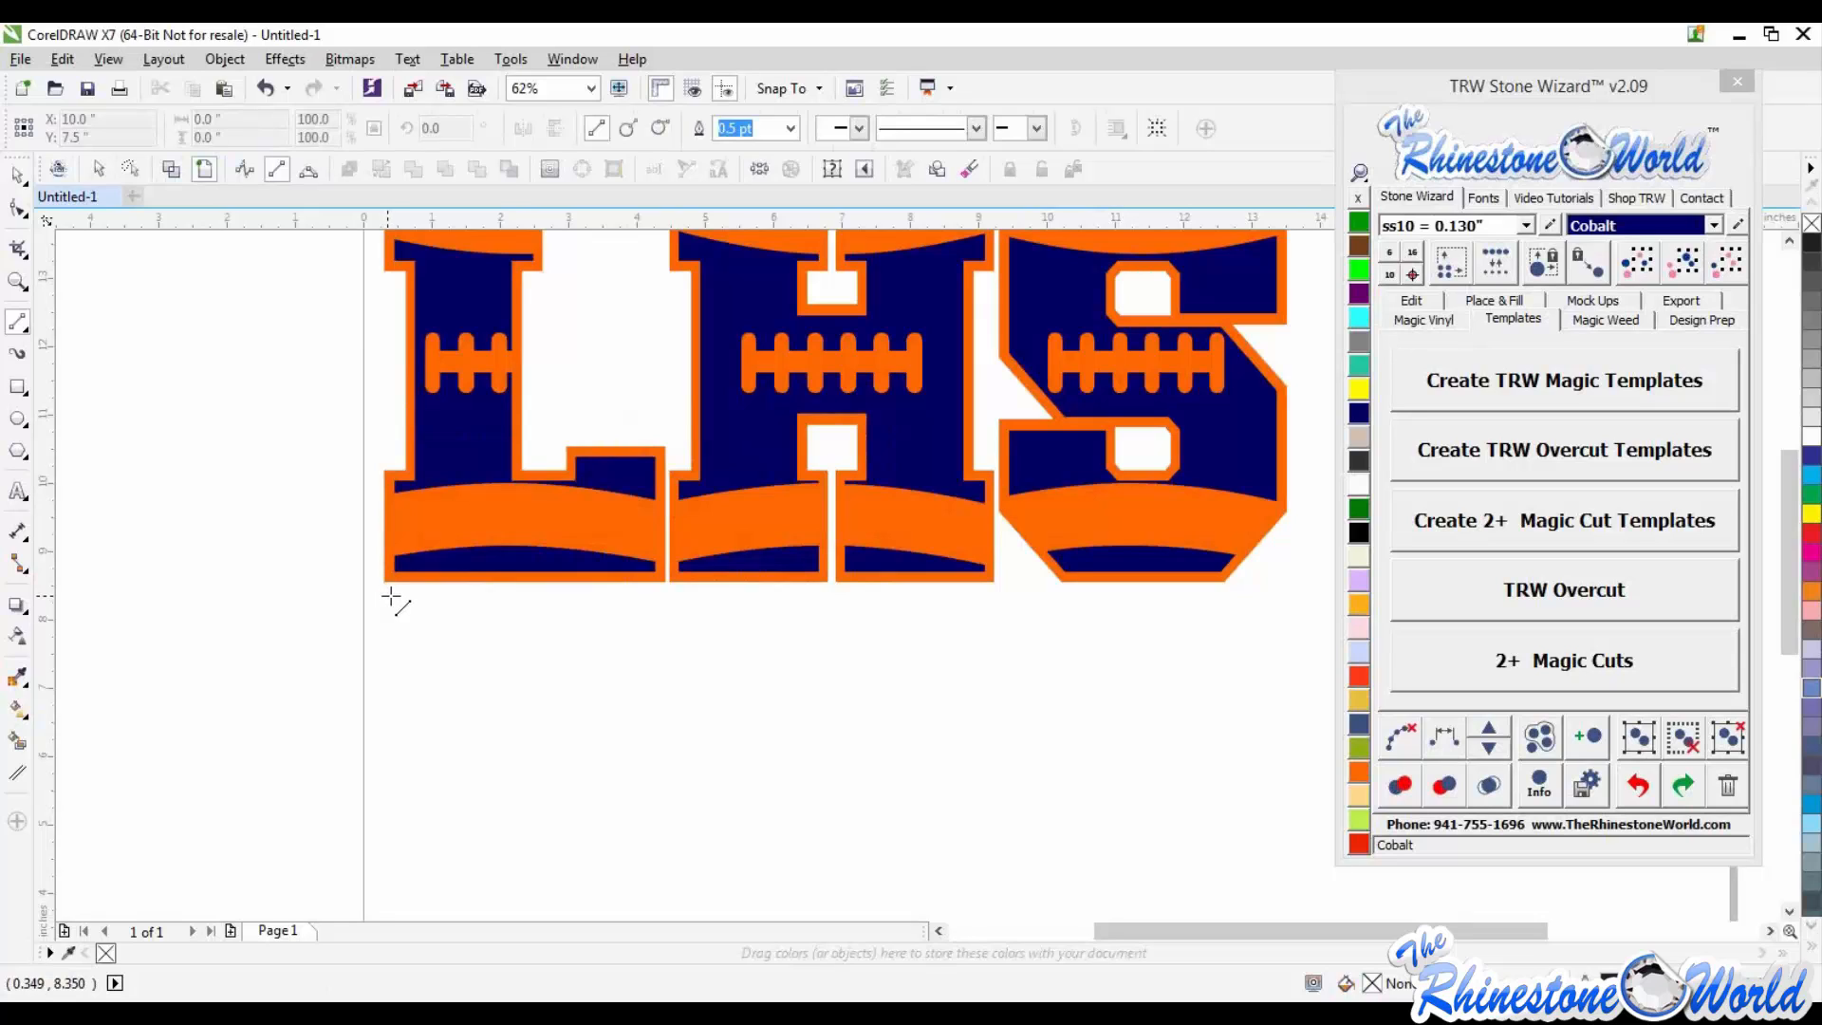
left_click_drag(388, 597, 1293, 603)
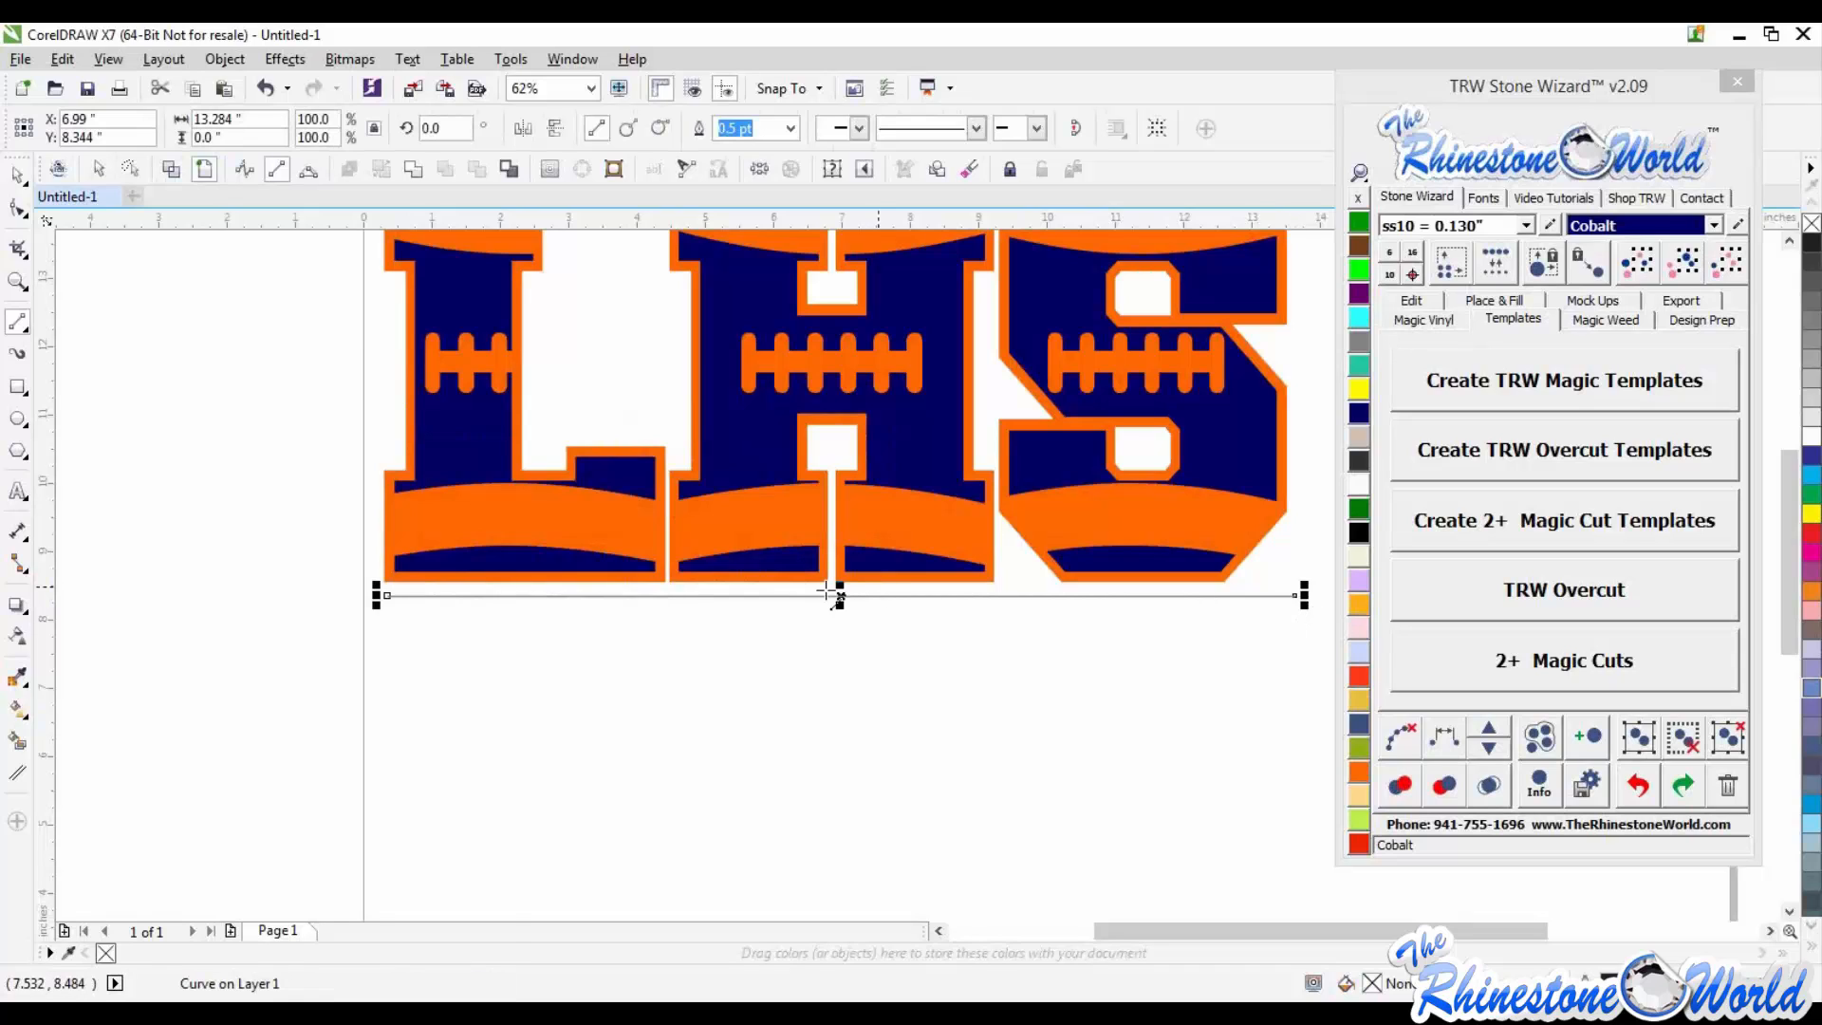
left_click_drag(842, 596, 843, 616)
left_click(18, 176)
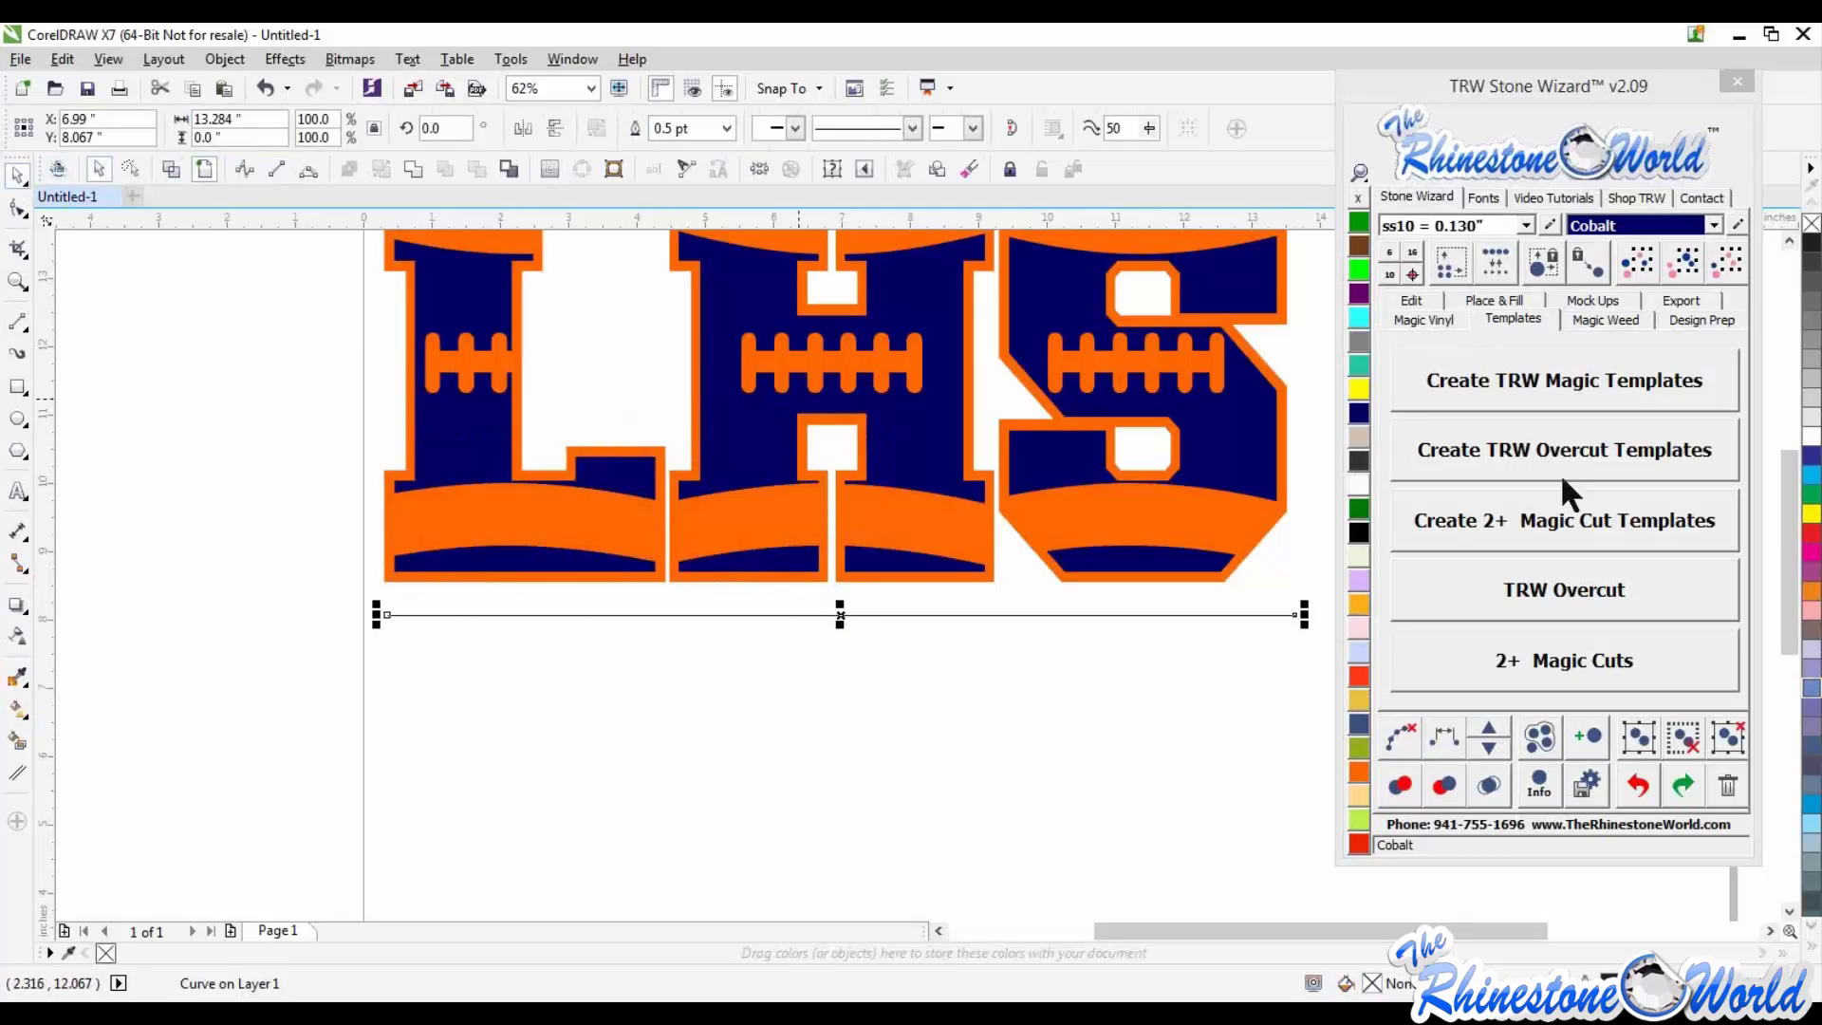
Step: Place Cobalt ss10 stones along the line under the letters with 0.02 spacing
left_click(1494, 302)
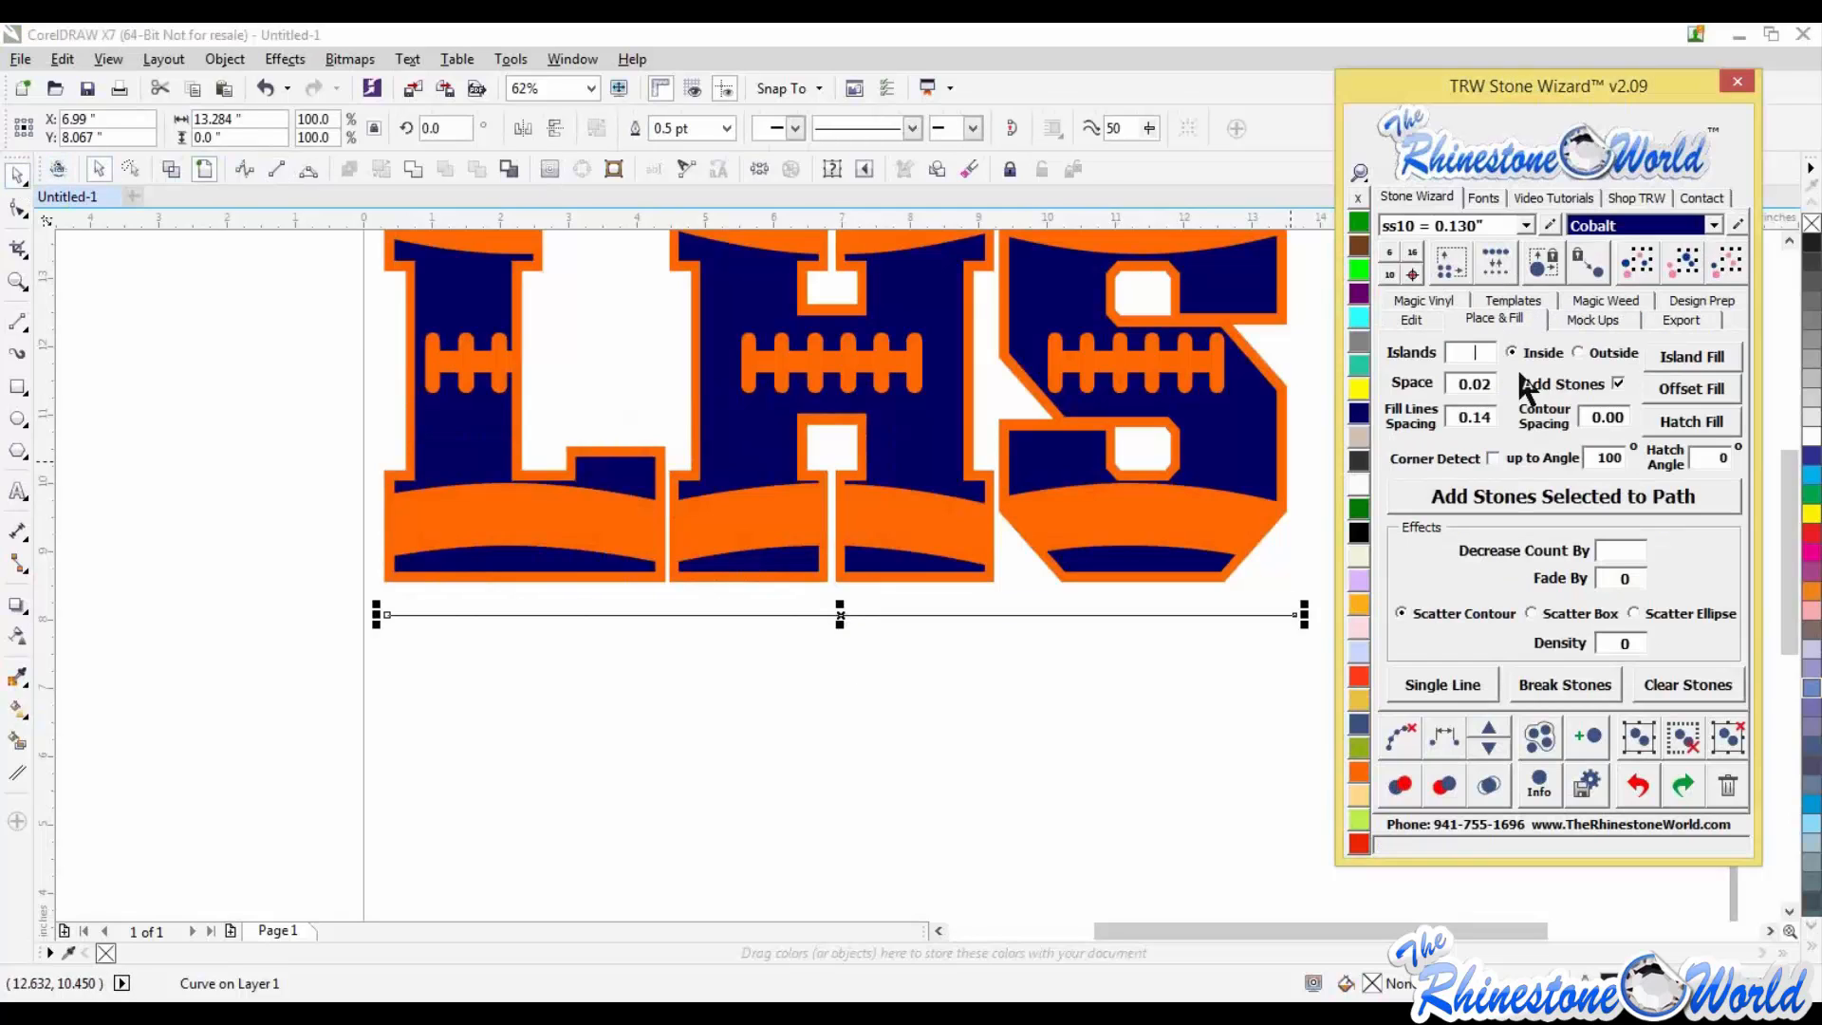
left_click(1472, 492)
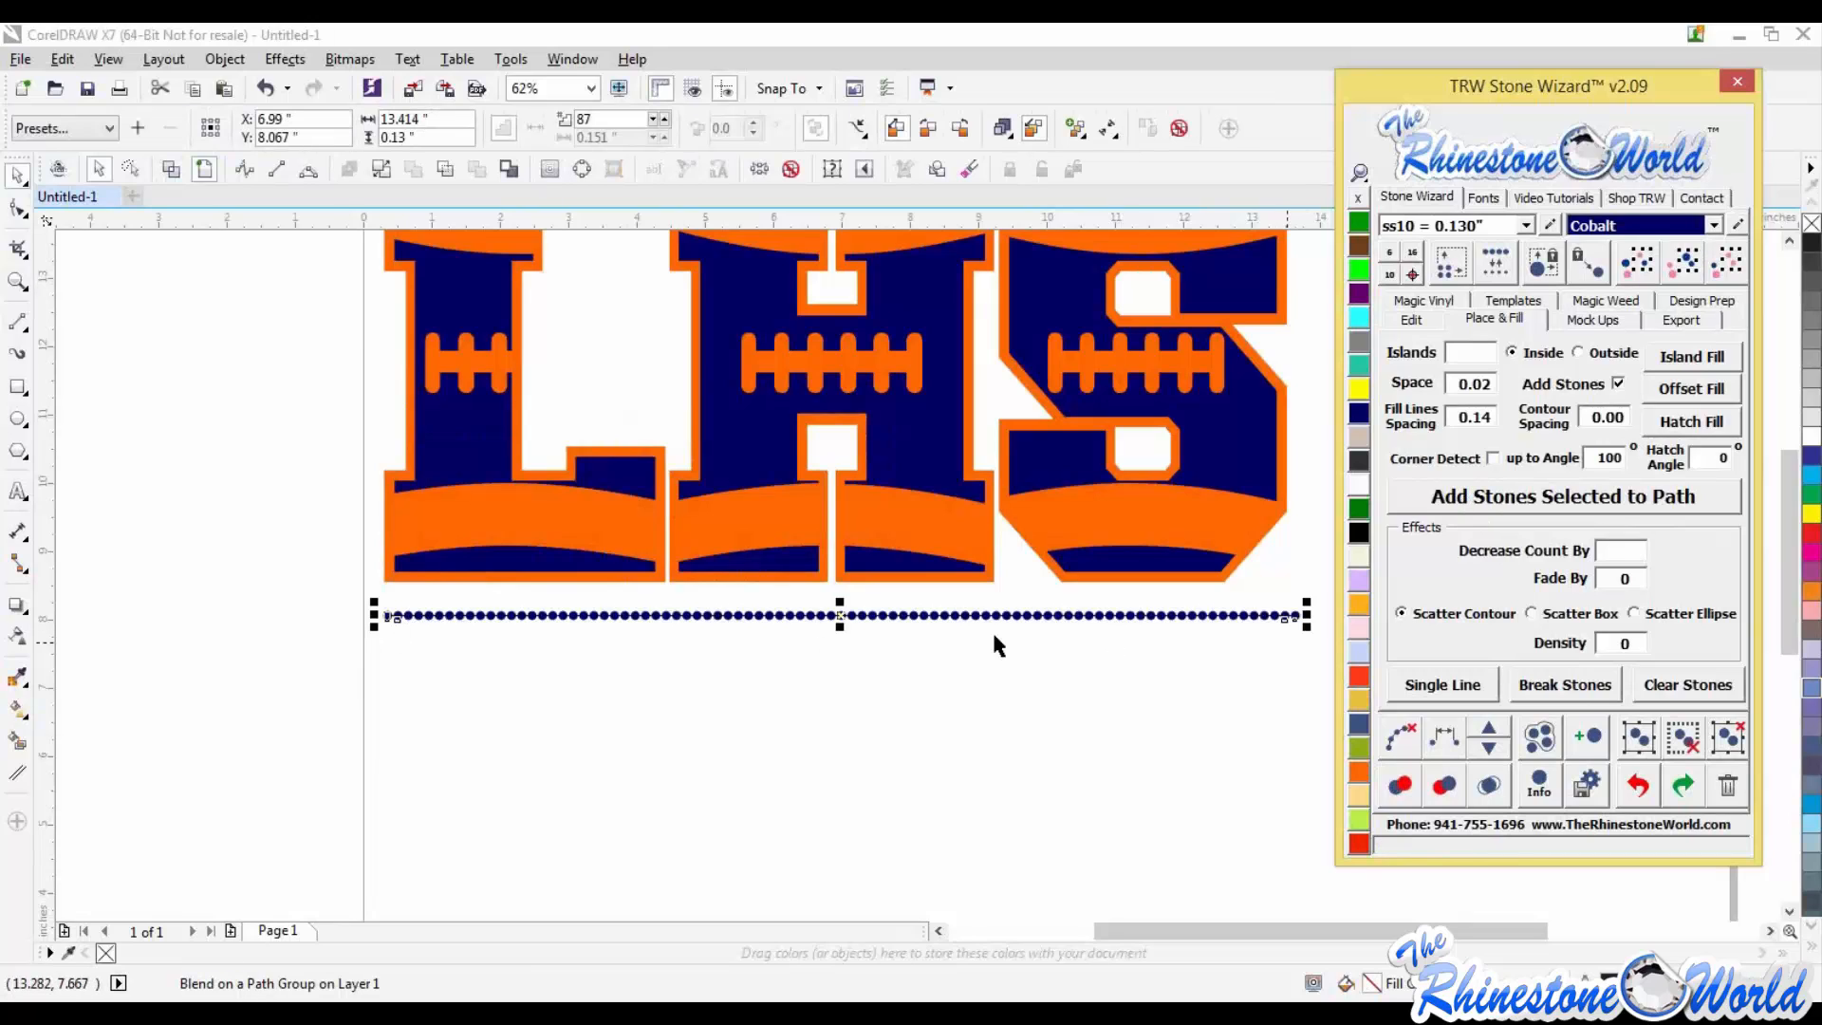
left_click(1091, 691)
scroll(1091, 691, "down", 1)
scroll(1046, 655, "up", 1)
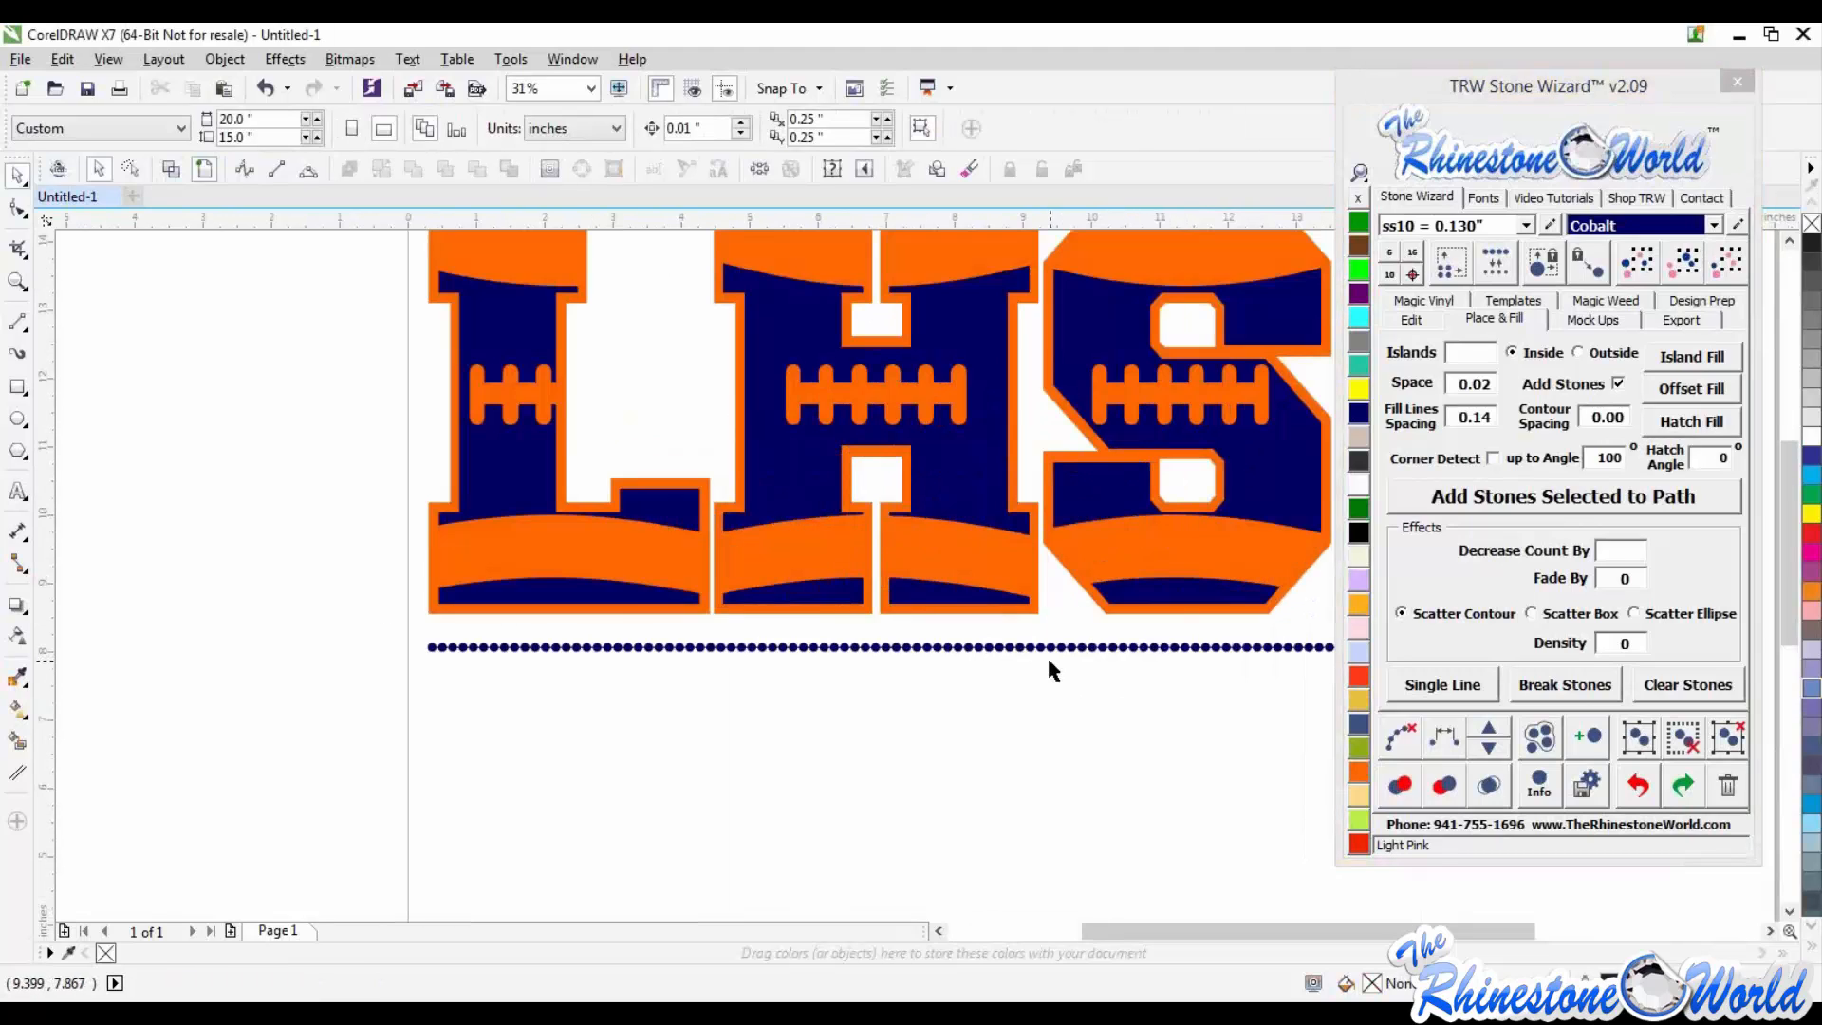
scroll(949, 608, "down", 1)
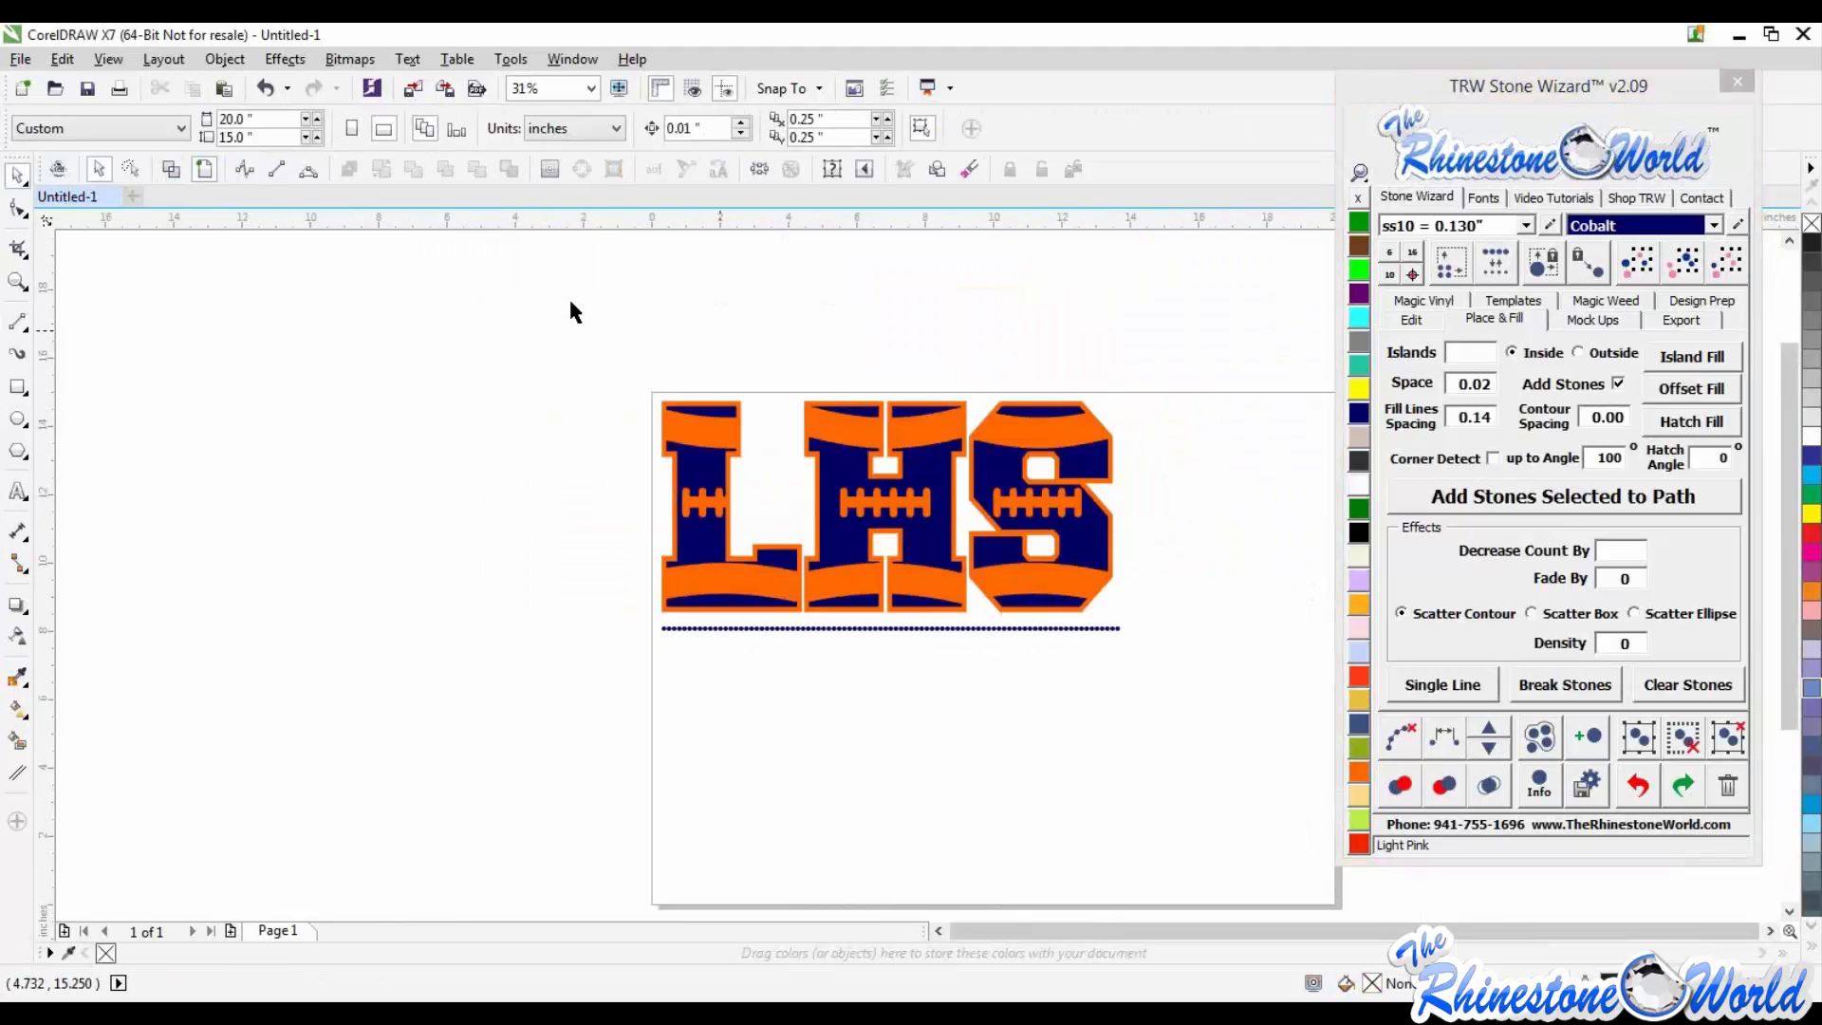
Step: Scale both LHS layers down to about 9.4 by 4.4 inches, leaving out the stone line
left_click_drag(572, 306, 1218, 626)
left_click(704, 368)
left_click_drag(609, 351, 1169, 629)
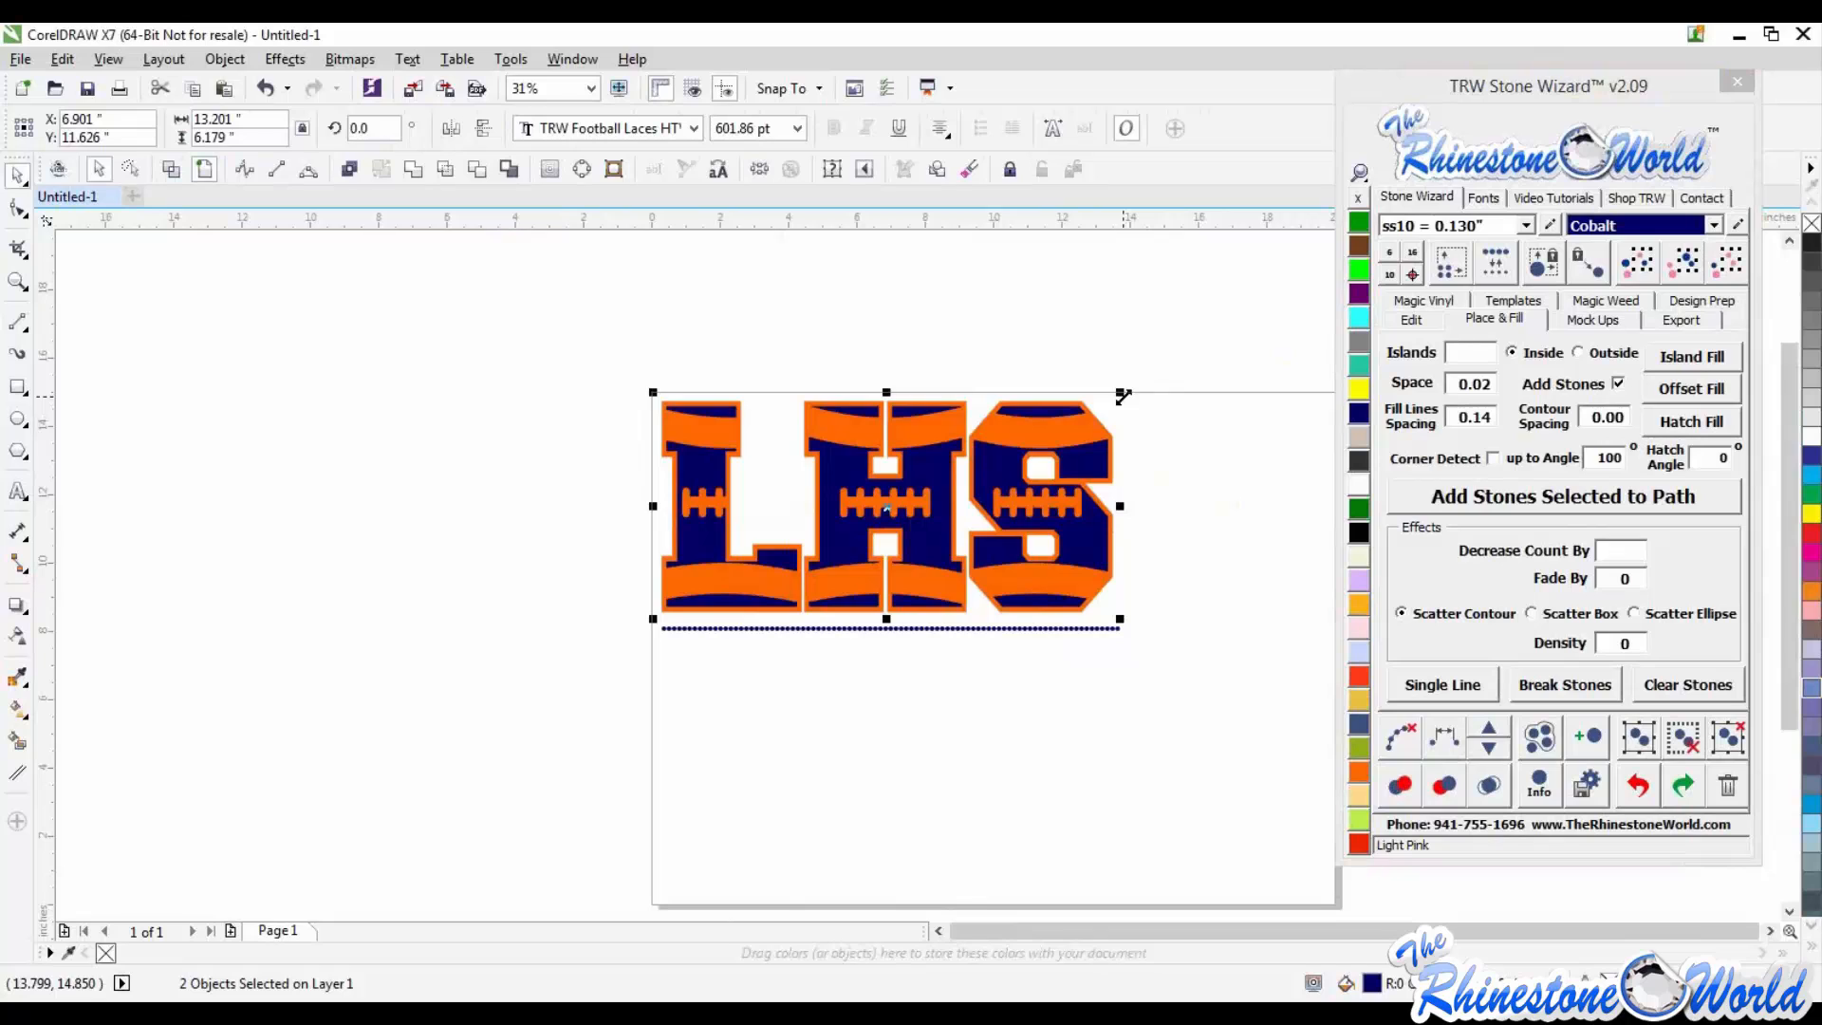
left_click_drag(1123, 396, 1095, 459)
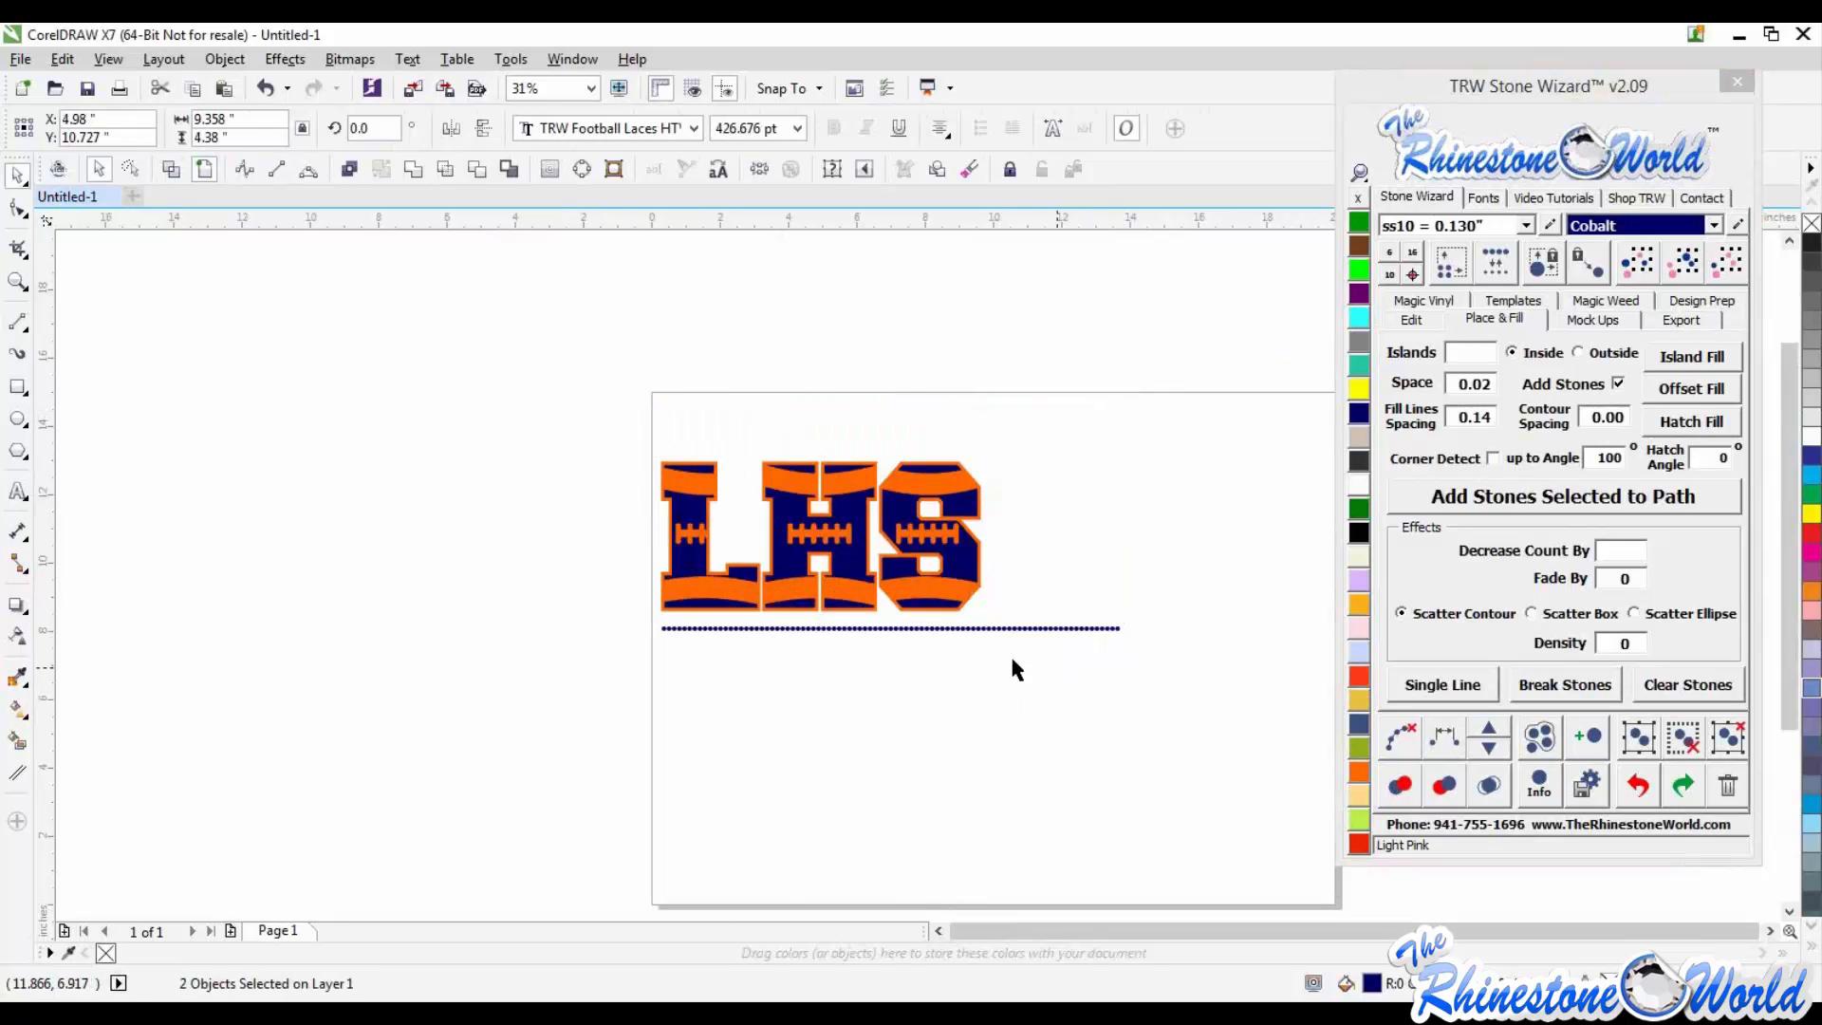
Step: Break the stone line into individual stones and delete those extending past the letter S
left_click_drag(639, 618, 1161, 693)
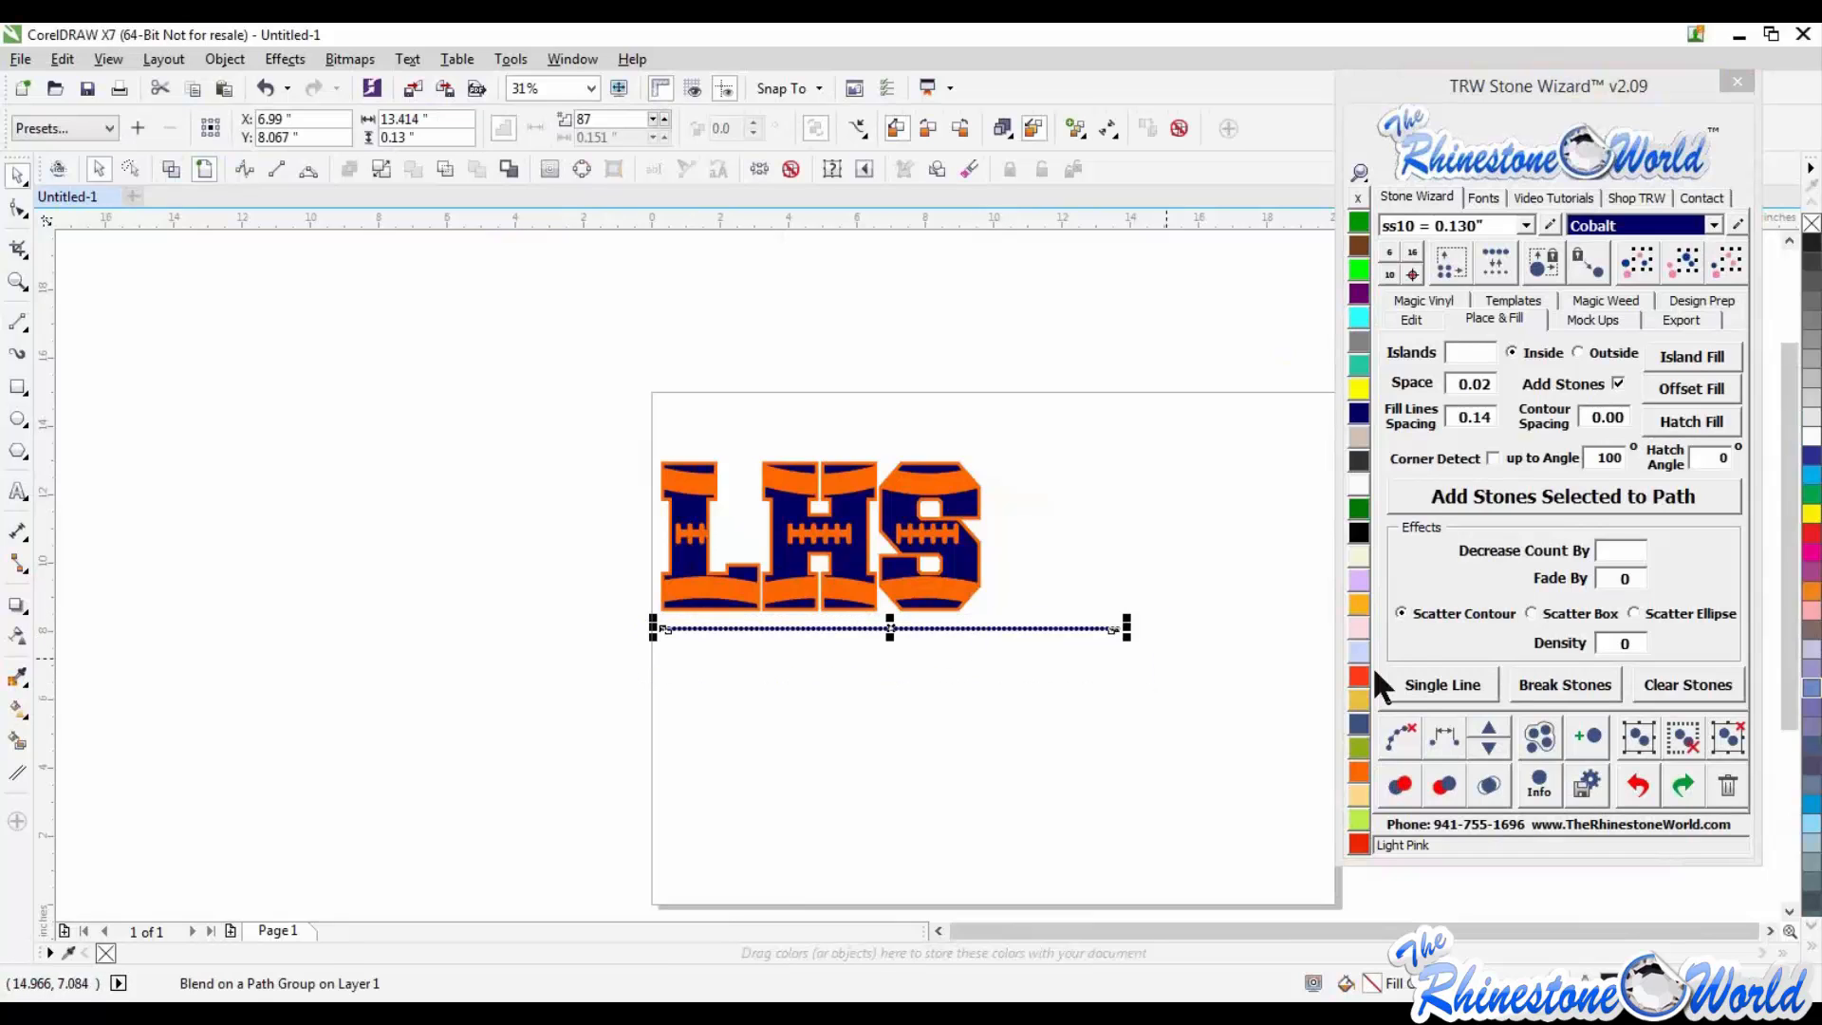
left_click(1399, 733)
left_click(1065, 603)
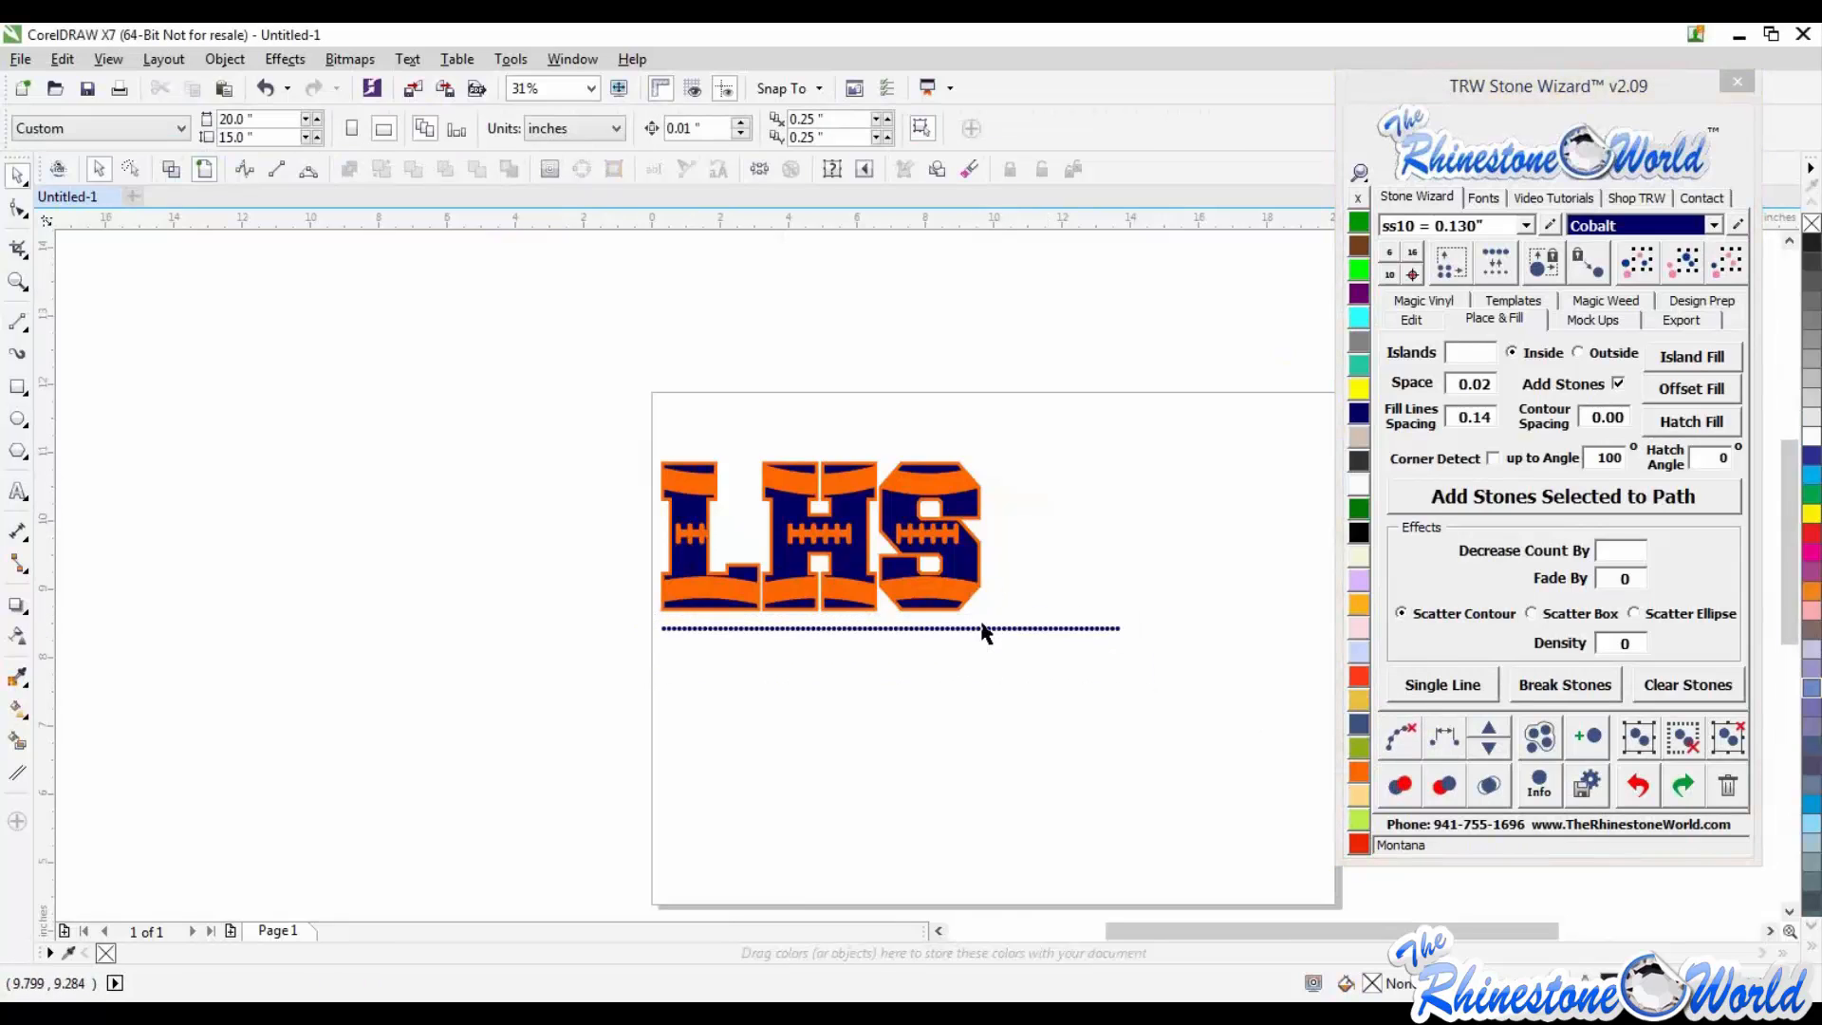
scroll(985, 633, "up", 2)
left_click_drag(1373, 721, 1367, 705)
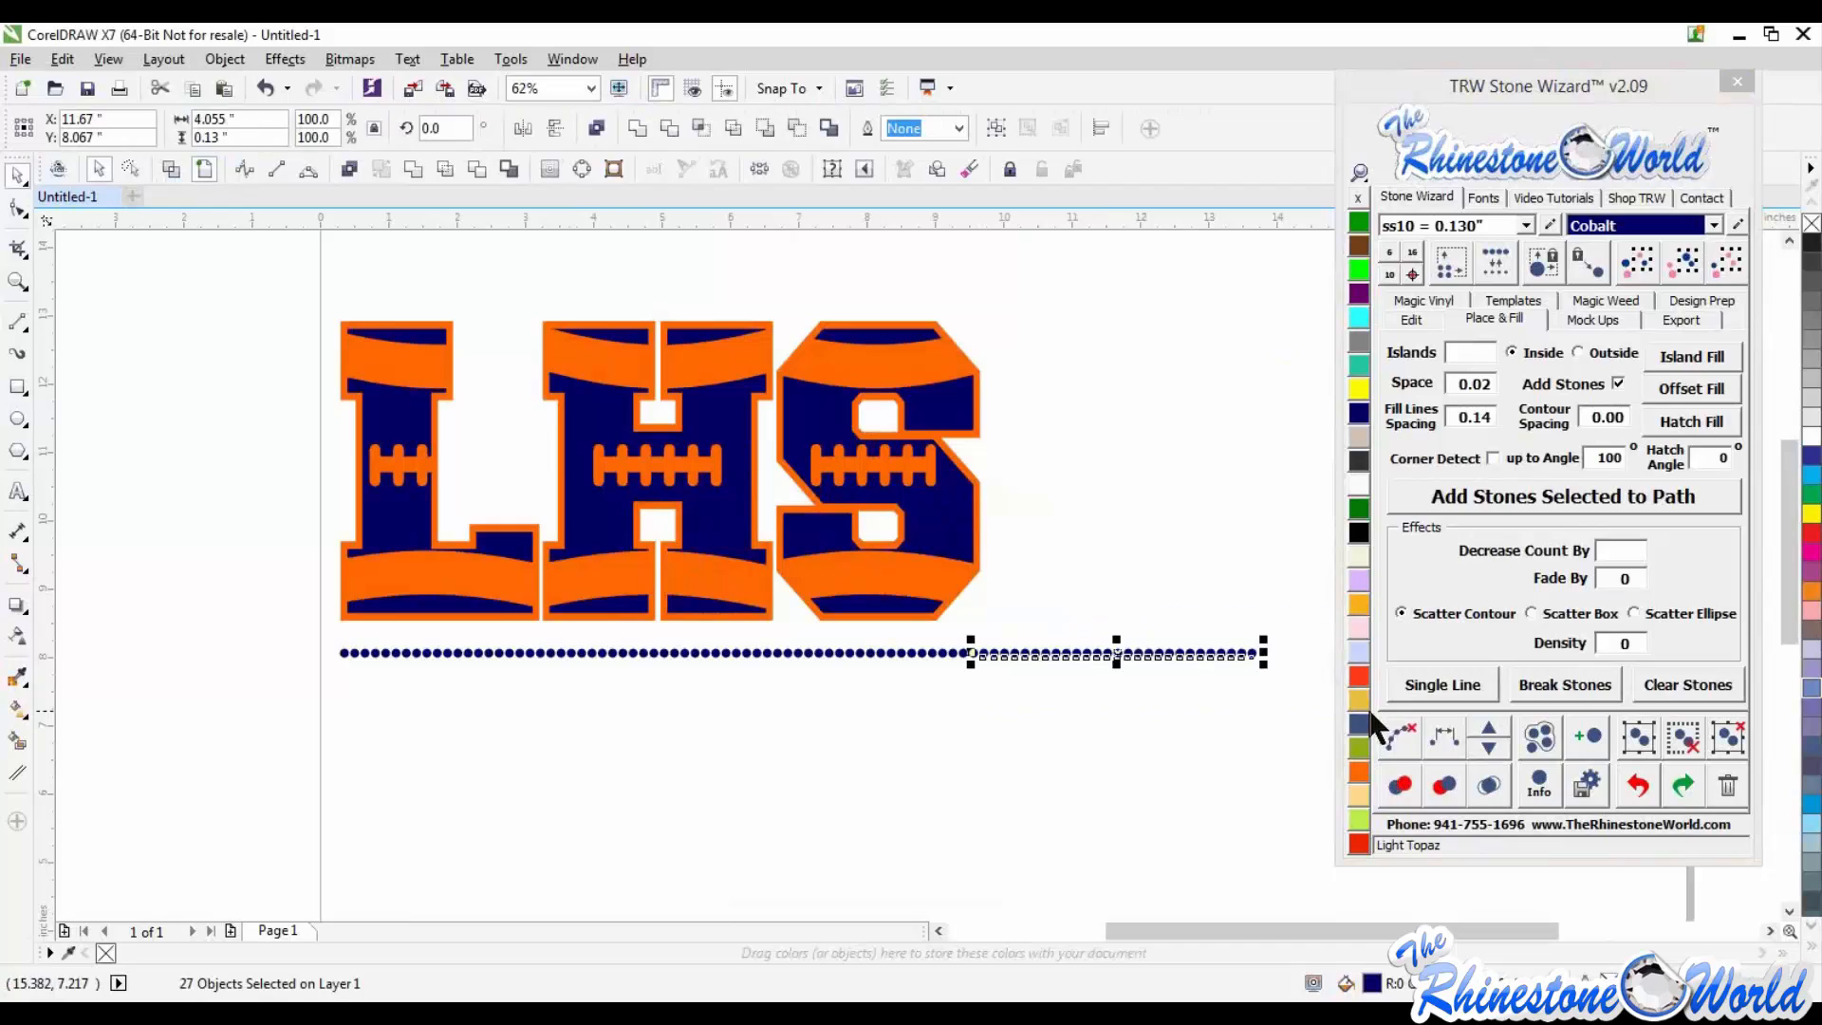
key("Delete")
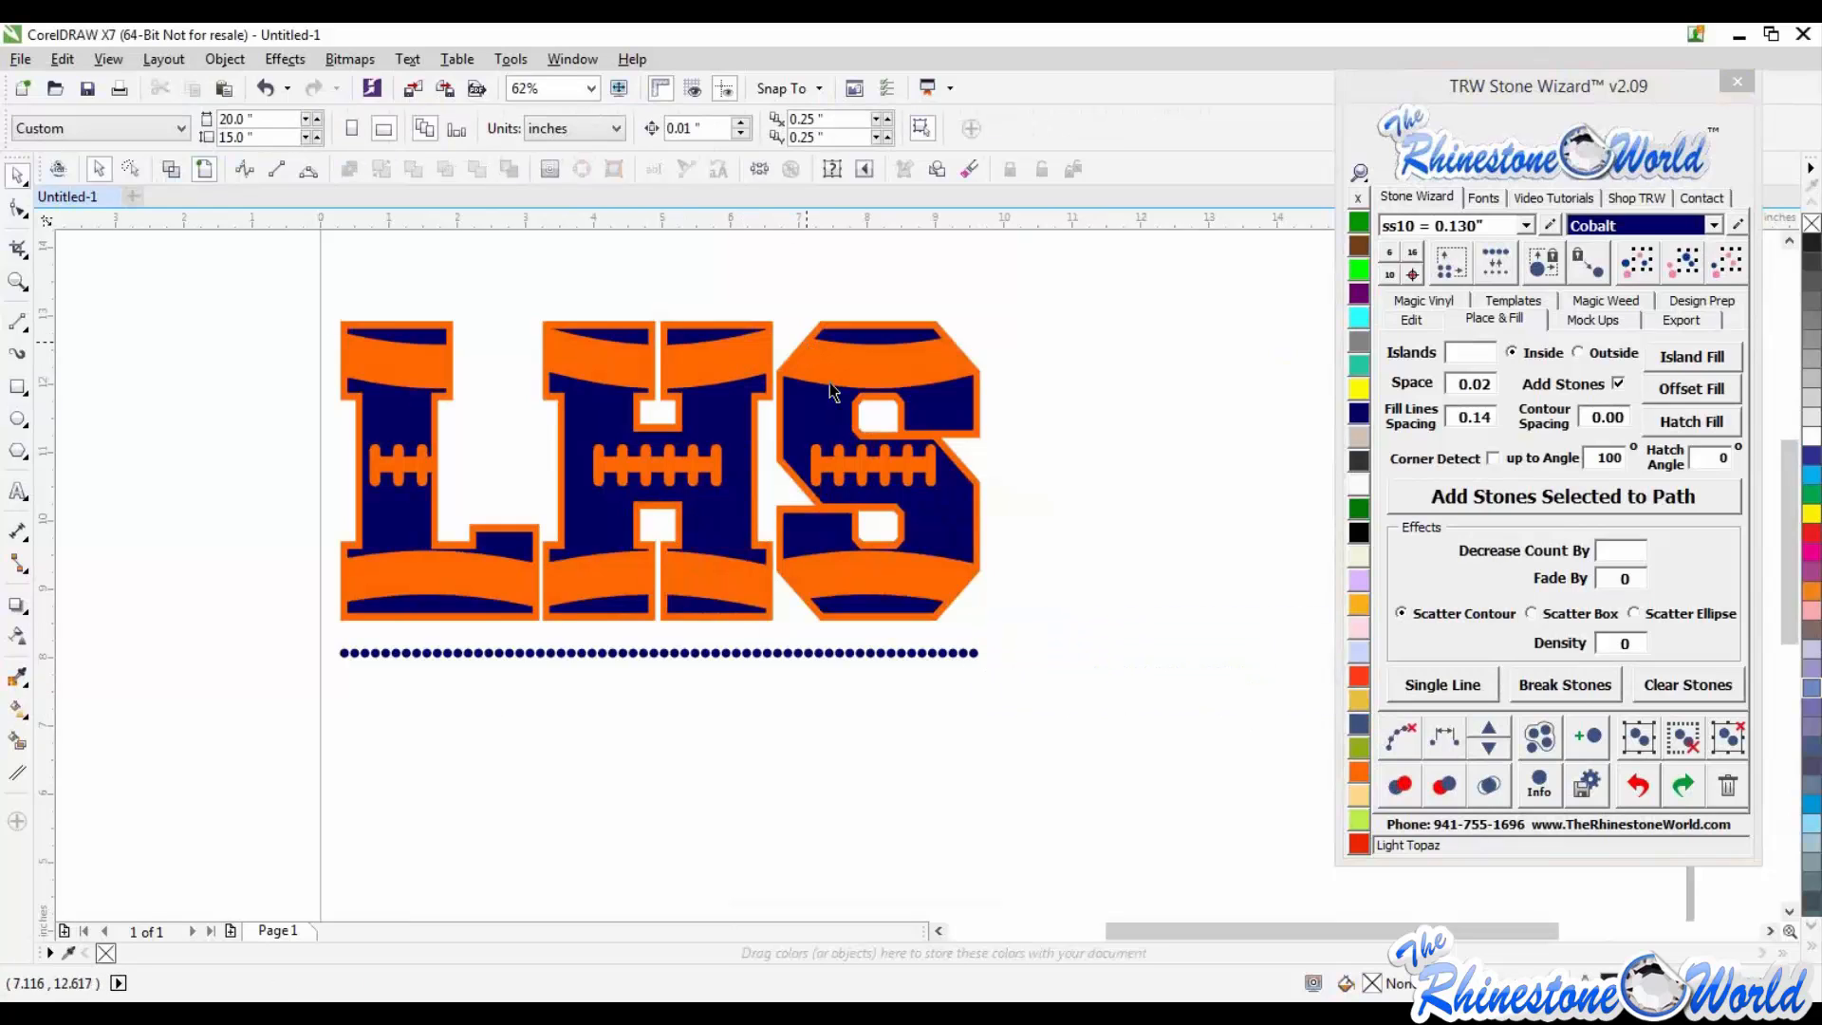
Step: Copy the trimmed stone row downward with a Copy Selected distance of 1 and undo the copy
left_click_drag(302, 636, 1043, 696)
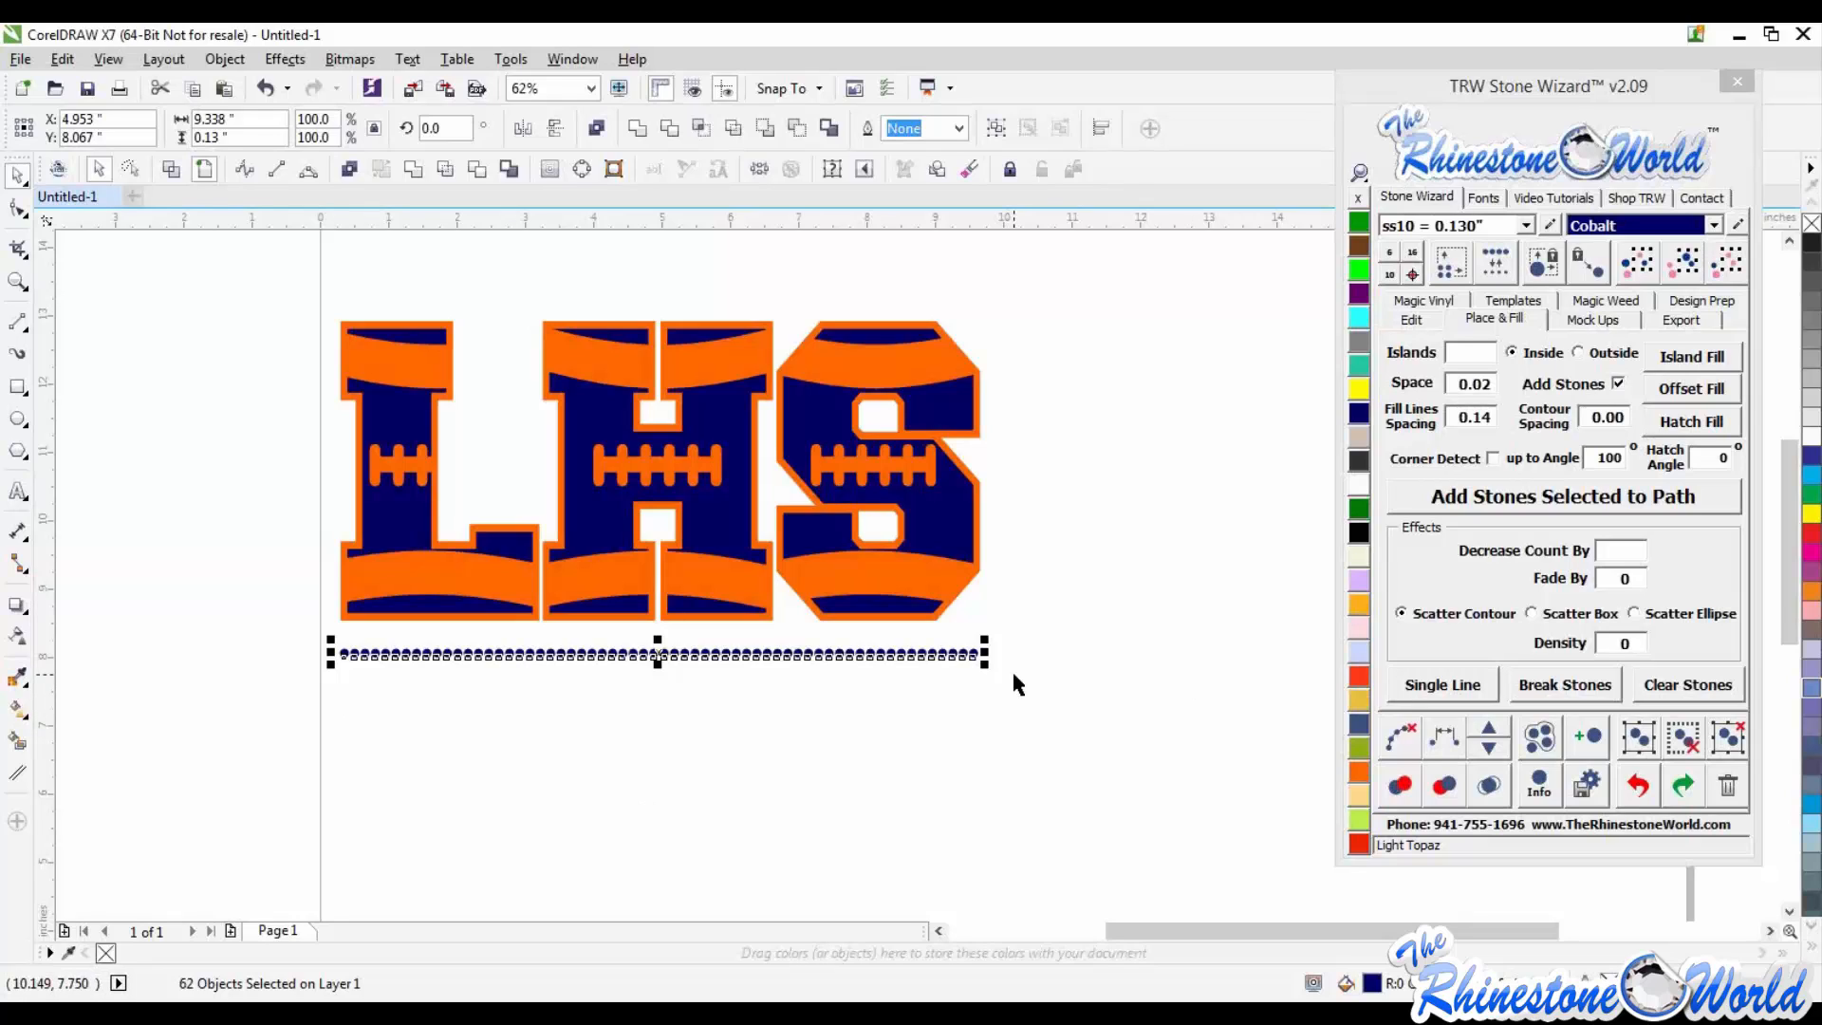
left_click(1411, 319)
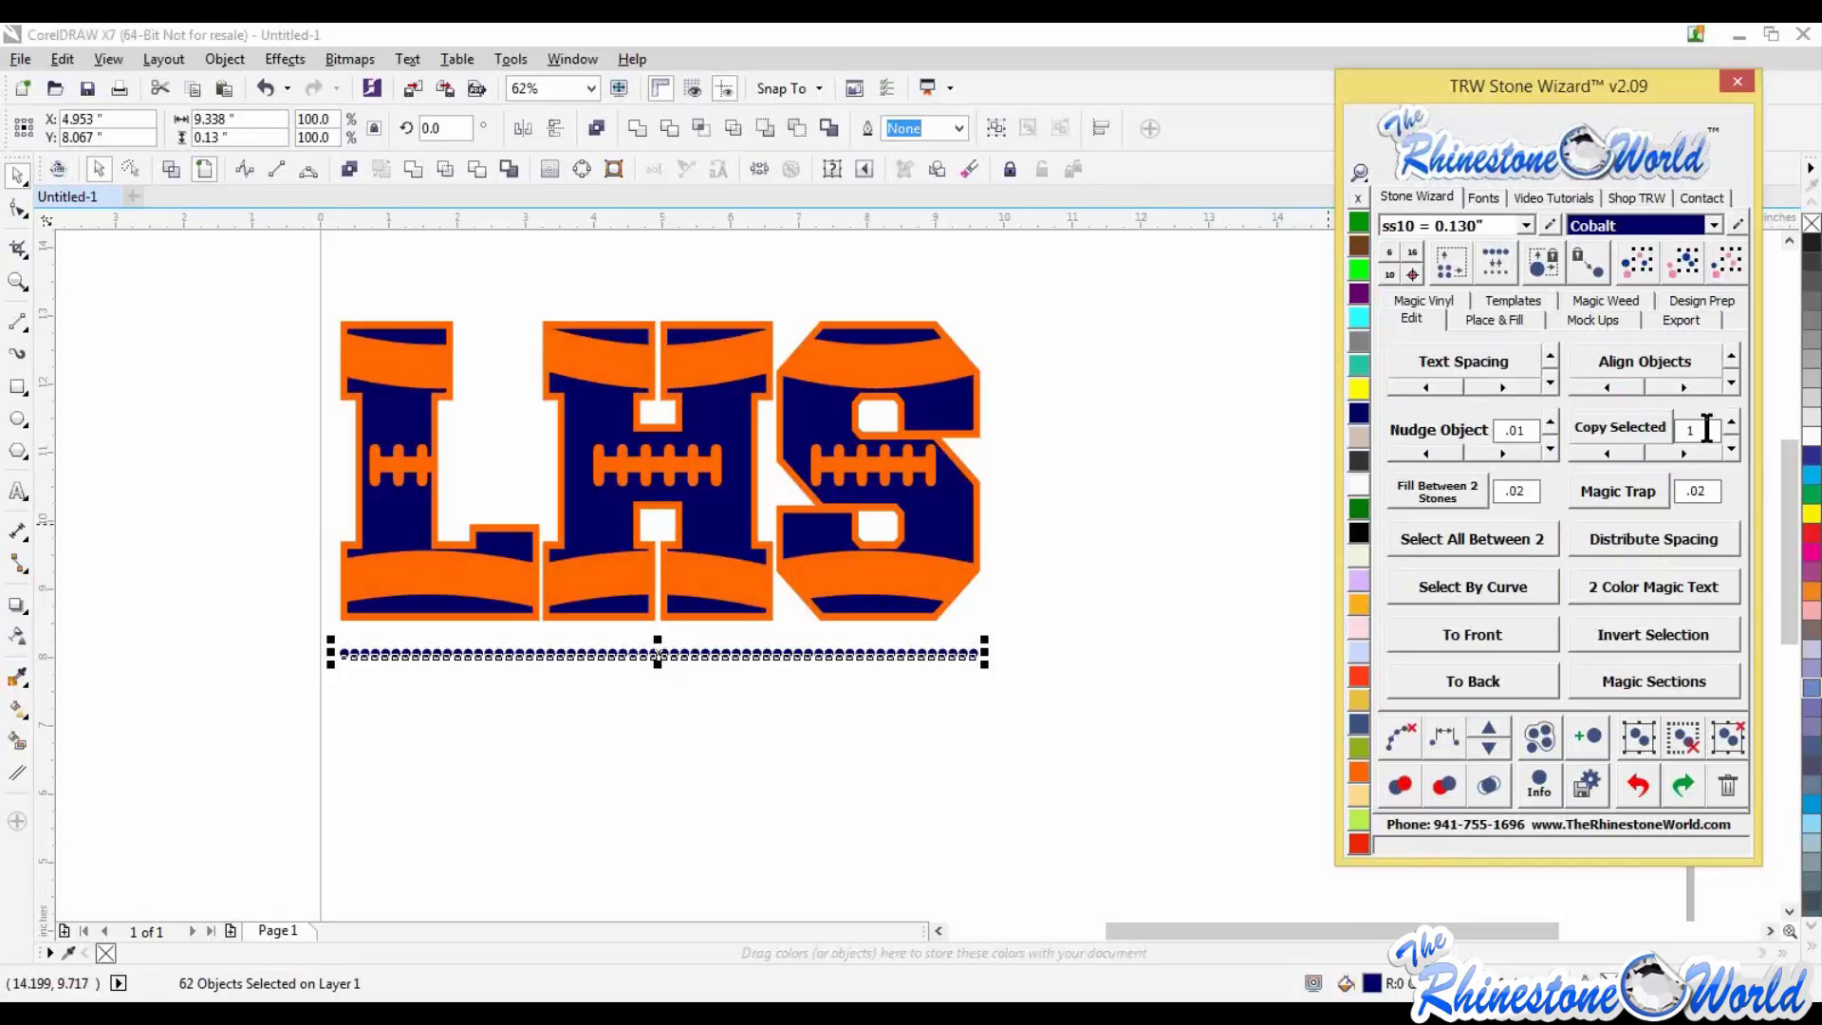
left_click_drag(1704, 430, 1667, 432)
type("02")
left_click(1731, 448)
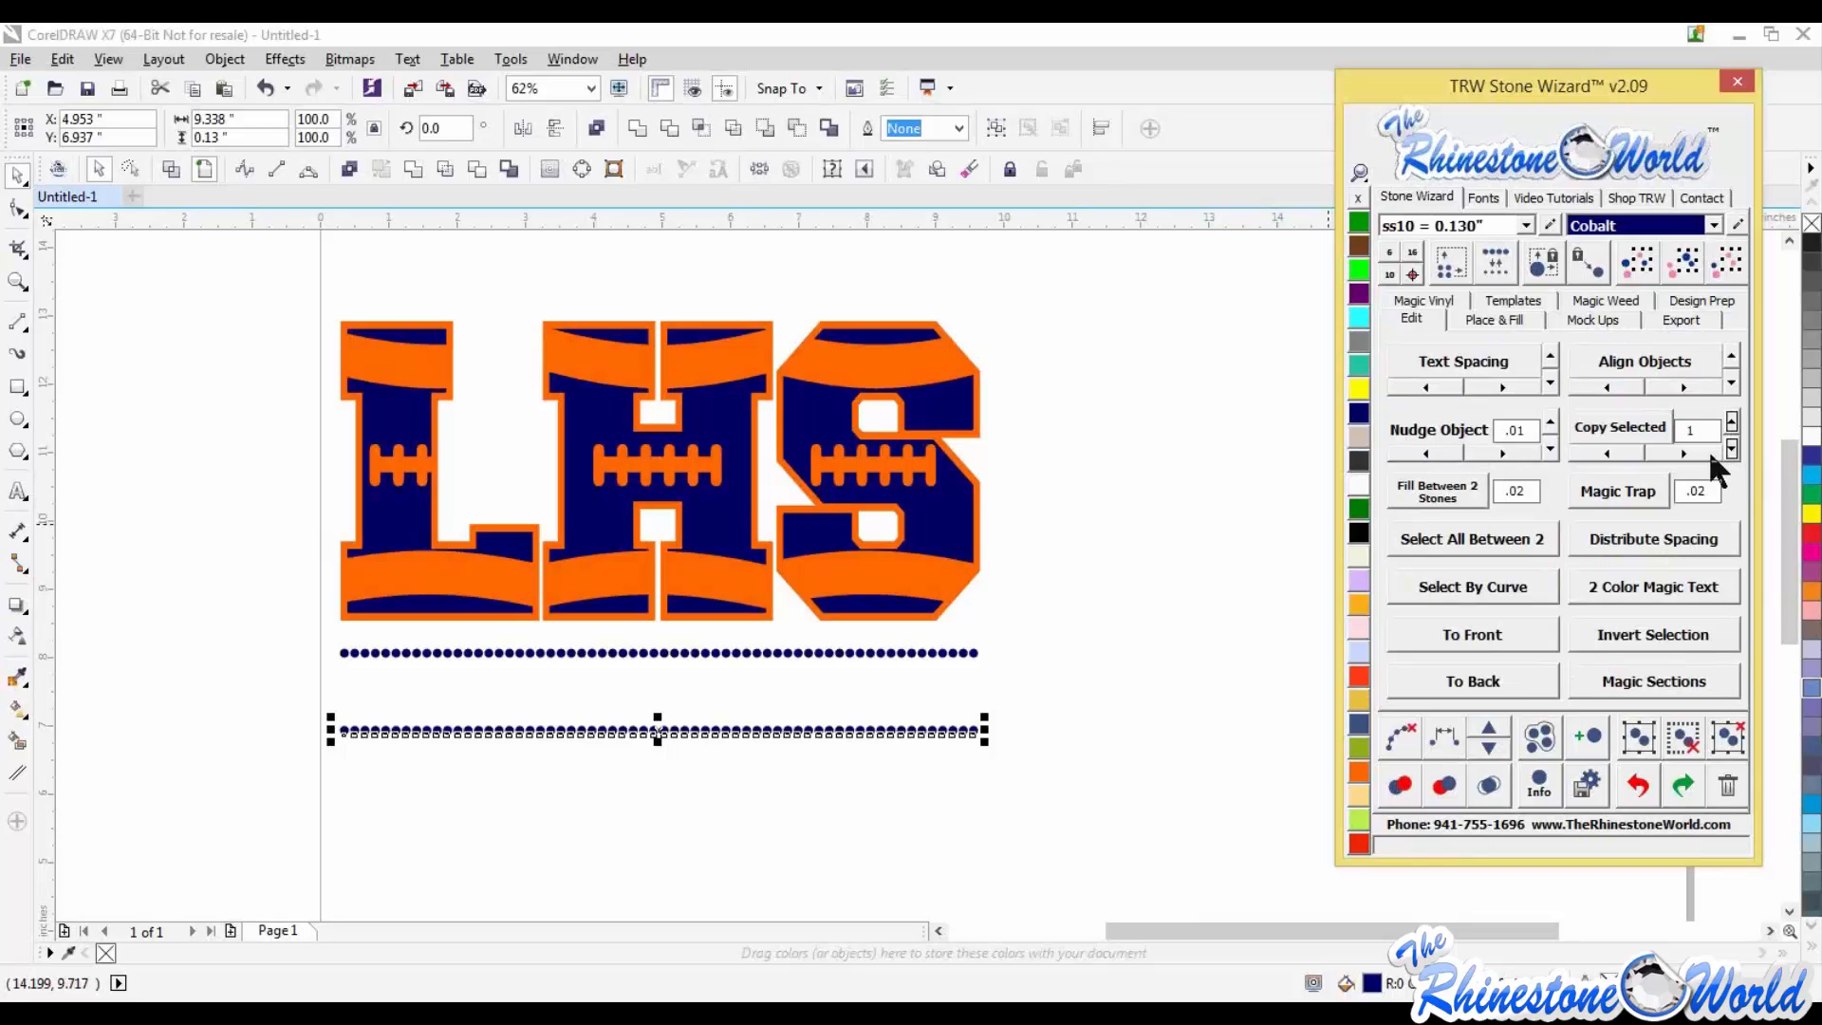
left_click(1638, 785)
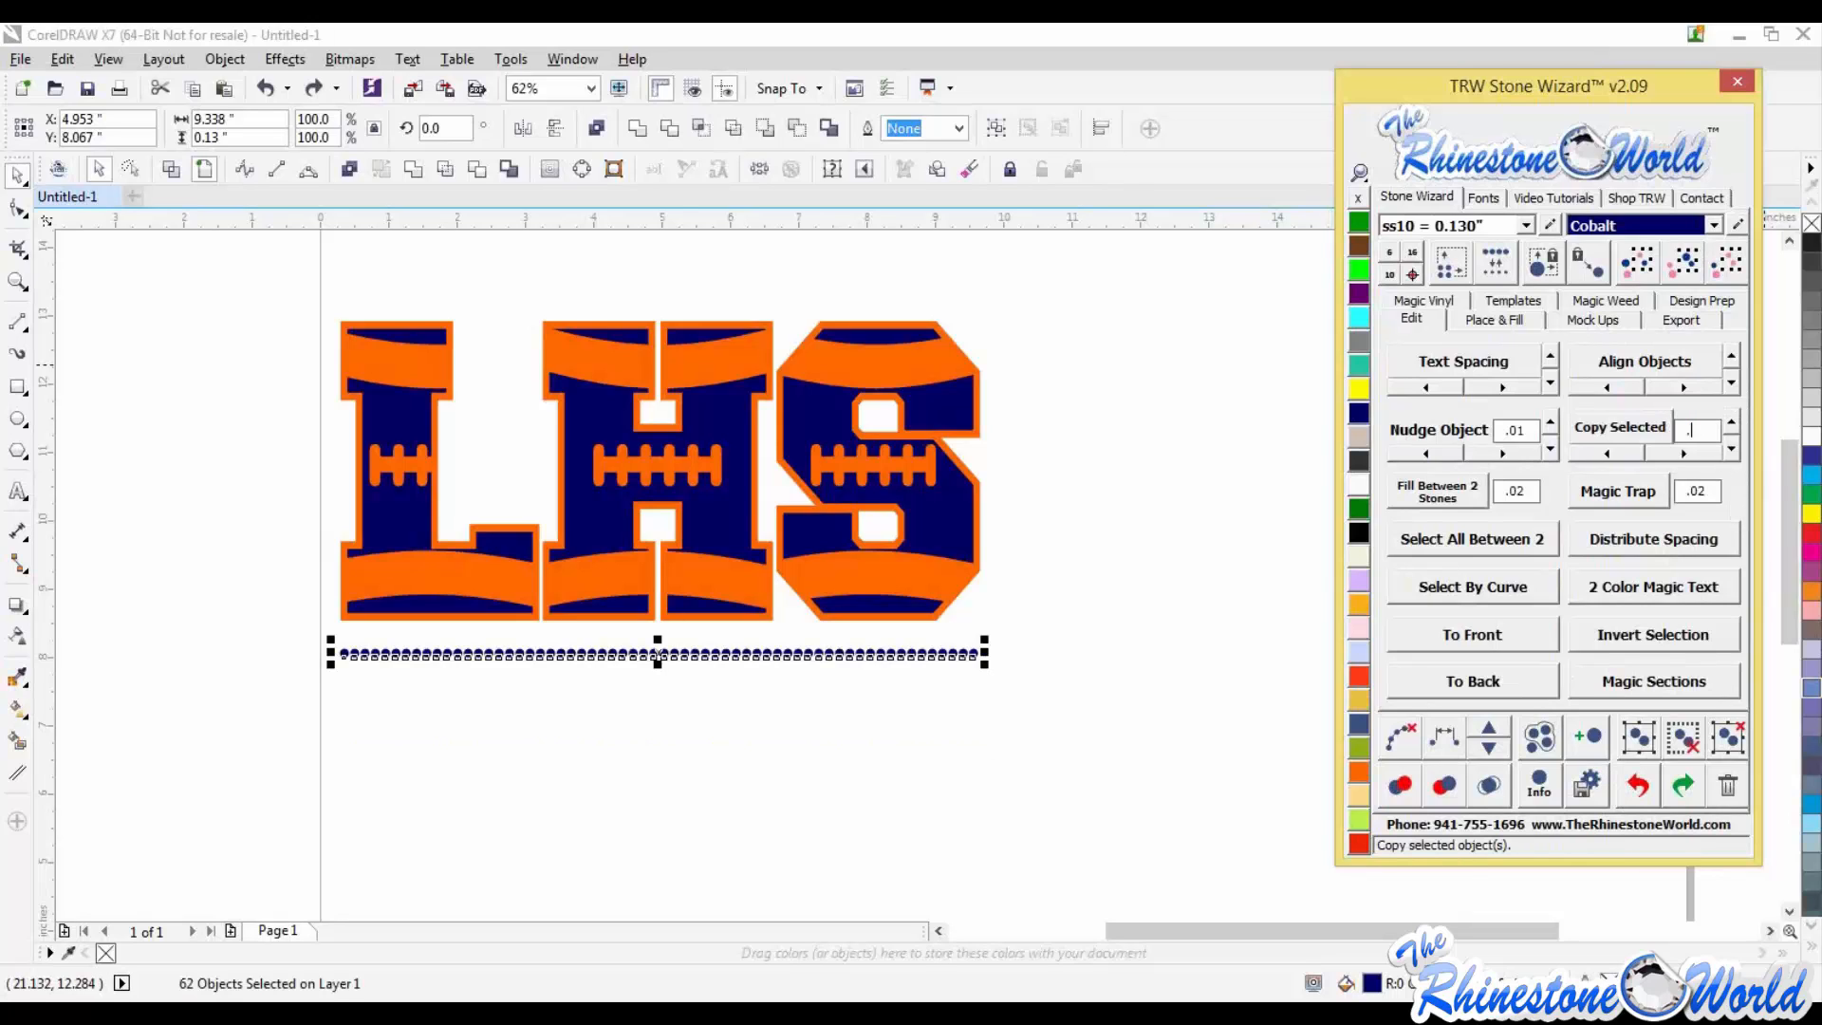
Step: Copy the stone row downward twice with a Copy Selected distance of .02 to form three rows
type(".02")
left_click(1730, 450)
left_click(1730, 450)
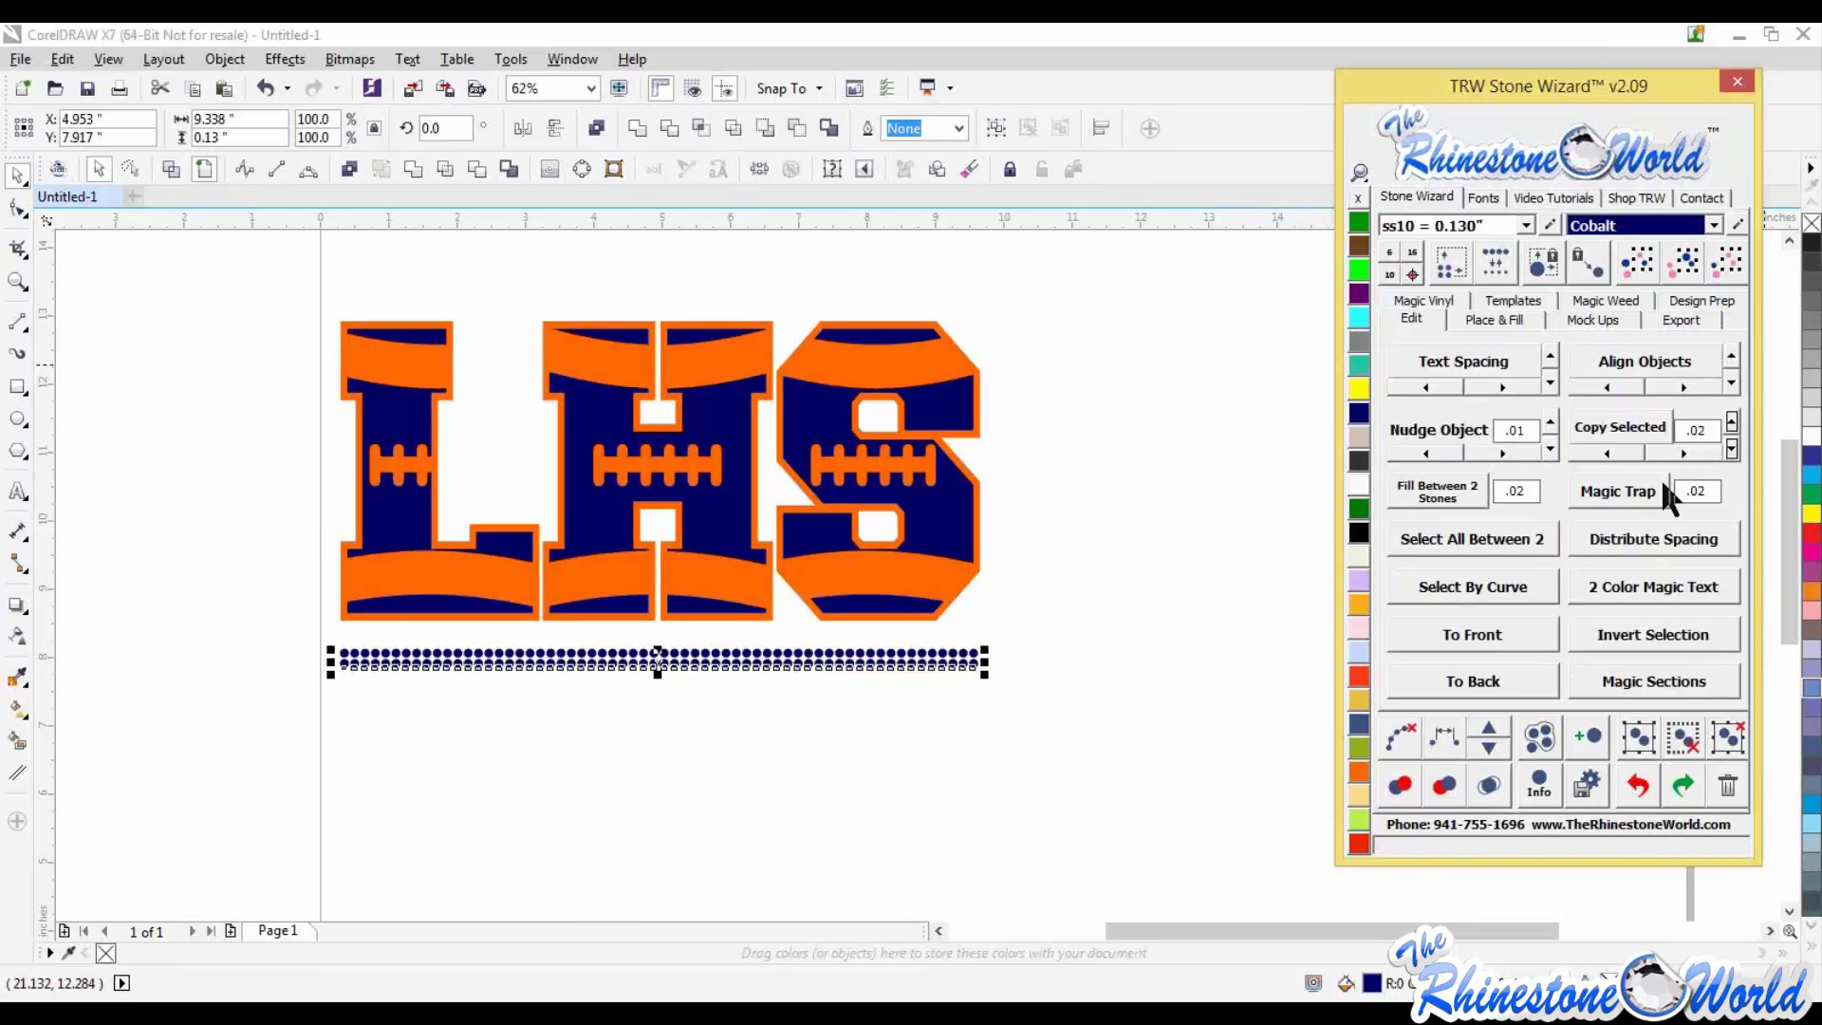
left_click(821, 688)
scroll(827, 670, "up", 3)
scroll(866, 608, "down", 2)
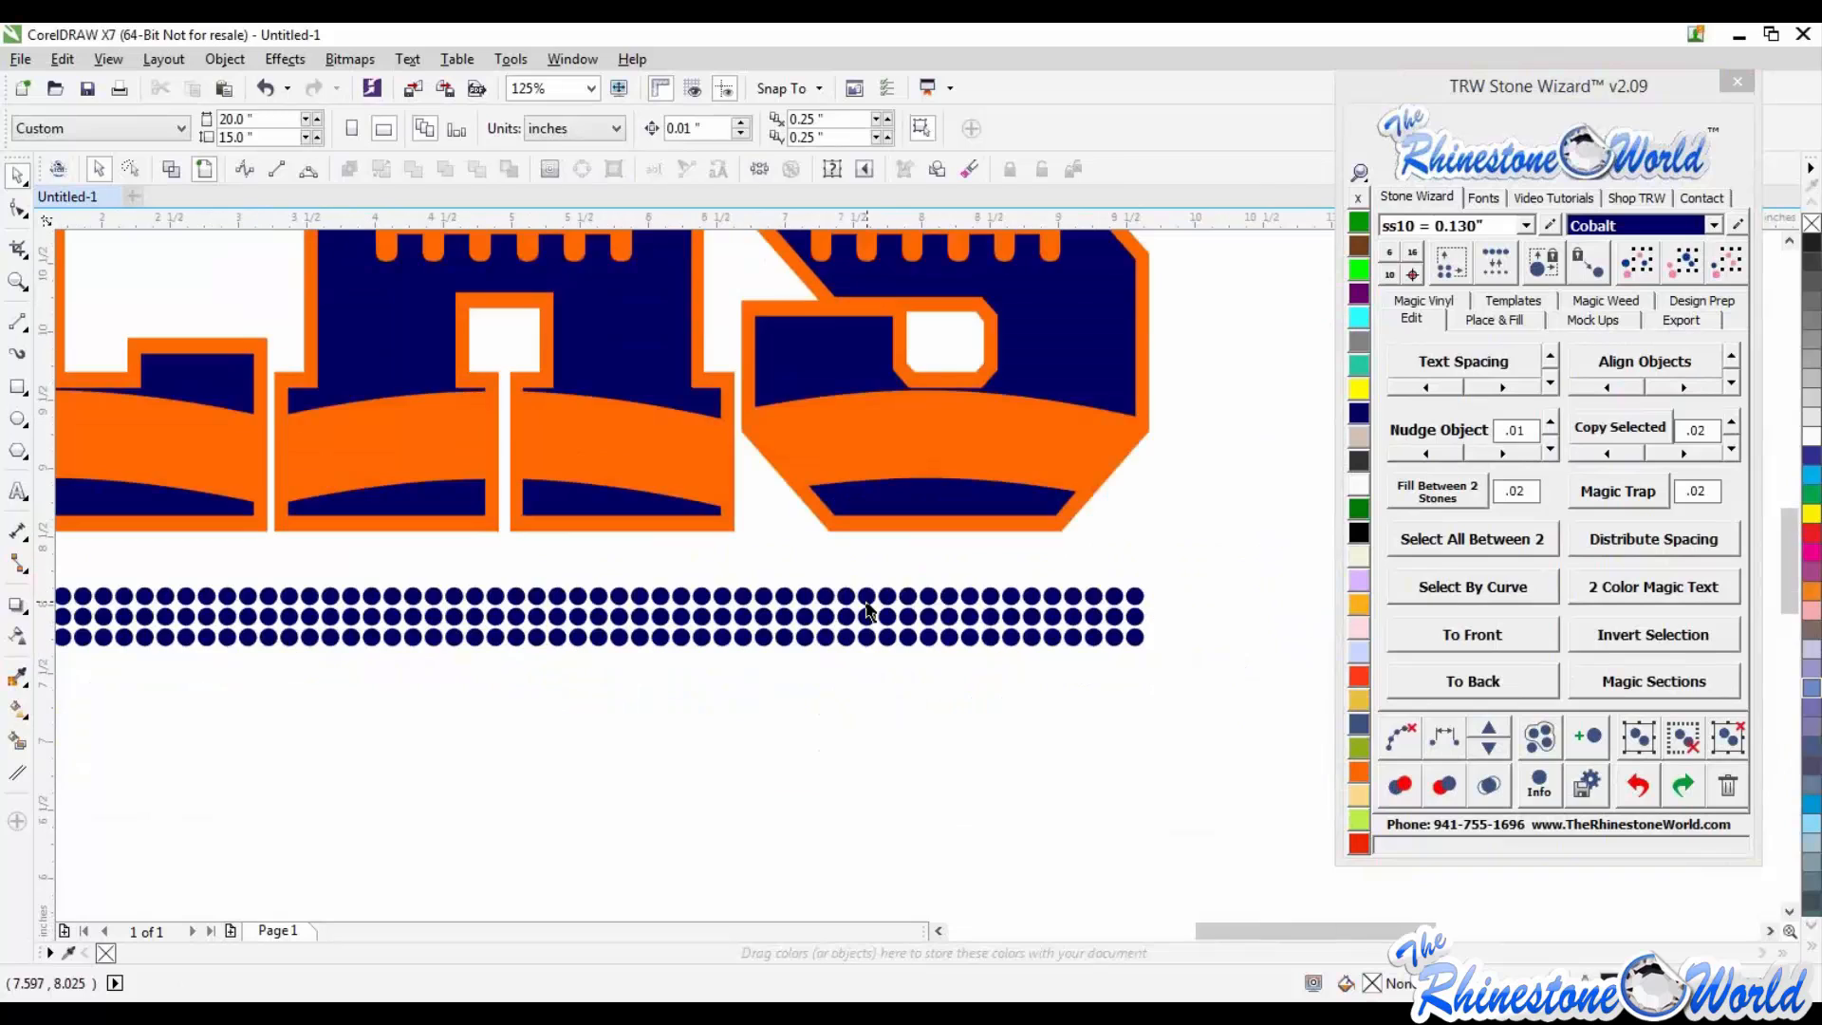
Step: Move the three-row stone band slightly up, closer to the LHS letters
scroll(835, 612, "down", 2)
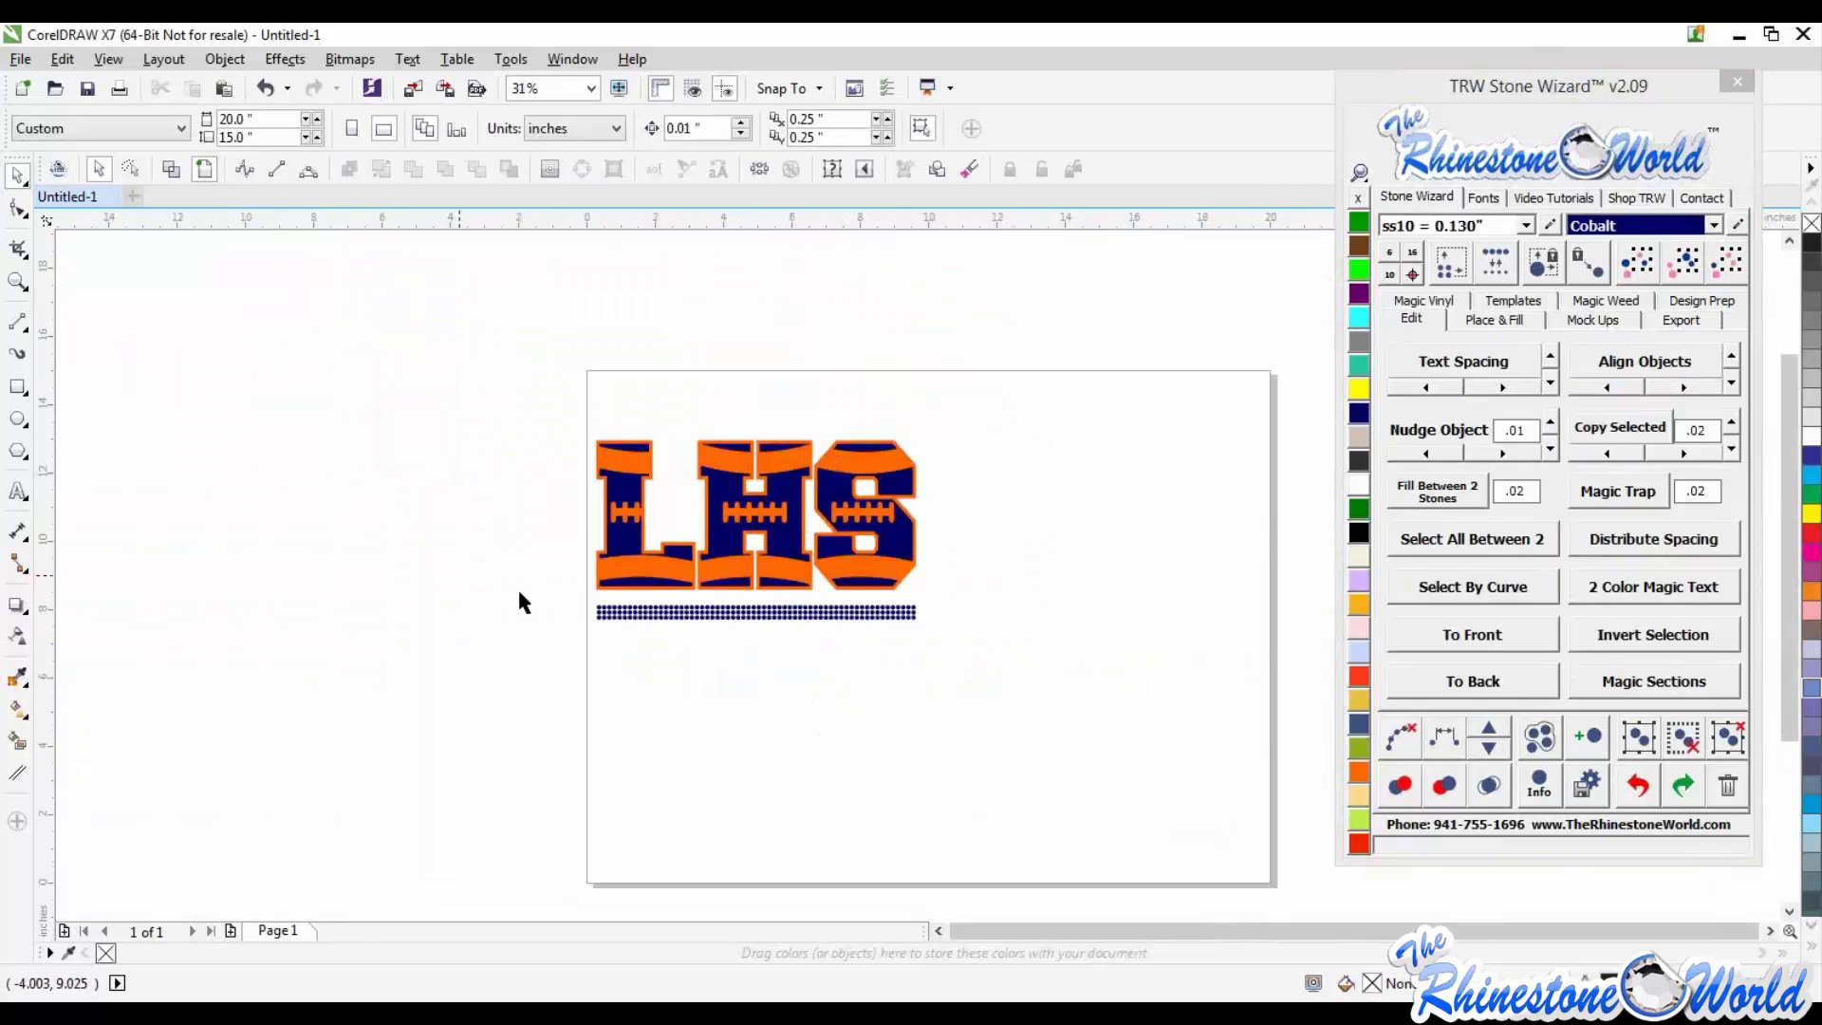
left_click_drag(564, 596, 930, 653)
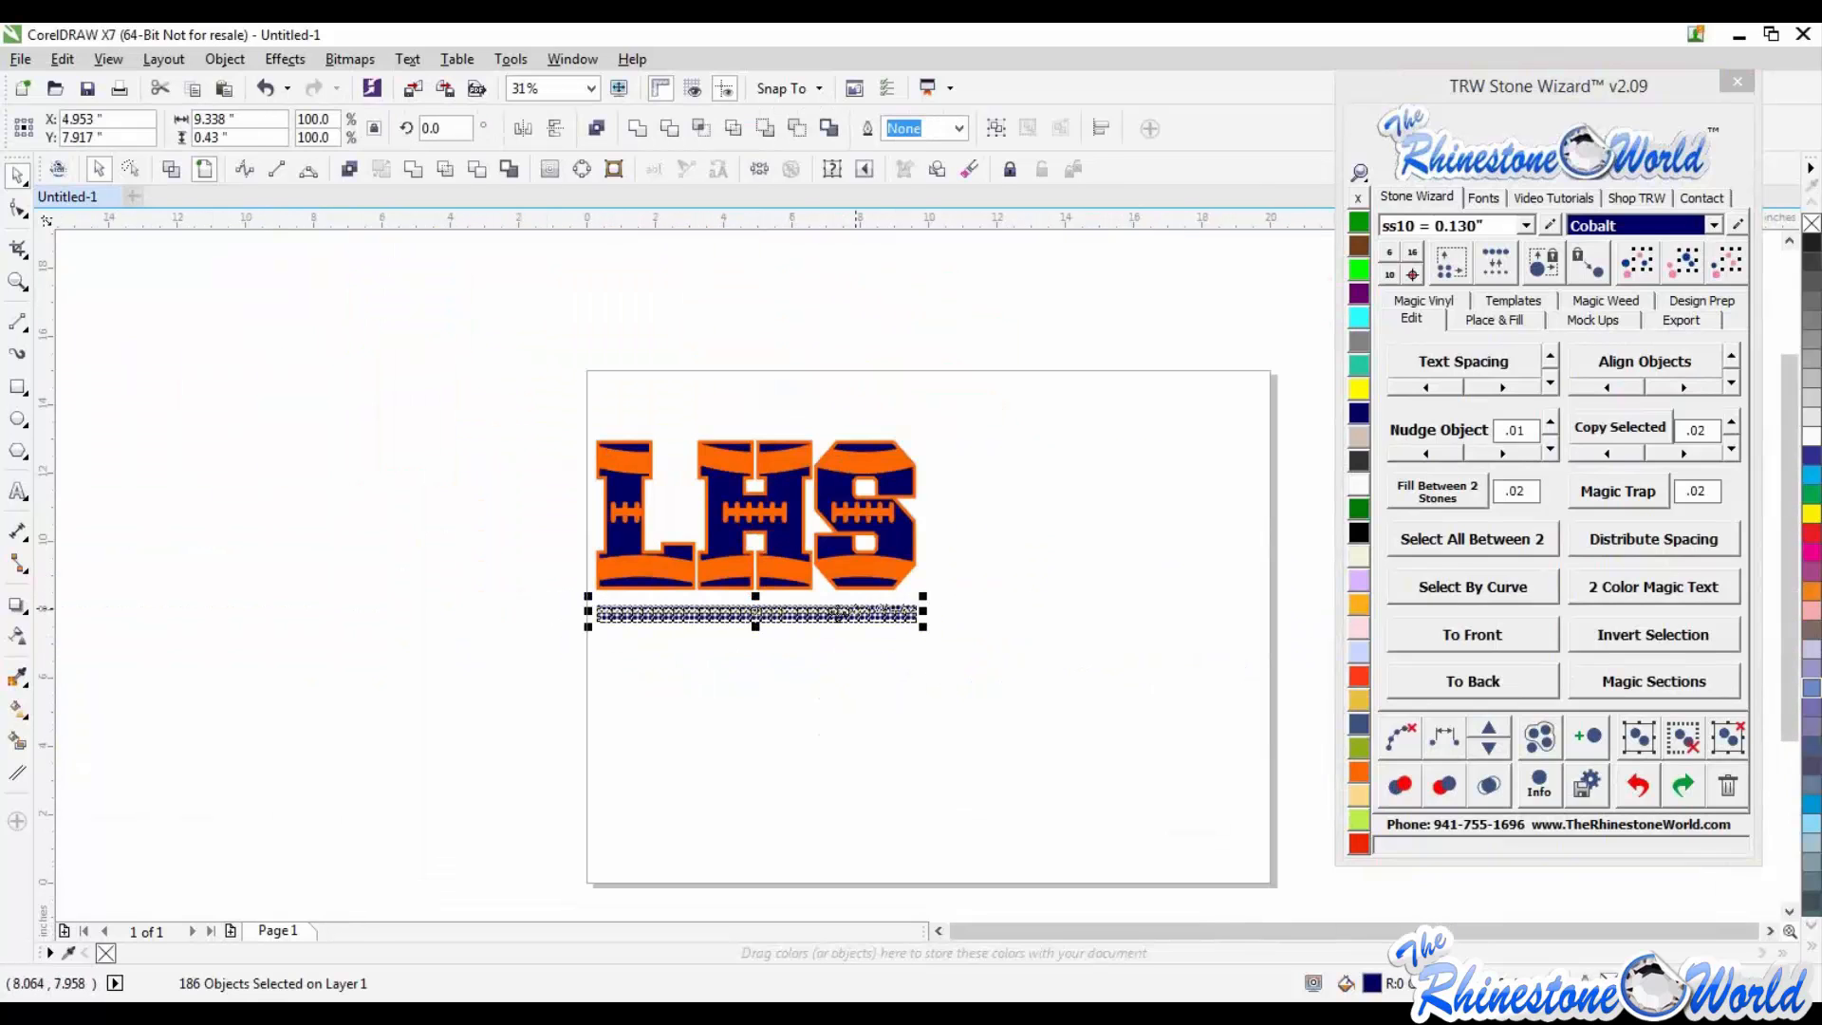
left_click_drag(764, 613, 763, 608)
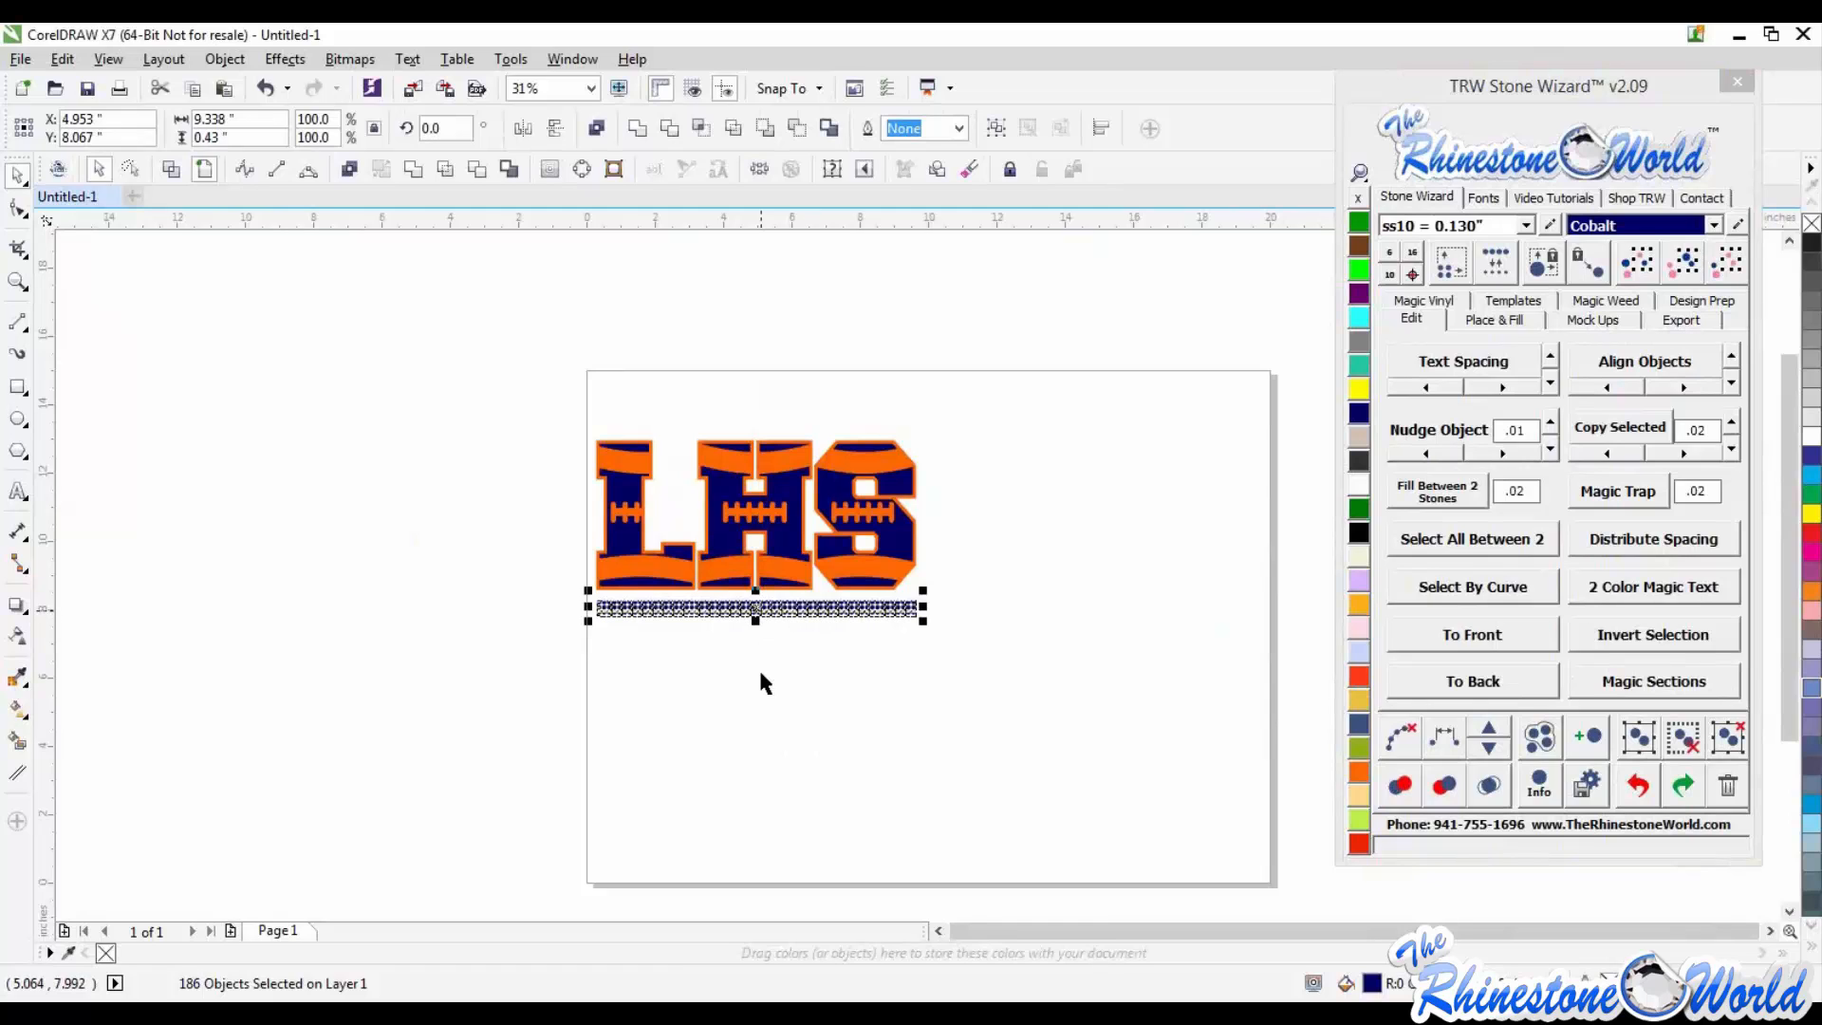
Step: Add the text FOOTBALL beneath the three-row stone band
left_click(759, 649)
scroll(688, 535, "up", 1)
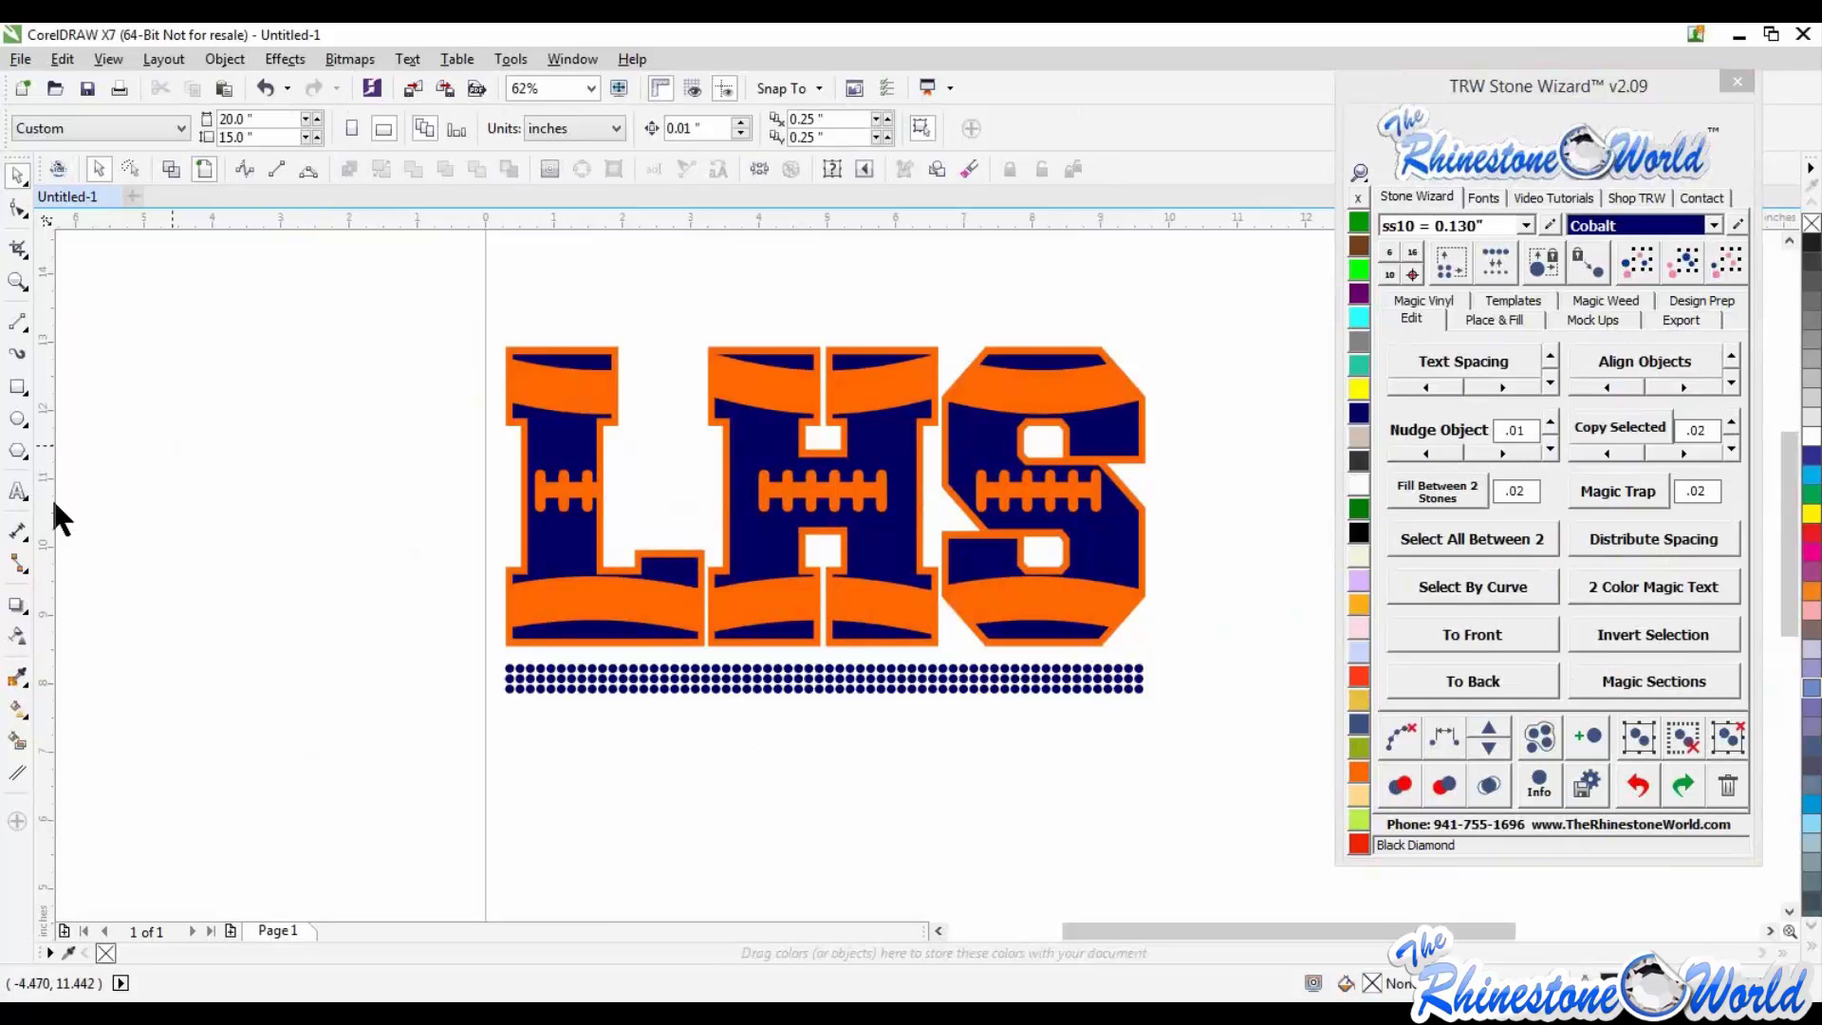
left_click(17, 491)
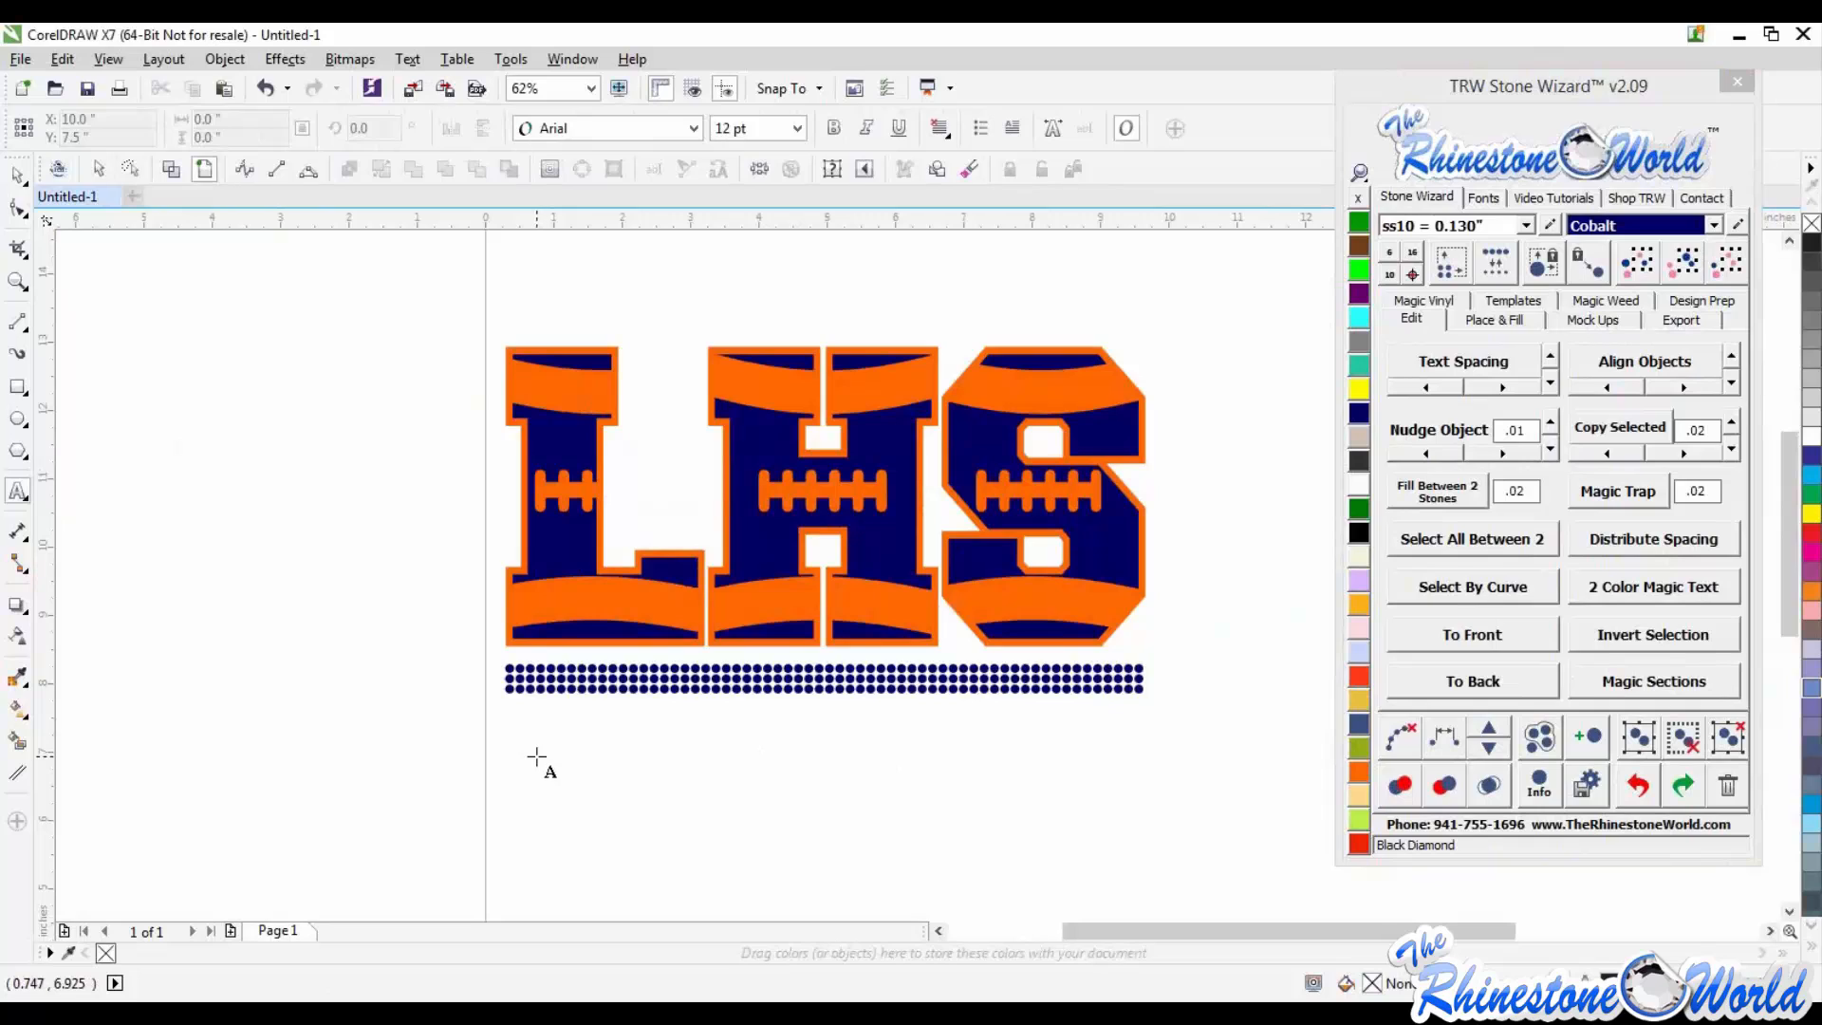
left_click(536, 756)
scroll(541, 745, "down", 1)
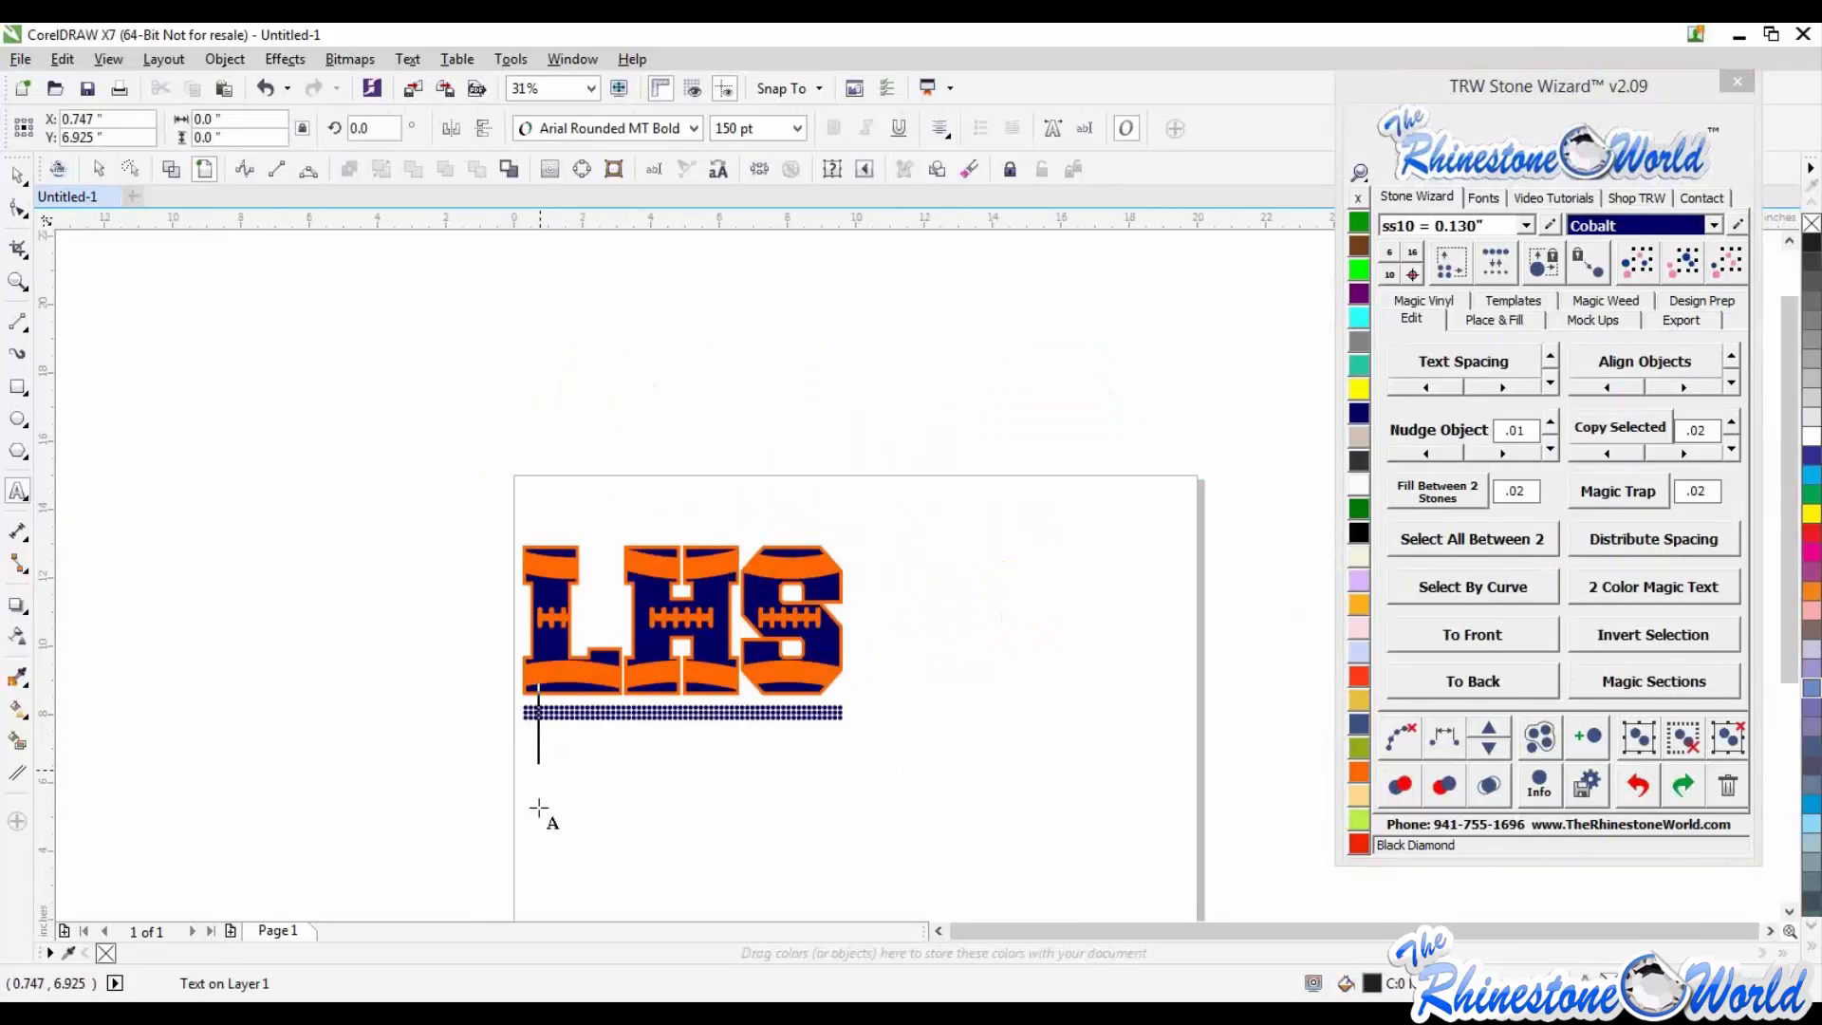
left_click(542, 785)
type("FOOTBA")
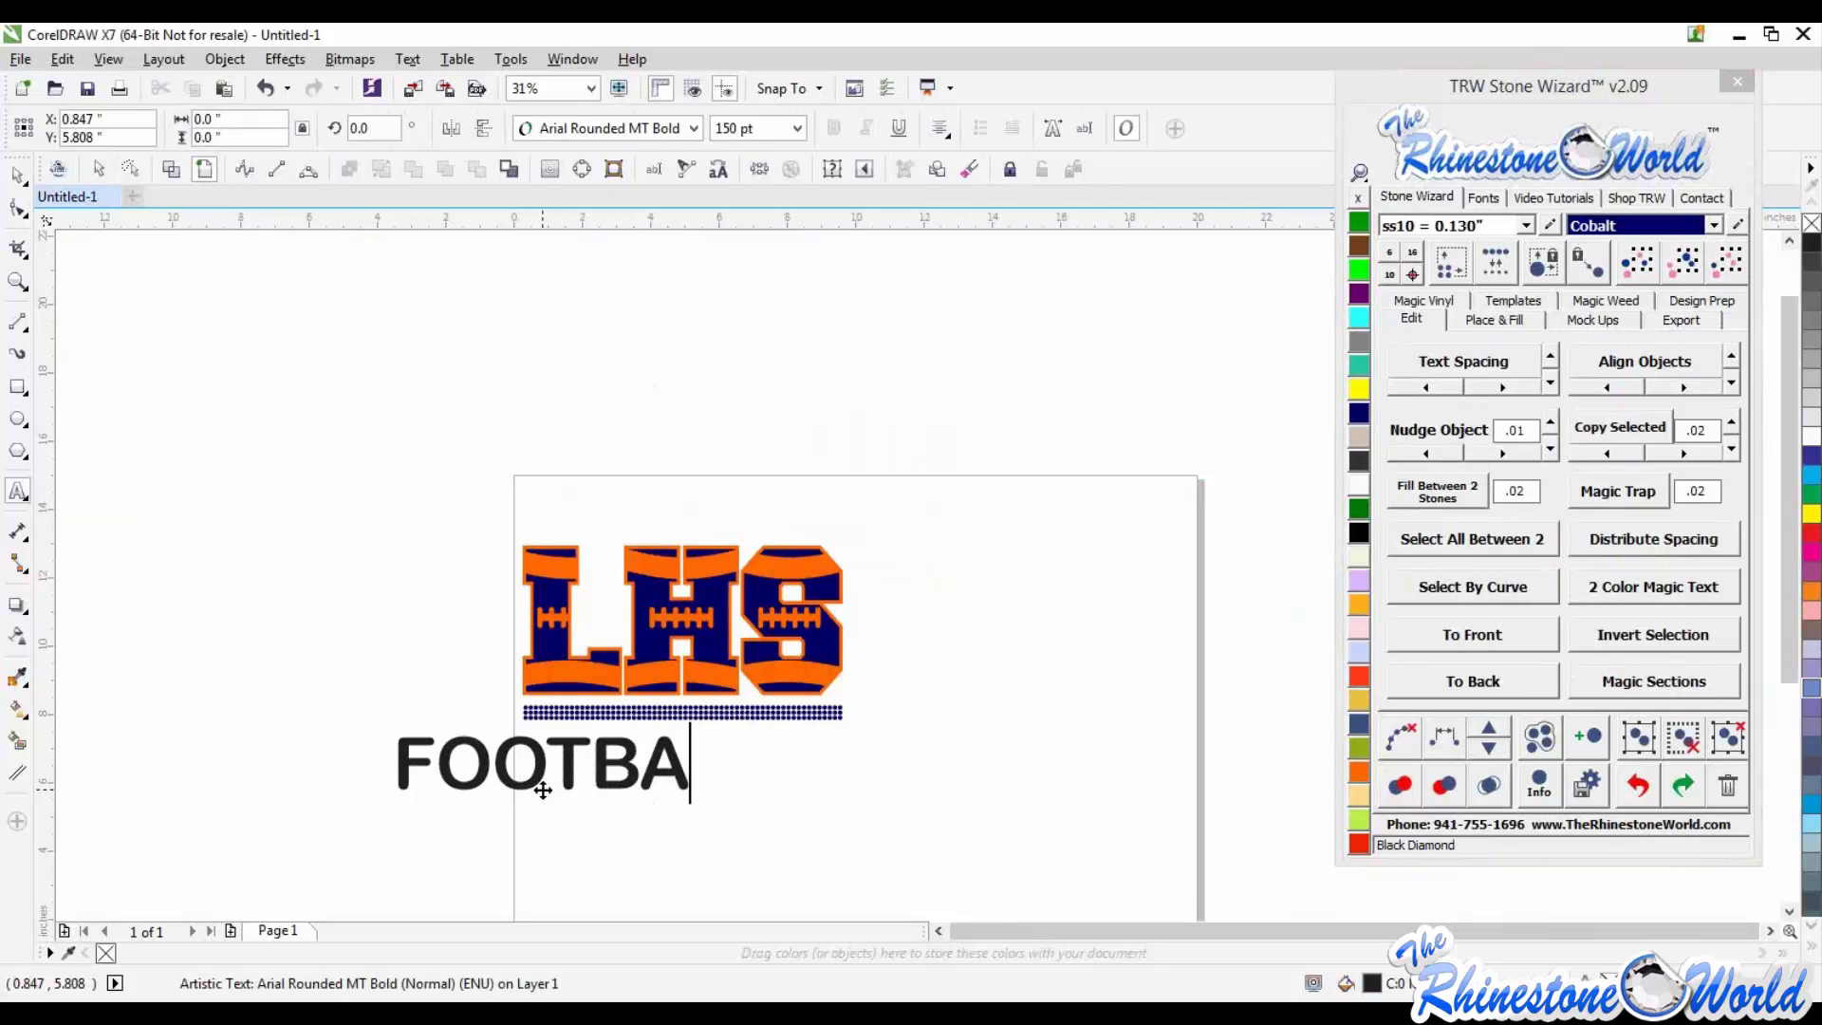
type("LL")
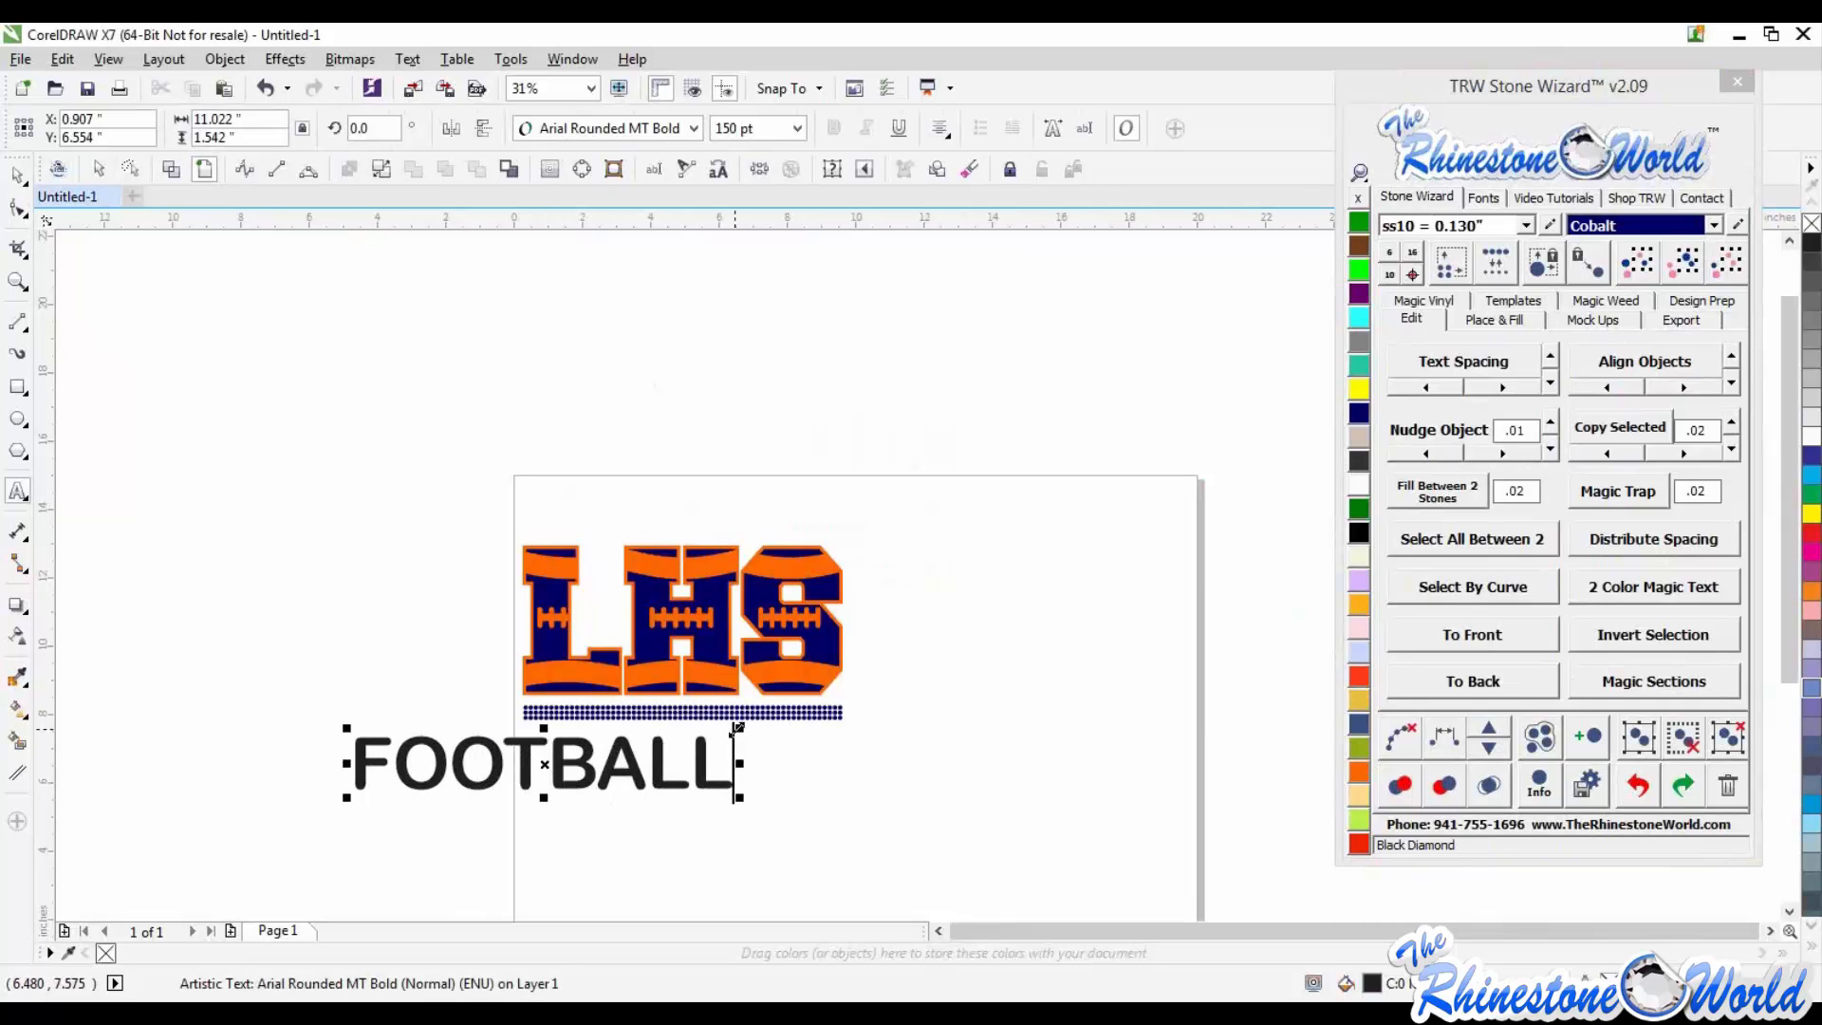
Step: Scale the FOOTBALL text down to about 7.33 inches wide and change its font to Impact from the favorite fonts
left_click_drag(737, 728, 772, 764)
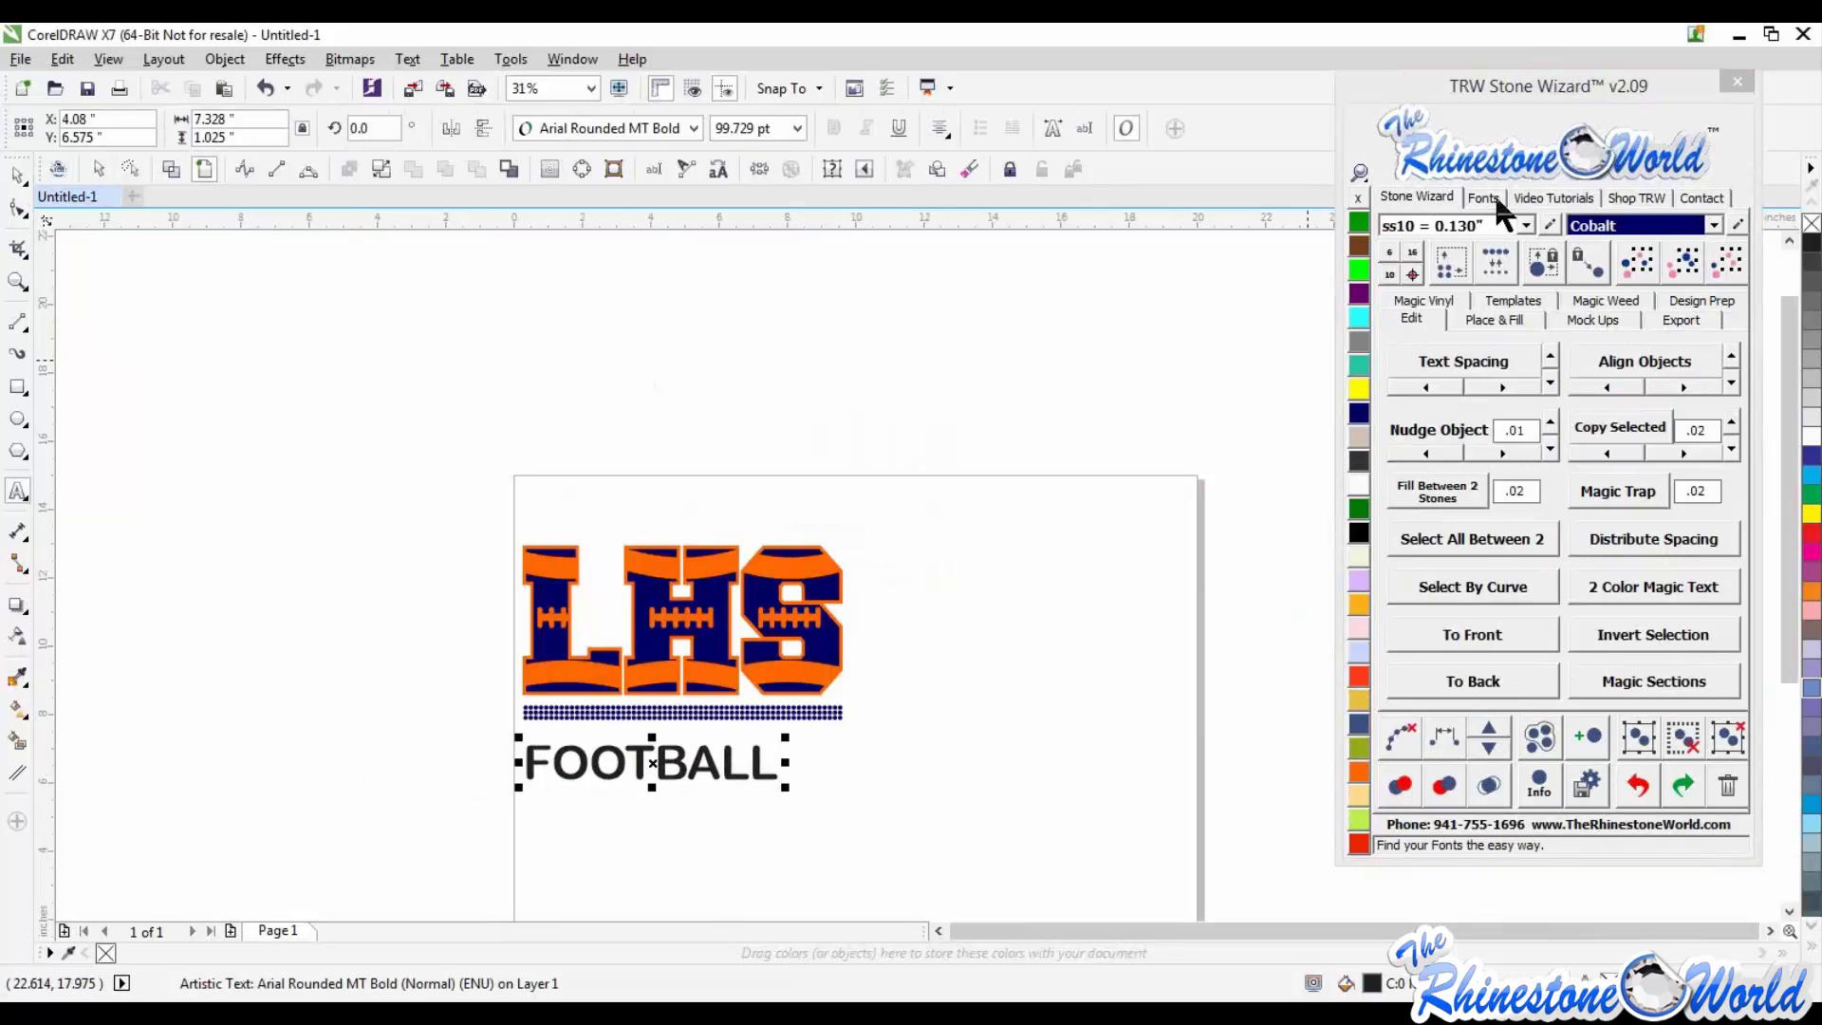
left_click(1494, 197)
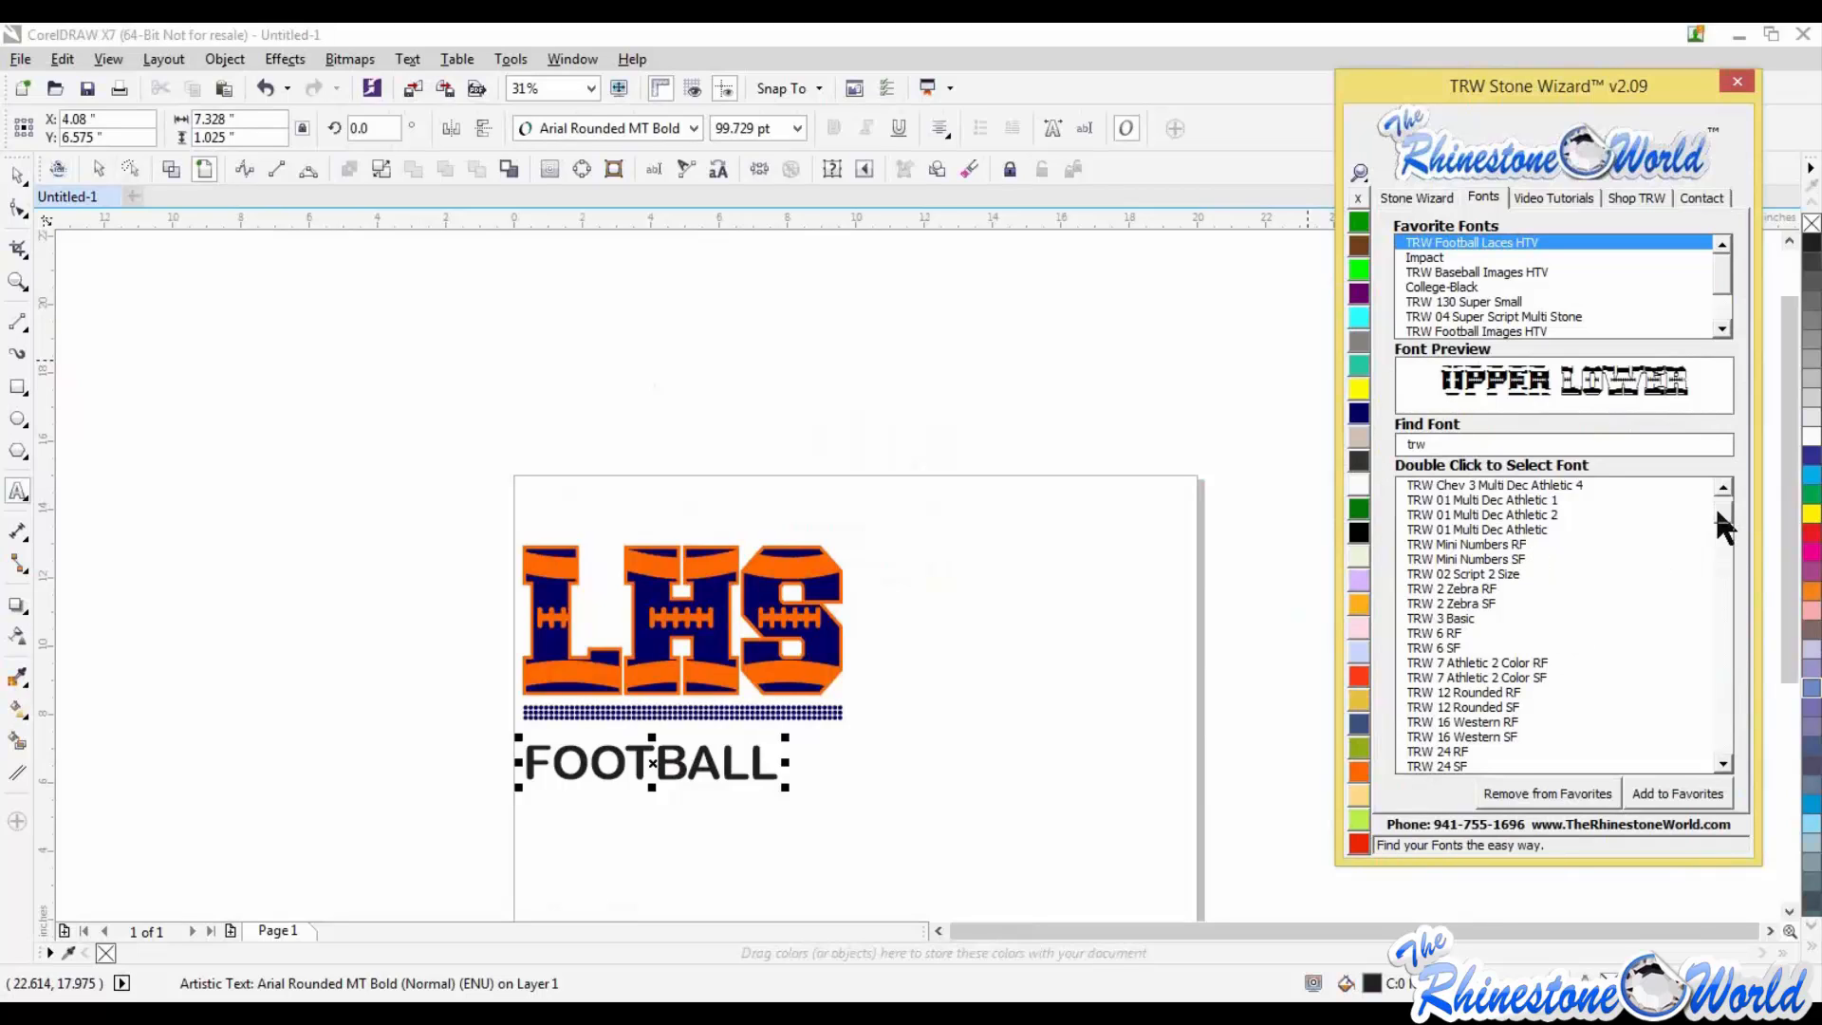
left_click_drag(1717, 511, 1720, 491)
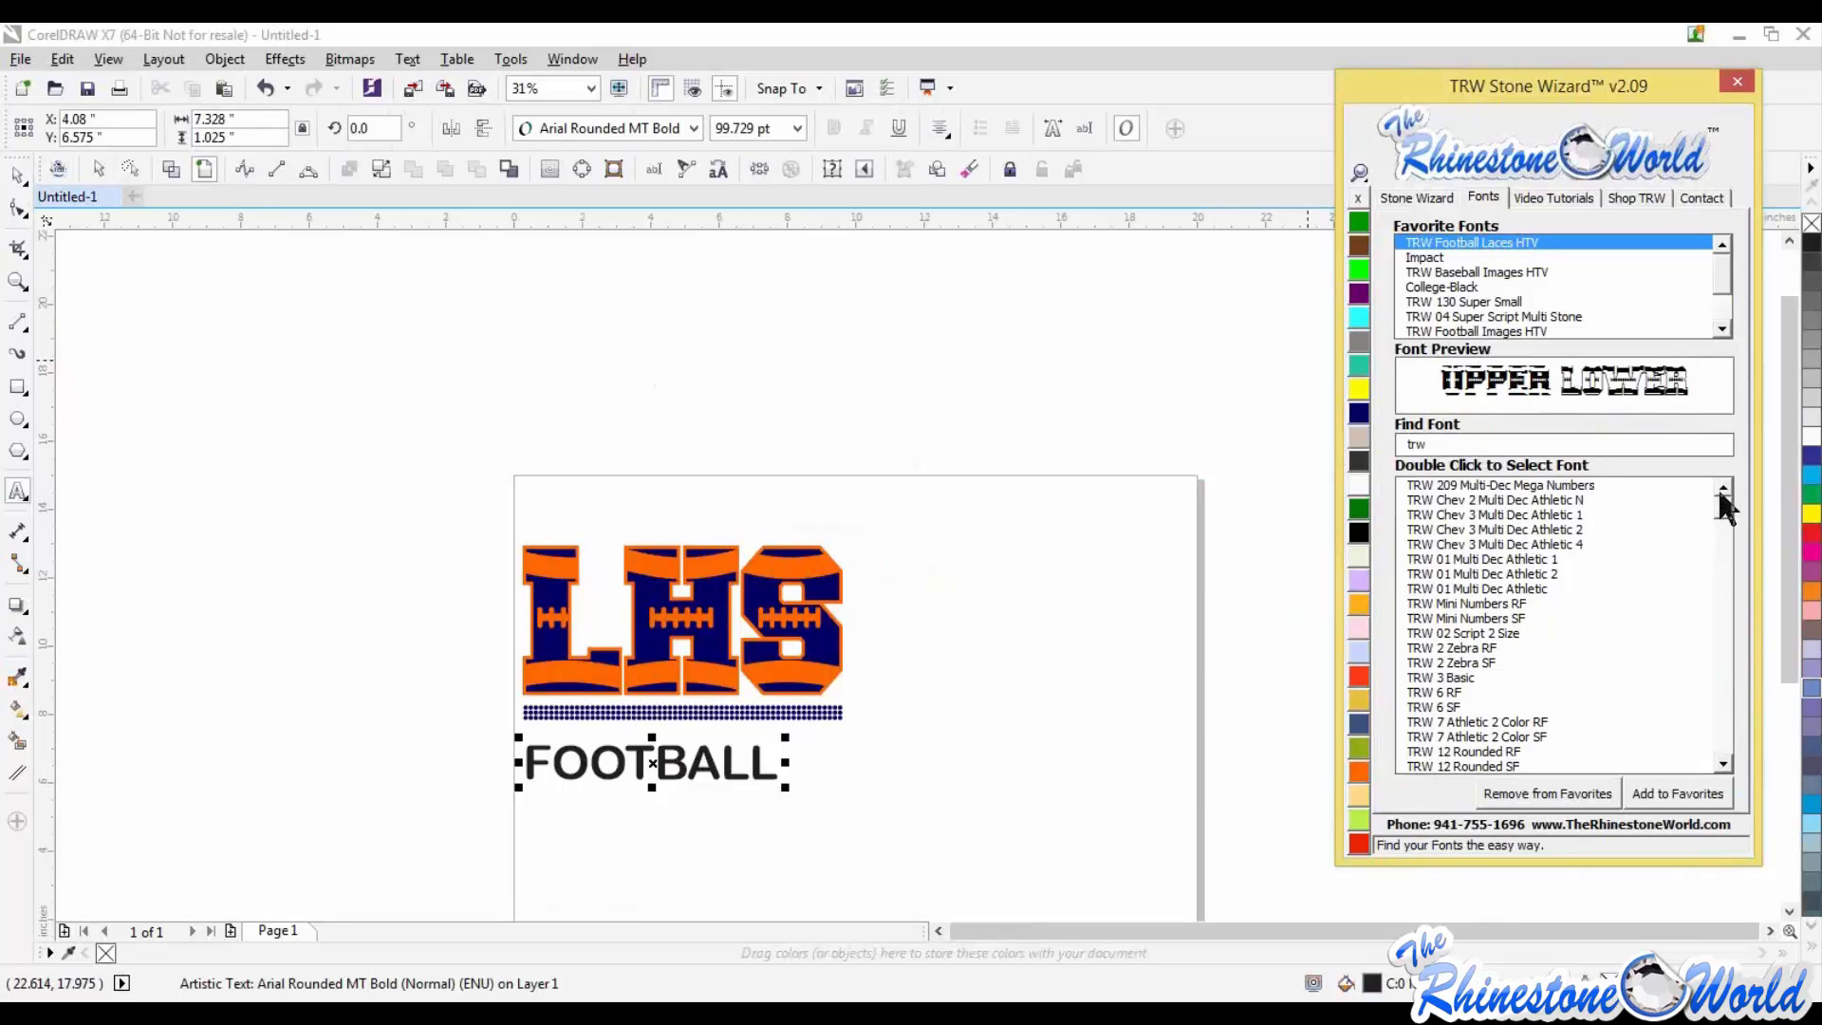
double_click(1424, 258)
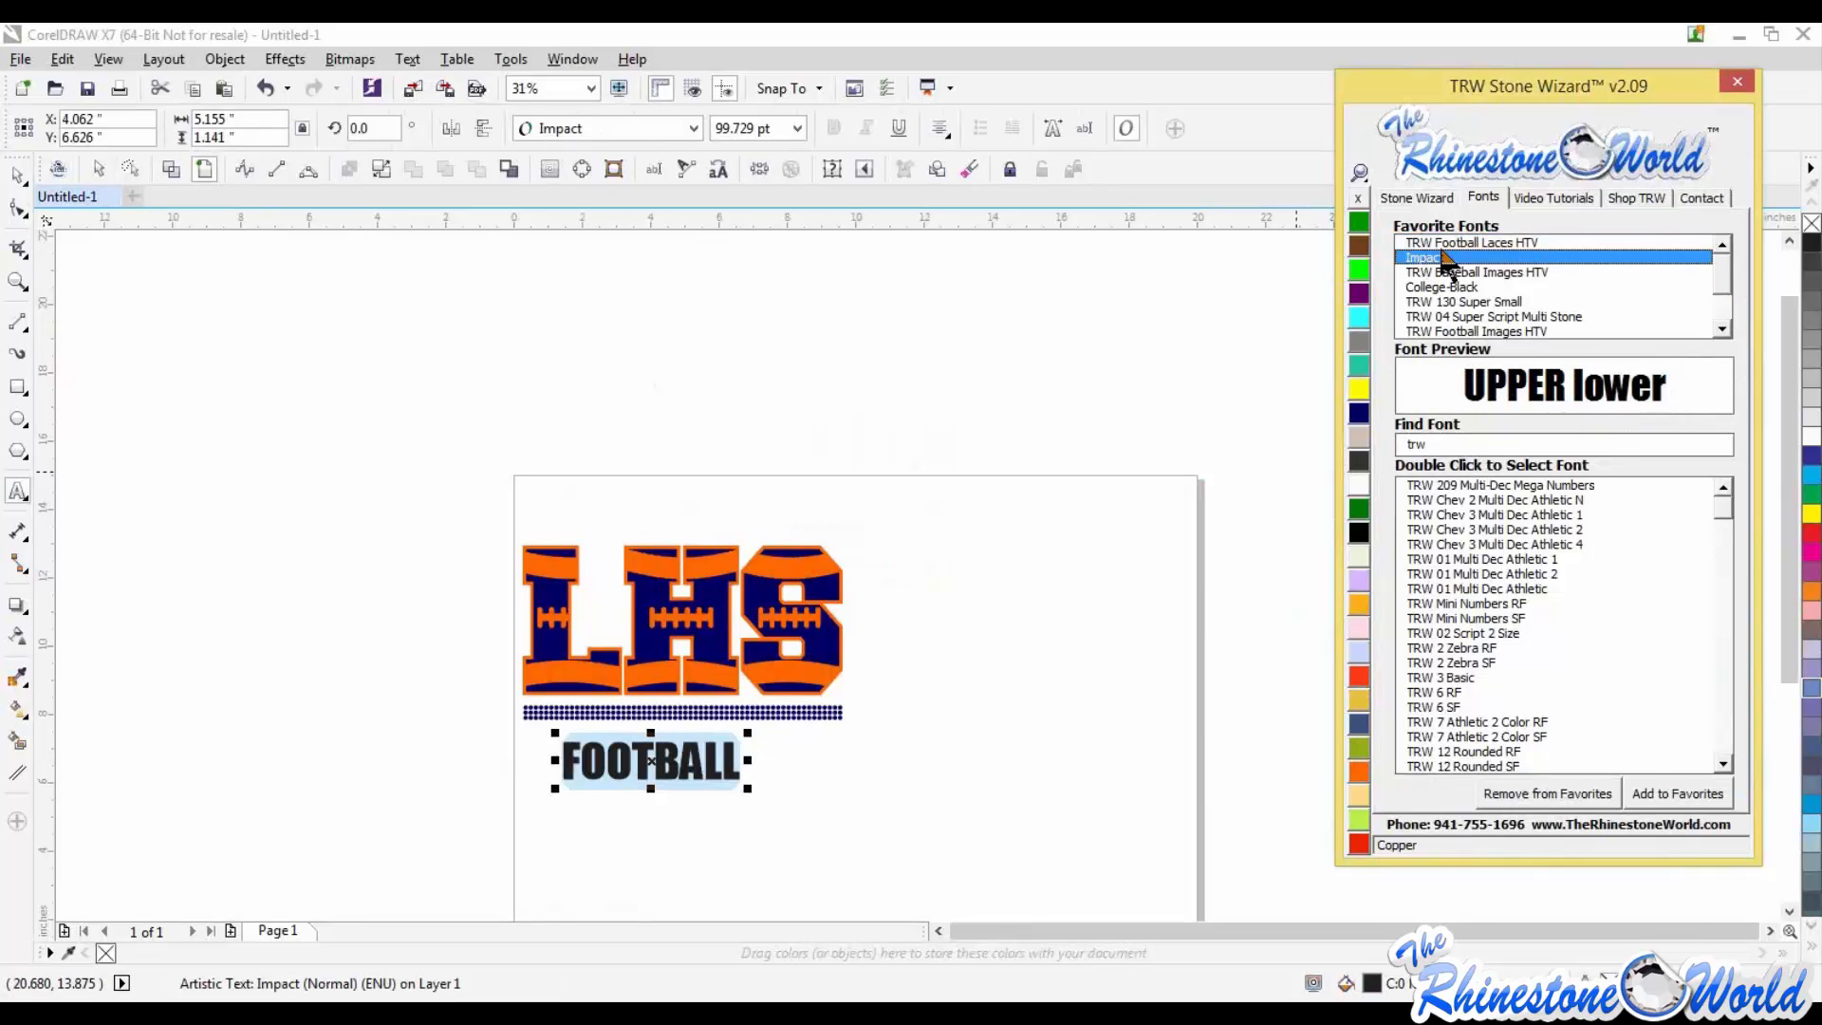
Step: Widen the FOOTBALL letter spacing to about 9.27 inches overall with Text Spacing and align the word directly under the stone band
left_click(1401, 196)
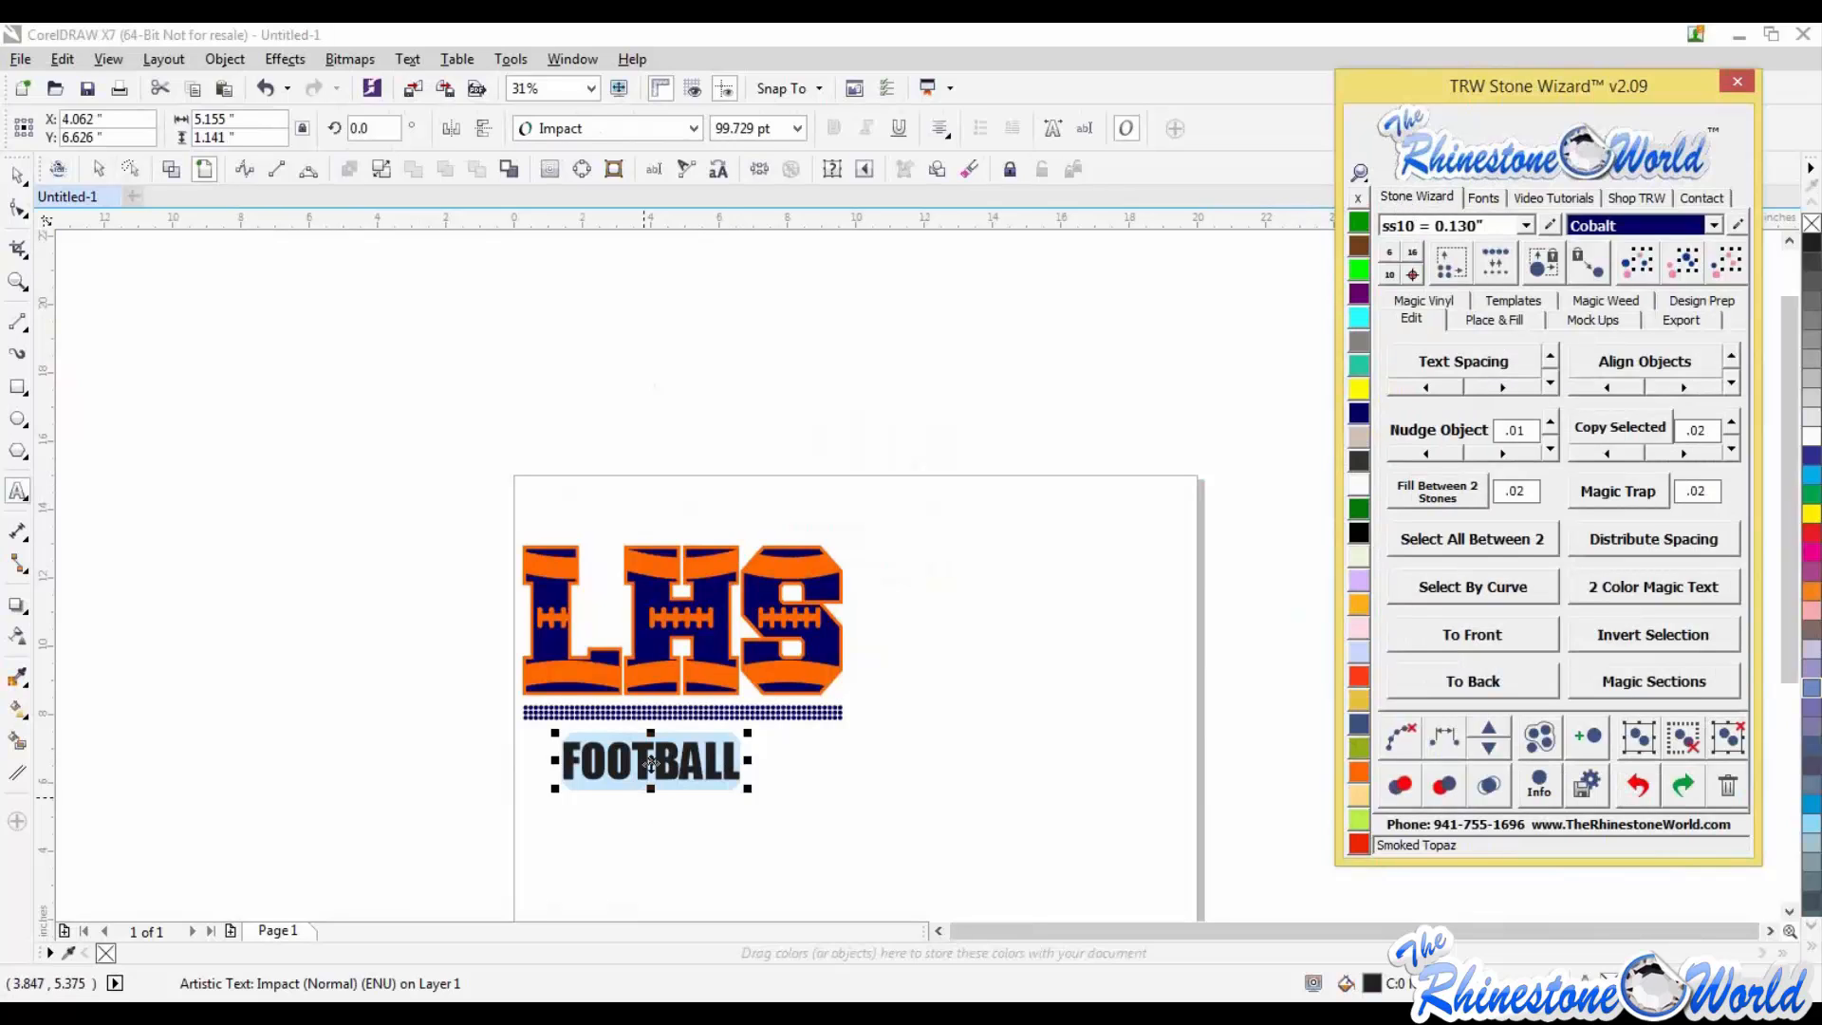
left_click_drag(651, 762, 615, 756)
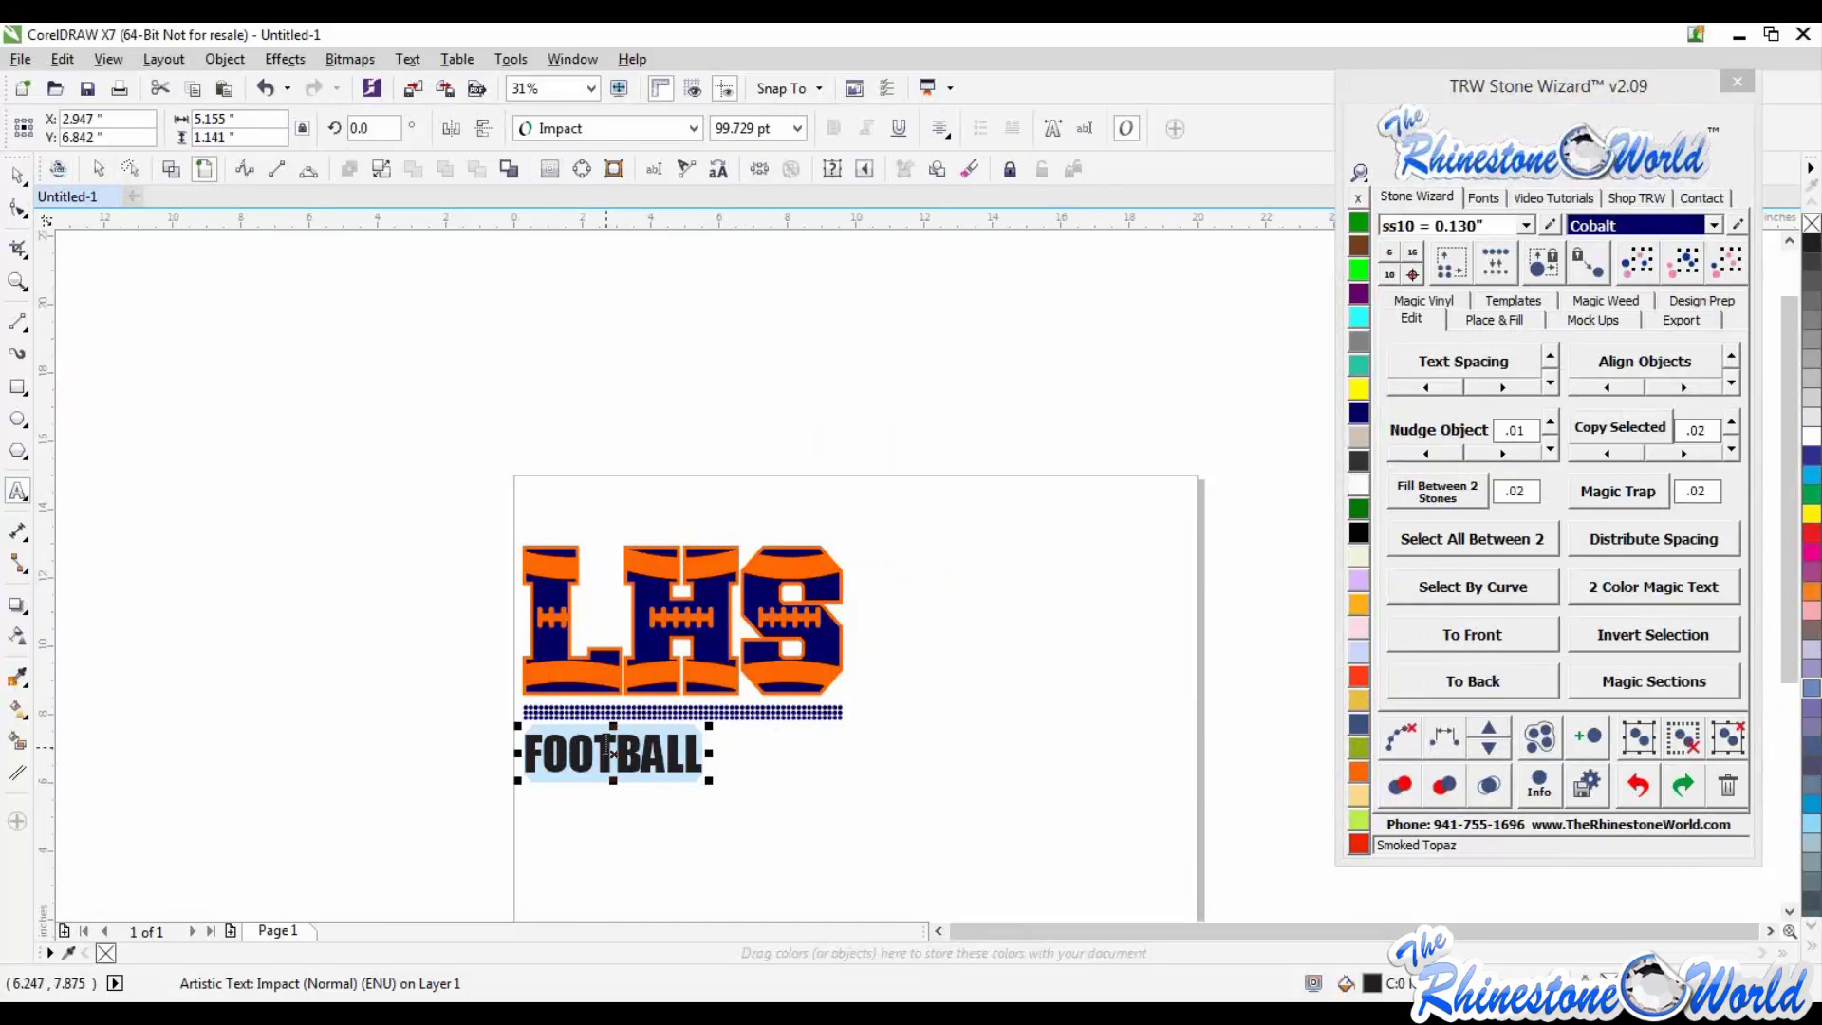
left_click(1473, 365)
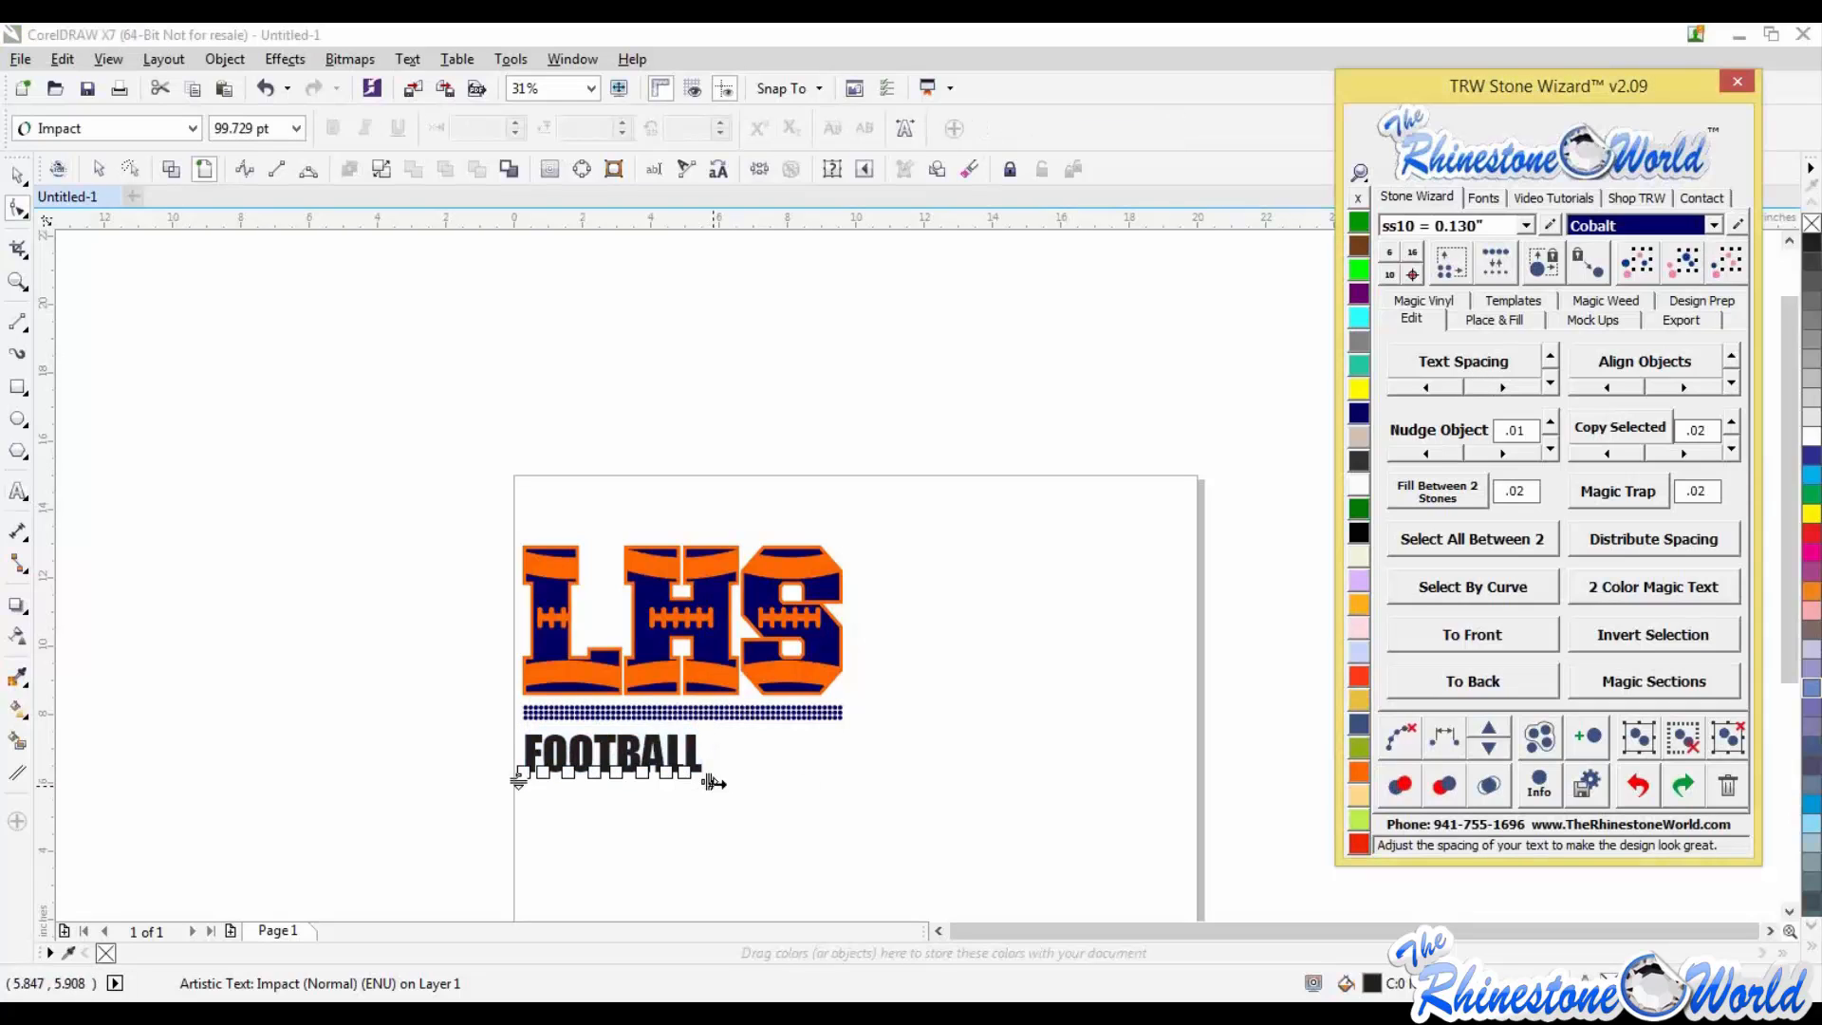
left_click_drag(714, 782, 841, 789)
left_click(520, 761)
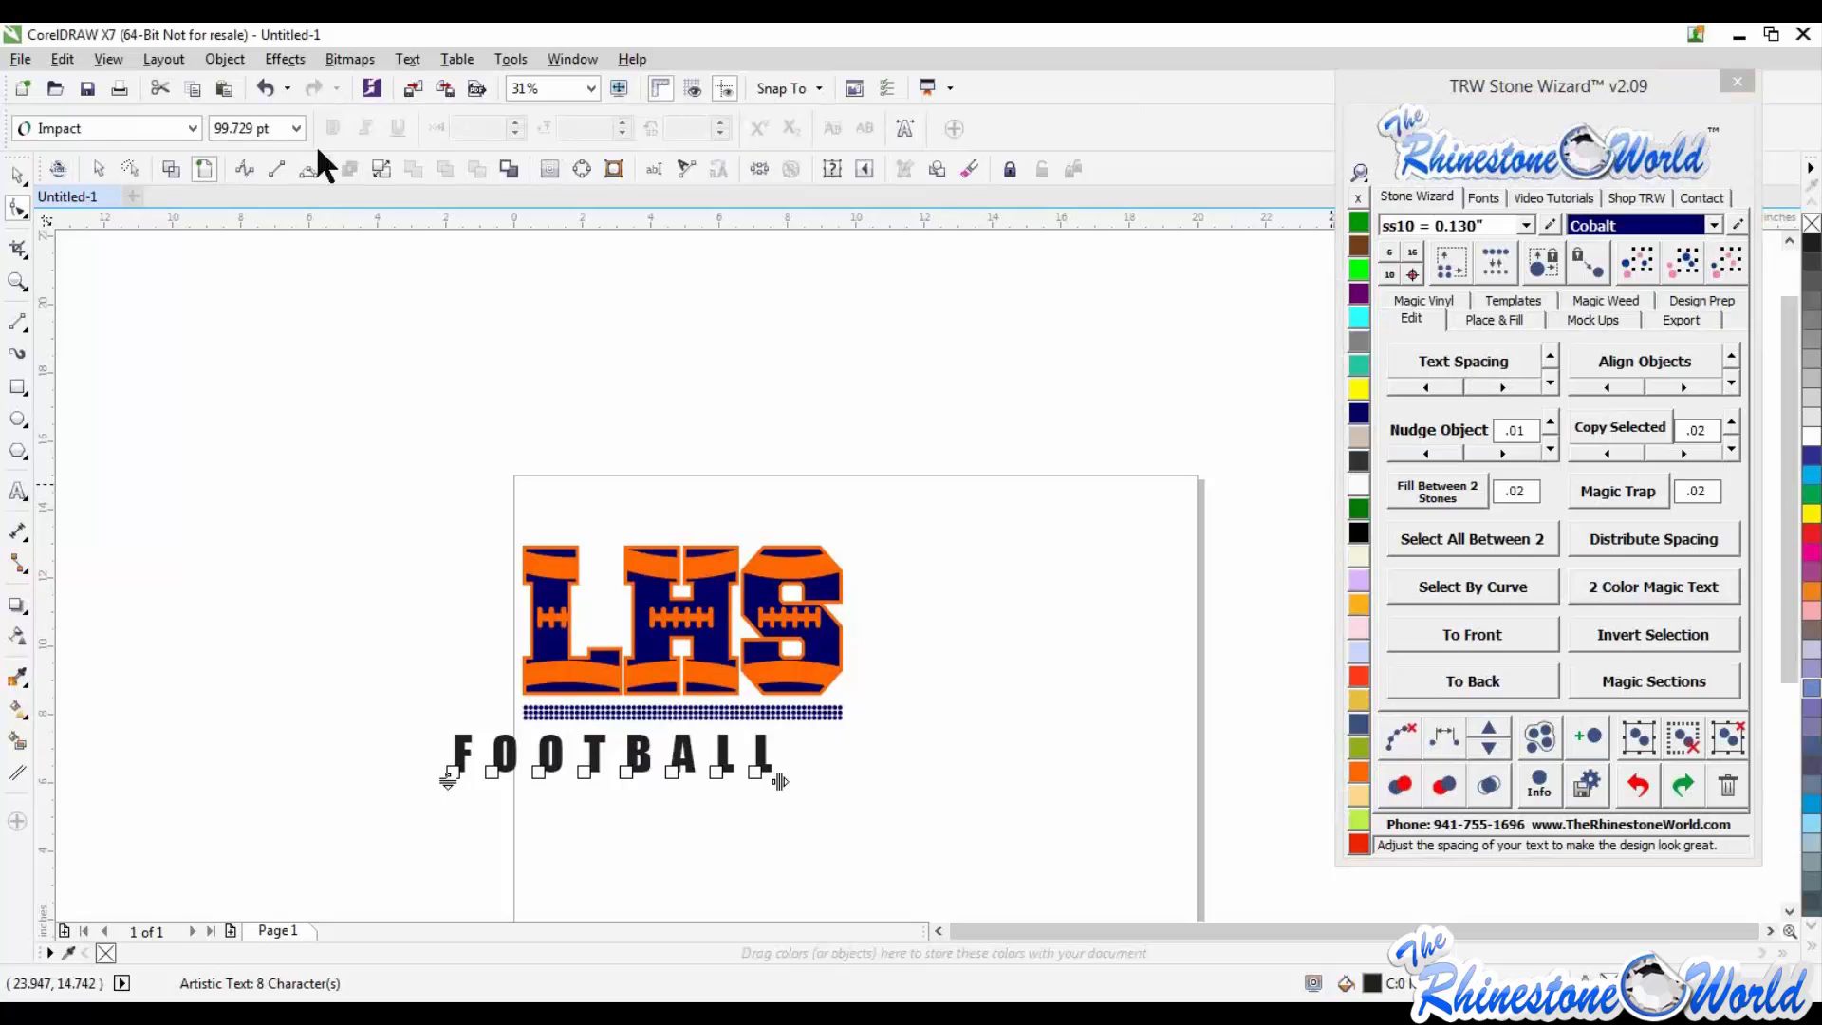
left_click(18, 177)
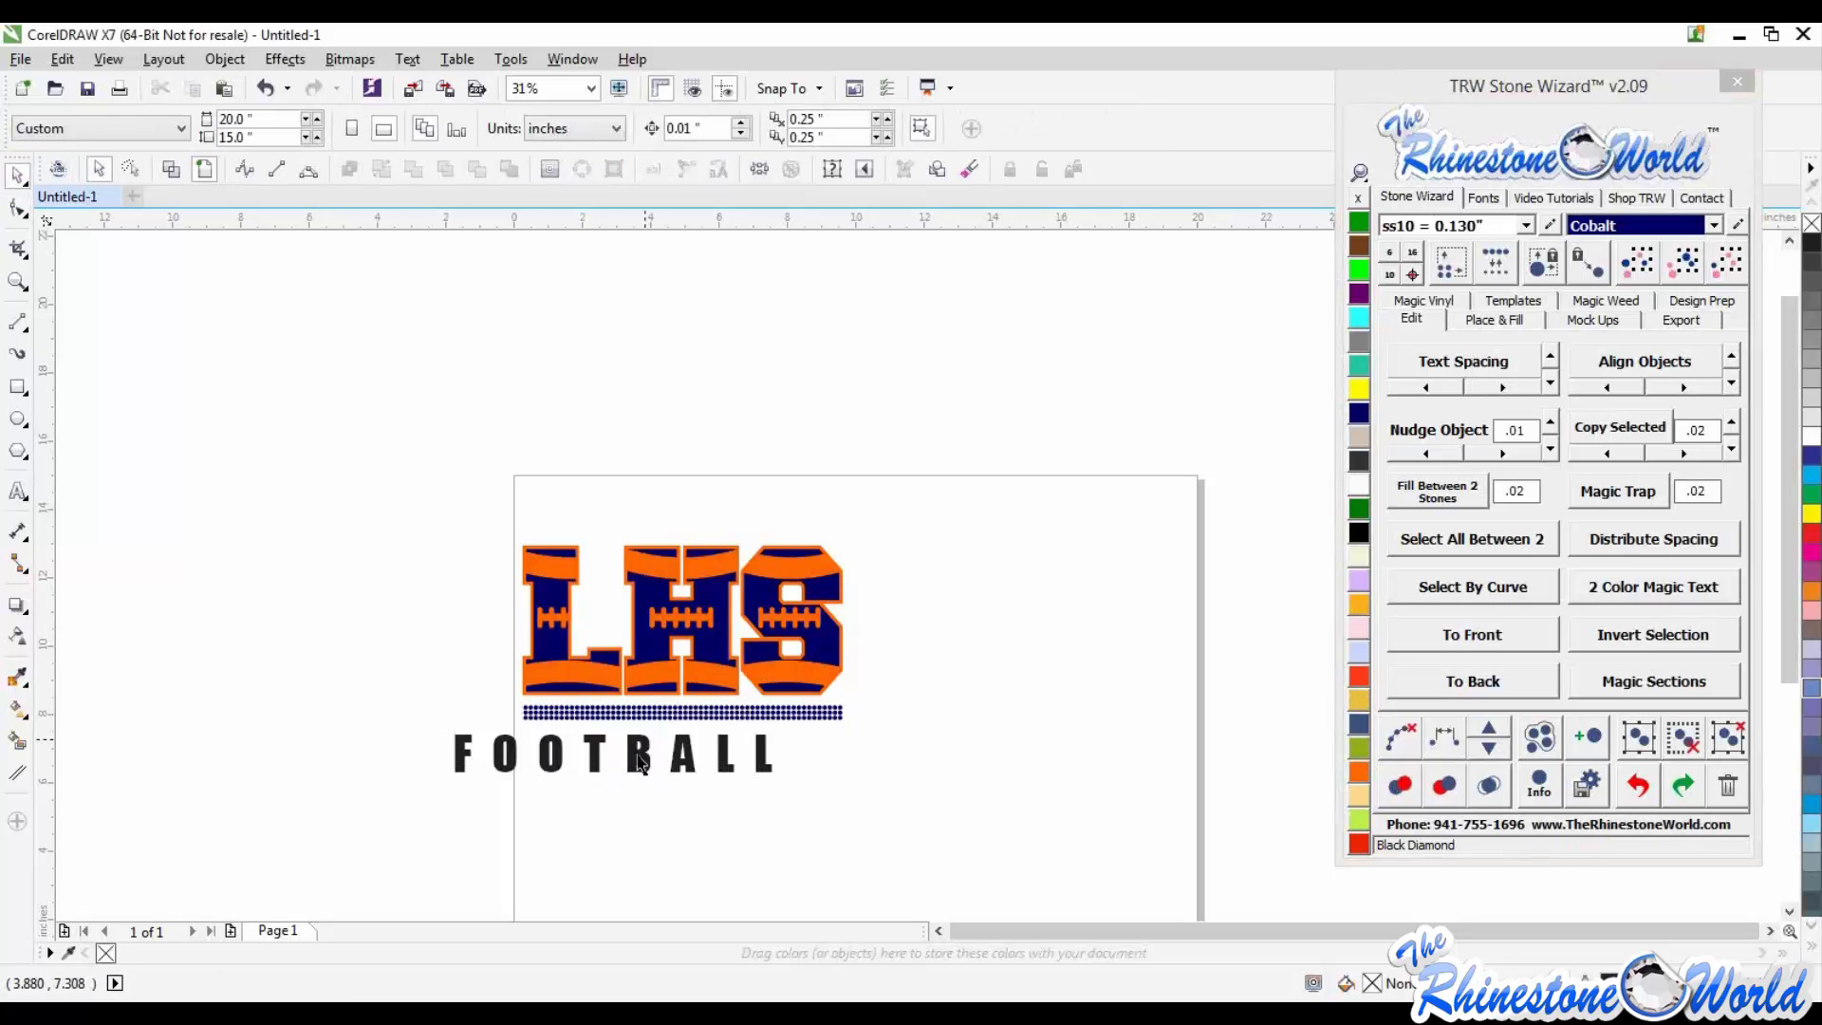
left_click_drag(636, 755, 709, 745)
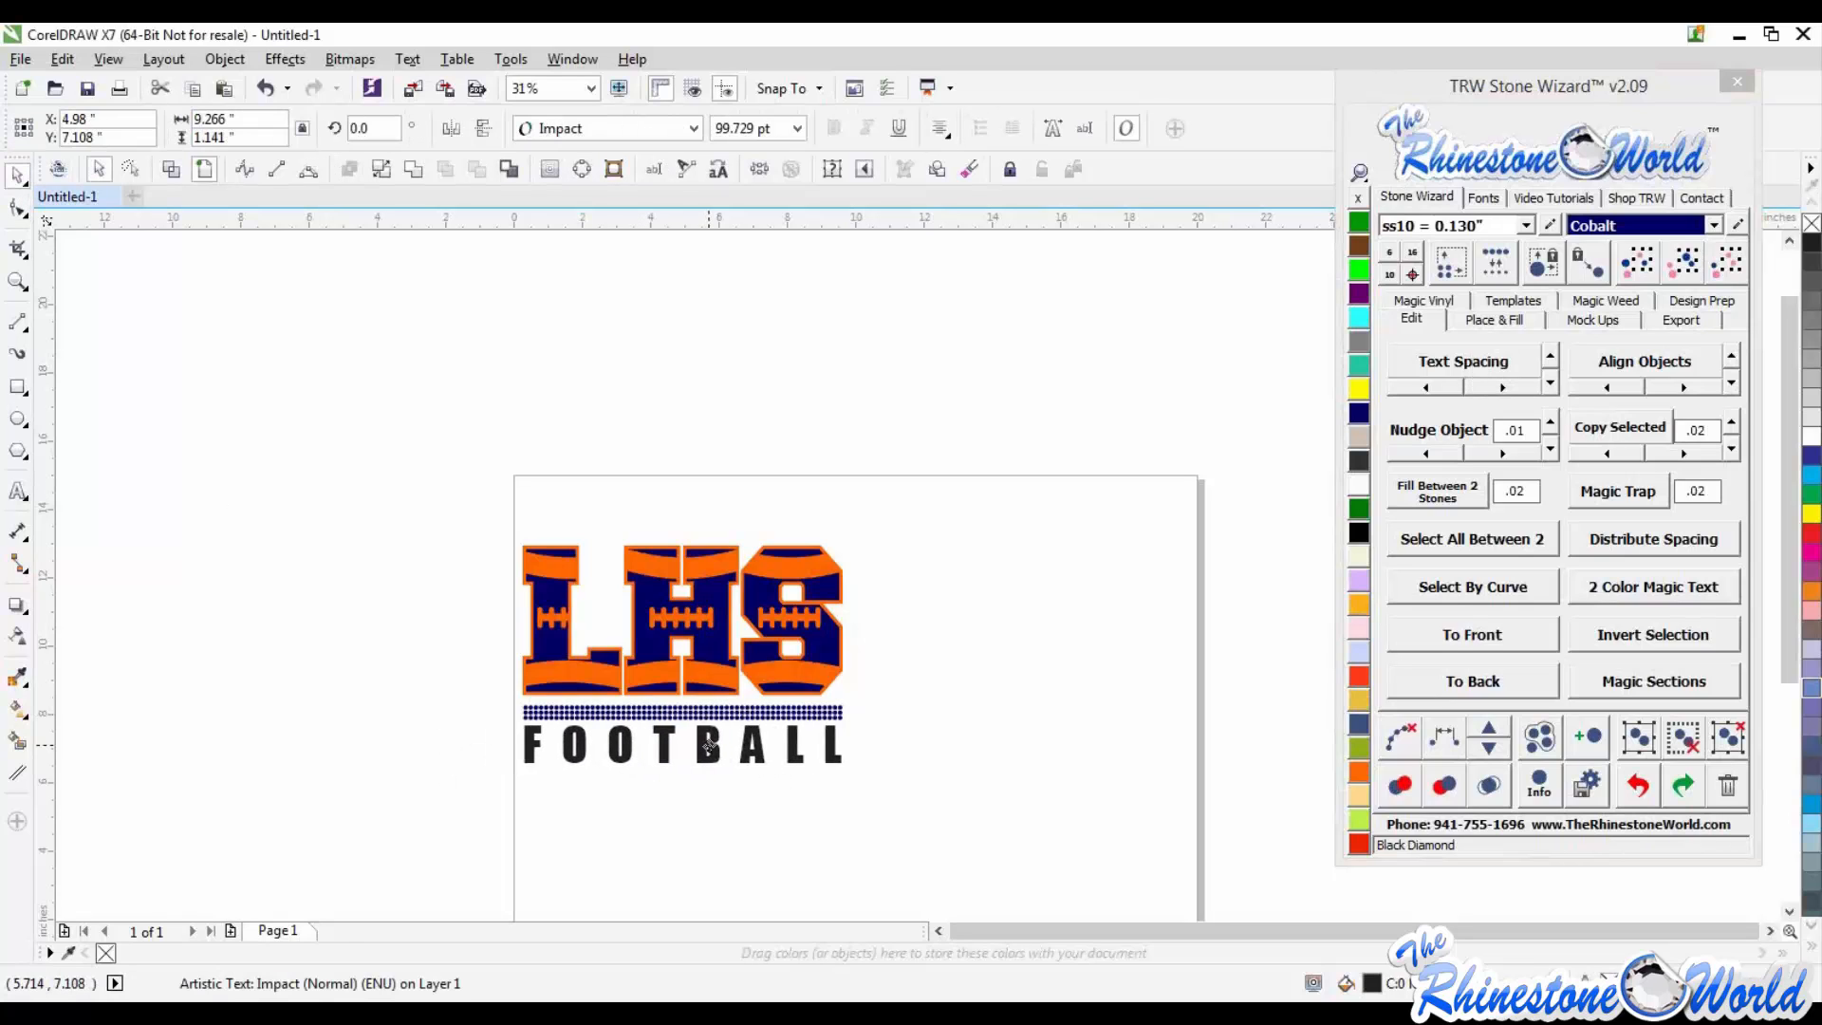
left_click(658, 829)
Step: Examine the LHS FOOTBALL design and the list of TRW fonts
scroll(659, 830, "down", 2)
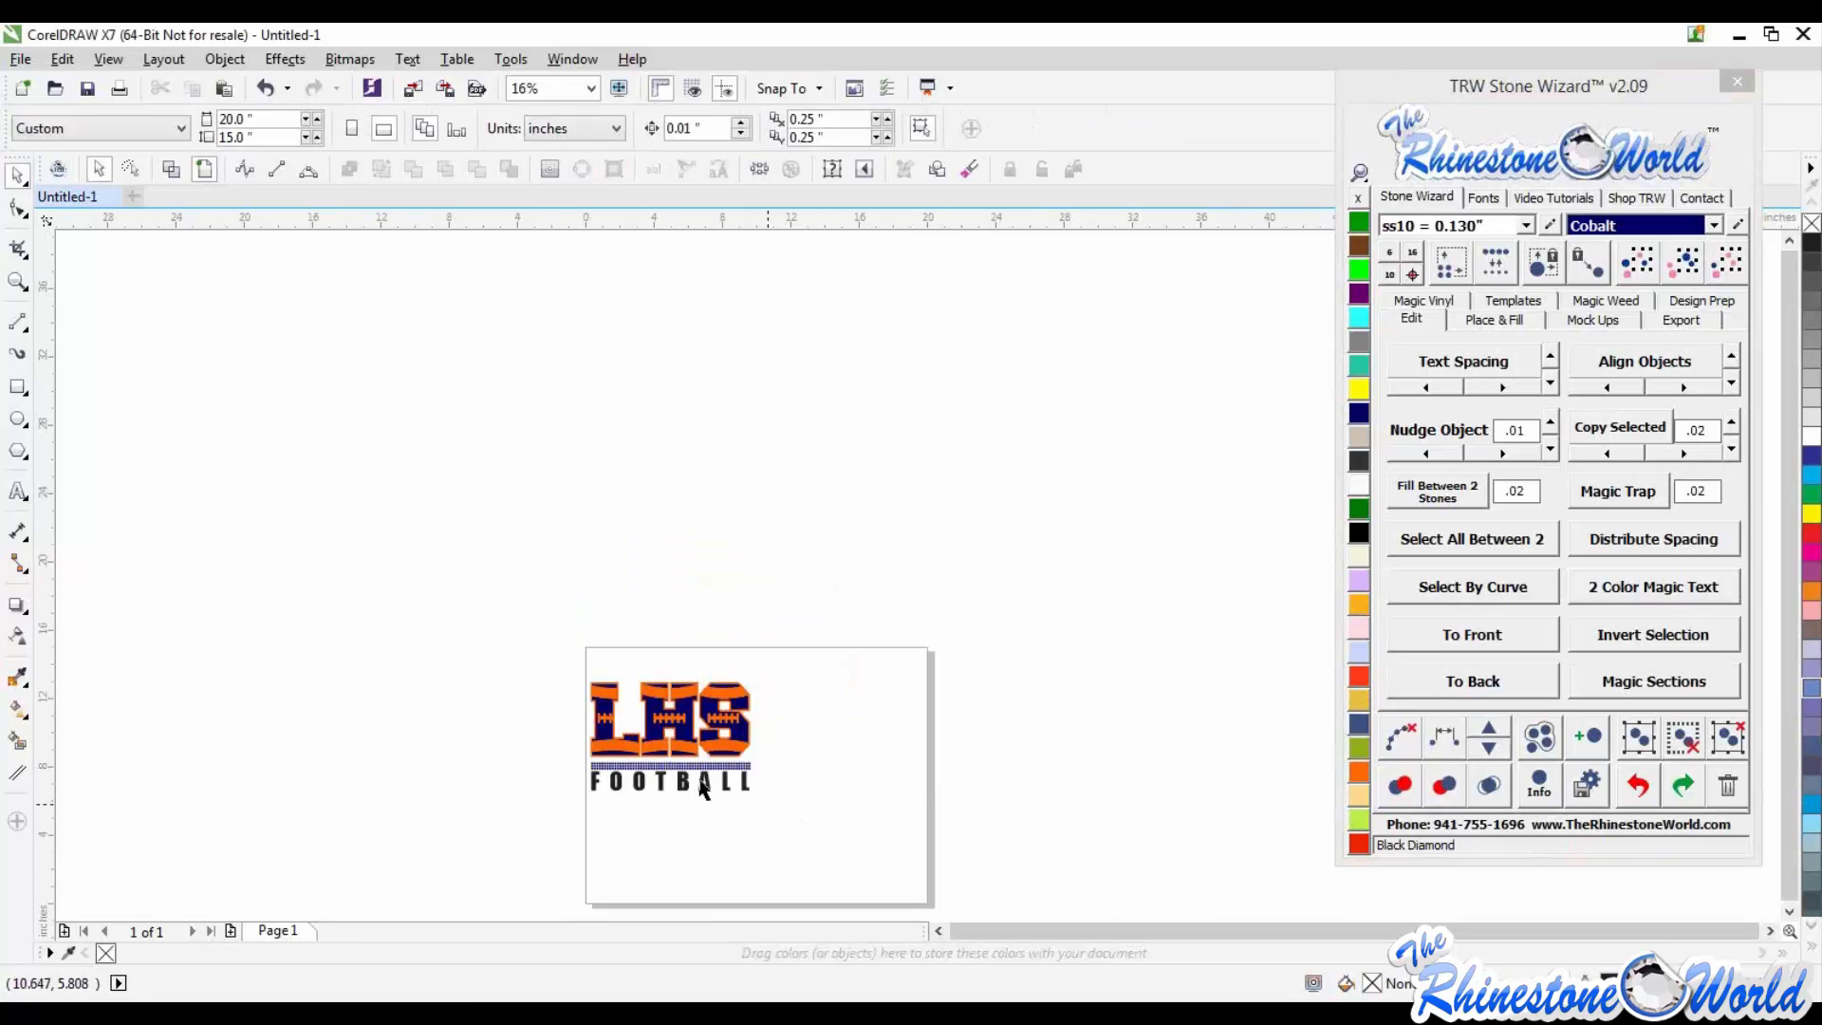
scroll(762, 812, "up", 2)
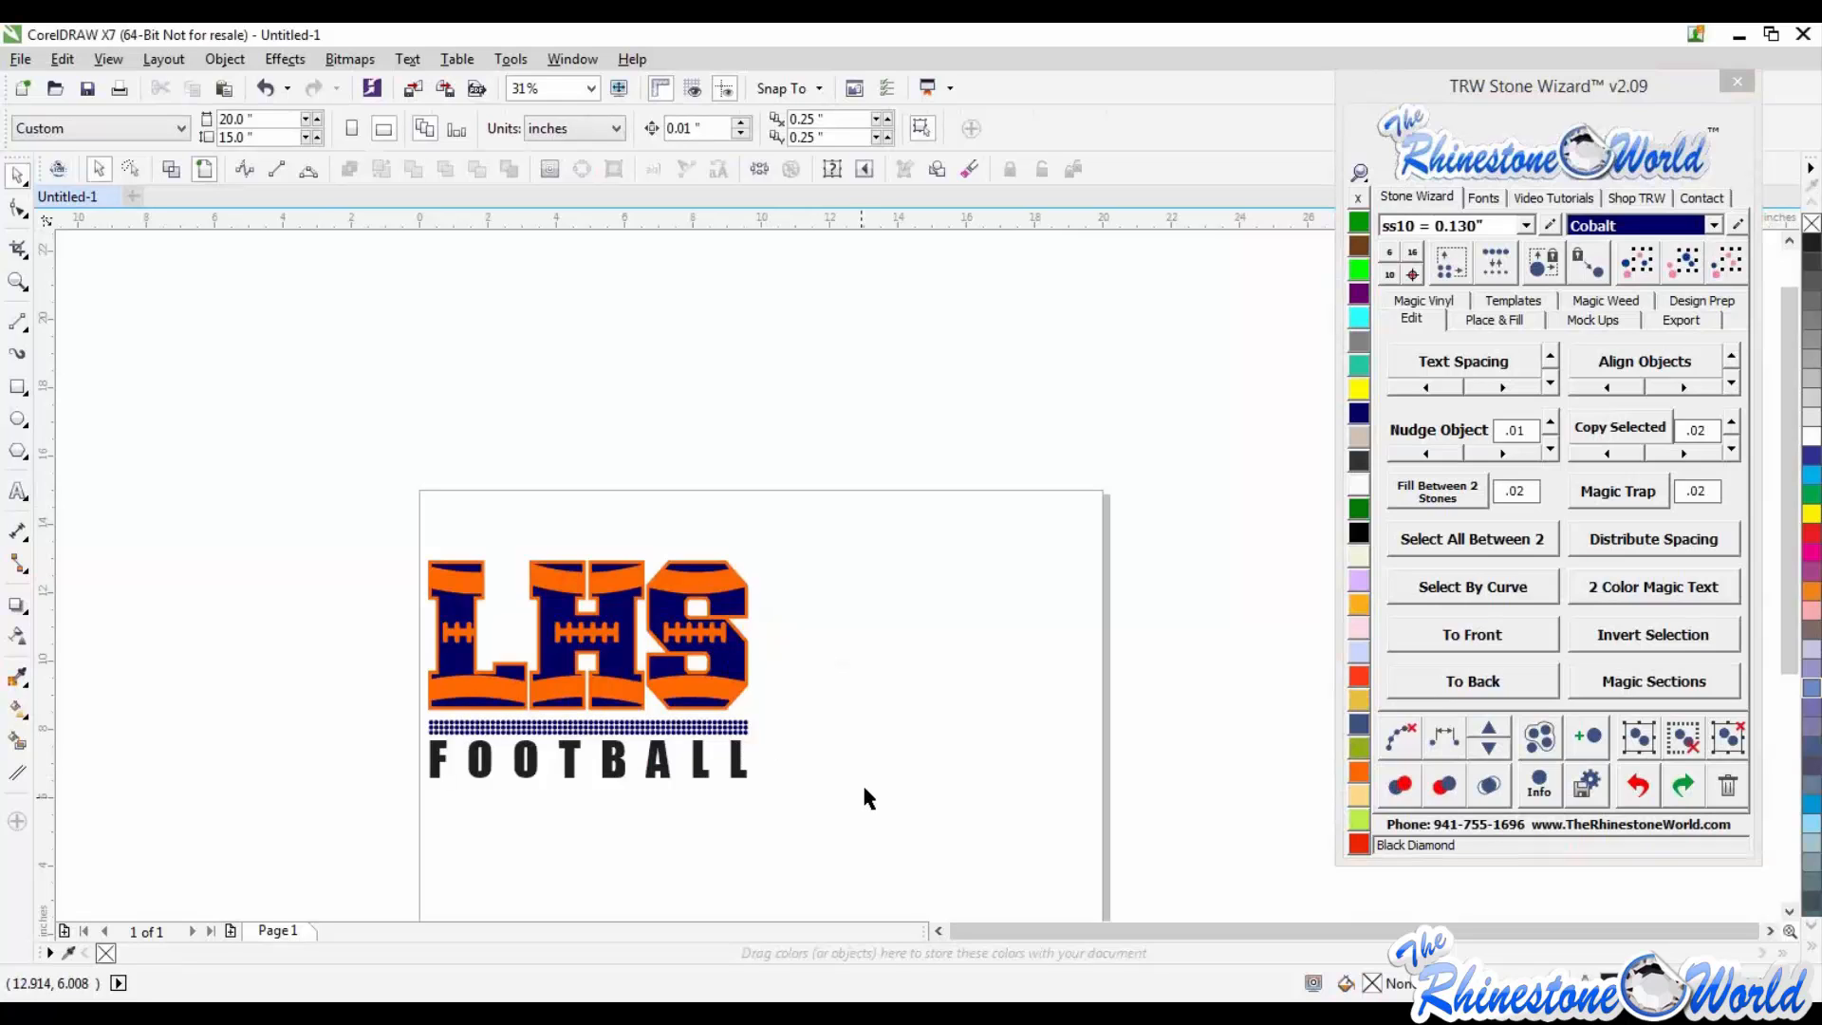
left_click(1497, 200)
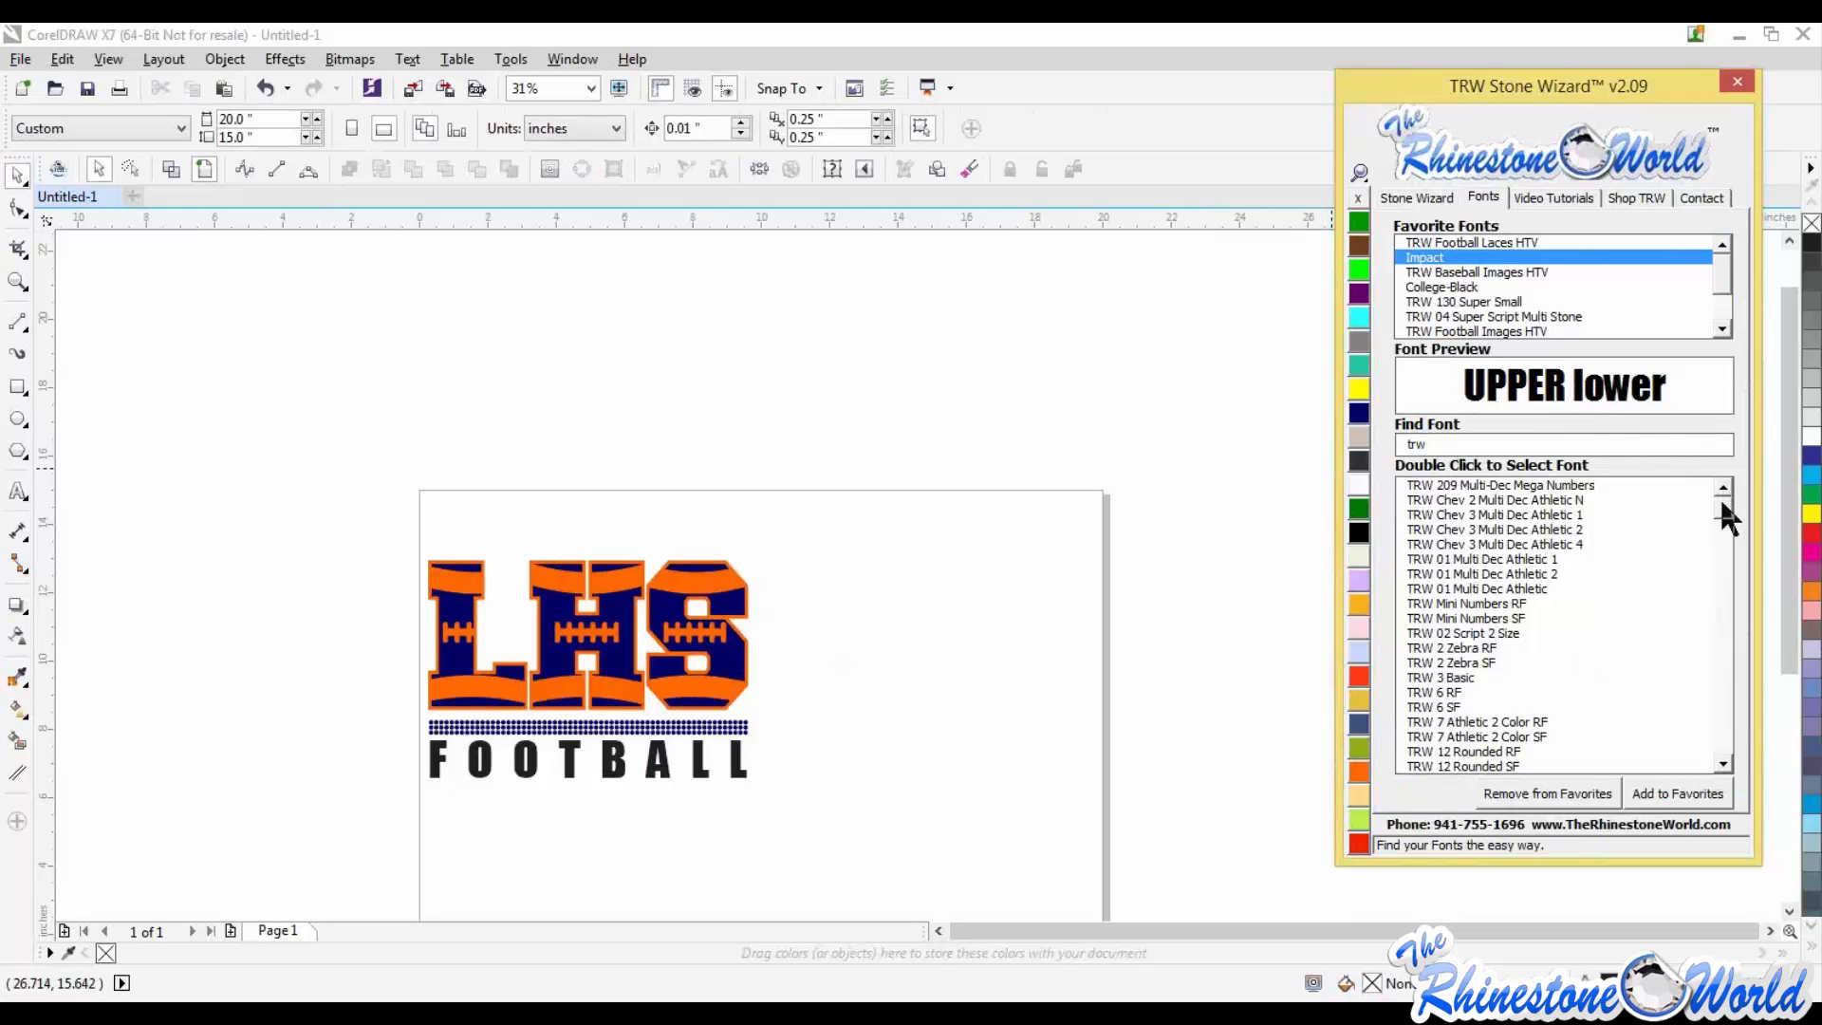
mouse_move(1725, 518)
left_mouse_down()
mouse_move(1733, 741)
mouse_move(1744, 522)
left_mouse_up()
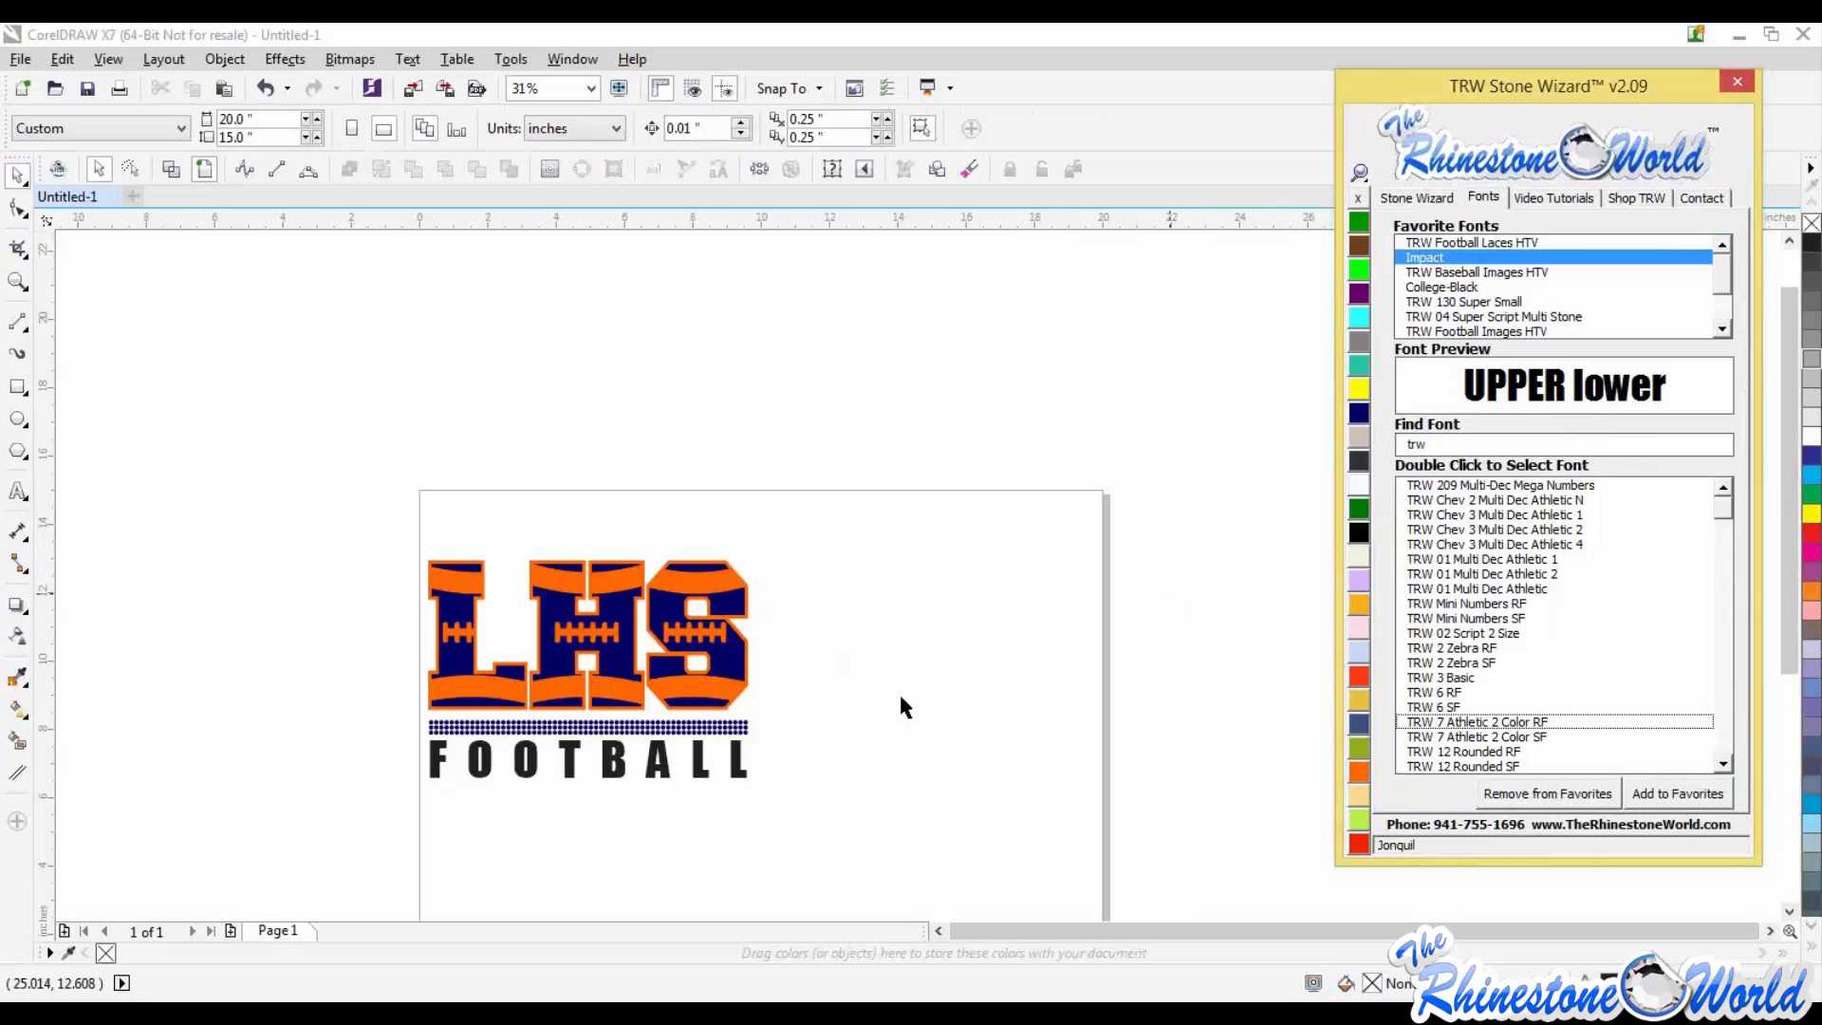
left_click(872, 673)
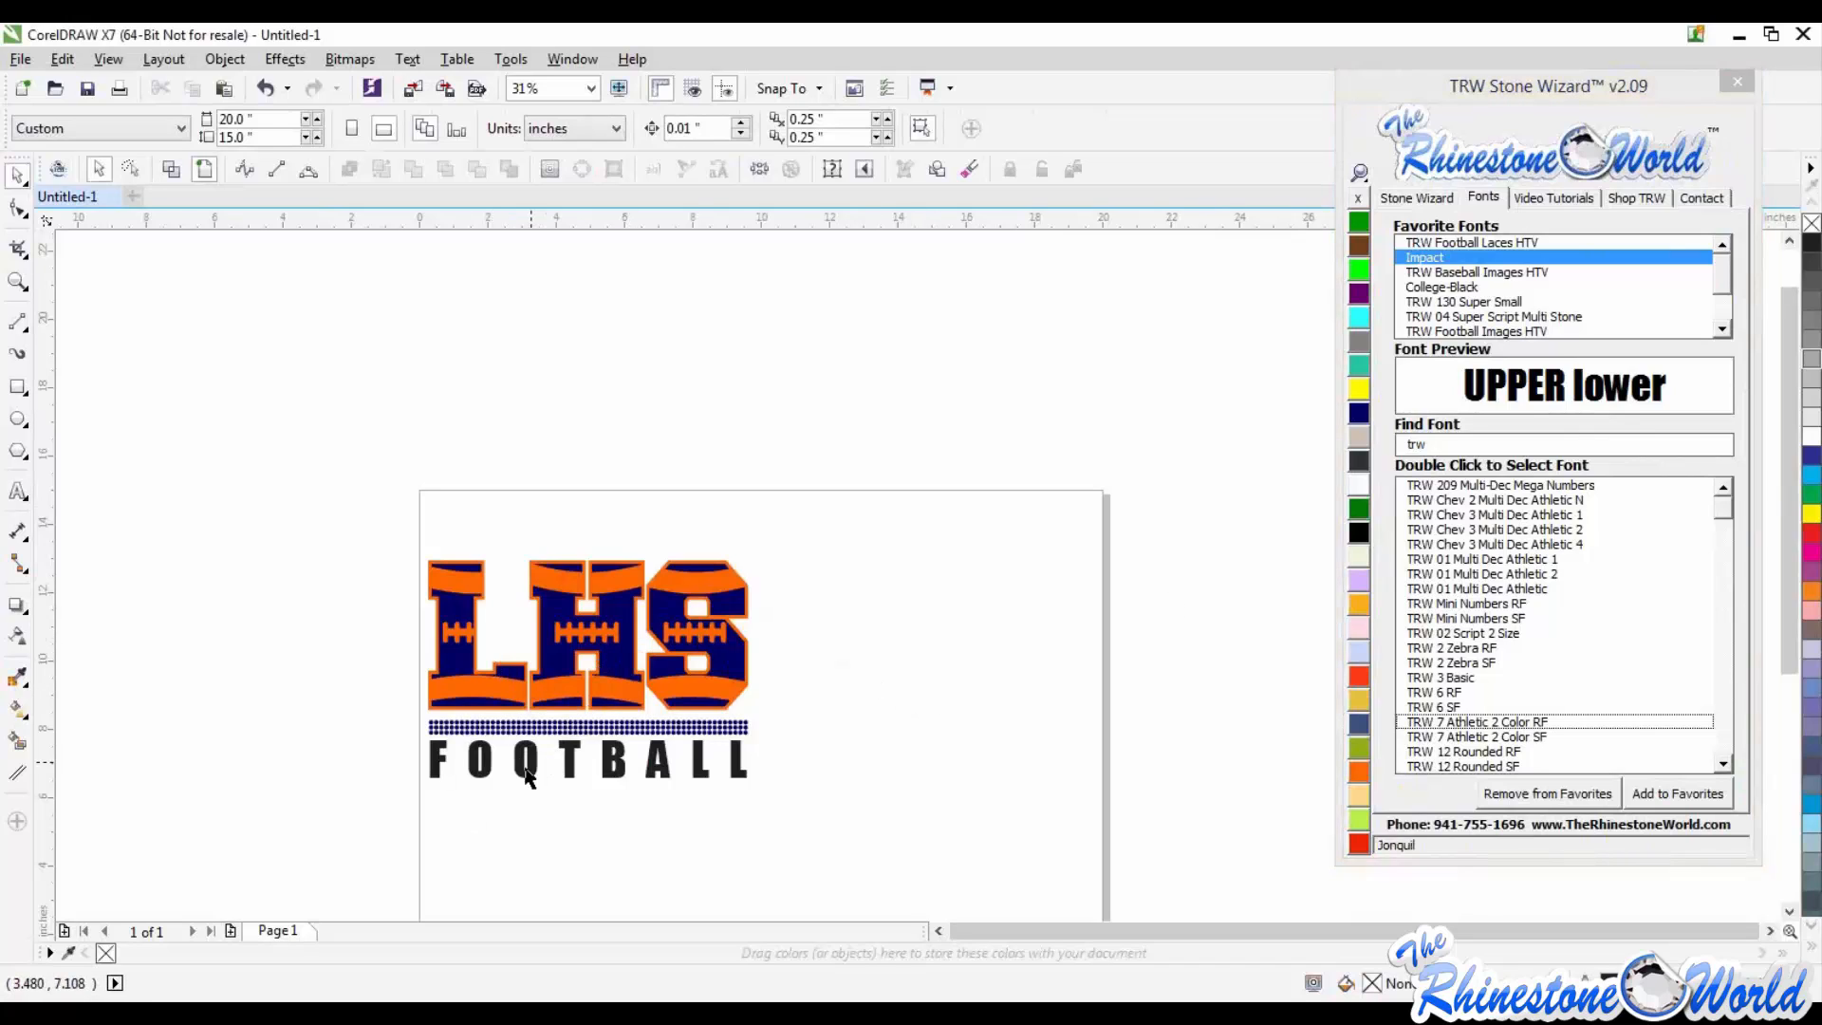
scroll(523, 769, "up", 2)
scroll(514, 693, "down", 1)
scroll(479, 619, "up", 1)
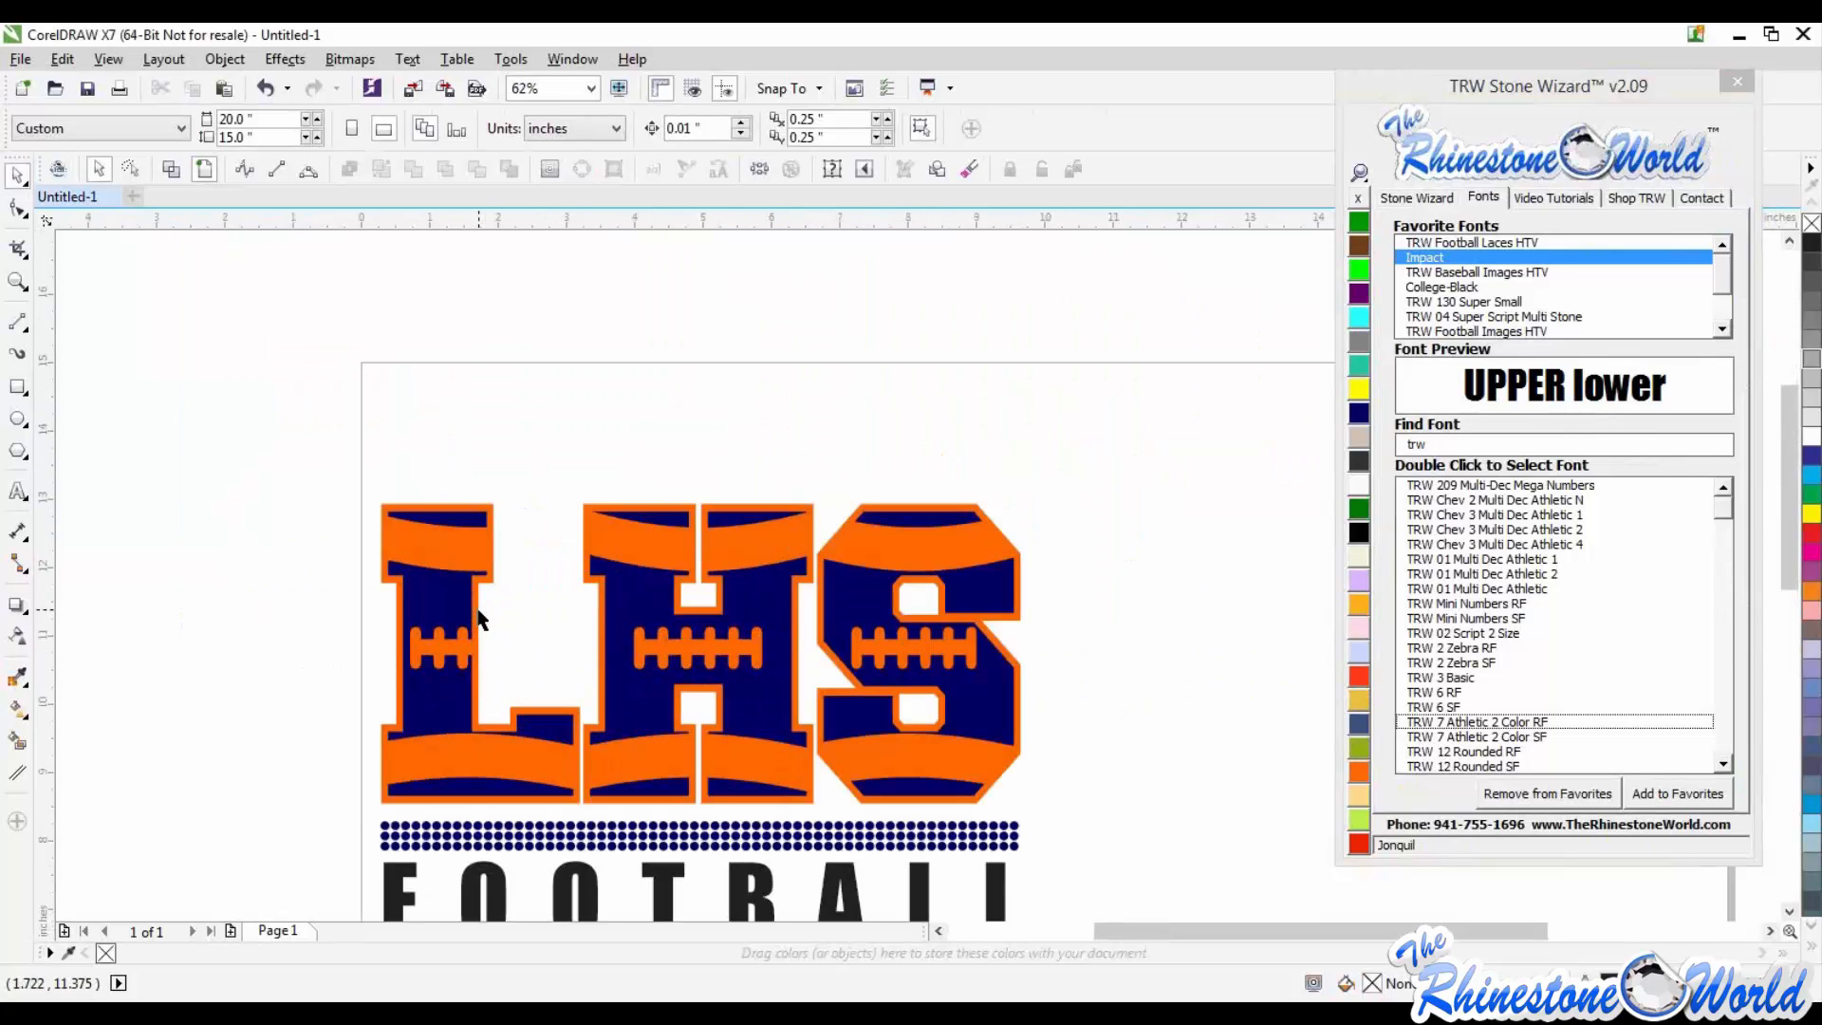
scroll(480, 619, "down", 1)
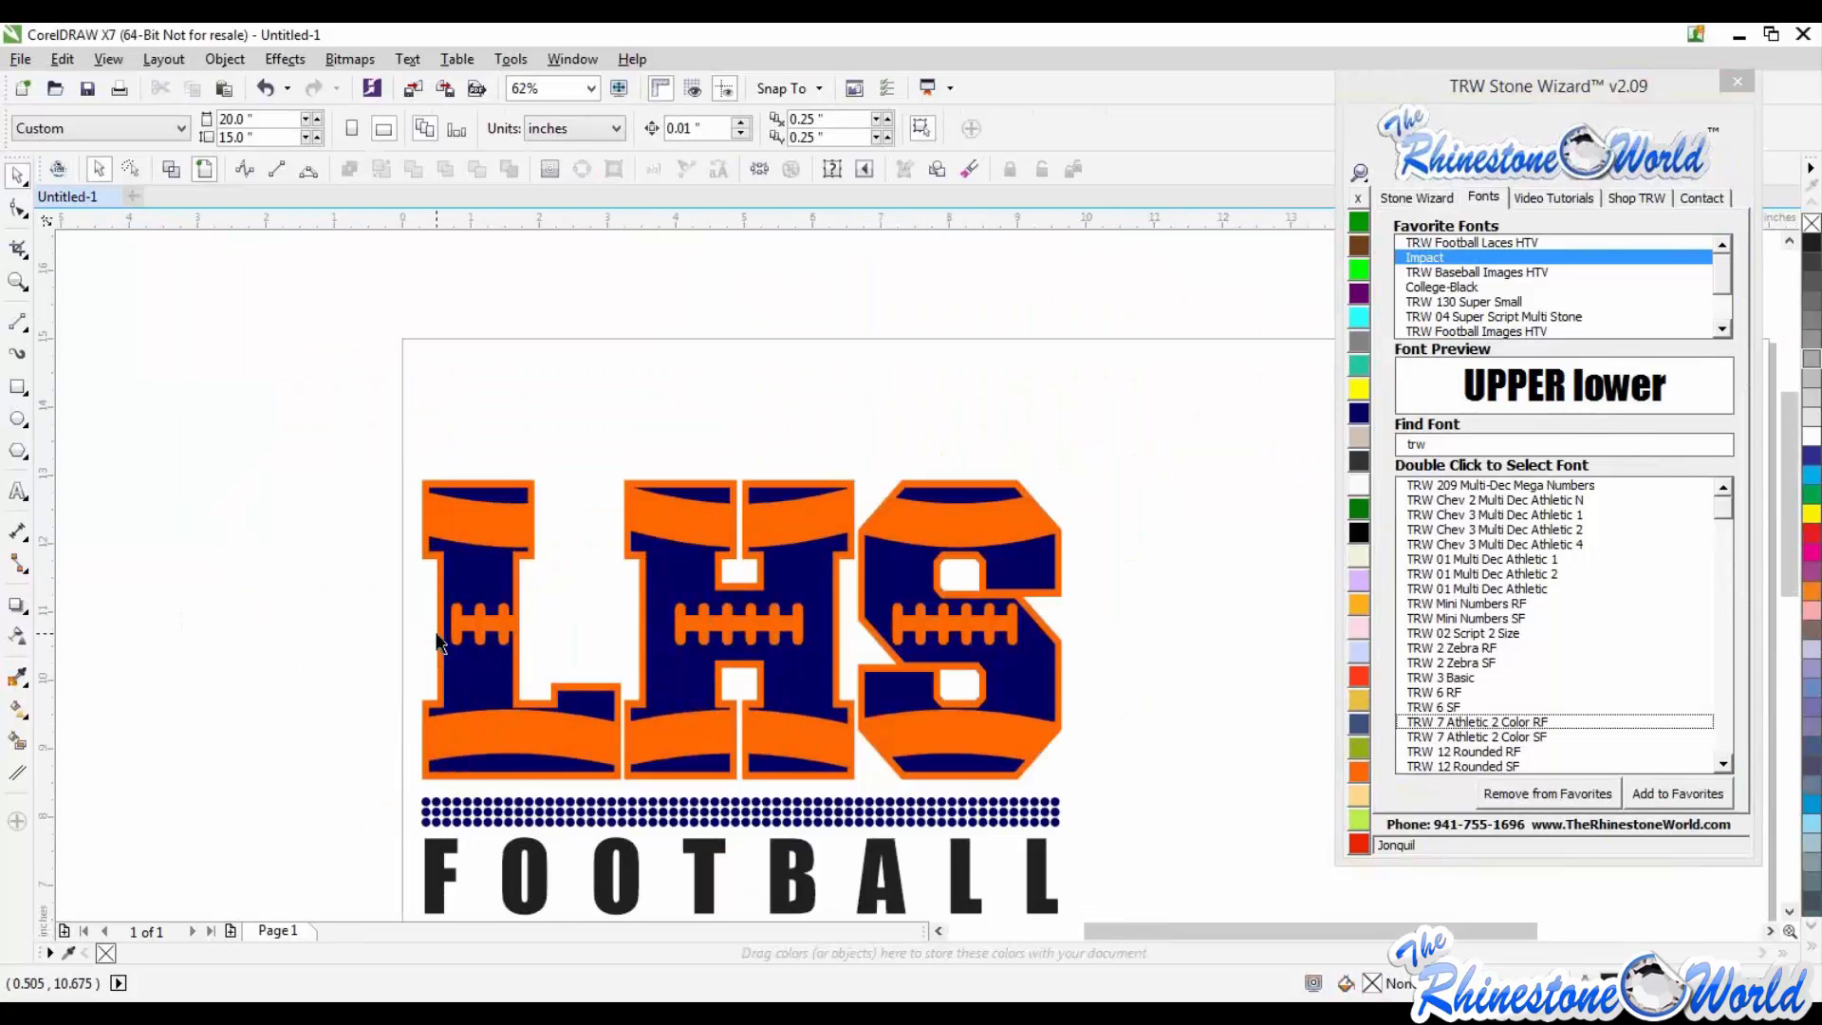
scroll(442, 642, "up", 1)
Step: Fill the orange outline and laces layer of the LHS letters with White Magic Glitter vinyl and inspect the texture
left_click(1037, 528)
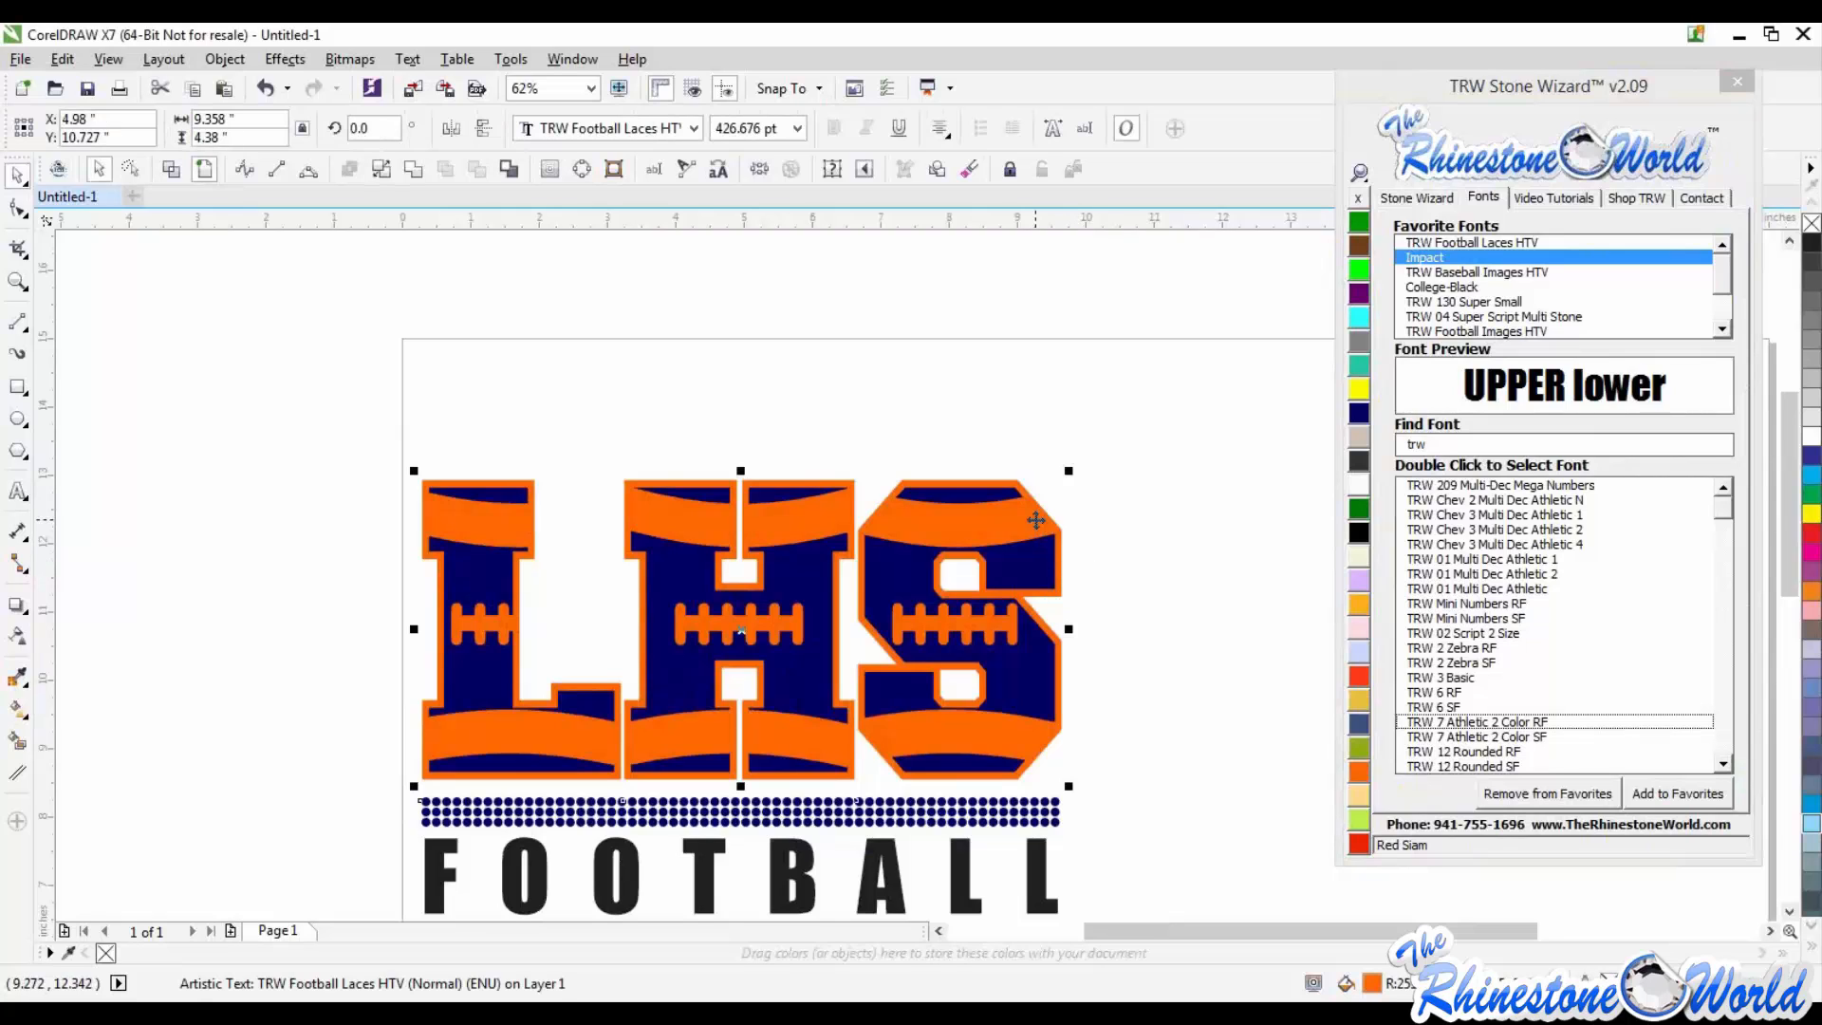
left_click(1423, 199)
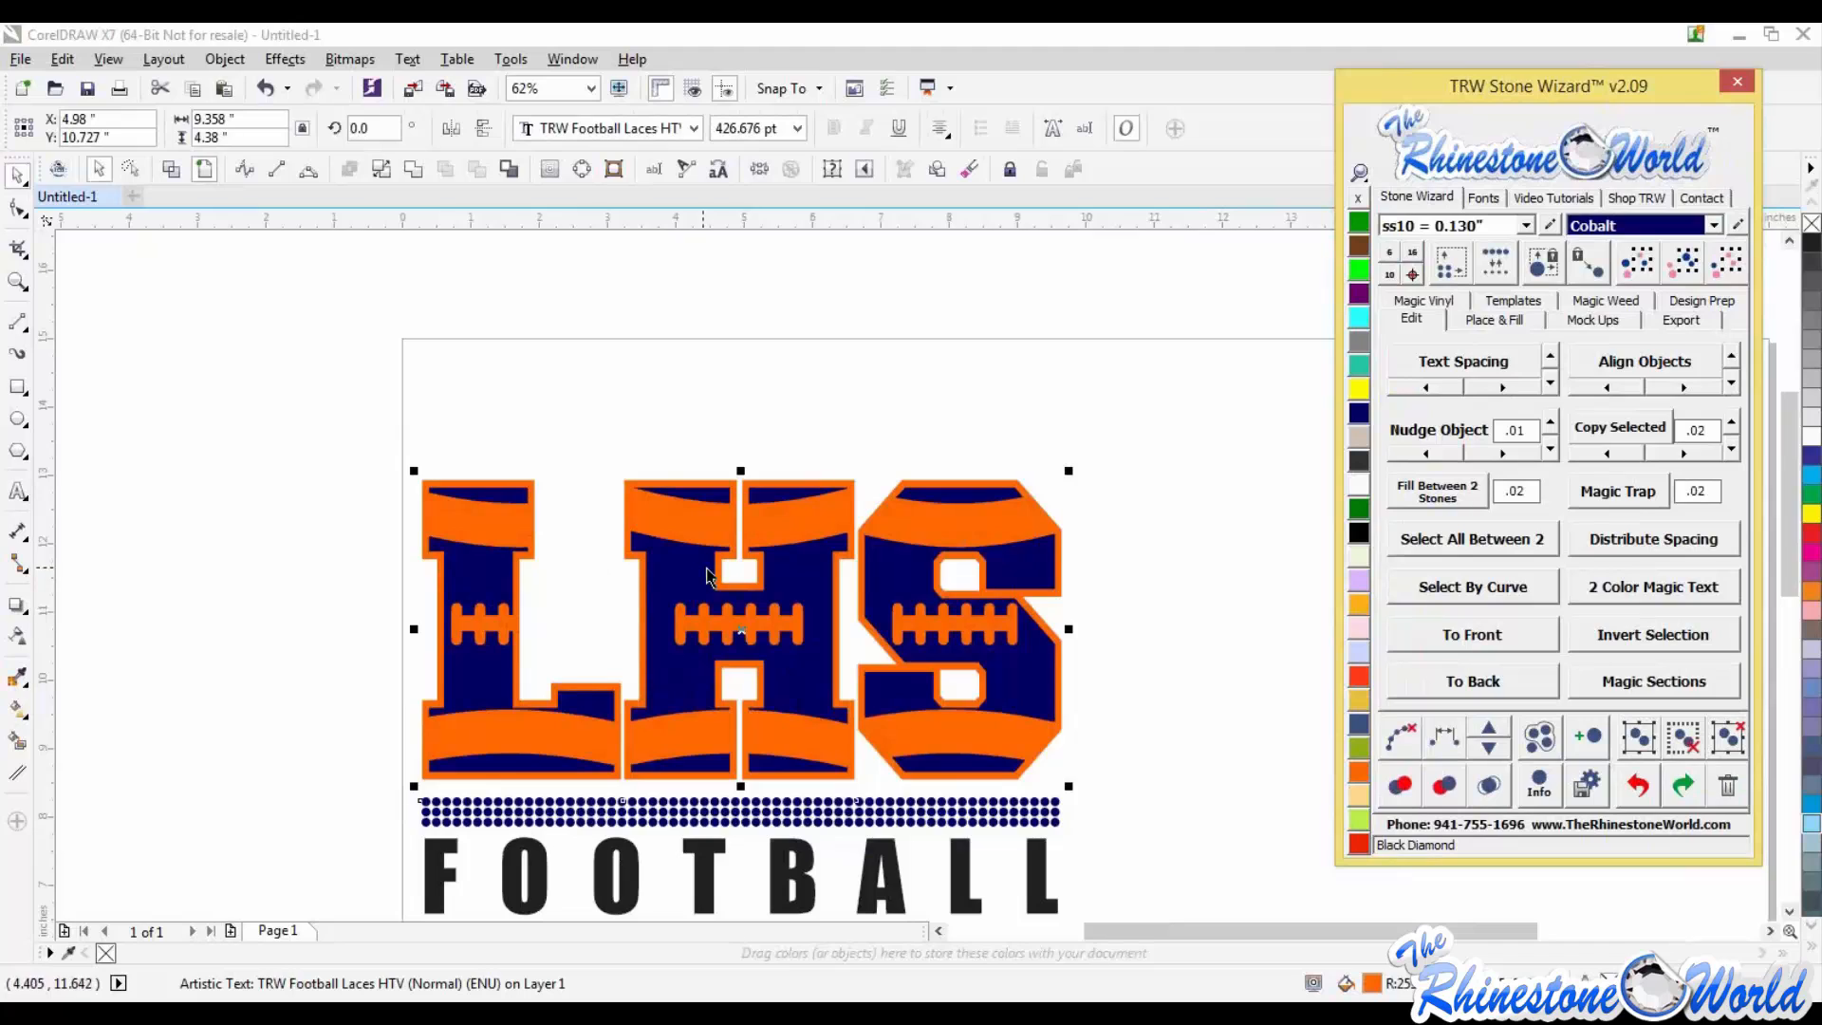
left_click(1455, 294)
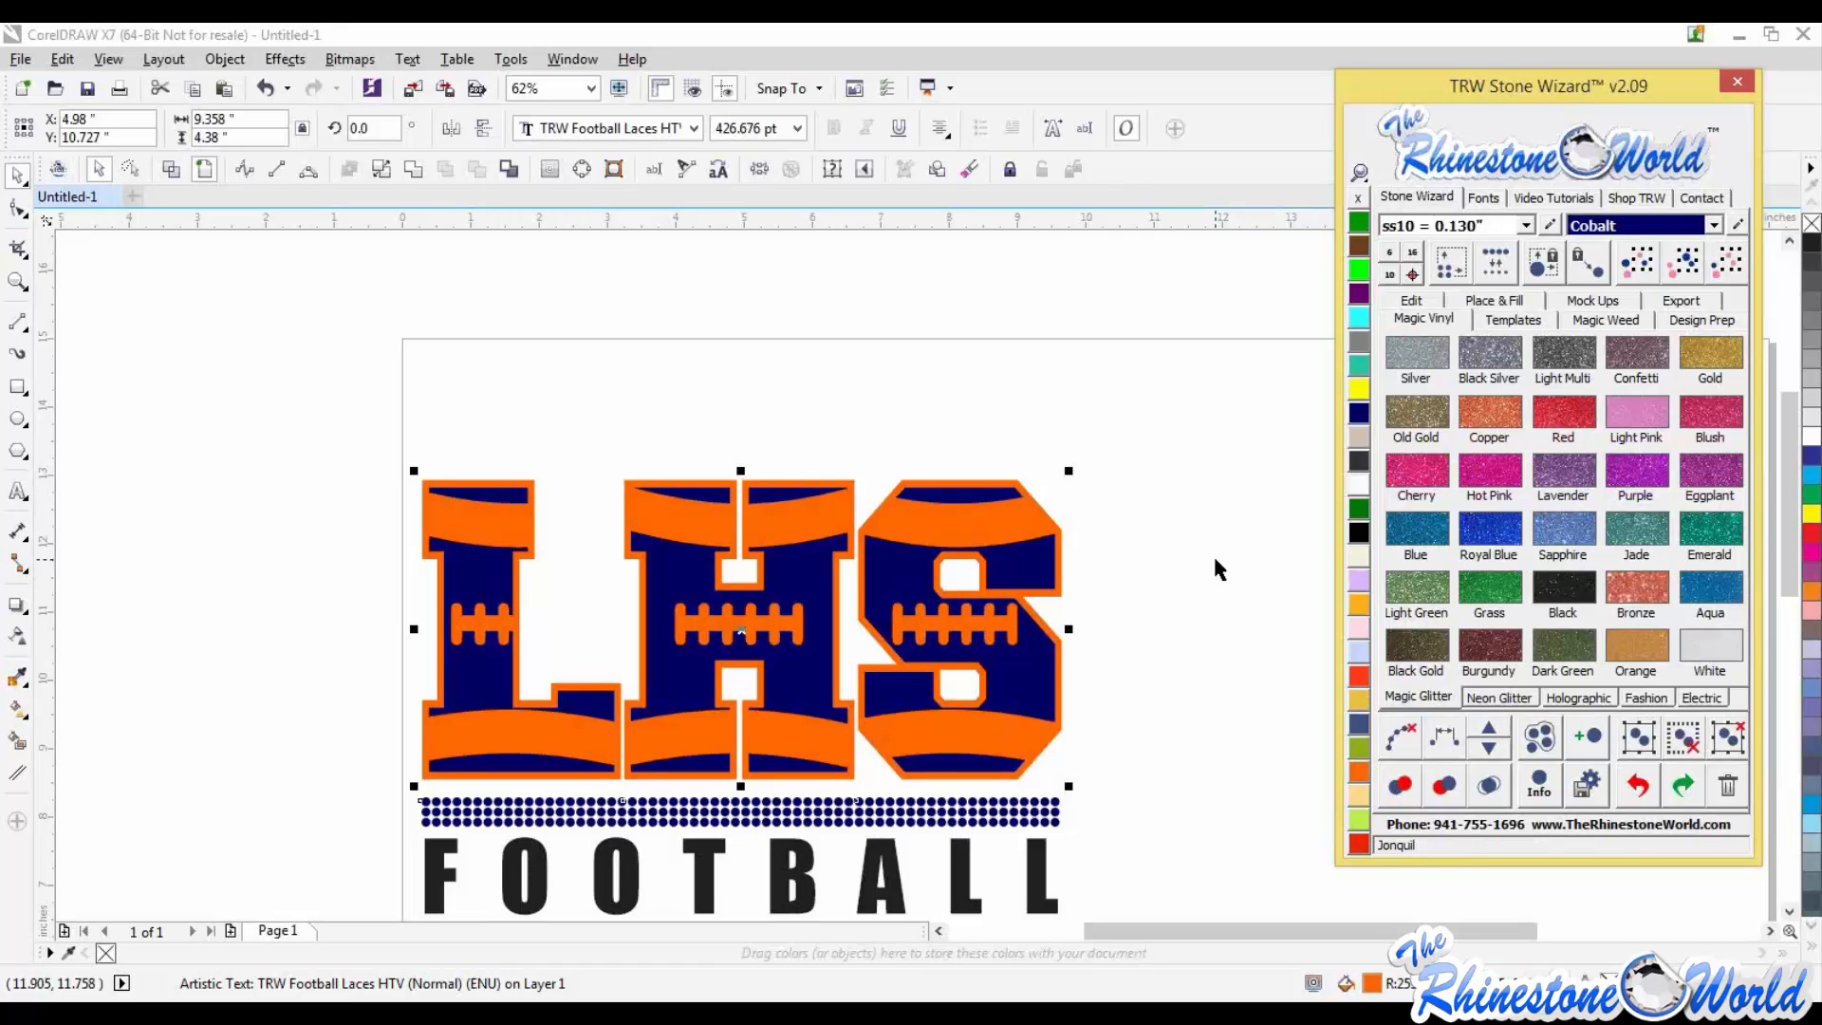
left_click(1127, 473)
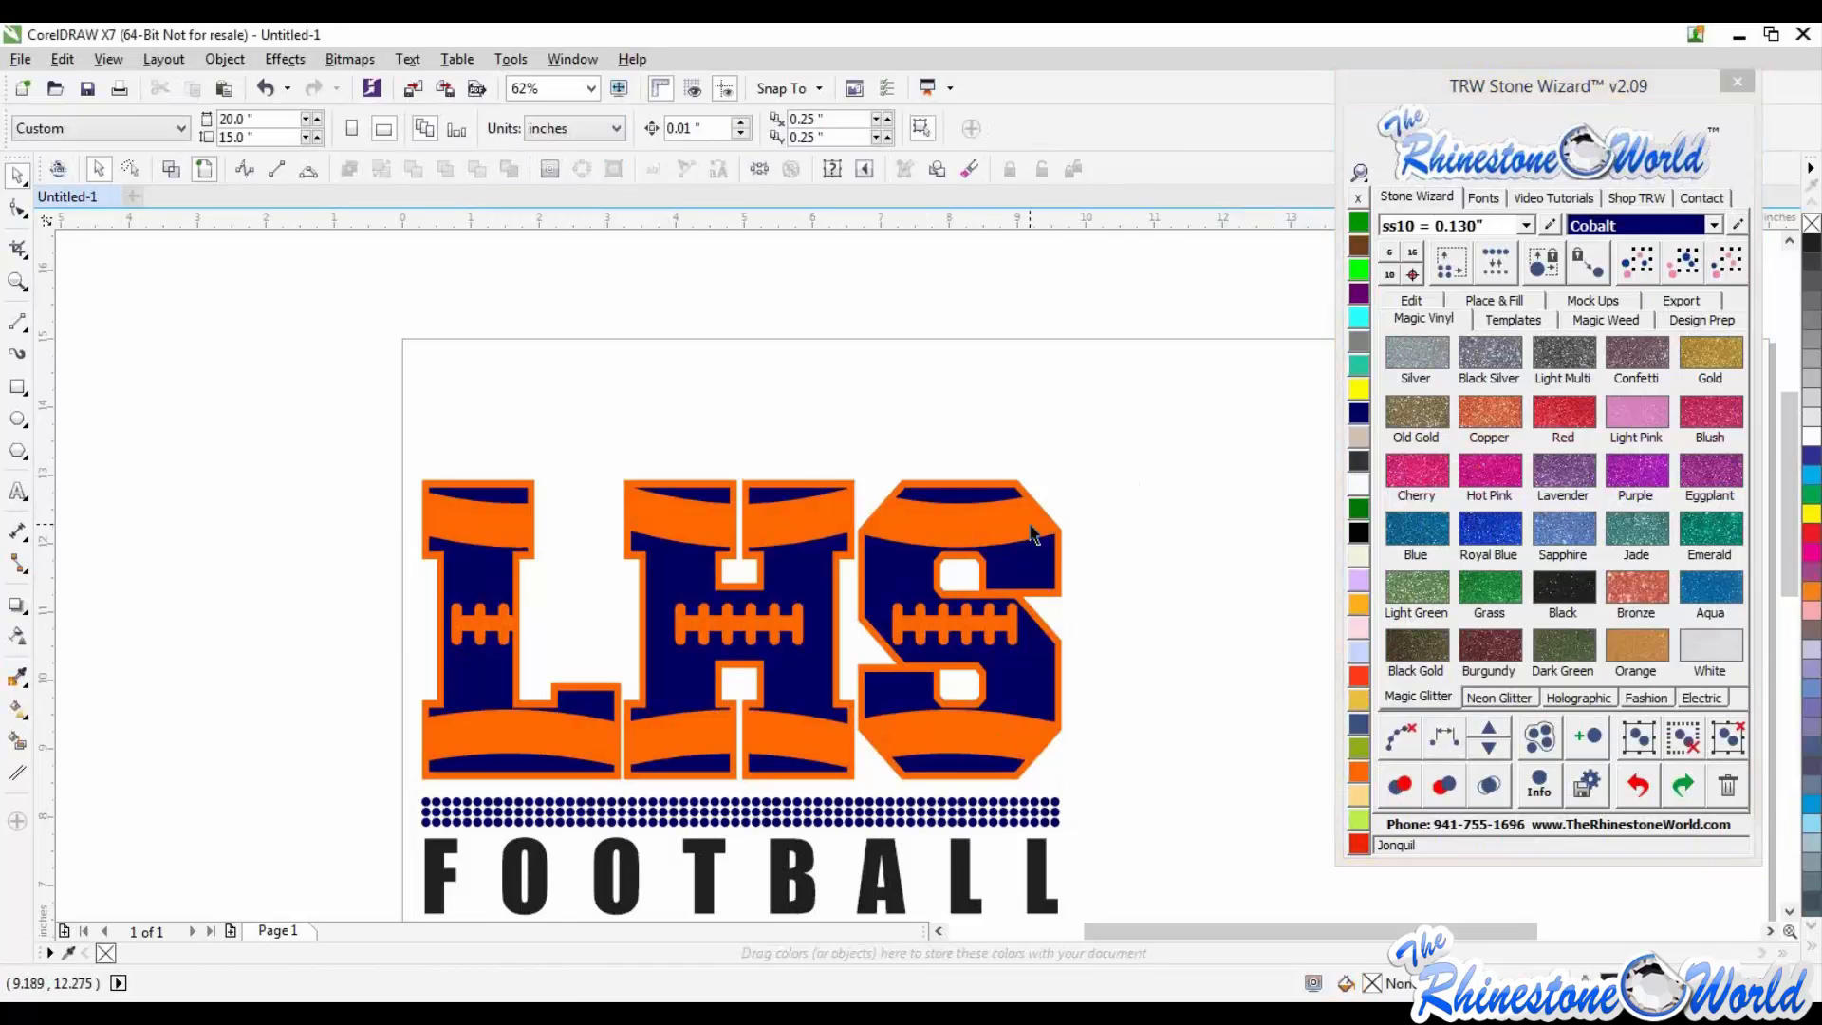
left_click(1031, 523)
left_click(1710, 655)
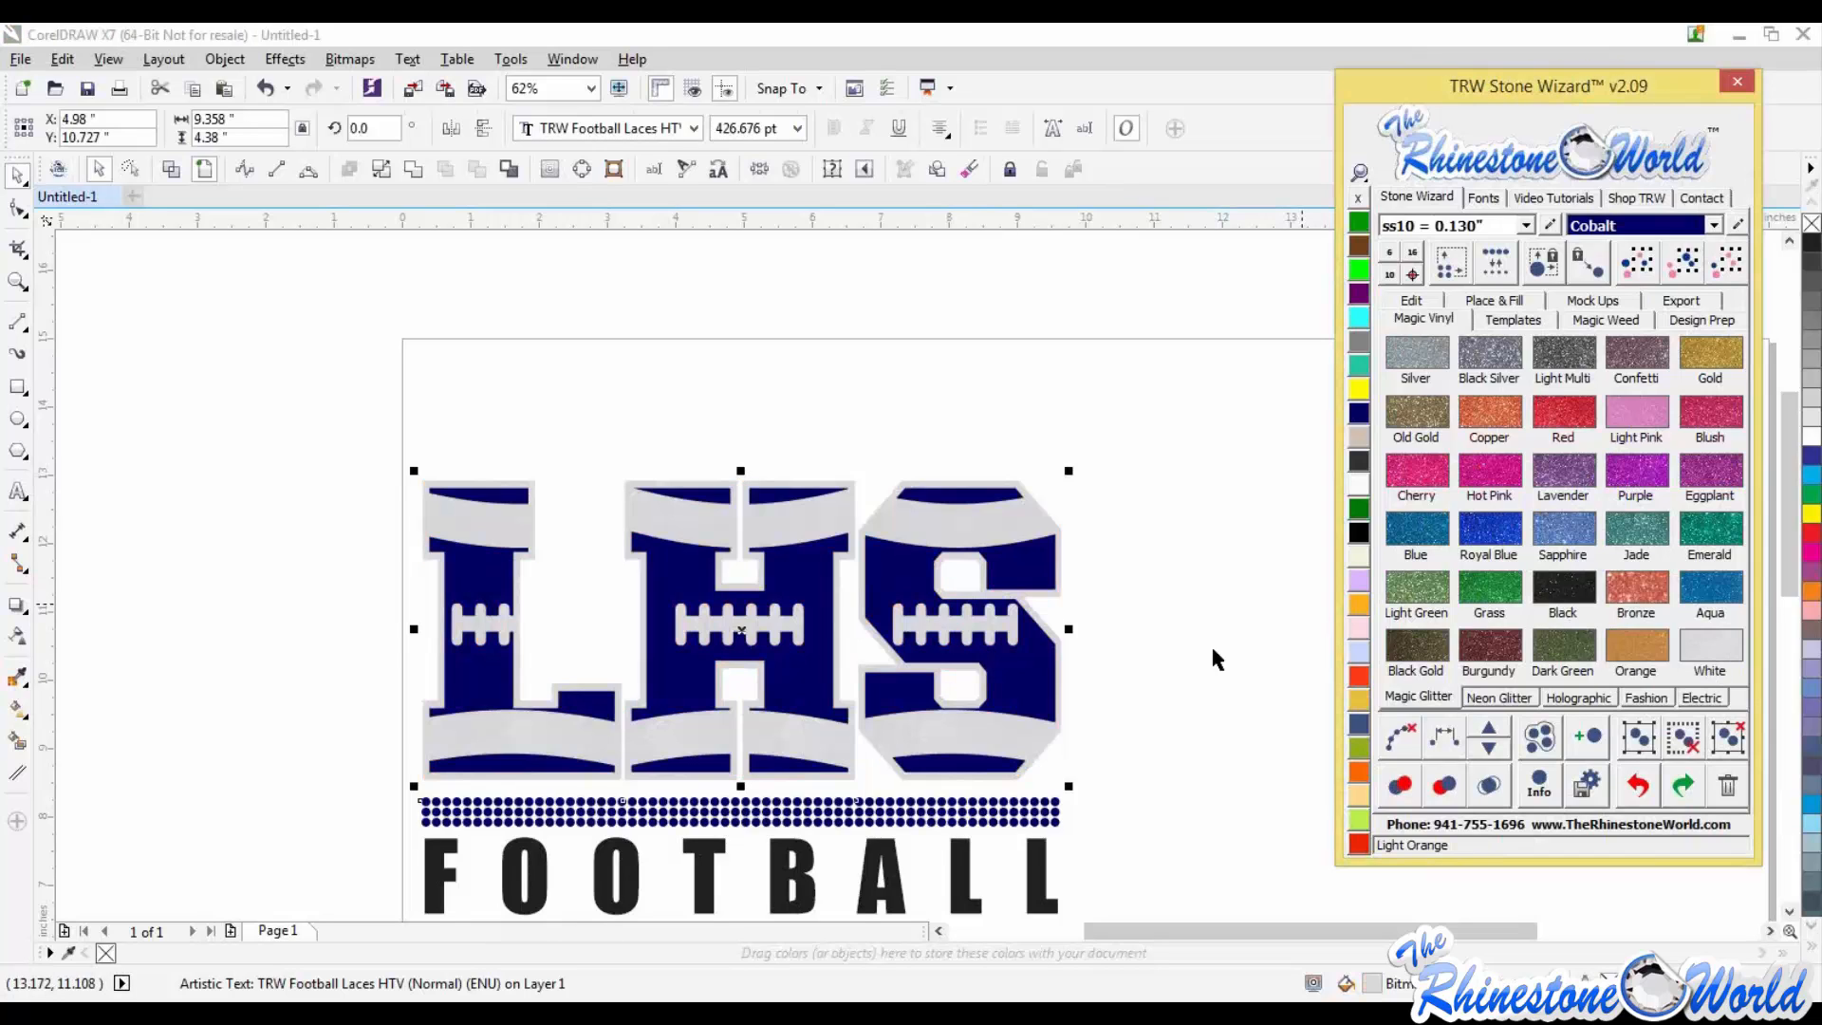
key("Escape")
scroll(987, 528, "up", 3)
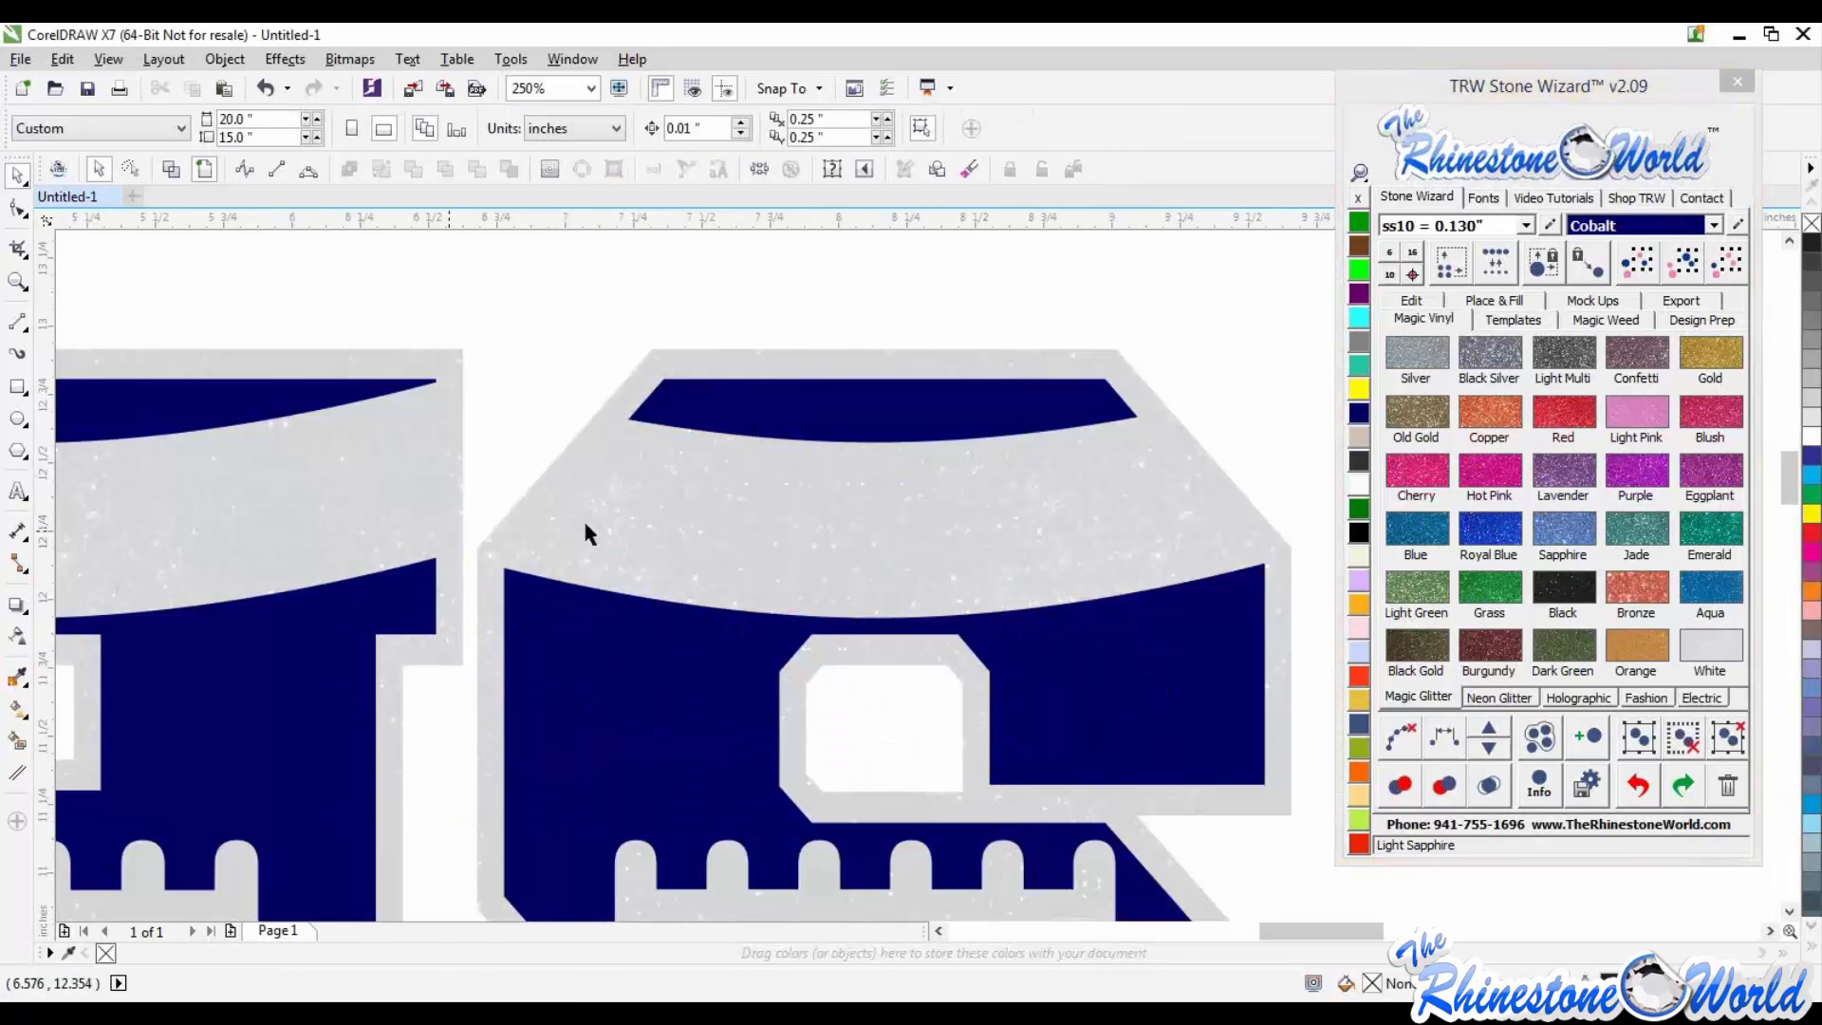
scroll(887, 528, "down", 3)
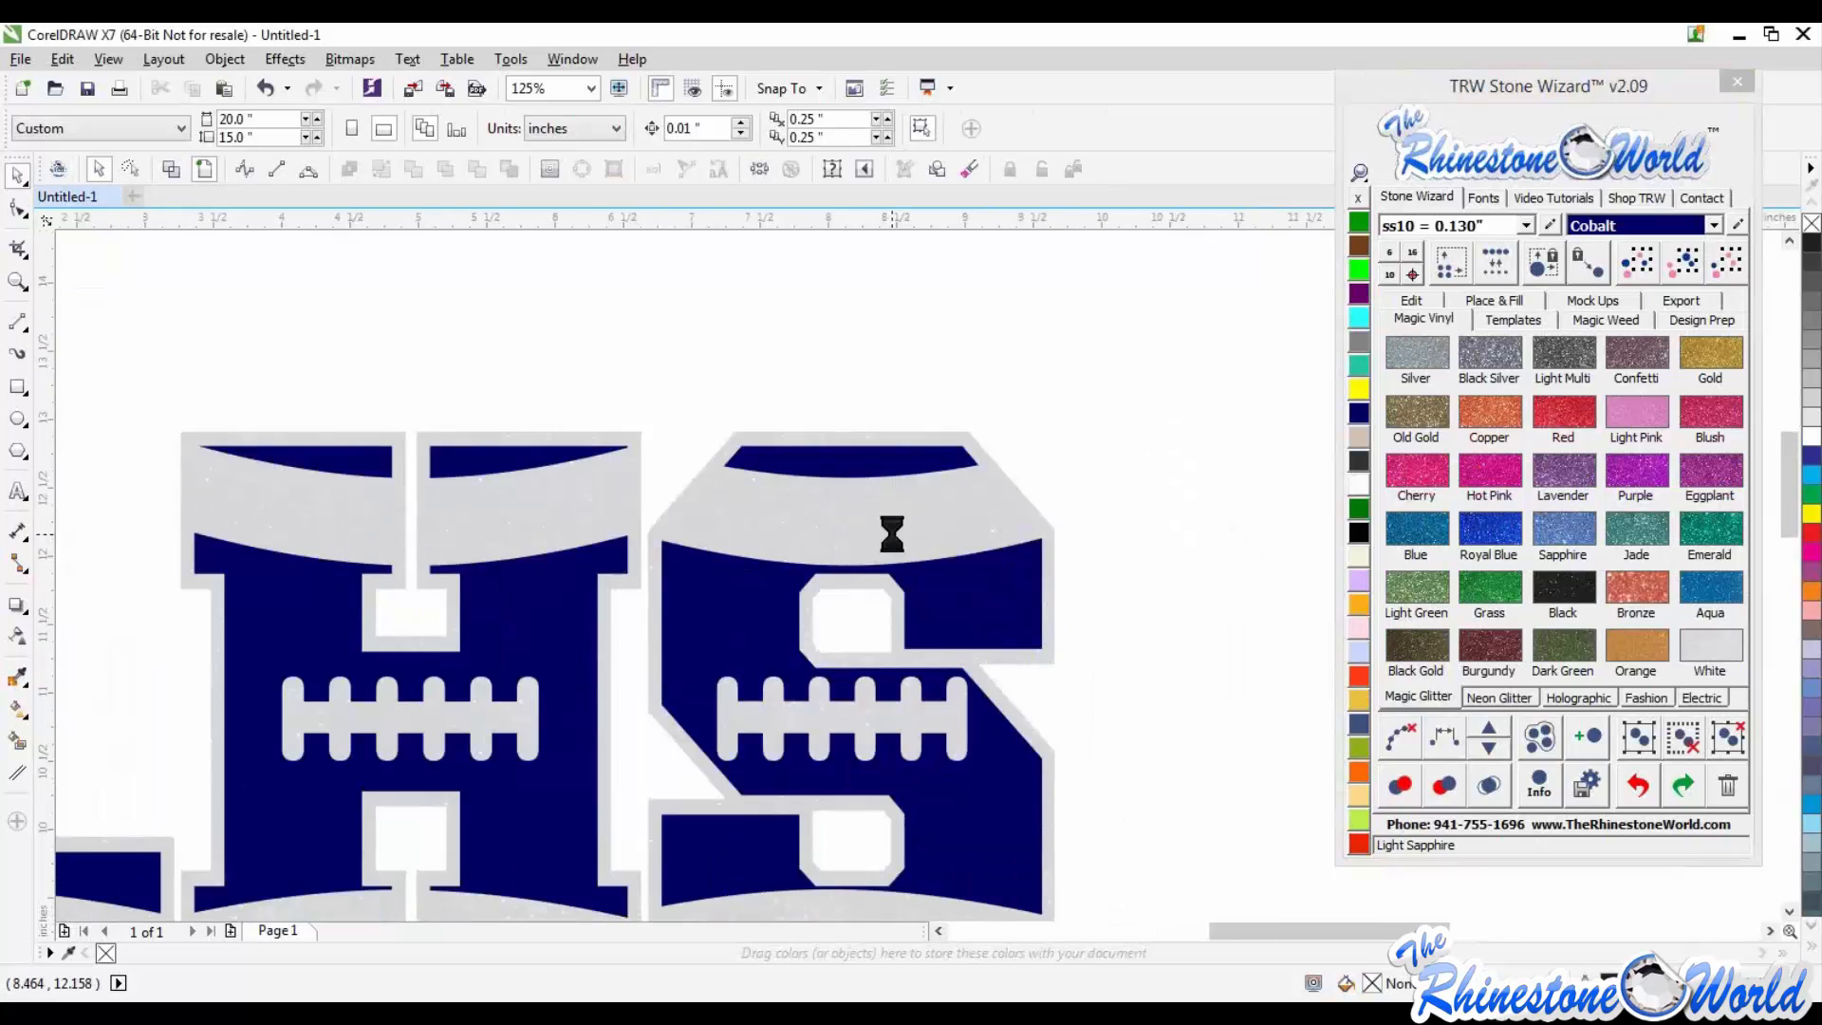
Step: Fill the navy layer of the LHS letters with Red Magic Glitter vinyl and inspect the texture
scroll(935, 572, "up", 1)
left_click(945, 581)
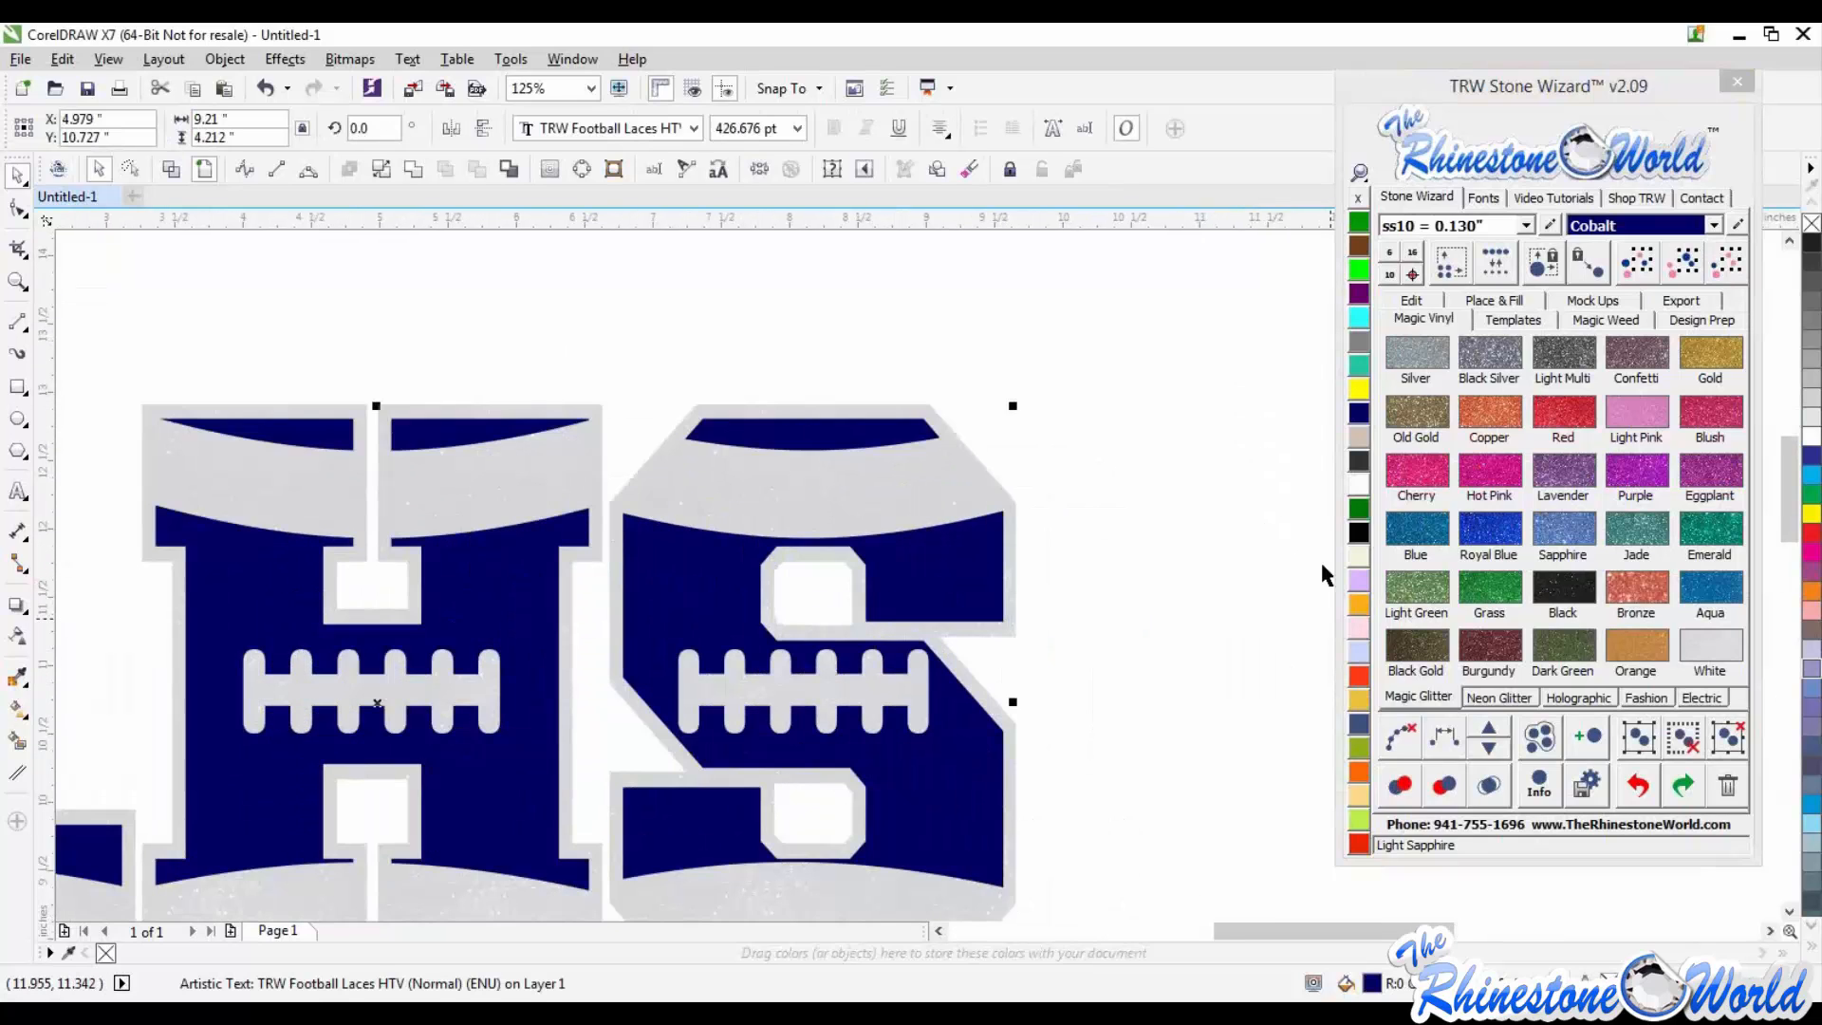
left_click(1107, 608)
scroll(1107, 607, "down", 1)
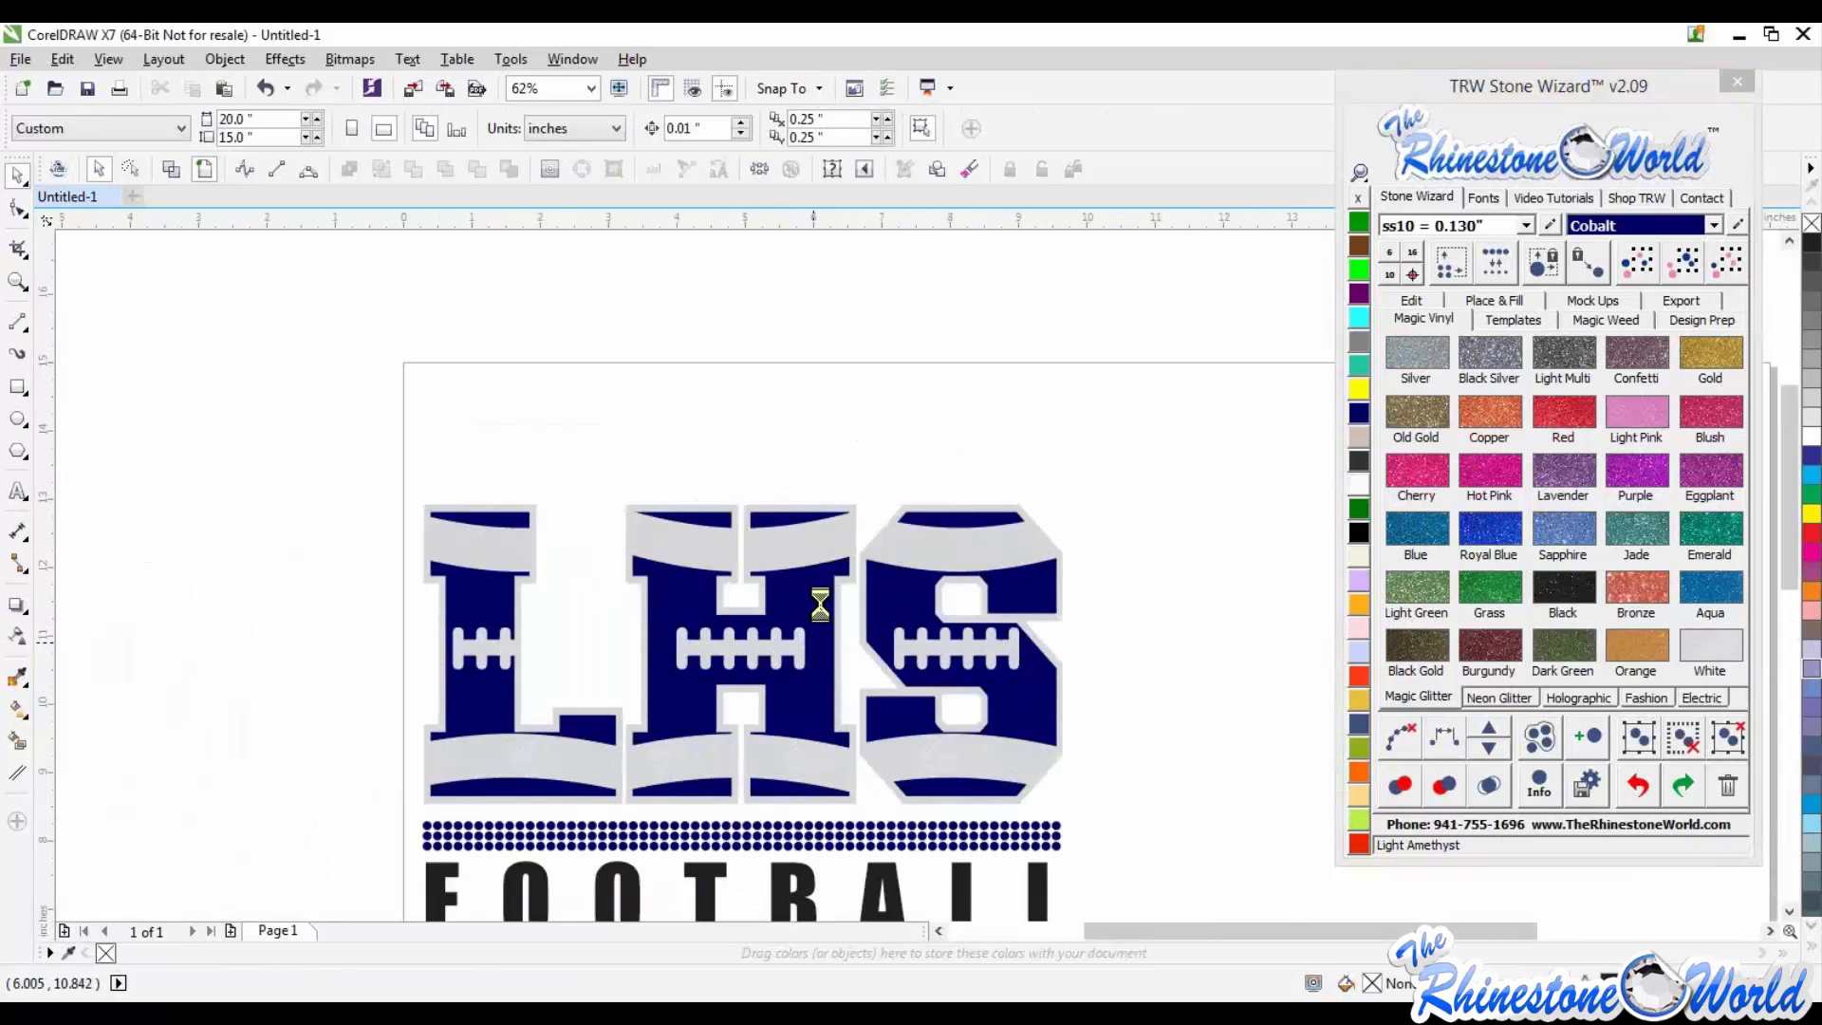
scroll(820, 604, "up", 1)
left_click(822, 600)
scroll(822, 600, "down", 1)
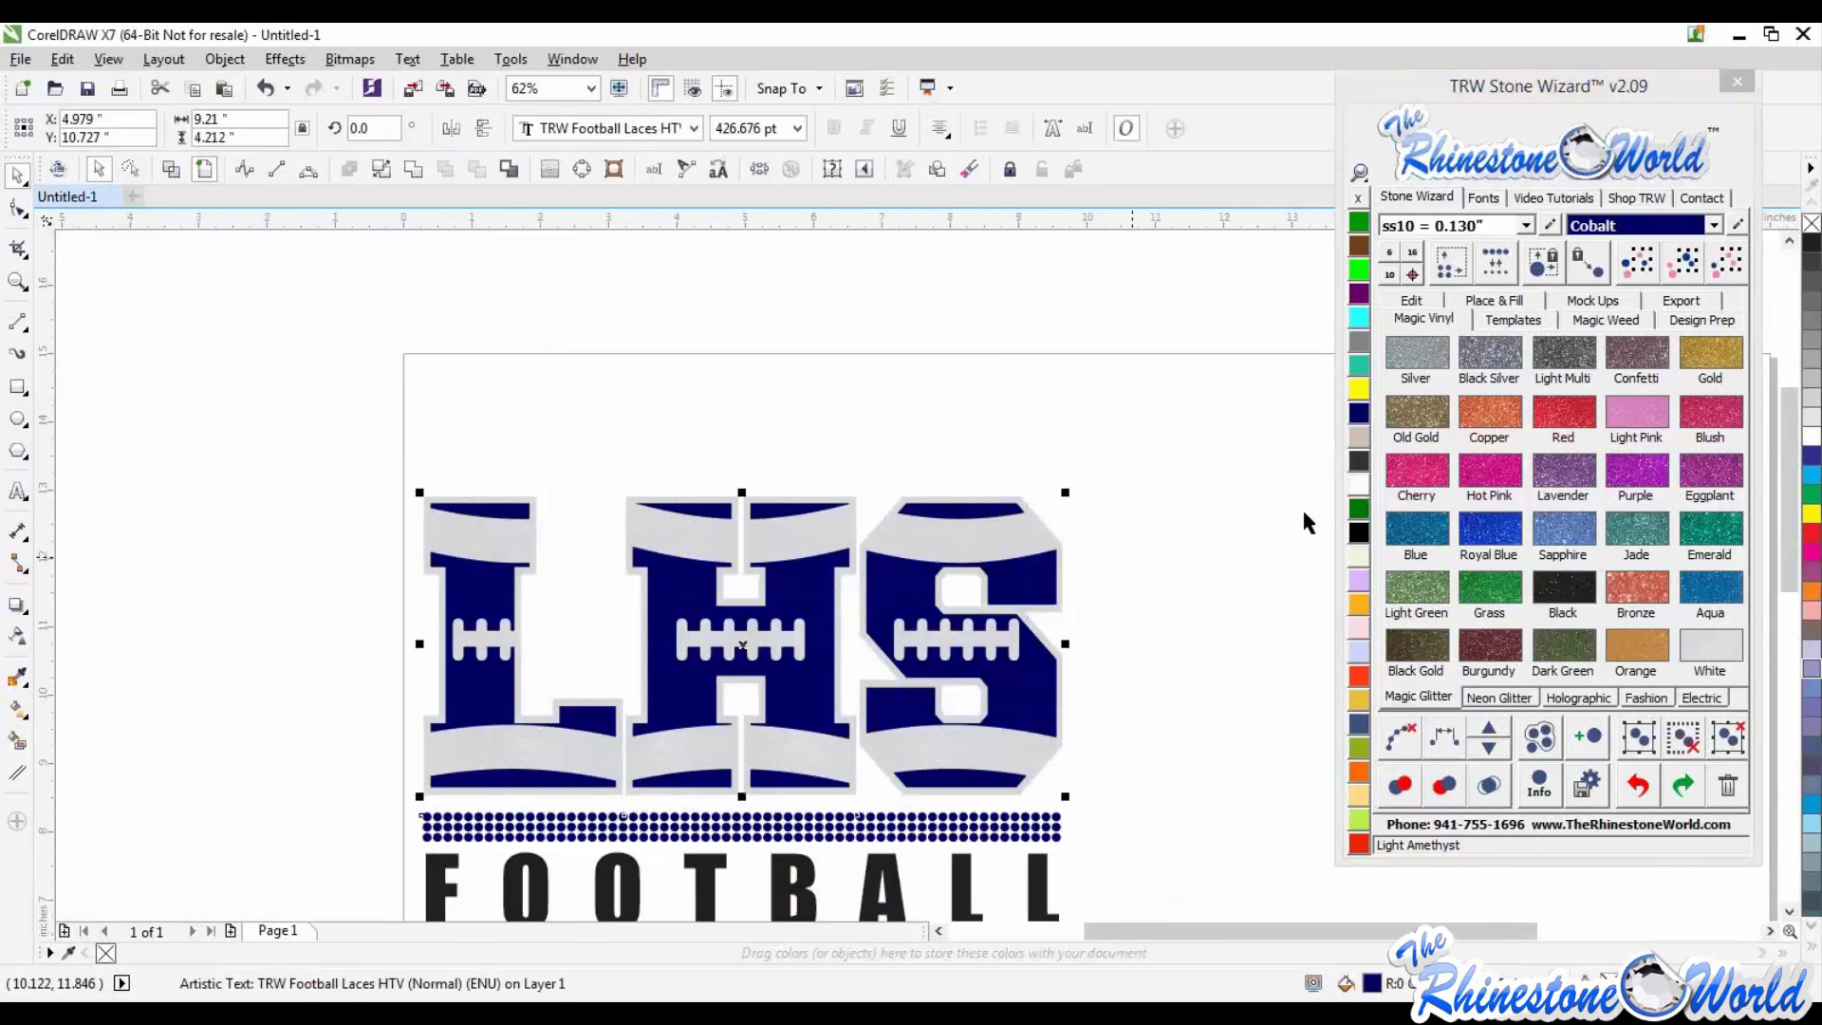
left_click(1568, 427)
left_click(1226, 565)
scroll(1226, 568, "down", 1)
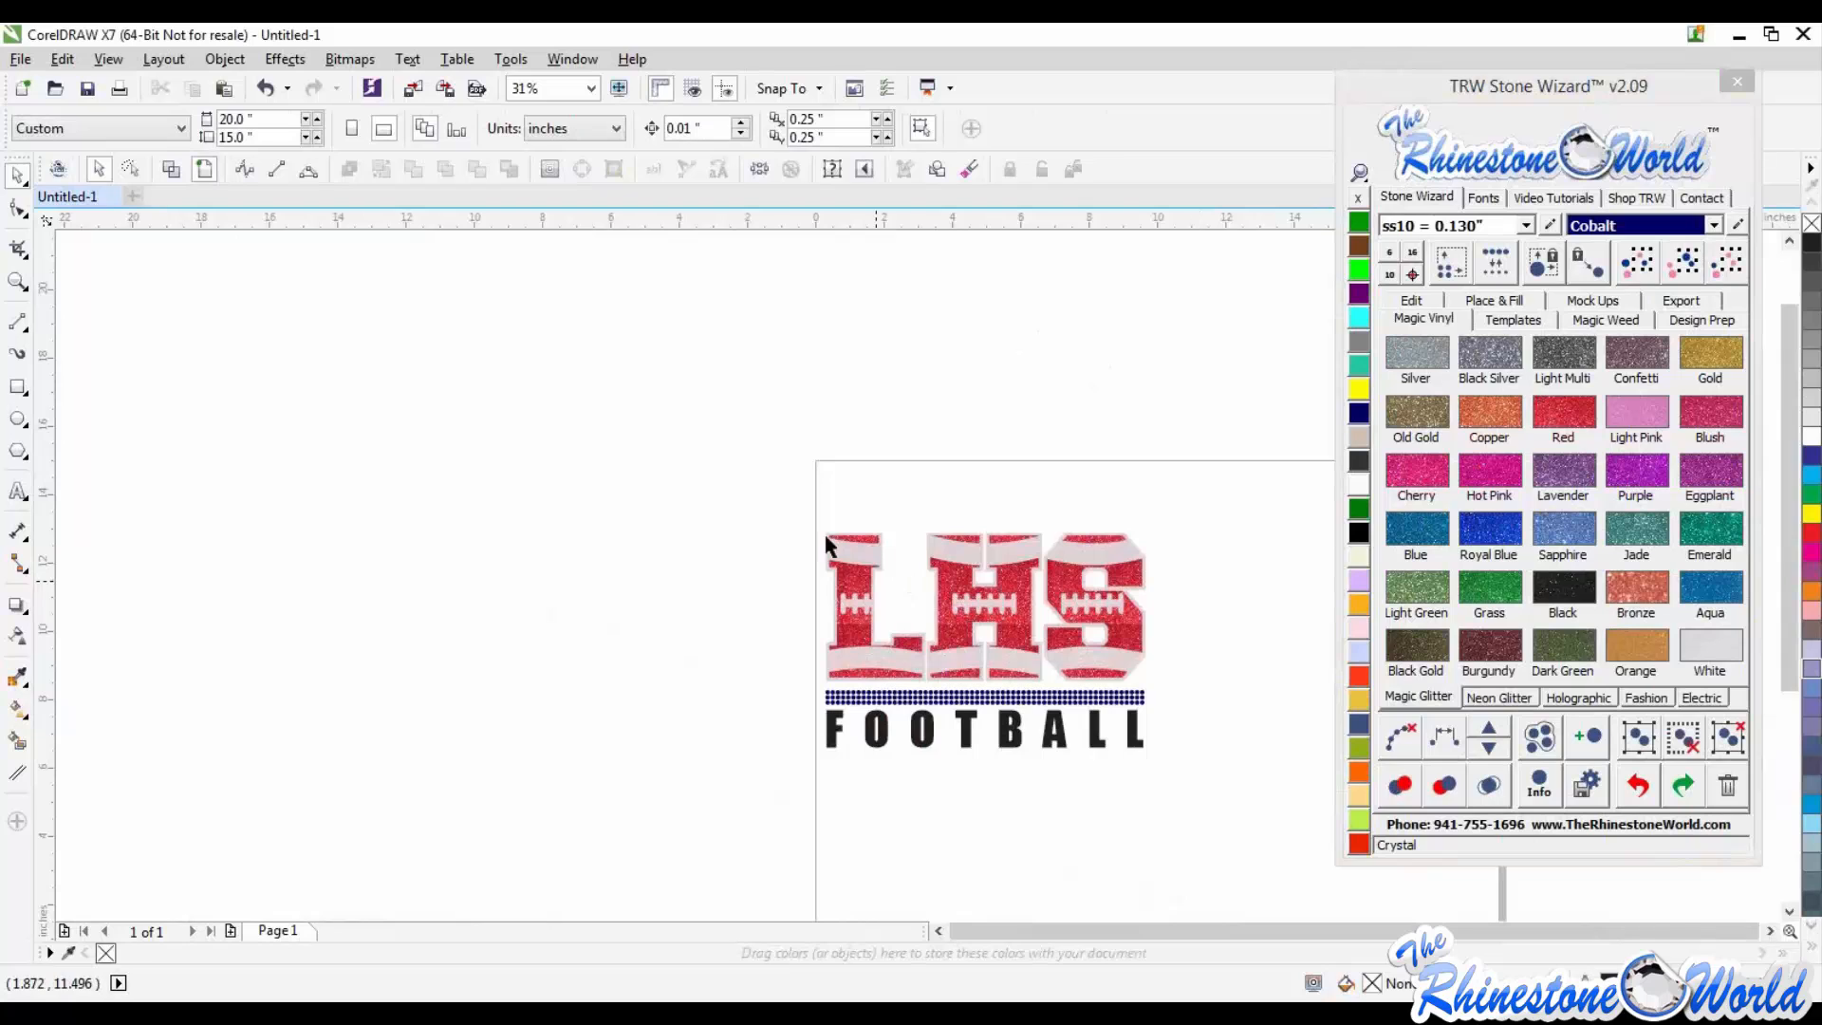
scroll(826, 538, "up", 2)
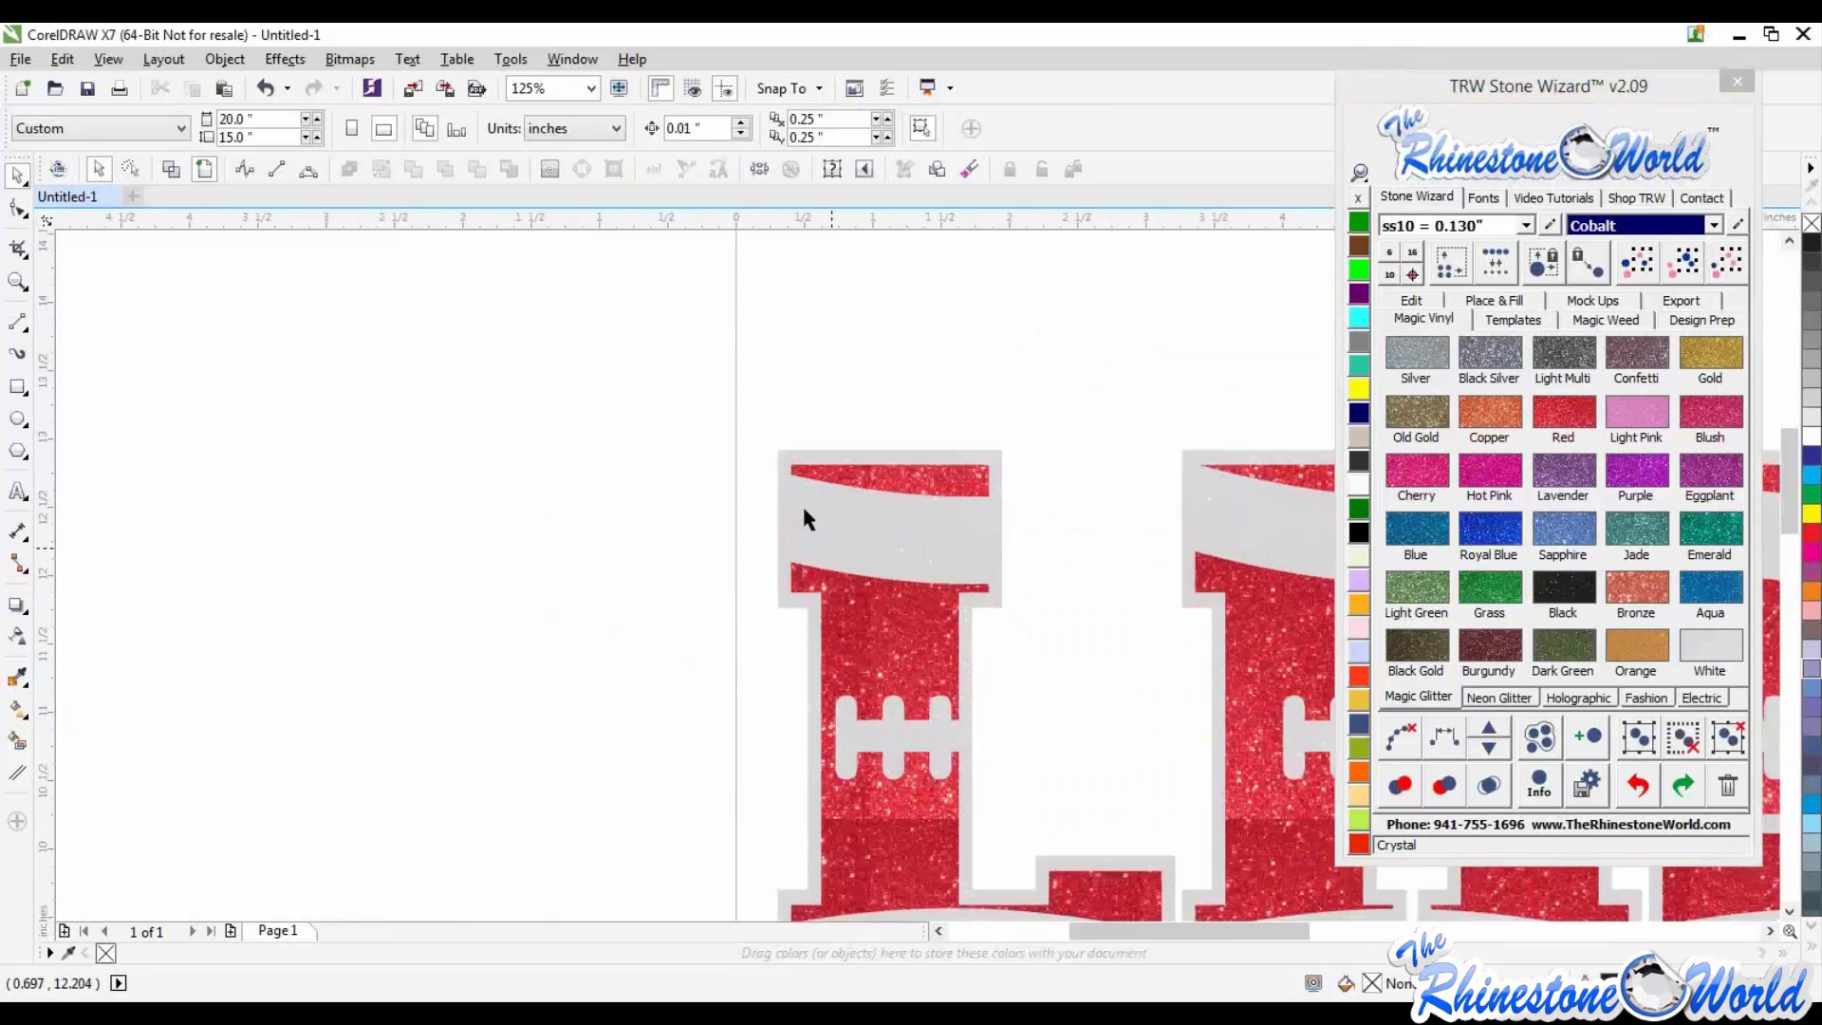
scroll(879, 579, "down", 1)
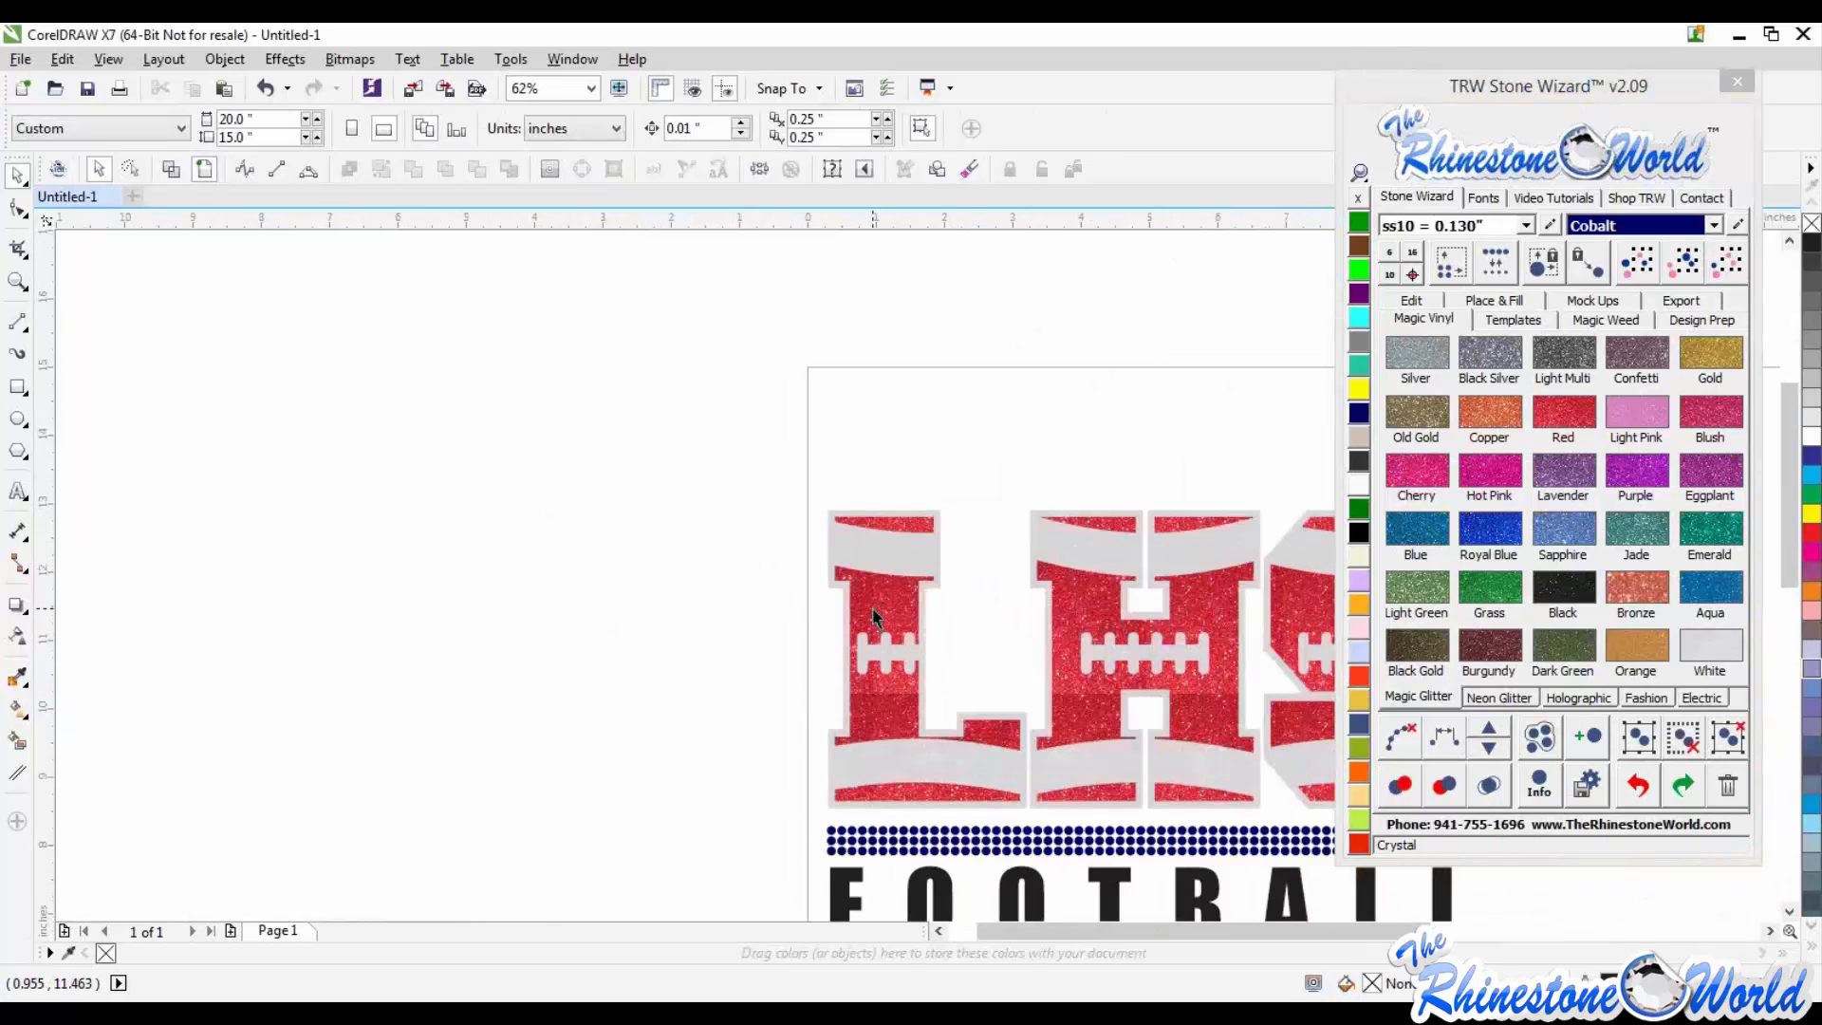
Step: Fill the FOOTBALL text beneath the stone rows with White Magic Glitter vinyl
scroll(872, 611, "down", 1)
scroll(1120, 757, "up", 1)
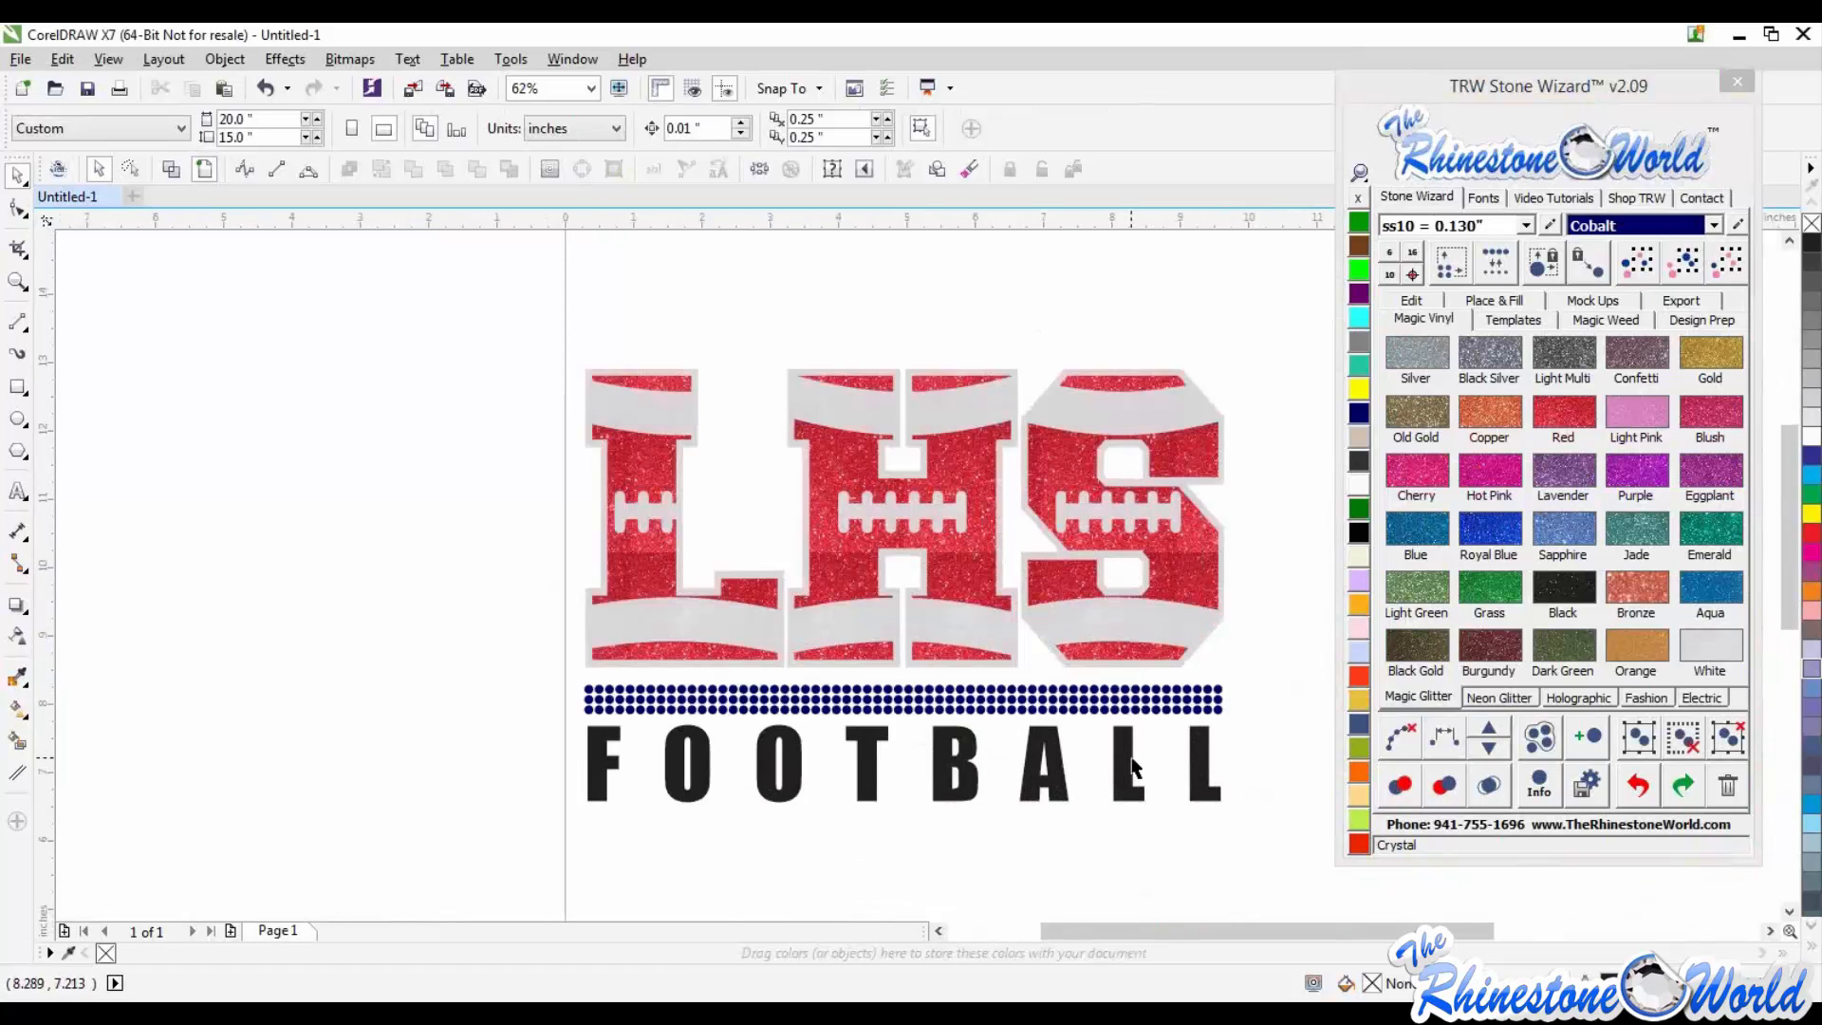
left_click(1134, 767)
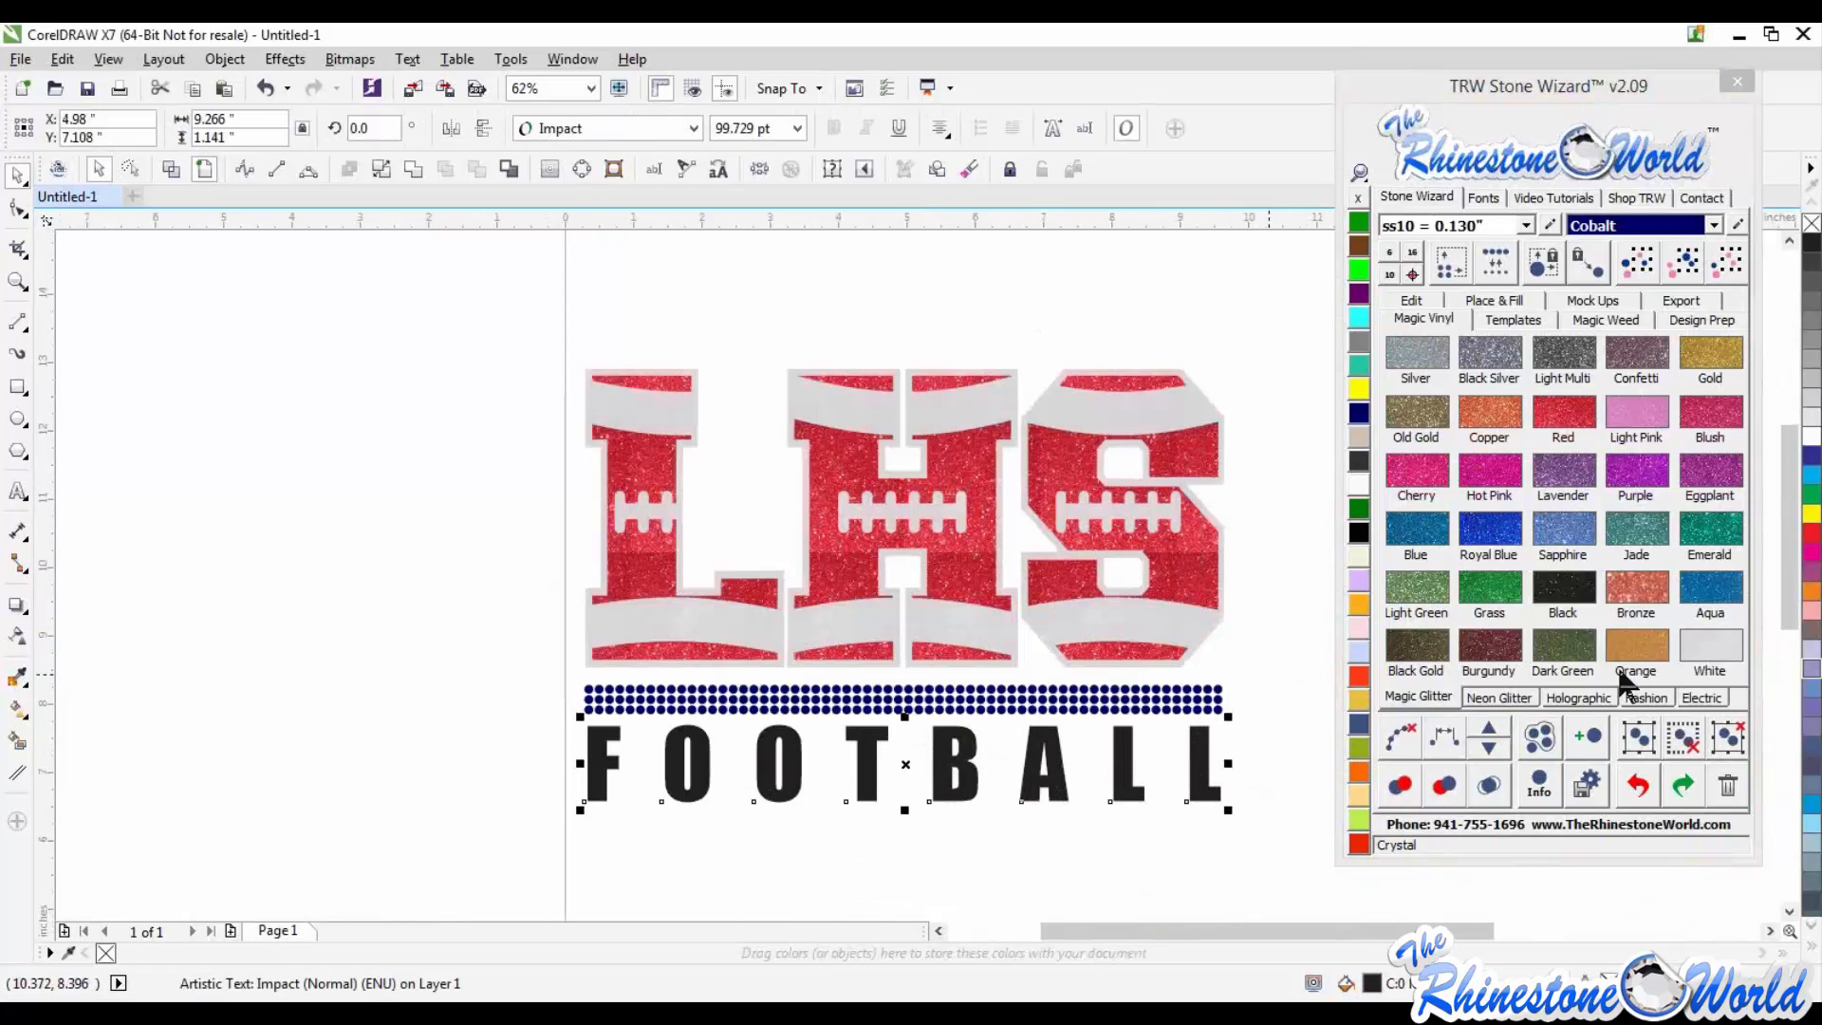
left_click(1699, 650)
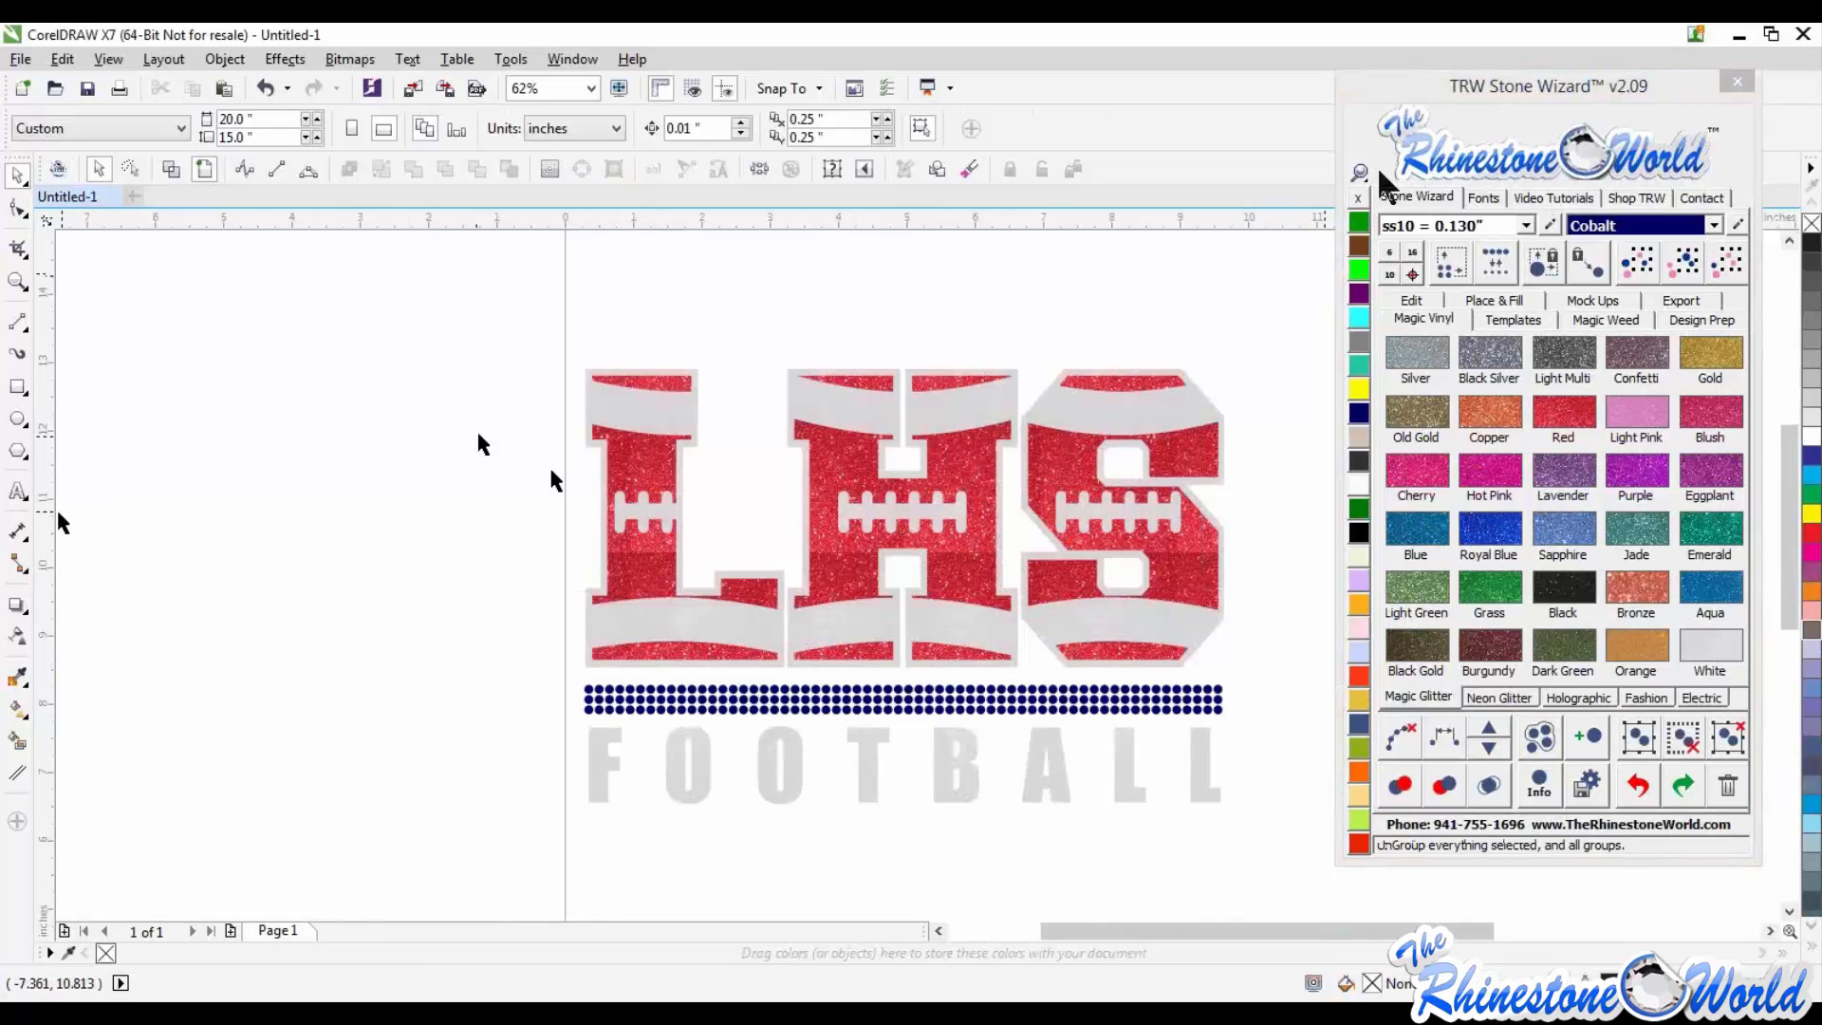
Step: Place vertical guidelines at both side edges of the design, about 0.305 and 9.672 inches, and check the alignment of letters, stones and text
left_click_drag(52, 518, 586, 575)
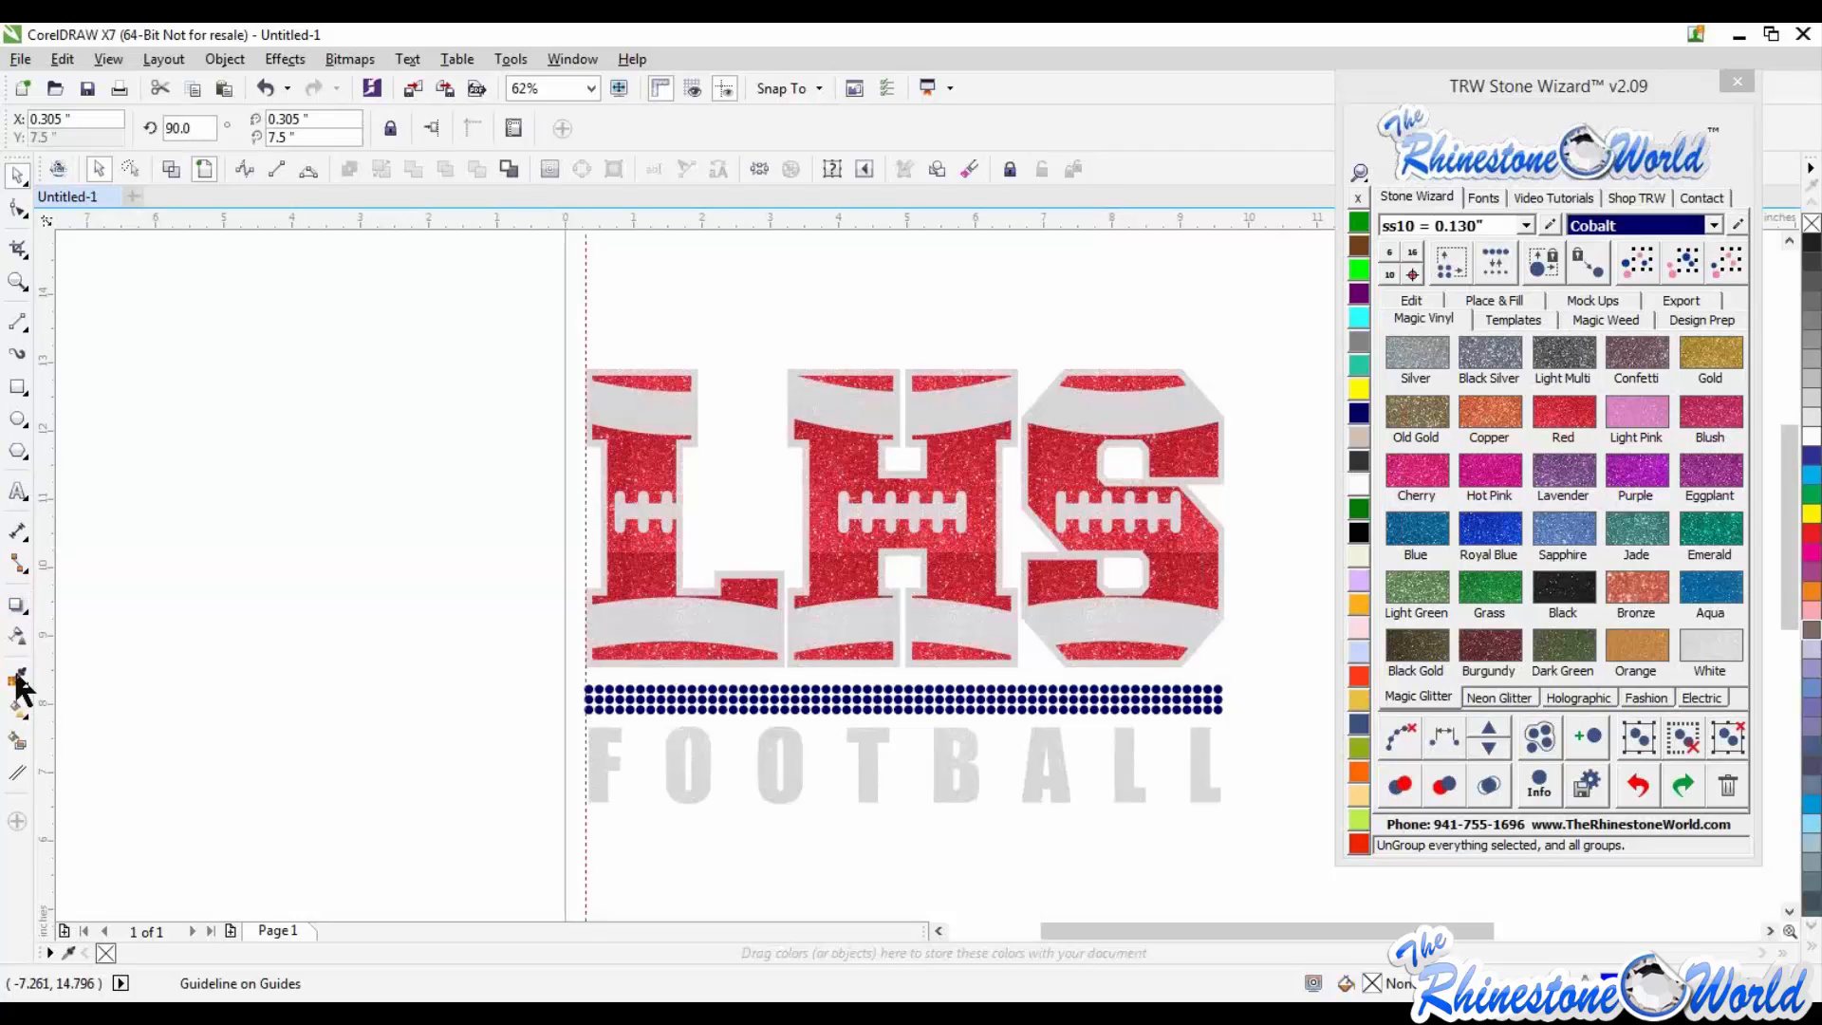
left_click(17, 709)
left_click_drag(46, 560, 1225, 593)
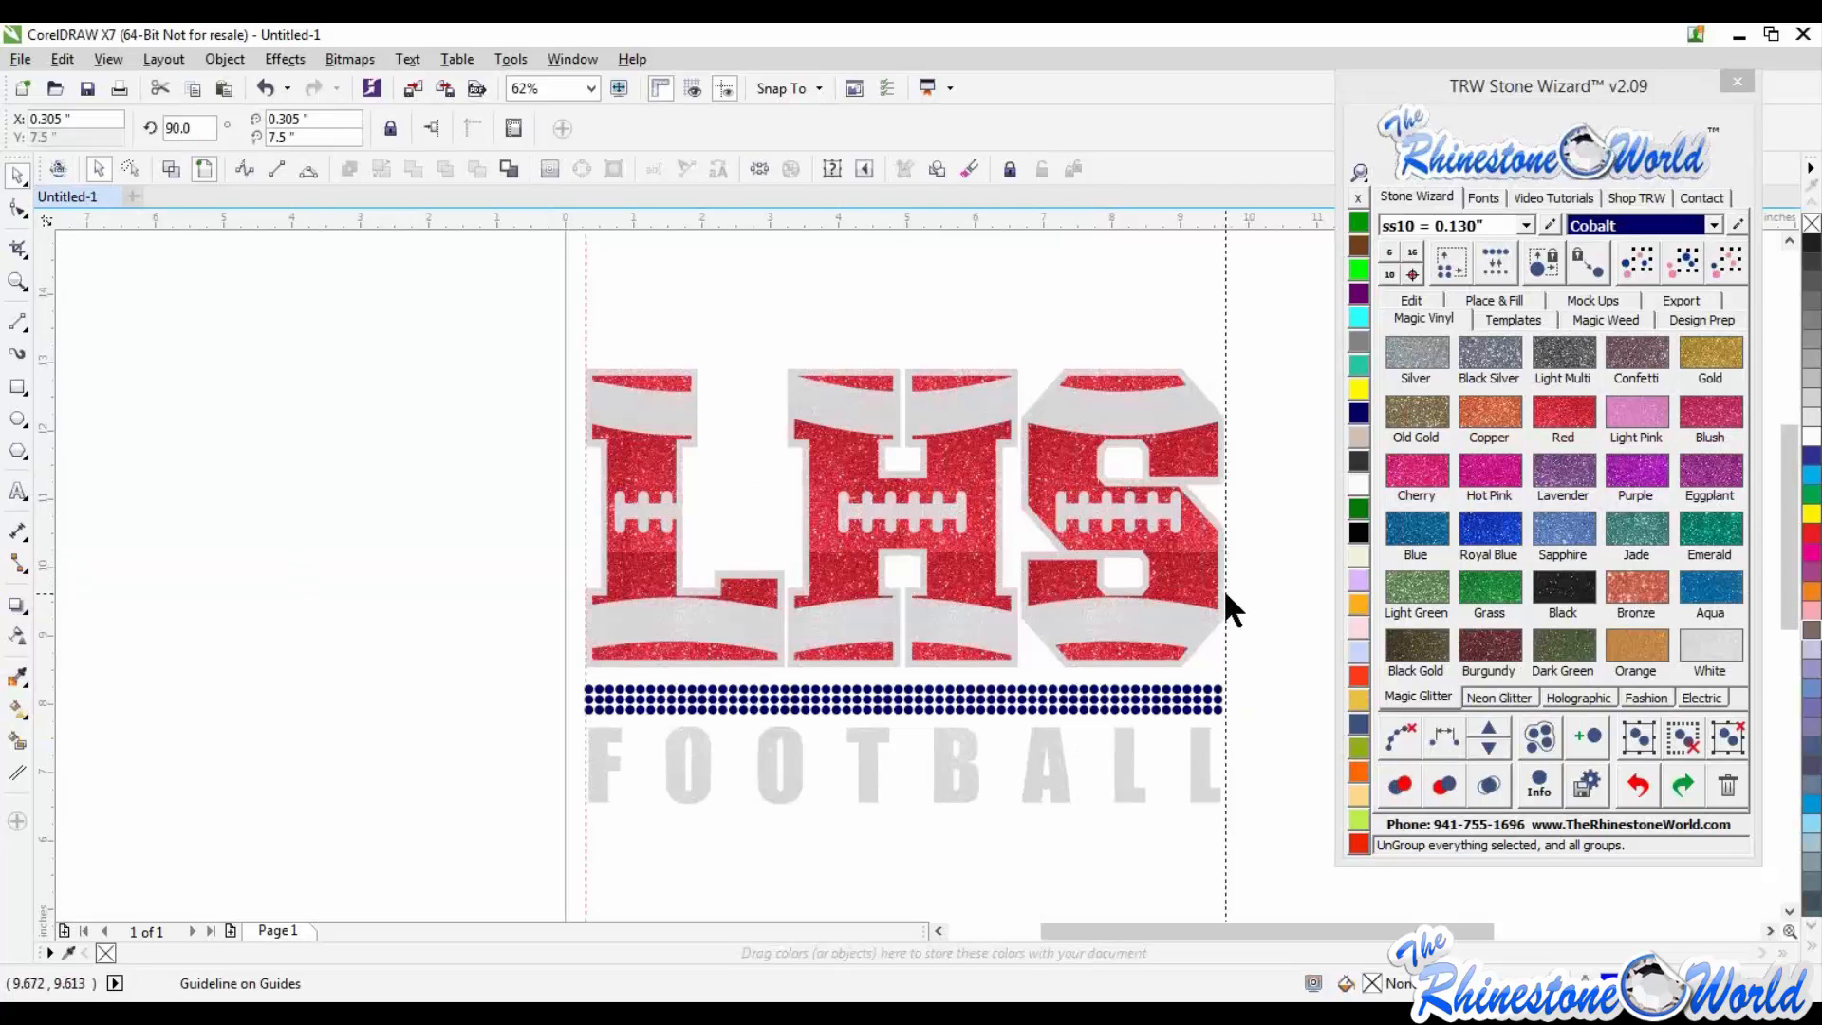
left_click(1224, 588)
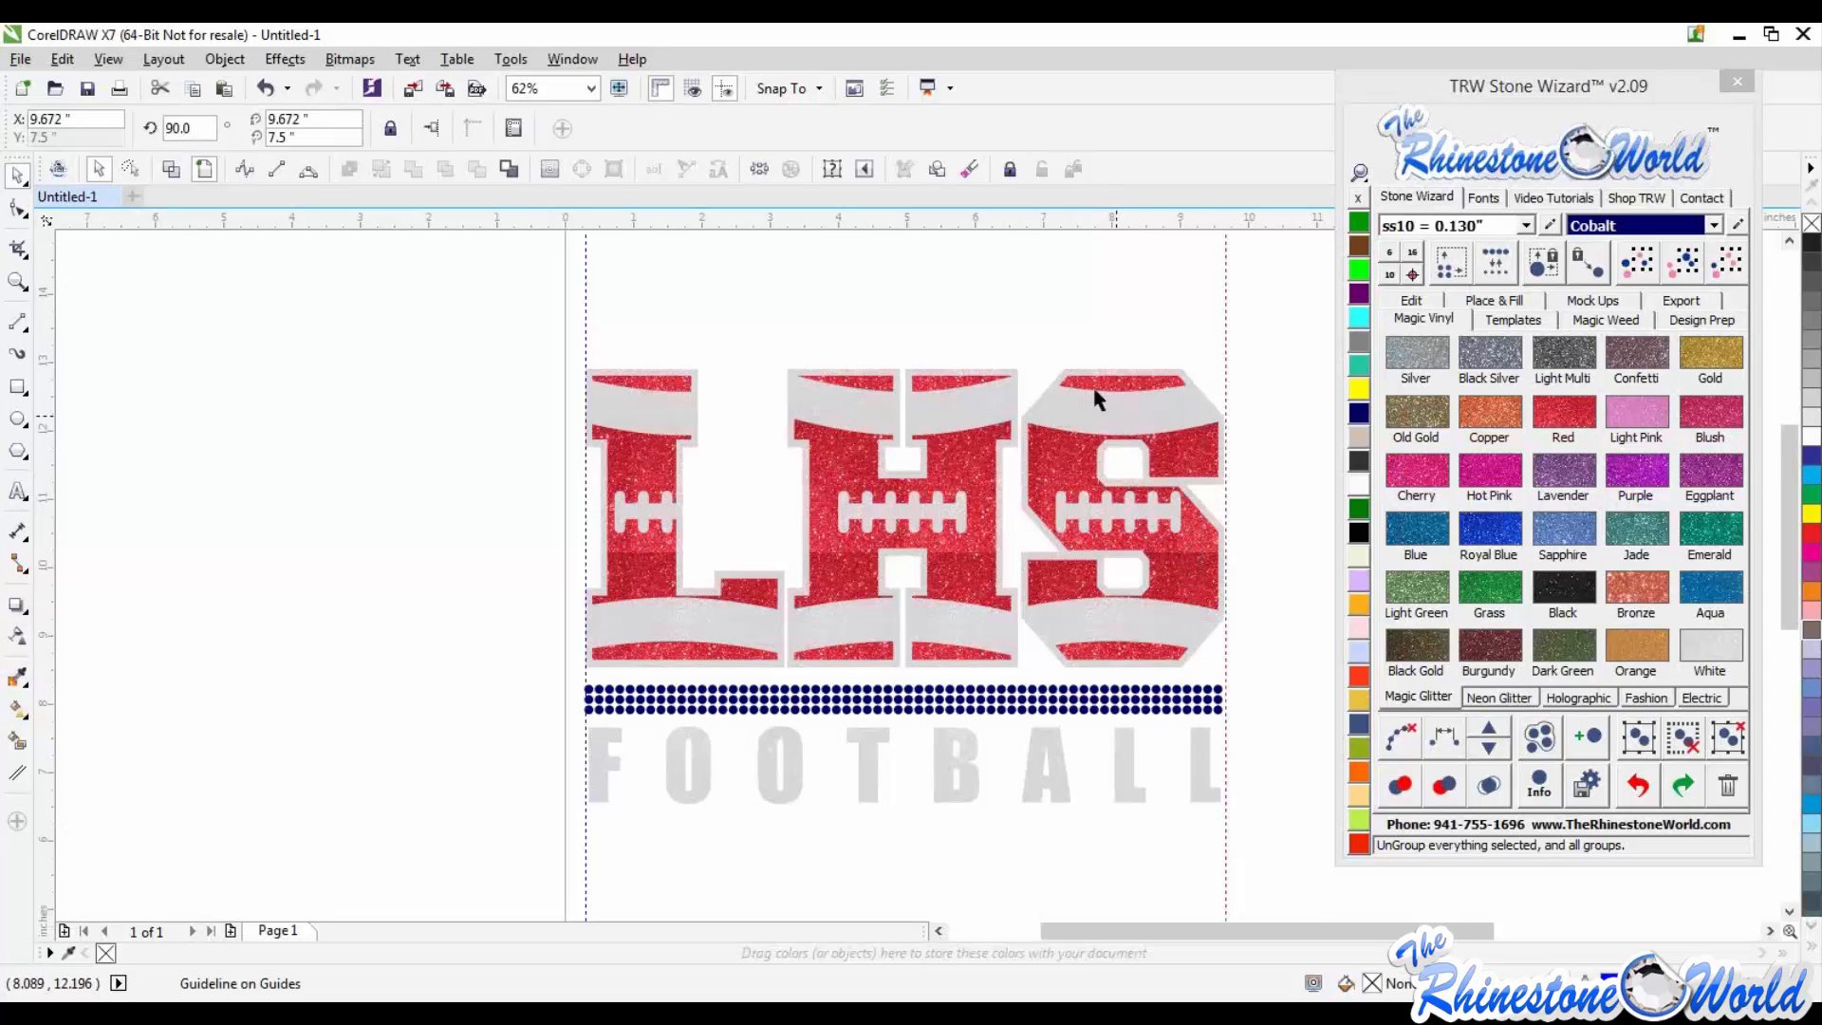
scroll(1275, 643, "up", 3)
scroll(1305, 474, "down", 2)
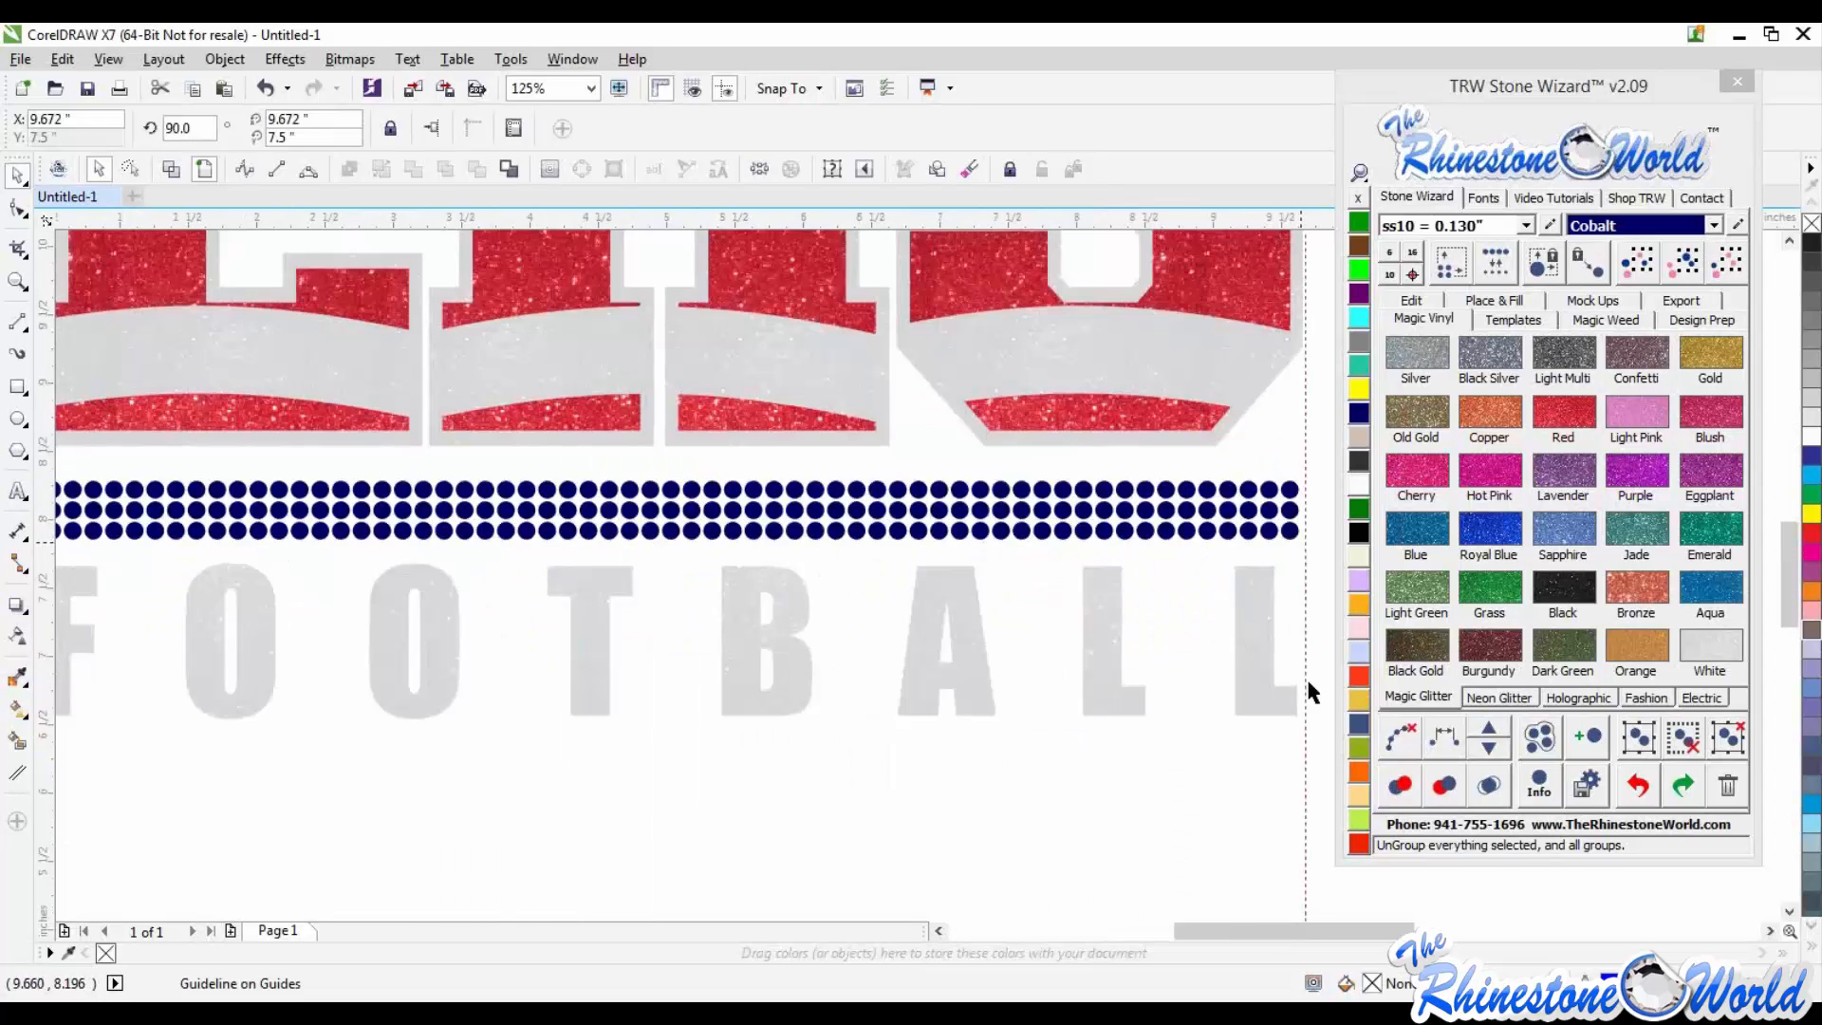
scroll(1304, 695, "up", 3)
scroll(1282, 552, "down", 5)
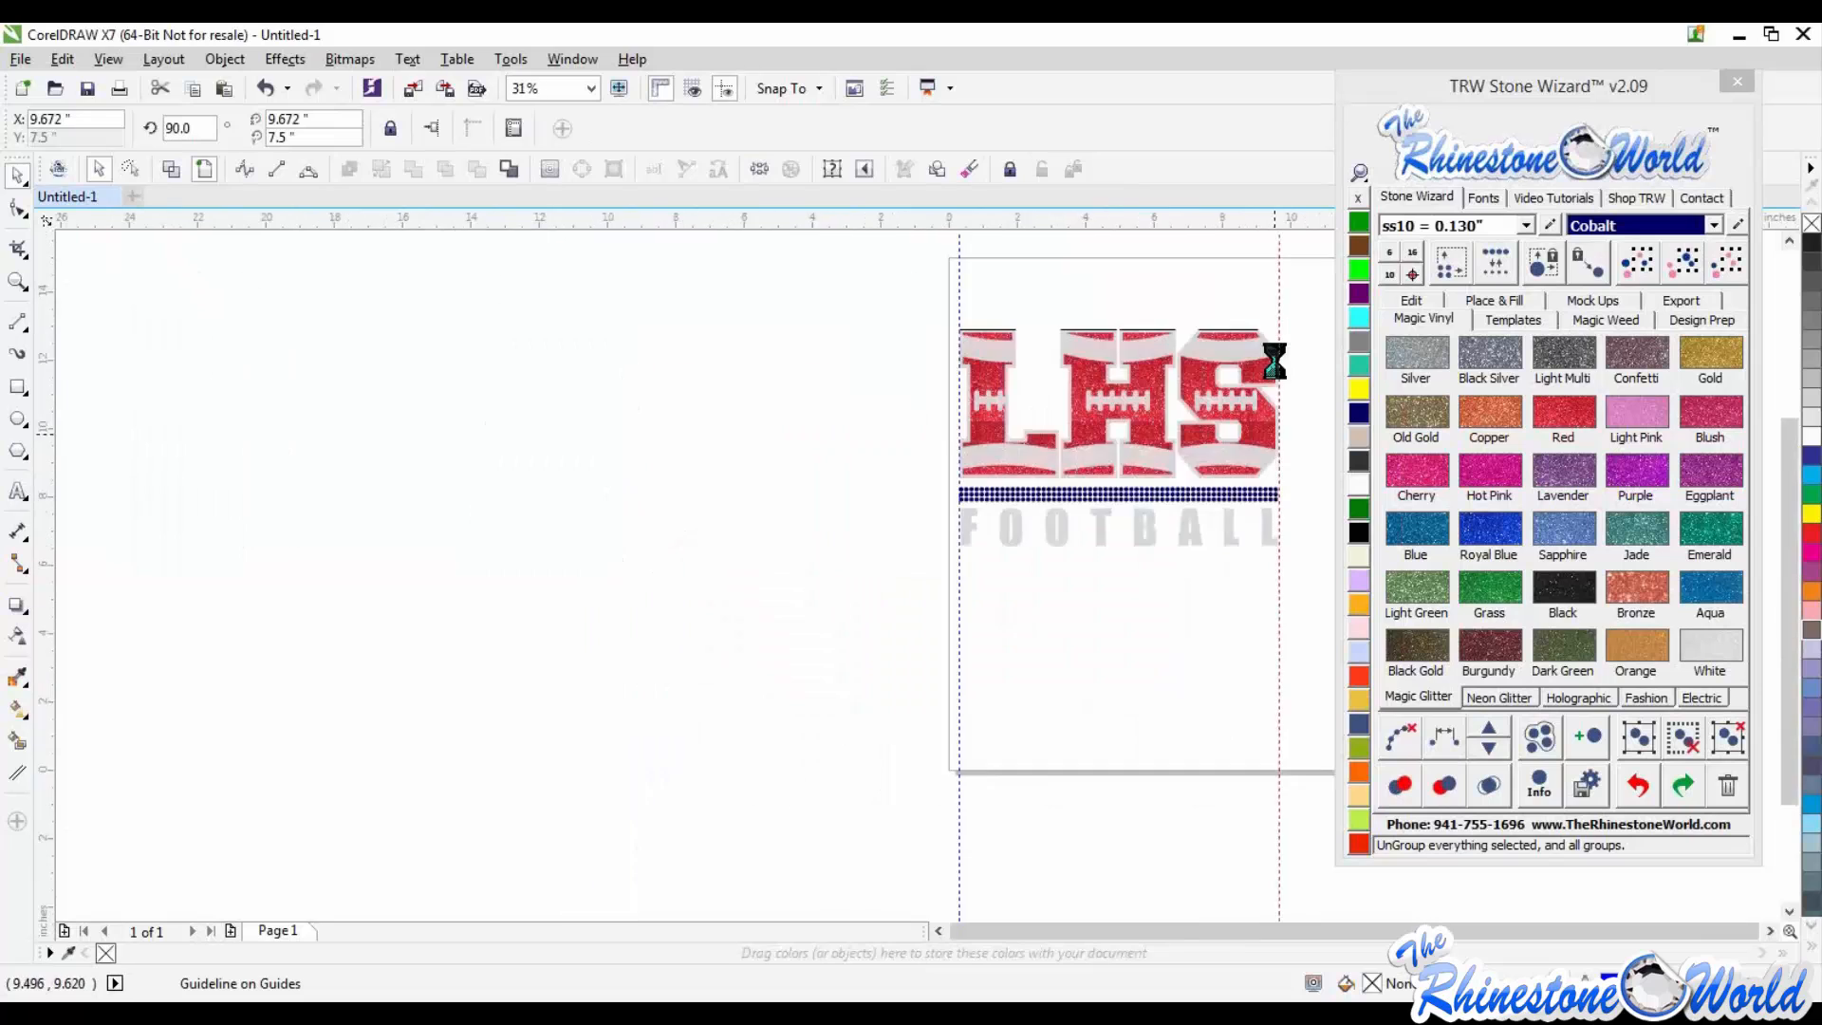
scroll(1276, 358, "up", 4)
scroll(1275, 361, "down", 2)
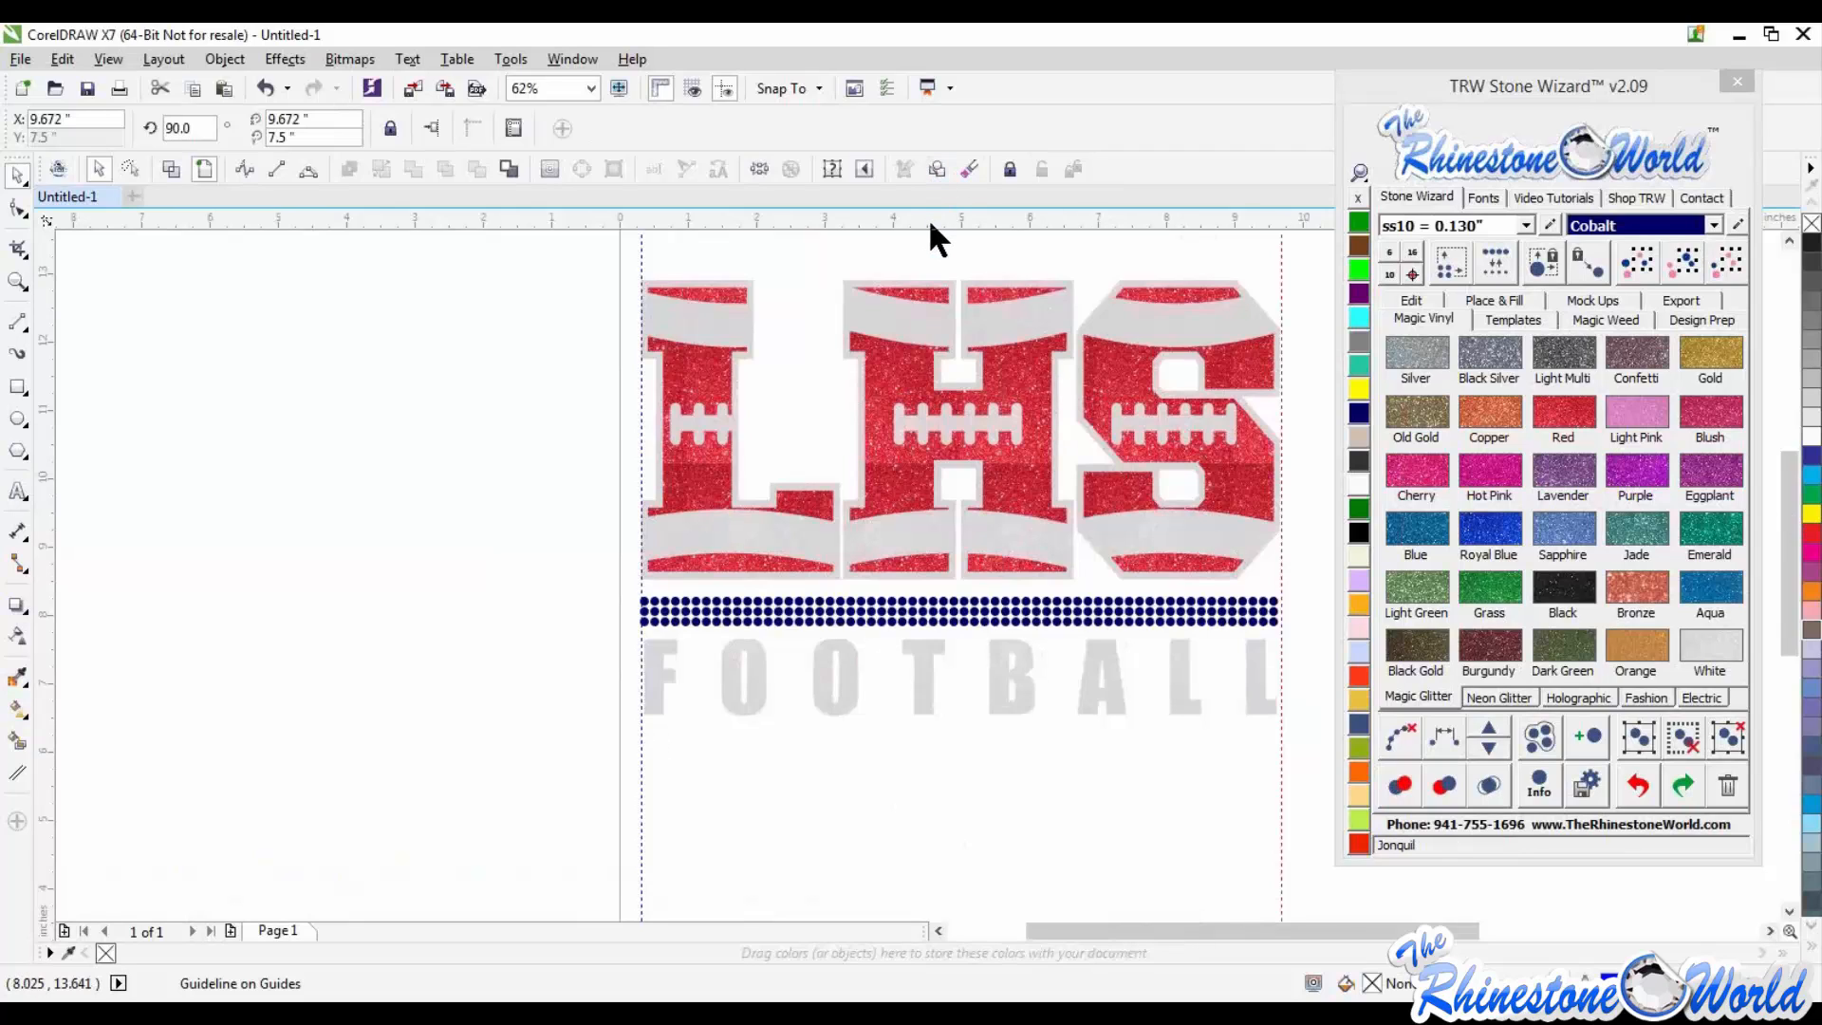
Step: Place horizontal guidelines along the top of the LHS letters and along the bottom of FOOTBALL at about 6.557 inches
left_click_drag(930, 225, 894, 713)
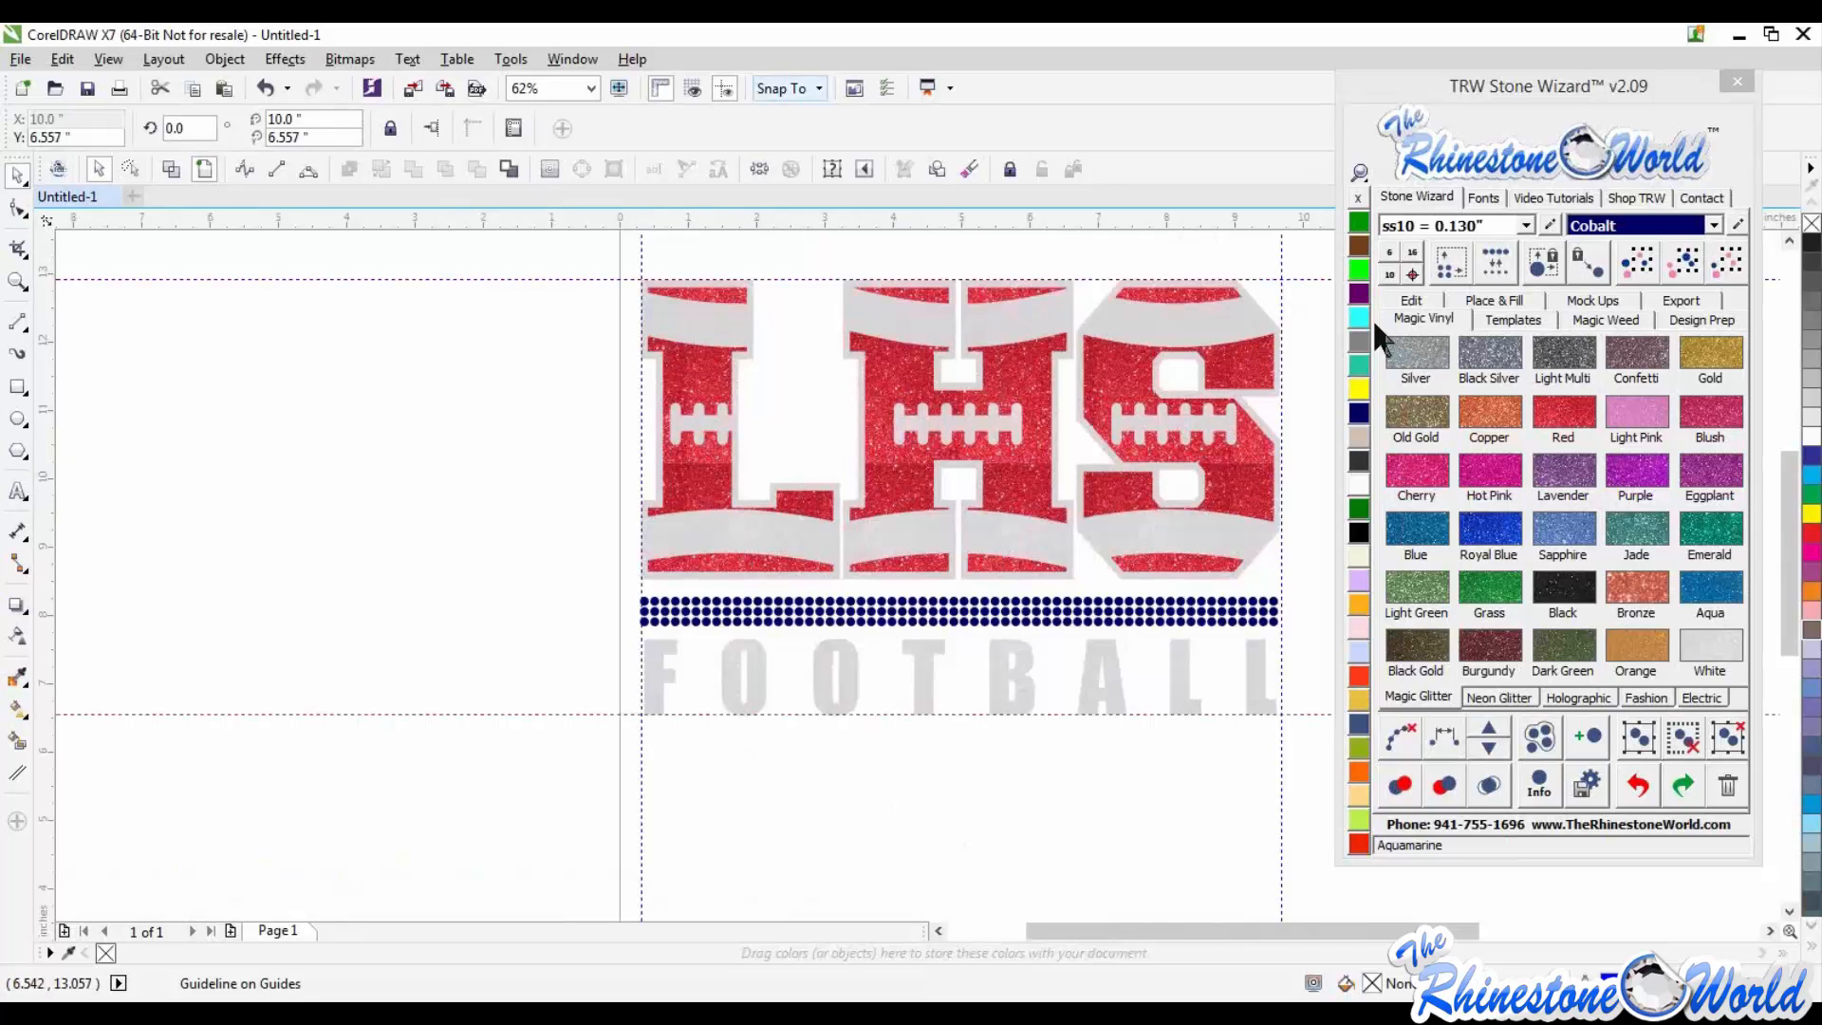
scroll(1006, 379, "down", 2)
scroll(1027, 342, "up", 2)
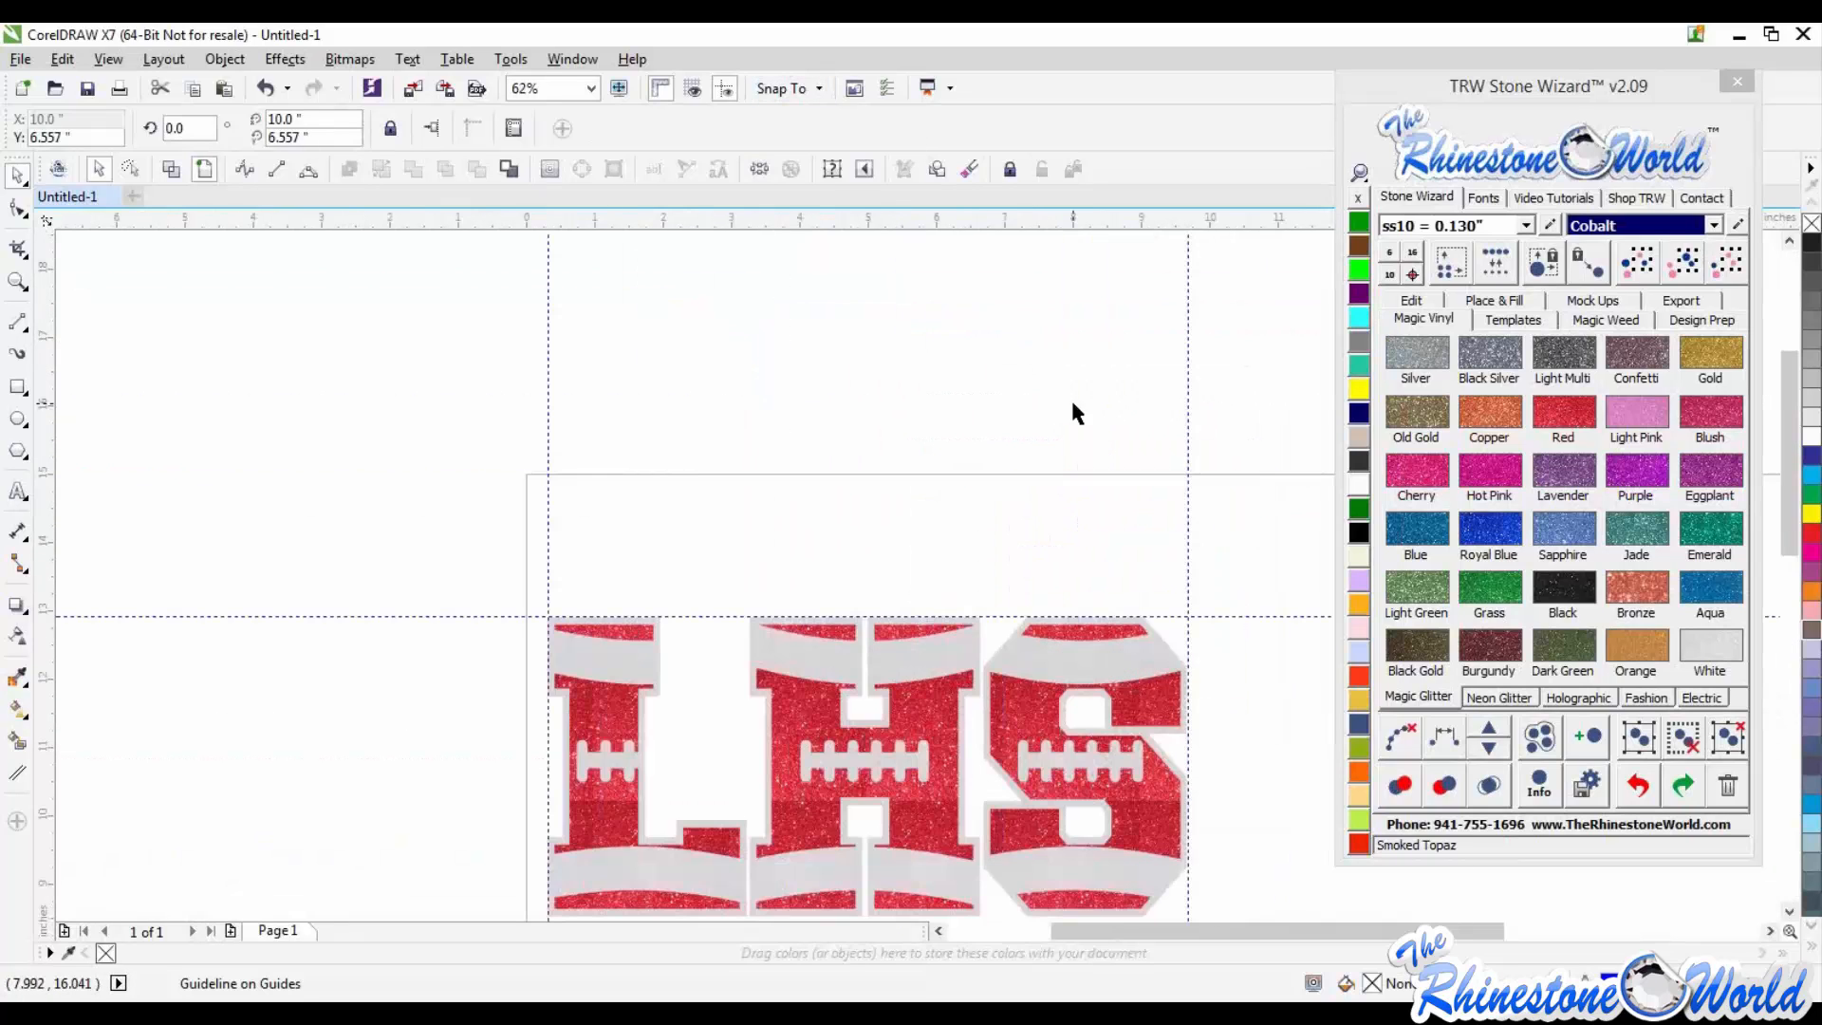
Step: Delete the two vertical and two horizontal guidelines around the design
left_click(548, 544)
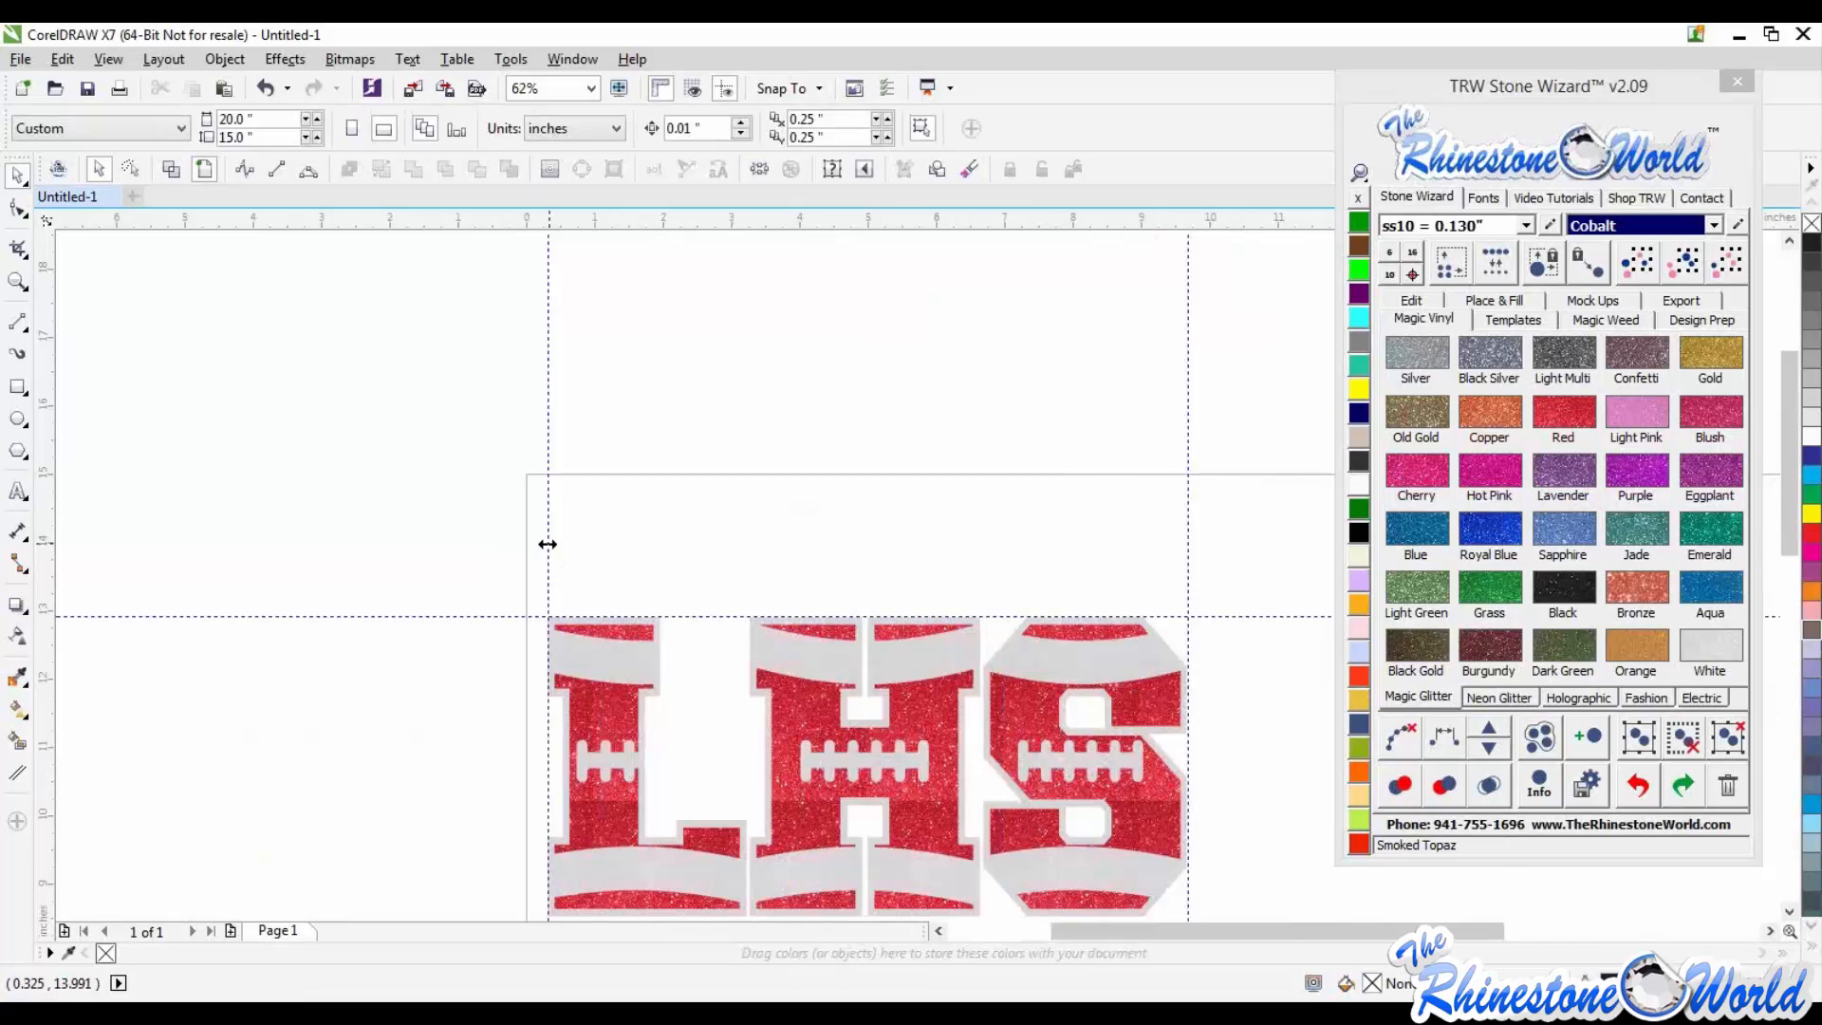
double_click(548, 543)
key("Delete")
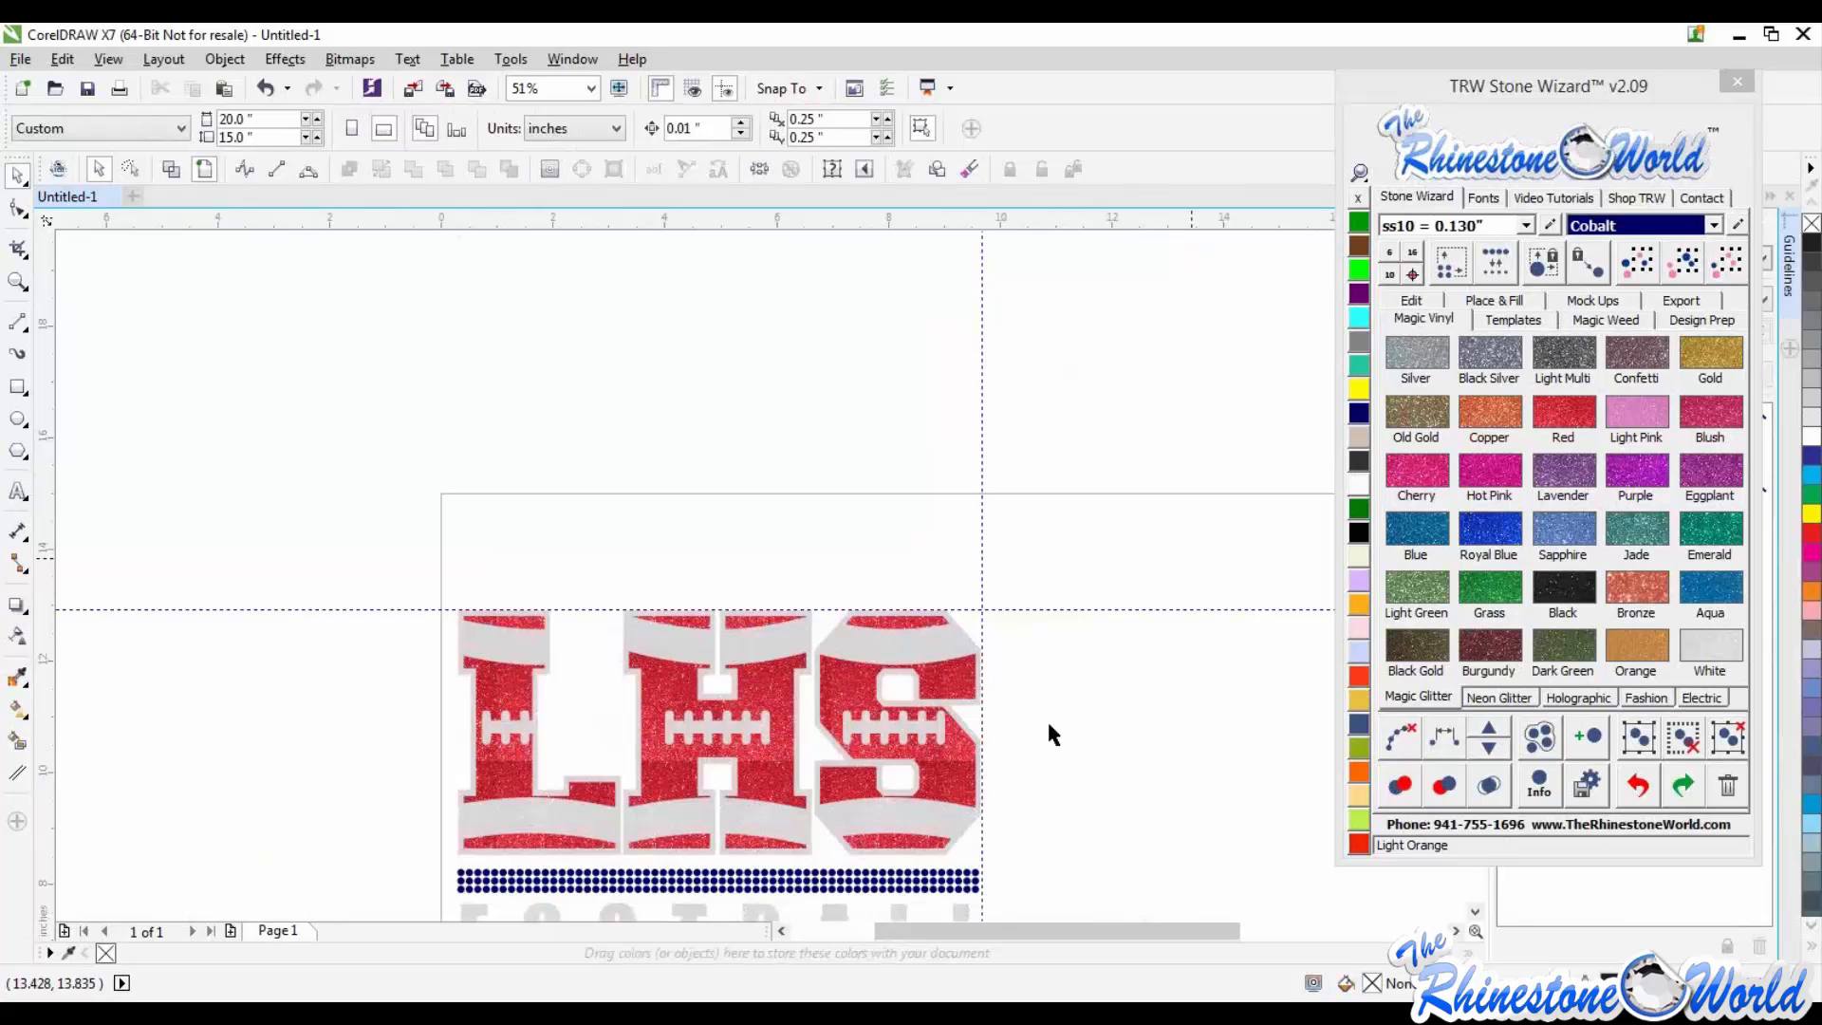
left_click(1143, 610)
key("Delete")
left_click(981, 583)
key("Delete")
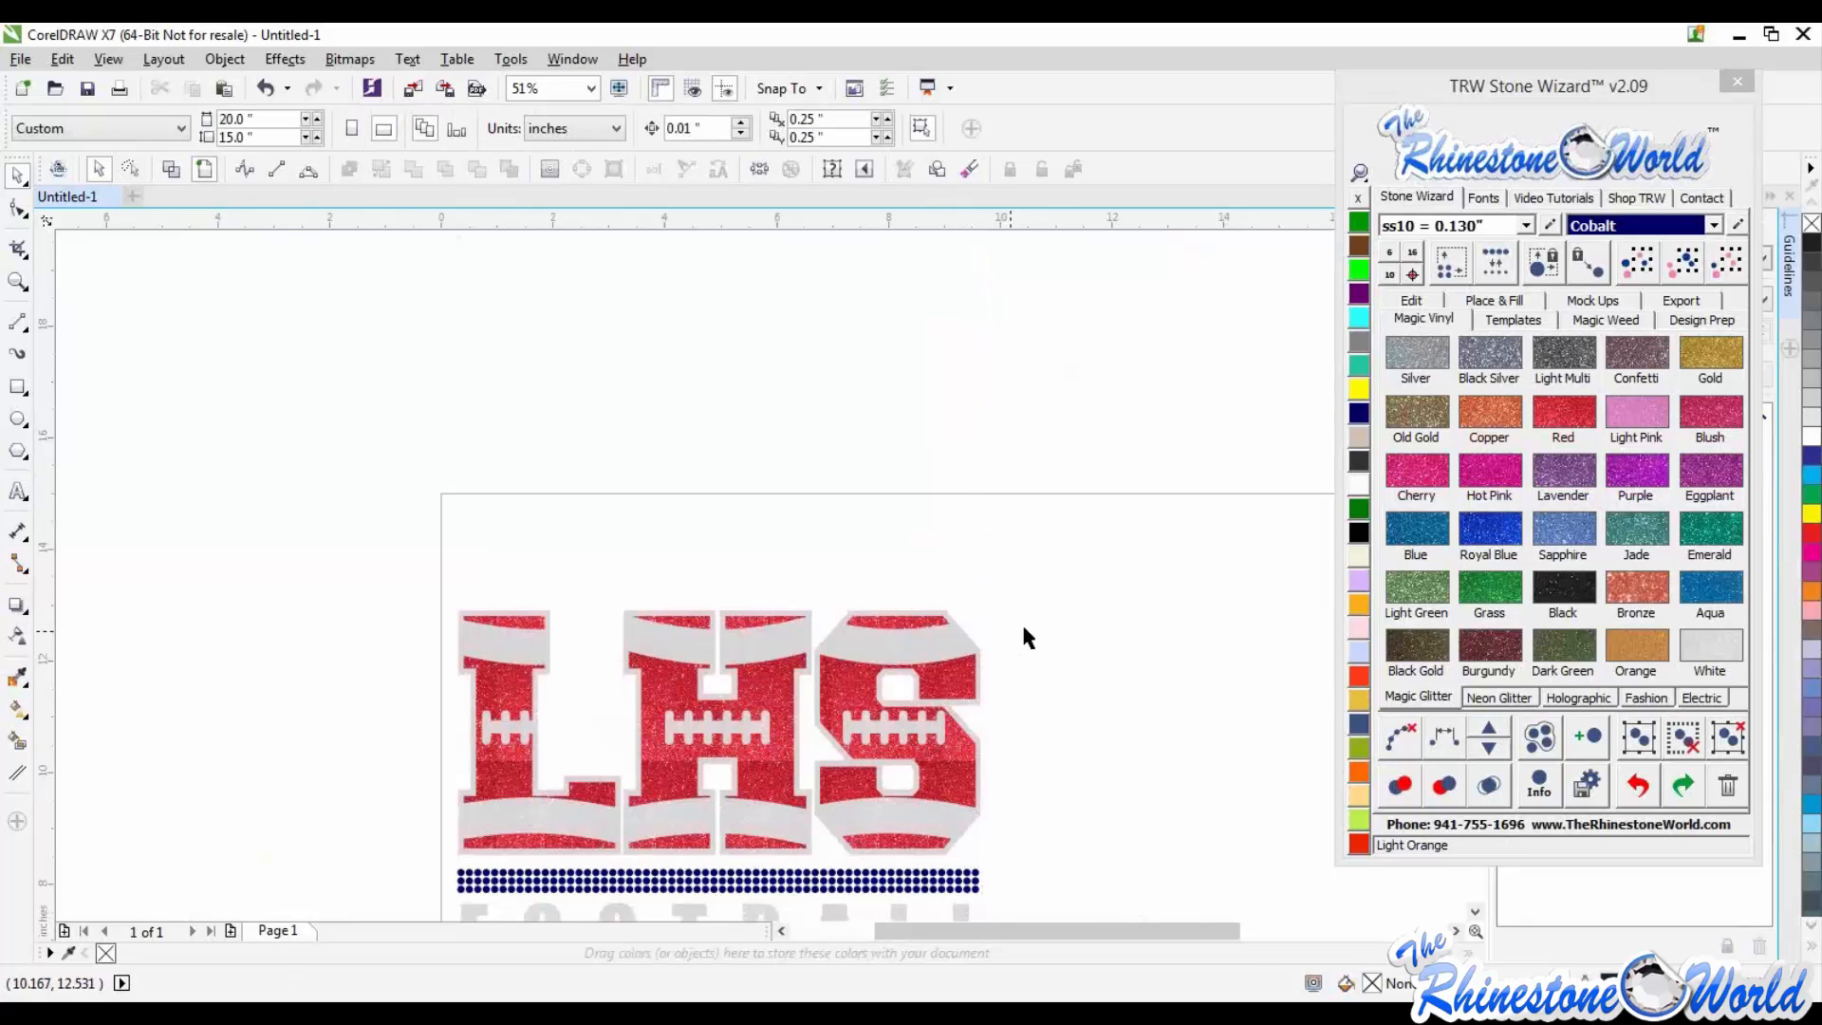
scroll(1027, 634, "down", 2)
scroll(1059, 706, "up", 1)
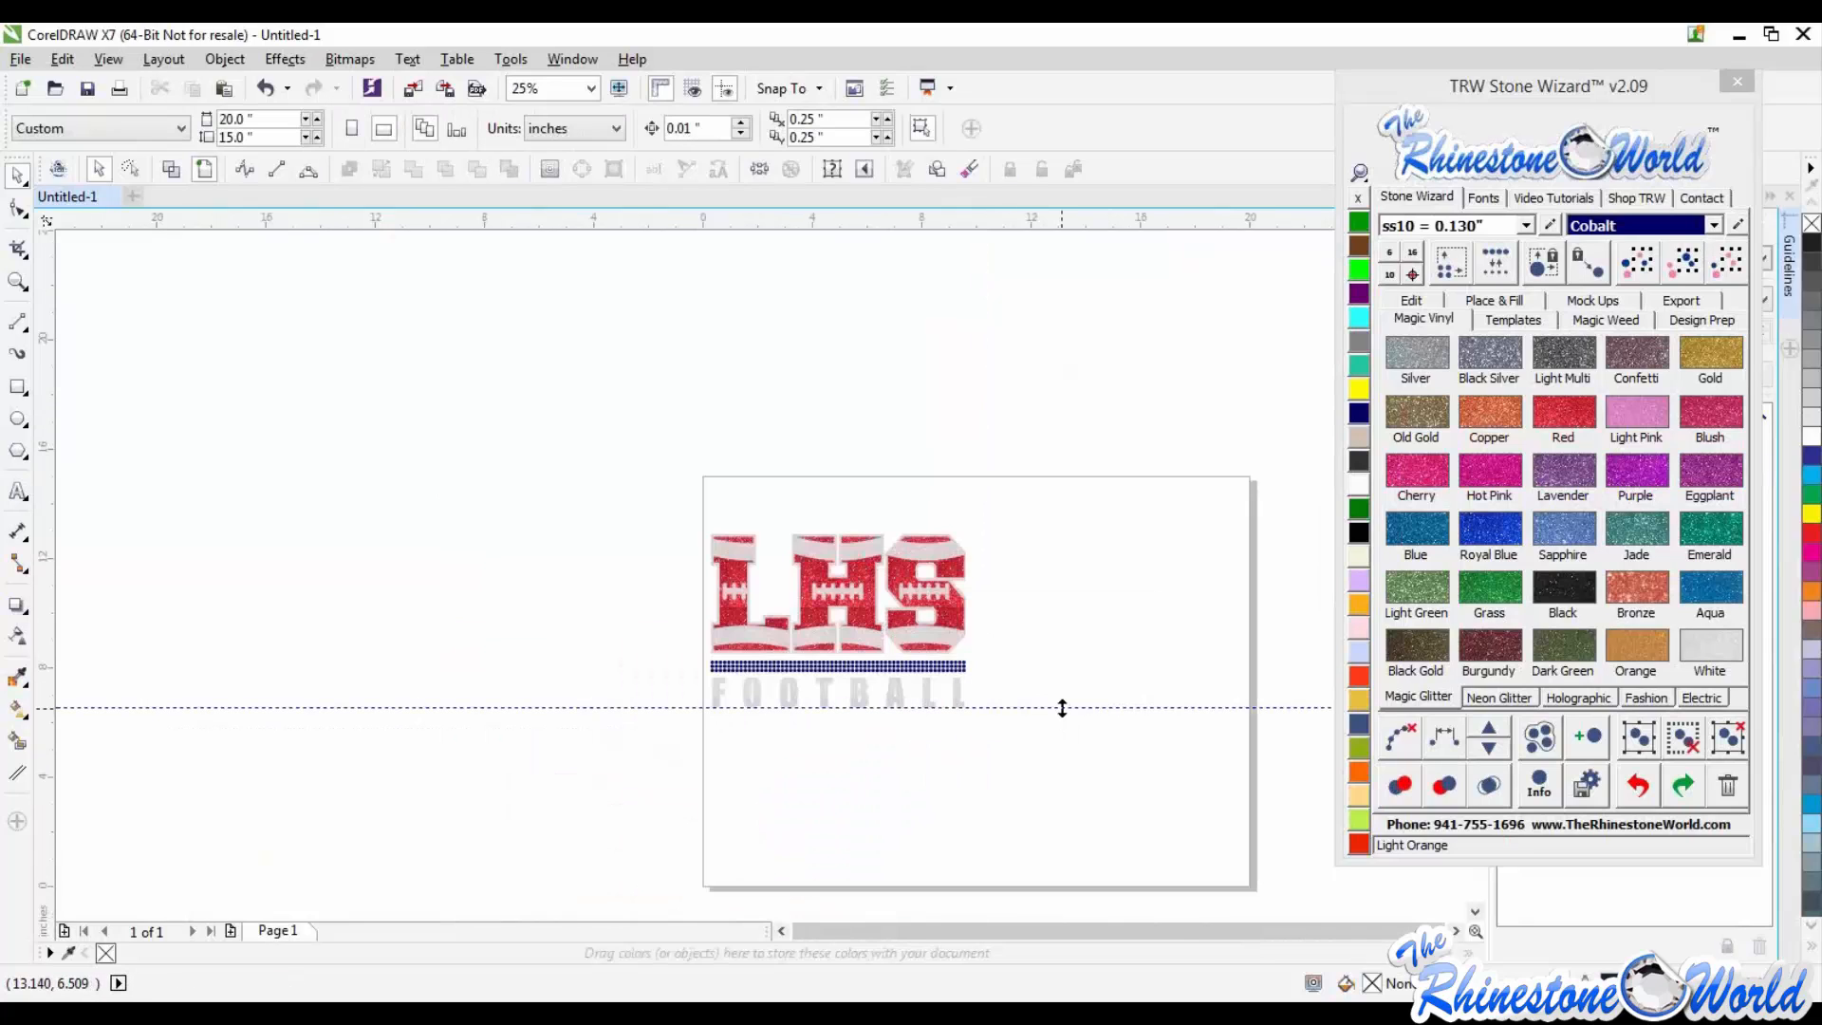
left_click(1062, 708)
key("Delete")
scroll(1044, 634, "up", 1)
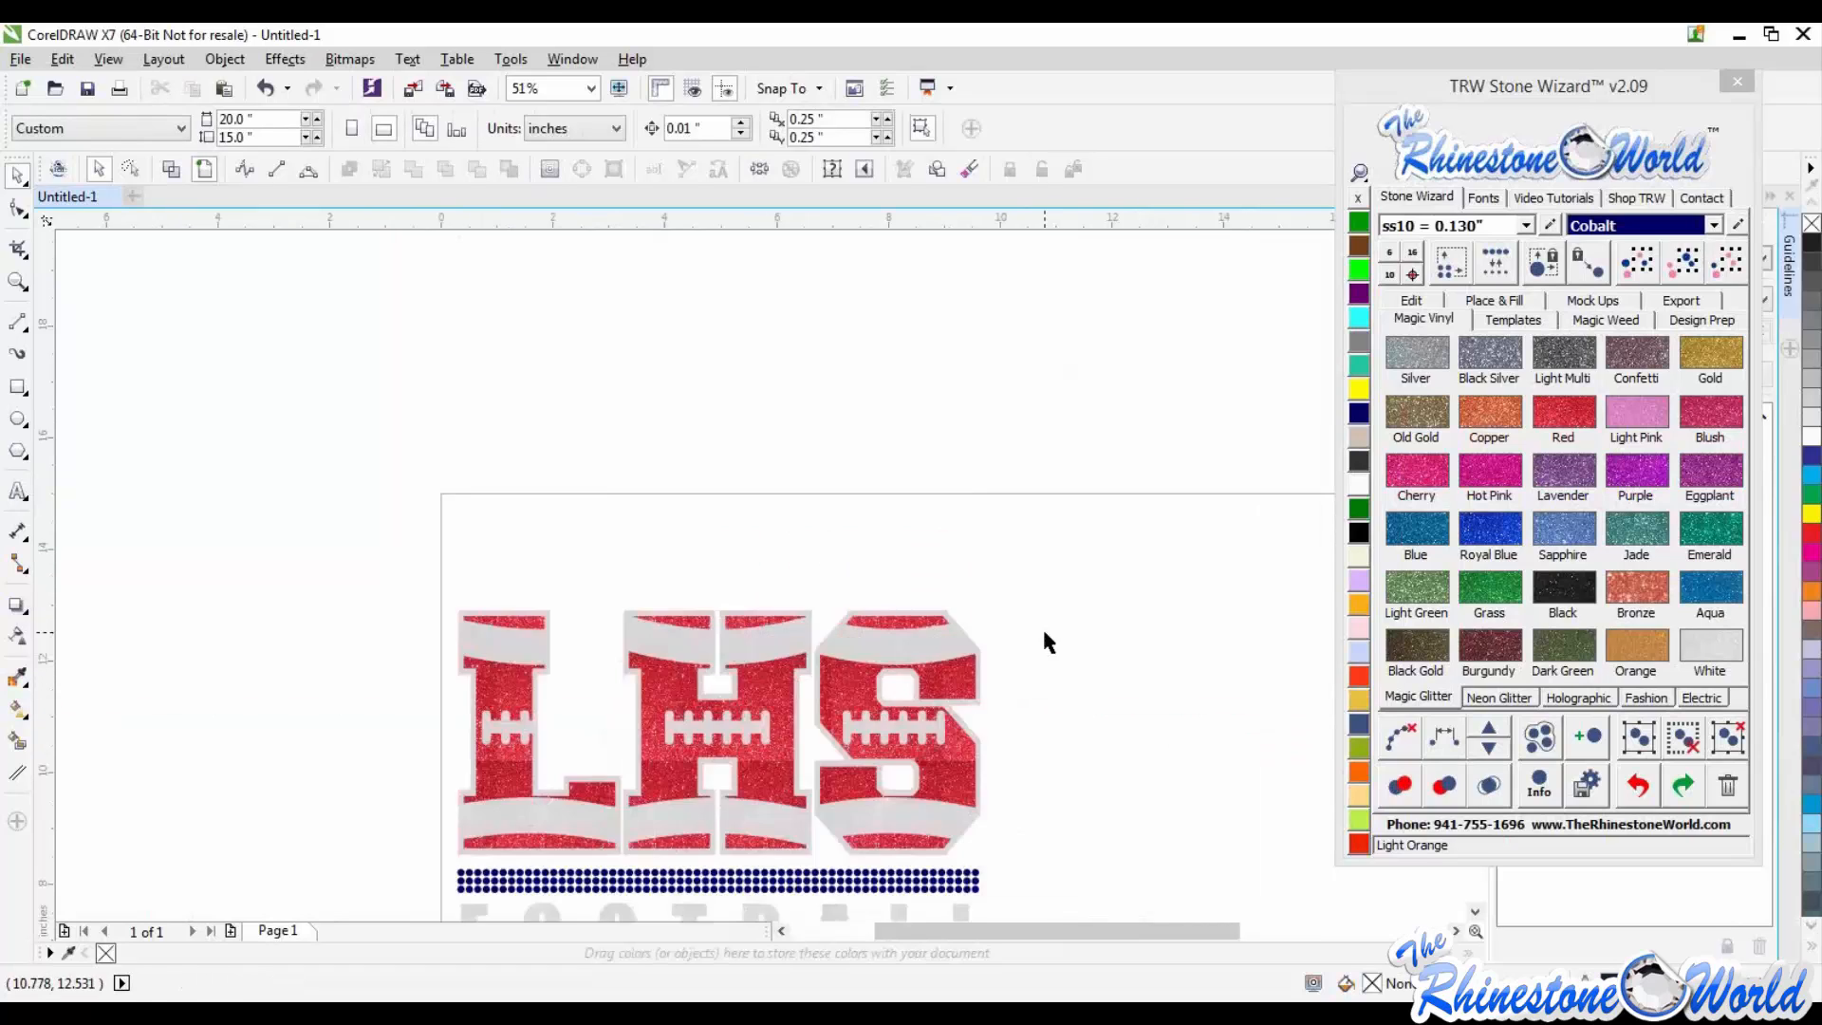
scroll(1044, 633, "down", 1)
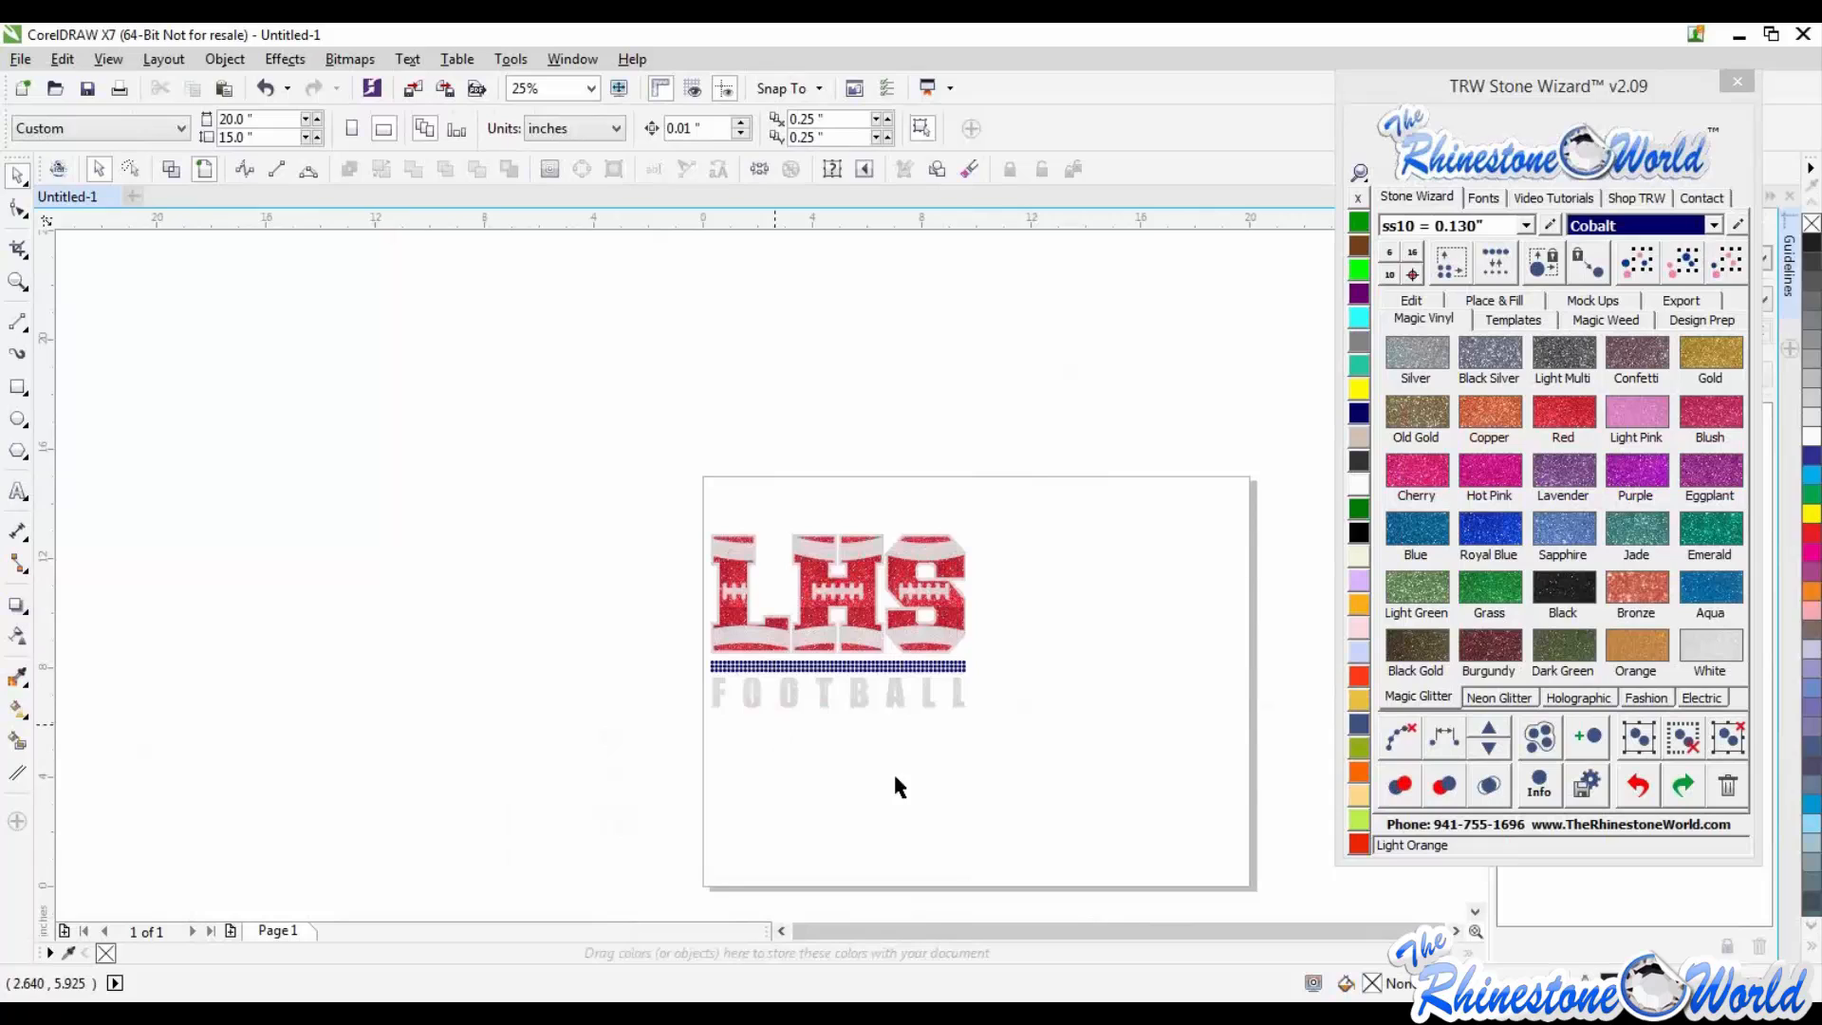
scroll(825, 546, "up", 1)
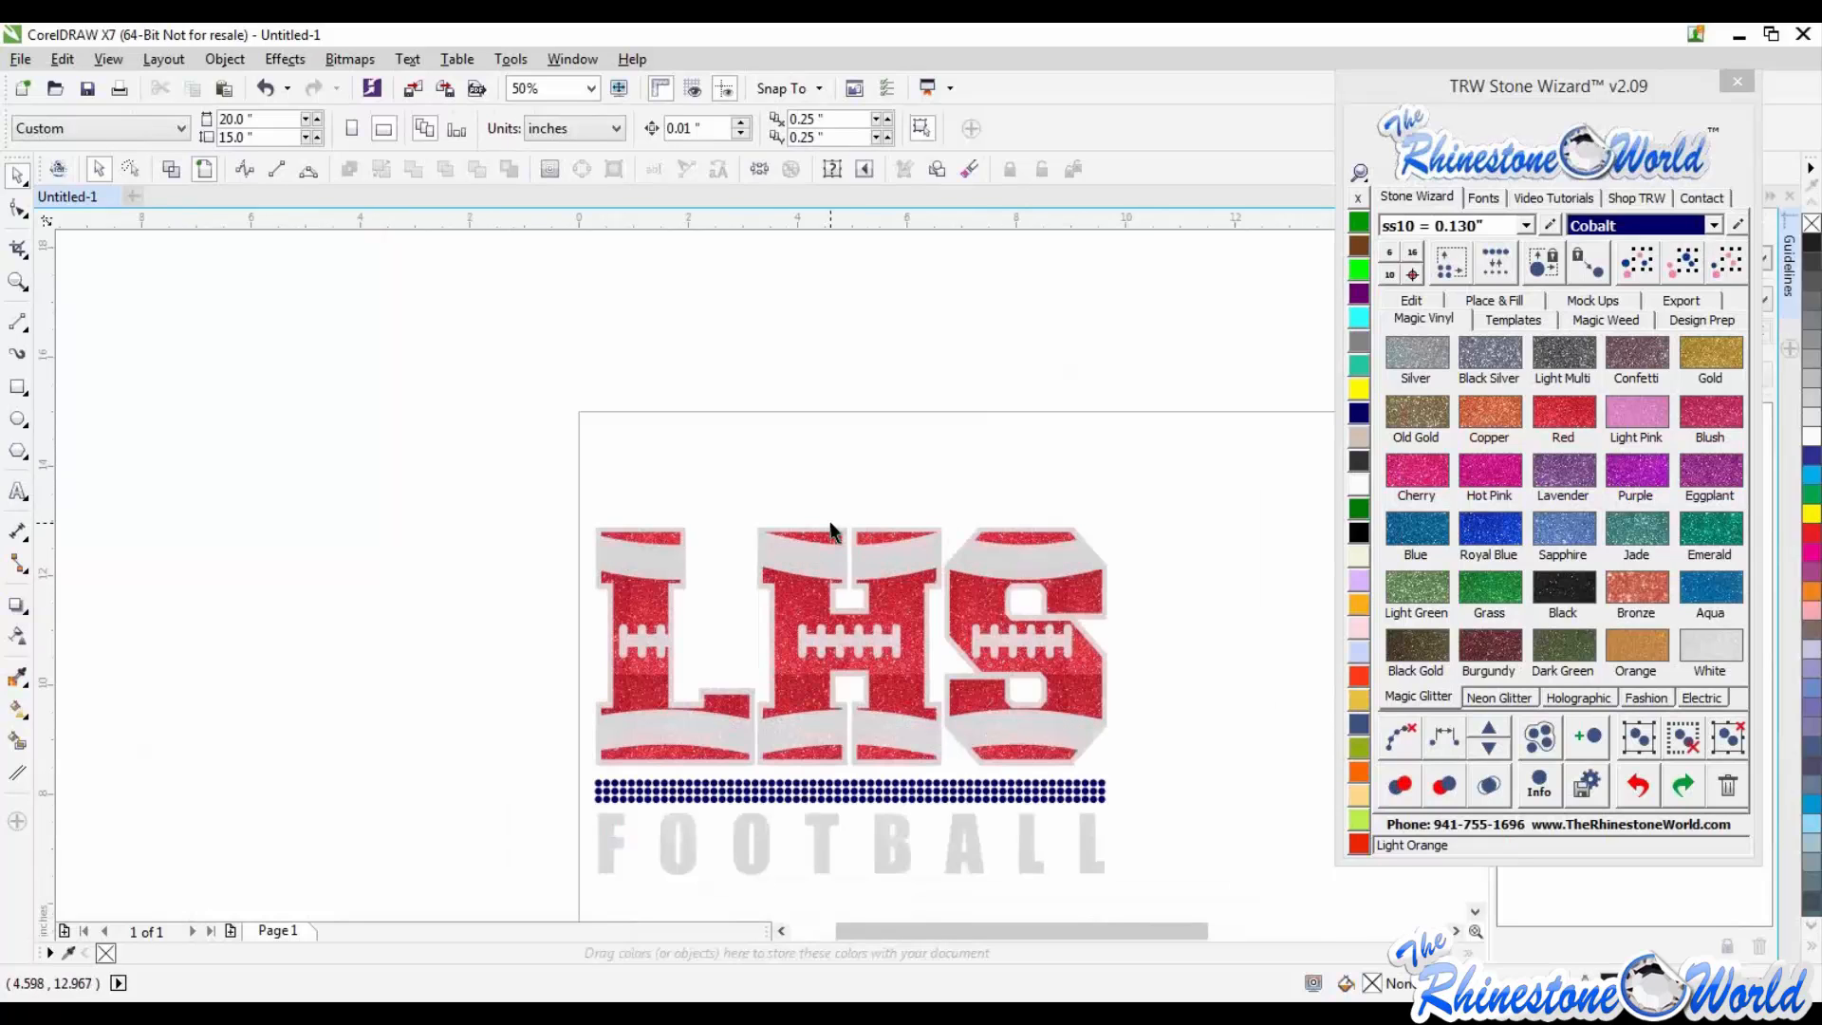
scroll(832, 529, "down", 1)
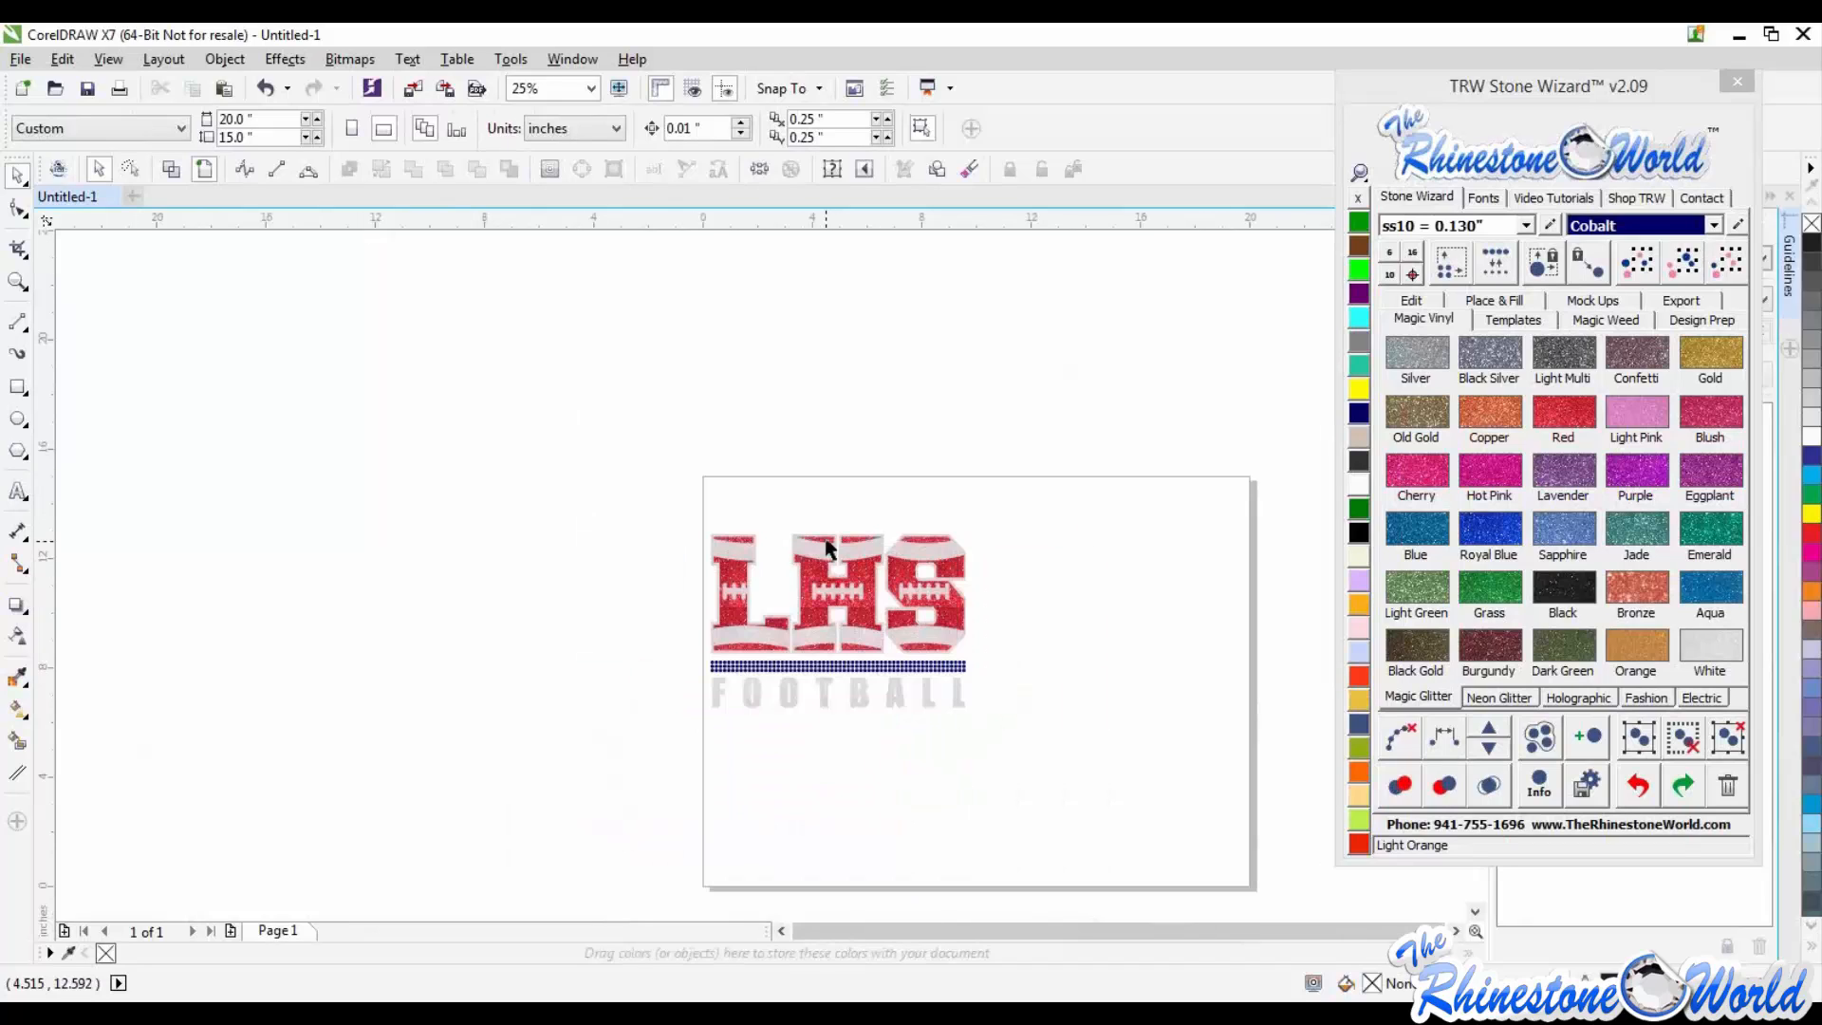
scroll(826, 546, "up", 1)
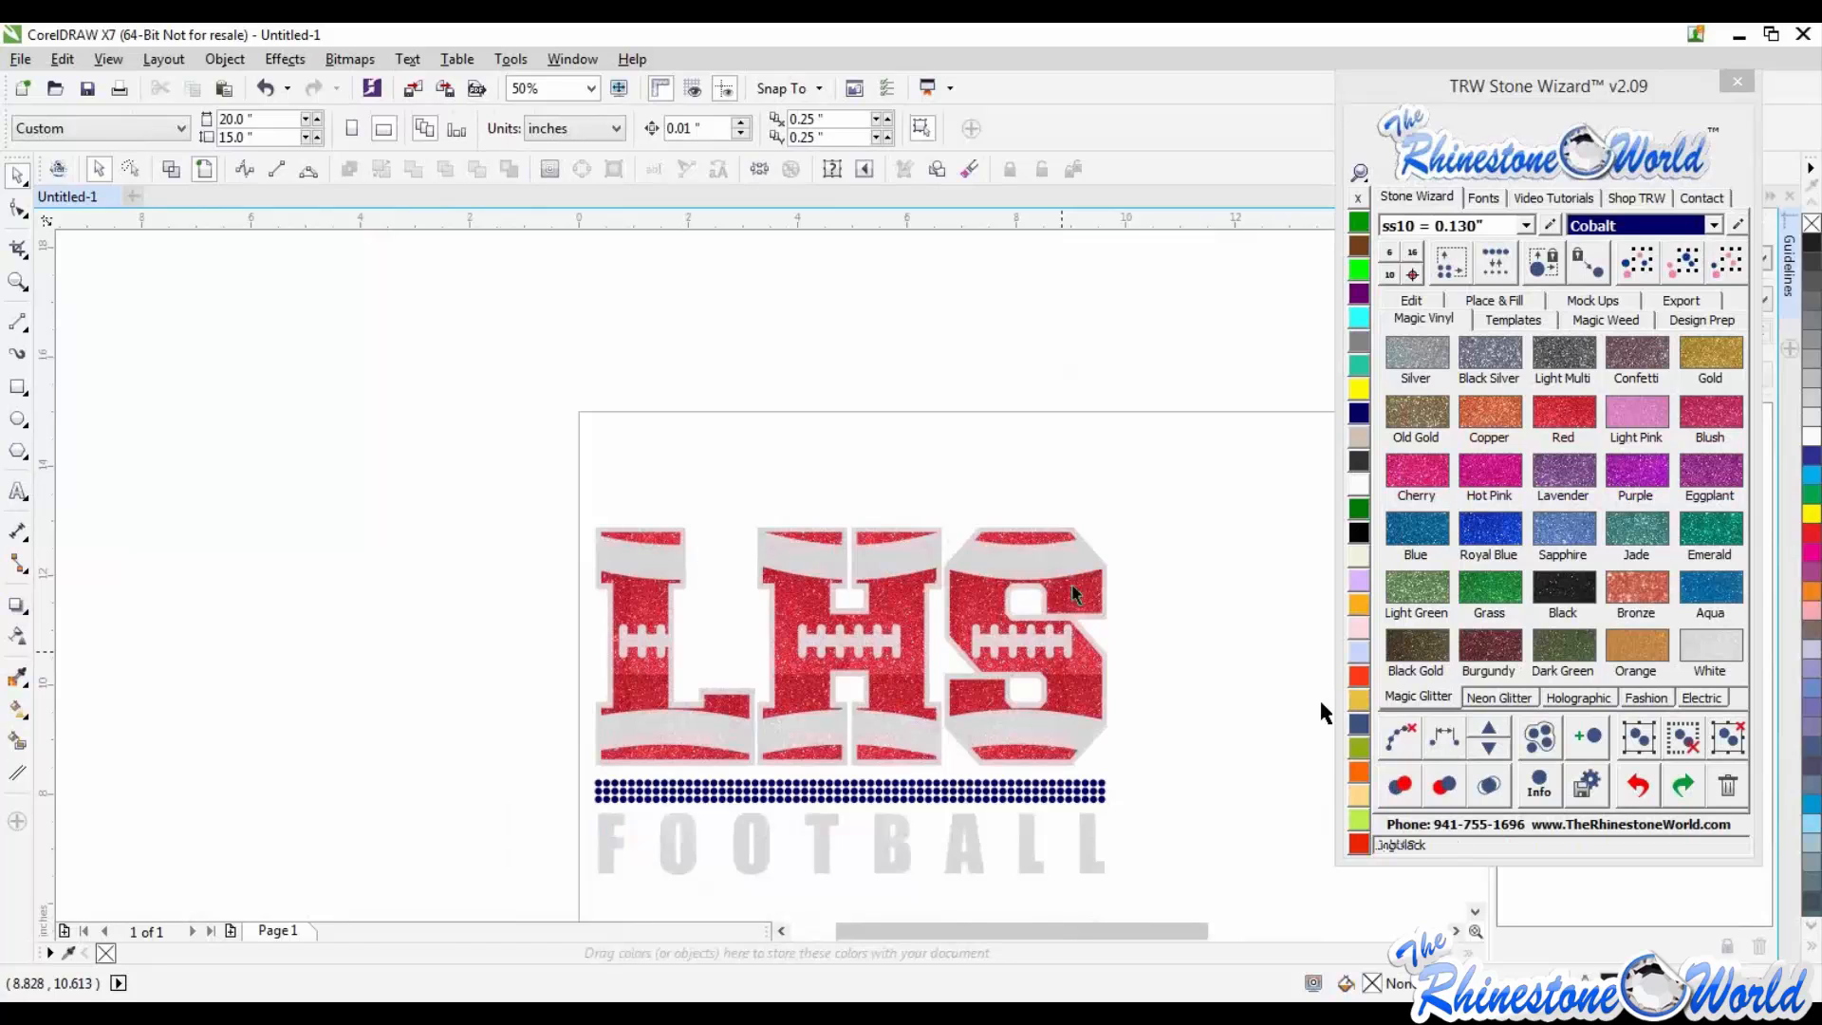
Step: Look over the Place & Fill options and the Stone Wizard's Video Tutorials view
left_click(1109, 591)
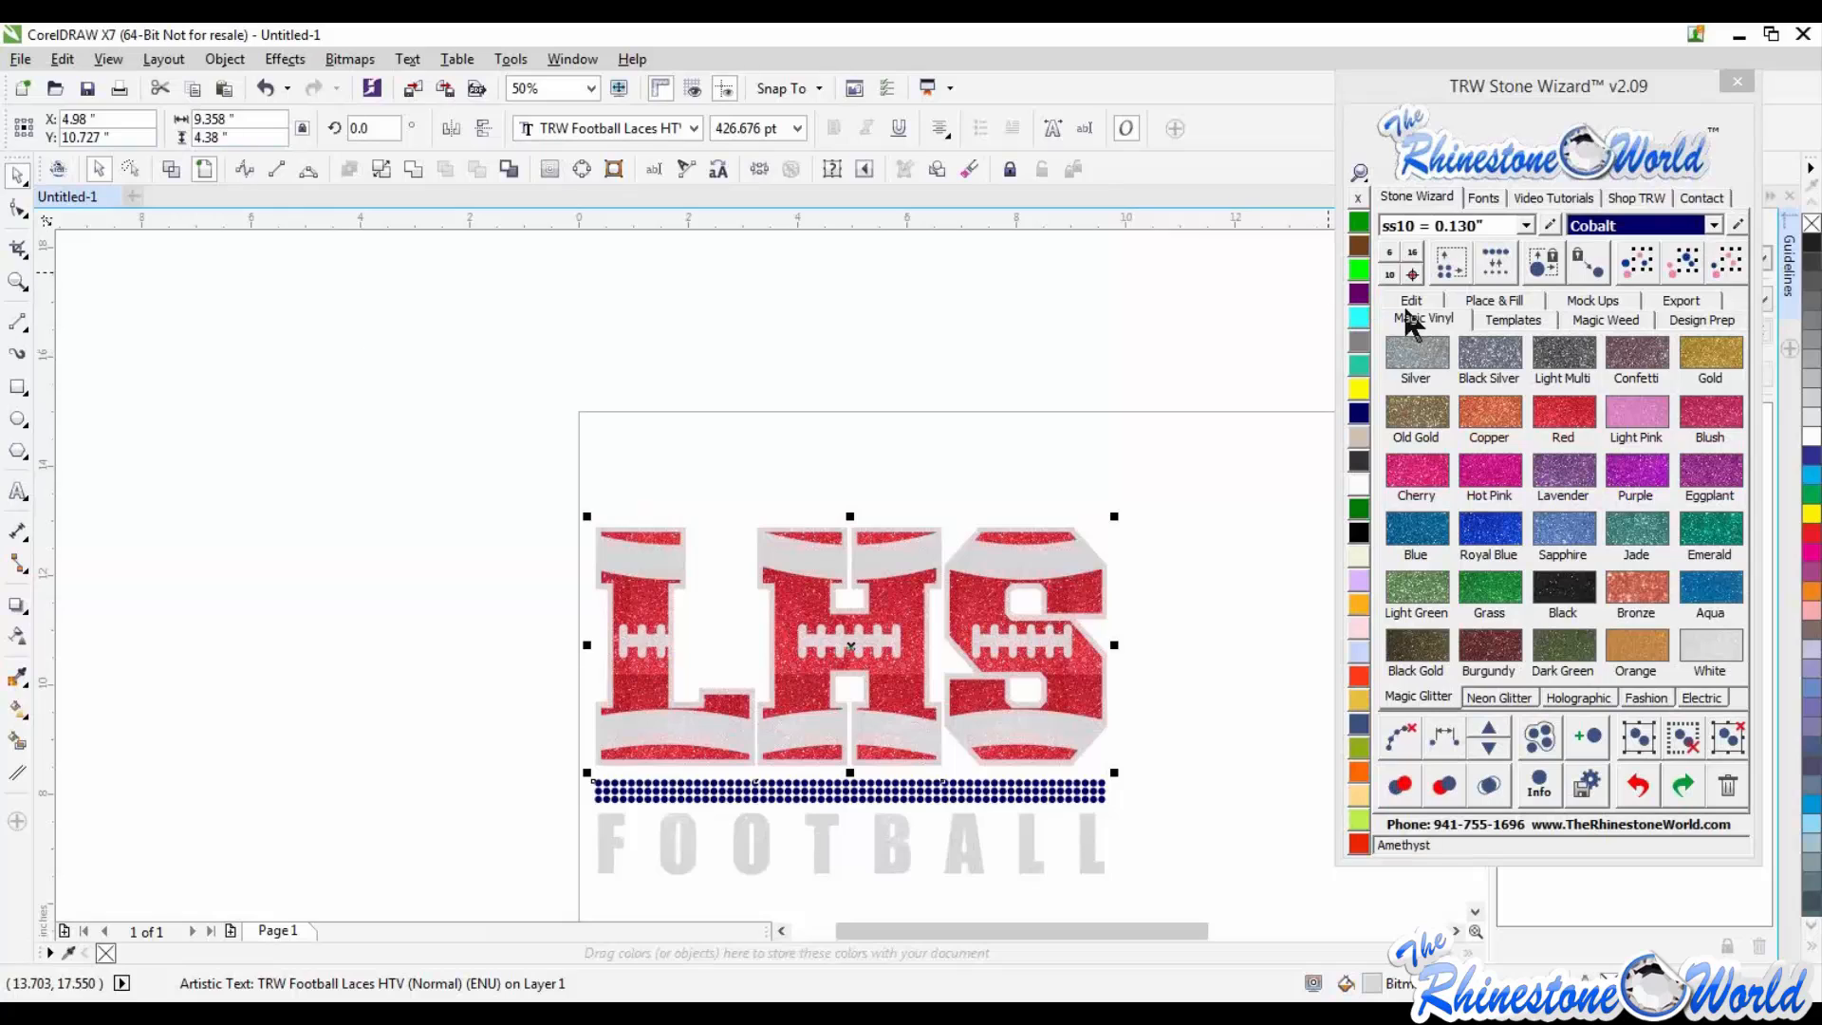
left_click(1499, 305)
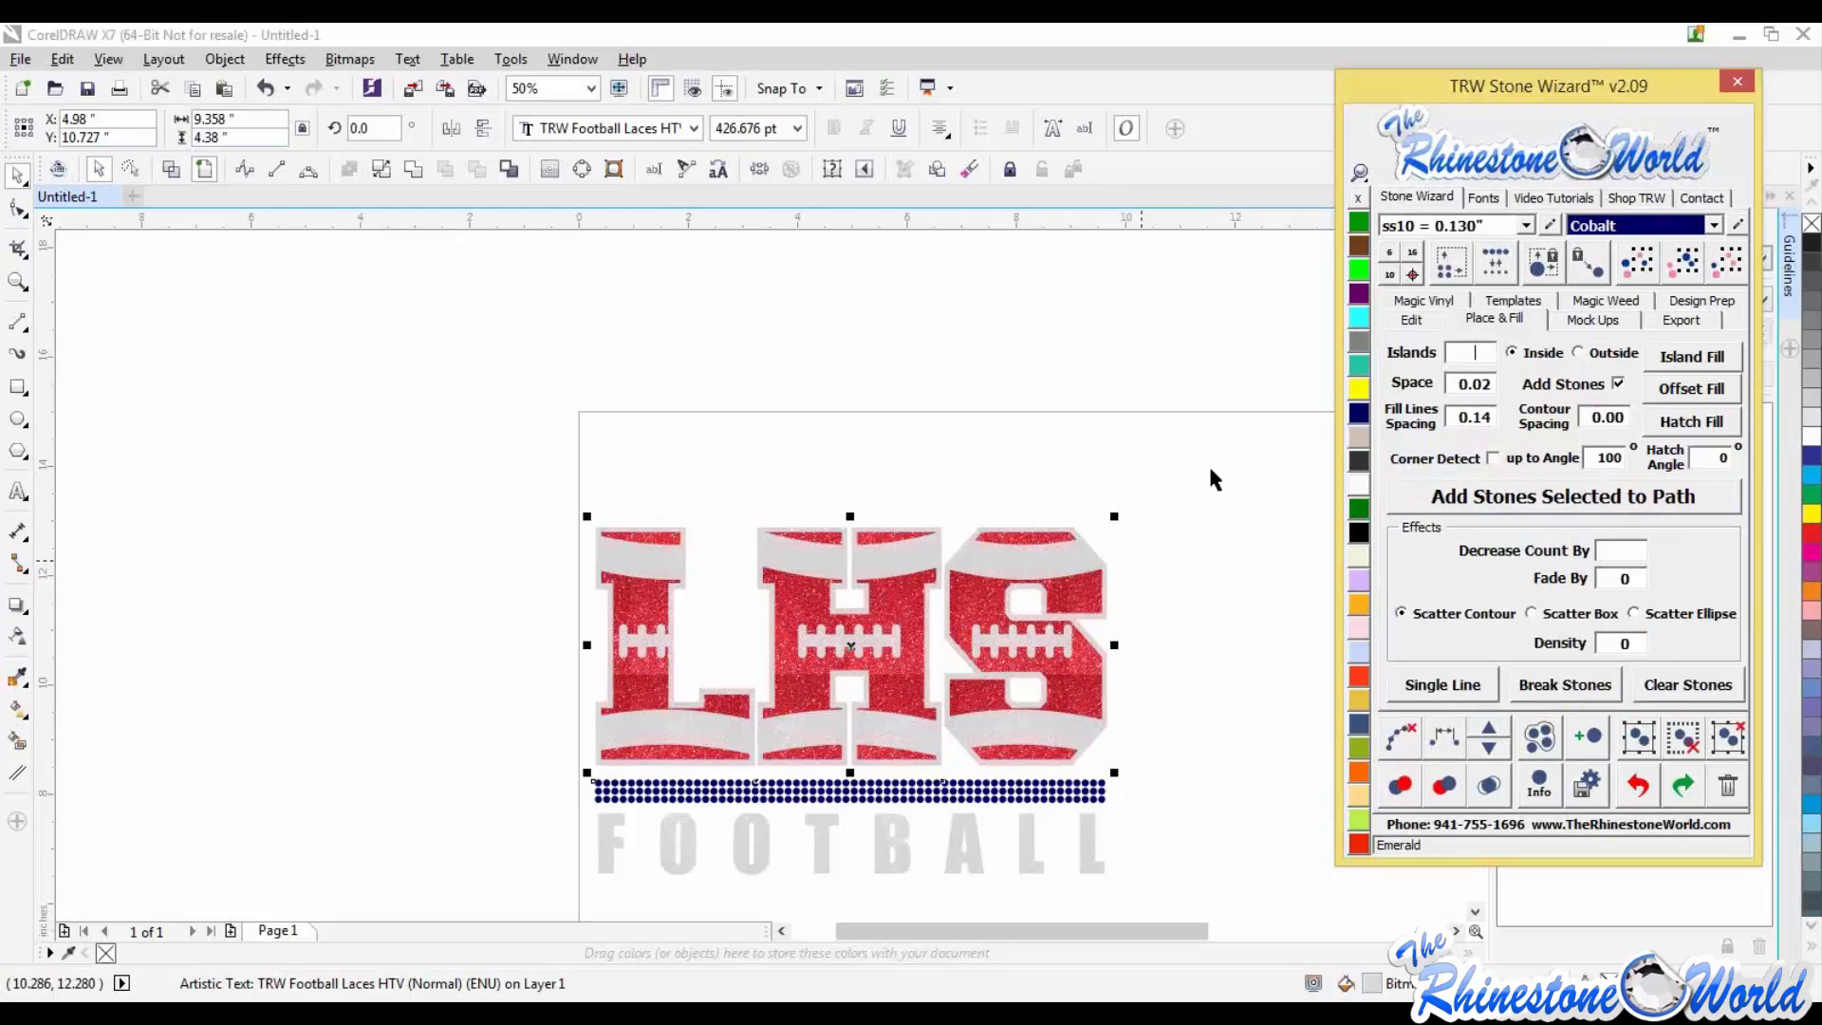
left_click(1163, 456)
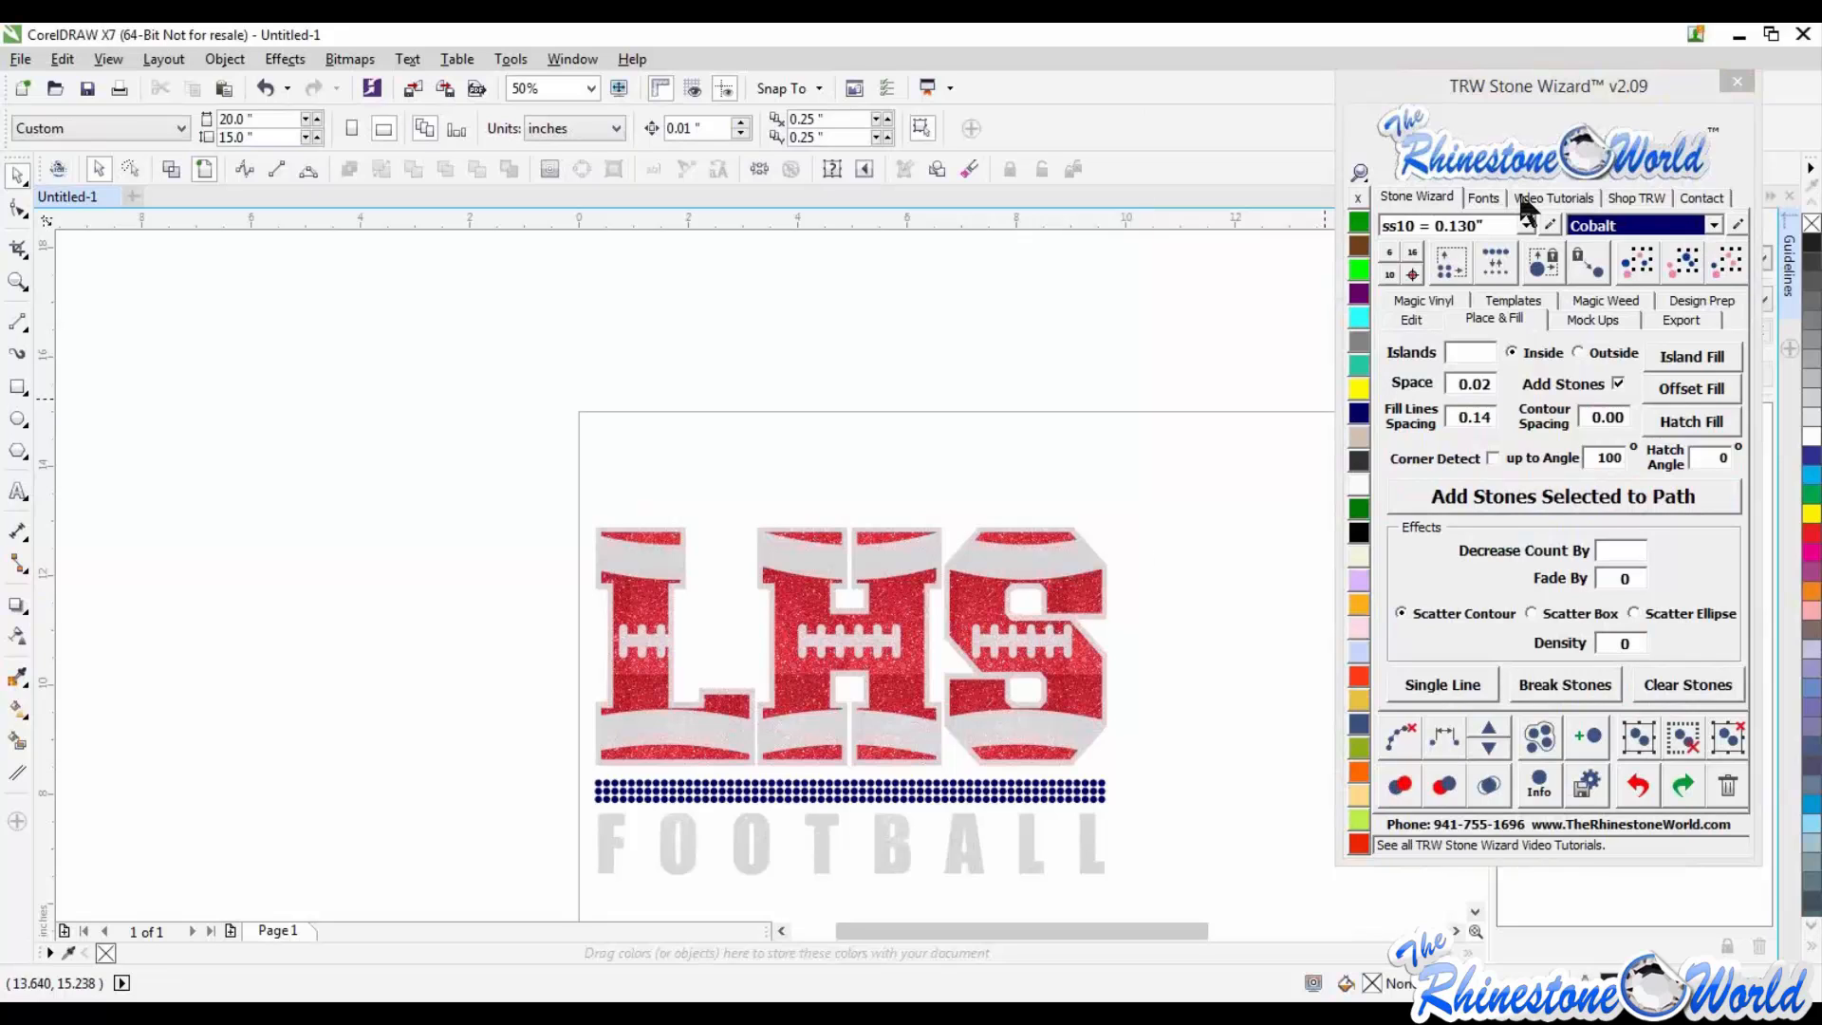
left_click(1411, 319)
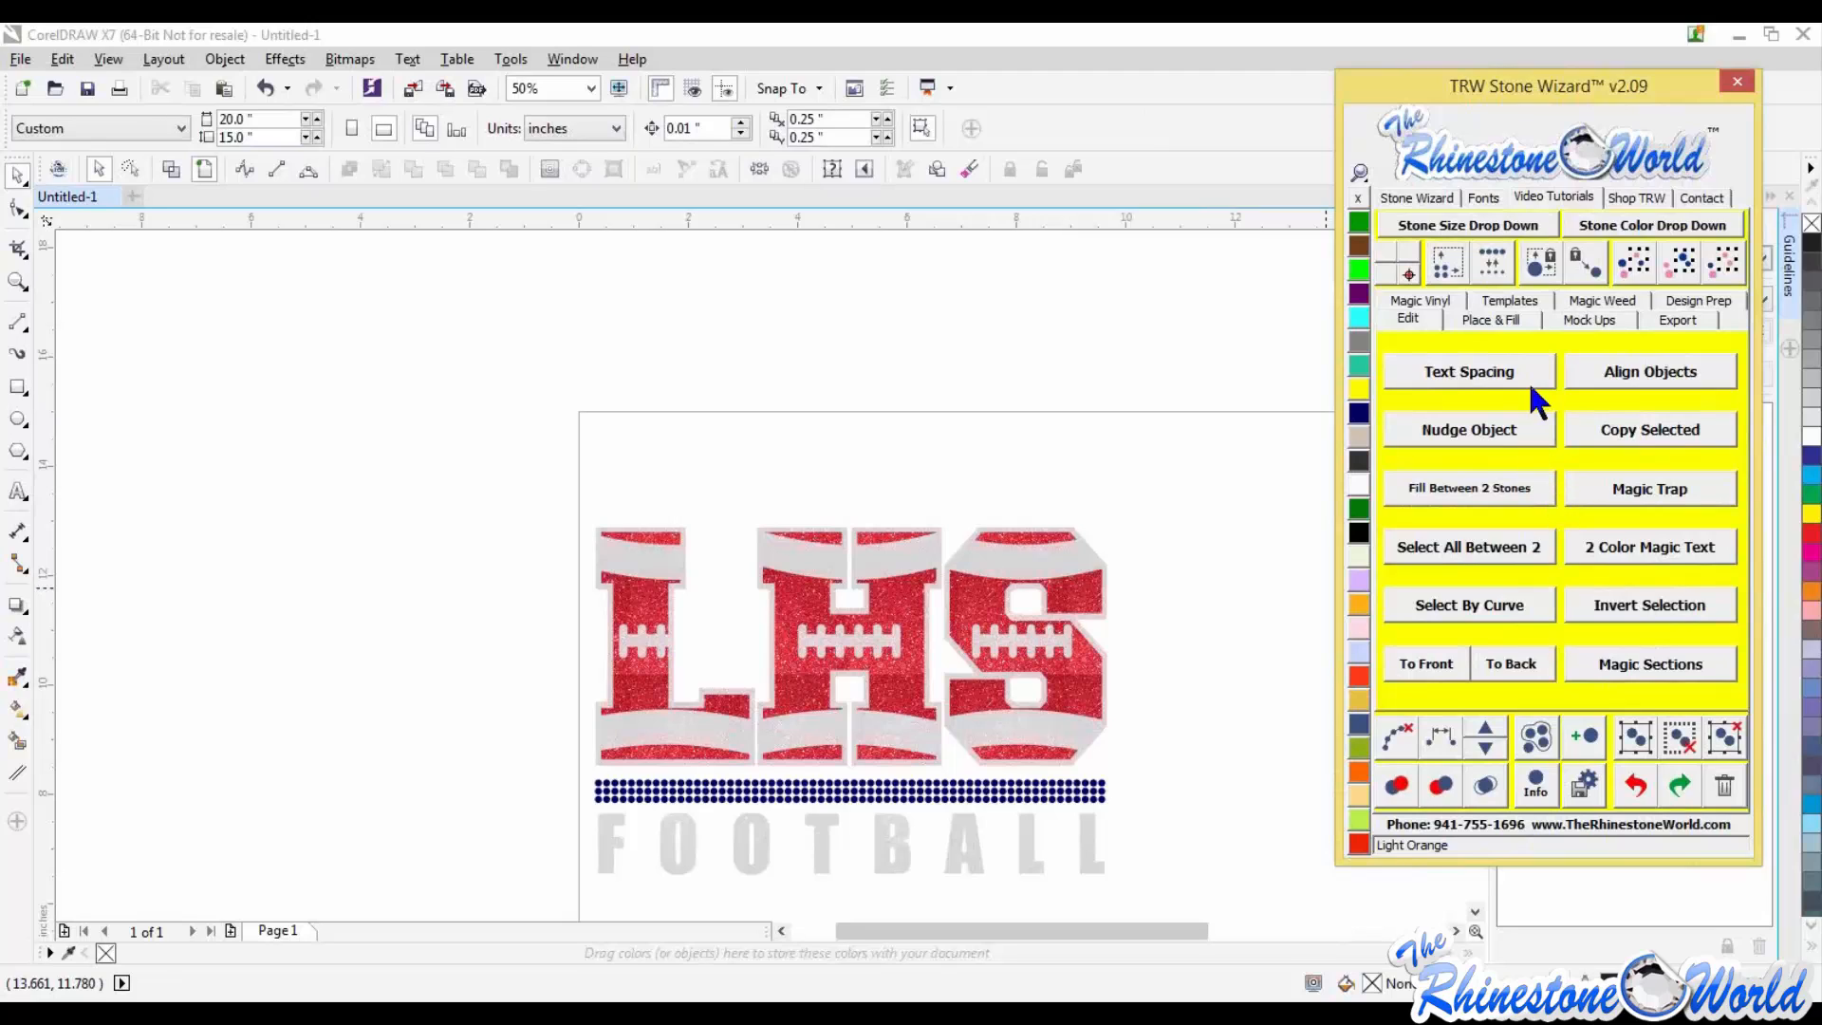
left_click(1438, 196)
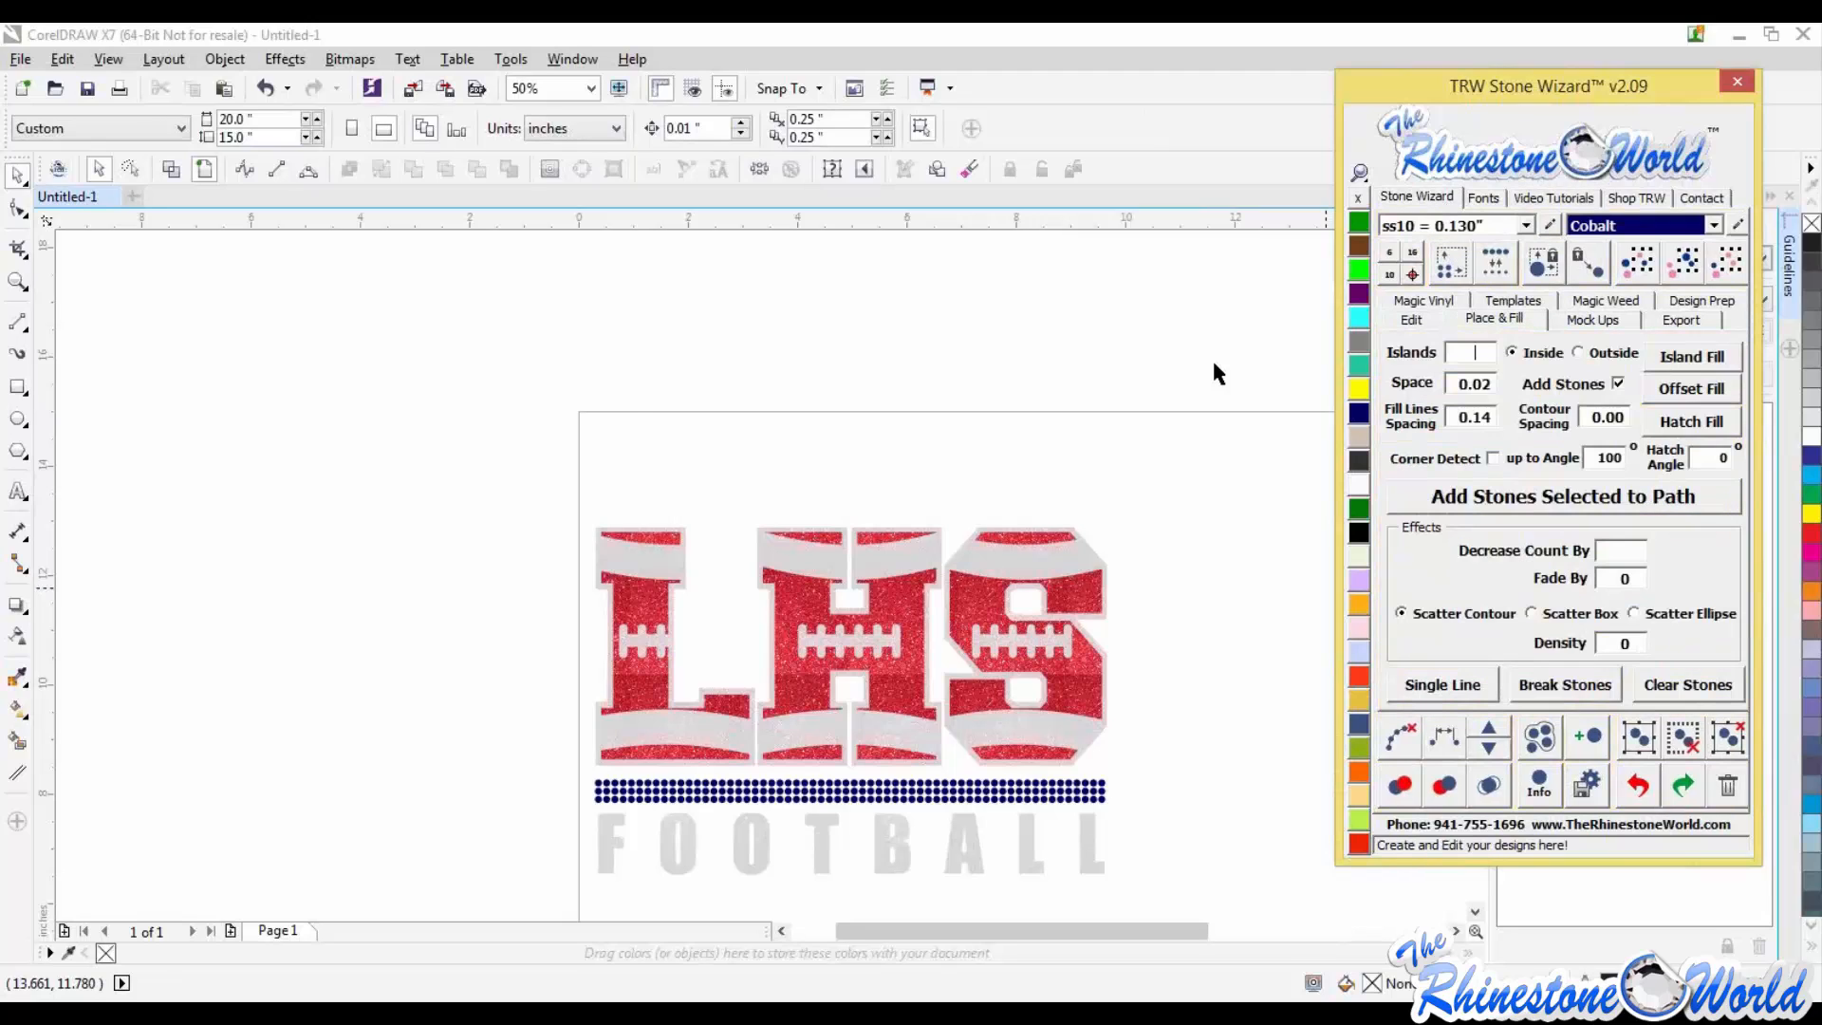
left_click(528, 465)
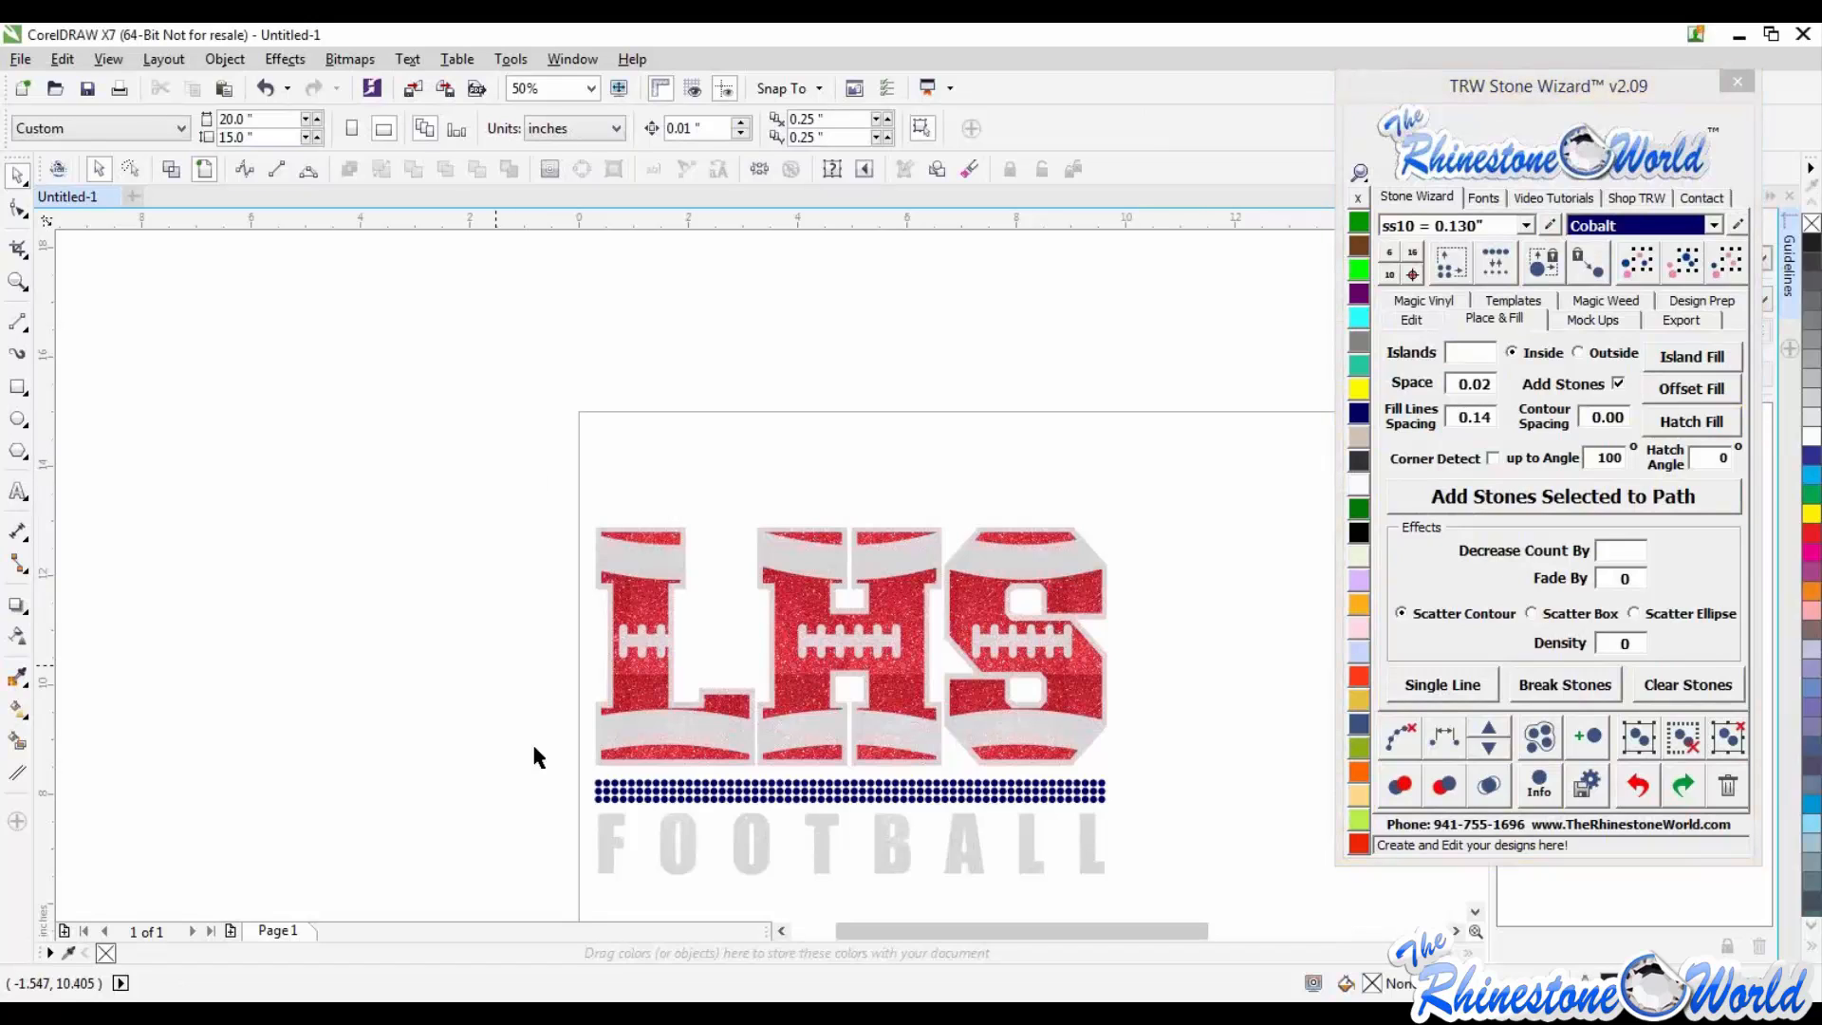
Step: Recolor the three cobalt stone rows between LHS and FOOTBALL to Crystal
left_click_drag(533, 746, 1203, 817)
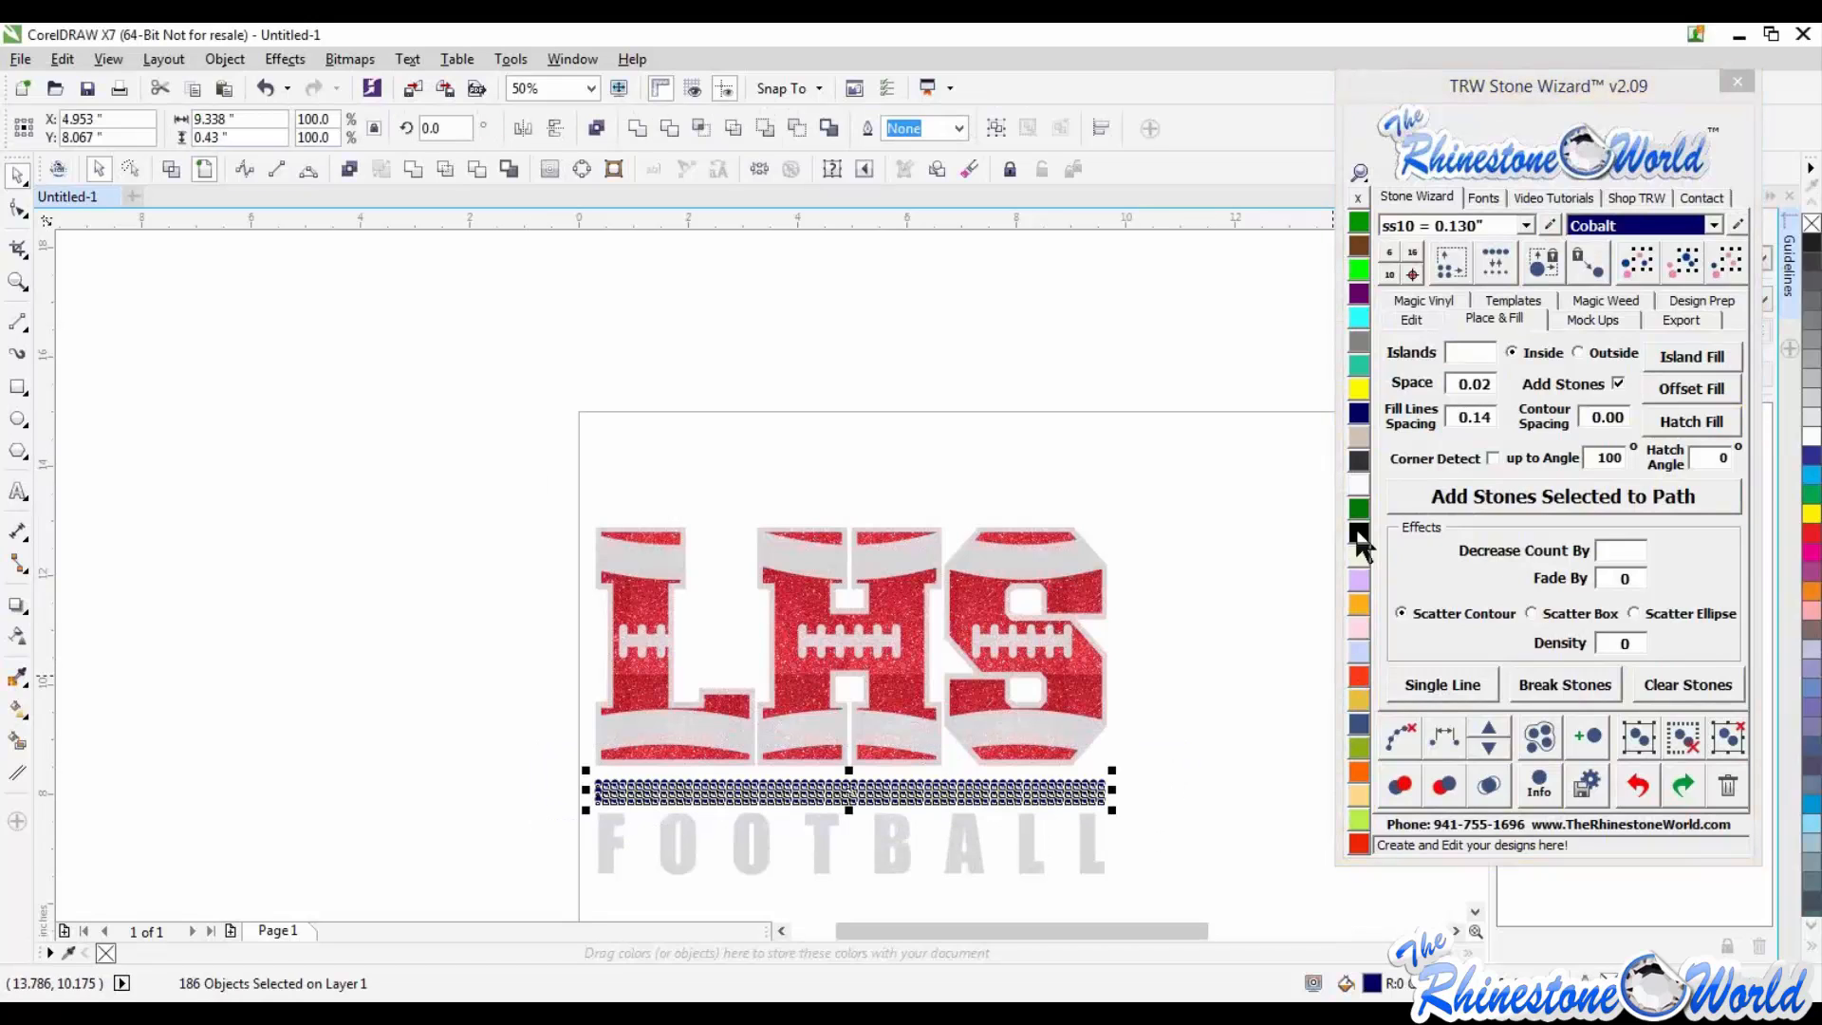
left_click(1360, 487)
left_click(993, 433)
scroll(993, 432, "down", 1)
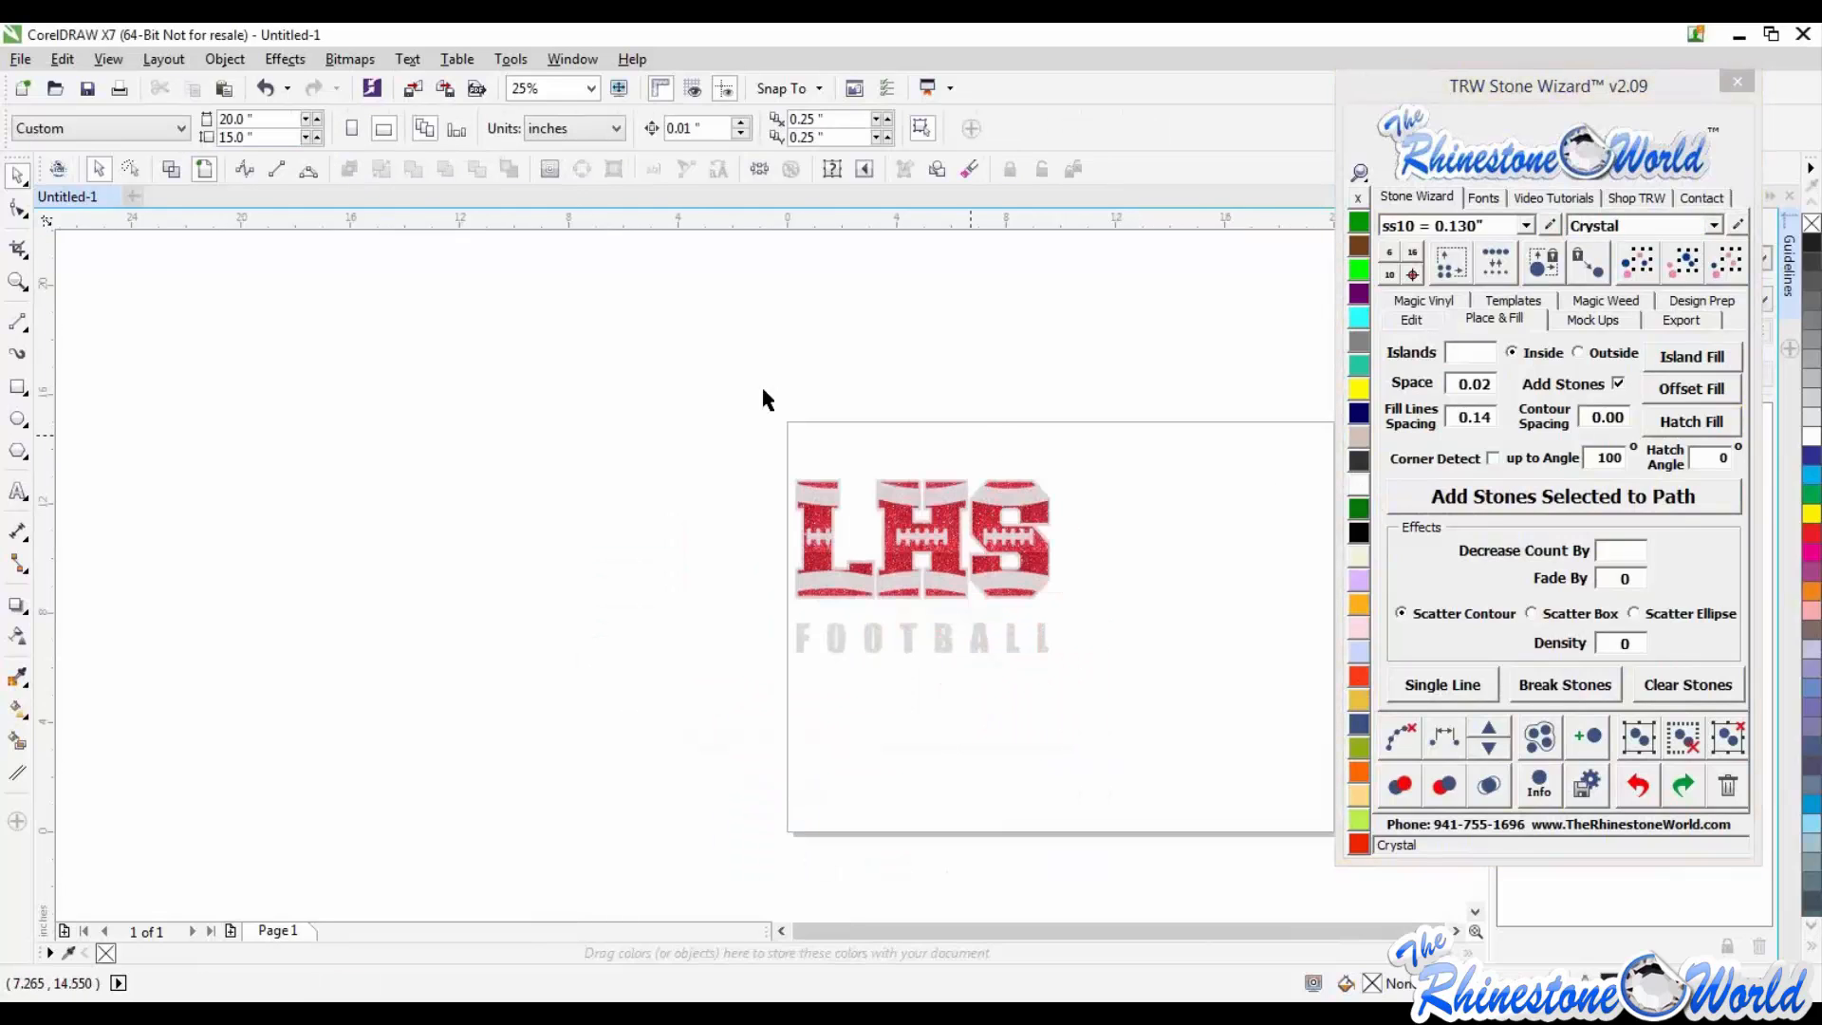
Step: Move the whole design to the page's upper edge and generate separate templates for the stones, both LHS vinyl layers and FOOTBALL
left_click_drag(685, 434, 1249, 755)
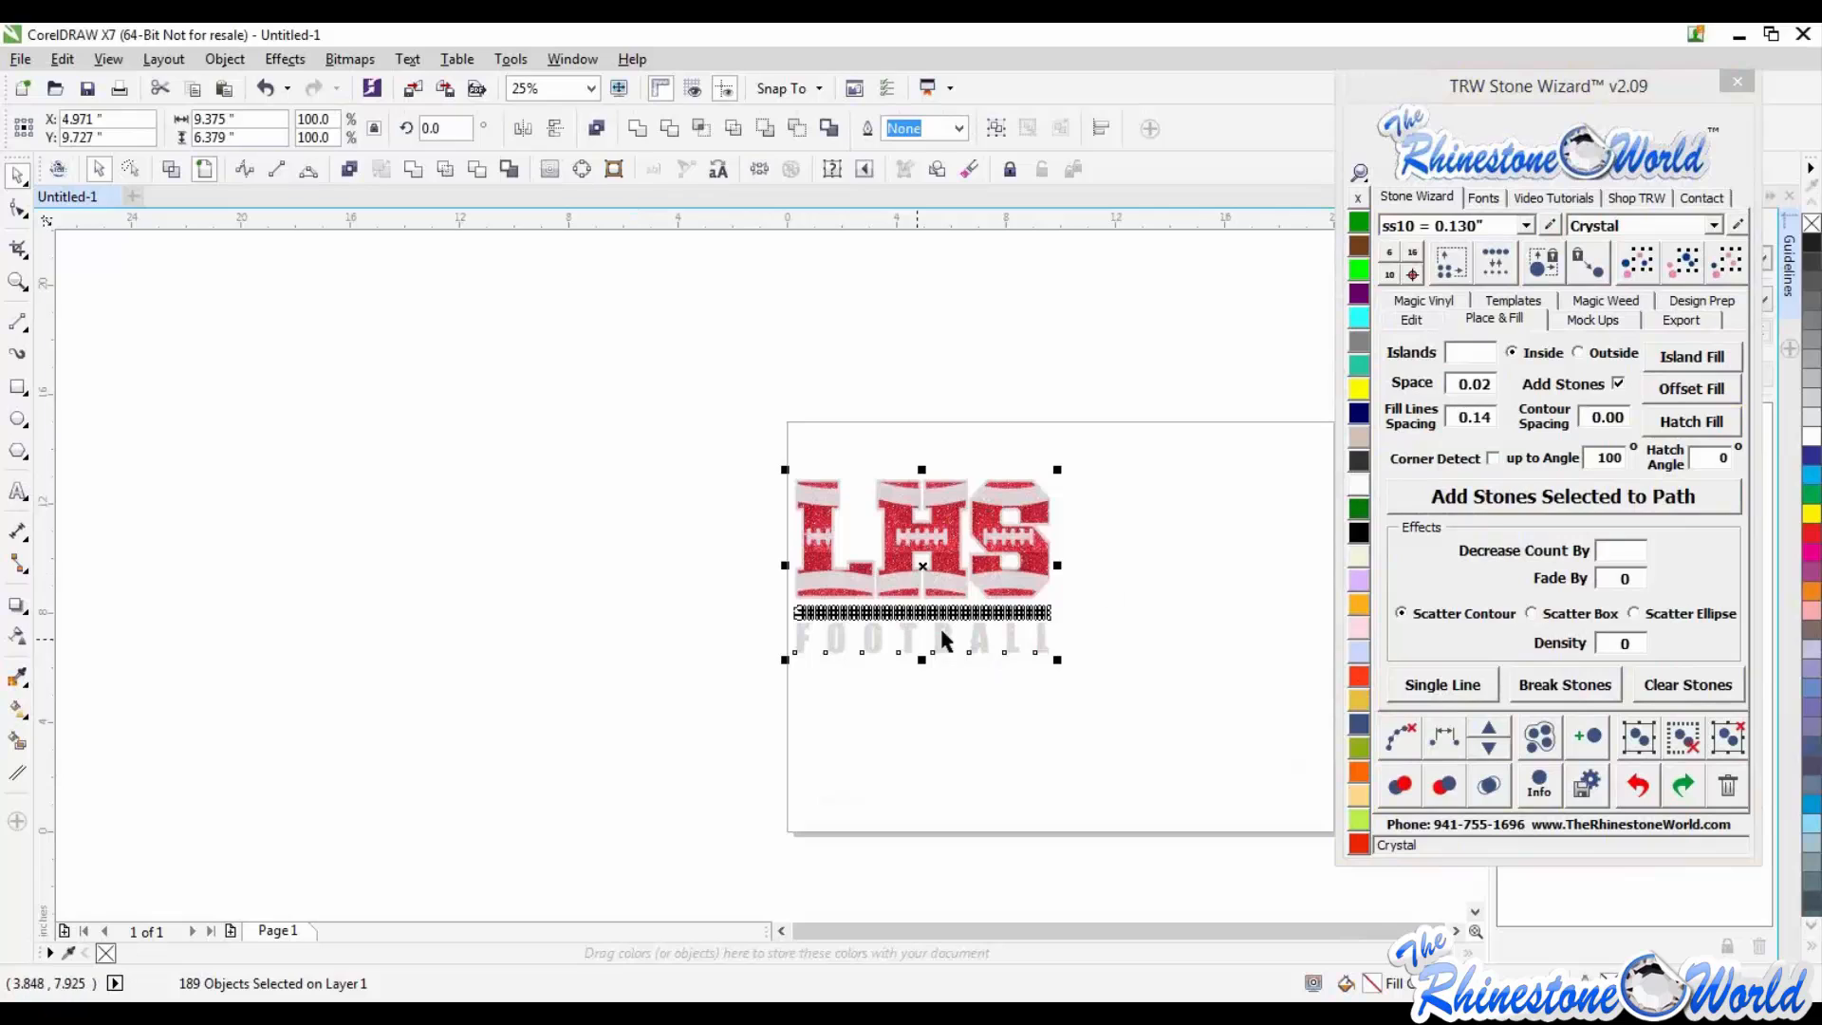
left_click_drag(993, 580, 945, 511)
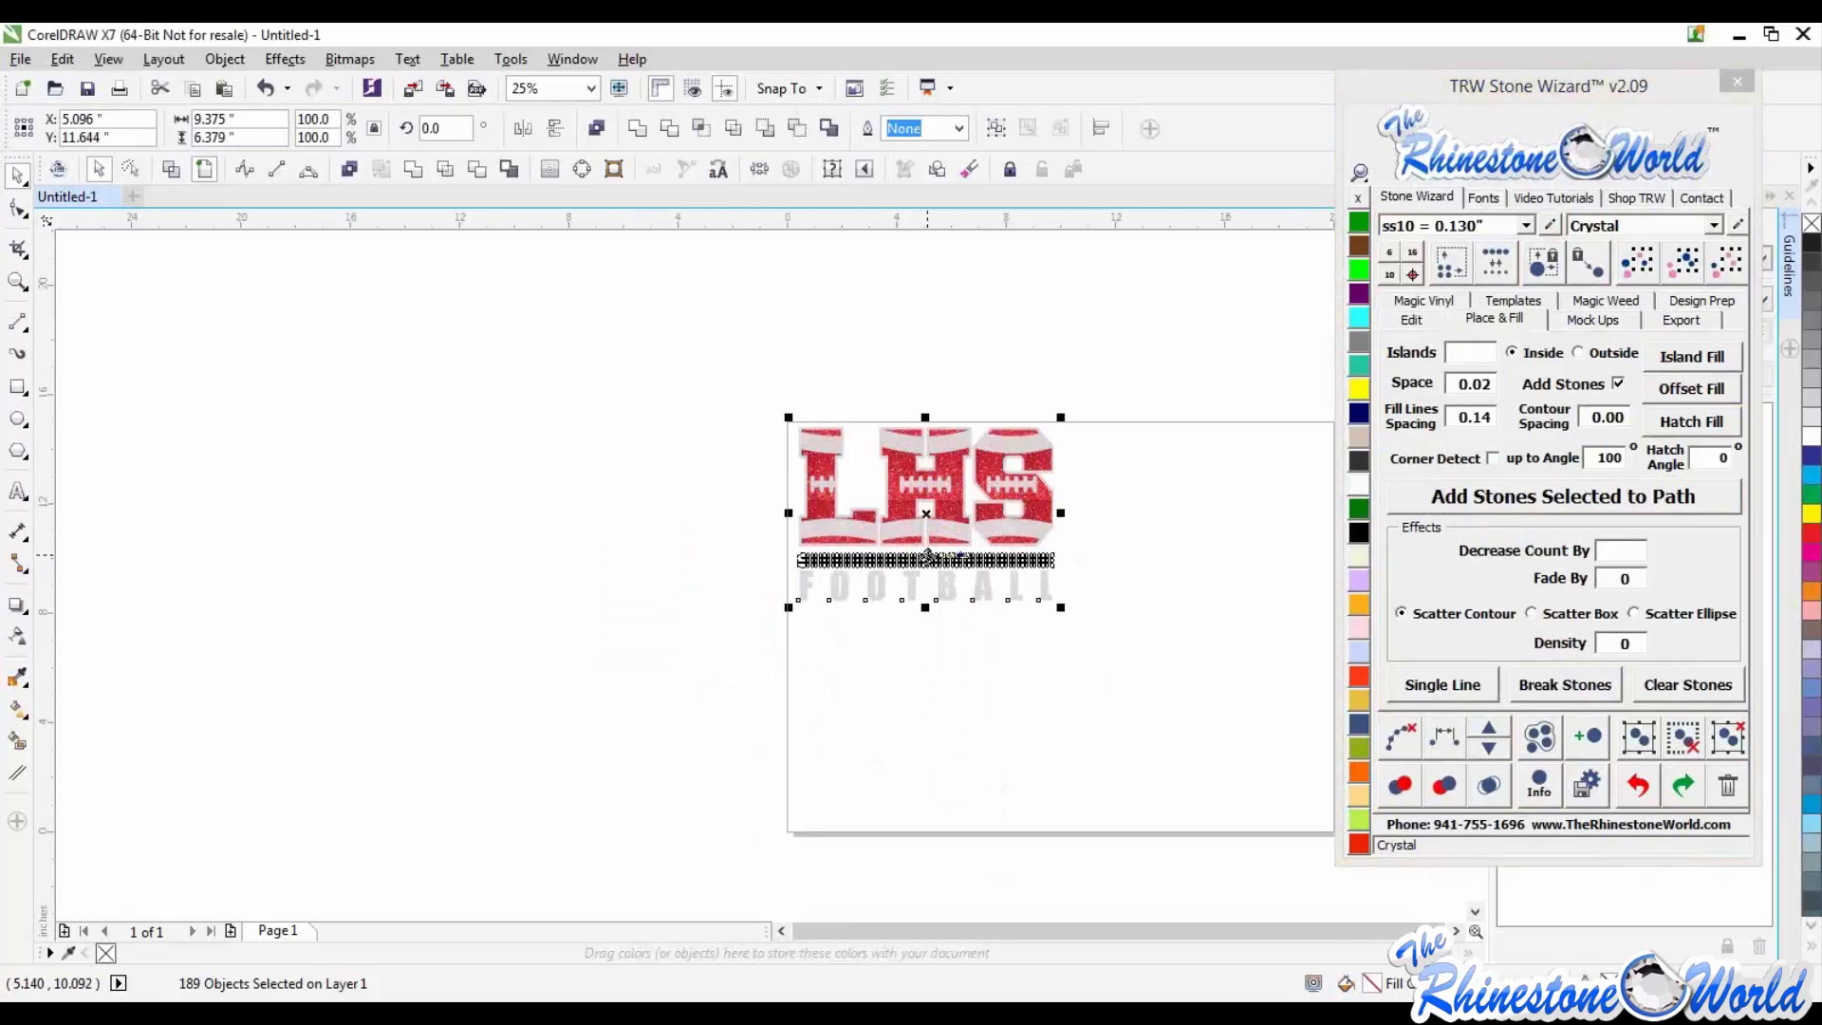
left_click(1513, 301)
left_click_drag(1575, 89, 370, 185)
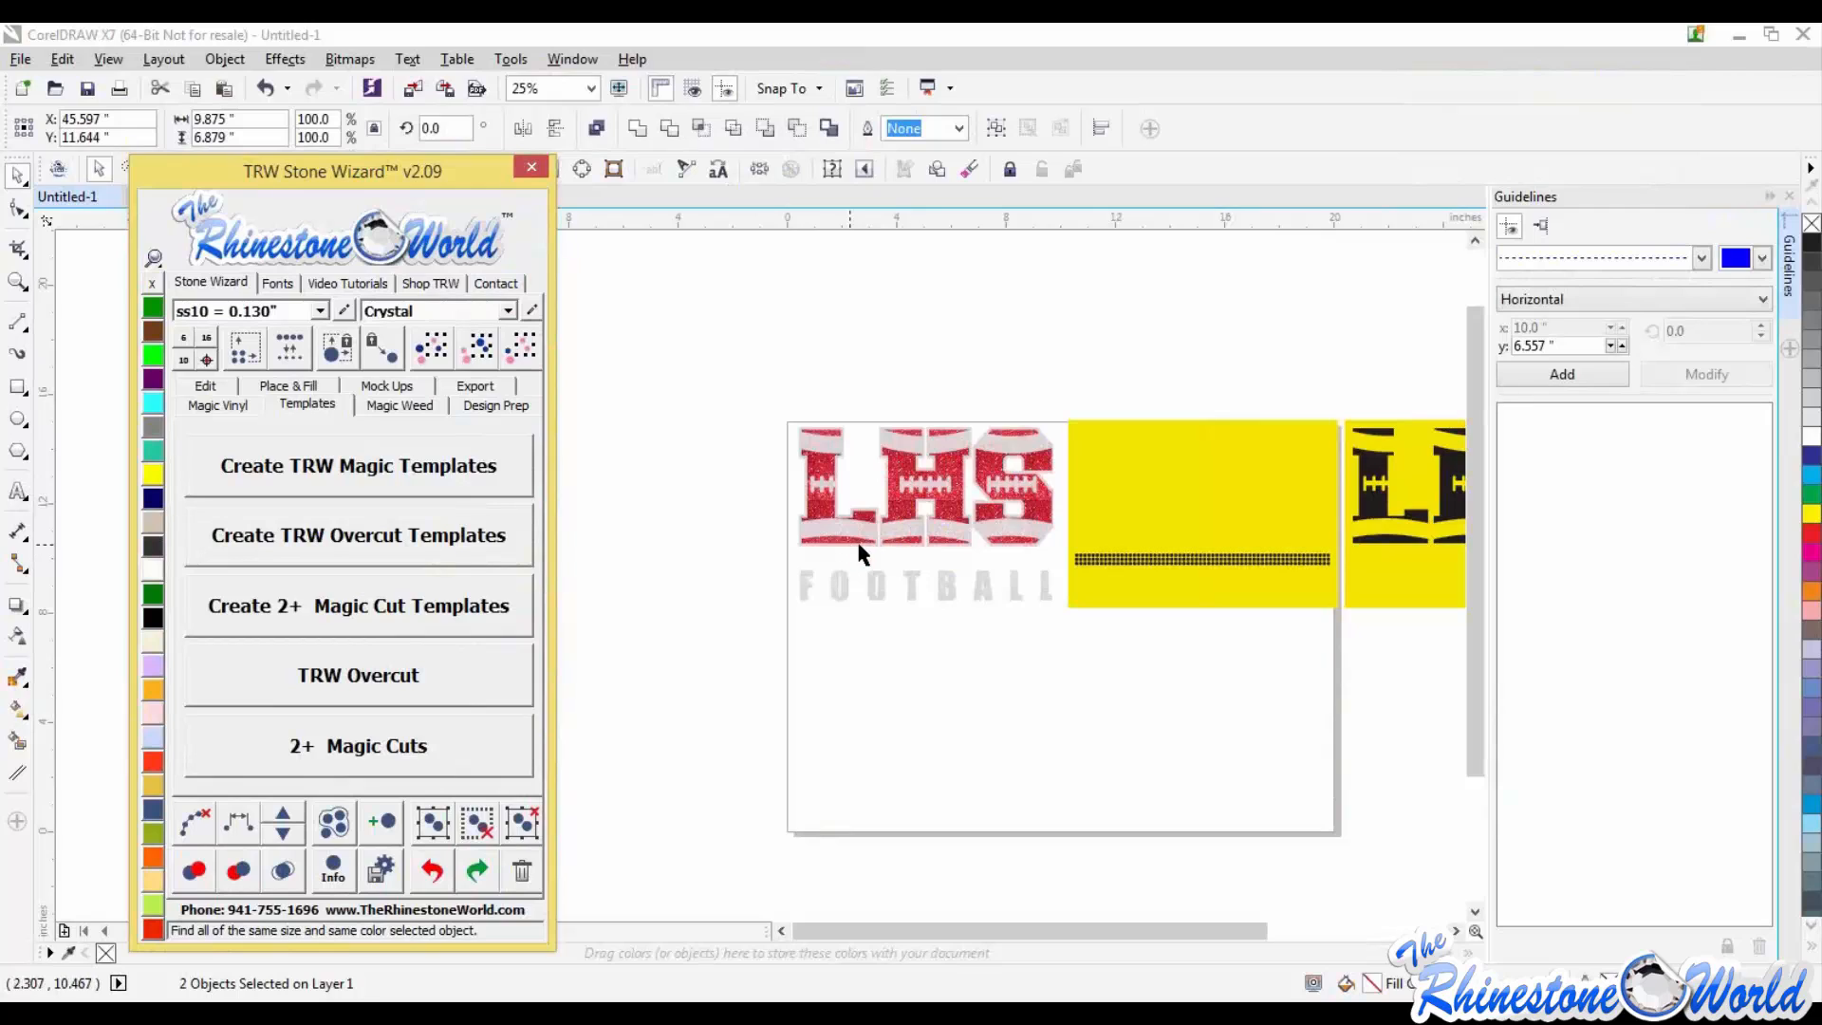
Step: Examine the generated yellow templates for the stone rows, the LHS vinyl layers and the FOOTBALL text
left_click(721, 498)
scroll(721, 498, "down", 1)
scroll(729, 503, "down", 1)
scroll(933, 502, "up", 2)
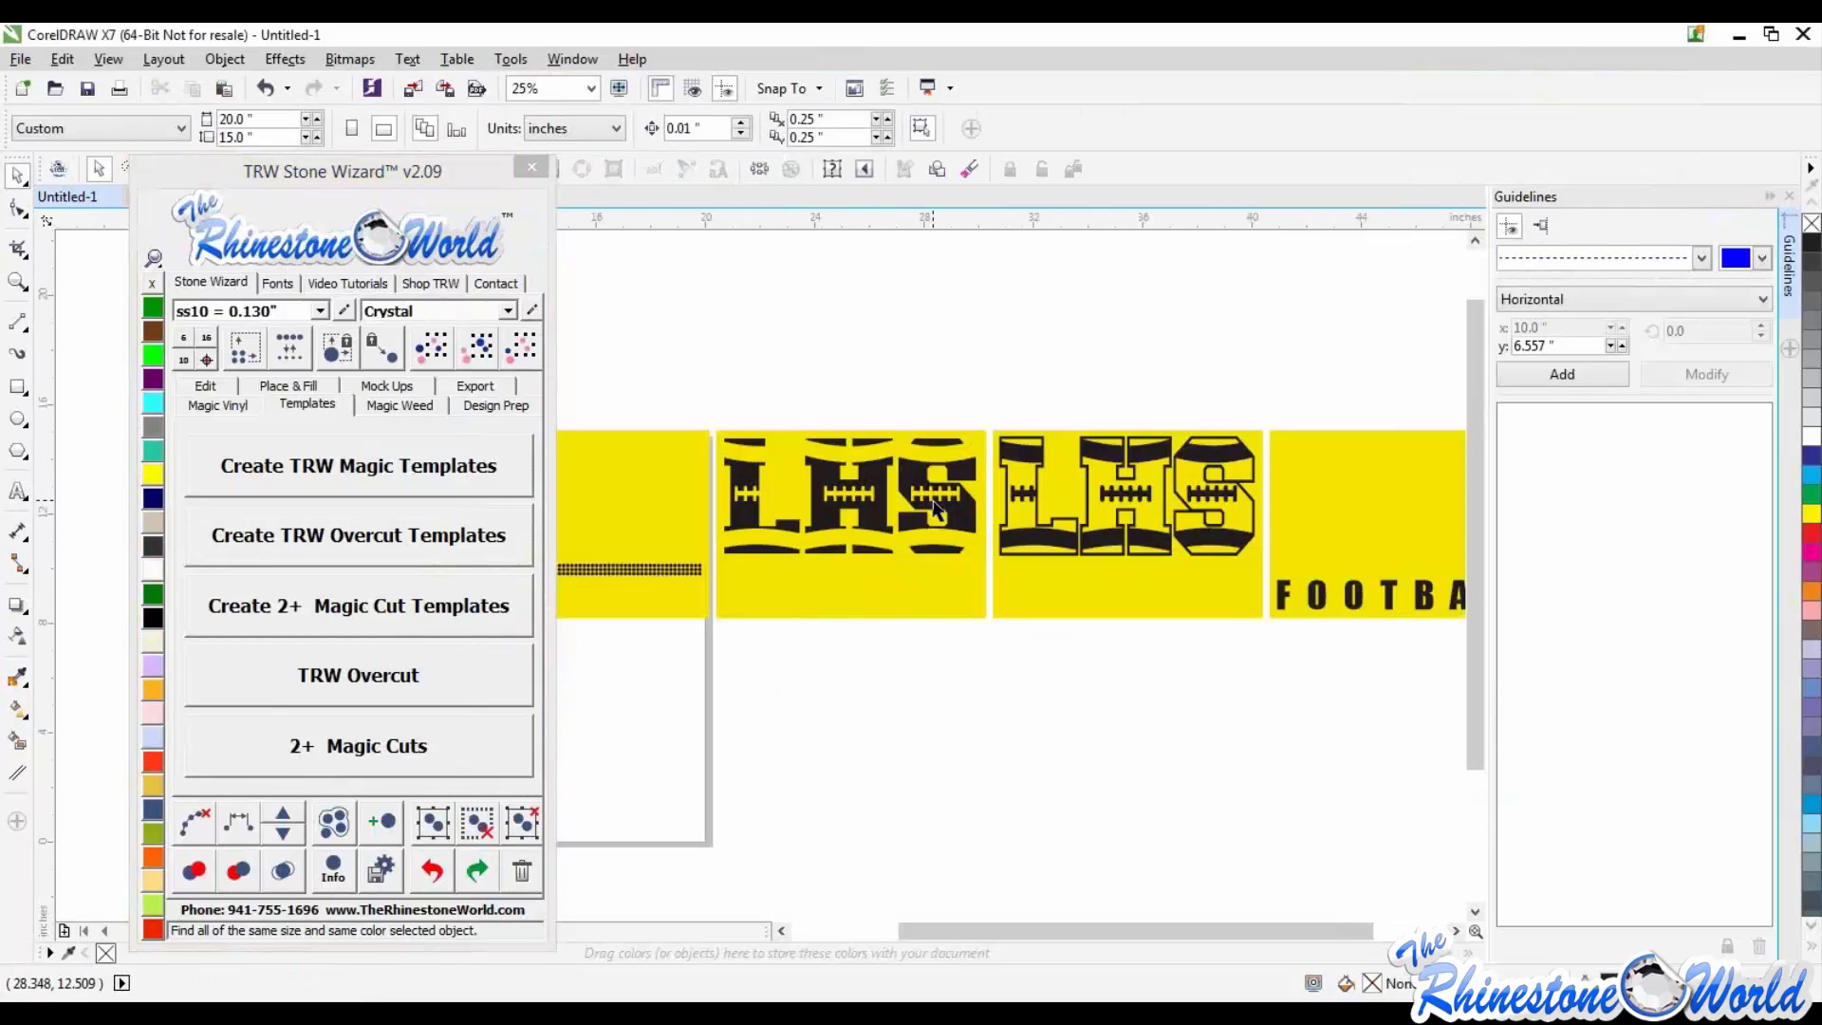
scroll(1136, 526, "down", 1)
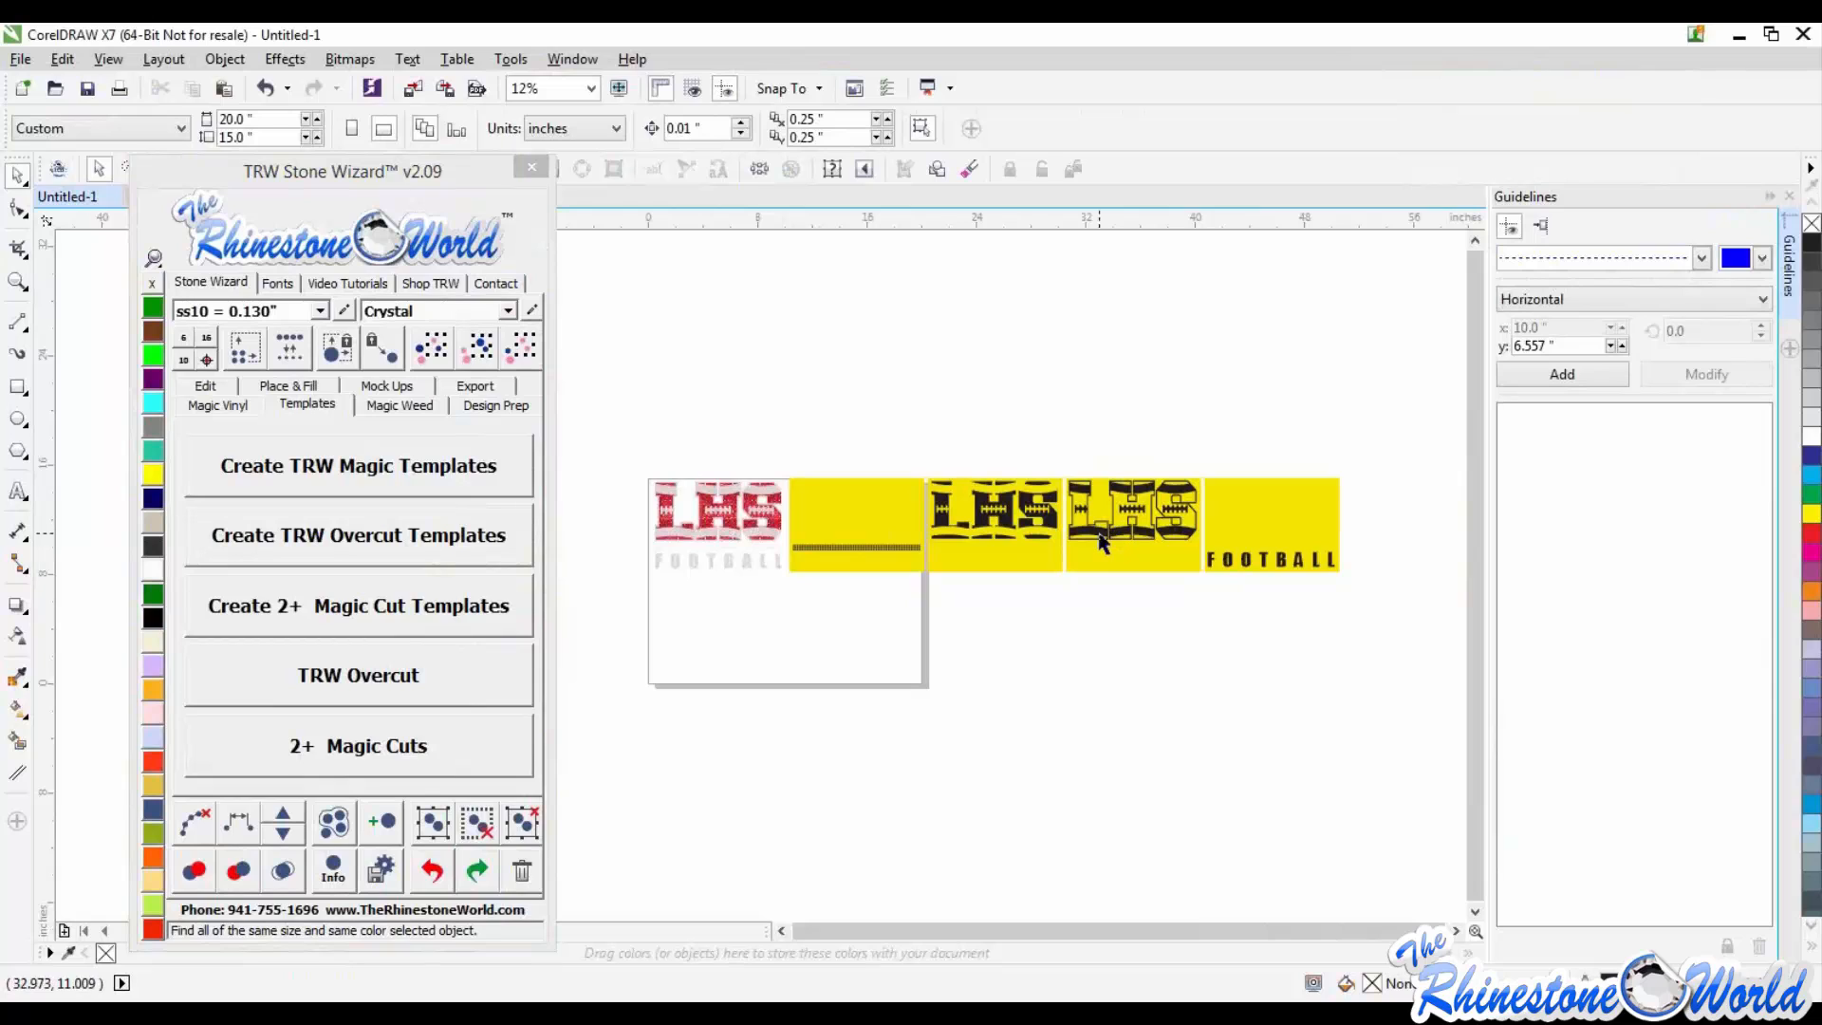
scroll(1094, 543, "up", 2)
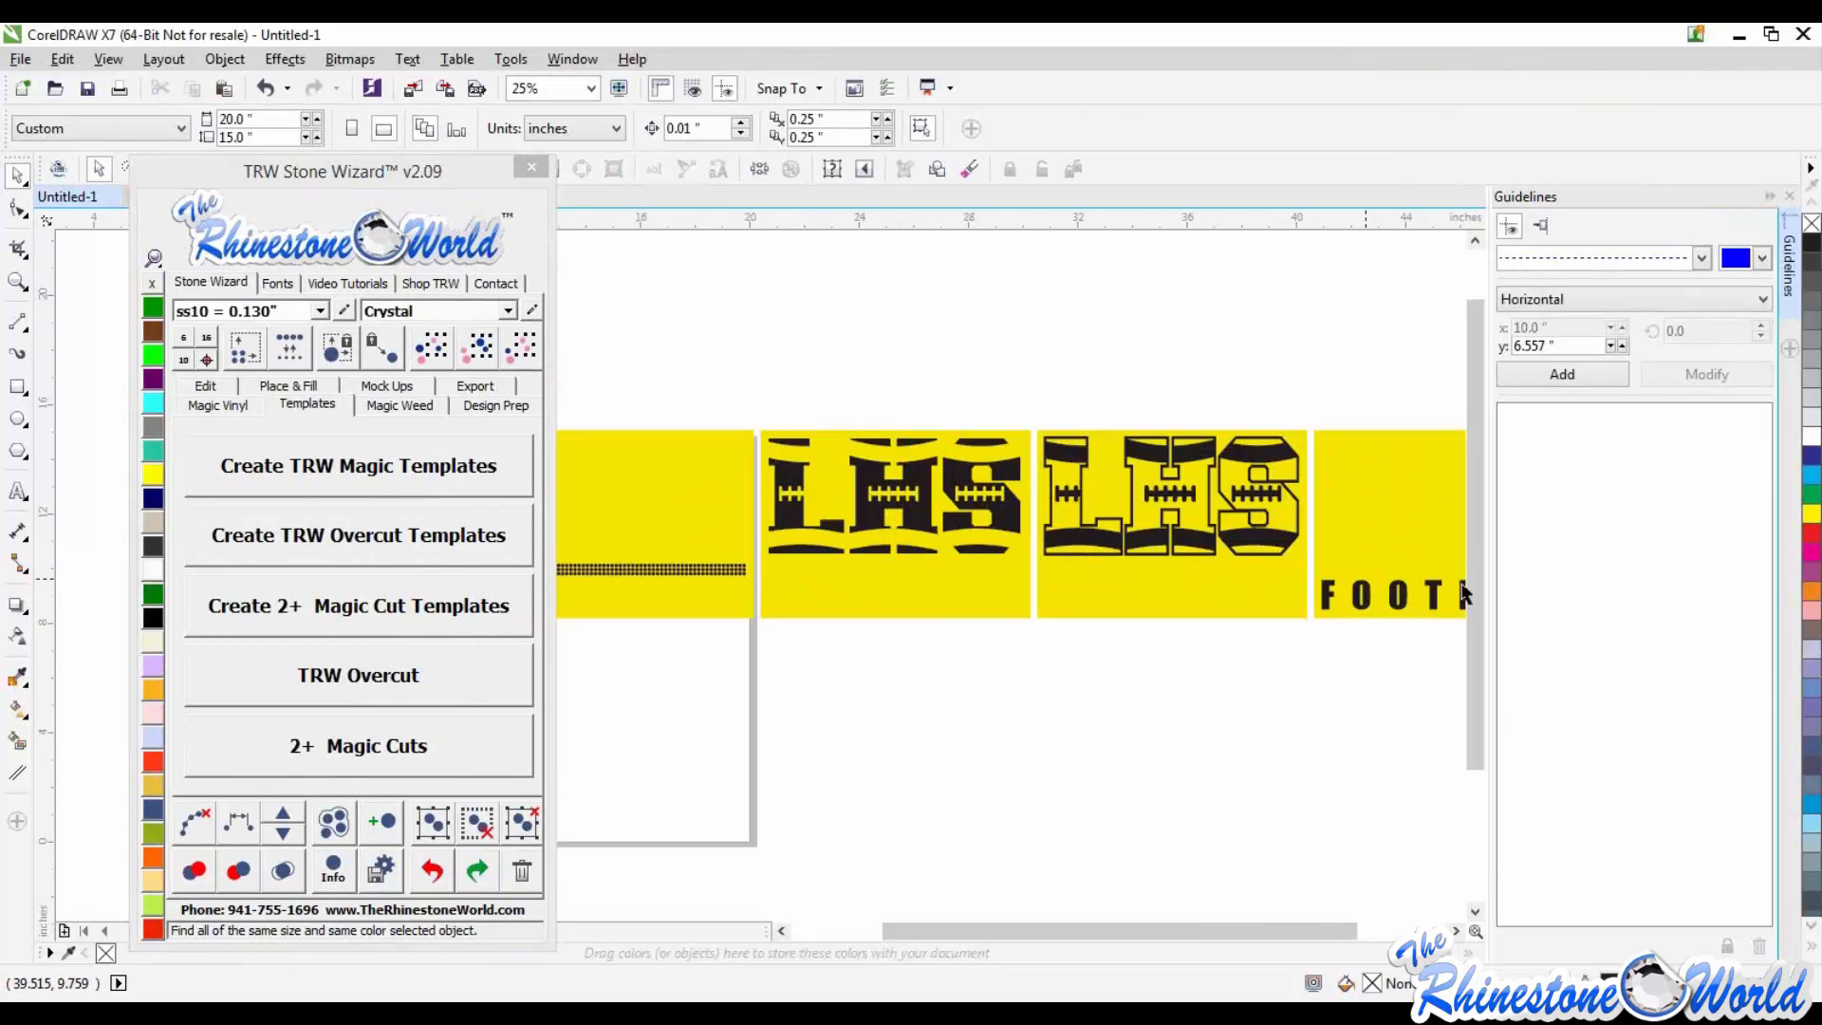
scroll(619, 524, "down", 4)
scroll(564, 513, "up", 4)
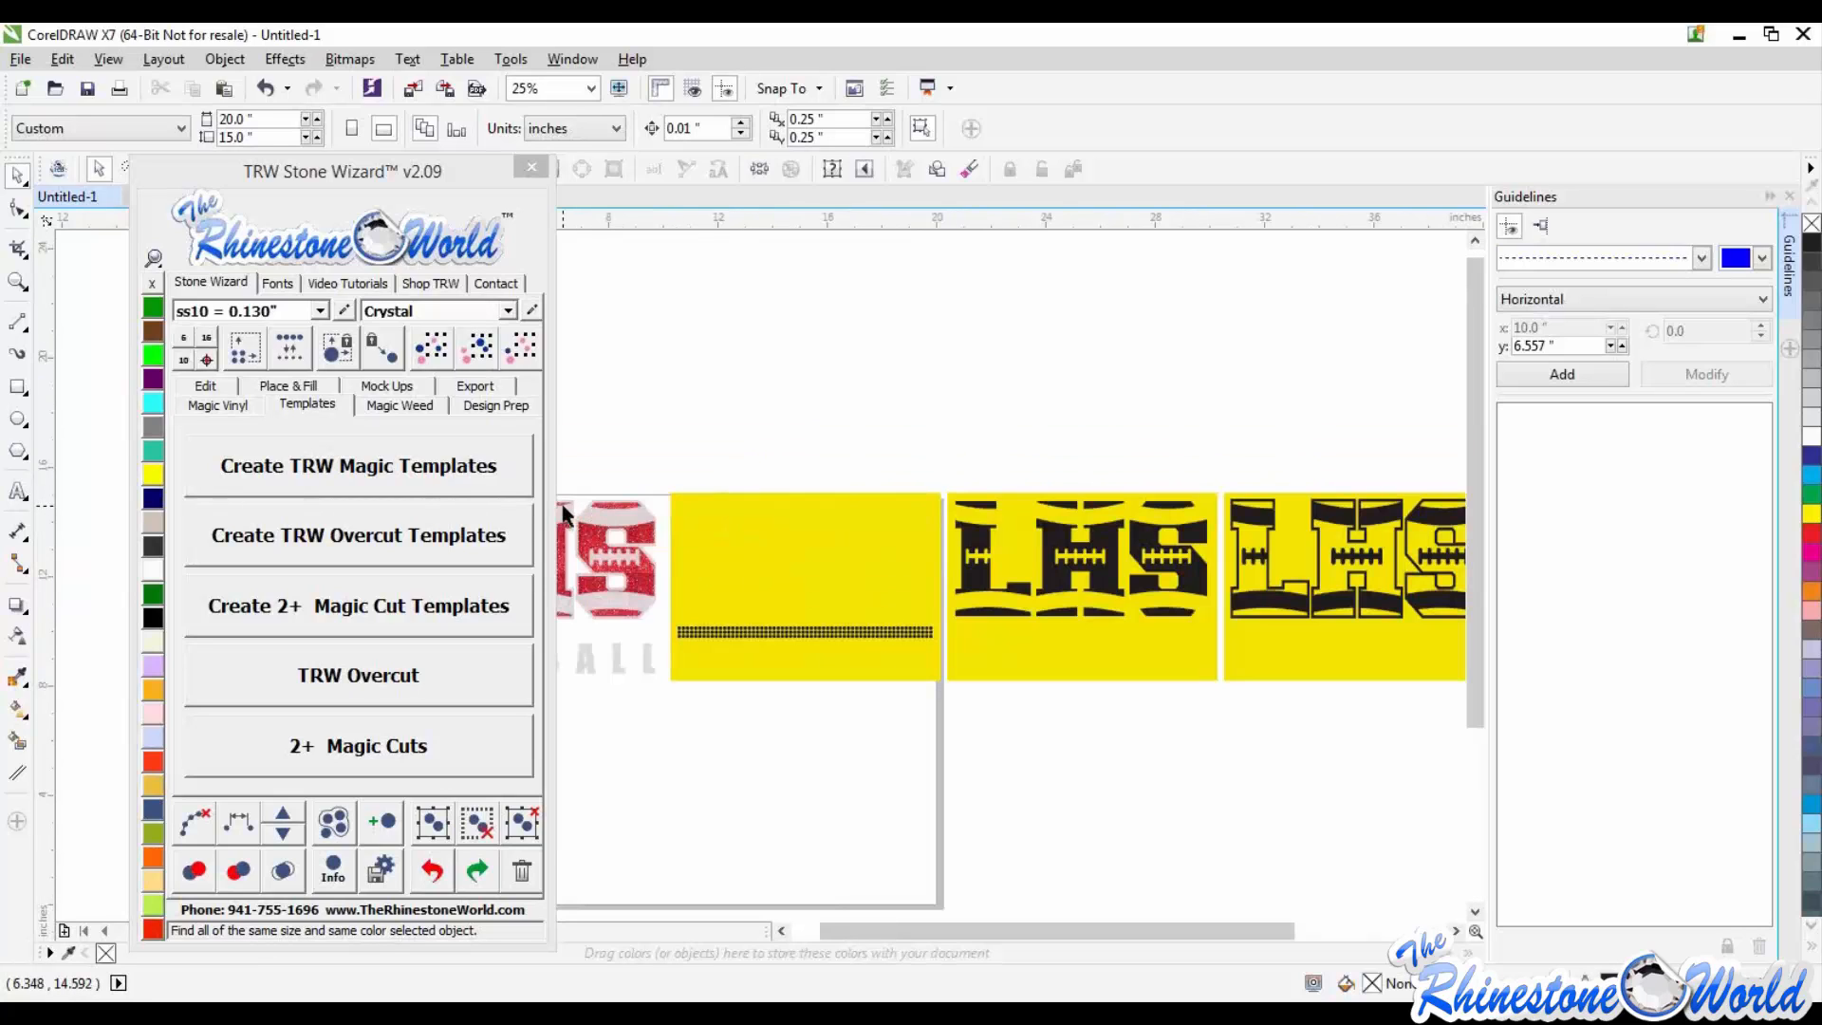
Step: Shorten the yellow backgrounds of the stone-row template and both LHS vinyl templates so they fit closely around their artwork
left_click(742, 534)
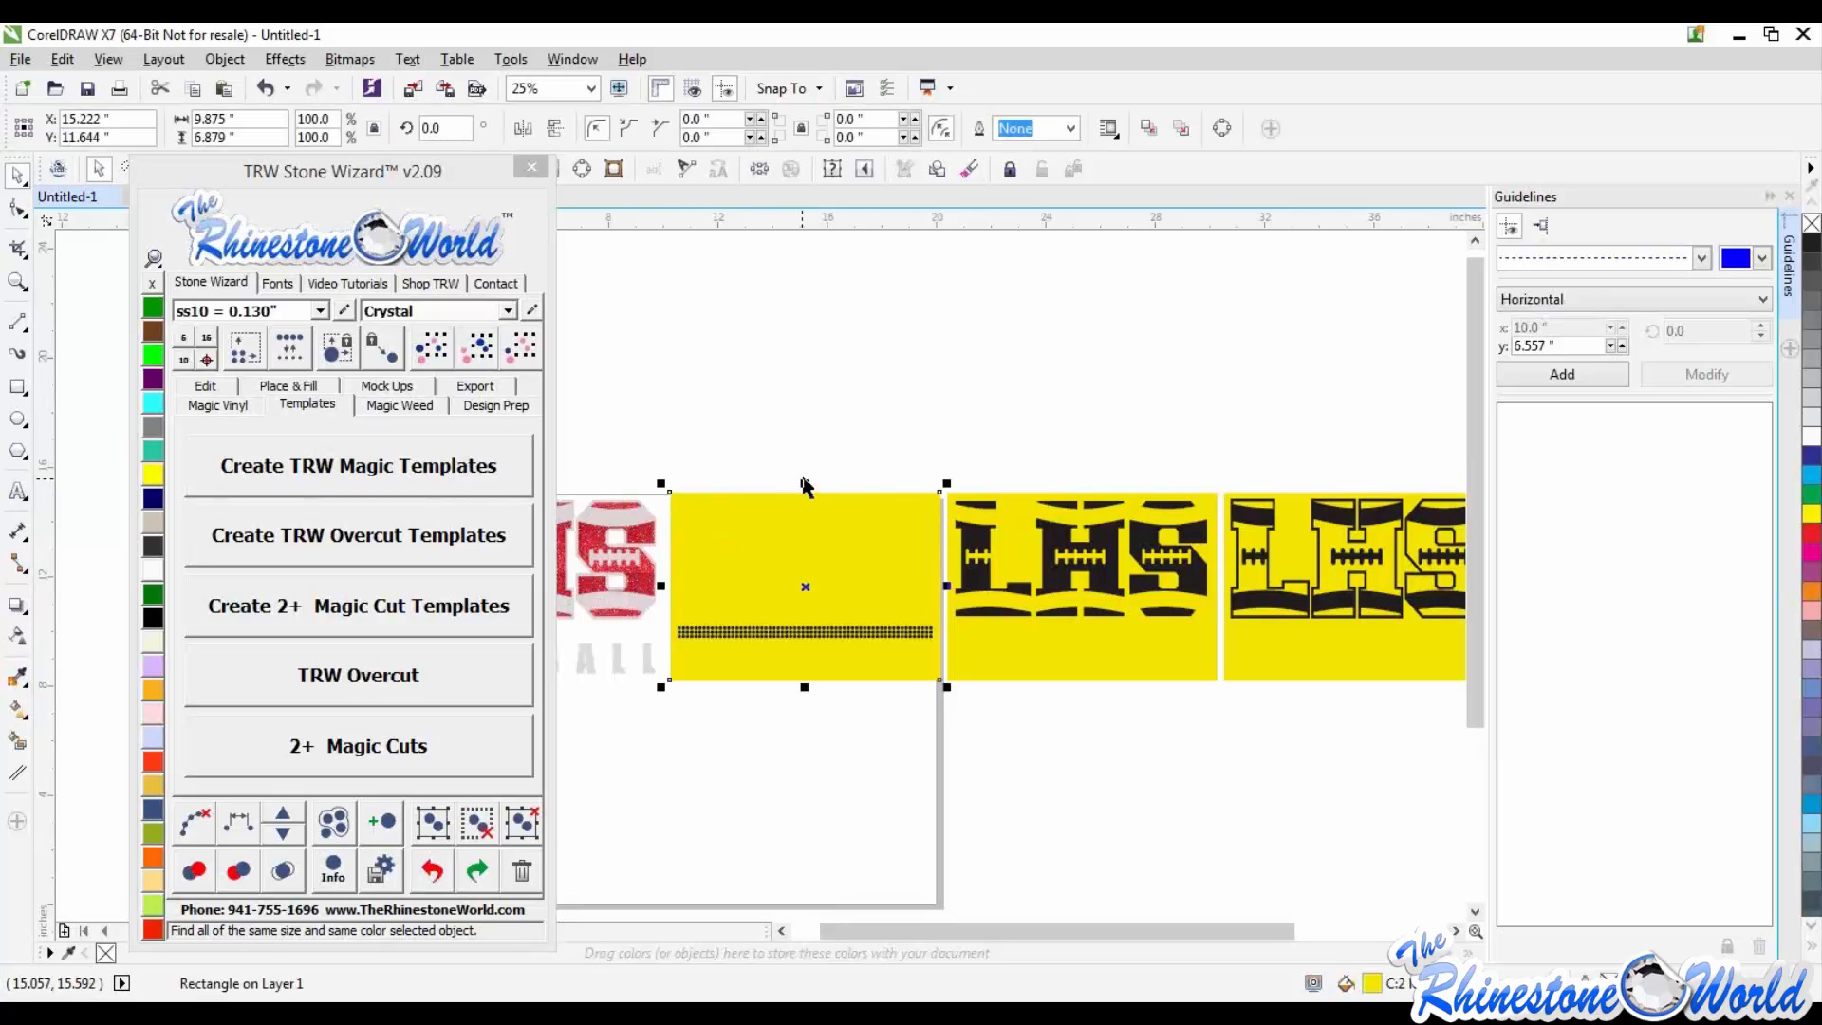
left_click_drag(805, 491, 805, 657)
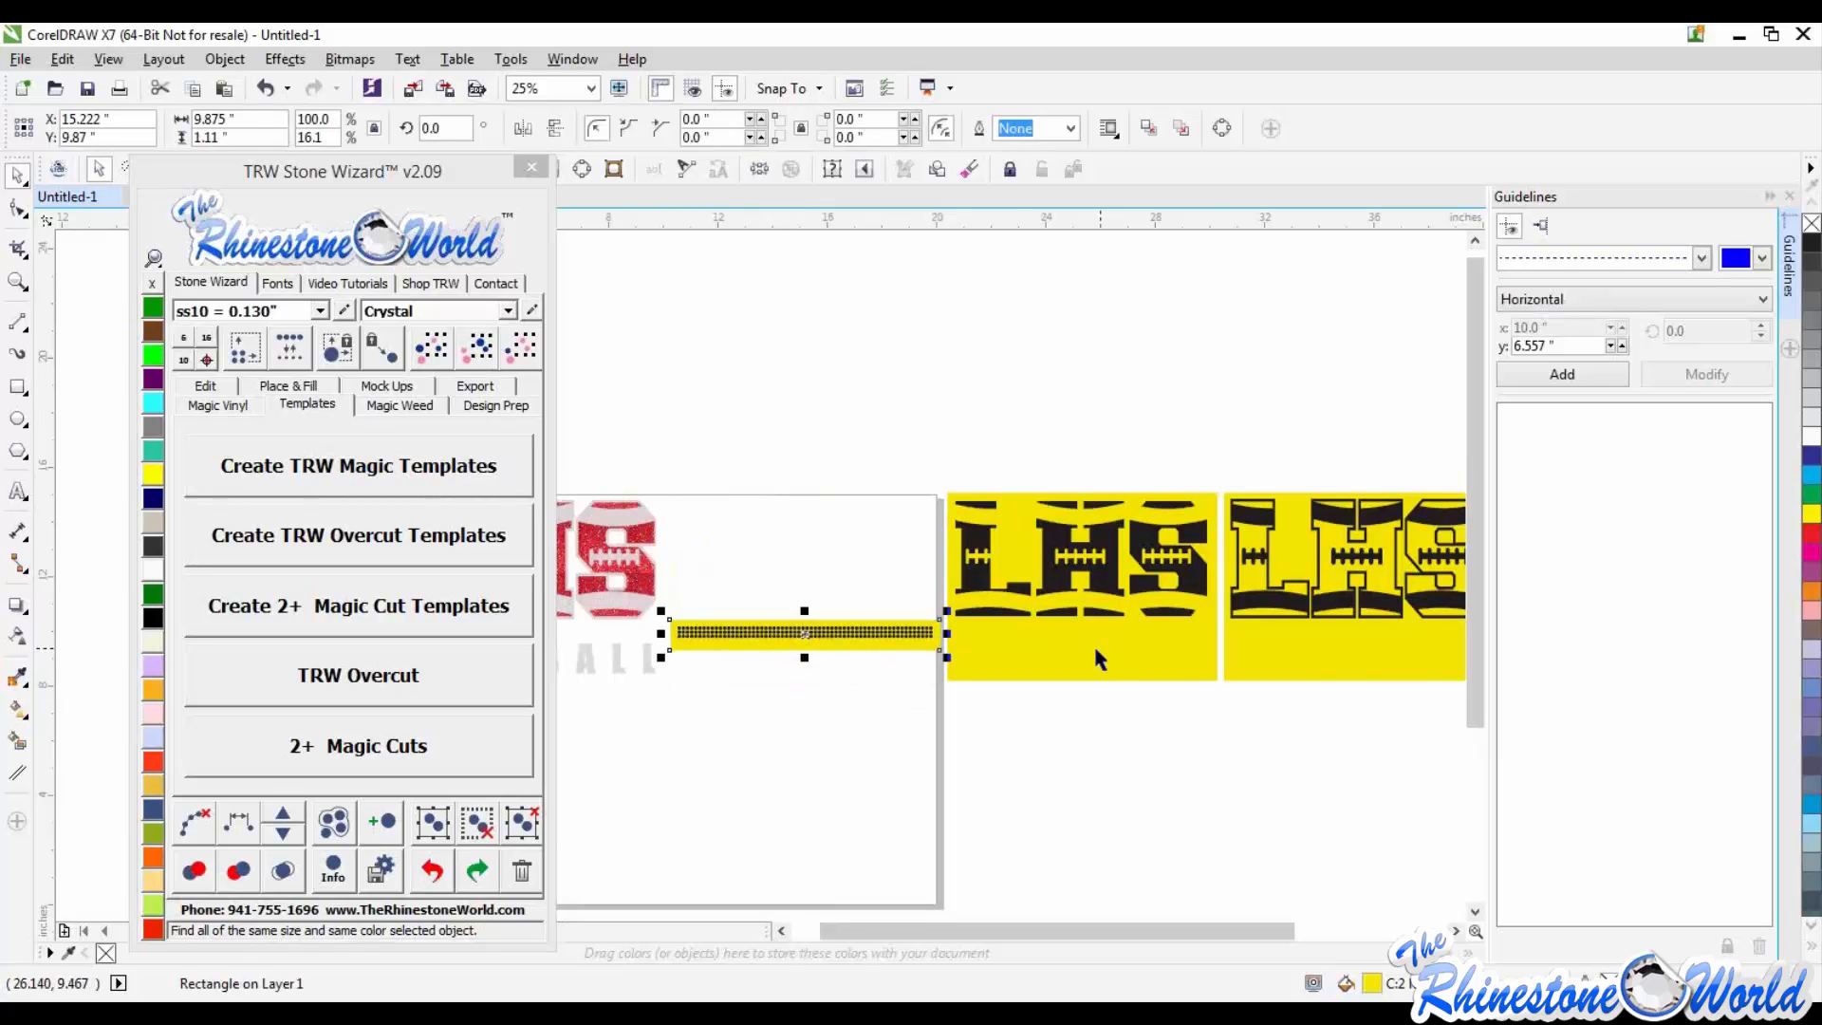
scroll(1096, 653, "down", 1)
scroll(1118, 632, "up", 2)
left_click(1091, 670)
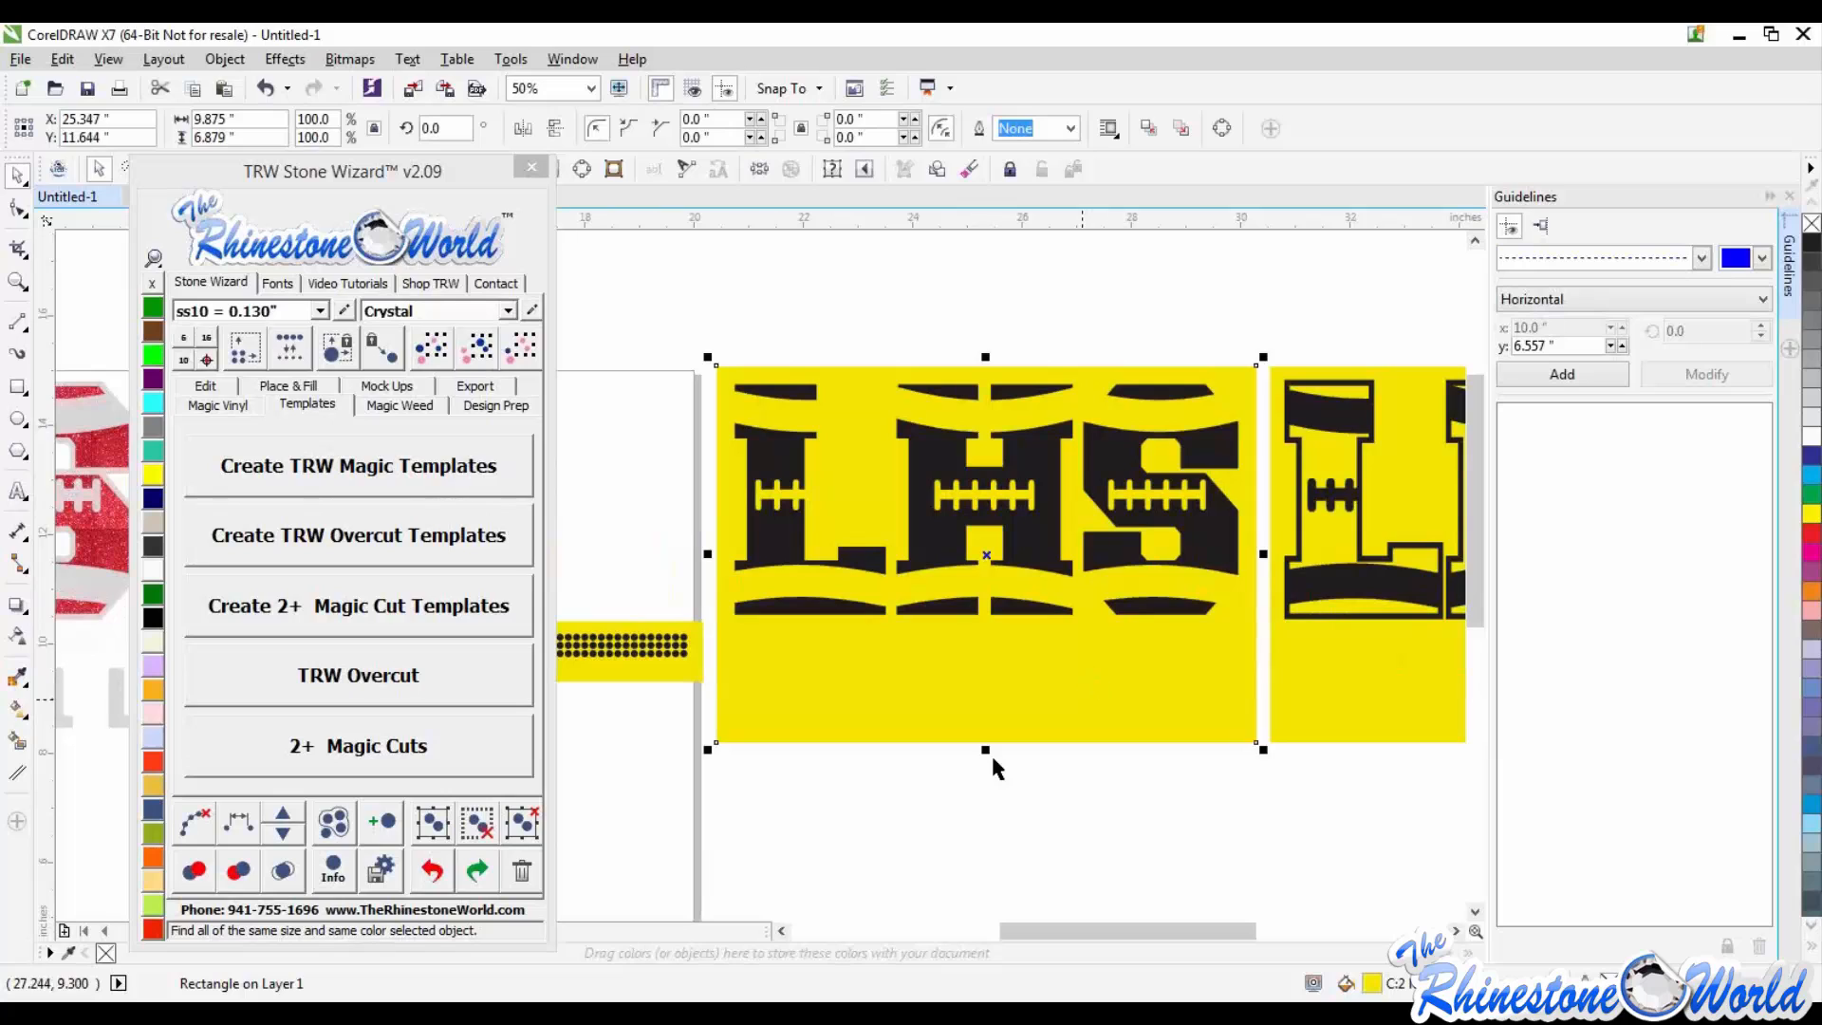
left_click_drag(986, 750, 997, 625)
scroll(1002, 746, "down", 1)
left_click(1293, 715)
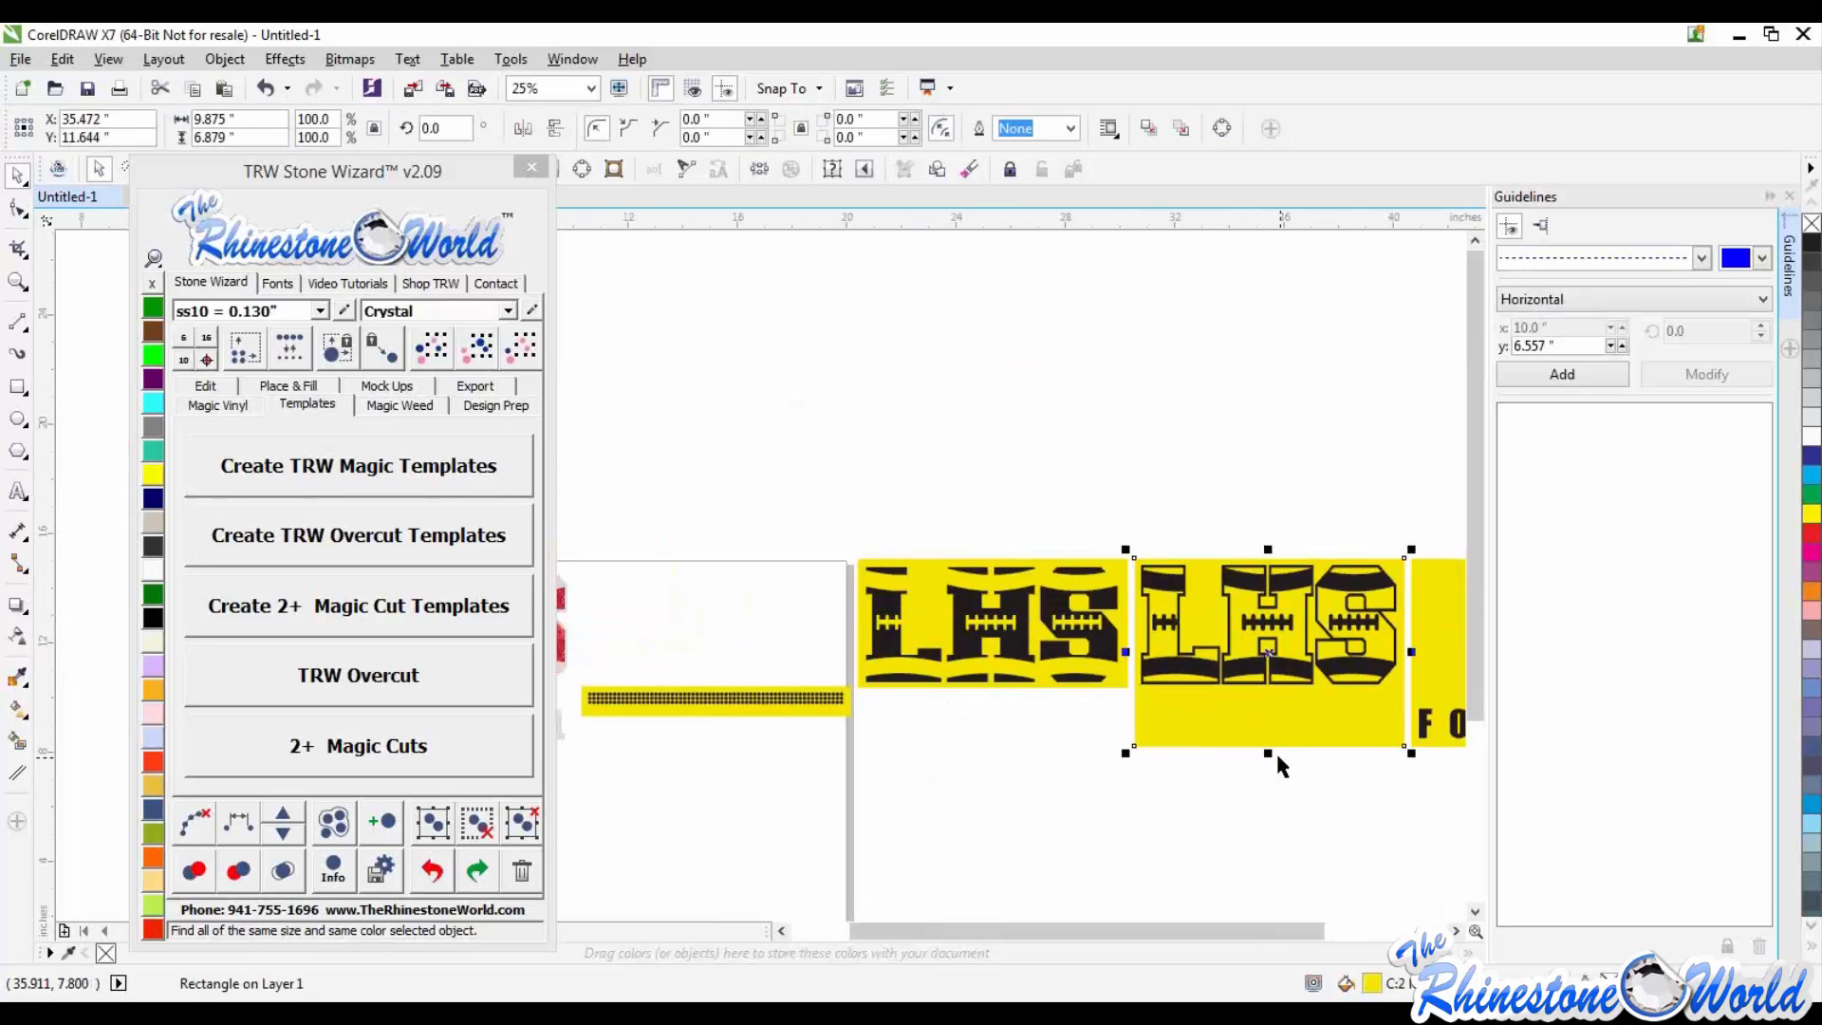
left_click_drag(1273, 717, 1276, 688)
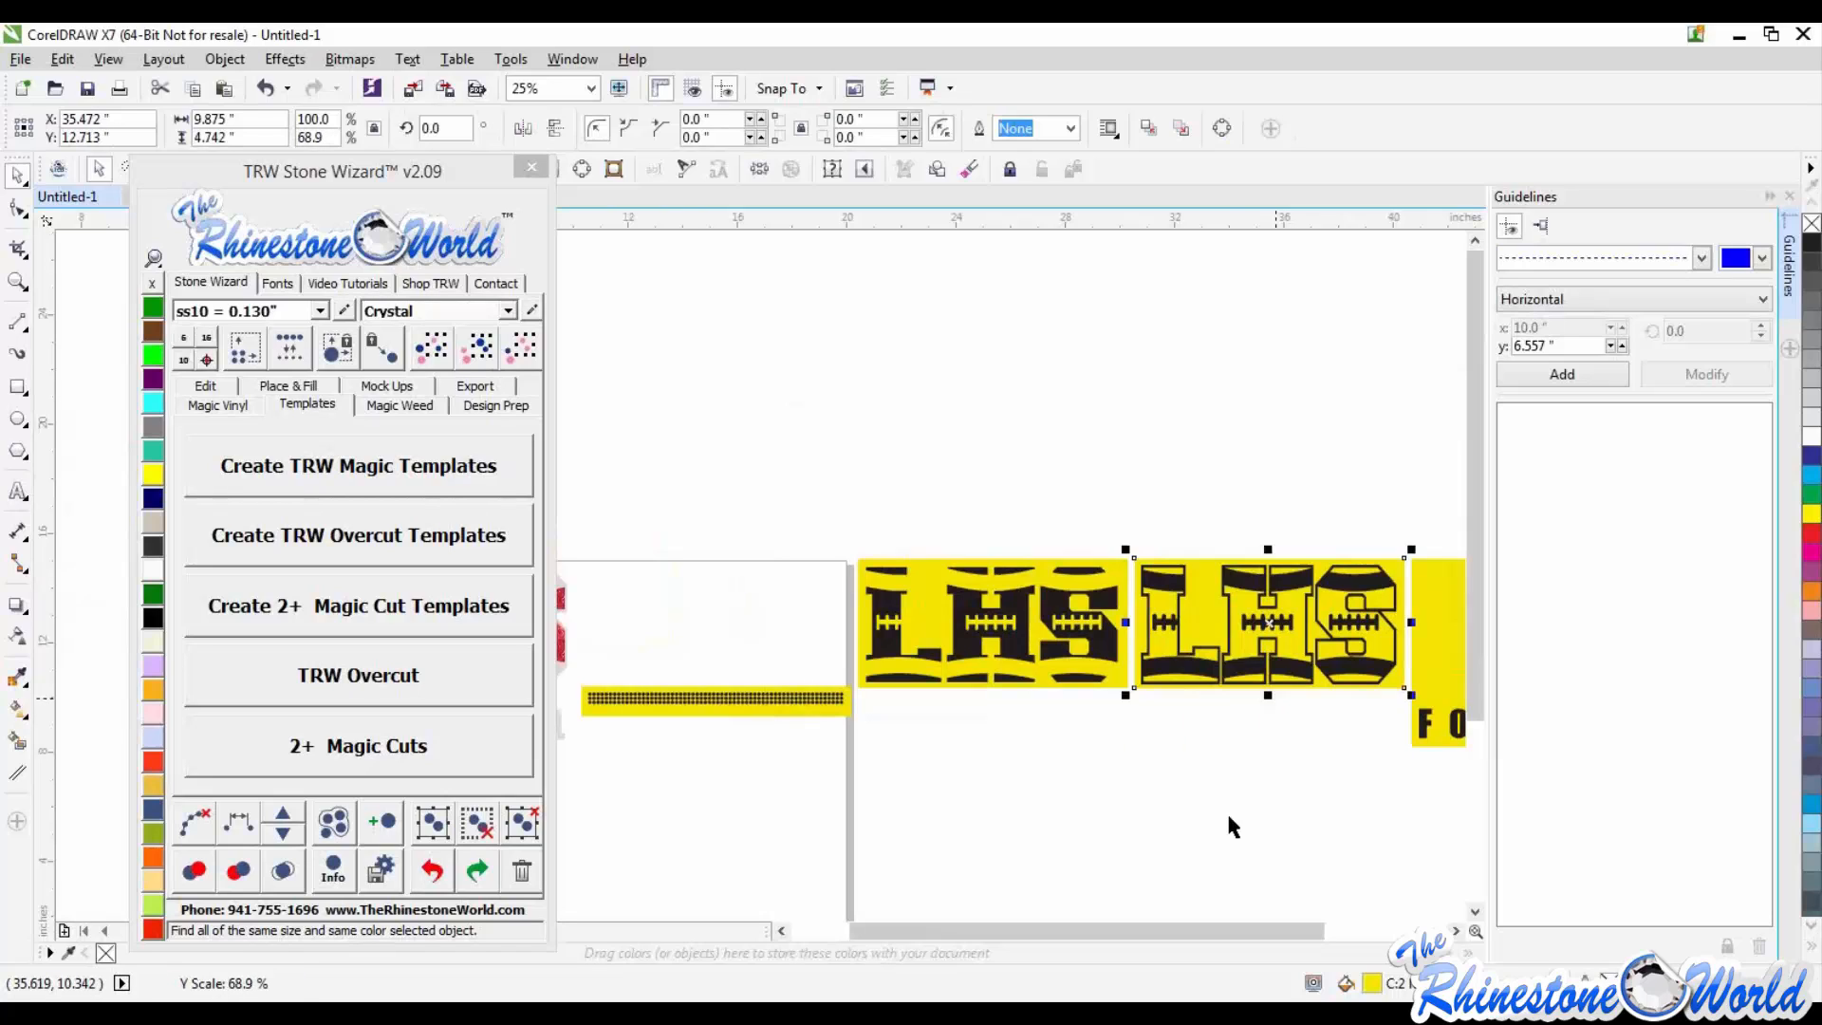
Step: Delete all the yellow templates, keeping only the LHS FOOTBALL design on the page
scroll(1262, 659, "down", 2)
scroll(1374, 628, "up", 1)
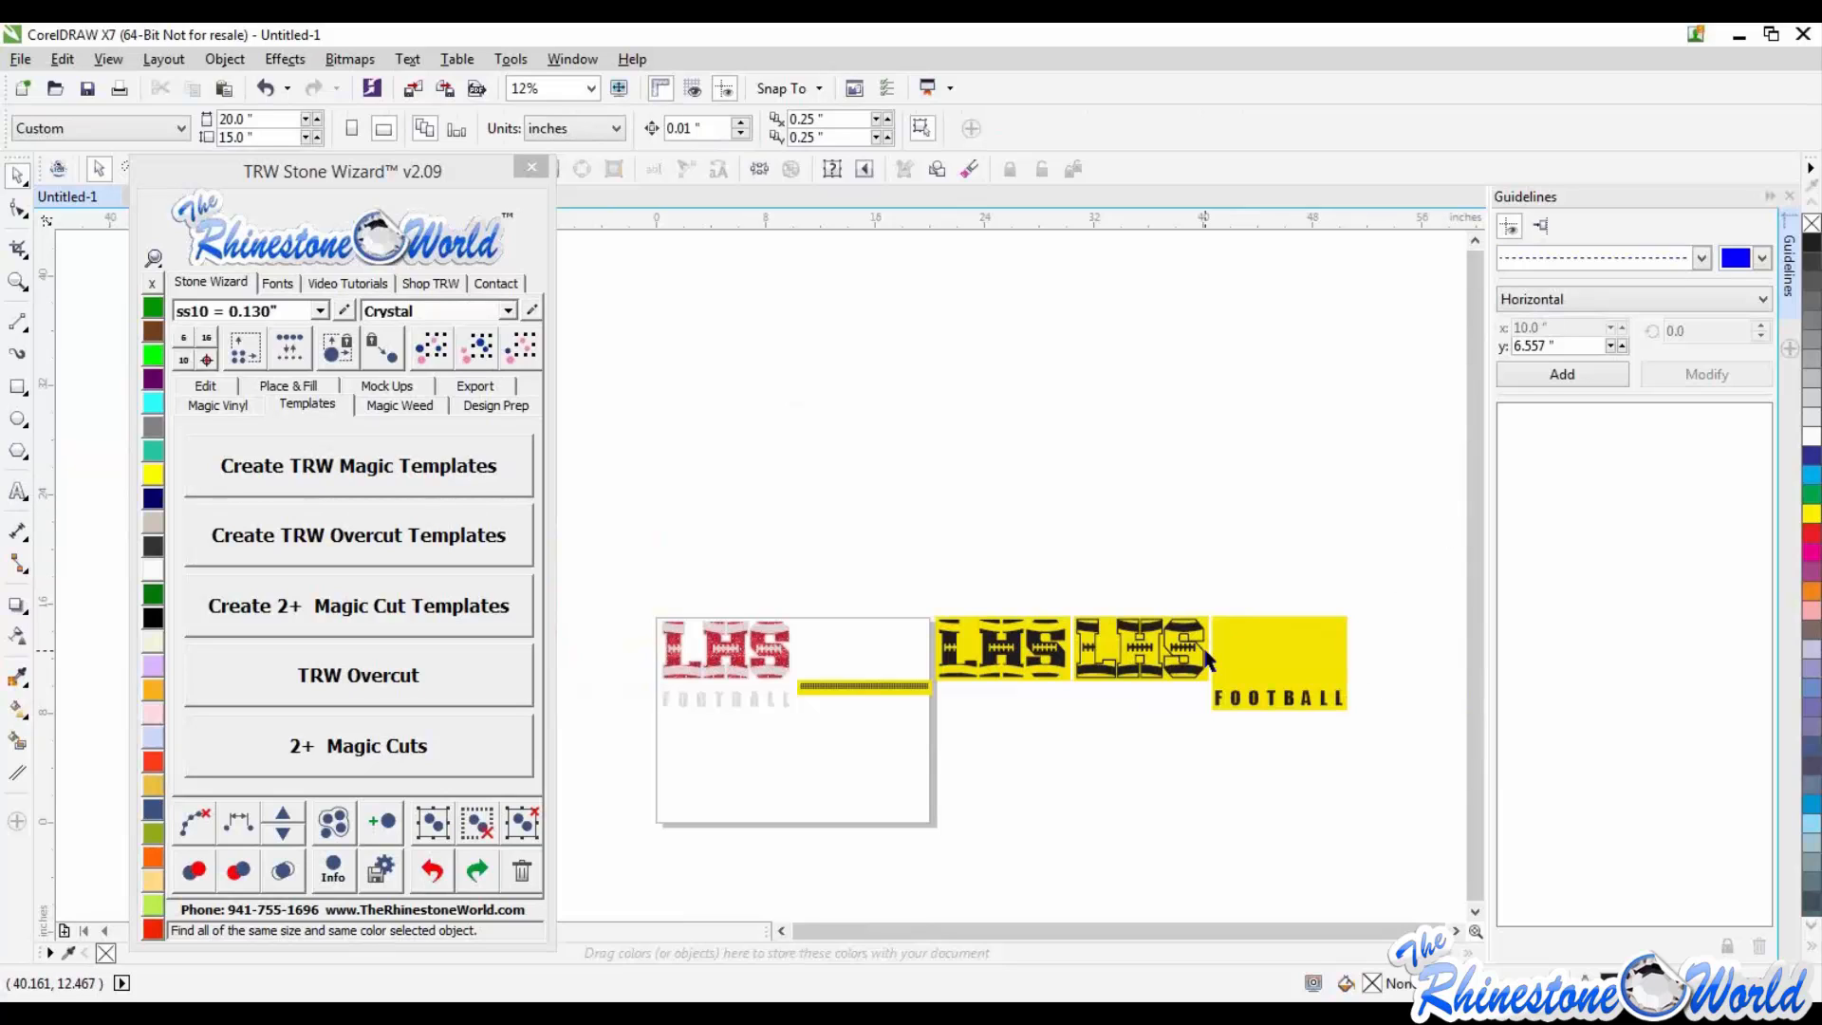
left_click_drag(1397, 574, 790, 779)
key("Delete")
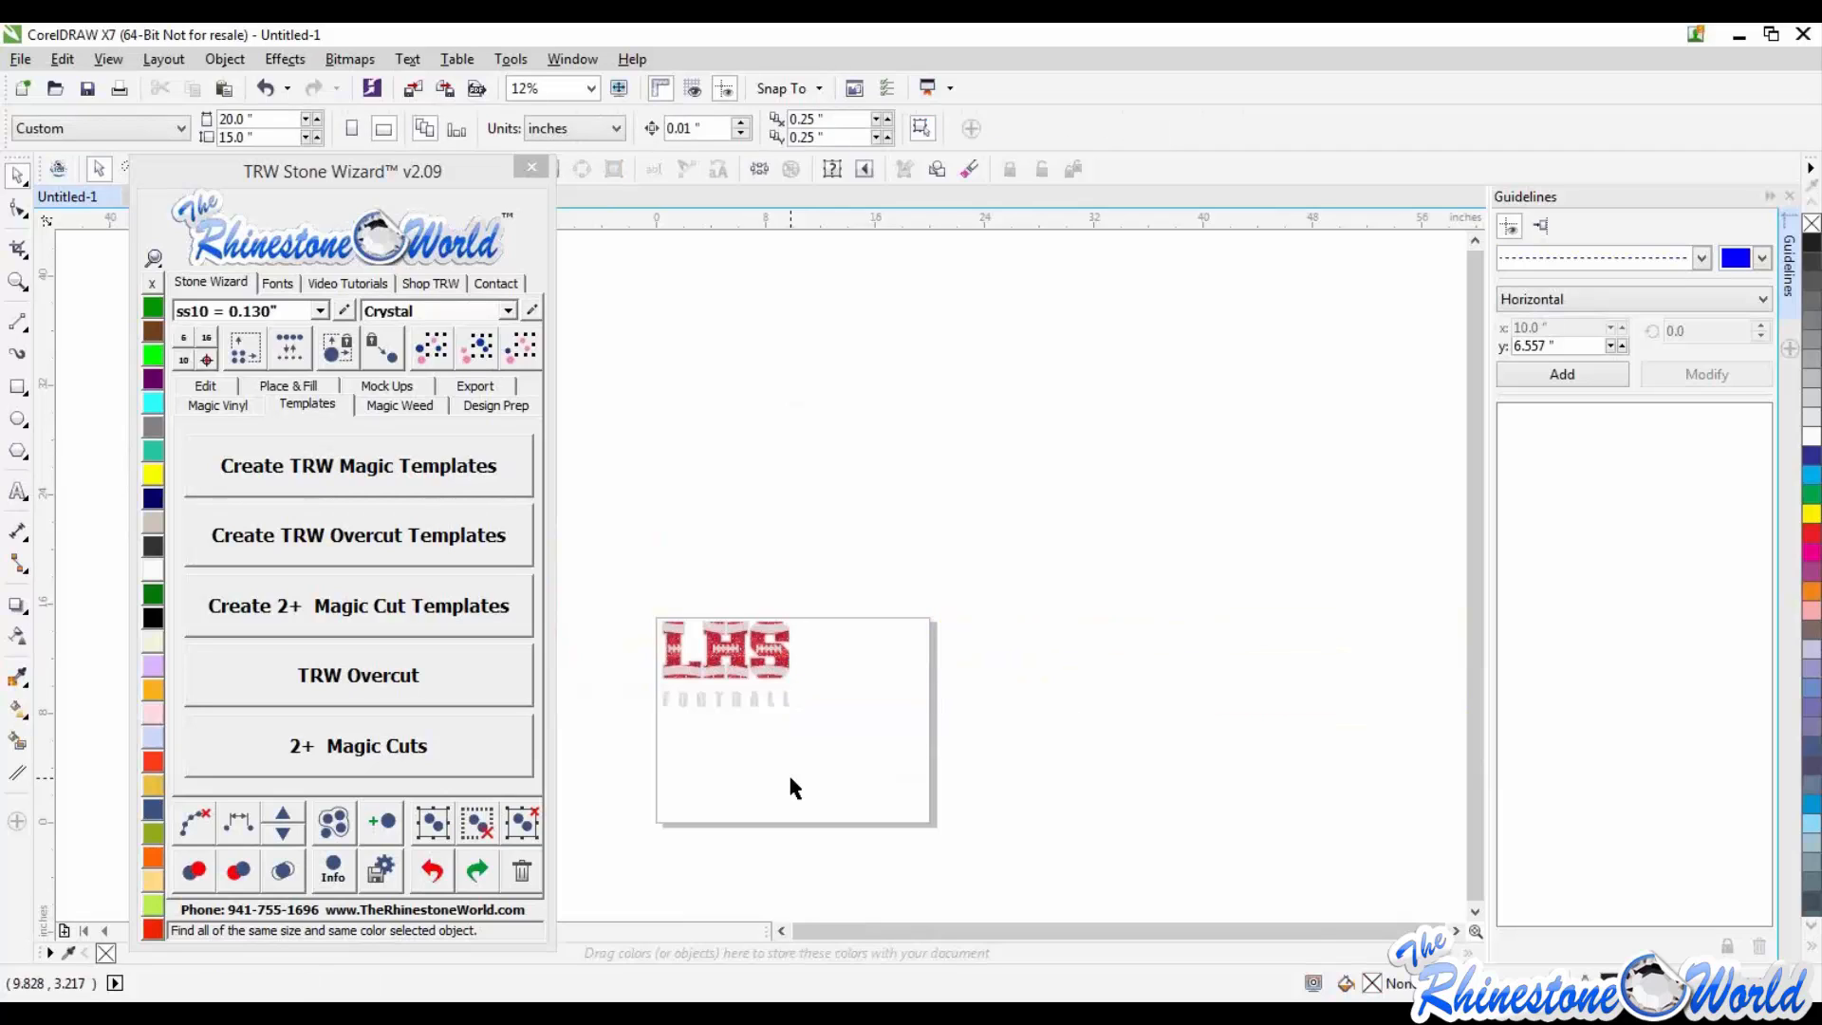
Step: Collapse the Guidelines docker and move the Stone Wizard window clear of the LHS FOOTBALL design
left_click(1790, 195)
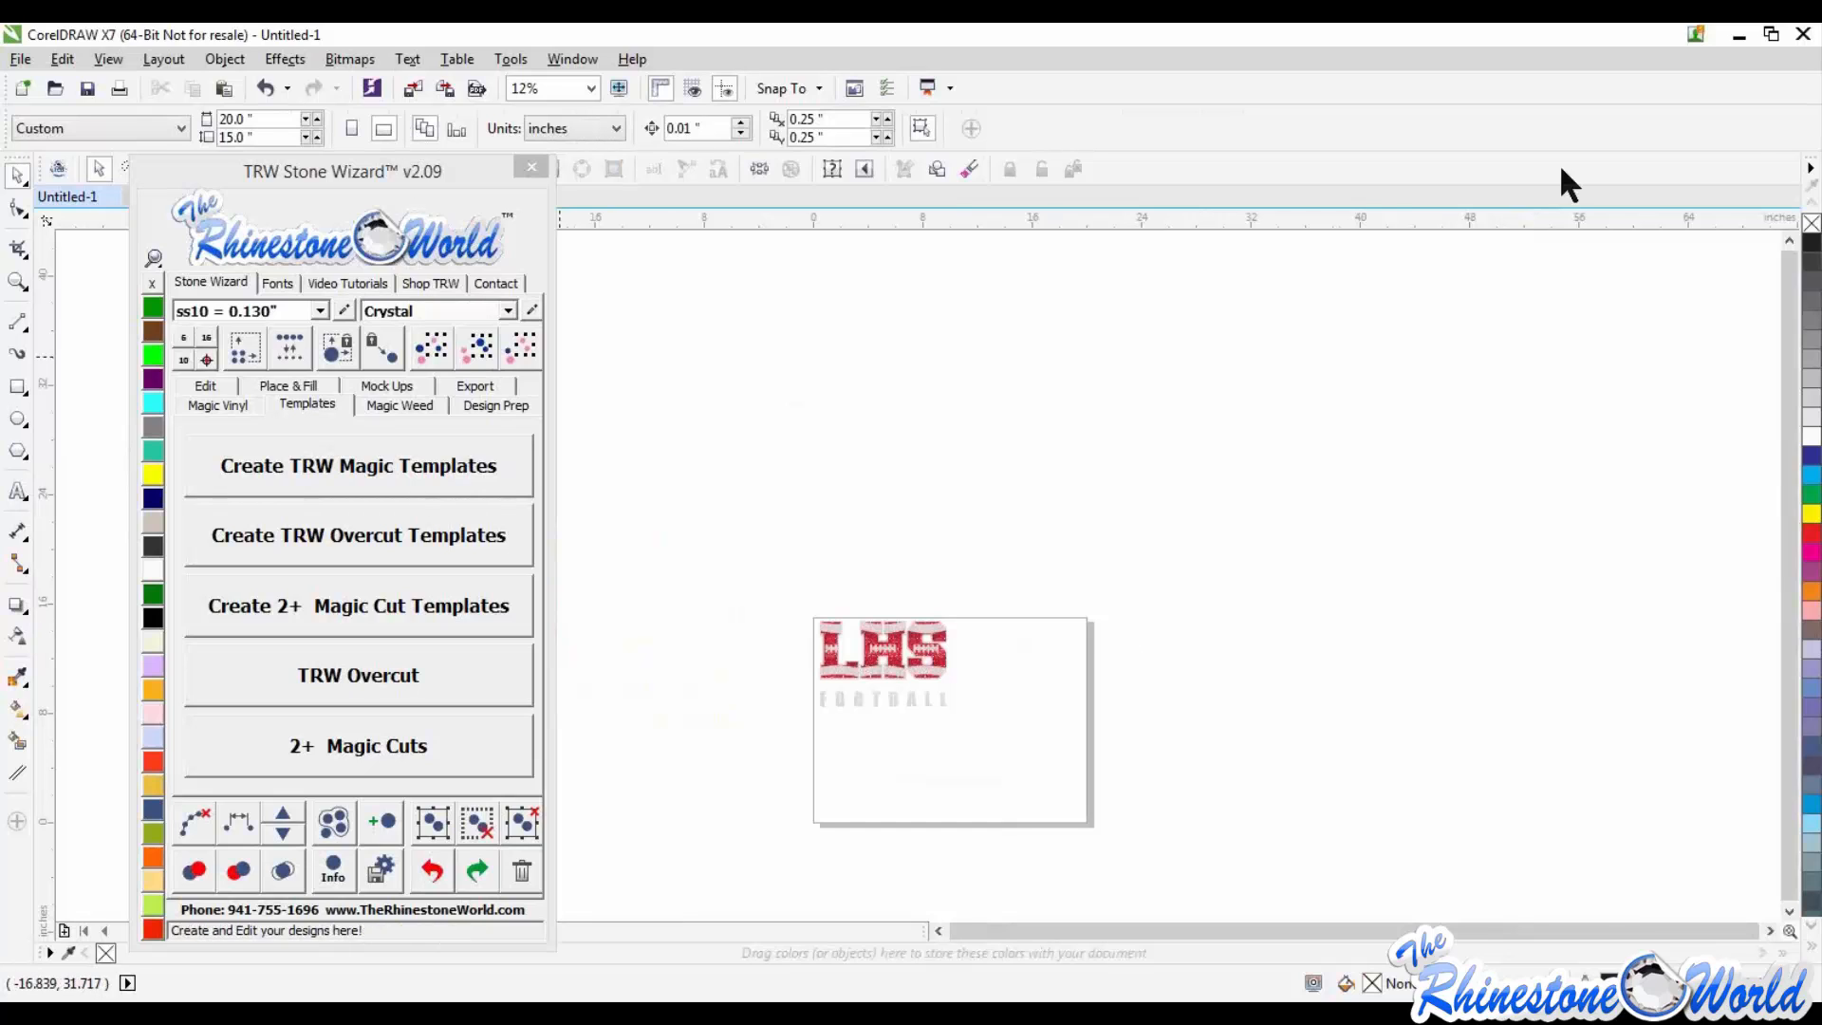
left_click_drag(1561, 170, 1596, 126)
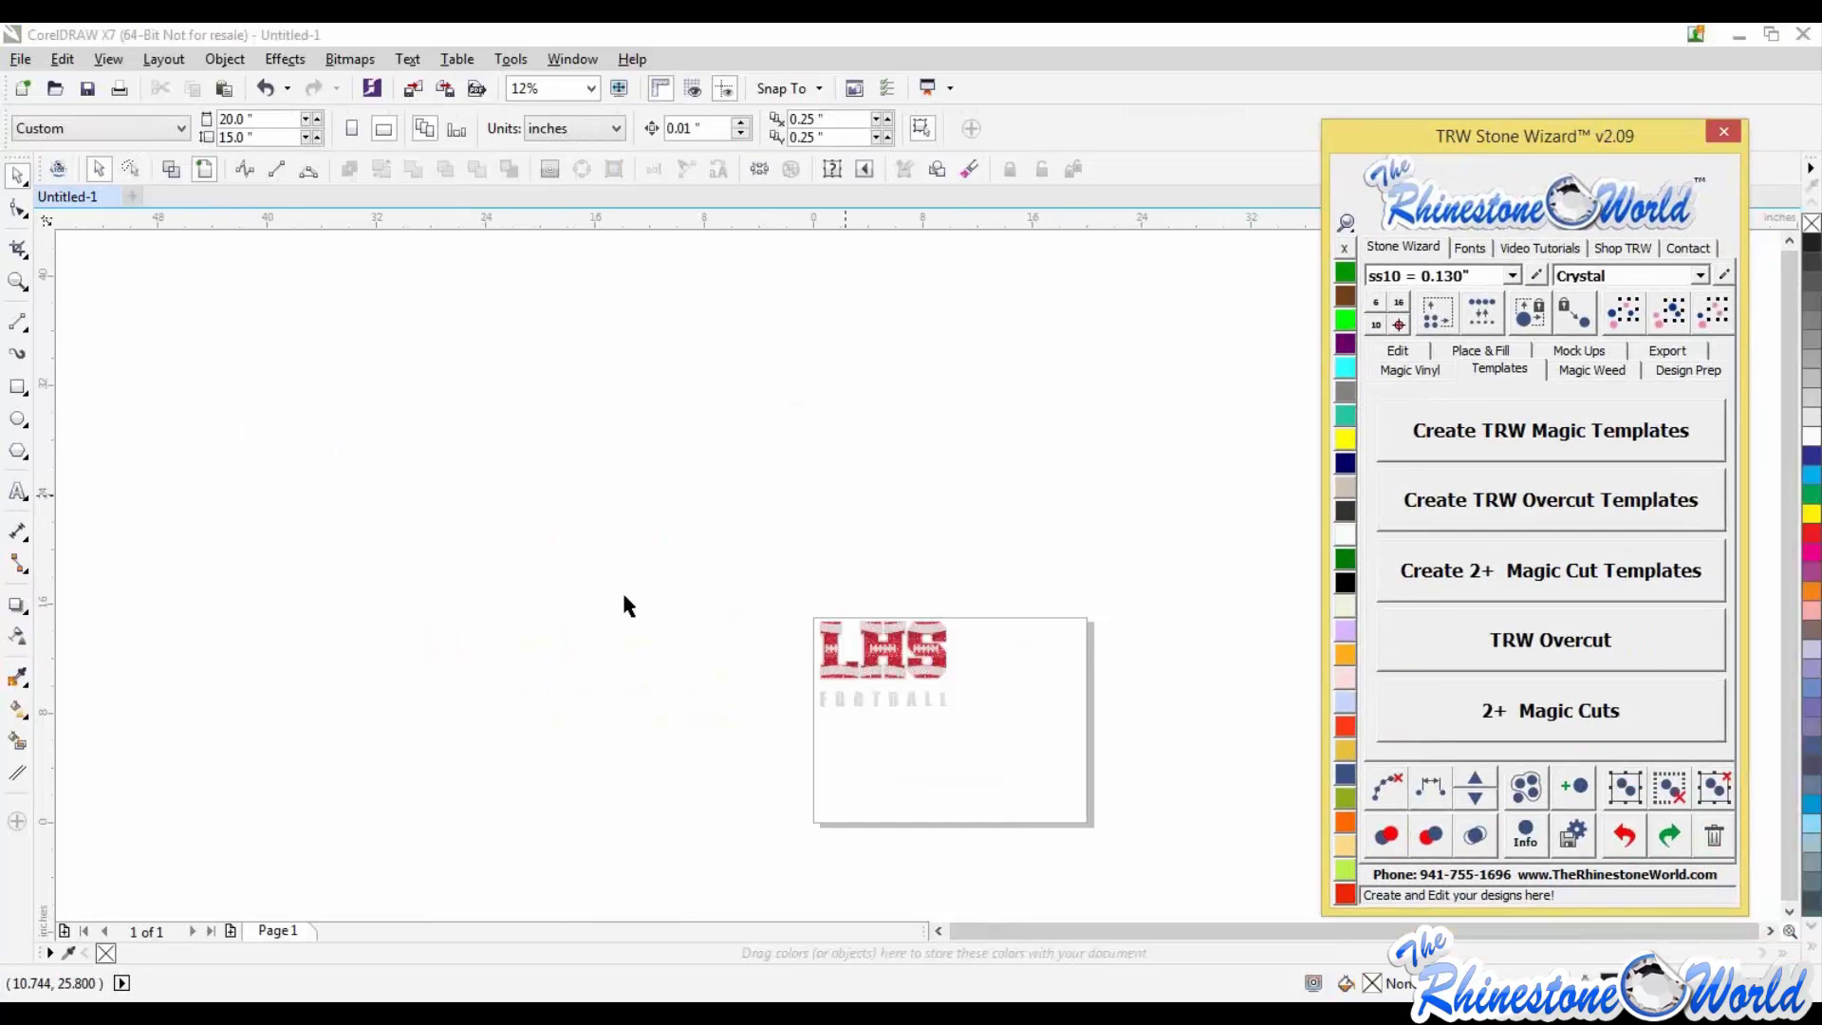
left_click(657, 596)
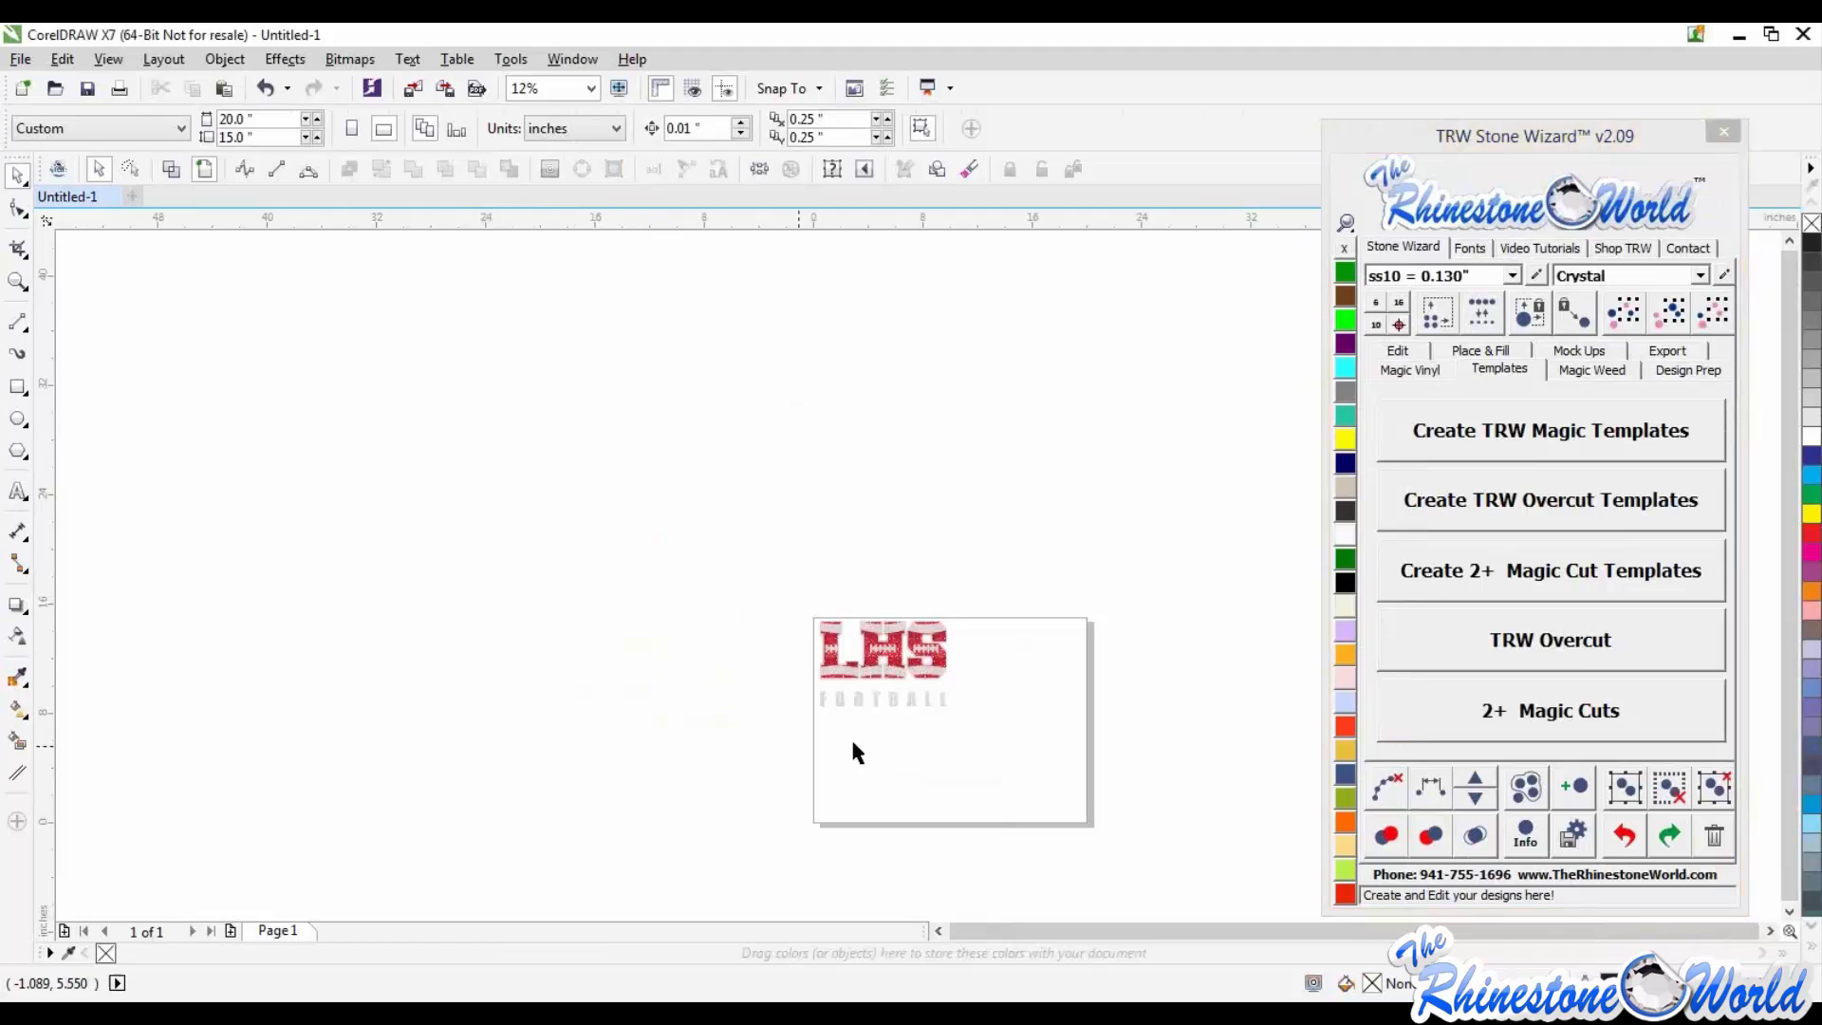
scroll(870, 750, "up", 3)
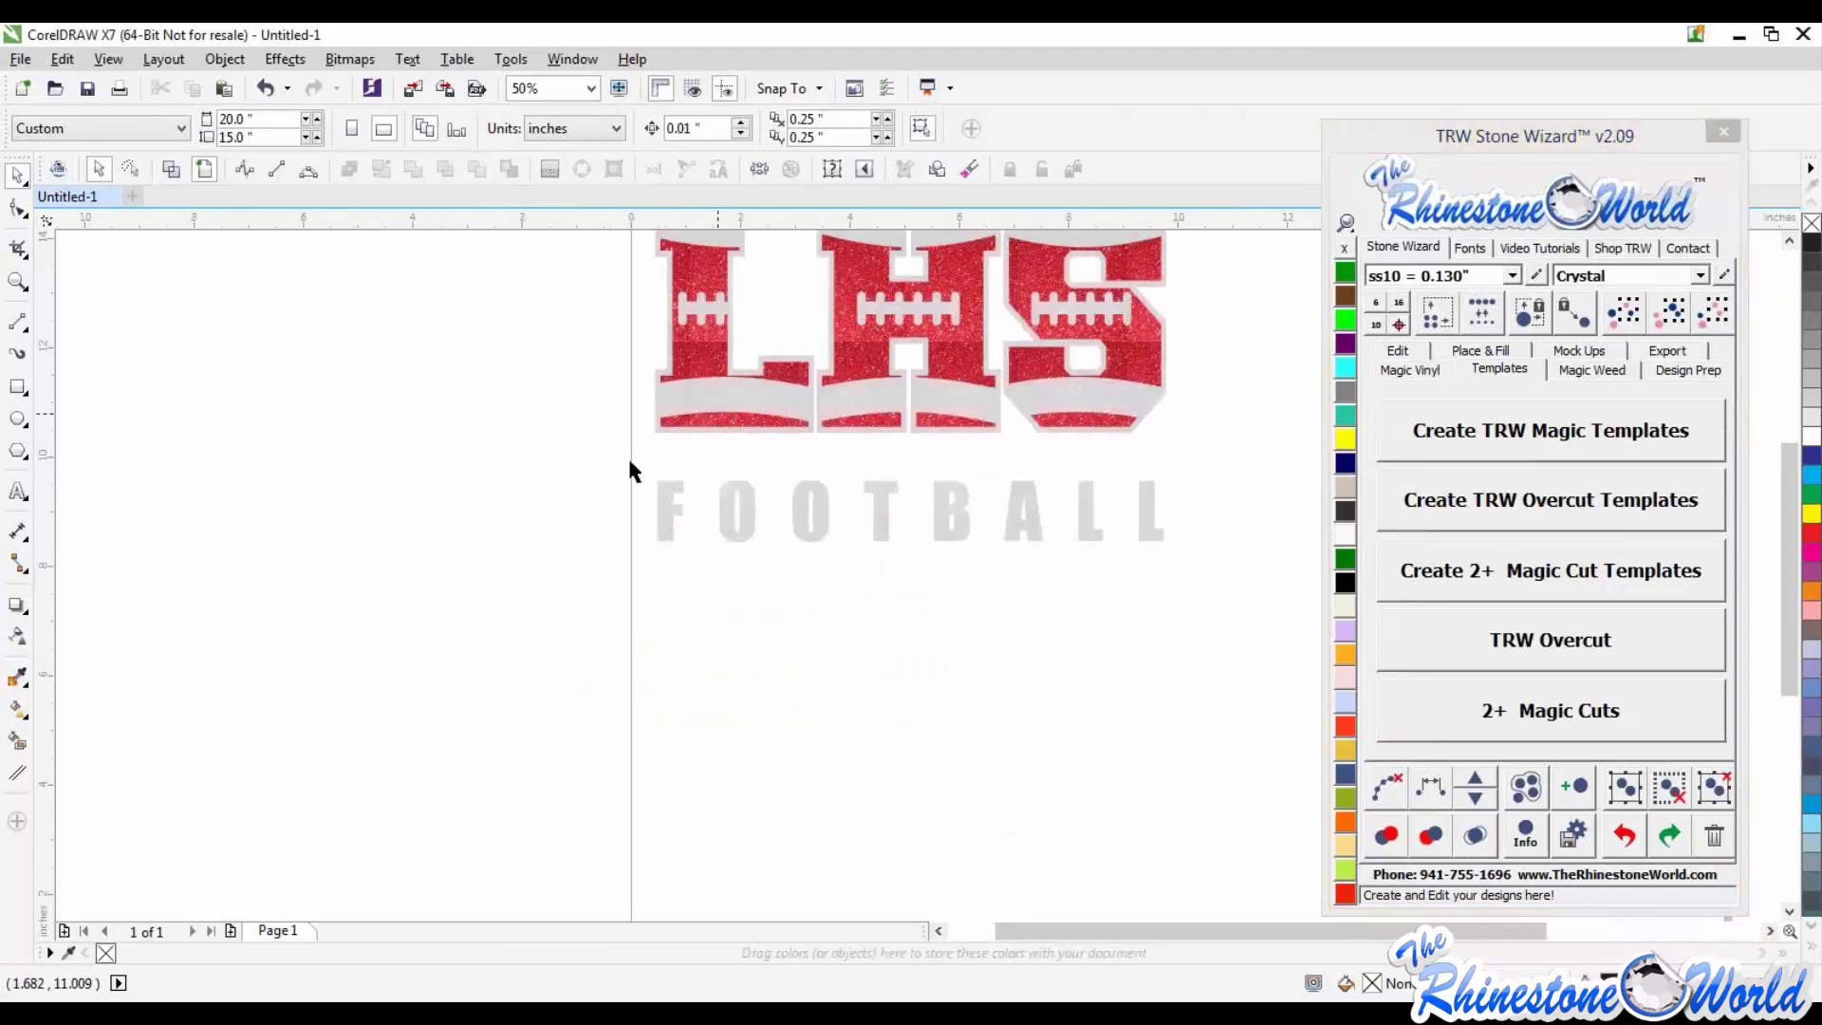
scroll(1042, 619, "down", 2)
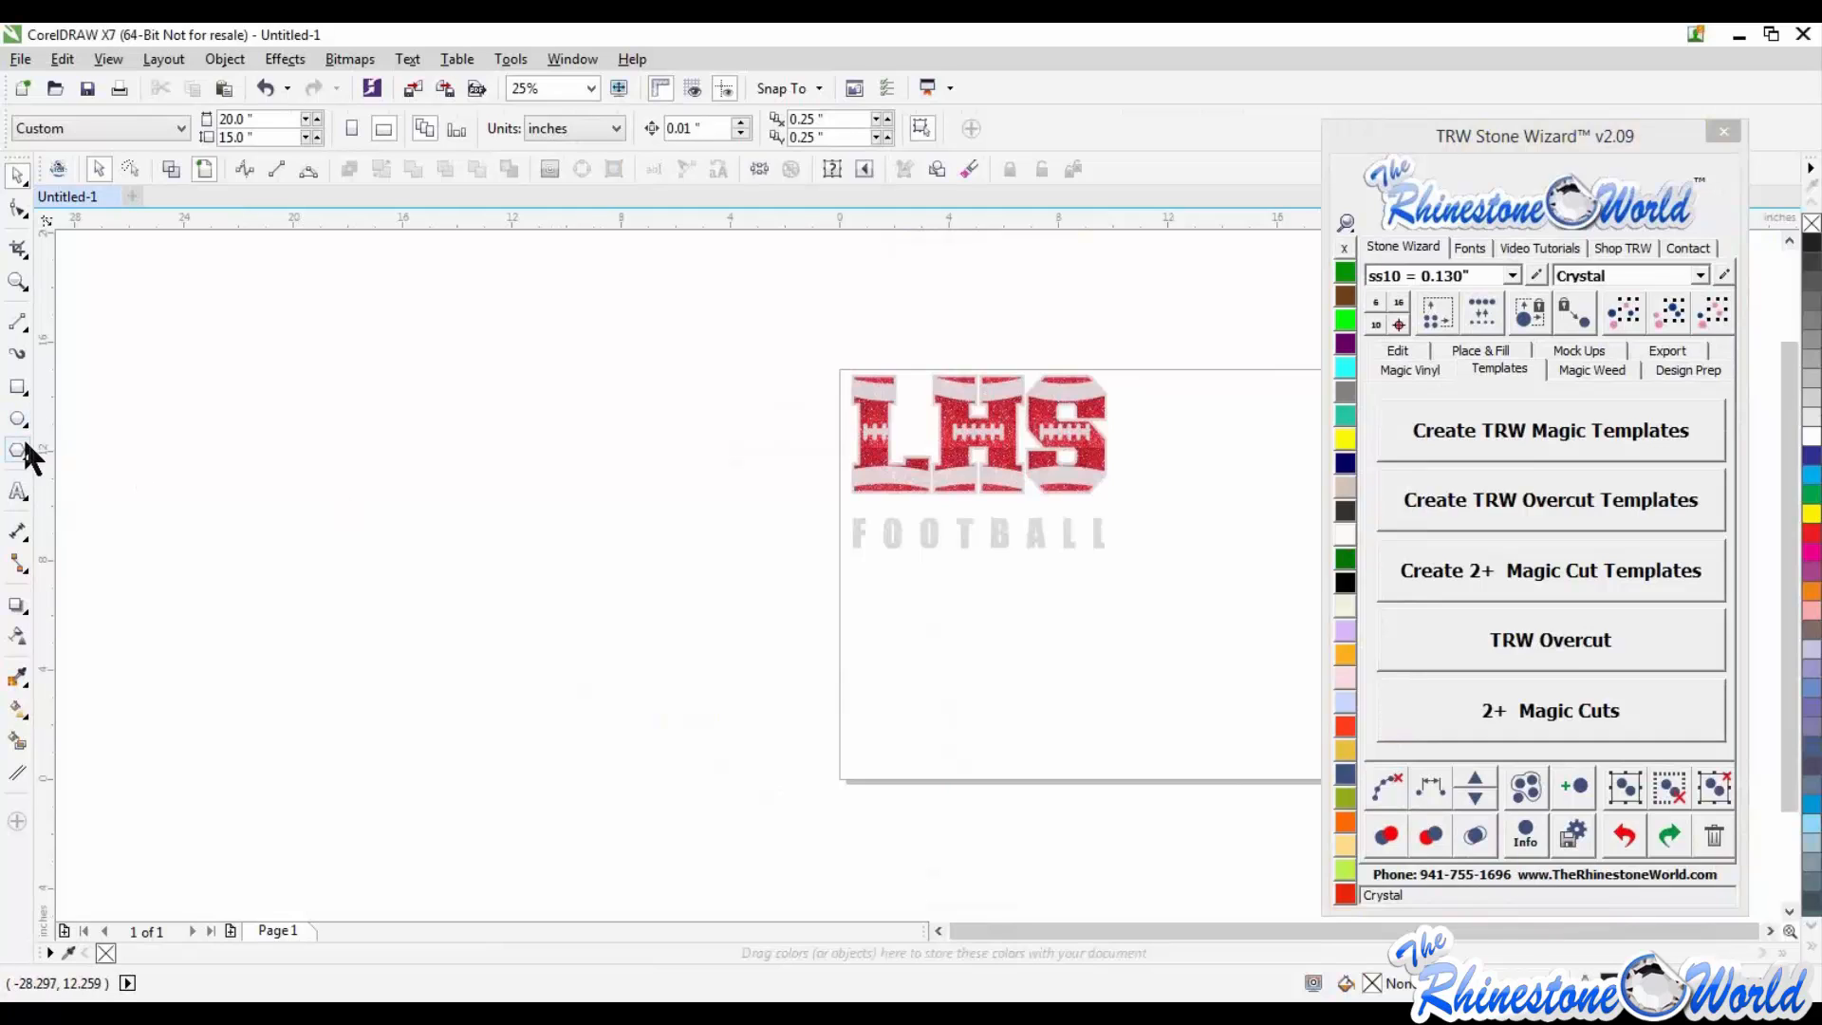
Step: Add the player's surname in capitals as artistic text and place it below FOOTBALL
left_click(18, 491)
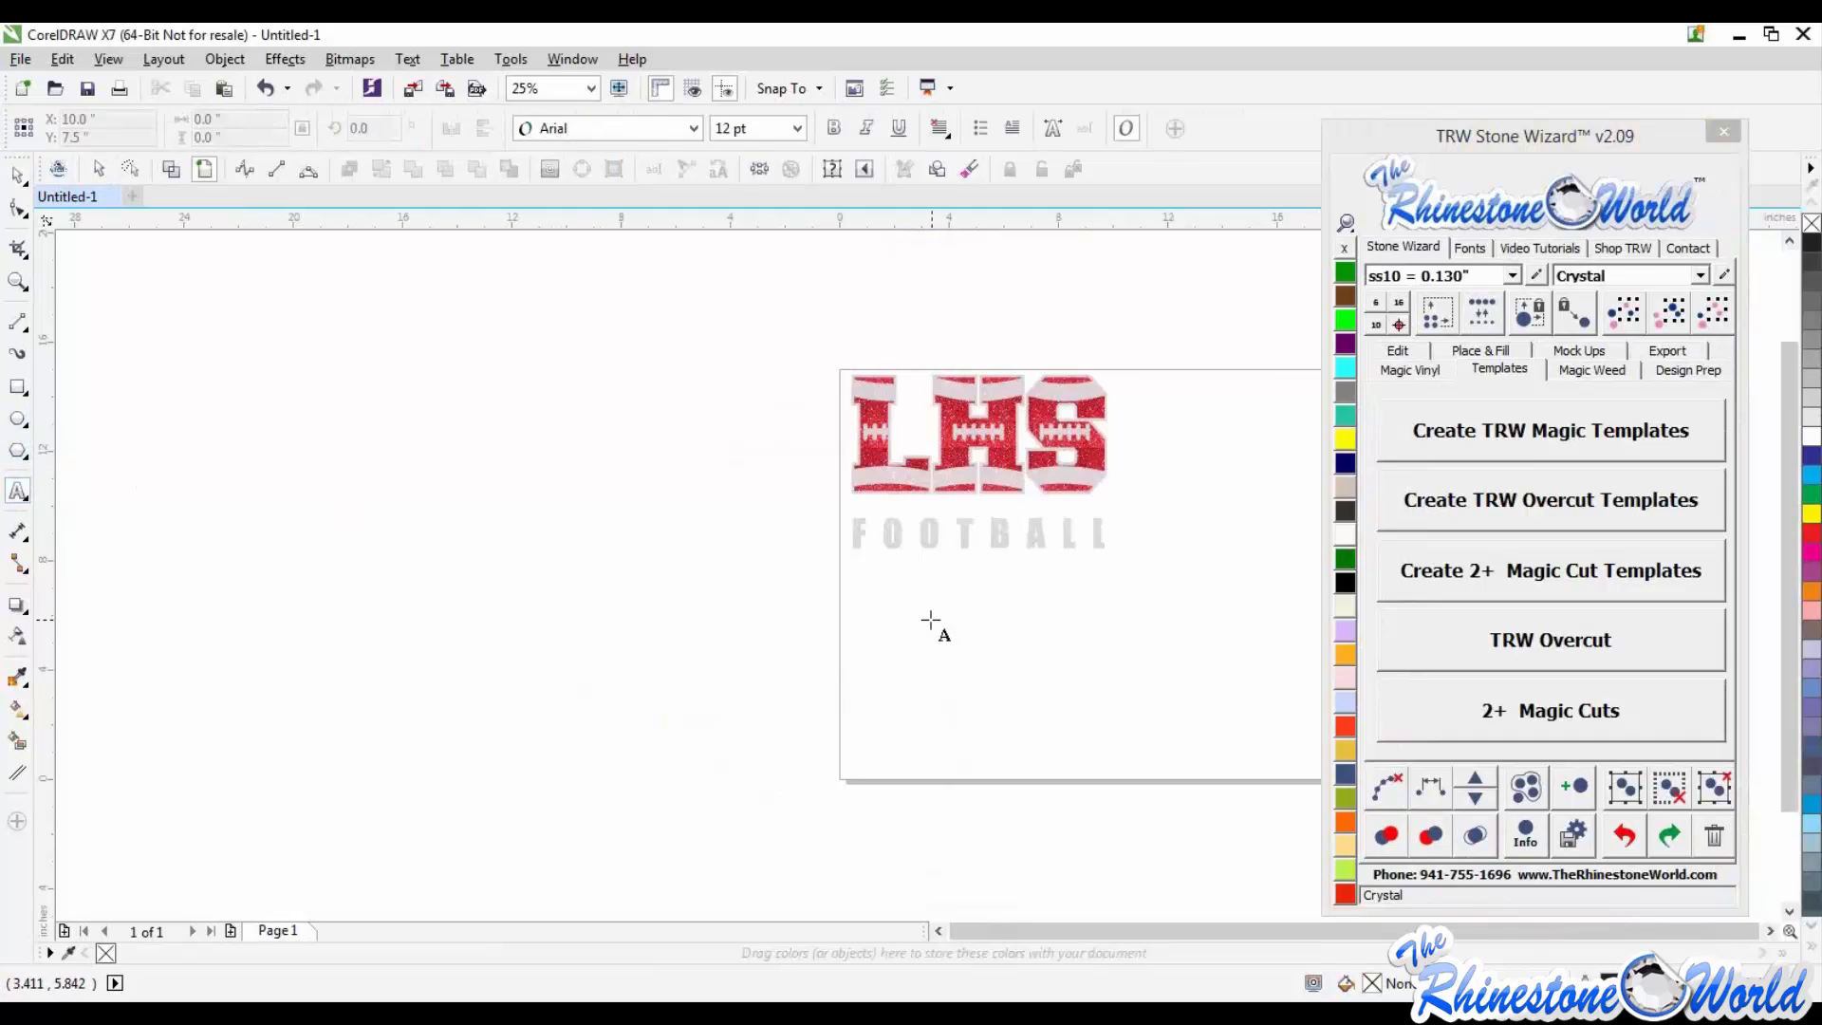
left_click(931, 622)
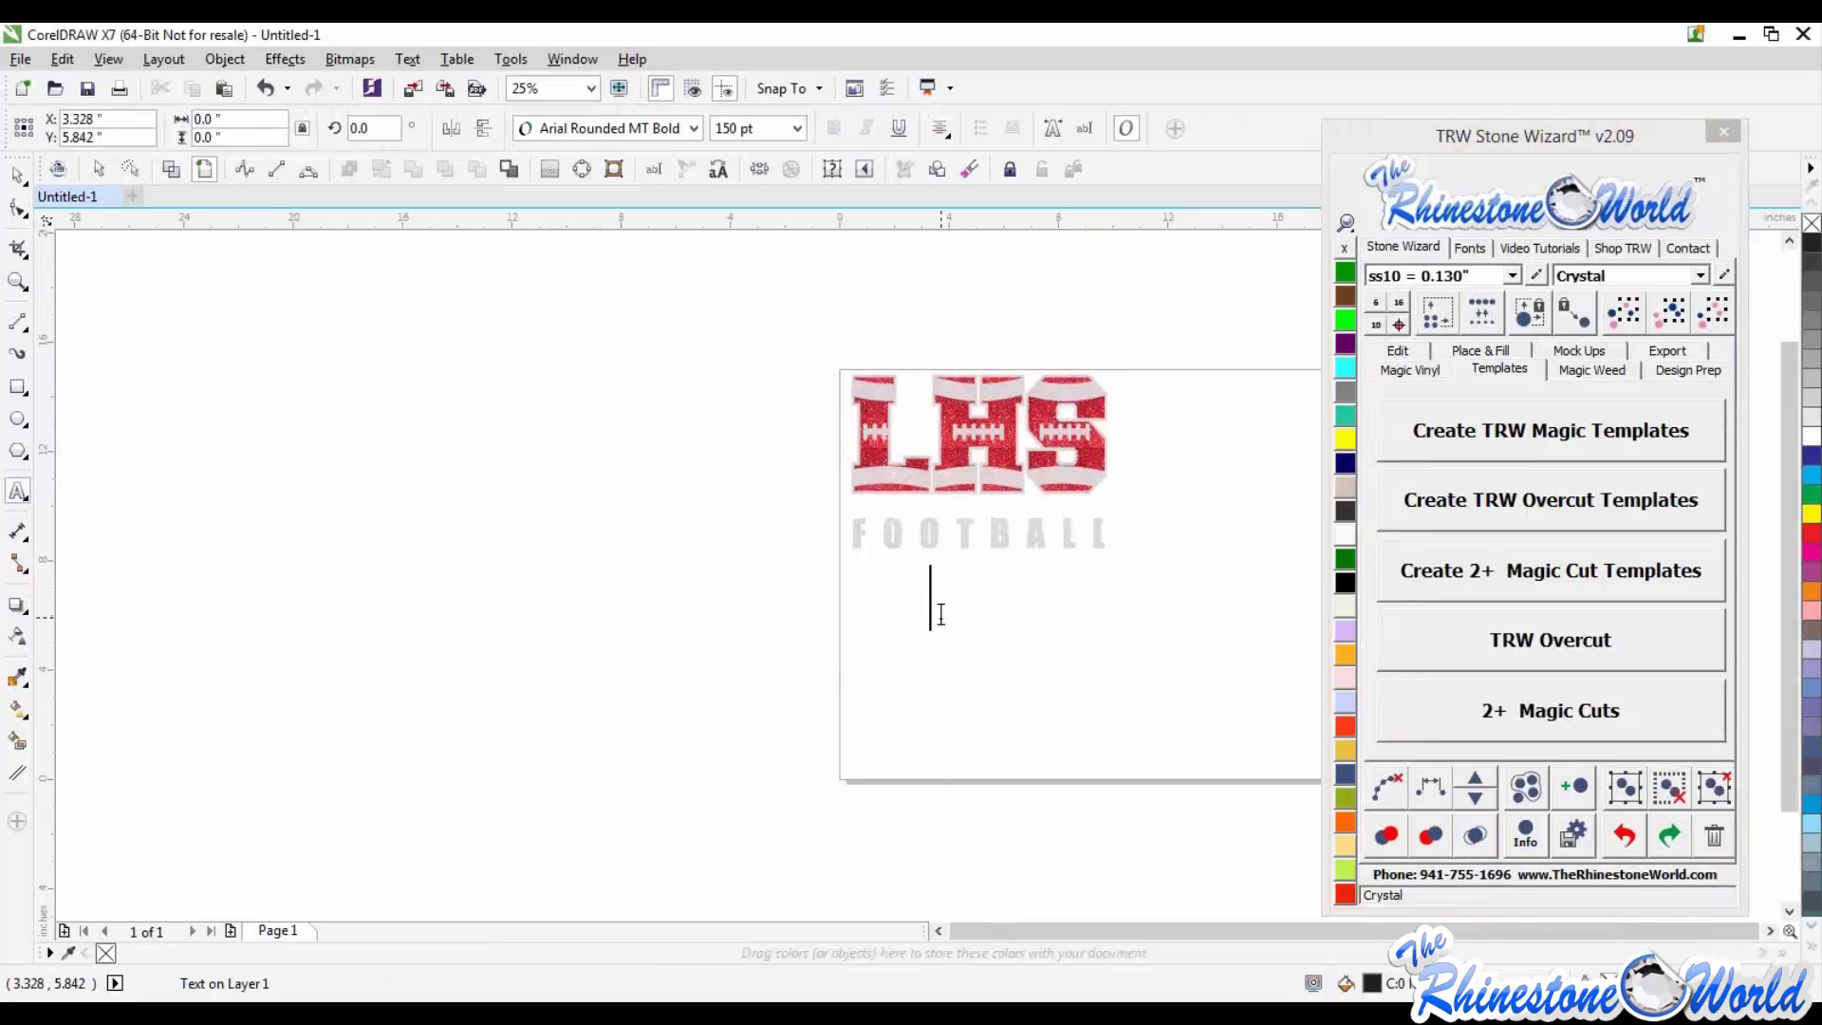
type("MARRERO")
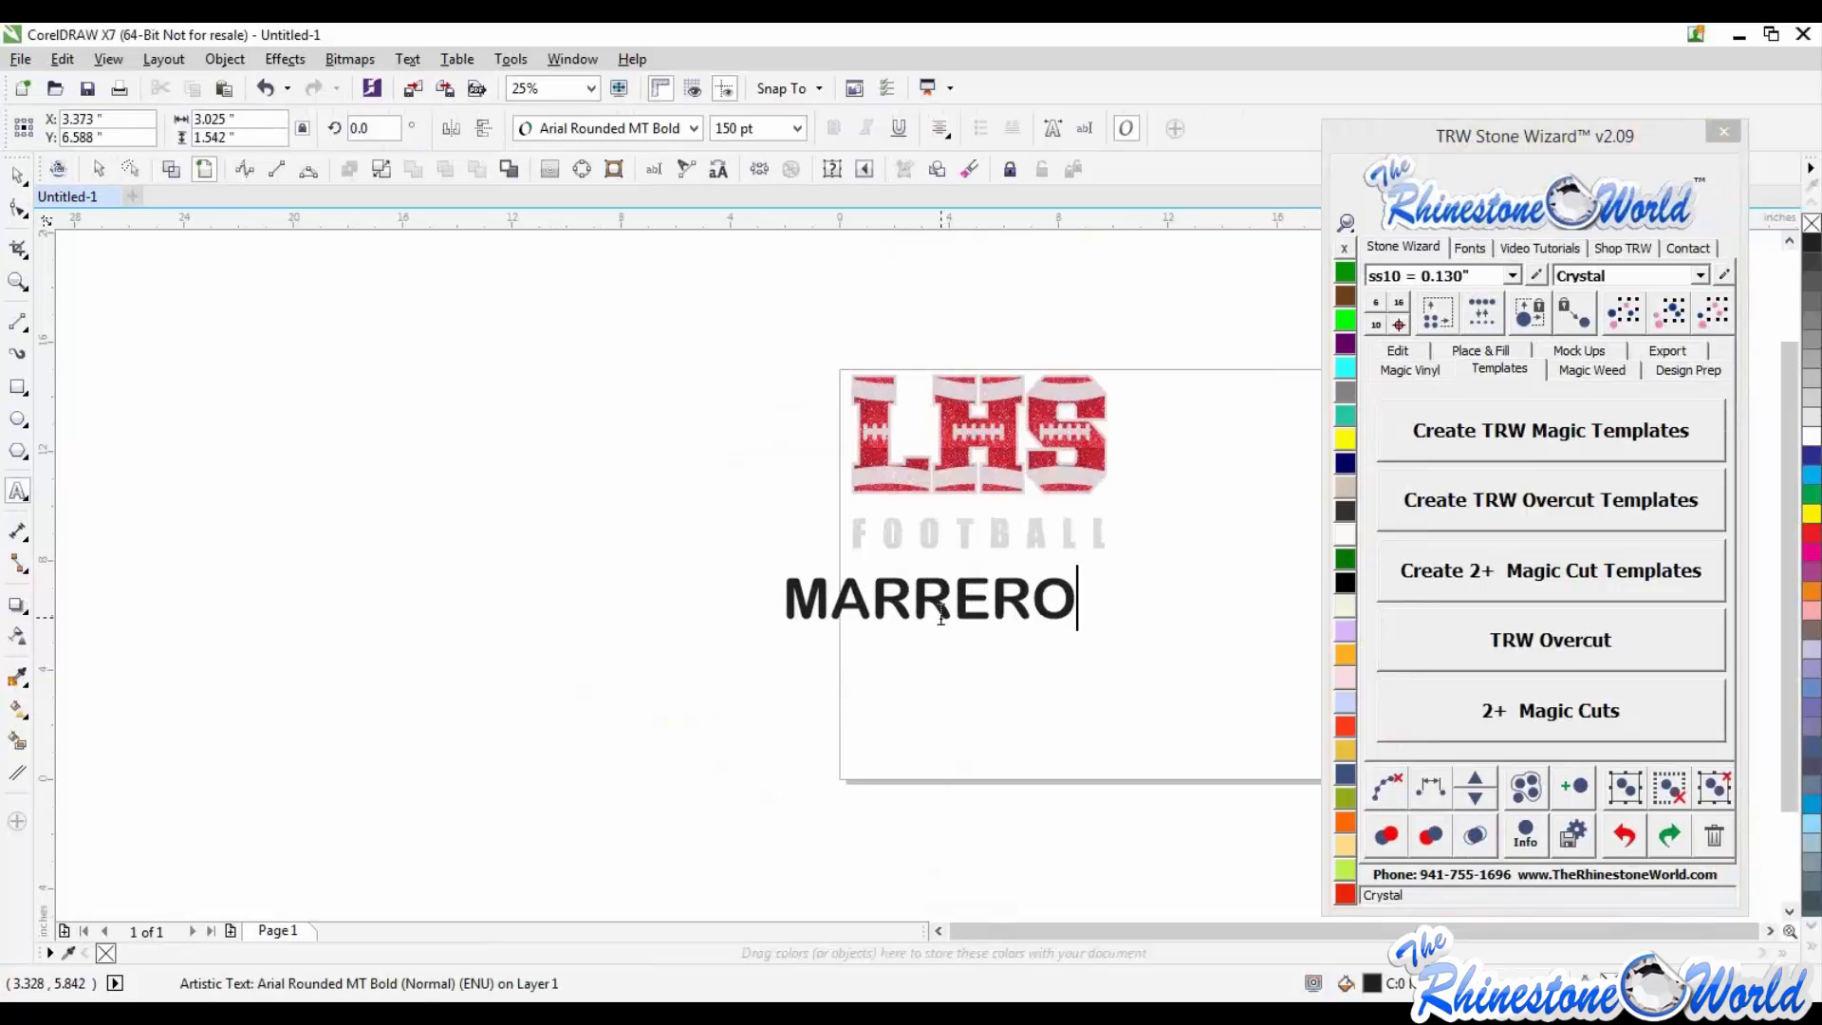
left_click_drag(932, 602, 998, 632)
Step: Set the surname text in the favorite font Impact and scale it down to about 5.2 inches wide
left_click(1461, 242)
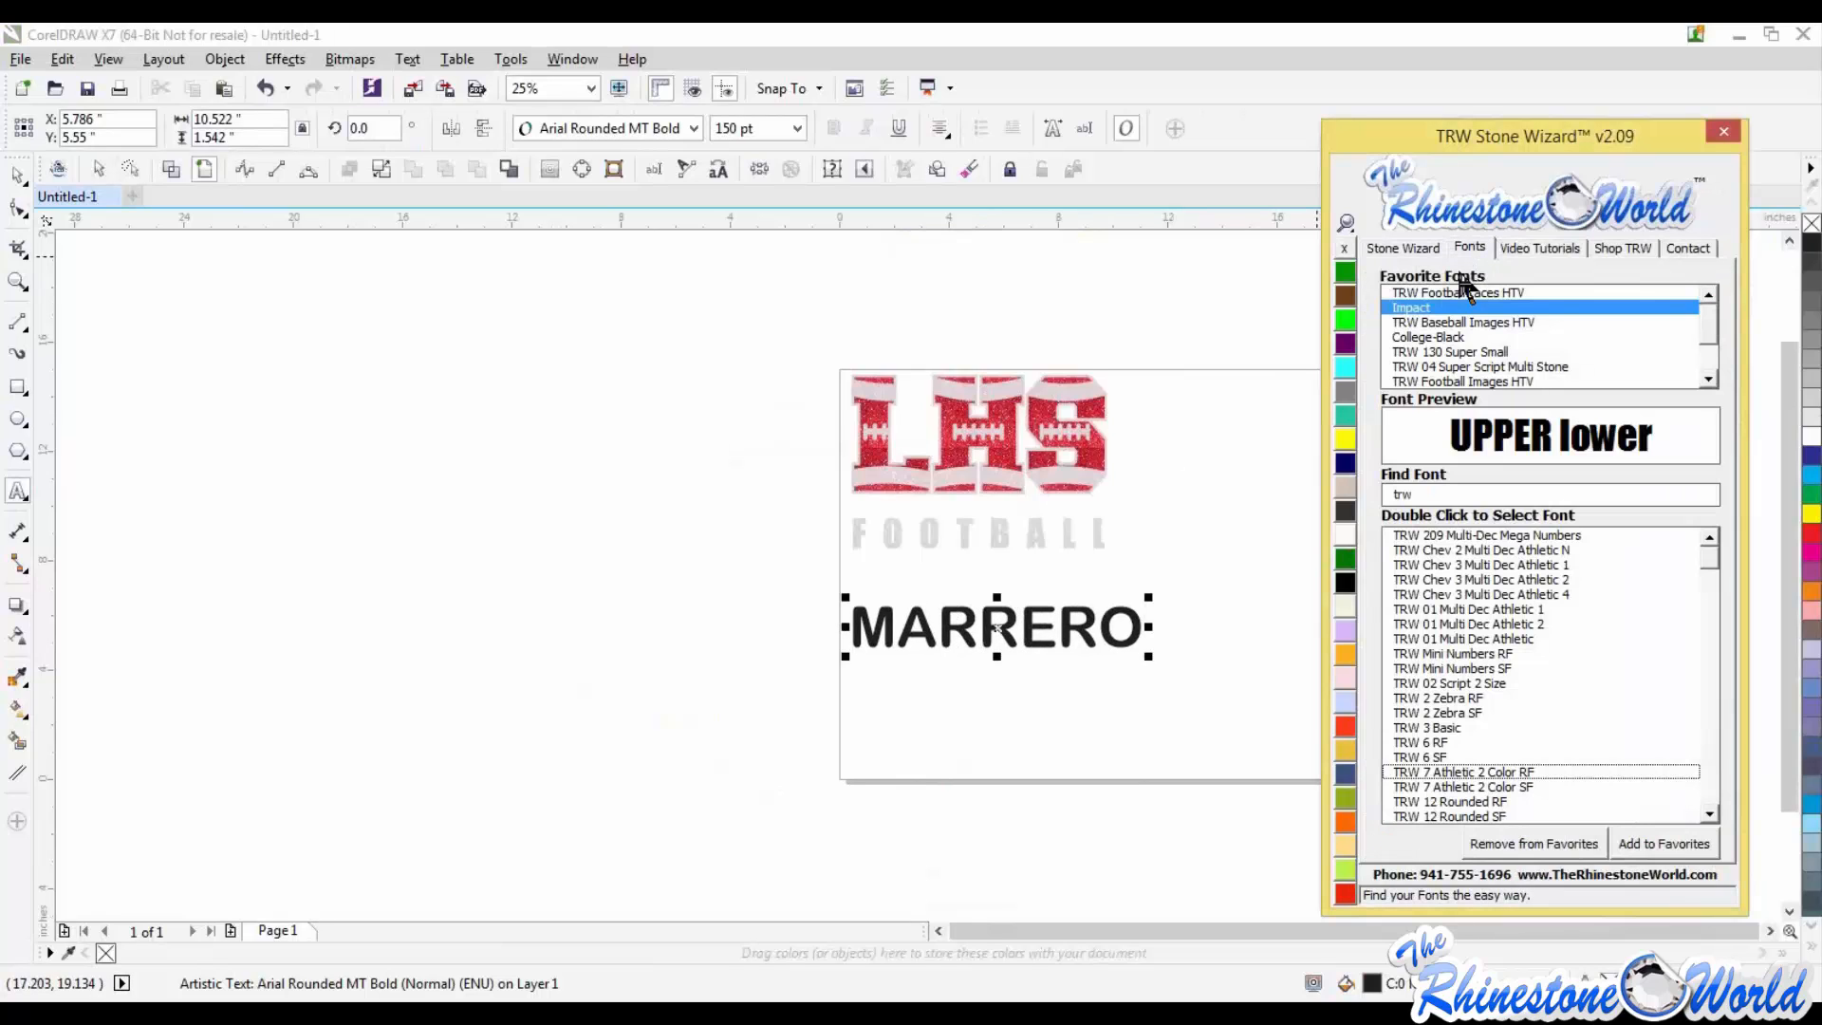
double_click(1447, 308)
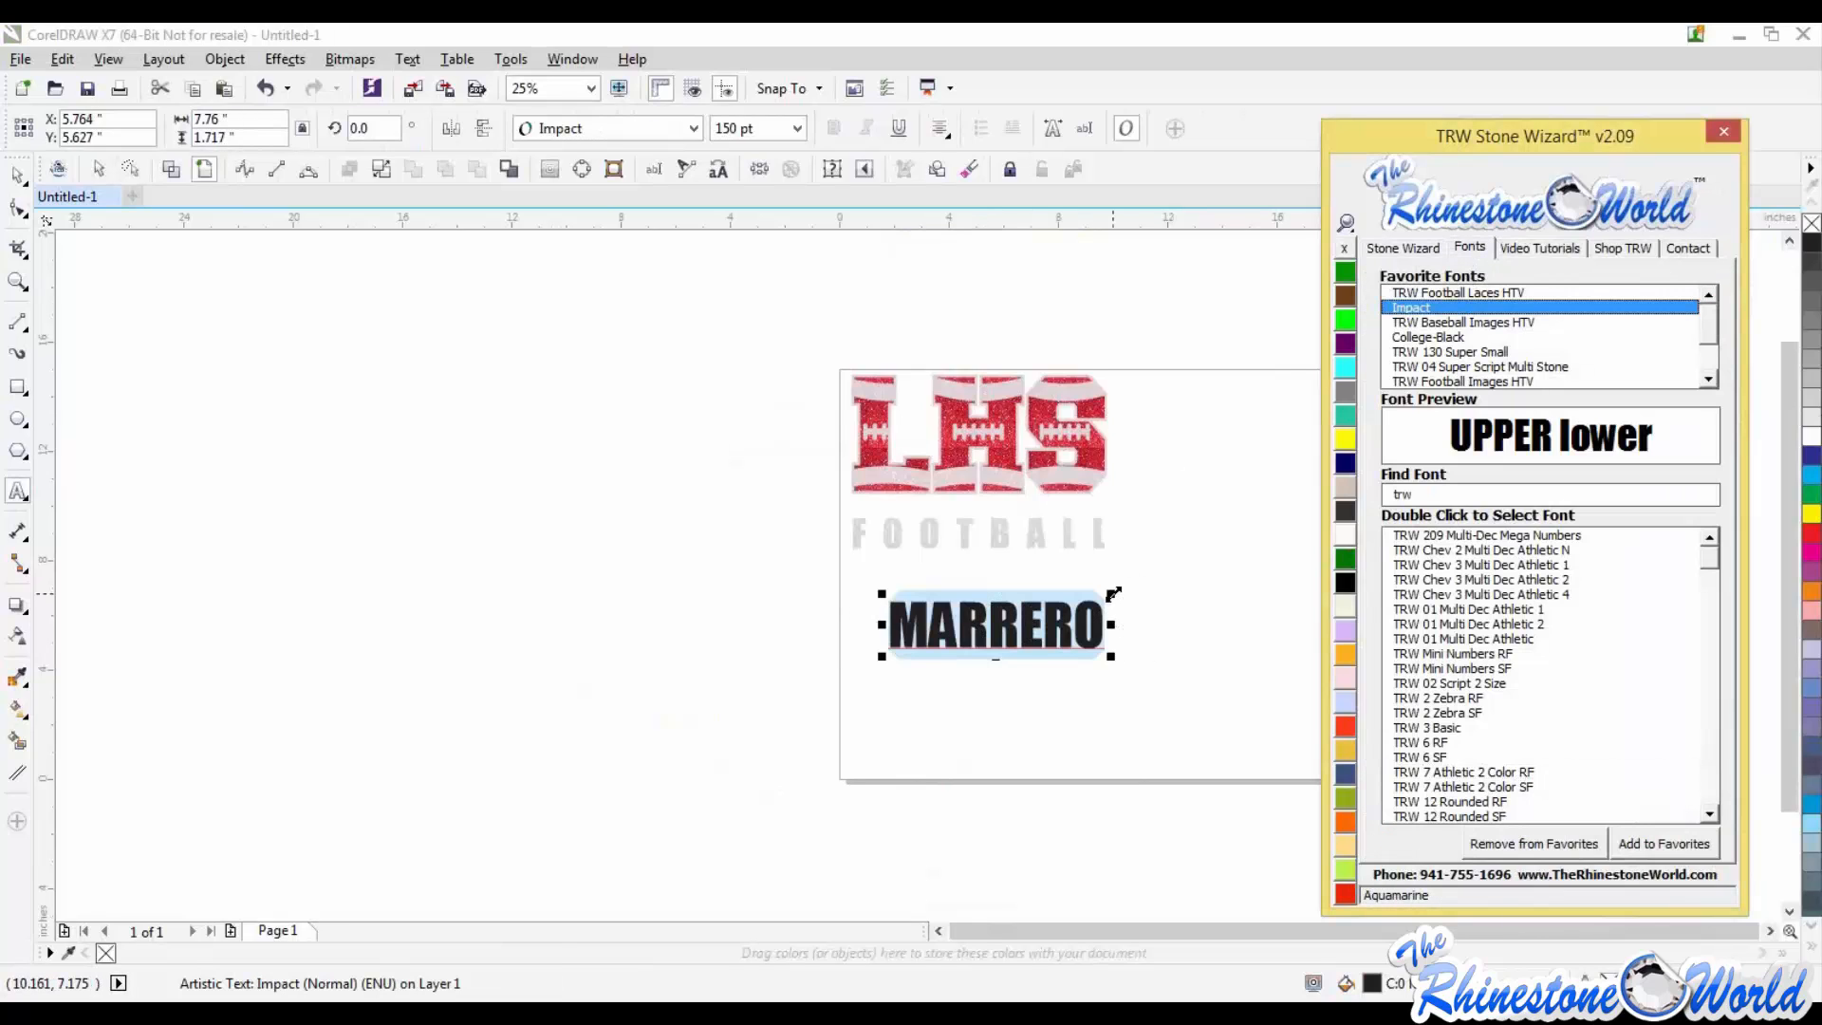
left_click_drag(1114, 594, 1043, 607)
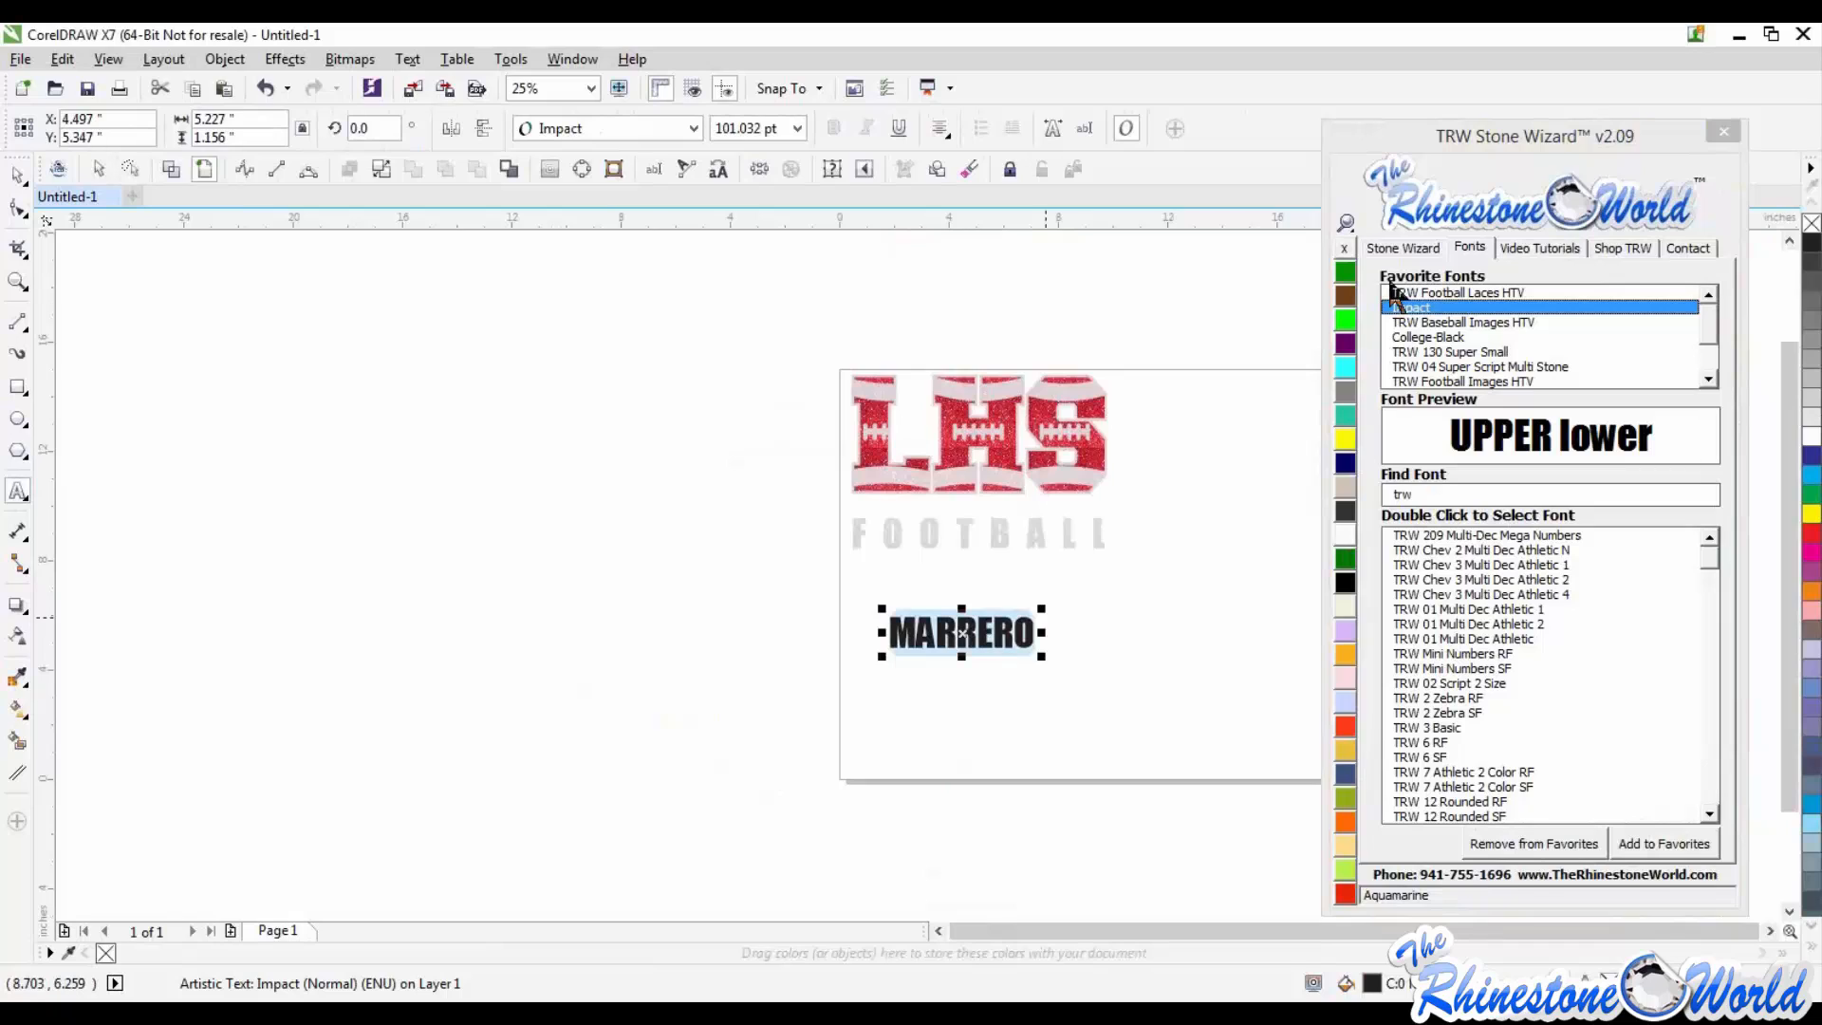
Step: Copy the surname text directly below itself with the Stone Wizard's Copy Selected spacing set to 1
left_click(1402, 248)
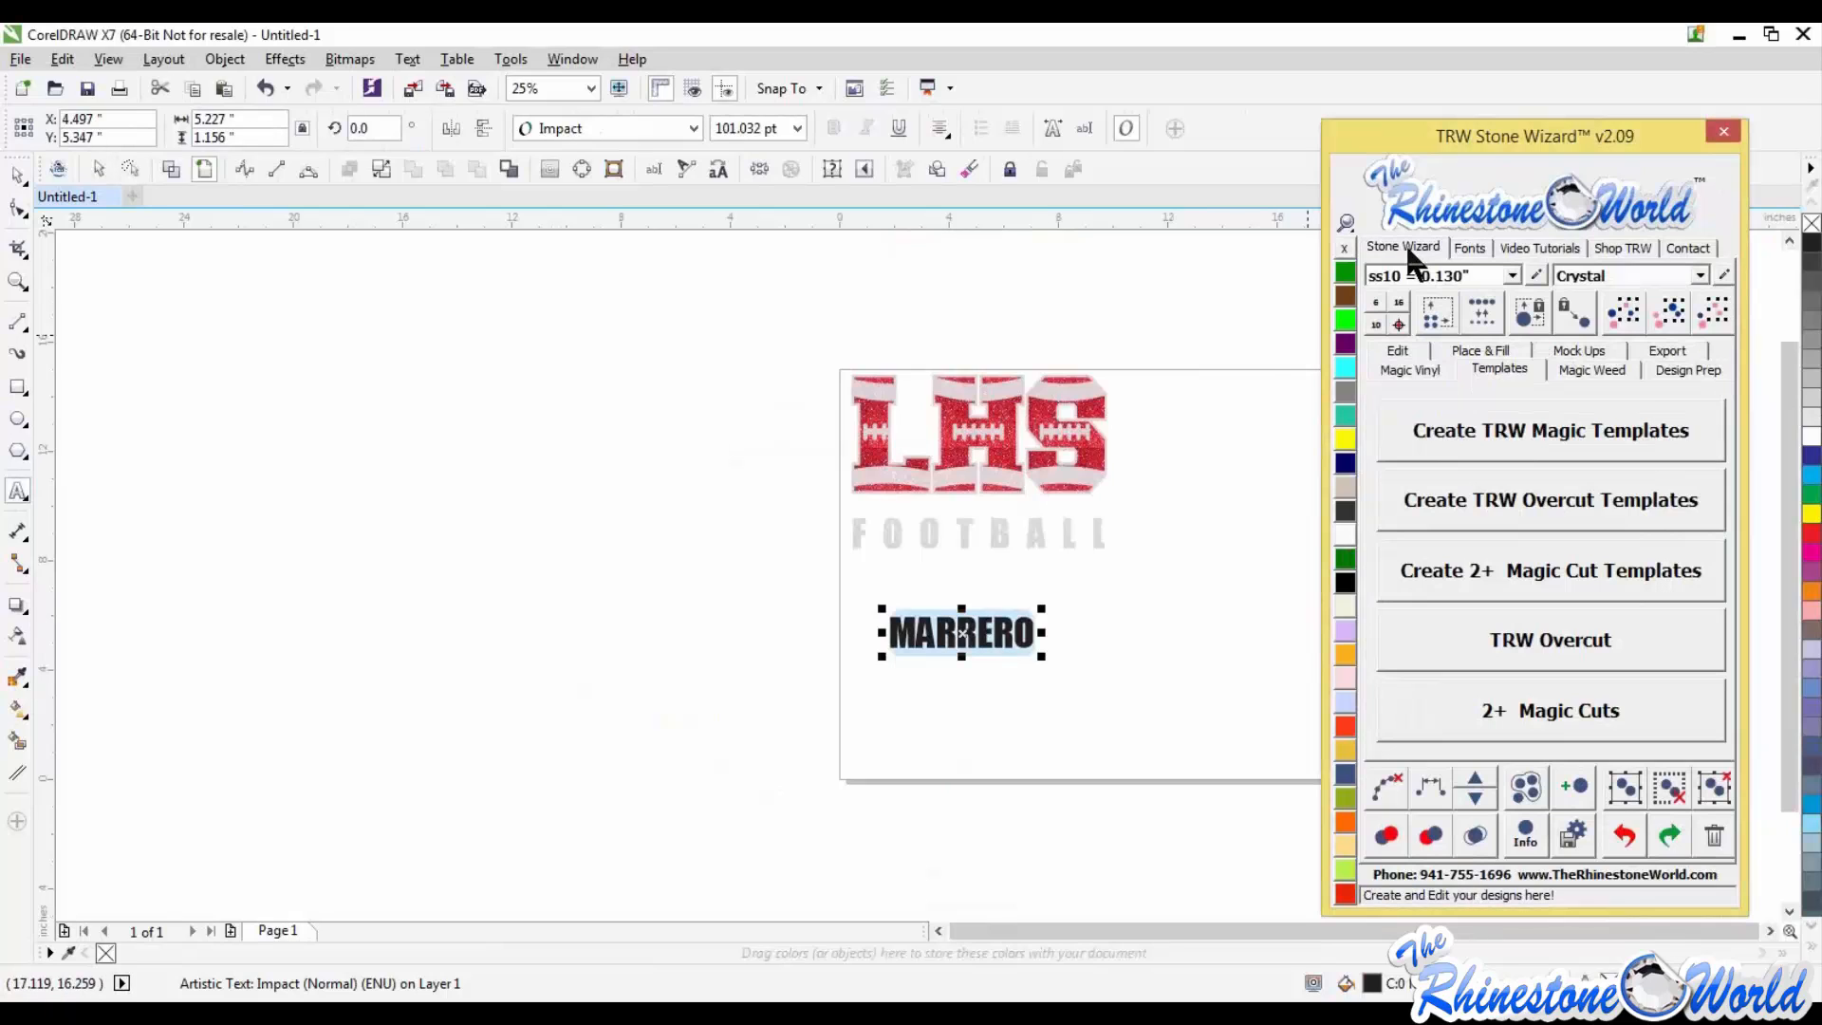
left_click(1397, 352)
double_click(1675, 480)
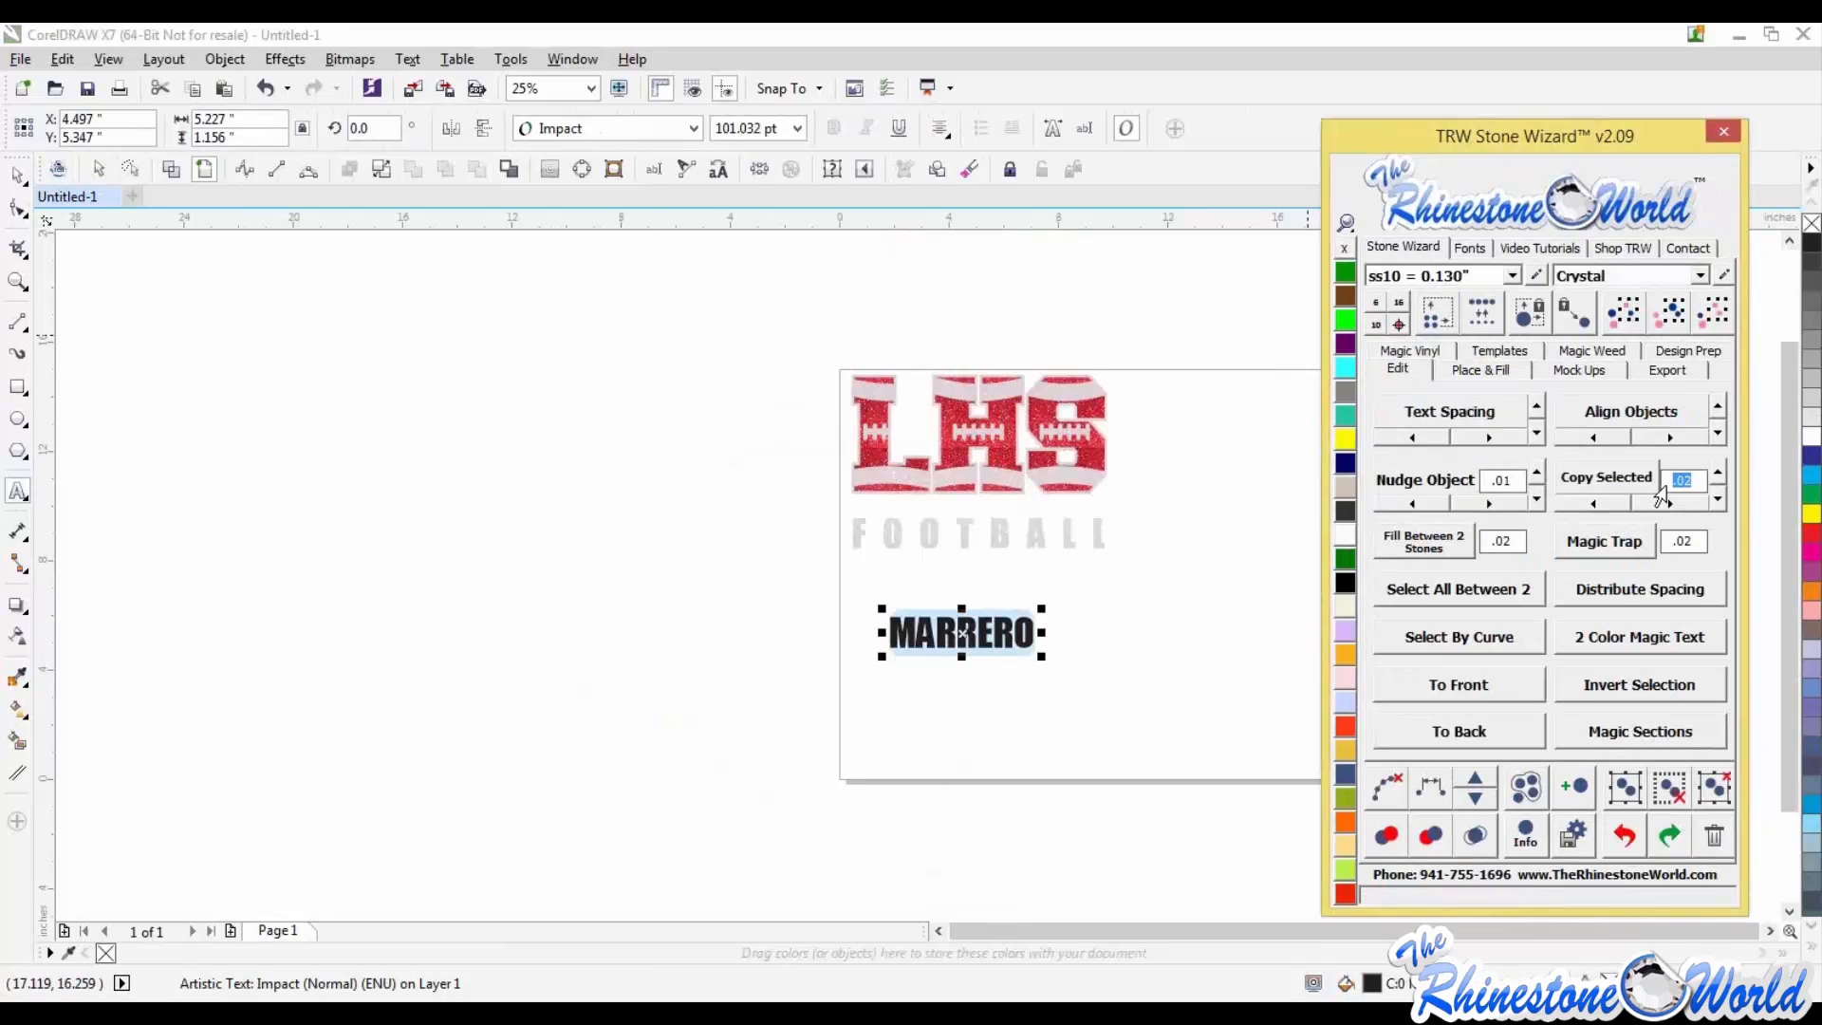
type("1")
left_click(1718, 498)
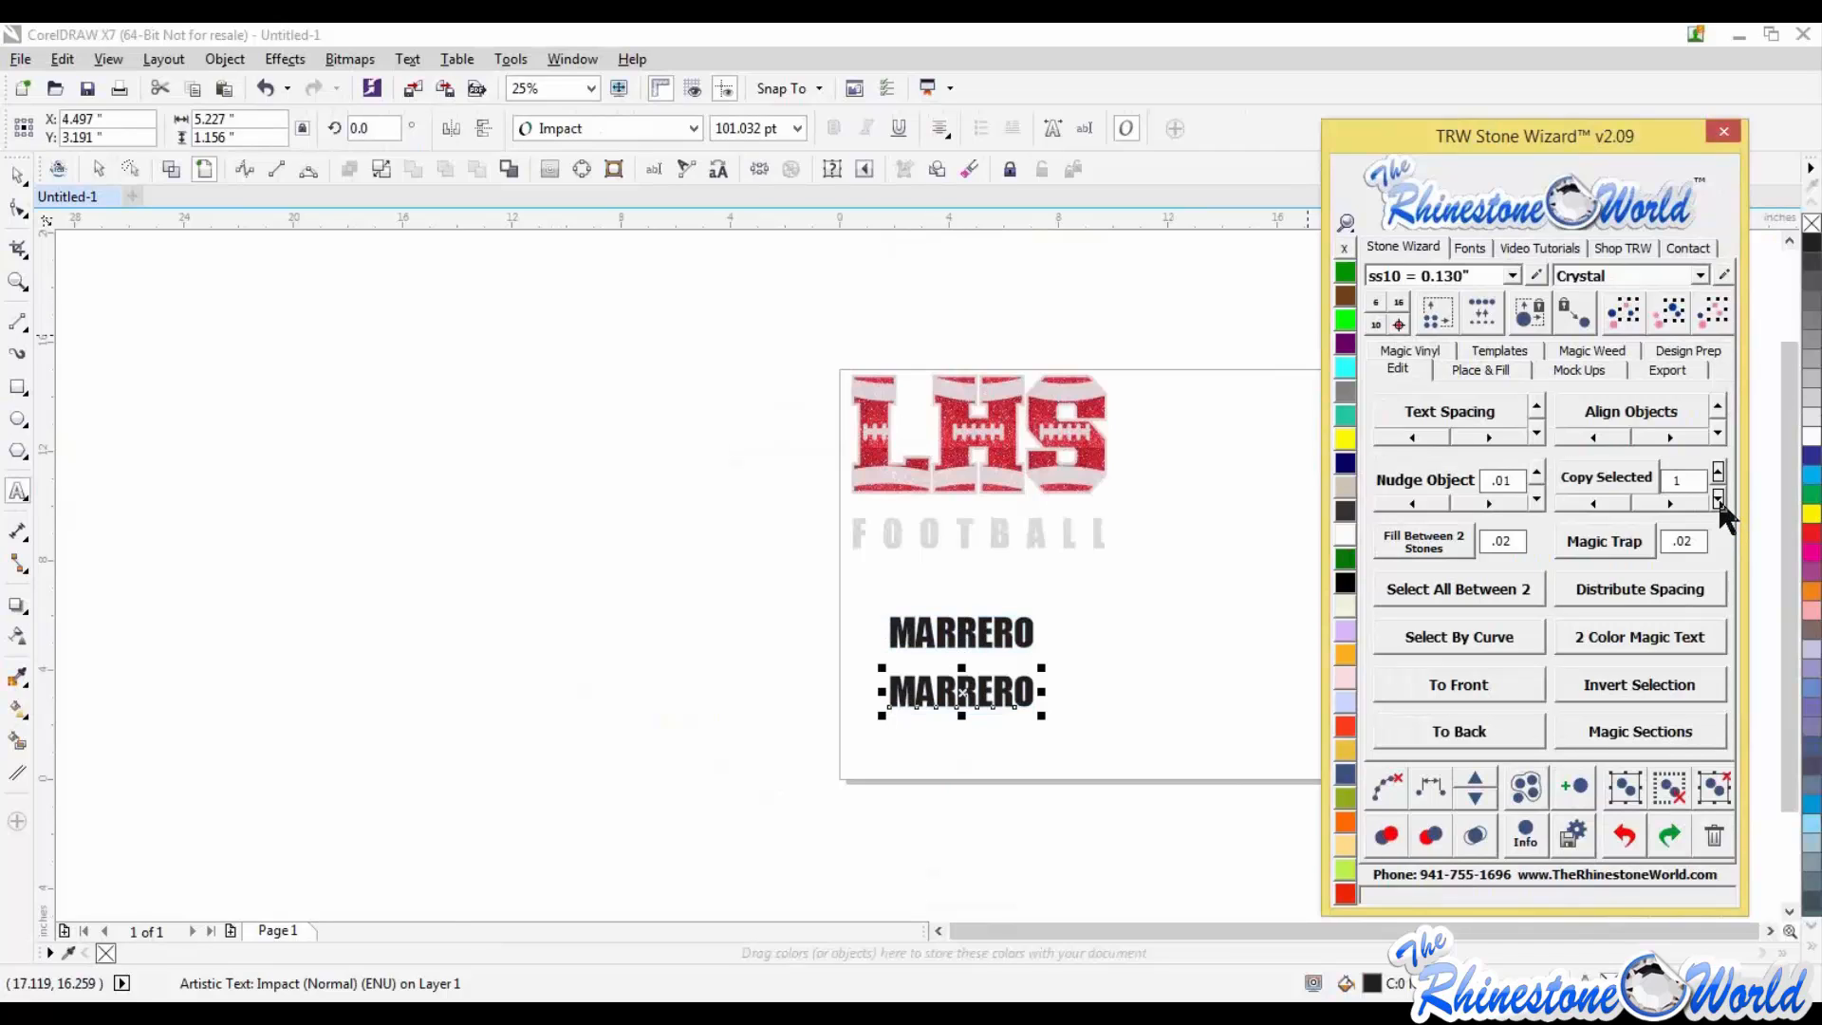
Step: Replace the copied surname with the number 24 and enlarge it to about 2.9 inches high, centered under the surname
double_click(1024, 683)
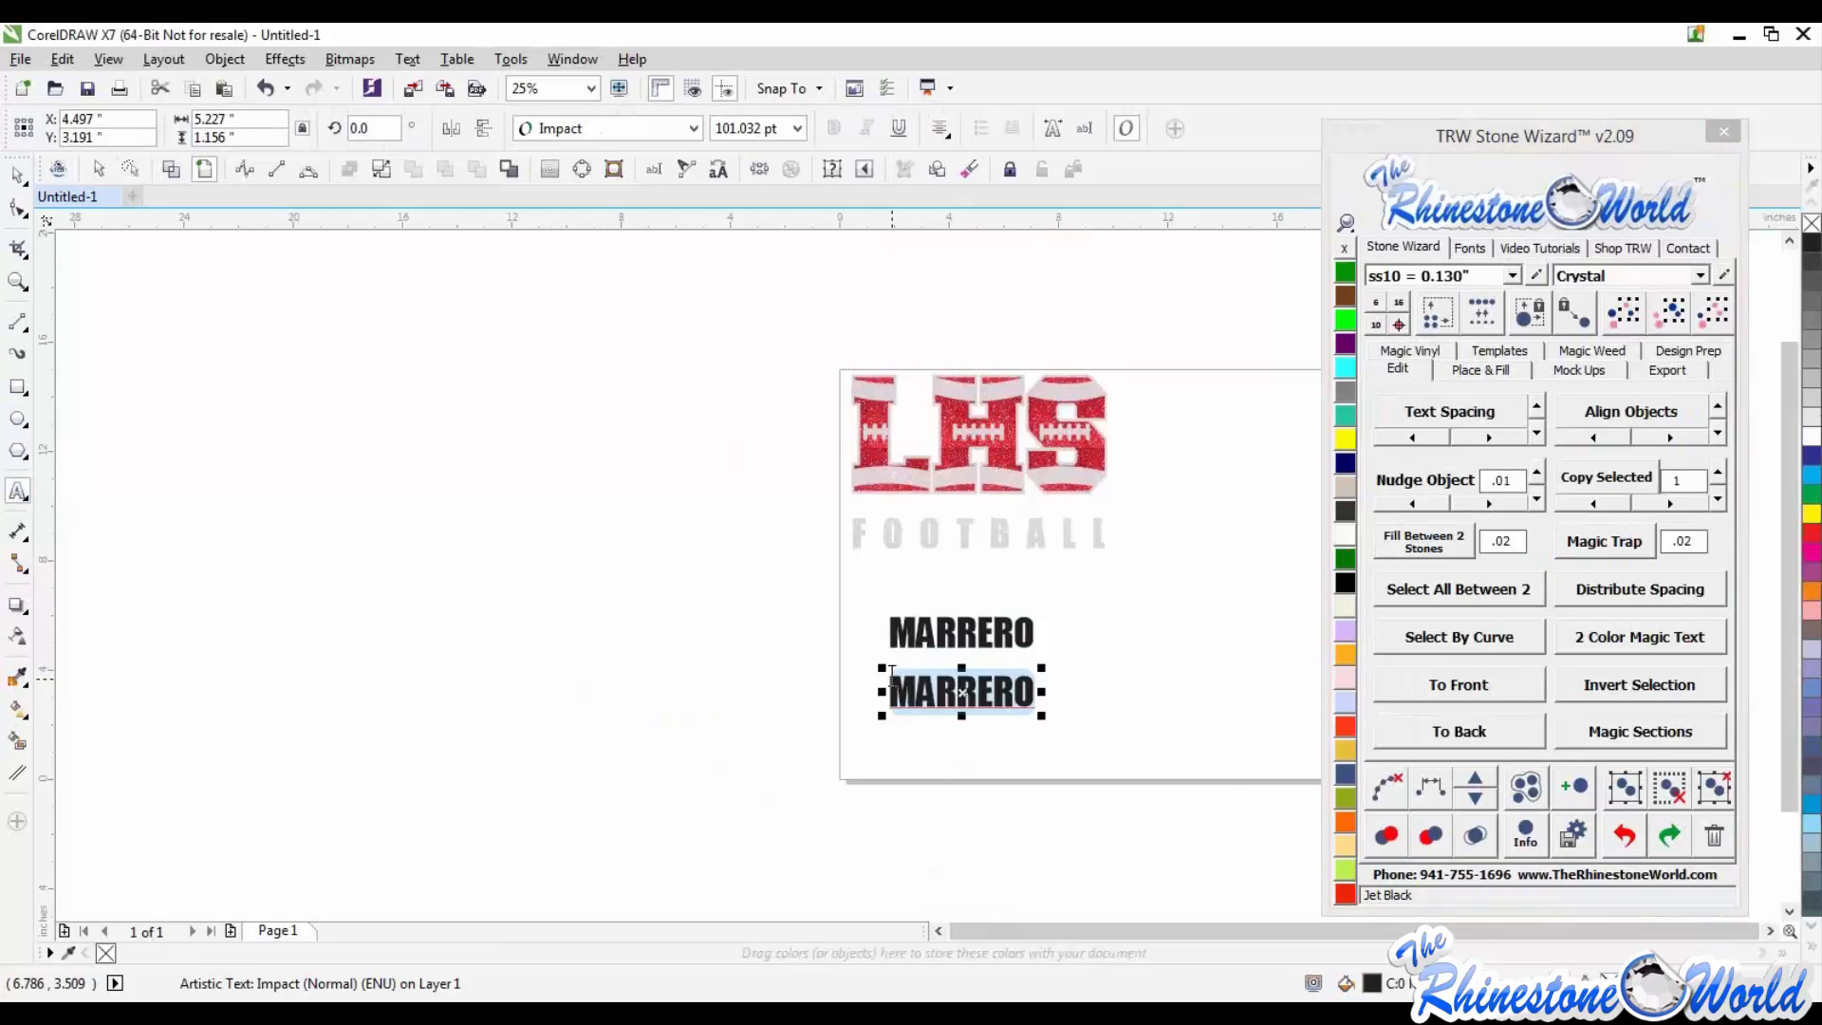
type("24")
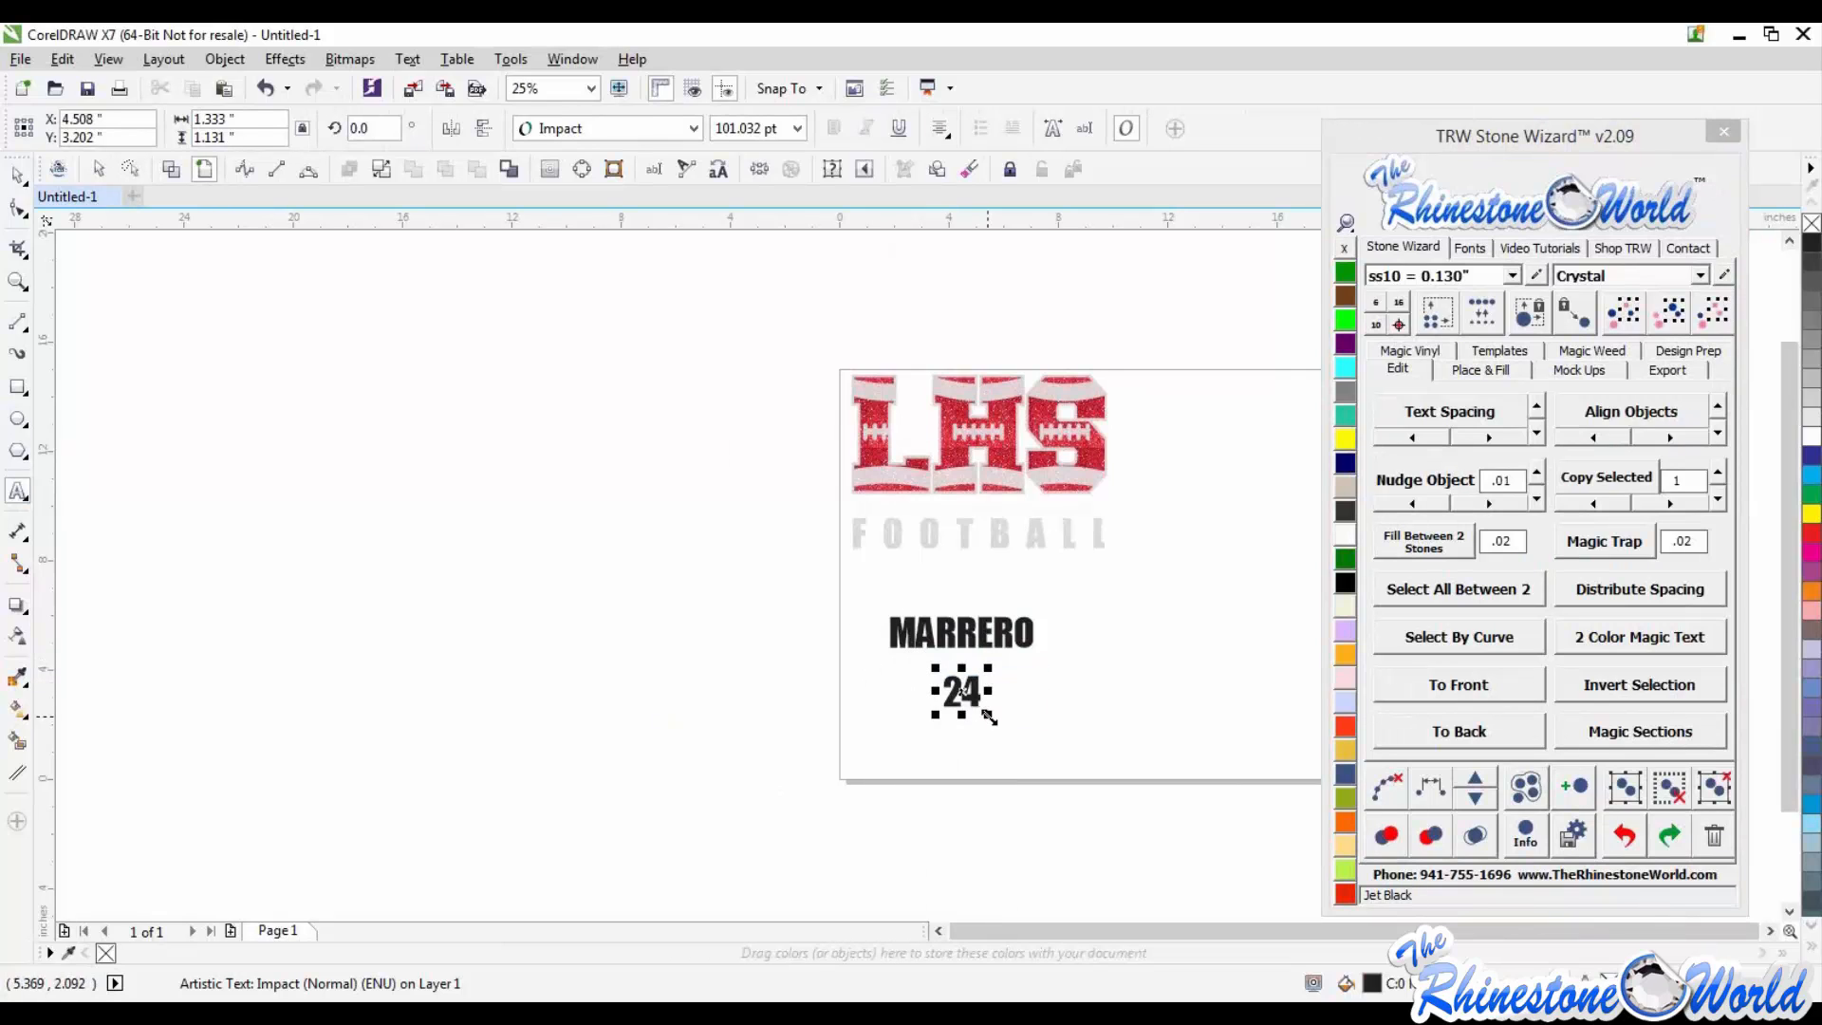
mouse_move(988, 715)
left_mouse_down()
mouse_move(1106, 801)
mouse_move(964, 716)
left_mouse_up()
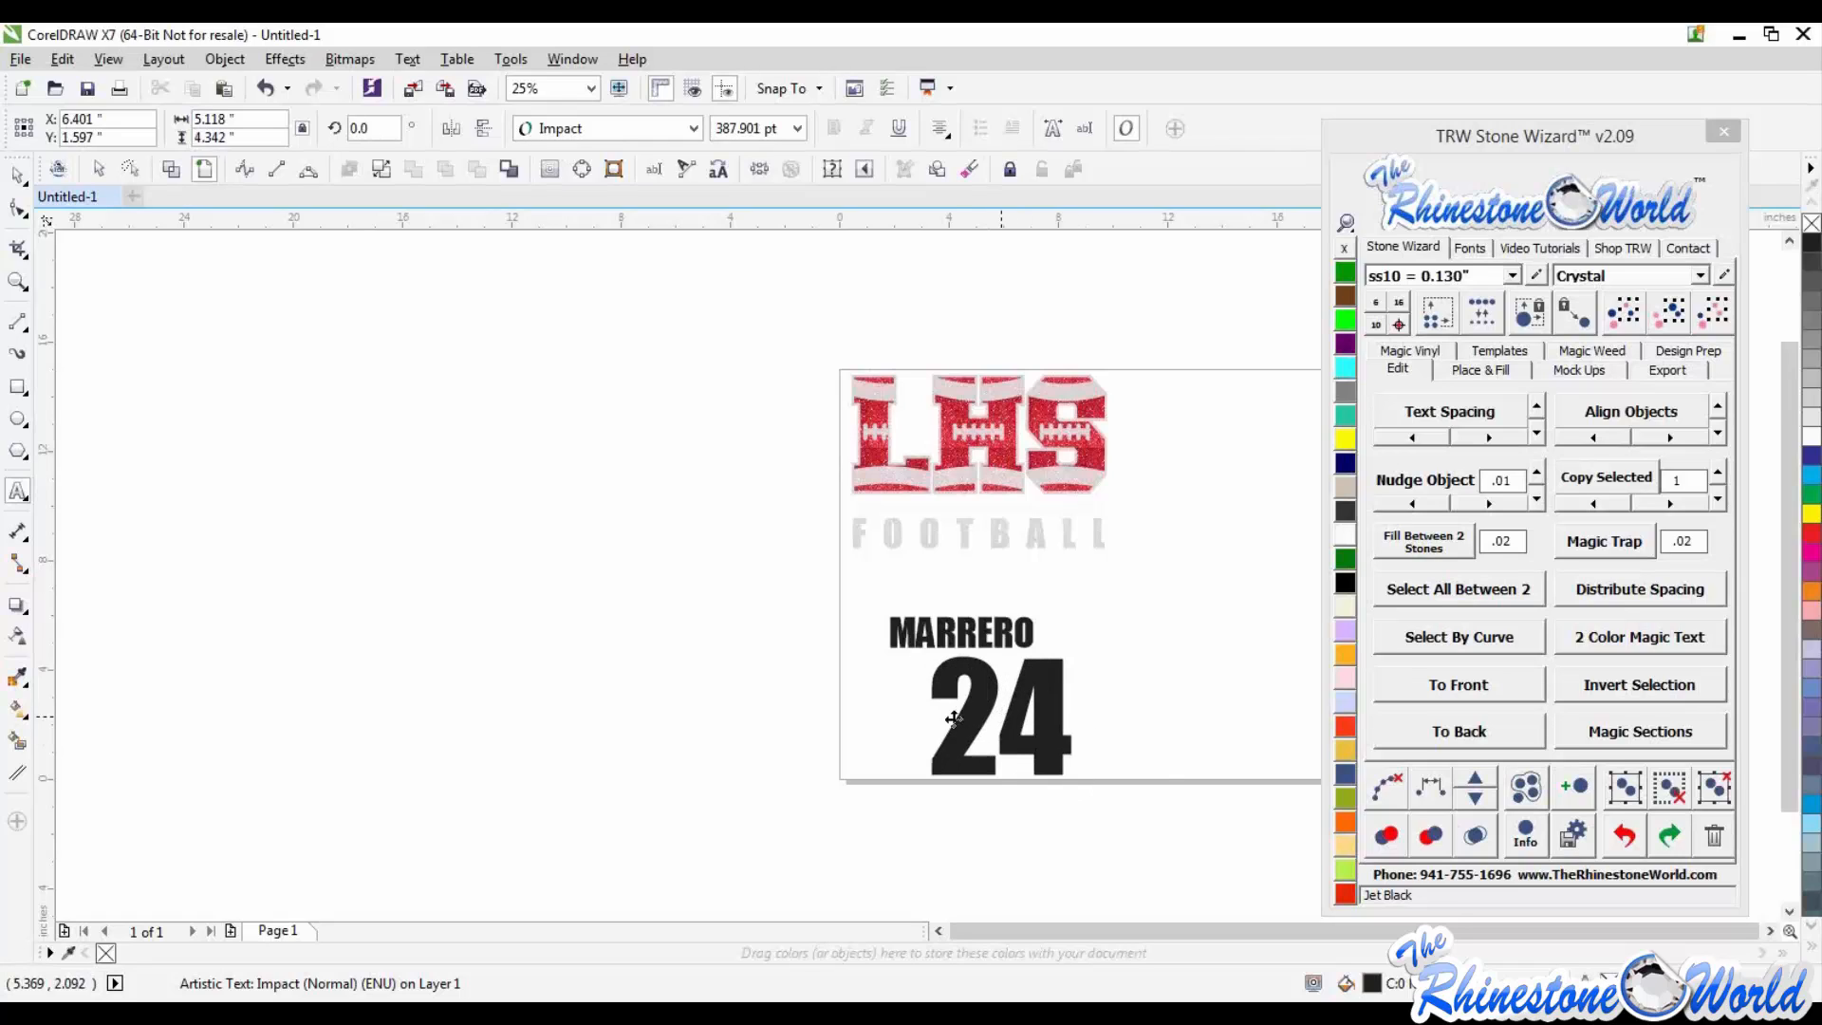
left_click_drag(1041, 791, 964, 699)
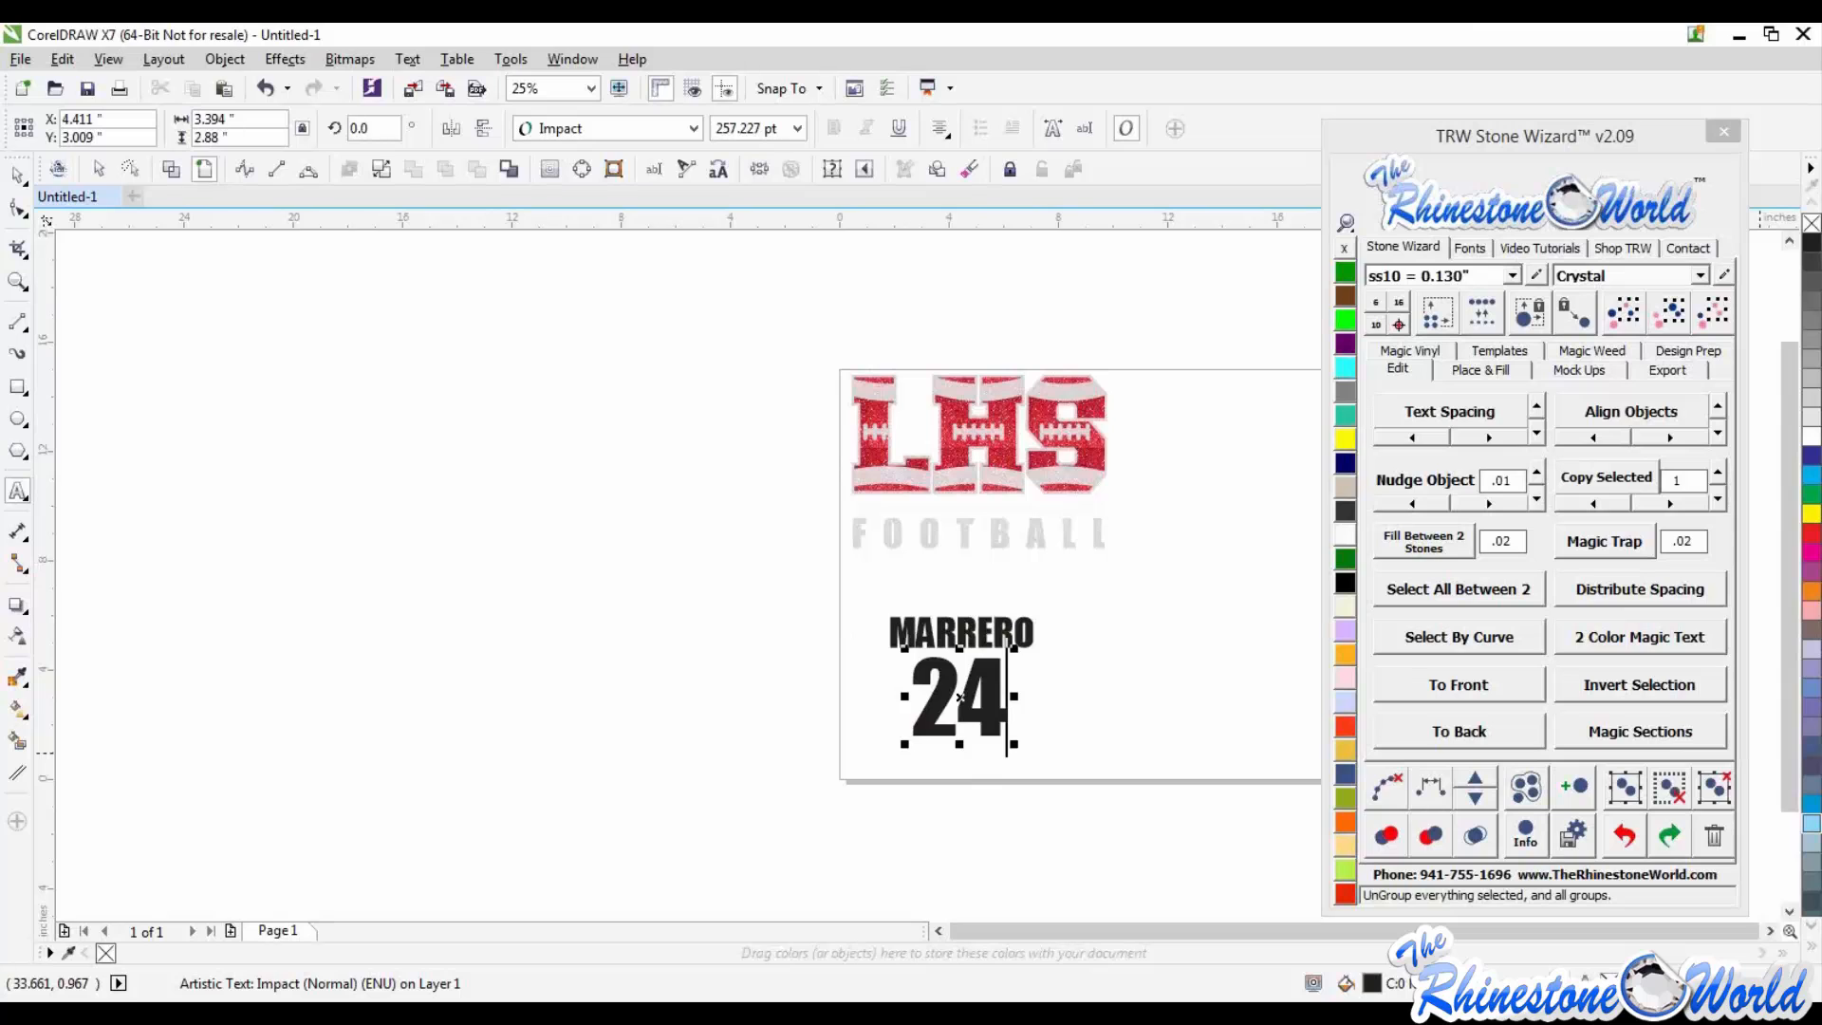
Step: Move the Stone Wizard window clear of the page and switch to the Pick tool
left_click_drag(1539, 139, 383, 188)
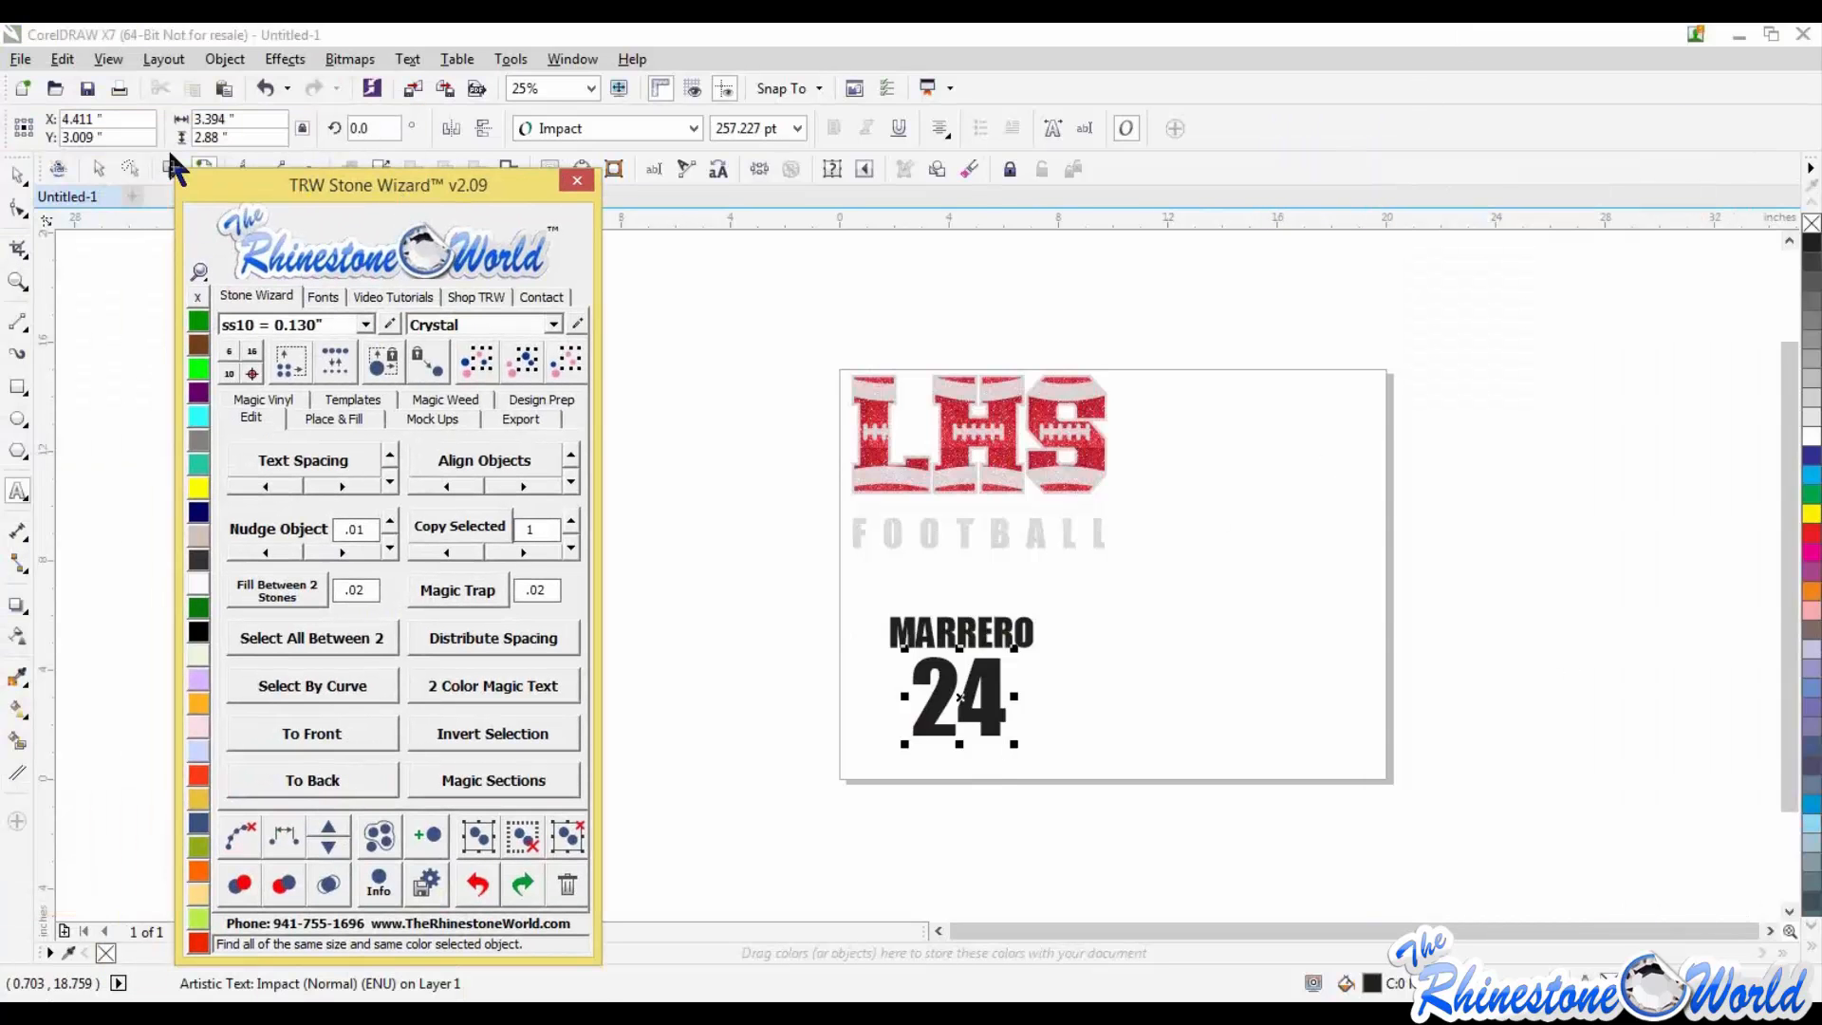
left_click(17, 175)
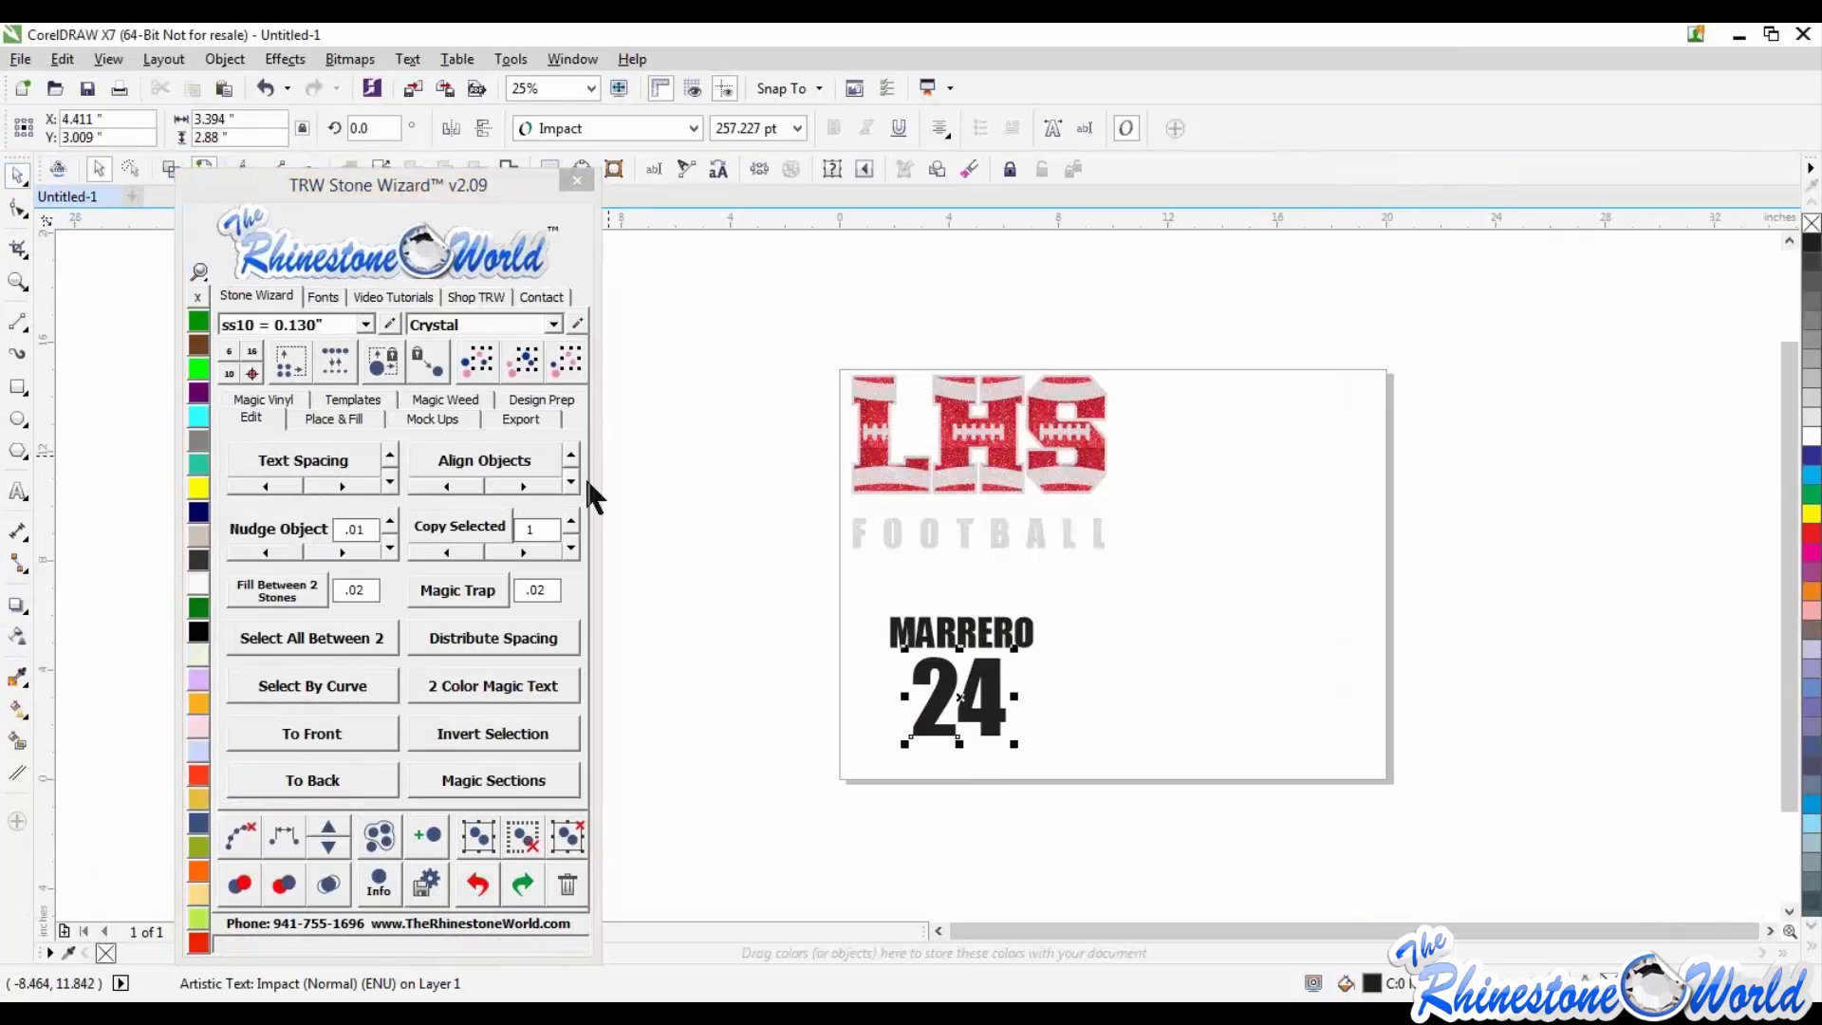
left_click_drag(461, 193, 386, 213)
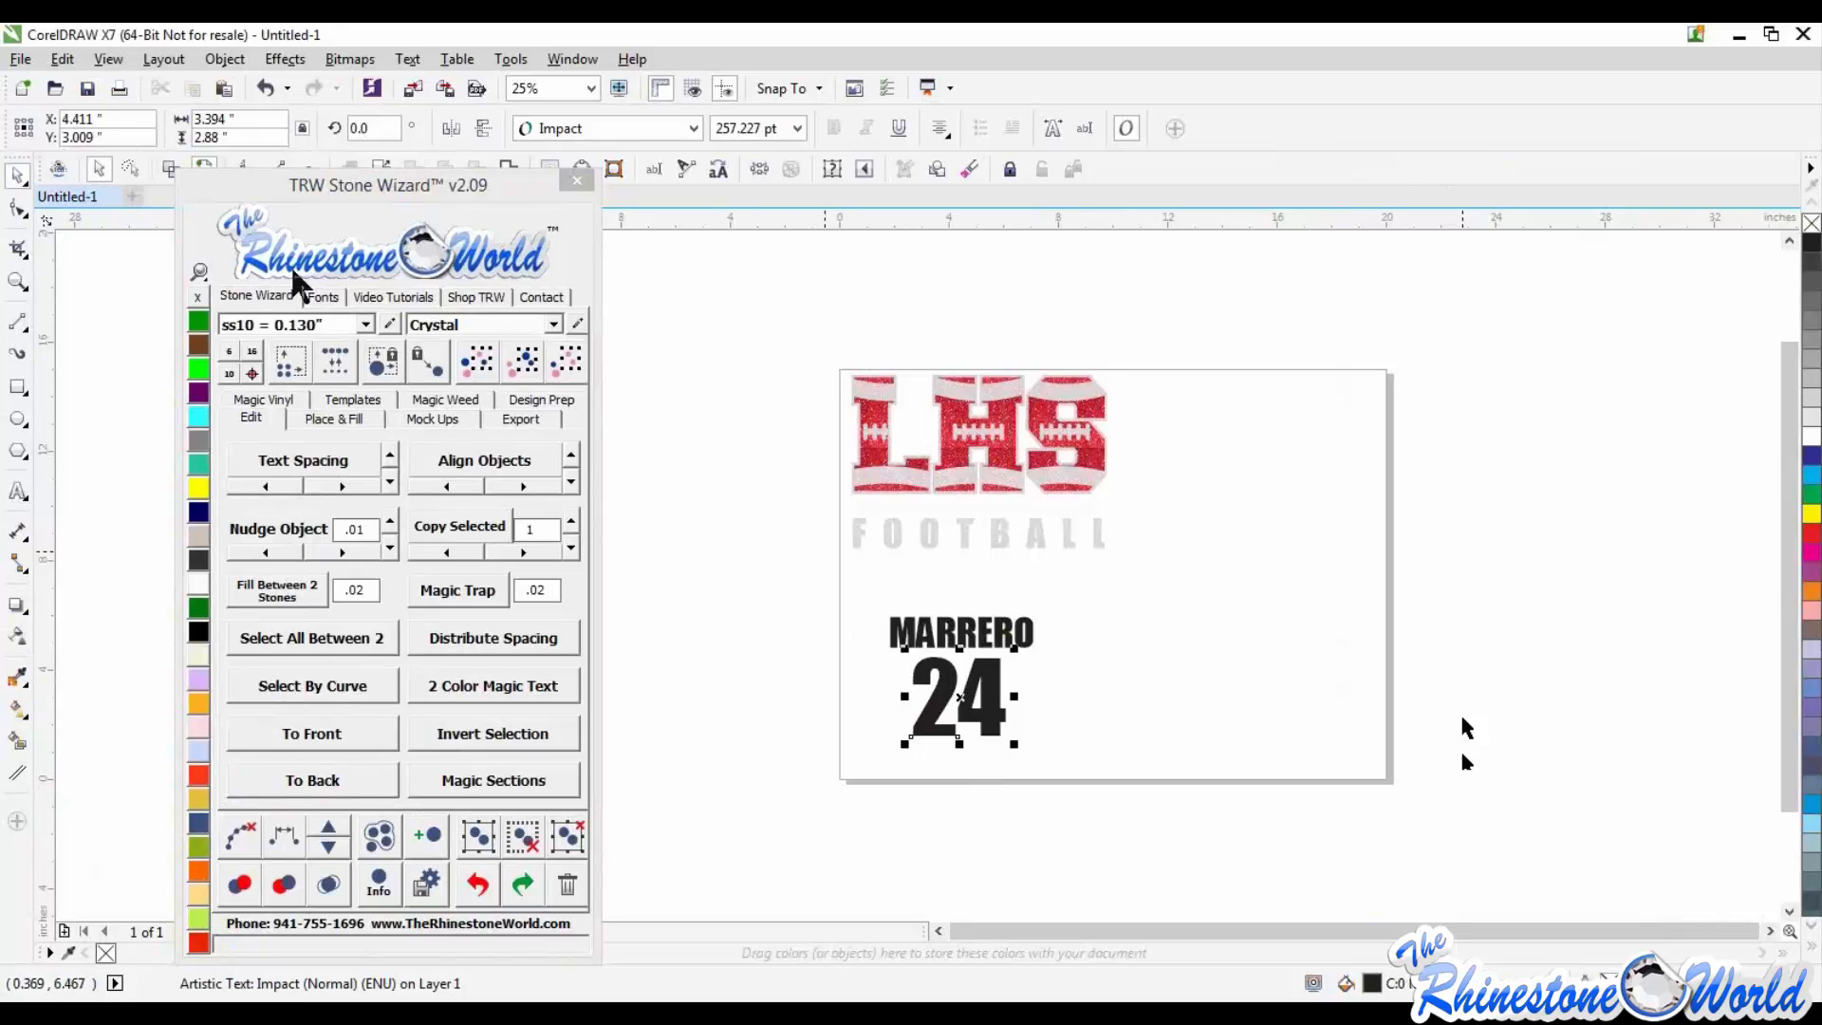
Step: Change the number 24 to the TRW Football Images HTV font and scale it to about 4.2 inches wide under the surname
left_click(325, 297)
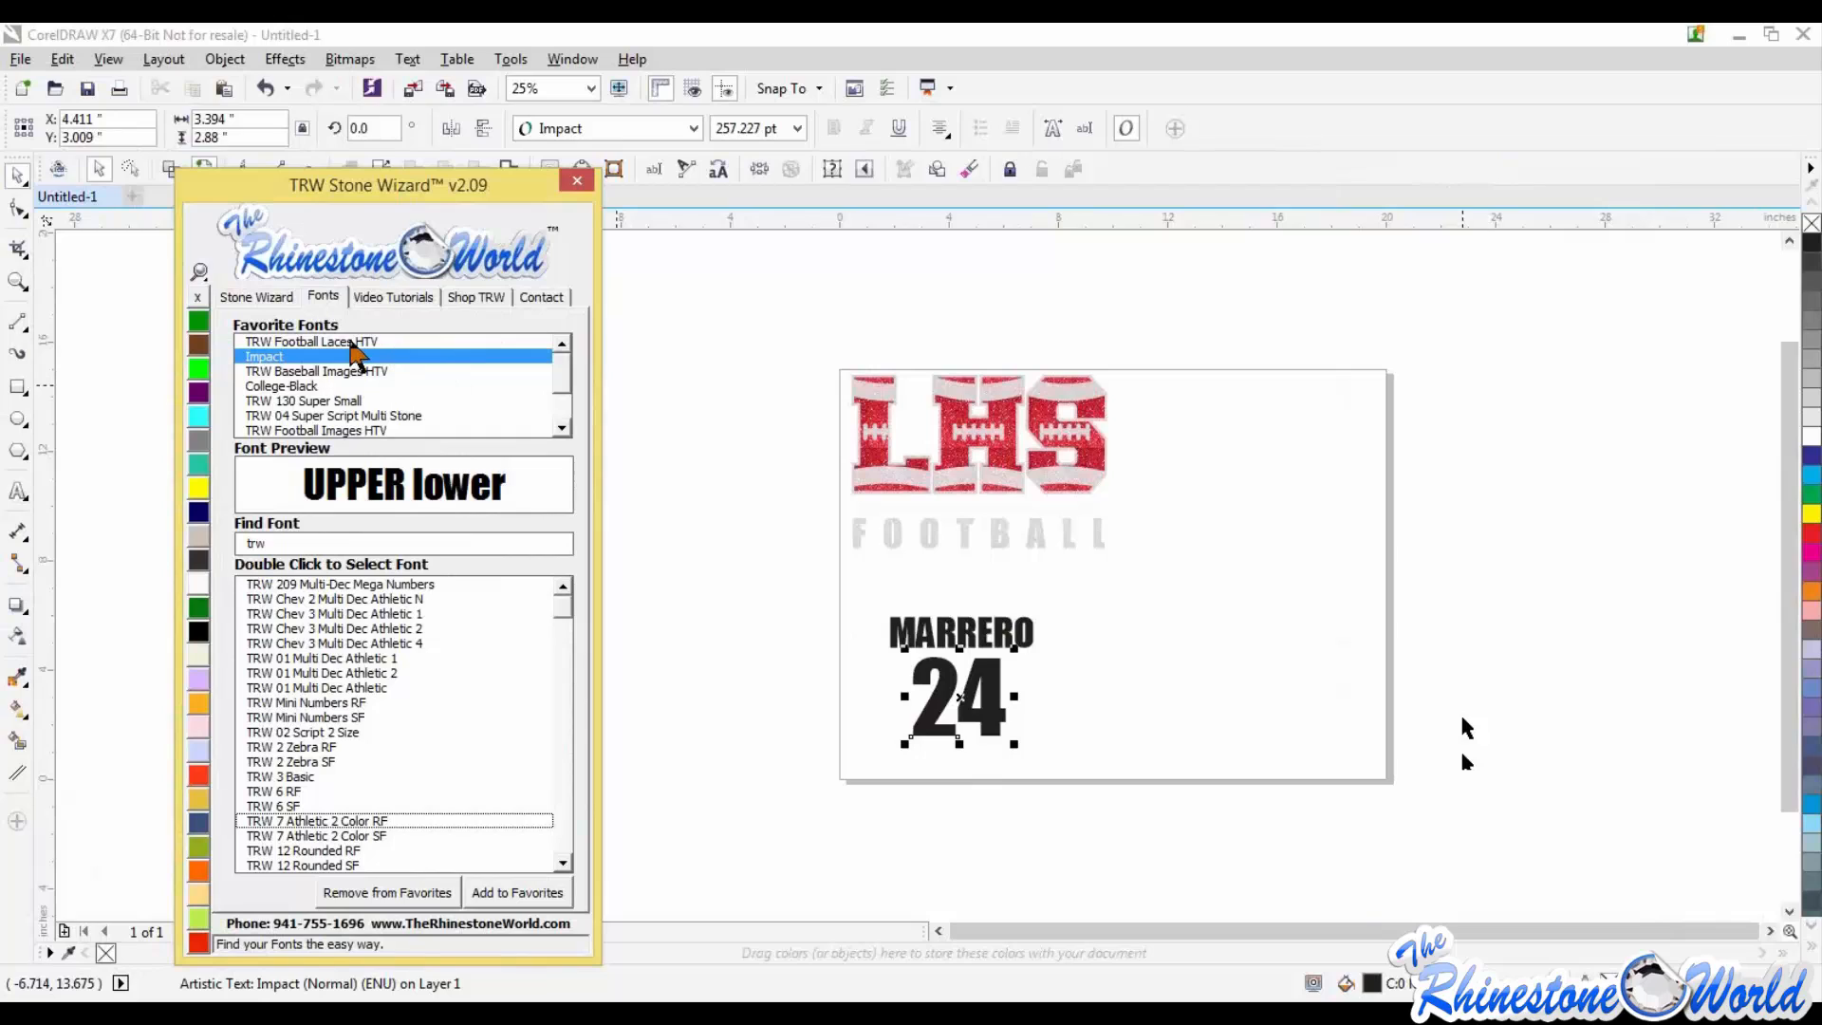
left_click(559, 407)
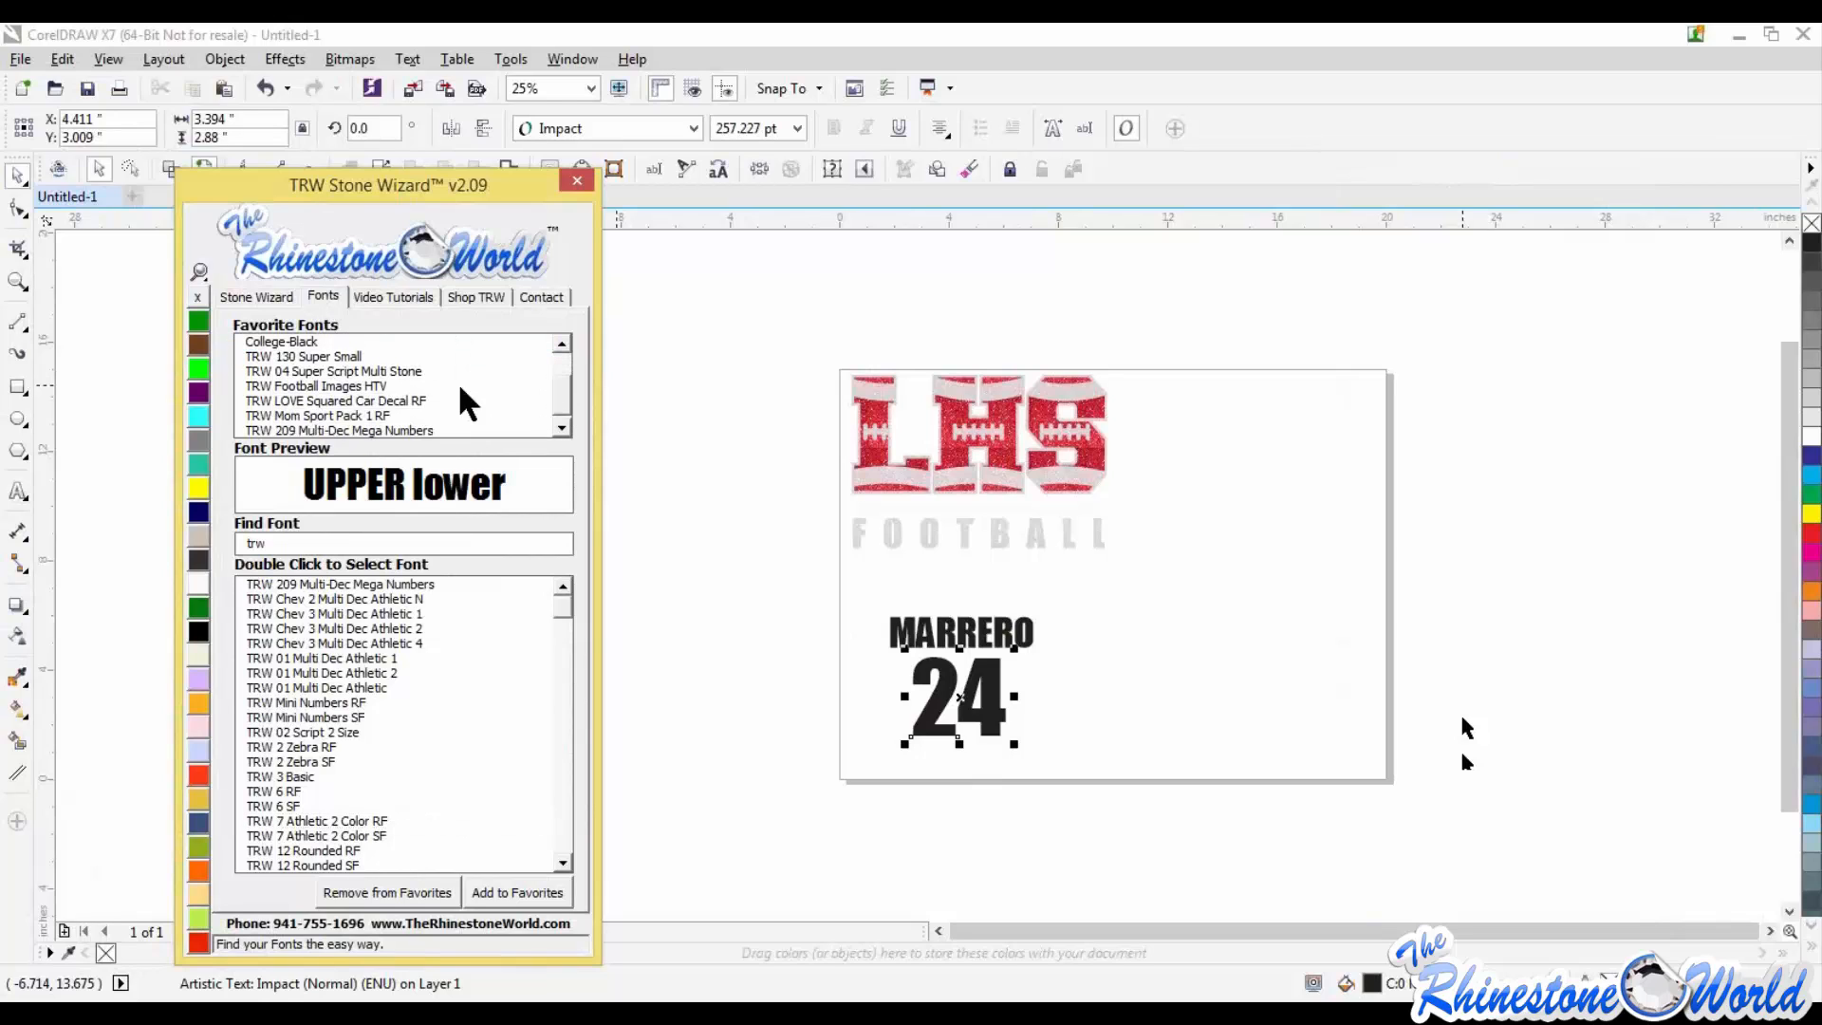
double_click(337, 385)
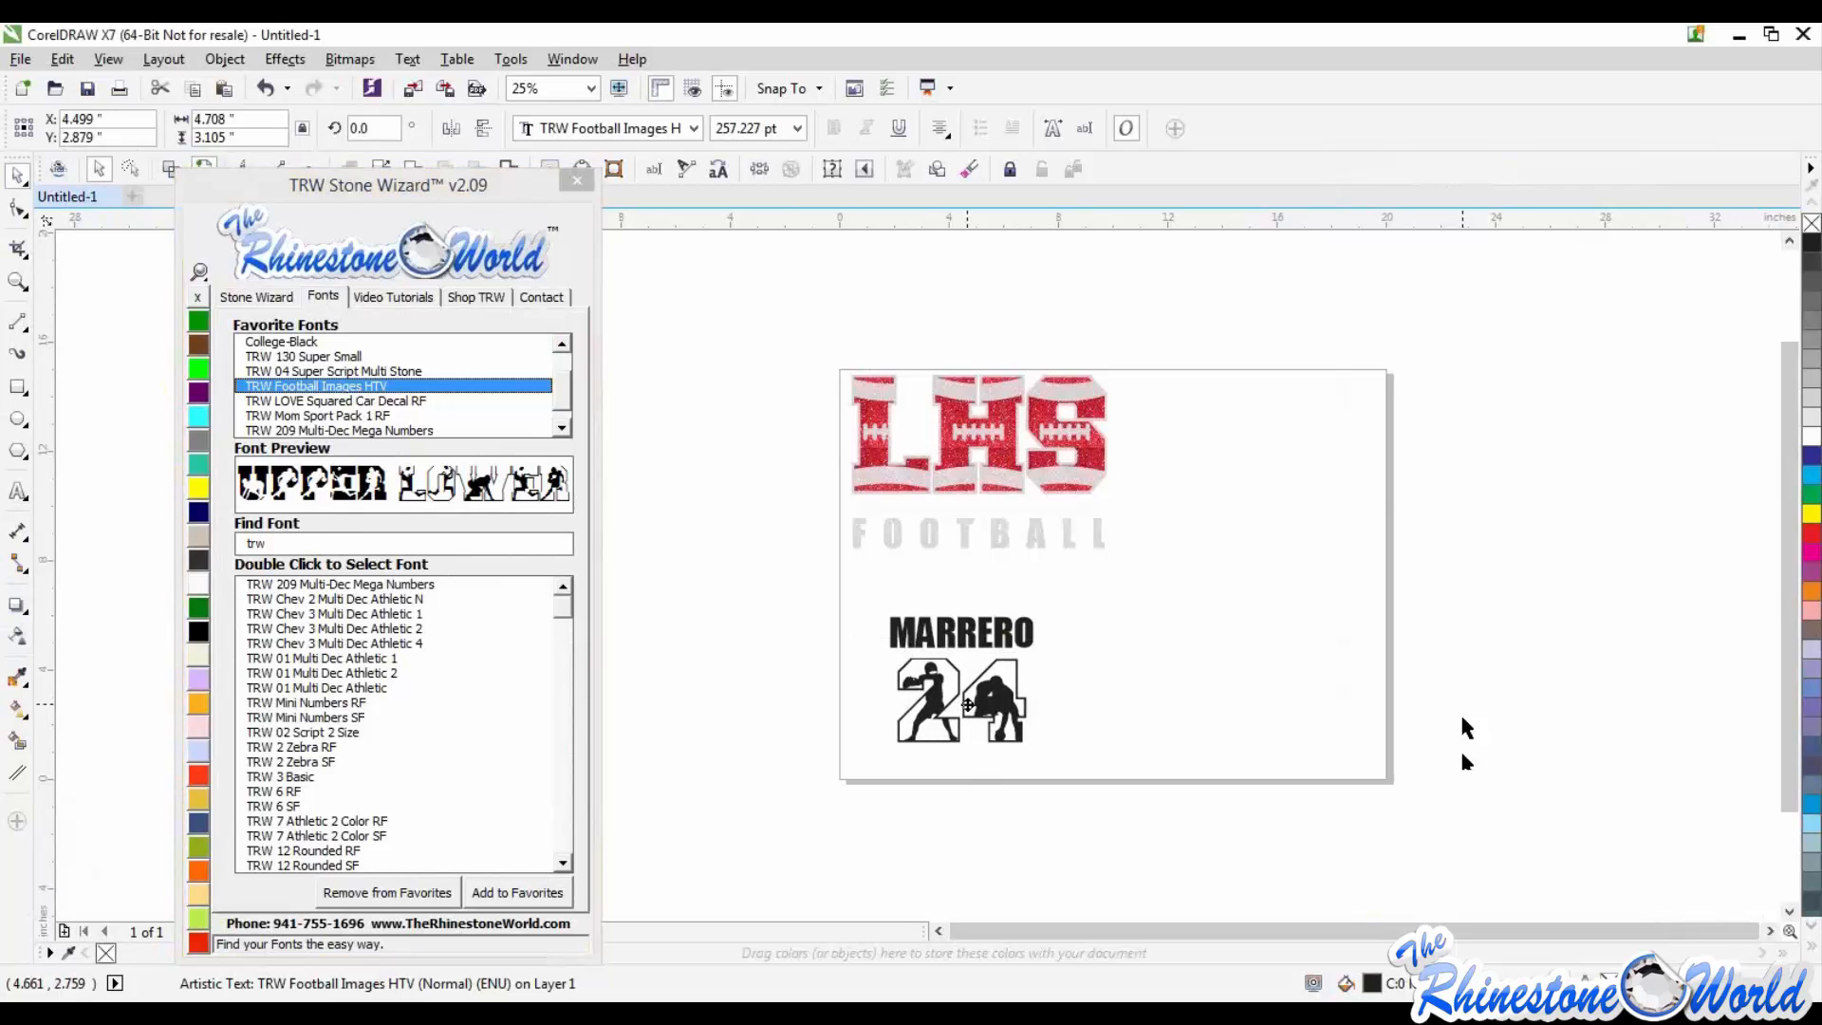
left_click_drag(1036, 753, 960, 696)
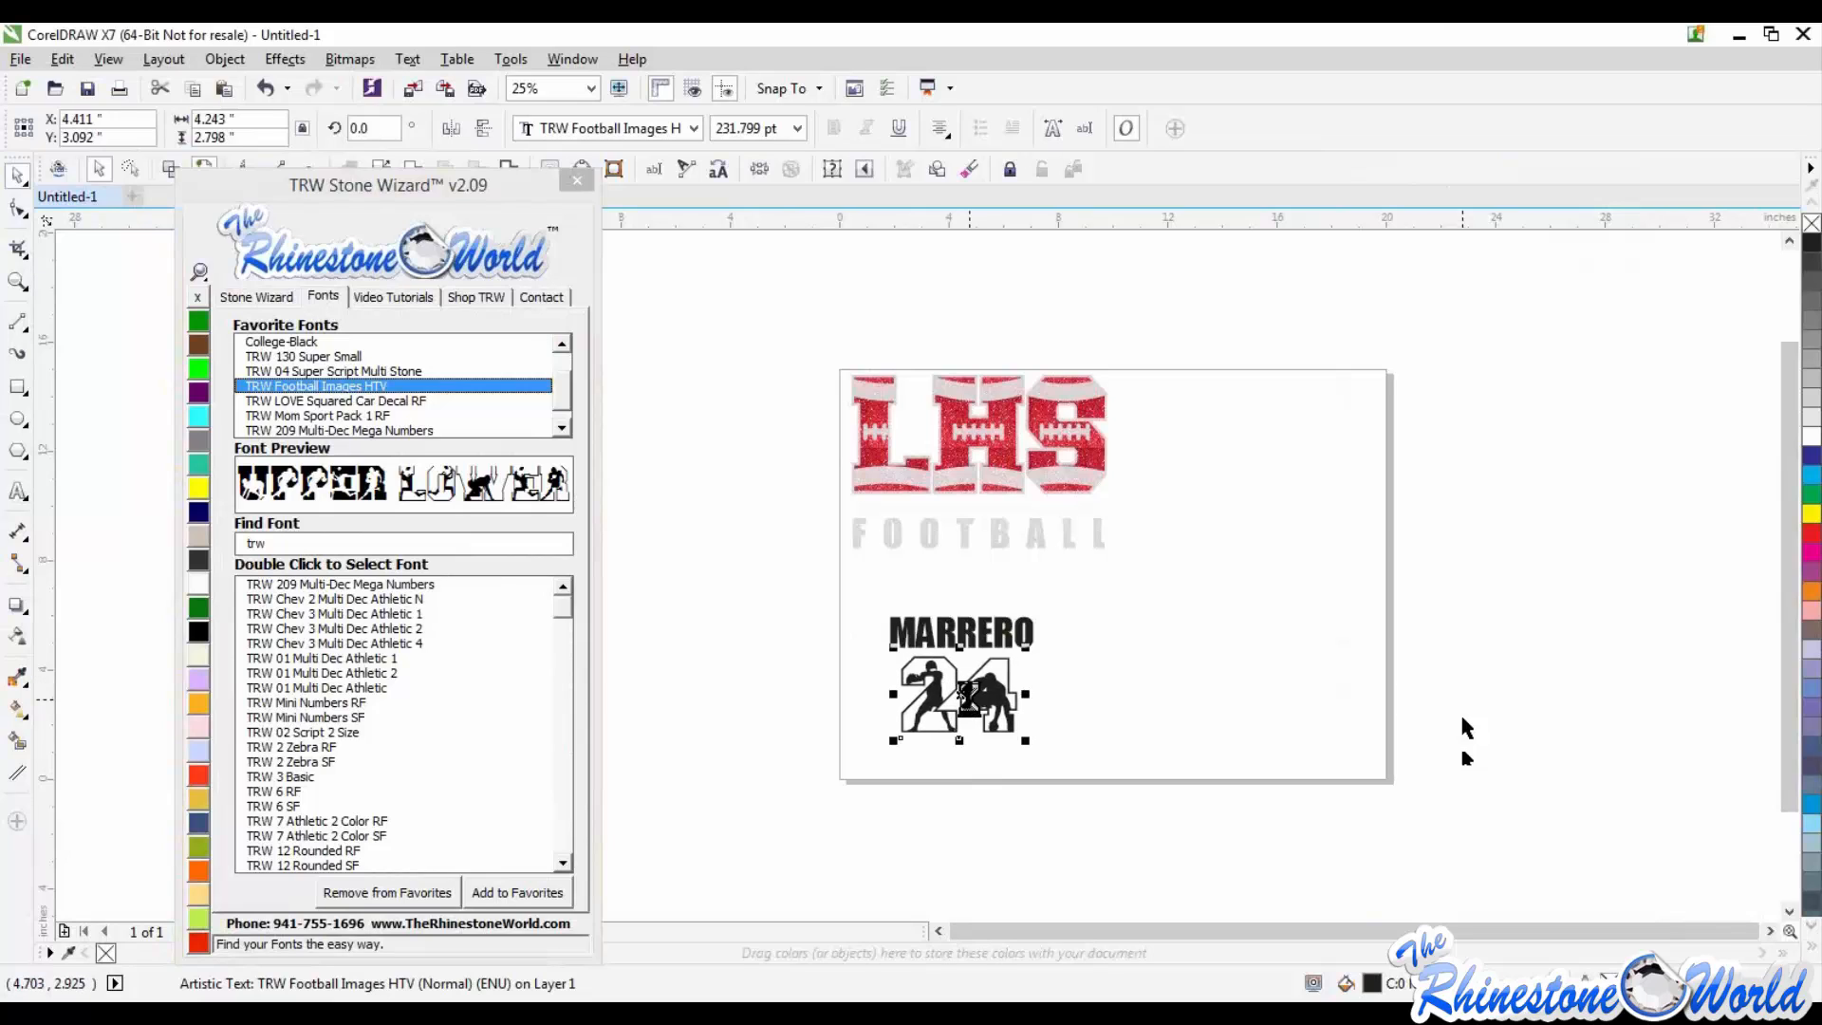
Step: Inspect the football player figures inside the number 24 up close and return to the Stone Wizard's Edit tools
scroll(968, 707, "up", 2)
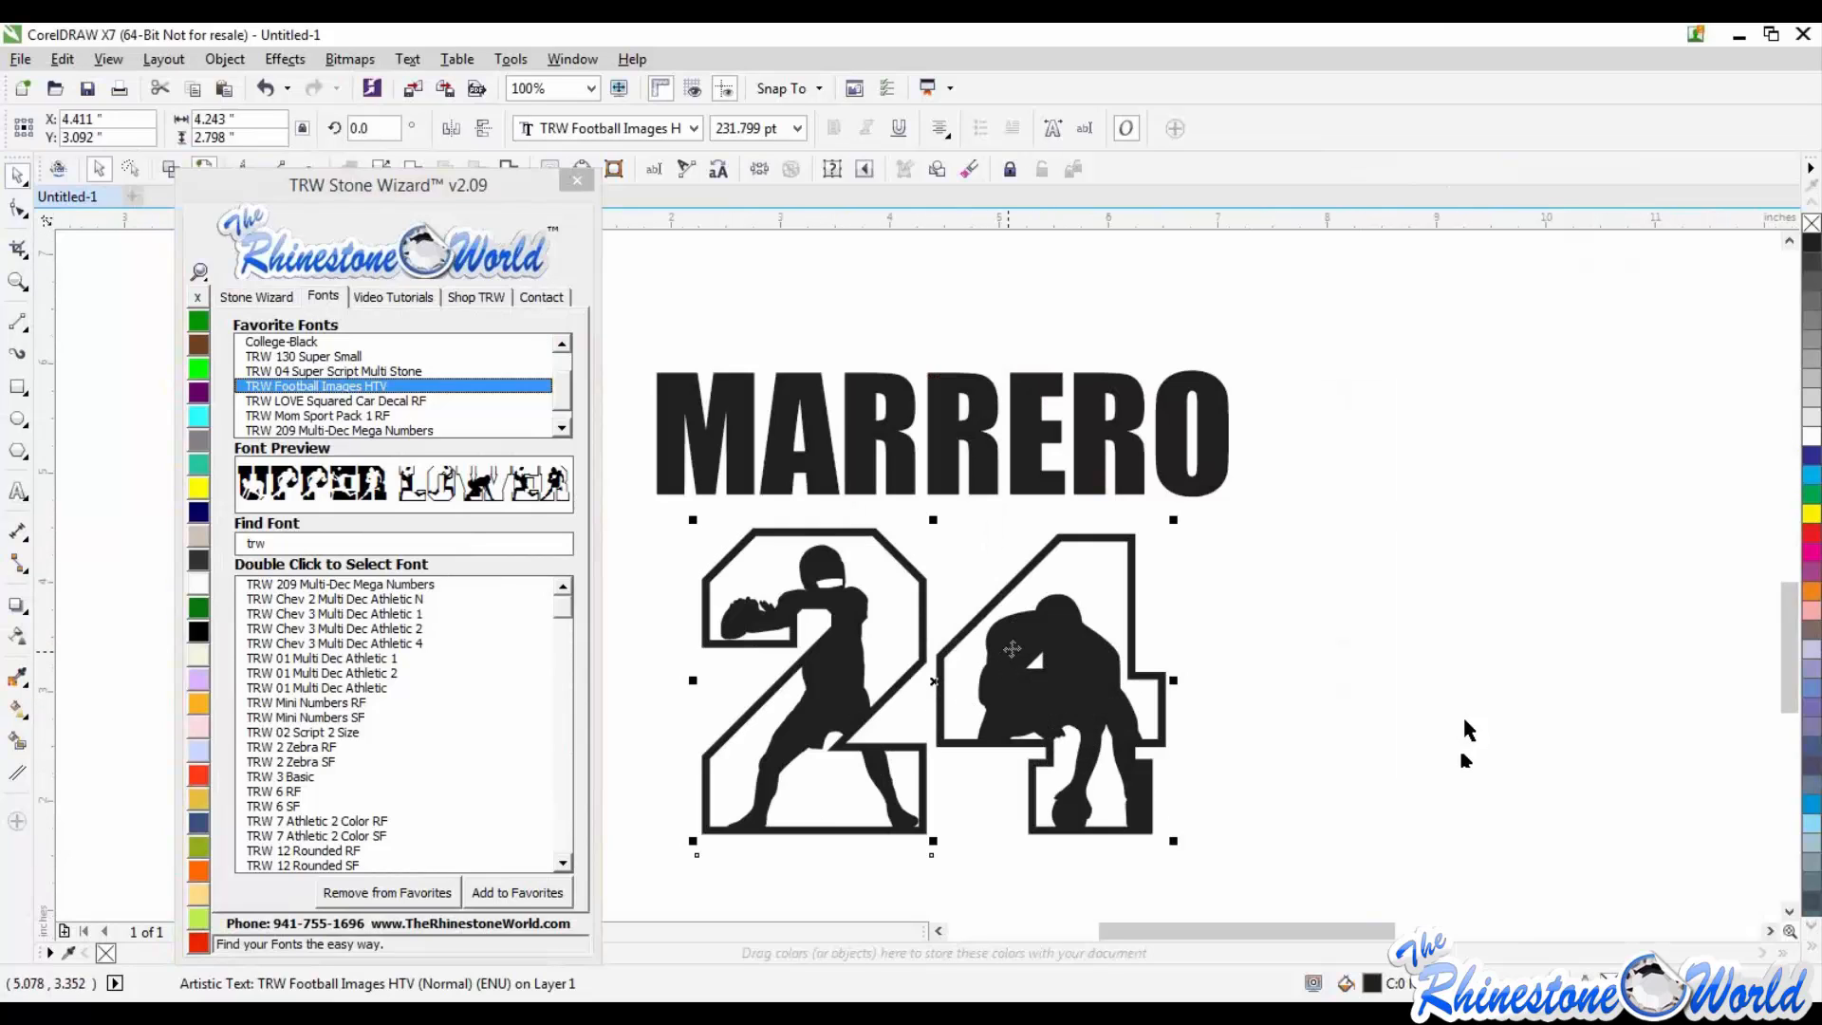
scroll(1468, 731, "down", 2)
scroll(1469, 731, "up", 1)
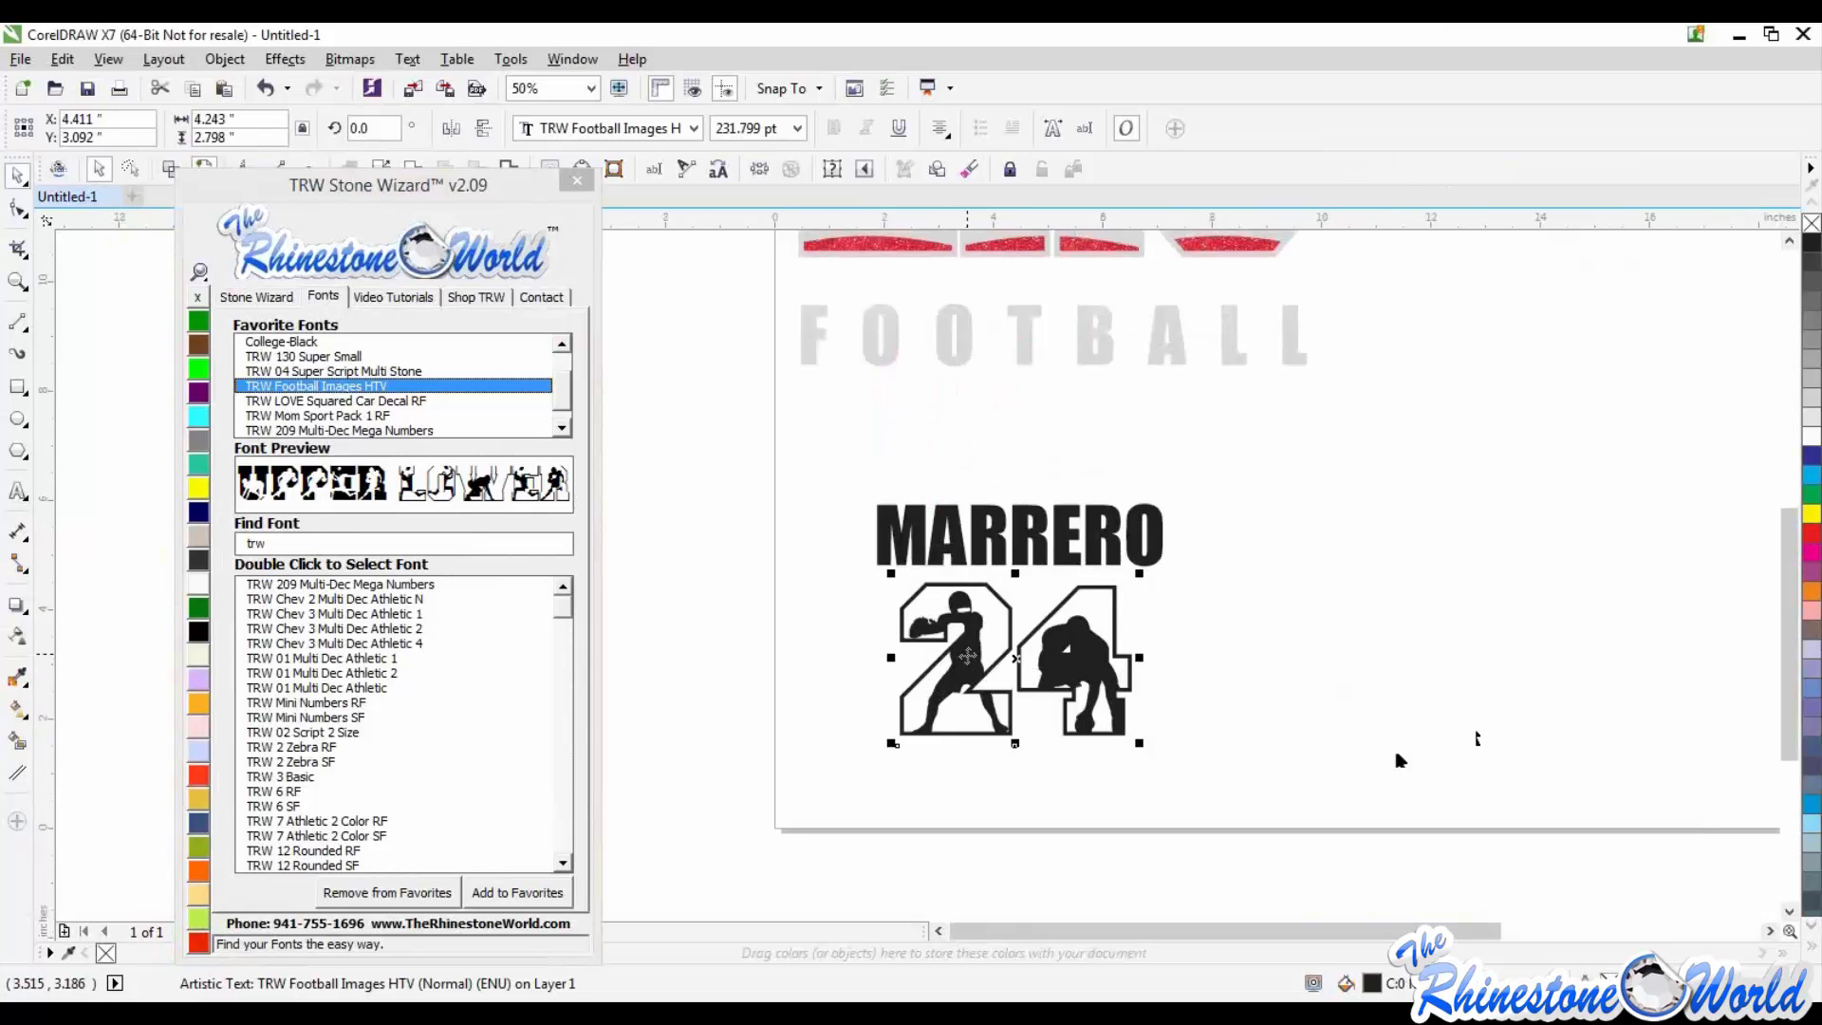
left_click(256, 298)
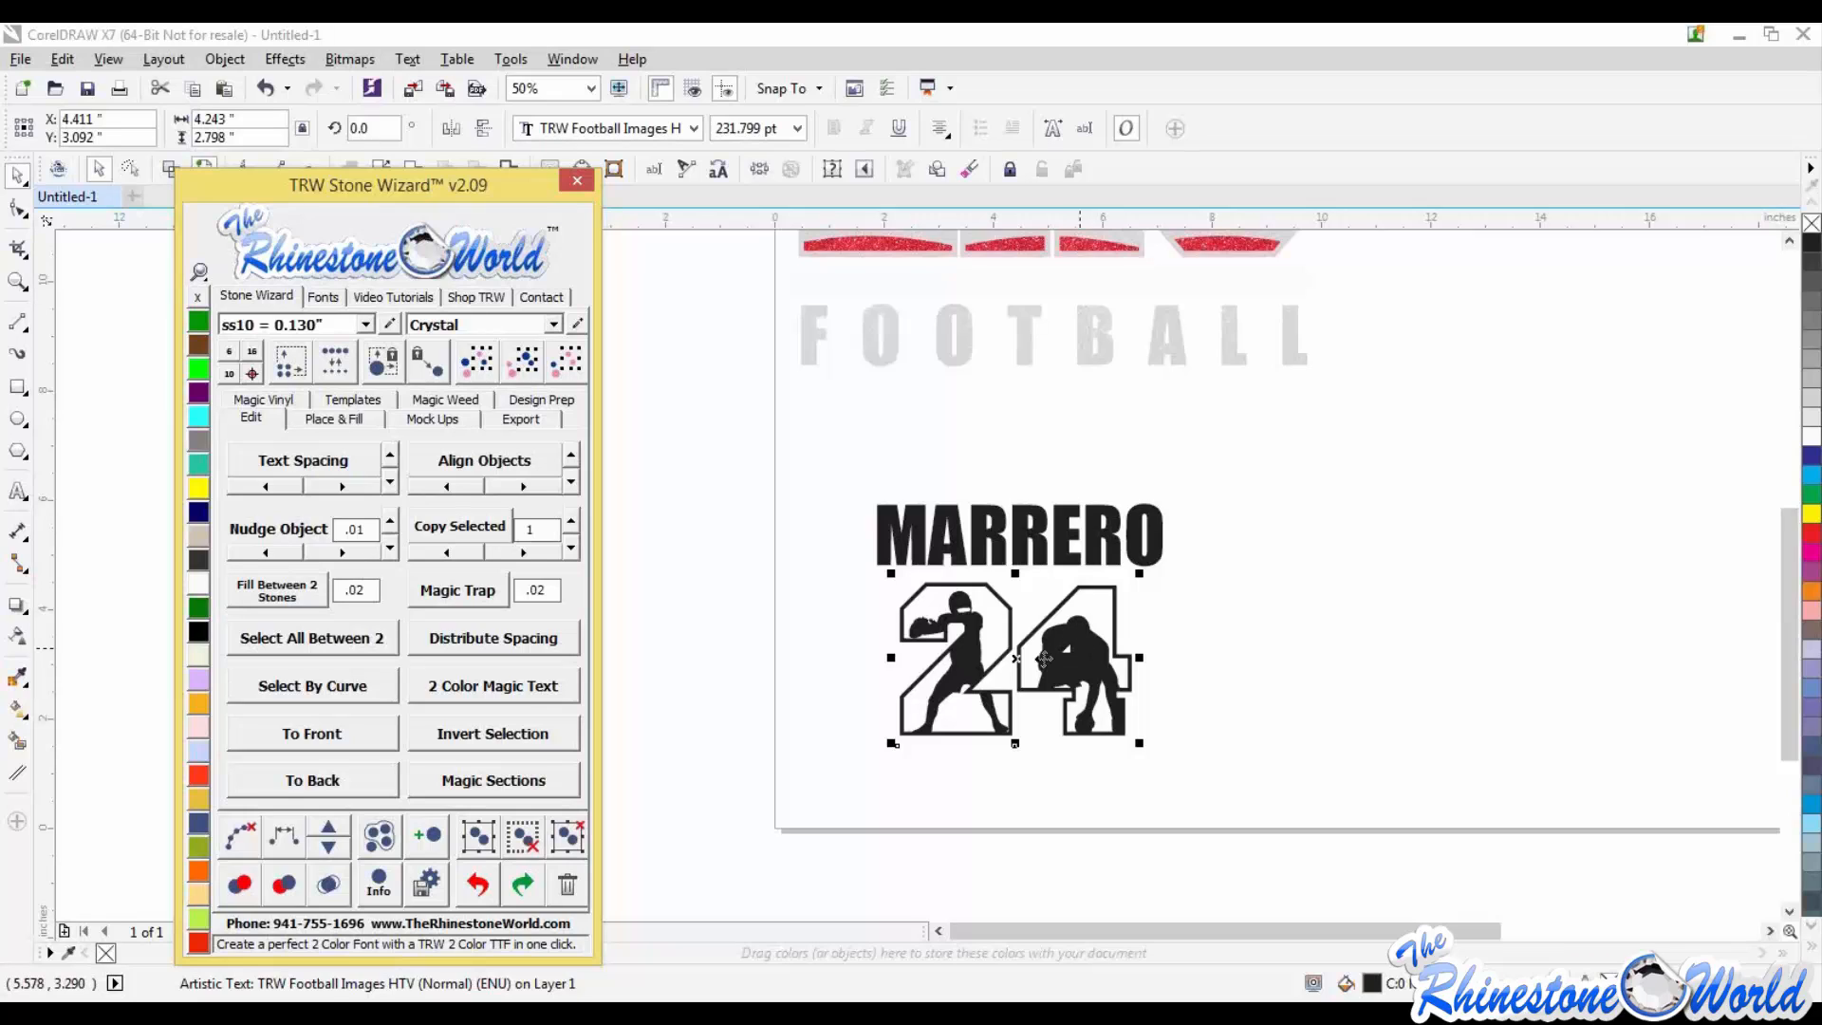
Step: Apply 2 Color Magic Text to the number 24 and replace the orange copy's text with @$ to form the fill
left_click(503, 683)
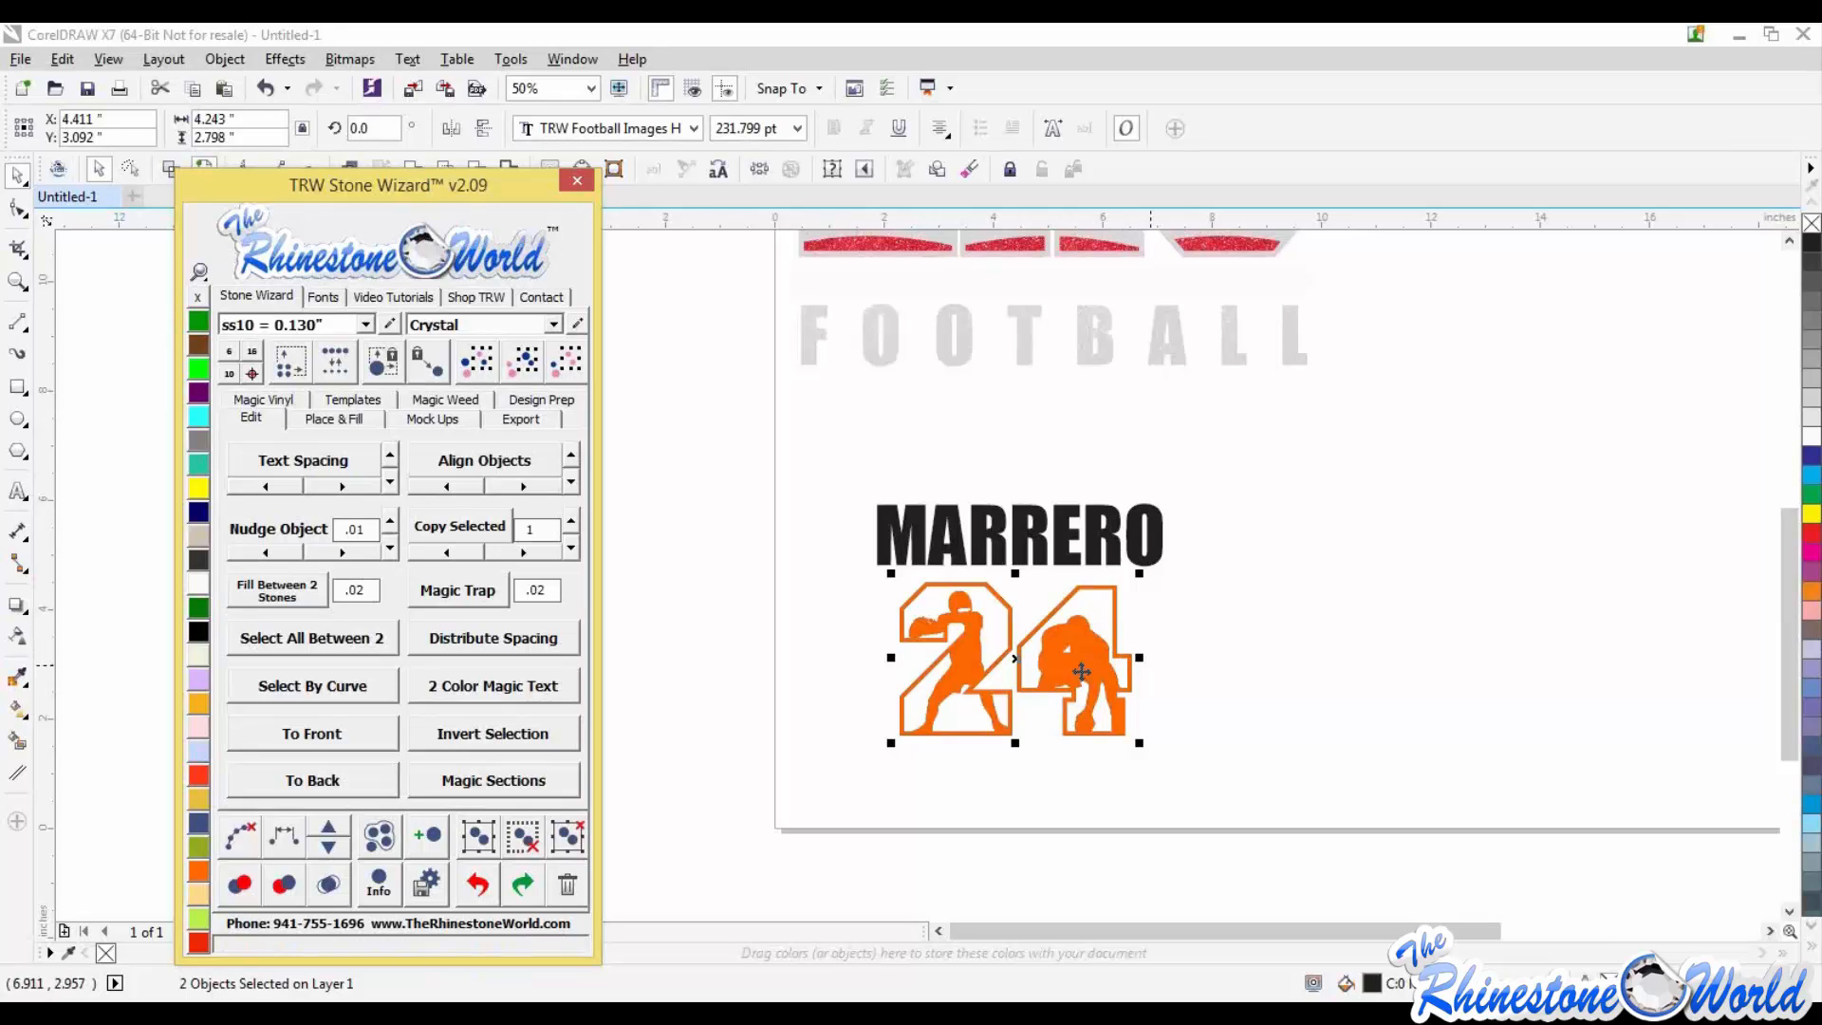
double_click(1081, 672)
left_click_drag(1129, 658, 979, 653)
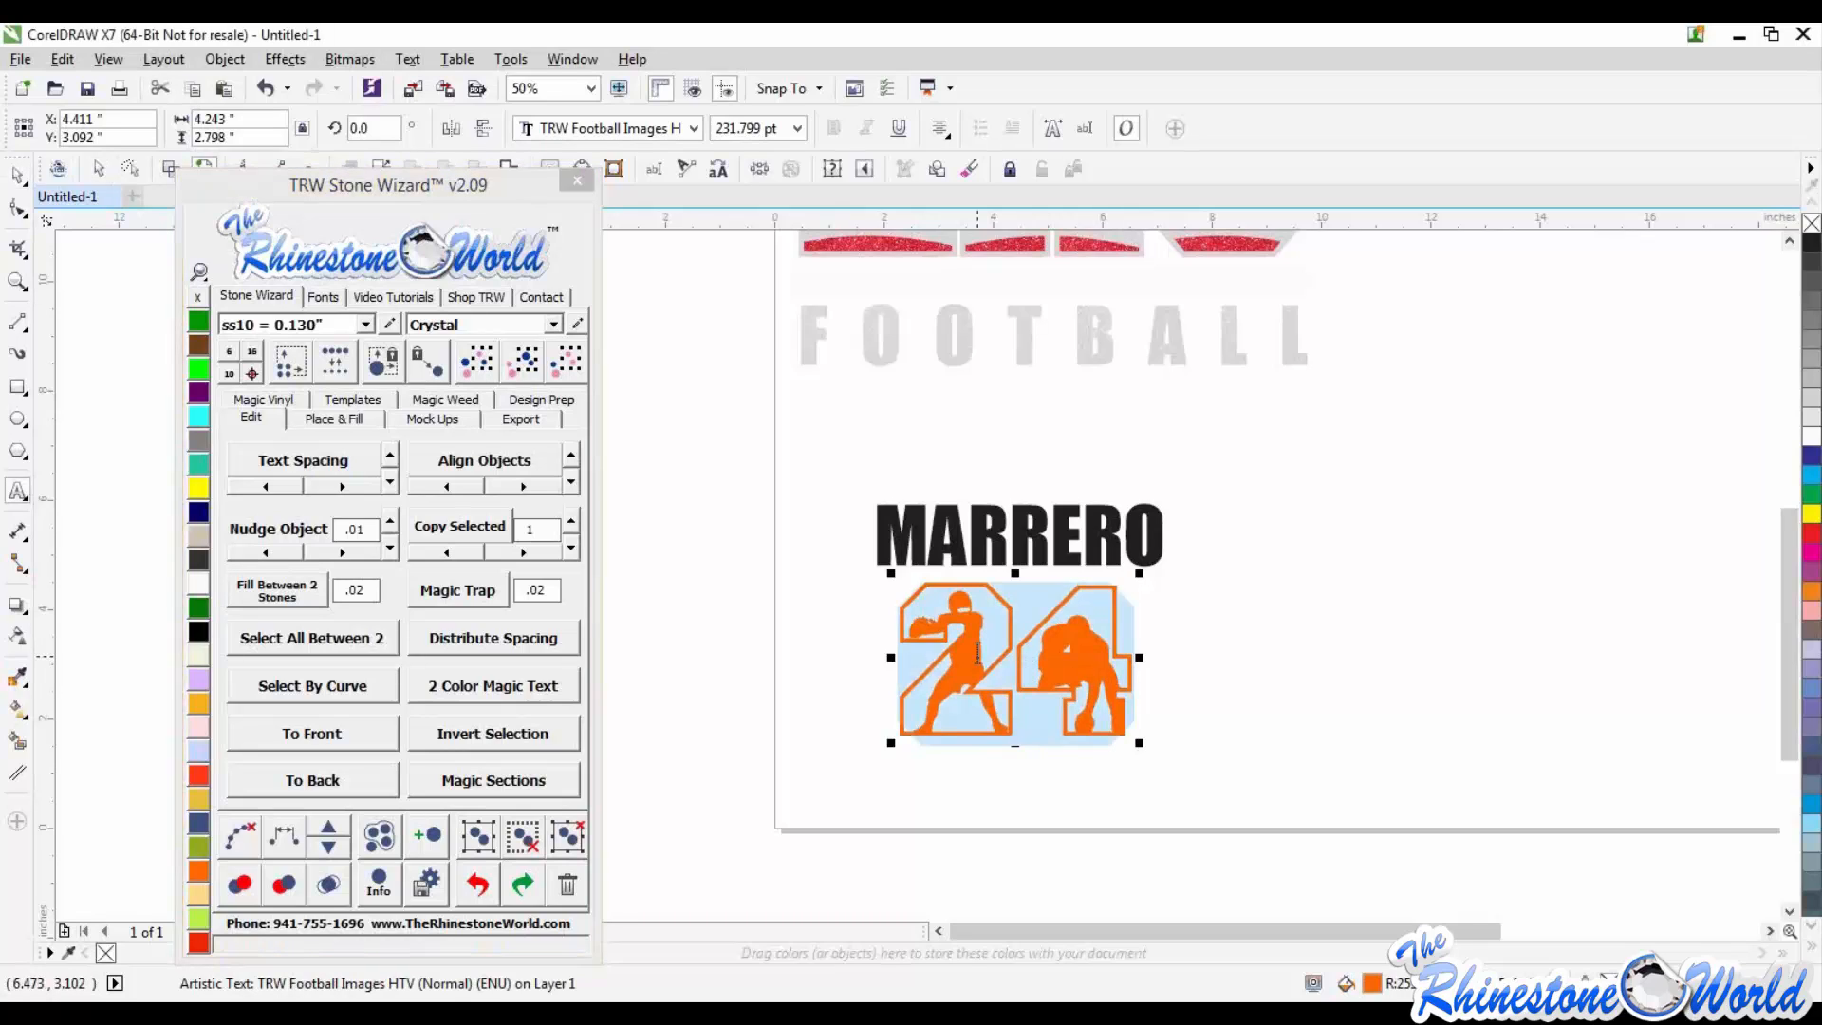
type("@$")
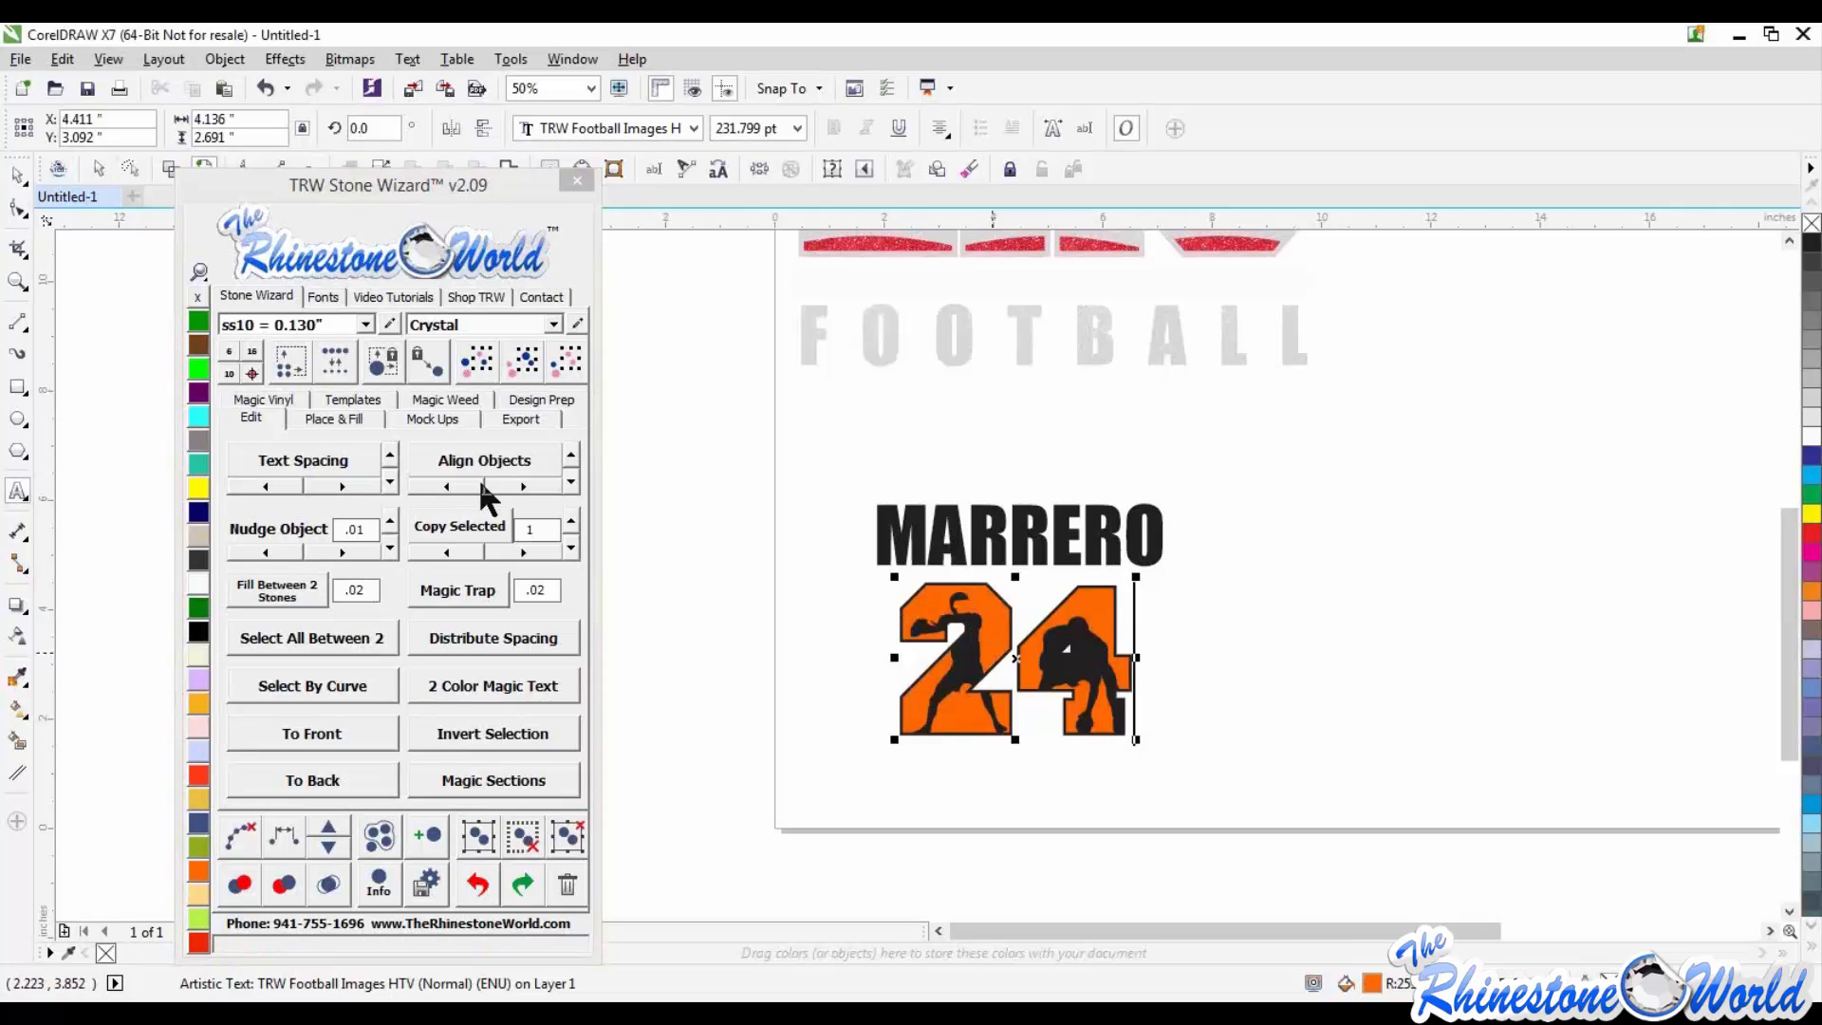
left_click(322, 298)
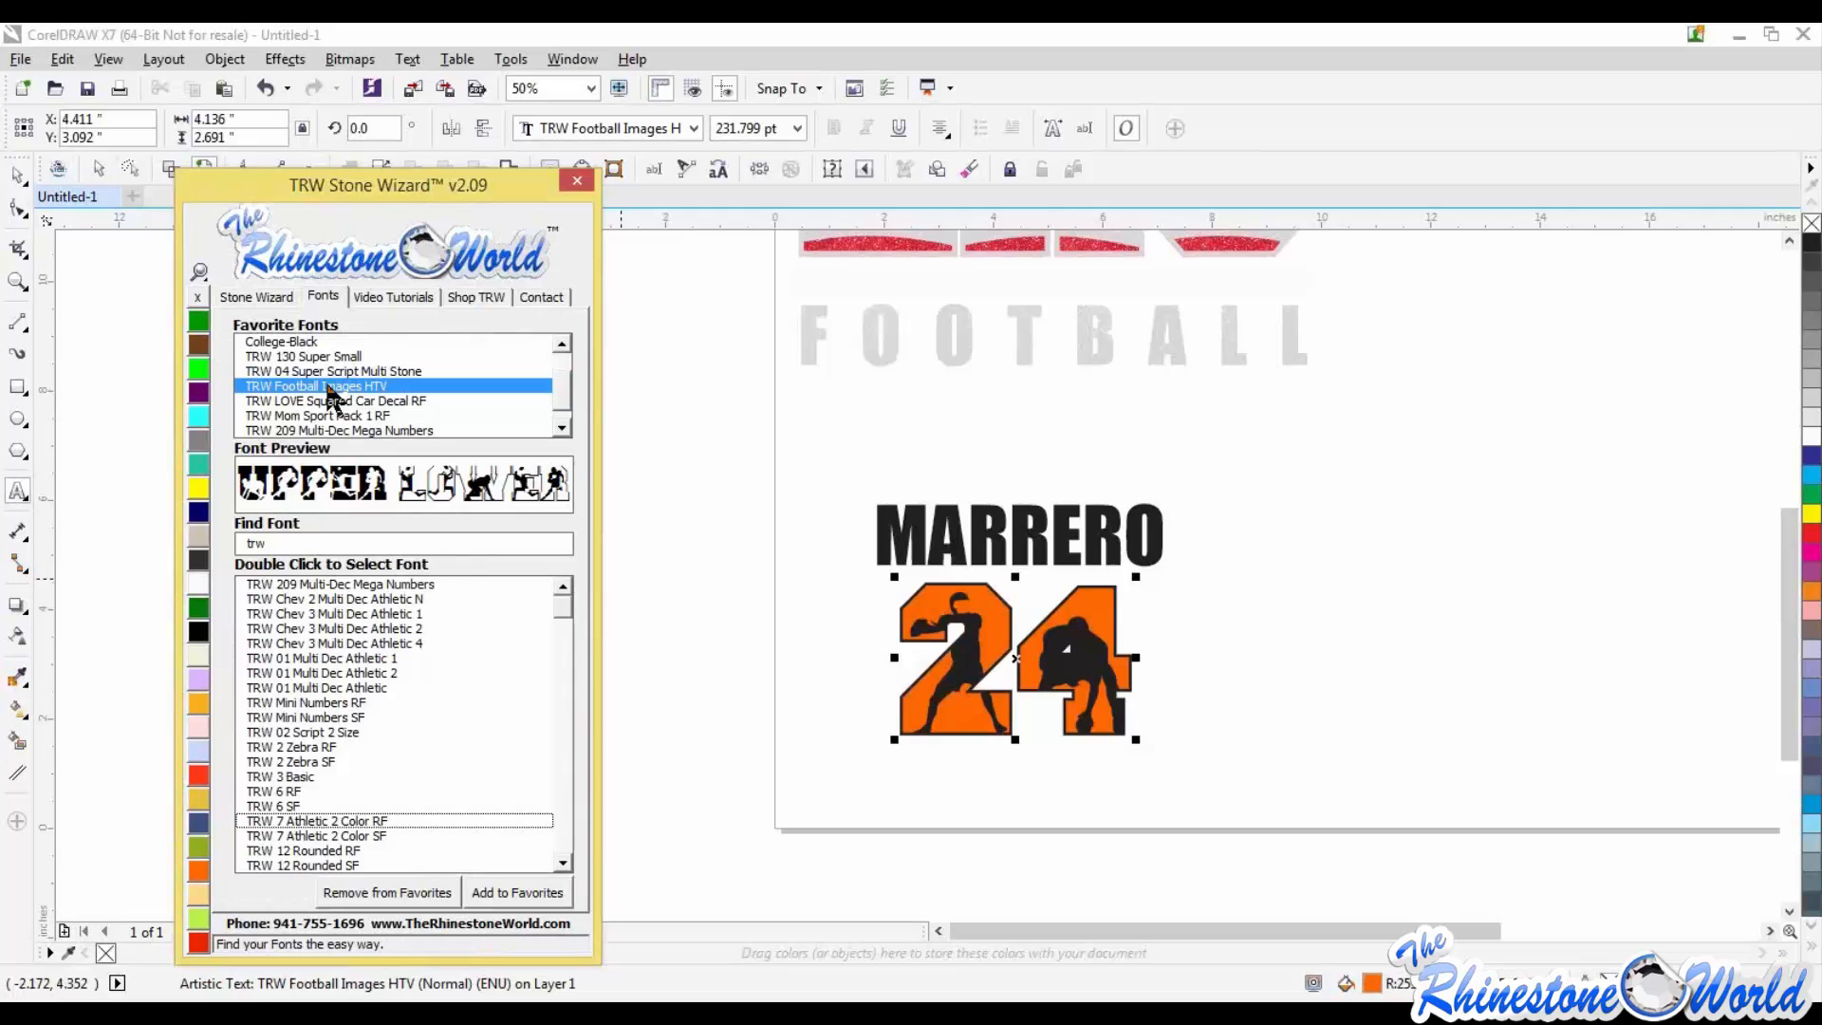
left_click(256, 296)
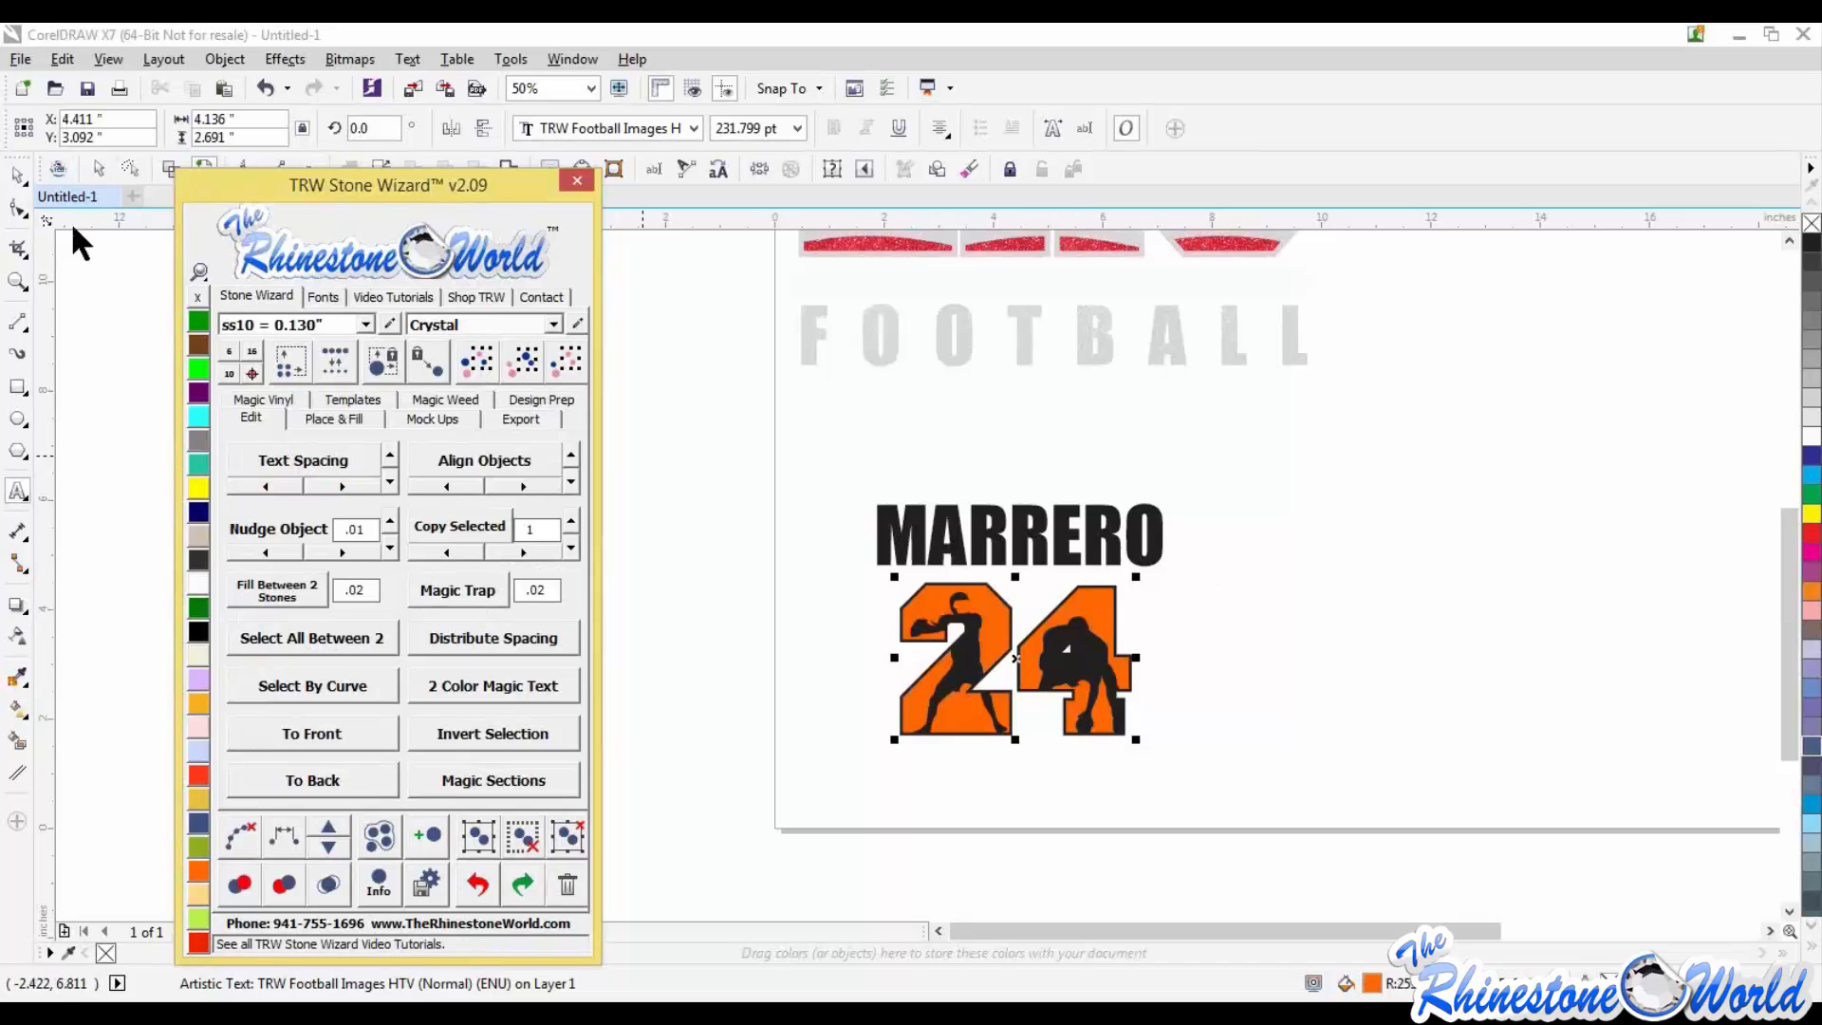
left_click(17, 173)
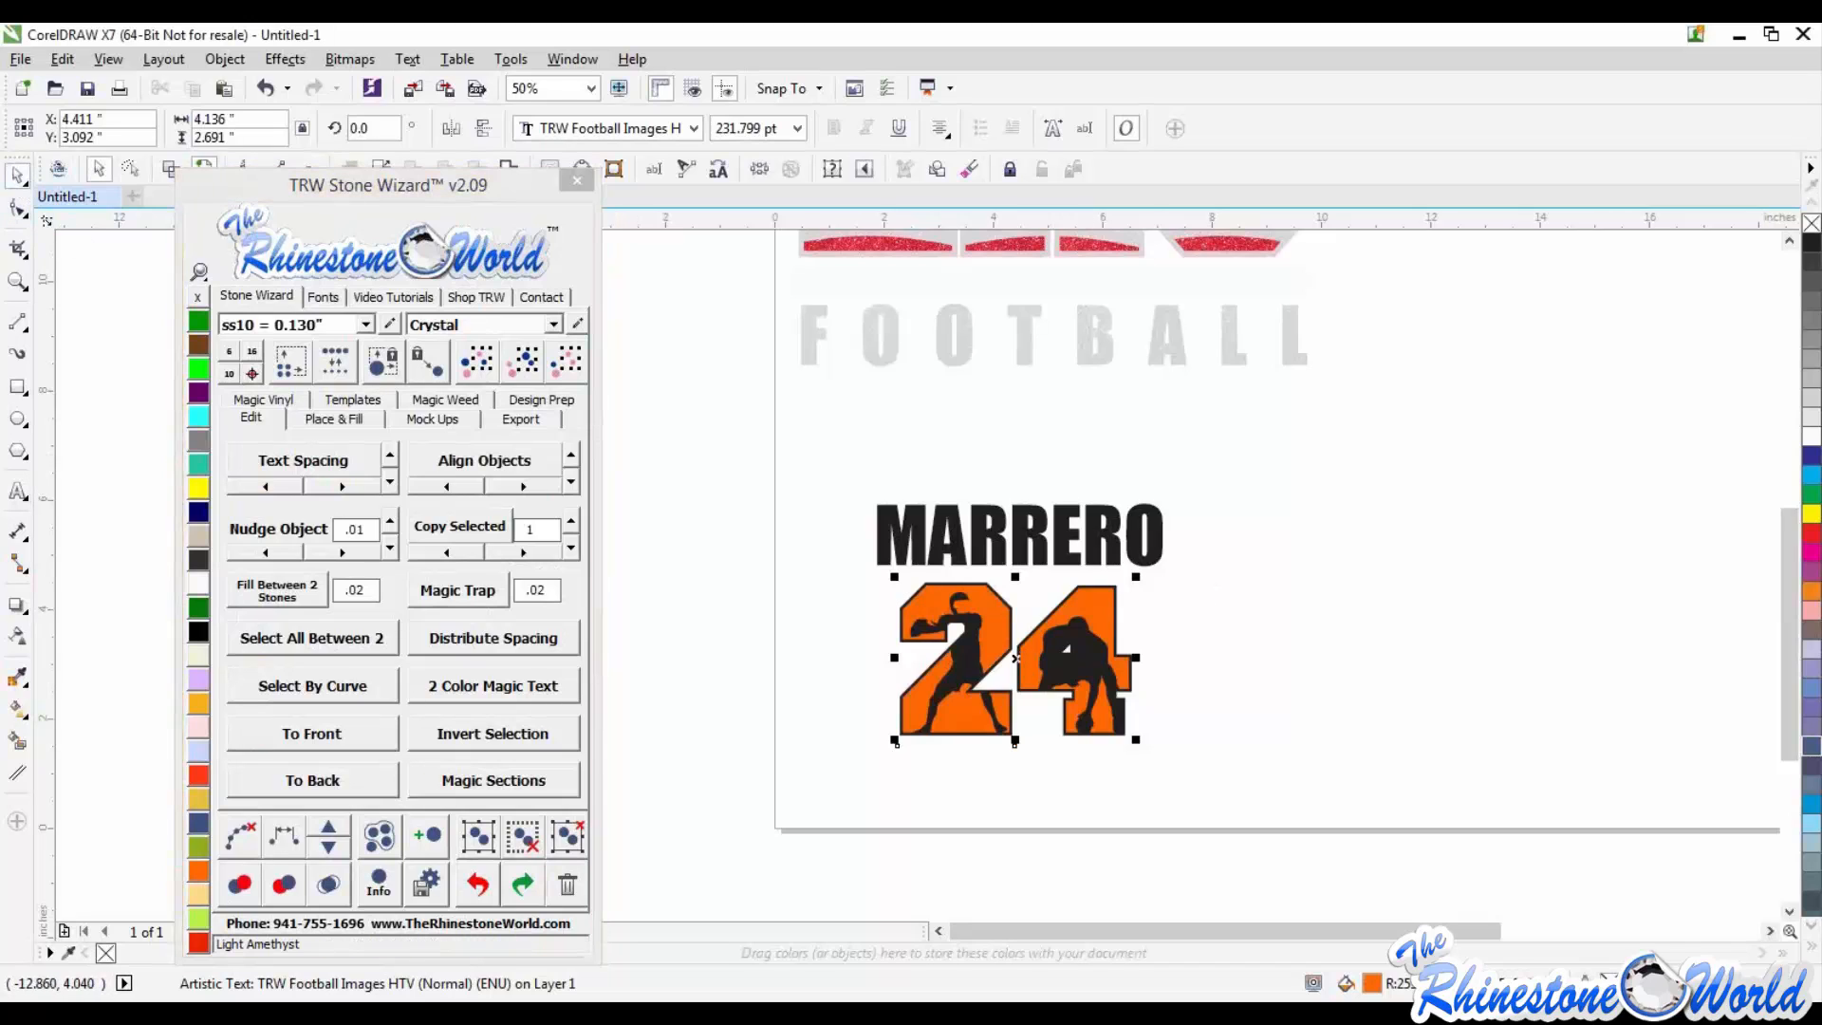
Step: Add a second number 24 beside the player design in TRW Football Images HTV and enlarge it to about 6.2 inches wide
left_click(17, 491)
left_click(1398, 634)
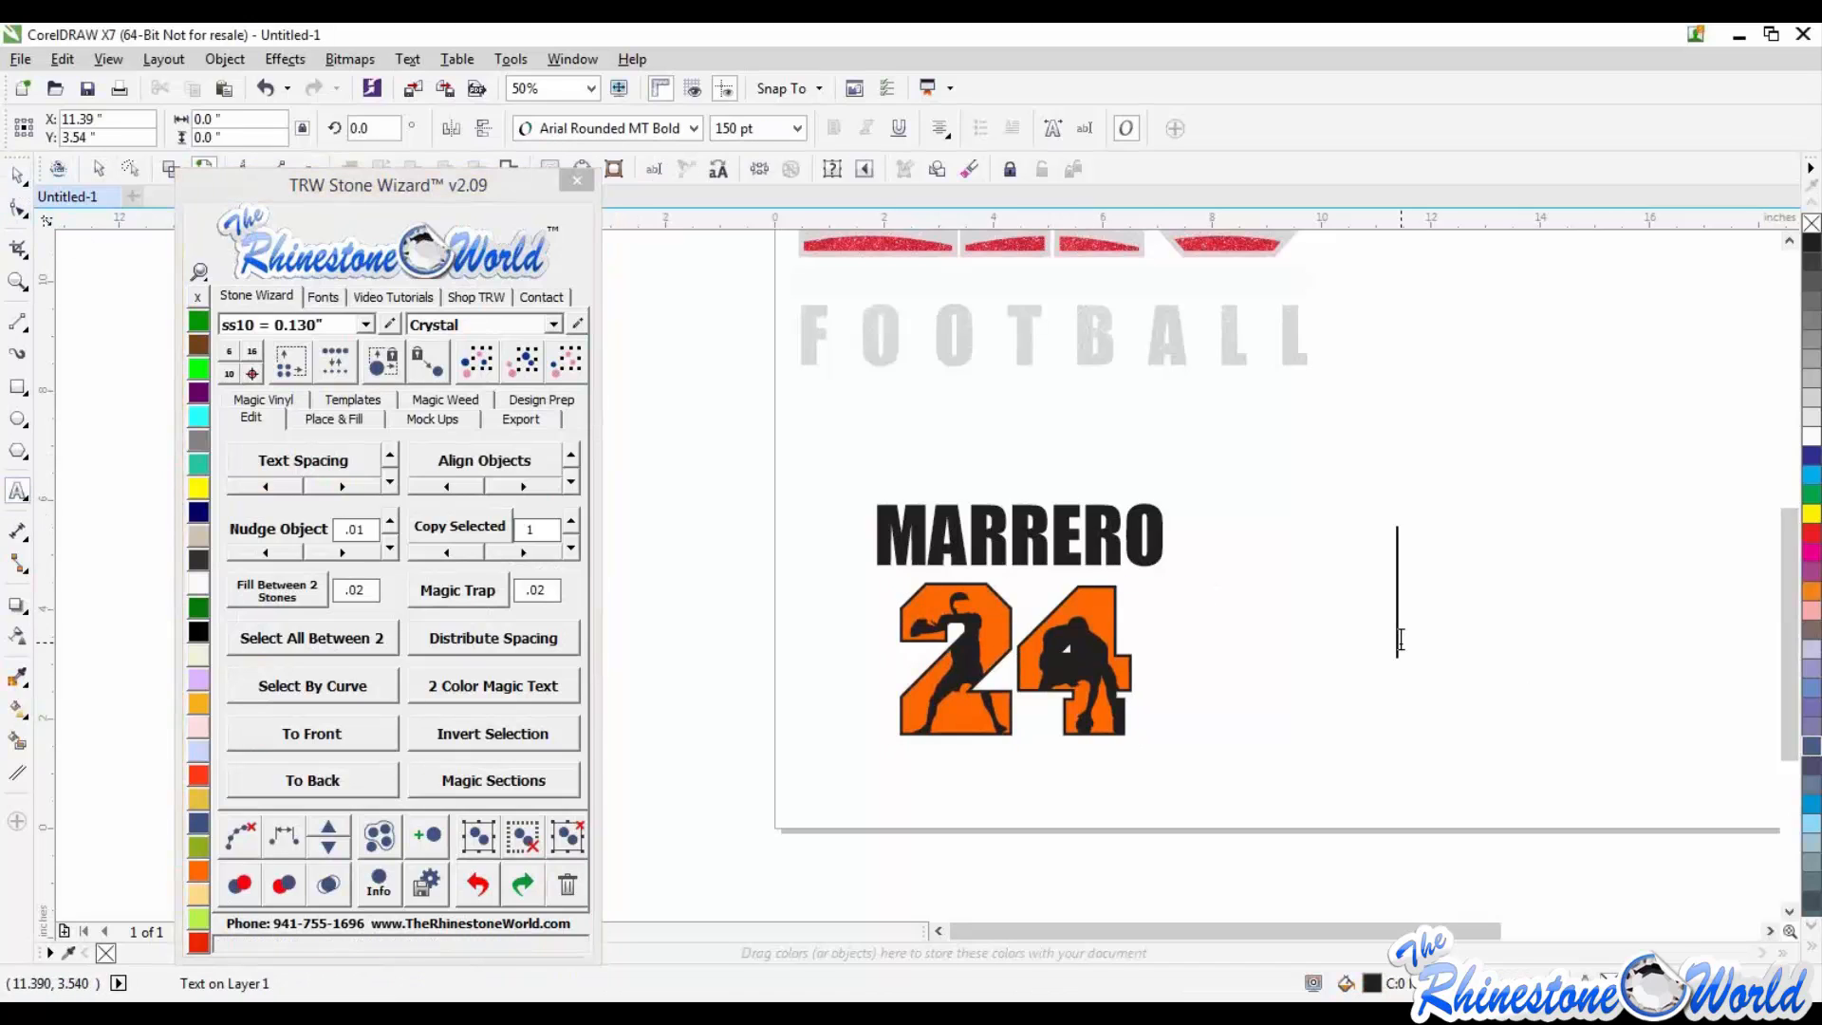
type("24")
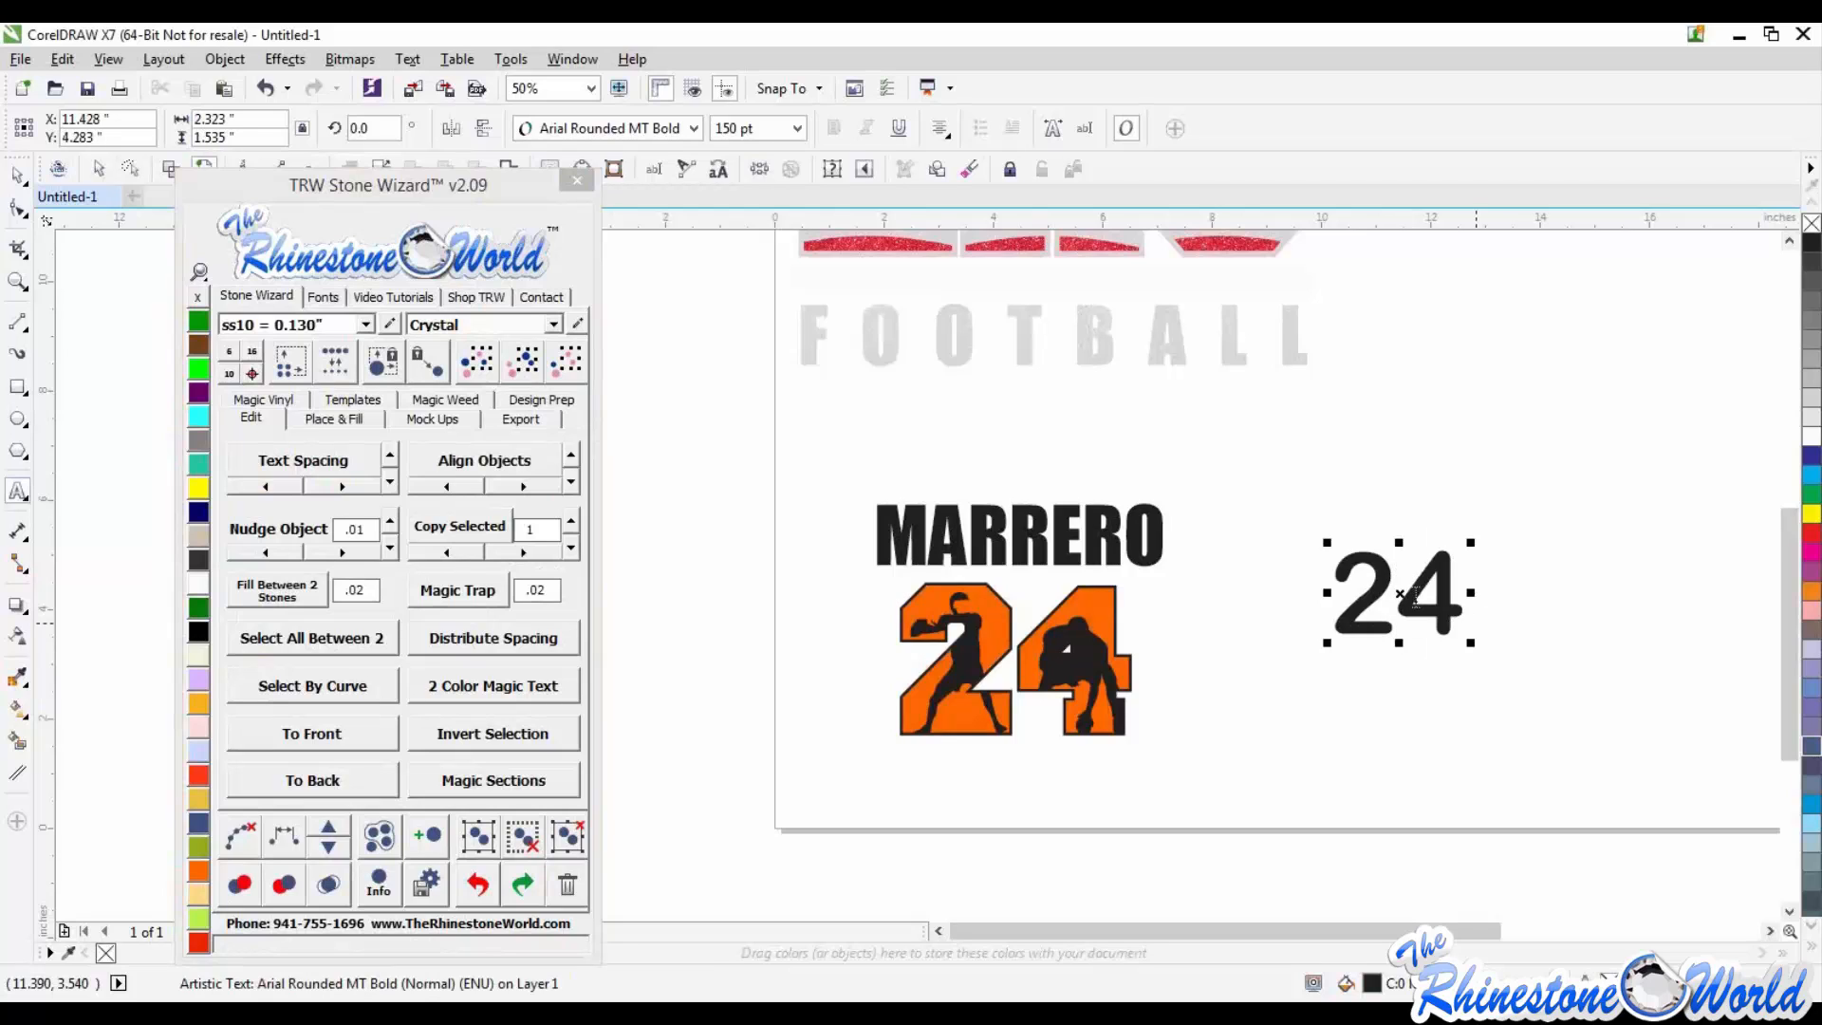
left_click_drag(1399, 595, 1454, 574)
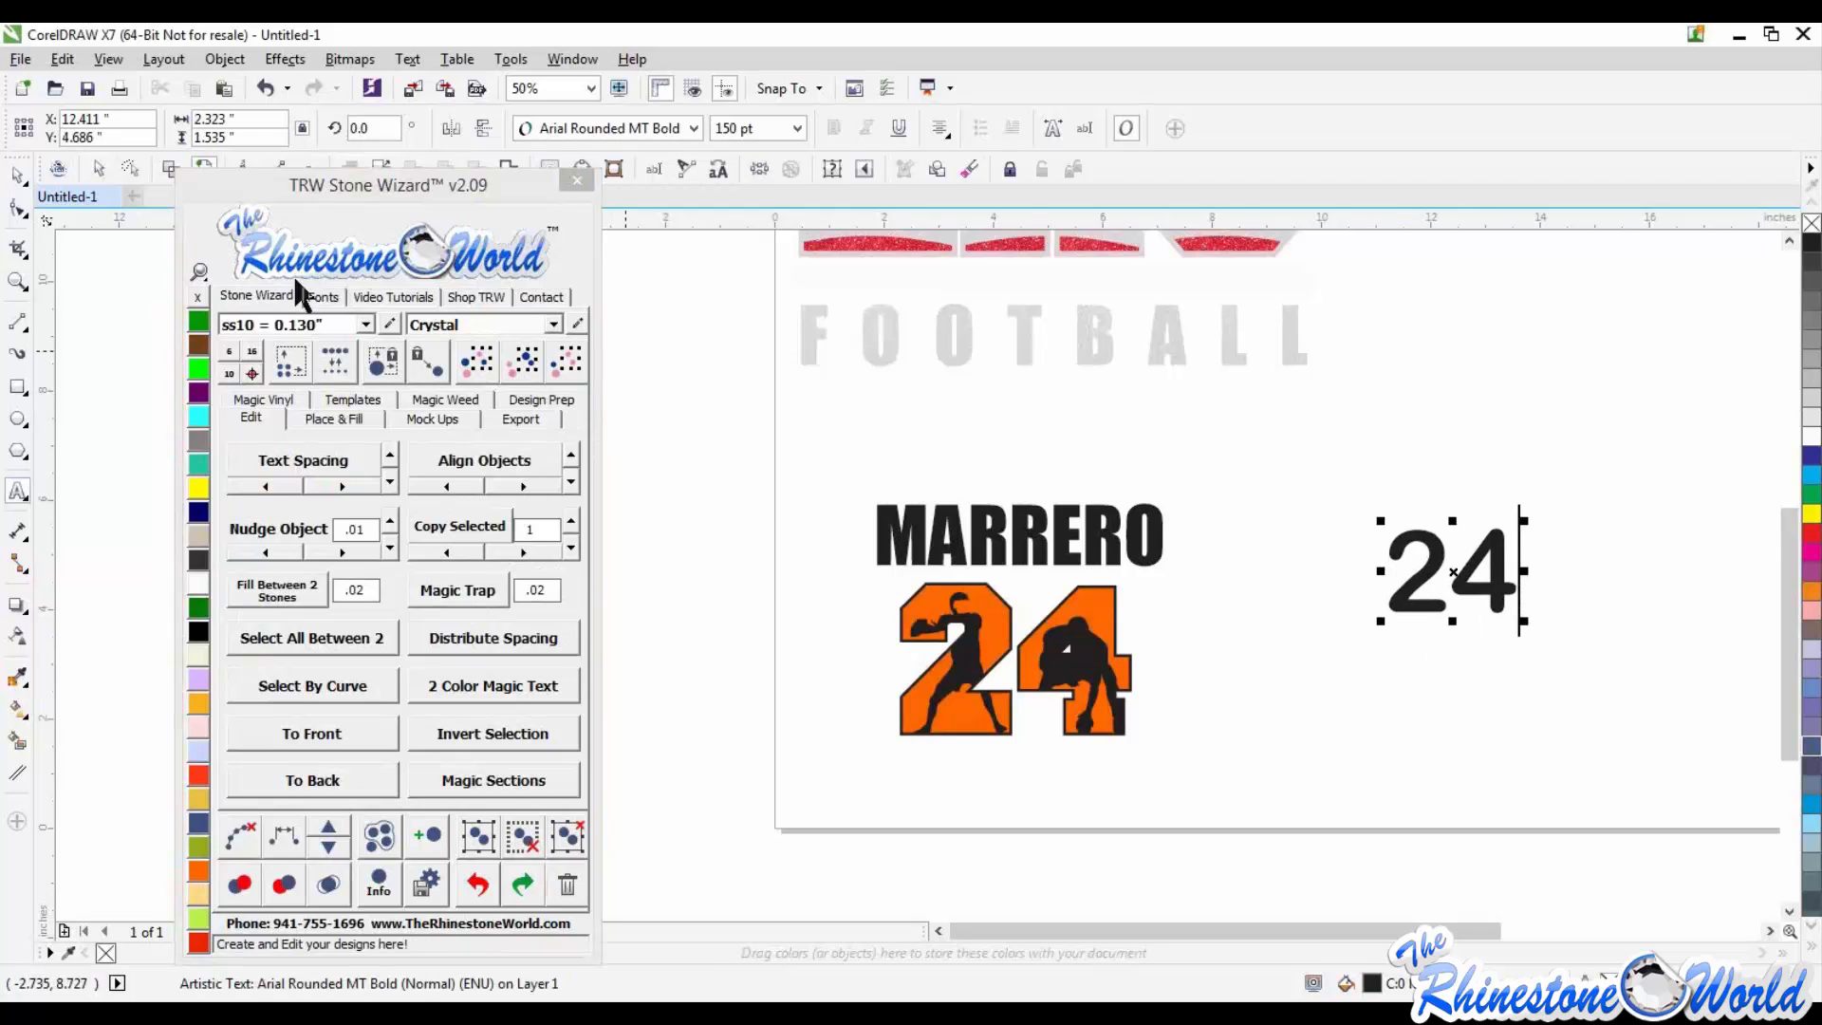
left_click(320, 297)
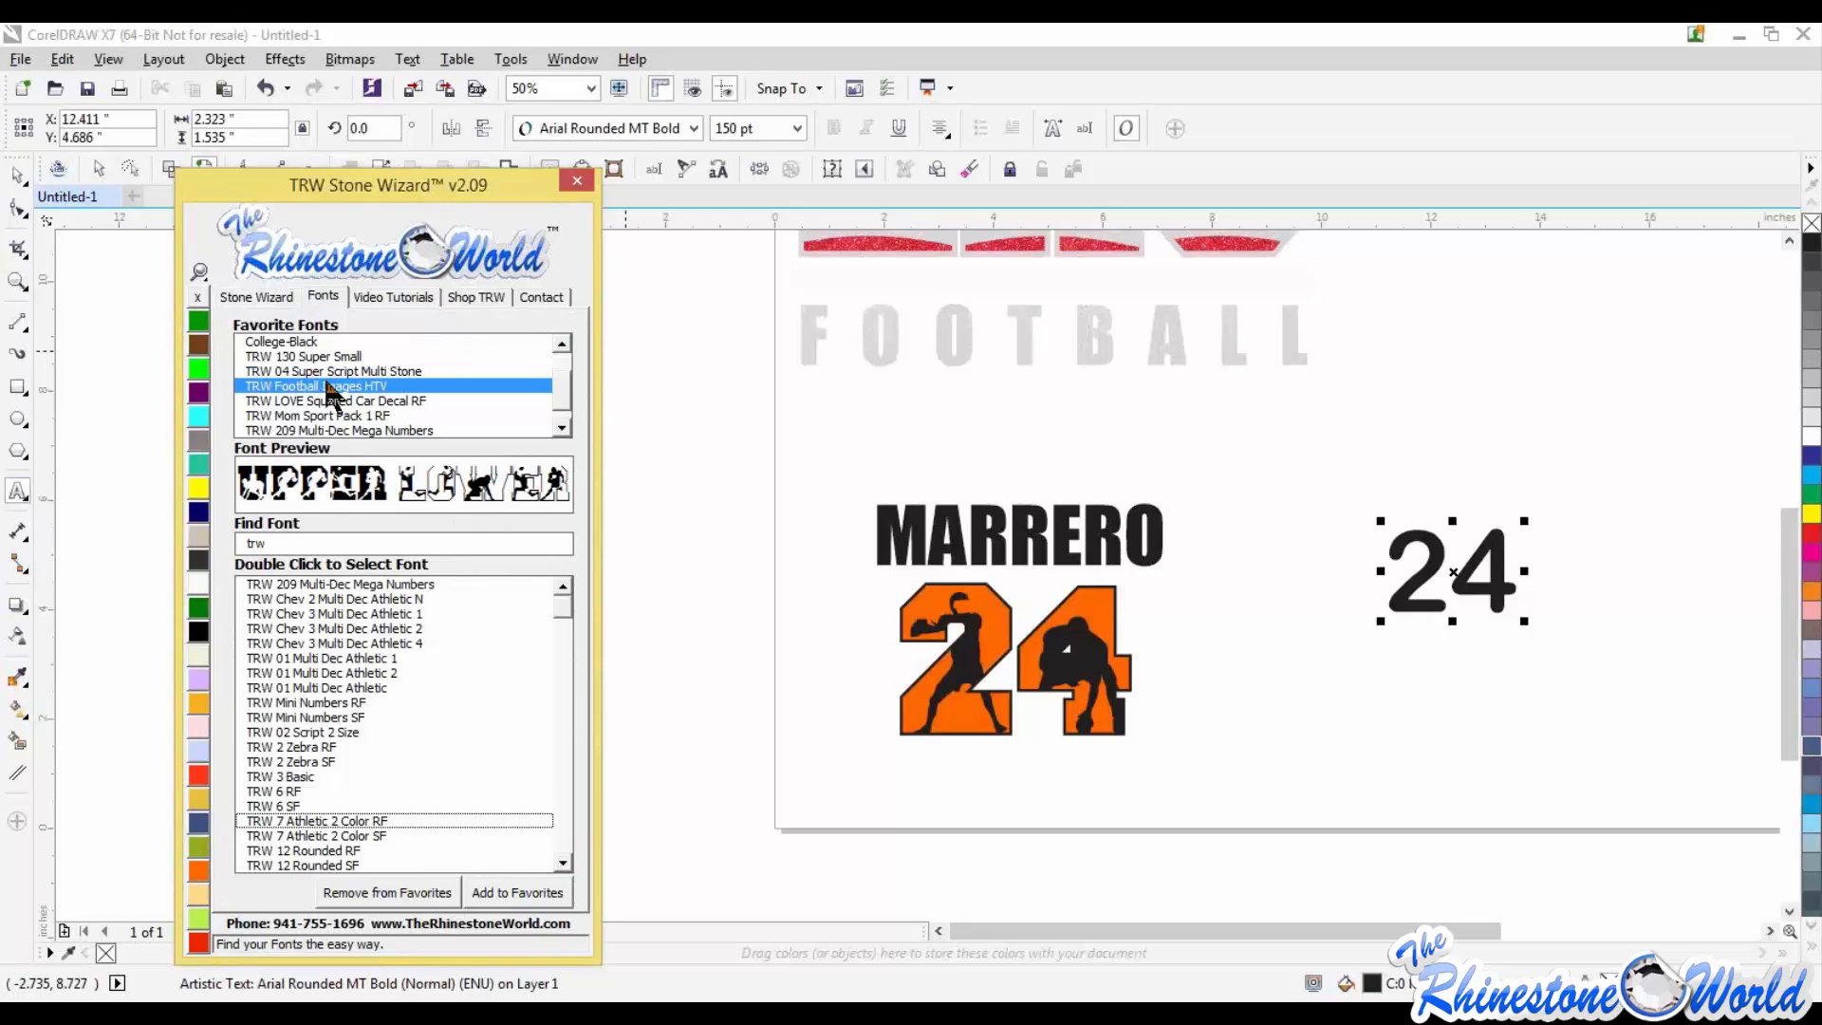
double_click(339, 389)
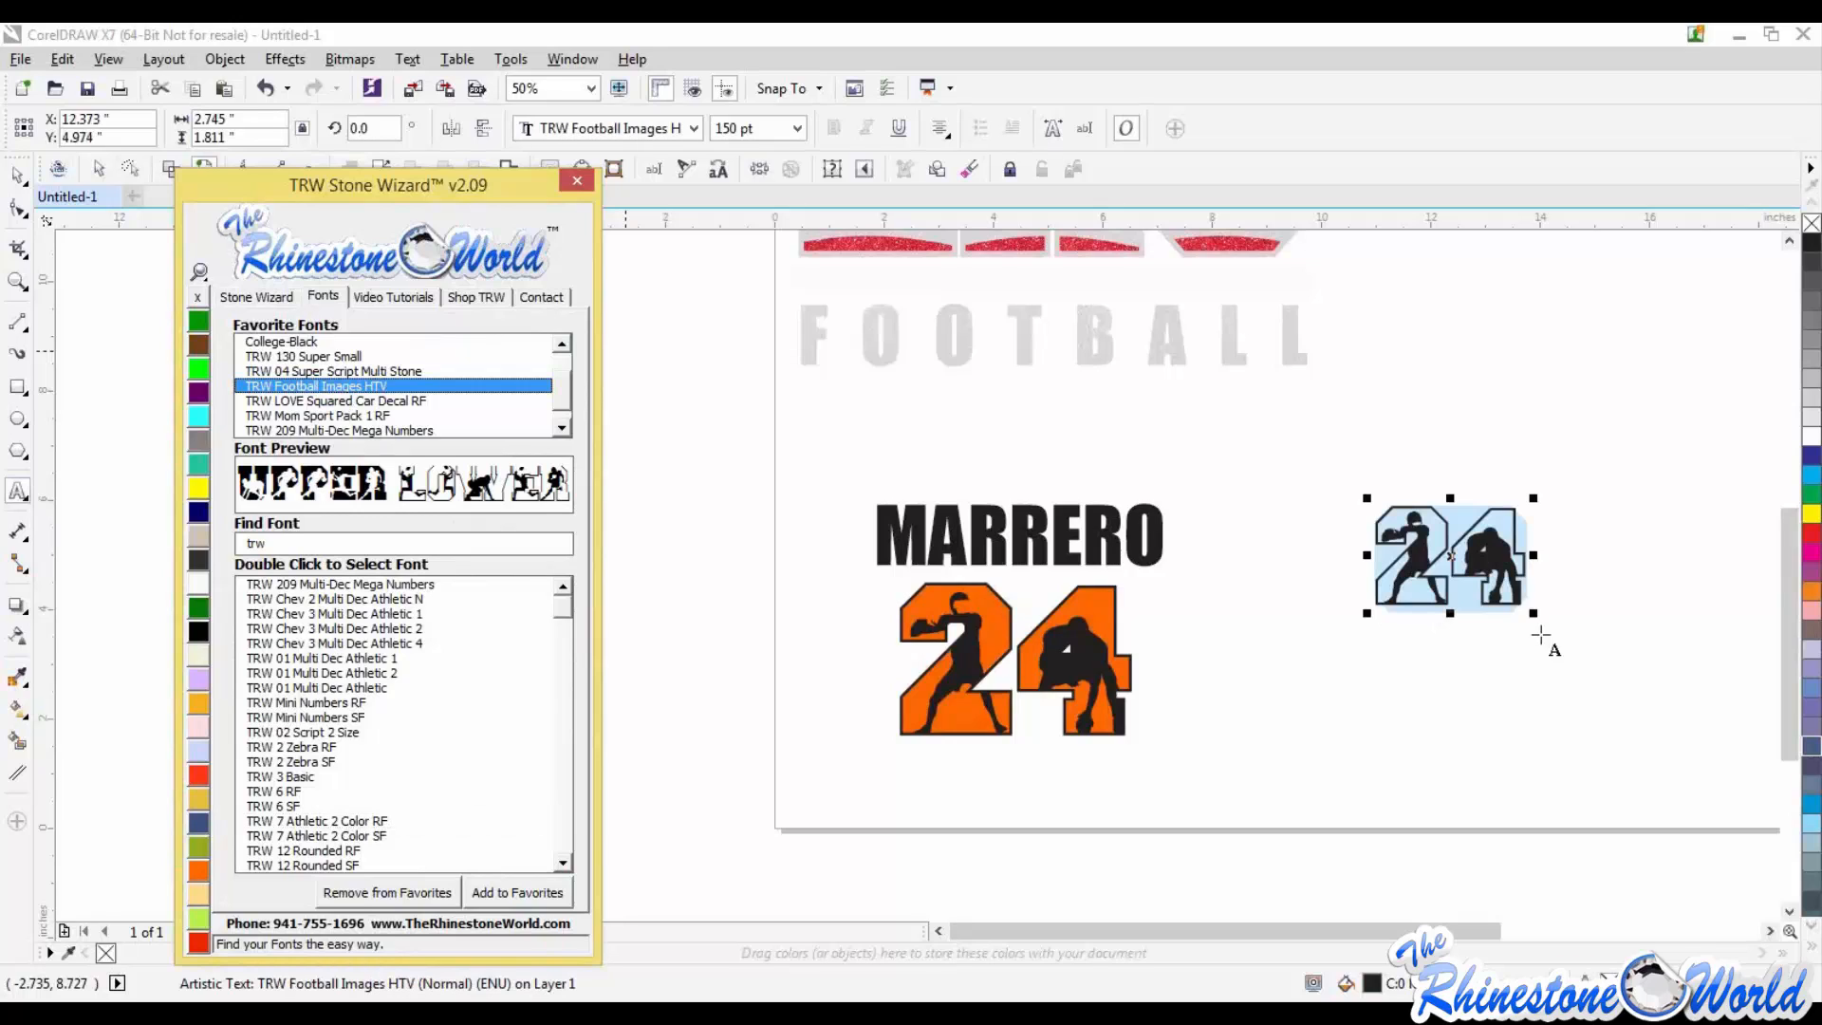
left_click_drag(1533, 615, 1721, 736)
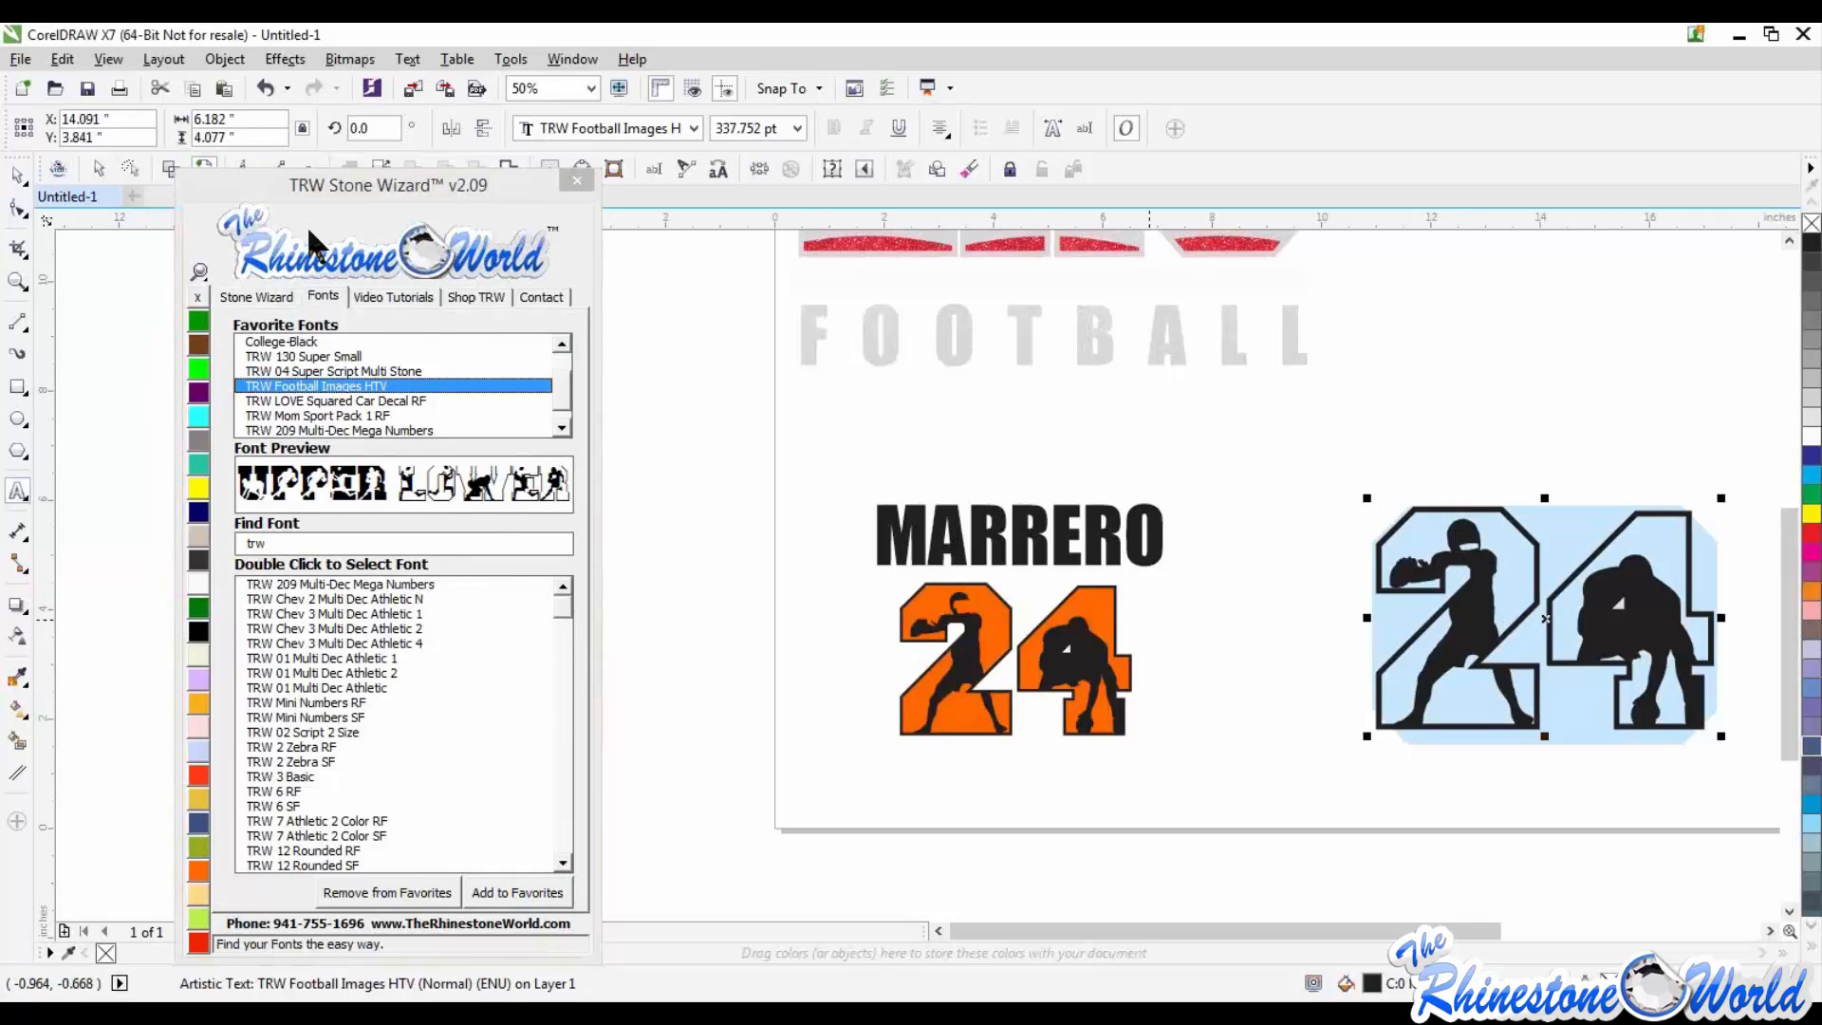
Step: Apply 2 Color Magic Text to the second 24 and replace its orange copy's text with the matching fill characters
left_click(248, 296)
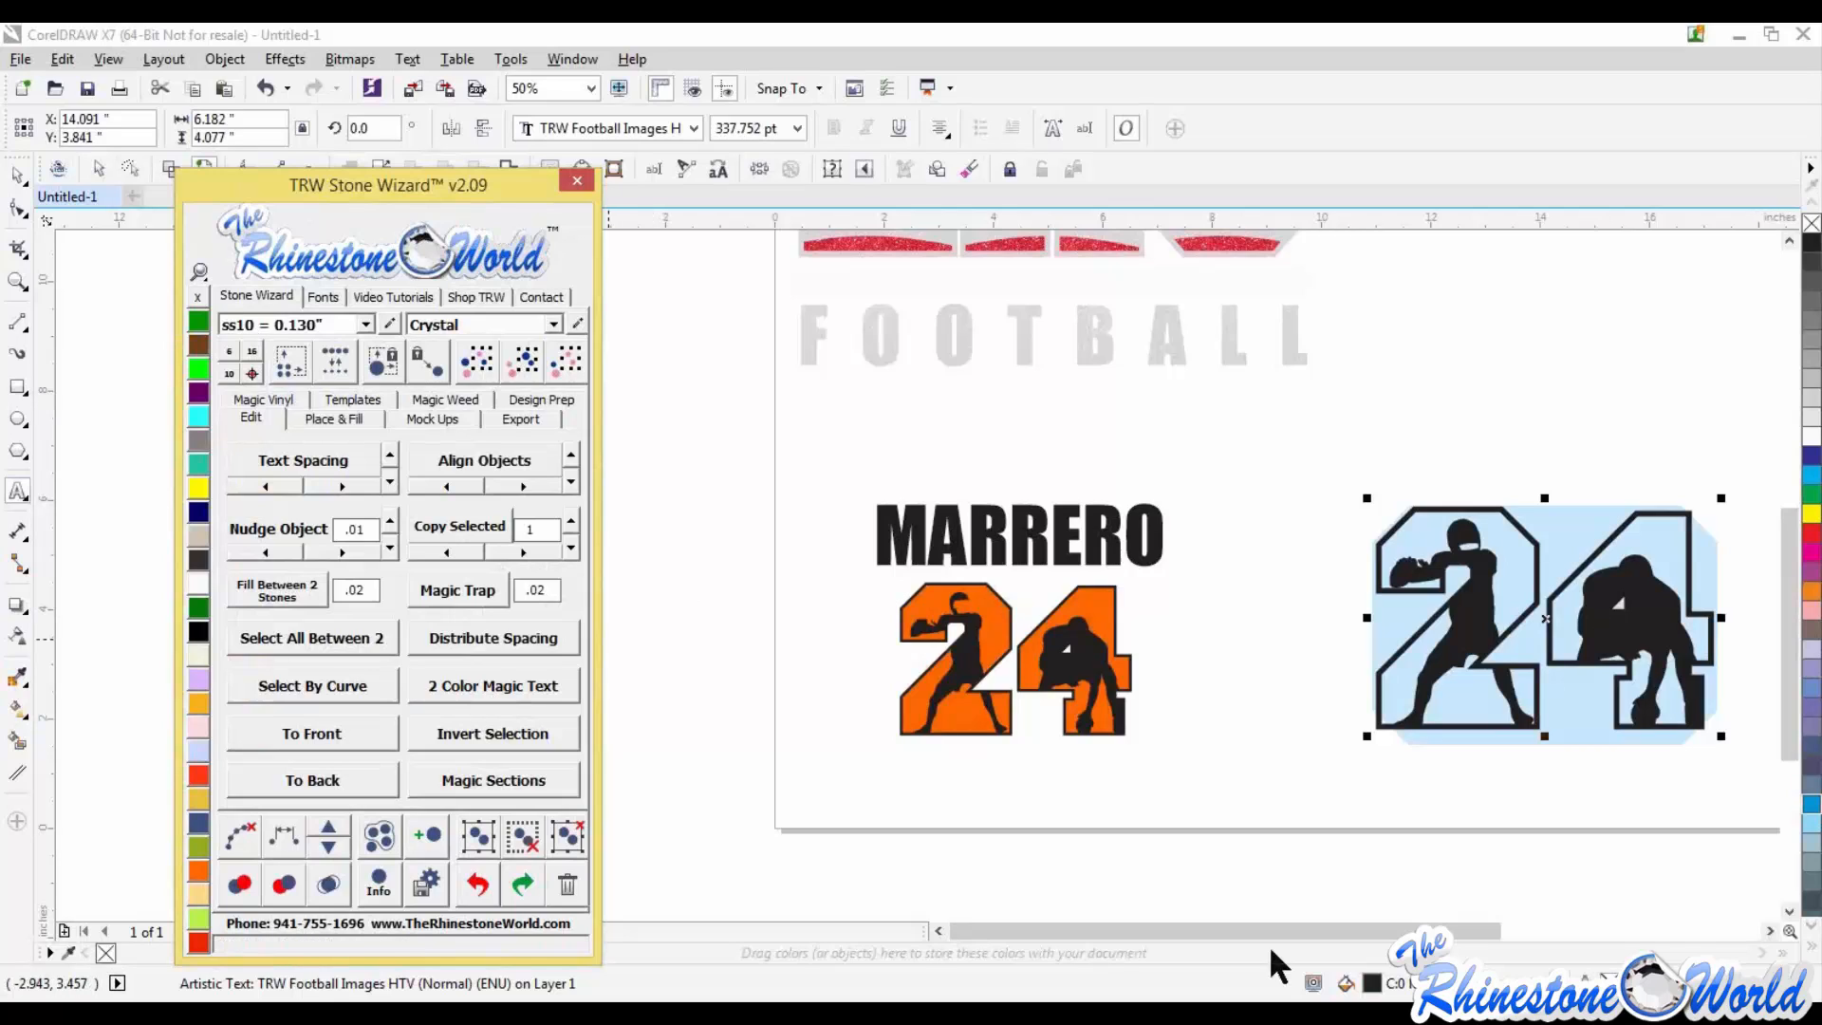
left_click(512, 702)
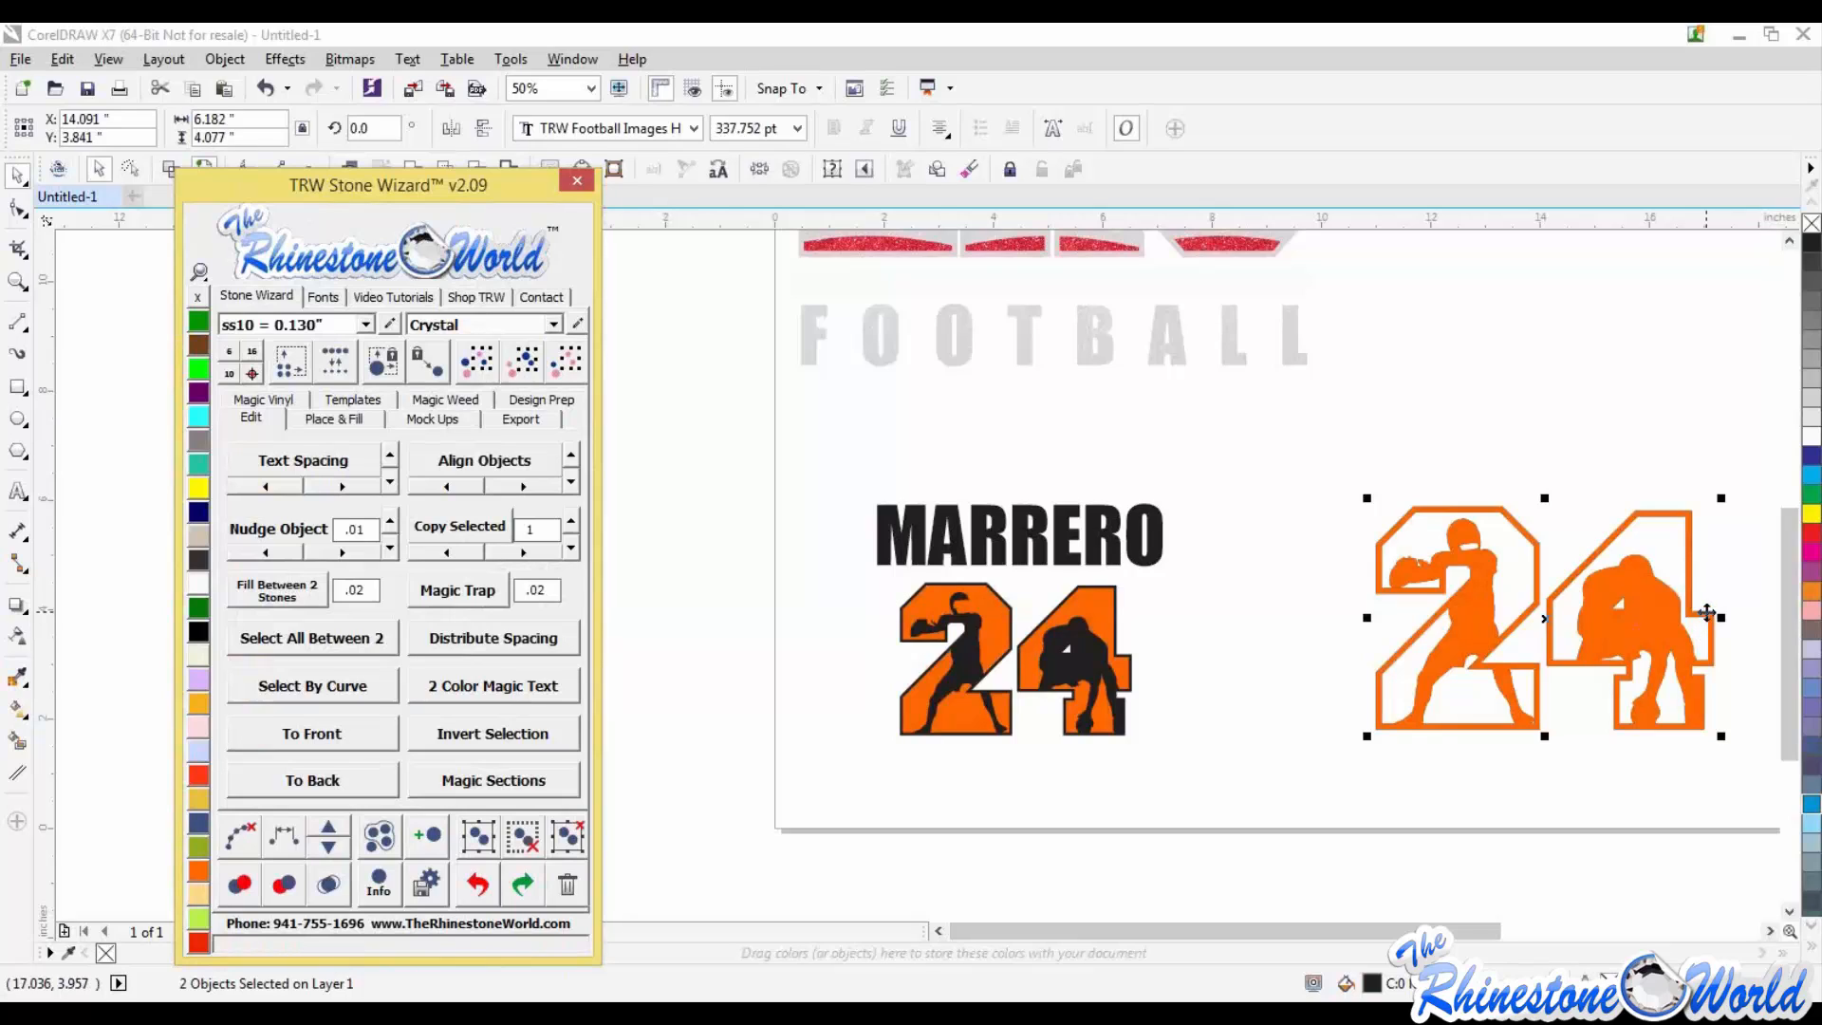
key("F8")
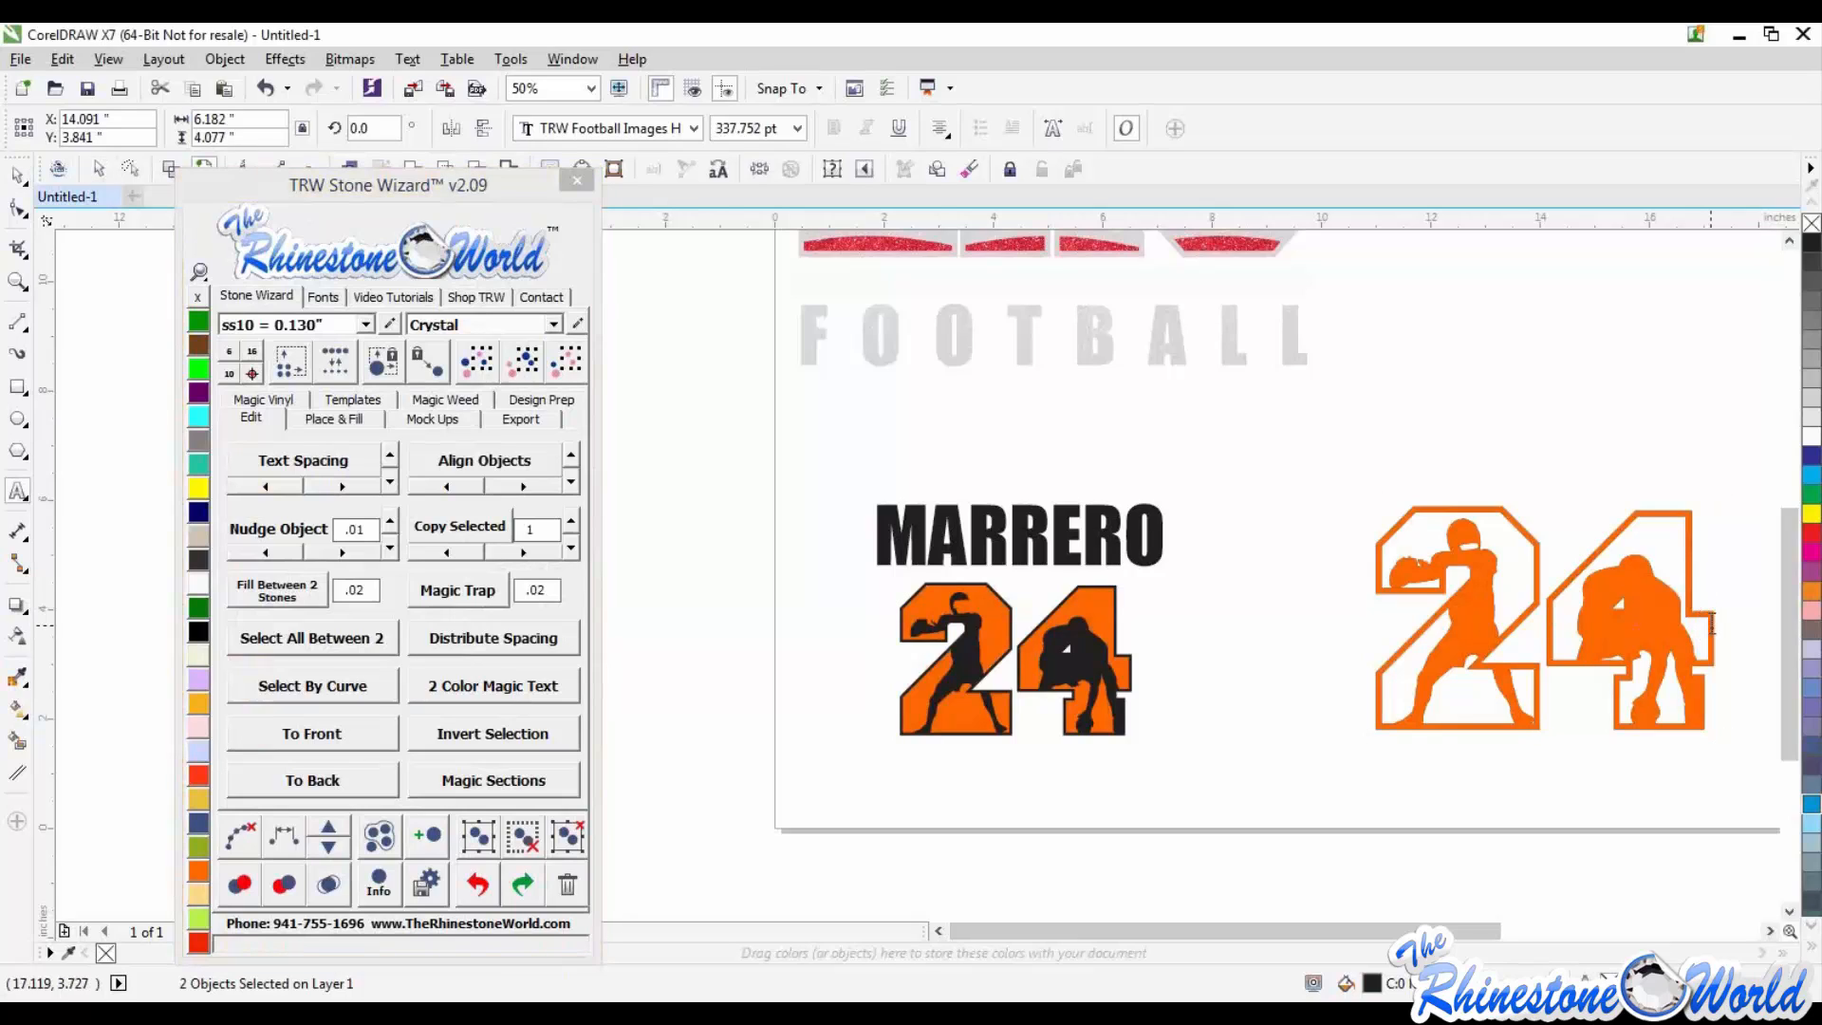
left_click_drag(1712, 623, 1356, 613)
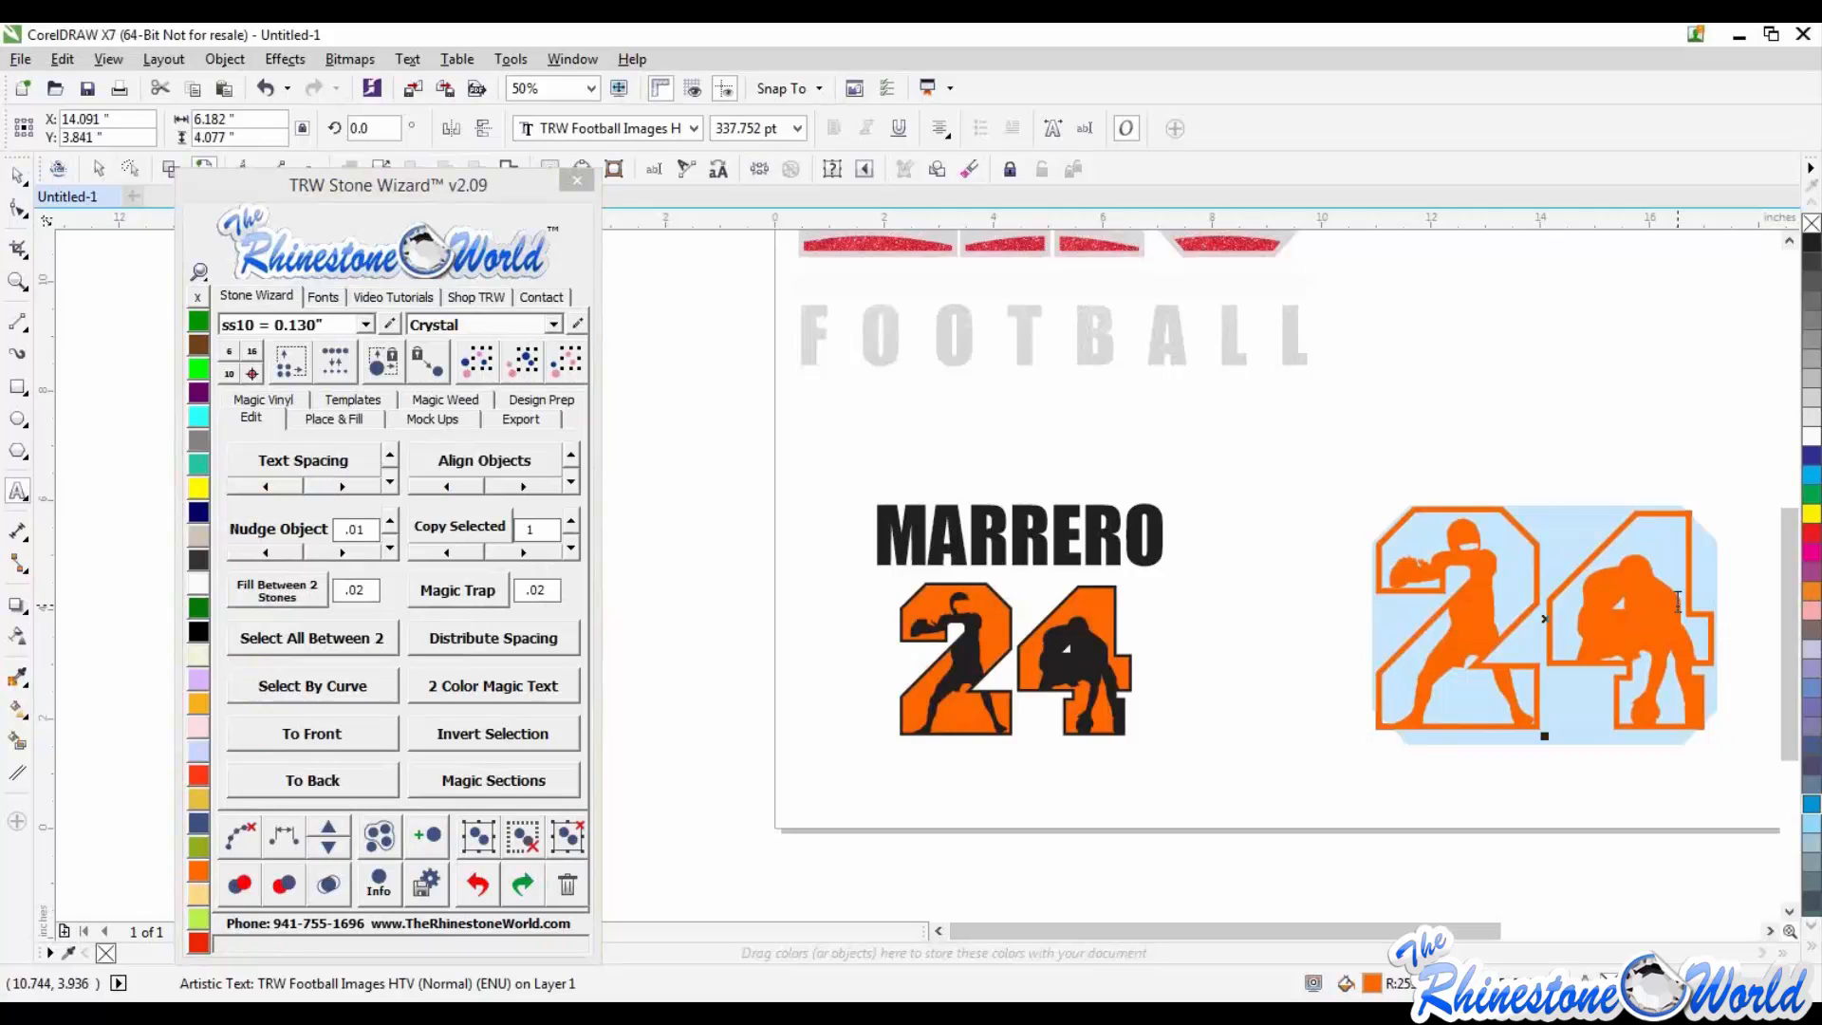
key("Escape")
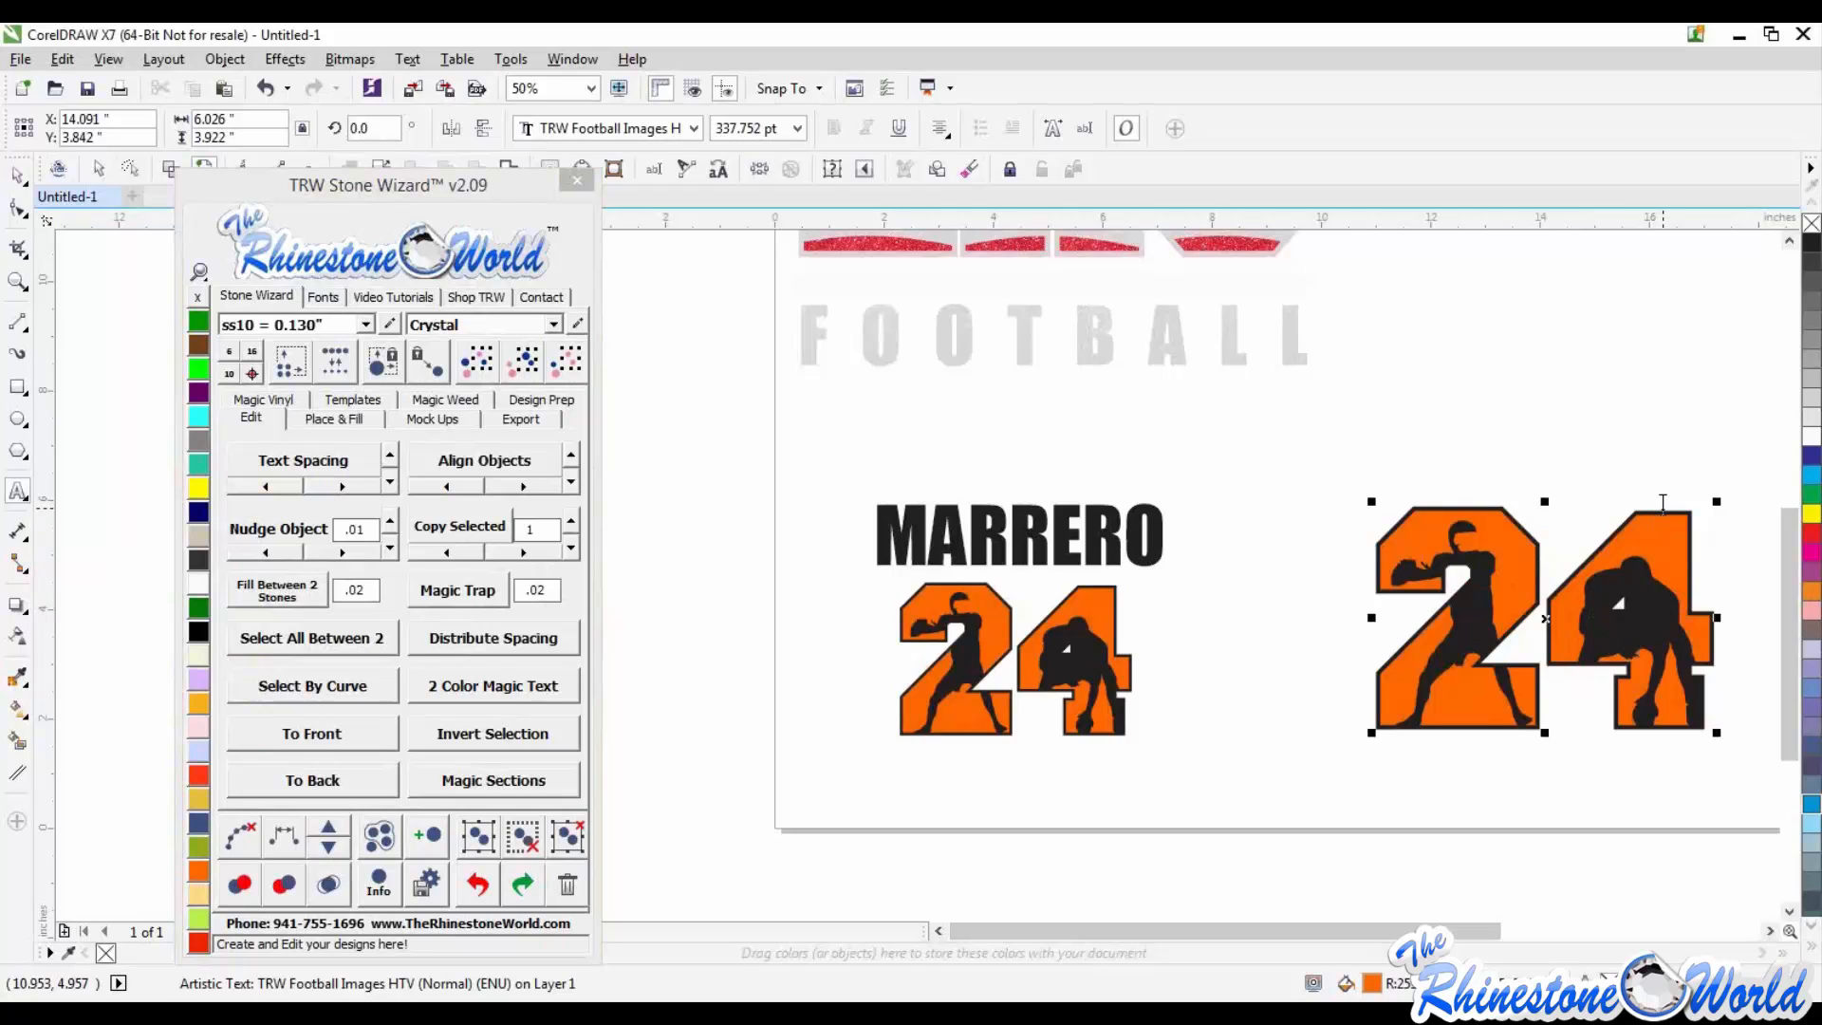
Step: Delete the text of both color layers of the second 24 and return to the Pick tool
left_click_drag(1719, 601, 1393, 570)
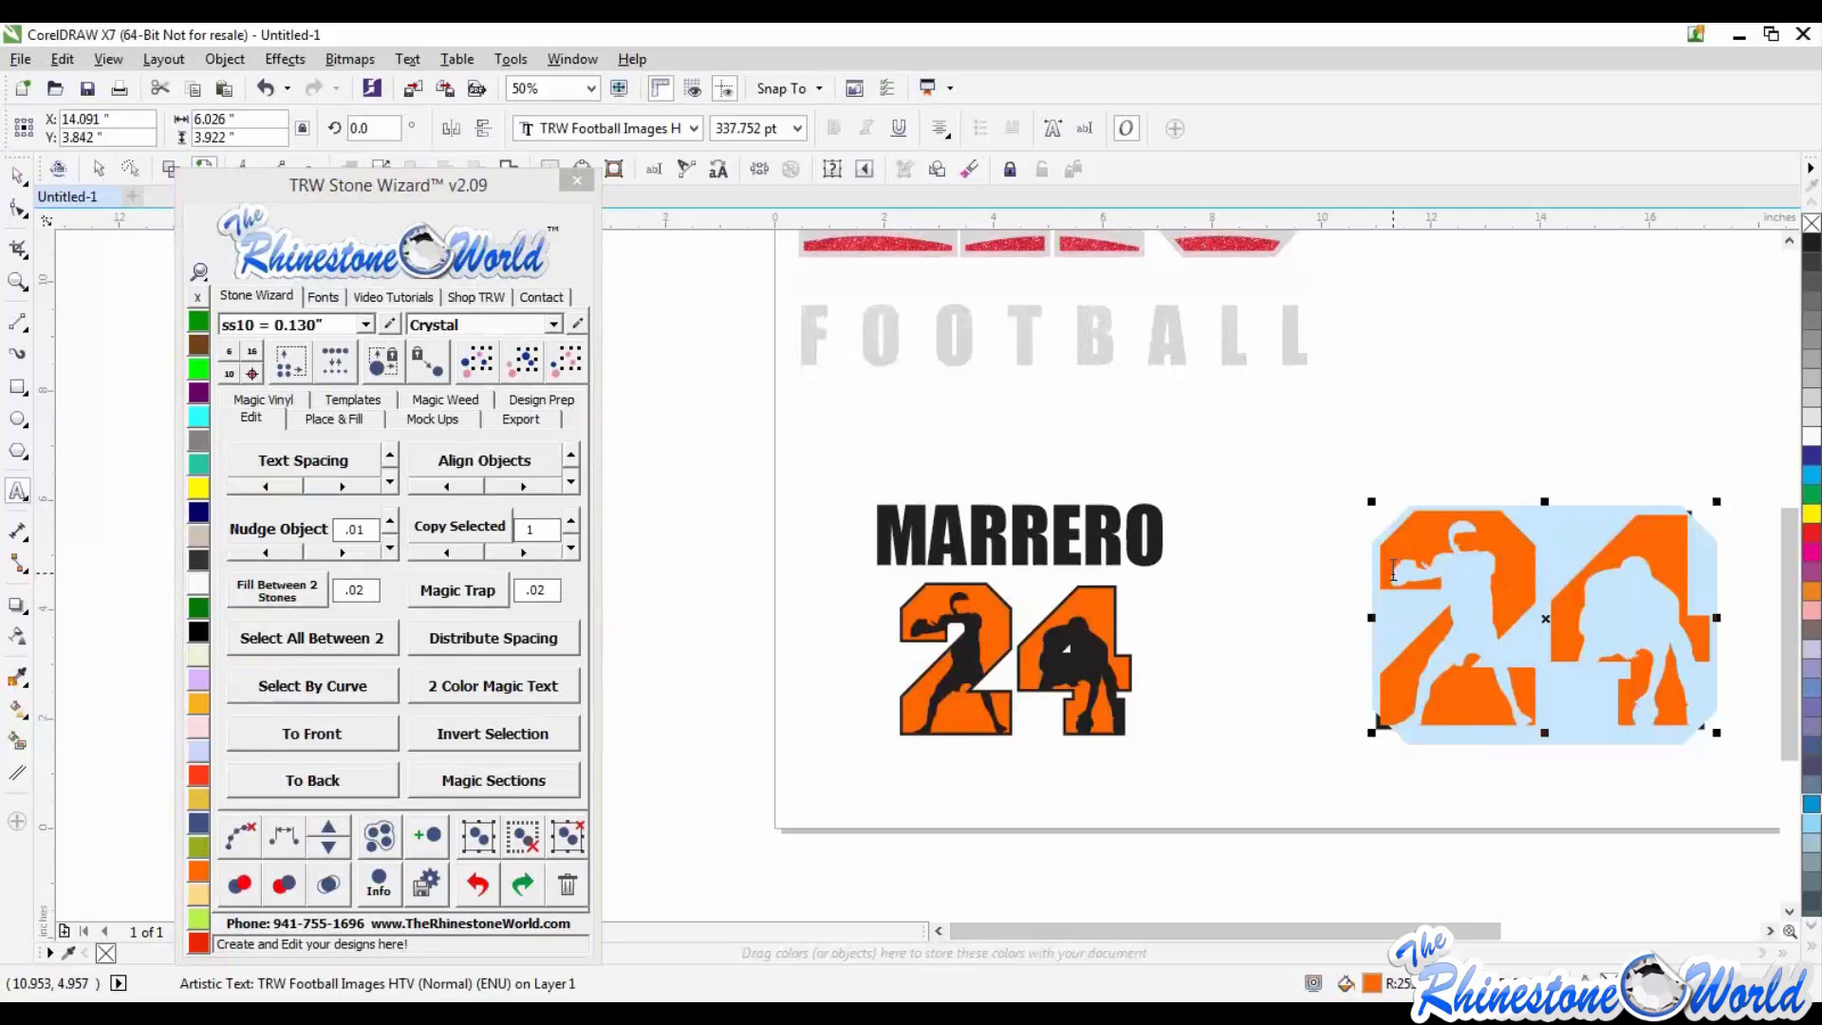
left_click(1489, 554)
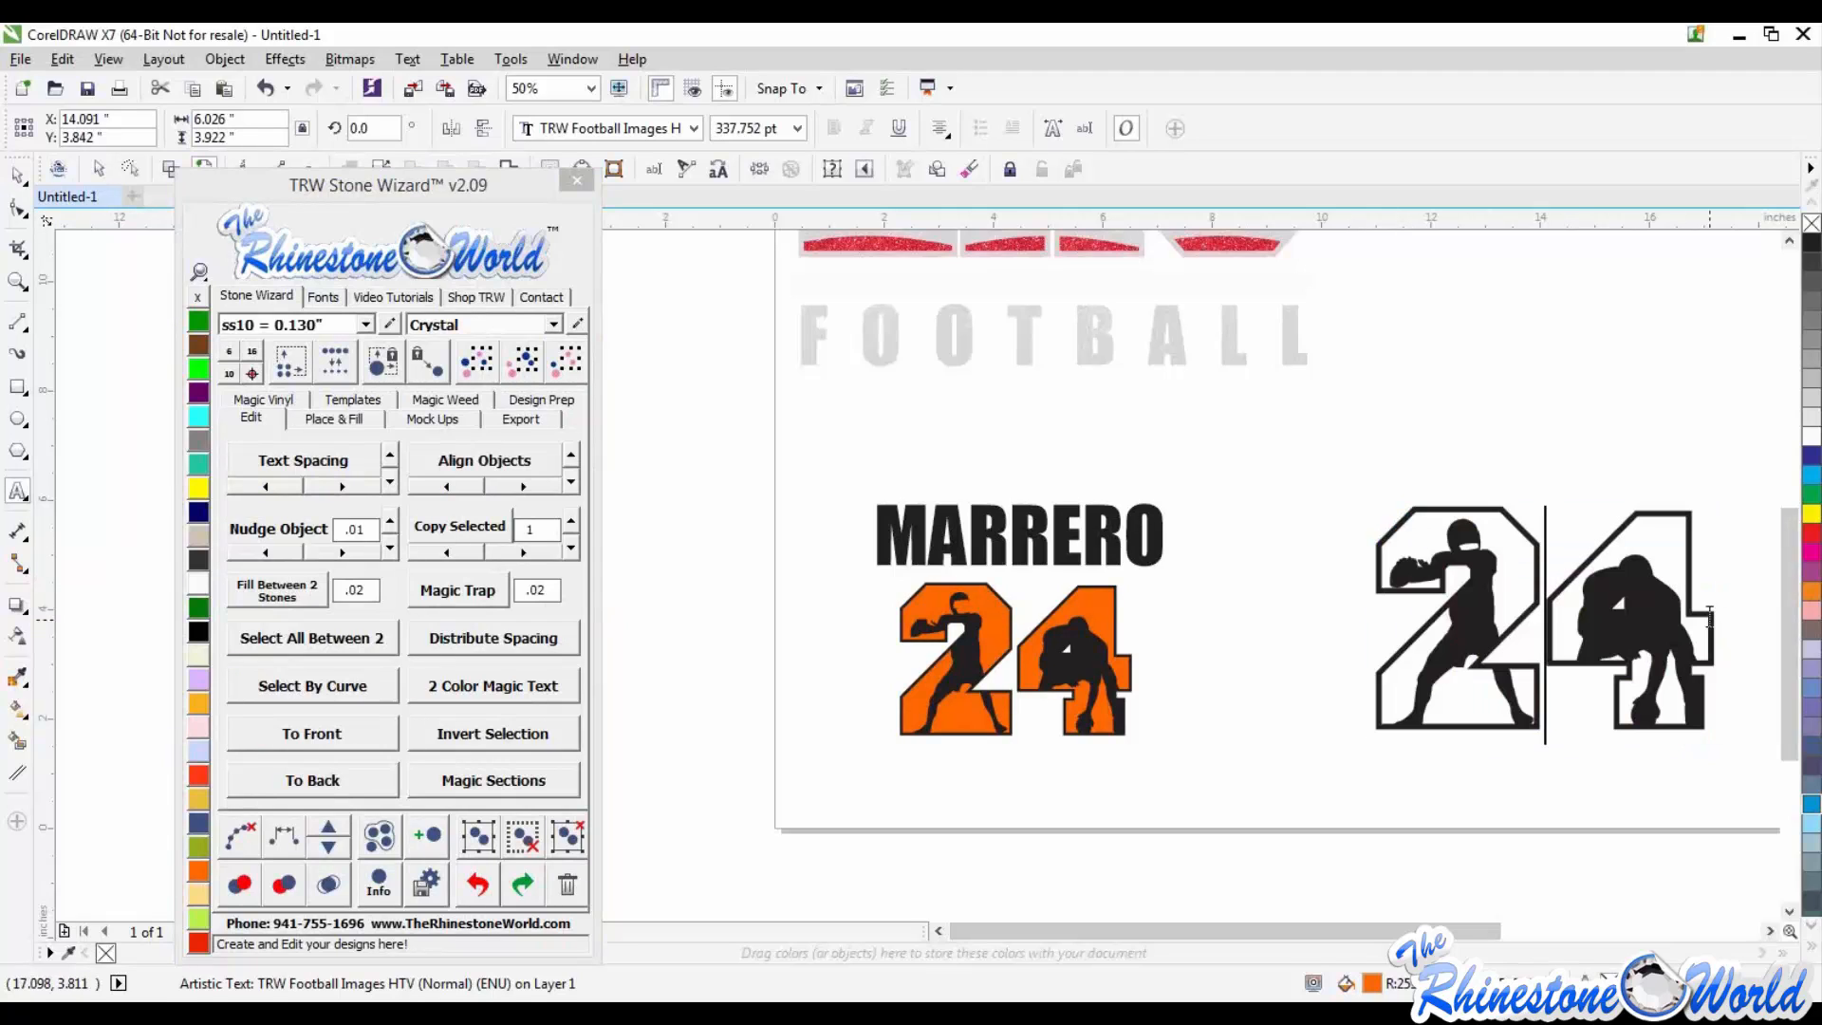
left_click_drag(1709, 619, 1372, 576)
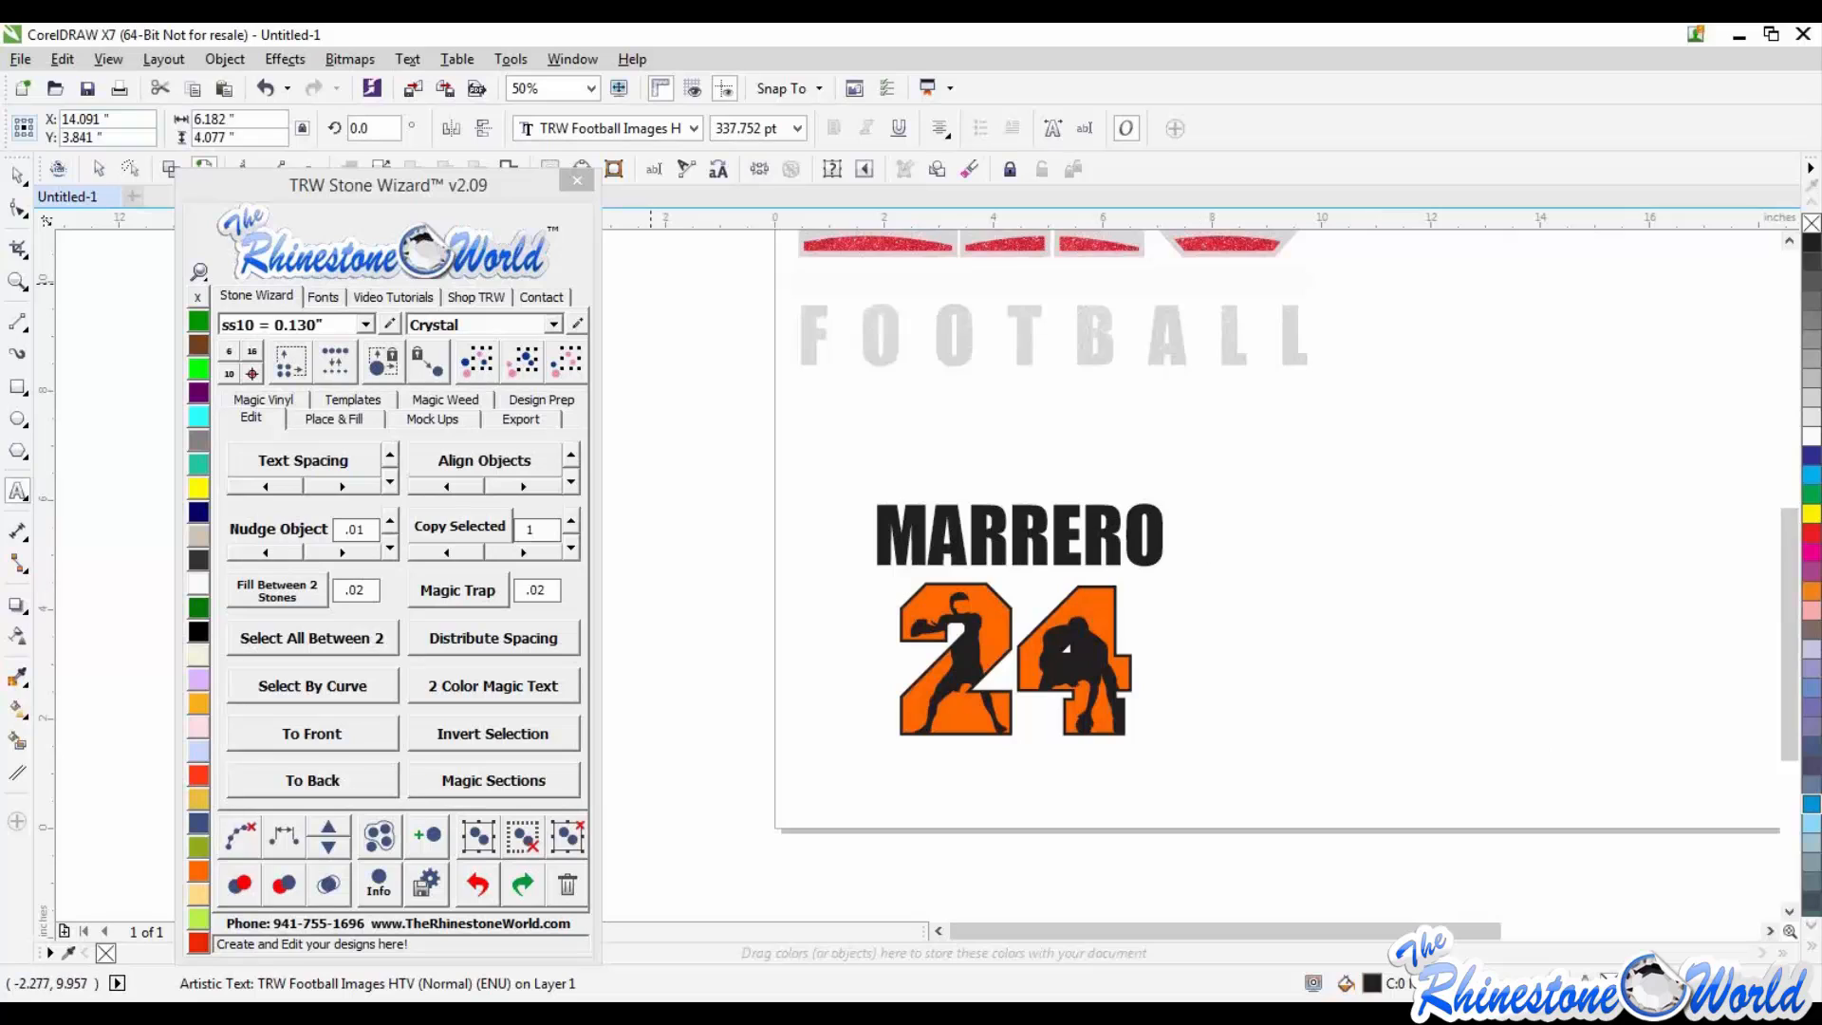
left_click(17, 176)
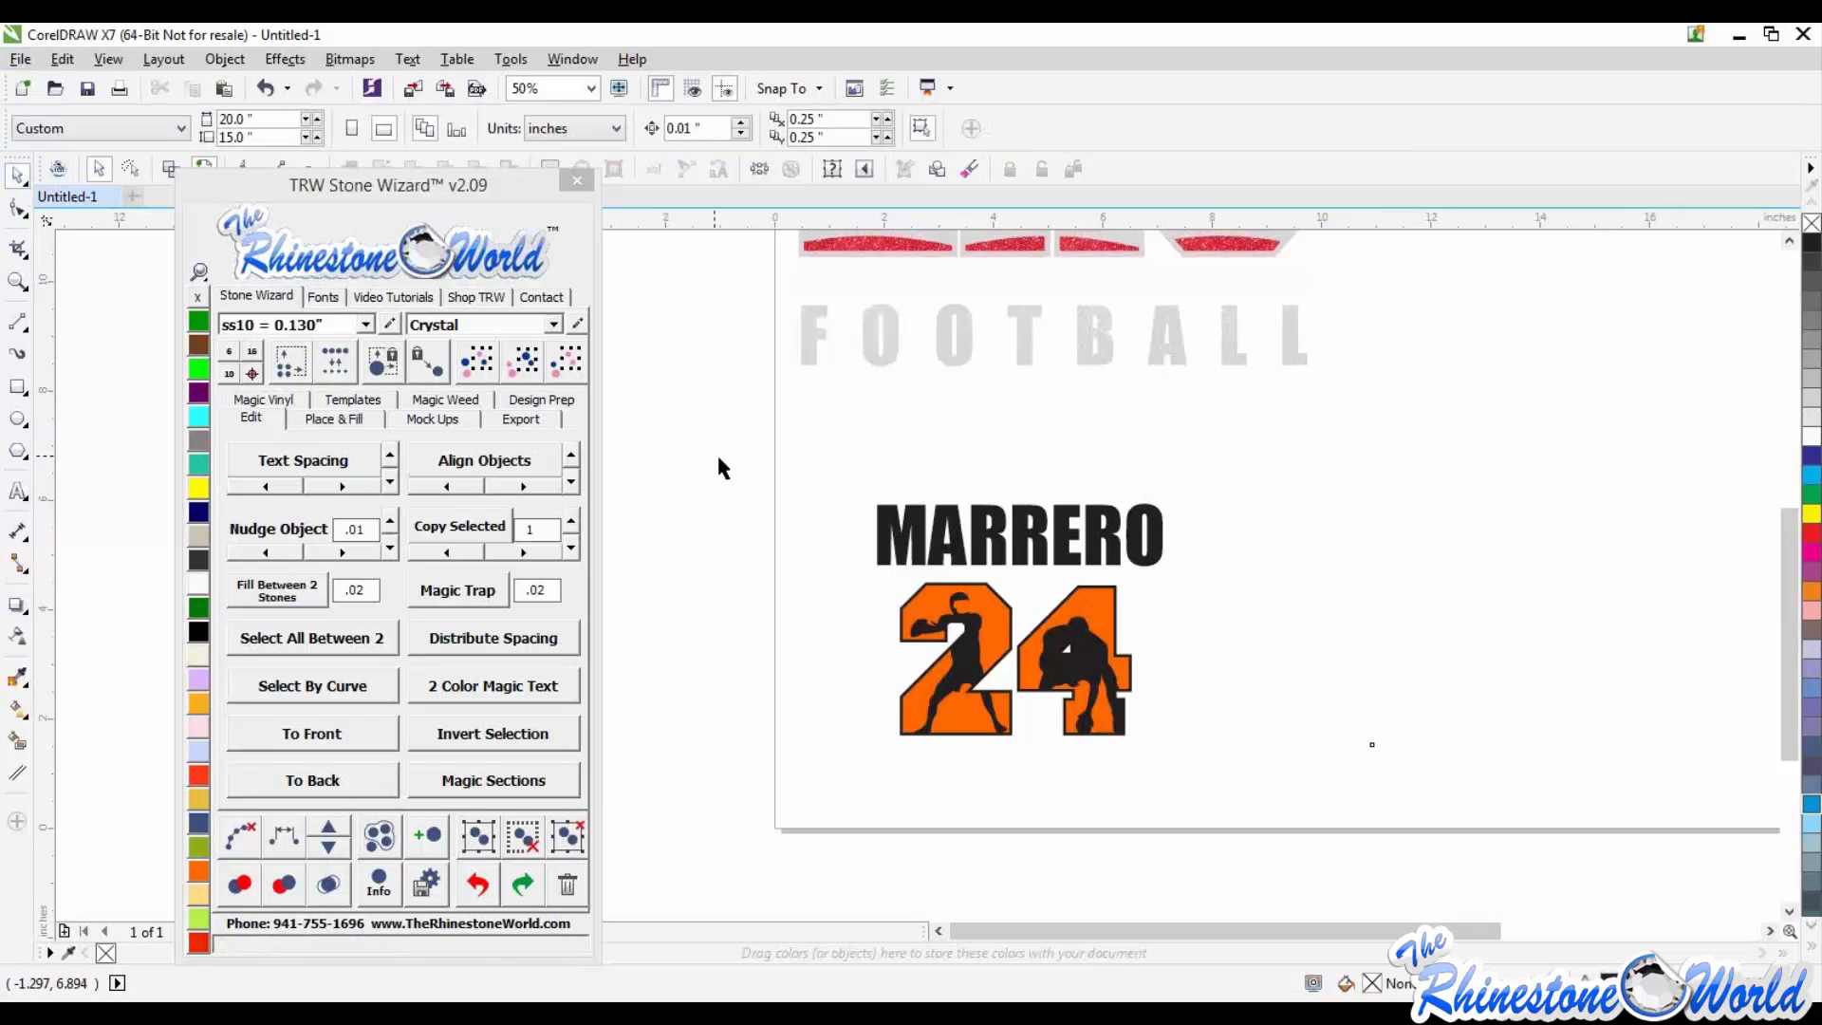
Step: Move the black layer of the 24 off its orange fill to show the separate layers, and undo the move
left_click_drag(718, 470, 1273, 816)
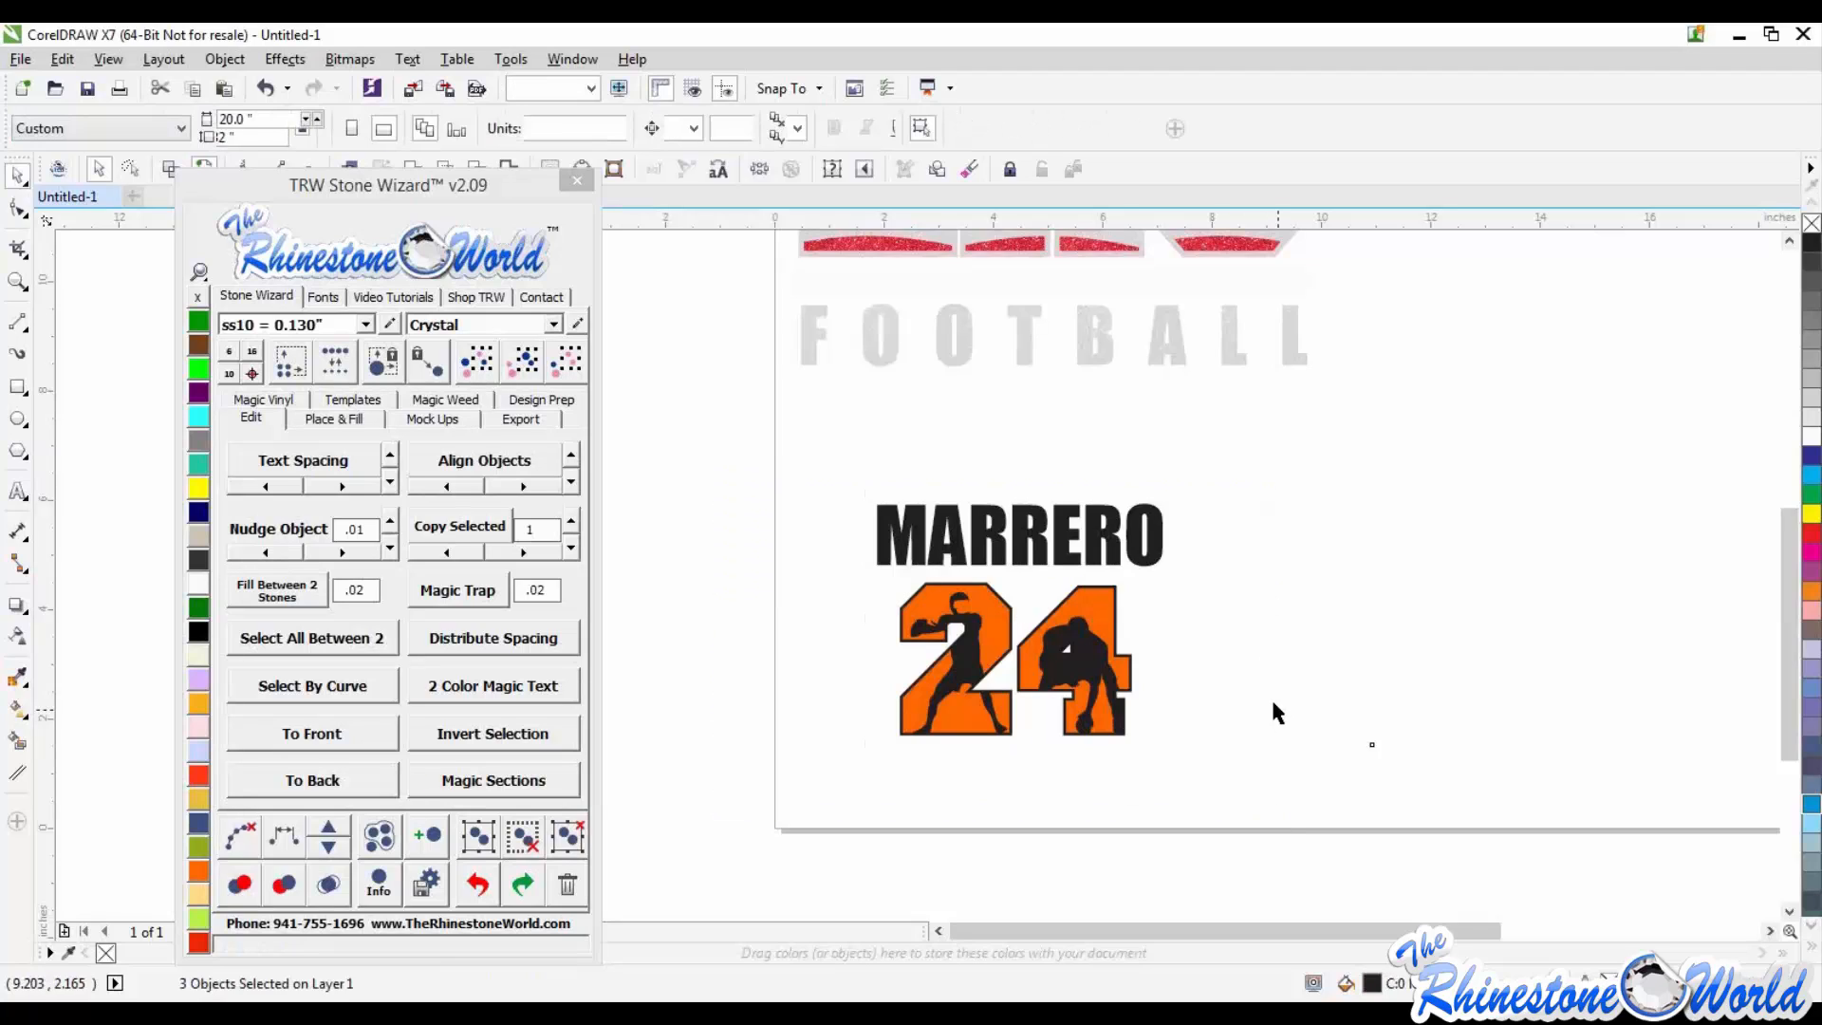
left_click(1106, 523)
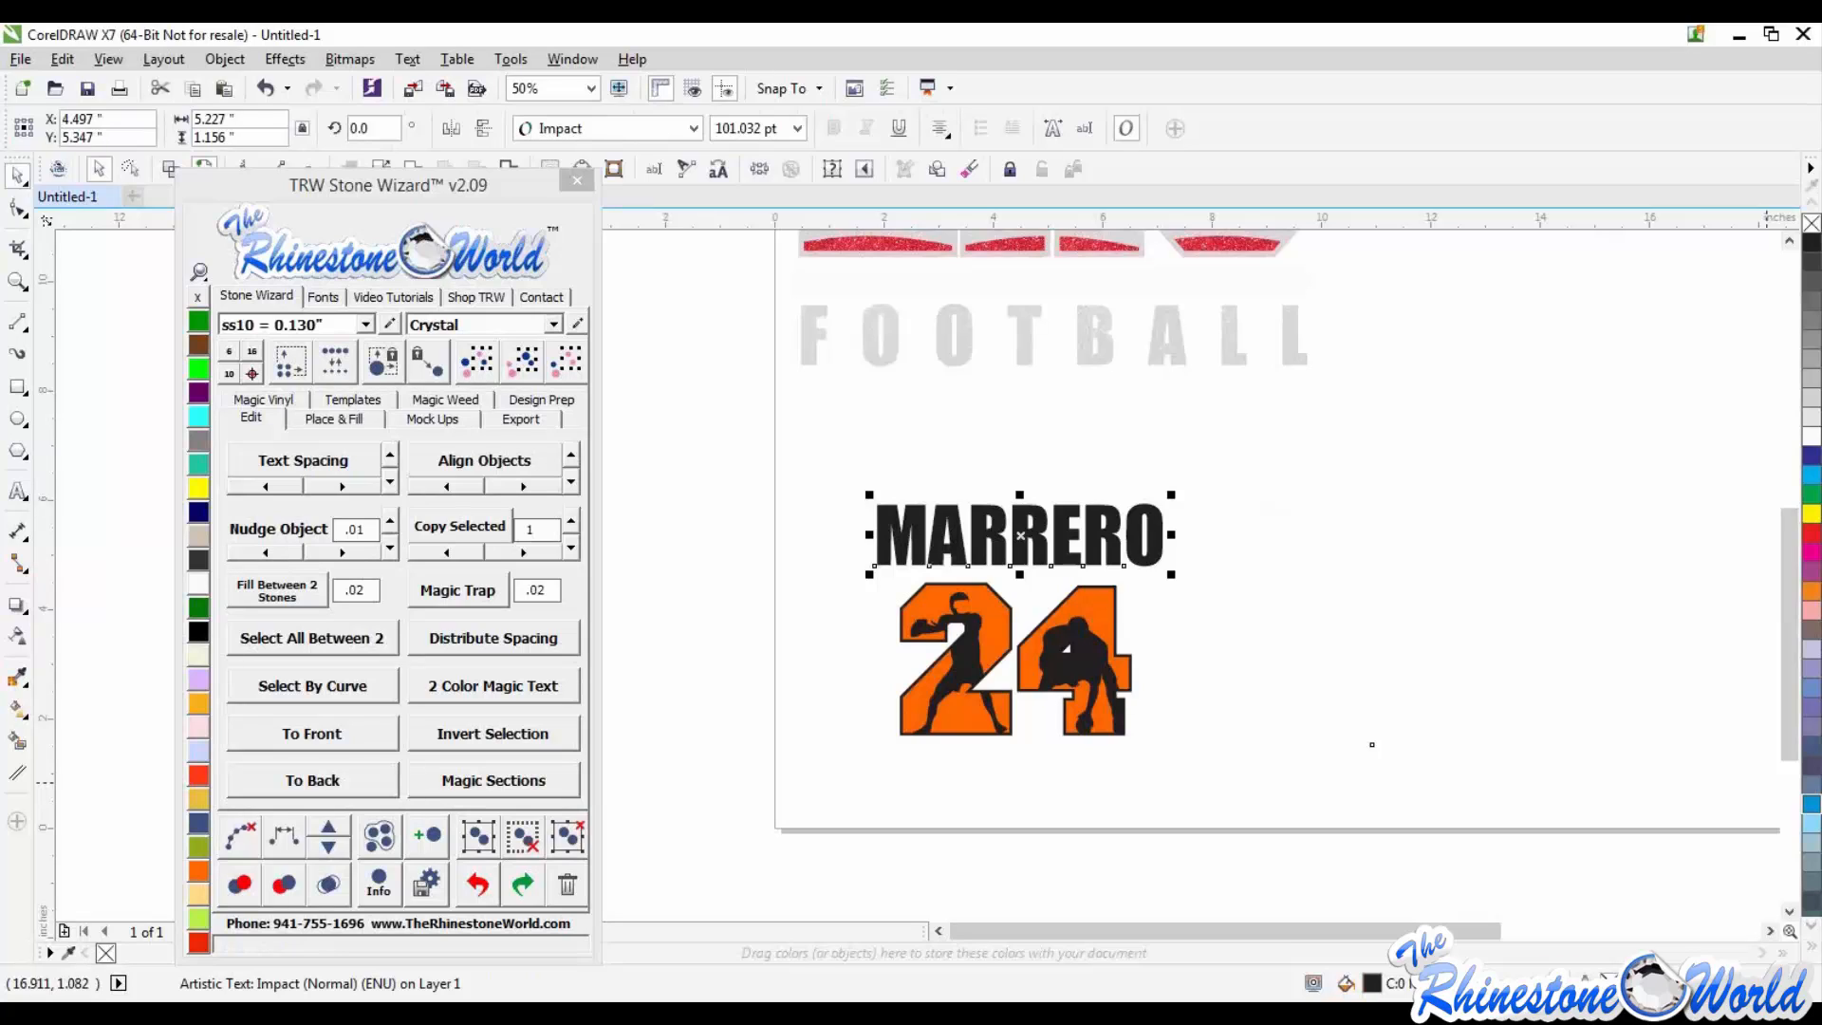
left_click(1262, 687)
scroll(1076, 662, "up", 3)
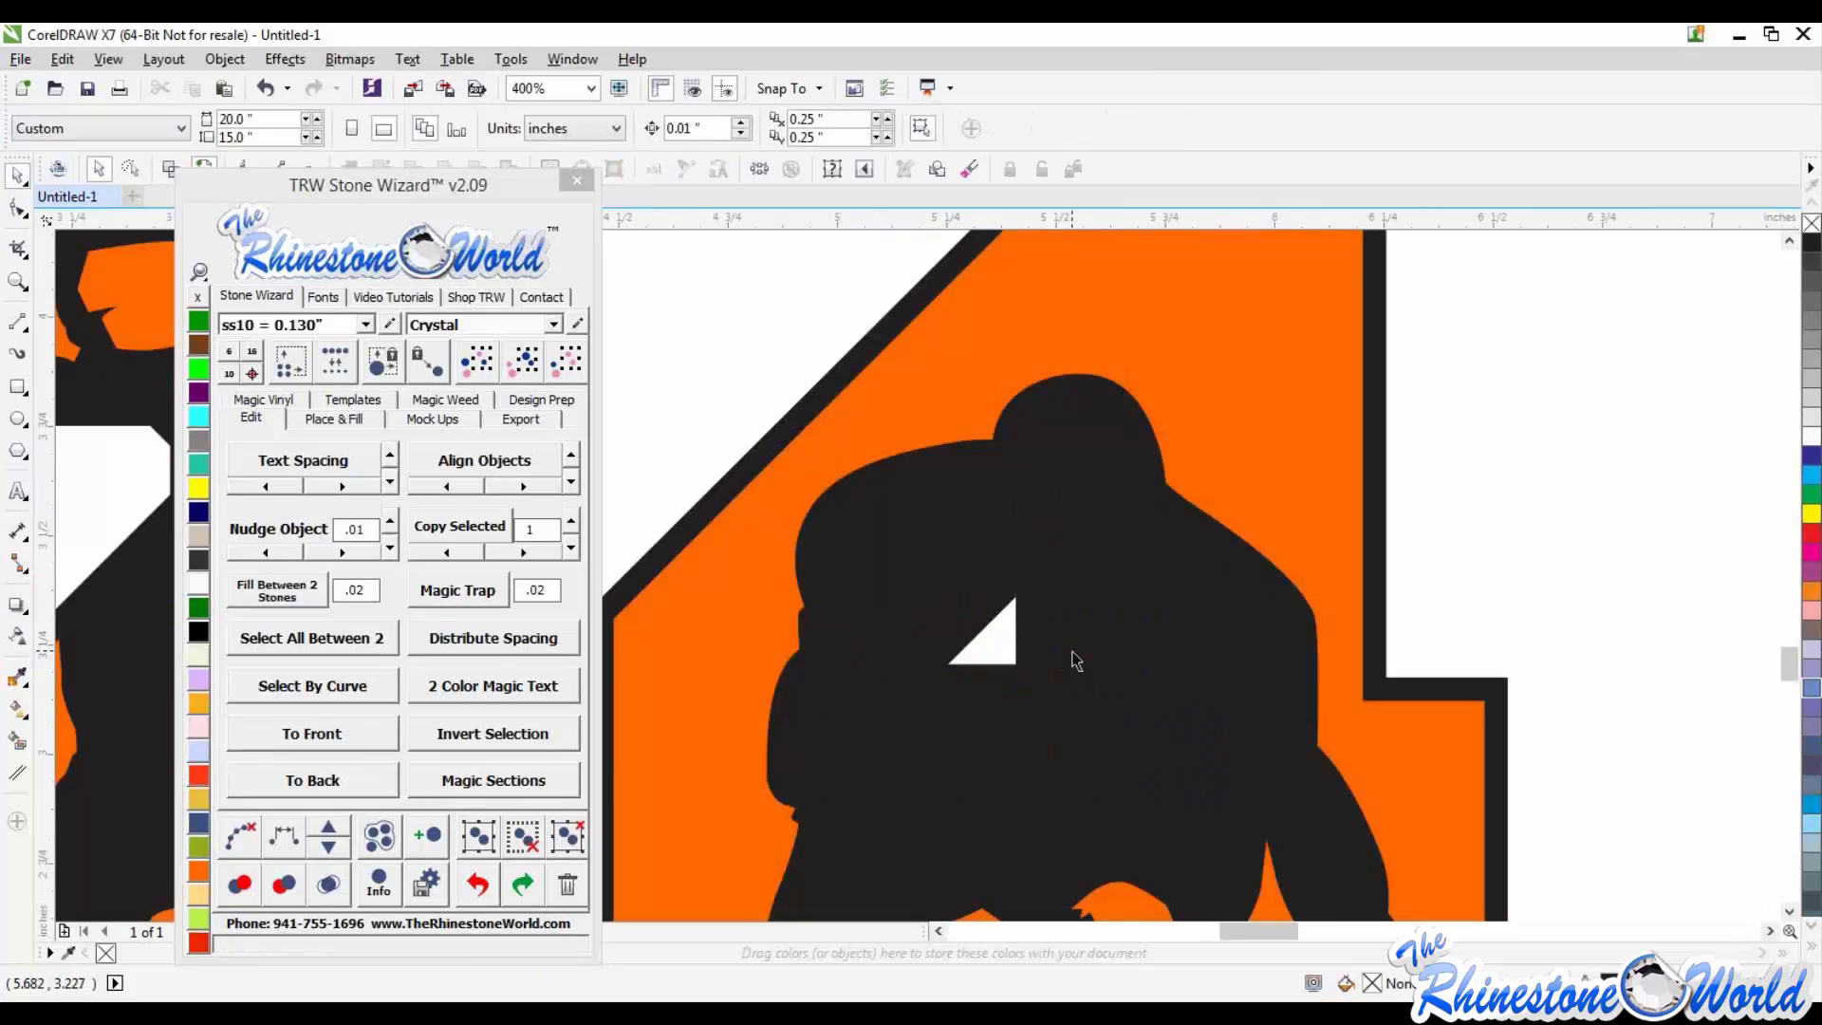
scroll(1077, 661, "down", 1)
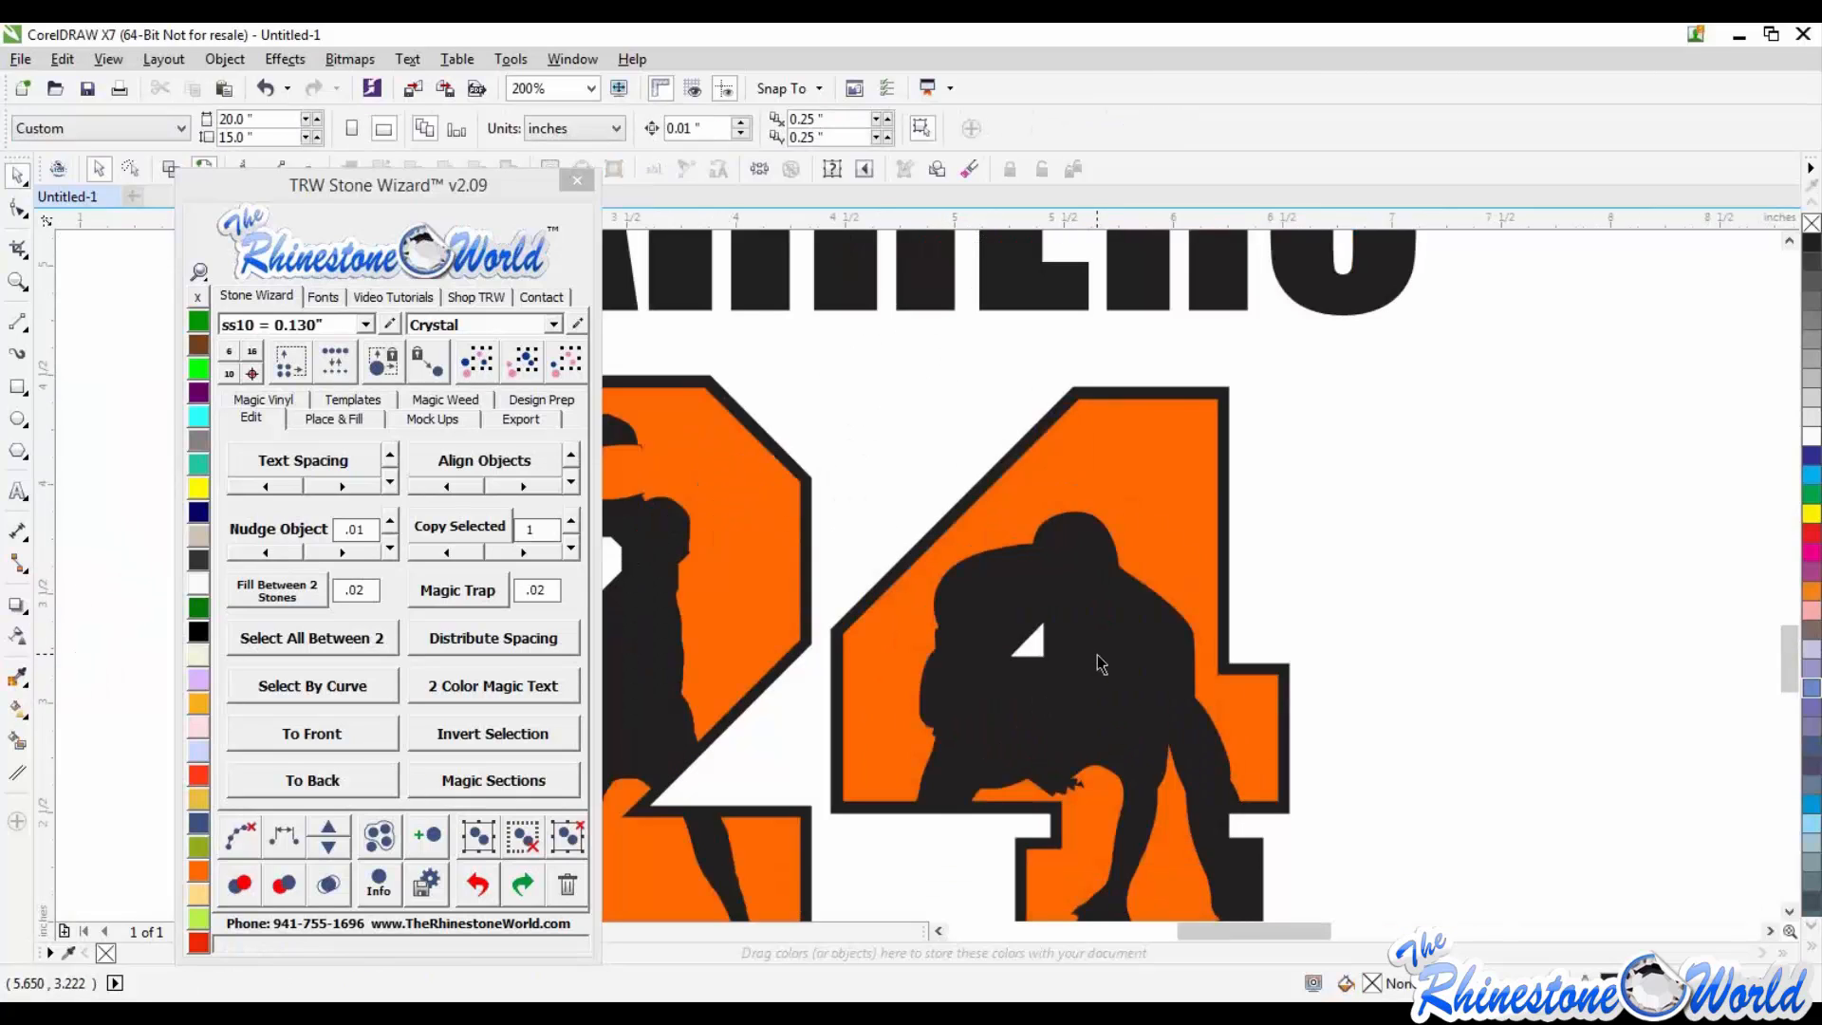
left_click_drag(1097, 655, 1505, 695)
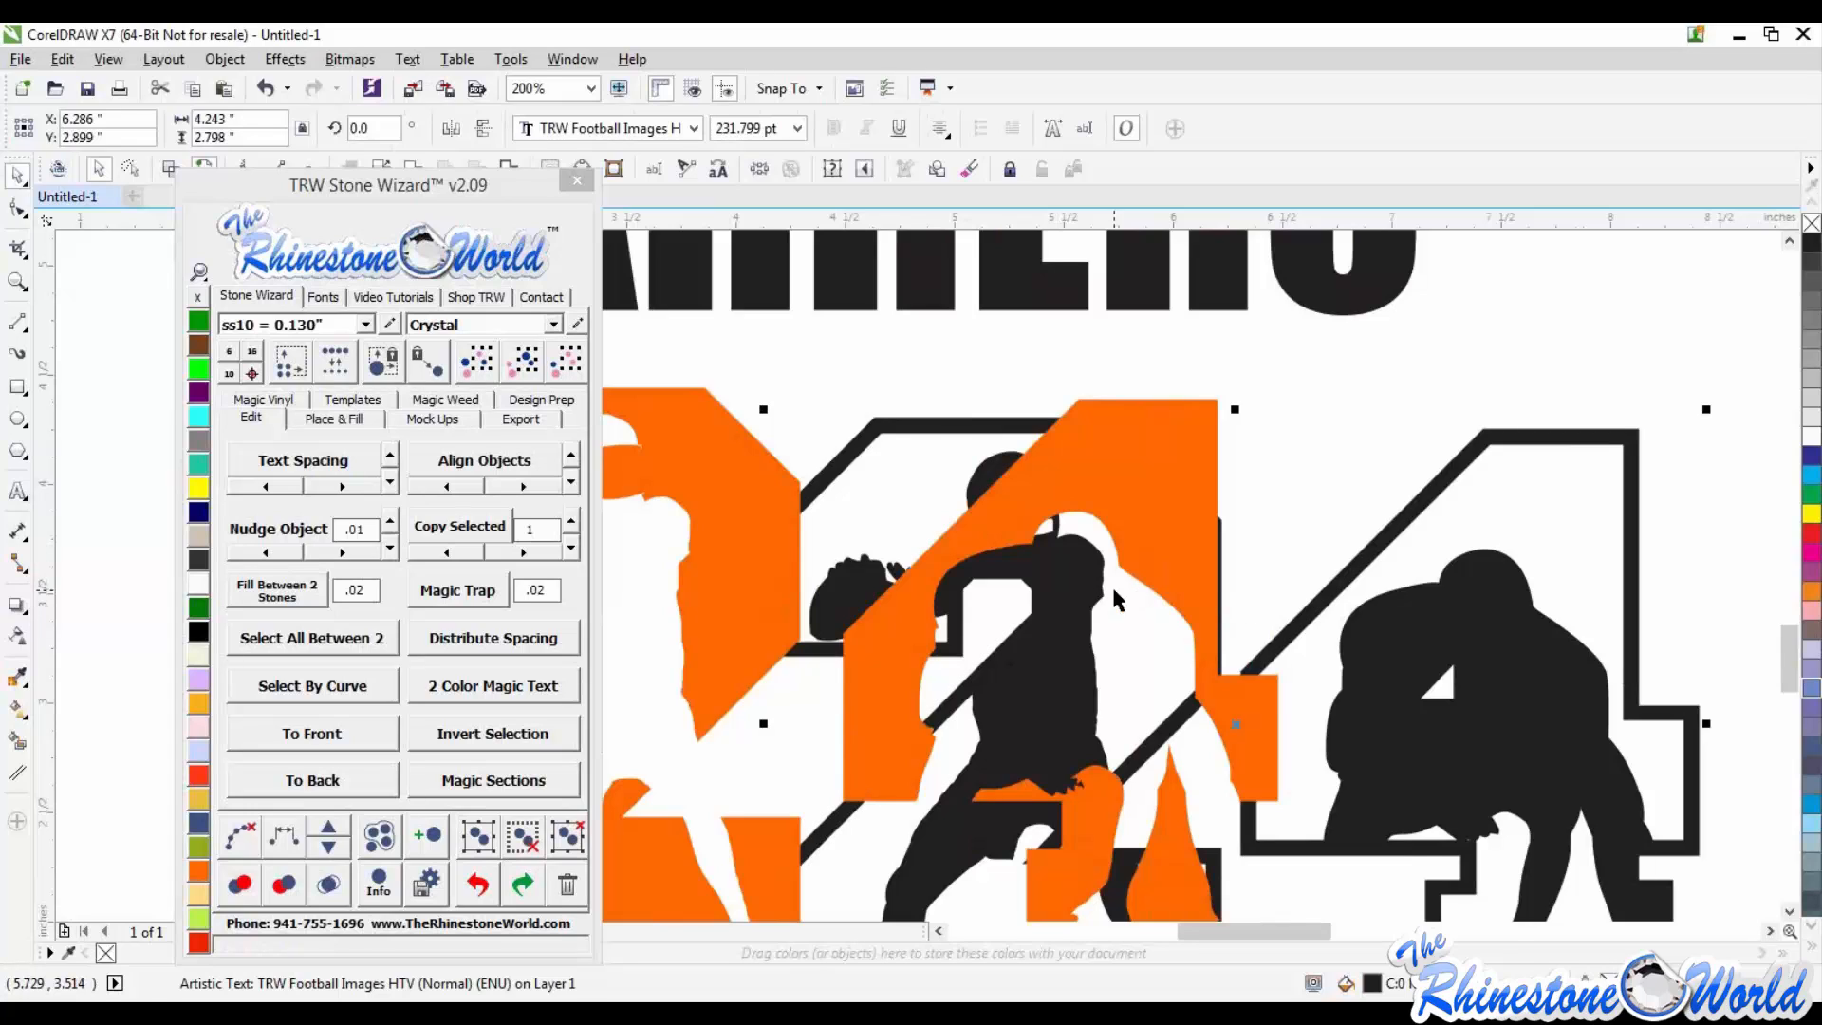
scroll(1115, 598, "down", 1)
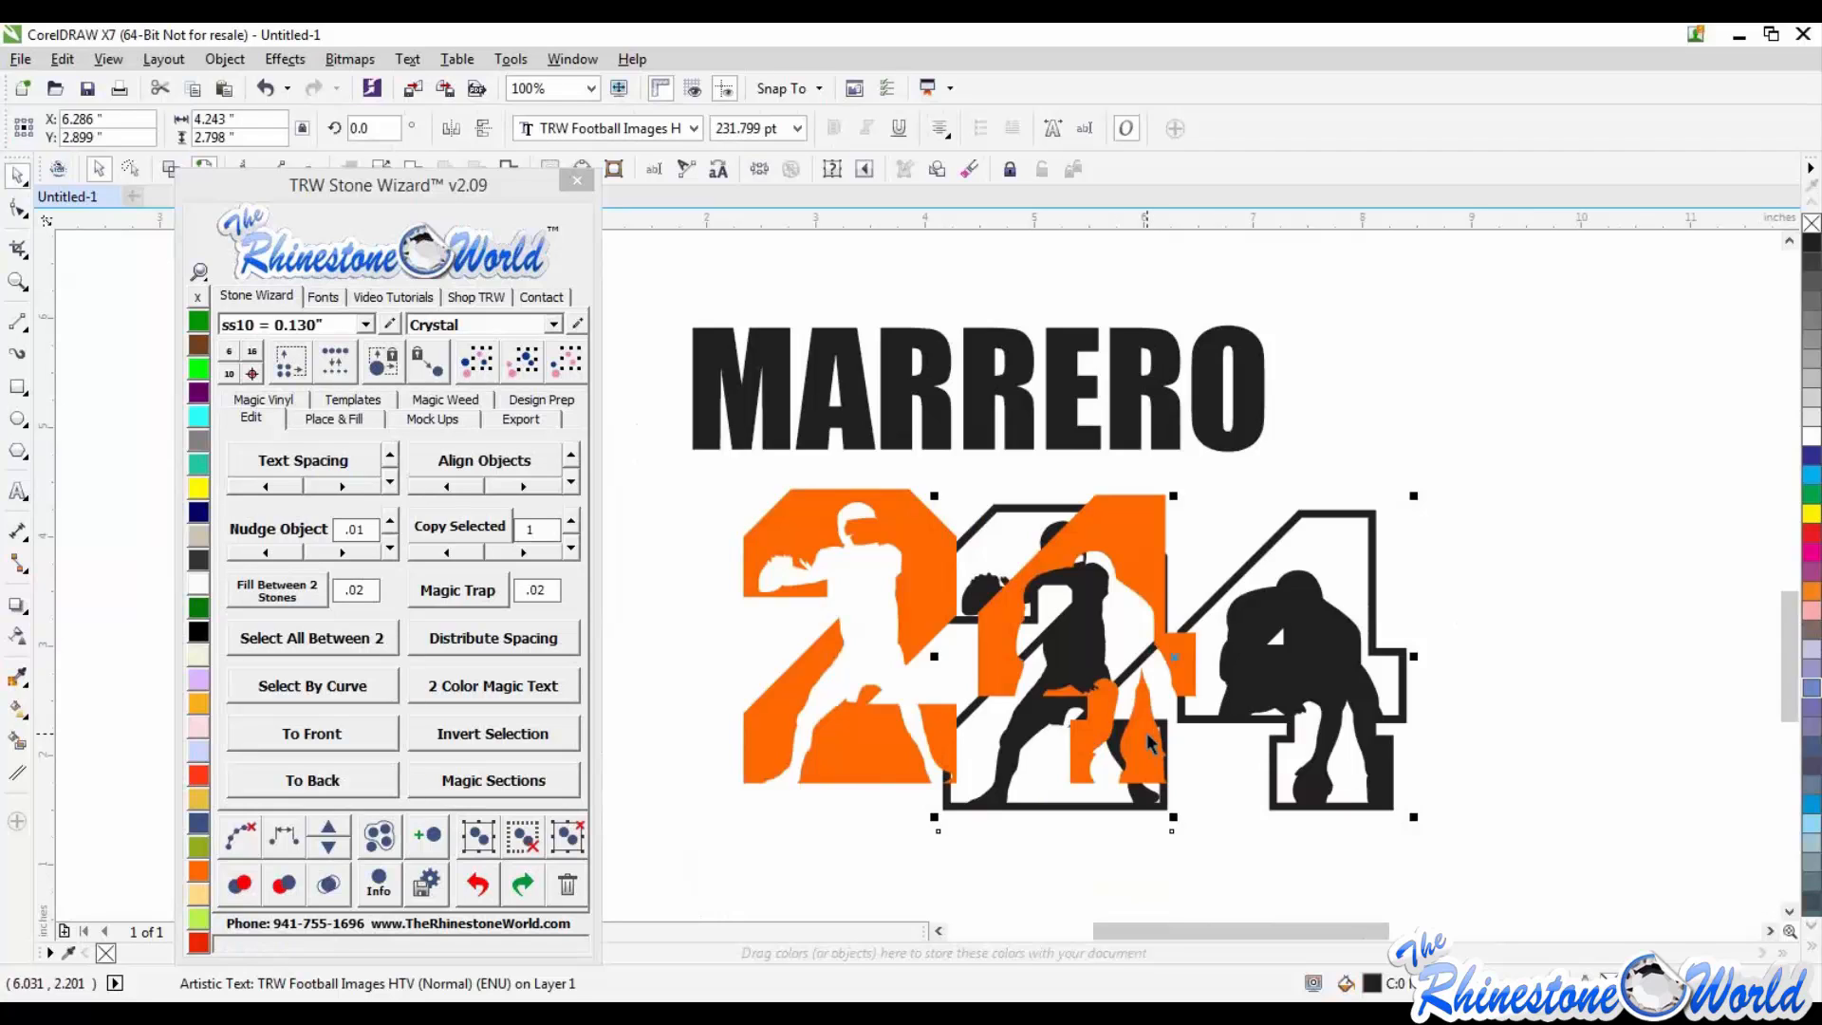
left_click(1462, 746)
scroll(1418, 571, "down", 2)
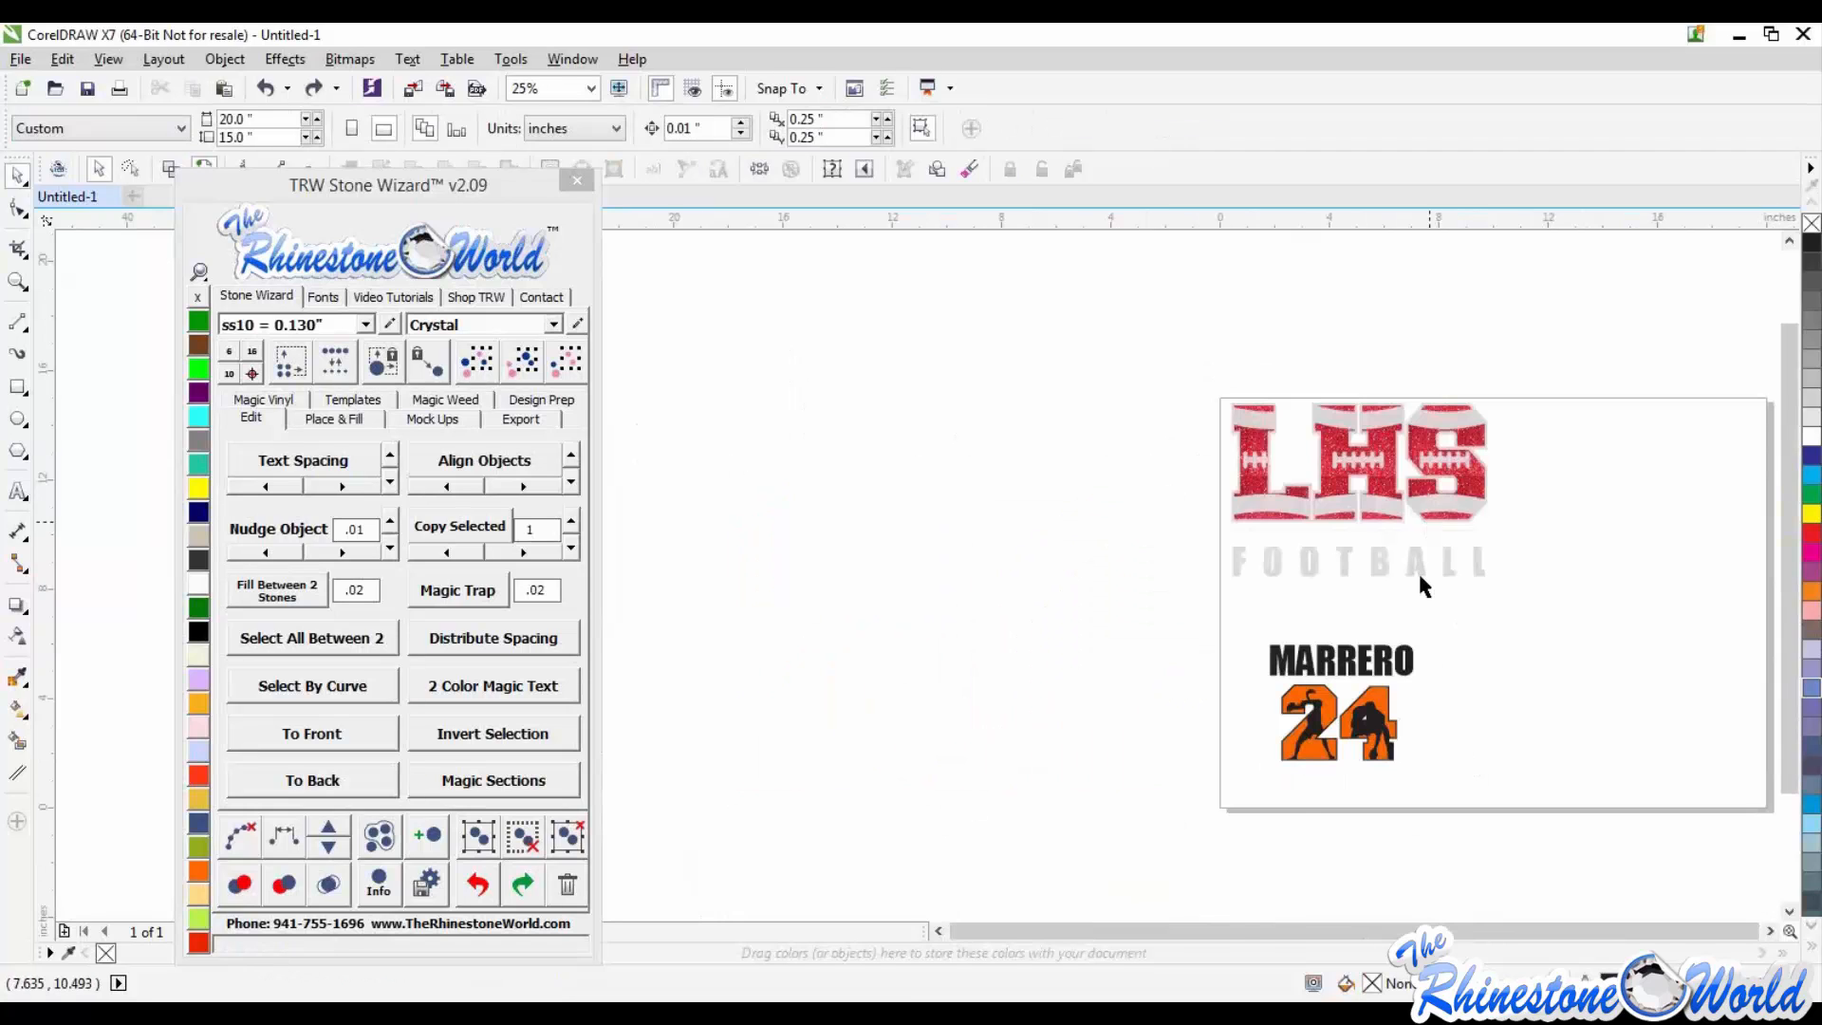
Step: Enlarge the surname and number together to about 9.6 inches wide and place them just beneath the FOOTBALL text
scroll(1415, 598, "up", 1)
scroll(1054, 639, "down", 1)
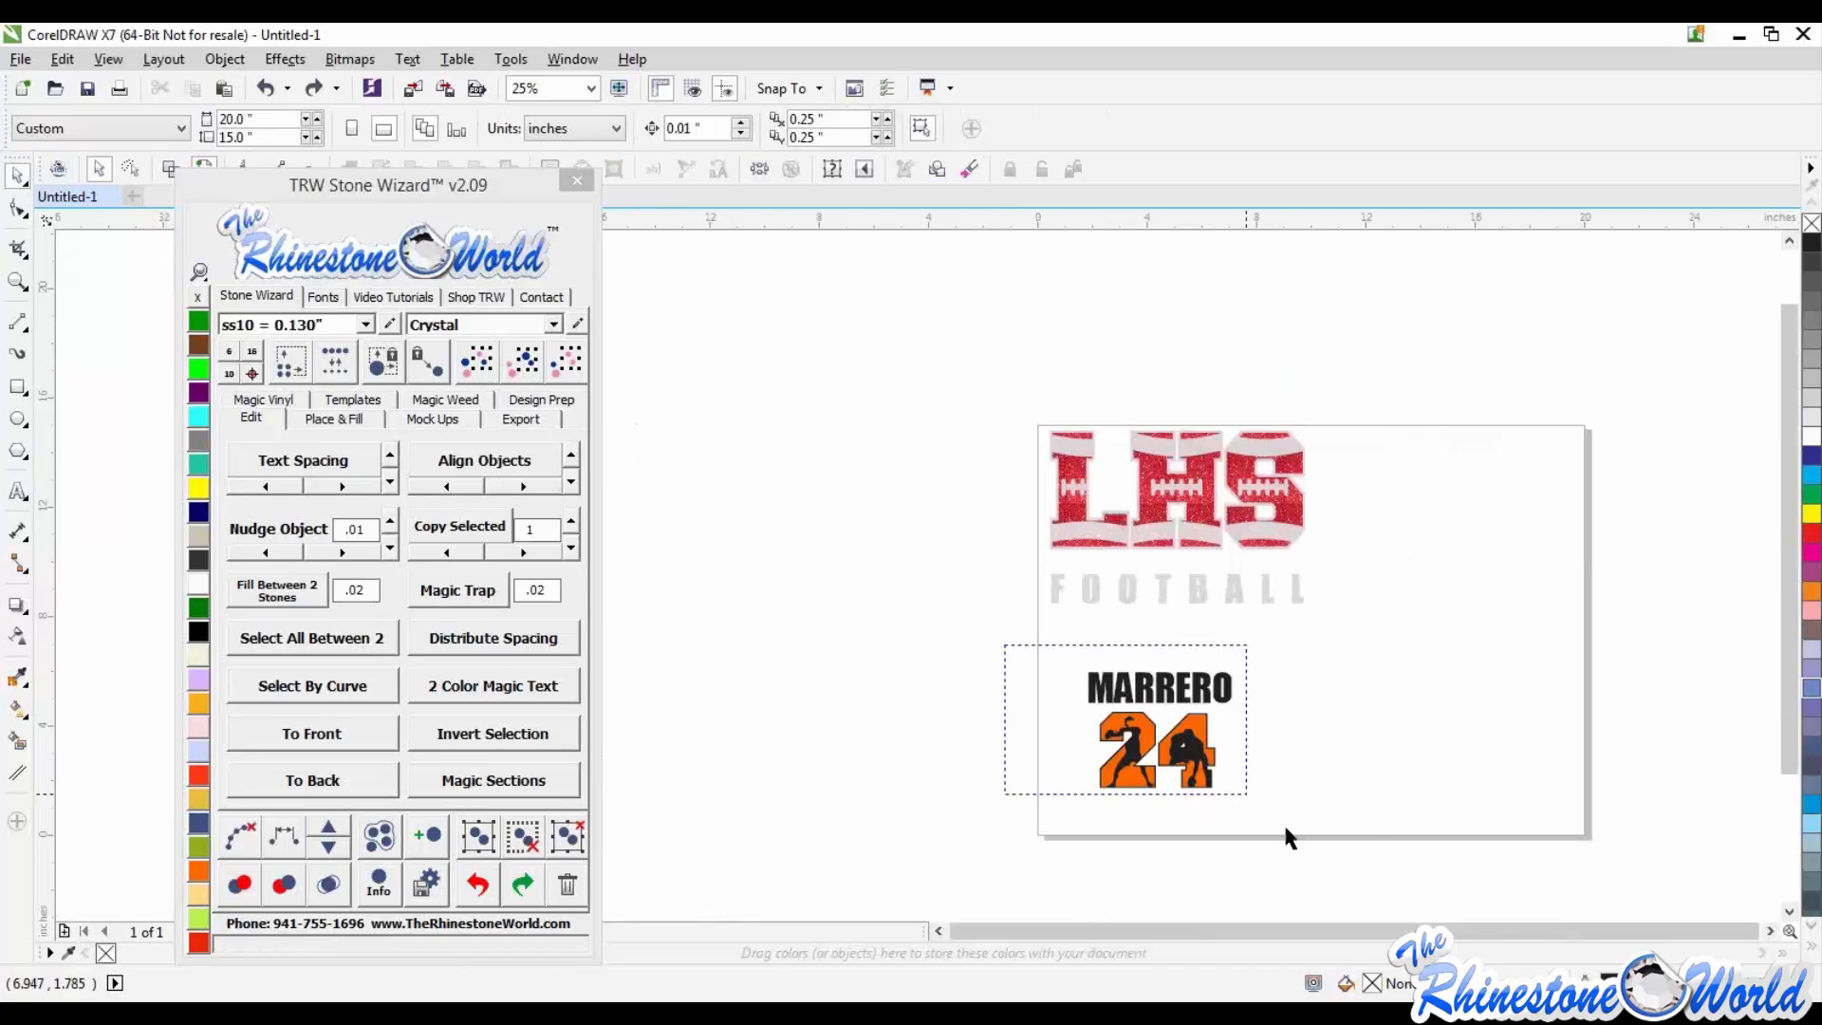
left_click_drag(1285, 828, 1358, 897)
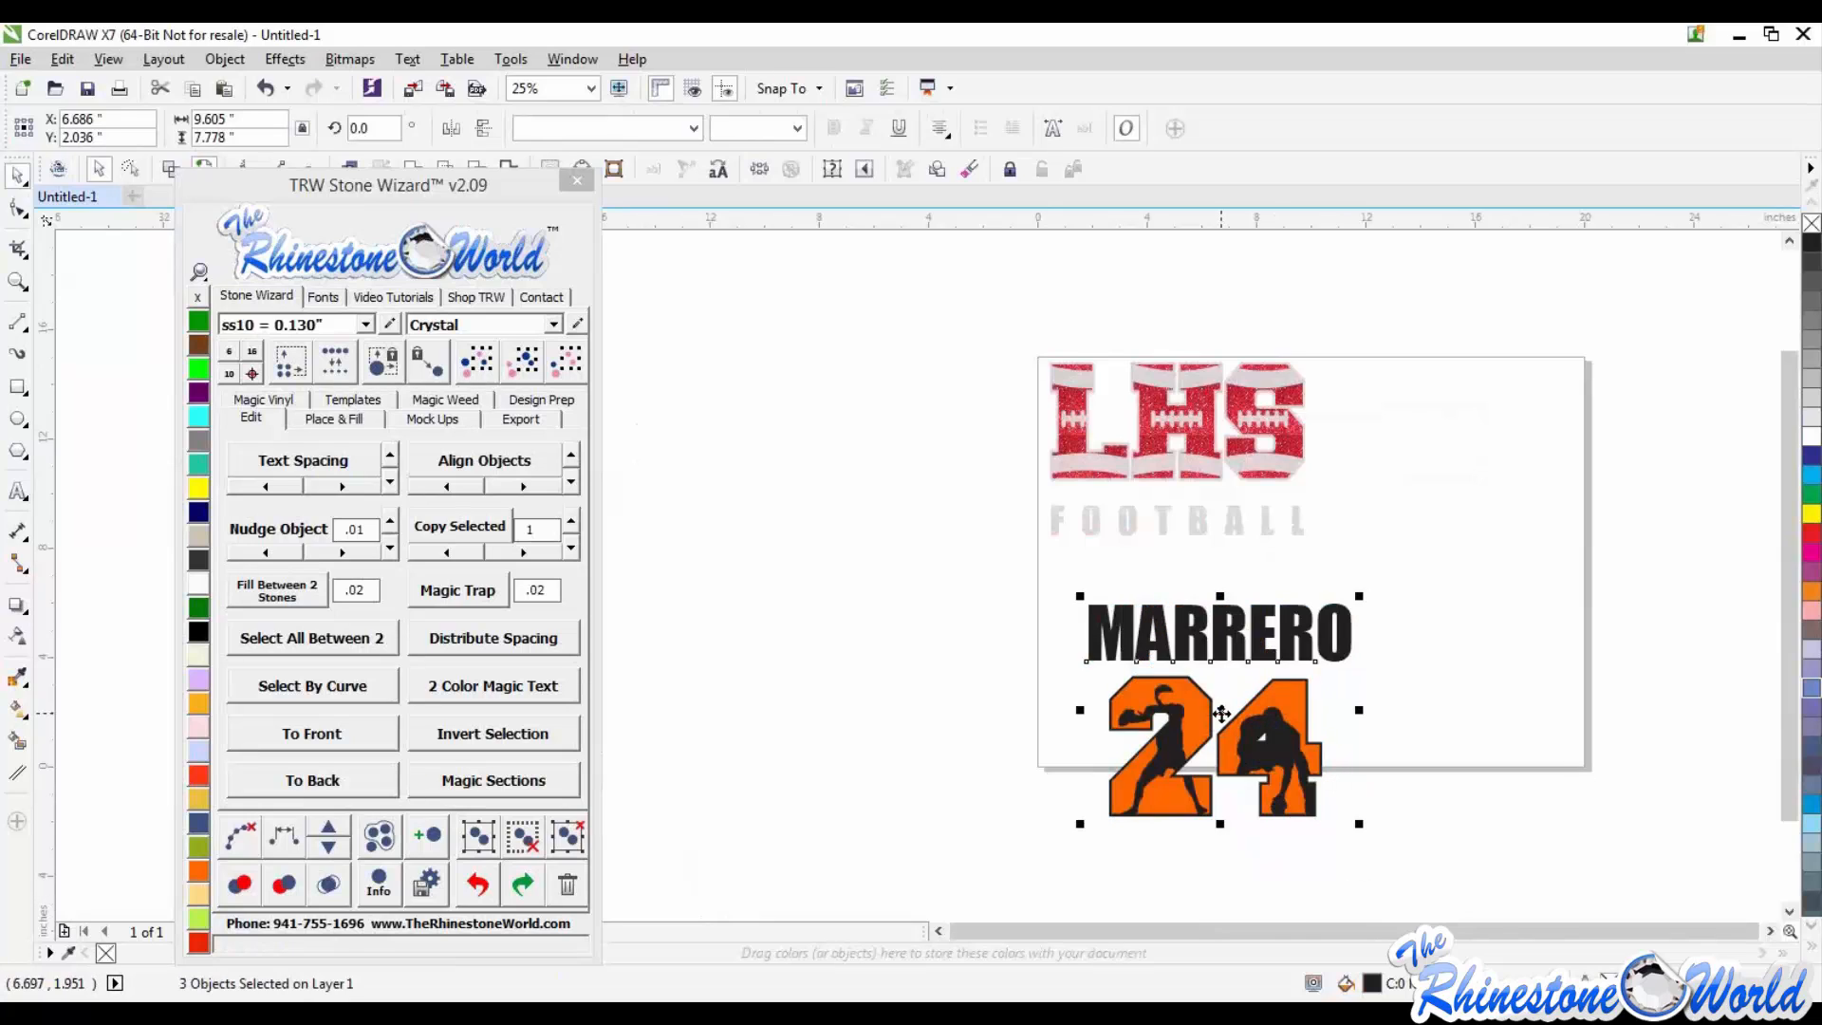
left_click_drag(1222, 714, 1184, 709)
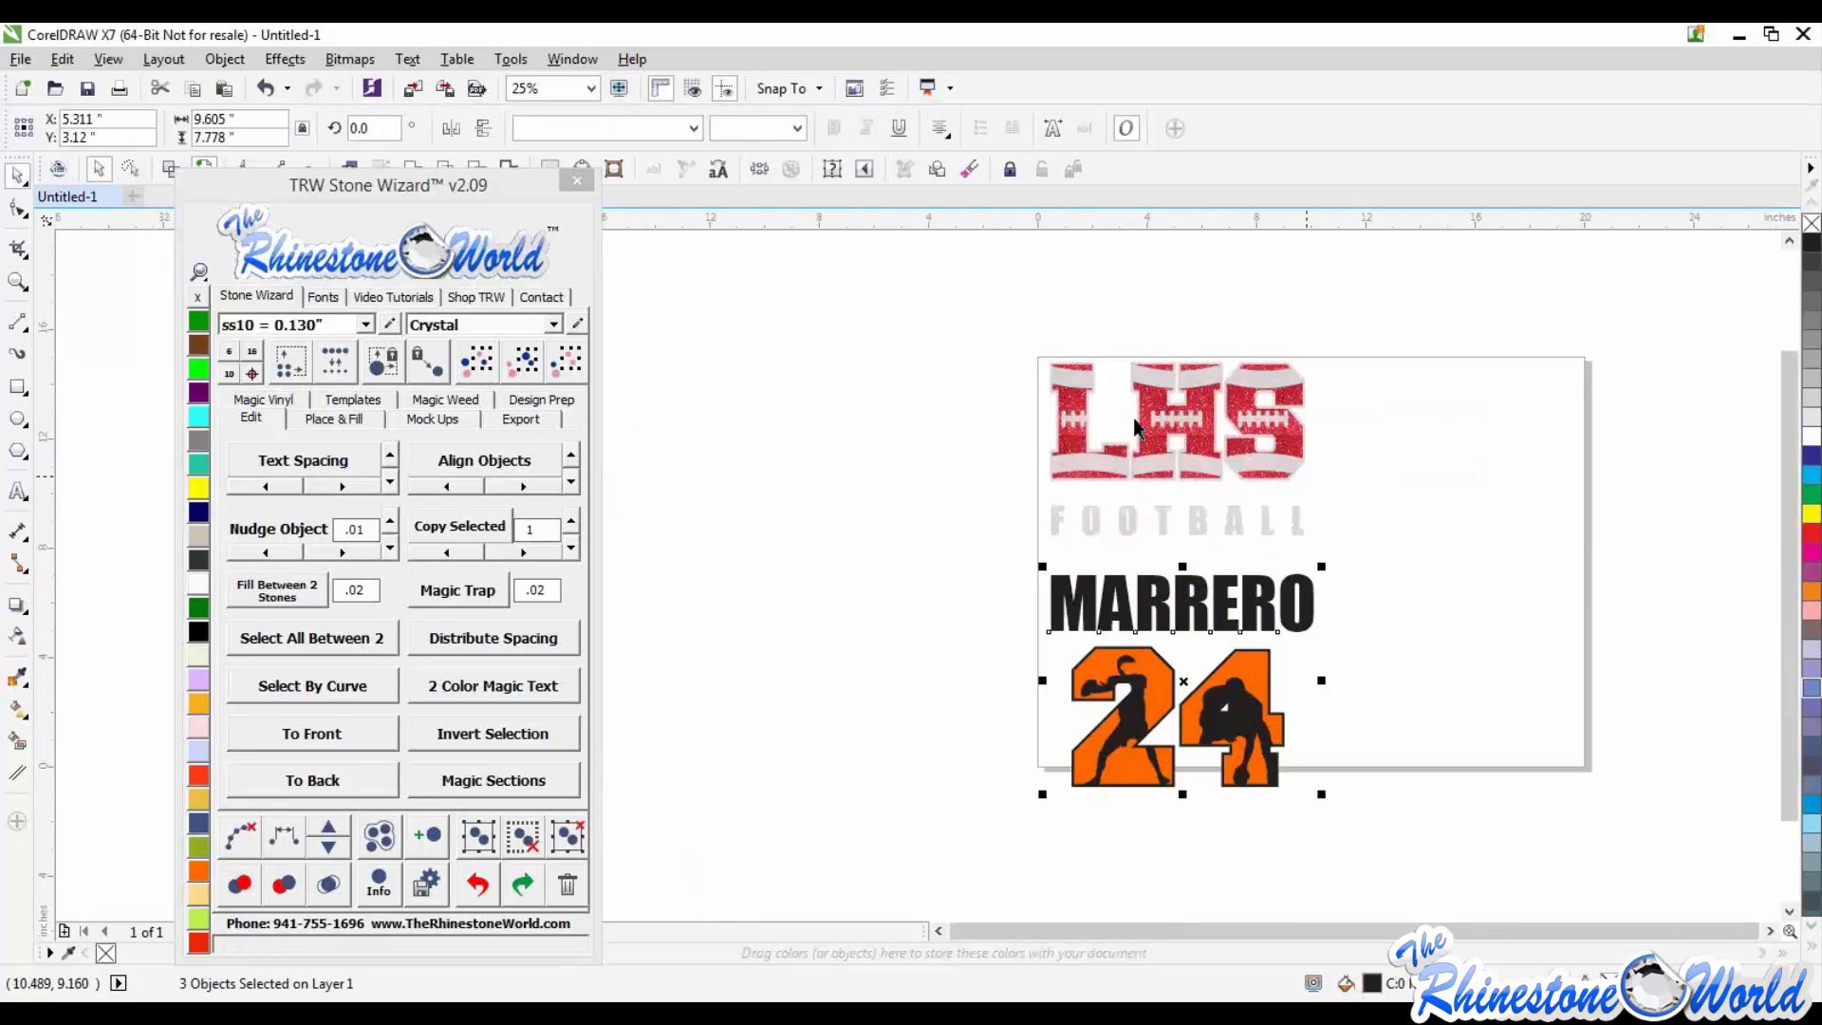
left_click(1437, 674)
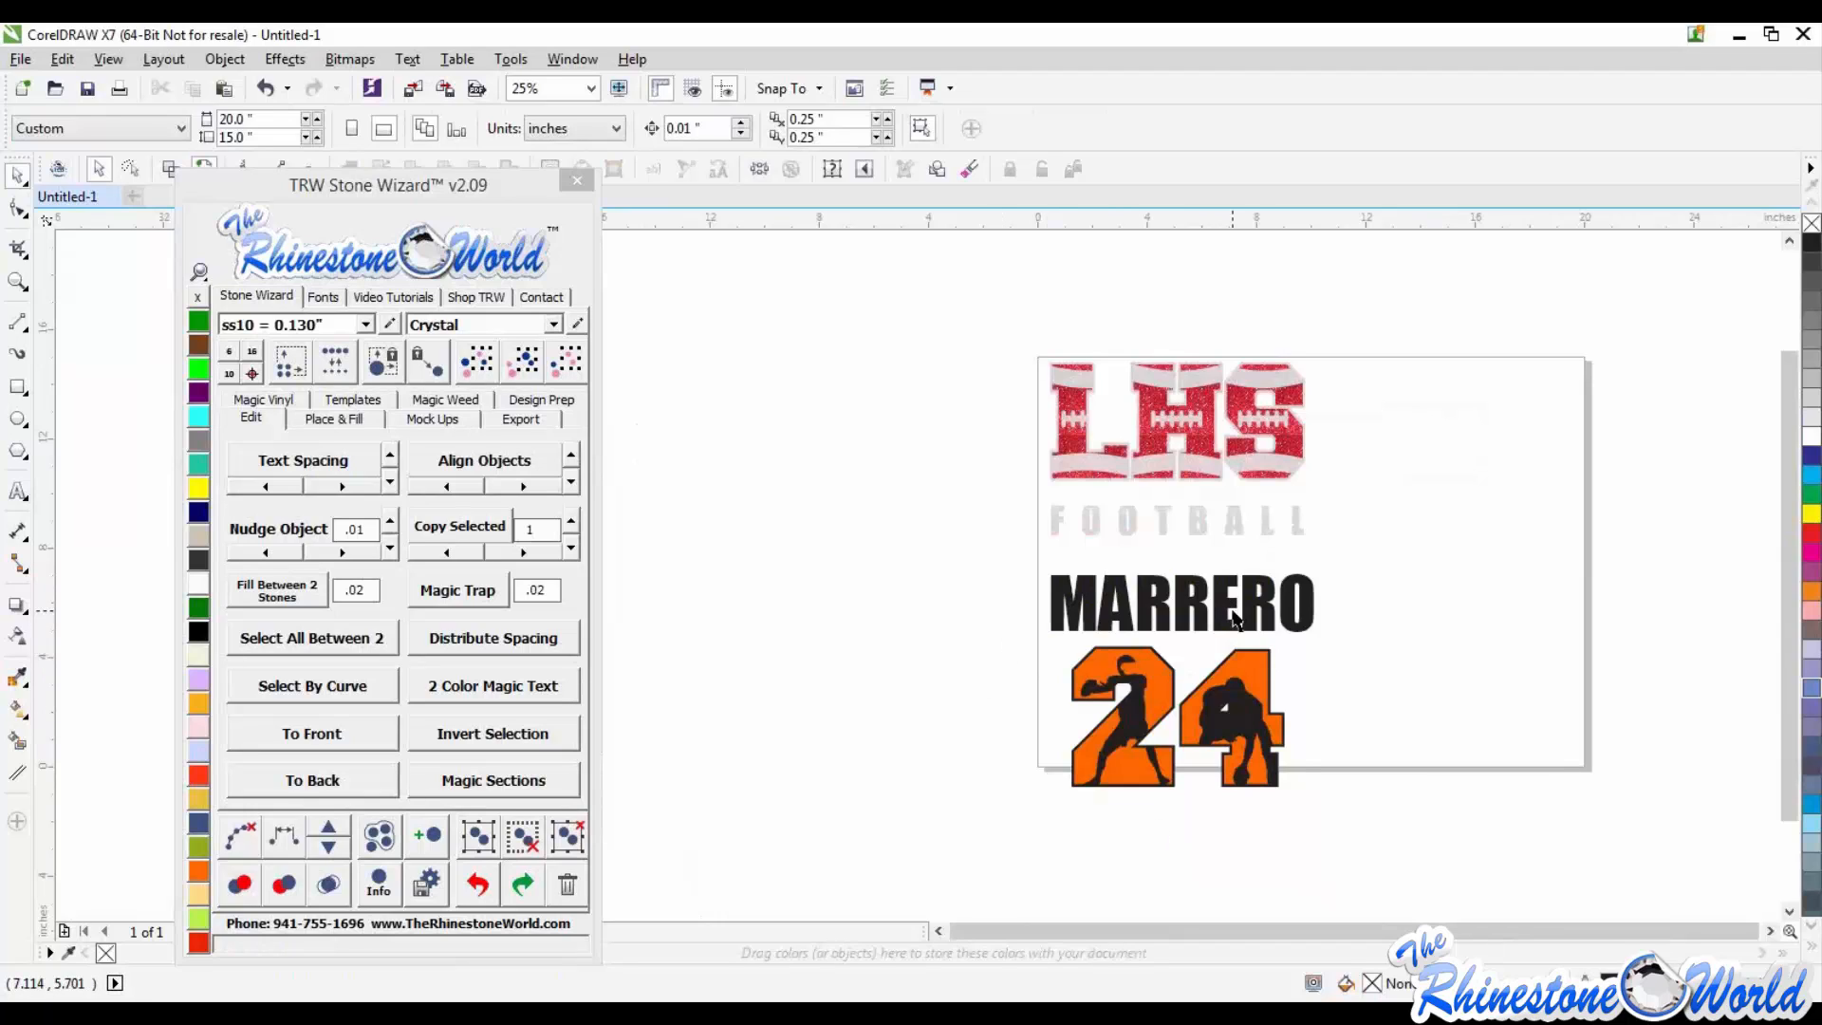
Step: Set the page height to 25 inches so the whole layout fits on the page
double_click(244, 136)
type("25")
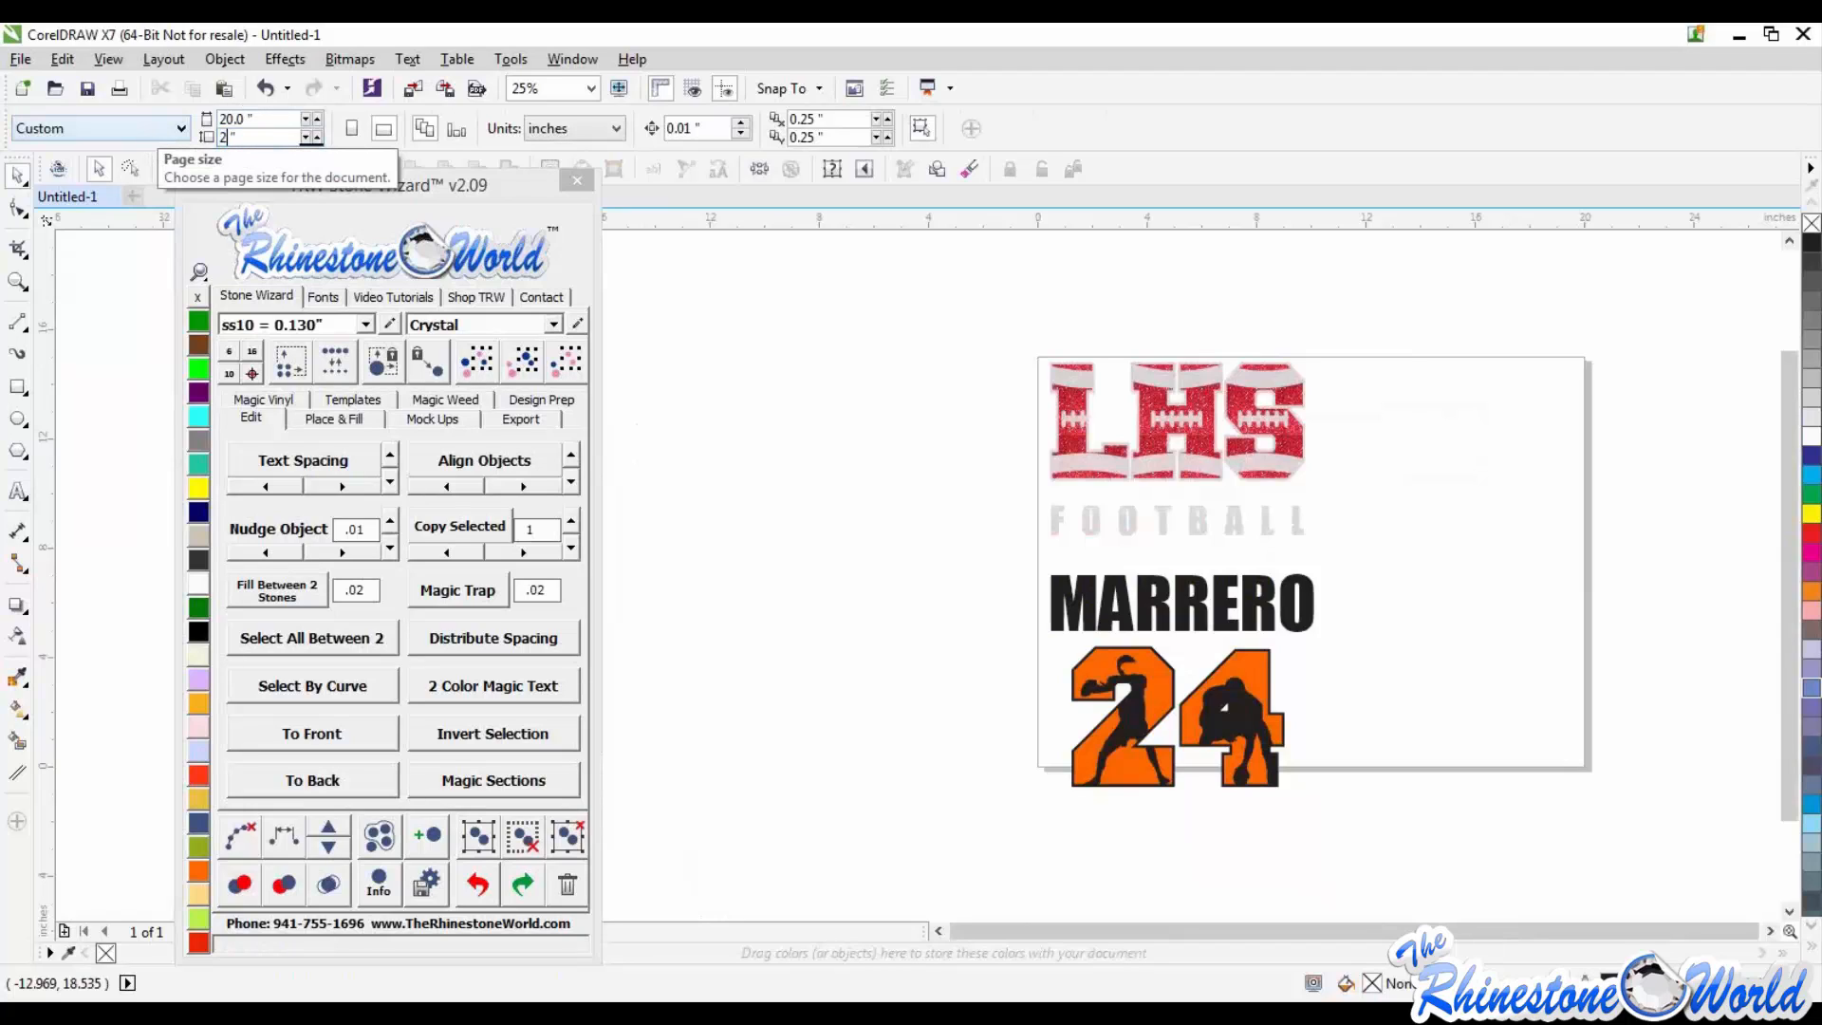
key("Return")
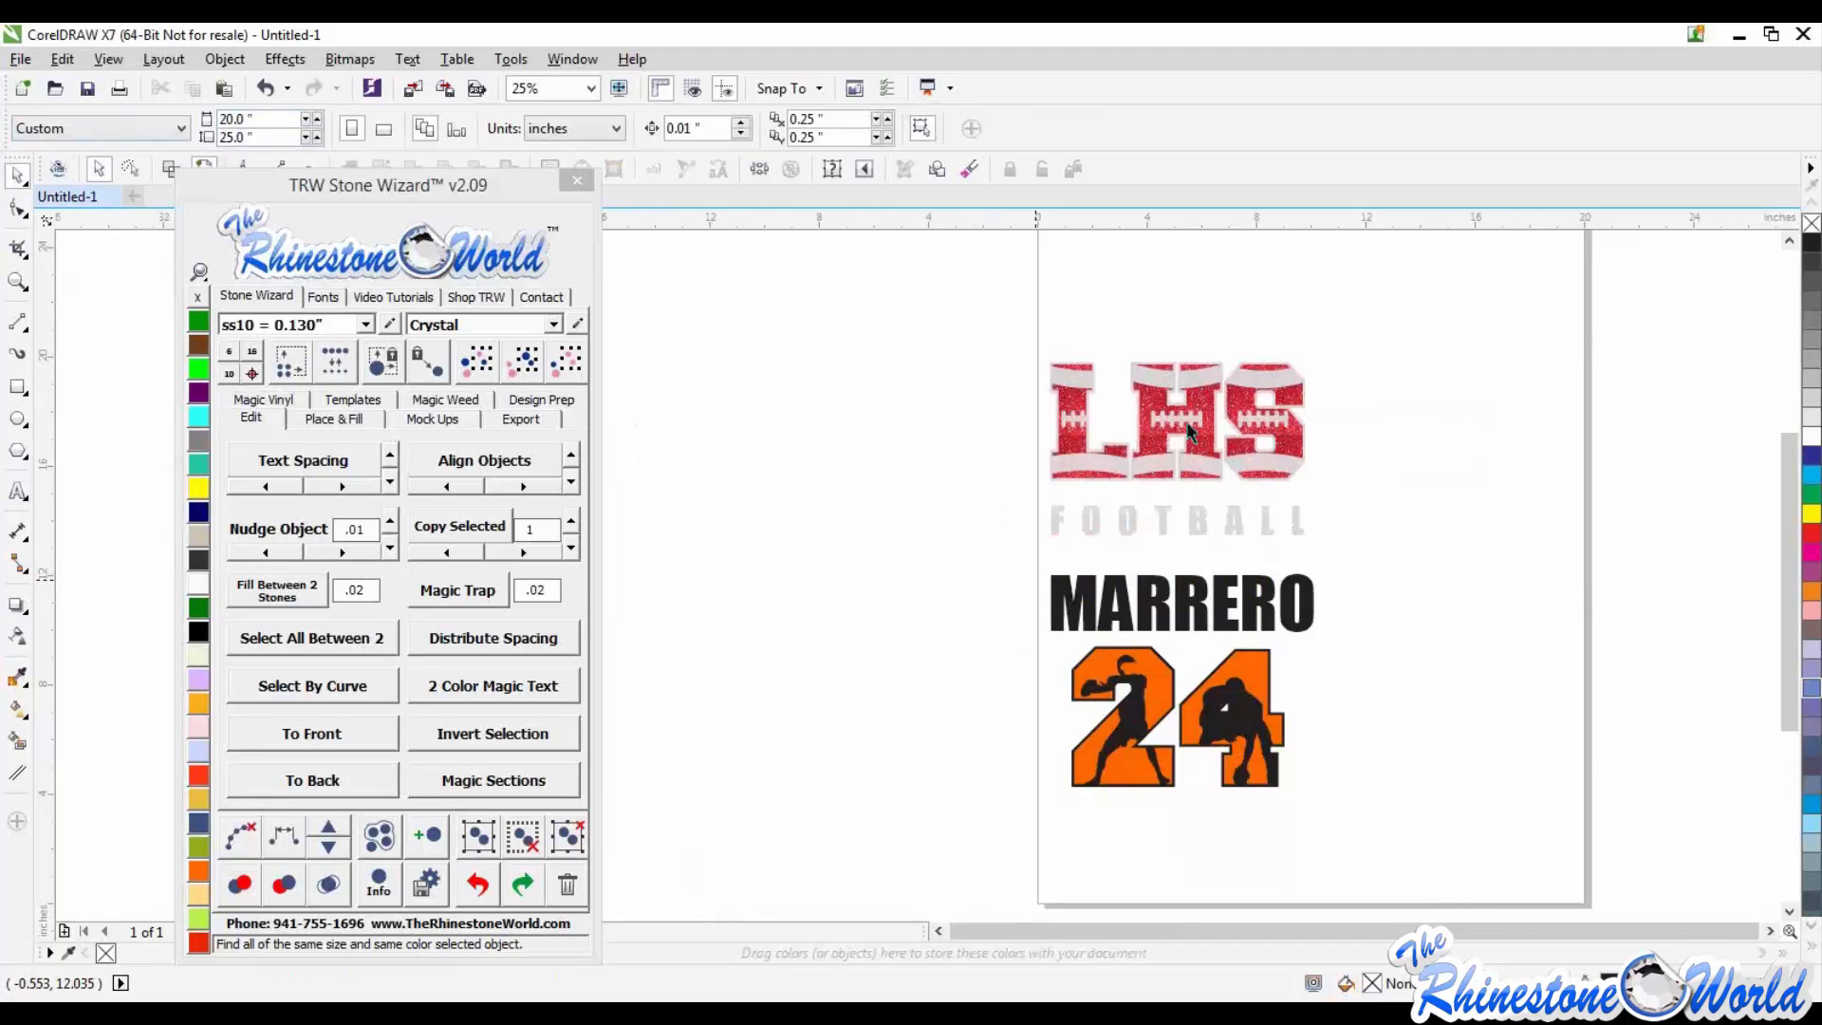
scroll(987, 408, "down", 1)
scroll(987, 408, "up", 1)
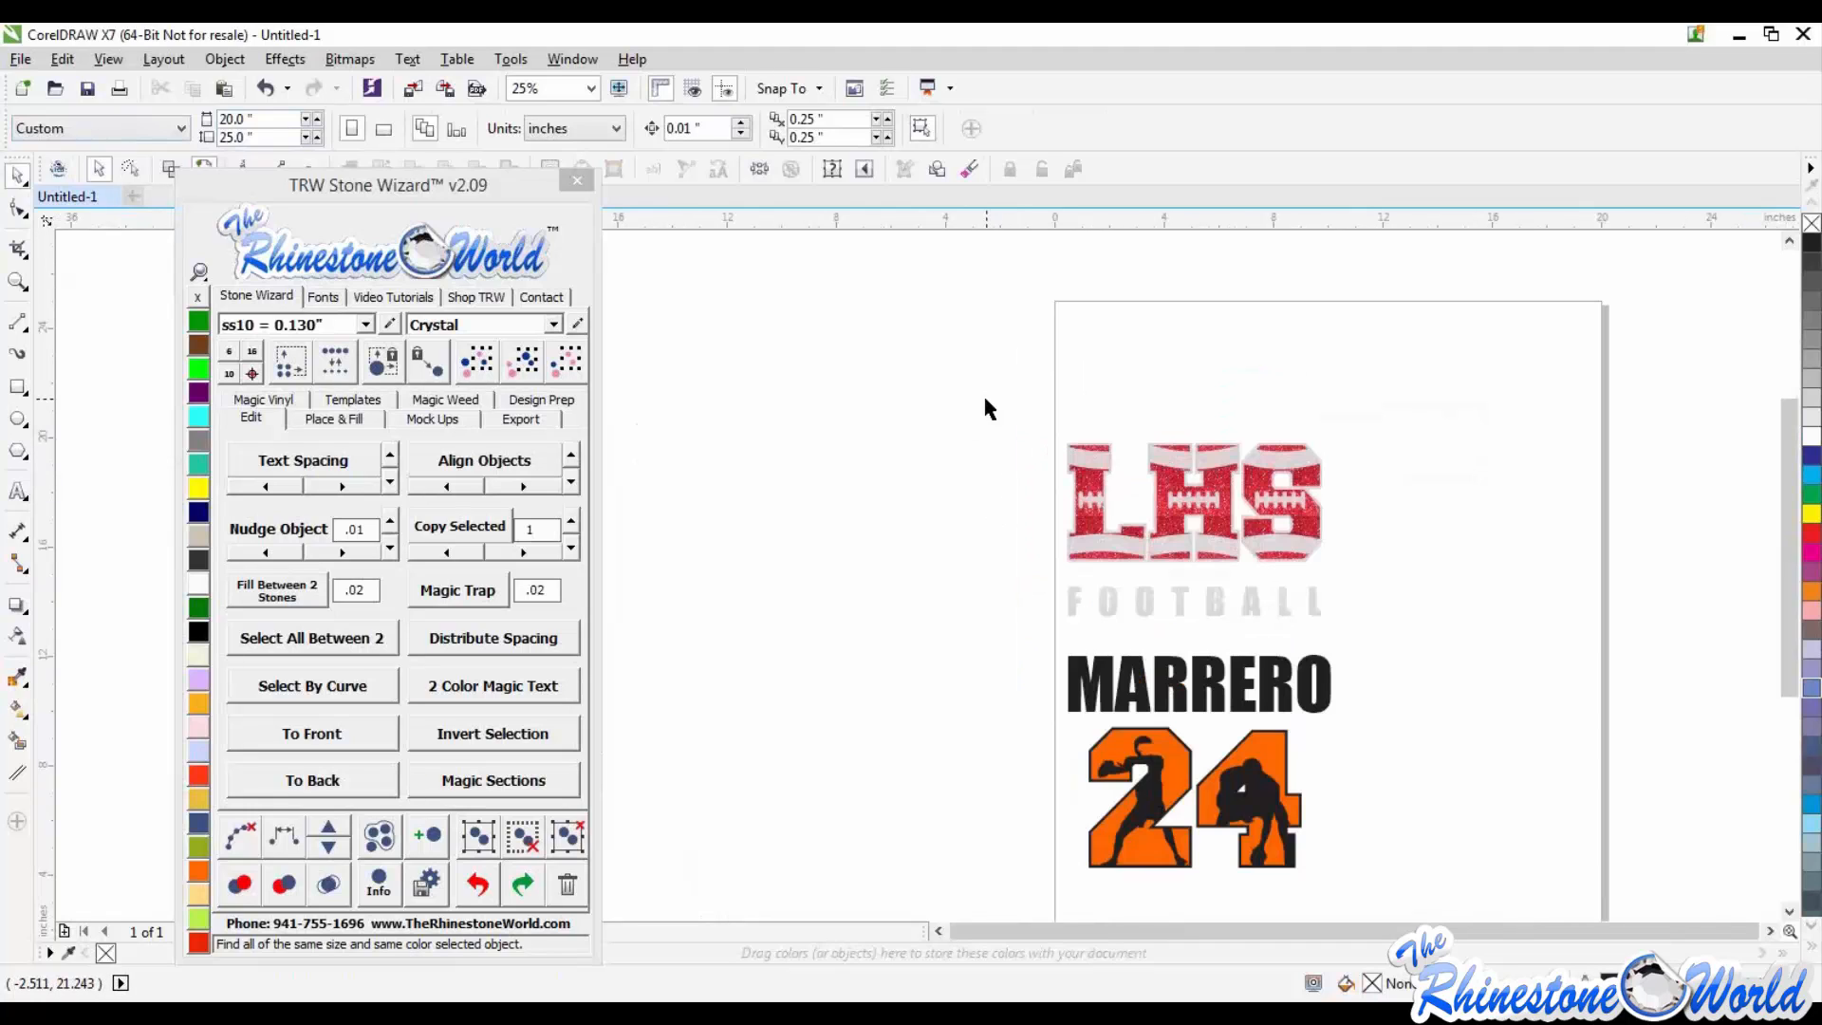
left_click_drag(985, 400, 1459, 630)
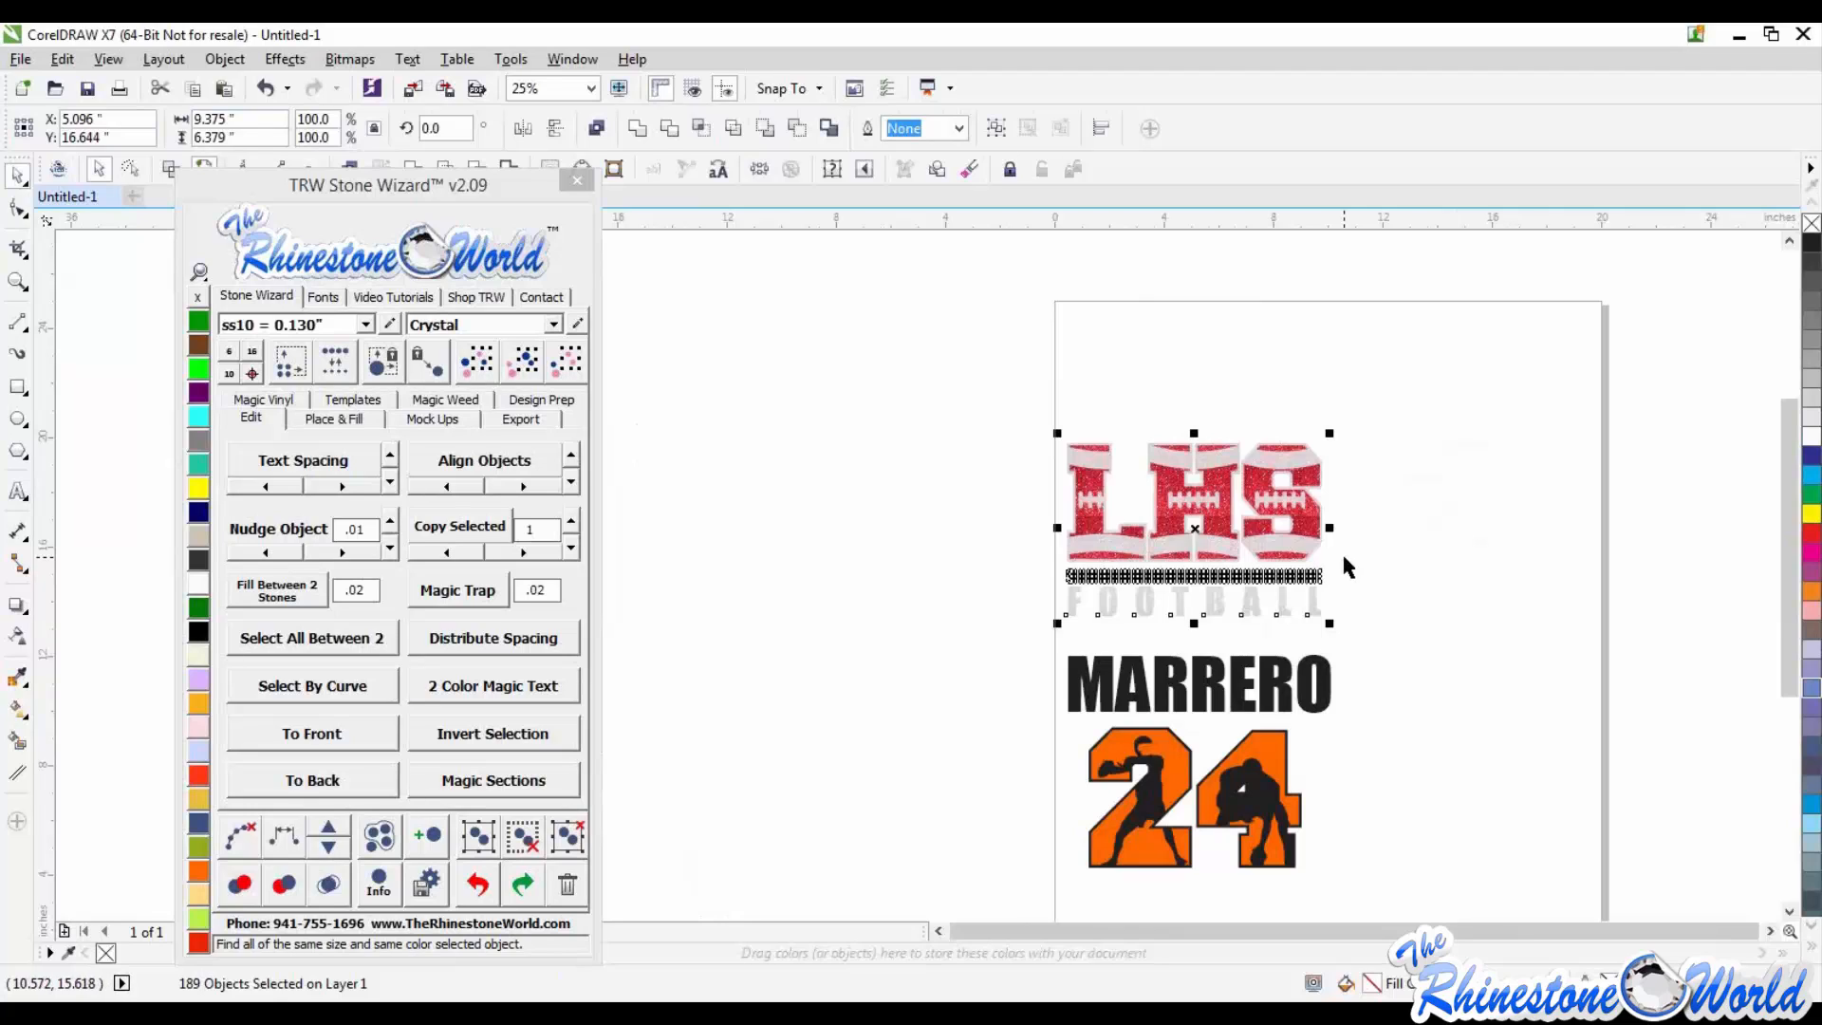
key("Delete")
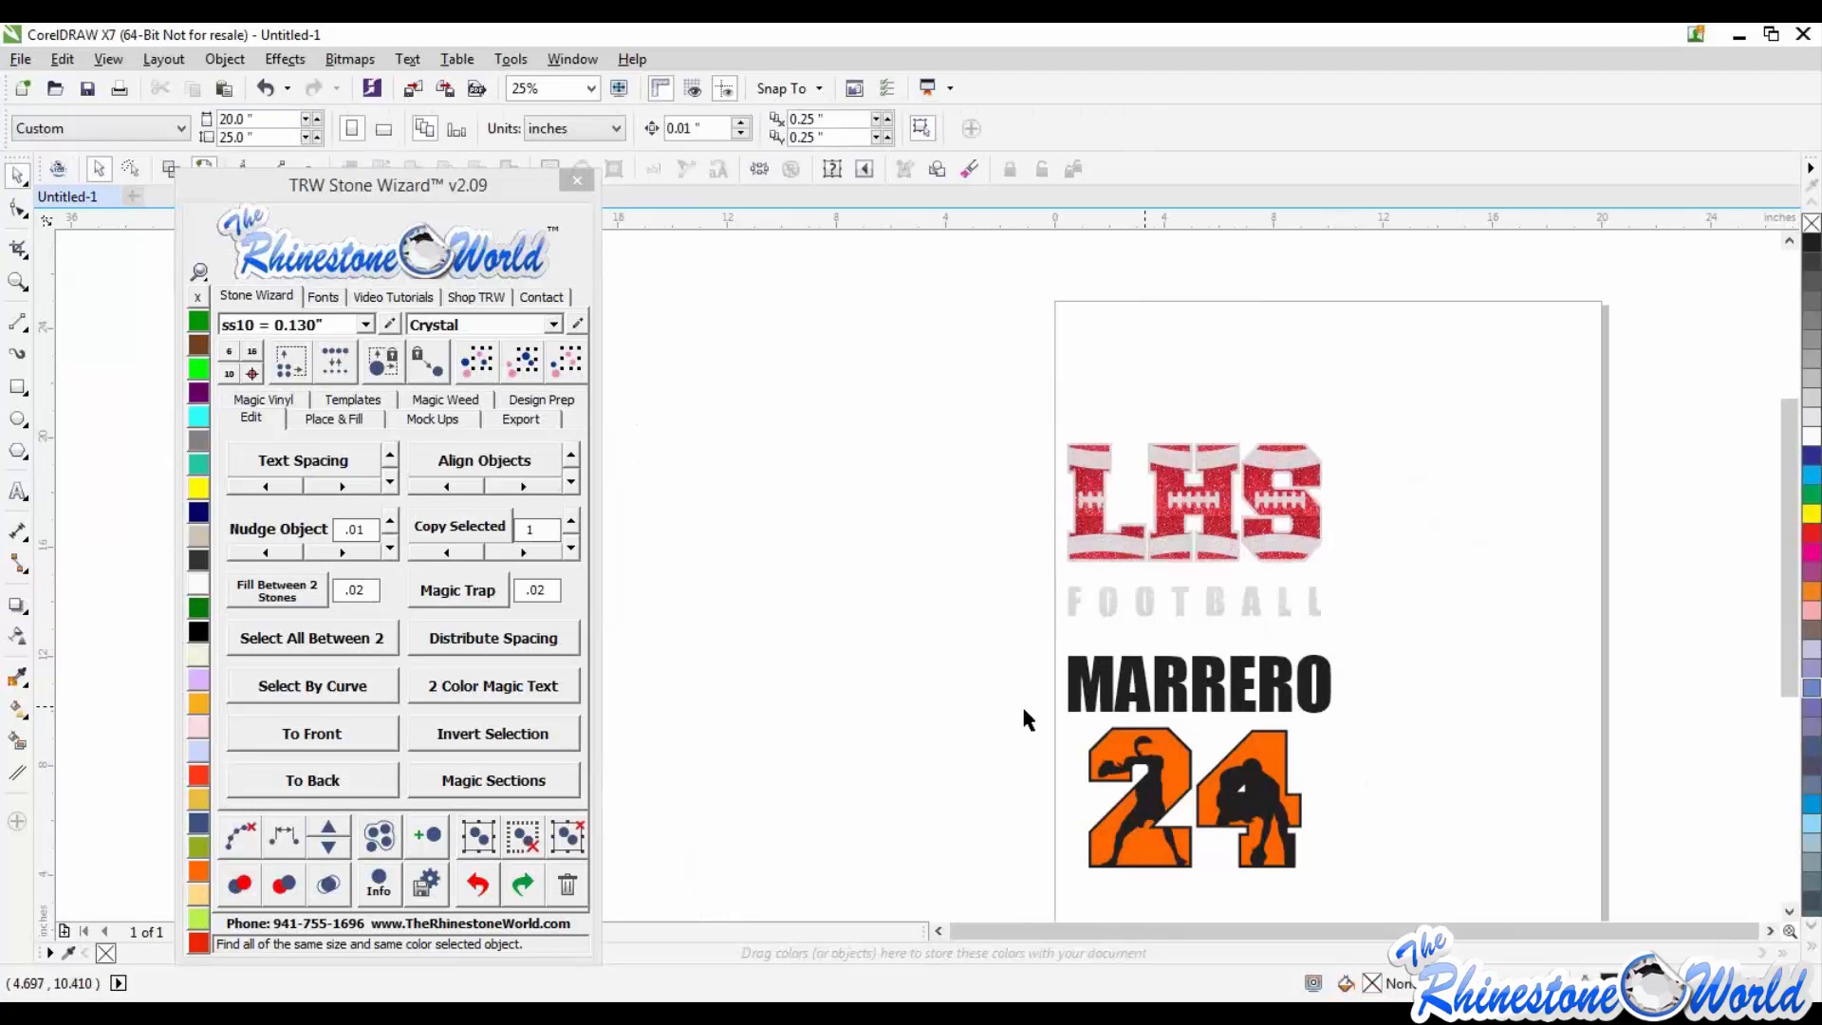
Step: Try the Red Magic Glitter vinyl on the surname text and replace it with the White glitter vinyl
left_click(1082, 682)
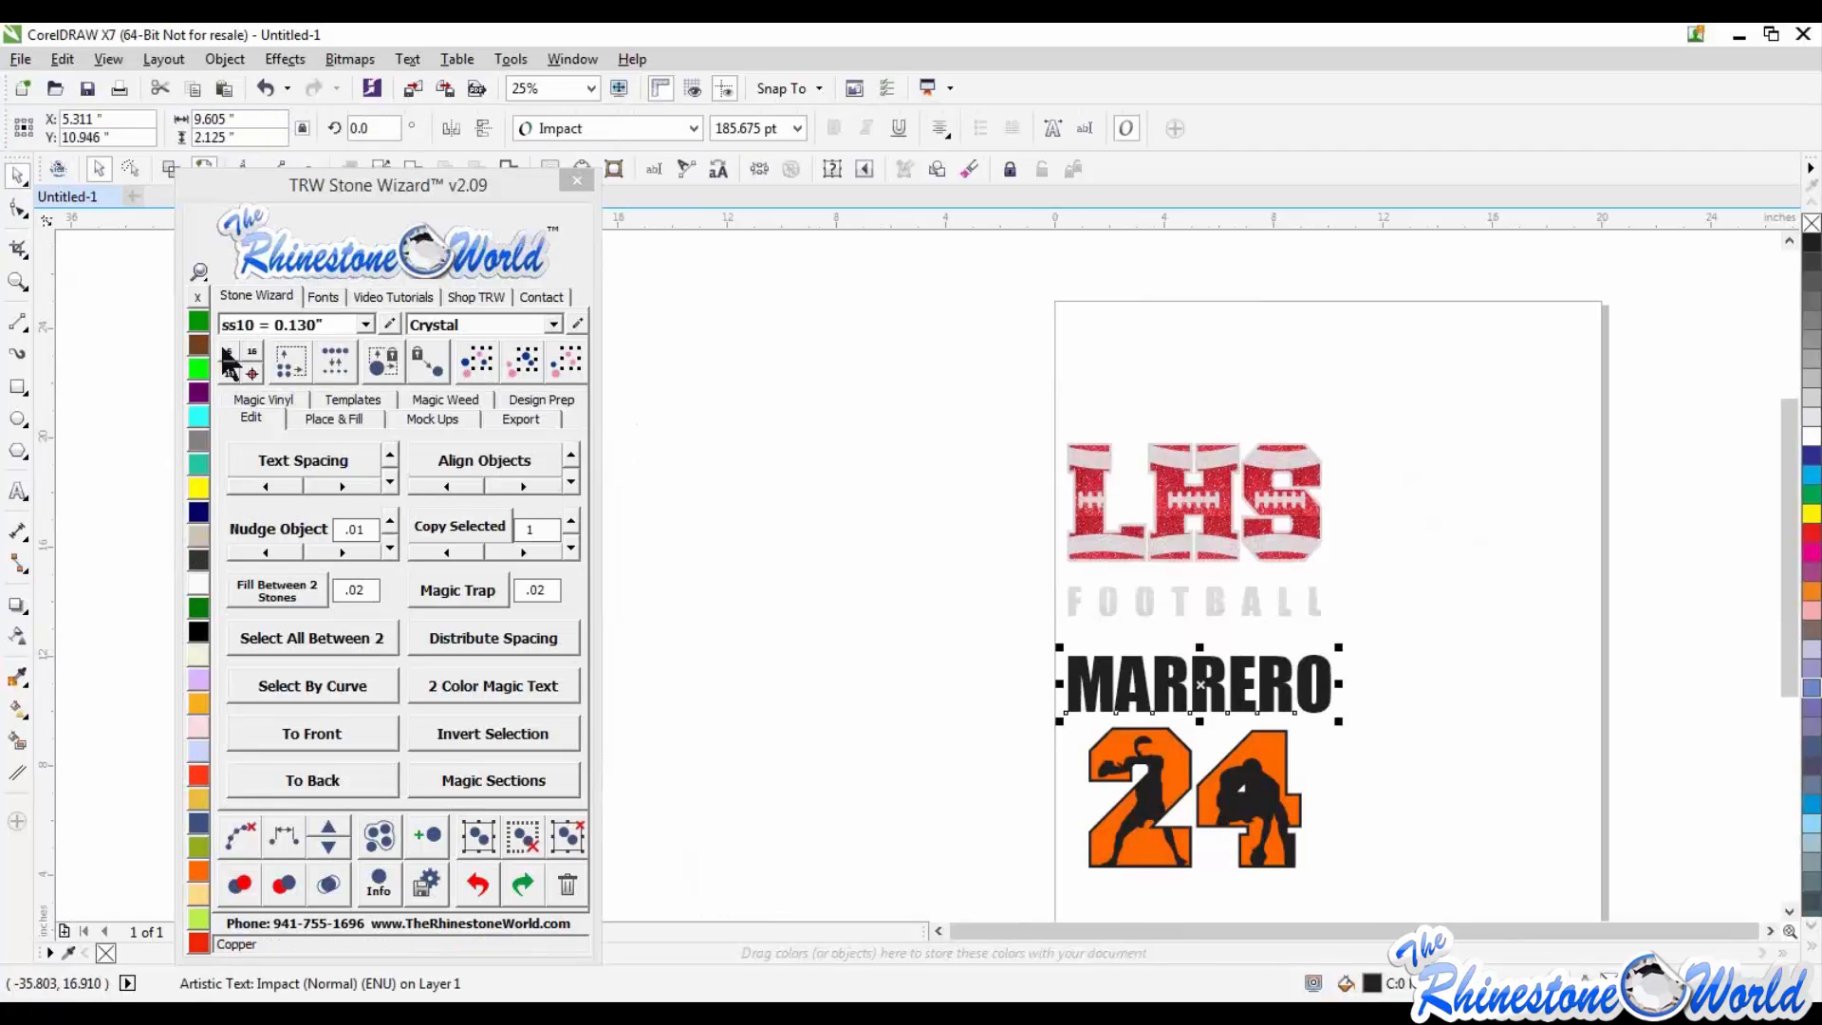
left_click(265, 399)
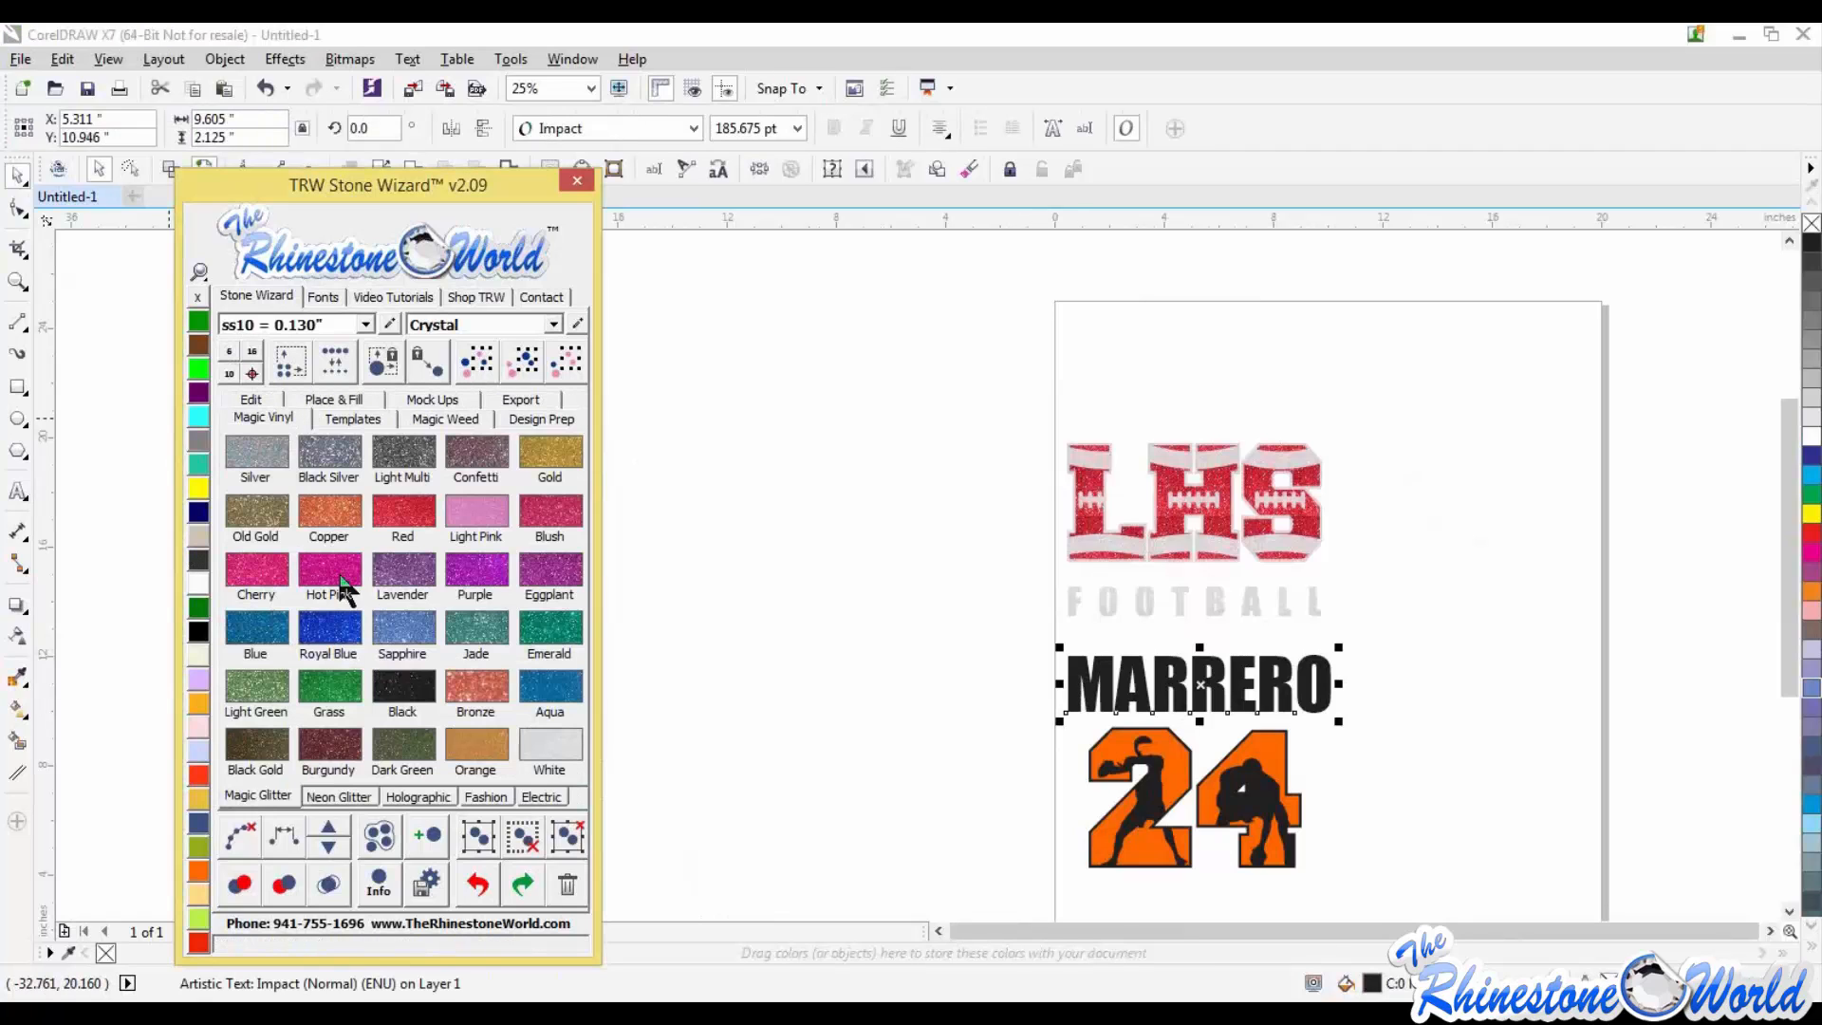
left_click(384, 533)
left_click(714, 627)
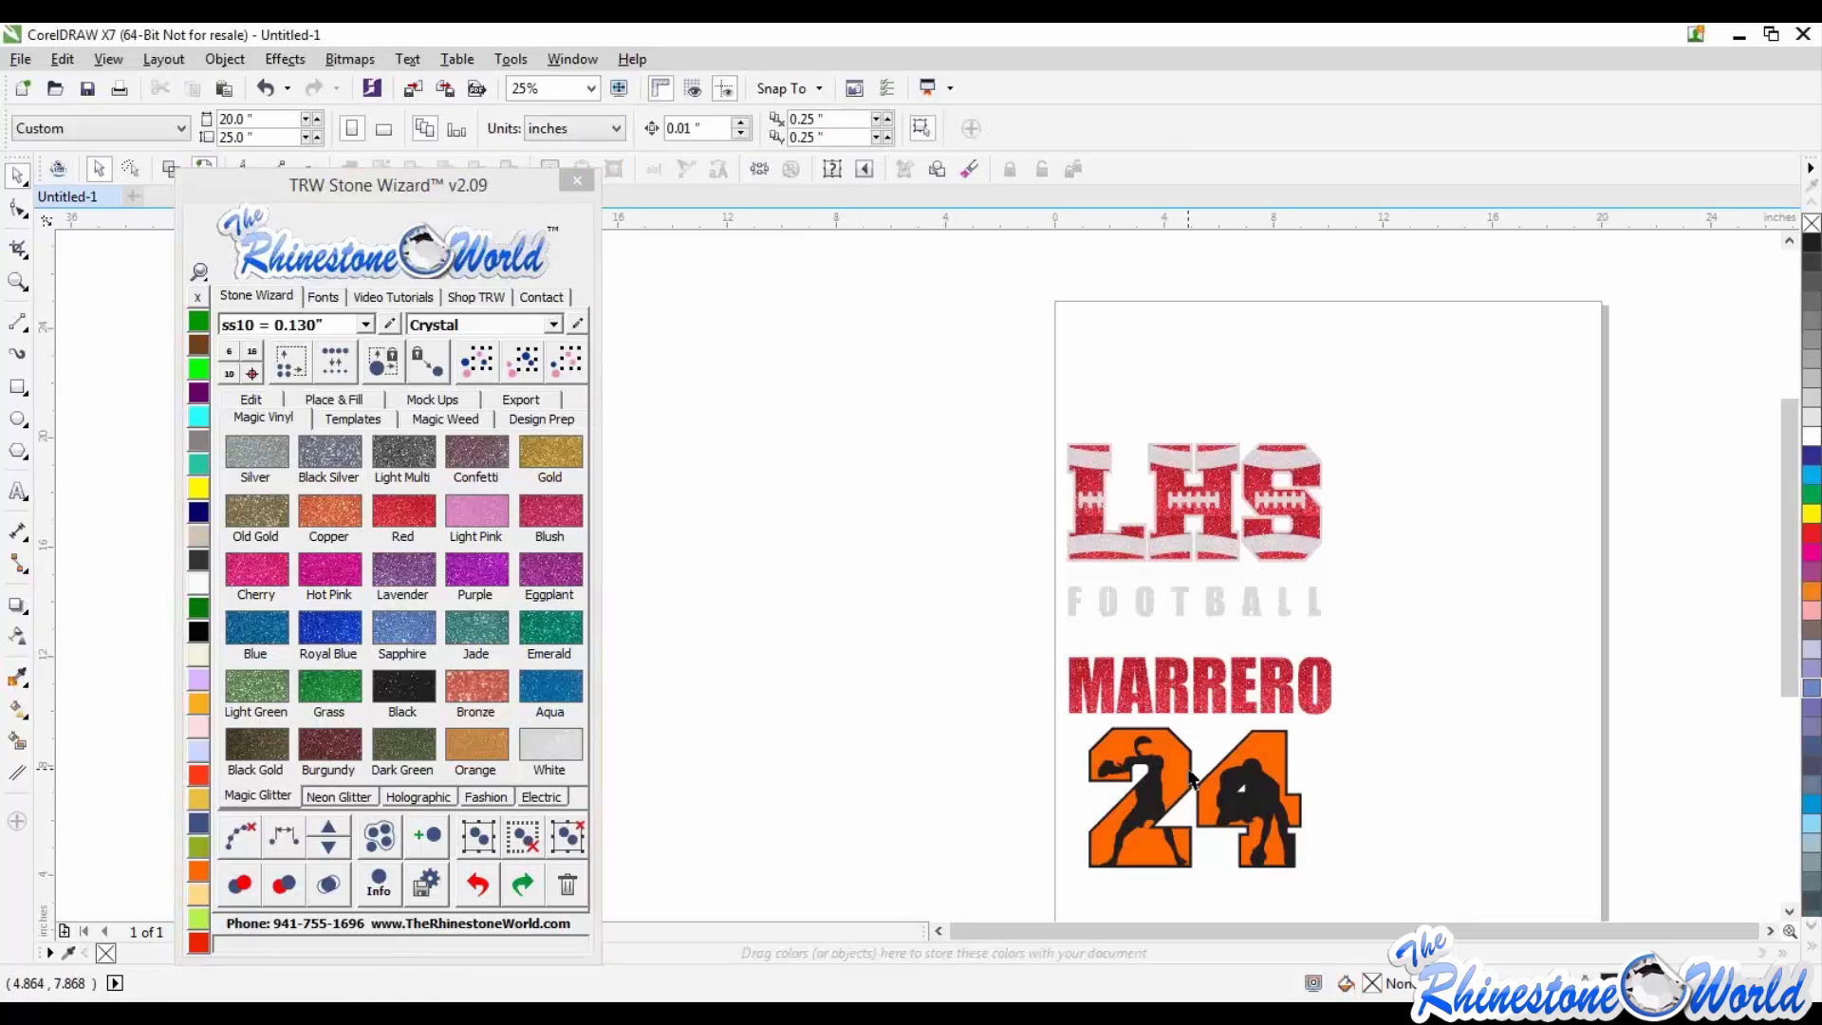
left_click(1169, 713)
left_click(553, 745)
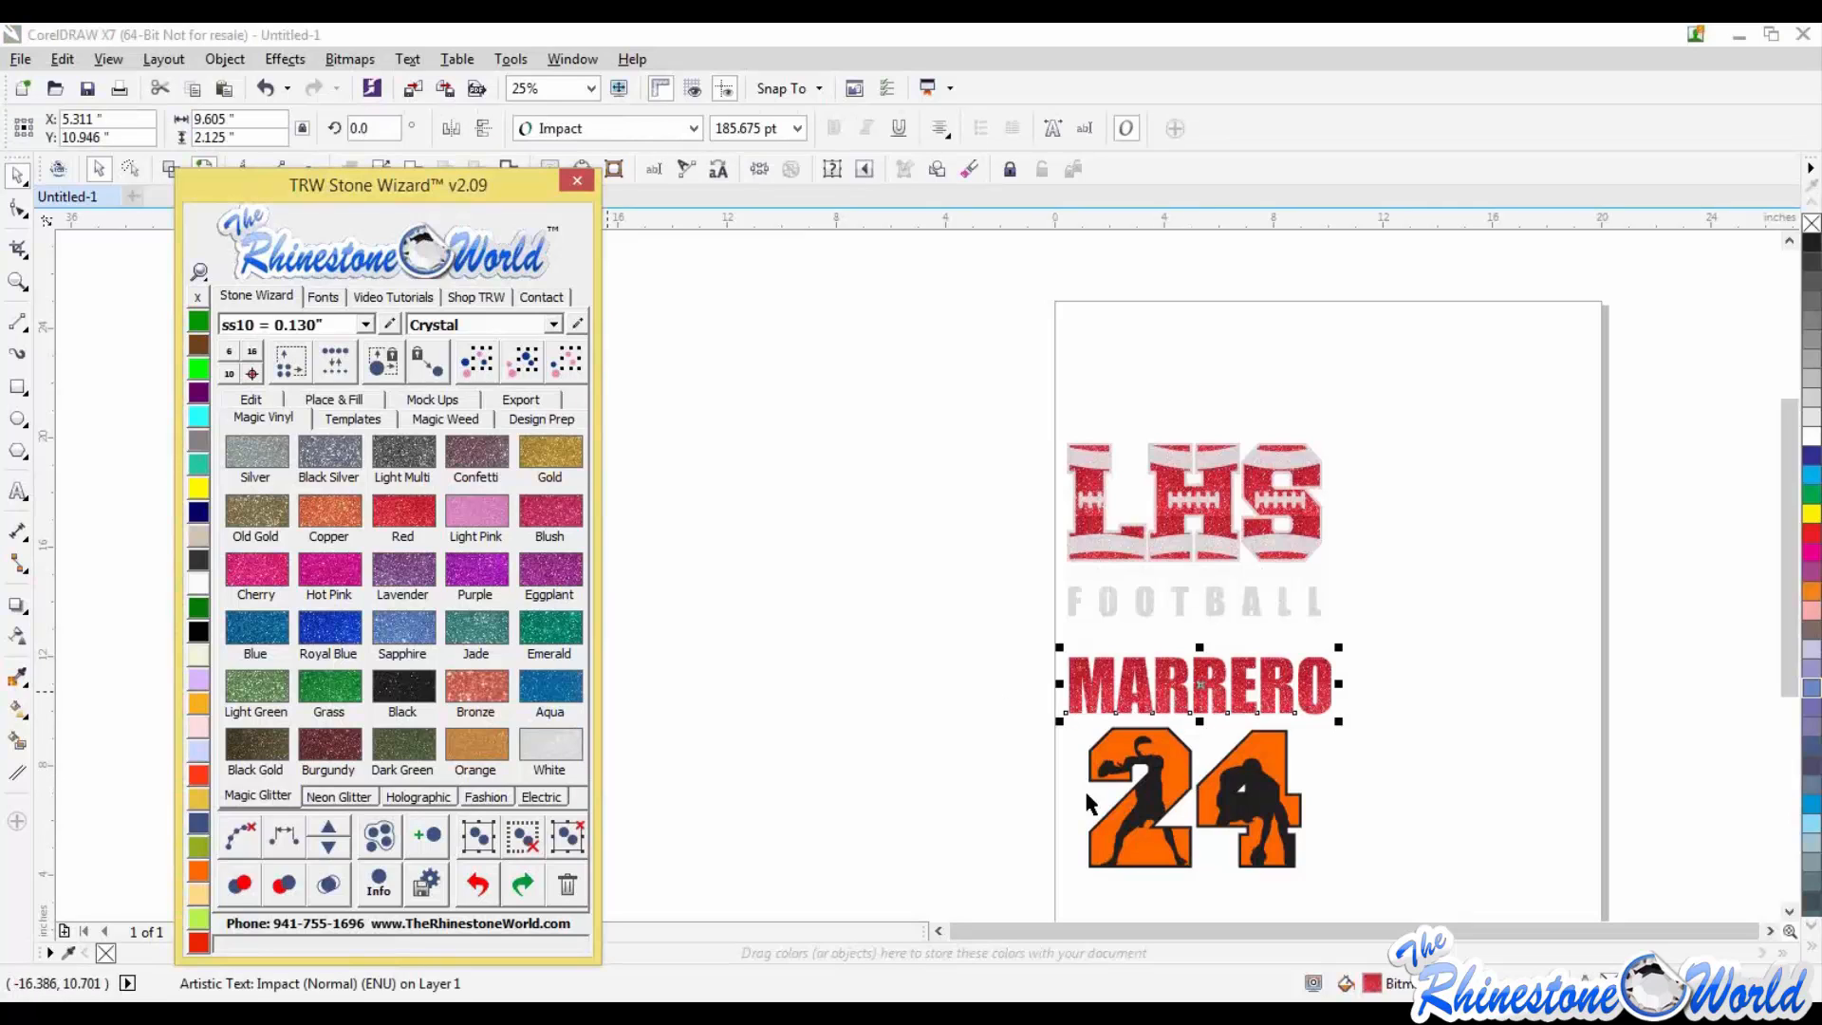
Step: Apply Red glitter vinyl to the orange layer of the 24 and White glitter vinyl to its black layer
left_click(1180, 780)
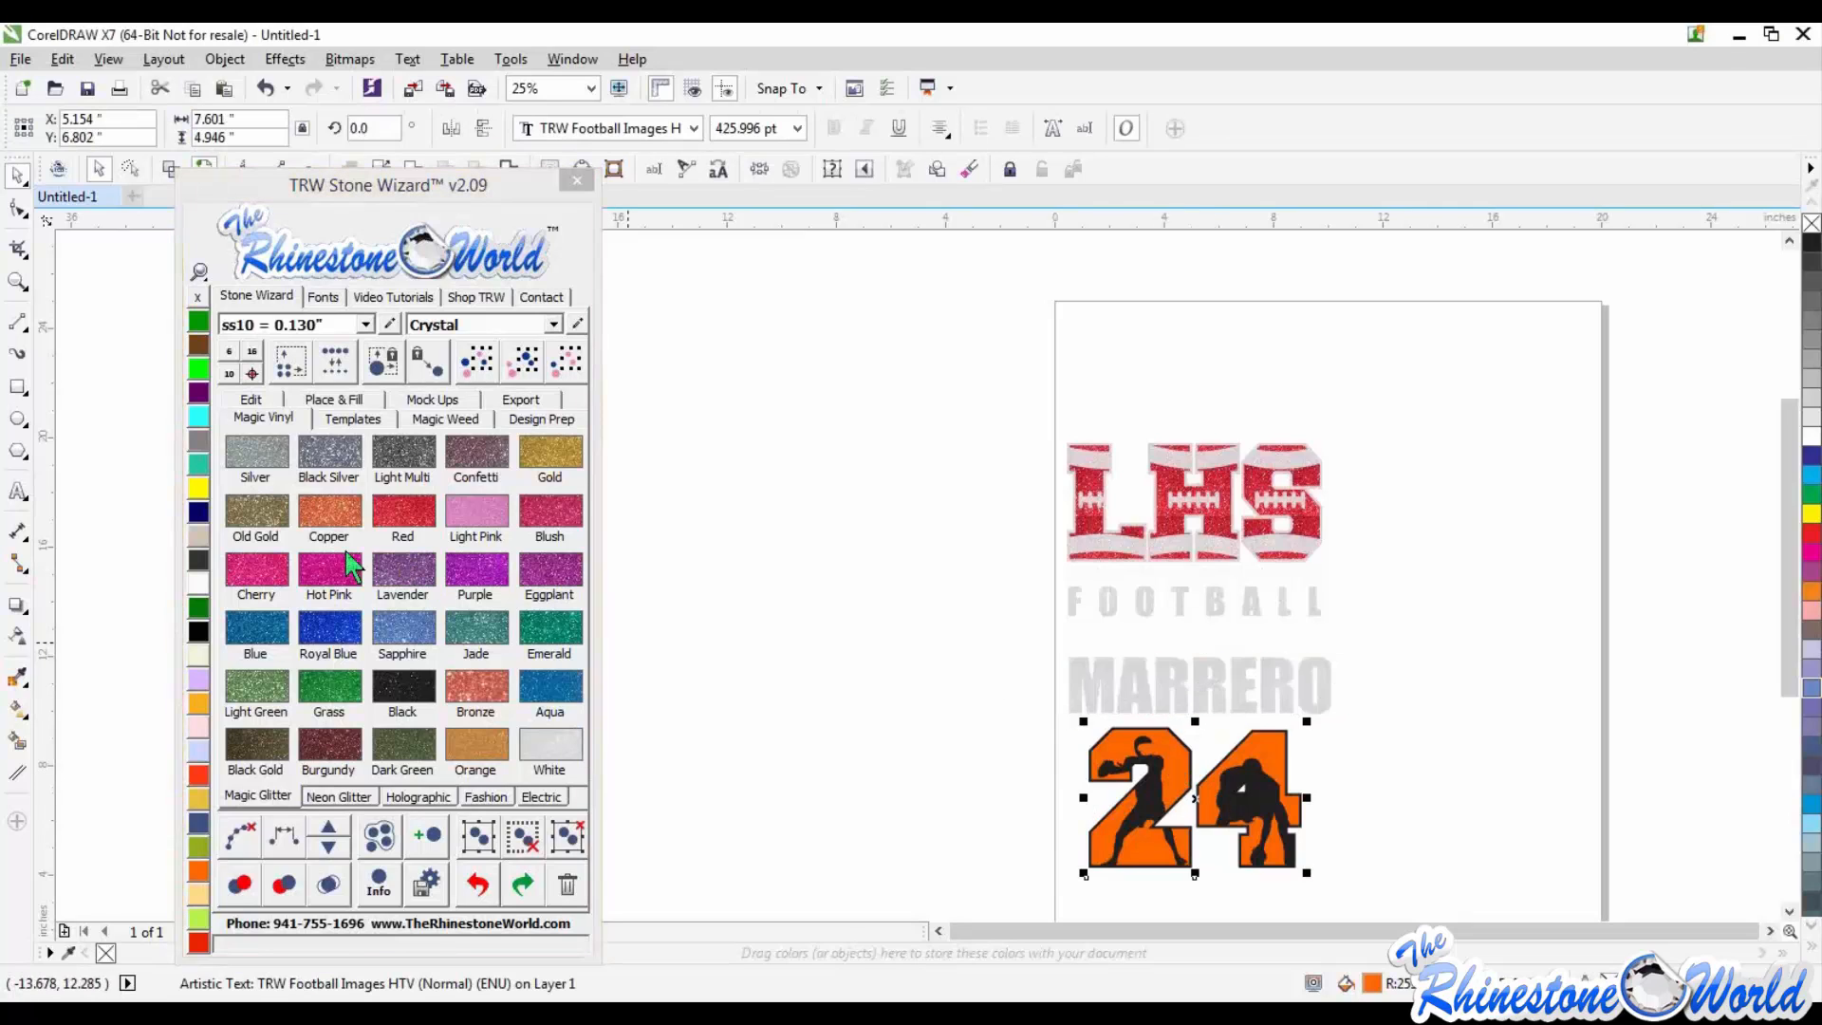
left_click(398, 514)
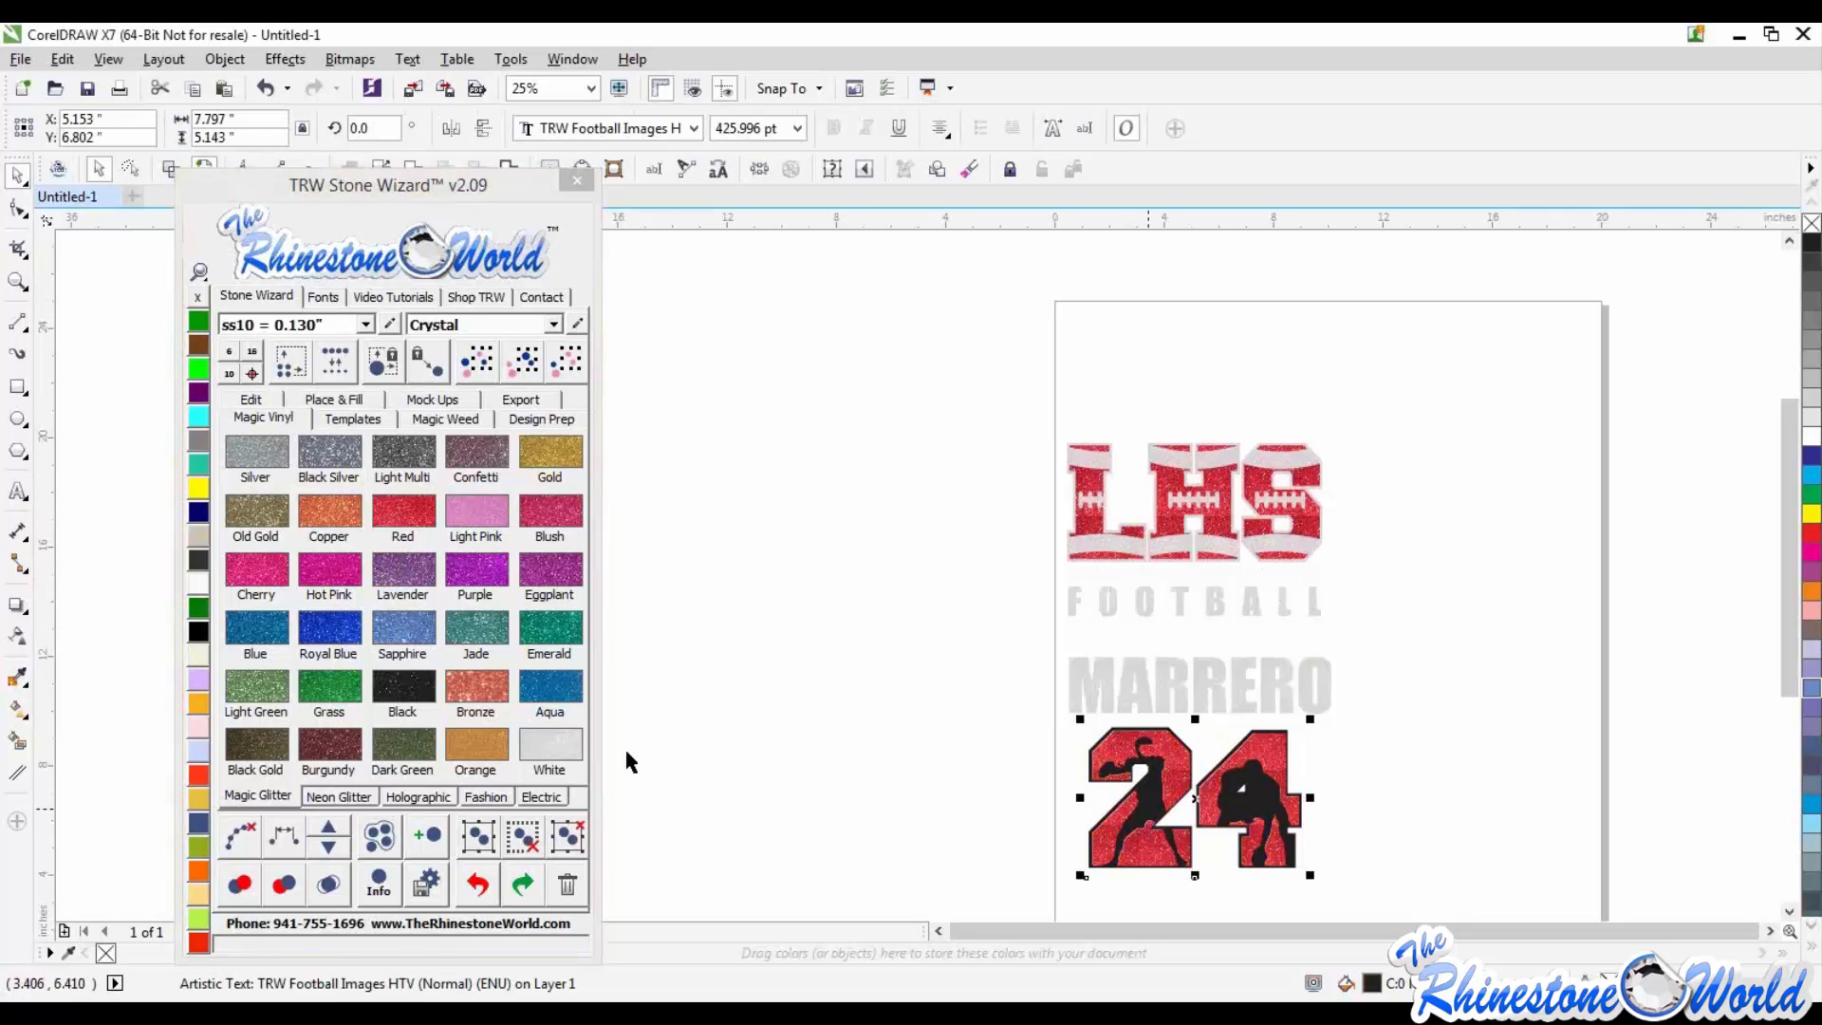
left_click(552, 747)
left_click(786, 771)
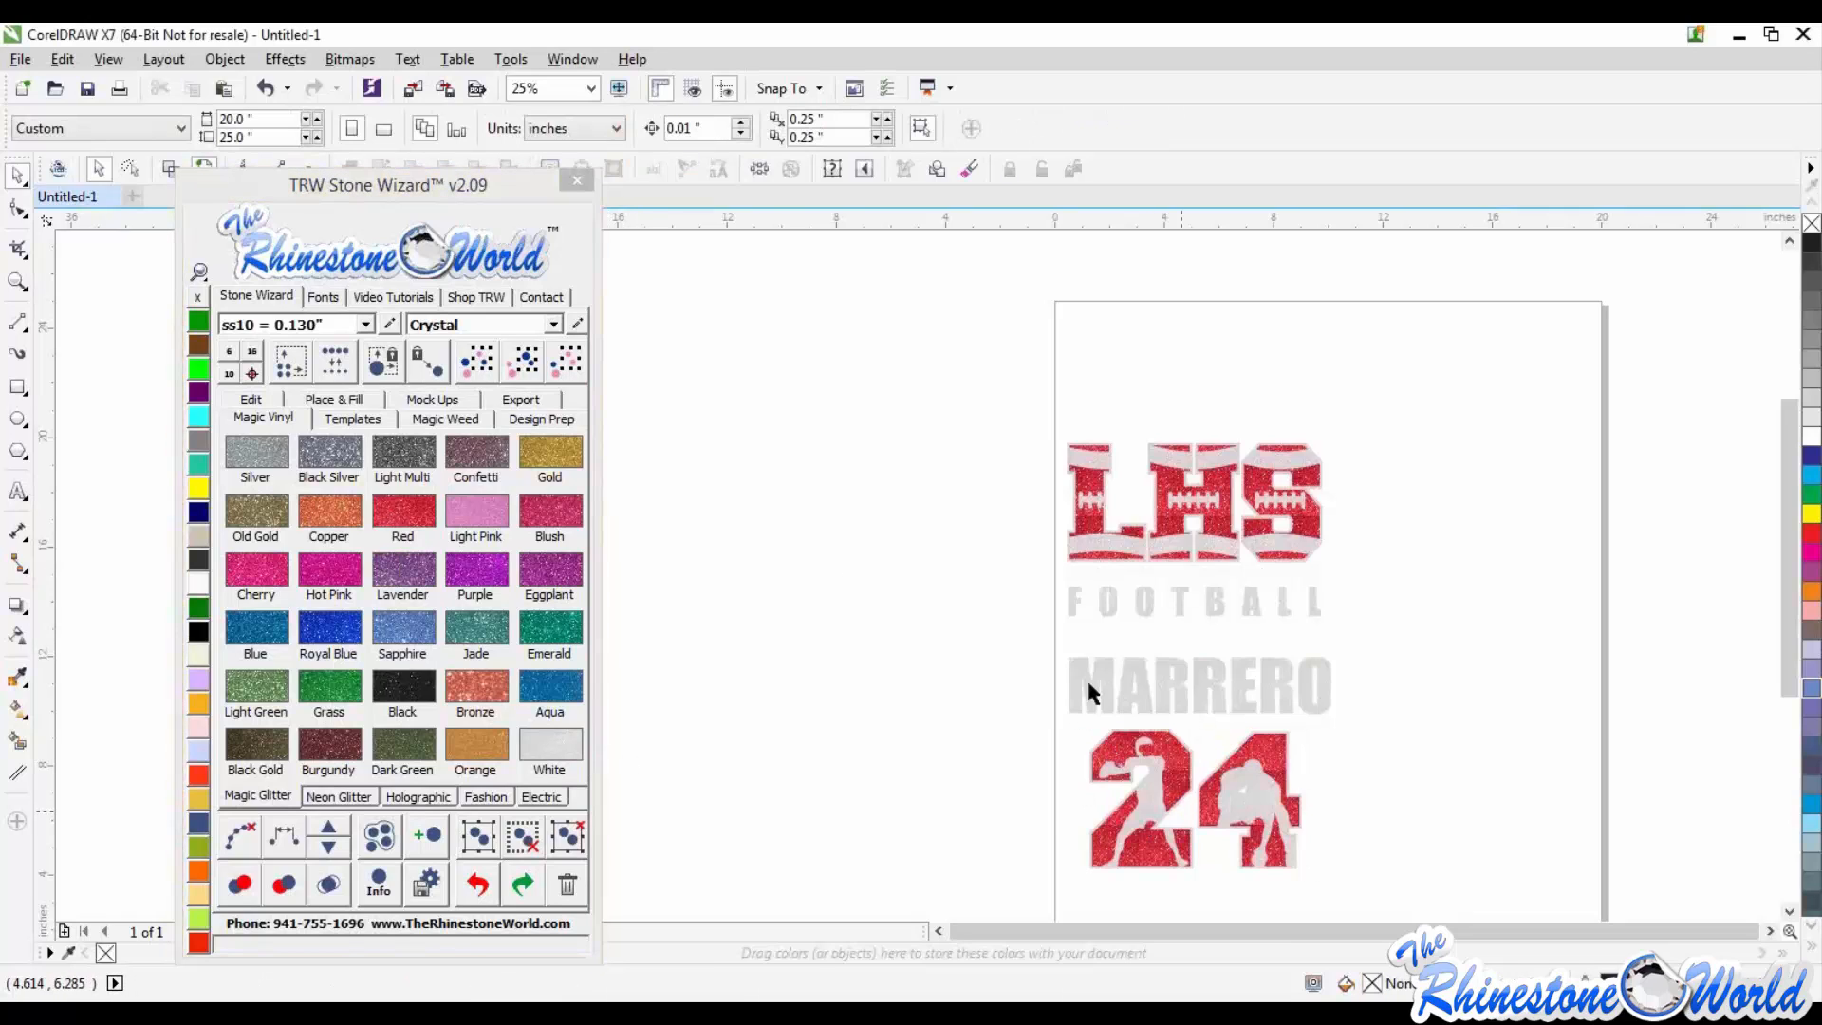
Step: Scale the player name text to about 7.7 inches wide and move it down to sit just above the number 24
left_click_drag(1043, 649, 1392, 729)
left_click_drag(1342, 653, 1326, 668)
left_click_drag(1195, 697, 1302, 662)
left_click_drag(1247, 716, 1231, 712)
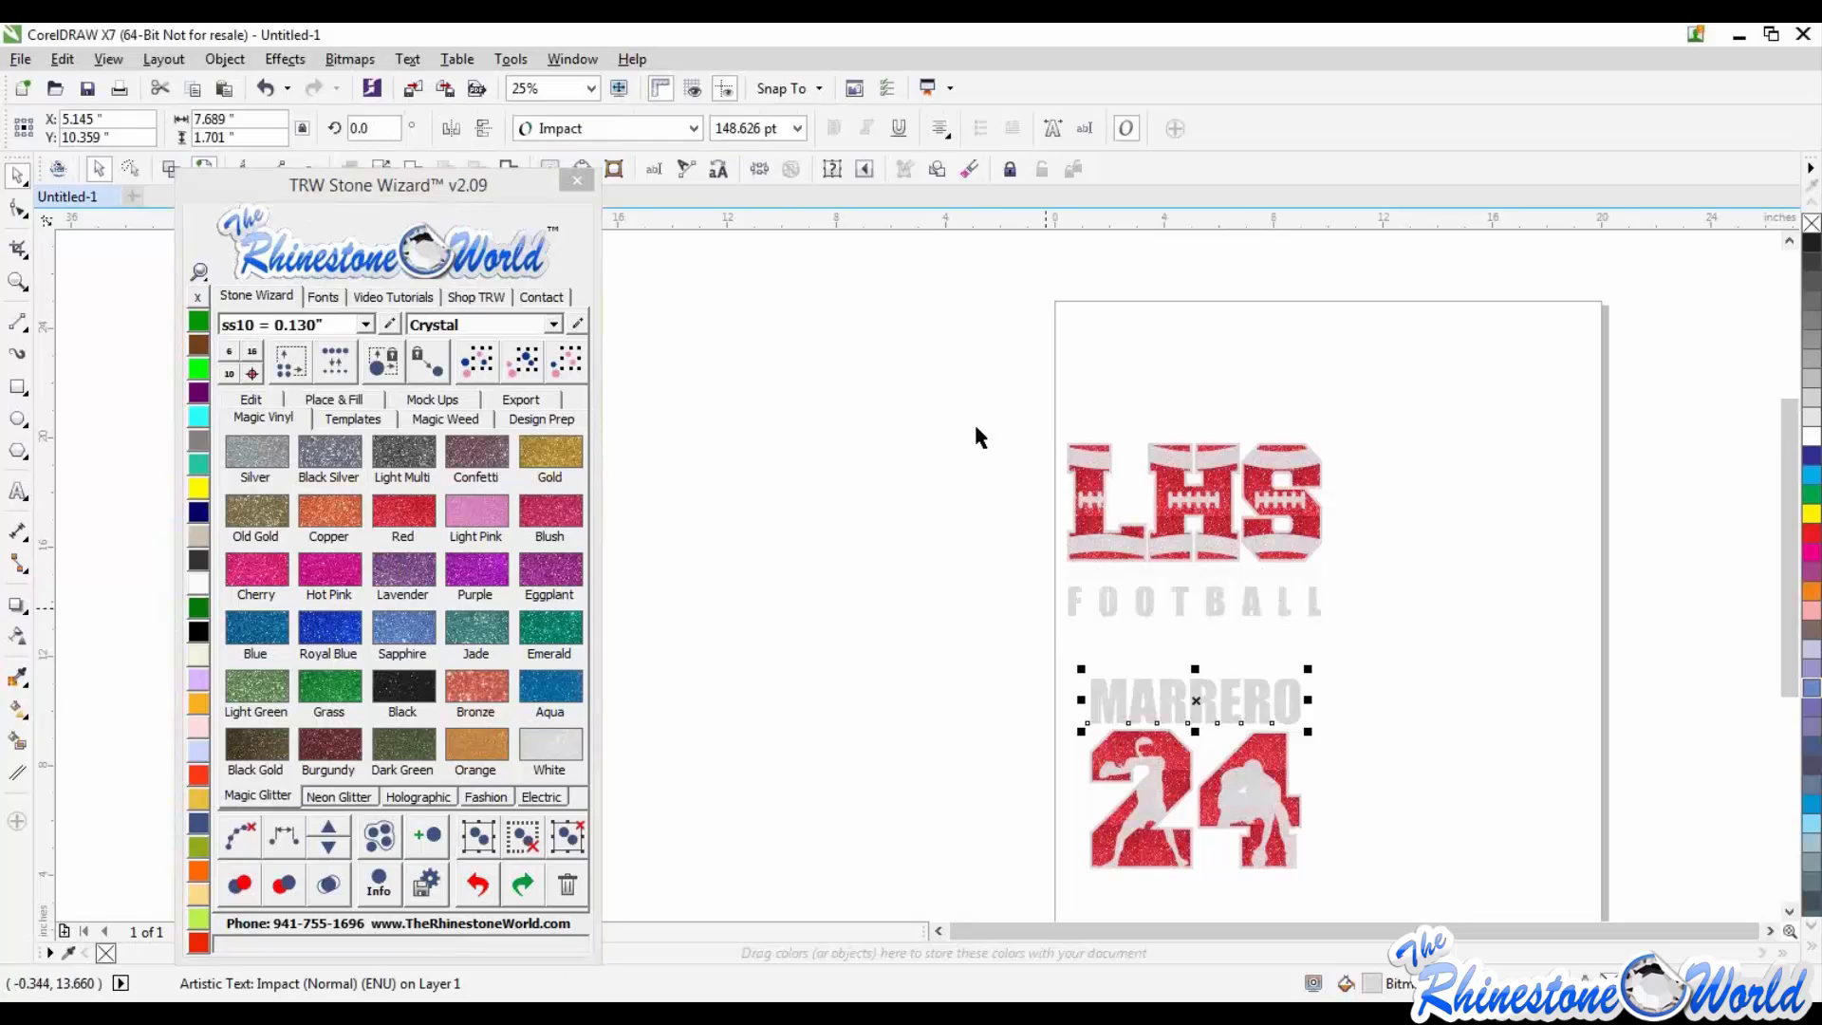
Step: Select the whole LHS FOOTBALL design with its stones and set the product mockup type to Proof - Front and Back
left_click_drag(978, 422, 1370, 646)
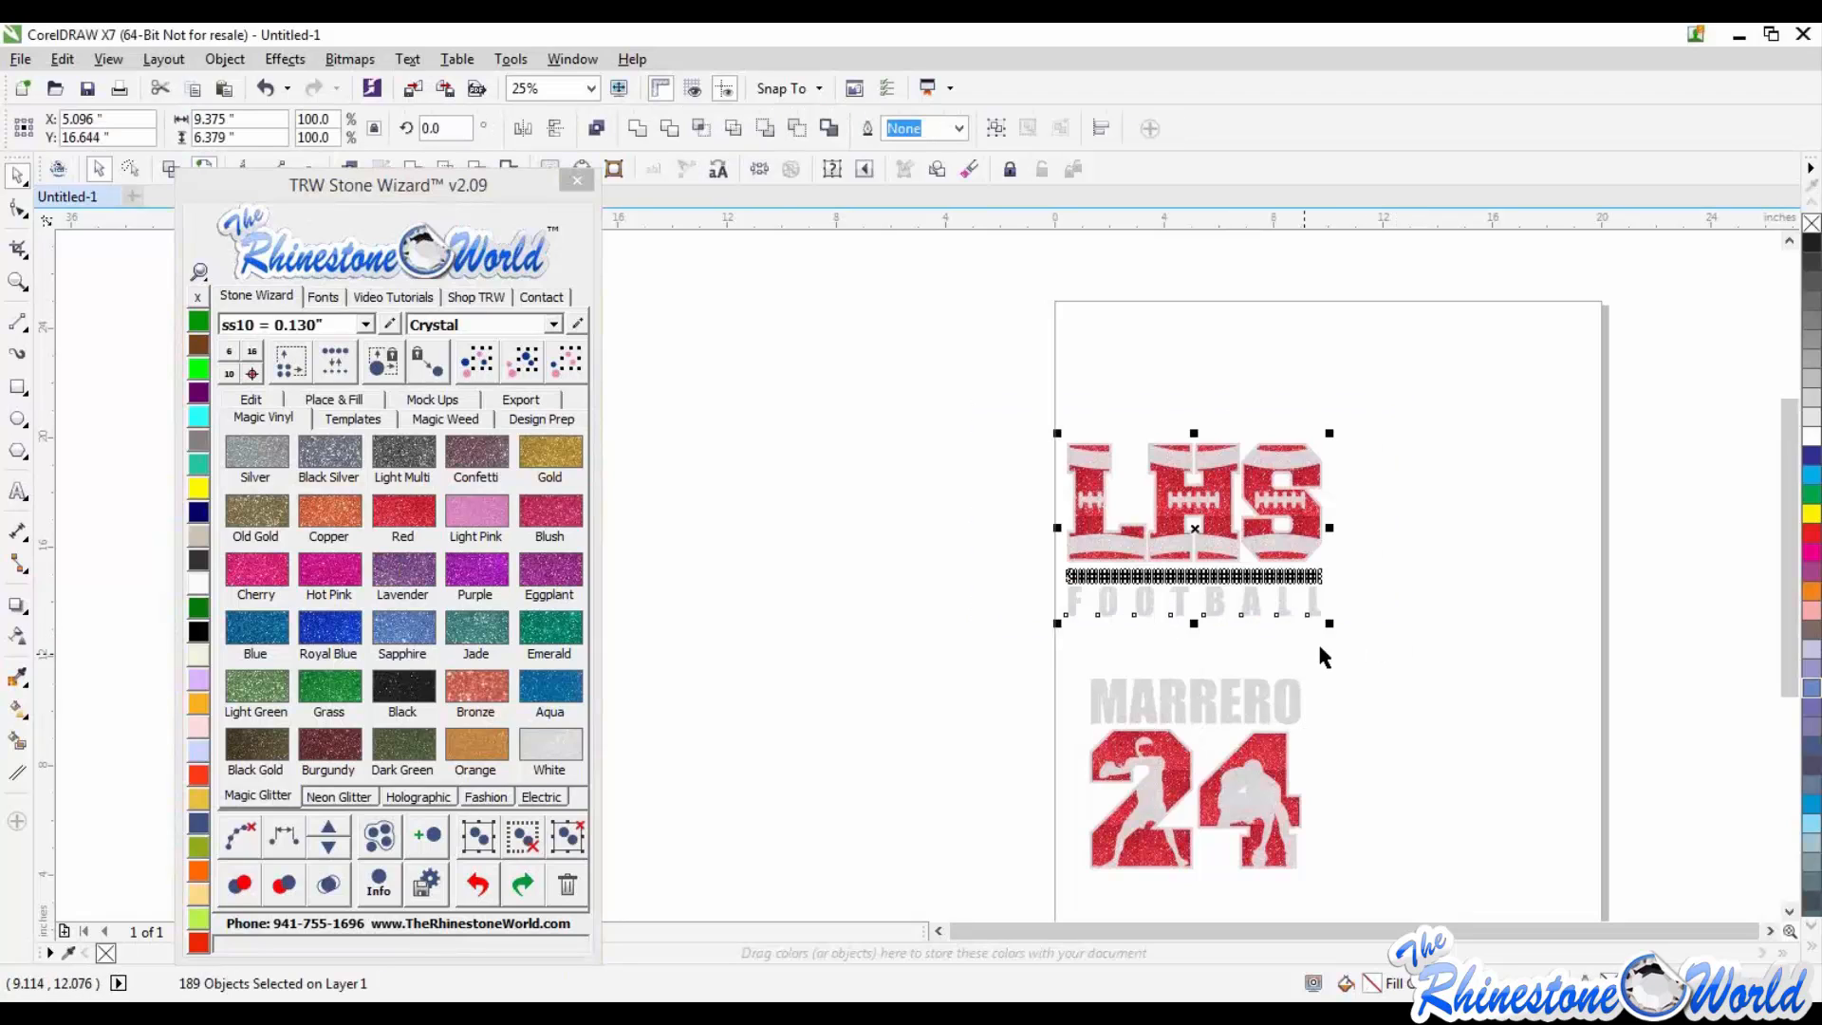
left_click(440, 400)
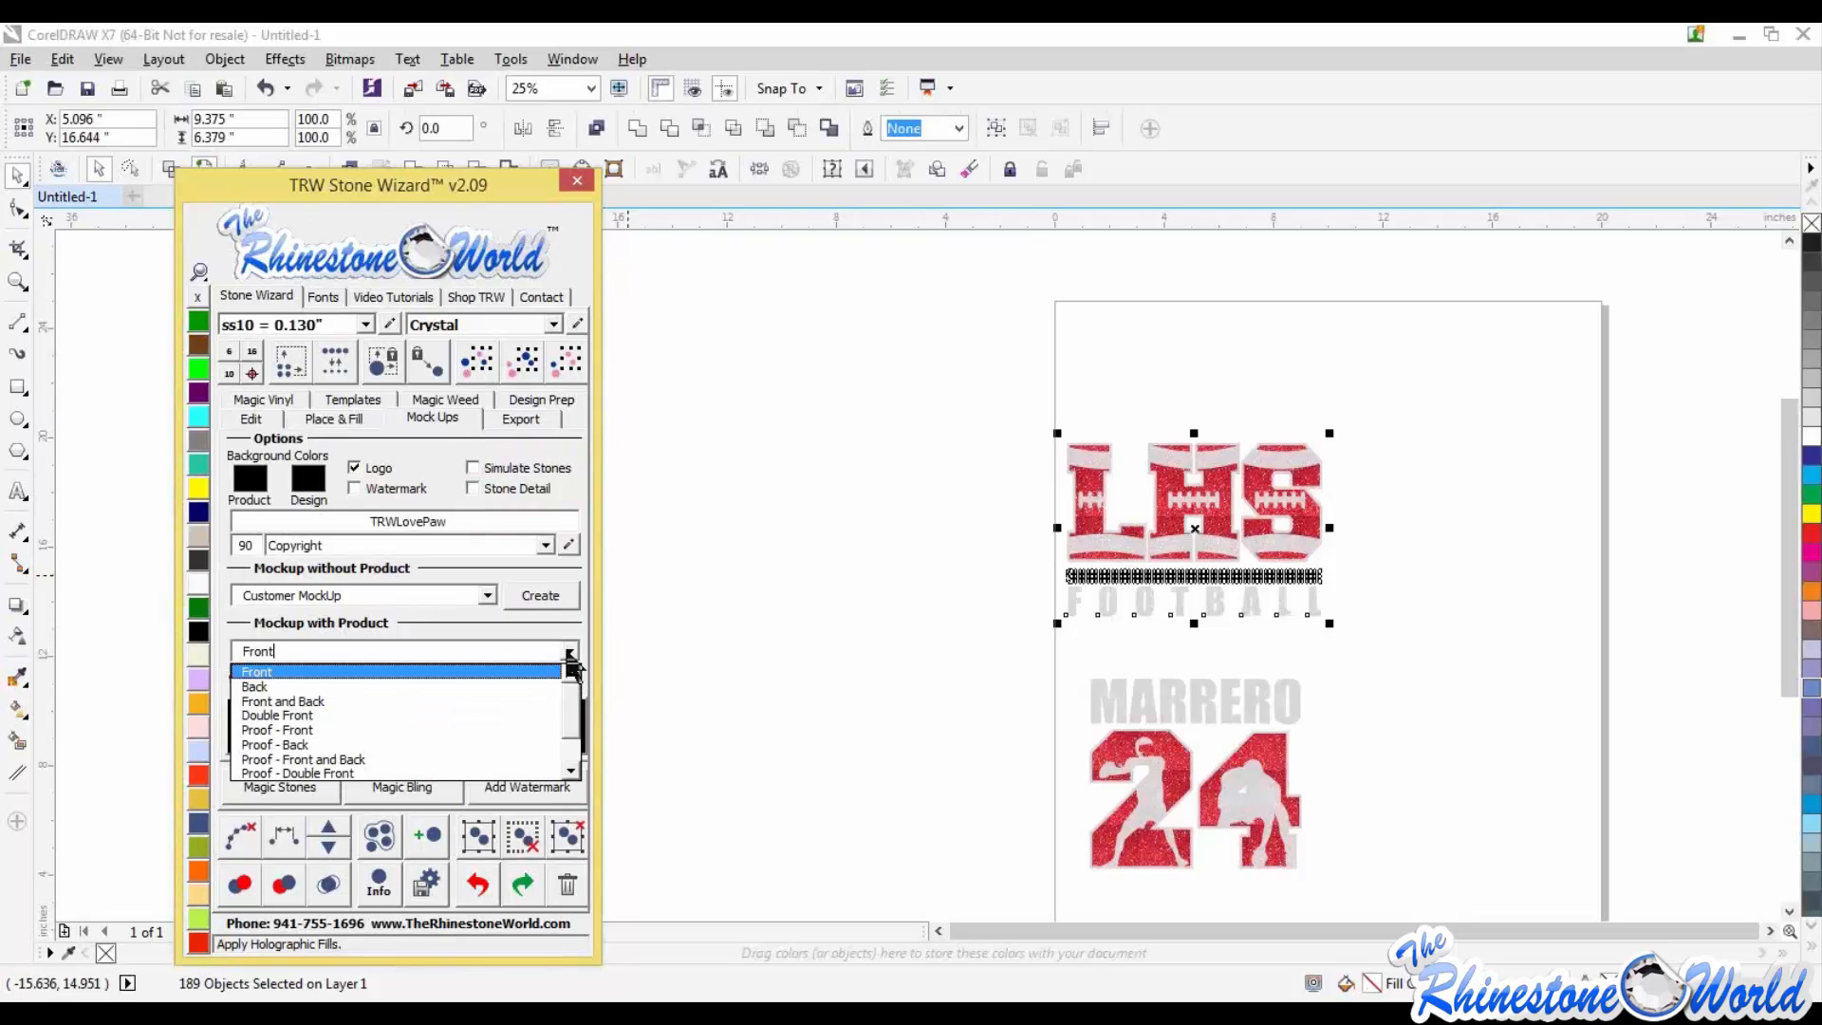
left_click(569, 652)
left_click(315, 704)
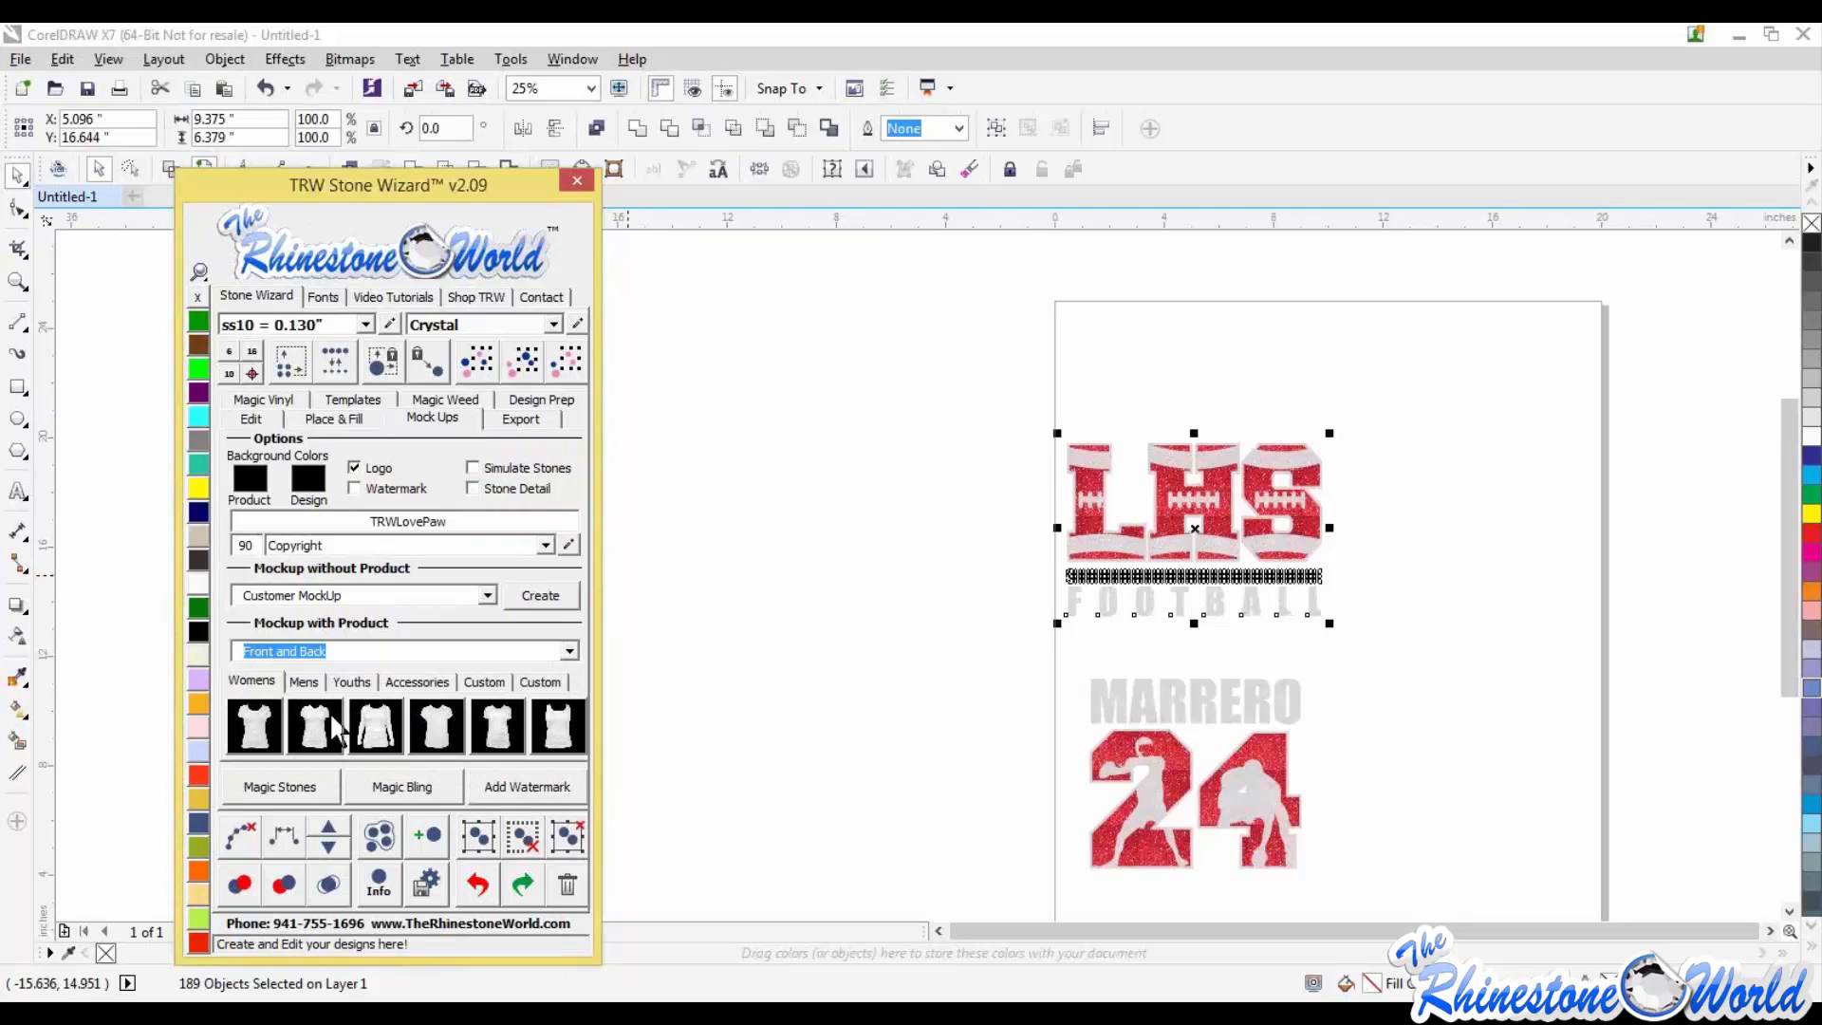
left_click(570, 653)
left_click_drag(581, 725, 581, 735)
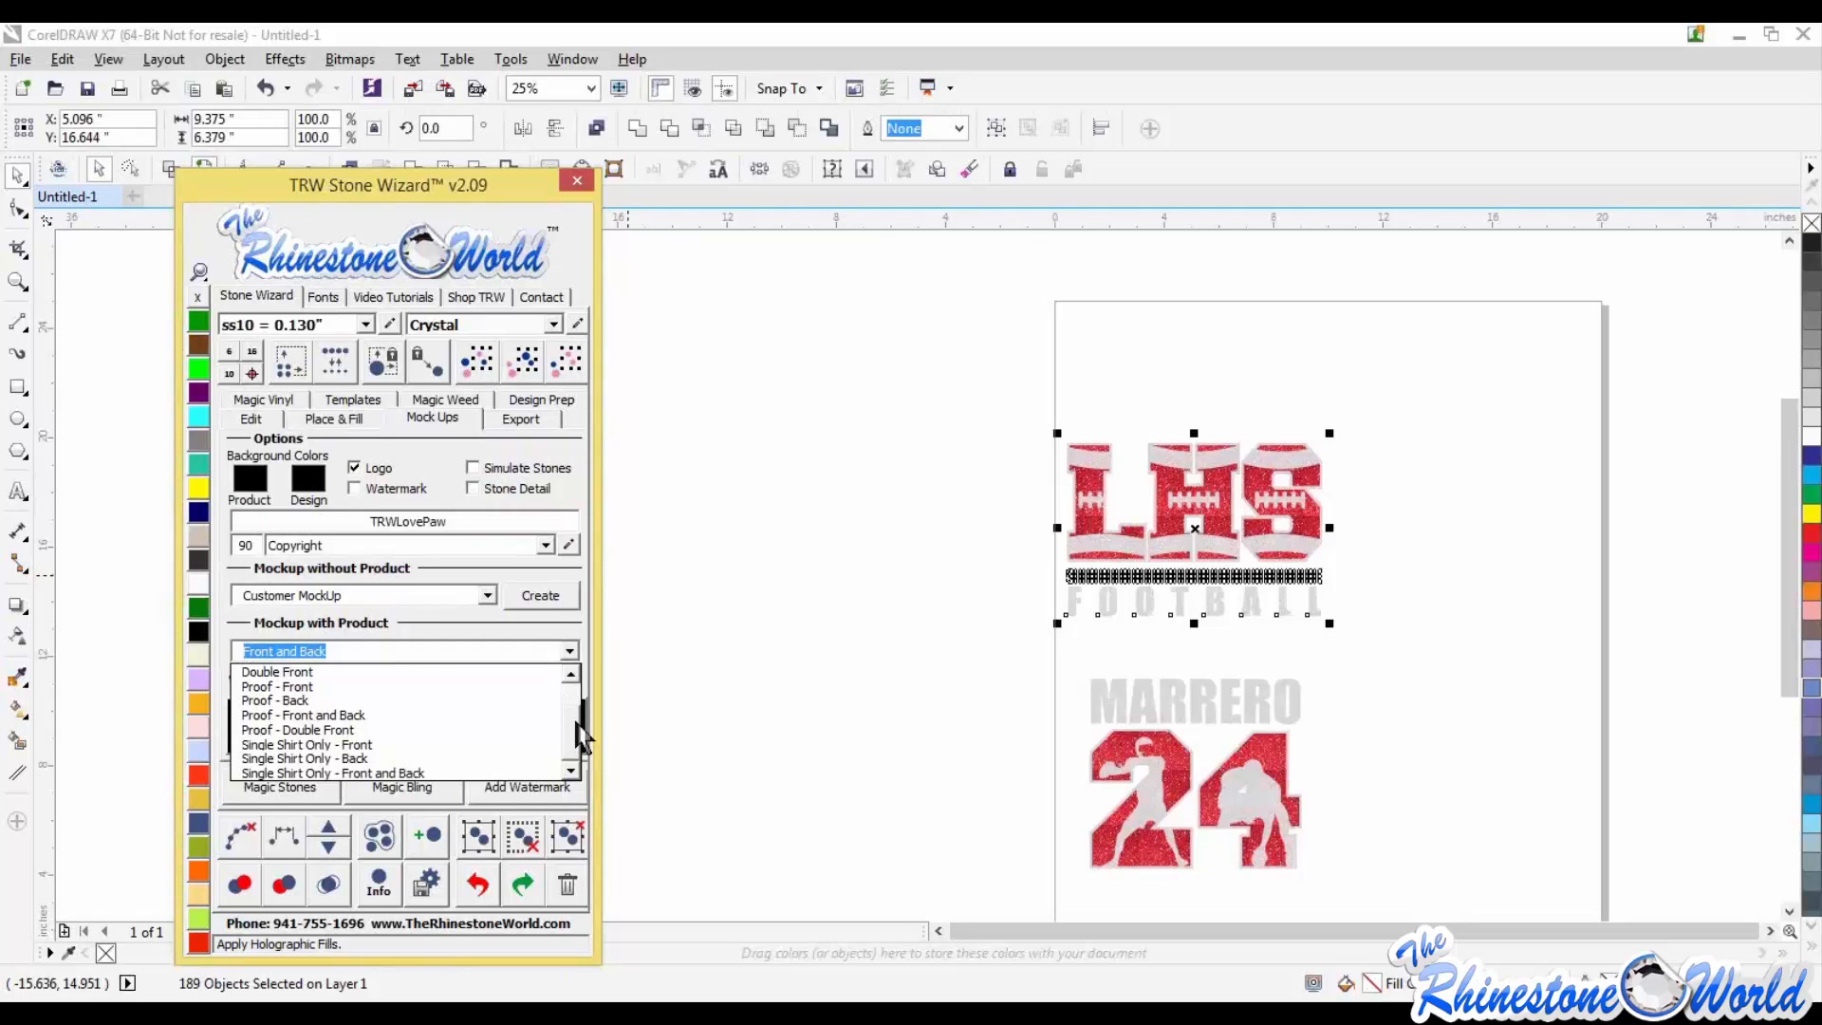
left_click(327, 733)
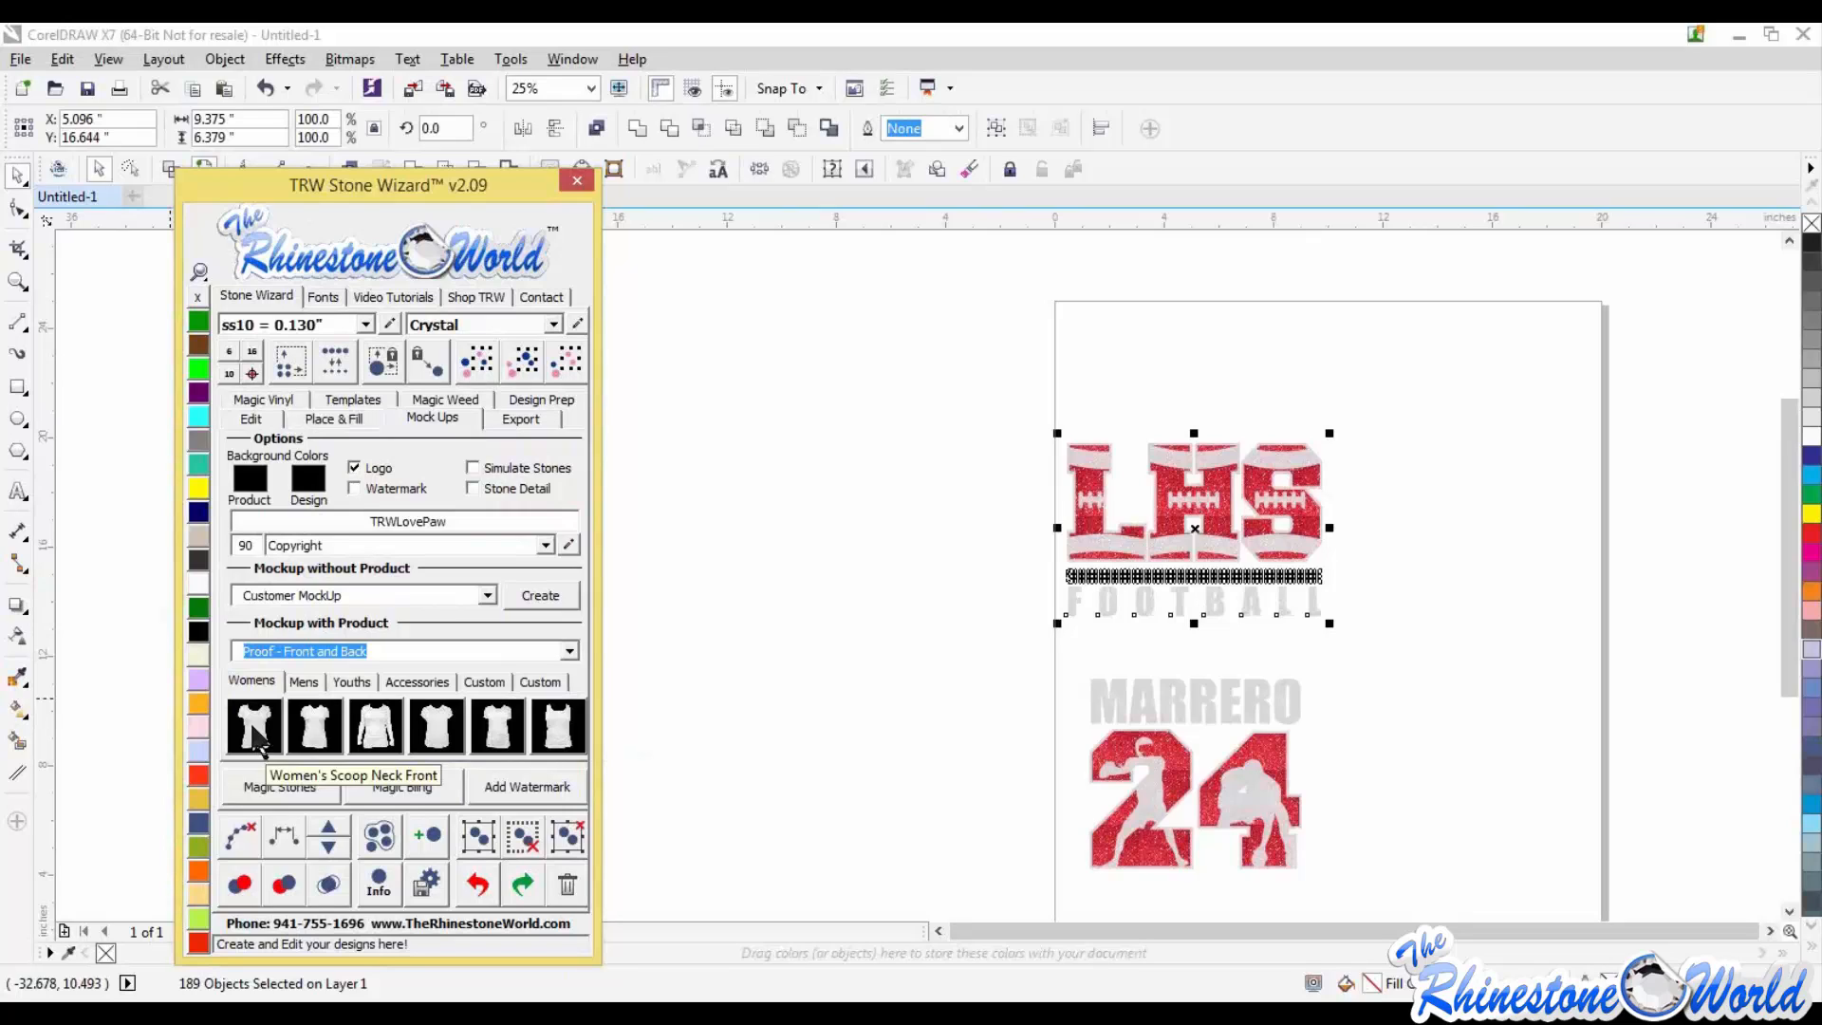
Step: Enable Simulate Stones and Stone Detail, and generate the proof on the Women's Scoop Neck shirt
left_click(474, 468)
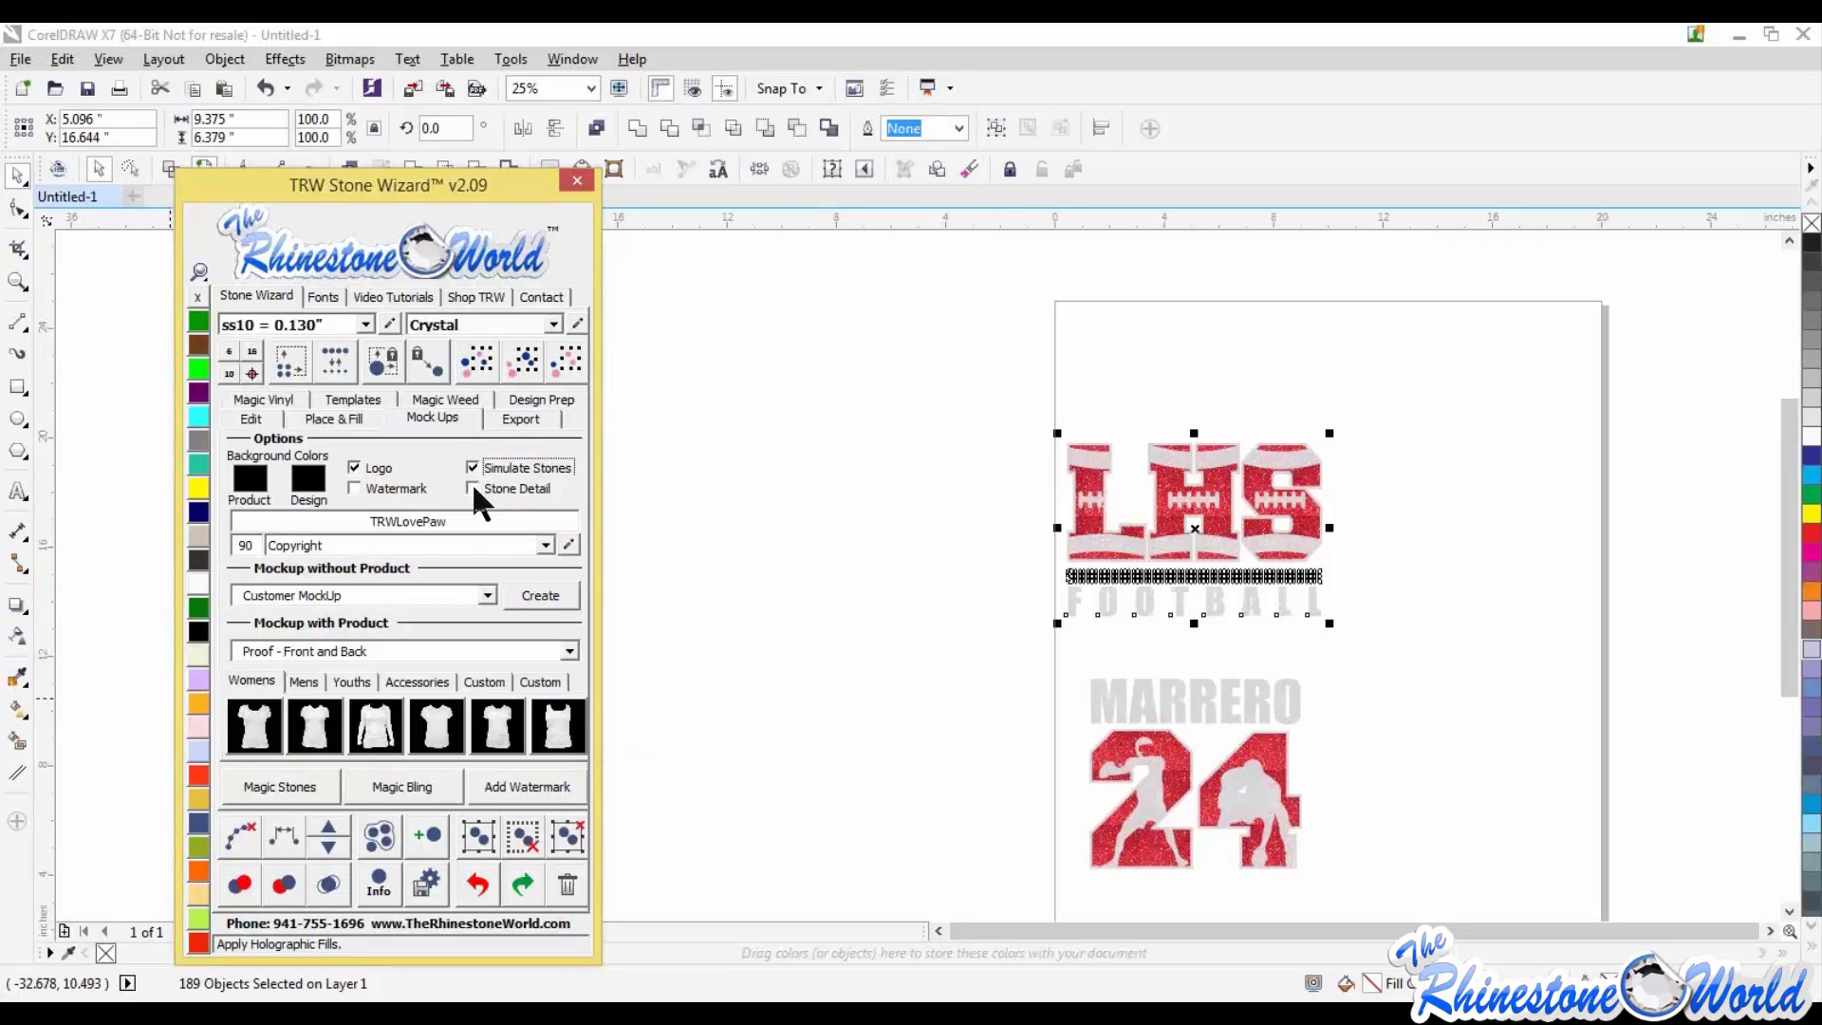
left_click(472, 487)
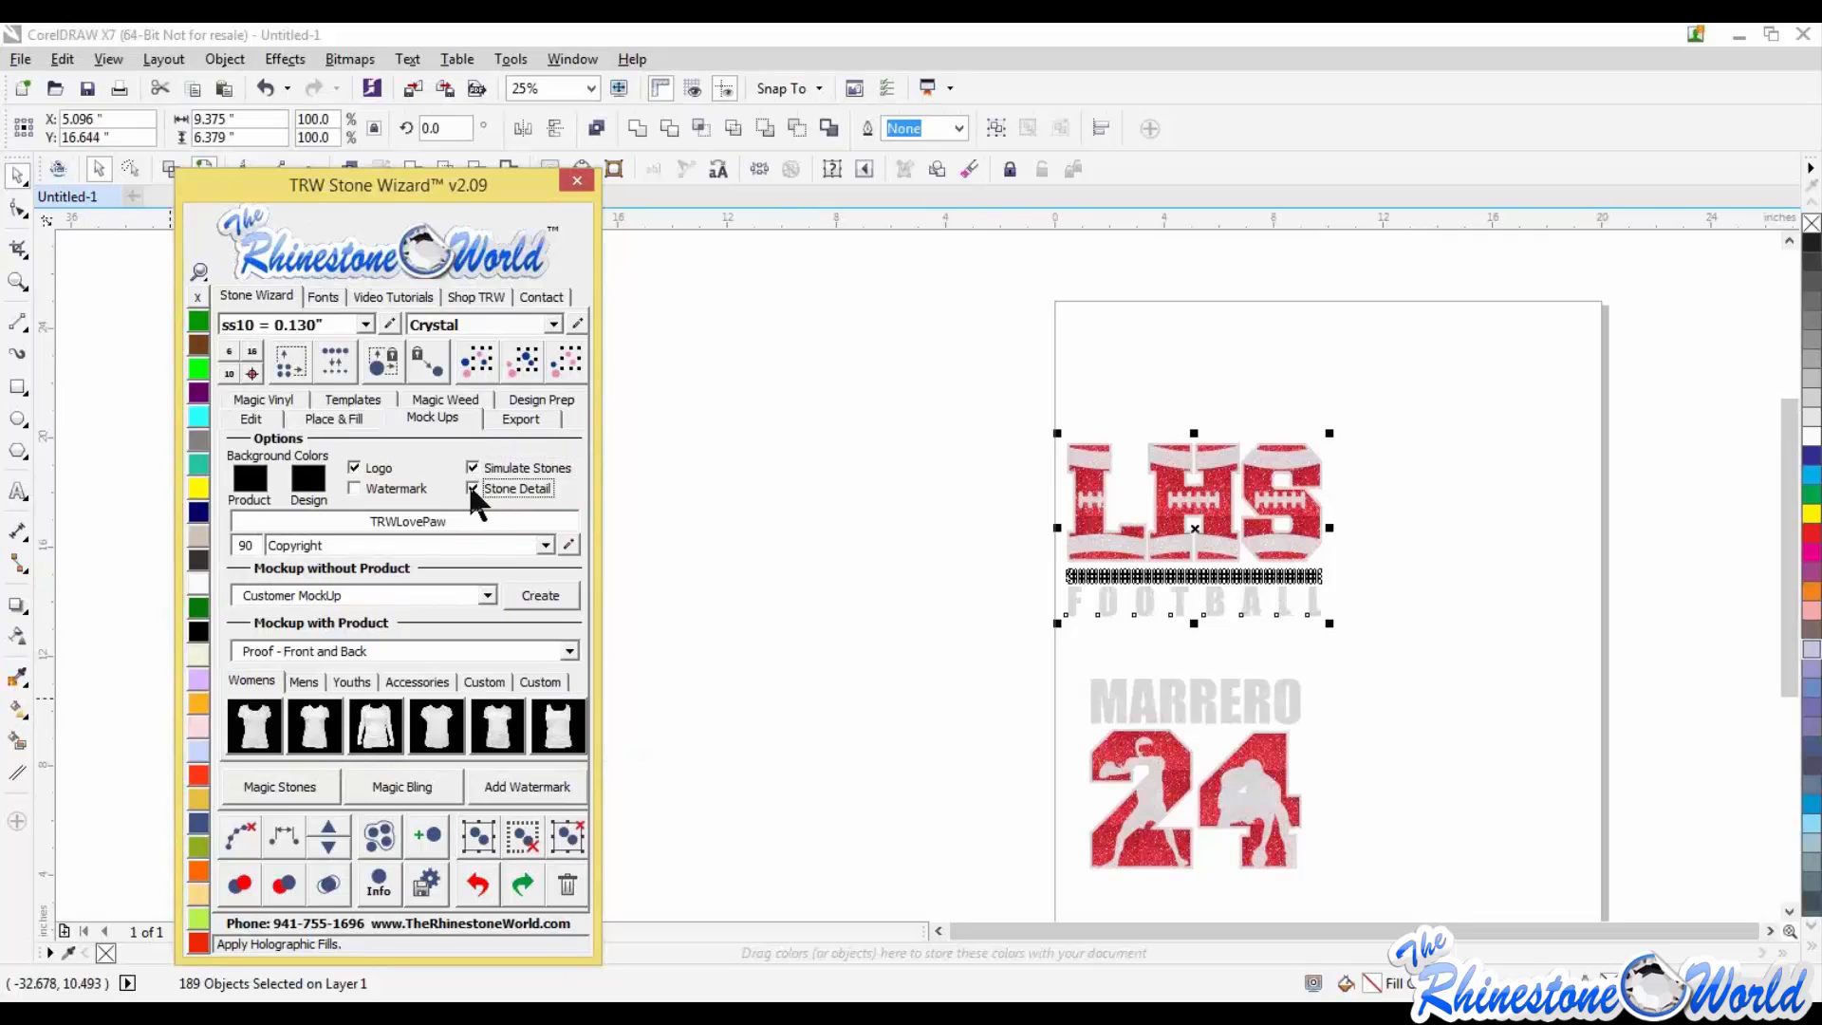
left_click(247, 726)
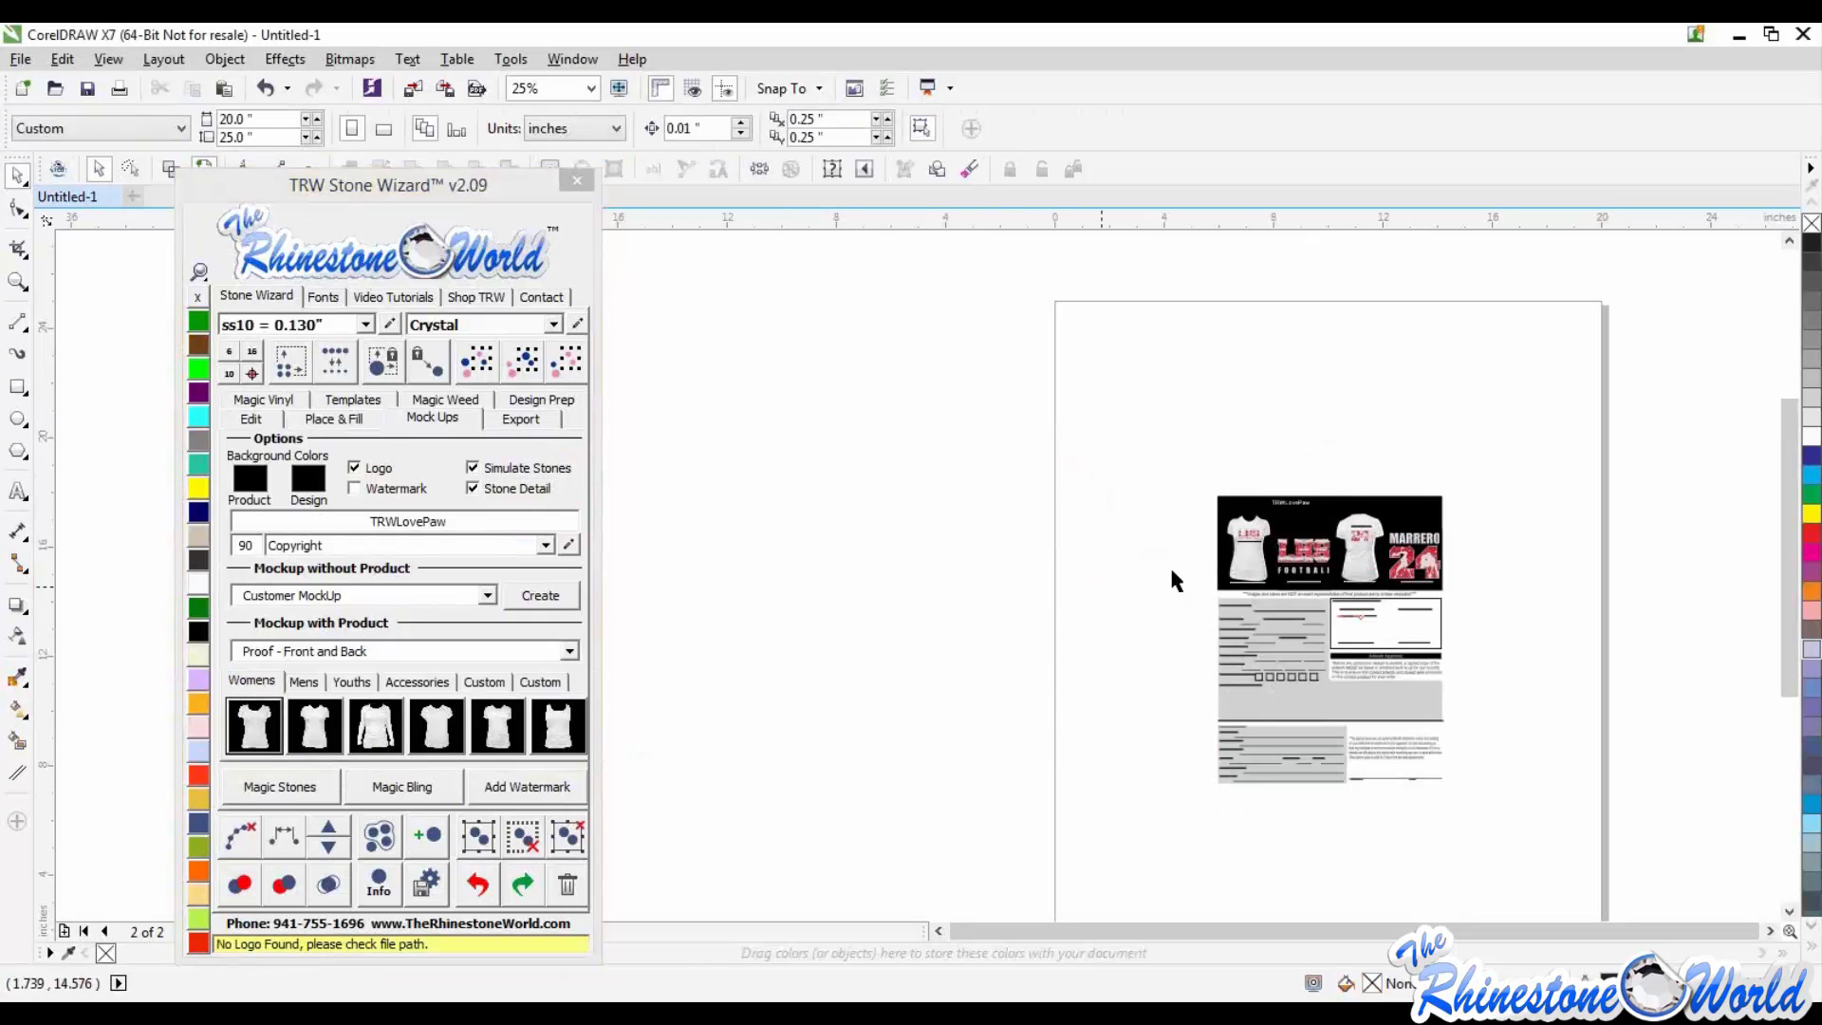
Step: Examine the front and back shirts and the enlarged designs in the generated proof
scroll(1163, 561, "up", 3)
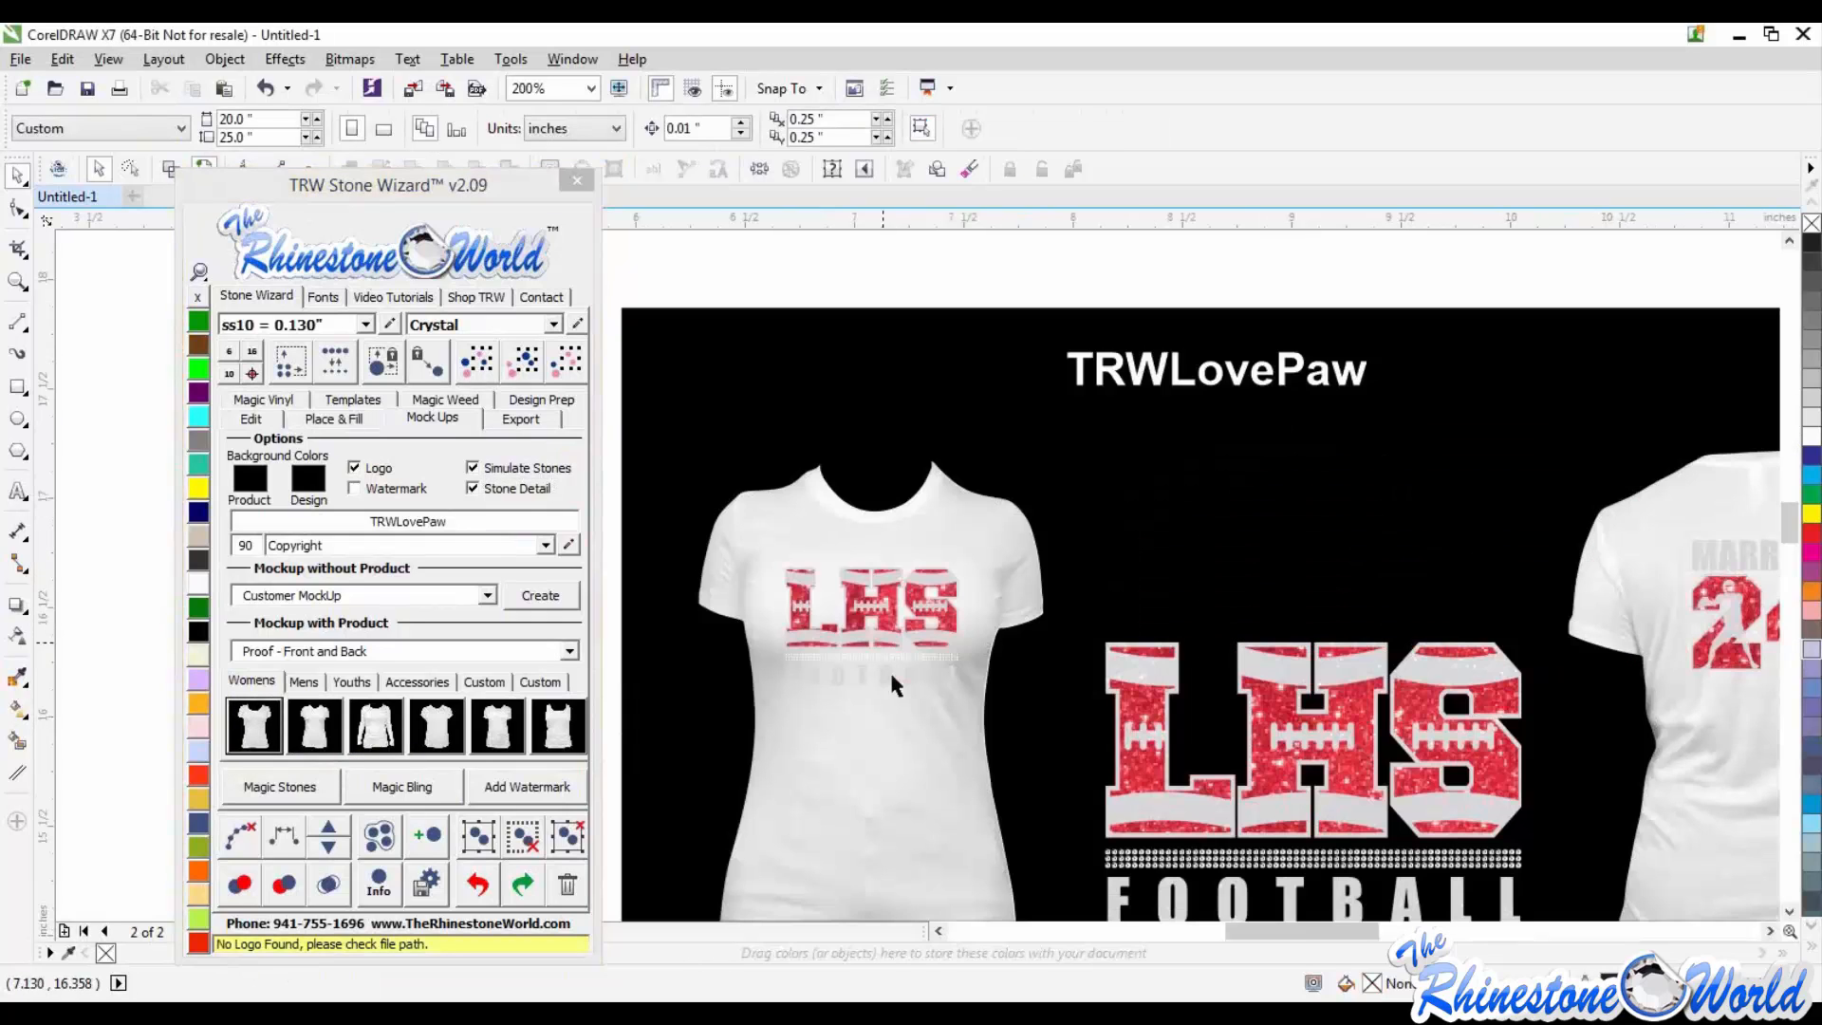
scroll(890, 669, "down", 3)
scroll(1109, 651, "up", 3)
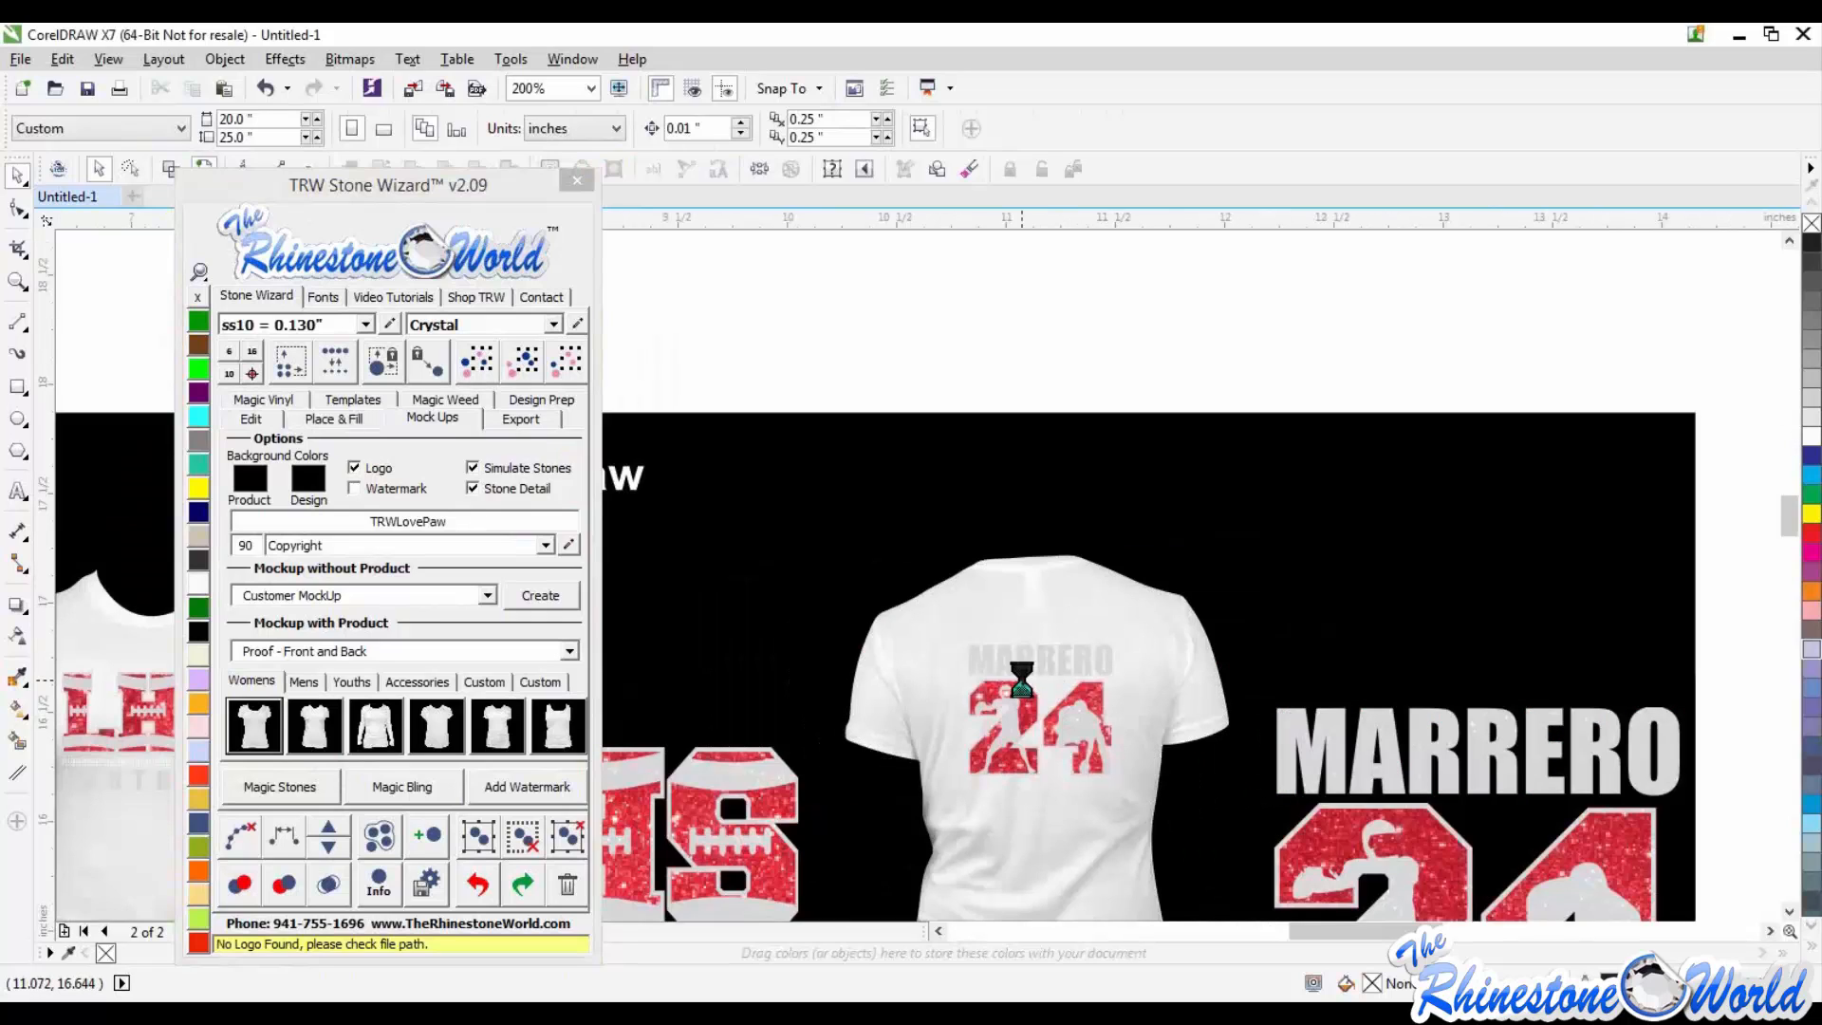
scroll(1025, 687, "down", 1)
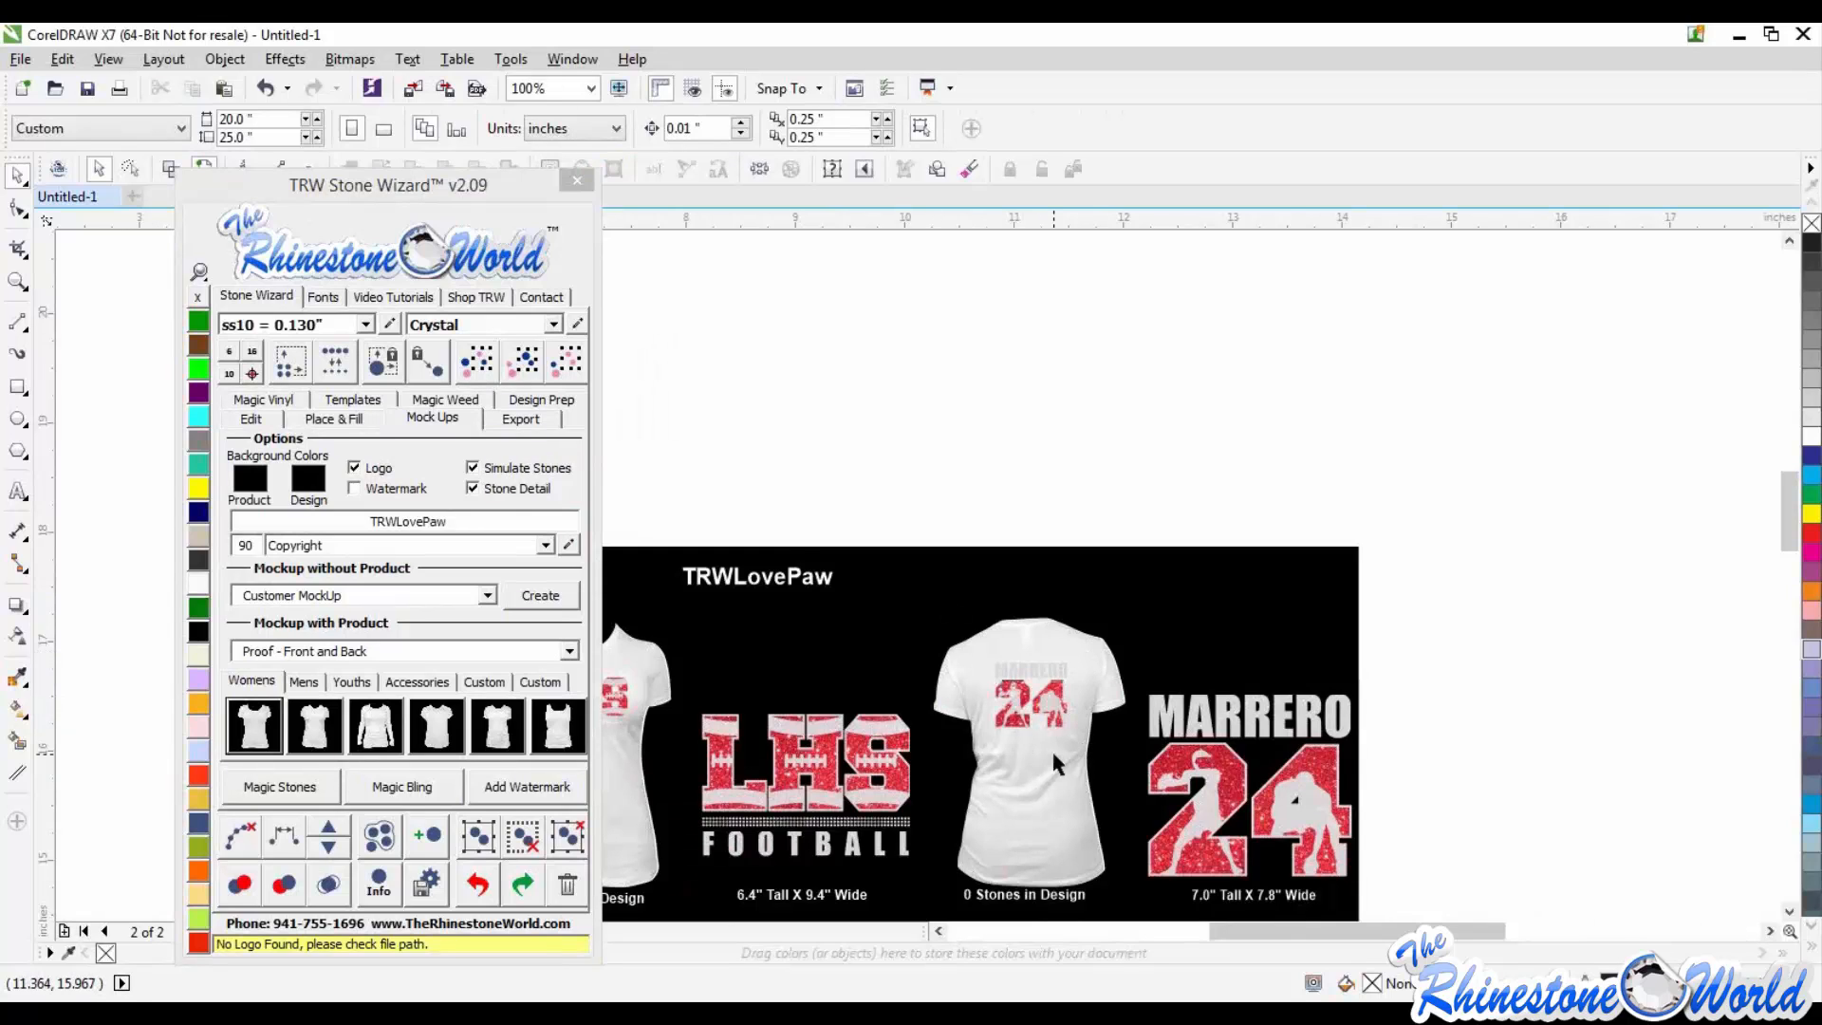
scroll(1052, 749, "down", 2)
scroll(942, 761, "up", 1)
scroll(946, 765, "up", 1)
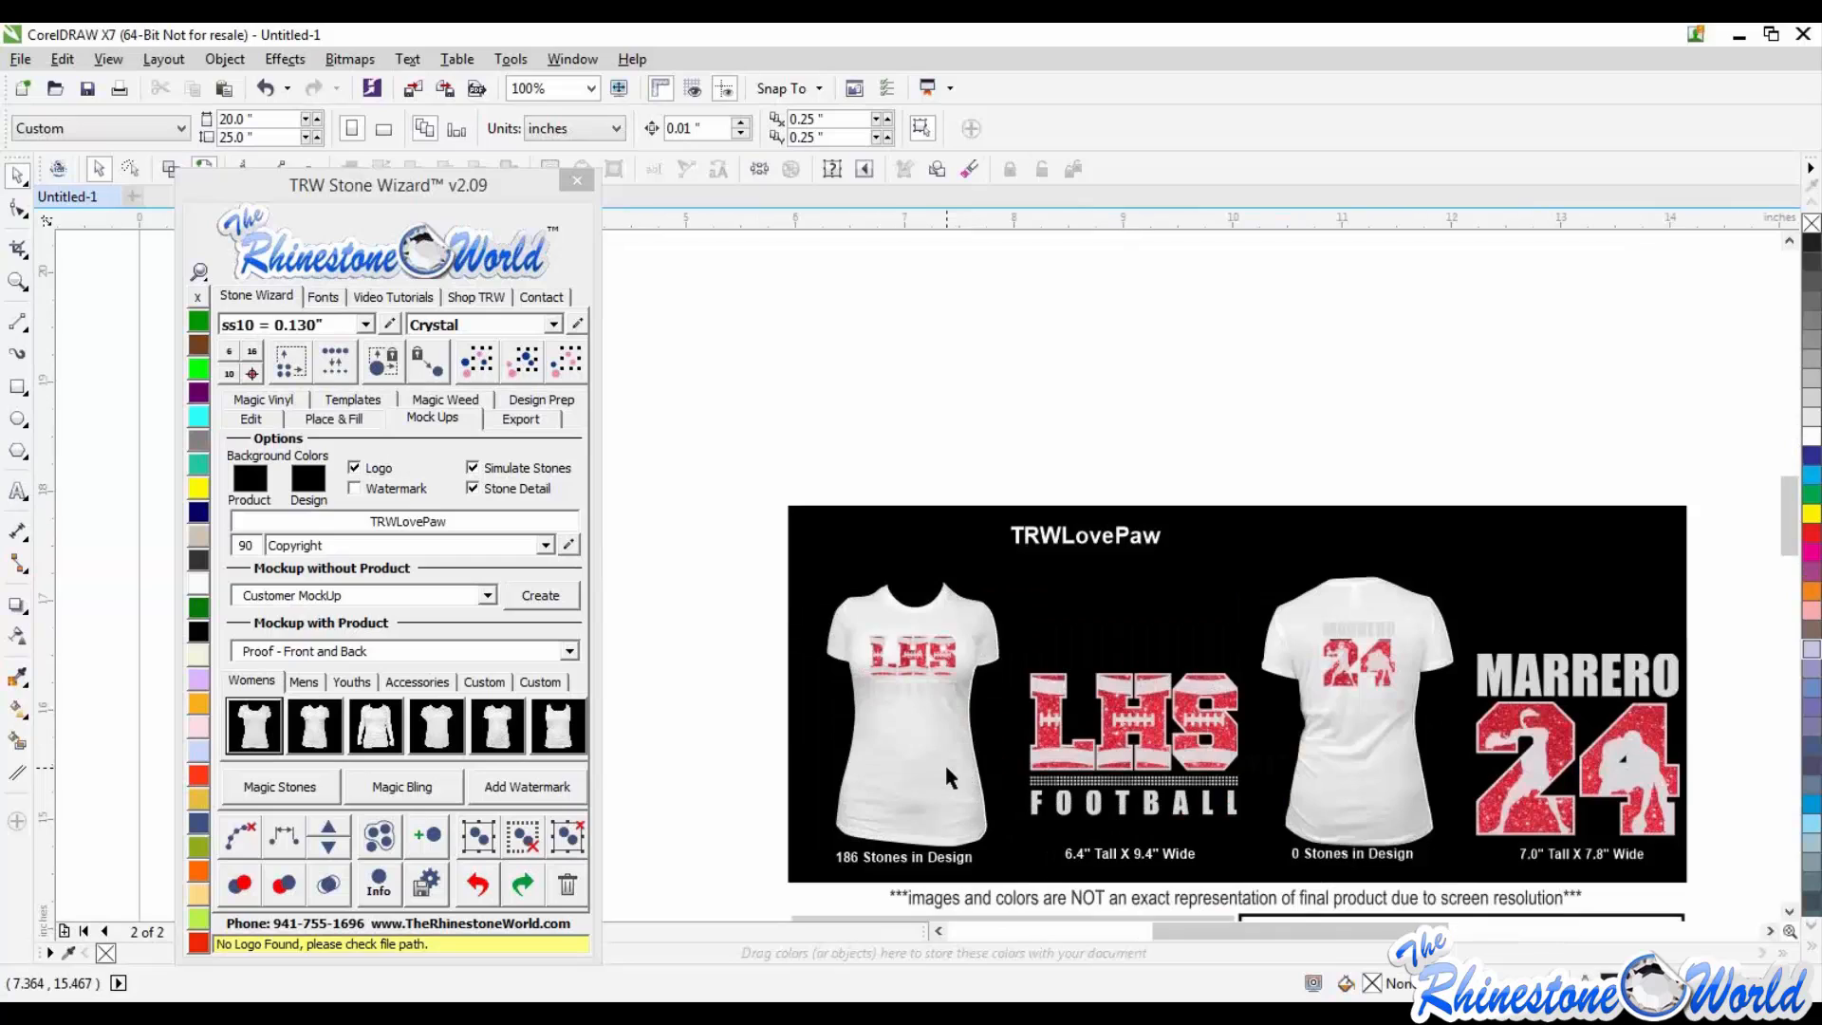
Step: Recolor the front shirt black and fill the proof's large background rectangle with cyan
left_click(925, 732)
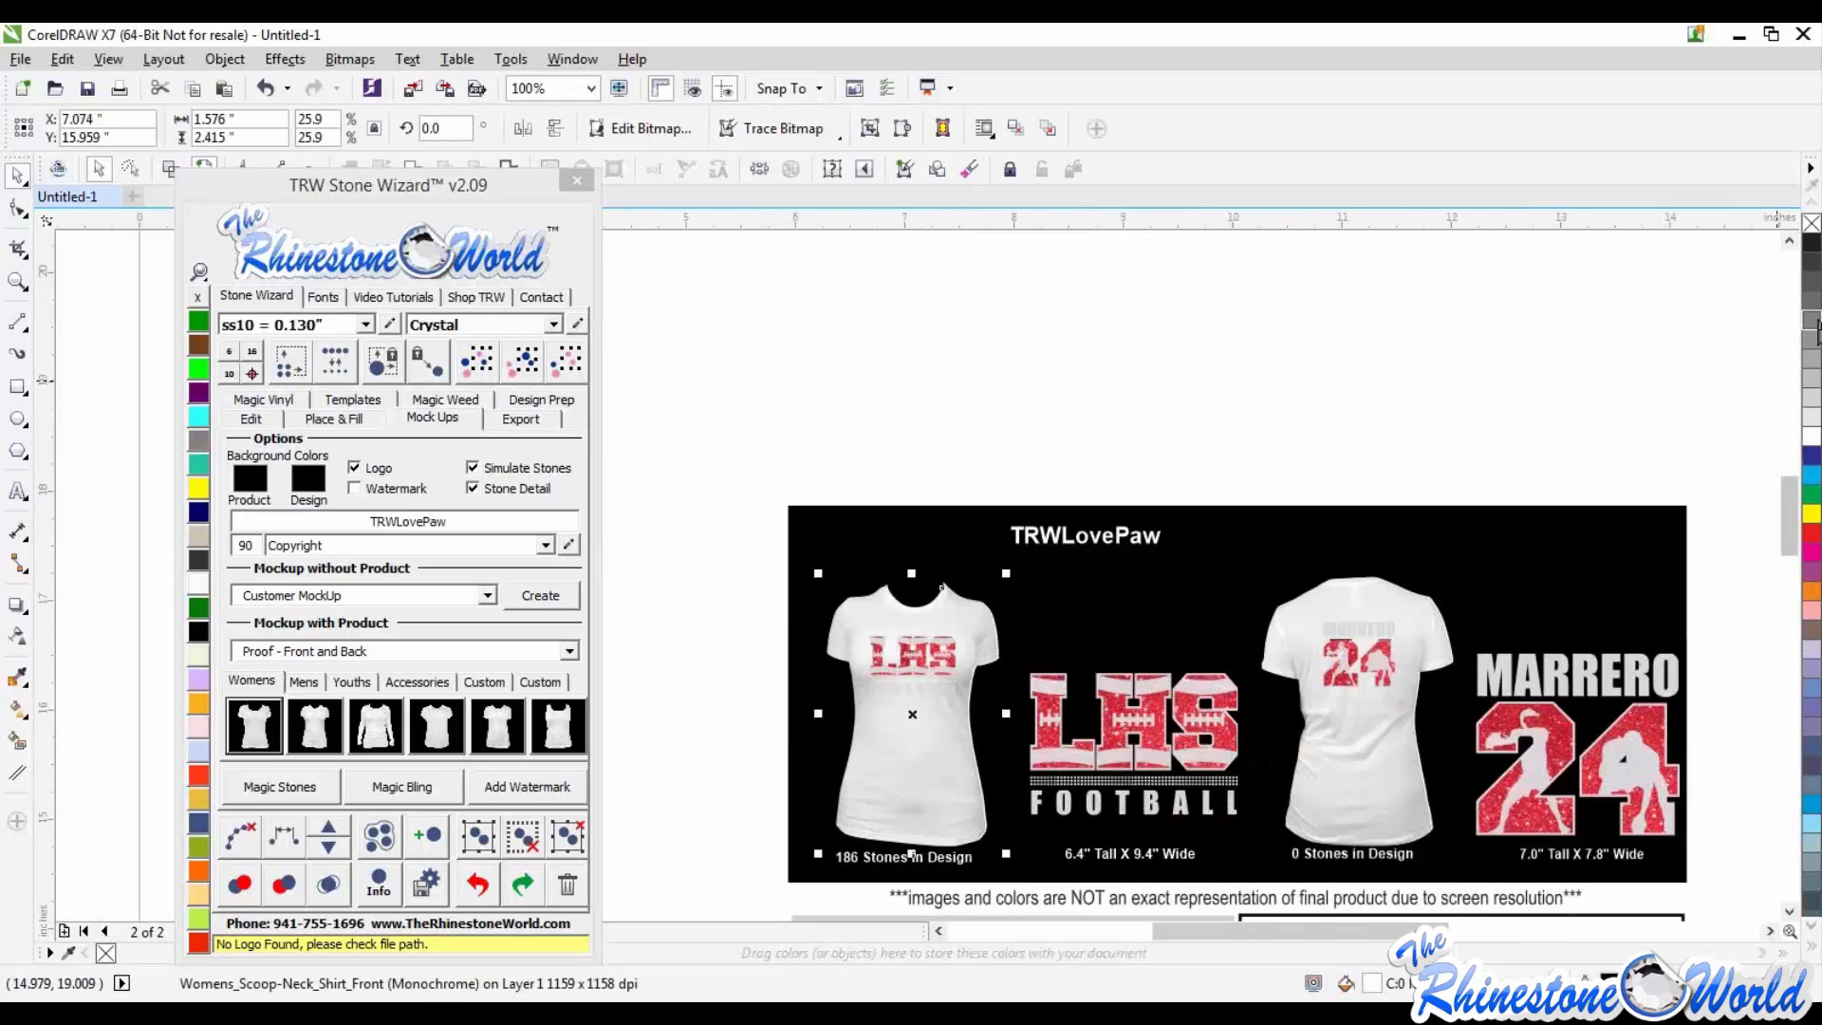
left_click(1813, 287)
left_click(1813, 244)
left_click(1125, 606)
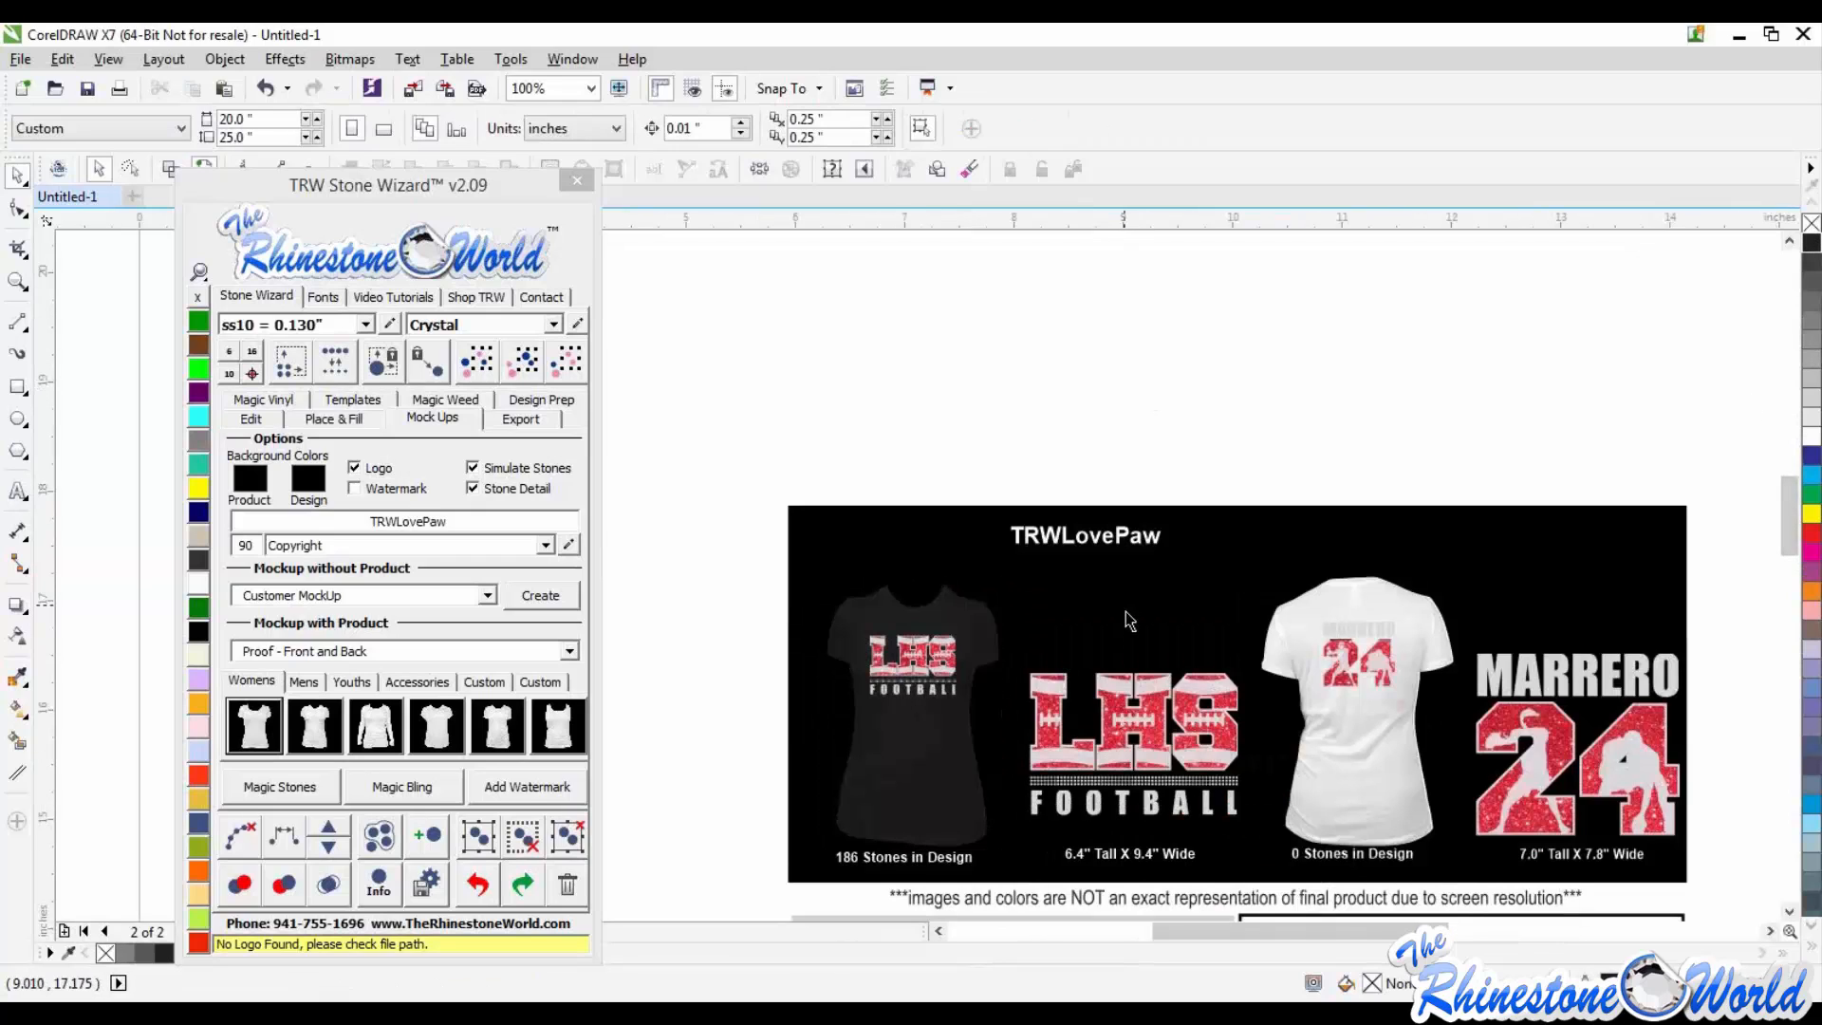
left_click(1812, 476)
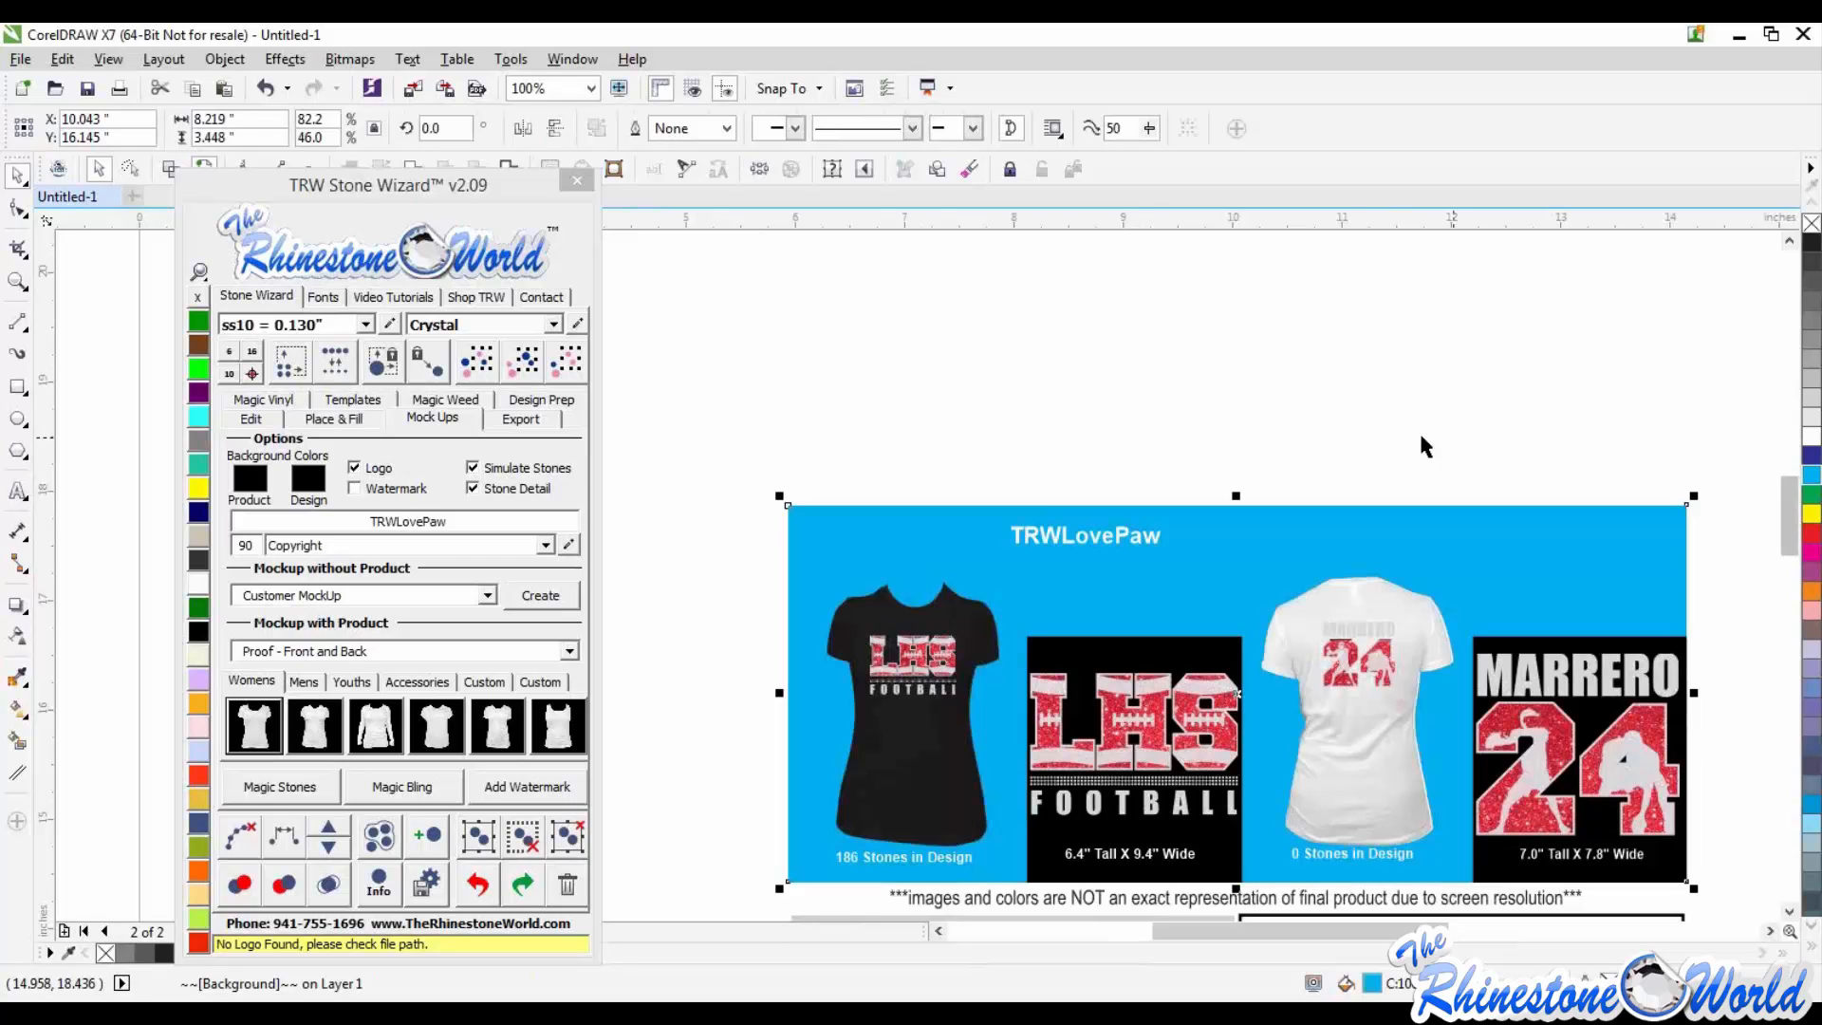
Step: Fill the rectangle behind the enlarged LHS FOOTBALL design with the dark gray next to black
left_click(1228, 655)
left_click(1134, 759)
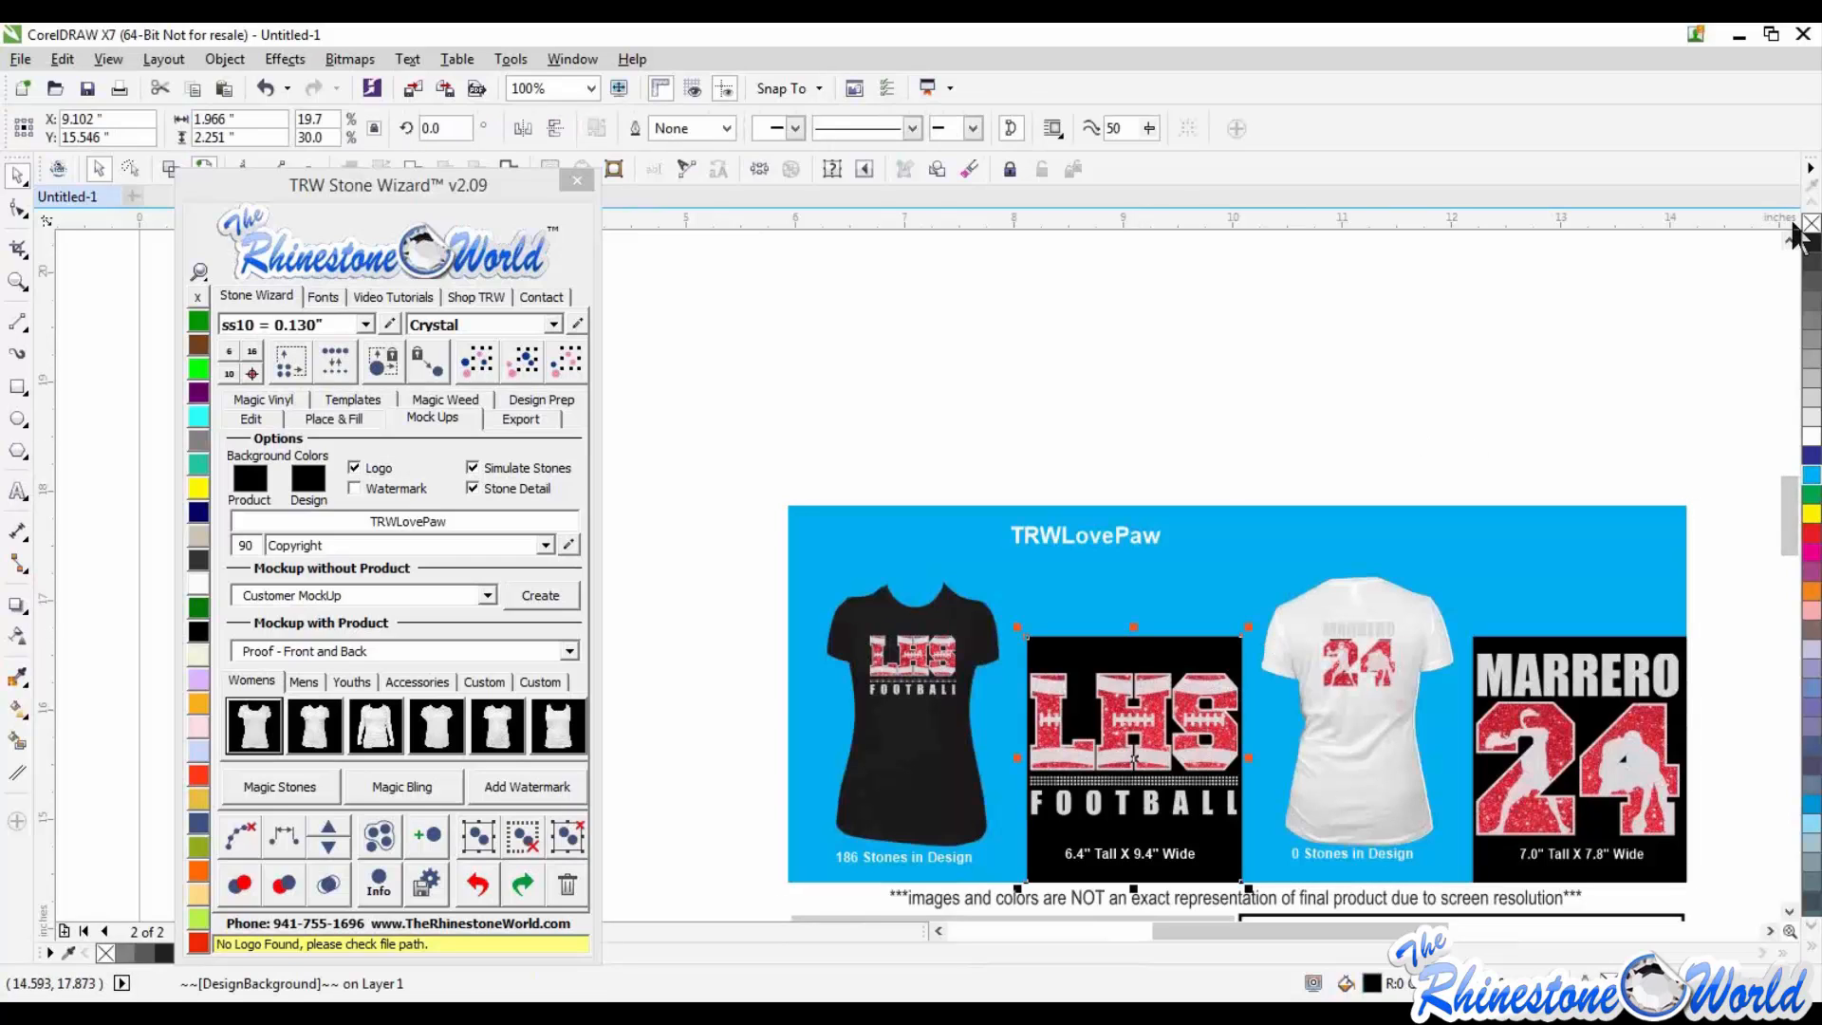
left_click(1813, 264)
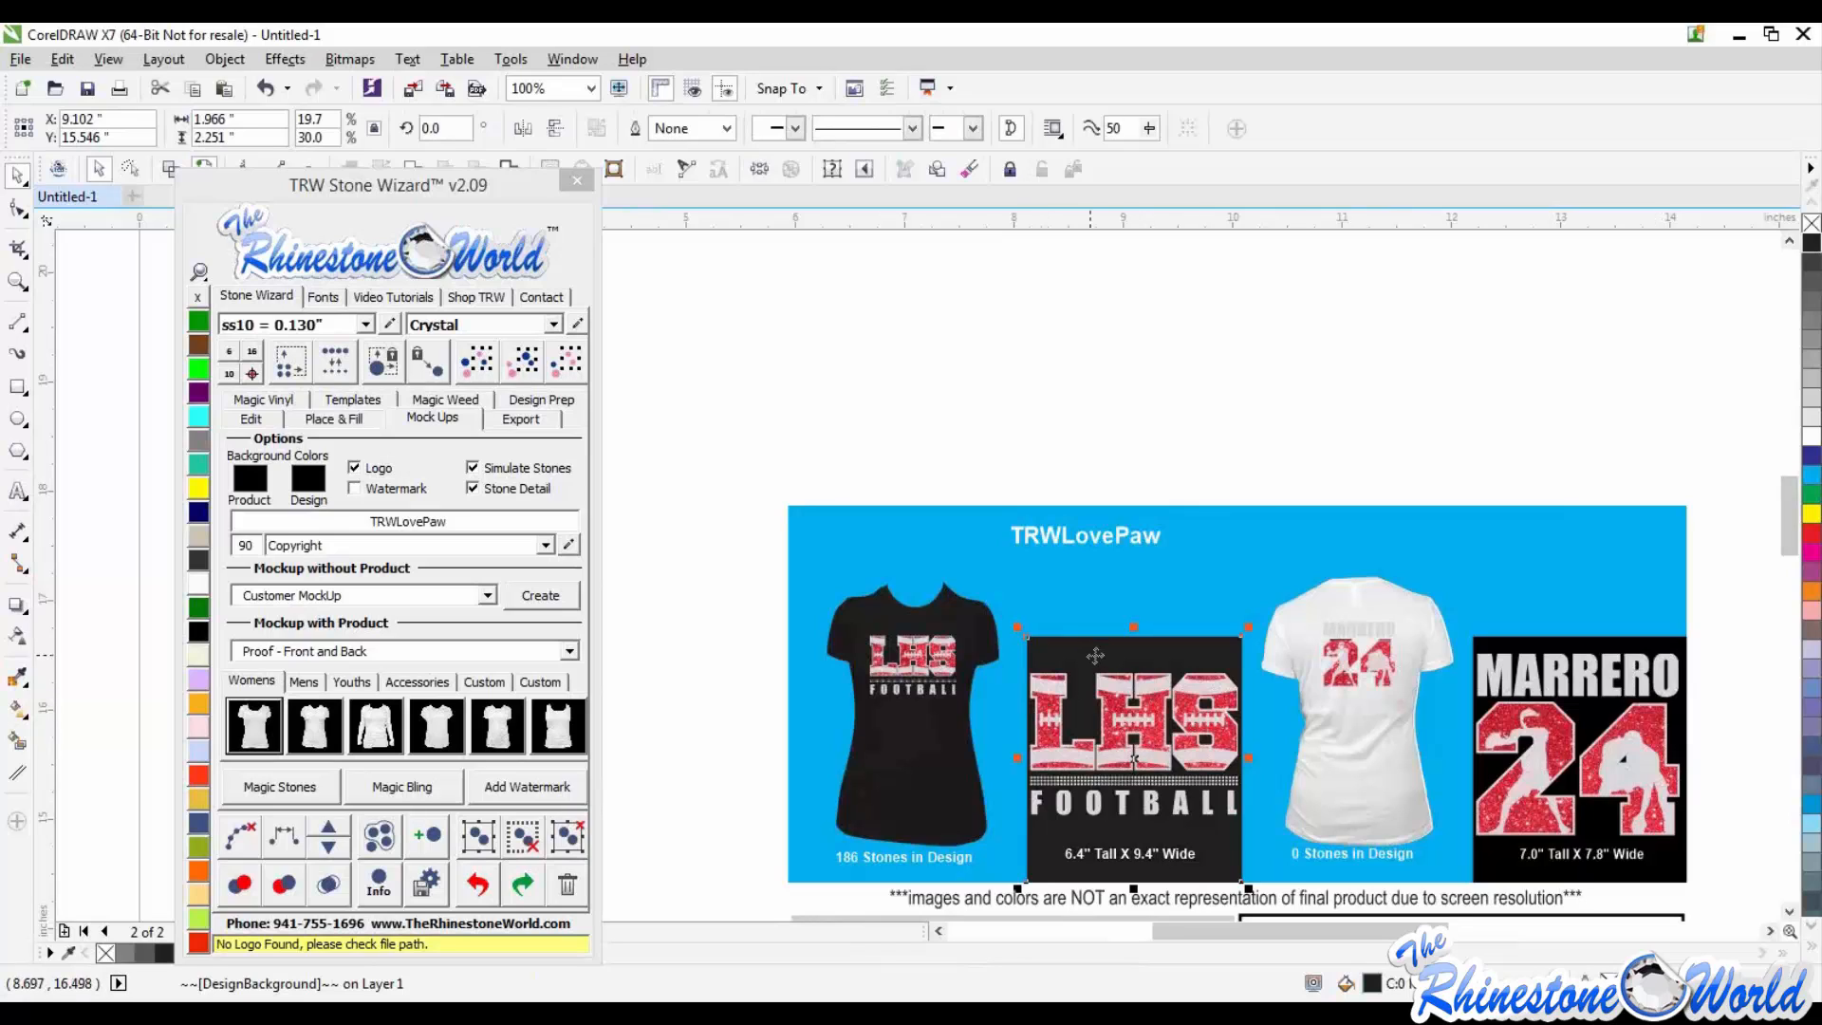
left_click(1101, 479)
Step: Recolor the back-view shirt black to match the front shirt
left_click(1364, 747)
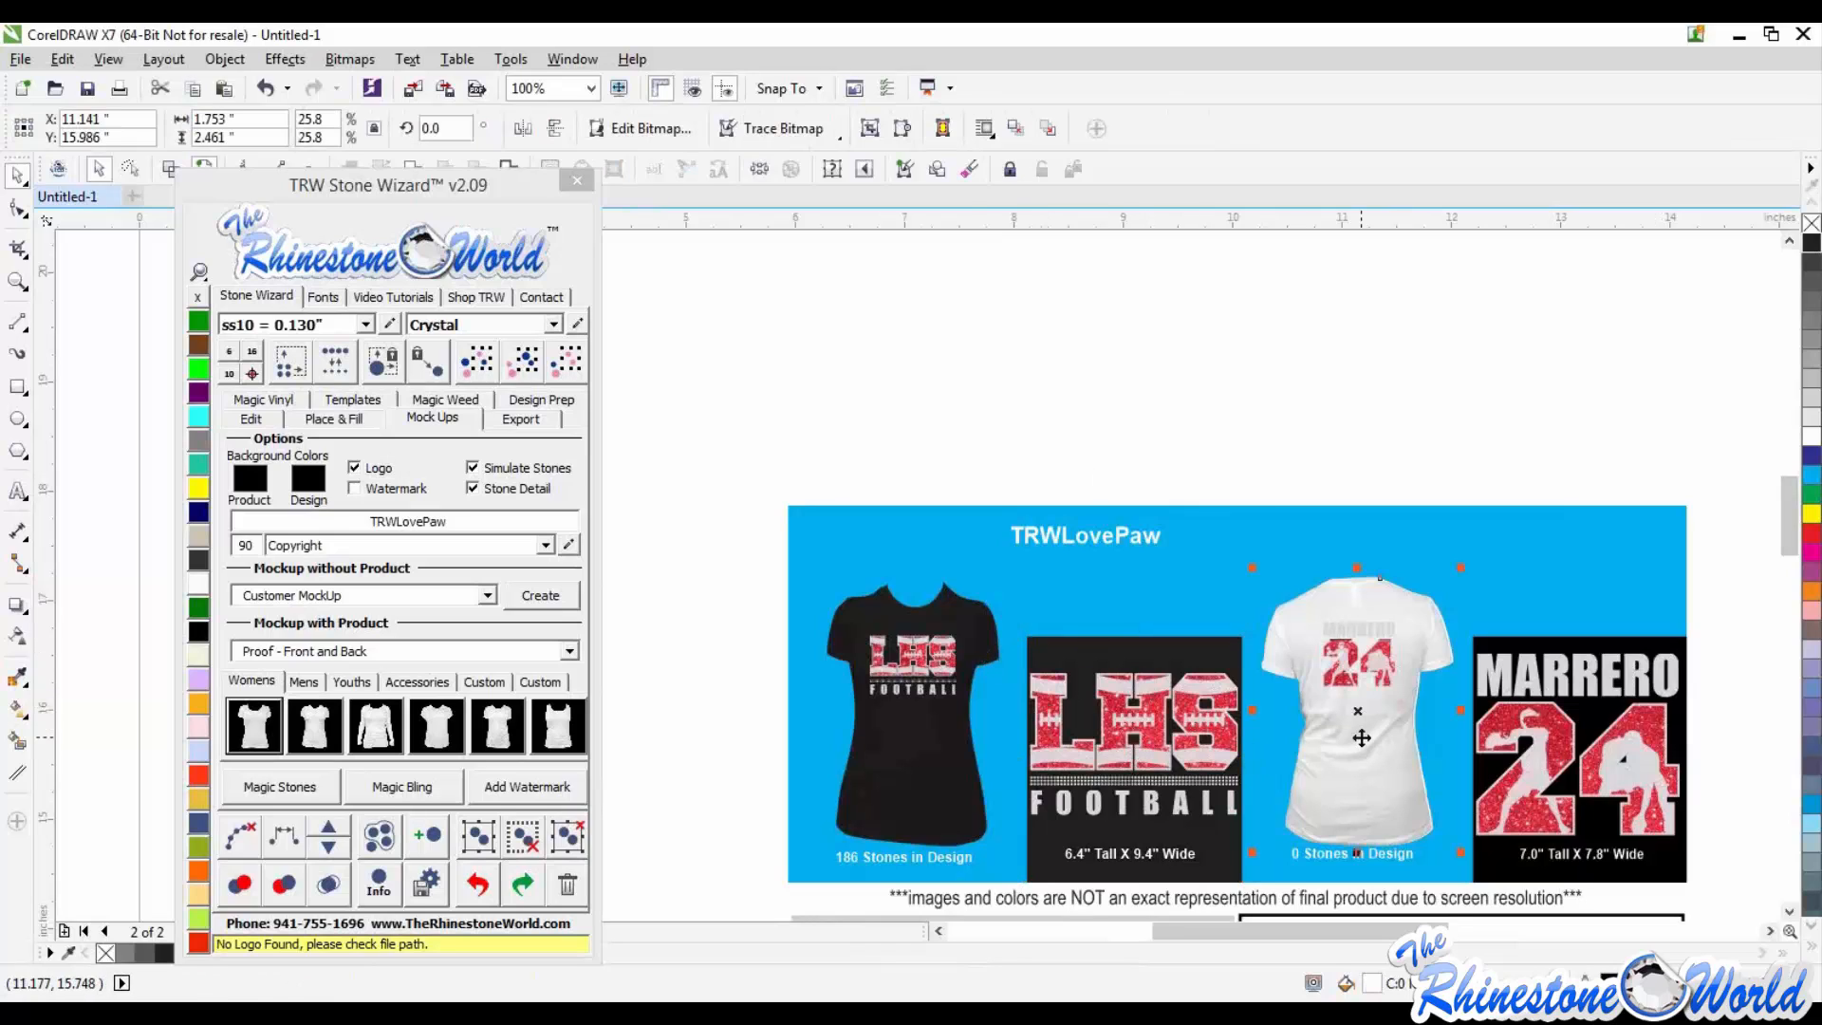
left_click(1811, 248)
left_click(1562, 362)
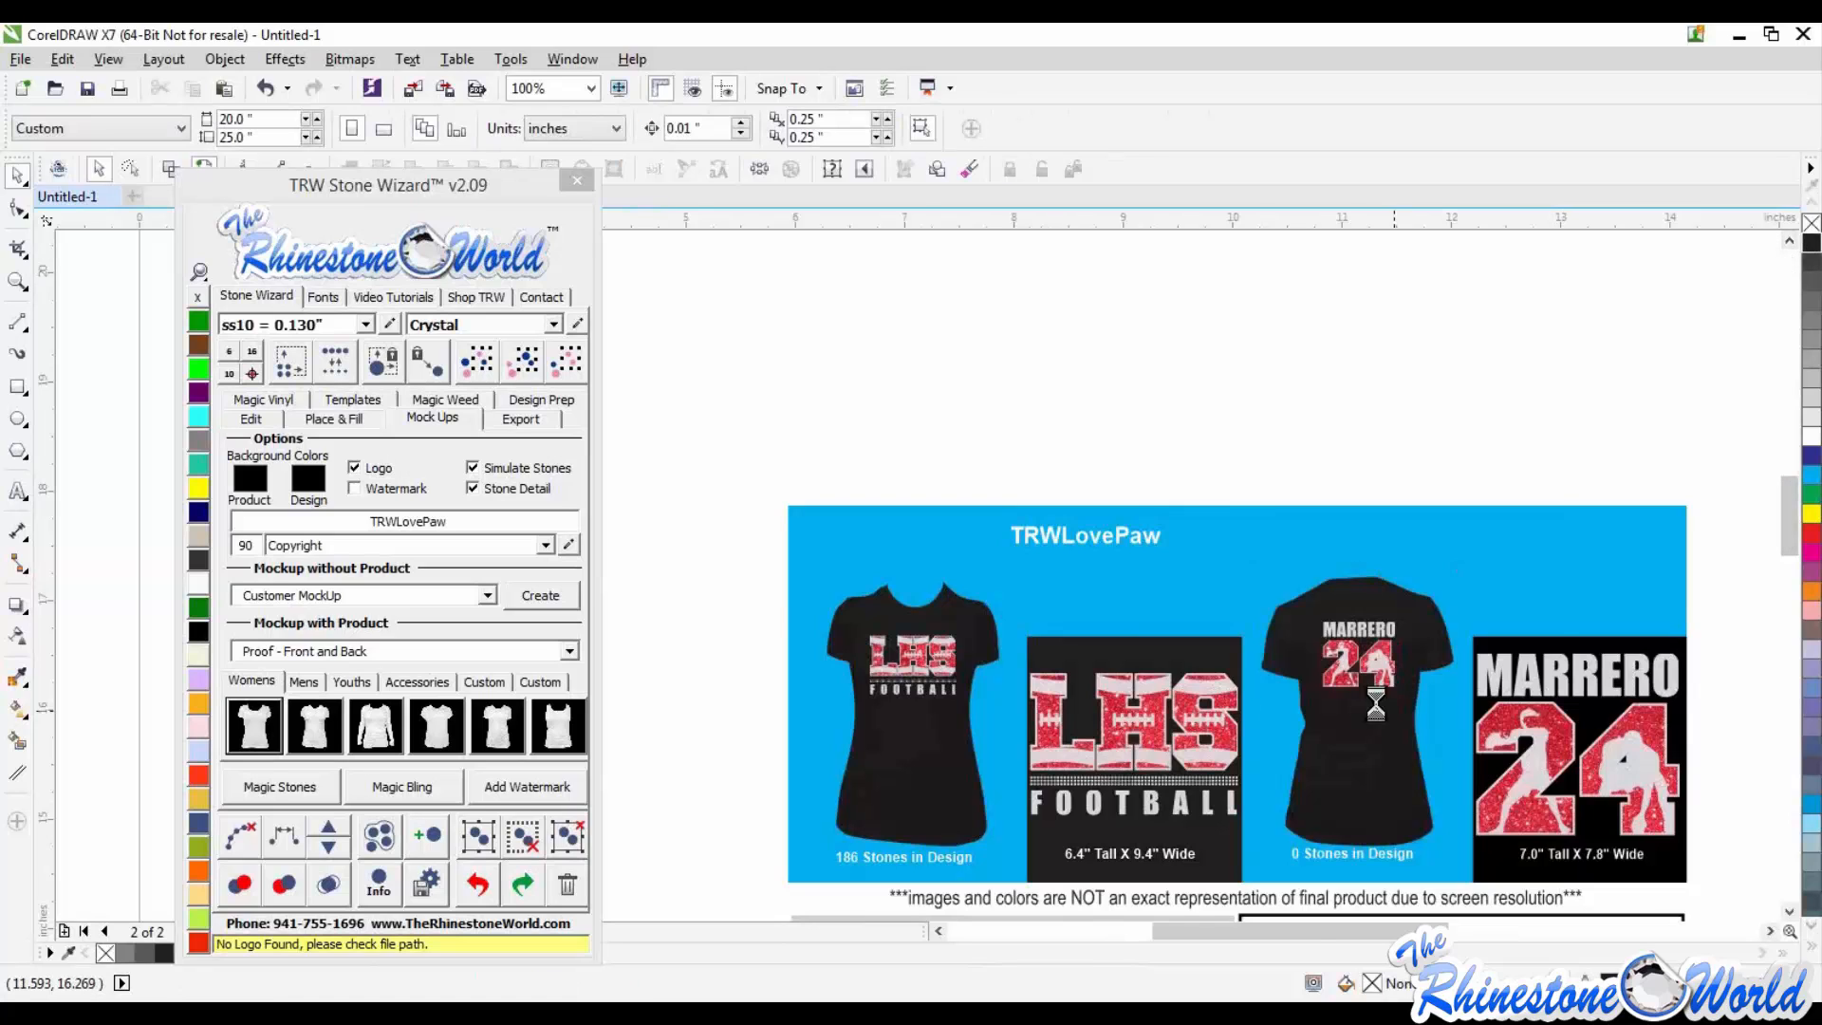
Step: Replace the title text at the top of the proof with TRW LHS FOOTBALL
scroll(1380, 718, "up", 2)
scroll(1337, 571, "down", 2)
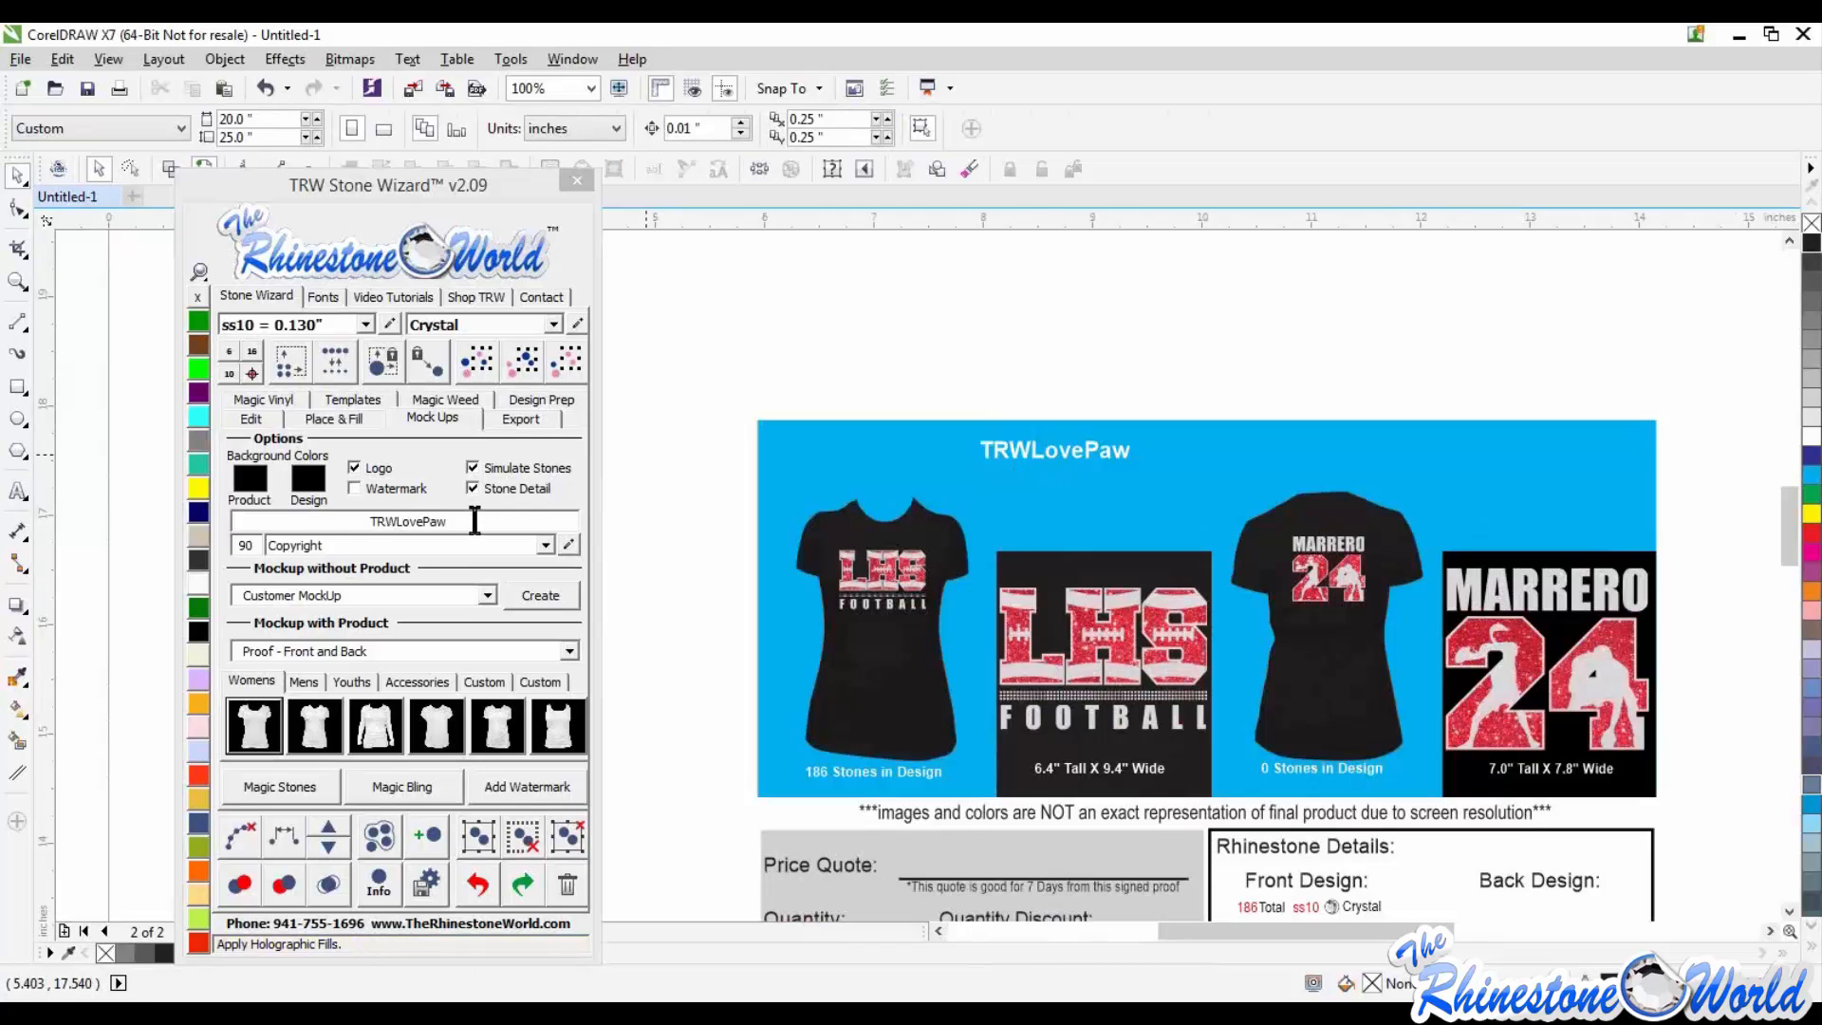
left_click_drag(472, 517, 290, 528)
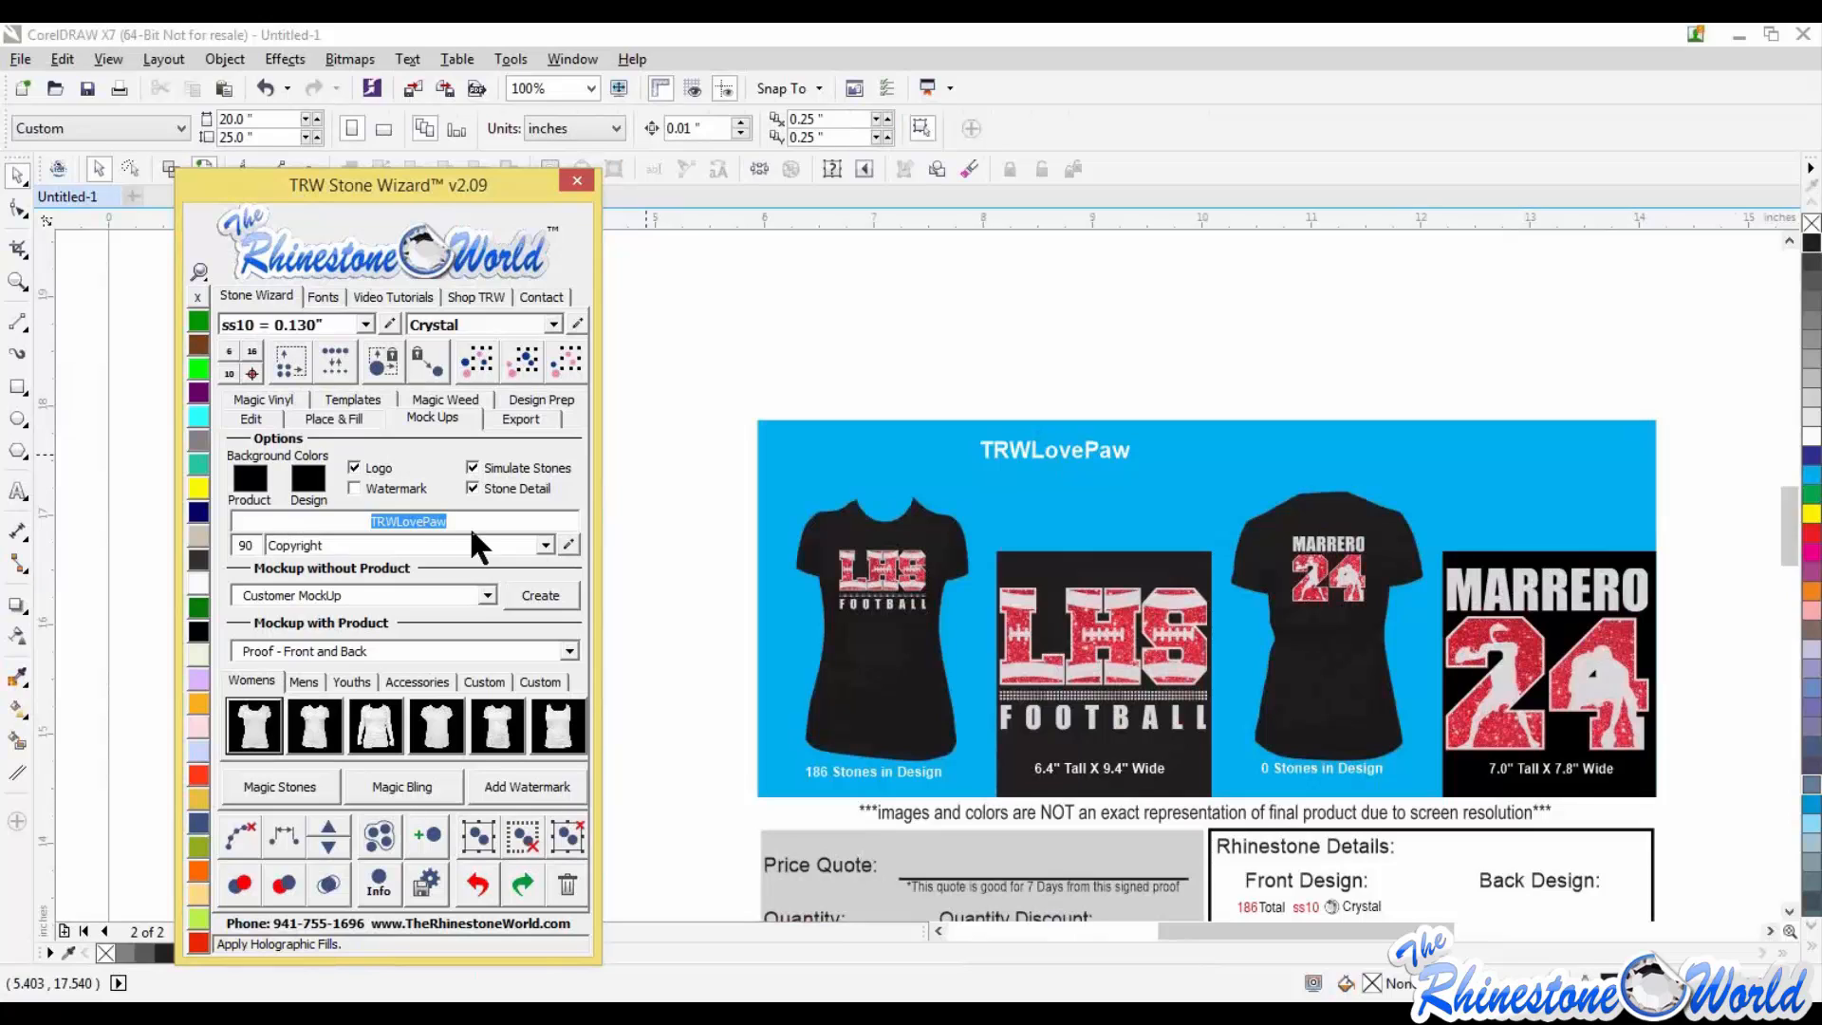
double_click(1128, 455)
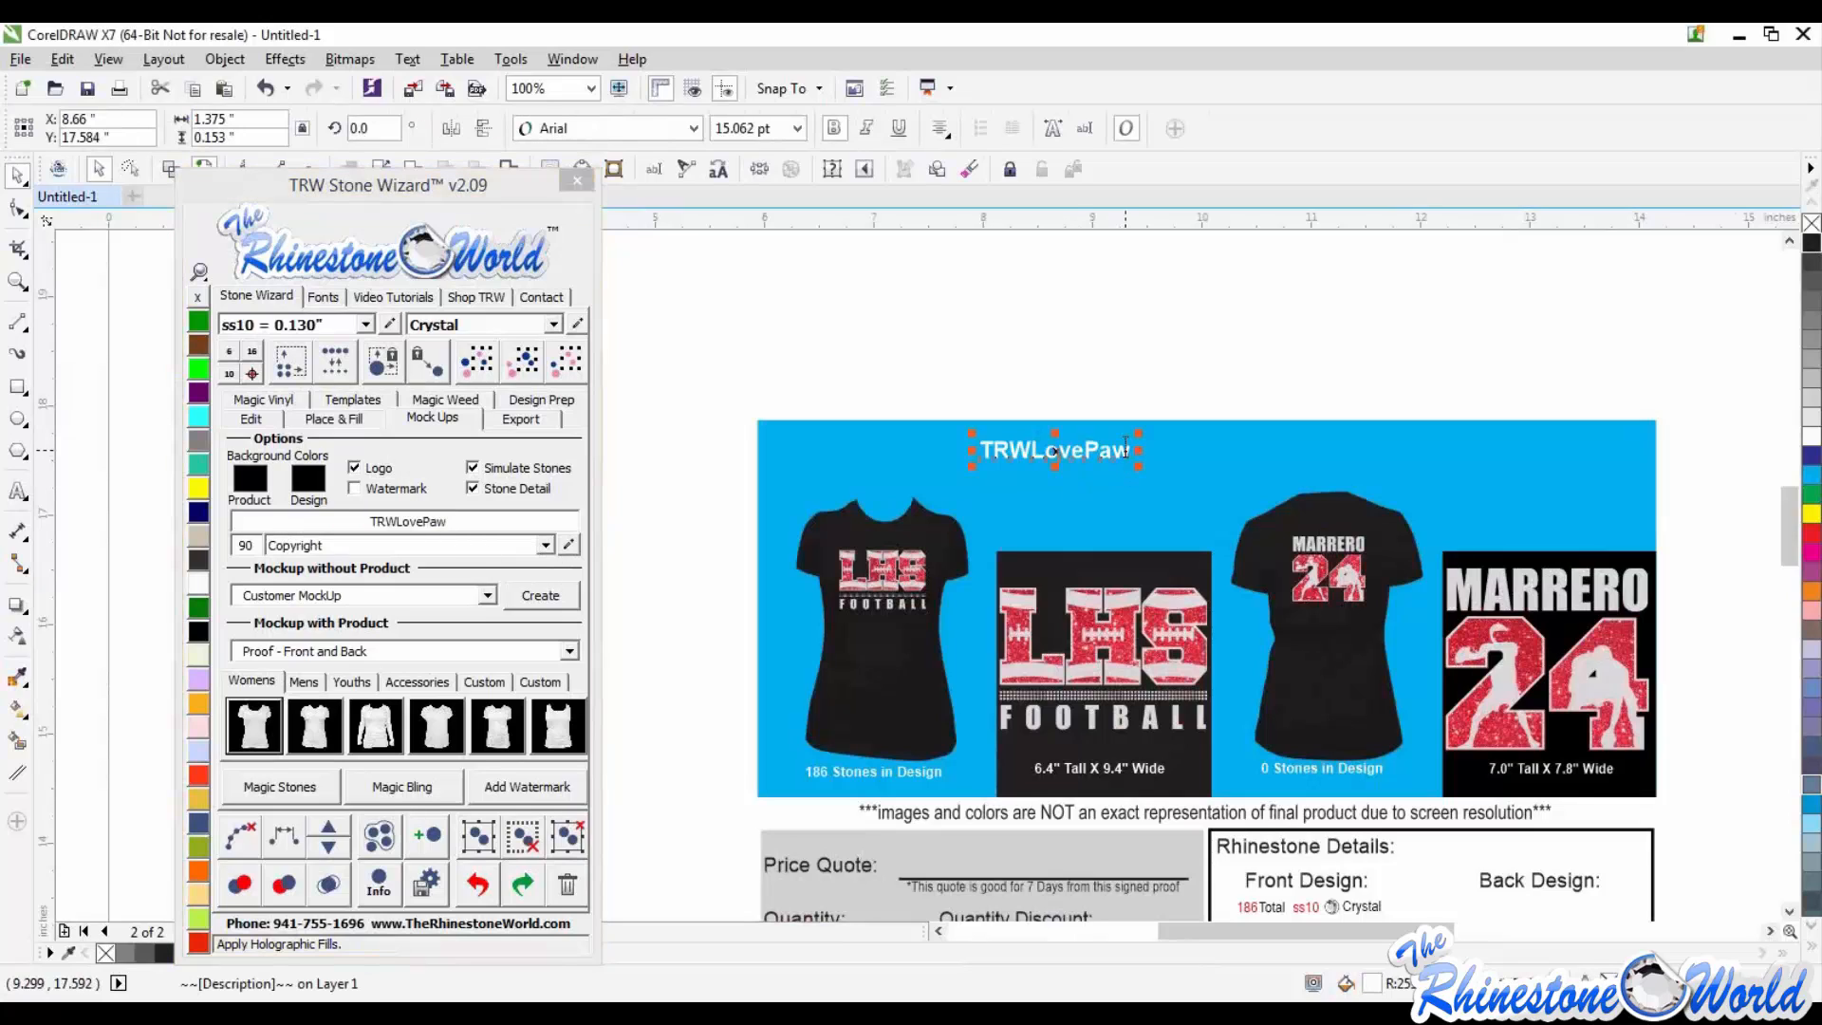
left_click_drag(1132, 454, 982, 454)
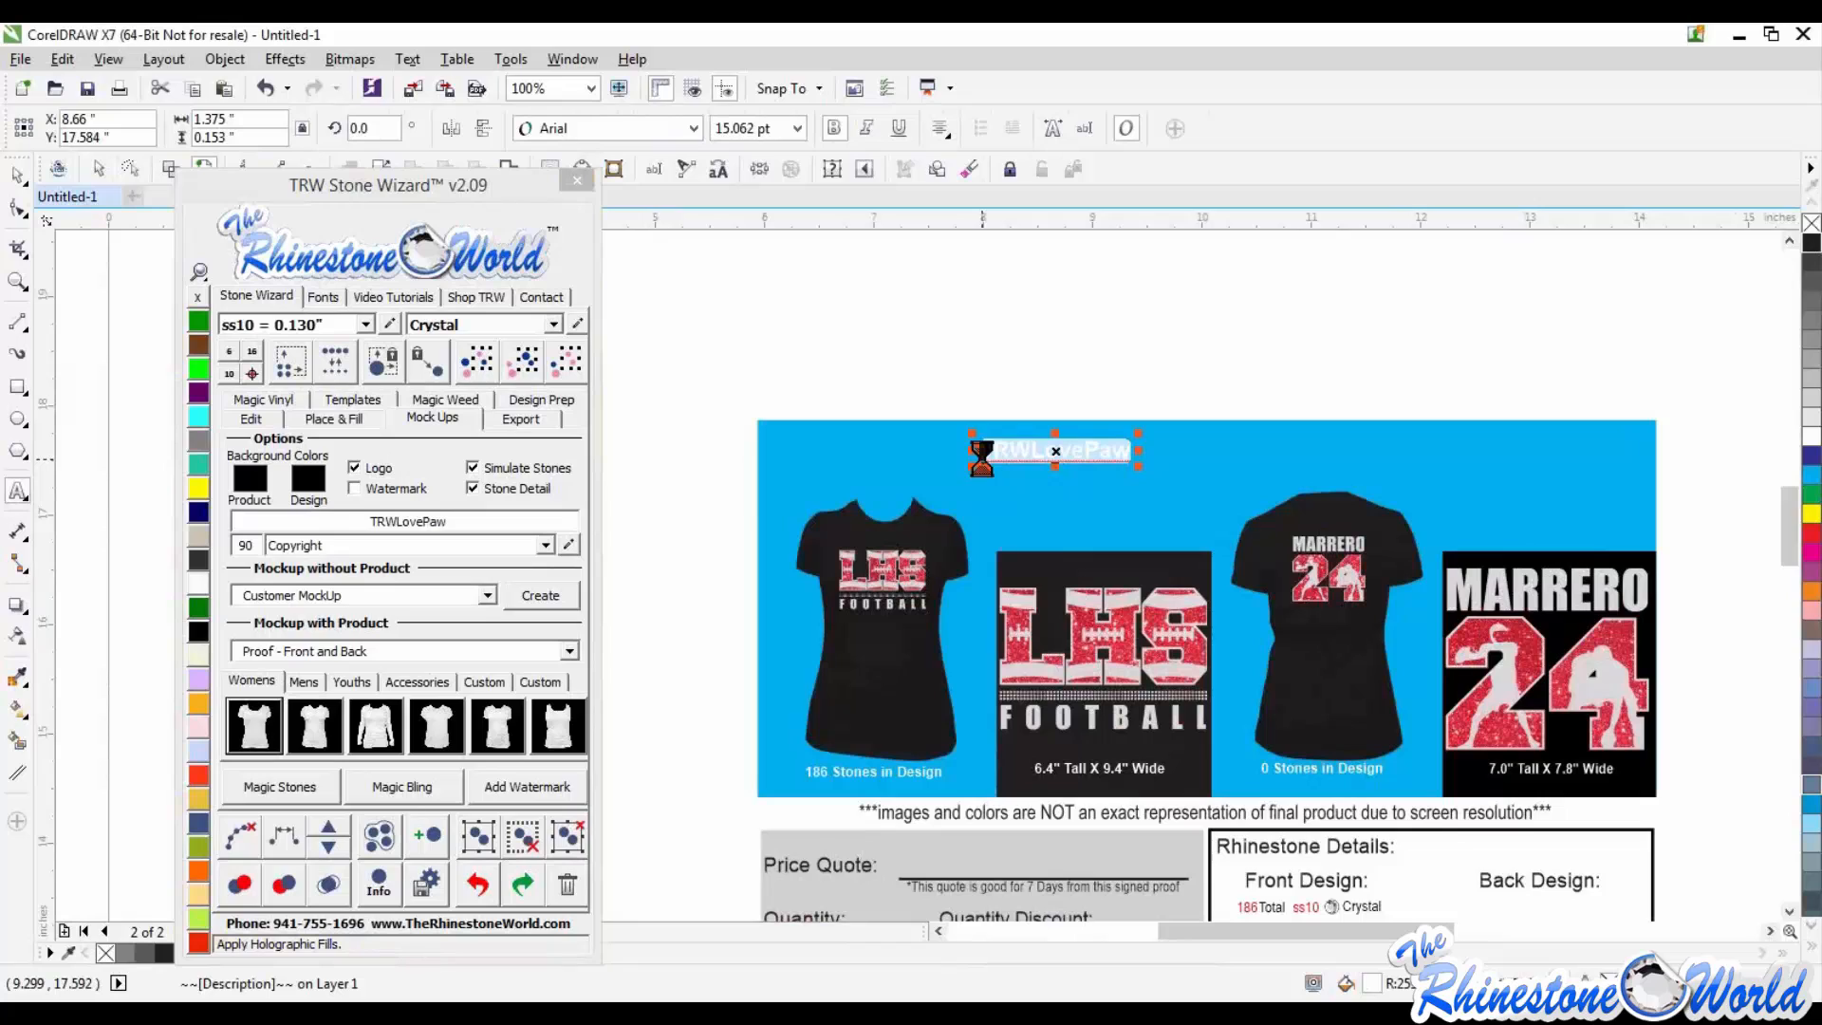
type("trw")
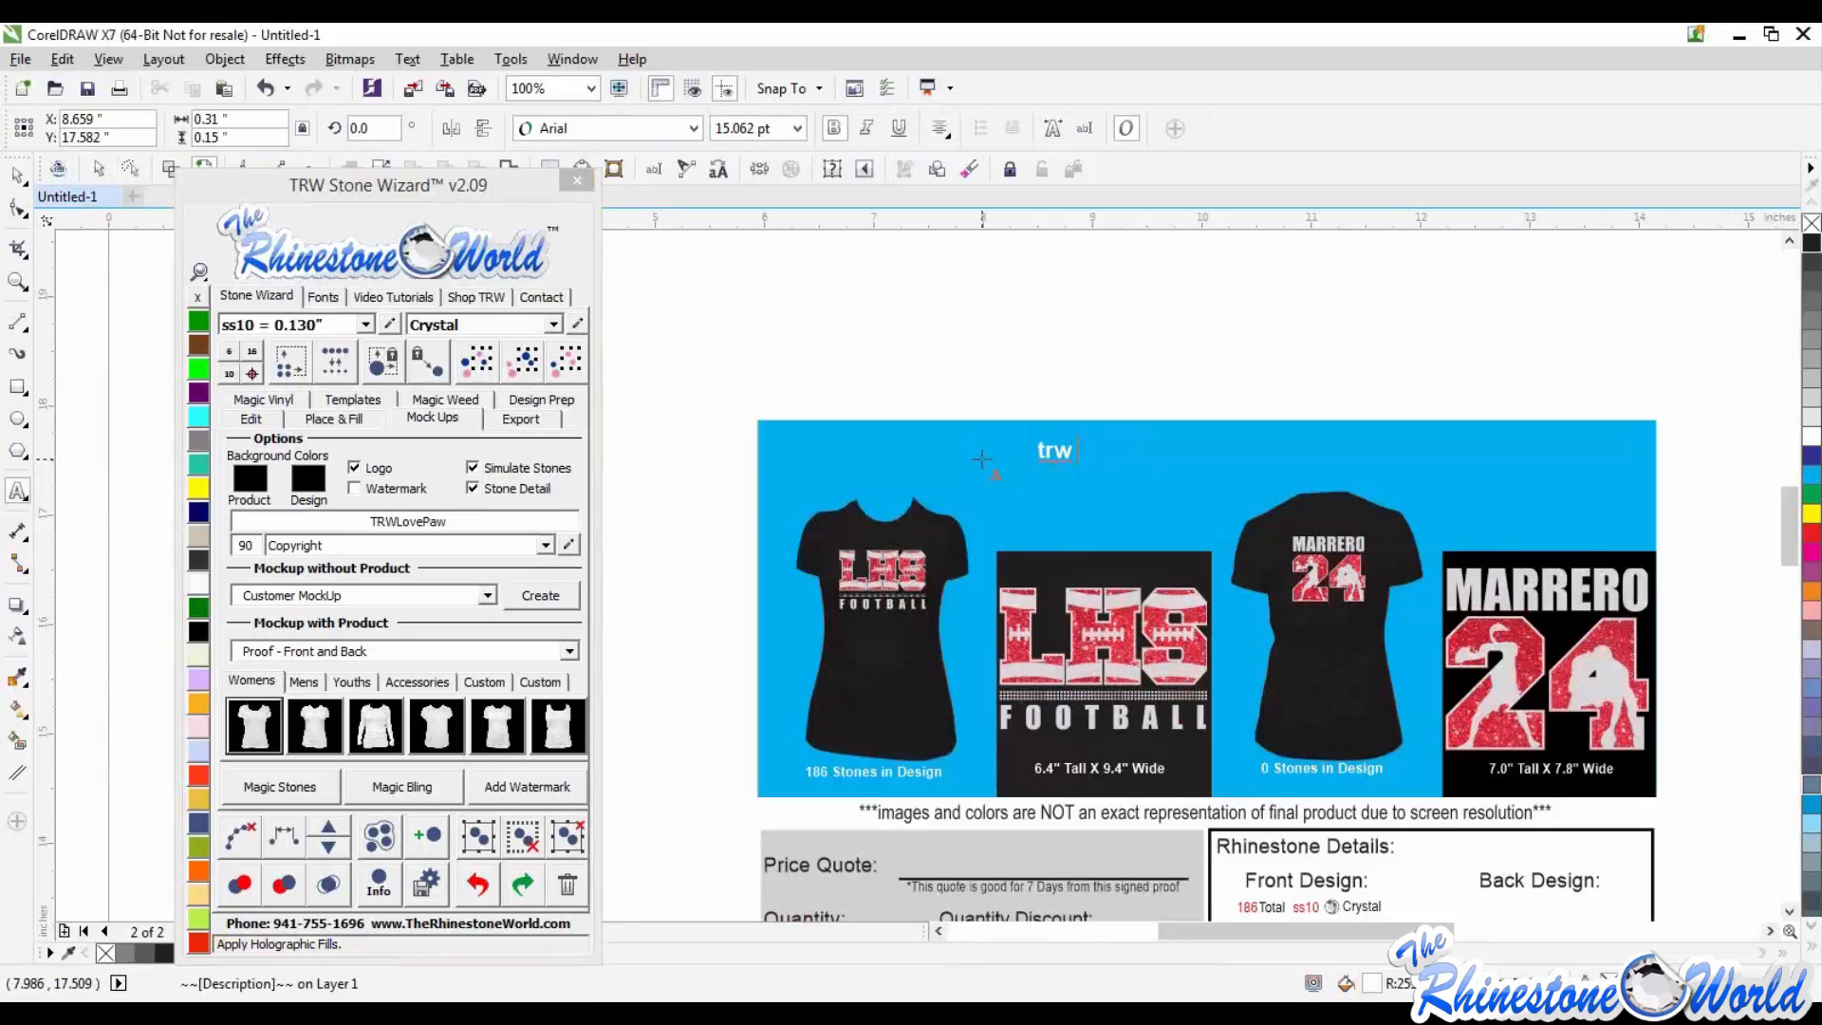
type(" LHS FOOTBALL")
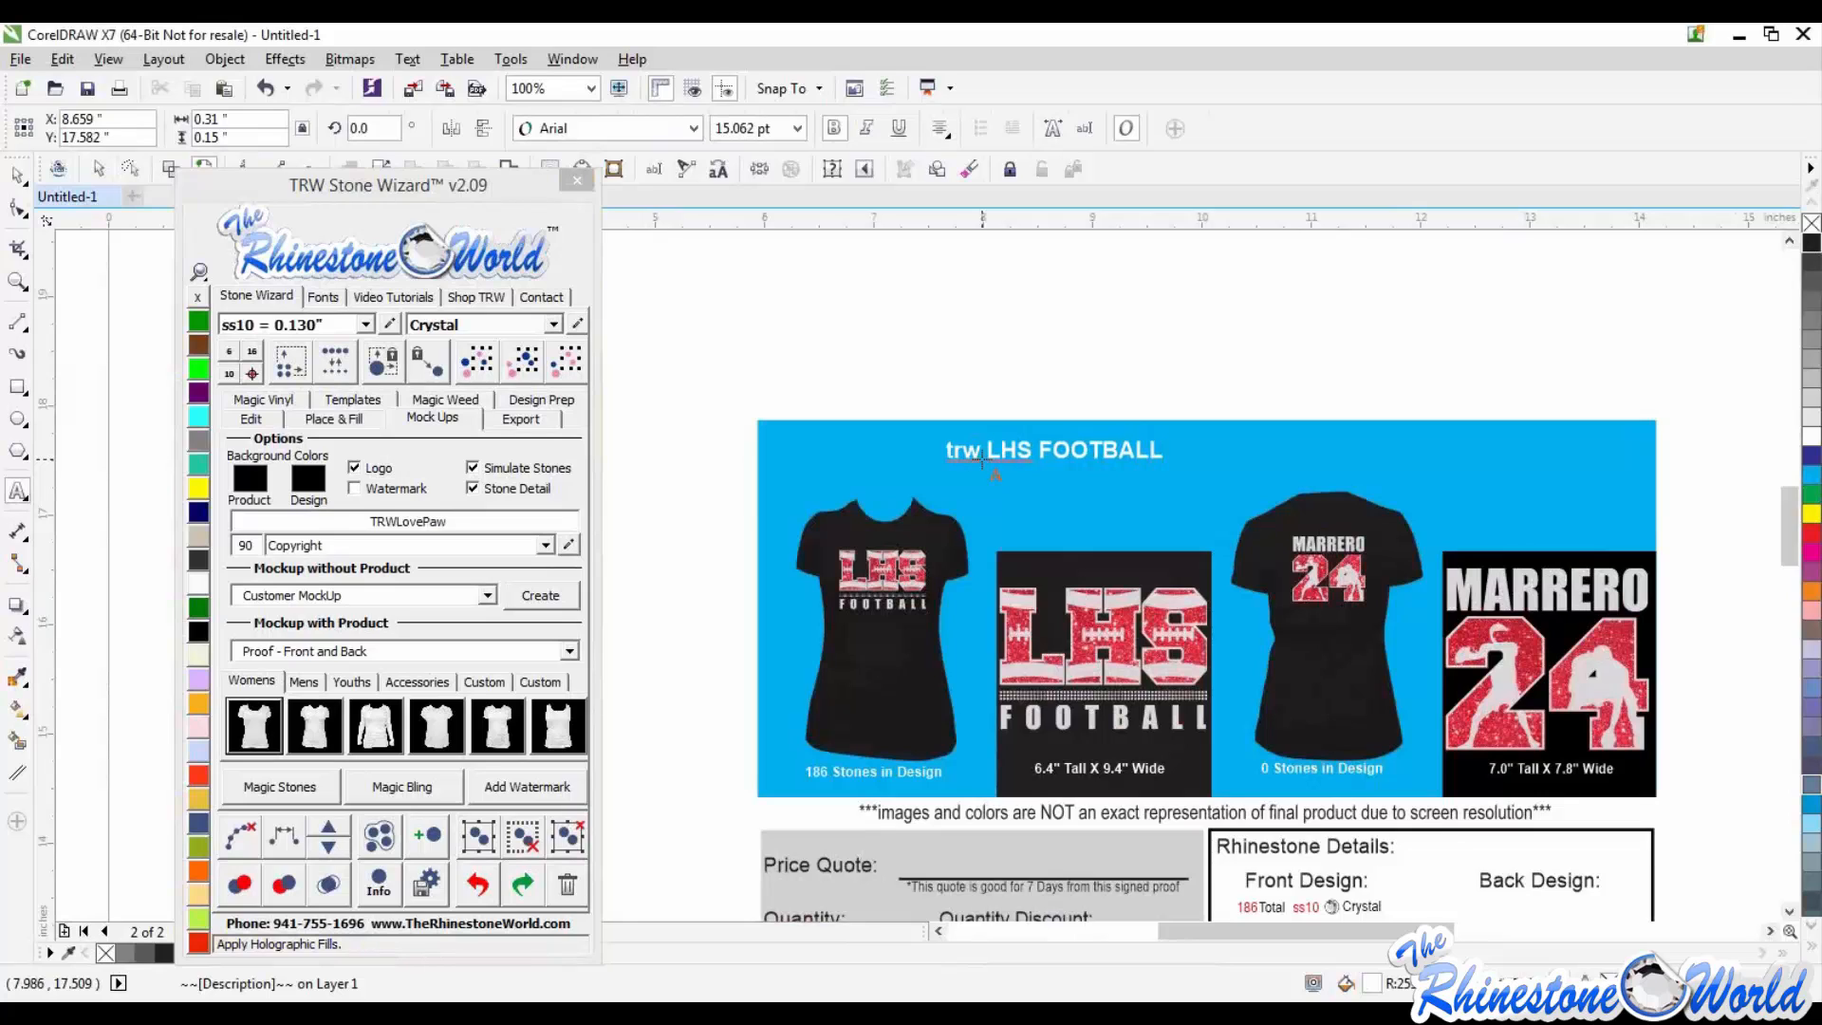
left_click_drag(987, 452, 940, 454)
key("BackSpace")
type("T")
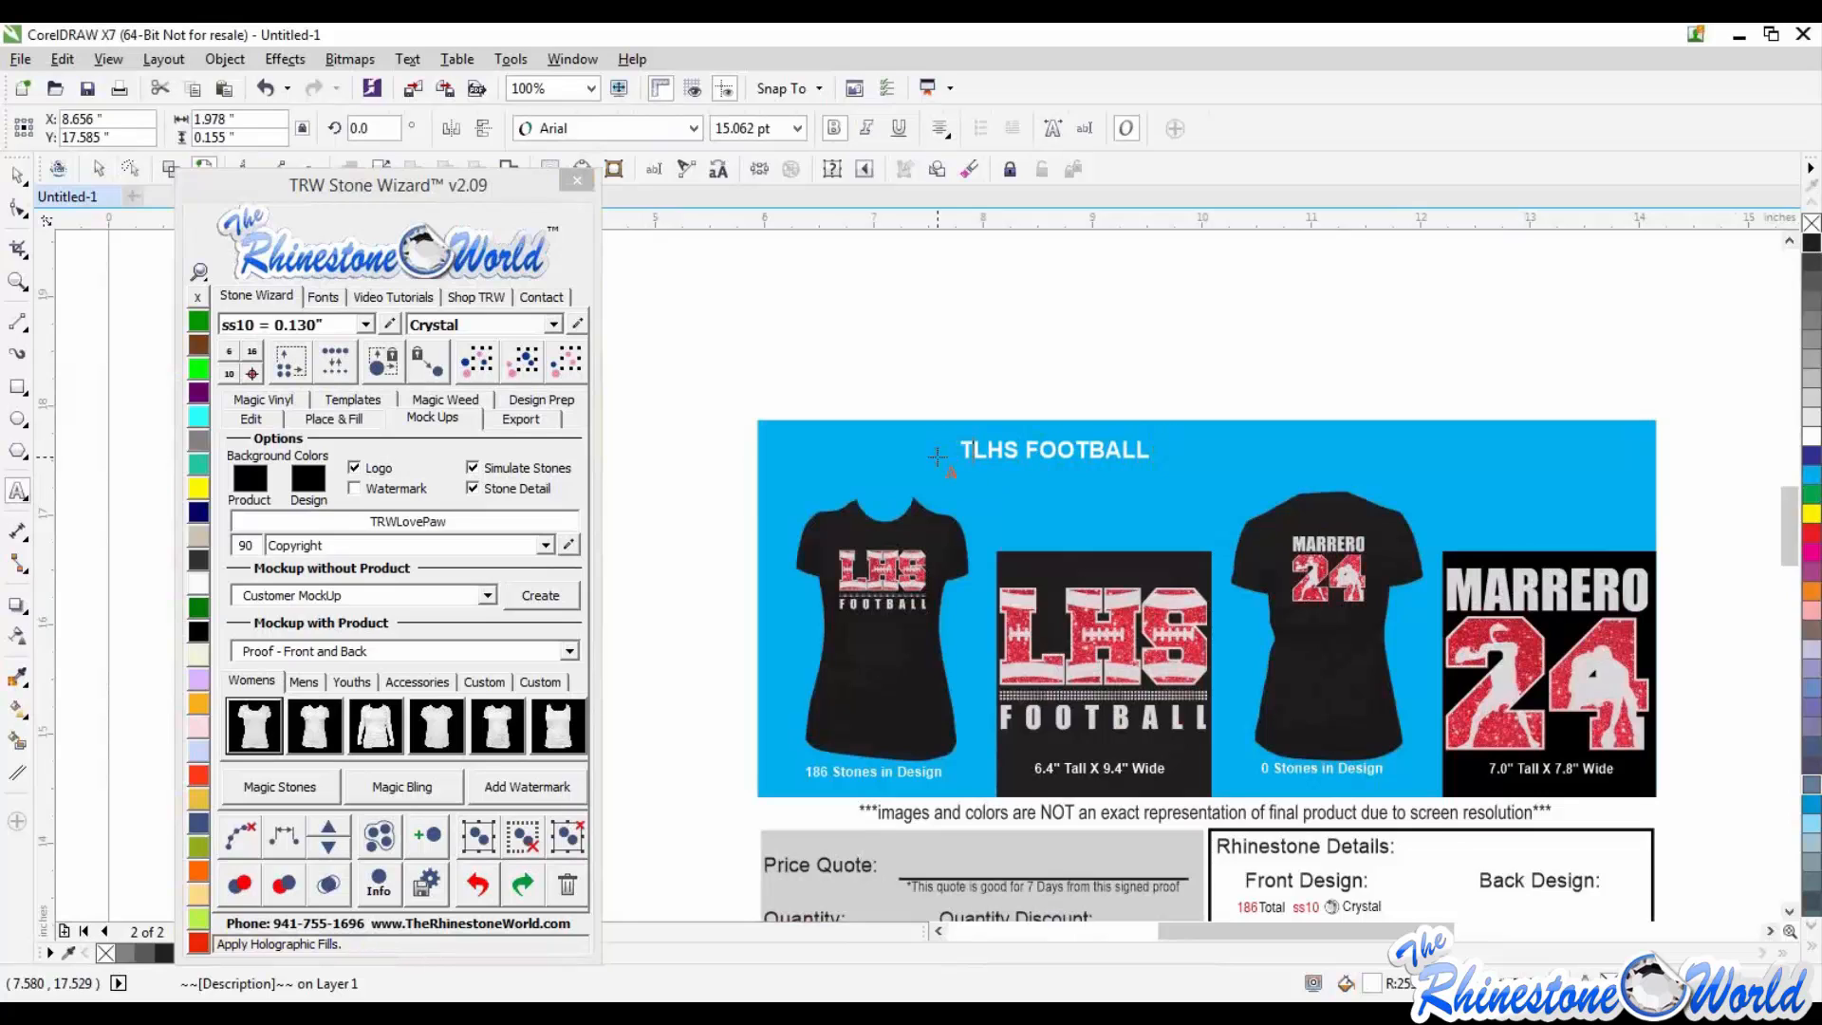
type("RW")
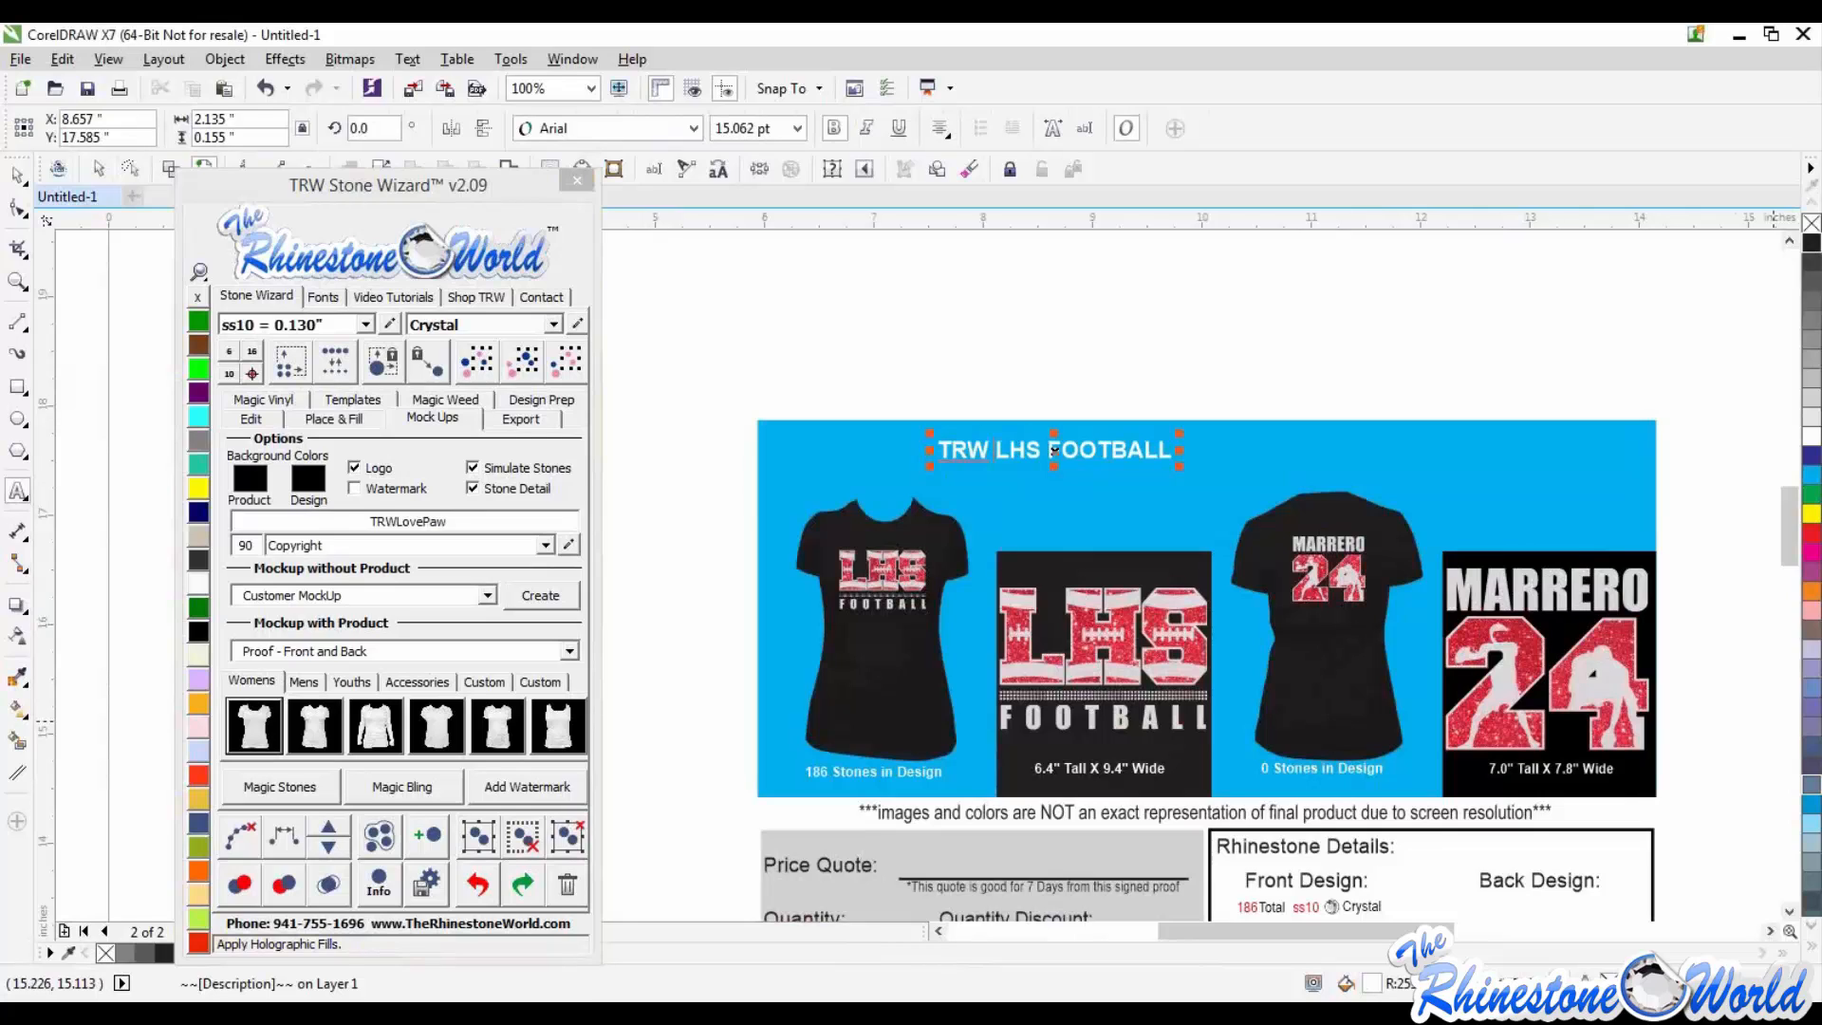
left_click(17, 175)
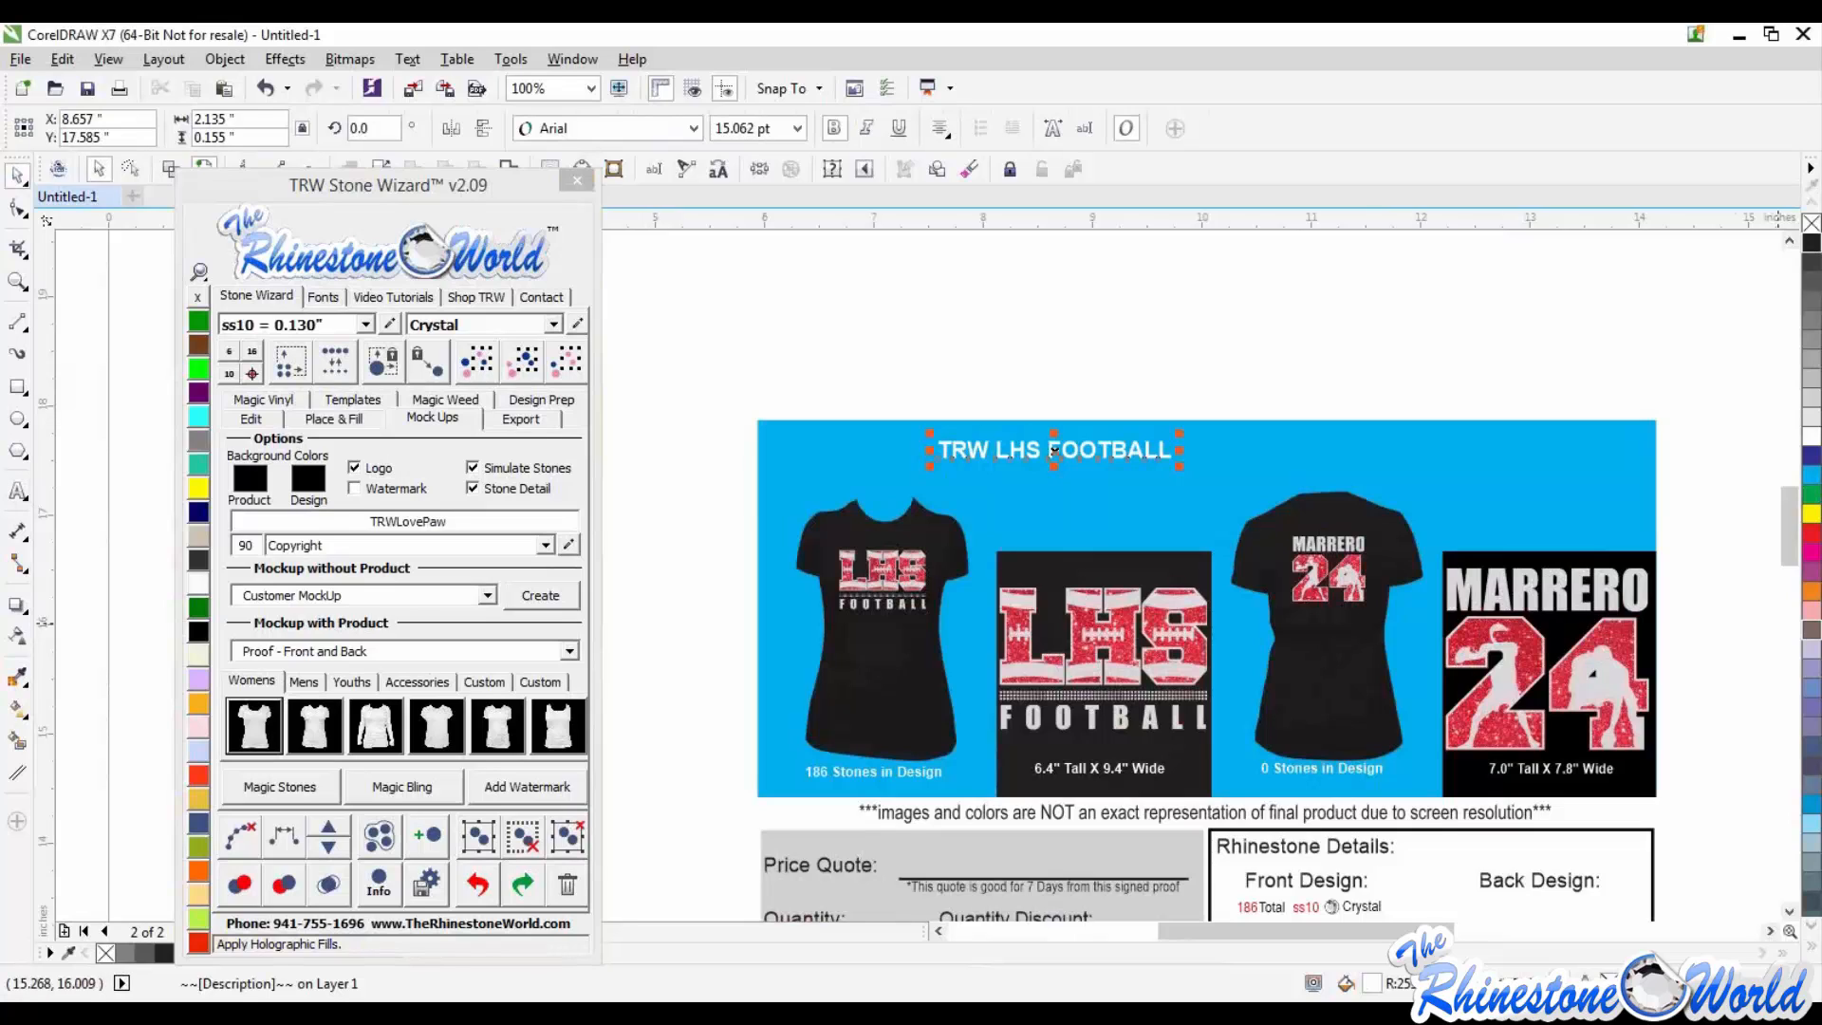
left_click(1360, 334)
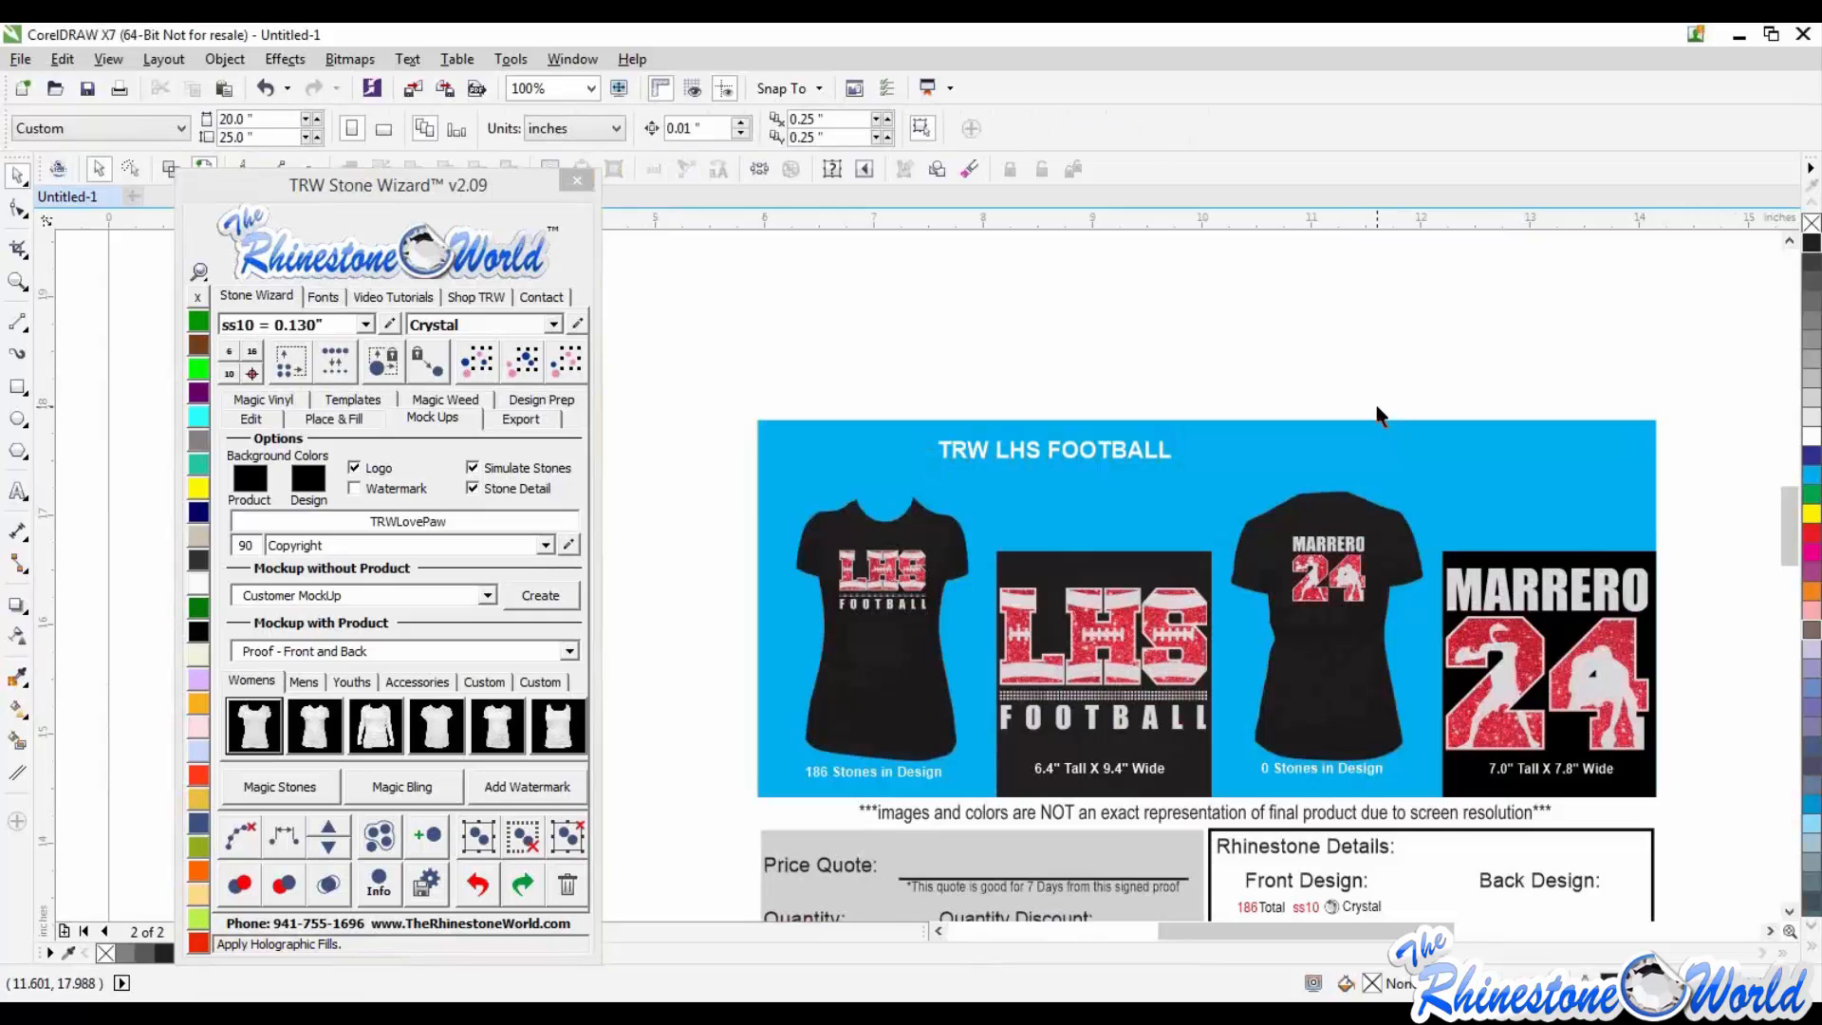
Step: Examine the order form section and the simulated rhinestone rows between LHS and FOOTBALL up close
scroll(1376, 415, "down", 1)
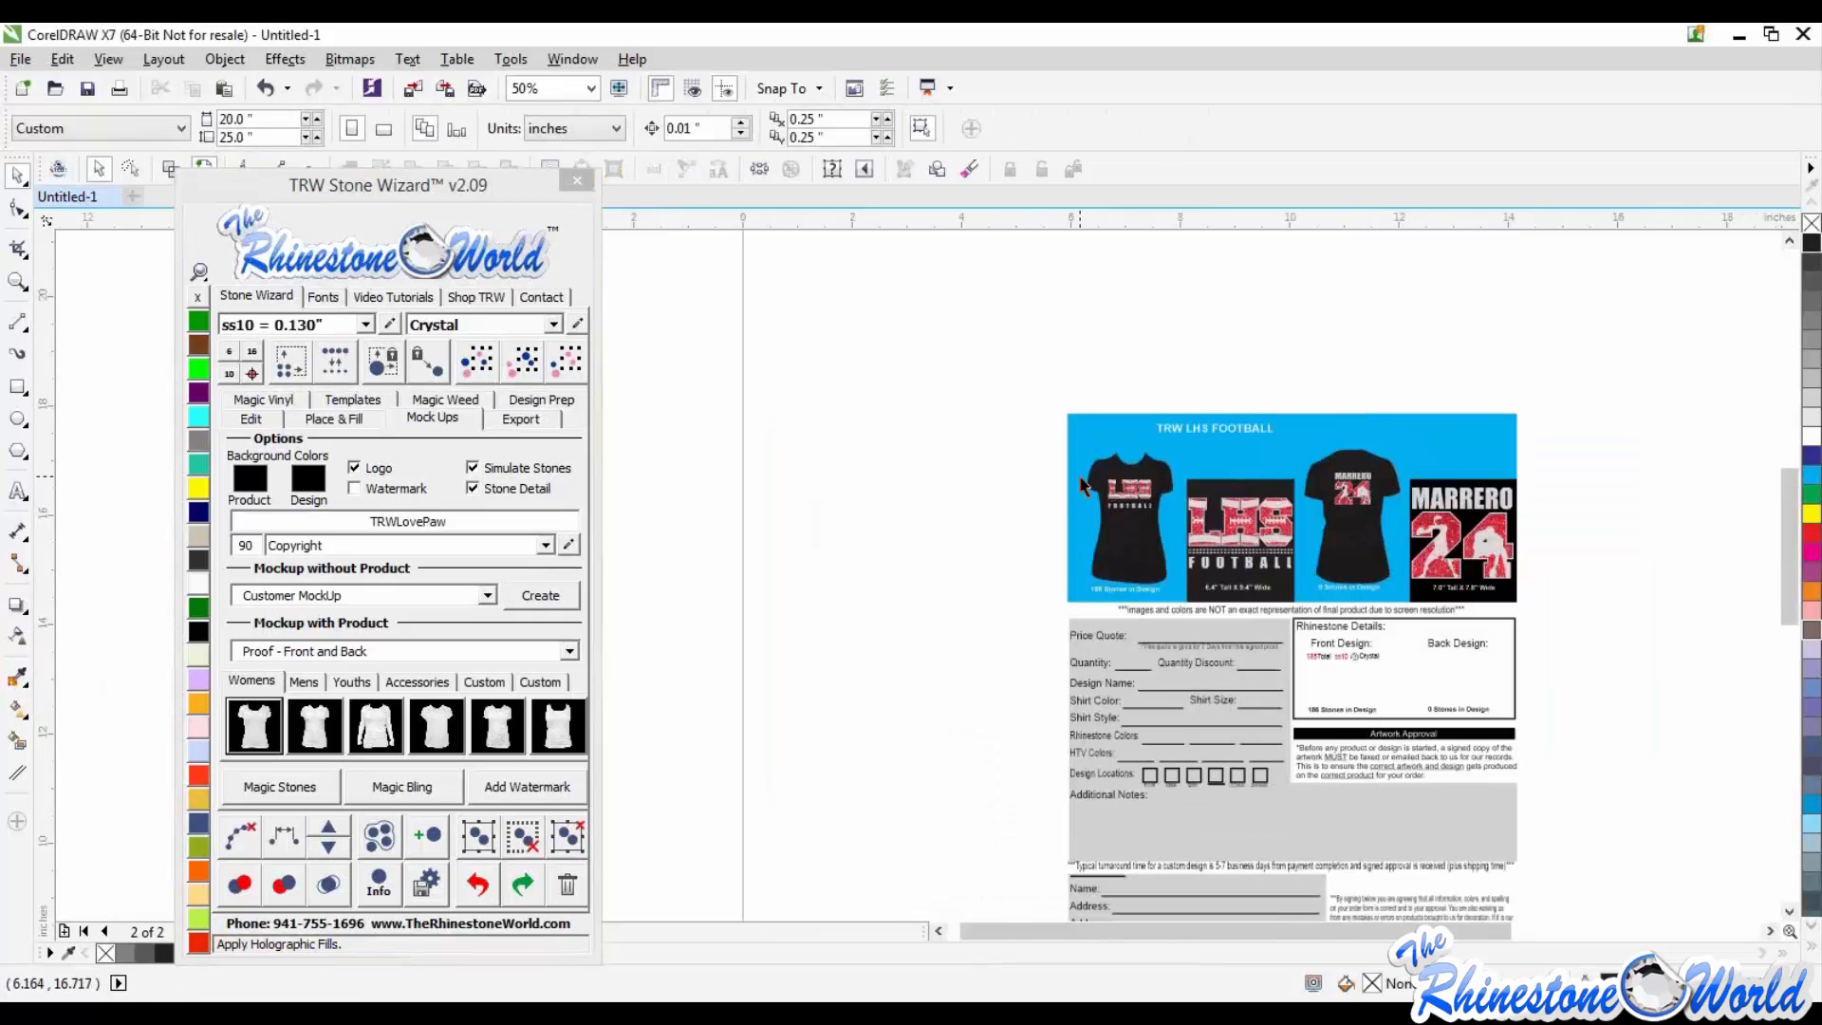
scroll(1191, 537, "down", 1)
scroll(1190, 536, "up", 1)
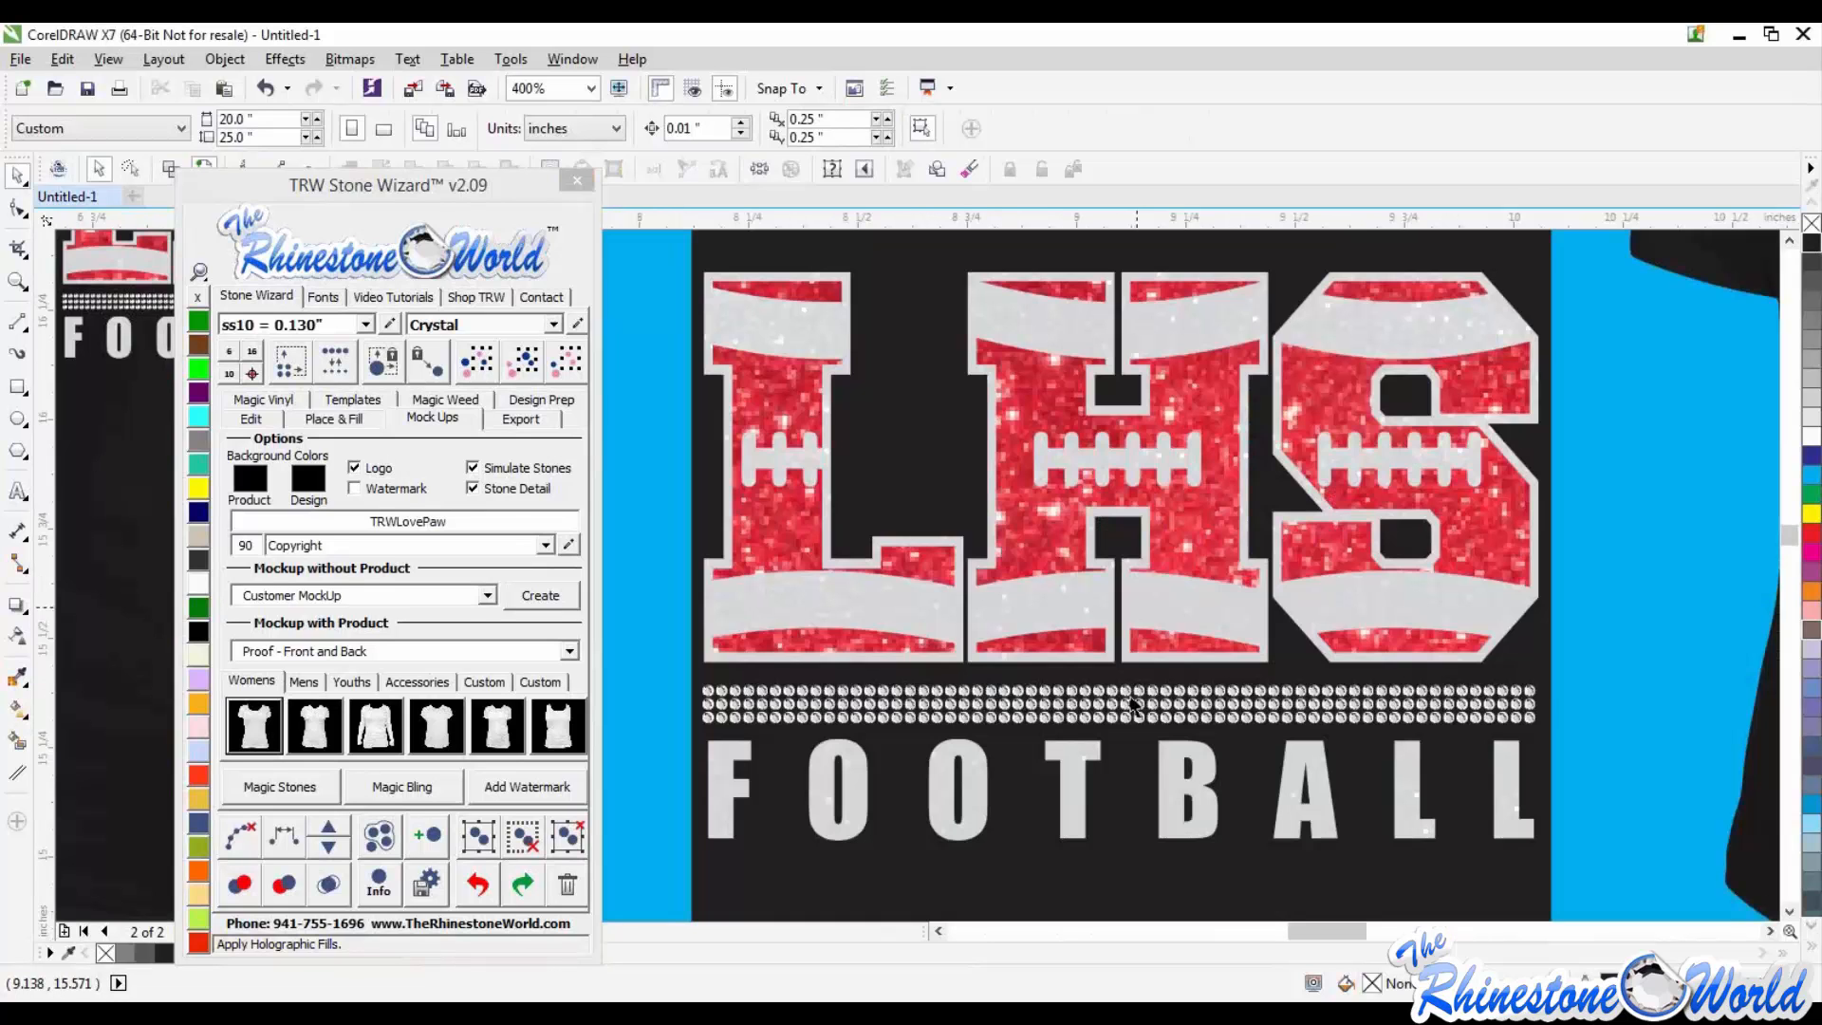
scroll(1130, 469, "up", 5)
scroll(1142, 656, "up", 2)
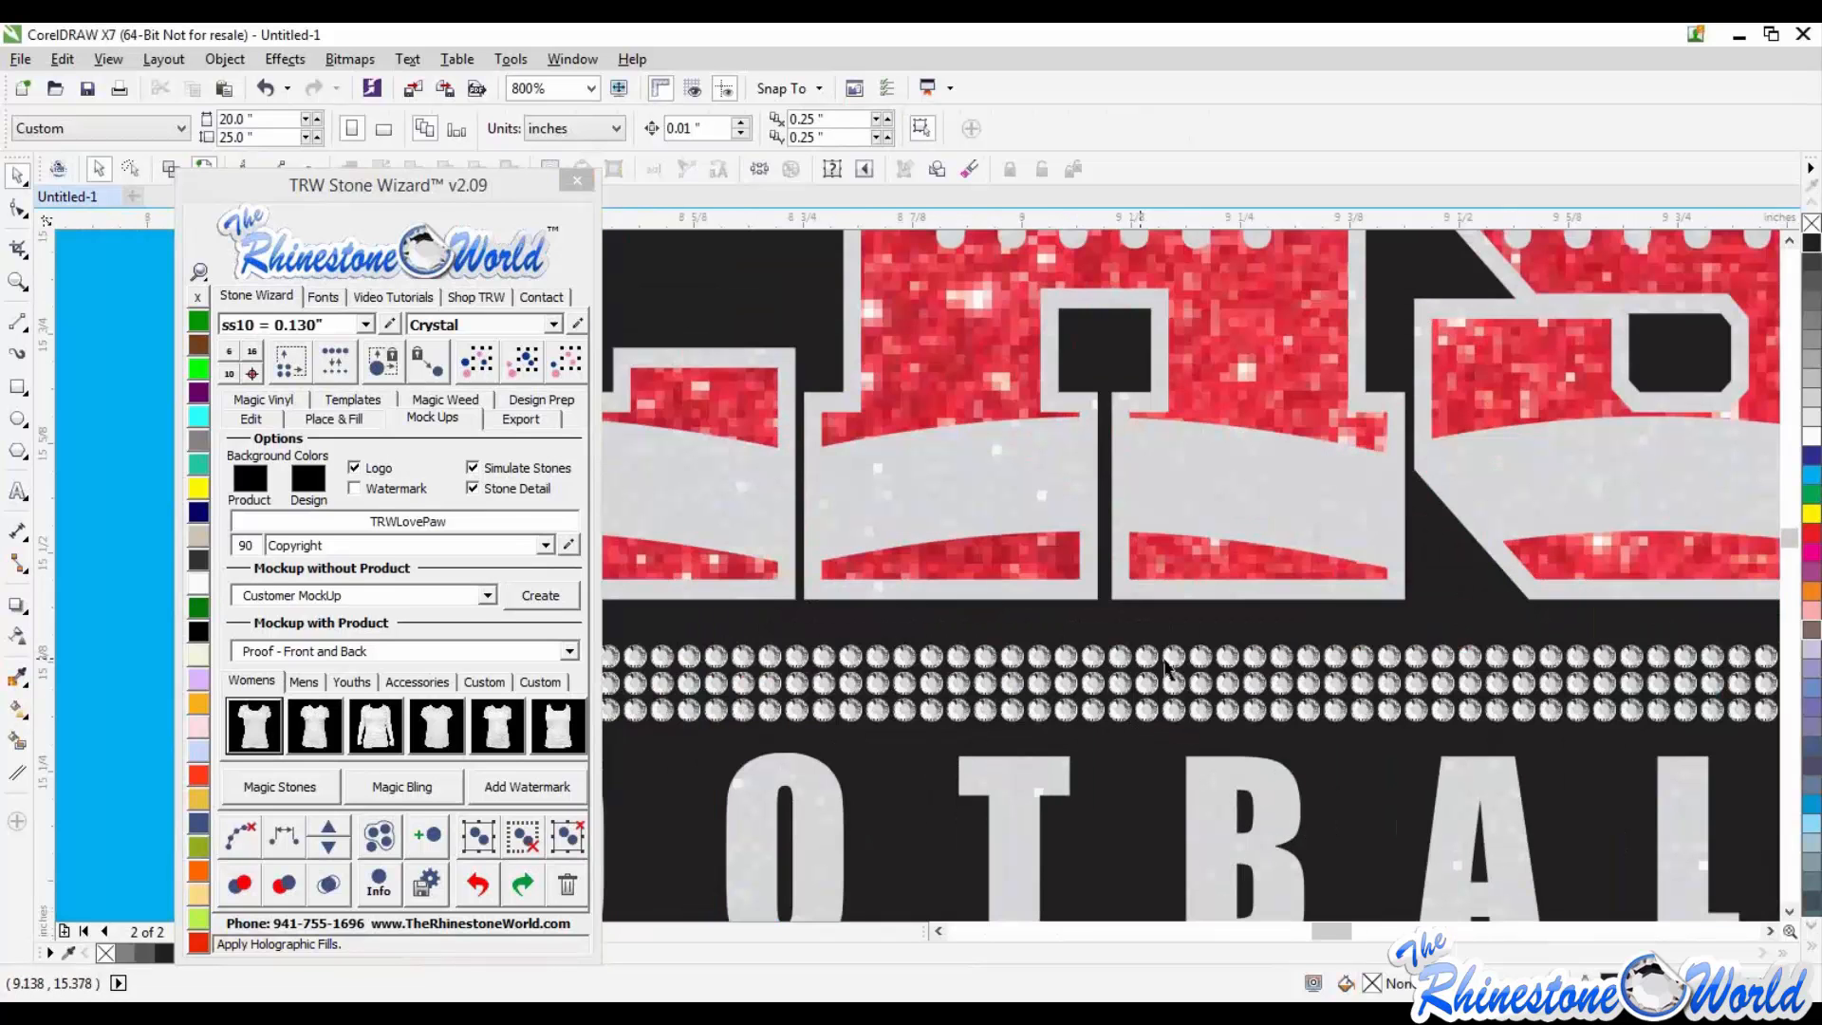
scroll(1148, 664, "up", 2)
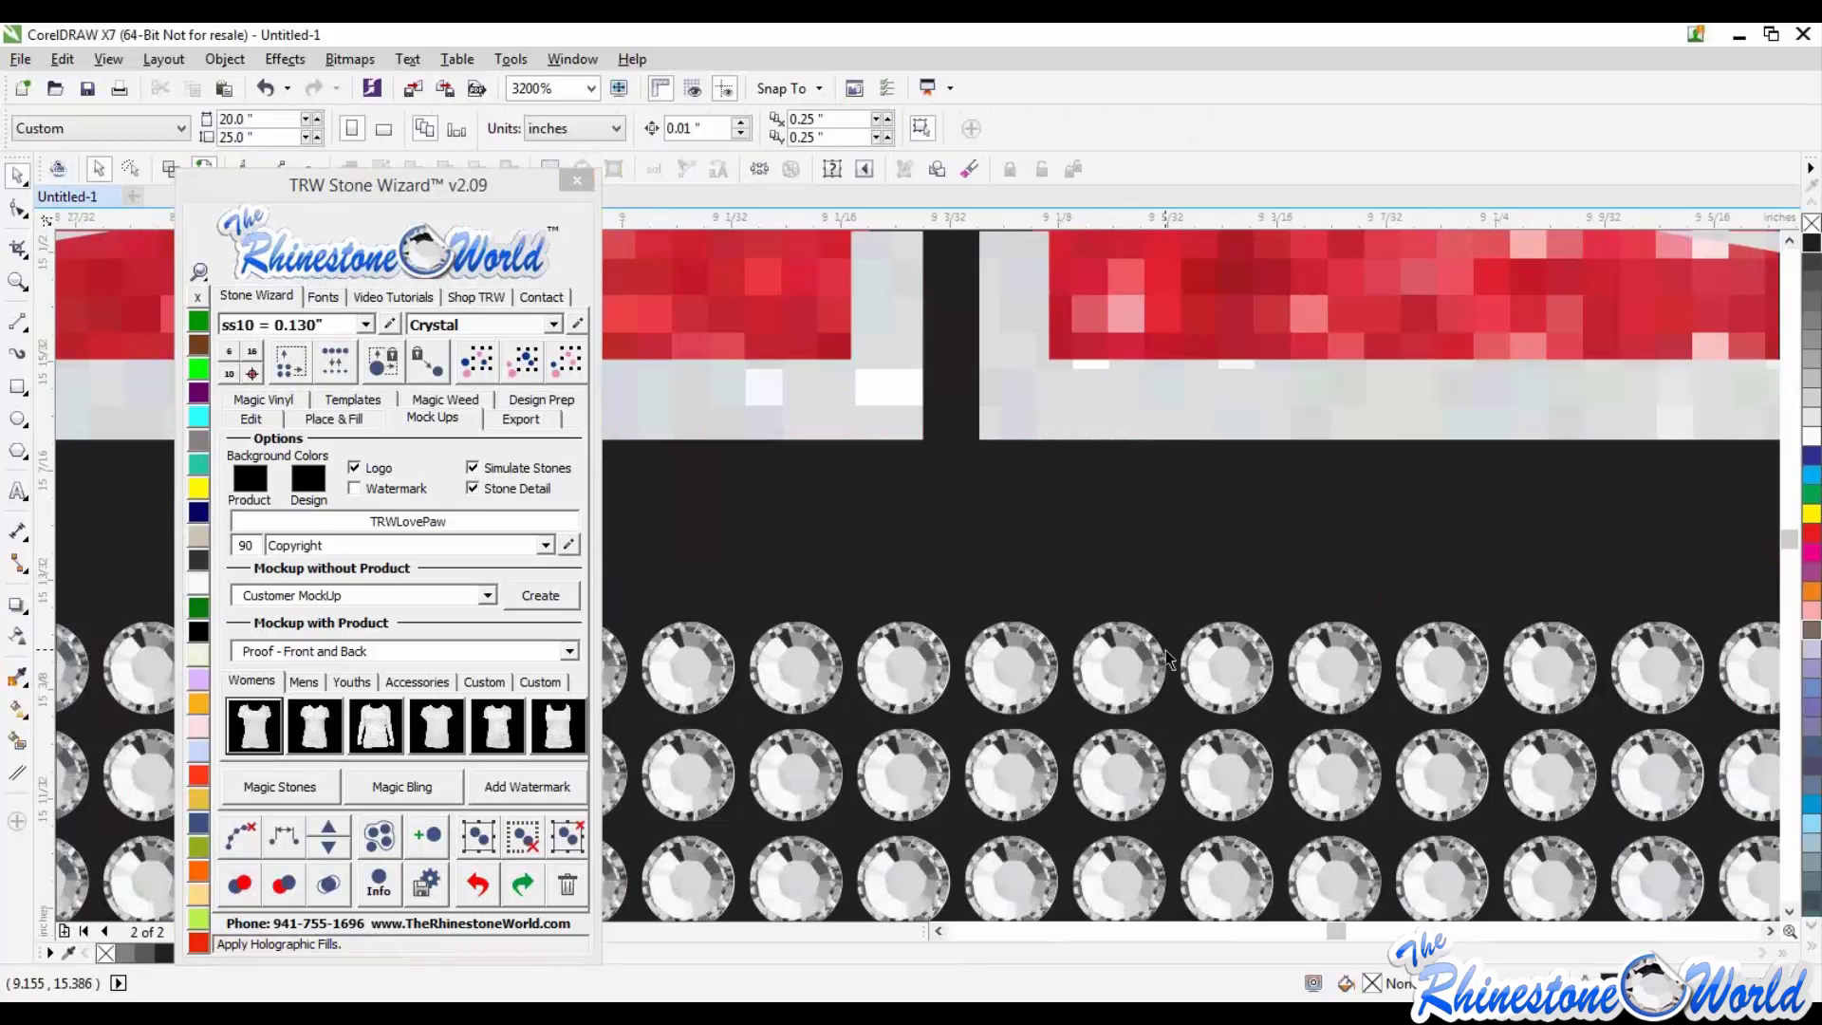
scroll(1165, 651, "down", 3)
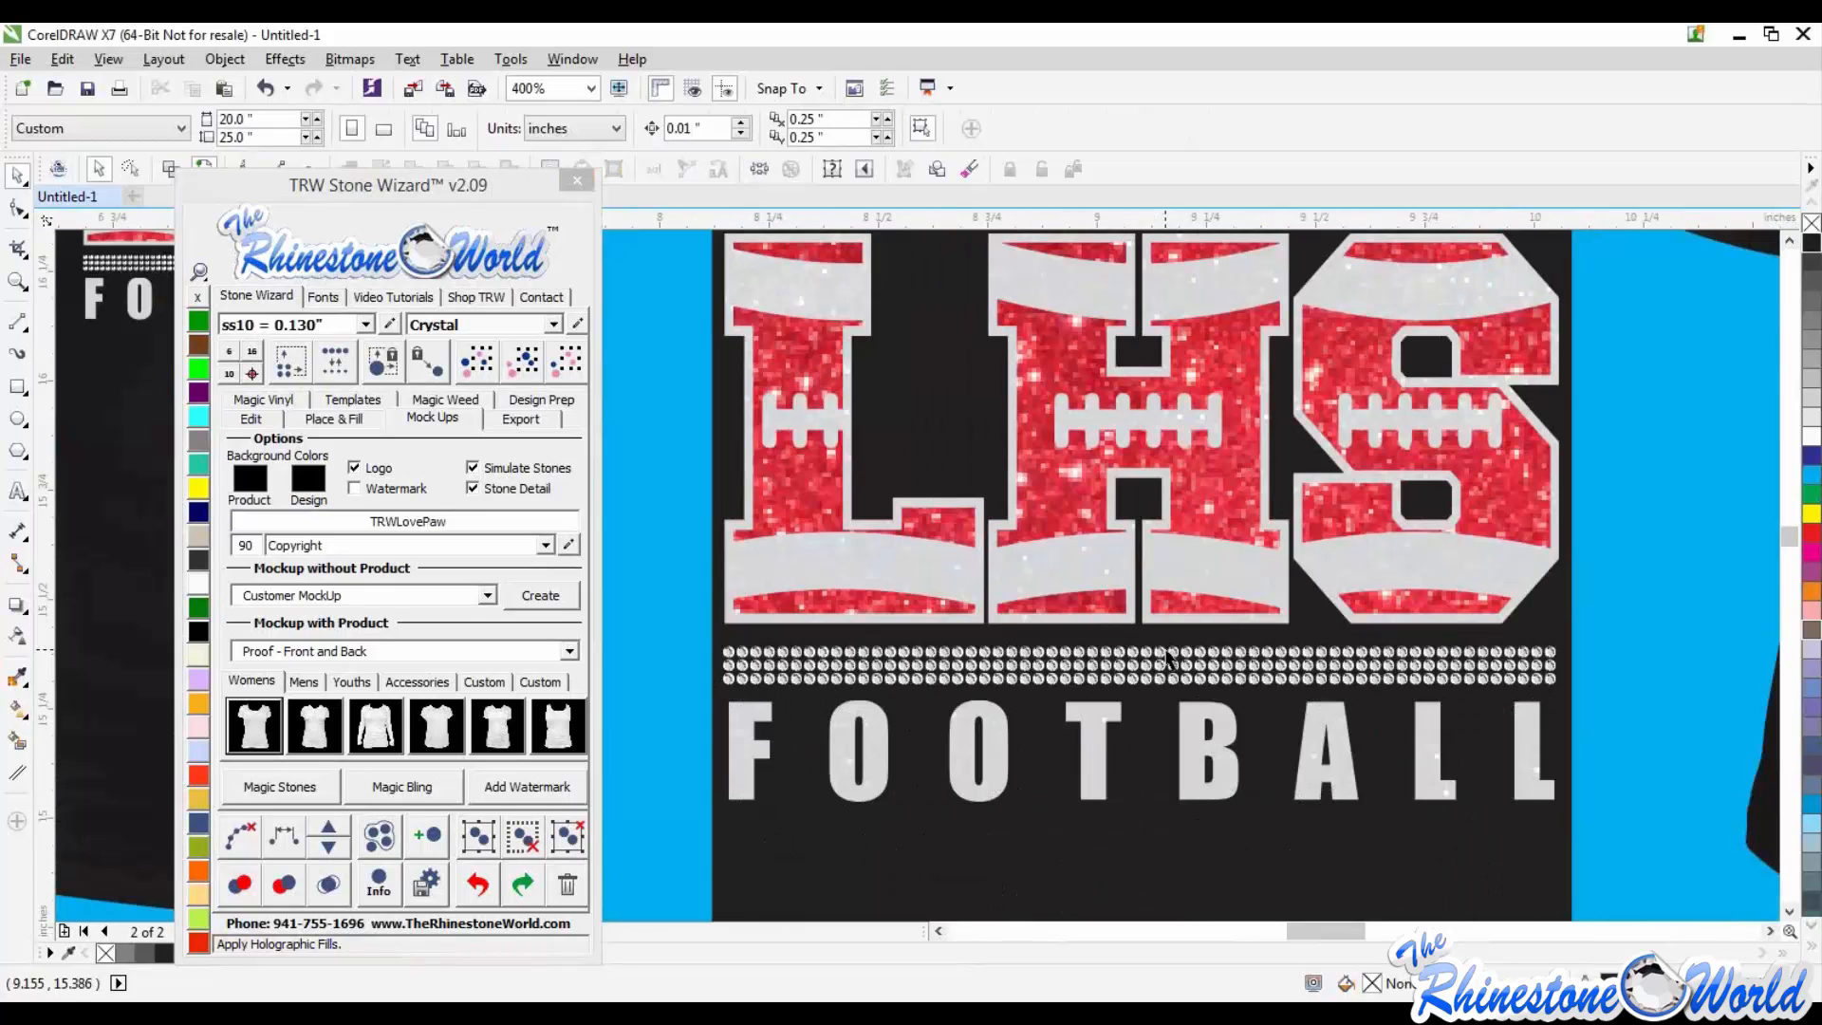
Step: Replace the Design Name label in the proof's order form with "trw design:"
scroll(1169, 658, "down", 1)
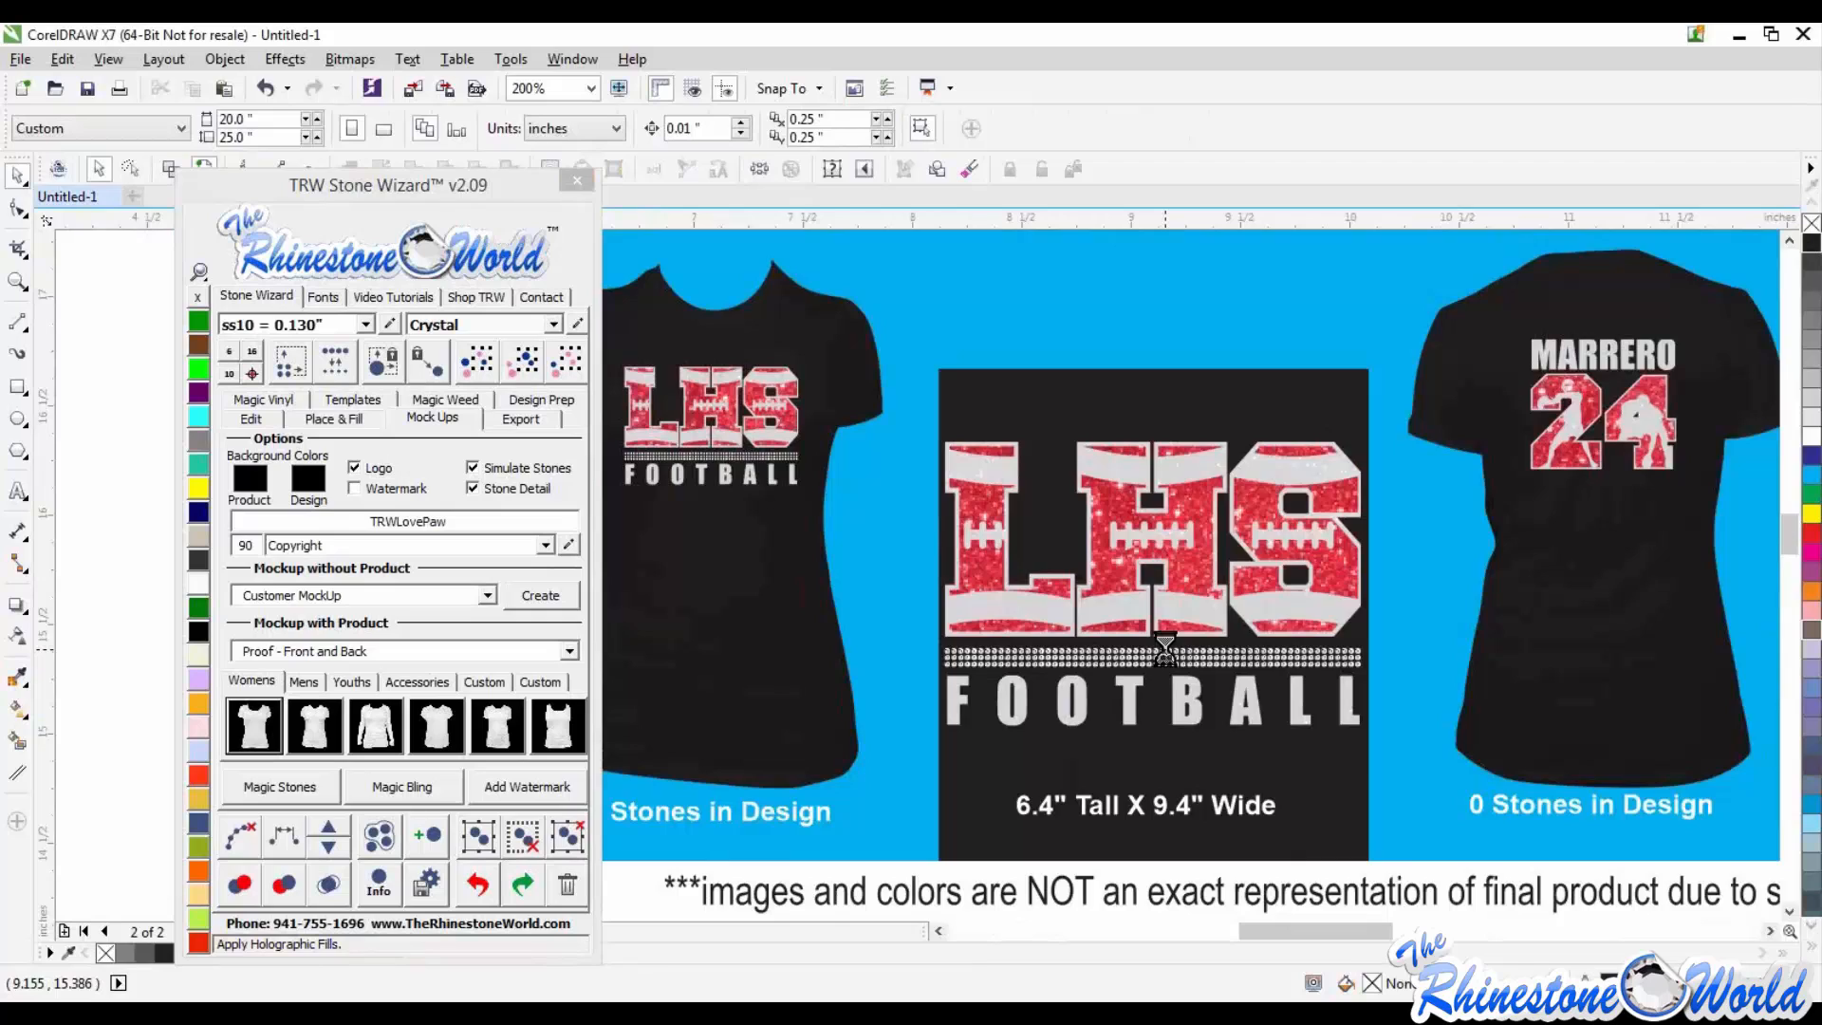
scroll(1166, 650, "down", 3)
scroll(1152, 761, "up", 2)
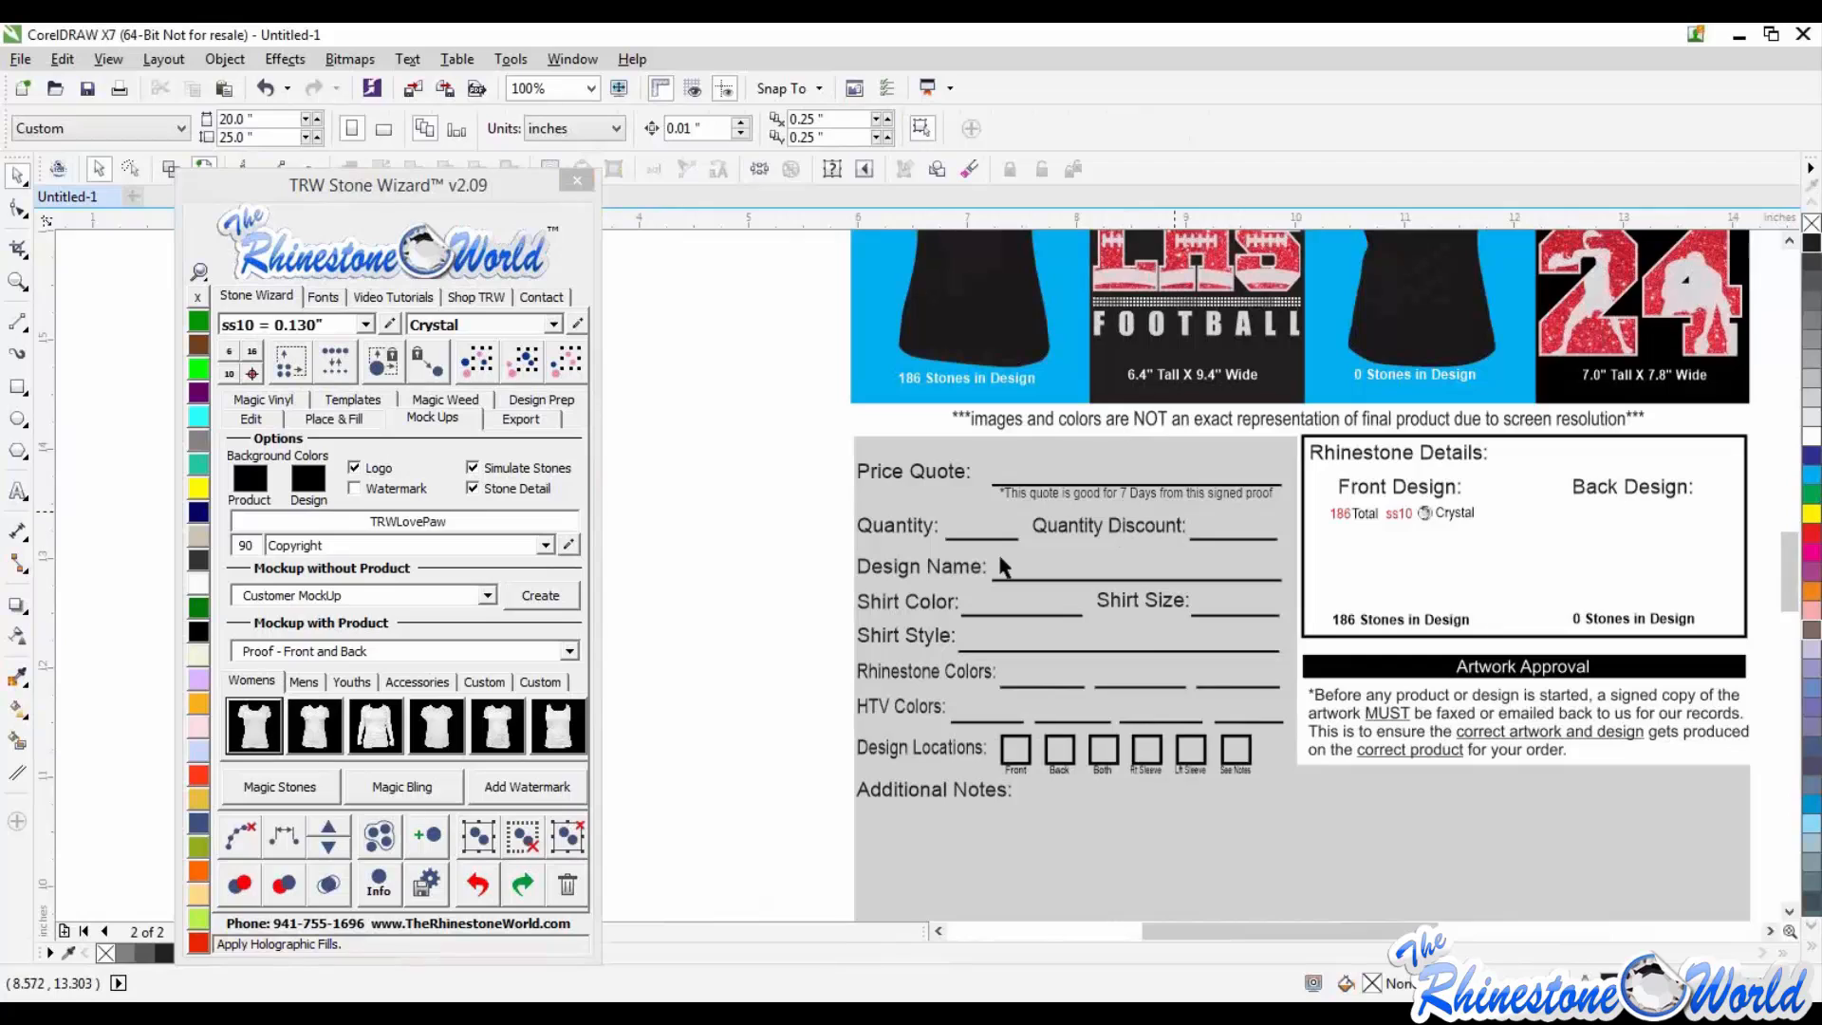
left_click(1616, 420)
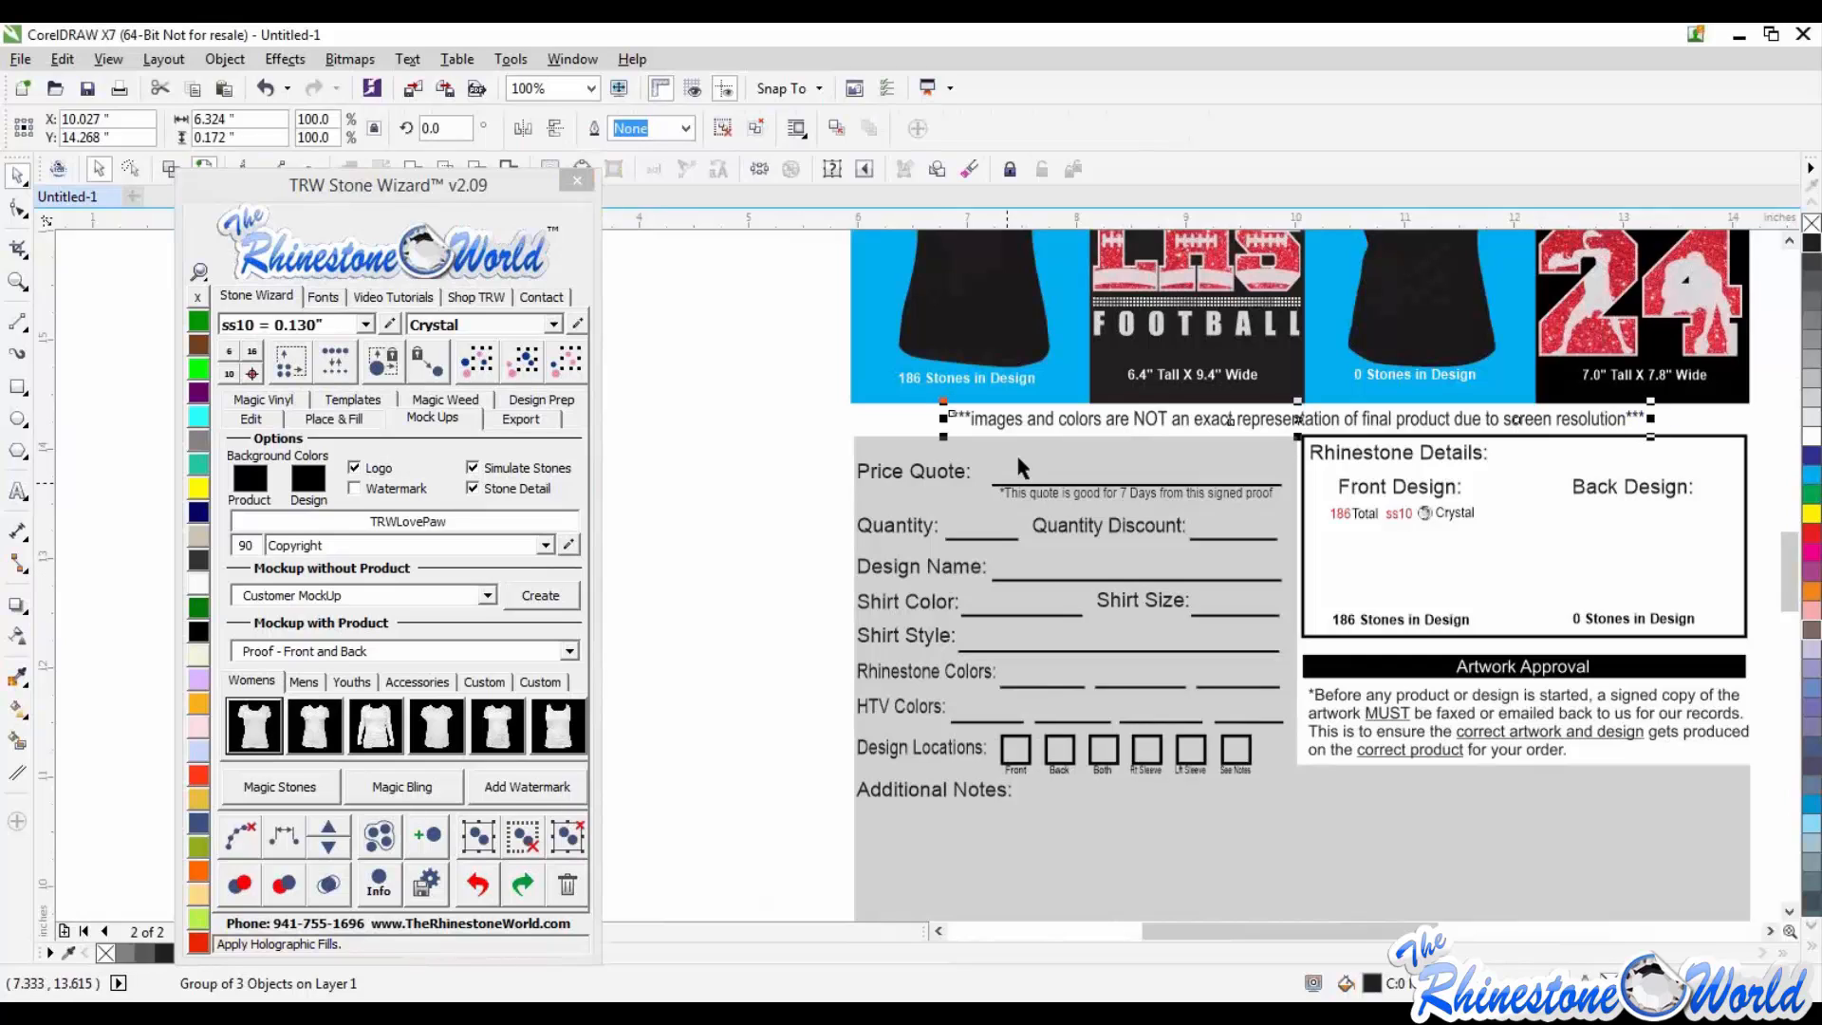
double_click(987, 567)
left_click_drag(987, 567, 762, 545)
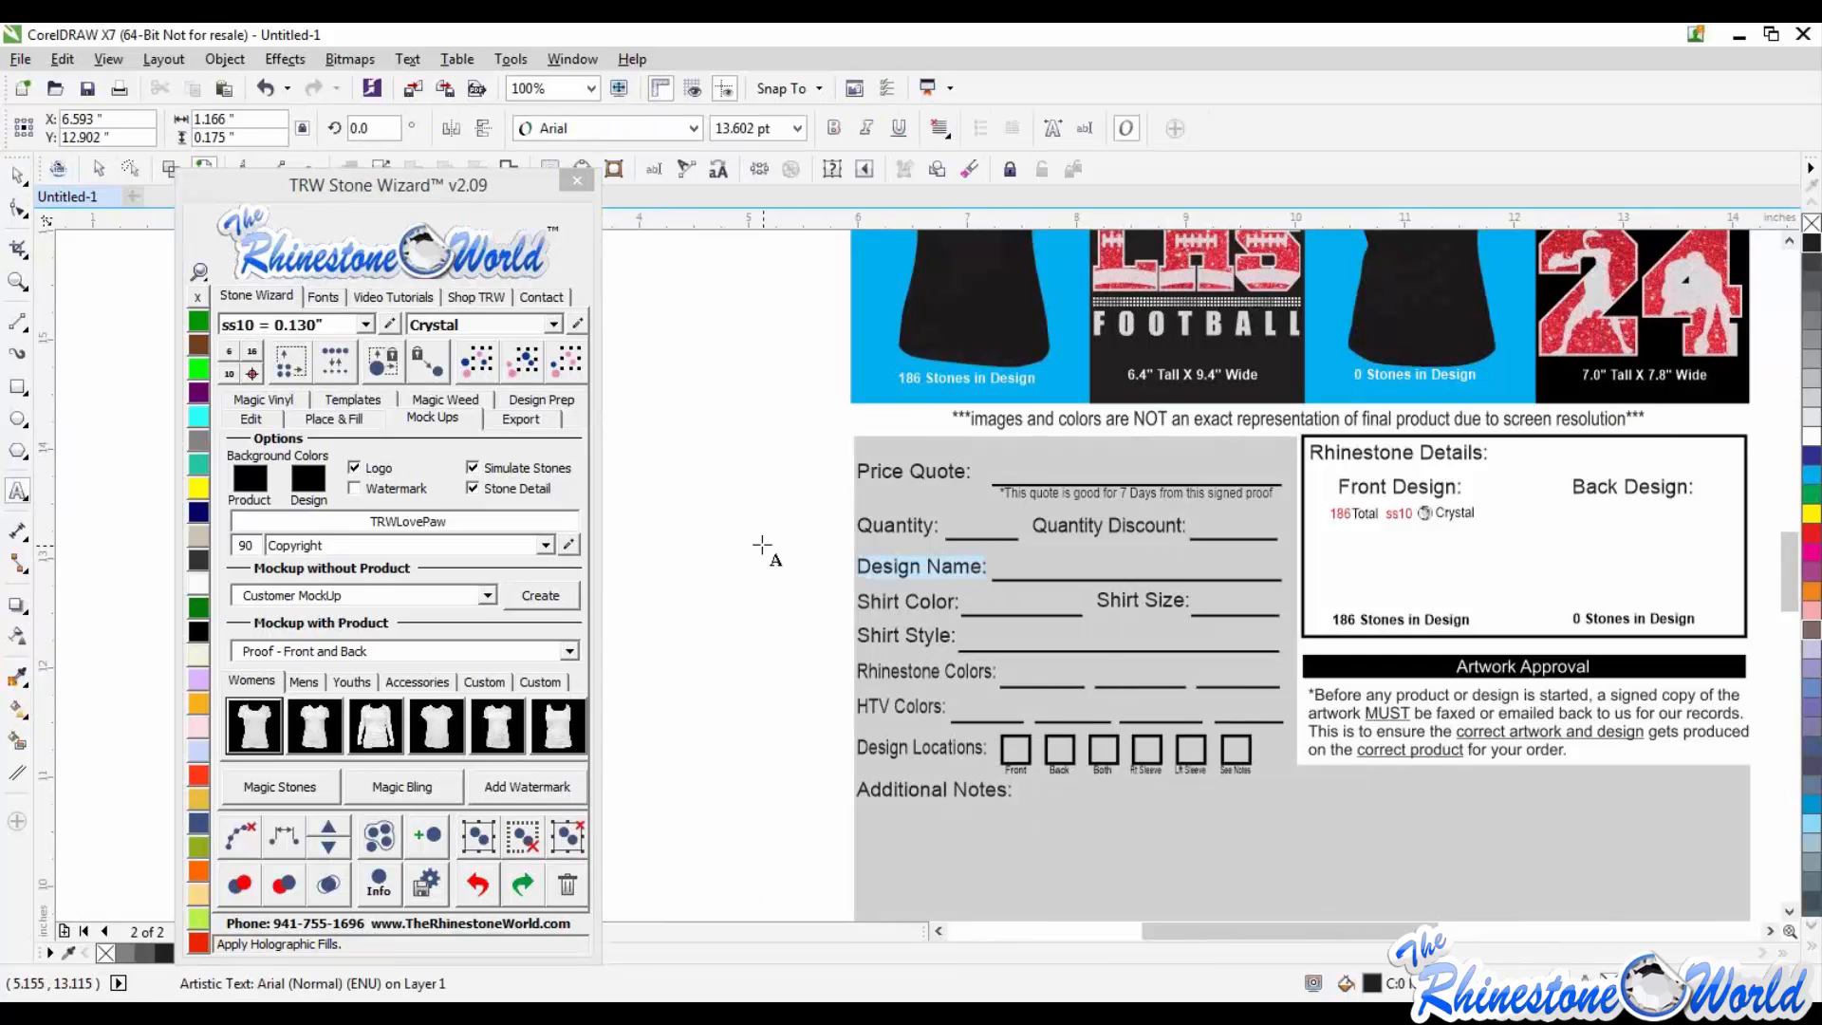
type("t")
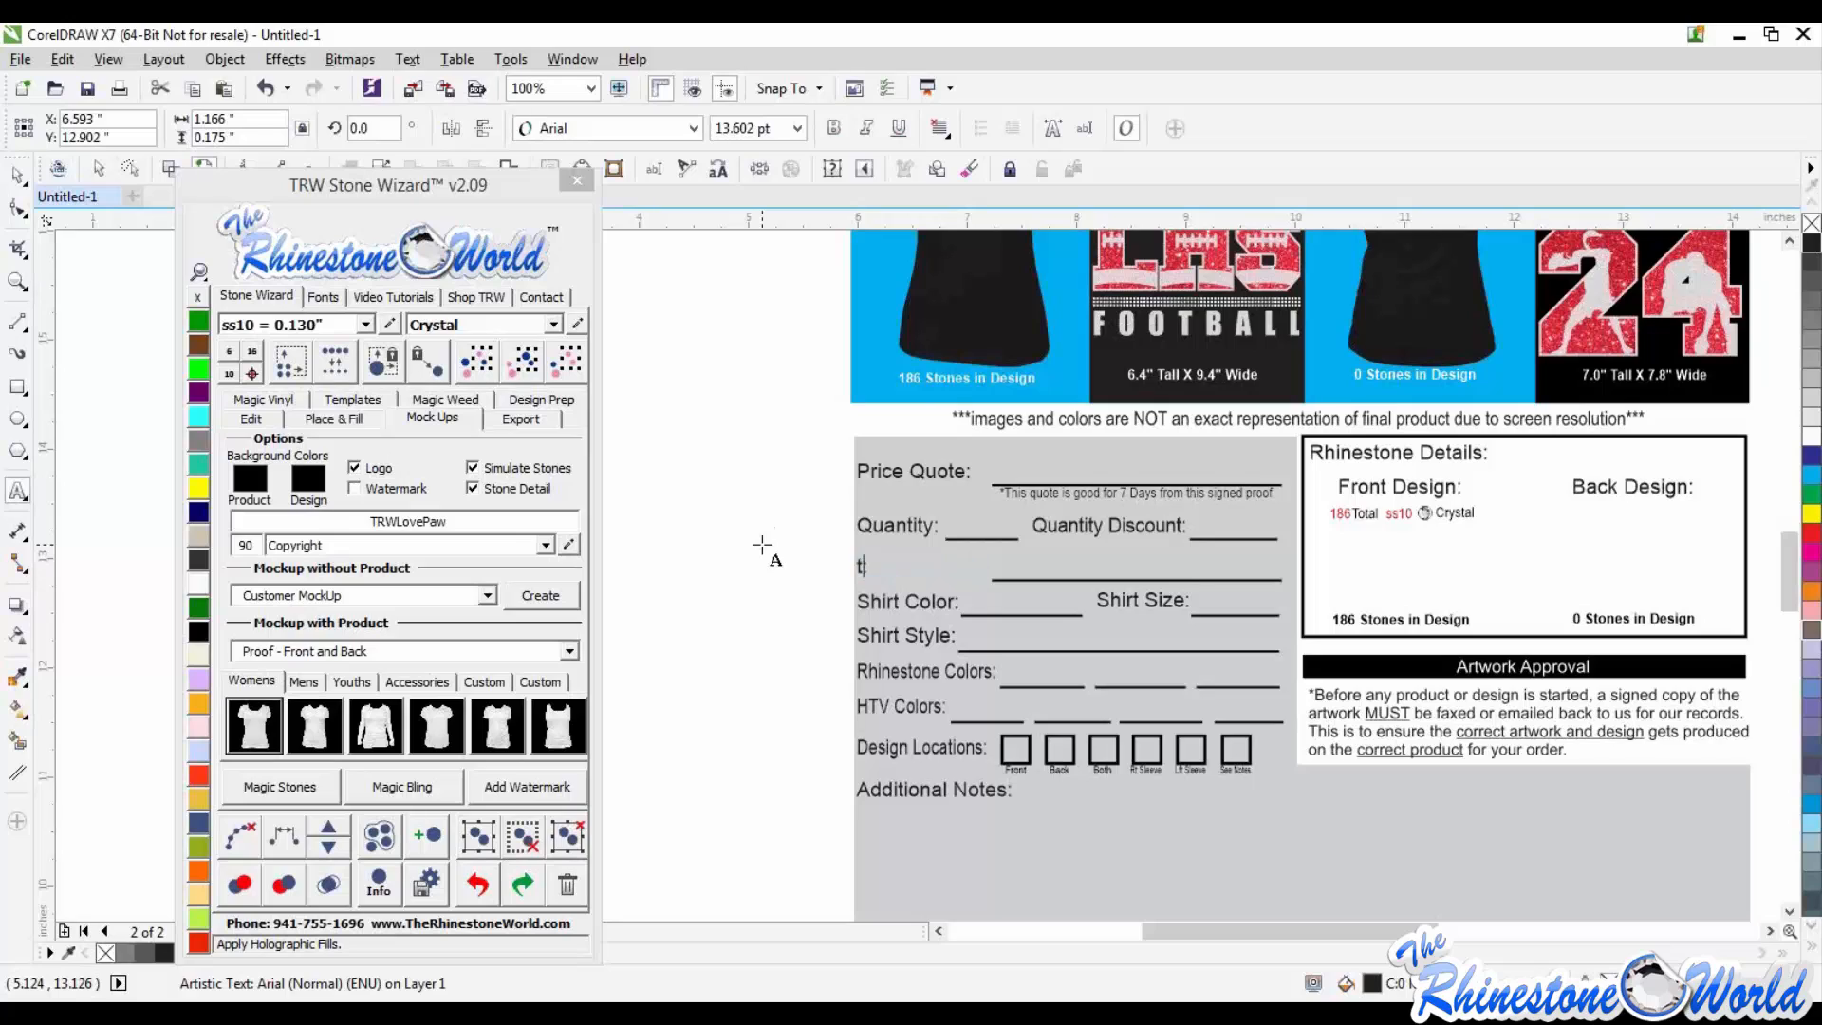
type("rw design:")
key("Escape")
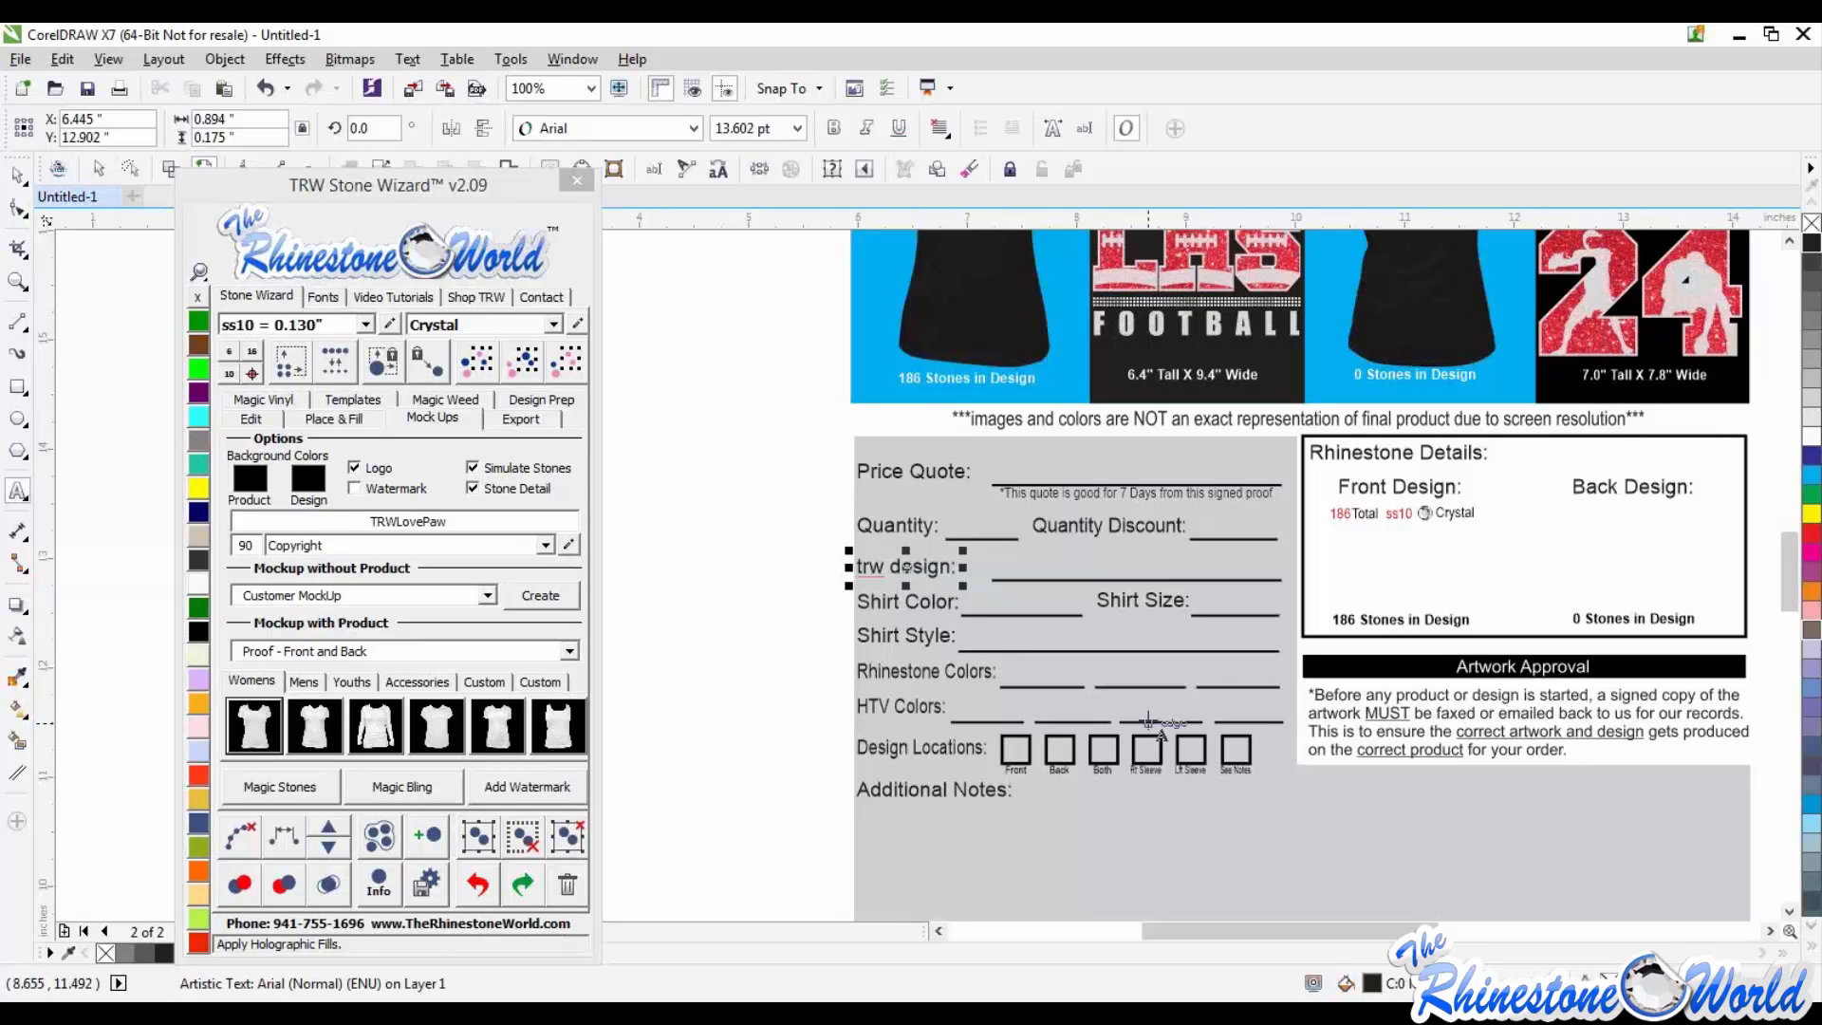
left_click(17, 181)
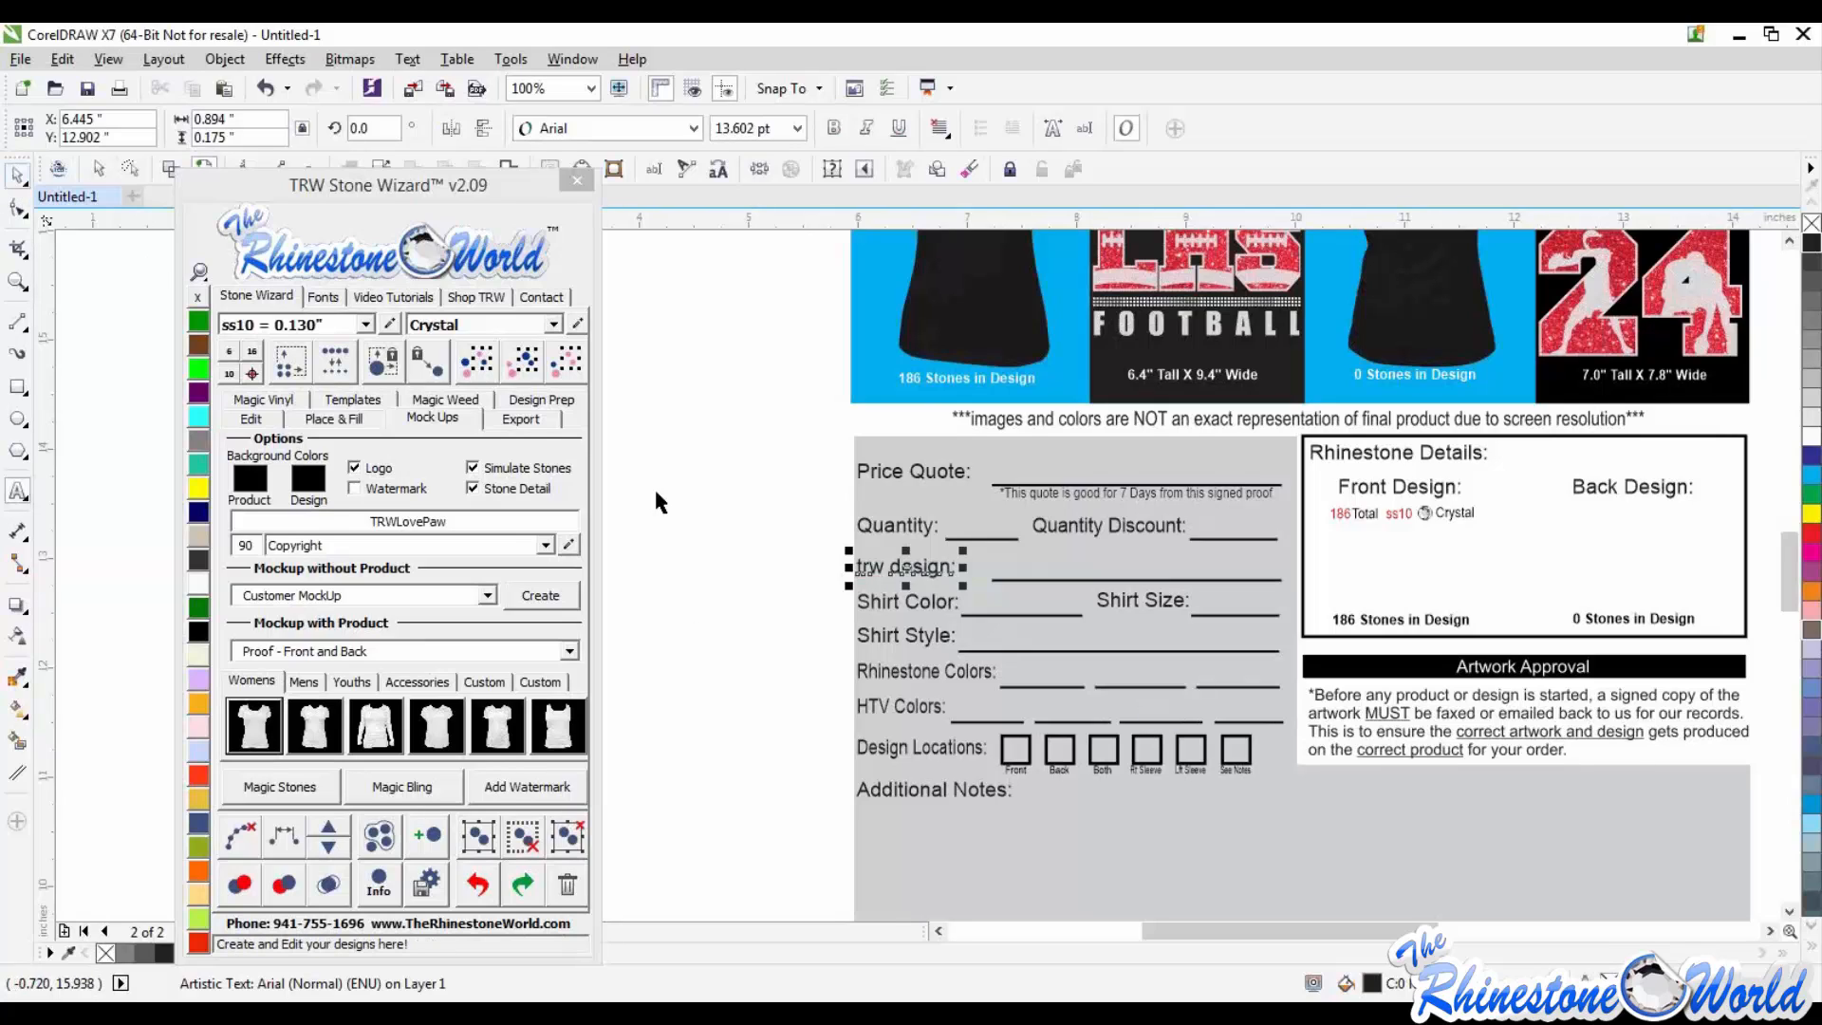
scroll(659, 488, "down", 3)
left_click_drag(691, 365, 1072, 745)
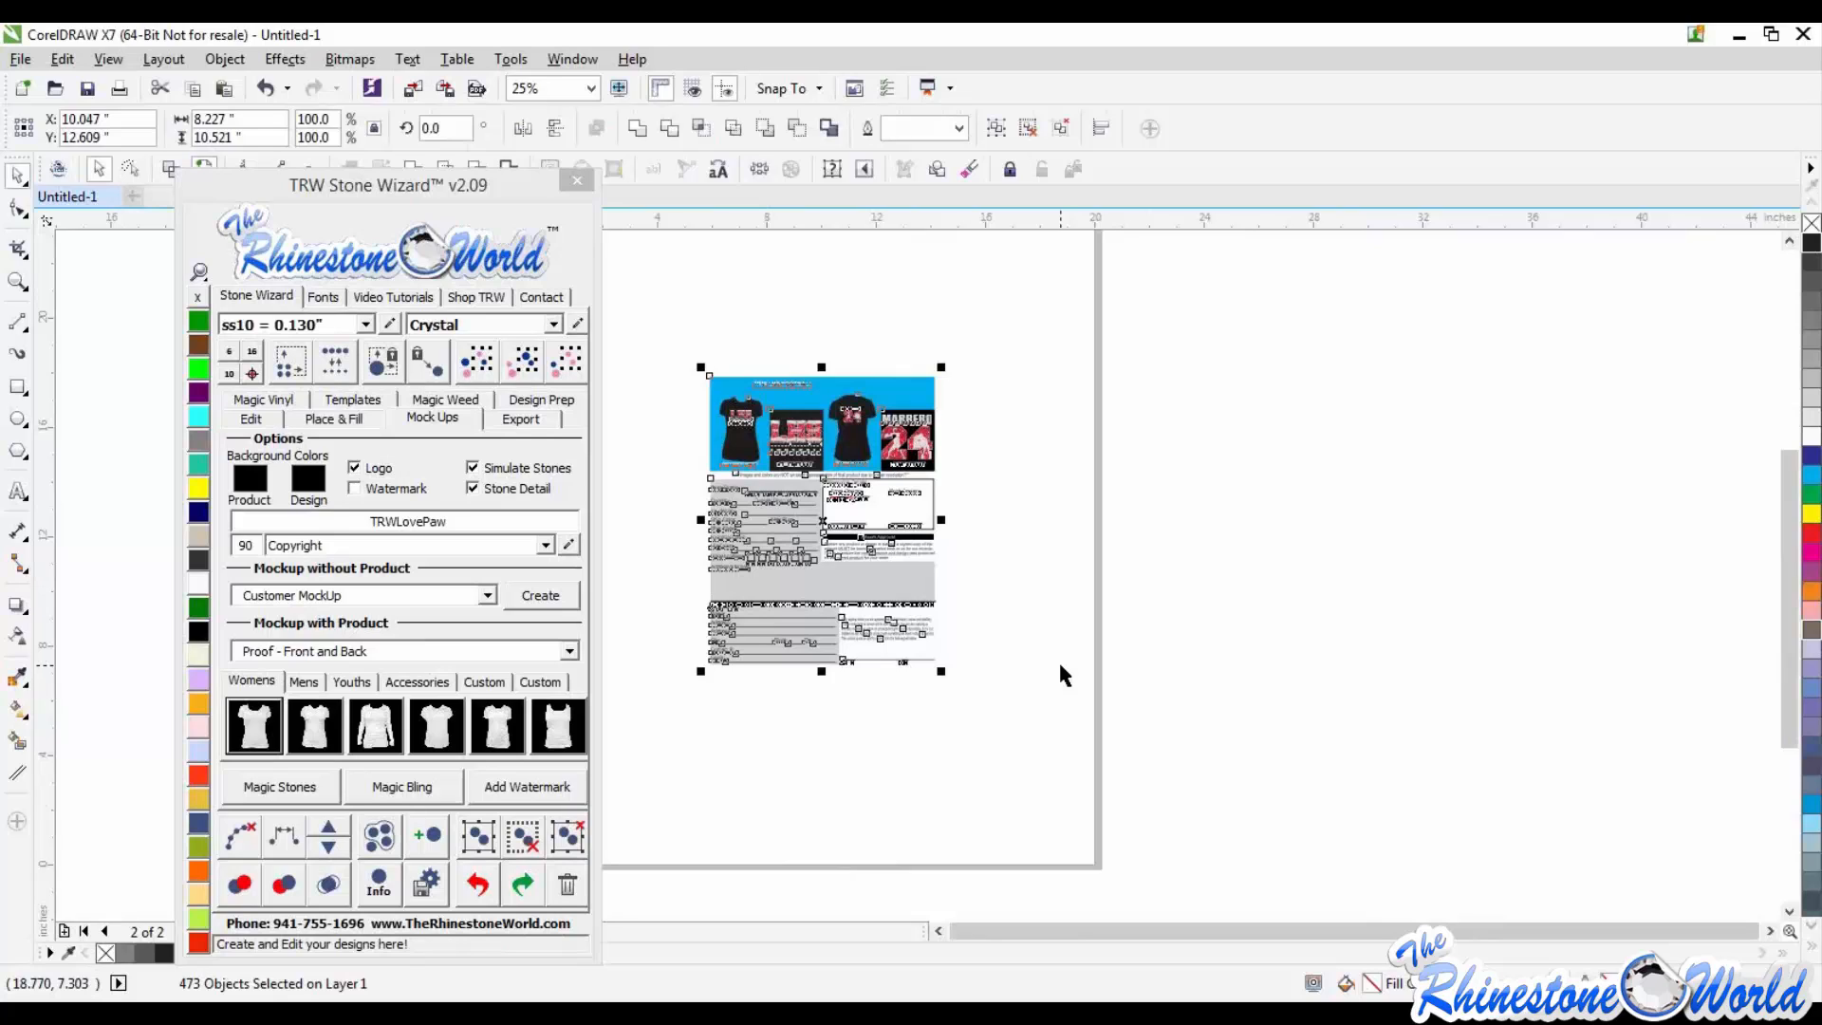
left_click(1030, 553)
scroll(908, 443, "up", 4)
scroll(909, 443, "down", 4)
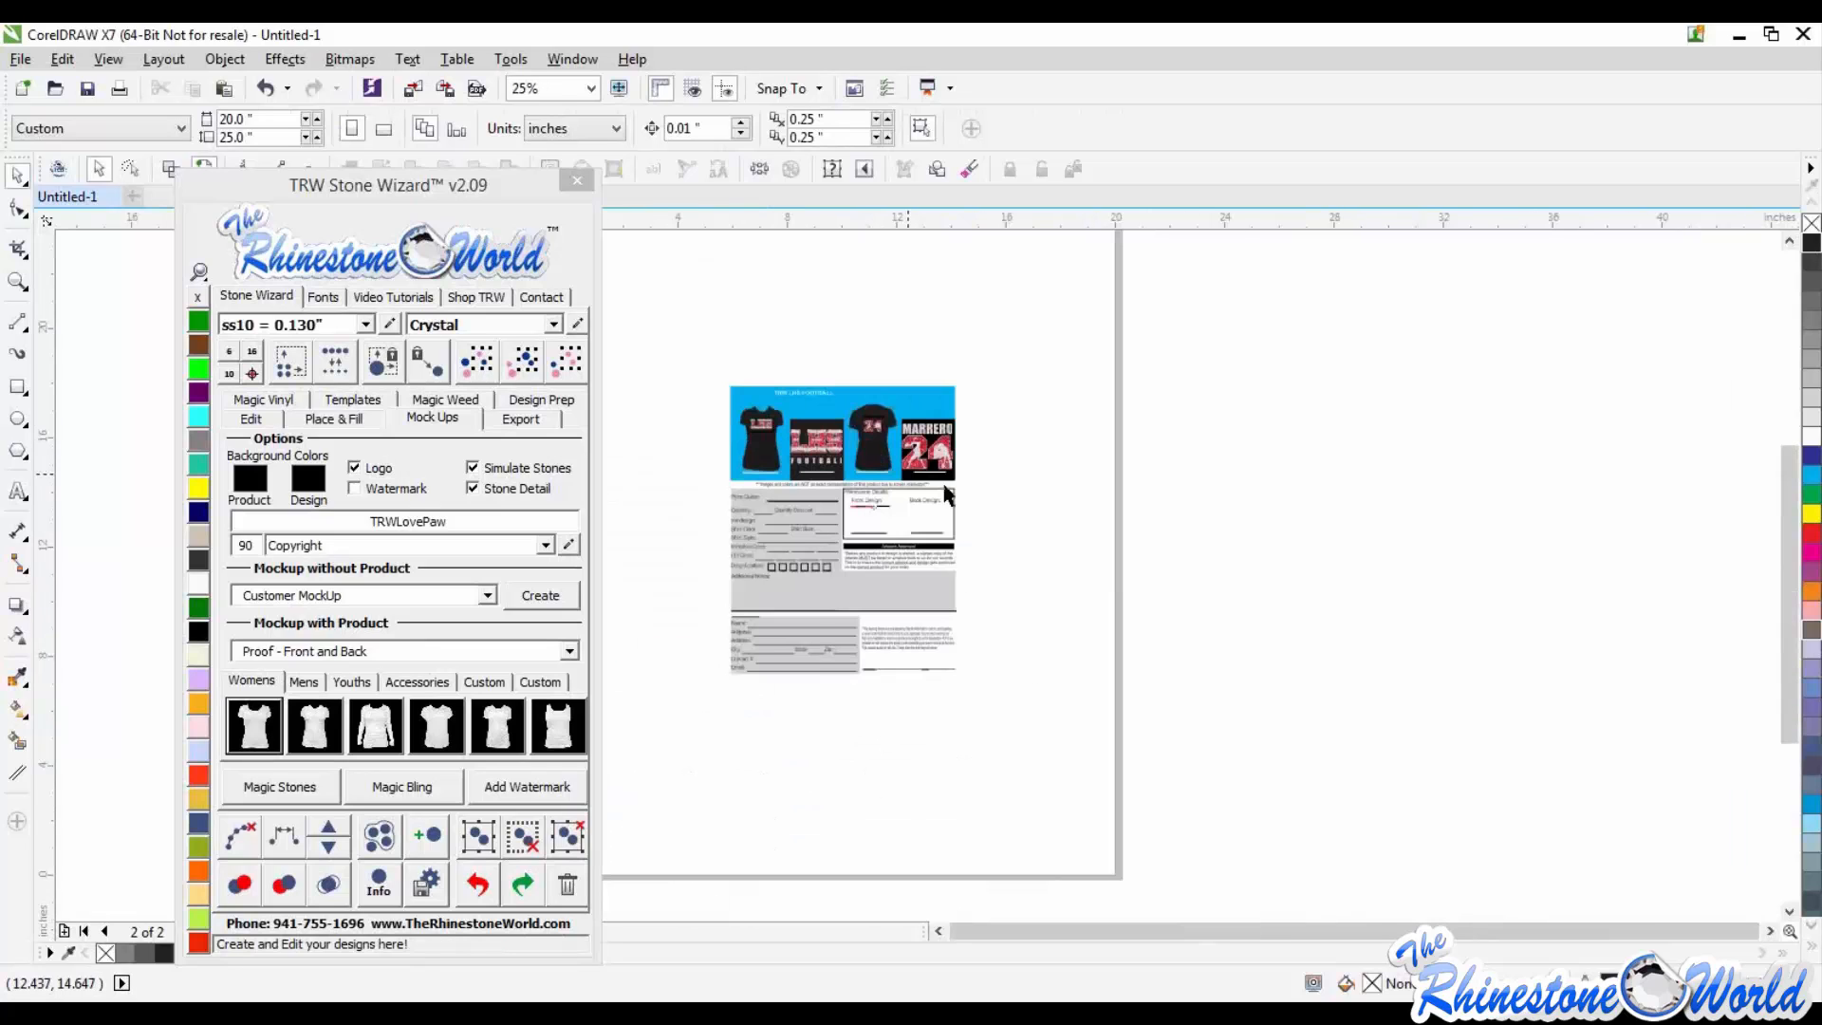
left_click_drag(674, 361, 1025, 694)
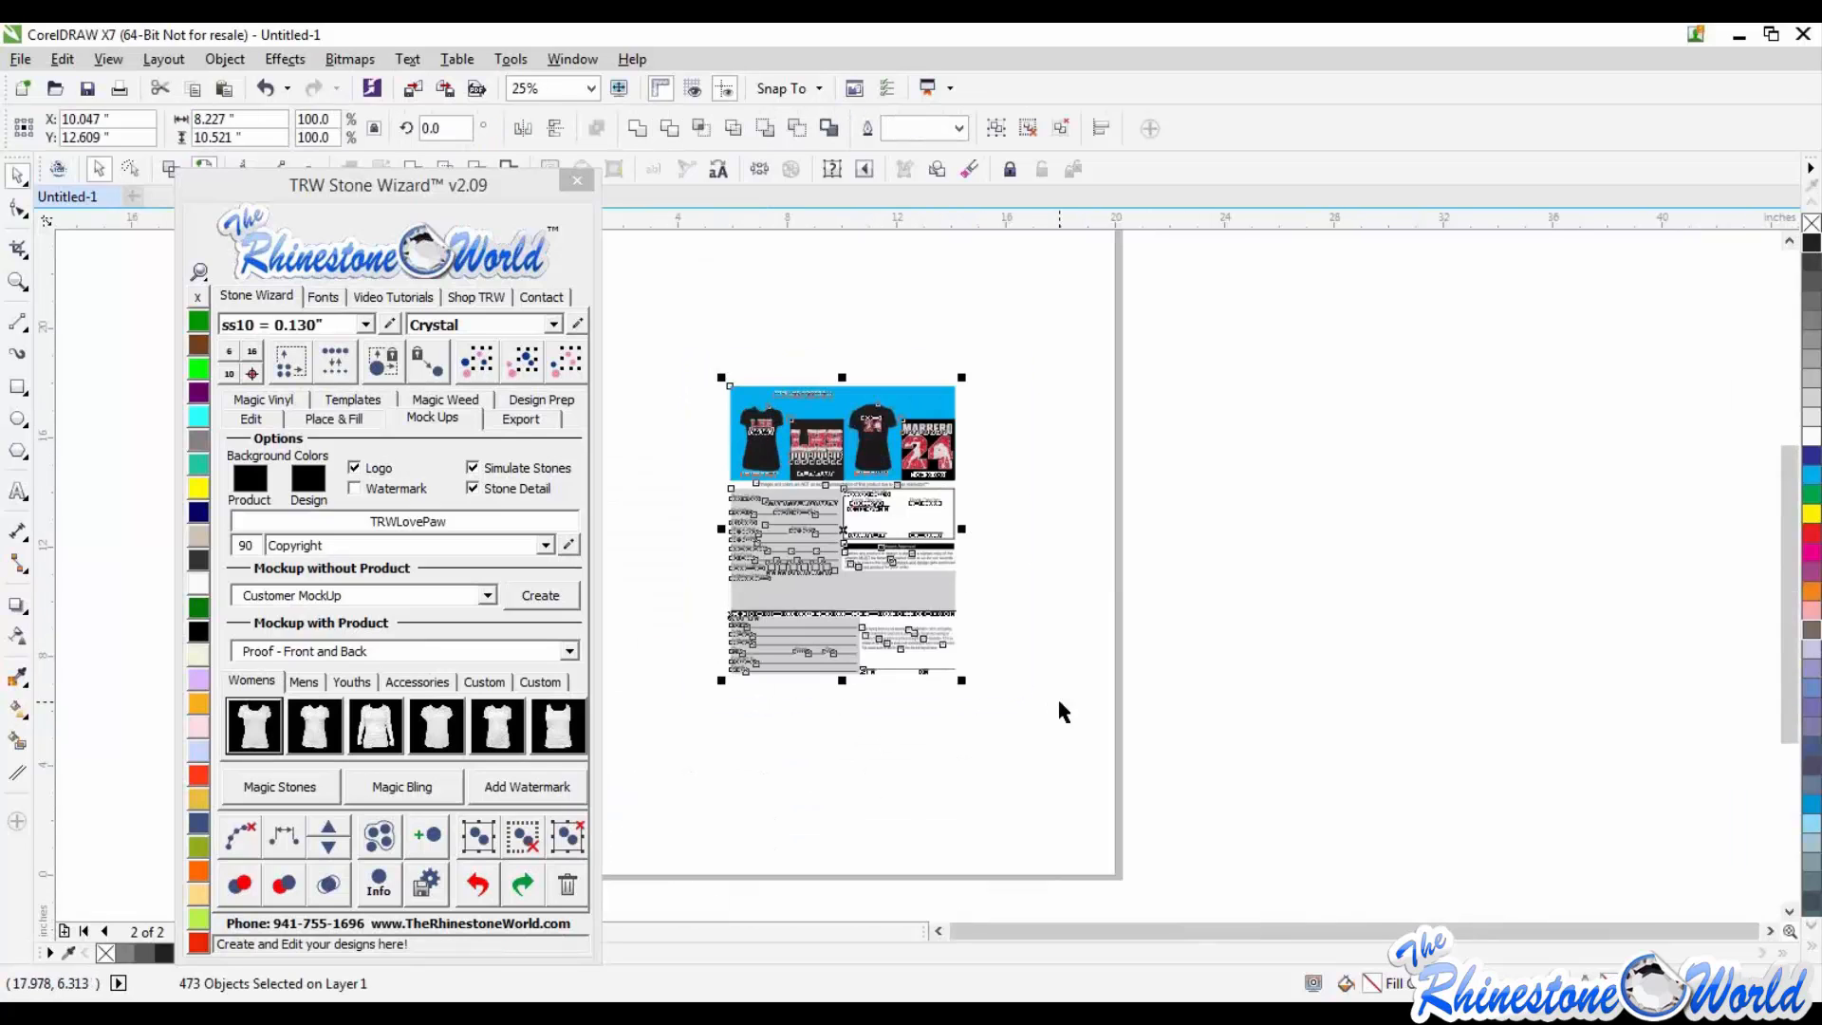
key("Delete")
left_click_drag(453, 178, 1363, 224)
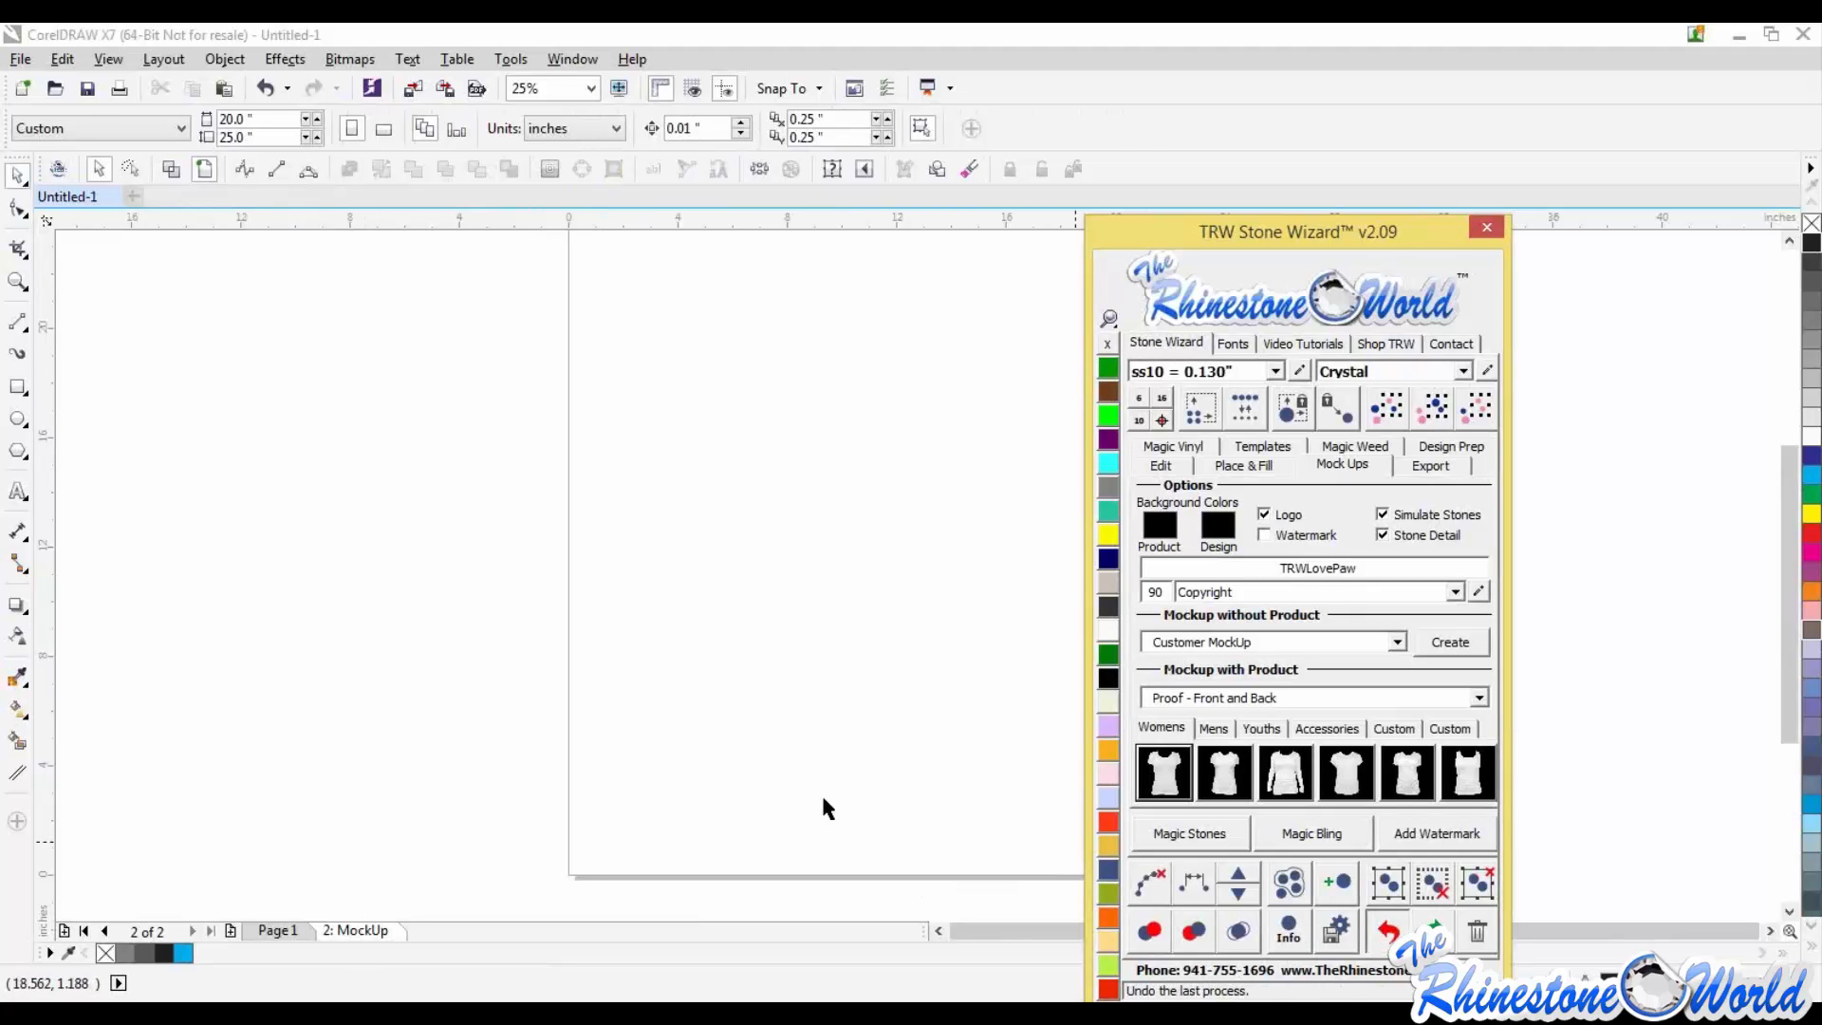
key("ctrl+z")
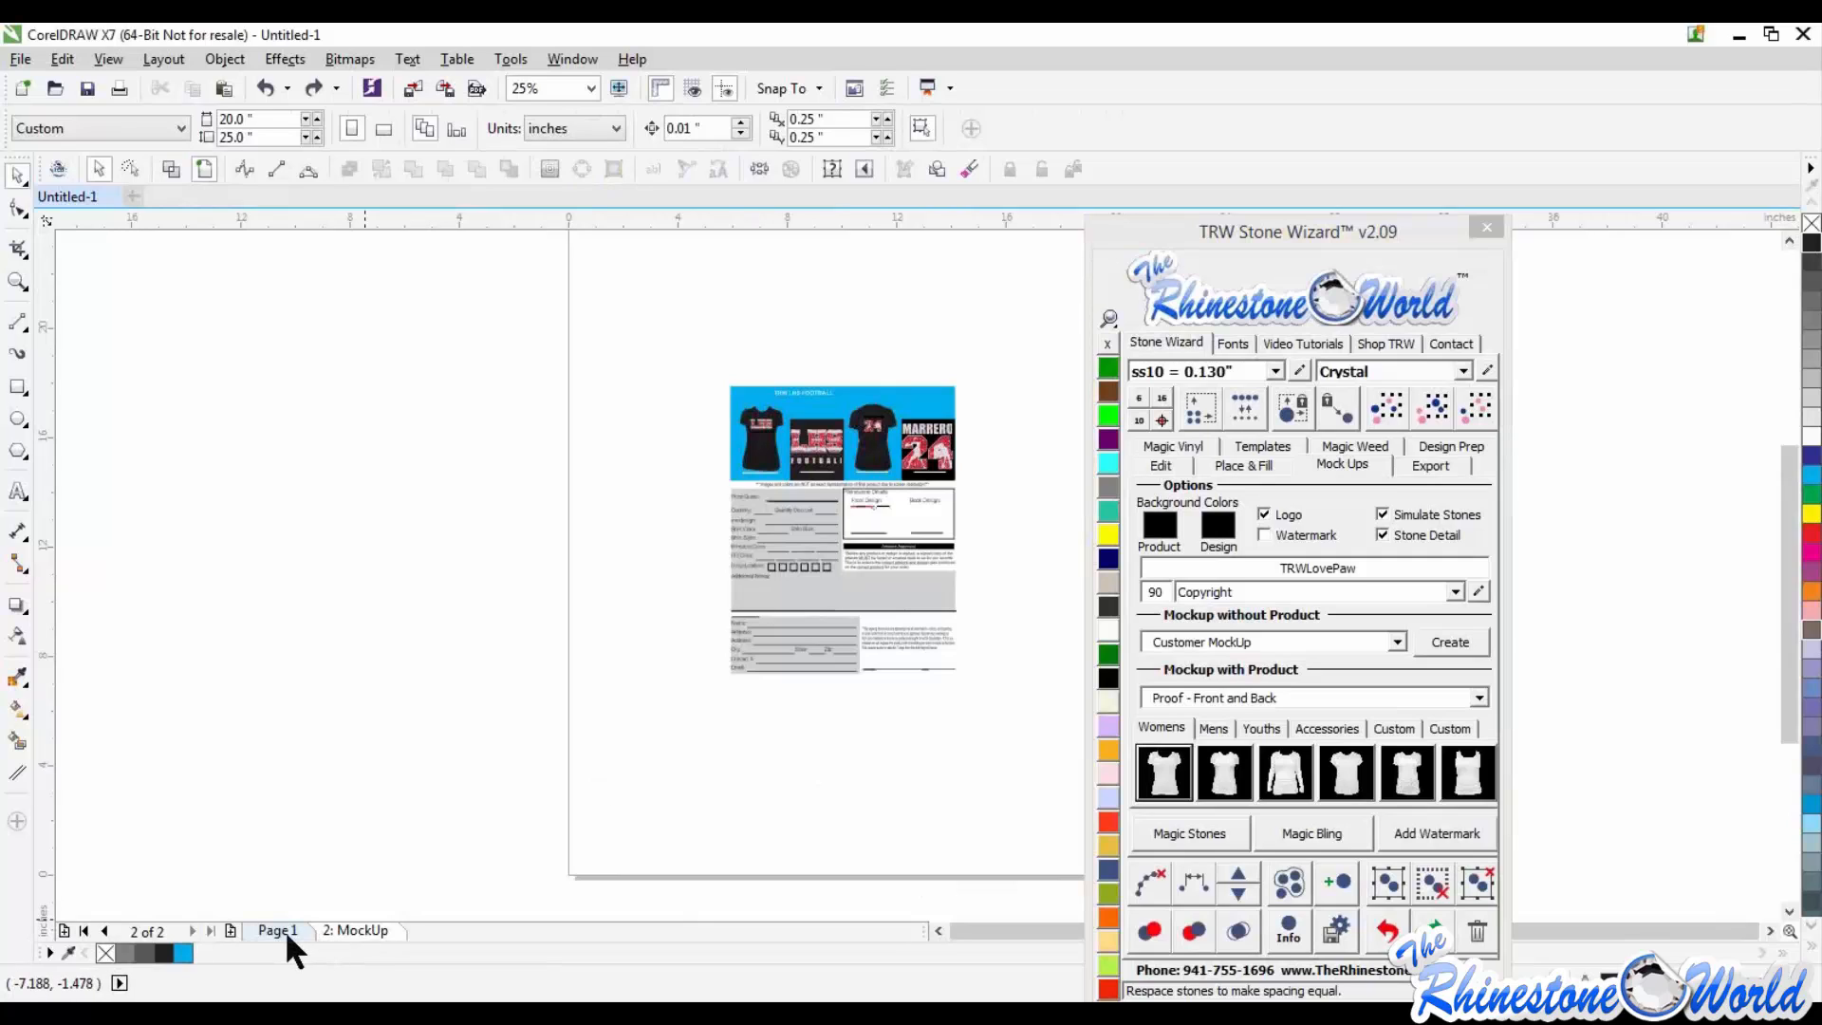
Step: Check the original artwork on Page 1, and delete the MockUp page from the document
left_click(286, 930)
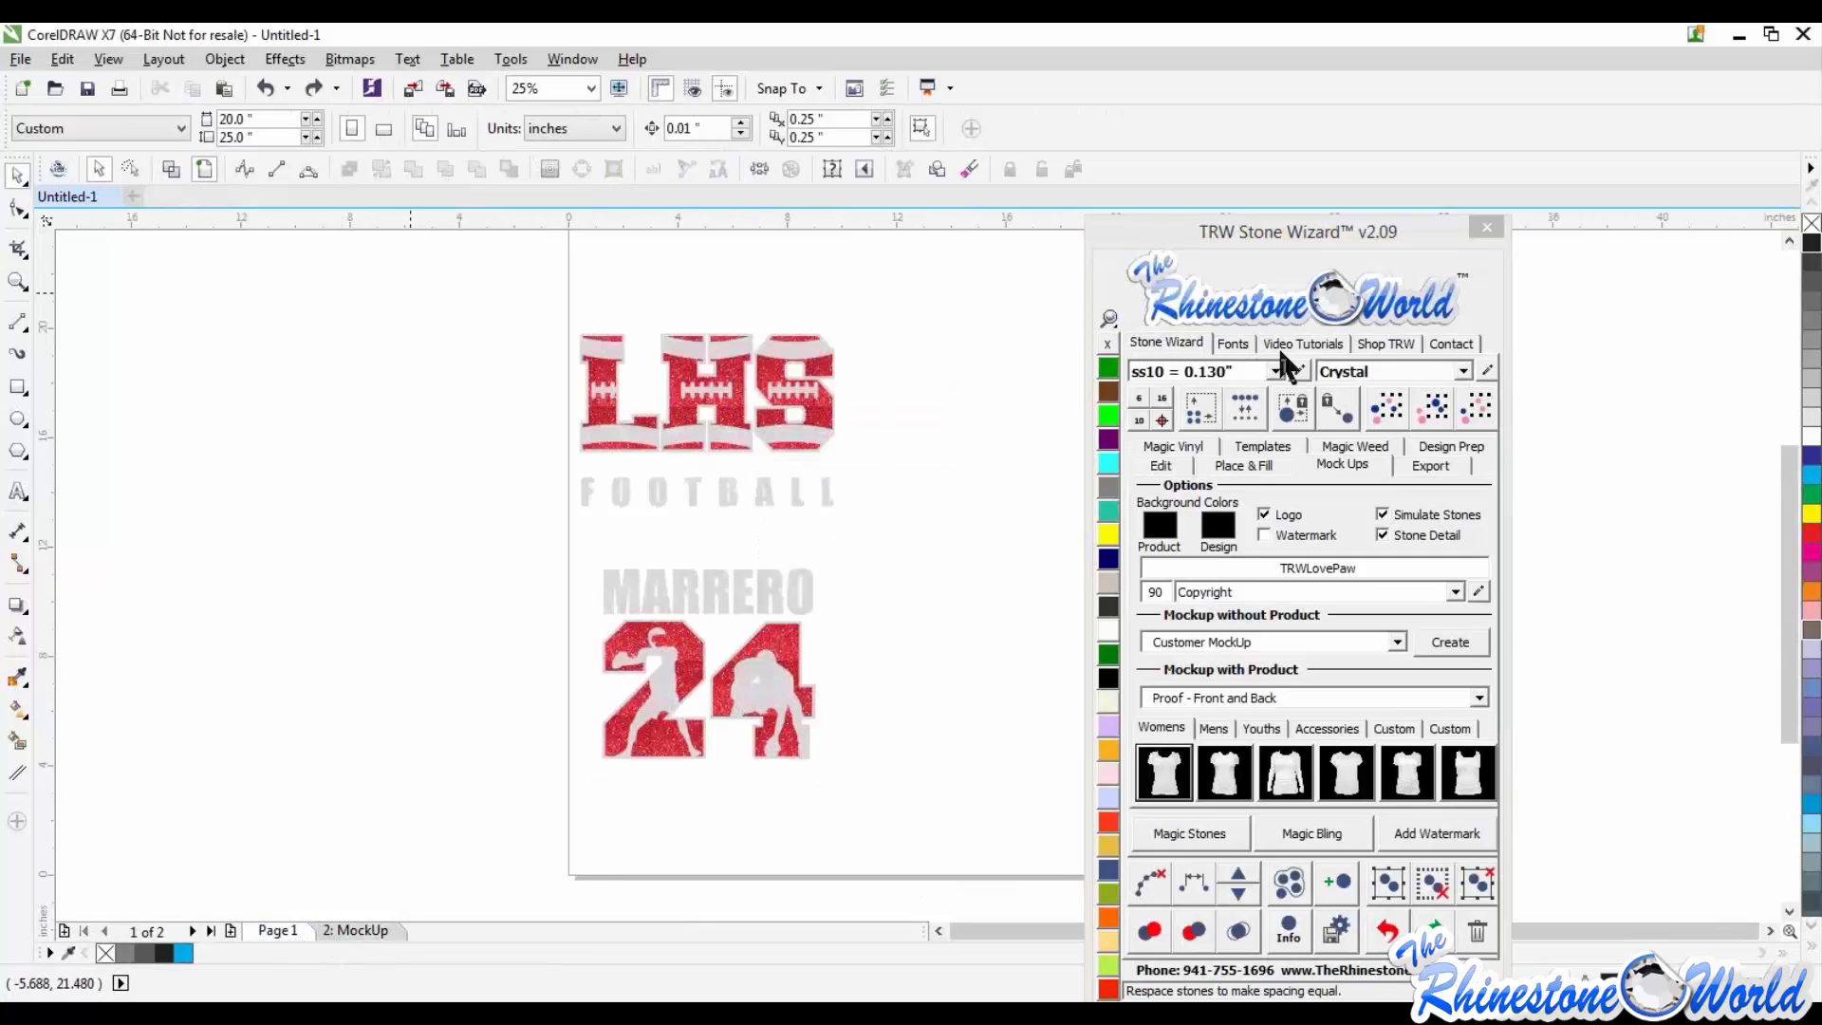
left_click(351, 926)
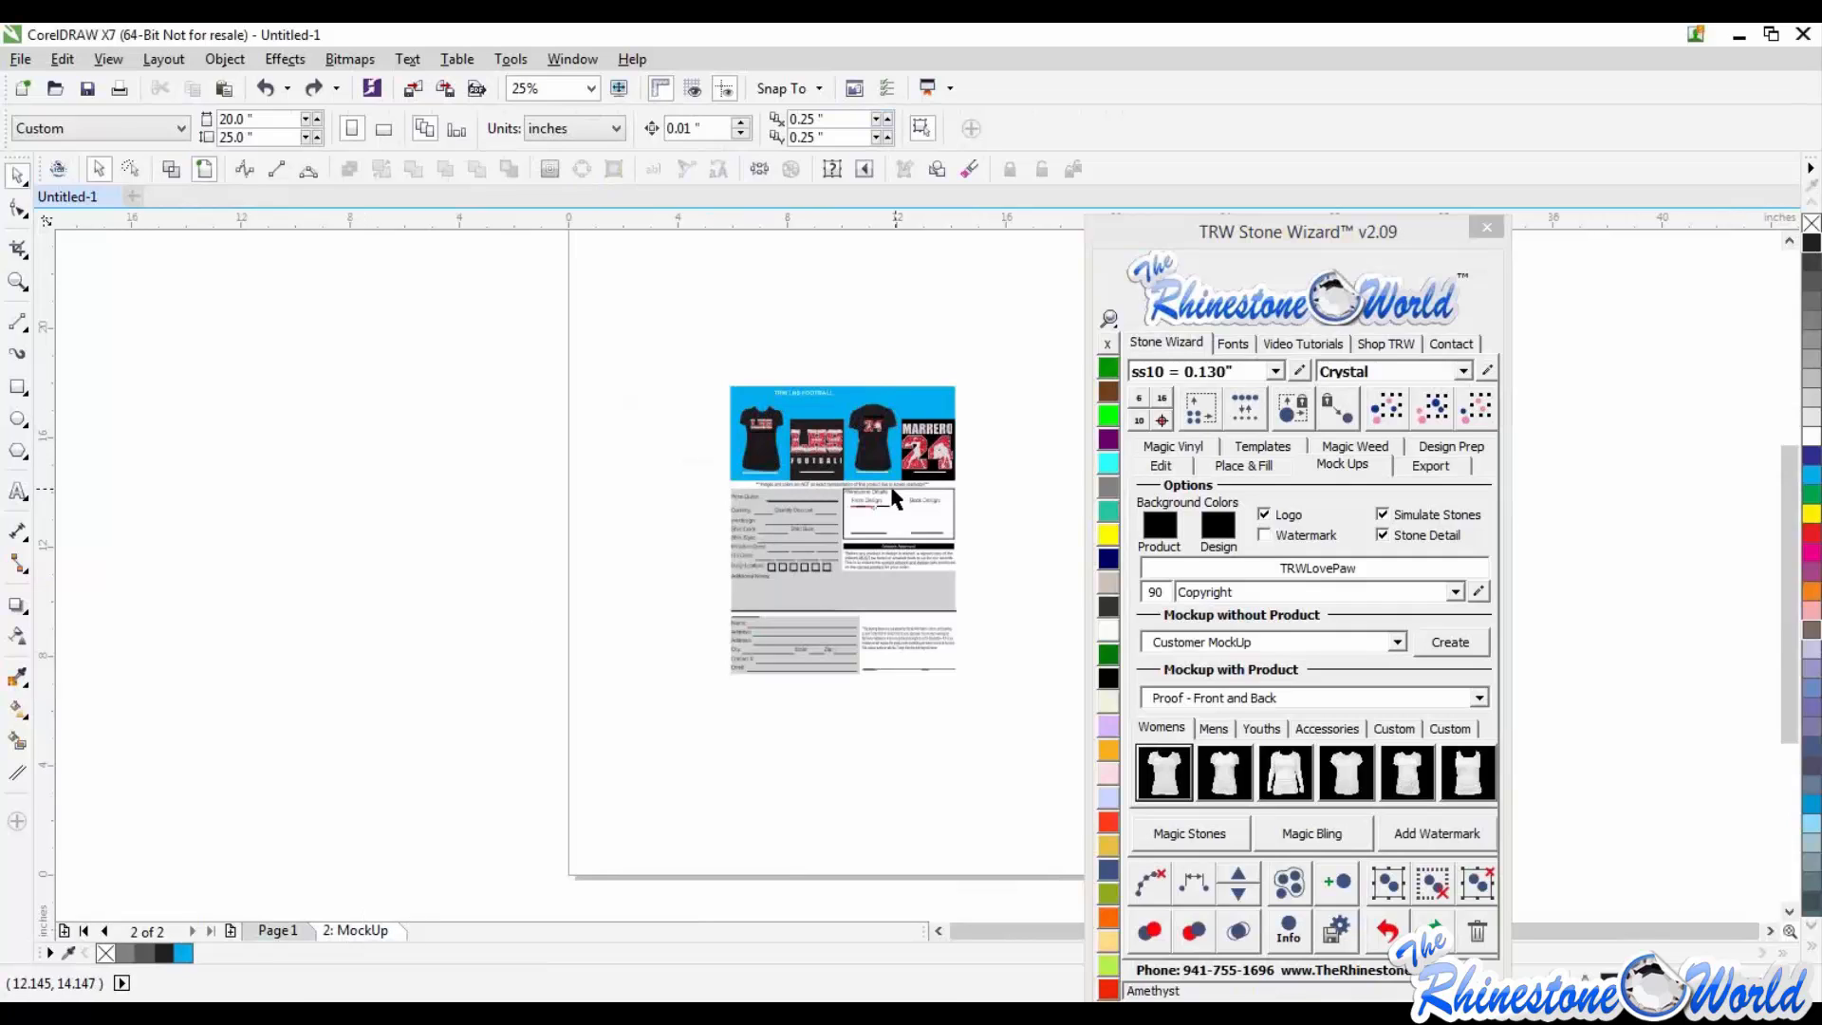
right_click(361, 926)
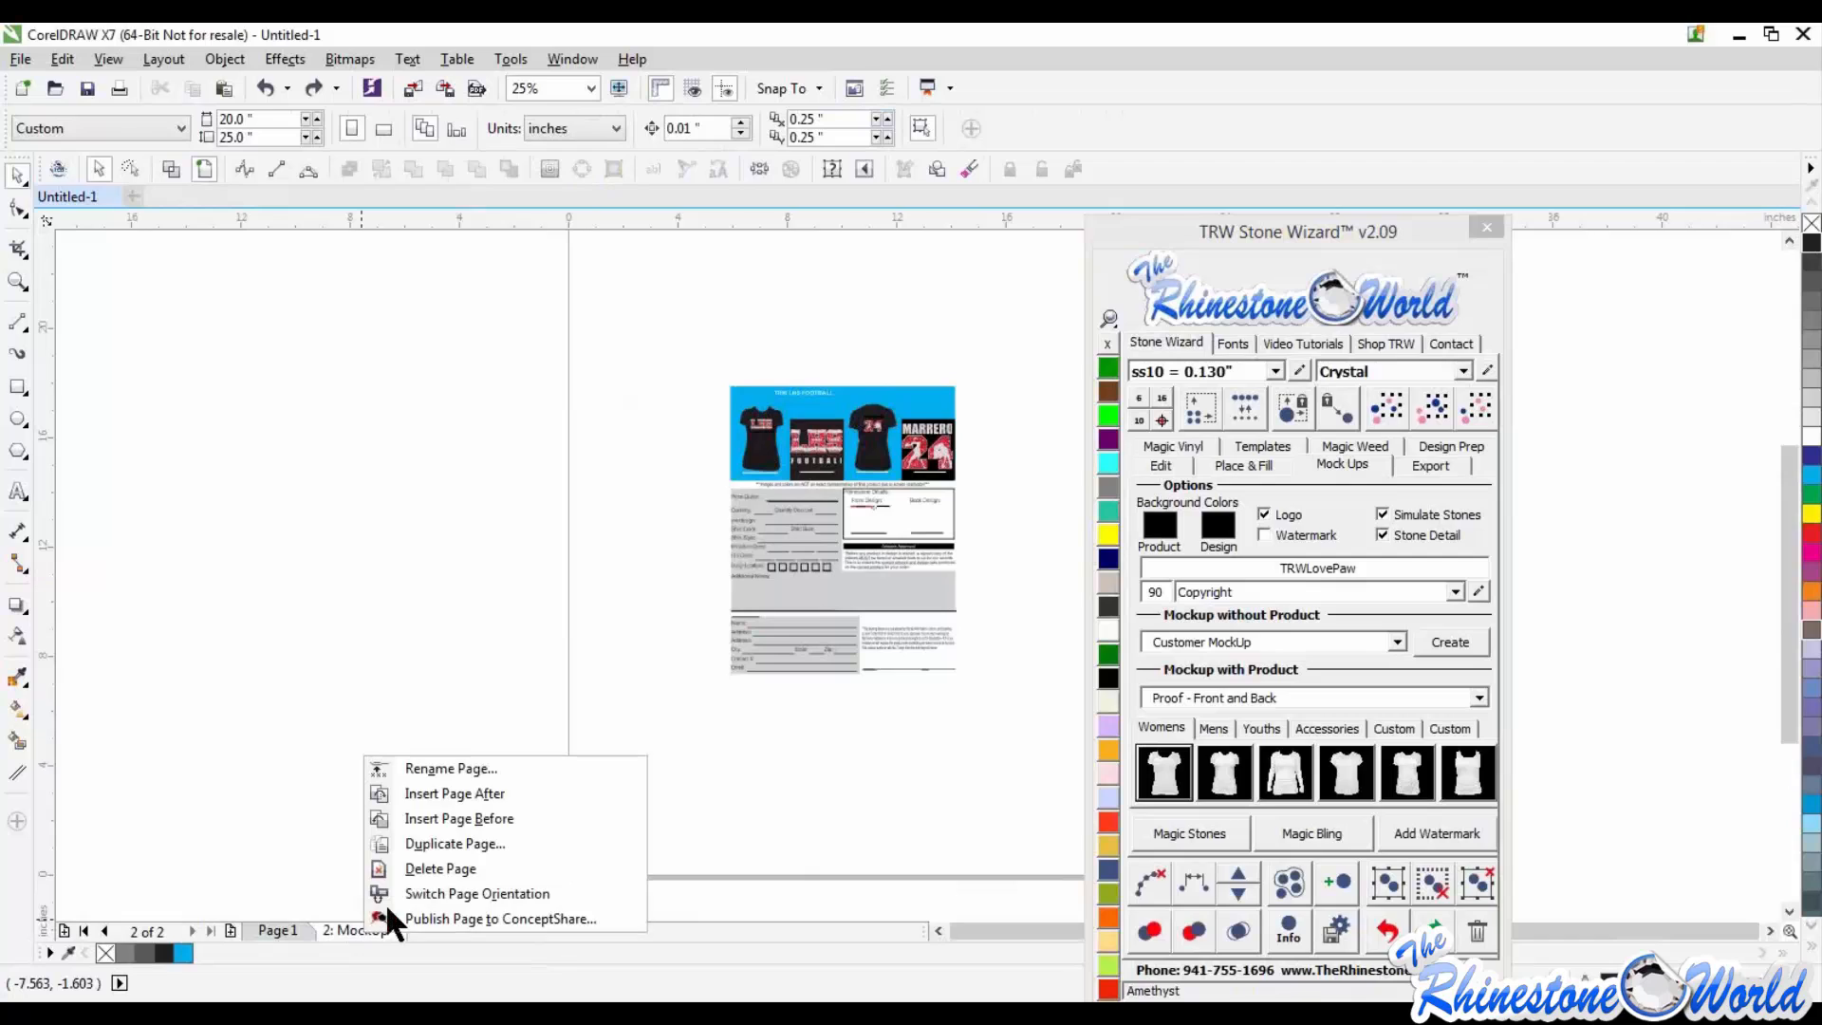
left_click(431, 867)
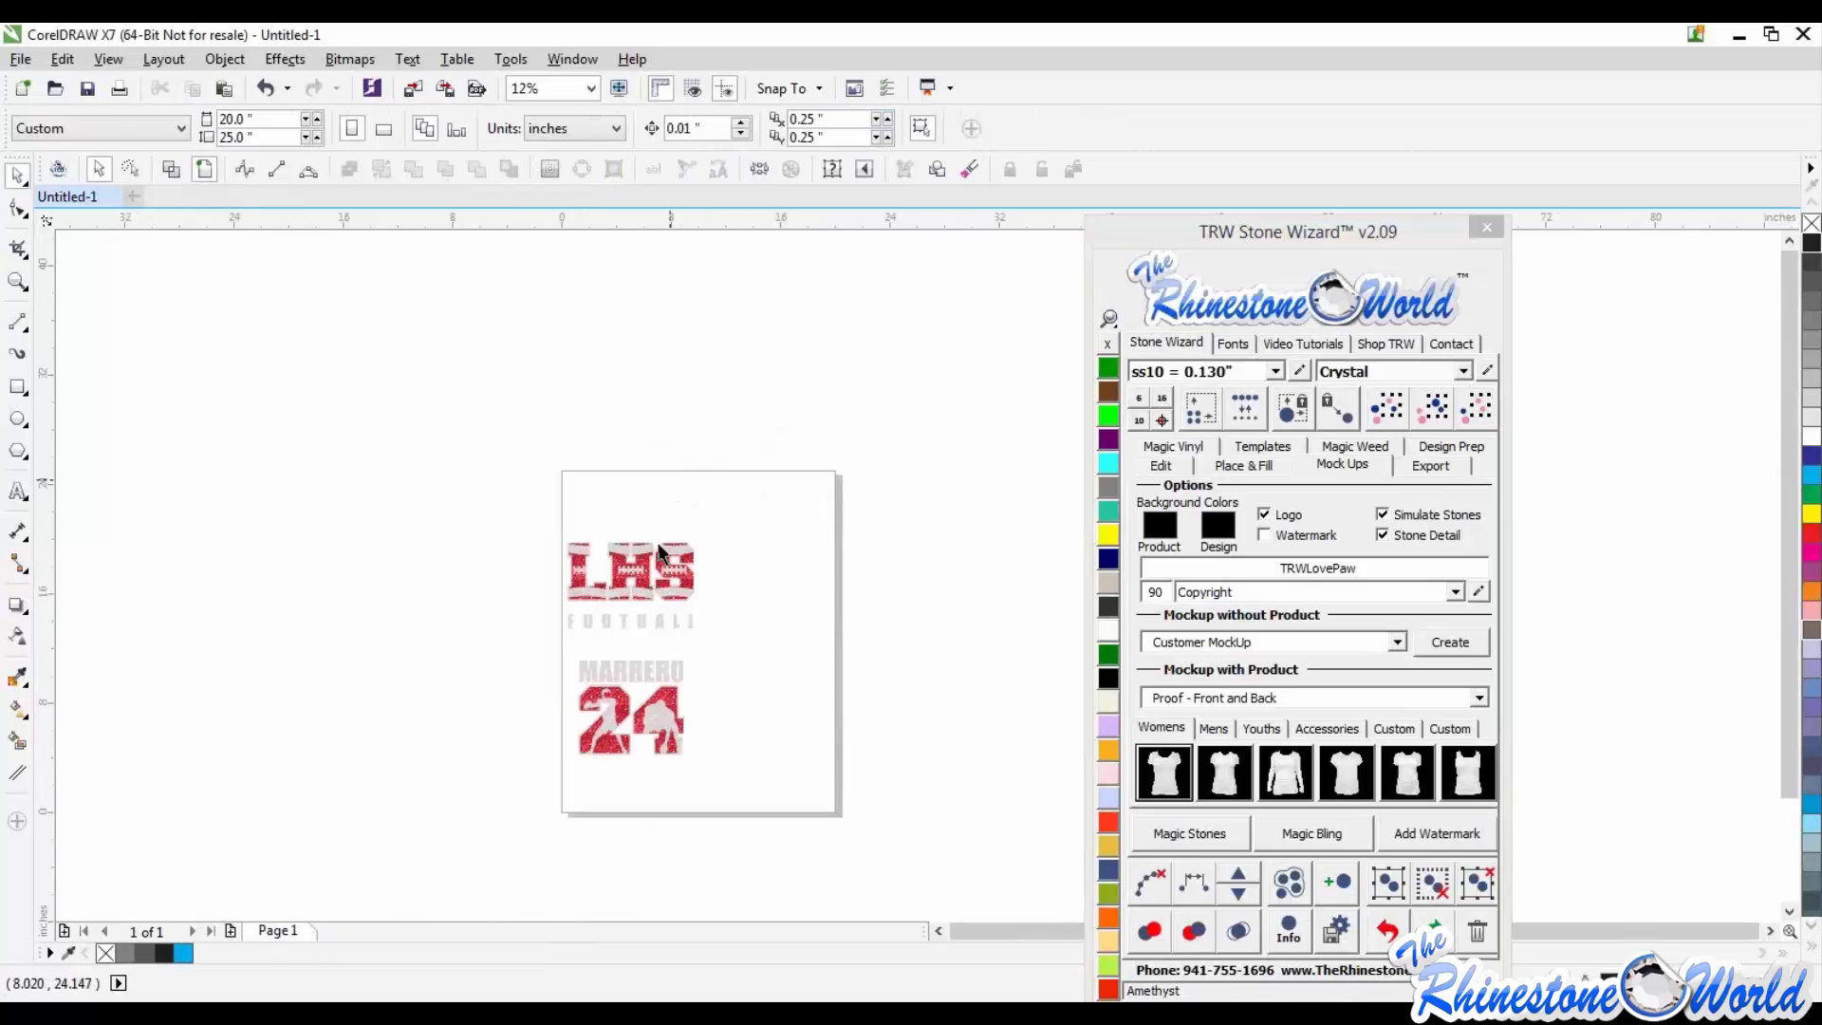
Step: Delete the player name and number 24 artwork and the LHS FOOTBALL design from Page 1
scroll(630, 651, "up", 2)
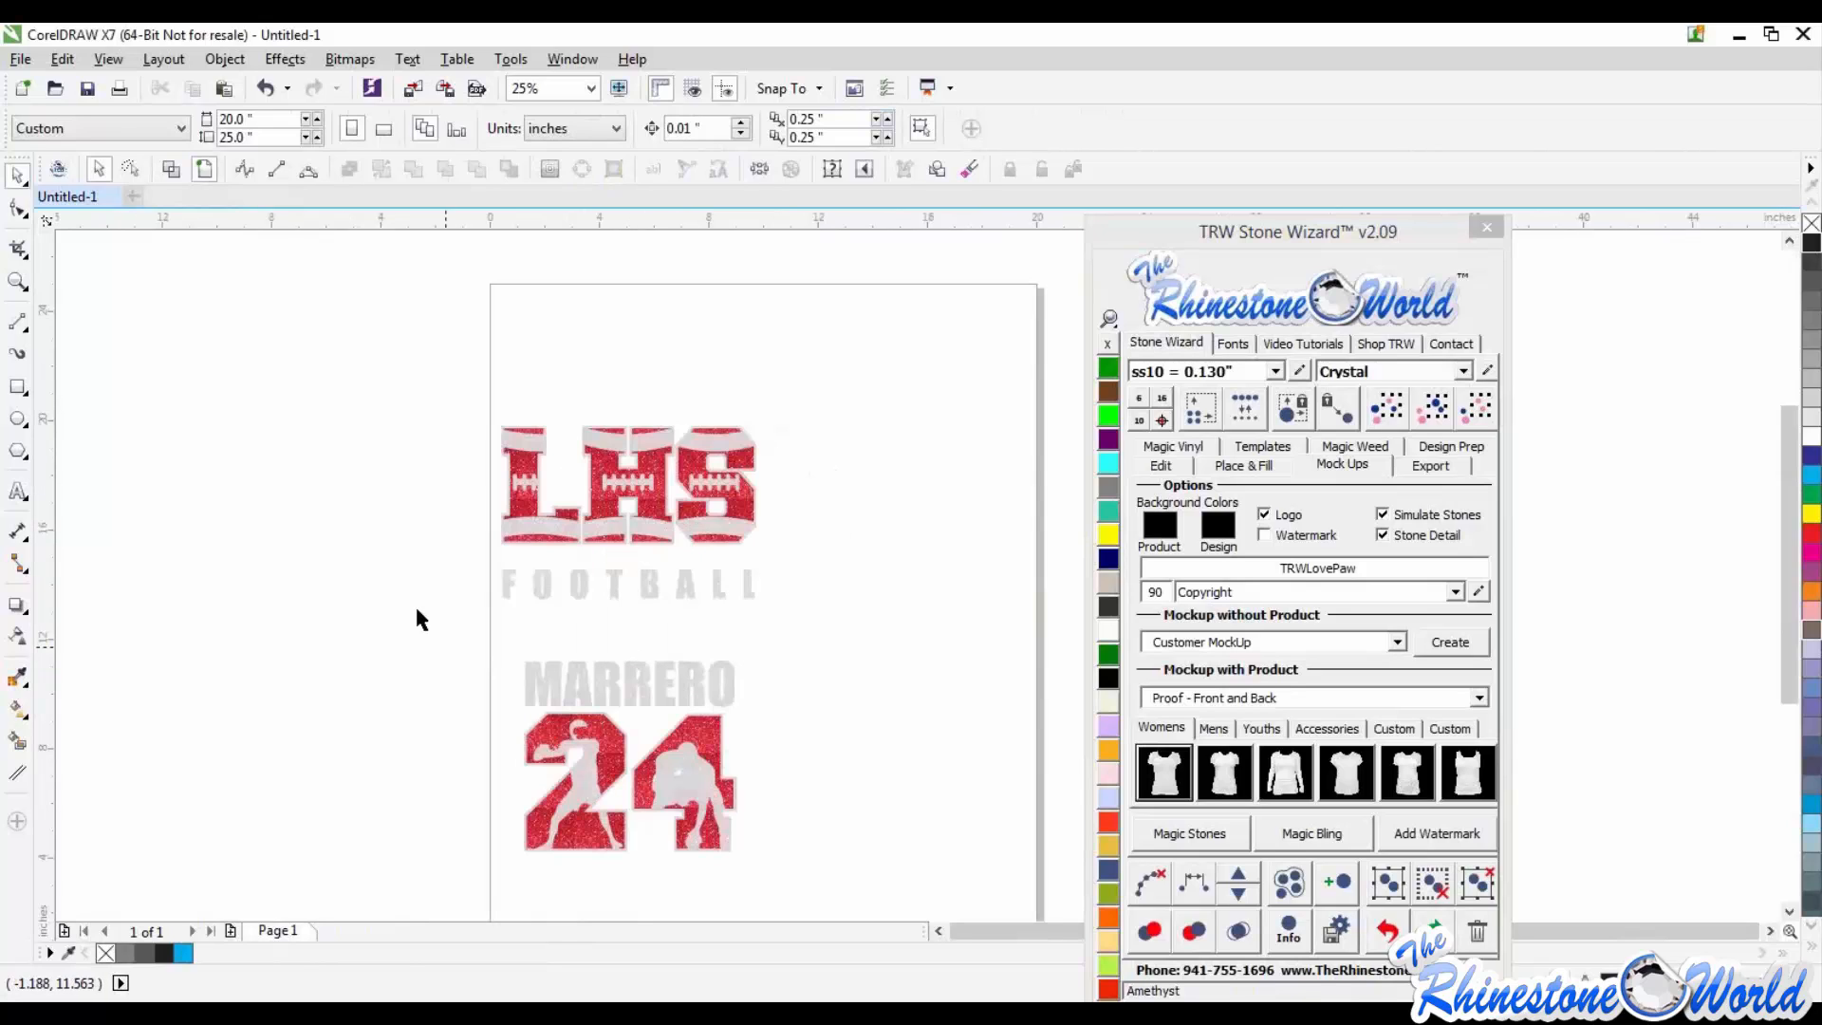
left_click_drag(418, 641, 890, 875)
key("Delete")
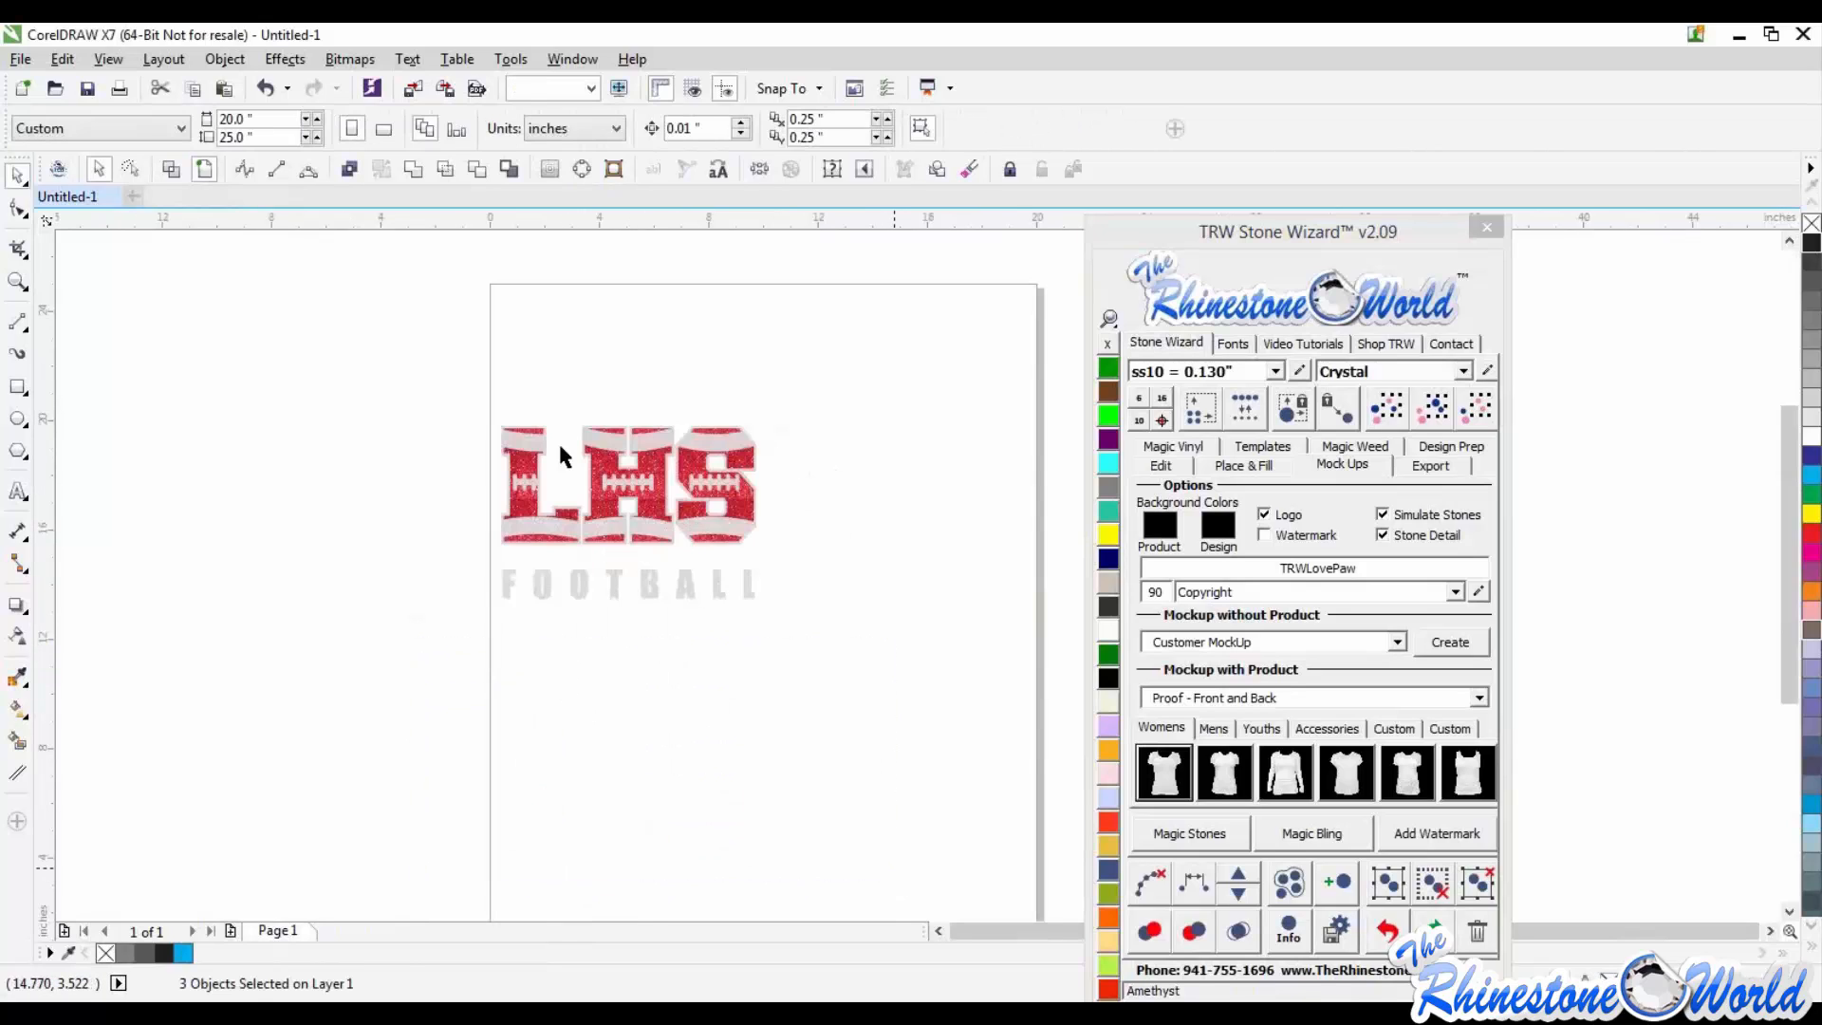
left_click_drag(451, 364, 771, 646)
key("Delete")
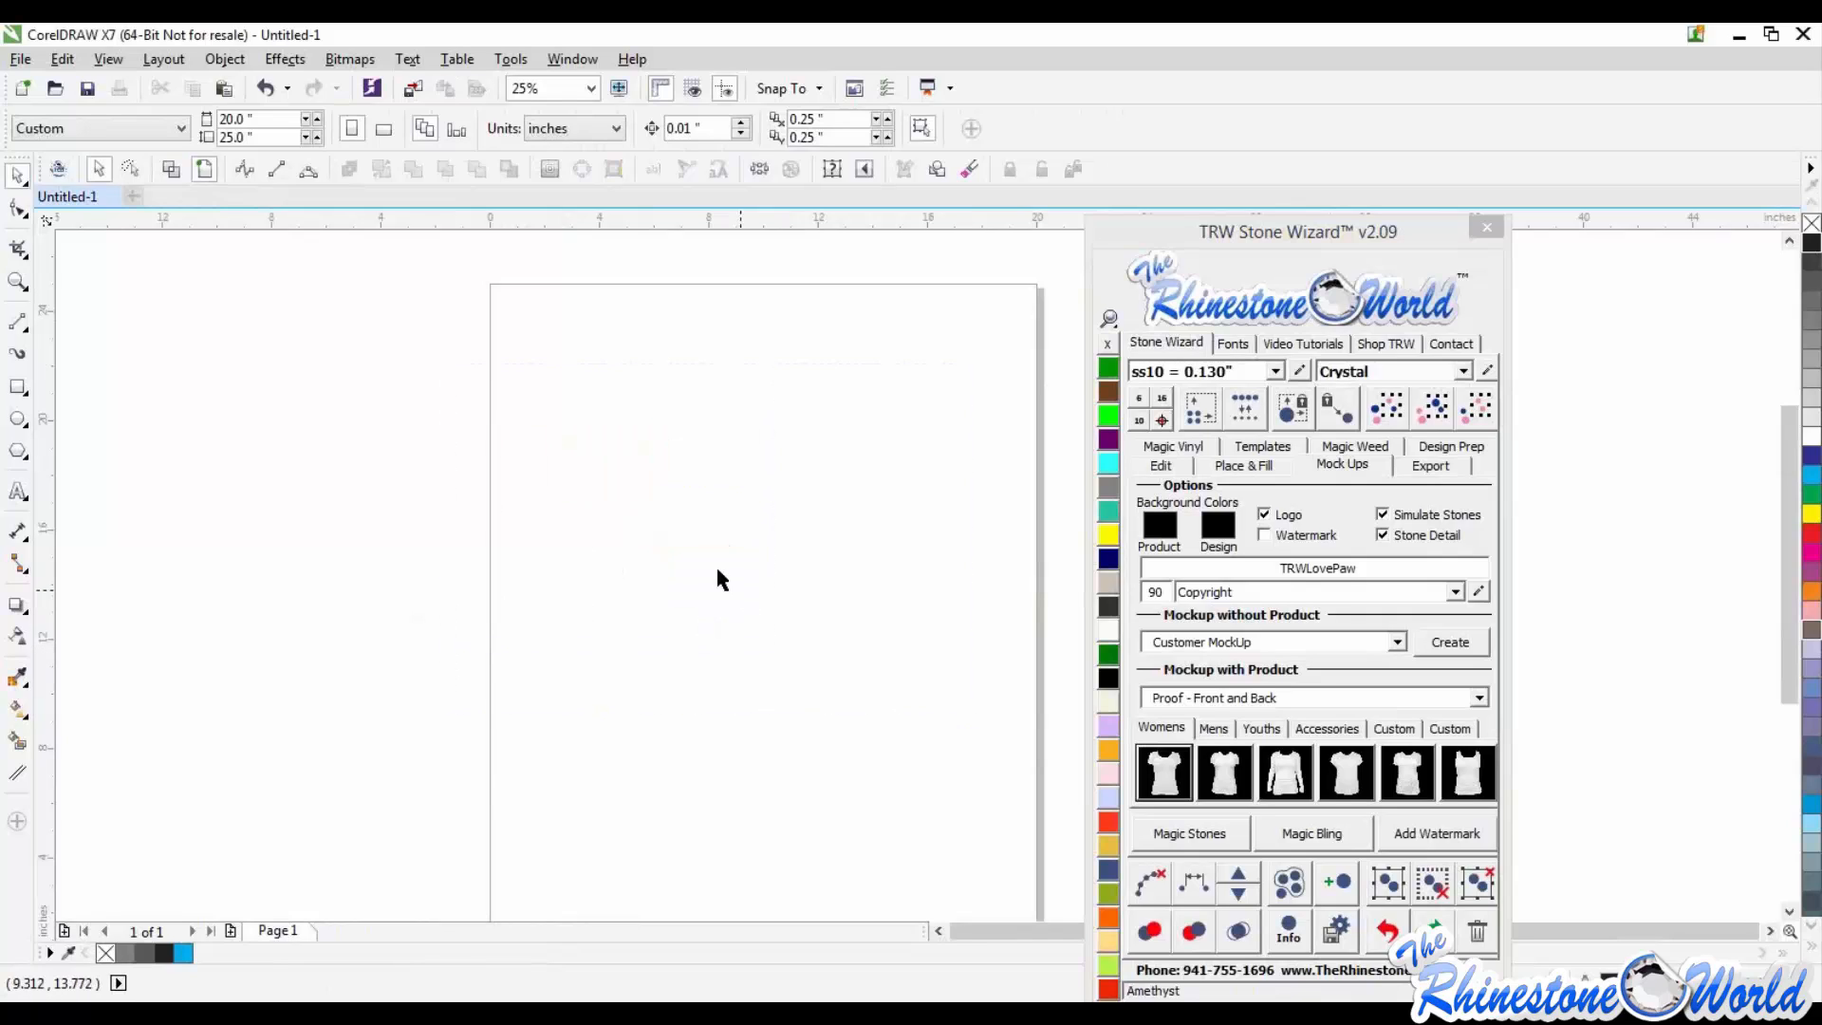
Step: Place the Baseball Mom Template rhinestone design in the upper part of the empty page
left_click_drag(319, 298, 670, 487)
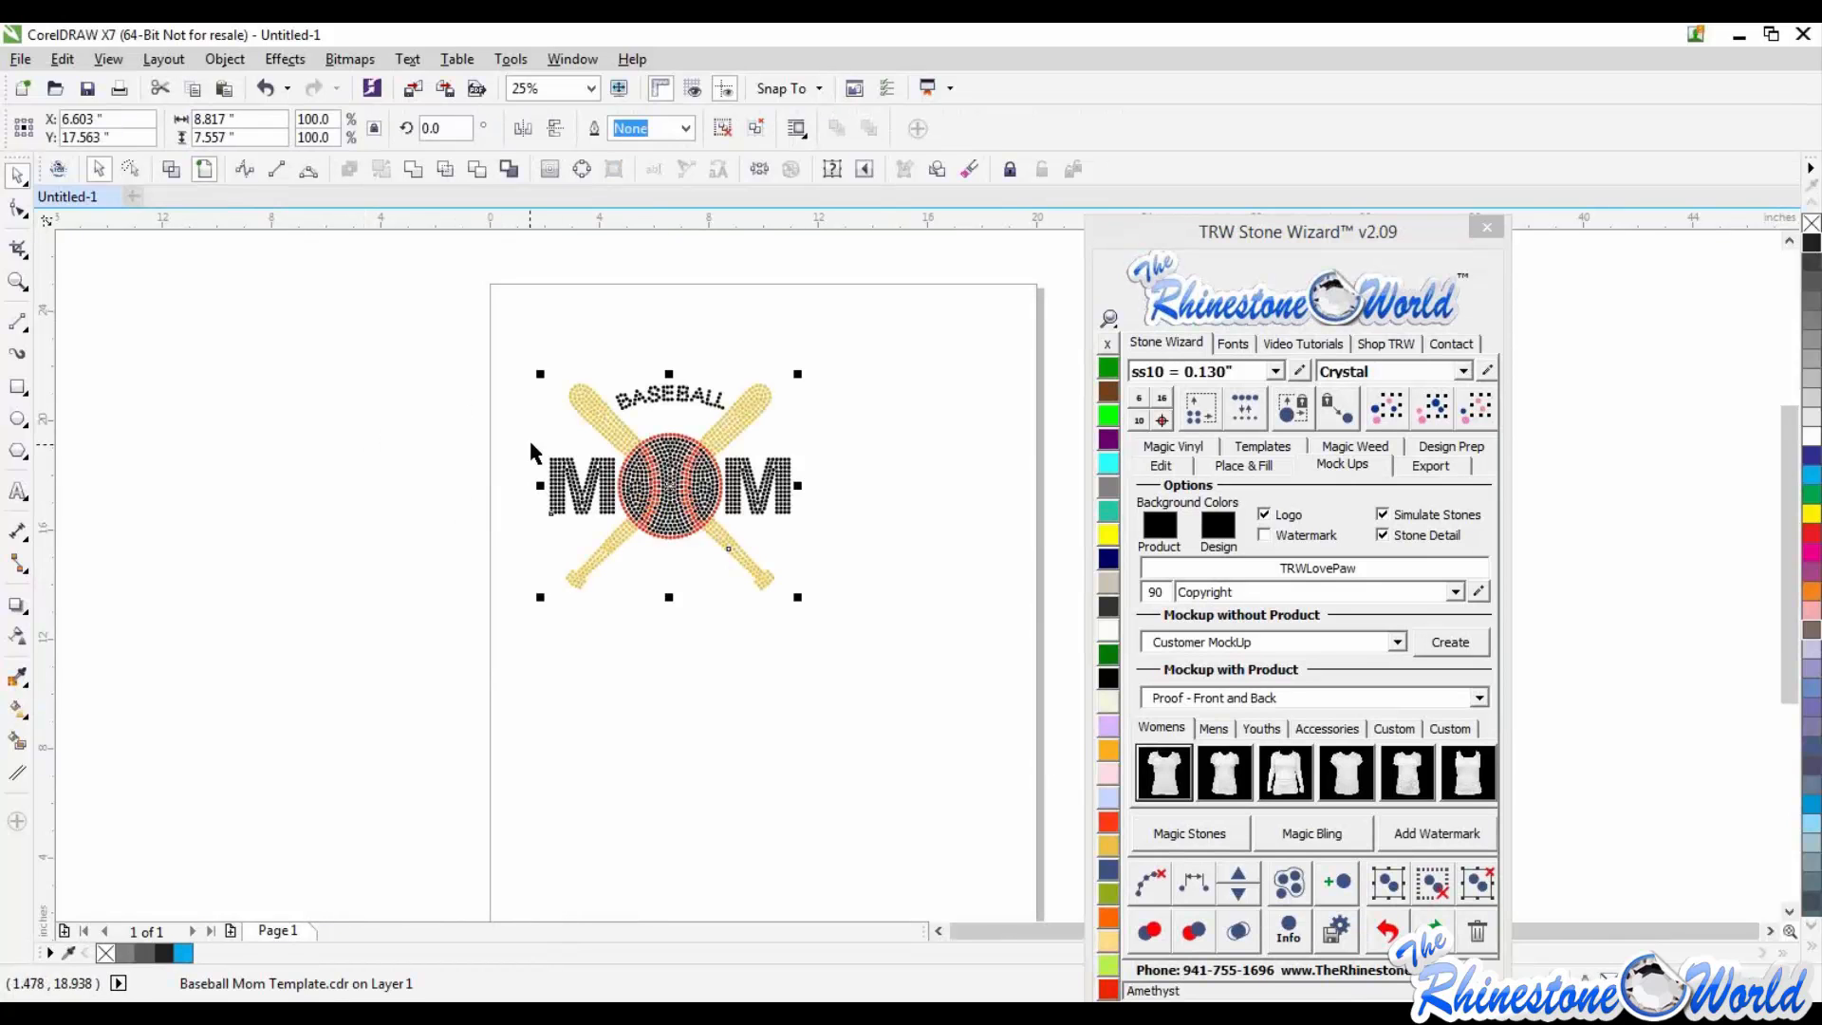
scroll(547, 332, "up", 1)
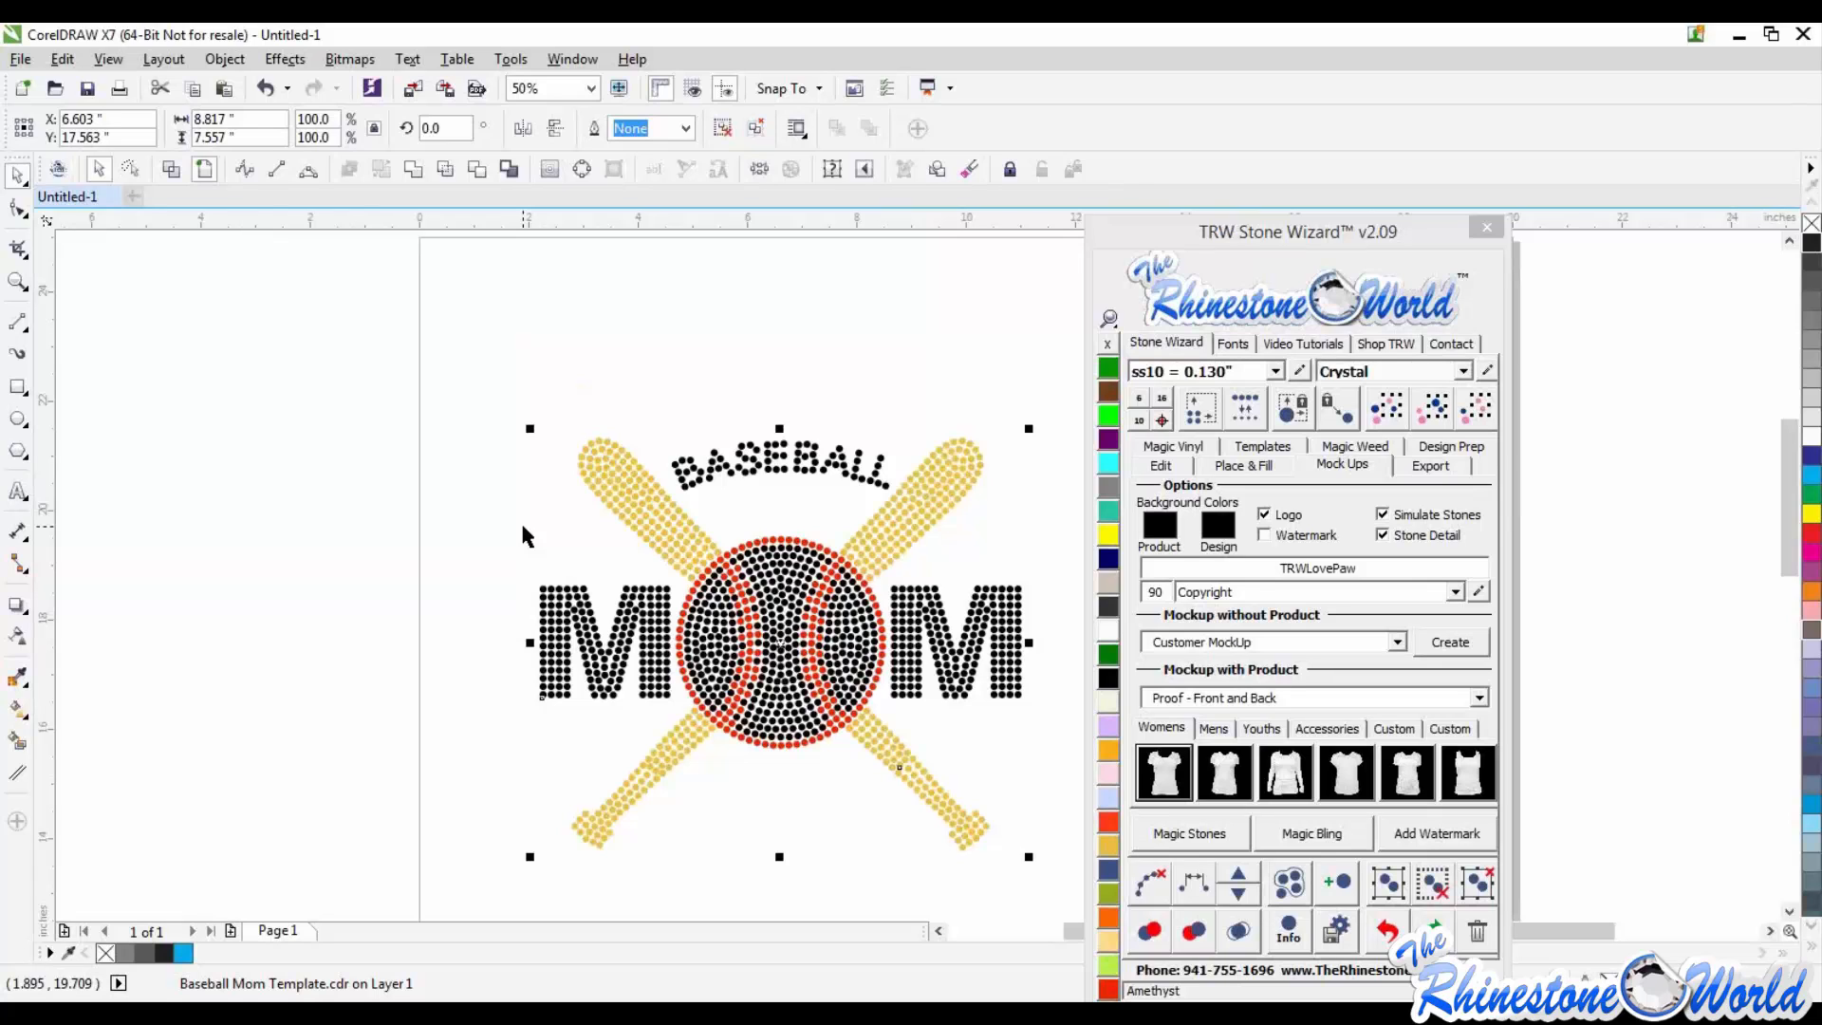
left_click_drag(798, 596, 642, 484)
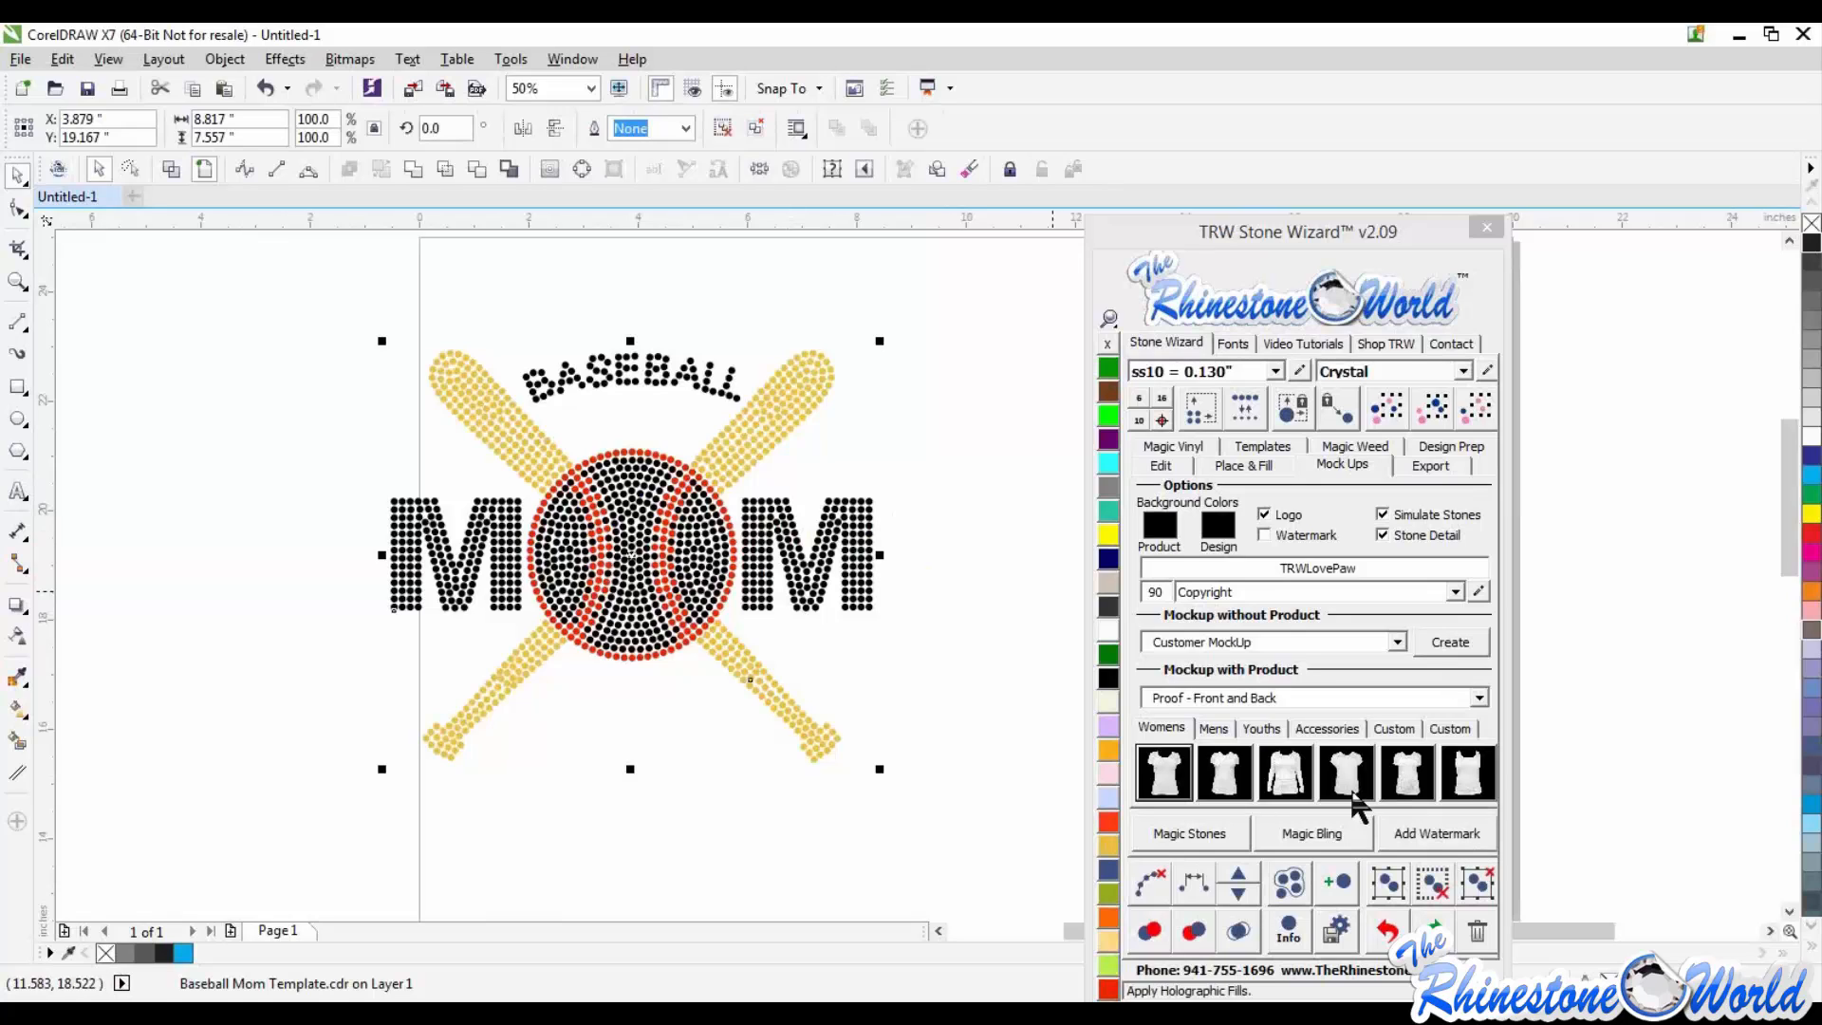
left_click_drag(627, 539, 770, 554)
Step: Ungroup everything in the Baseball Mom rhinestone design, including all nested groups
left_click(293, 551)
left_click(1479, 892)
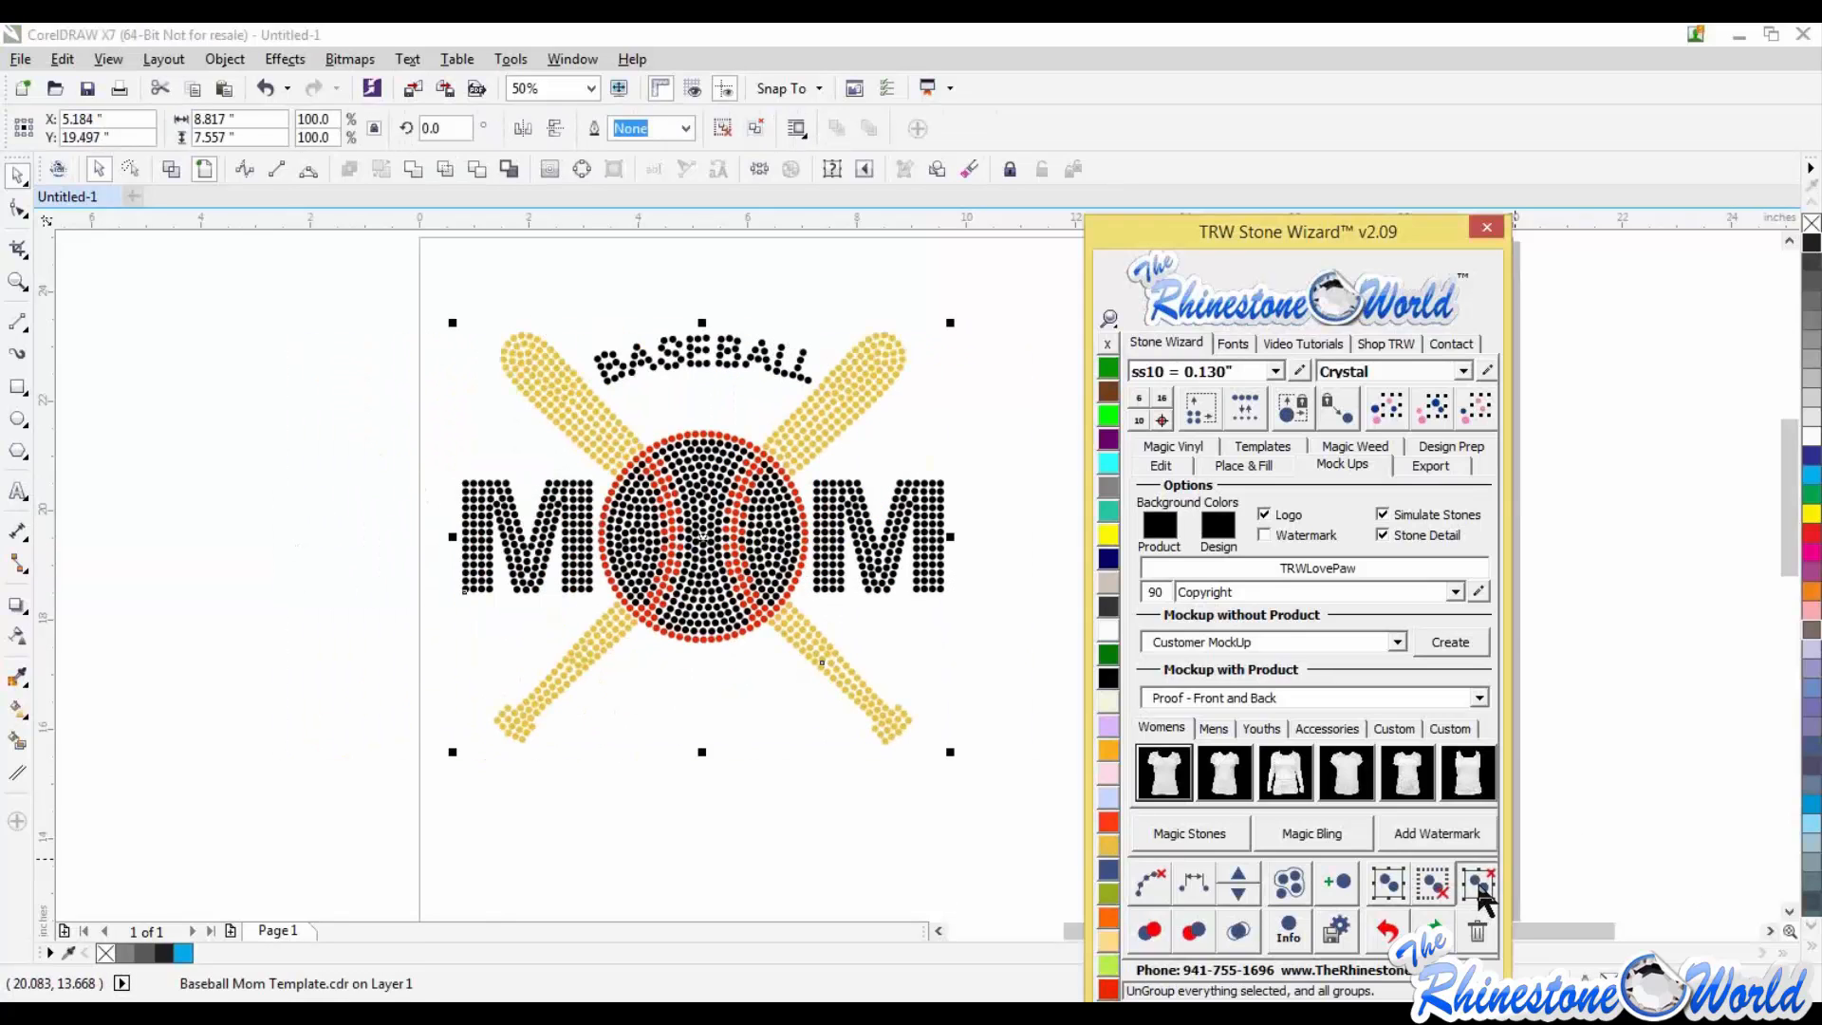
left_click(788, 829)
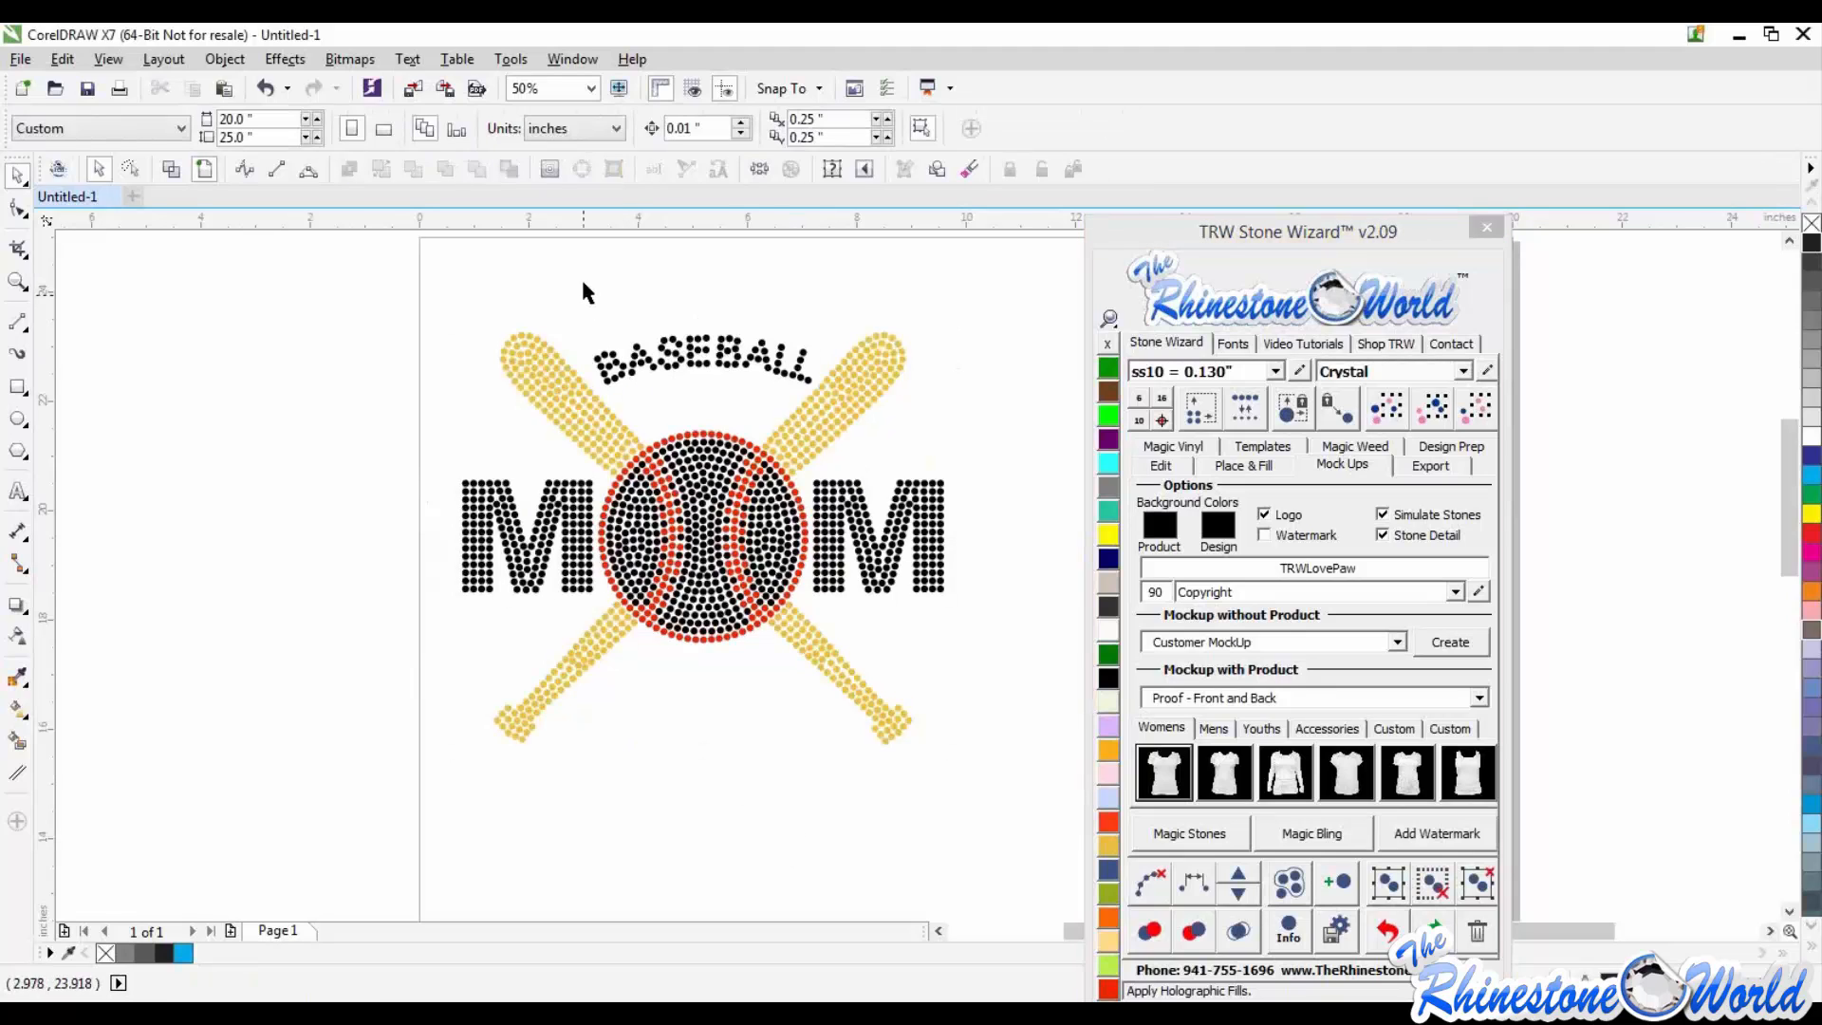
Step: Delete all the stones of the arched BASEBALL lettering between the two bats
left_click_drag(581, 283, 816, 373)
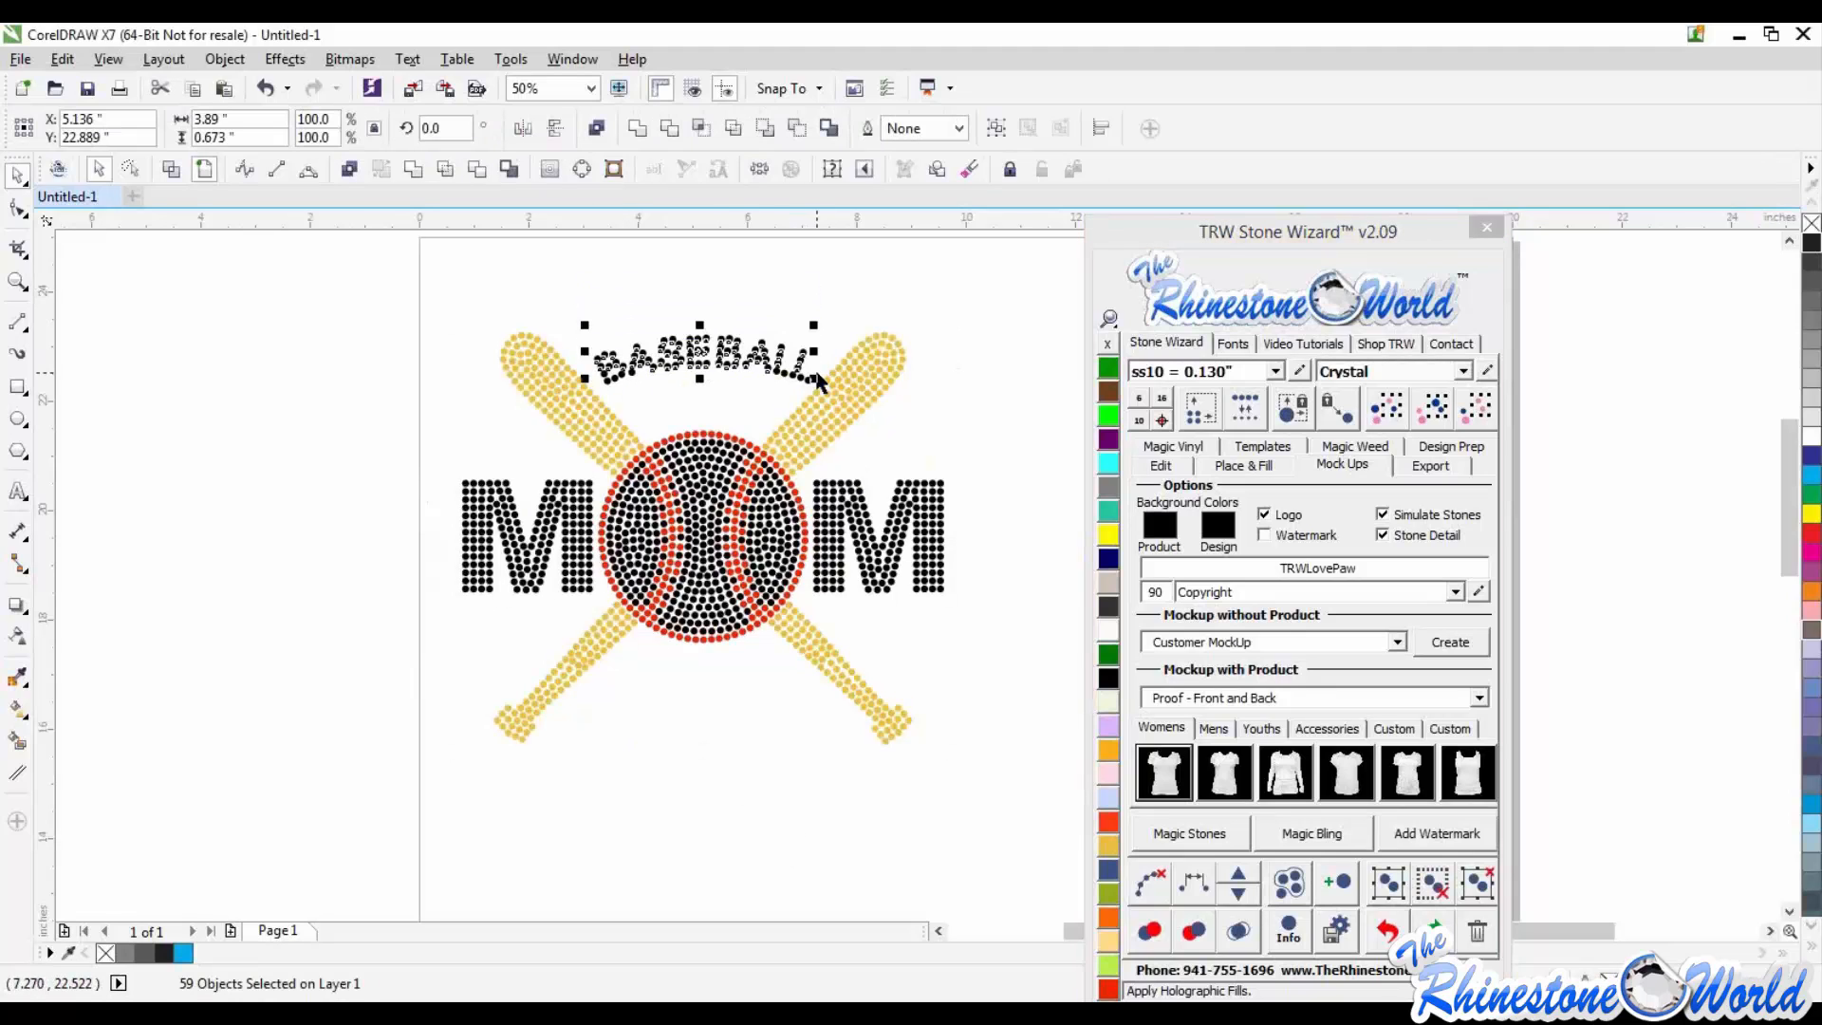
key("Delete")
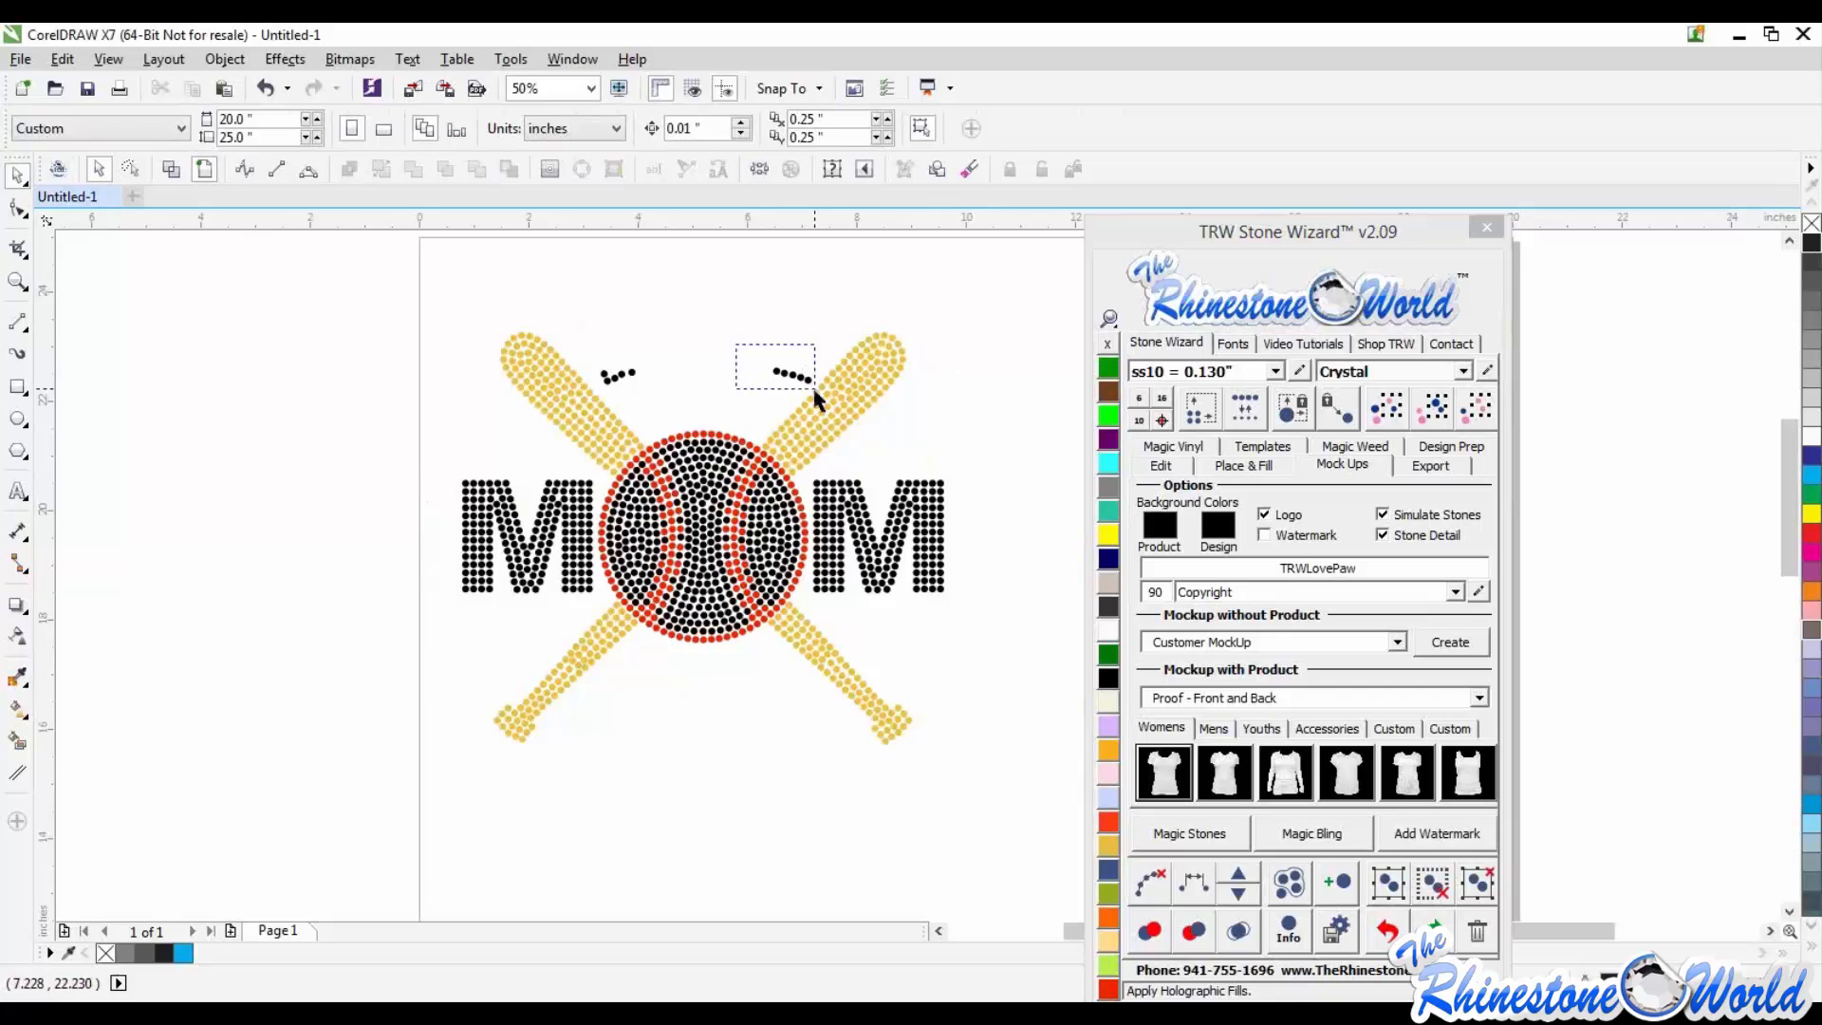
left_click_drag(593, 407, 689, 330)
key("Delete")
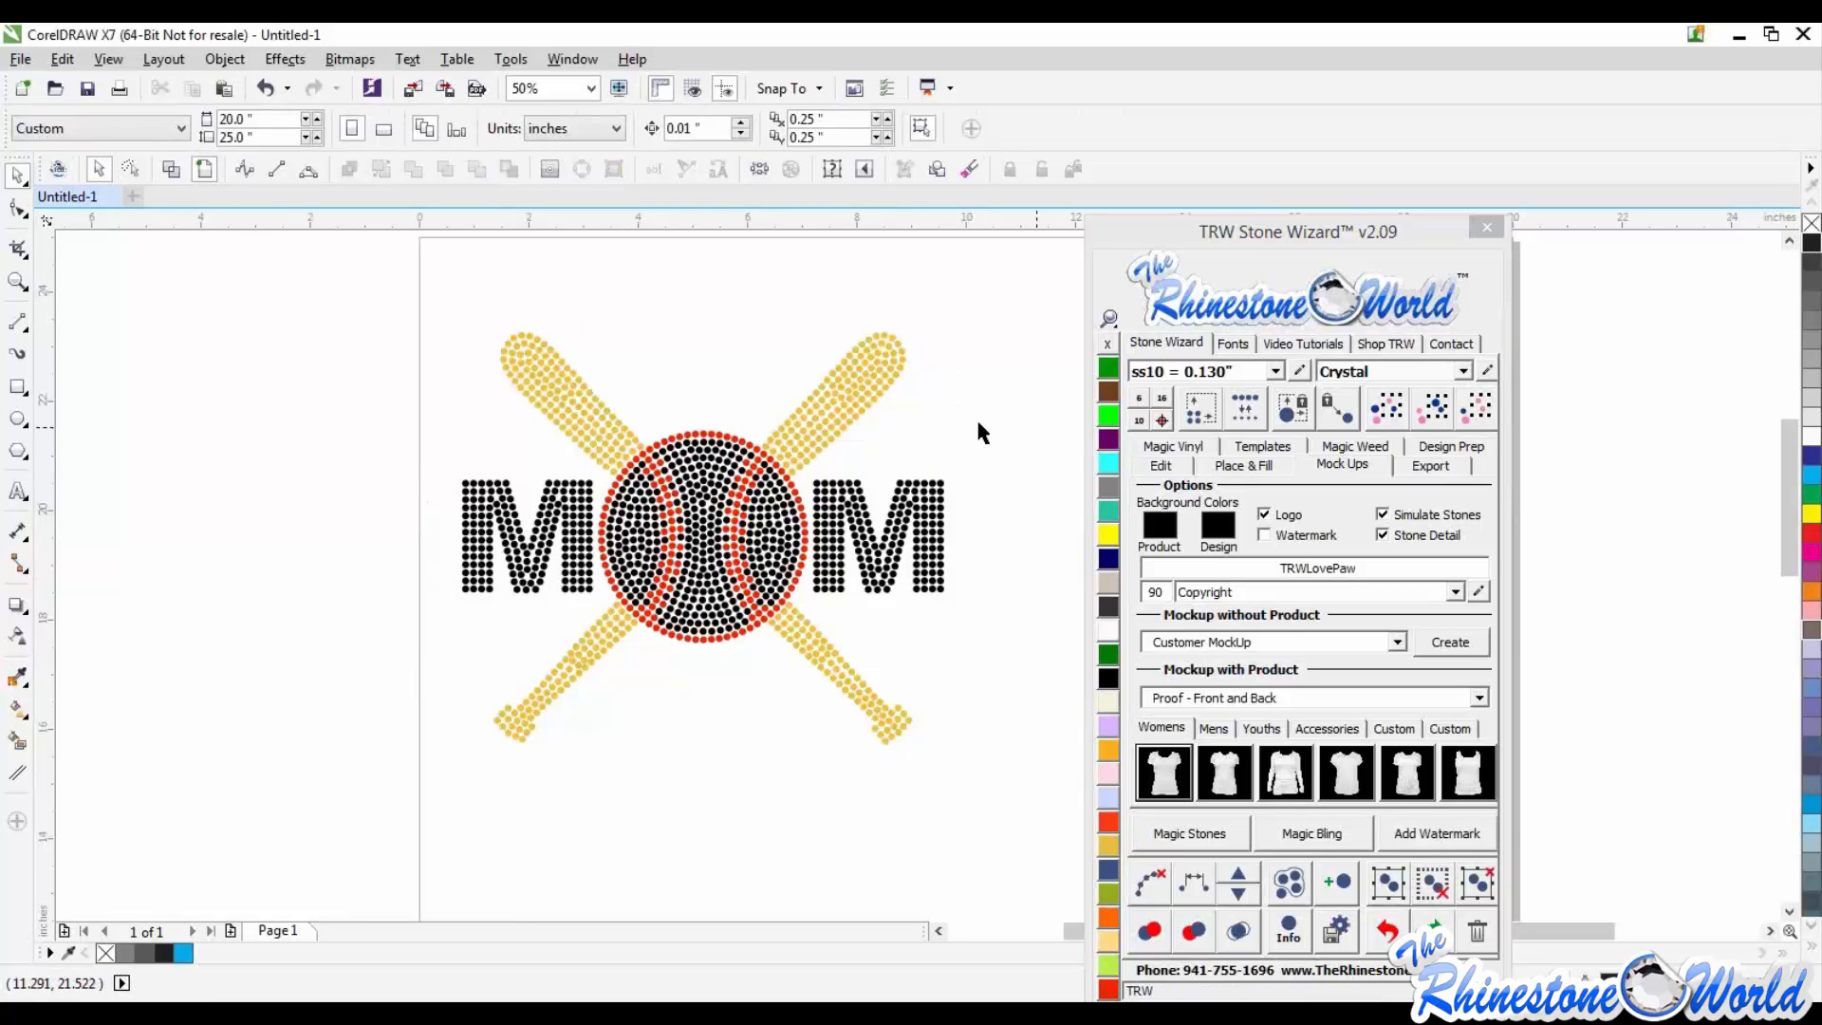
left_click(1230, 343)
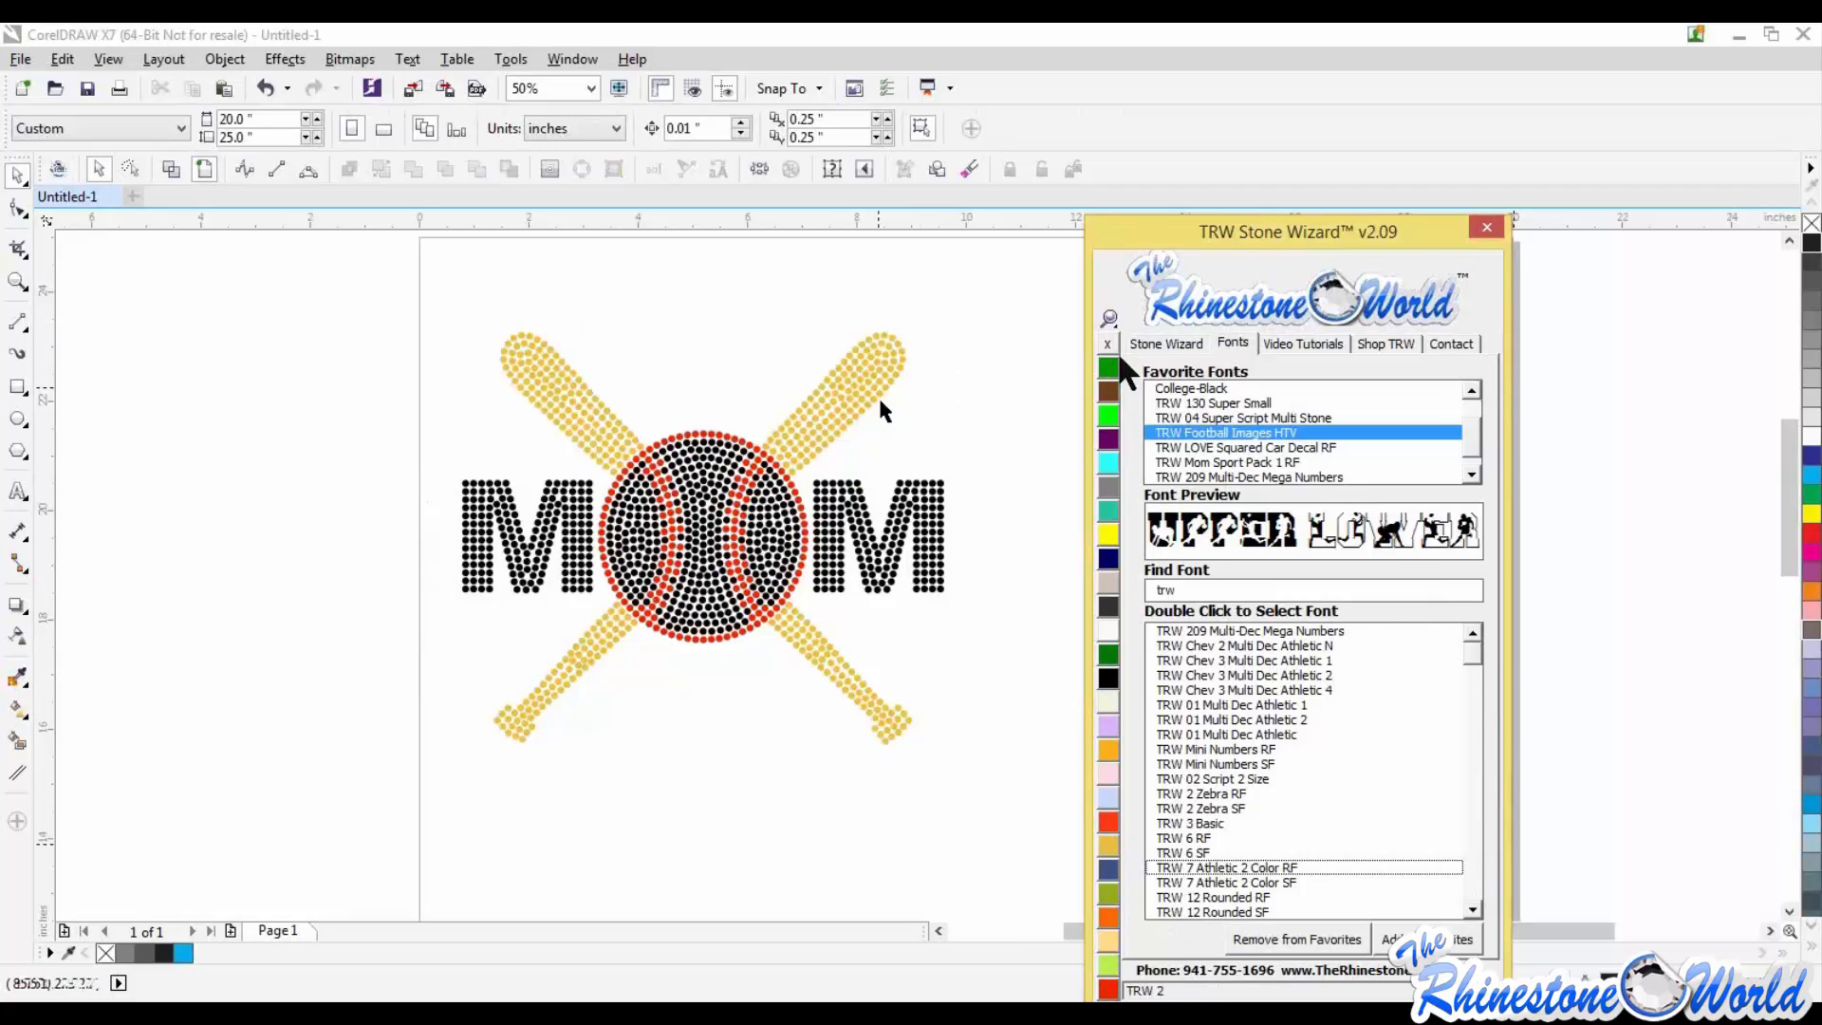
left_click(1165, 343)
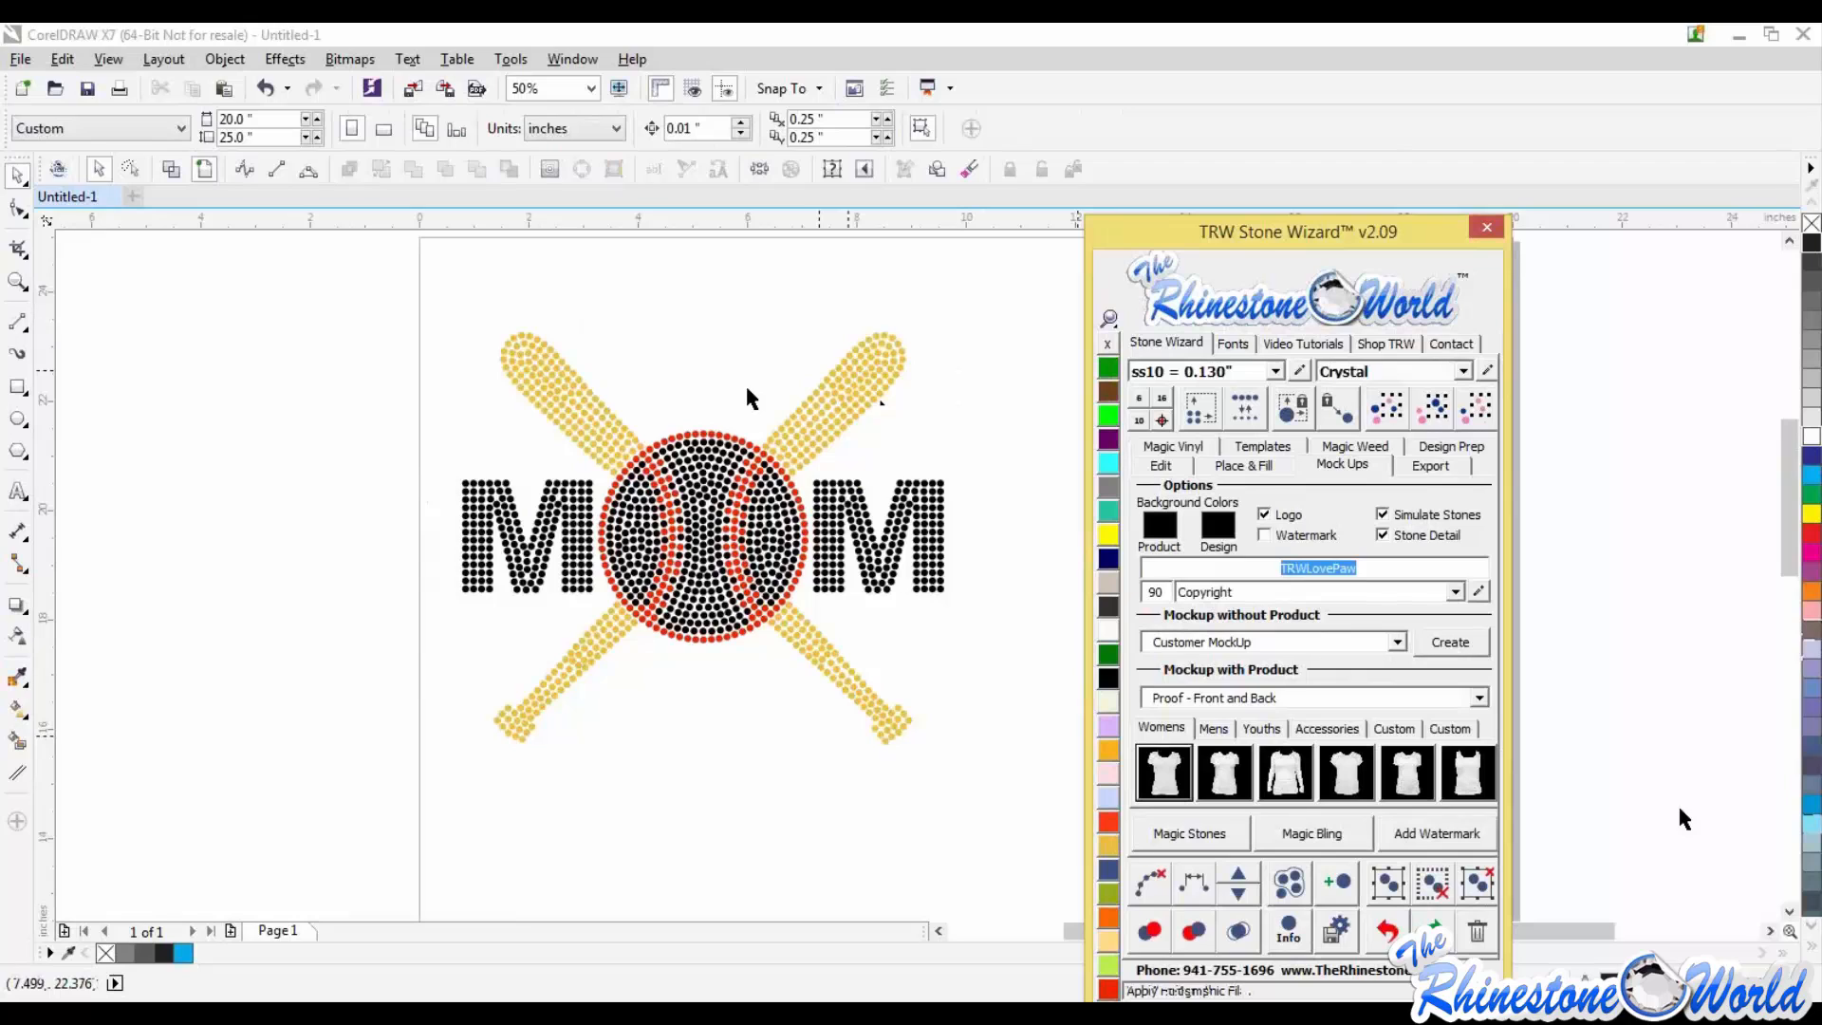
Step: Draw an ellipse about 6.65 by 3.94 inches and place it over the baseball, its upper arc spanning the two bats
left_click_drag(1288, 235, 1460, 126)
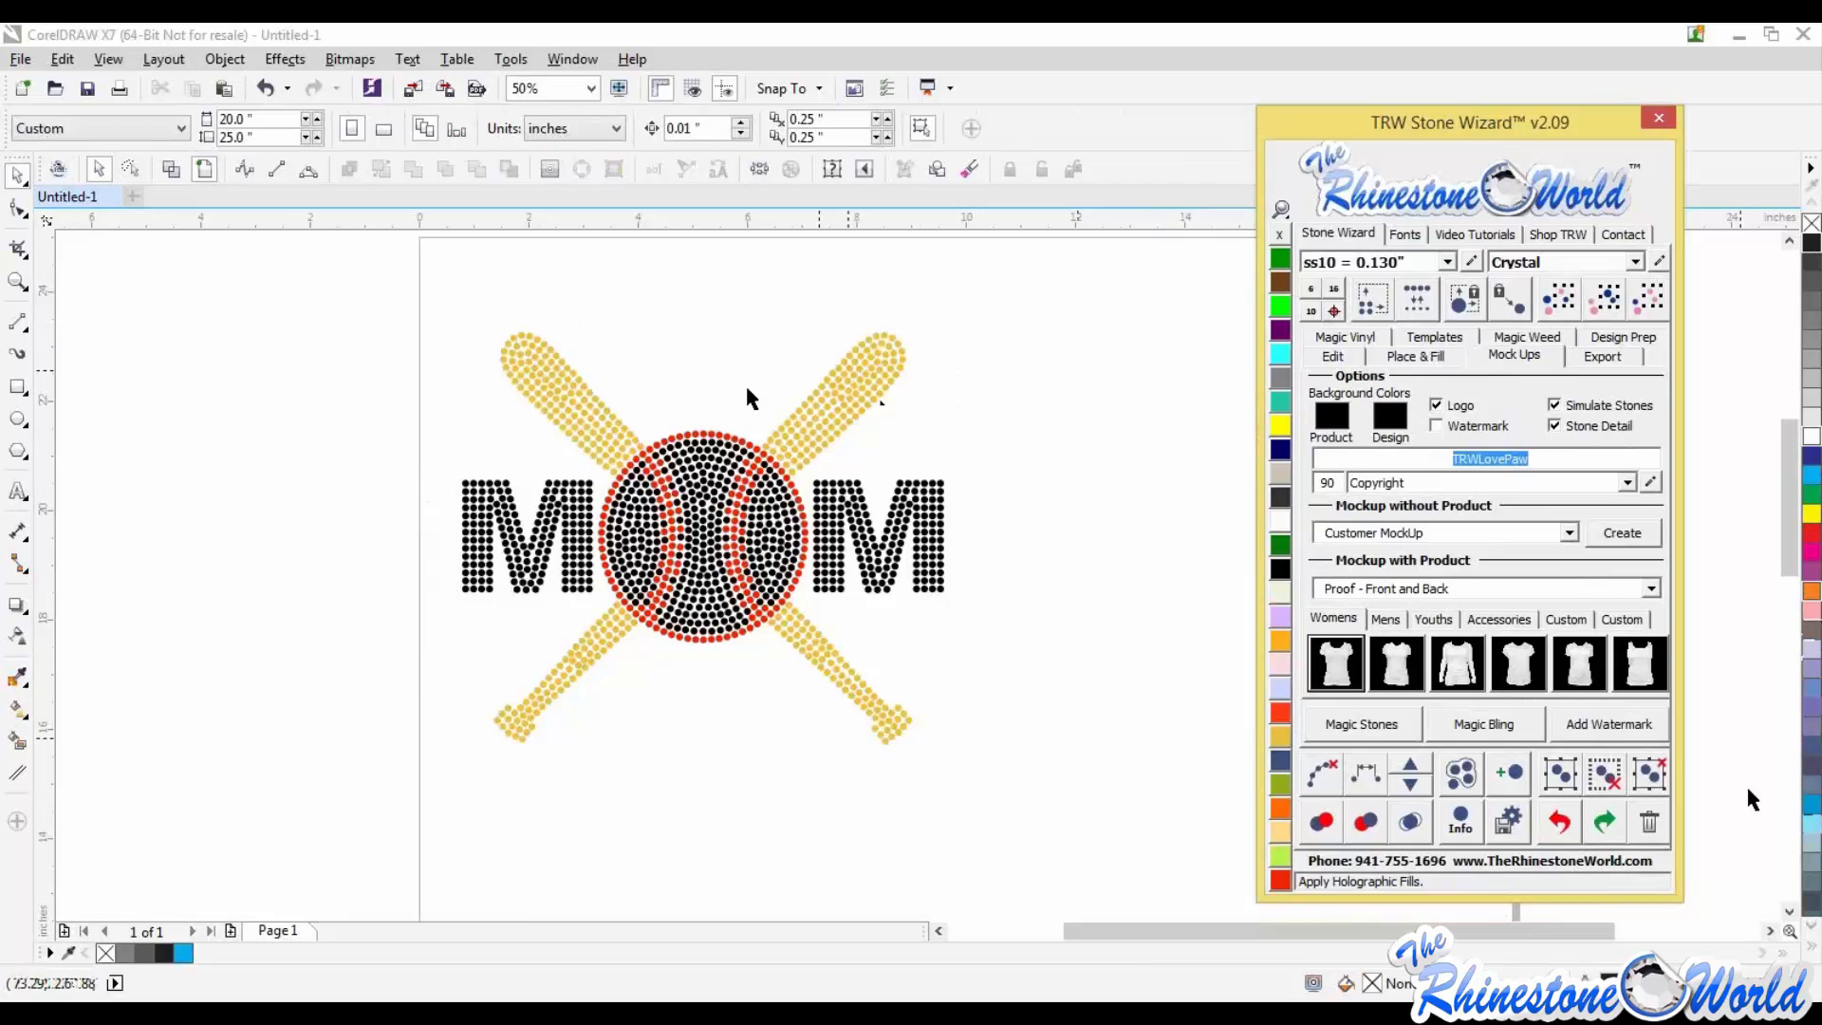
left_click(1080, 579)
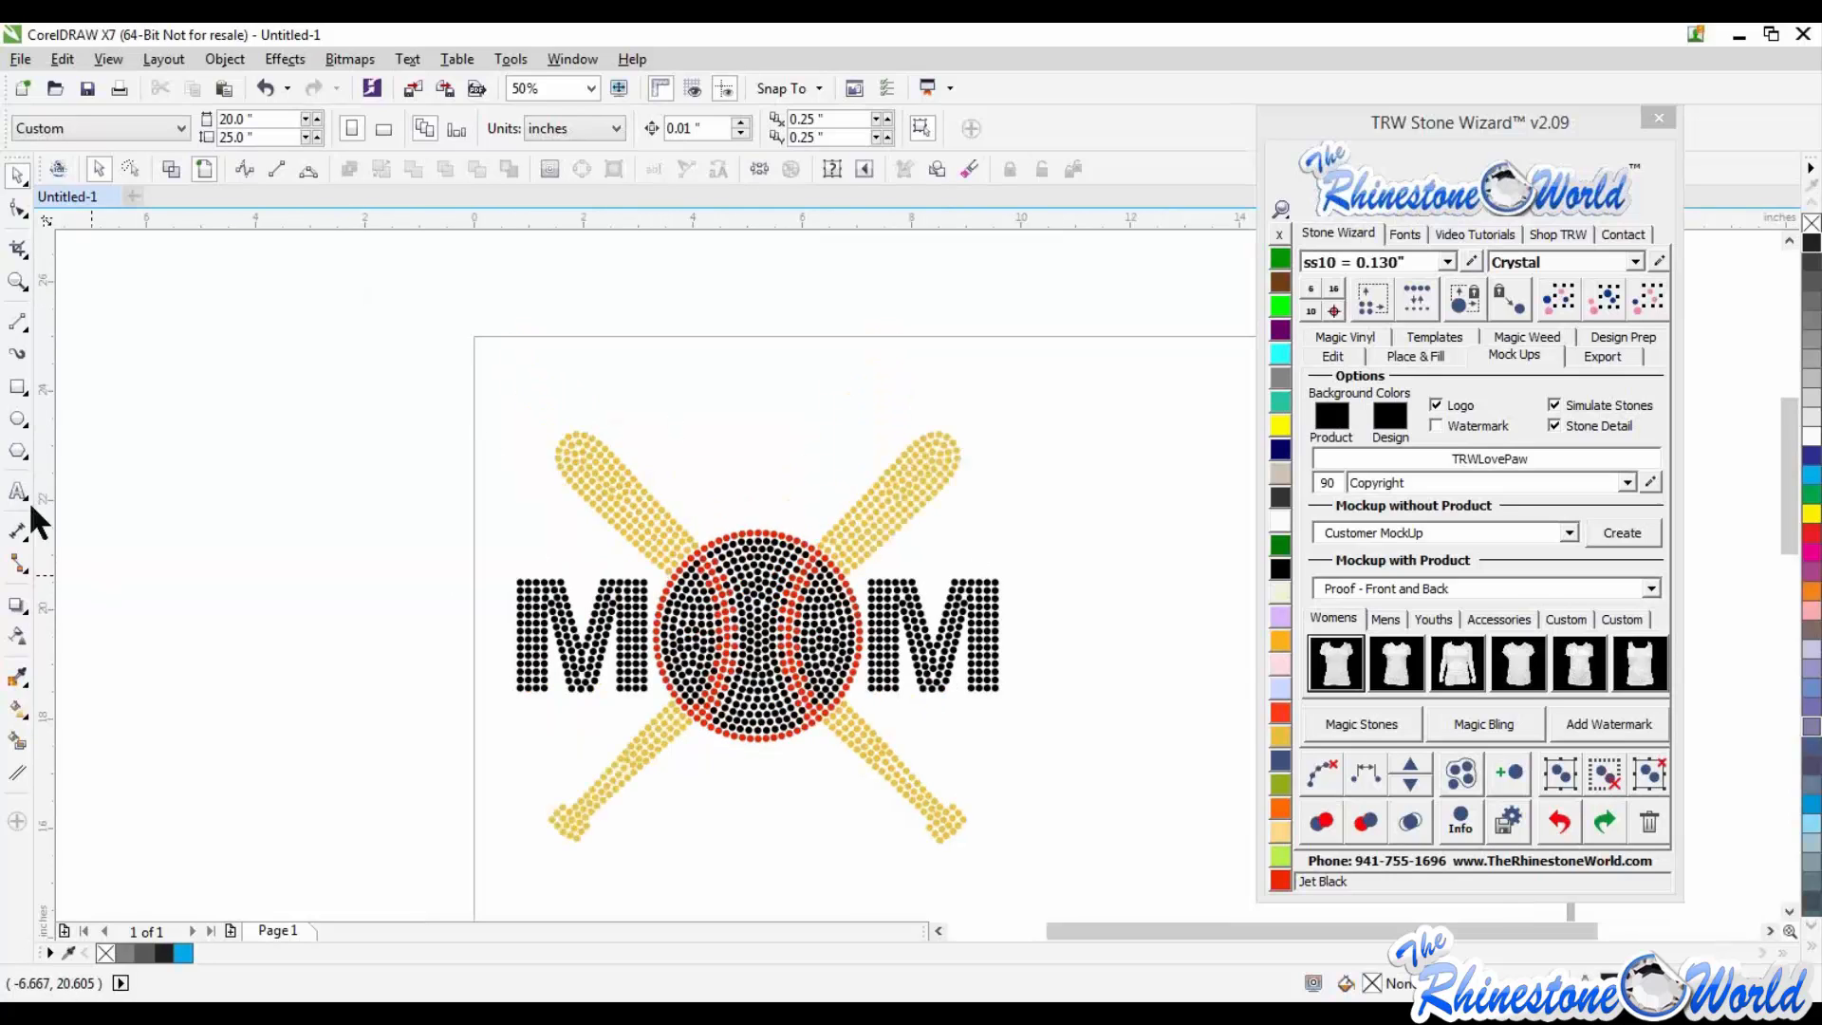
left_click(17, 417)
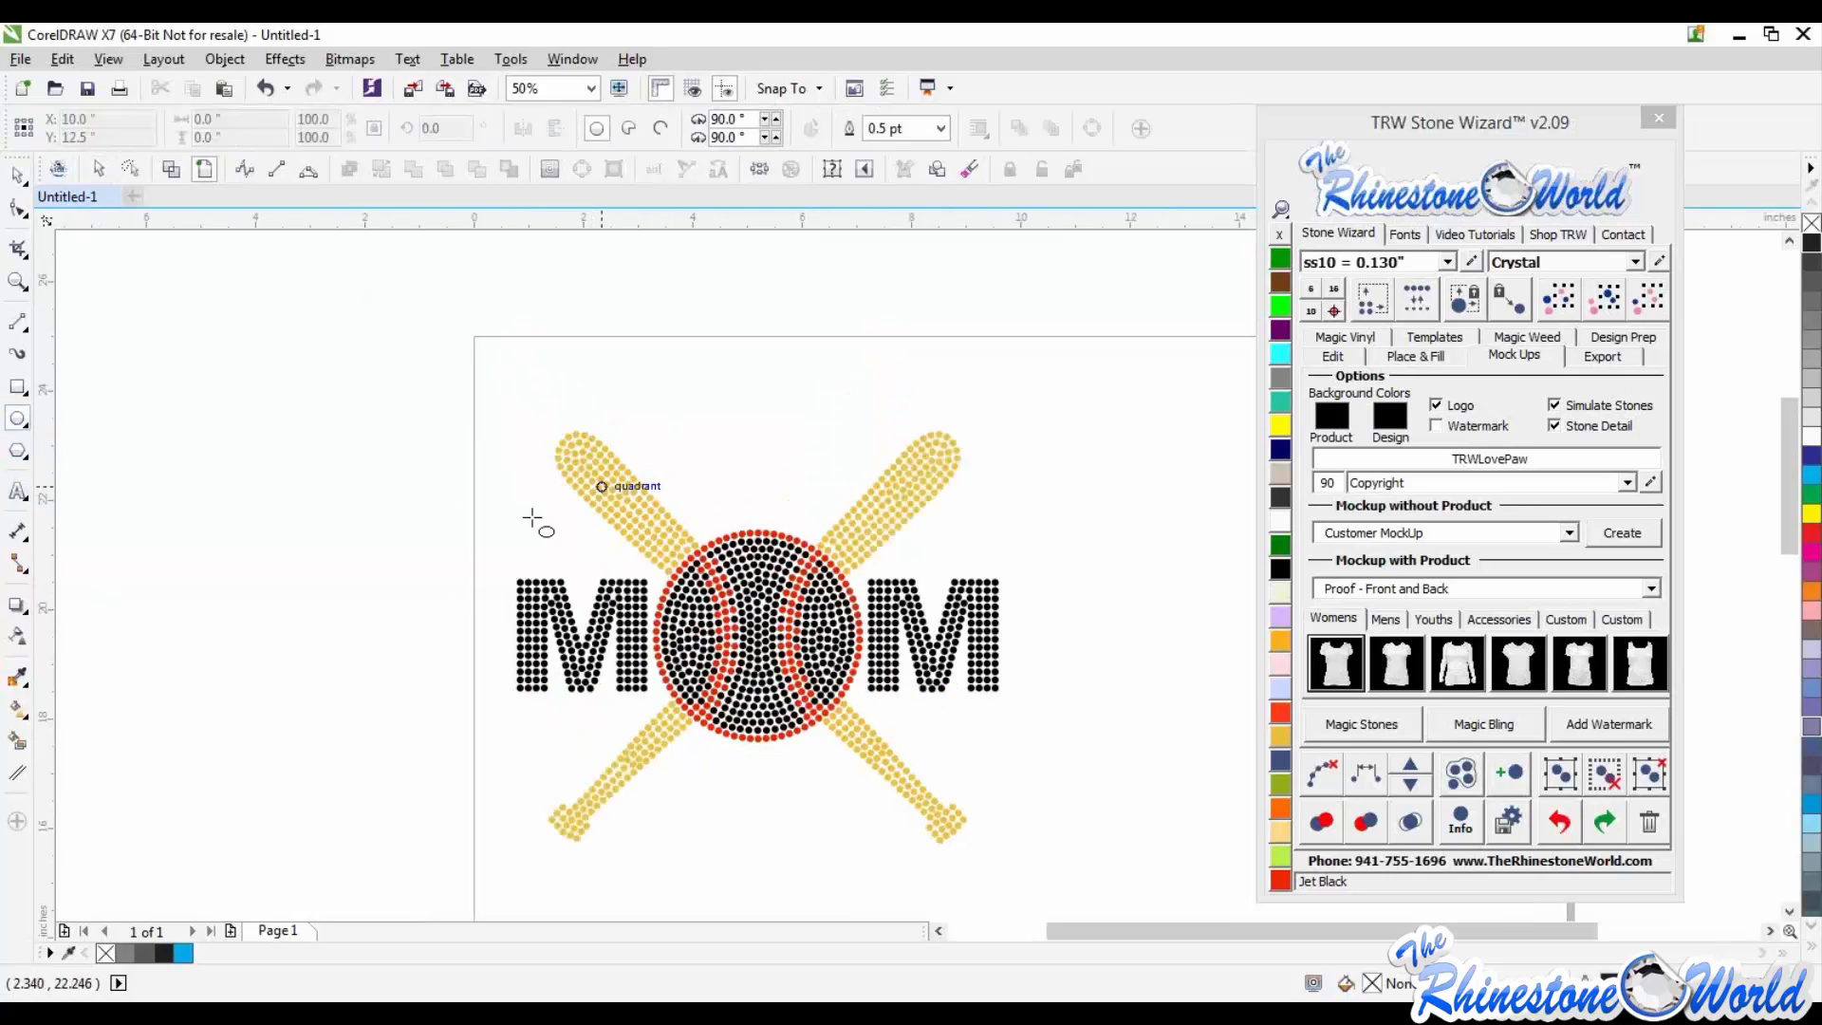
left_click_drag(186, 571, 550, 792)
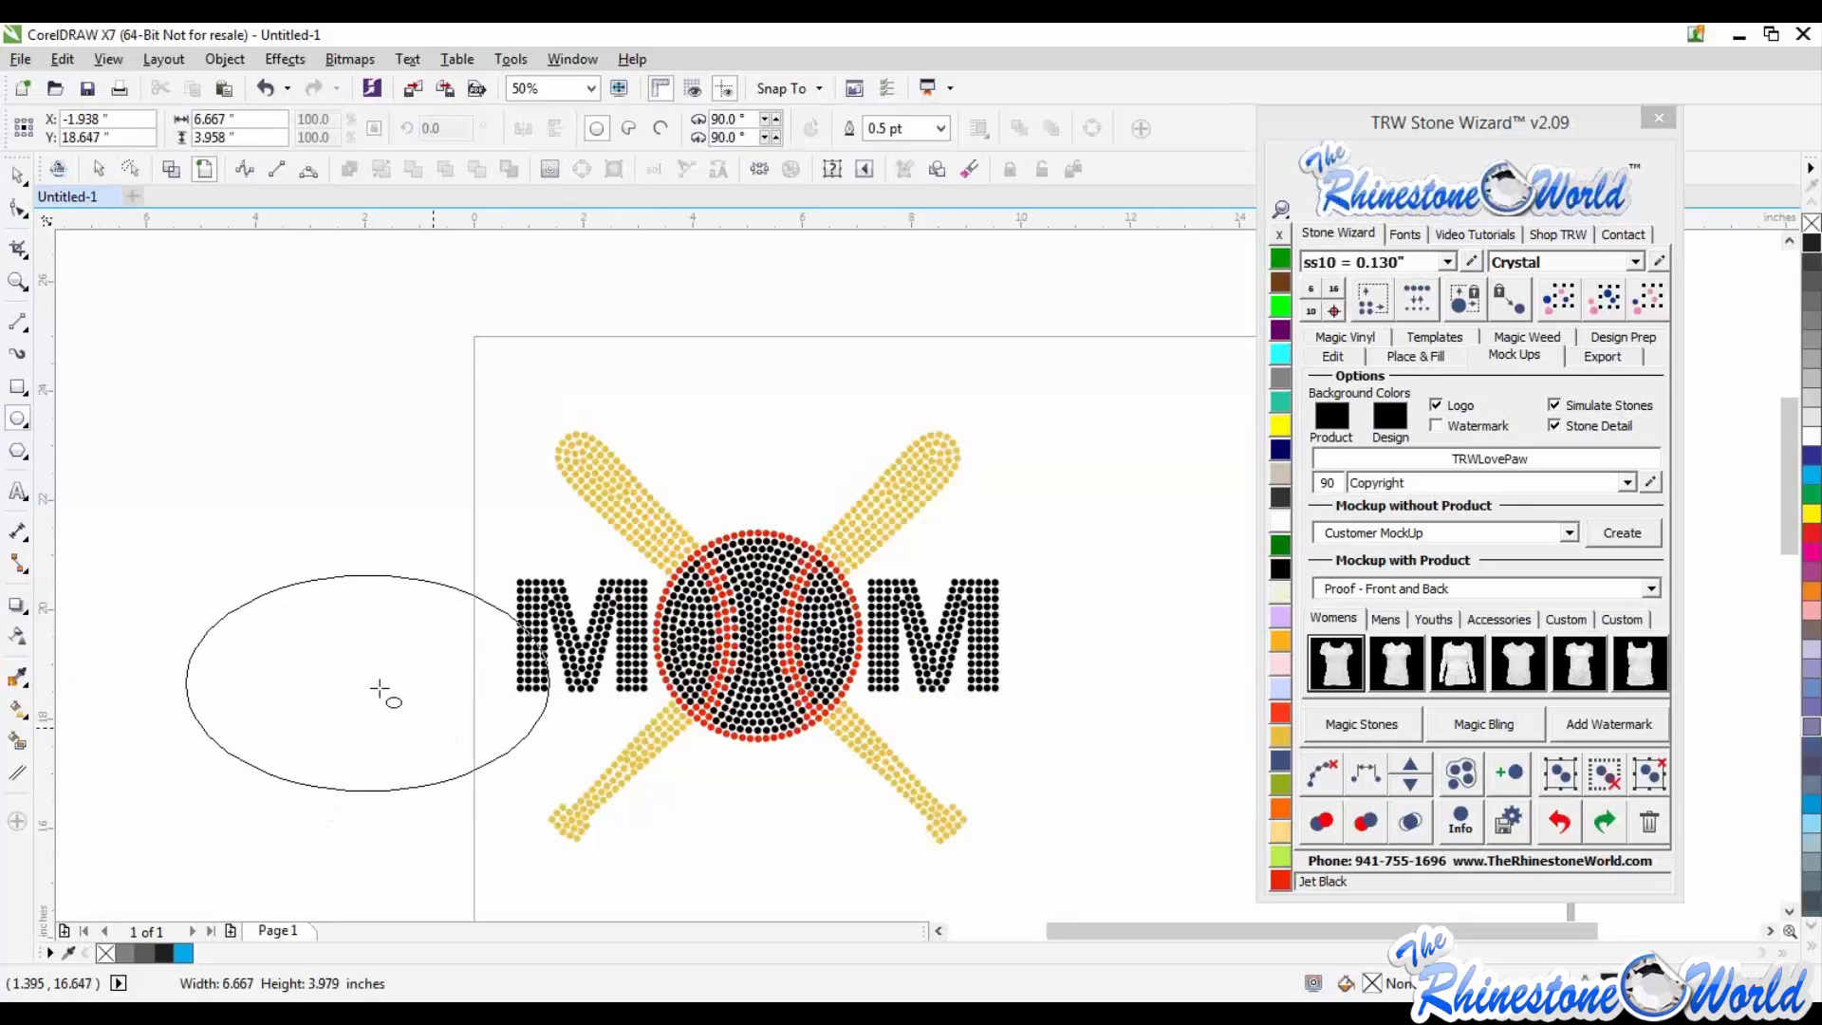
left_click_drag(368, 682, 769, 594)
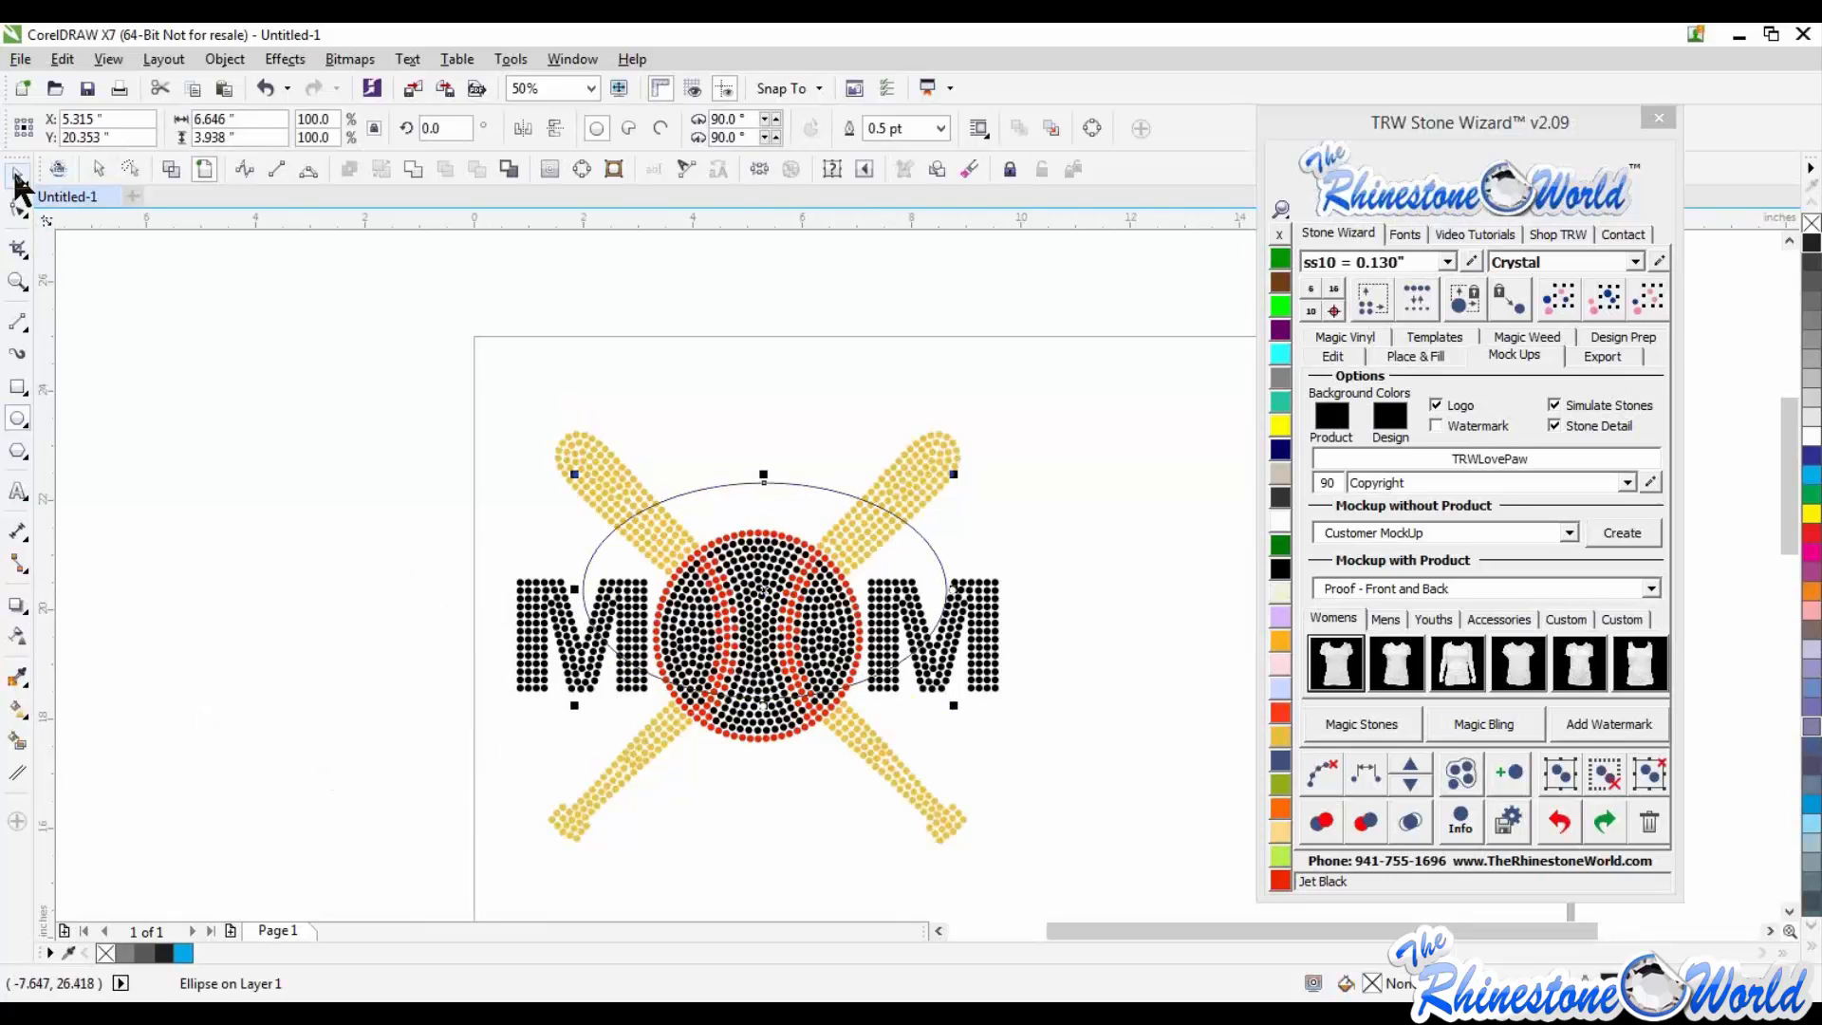
Step: Add the text SOFTBALL beside the page and scale it to about 5.18 by 0.73 inches
left_click(17, 491)
left_click(165, 419)
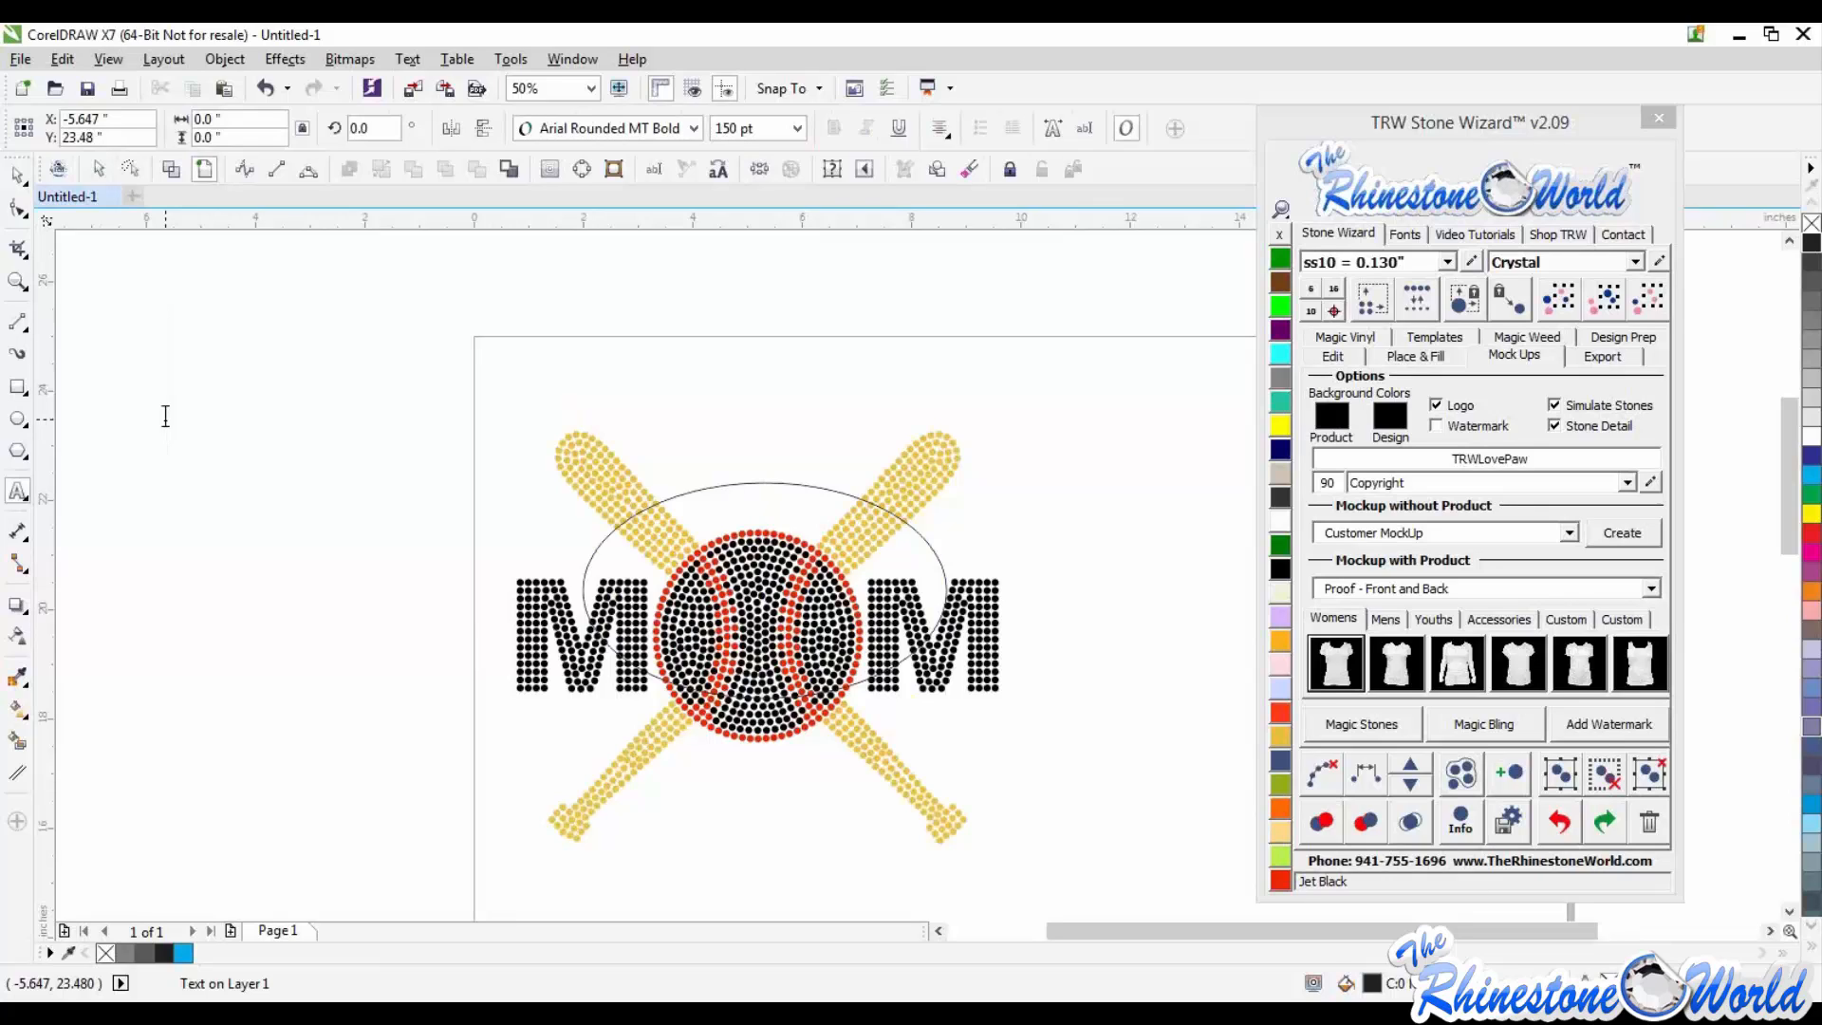
type("SO")
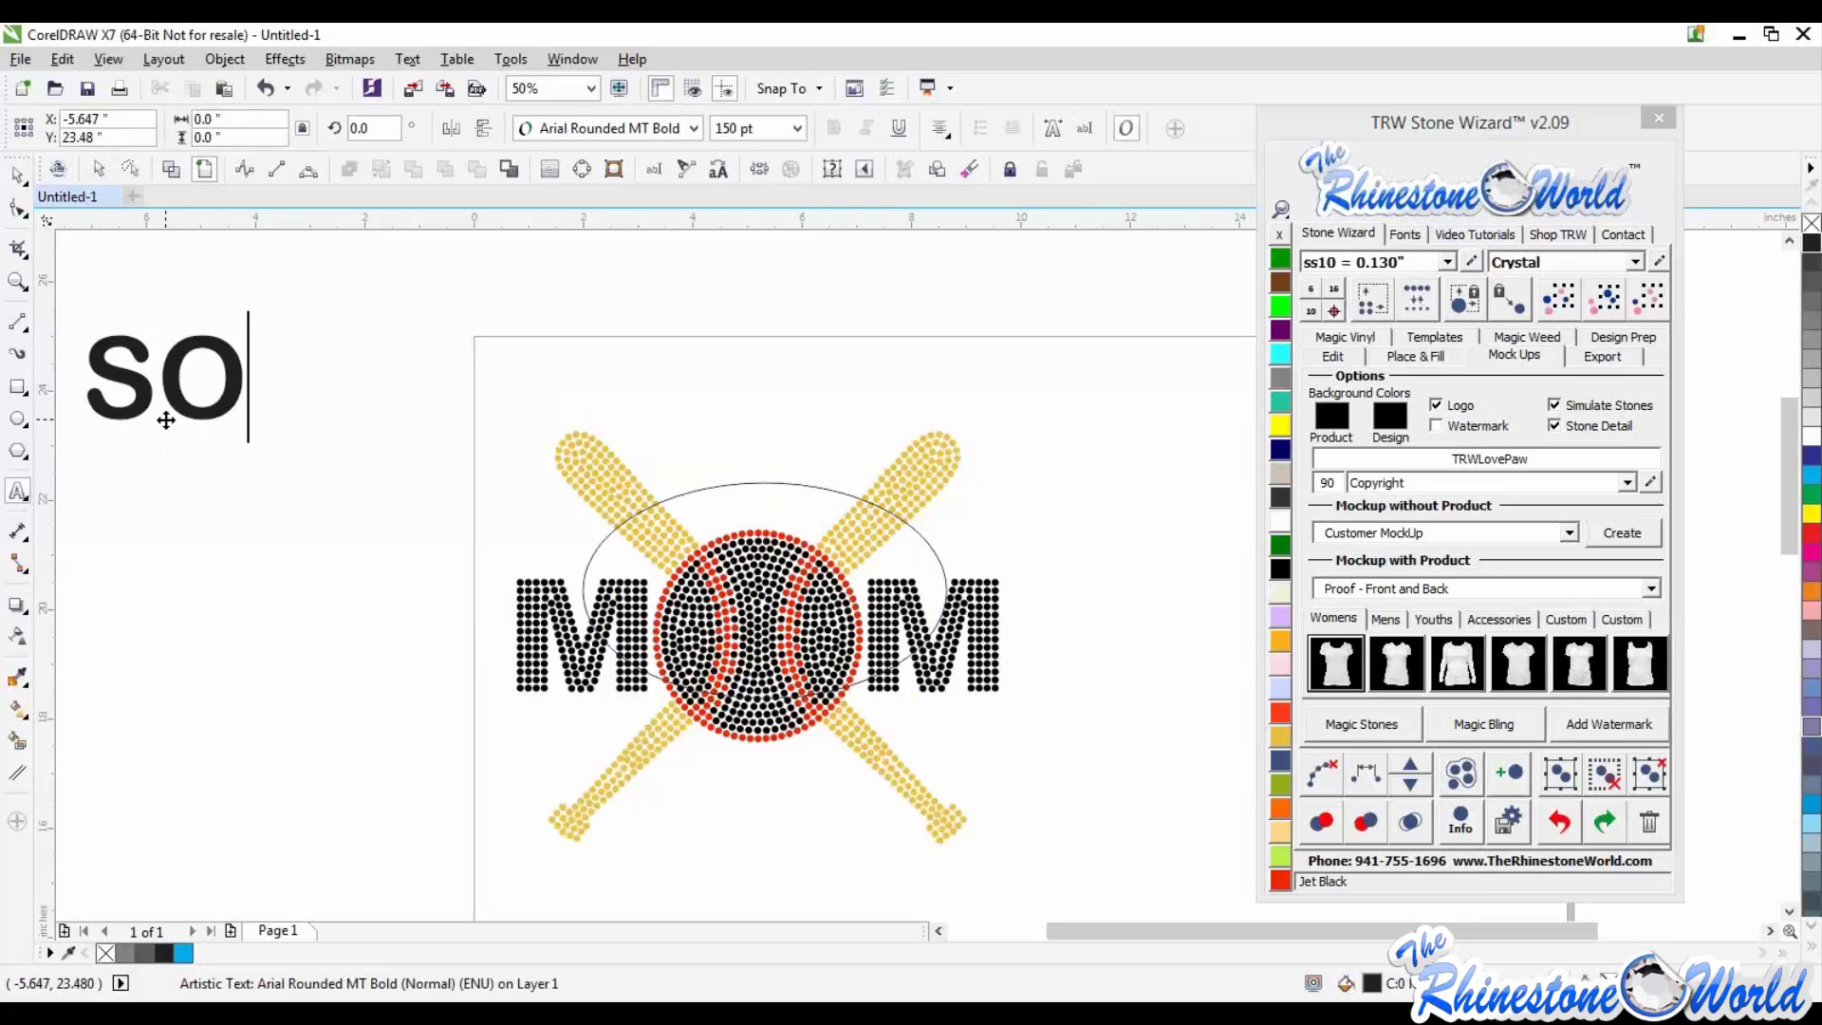
type("FTBALL")
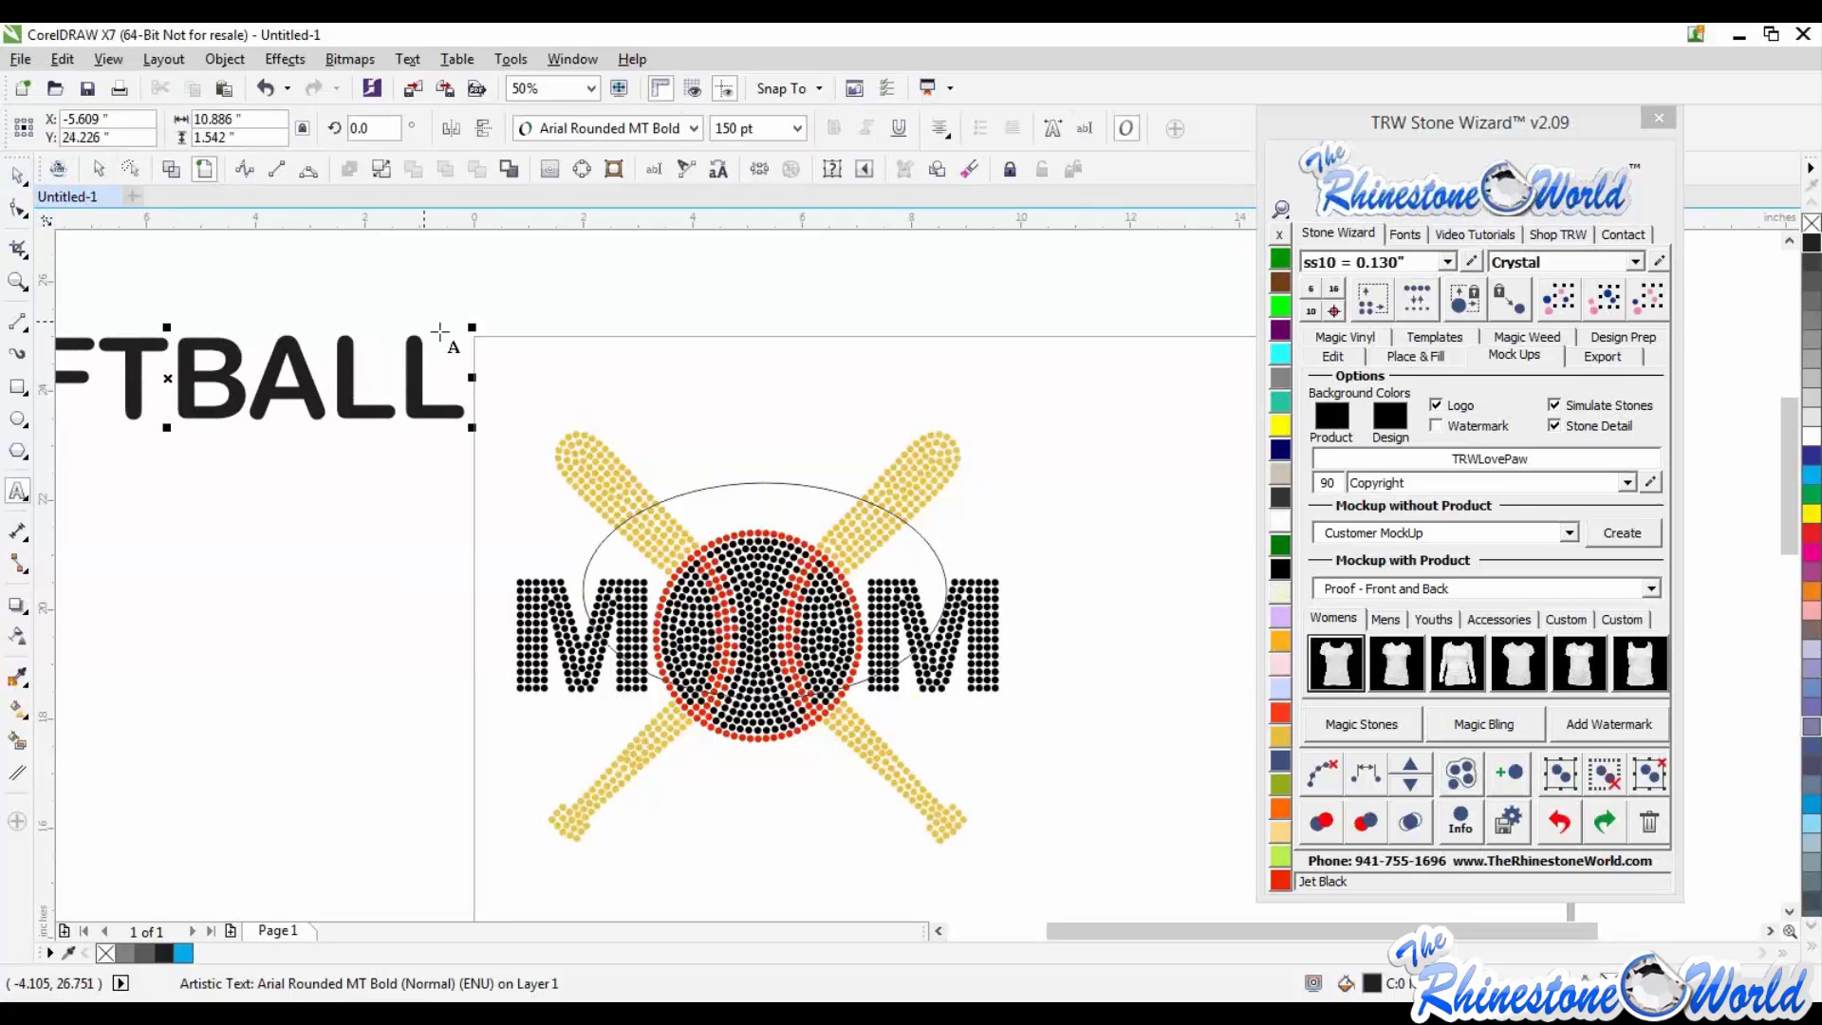
left_click_drag(471, 328, 149, 397)
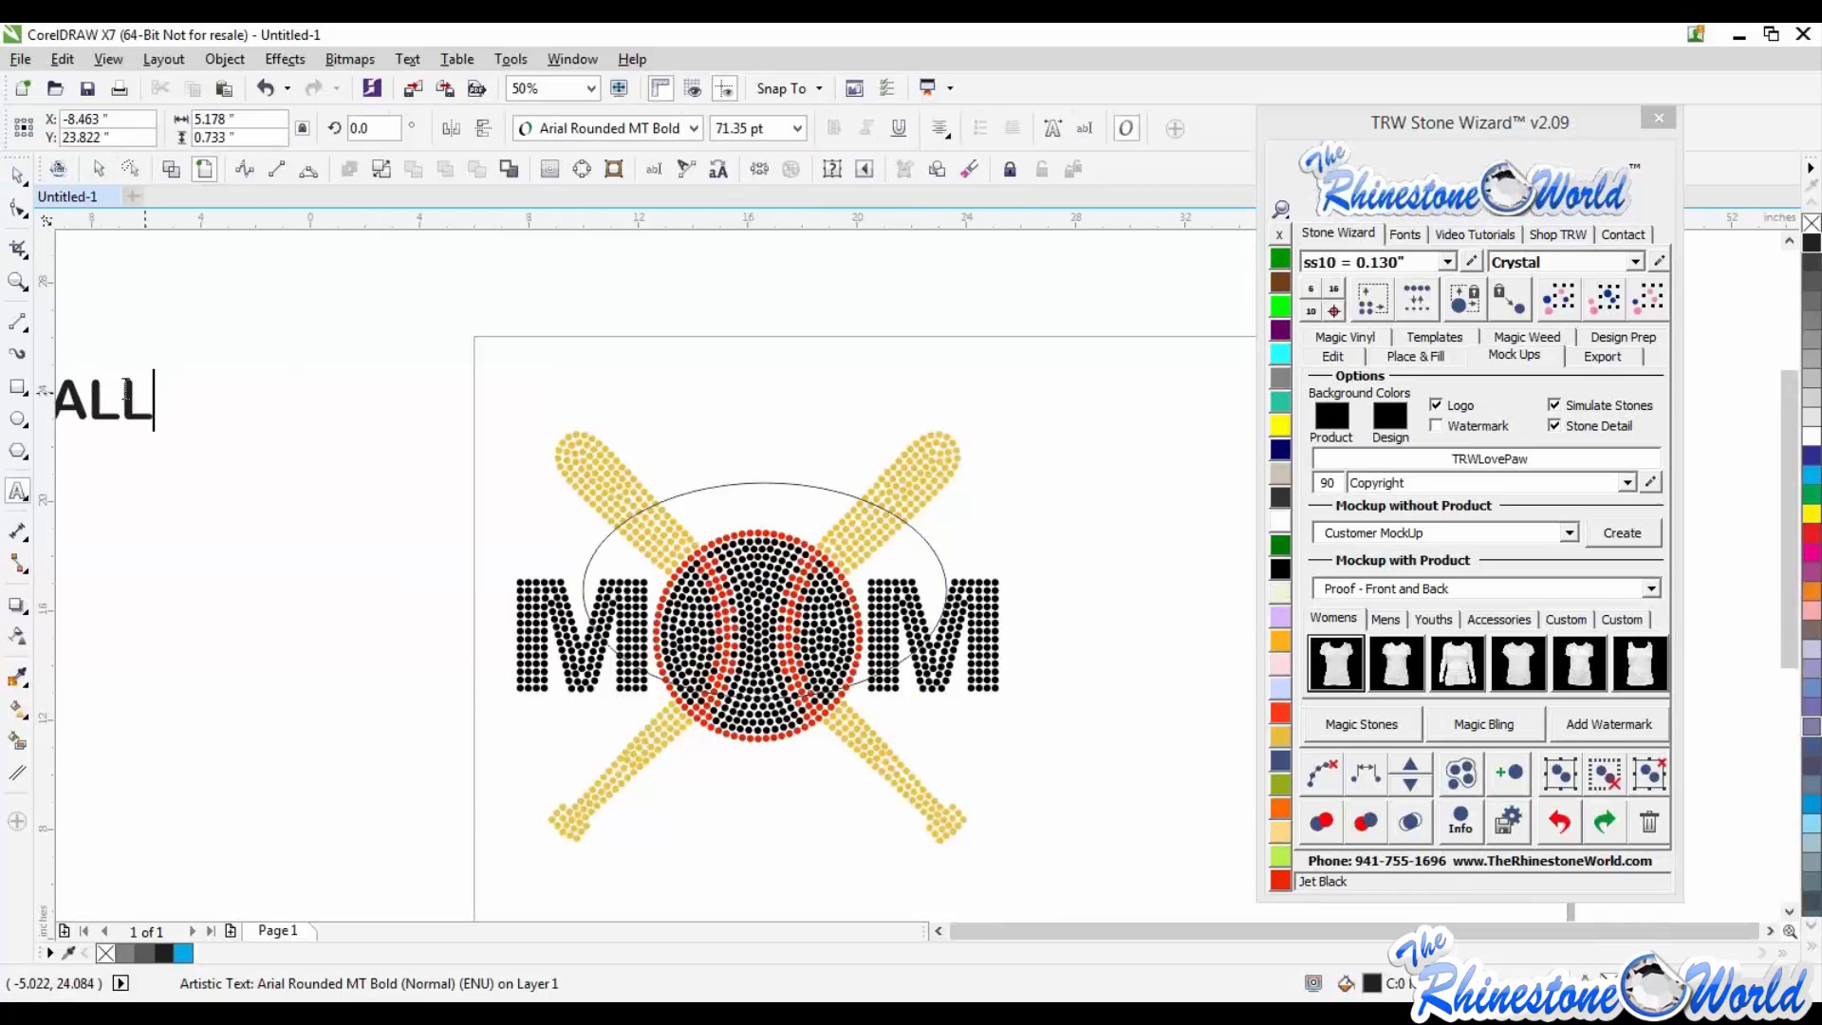
scroll(145, 408, "down", 3)
scroll(145, 414, "up", 2)
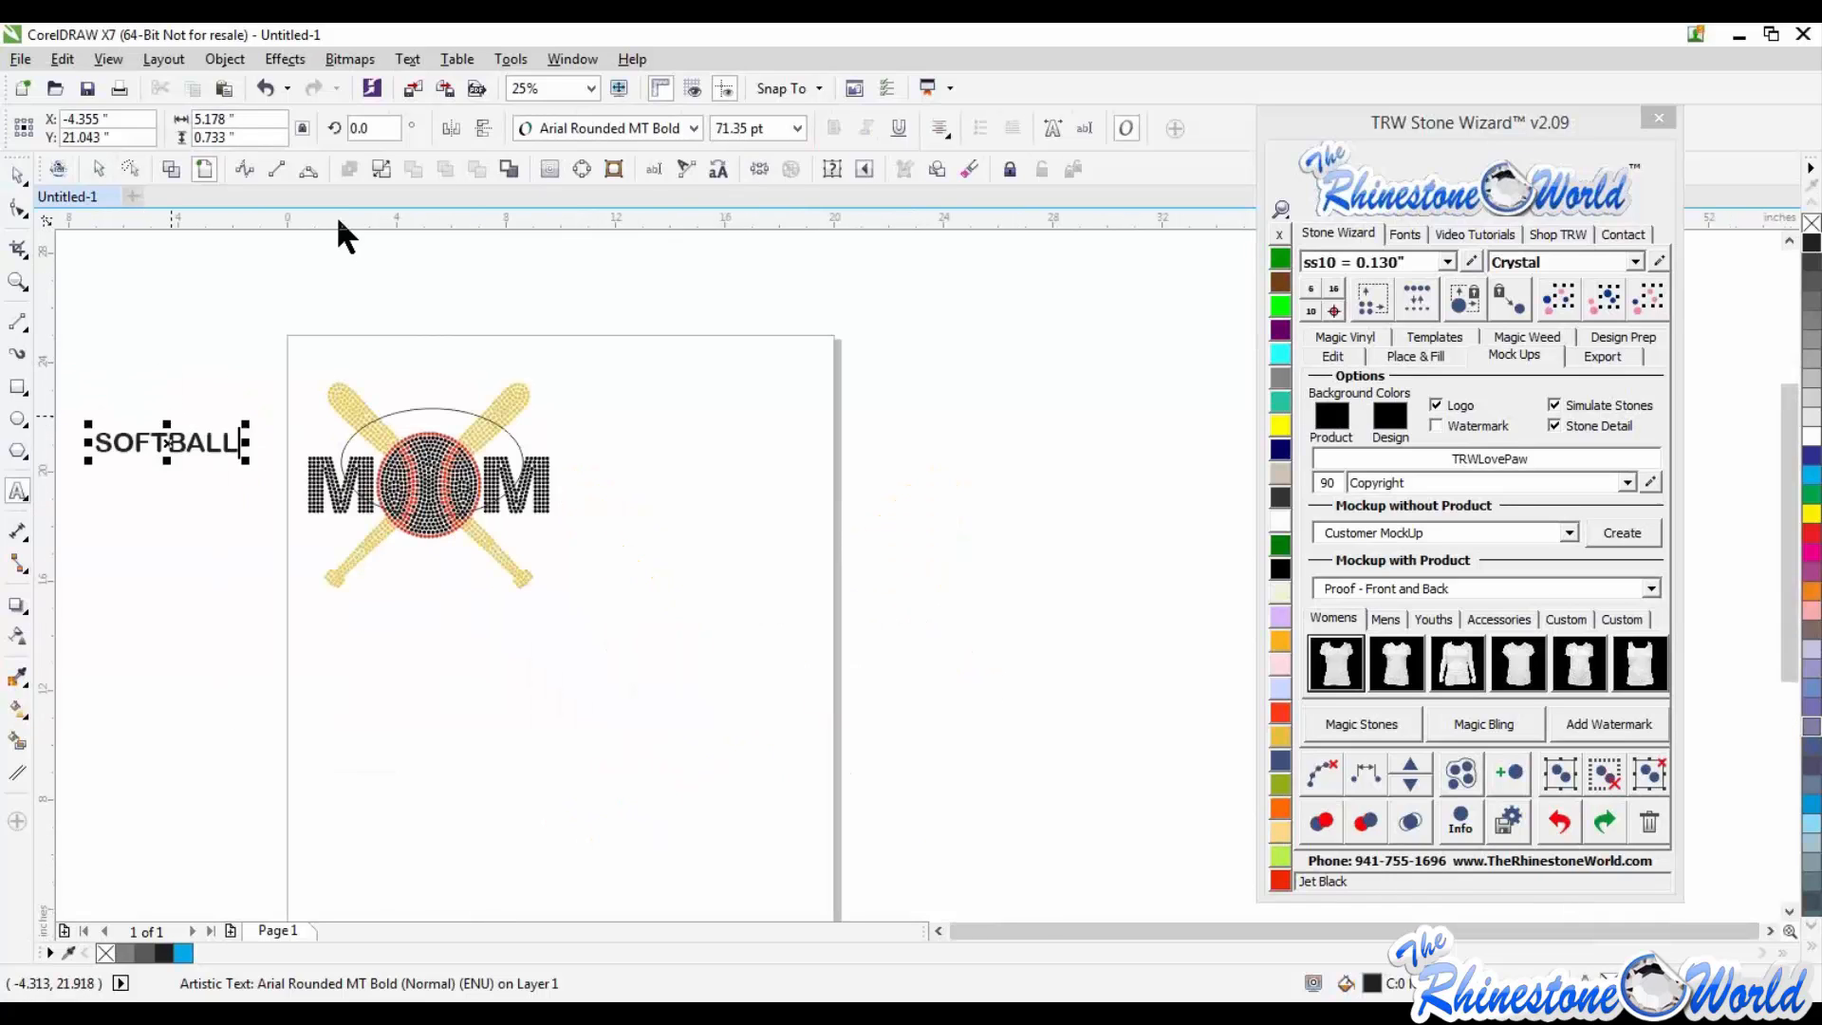
Step: Fit the SOFTBALL text to the ellipse's upper arc and reduce it to about 40 pt
left_click(685, 168)
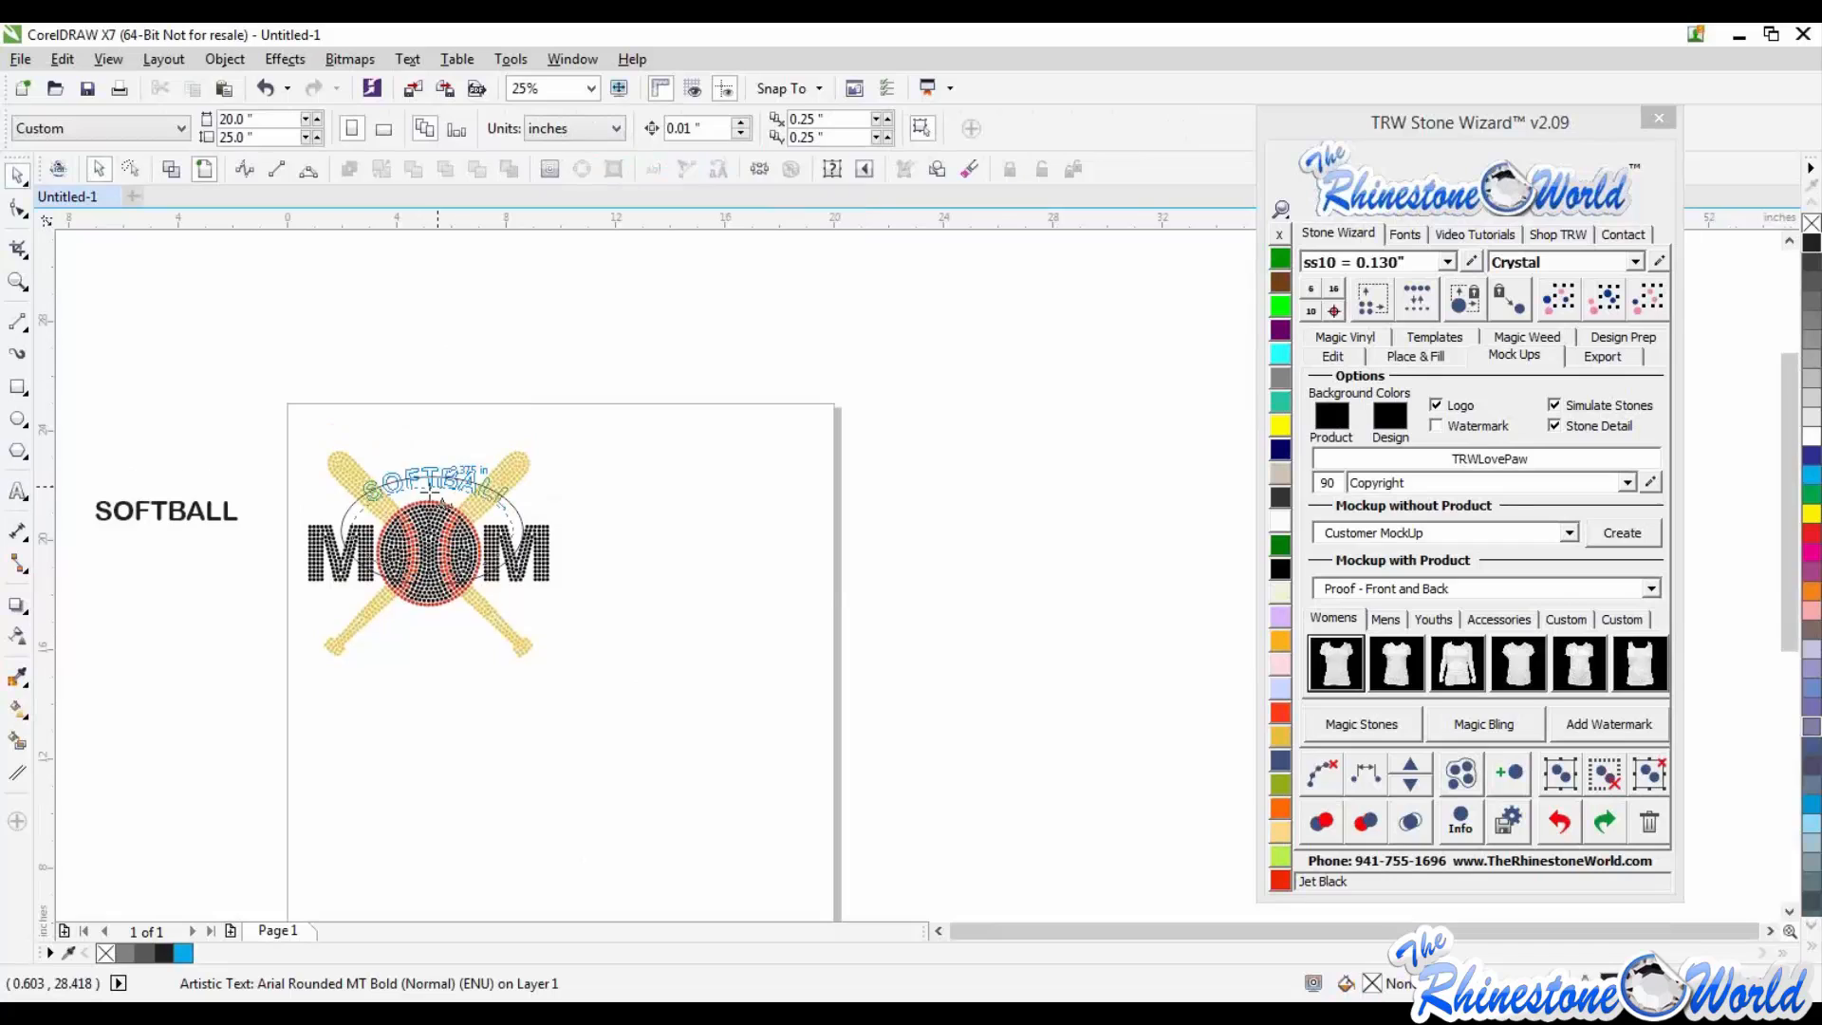
left_click(439, 474)
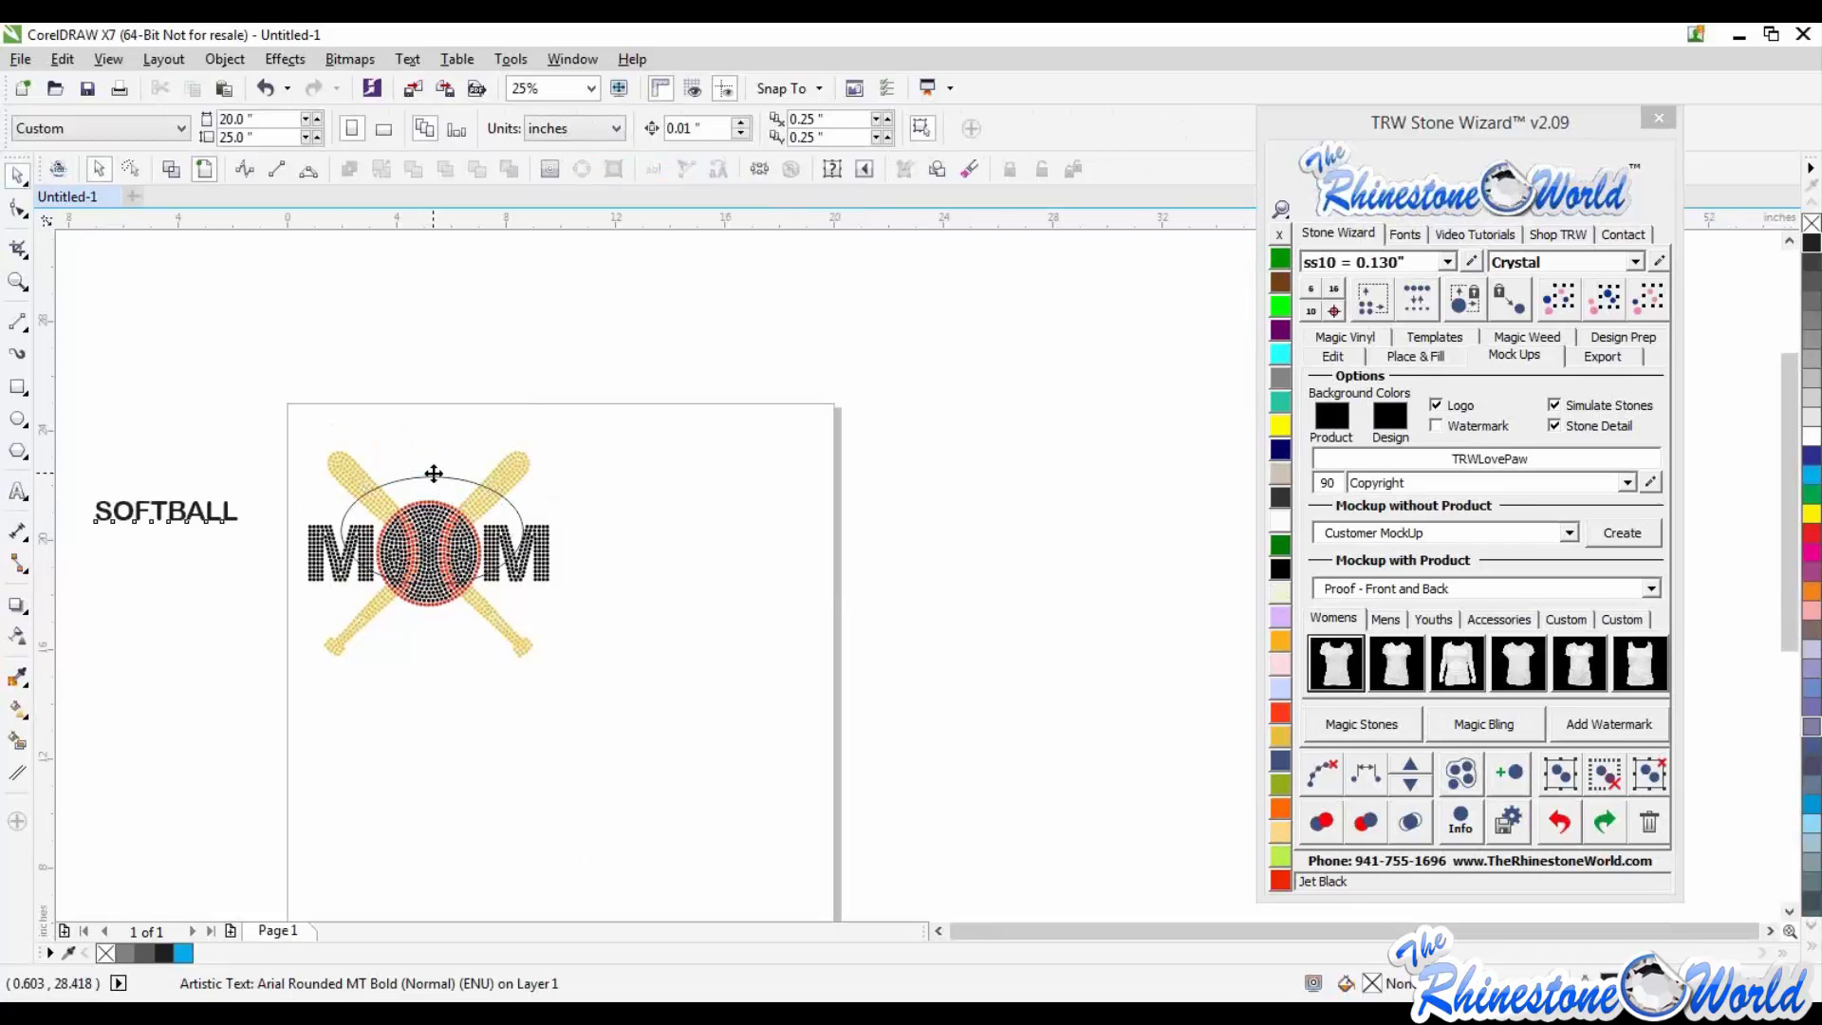
left_click_drag(517, 442, 494, 455)
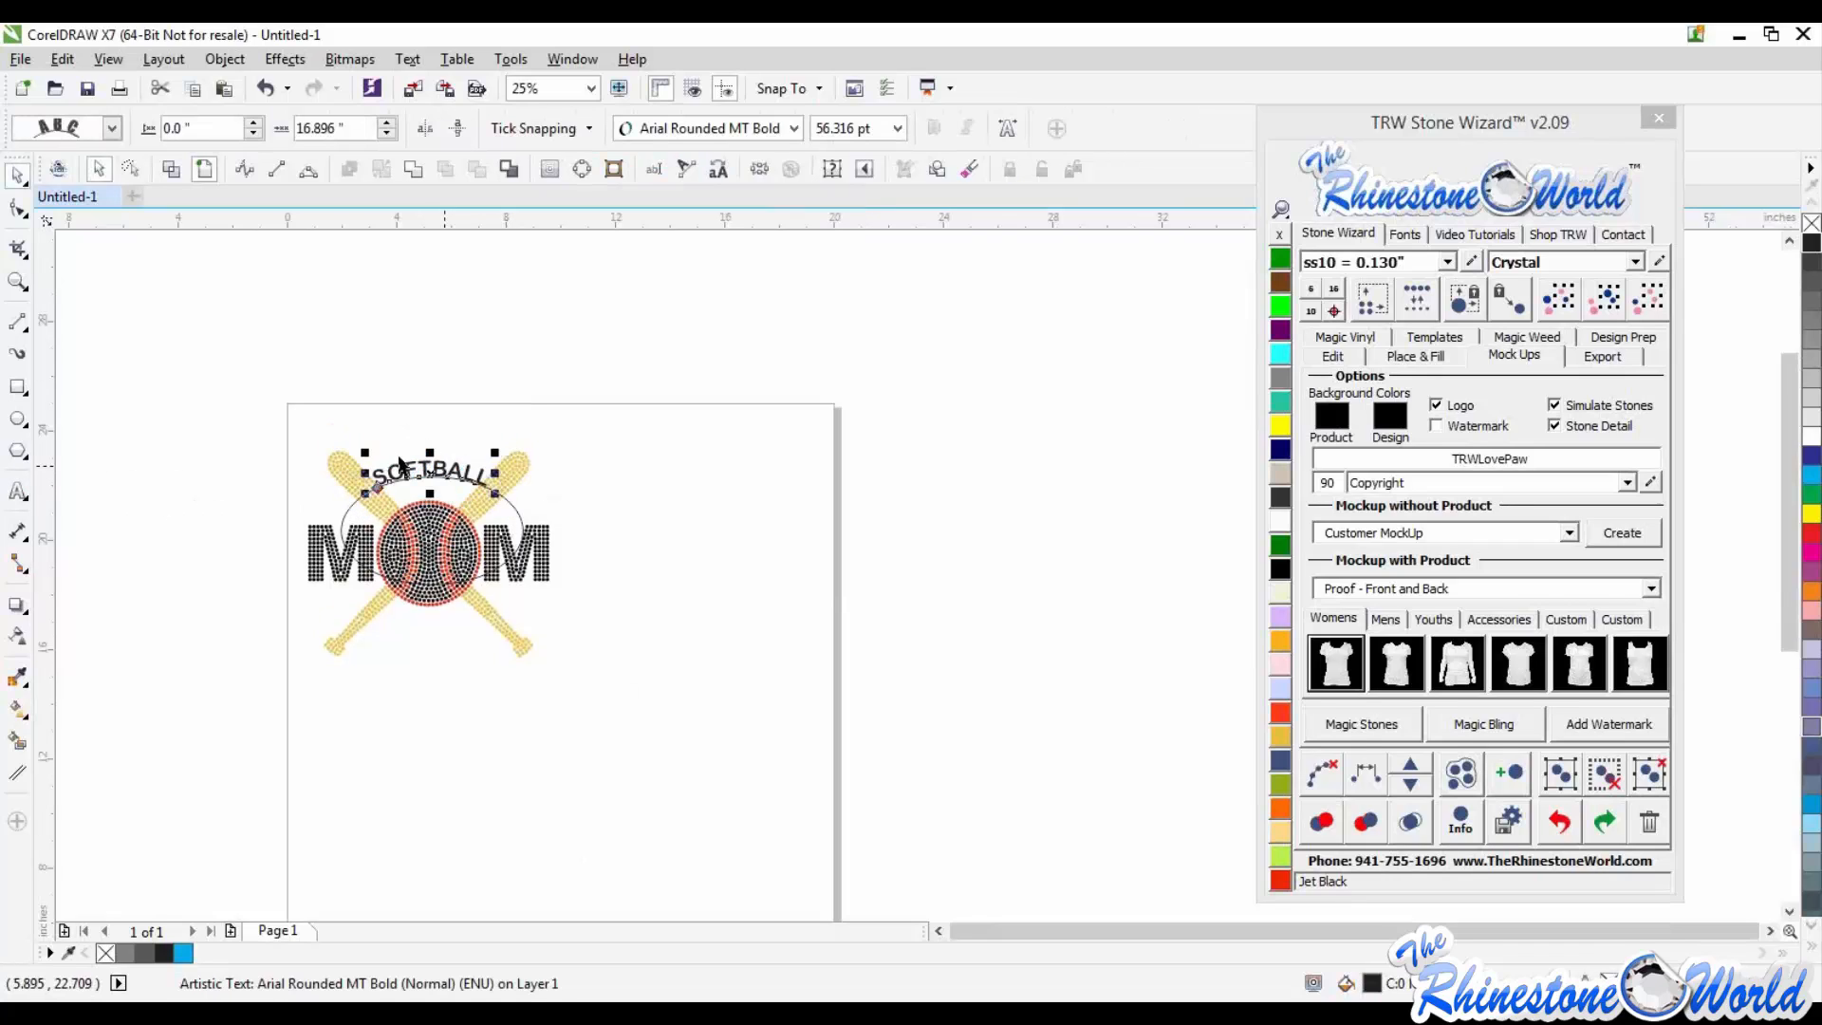
scroll(400, 465, "up", 3)
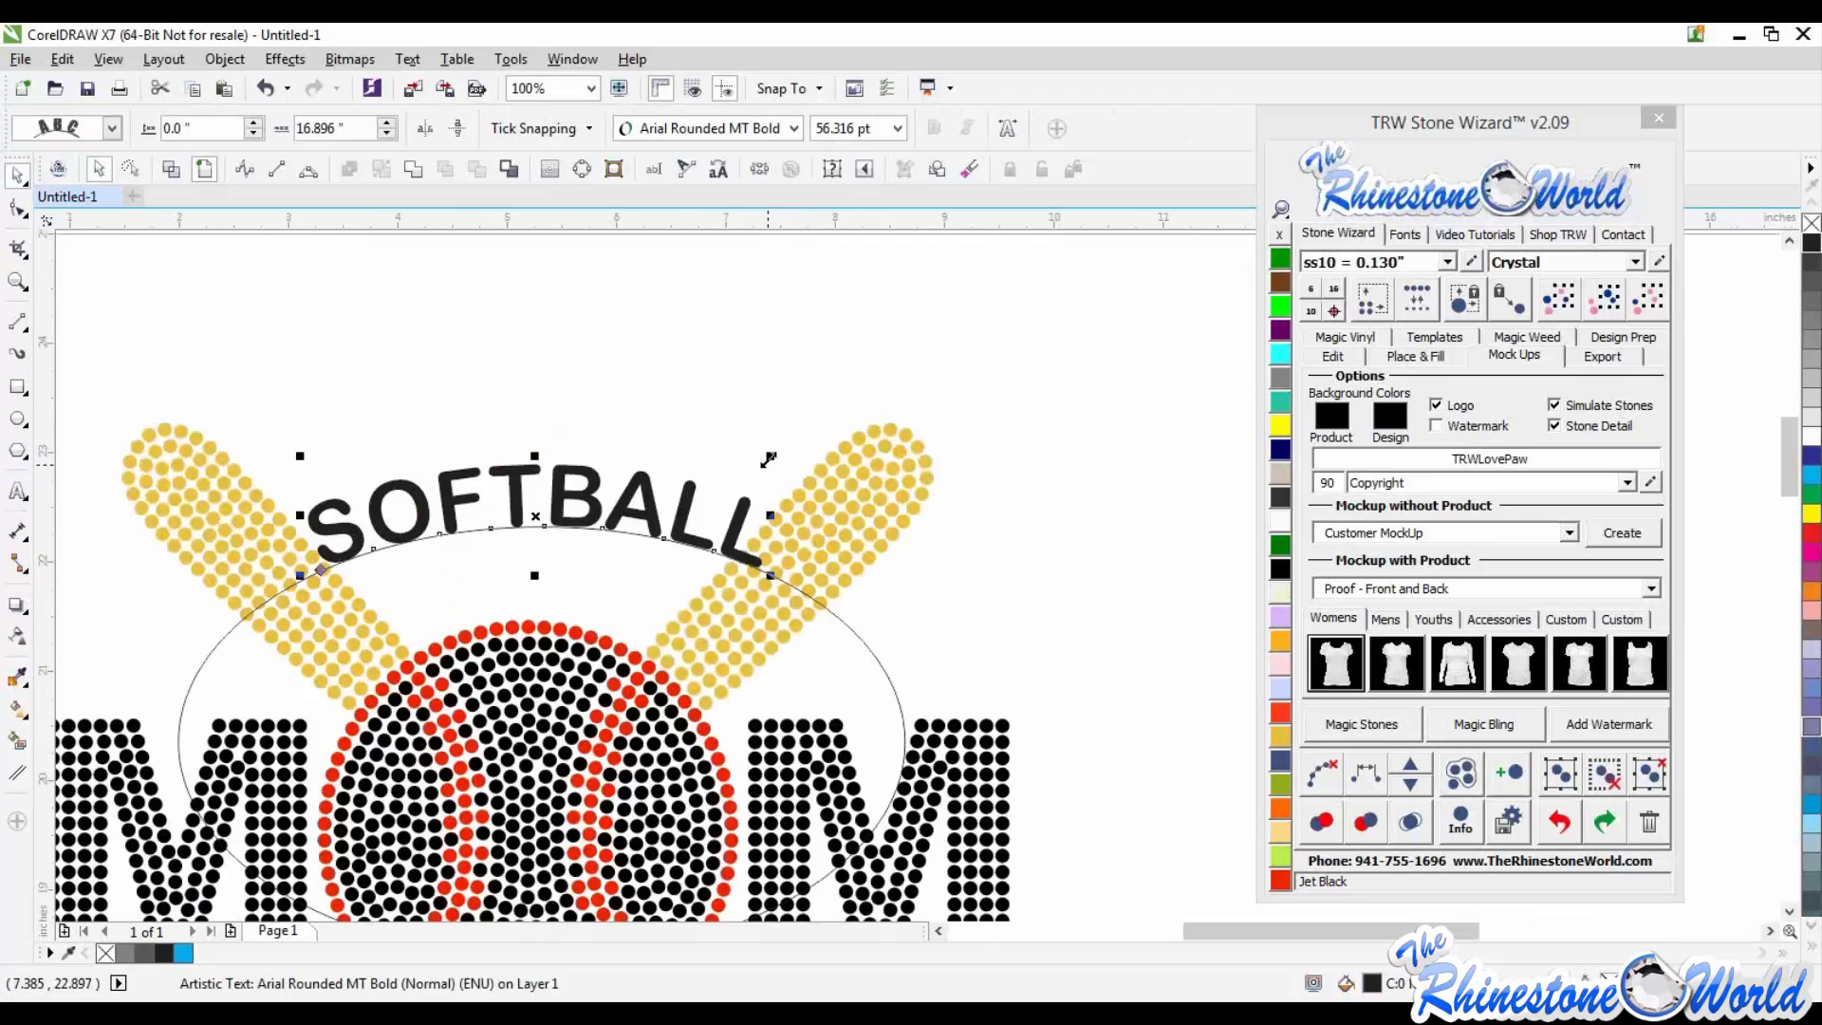
left_click_drag(756, 465, 708, 474)
Step: Change the arched text's font to TRW 130 Super Small and retype the word softball in lowercase letters
left_click(1406, 234)
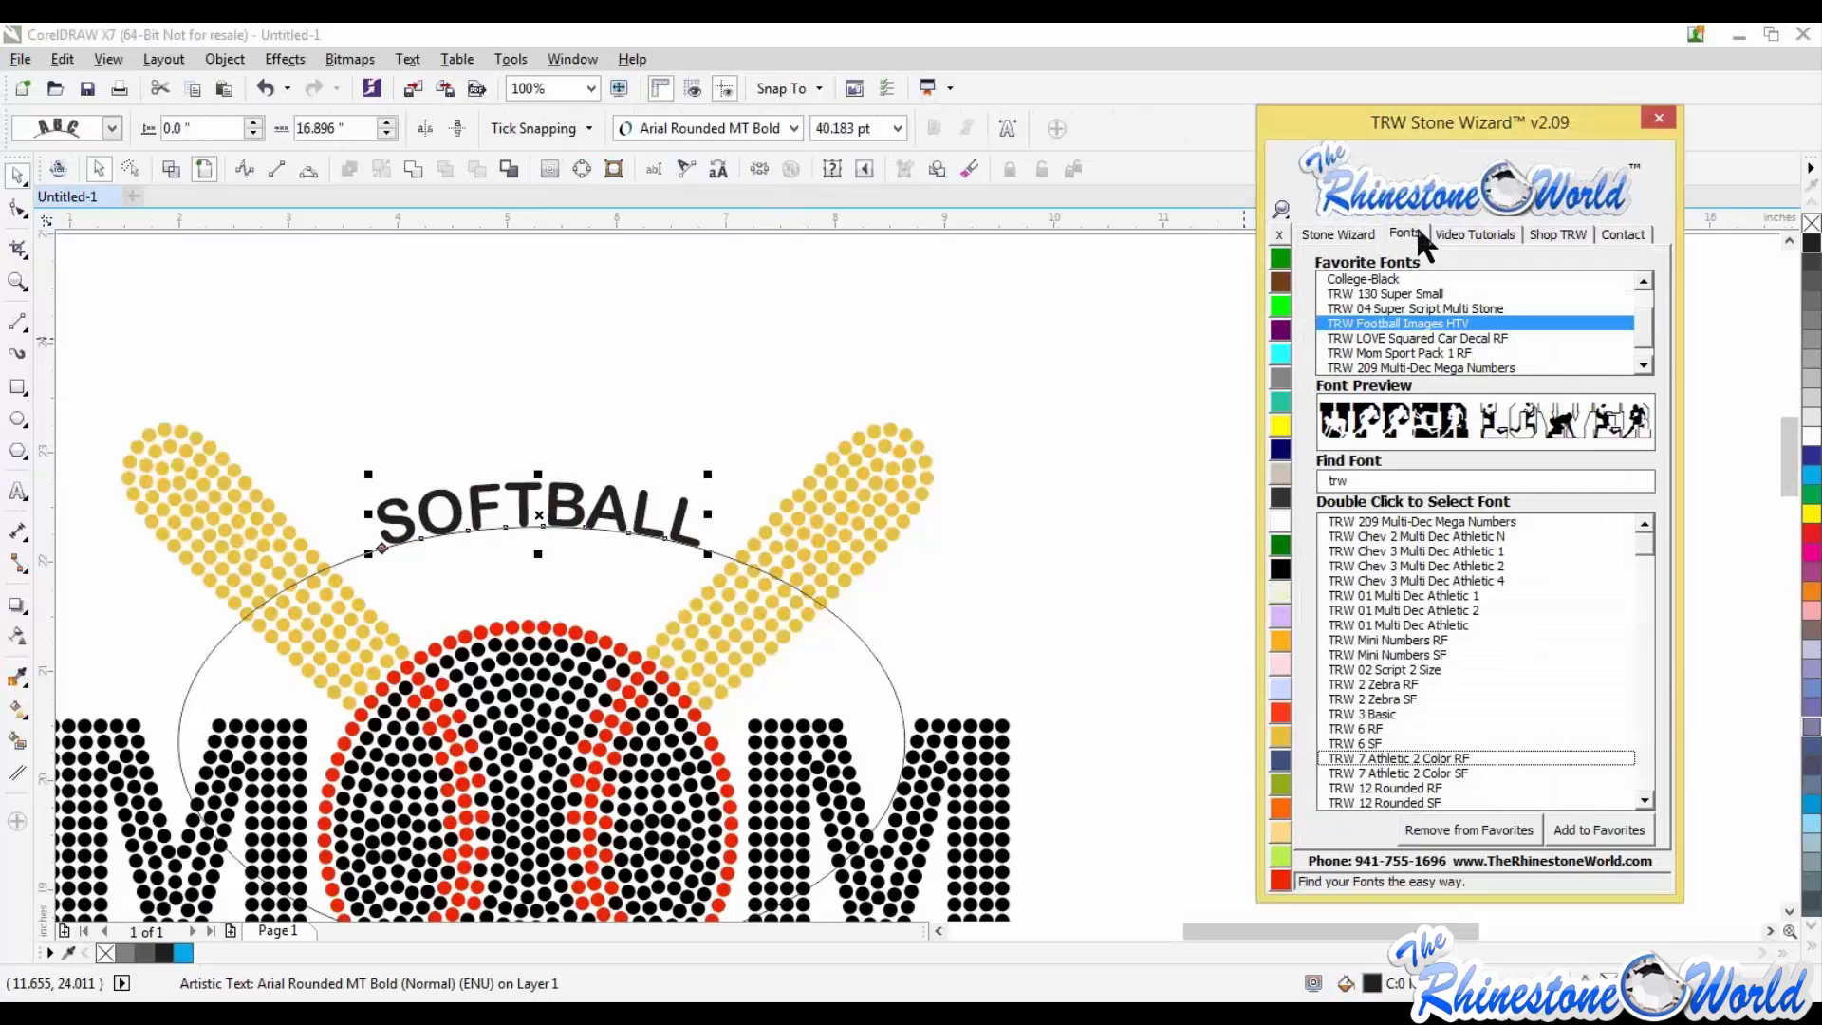
double_click(1379, 295)
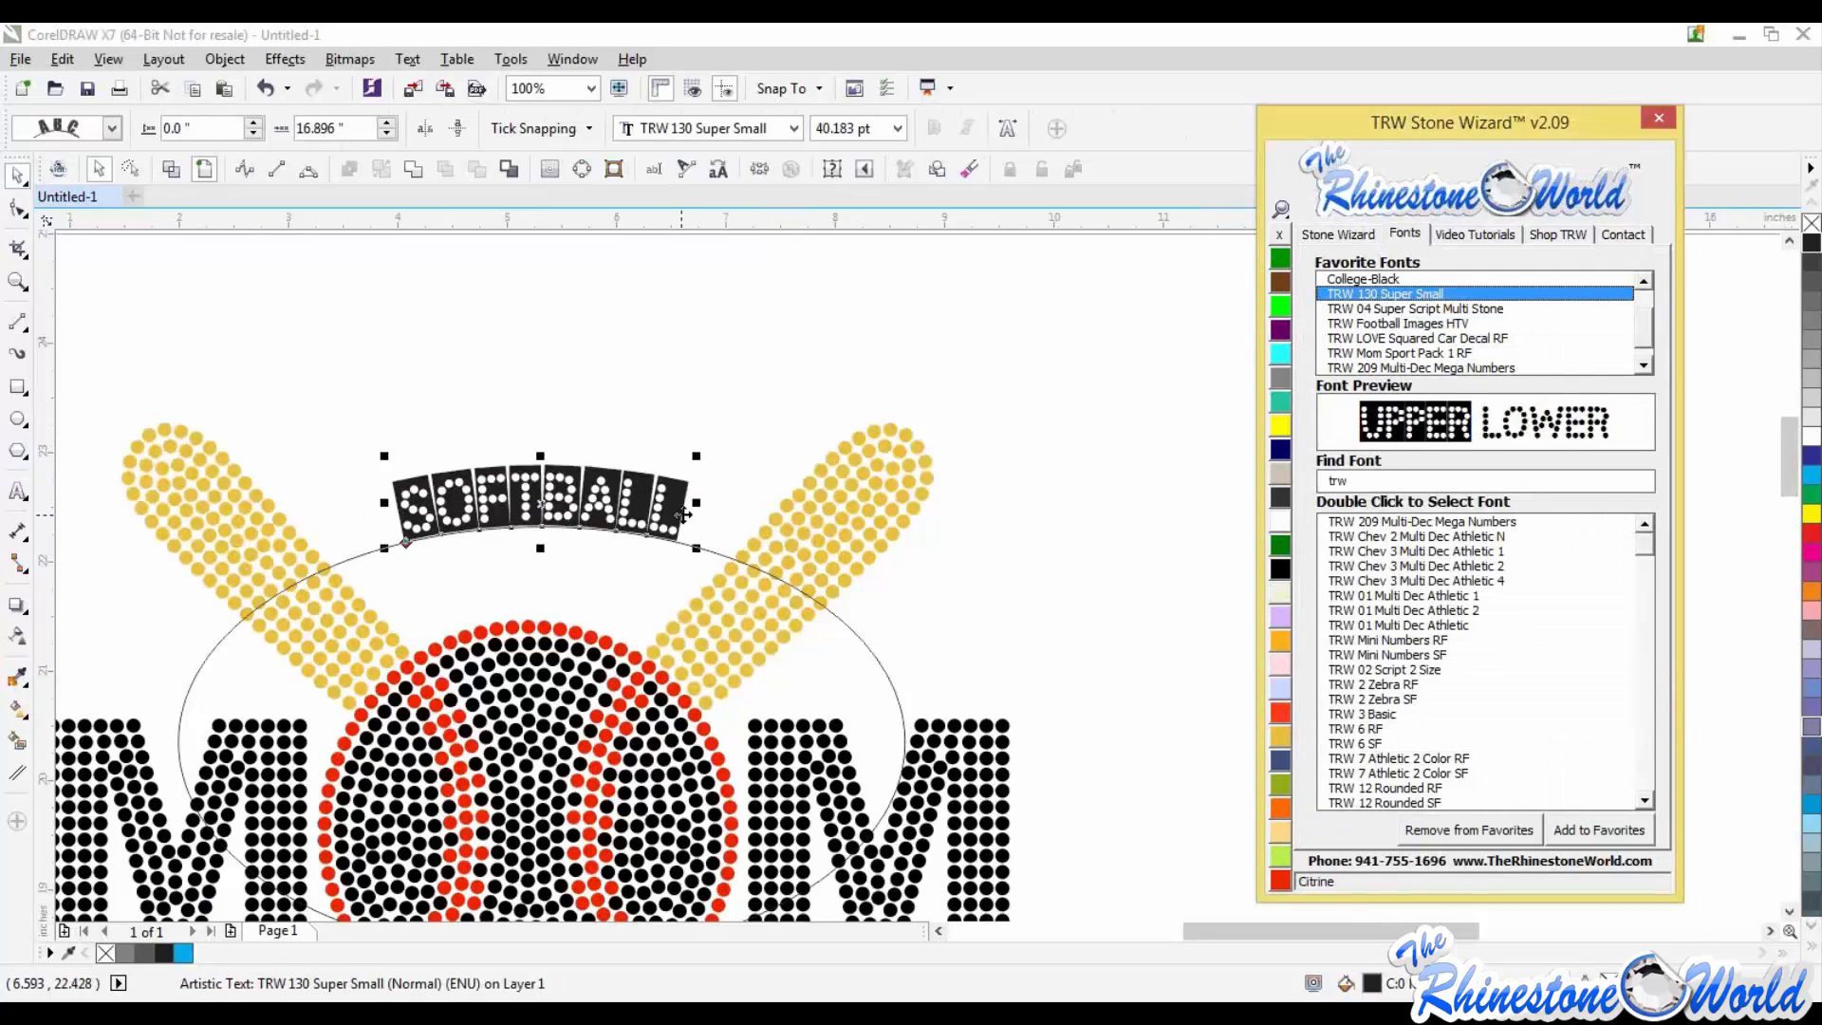
left_click(677, 518)
double_click(678, 517)
left_click_drag(677, 520, 411, 522)
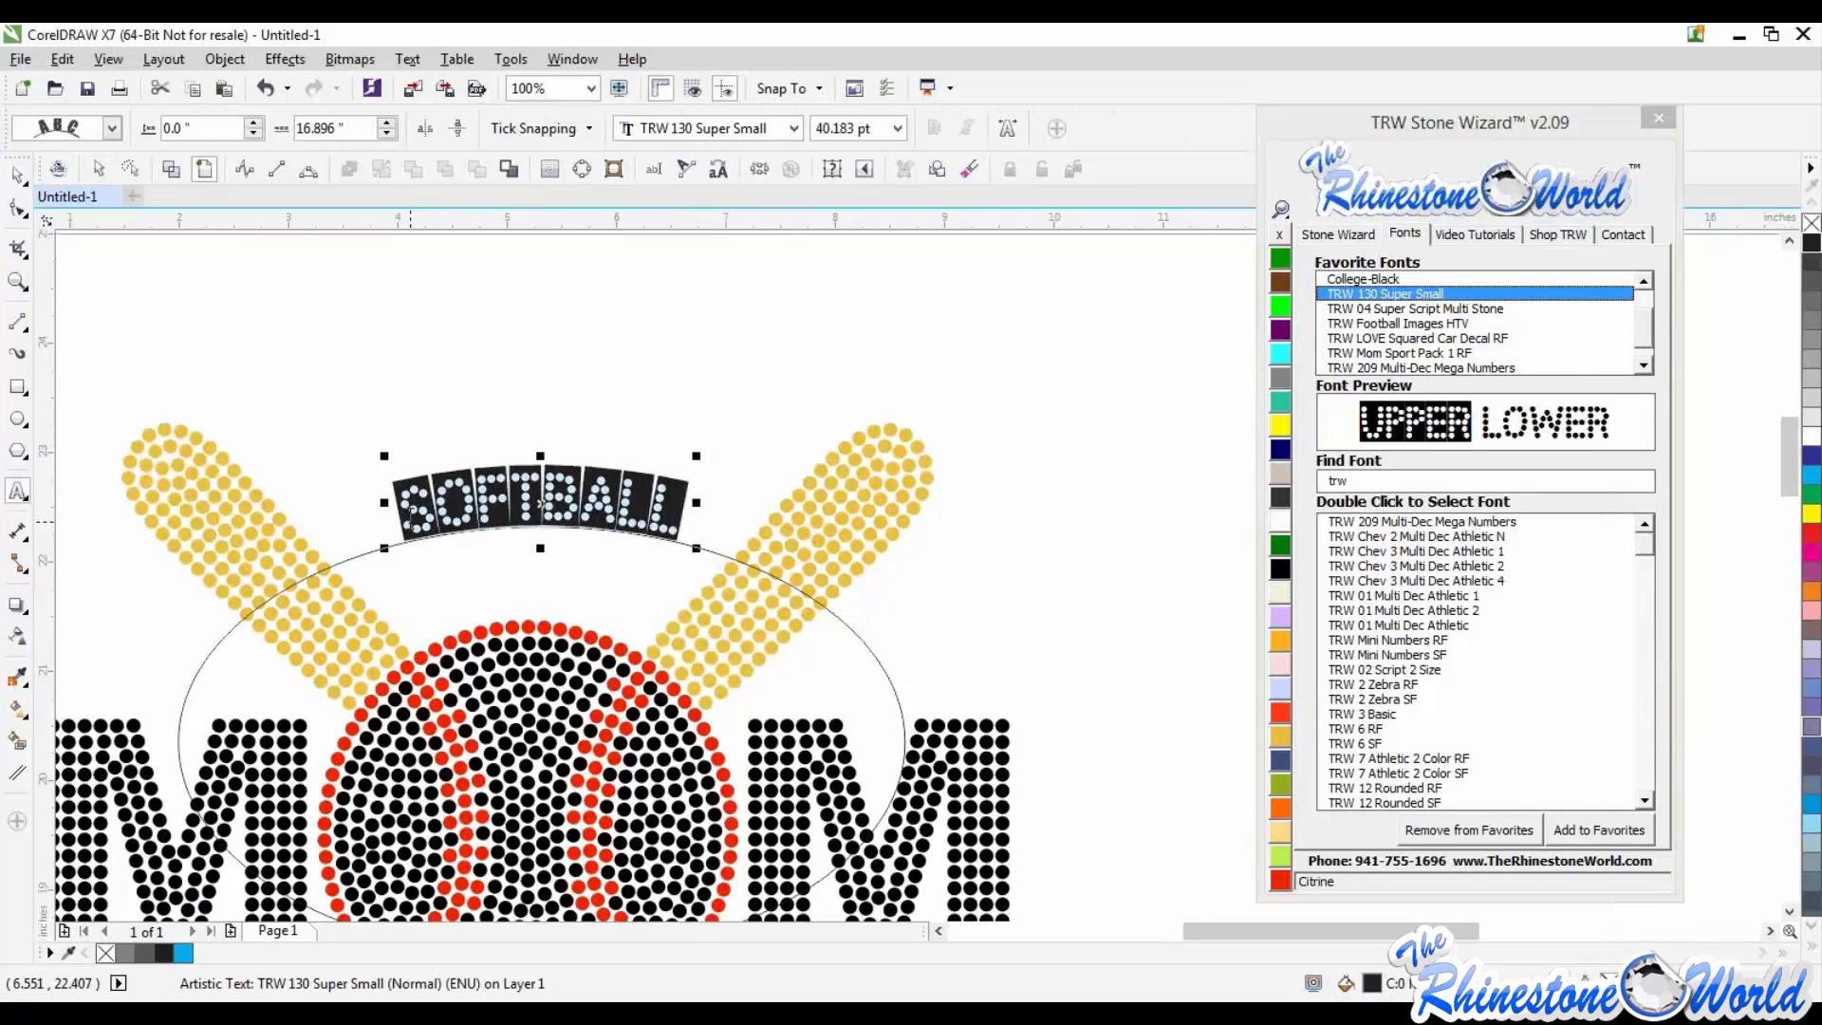
type("SOFT")
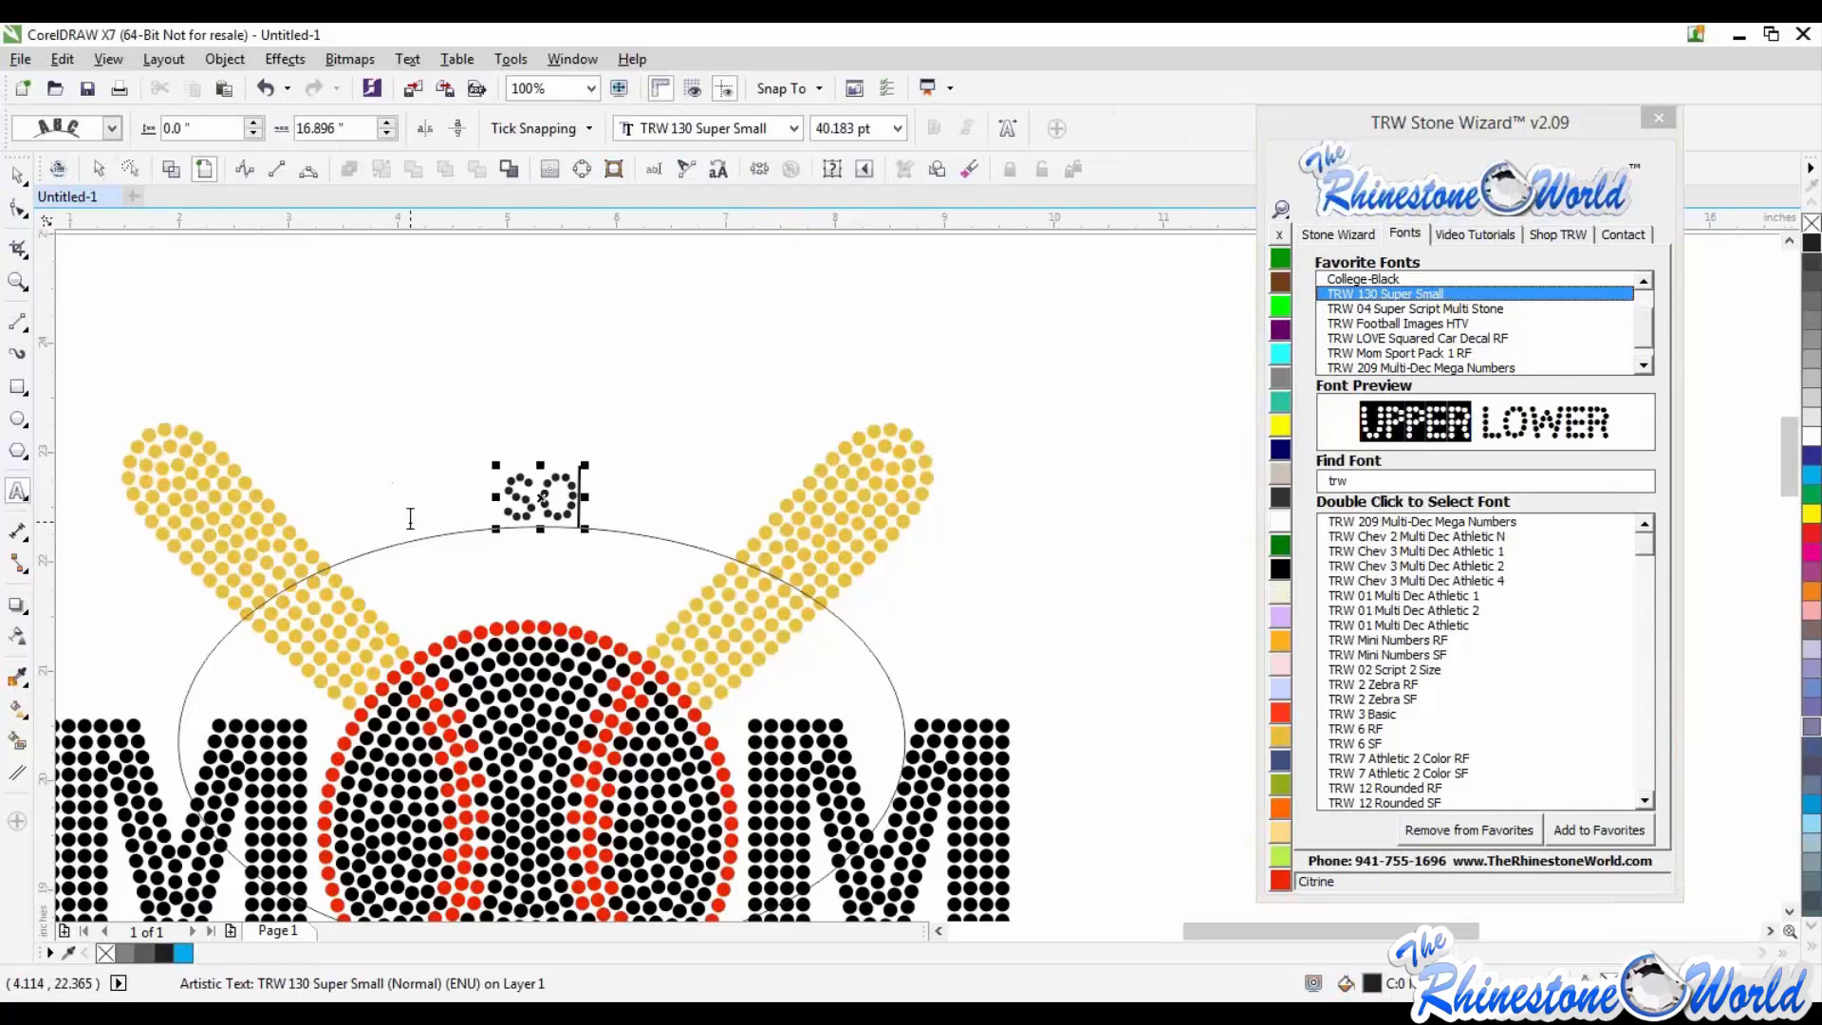
type("BALL")
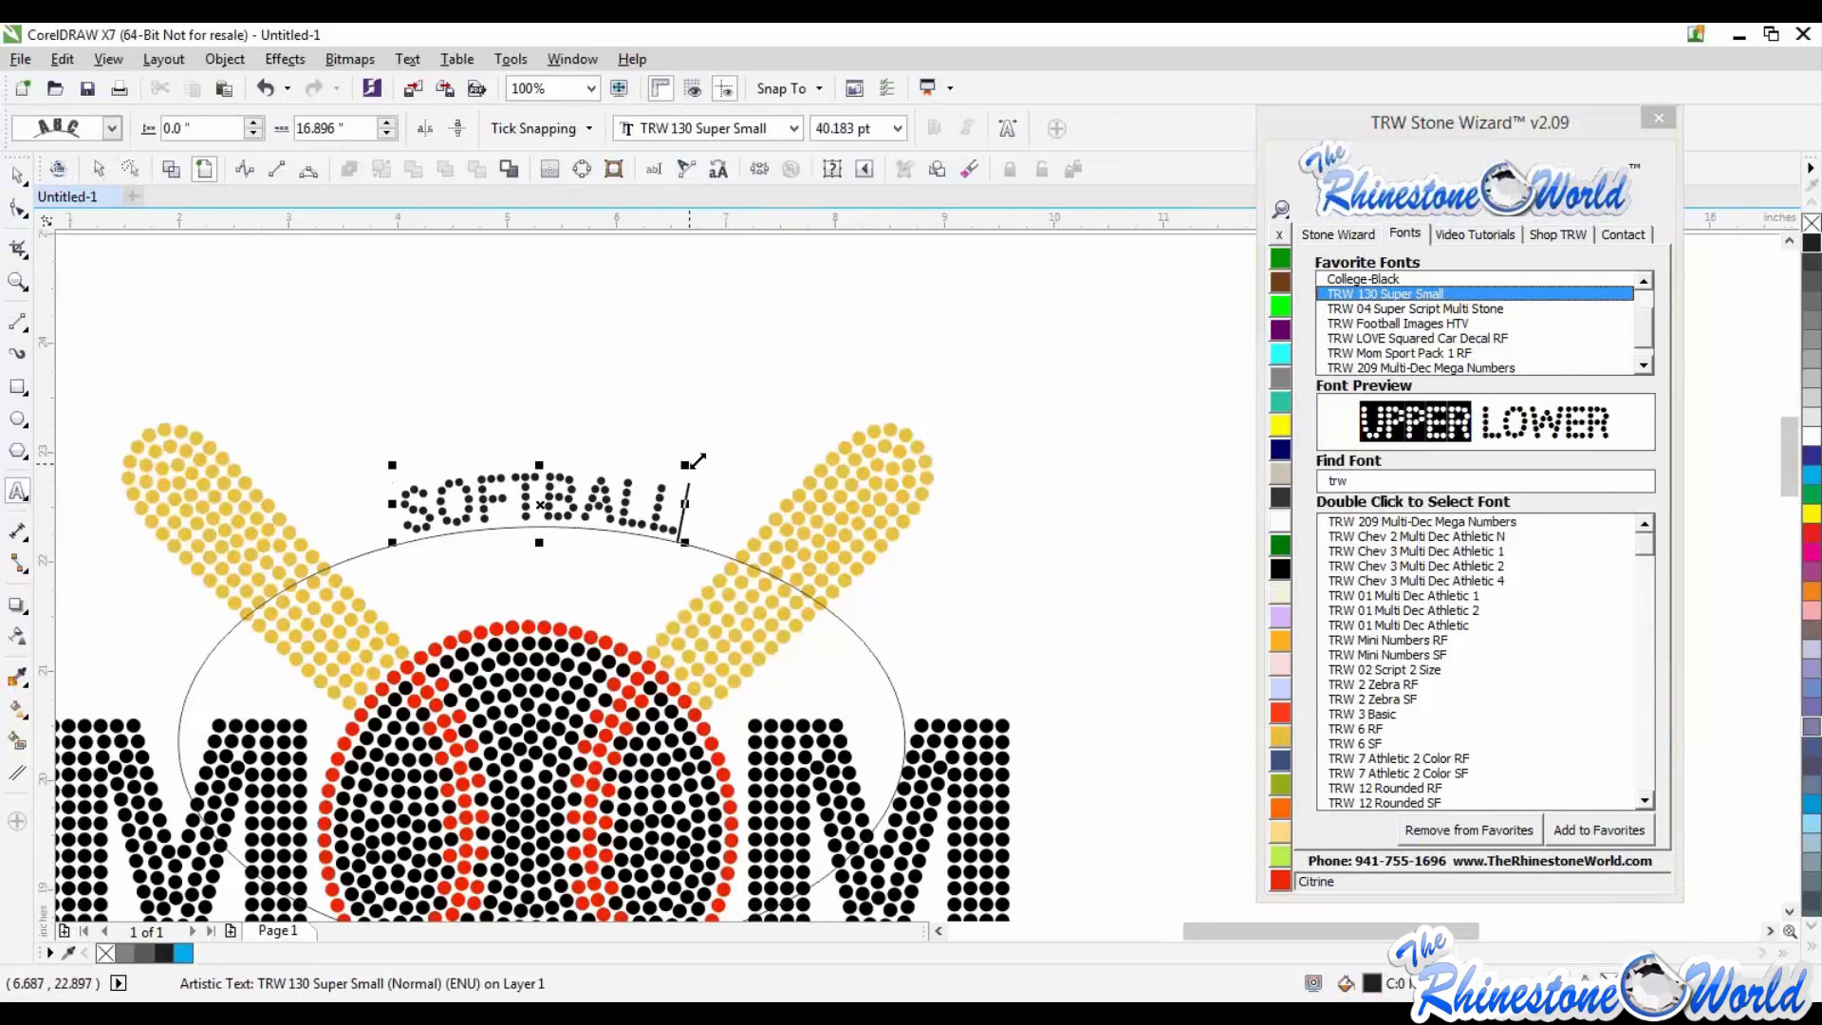
Step: Enlarge the arched SOFTBALL text to about 51.8 pt and delete the ellipse it follows, keeping the text selected
left_click_drag(686, 465, 769, 434)
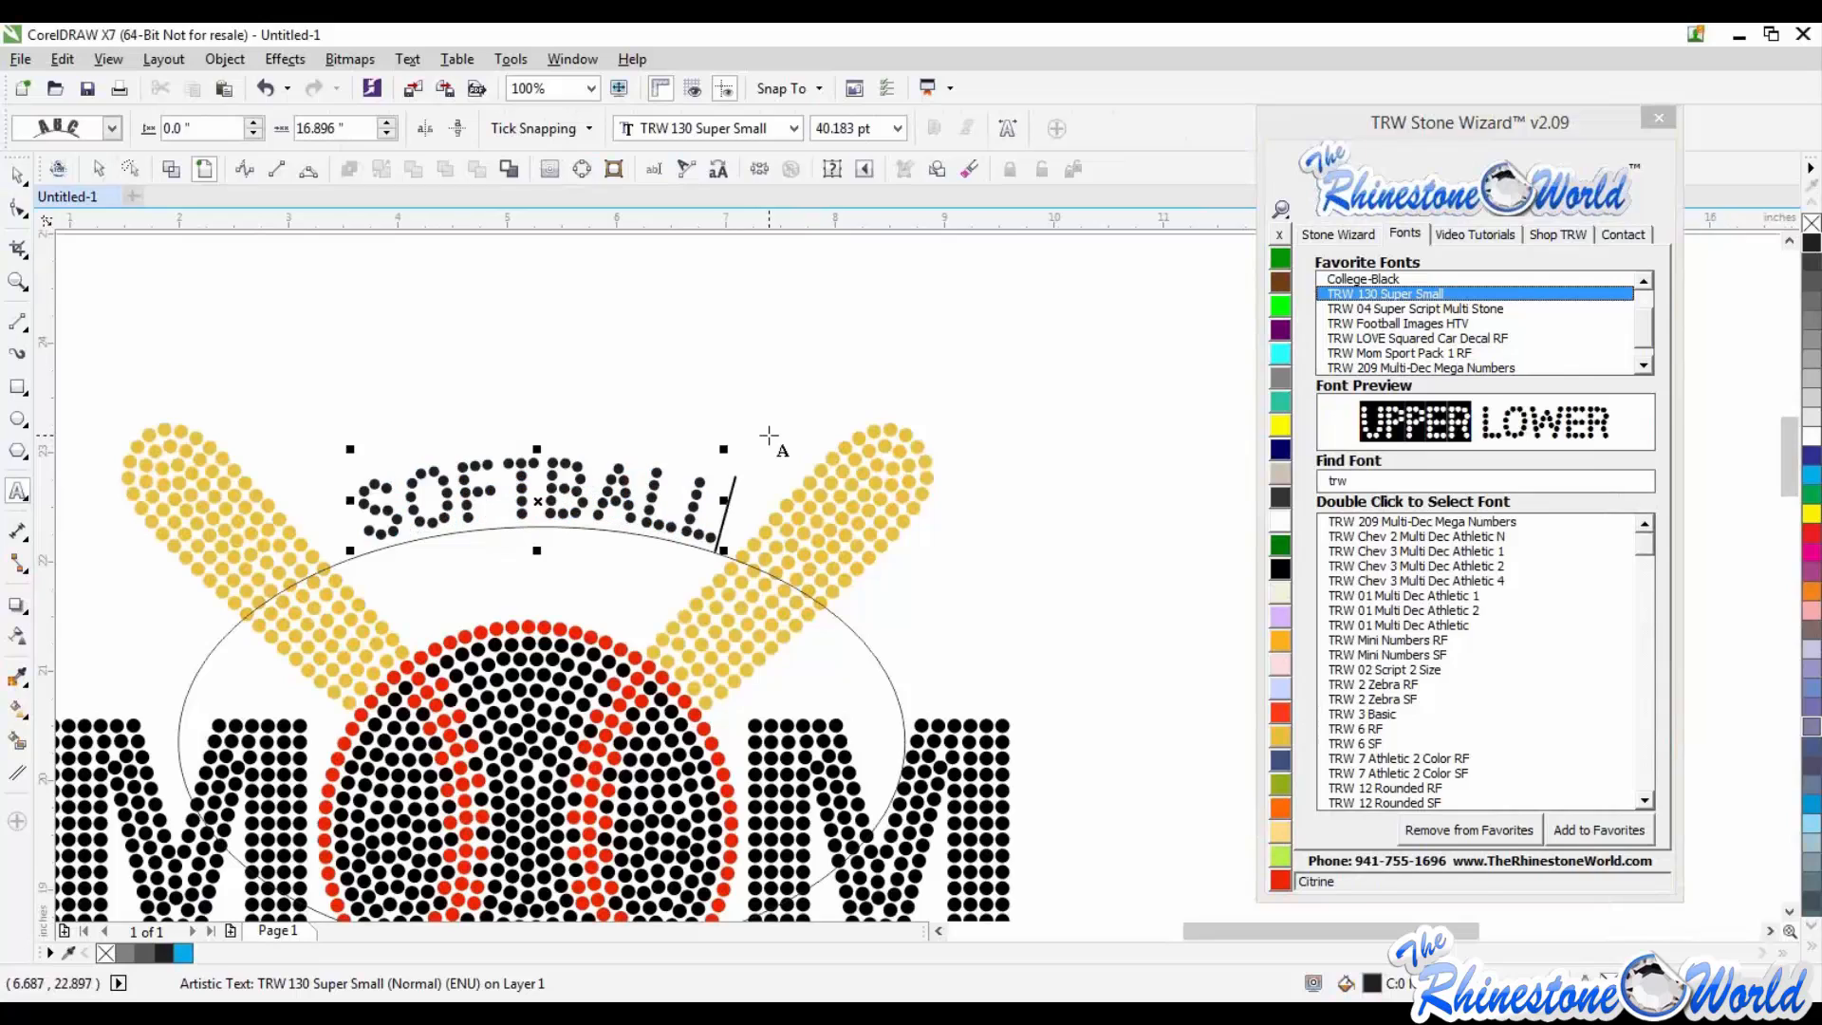
left_click(1338, 234)
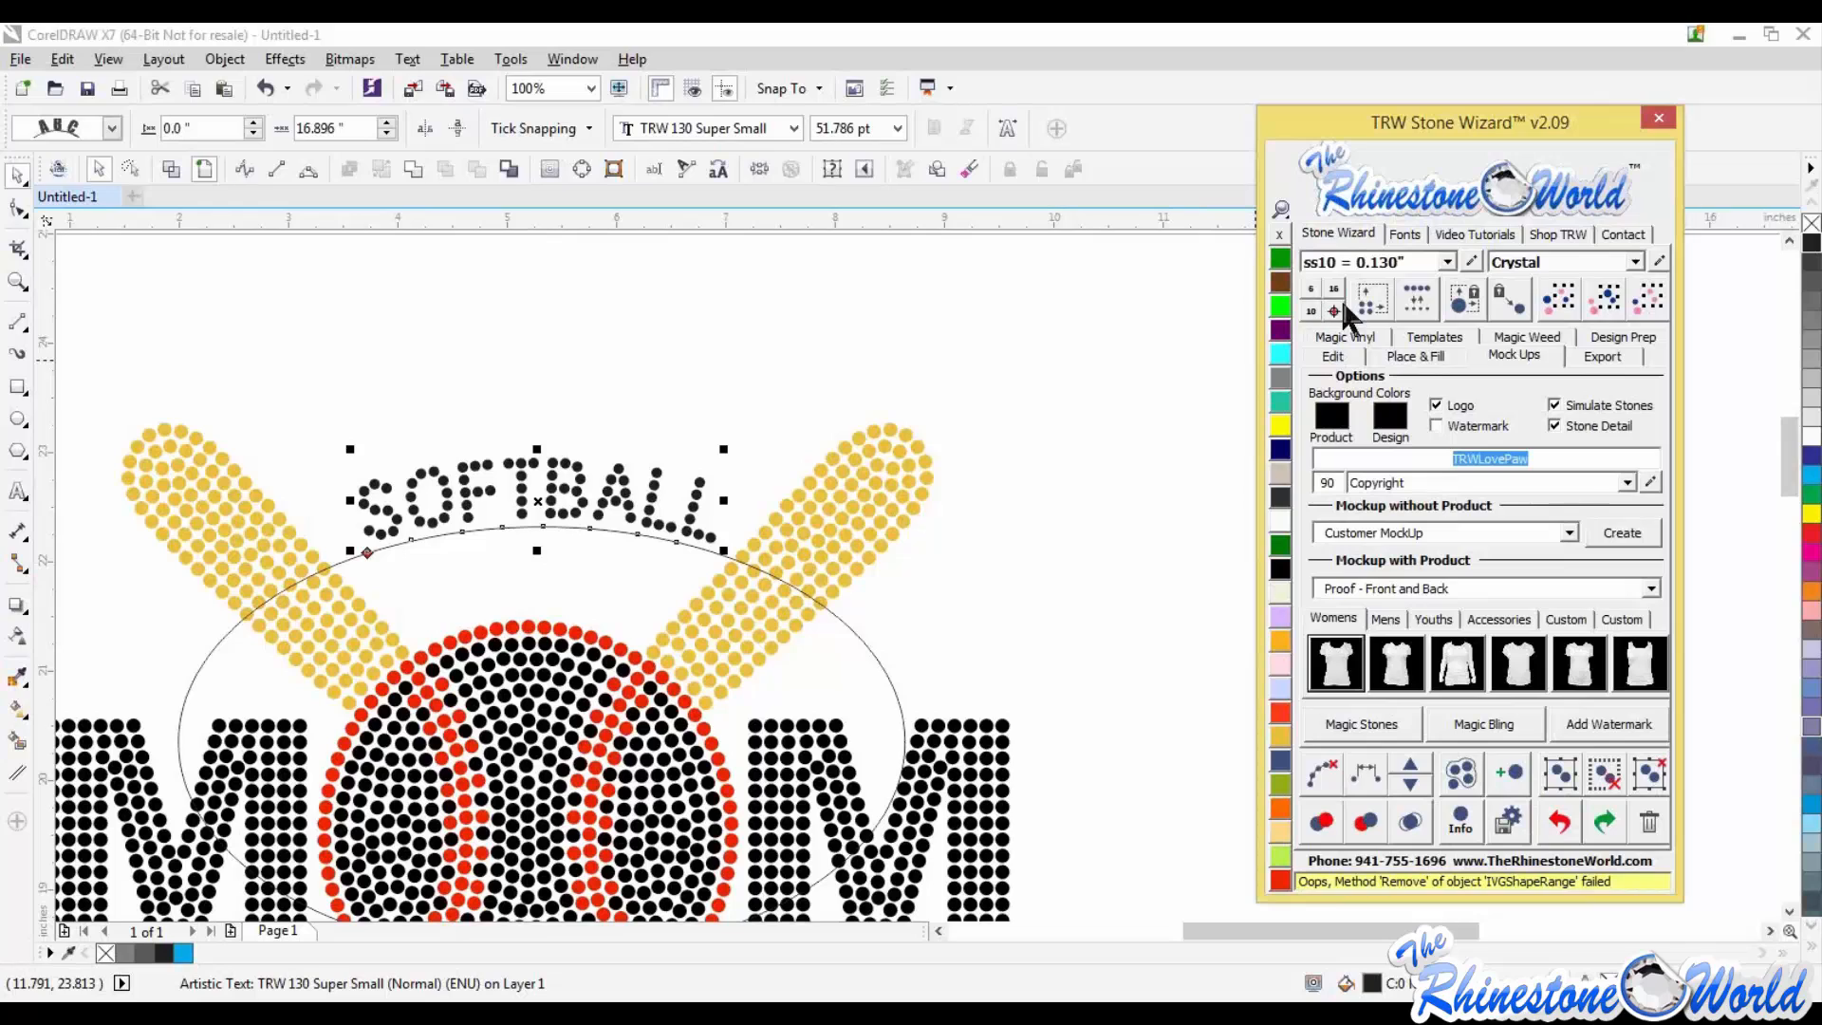
left_click(1367, 304)
left_click(947, 541)
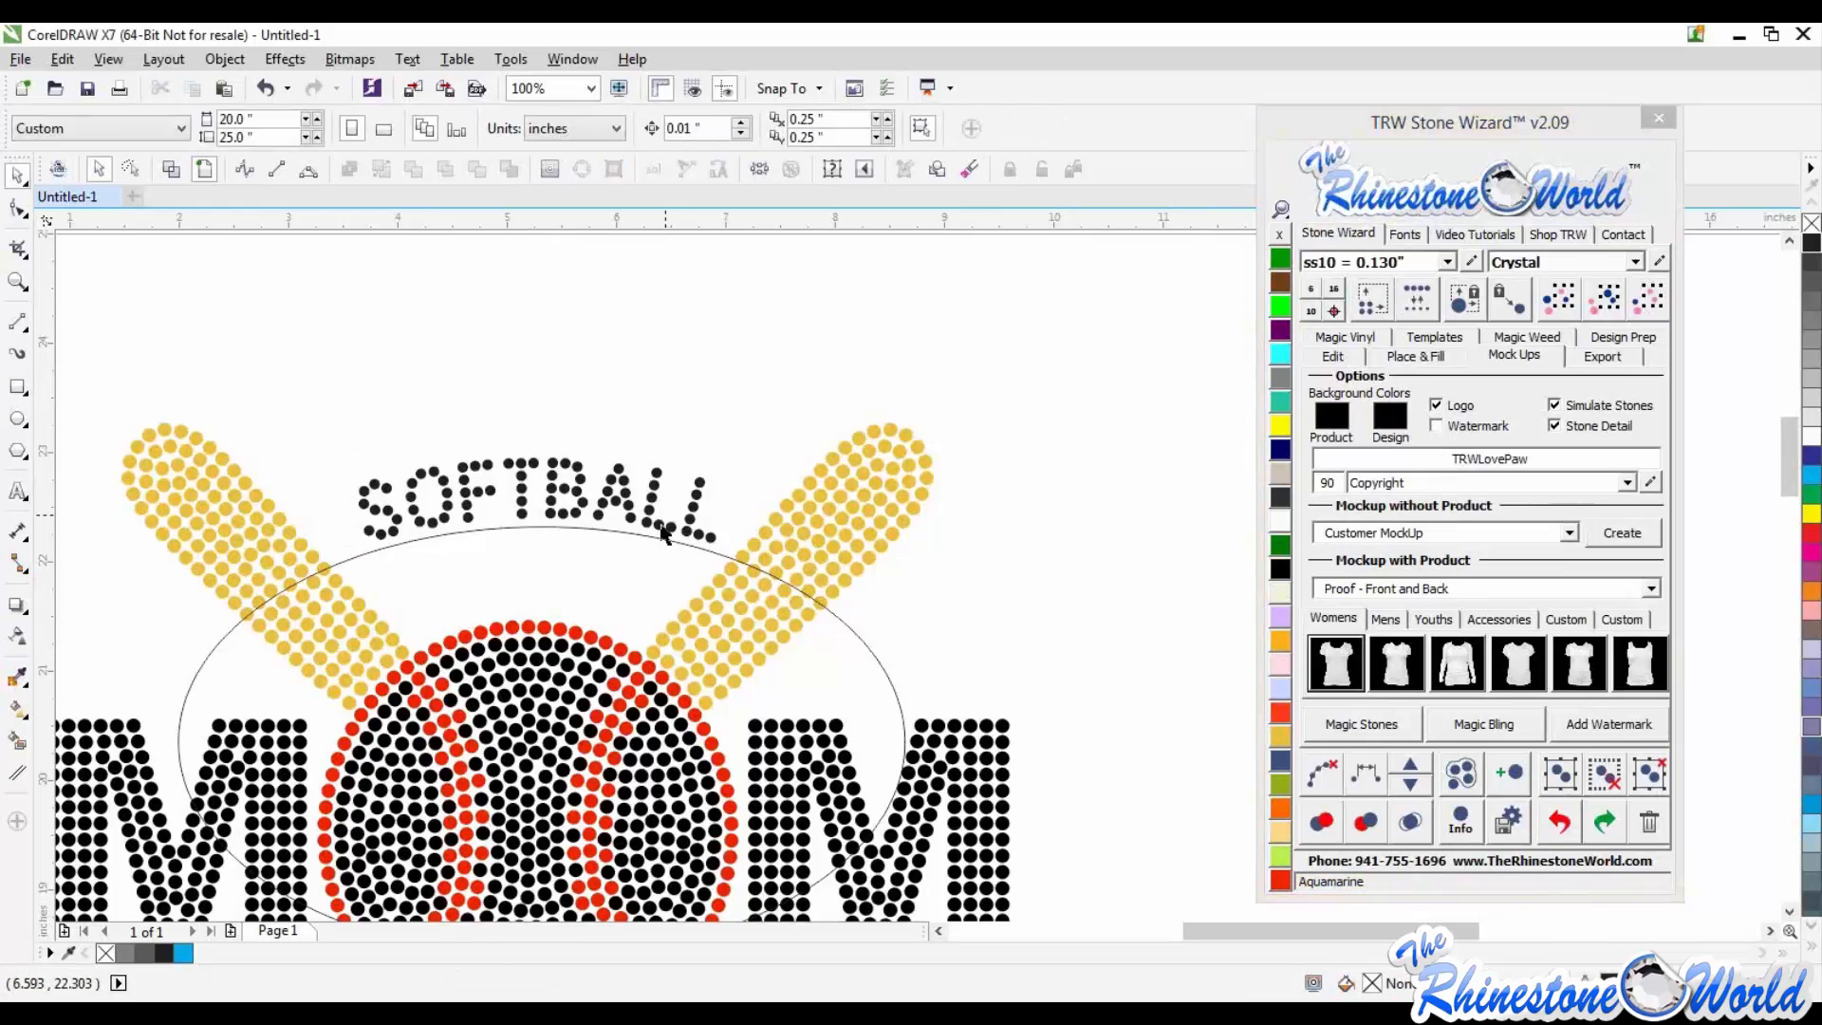
left_click(667, 538)
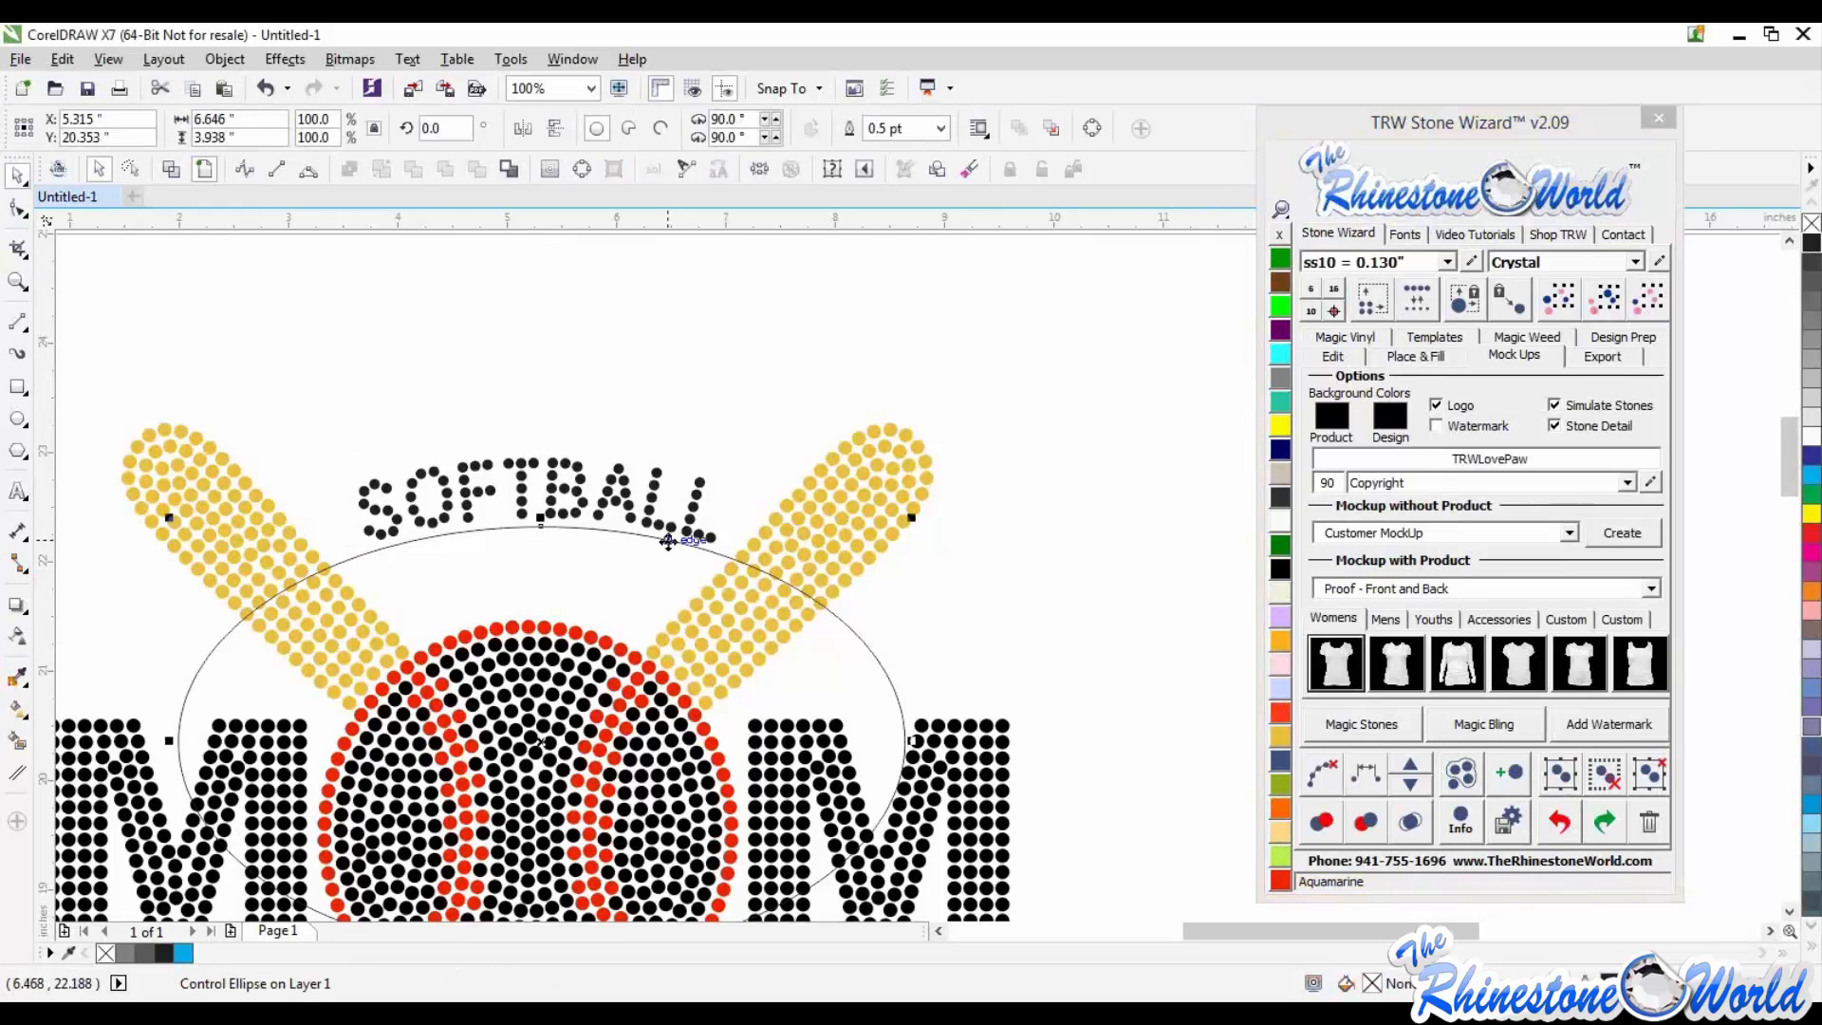
left_click_drag(276, 385, 699, 524)
left_click(693, 518)
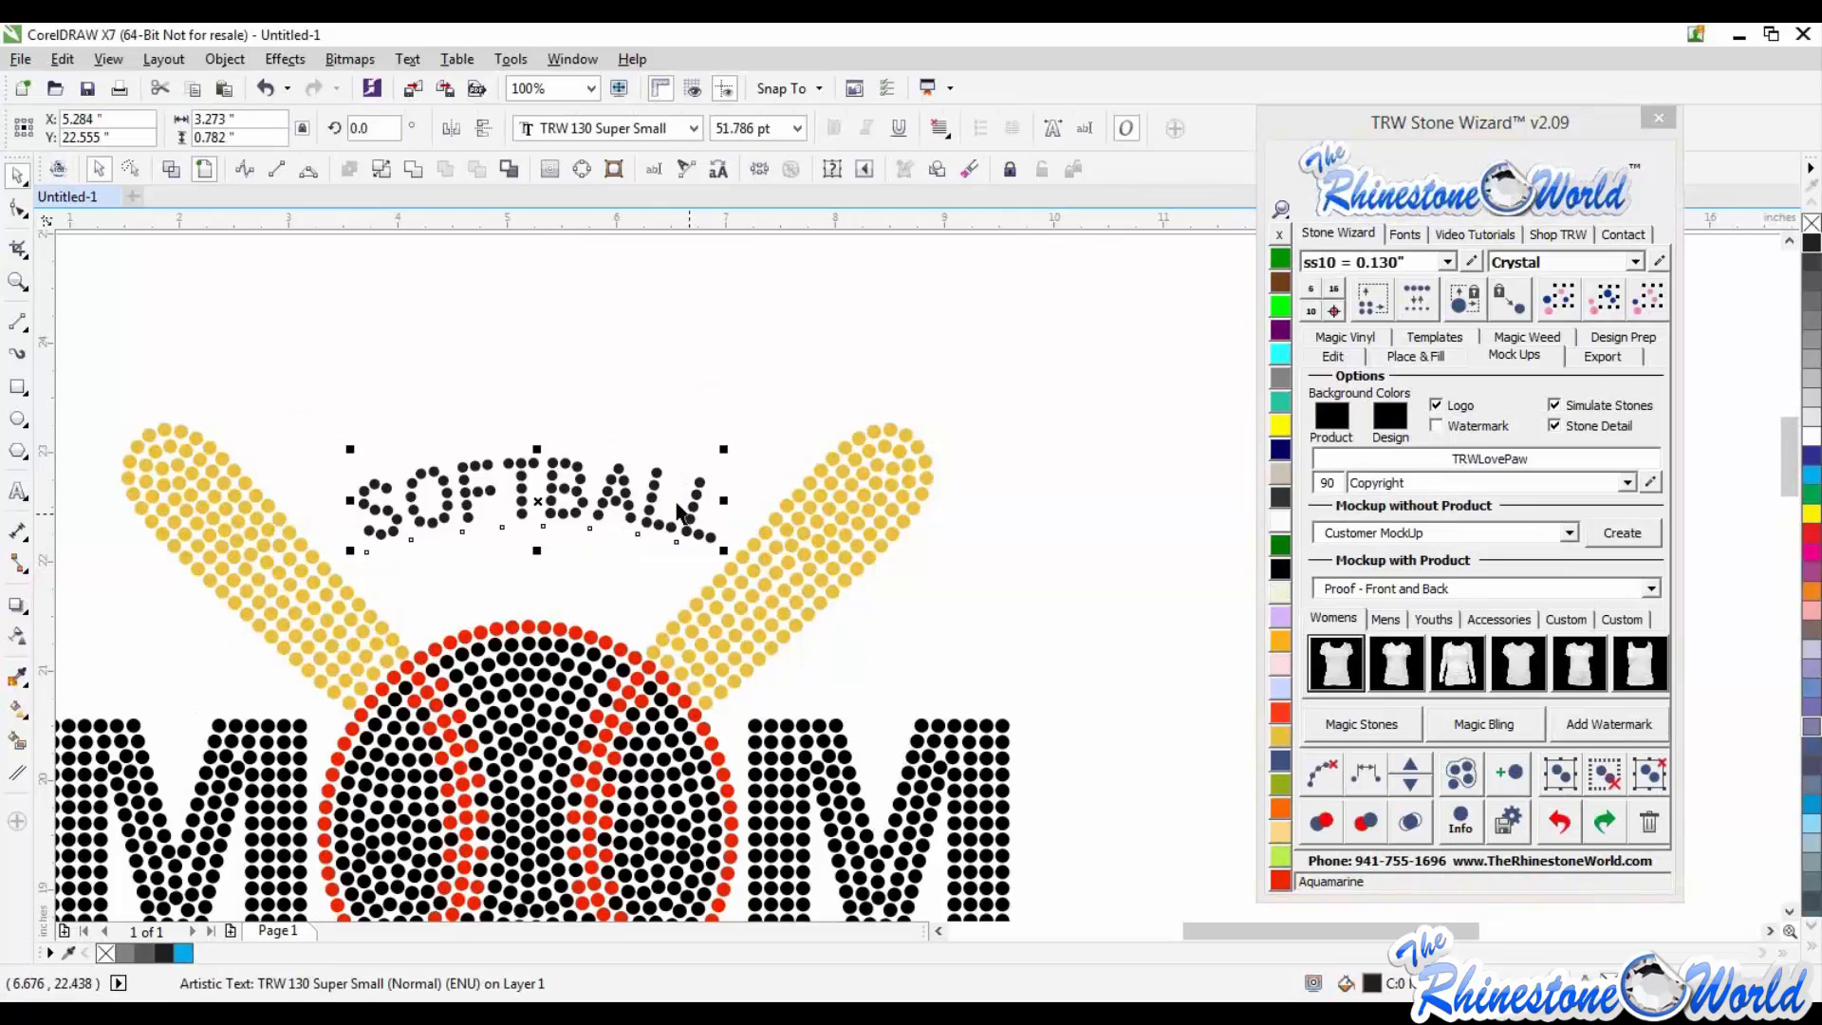
Step: Resize the SOFTBALL lettering to ss10 (0.130") stones and move it up by about 0.5 inch between the bats
left_click(1367, 313)
left_click(960, 587)
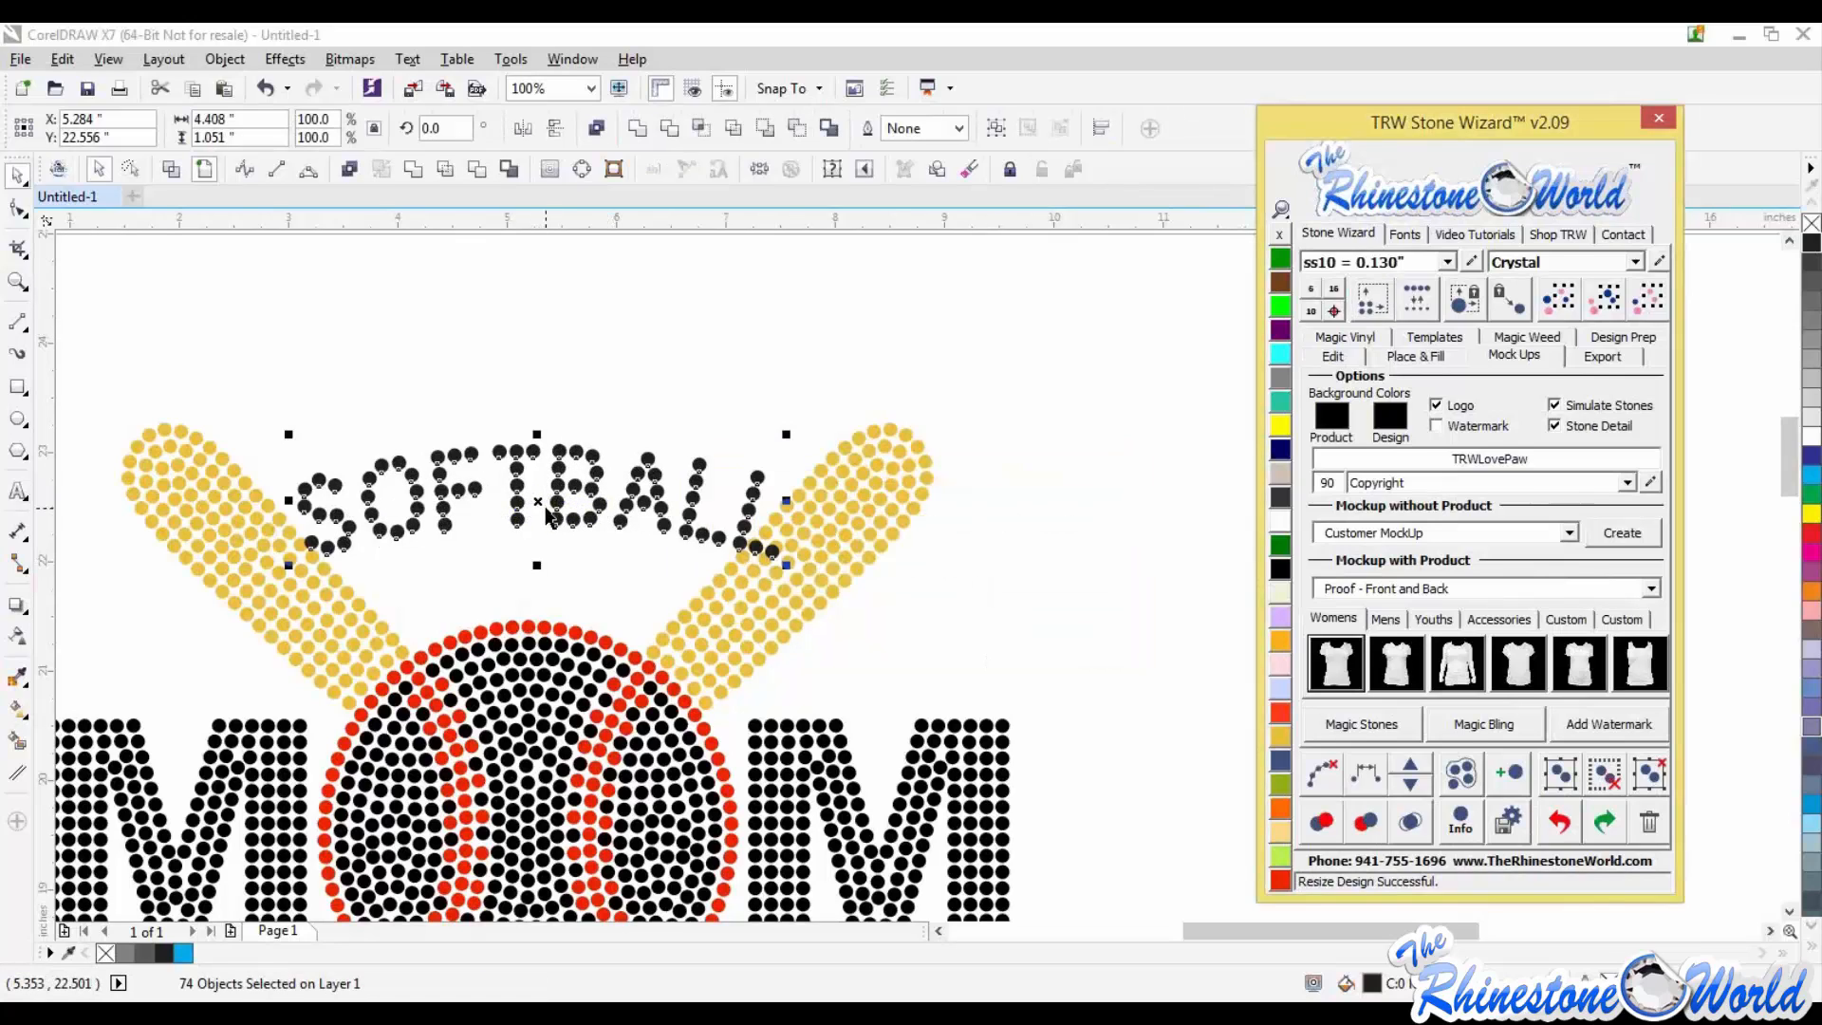
left_click(538, 472)
left_click_drag(537, 472, 538, 415)
Step: Rotate the SOFTBALL stones by about 1.16 degrees and shift them about 0.1 inch left to center them between the bats
left_click(375, 472)
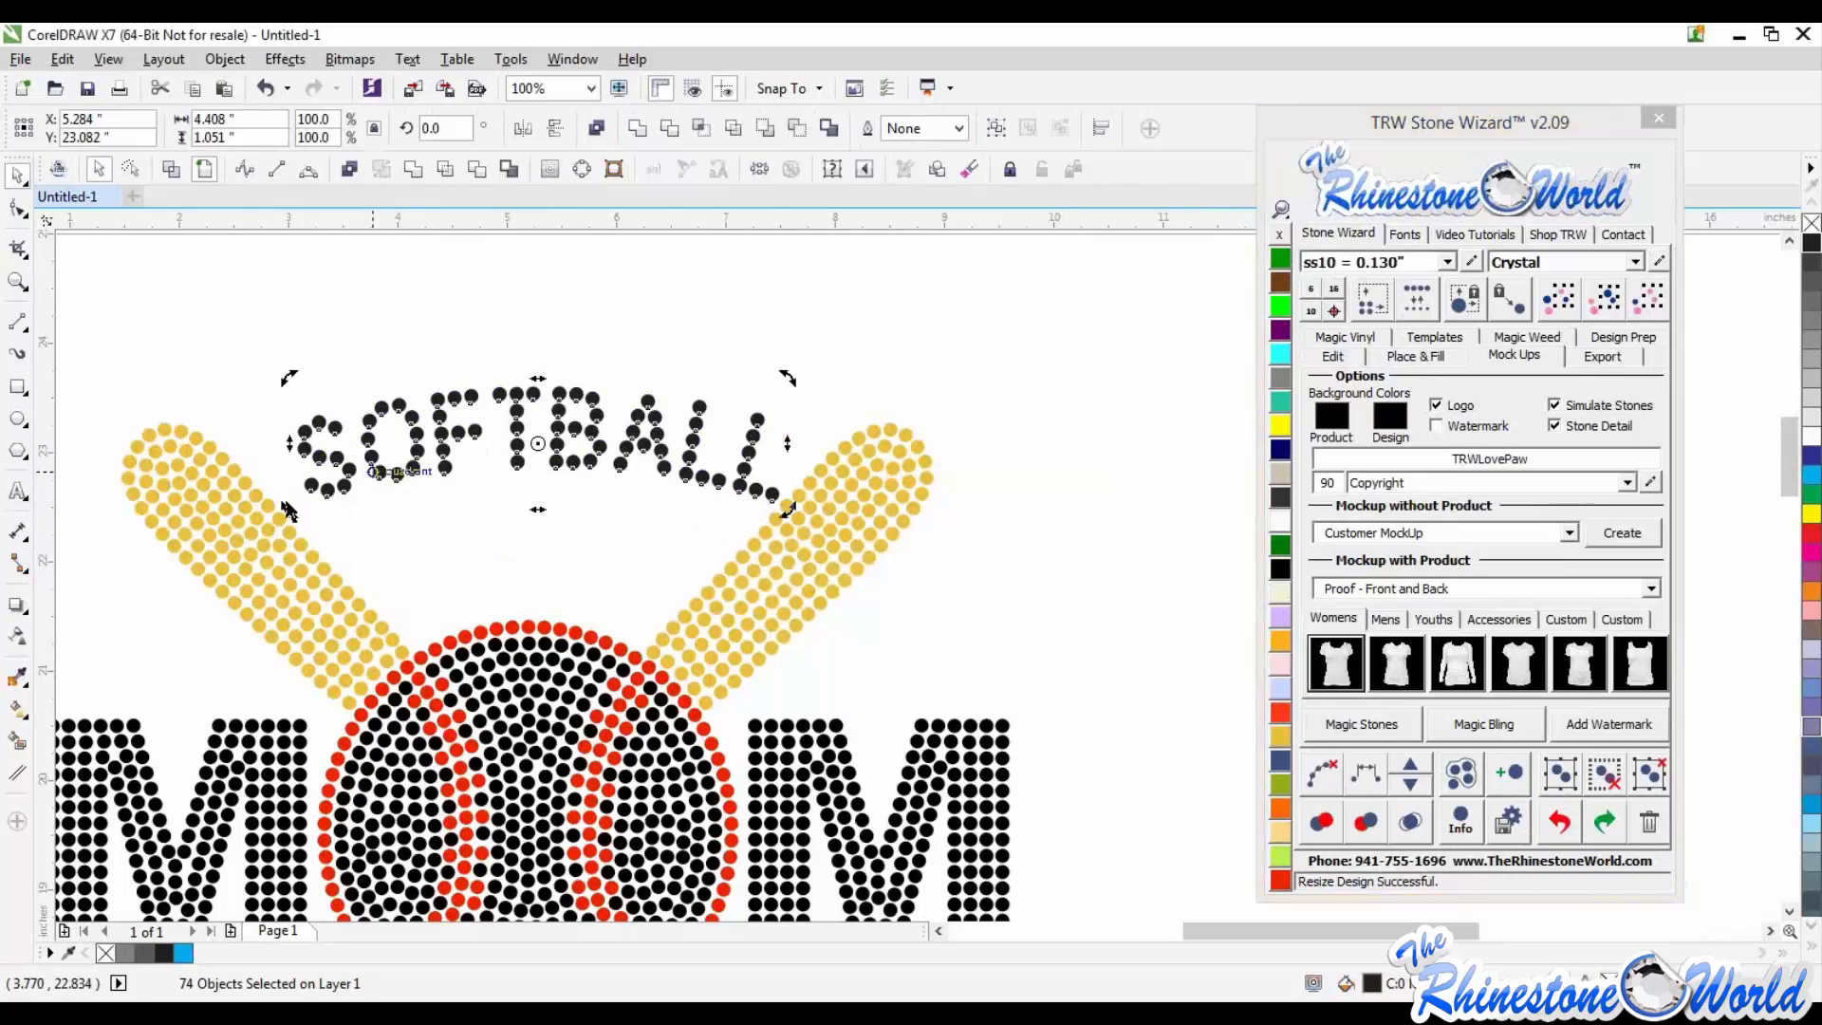
left_click_drag(288, 512, 297, 506)
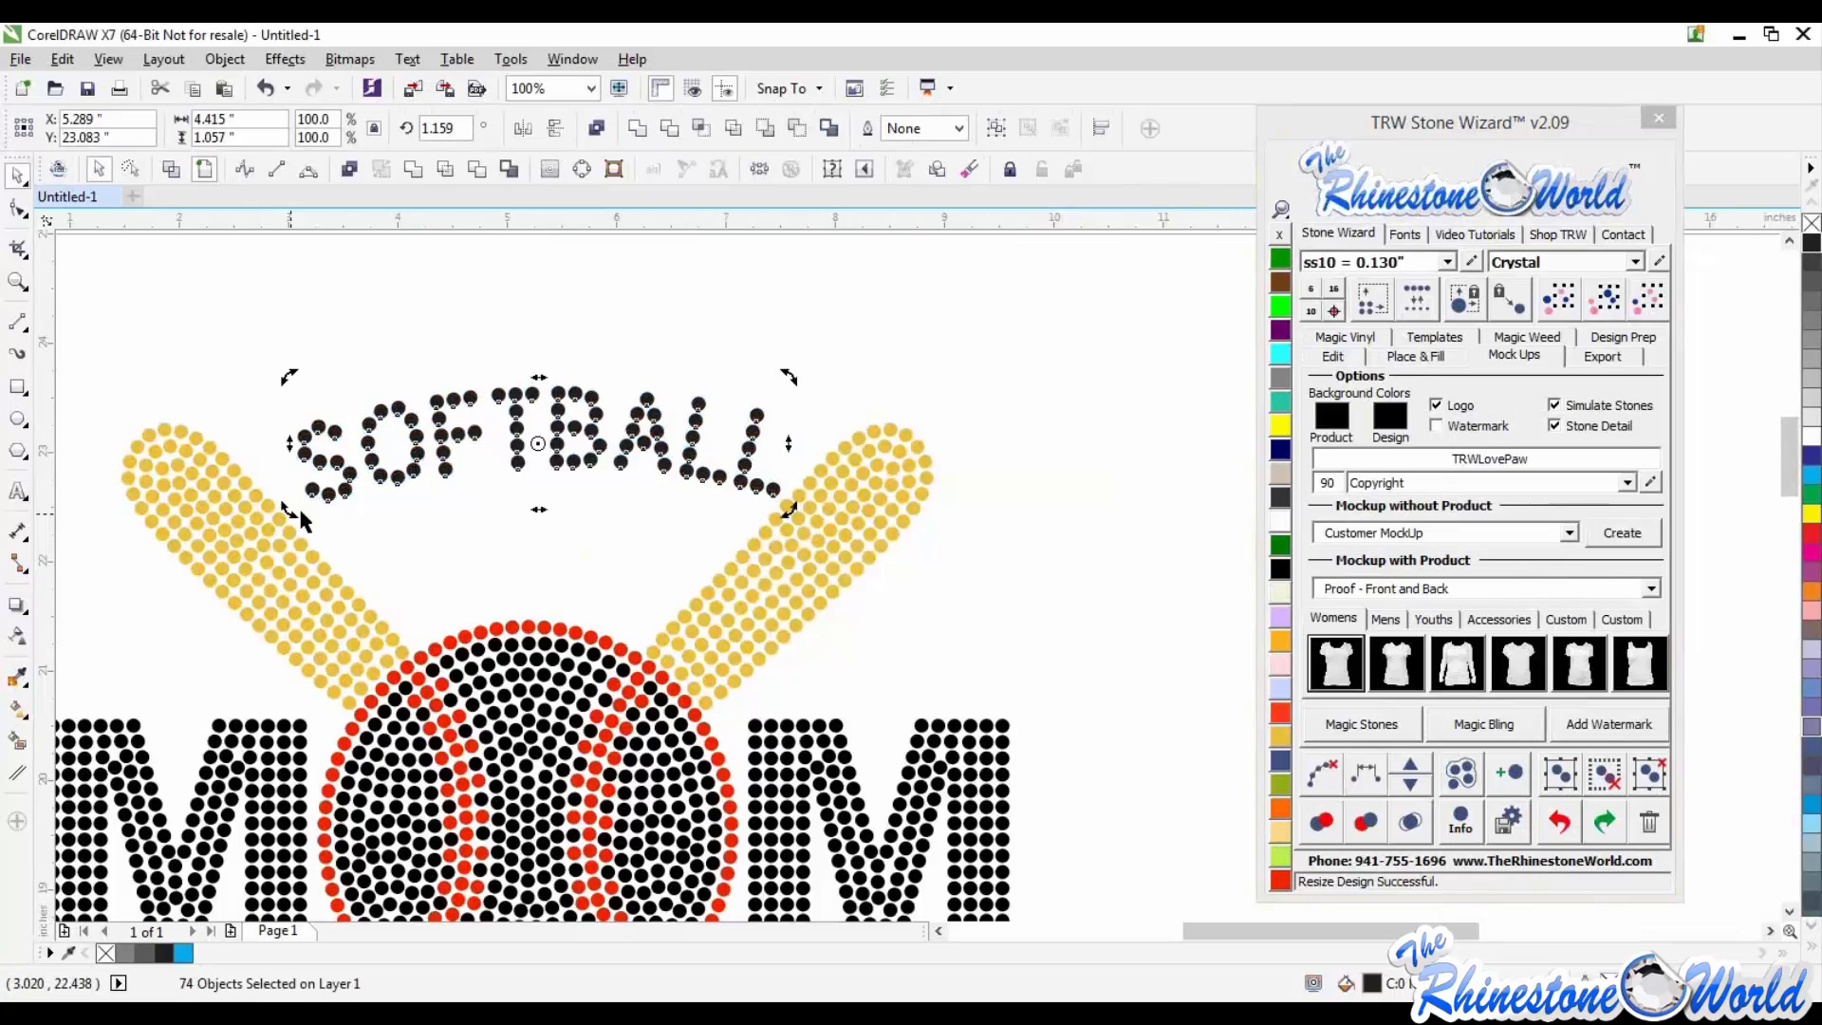
left_click(630, 446)
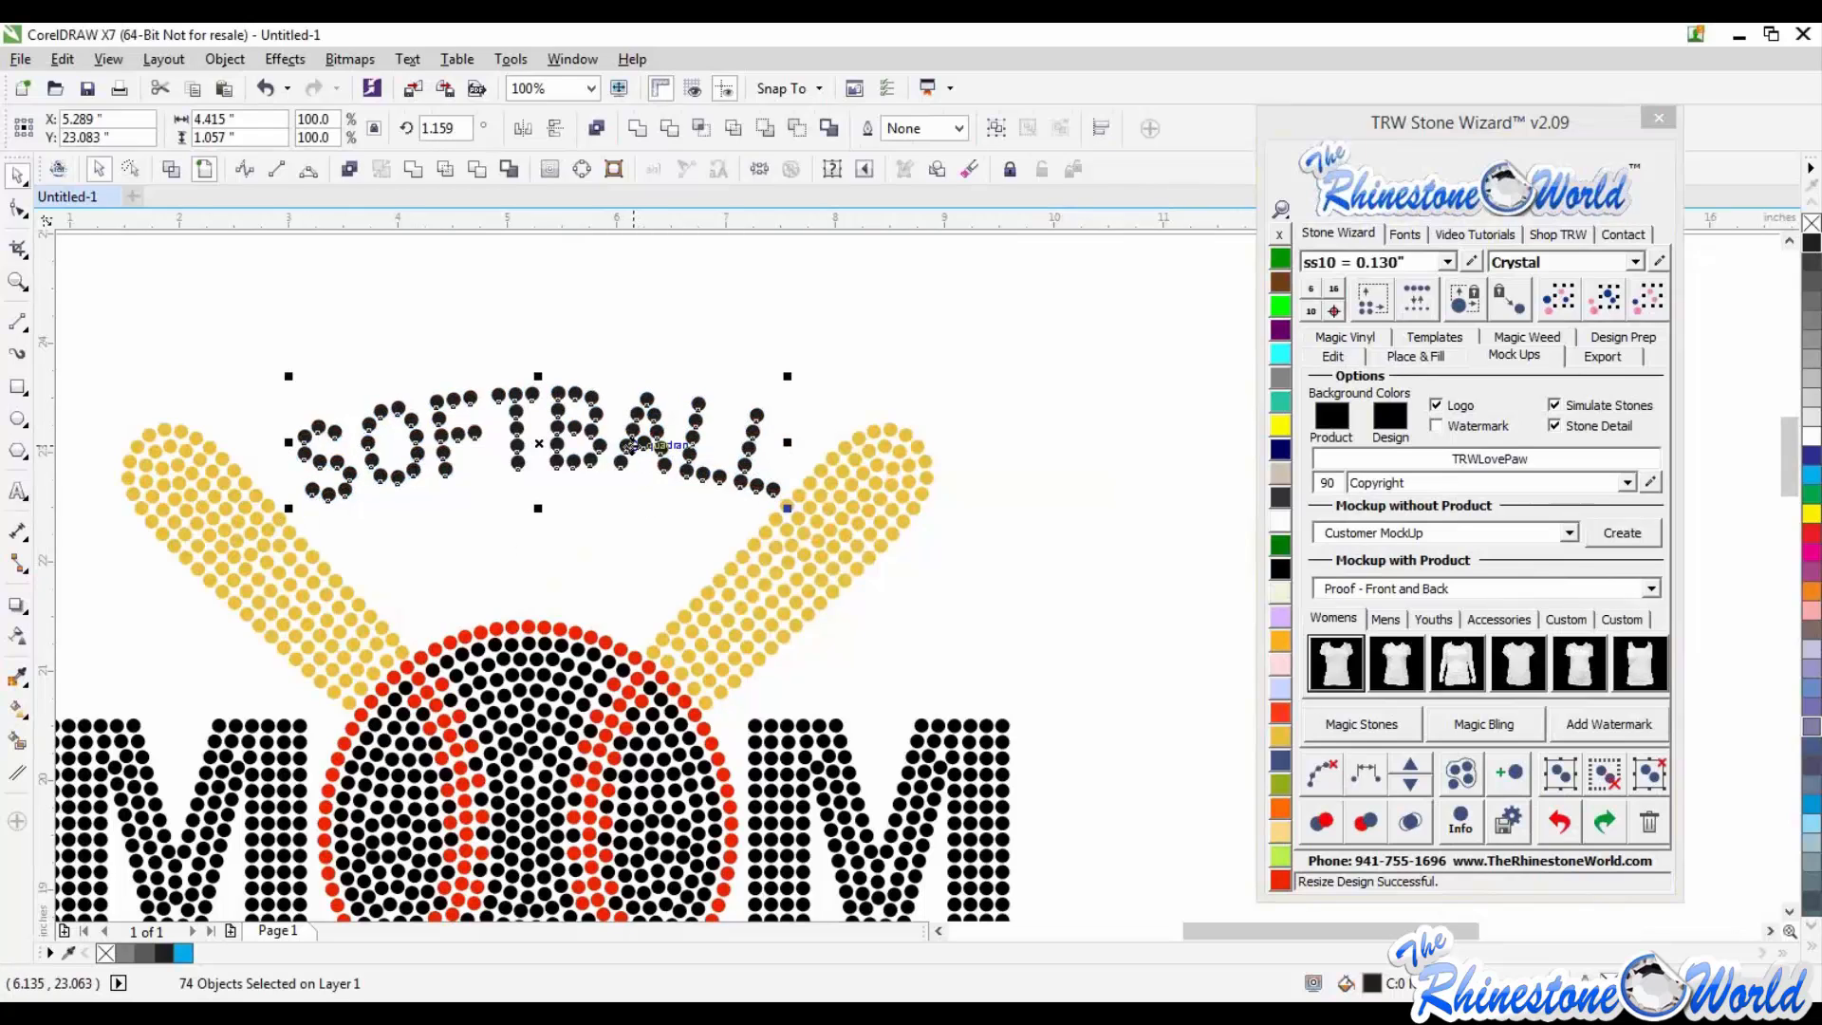
left_click_drag(630, 446, 618, 446)
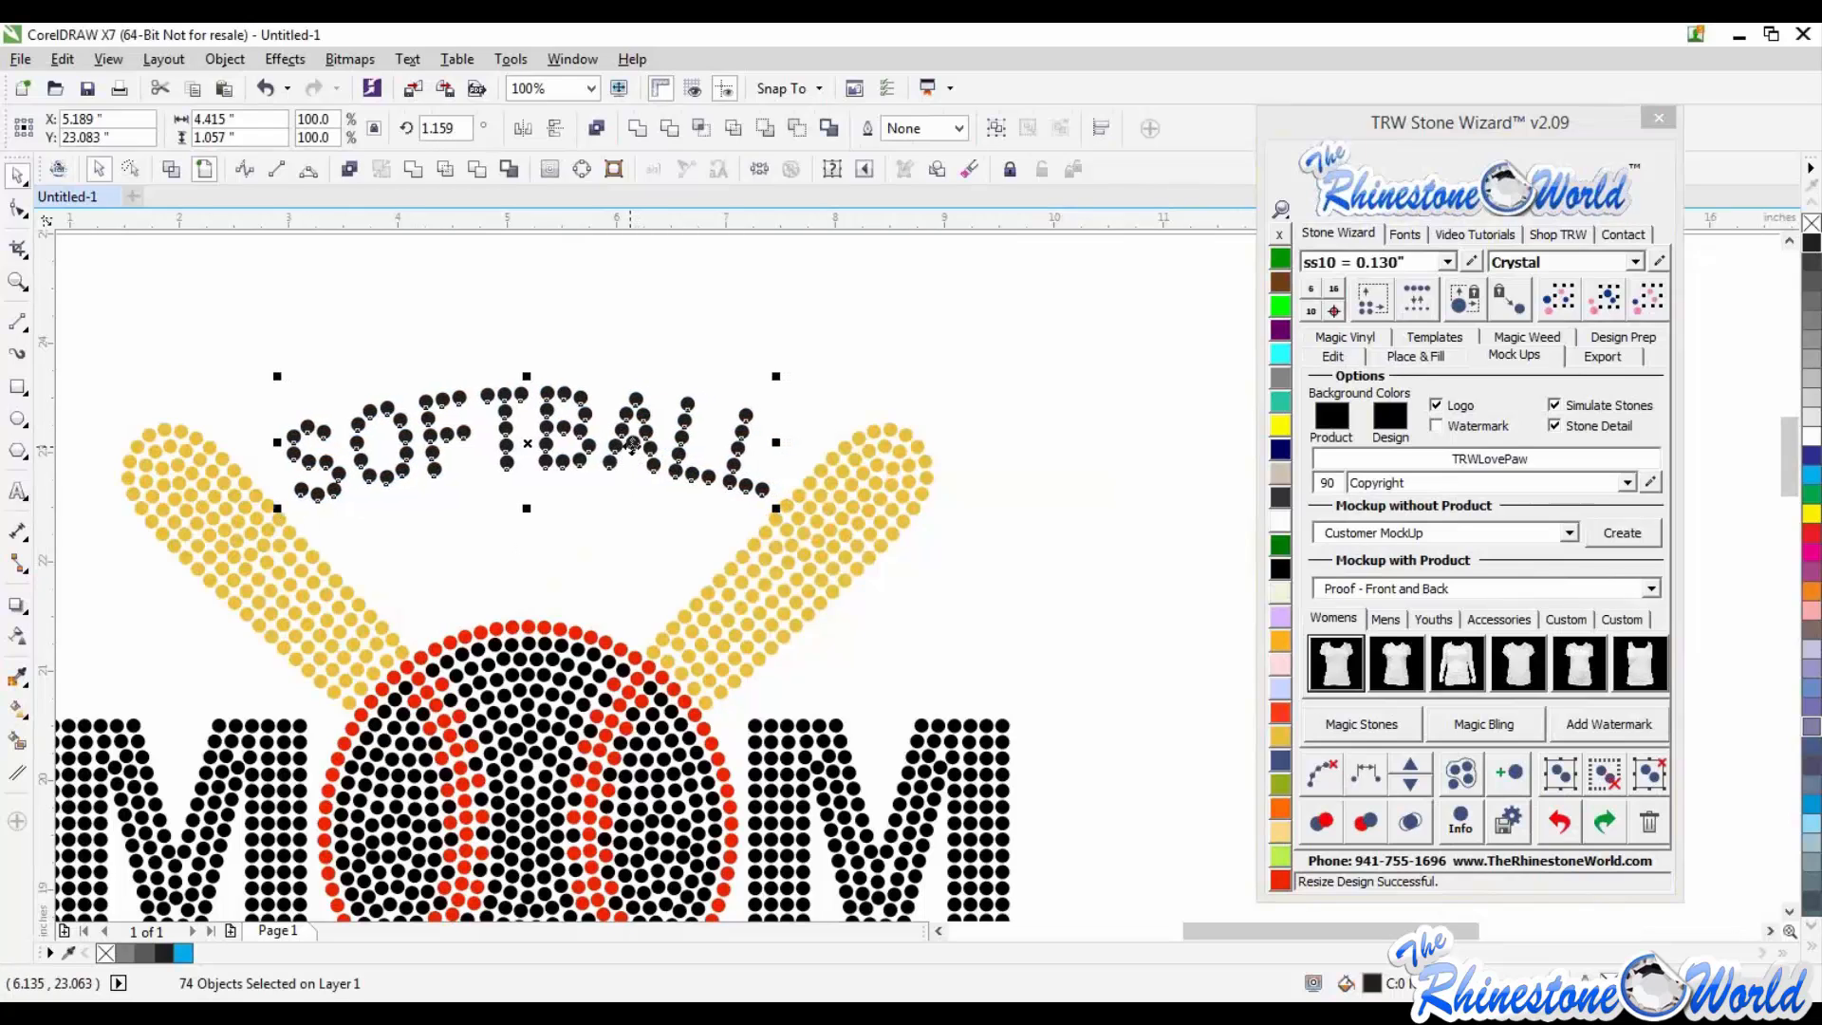
left_click(1041, 567)
scroll(1042, 567, "down", 2)
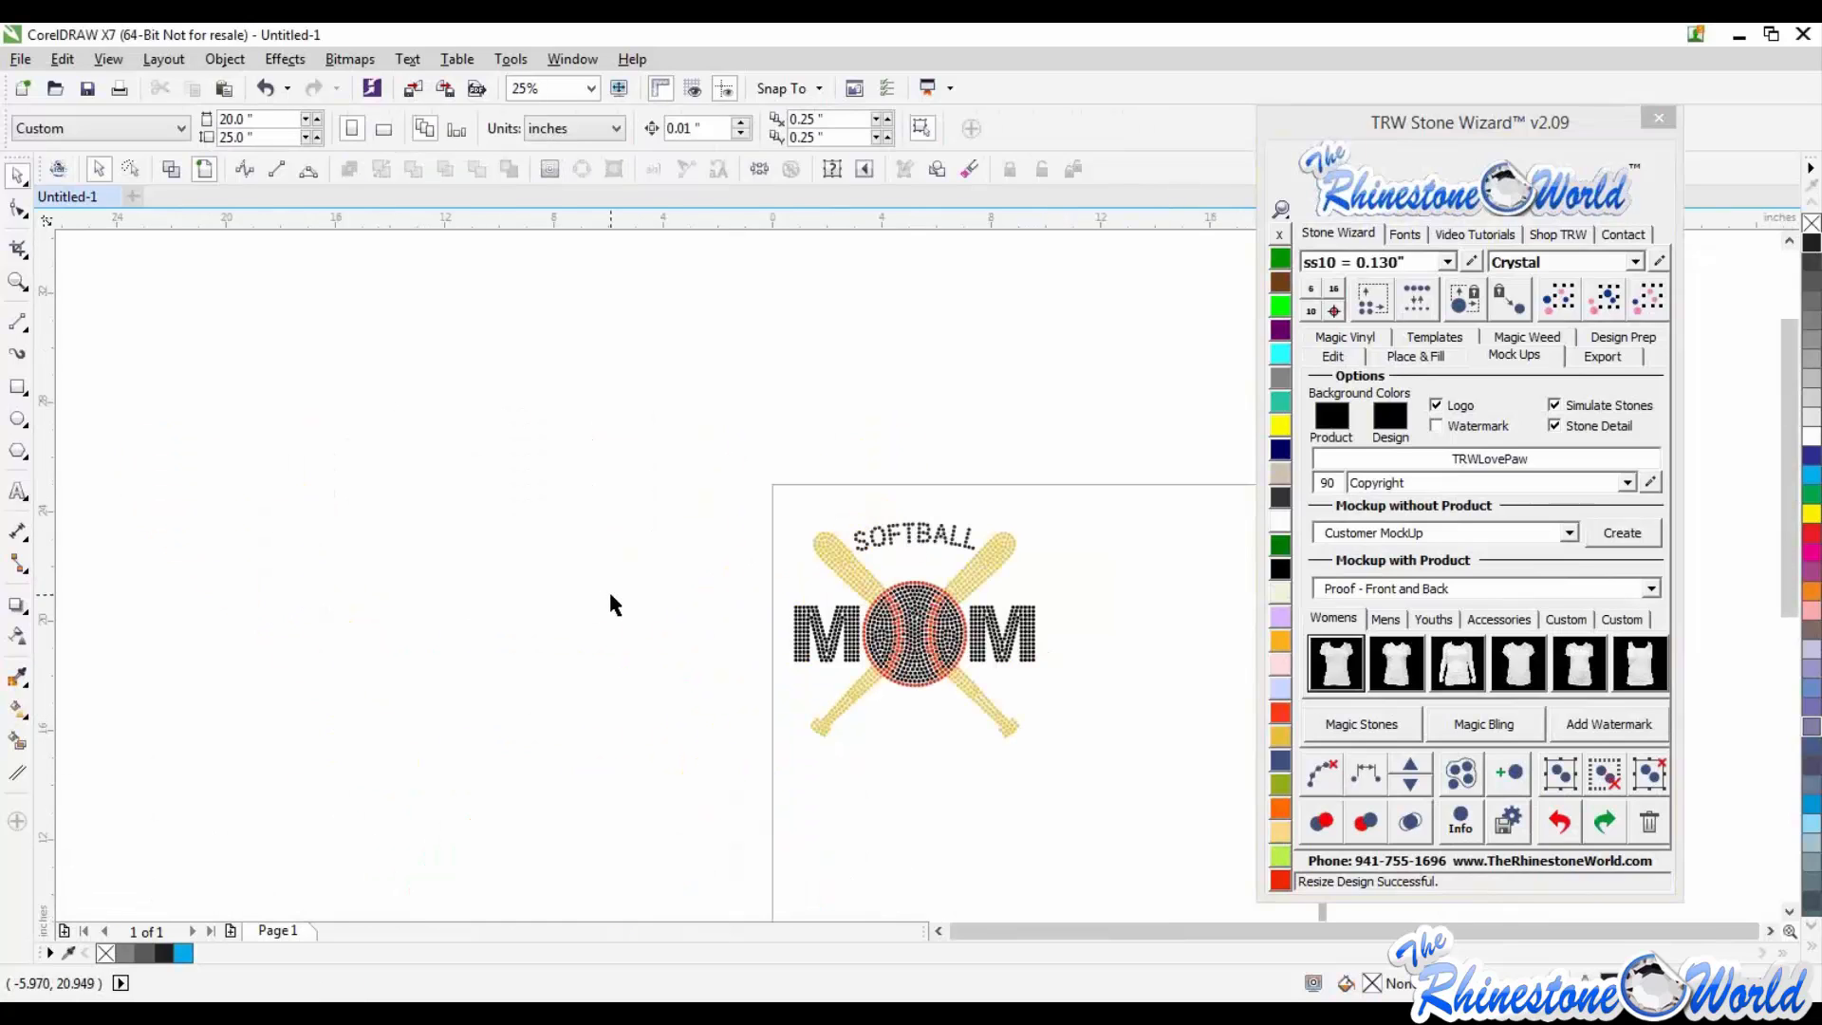
left_click_drag(724, 492, 1023, 773)
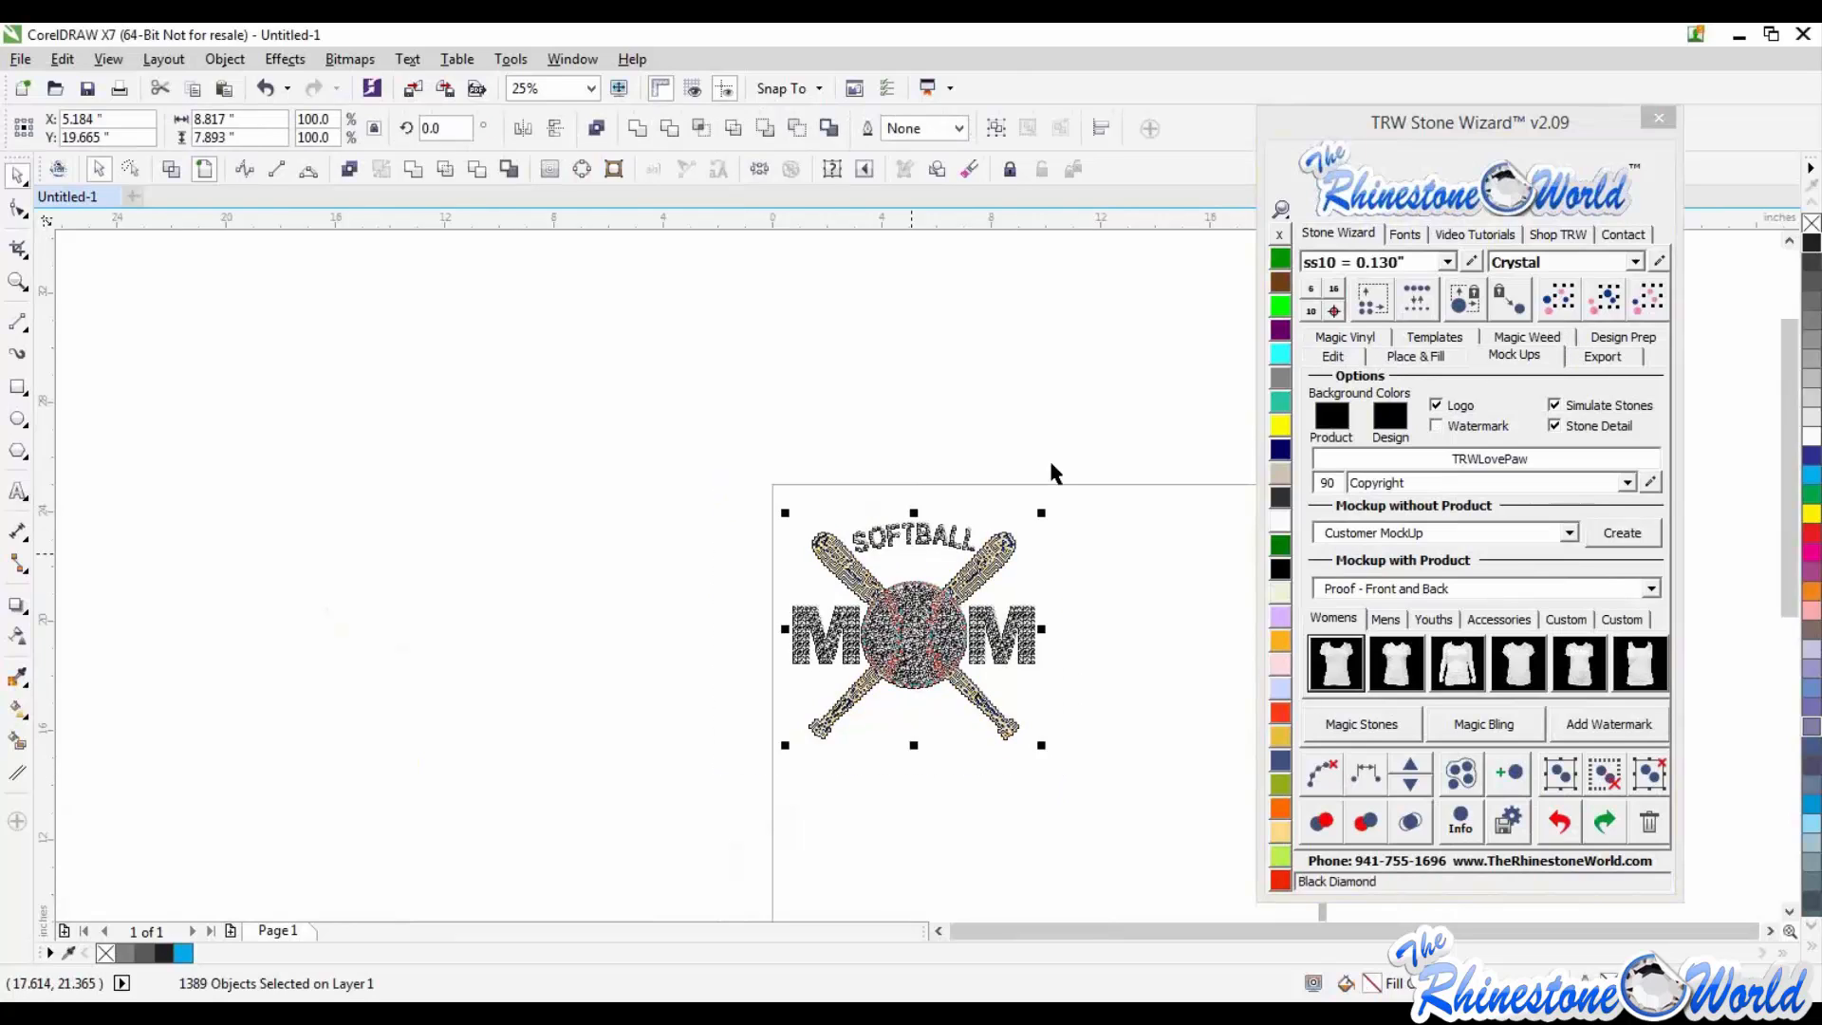
left_click(1609, 343)
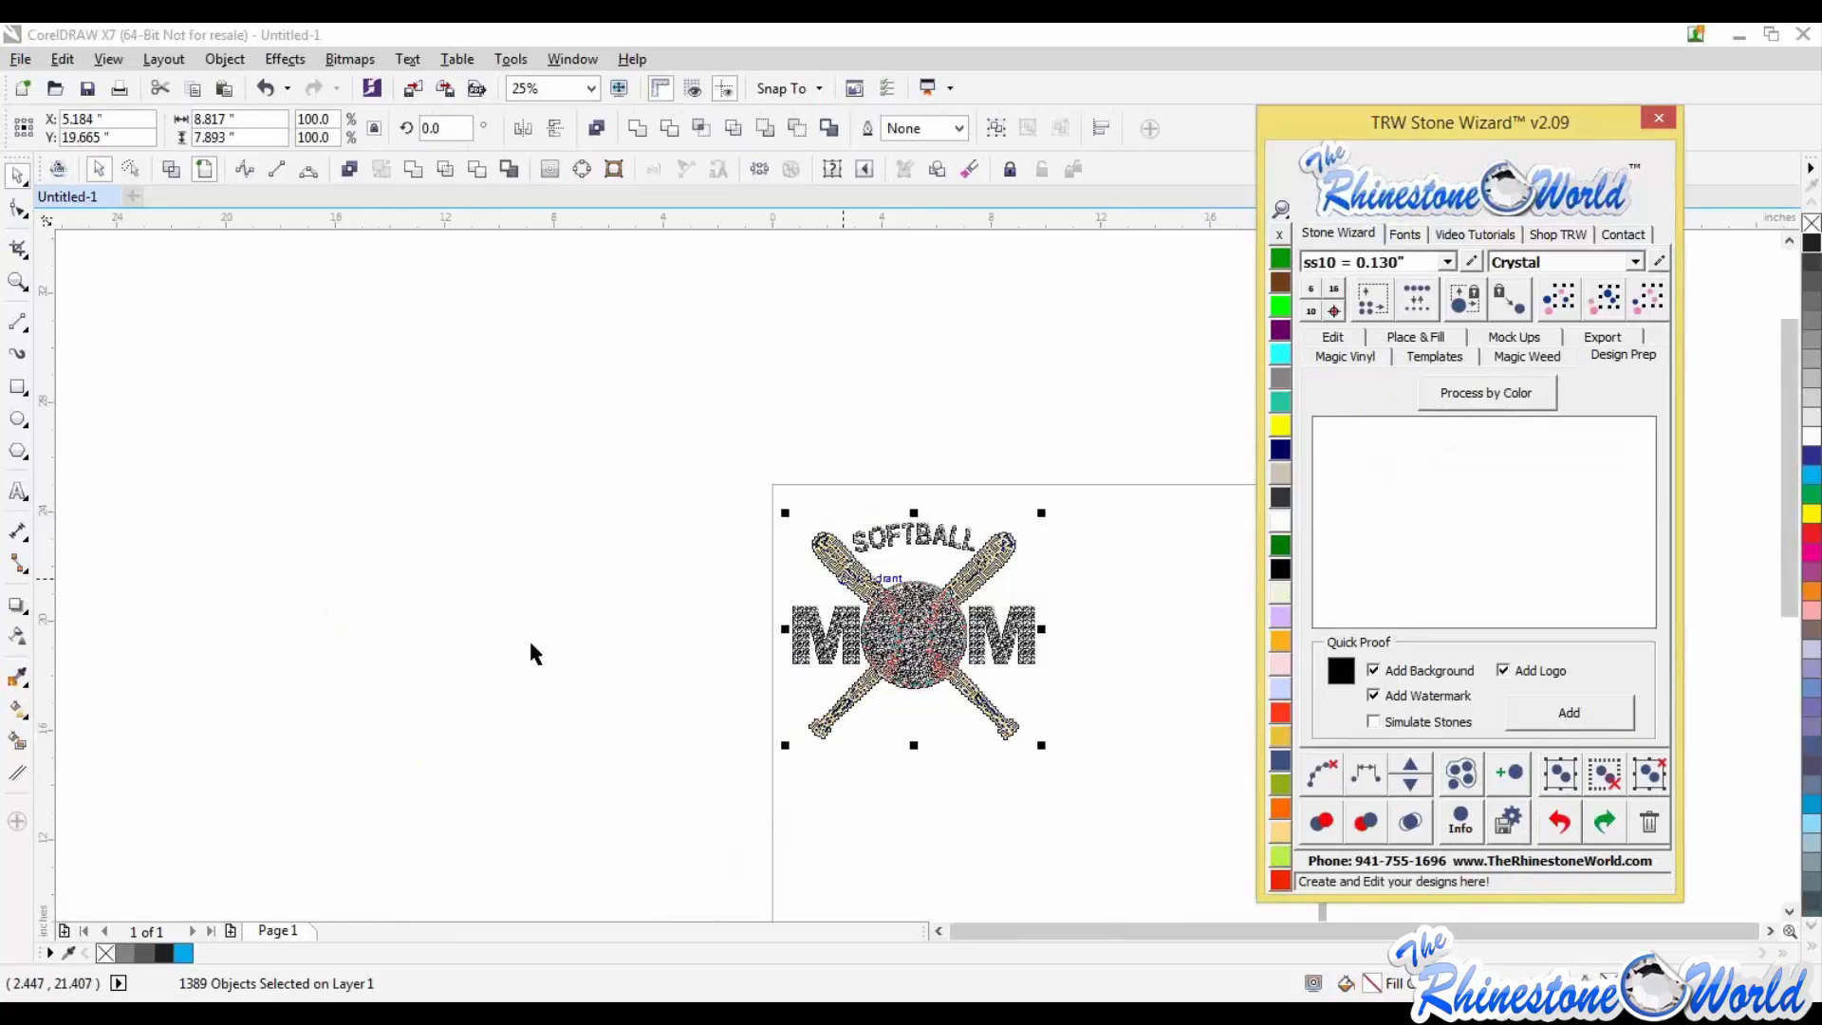
left_click(612, 600)
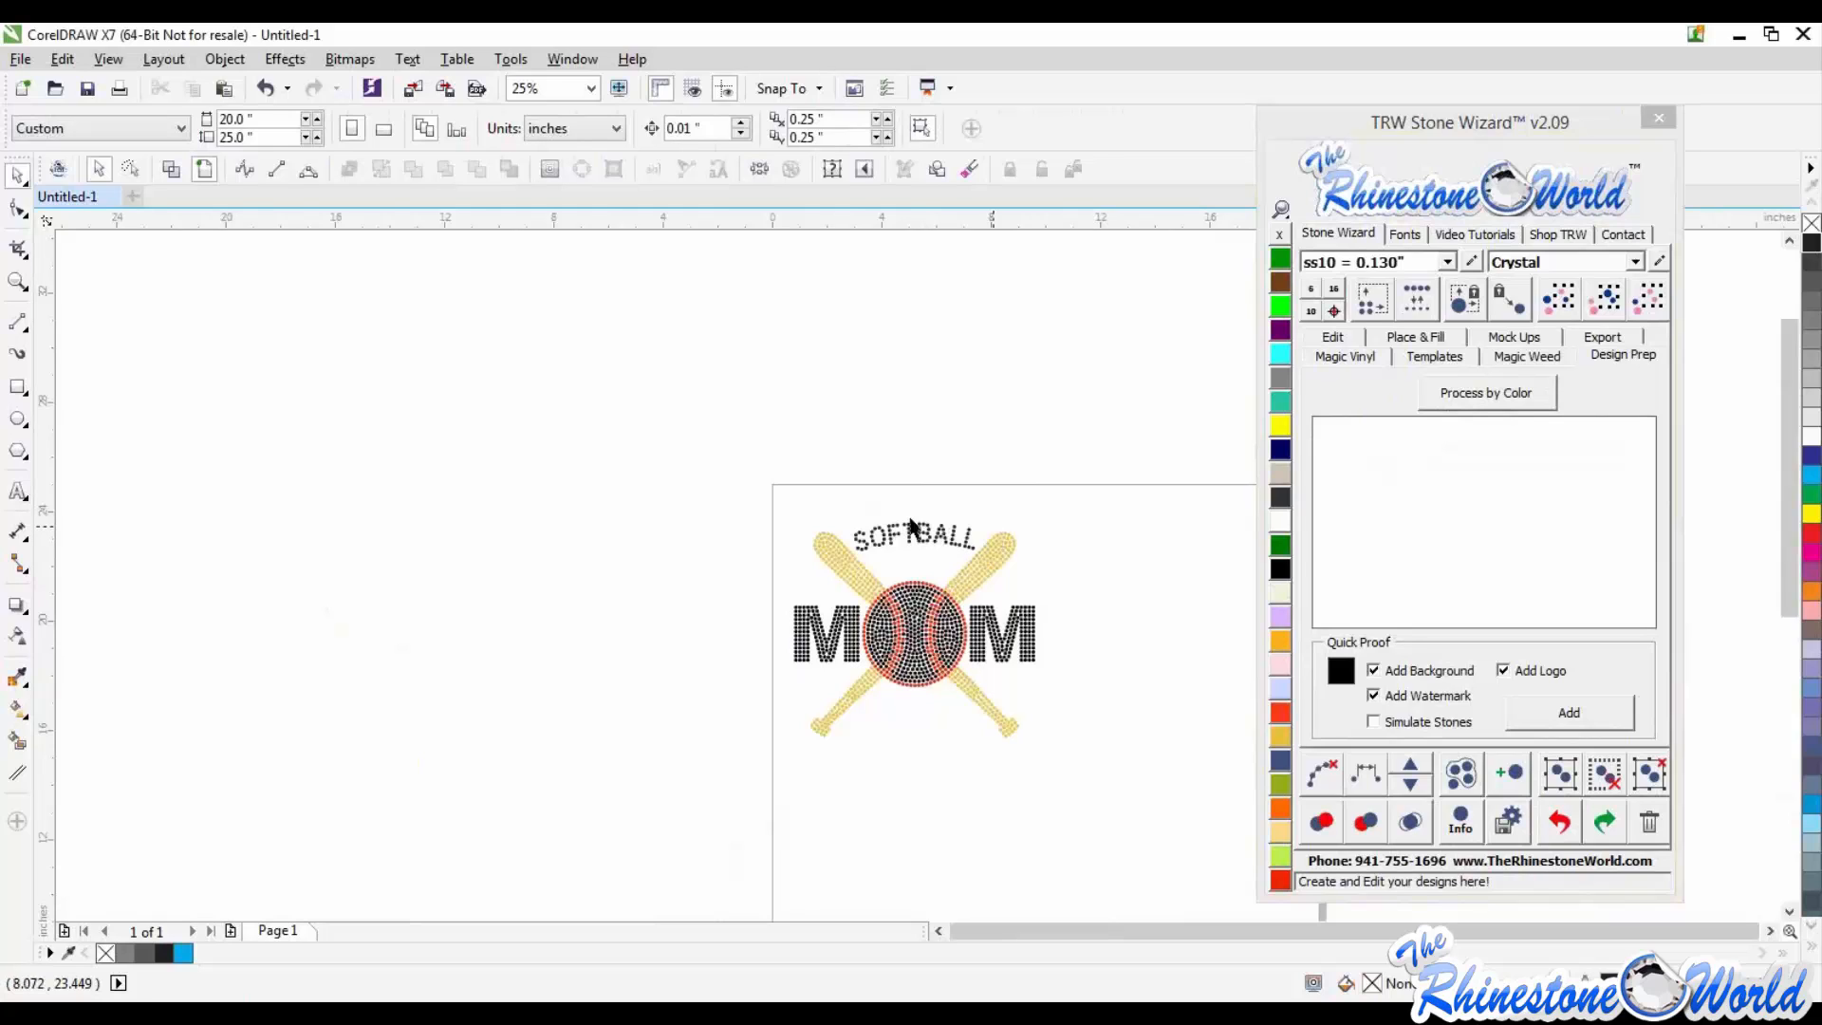
scroll(913, 495, "up", 1)
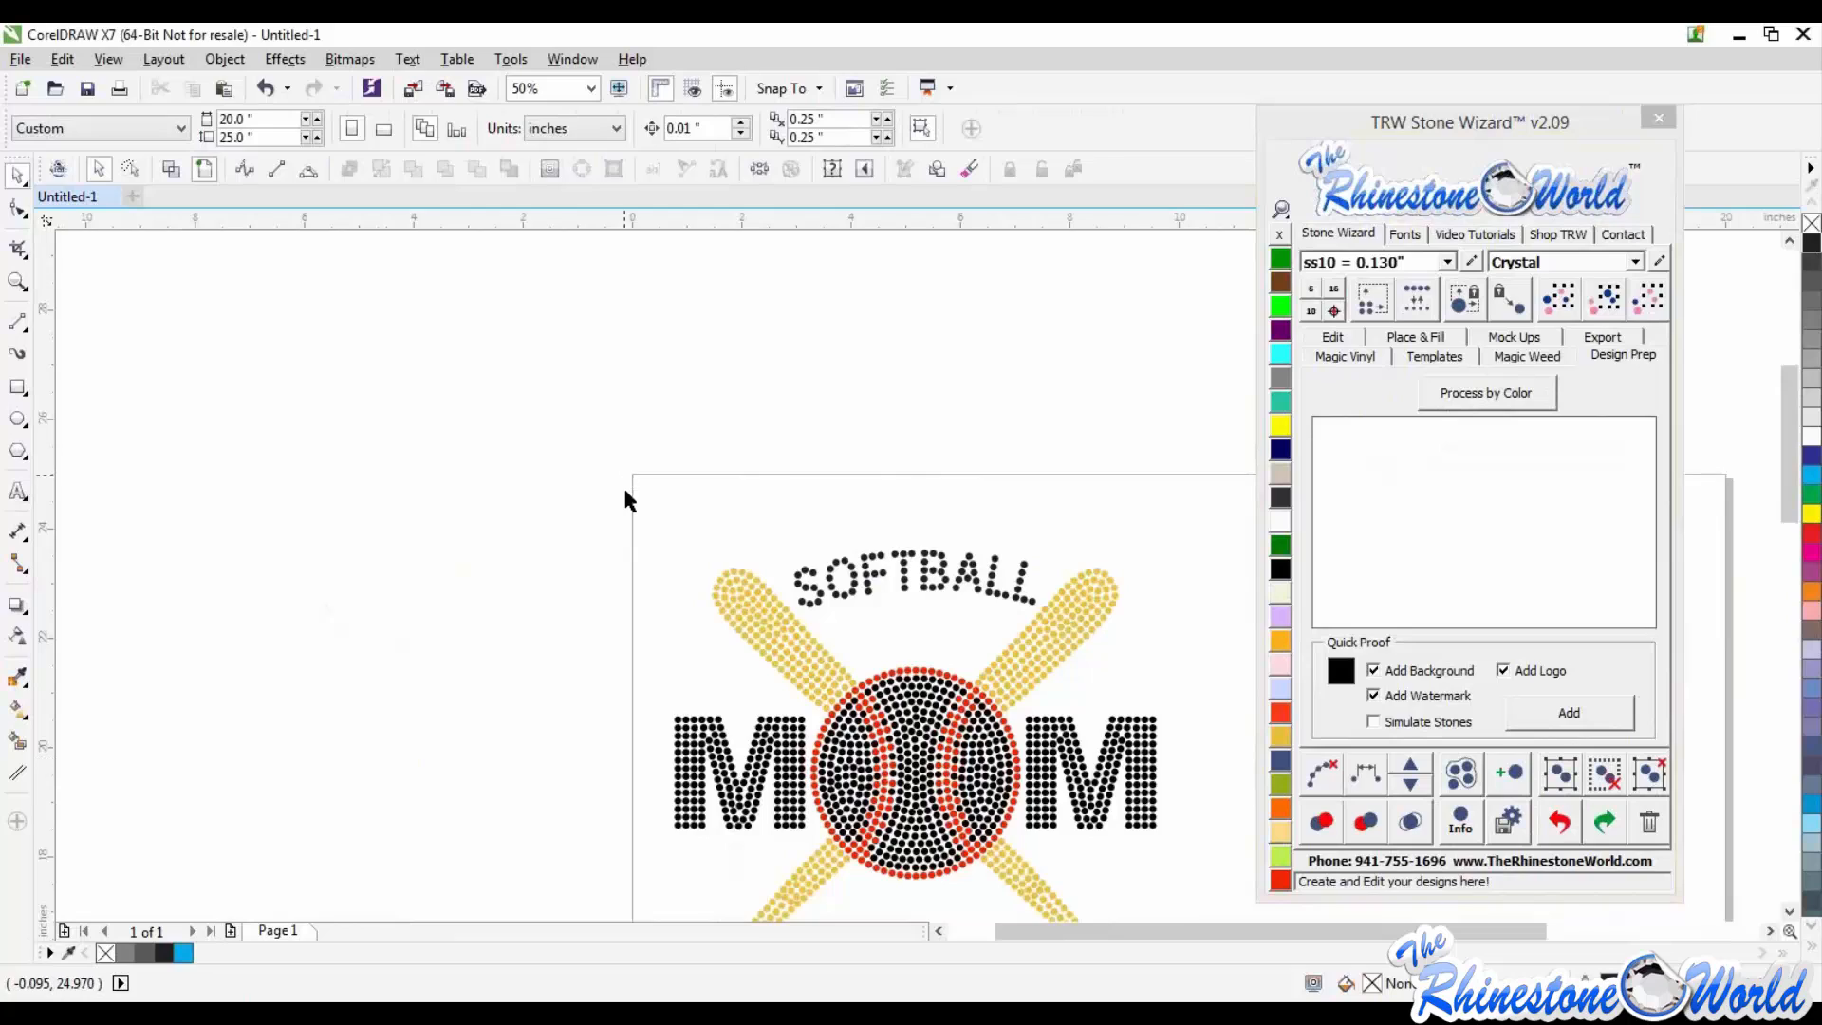
scroll(613, 495, "down", 1)
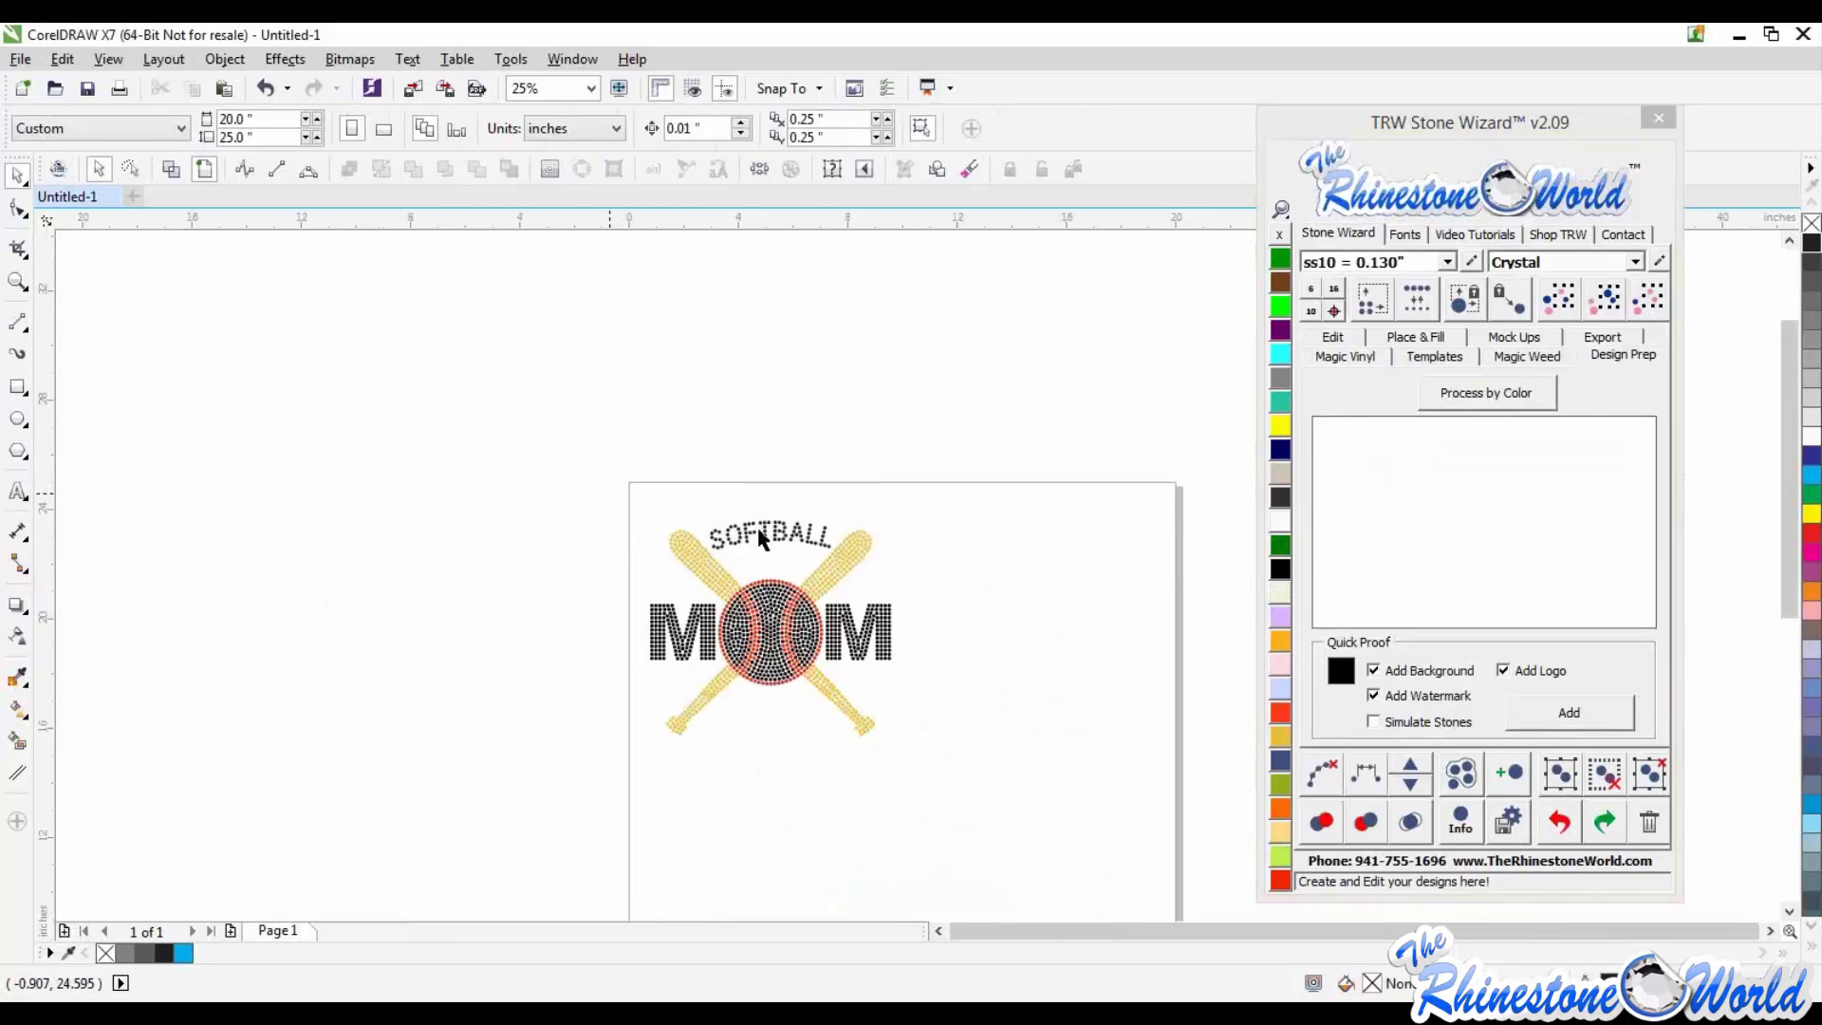
Step: Recolor the SOFTBALL stones Jet Black and select all stones of that color in the design
left_click(833, 534)
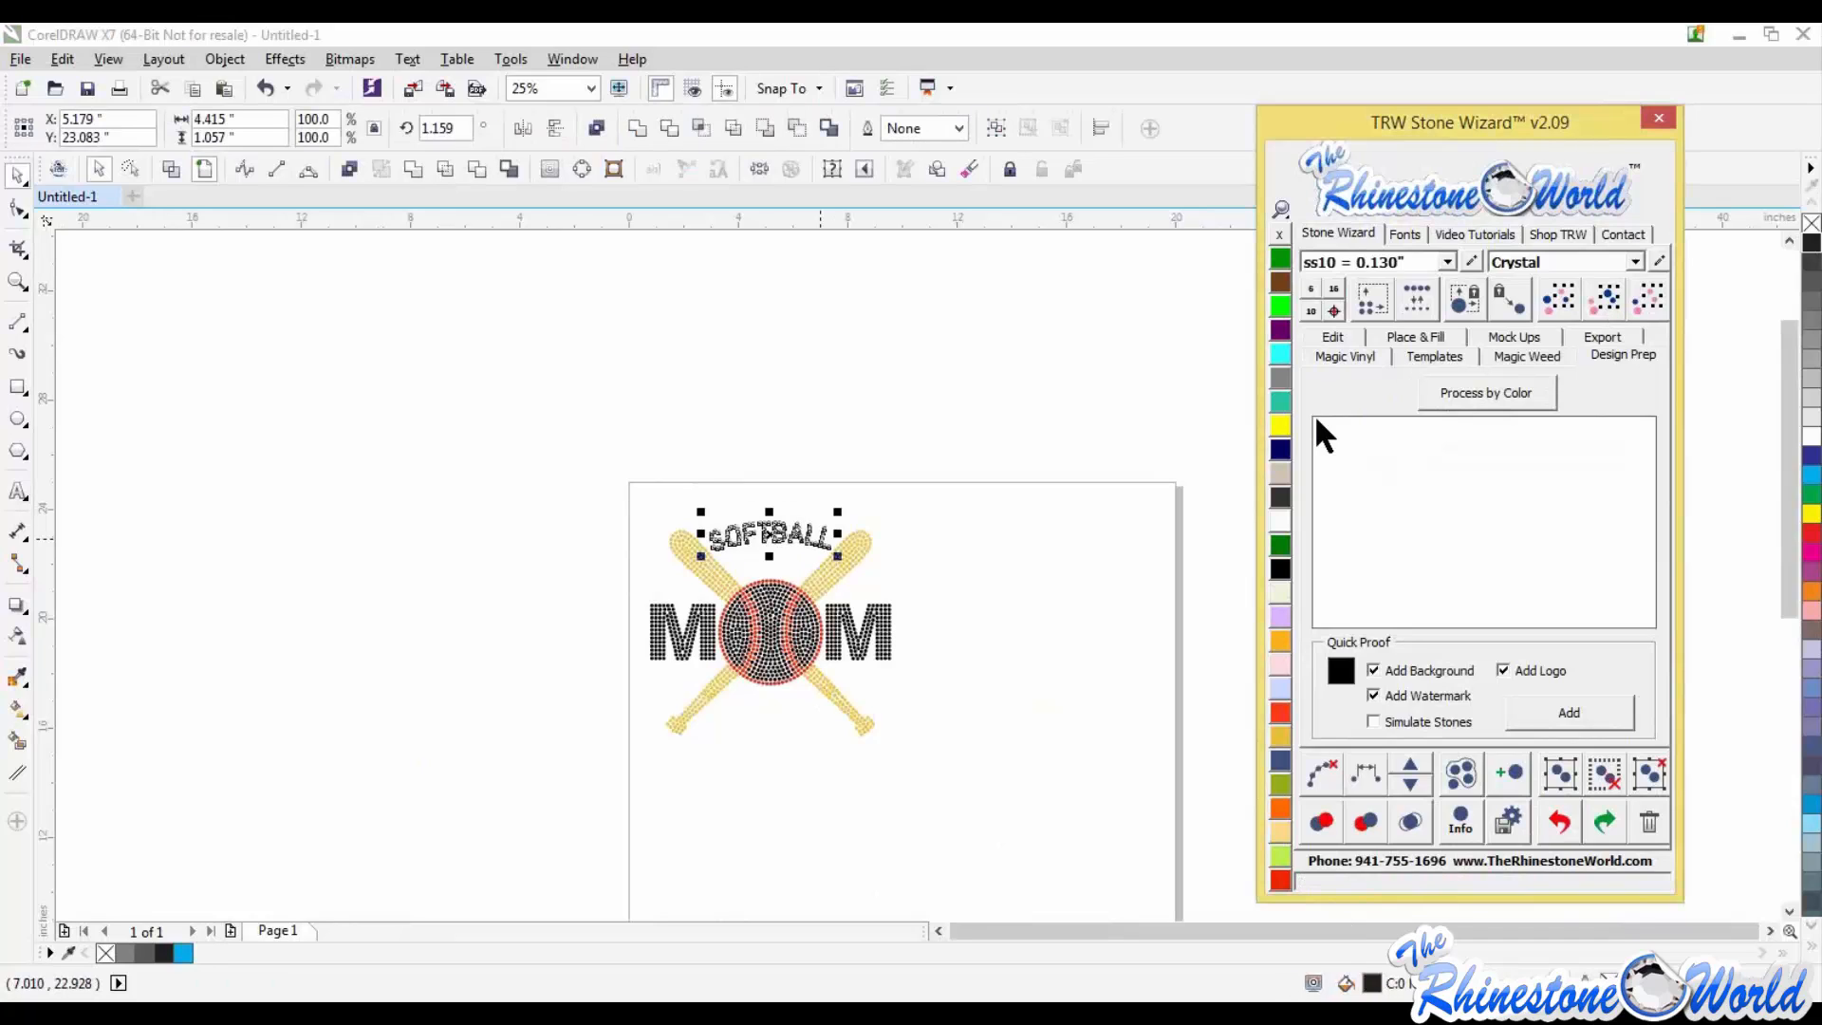
left_click(1280, 568)
left_click(885, 612)
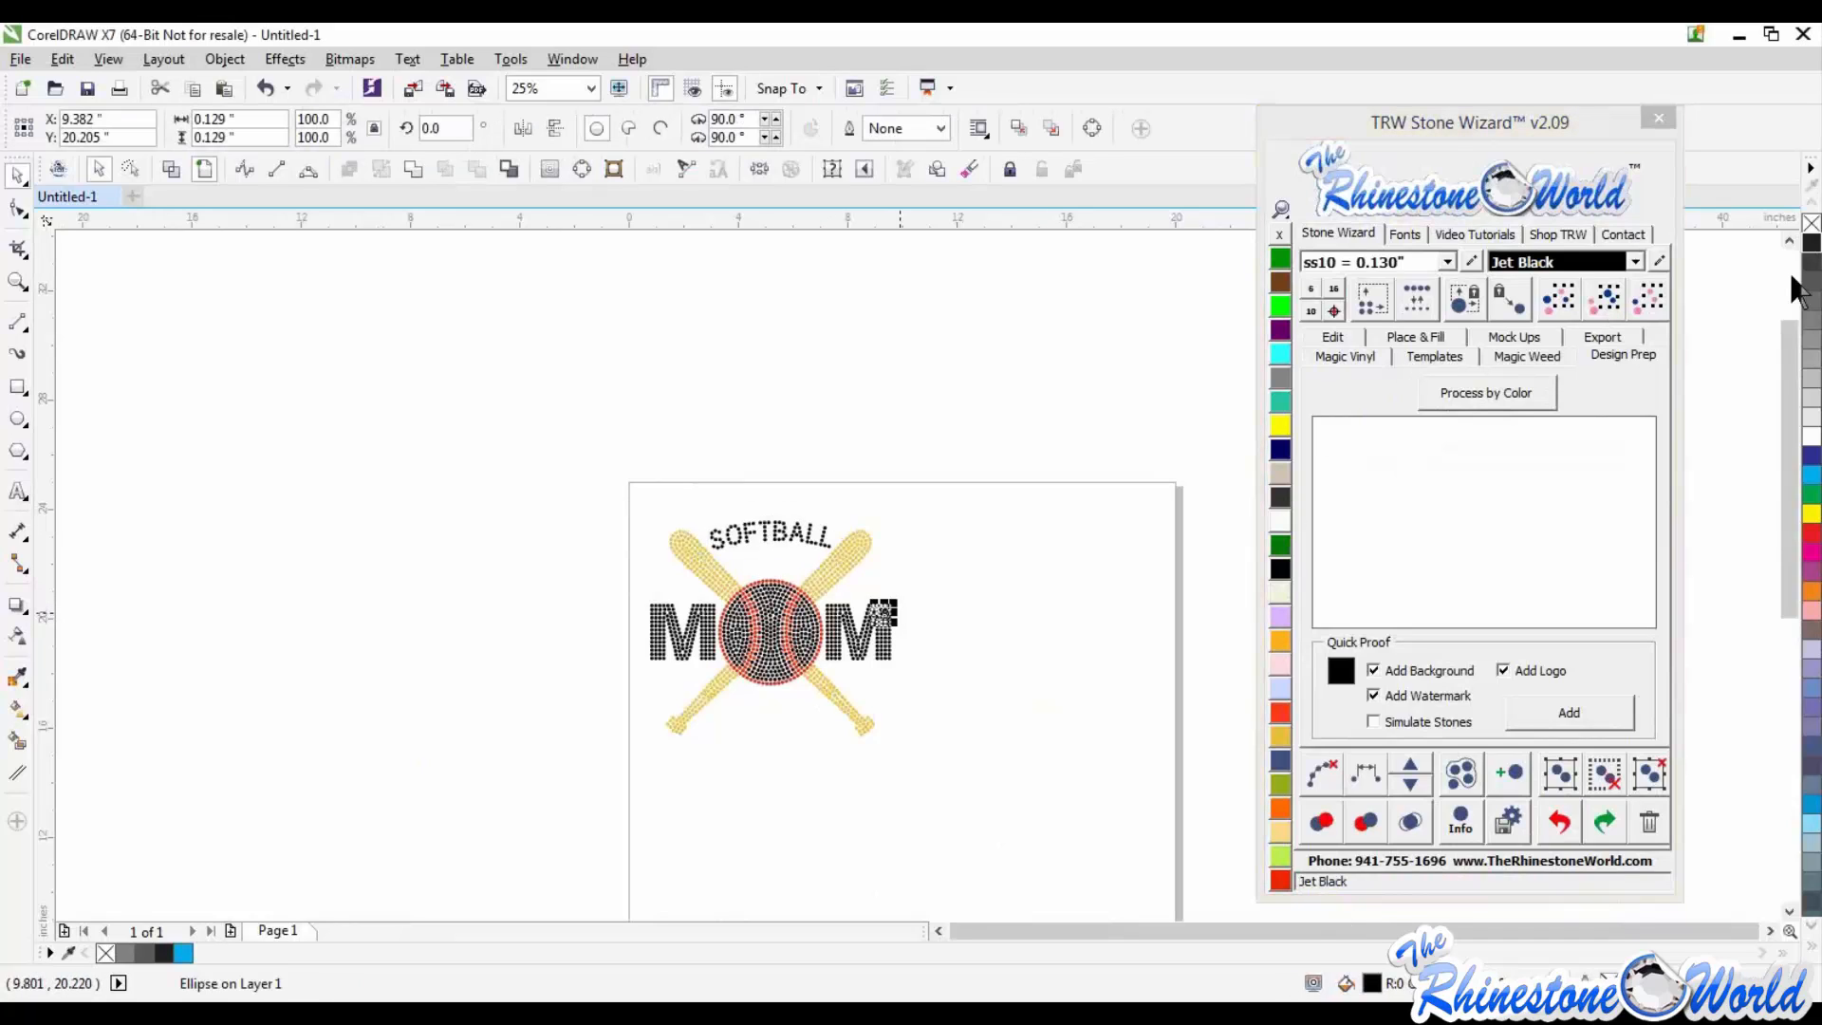
left_click(1605, 300)
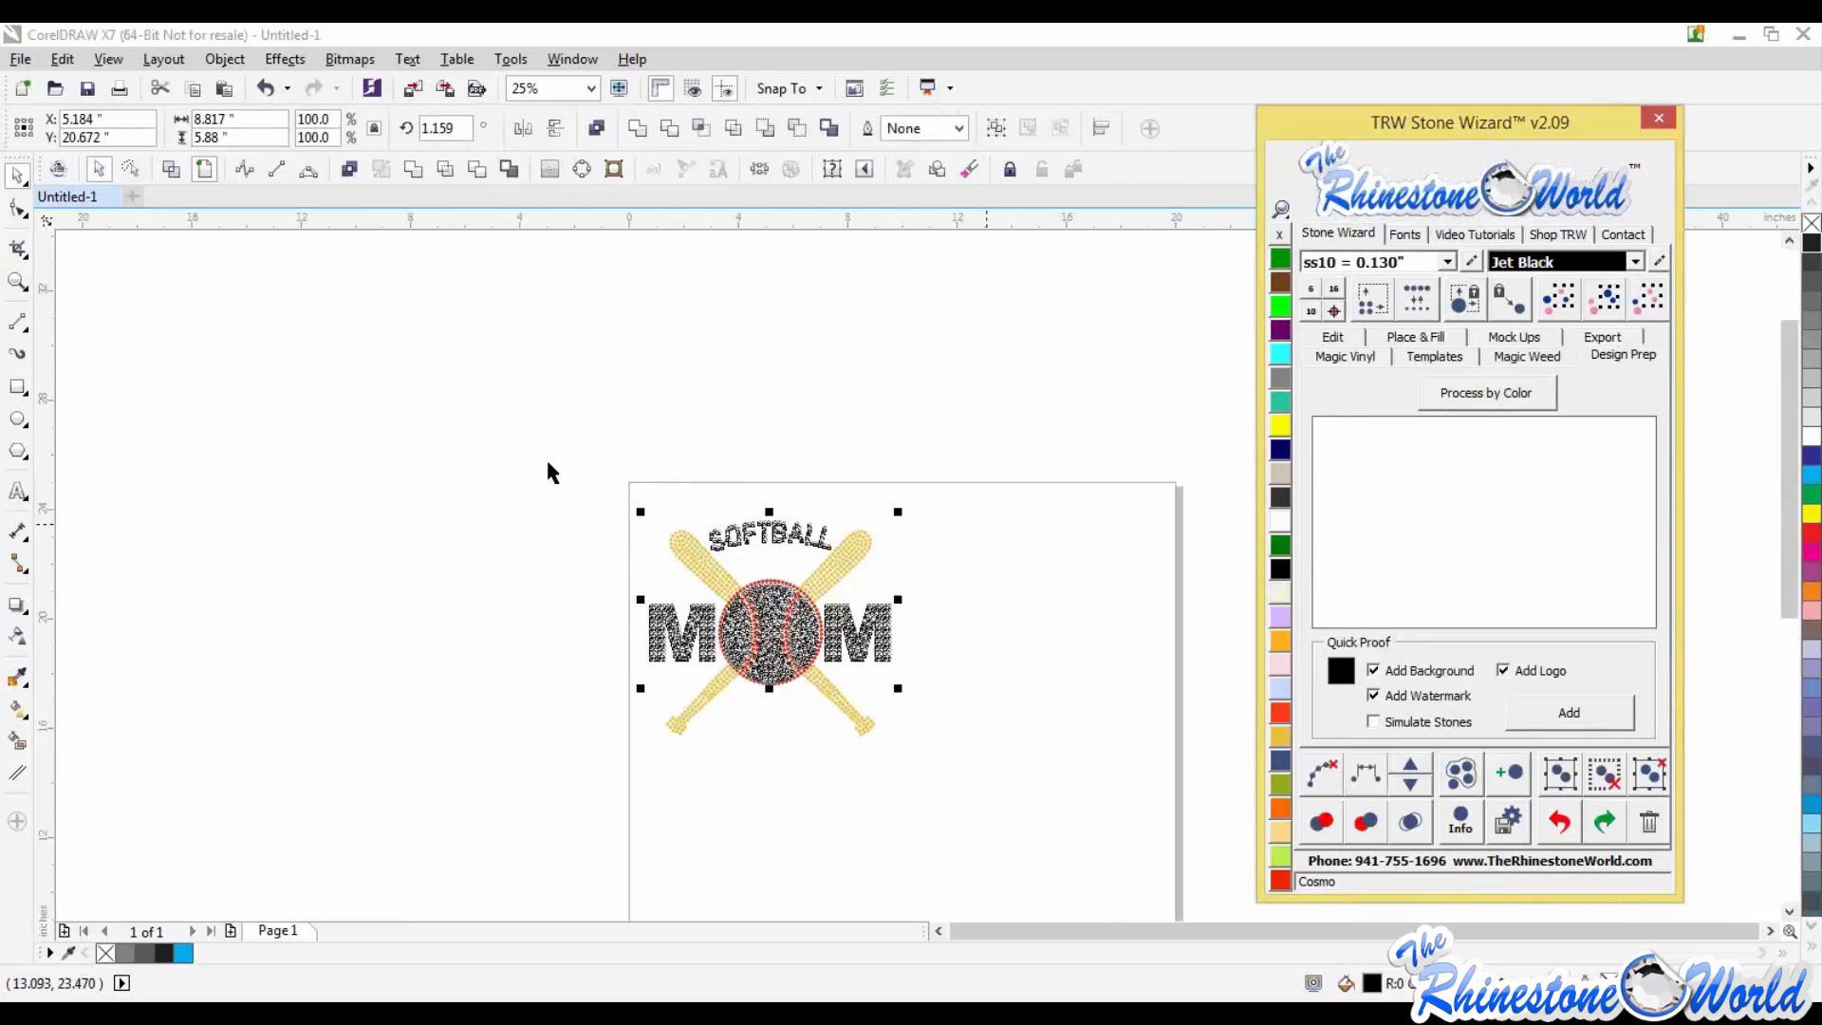
Step: Create TRW Magic Templates from all the stones of the finished SOFTBALL MOM design
left_click_drag(549, 472, 901, 744)
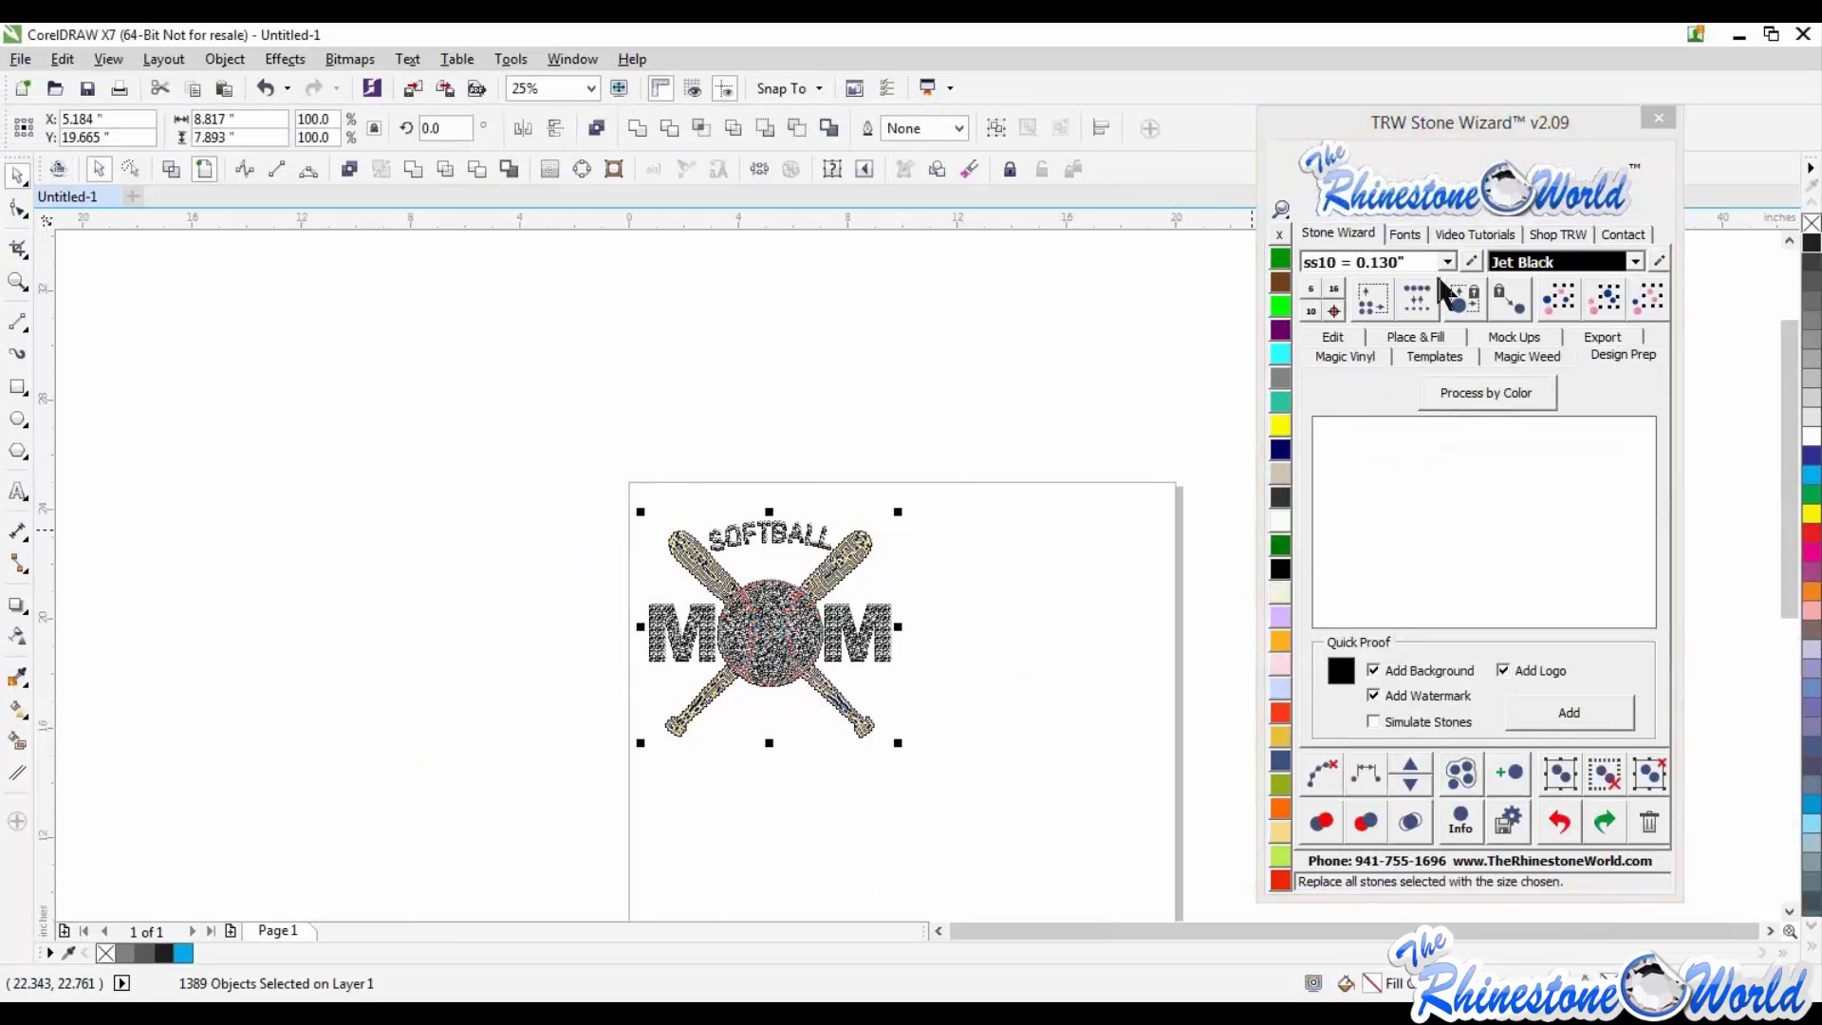
left_click(1433, 357)
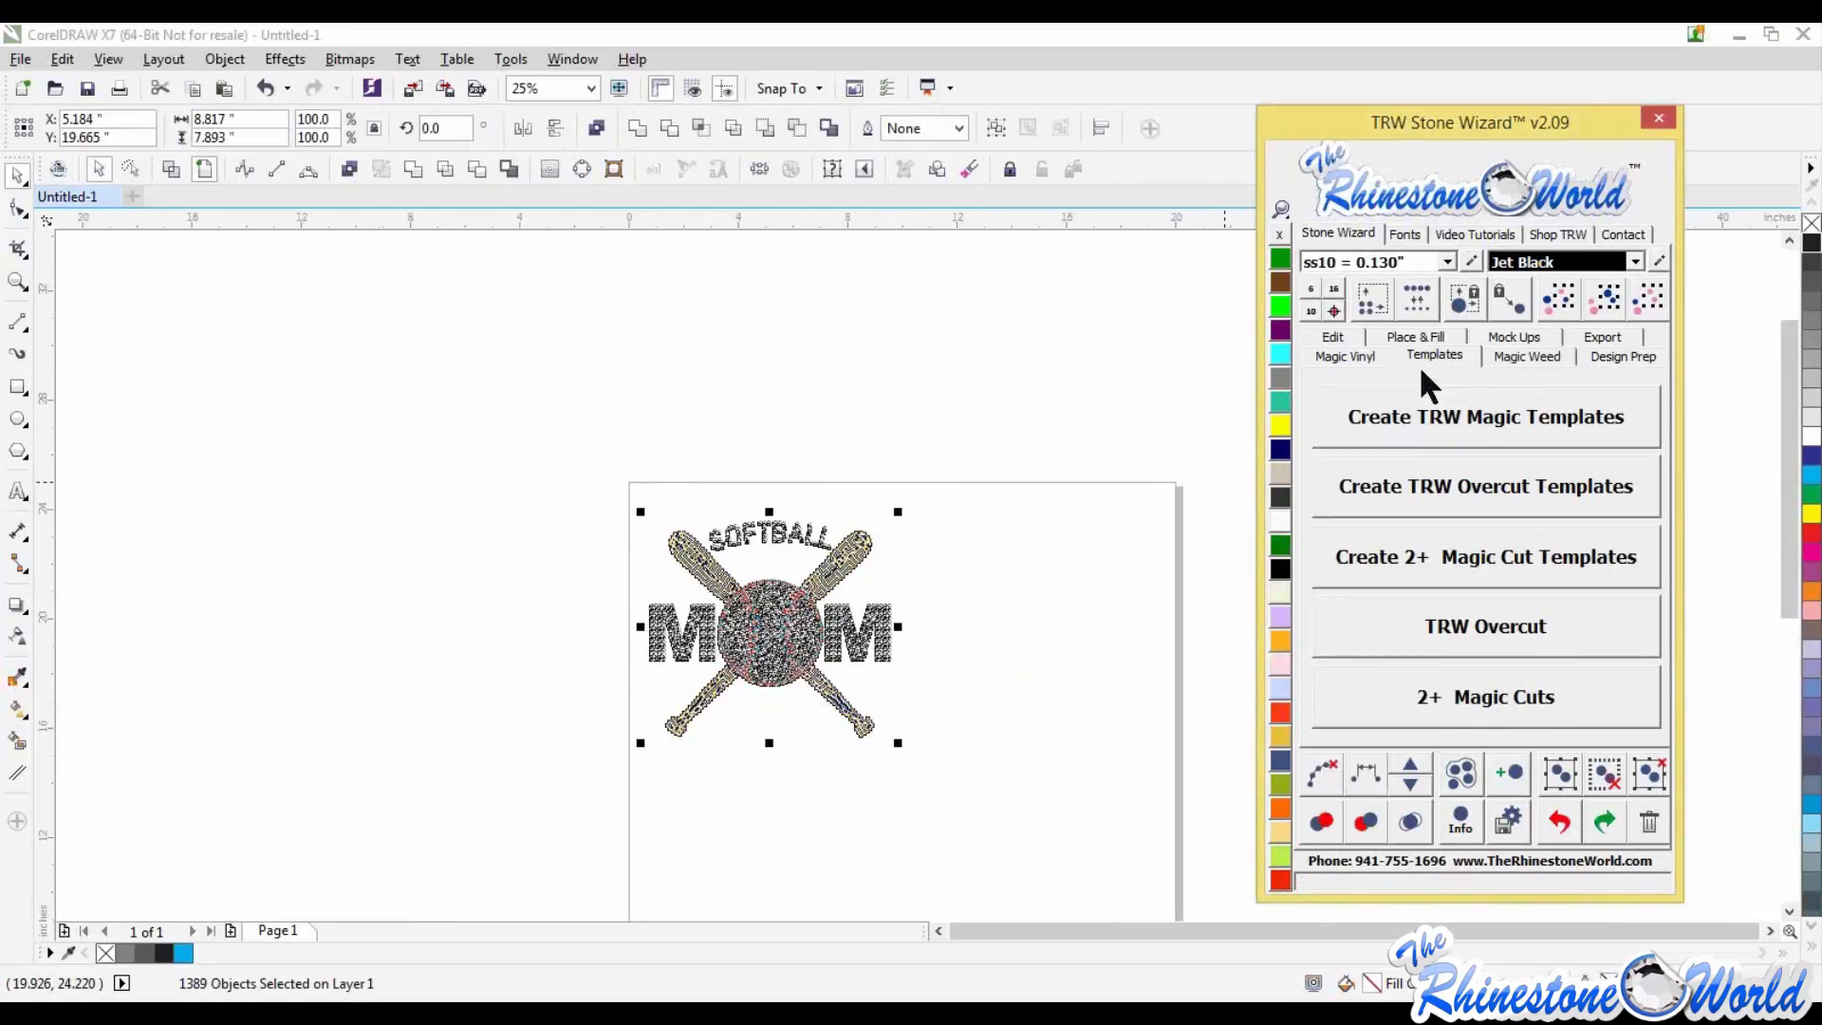
left_click(1429, 421)
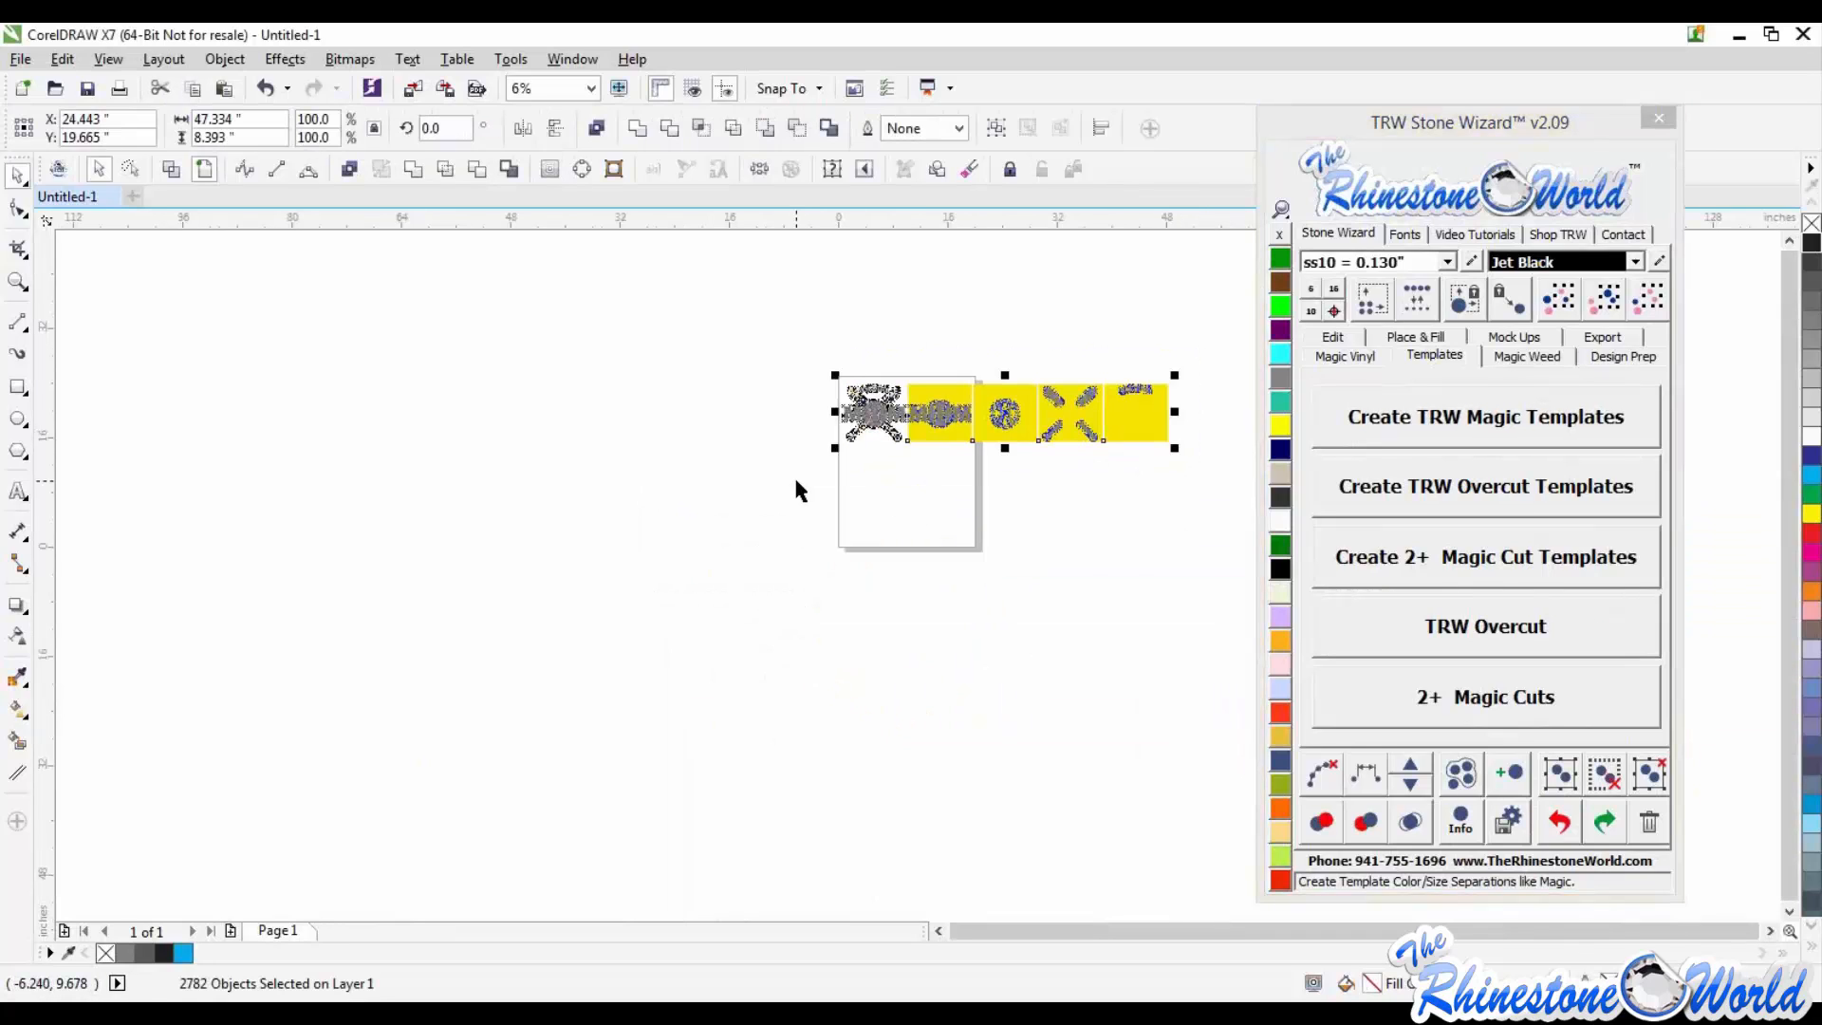
Step: Delete the design with its templates and add the text TRW on the empty page
key("Delete")
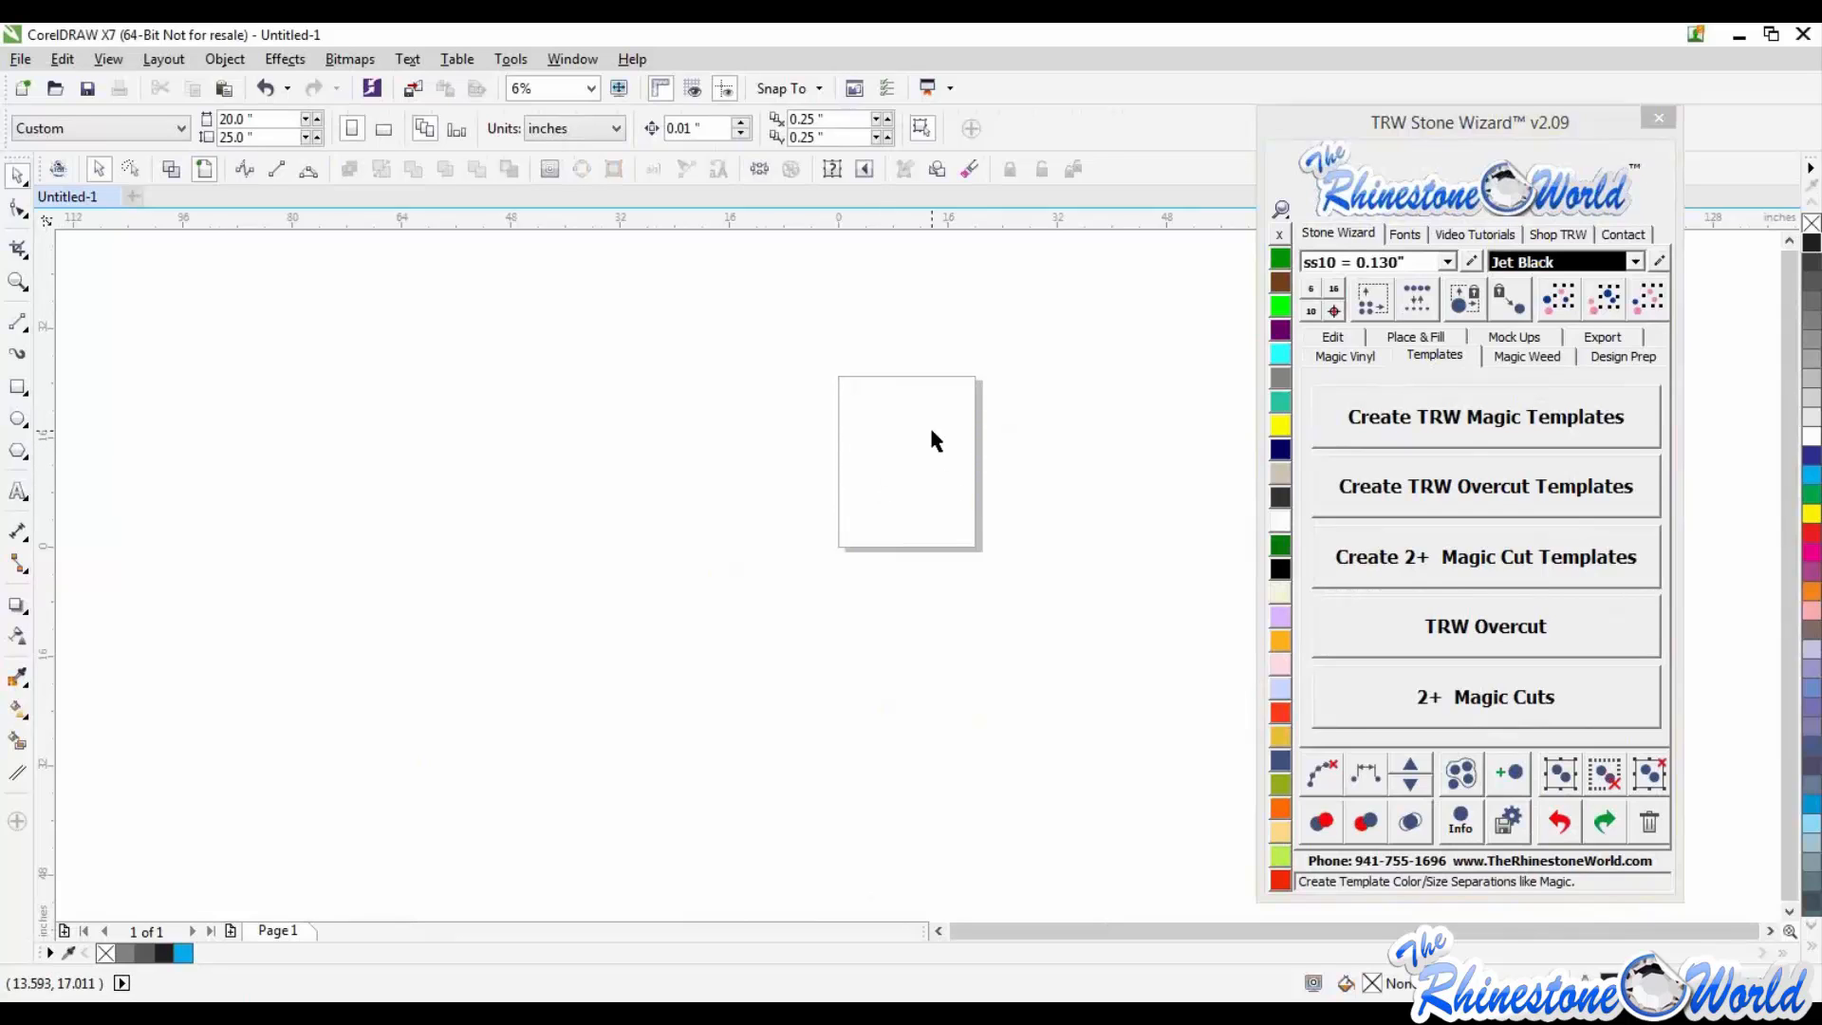
key("ctrl+z")
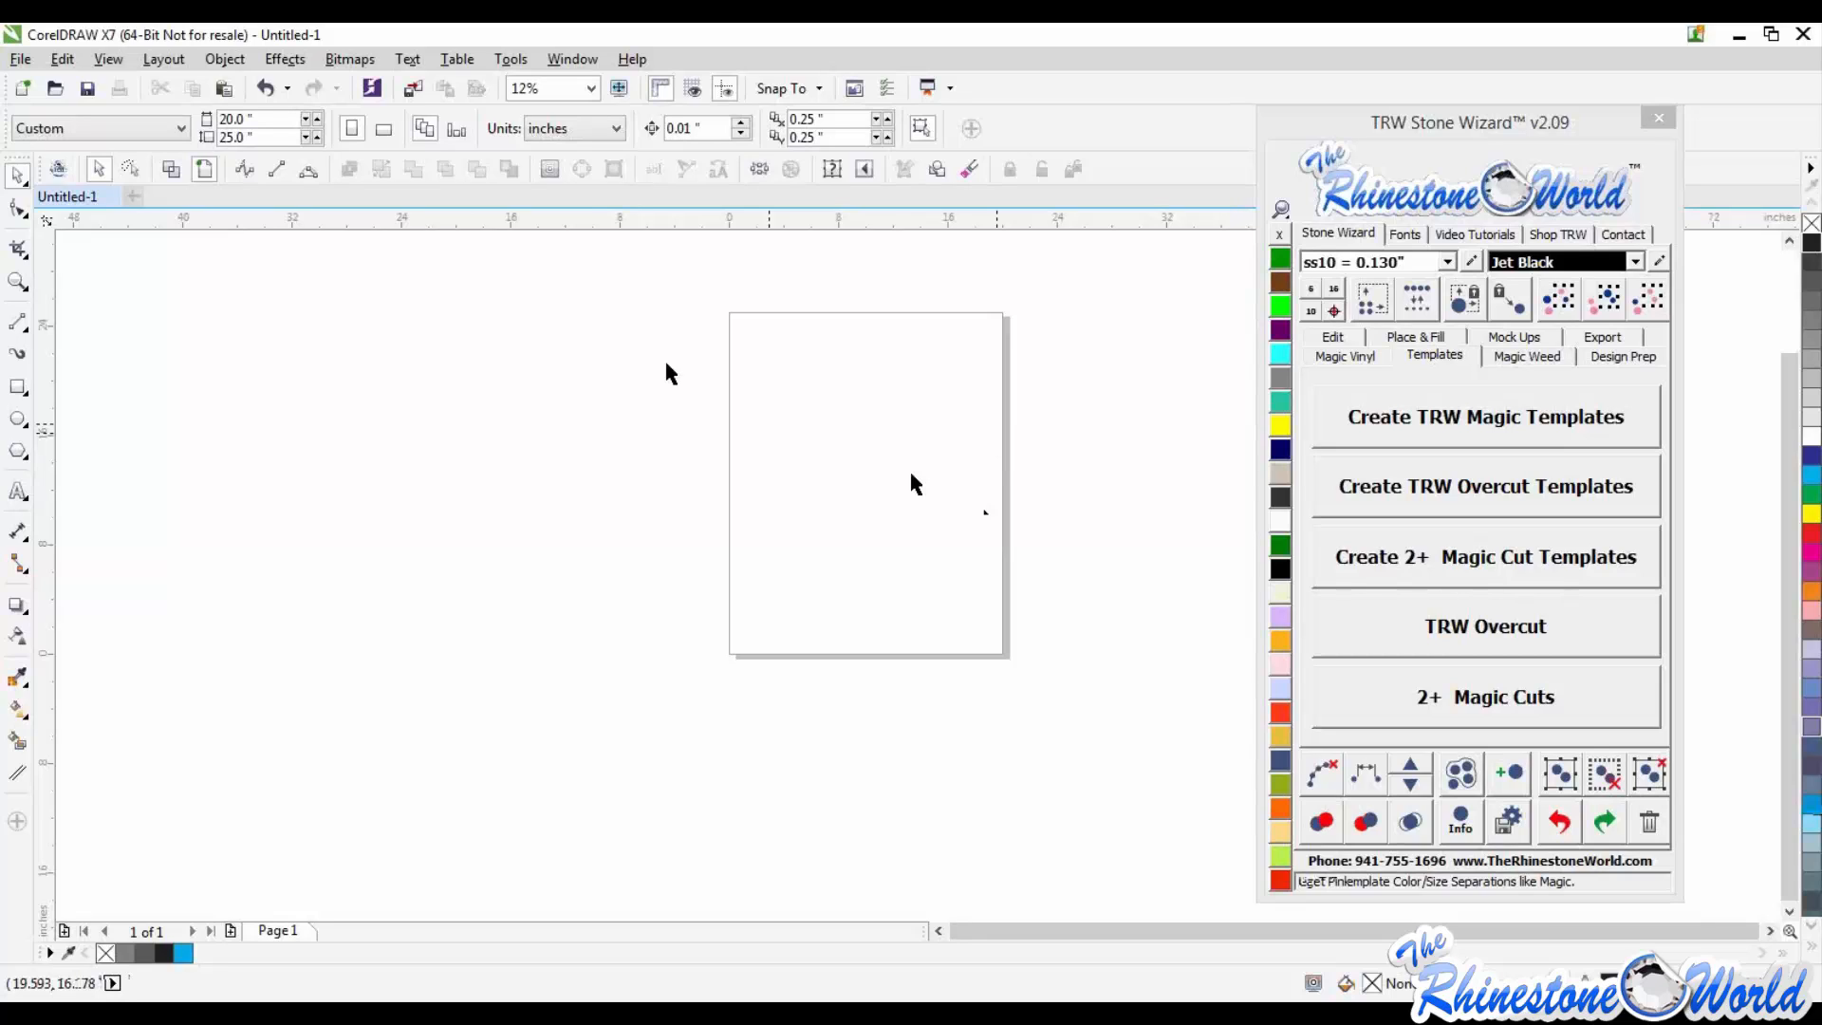
left_click(17, 491)
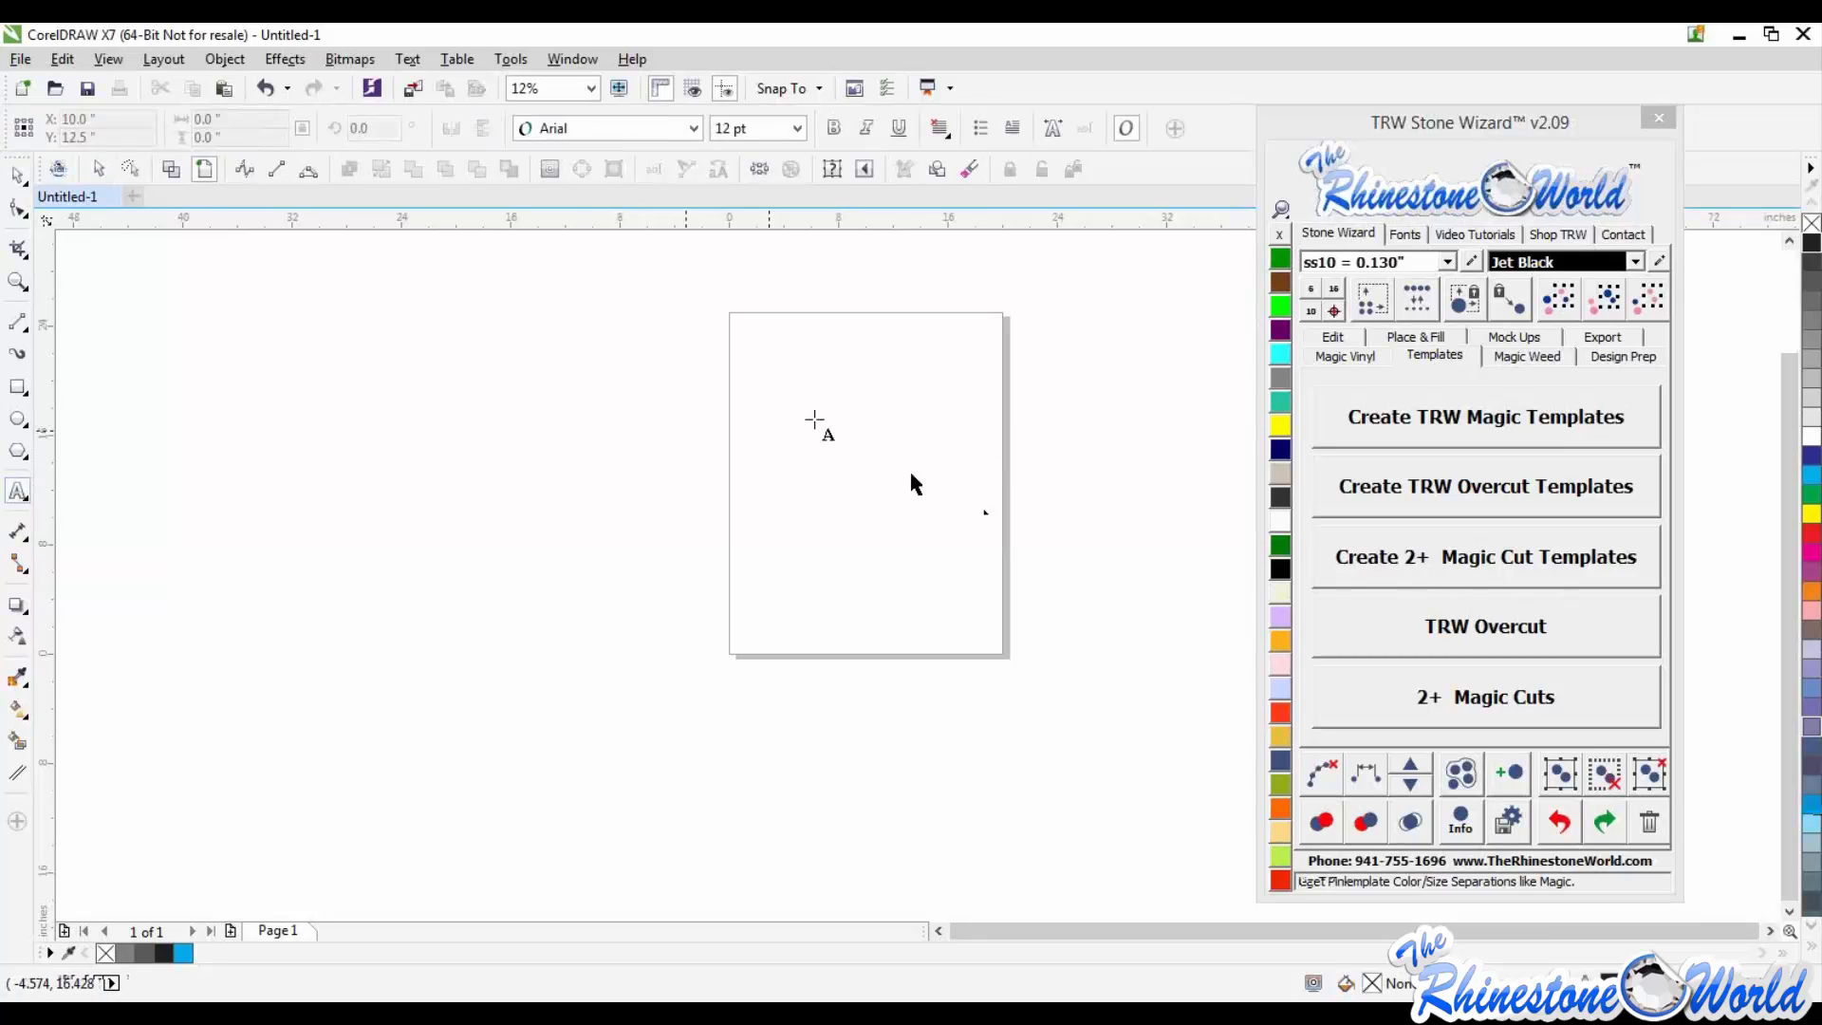
left_click(814, 417)
type("TRW")
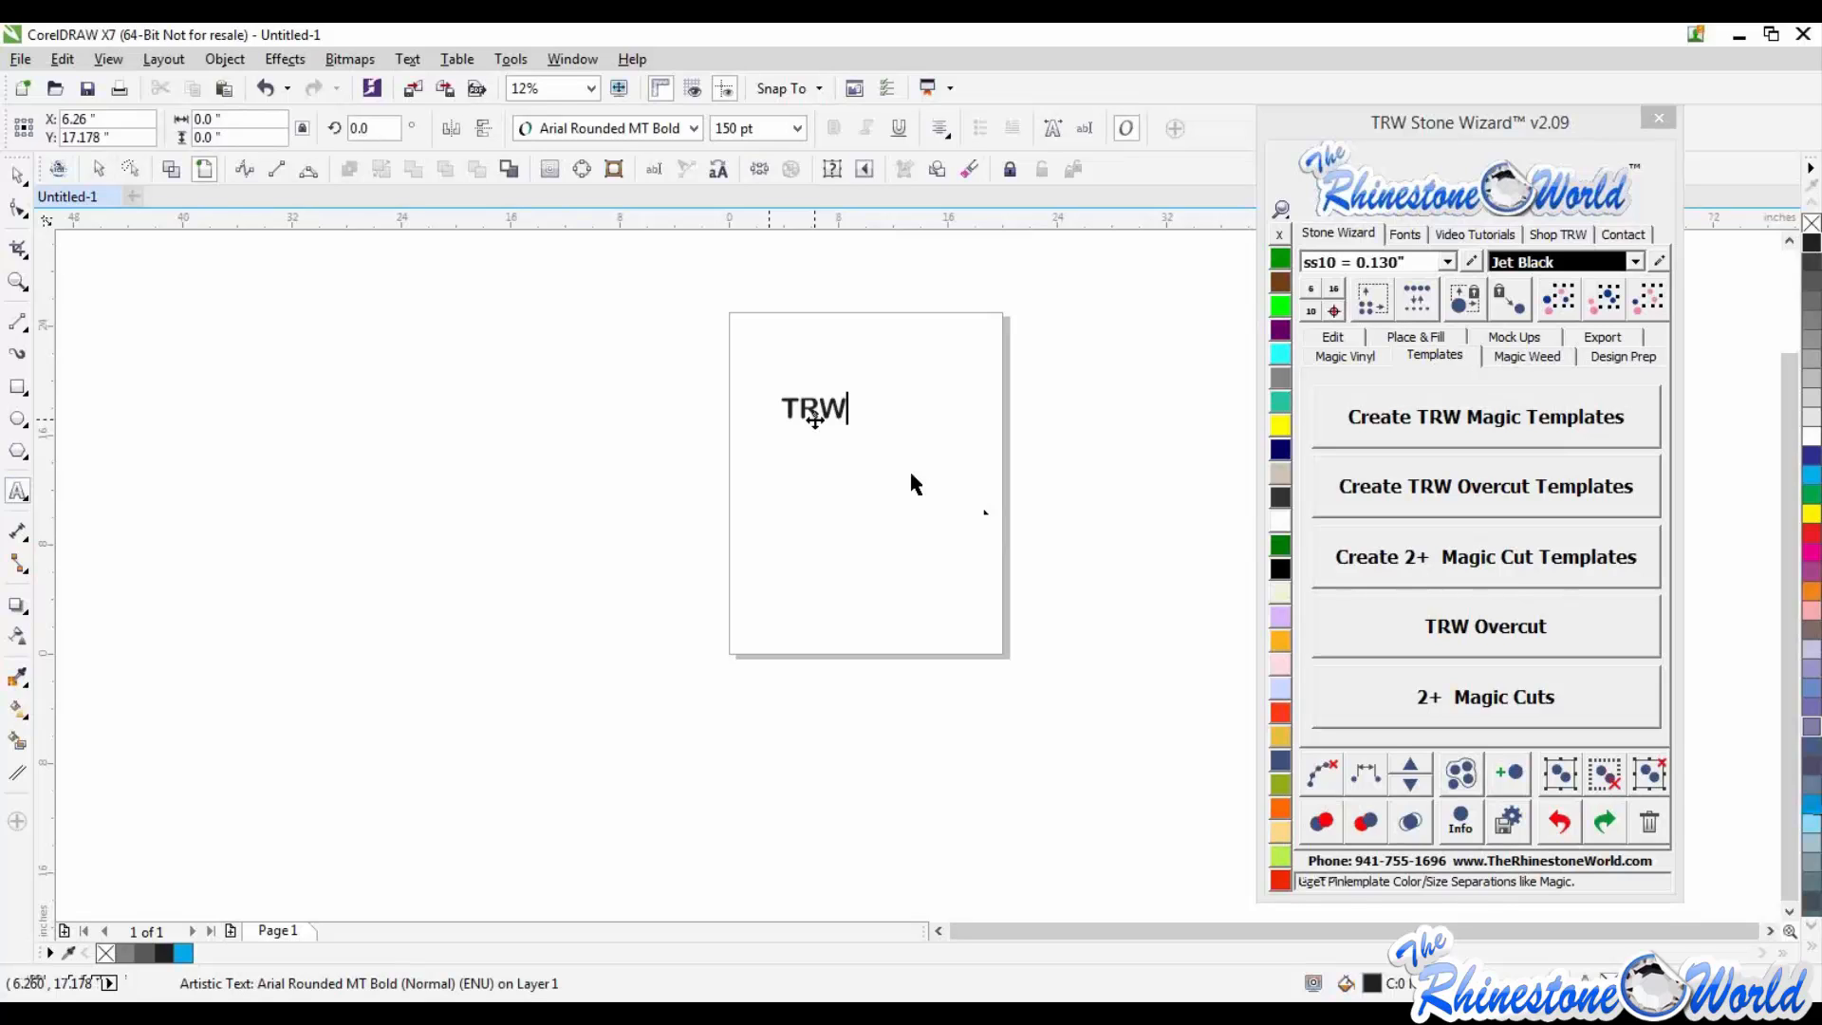
Step: Set the TRW text in the TRW 7 Athletic 2 Color RF font
left_click(1405, 234)
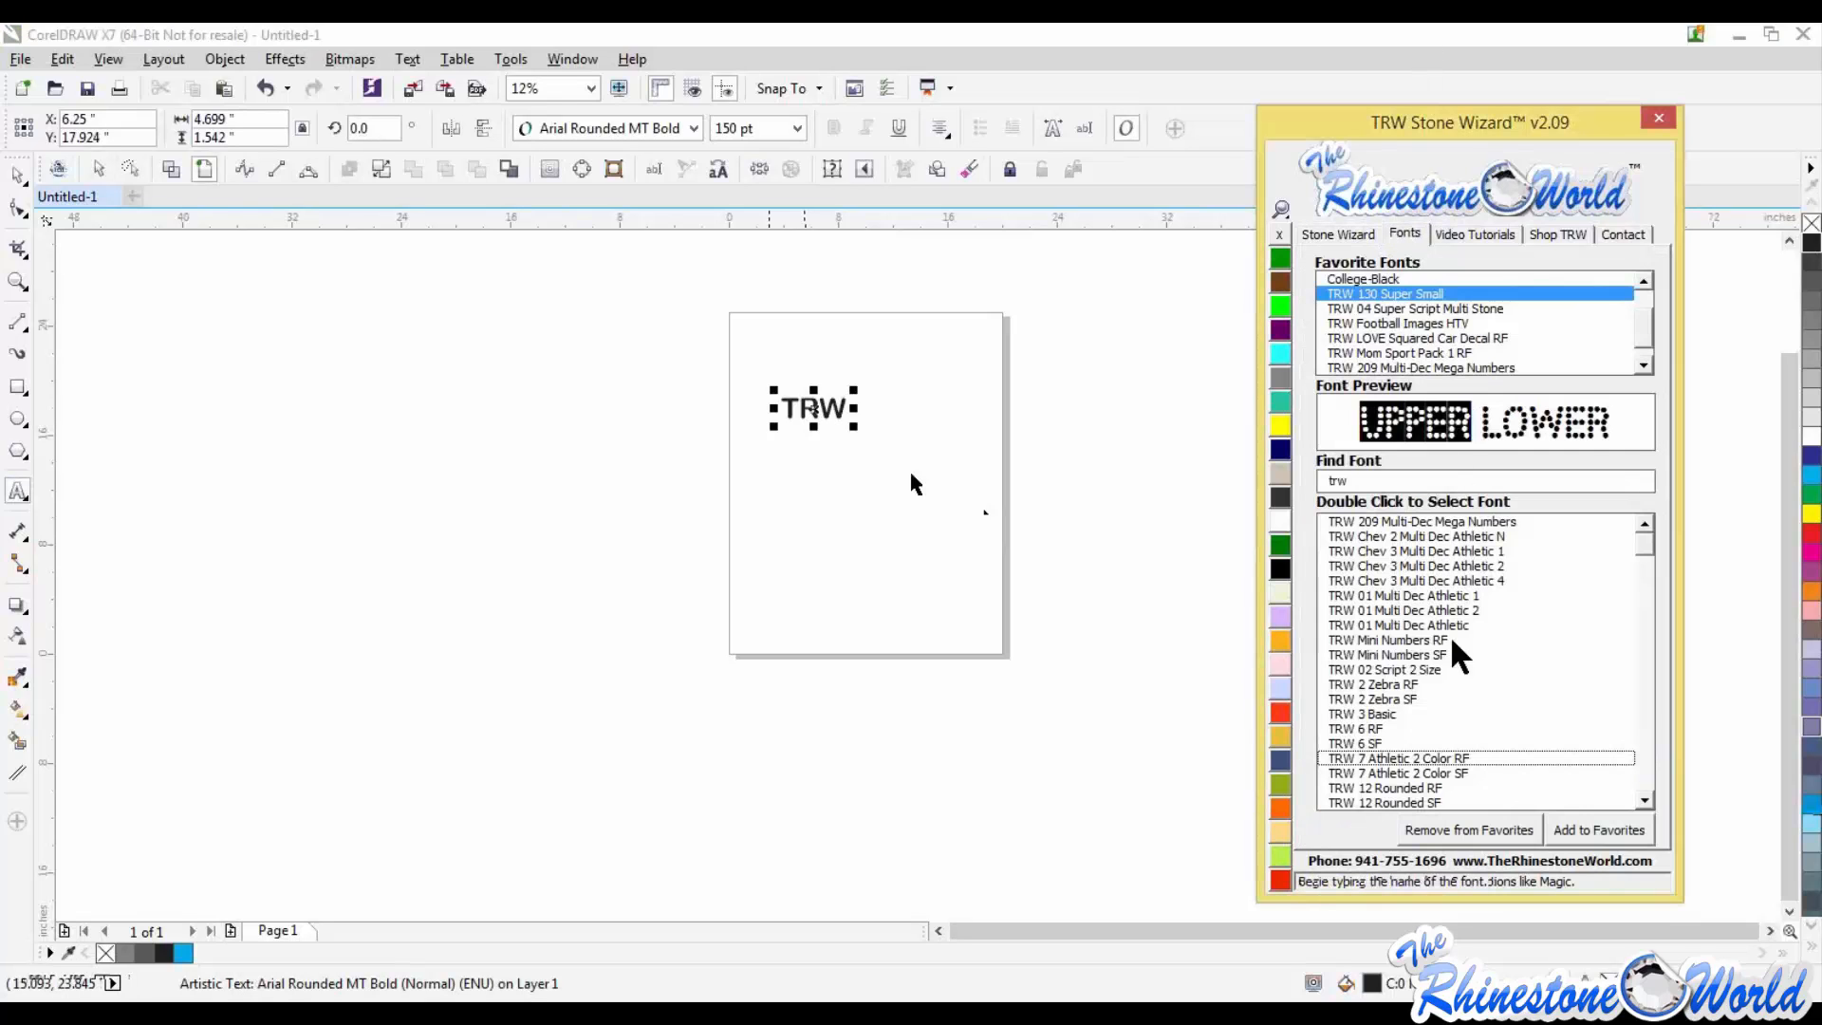
left_click(1441, 760)
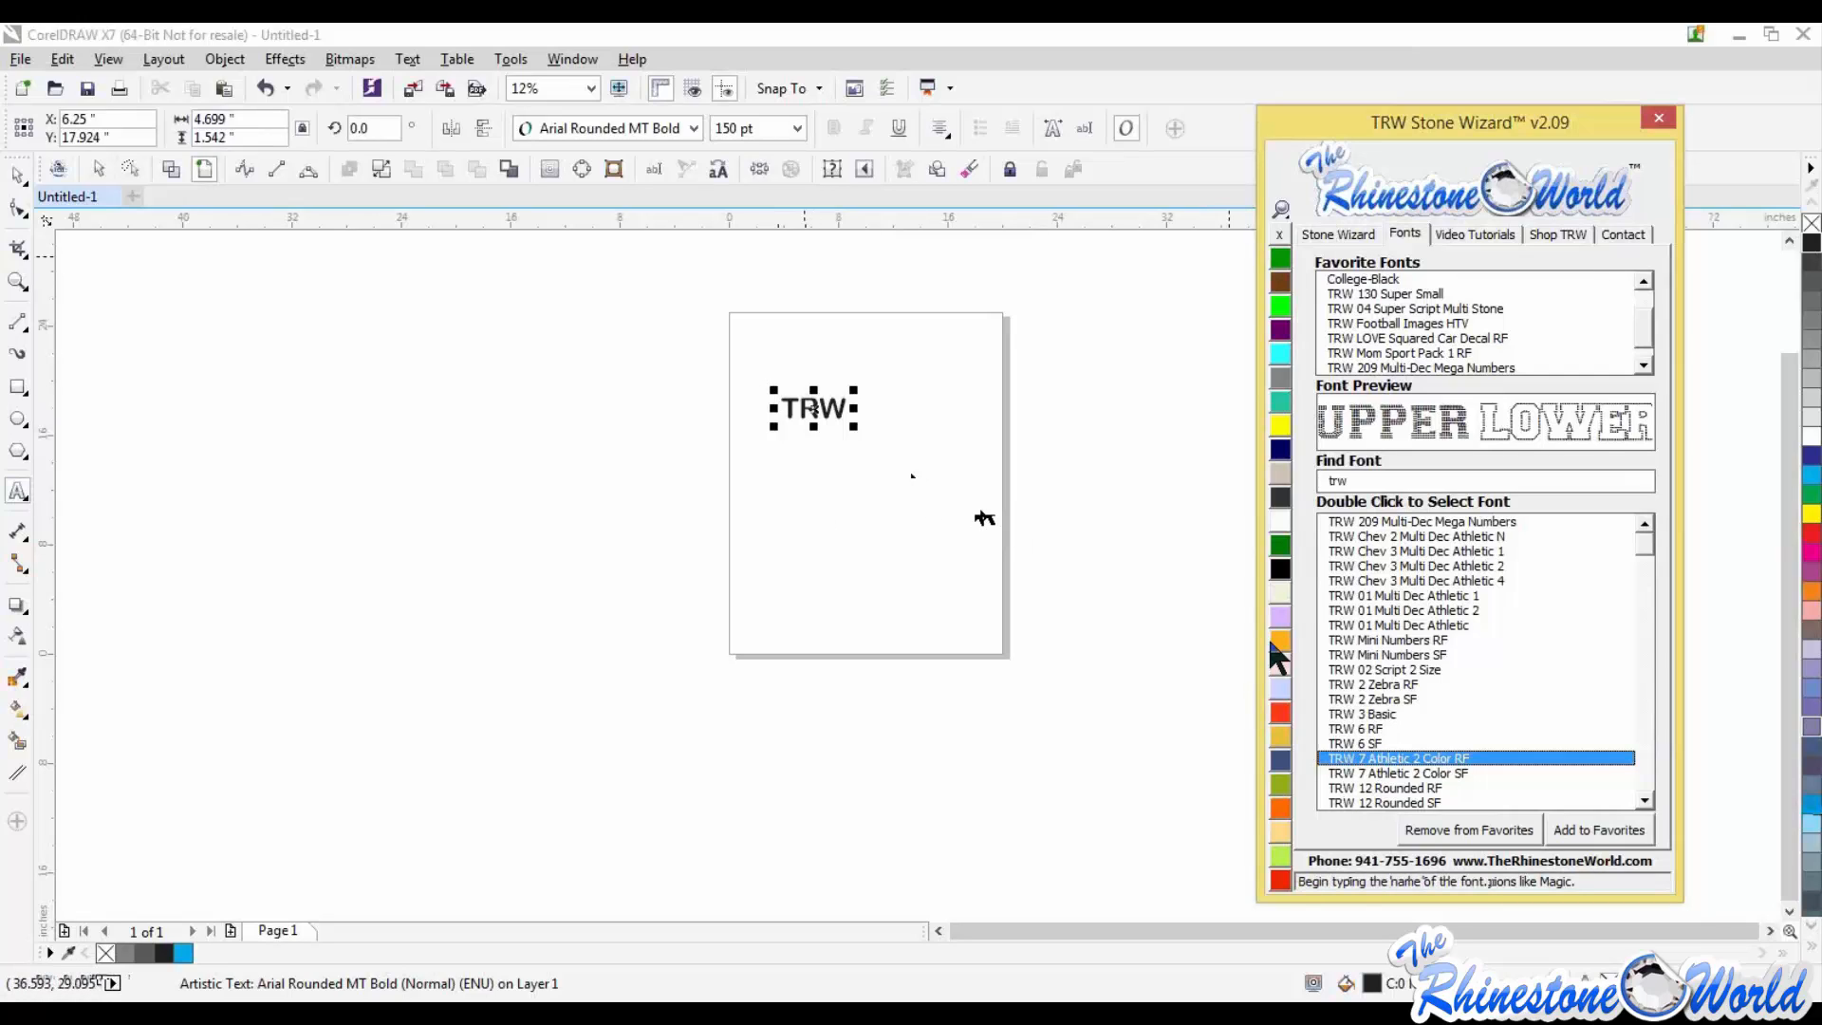
double_click(1367, 759)
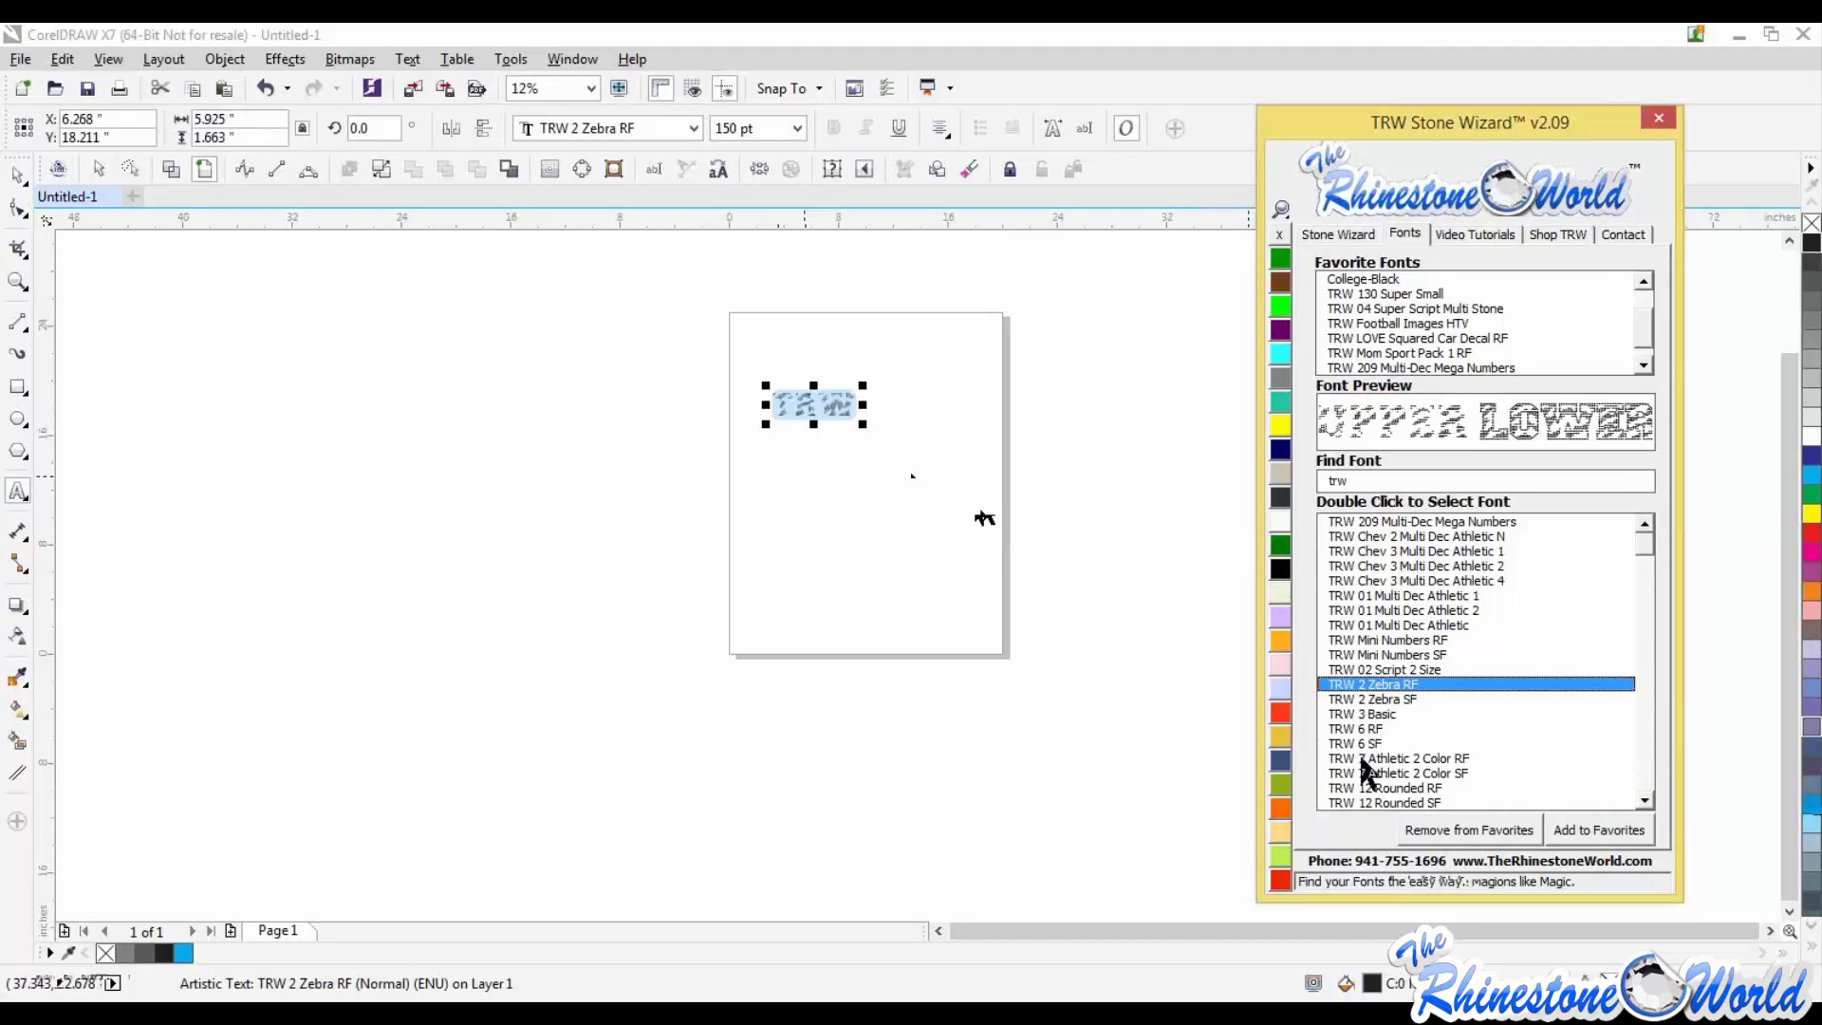
Step: Convert the TRW text with 2 Color Magic Text and resize it to ss10 (0.130") stones, agreeing to replace the stones
left_click(1357, 237)
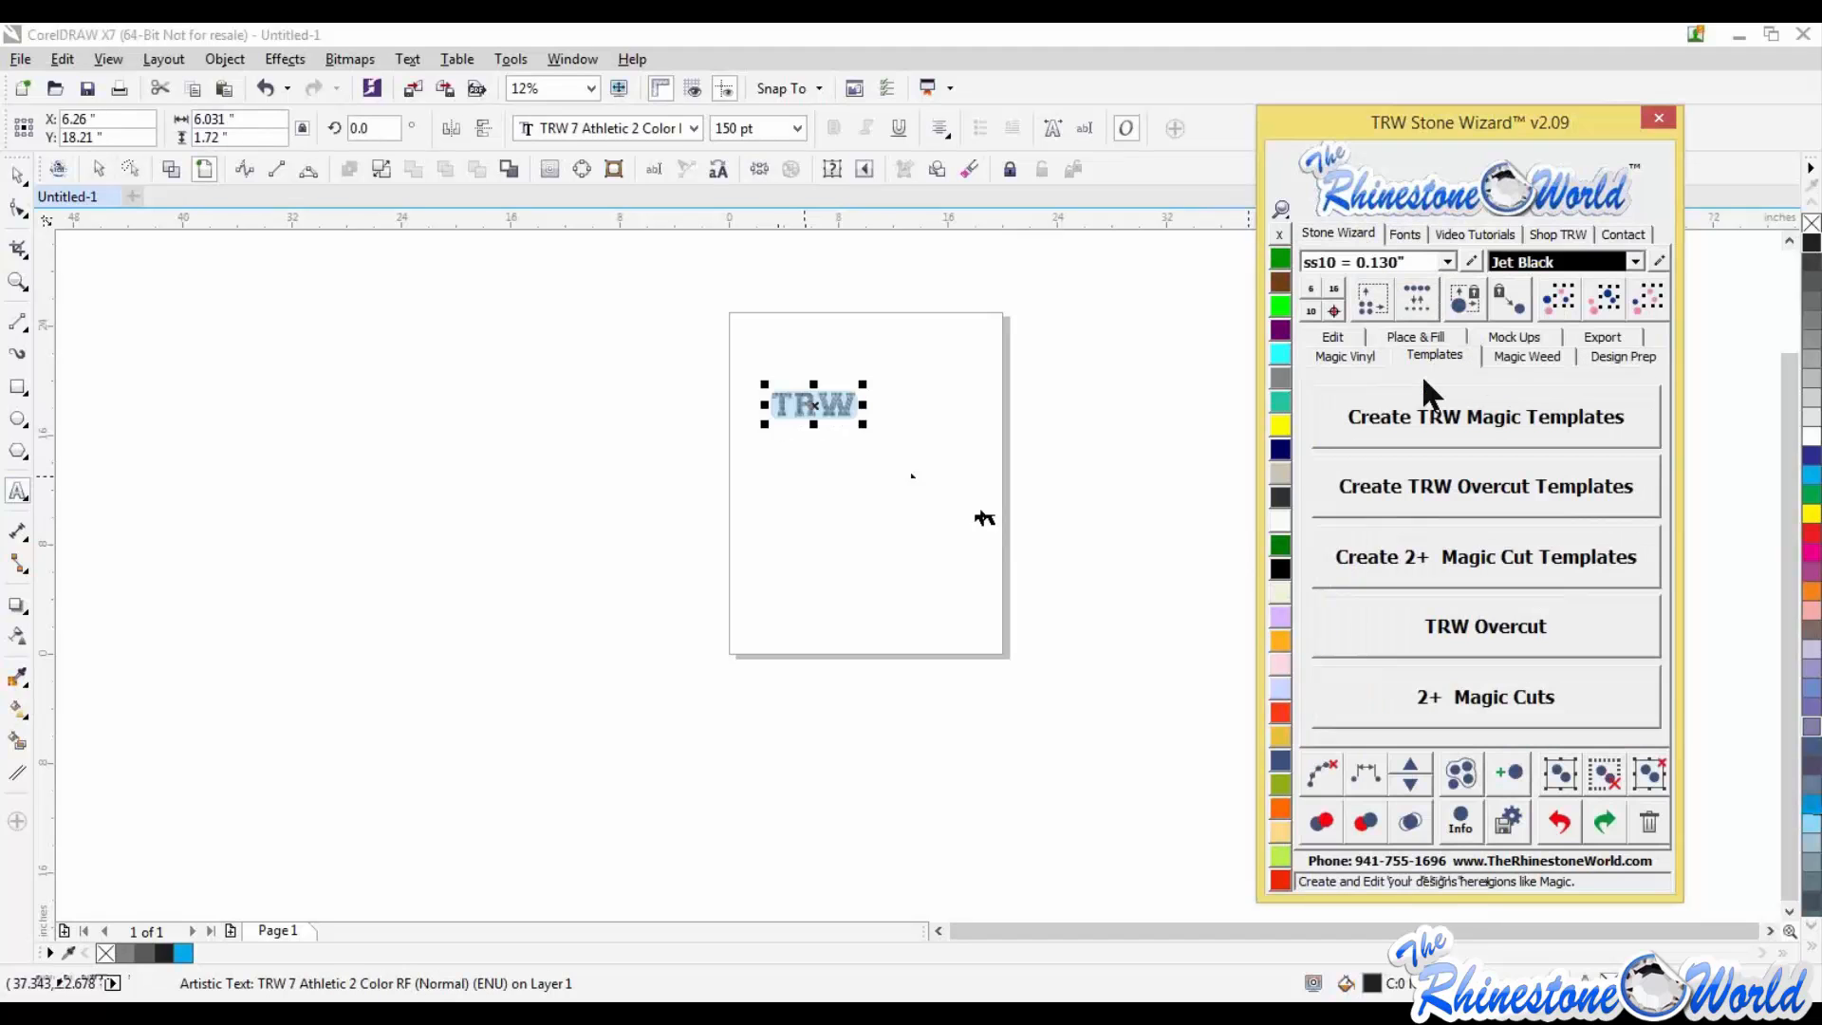
left_click(1332, 338)
left_click(1542, 626)
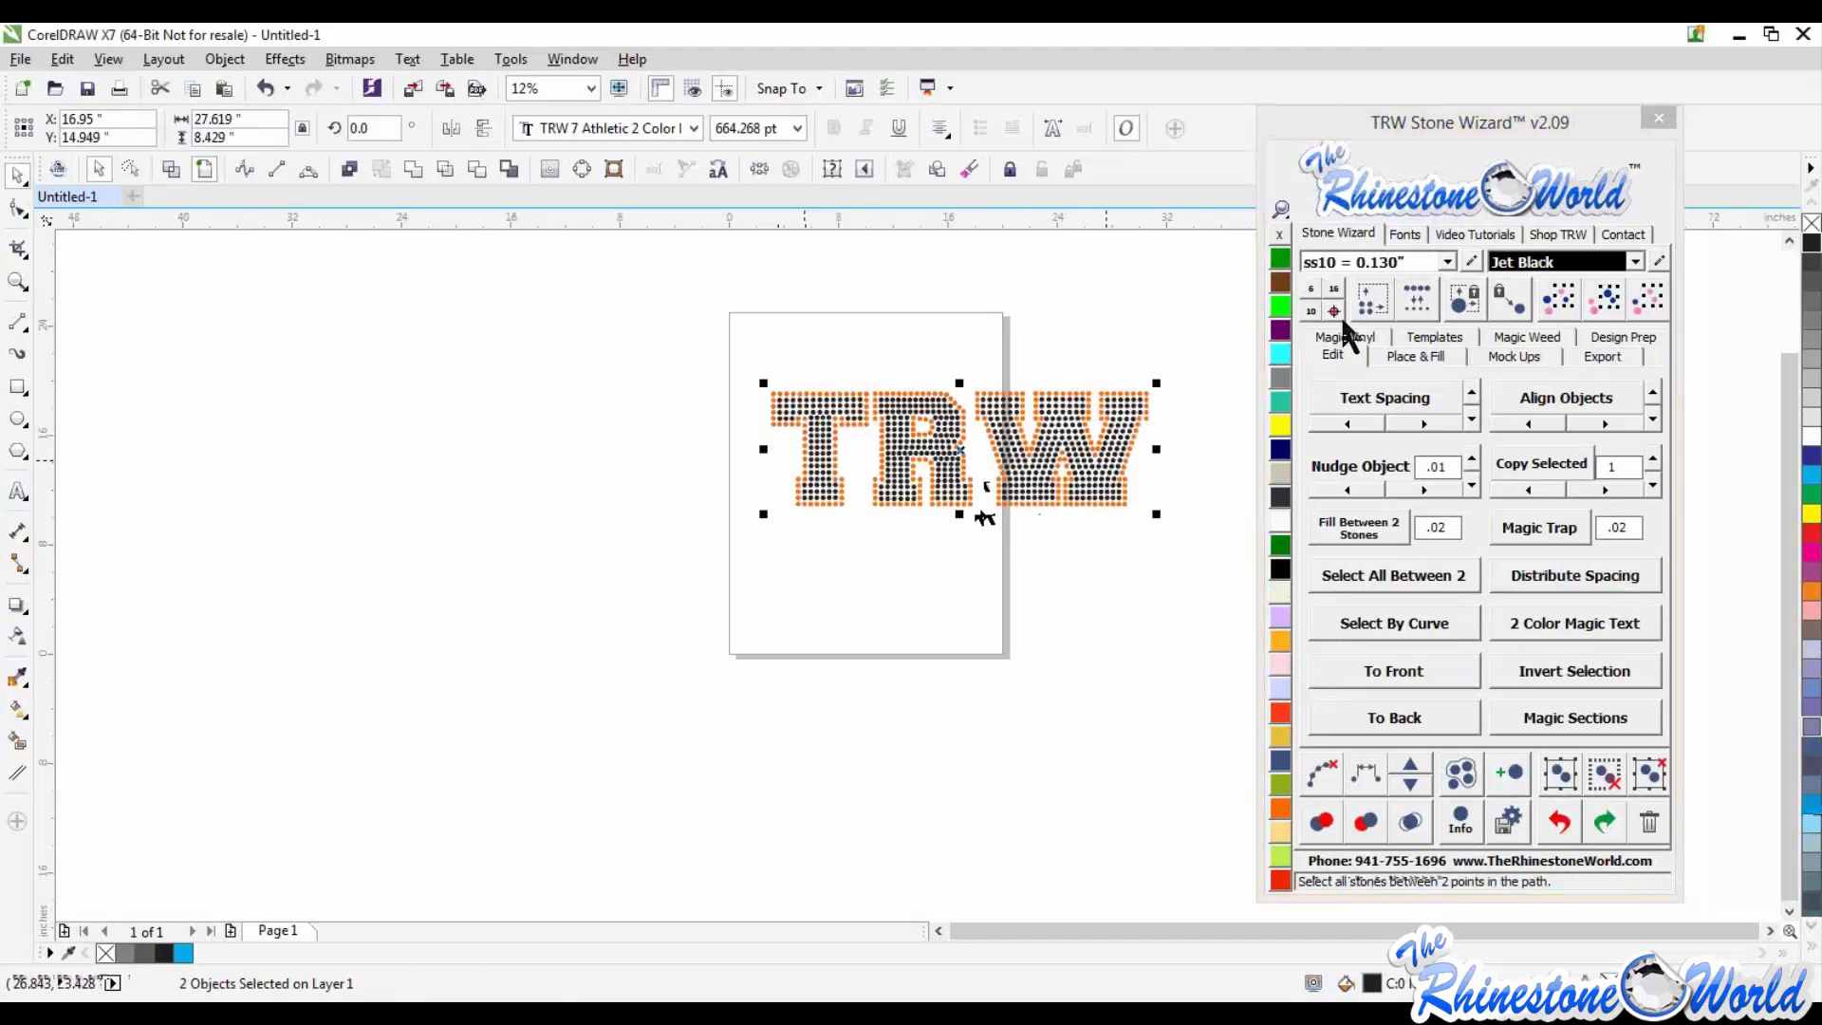
left_click(1370, 304)
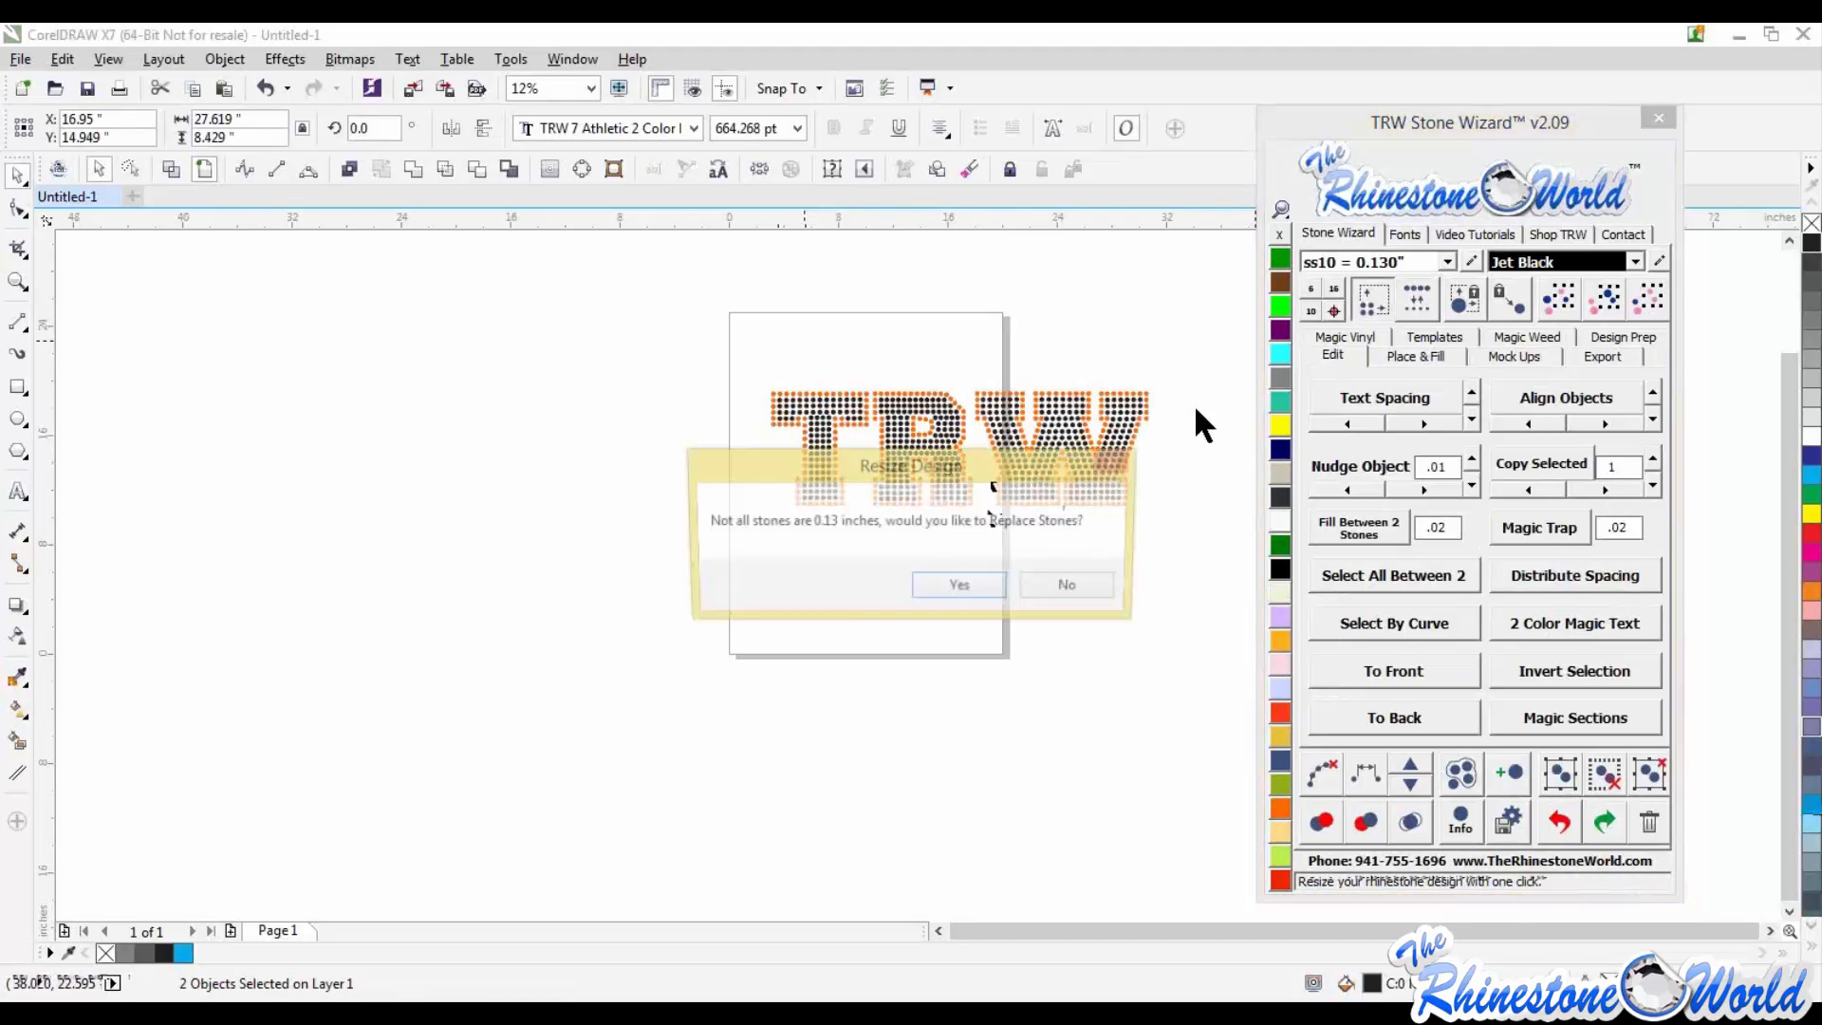
left_click(961, 581)
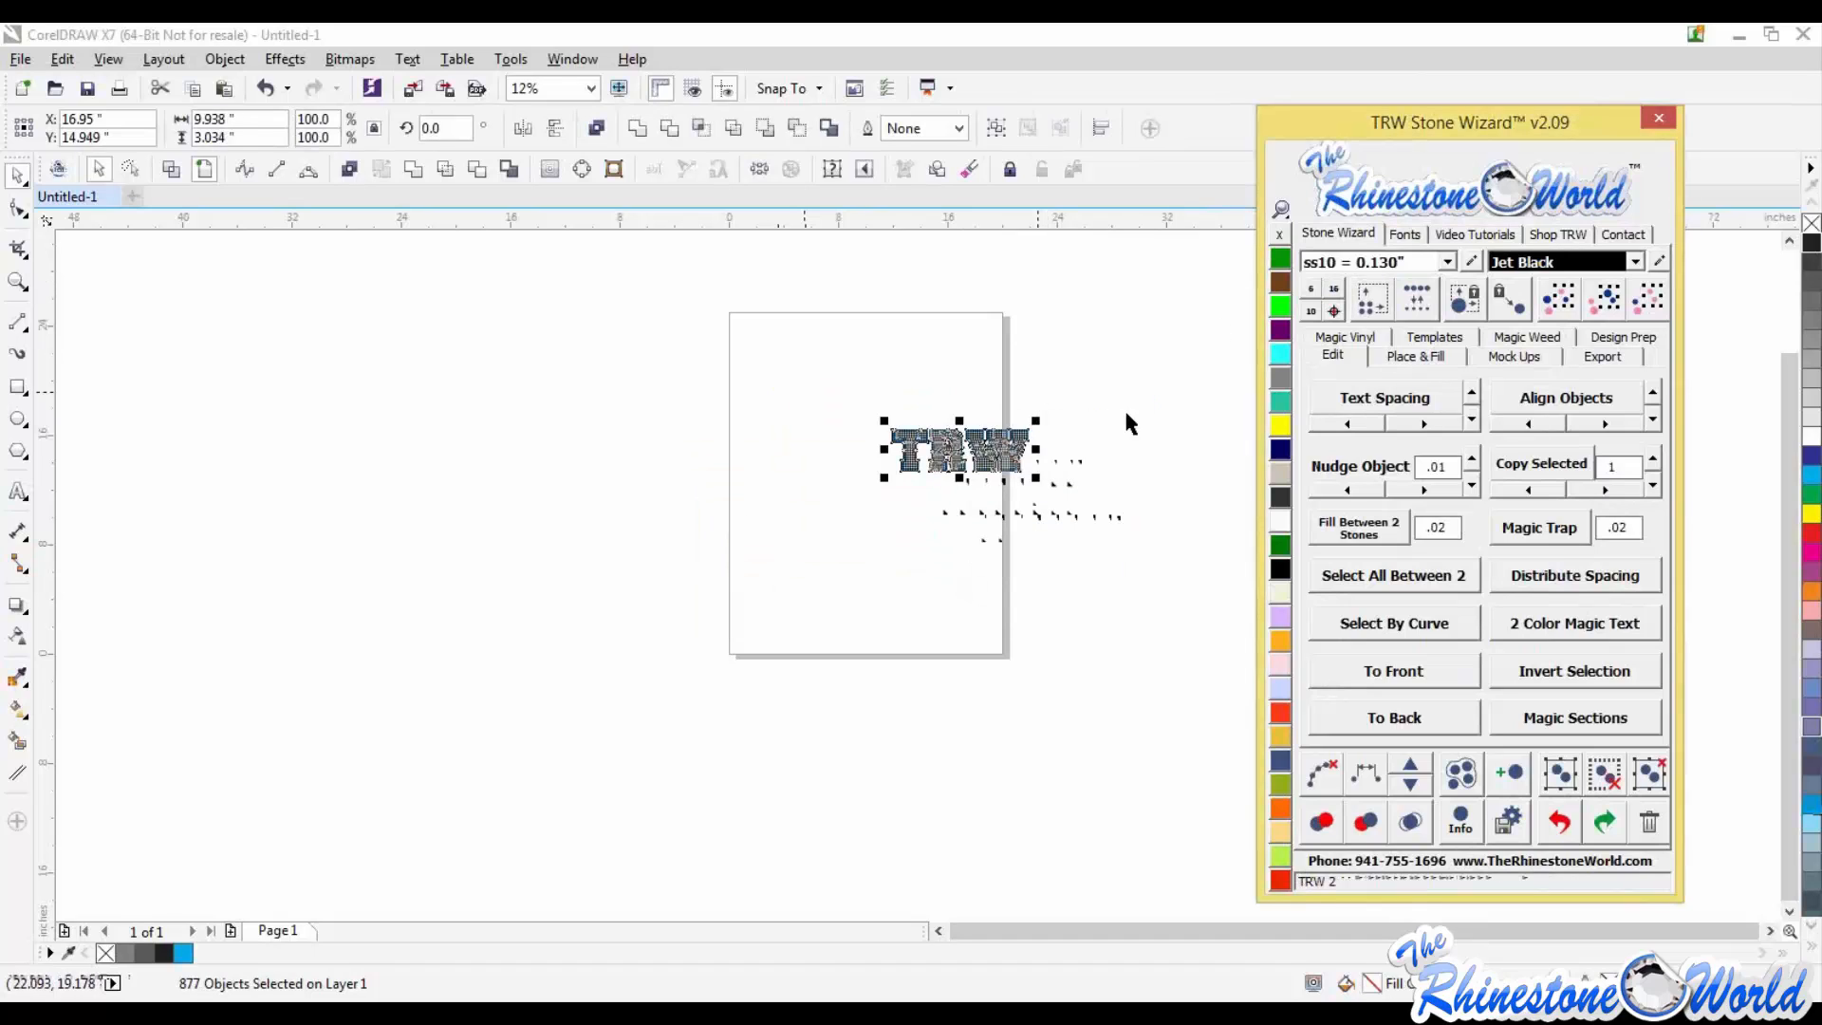
Step: Move the TRW stones about 6.4 inches left and 1.2 inches down, and resize the lettering to ss16 stones
left_click(952, 404)
scroll(948, 393, "up", 1)
key("ctrl+a")
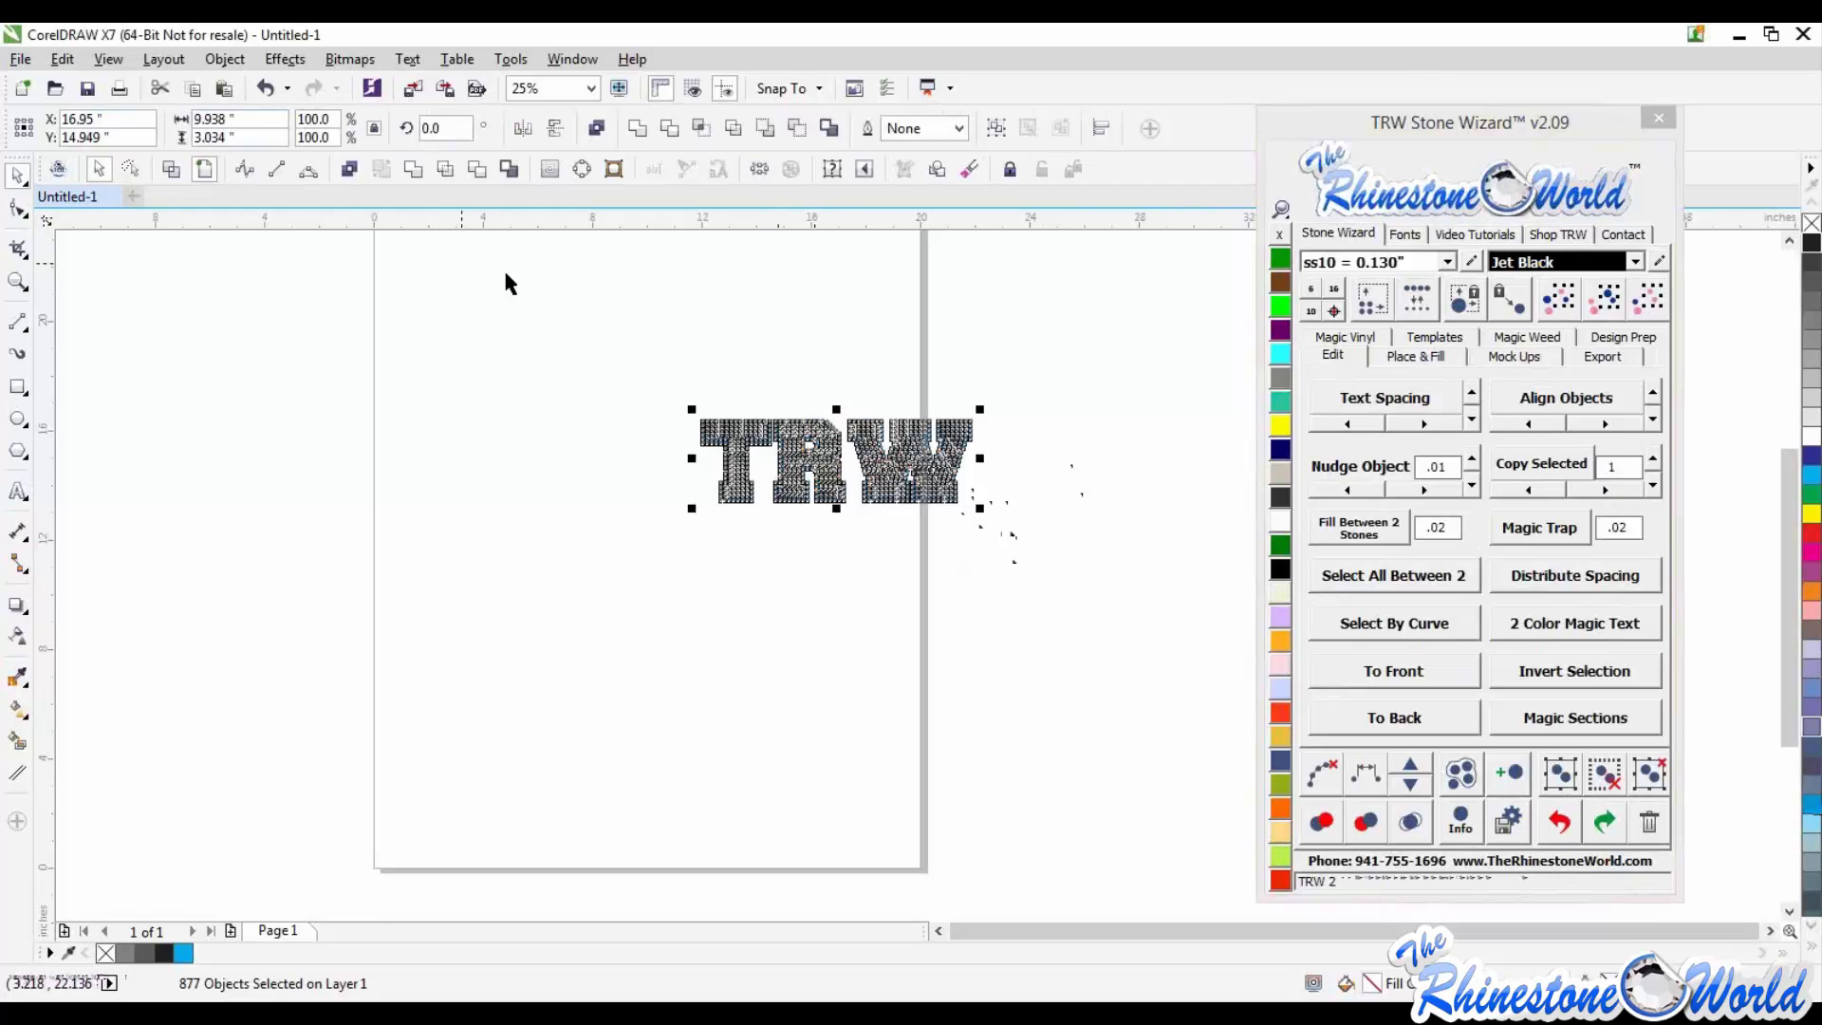
left_click_drag(607, 326, 1196, 578)
left_click_drag(864, 475, 691, 509)
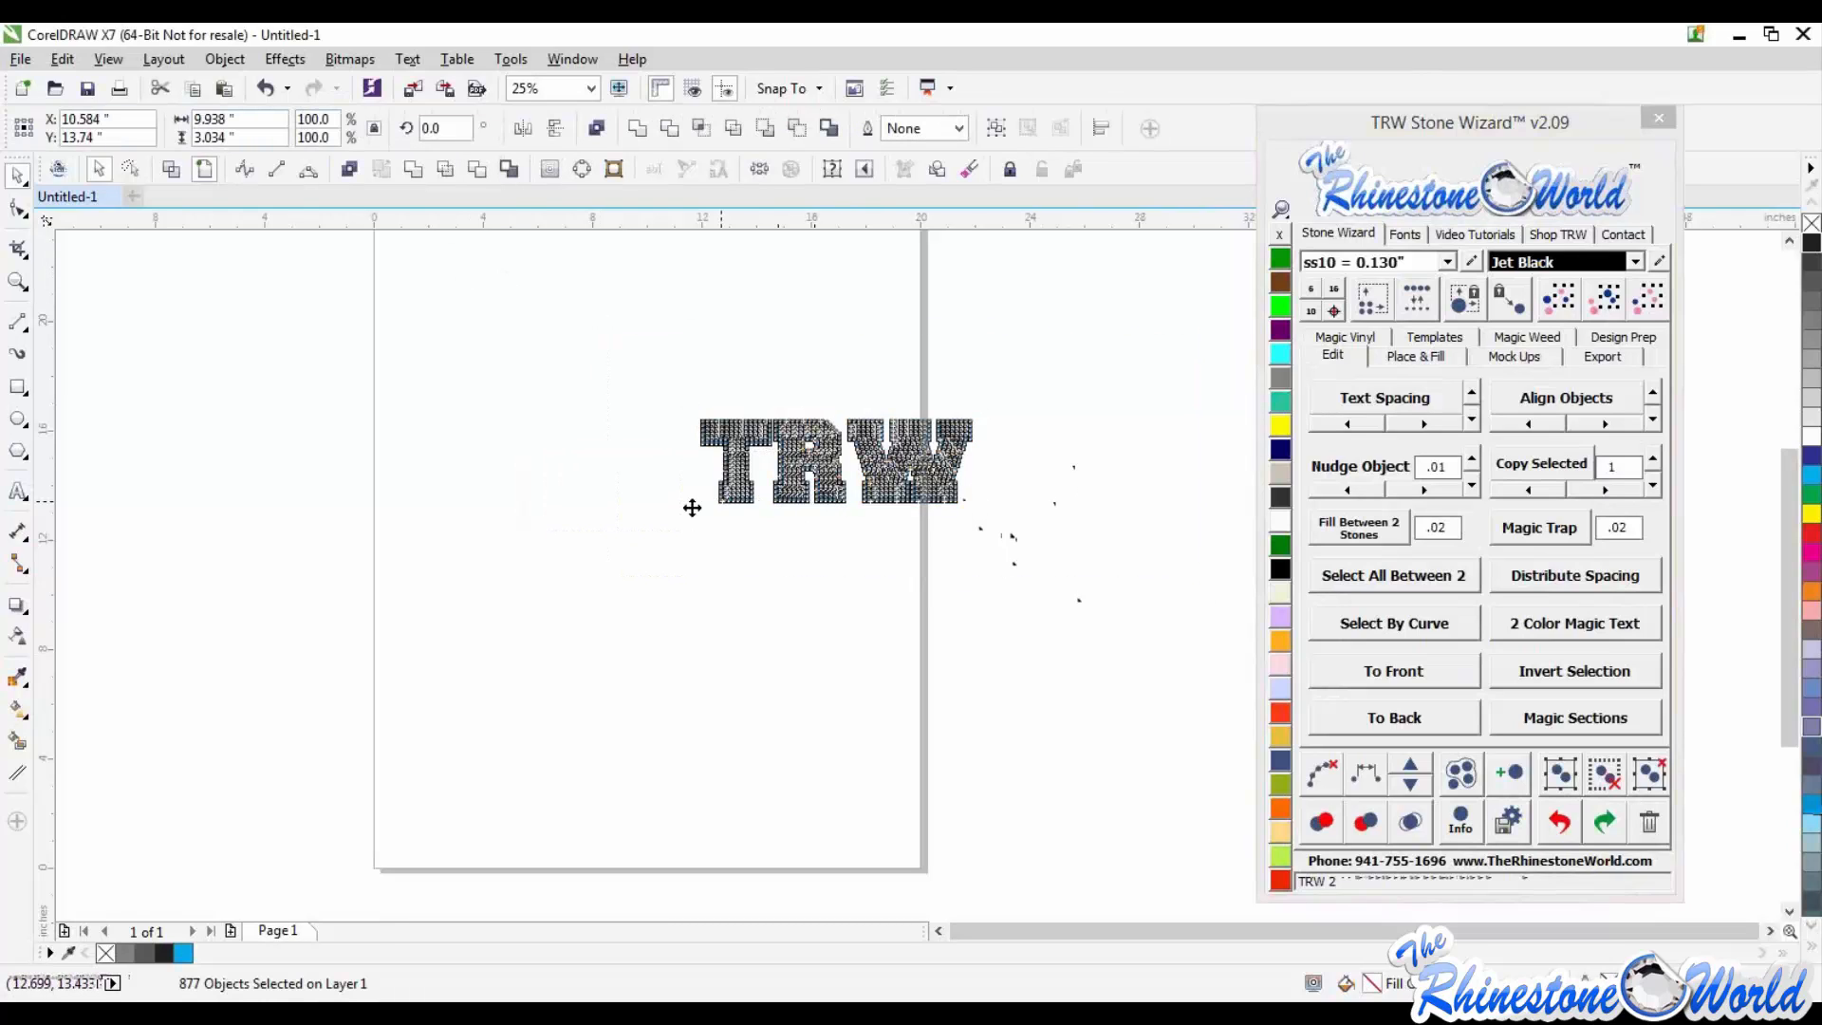
left_click(1335, 292)
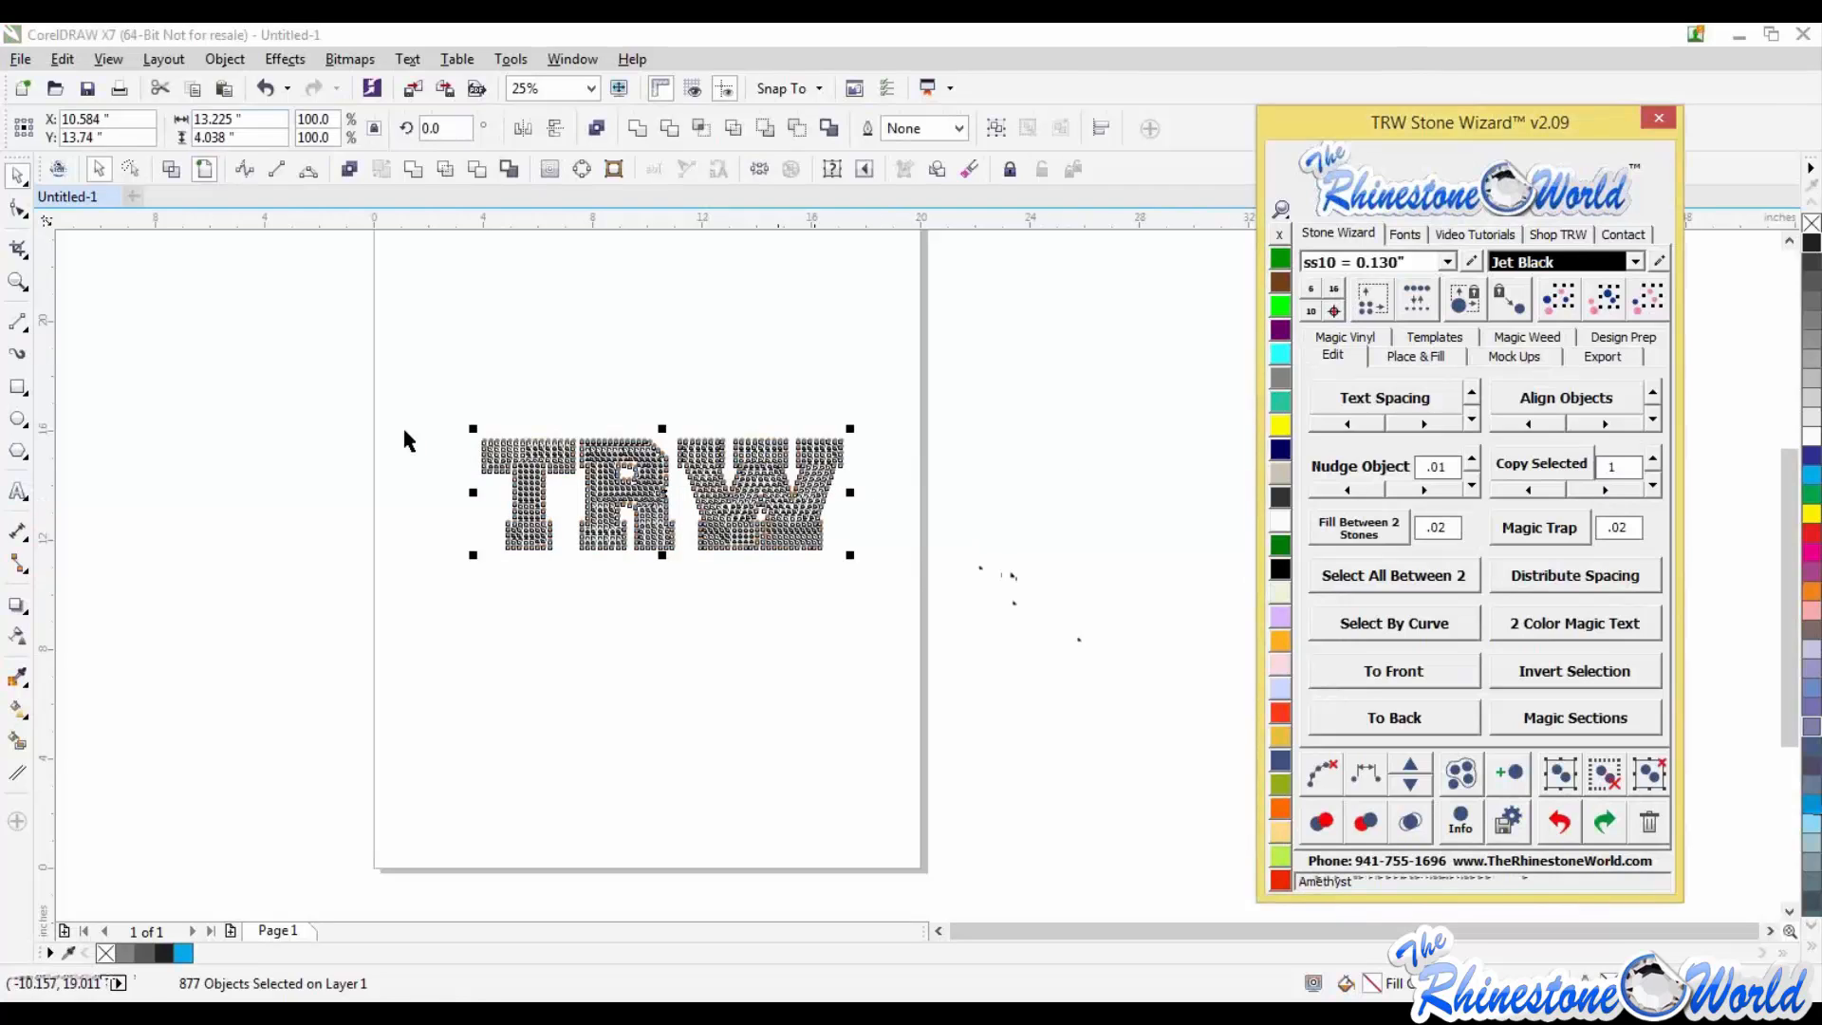
Step: Delete the TRW stone lettering and add the text "proud" in the upper part of the page
key("ctrl+z")
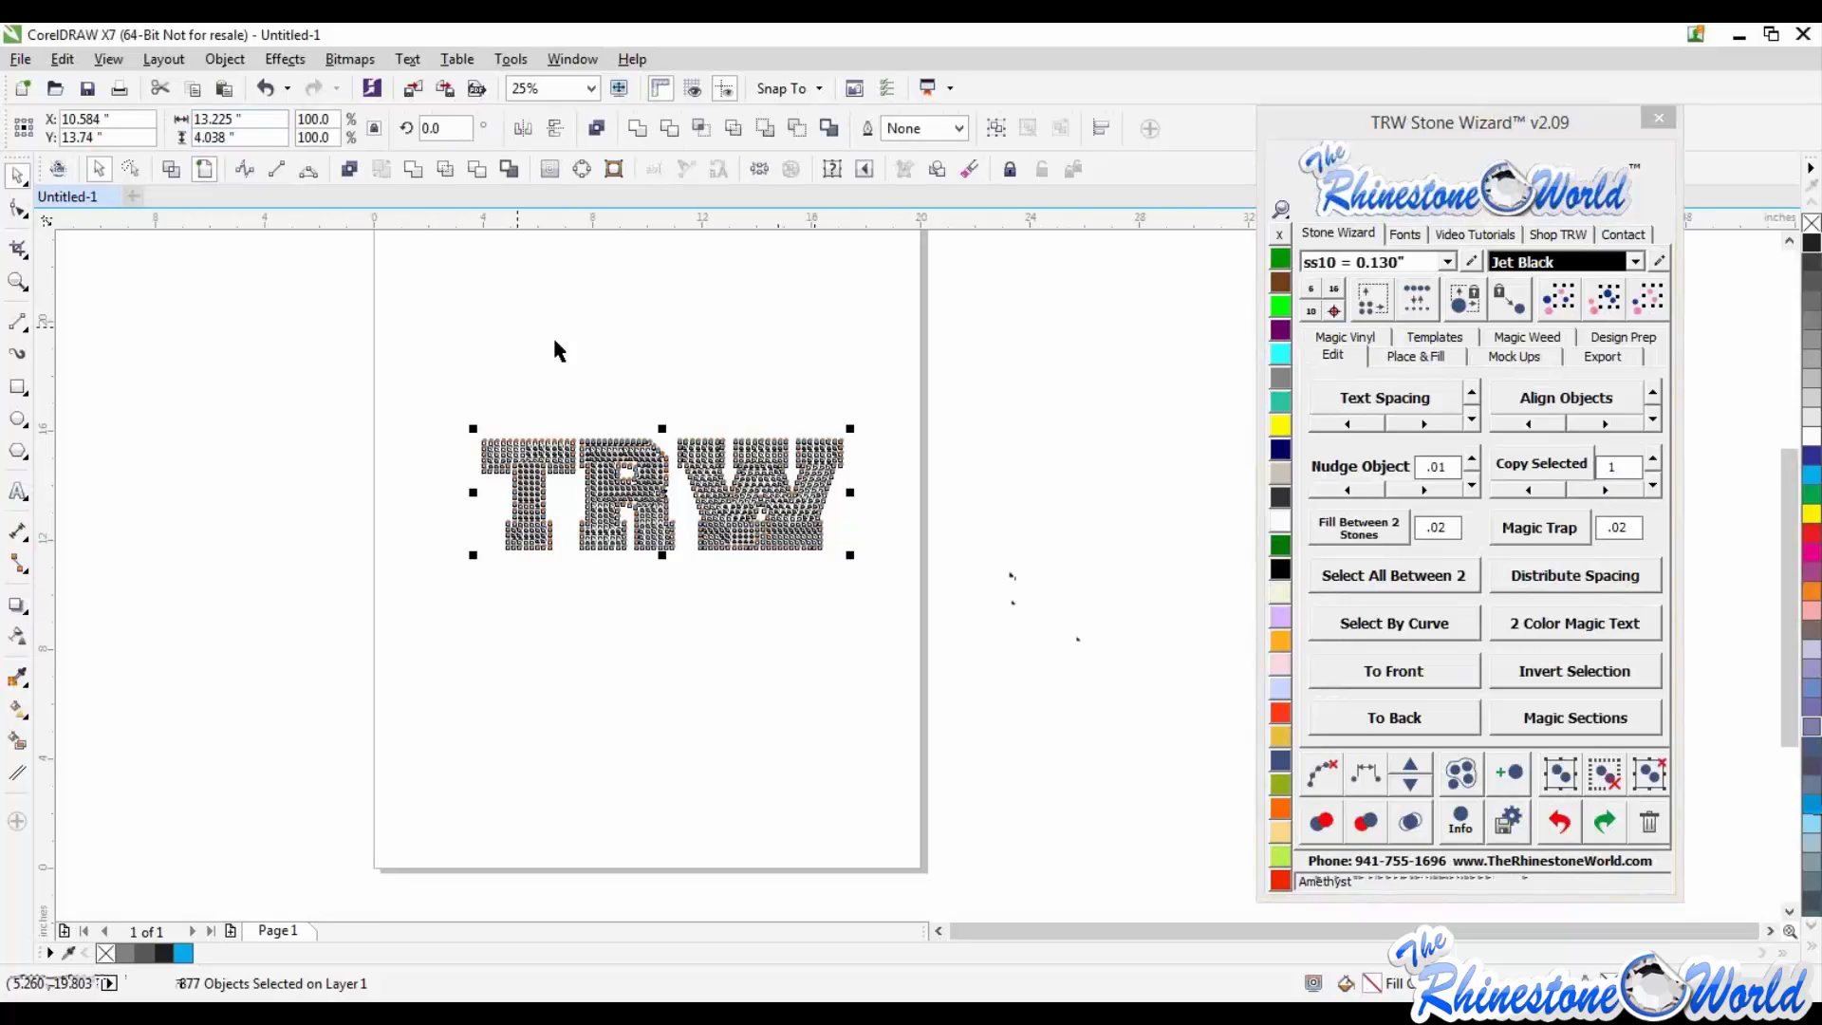
key("Delete")
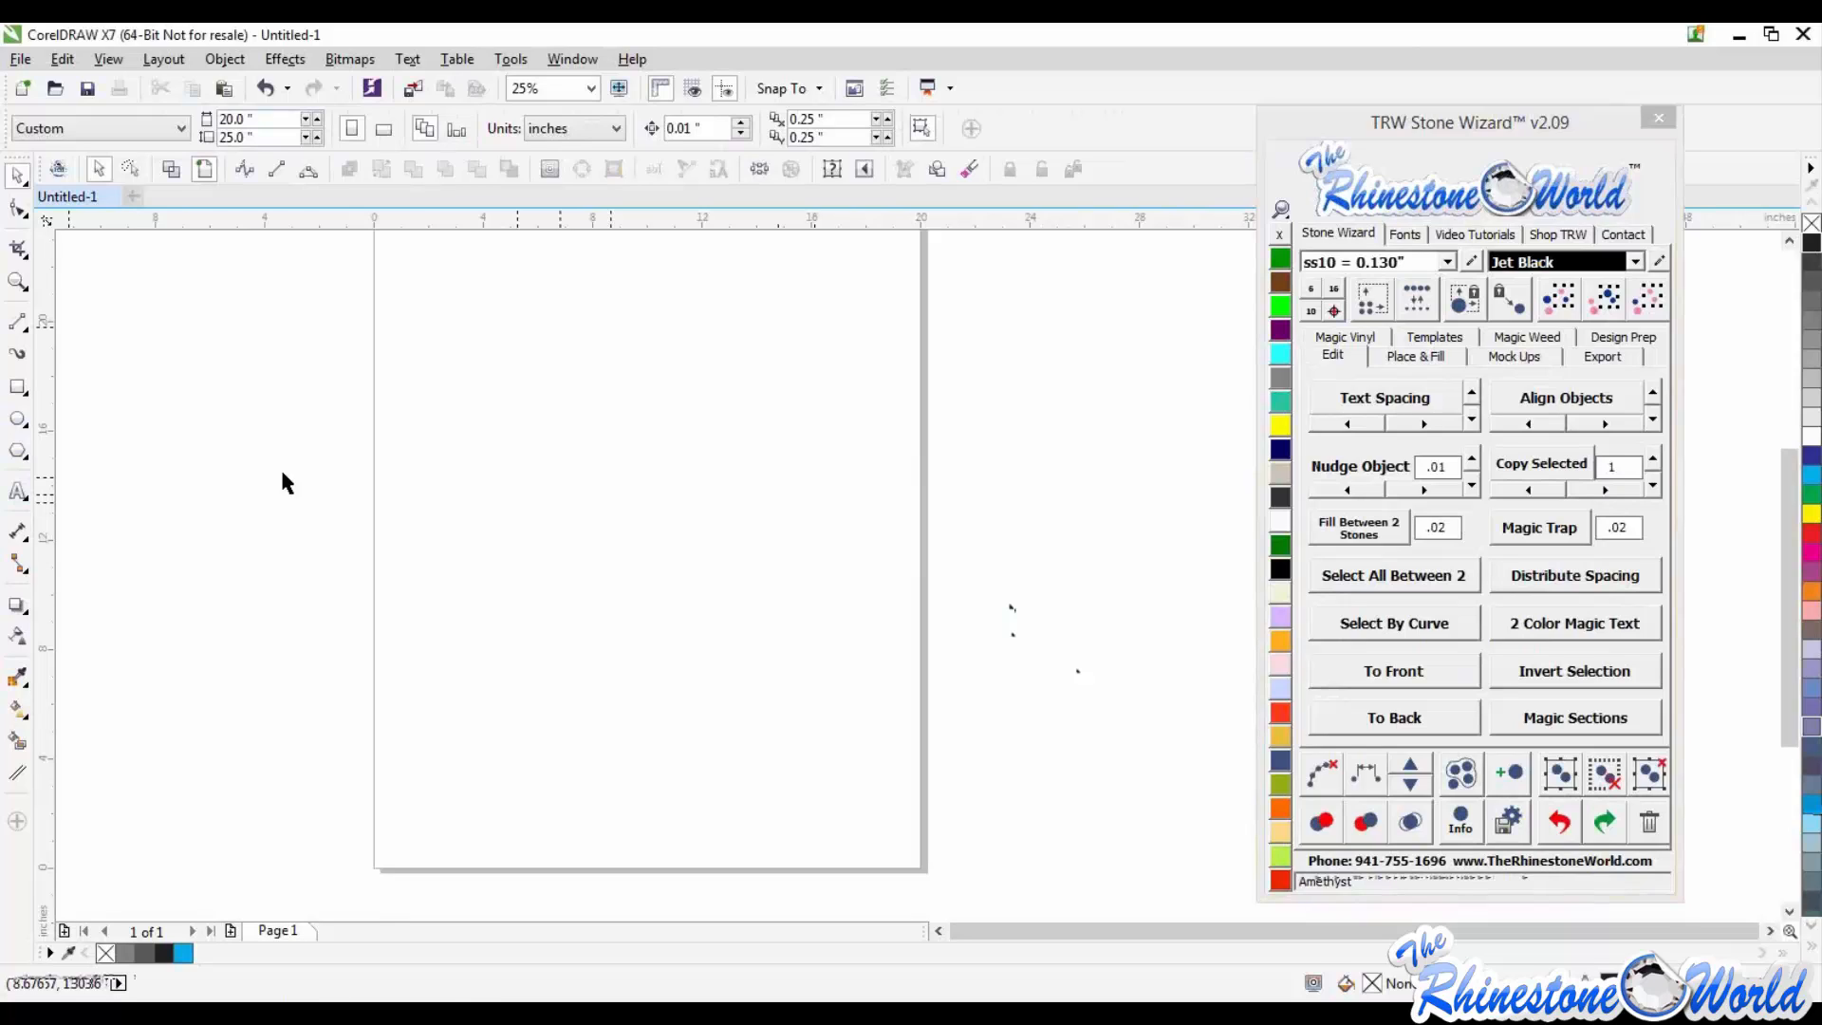
left_click(19, 492)
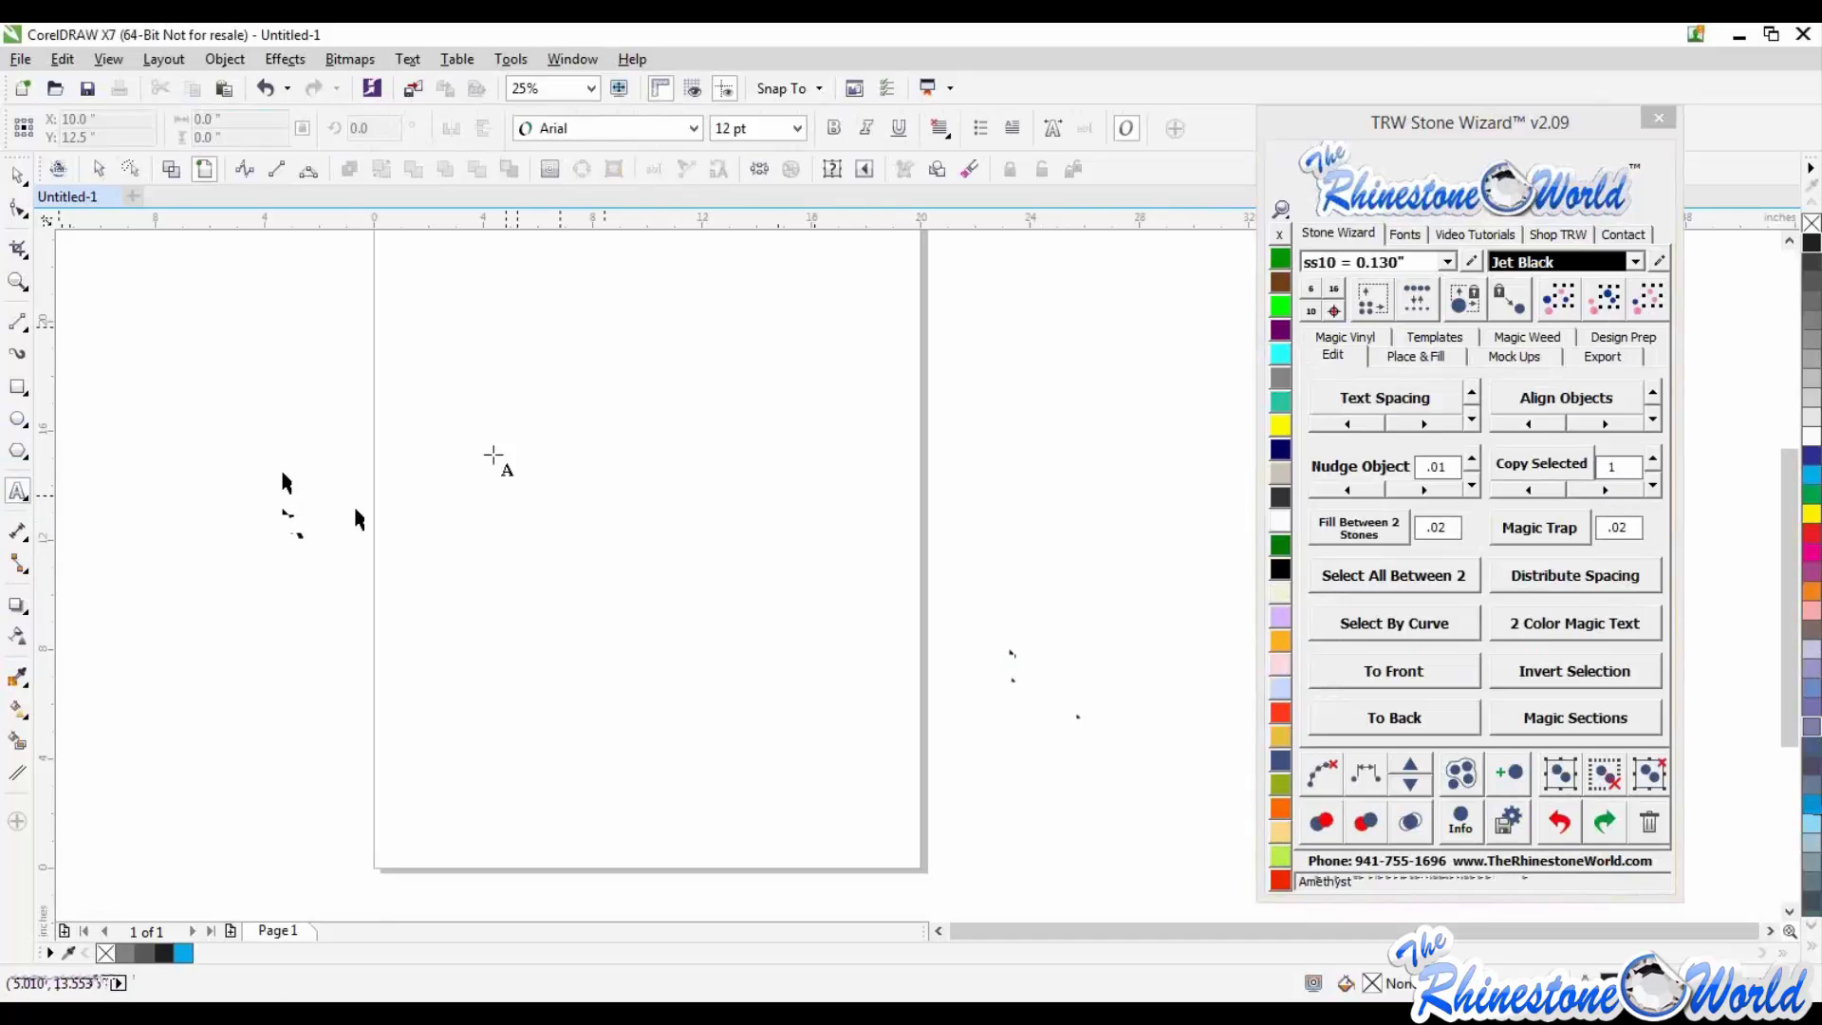
left_click(492, 446)
type("p")
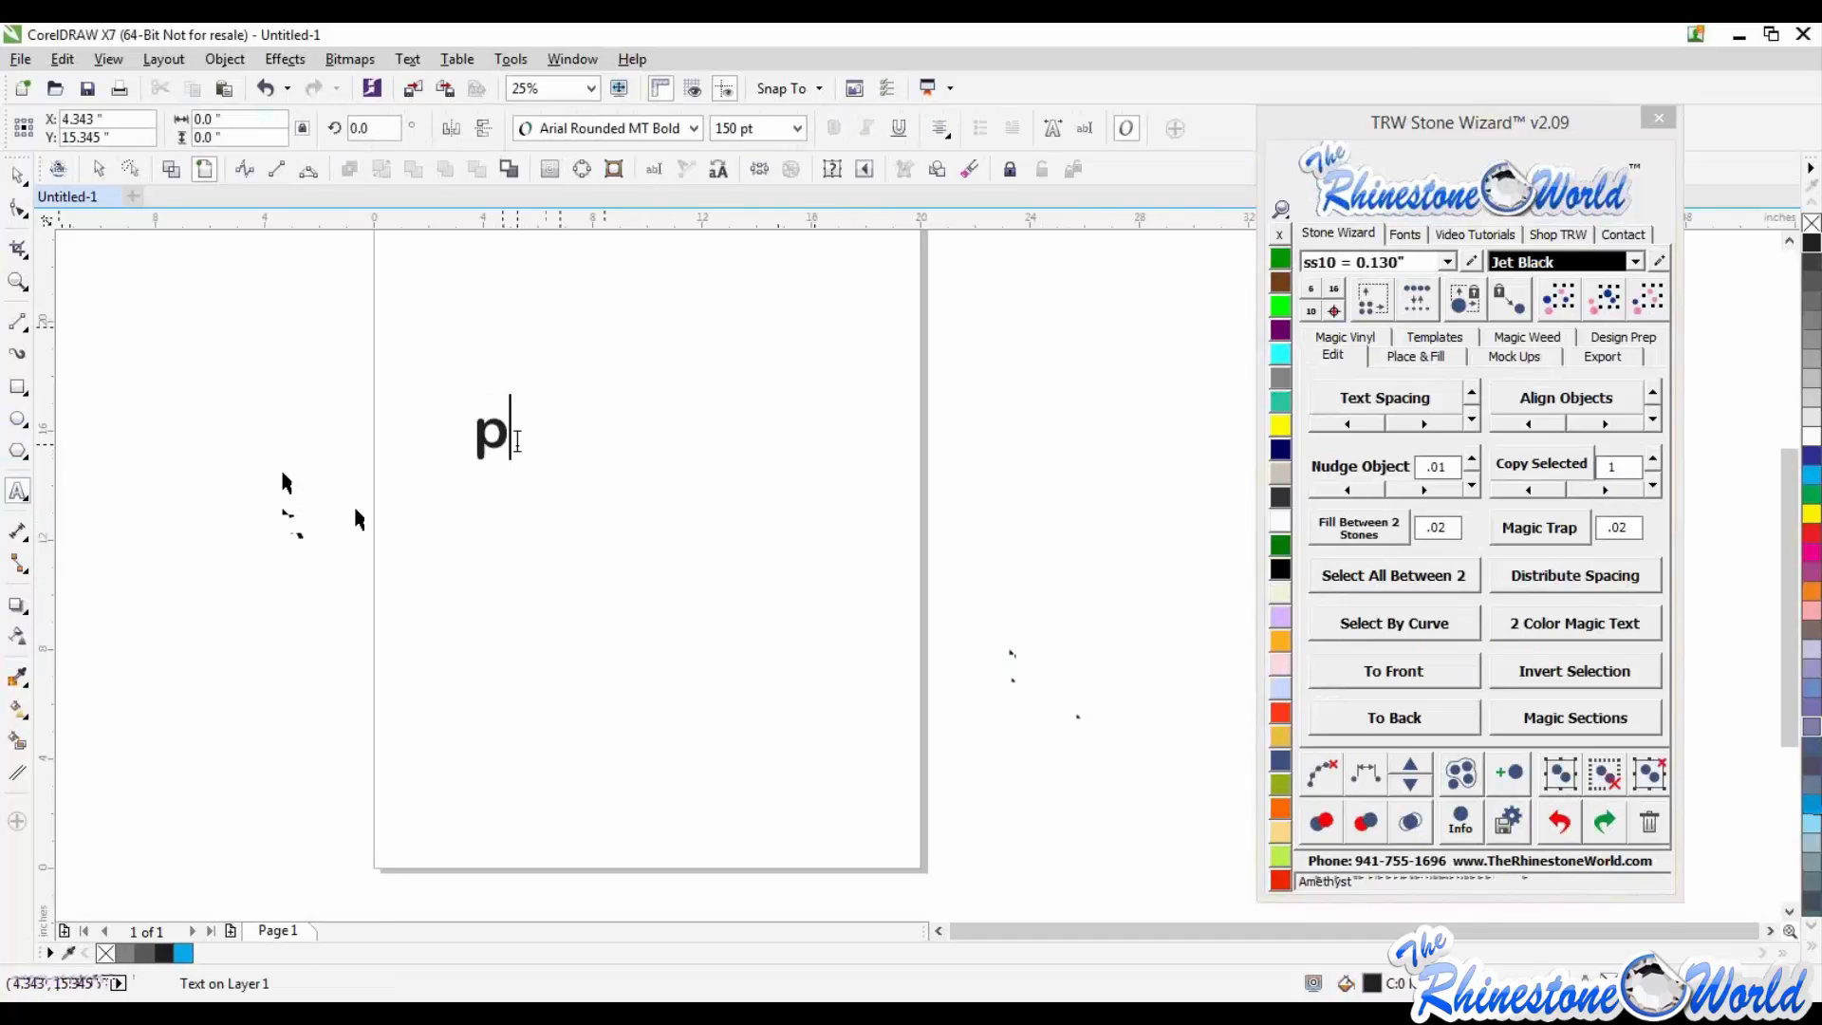
type("roud")
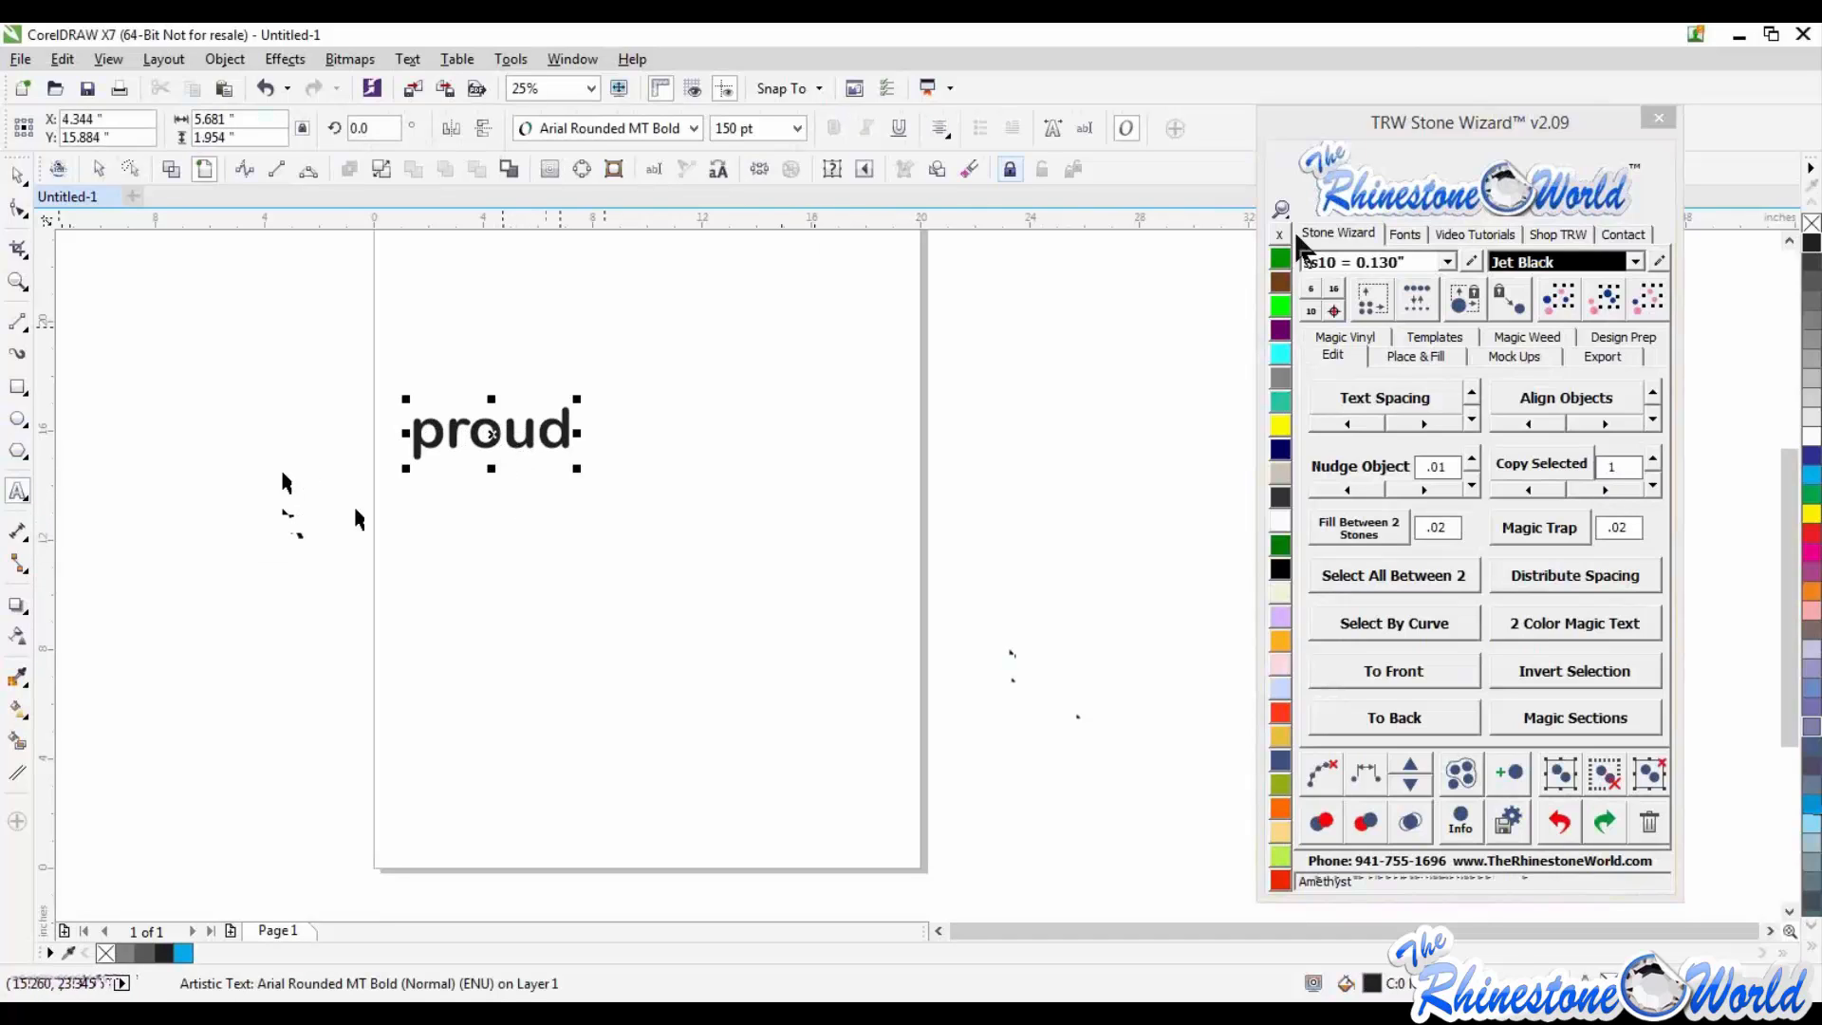
Step: Set the word "proud" in the TRW 130 Super Small font and resize it to ss10 (0.130") stones
left_click(1409, 235)
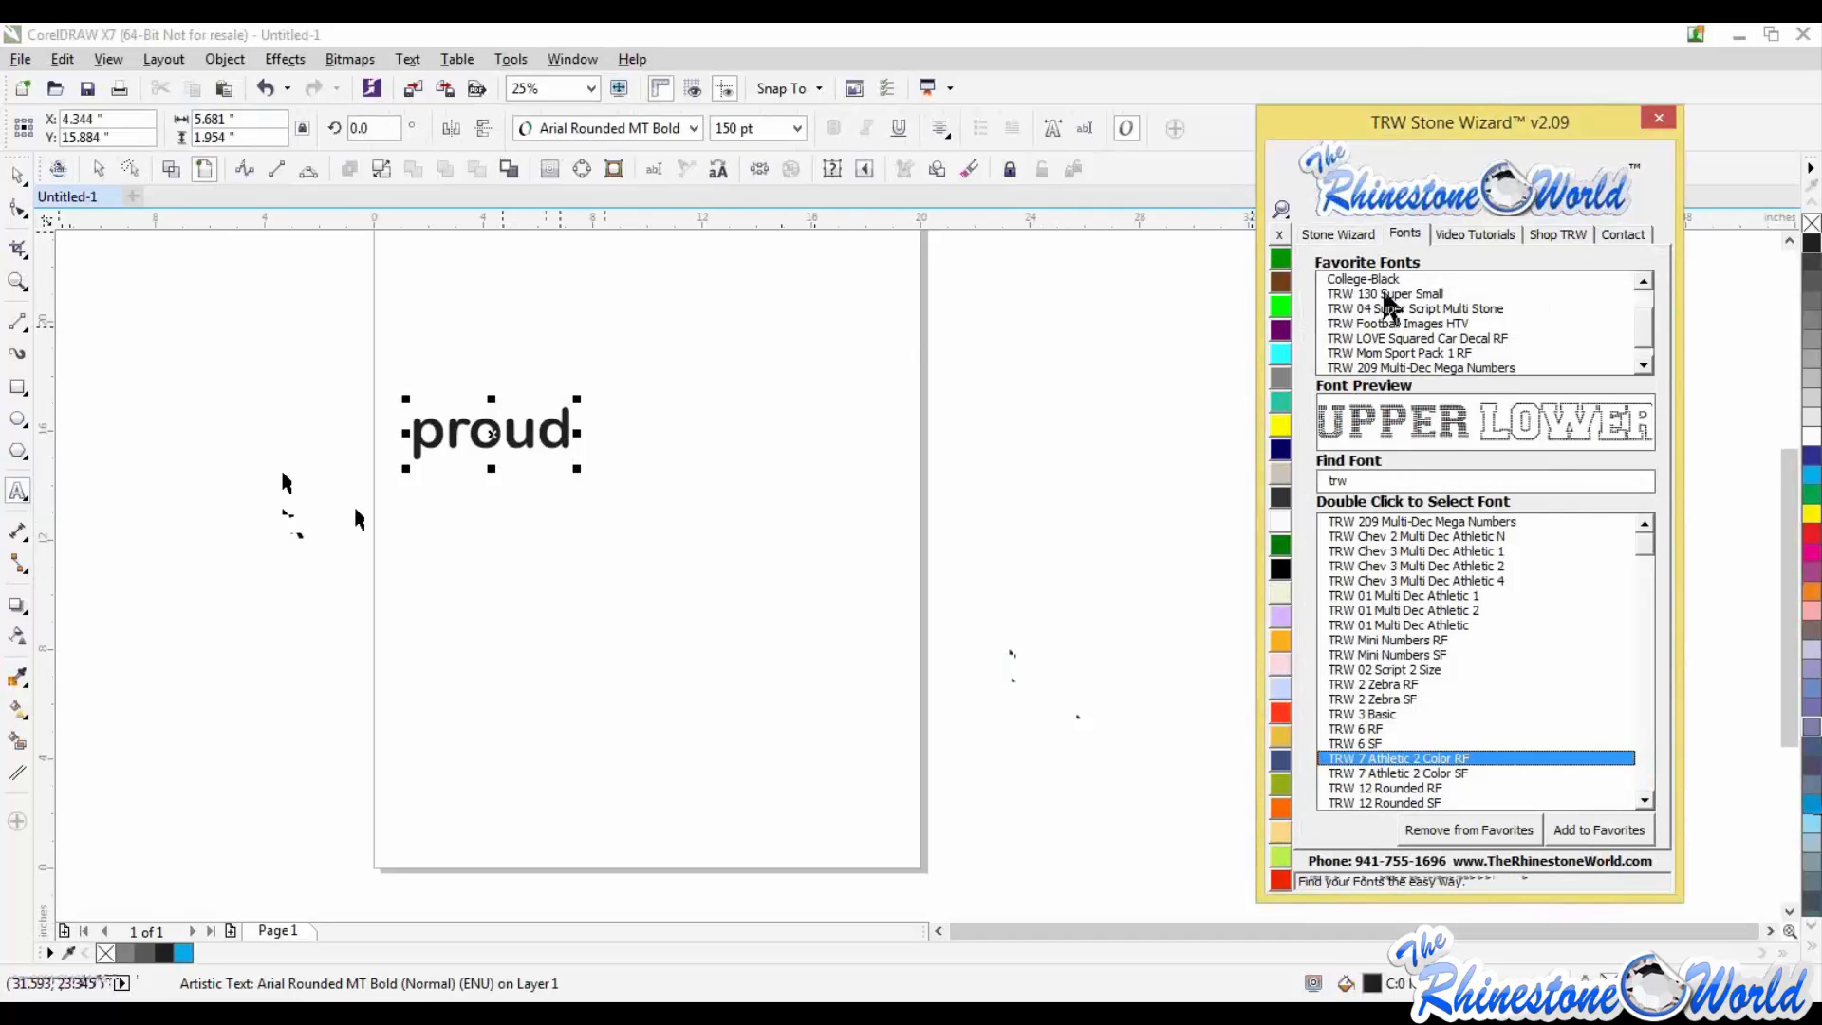
left_click(1385, 294)
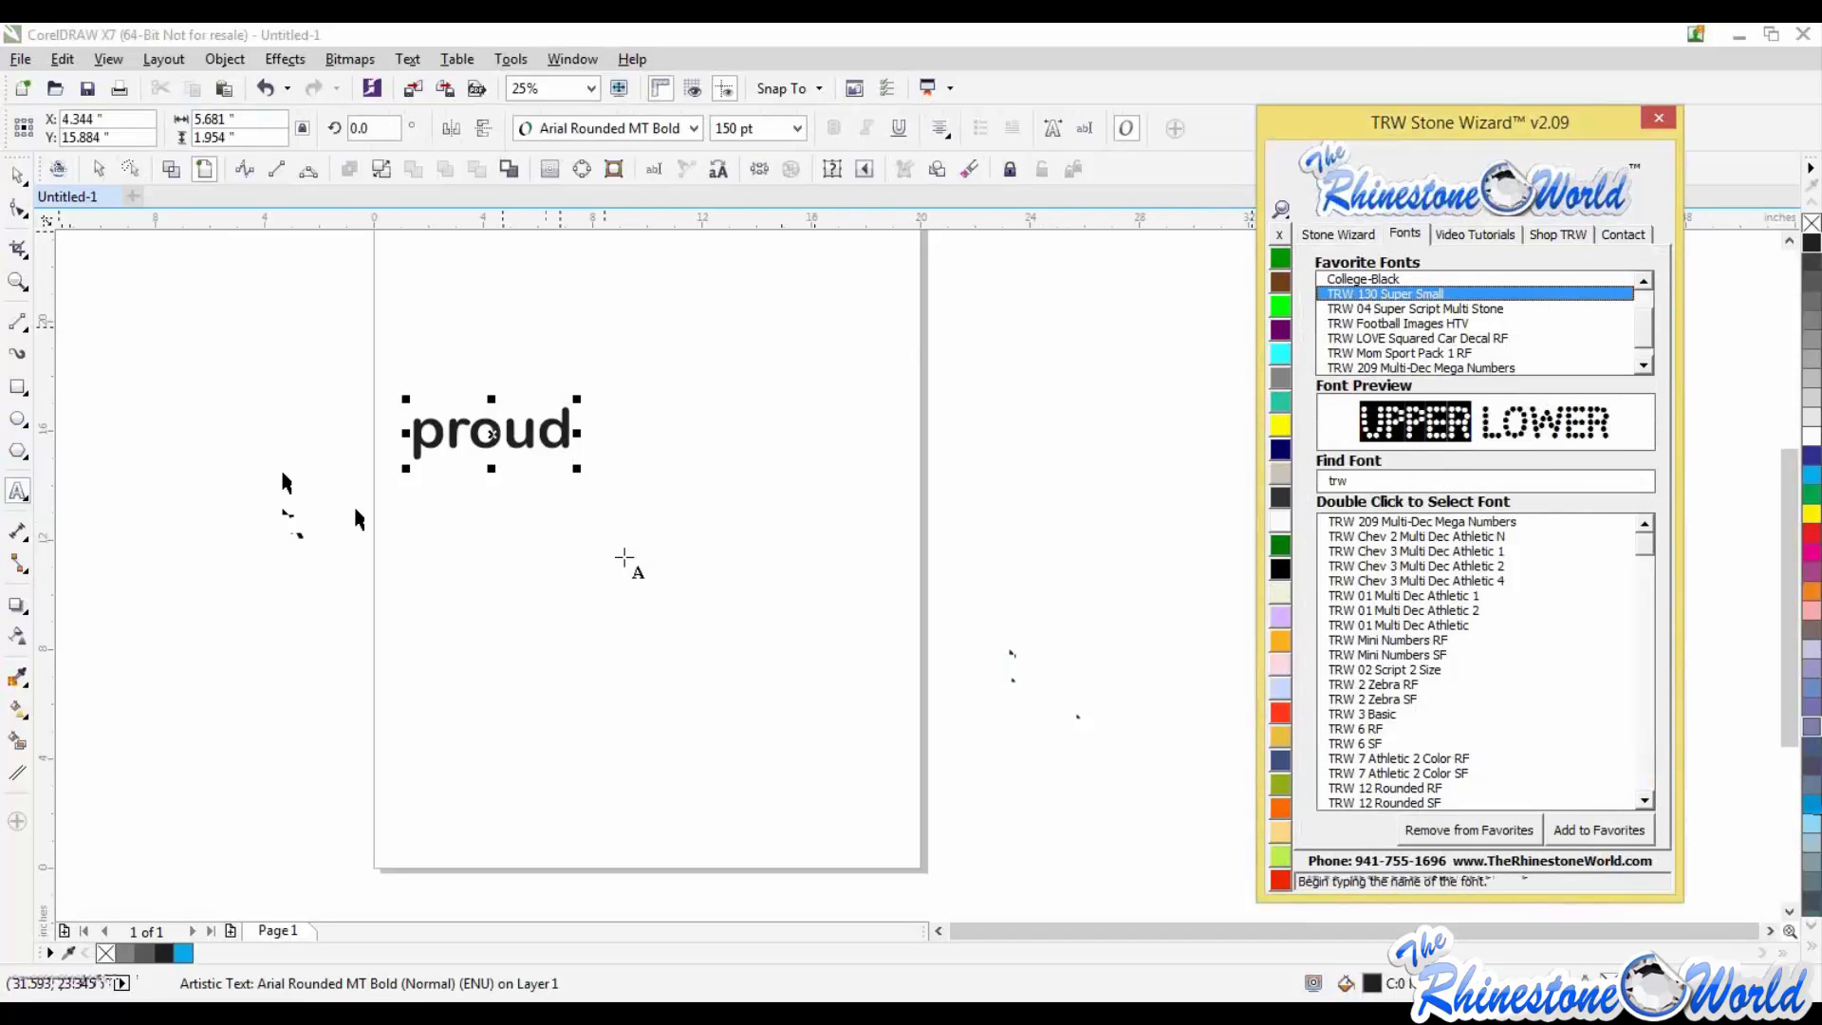
key("ctrl+a")
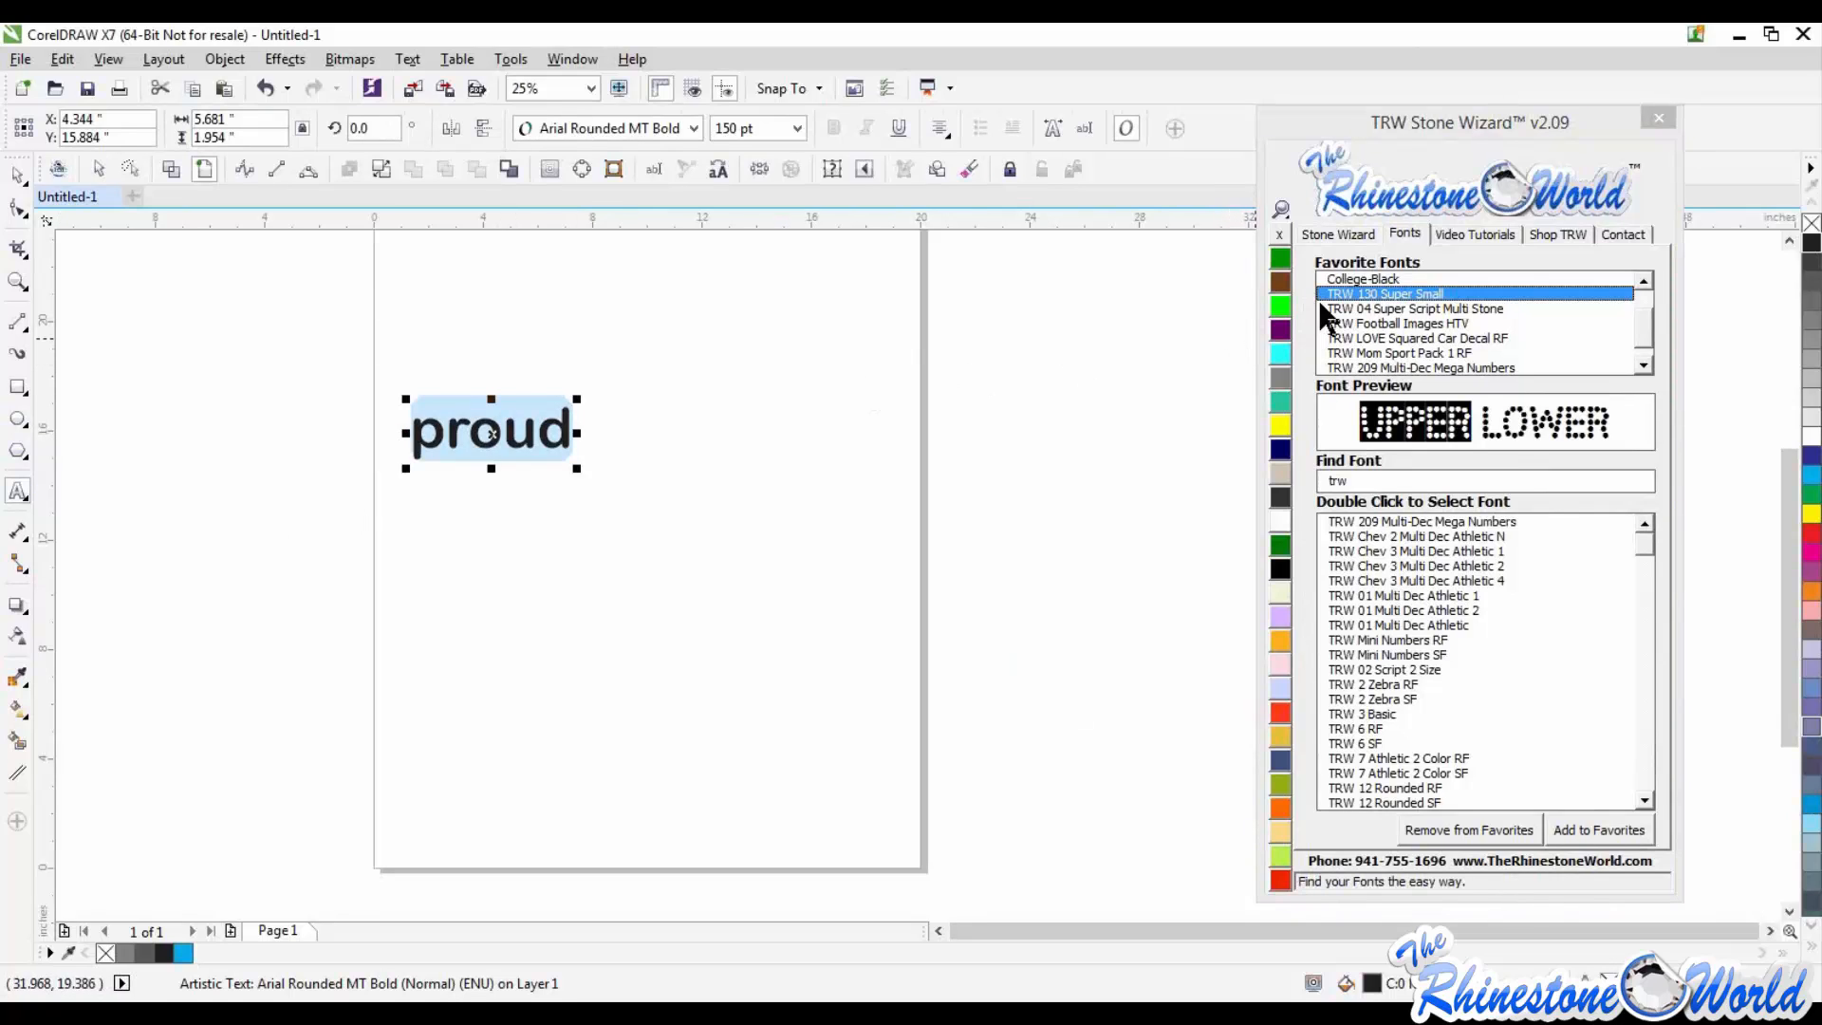
double_click(1405, 295)
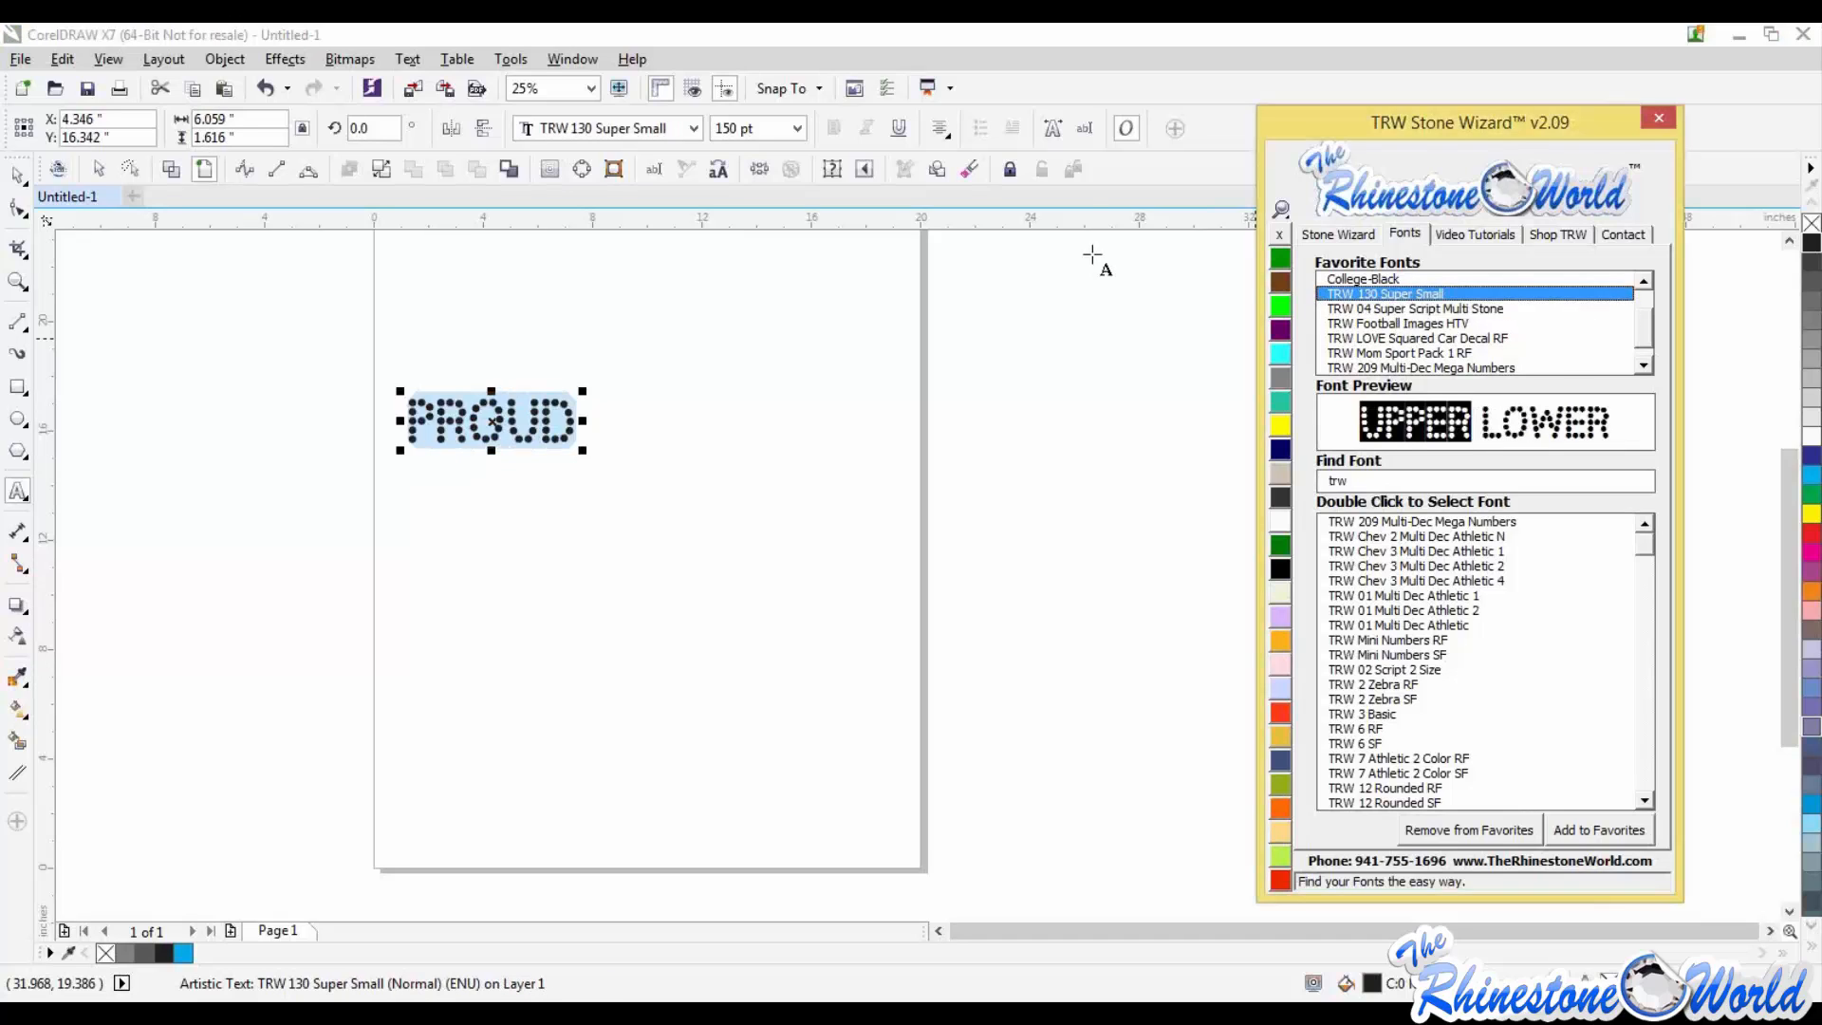
left_click(1340, 234)
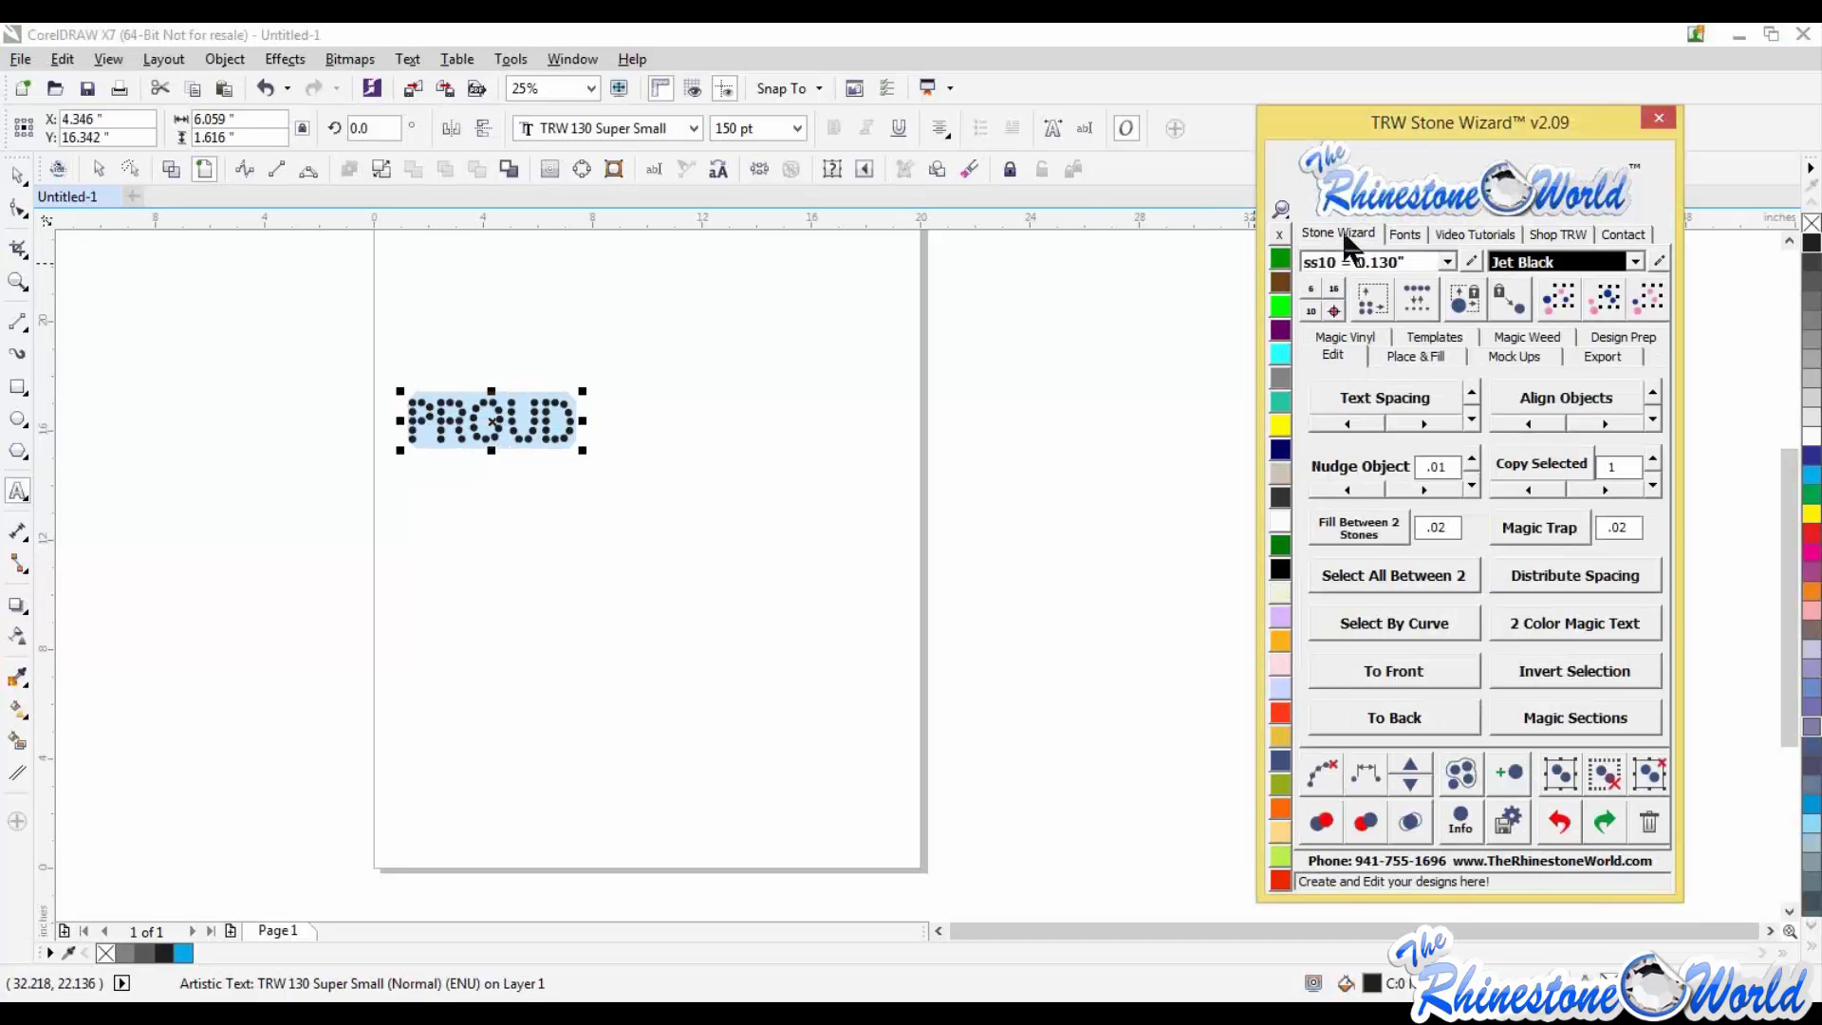
left_click(1371, 298)
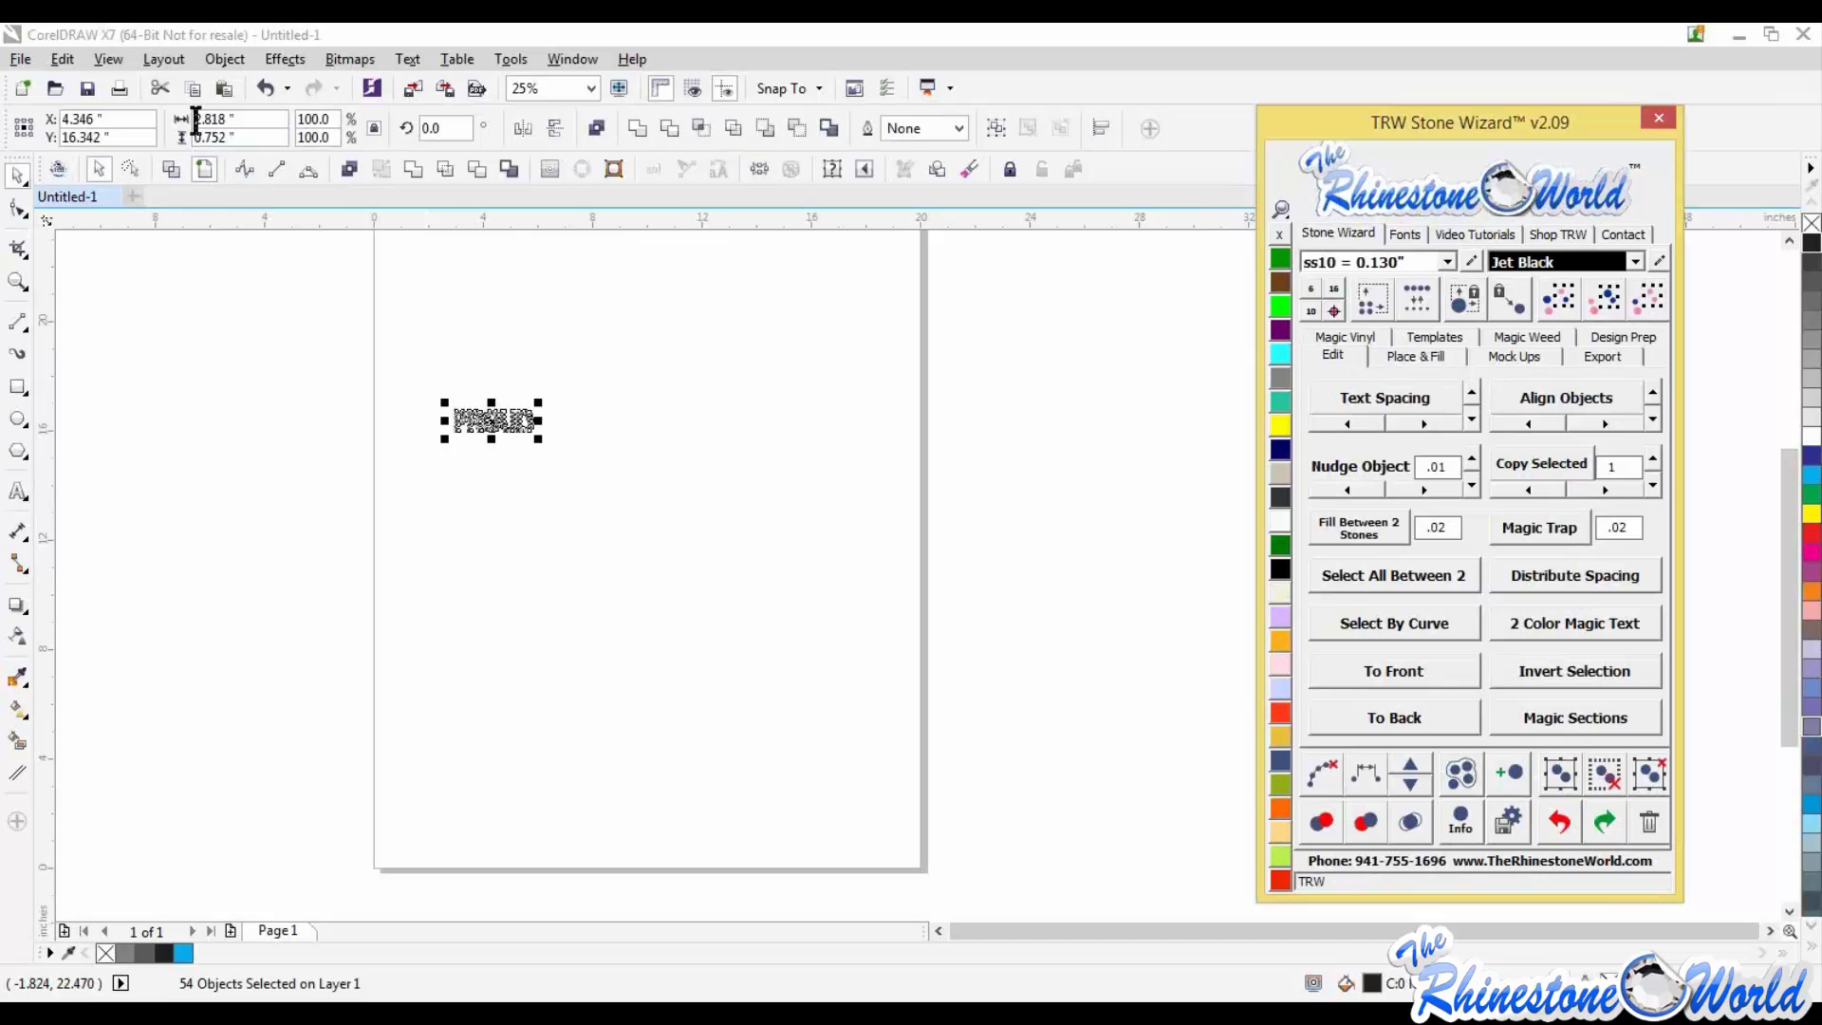
scroll(403, 374, "up", 2)
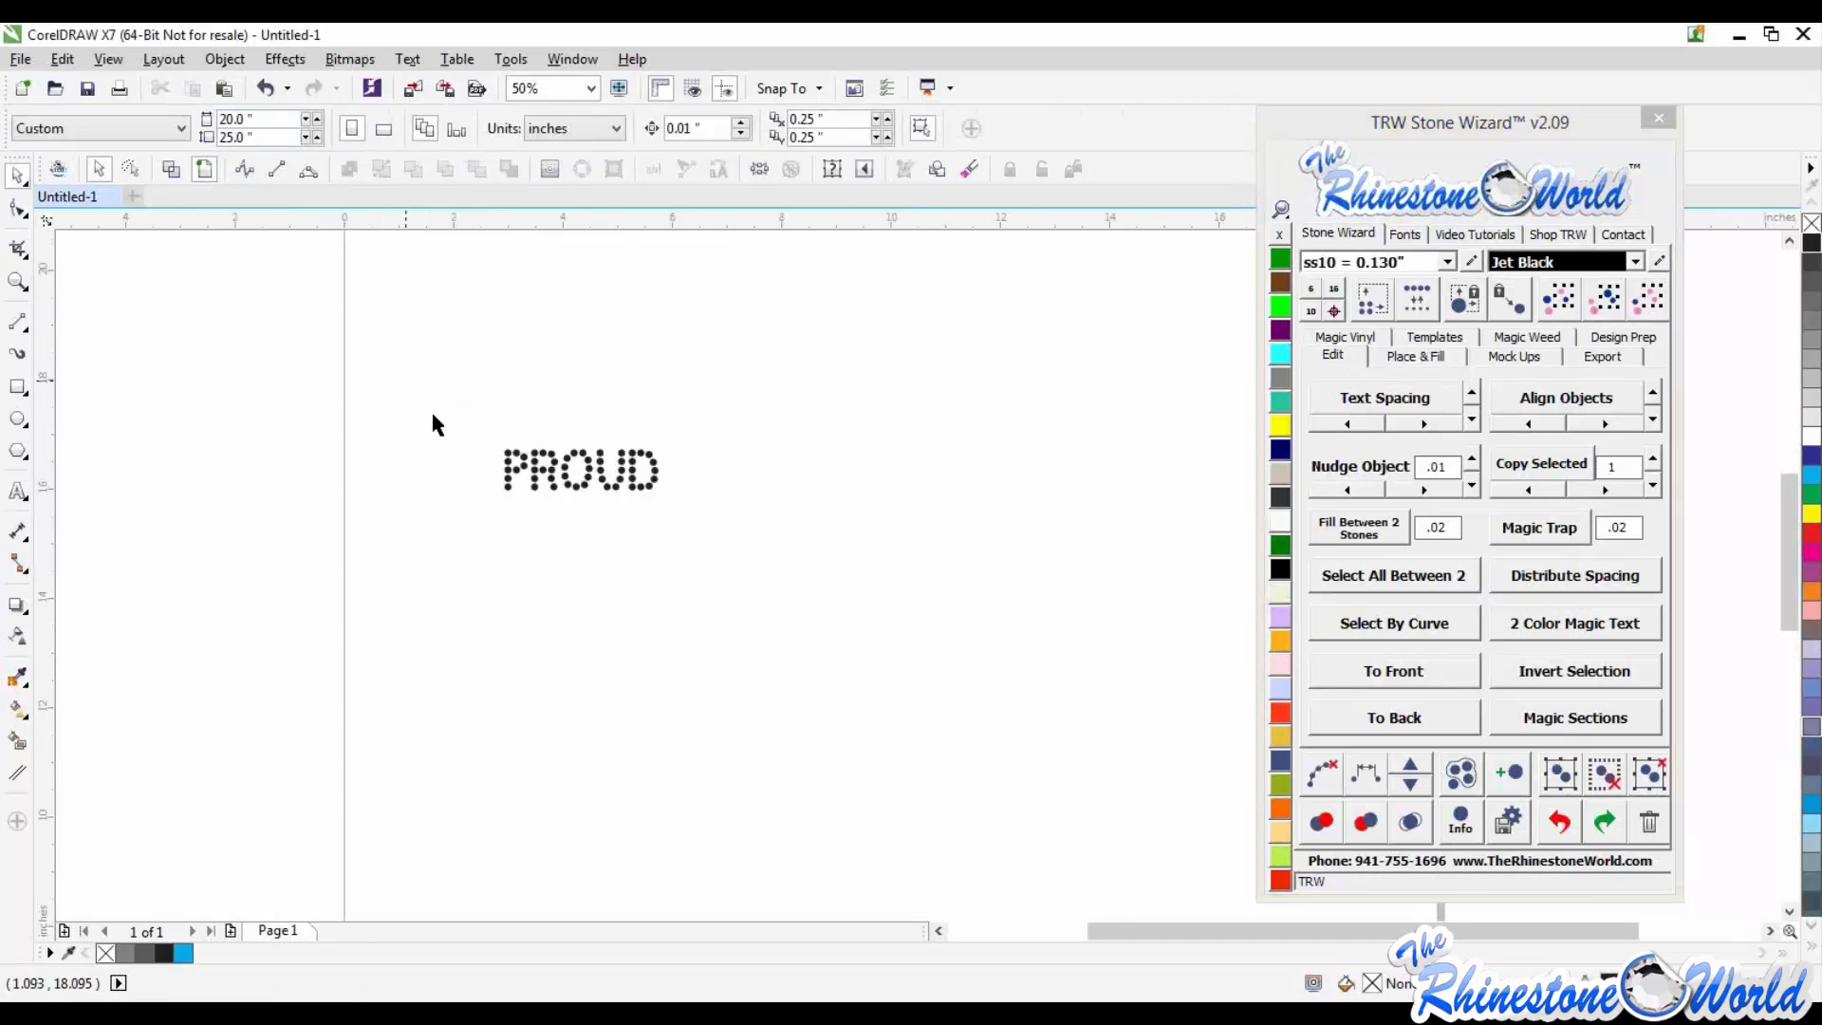
left_click_drag(447, 419, 1106, 666)
left_click(507, 486)
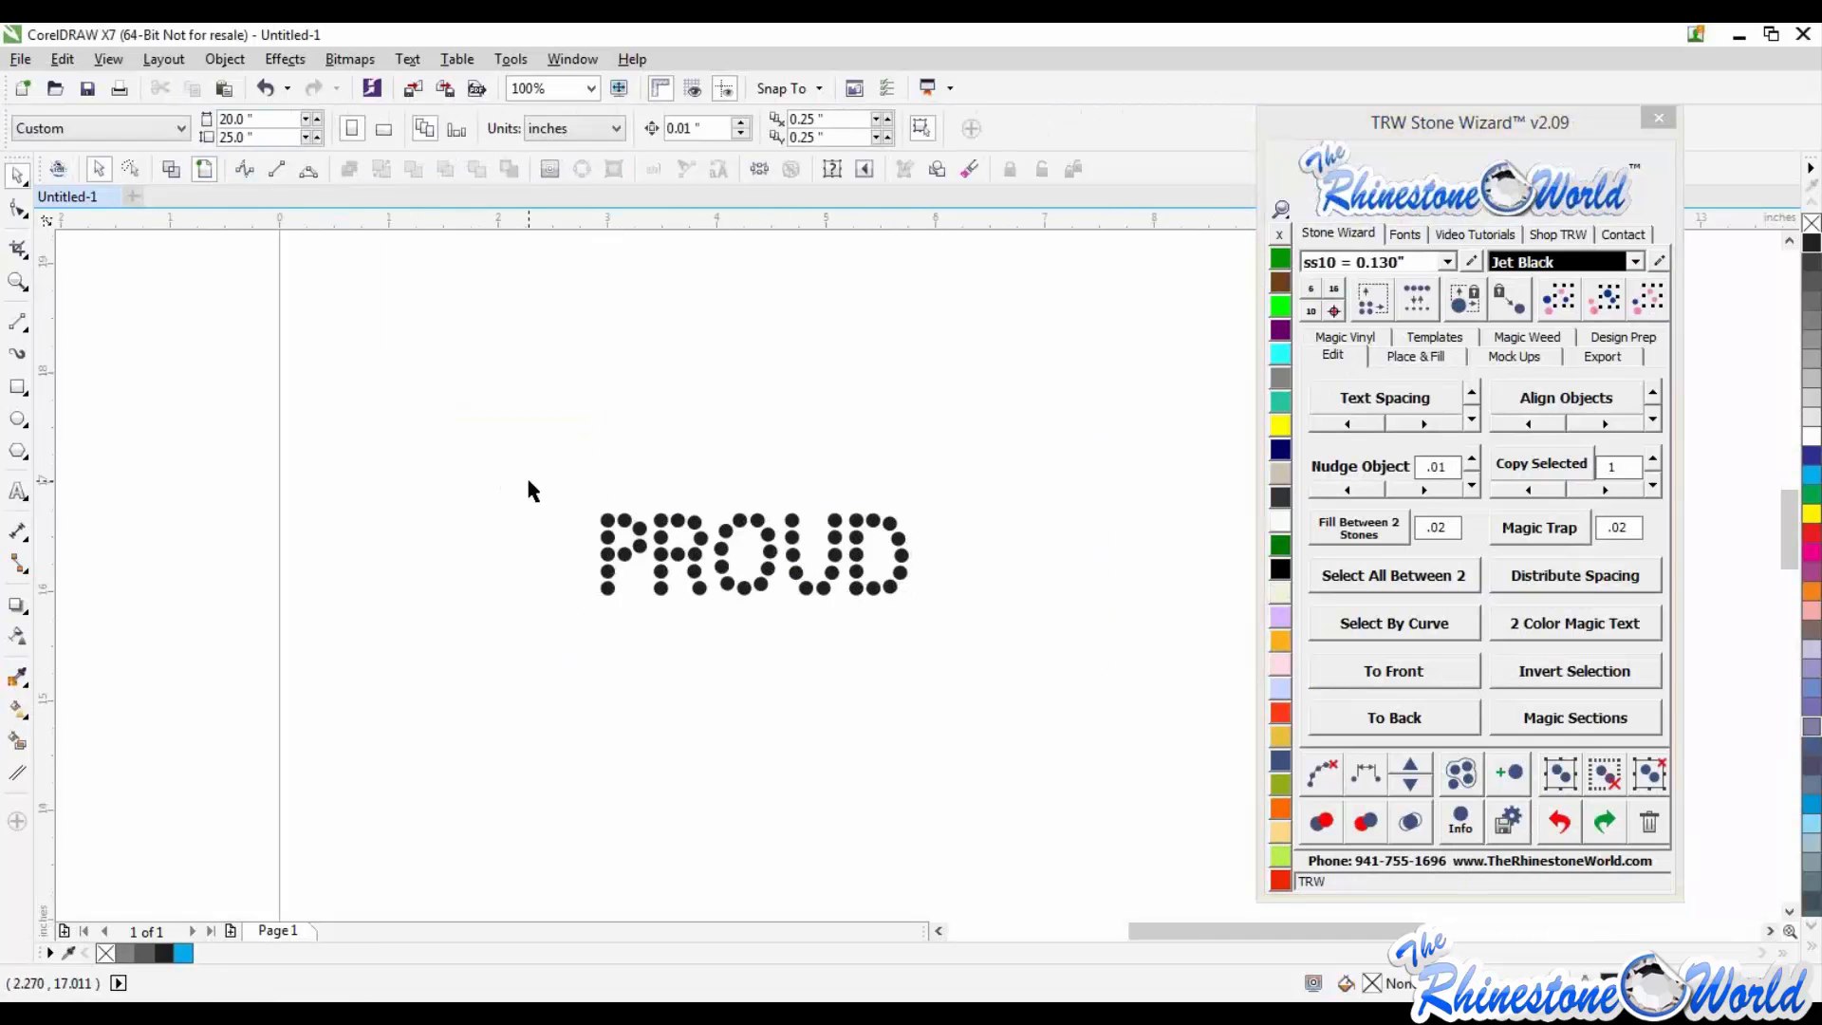
left_click(19, 492)
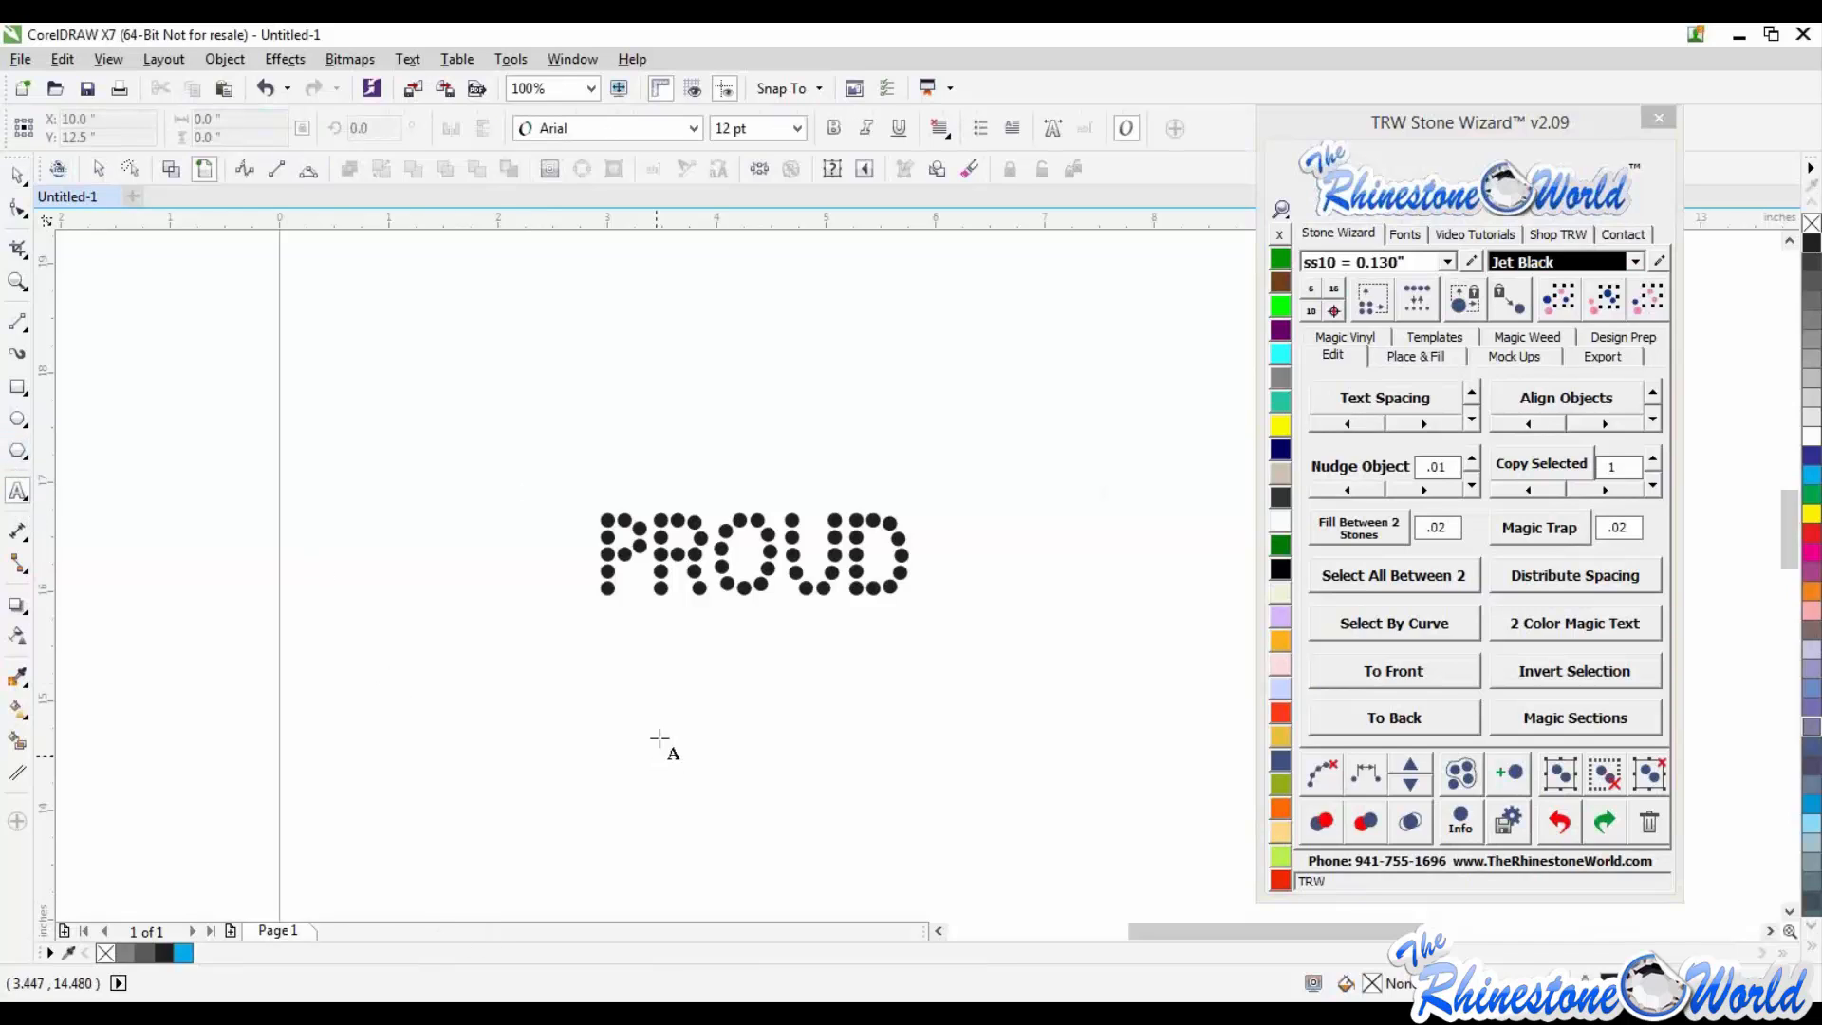
left_click(727, 724)
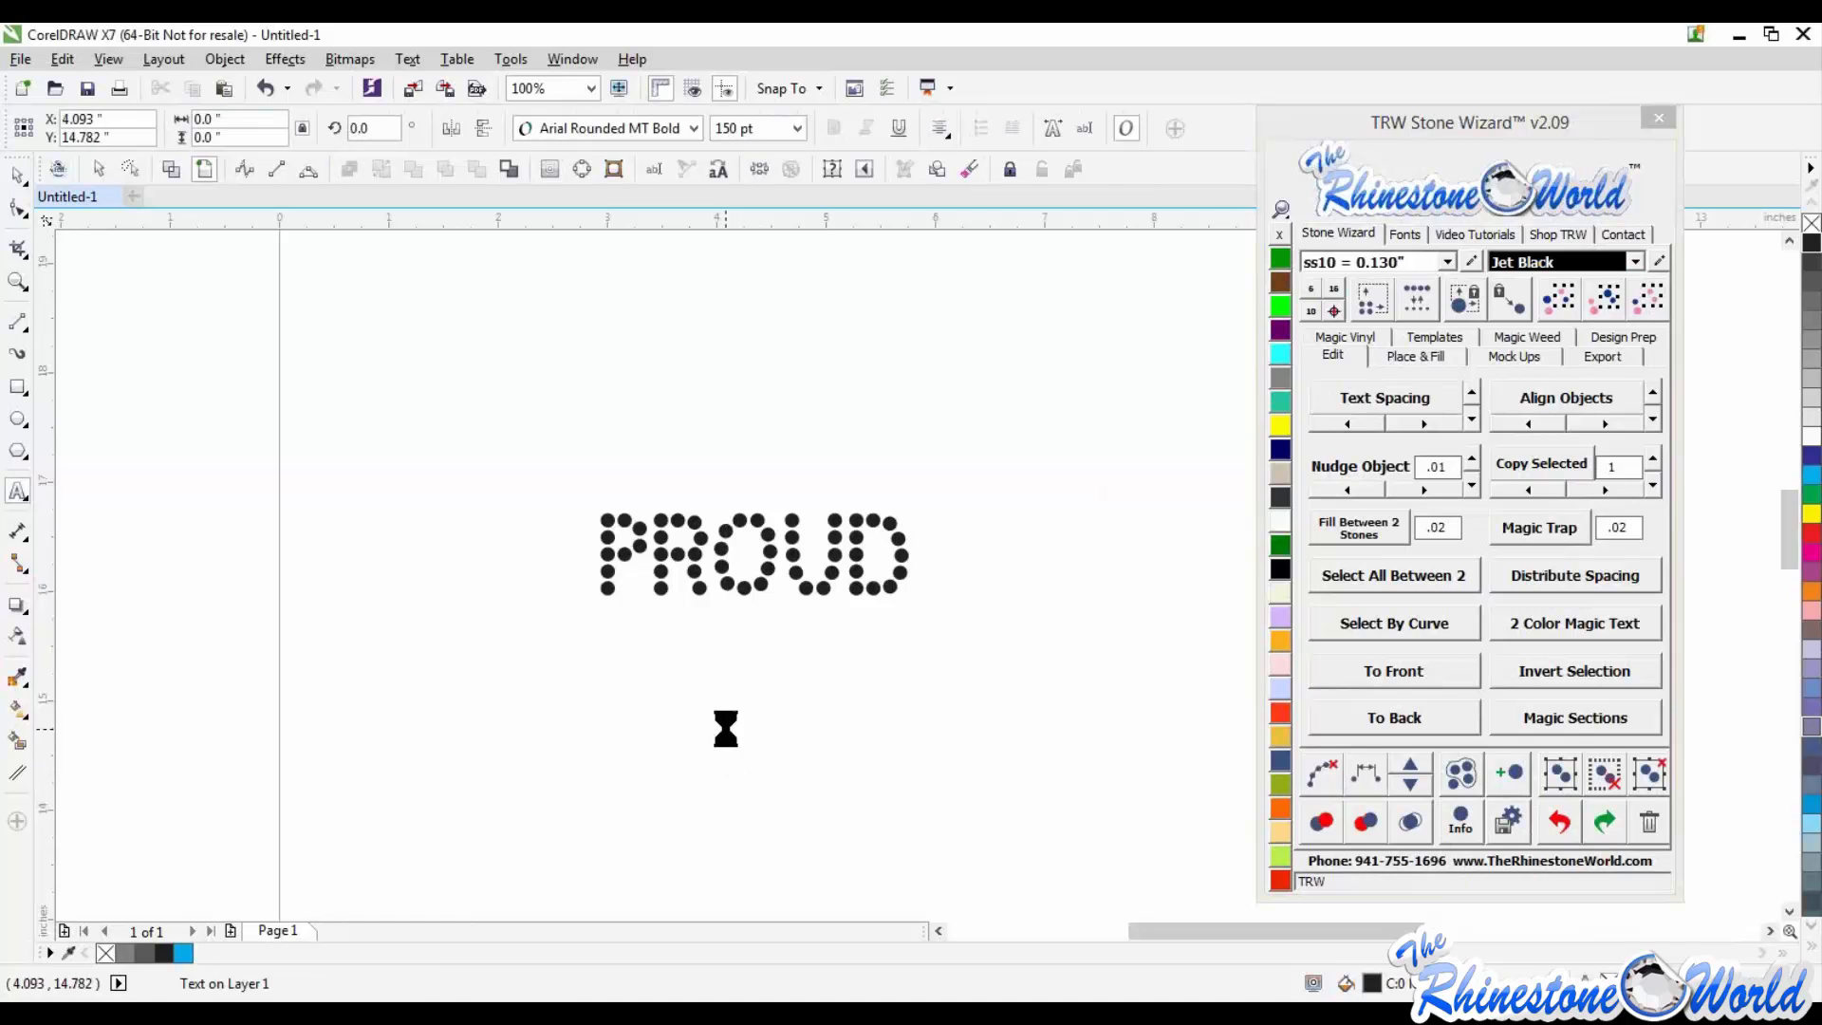
type("t")
key("BackSpace")
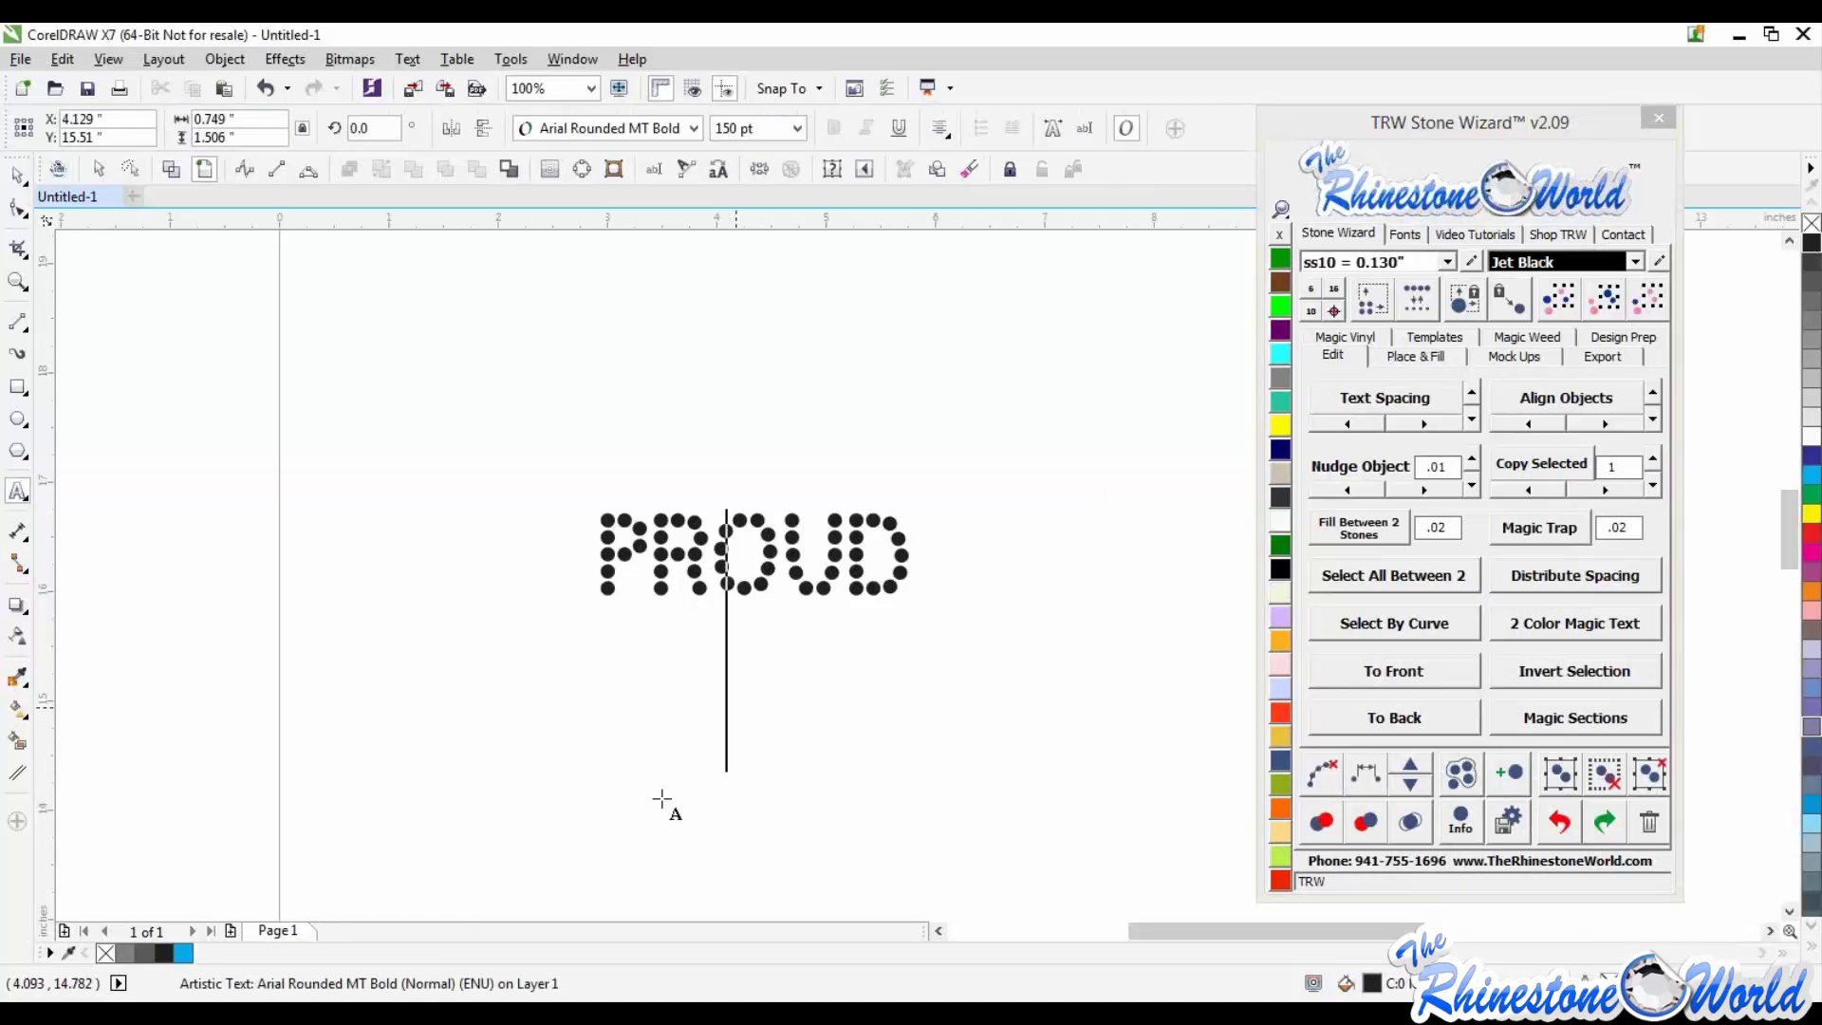
Step: Add the text "Football" below PROUD and set it in the TRW 04 Super Script Multi Stone font
left_click(618, 834)
scroll(623, 862, "down", 2)
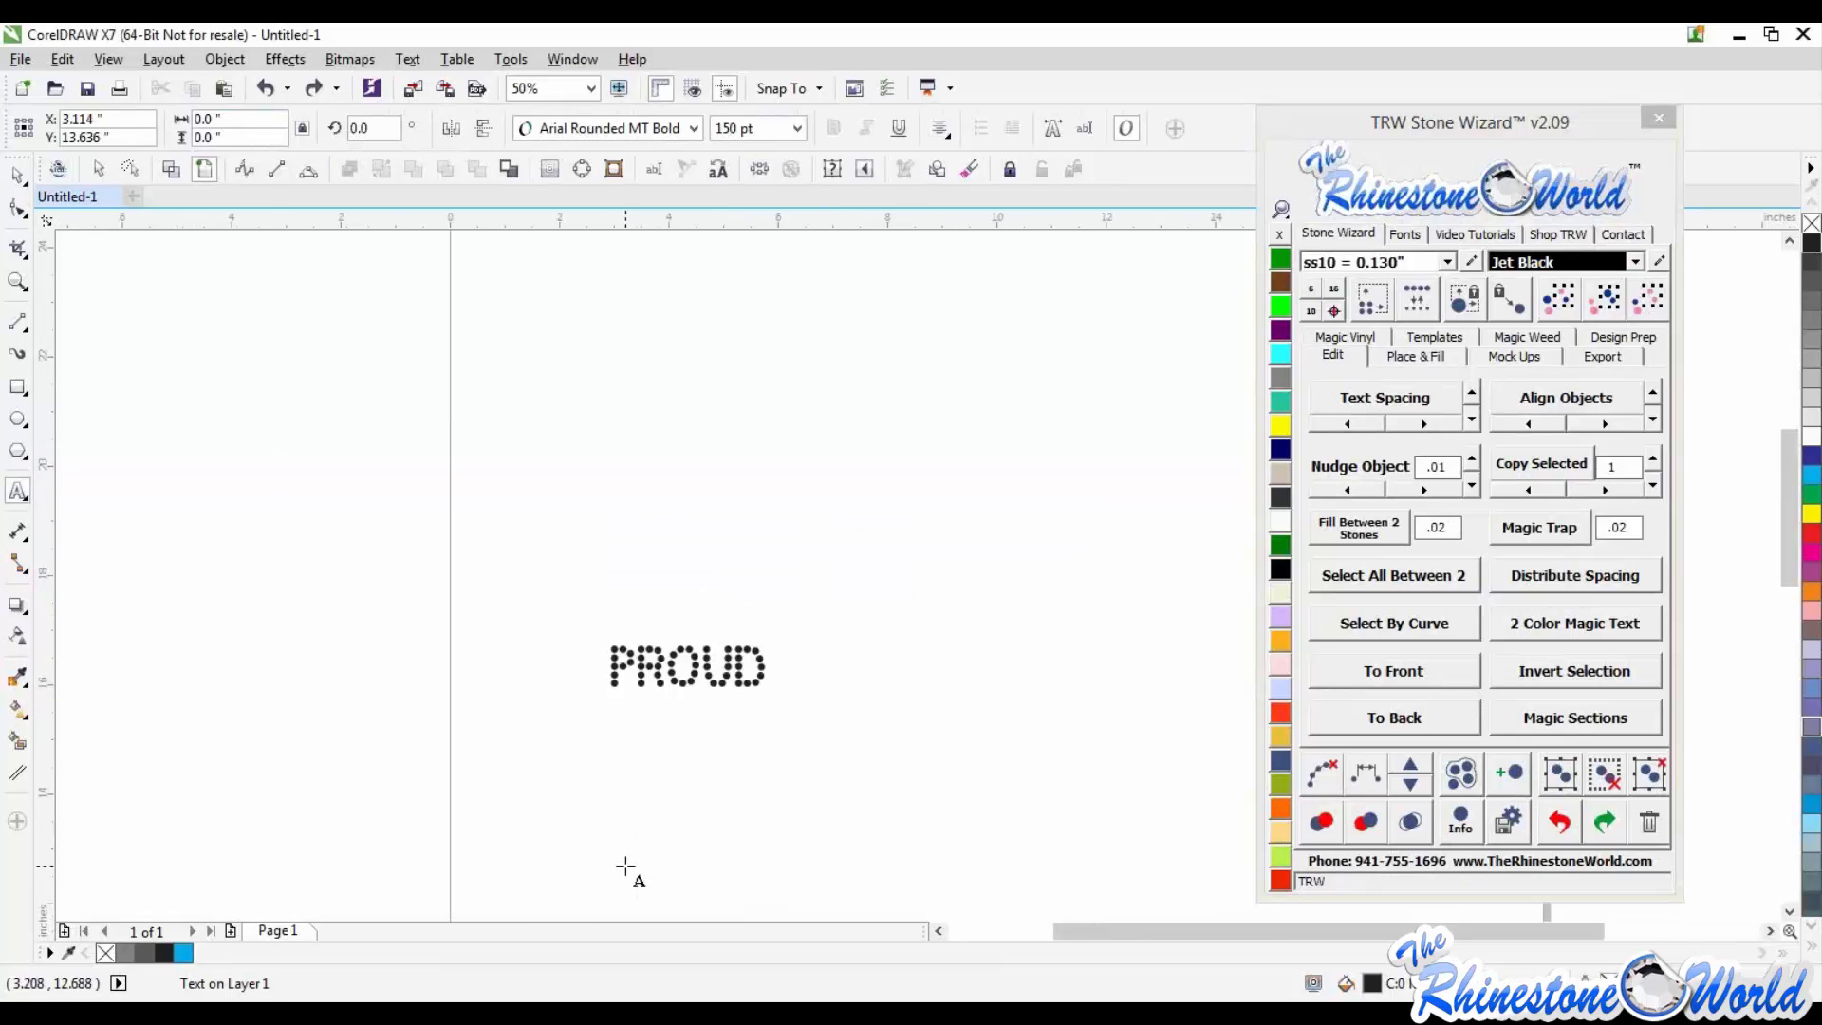
left_click(1406, 232)
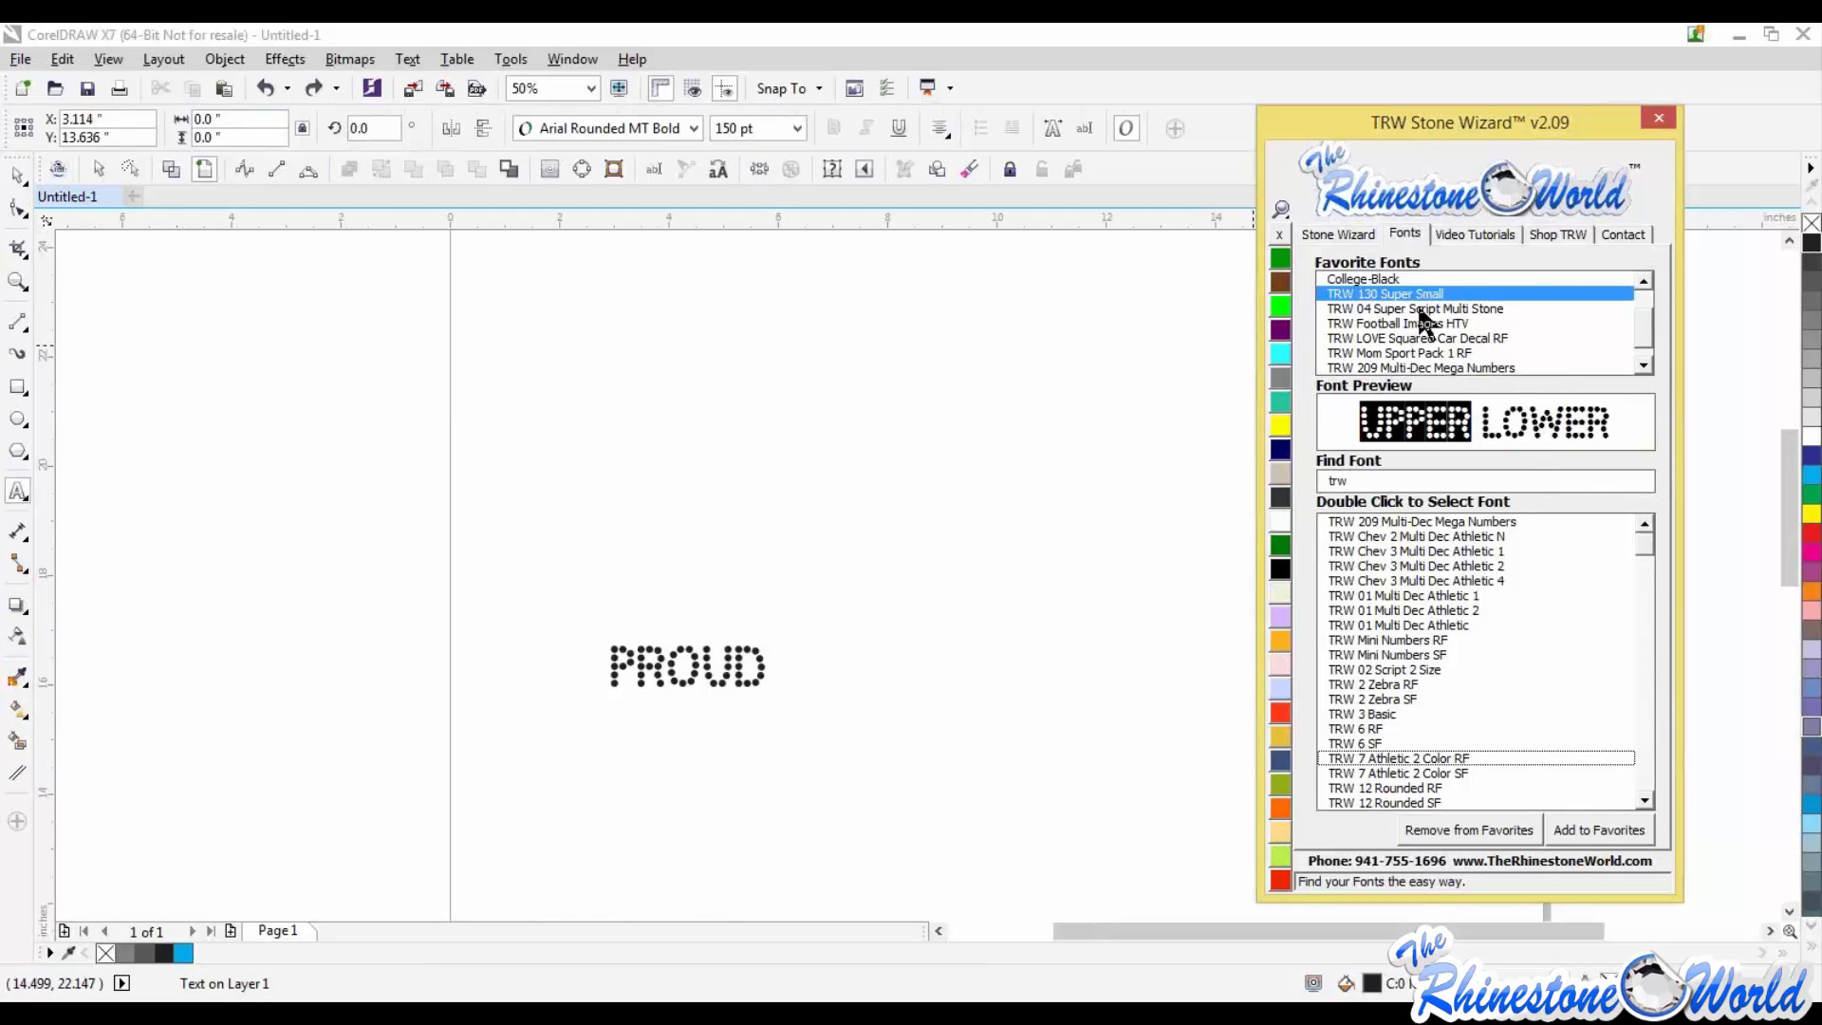
left_click(646, 798)
type("Fo")
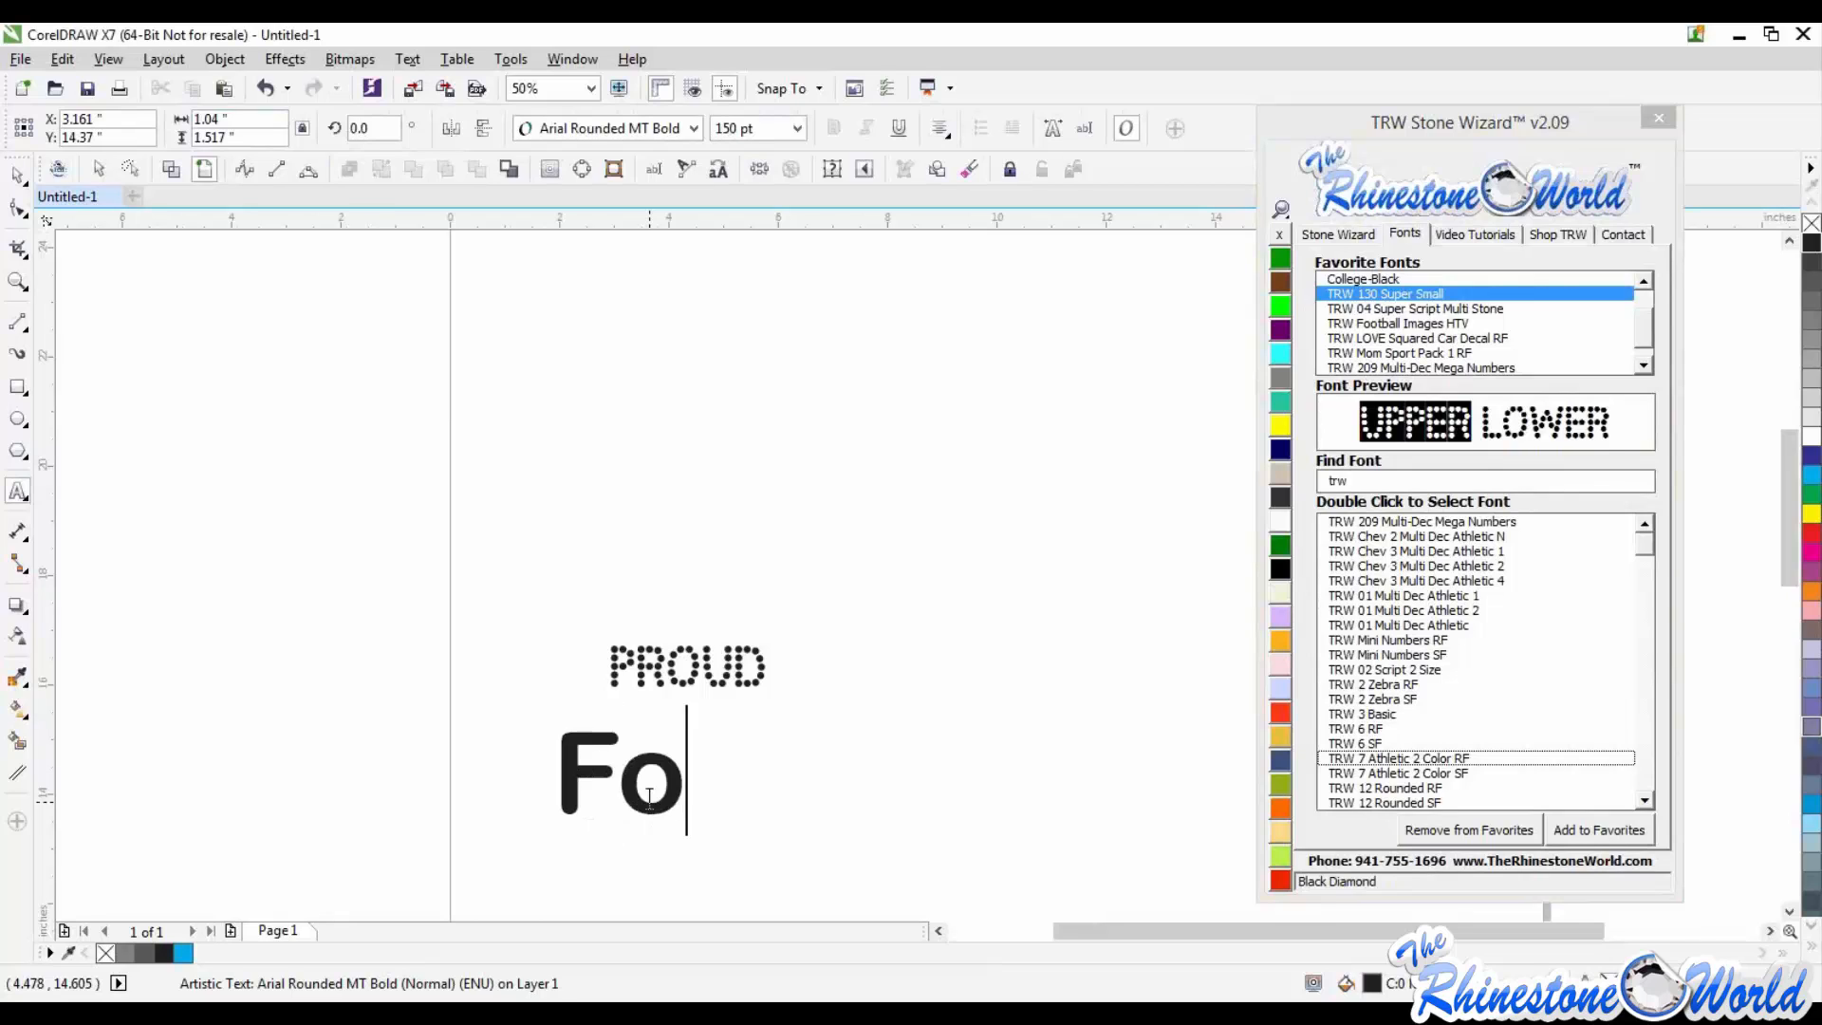
type("otball")
key("Escape")
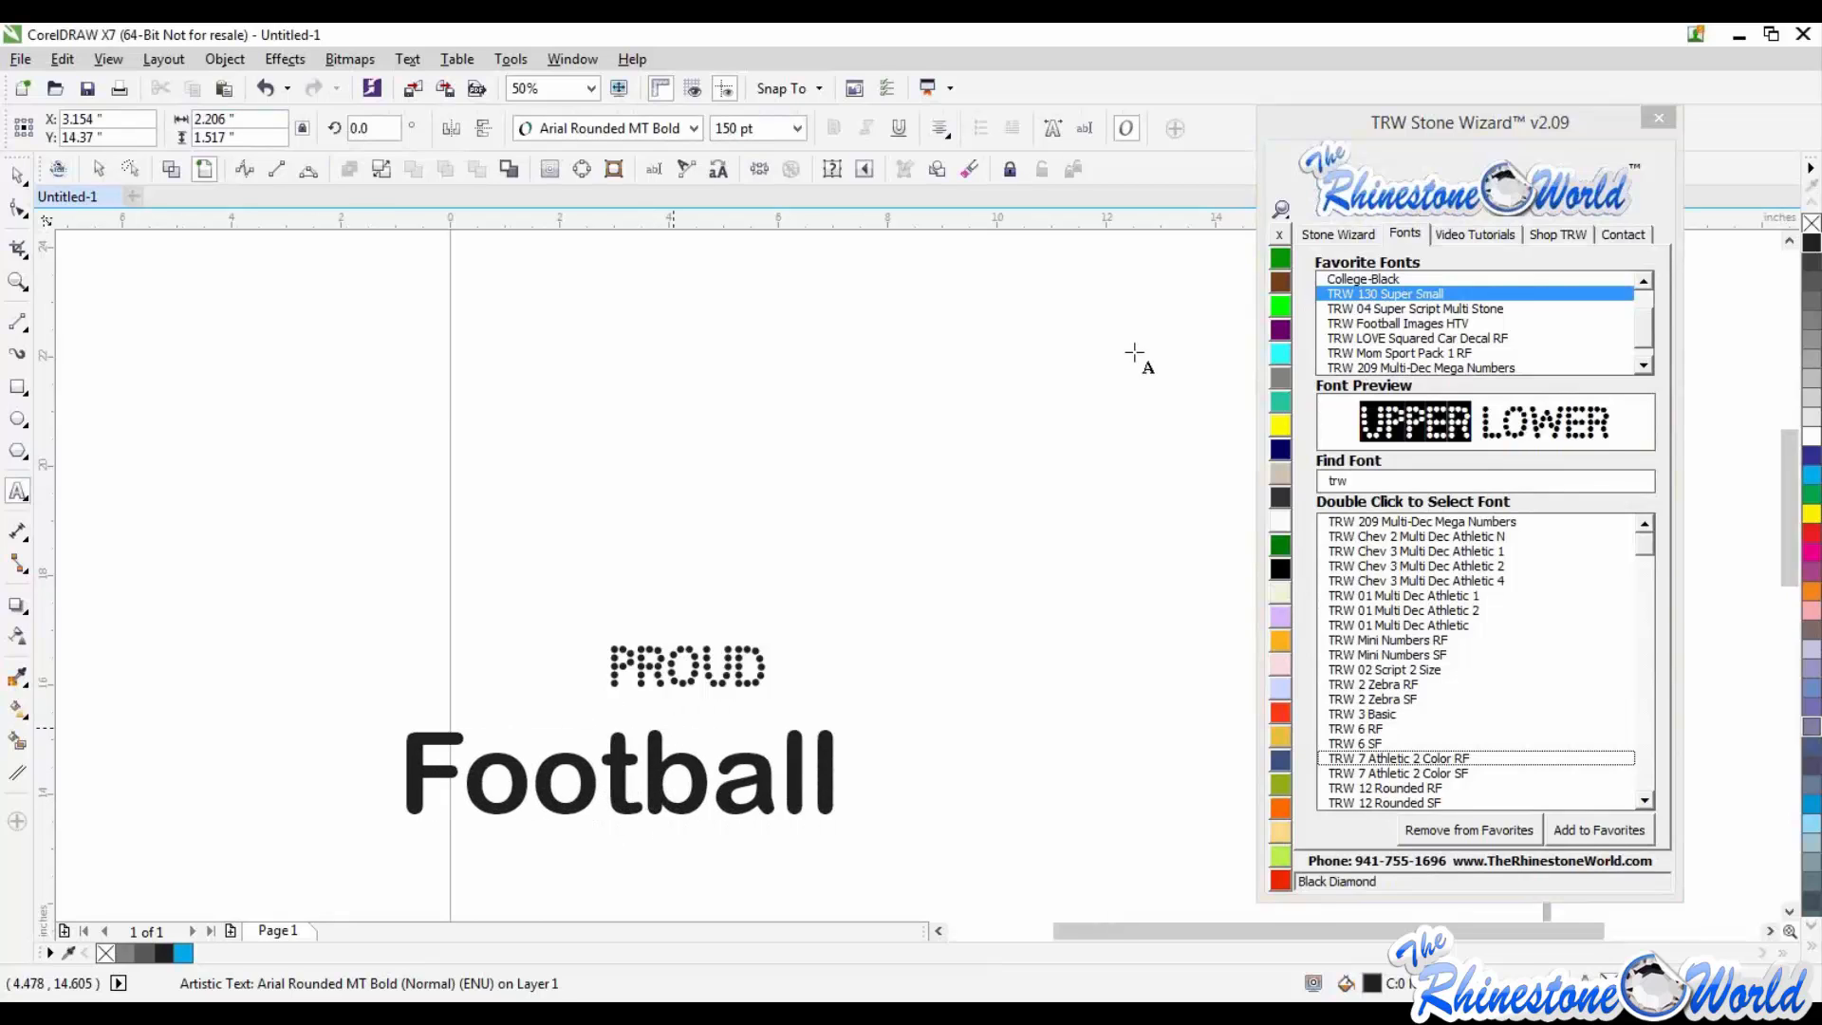
left_click(1352, 310)
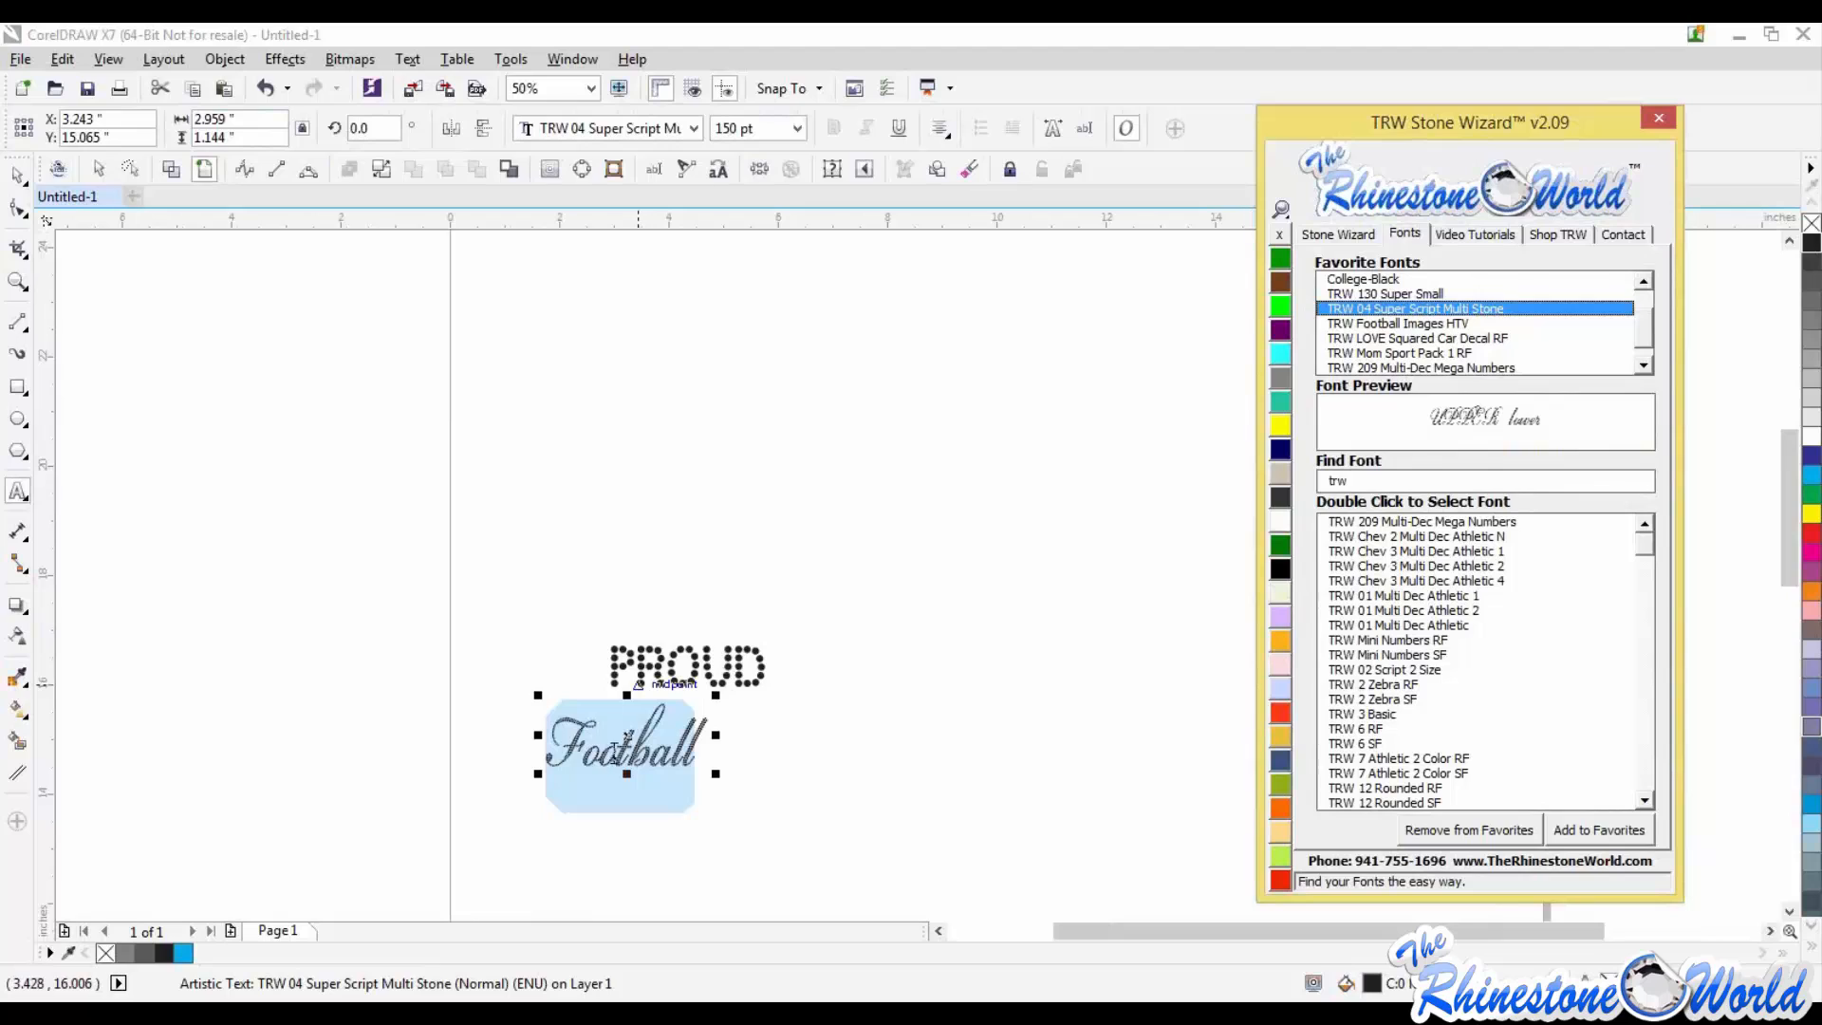
Step: Move the Football text about 2.3 inches down and resize it to ss10 (0.130") stones, declining to replace the stones
left_click(614, 850)
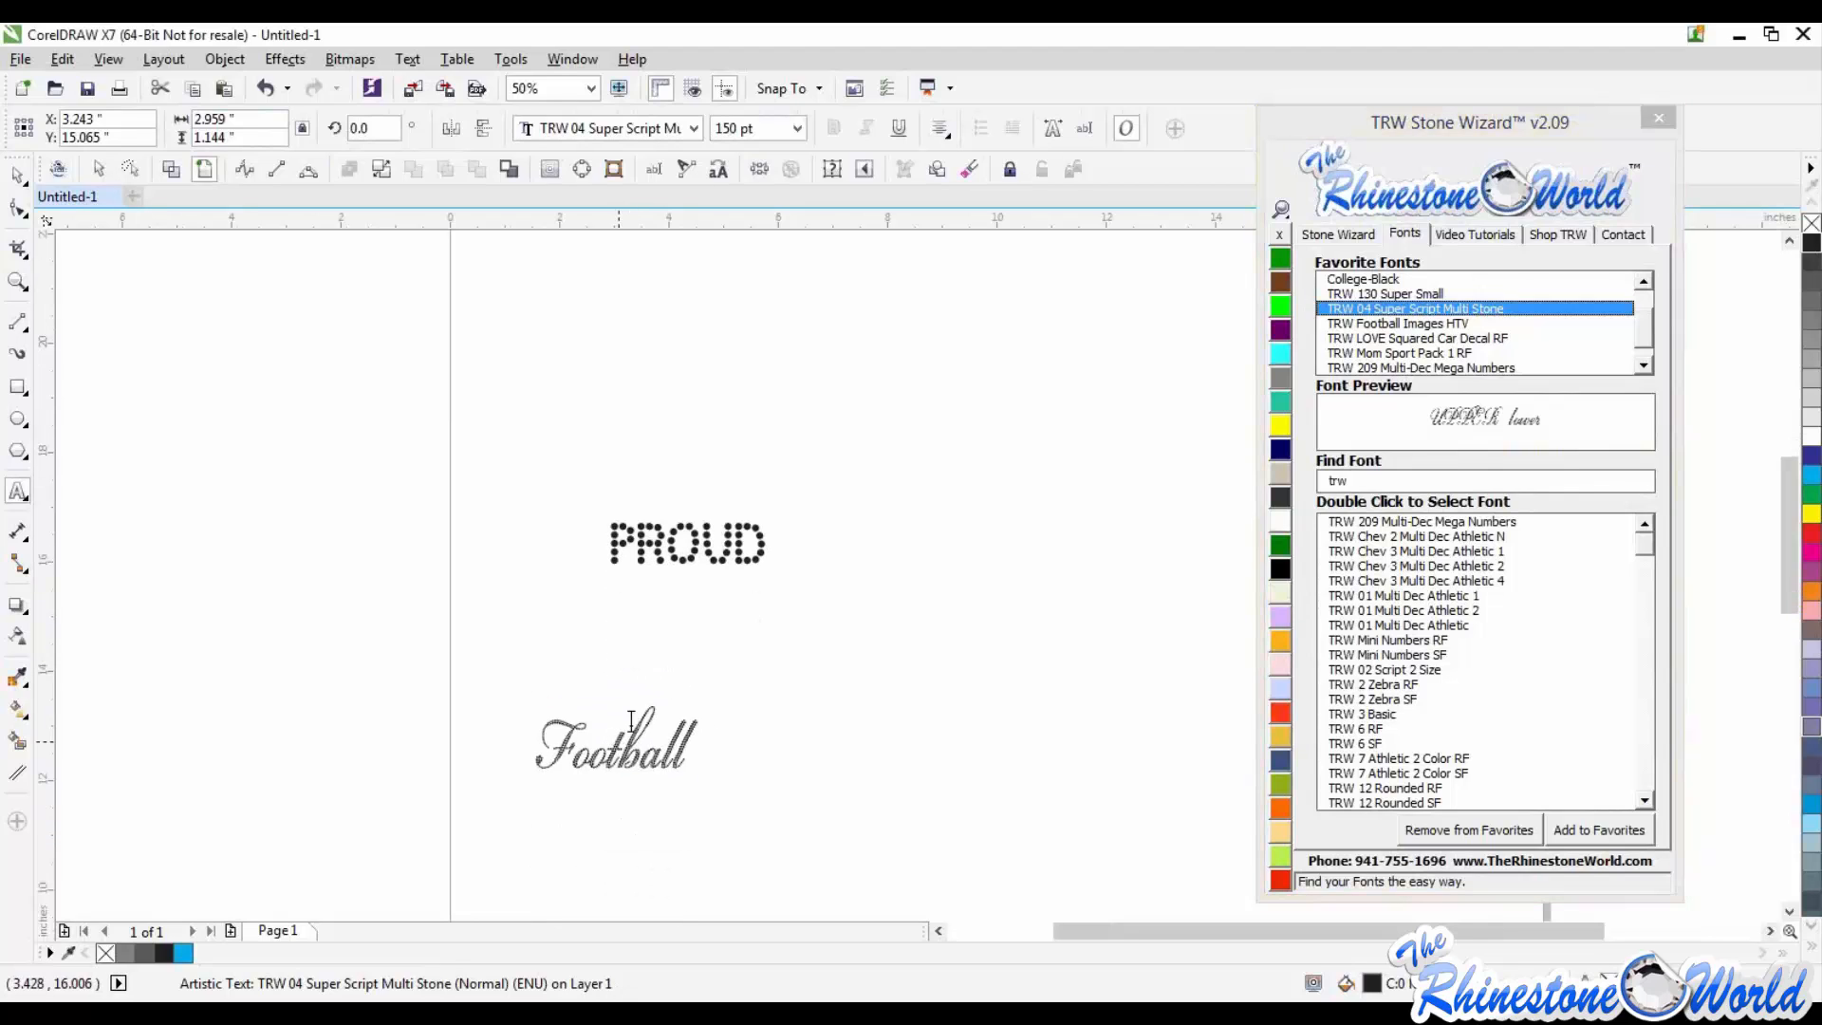
left_click(631, 733)
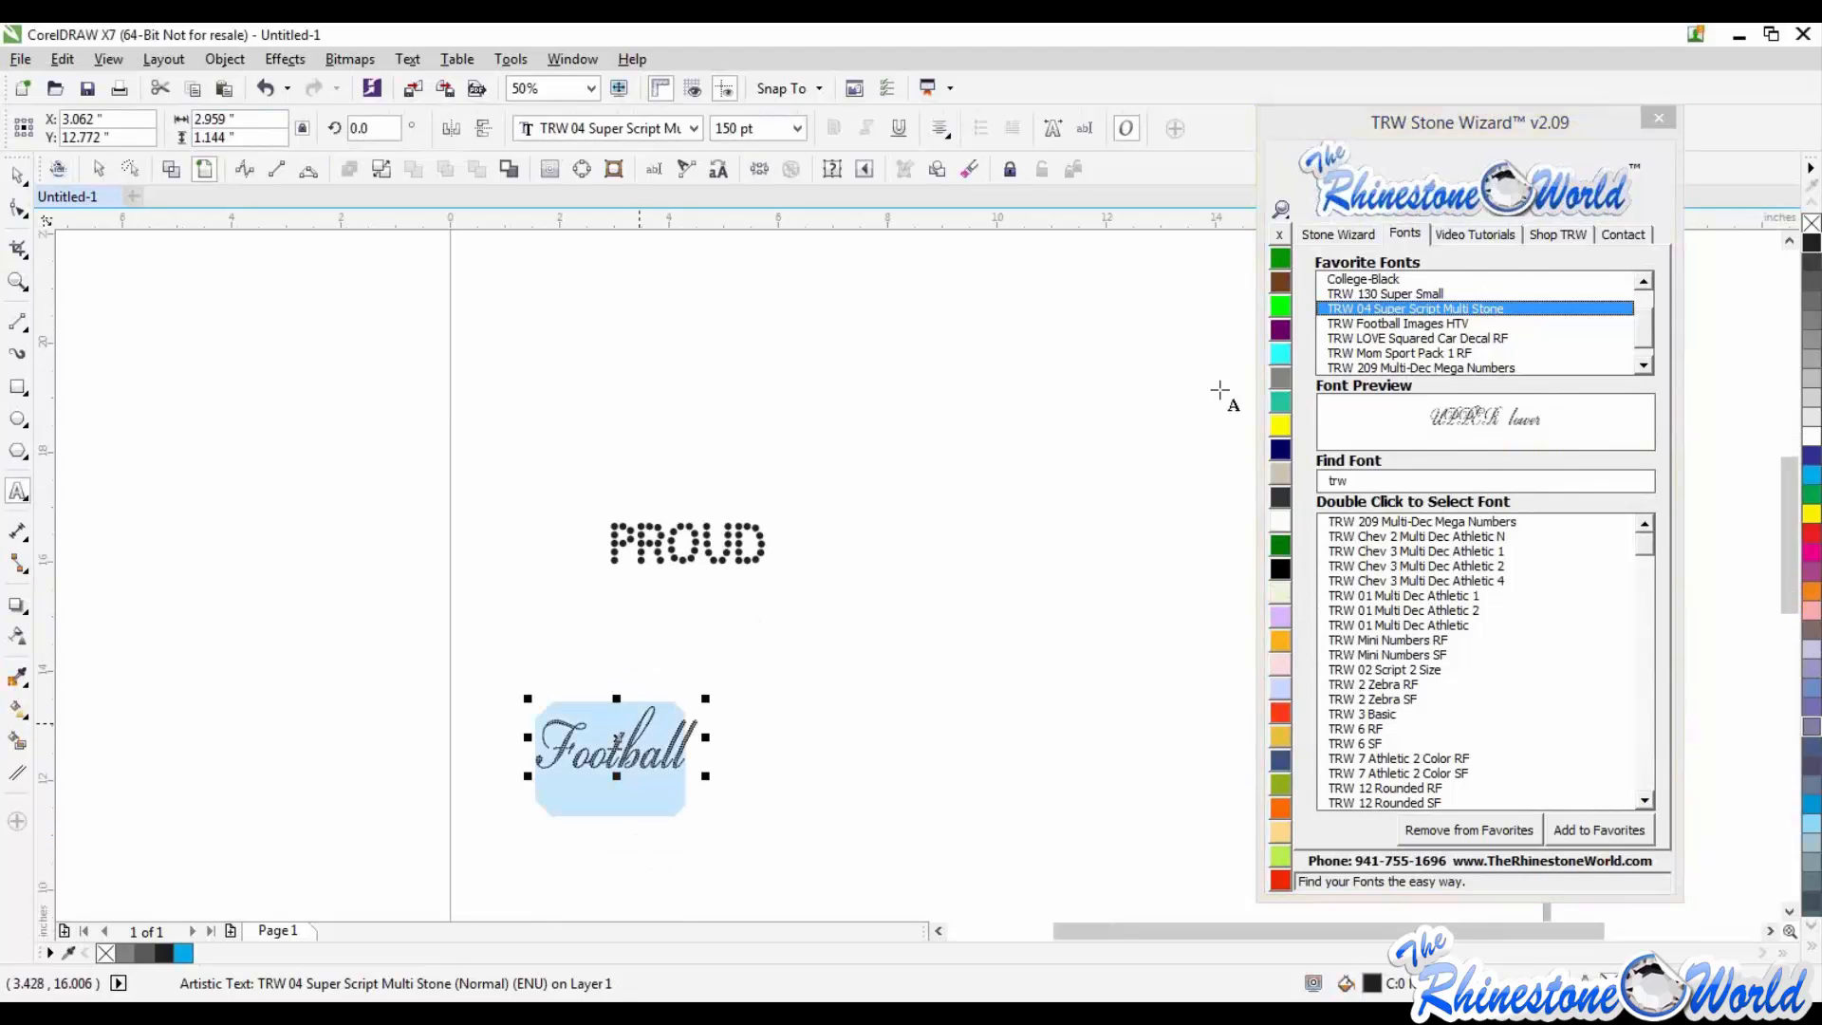
left_click(1319, 243)
left_click(1319, 239)
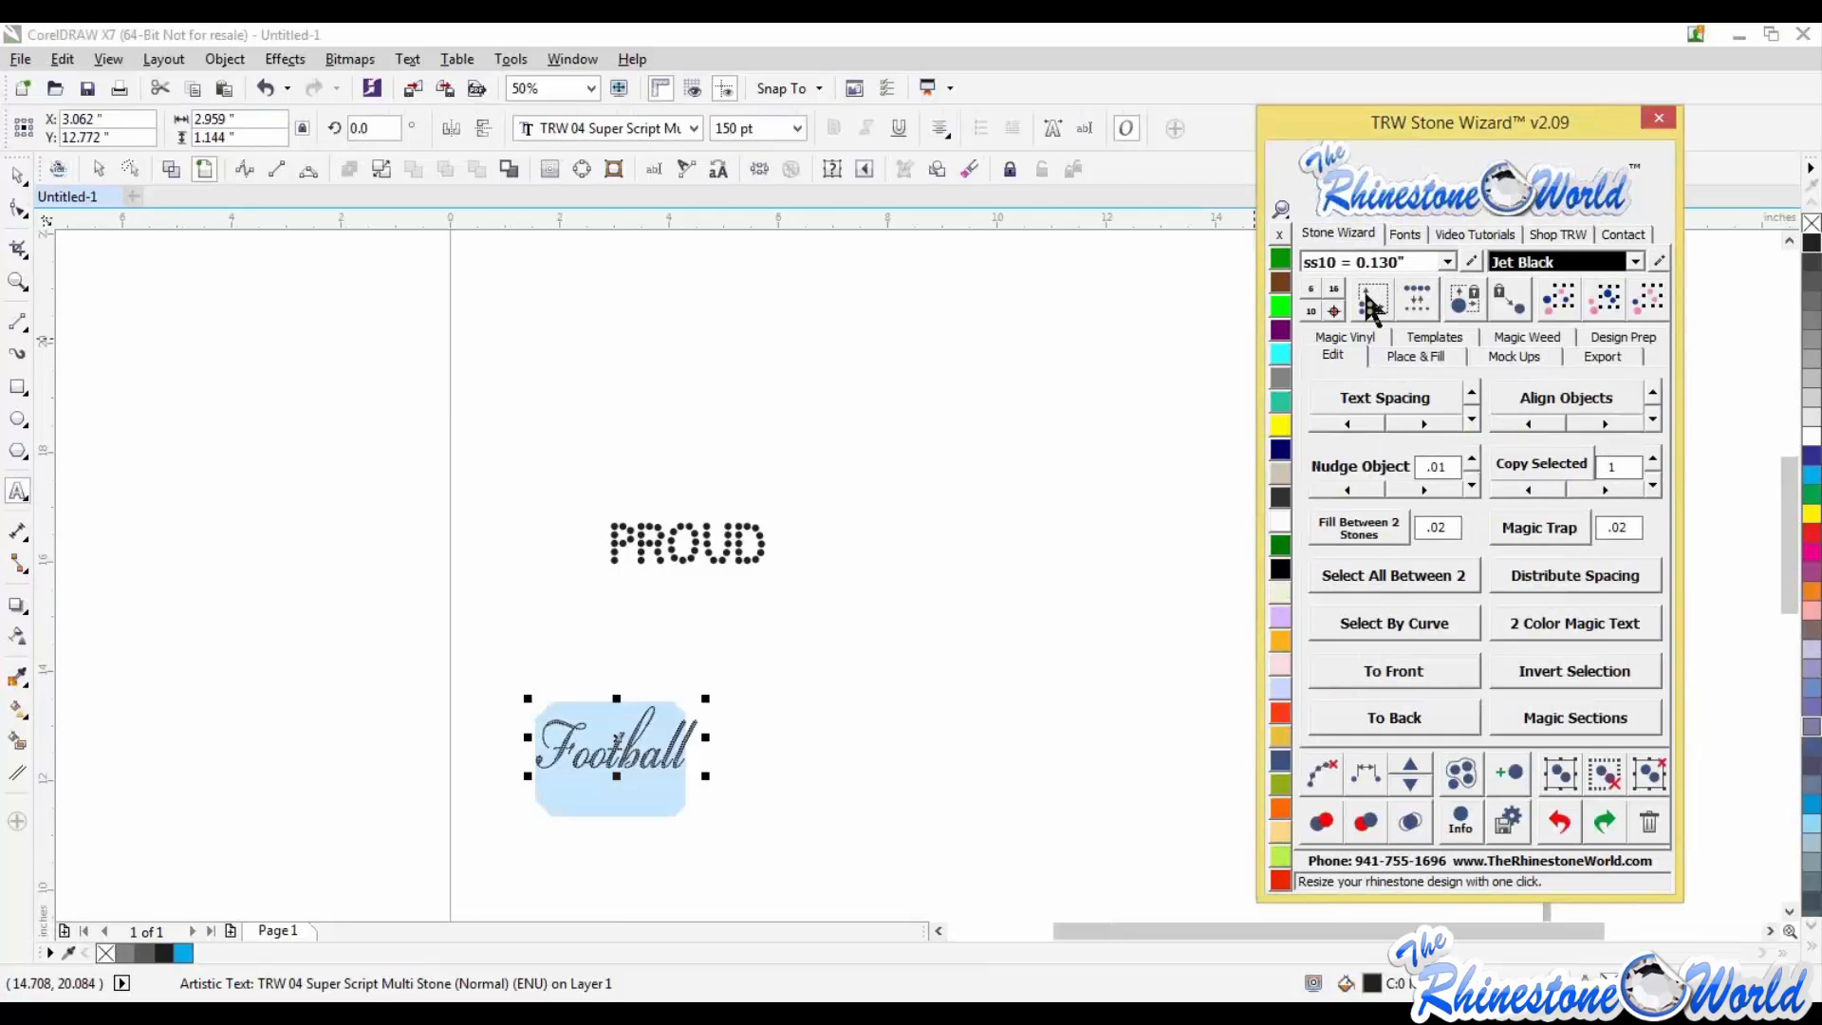
left_click(1368, 296)
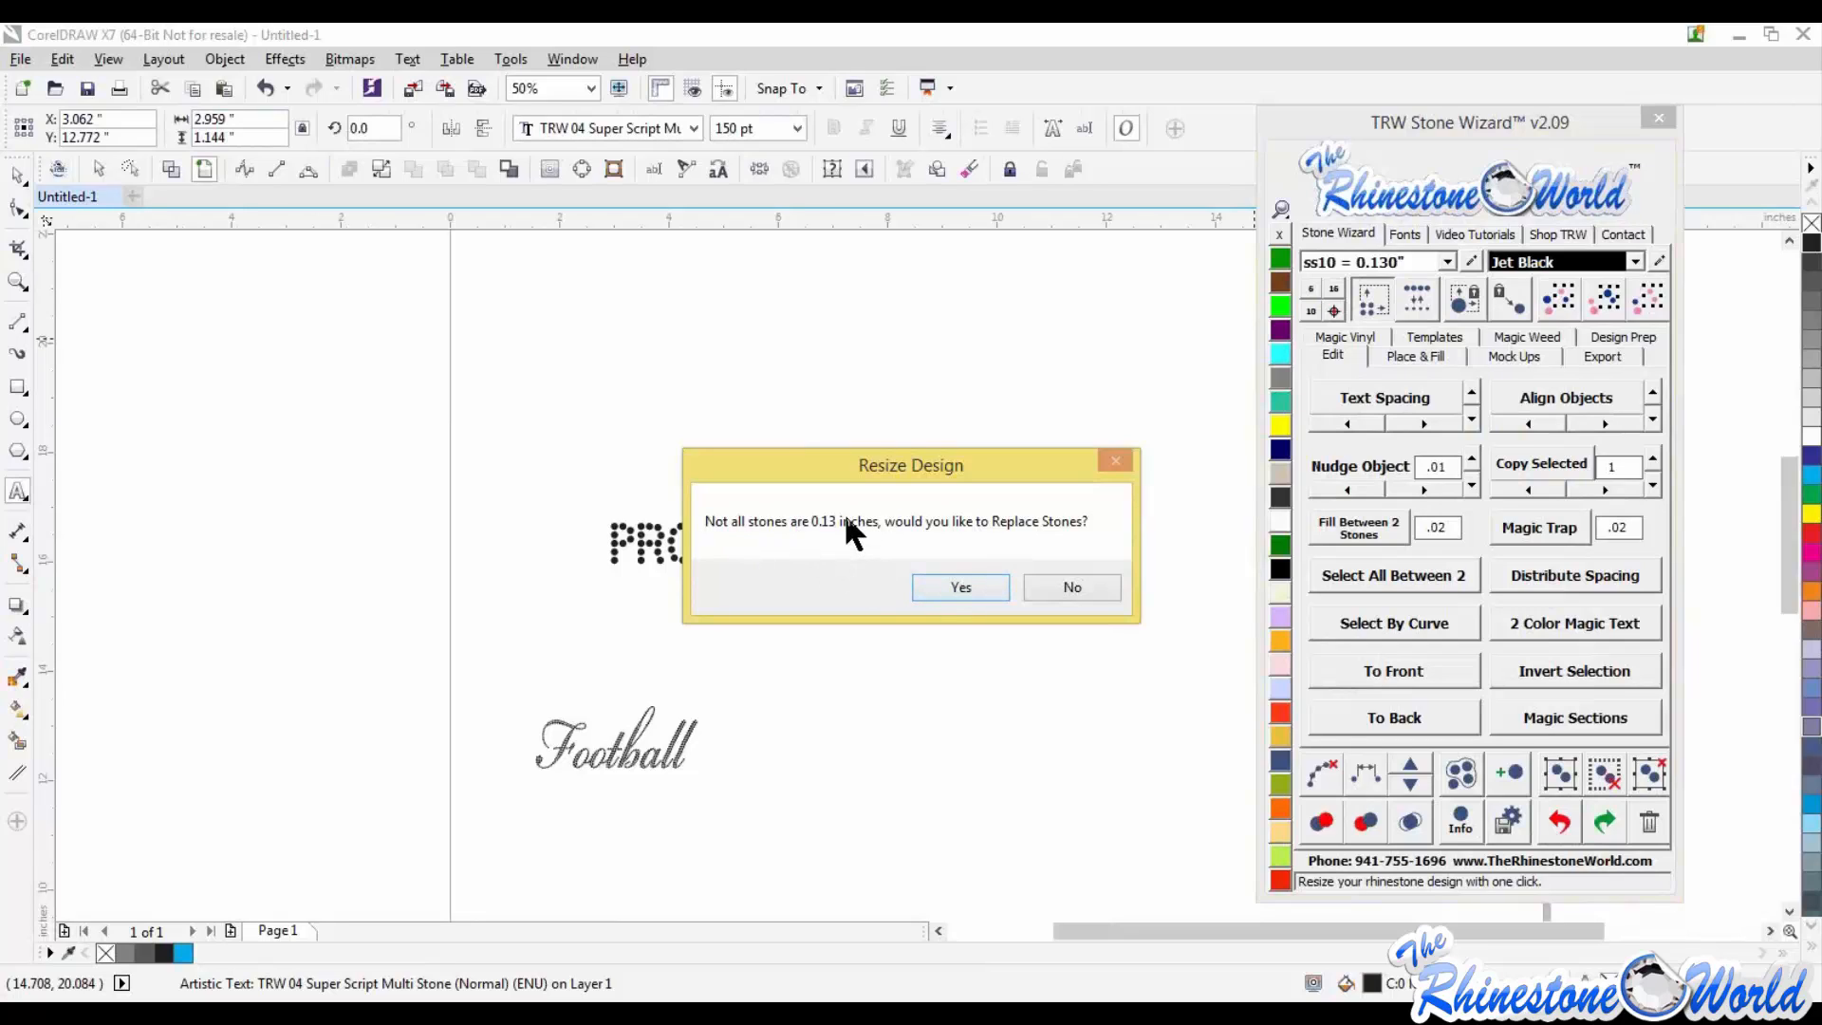
left_click(1075, 588)
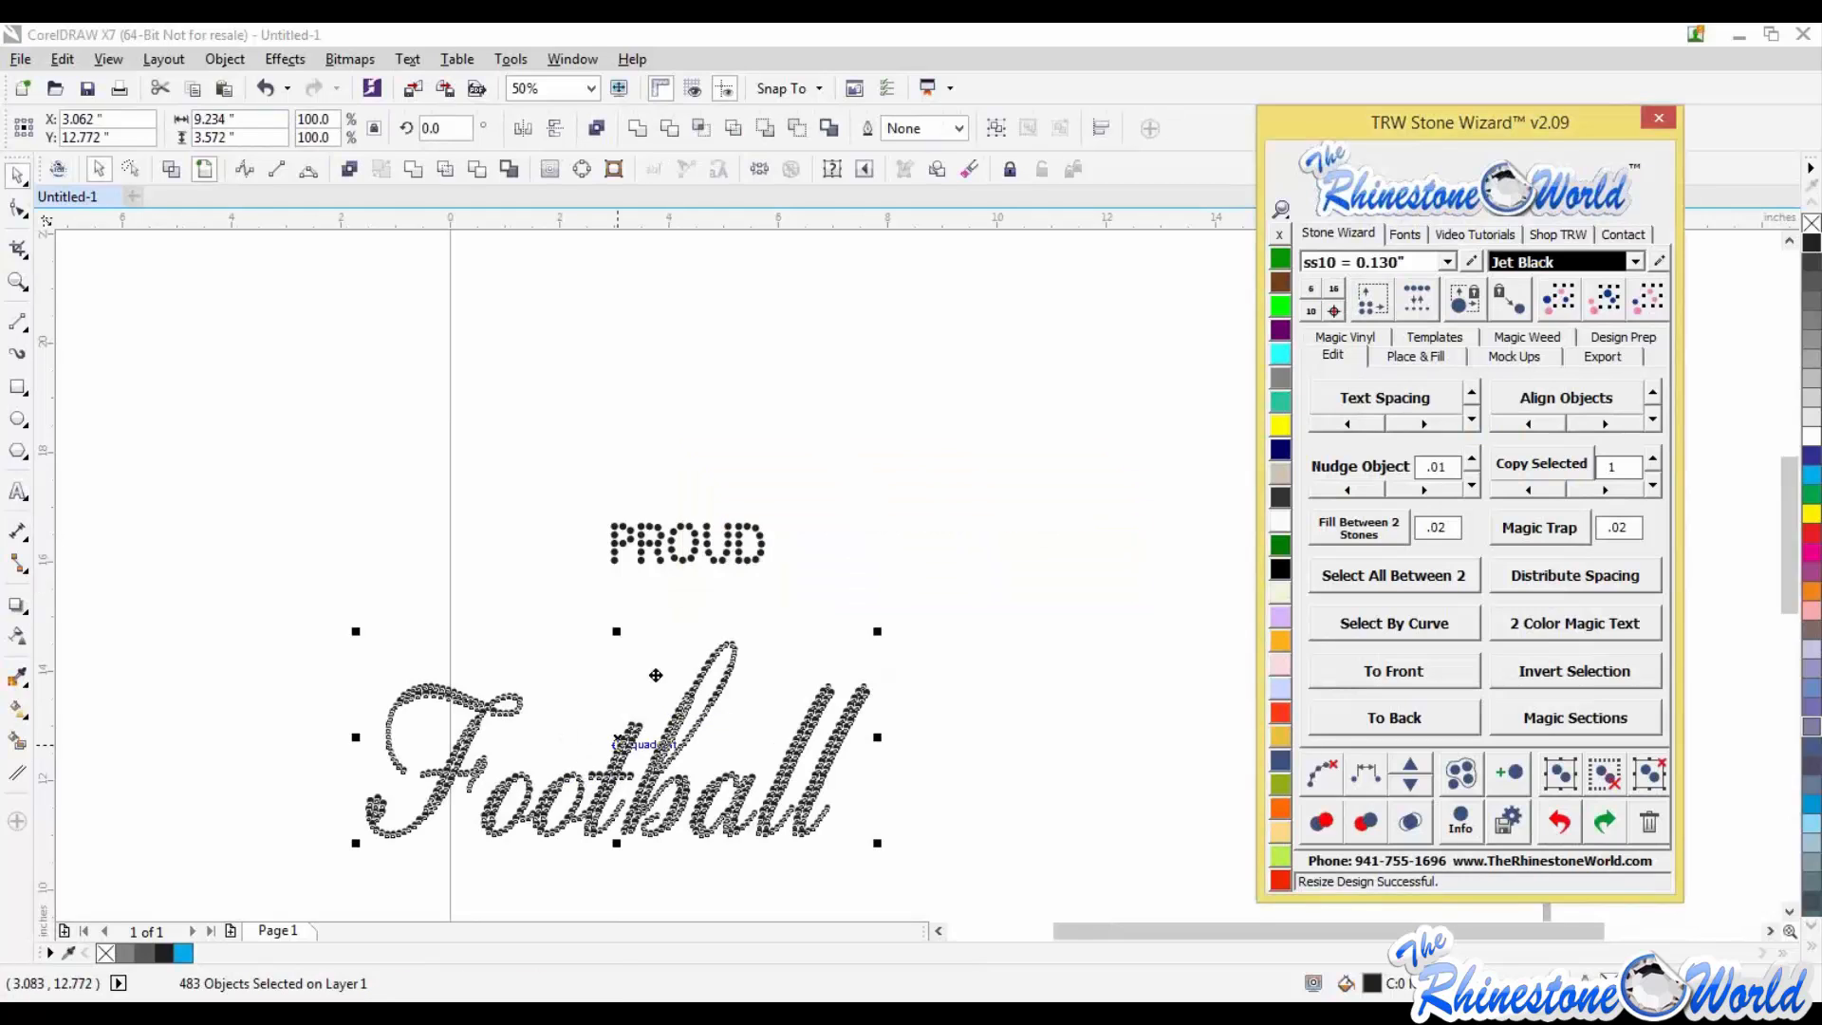
Step: Move the Football stone lettering about 1.7 inches right and 1.1 inches up, closer beneath PROUD
left_click_drag(617, 739, 714, 678)
scroll(716, 678, "down", 2)
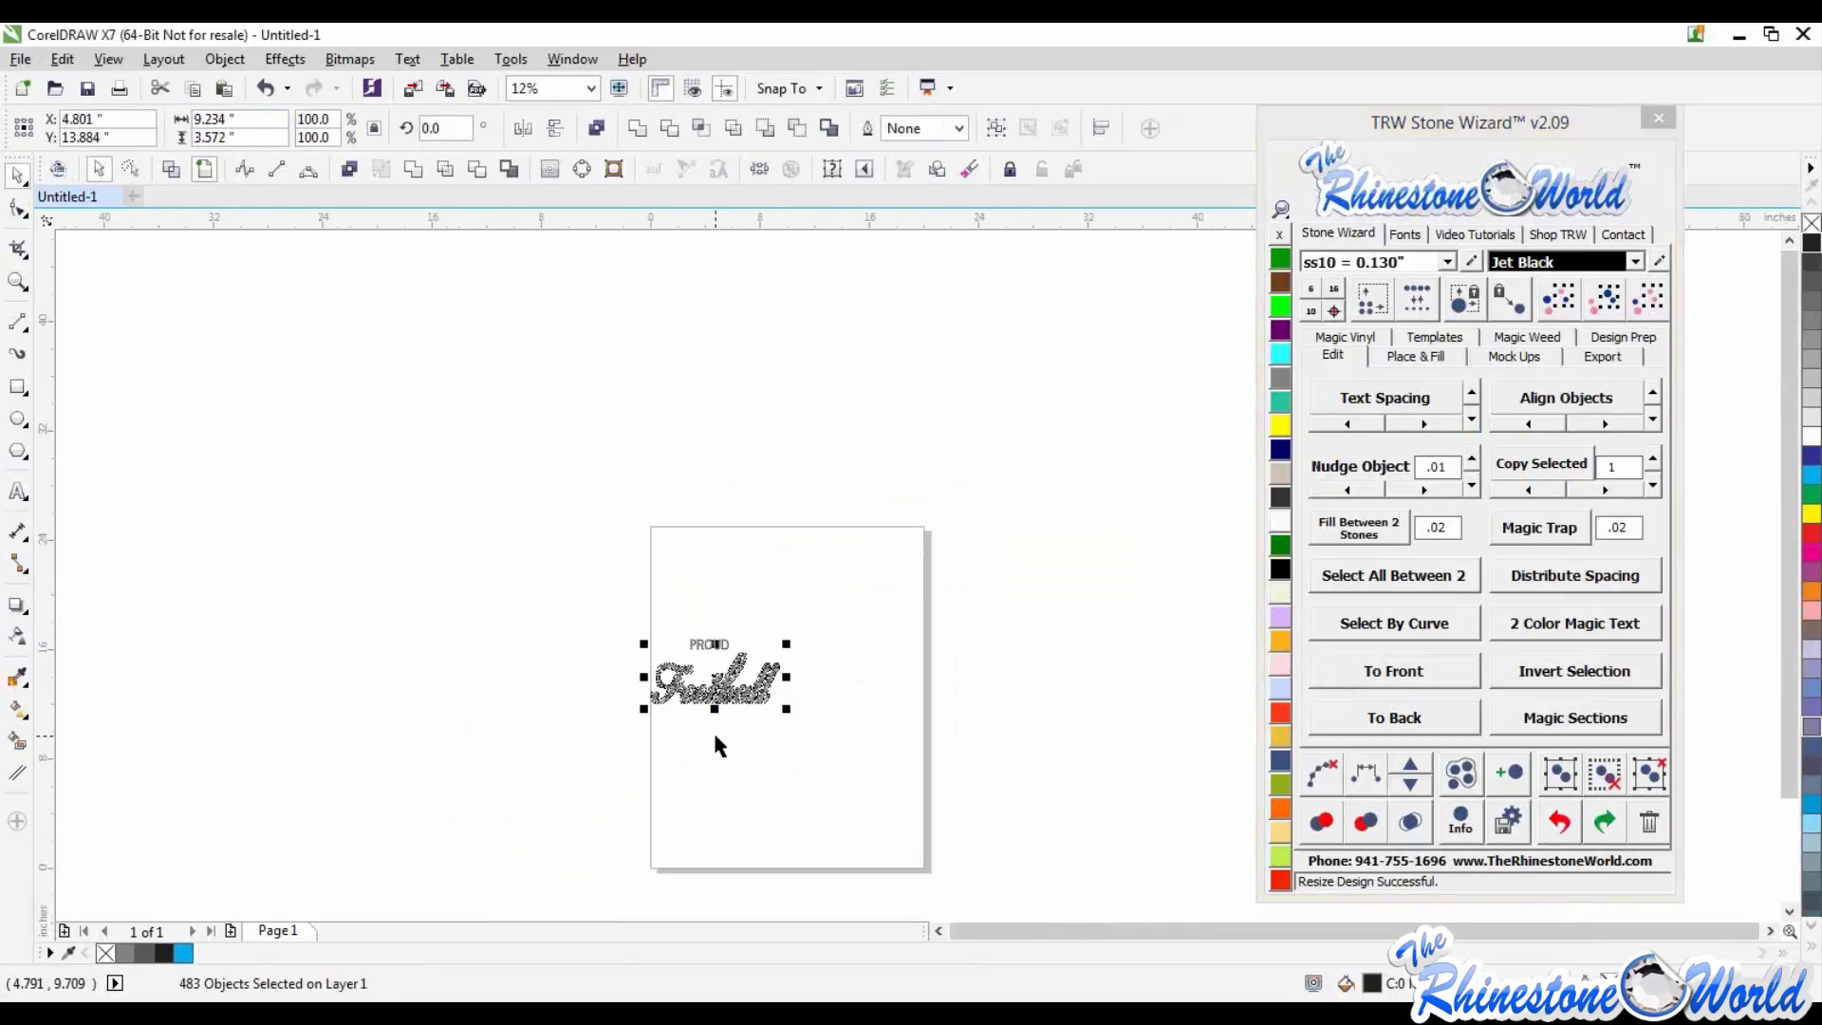
left_click(715, 738)
scroll(712, 698, "up", 5)
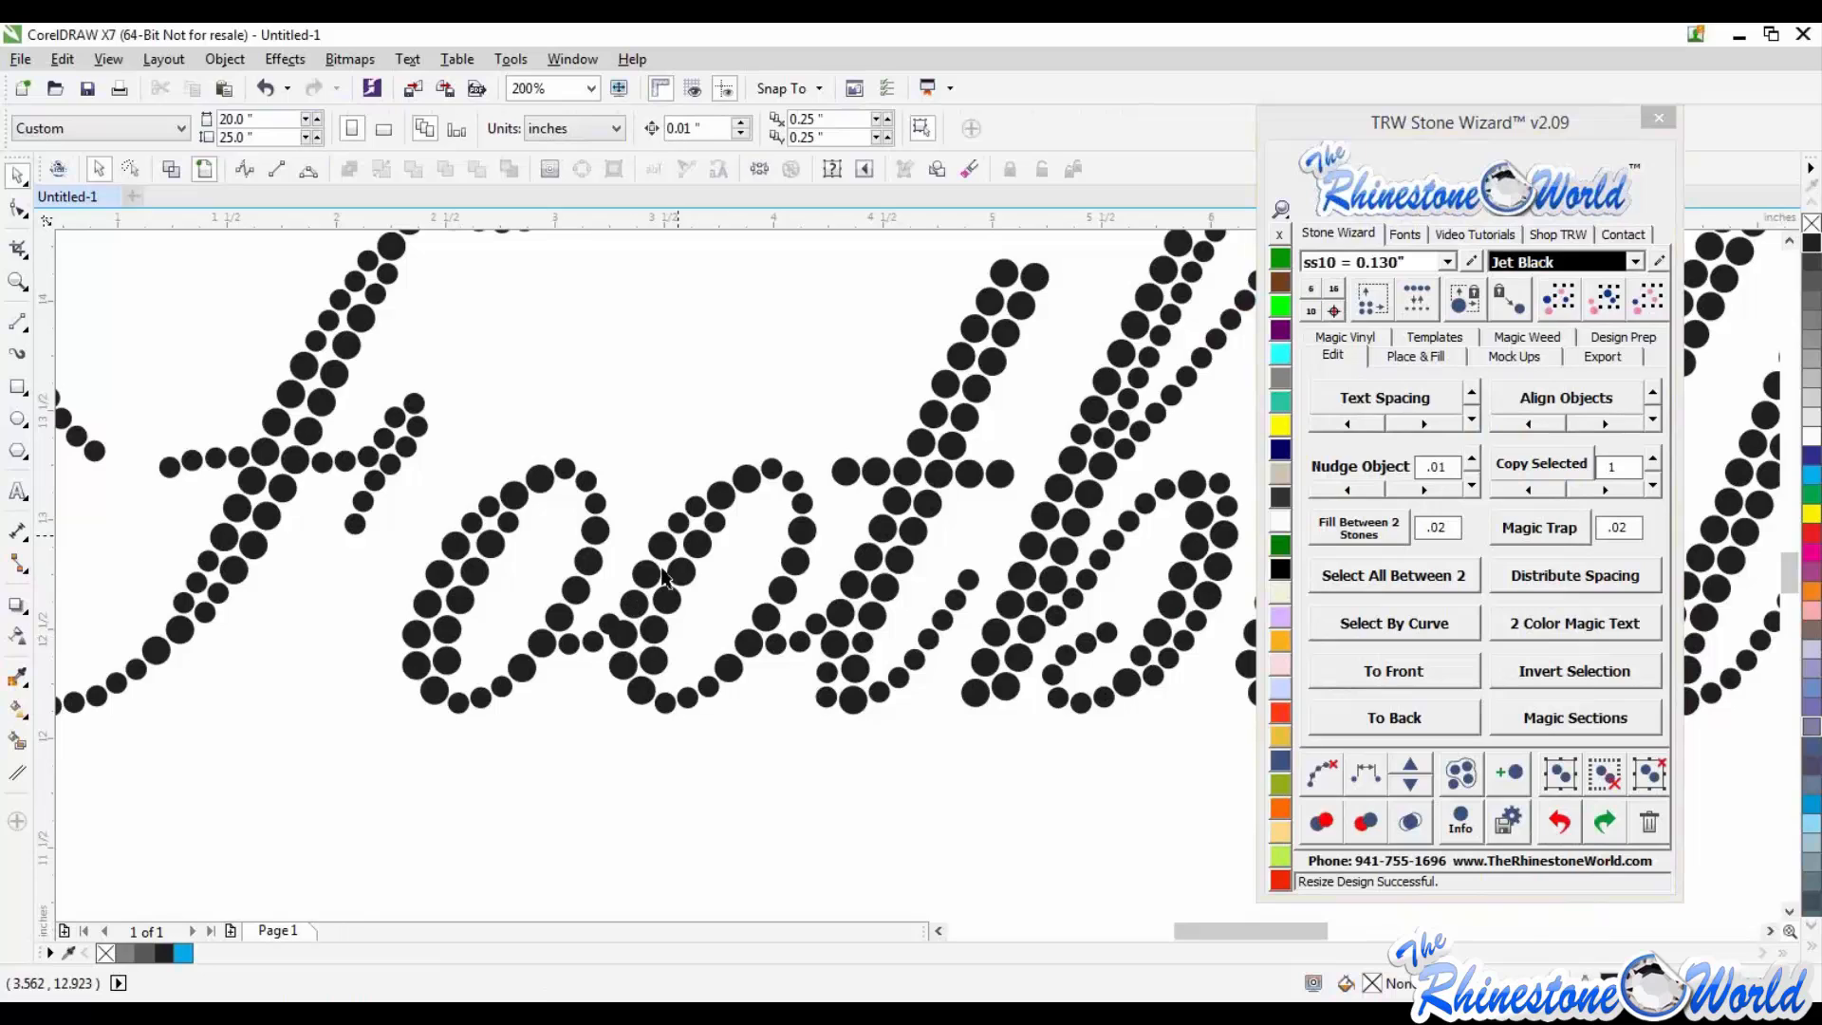
Step: Delete the overlapping stone where the two o's of Football join and adjust the neighbouring small connecting stones
left_click(608, 623)
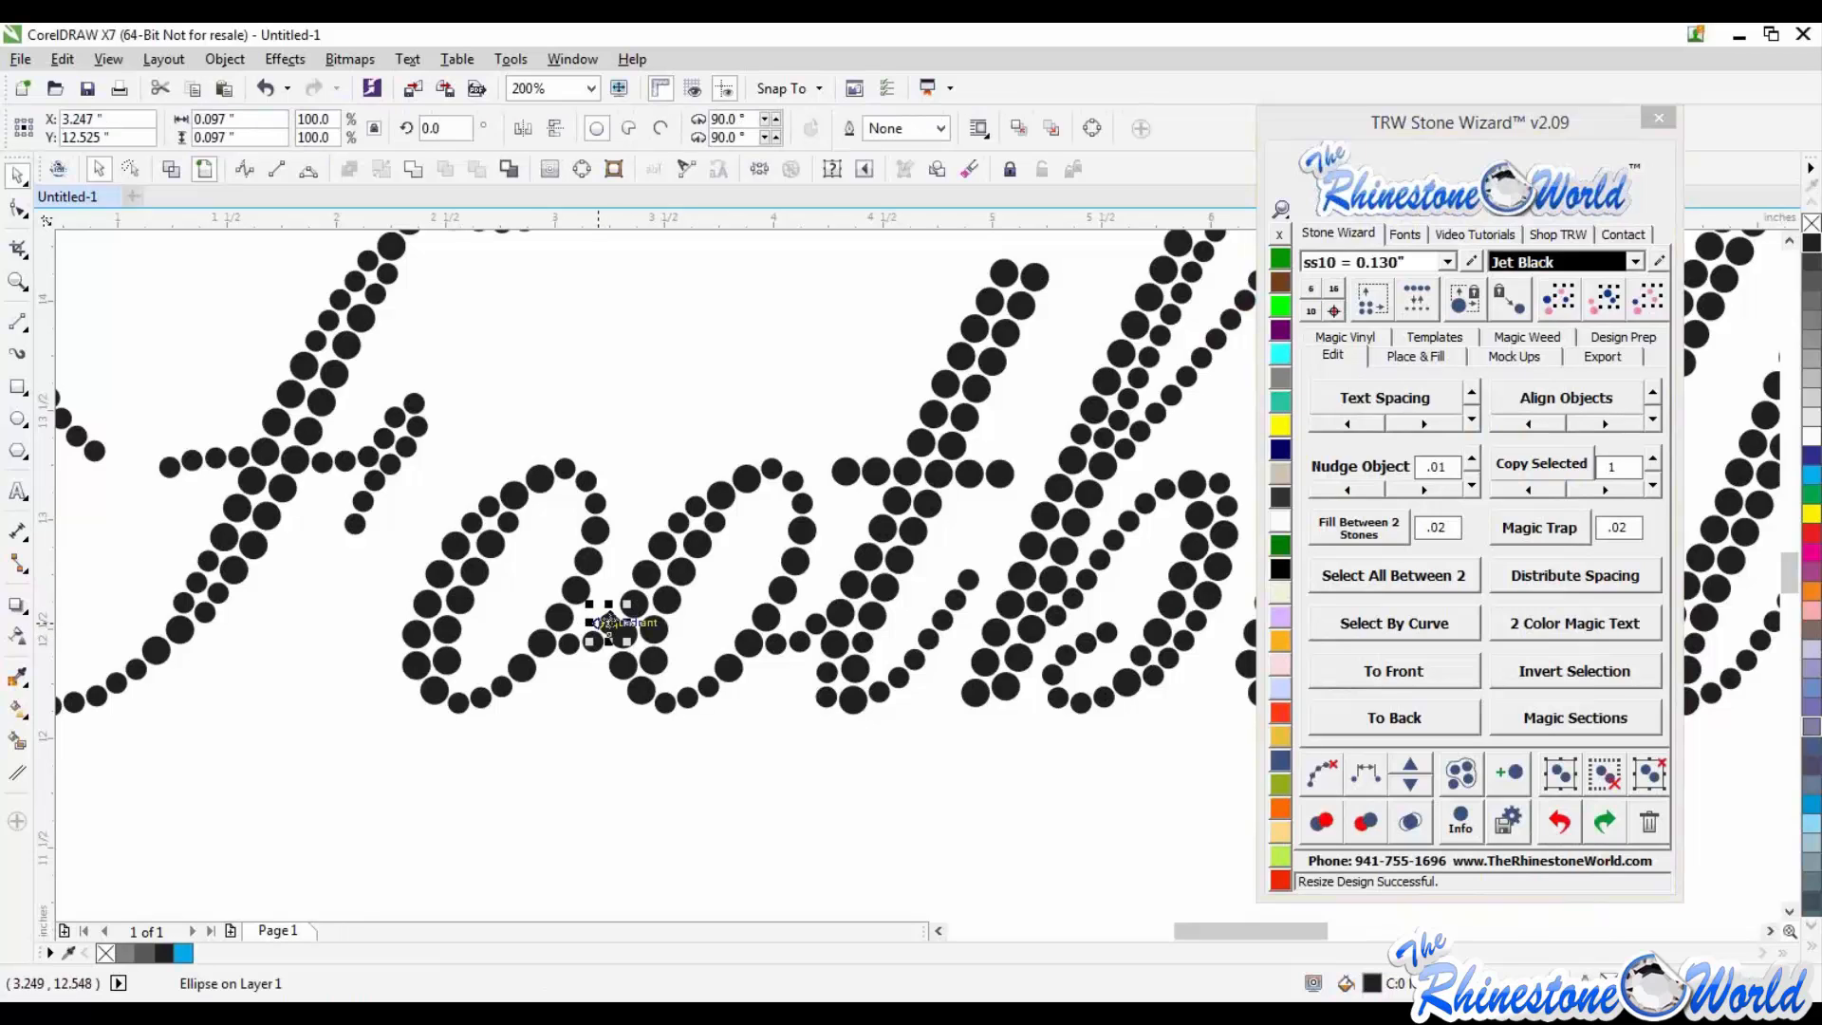
scroll(607, 623, "up", 2)
left_click(593, 636)
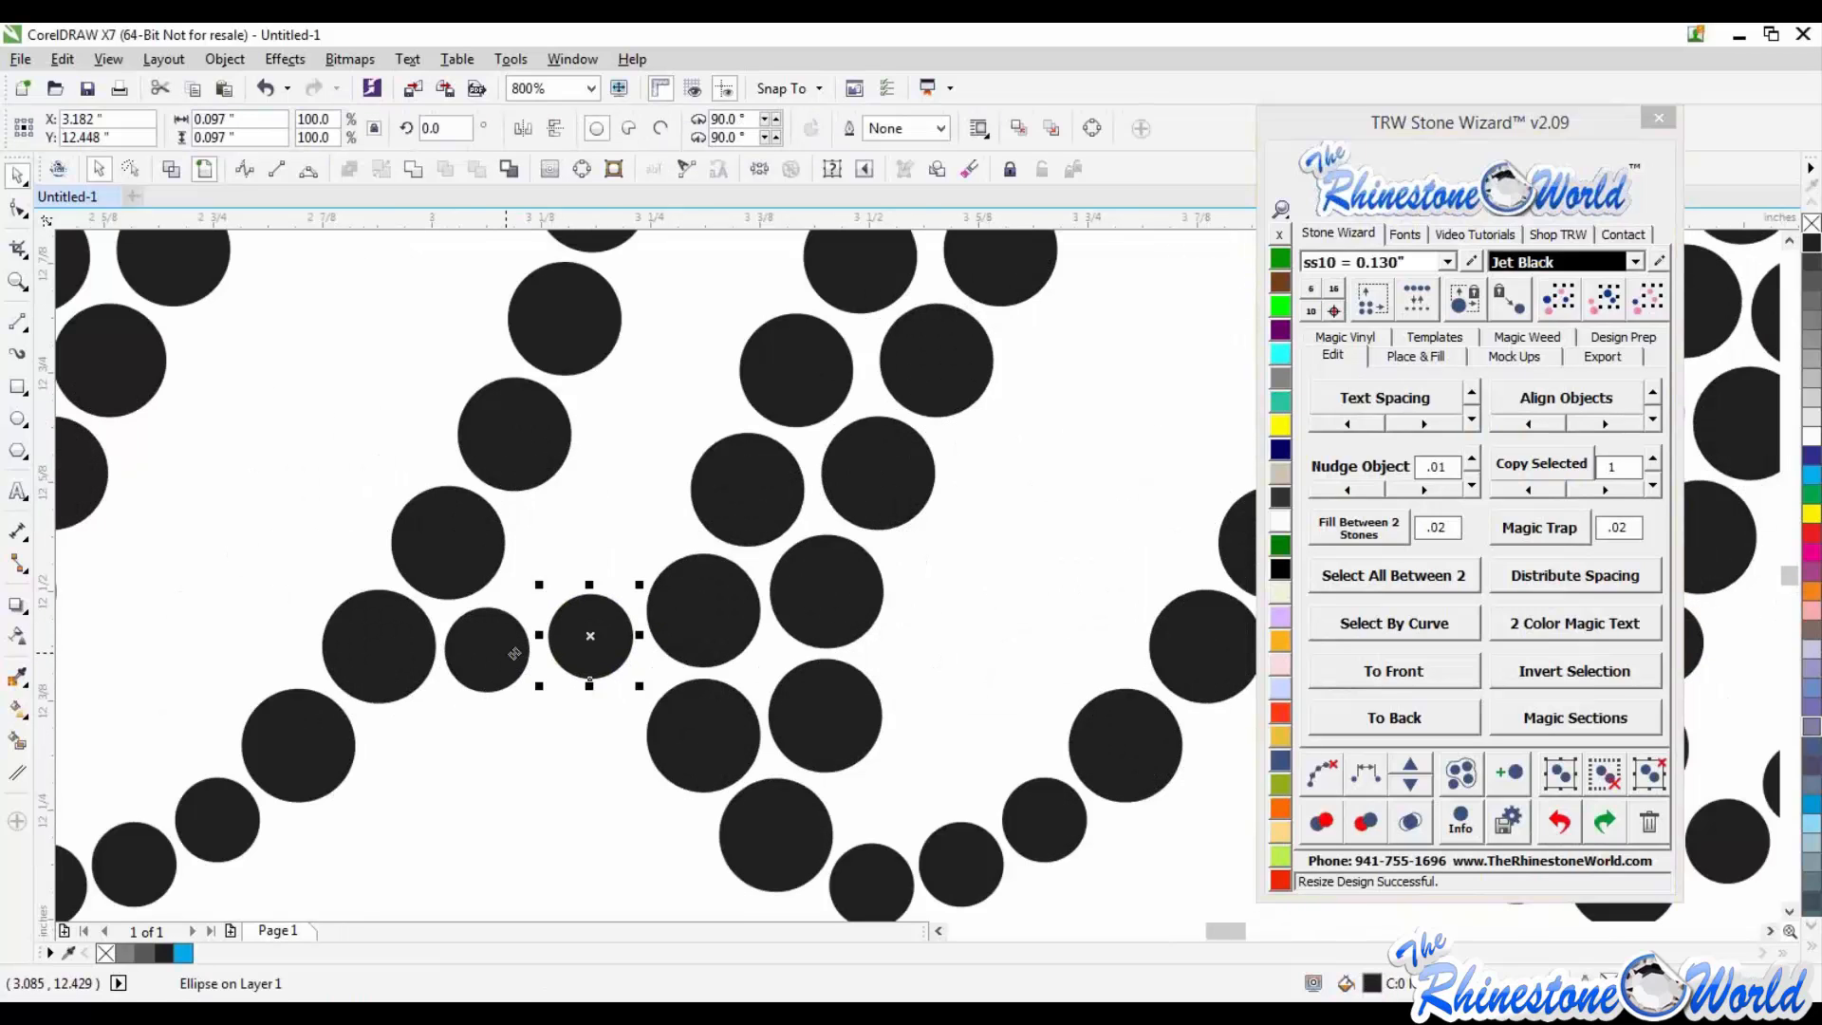
left_click_drag(505, 653, 514, 655)
left_click(506, 757)
scroll(507, 757, "down", 3)
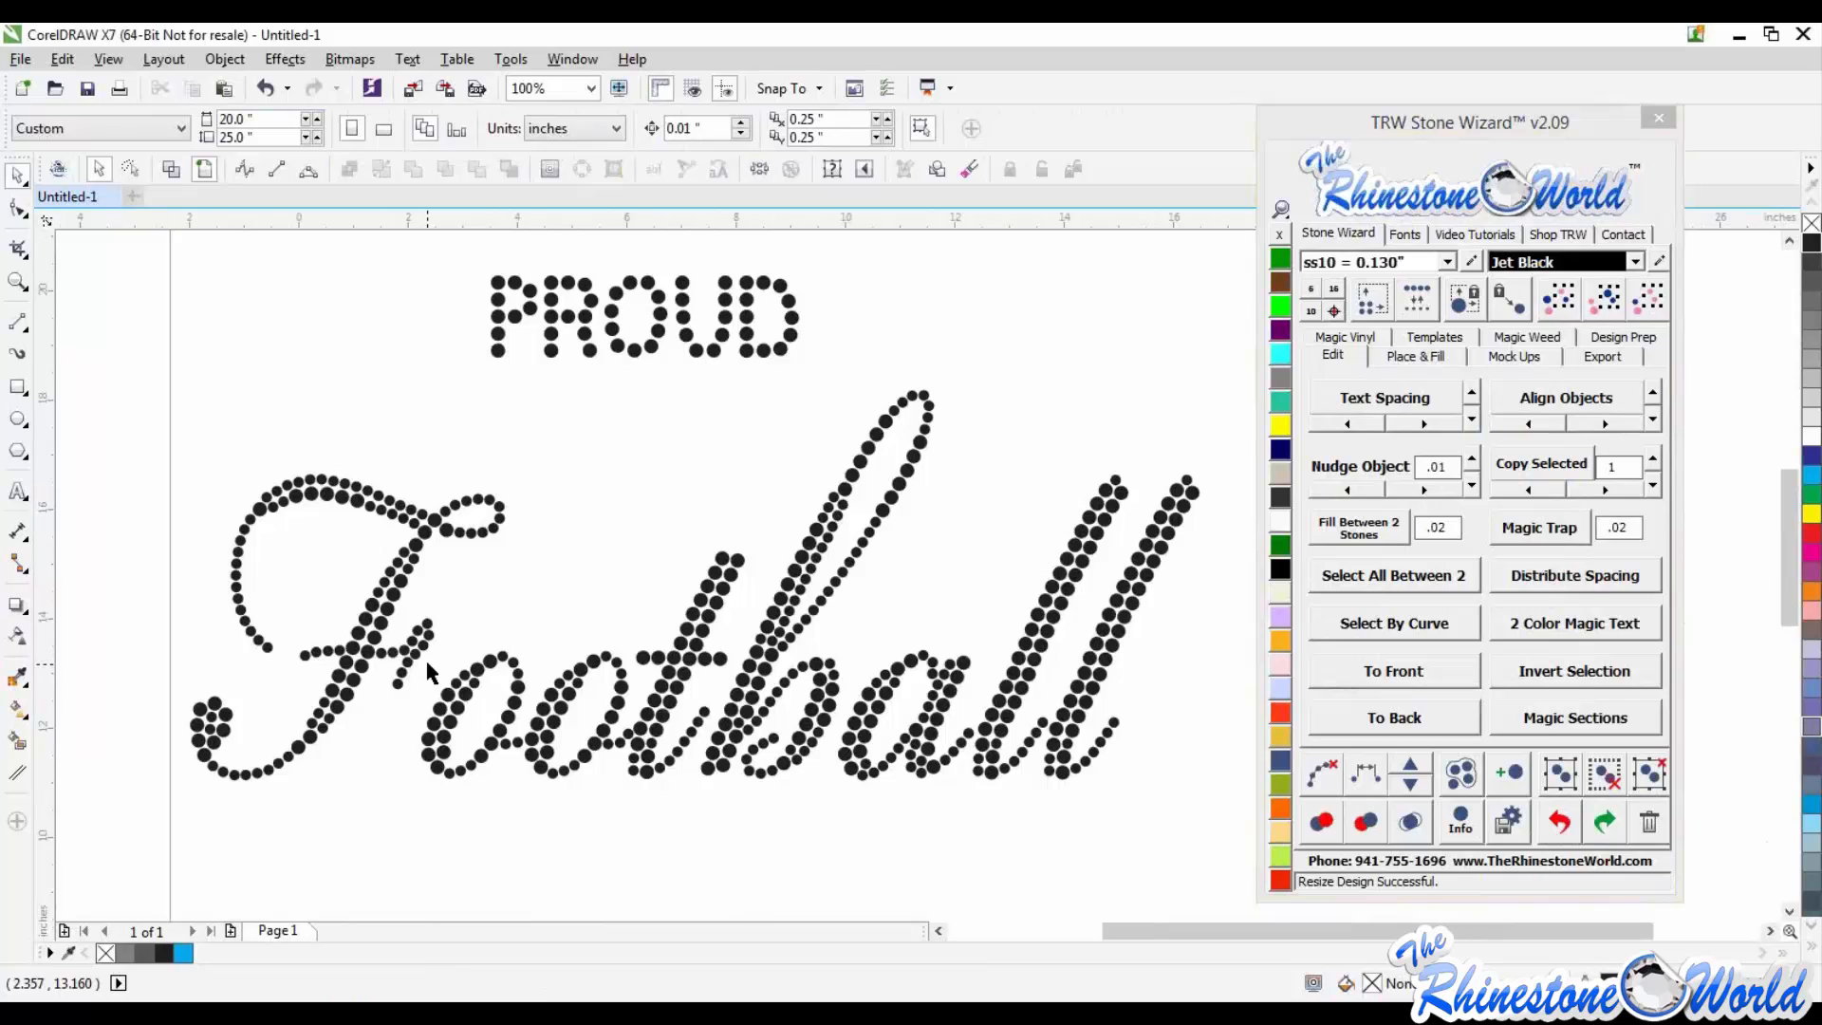
scroll(429, 672, "down", 1)
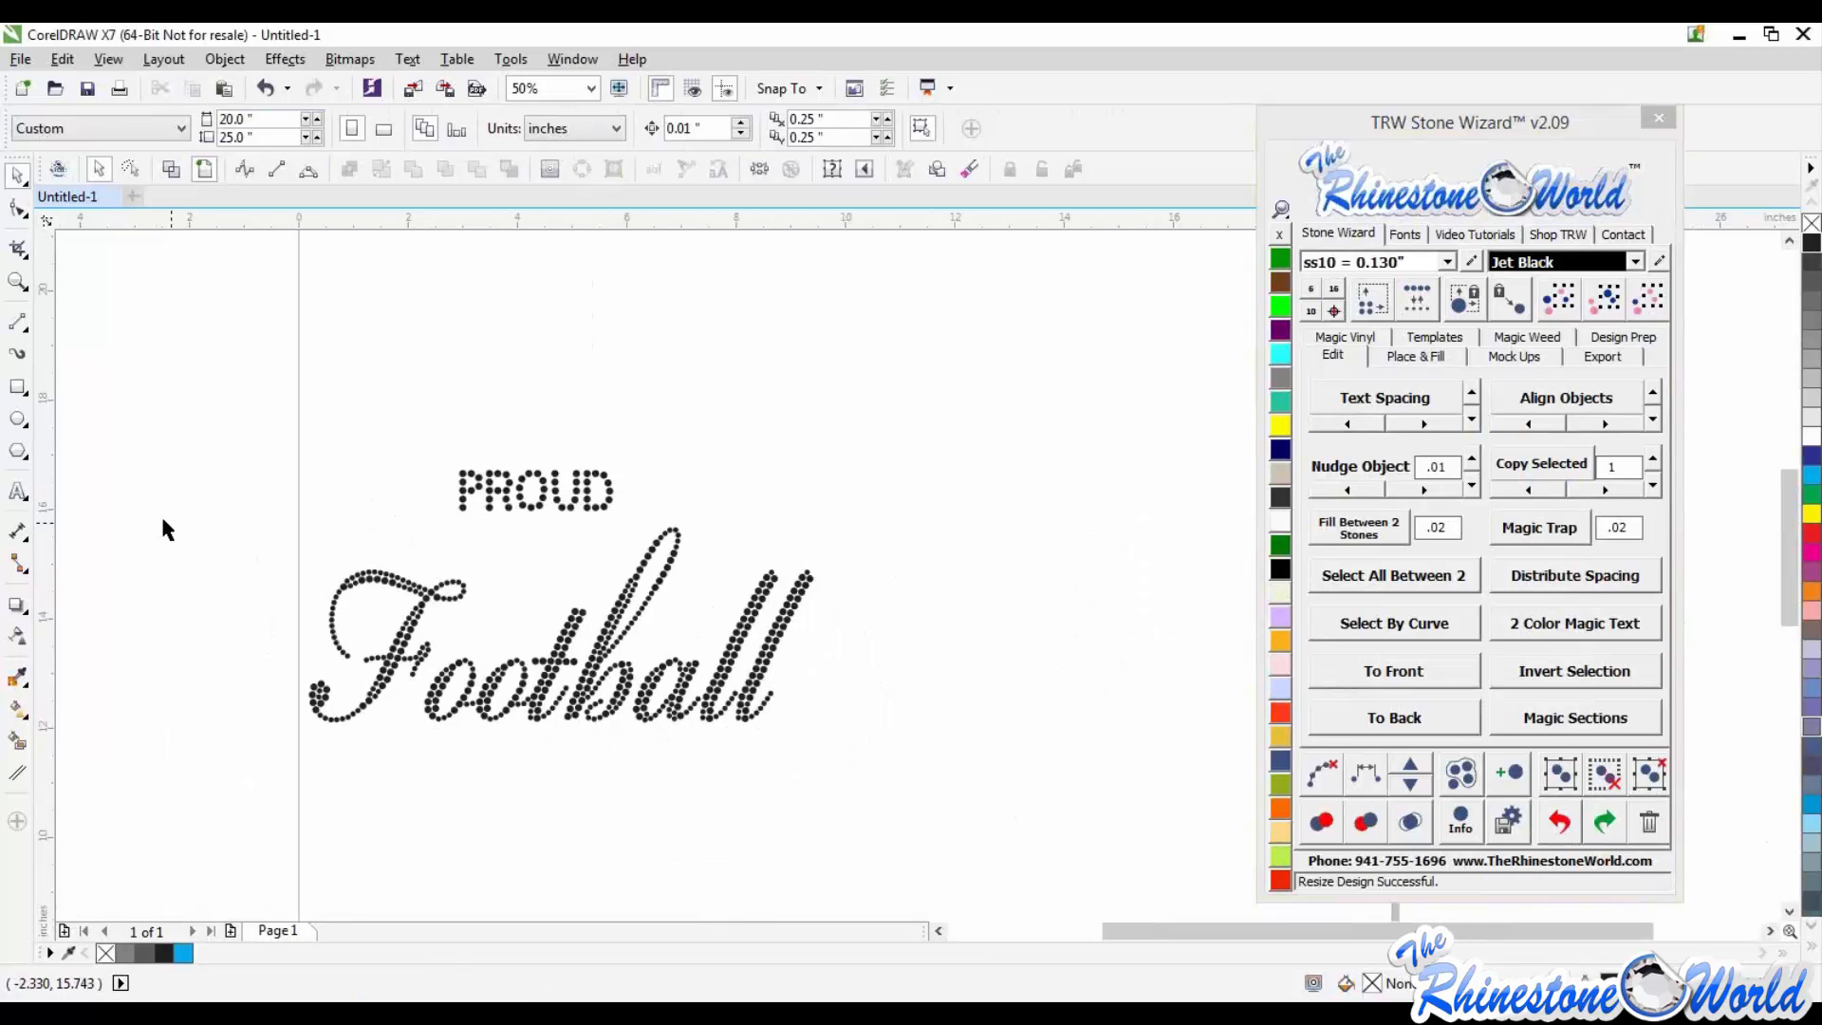
Step: Group all the stones of the Football lettering
left_click_drag(161, 514, 900, 824)
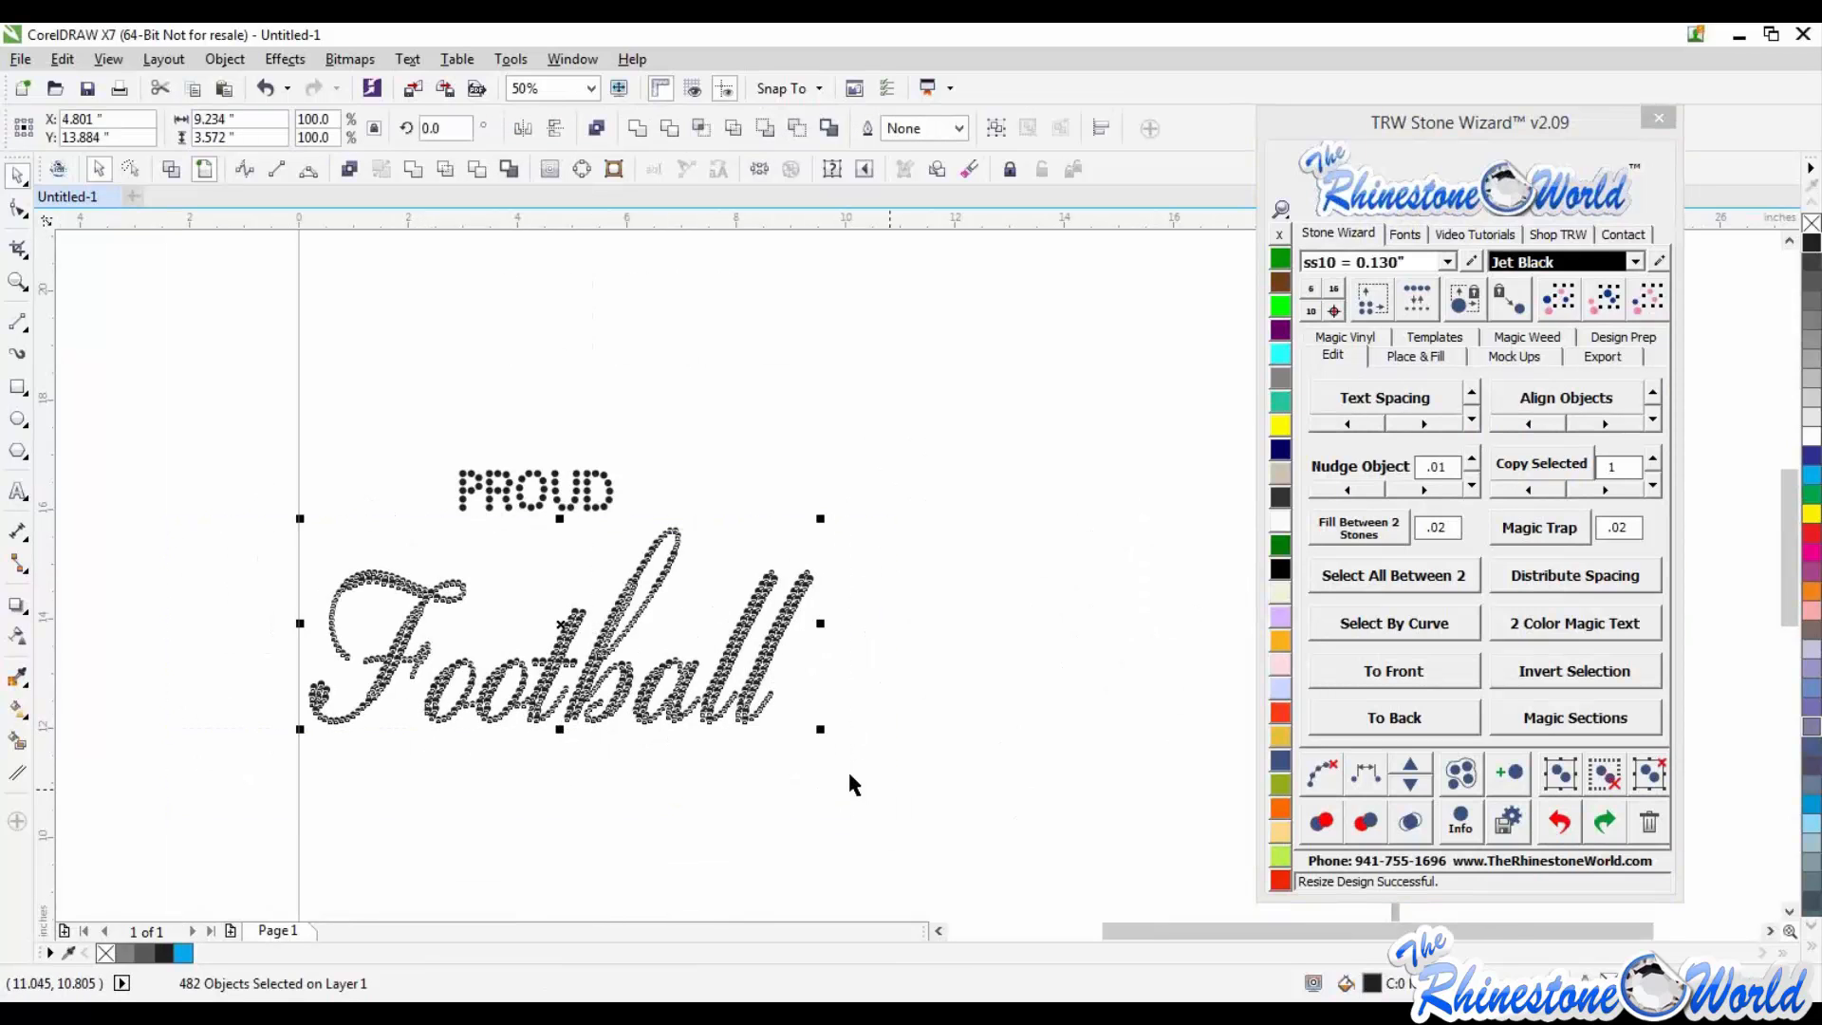
left_click(1562, 781)
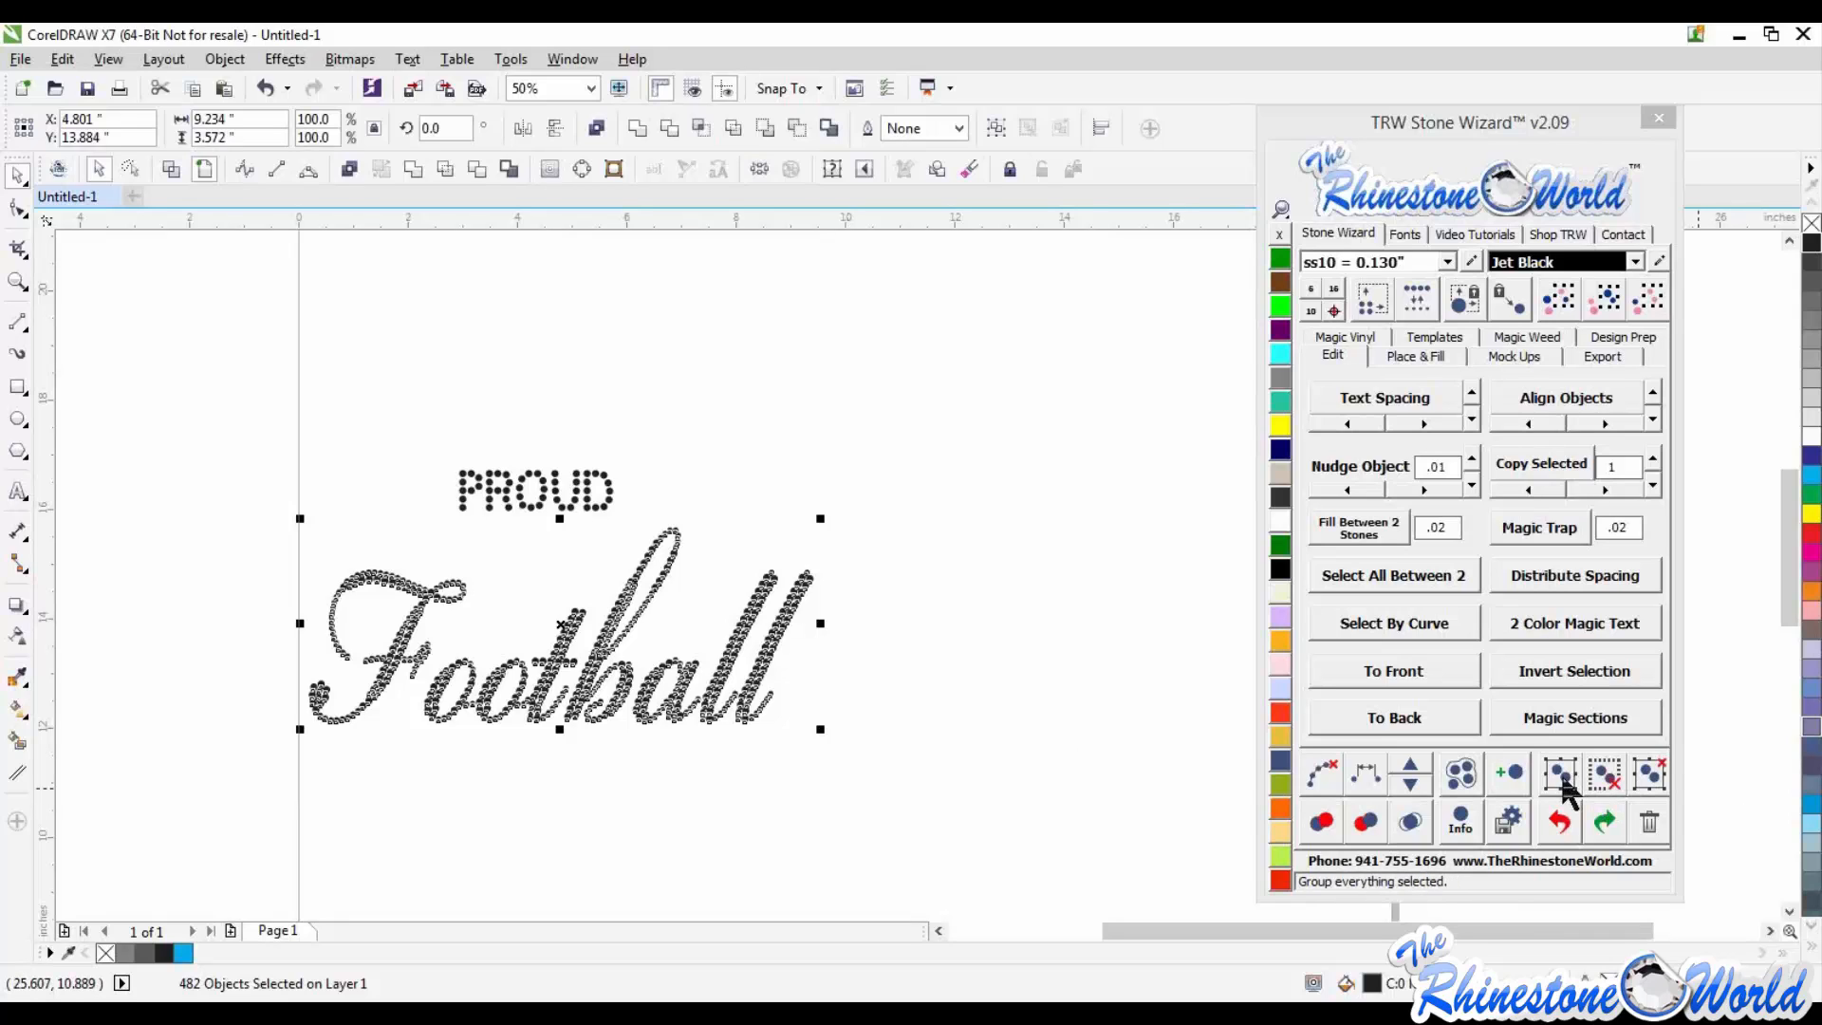
left_click(547, 671)
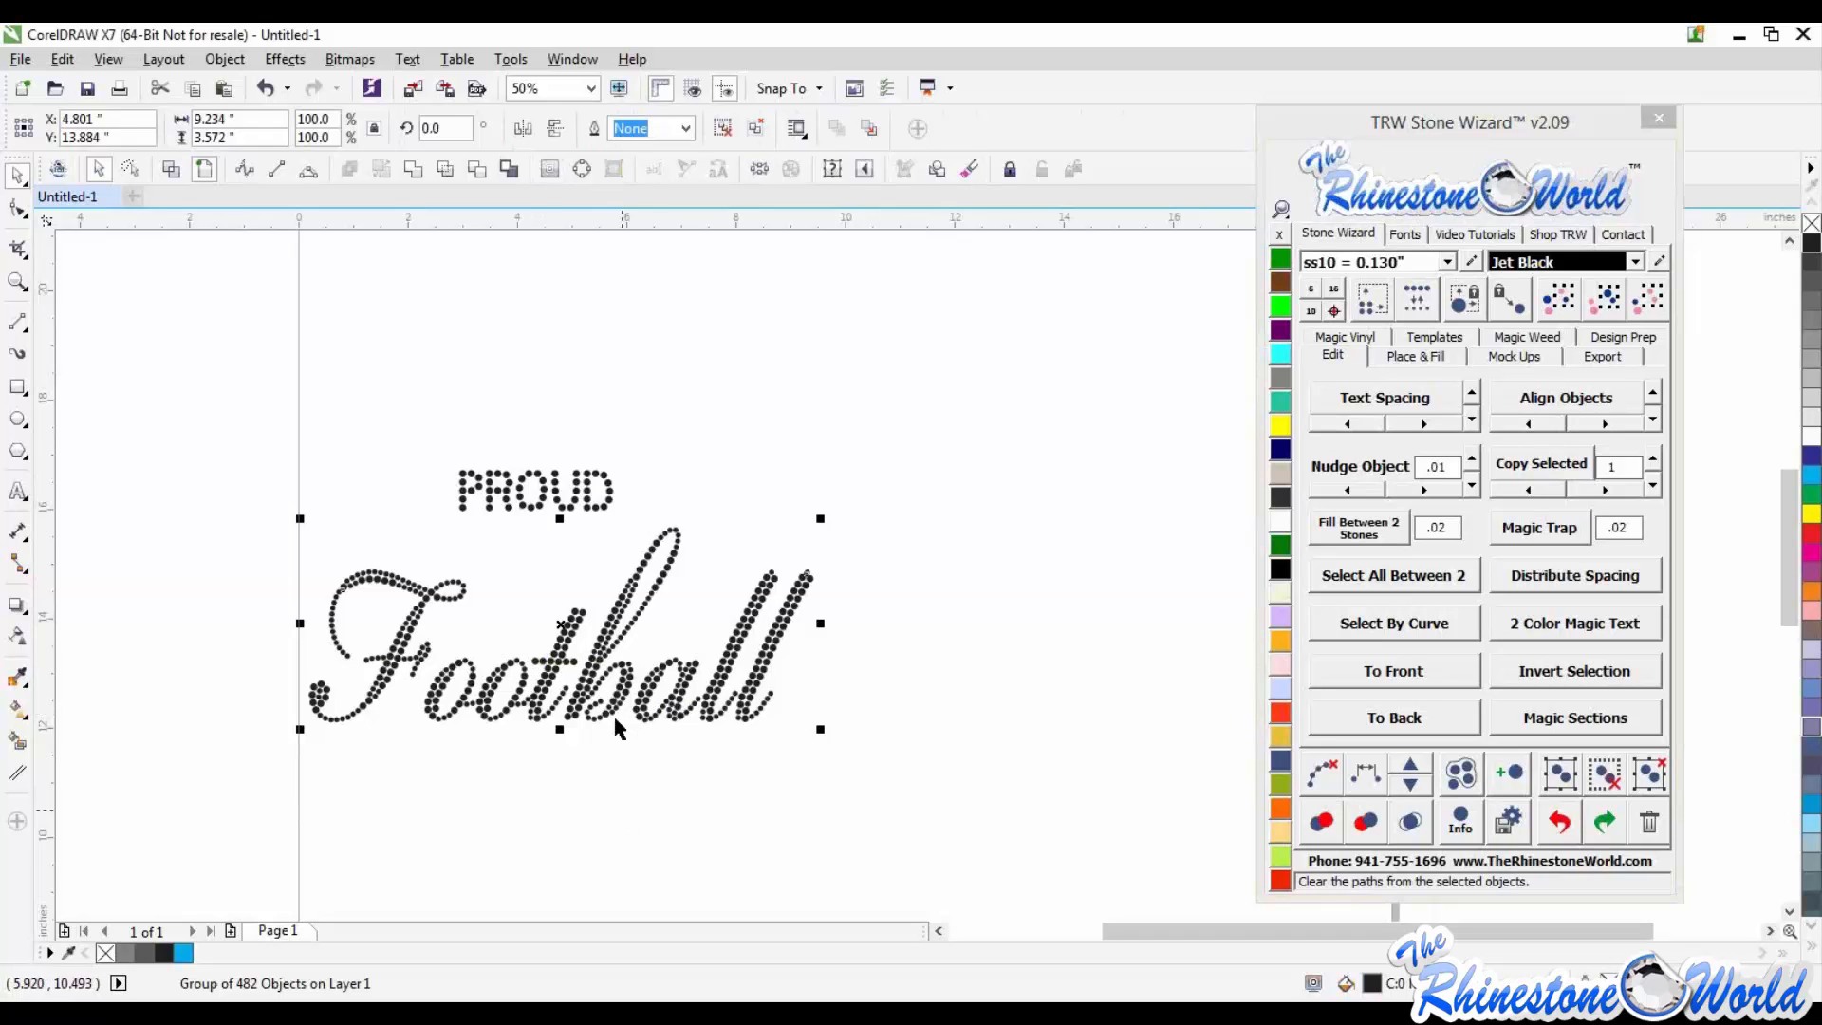
Step: Move the Football group about 1.1 inches right and 0.5 inches down, and group the stones of PROUD
left_click_drag(618, 707, 1025, 677)
left_click(983, 459)
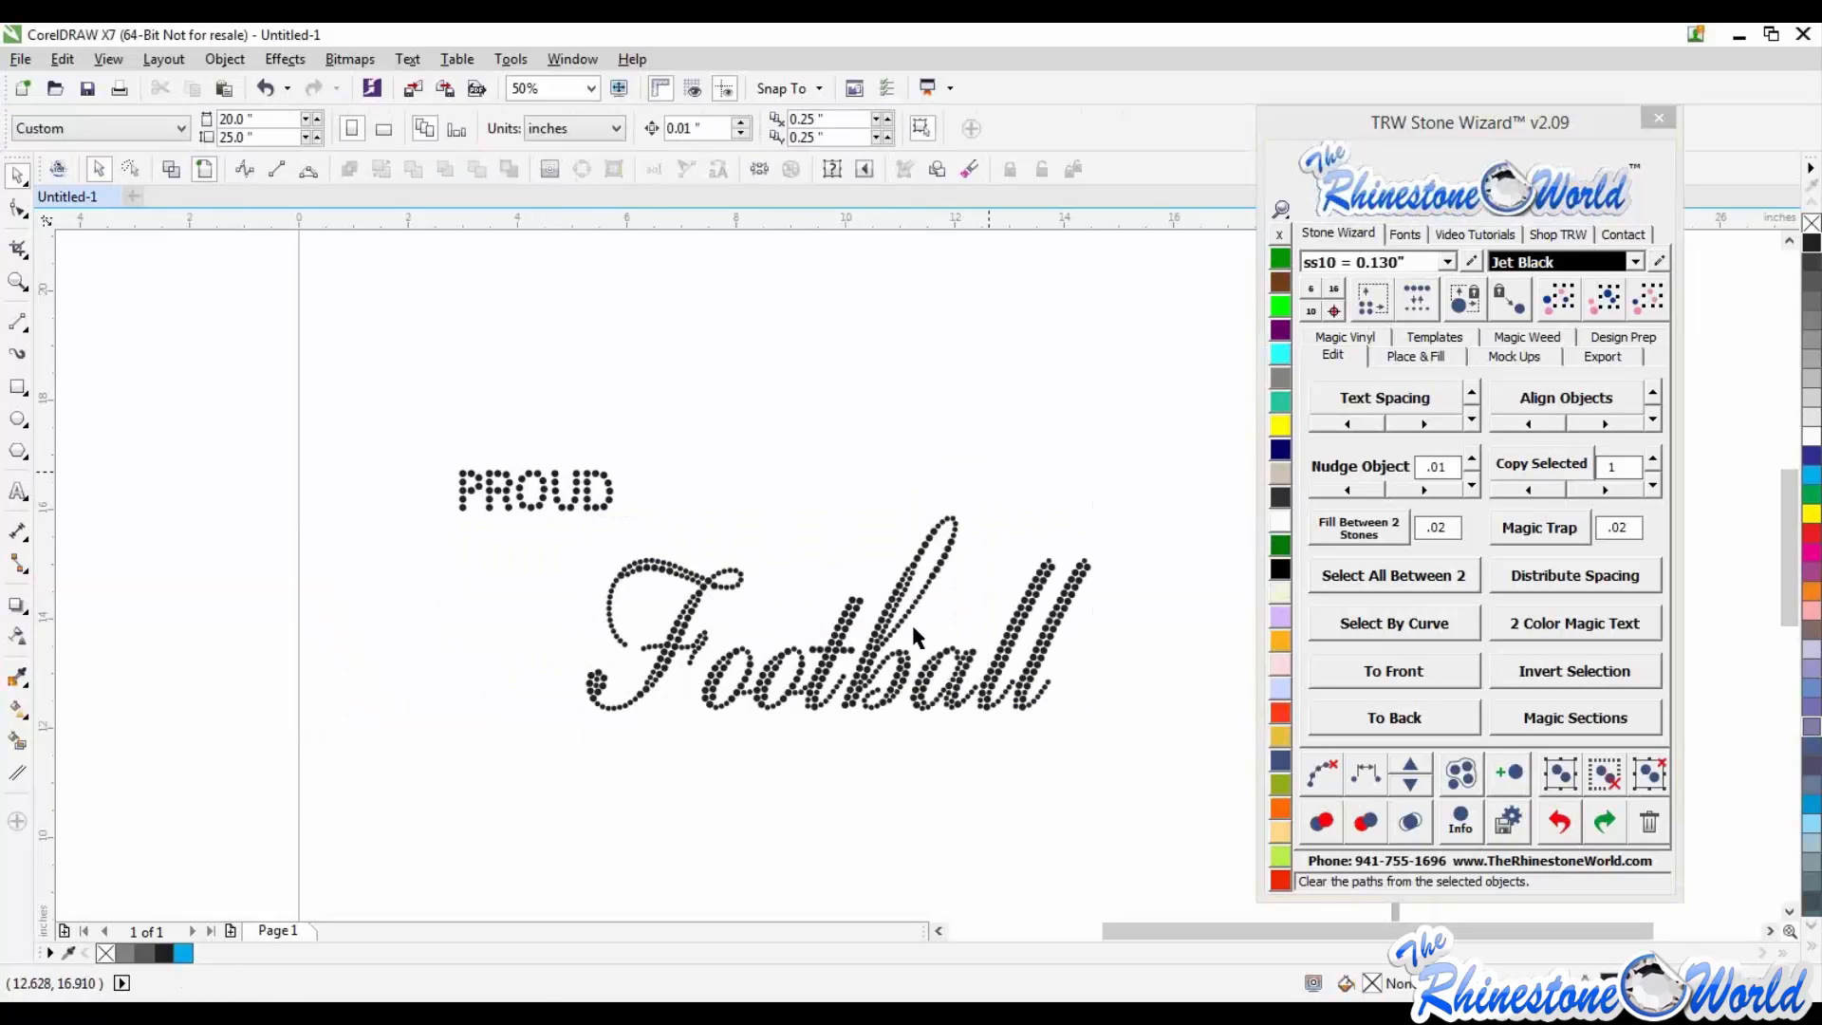
left_click_drag(904, 670, 692, 712)
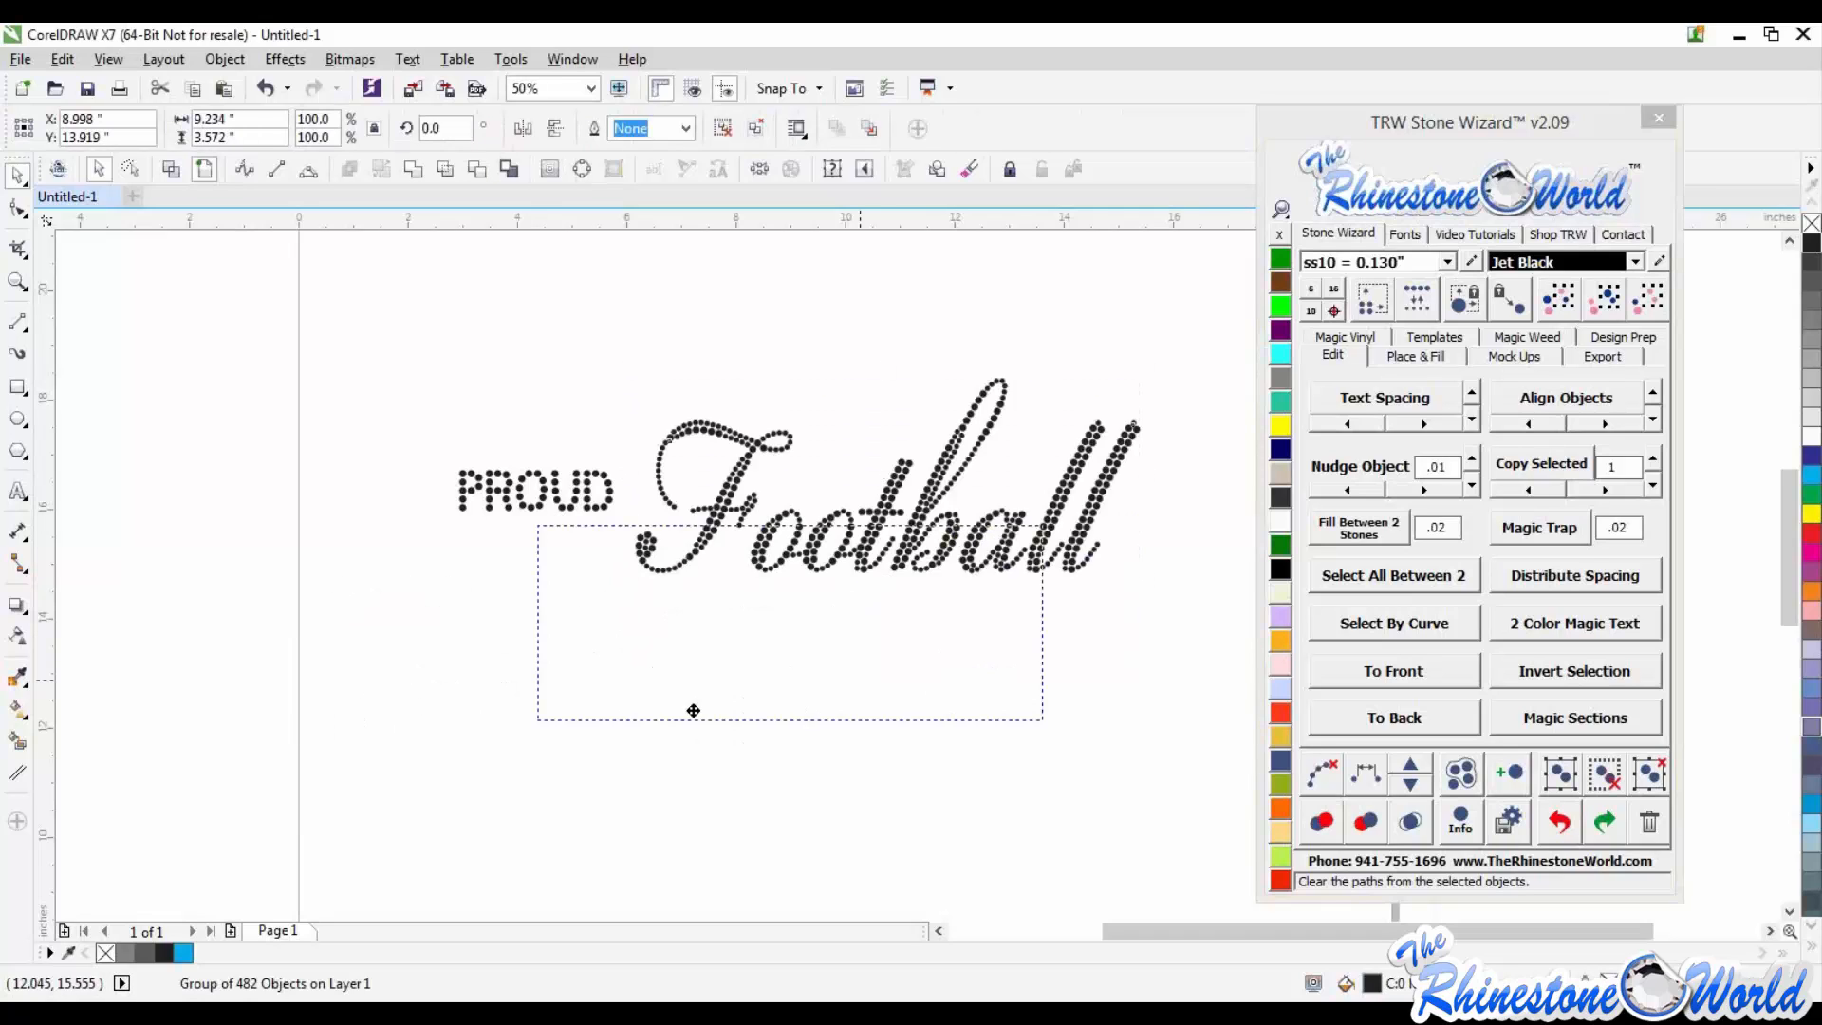
left_click_drag(411, 432, 629, 522)
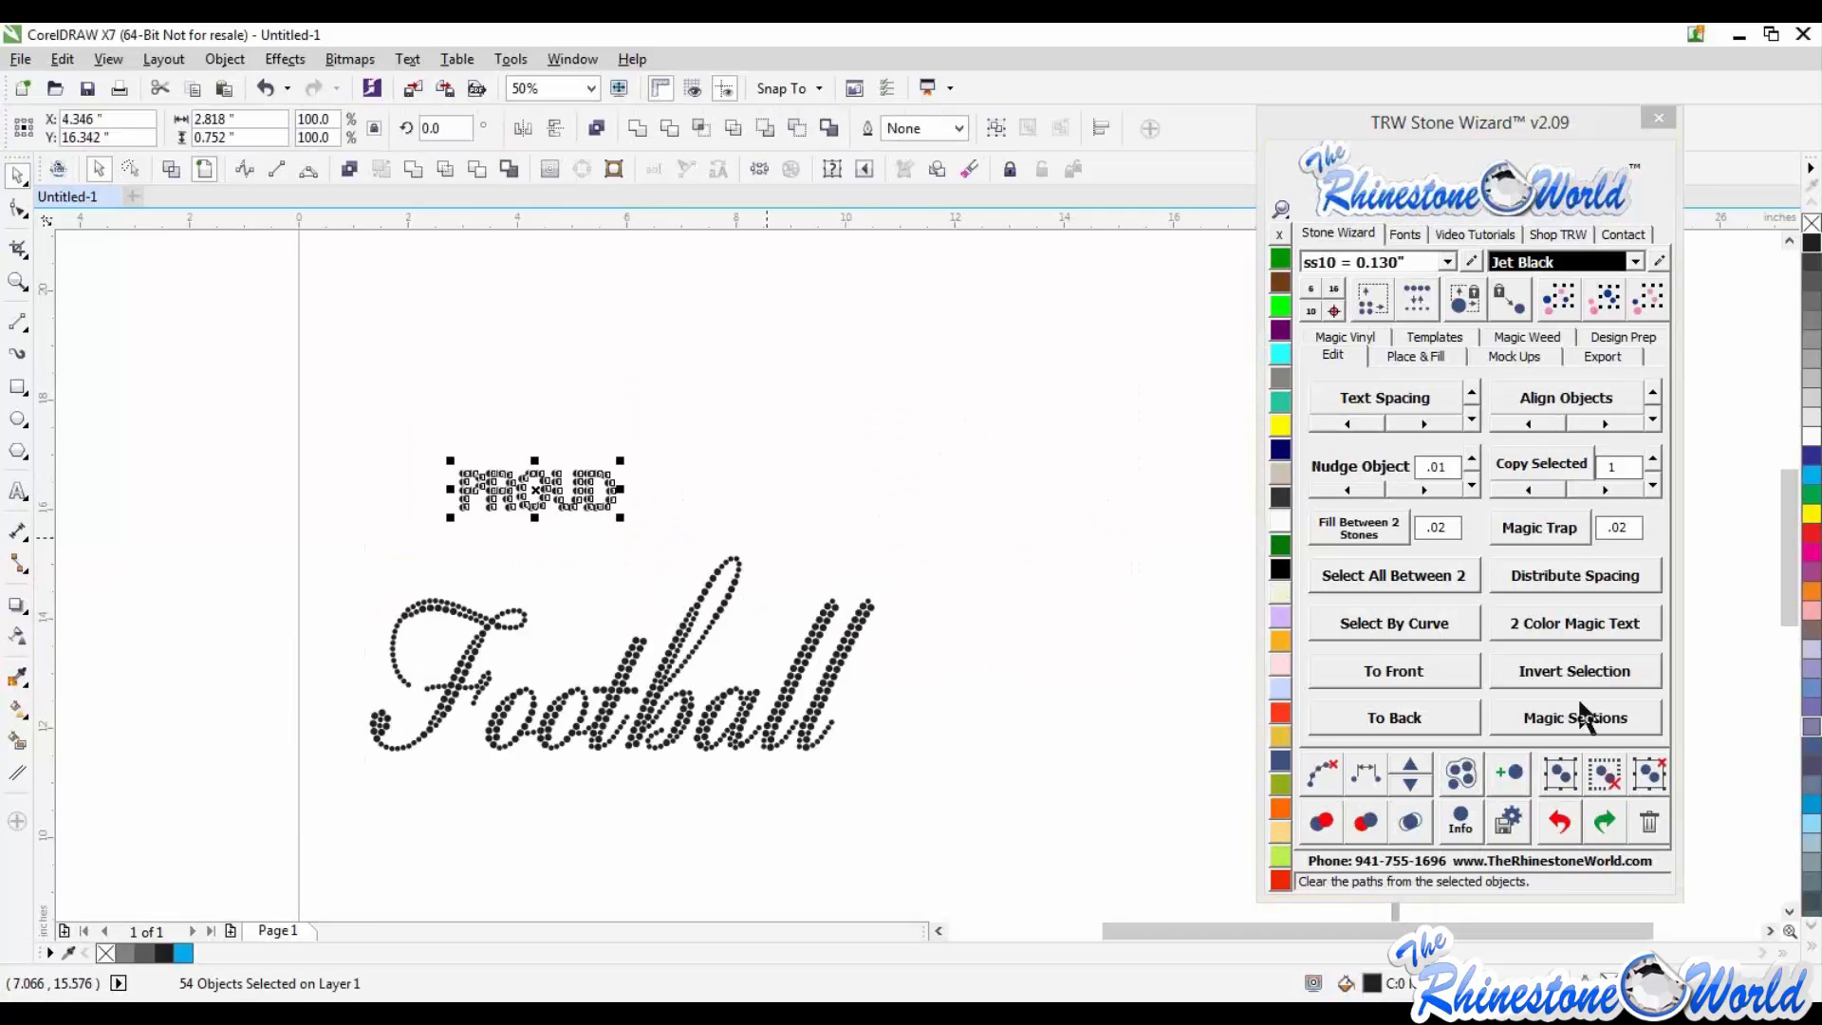
left_click(1066, 776)
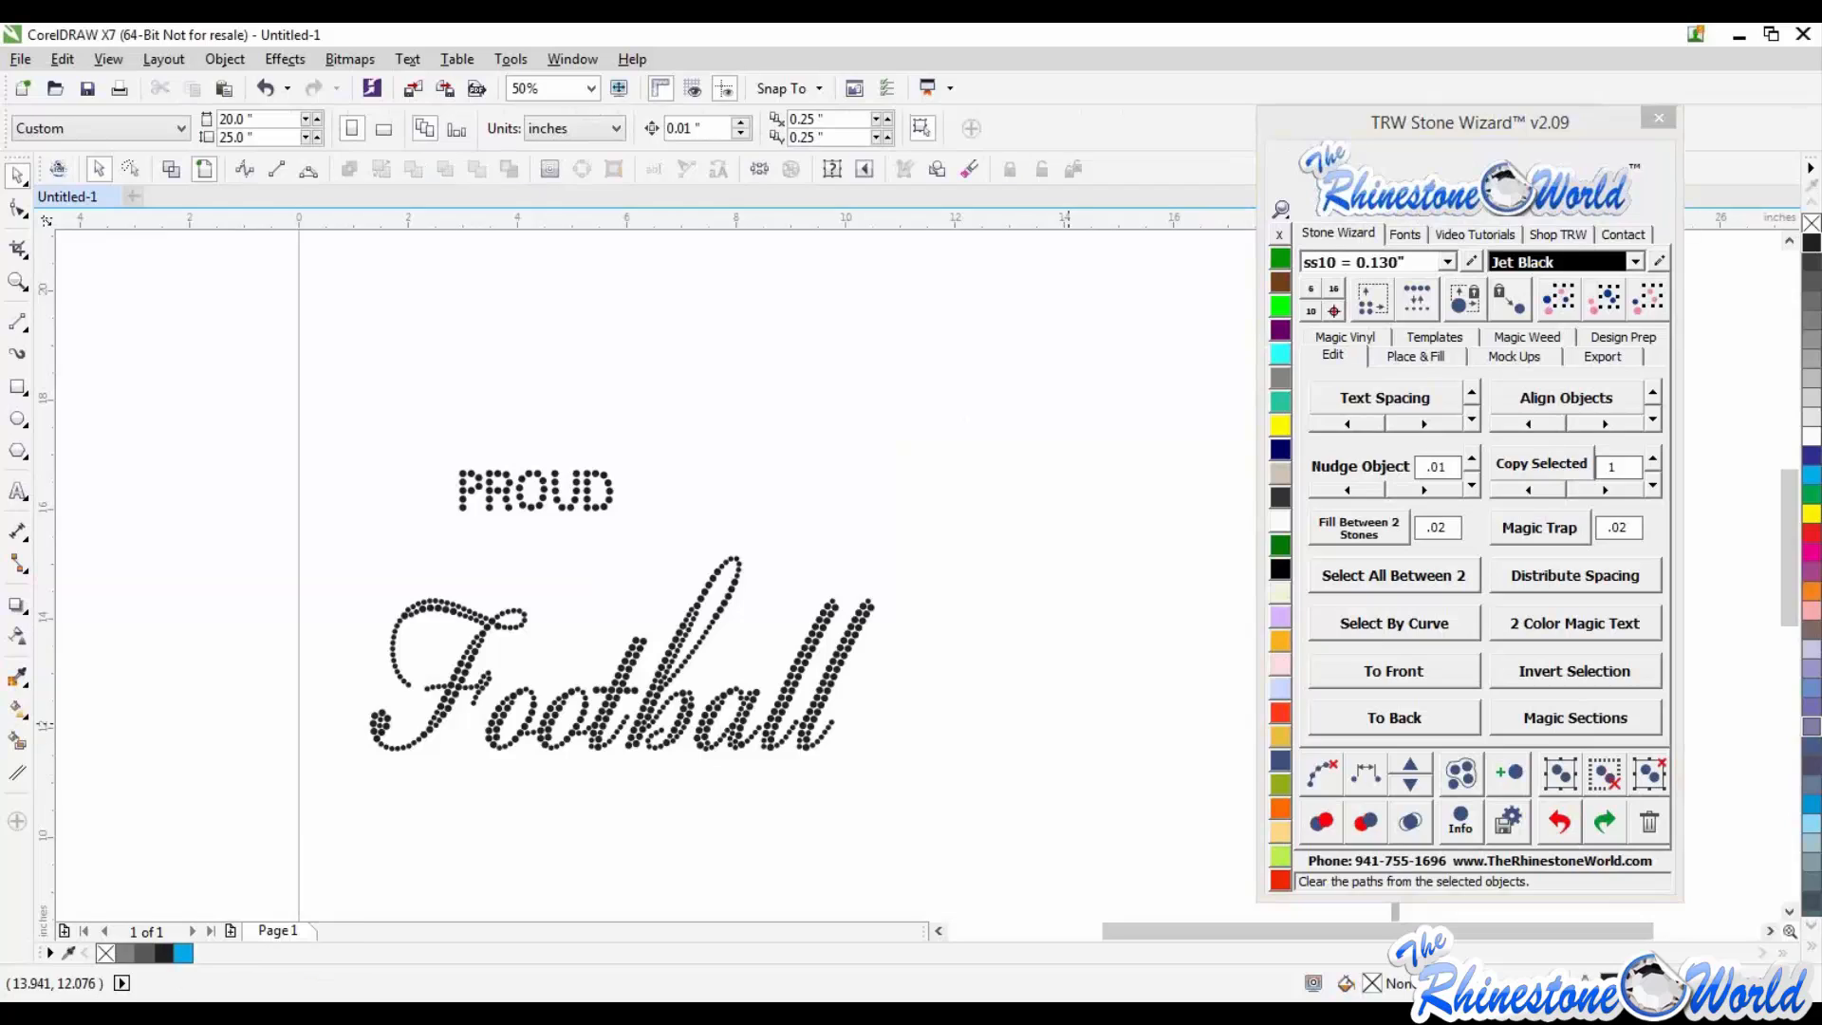
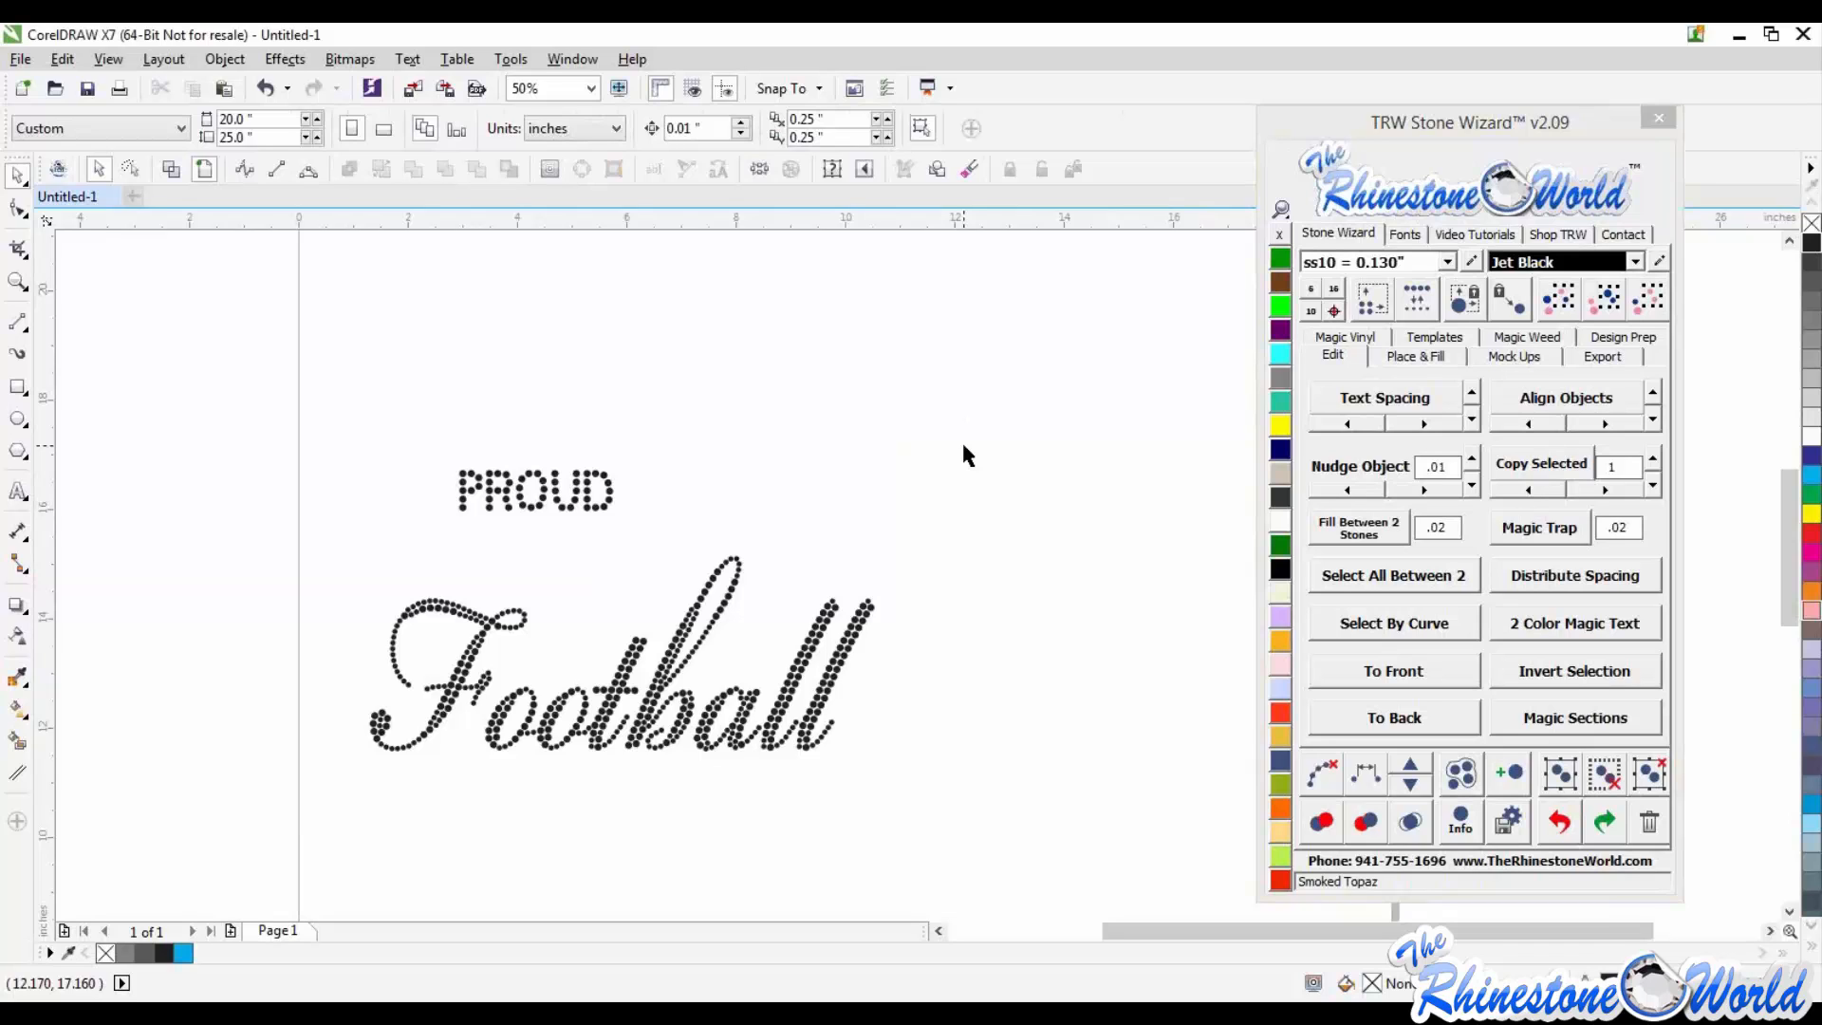
Step: Preview the TRW Football Images HTV font from the favorite fonts
left_click(1395, 229)
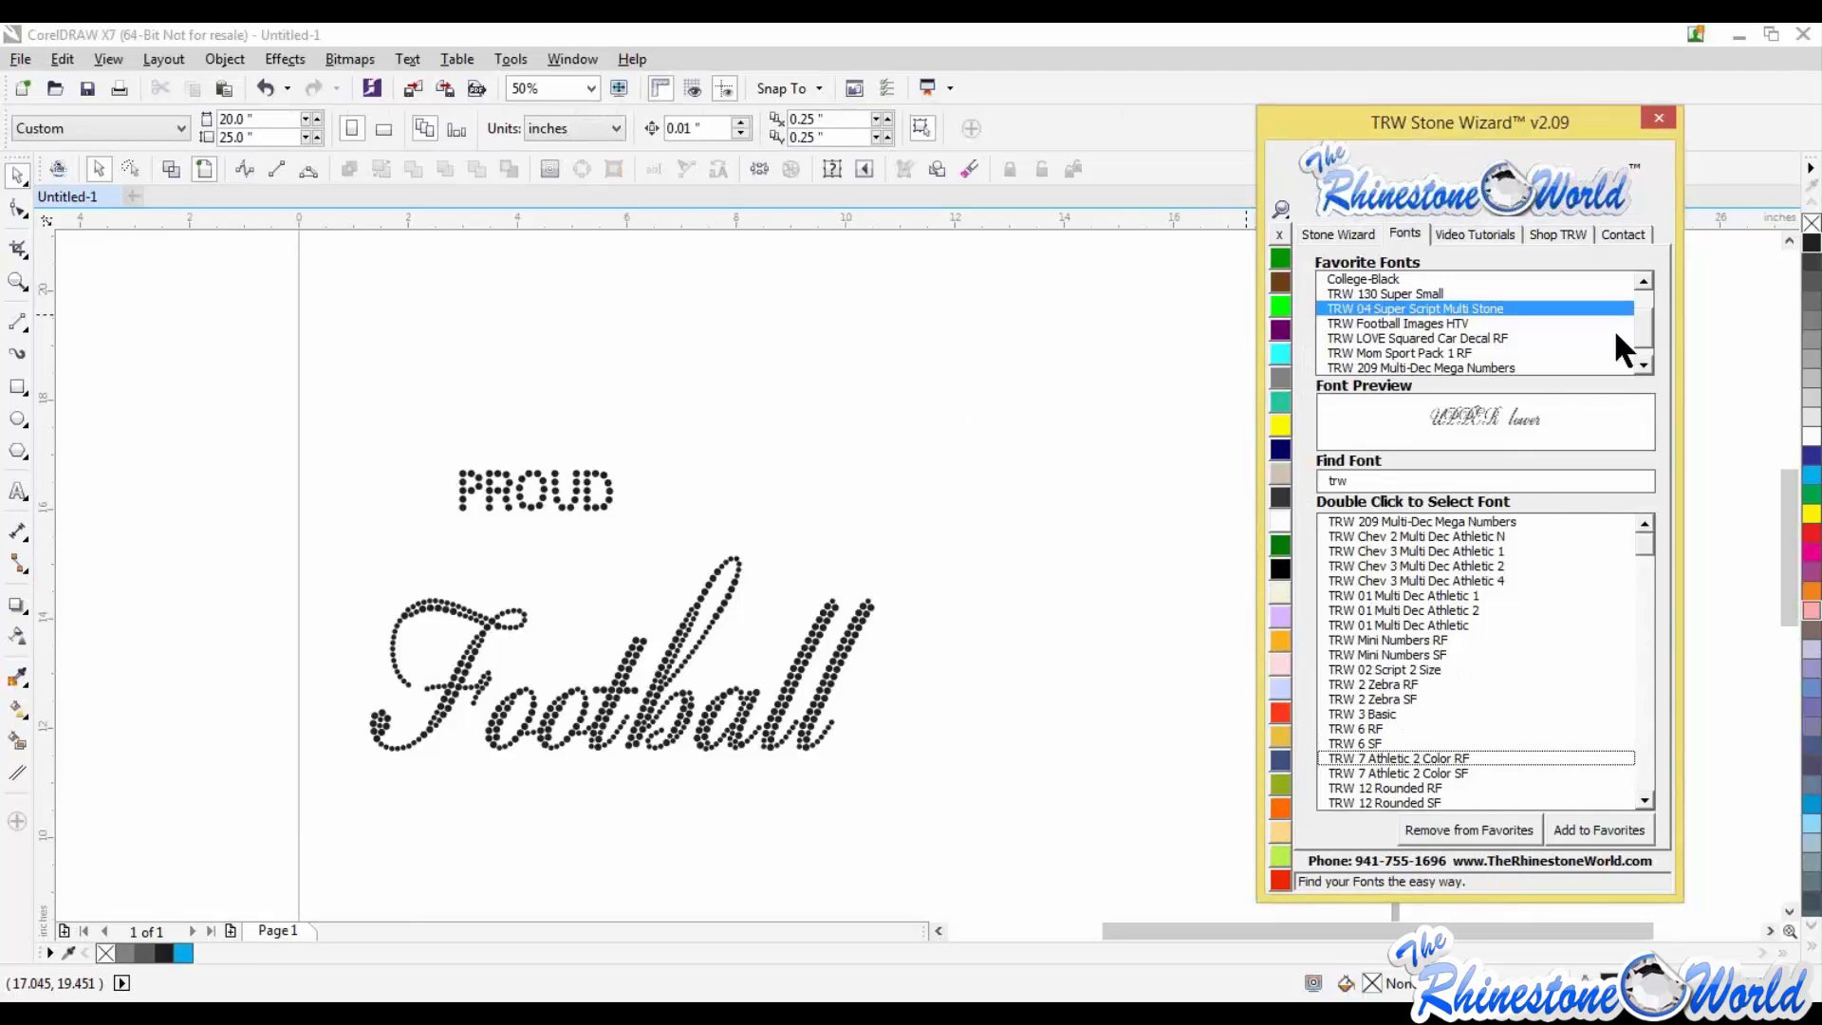
left_click(1381, 327)
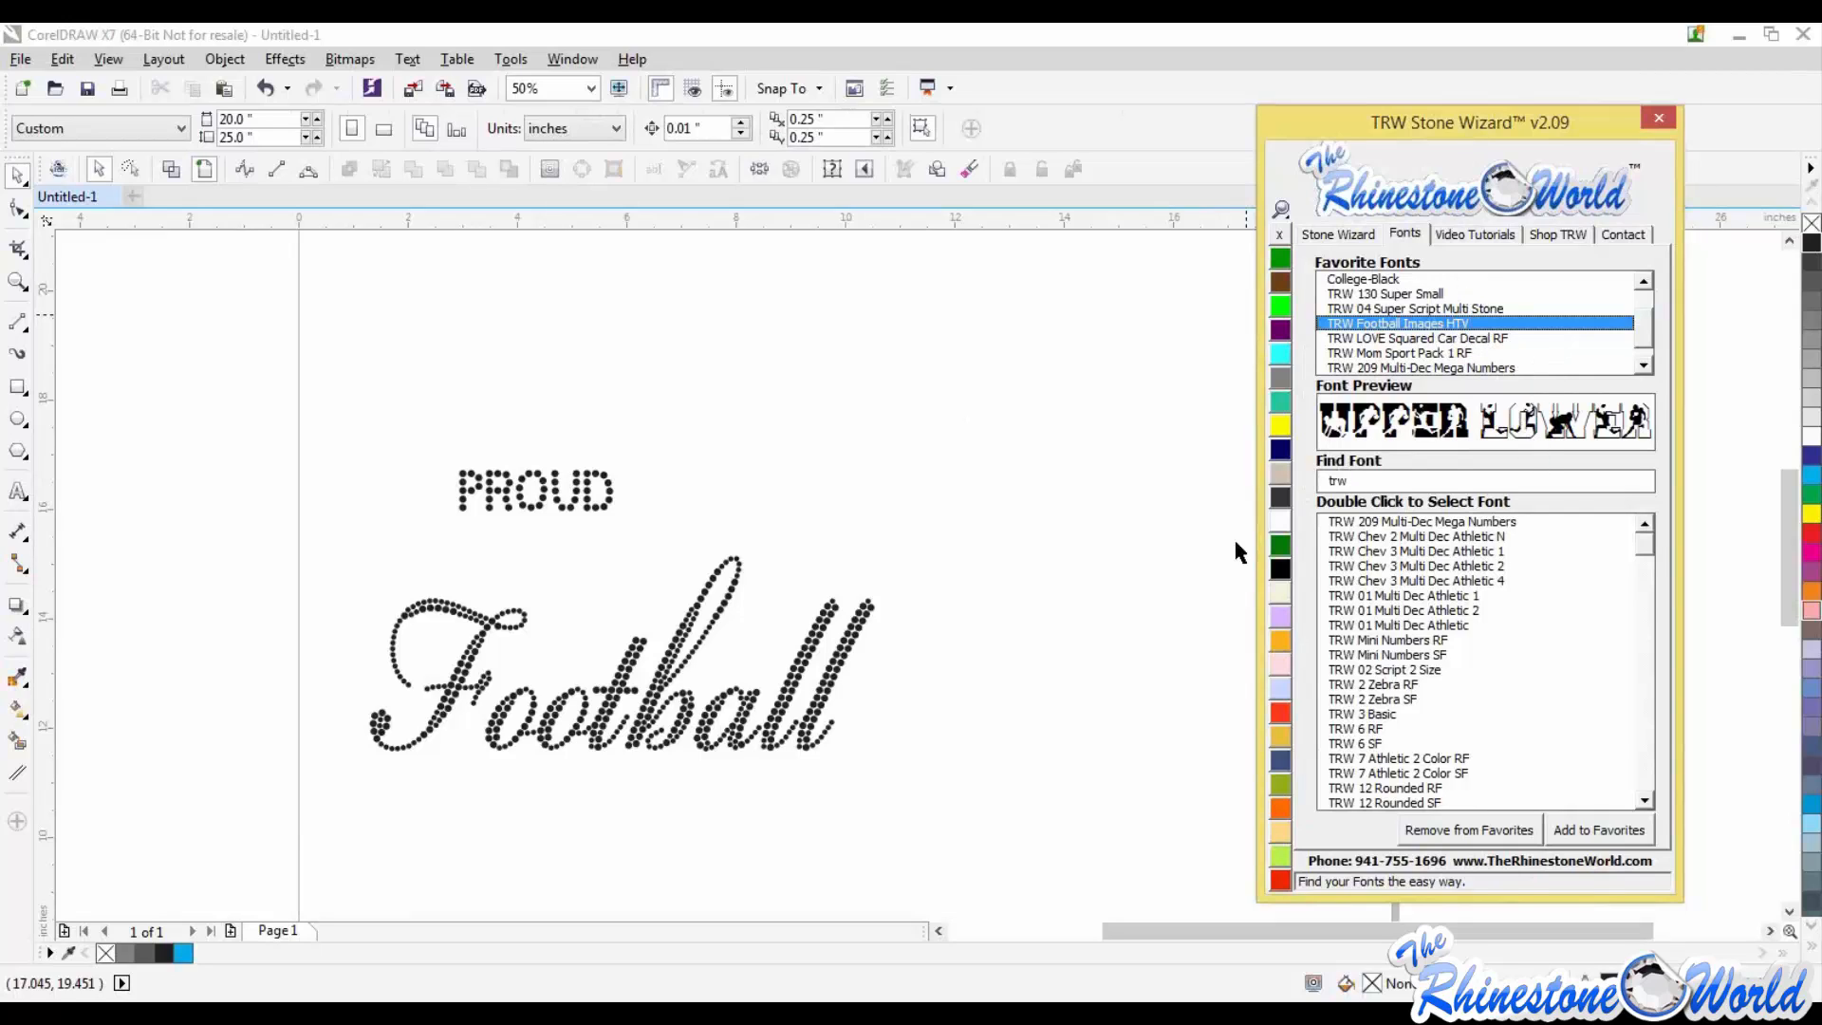
Step: Rotate the Football group about 14 degrees counterclockwise so the word slants upward
left_click(830, 676)
left_click(826, 685)
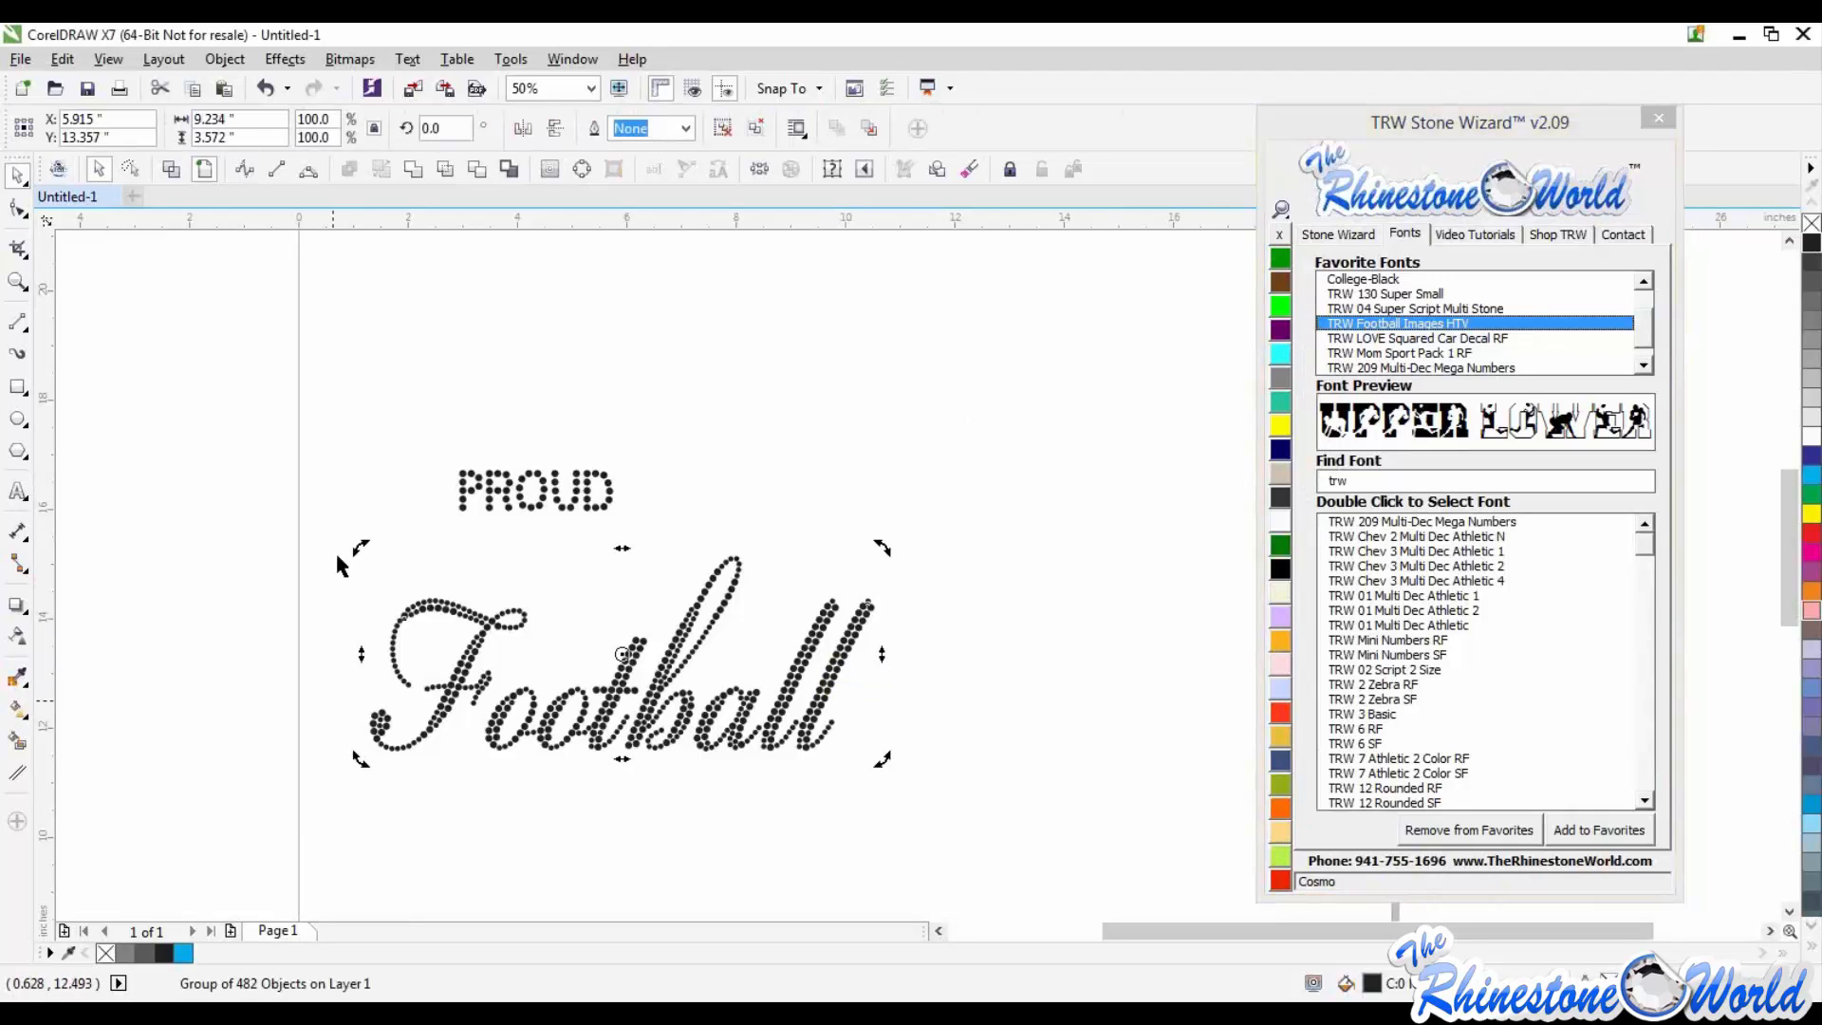
left_click_drag(344, 567, 336, 590)
left_click_drag(373, 529, 366, 549)
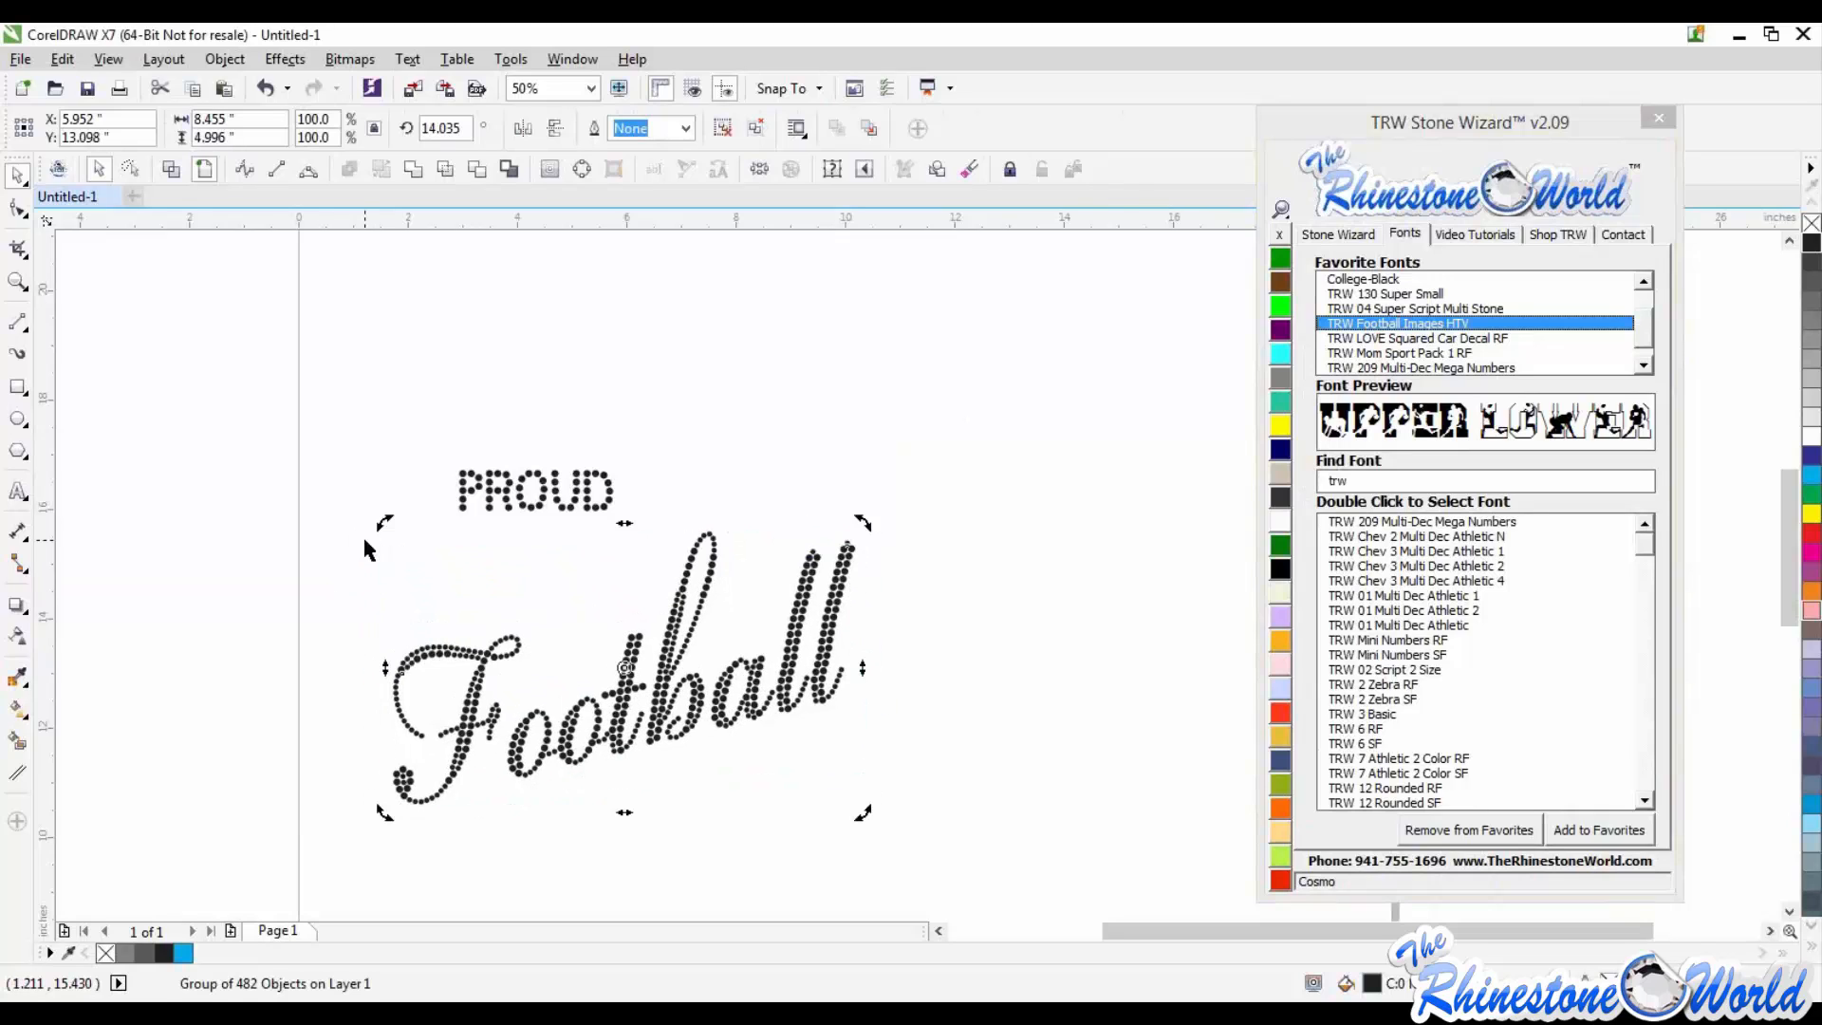
Step: Move the PROUD group about 0.9 inches right and 2.1 inches down, into the space above Football beside the b's stem
left_click(486, 495)
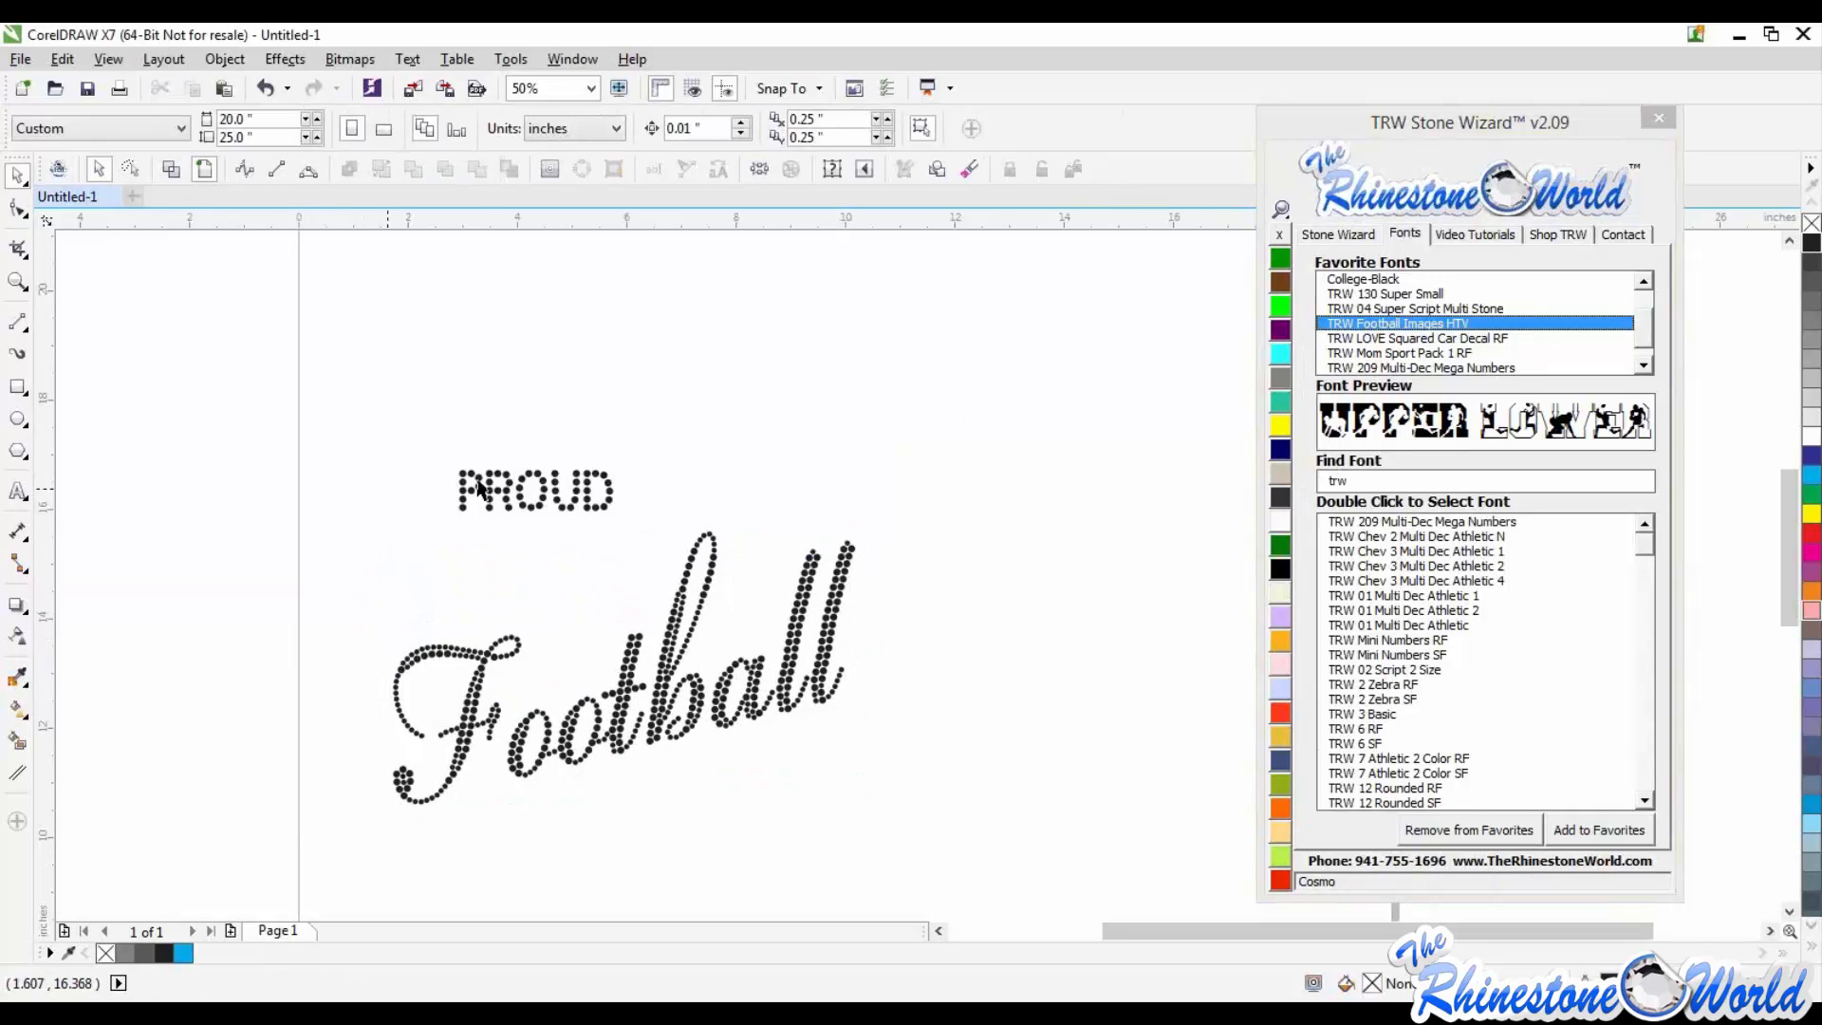
left_click_drag(486, 495, 372, 543)
left_click(478, 690)
left_click(475, 685)
left_click_drag(346, 456, 567, 604)
left_click(622, 840)
scroll(624, 838, "down", 1)
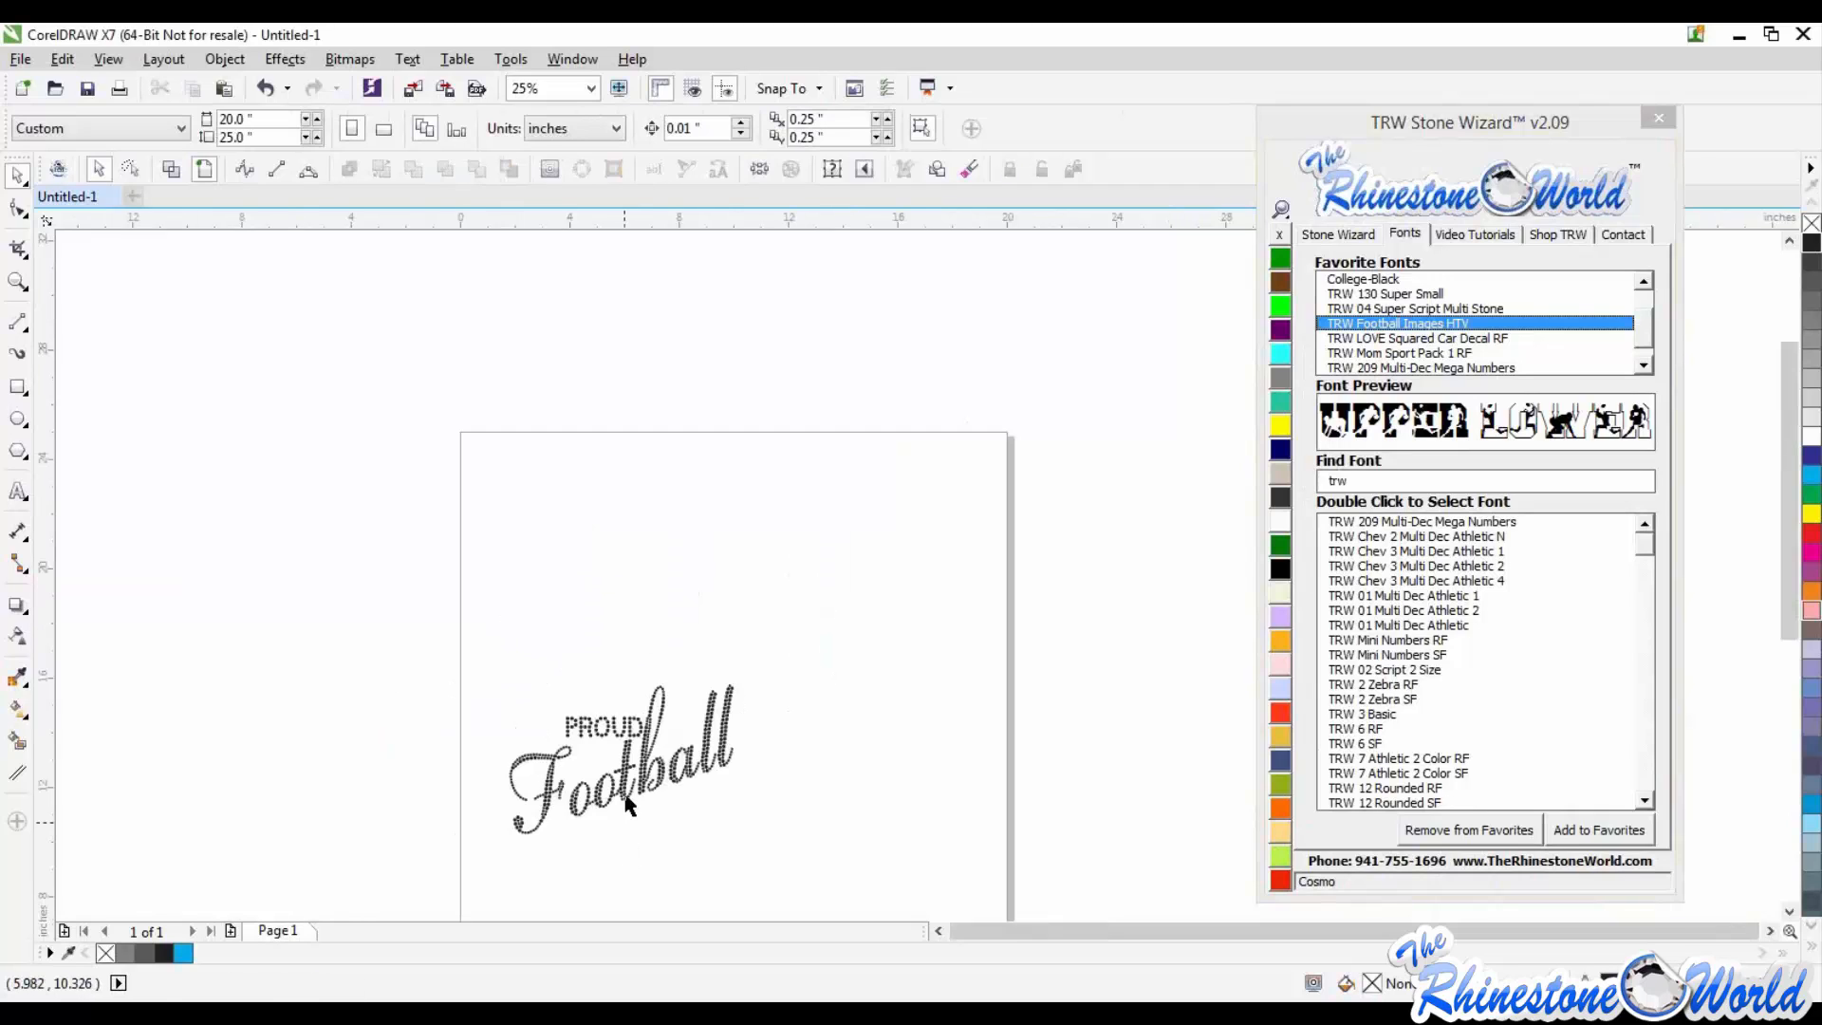
scroll(622, 792, "up", 1)
left_click(558, 662)
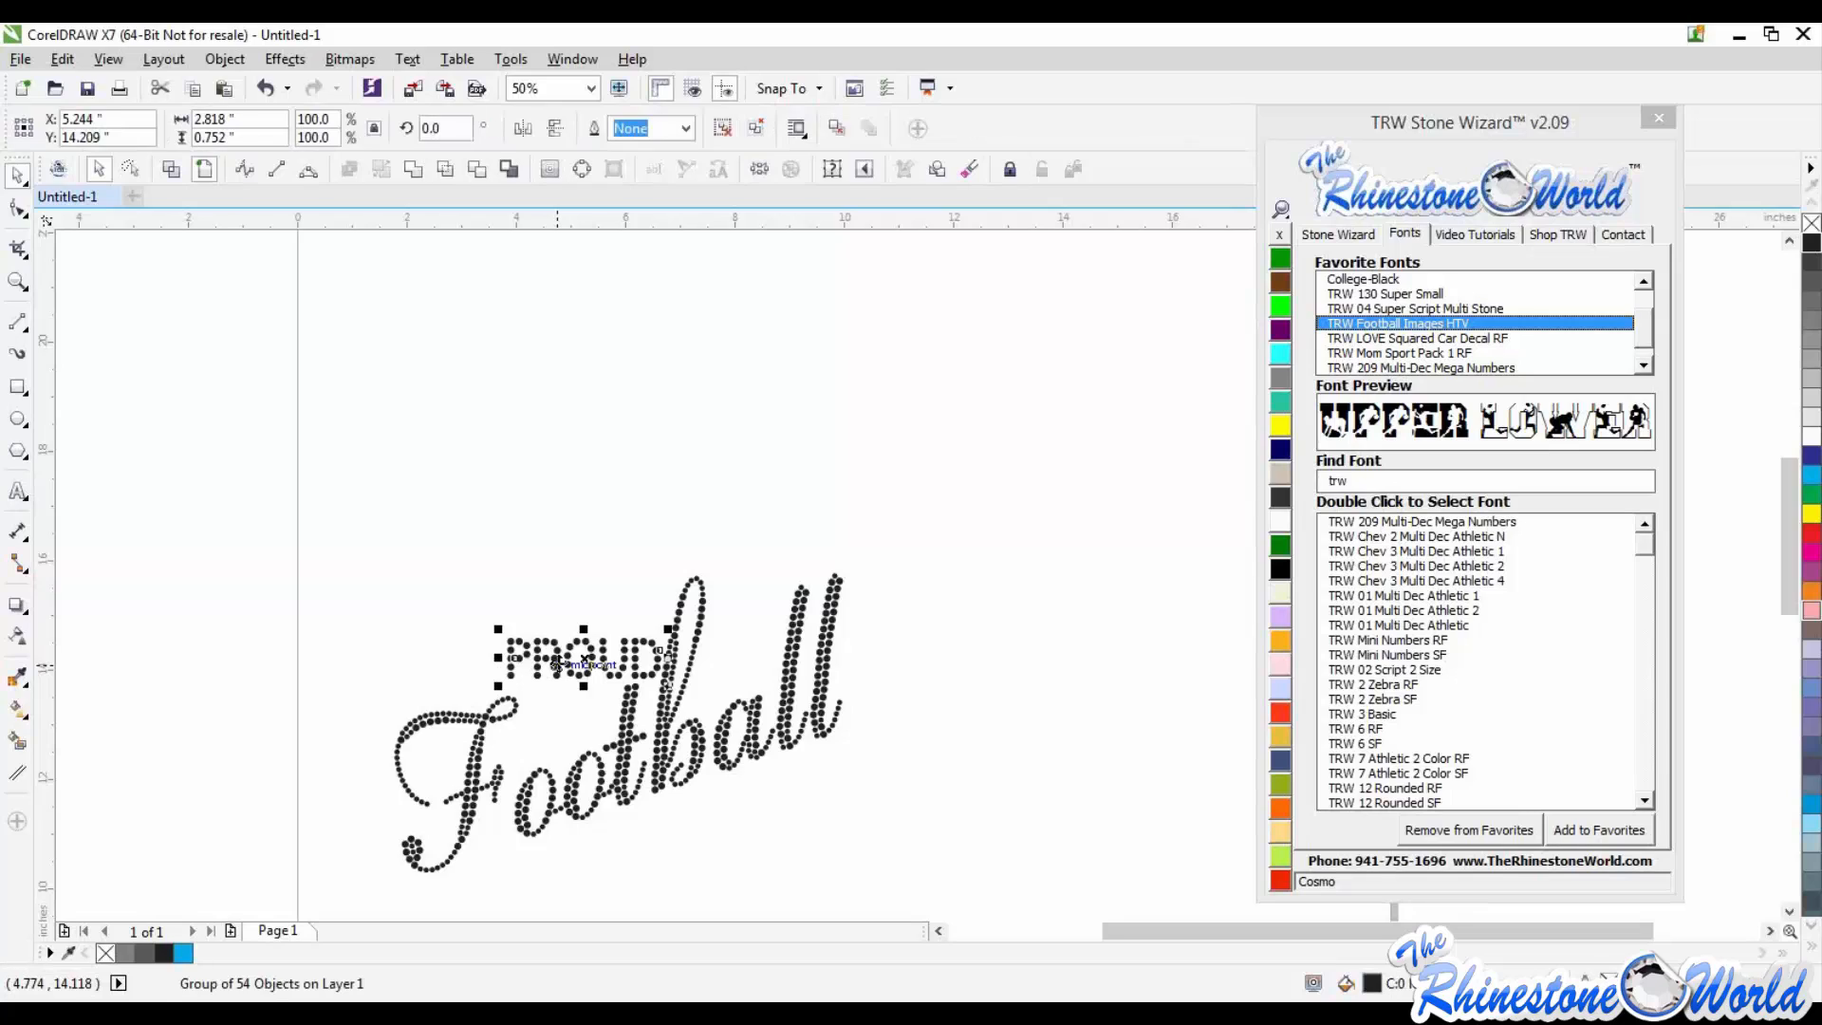
left_click(507, 526)
scroll(541, 601, "down", 1)
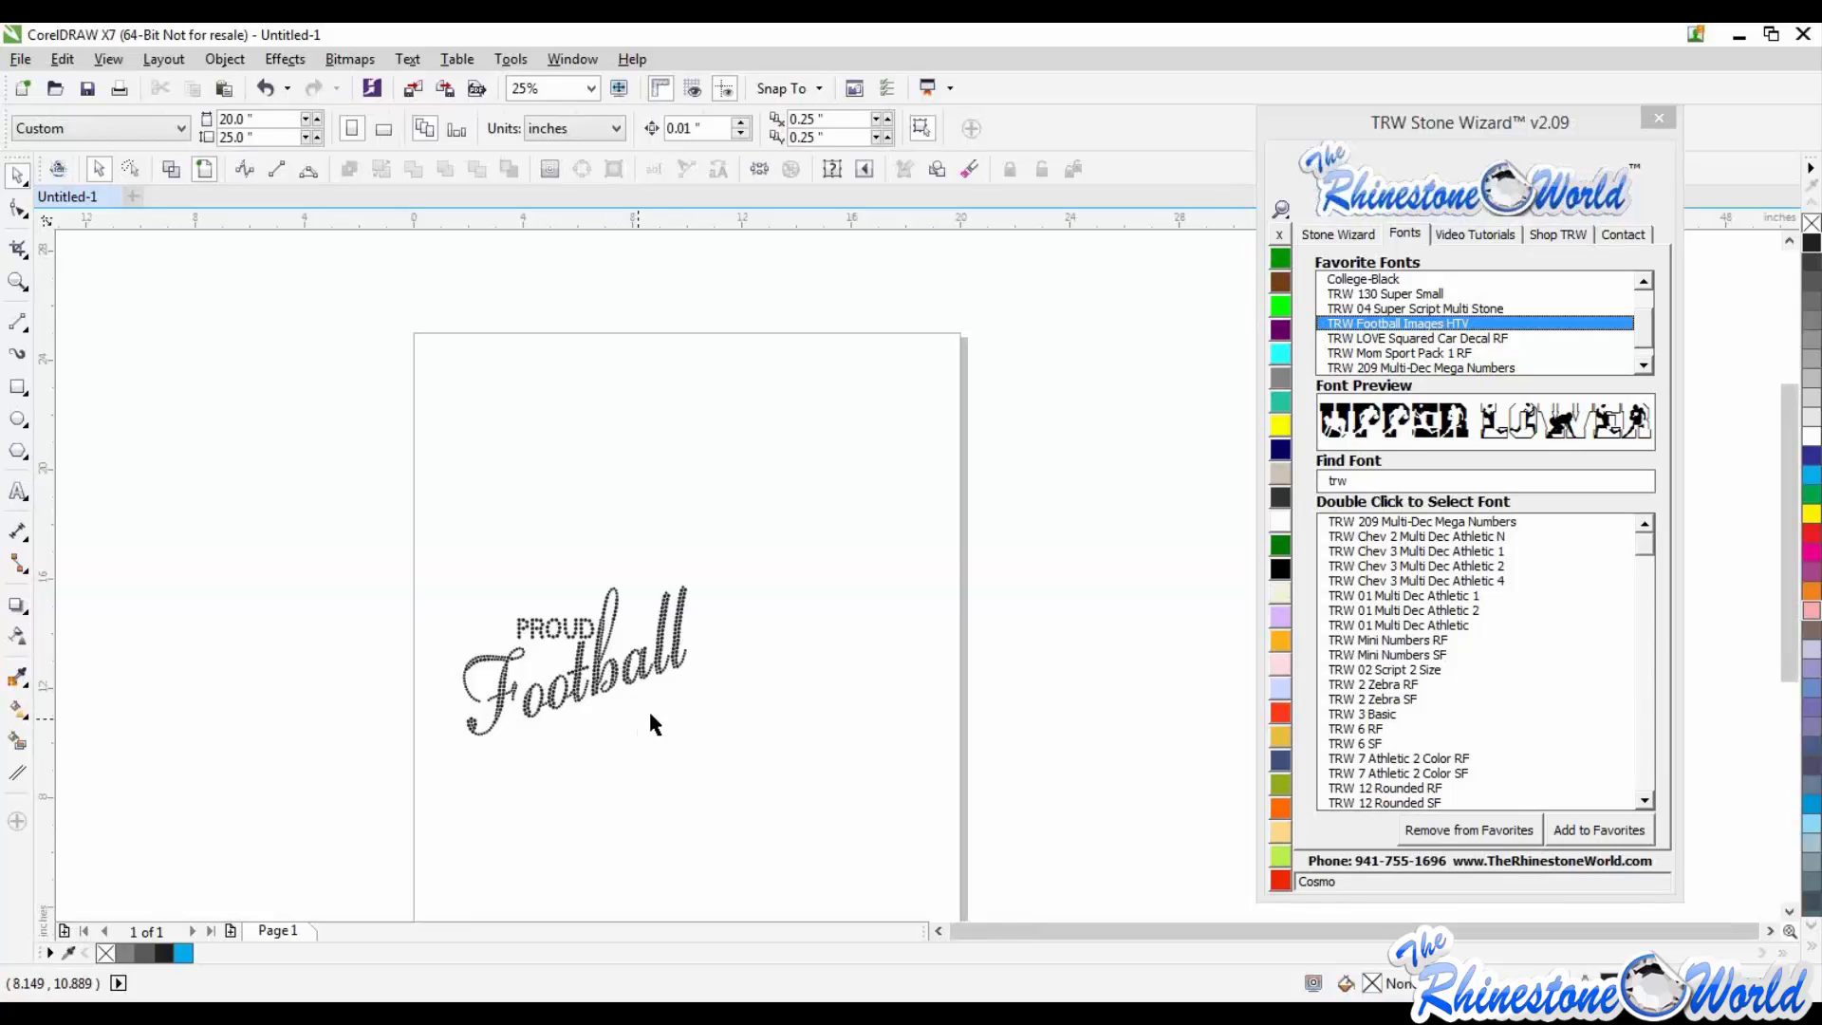
Step: Add the text "MOM" below the Football lettering
left_click(15, 493)
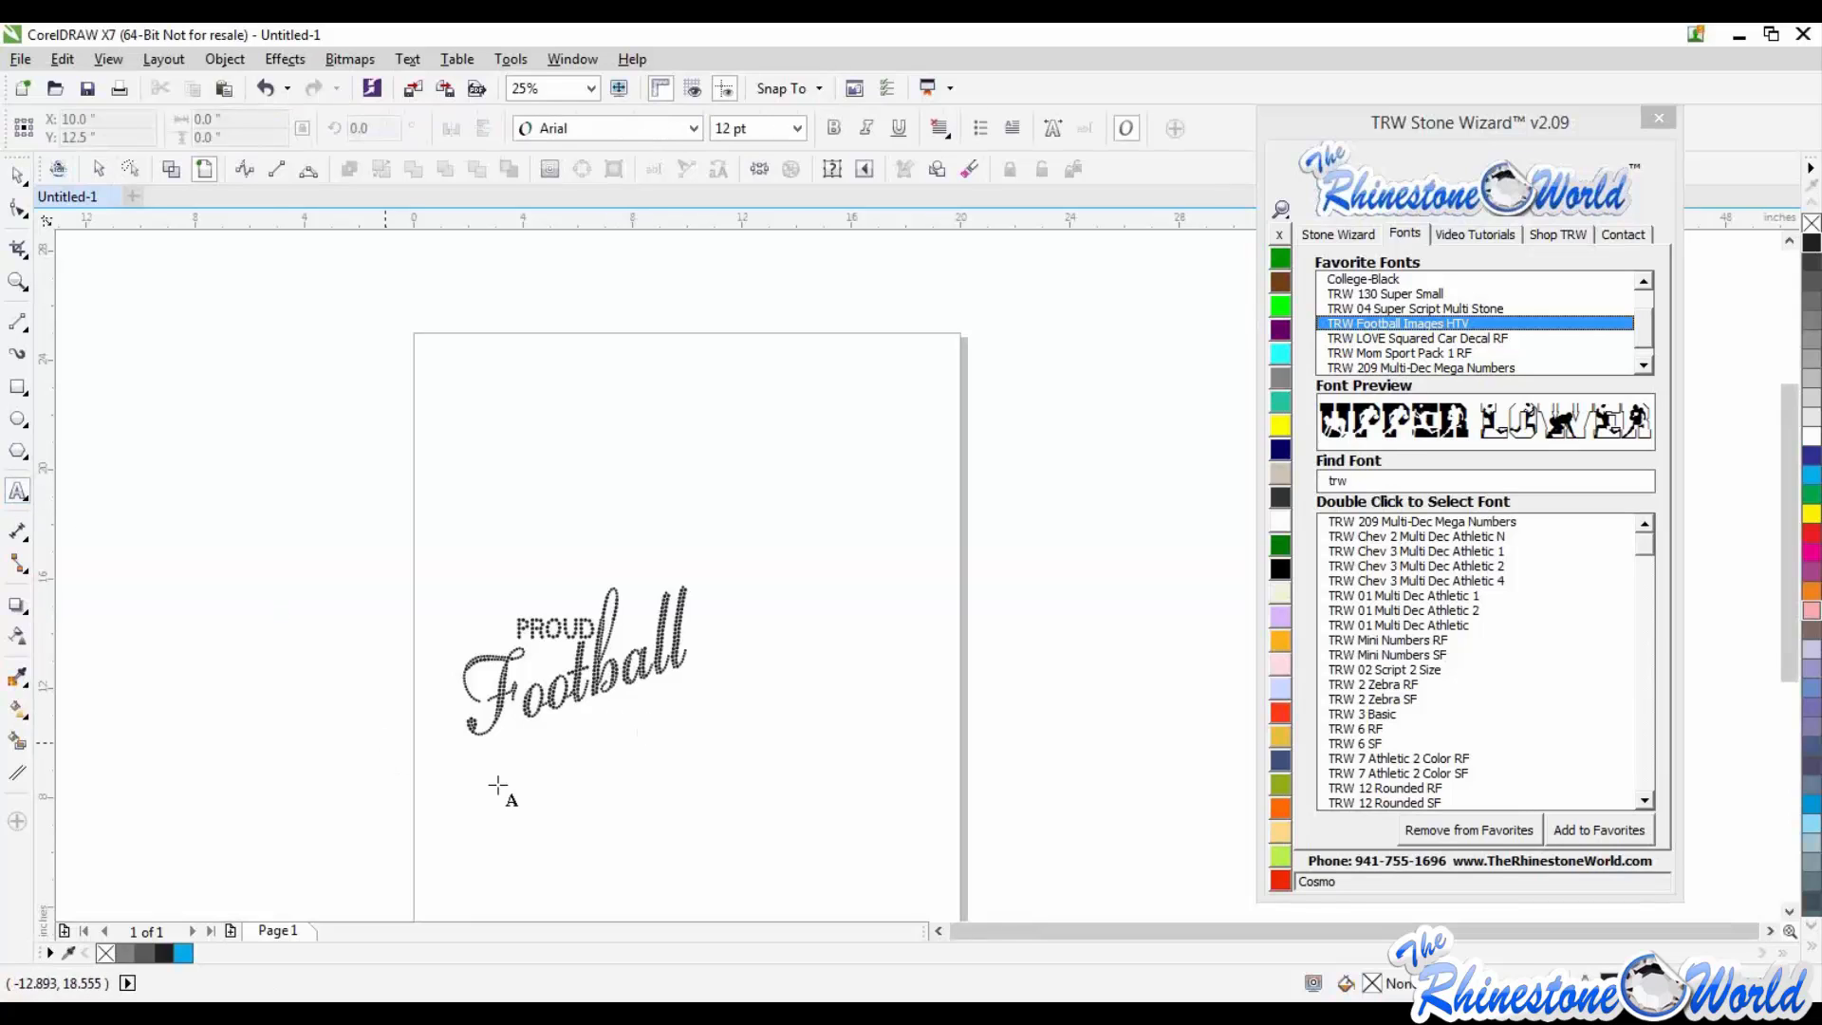
left_click(612, 817)
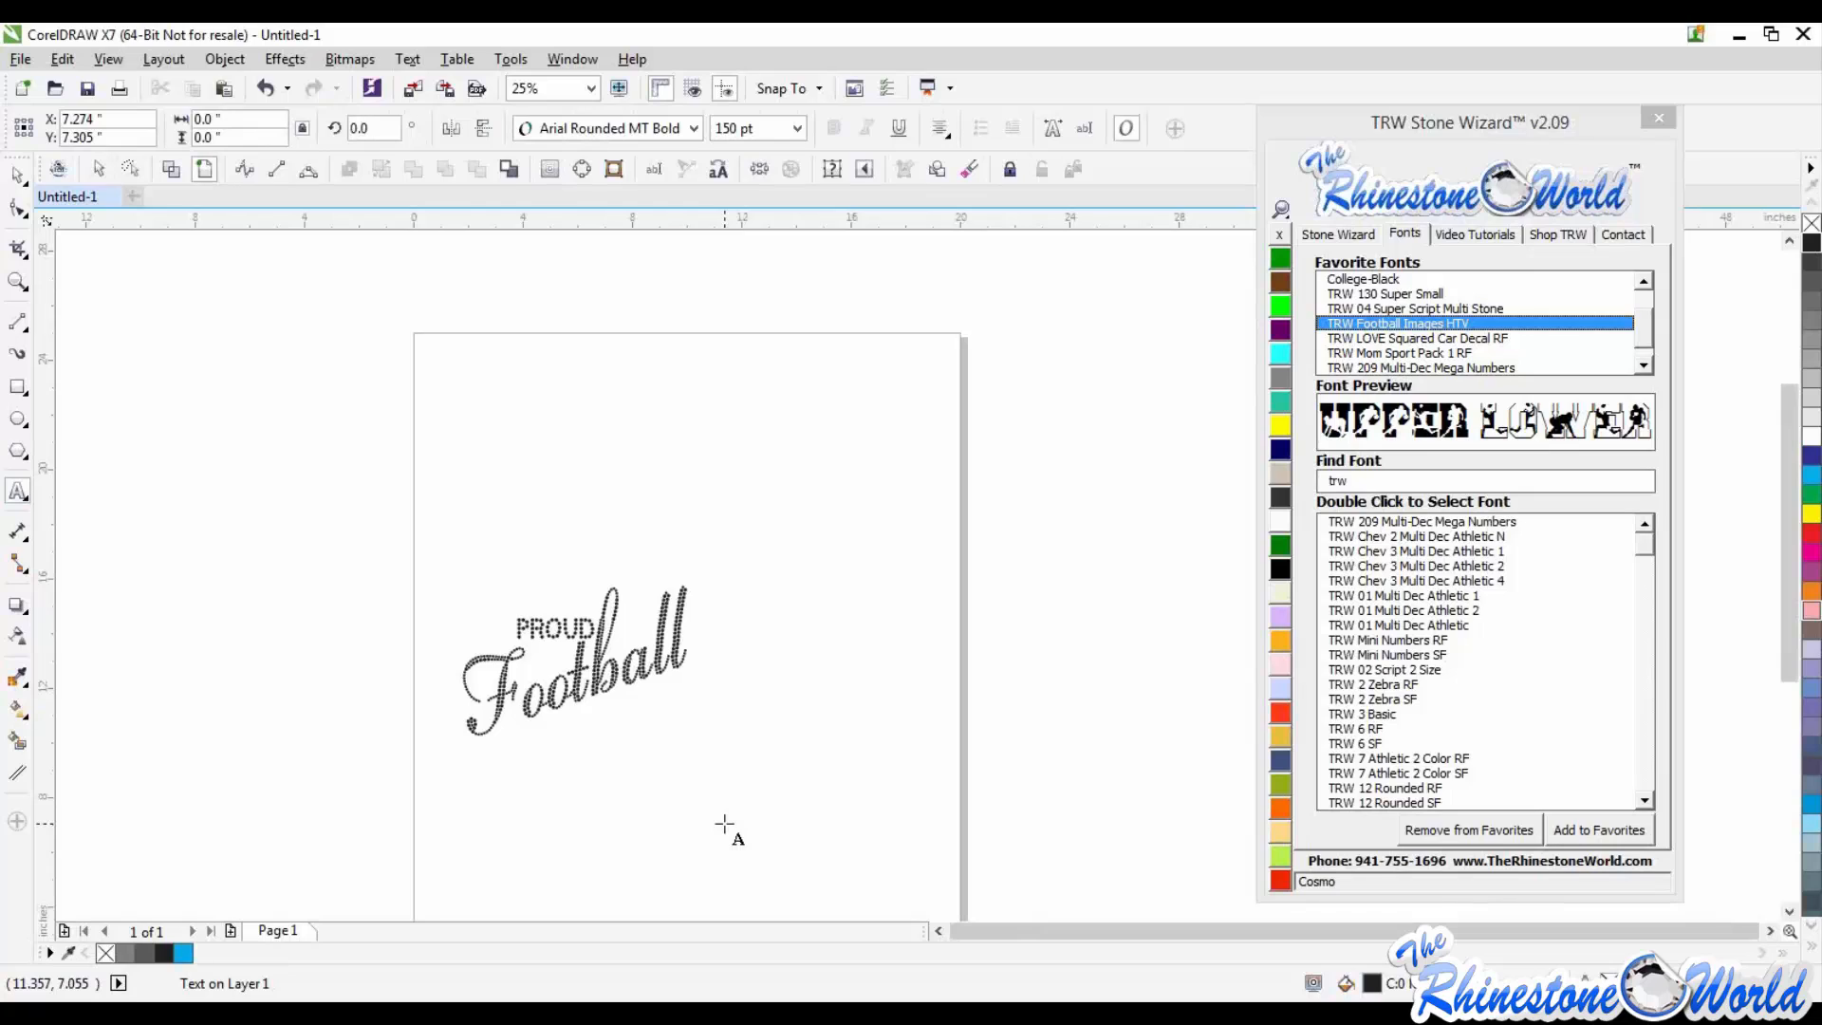
type("MOM")
key("Escape")
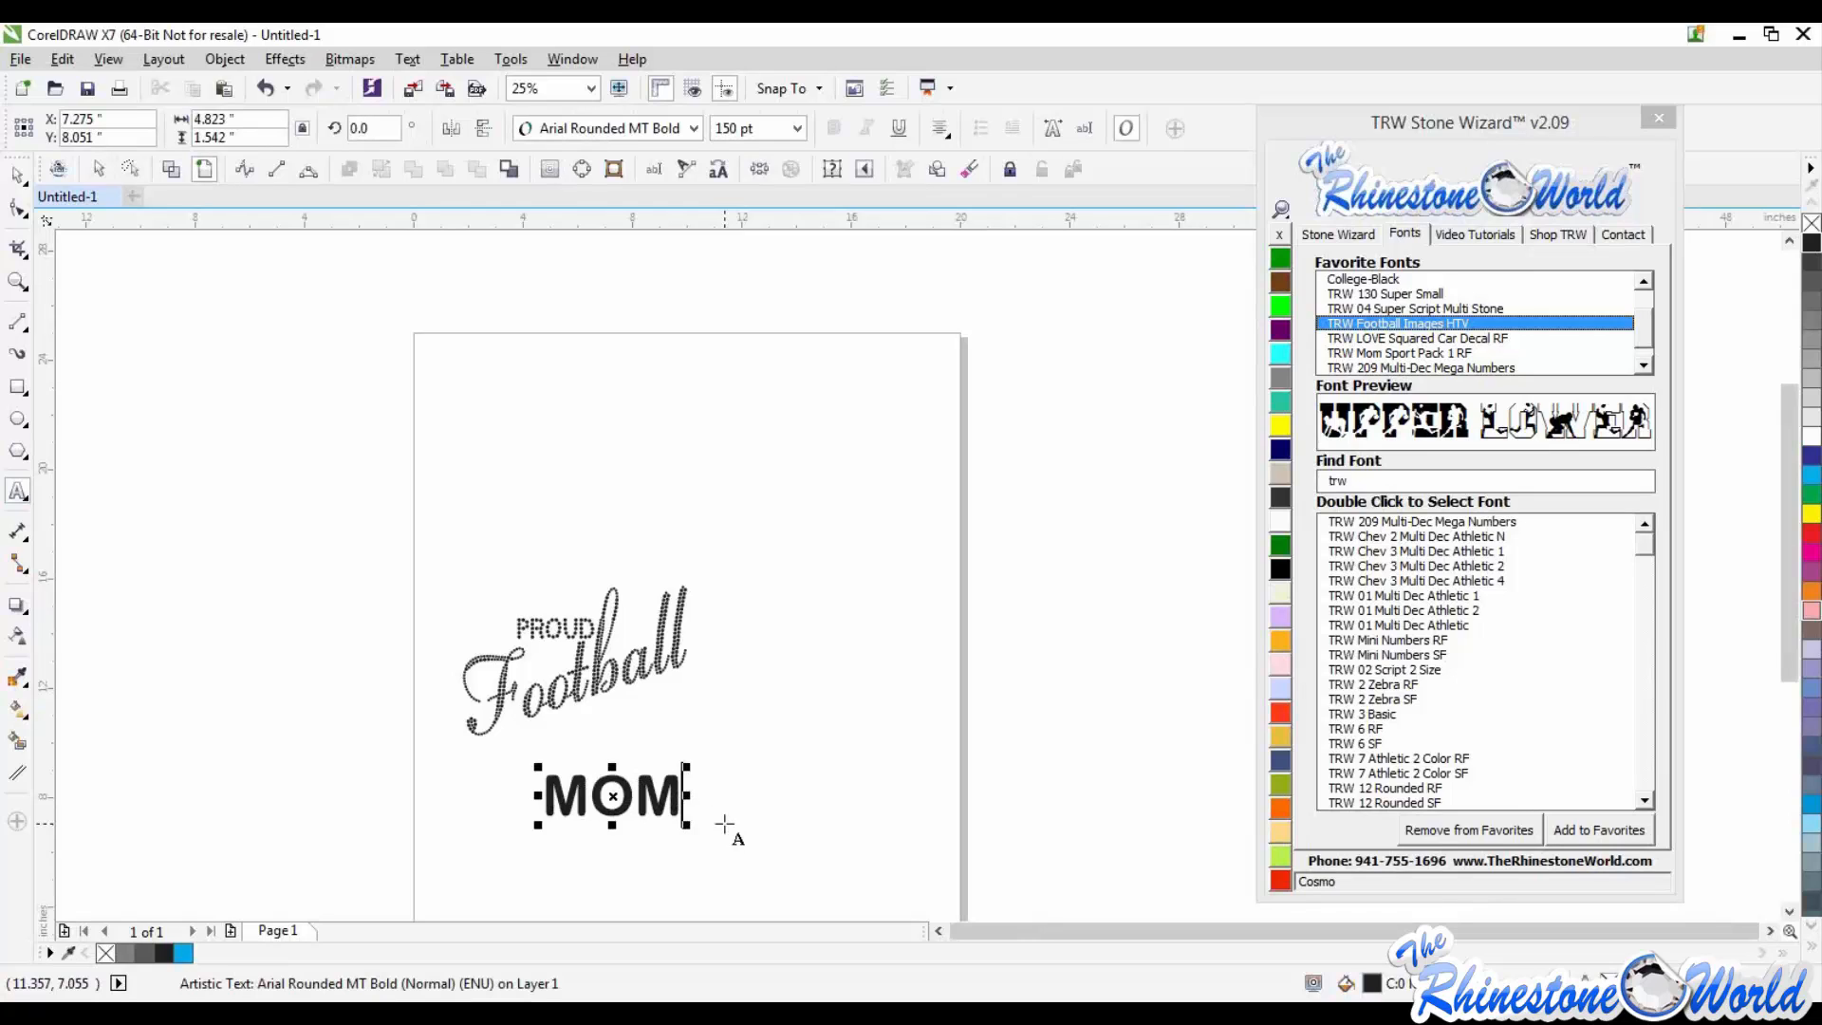
Step: Find the TRW 45 fonts by searching for "trw 45" and apply TRW 45 RF to the MOM text
left_click(1645, 362)
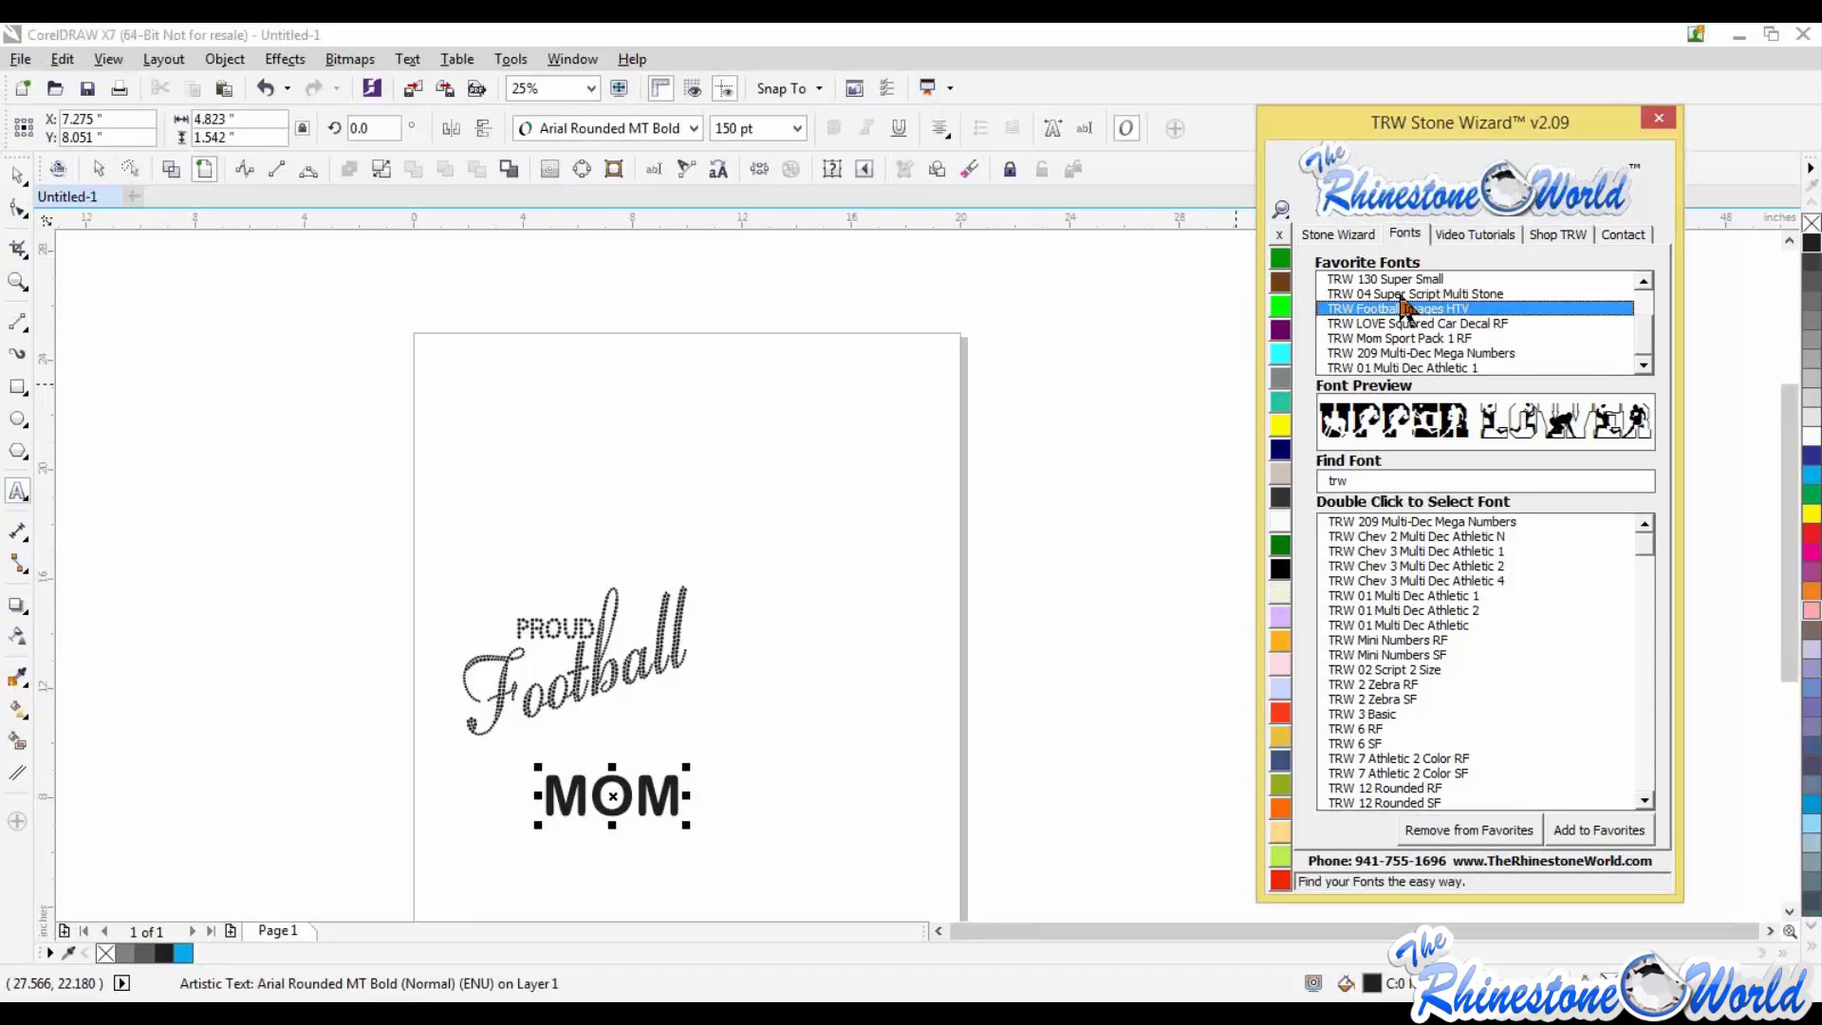
left_click_drag(1645, 358, 1648, 318)
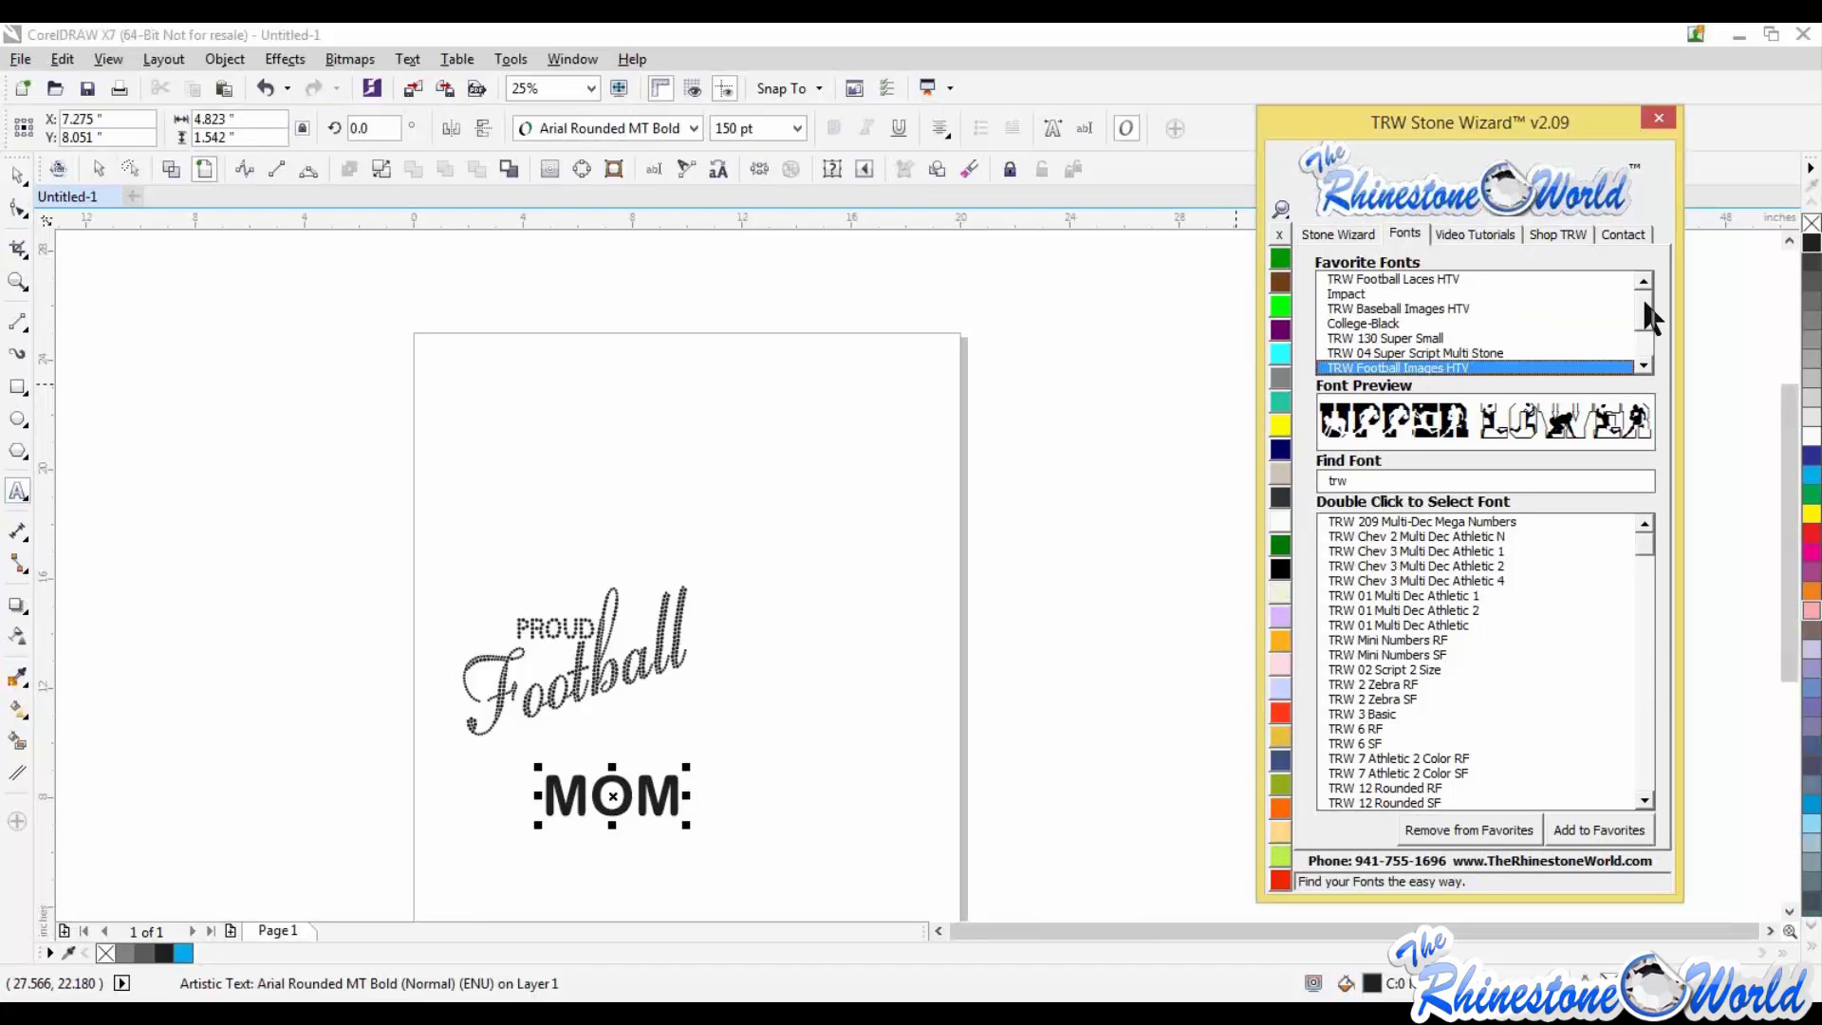
left_click(1368, 479)
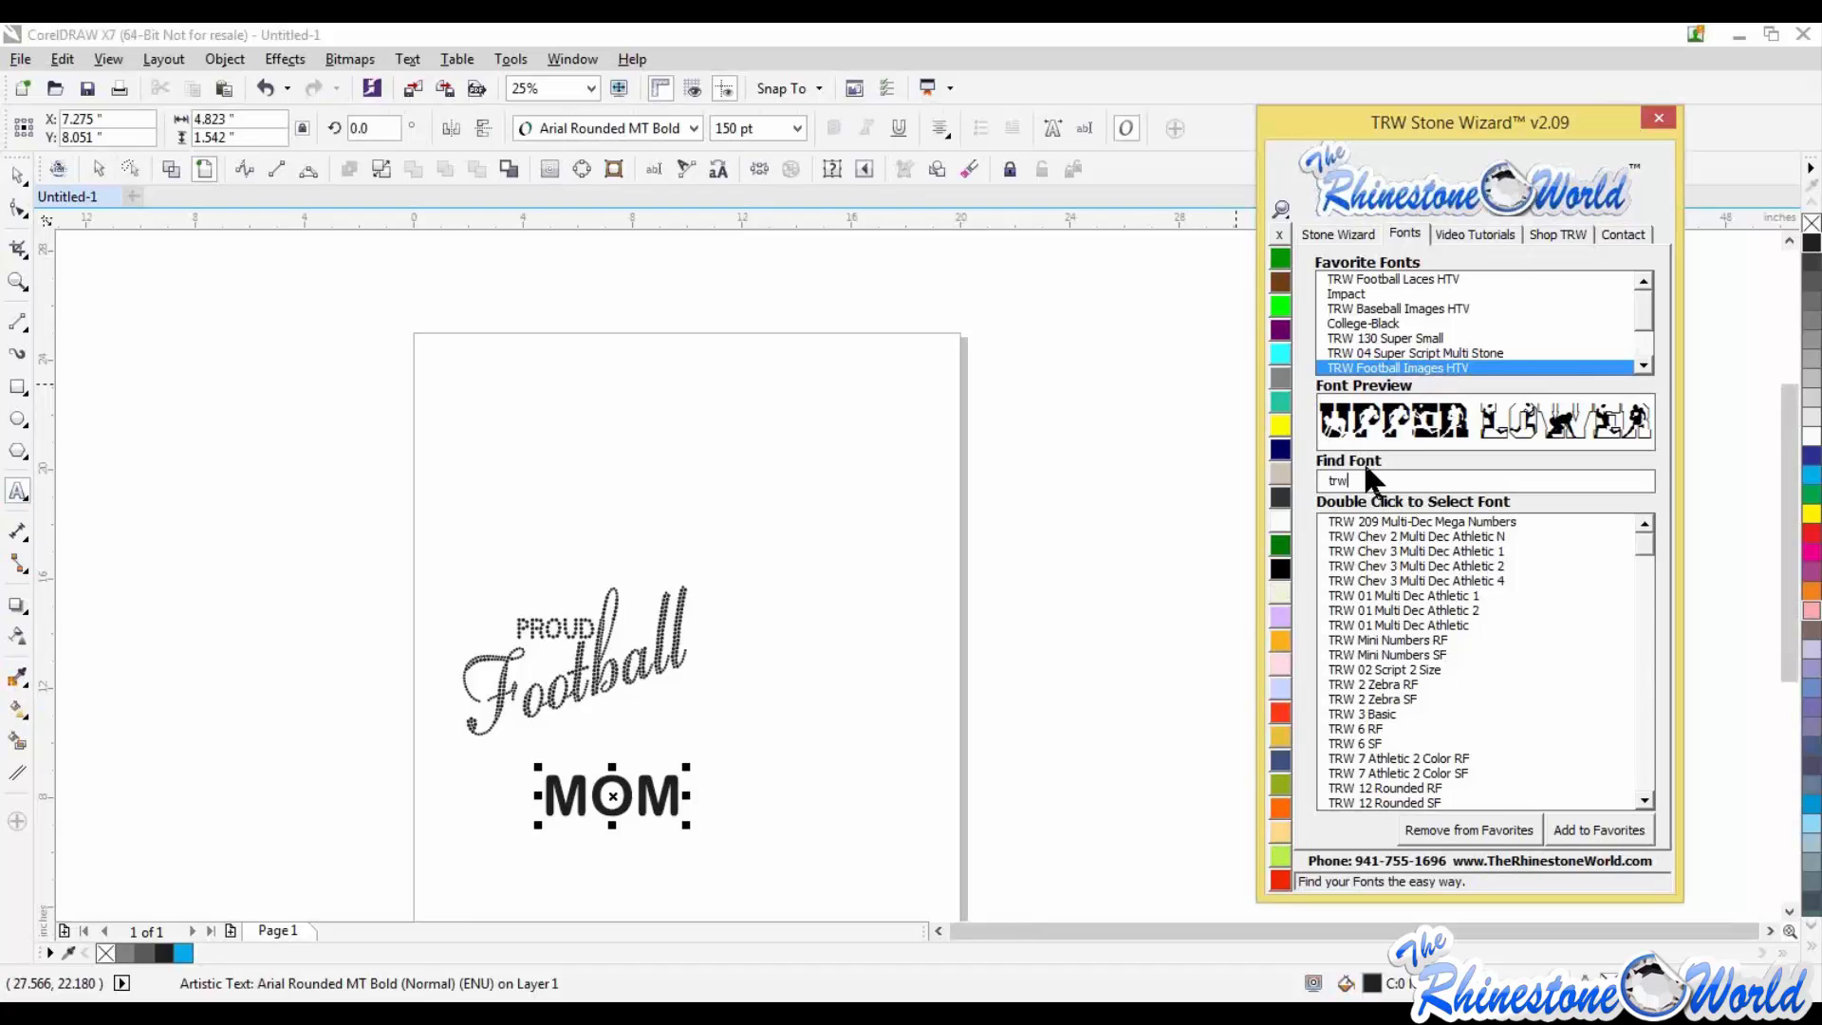
type("45")
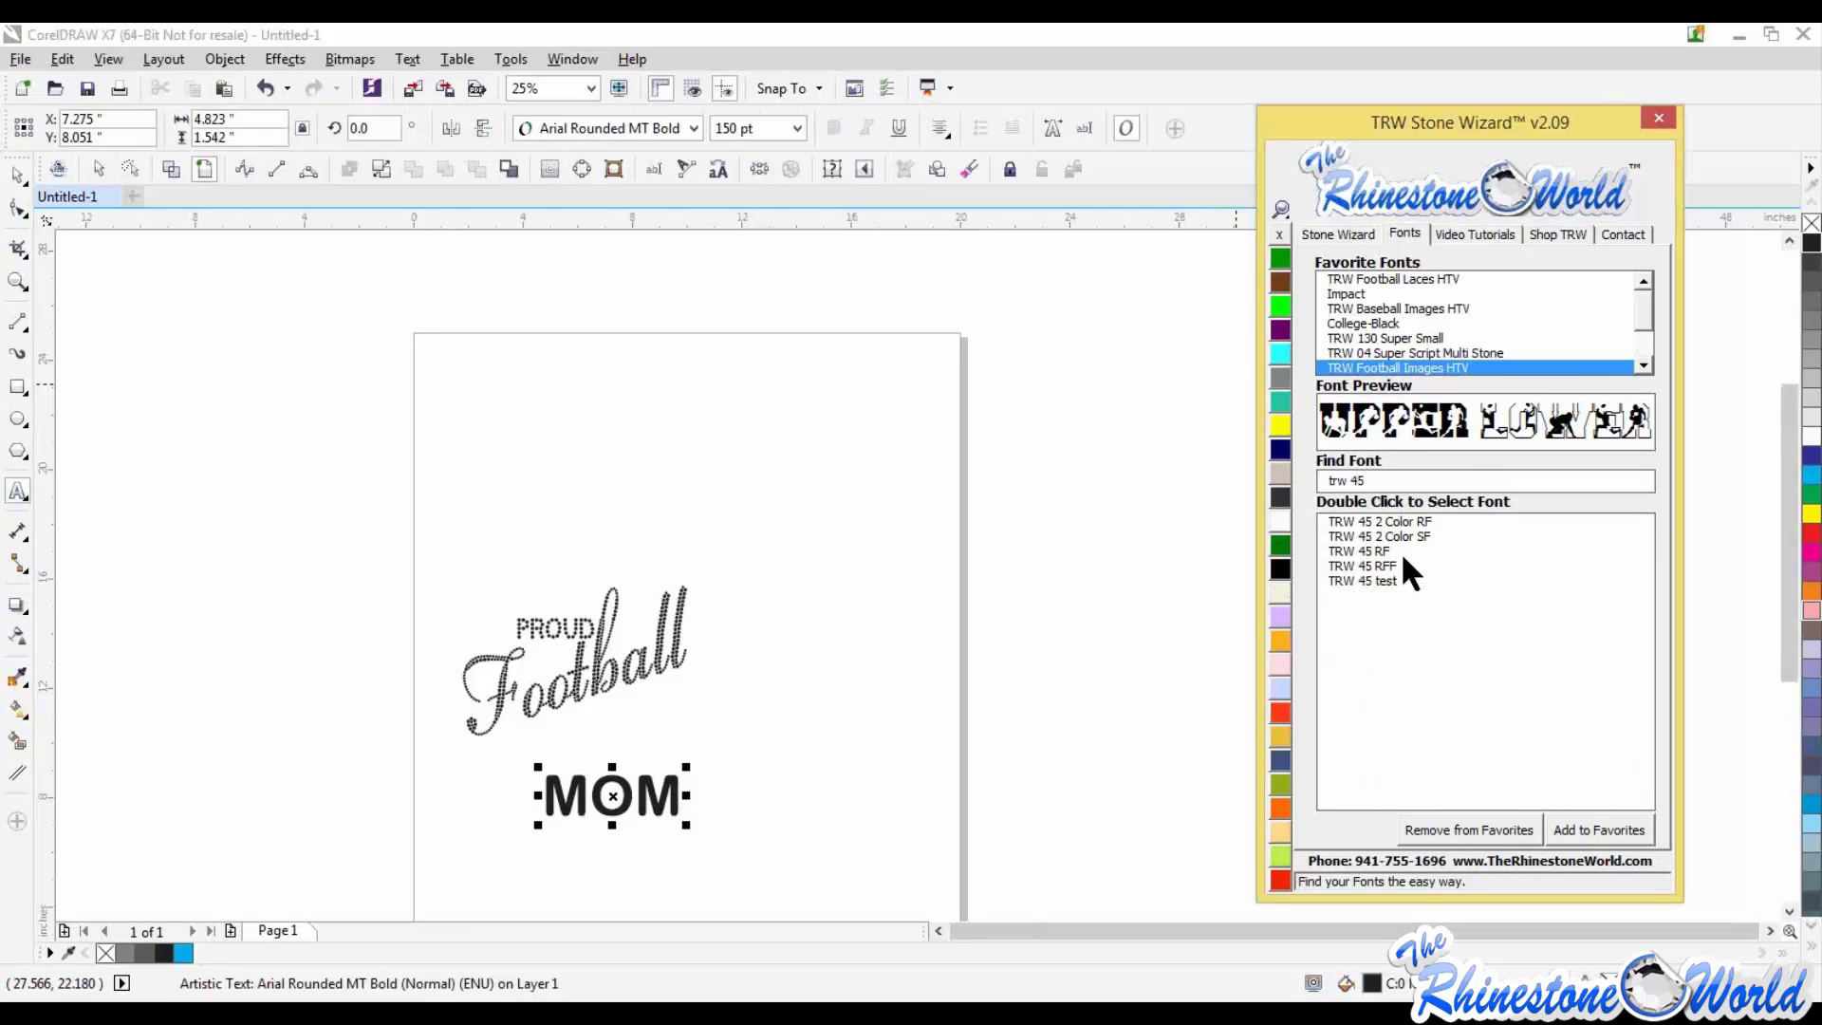
double_click(1386, 552)
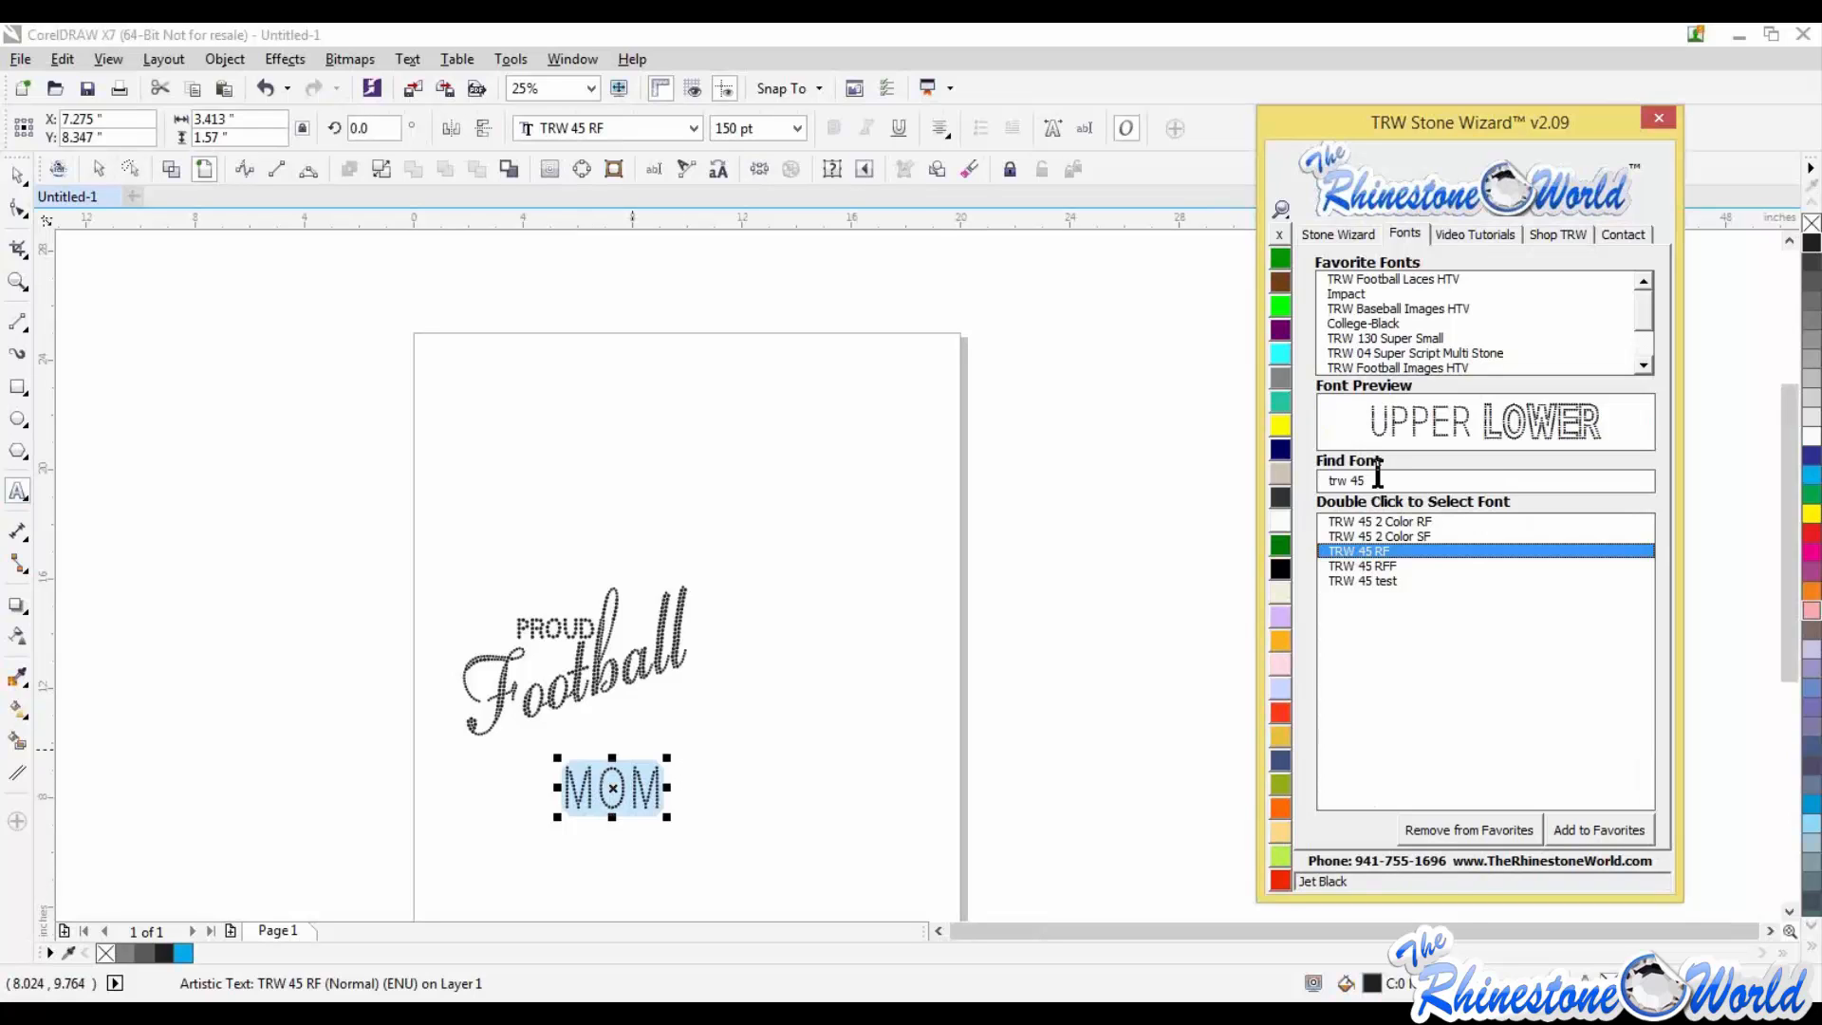
Step: Turn the MOM text into two-color rhinestone lettering with 2 Color Magic Text and shift it about 1 inch right
left_click(1345, 237)
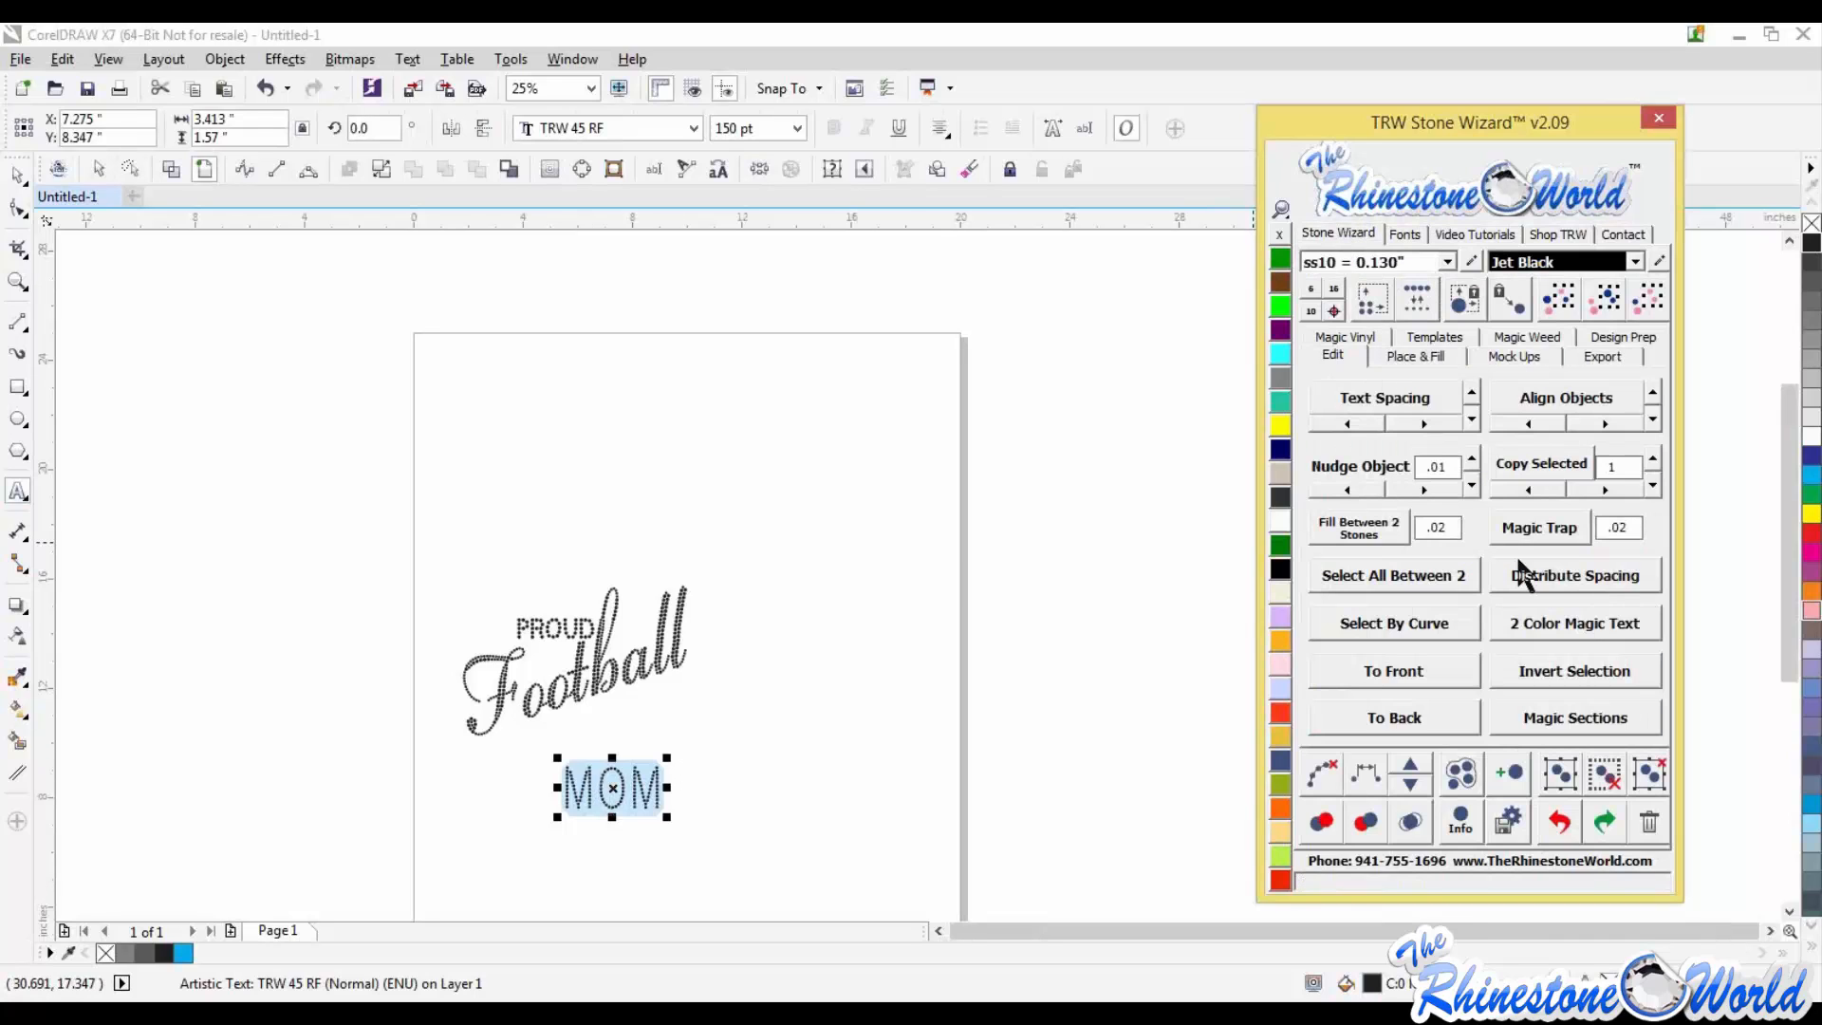
left_click(1530, 613)
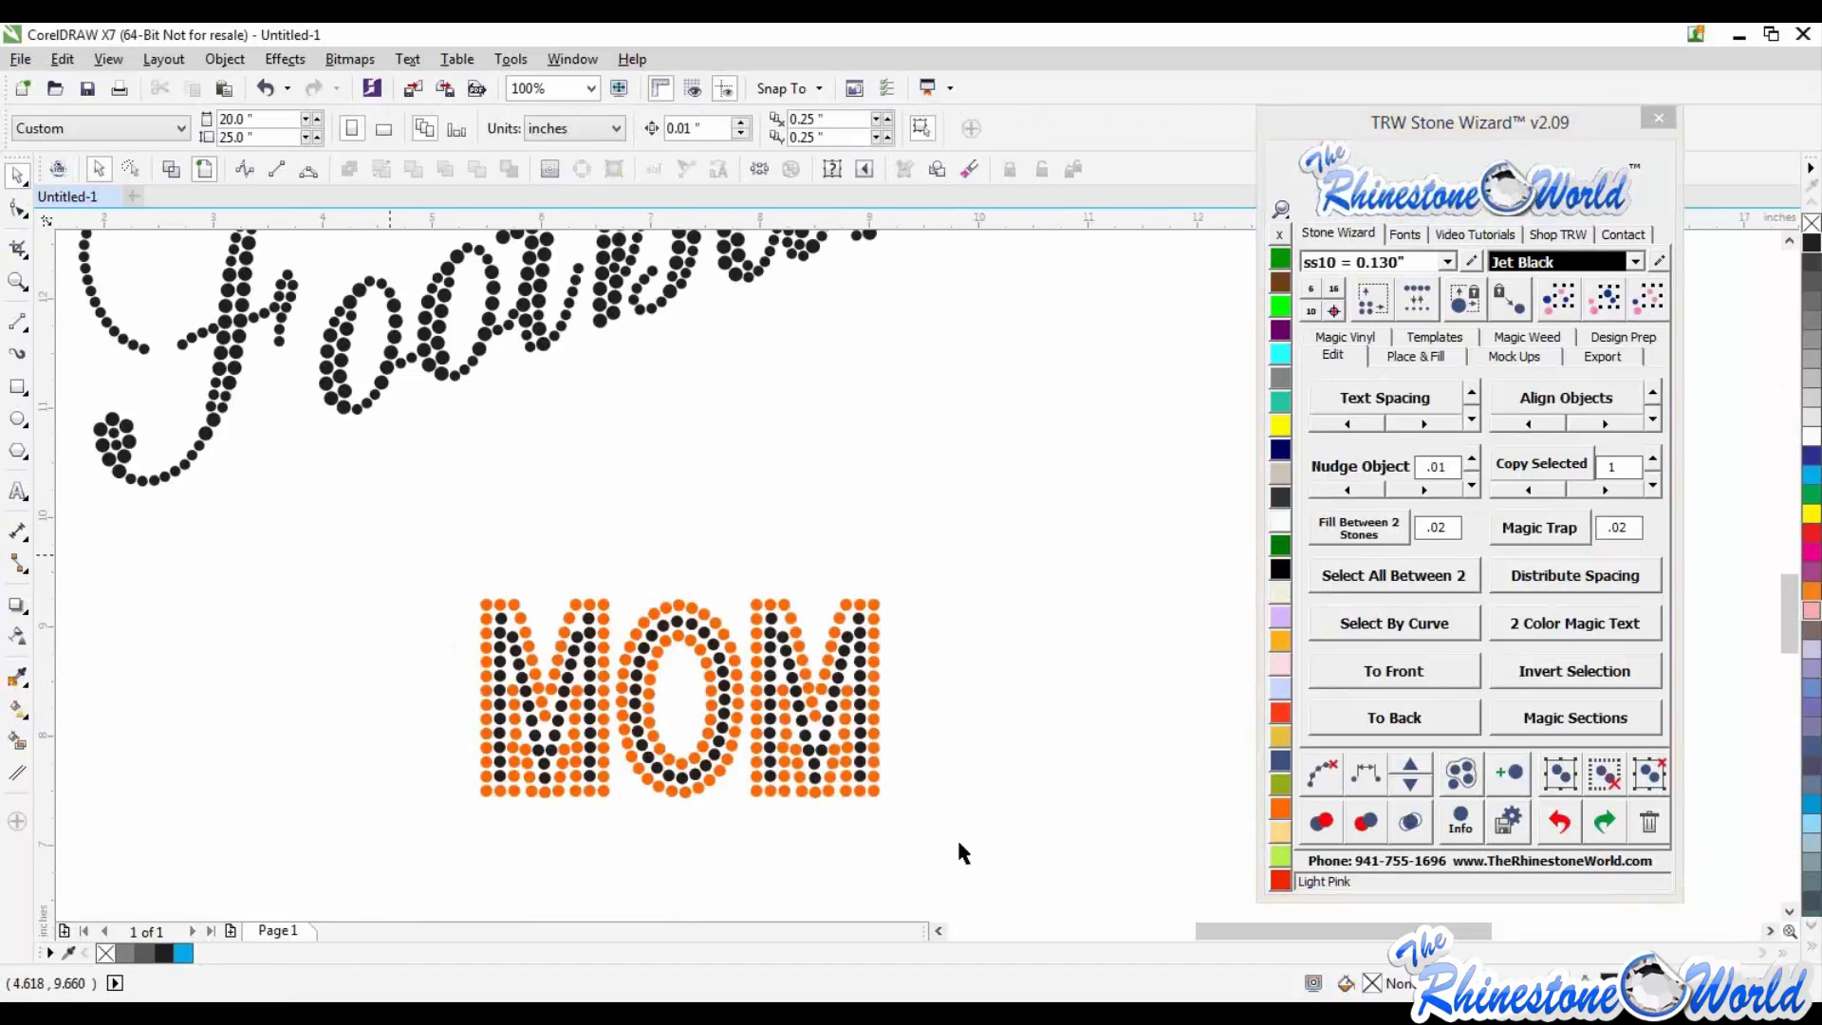
left_click_drag(840, 784, 895, 818)
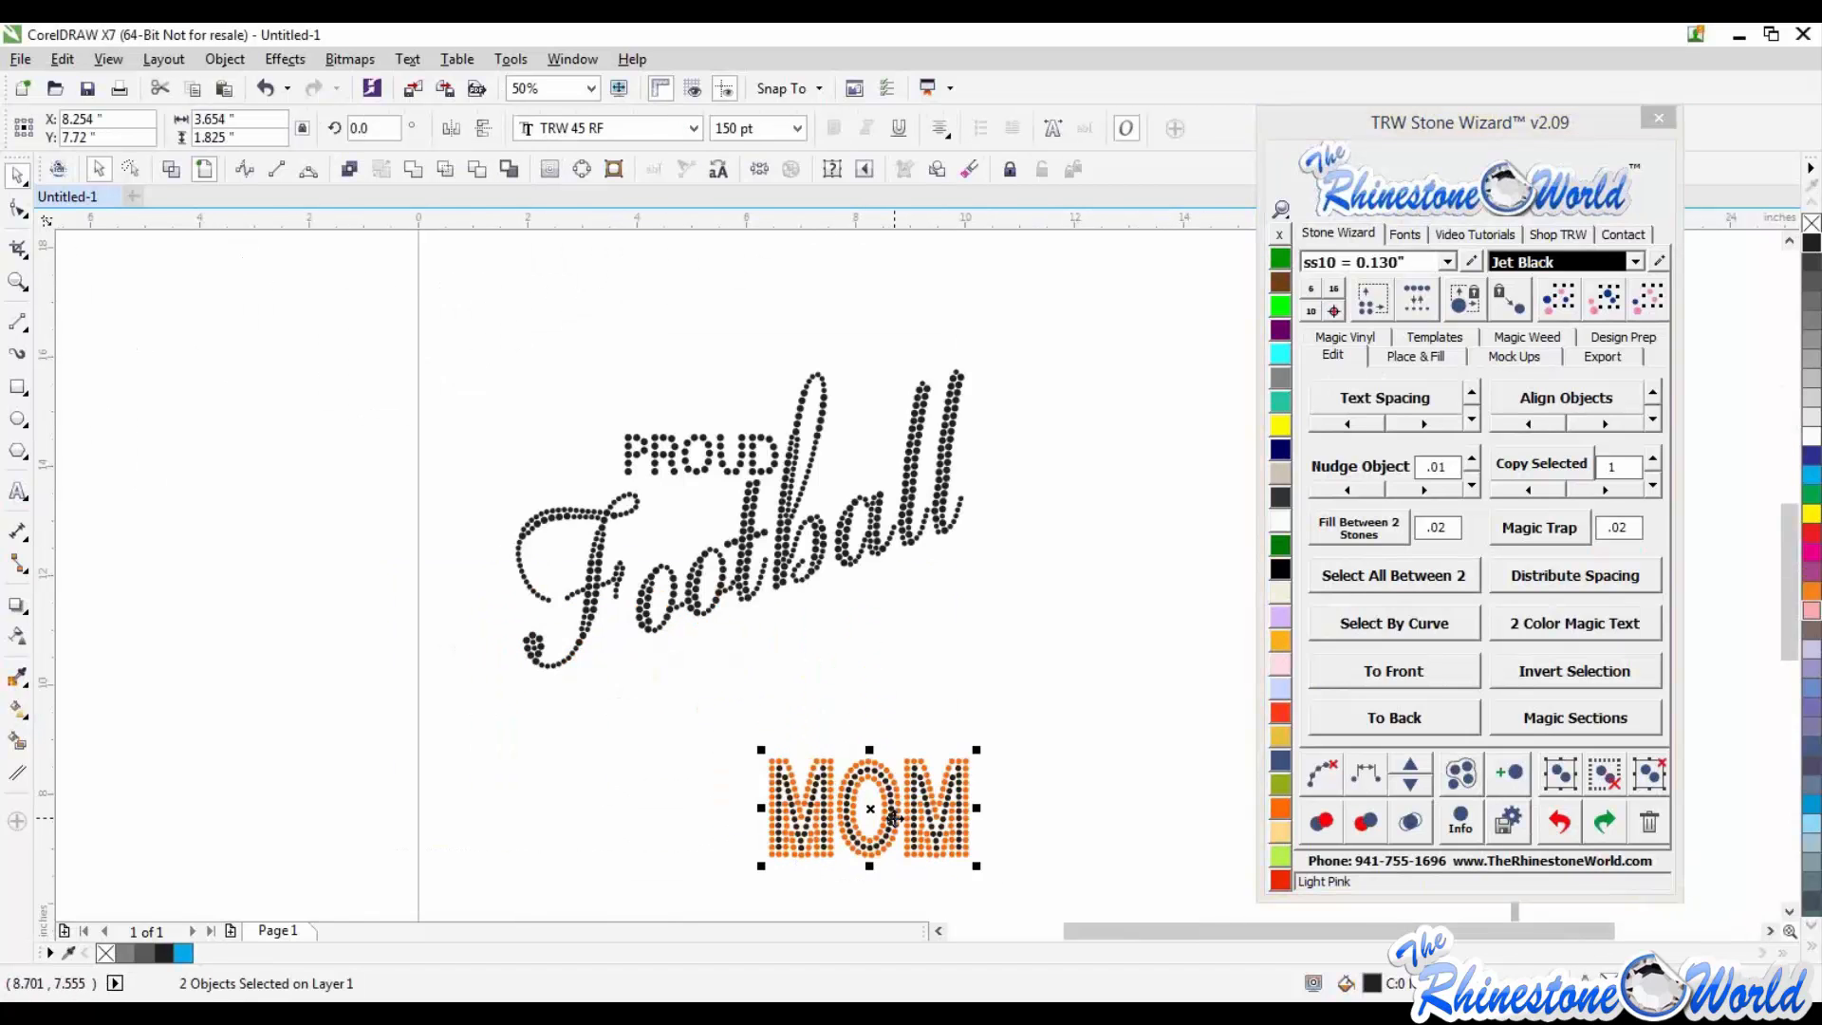
Step: Resize the MOM design with its stones replaced by ss10 (0.130") and move it up directly beneath Football
left_click(1376, 300)
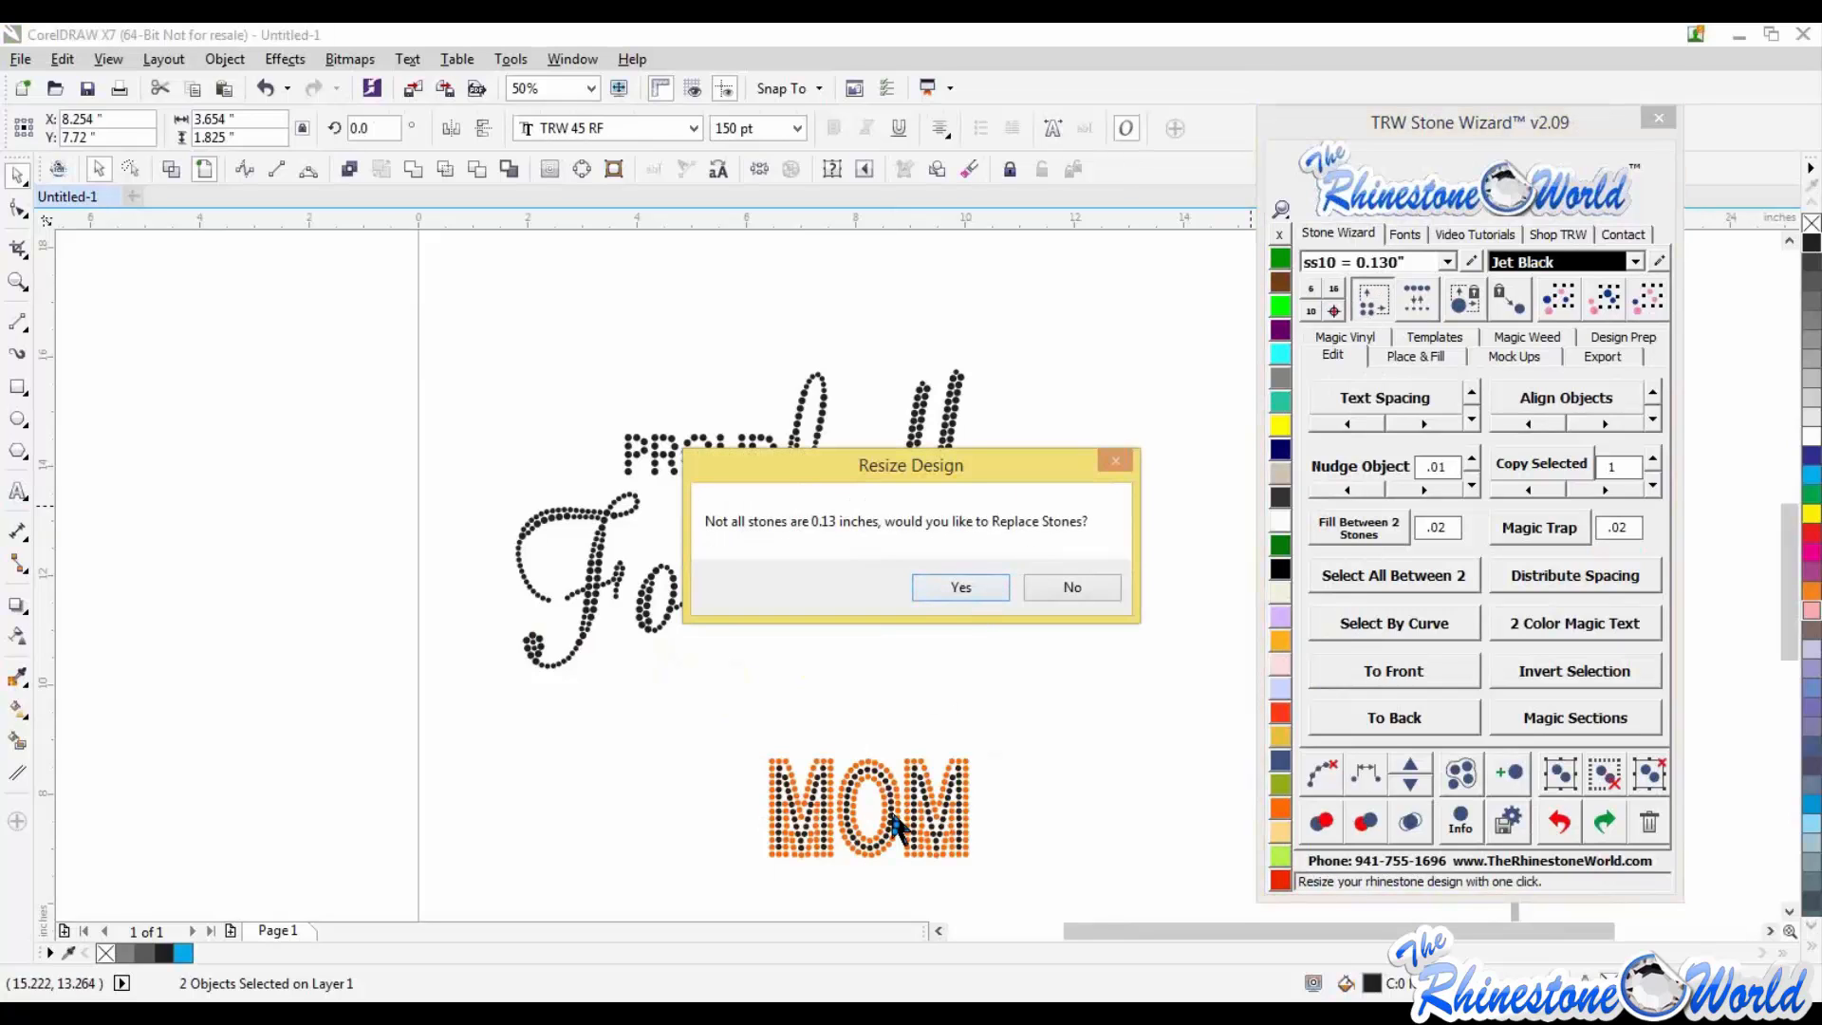
left_click(942, 579)
left_click_drag(871, 792, 842, 669)
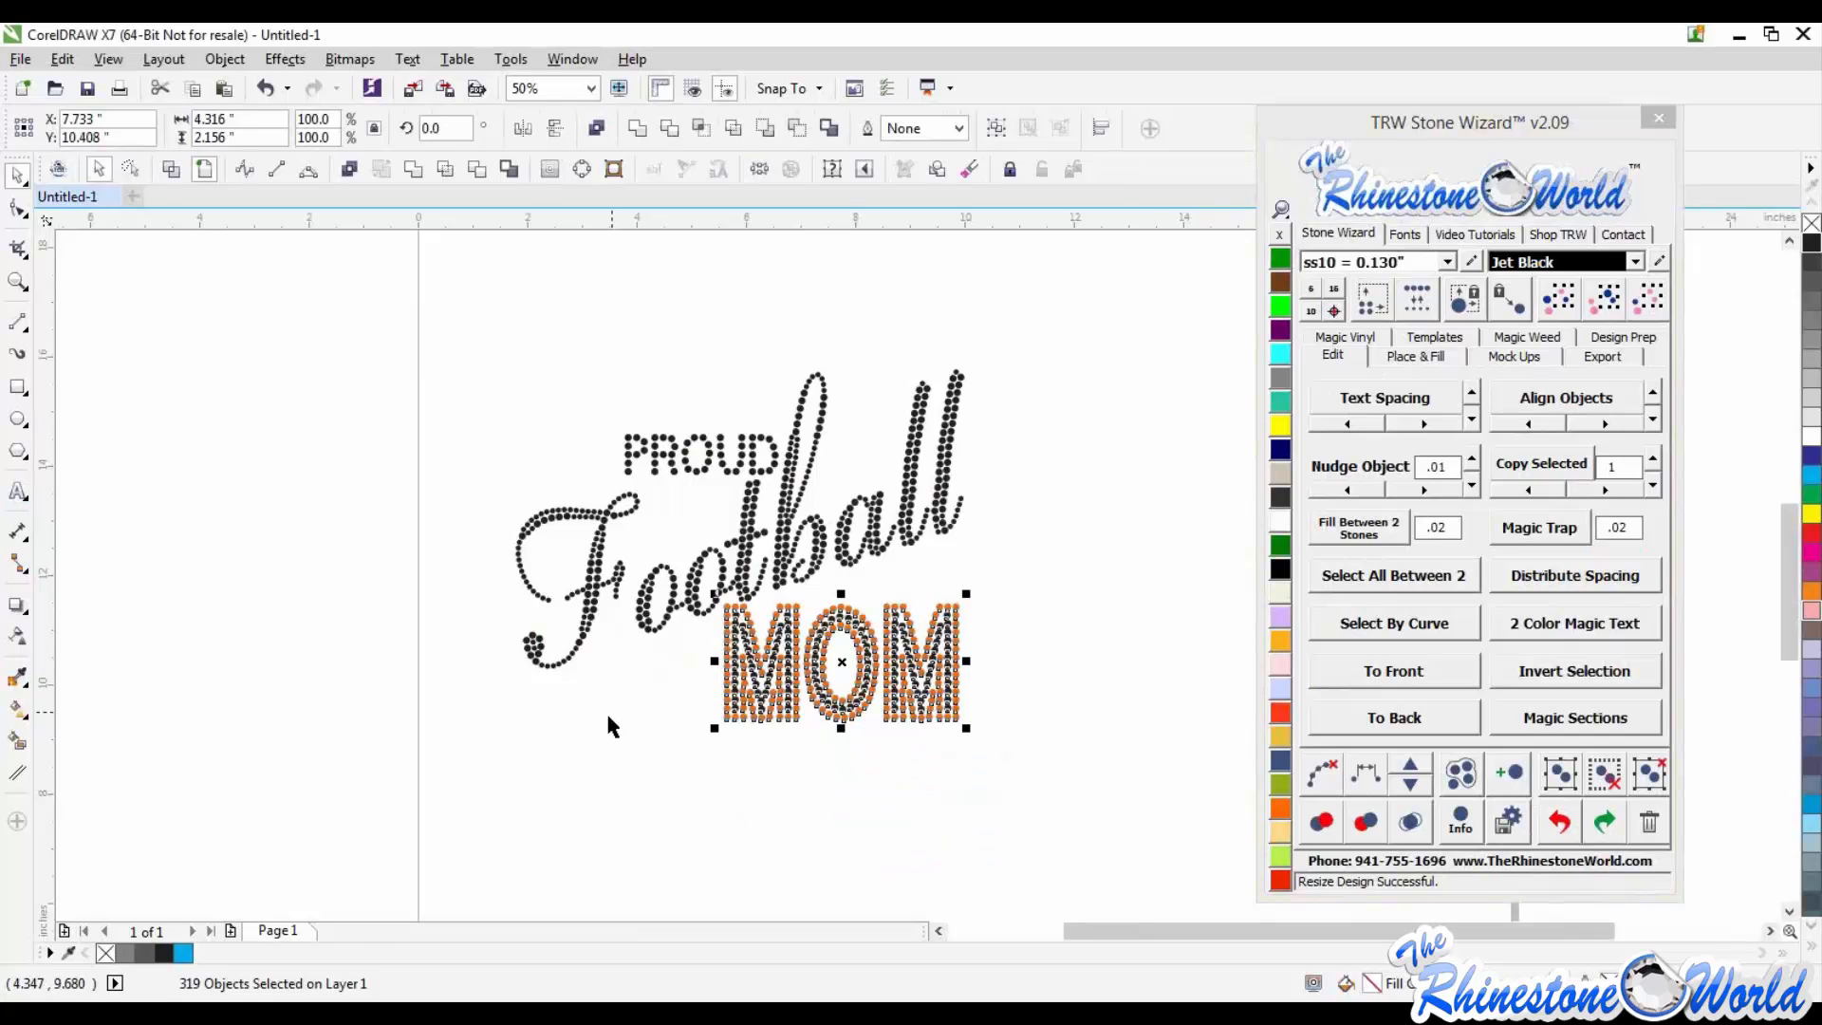
Step: Place a vertical guideline at about 9.97 inches, along the outer edge of Football's final l
left_click(606, 710)
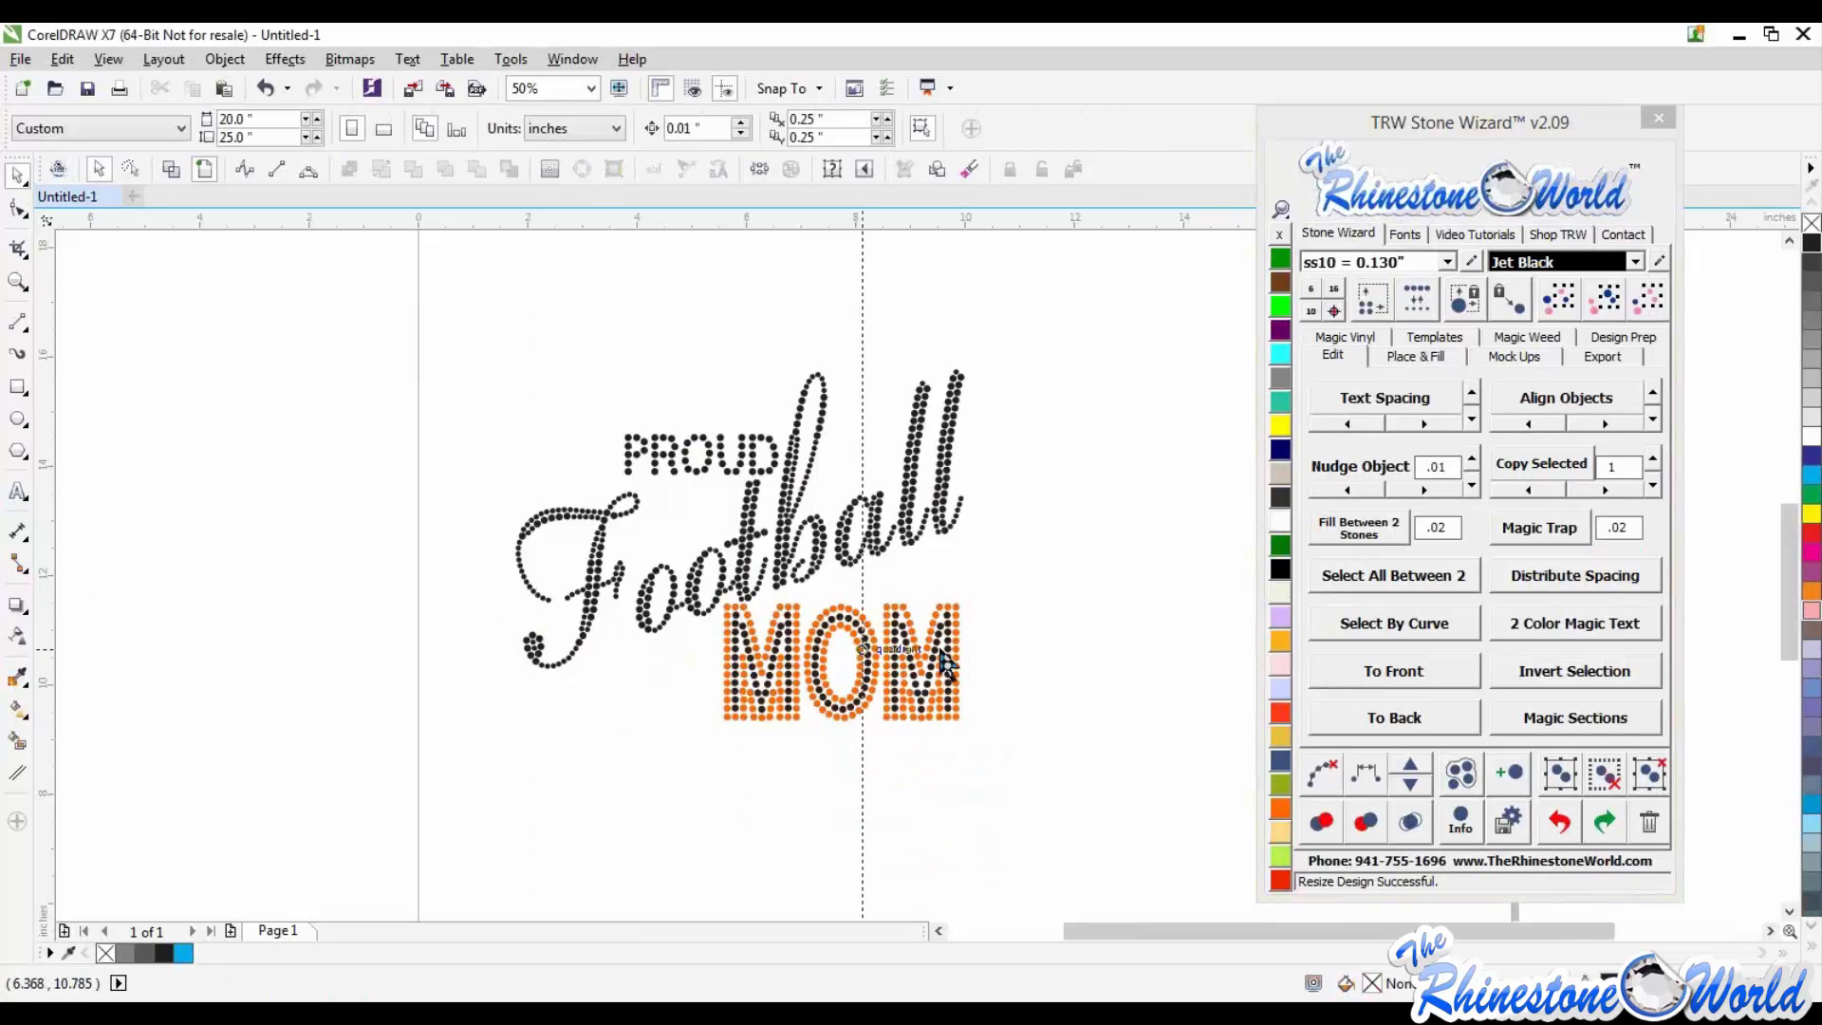
left_click_drag(963, 642, 964, 641)
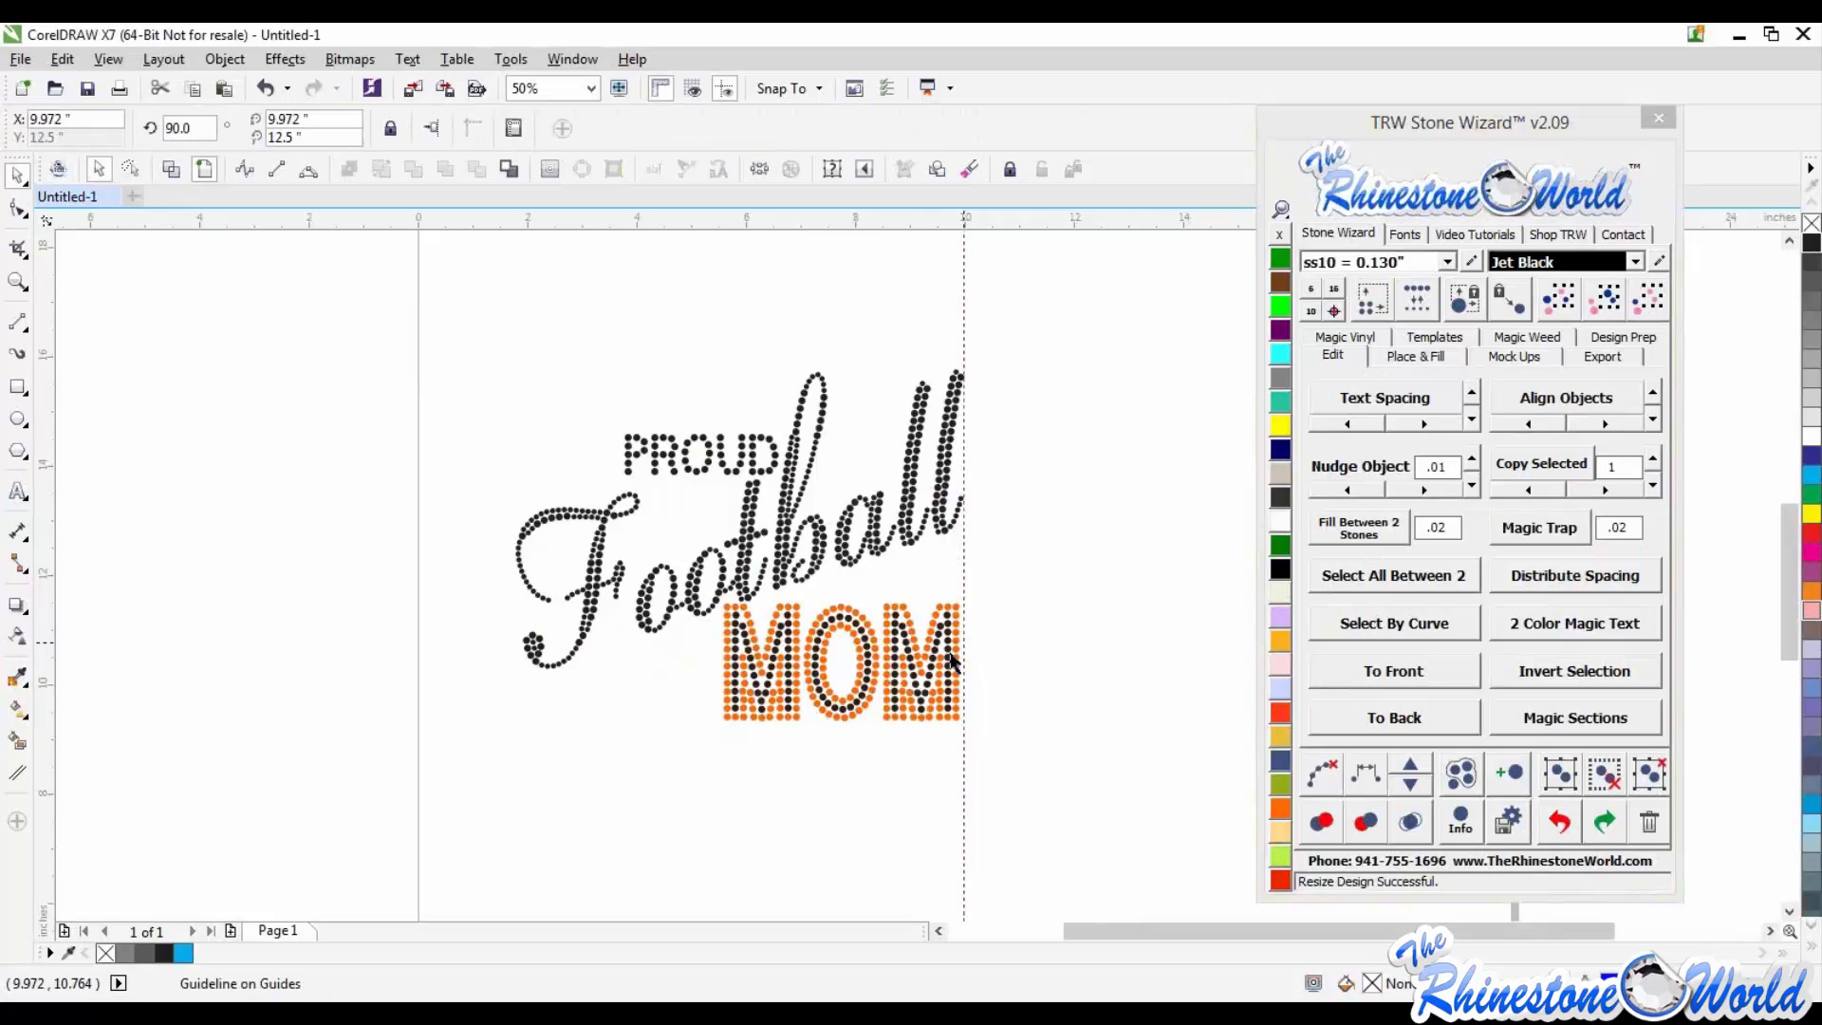
left_click(838, 581)
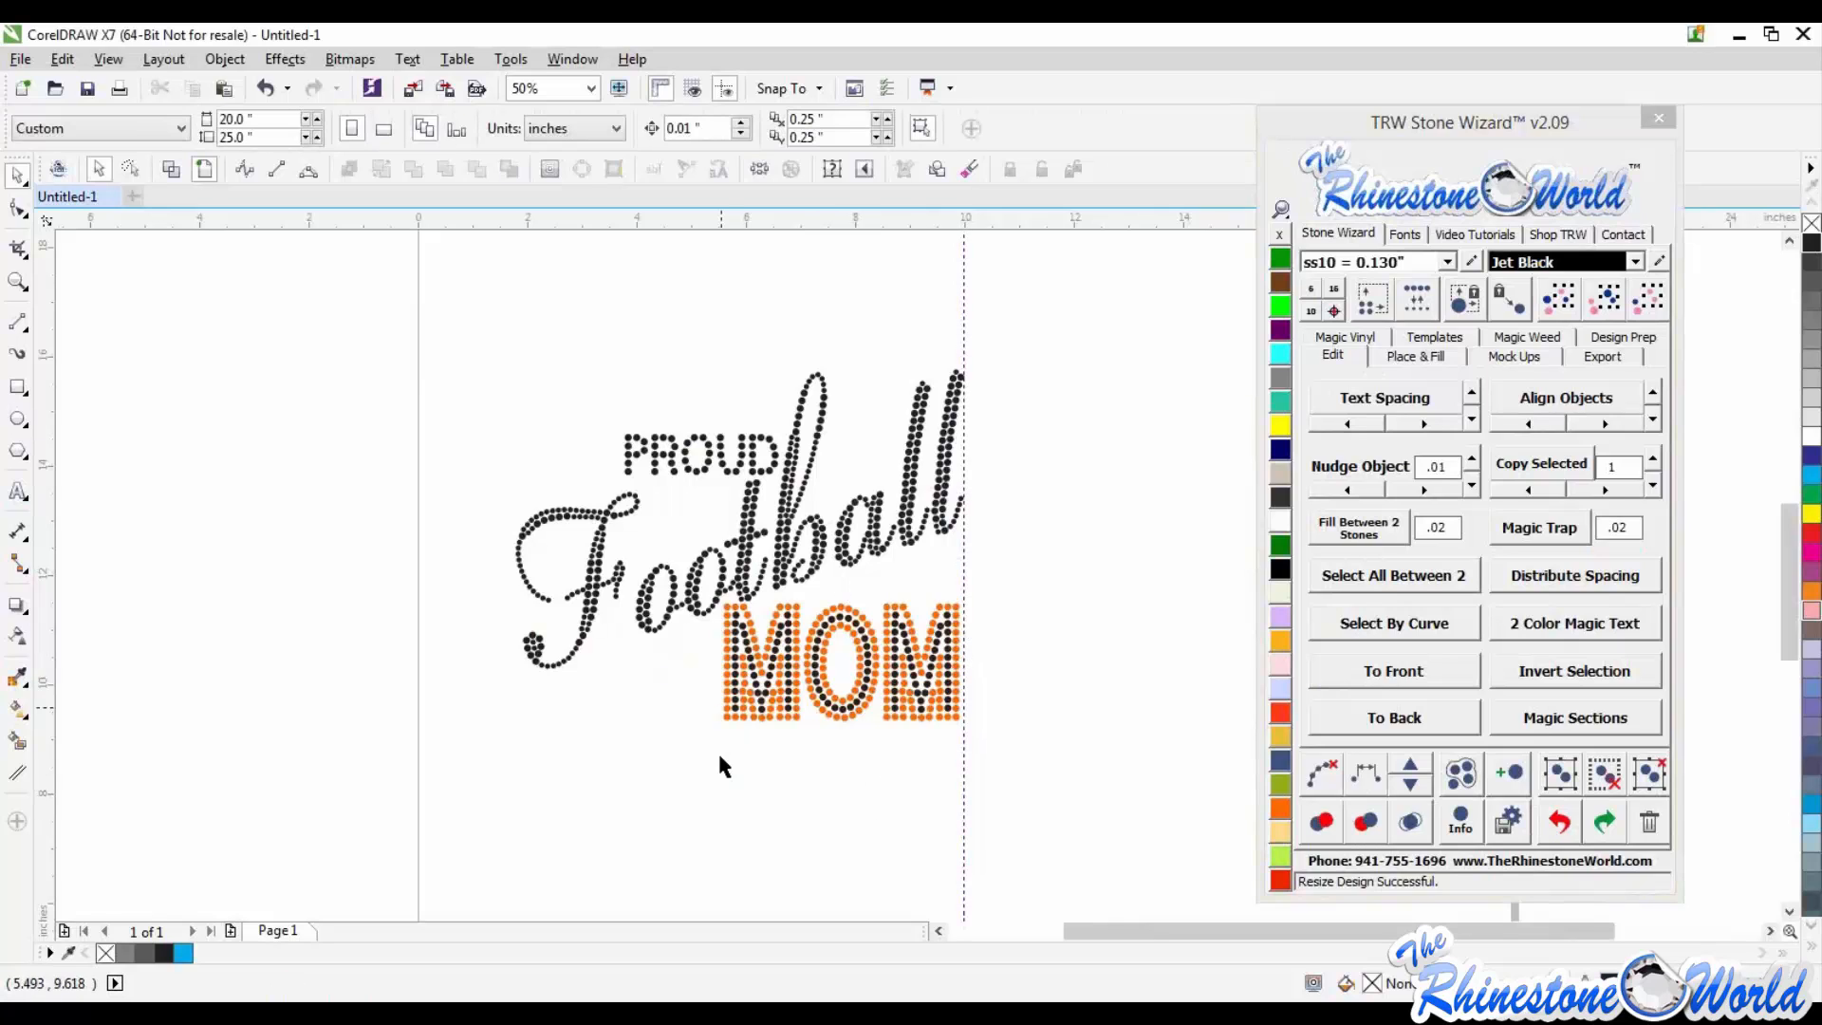
Step: Nudge the MOM stones about 0.06 inches right to line up with the guideline and Football's last stone
left_click_drag(710, 747, 1004, 612)
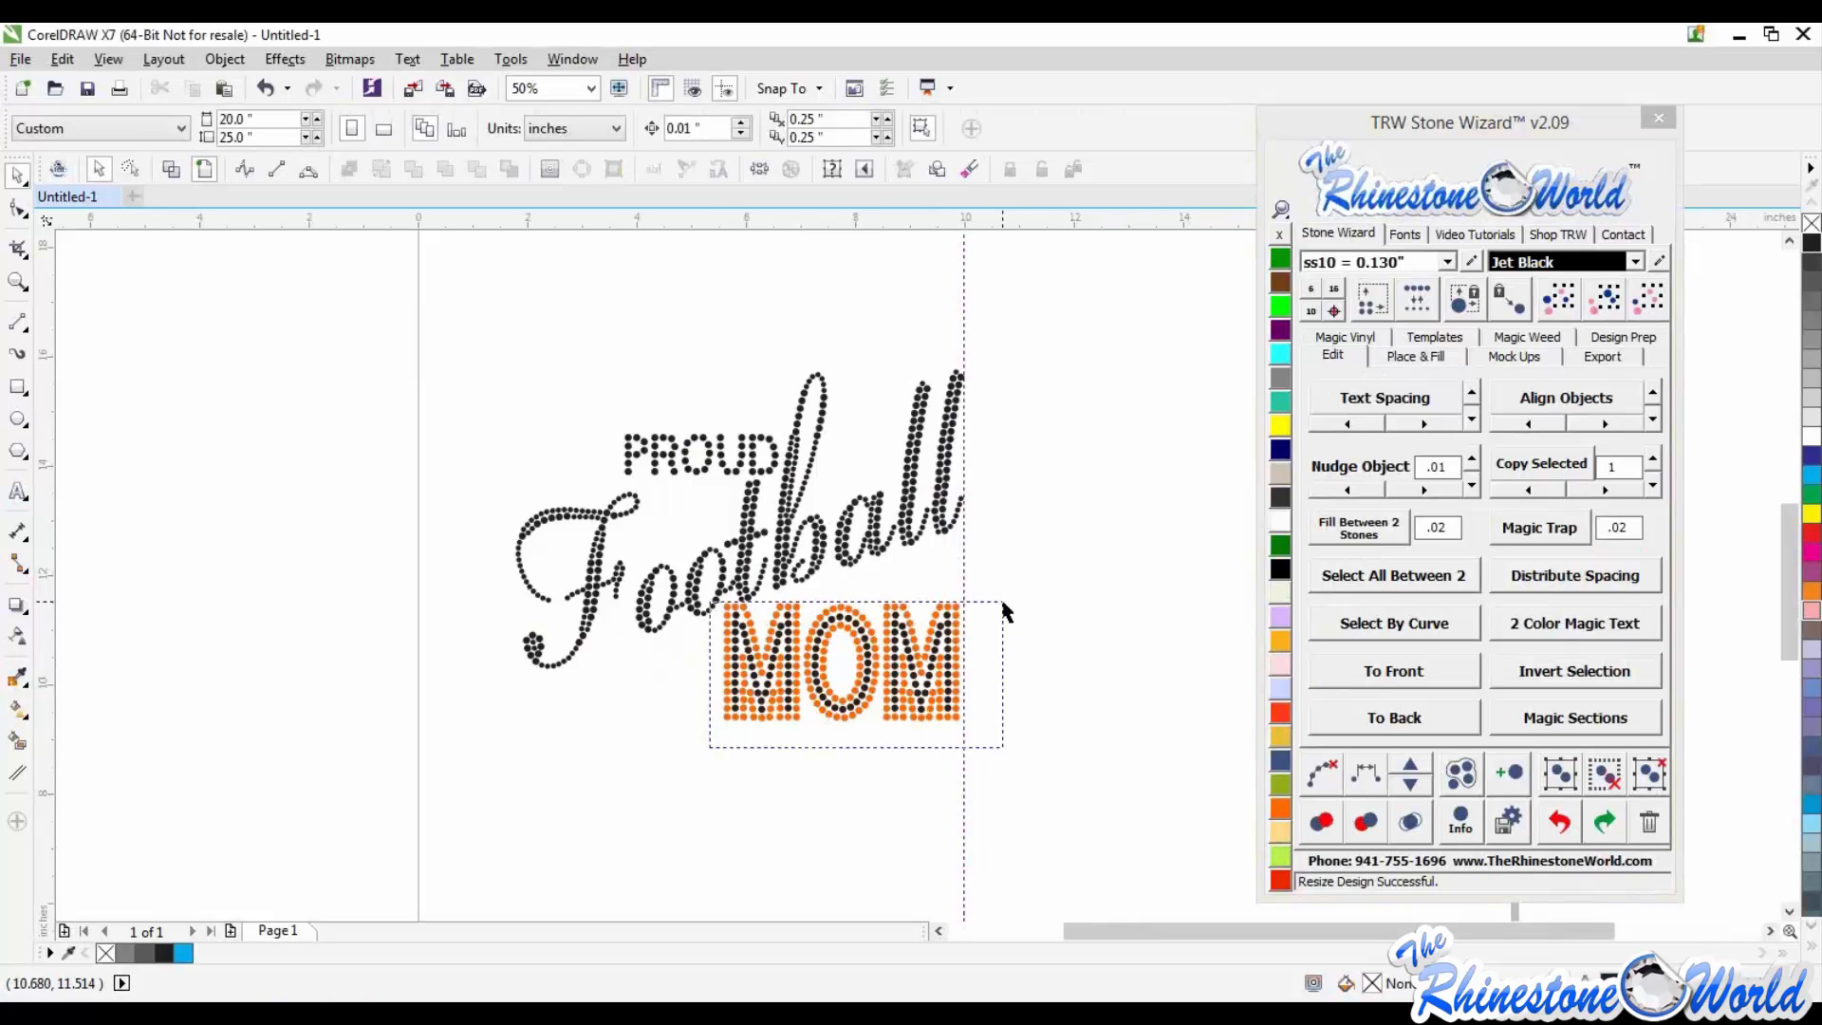
key("Right")
key("Right")
key("Right")
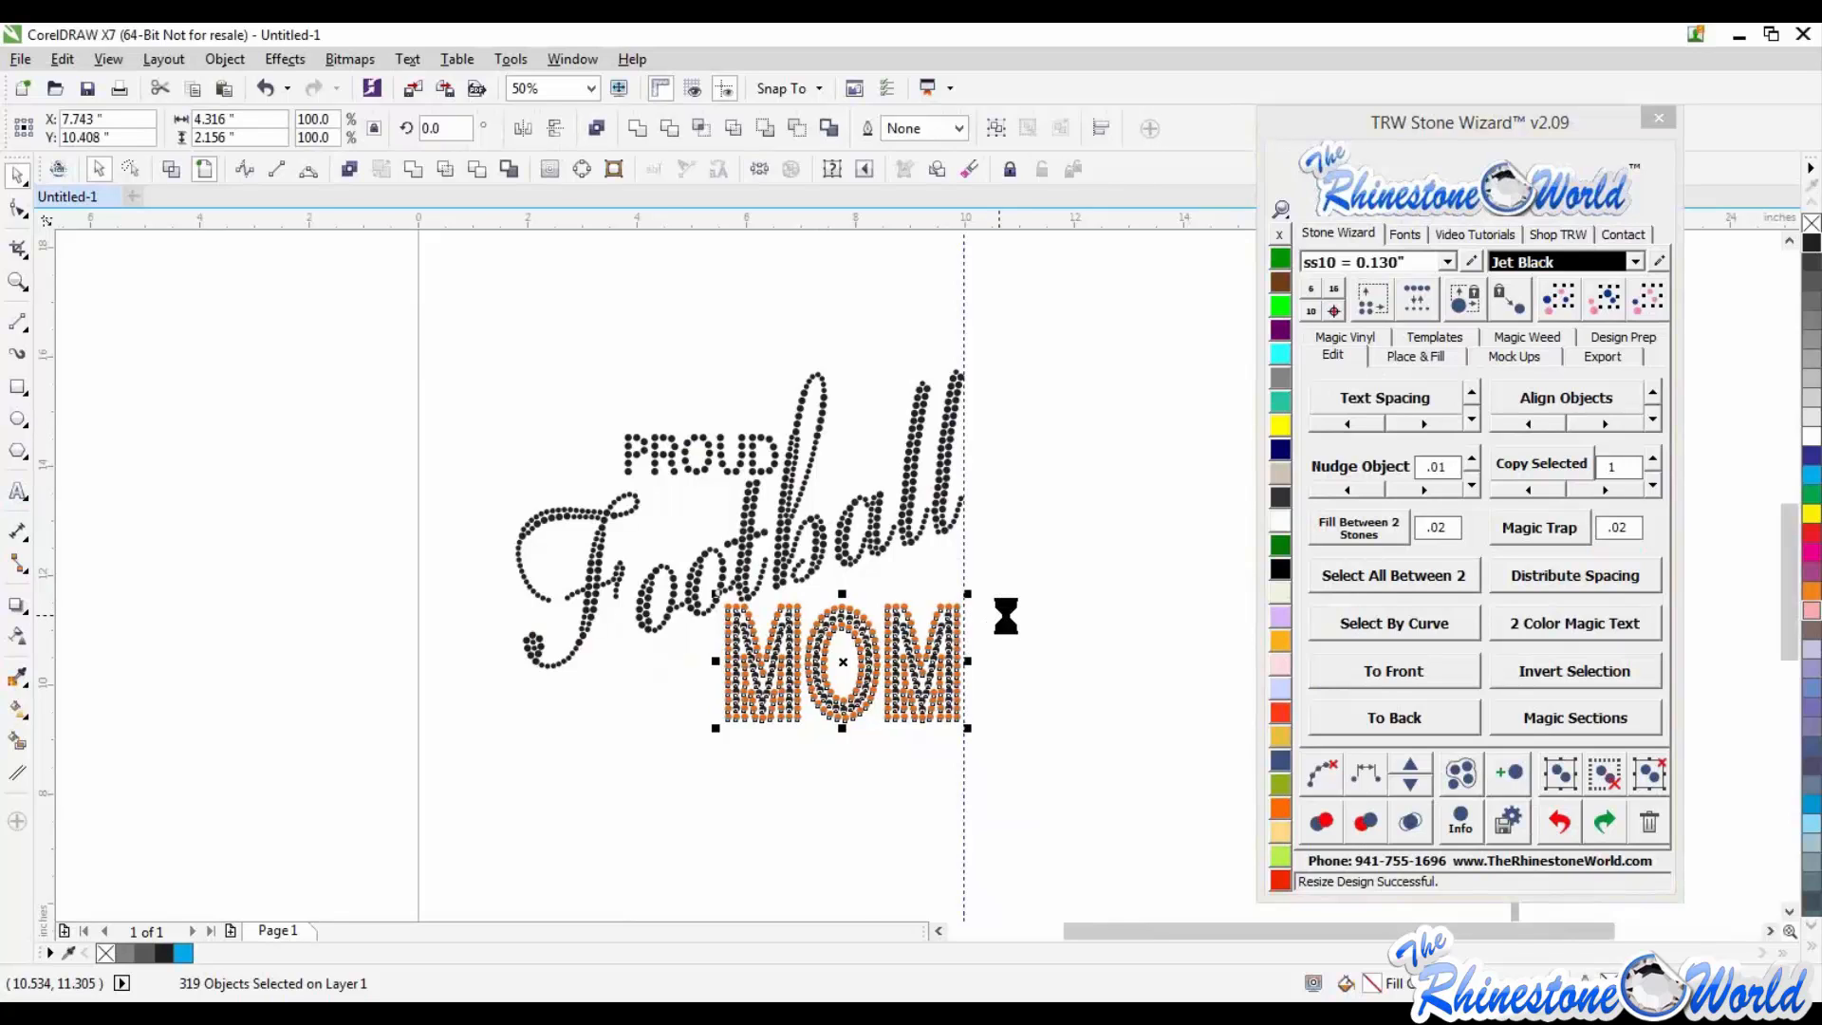
scroll(988, 512, "up", 5)
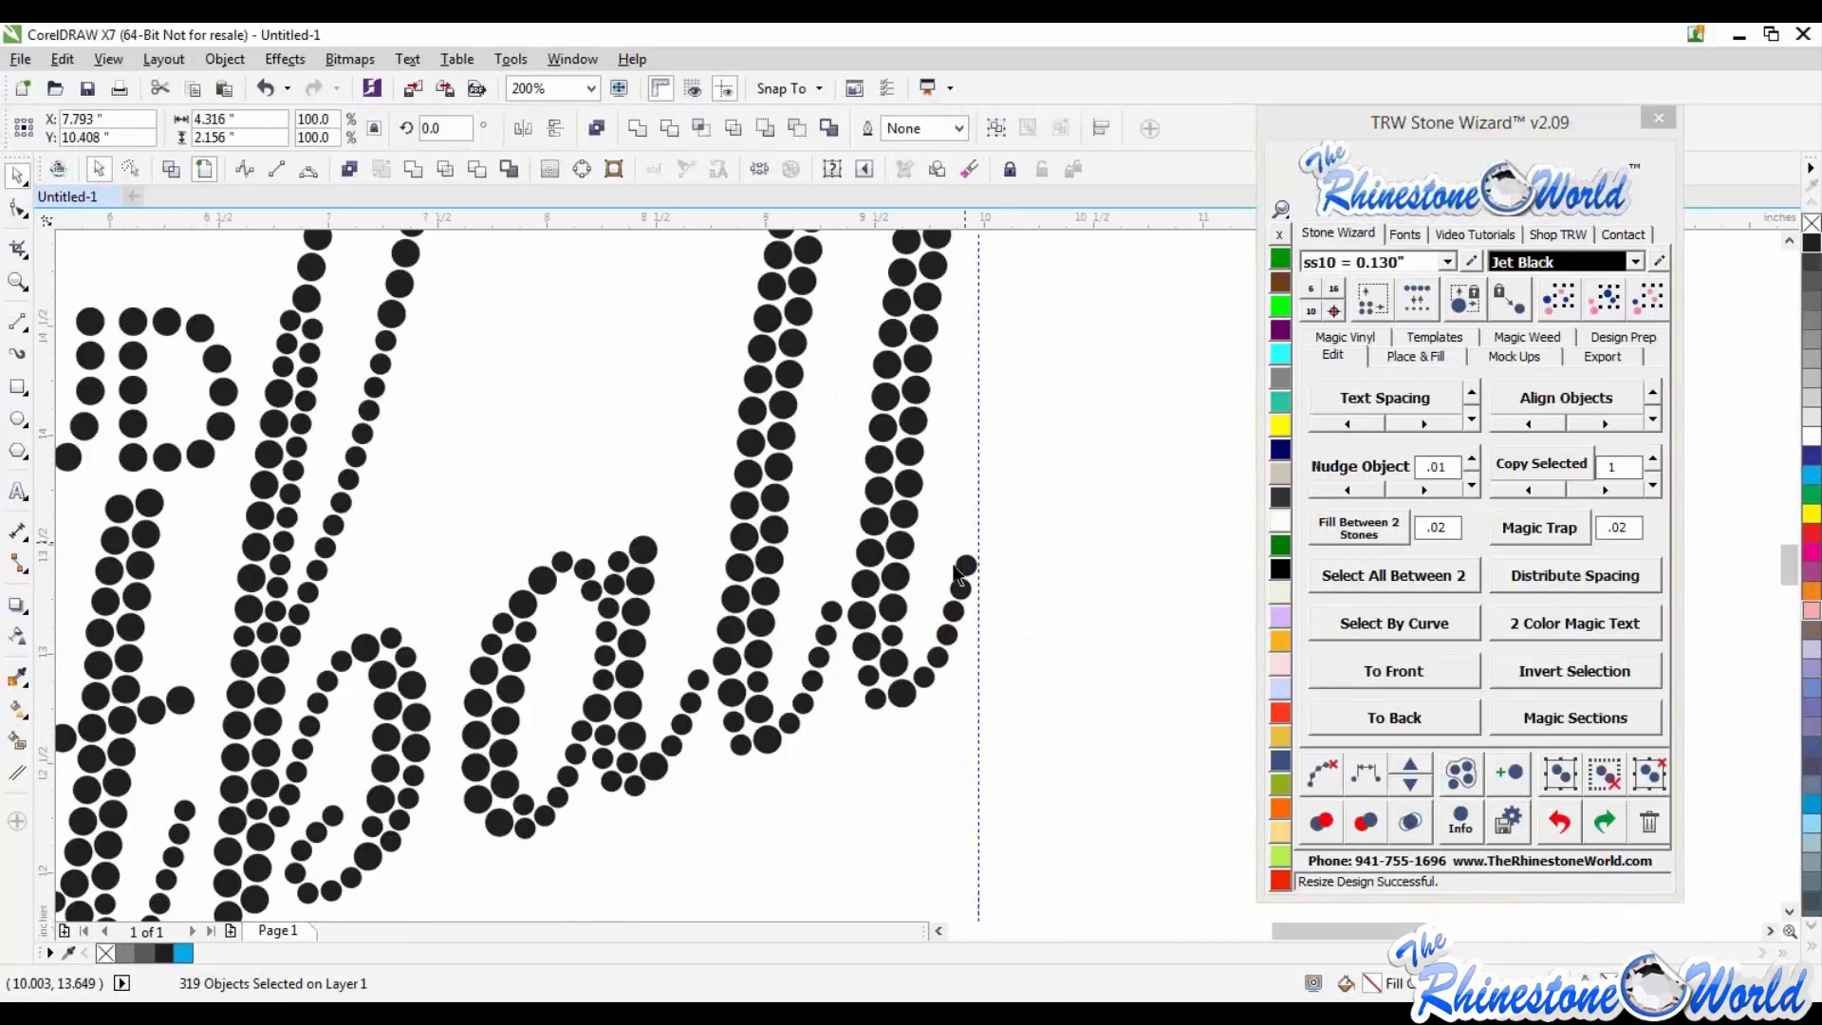
scroll(993, 572, "down", 1)
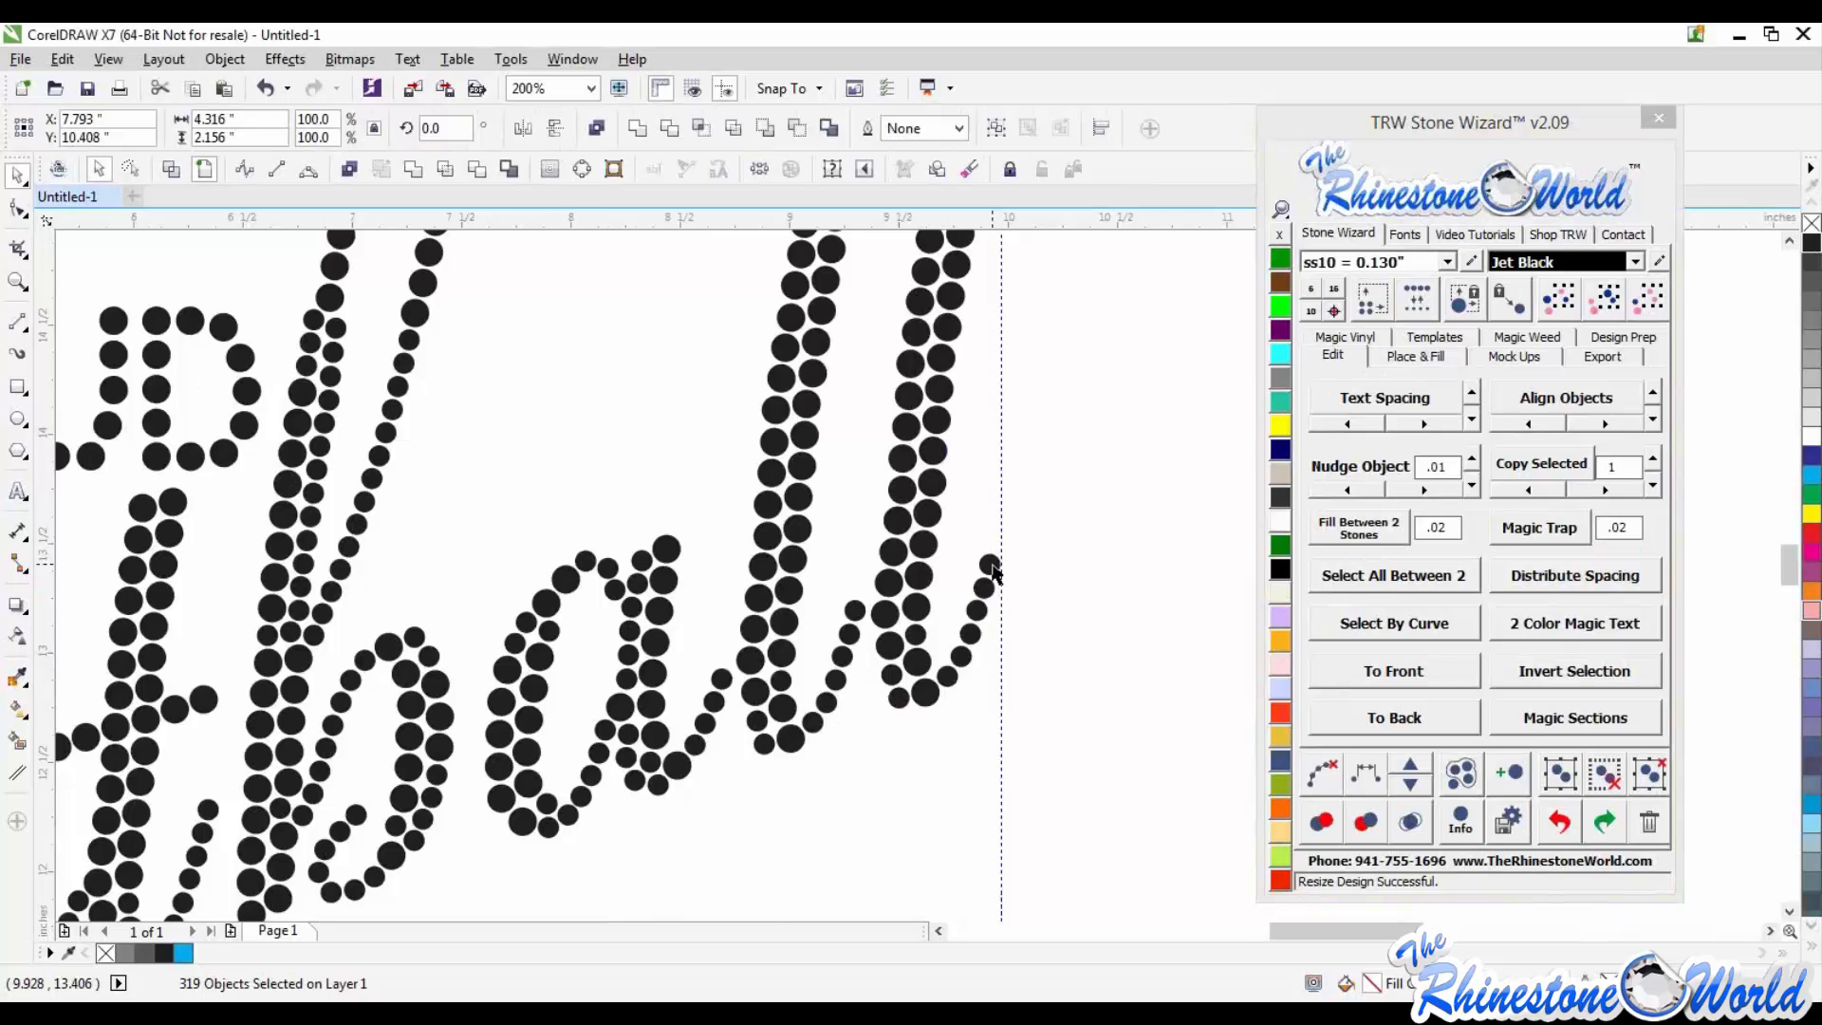
scroll(993, 572, "down", 2)
scroll(996, 640, "up", 1)
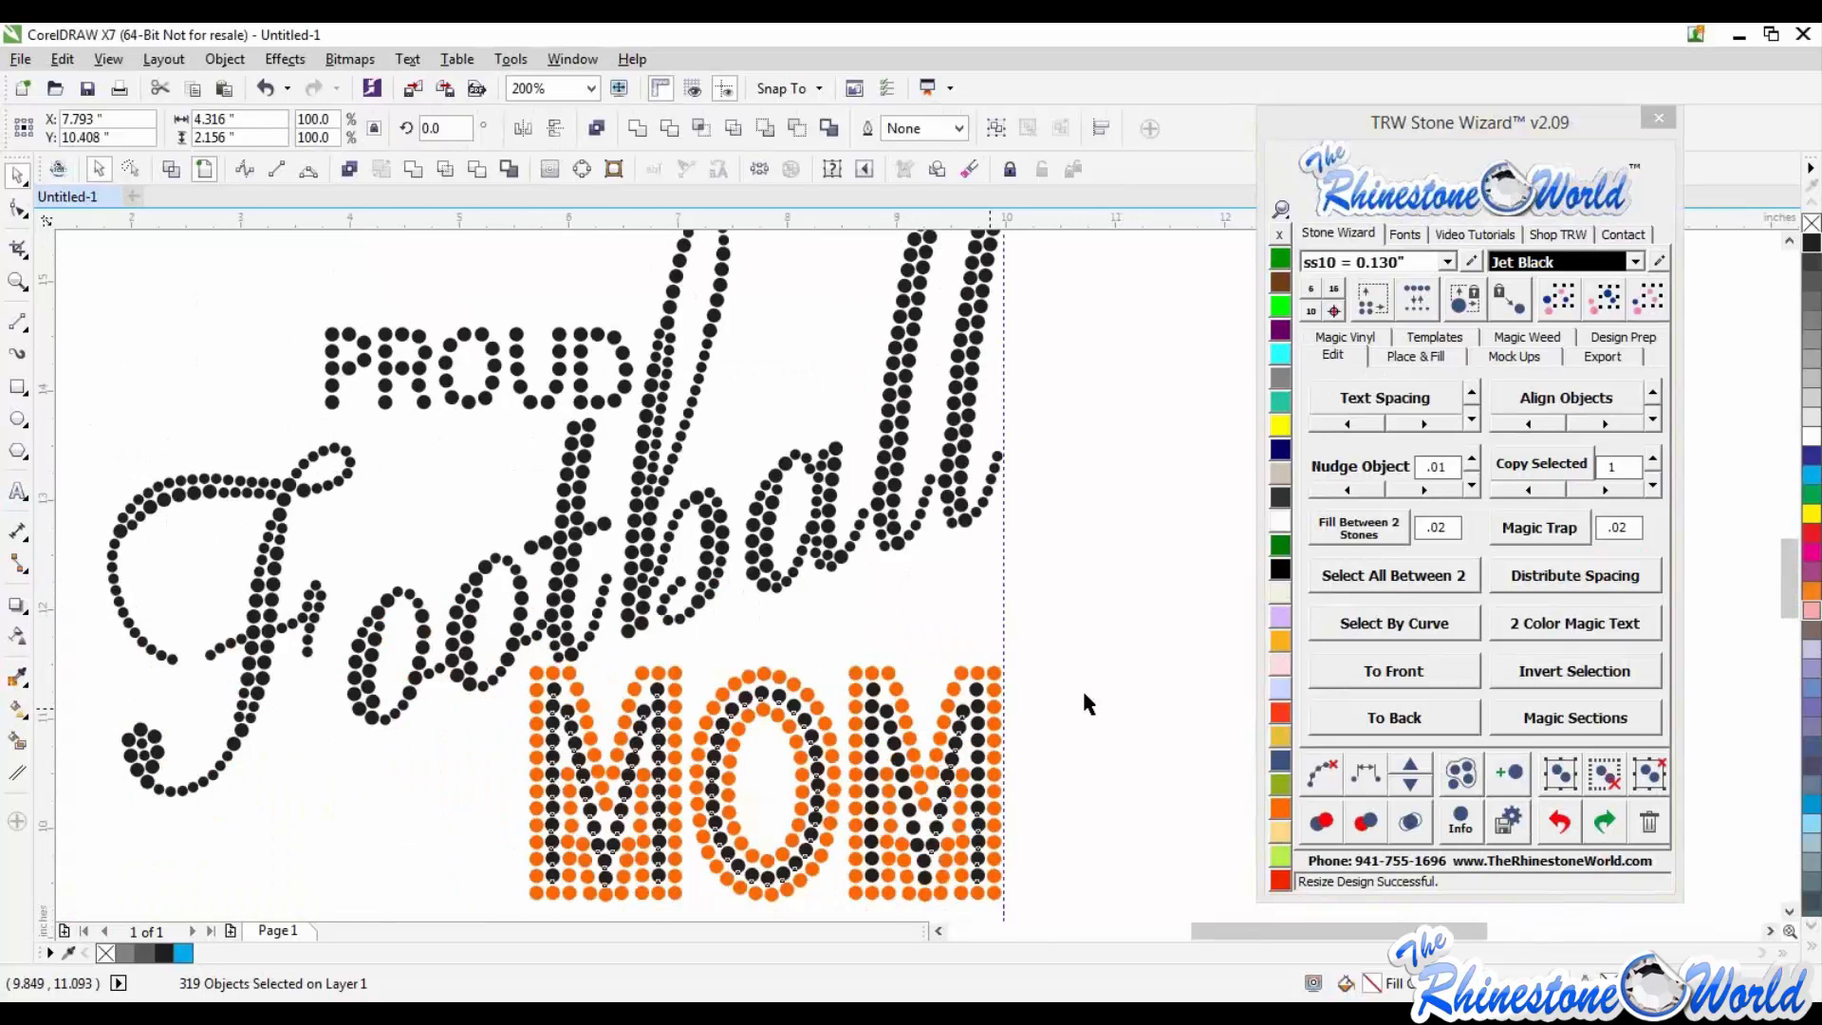
scroll(1082, 688, "down", 2)
Step: Delete the vertical alignment guideline beside the Football and MOM lettering
left_click(410, 429)
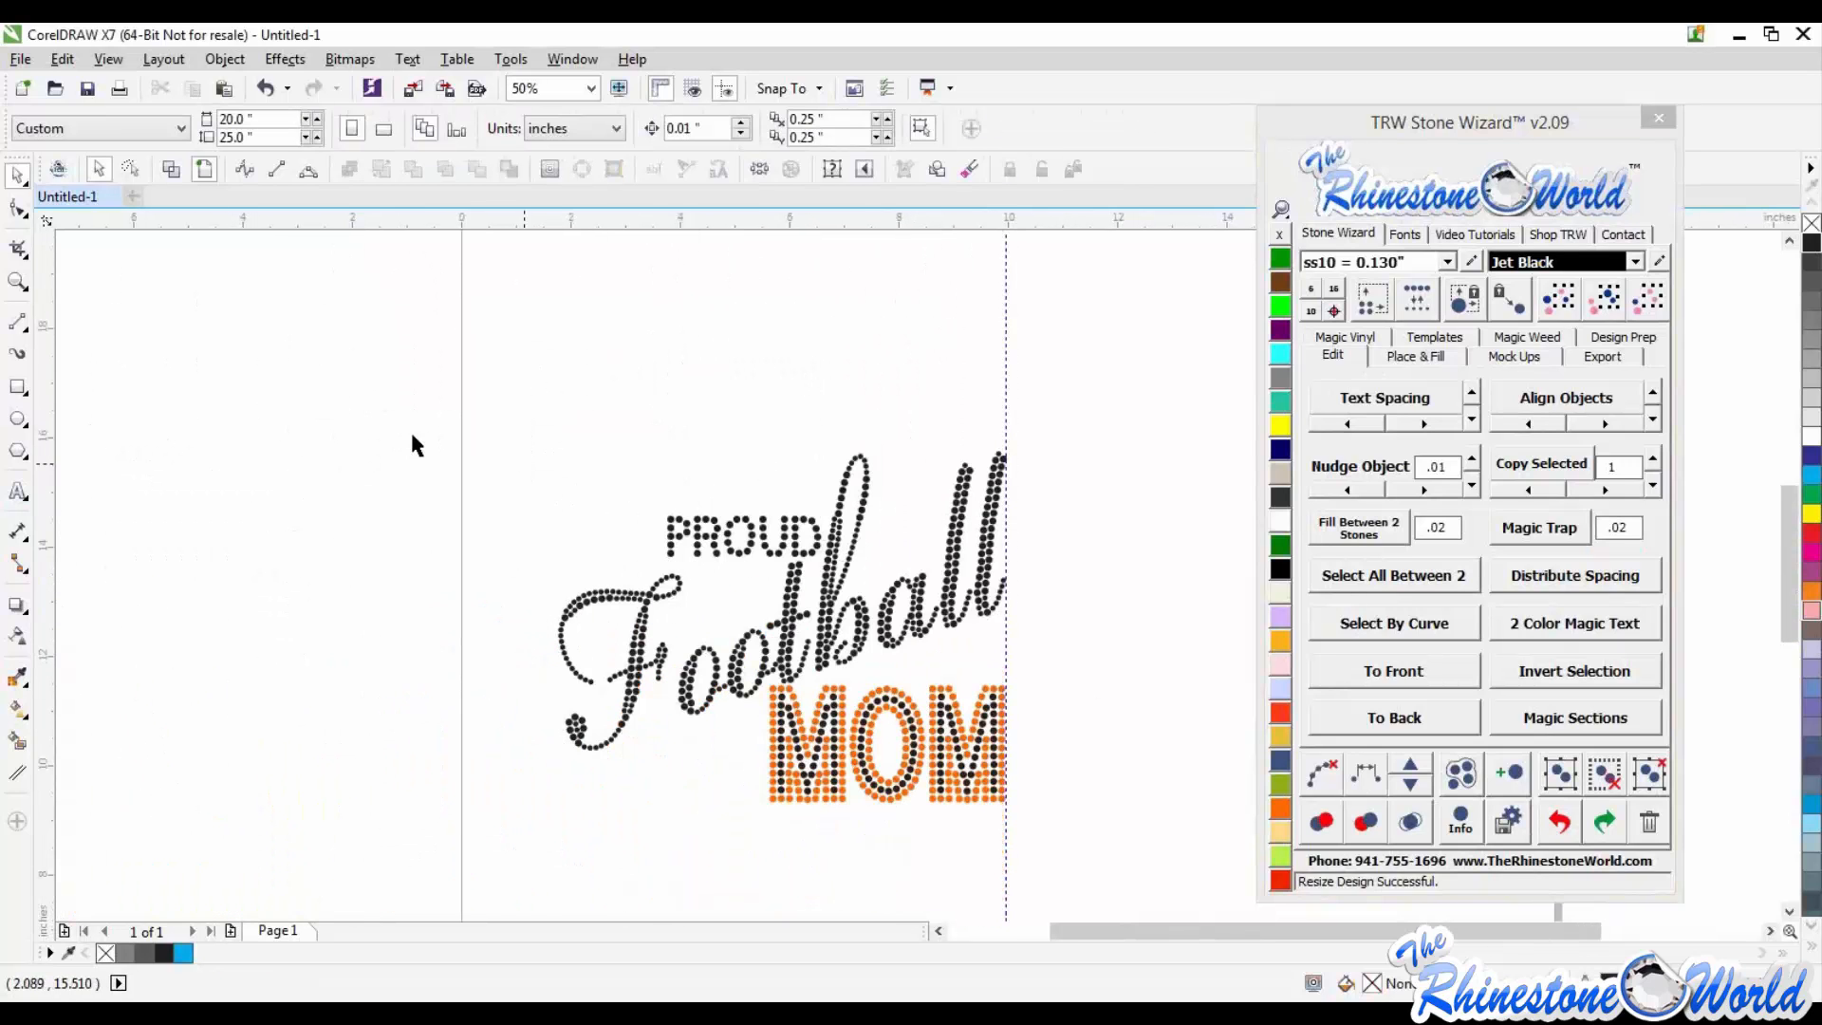
left_click(1006, 383)
key("Delete")
scroll(456, 403, "down", 1)
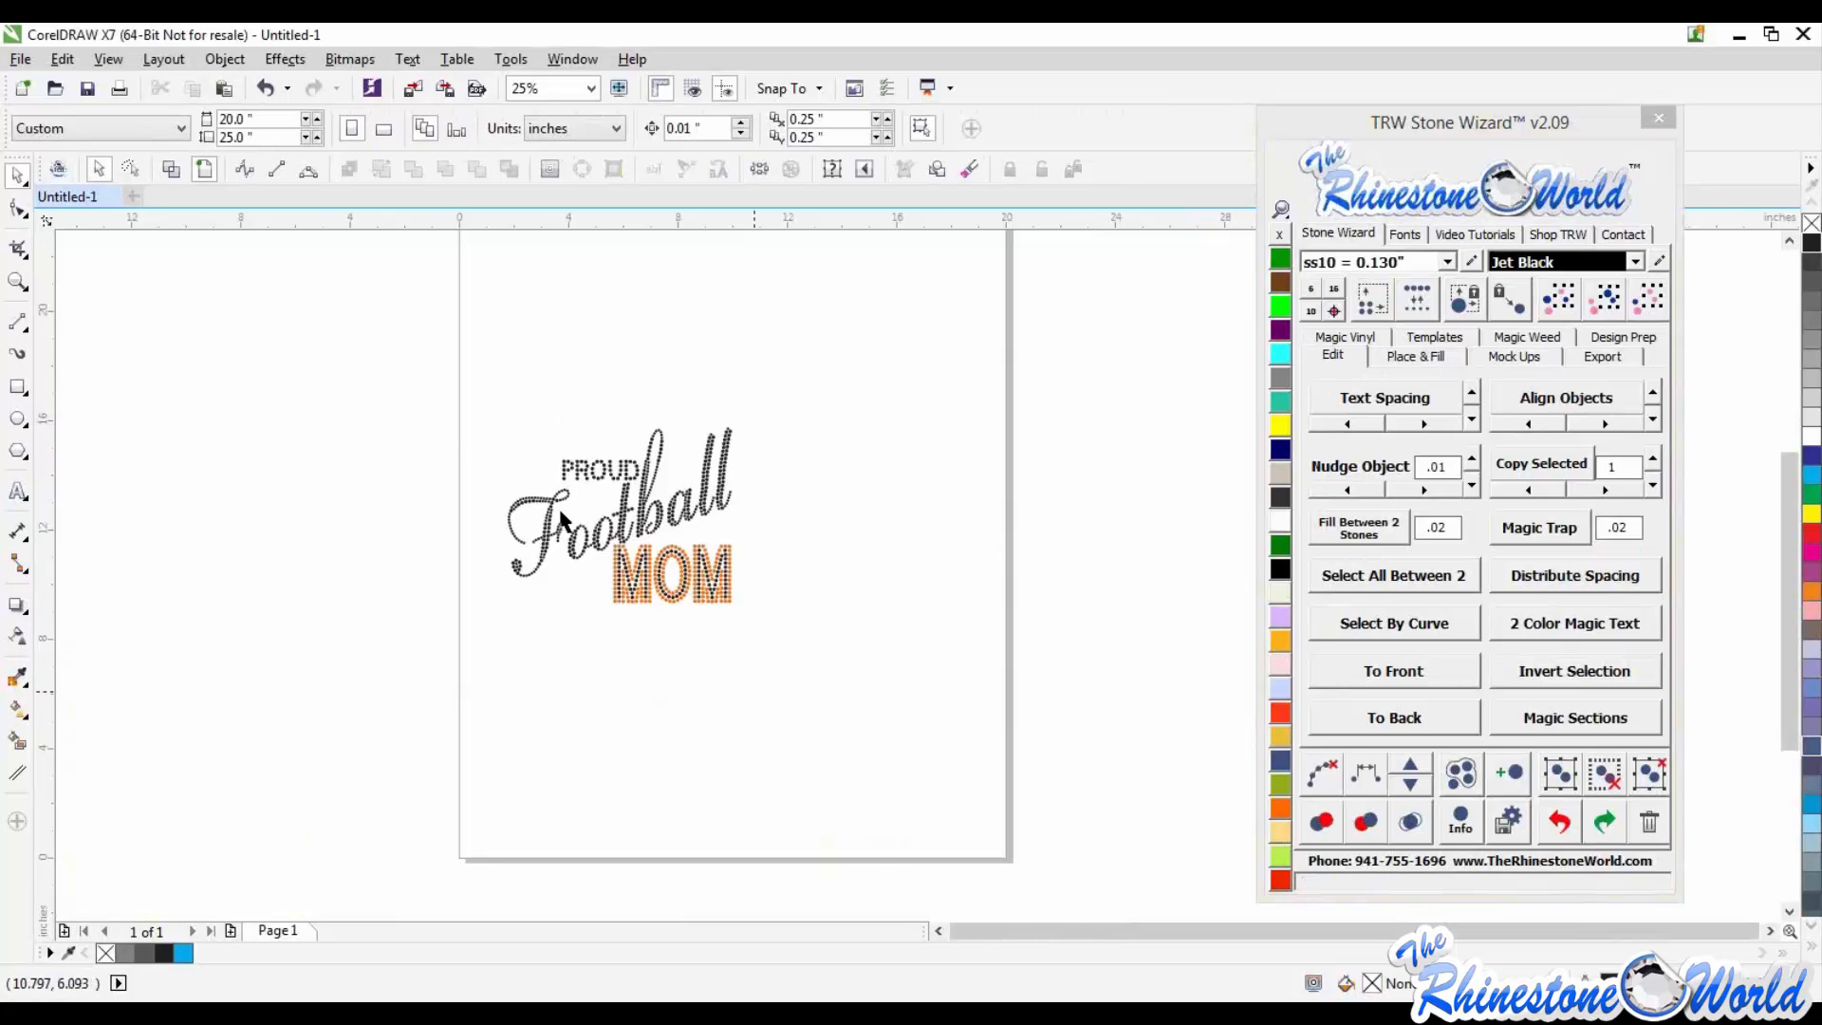
Step: Ungroup the PROUD lettering into individual stones
scroll(555, 475, "up", 1)
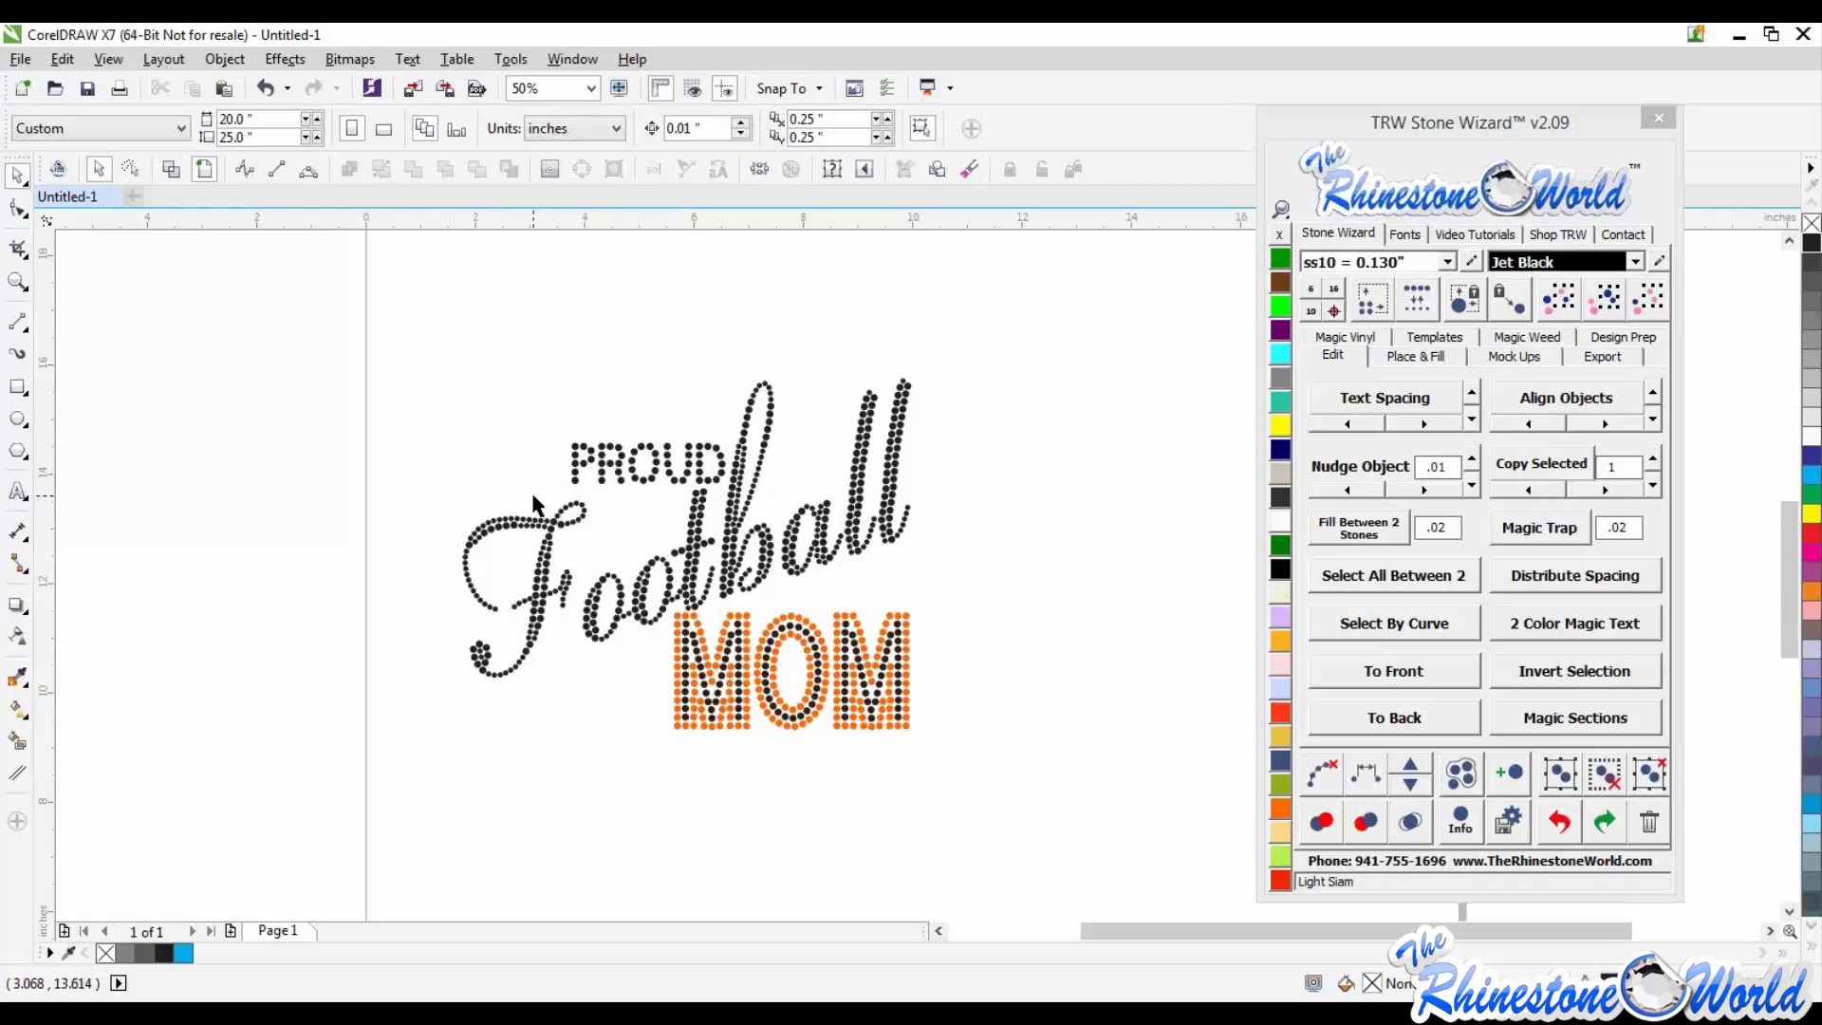
scroll(575, 391, "up", 1)
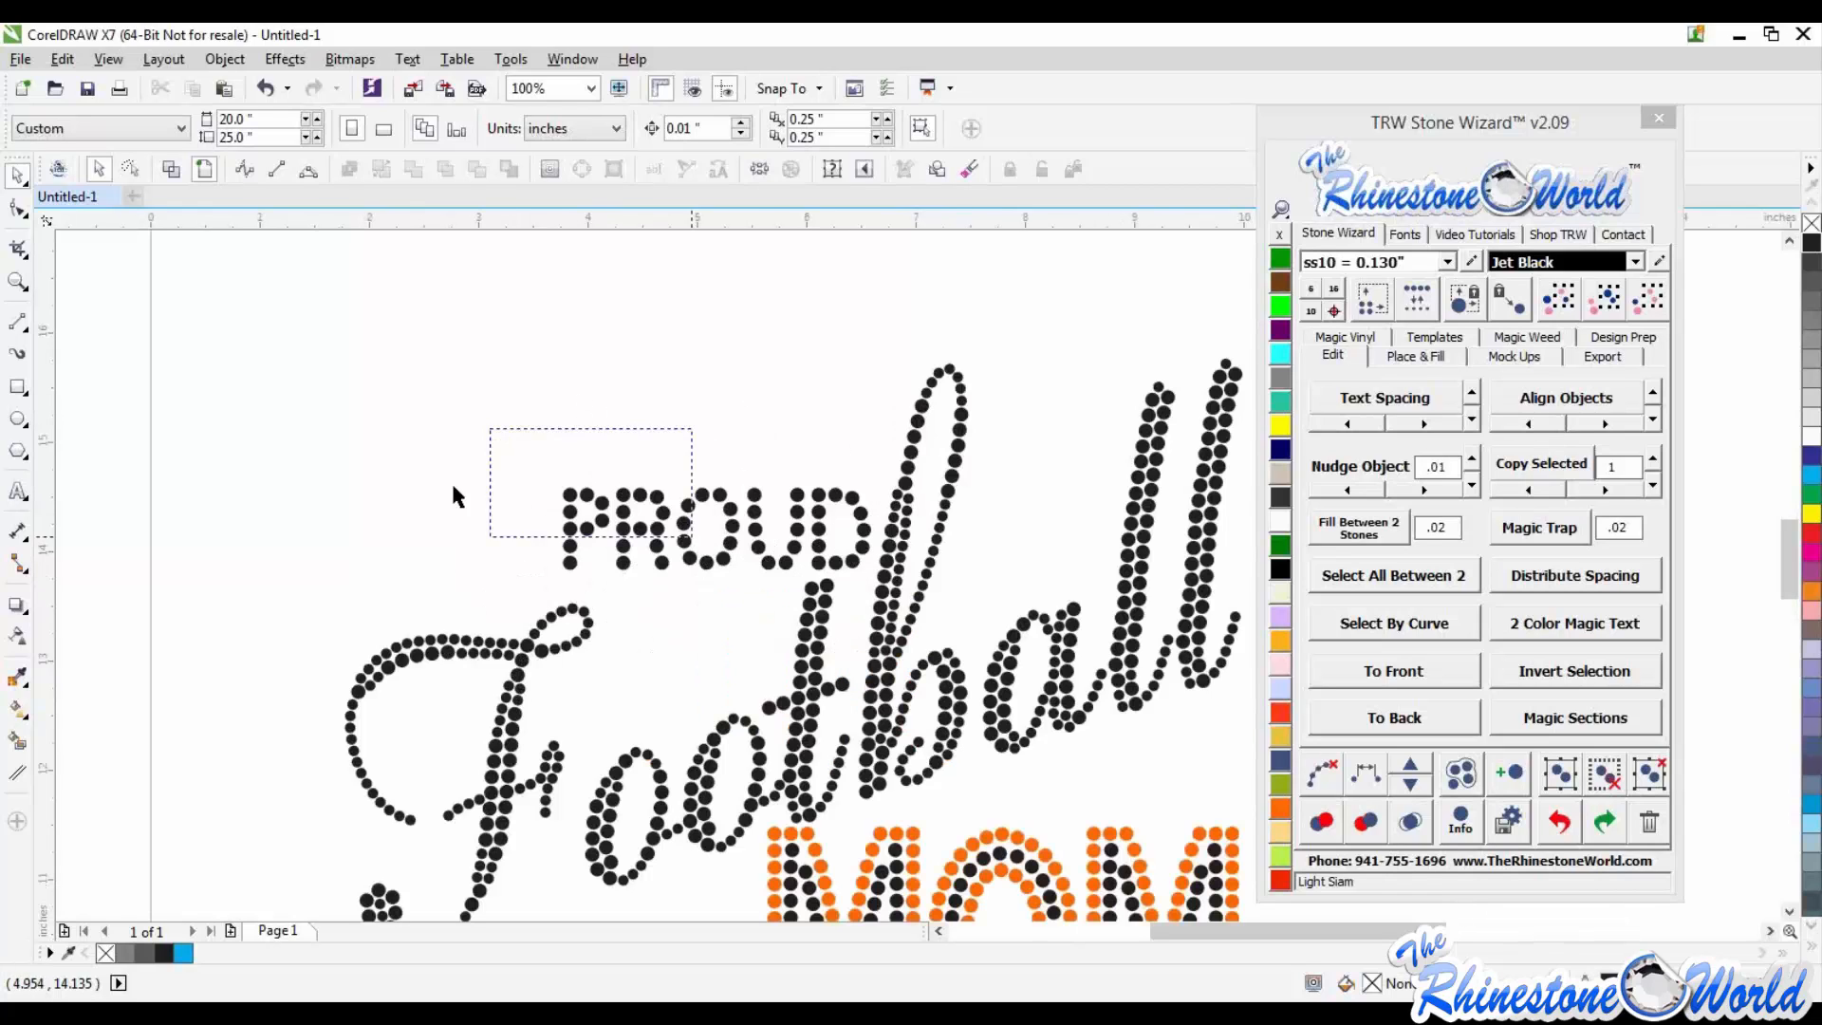
left_click(604, 517)
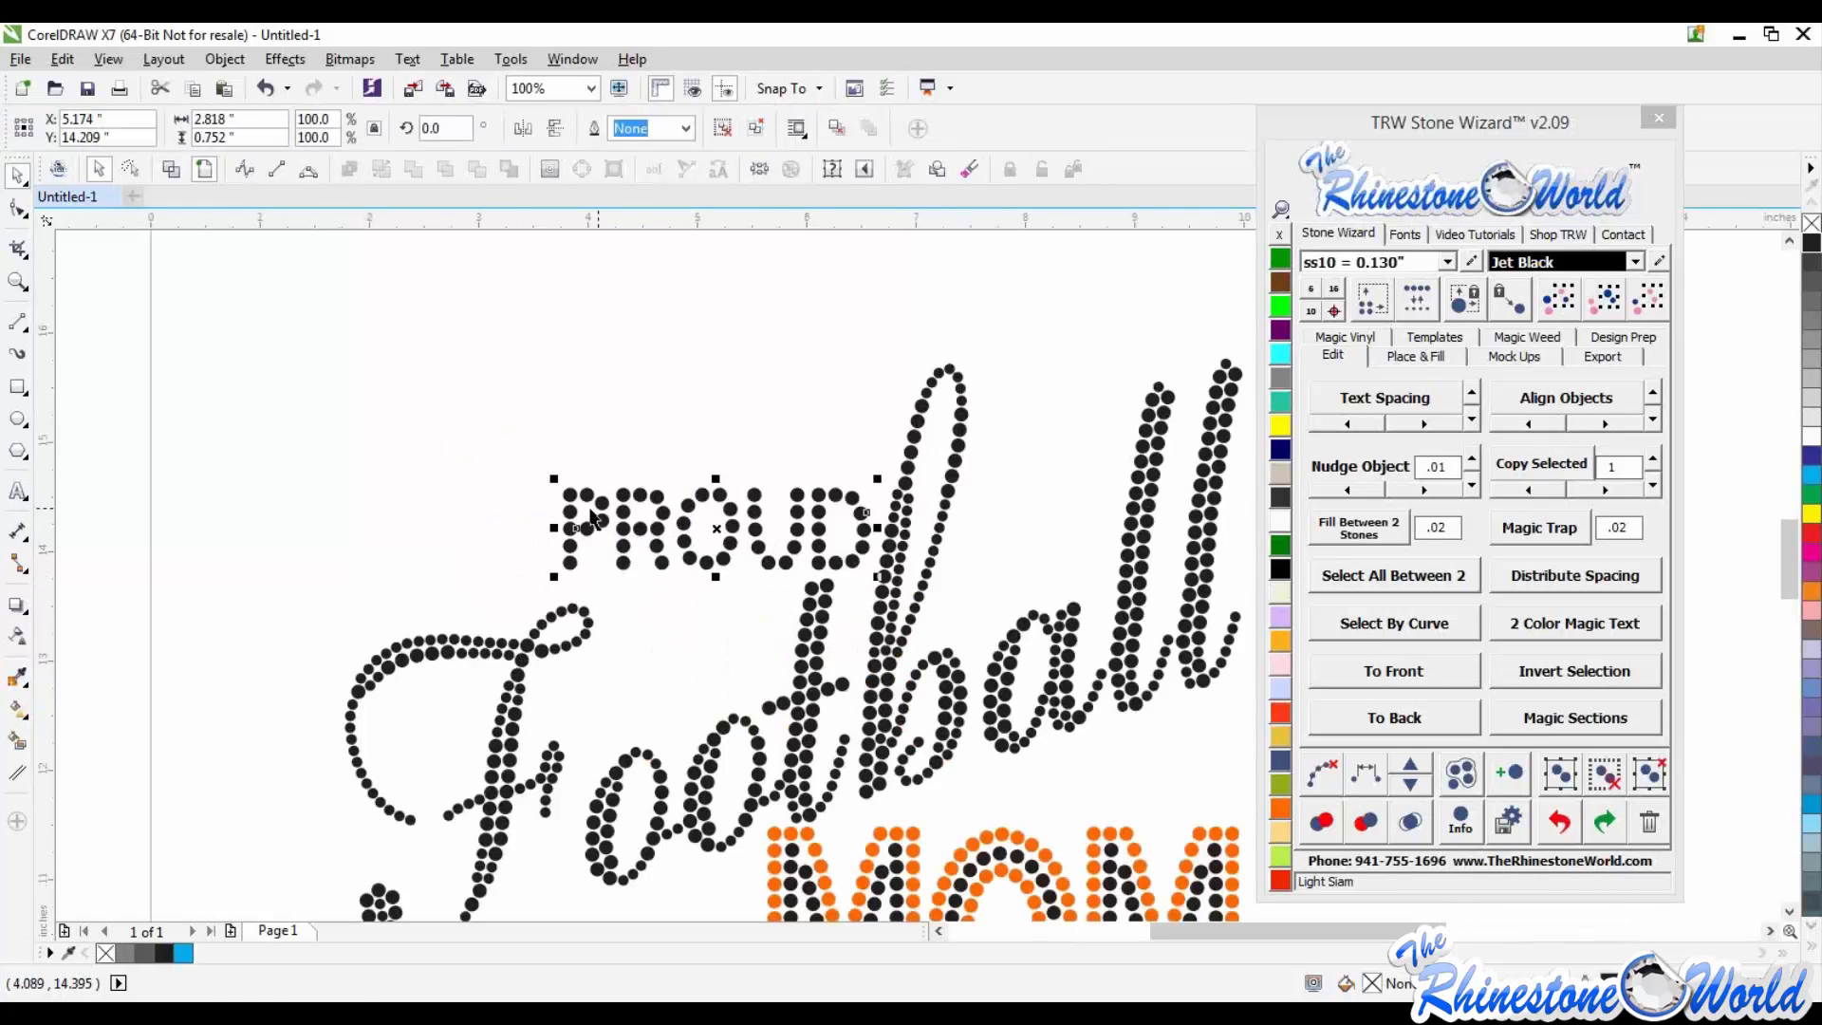
left_click(1652, 782)
left_click(756, 406)
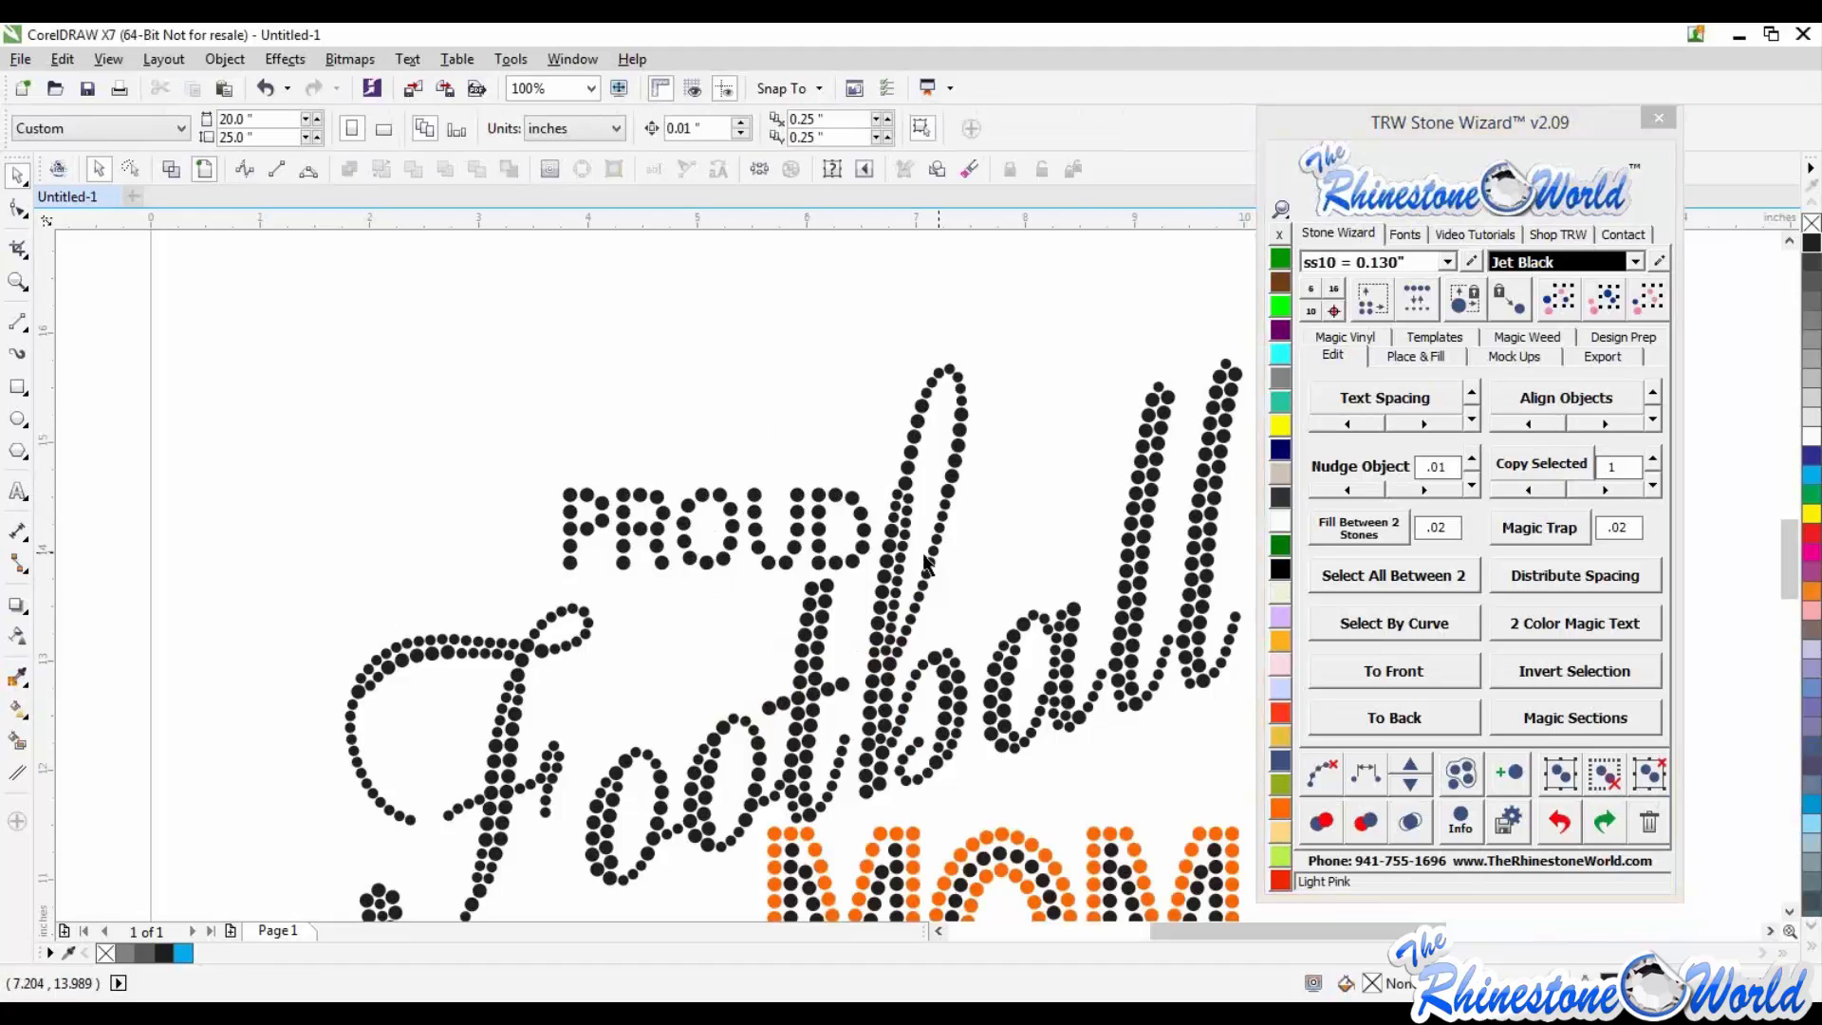
Step: Recolor the grouped Football lettering with the Crystal stone color
scroll(883, 511, "down", 1)
left_click(885, 517)
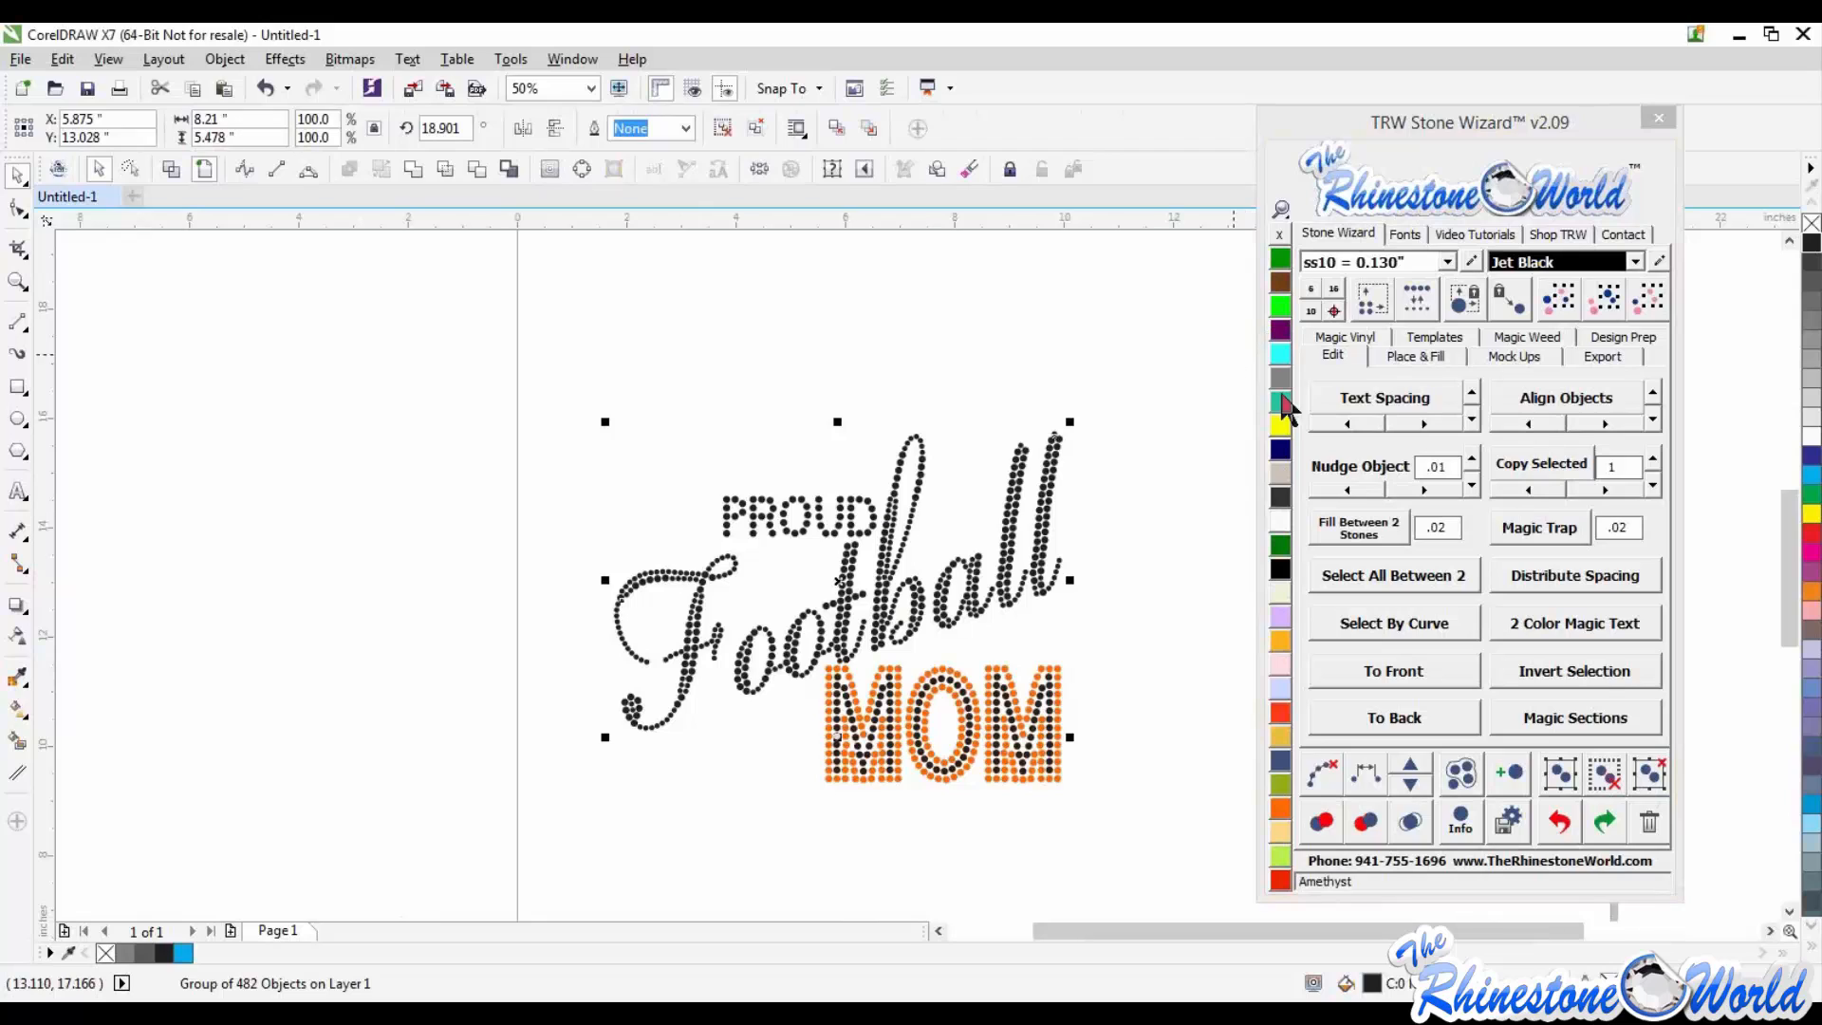
left_click(1281, 520)
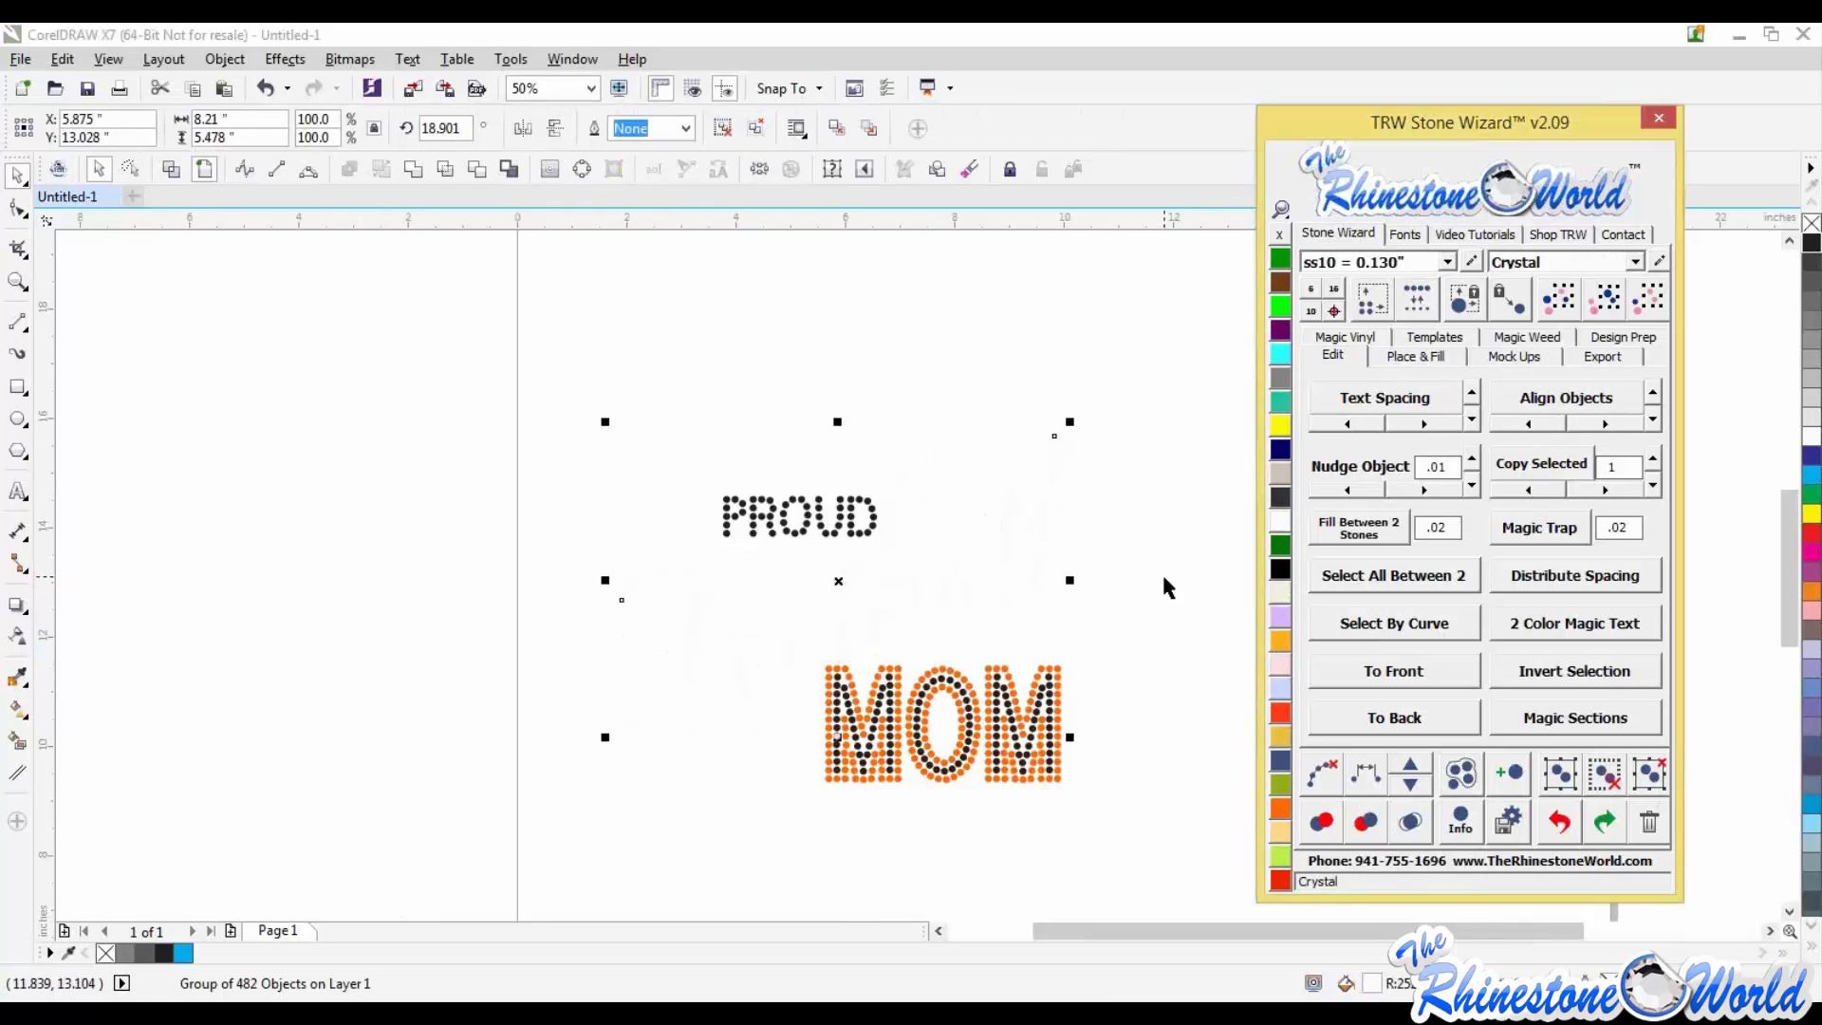
left_click(943, 526)
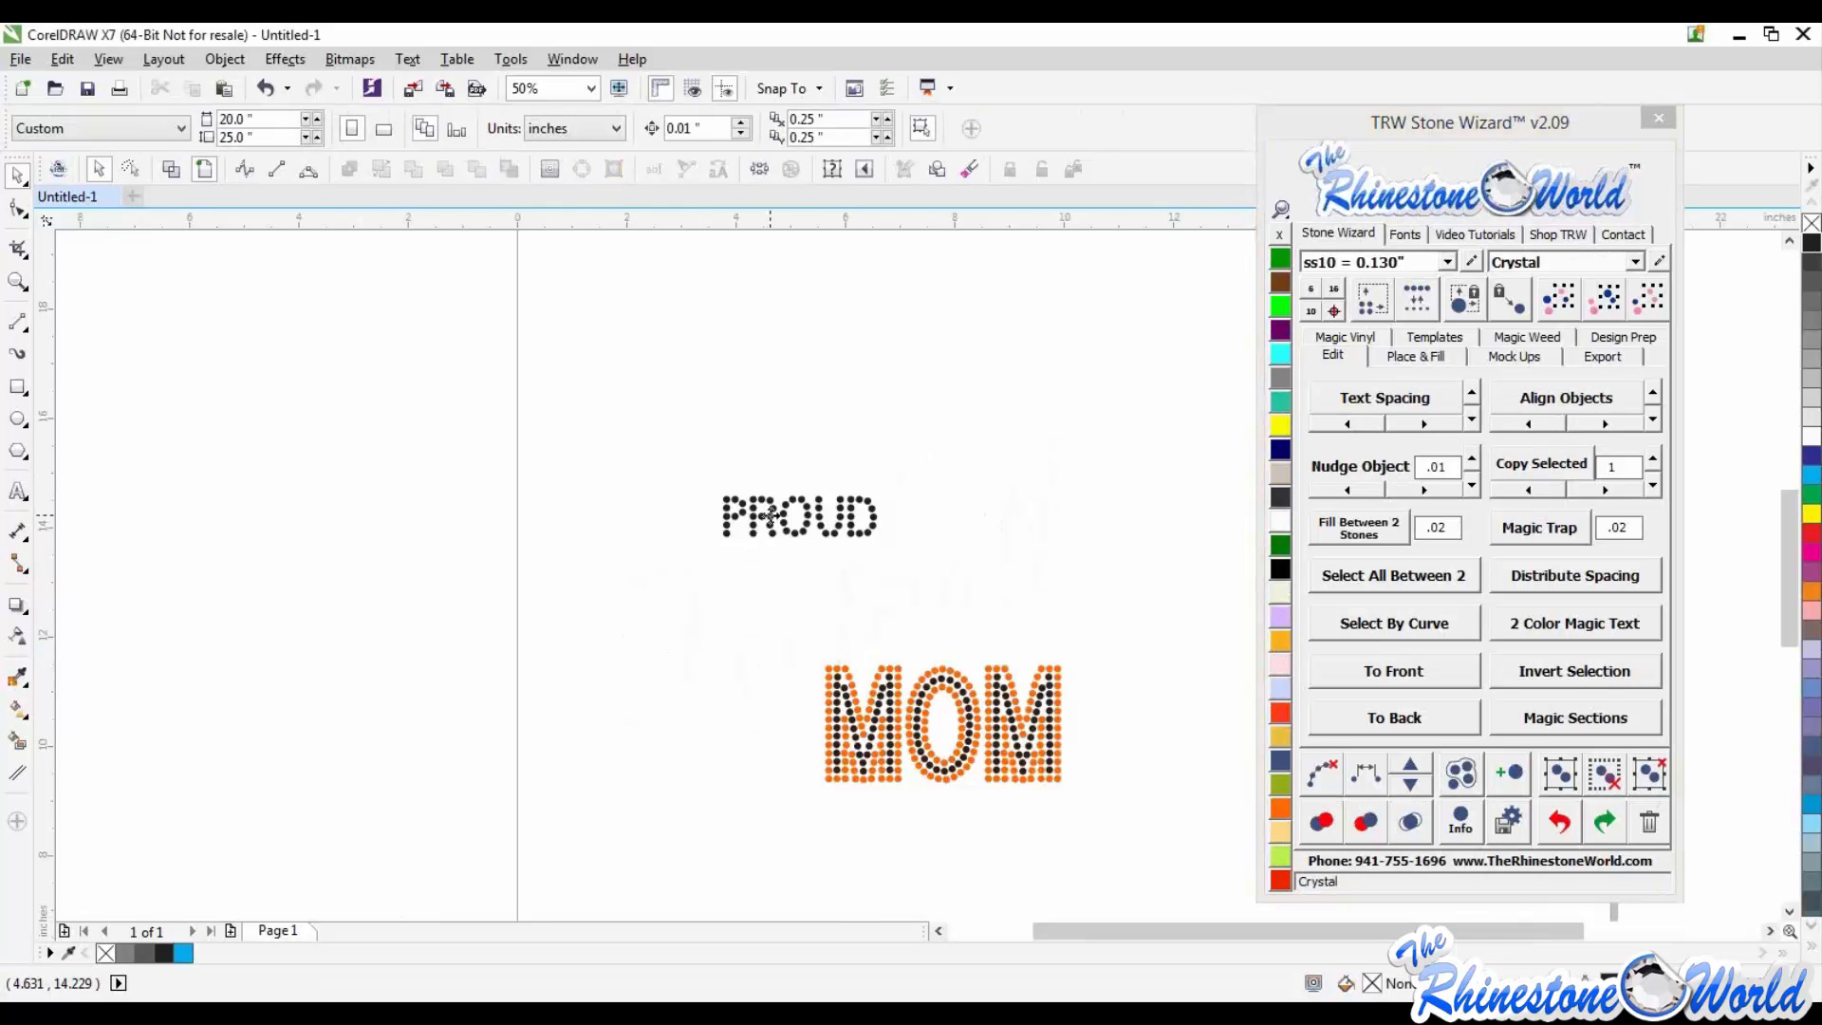
Step: Select all the black stones in PROUD and inside the MOM letters and recolor them Red Siam
left_click(1600, 304)
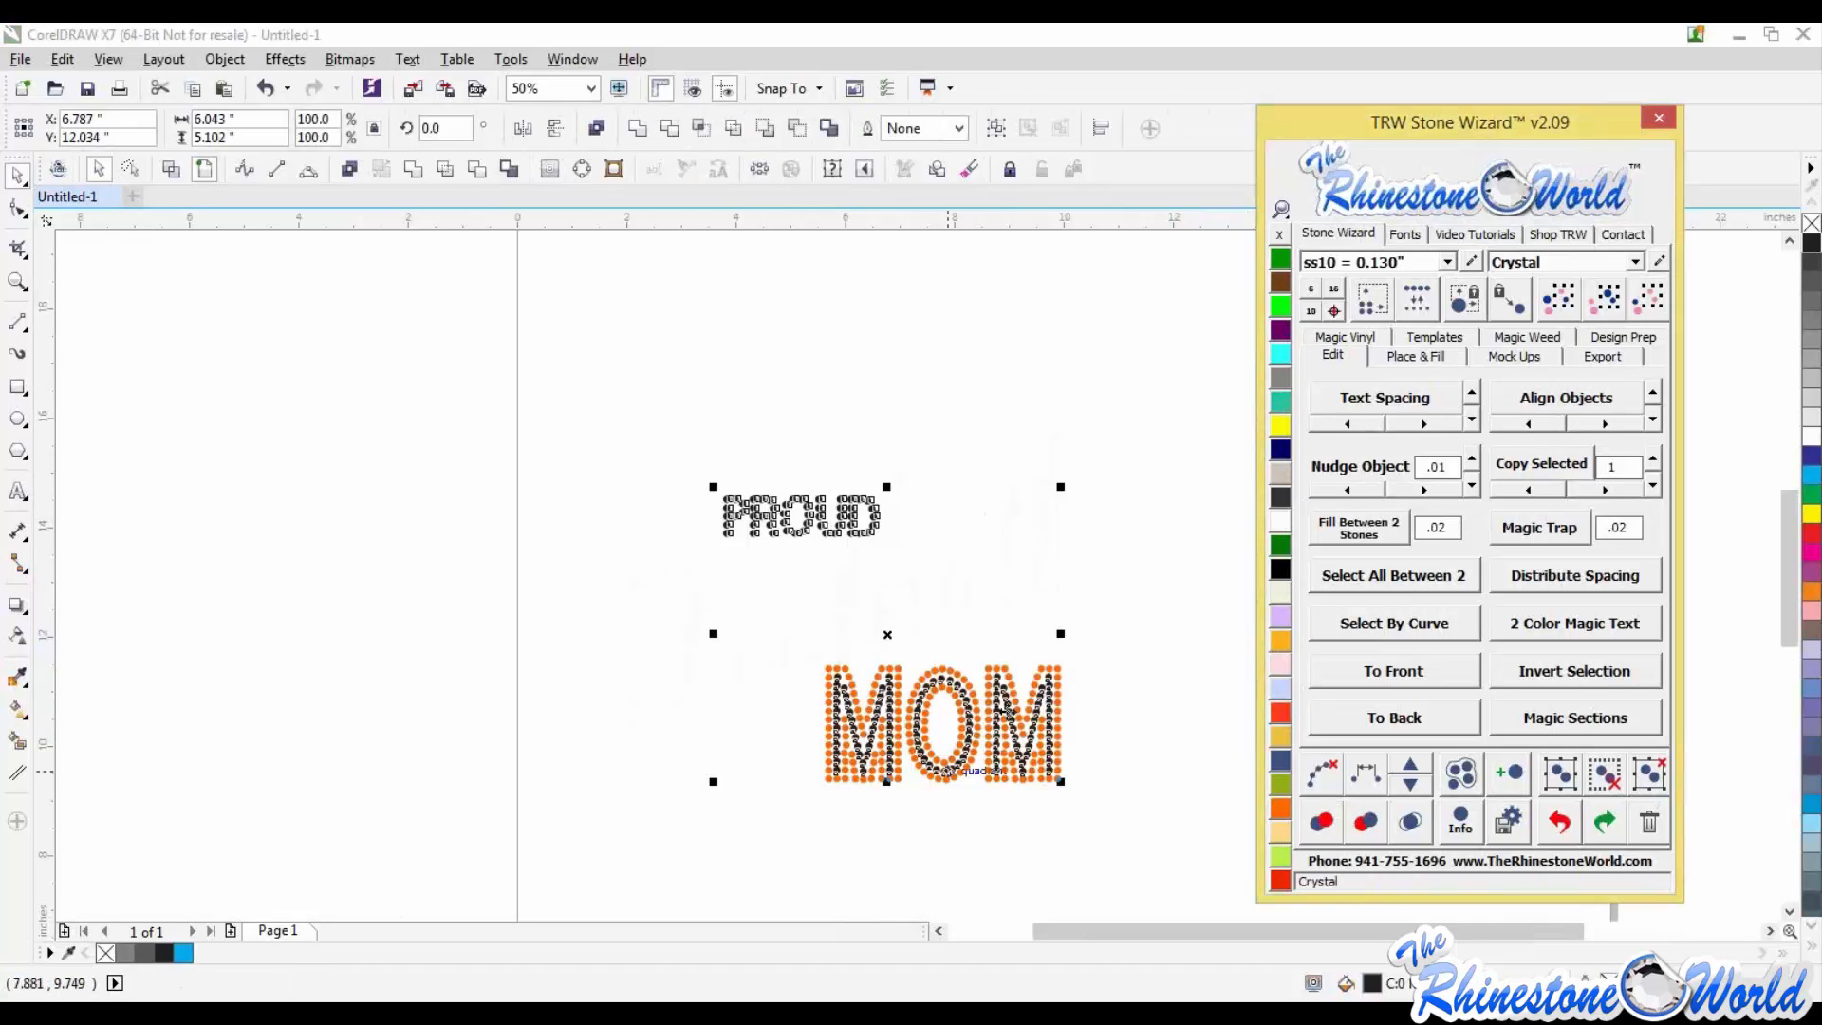
left_click(1277, 887)
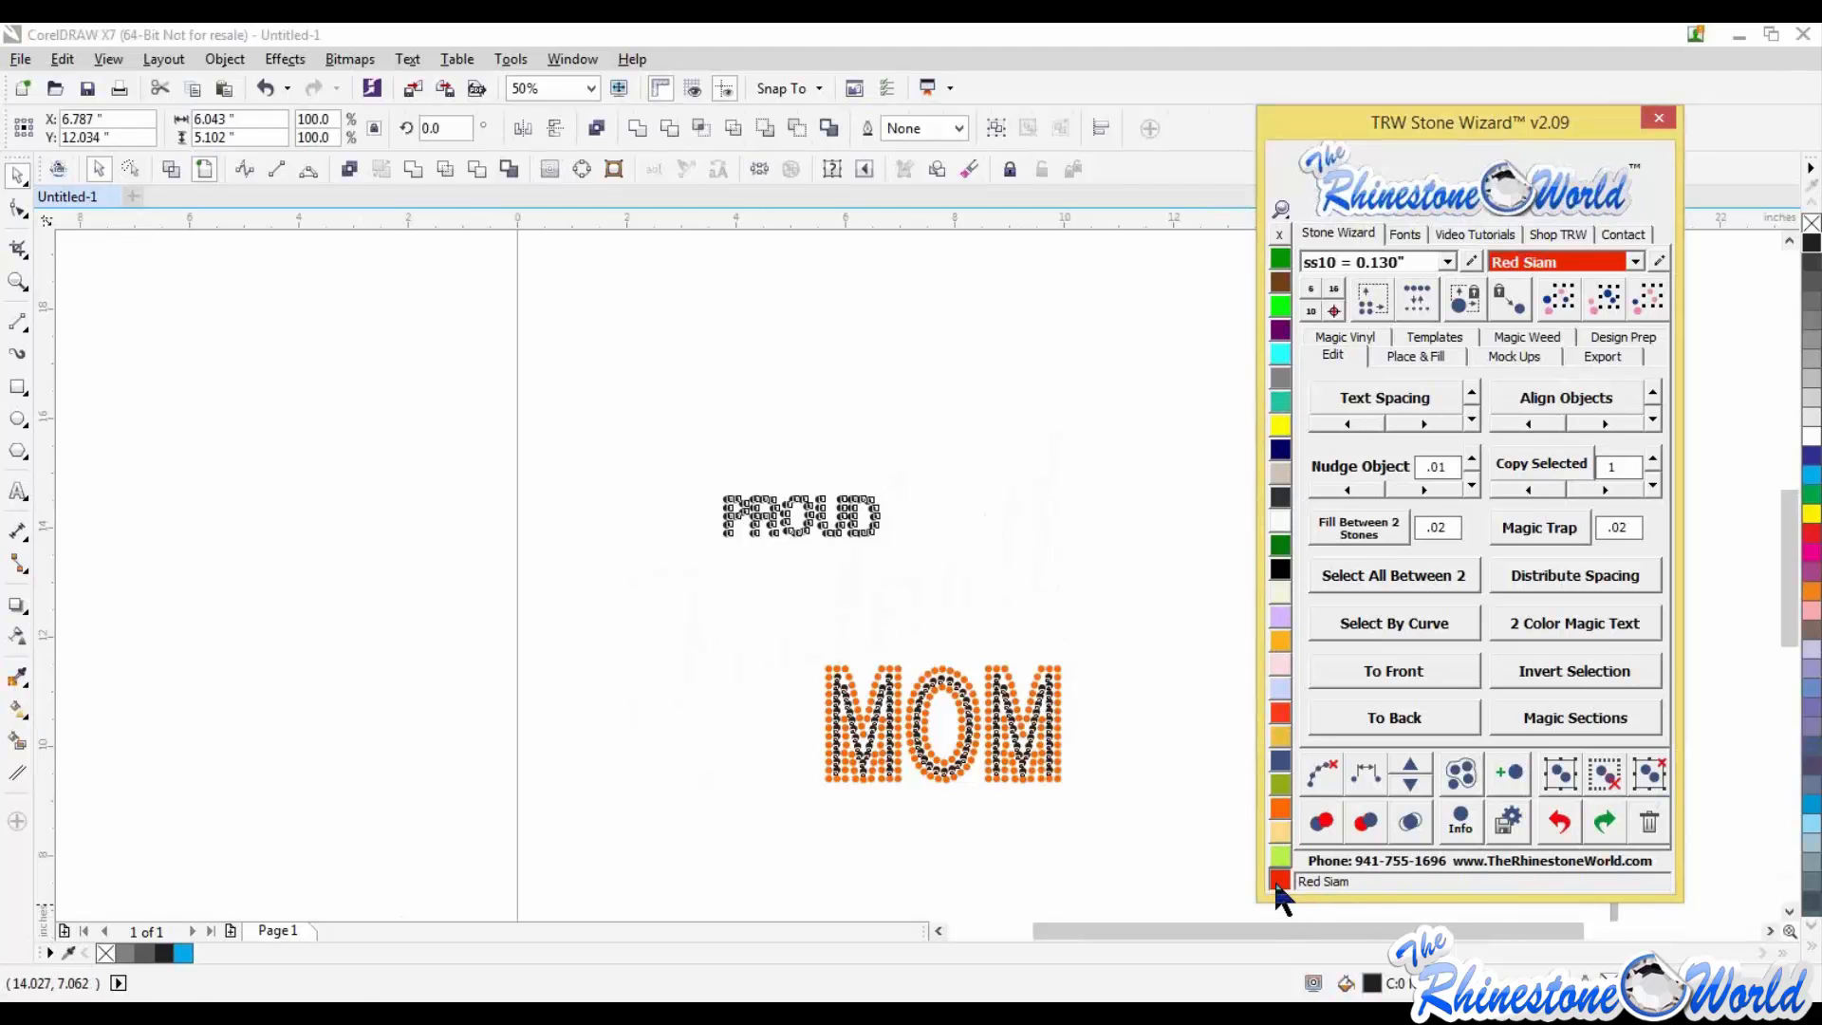
left_click(1079, 783)
Step: Select all the orange outline stones of MOM by their matching color and recolor them Crystal
left_click(1060, 780)
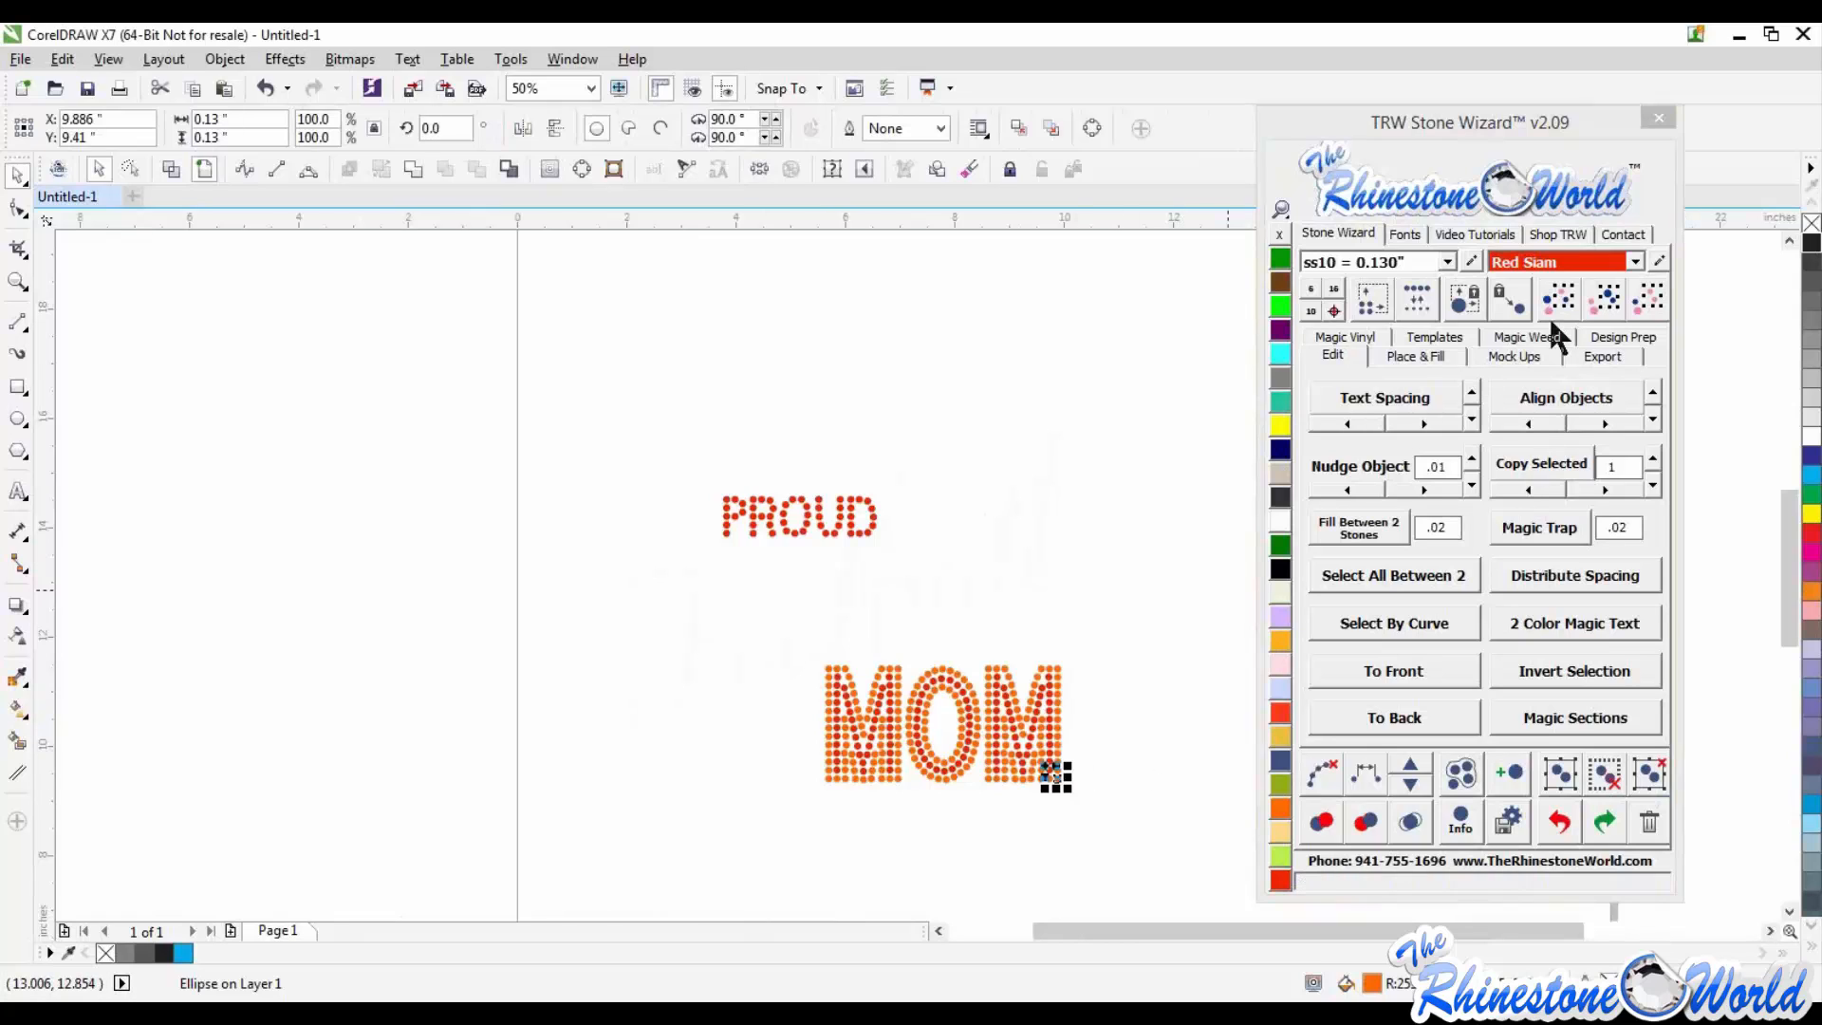
left_click(1602, 300)
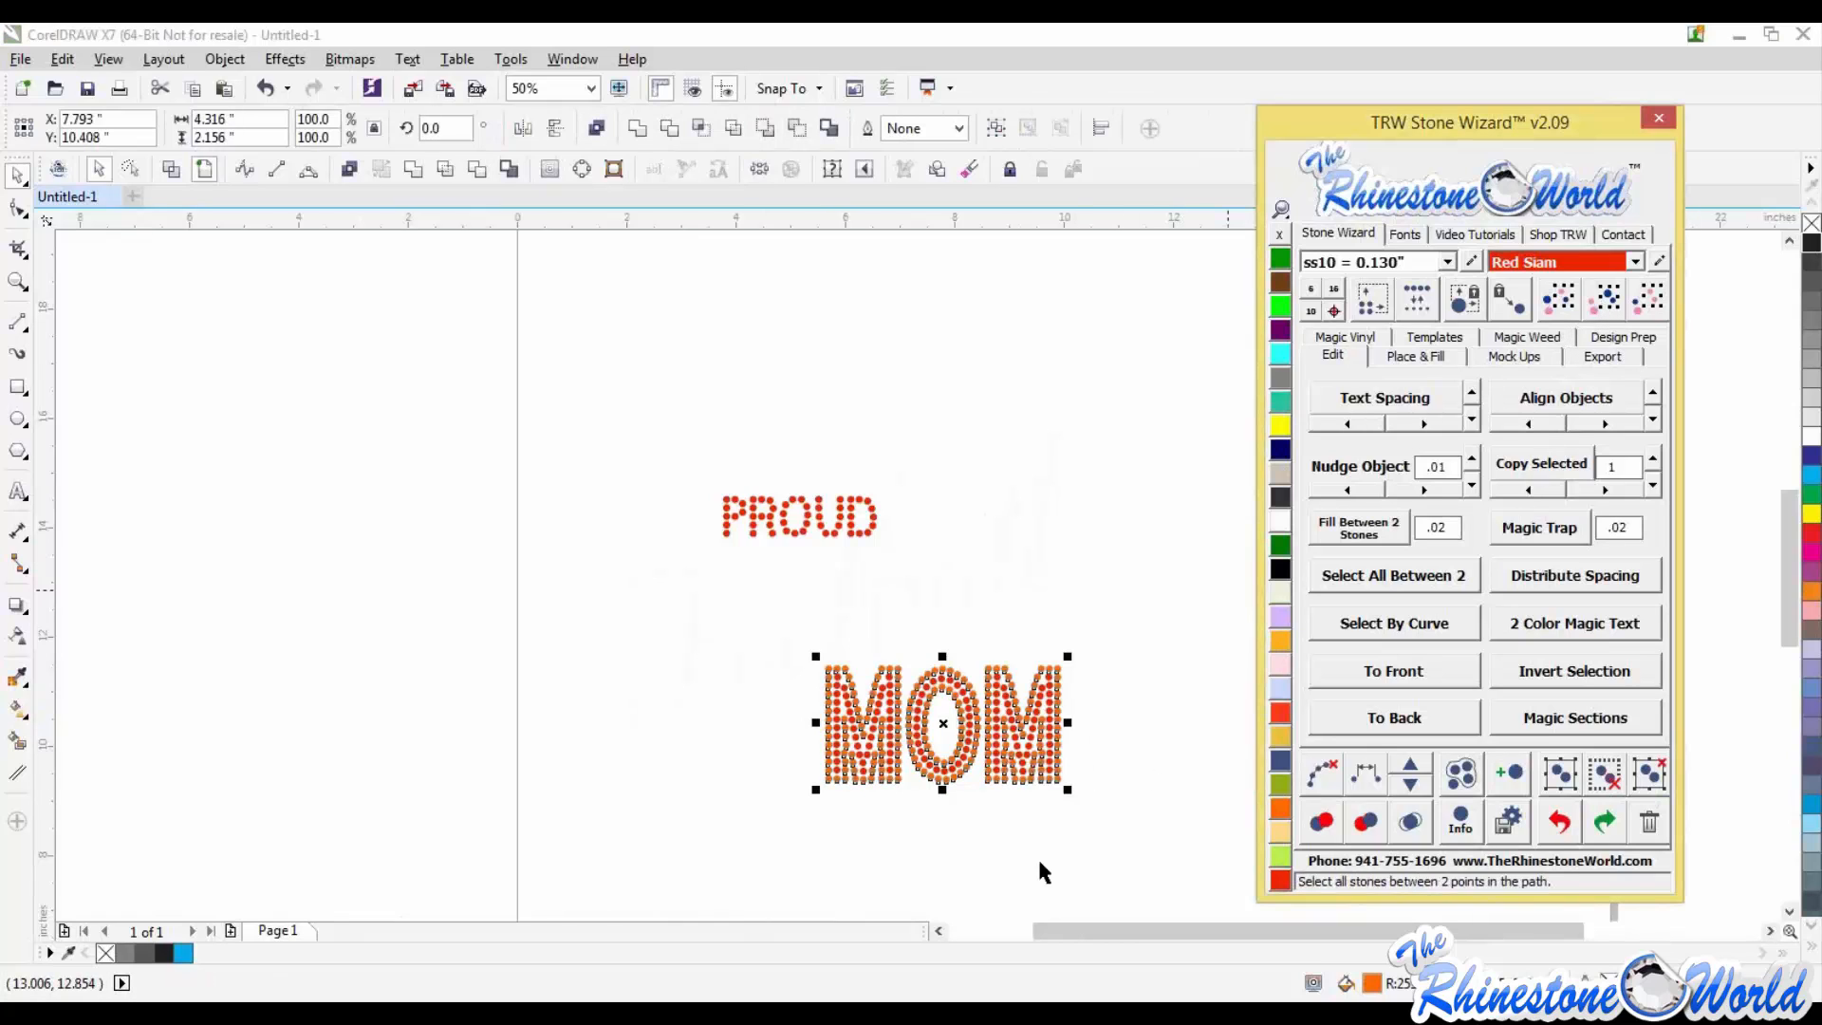
left_click(1185, 828)
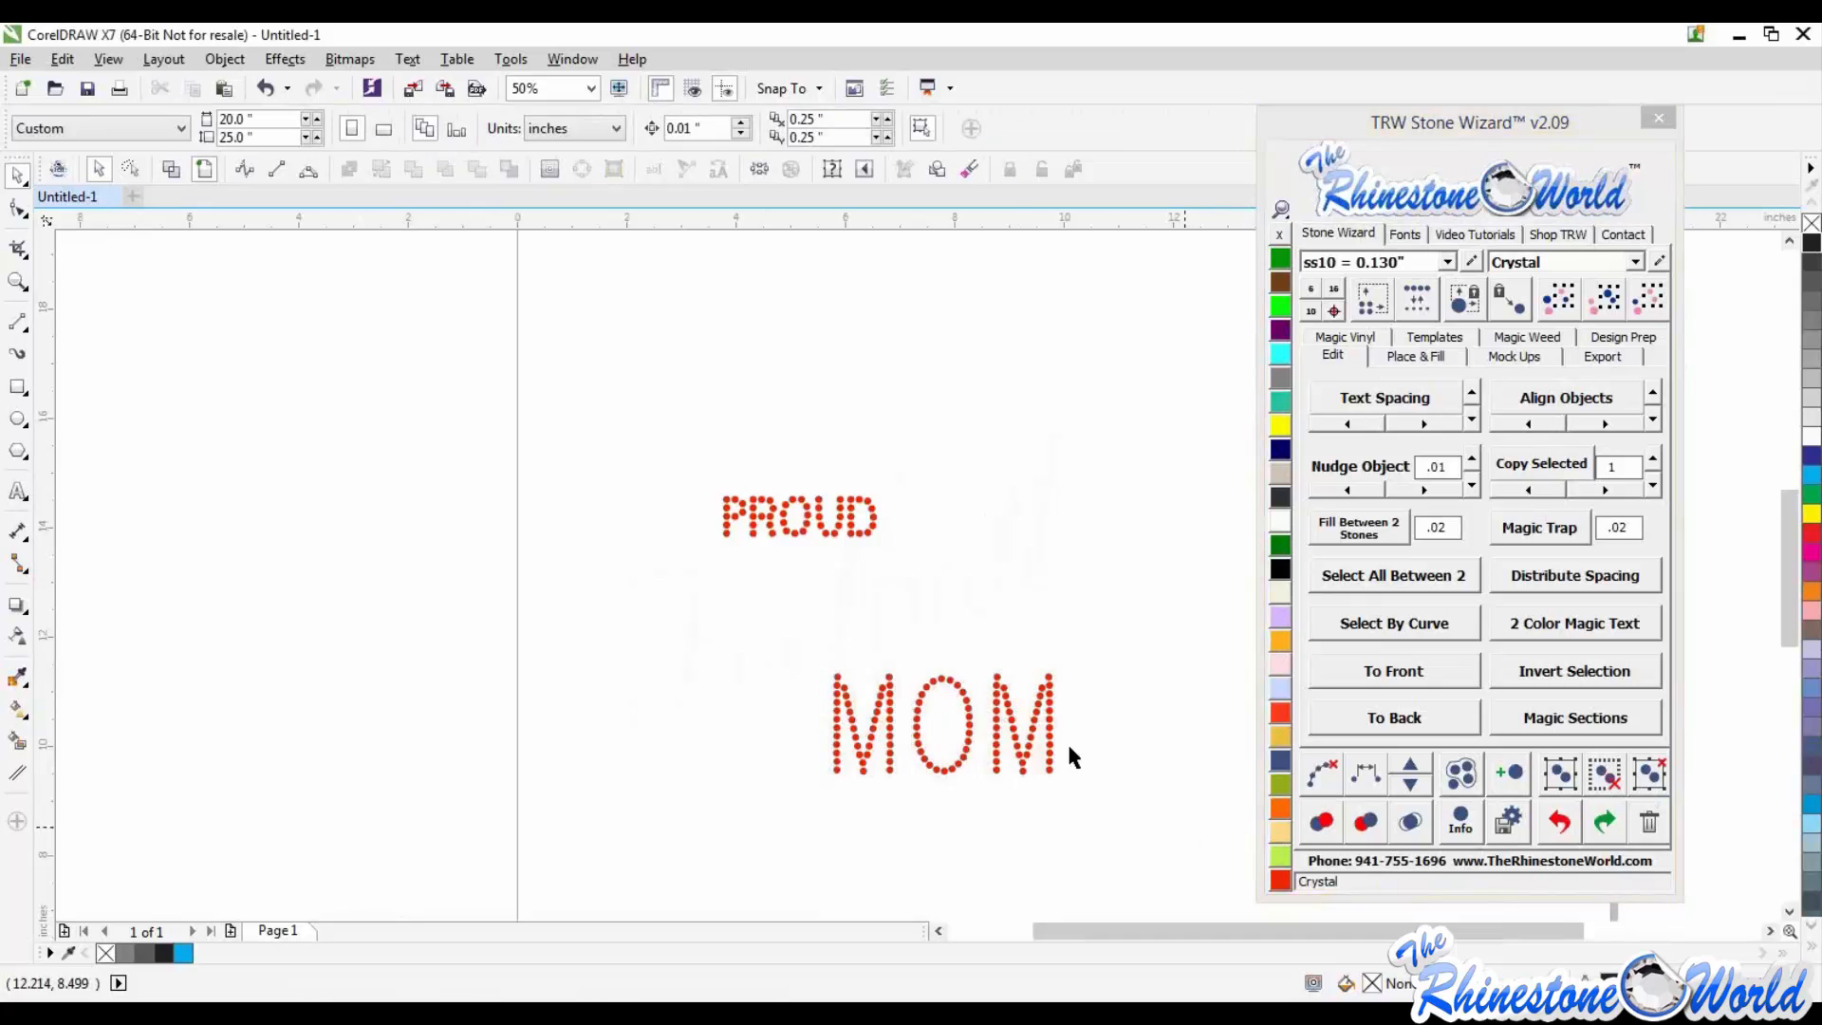
Step: Select the entire PROUD Football MOM design and bring up the Stone Wizard's mockup options beside it
scroll(1184, 827, "down", 1)
left_click_drag(734, 544, 1297, 896)
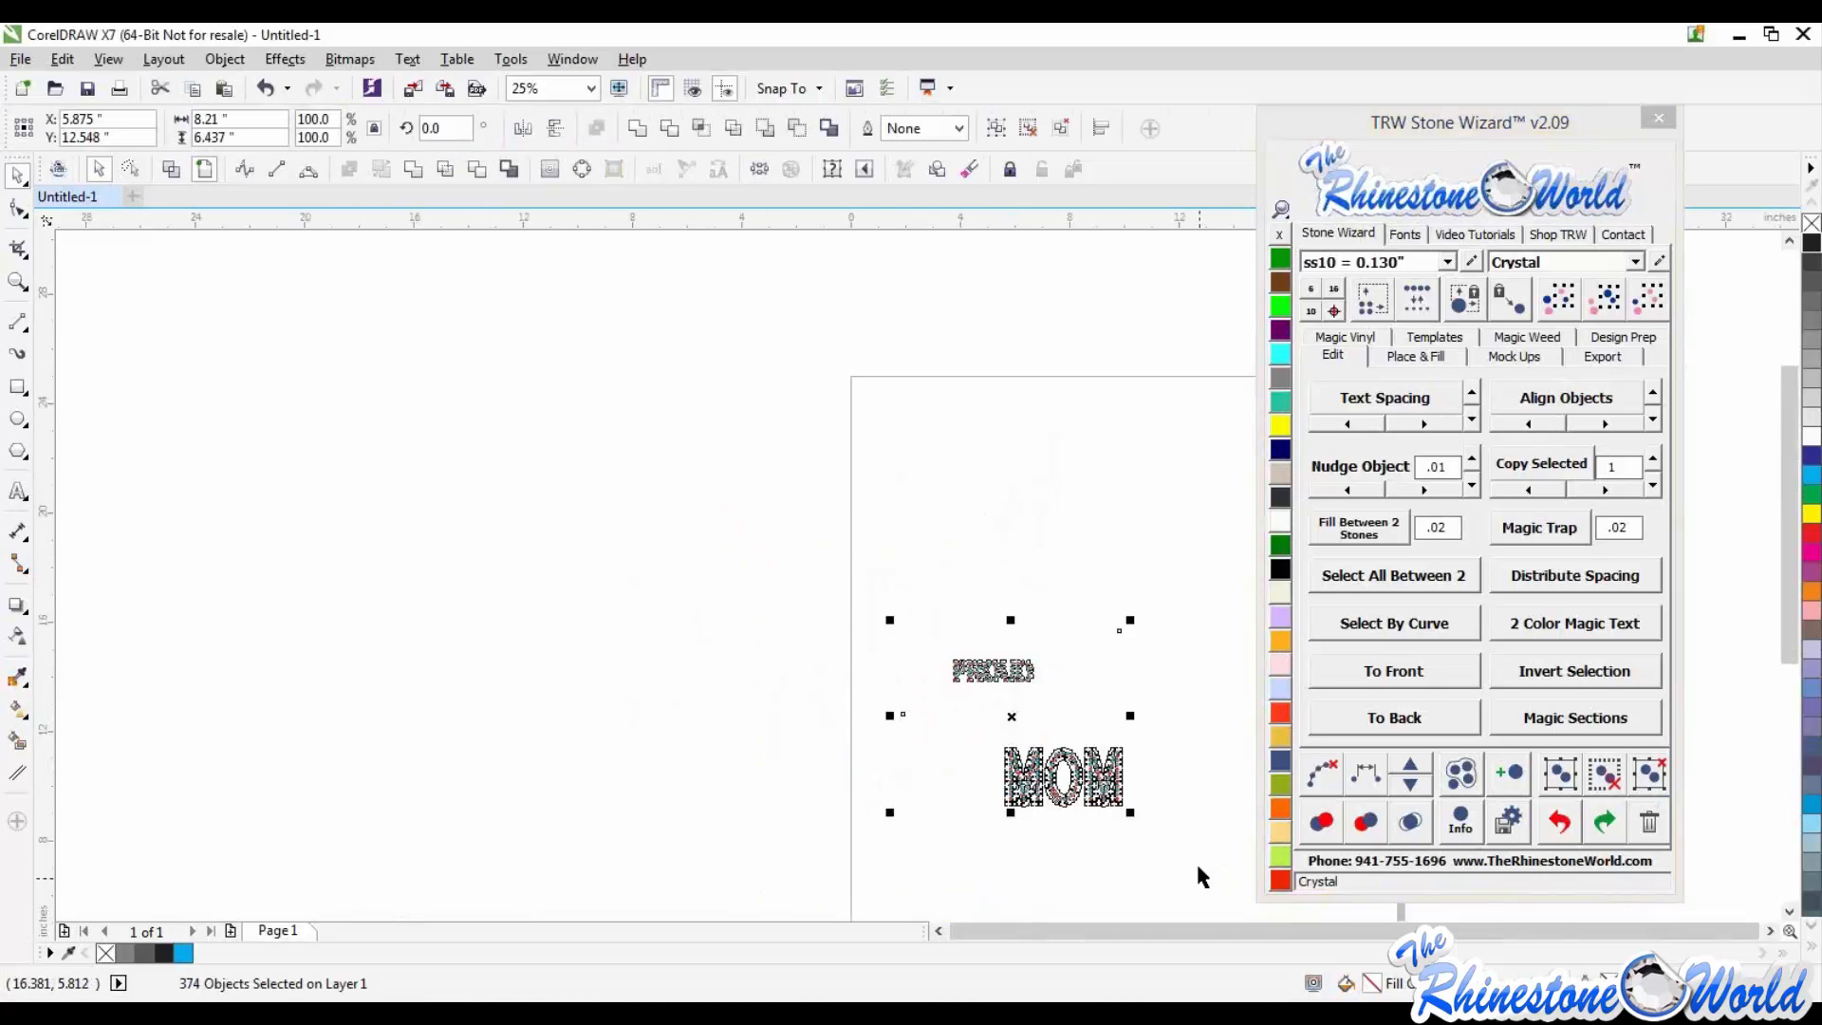
left_click(1514, 357)
left_click_drag(1539, 124, 867, 90)
left_click_drag(687, 100, 374, 110)
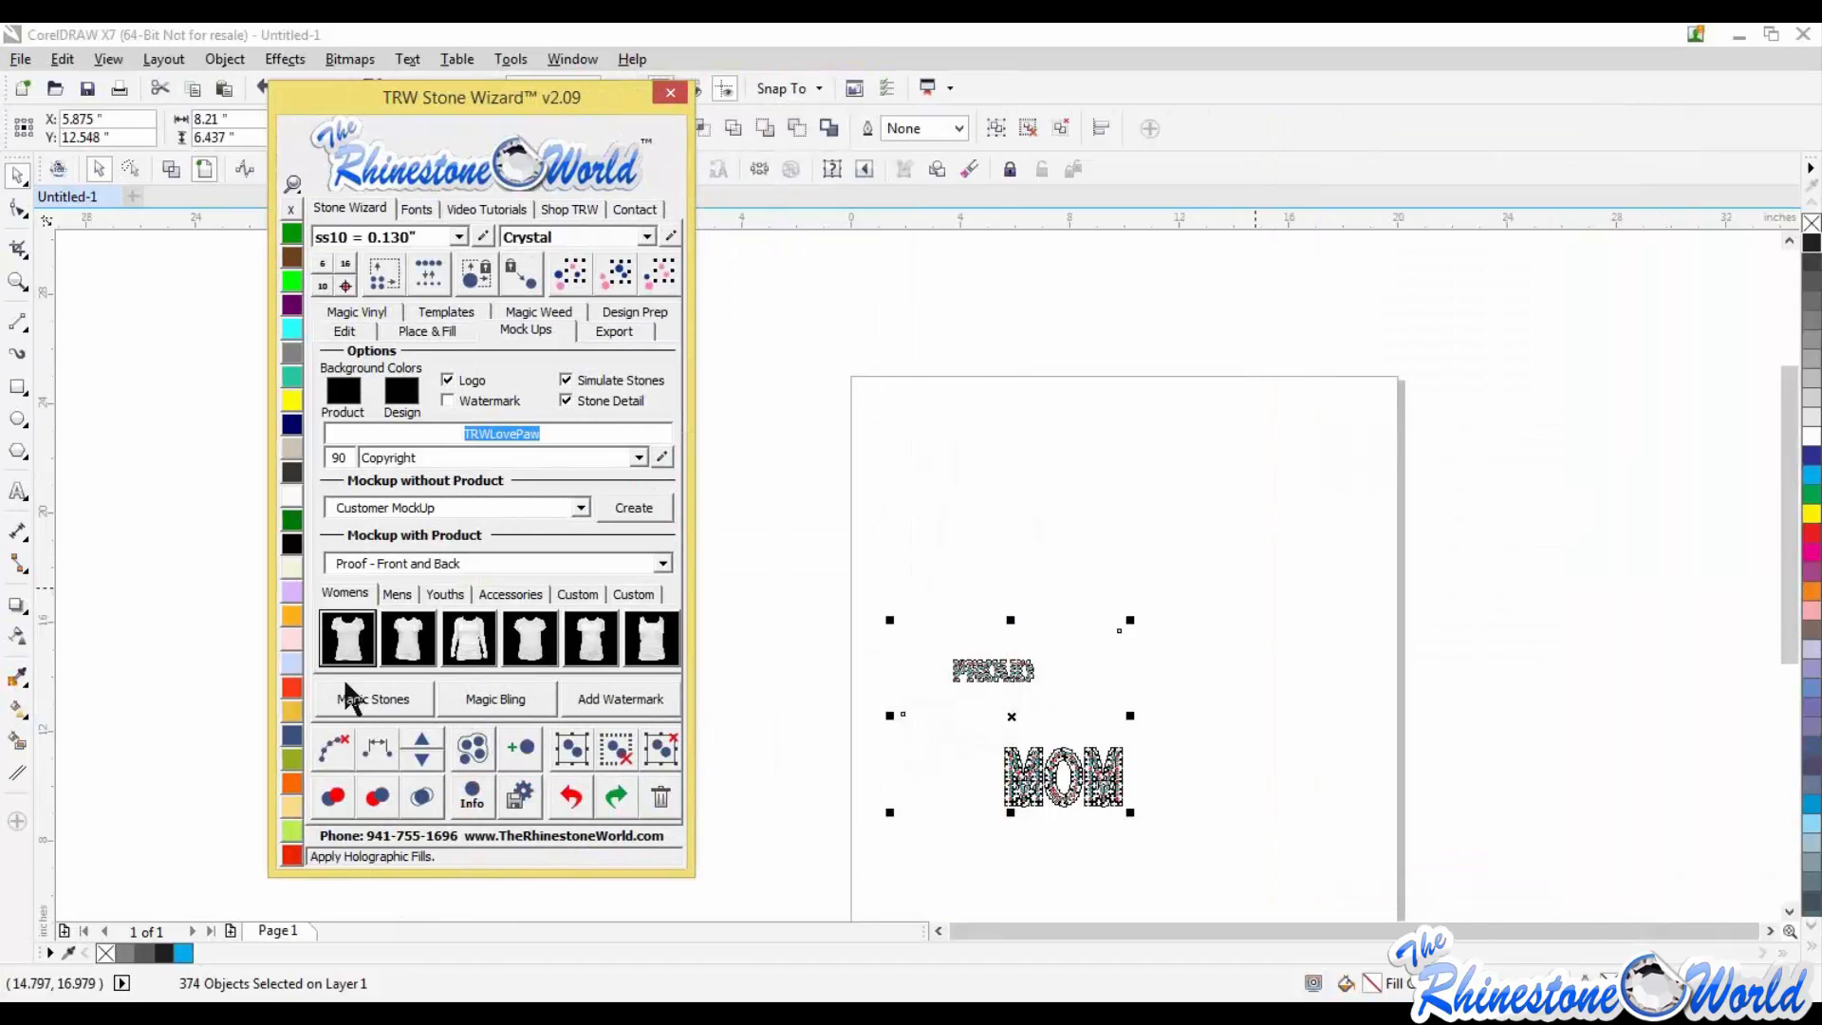
Step: Create a Single Shirt Only - Front mockup of the selected design on the women's scoop-neck shirt
left_click(662, 564)
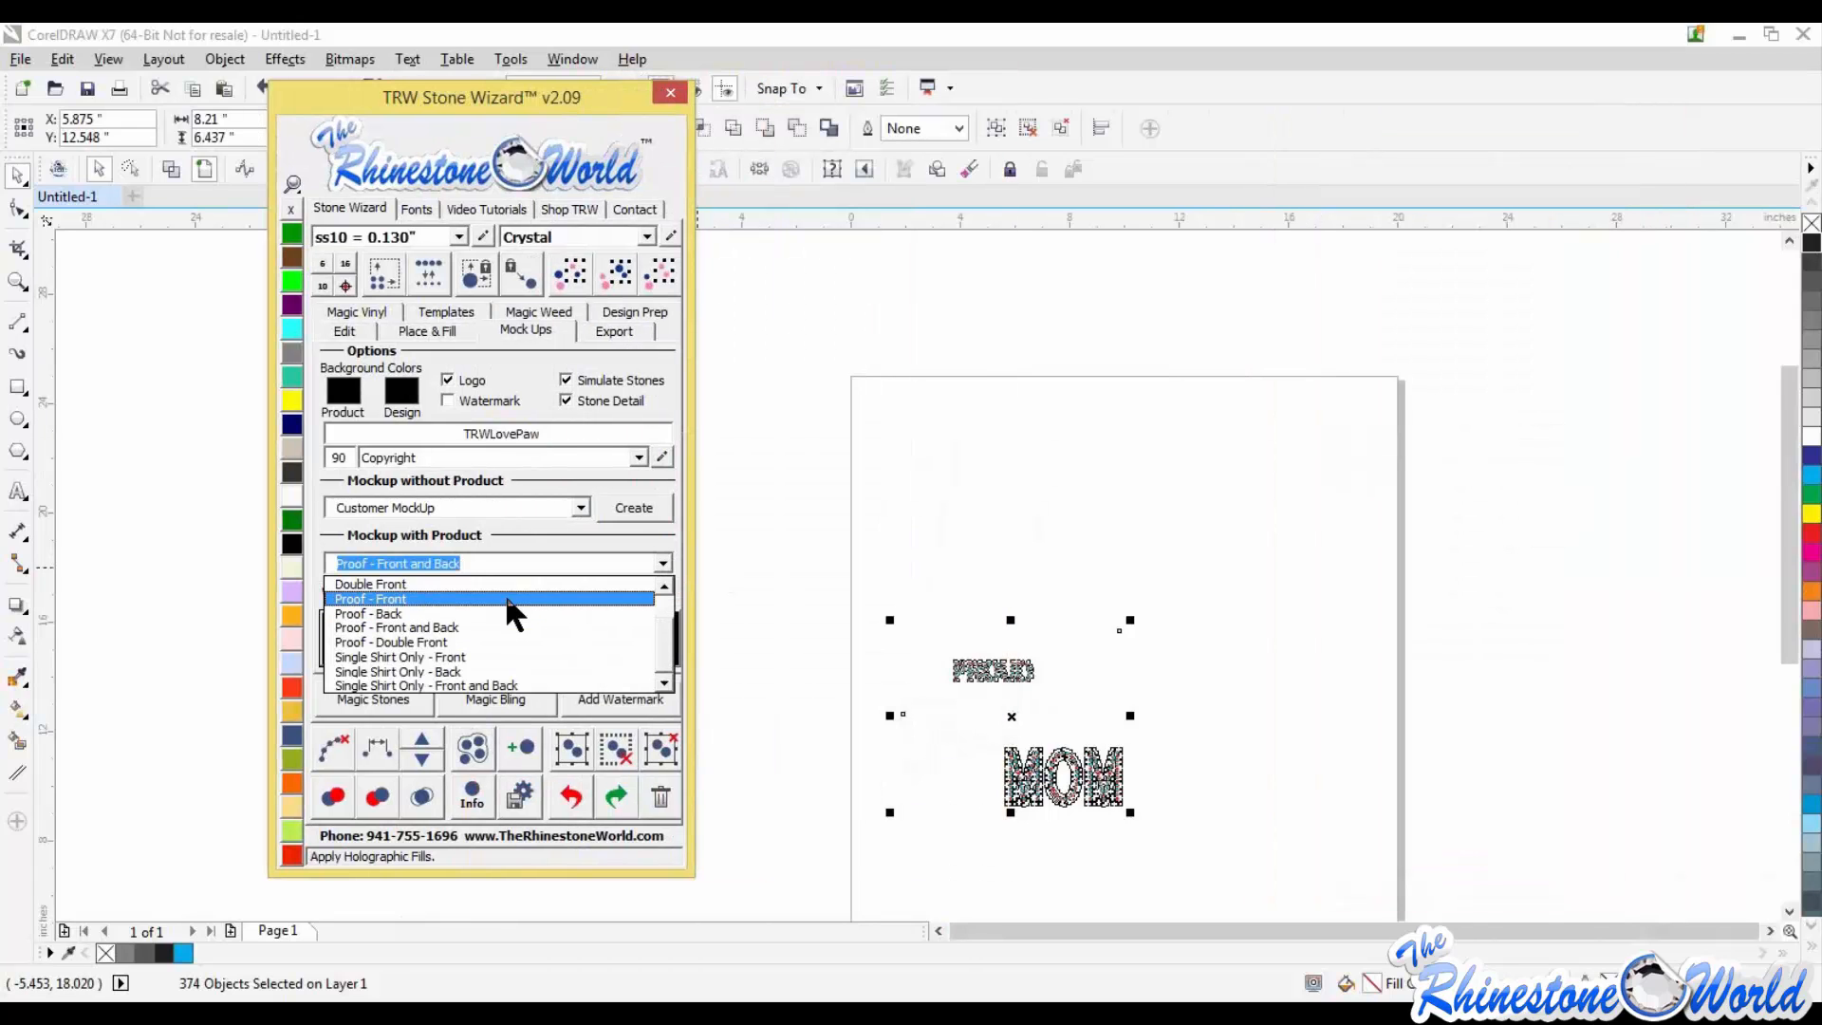
scroll(664, 603, "up", 3)
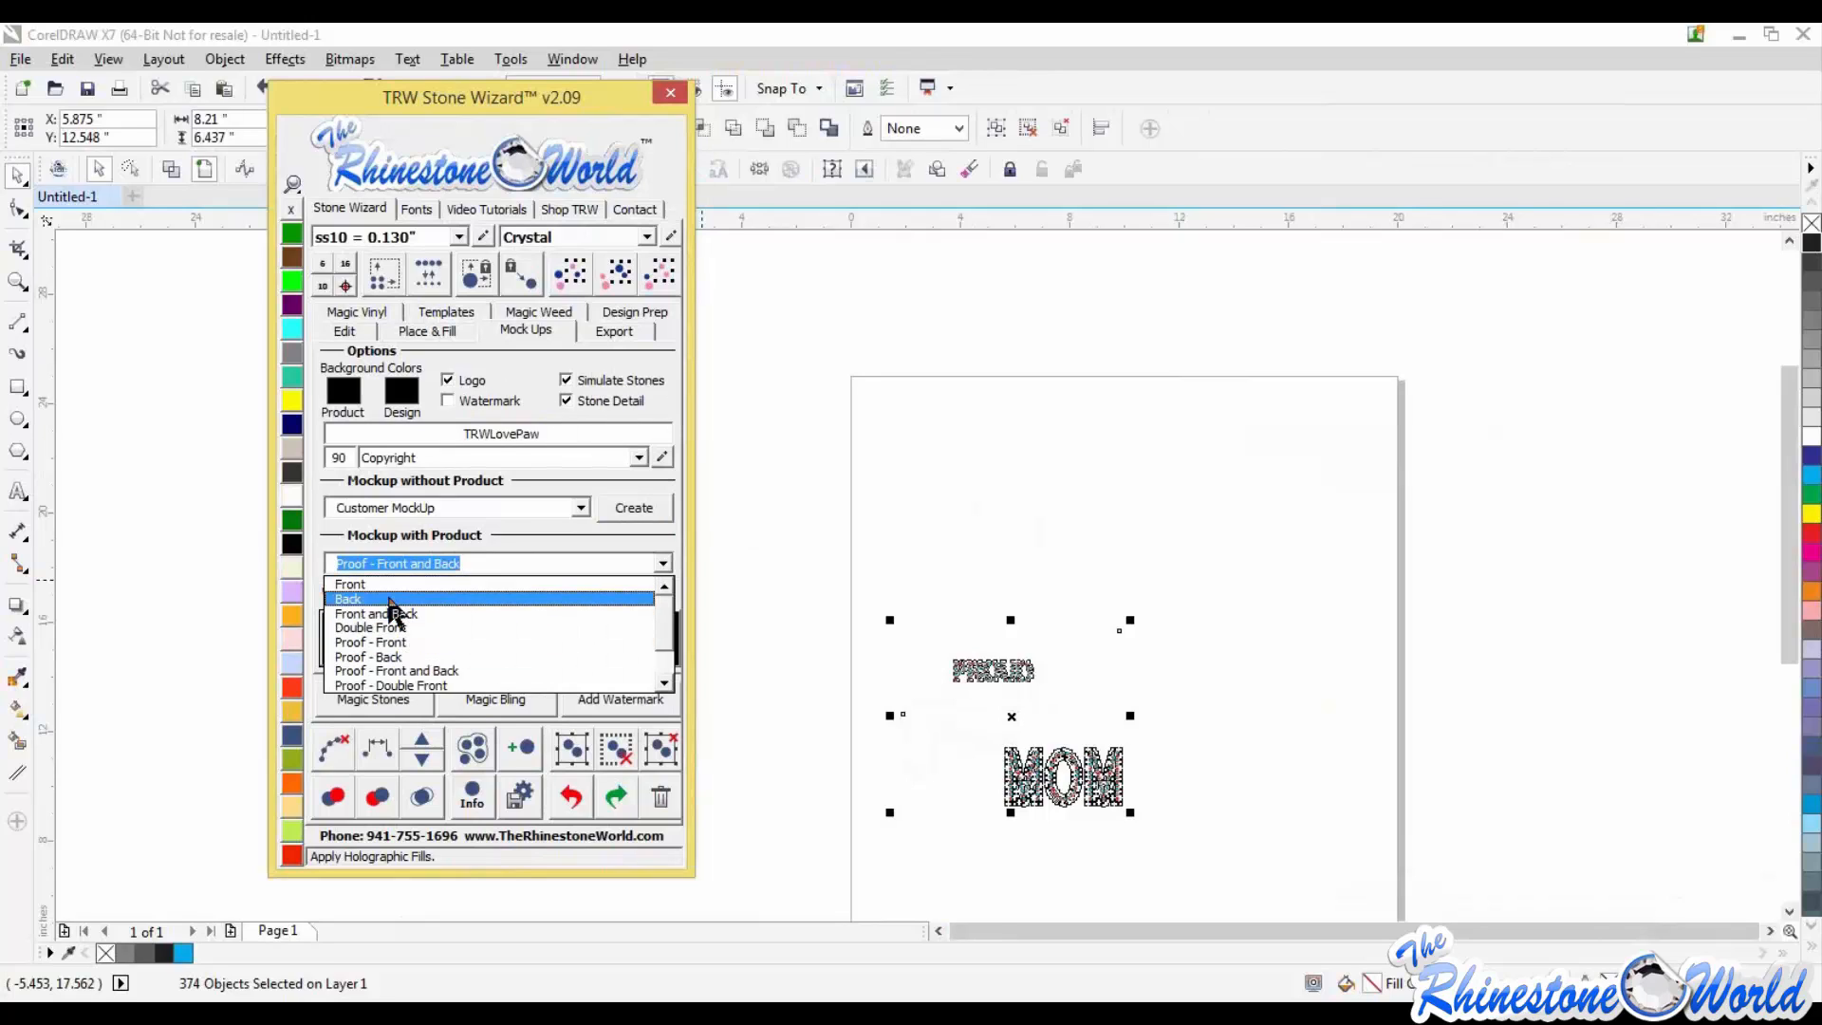
scroll(660, 642, "down", 1)
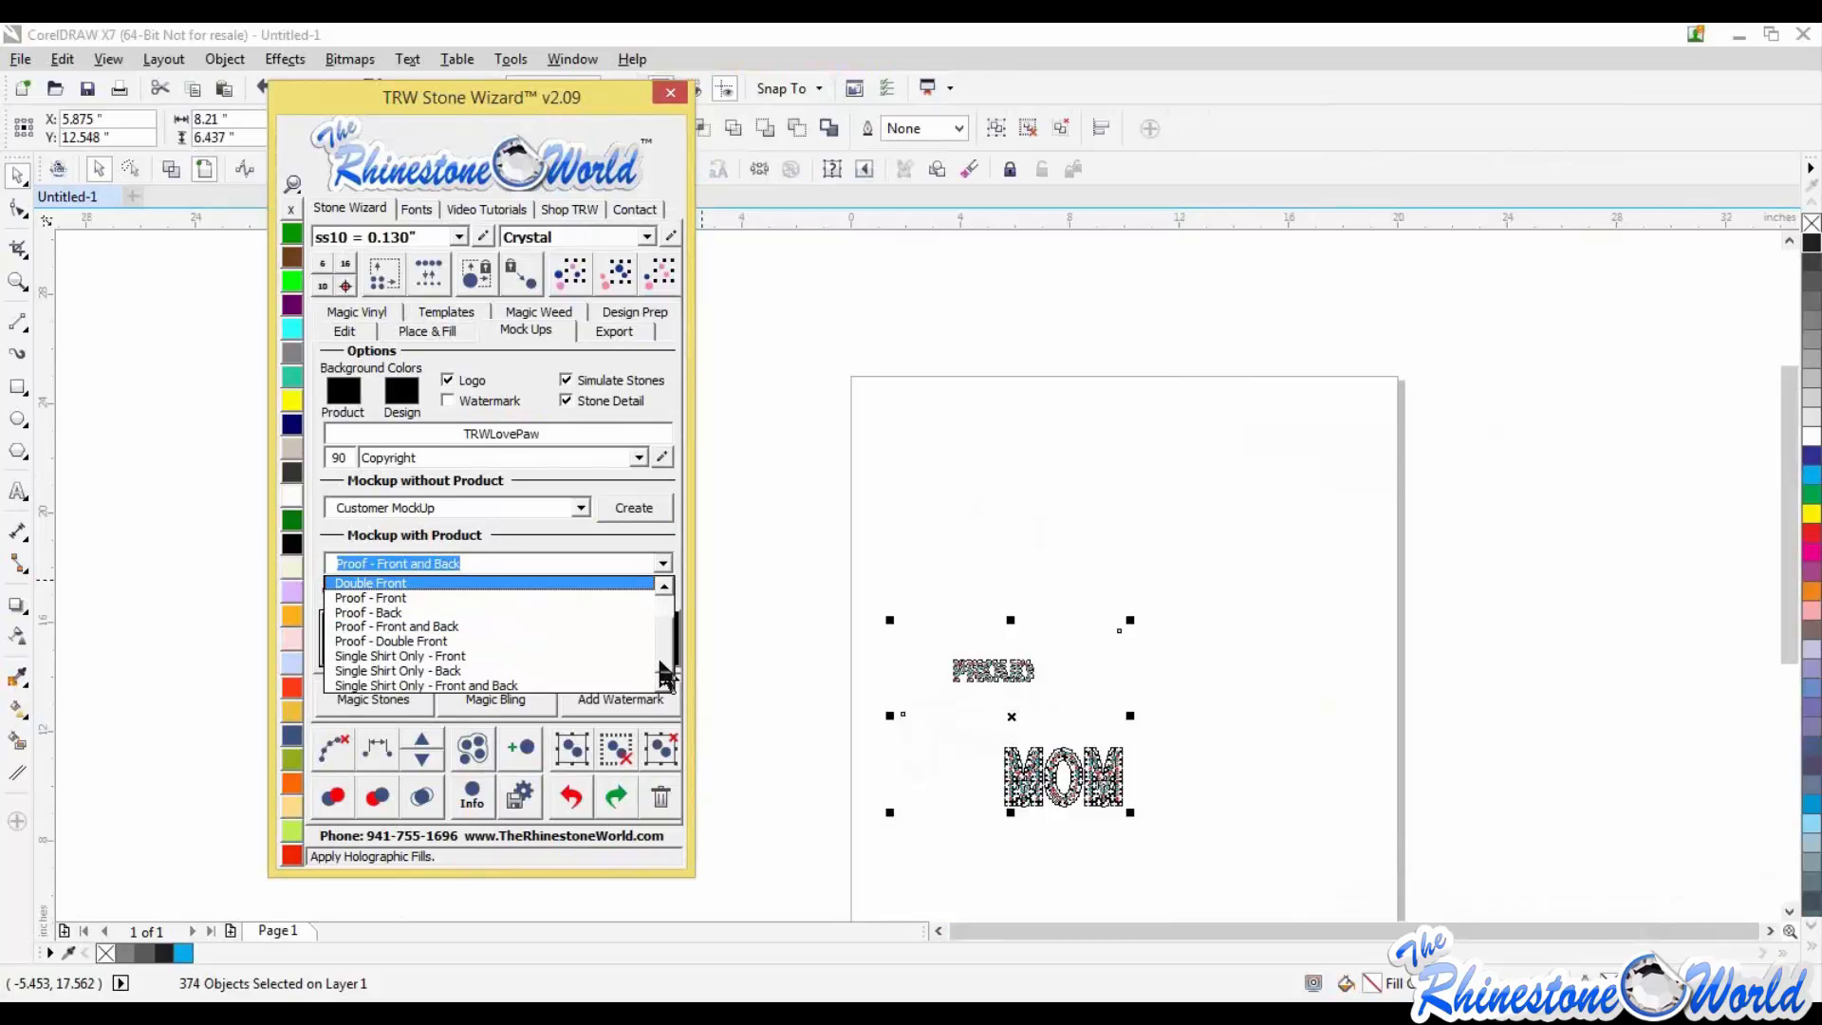
left_click(451, 657)
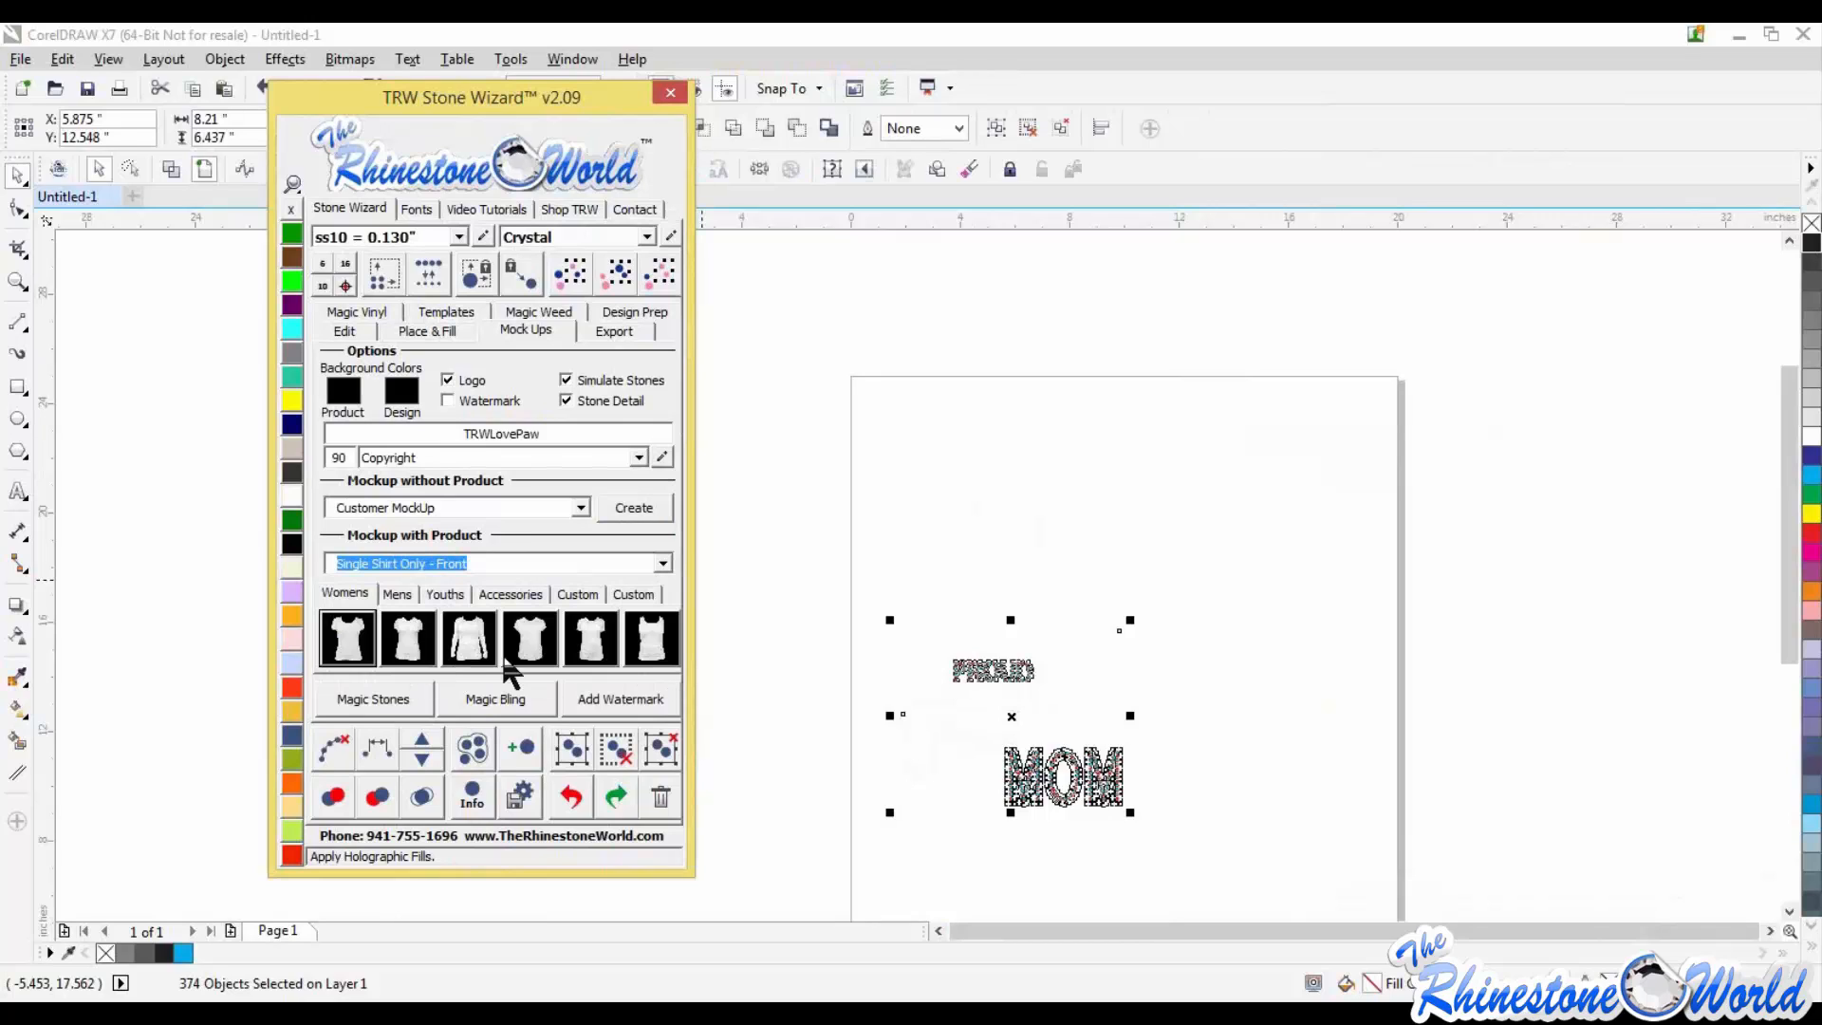
left_click(342, 645)
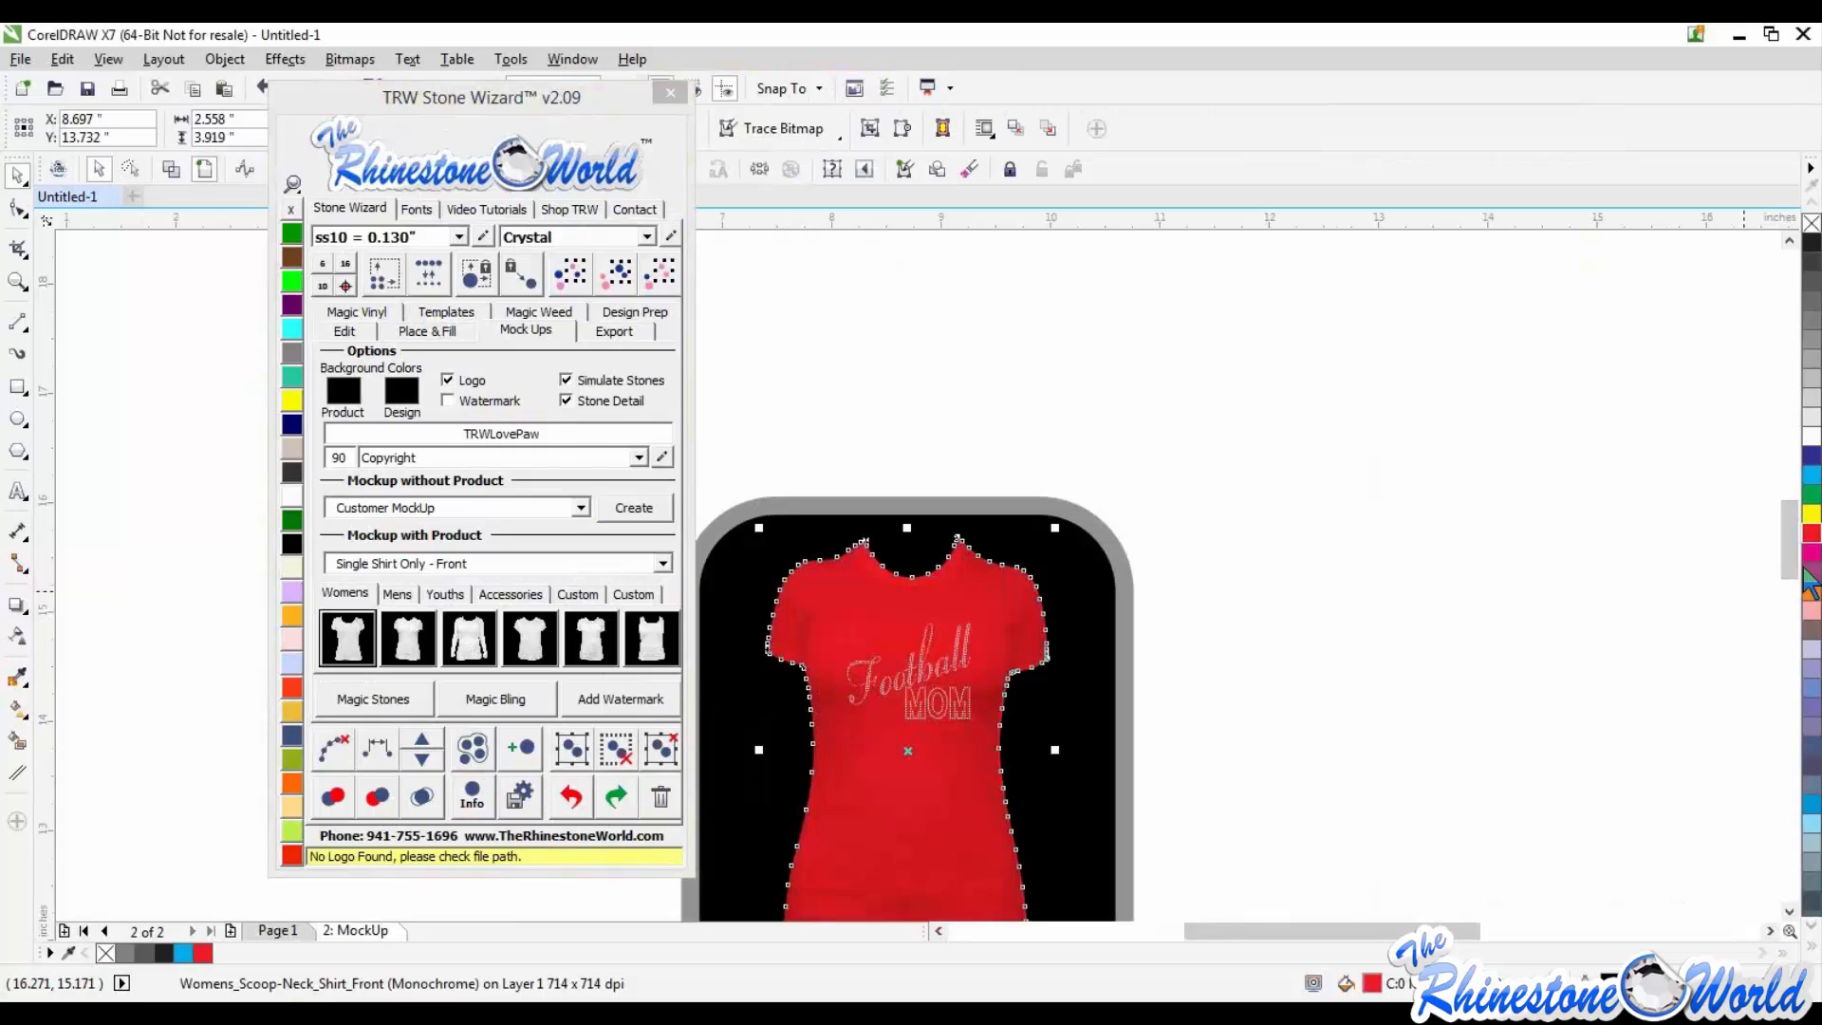
Step: Try cyan on the mockup shirt and settle on dark gray as its color
left_click(1811, 474)
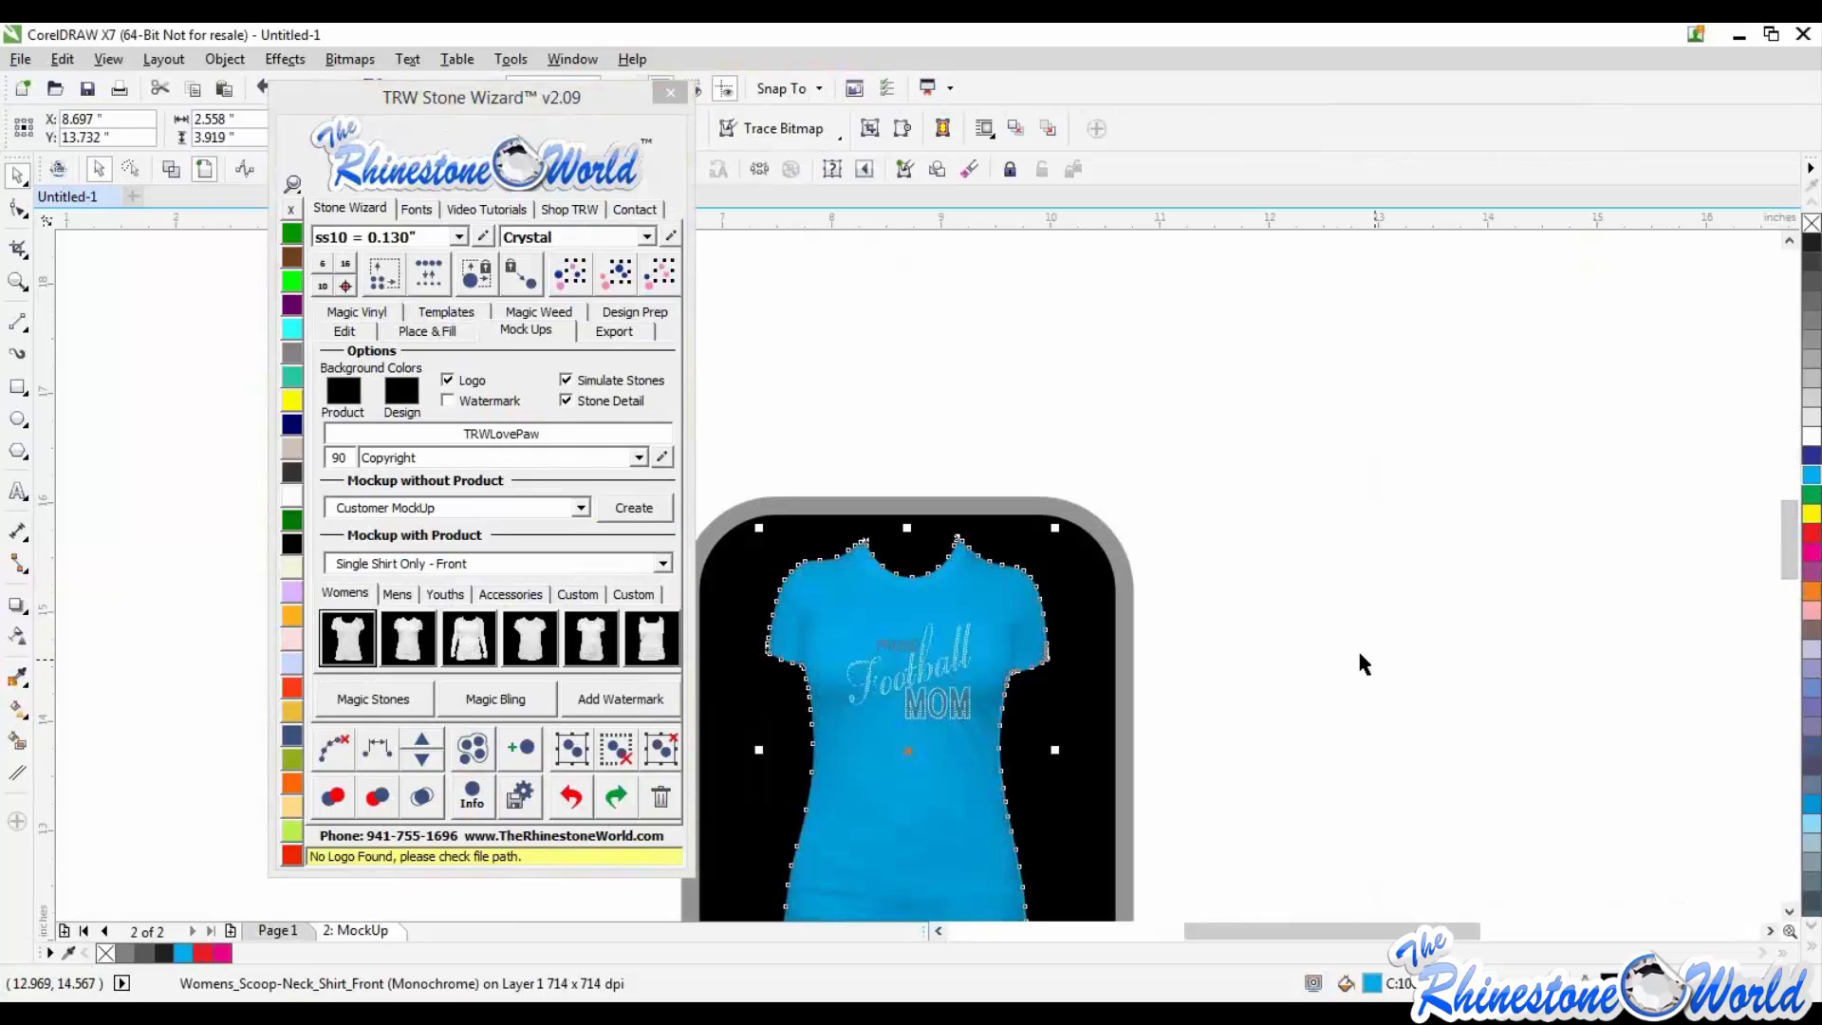
left_click(1358, 655)
left_click(970, 772)
left_click(1810, 279)
left_click(1811, 262)
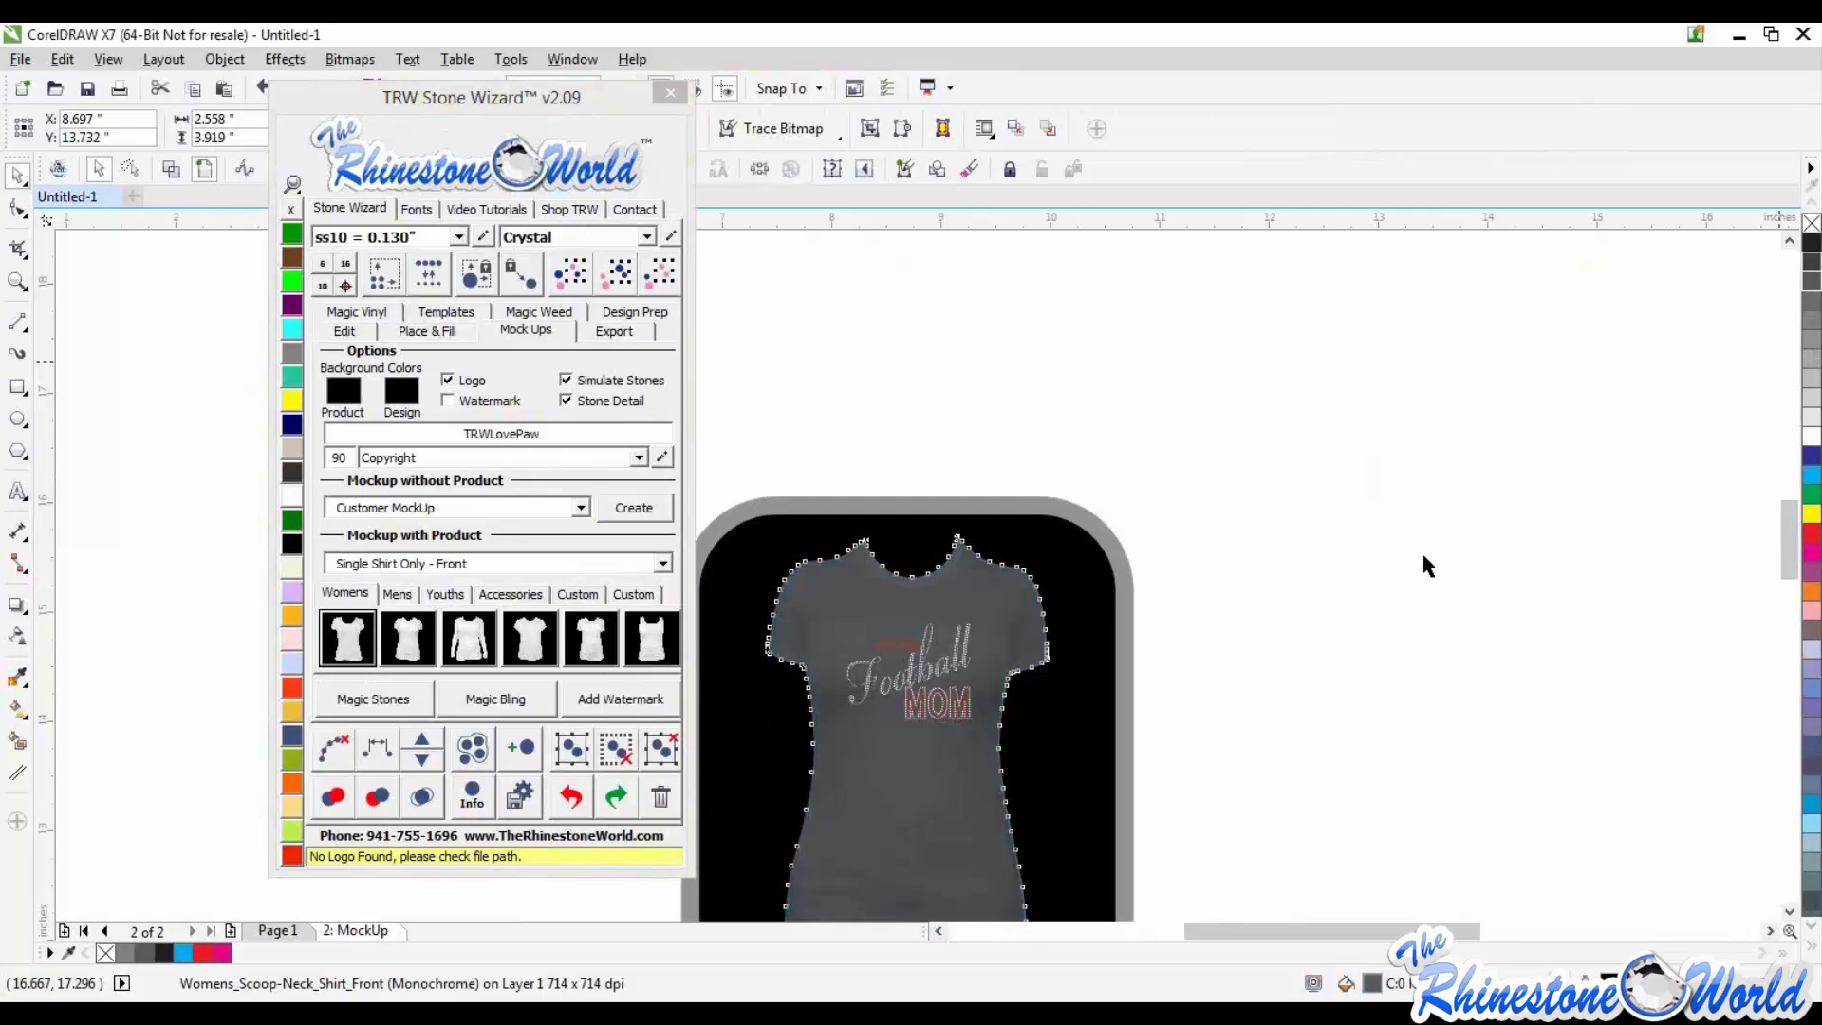
left_click(1366, 522)
Step: Replace the caption text beneath the mockup shirt with TRWFootballMom
scroll(908, 664, "up", 1)
scroll(909, 664, "up", 1)
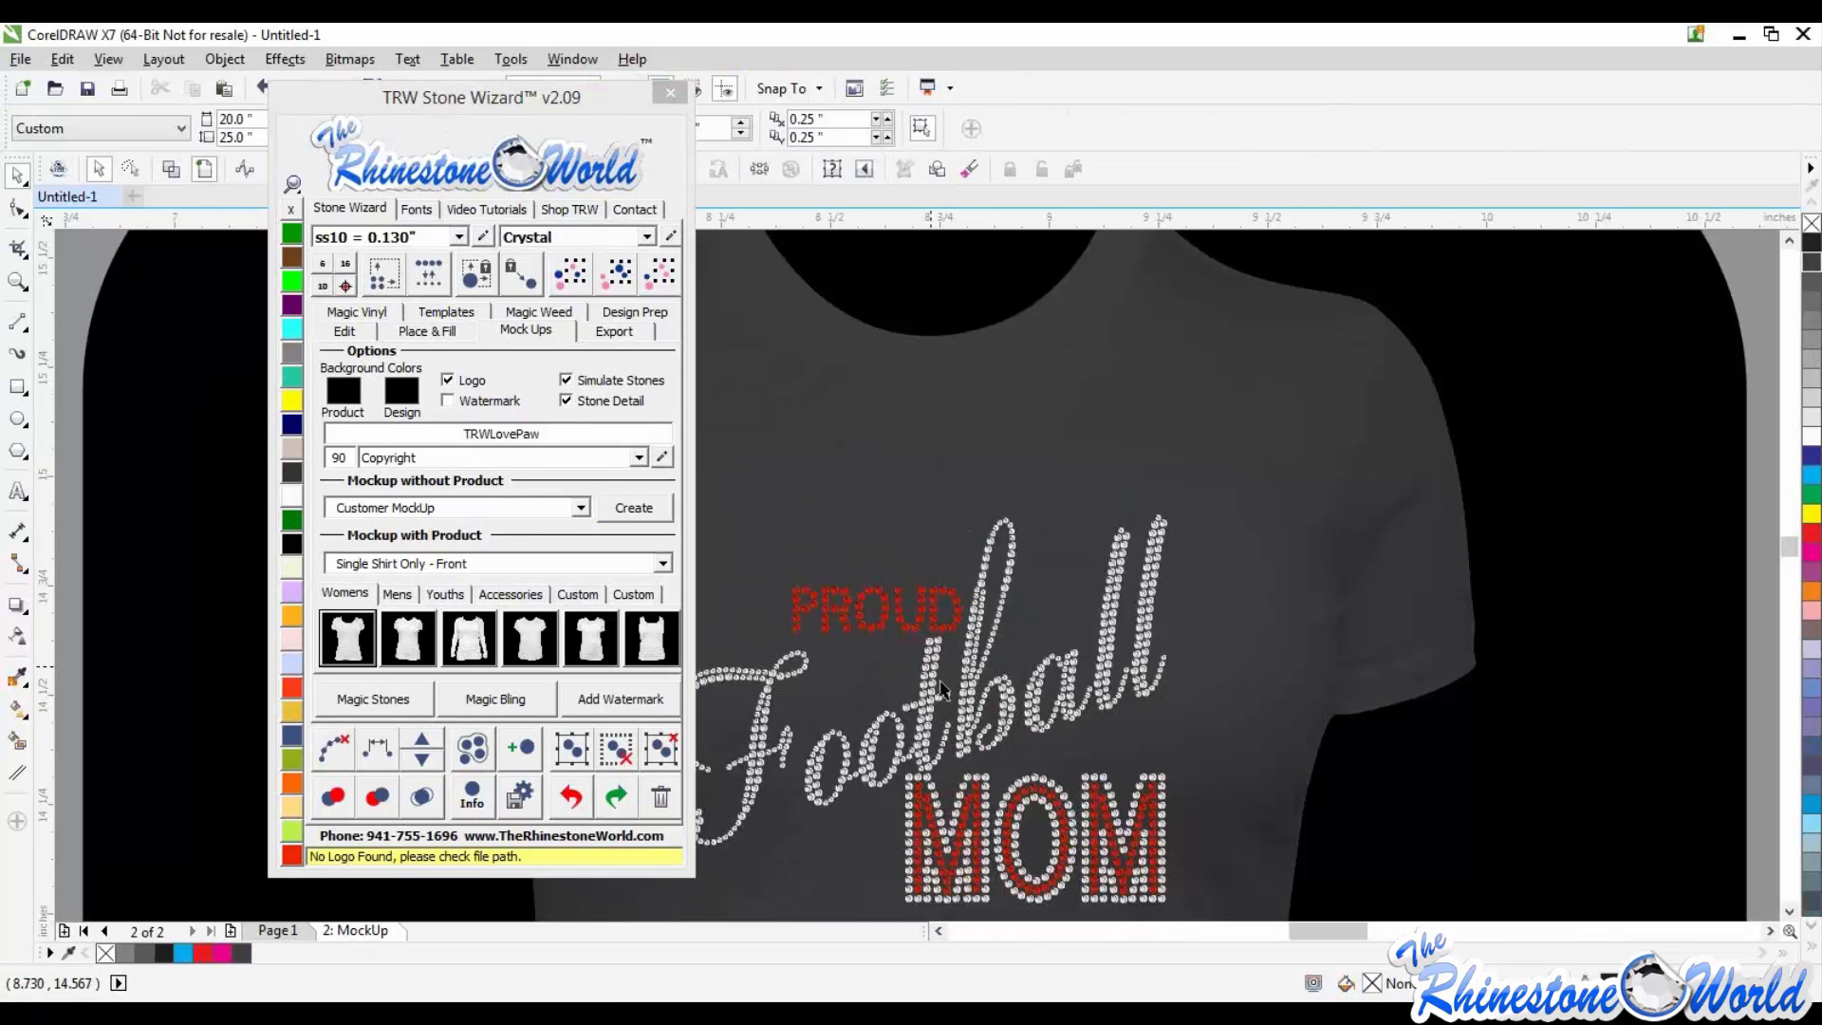
scroll(944, 685, "up", 1)
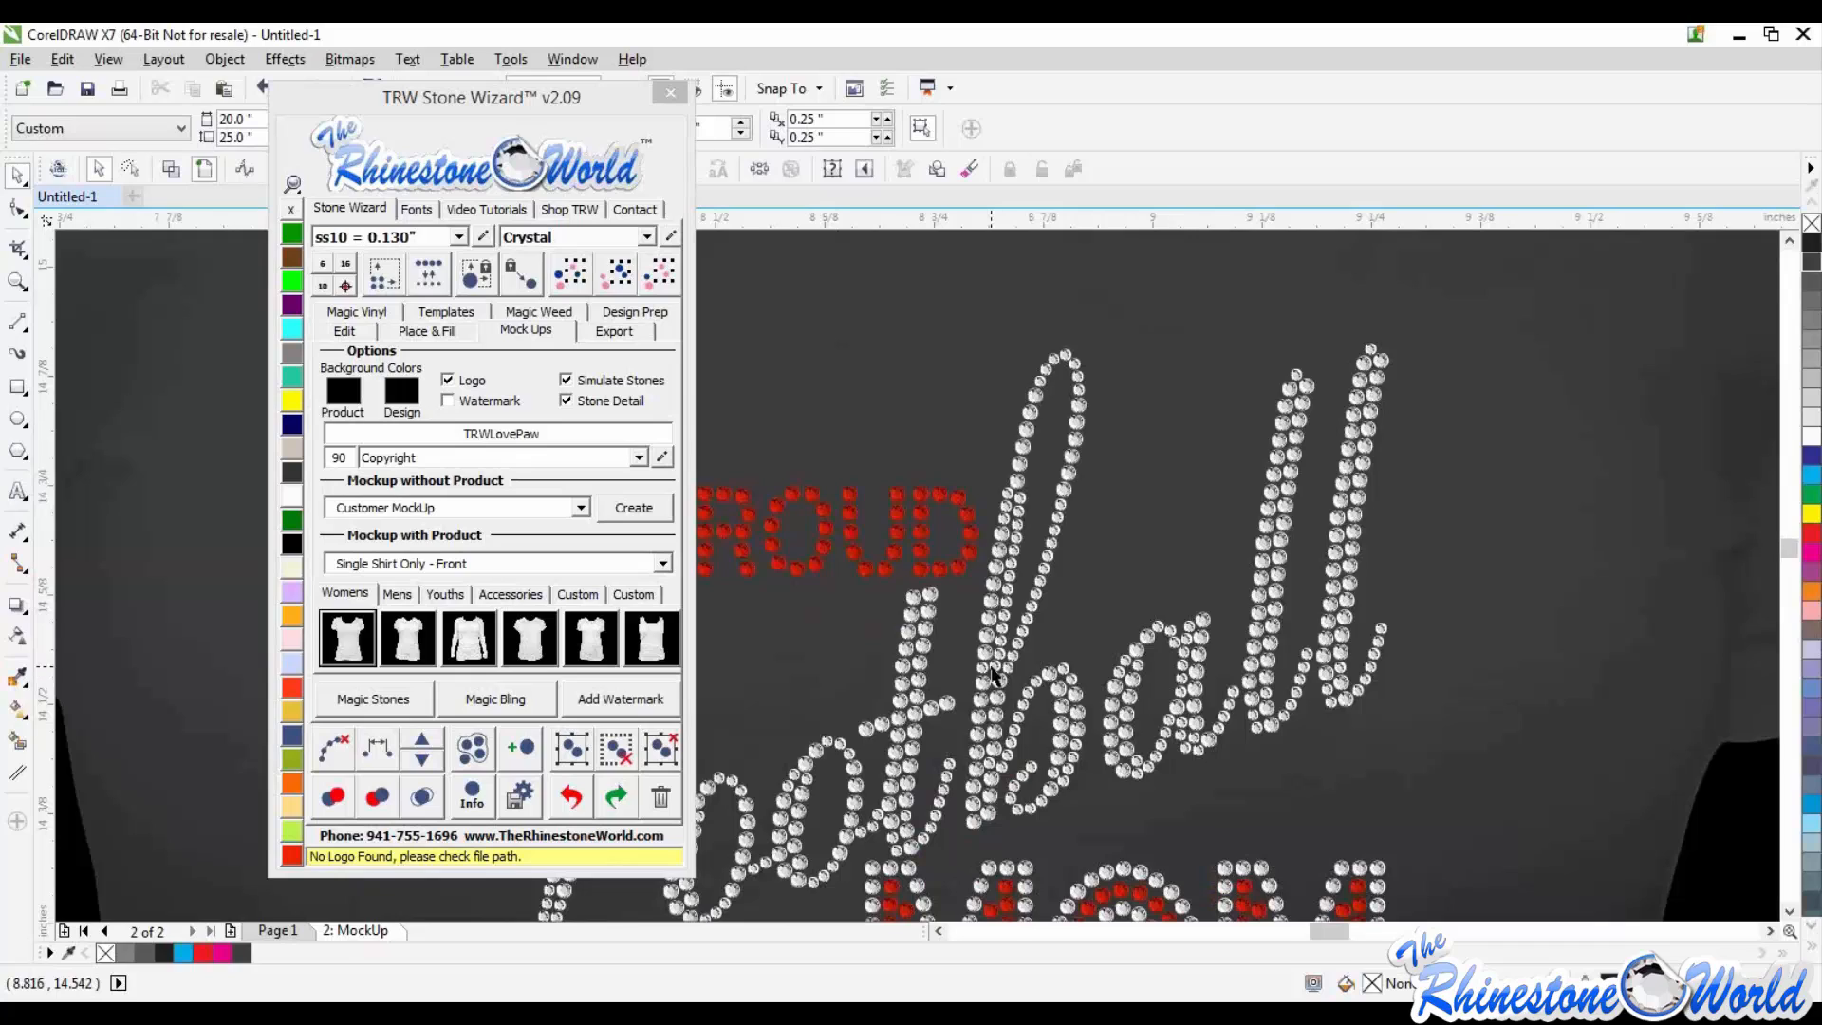
scroll(993, 676, "down", 4)
scroll(970, 835, "up", 1)
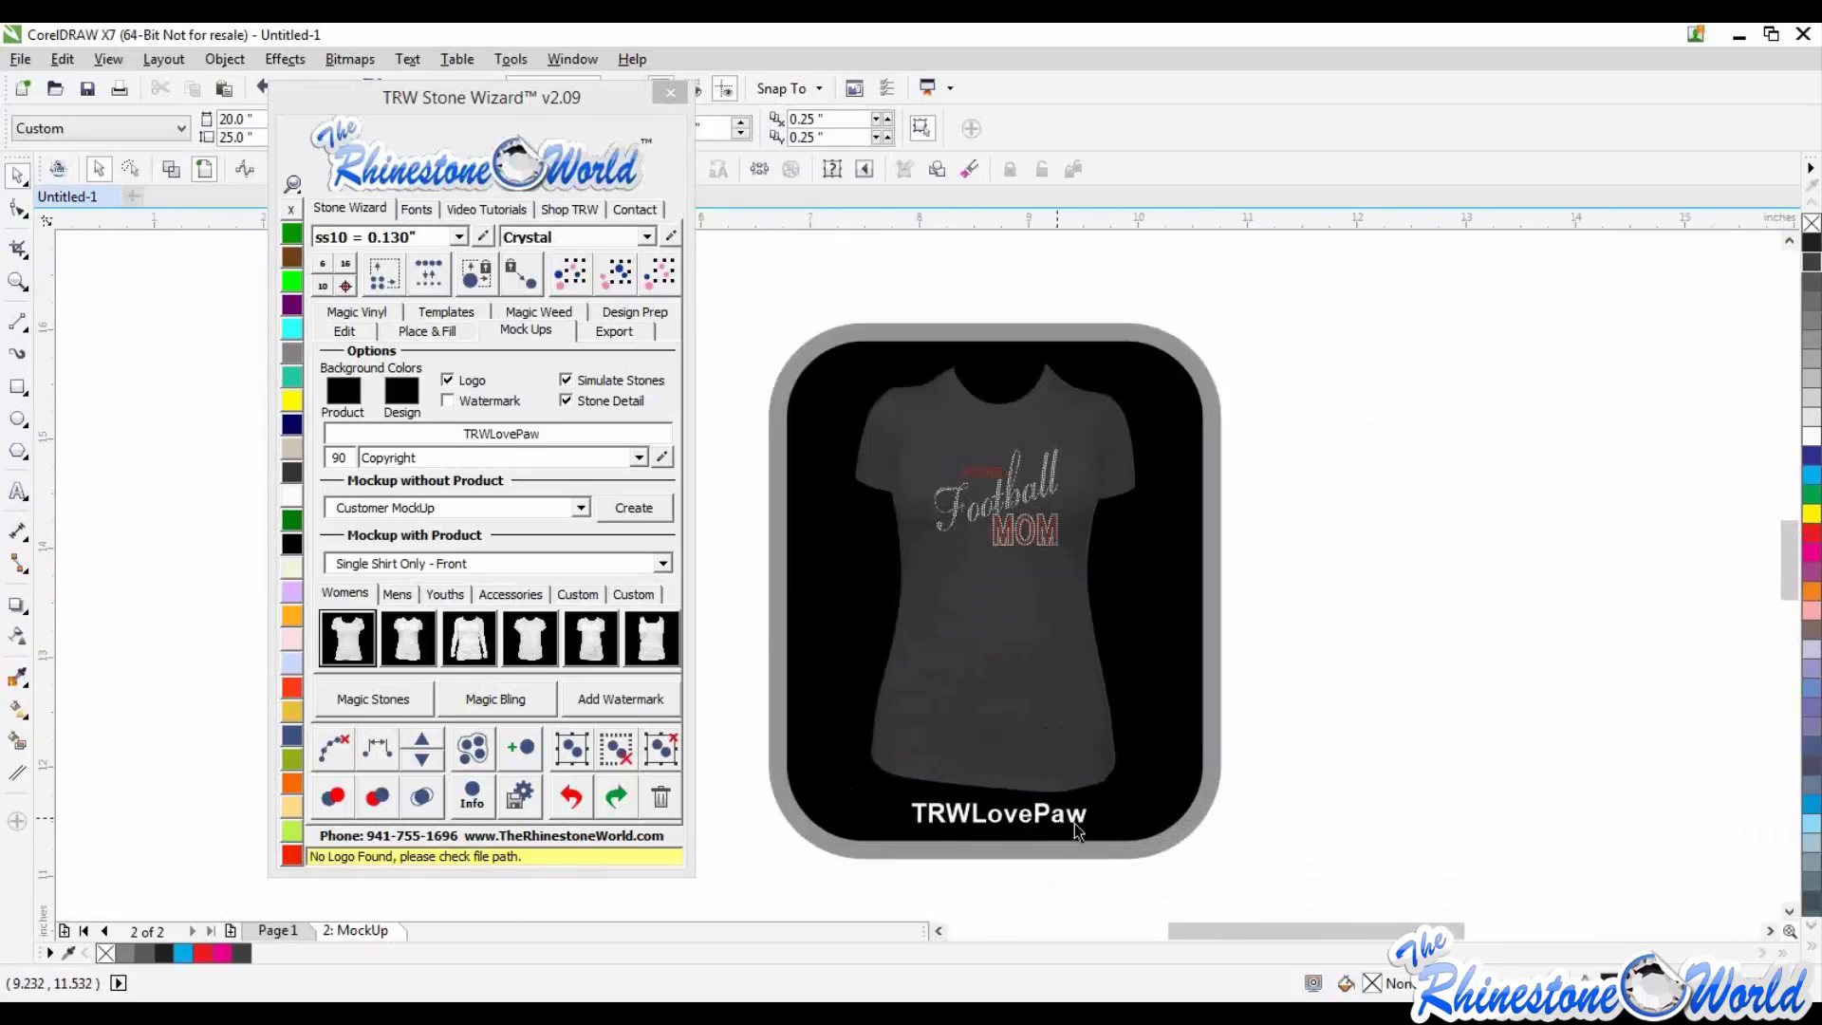
double_click(1082, 816)
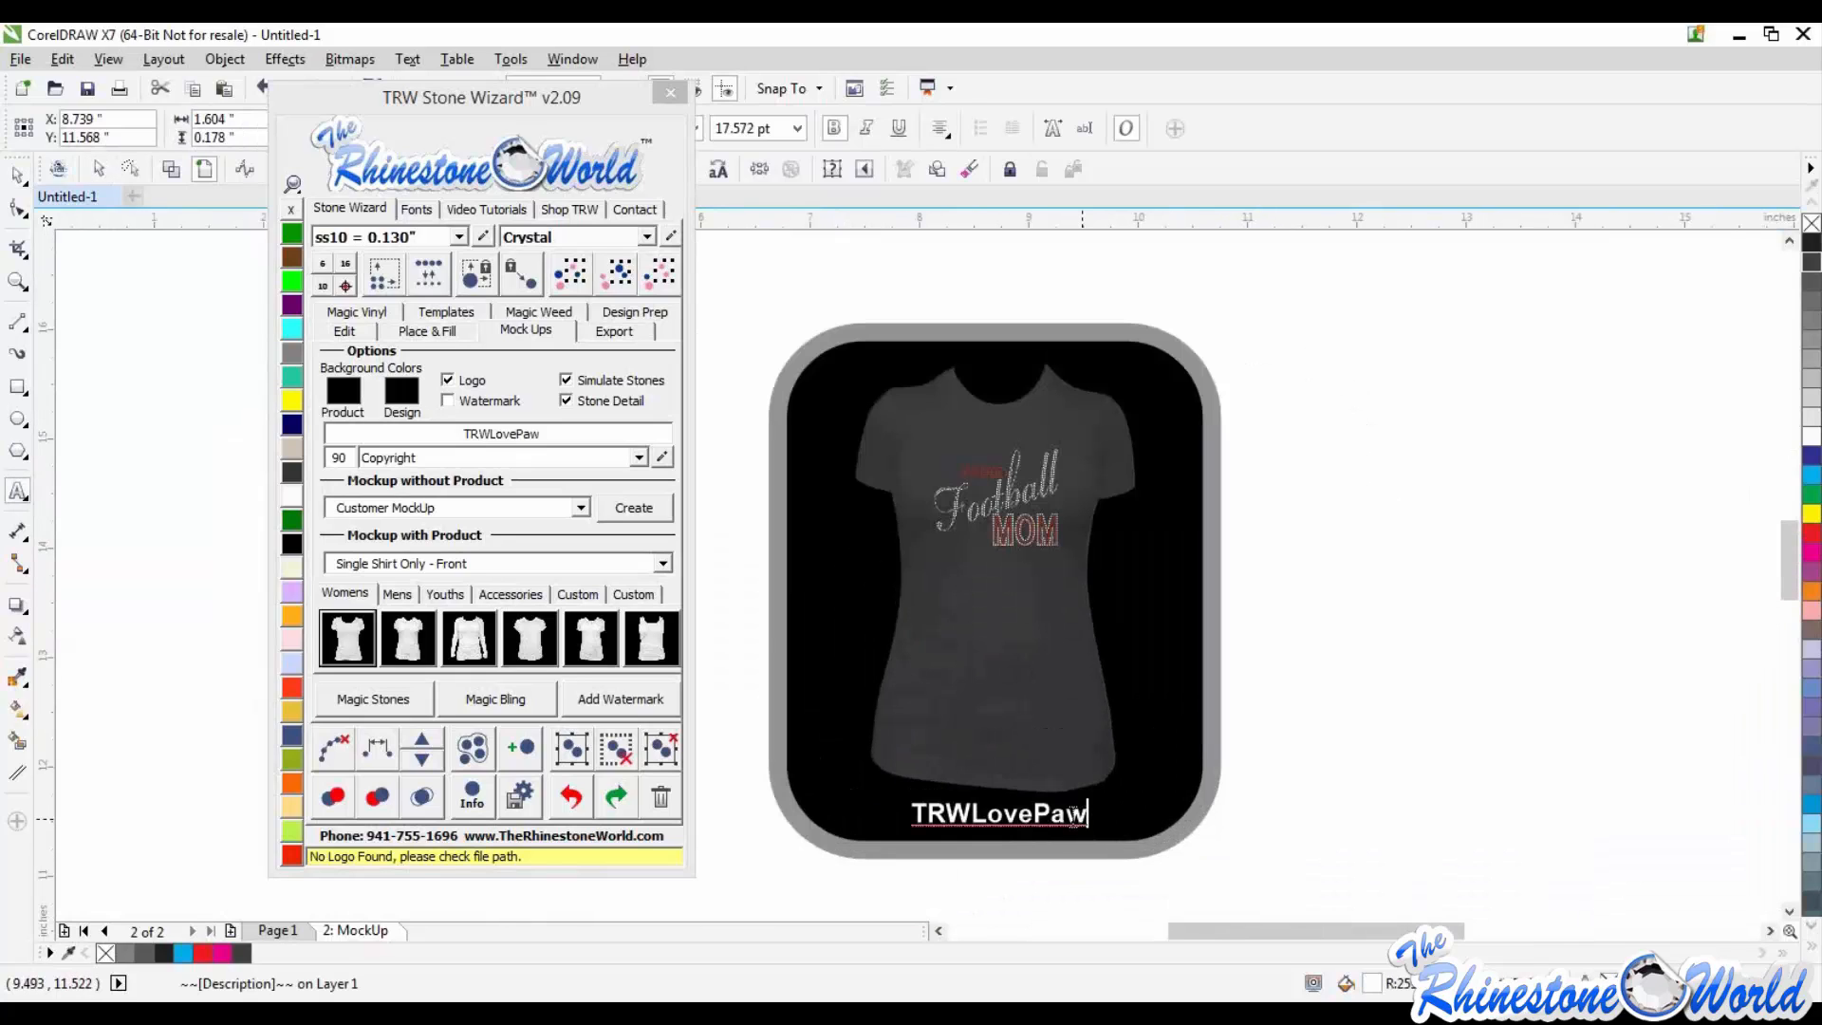
left_click_drag(1088, 814, 886, 821)
type("TRW")
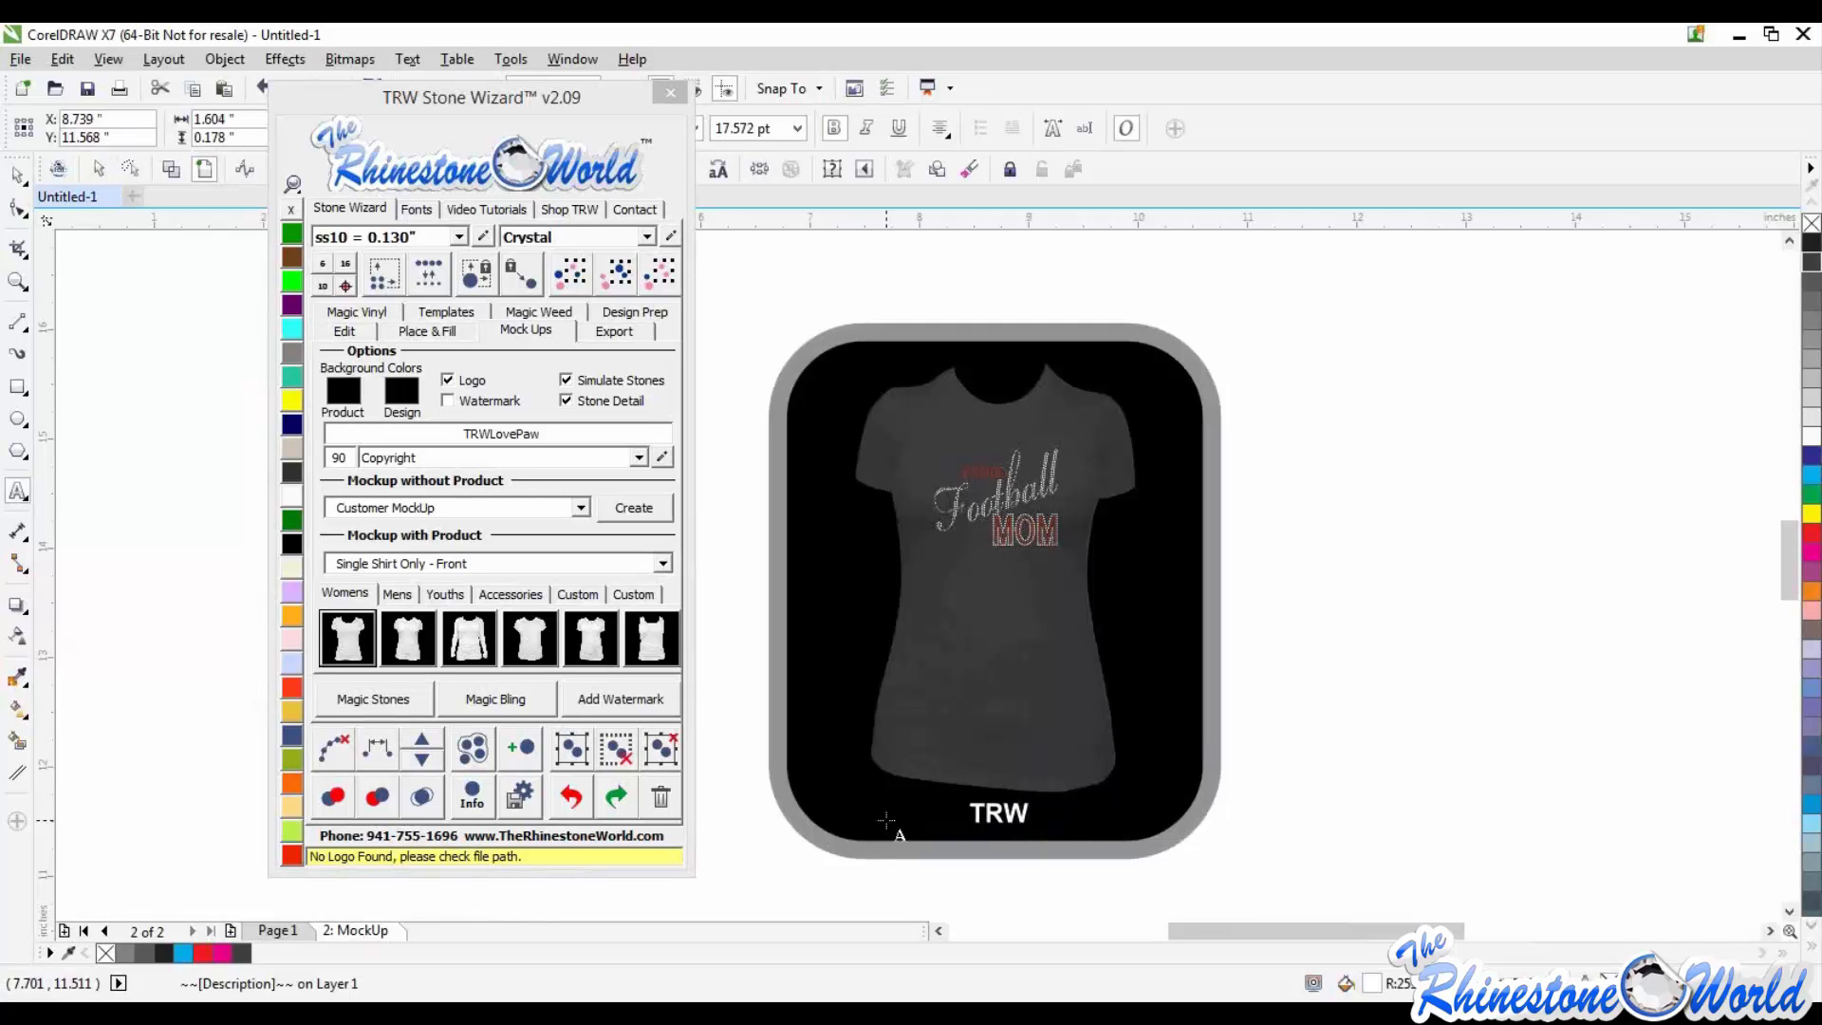
type("FootballMom")
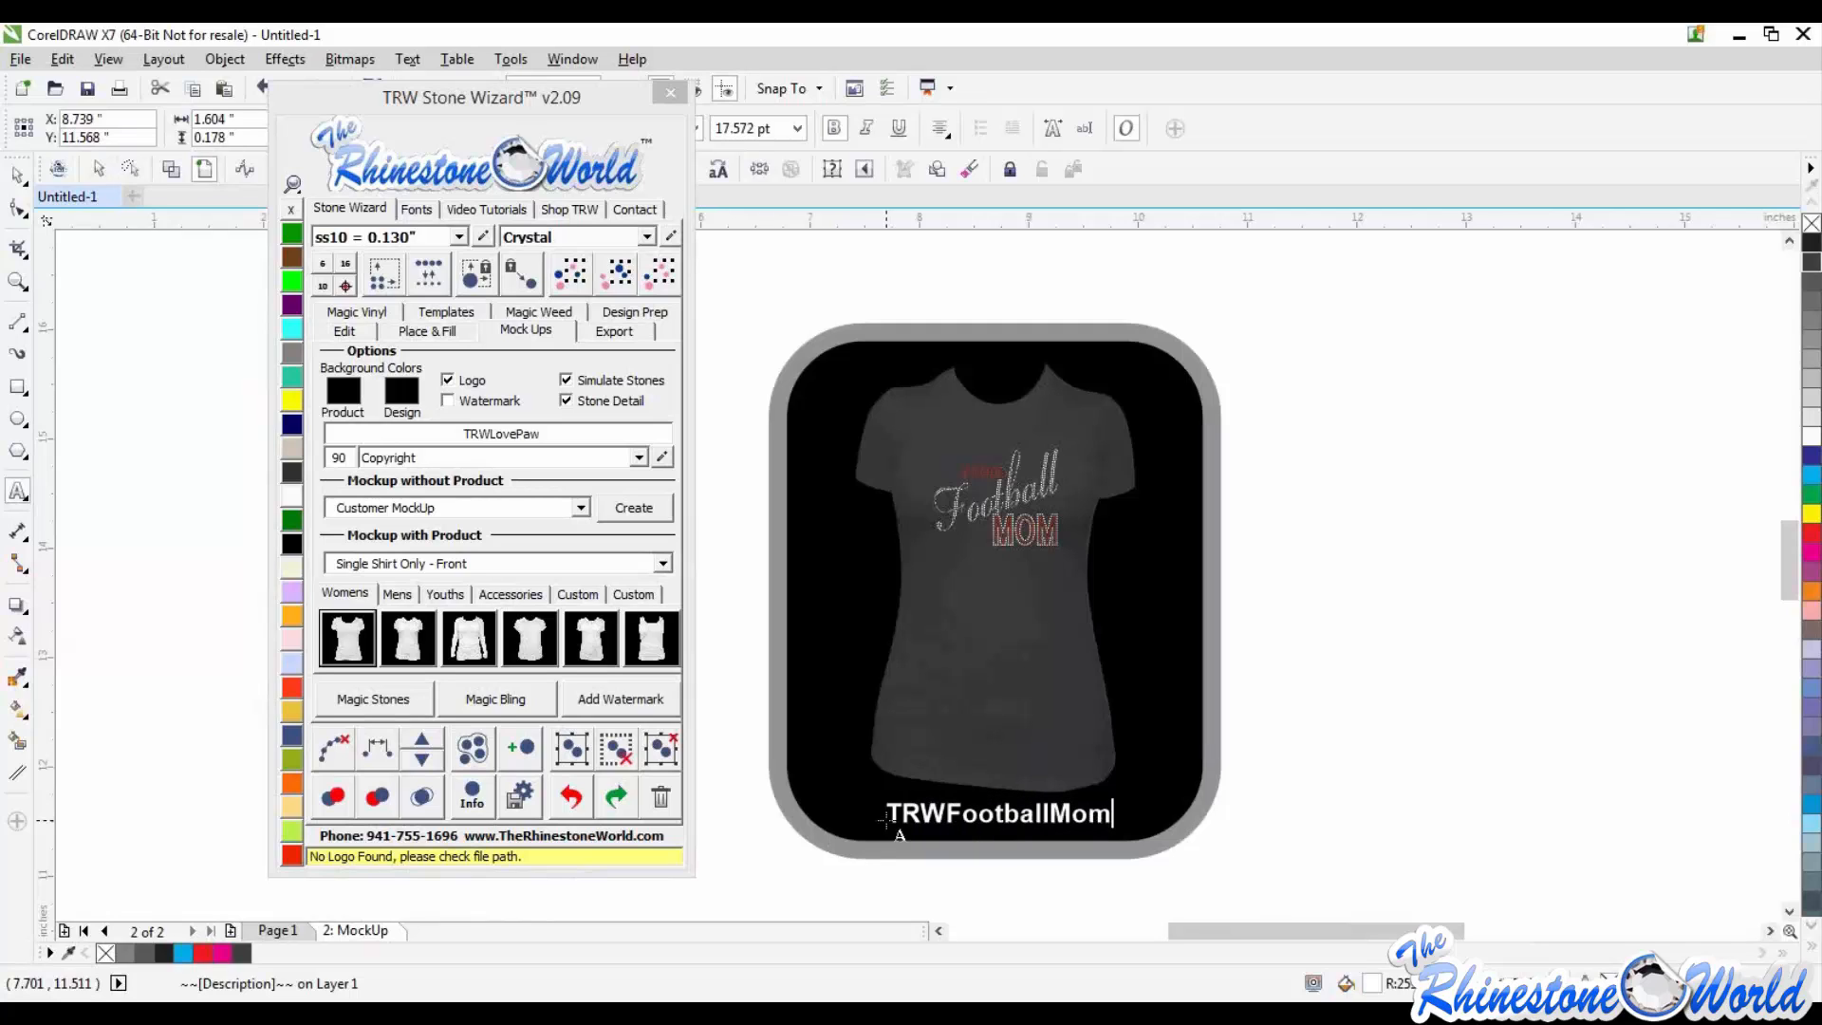
key("ctrl+space")
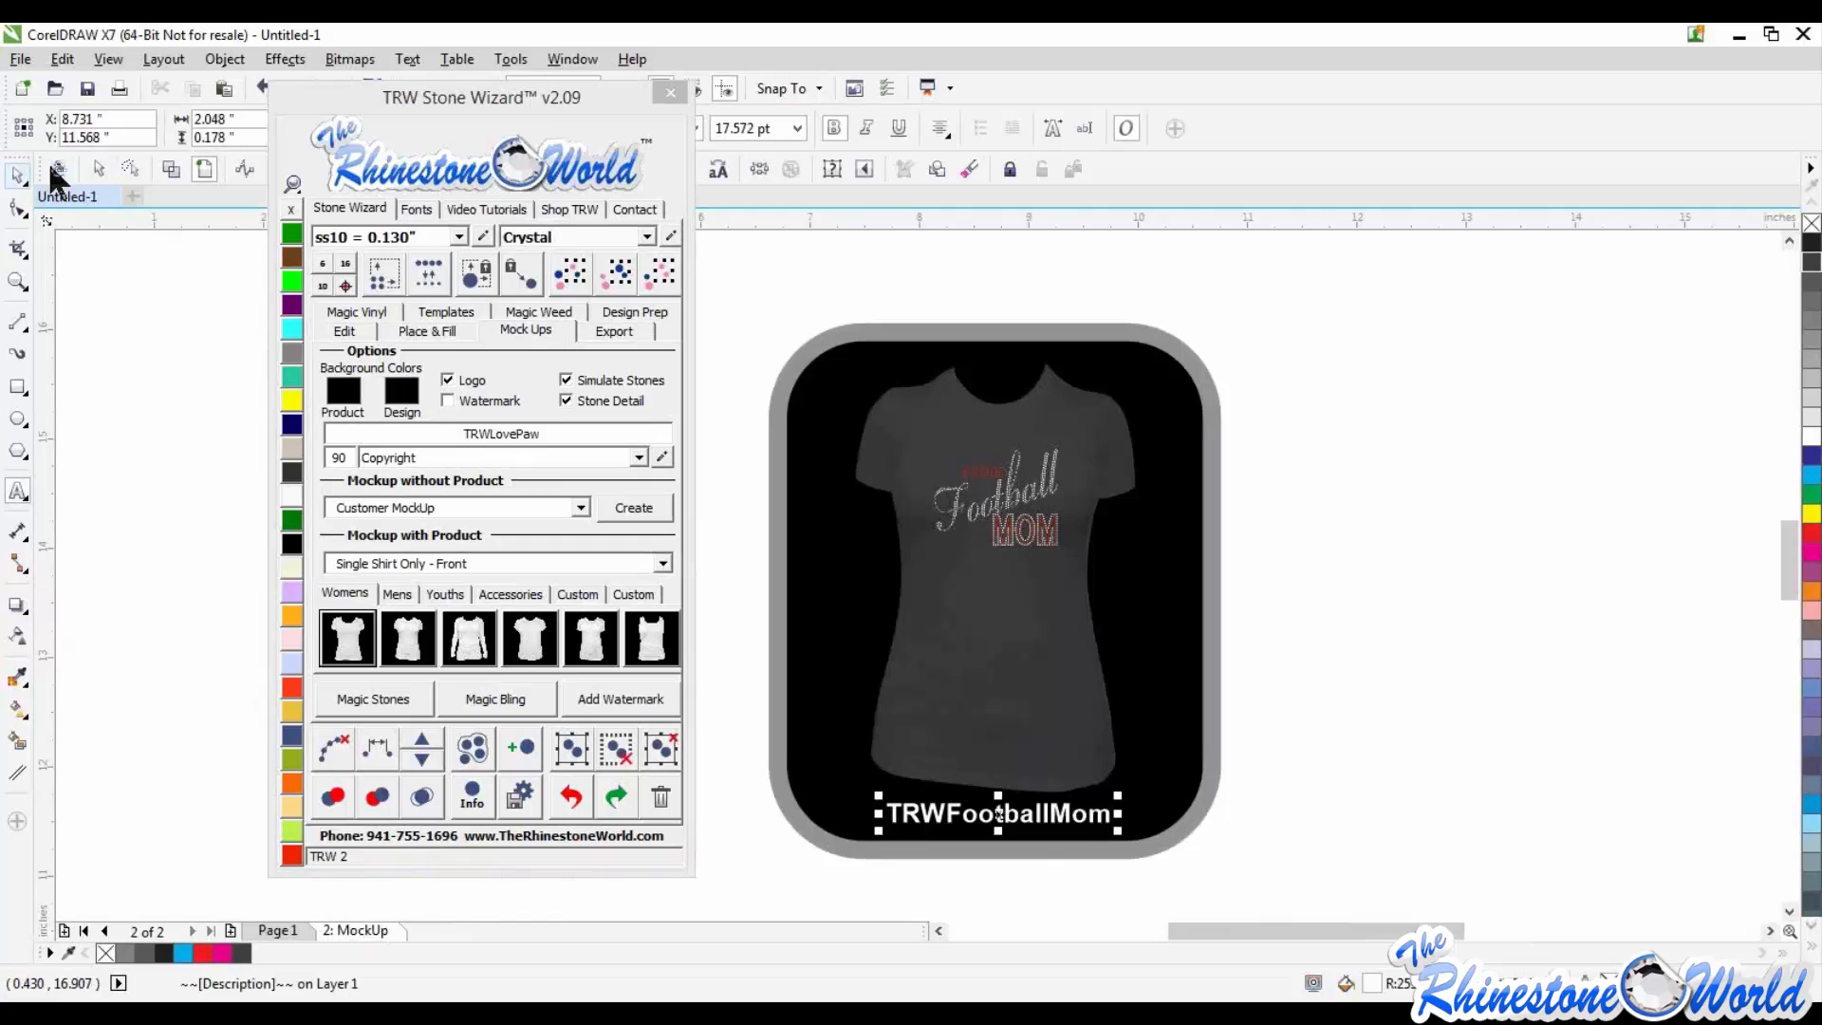
left_click(92, 166)
left_click(106, 313)
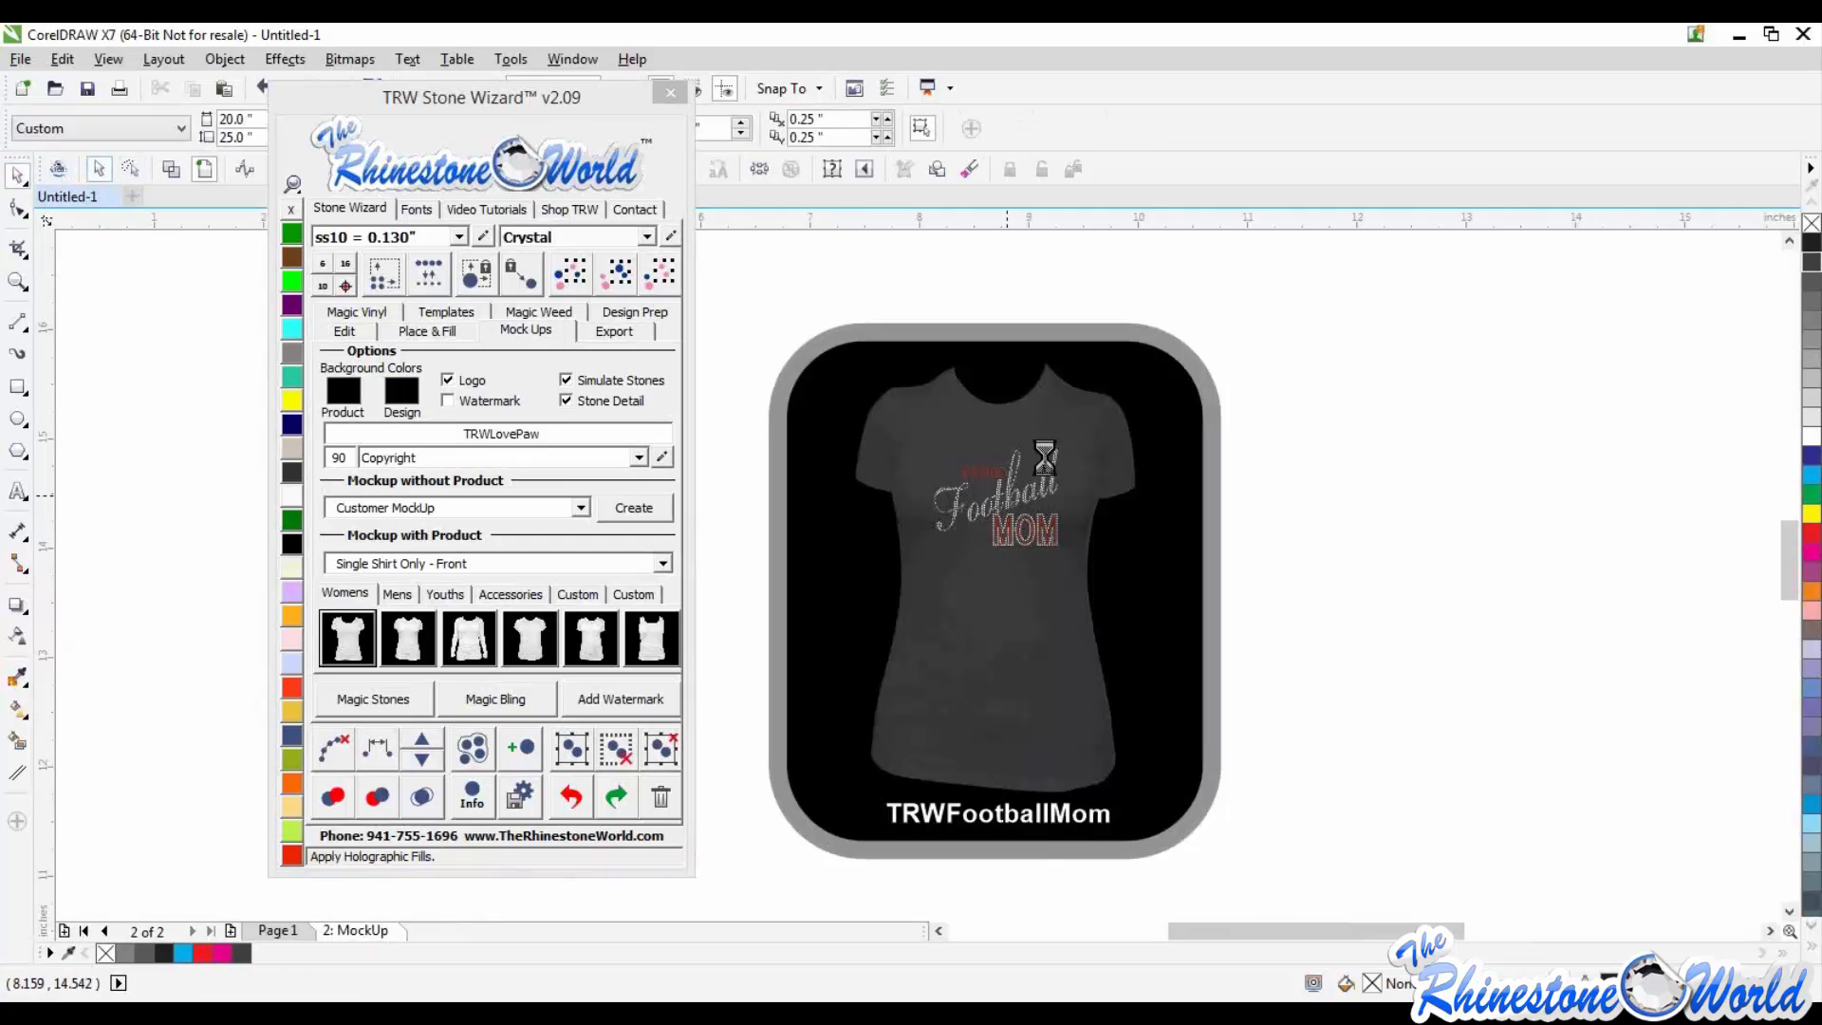
Step: Add three Magic Bling sparkles to the shirt design: at the start of PROUD, the end of Football, and the end of MOM
scroll(1044, 458, "up", 2)
scroll(1043, 464, "down", 2)
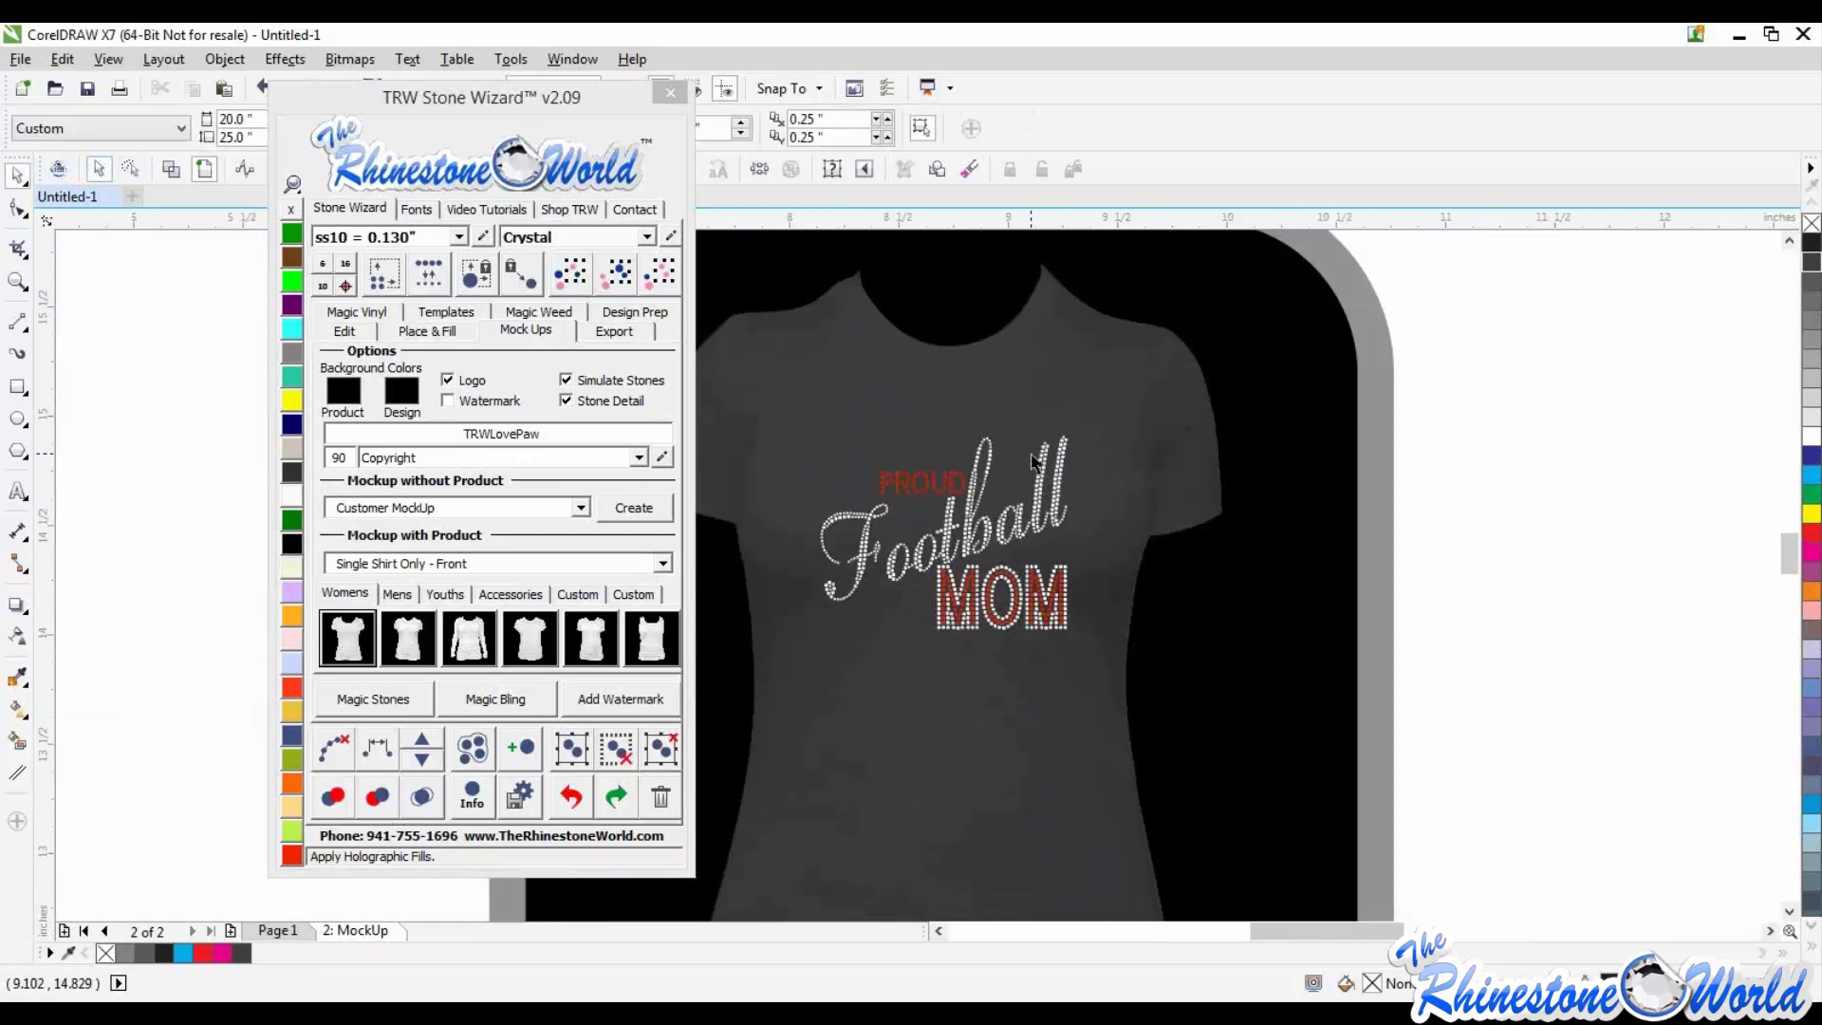
left_click(492, 698)
scroll(853, 487, "down", 1)
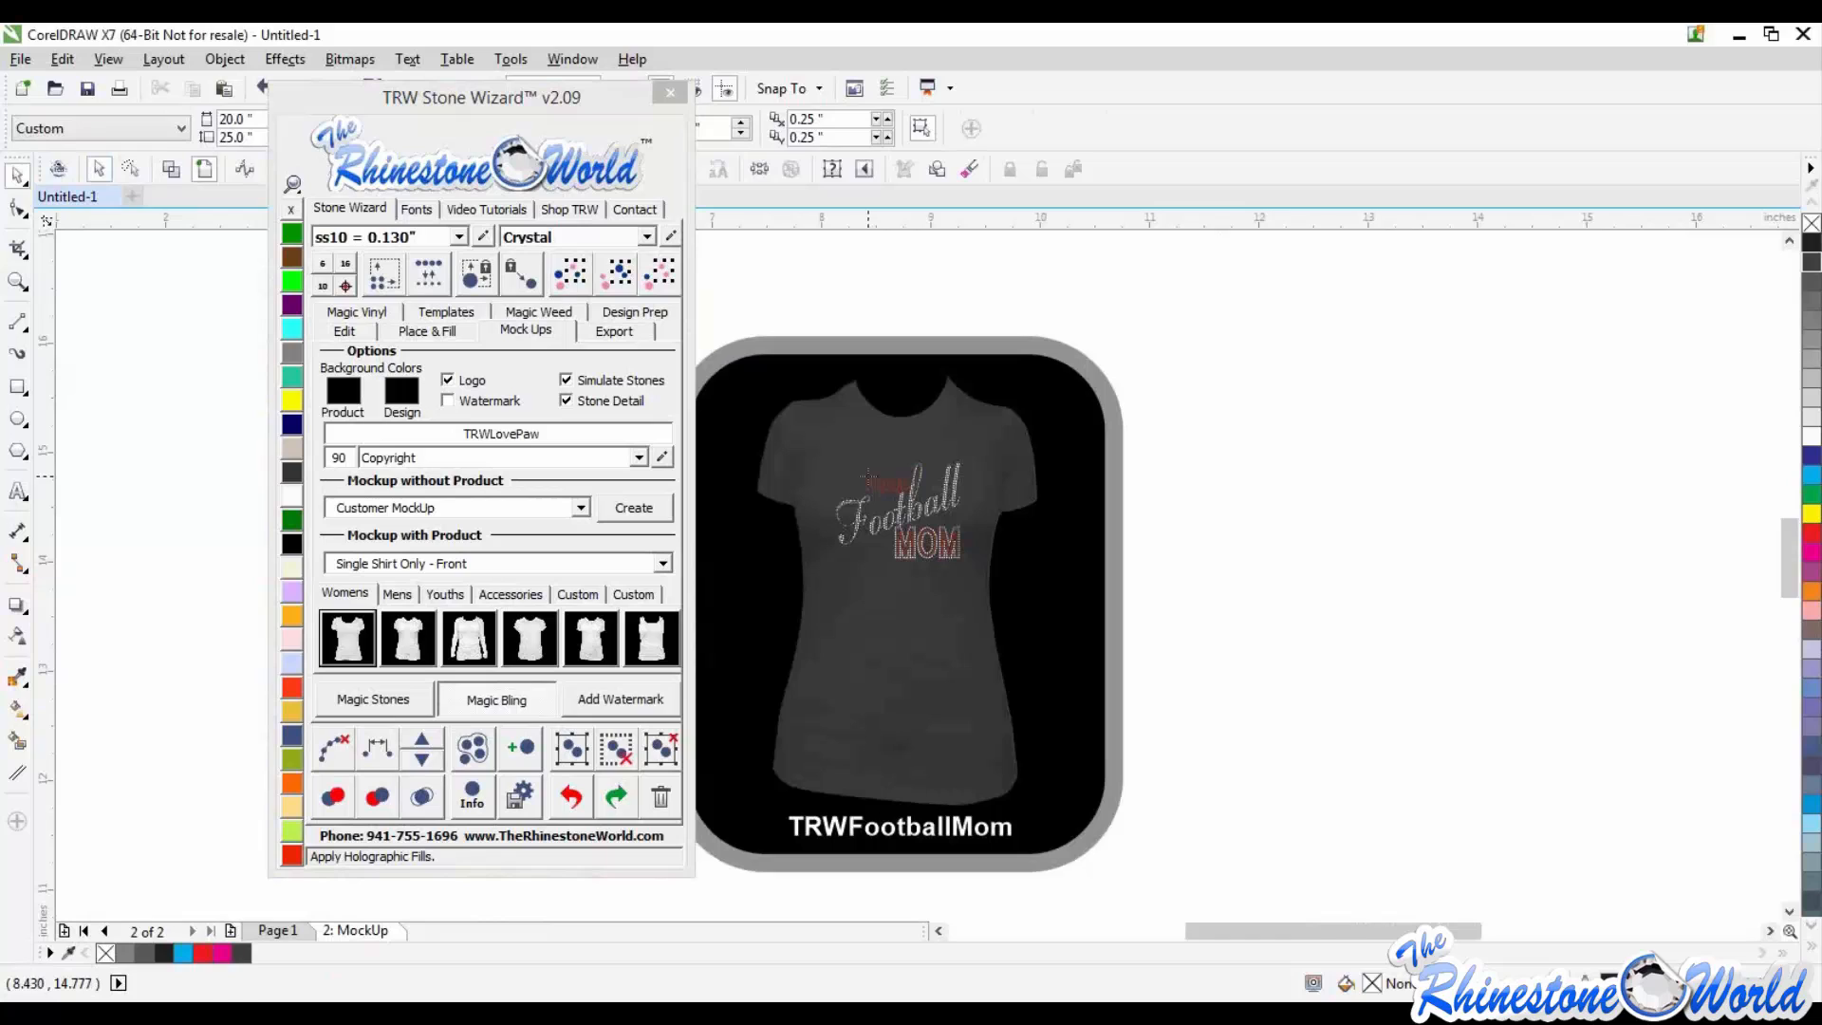
left_click(867, 474)
left_click(965, 464)
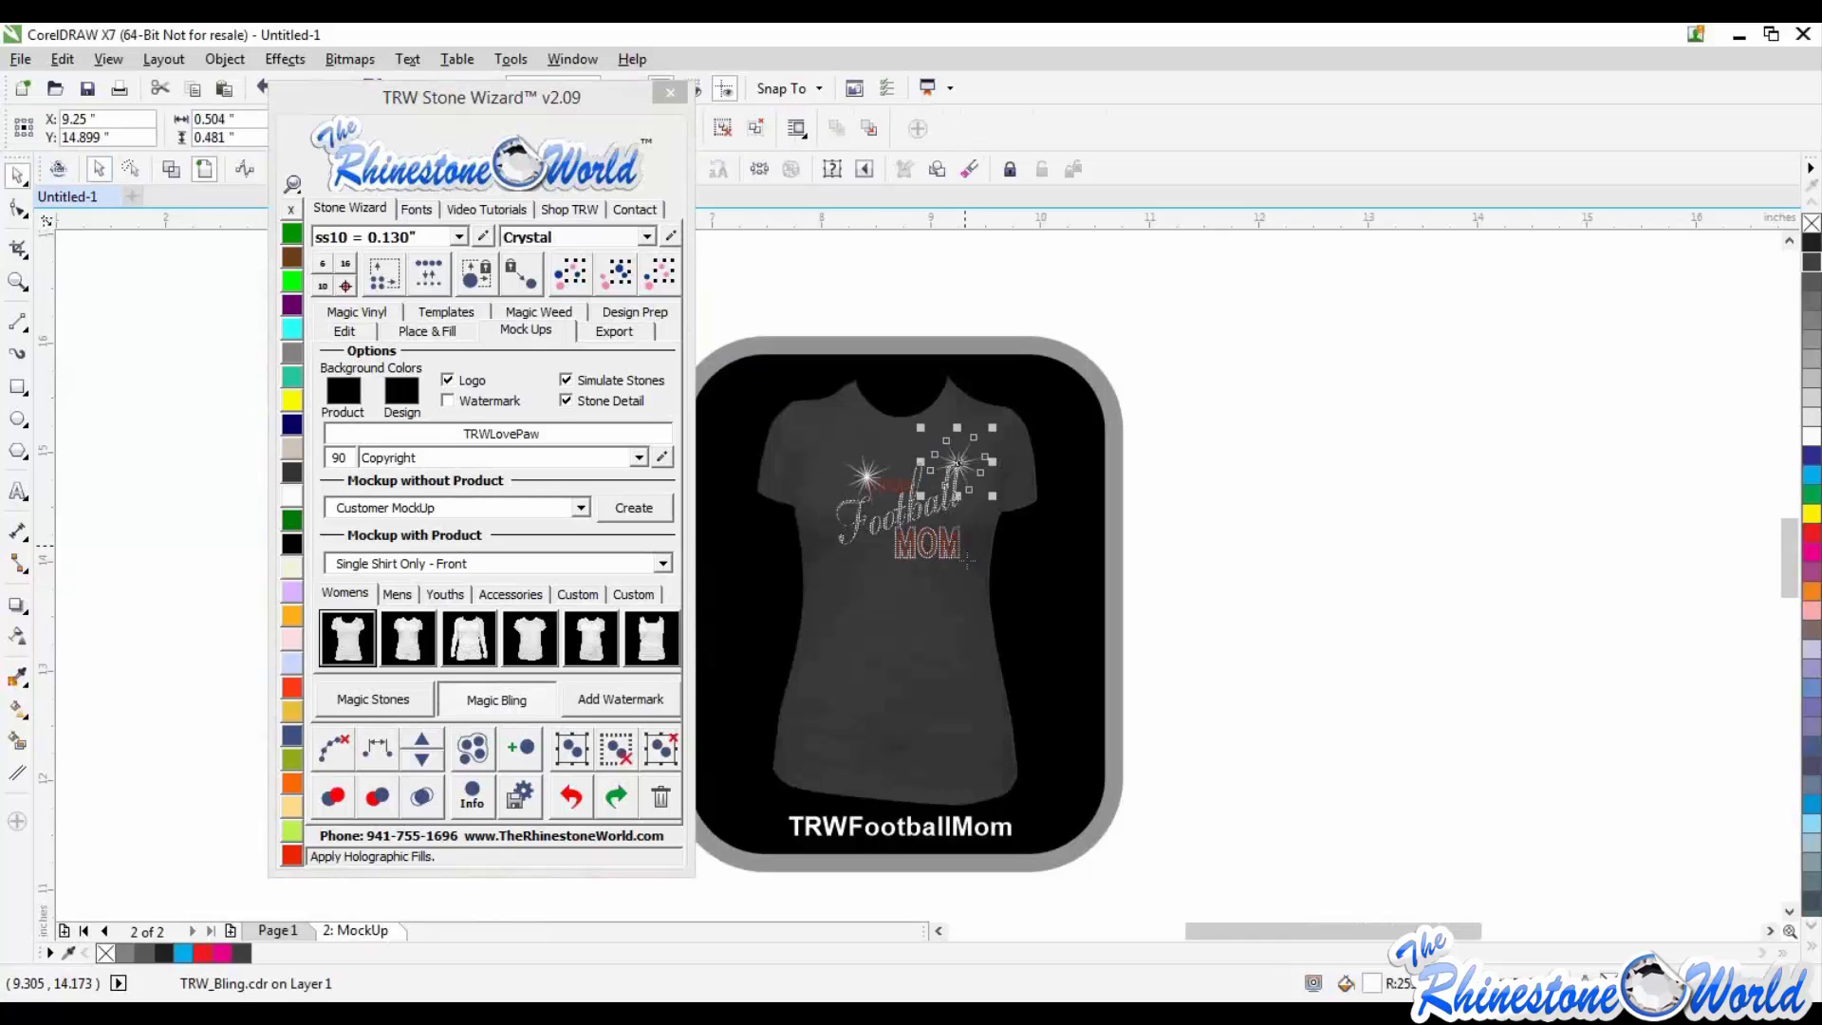
left_click(965, 560)
scroll(932, 479, "up", 2)
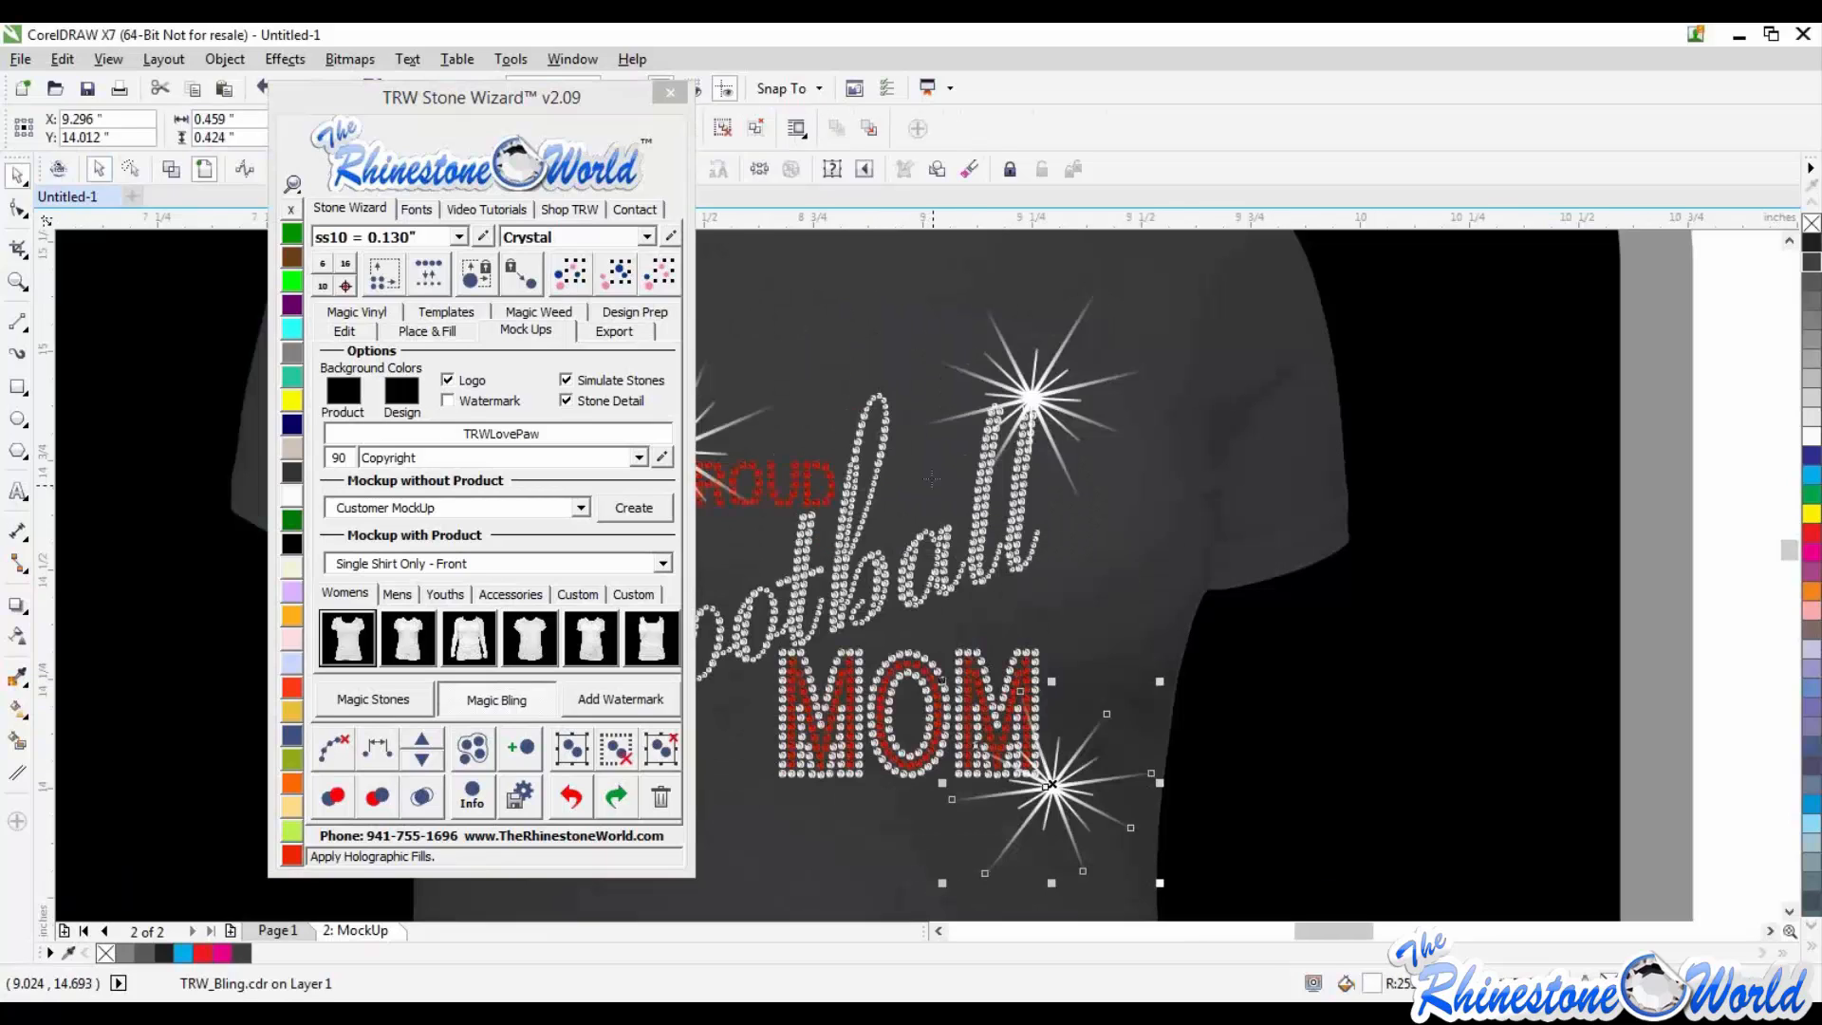
scroll(933, 495, "down", 1)
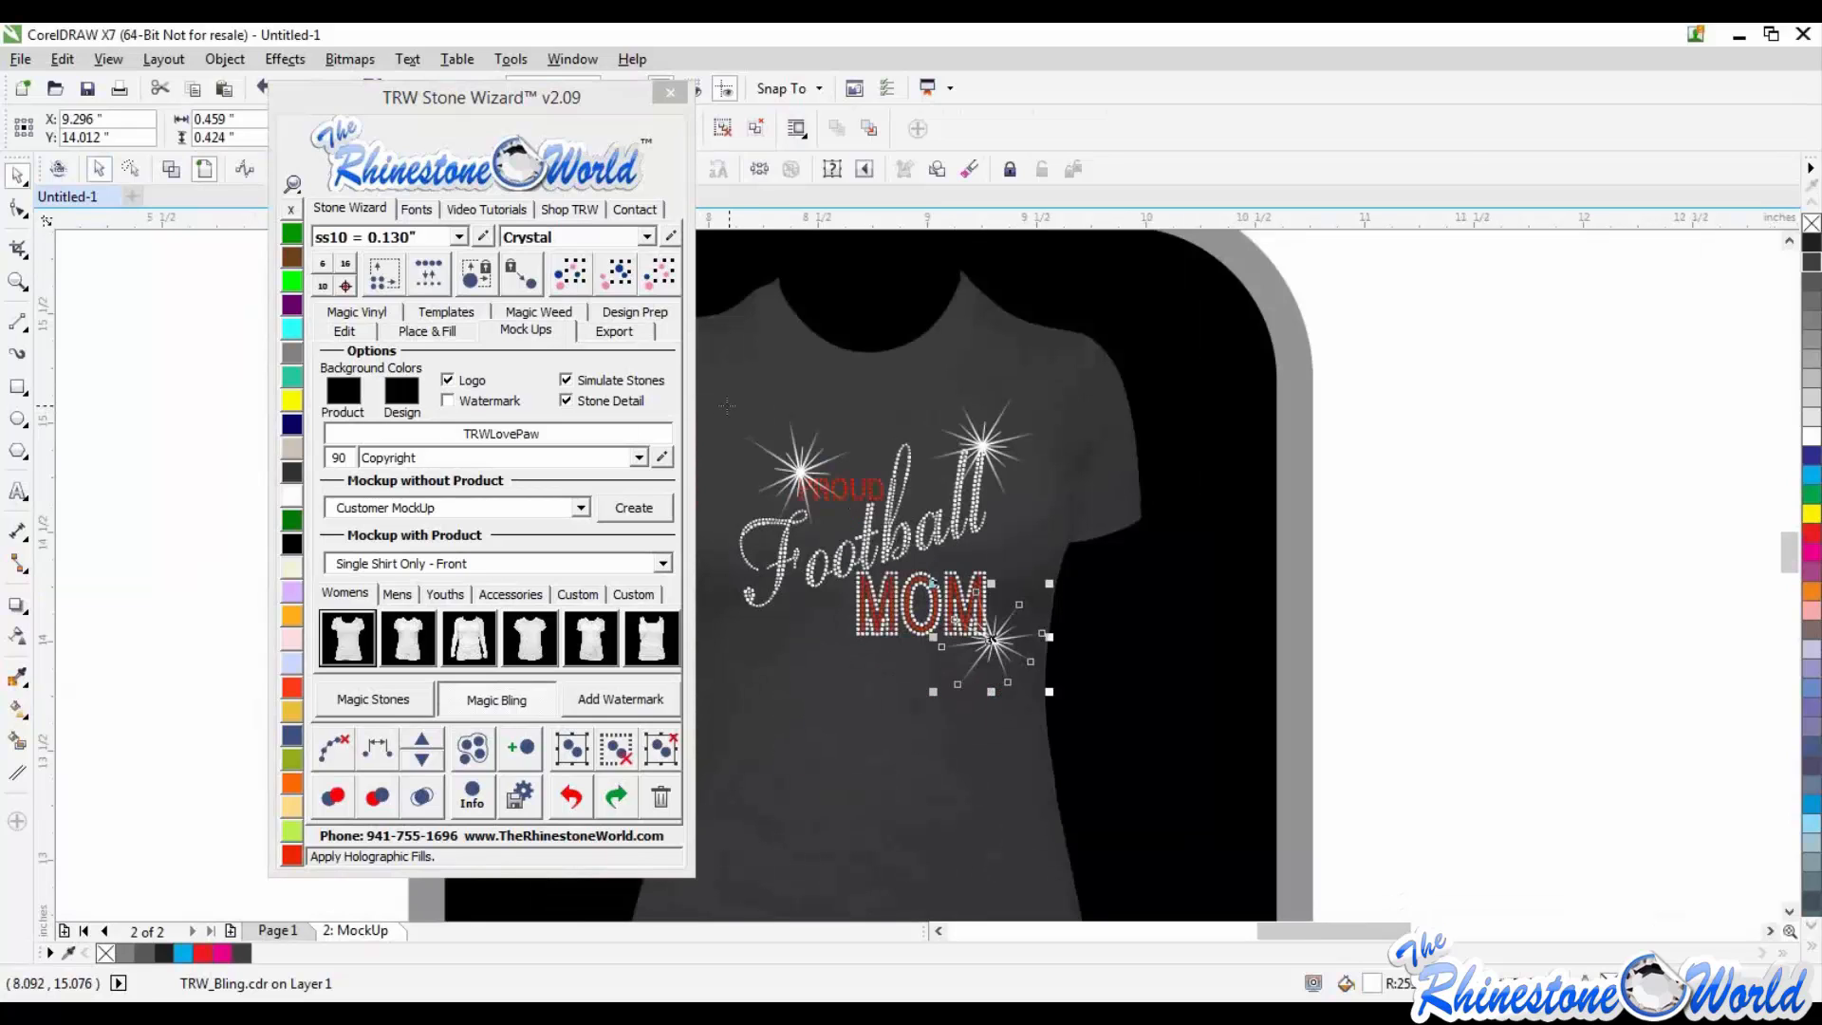
Step: Move the Stone Wizard window clear of the mockup and delete the stray bling placed outside the frame
left_click_drag(551, 98, 310, 178)
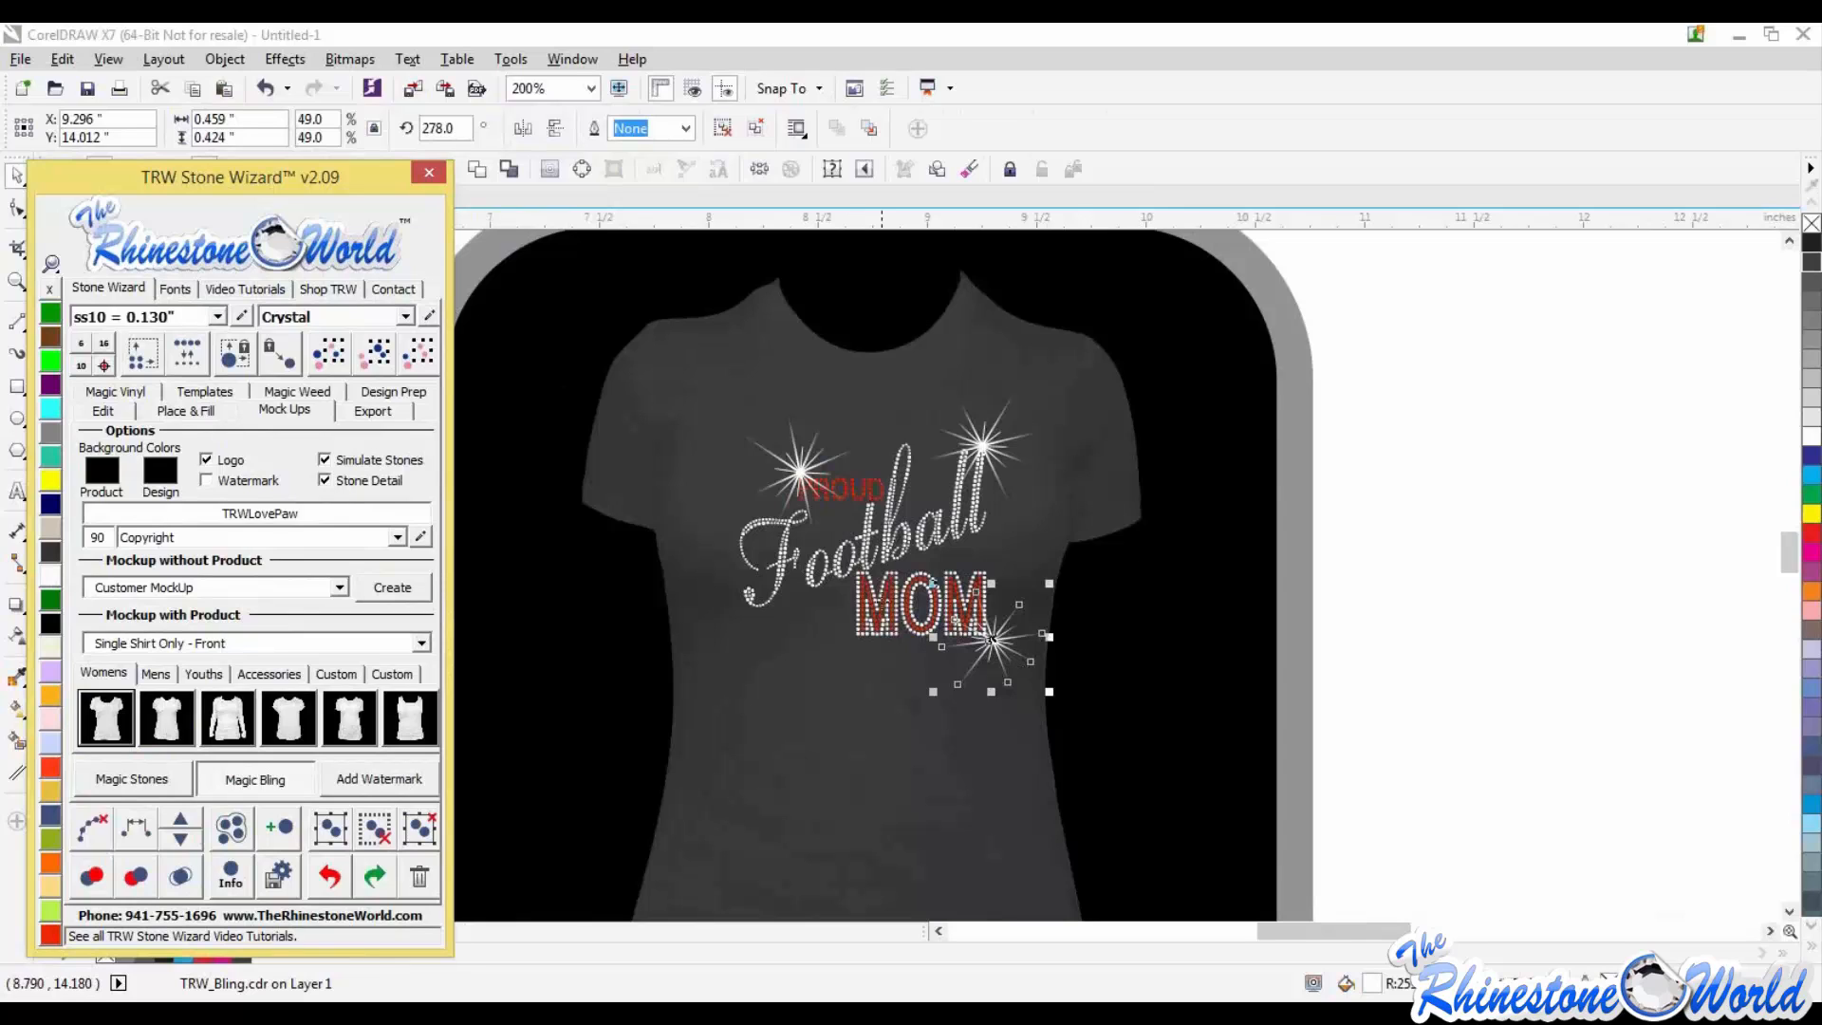
left_click_drag(381, 189, 786, 169)
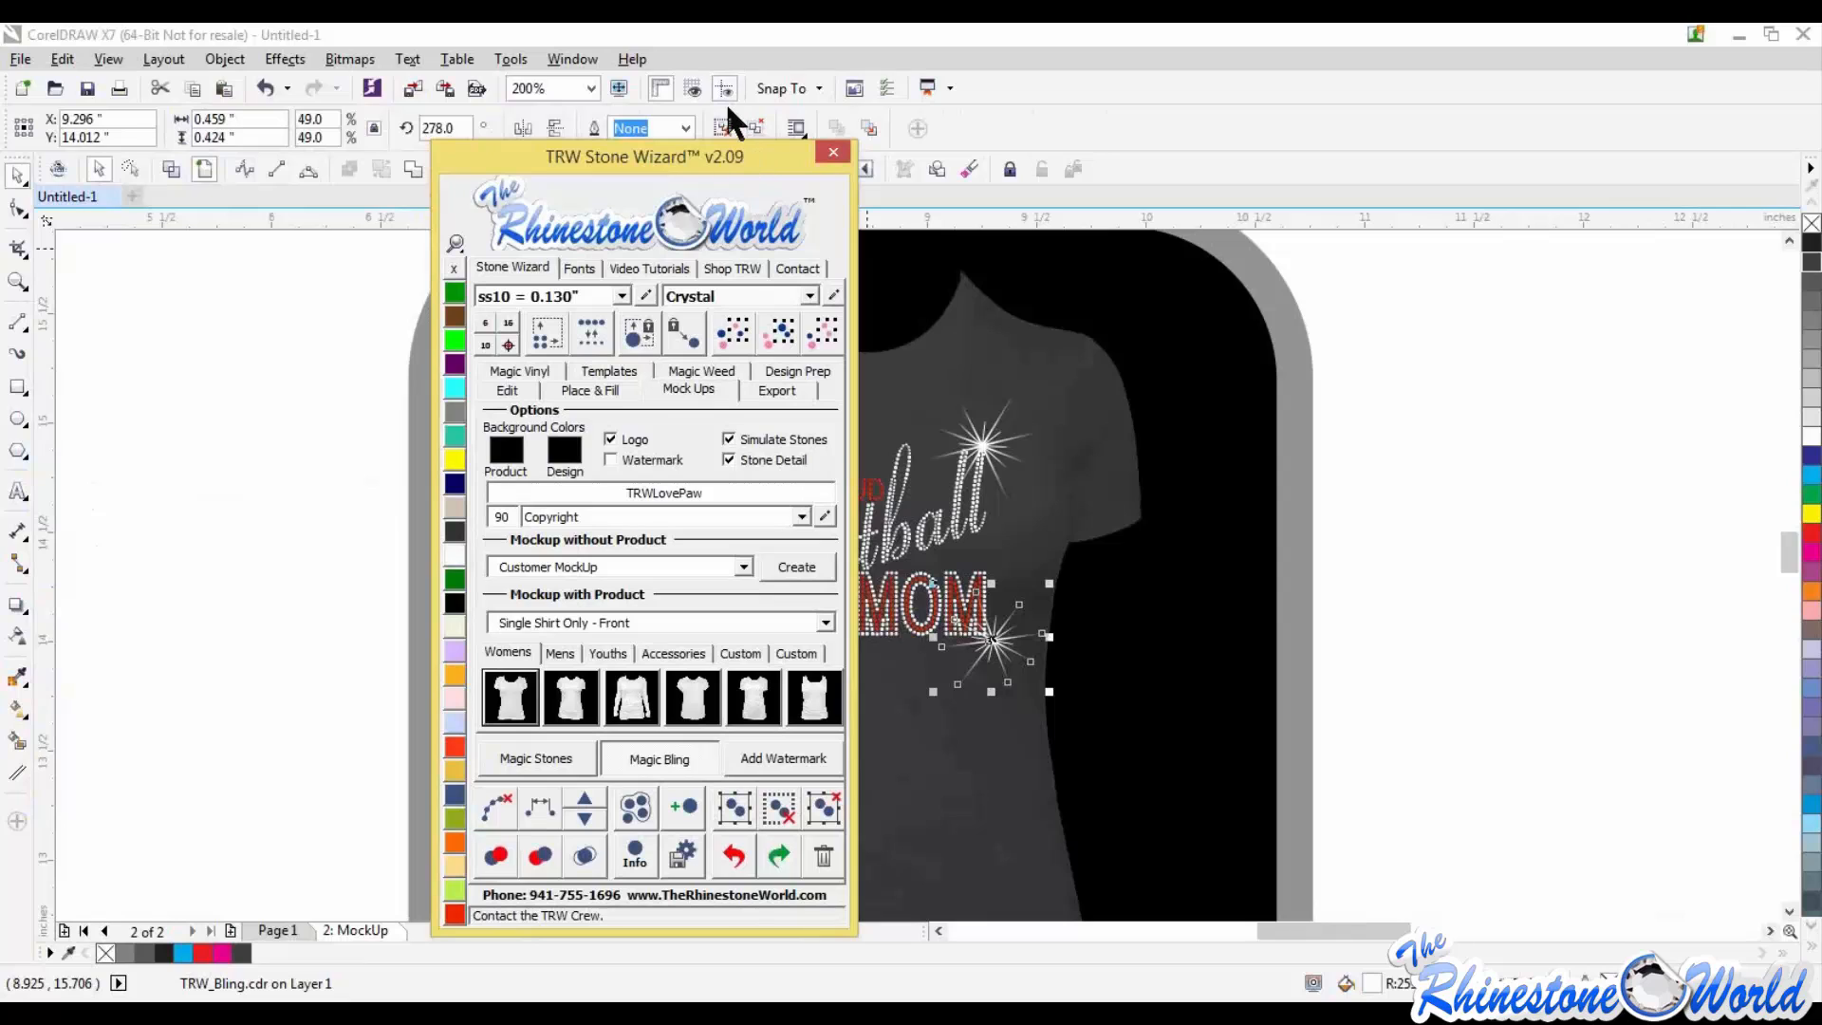
left_click_drag(723, 154, 1283, 131)
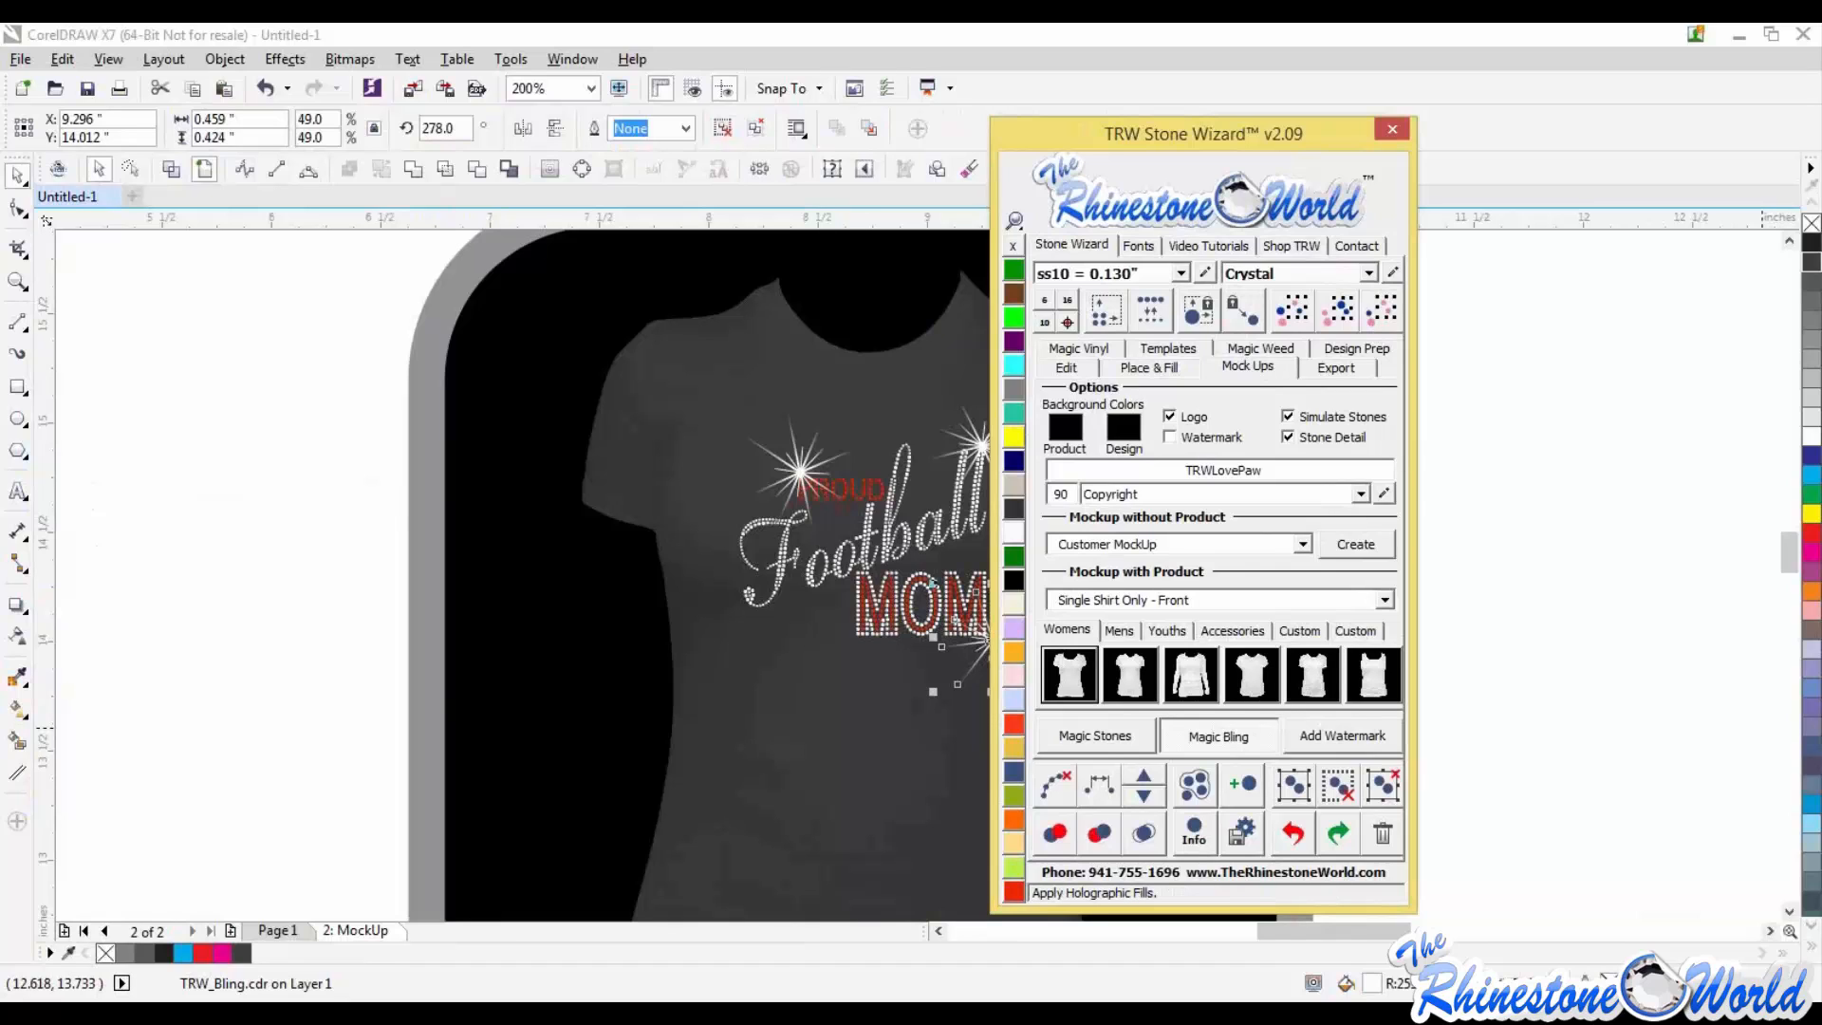
left_click_drag(1240, 140, 1637, 134)
left_click(305, 529)
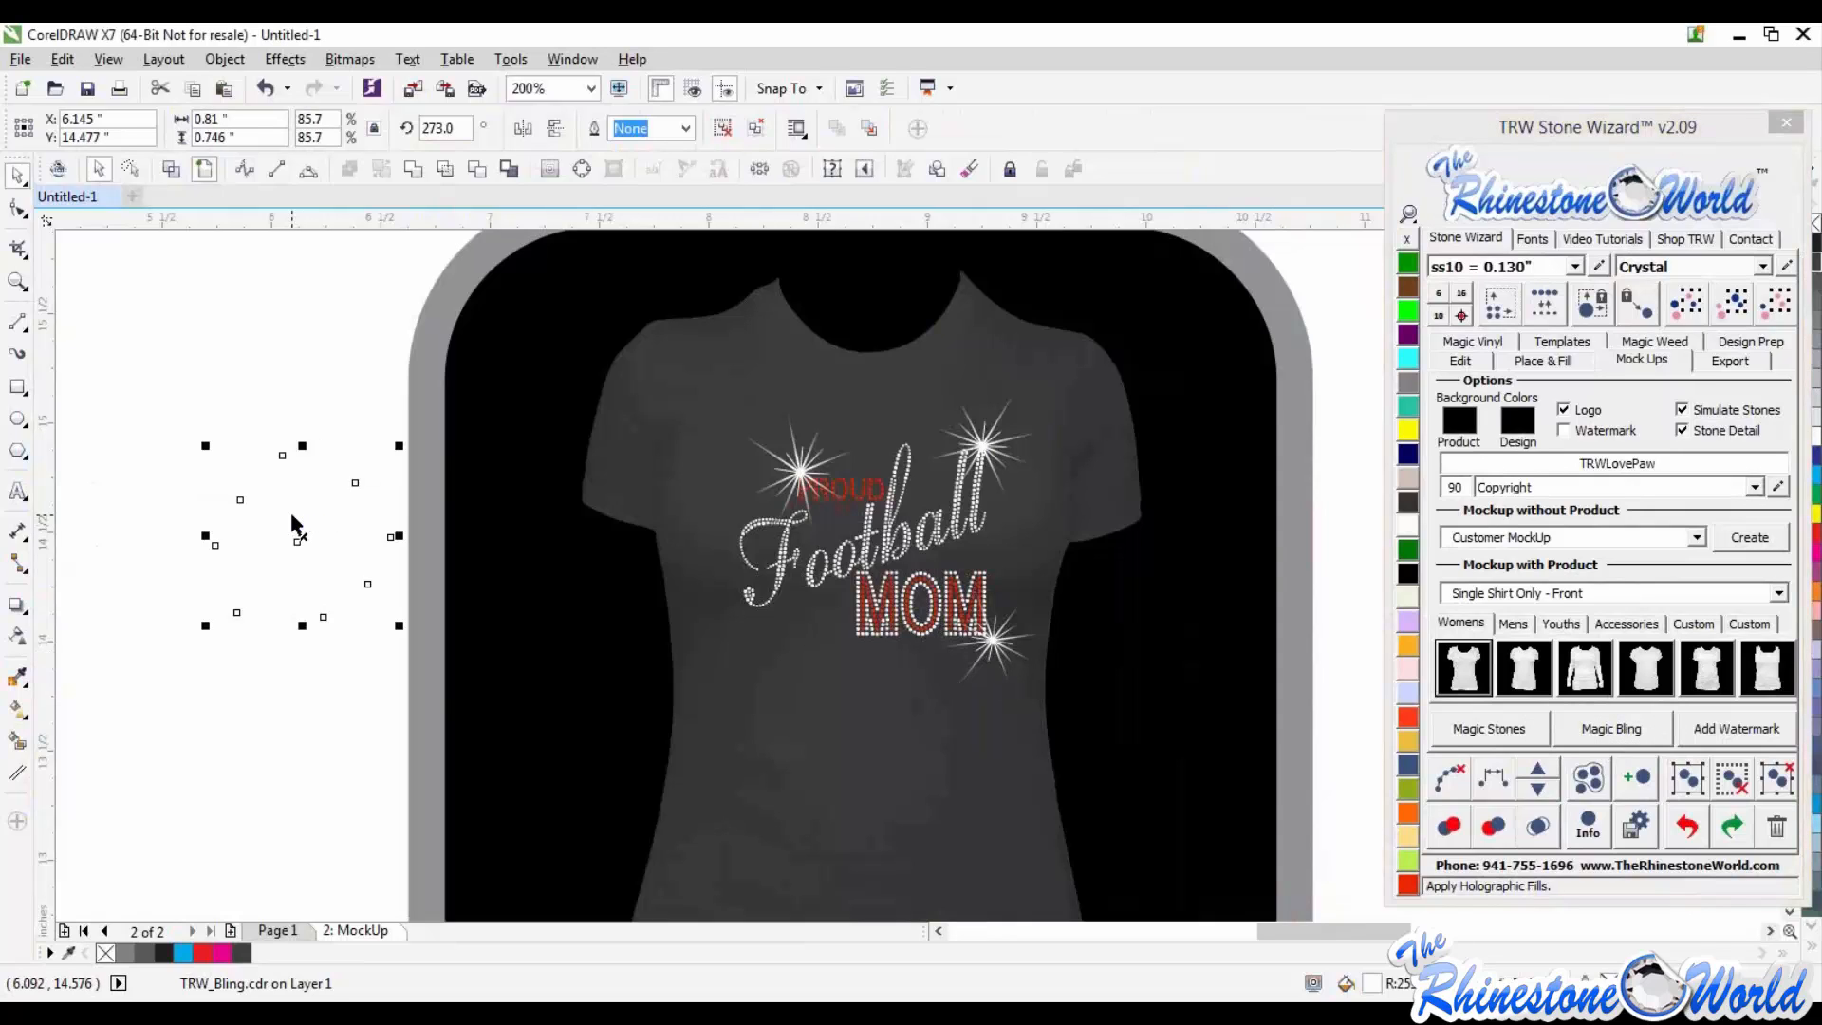
key("Delete")
Step: Draw a rectangle about 14.25 by 7.67 inches above the lettering on Page 1 and fill it with Jet Black
scroll(273, 494, "down", 3)
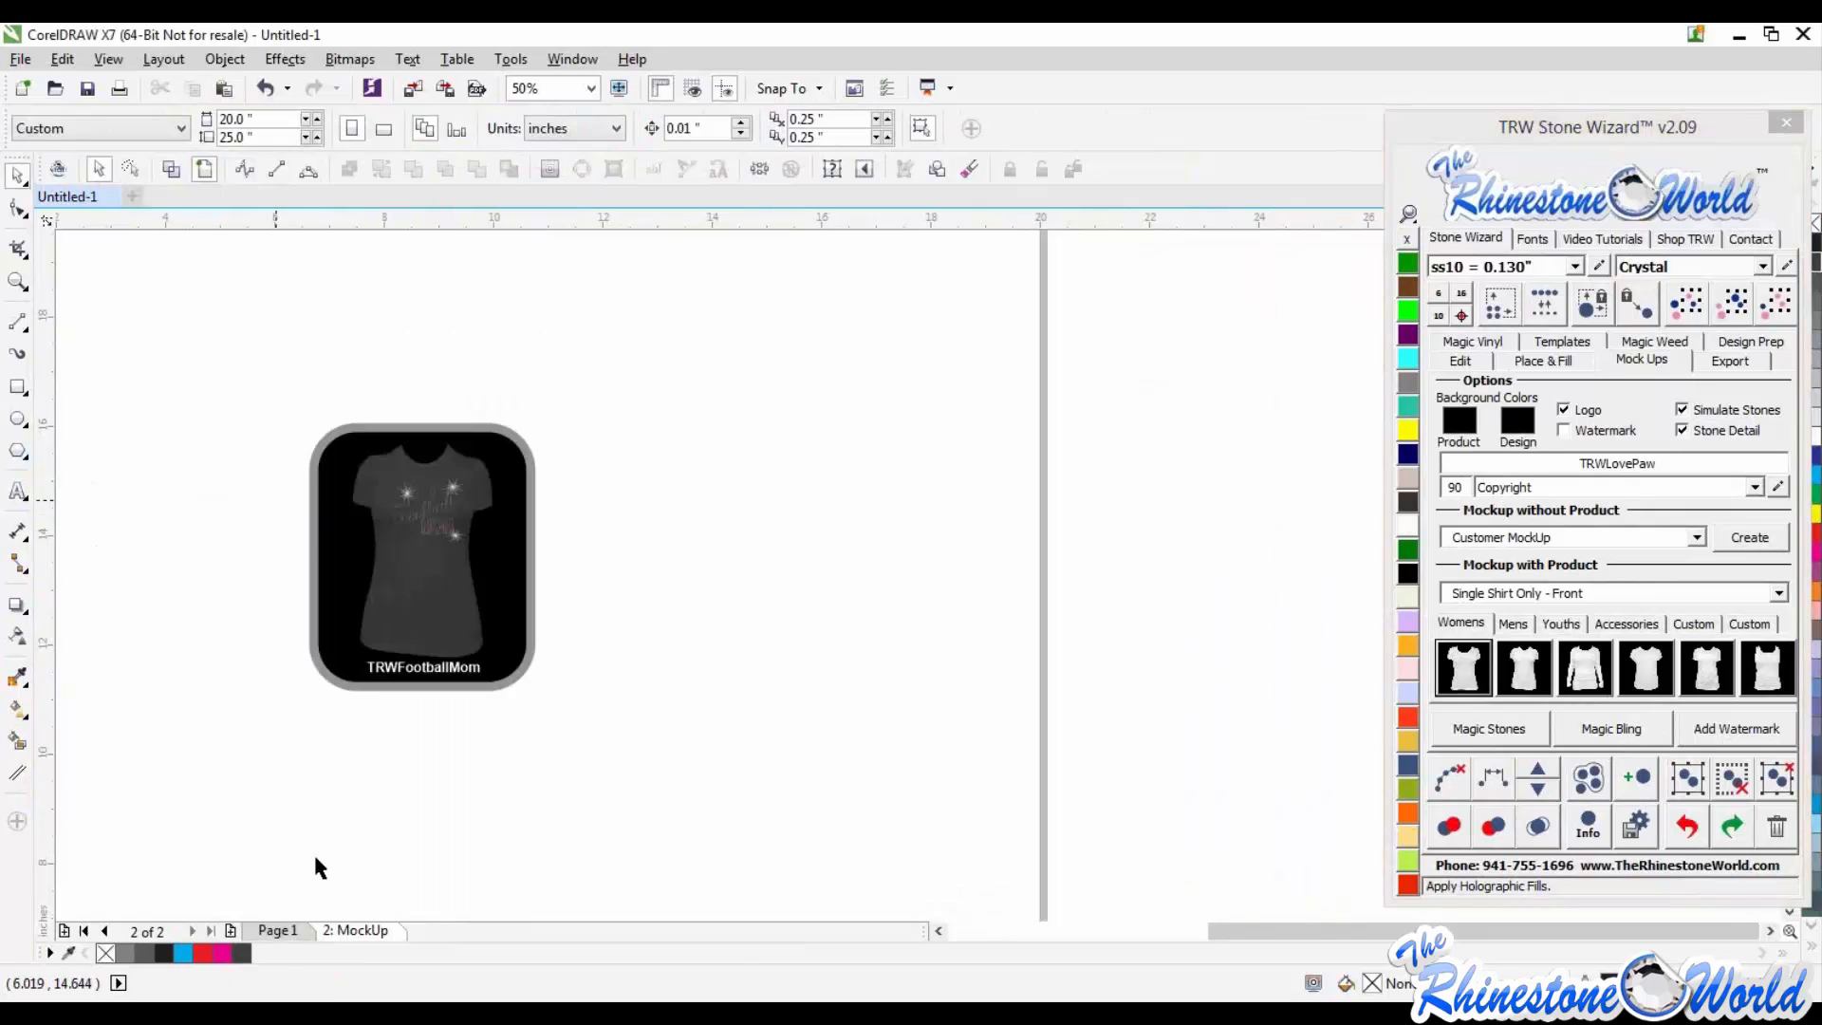
left_click(278, 930)
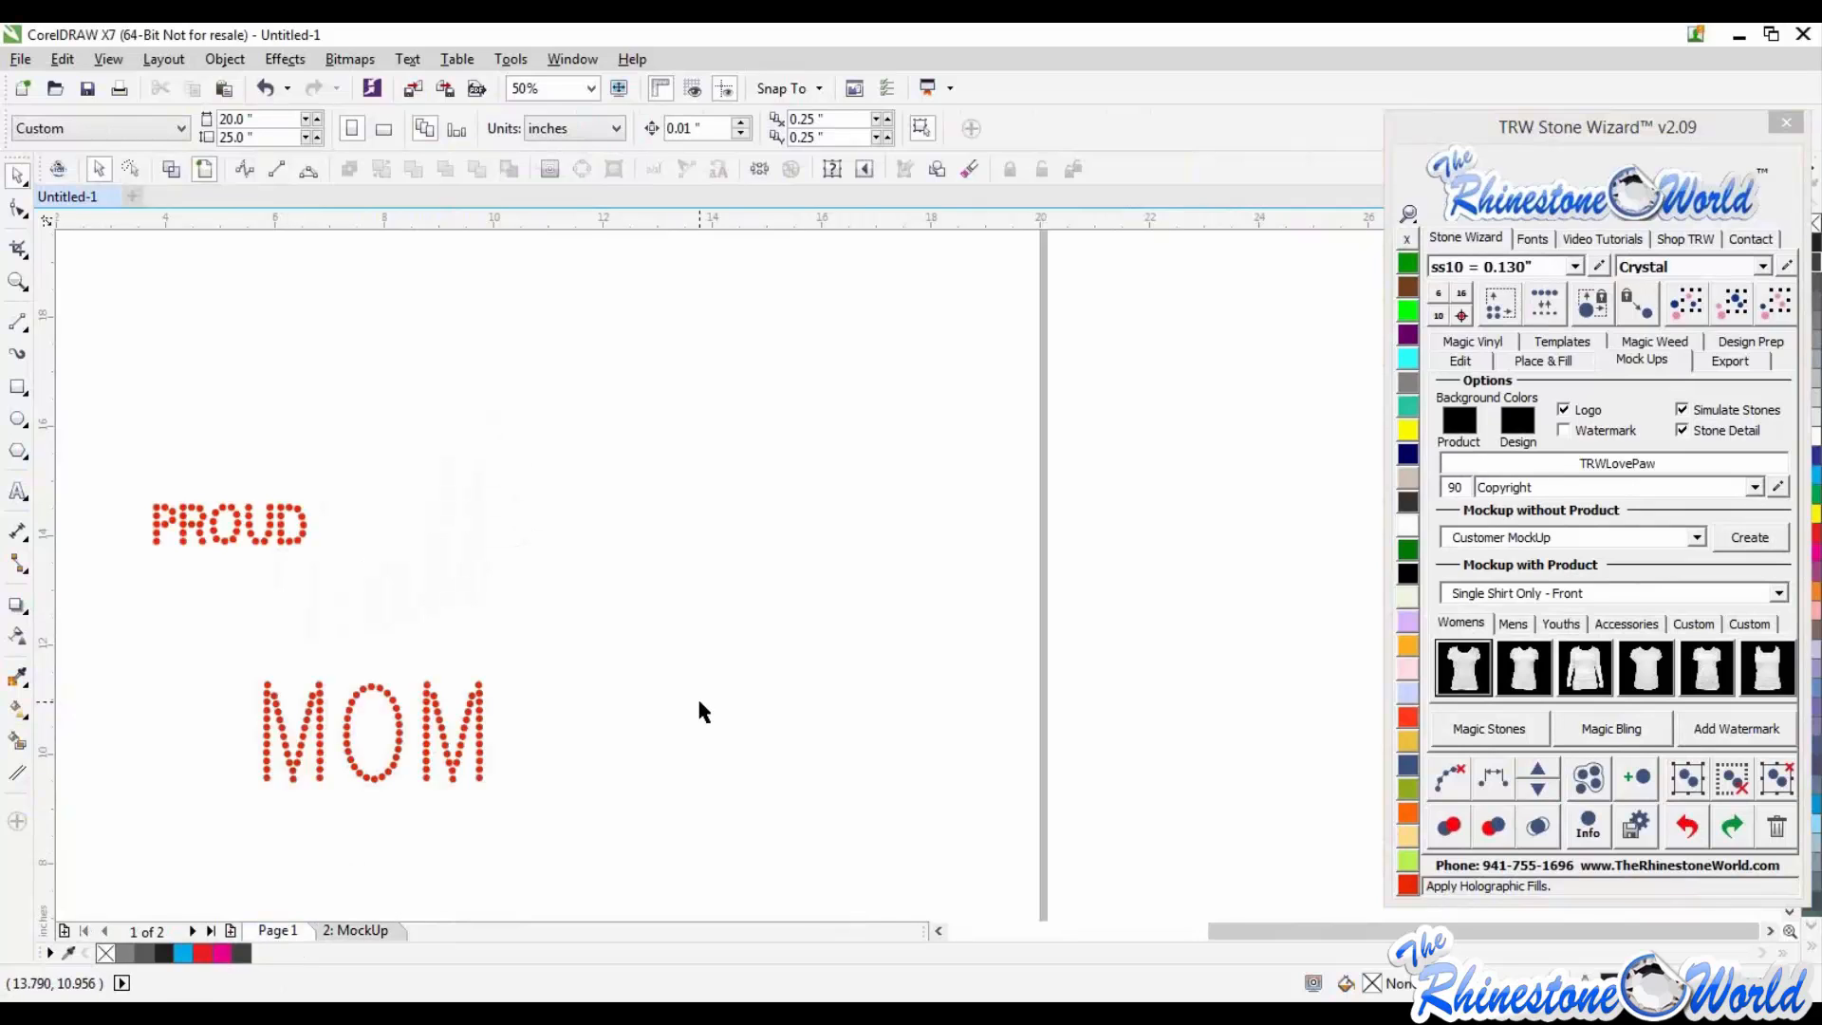
scroll(699, 705, "down", 1)
left_click(17, 387)
left_click_drag(646, 349, 1036, 559)
left_click(1409, 573)
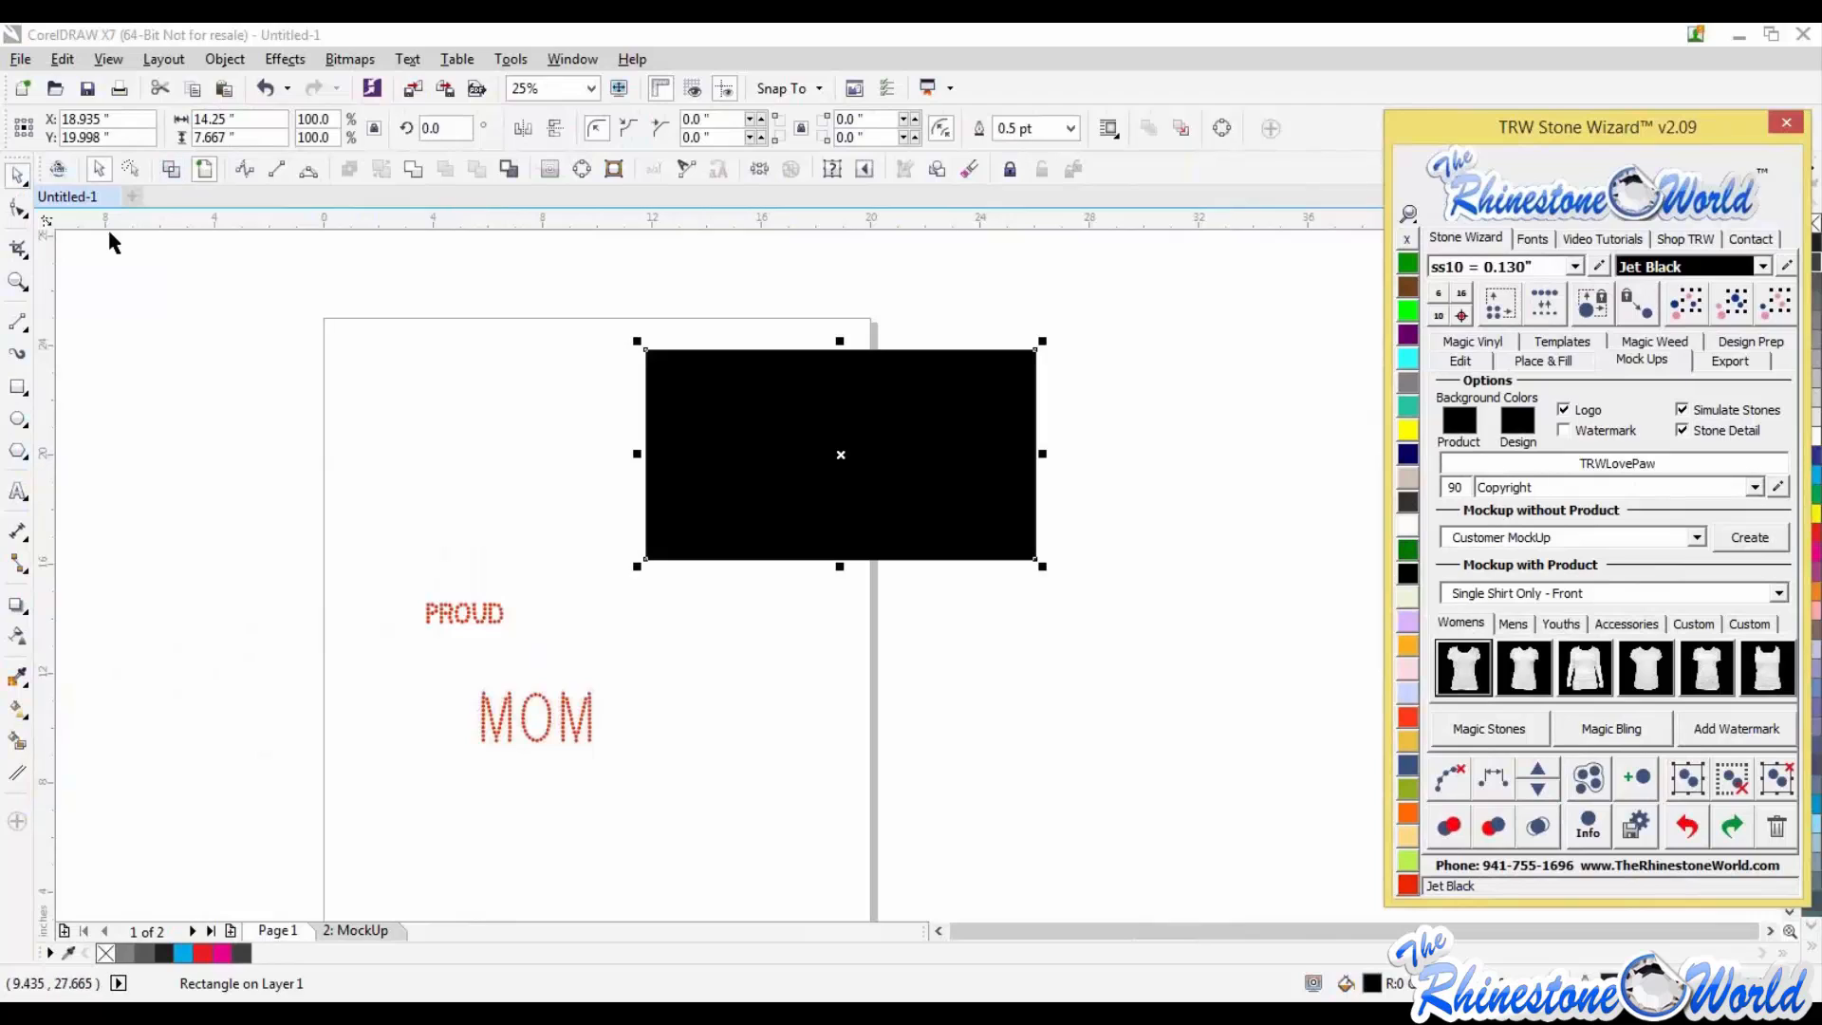
left_click(576, 417)
Step: Place a Magic Bling sparkle near the upper-left corner of the black rectangle
left_click(1608, 731)
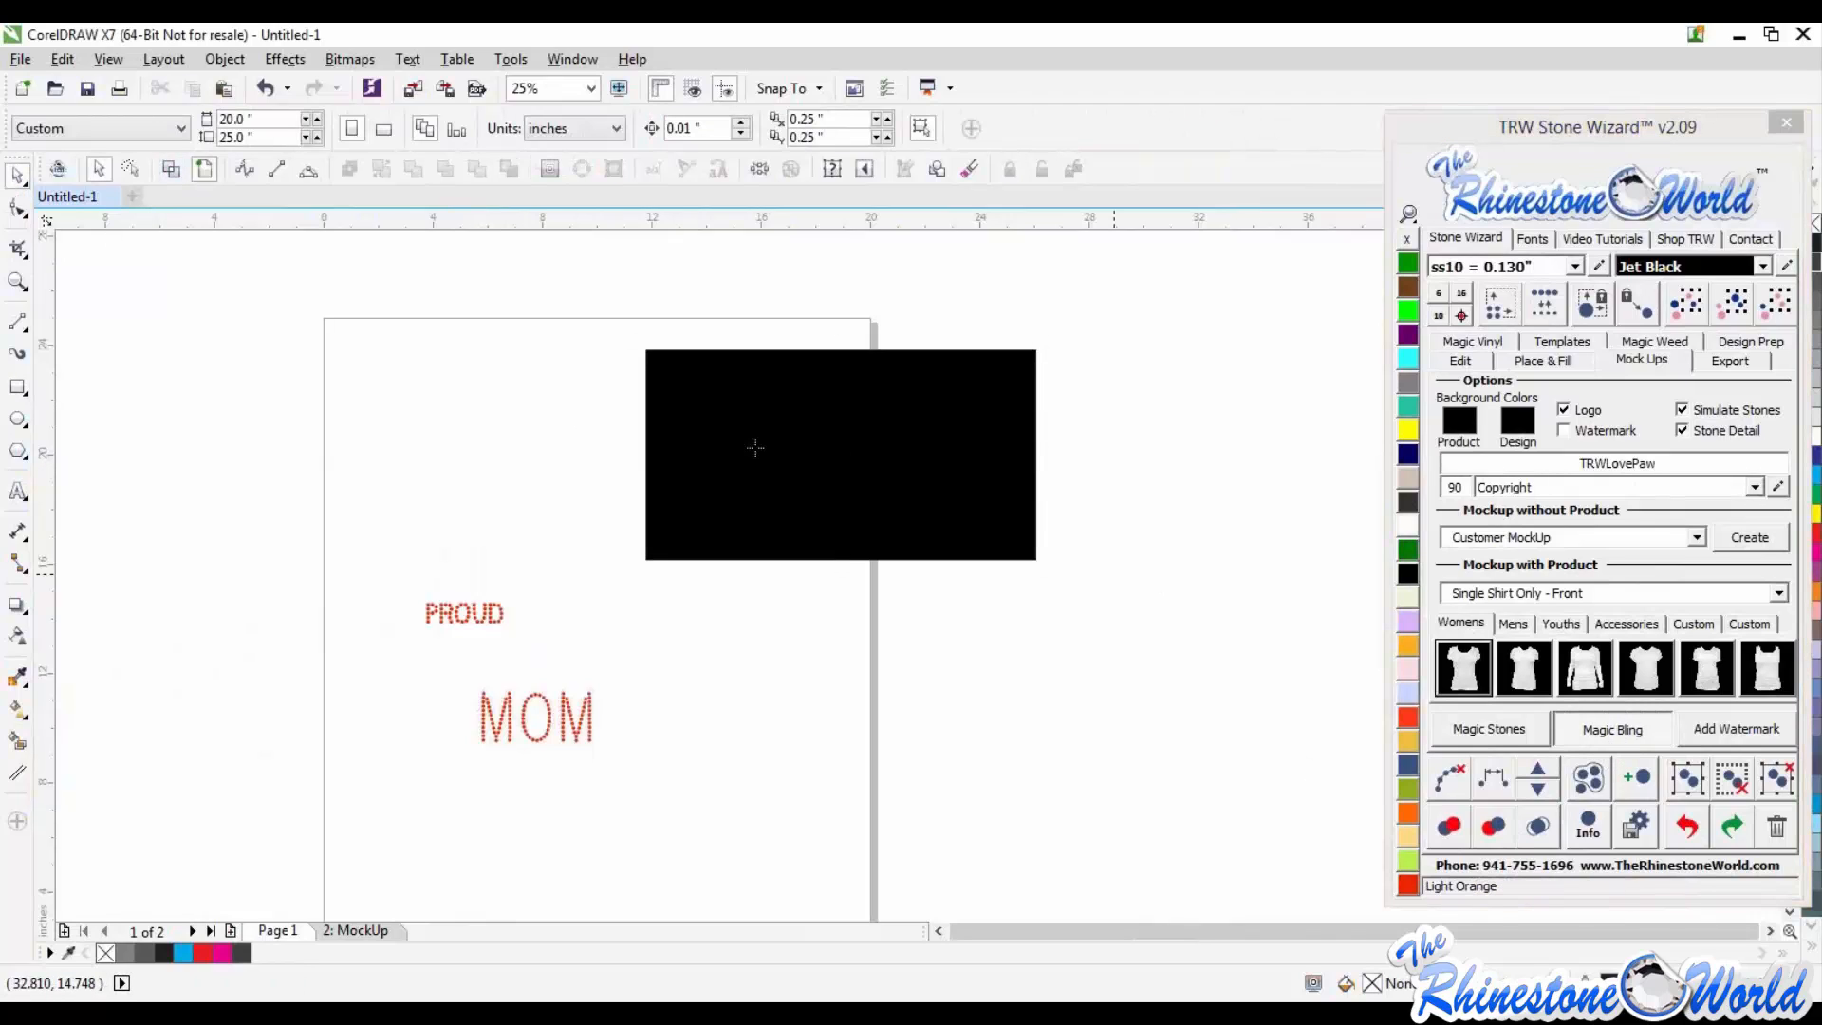
scroll(646, 392, "up", 1)
left_click(725, 436)
scroll(737, 429, "up", 2)
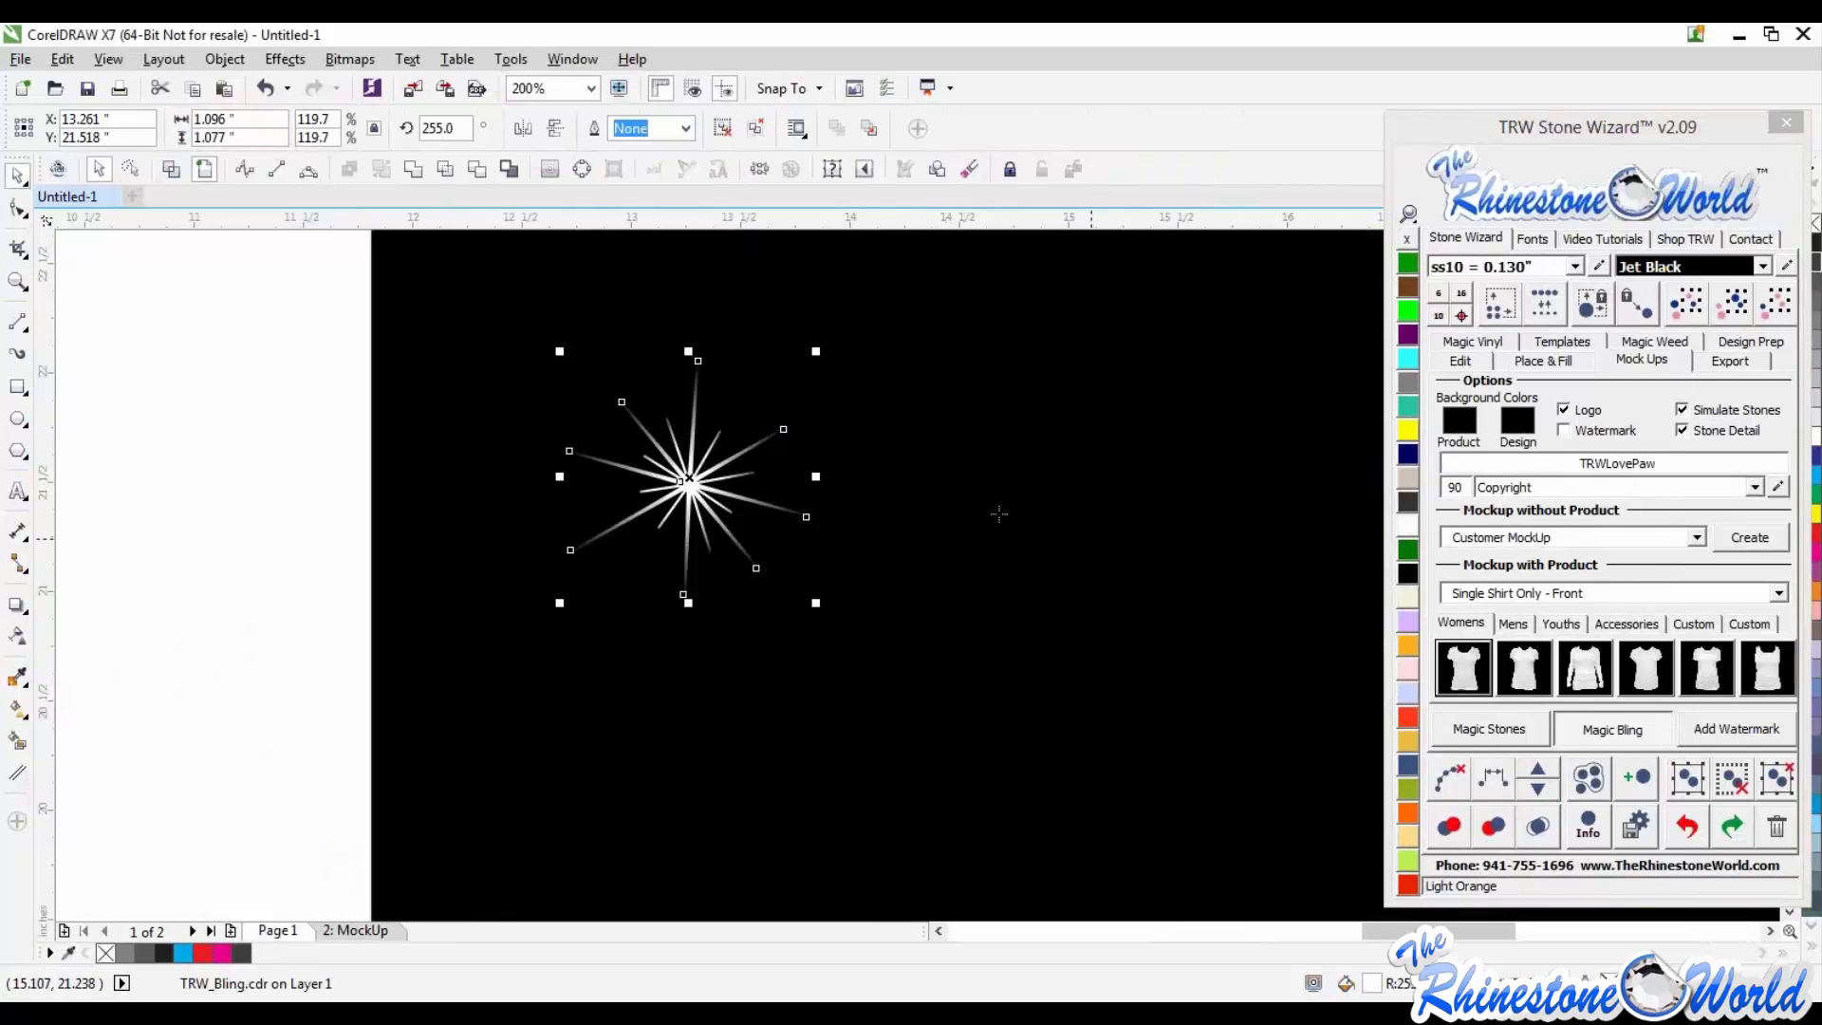
scroll(982, 499, "down", 2)
scroll(956, 490, "up", 1)
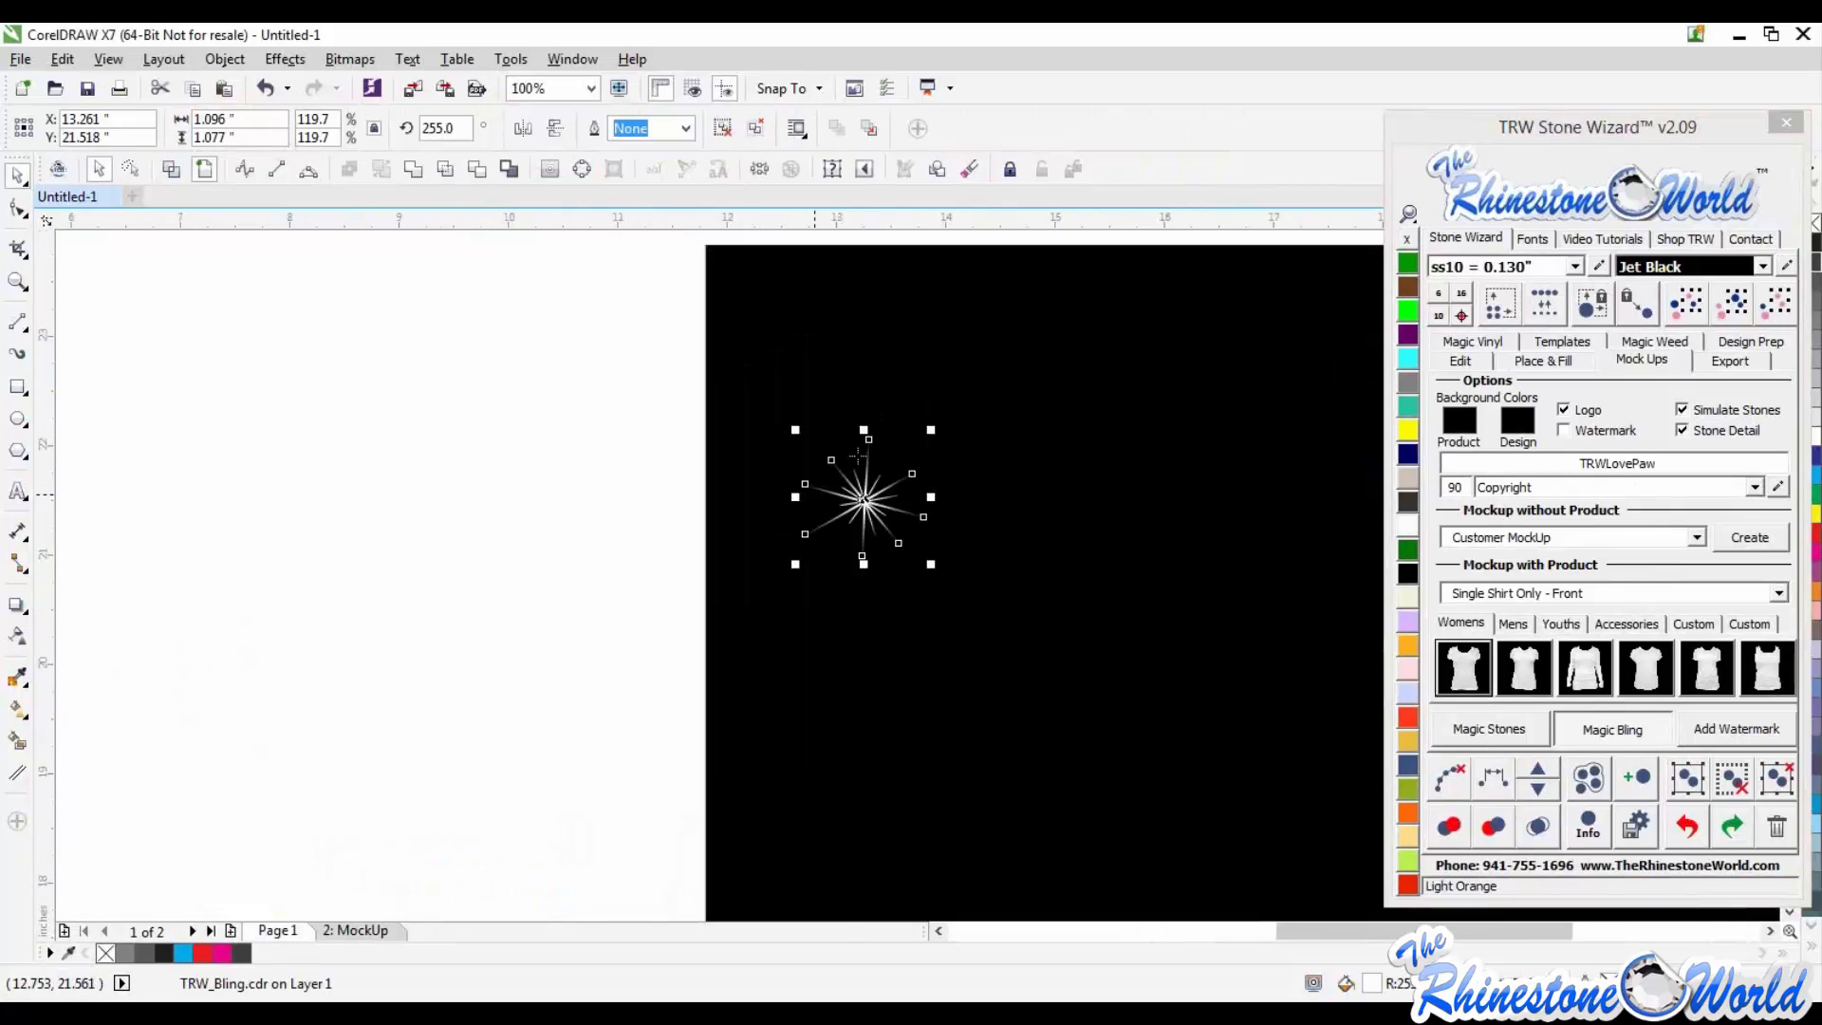
Step: Add three more Magic Bling sparkles to the black rectangle, two beside the first and one below it
left_click(1019, 477)
left_click(1115, 398)
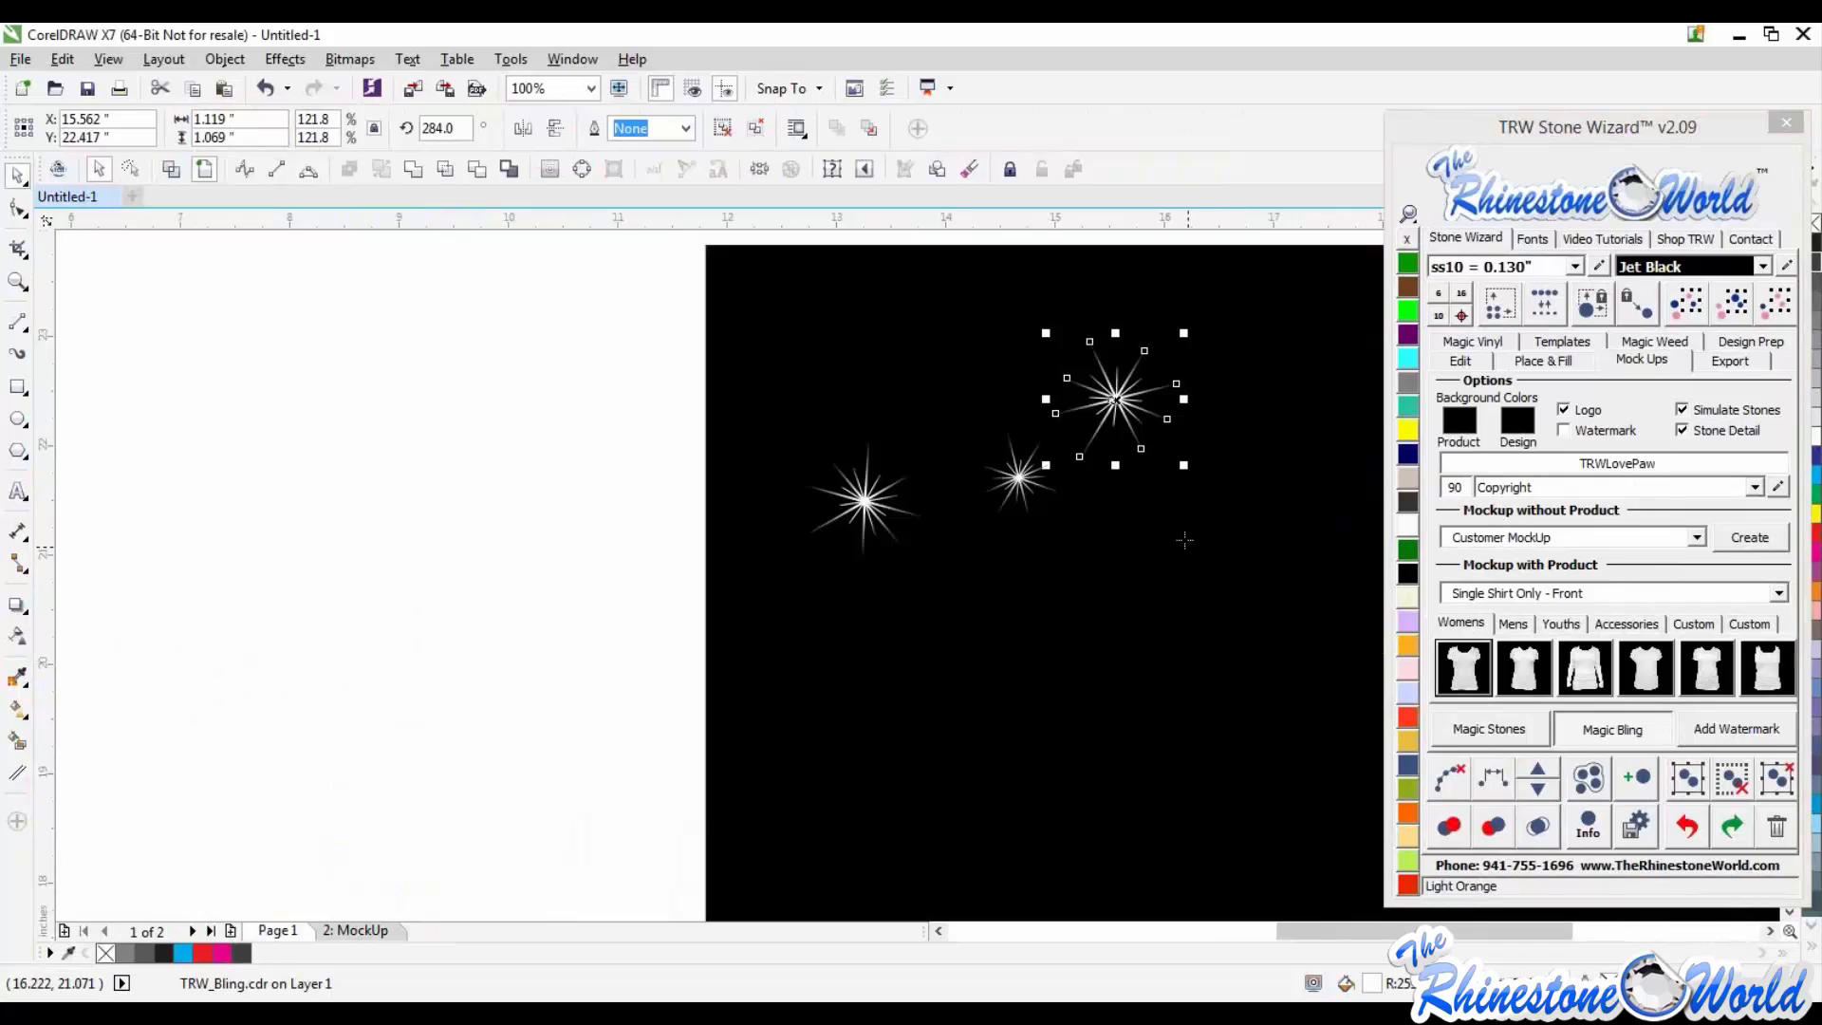
scroll(1179, 521, "down", 1)
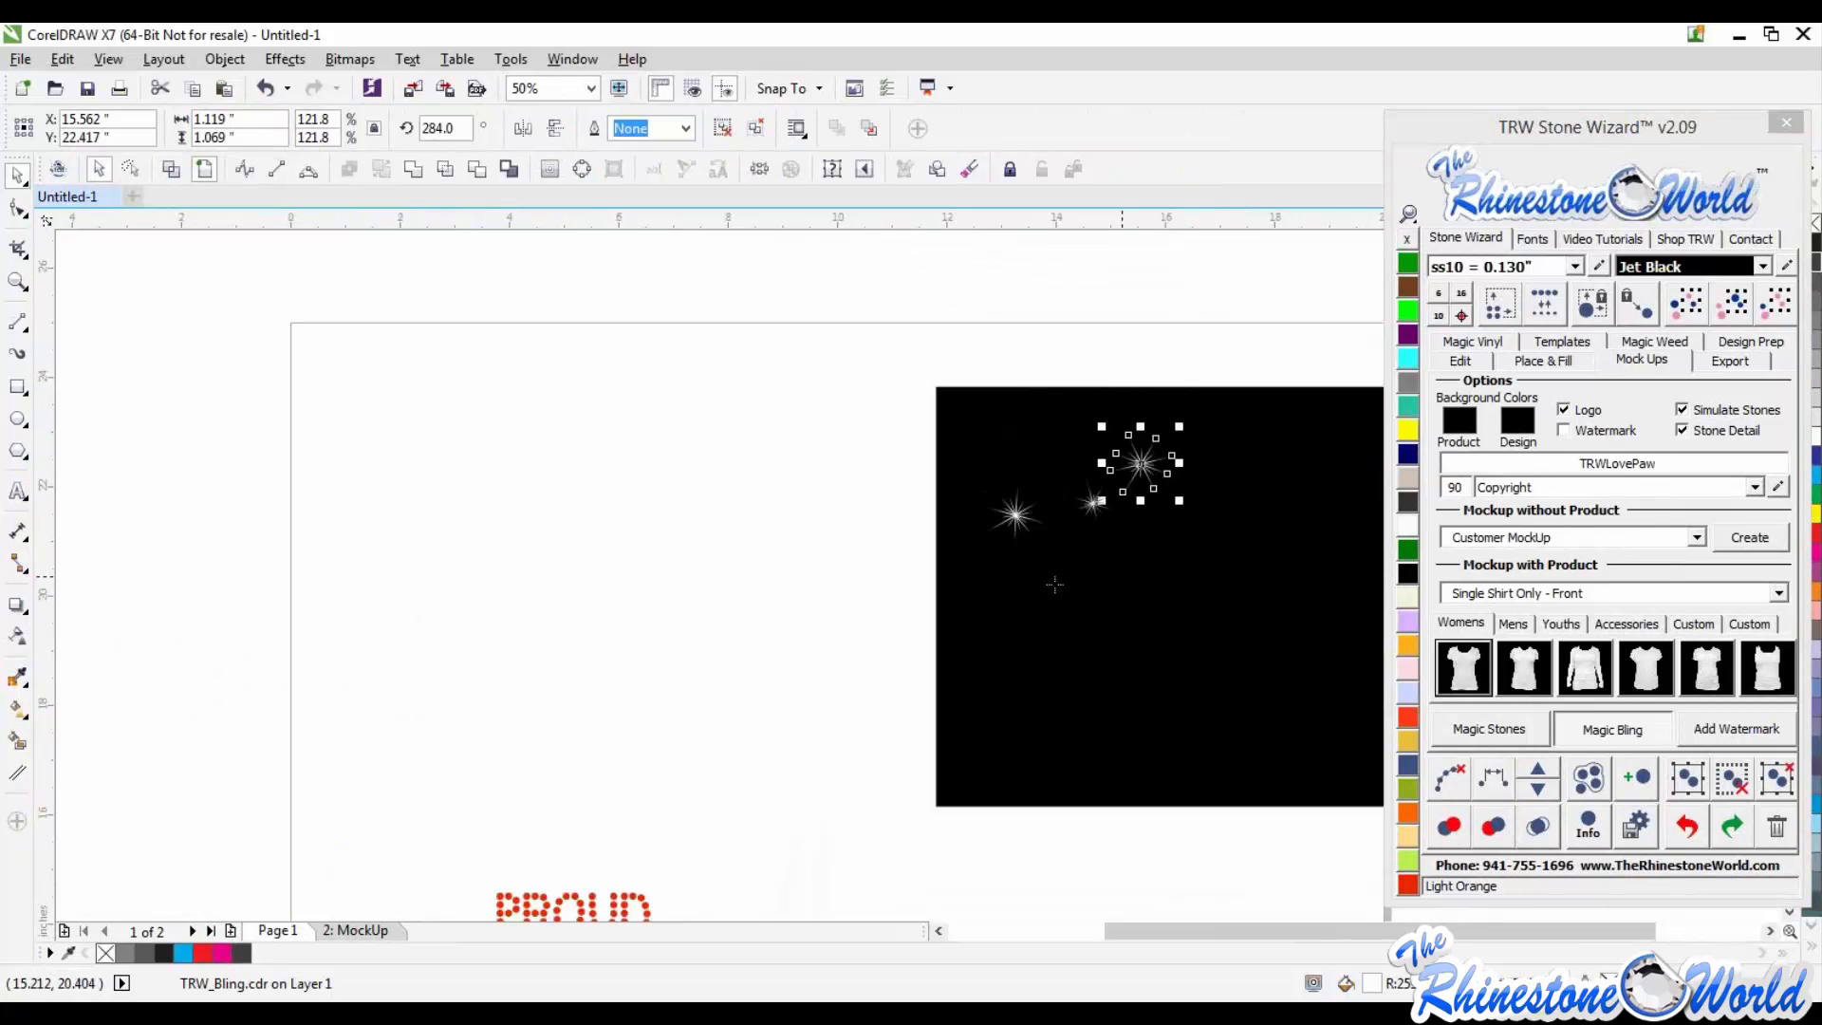
scroll(1054, 584, "up", 1)
left_click(961, 622)
scroll(1006, 617, "up", 1)
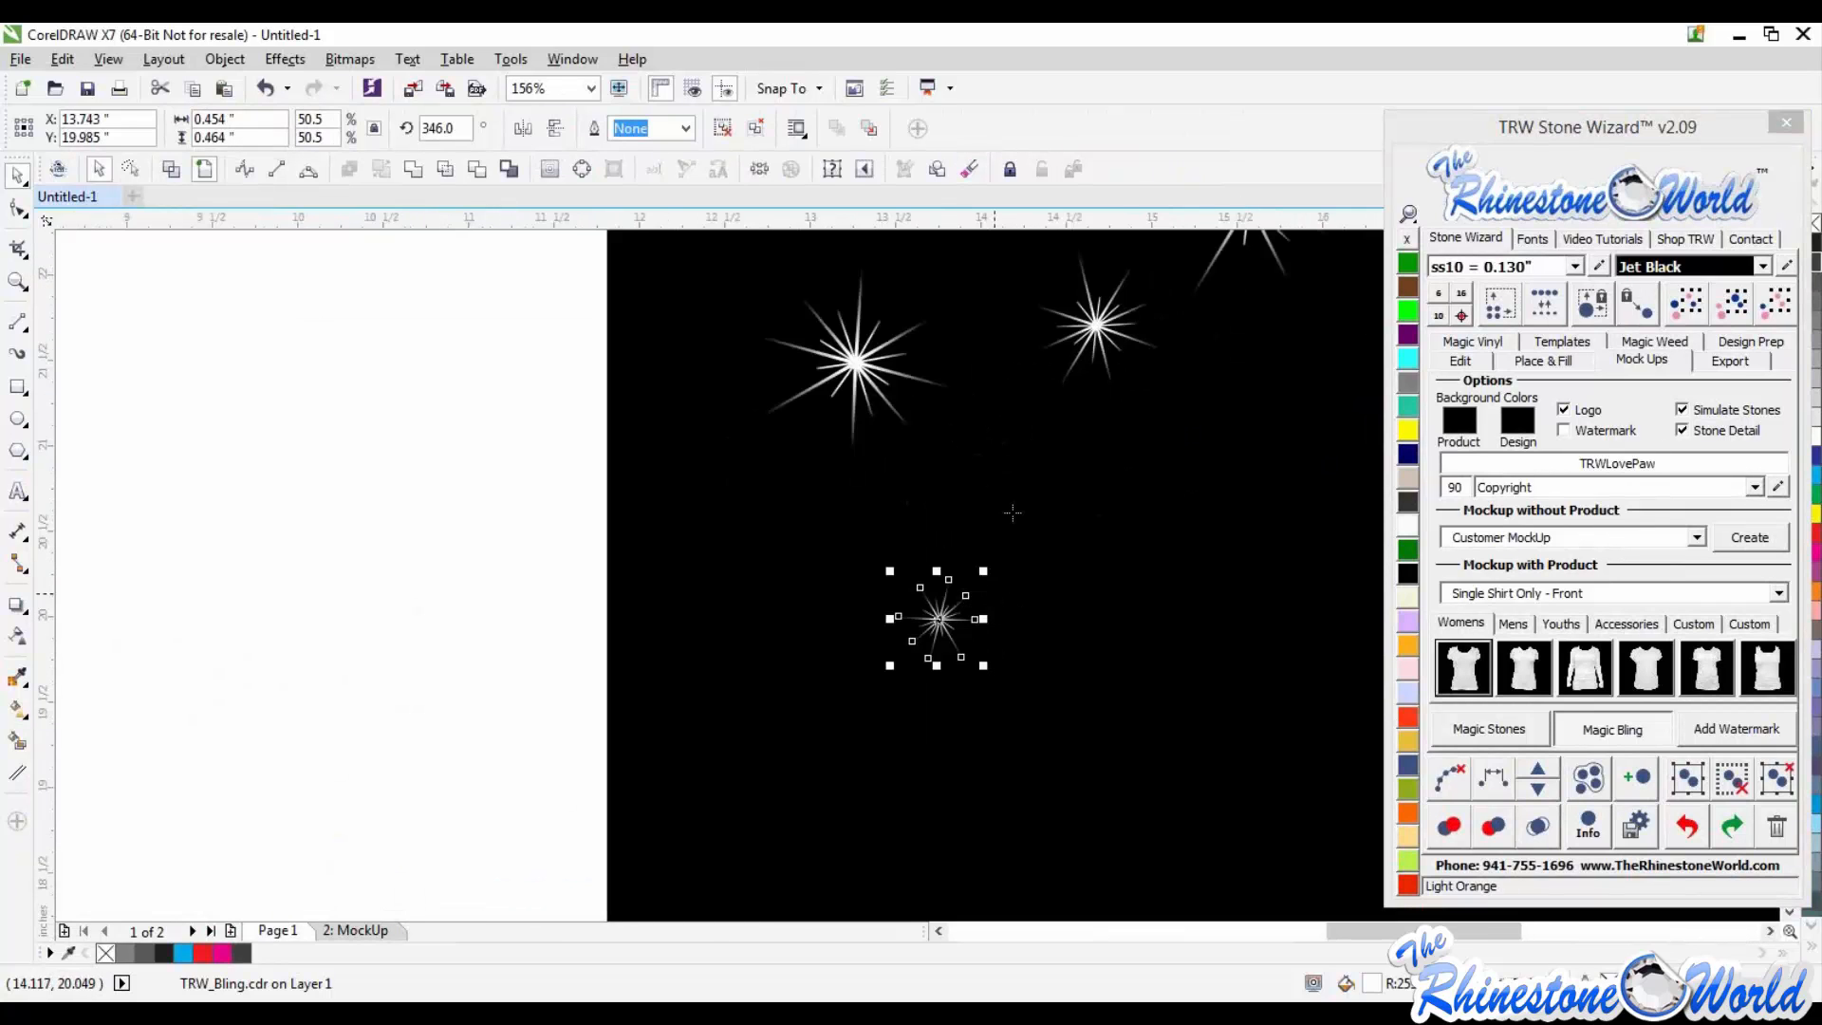
Step: Add three more Magic Bling sparkles in a row beneath the upper sparkles on the black rectangle
left_click(1013, 513)
left_click(1116, 513)
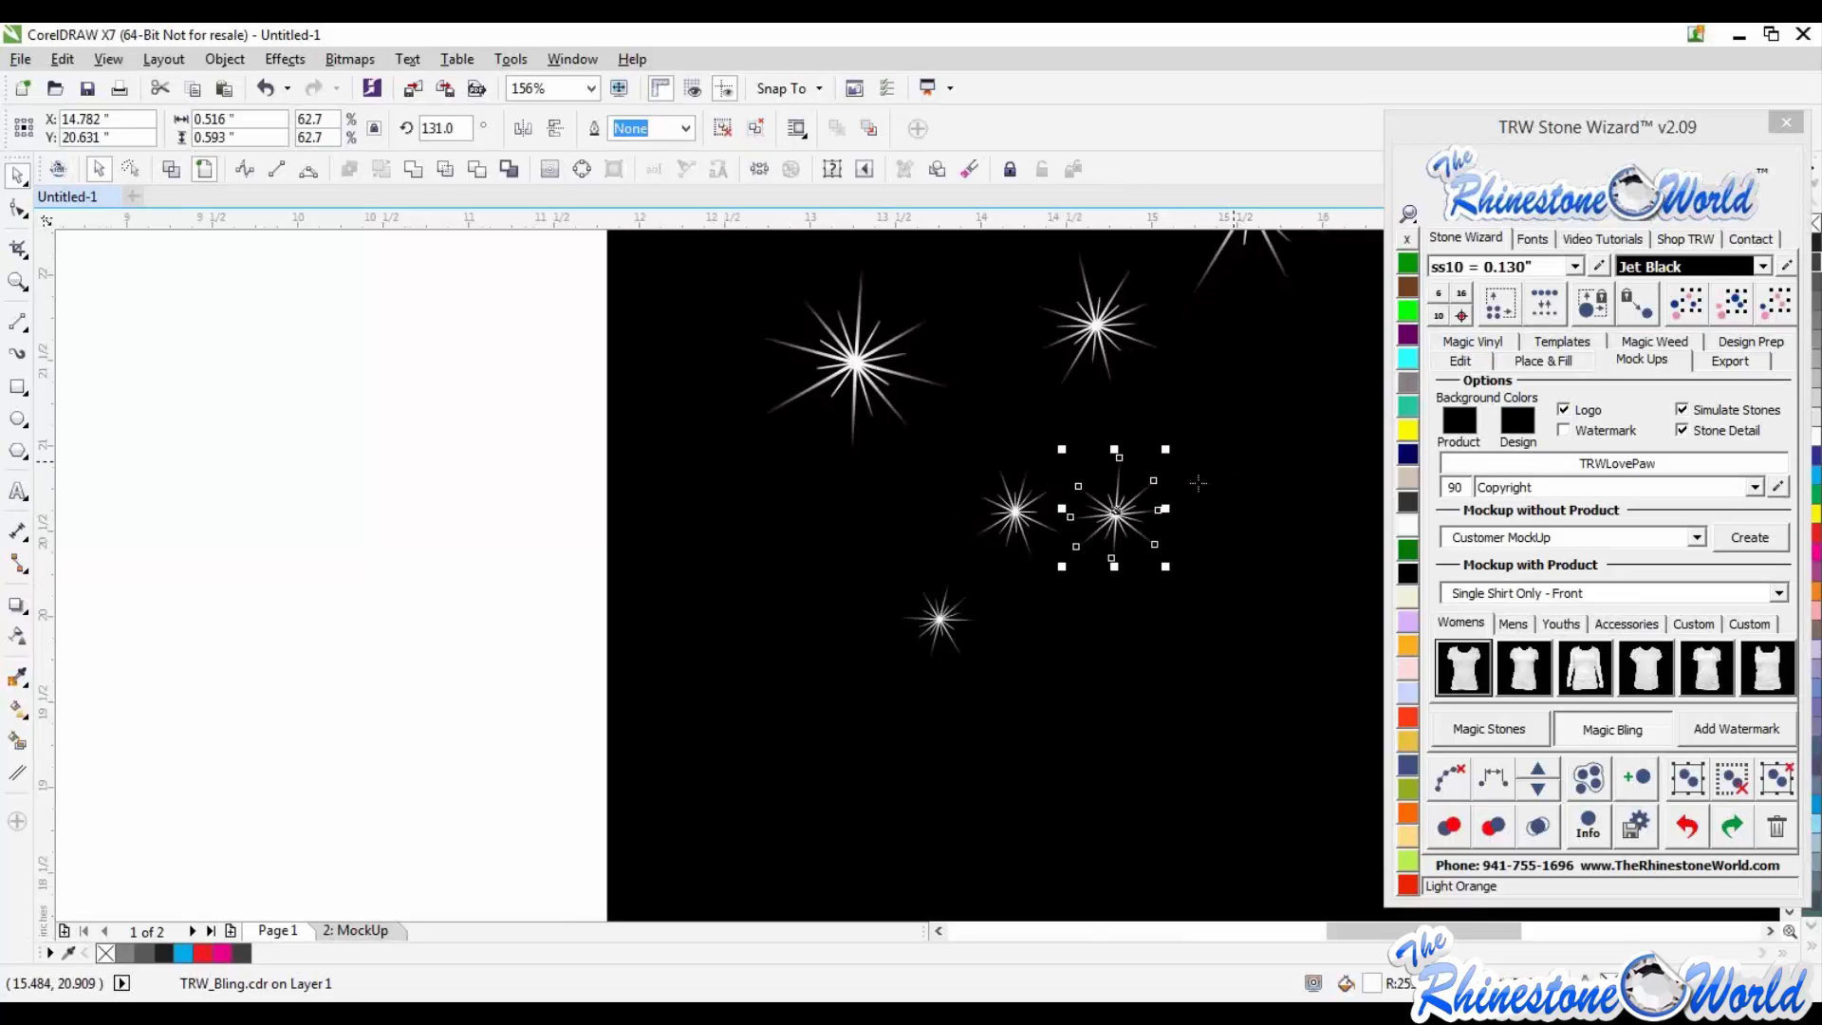
left_click(1199, 485)
scroll(1115, 601, "down", 4)
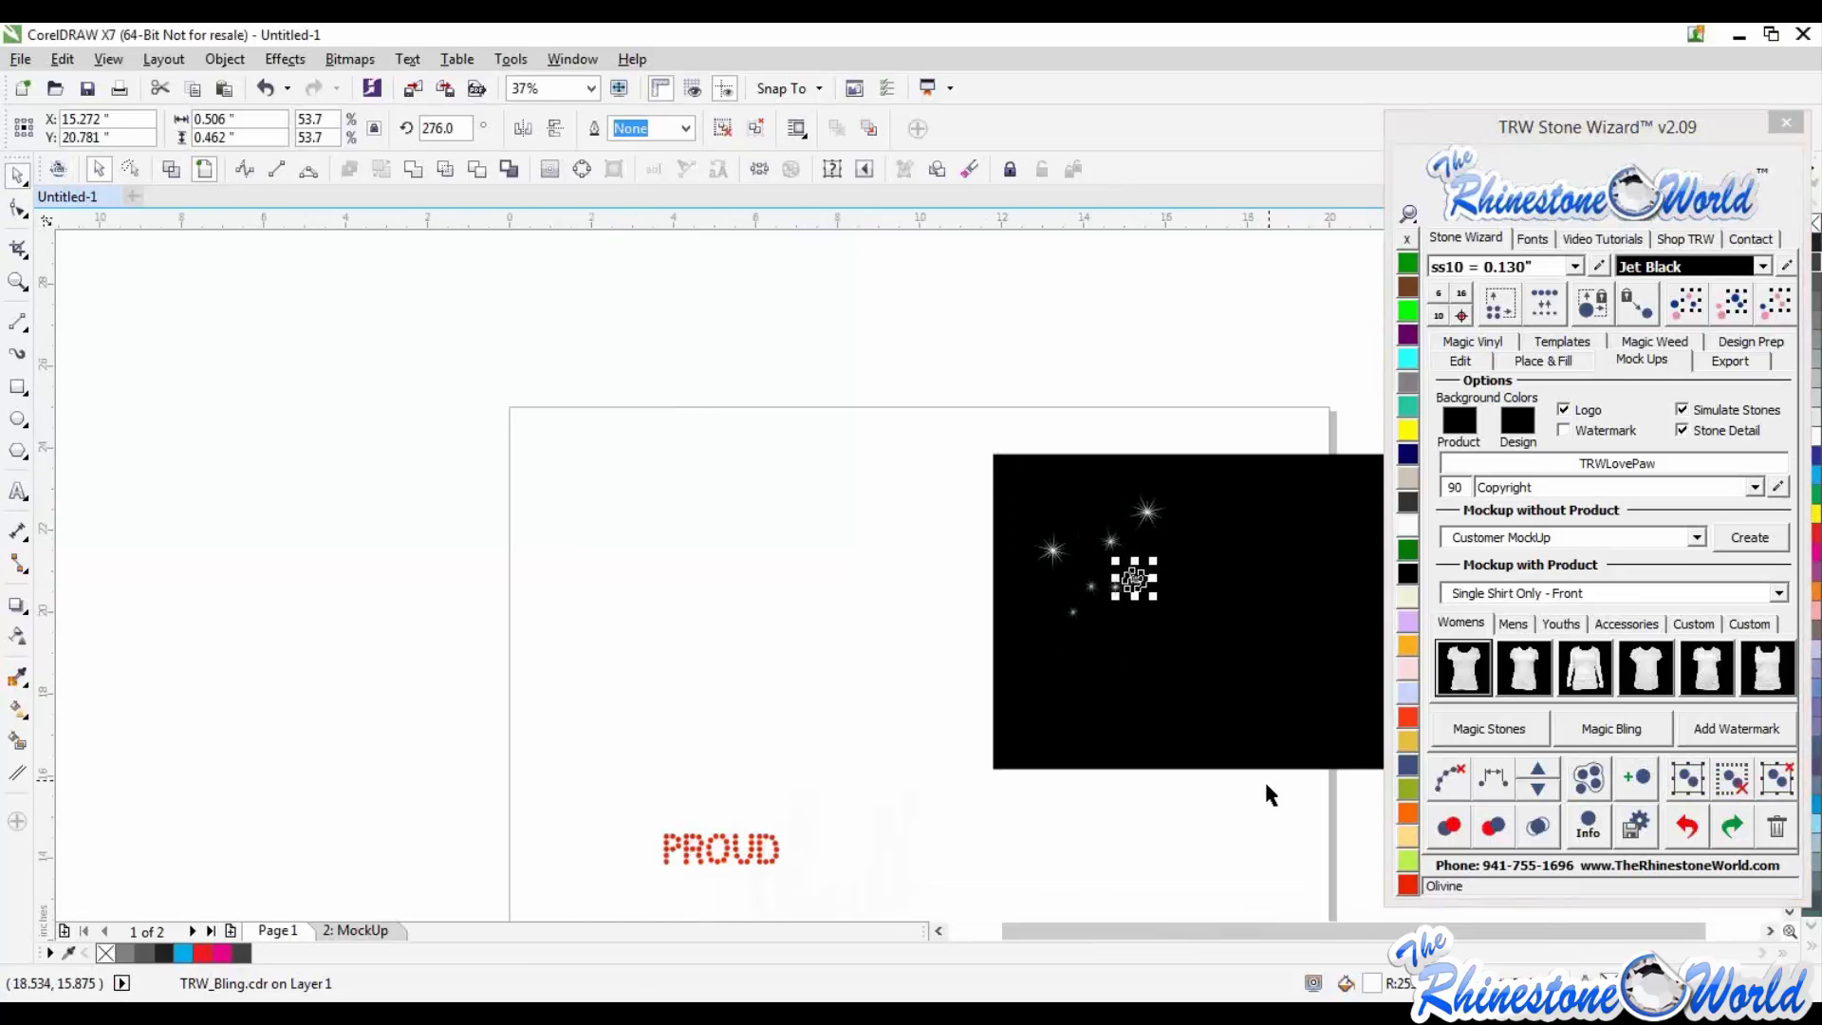
left_click(1253, 820)
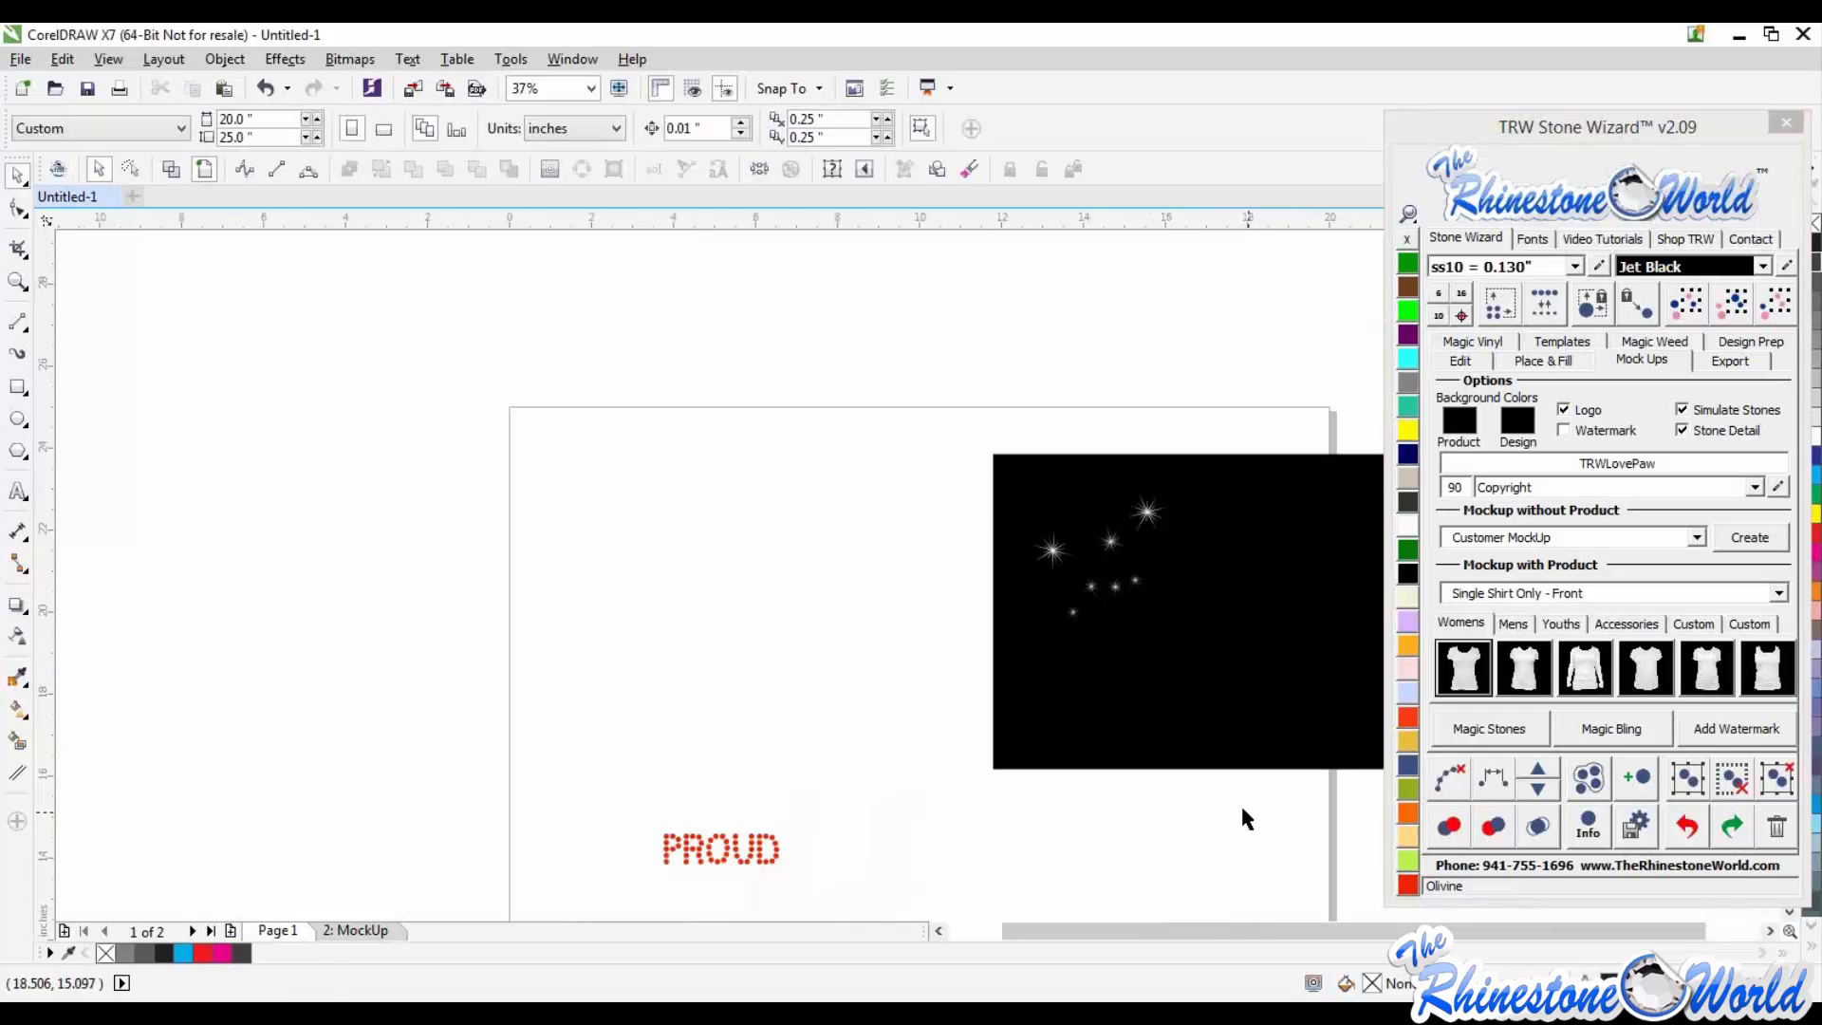
Step: Delete the black rectangle with its sparkles and all the lettering left on Page 1
scroll(1066, 612, "down", 2)
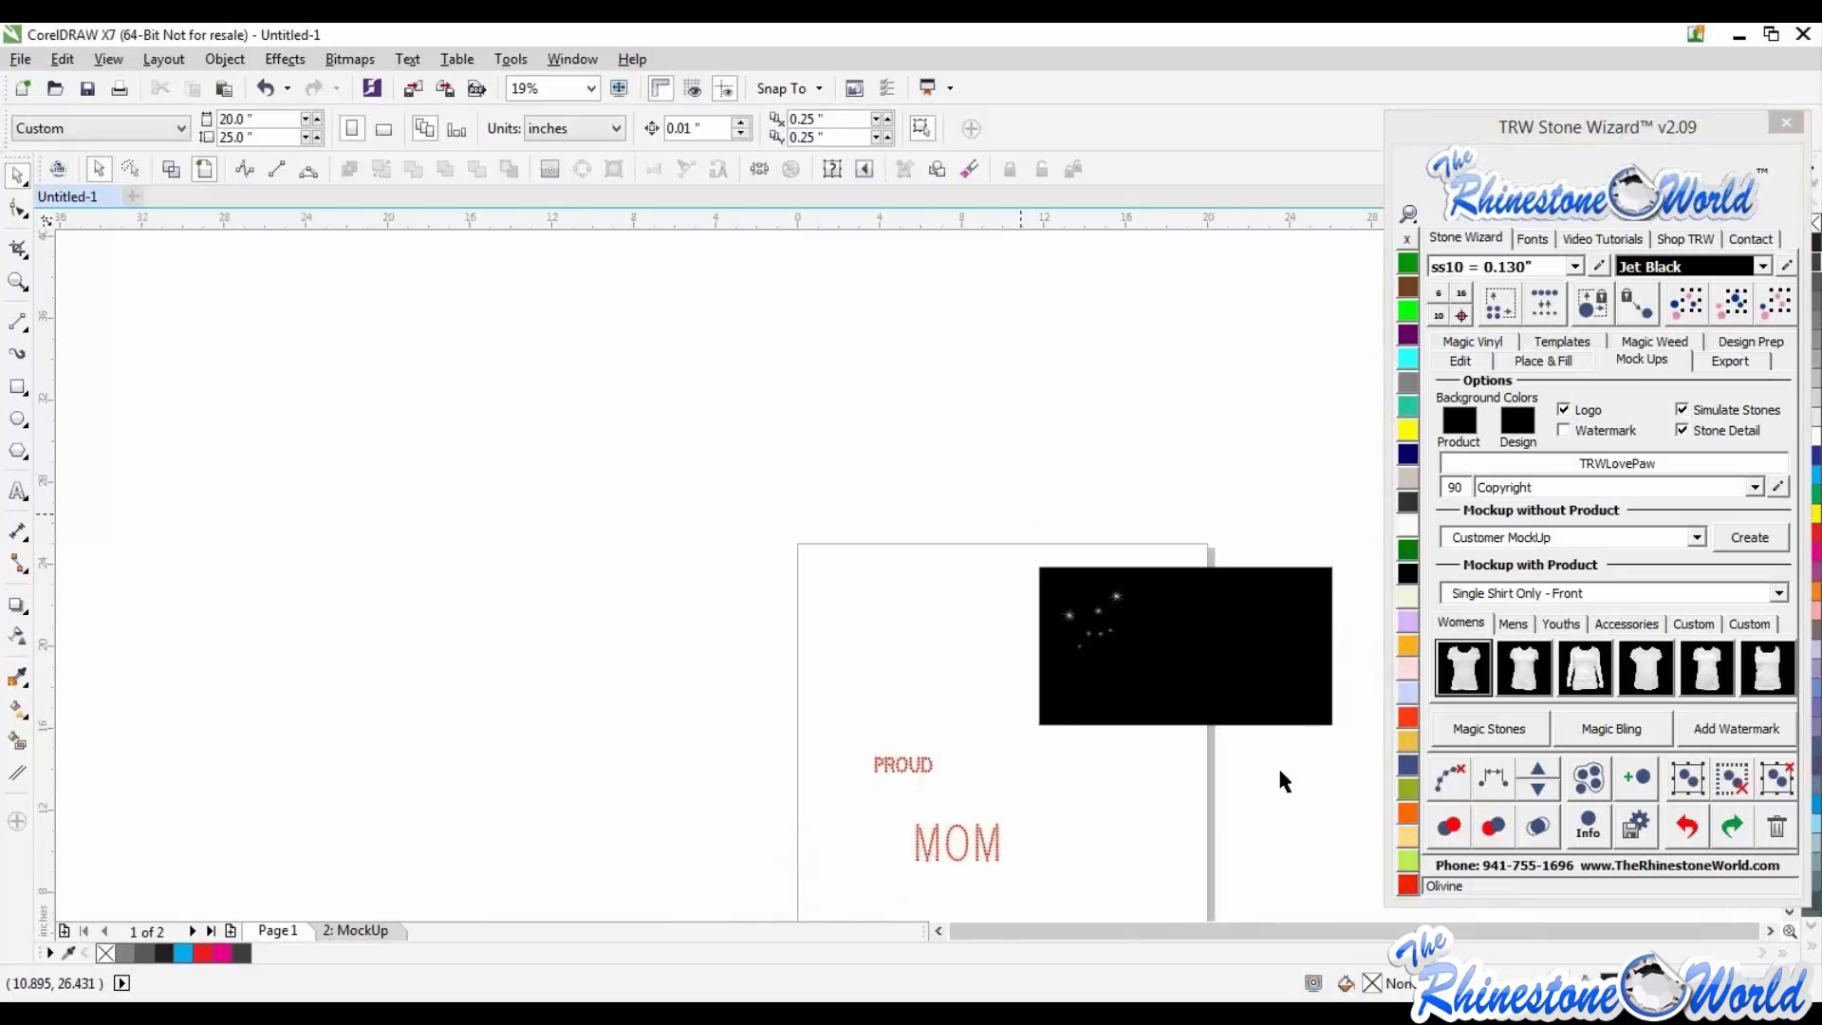
left_click_drag(1019, 533, 1362, 755)
key("Delete")
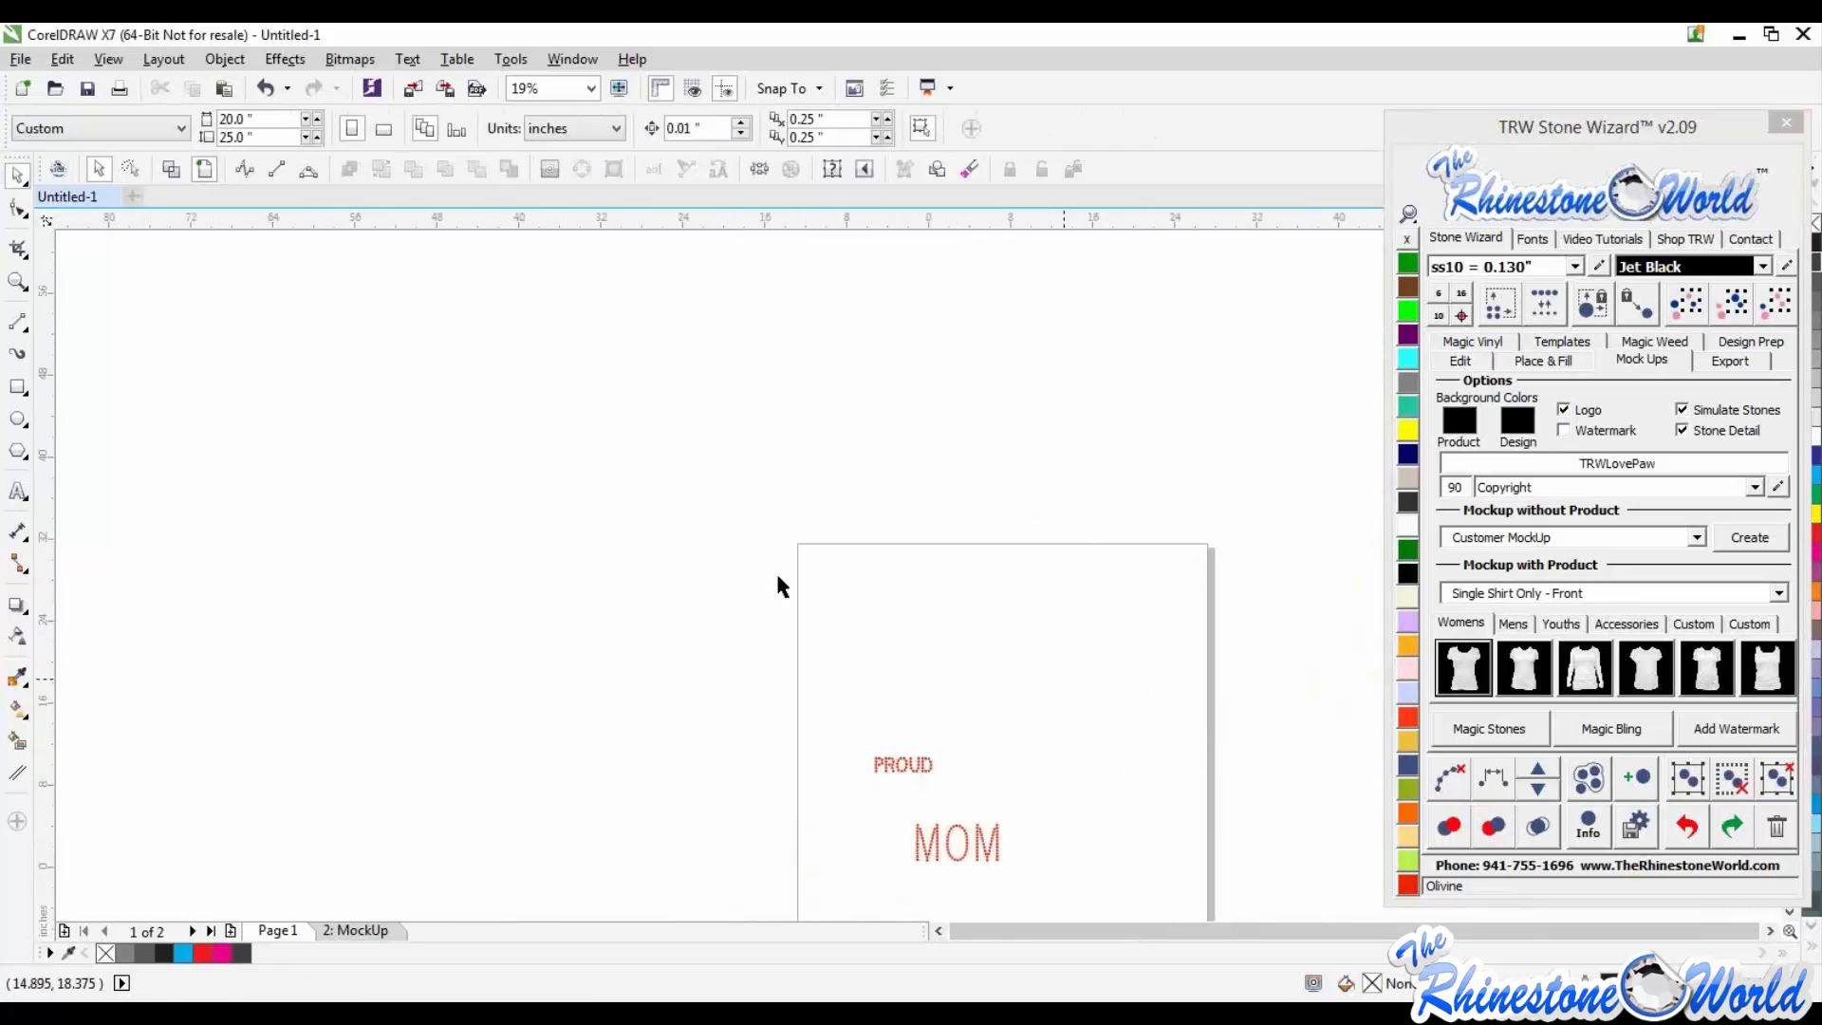
scroll(1044, 593, "down", 1)
left_click_drag(785, 549, 1155, 828)
key("Delete")
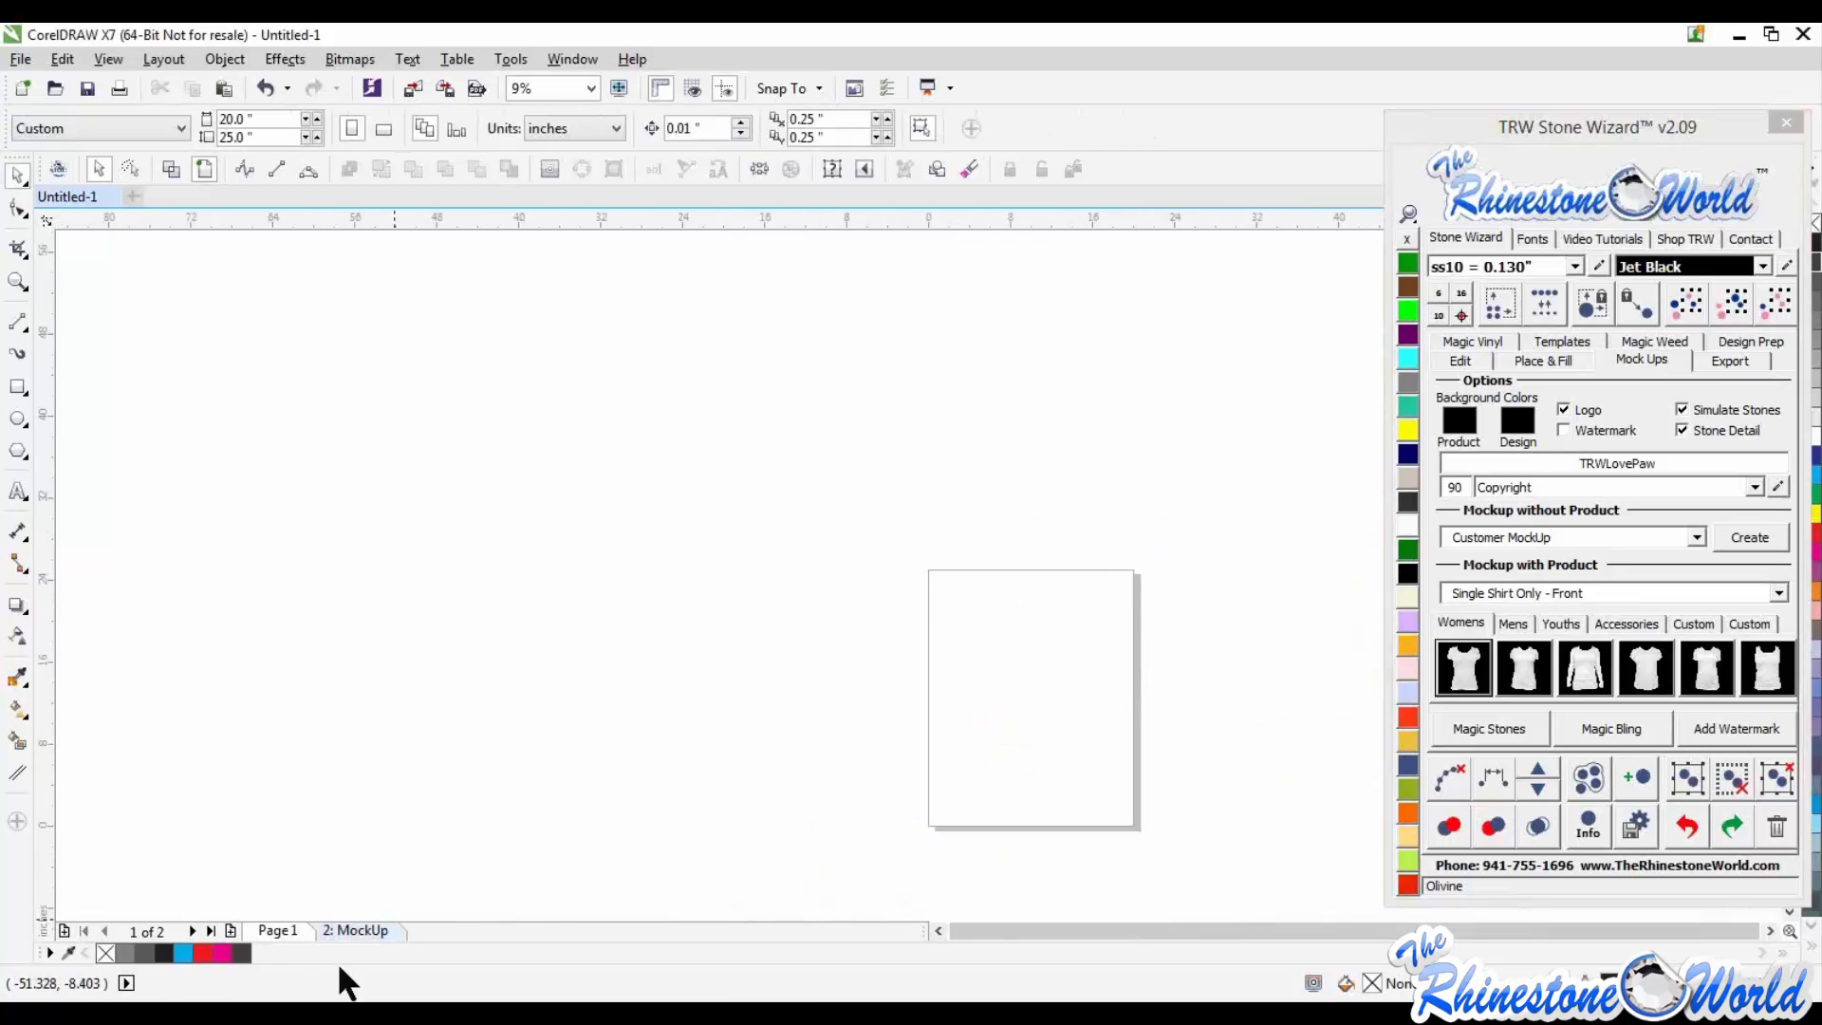
Step: Delete the MockUp page from the document
right_click(359, 917)
left_click(398, 859)
scroll(1140, 710, "up", 1)
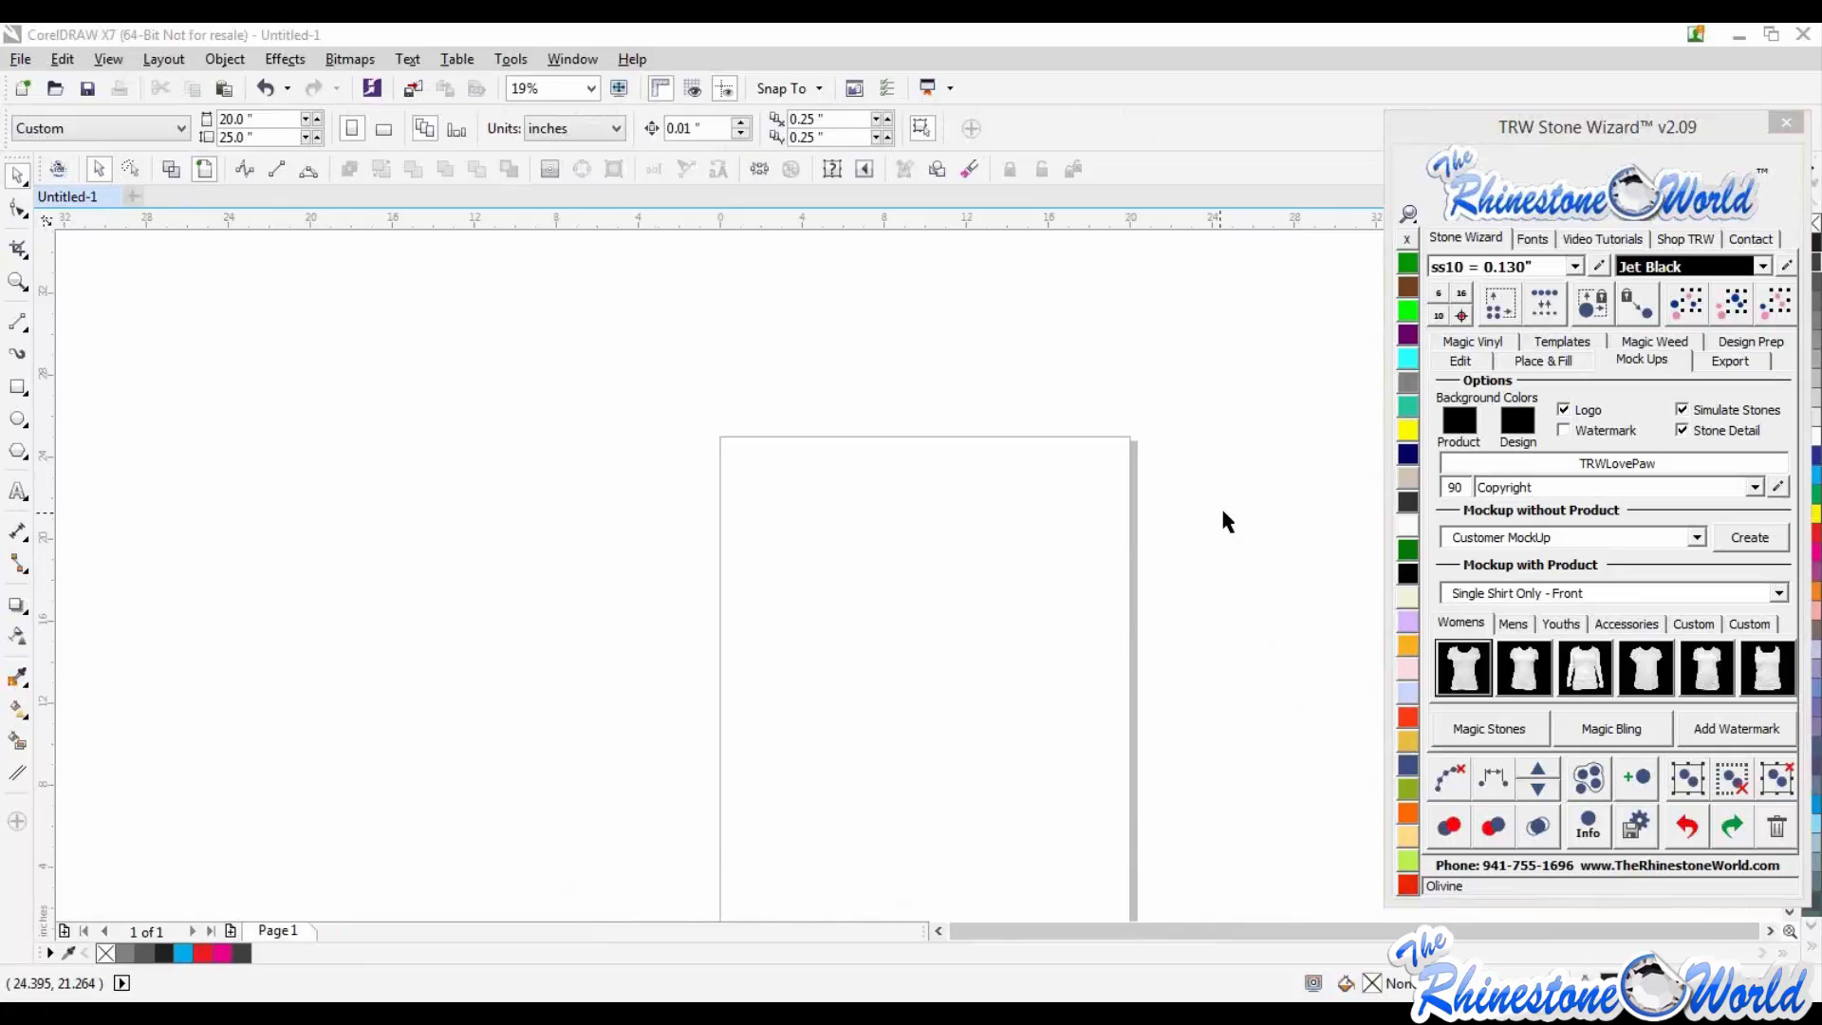
Step: Move the browser window out of the way and add the artistic text "p" near the page's upper-left corner
left_click(1531, 235)
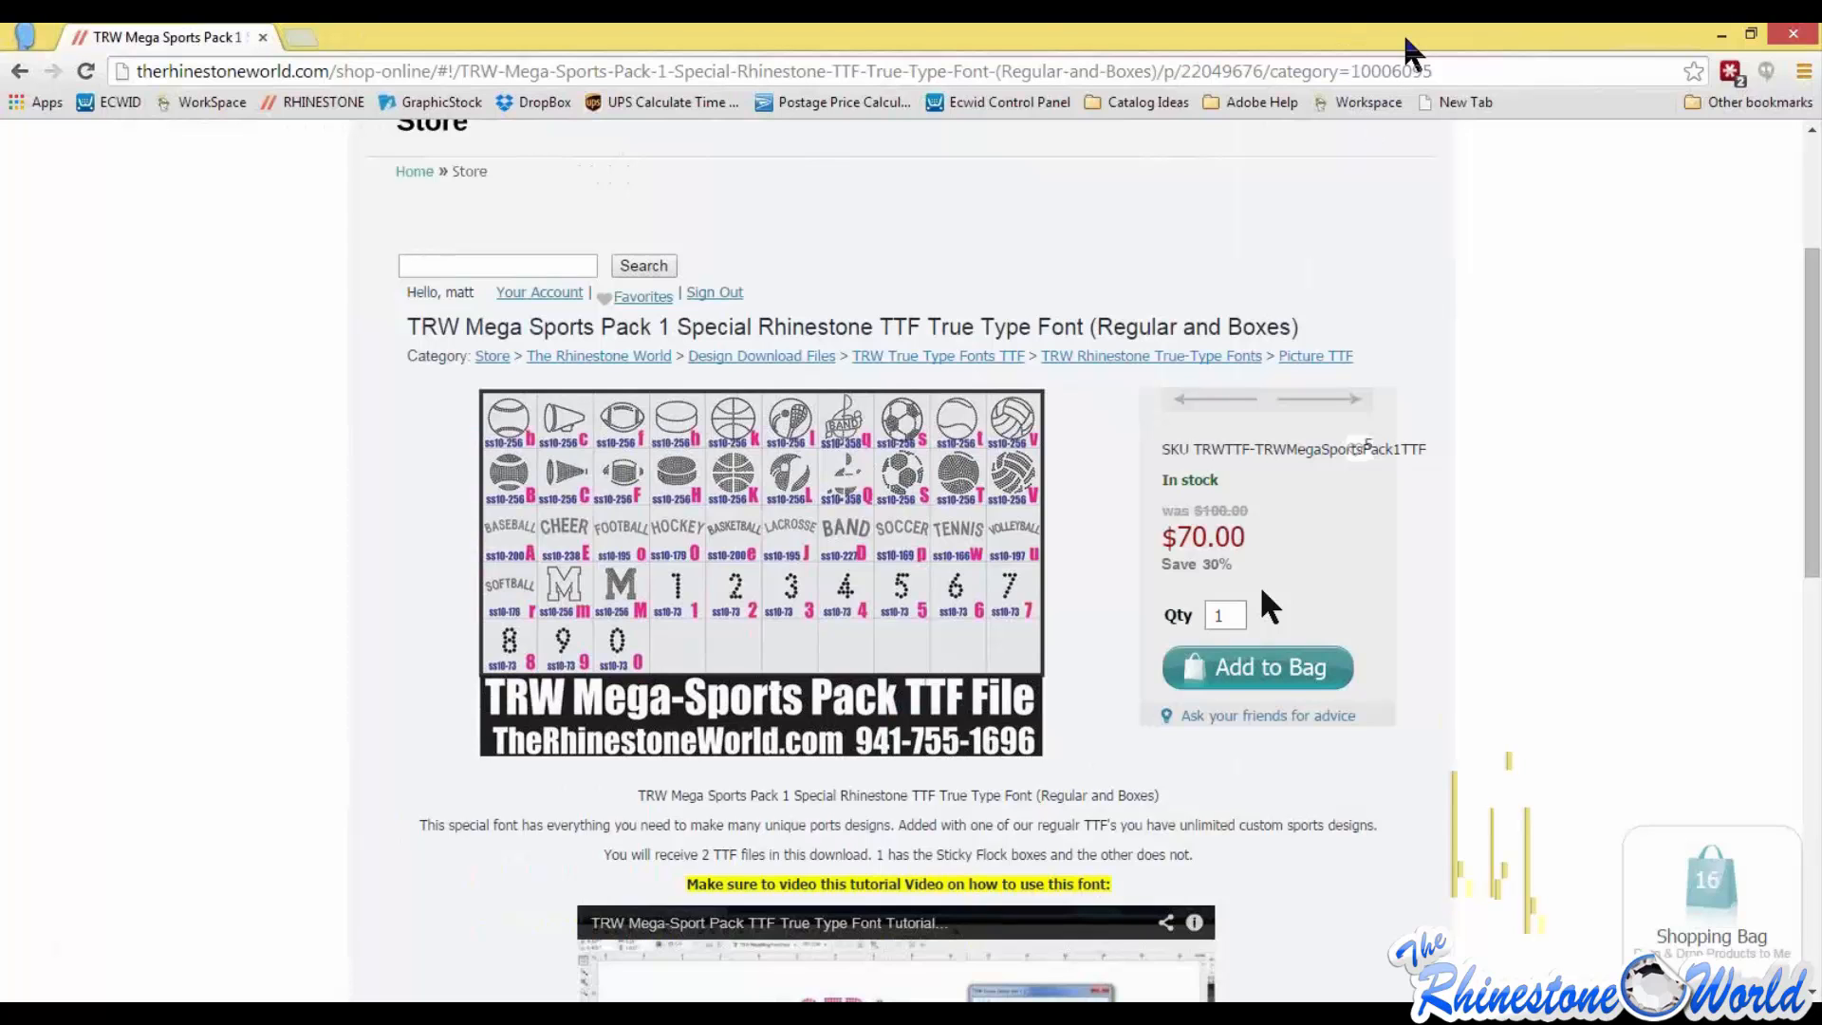
left_click_drag(1404, 39, 0, 141)
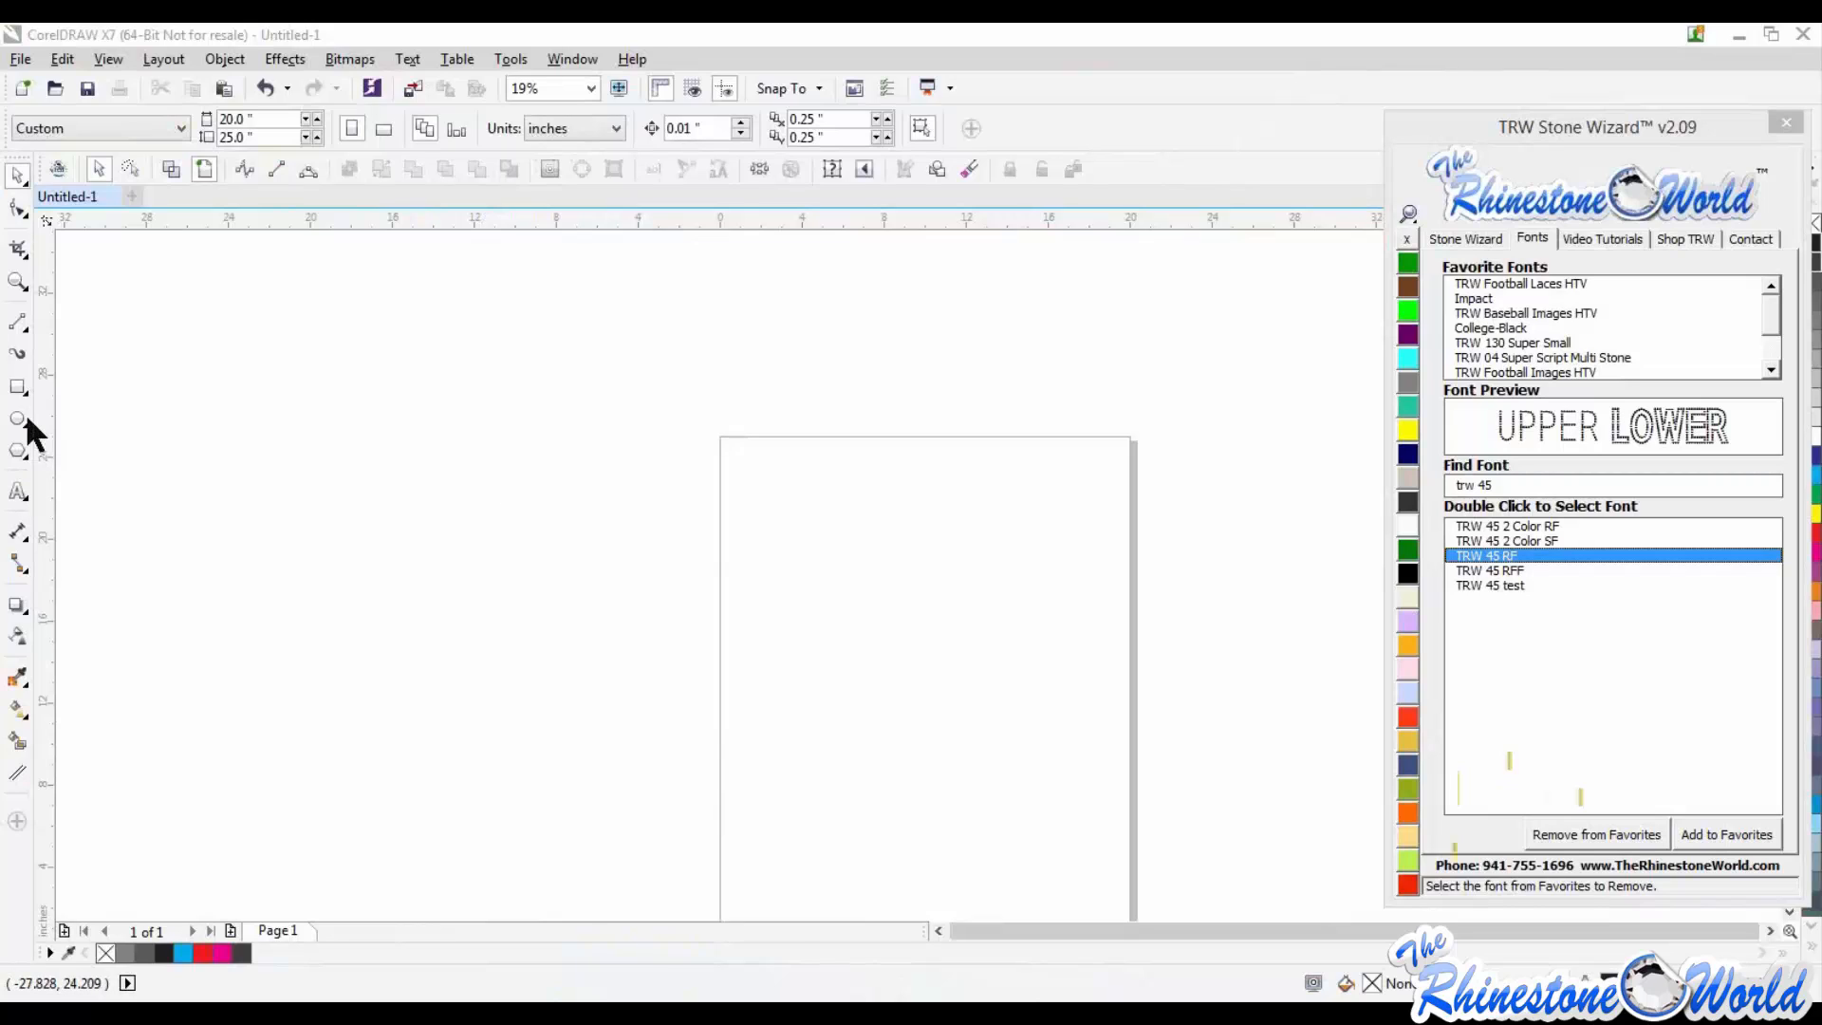
left_click(17, 491)
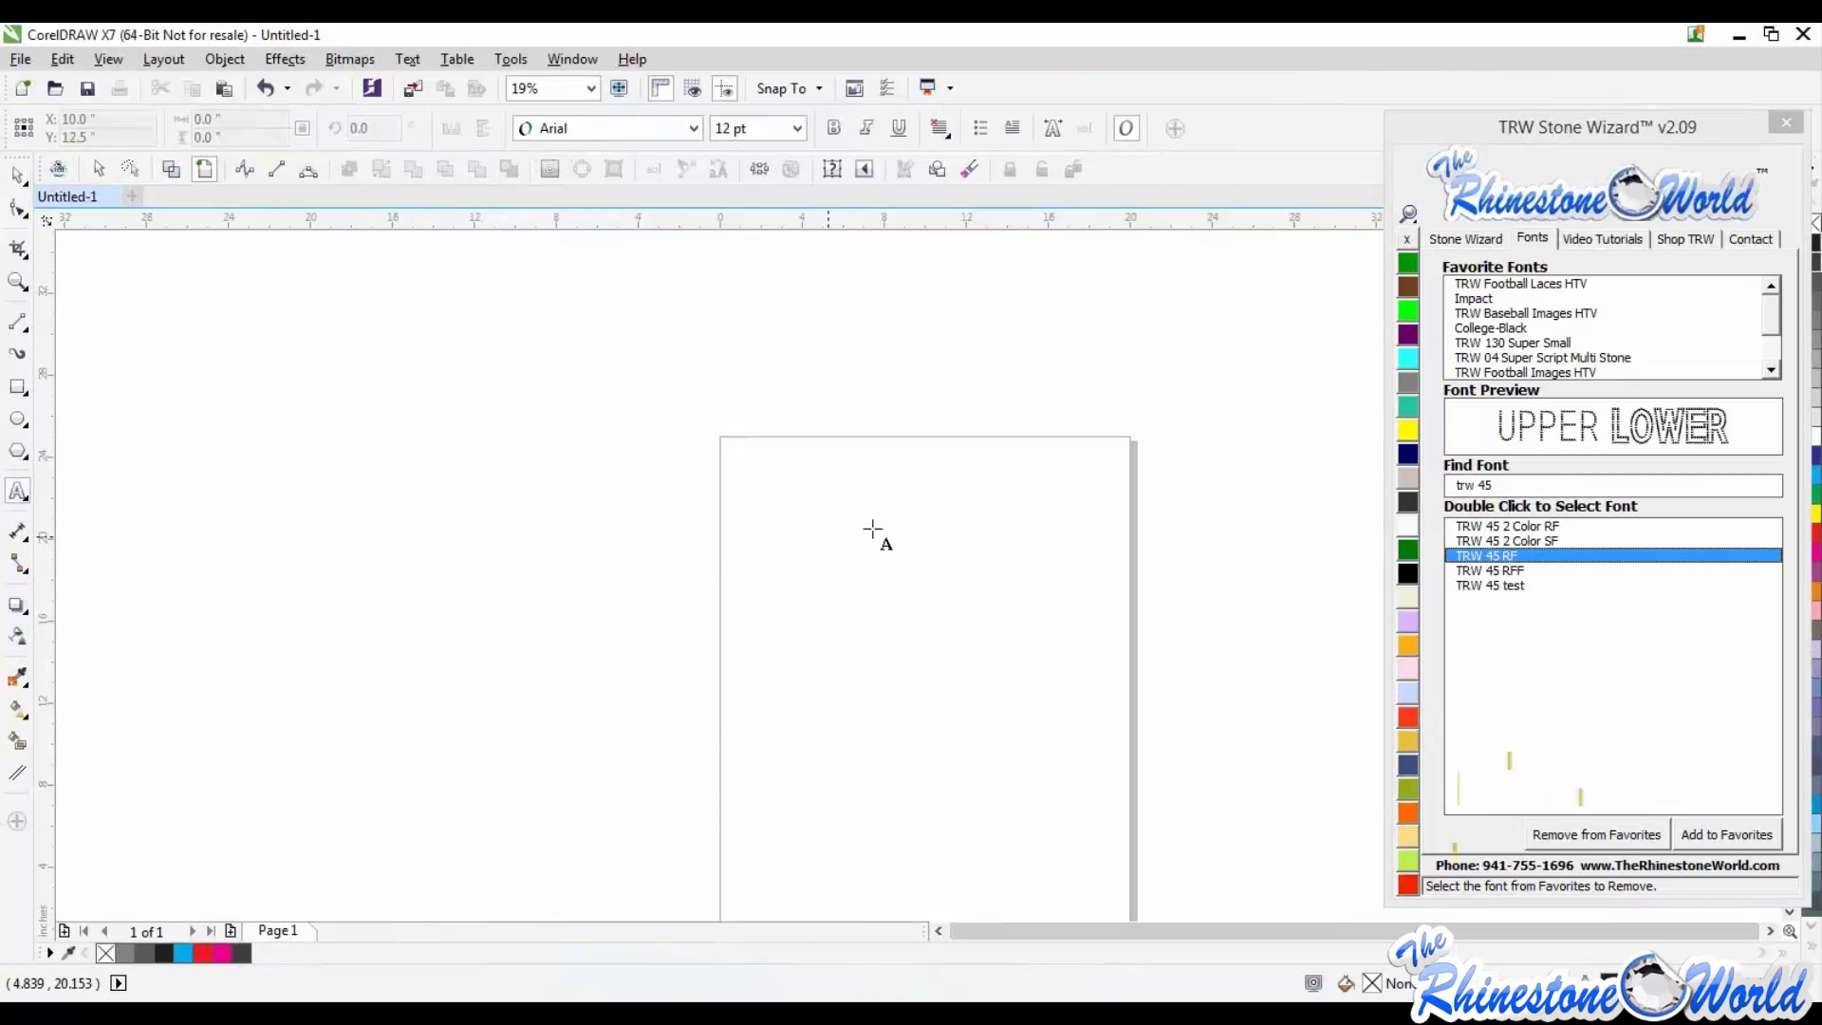
scroll(874, 533, "up", 1)
left_click(739, 533)
type("p")
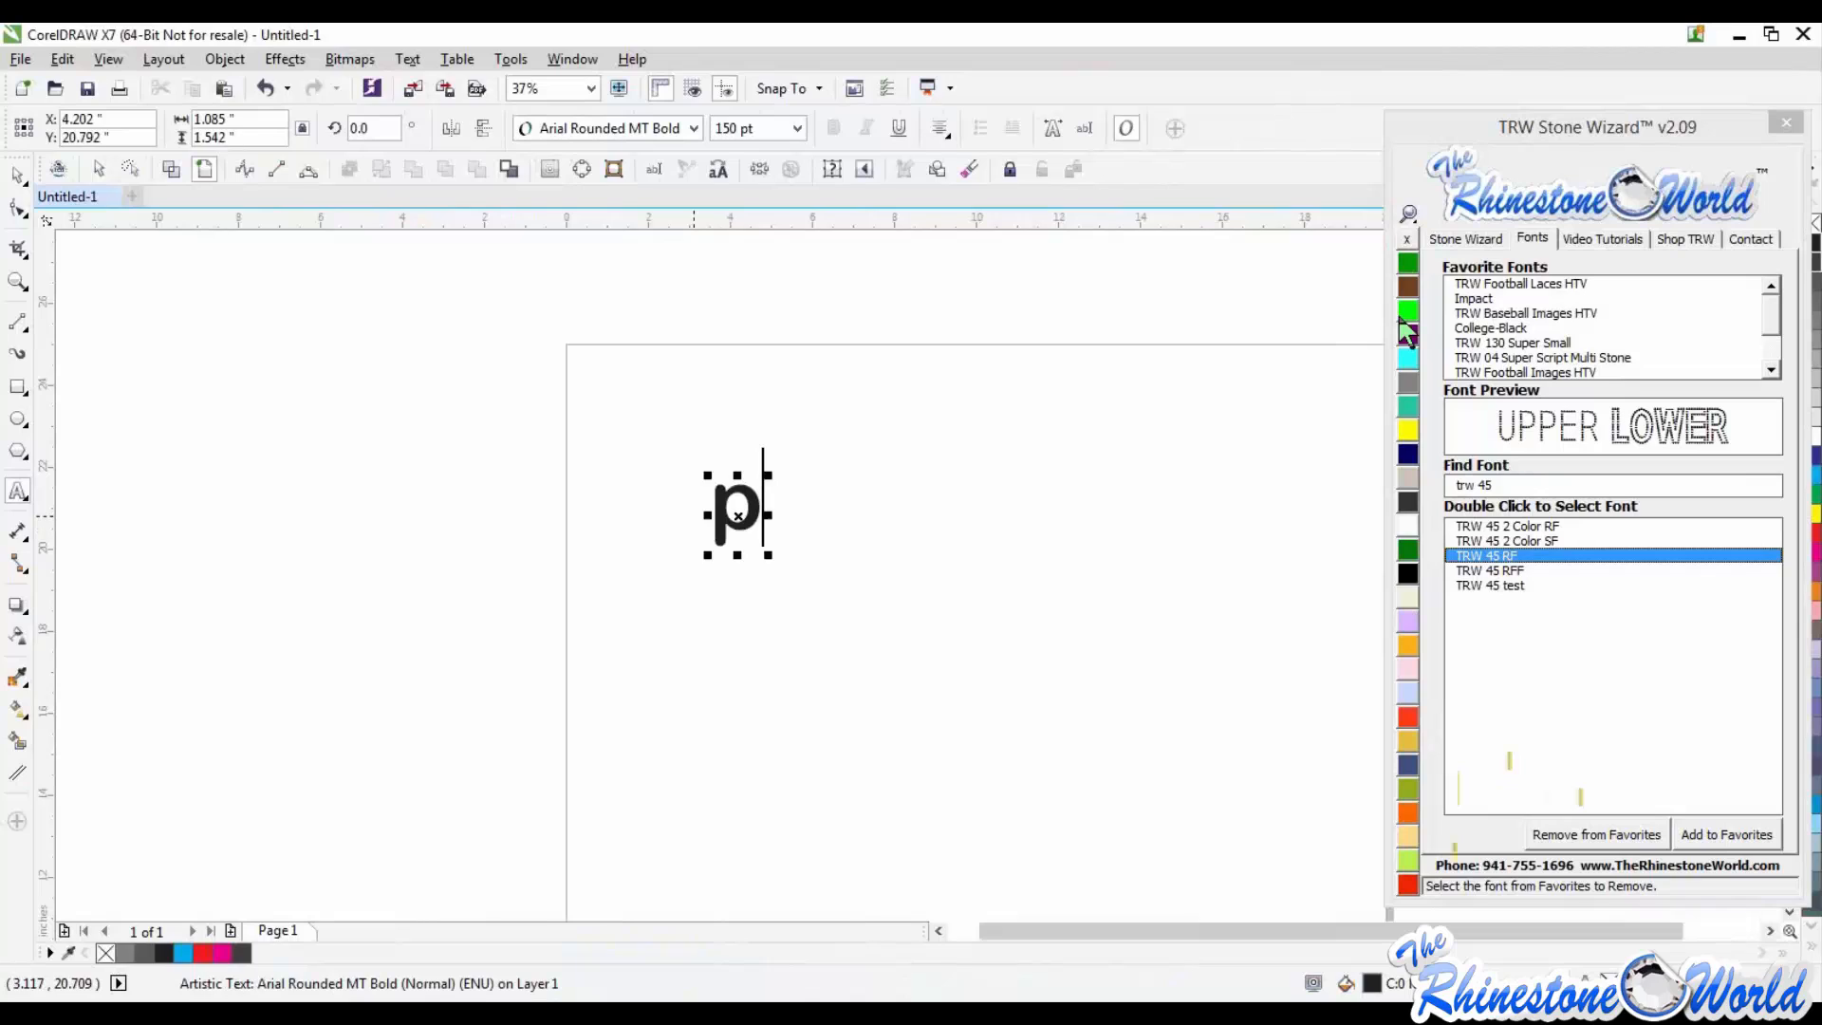
Step: Try the favorite fonts TRW Mom Sport Pack 1 RF and TRW LOVE Squared Car Decal RF on the letter, and try enlarging it
left_click(1771, 302)
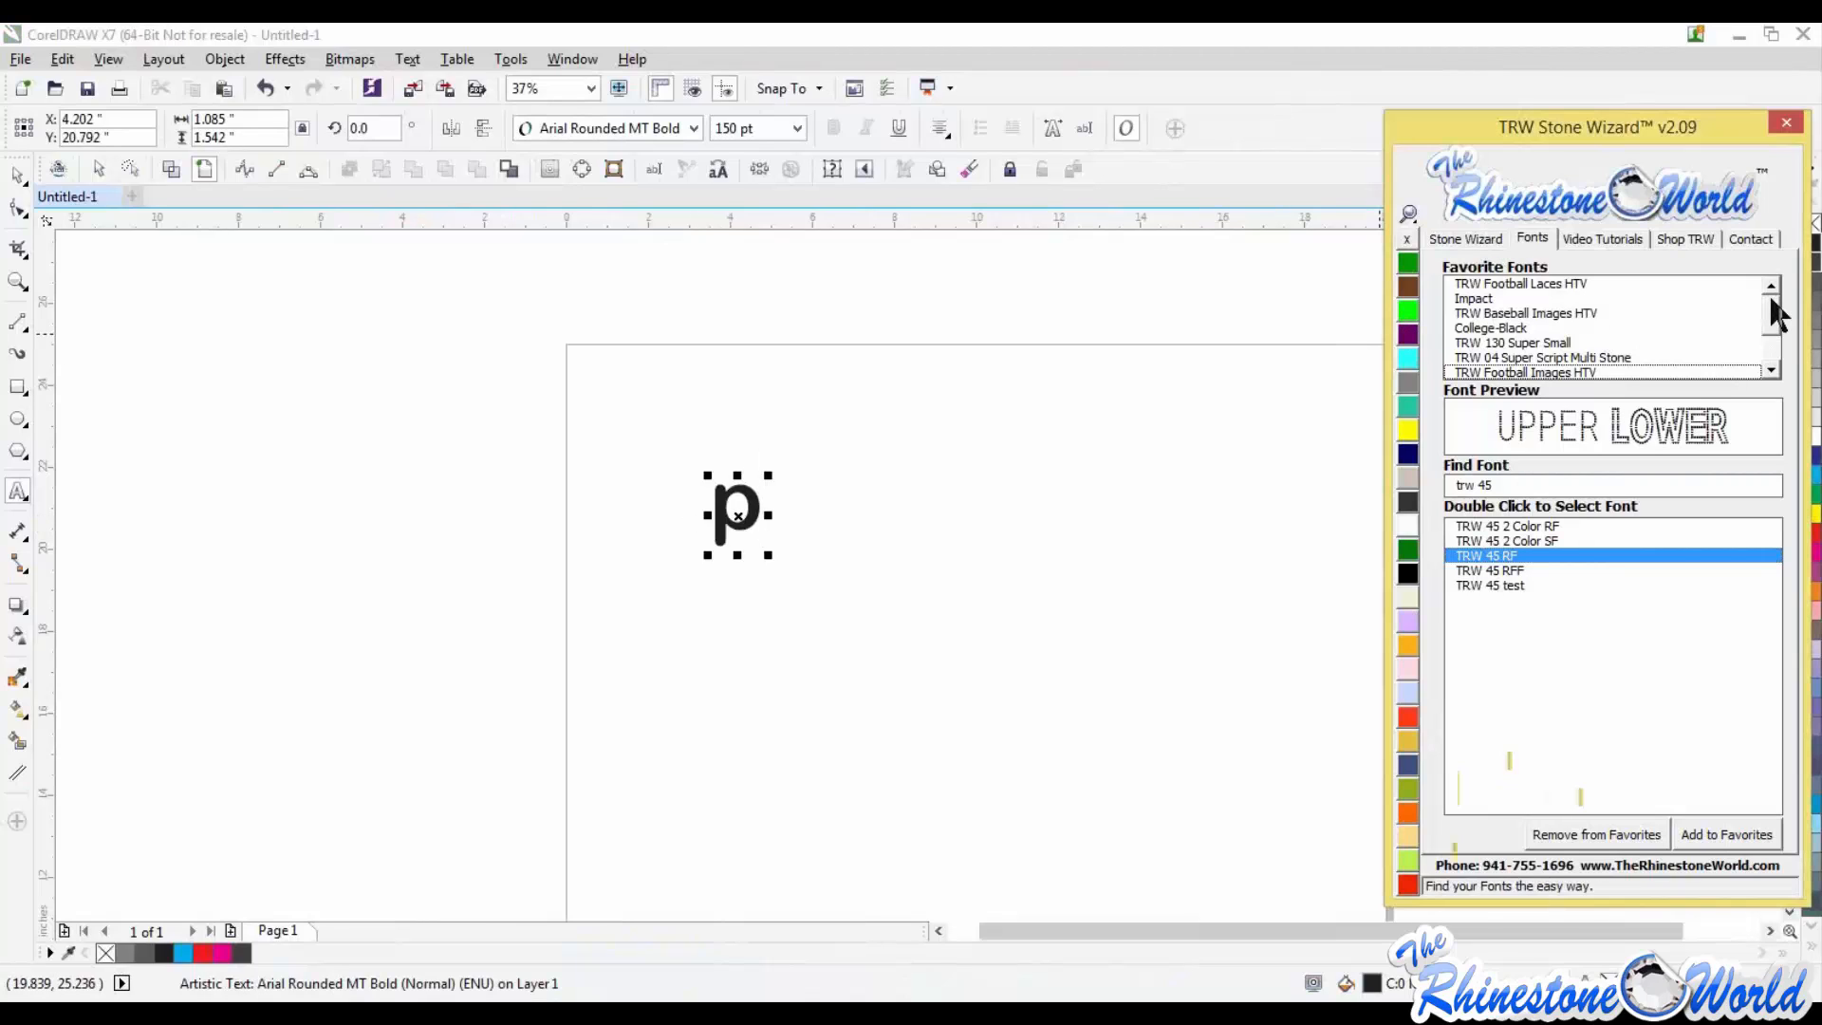
left_click_drag(1771, 311, 1771, 340)
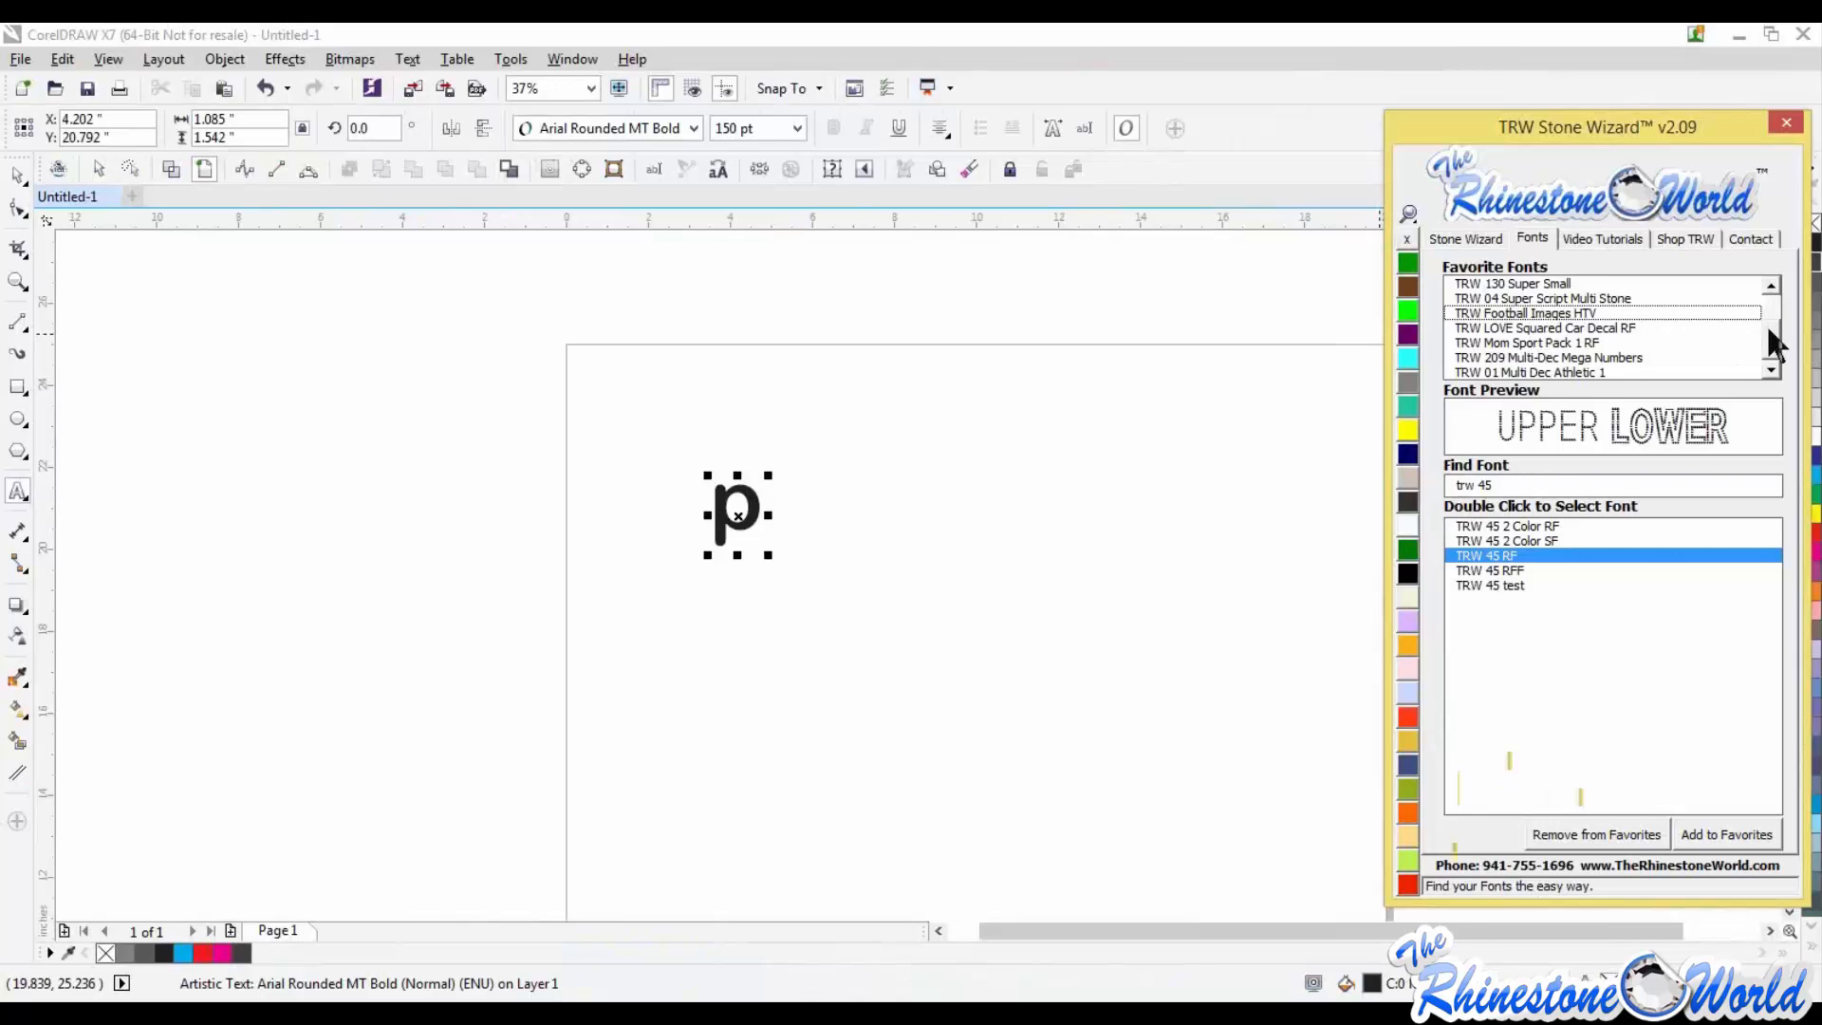
mouse_move(1767, 323)
left_mouse_down()
mouse_move(1769, 299)
mouse_move(1769, 330)
left_mouse_up()
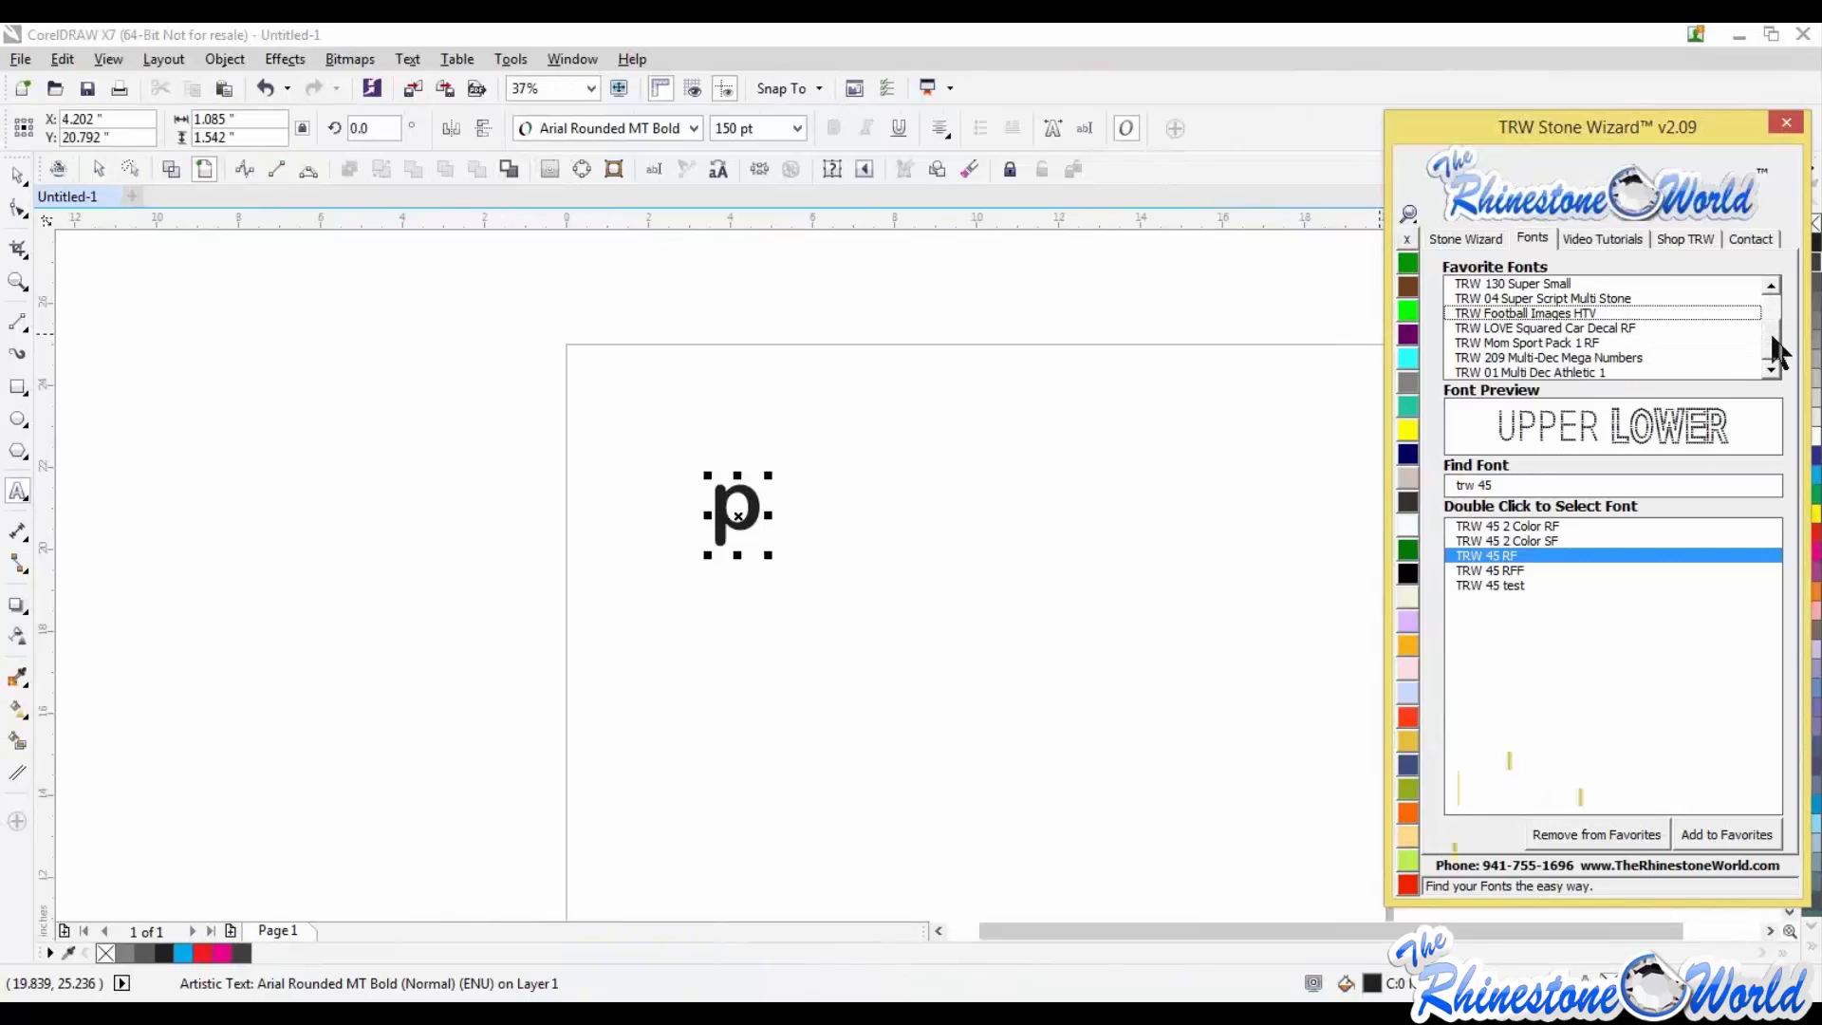
left_click(1537, 345)
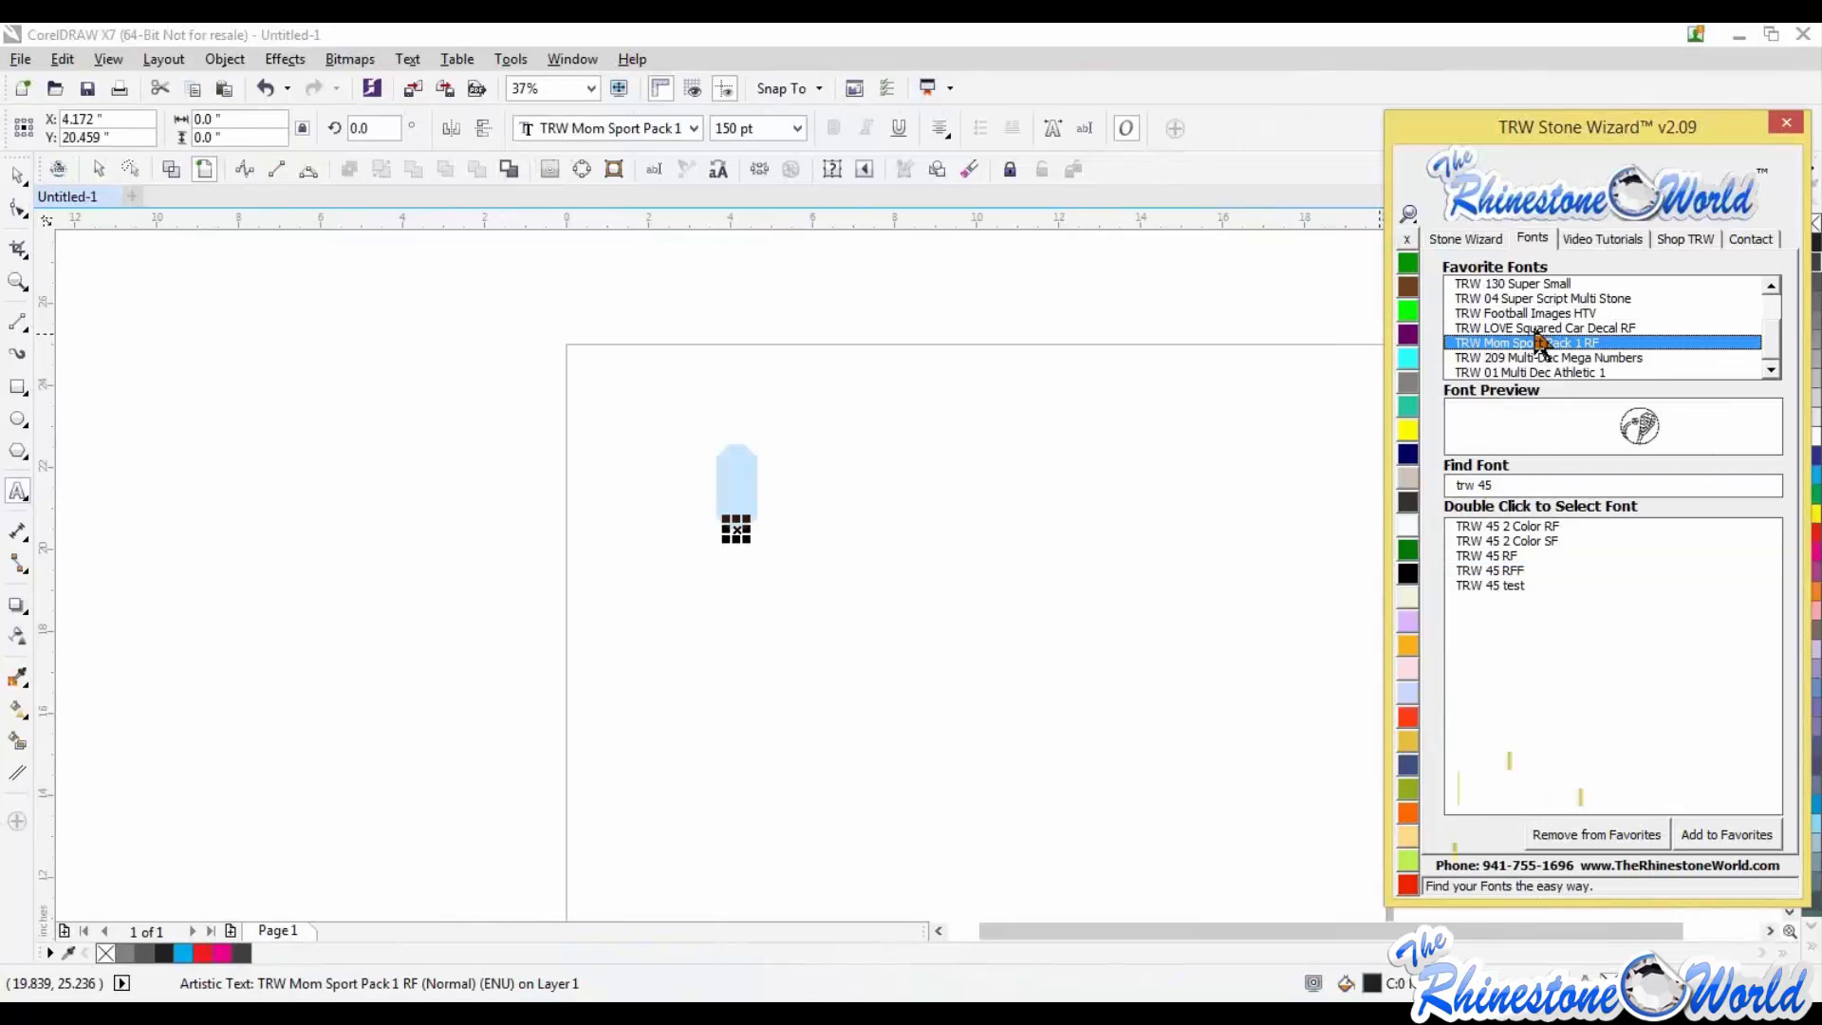
left_click(1537, 331)
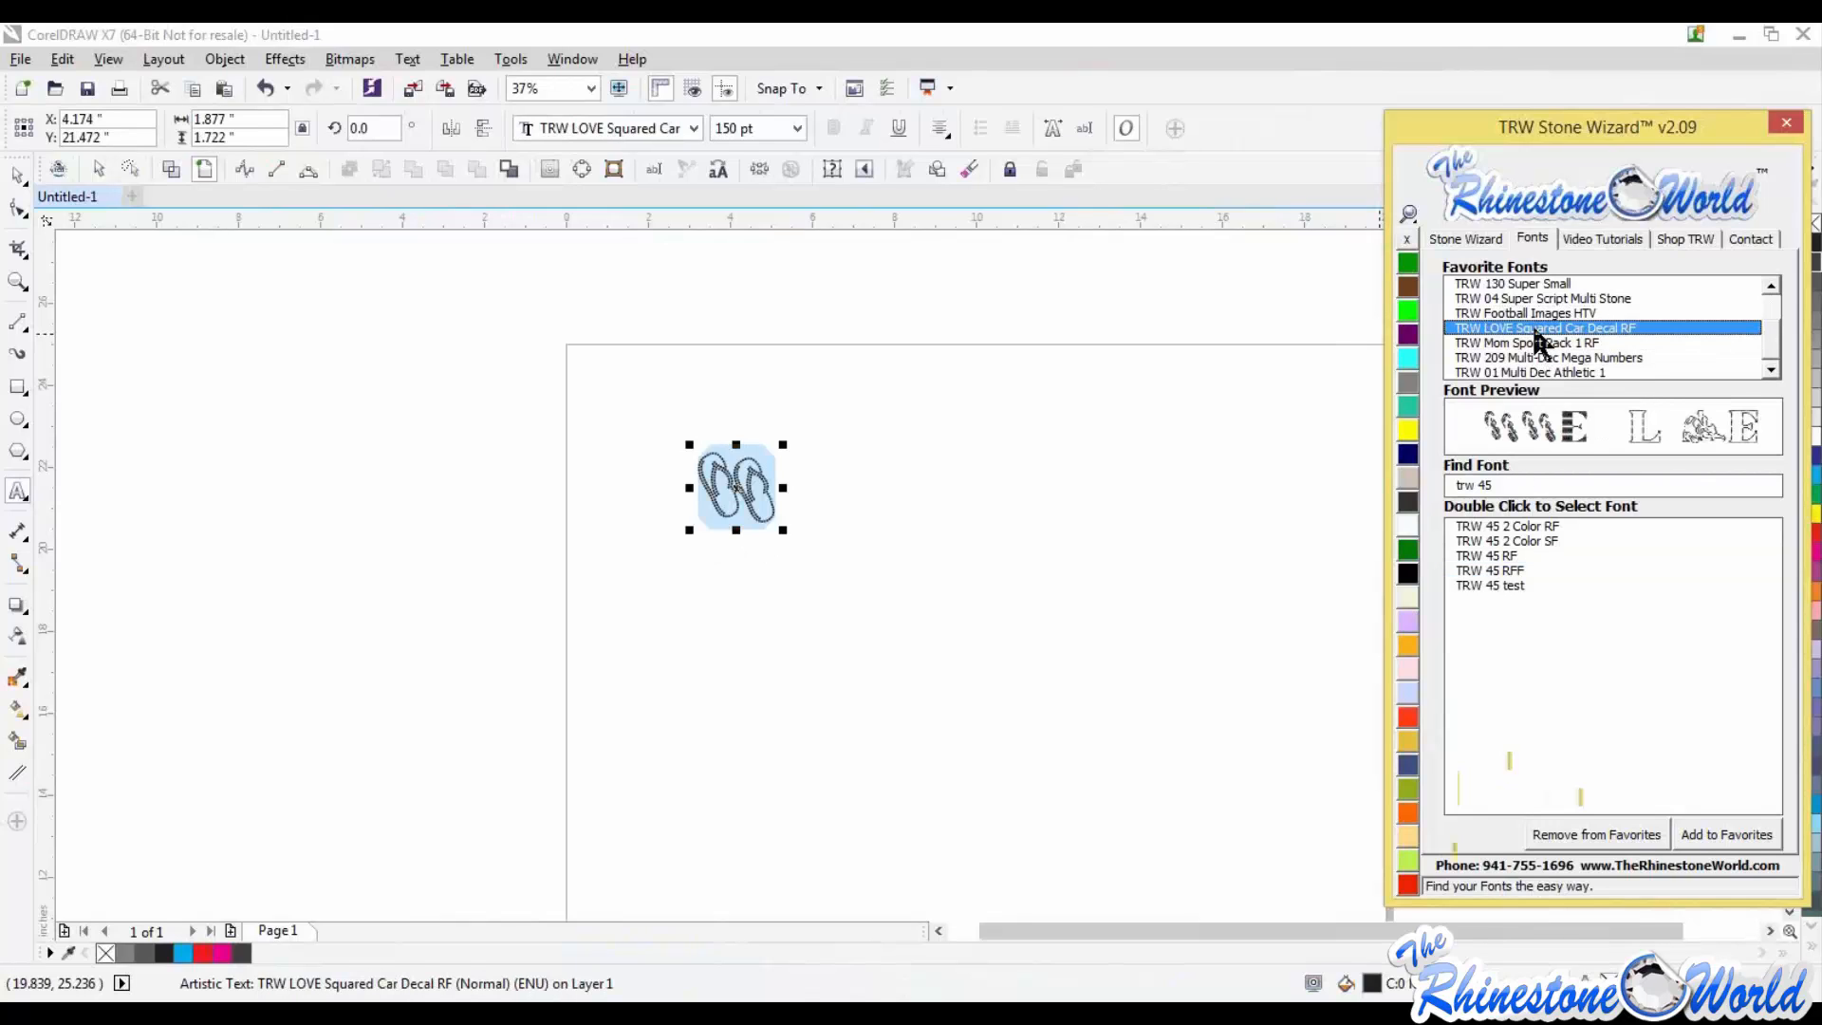
left_click(1535, 345)
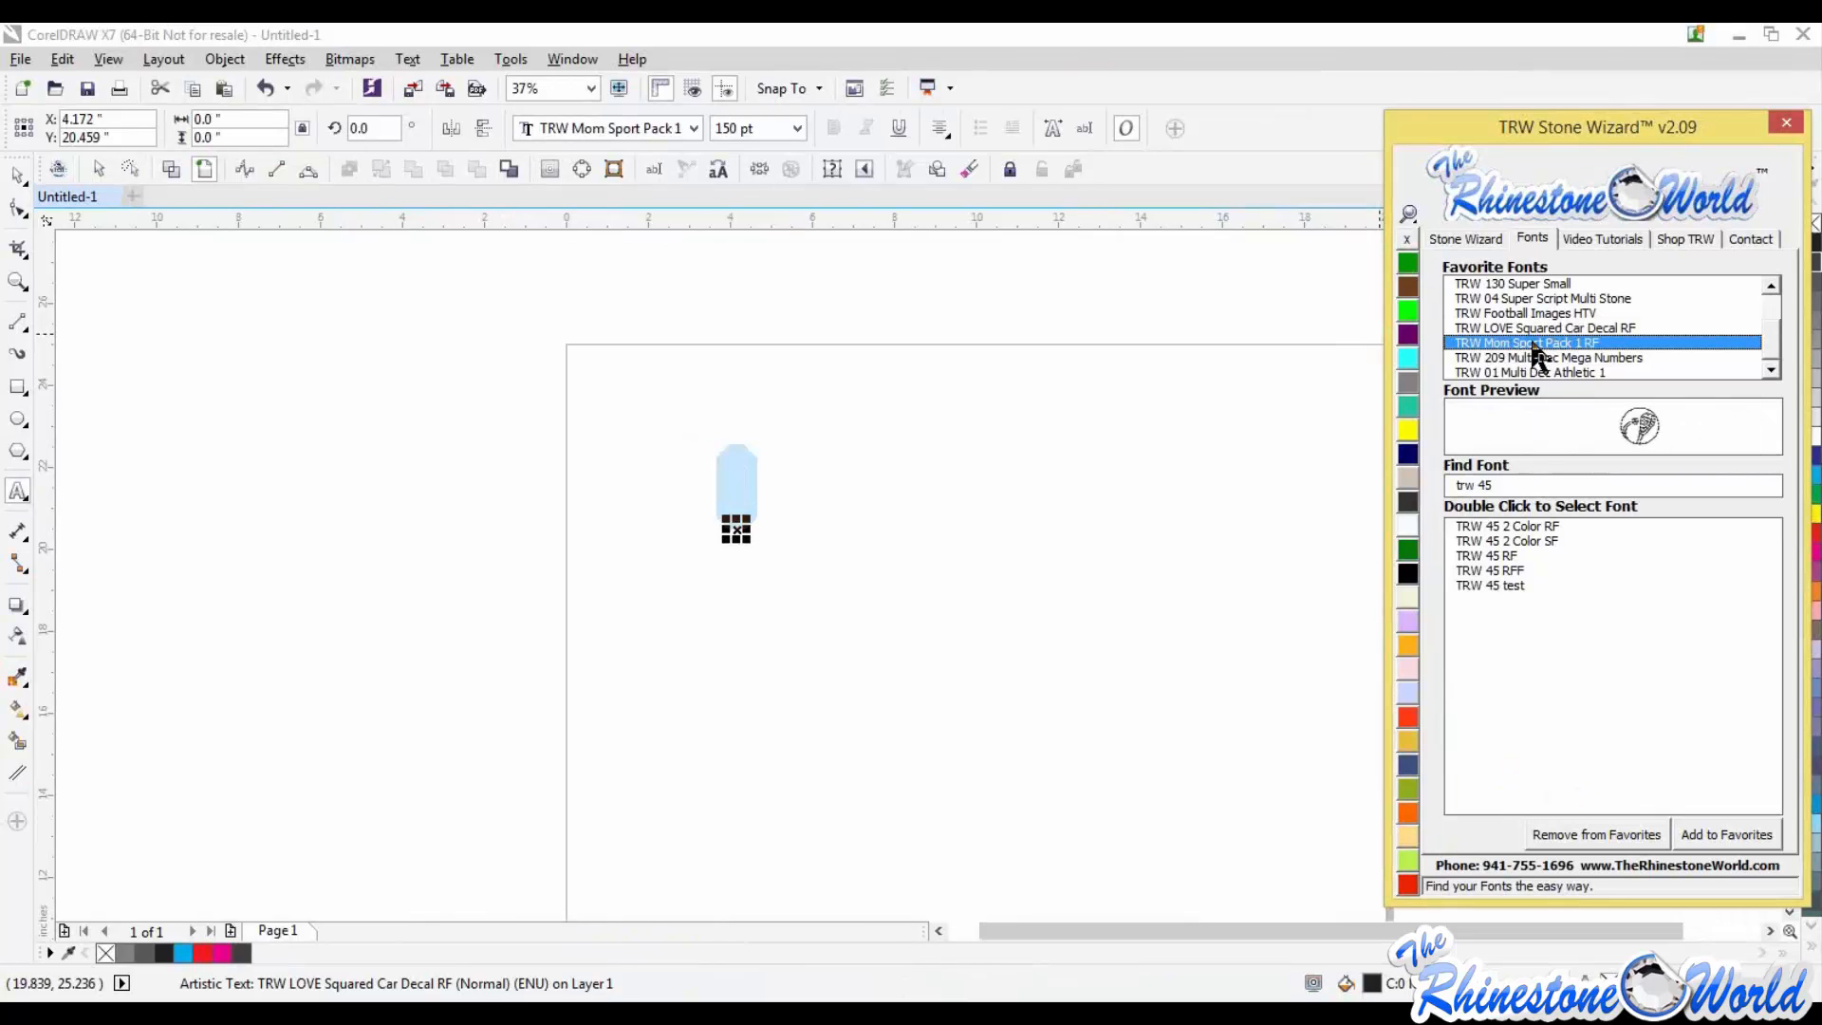
left_click_drag(748, 542, 960, 666)
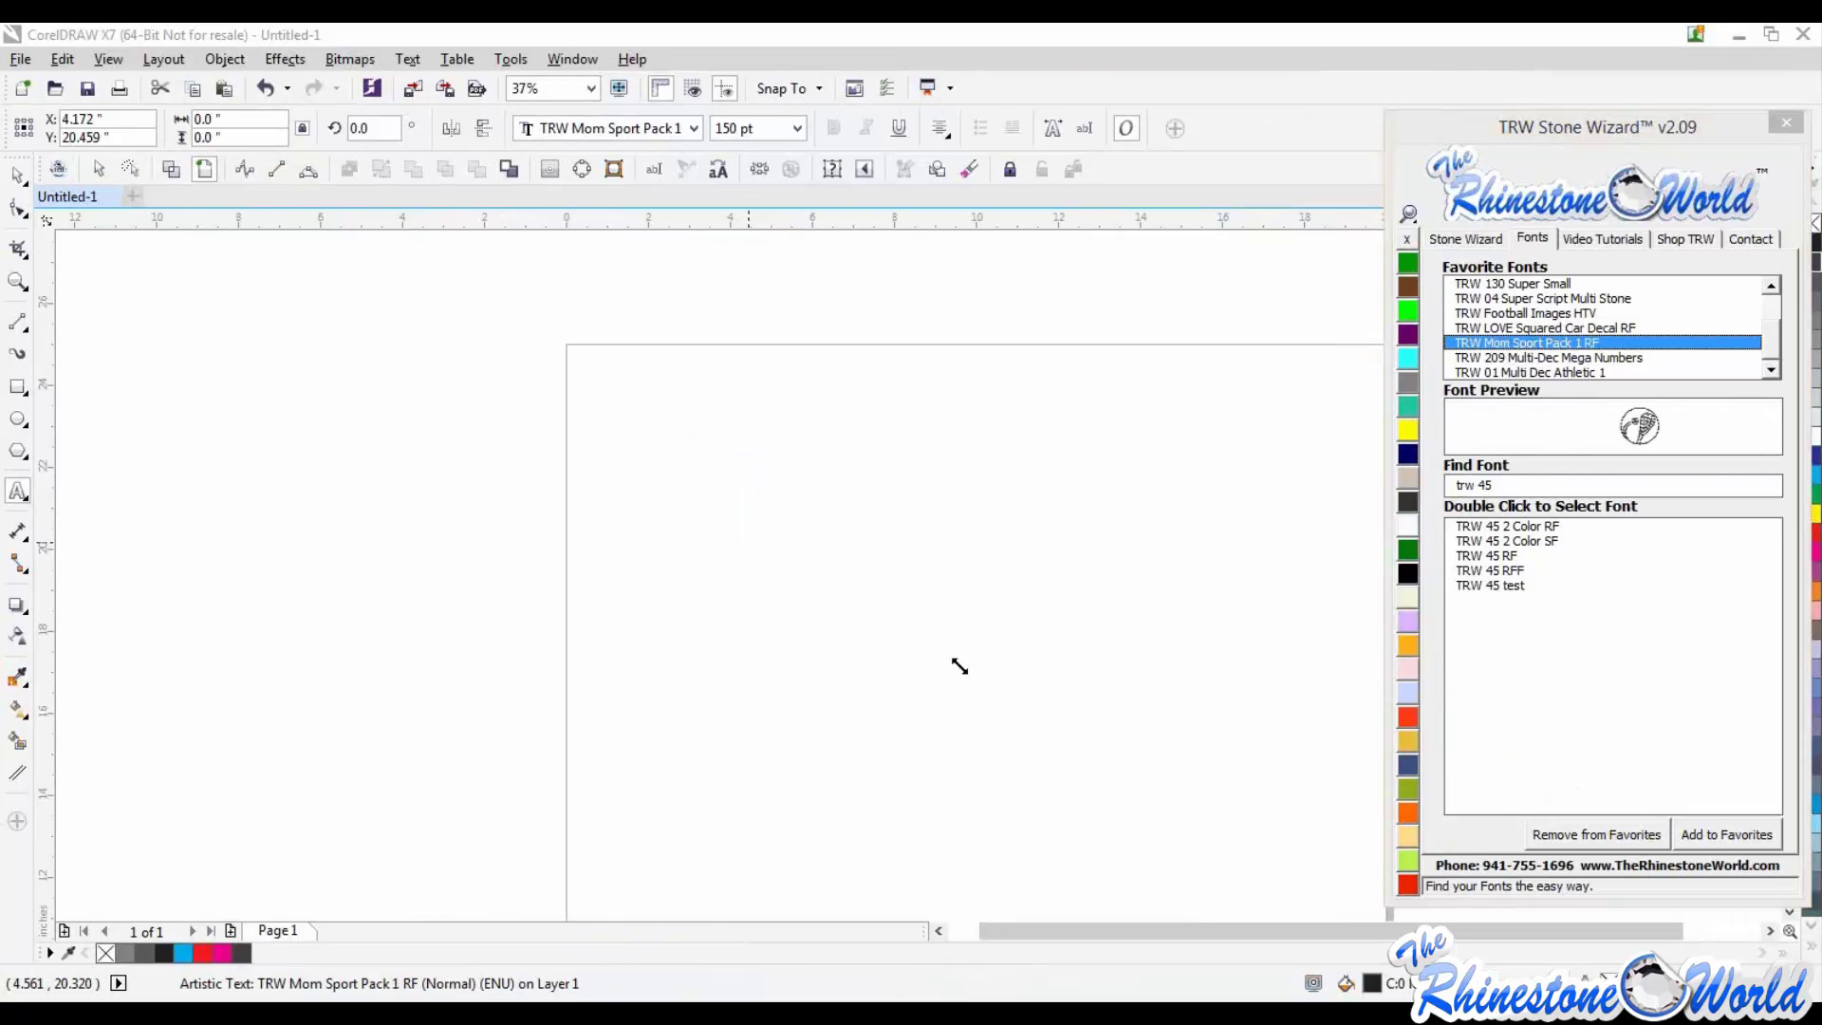
Step: Search the fonts for "trw mo" and apply TRW Mom Sport Pack 1 RFF to the text
left_click(1613, 485)
type("tr")
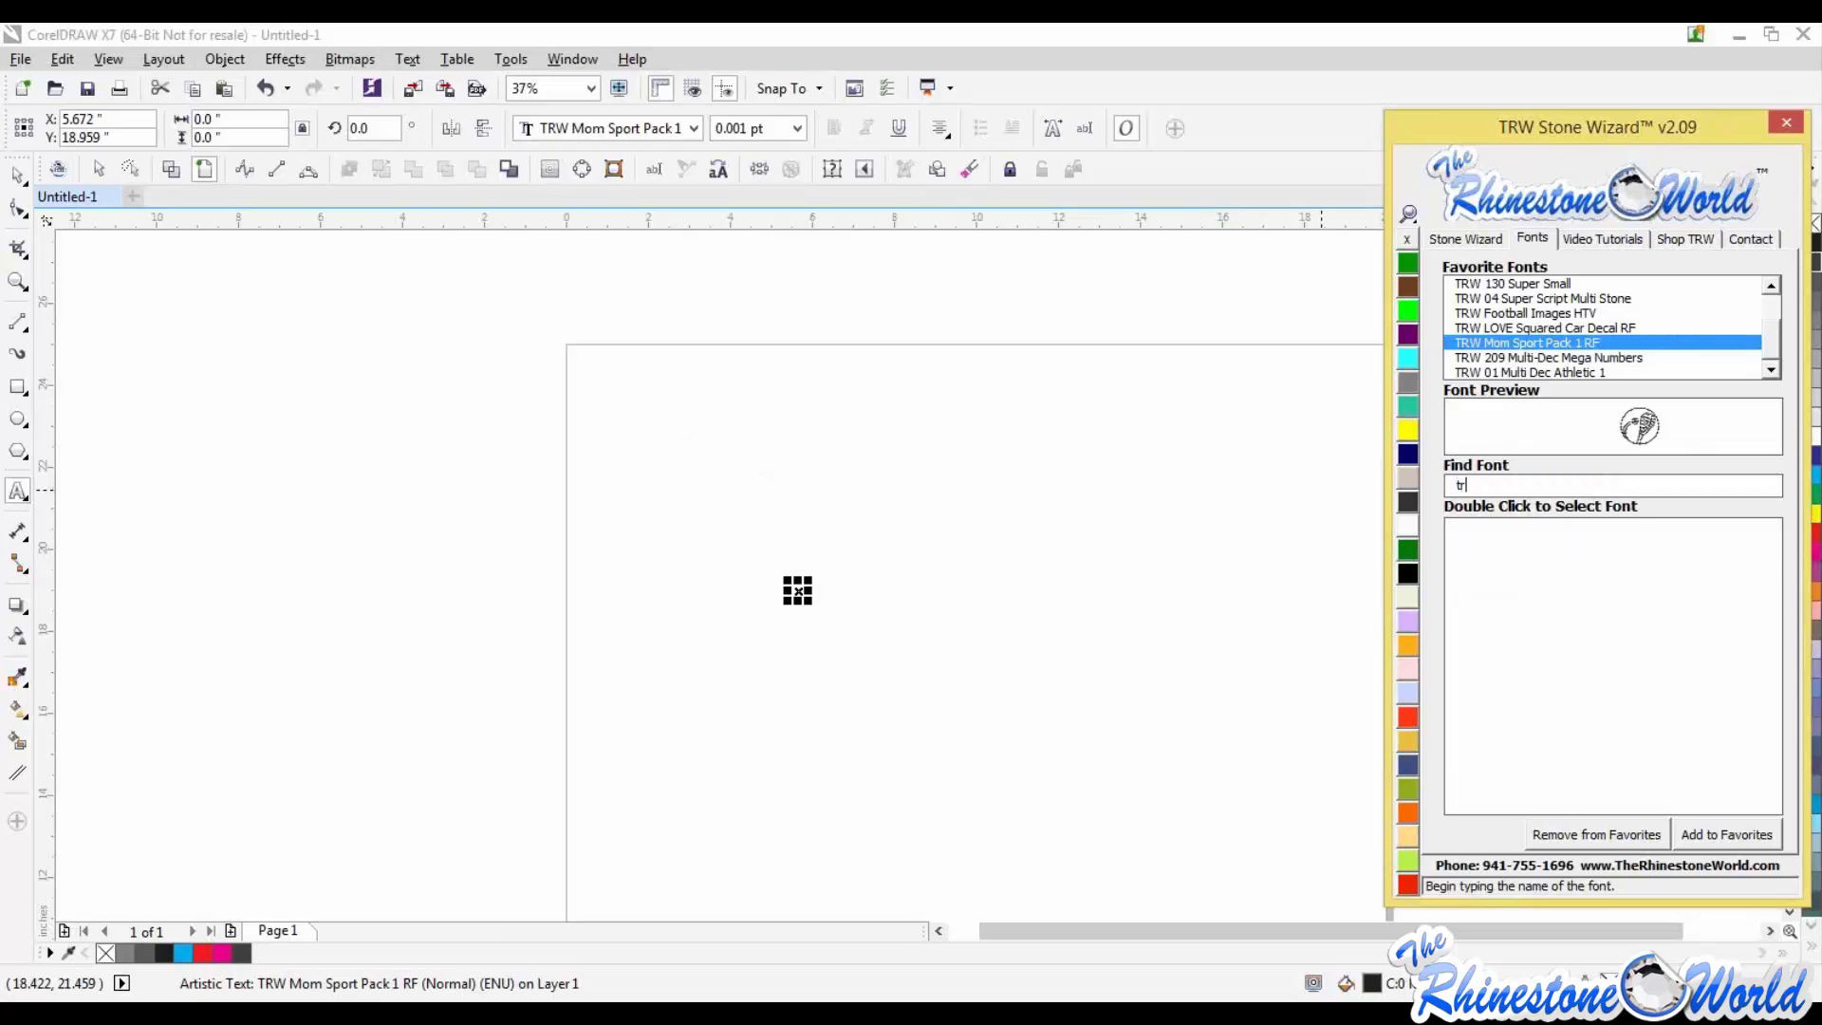
type("w mo")
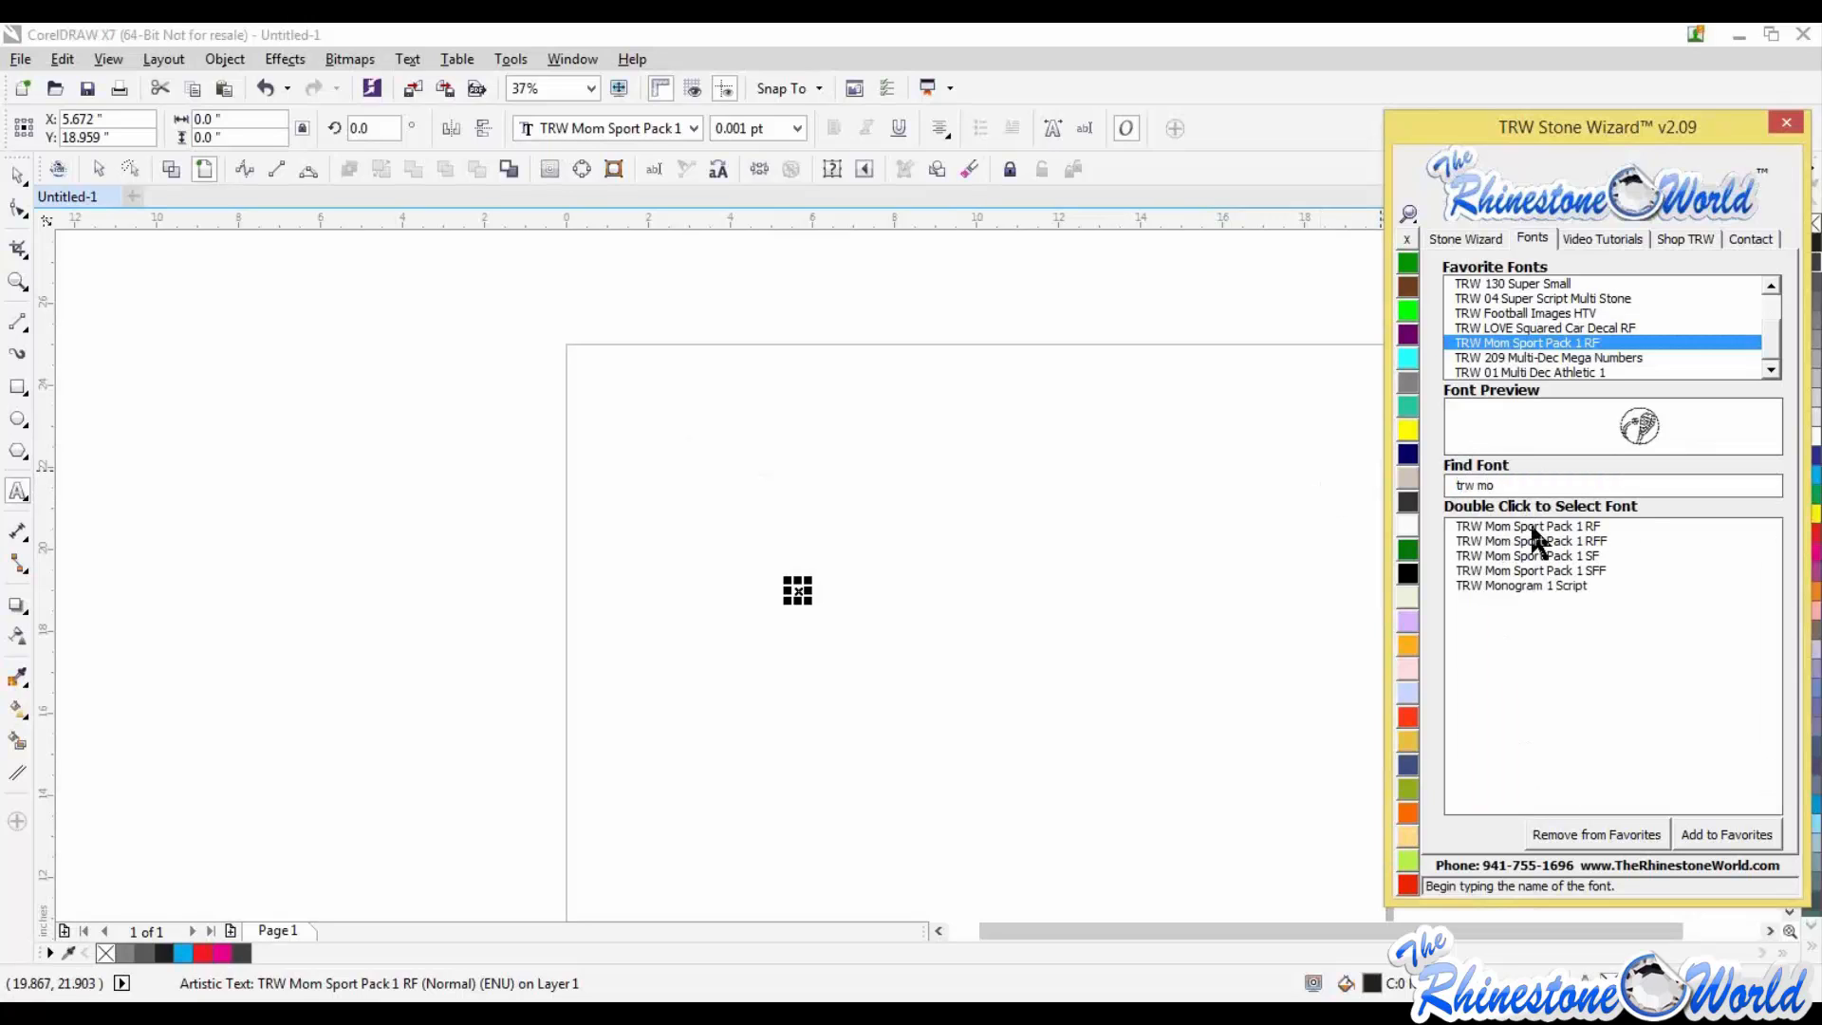
left_click(1531, 528)
double_click(1532, 541)
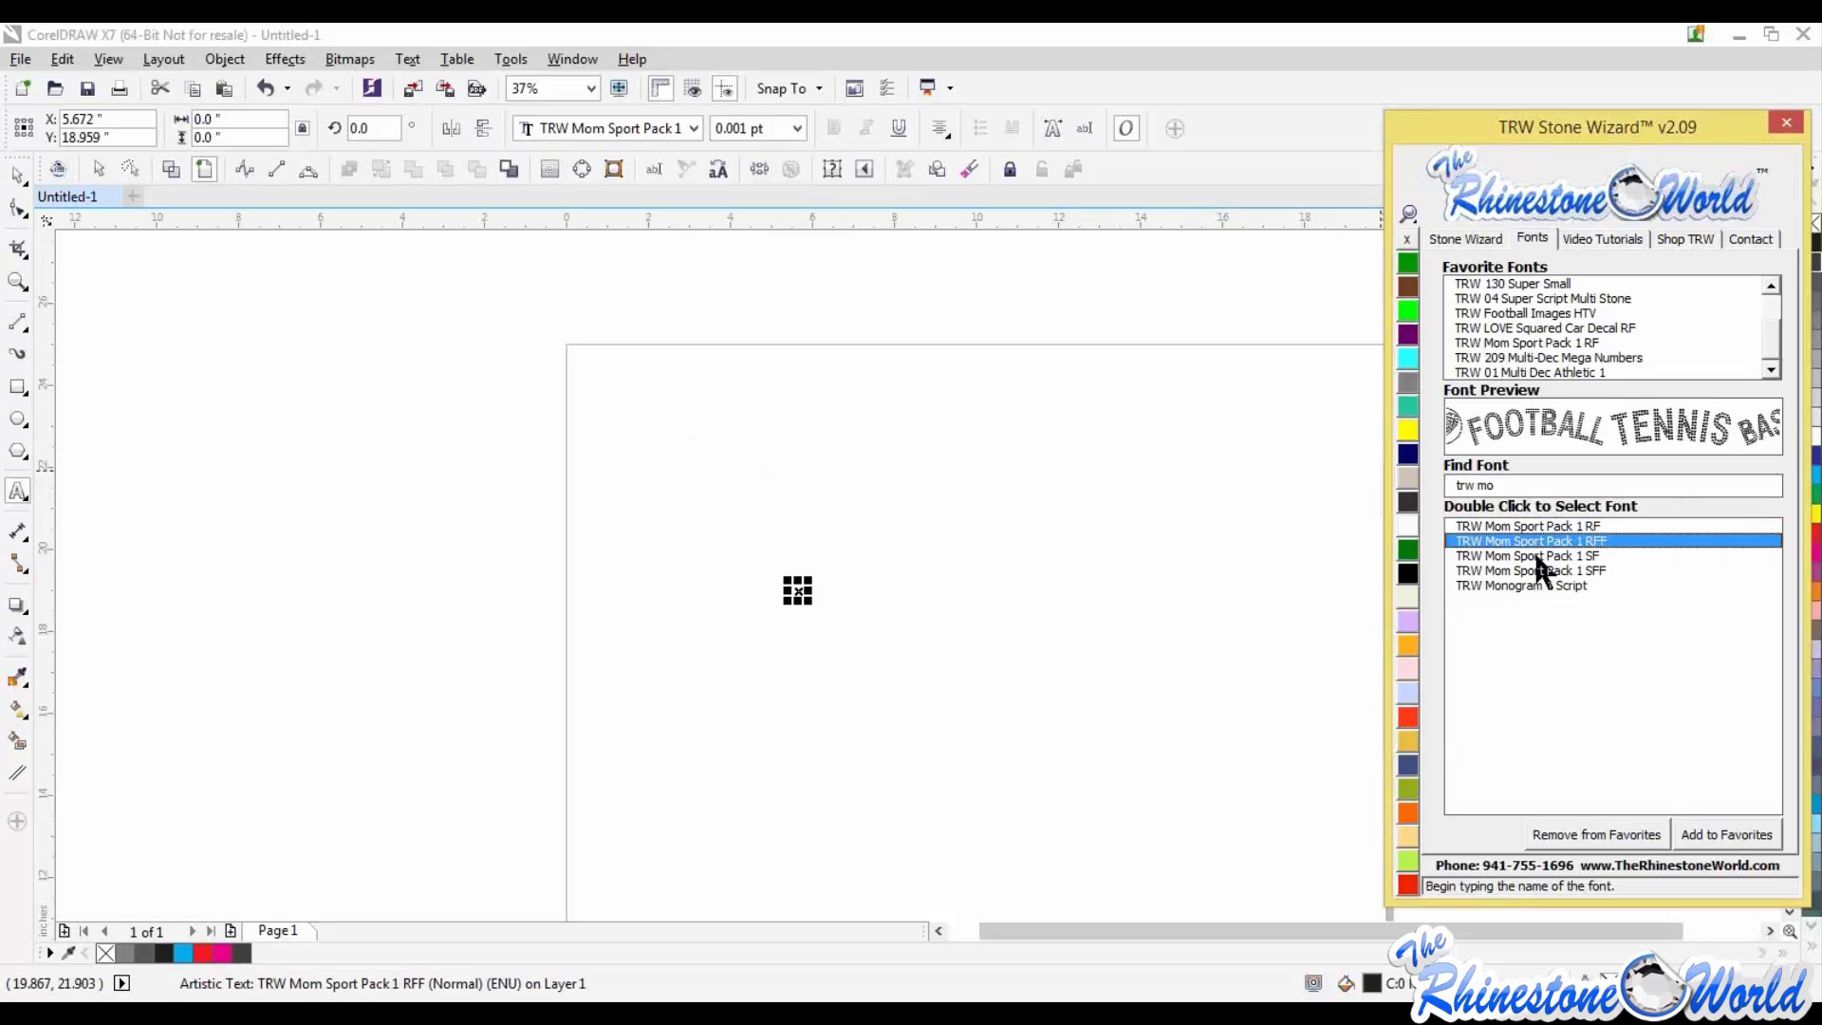
Step: Add a new text "p" in TRW Mom Sport Pack 1 RFF to produce the SOCCER word, and save that font as a favorite
left_click(802, 590)
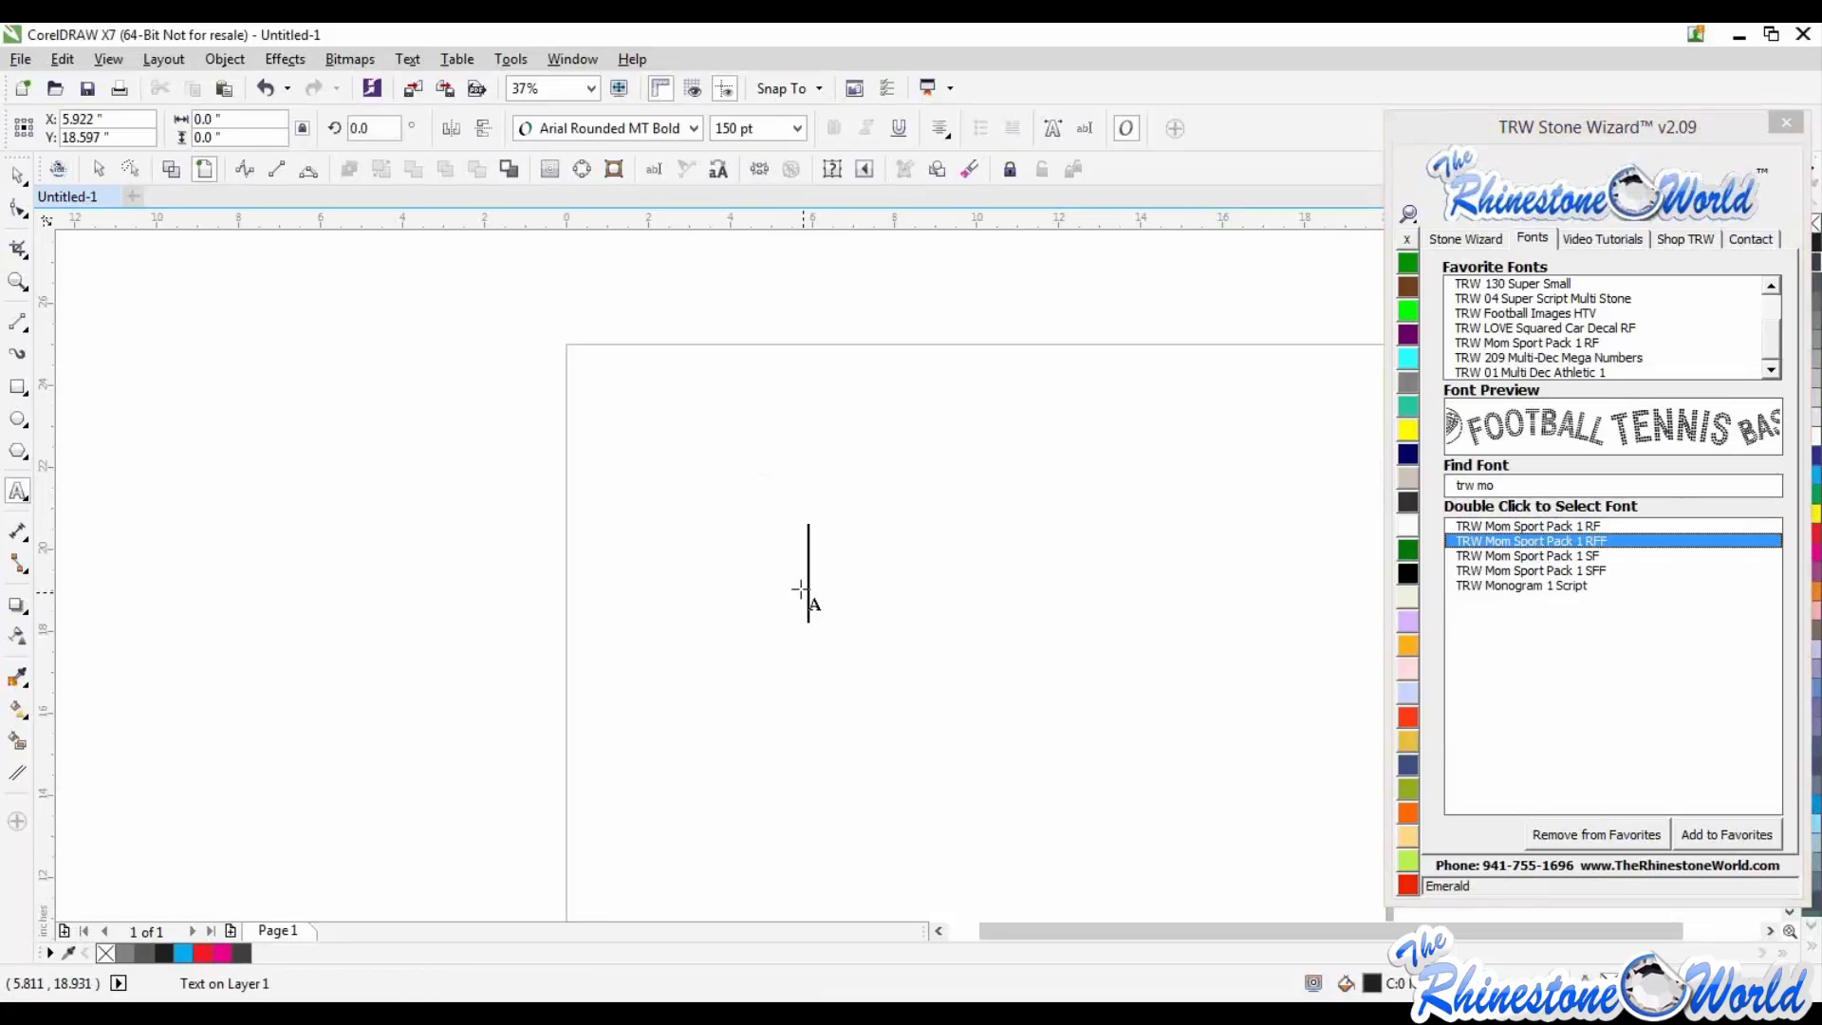
type("p")
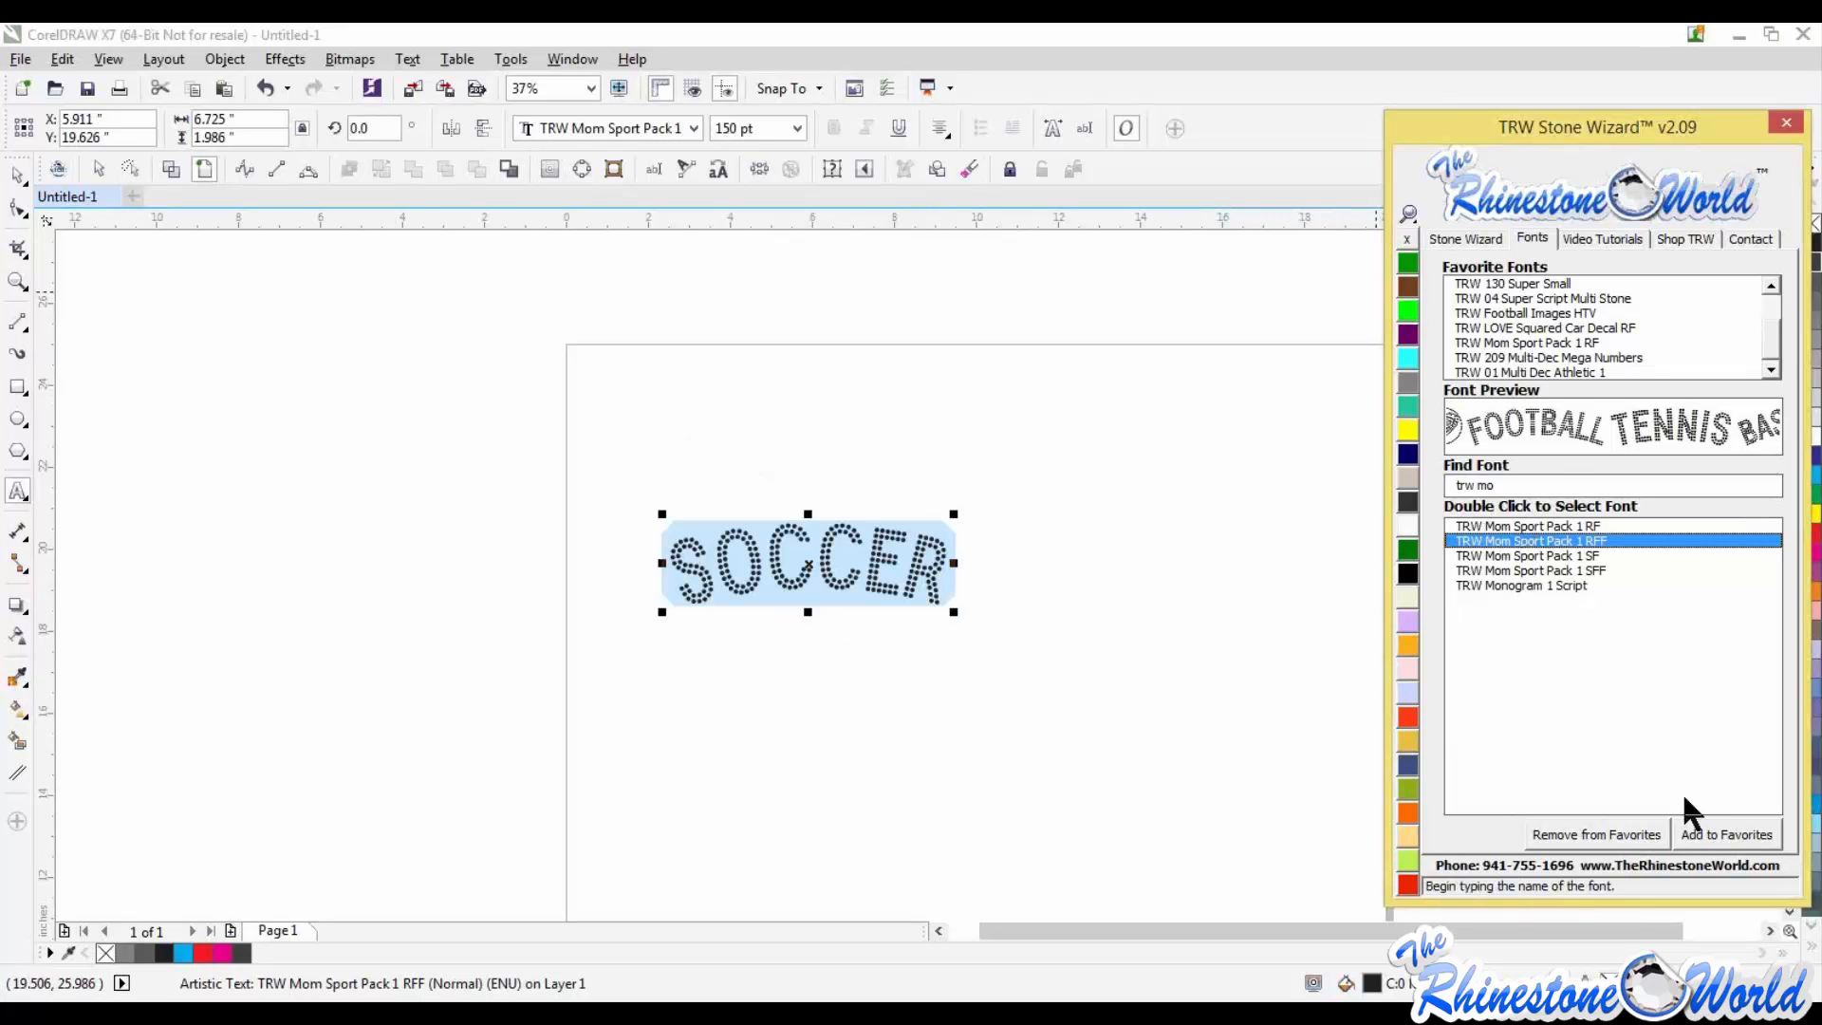
left_click(1714, 828)
left_click(1771, 371)
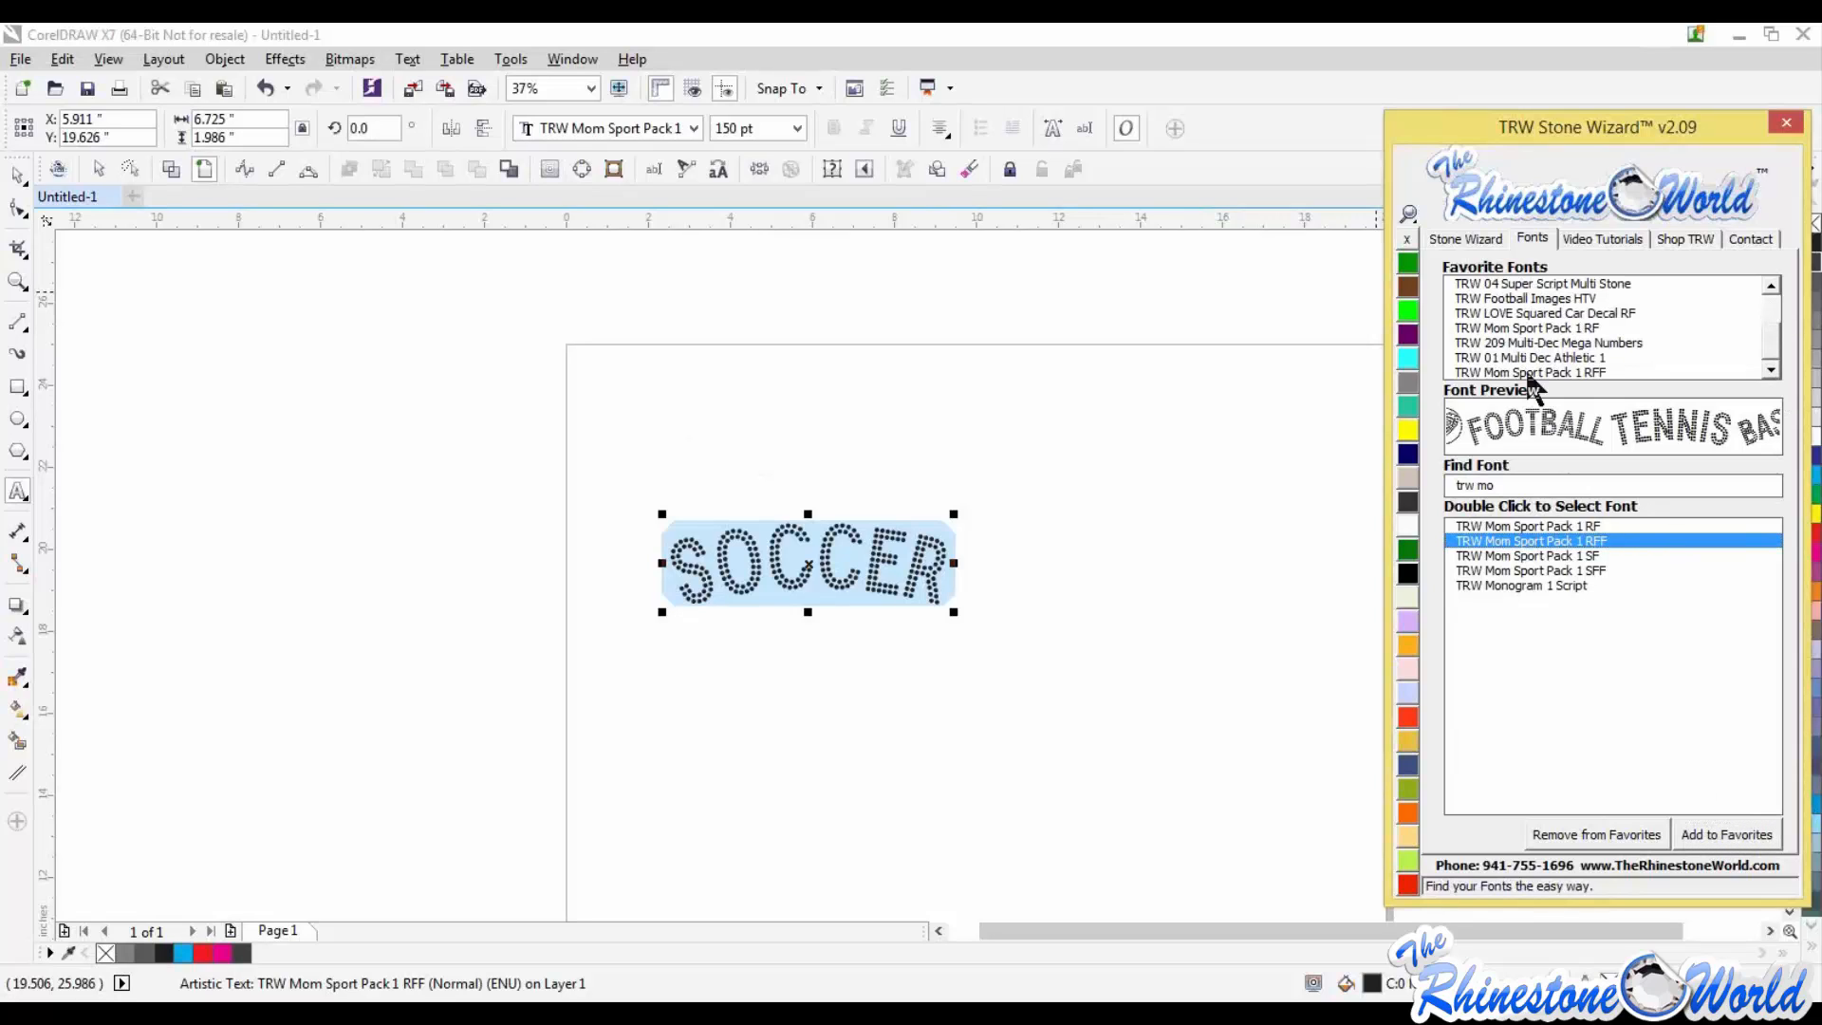
Step: Resize the SOCCER lettering to ss10 (0.130") stones and check its selection
left_click(1486, 230)
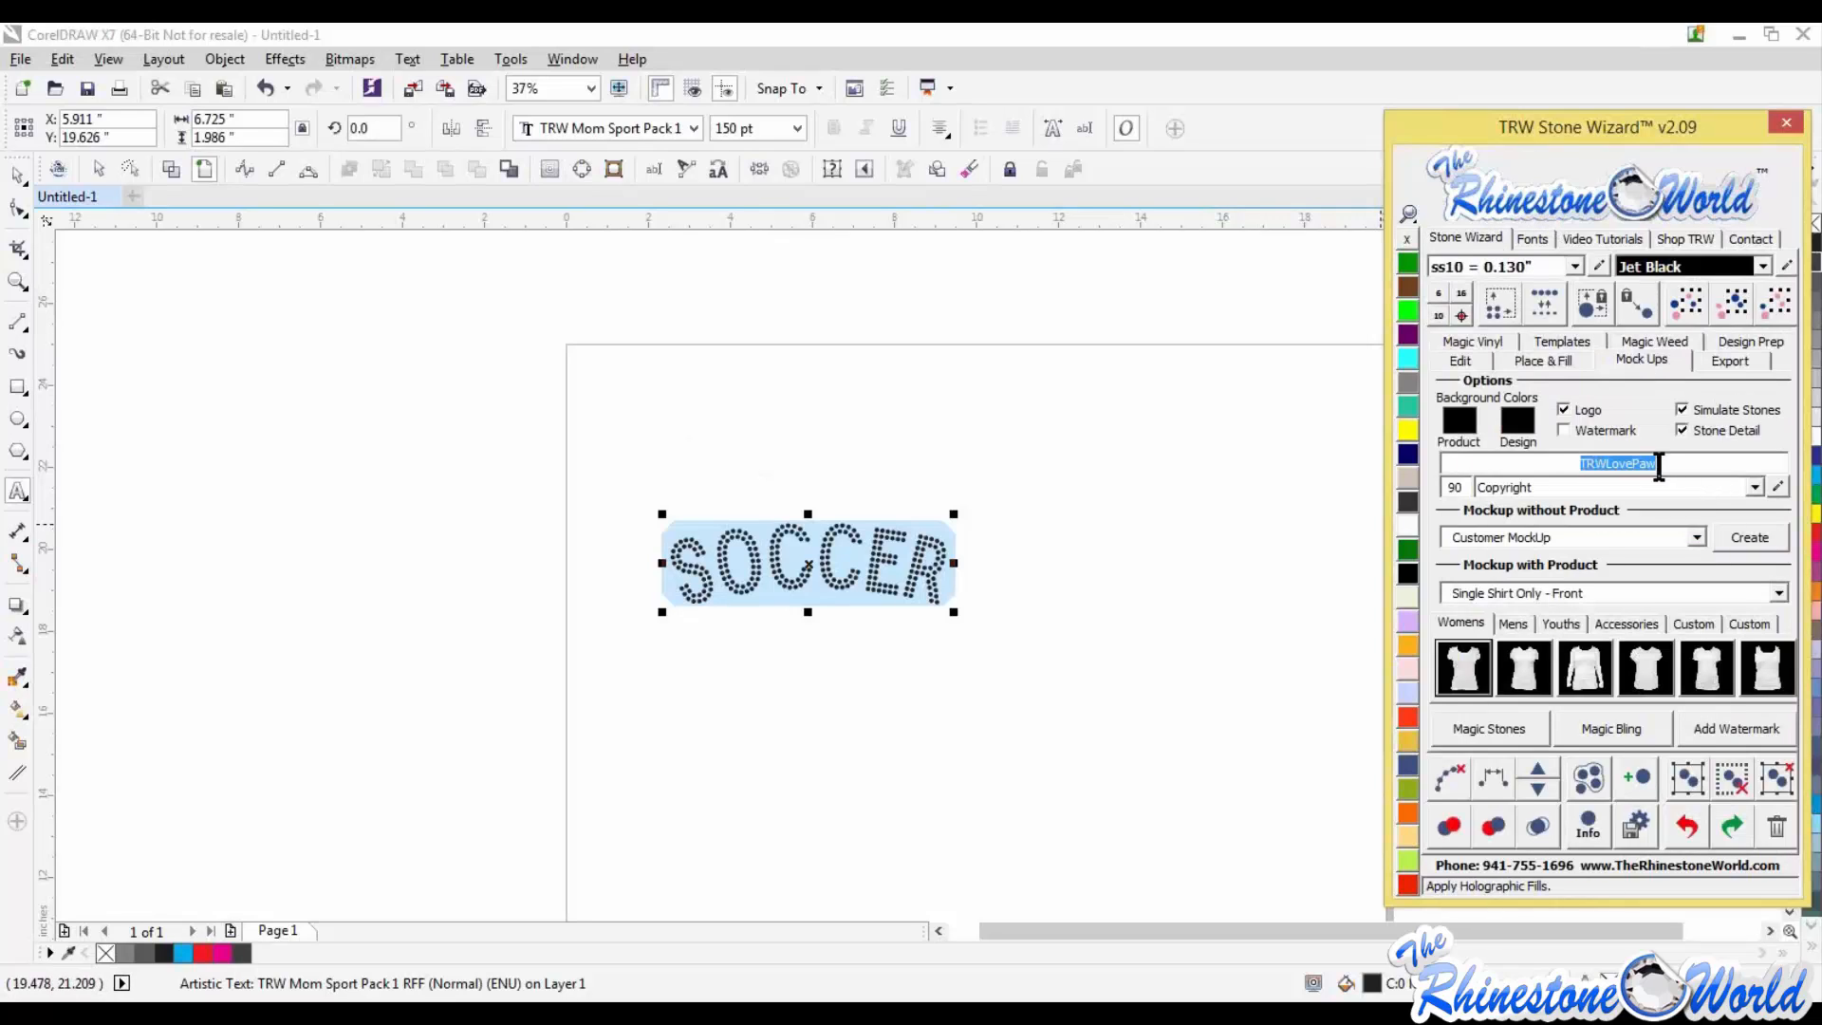
left_click(1494, 311)
left_click(944, 577)
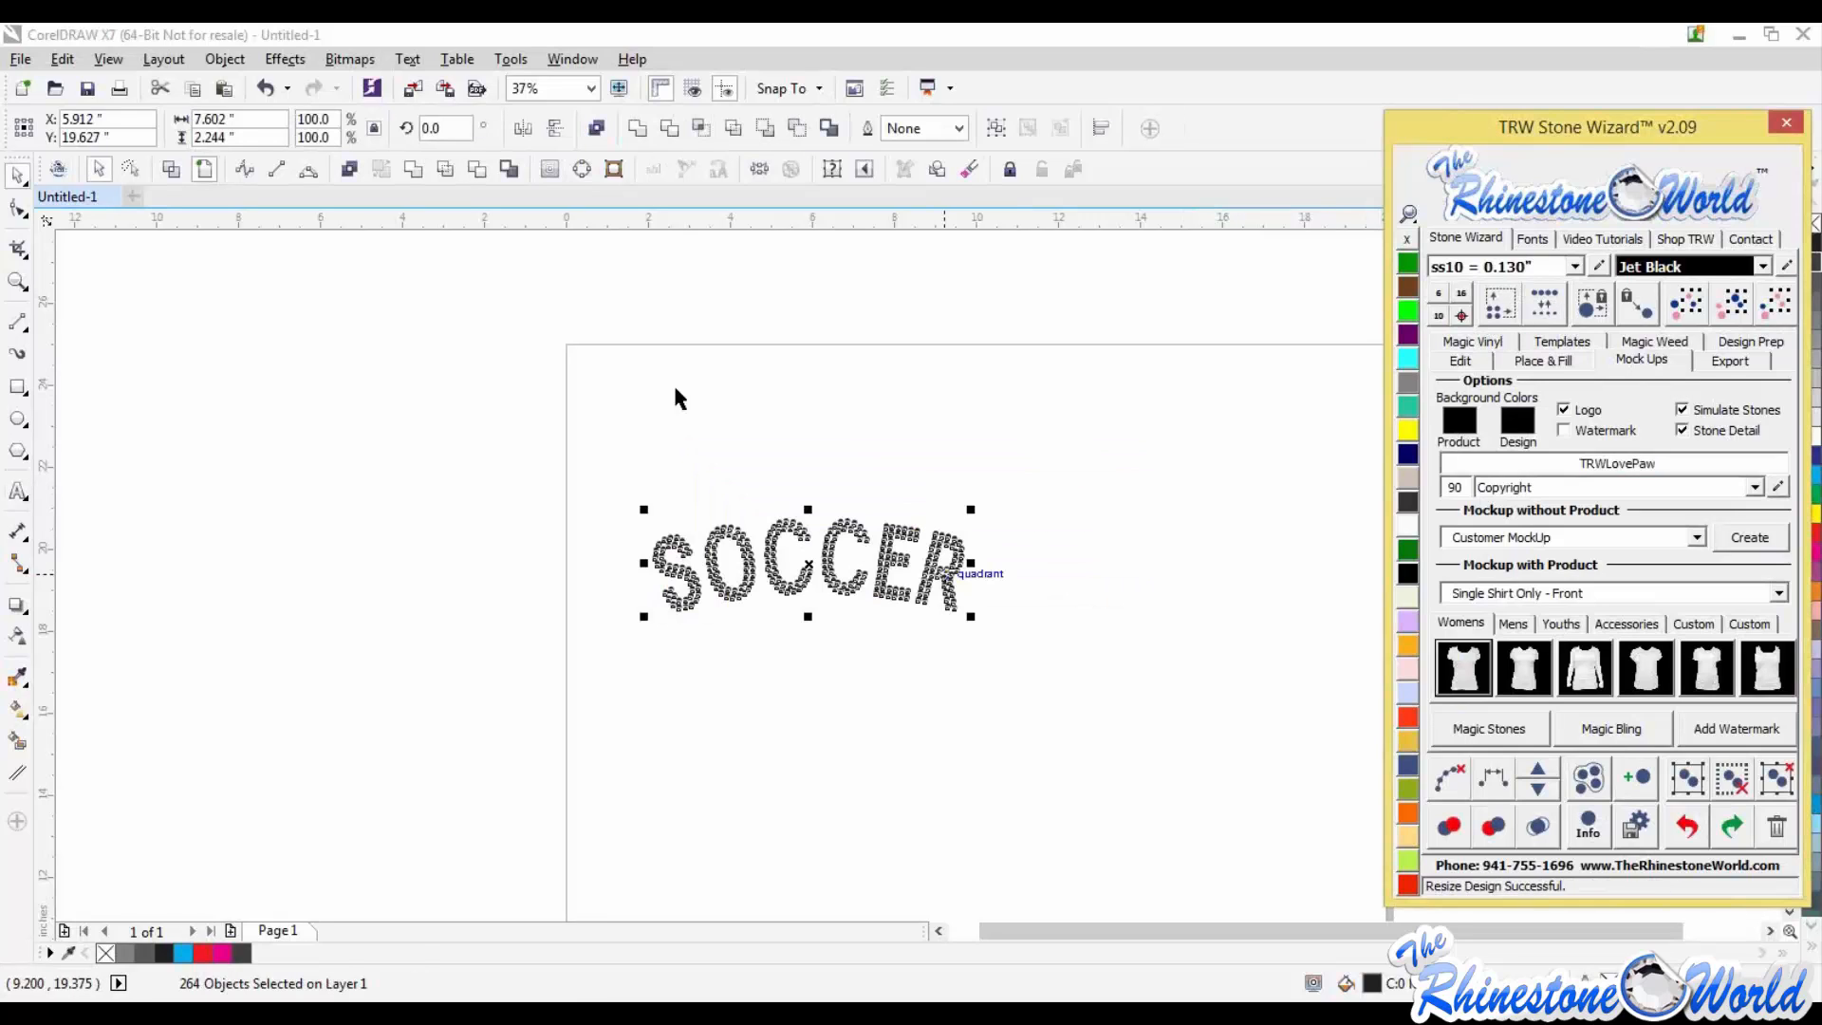
left_click(927, 564)
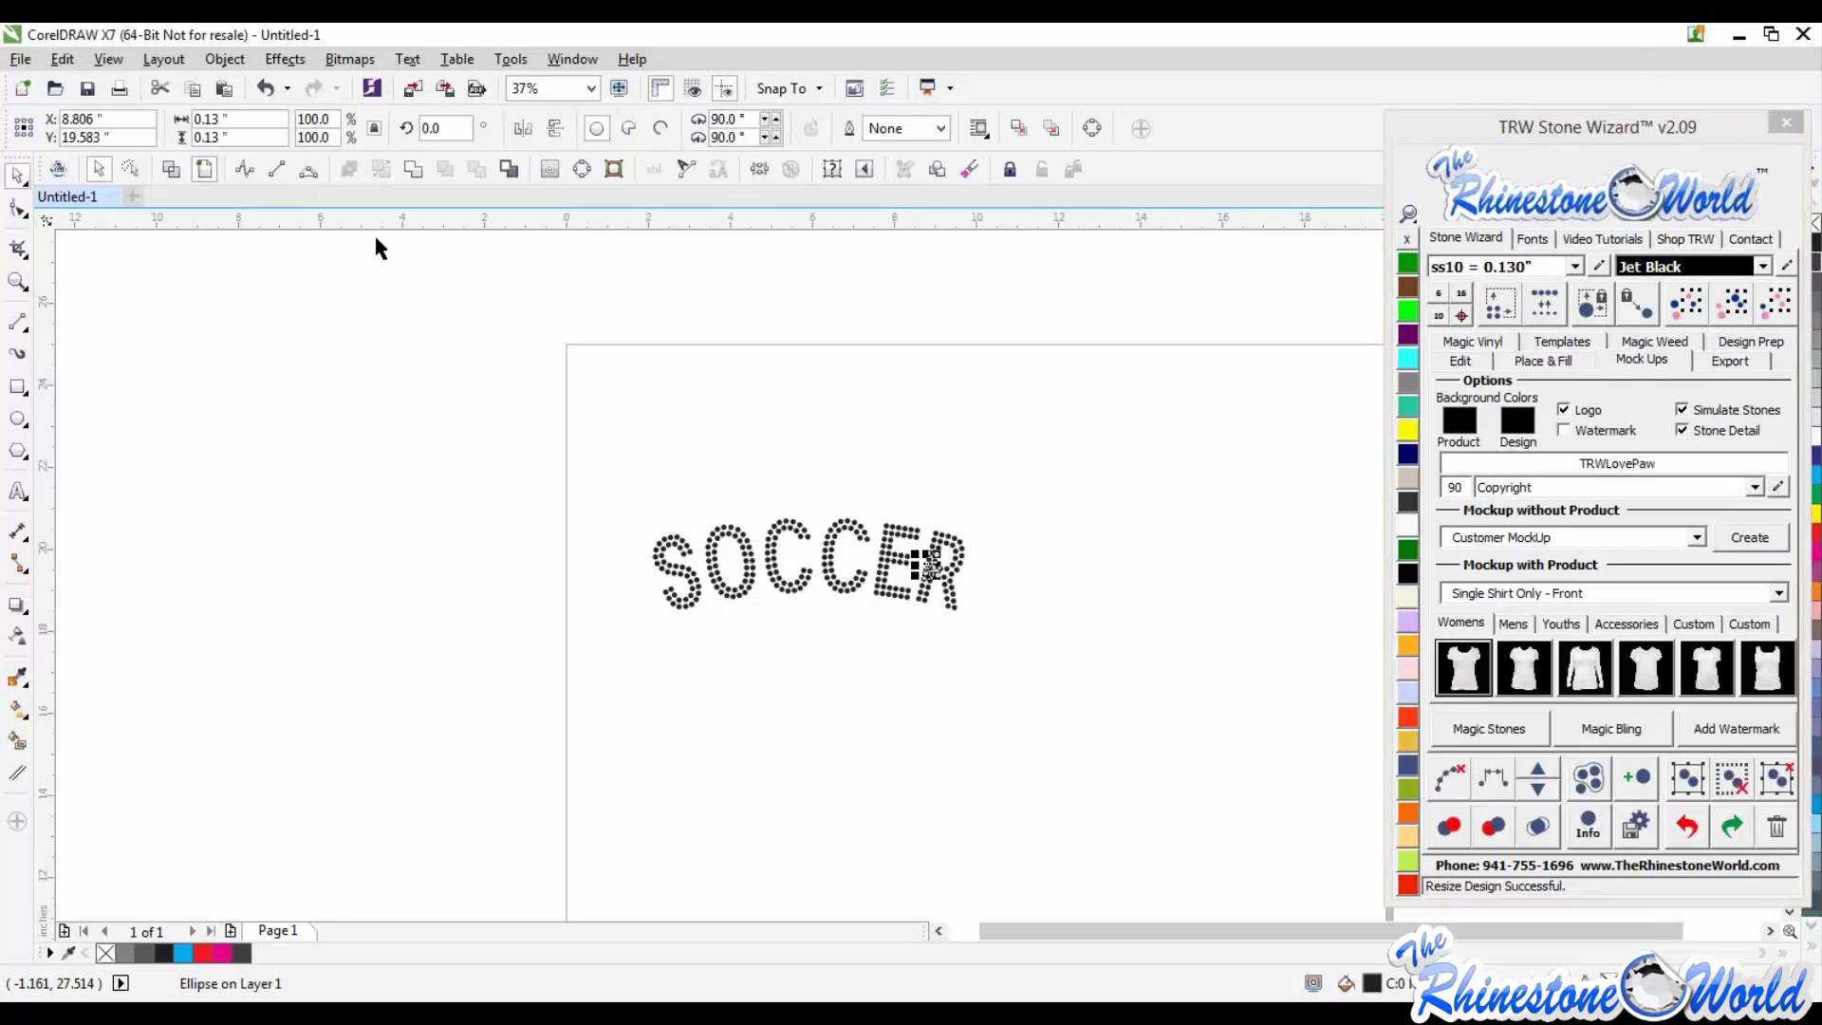
left_click_drag(588, 480, 1133, 664)
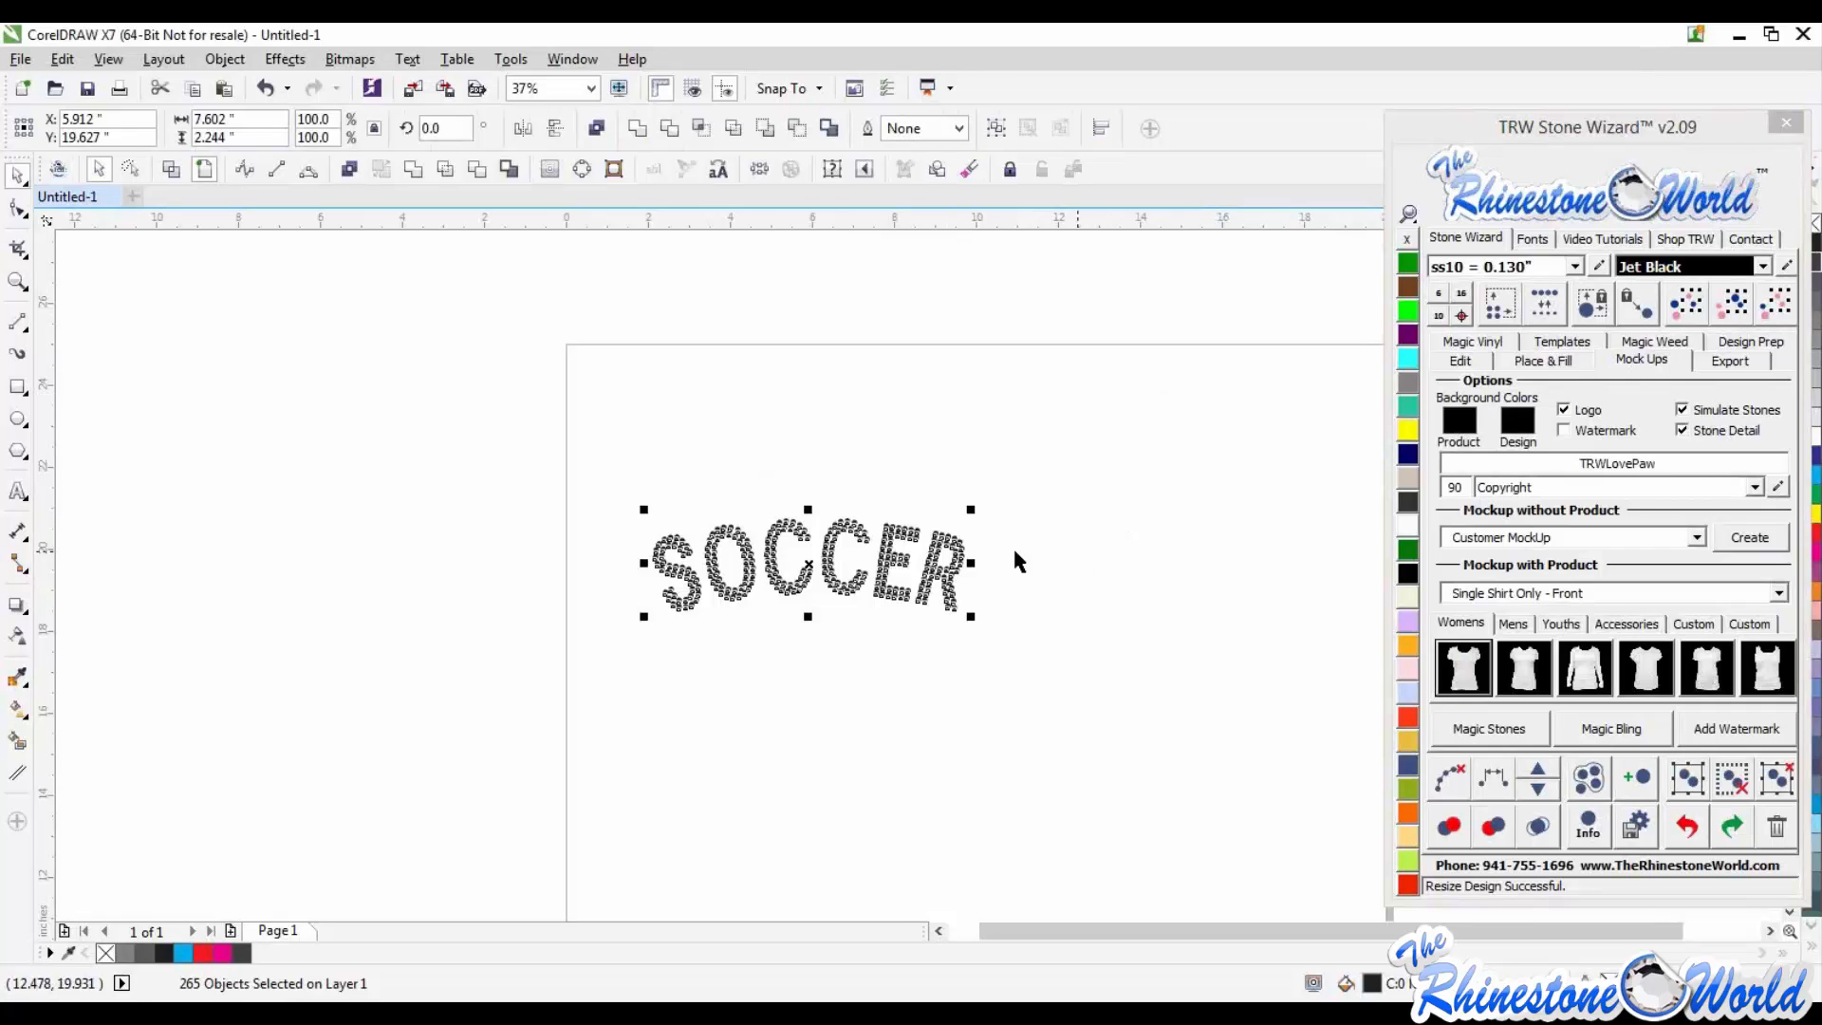
left_click(956, 745)
left_click_drag(570, 447, 1038, 690)
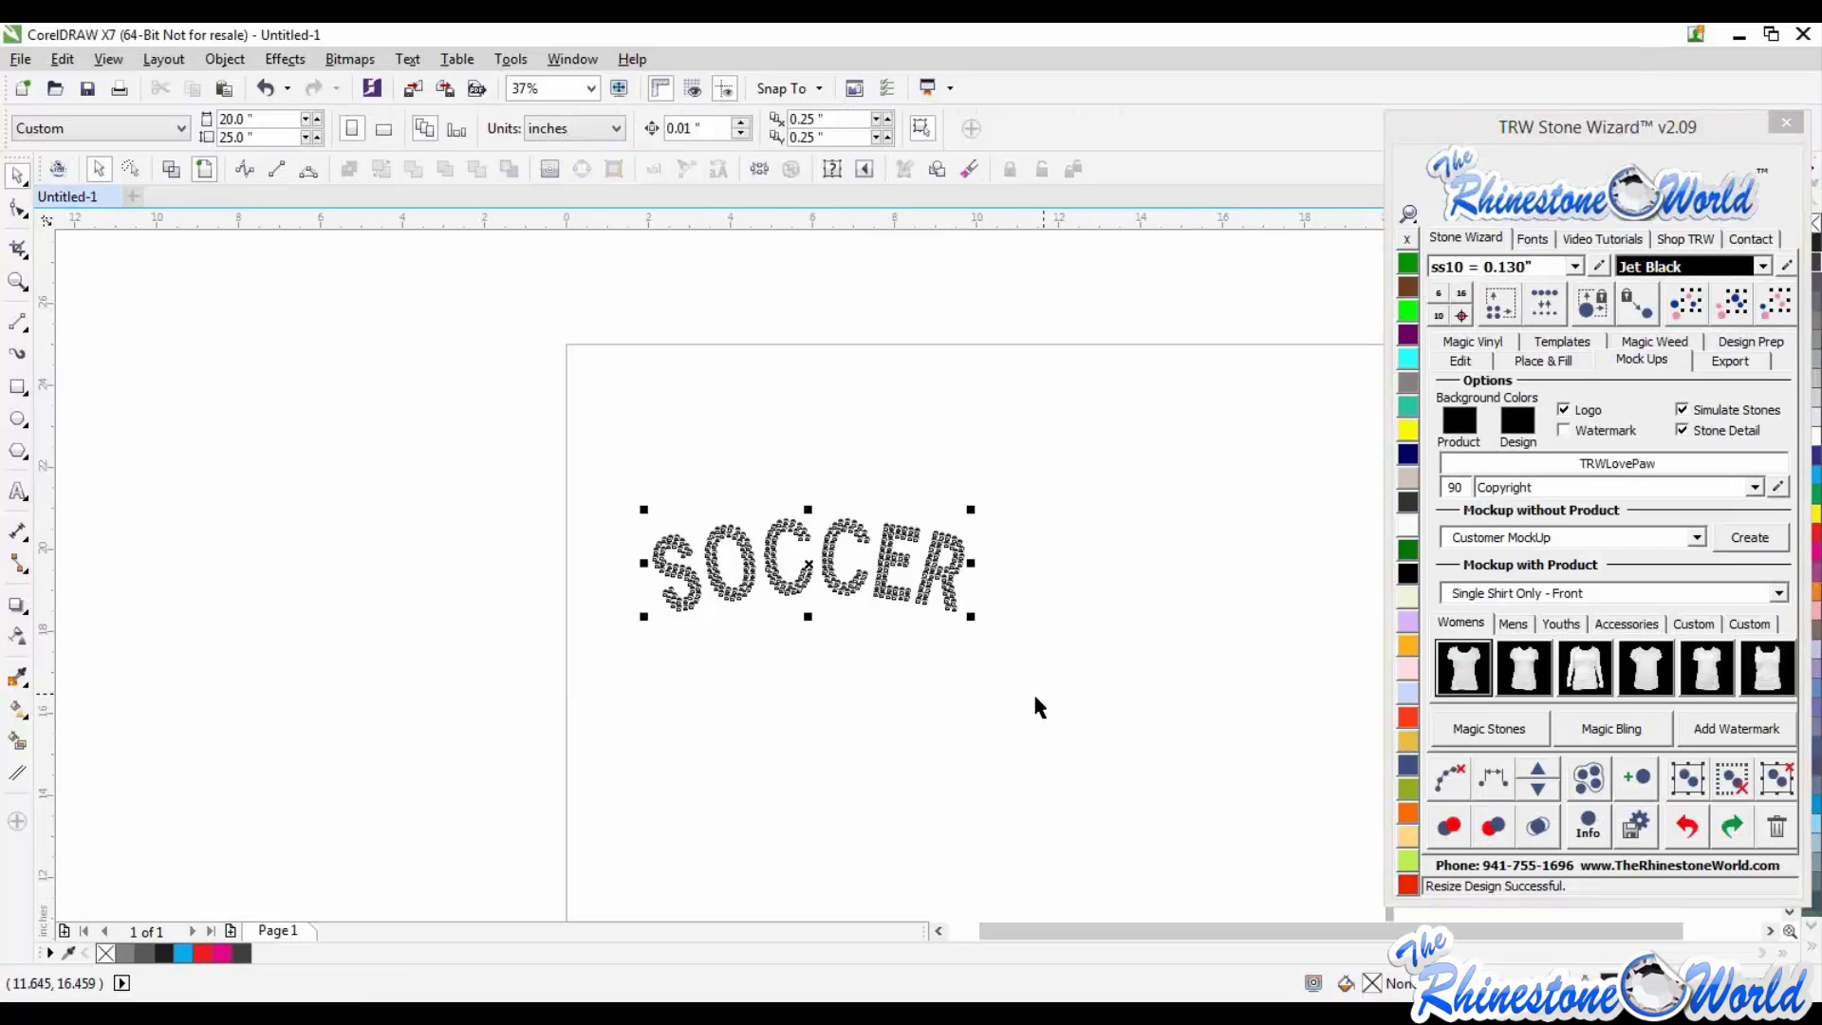
left_click(1023, 710)
Step: Add the text "msm" below the SOCCER lettering and apply the favorite font TRW Mom Sport Pack 1 RFF
left_click(18, 491)
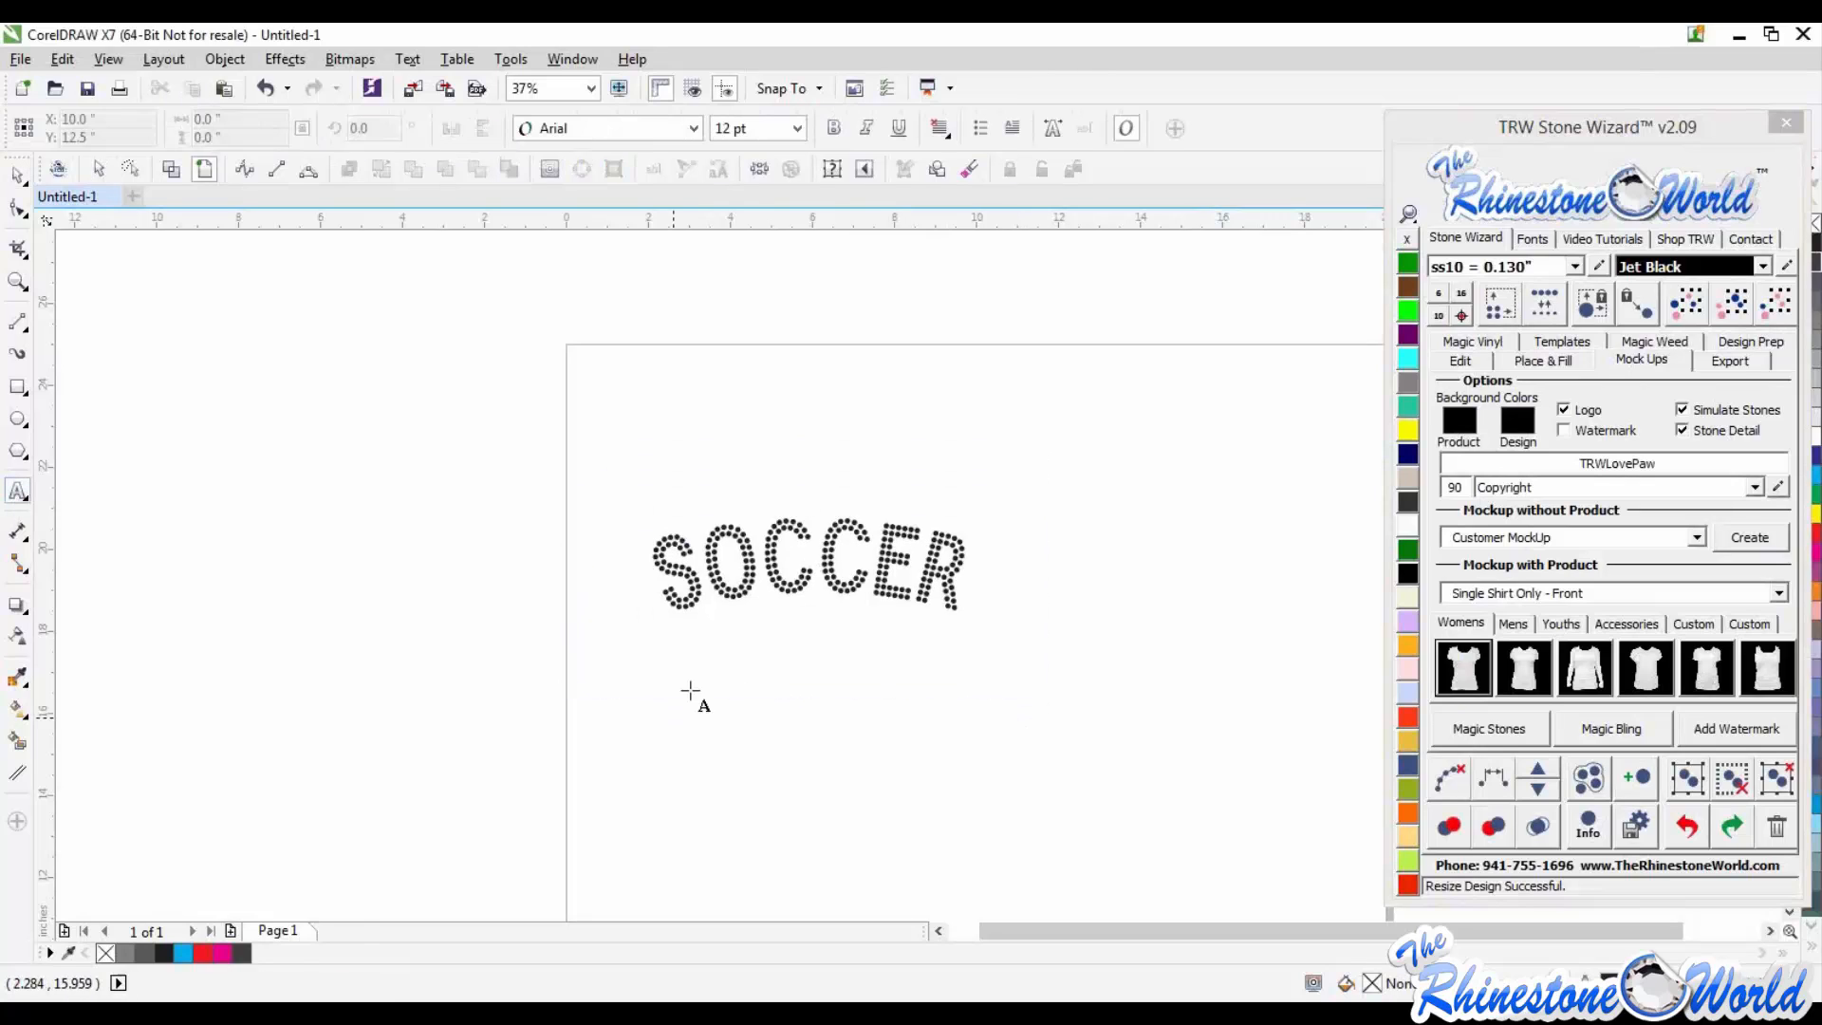
left_click(689, 690)
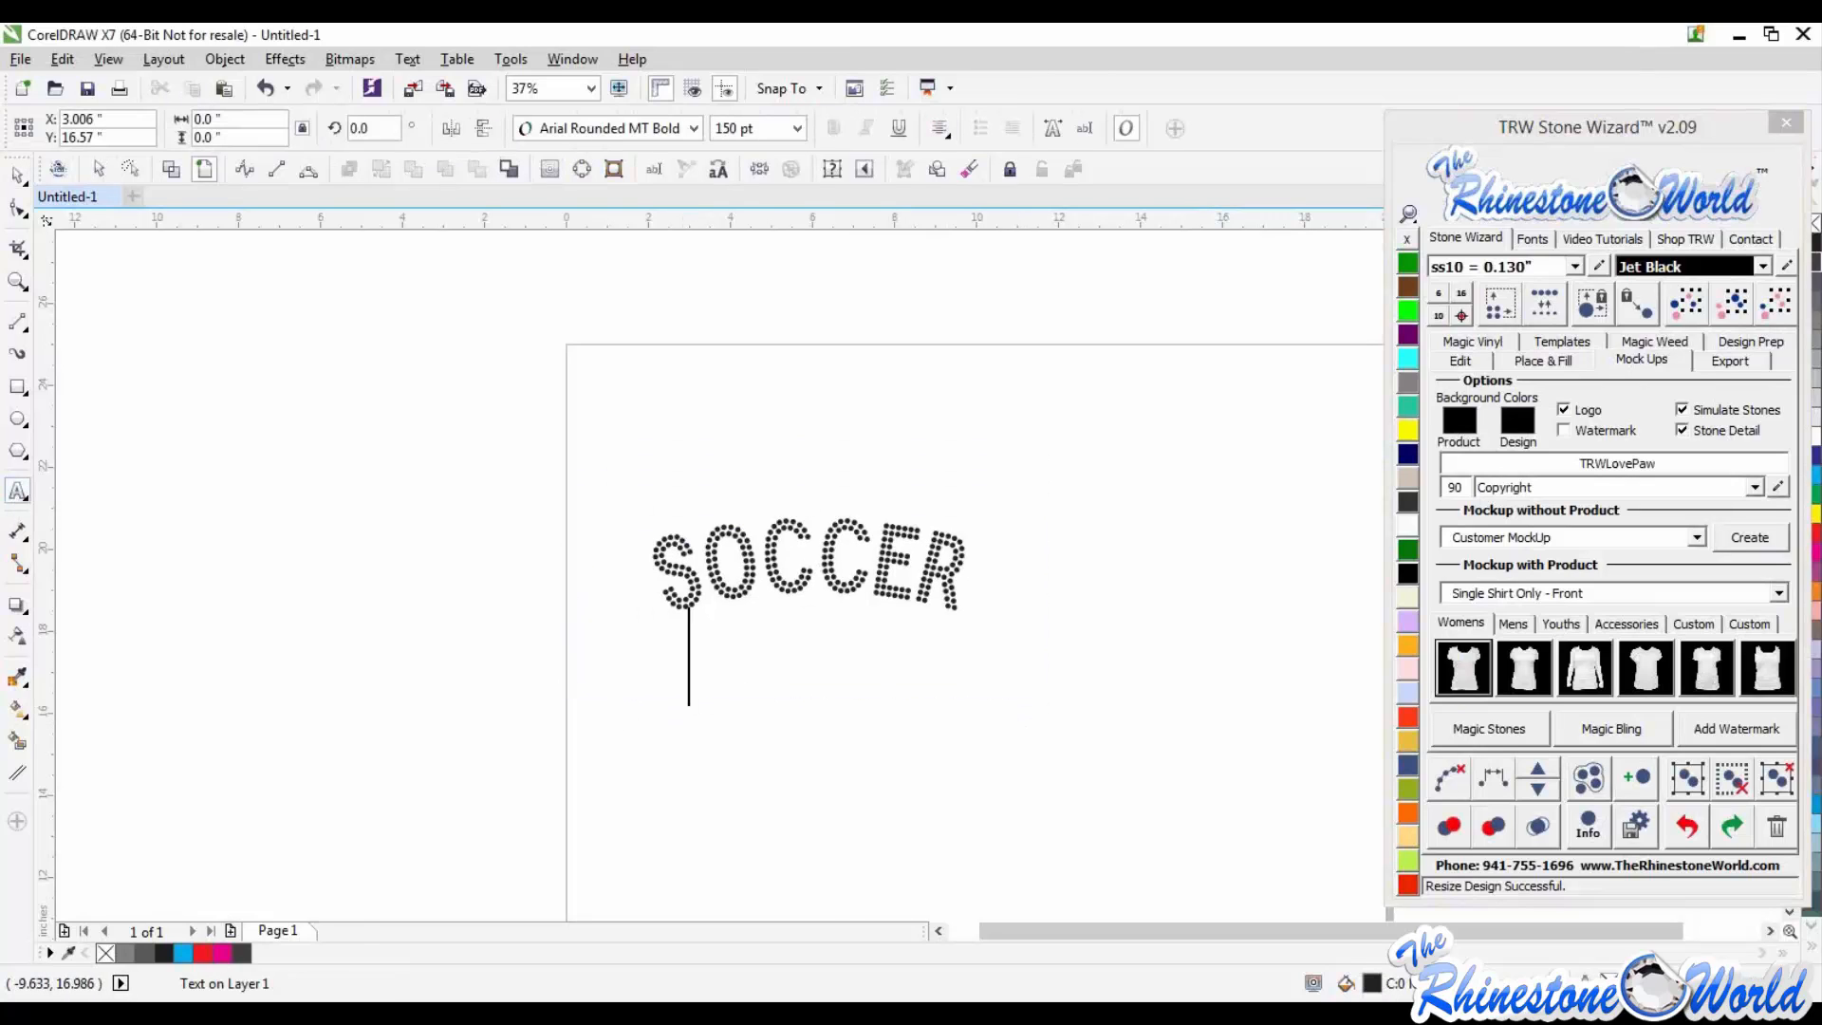
left_click(690, 783)
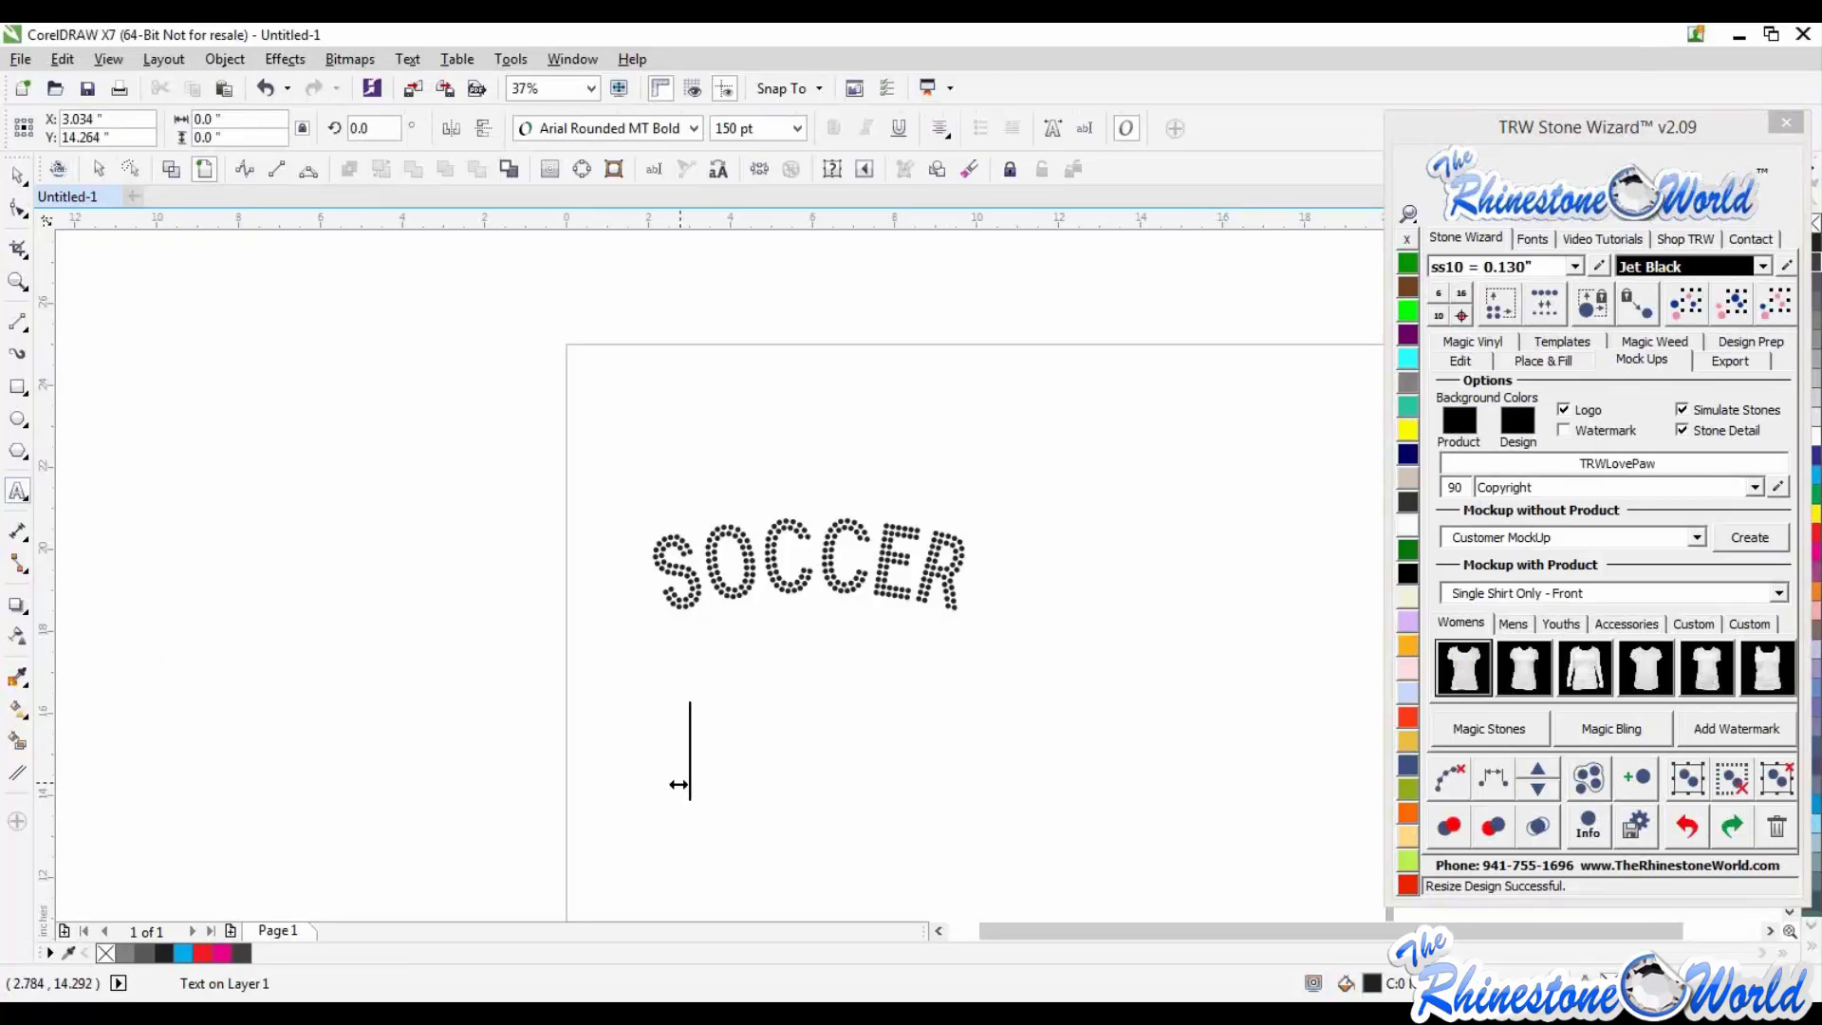
type("m")
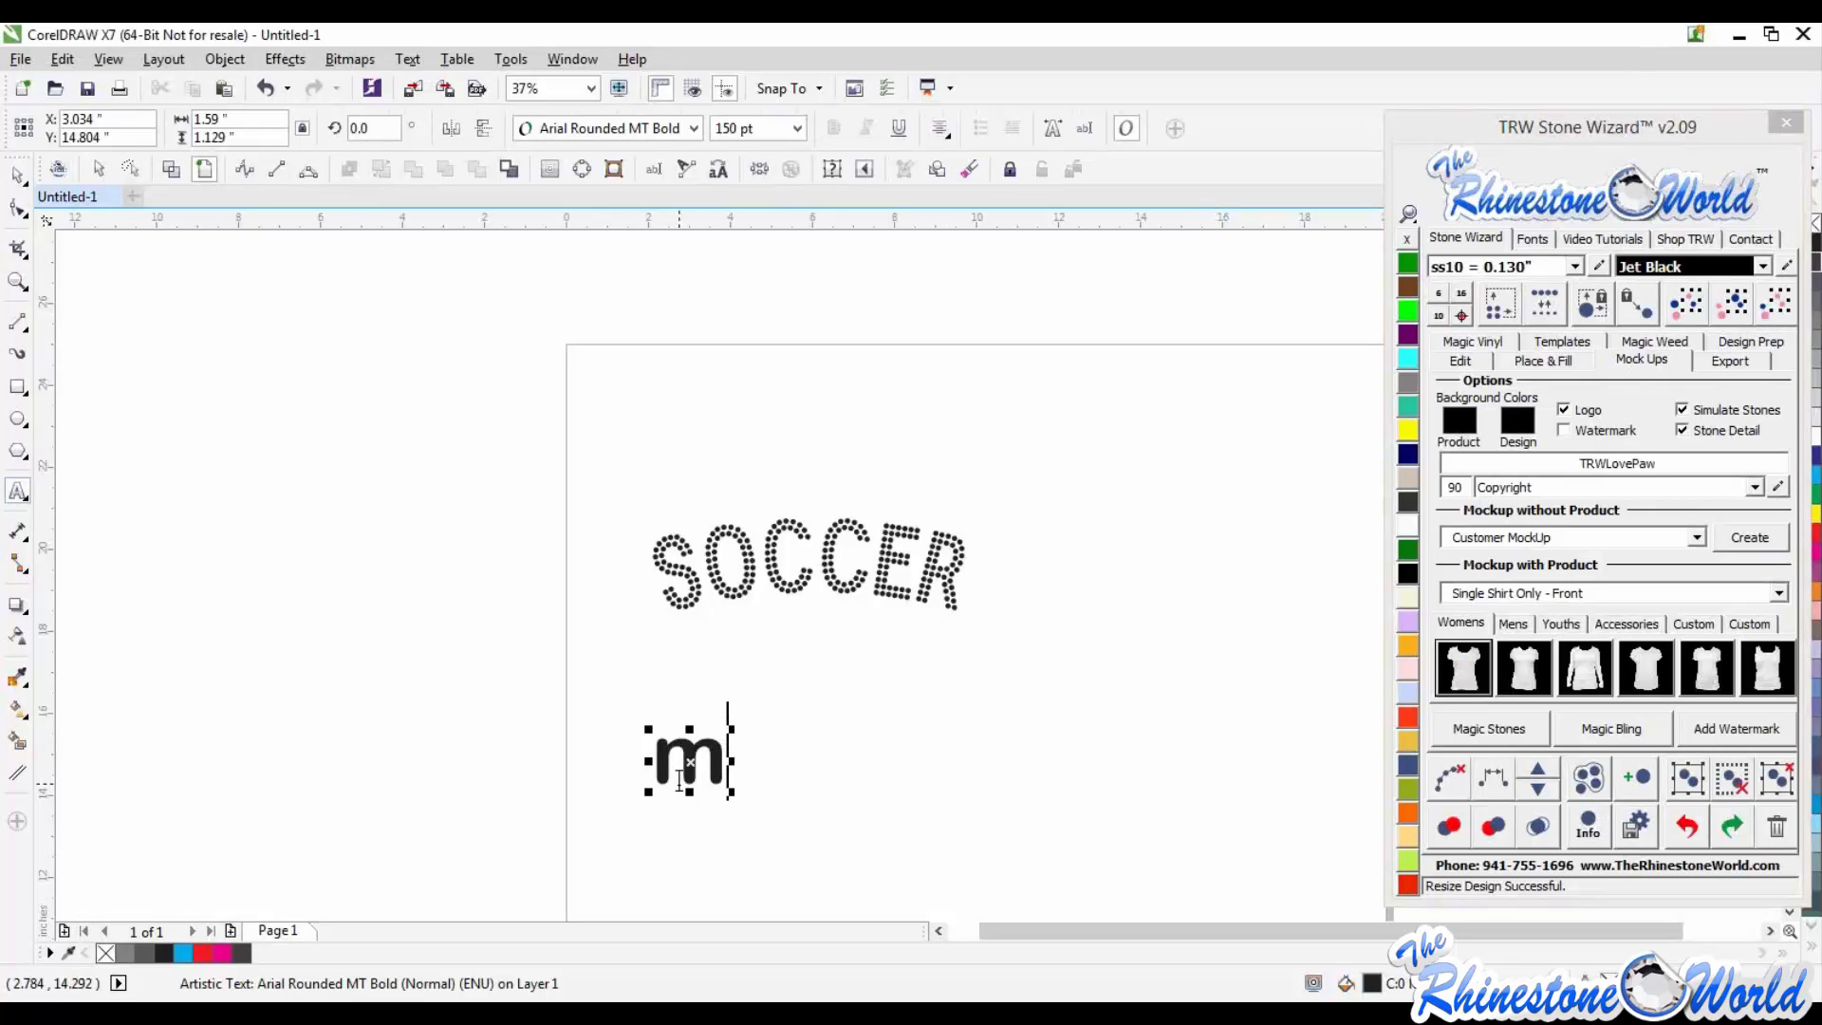
type("sm")
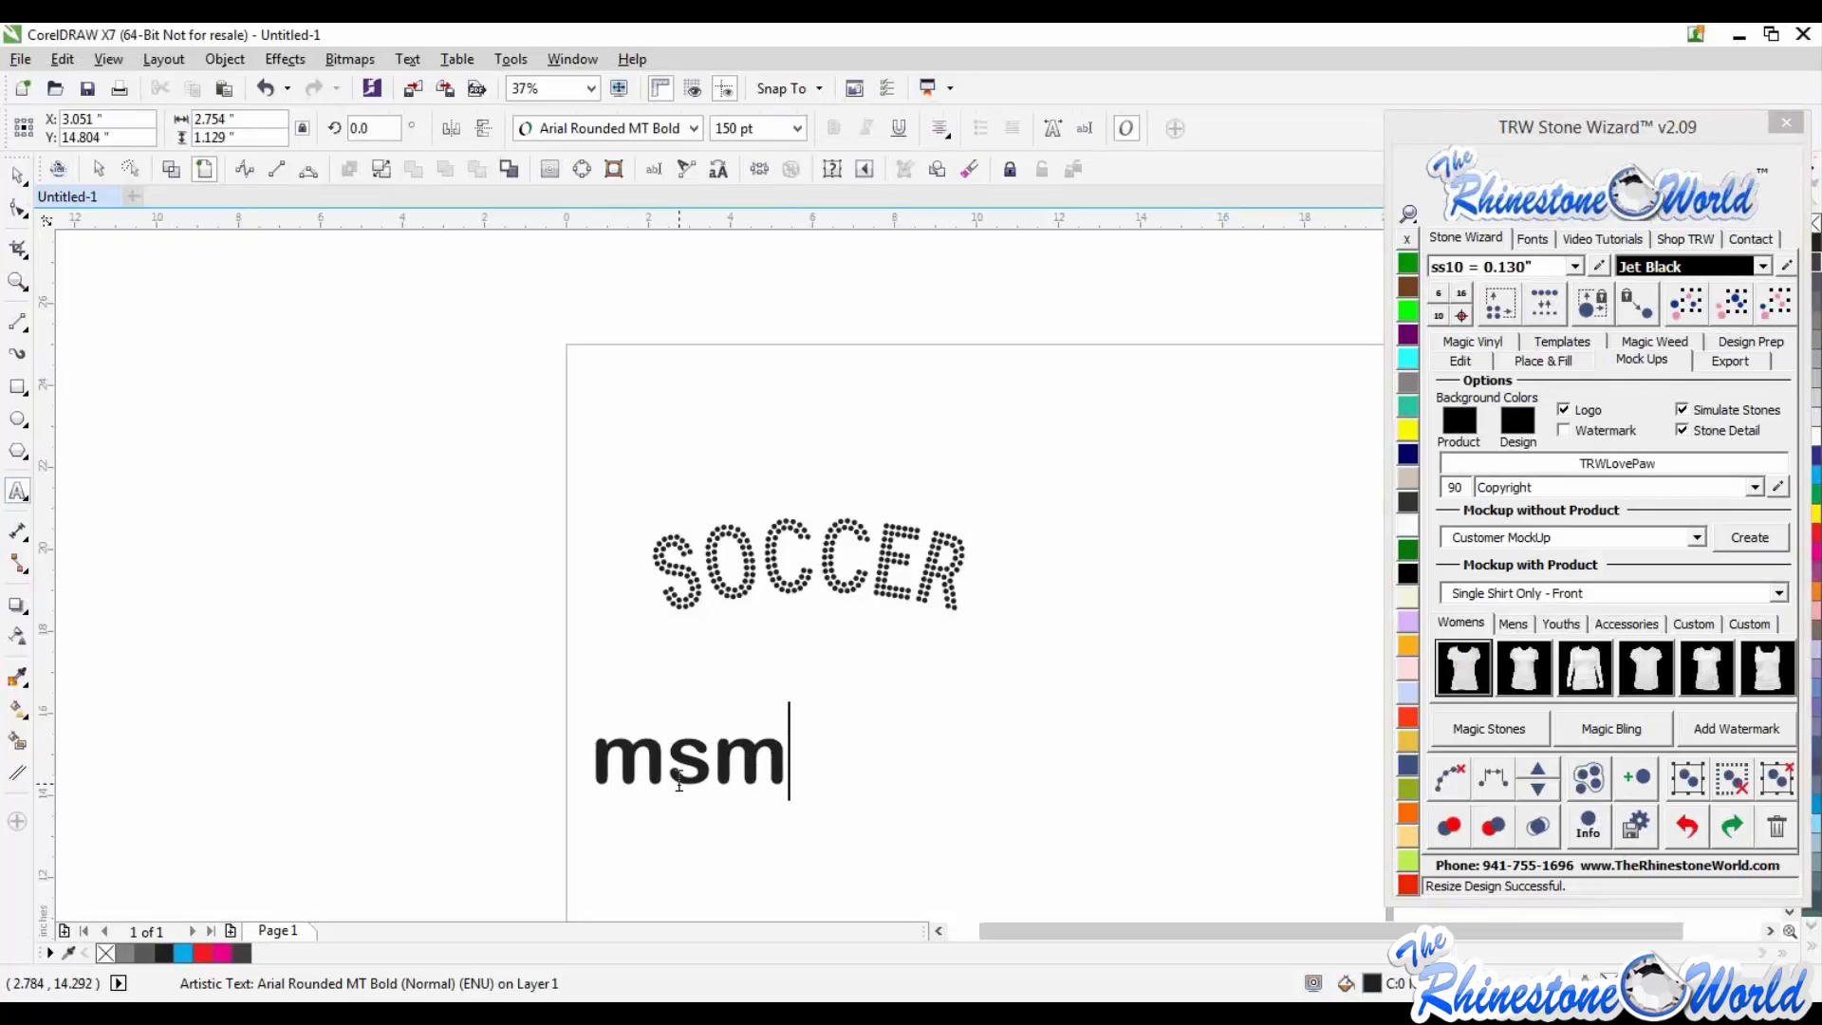
left_click(1537, 234)
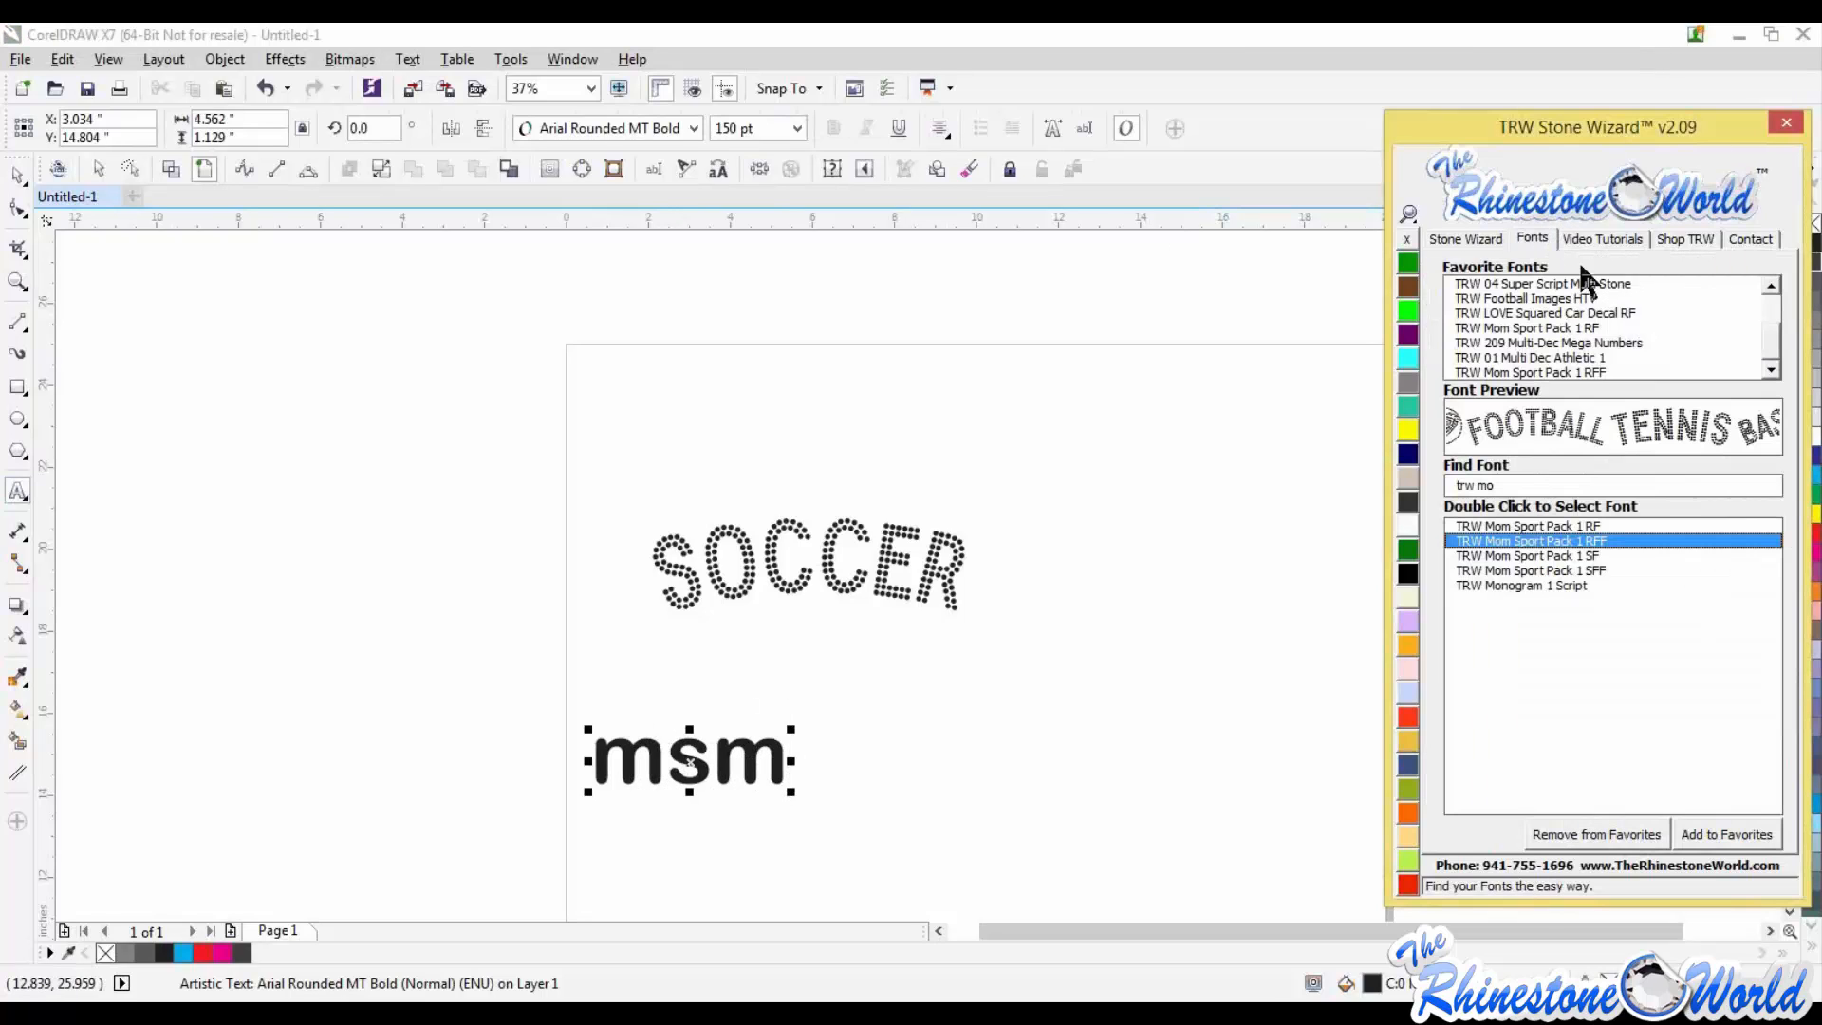
double_click(1587, 372)
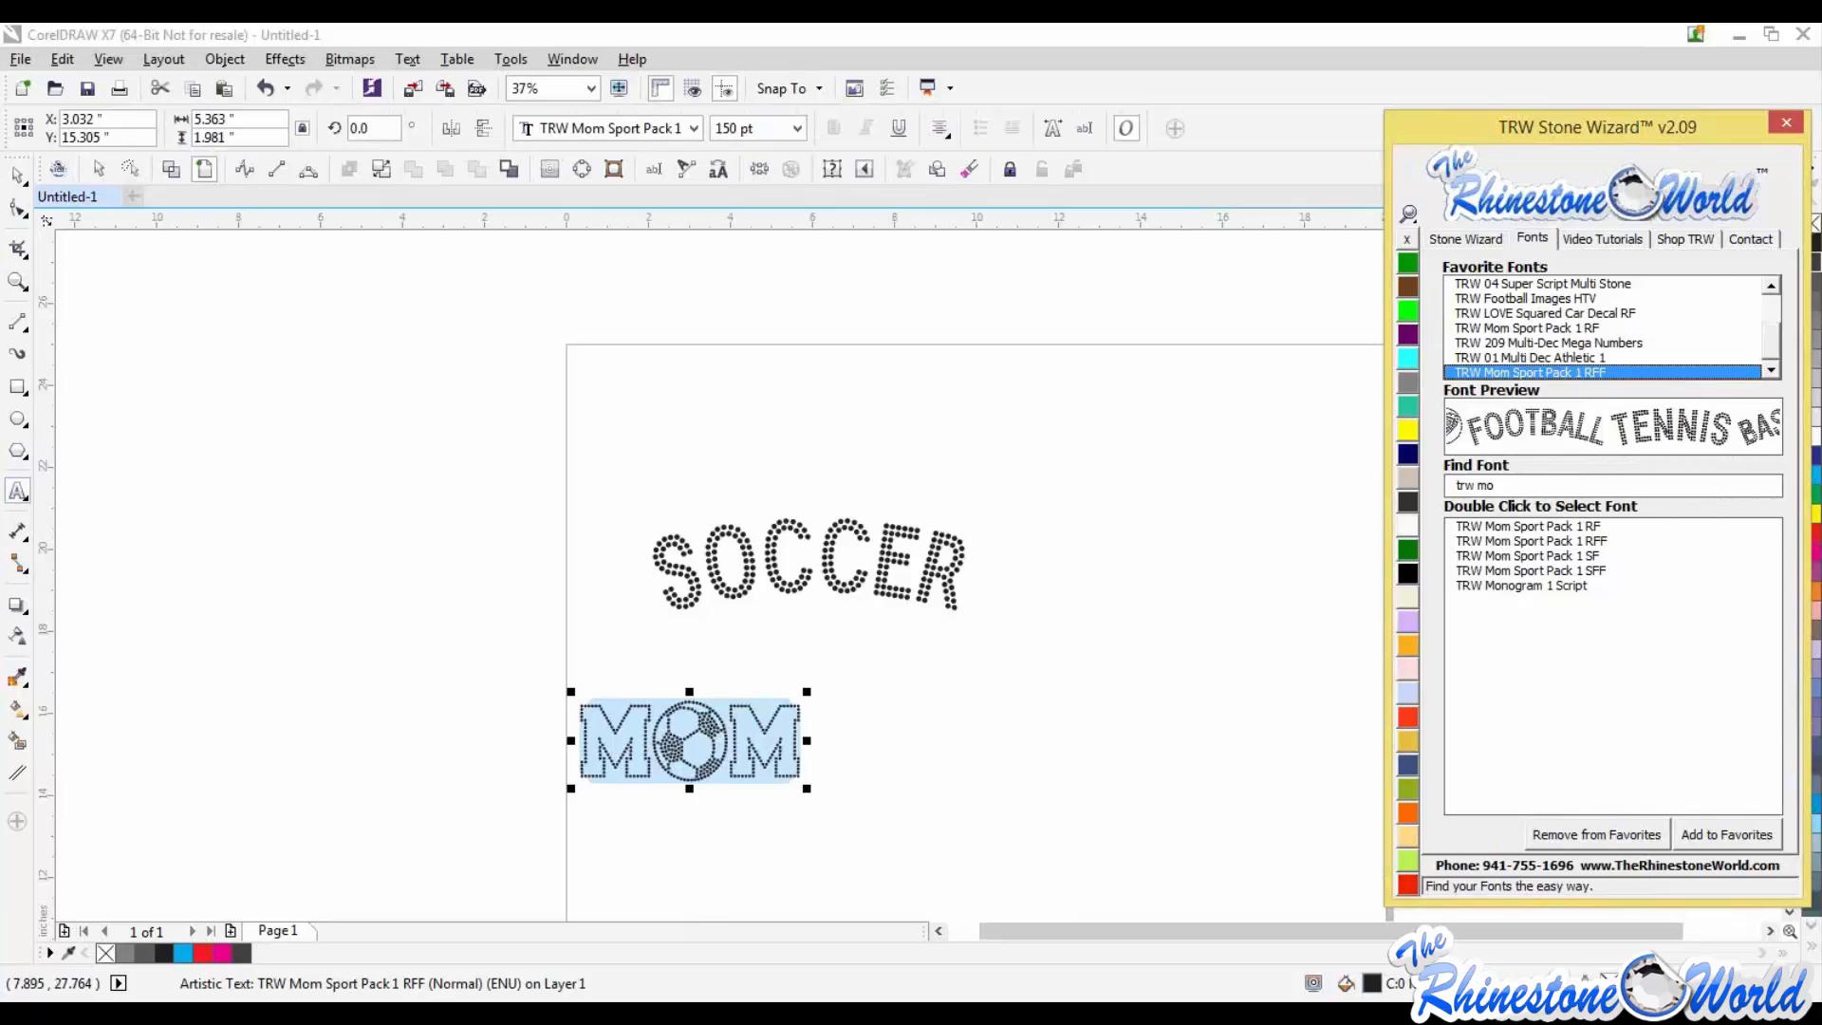
Step: Convert the MOM soccer-ball text to a two-color stone design with 2 Color Magic Text
left_click_drag(0, 275, 1226, 138)
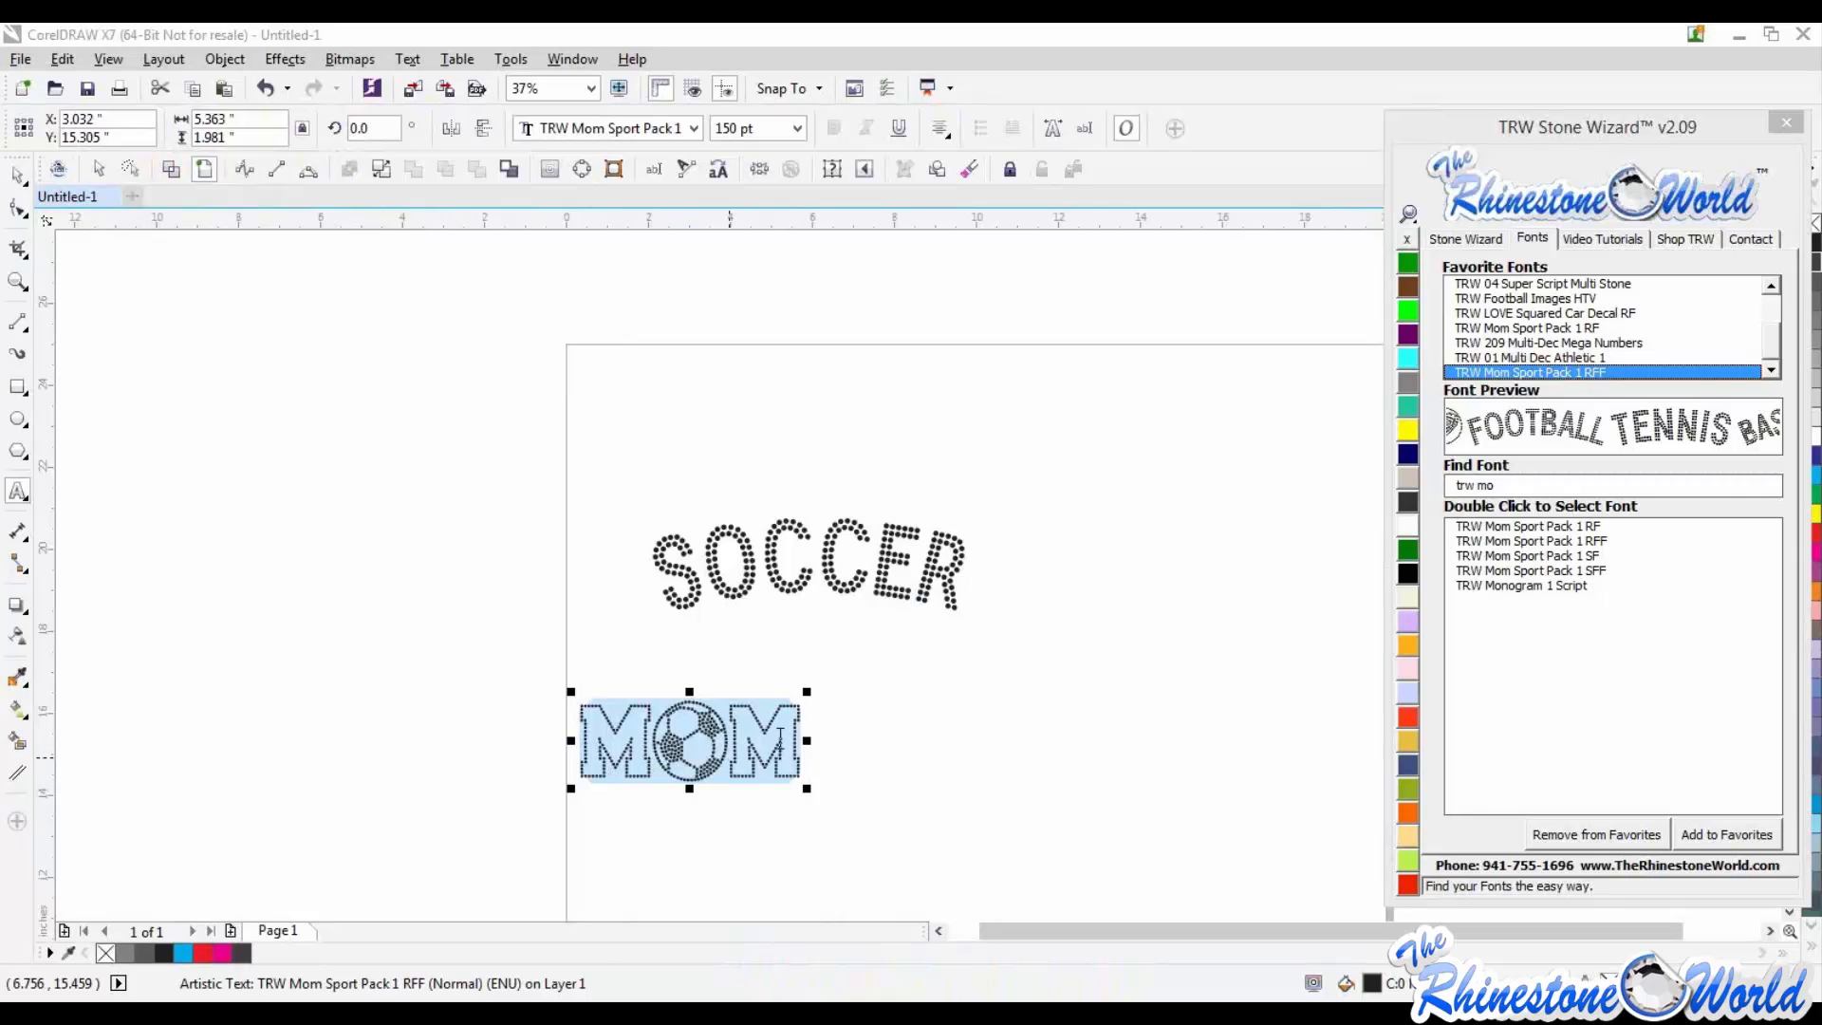
left_click(1492, 239)
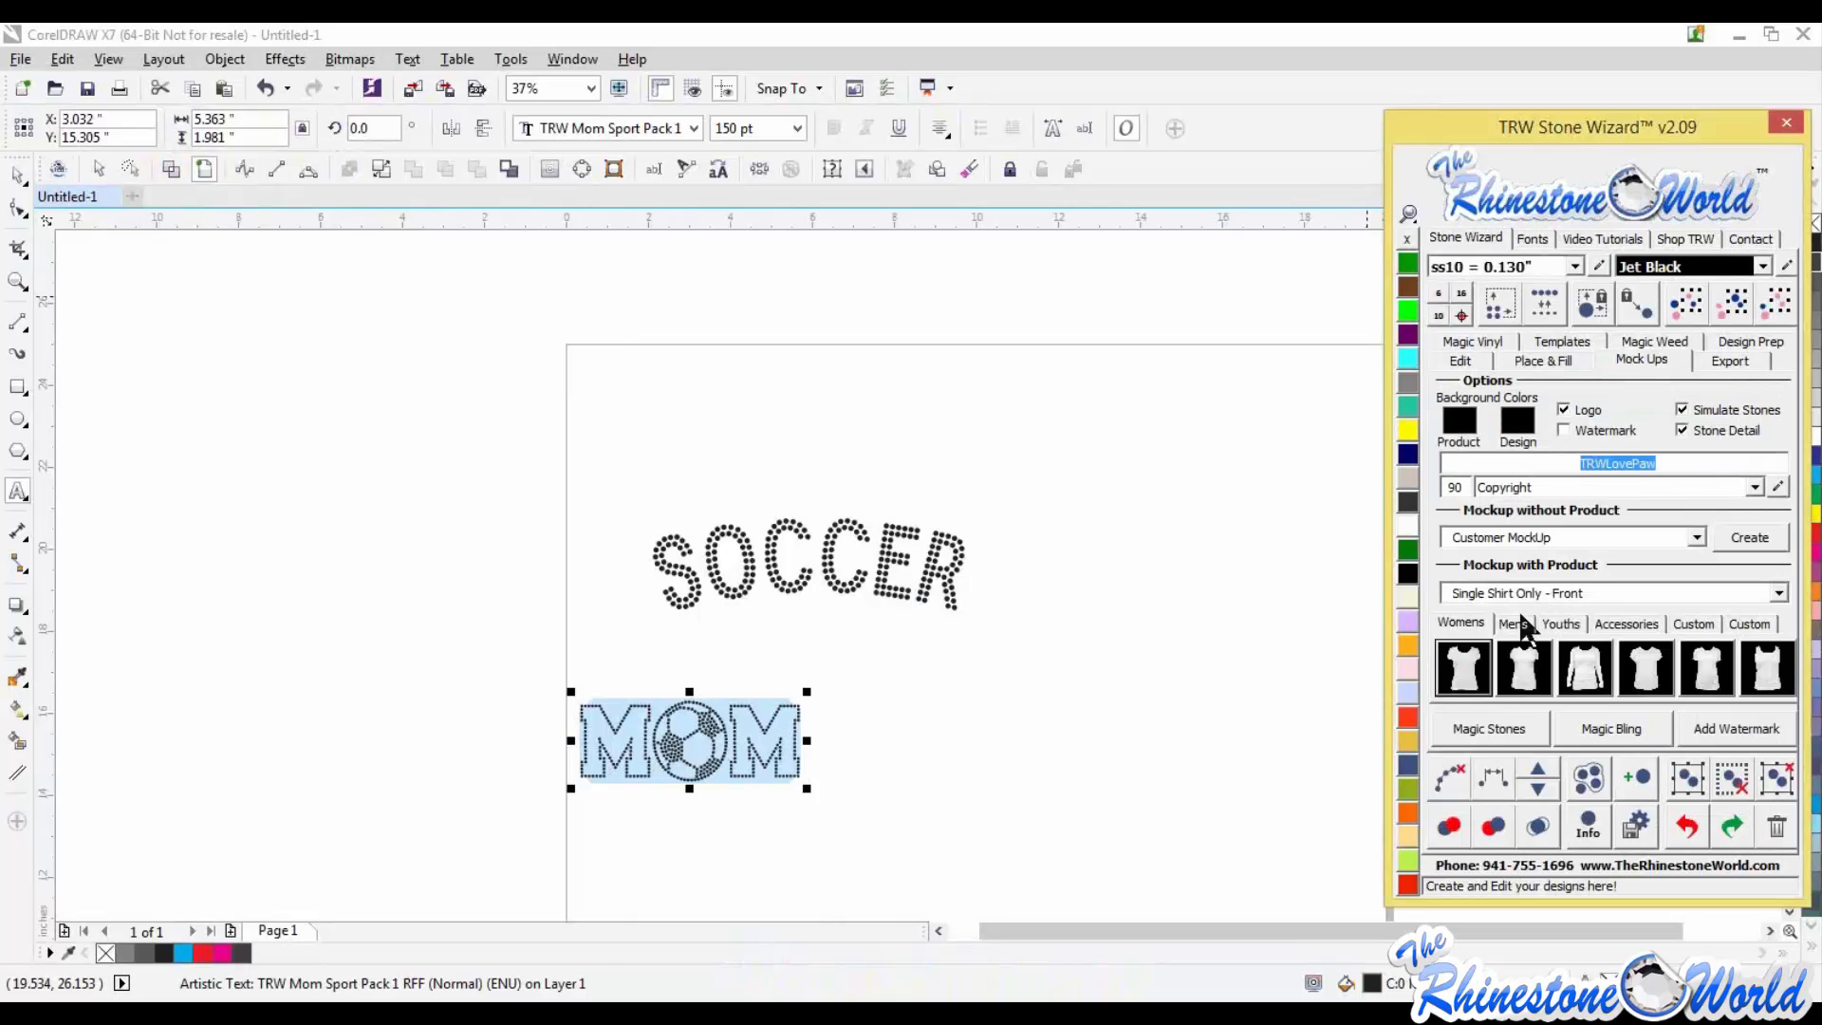
left_click(1462, 361)
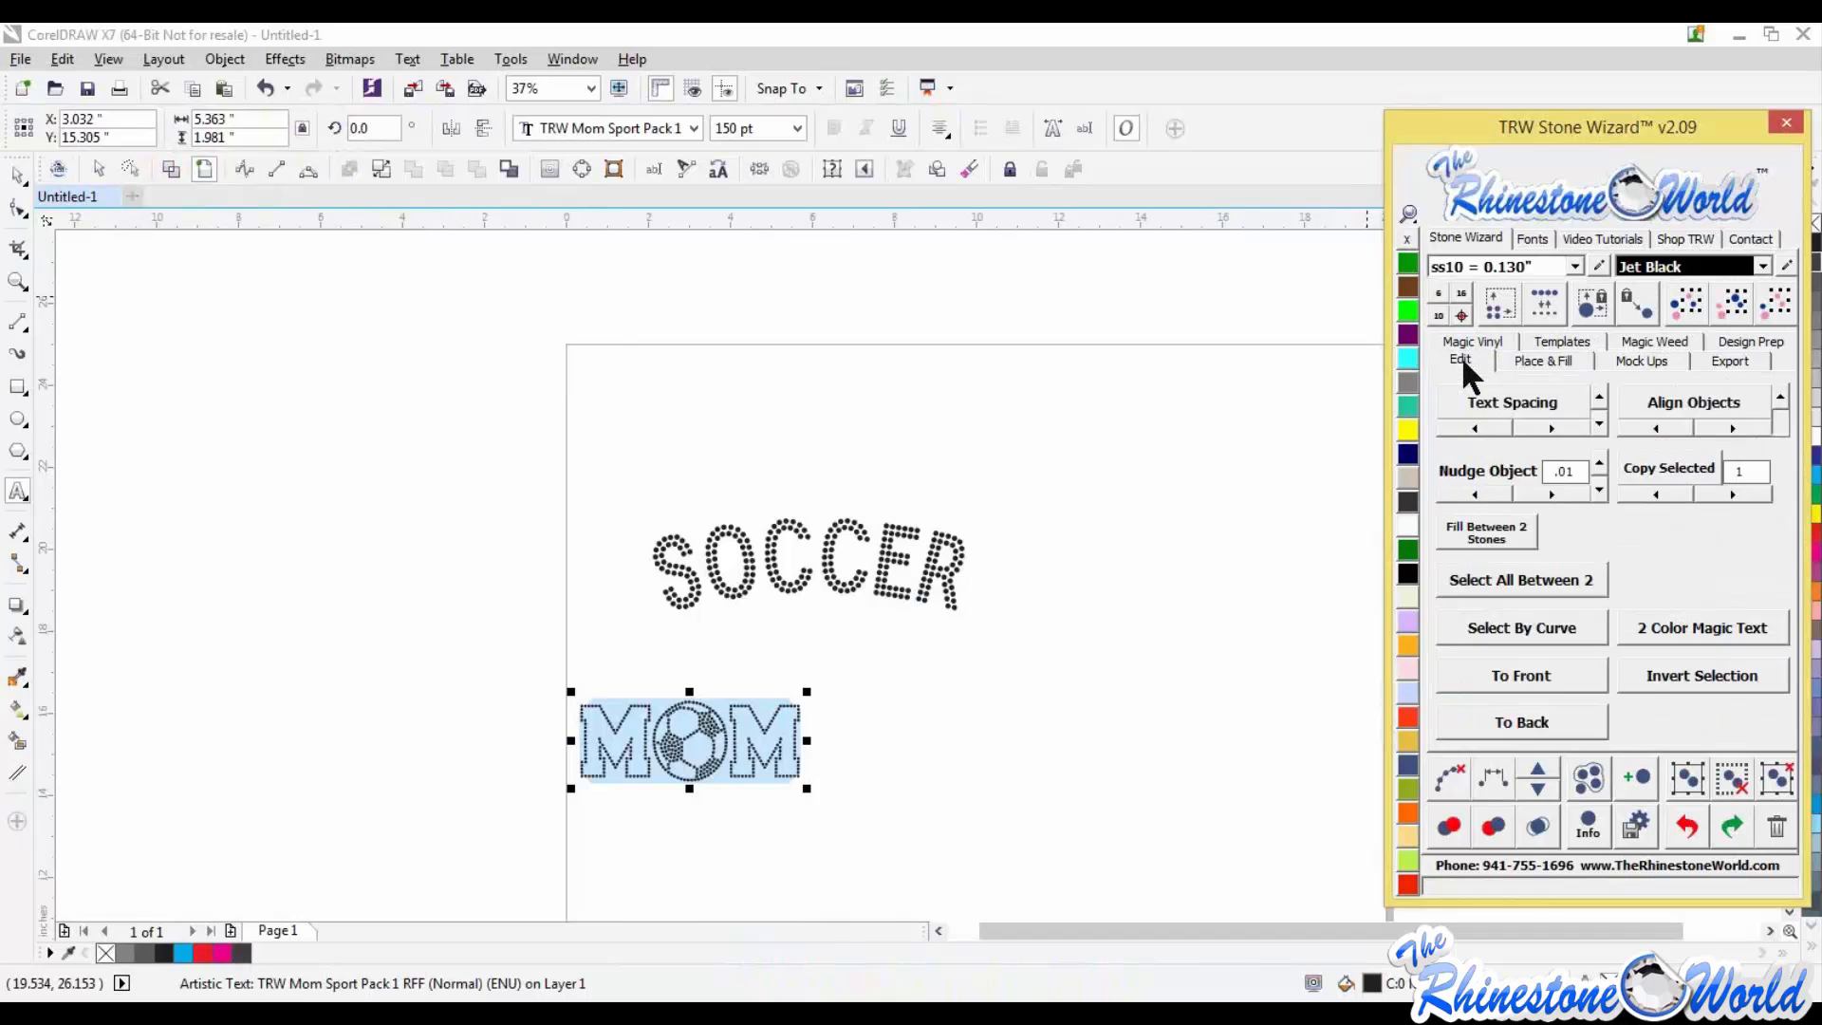
left_click(1704, 629)
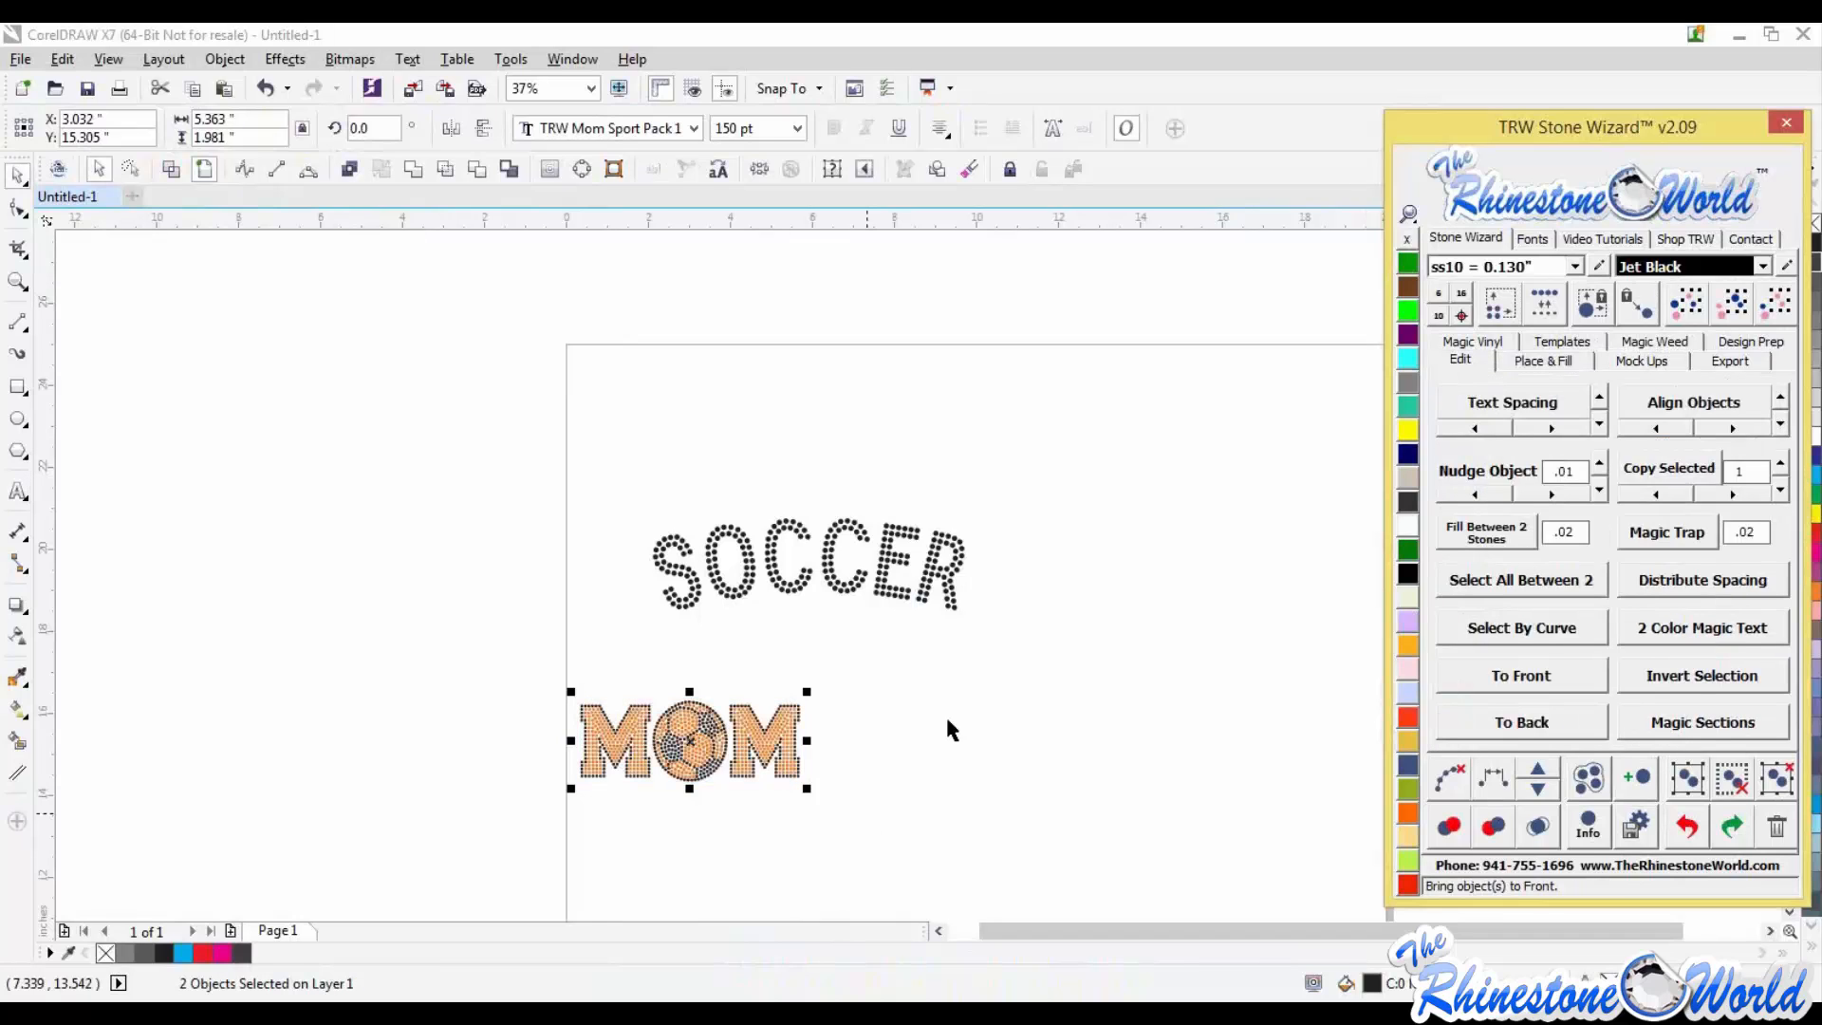
Step: Resize the two-color MOM lettering to ss10 (0.130") and accept replacing its stones
left_click(530, 638)
left_click_drag(527, 678, 969, 794)
left_click(1496, 306)
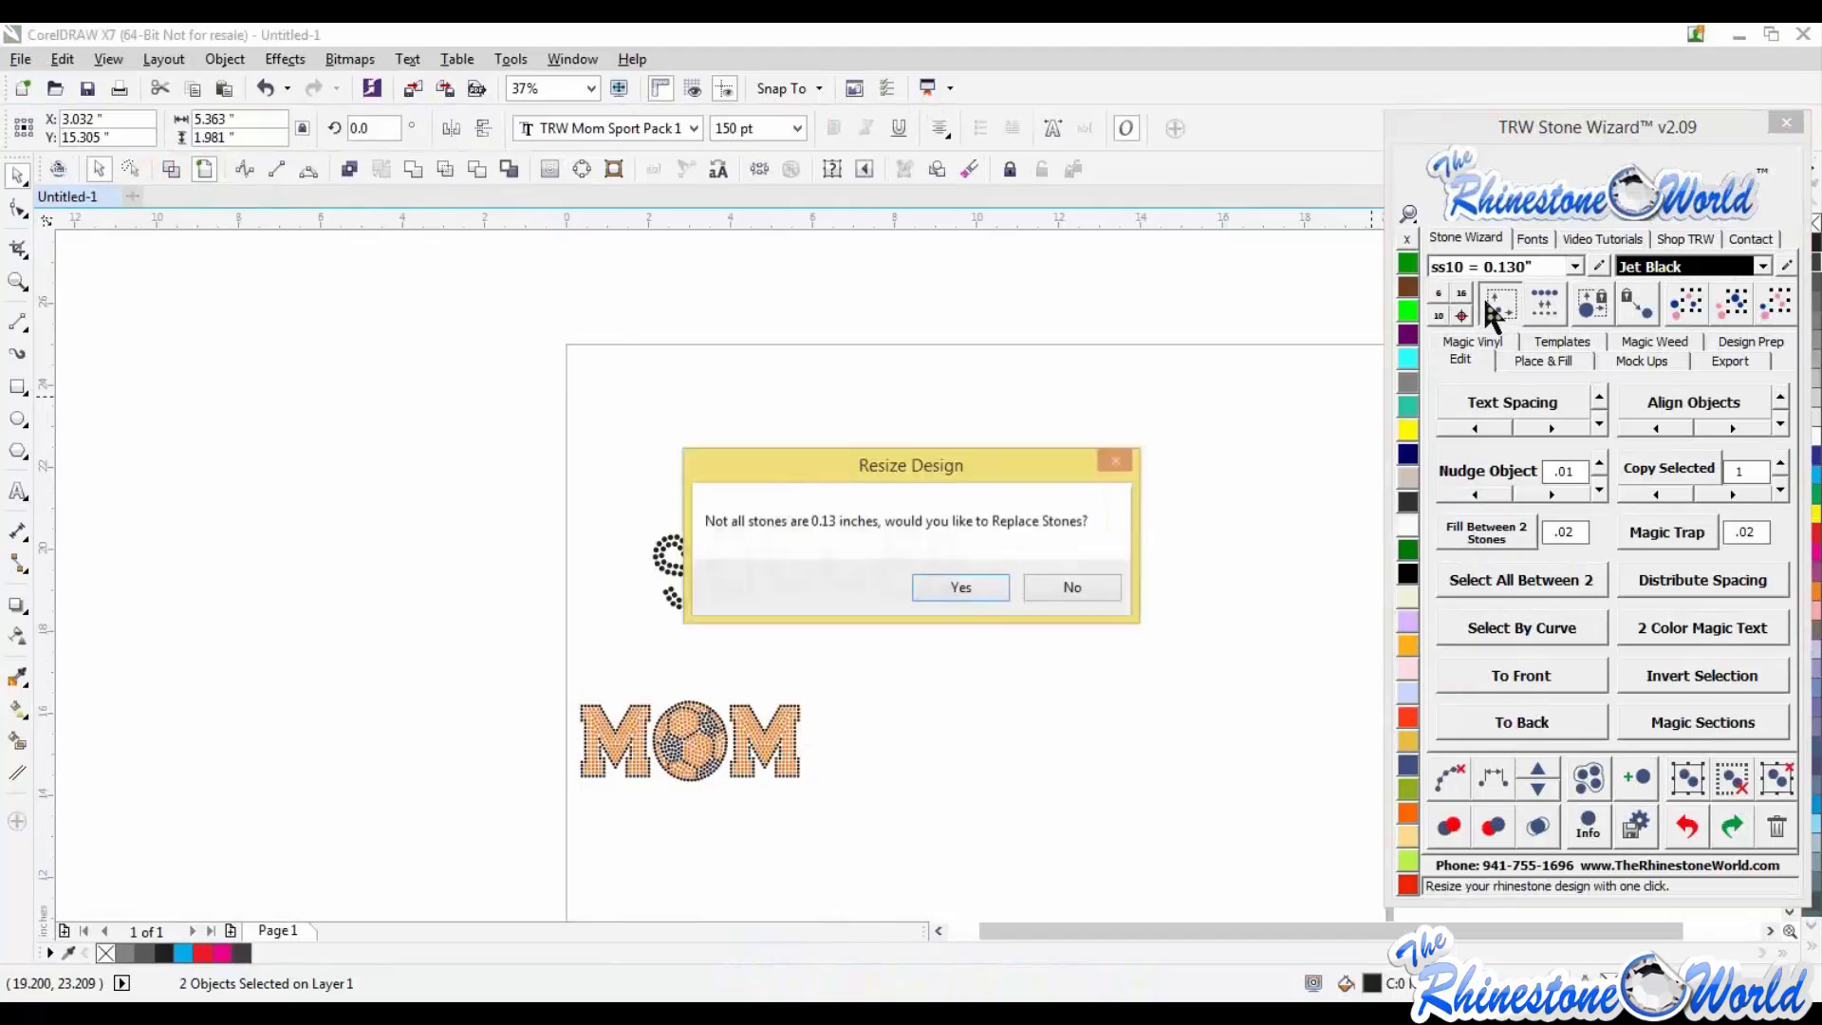
left_click(962, 586)
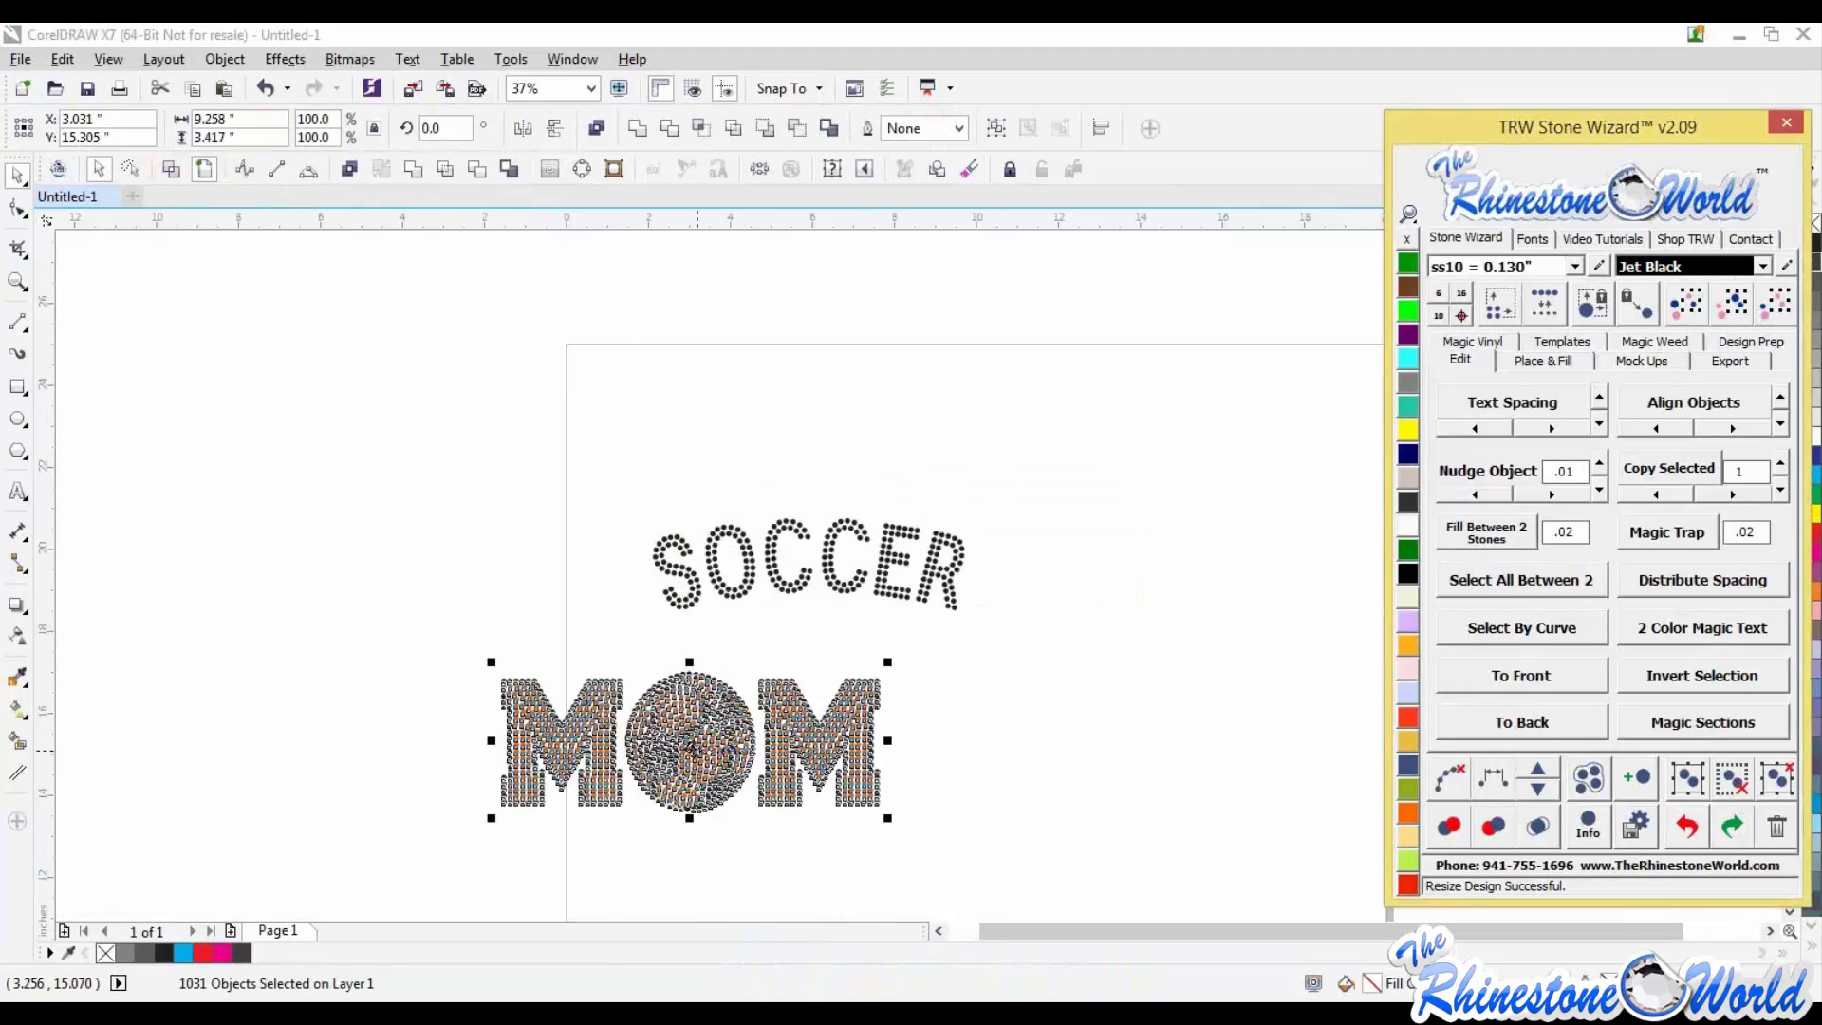
Step: Center the MOM lettering directly beneath the SOCCER arc, at about X 6.08", Y 16.66"
left_click_drag(824, 704, 946, 648)
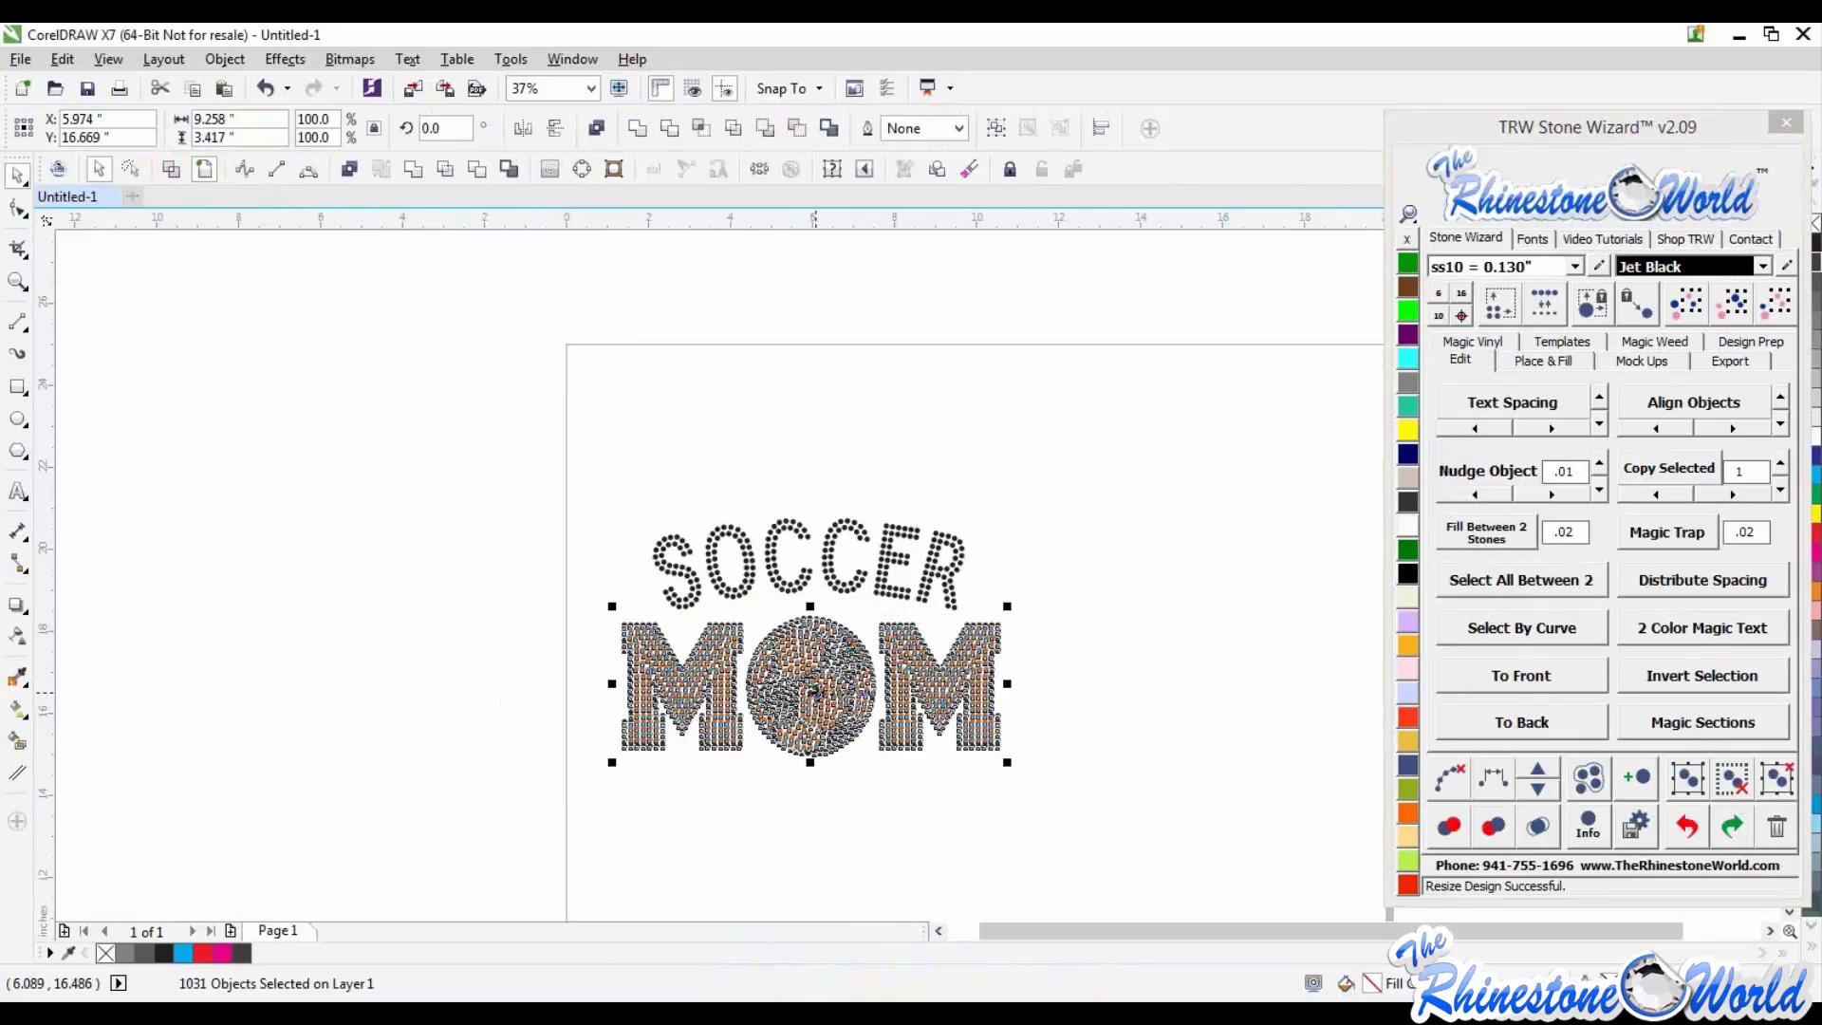
left_click_drag(813, 685, 816, 687)
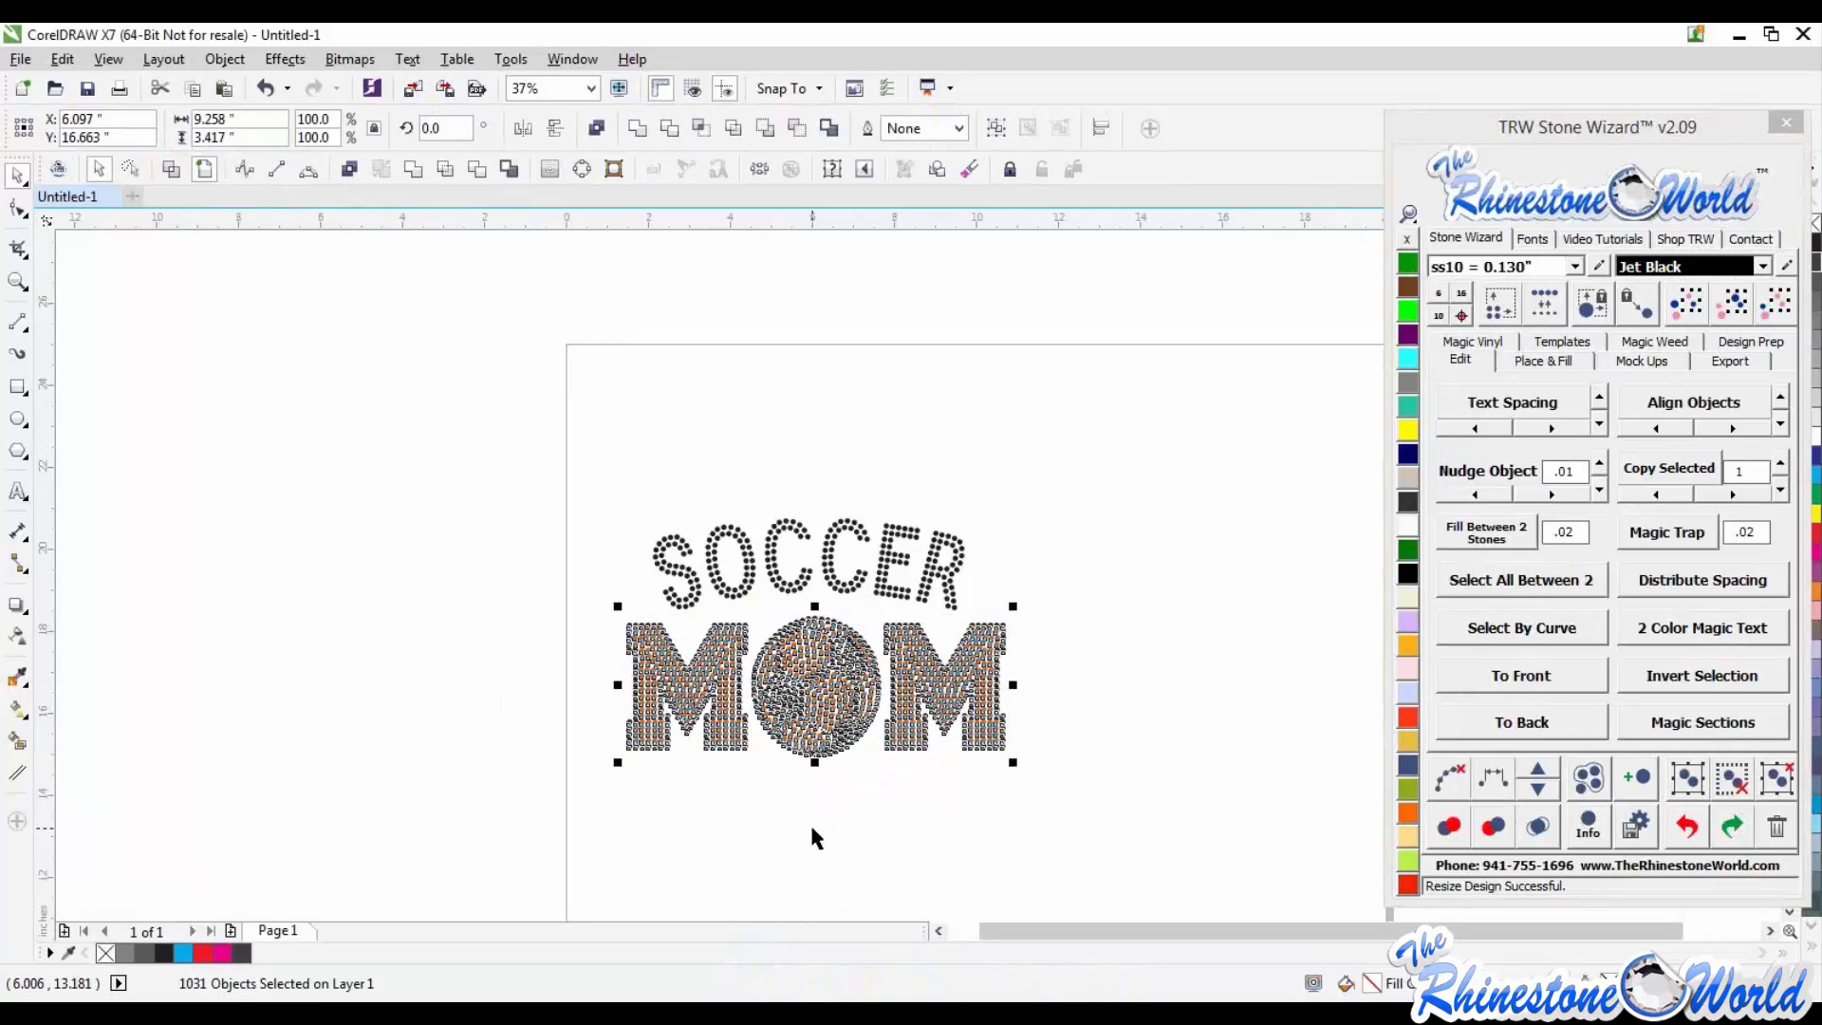
key("Left")
key("Left")
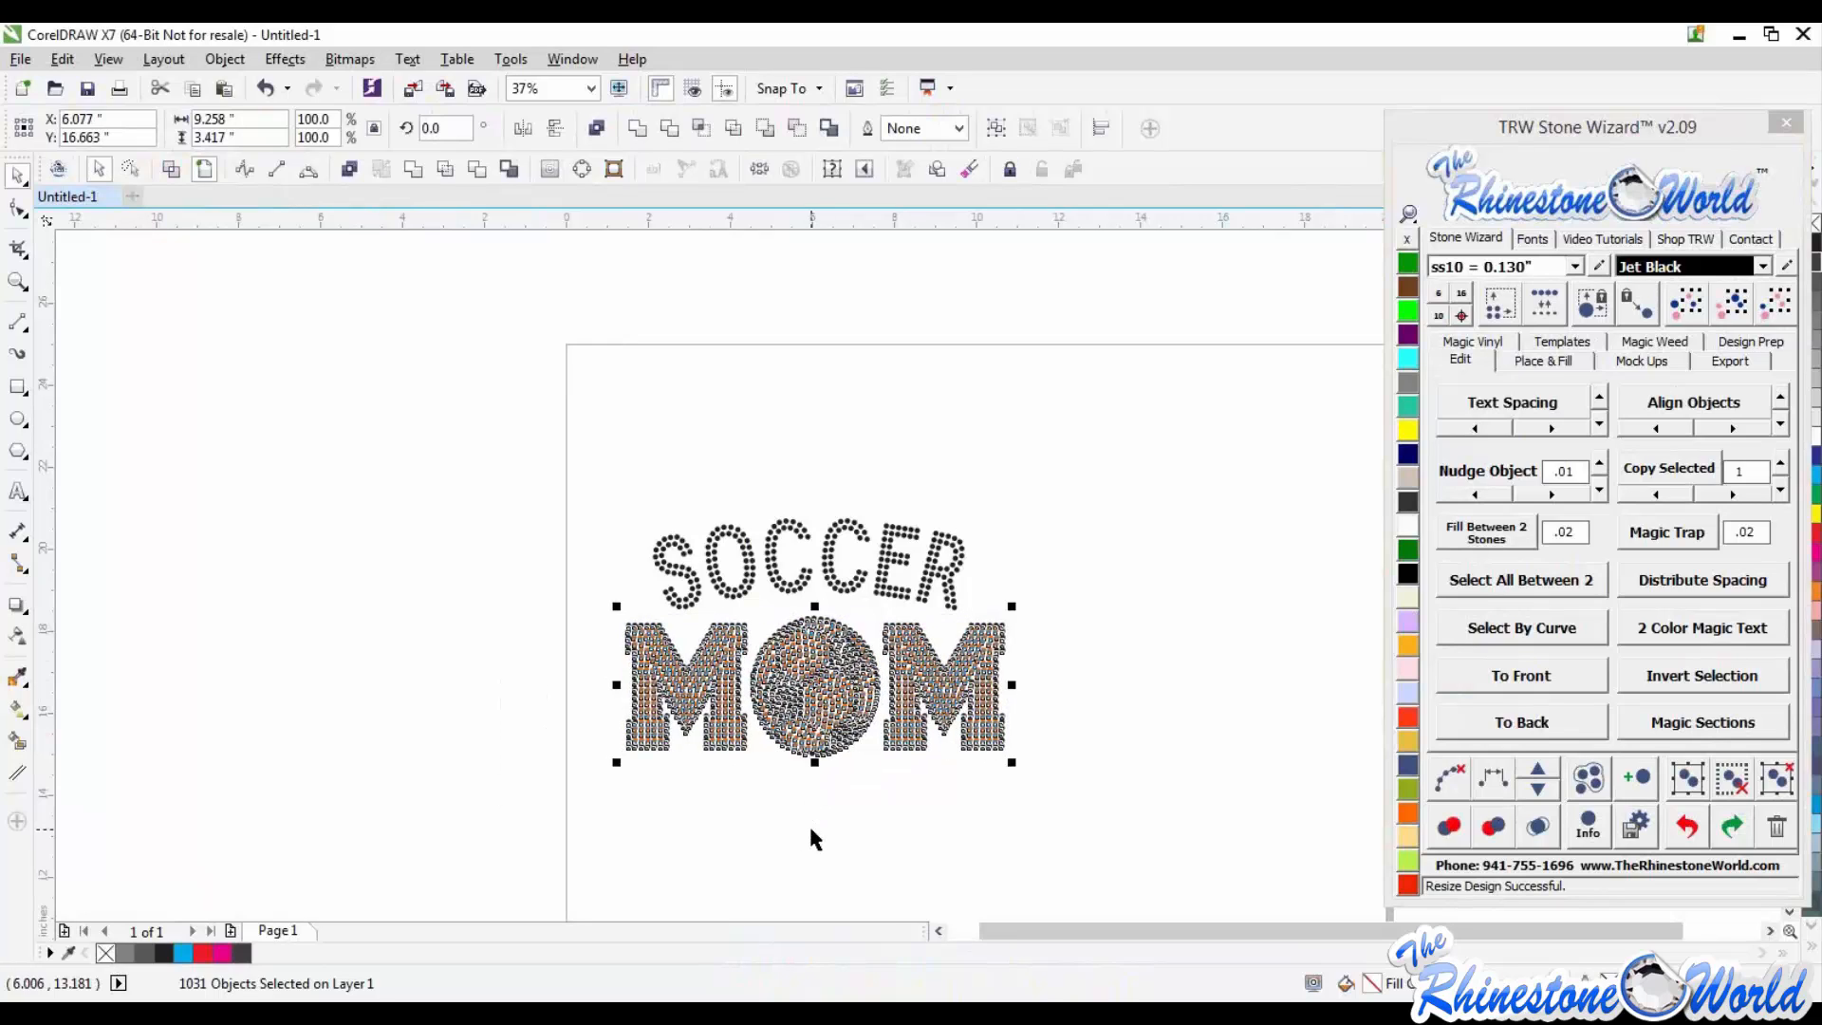
left_click(812, 828)
scroll(867, 554, "up", 1)
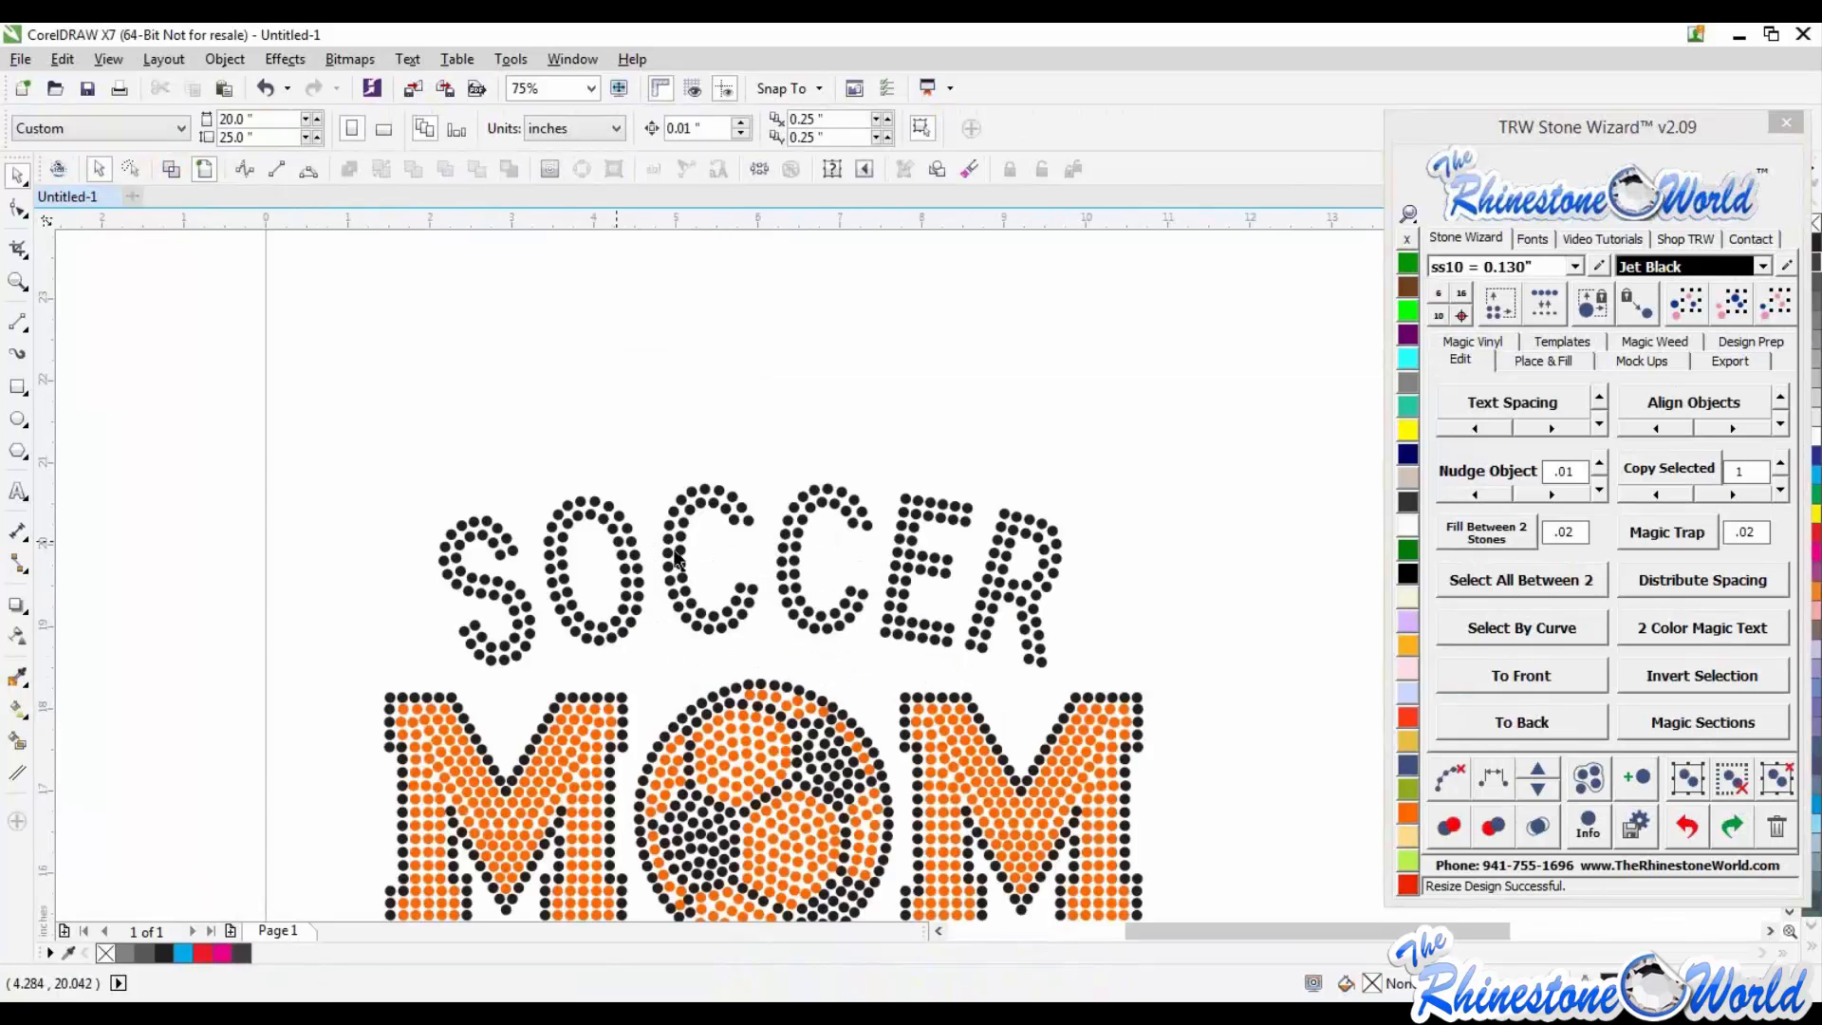
scroll(741, 596, "down", 1)
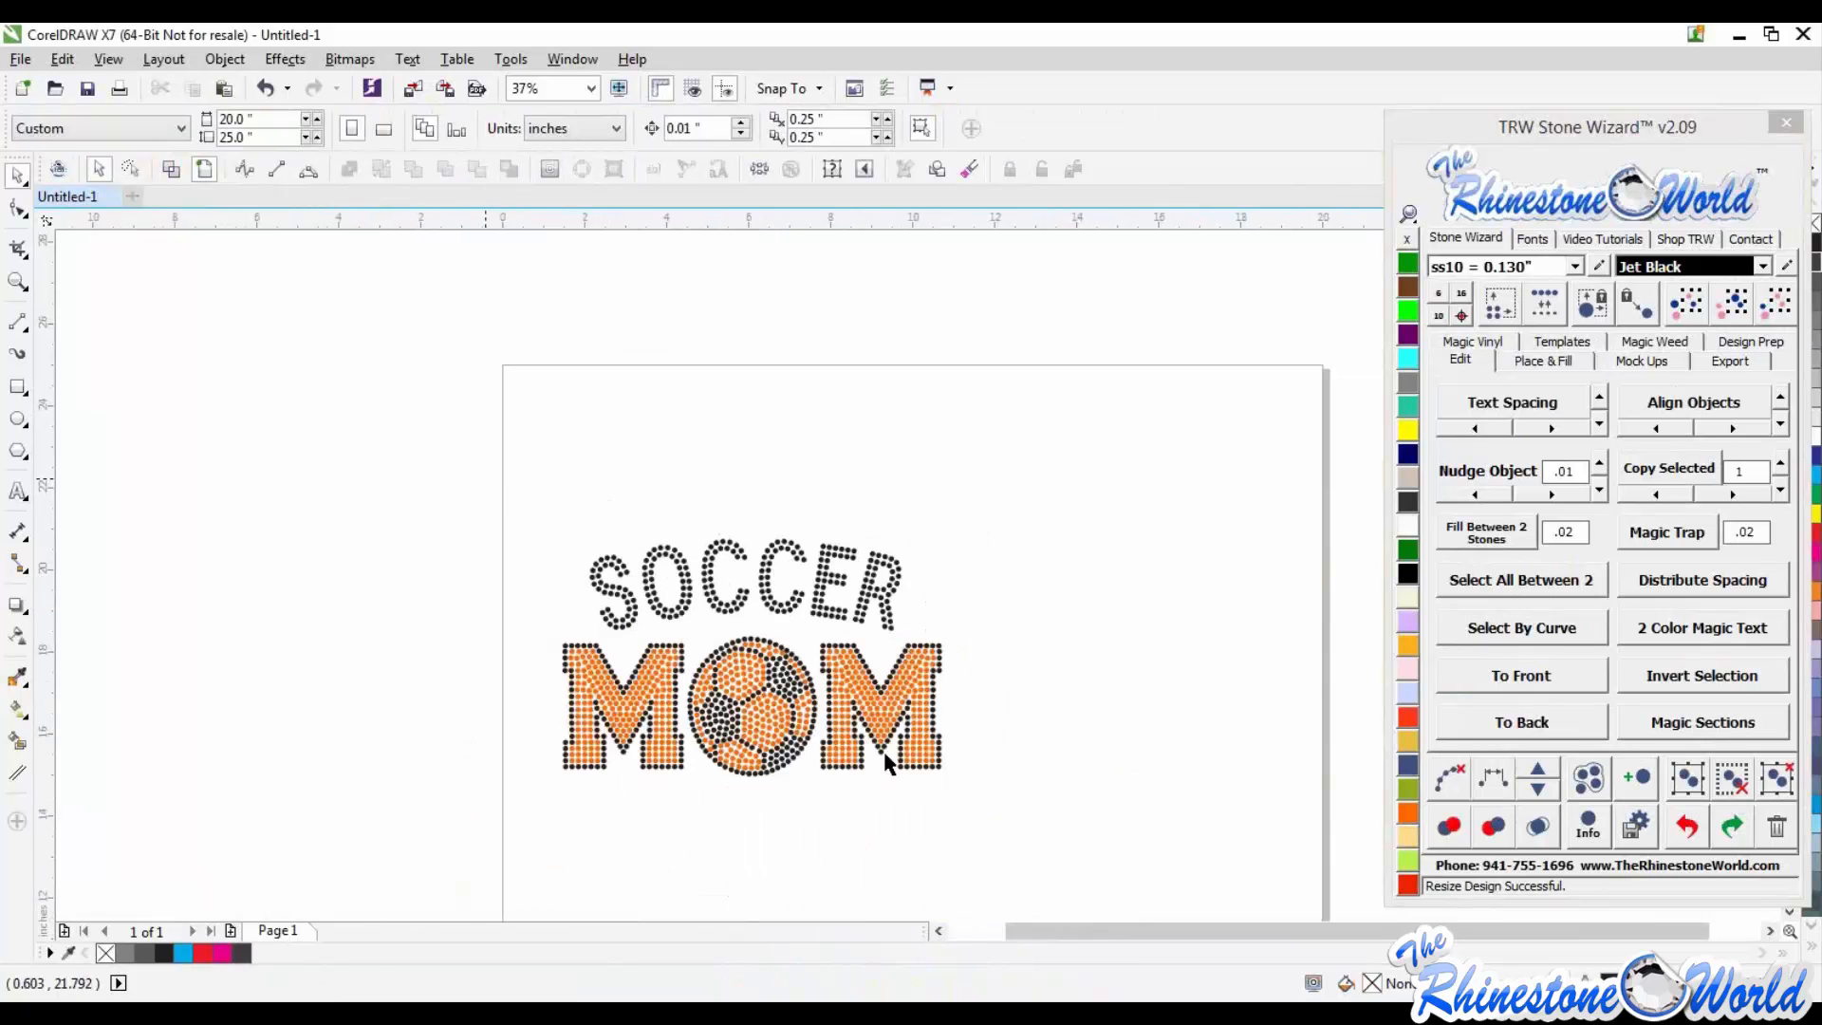
Step: Move the whole SOCCER MOM design up near the page's upper edge, at about X 7.23", Y 21.69"
left_click_drag(470, 488, 1150, 879)
left_click_drag(847, 724, 893, 571)
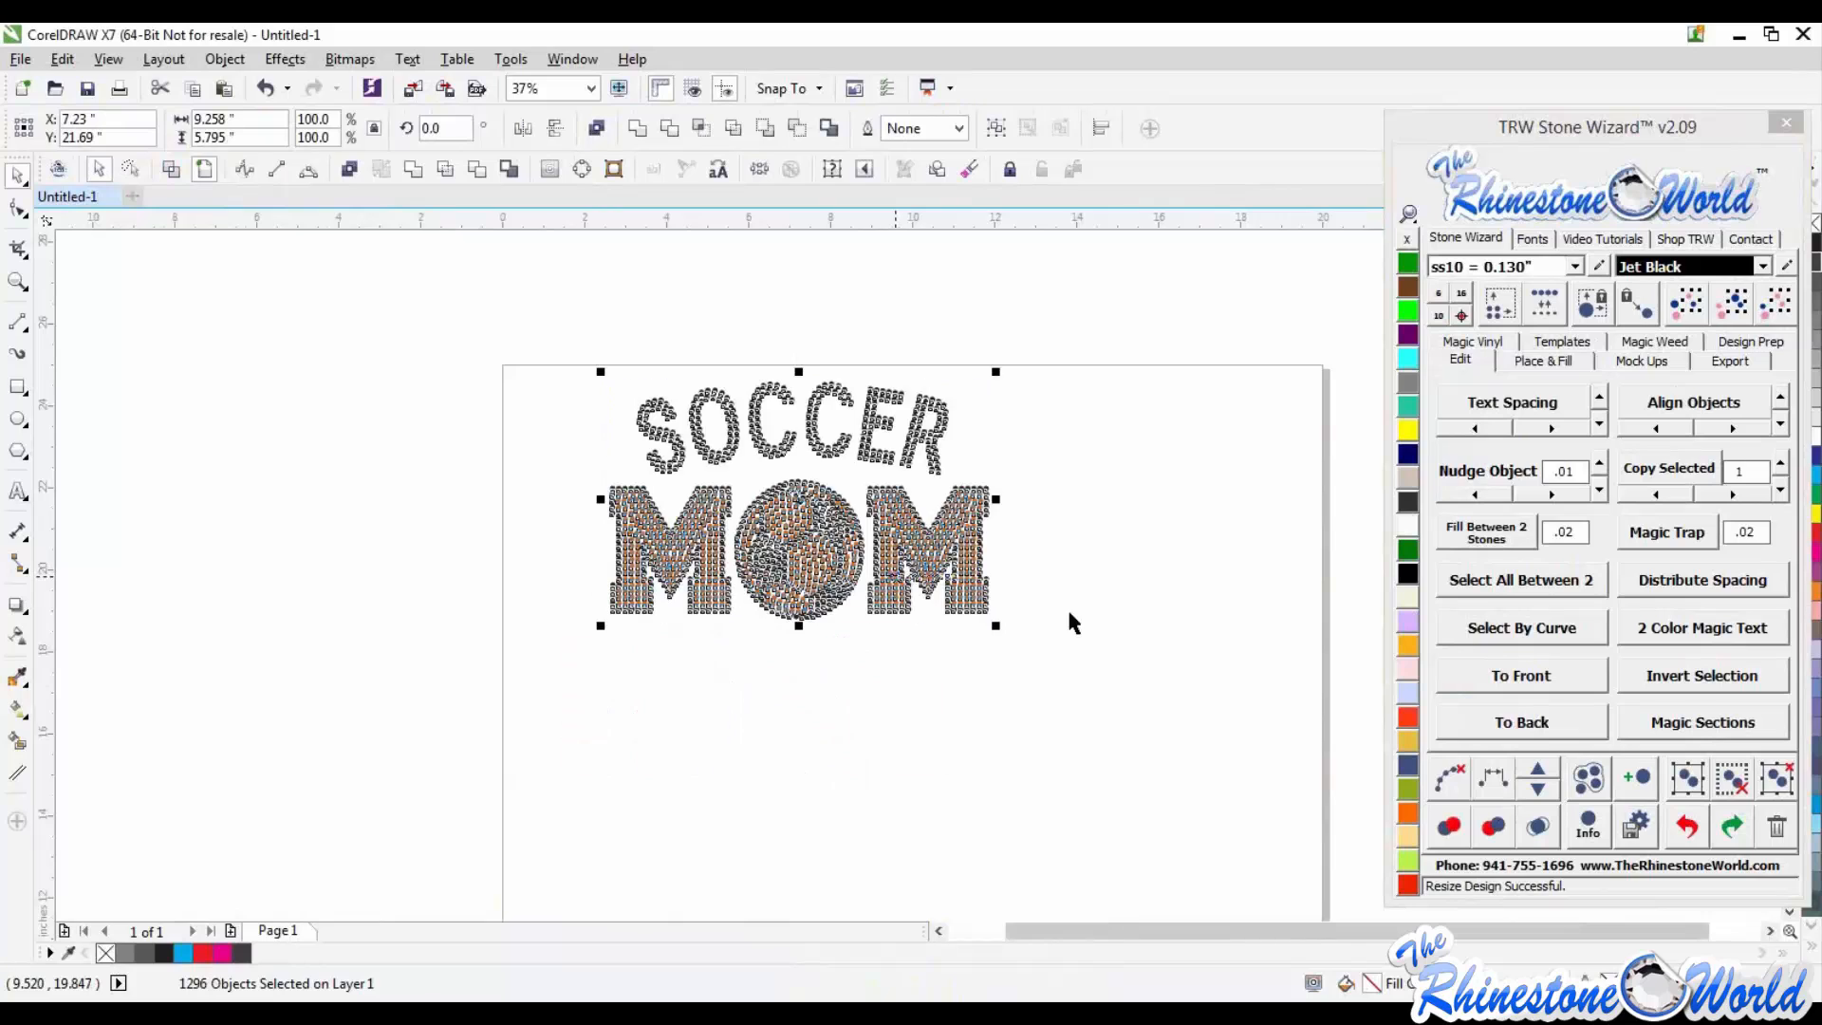
left_click(1109, 627)
Step: Create TRW Magic Templates from the complete SOCCER MOM design to separate its colors
left_click_drag(481, 309, 1109, 721)
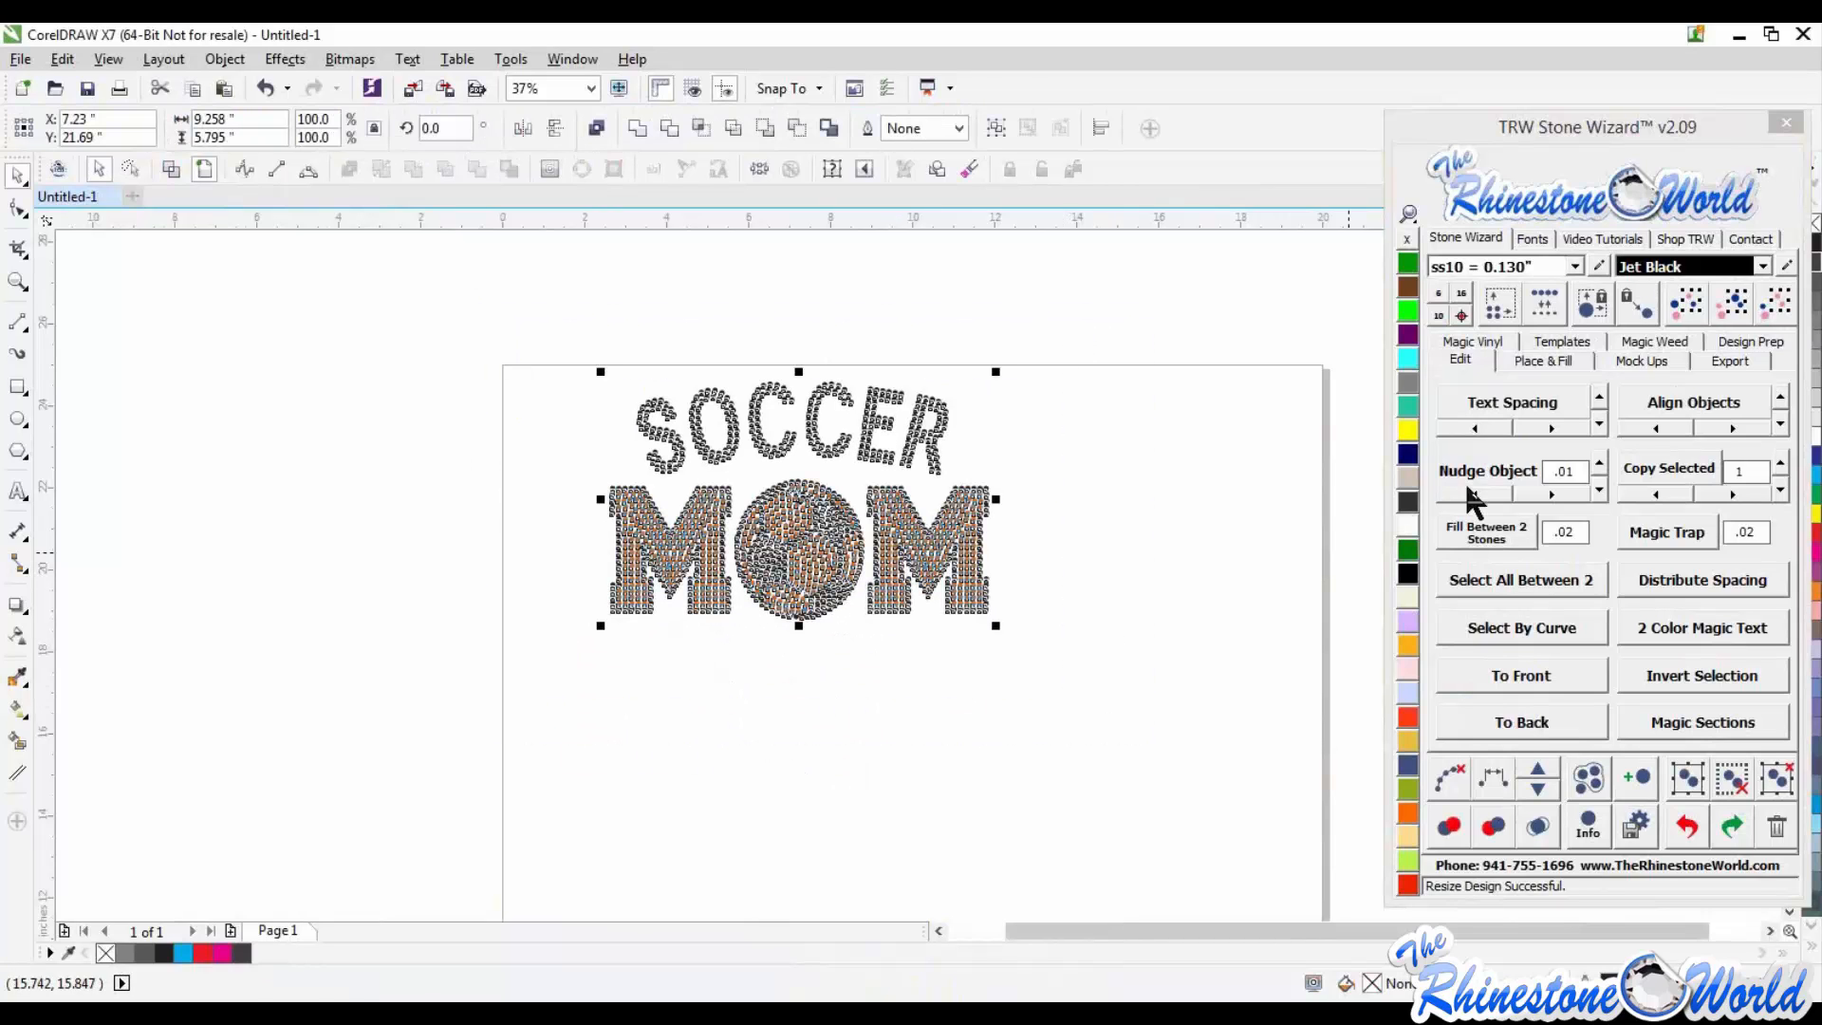
left_click(1544, 344)
left_click(1549, 414)
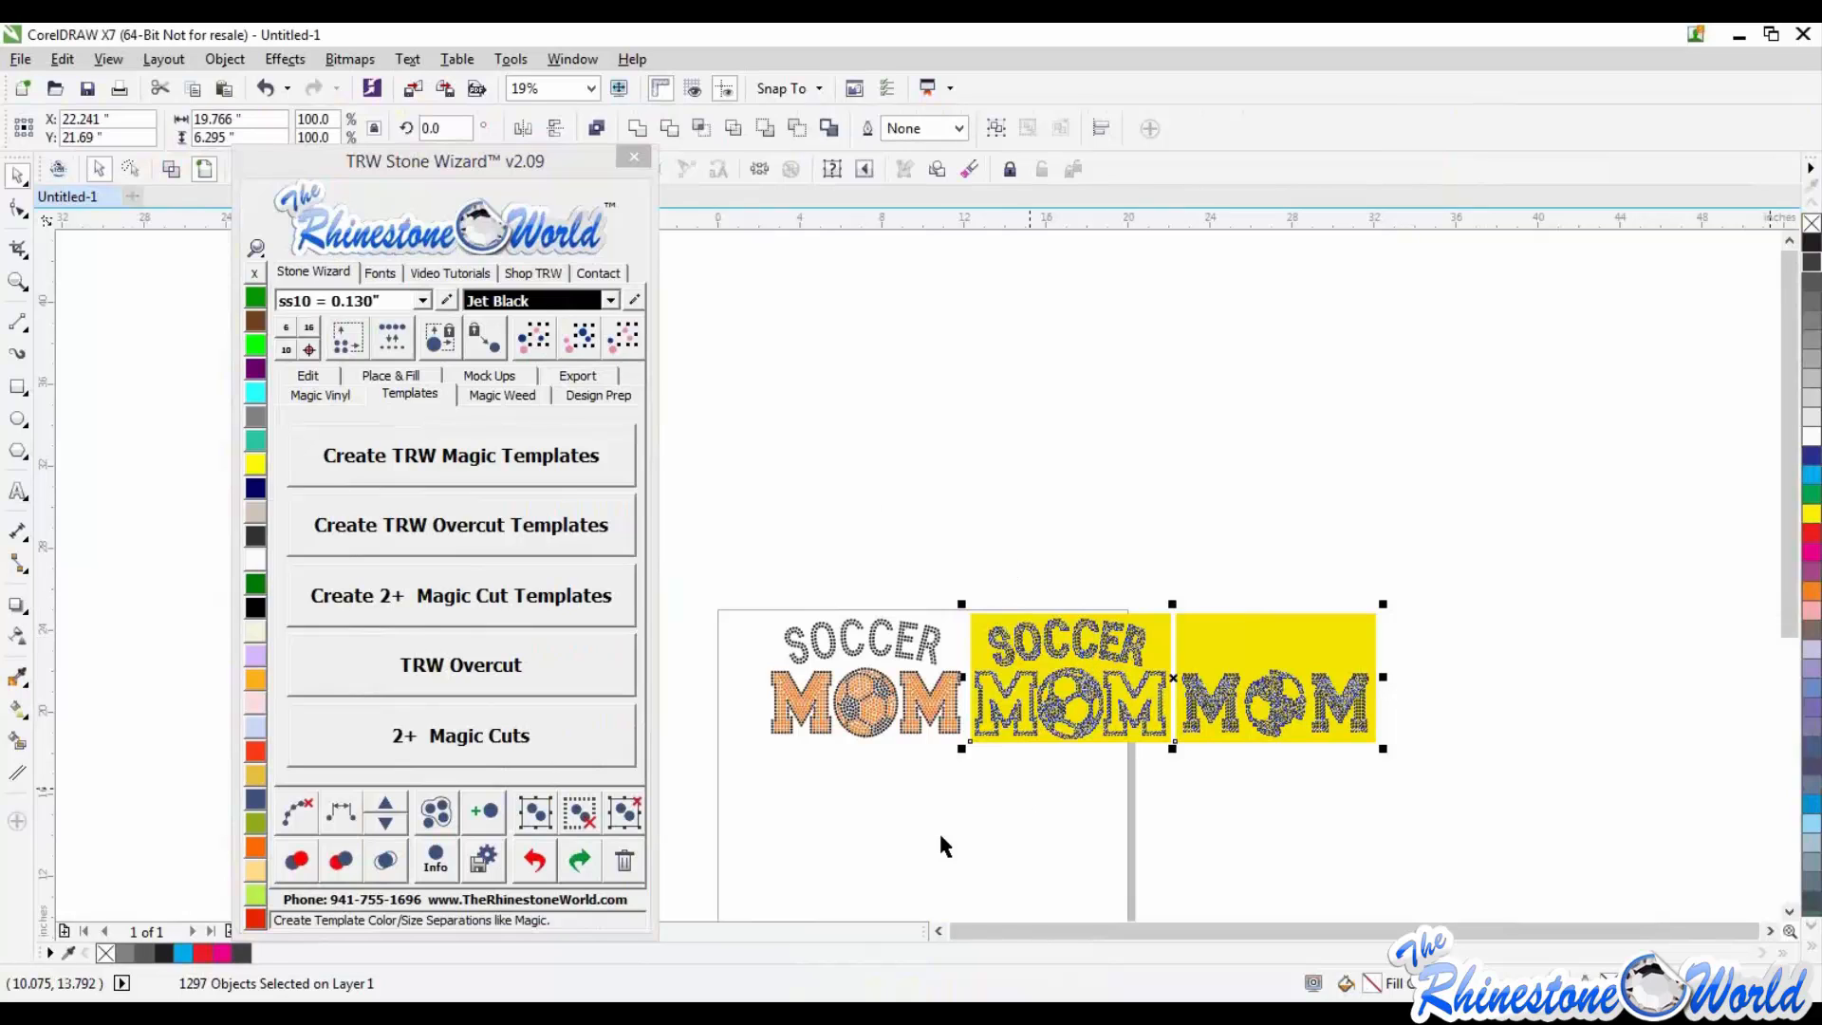
Step: Open the export options and move both yellow templates onto the page below the design, at about X 10.06", Y 14.31"
left_click(577, 375)
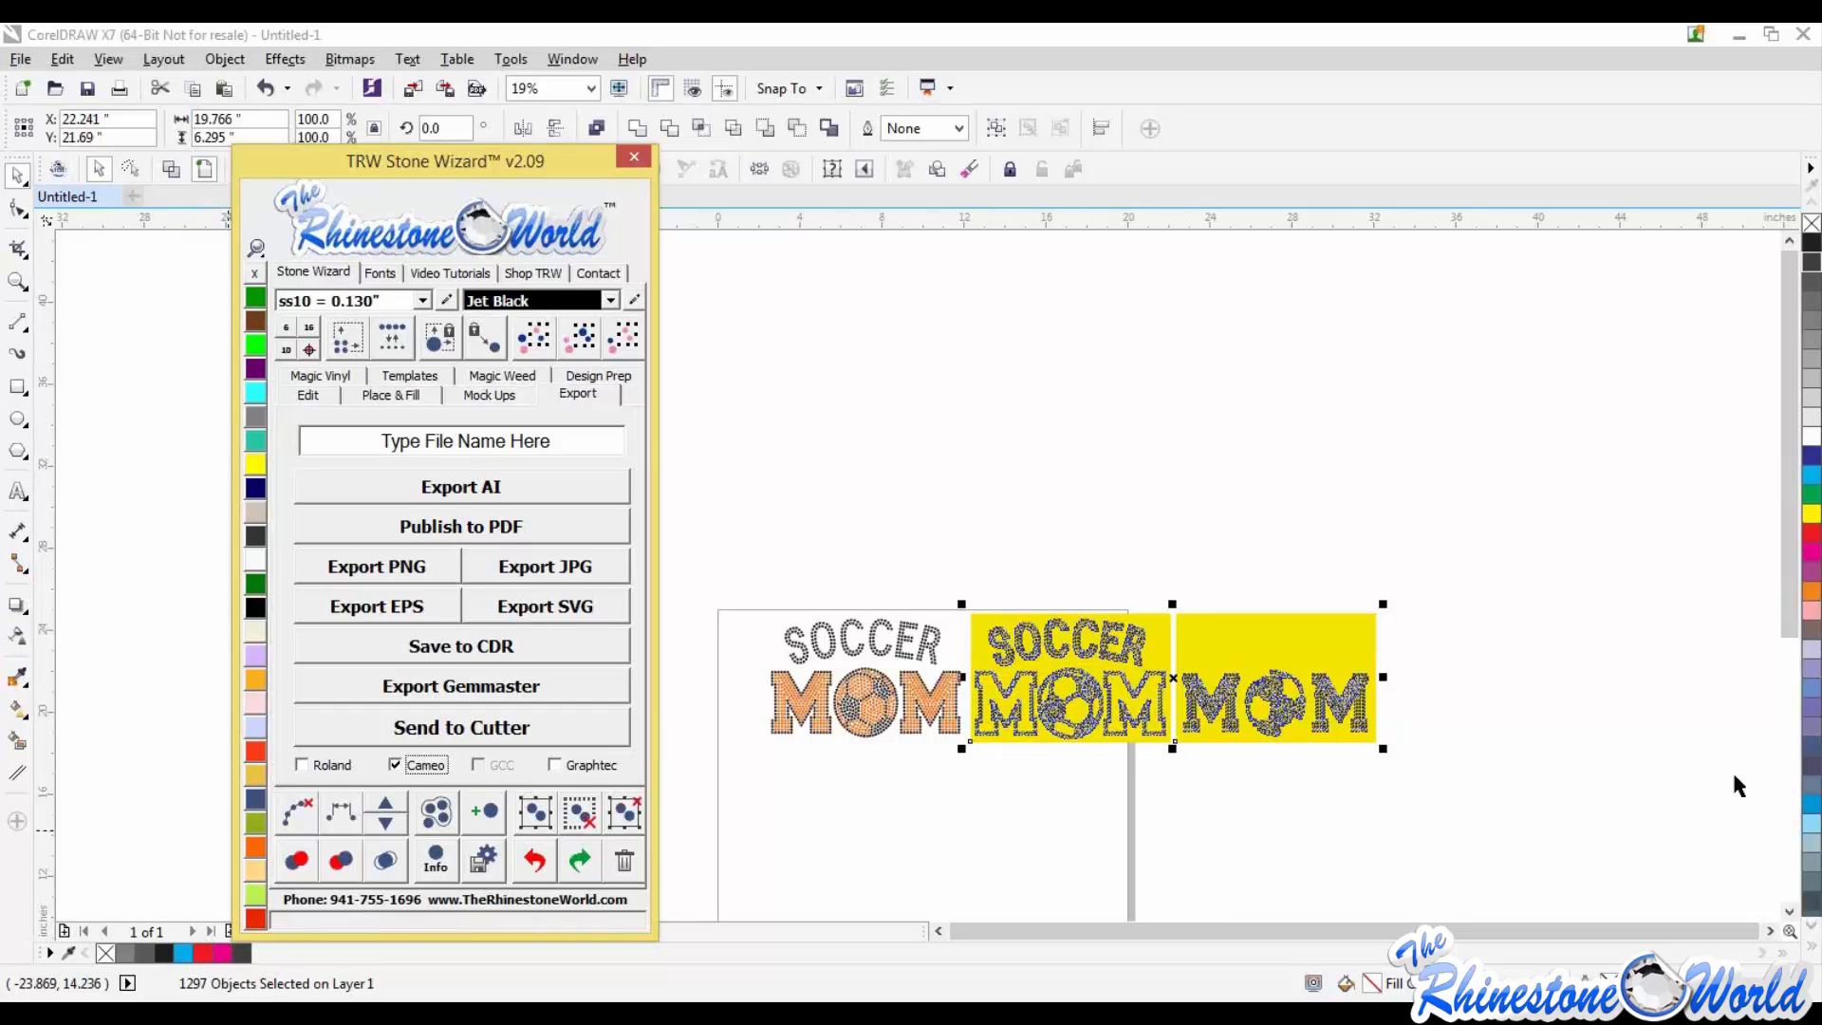
left_click(1593, 758)
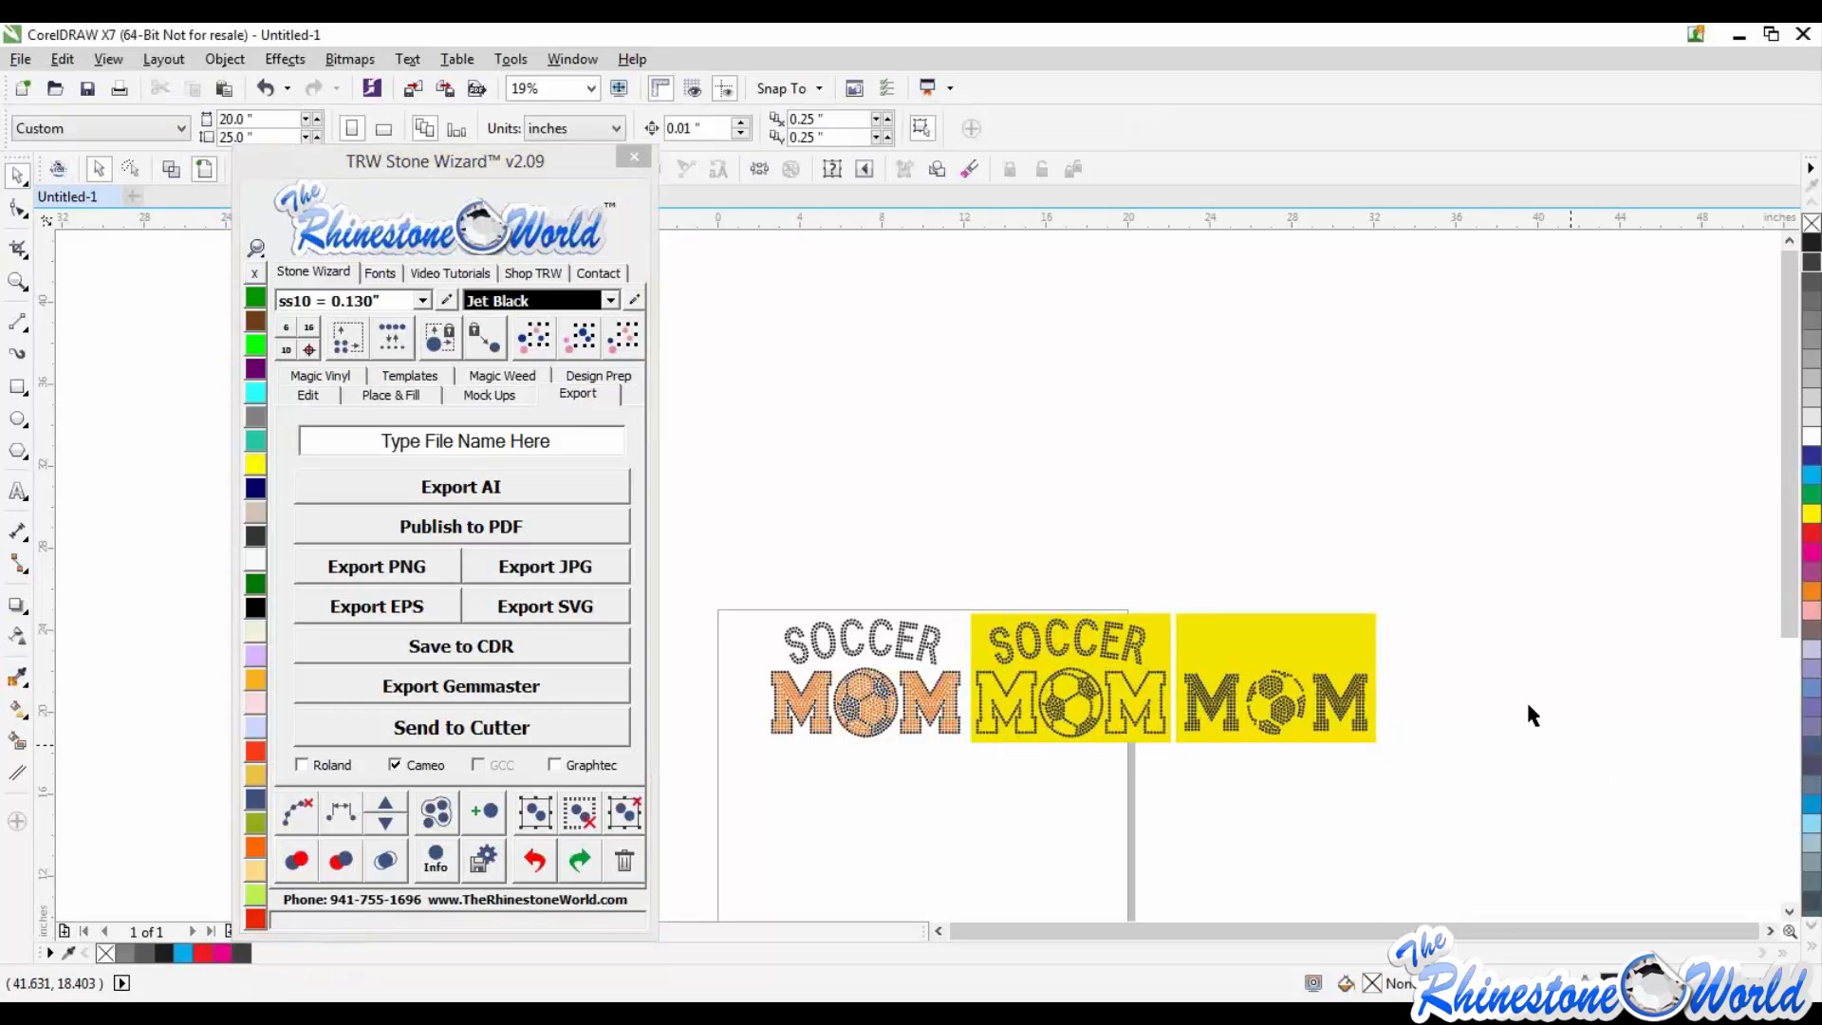
left_click_drag(1442, 545, 968, 822)
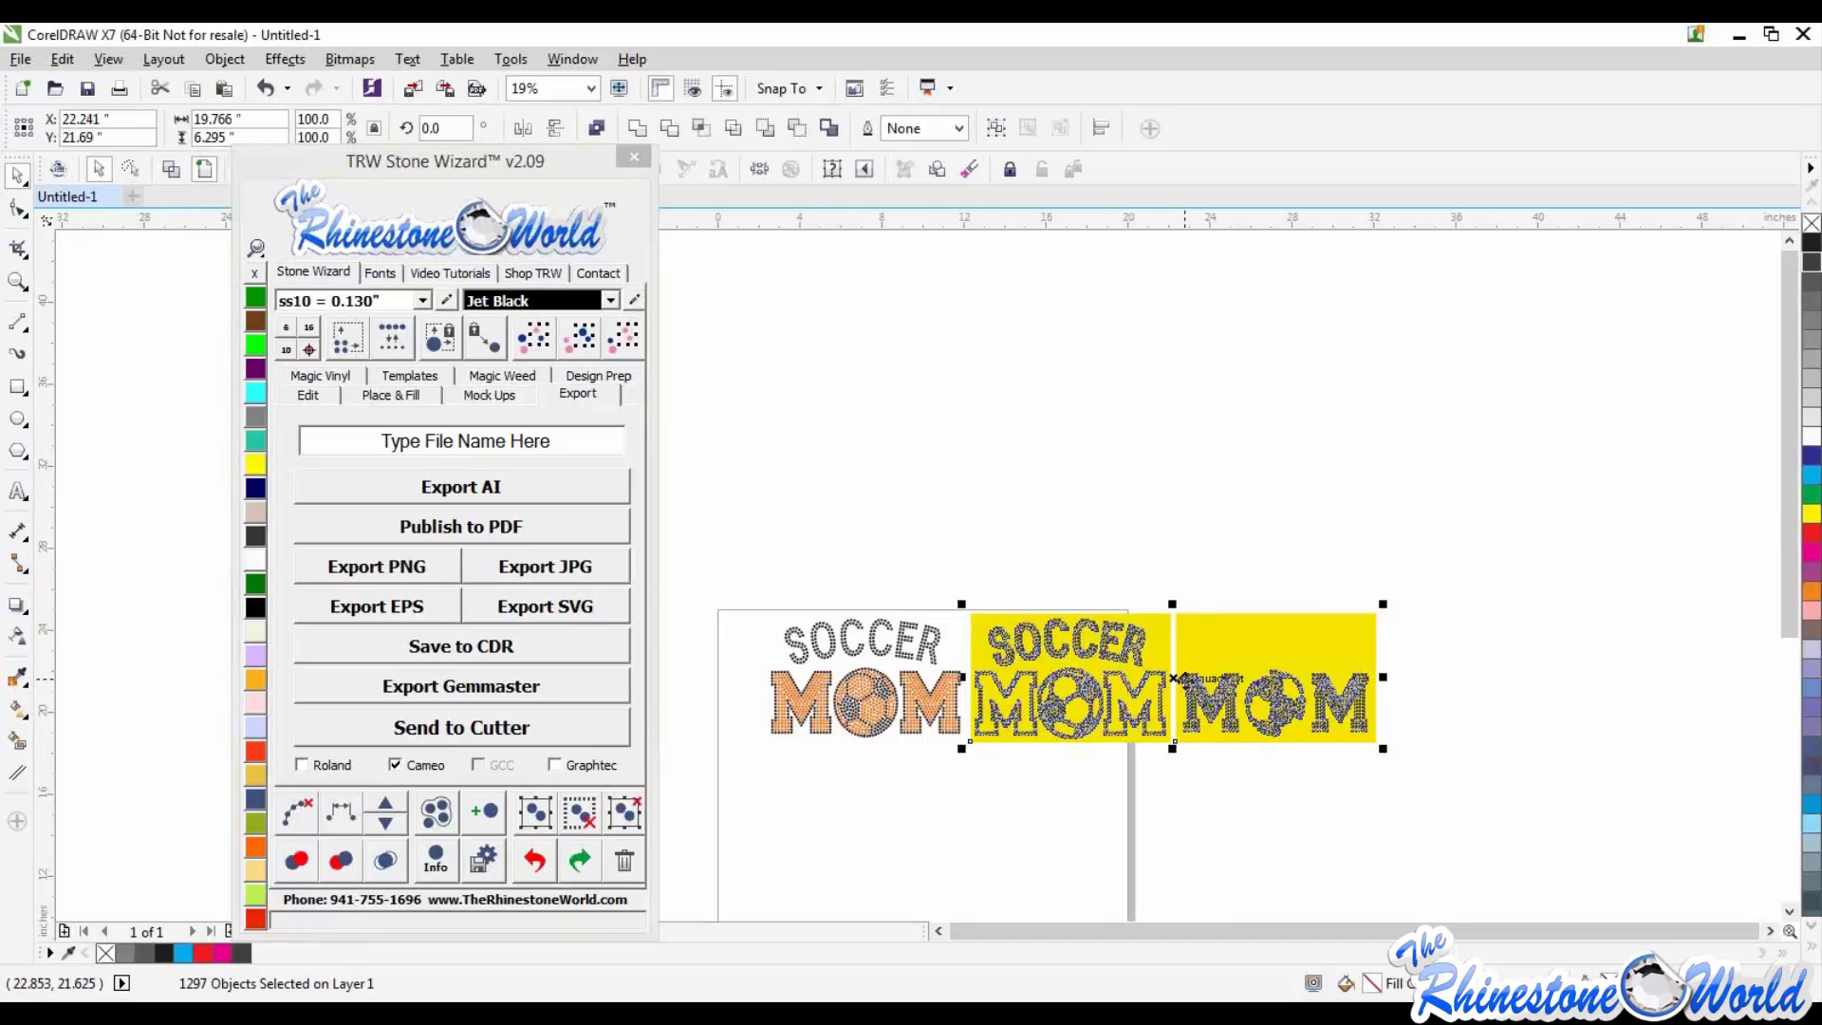
left_click_drag(1174, 677, 989, 825)
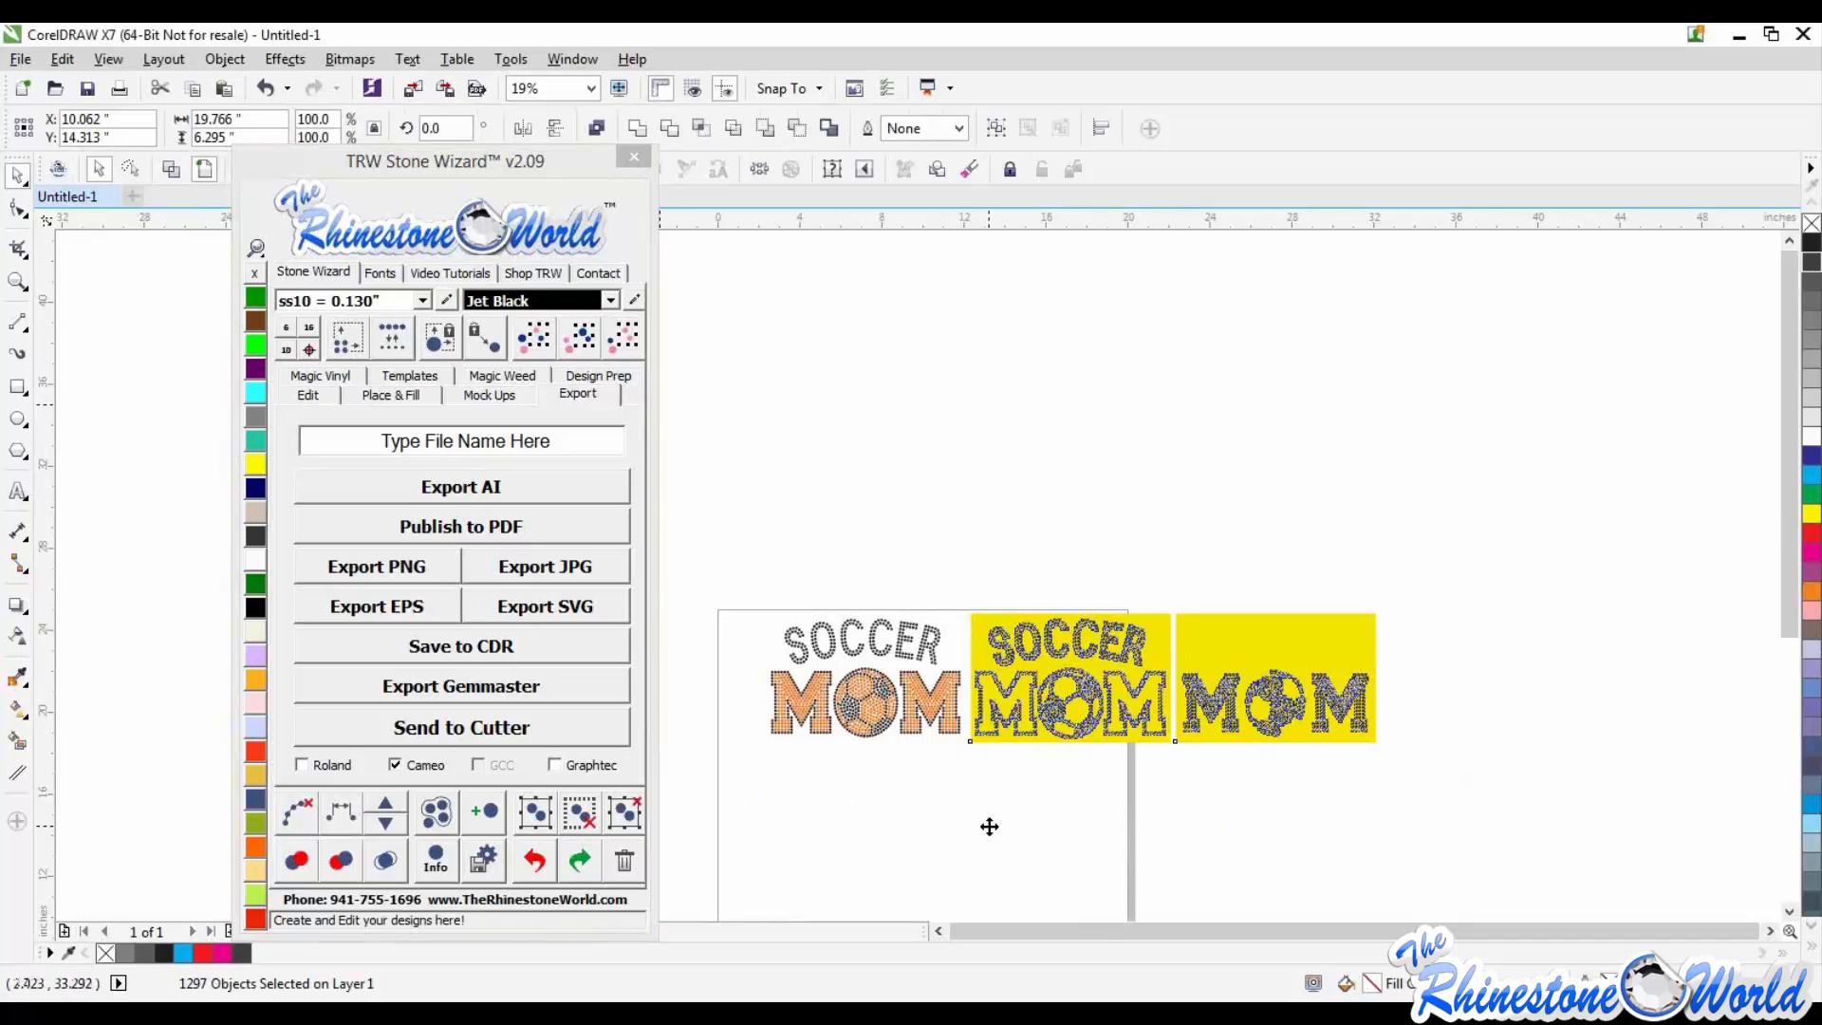
Step: Move the MOM-only template directly beneath the SOCCER MOM template and select both templates
left_click_drag(112, 136, 1403, 37)
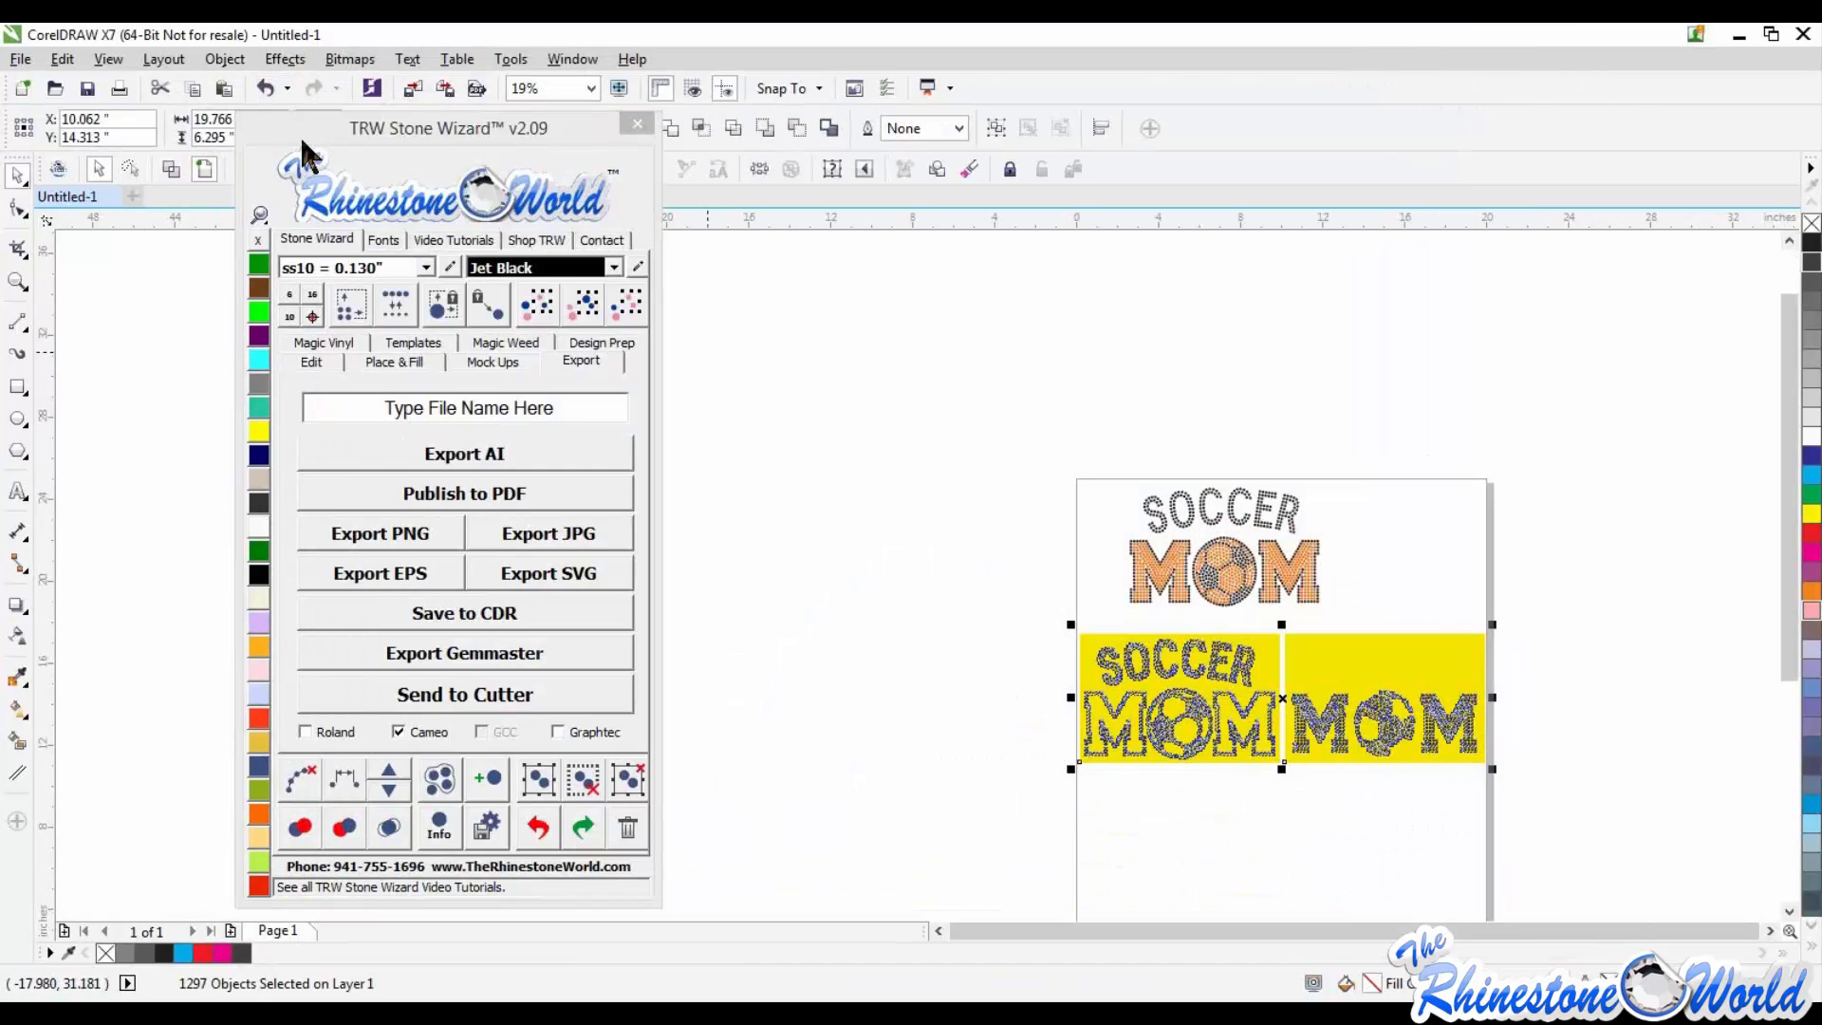
left_click_drag(304, 140, 229, 235)
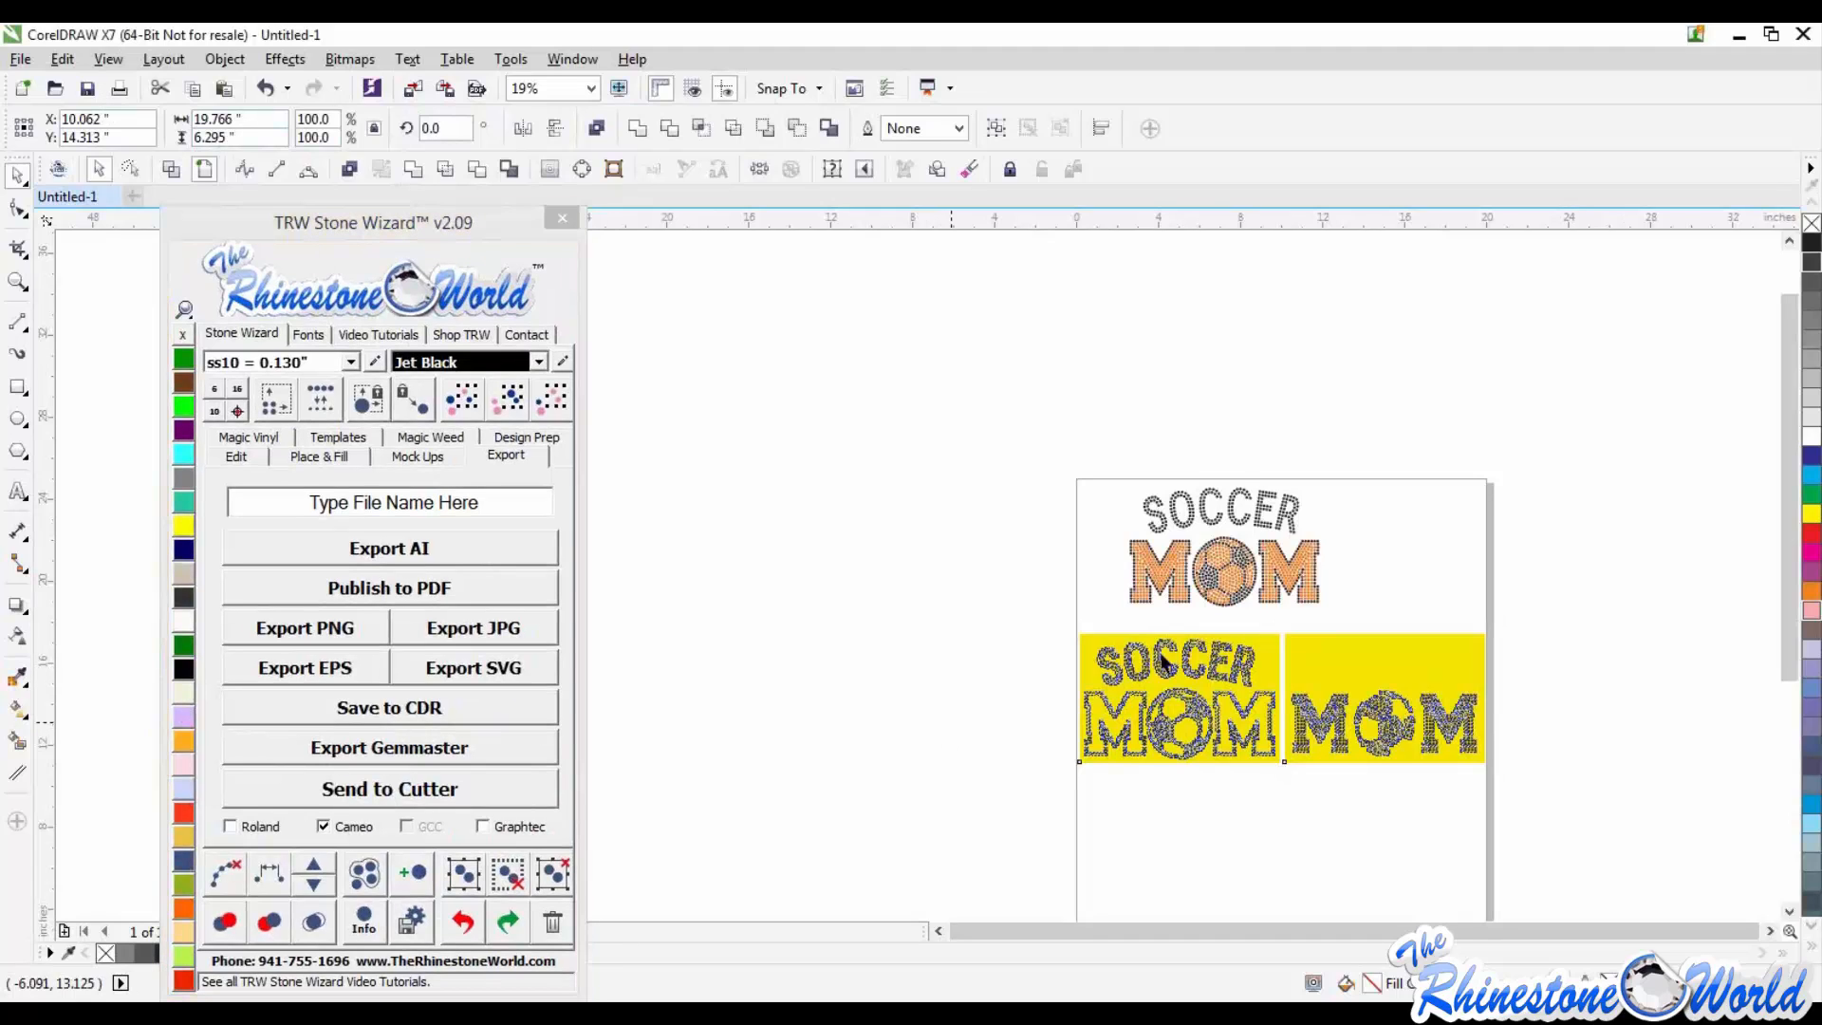
left_click_drag(1280, 615, 1554, 854)
left_click_drag(1390, 718, 1184, 855)
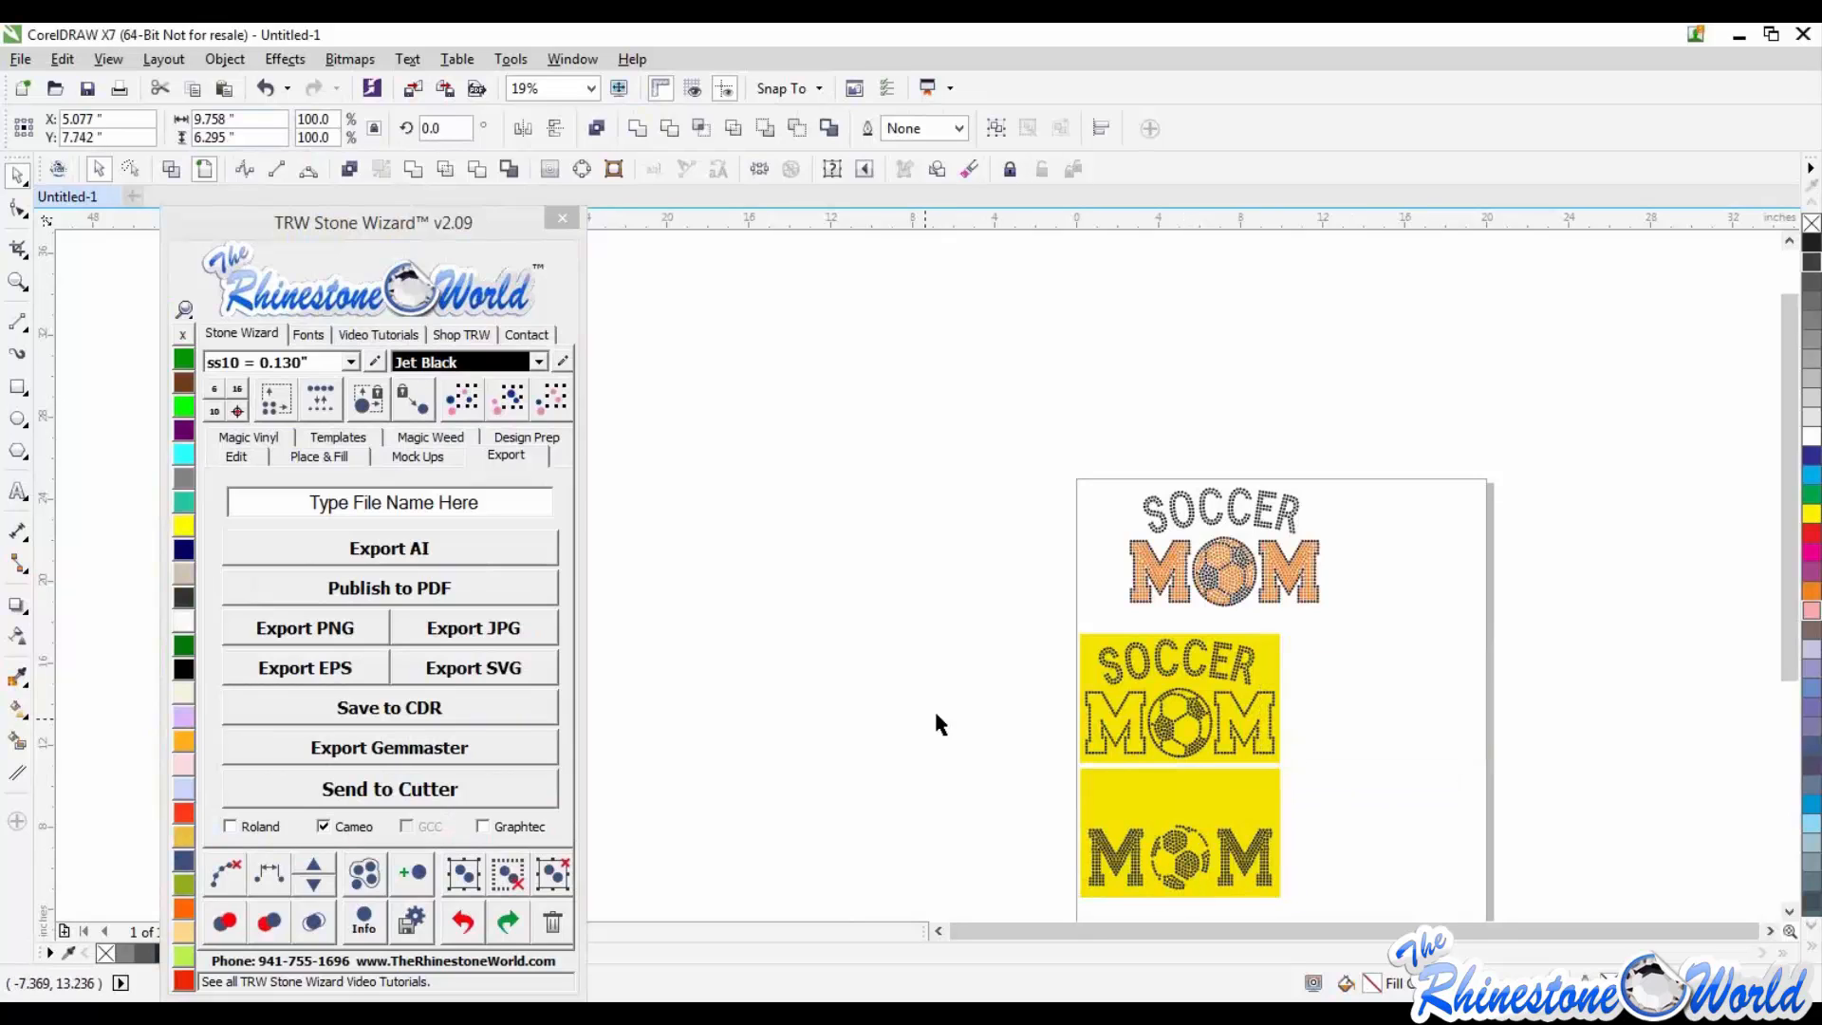
left_click(938, 724)
scroll(939, 722, "down", 2)
mouse_move(975, 672)
left_mouse_down()
mouse_move(1063, 716)
mouse_move(1130, 846)
left_mouse_up()
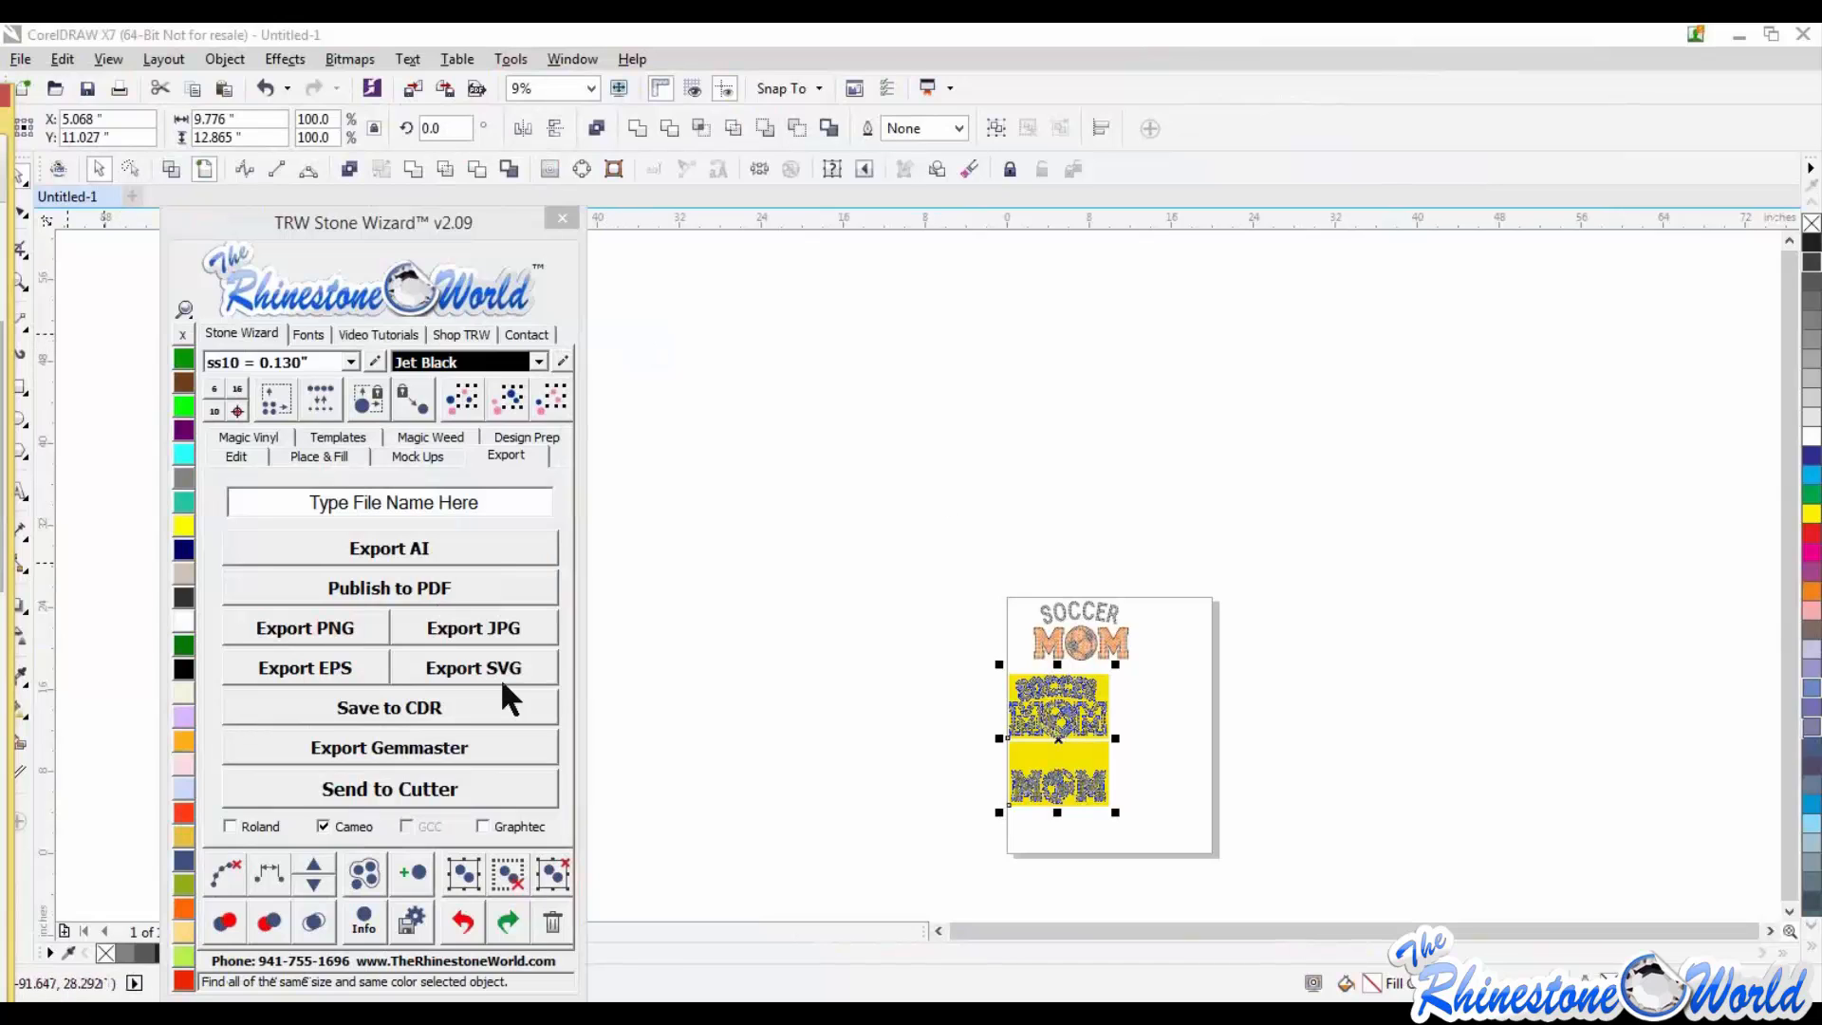
Step: Add the text "1" on the empty page area beside the templates
left_click(17, 492)
left_click(1142, 696)
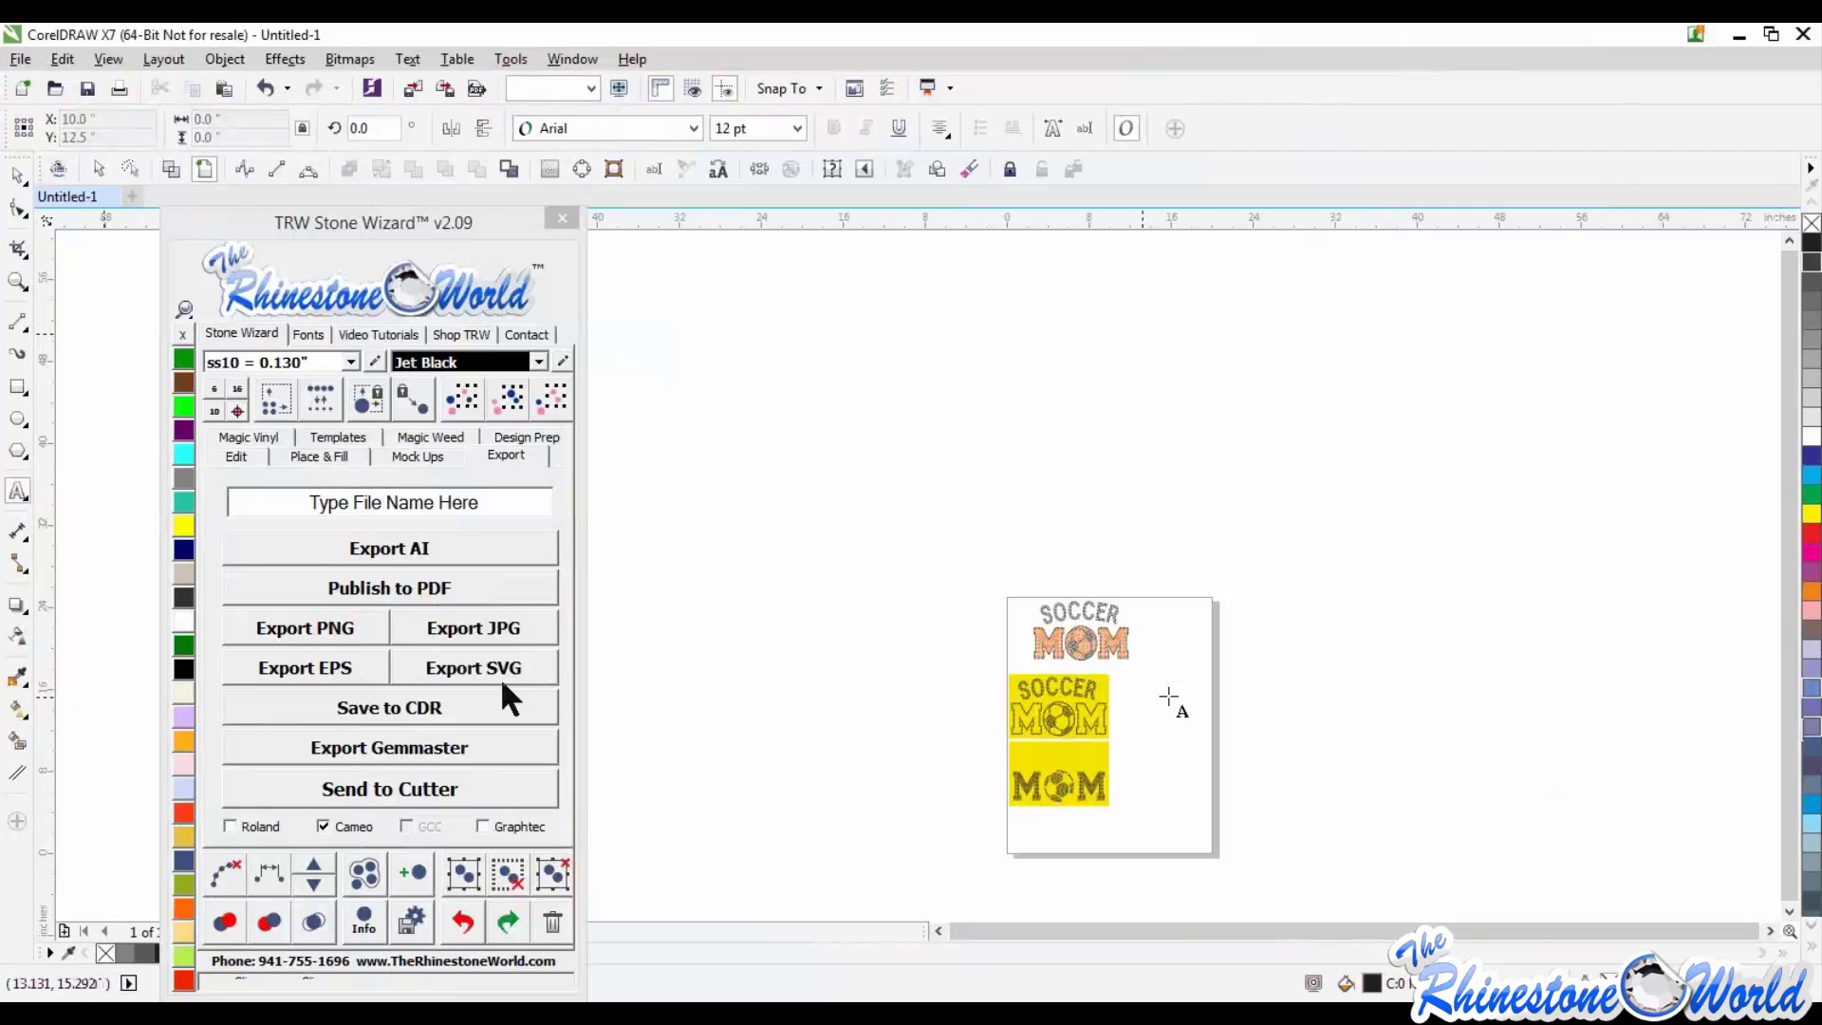
scroll(1142, 697, "up", 1)
scroll(1068, 496, "up", 2)
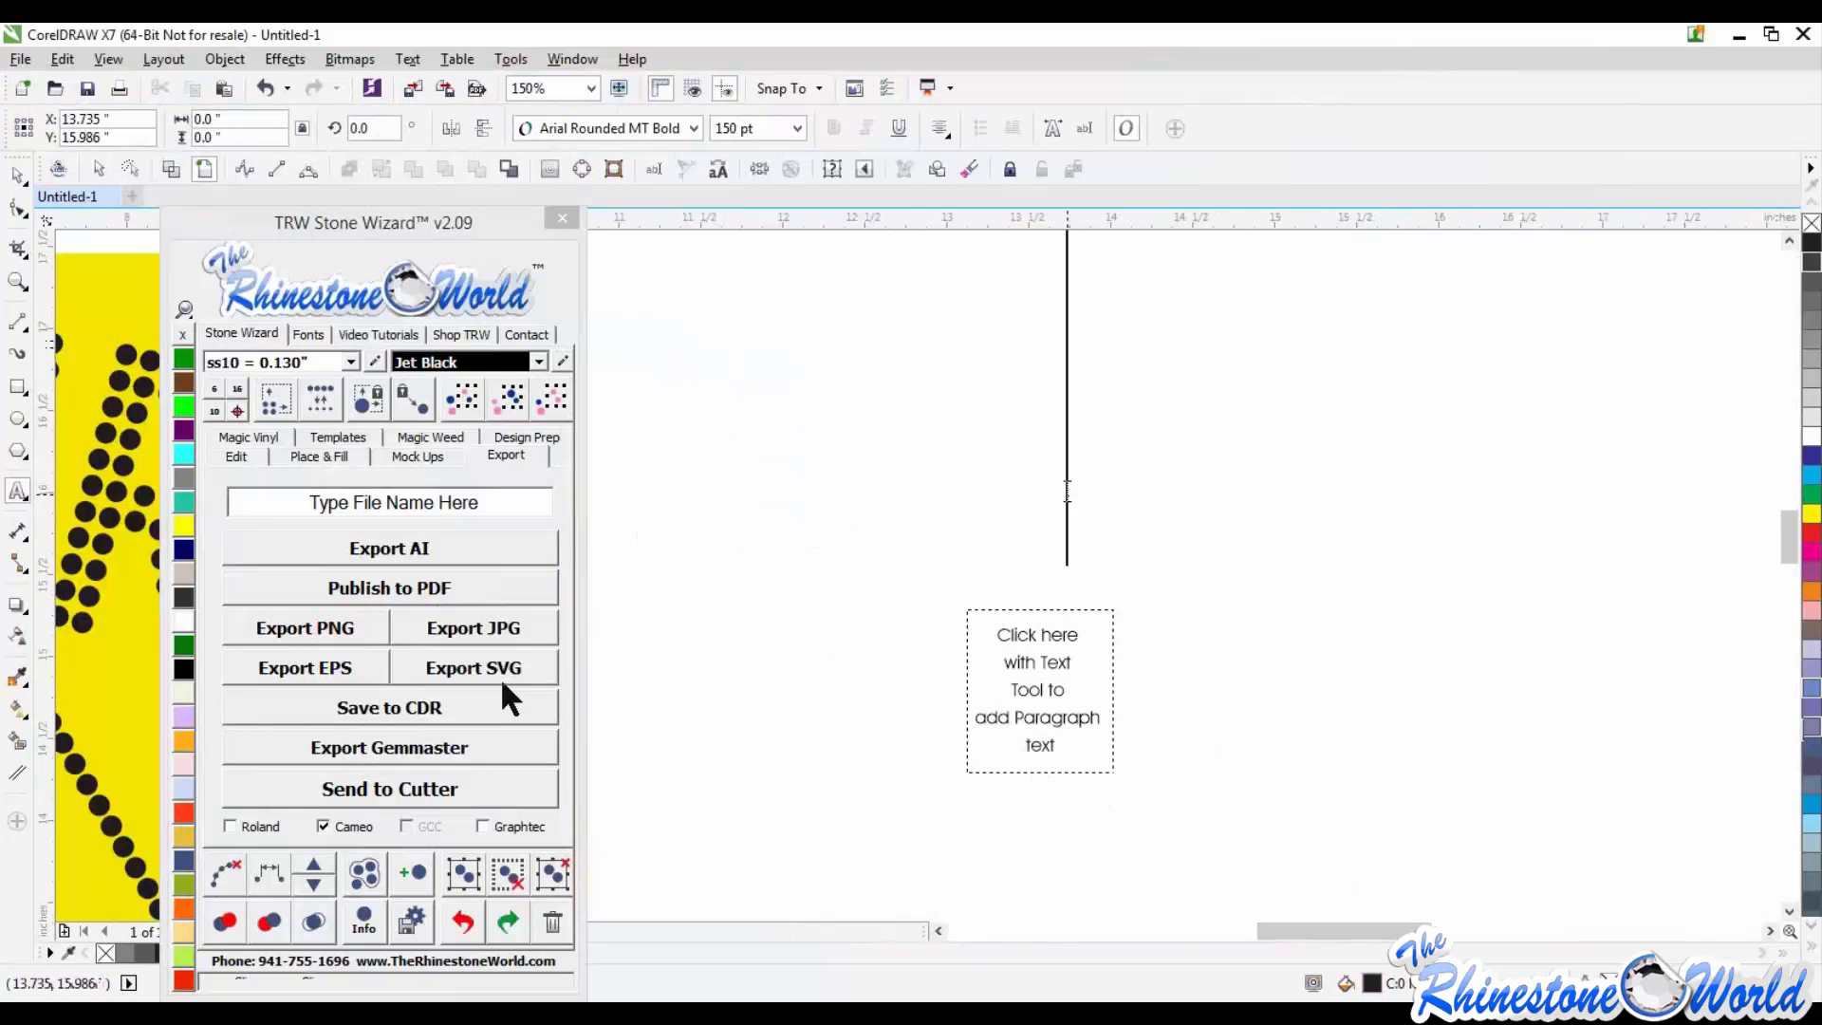
type("1")
scroll(1068, 495, "down", 1)
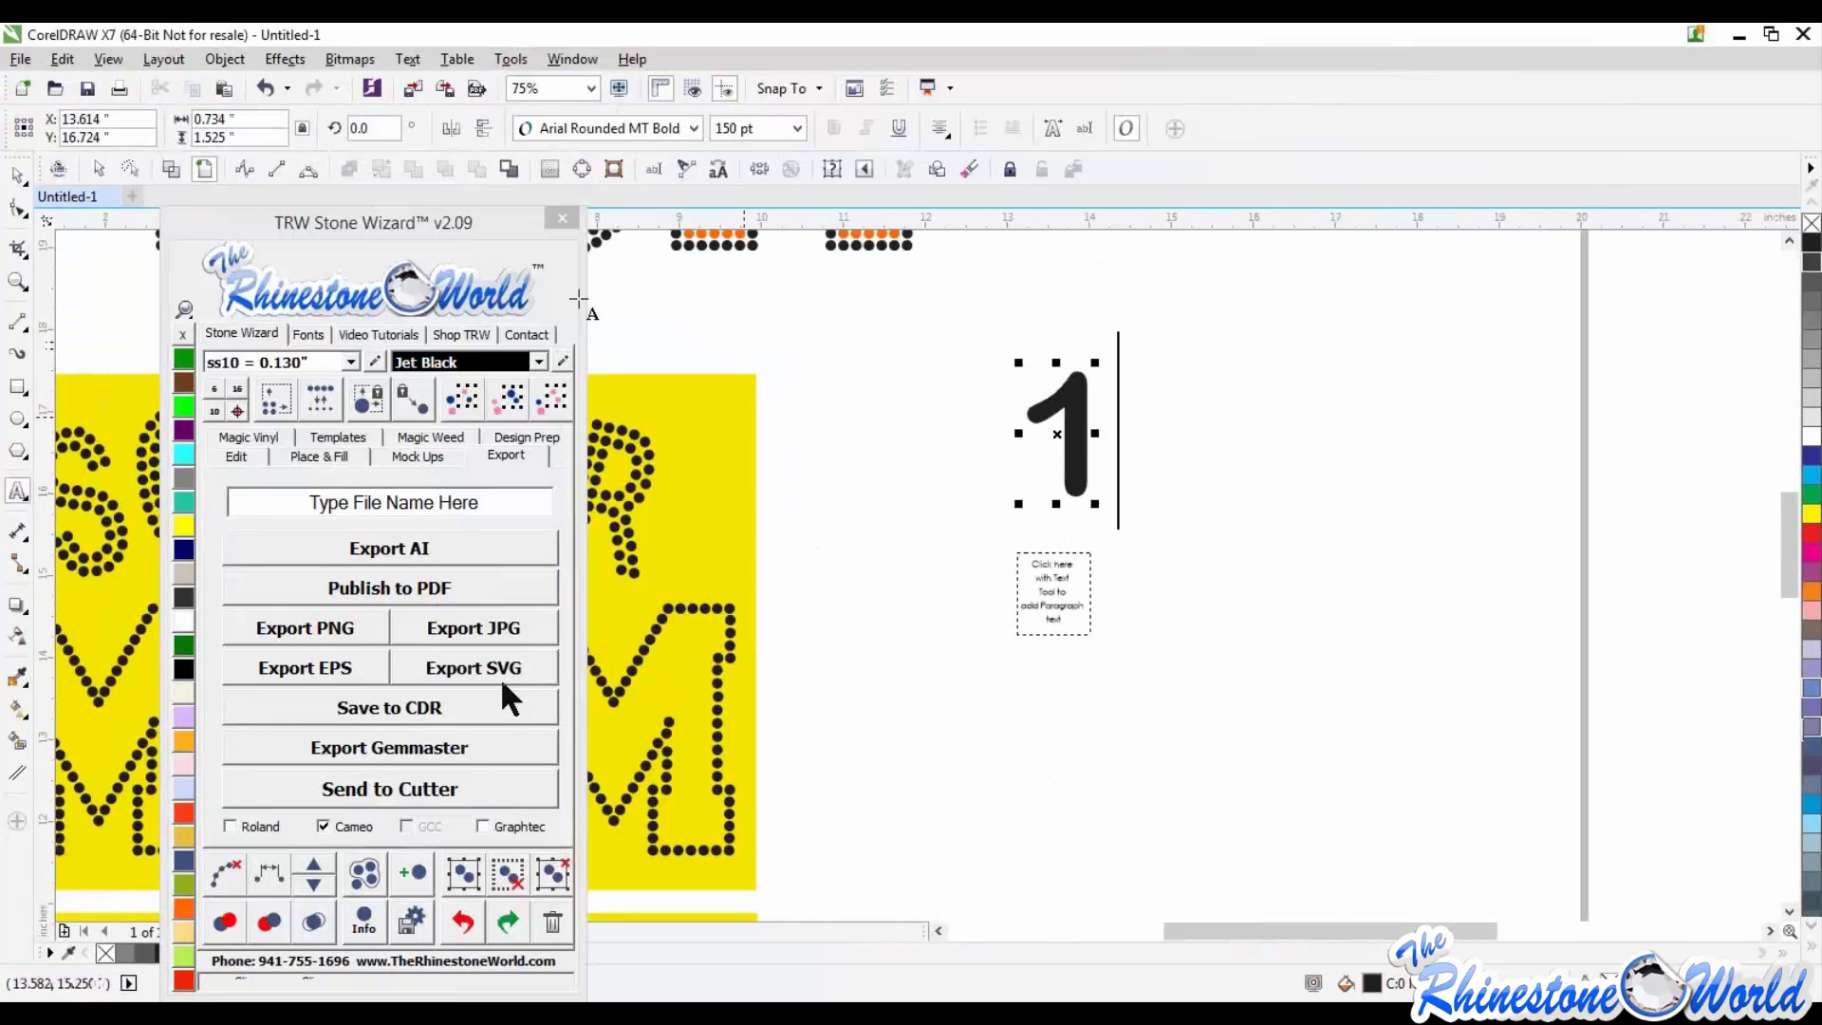
Step: Try applying the favorite font TRW Mom Sport Pack 1 RFF to the "1" and resizing it to ss10 (0.130") stones
left_click(308, 334)
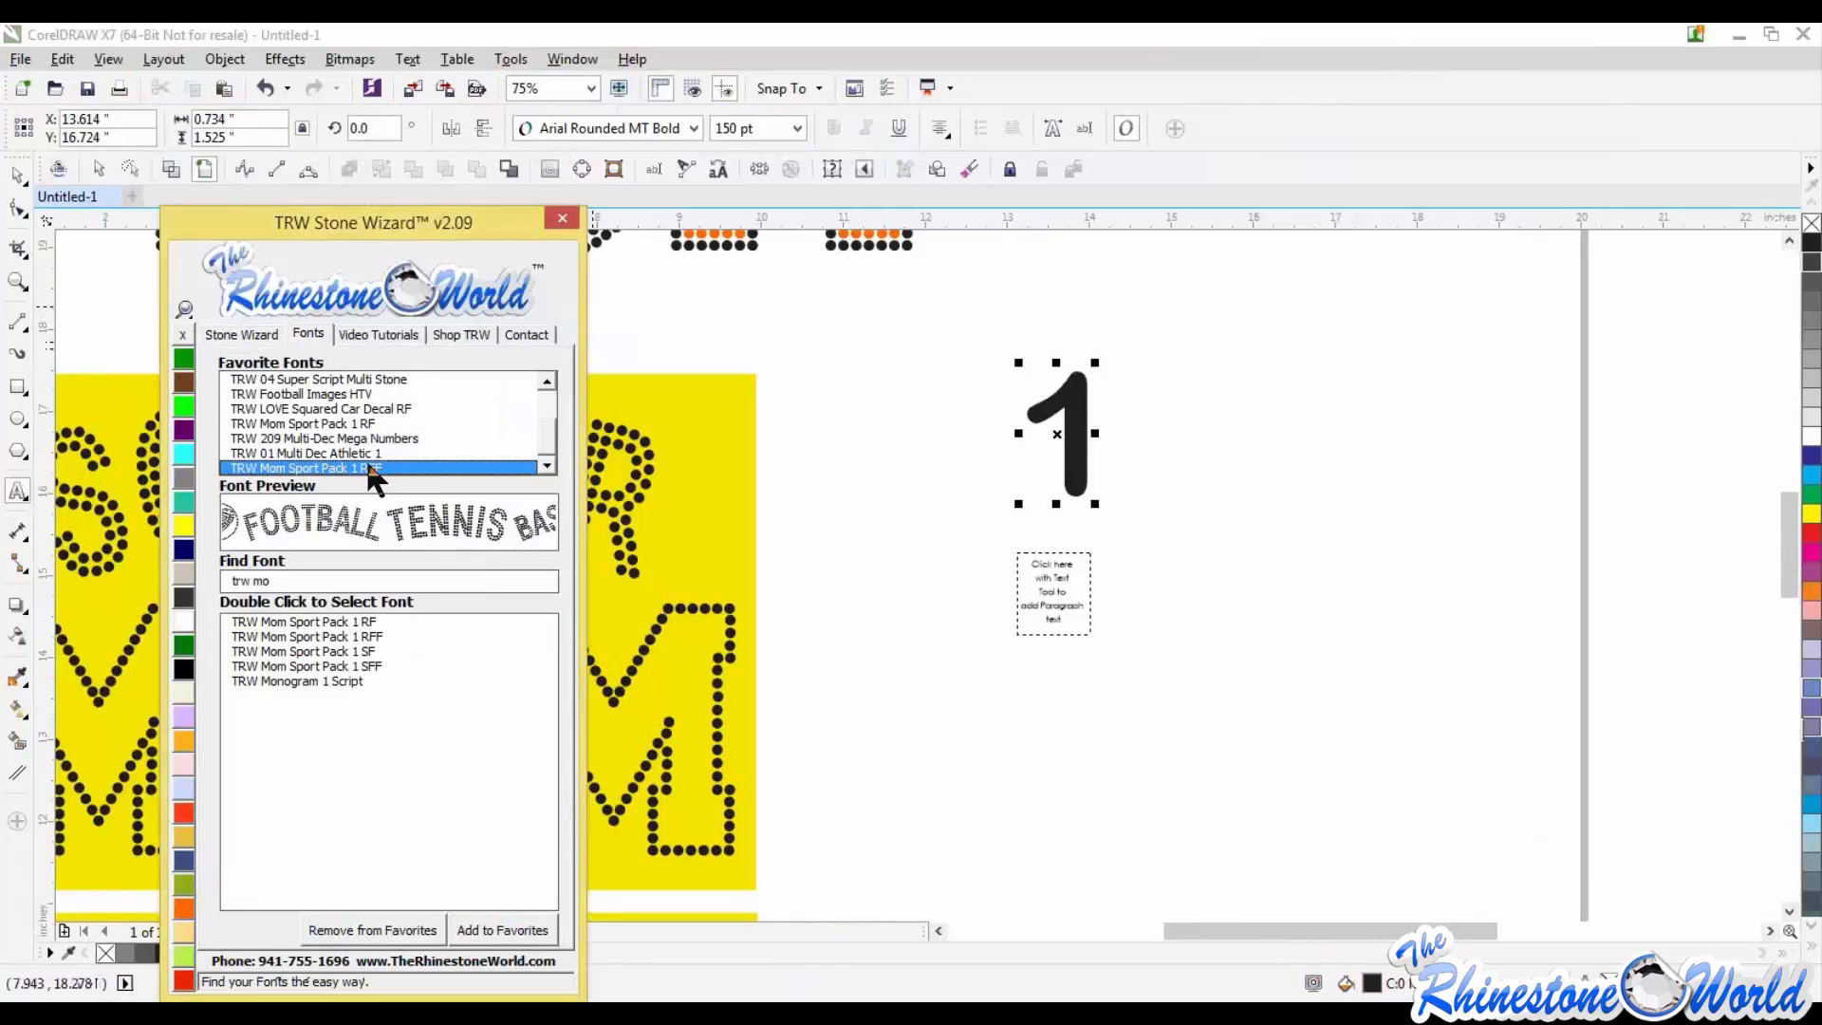
left_click(367, 468)
left_click(245, 334)
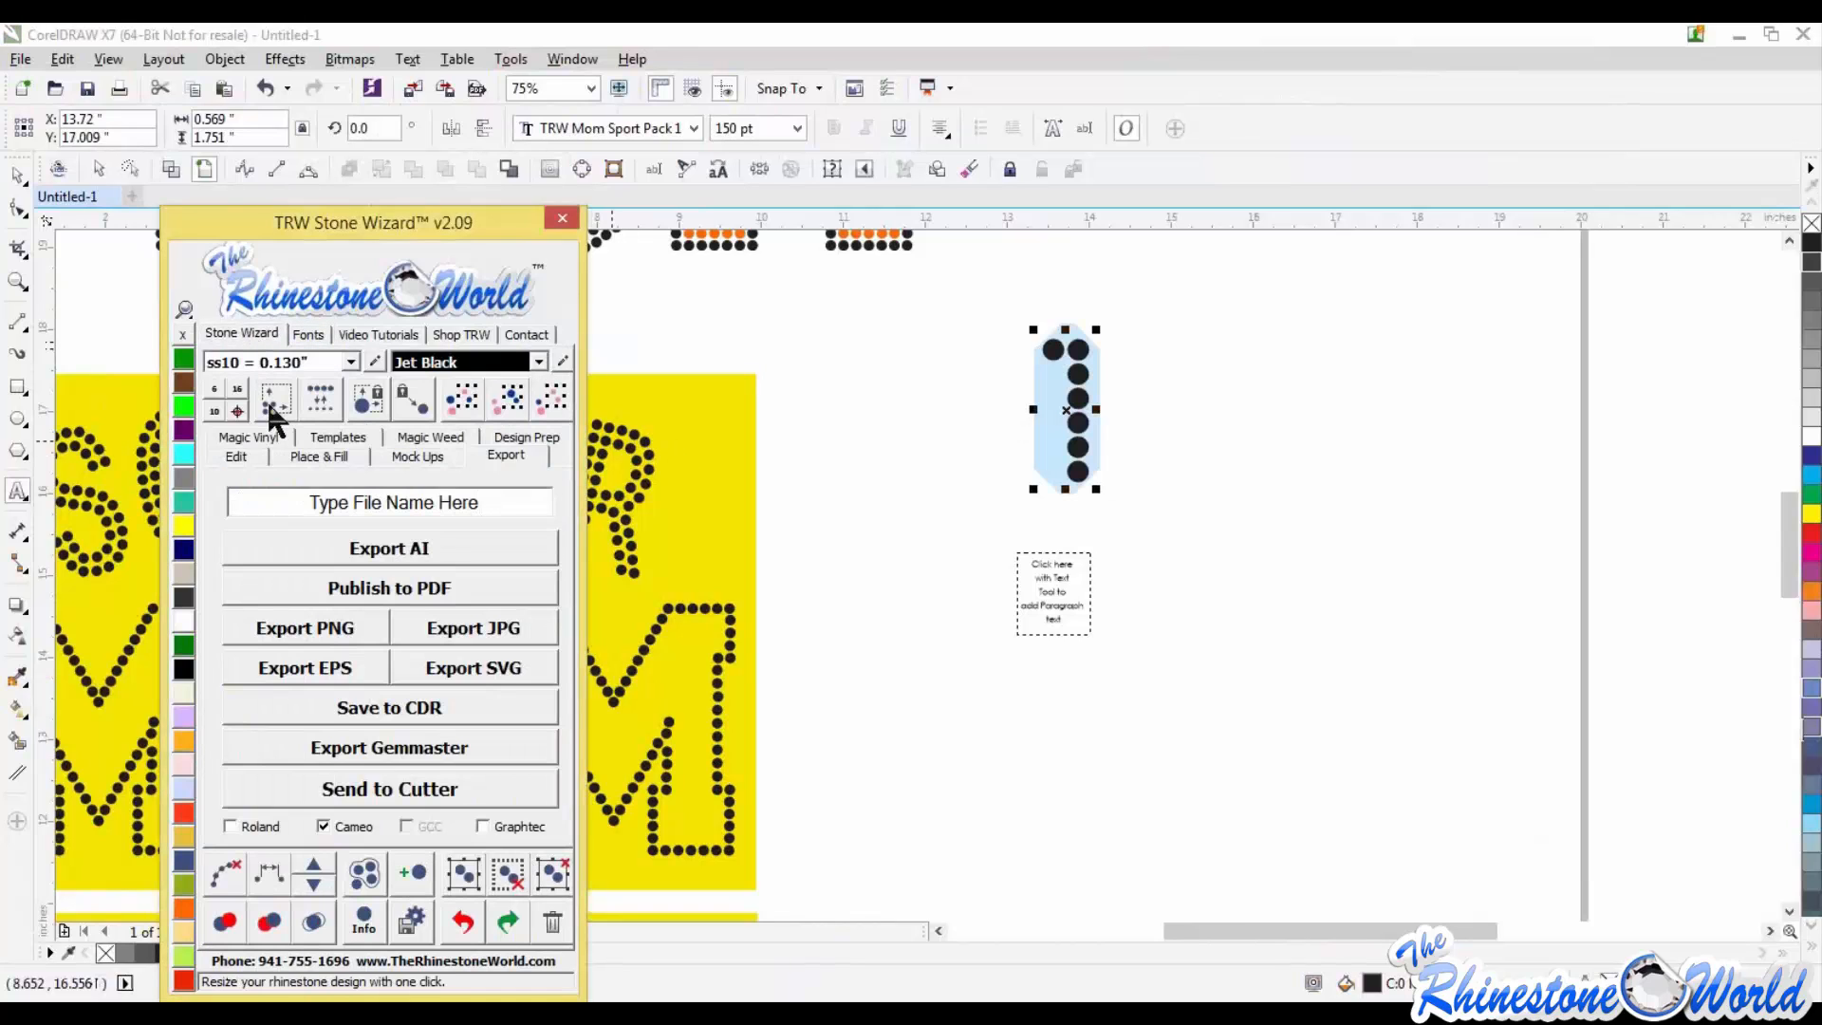
left_click(273, 402)
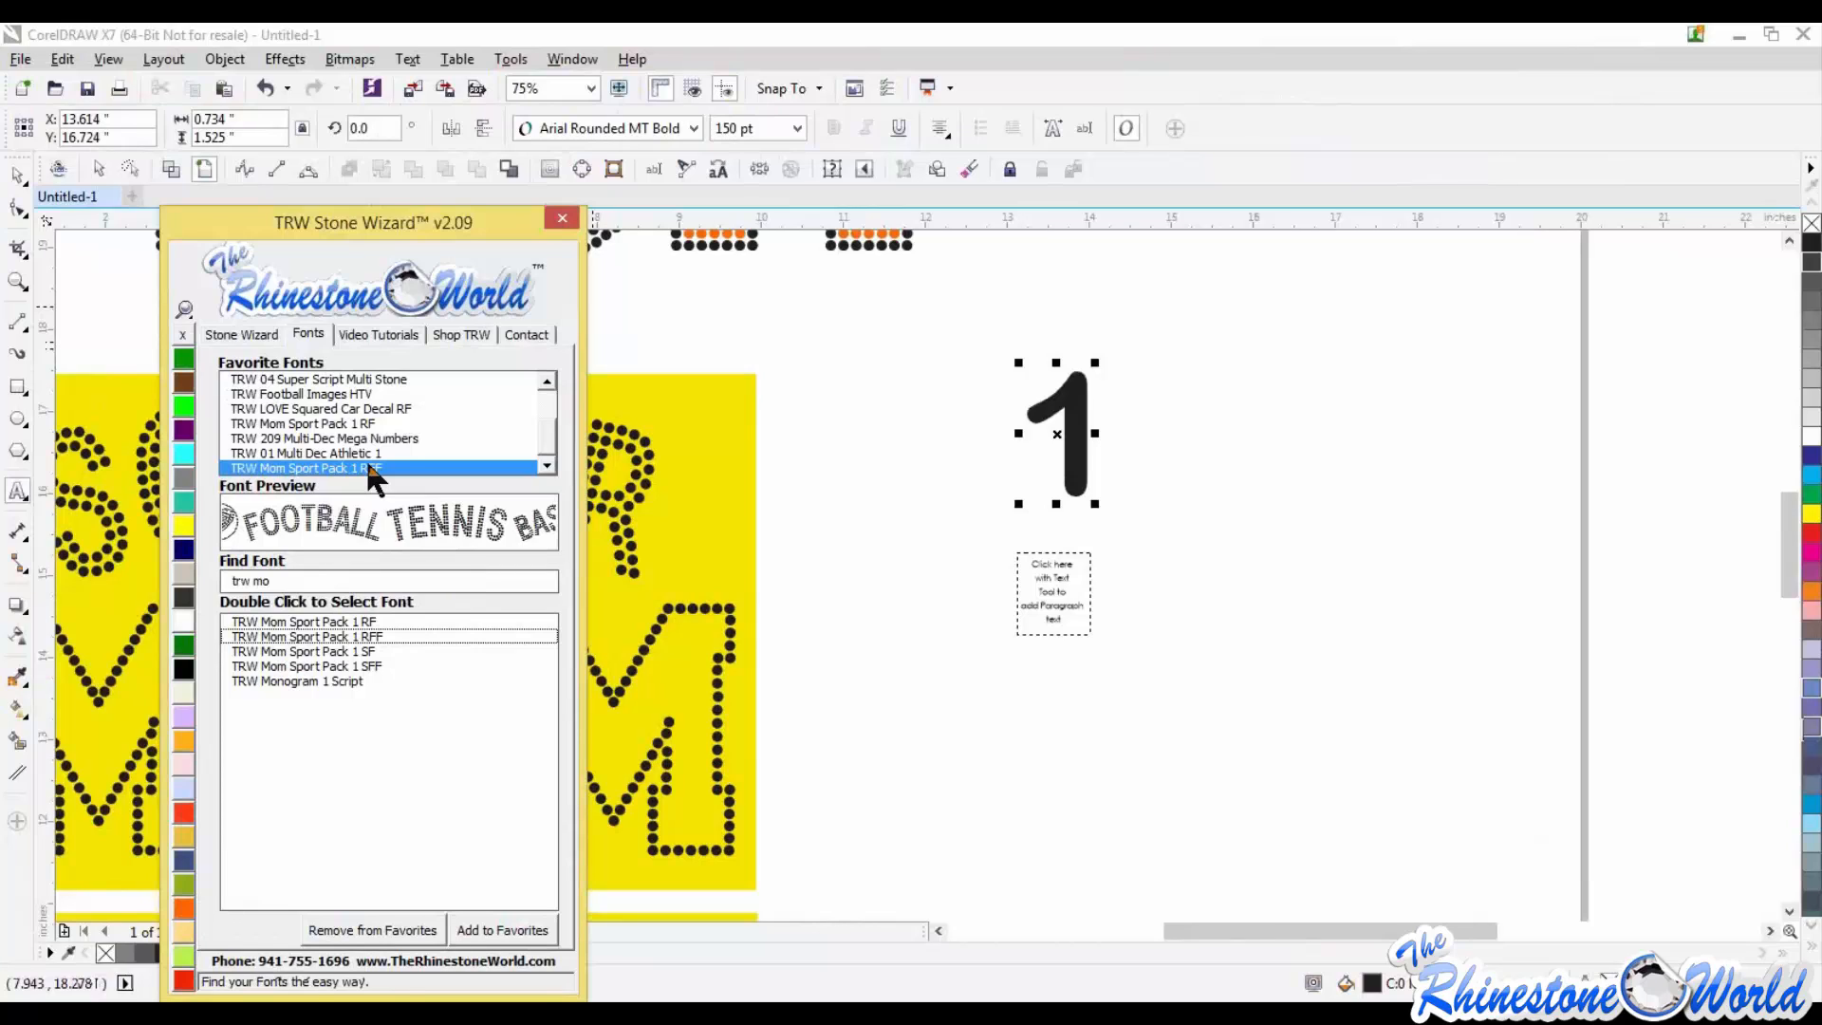
Step: Apply the favorite font TRW Mom Sport Pack 1 RFF to the "1"
double_click(369, 465)
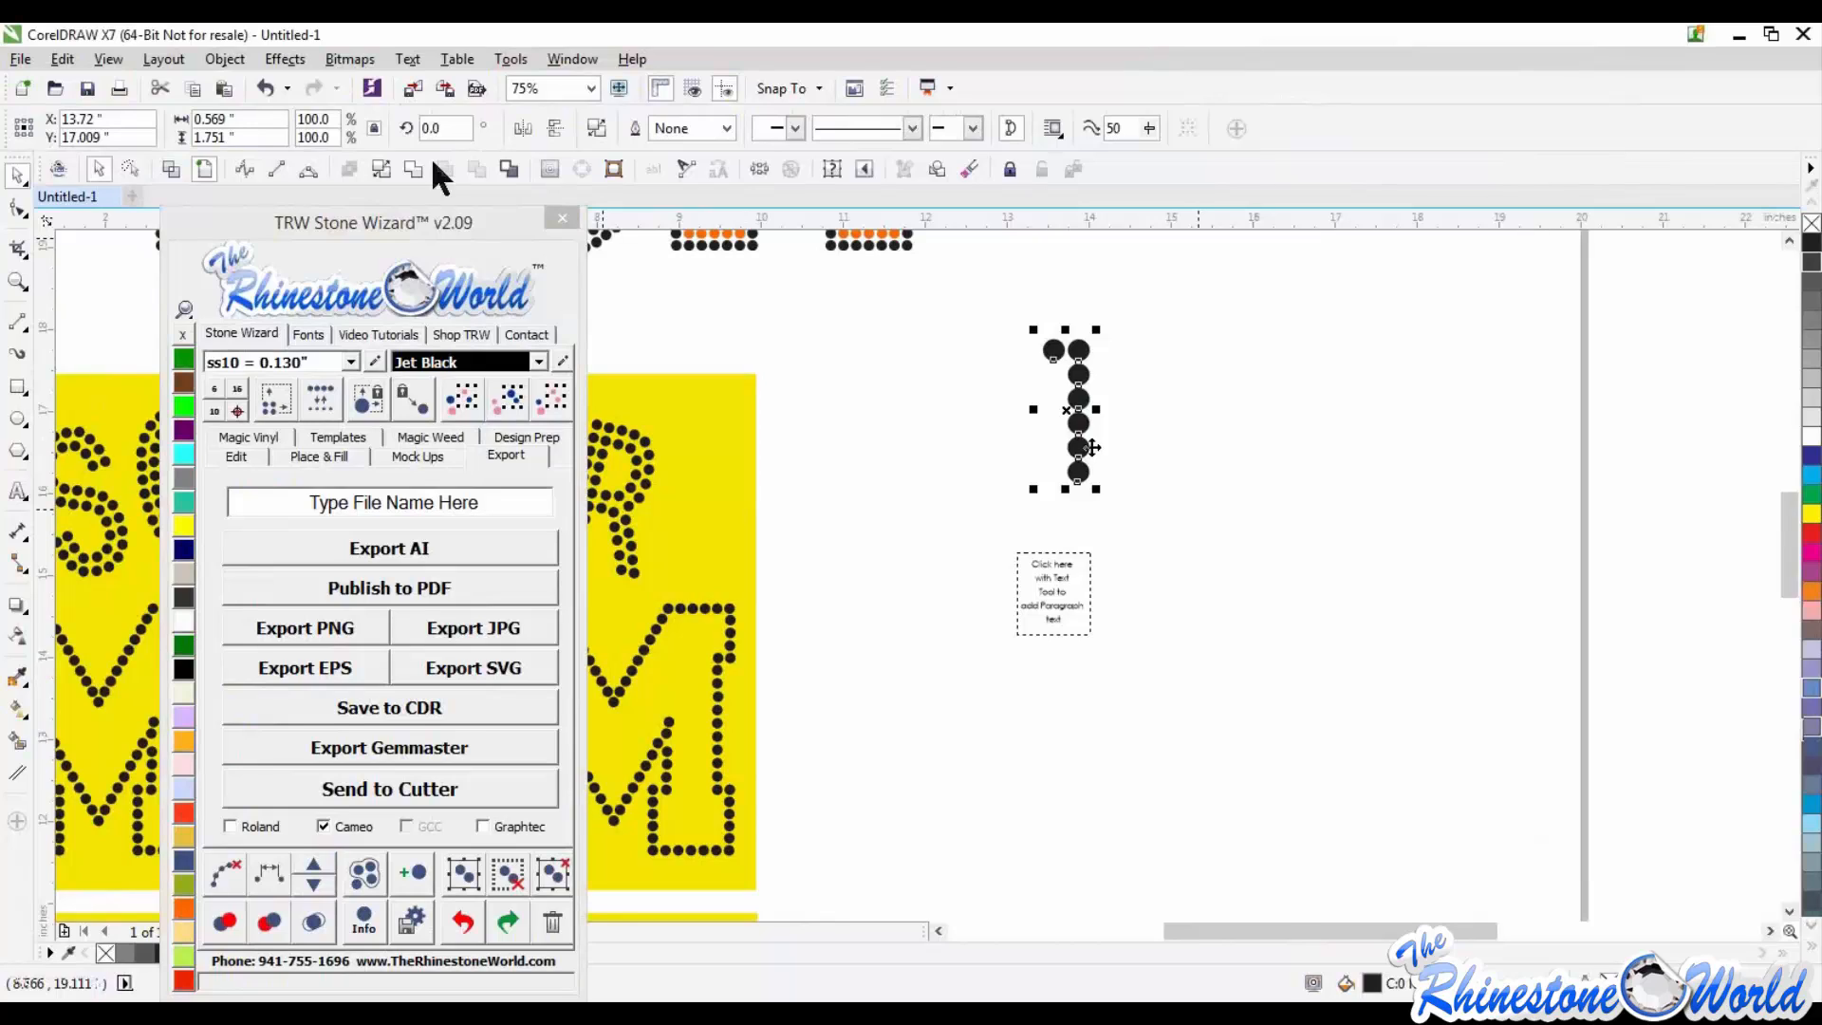
Step: Examine the Magic Vinyl swatches in the Magic Glitter, Holographic, Fashion and Electric categories
left_click_drag(493, 228, 1362, 138)
left_click(1106, 347)
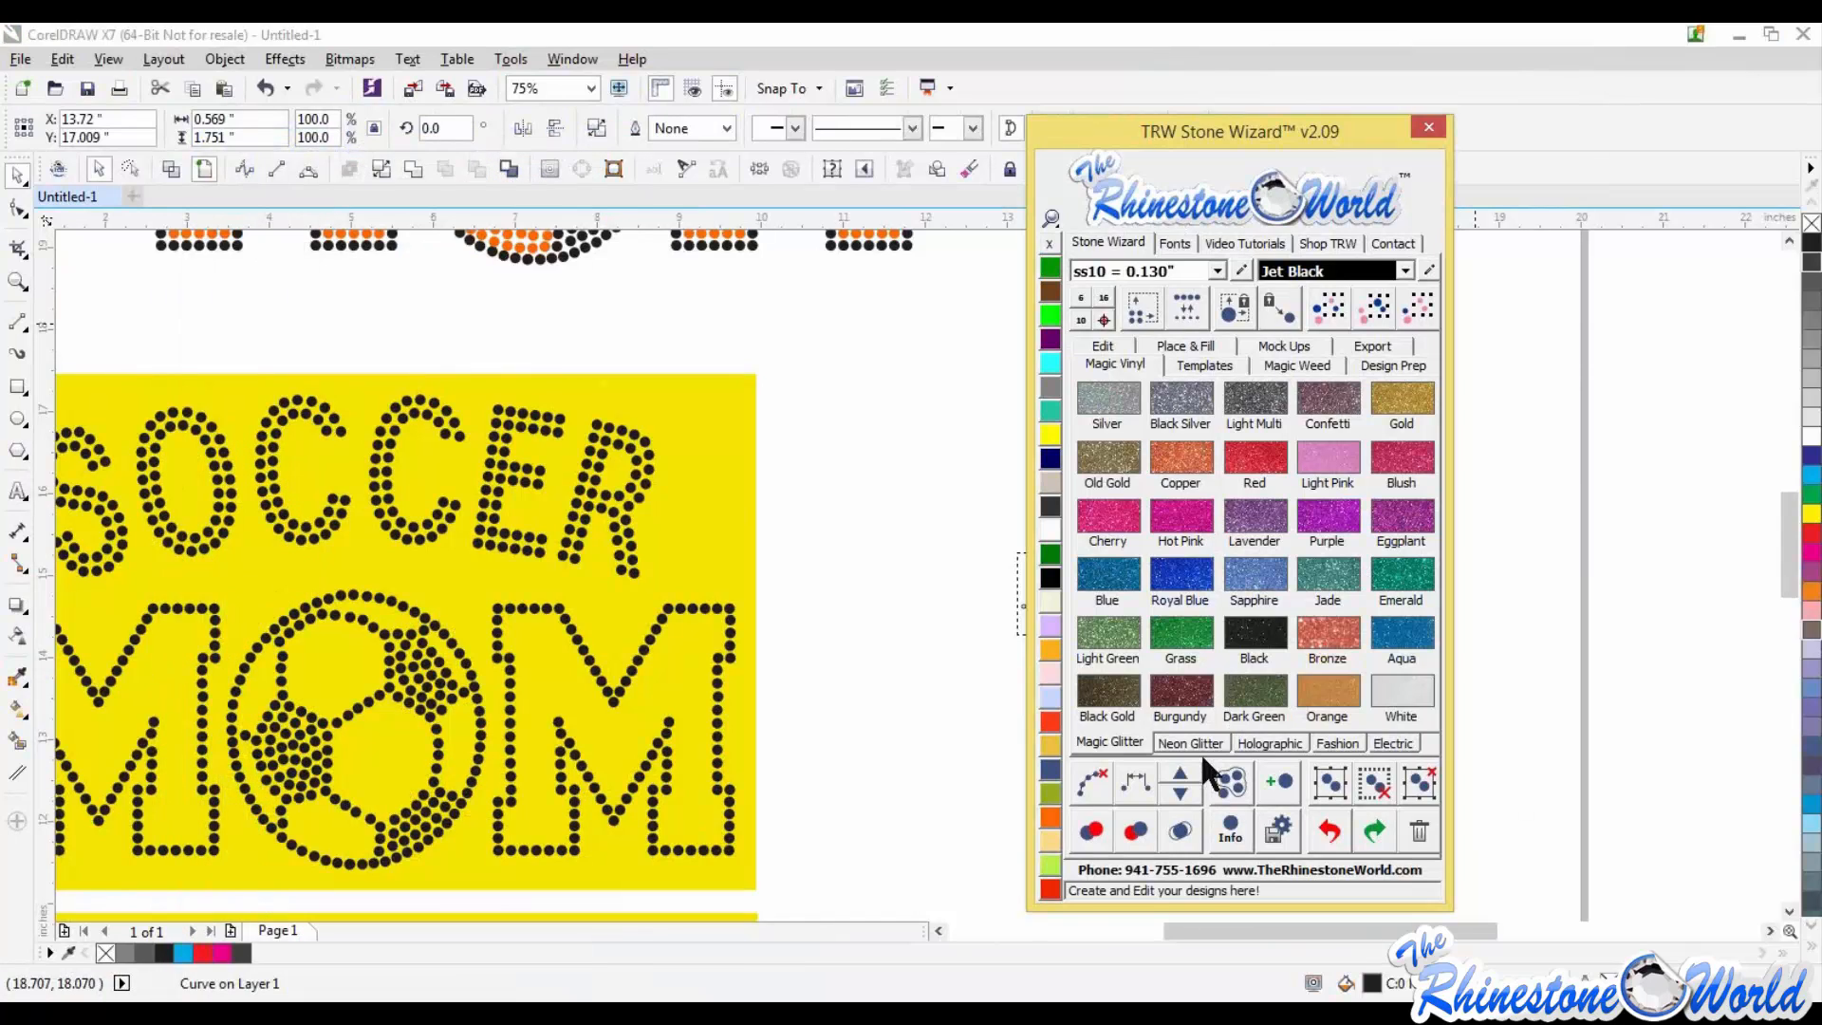
left_click(1272, 744)
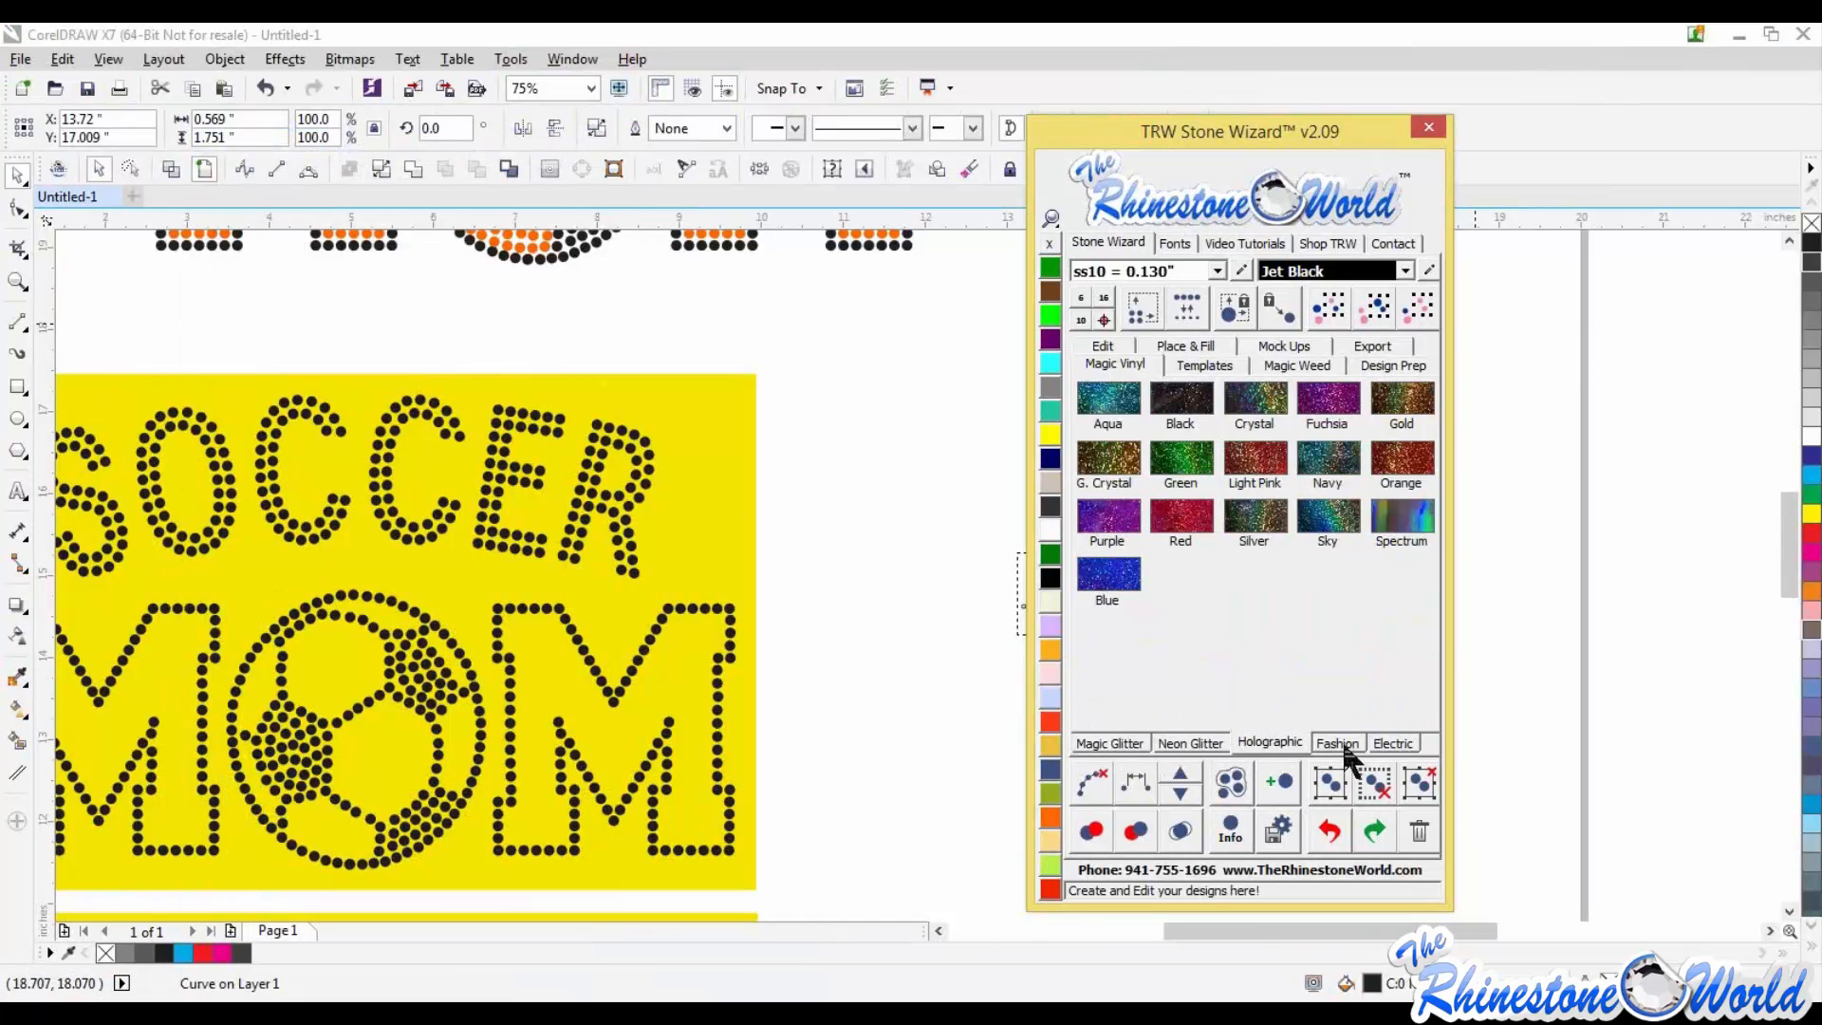
left_click(1343, 746)
left_click(1393, 743)
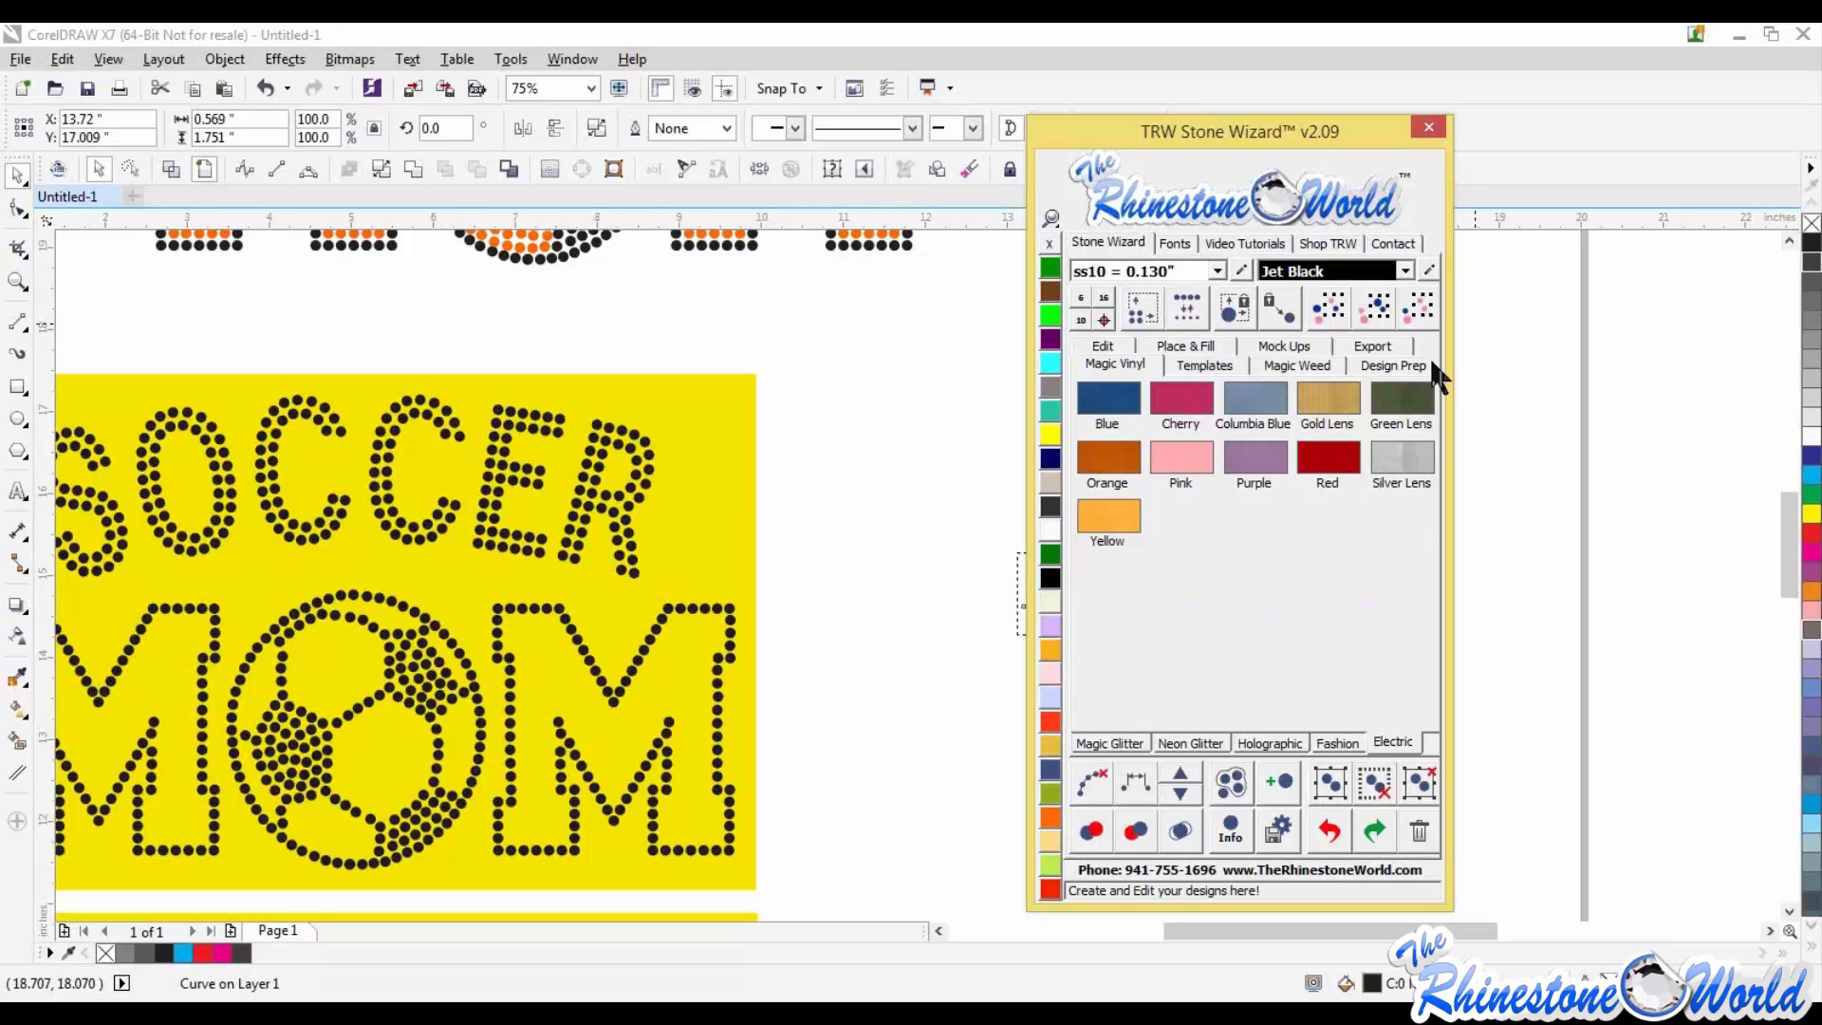
Step: Add a Magic Bling sparkle to the upper inner corner stone of the last M in the SOCCER MOM template and deselect it
left_click(1283, 349)
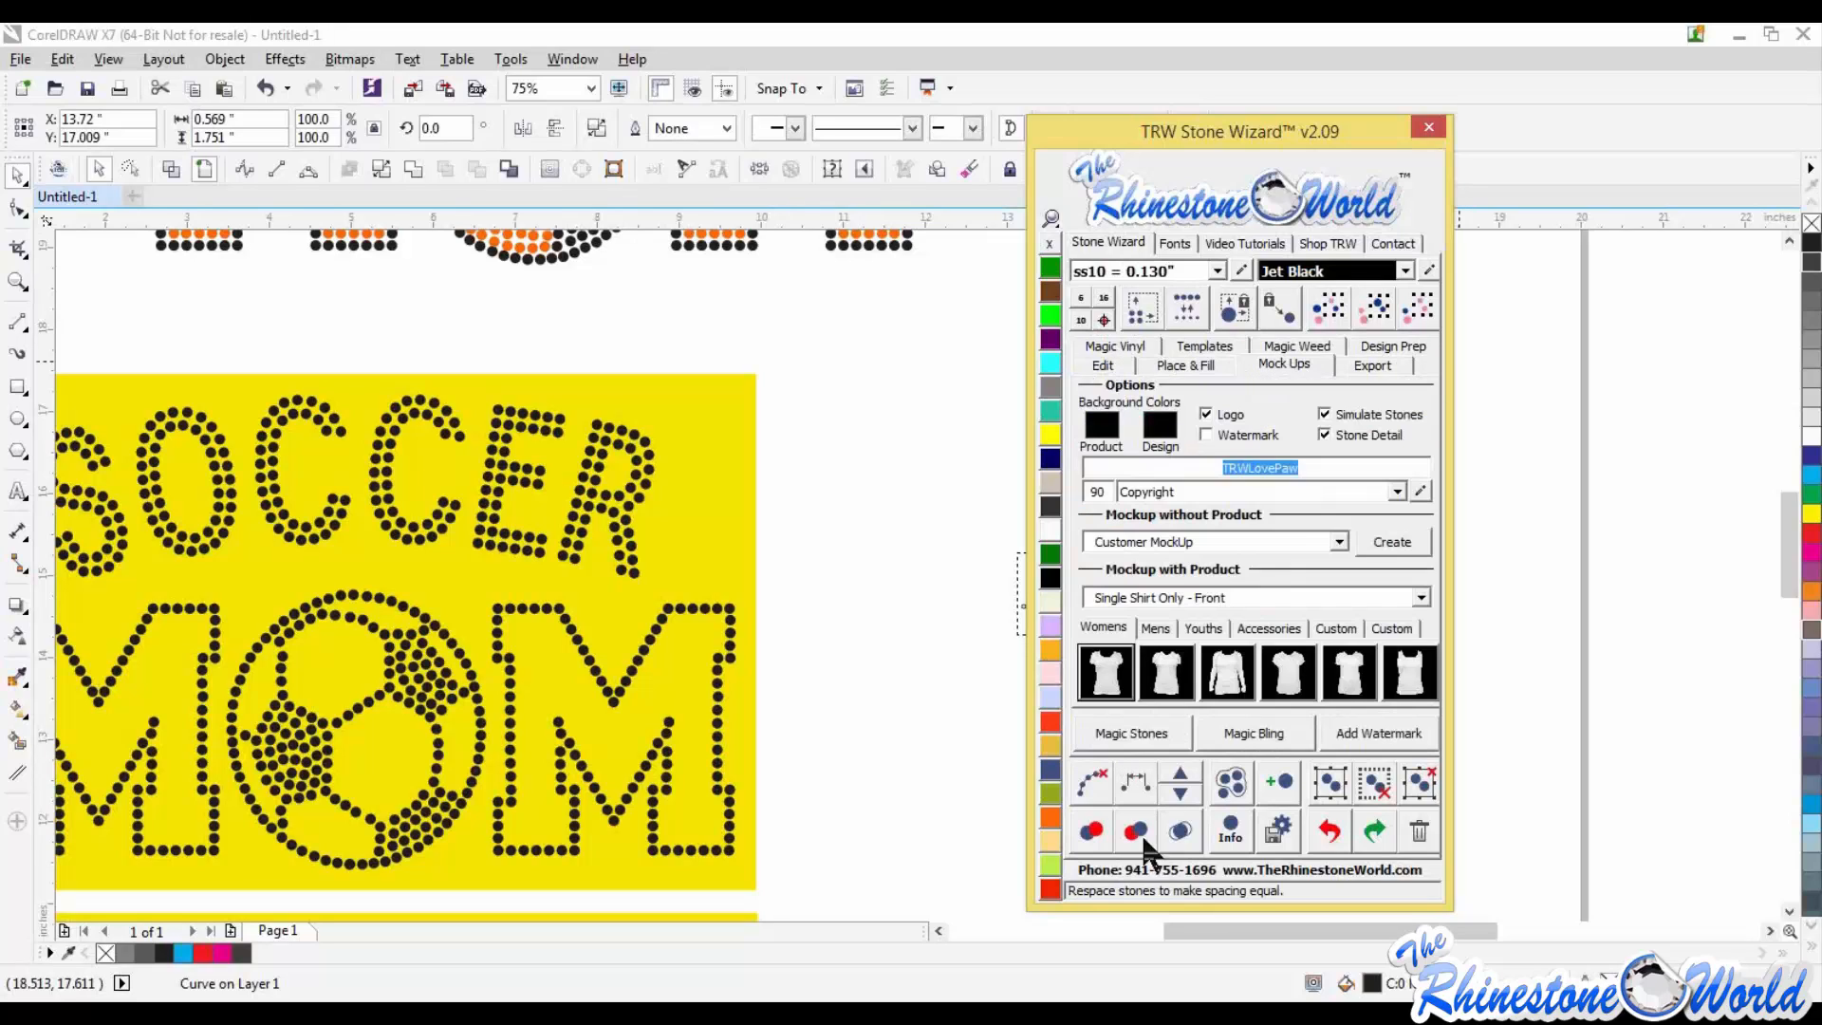
left_click(1250, 724)
left_click(669, 609)
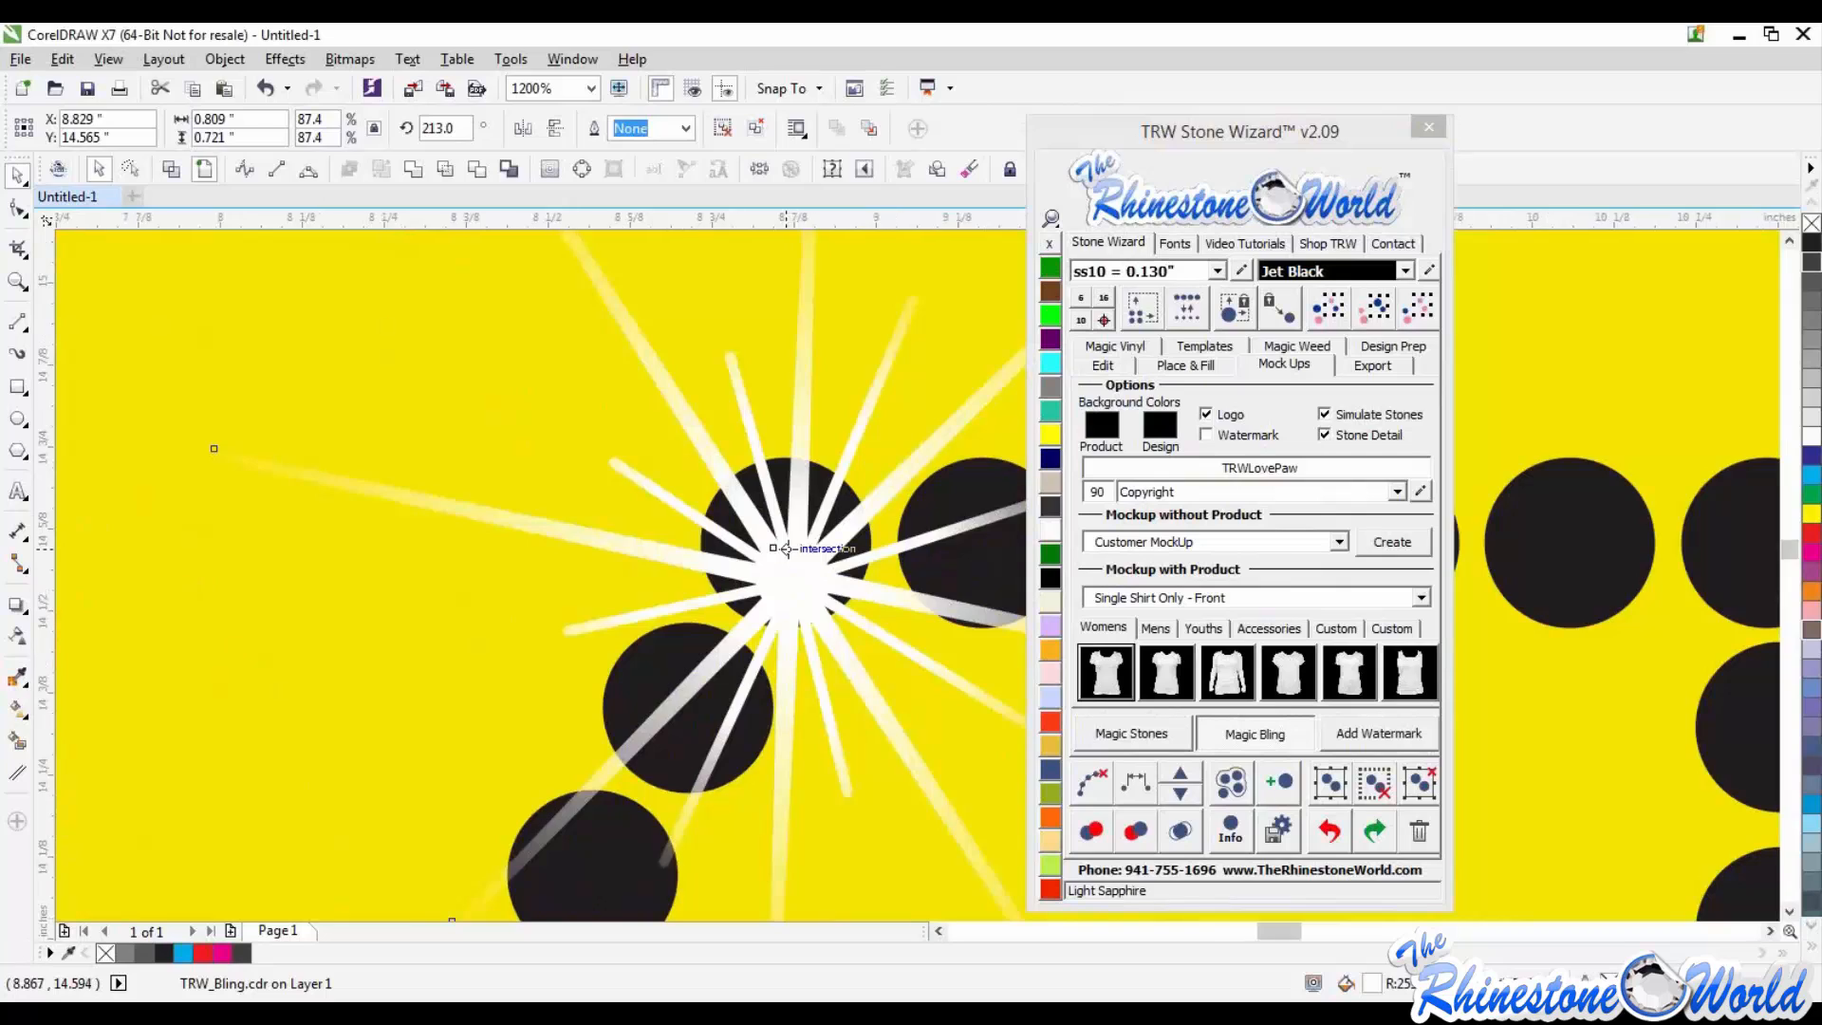
scroll(788, 550, "down", 2)
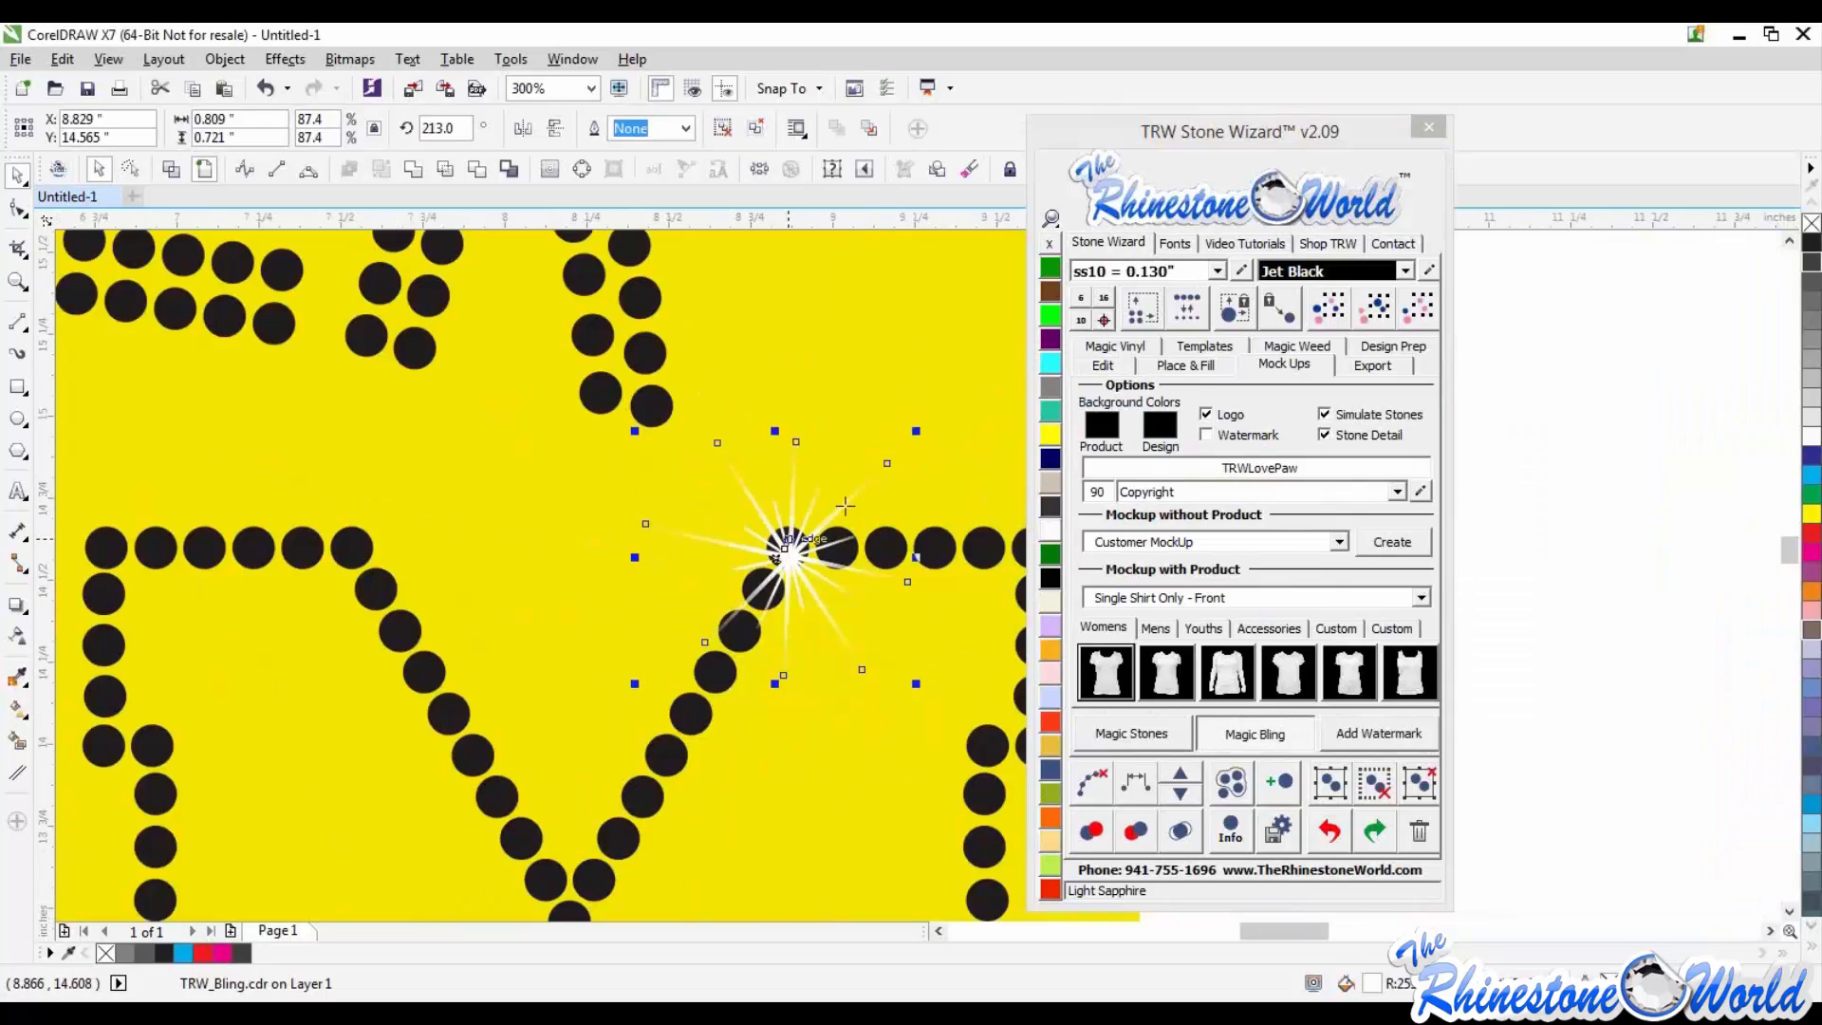
left_click(1255, 735)
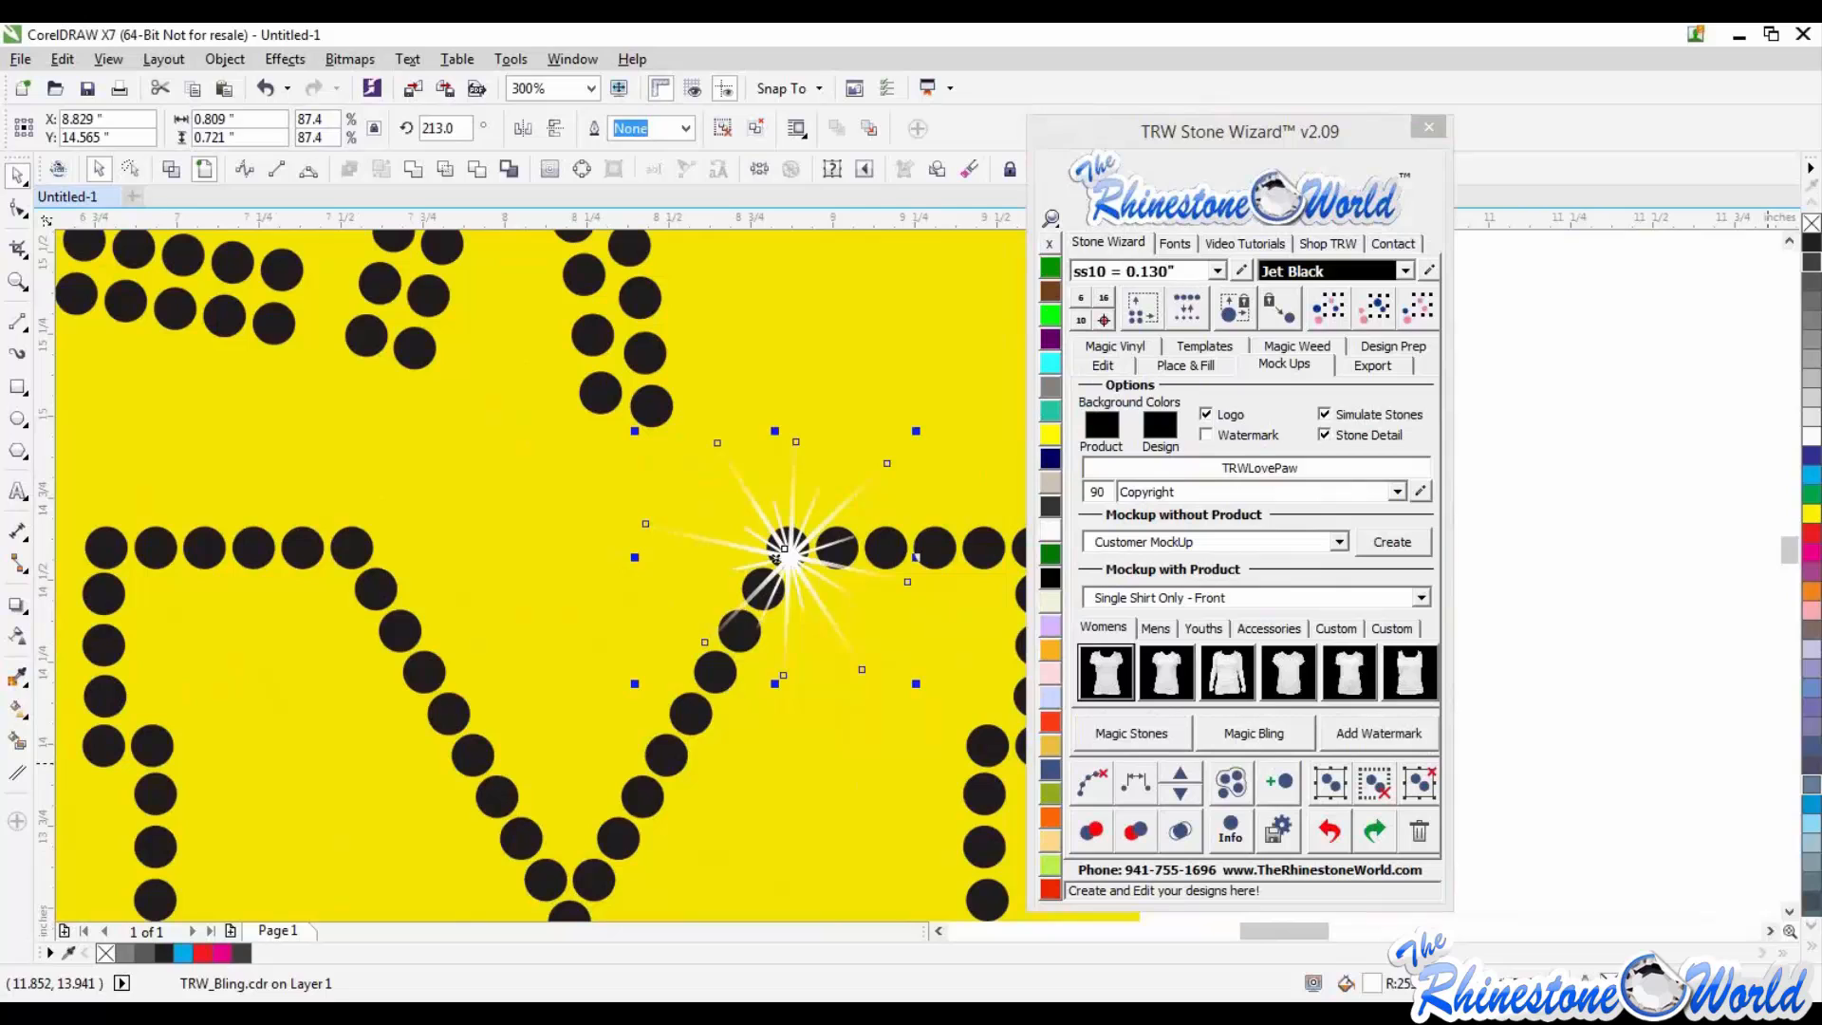
left_click_drag(1357, 127, 1627, 90)
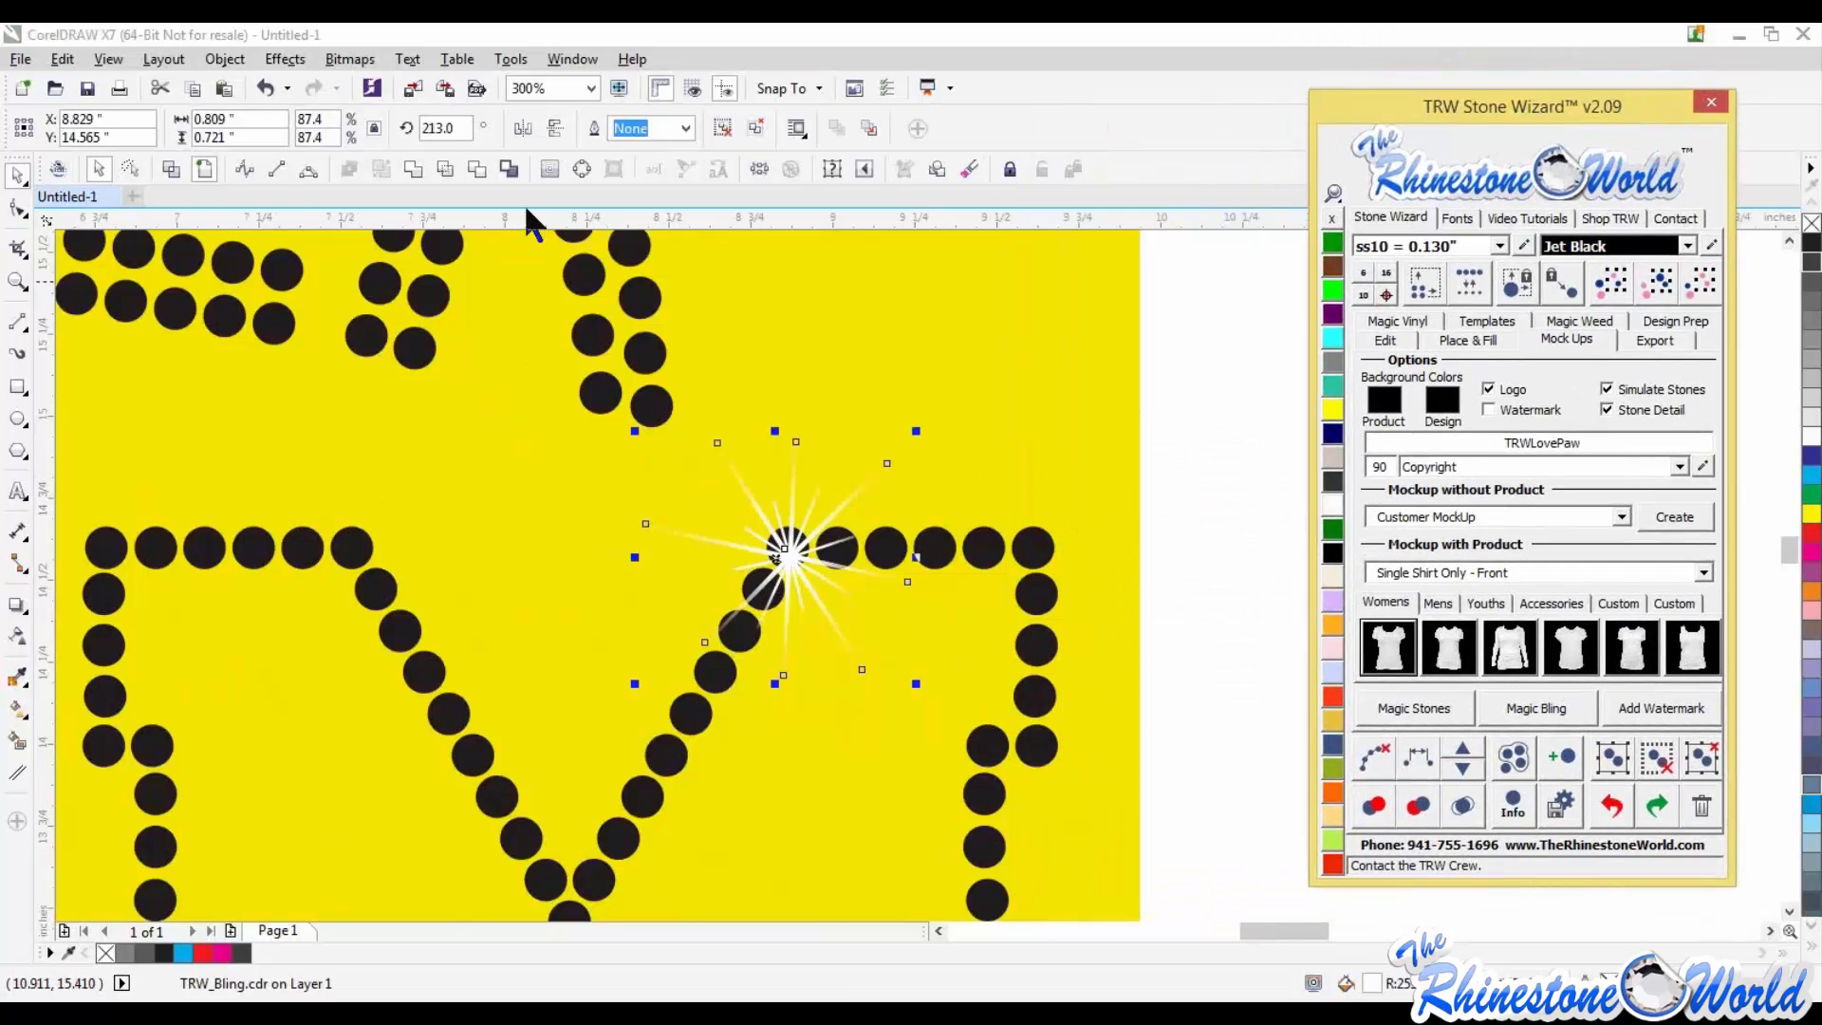
left_click(1226, 483)
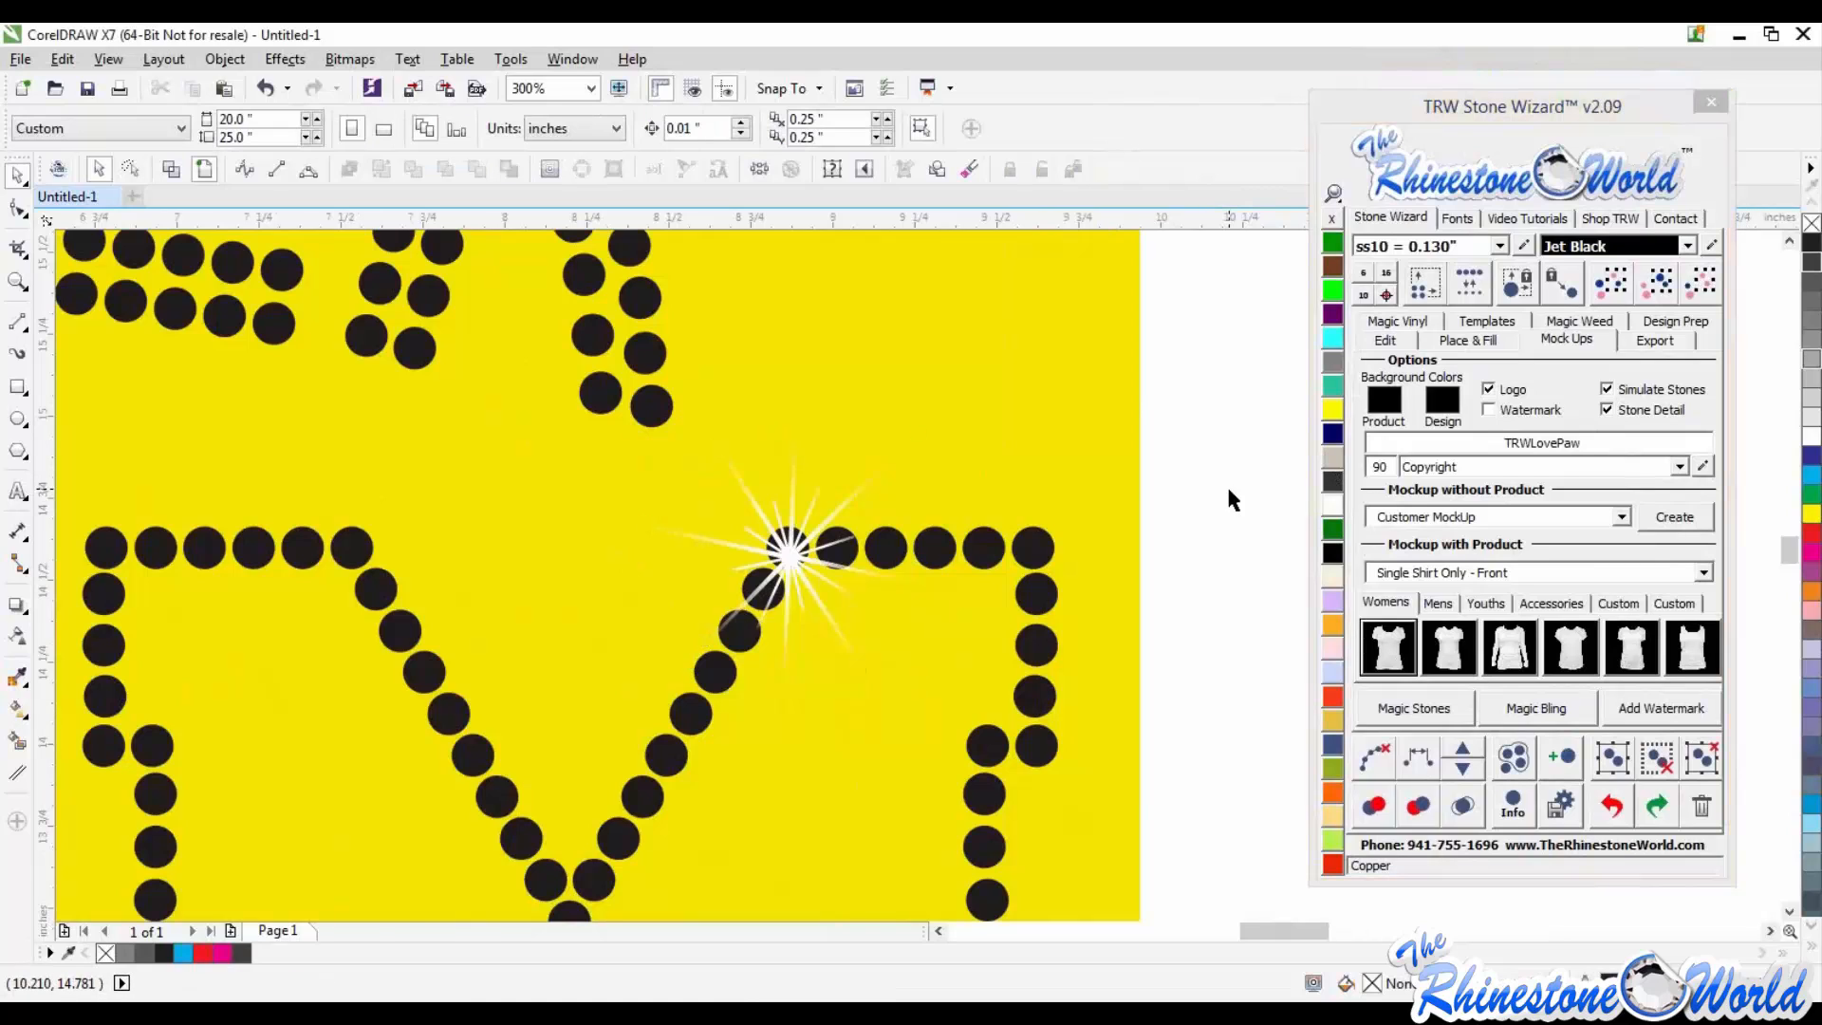
Step: Delete the SOCCER MOM design, both yellow templates, the sparkle and the "1", leaving the page empty
scroll(1226, 484, "down", 6)
scroll(1226, 486, "down", 3)
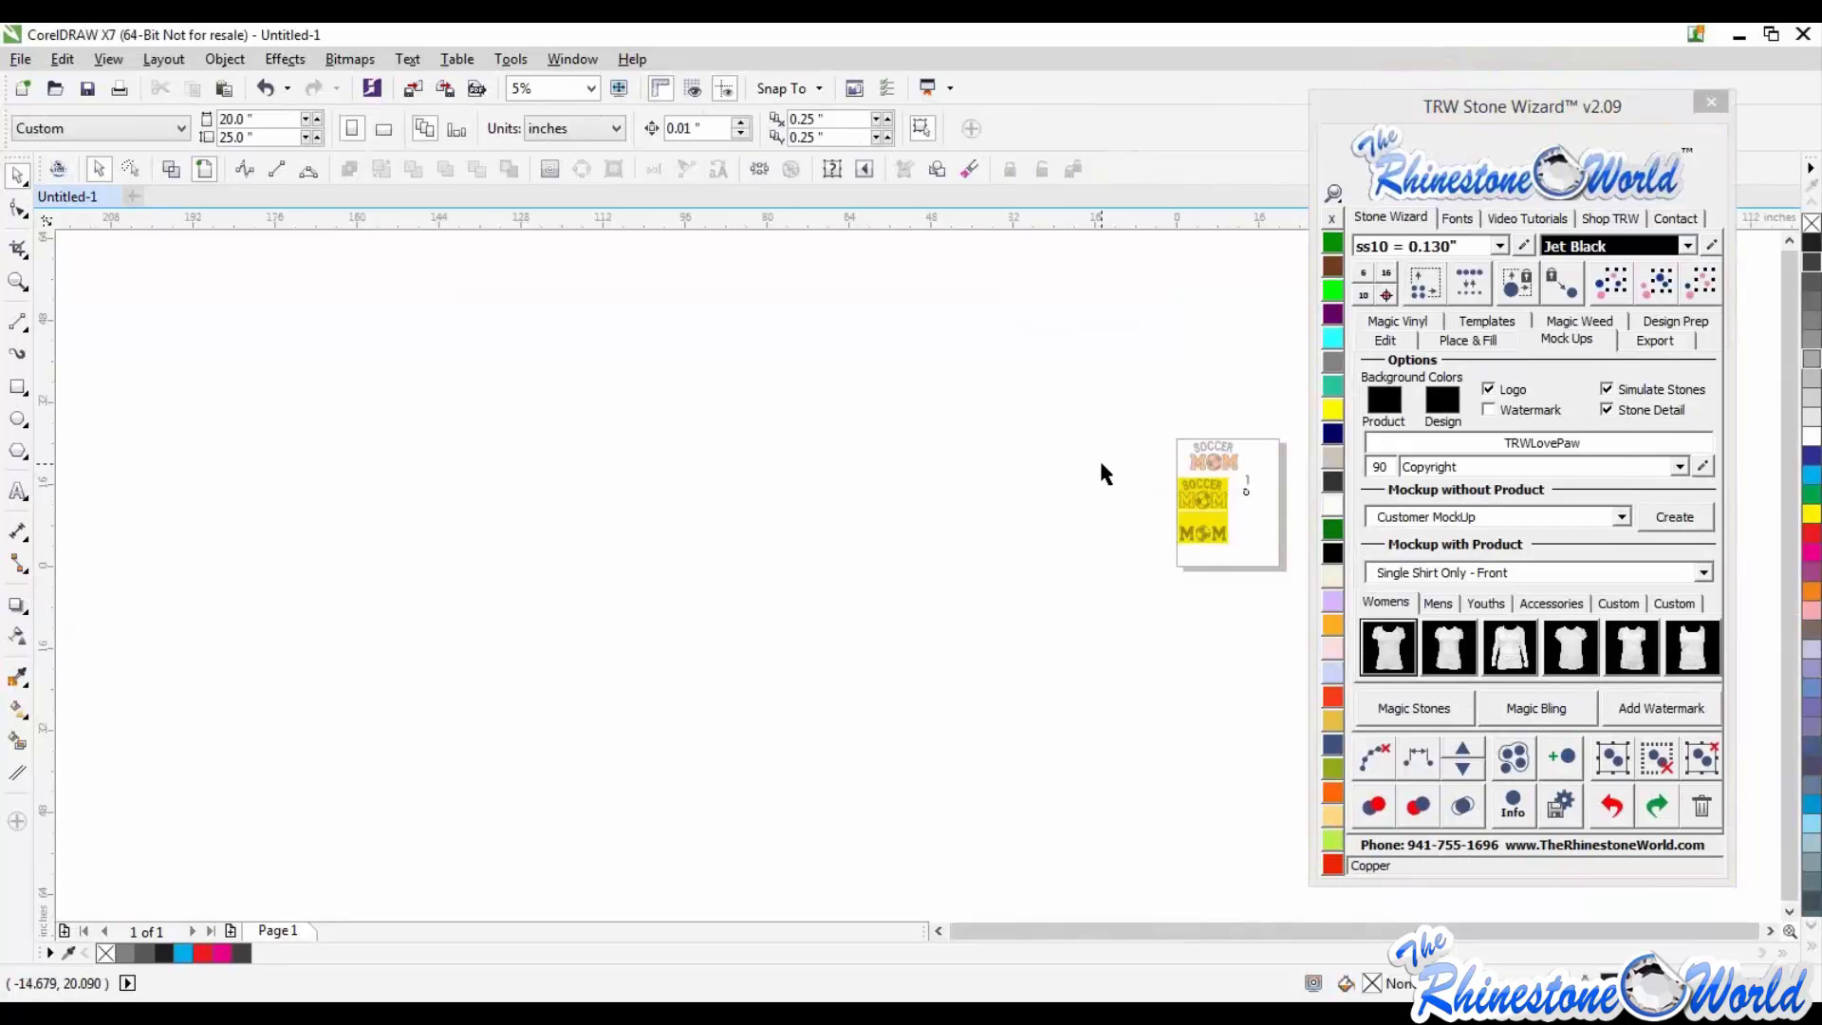
scroll(1185, 435, "up", 1)
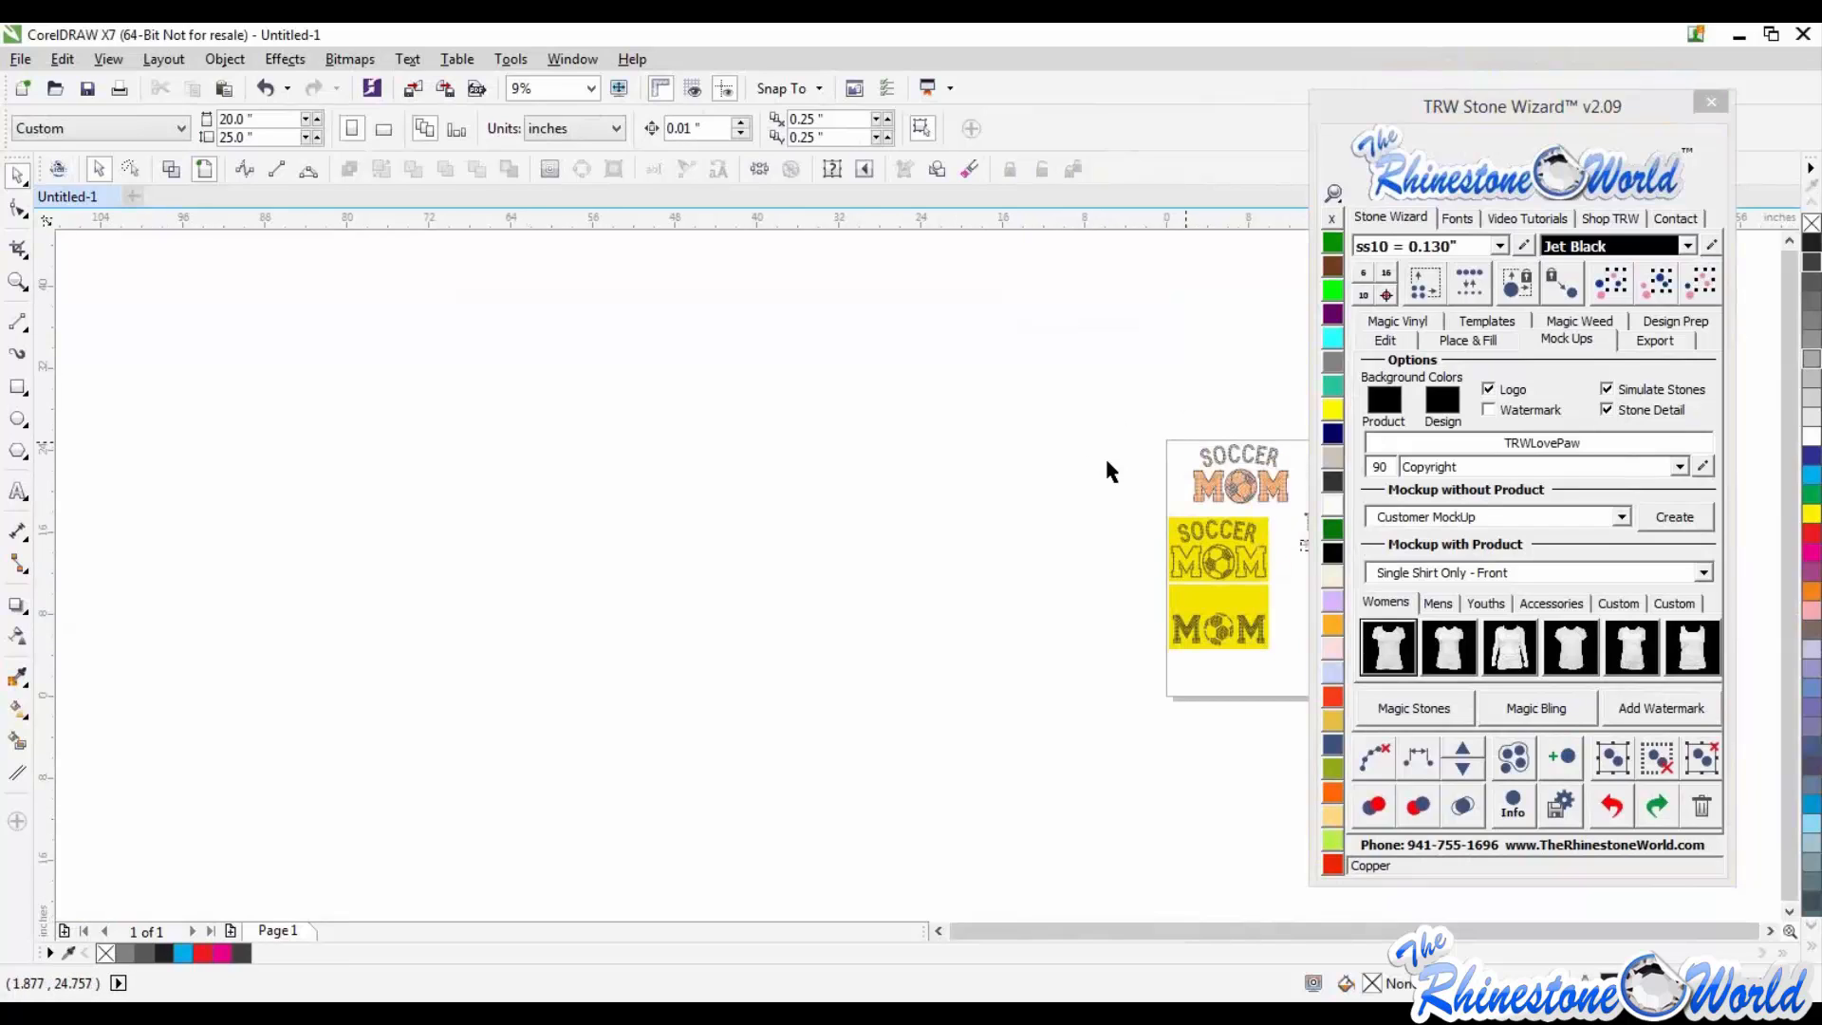
scroll(1208, 435, "down", 1)
scroll(1214, 486, "up", 1)
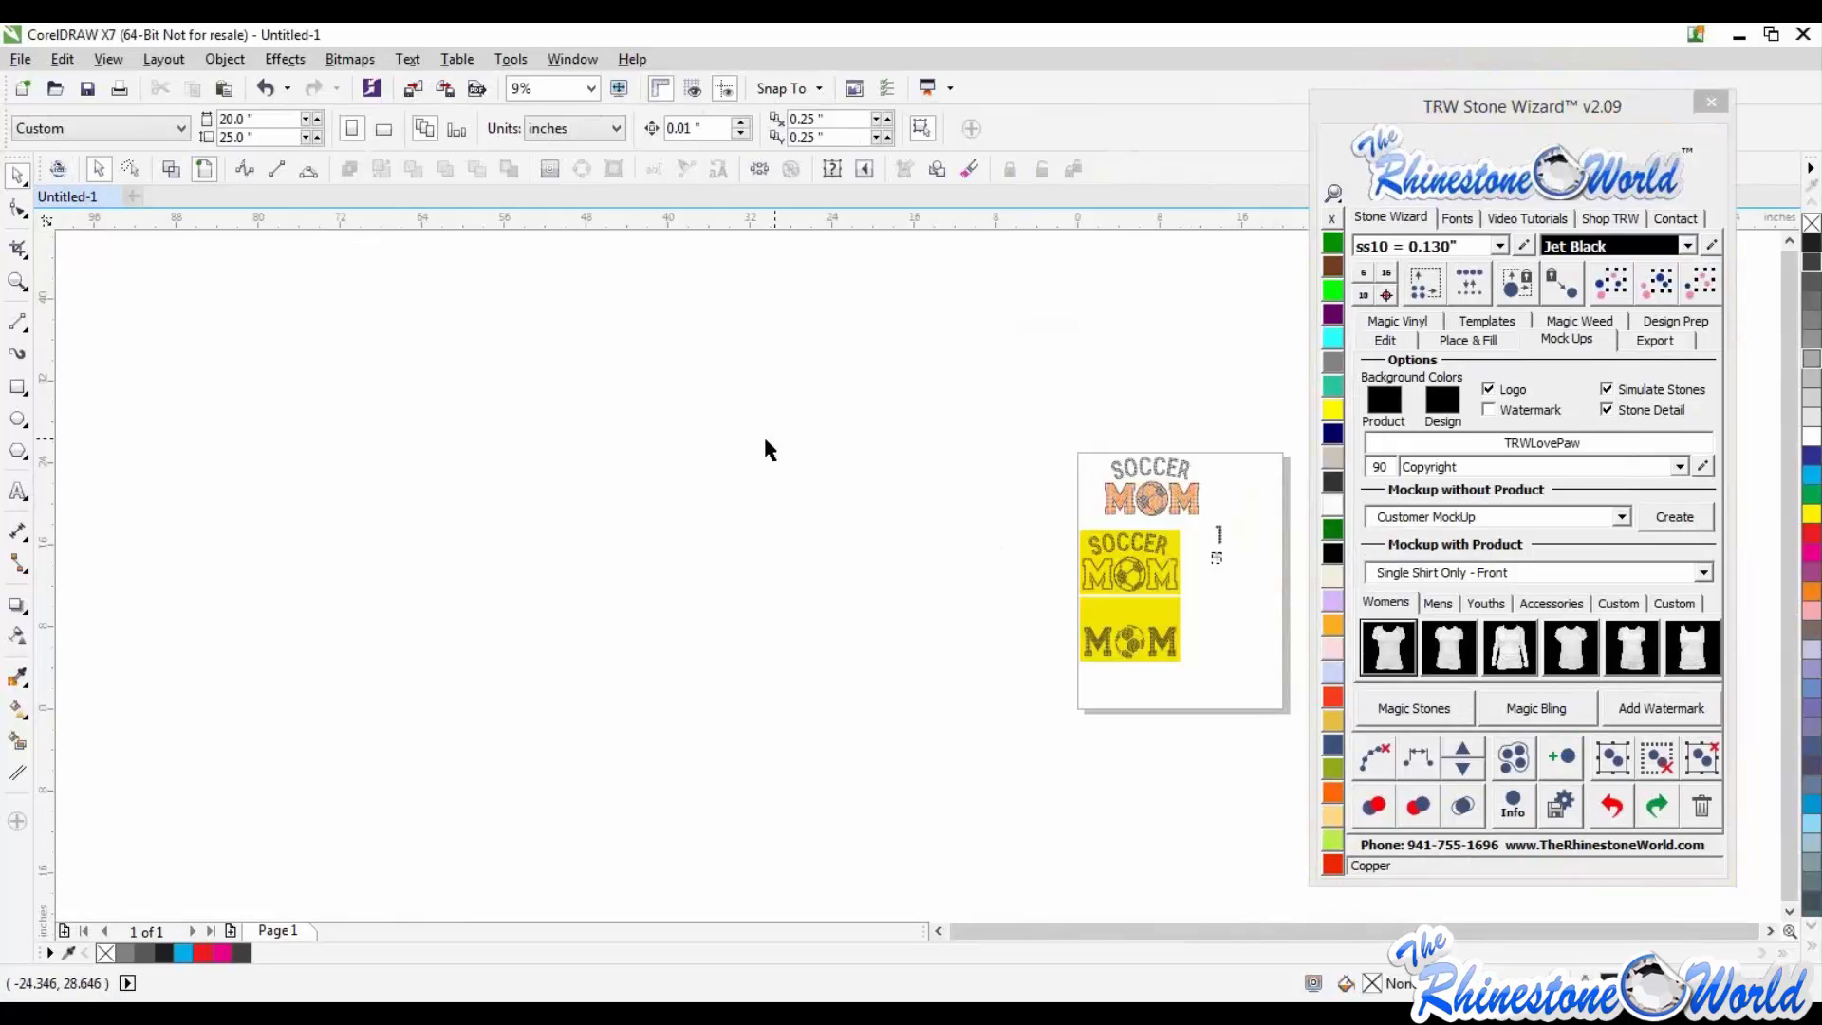
left_click_drag(939, 384, 1256, 682)
left_click(812, 389)
key("ctrl+a")
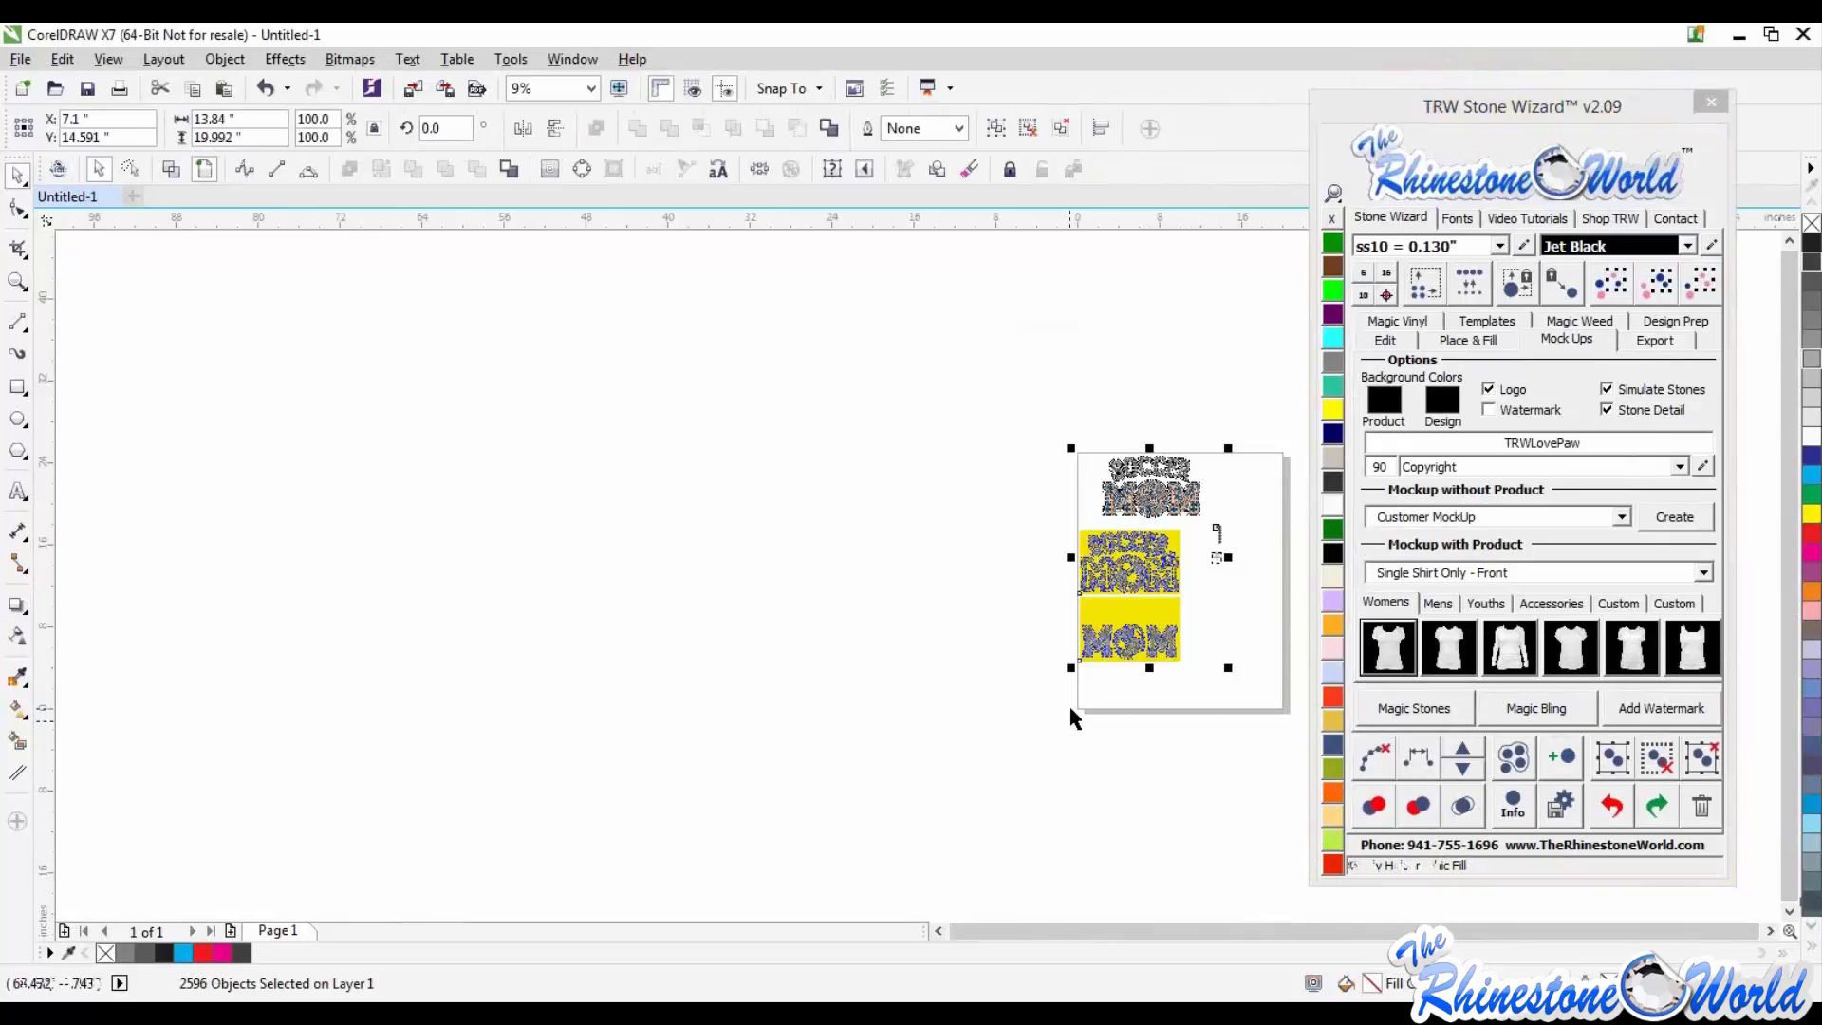
scroll(1069, 717, "down", 2)
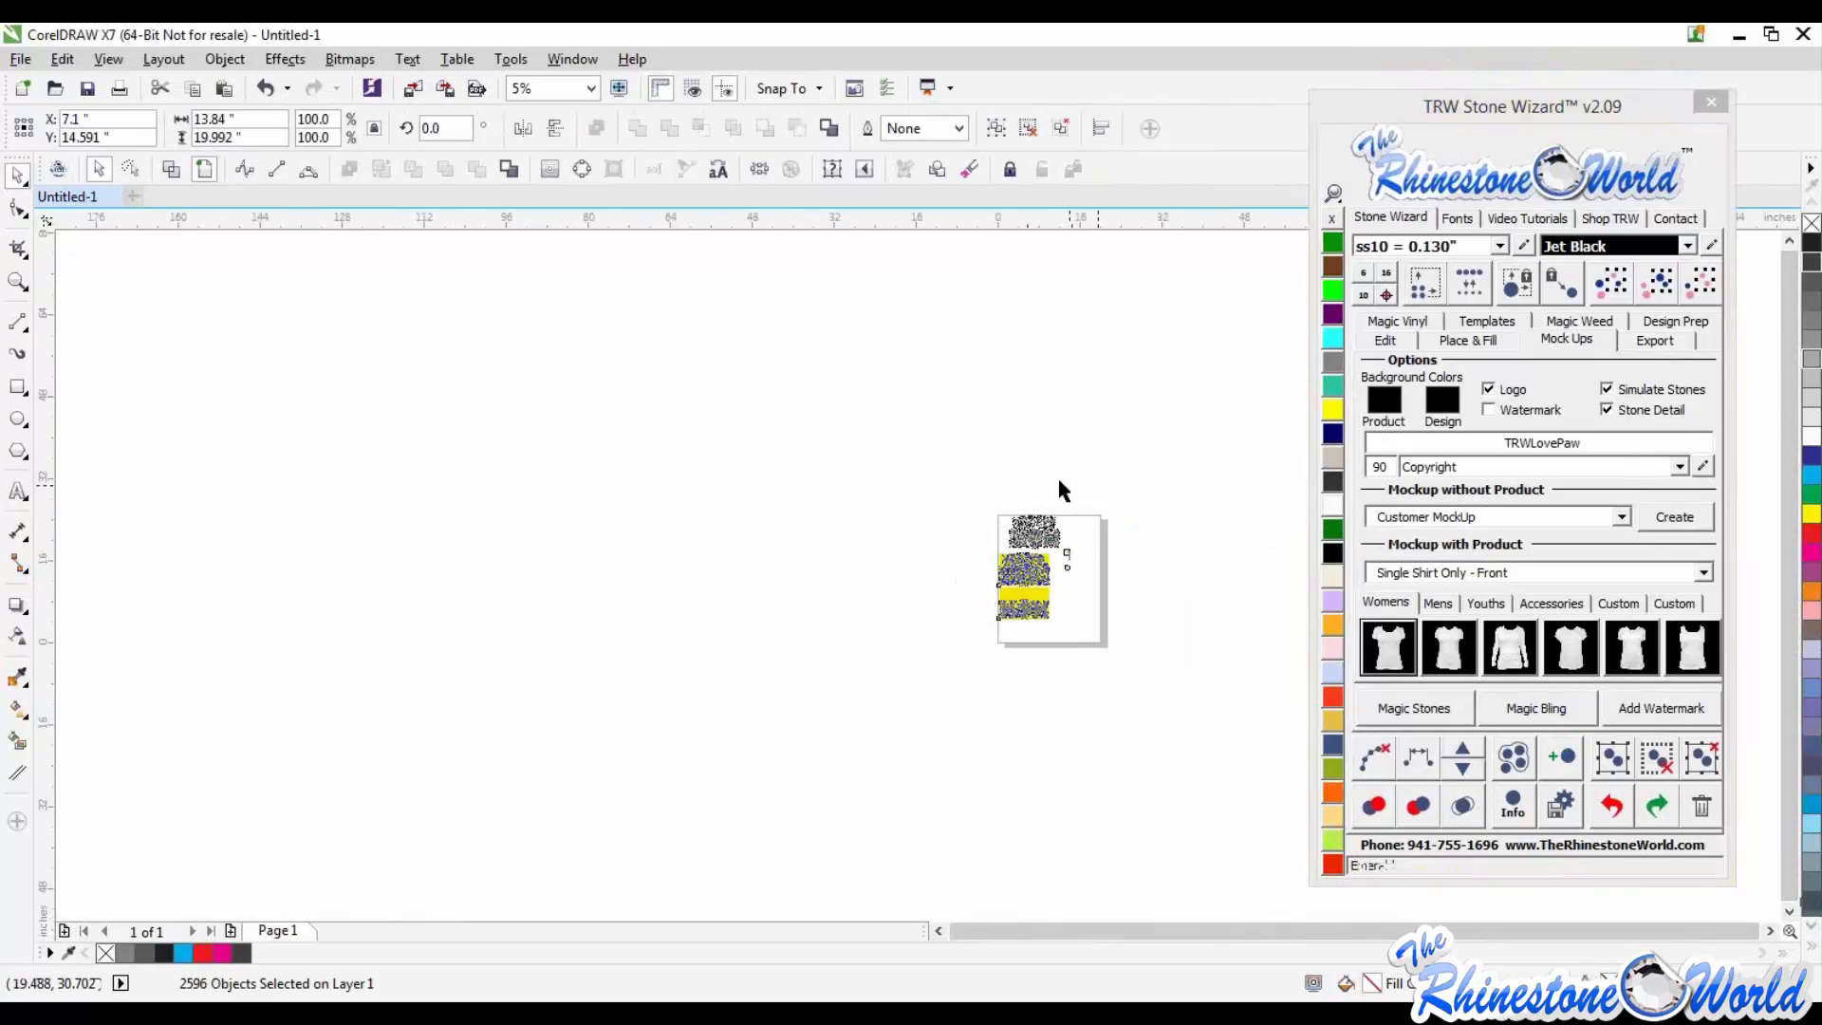
left_click(1025, 634)
left_click_drag(949, 486, 1111, 680)
key("Delete")
scroll(1075, 554, "up", 1)
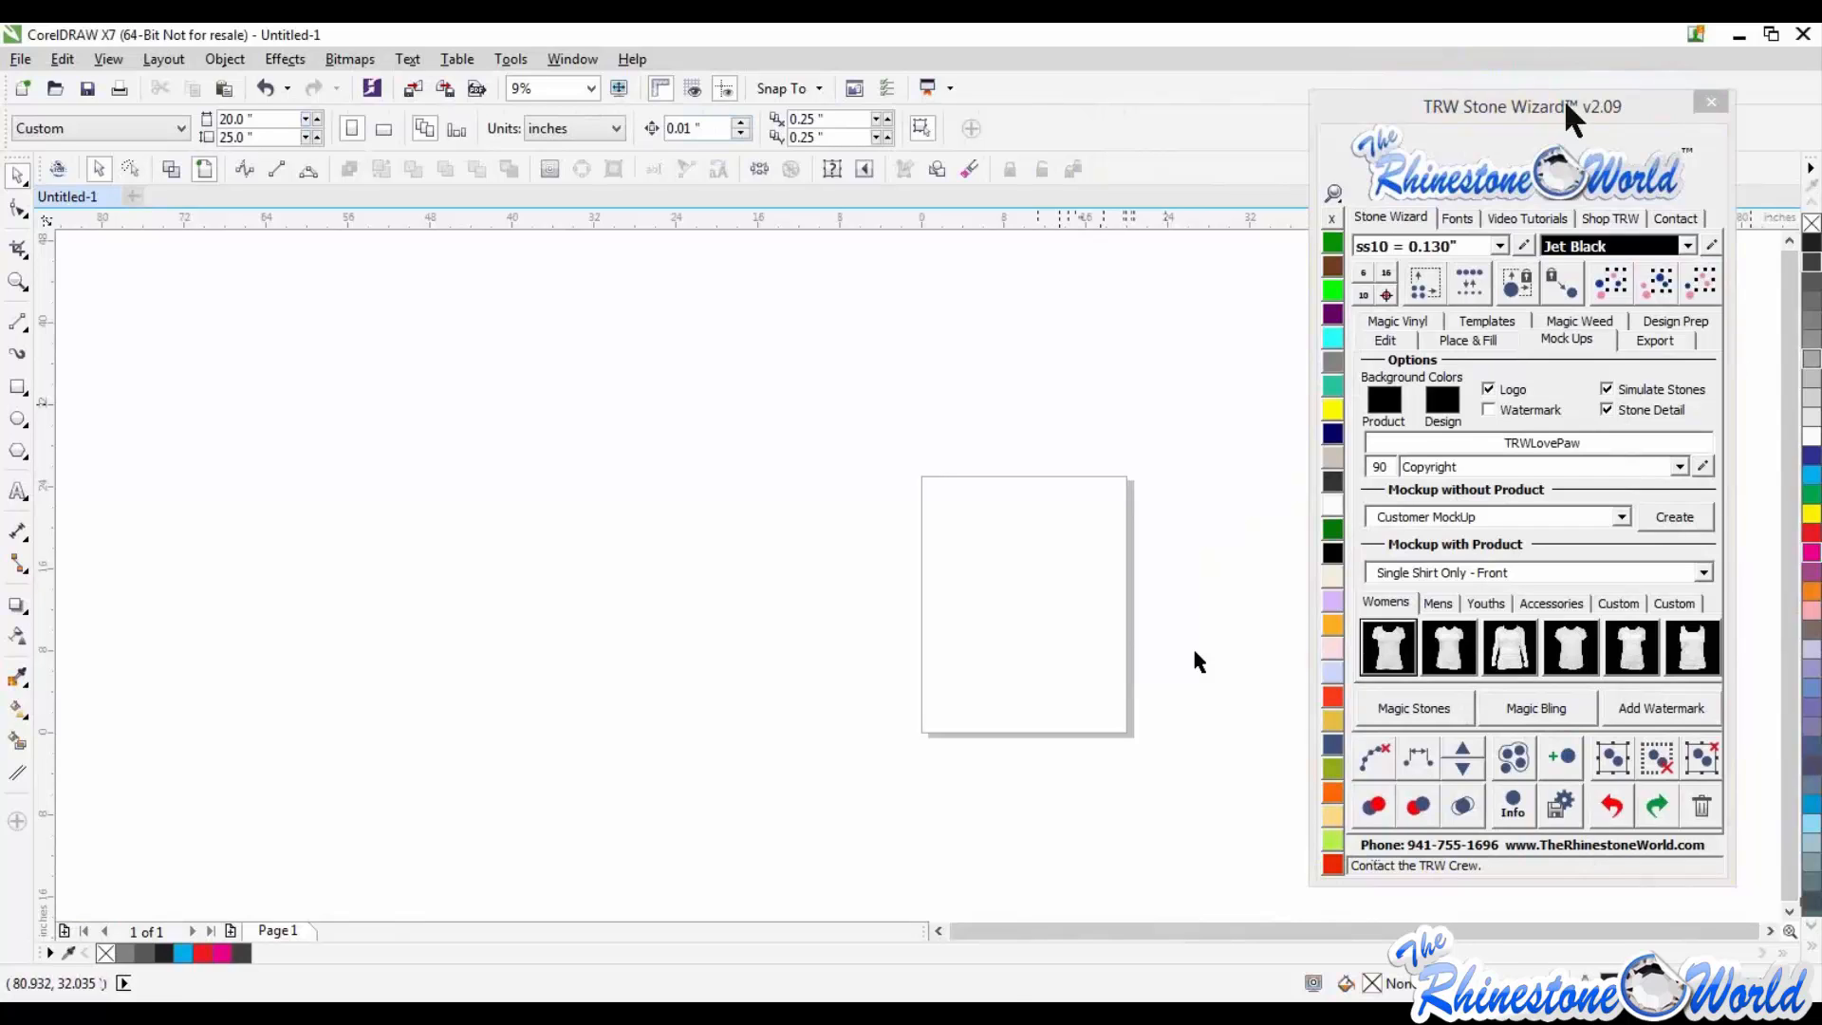
Step: Review the Shop TRW links and return to the Stone Wizard design tools
left_click_drag(1566, 106, 1477, 85)
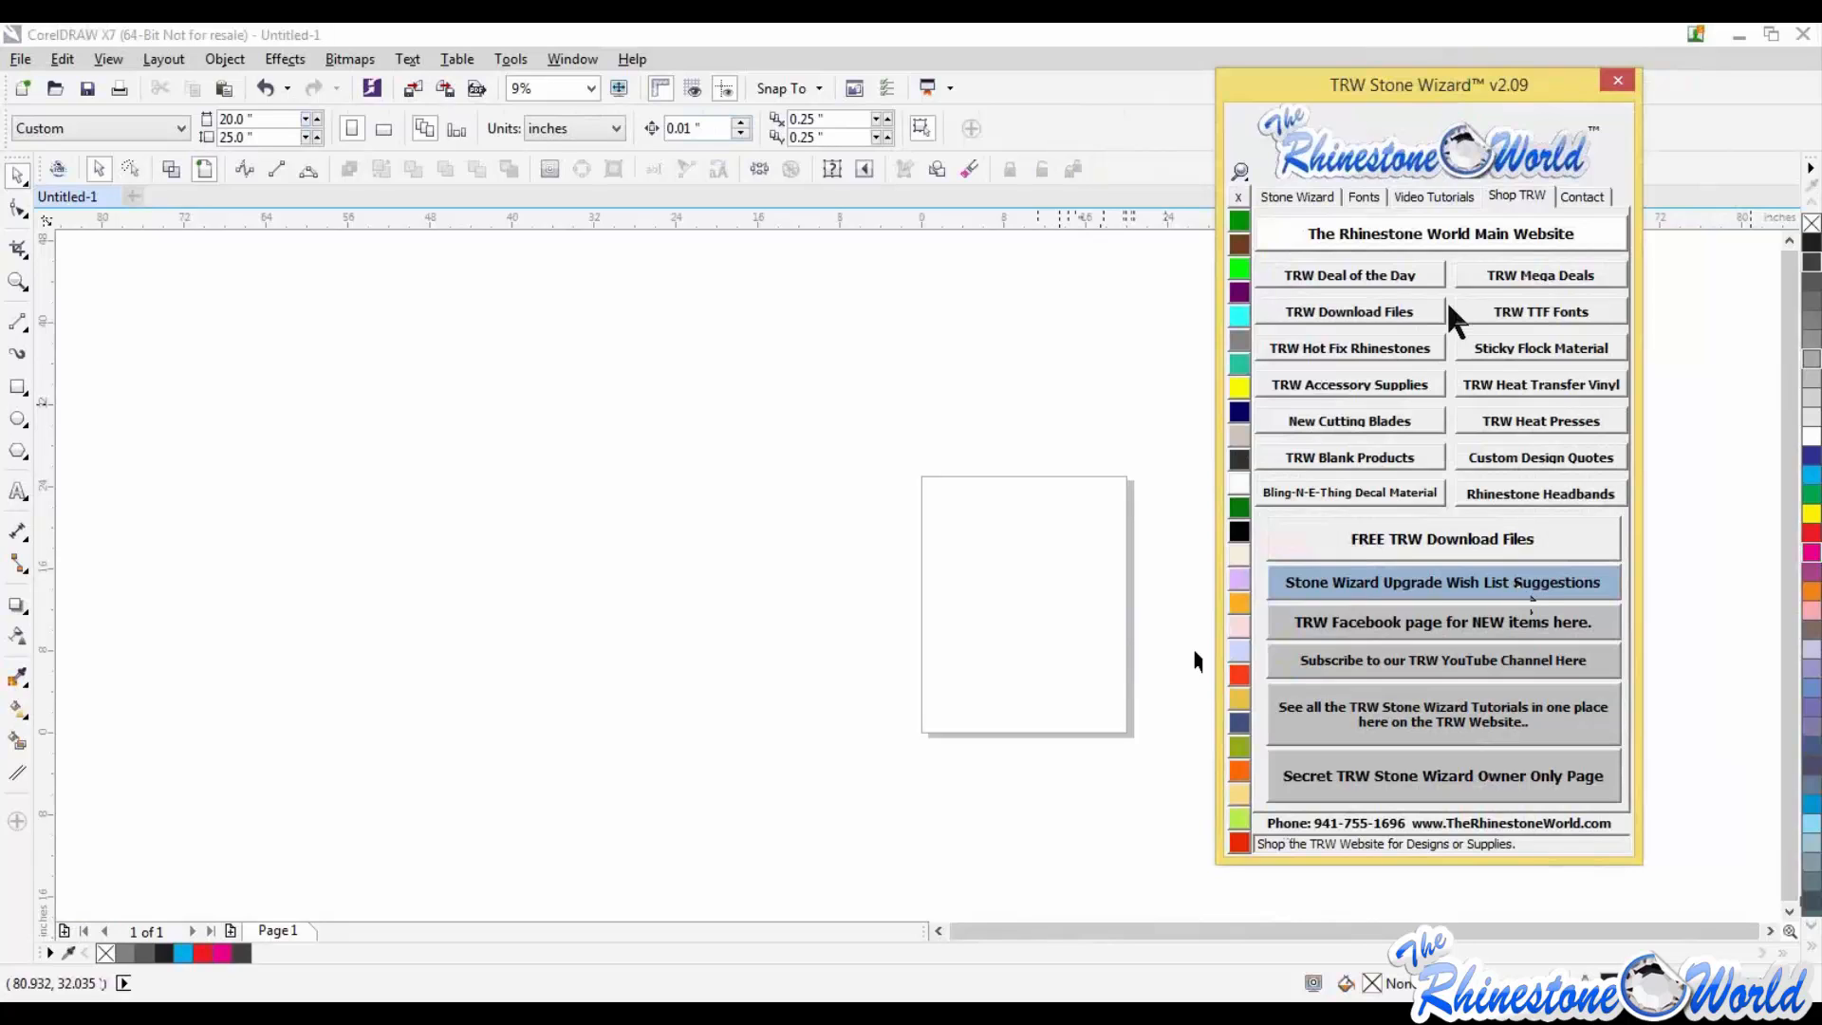
left_click(1281, 195)
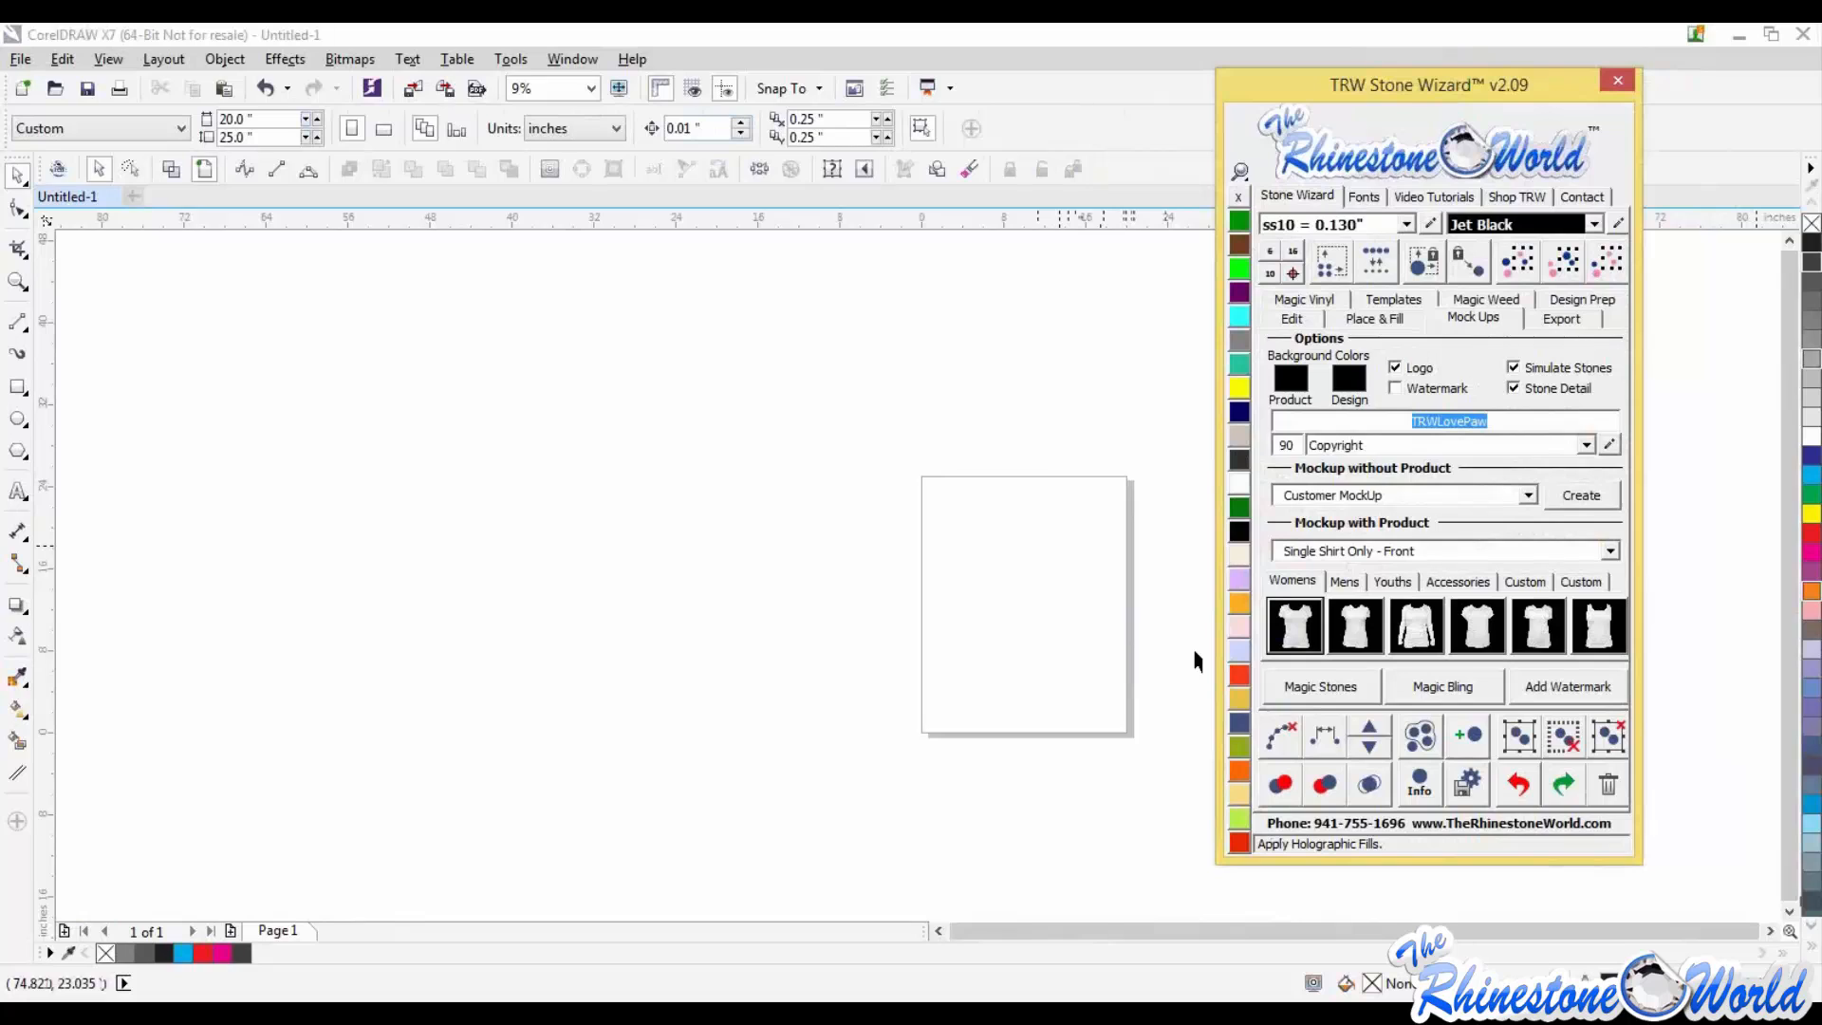